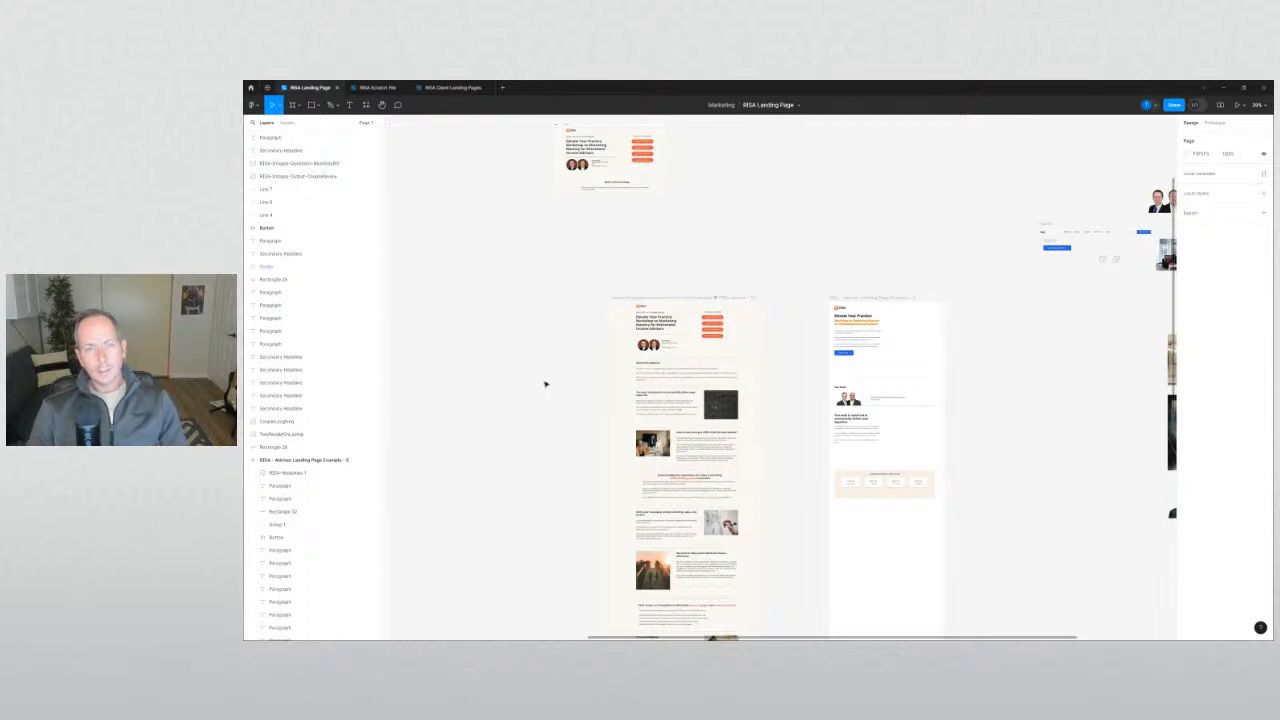
Pan and zoom from about 20% to 66% on the left 'Elevate Your Practice' frame.
left_click_drag(544, 384, 533, 352)
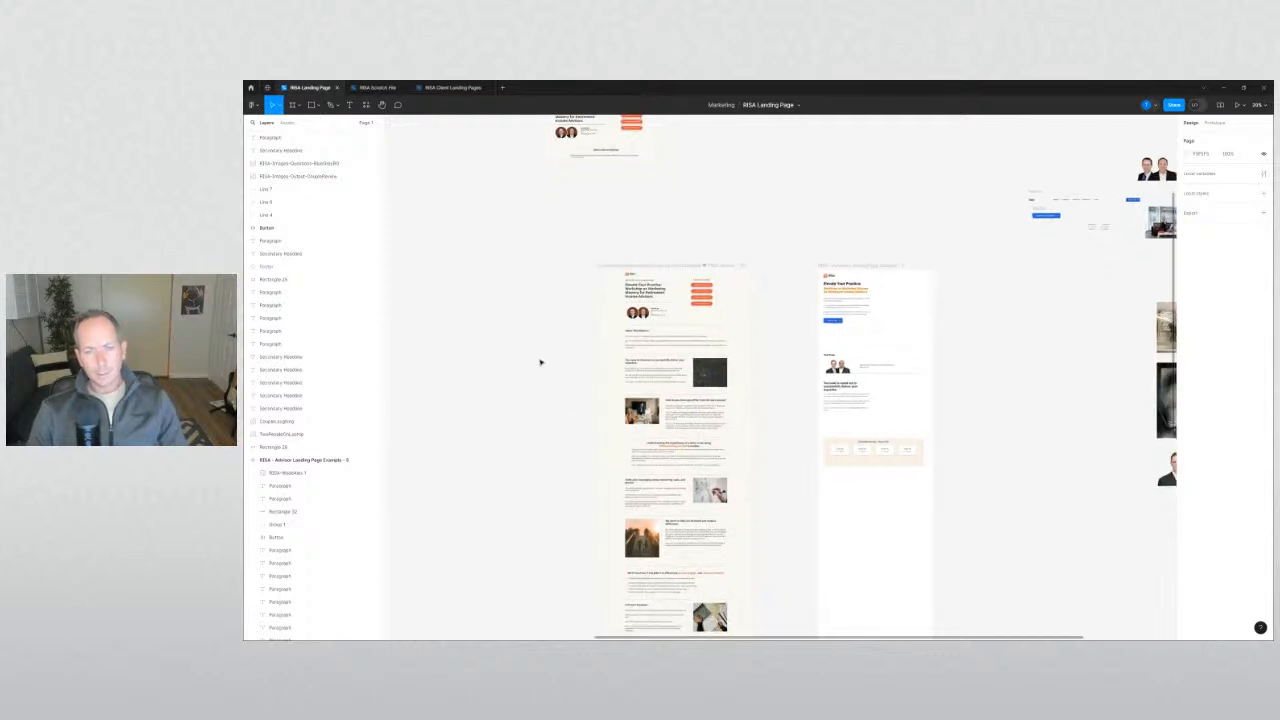
left_click_drag(541, 361, 583, 382)
scroll(626, 352, "up", 6)
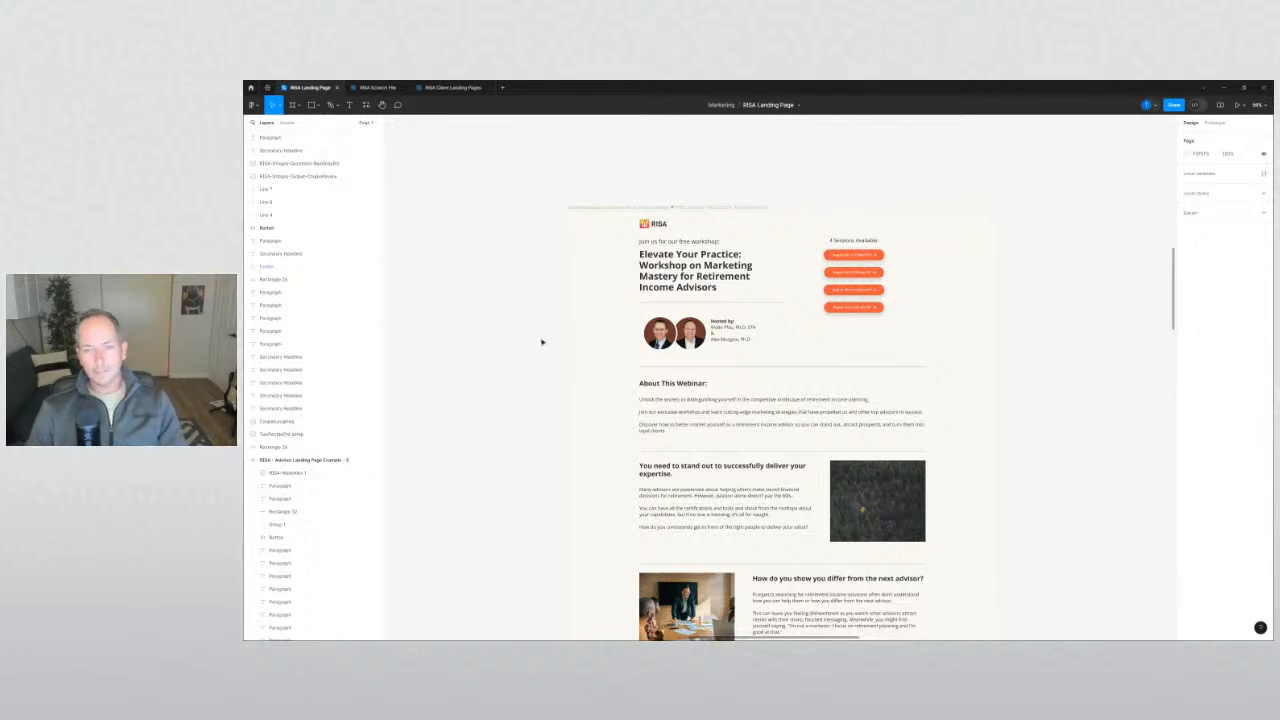
scroll(536, 336, "up", 1)
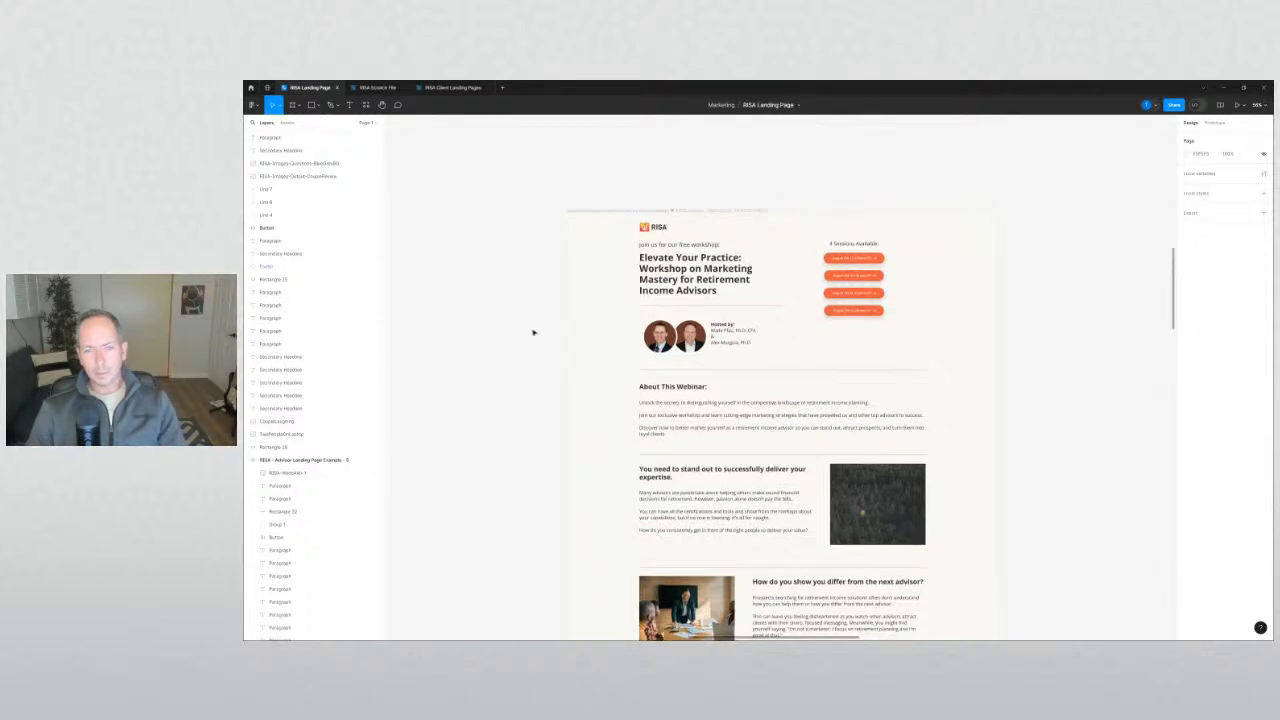
scroll(534, 332, "down", 1)
scroll(690, 268, "up", 1)
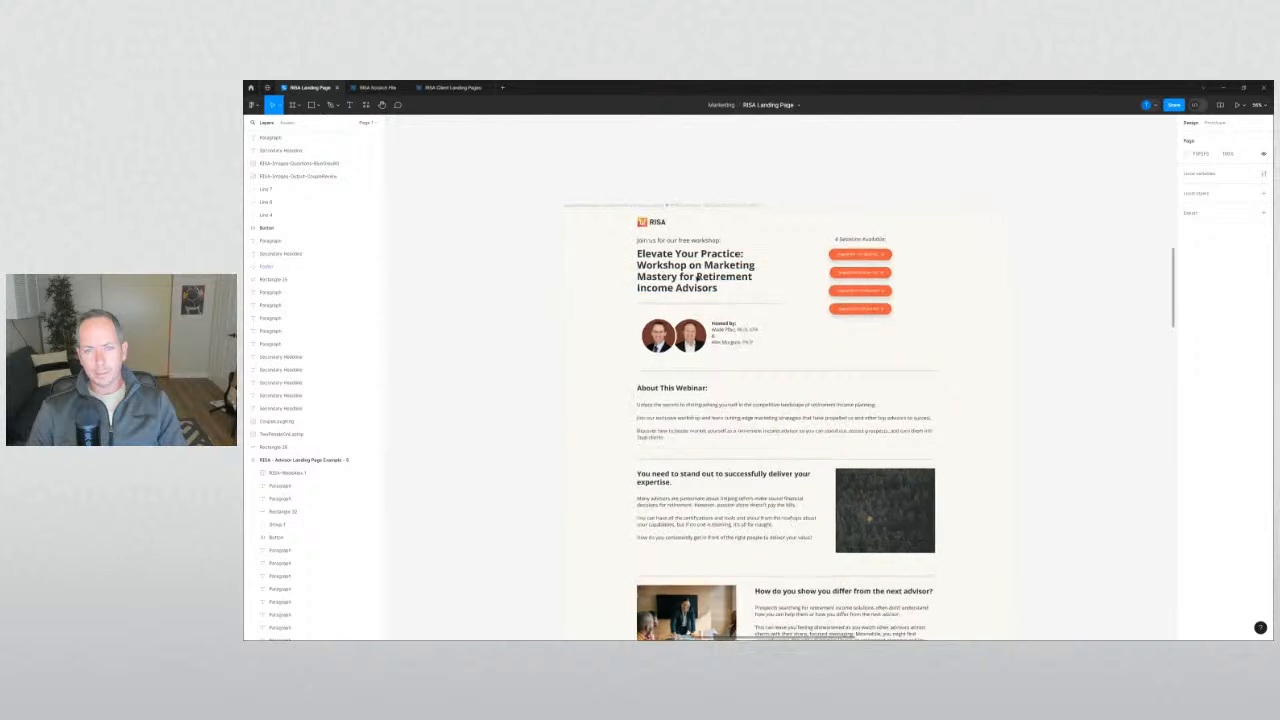
Set the Page fill swatch to a light grey and zoom in on the hero frame.
left_click(1182, 154)
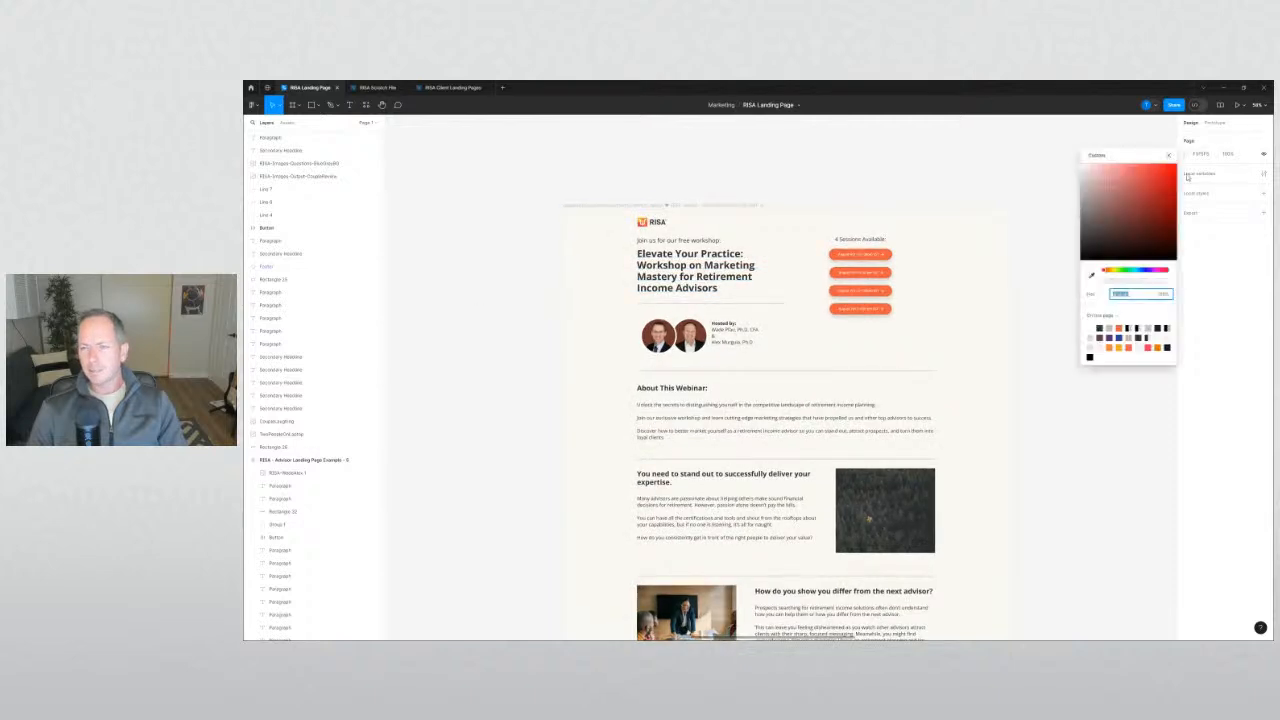
left_click_drag(1082, 168, 1076, 185)
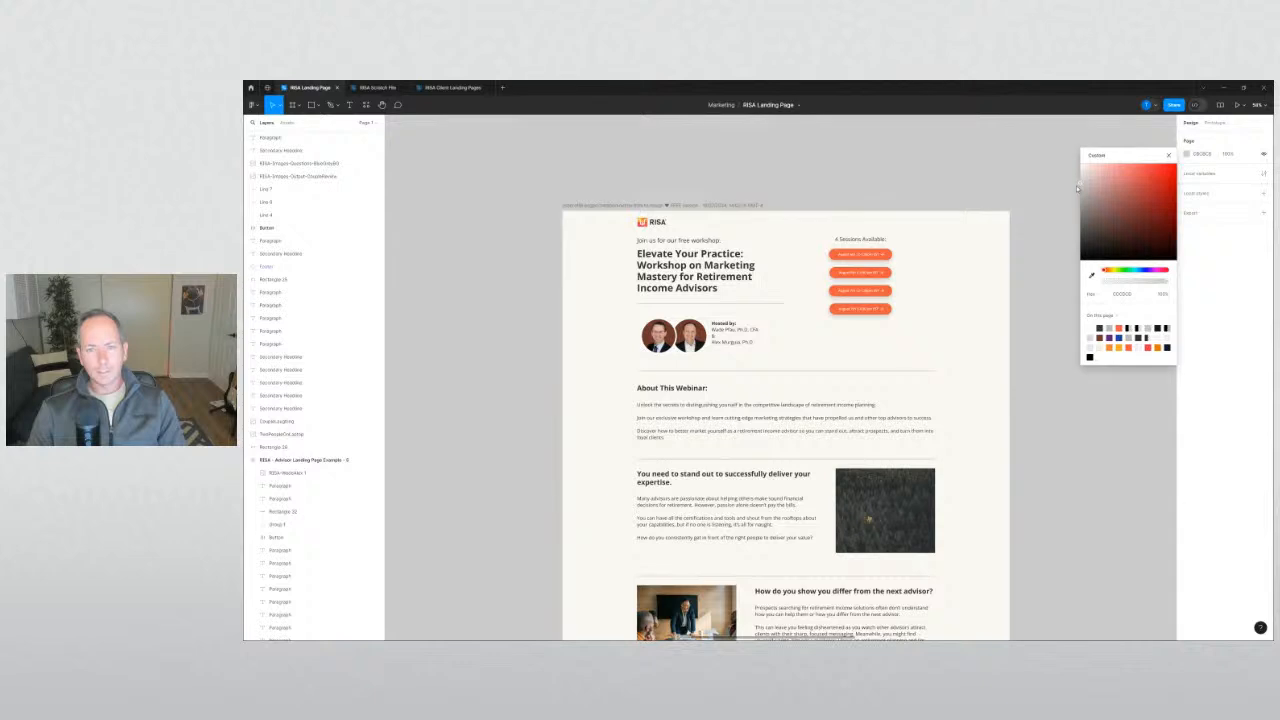
left_click(491, 320)
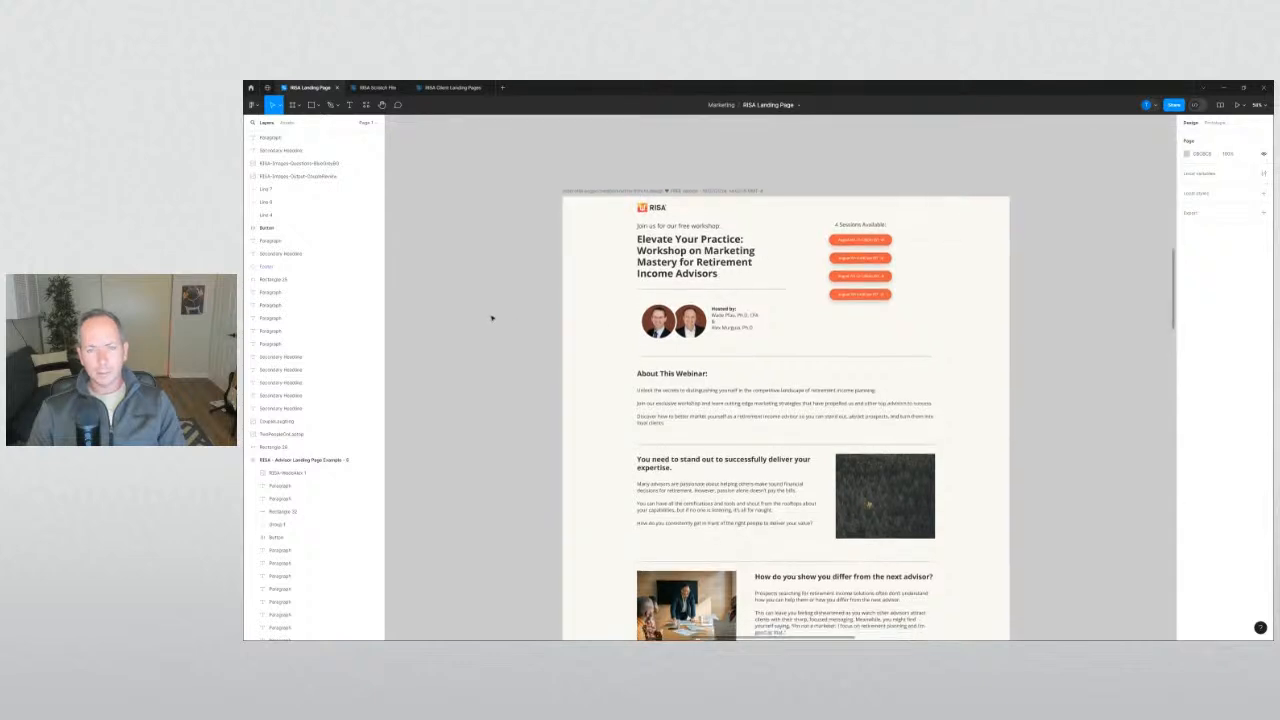
scroll(467, 280, "down", 1)
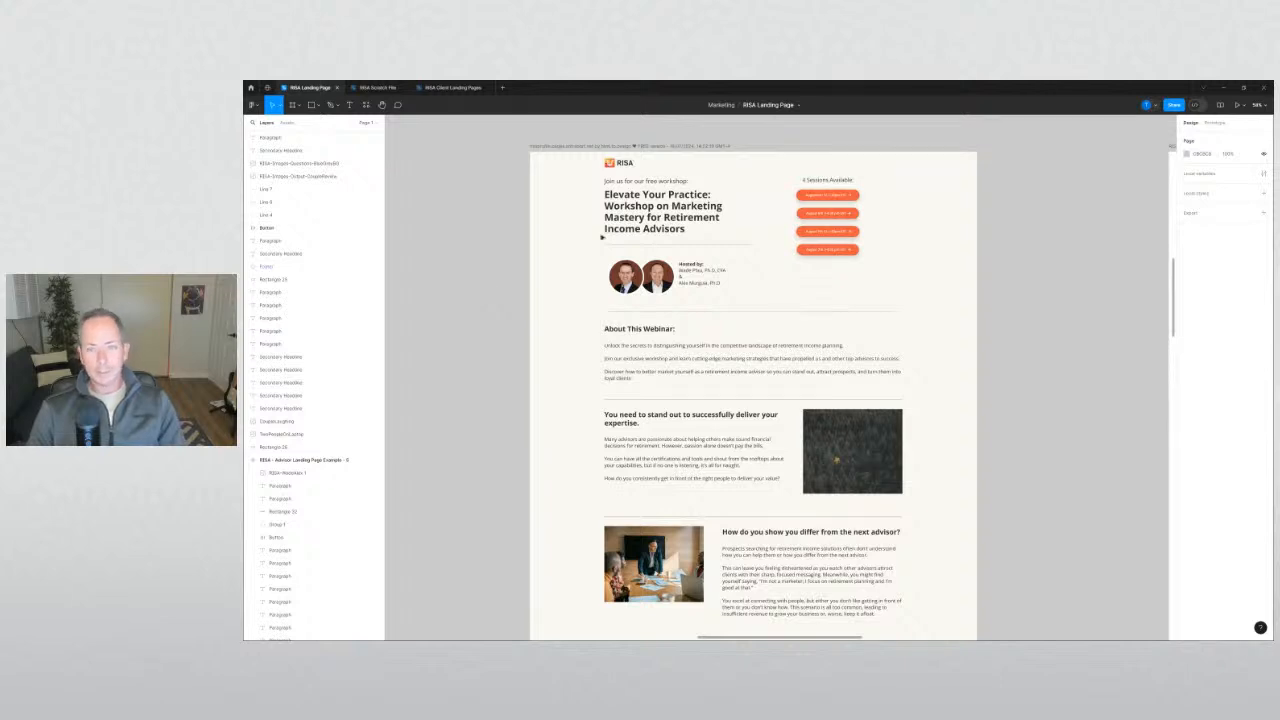
scroll(805, 278, "up", 2)
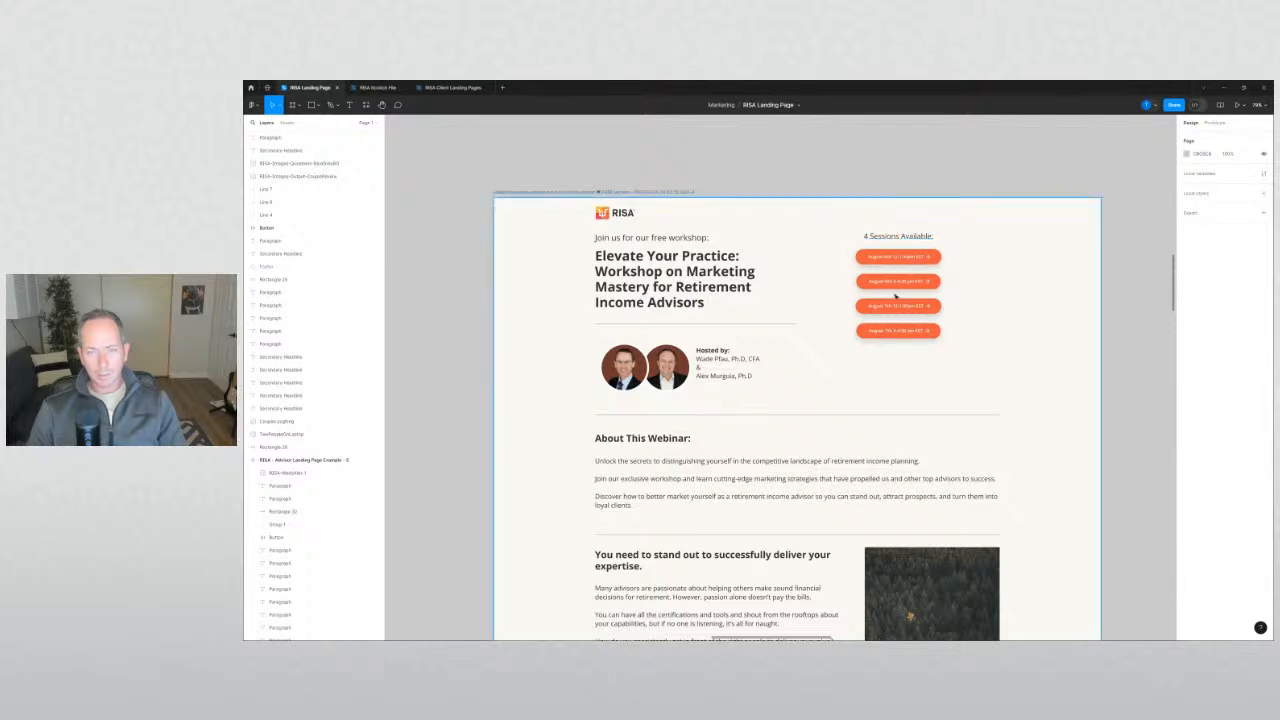
Inspect the '4 Sessions Available' text, then zoom out to compare both landing-page frames.
left_click(905, 241)
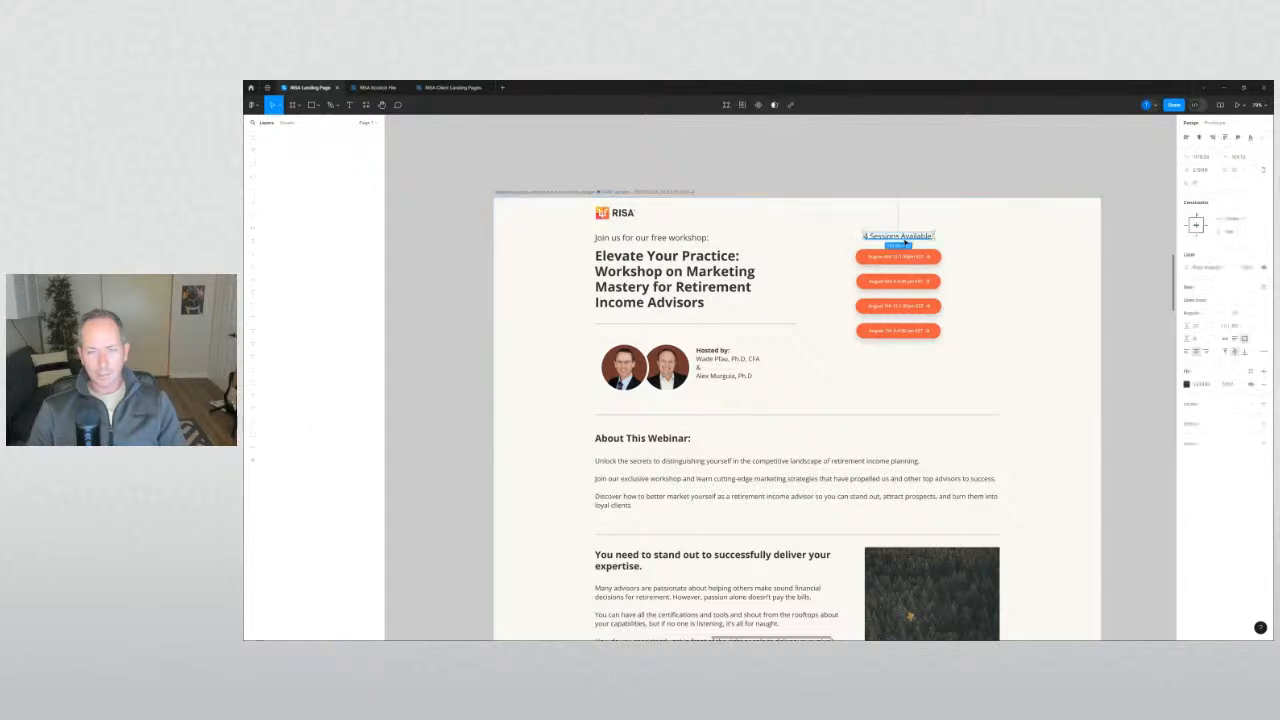
left_click(894, 166)
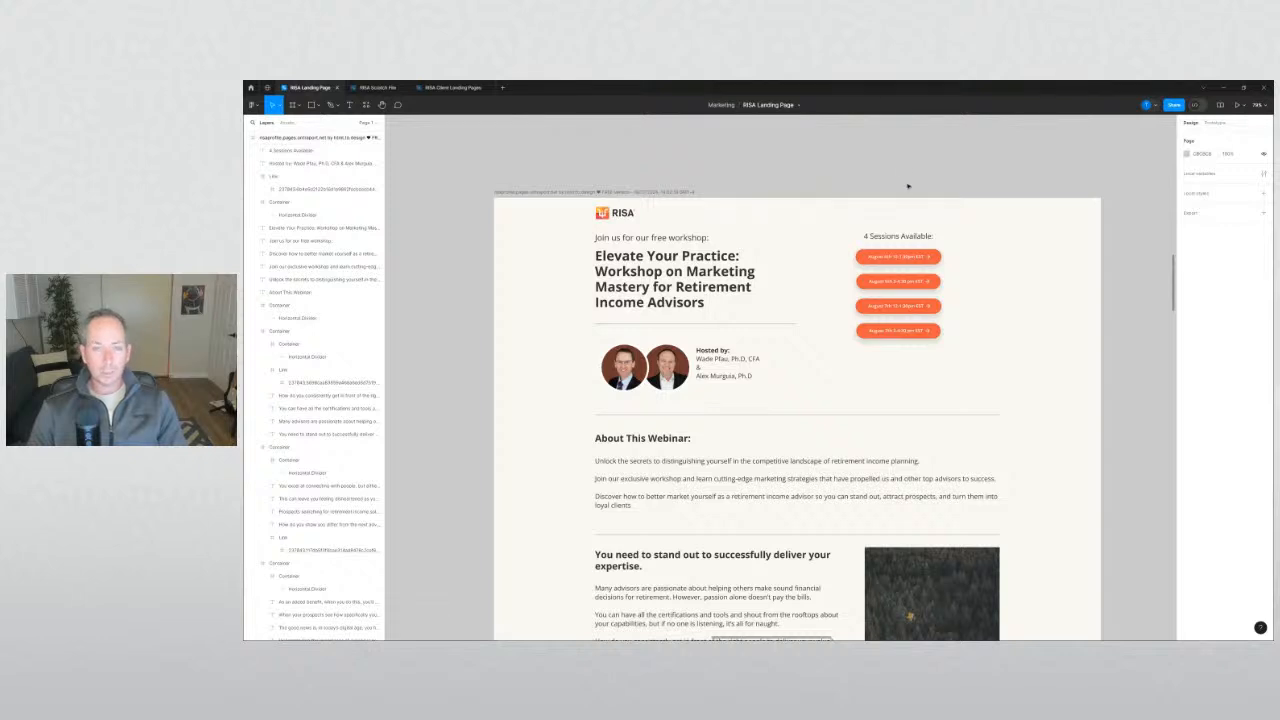
scroll(906, 180, "down", 5)
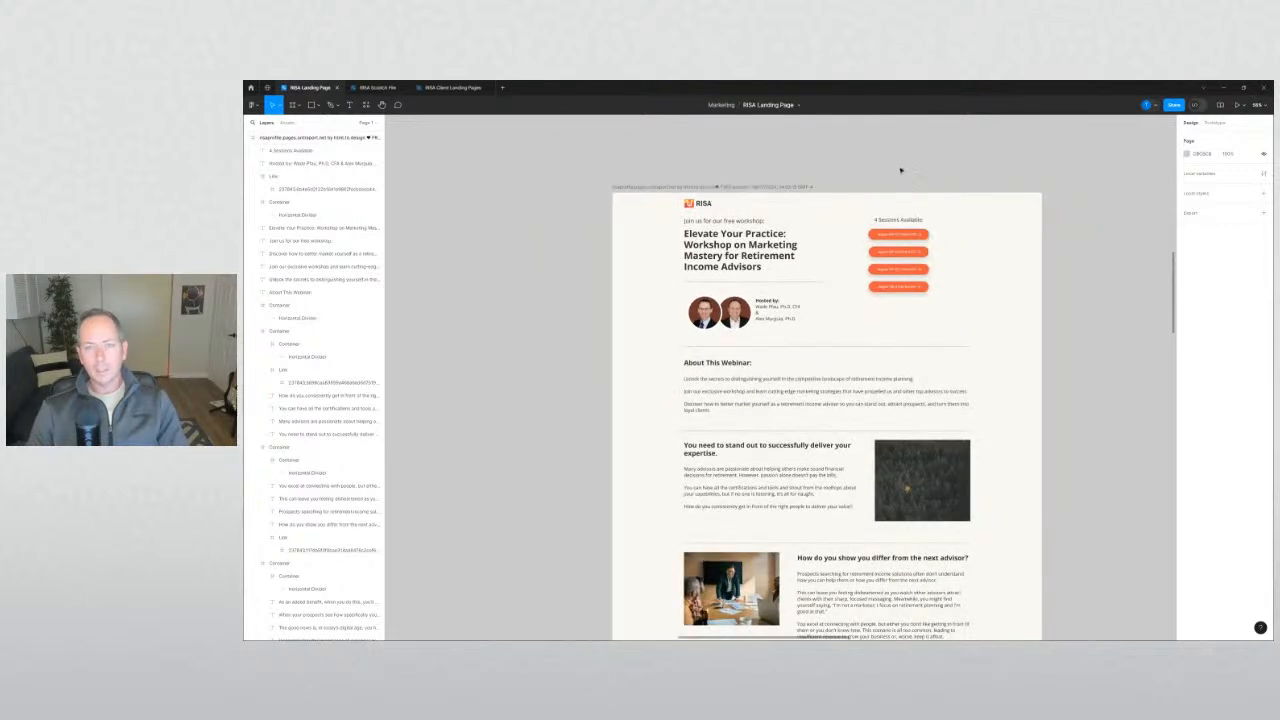
scroll(746, 217, "right", 5)
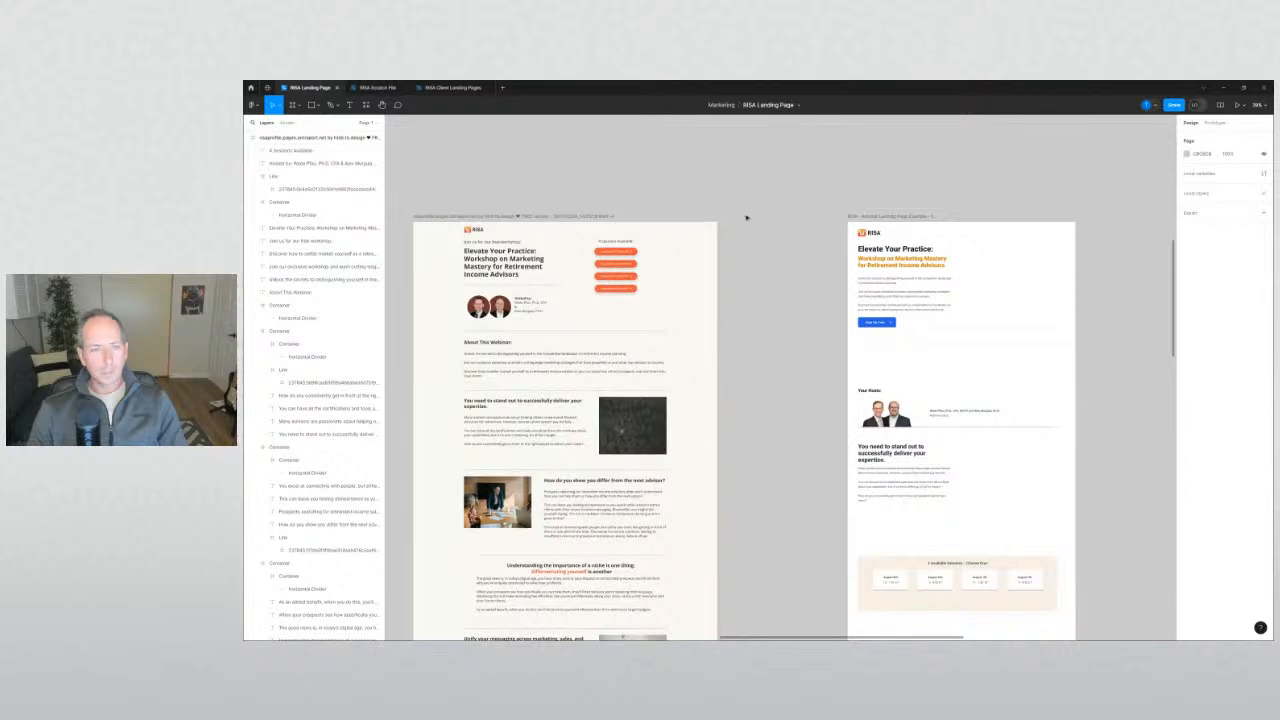
scroll(795, 251, "right", 2)
scroll(714, 251, "down", 5)
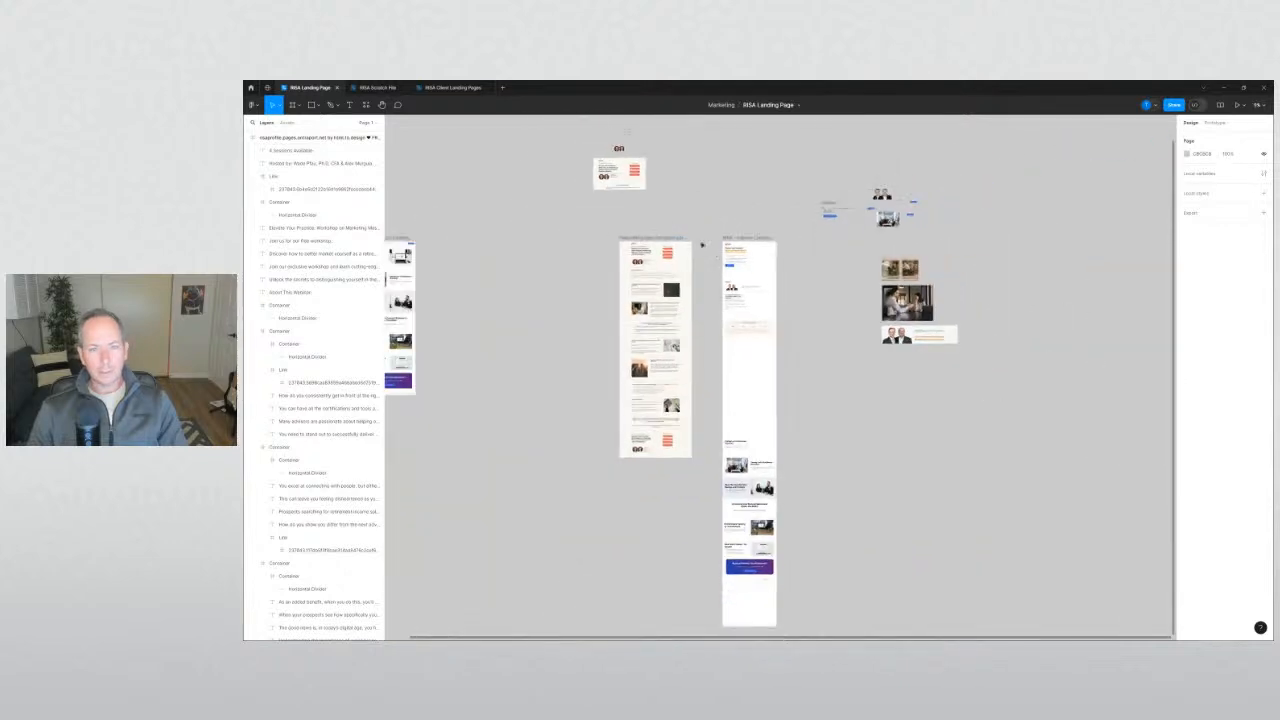
scroll(734, 246, "up", 5)
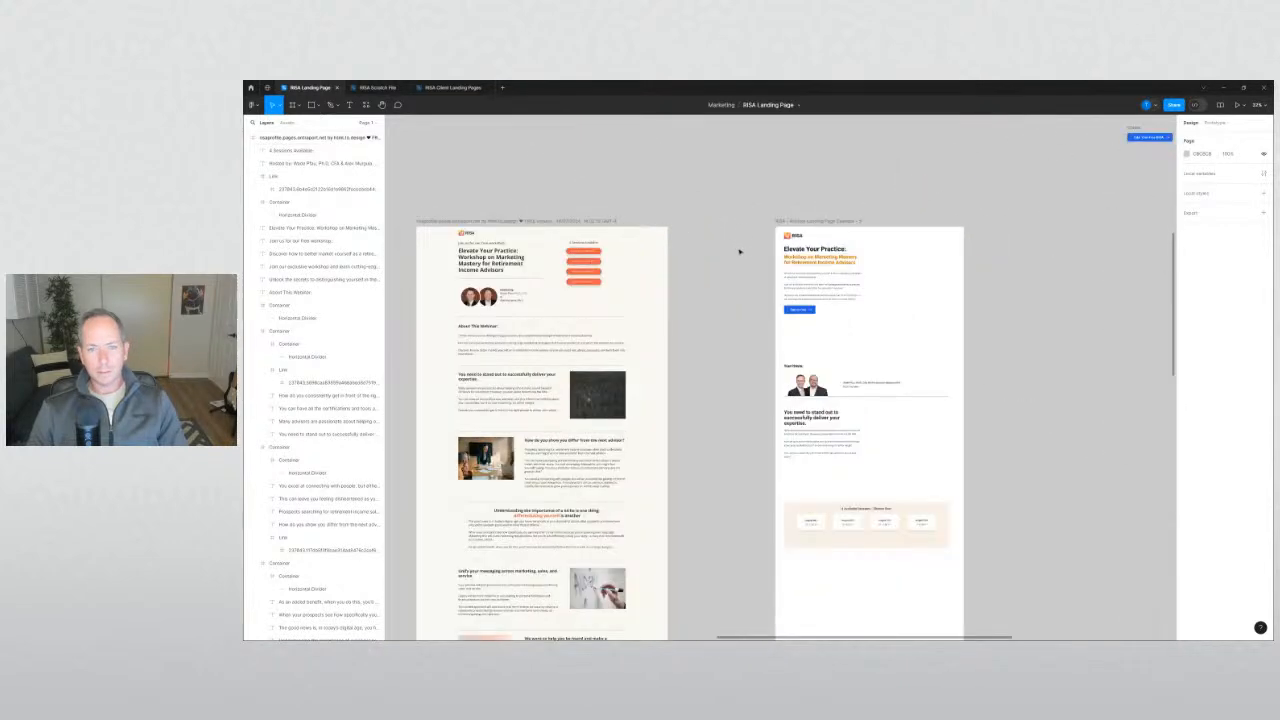
scroll(787, 255, "up", 2)
scroll(846, 258, "up", 2)
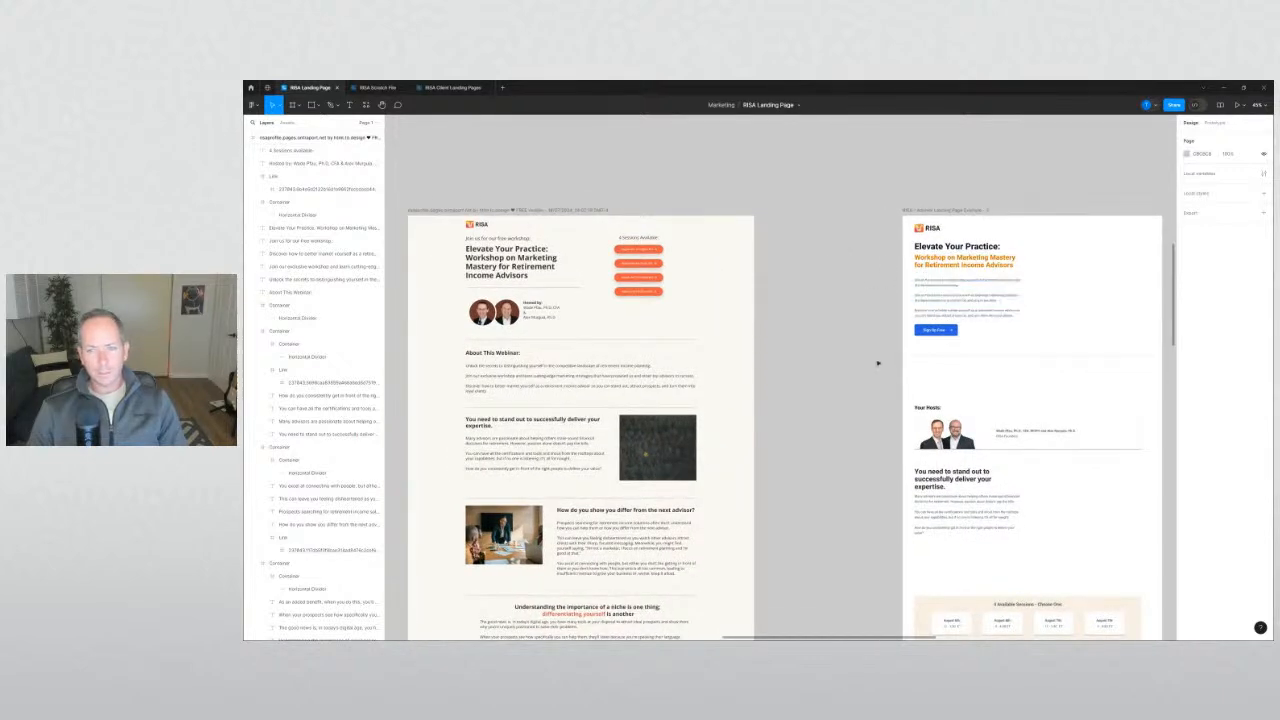
Zoom into the right frame's '4 Available Sessions - Choose One:' sessions box.
scroll(857, 350, "right", 1)
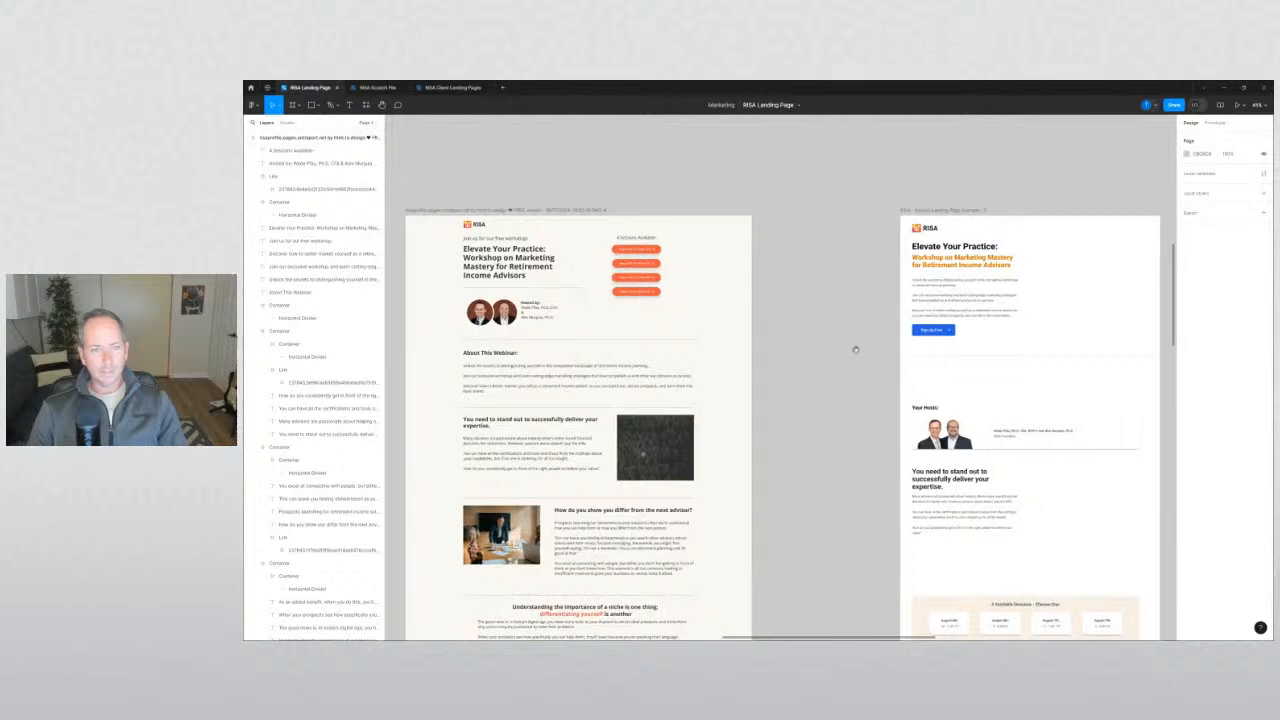
scroll(1057, 294, "up", 5)
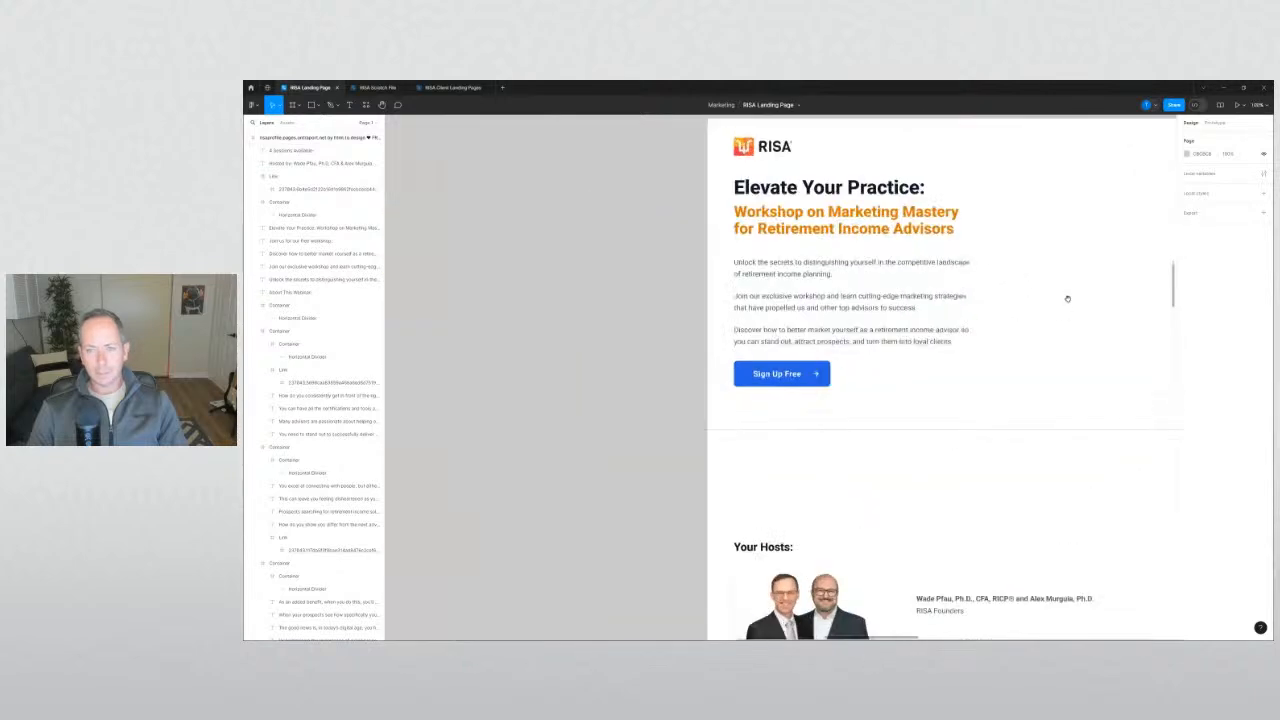
scroll(934, 335, "down", 1)
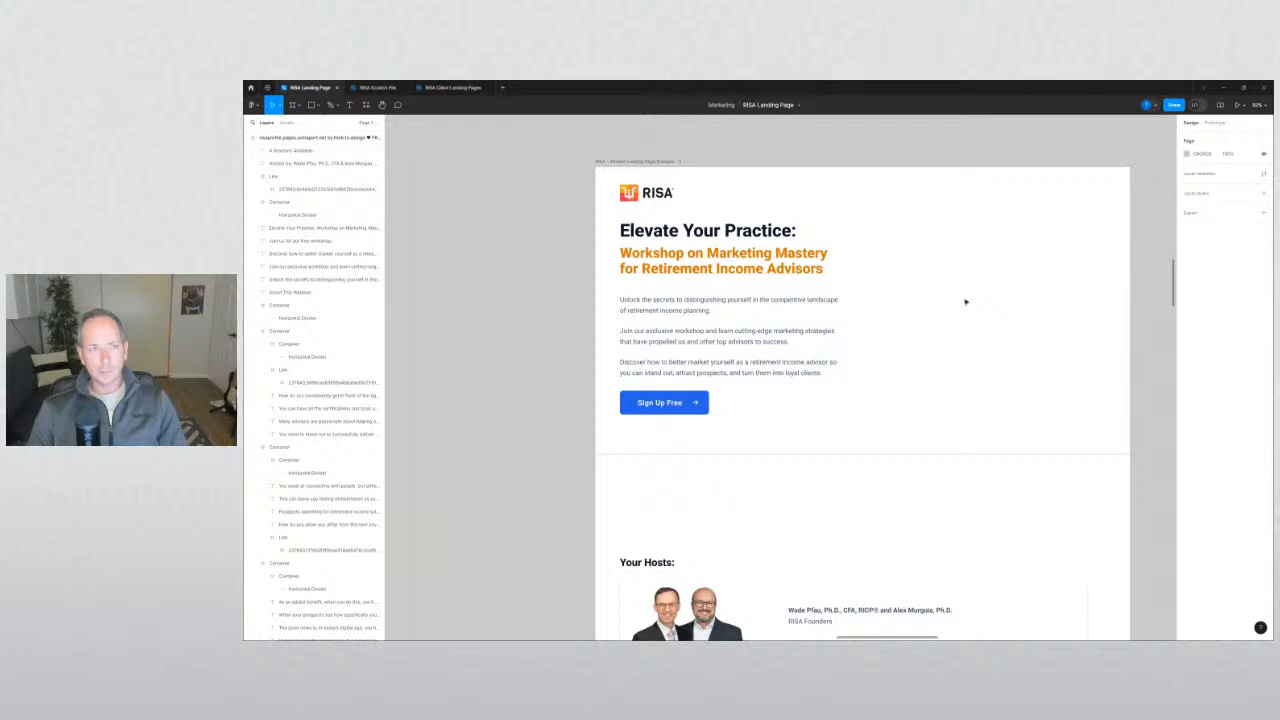
scroll(965, 301, "down", 6)
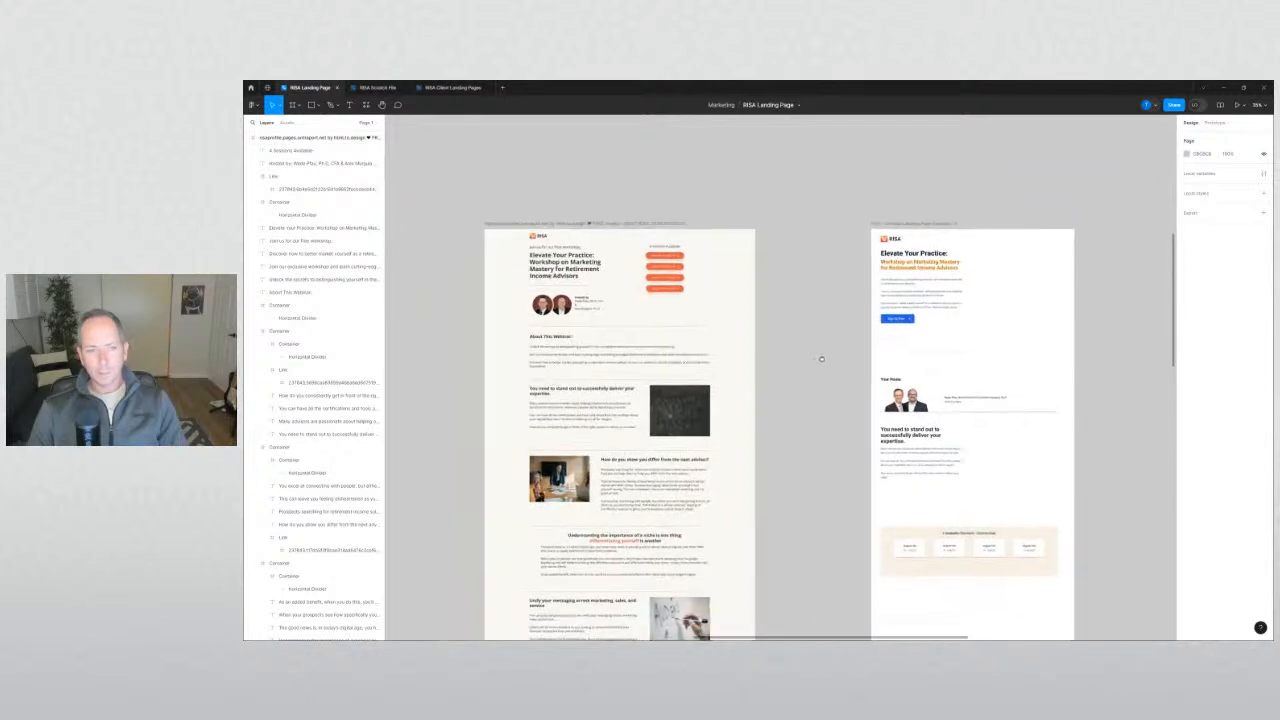
scroll(824, 362, "right", 3)
scroll(880, 420, "down", 2)
scroll(860, 420, "up", 6)
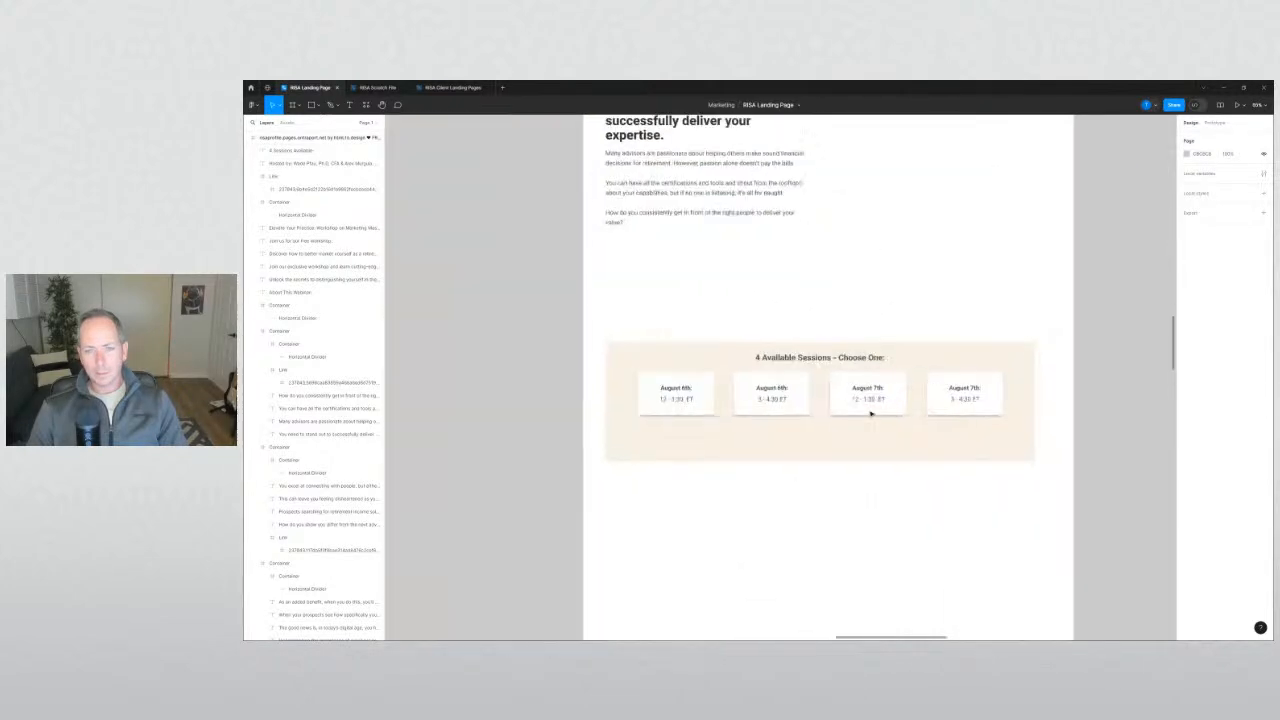
double_click(840, 357)
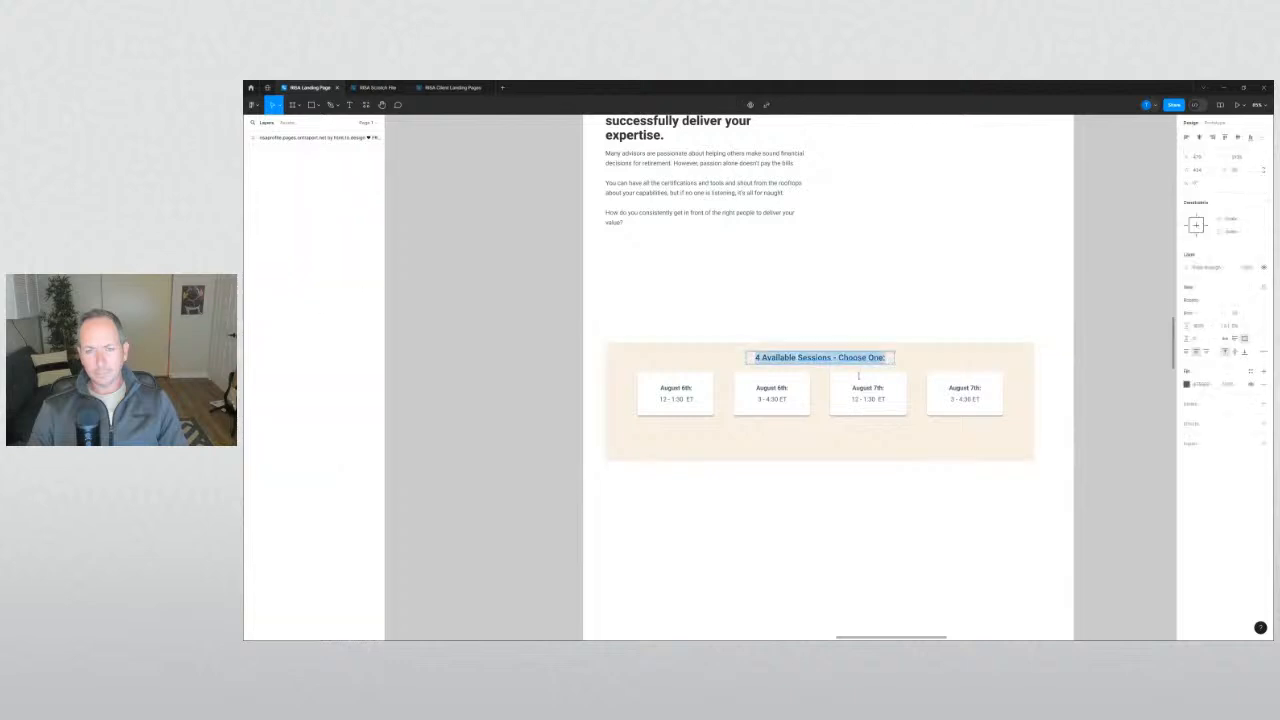
key("Right")
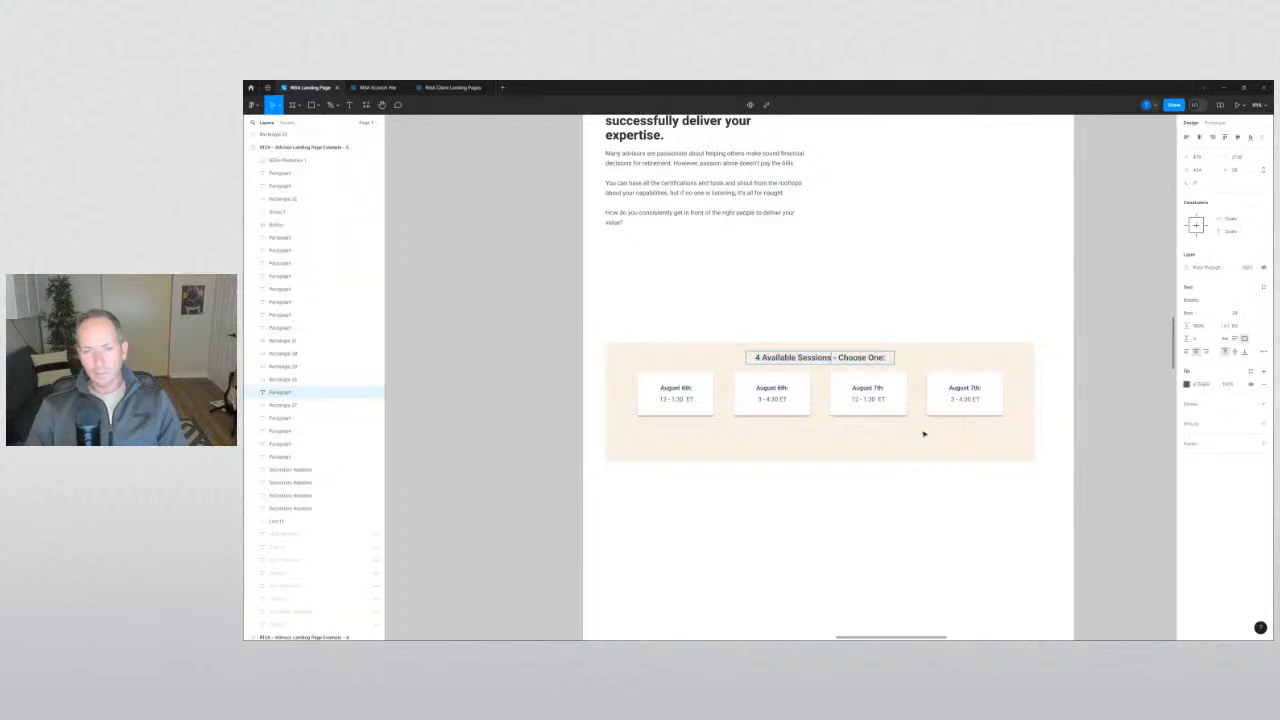
key("shift+Home")
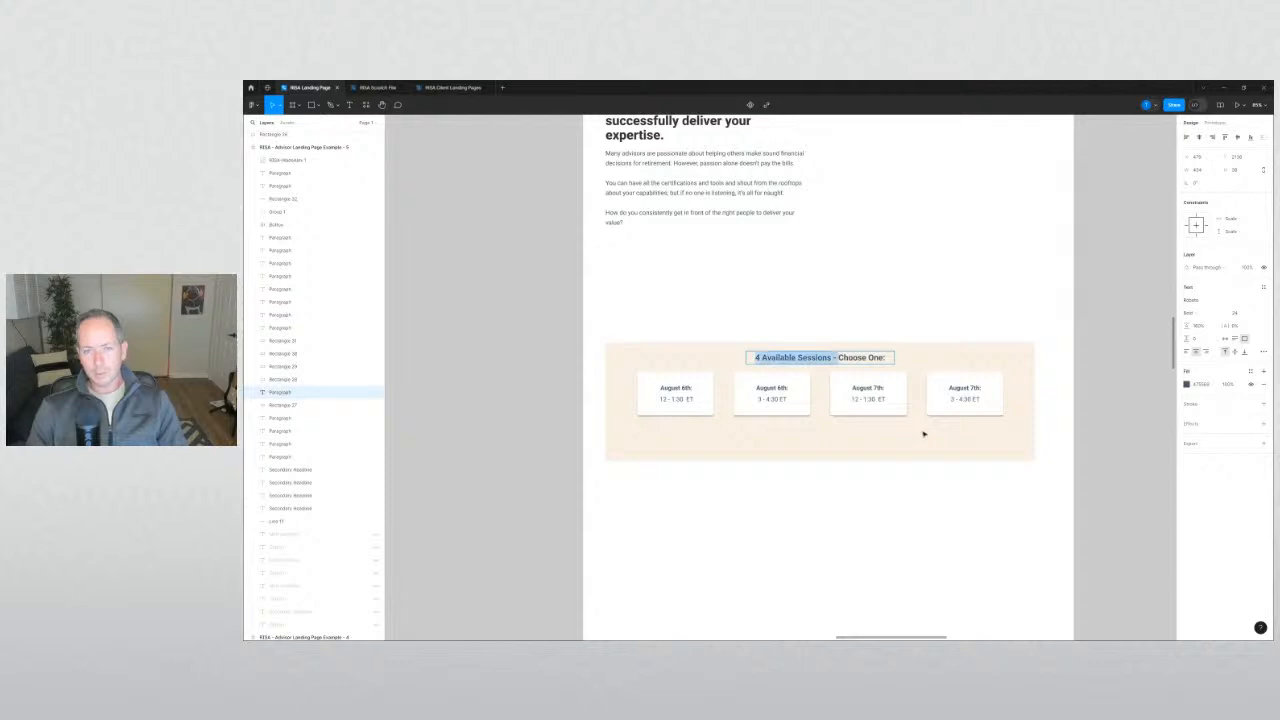
key("BackSpace")
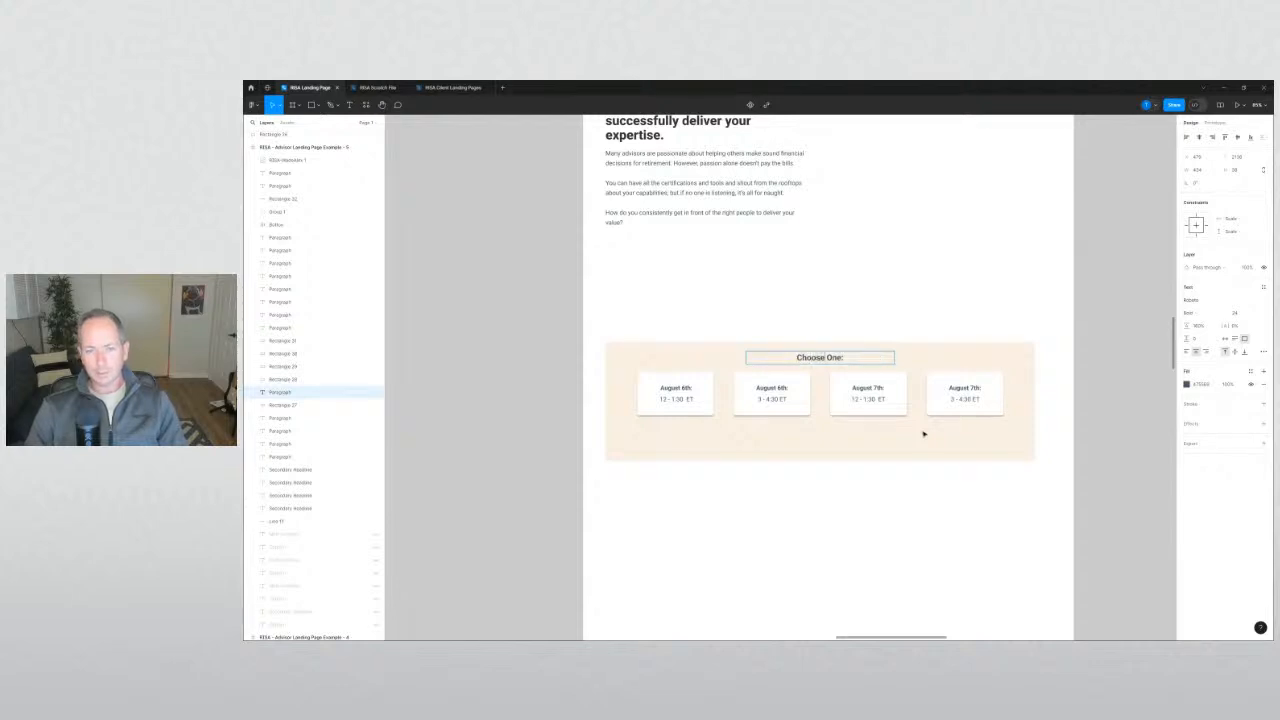
key("BackSpace")
type("of Fo")
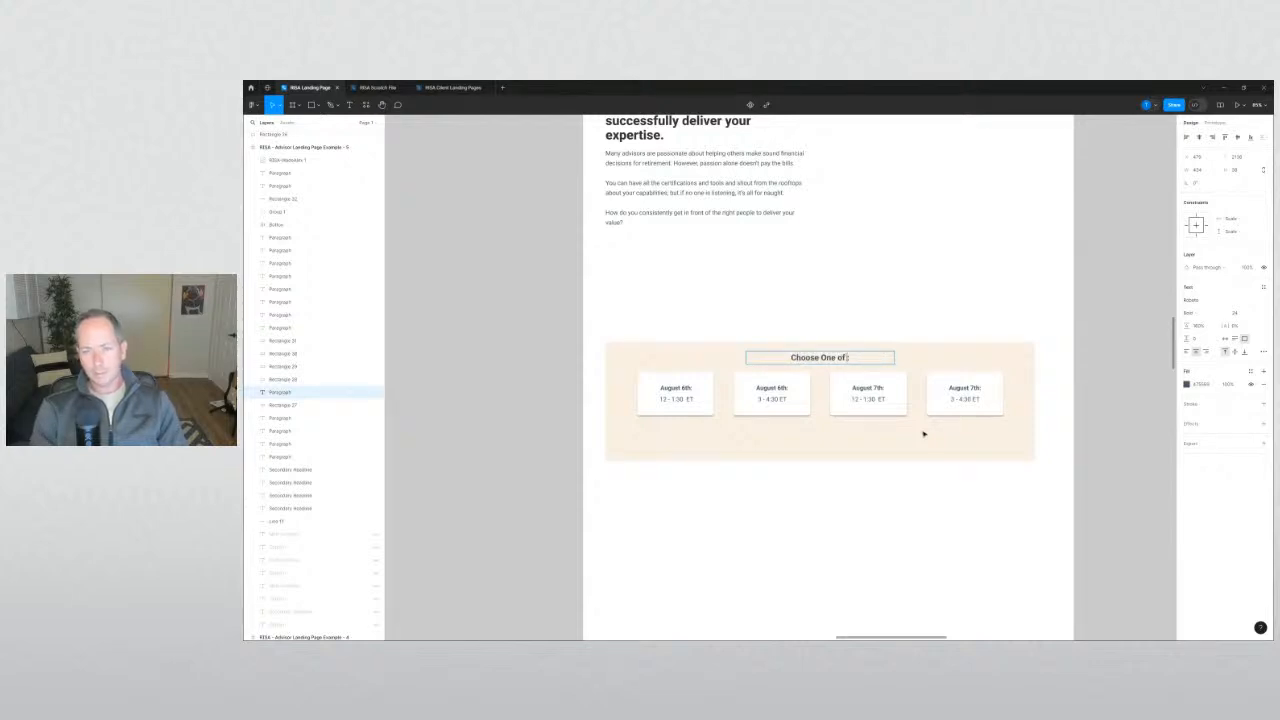
type("ur Available Sess")
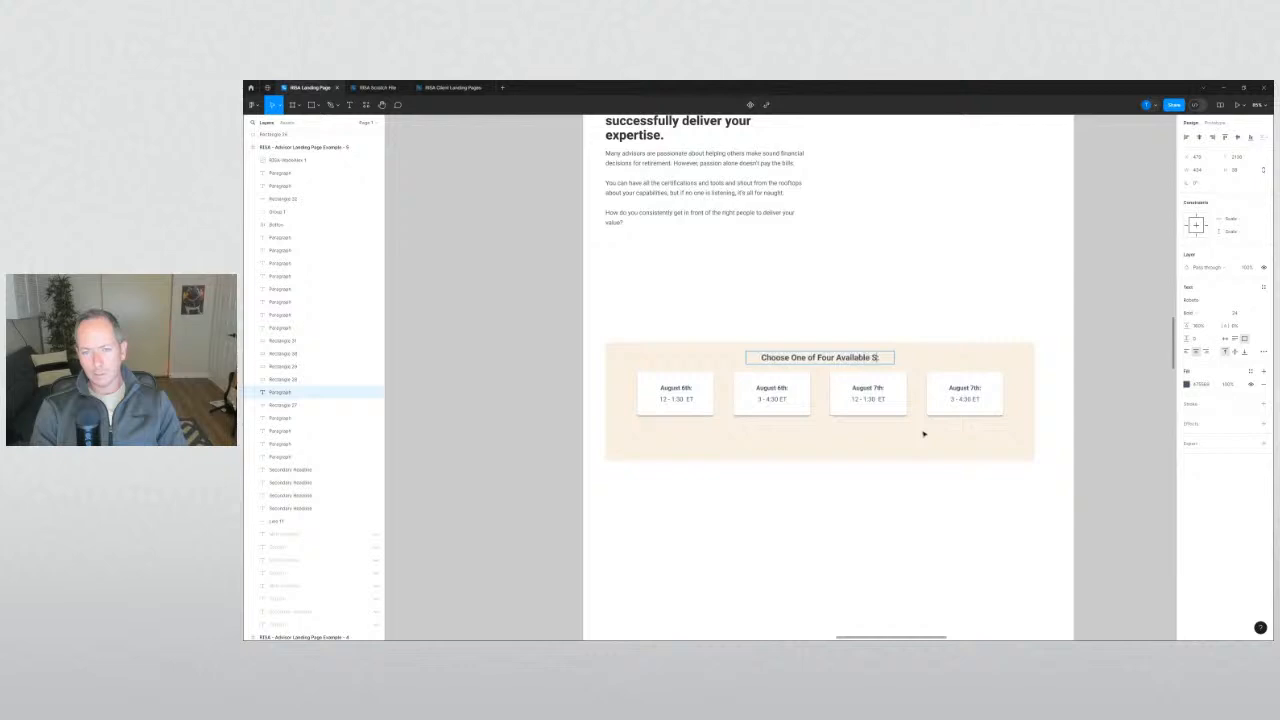
type("ions")
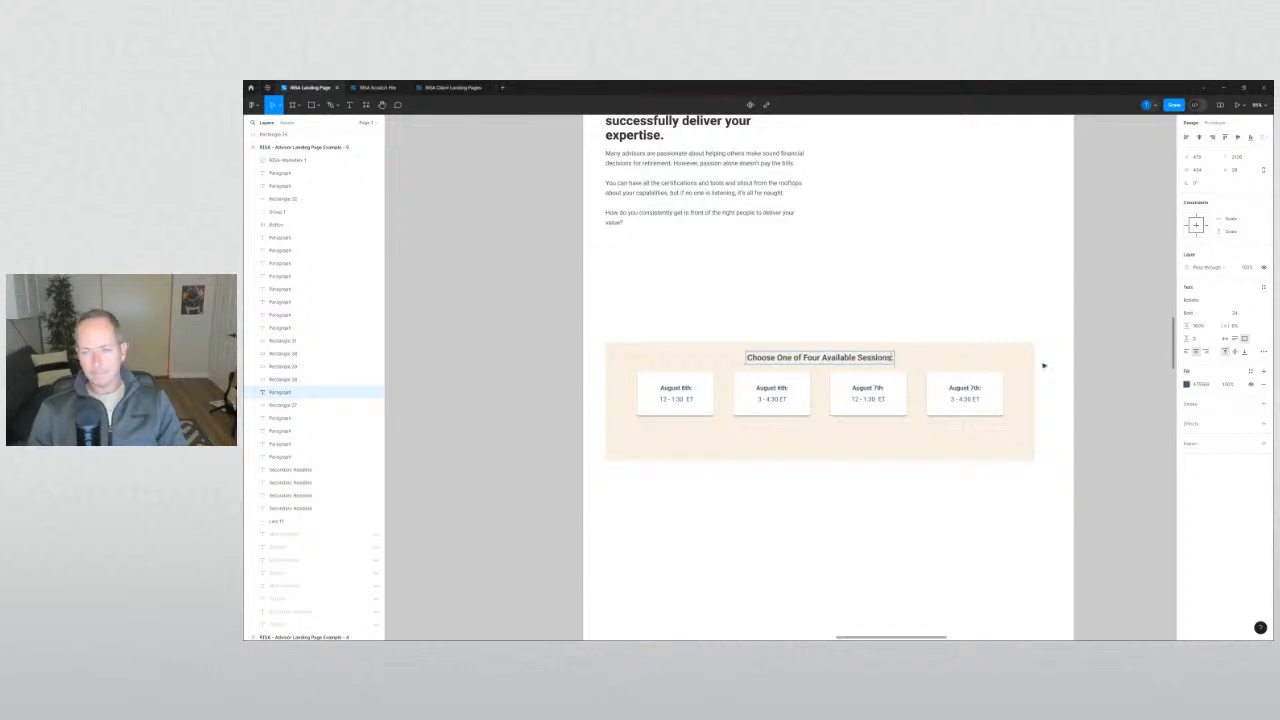
left_click(1109, 397)
left_click(1109, 397)
left_click(854, 357)
left_click(925, 354, "shift")
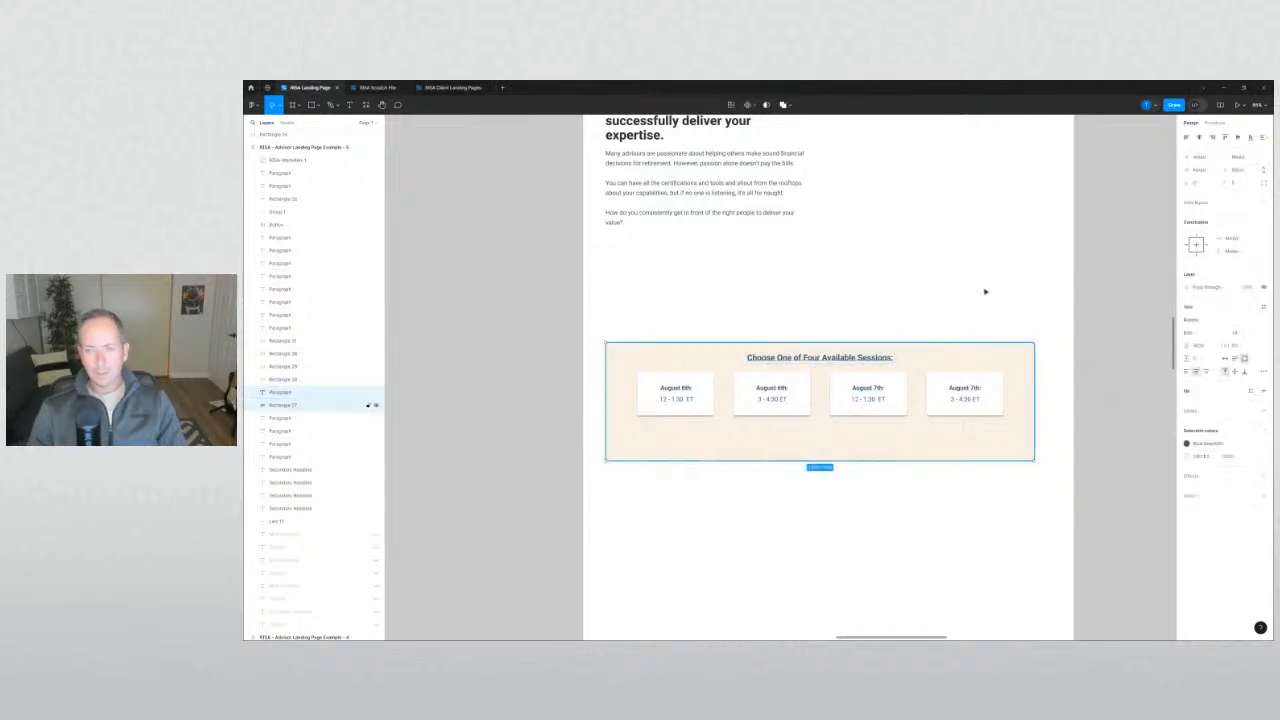
left_click(1089, 351)
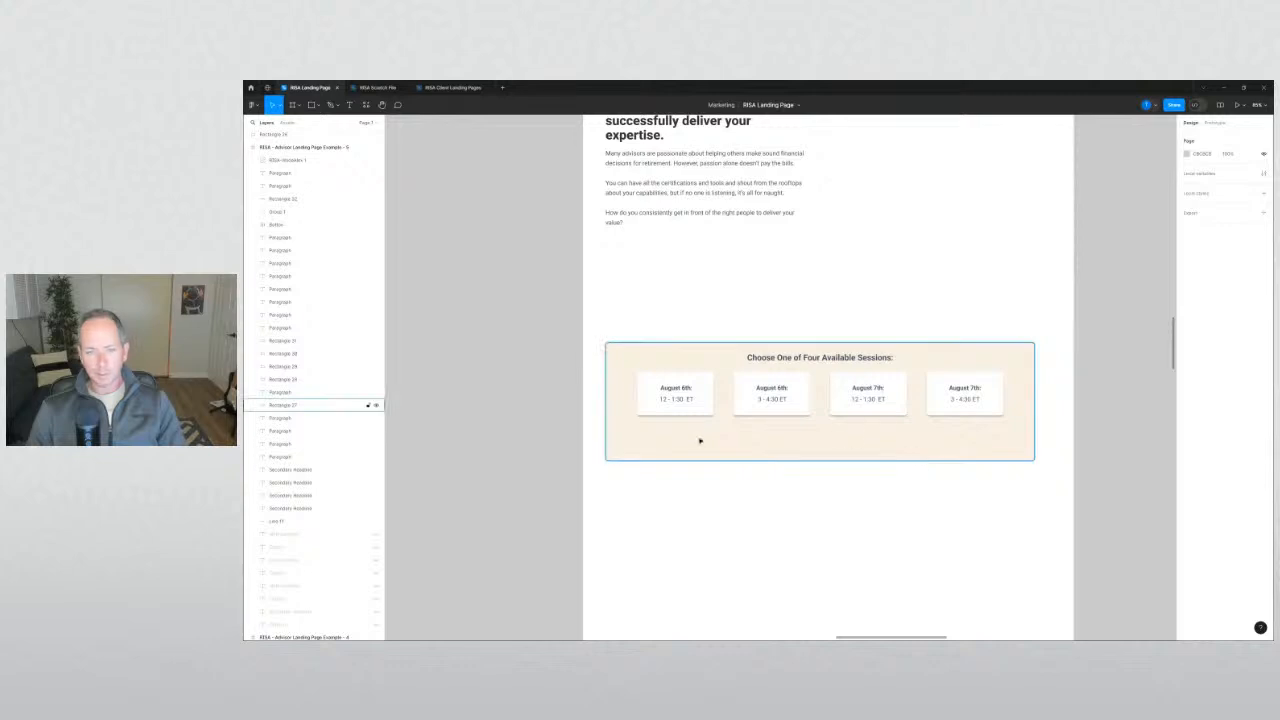
left_click(698, 410)
left_click(775, 402, "shift")
left_click(853, 411, "shift")
left_click(949, 411, "shift")
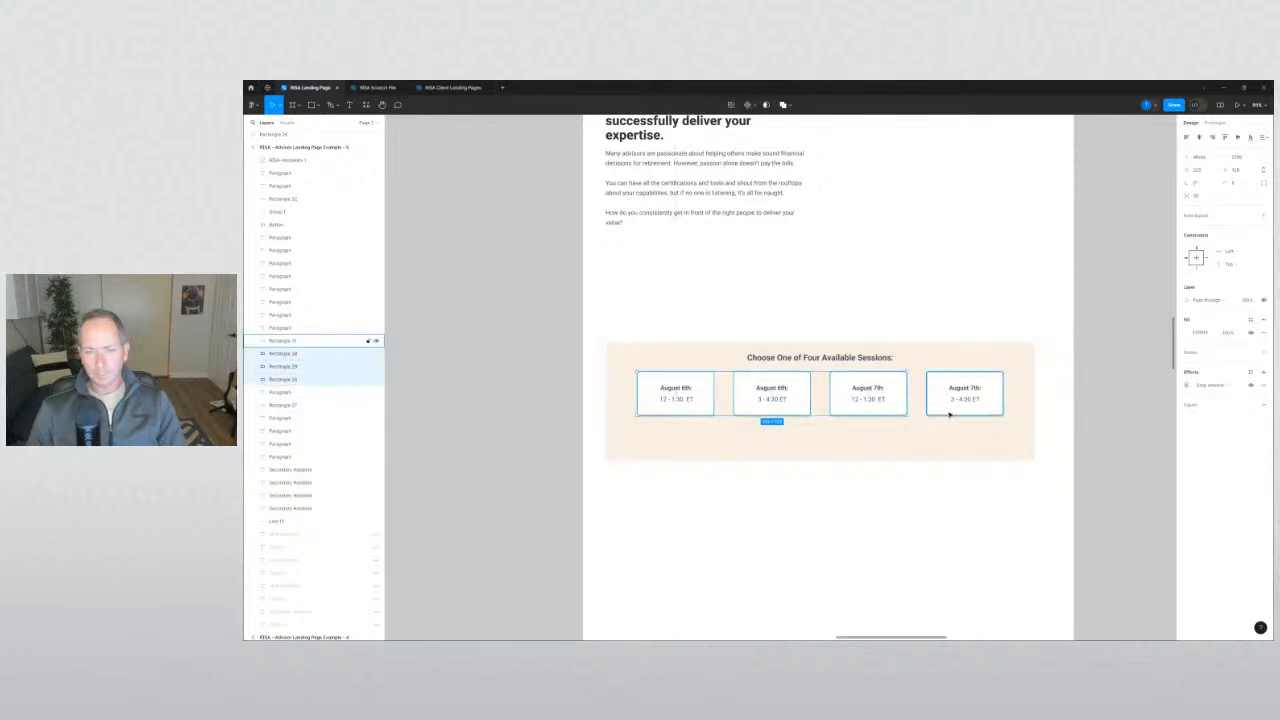
left_click(1123, 420)
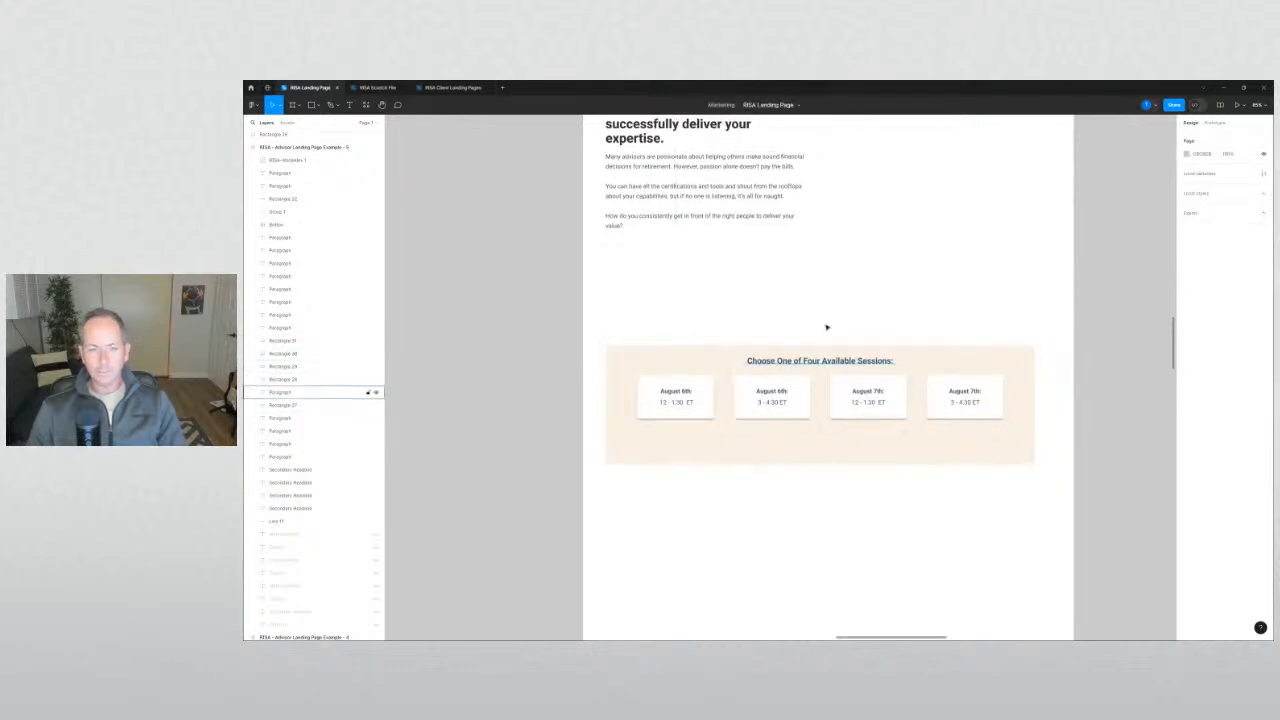
scroll(837, 354, "up", 5)
Zoom out to all frames and drag the tall right-hand frame's bottom edge down.
scroll(748, 358, "down", 4)
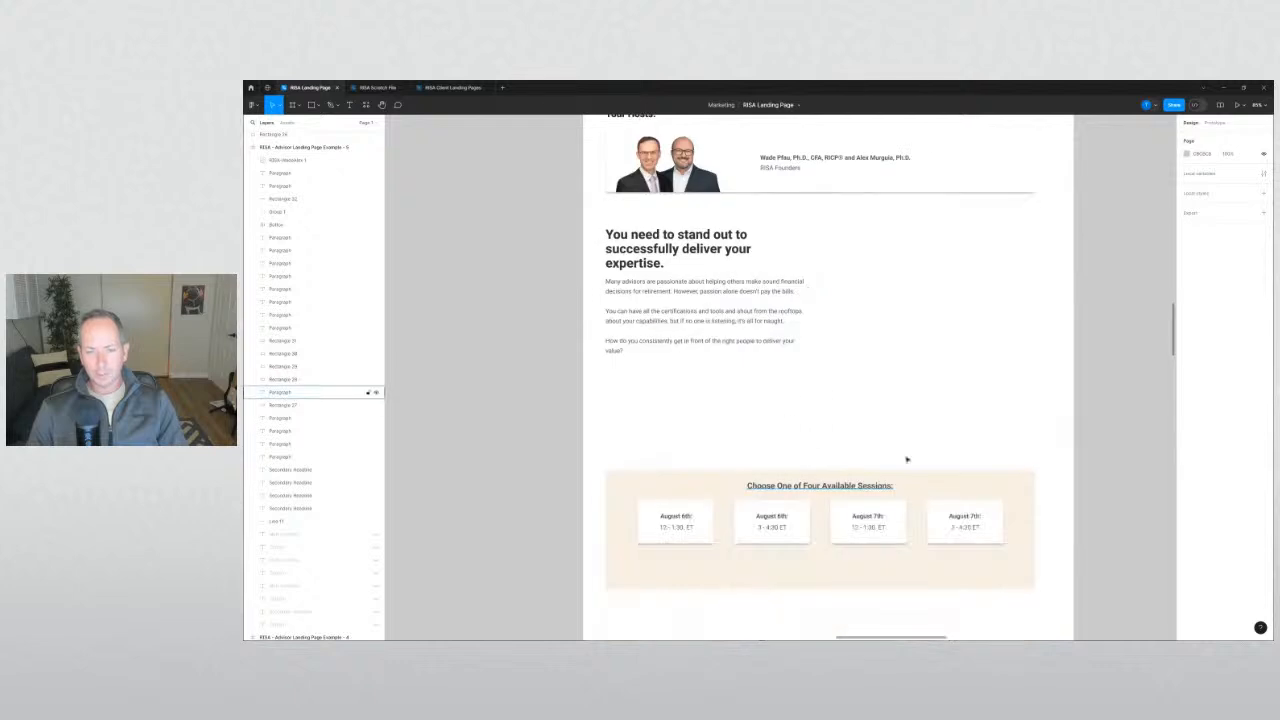
scroll(742, 537, "down", 1)
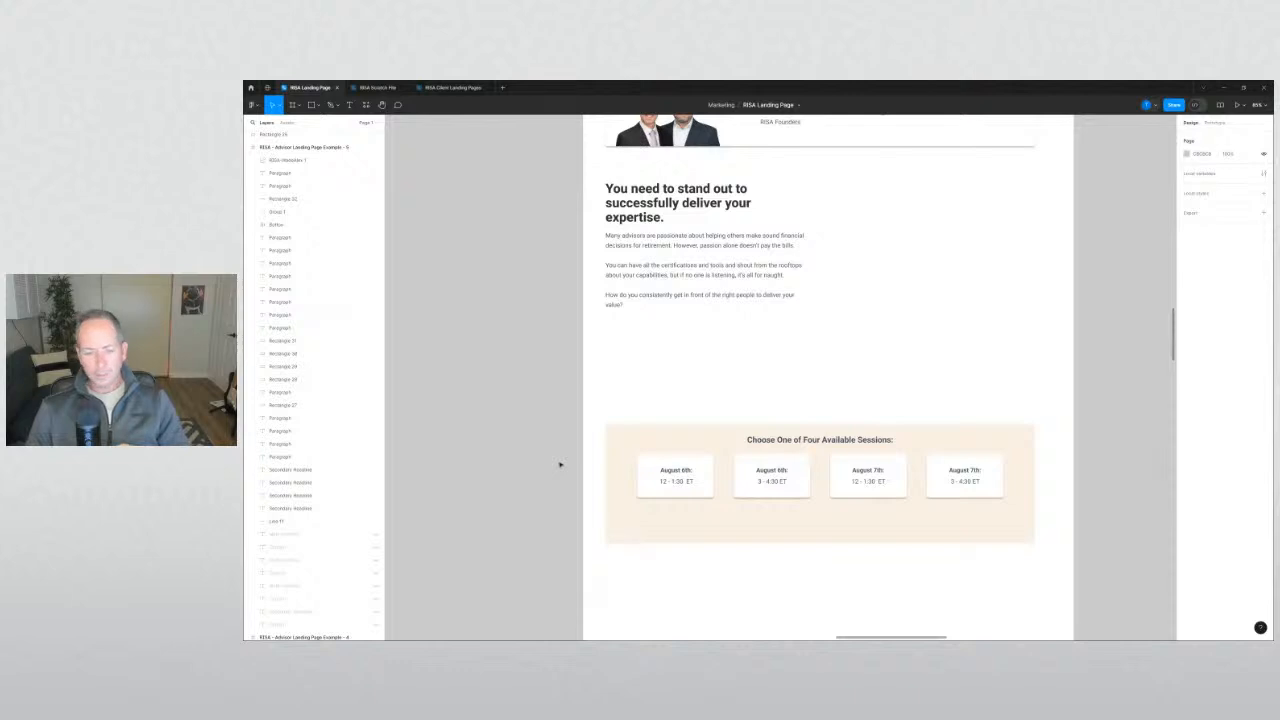
scroll(548, 414, "down", 6)
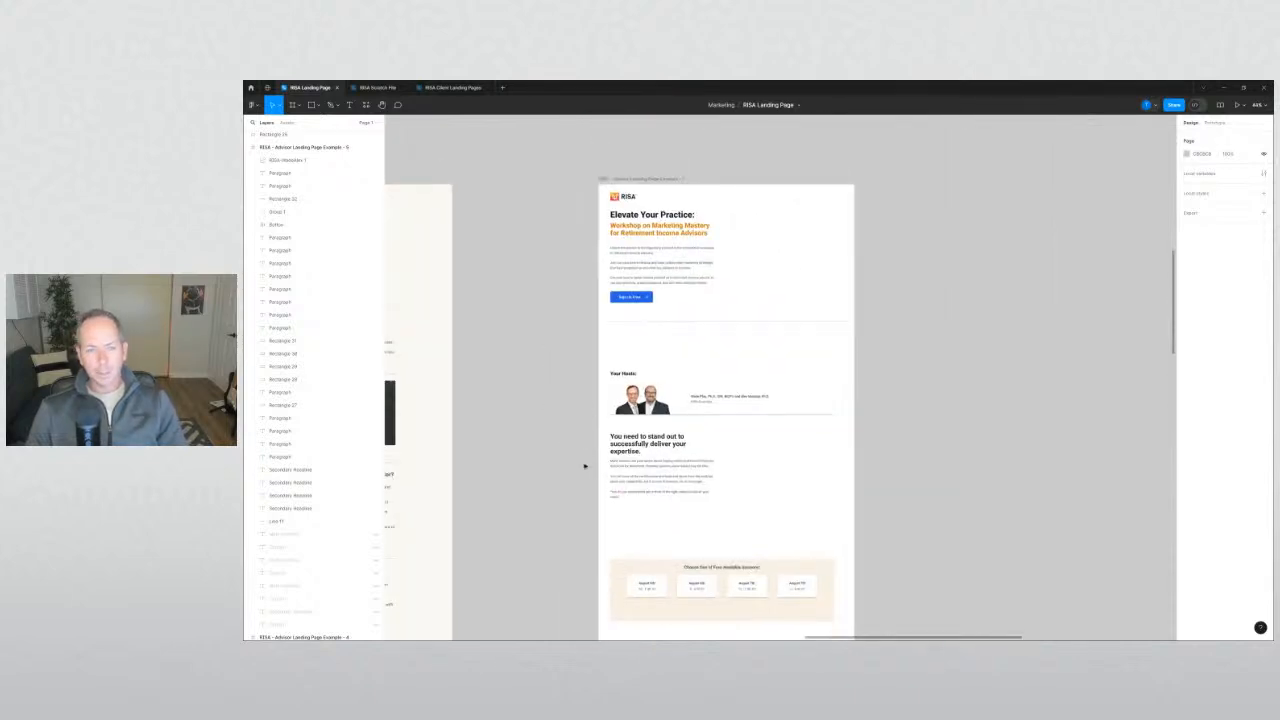
left_click_drag(585, 465, 1001, 432)
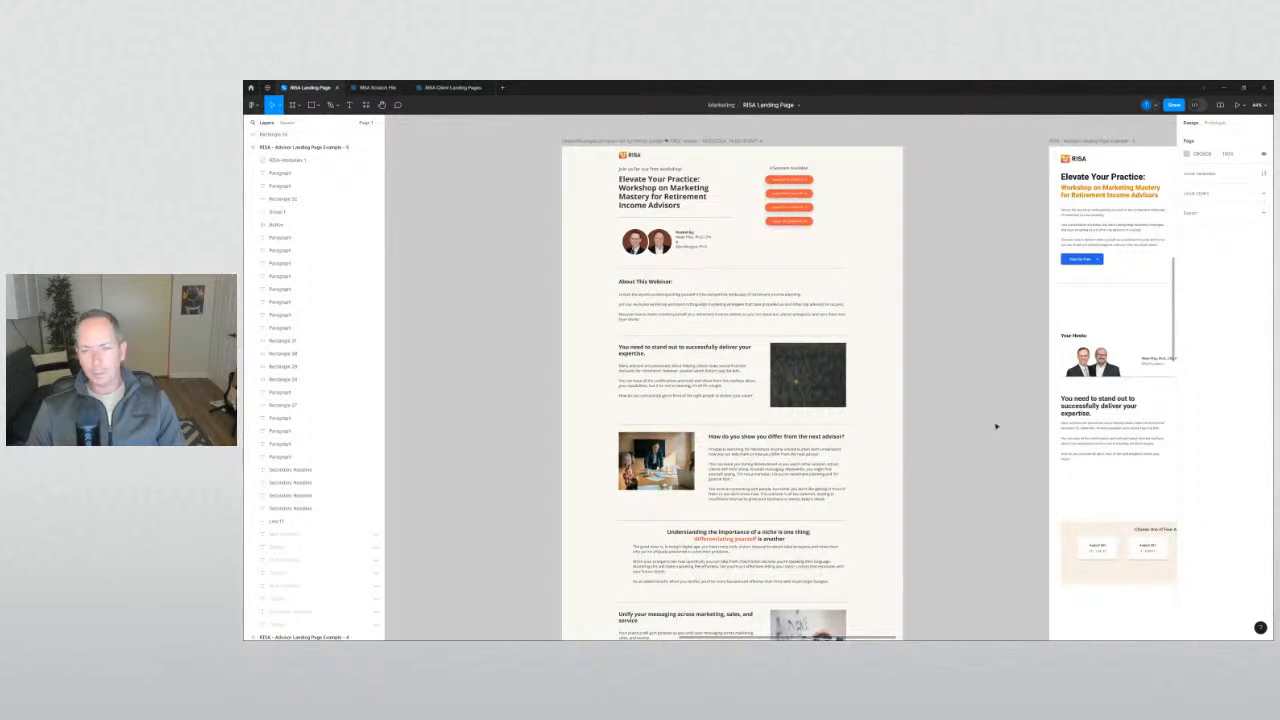
scroll(973, 436, "down", 1)
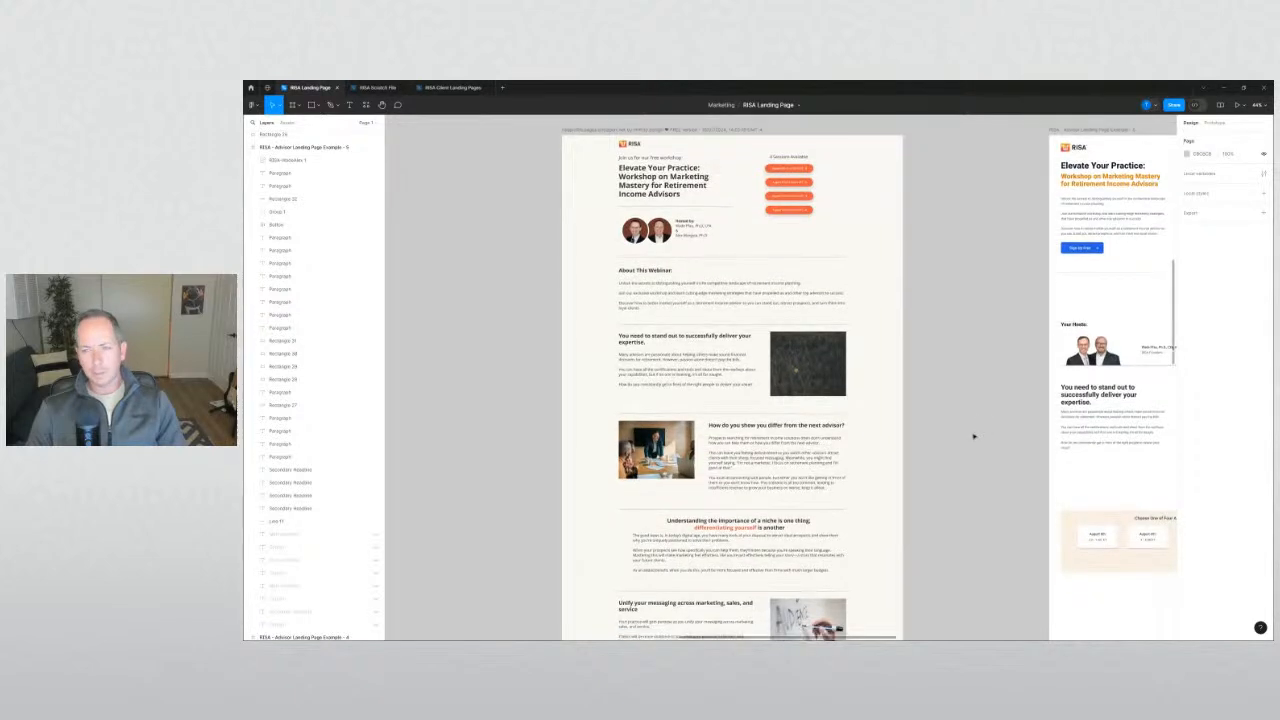
key("shift+1")
left_click_drag(828, 316, 796, 278)
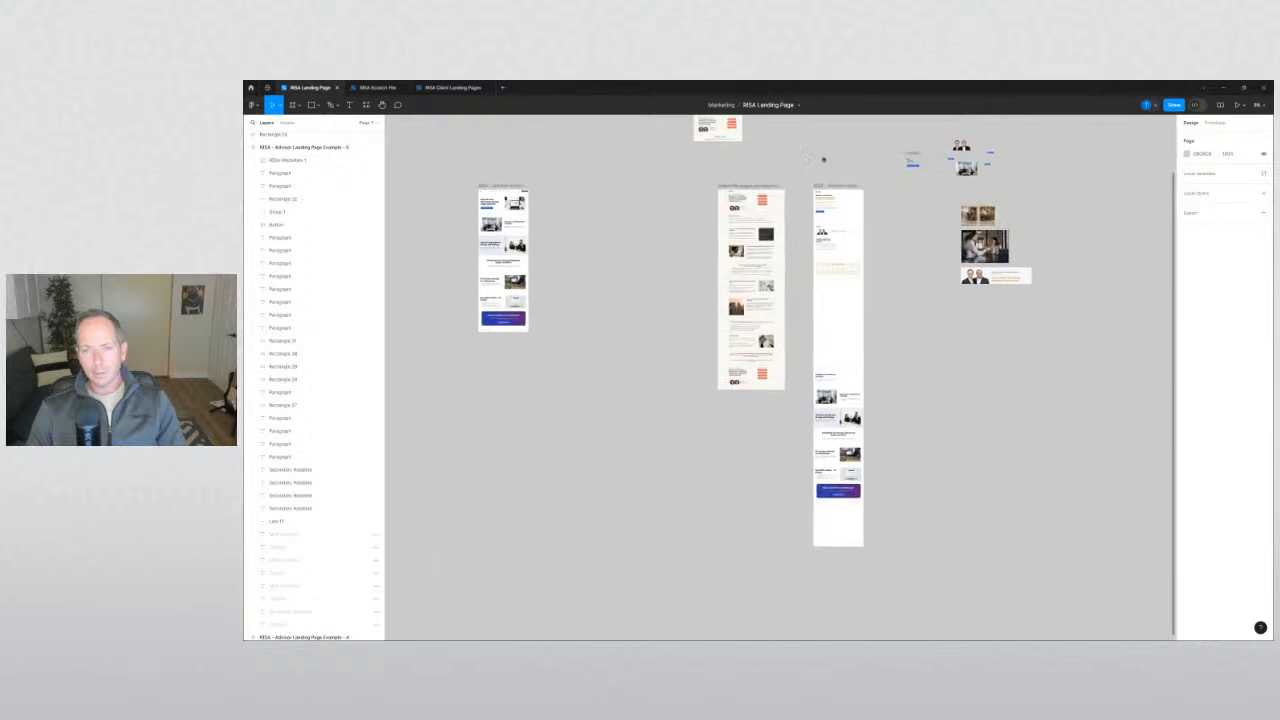
left_click(832, 186)
left_click_drag(926, 541, 852, 510)
left_click_drag(887, 437, 812, 240)
Move the tall frame's contents down about 109 px.
left_click_drag(823, 304, 823, 413)
left_click(943, 351)
left_click_drag(943, 228, 930, 467)
scroll(835, 335, "up", 5)
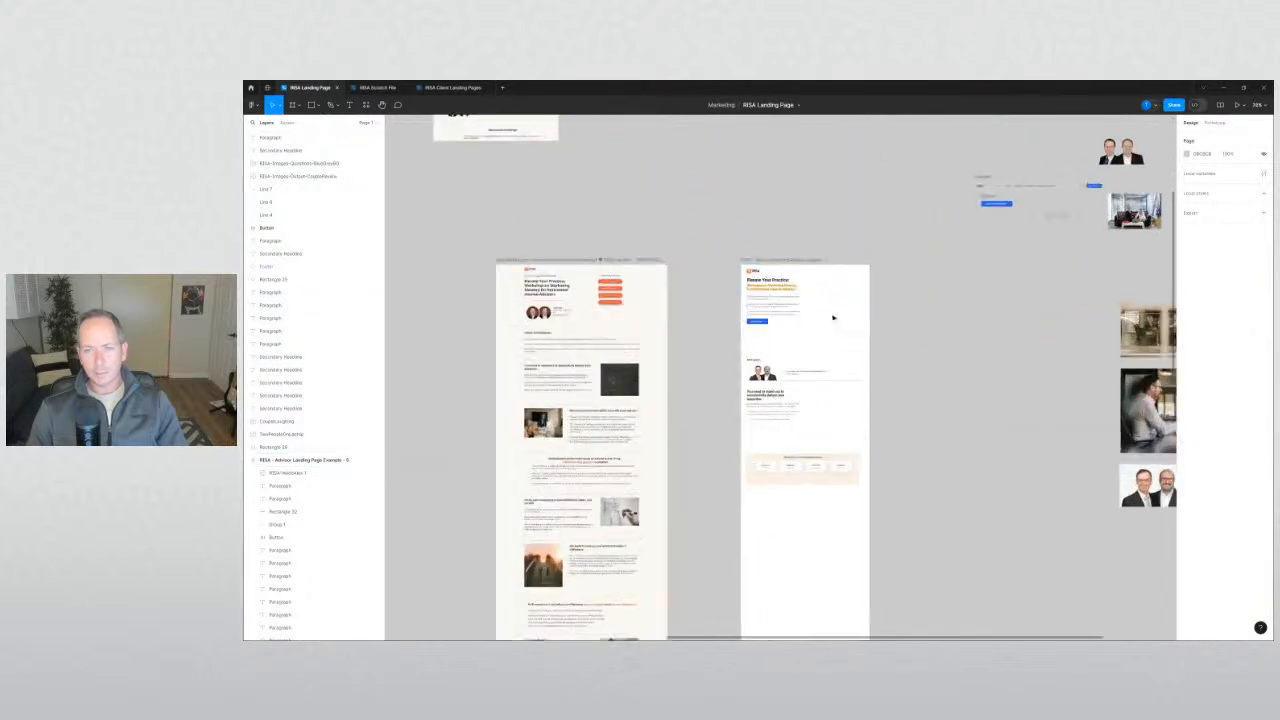
Check the right-hand landing-page frame, then bring the photos beside it into view.
left_click(818, 260)
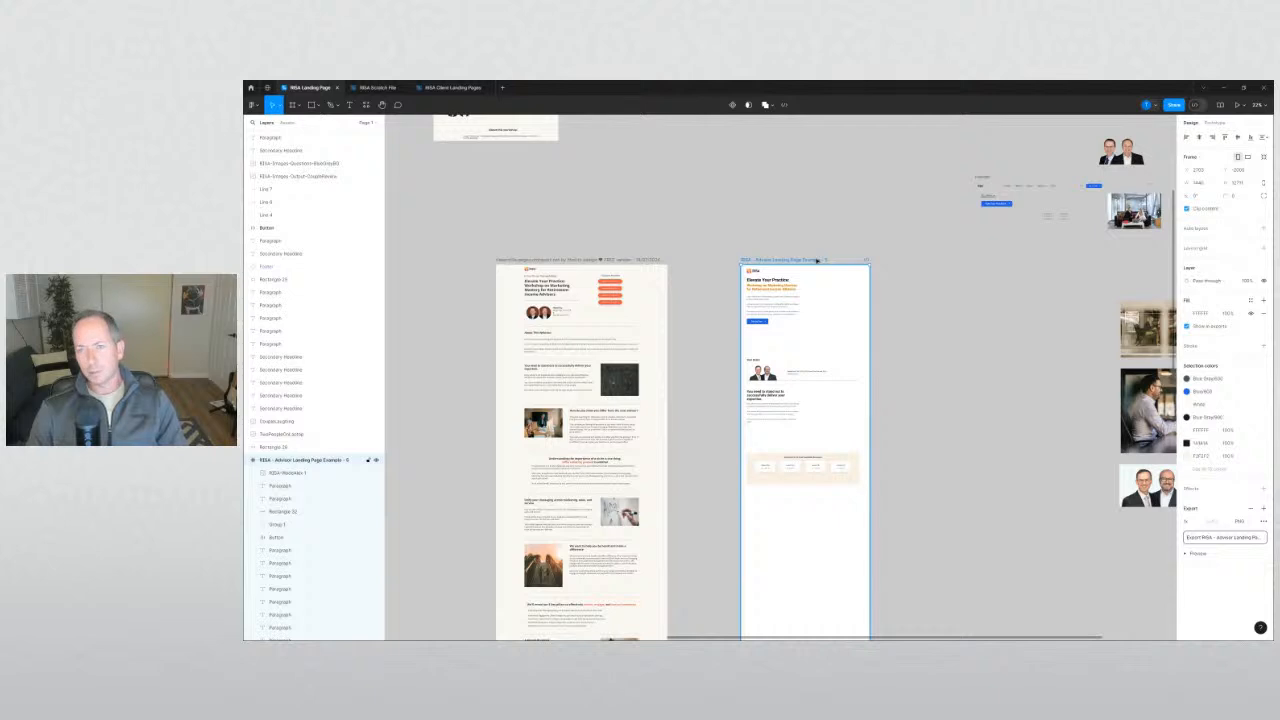
left_click(912, 312)
left_click_drag(917, 317, 1022, 344)
scroll(903, 328, "up", 2)
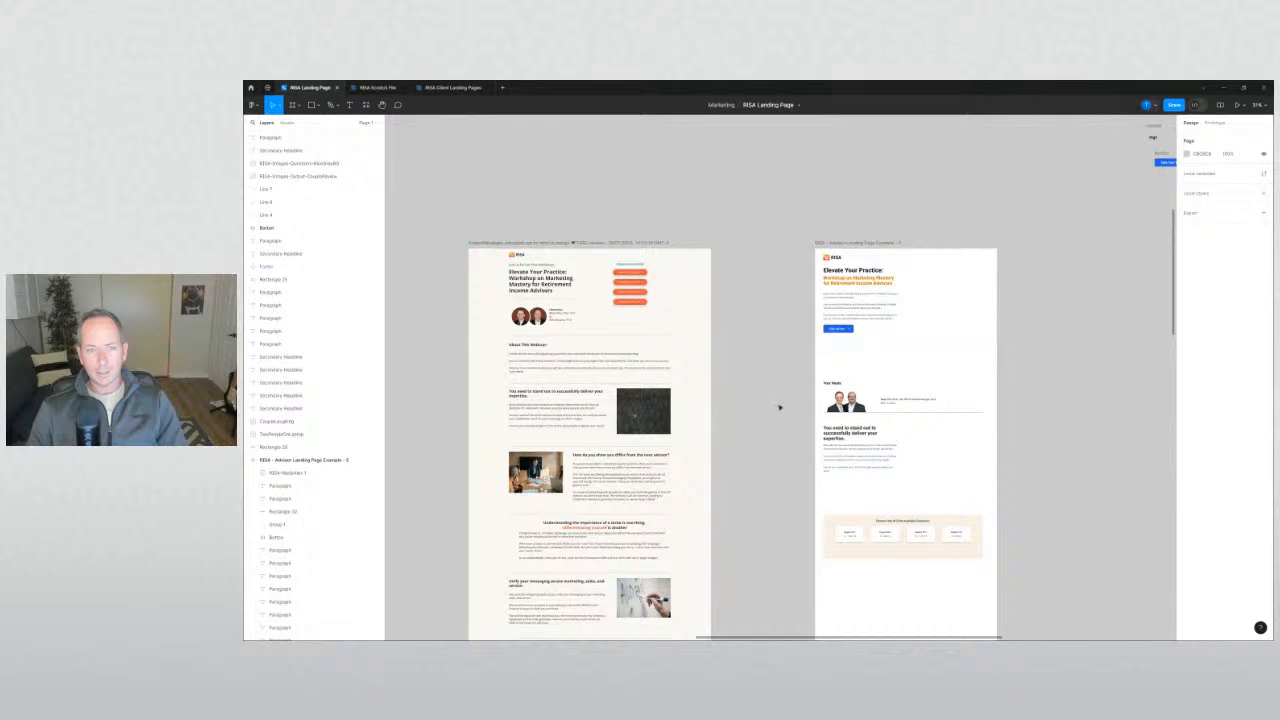
scroll(800, 352, "up", 3)
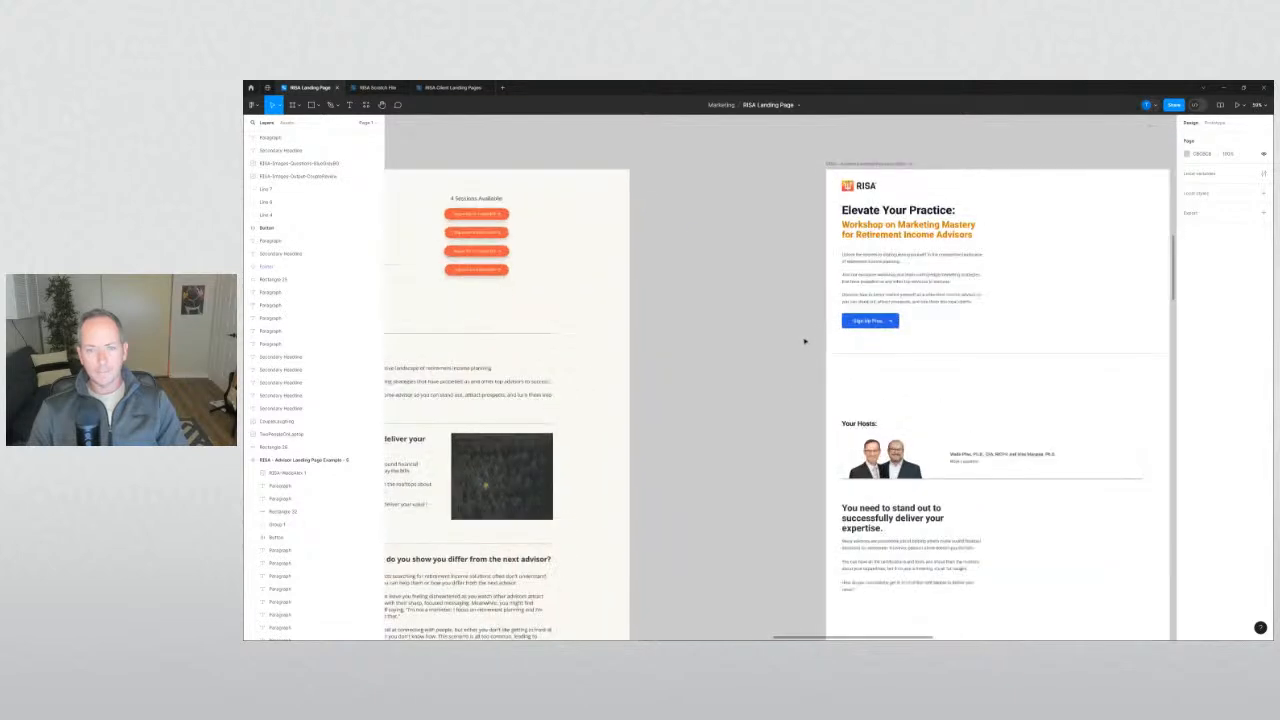
scroll(804, 341, "down", 2)
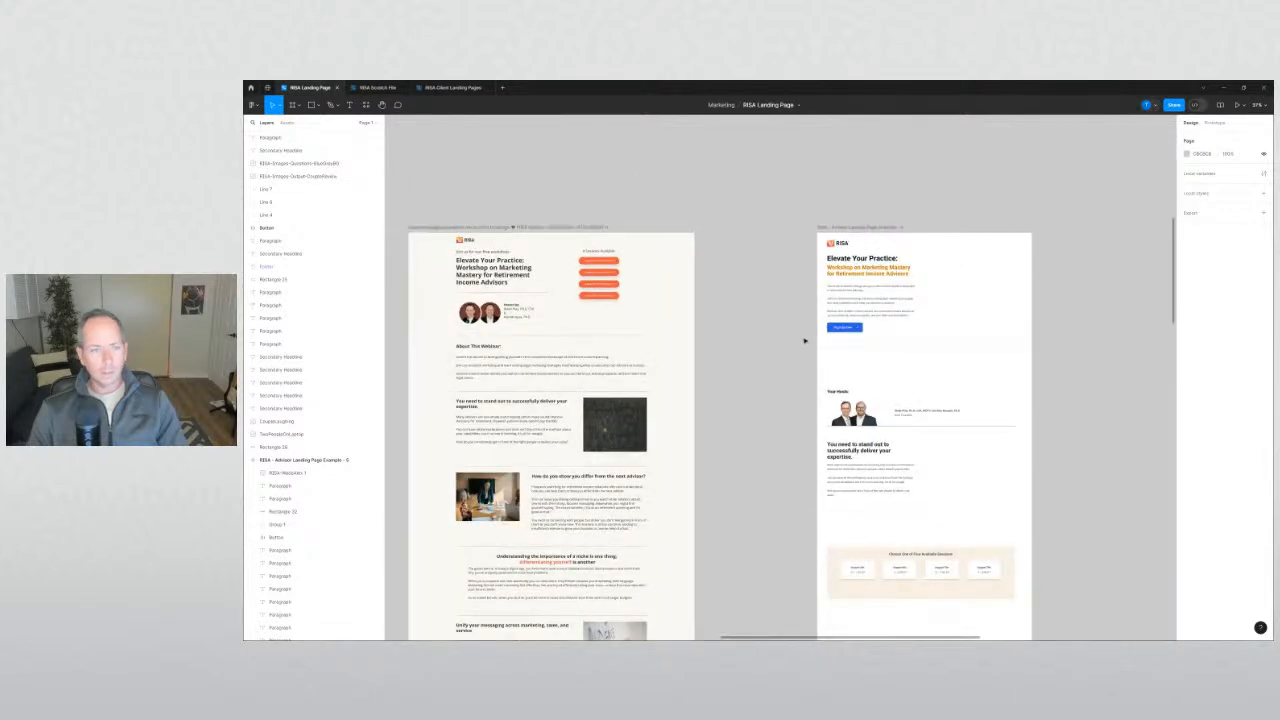
scroll(804, 341, "down", 1)
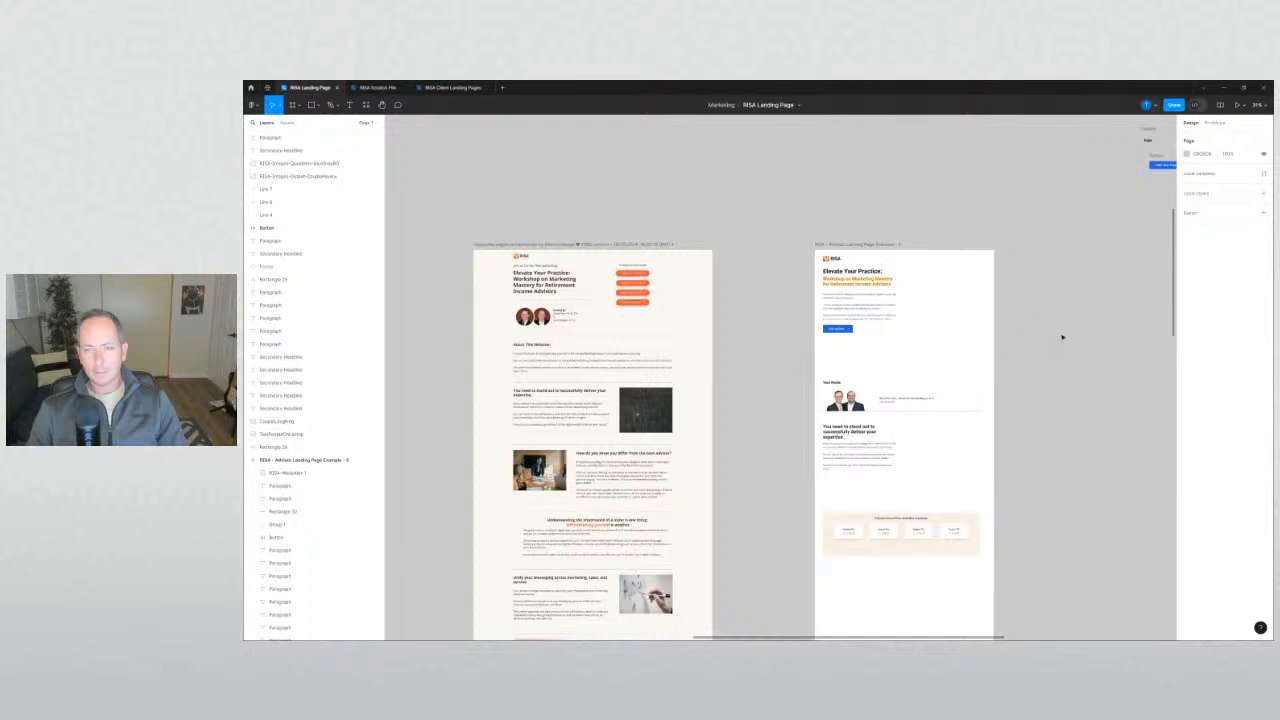
left_click_drag(1066, 340, 706, 300)
left_click_drag(820, 327, 751, 307)
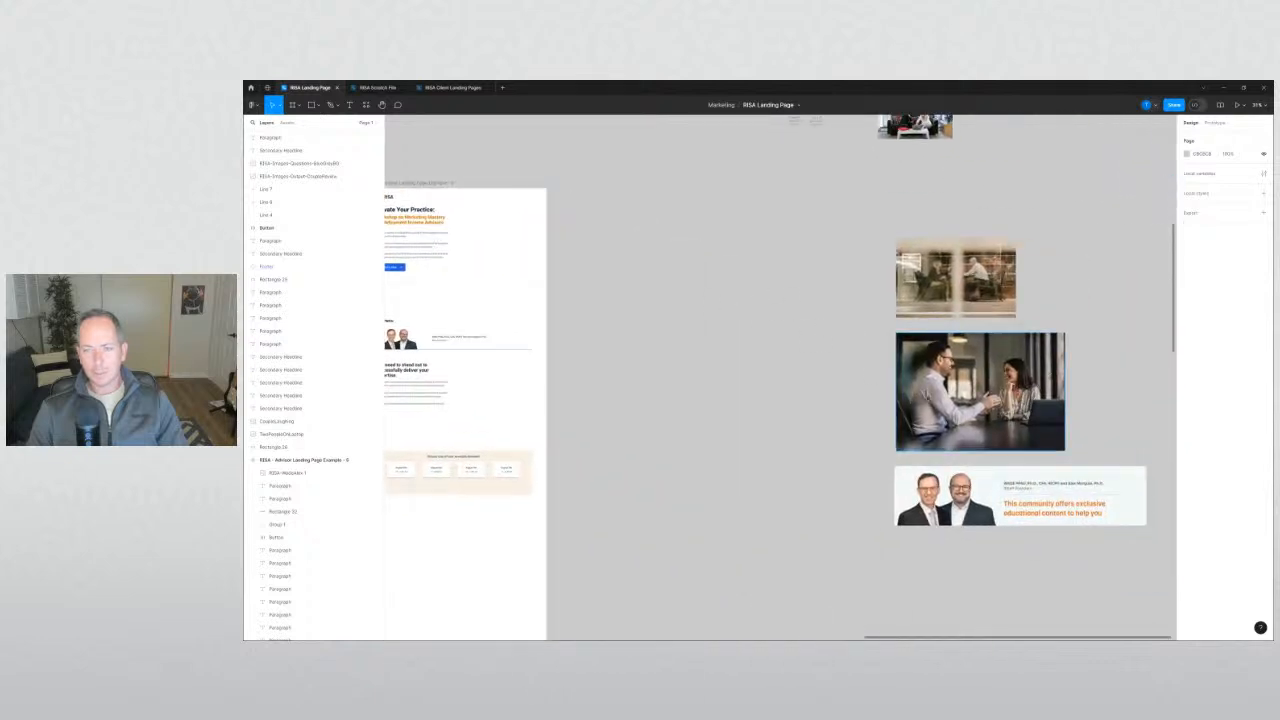
Try the handshake photo on the landing page, then move it back off the page.
left_click_drag(980, 392, 789, 356)
left_click(772, 457)
left_click_drag(772, 457, 963, 490)
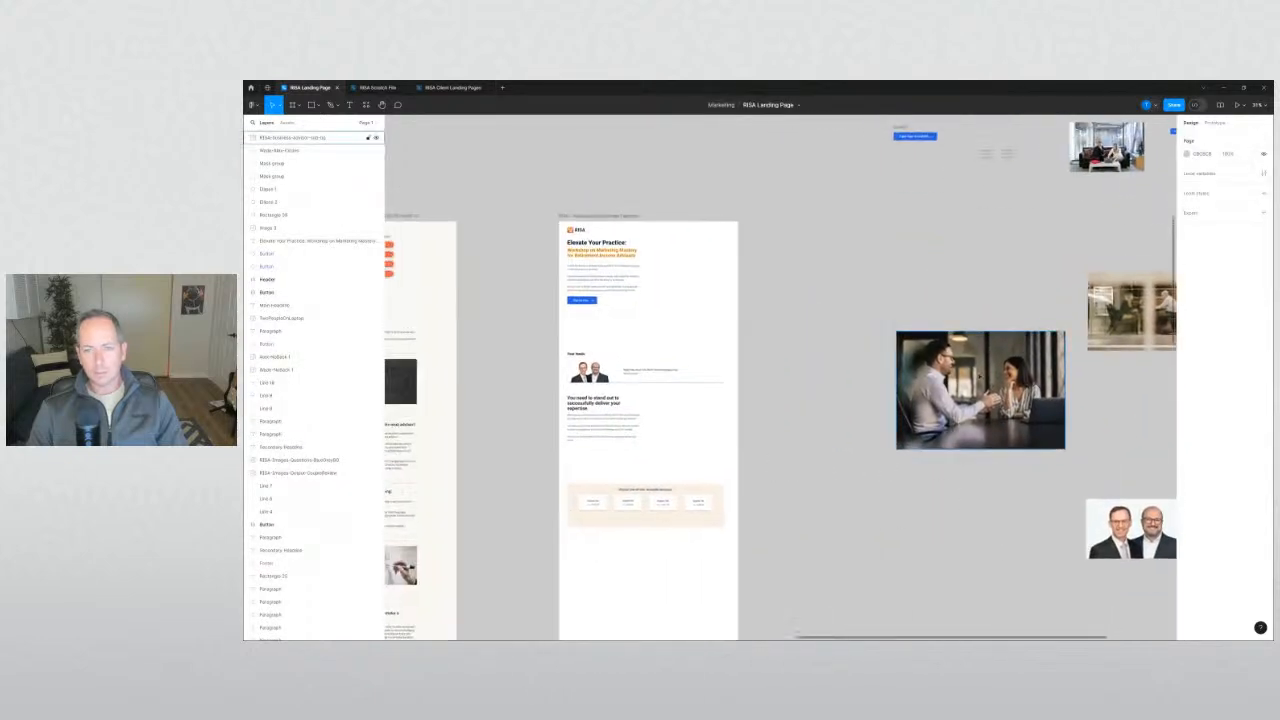
left_click_drag(920, 375, 729, 297)
scroll(672, 283, "up", 2)
left_click(929, 417)
left_click_drag(929, 417, 1056, 486)
left_click_drag(866, 364, 1100, 376)
left_click(964, 489)
left_click_drag(964, 489, 987, 500)
scroll(767, 368, "up", 2)
left_click_drag(820, 337, 790, 347)
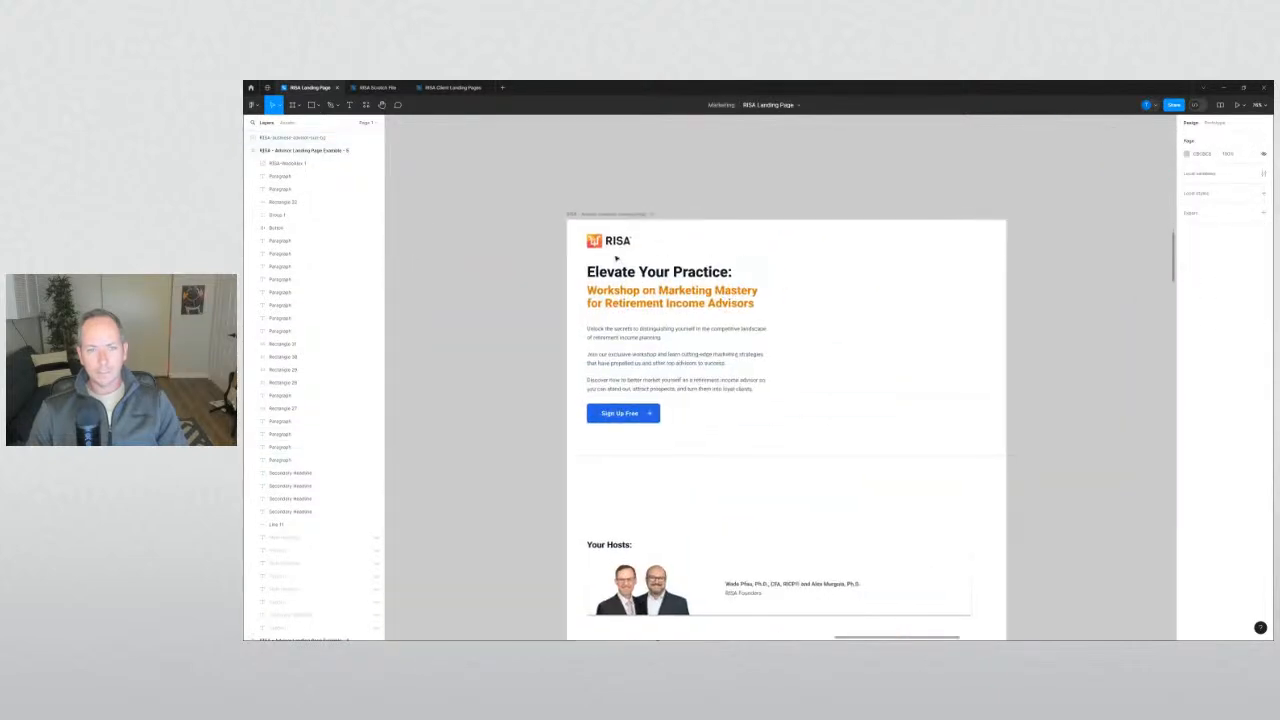
scroll(525, 291, "up", 5)
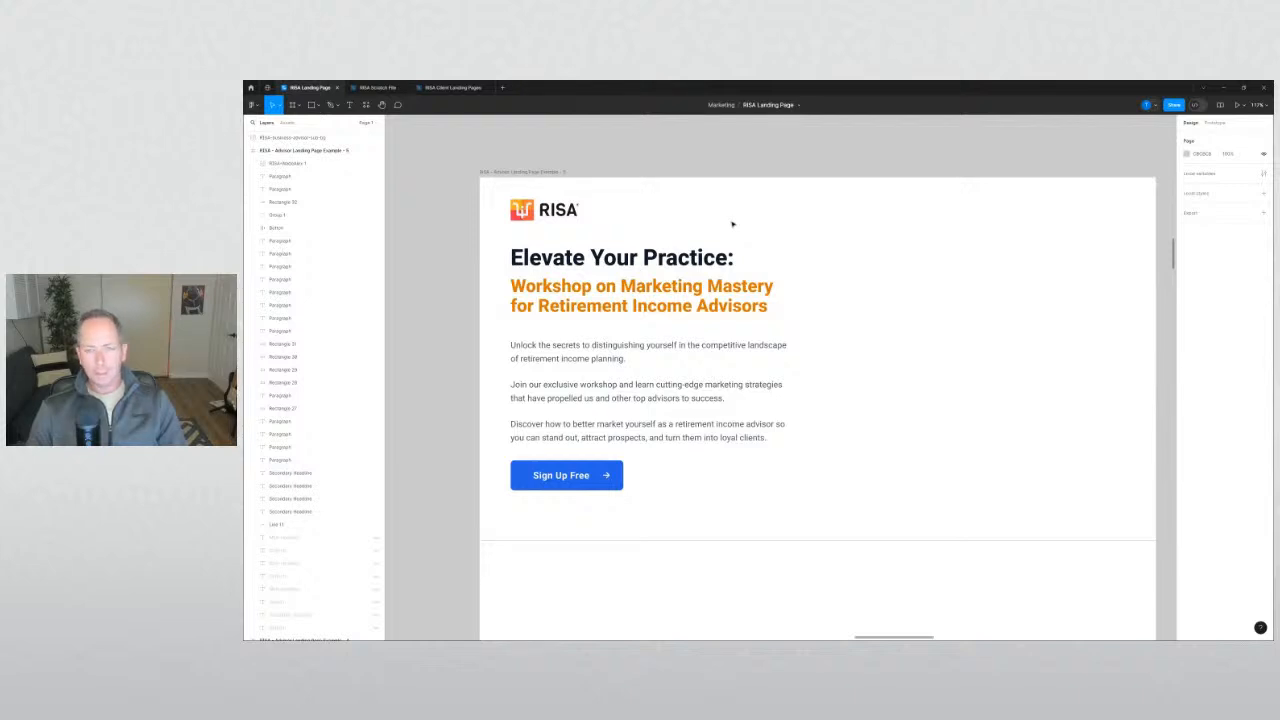
Inspect the orange workshop headline and the paragraph about joining the workshop.
left_click(610, 296)
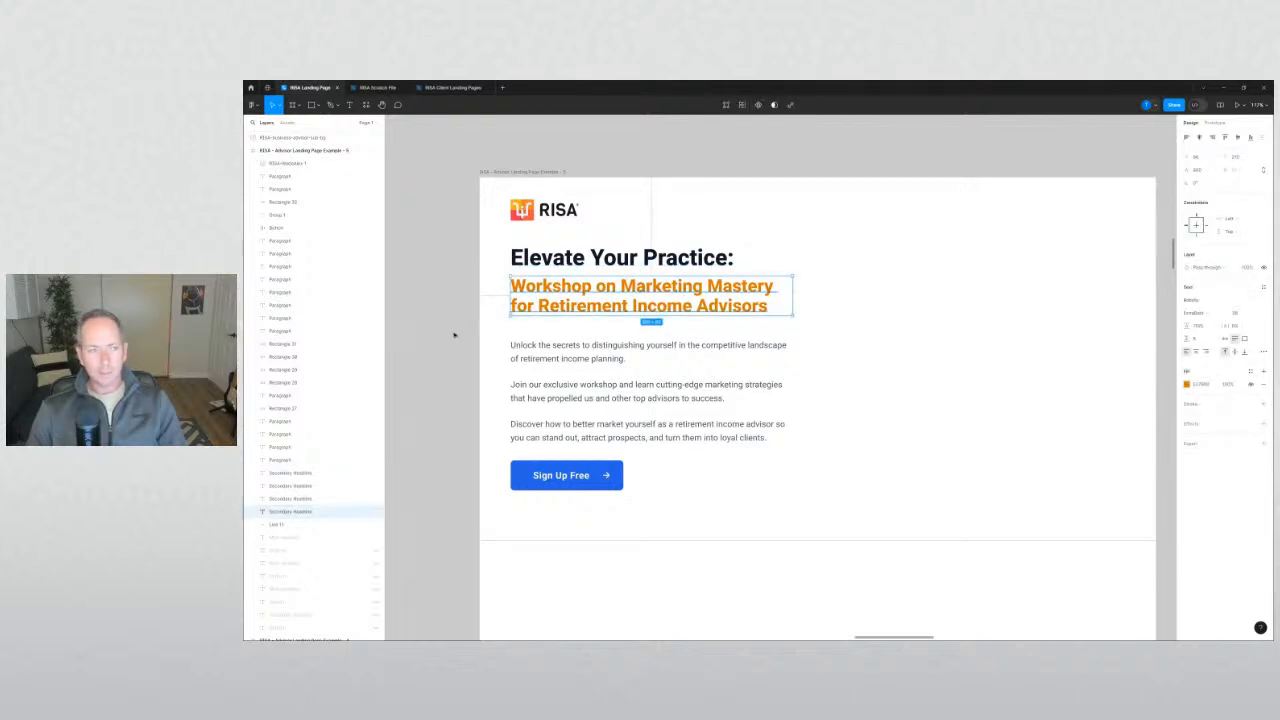
left_click(454, 335)
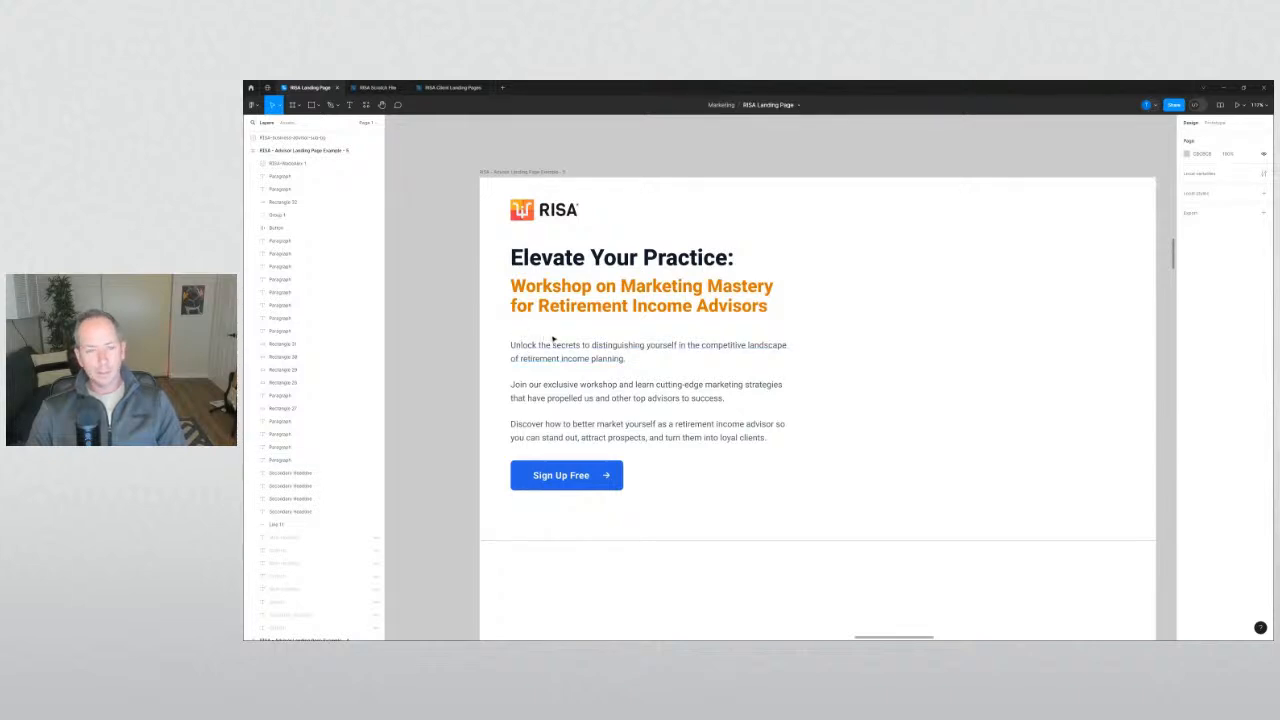
left_click(527, 396)
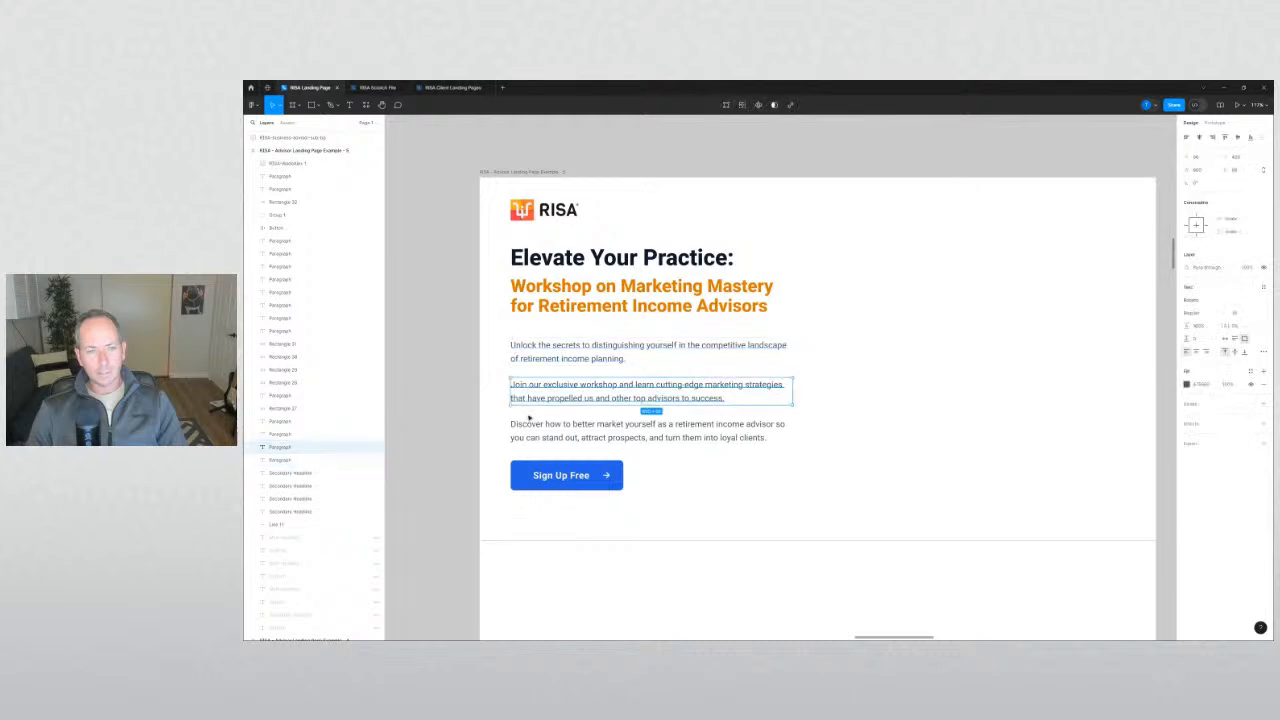
left_click(457, 431)
Compare the white RISA page against the cream original landing page.
scroll(459, 427, "down", 4)
left_click_drag(457, 425, 1102, 349)
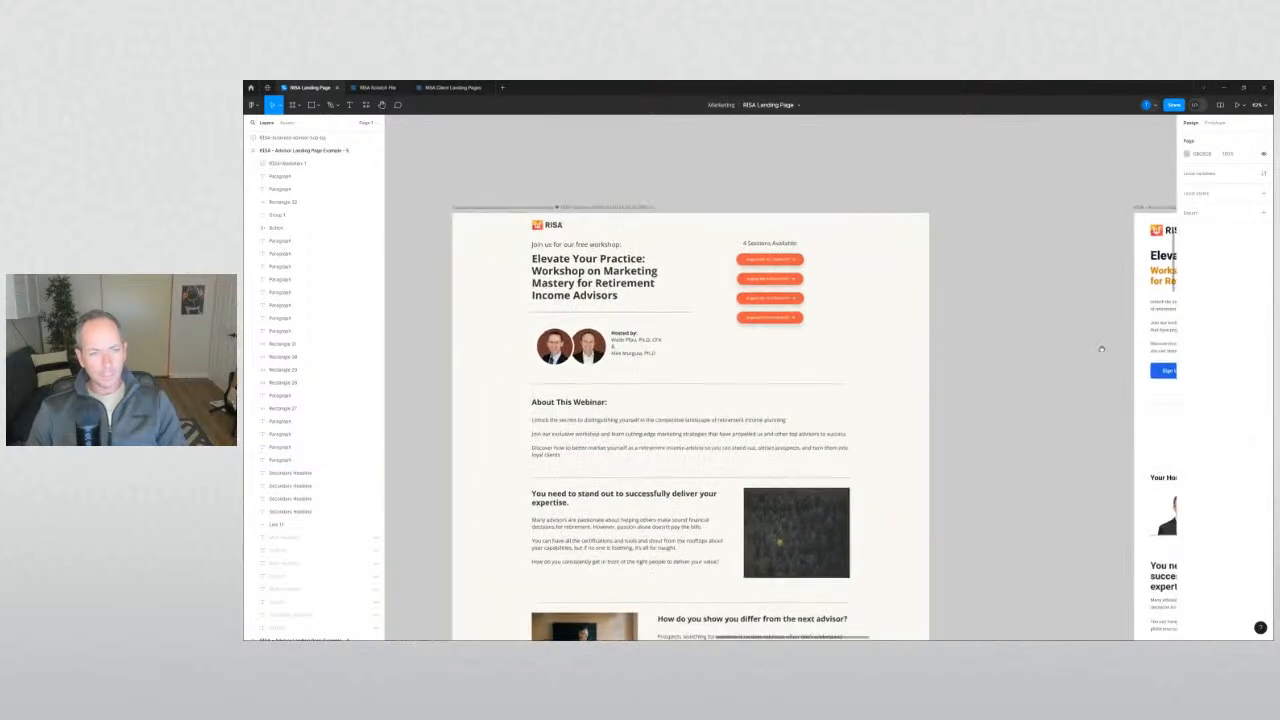
left_click_drag(976, 304, 566, 300)
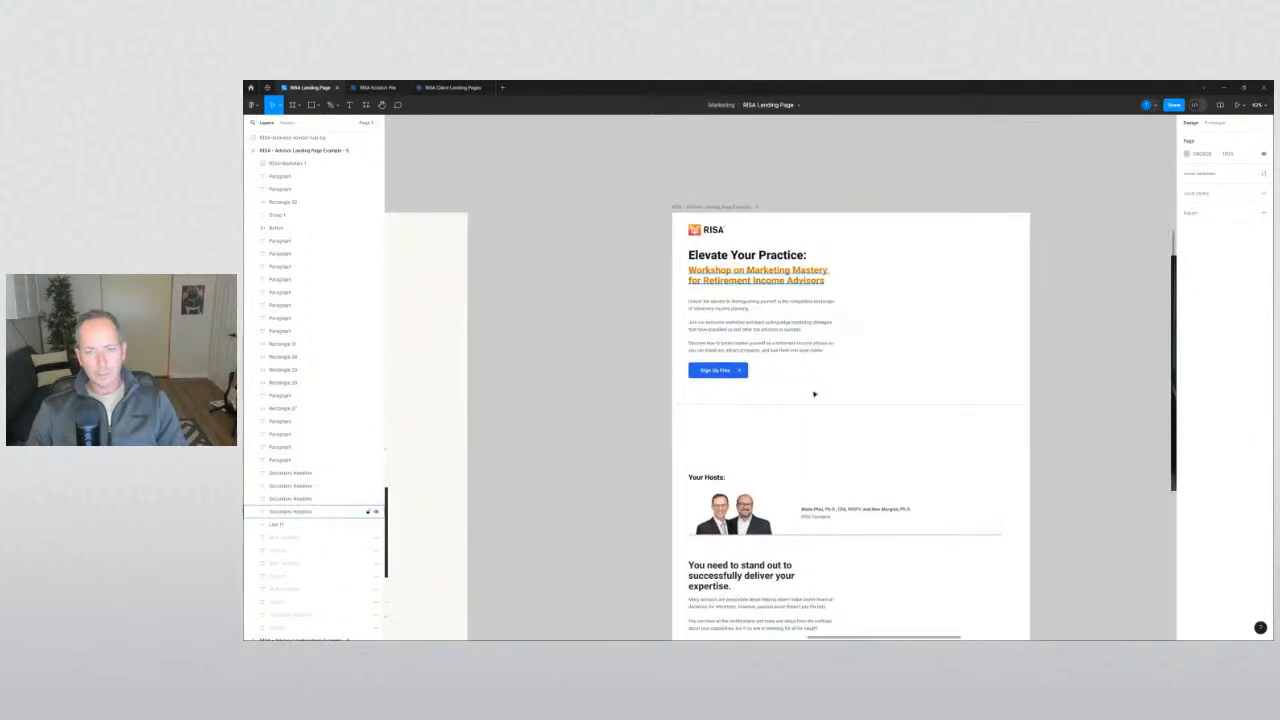
left_click_drag(608, 358, 543, 385)
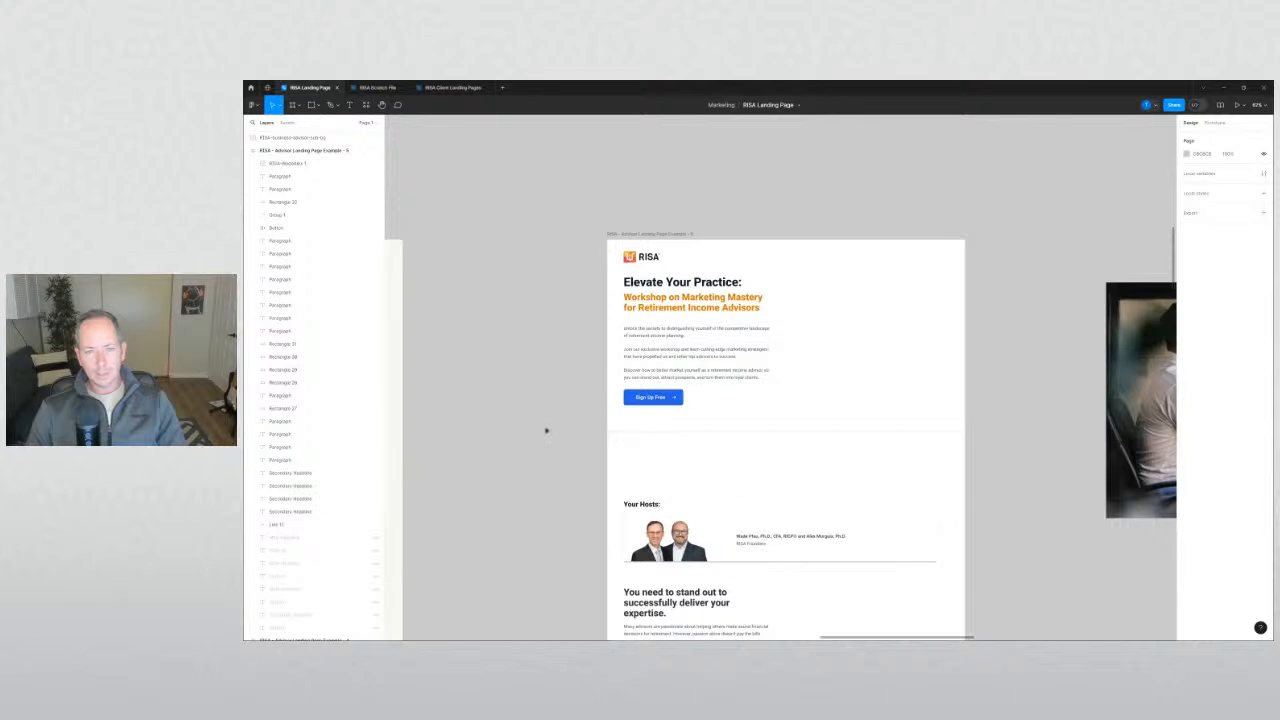
scroll(751, 448, "up", 3)
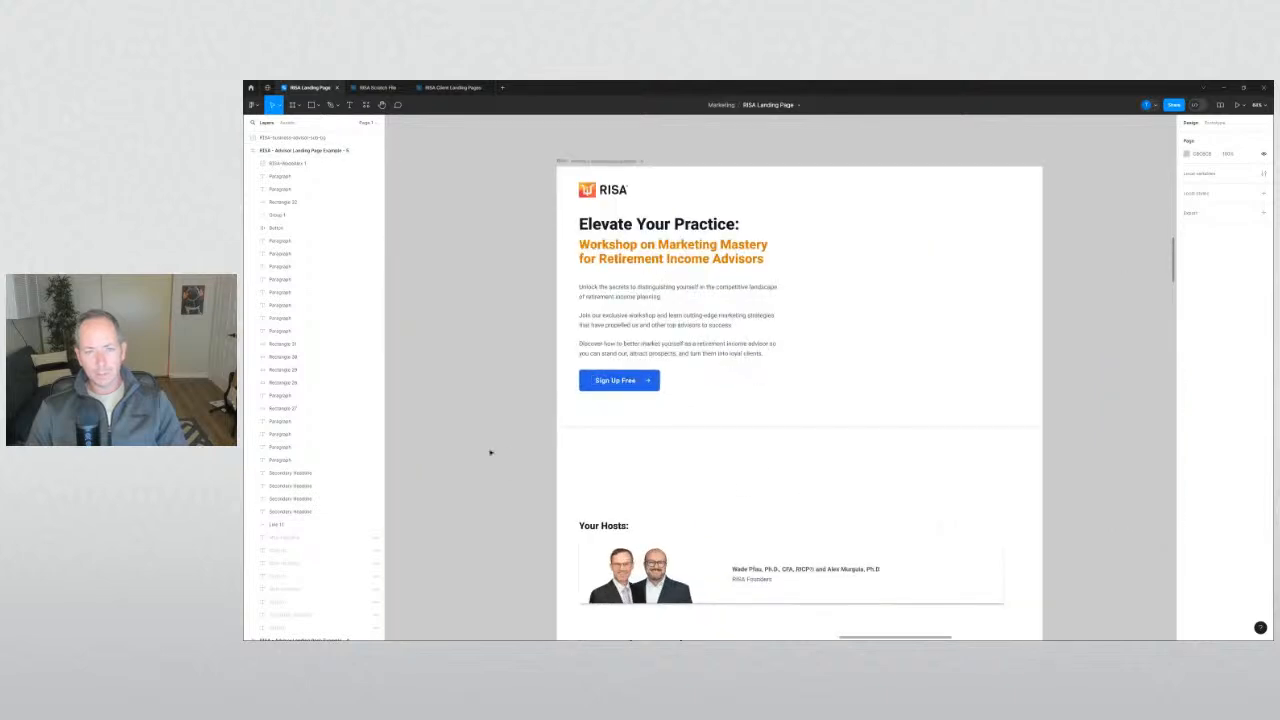
scroll(506, 411, "down", 2)
left_click_drag(440, 388, 894, 446)
left_click_drag(781, 347, 1042, 528)
scroll(911, 540, "up", 3)
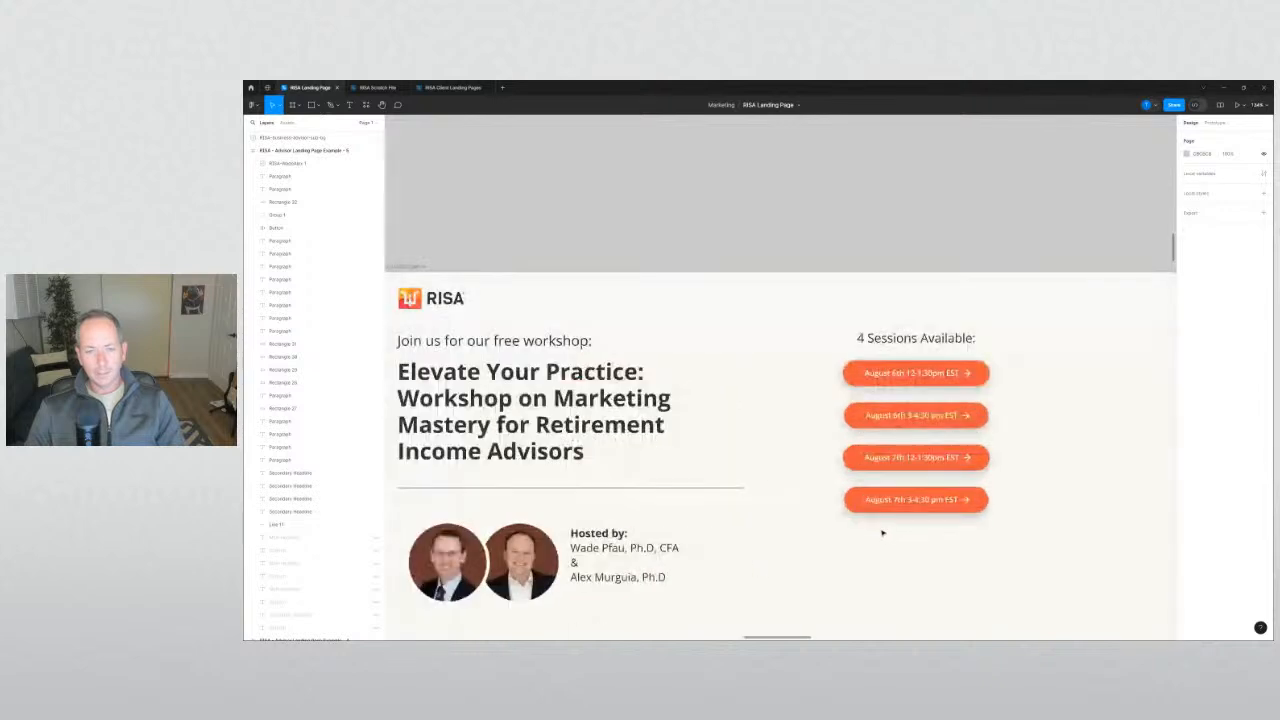
left_click_drag(962, 513, 960, 508)
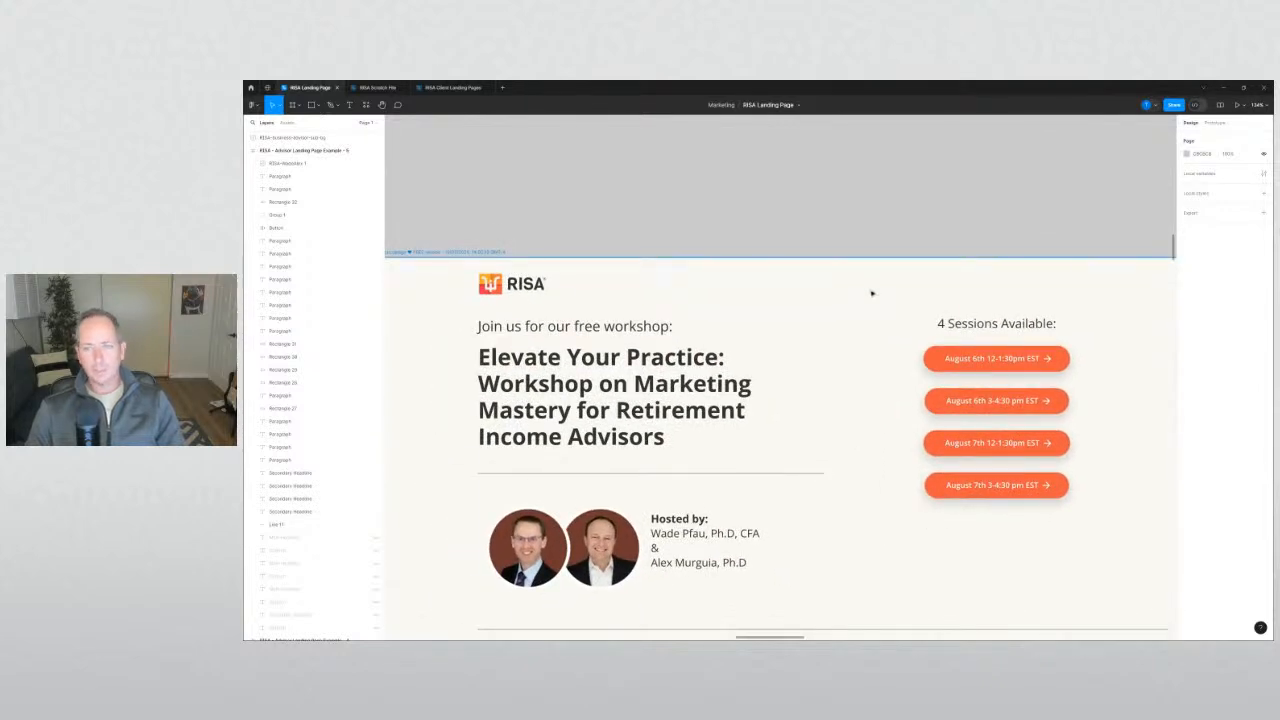
scroll(873, 290, "down", 4)
Drag the seated man's photo from beside the page into the RISA landing page frame.
left_click_drag(900, 215, 556, 204)
left_click_drag(1026, 238, 538, 219)
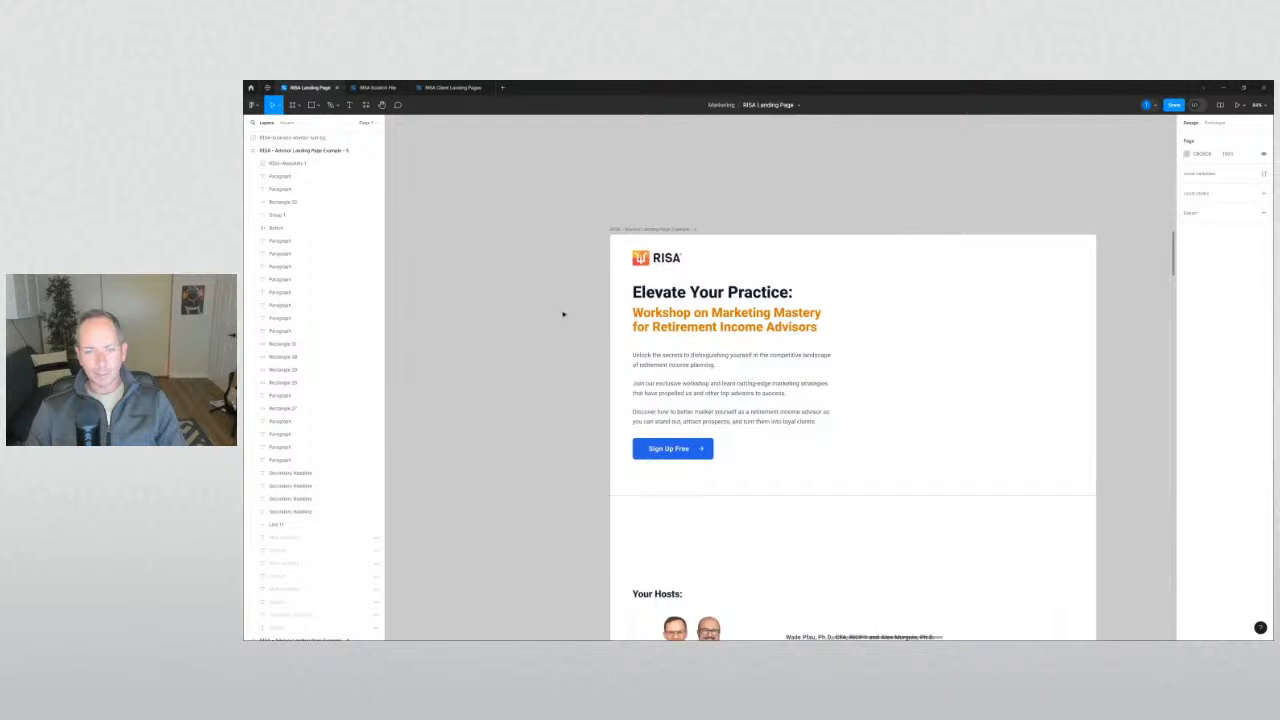
scroll(562, 312, "down", 3)
left_click_drag(556, 346, 446, 334)
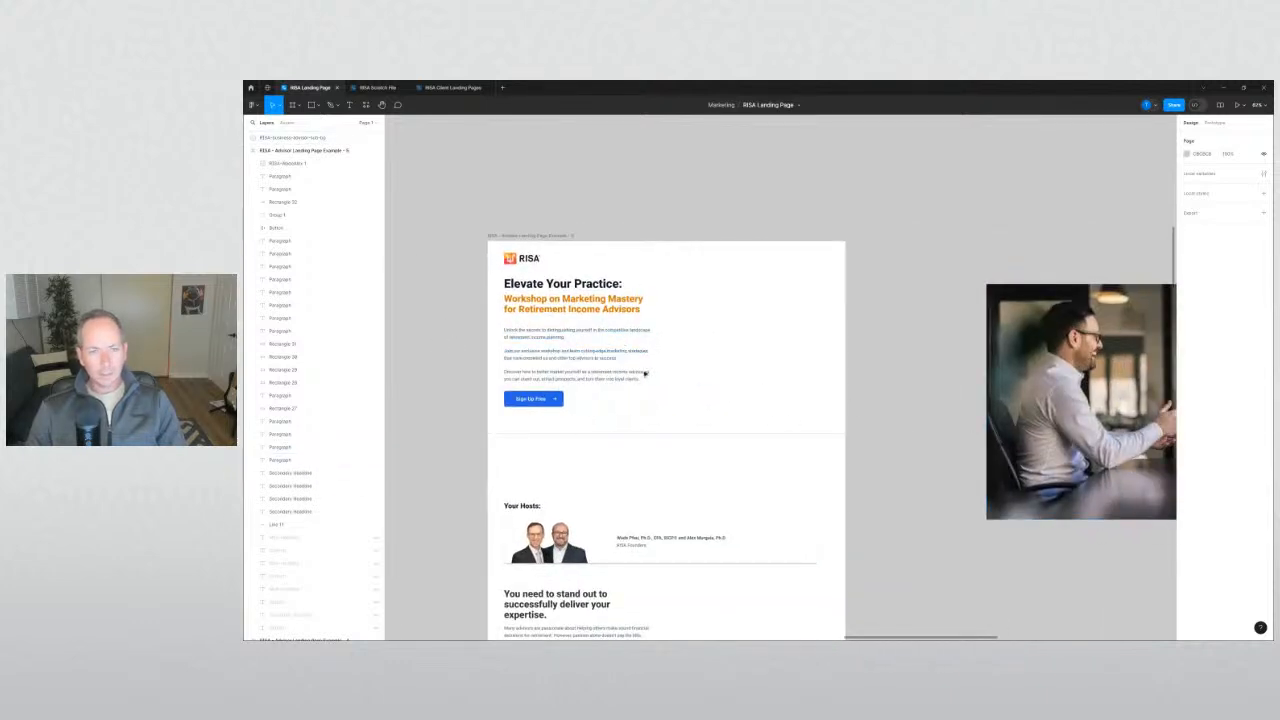
left_click_drag(918, 390, 788, 338)
left_click_drag(968, 356, 654, 346)
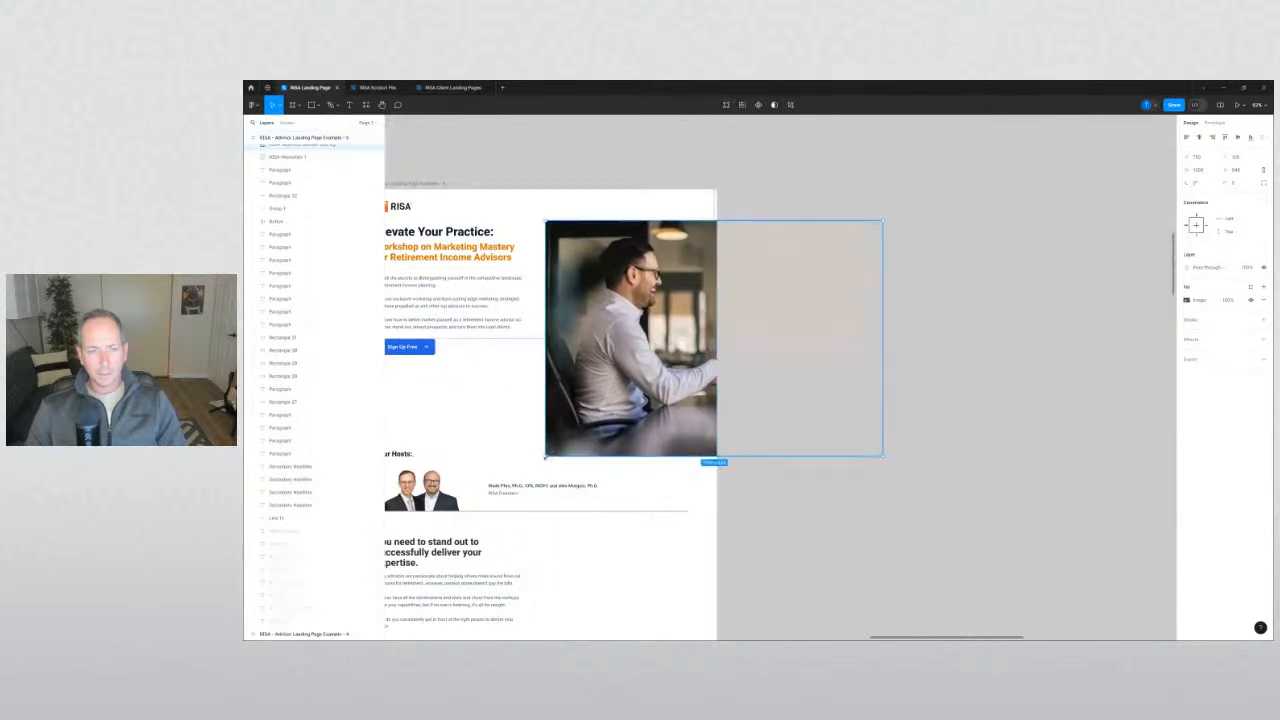
Scale the hero photo down from its corners and place it beside the hero copy.
left_click_drag(545, 458, 568, 334)
left_click(780, 414)
left_click_drag(780, 414, 1153, 513)
left_click(1030, 385)
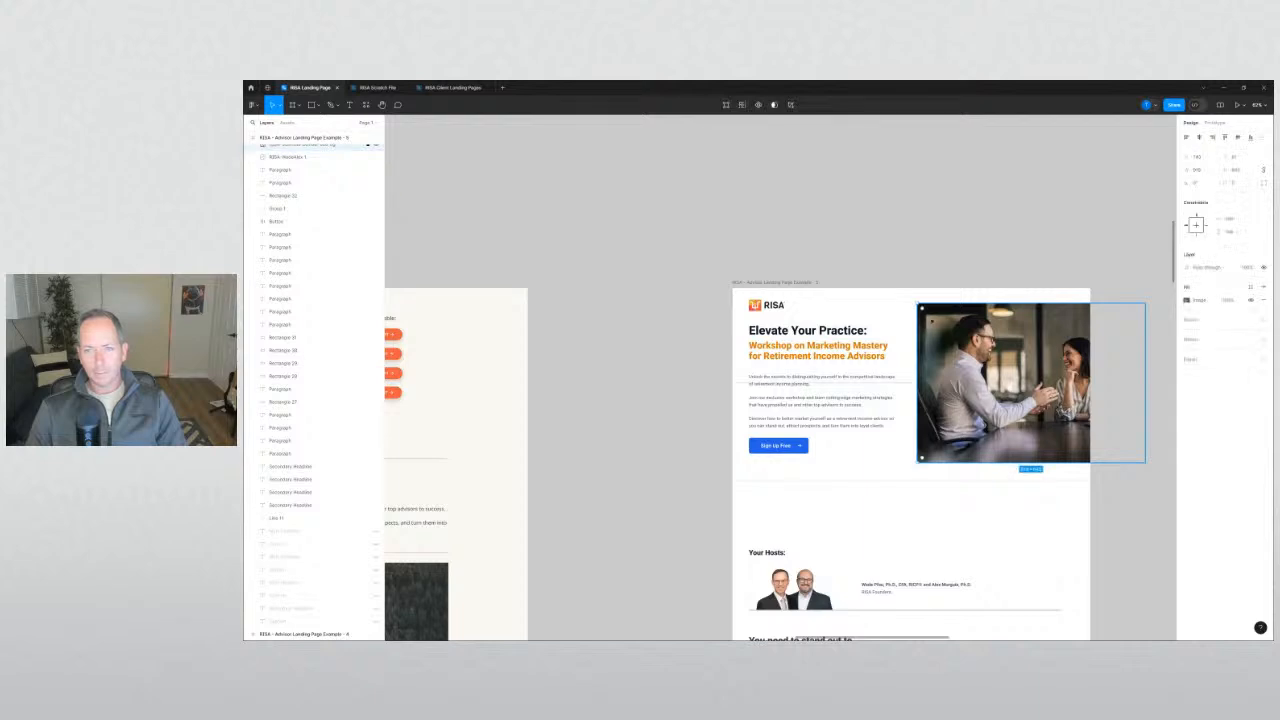
left_click_drag(917, 302, 952, 326)
left_click_drag(998, 381, 914, 370)
left_click(1149, 444)
left_click_drag(1149, 444, 1023, 430)
key("ctrl+0")
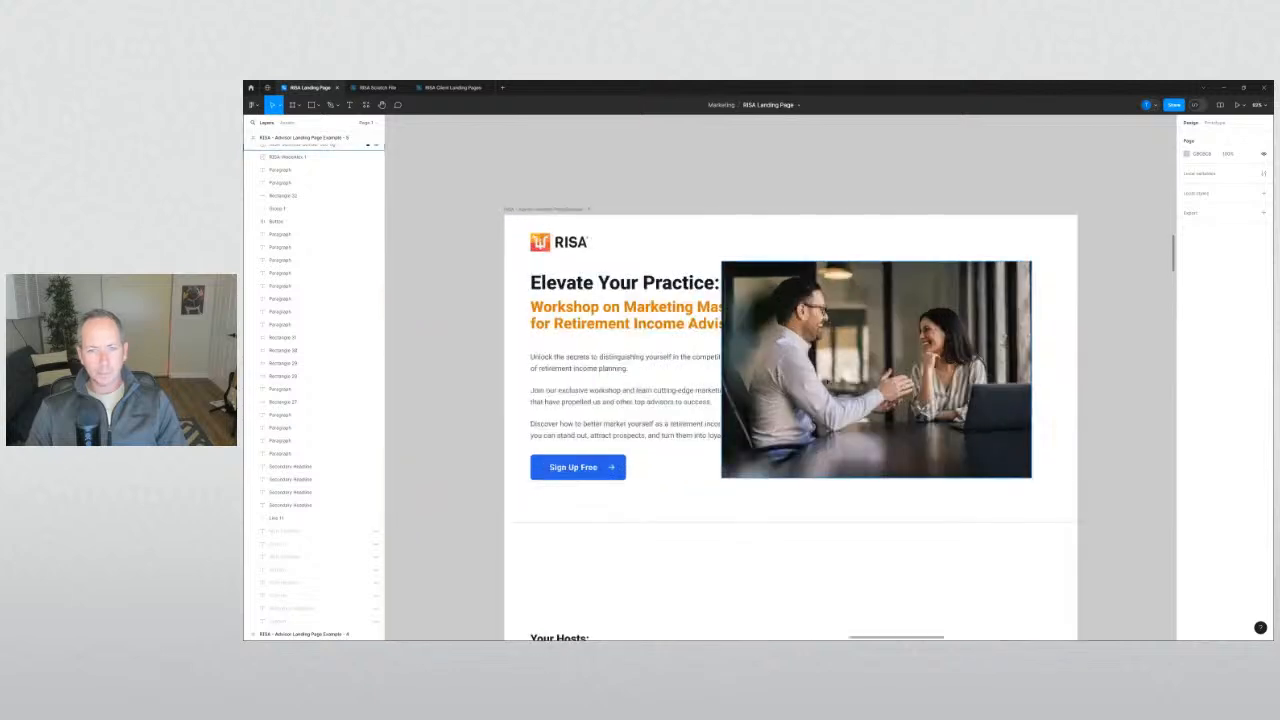
Trim the photo's left and right edges and nudge it into line with the text column.
left_click_drag(847, 390, 879, 390)
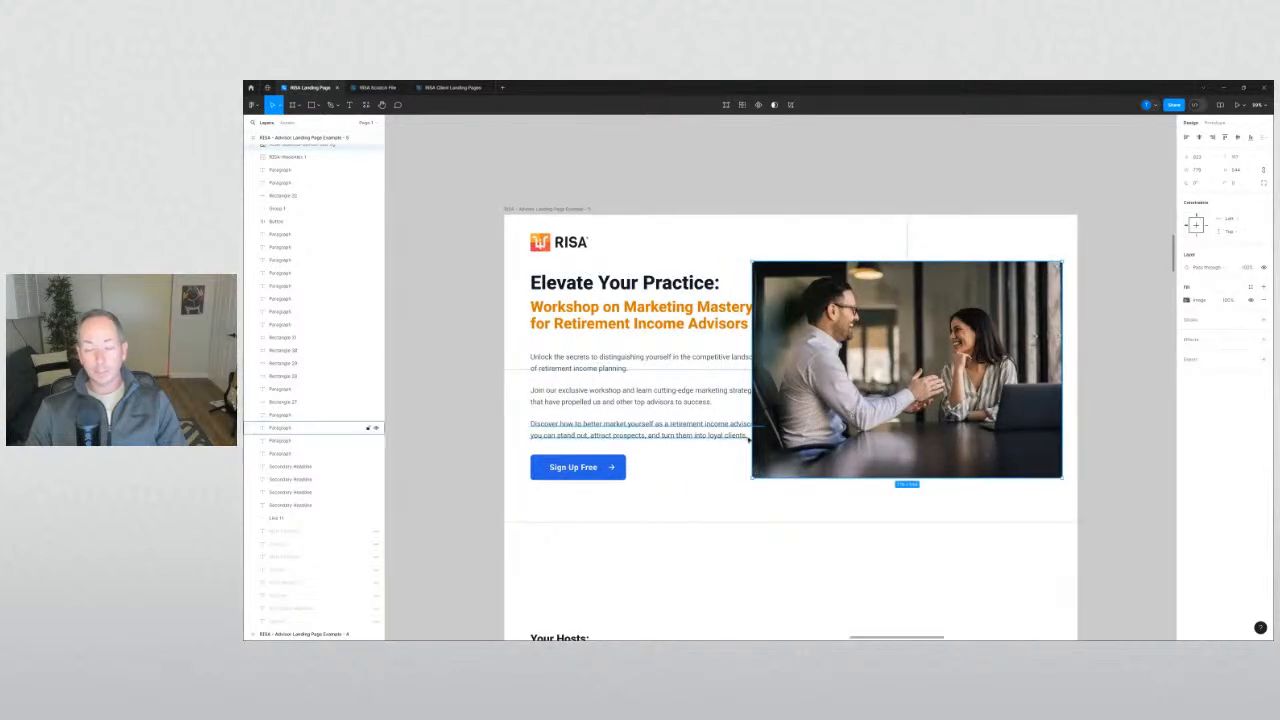
left_click_drag(752, 425, 776, 425)
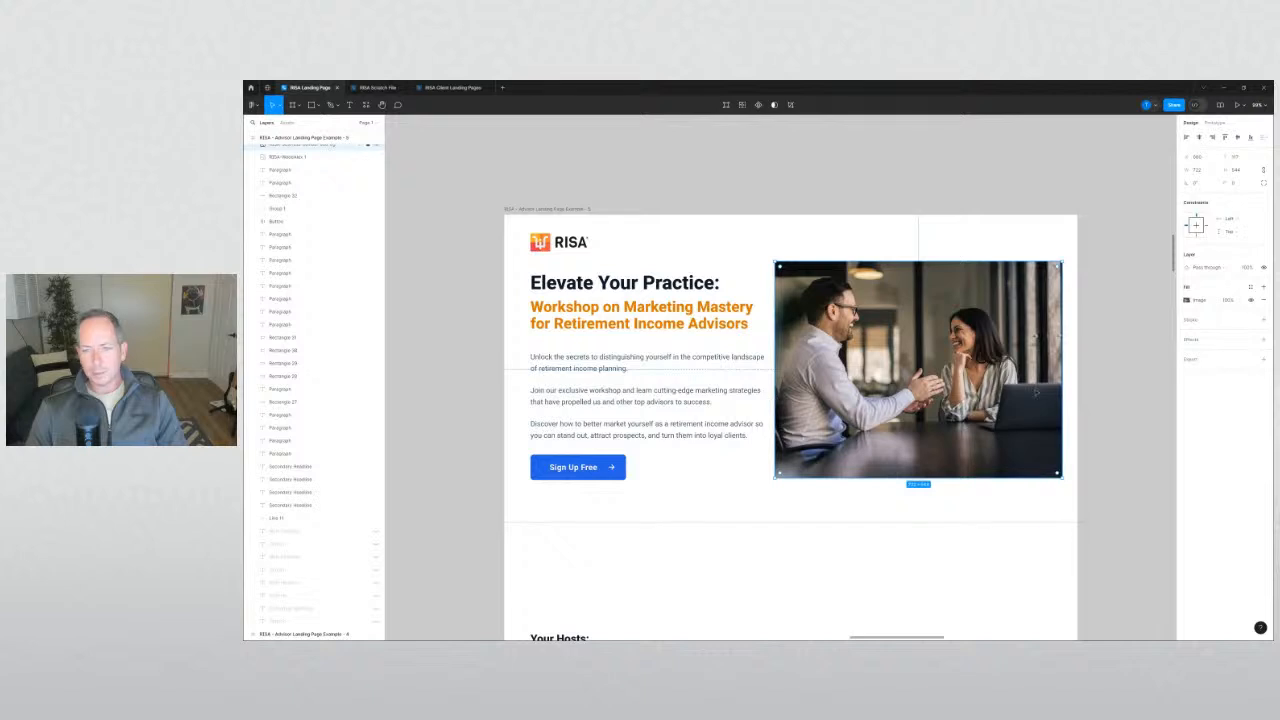
left_click_drag(1063, 391, 1040, 391)
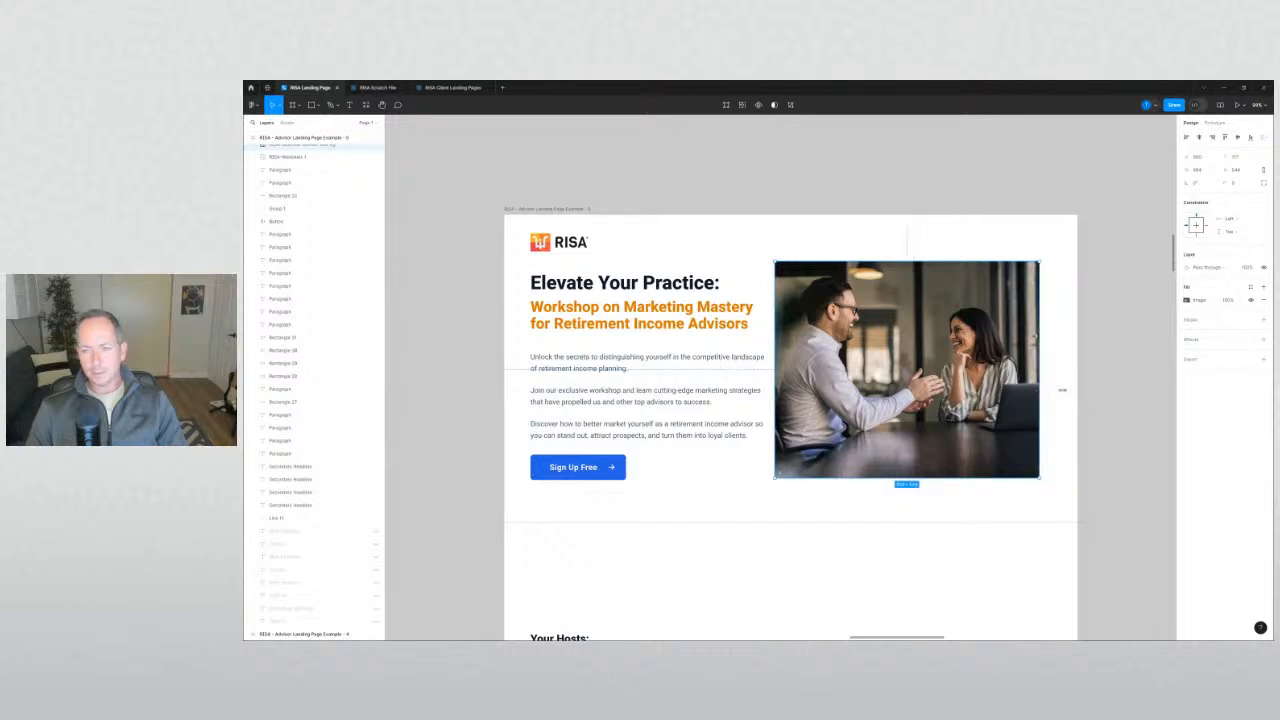
left_click(1063, 389)
left_click_drag(950, 398, 971, 402)
left_click_drag(498, 234, 609, 370)
left_click(434, 437)
left_click_drag(928, 388, 923, 388)
left_click_drag(967, 450, 971, 450)
left_click(1140, 476)
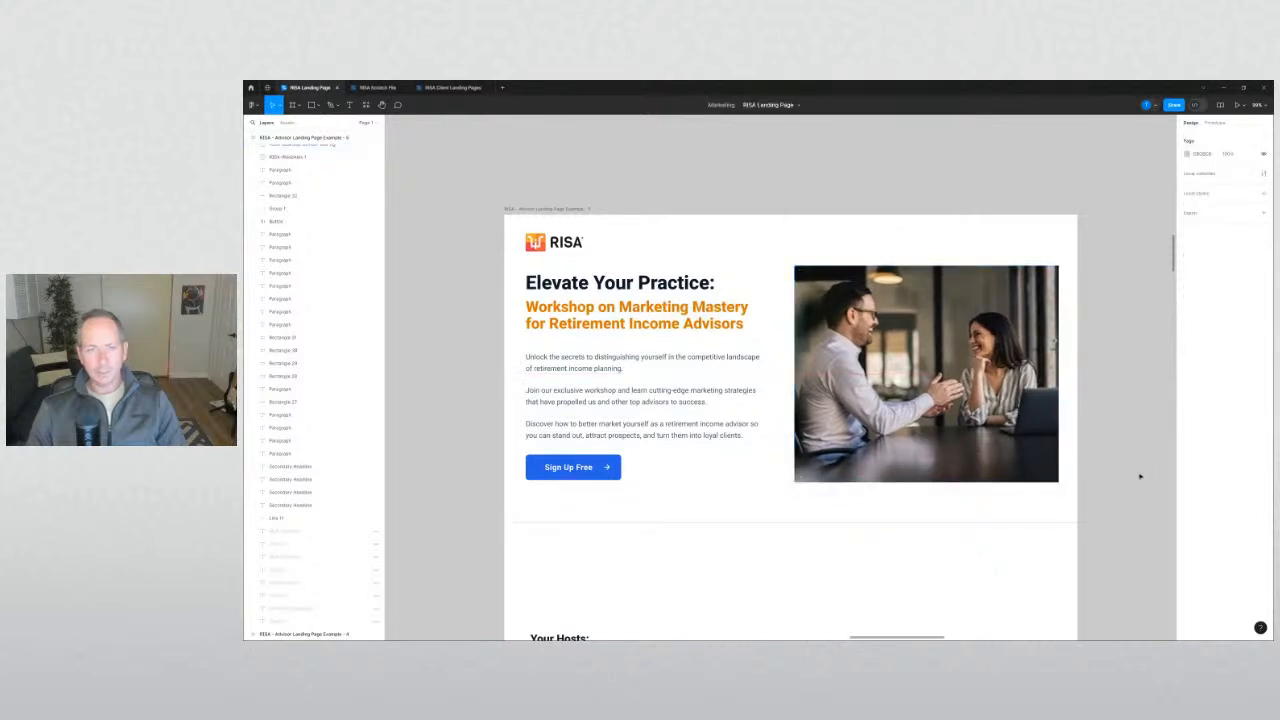
Check the hero photo, undo twice, then switch to the 'RISA Scratch File' tab.
left_click(1030, 375)
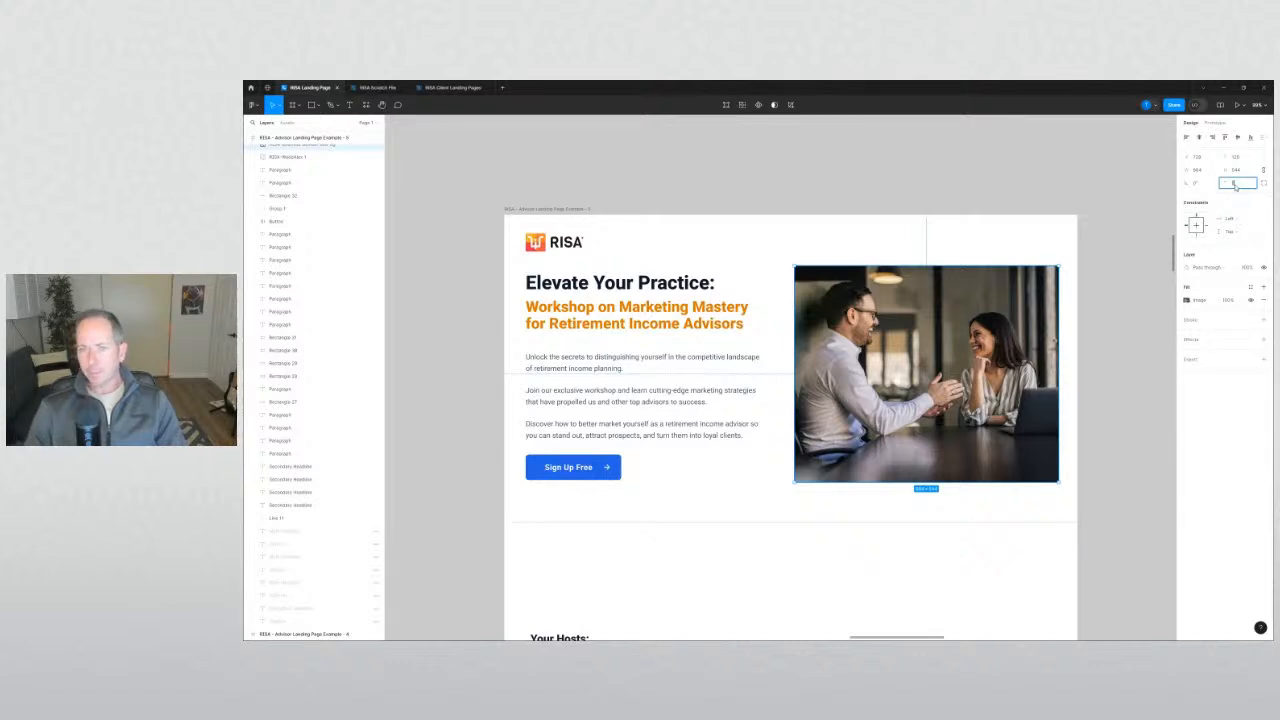
left_click(1105, 372)
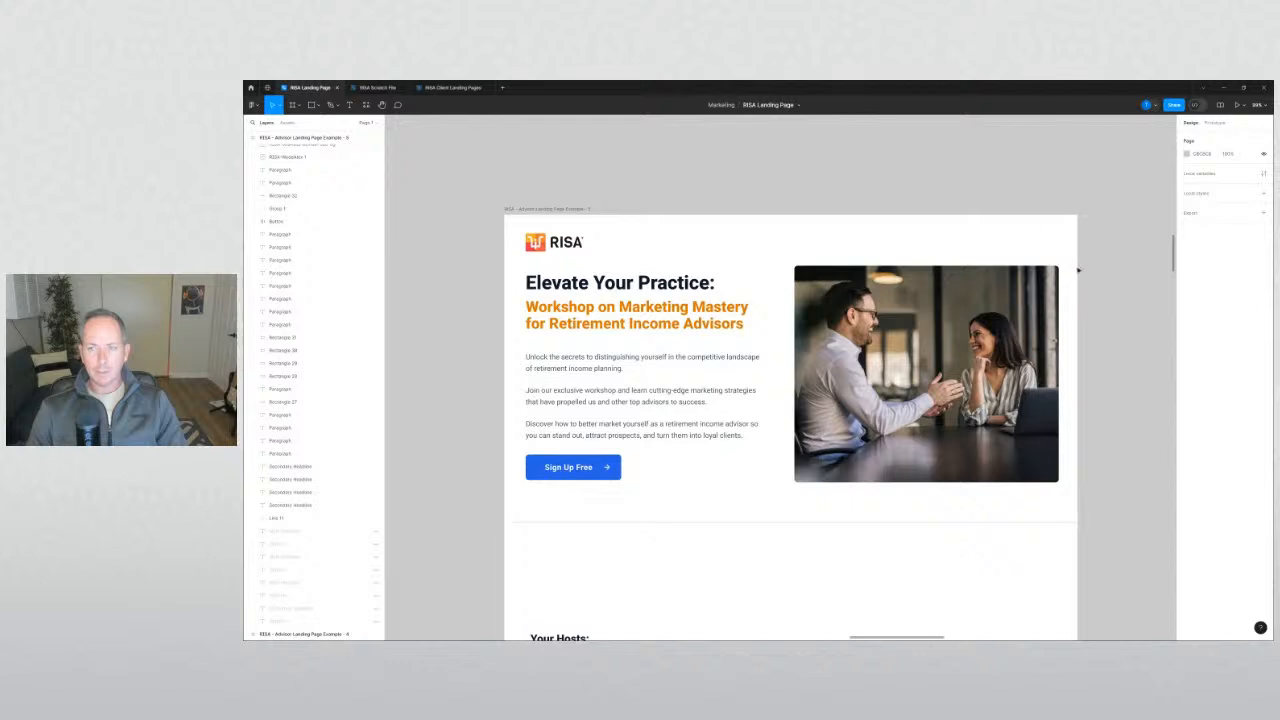
scroll(1071, 270, "up", 1)
key("ctrl+z")
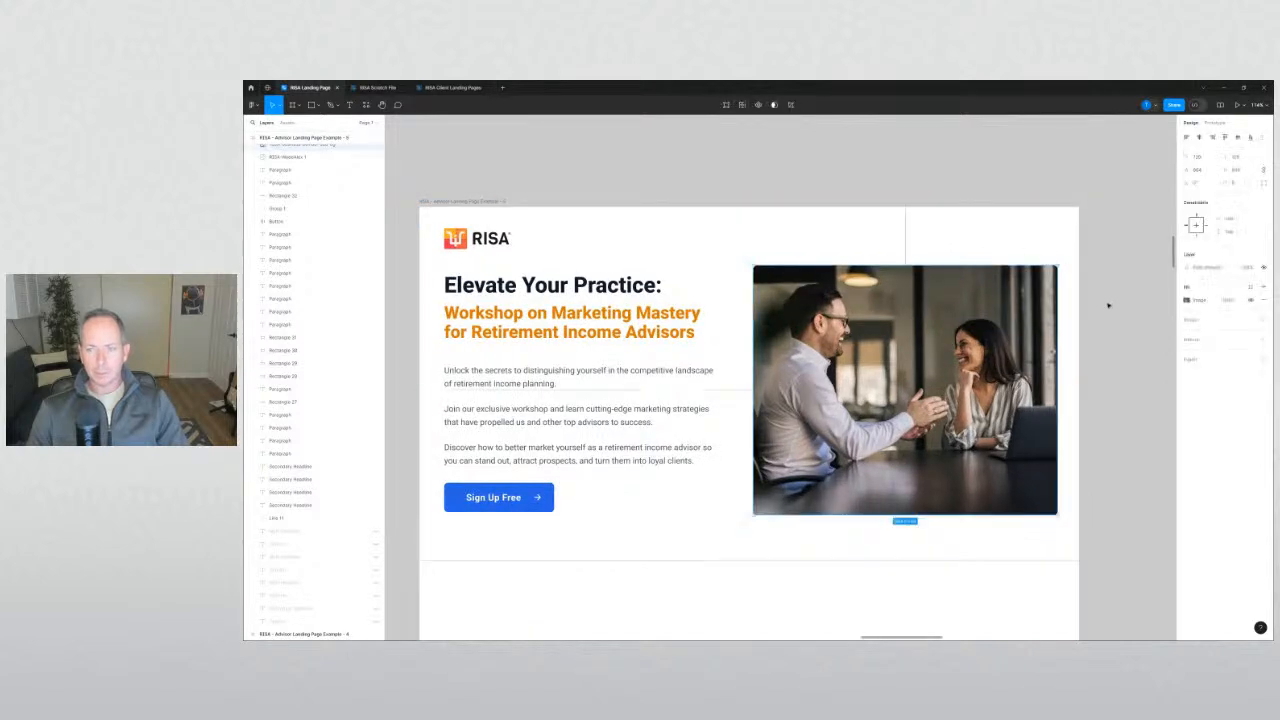
key("ctrl+z")
key("ctrl+z")
key("ctrl+z")
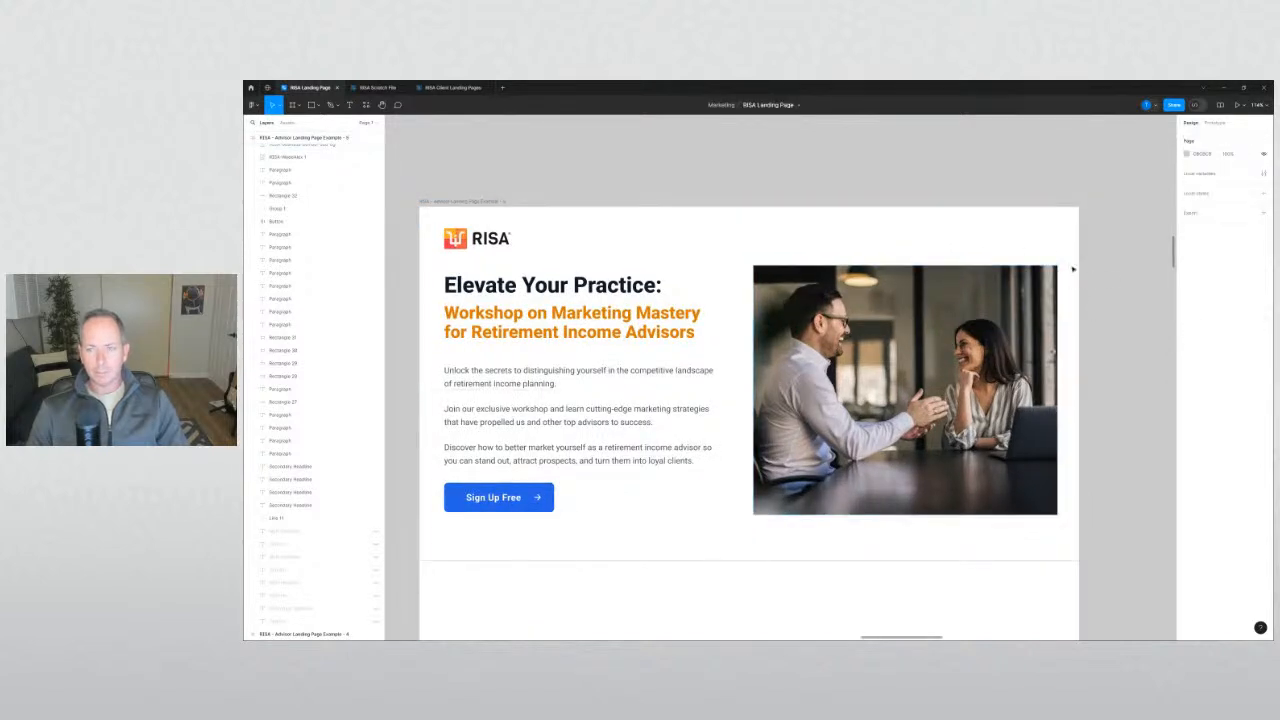
left_click_drag(1119, 317, 1128, 296)
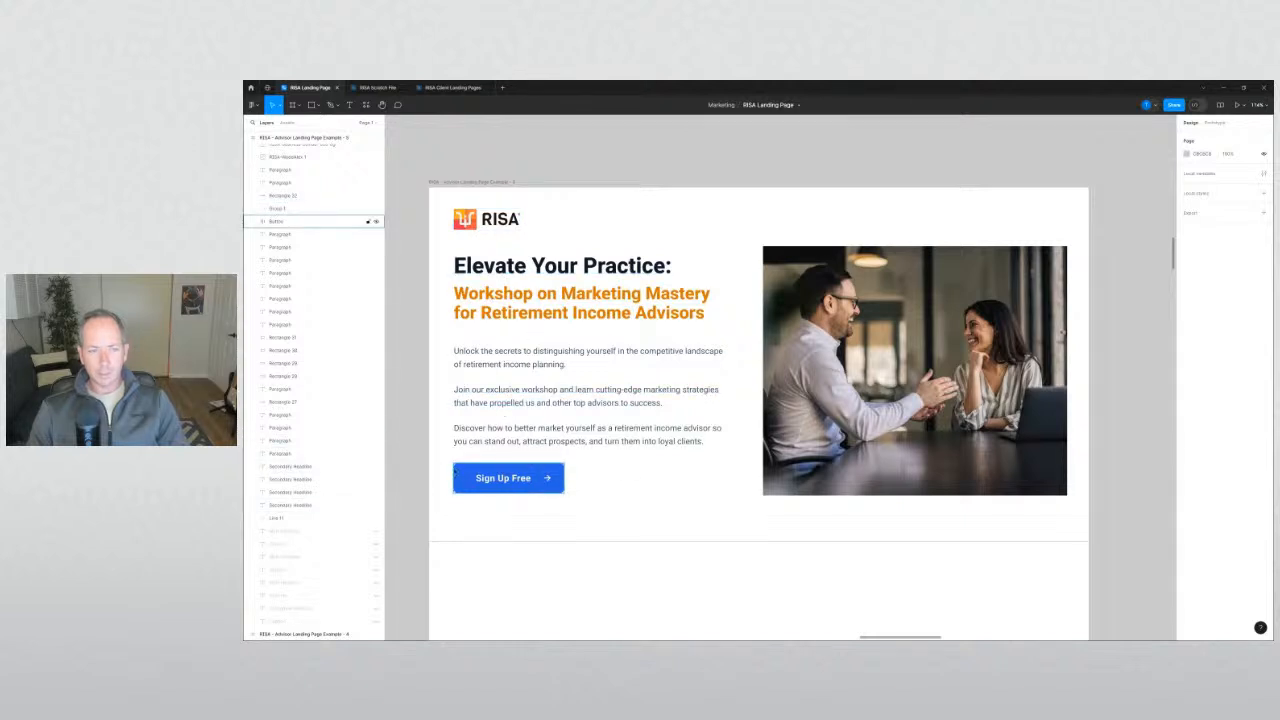
left_click(997, 322)
key("Escape")
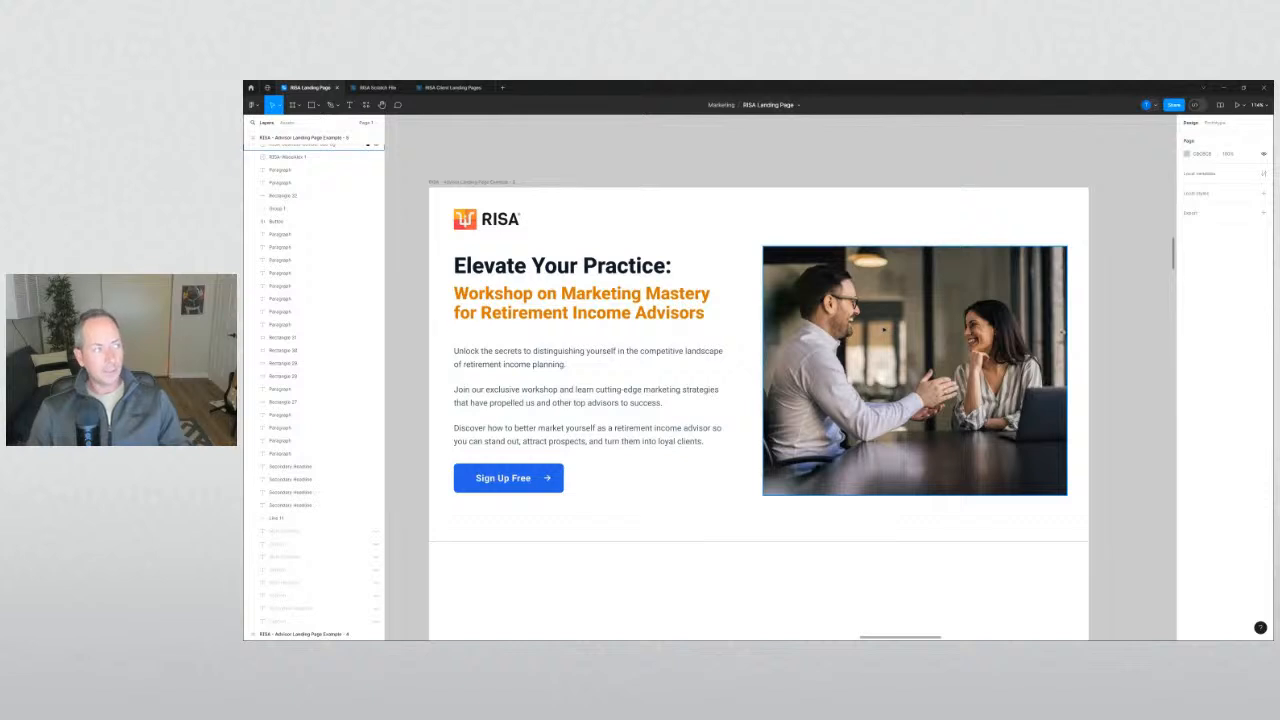
left_click(965, 332)
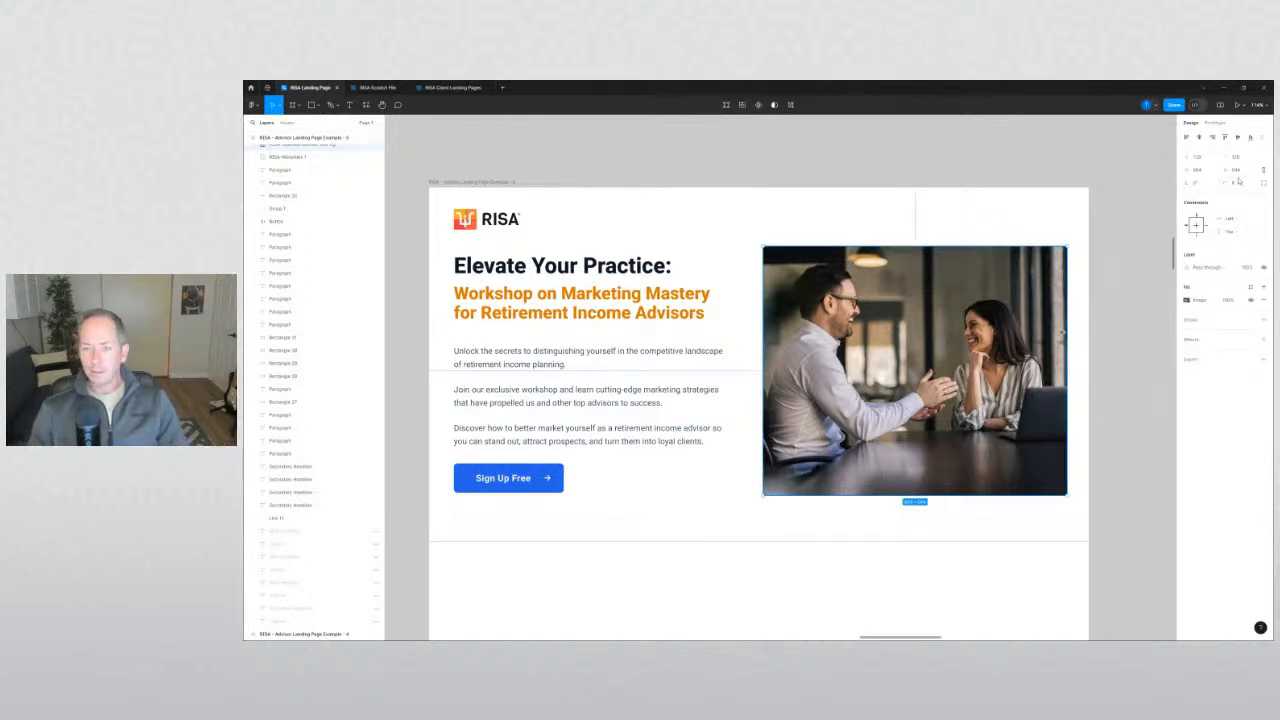
left_click(1128, 377)
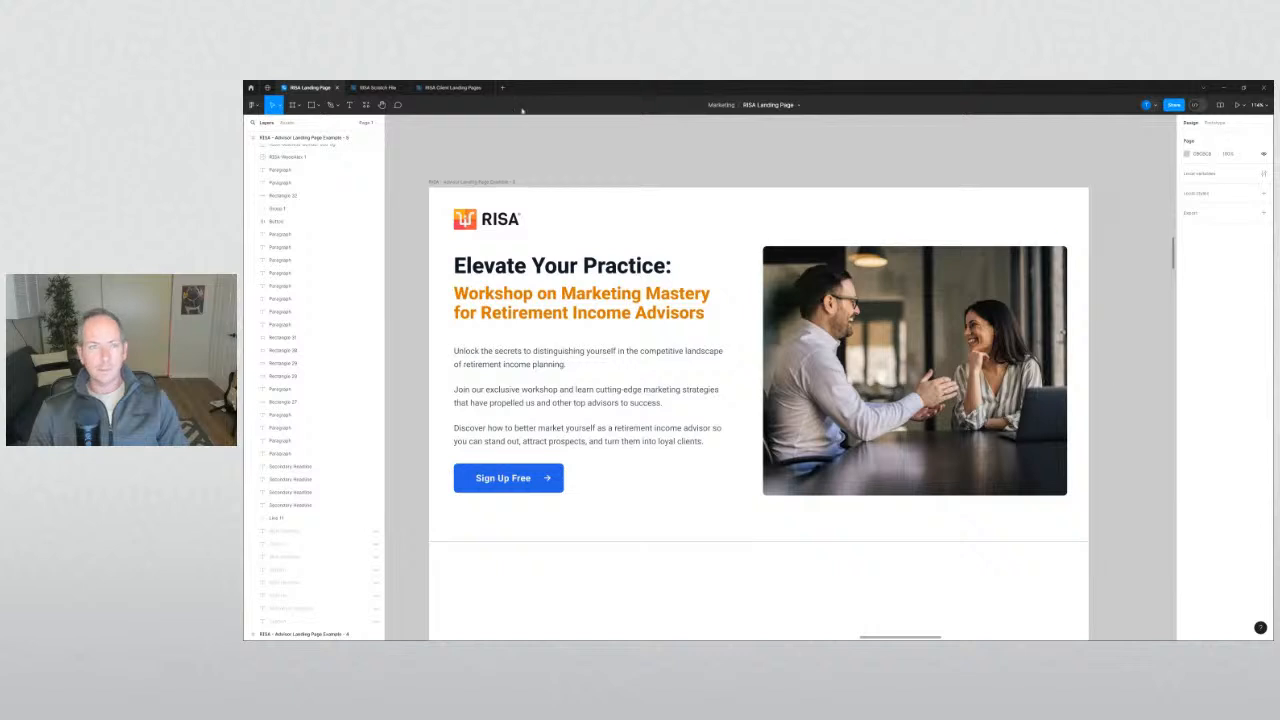
left_click(376, 87)
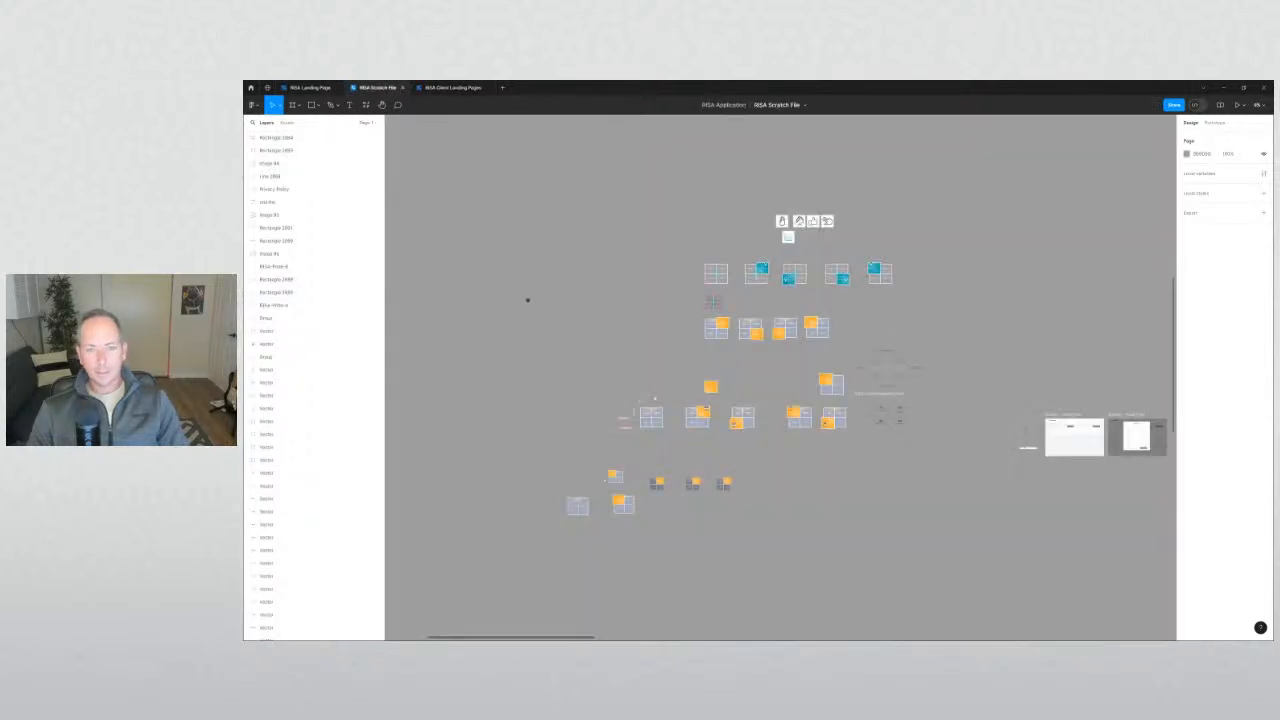
Select the Quick Start frame's small orange squares, then return to the RISA Landing Page.
scroll(530, 305, "down", 3)
left_click_drag(533, 328, 546, 203)
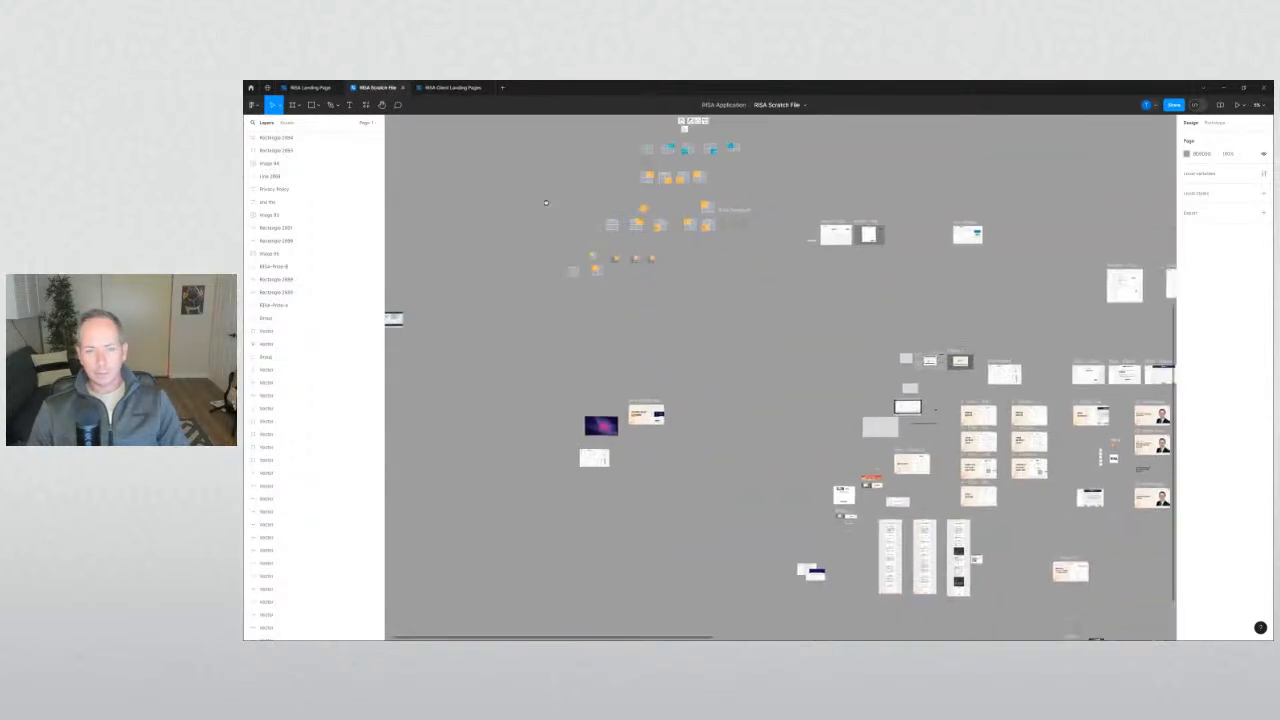
scroll(957, 540, "up", 5)
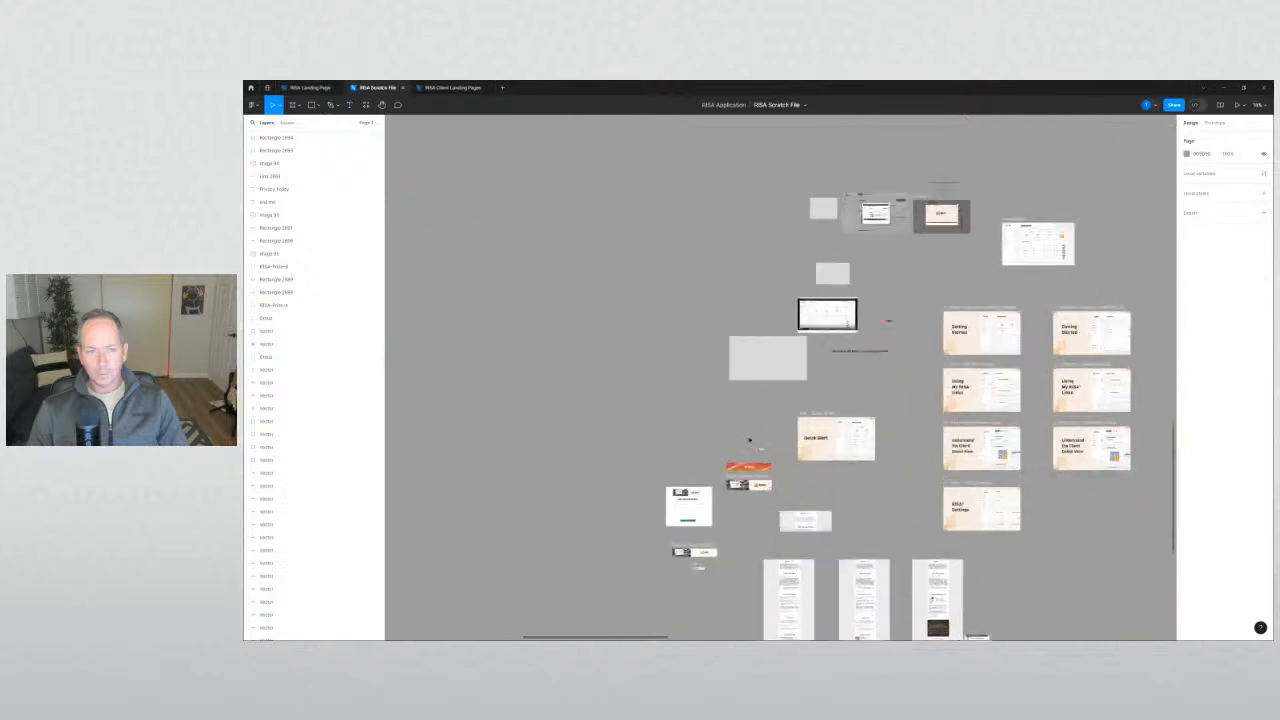
scroll(612, 411, "down", 3)
scroll(664, 425, "up", 2)
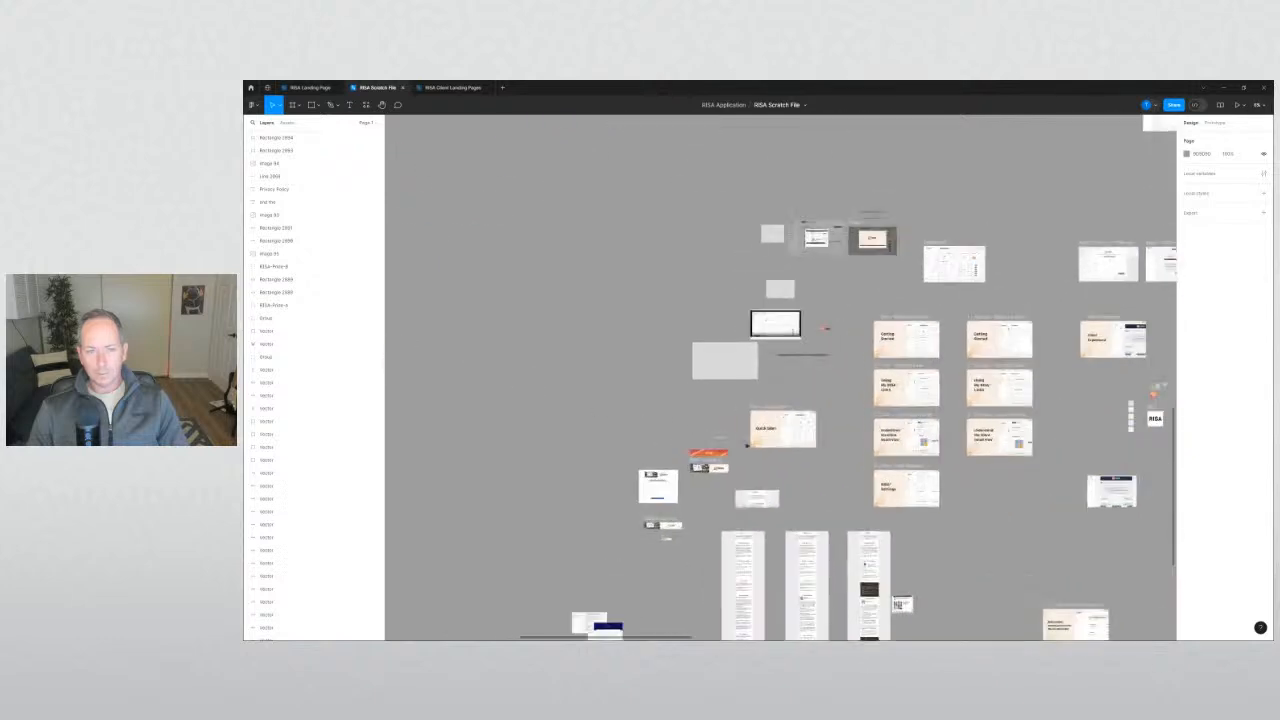
scroll(752, 446, "up", 5)
left_click(758, 446)
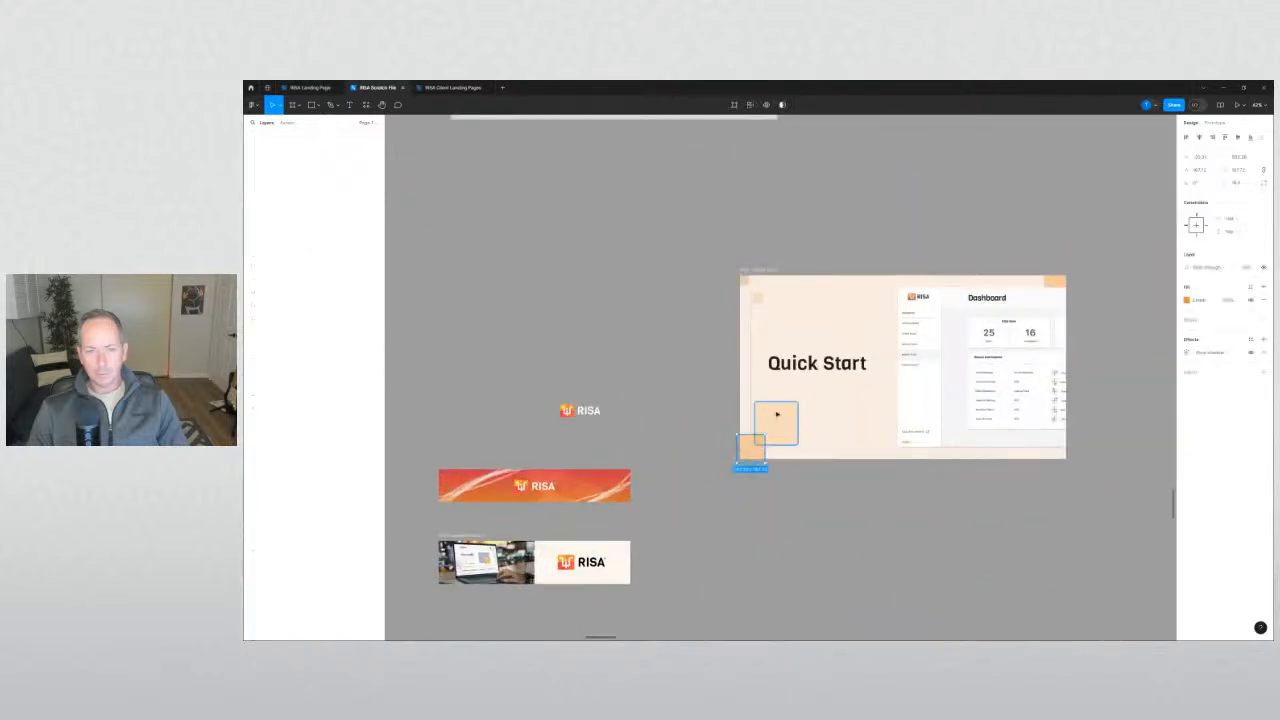
left_click(757, 297, "shift")
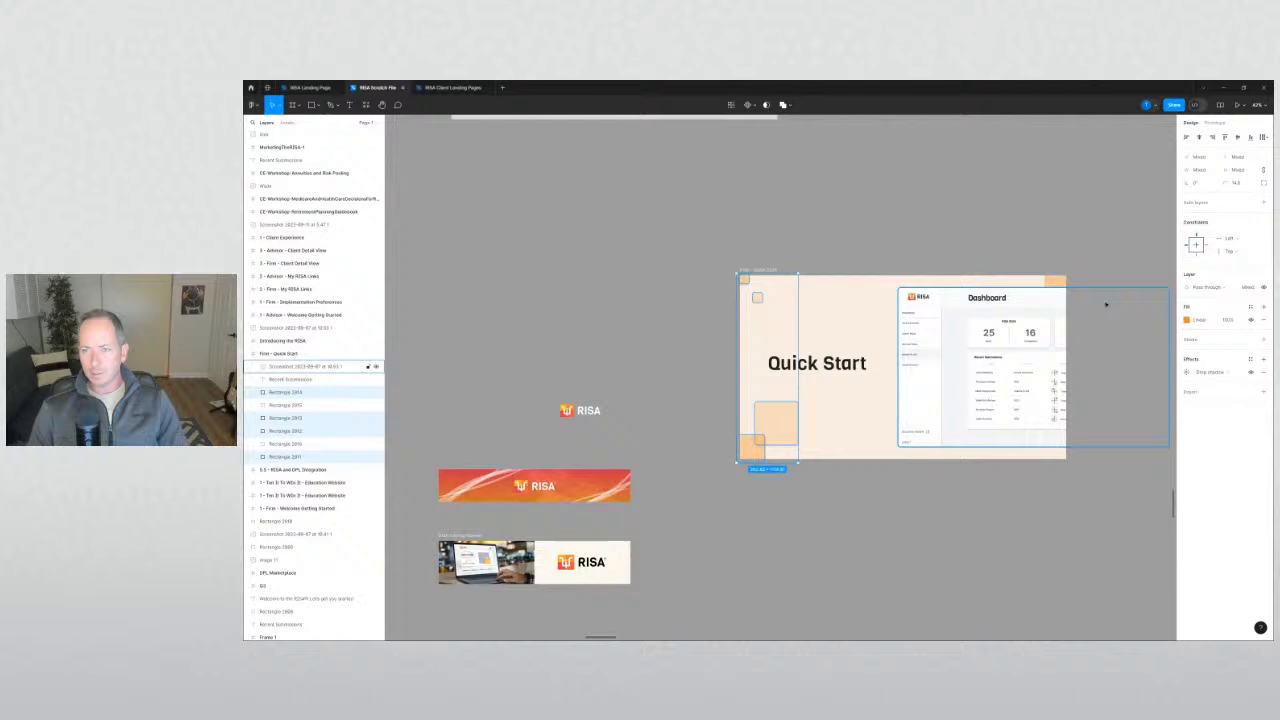
left_click(1058, 281, "shift")
left_click(913, 217)
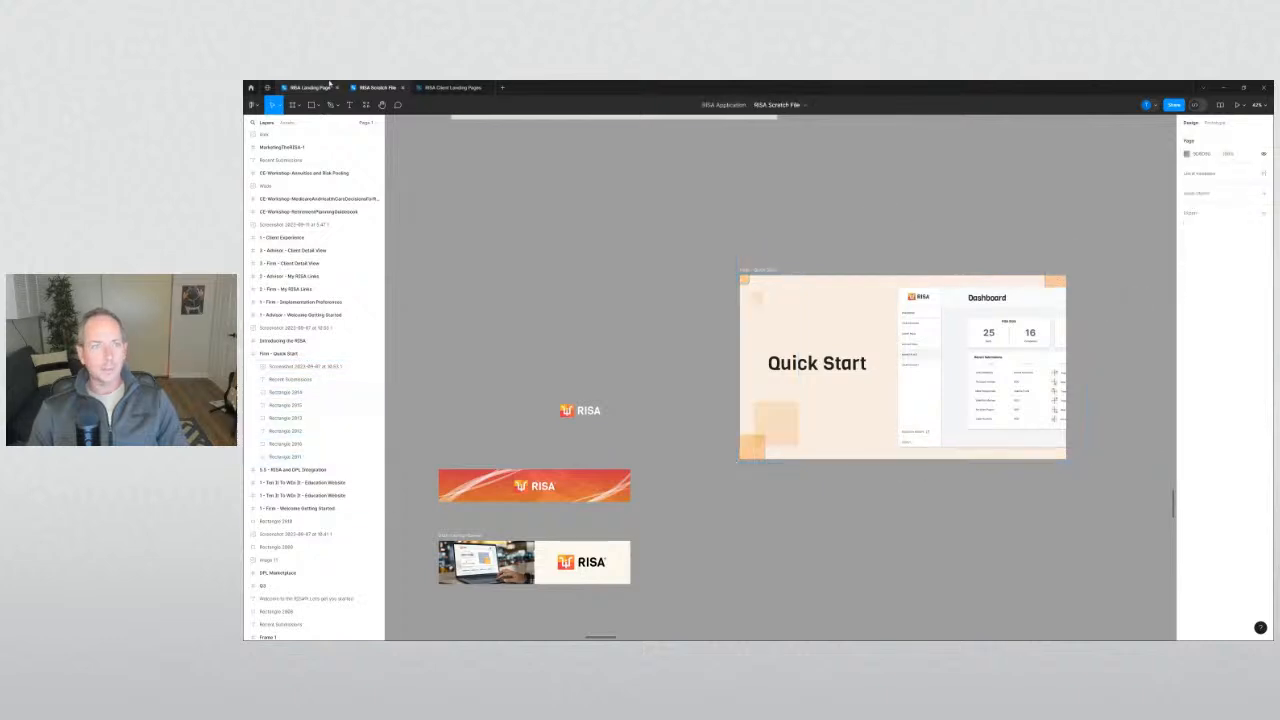
left_click(328, 87)
left_click_drag(1165, 370, 834, 330)
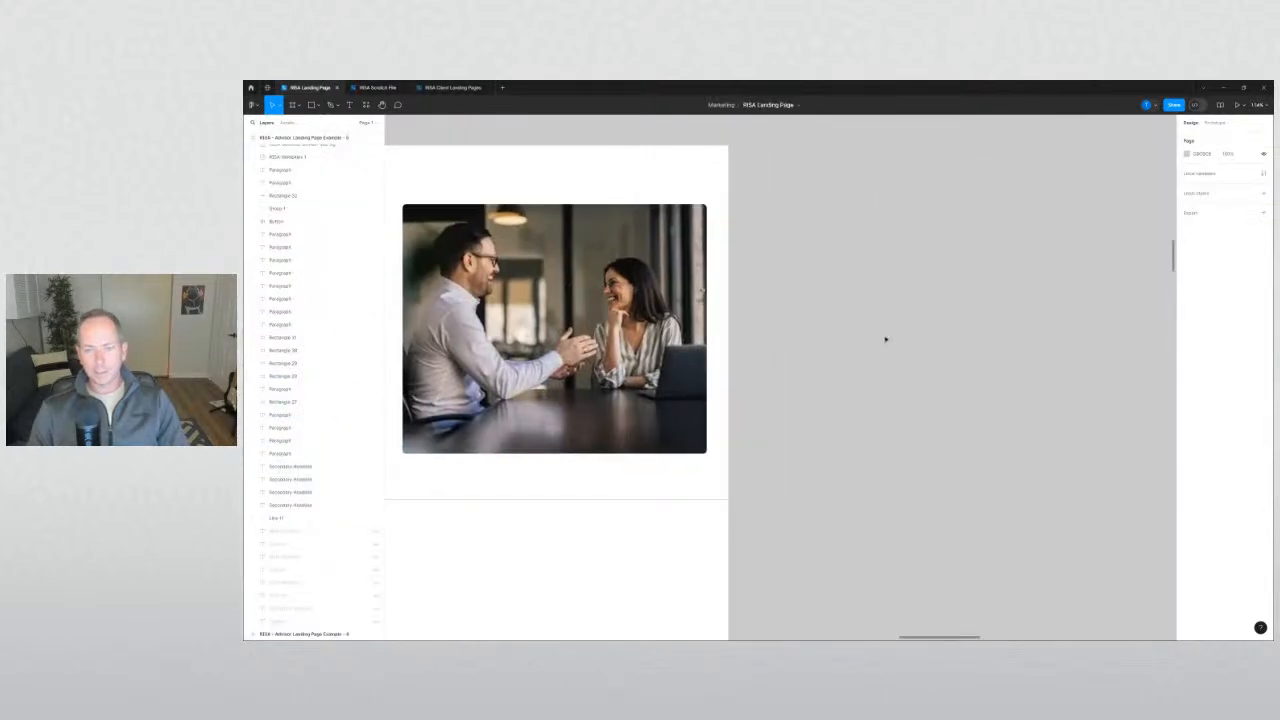
Paste the five orange squares onto the landing page and move them beside the hero.
key("ctrl+v")
scroll(534, 490, "down", 5)
left_click_drag(500, 492, 761, 518)
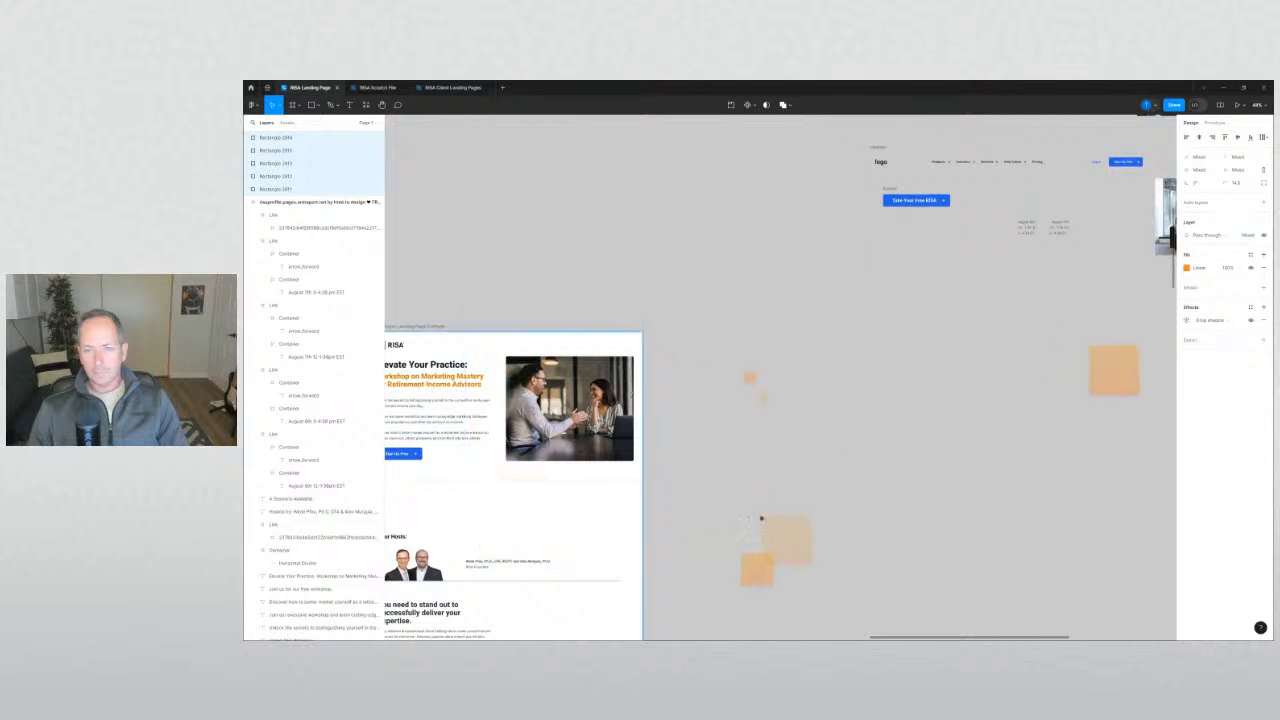
left_click(748, 460)
left_click_drag(473, 414, 643, 423)
scroll(643, 420, "up", 3)
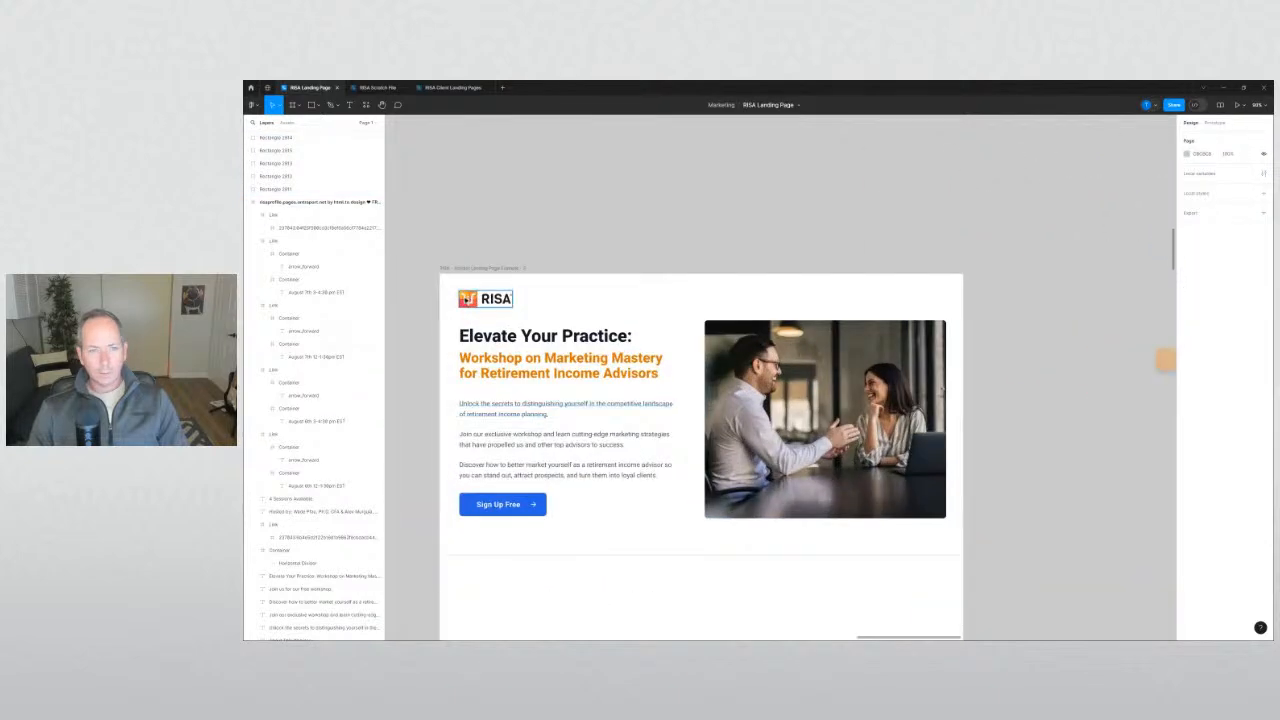
scroll(467, 299, "up", 2)
scroll(588, 240, "down", 4)
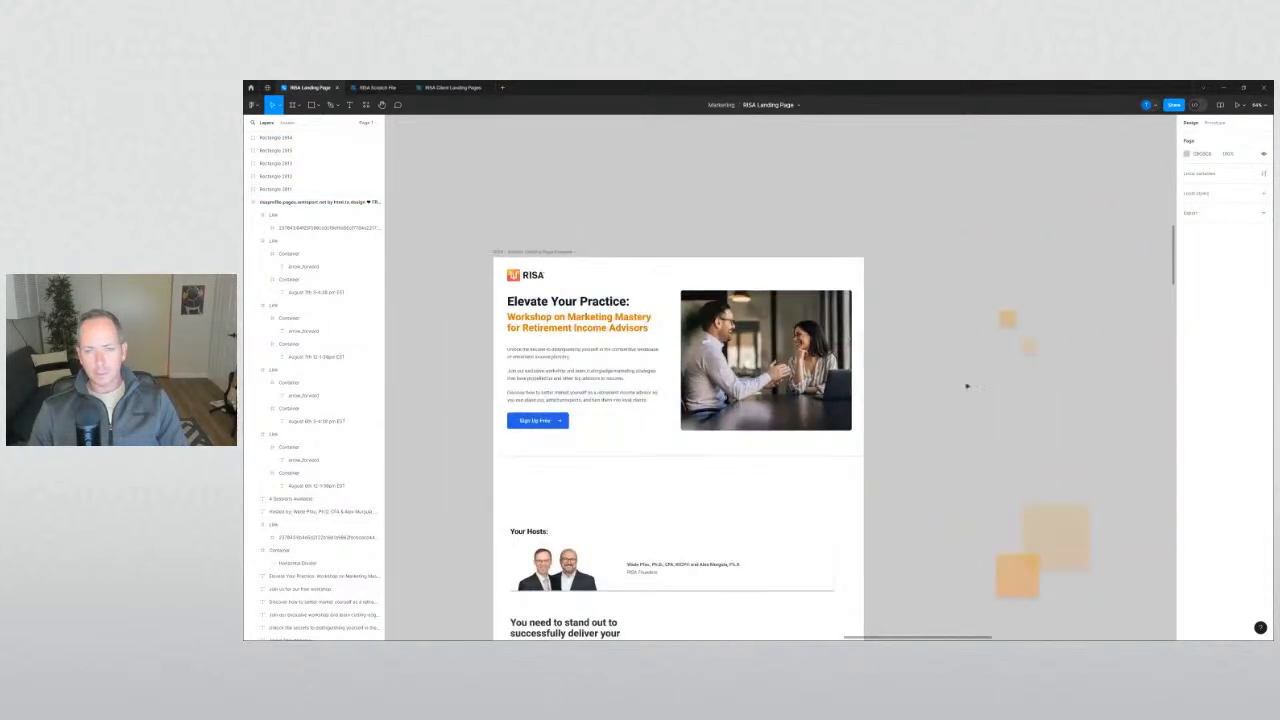
scroll(851, 357, "down", 4)
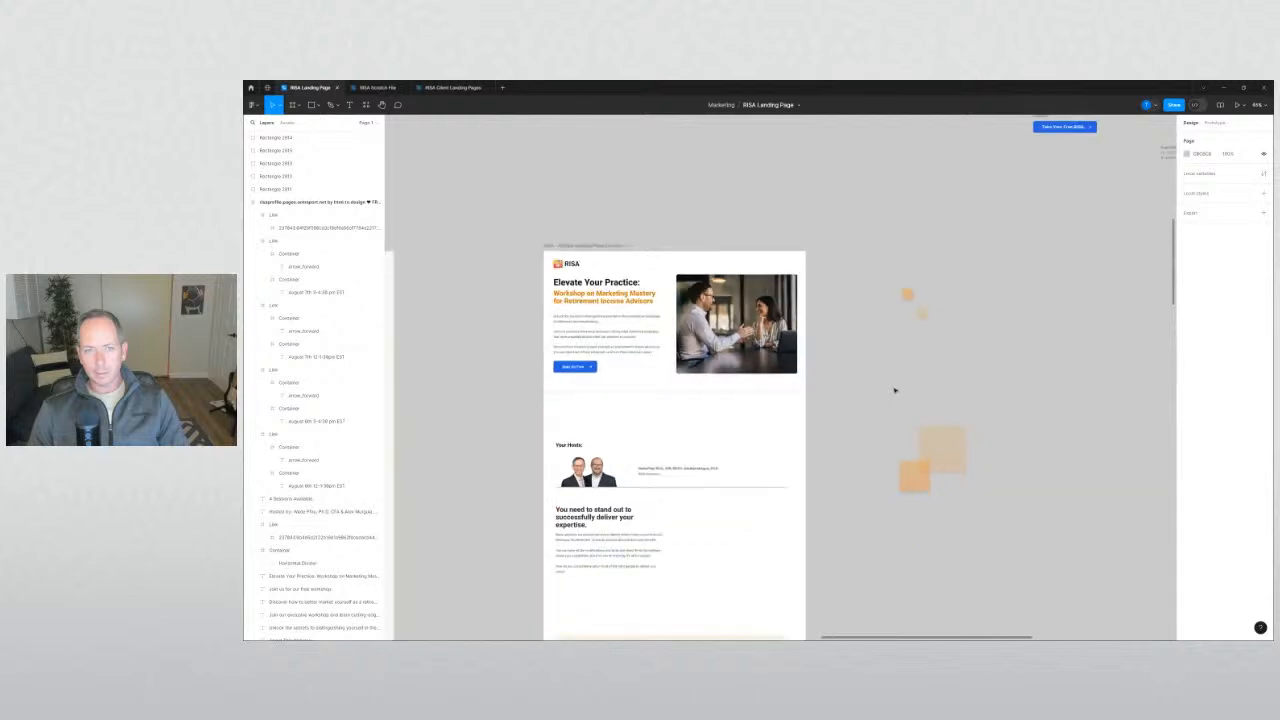
Look over the RISA Scratch File canvas, then return to the RISA Landing Page.
left_click(381, 89)
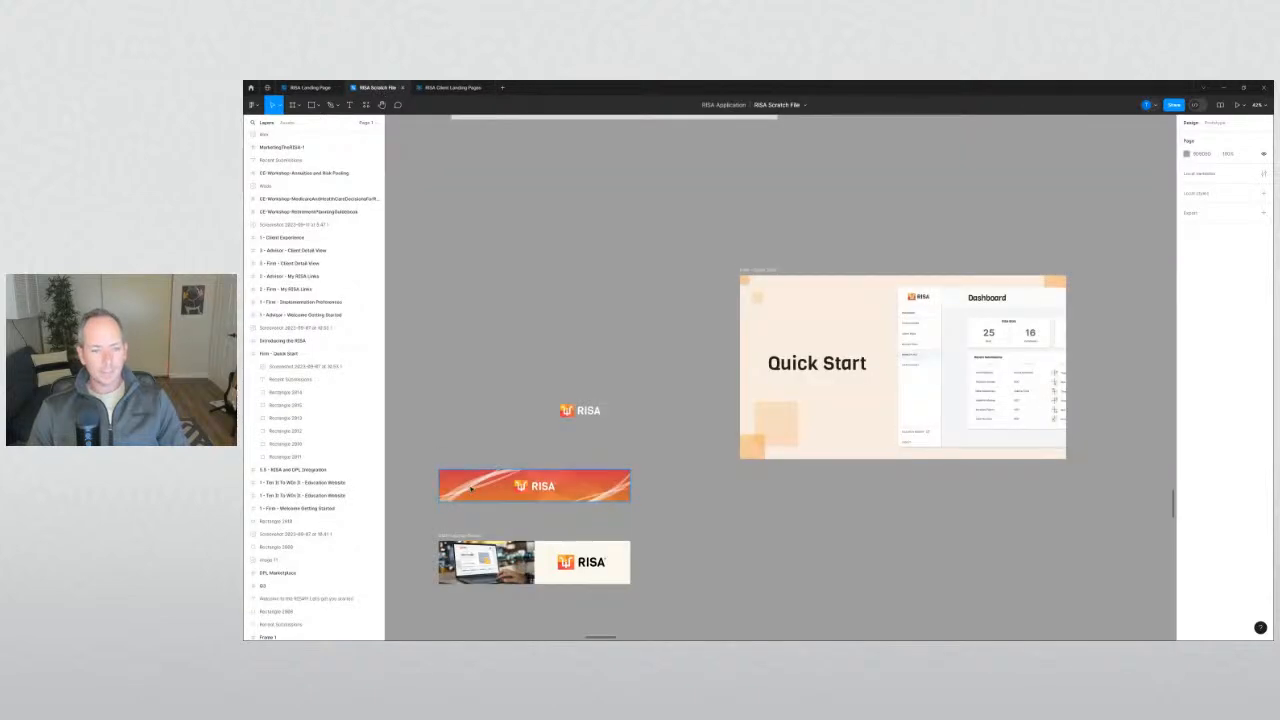
scroll(472, 488, "up", 10)
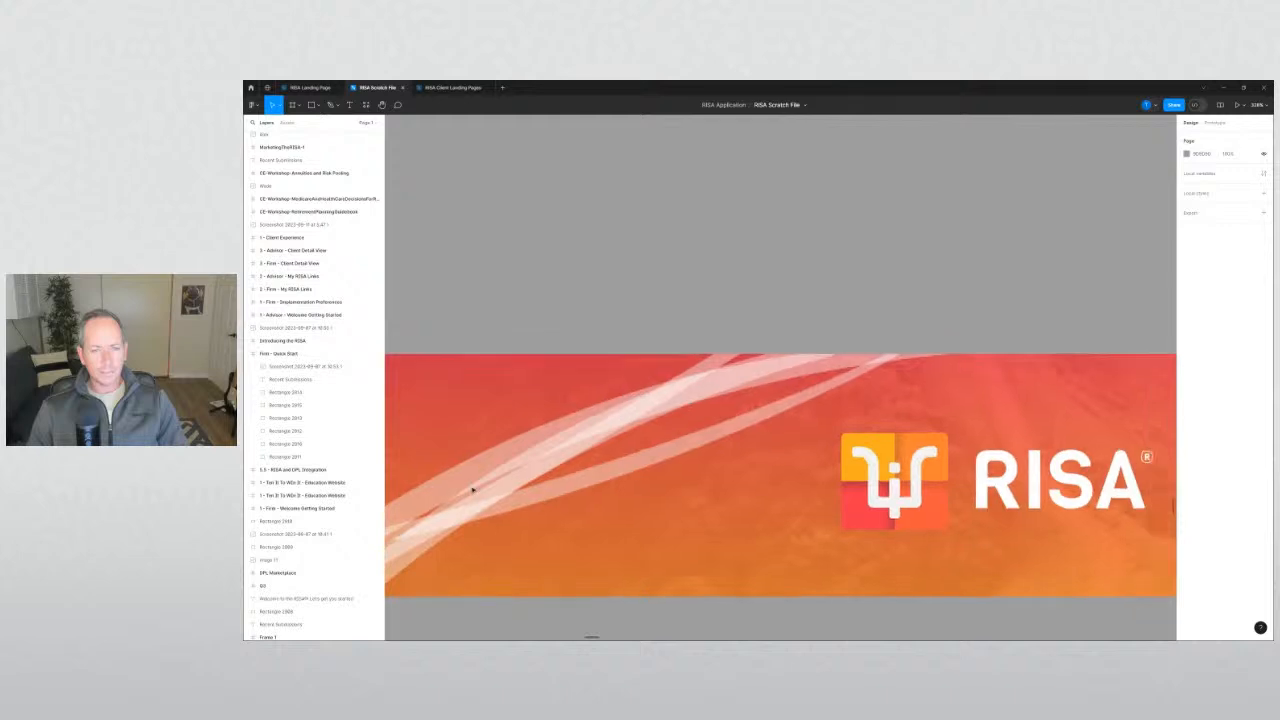
scroll(473, 489, "down", 5)
left_click_drag(517, 362, 545, 335)
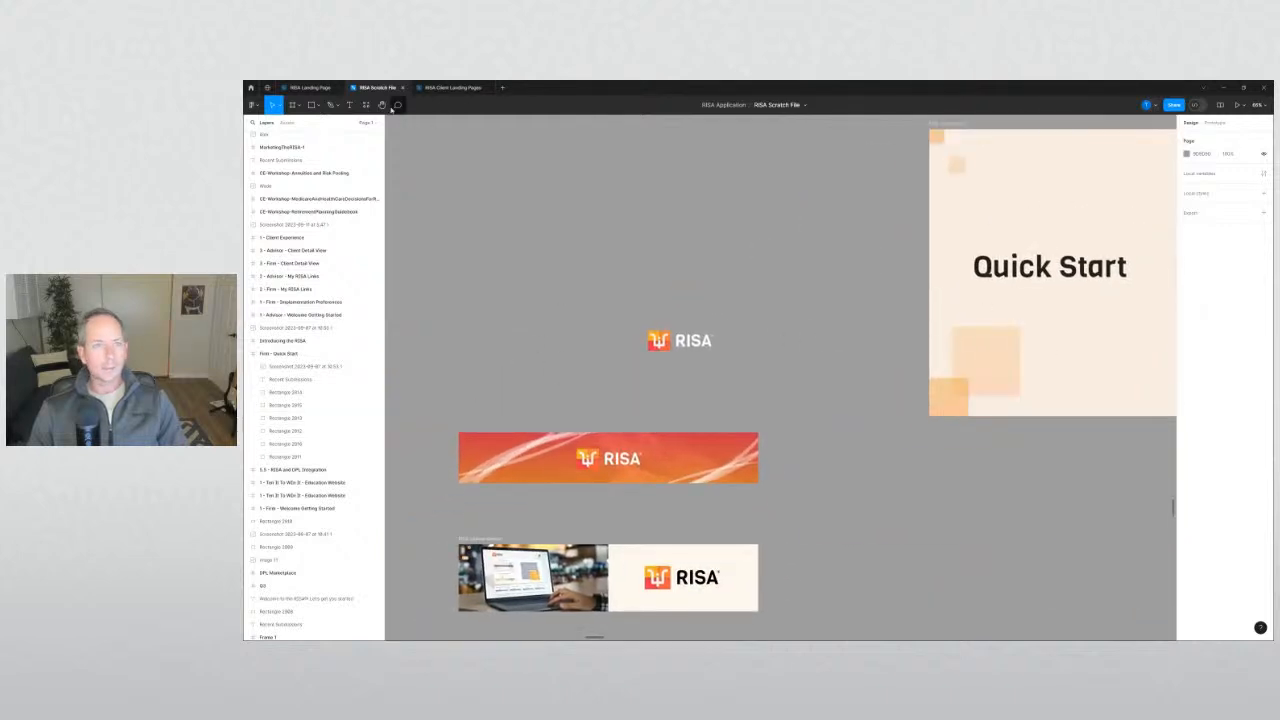
left_click(310, 87)
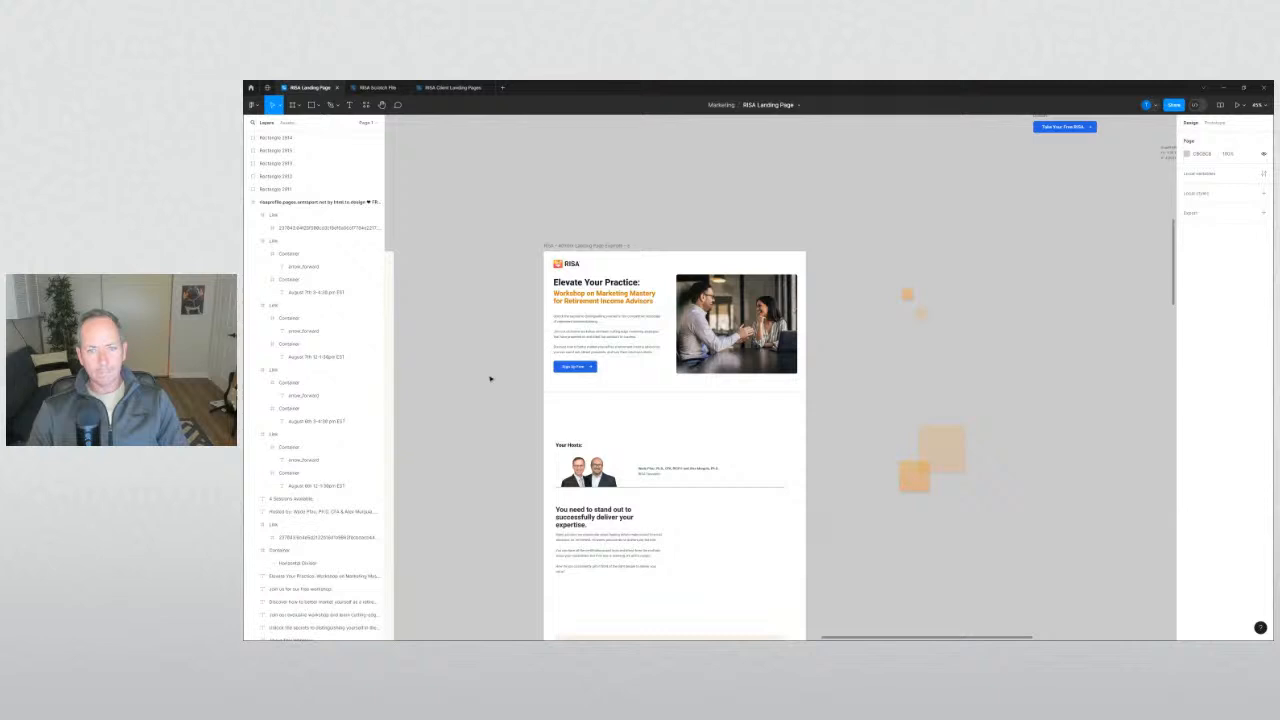
scroll(864, 380, "right", 2)
scroll(660, 348, "down", 5)
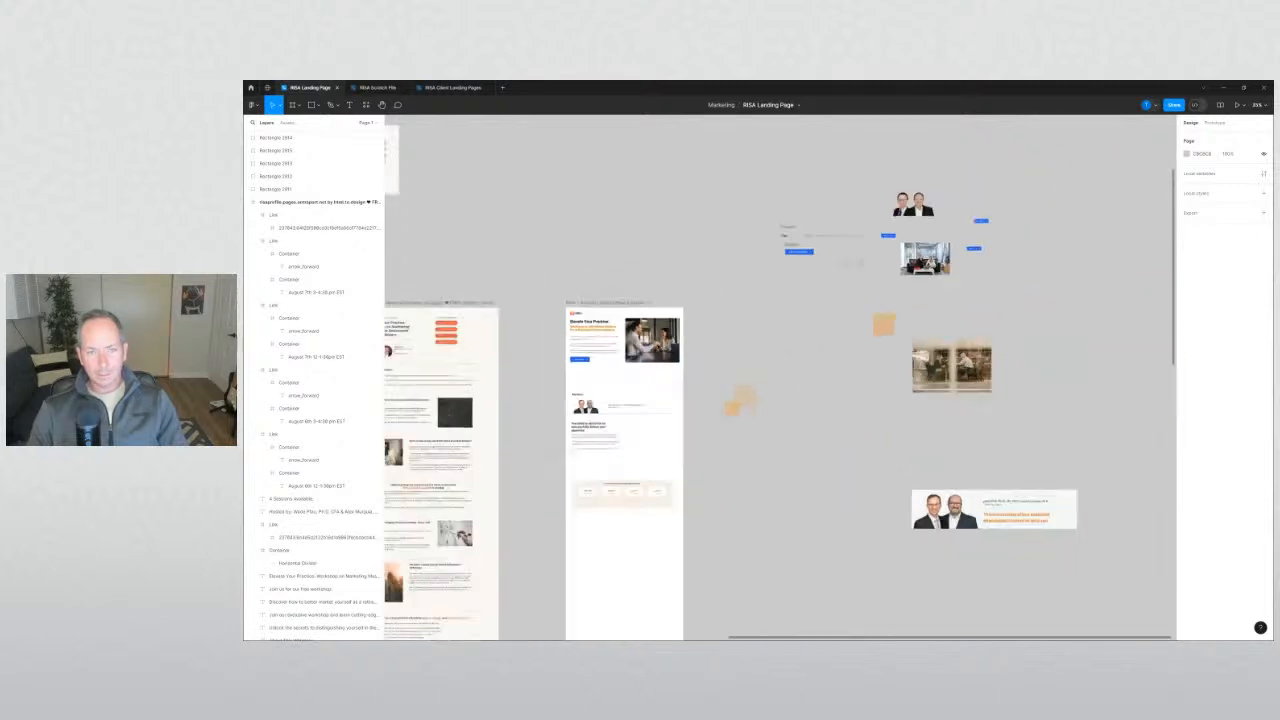
scroll(717, 350, "up", 4)
scroll(600, 345, "up", 3)
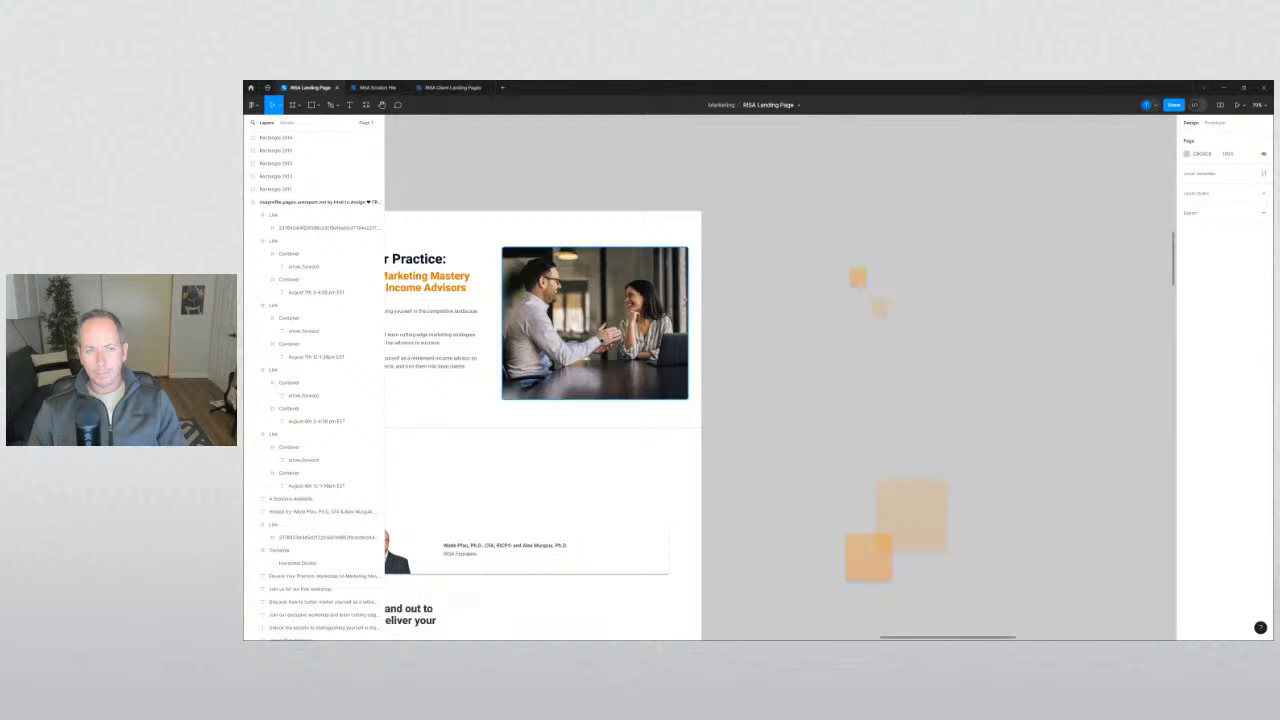
Duplicate the hero photo onto empty canvas, then delete the duplicate.
left_click(651, 349)
left_click_drag(651, 349, 1079, 349)
left_click(863, 415)
left_click_drag(863, 404, 596, 387)
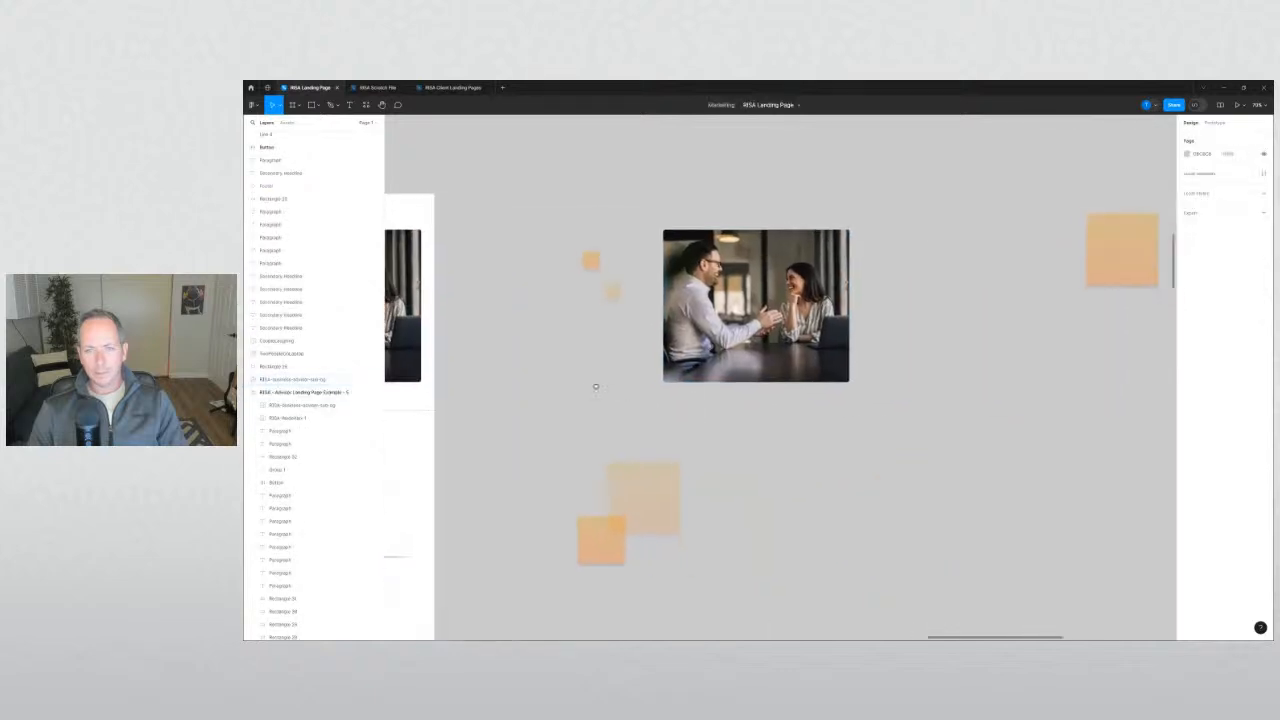
left_click(741, 324)
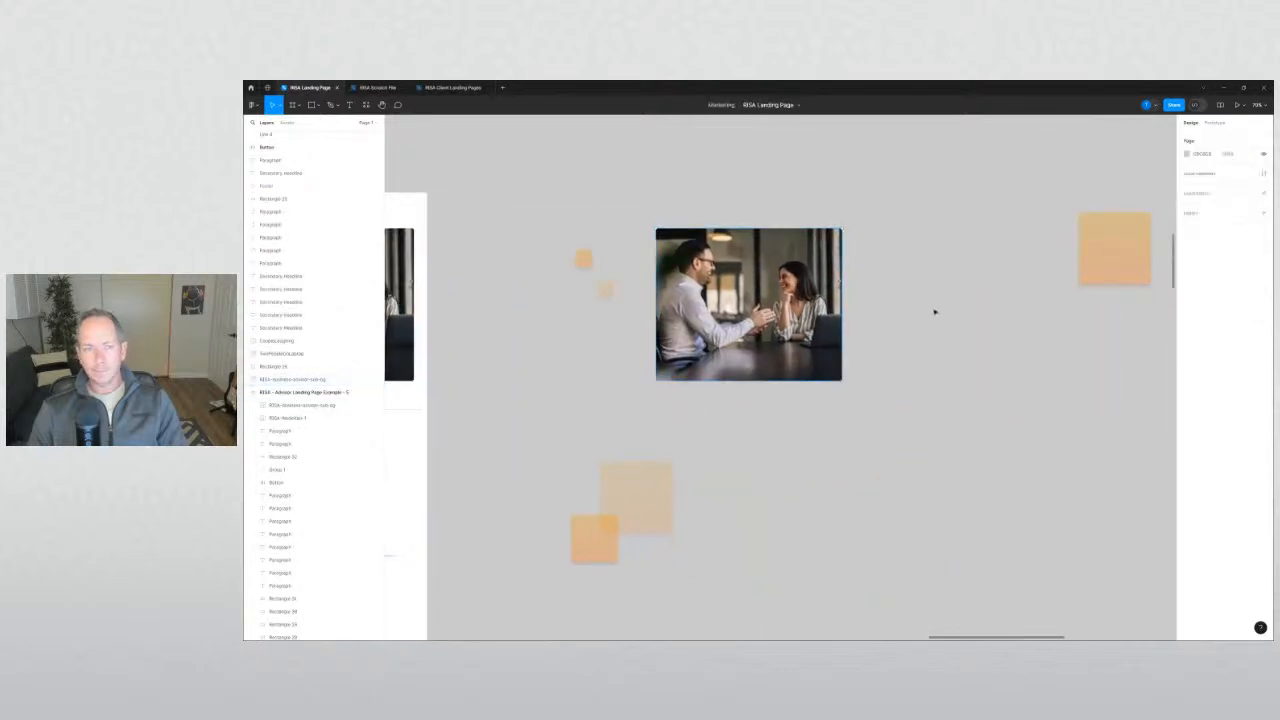
key("Delete")
left_click_drag(647, 330, 983, 303)
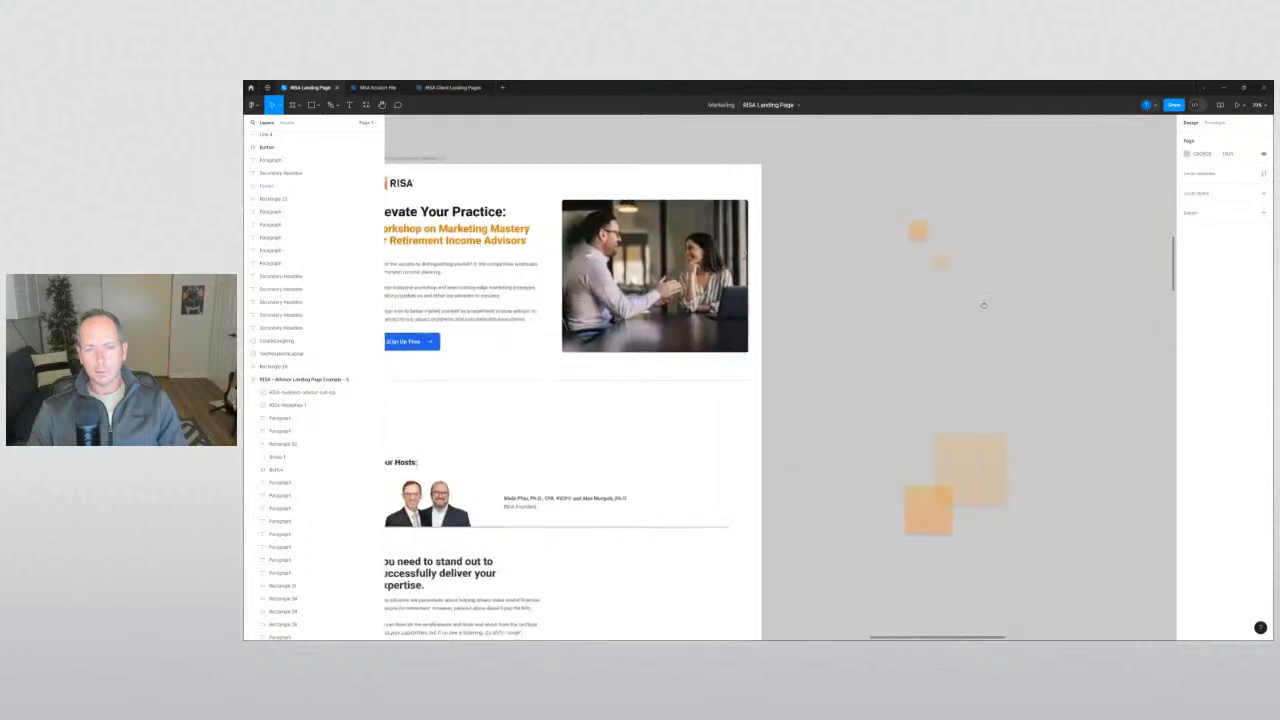
Move the first pair of orange squares onto the hero photo and scale them to half size.
left_click_drag(850, 423, 918, 472)
left_click_drag(967, 490, 668, 296)
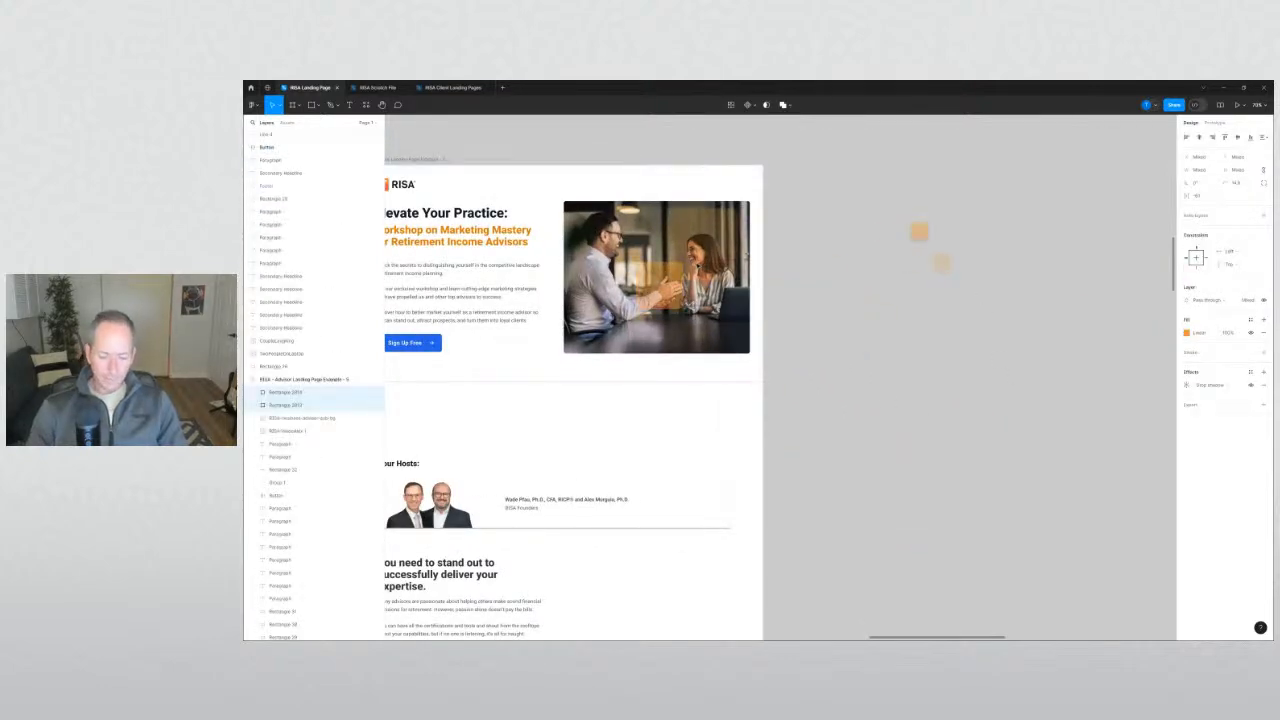
key("k")
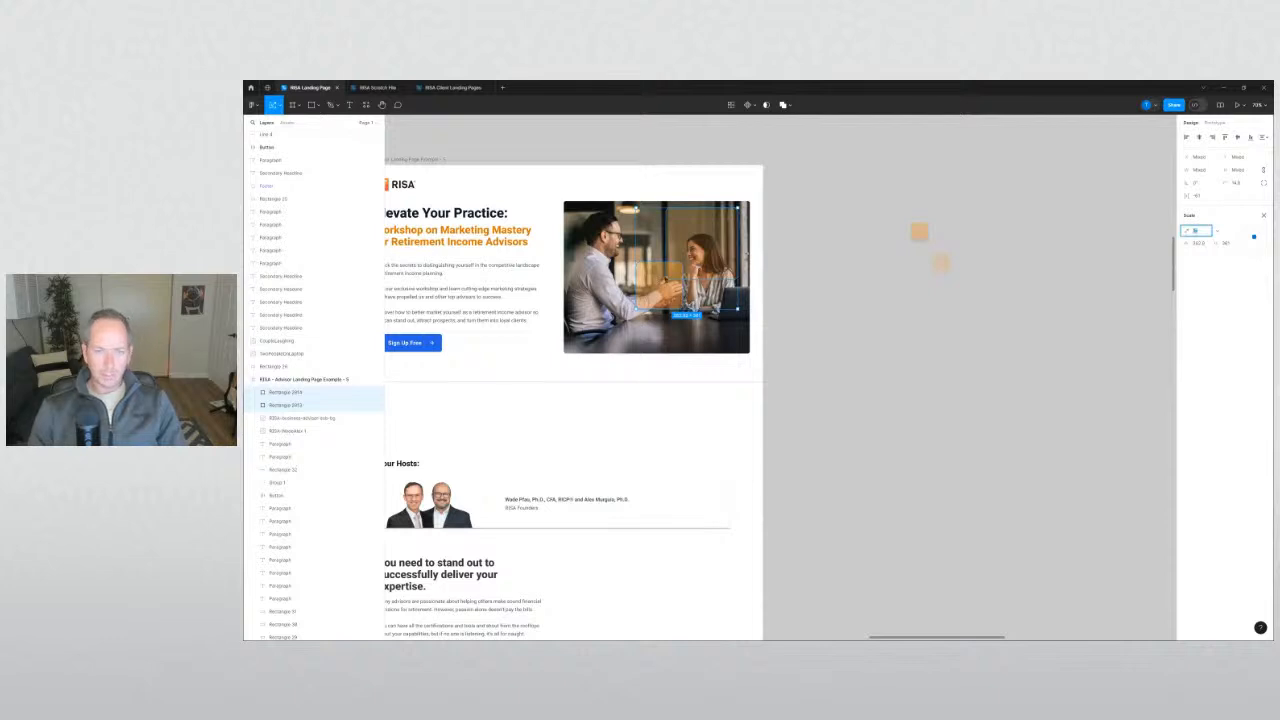
left_click_drag(631, 309, 734, 316)
Move the second pair of orange squares onto the hero photo alongside Rectangles 2014 and 2013.
left_click_drag(901, 217, 959, 290)
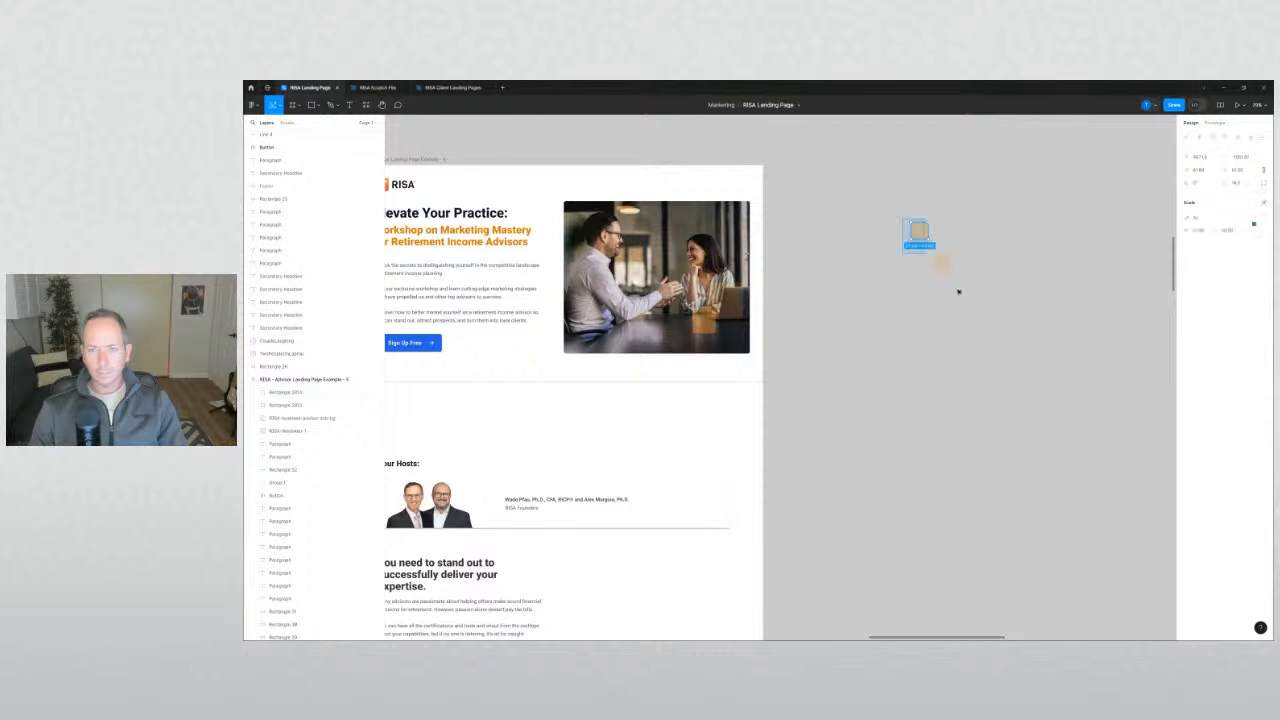
left_click_drag(924, 233, 581, 240)
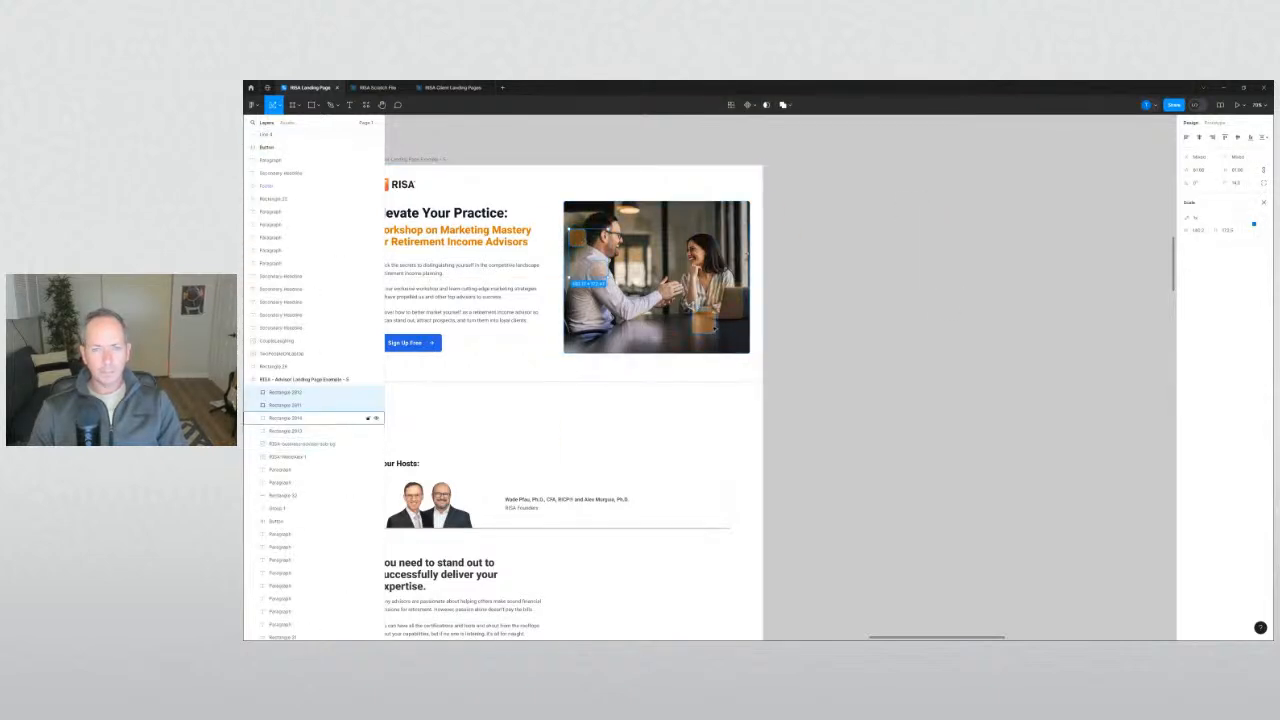
left_click(290, 430, "shift")
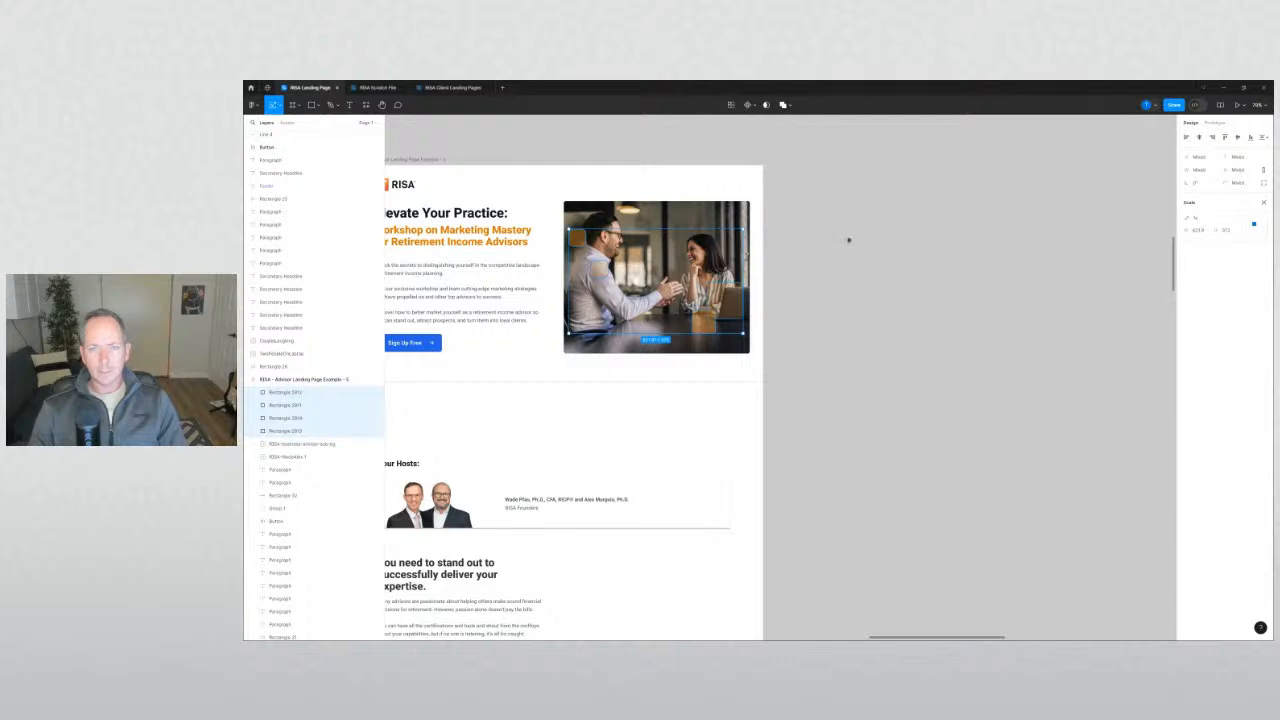
key("v")
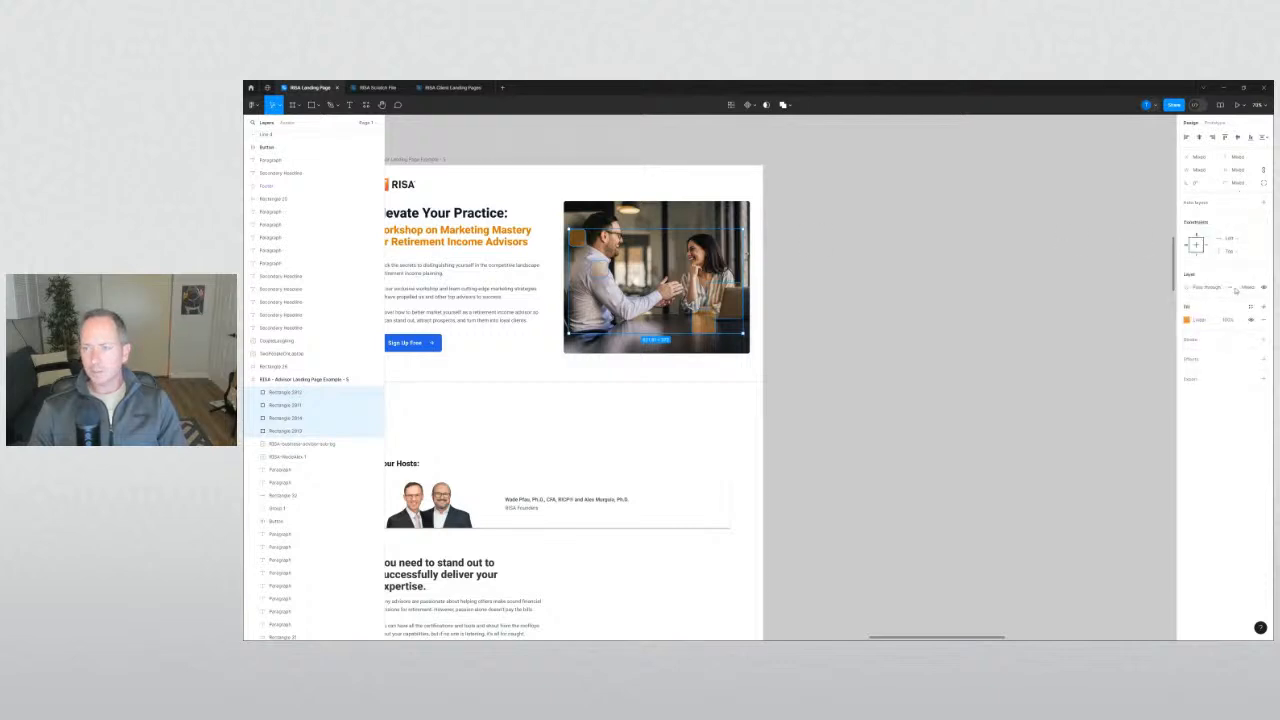
Set Rectangle 2014's layer opacity to 60%.
left_click(984, 274)
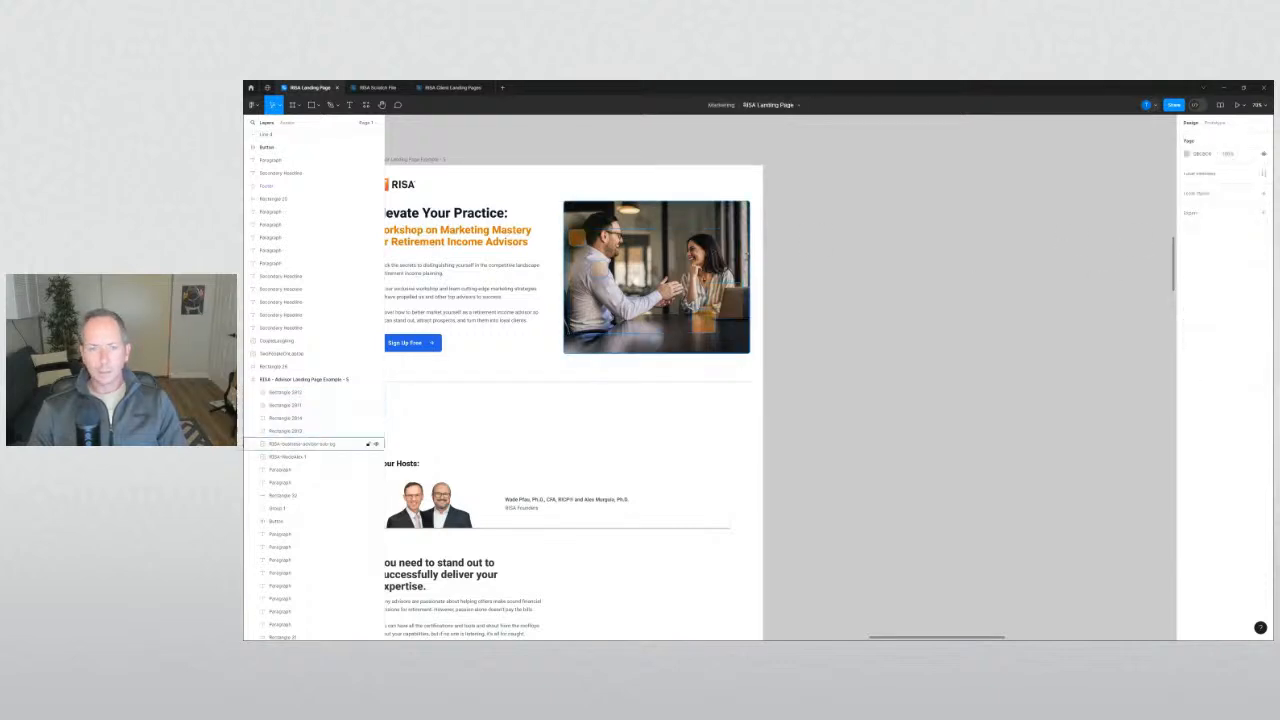
left_click(350, 417)
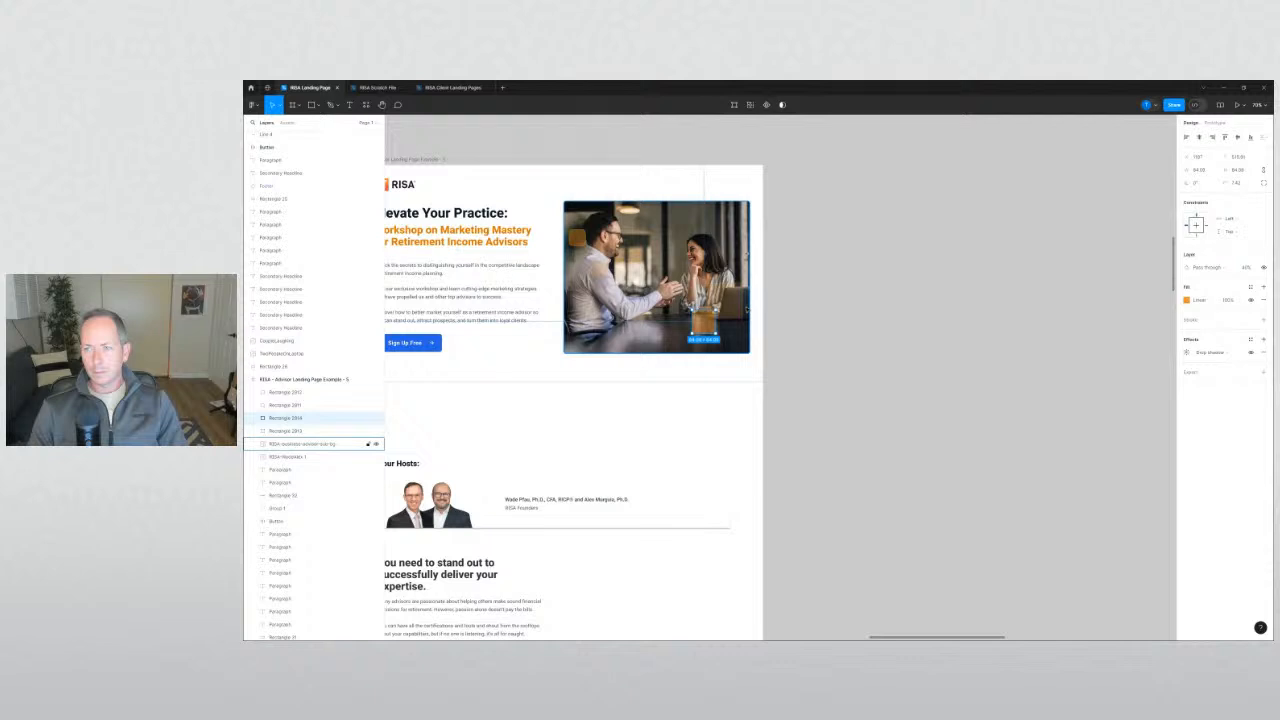
left_click(310, 443)
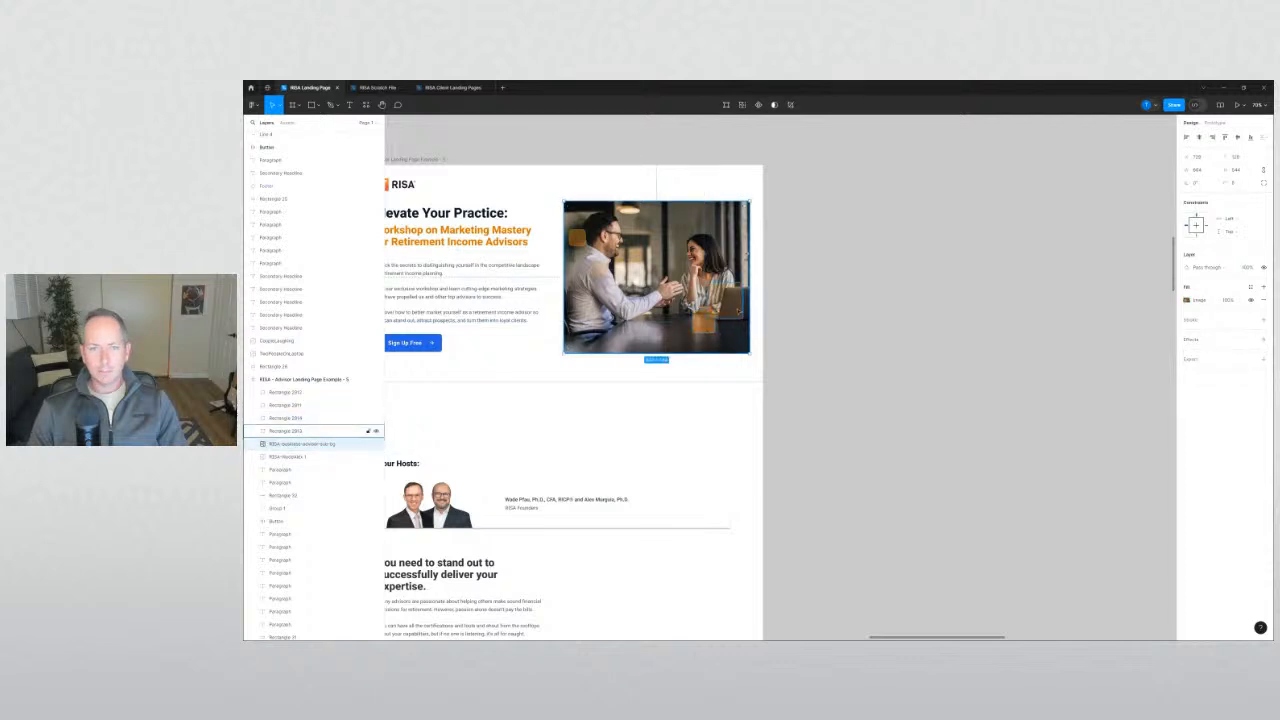
left_click(310, 431)
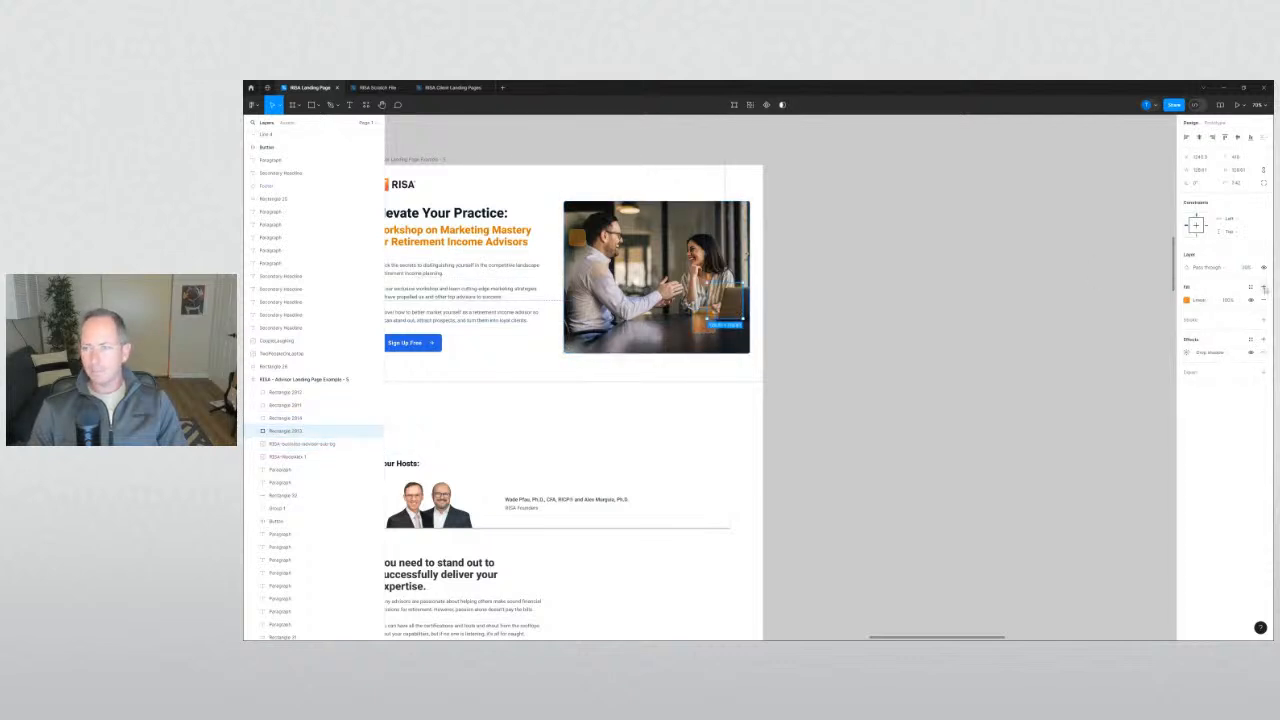
key("Escape")
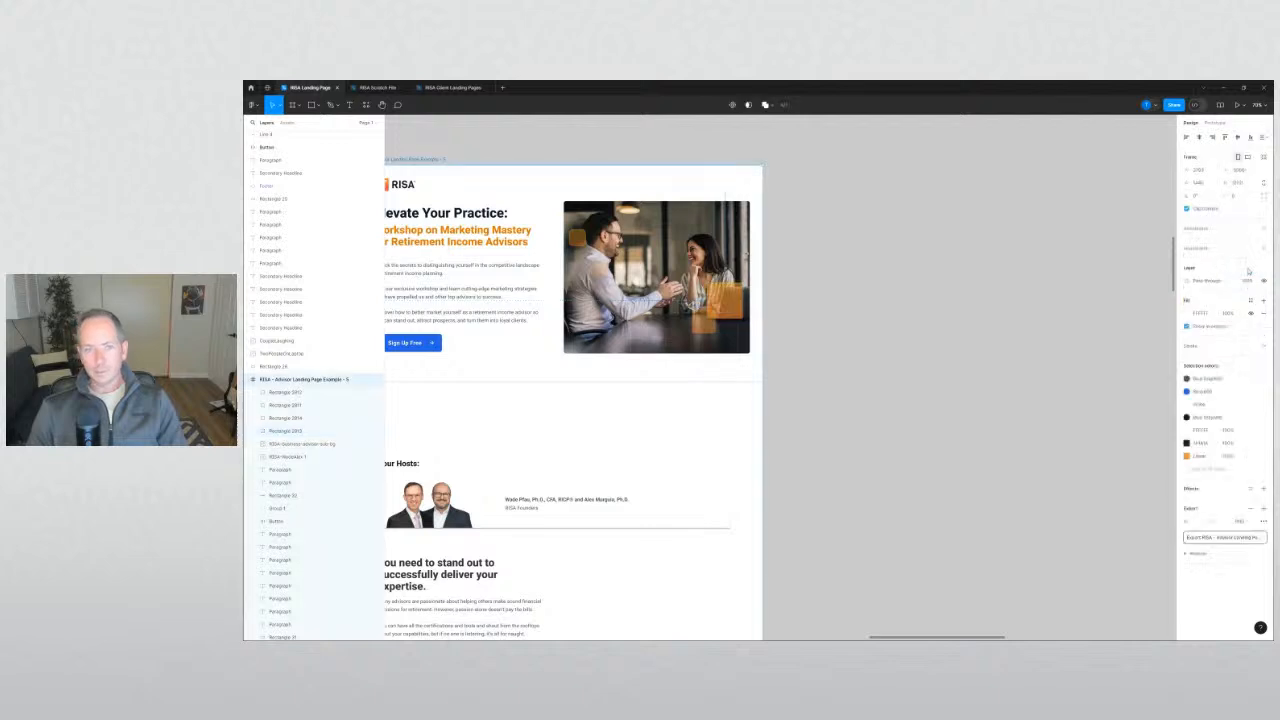
left_click(290, 418)
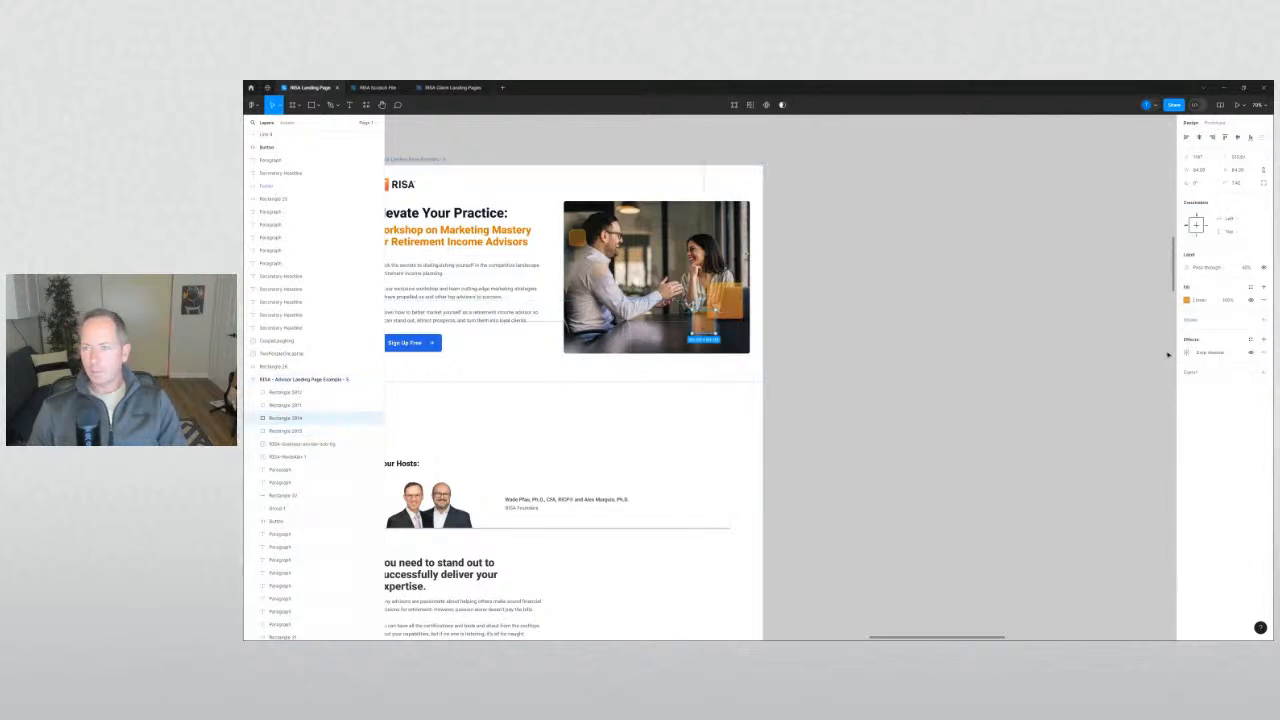
left_click(1245, 269)
type("60")
key("Return")
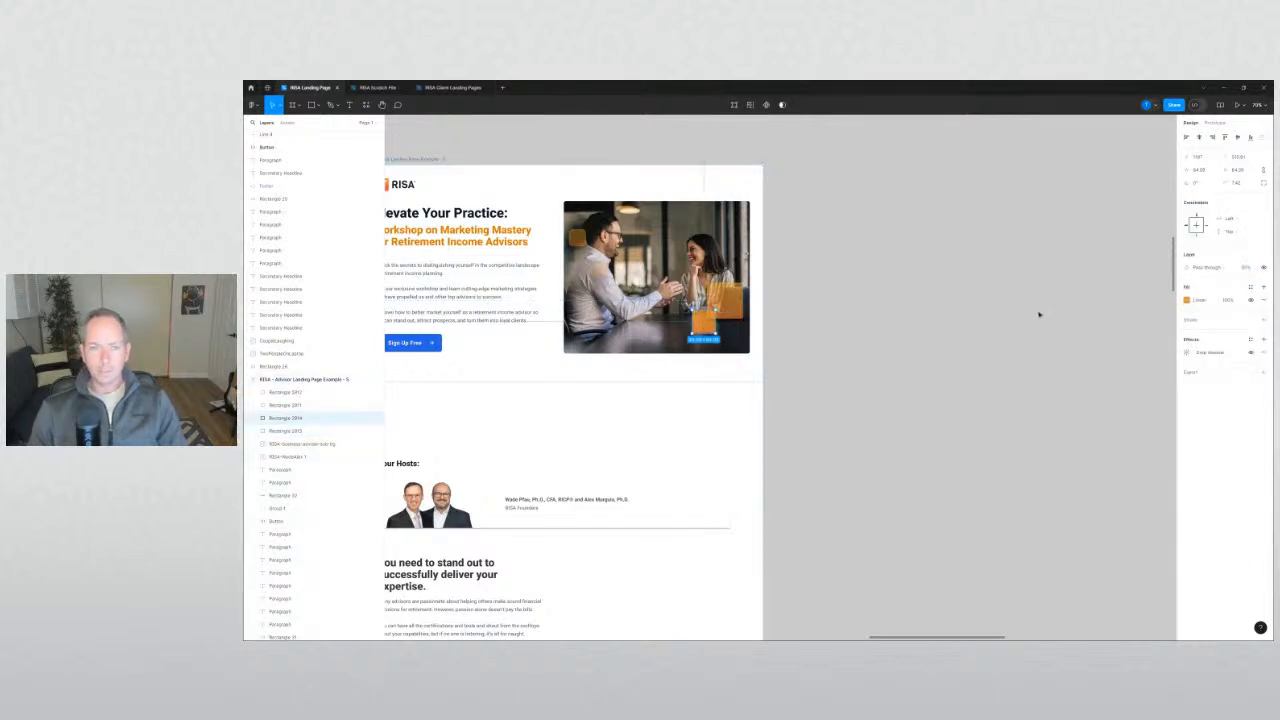
Move the small and large orange squares near the photo's lower-right corner.
left_click(1039, 315)
left_click_drag(872, 254, 1061, 362)
scroll(886, 317, "up", 4)
left_click(857, 413)
left_click(900, 384, "shift")
left_click_drag(901, 384, 902, 404)
left_click(1034, 423)
left_click_drag(1015, 420, 1046, 421)
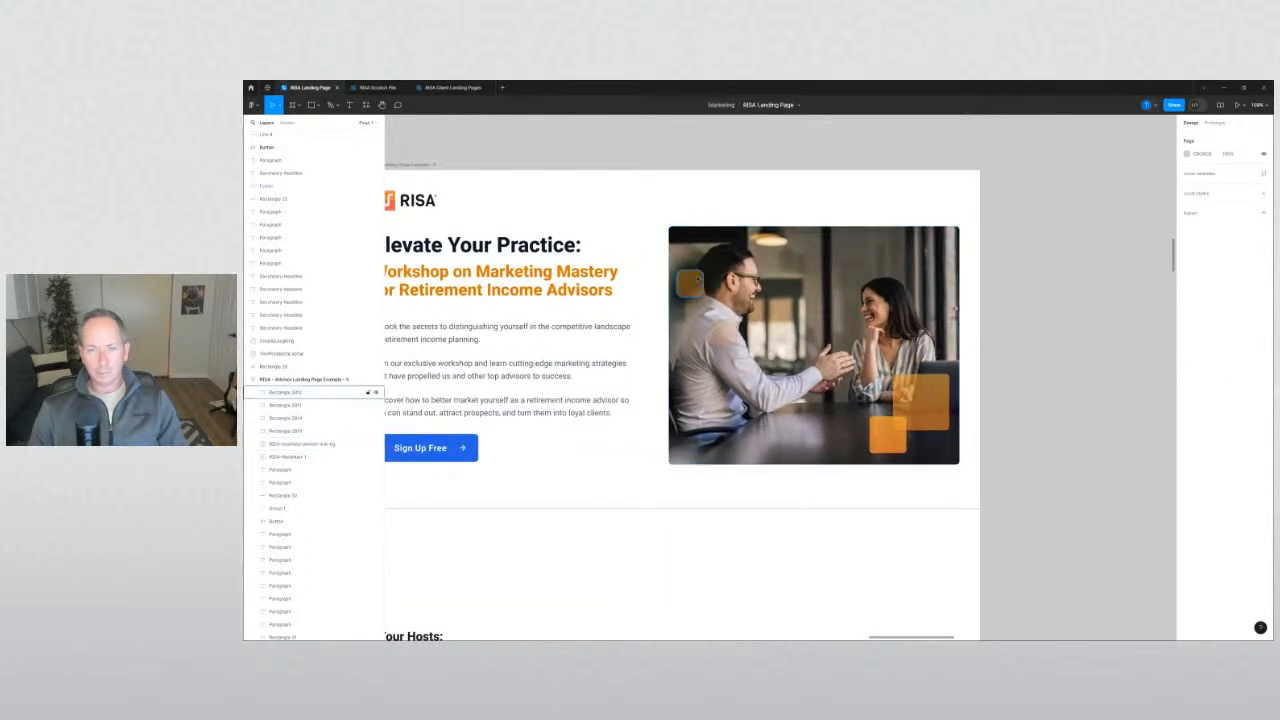
Set Rectangle 2012's opacity to about 45%.
left_click(300, 392)
left_click(300, 405, "shift")
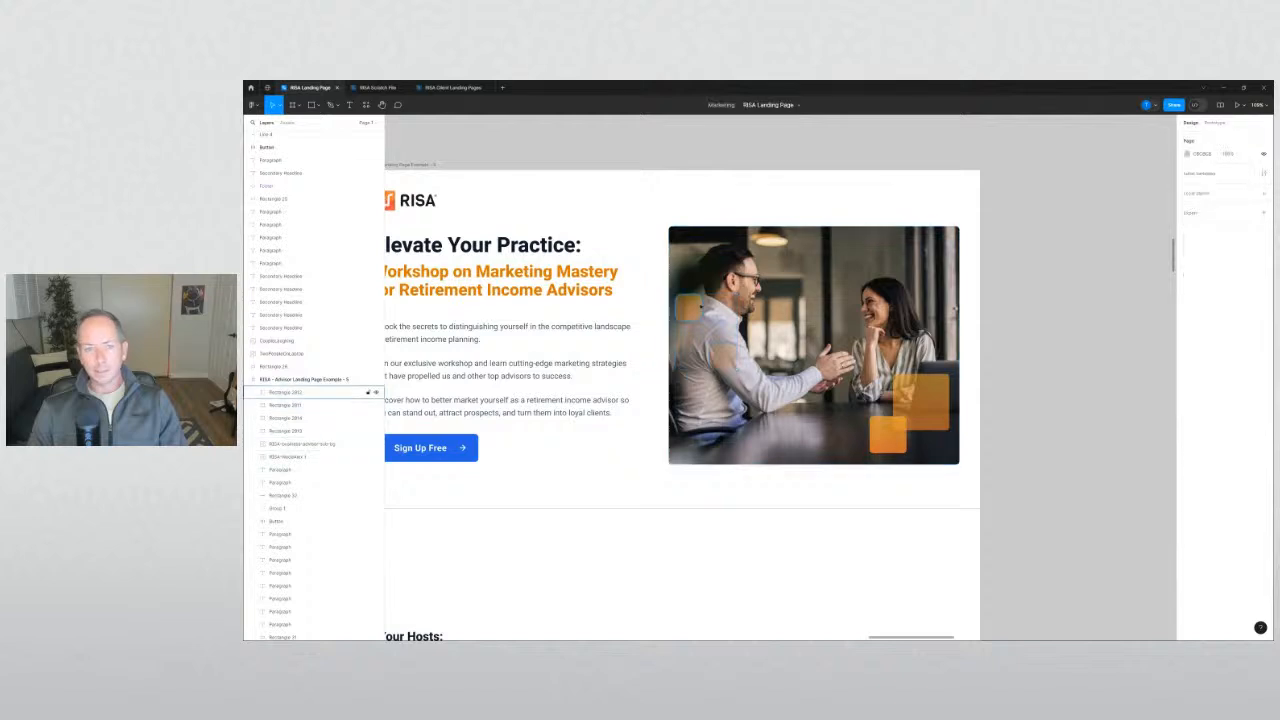
left_click(329, 392)
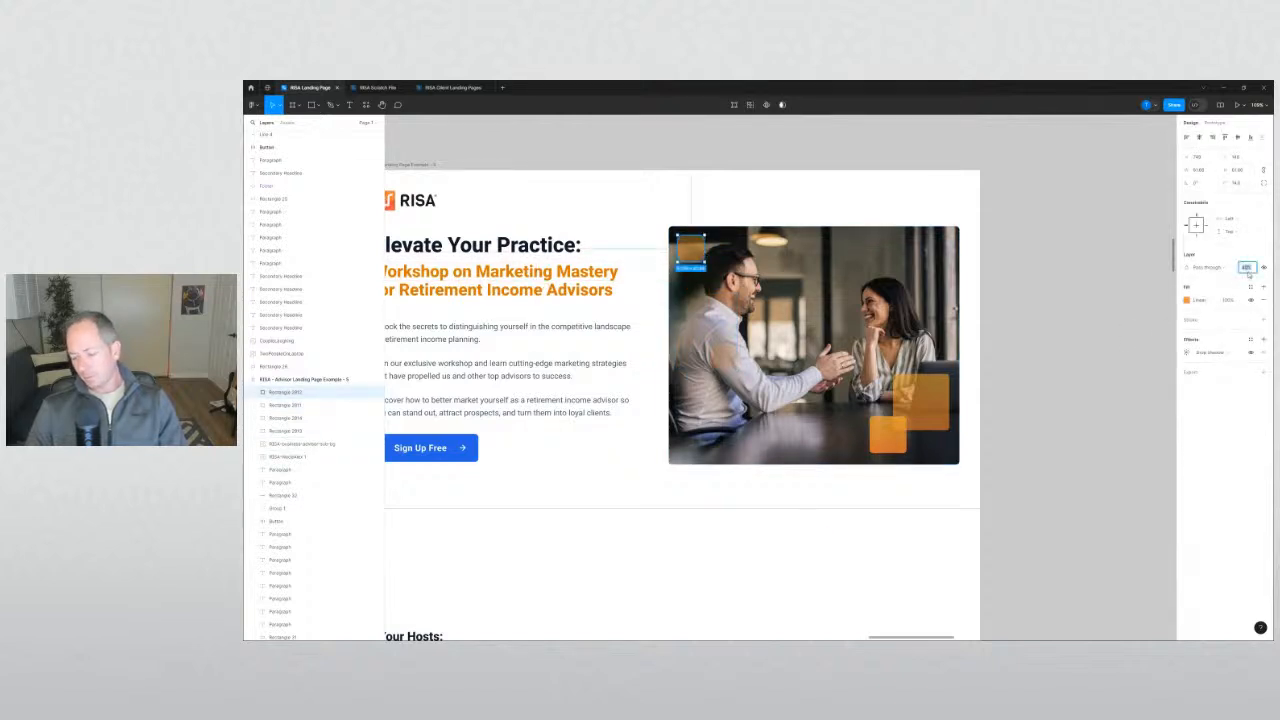
key("Return")
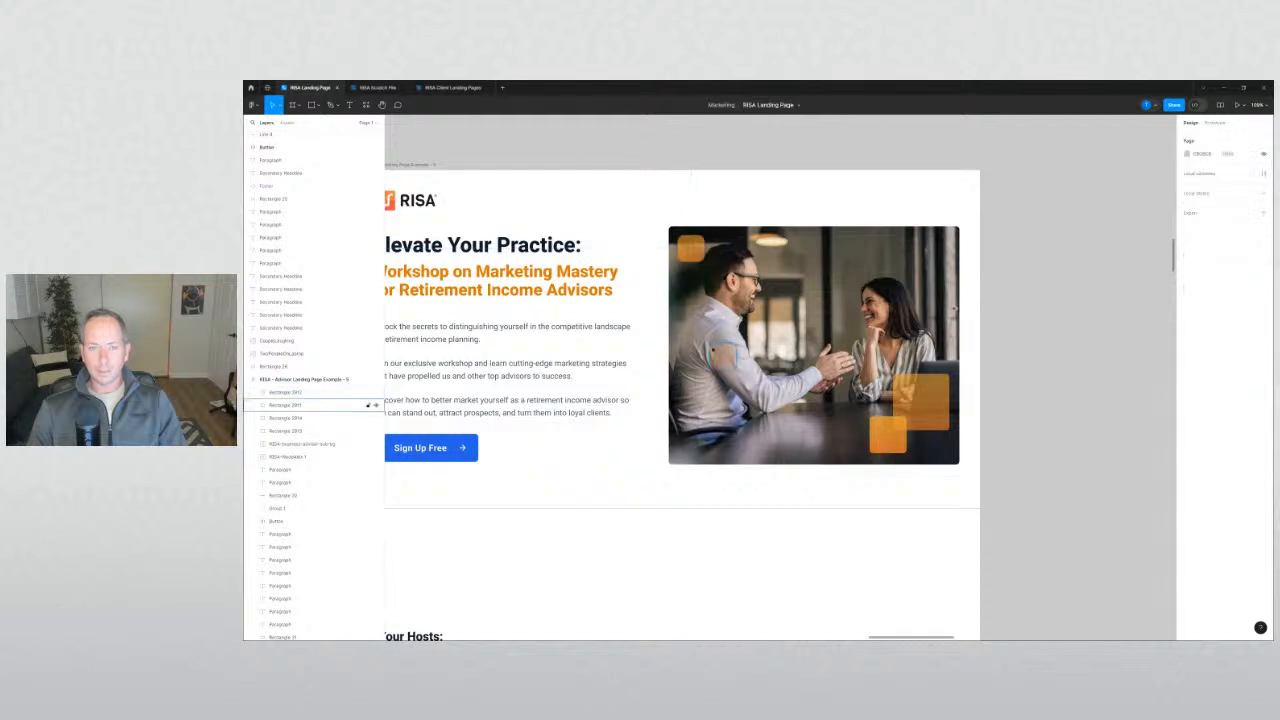
Nudge Rectangle 2011 slightly down and set its opacity to 40%.
left_click(370, 405)
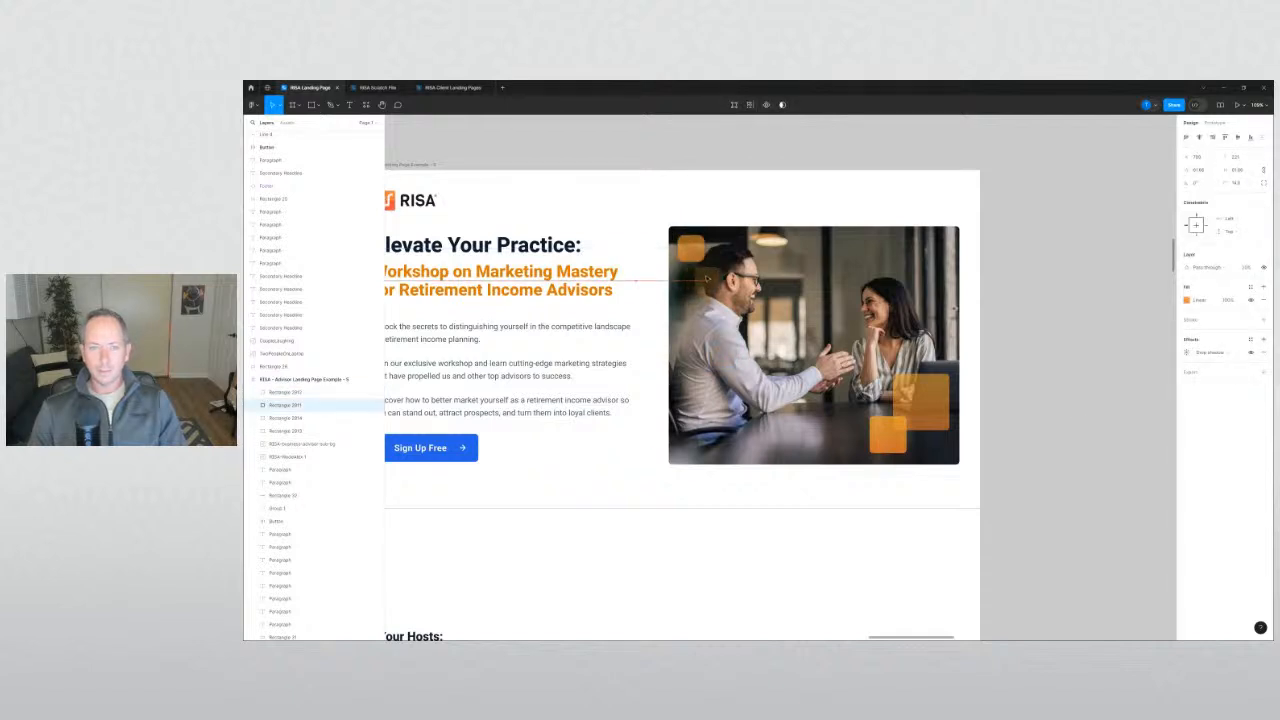
key("shift+Down")
key("Down")
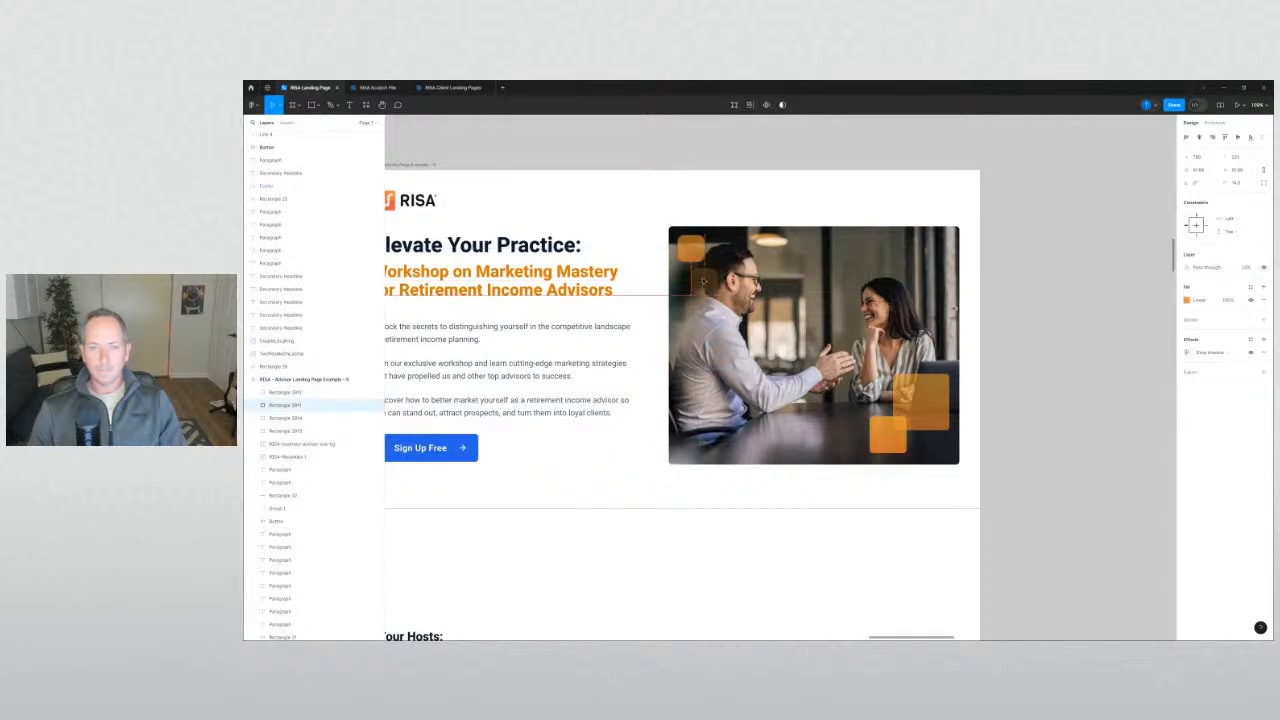
left_click(1246, 269)
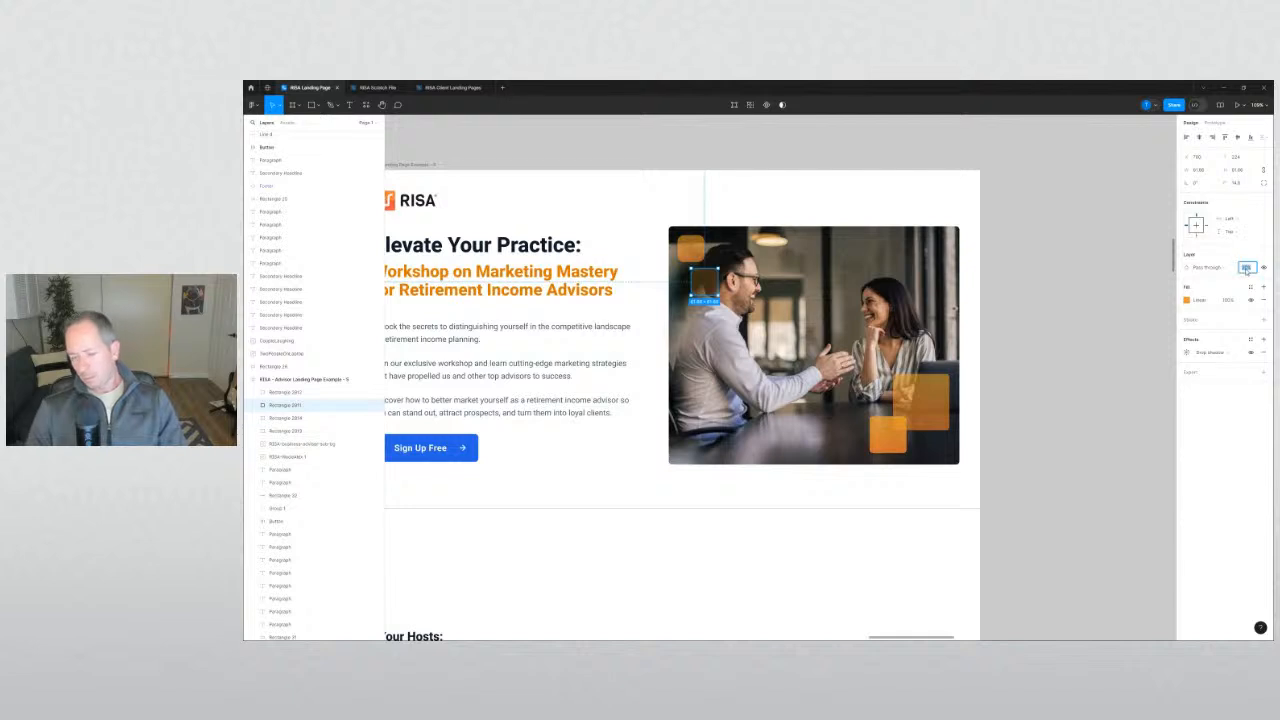
type("40")
key("Return")
left_click(1070, 399)
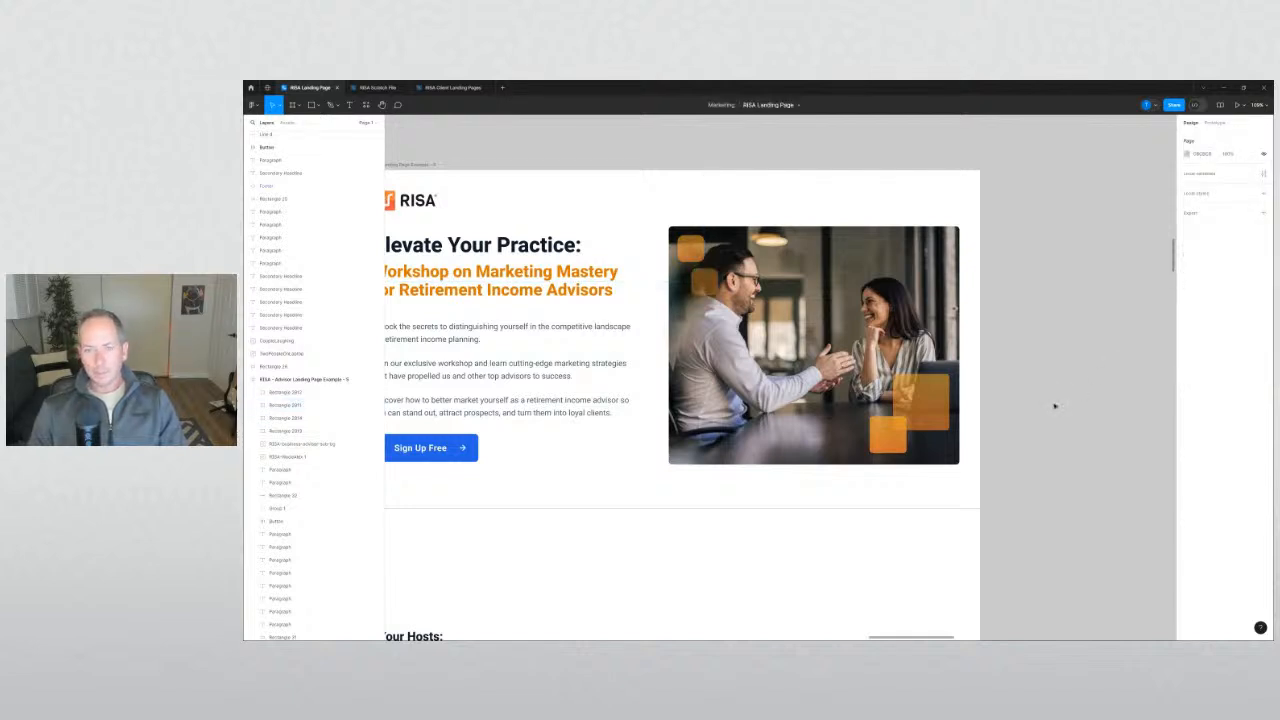
scroll(1054, 406, "left", 2)
Select Rectangles 2012 and 2011 at the photo's top-left in scale mode, then clear the selection.
left_click(748, 255)
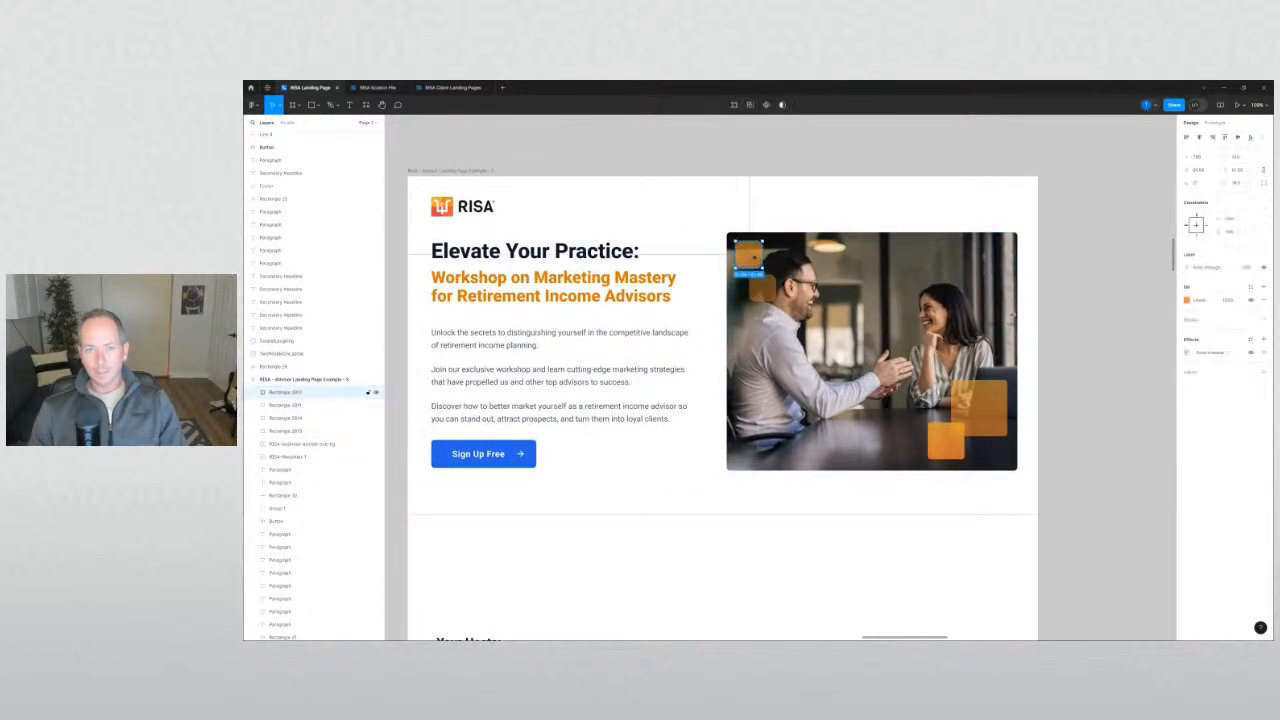
left_click(765, 288)
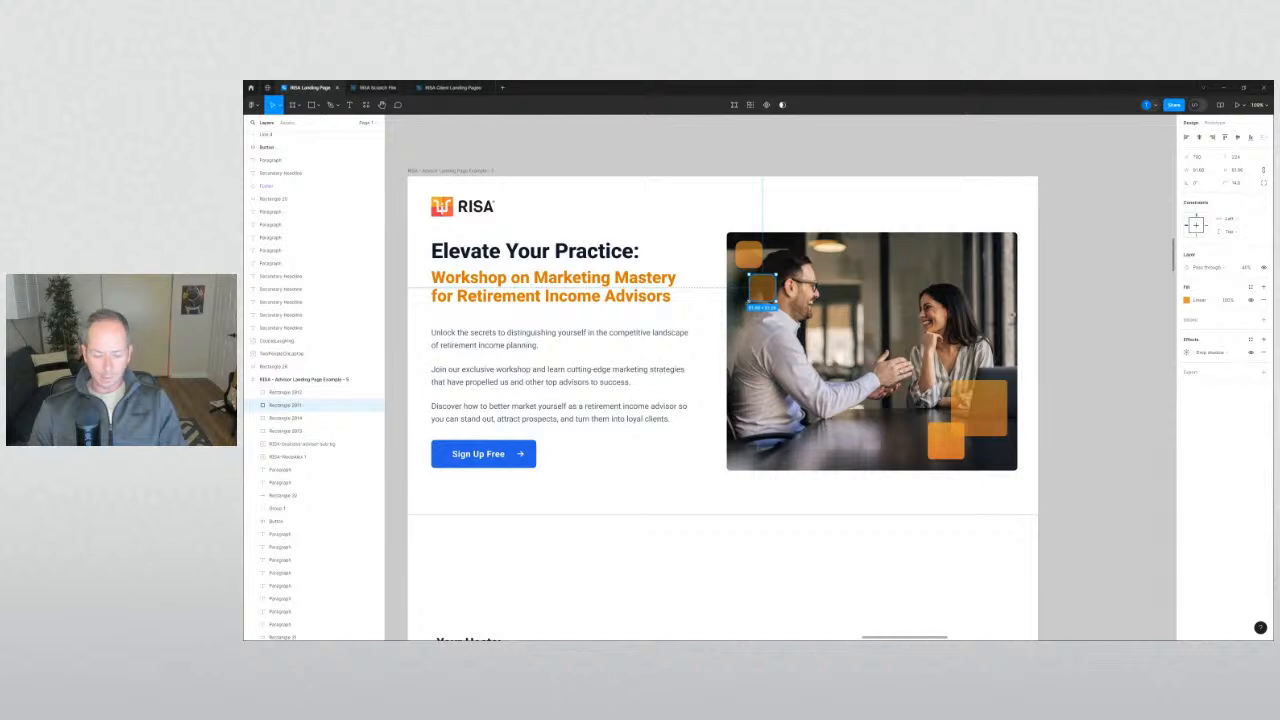
key("k")
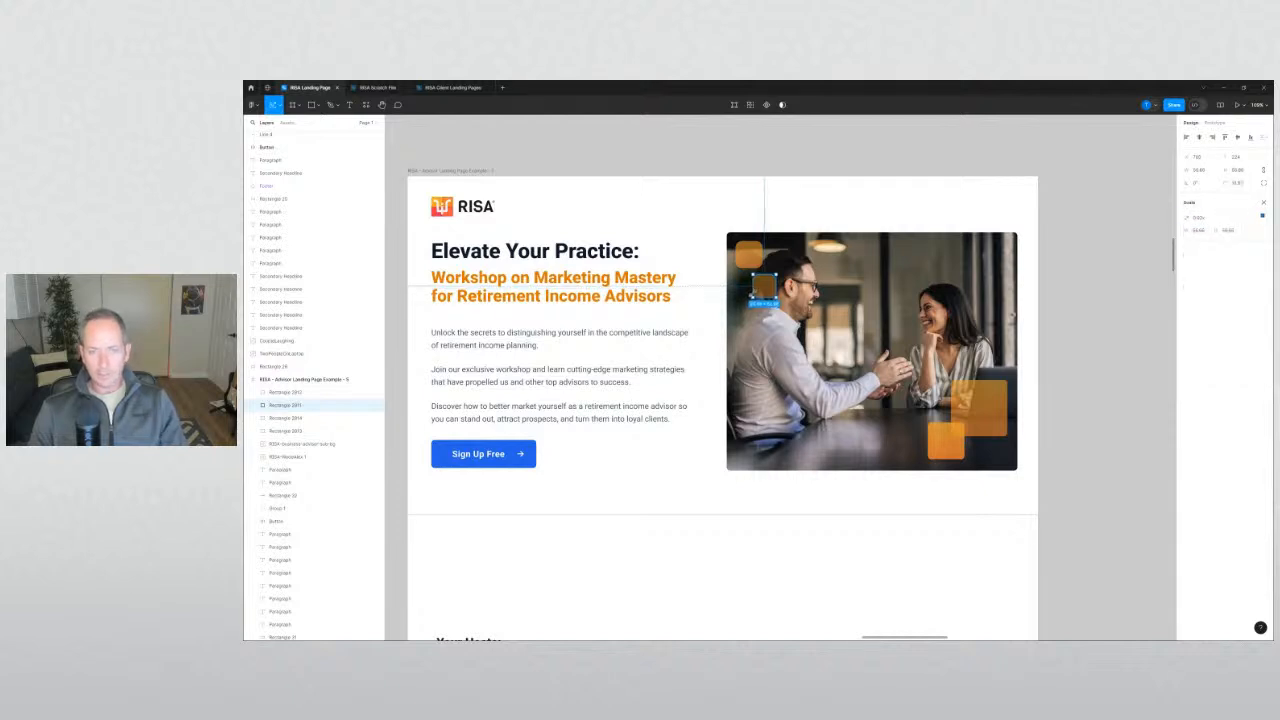
left_click(817, 166)
left_click(764, 288)
left_click(784, 144)
left_click(764, 288)
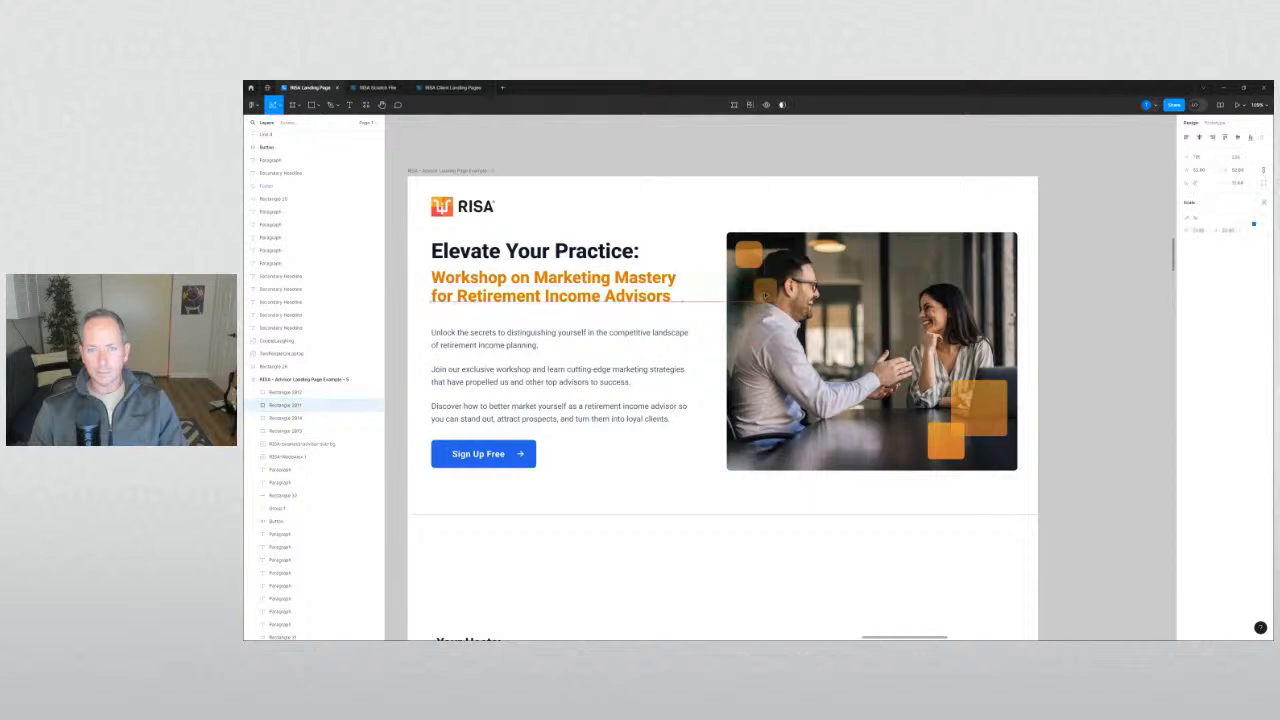
left_click(808, 164)
Shift the large and small lower-right orange squares slightly up and to the right.
scroll(745, 281, "down", 1)
scroll(742, 284, "down", 1)
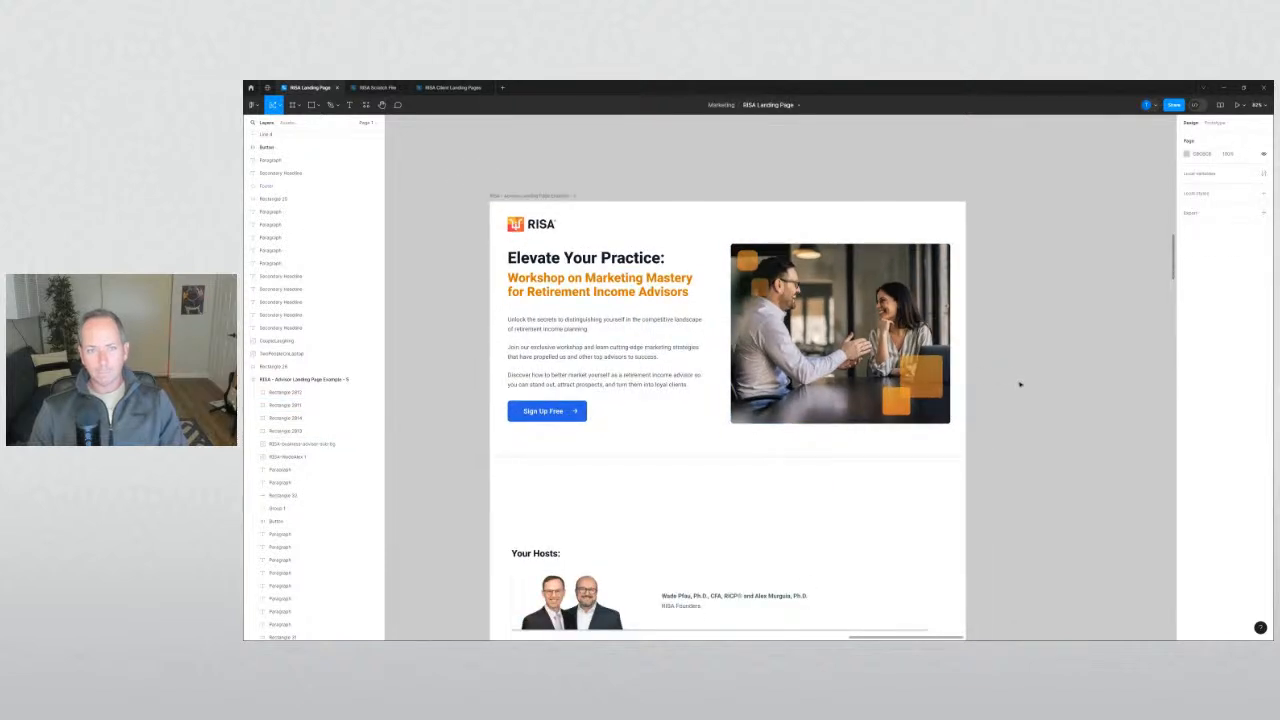
scroll(1020, 384, "down", 1)
left_click(940, 404)
left_click(935, 385)
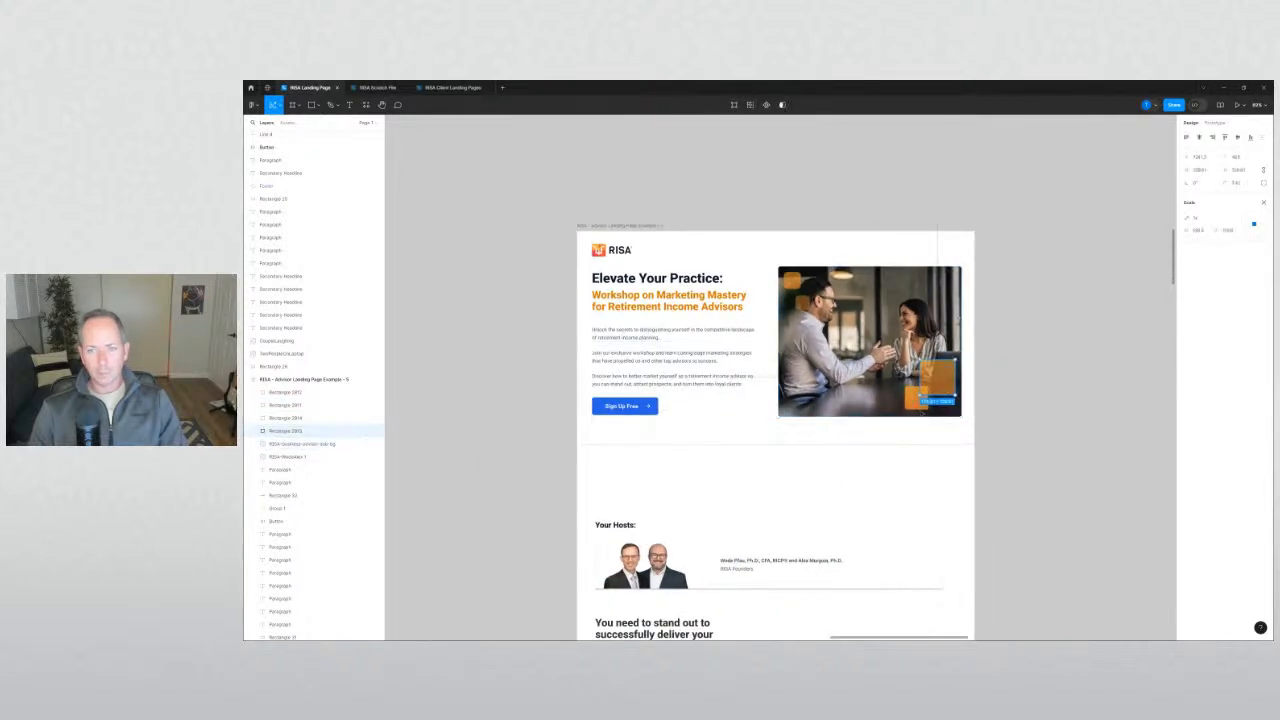
left_click(912, 400, "shift")
scroll(912, 400, "up", 2)
left_click_drag(897, 403, 897, 403)
left_click(1066, 419)
left_click_drag(1066, 419, 1091, 429)
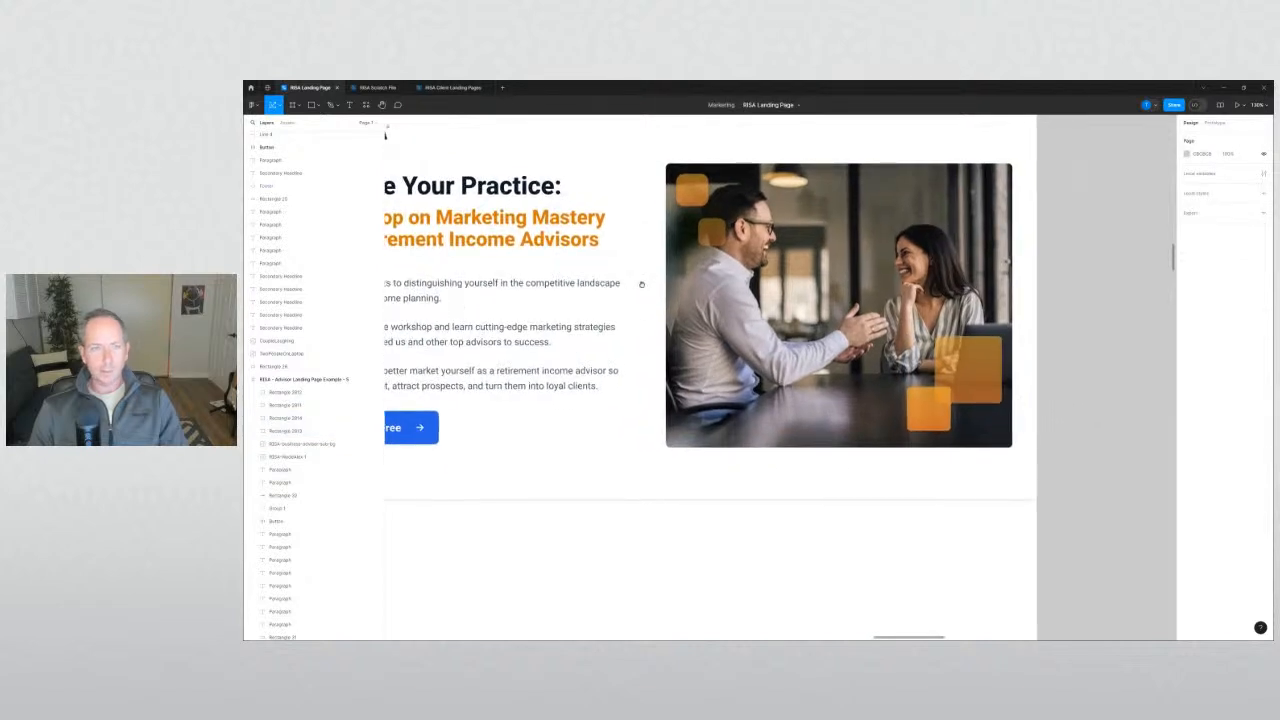
left_click_drag(640, 283, 783, 366)
scroll(783, 366, "down", 1)
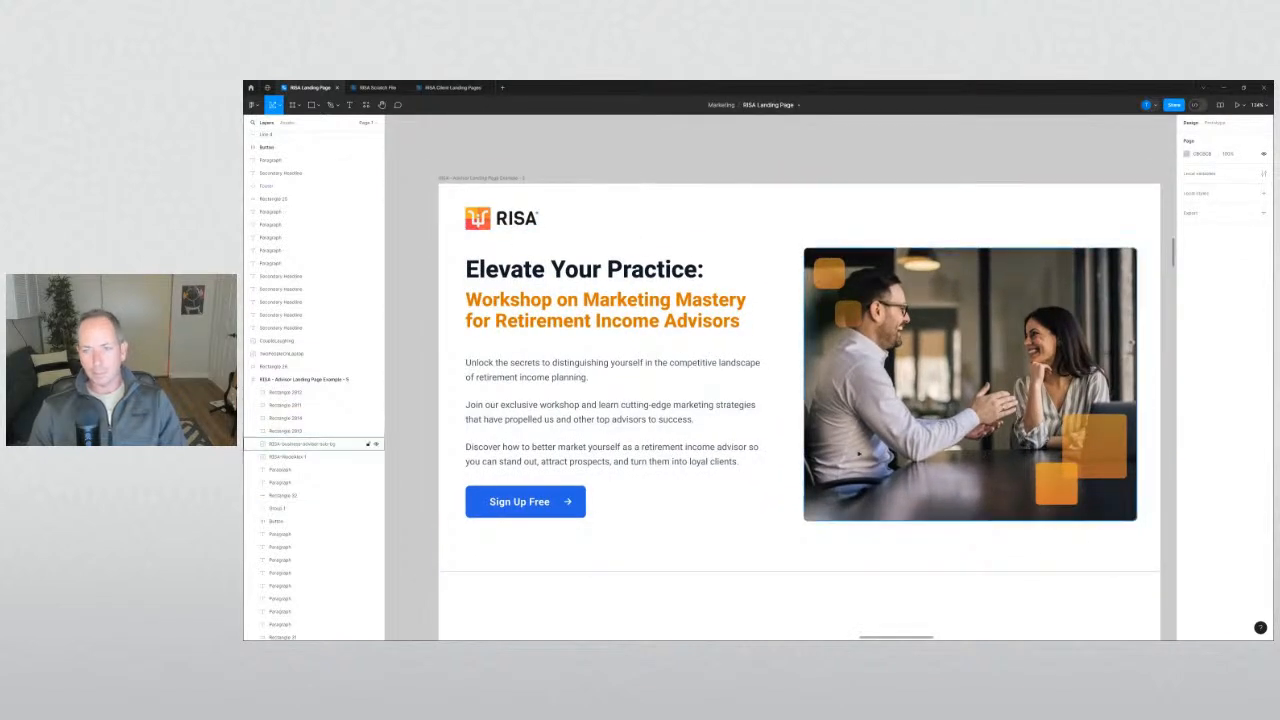
scroll(856, 453, "down", 3)
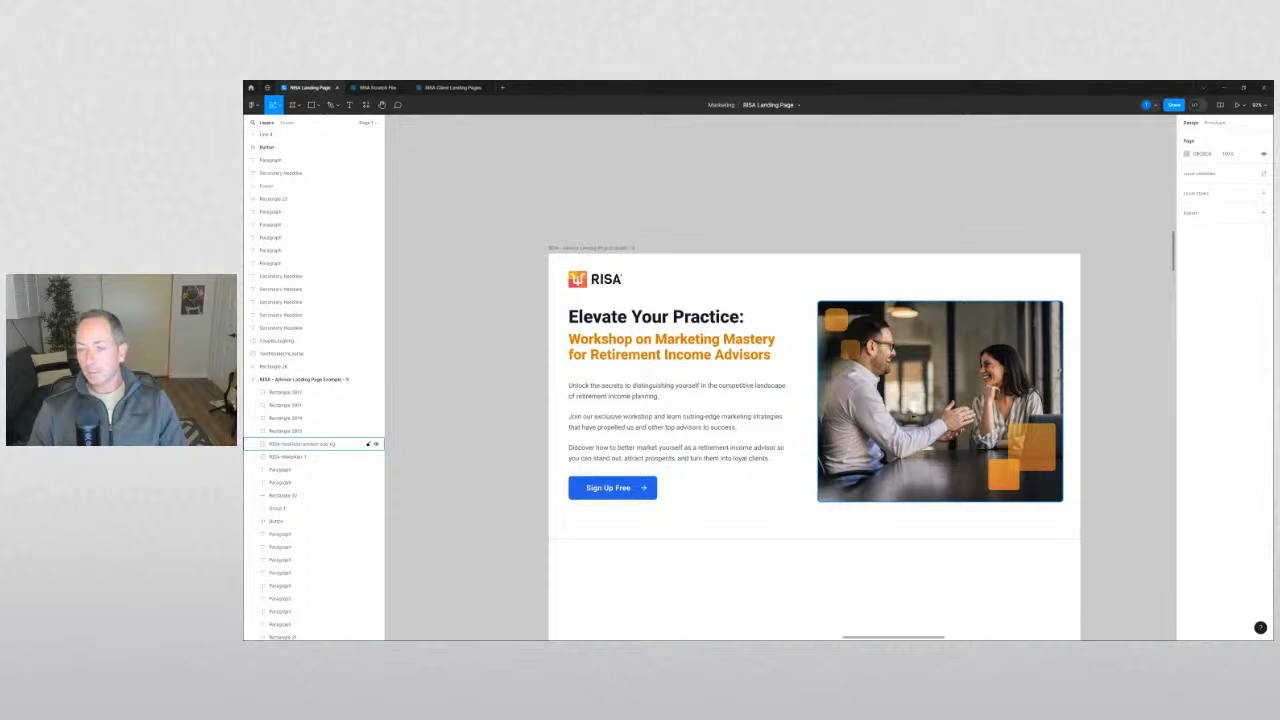
left_click(371, 418)
Scale the hero photo down around its centre.
left_click(371, 443)
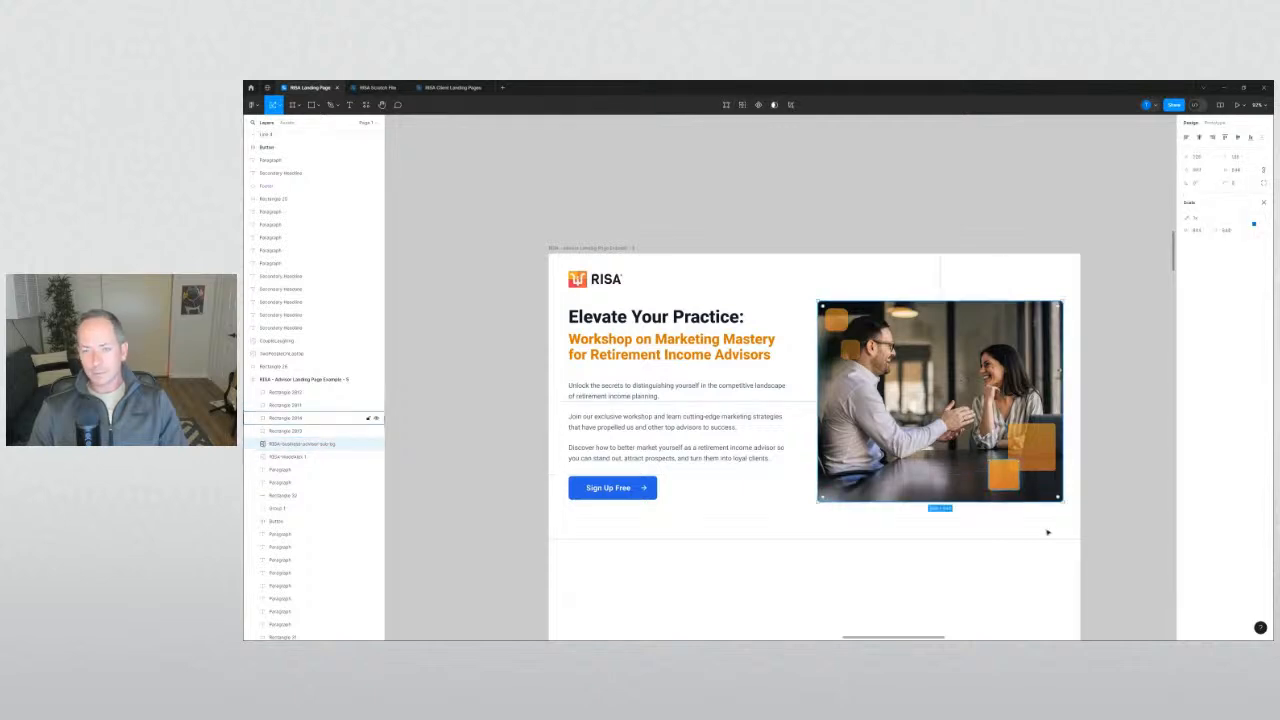
left_click_drag(1065, 503, 999, 495)
left_click(368, 418)
key("Escape")
Move the top-left orange square so it overlaps the photo's corner.
left_click(1114, 538)
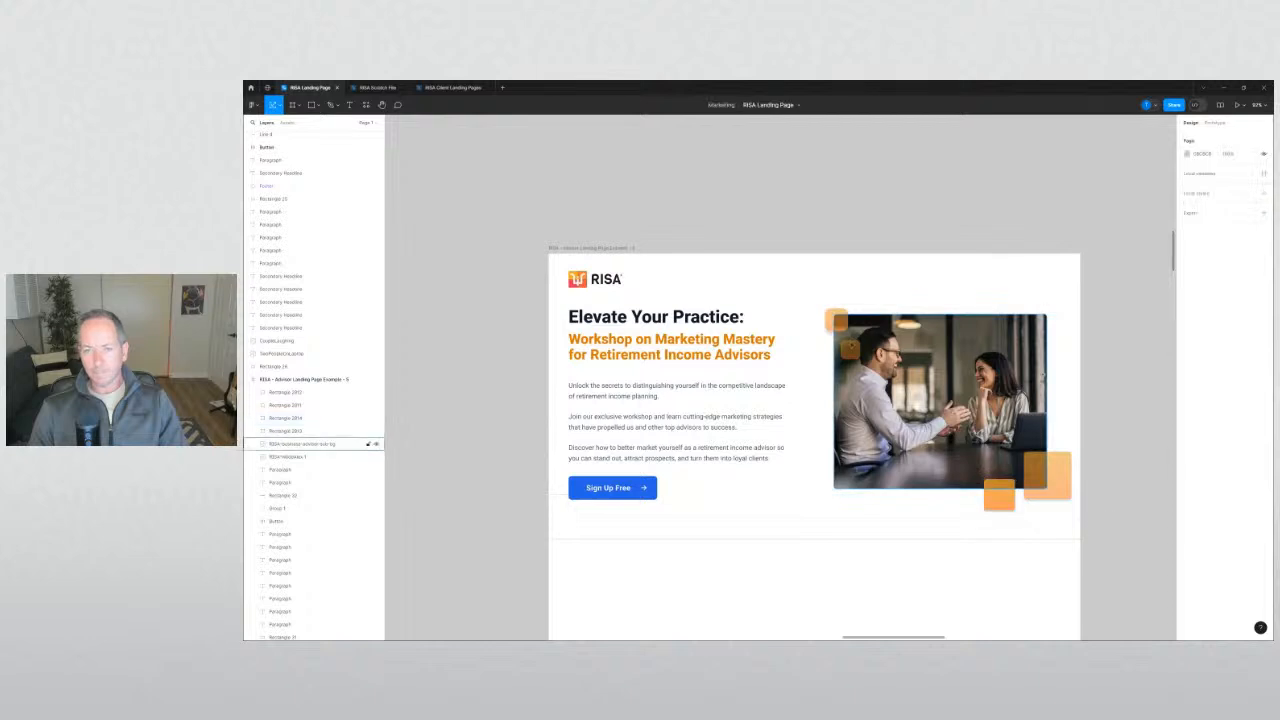
left_click_drag(845, 327, 850, 344)
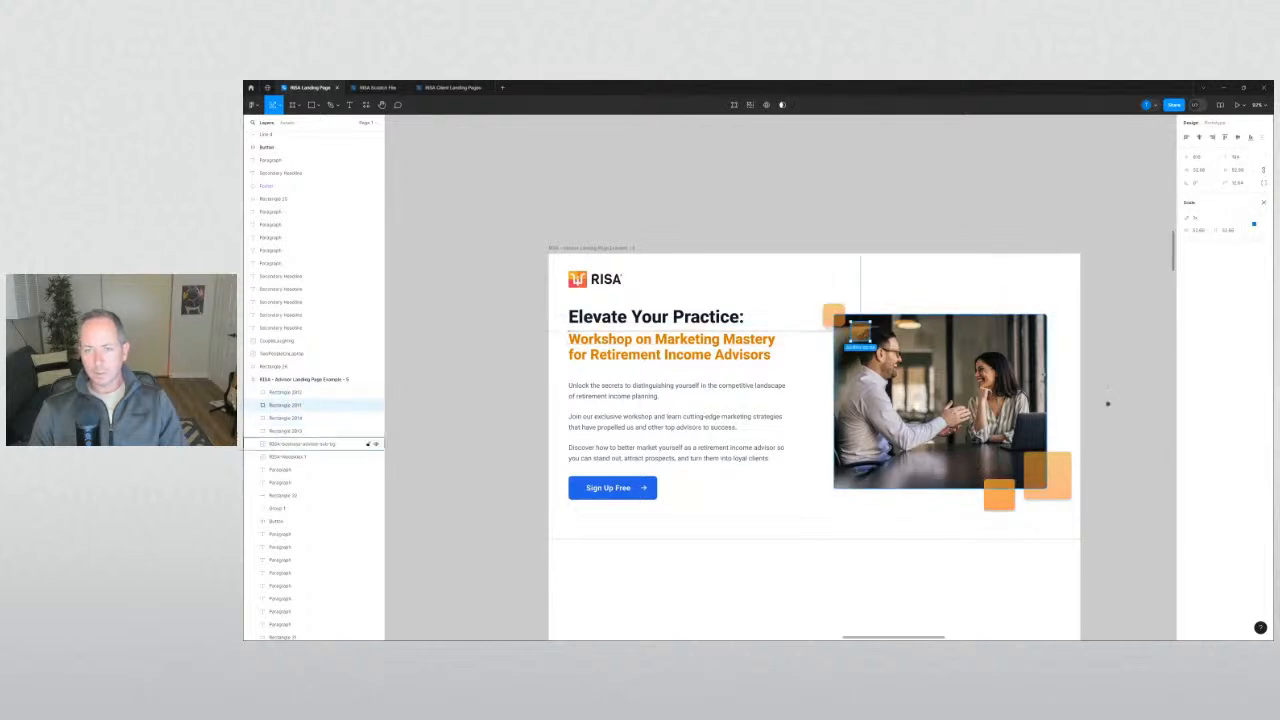
left_click(1112, 423)
scroll(1112, 423, "down", 3)
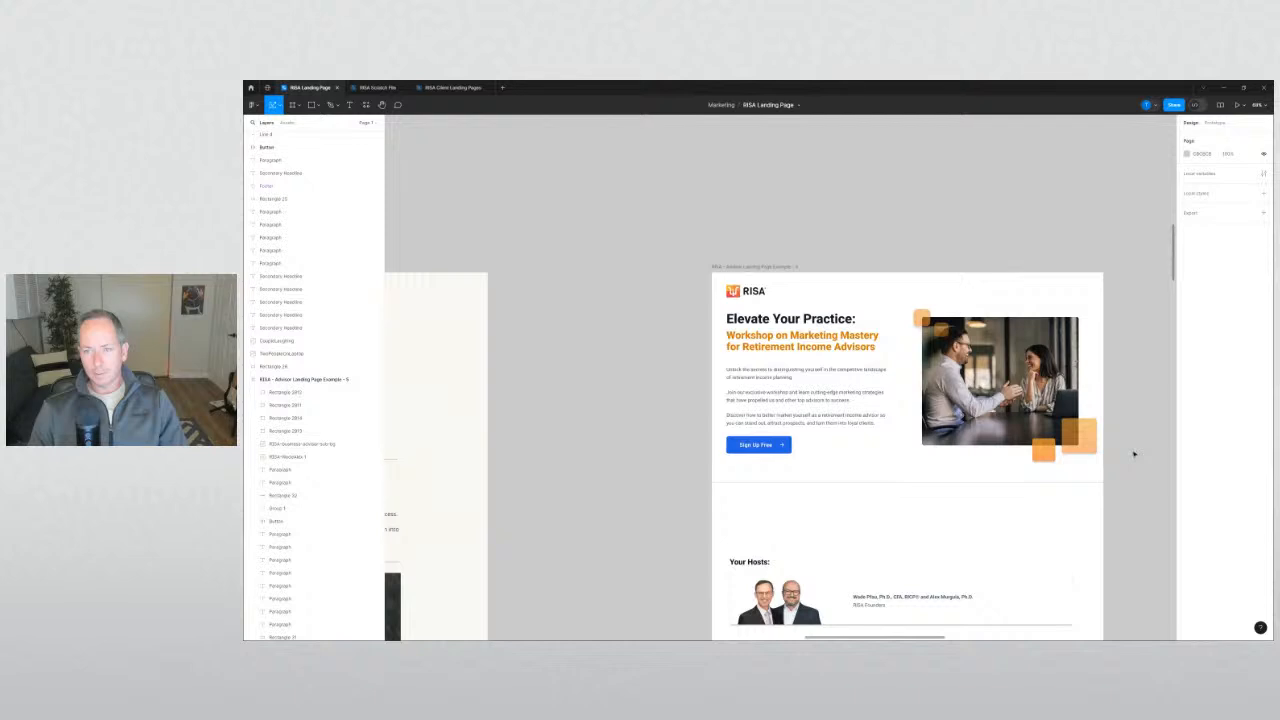
left_click_drag(1092, 433, 912, 307)
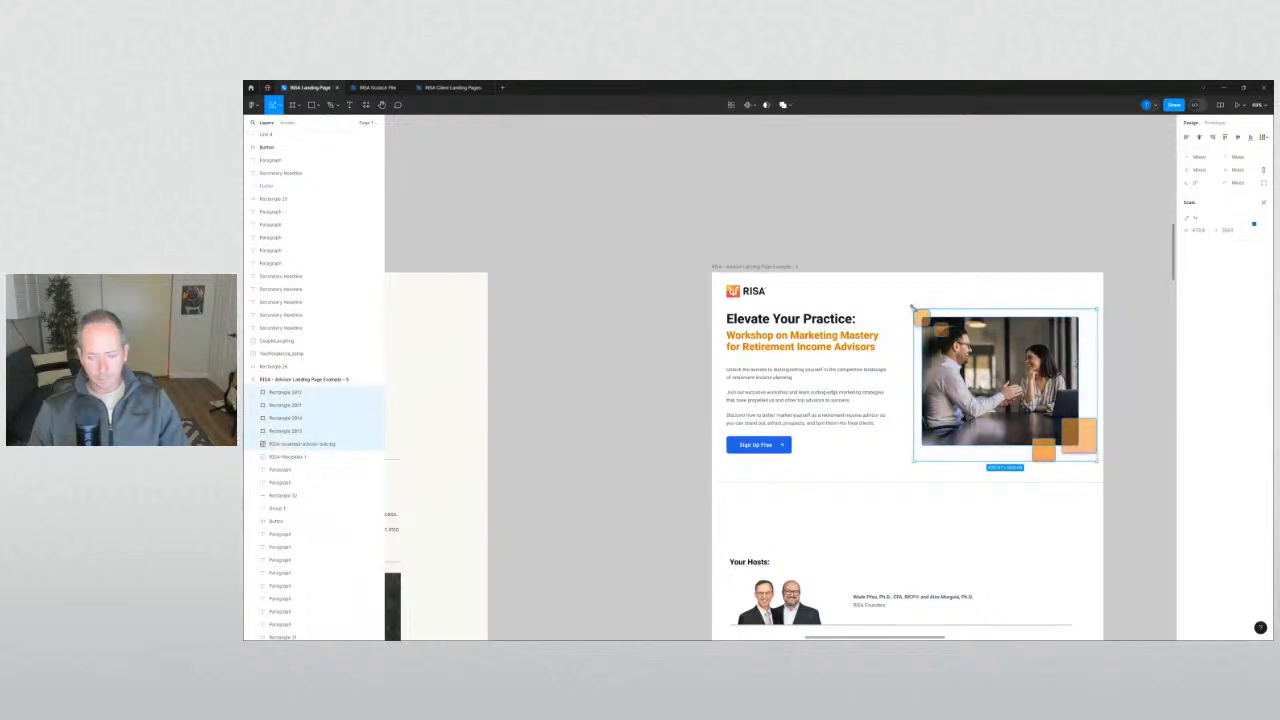
left_click(931, 231)
left_click_drag(947, 230, 762, 181)
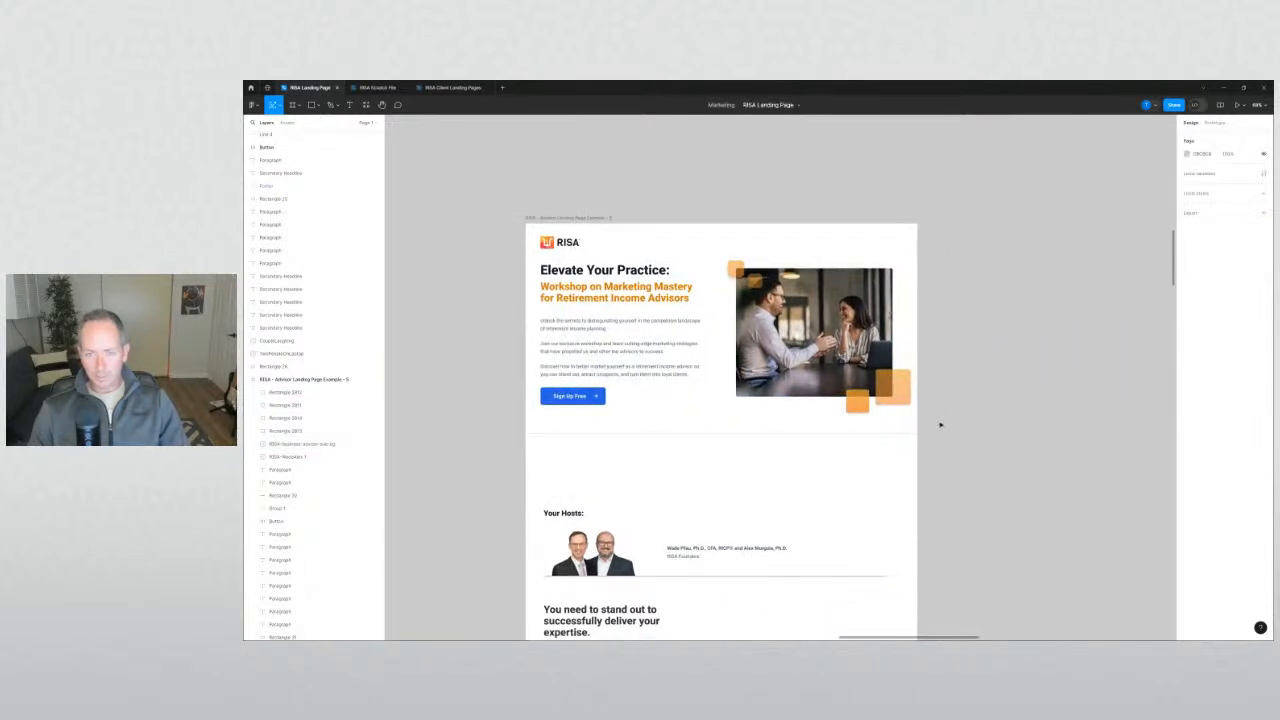
left_click_drag(940, 425, 726, 258)
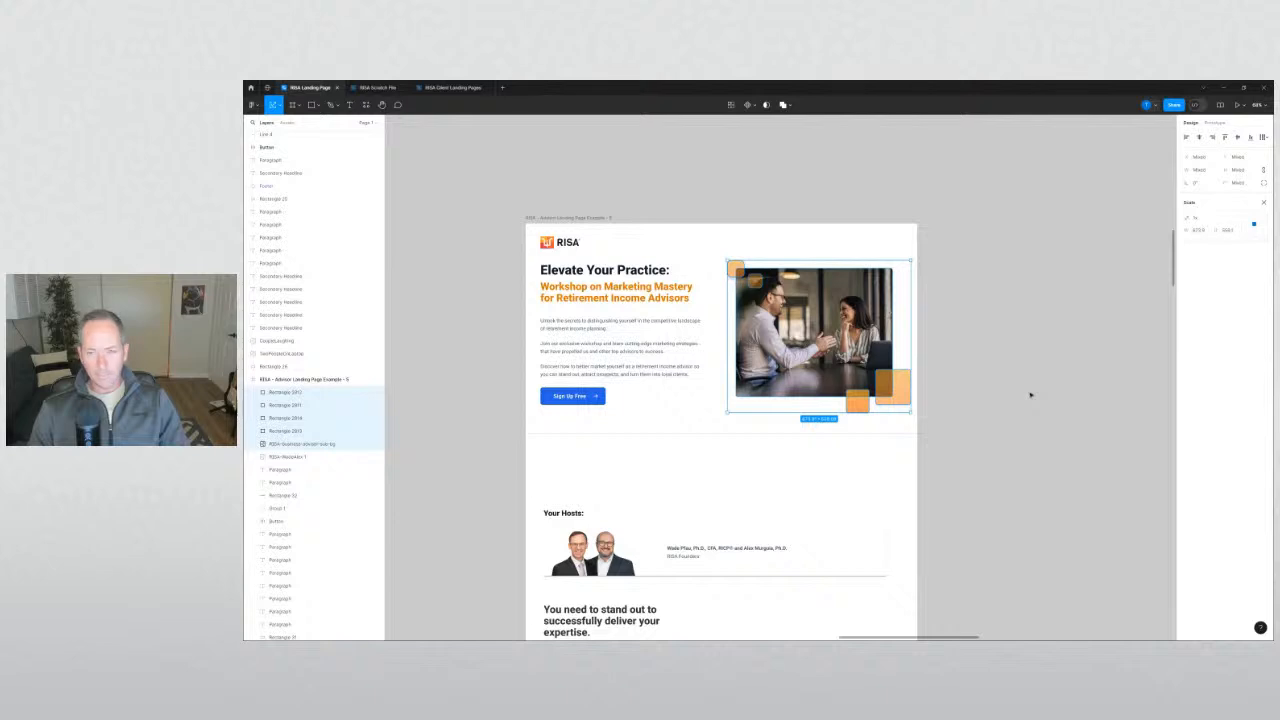
left_click(984, 398)
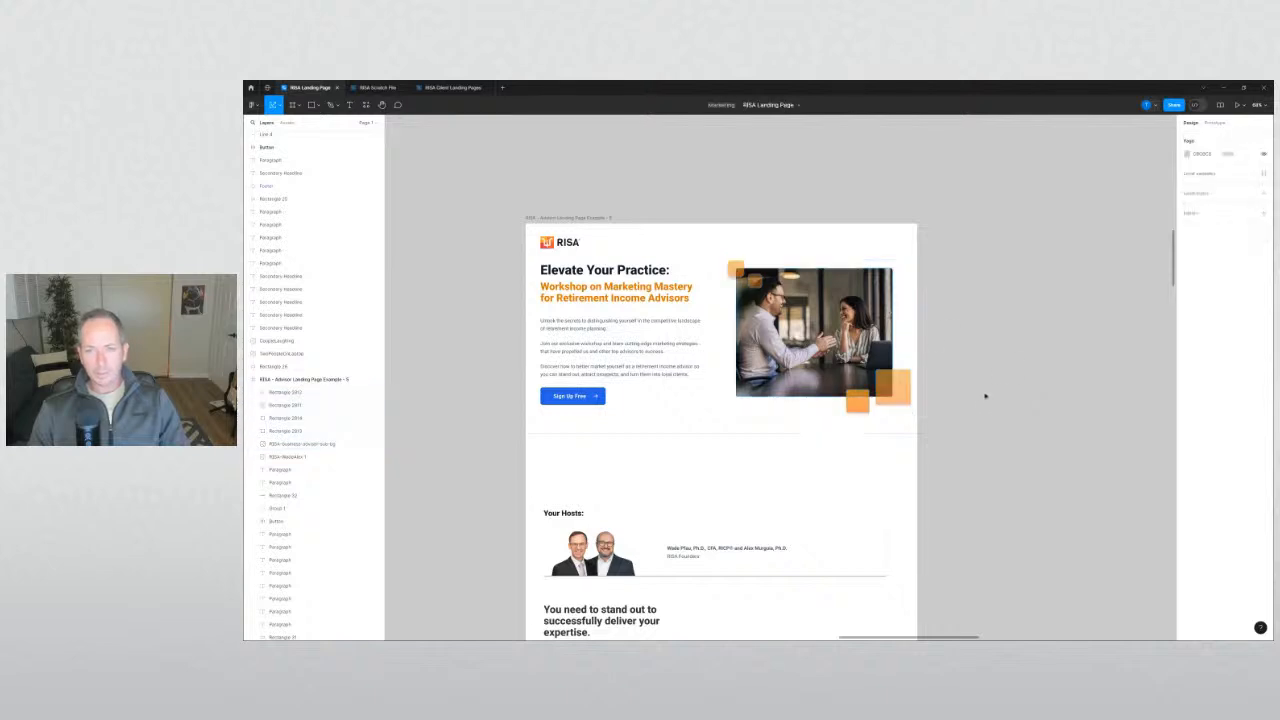
left_click_drag(945, 409, 731, 260)
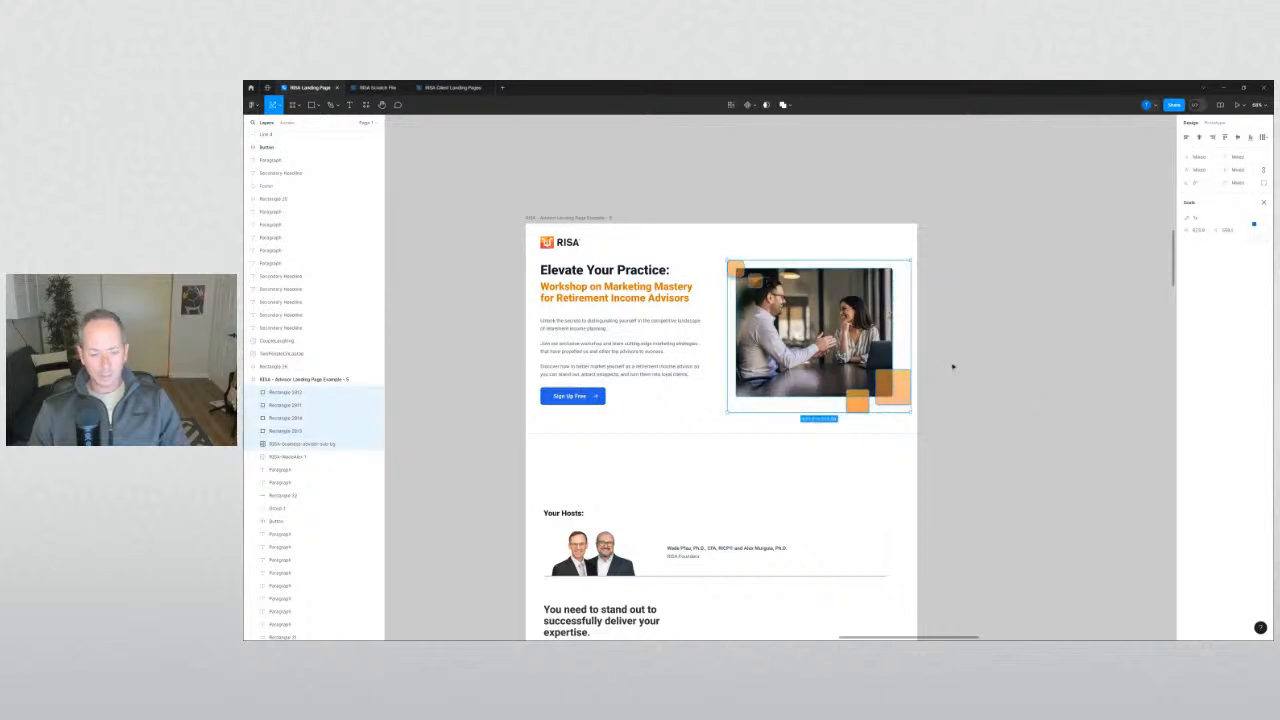
left_click(953, 367)
left_click(285, 405)
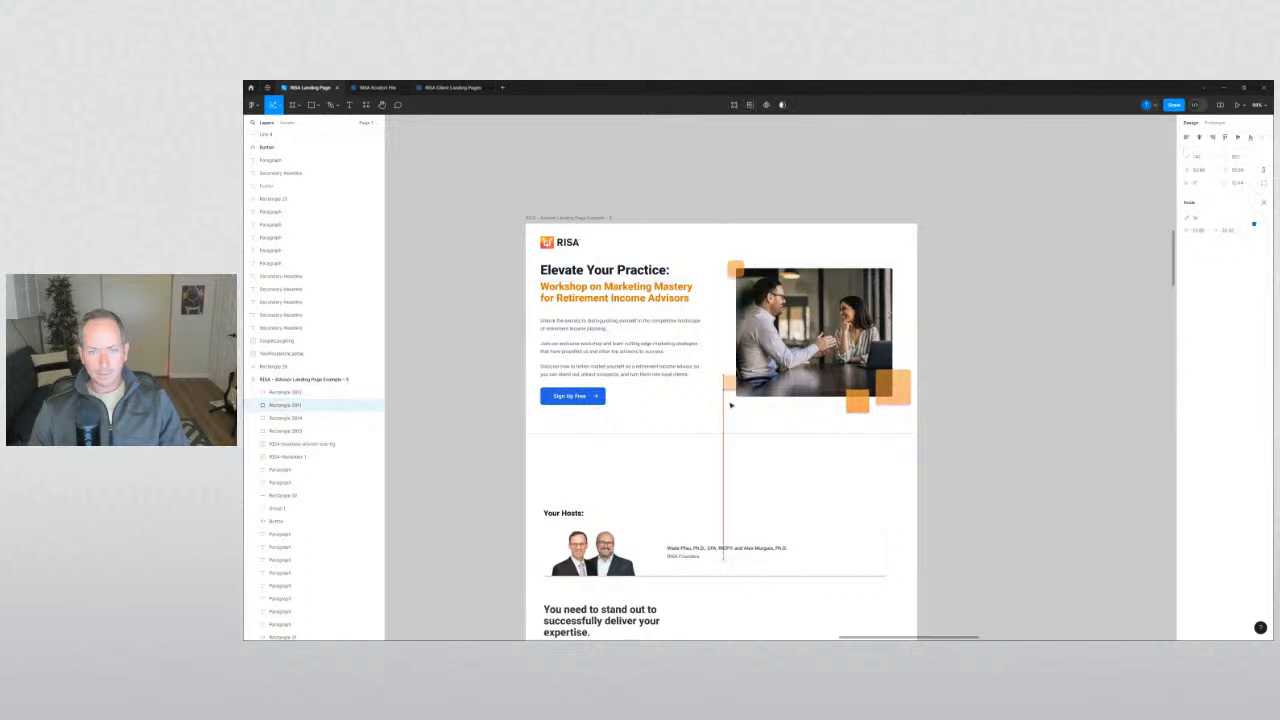
left_click_drag(742, 399, 745, 385)
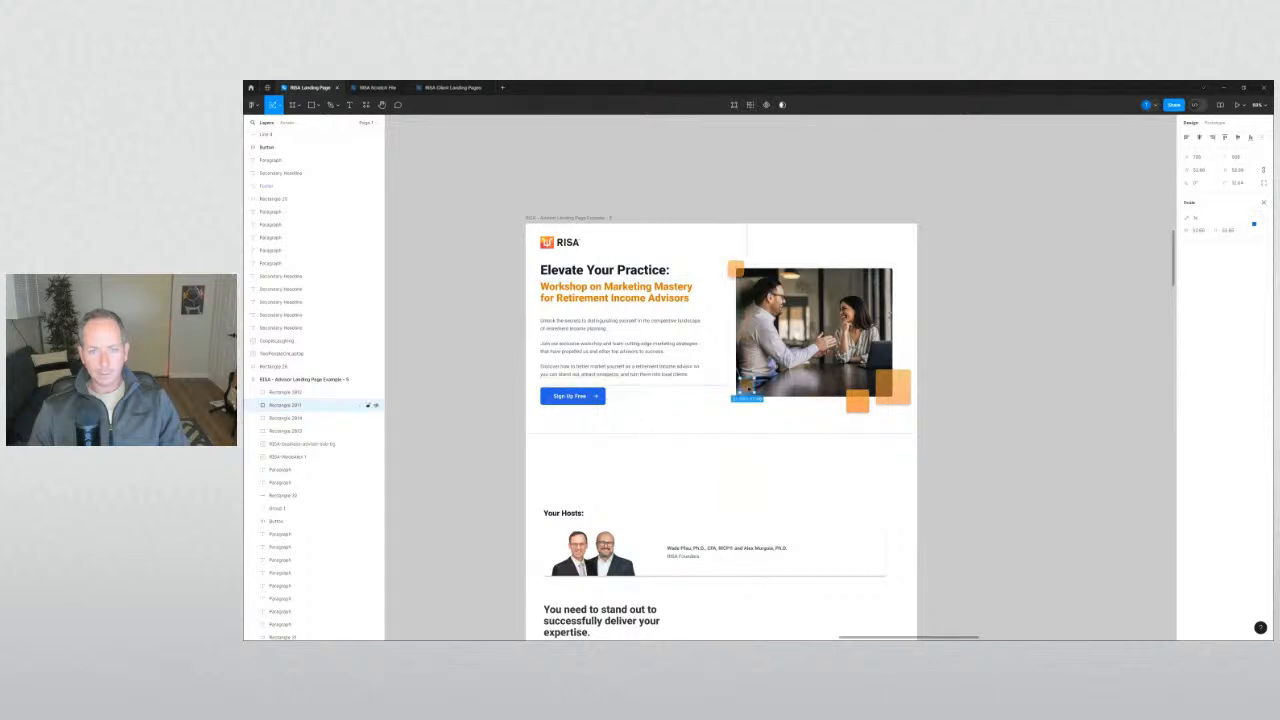
scroll(744, 384, "up", 5)
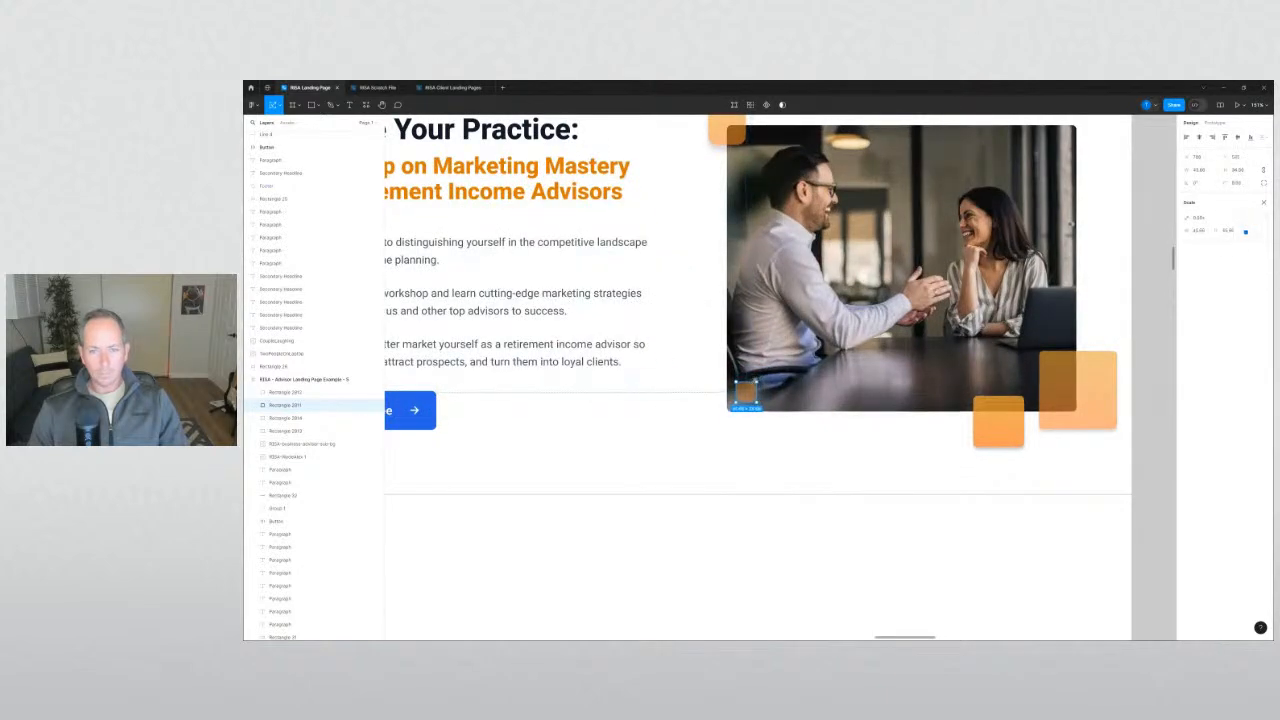
scroll(860, 463, "down", 2)
left_click(1073, 529)
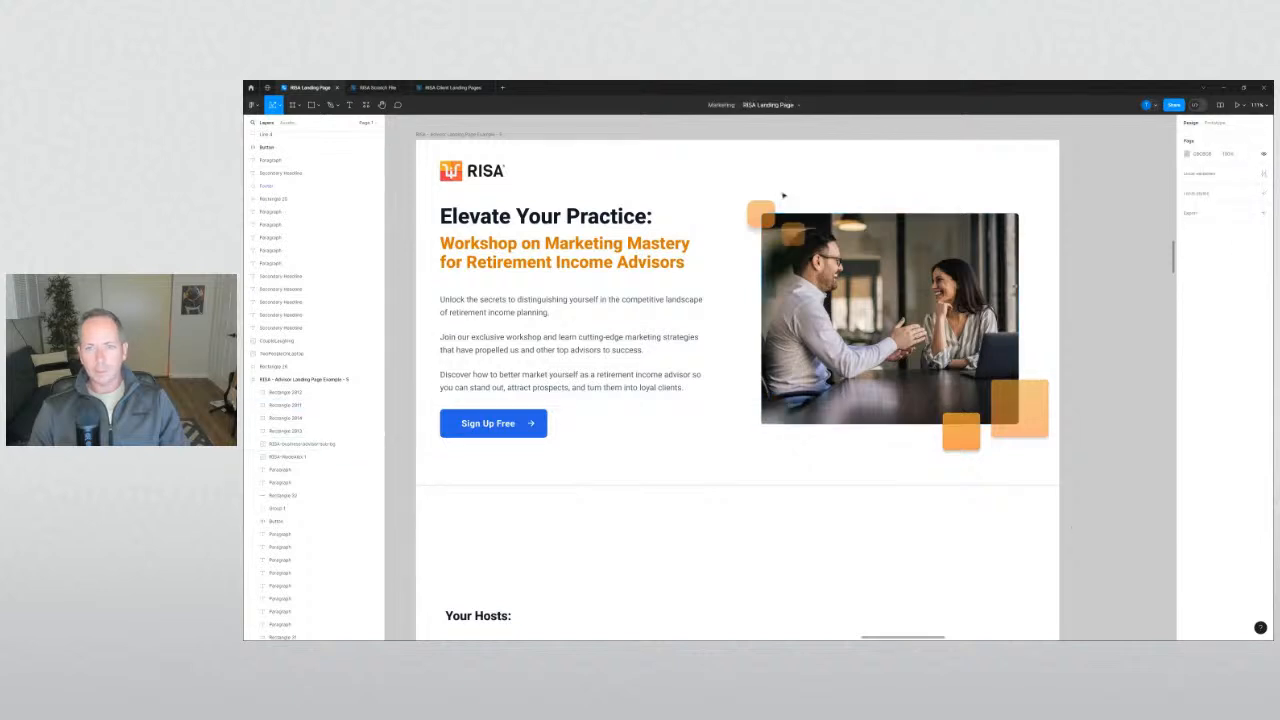
Undo the recent square moves, restoring the hero photo to its larger size.
left_click_drag(1099, 200, 737, 456)
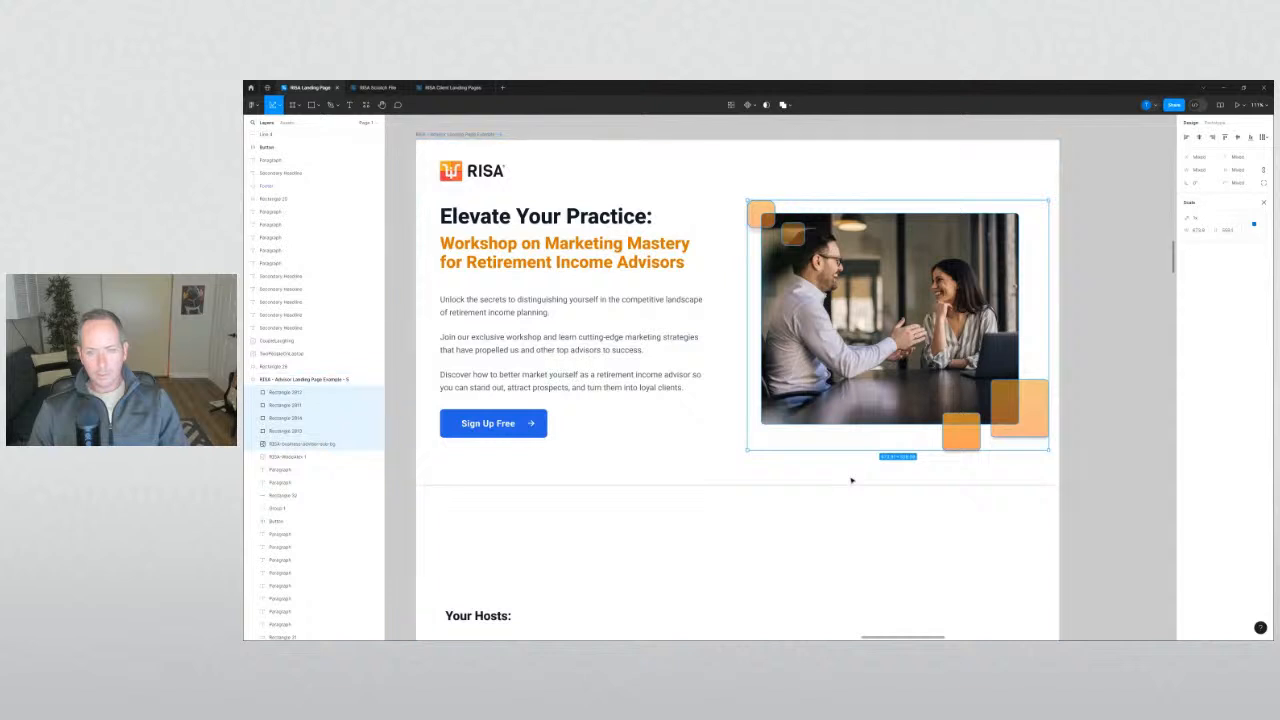
left_click(1102, 525)
key("ctrl+z")
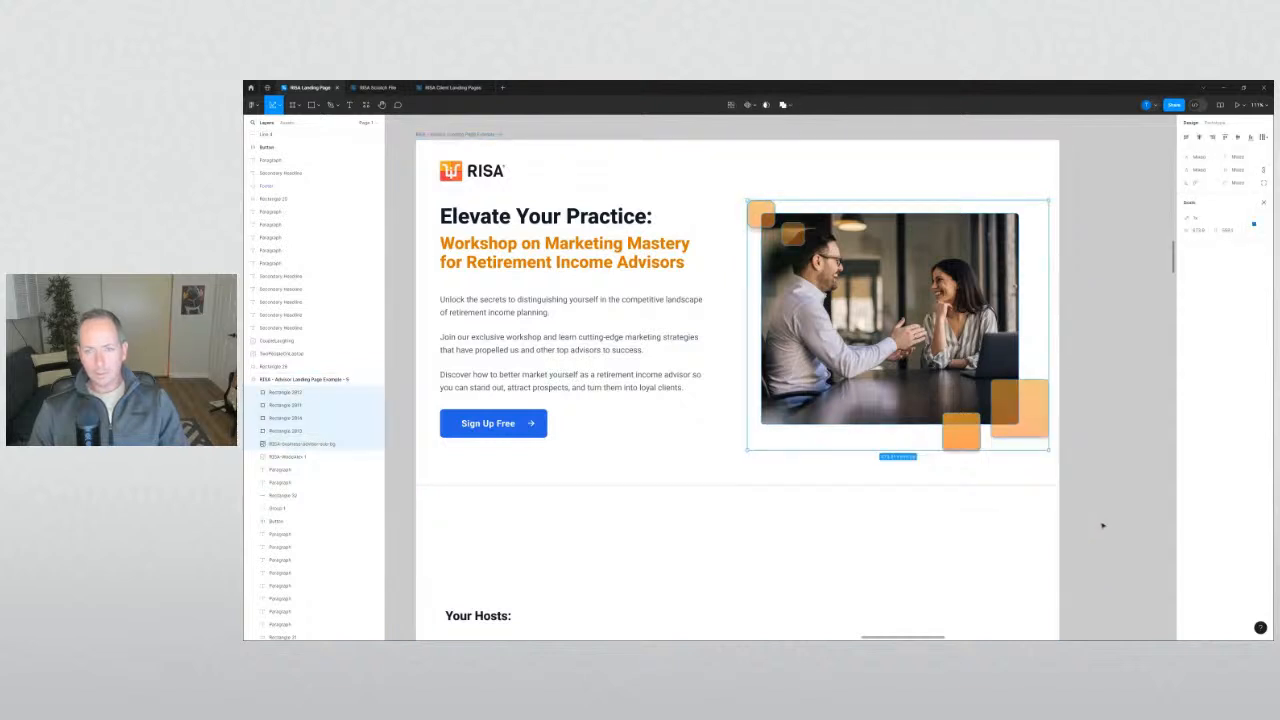
key("ctrl+z")
key("ctrl+z")
key("ctrl+z")
key("ctrl+z")
key("ctrl+z")
key("ctrl+z")
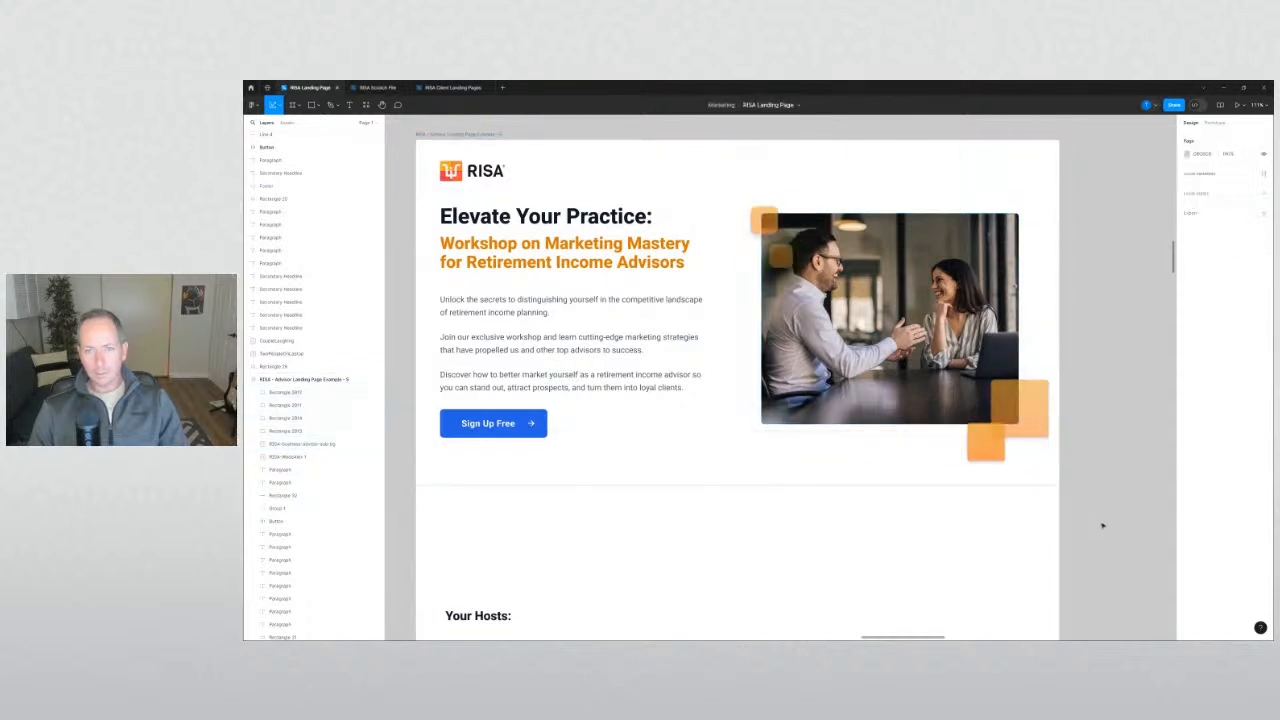
key("ctrl+z")
key("ctrl+z")
key("ctrl+z")
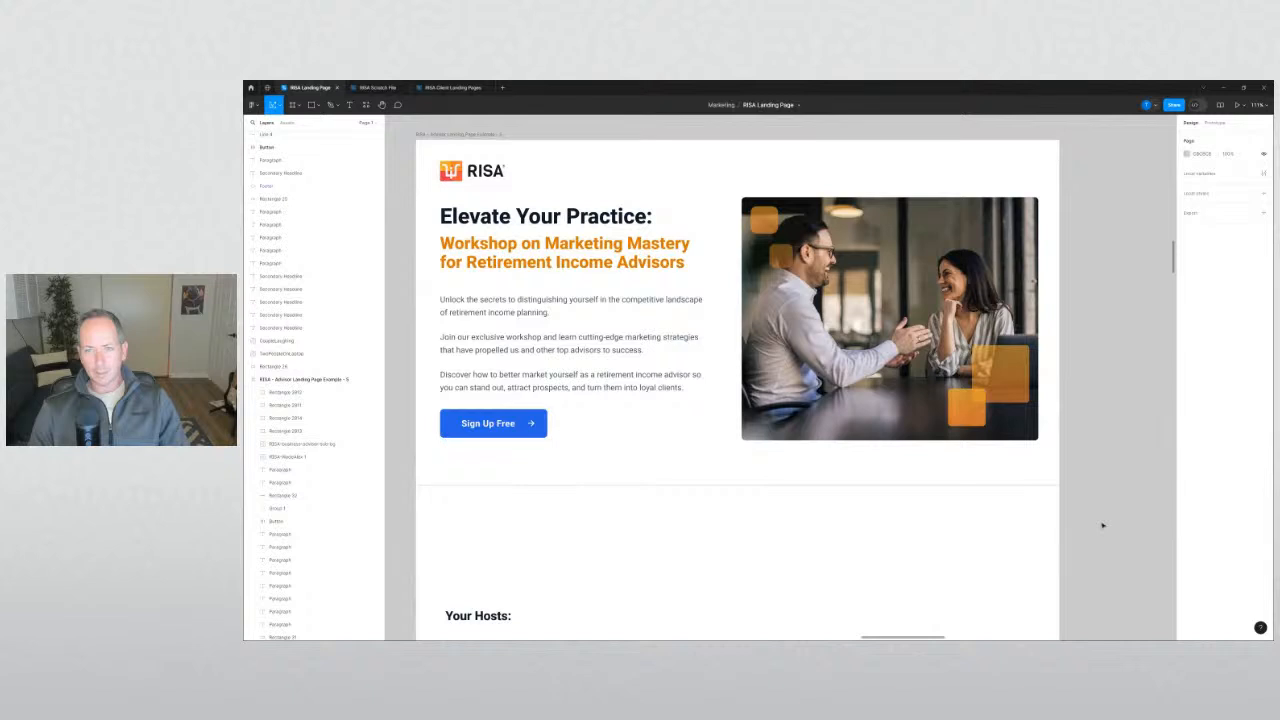
key("ctrl+z")
key("ctrl+z")
scroll(1102, 525, "down", 1)
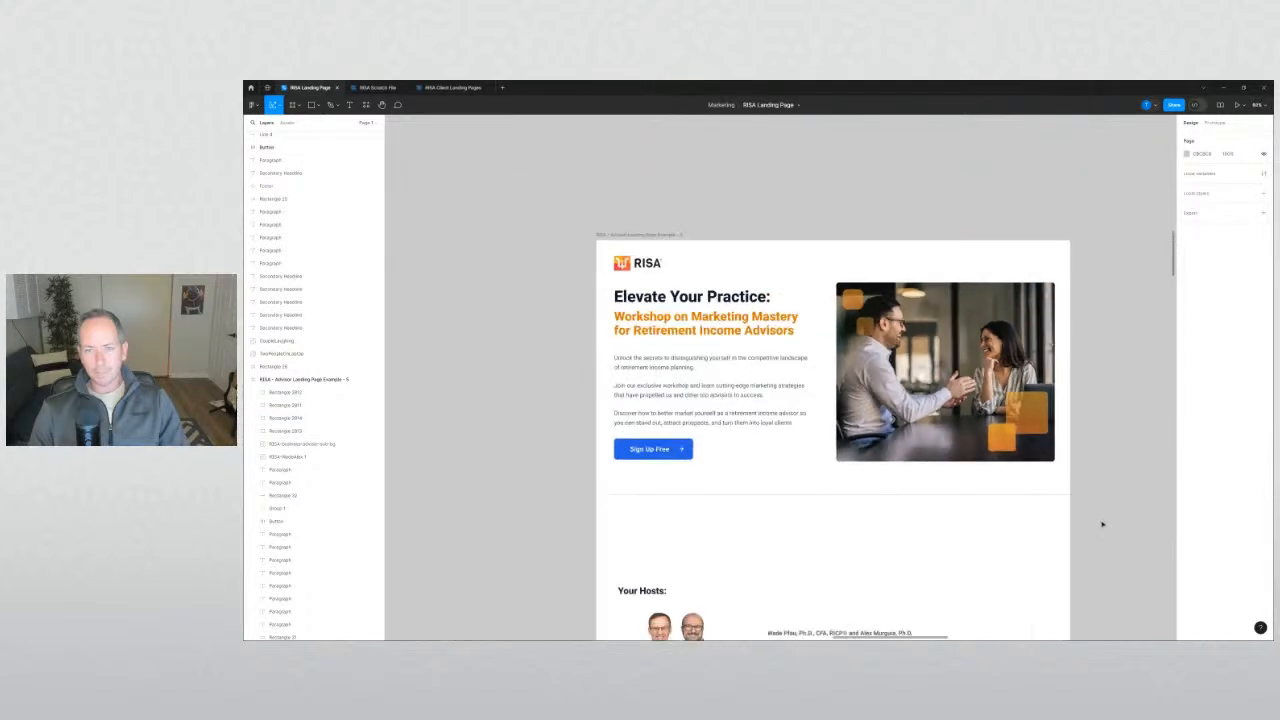
left_click_drag(1102, 524, 819, 478)
Paste the copied photo with its orange squares onto the canvas beside the page.
key("ctrl+v")
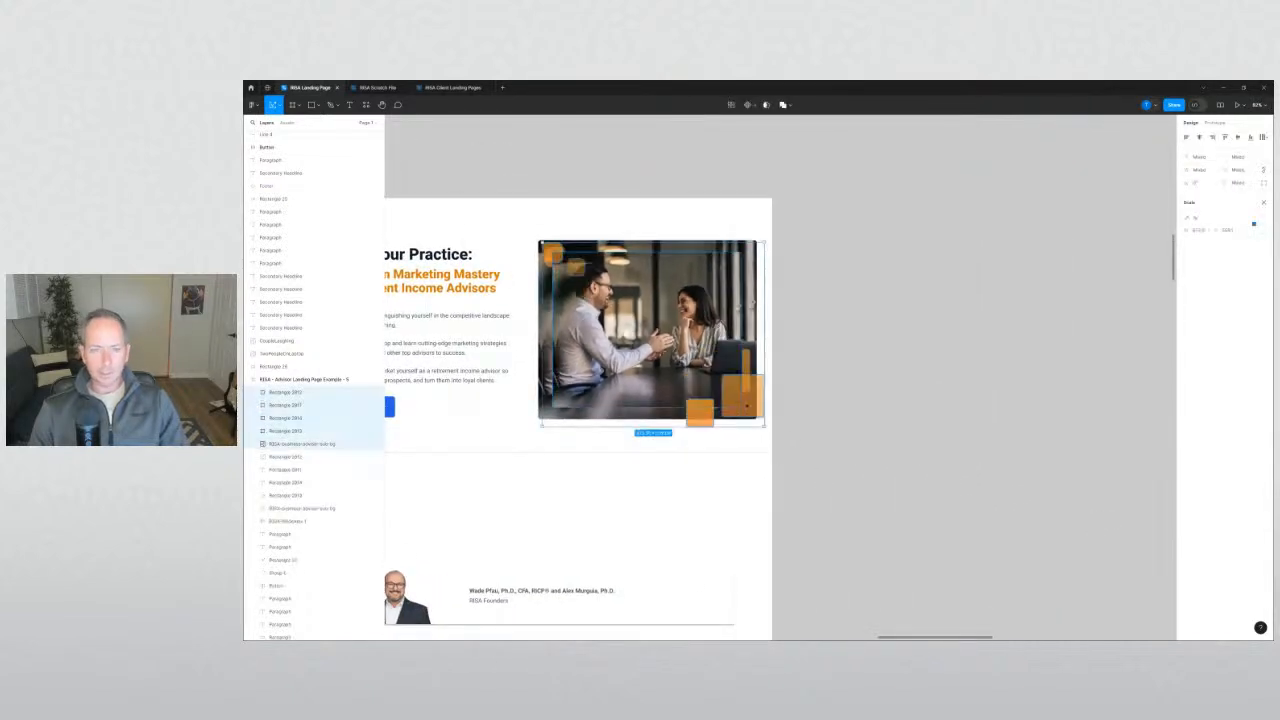
left_click_drag(646, 355, 980, 381)
left_click(978, 521)
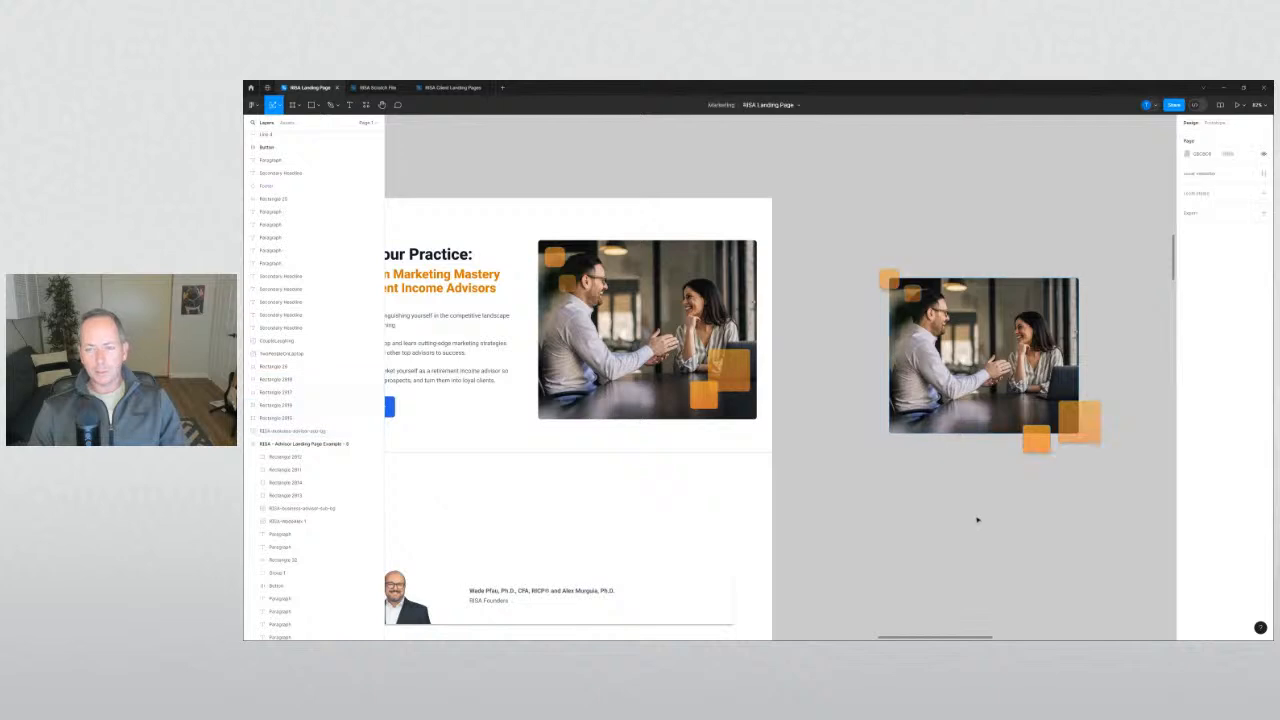
scroll(977, 515, "down", 5)
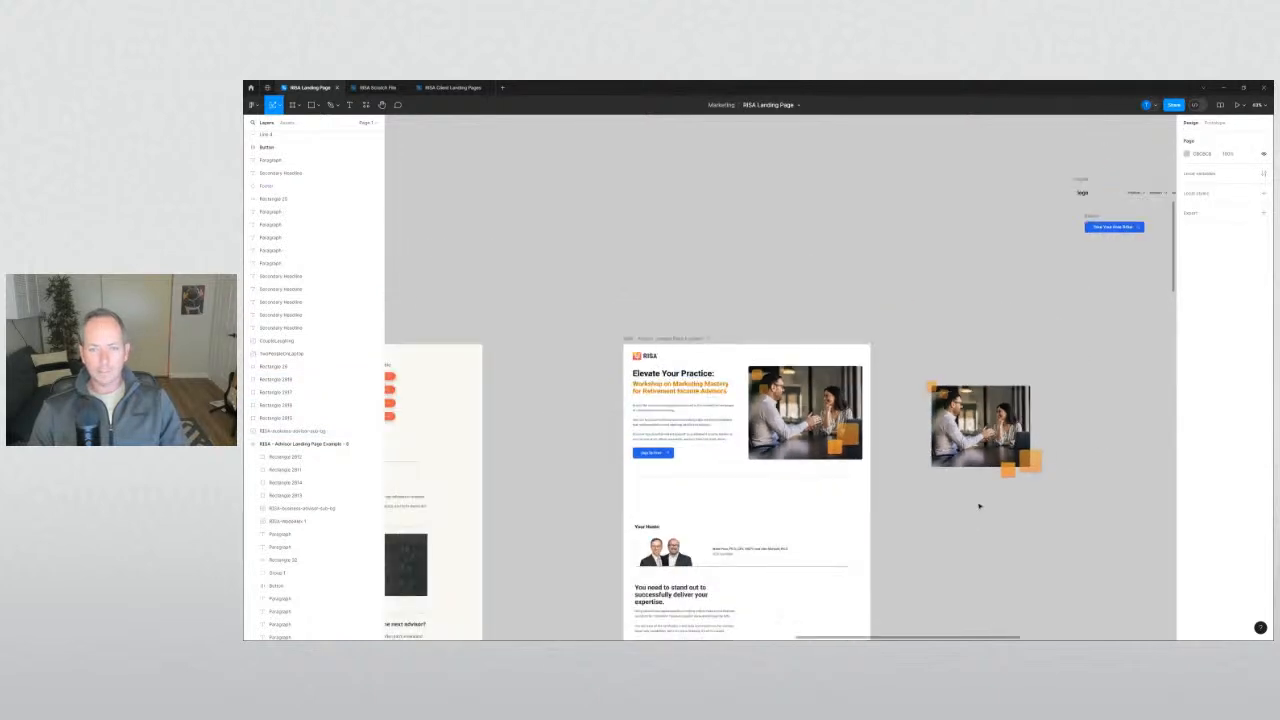
left_click_drag(979, 506, 899, 454)
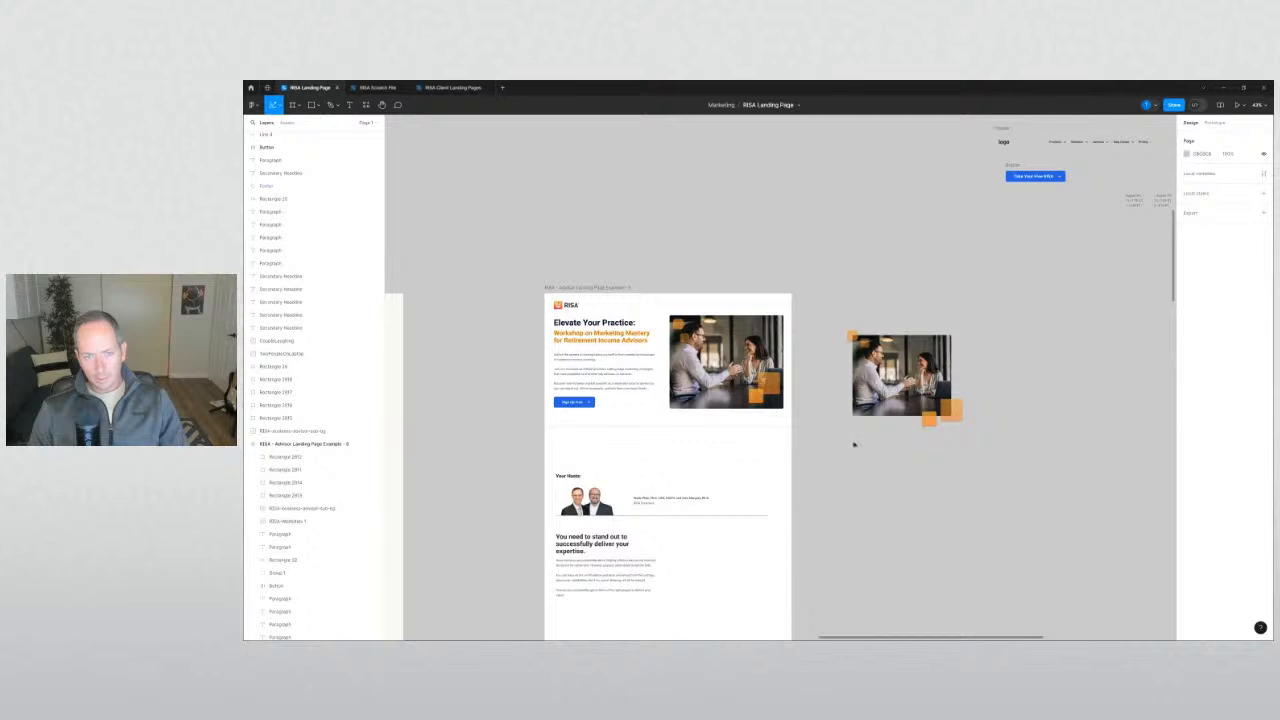
scroll(854, 444, "up", 2)
scroll(853, 444, "down", 2)
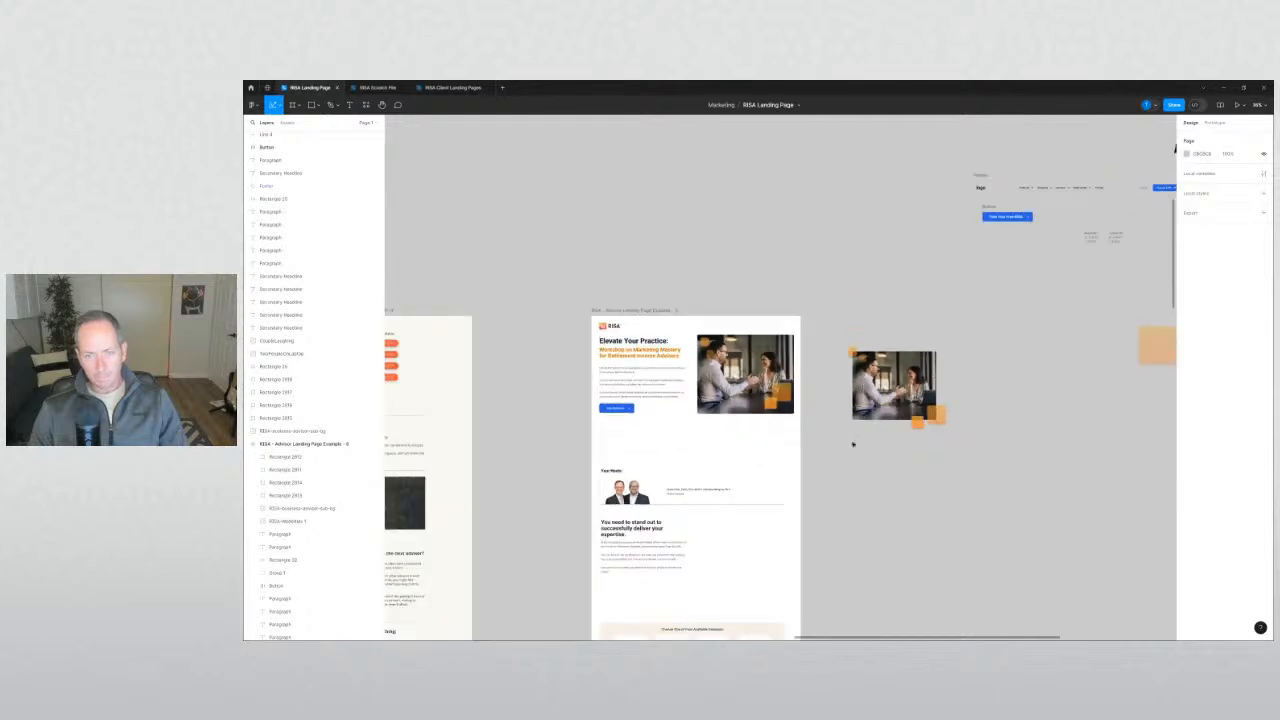
left_click_drag(831, 327, 983, 485)
left_click_drag(875, 393, 774, 214)
left_click(843, 340)
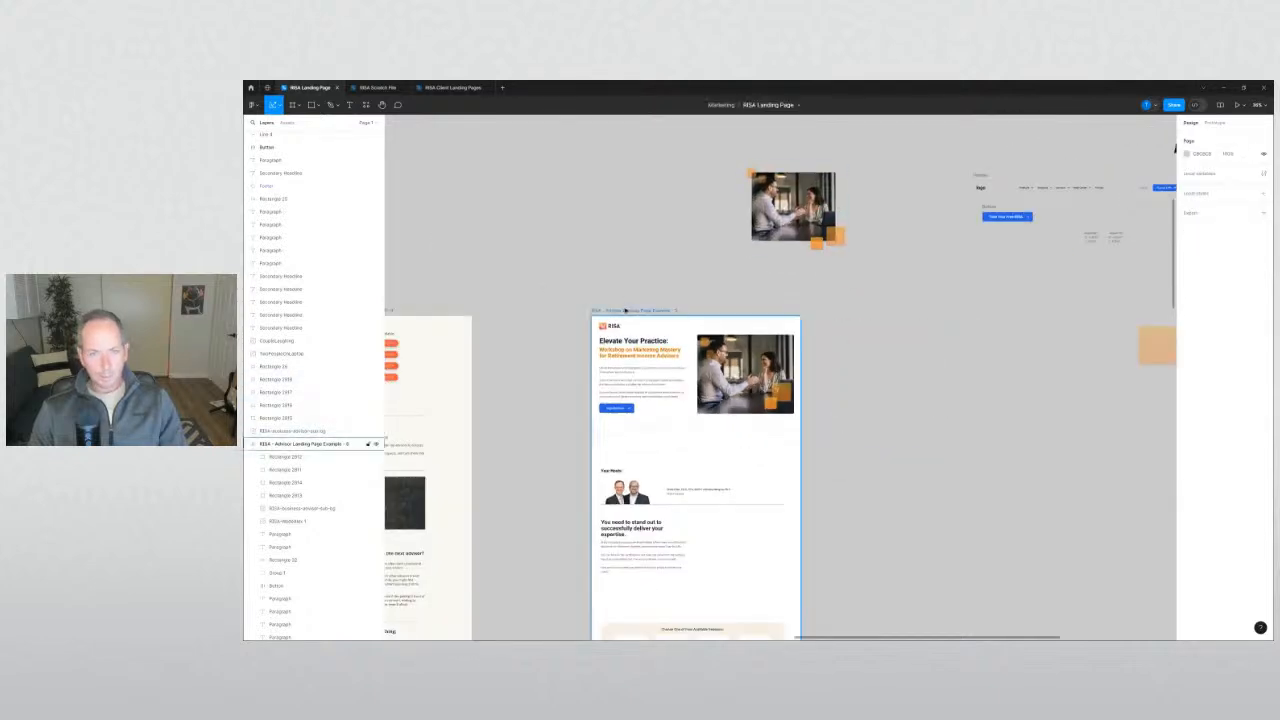
Duplicate the landing page, replacing its old photo with the framed photo group nudged right.
left_click_drag(626, 311, 890, 354)
left_click_drag(1071, 417, 948, 340)
key("Delete")
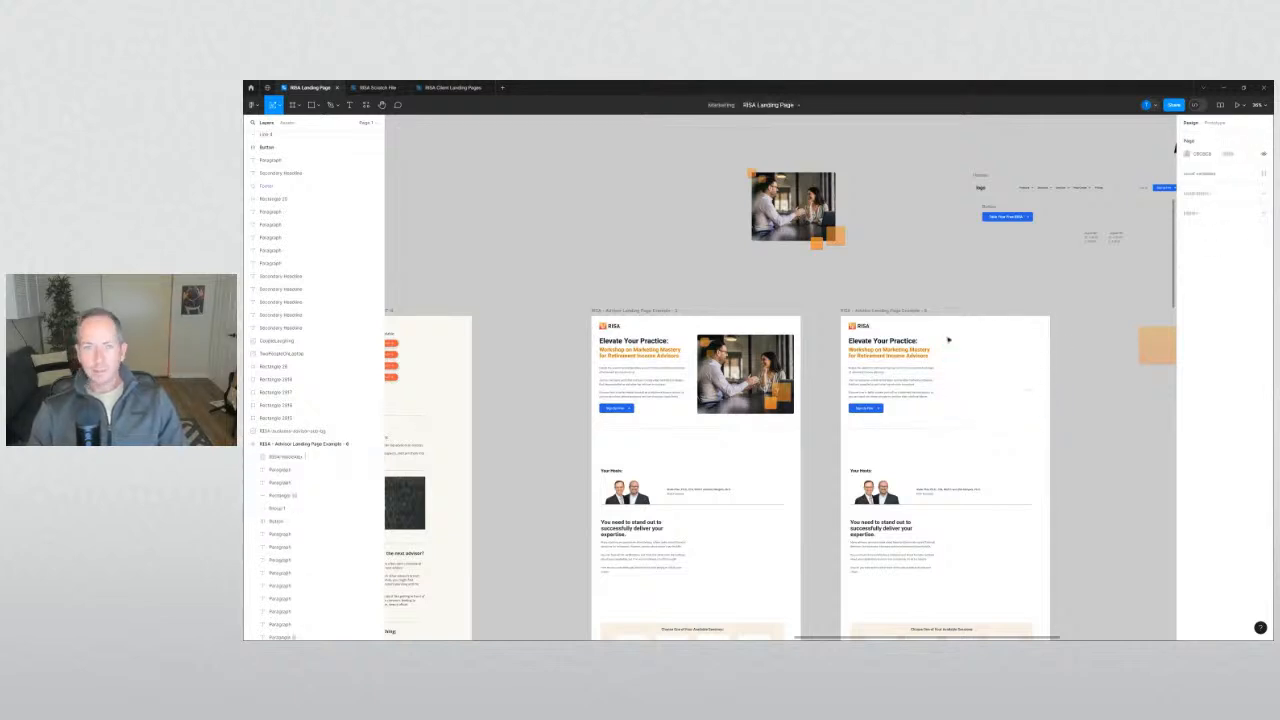
left_click_drag(834, 246, 1032, 415)
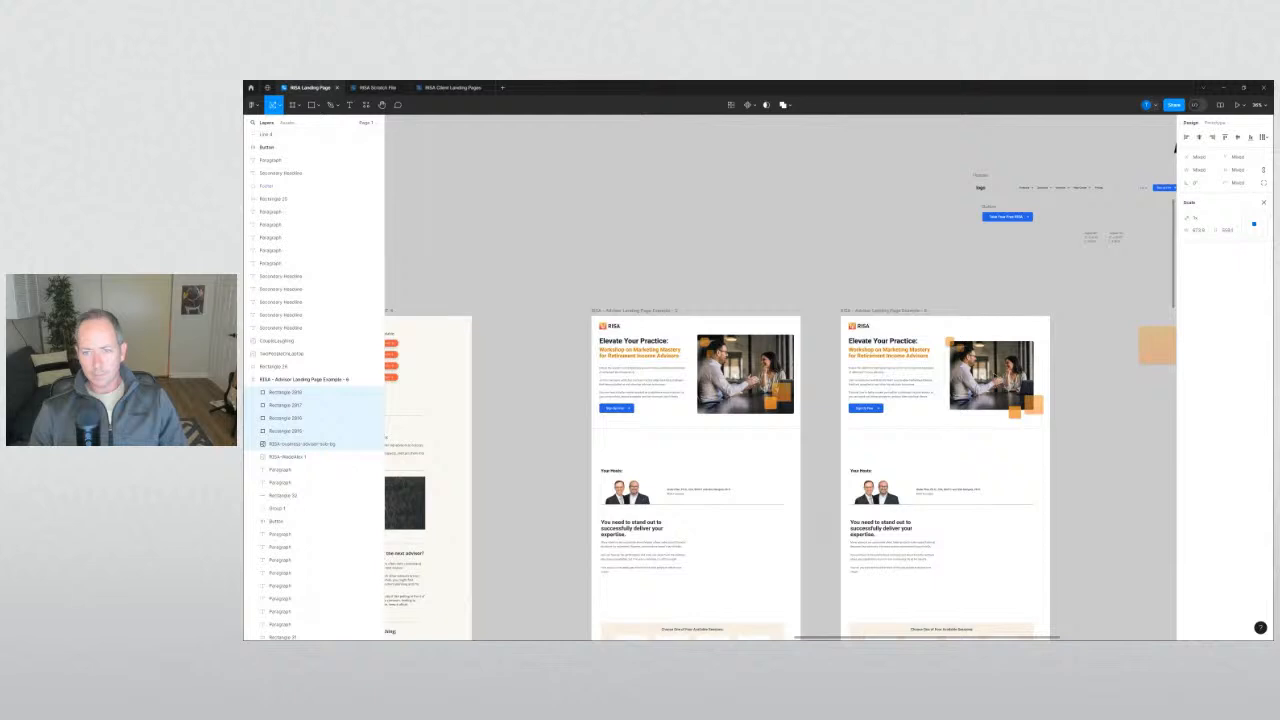
scroll(993, 374, "up", 3)
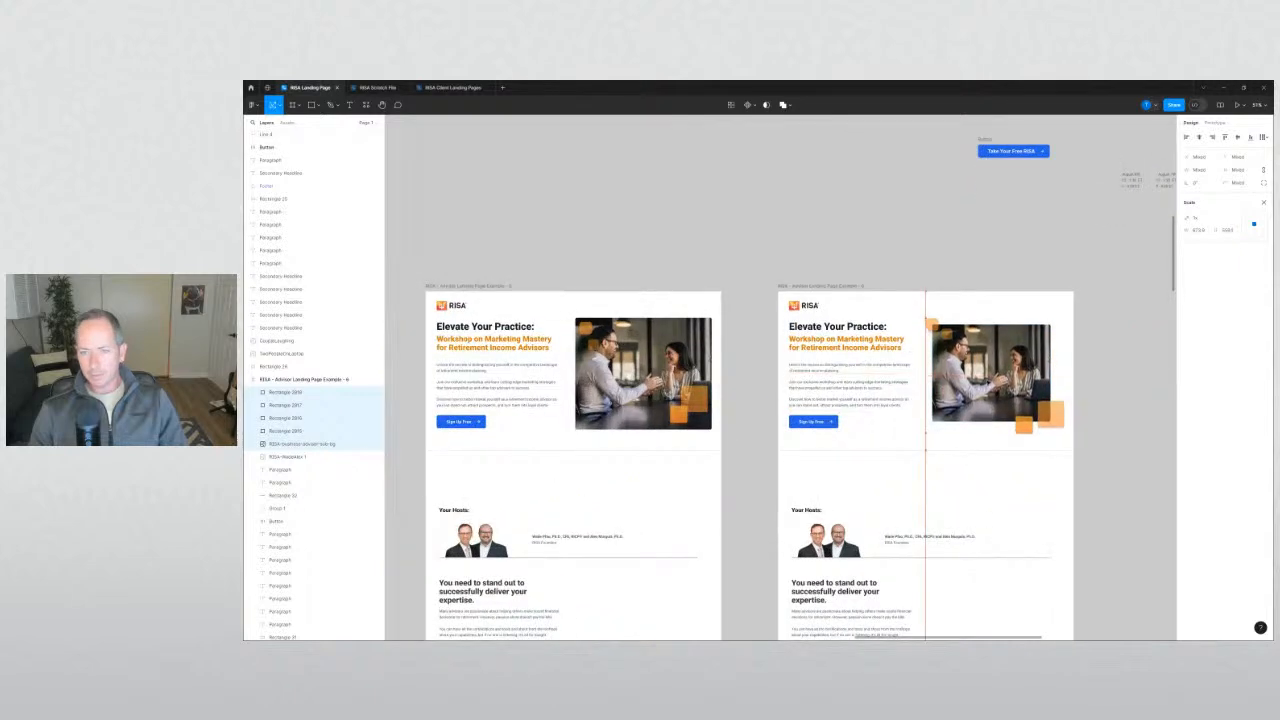
key("shift+Right")
key("shift+Right")
key("shift+Right")
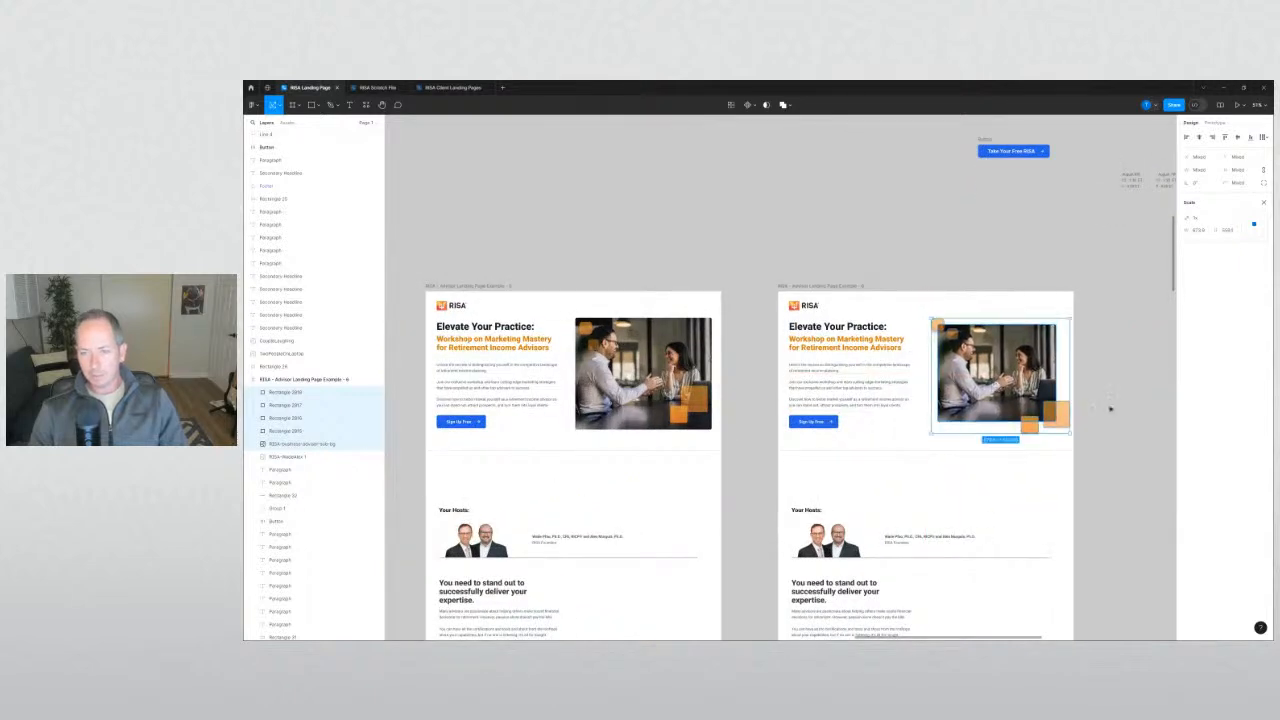
left_click(1110, 404)
scroll(1105, 404, "up", 4)
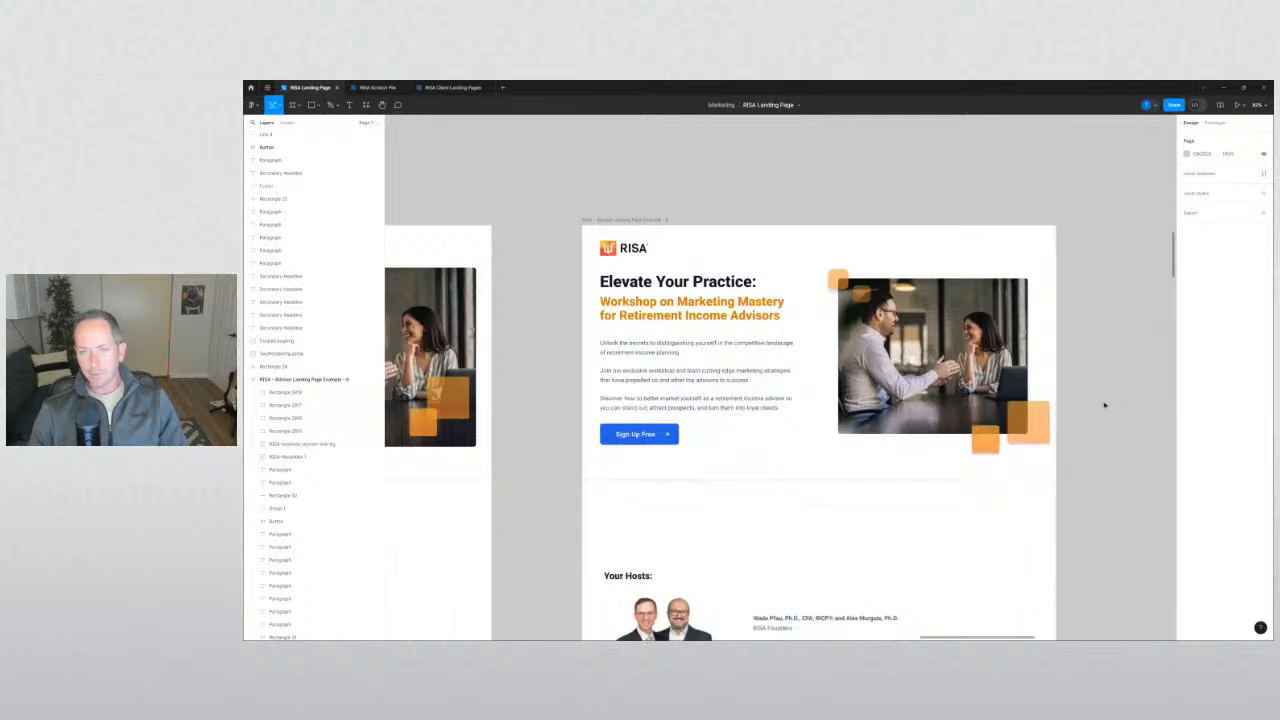
Shift the two lower-right orange squares slightly left.
scroll(1105, 404, "down", 4)
scroll(1083, 413, "up", 5)
left_click(984, 431)
left_click(1033, 434, "shift")
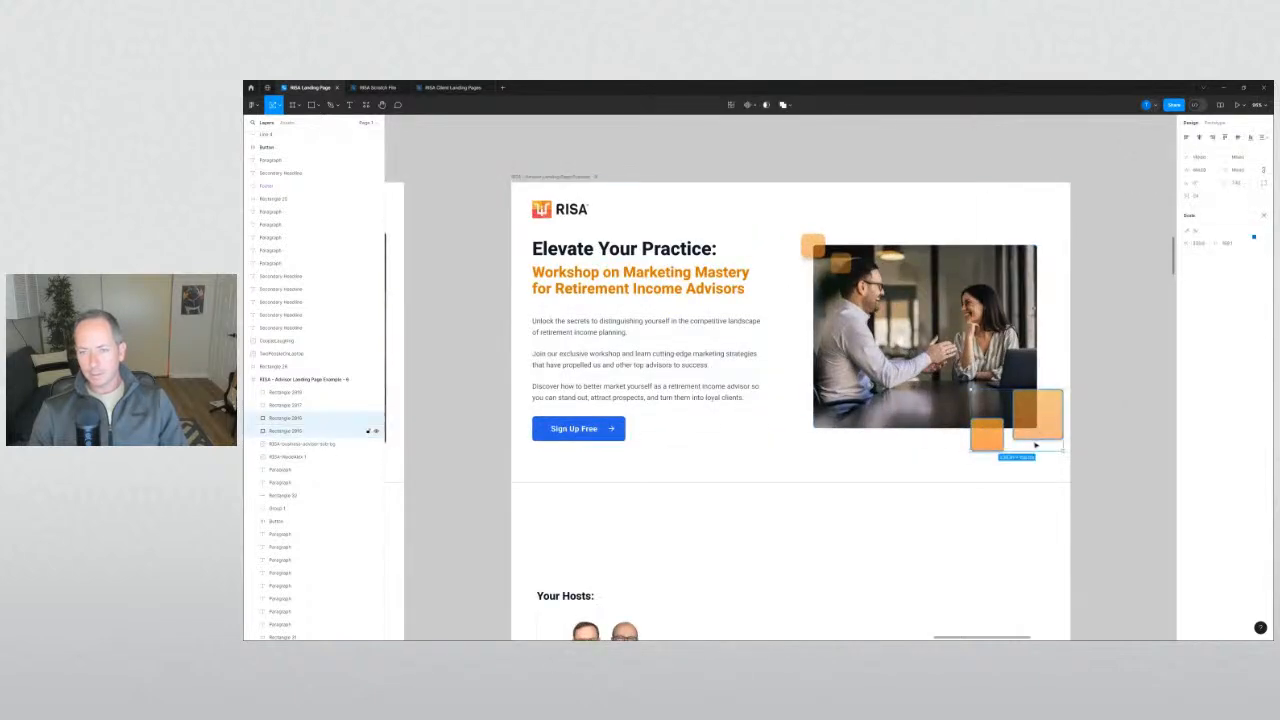
left_click_drag(1045, 426, 1032, 422)
Move the photo and its orange squares up a few pixels into alignment.
left_click_drag(1118, 448, 874, 227)
left_click_drag(1033, 308, 1033, 307)
left_click_drag(888, 319, 888, 315)
left_click(1109, 361)
Keep the darker orange square in place and set the small square's corner radius.
scroll(1109, 362, "down", 1)
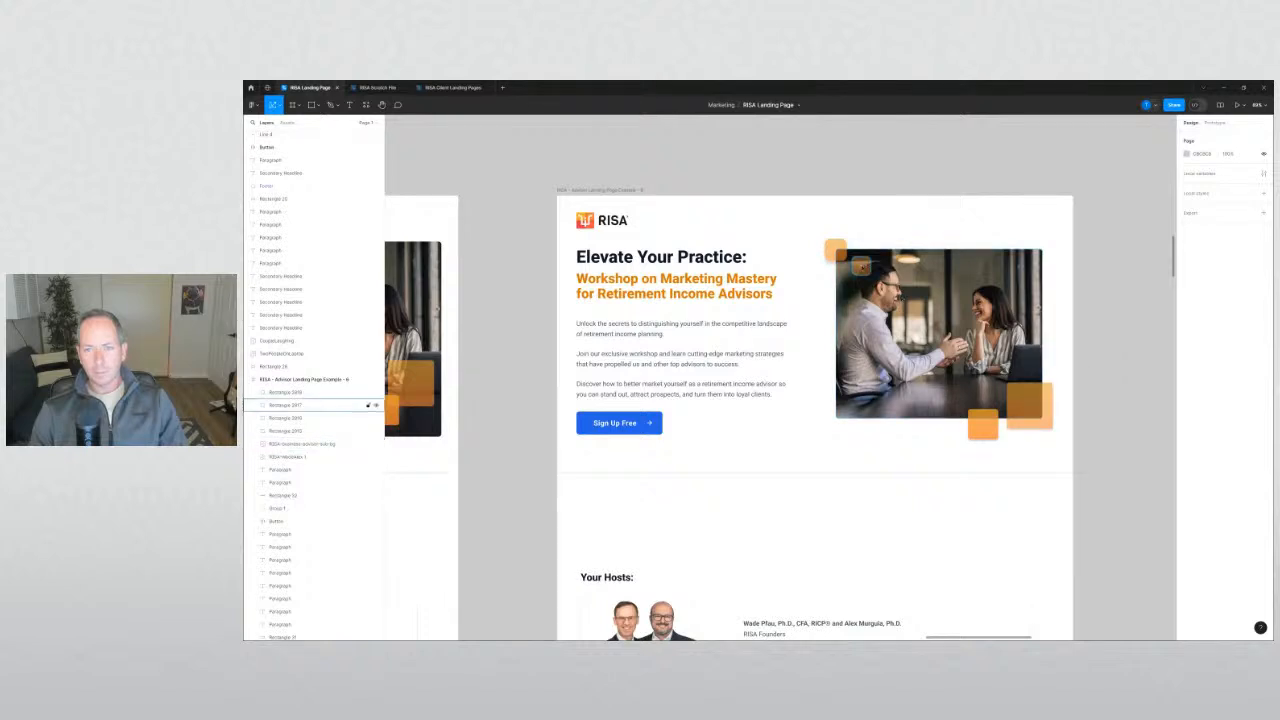
left_click_drag(861, 263, 891, 174)
key("ctrl+z")
scroll(860, 264, "up", 2)
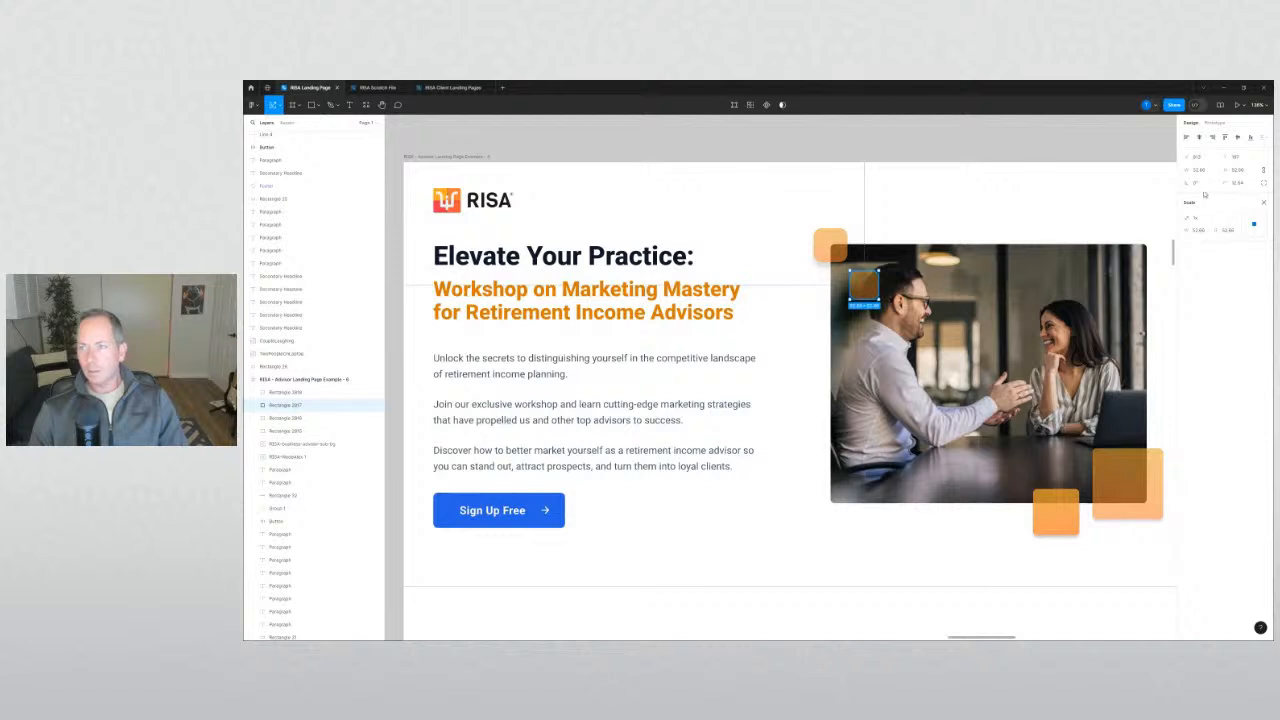
left_click(1238, 184)
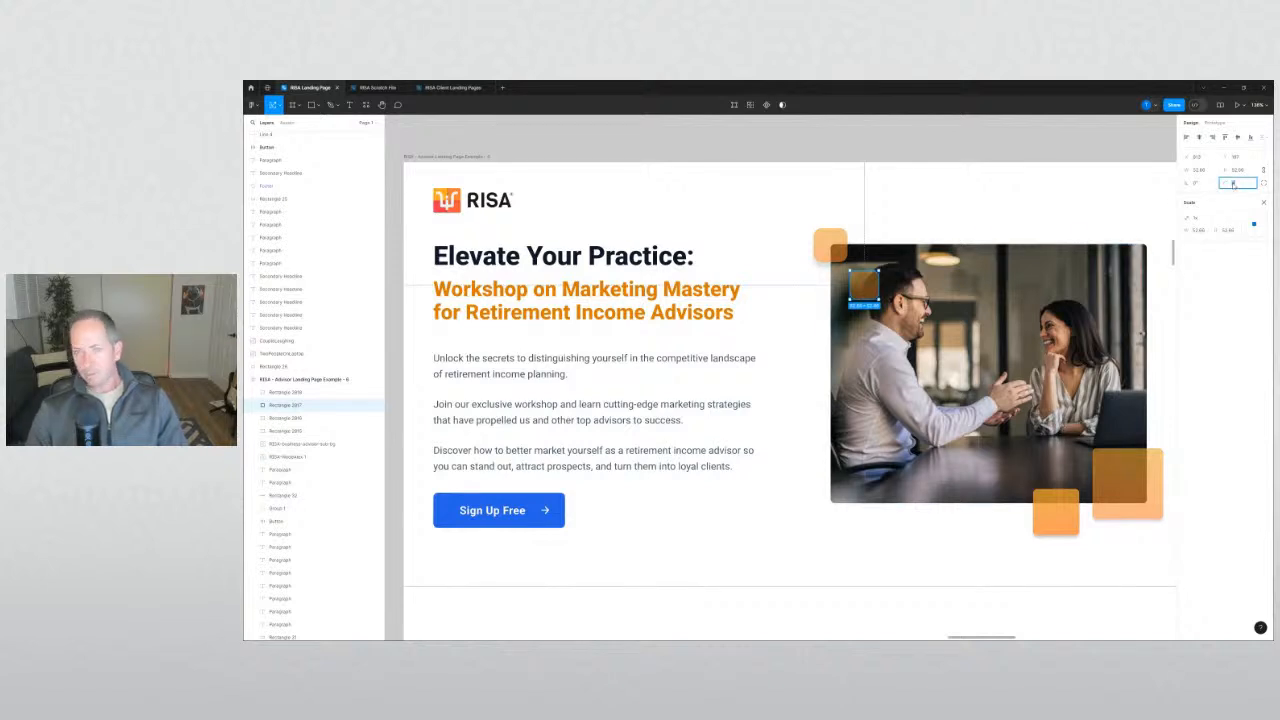
key("Return")
Shift the small orange square slightly left on the photo corner.
scroll(840, 259, "up", 3)
mouse_move(891, 311)
left_mouse_down()
mouse_move(872, 311)
mouse_move(883, 320)
left_mouse_up()
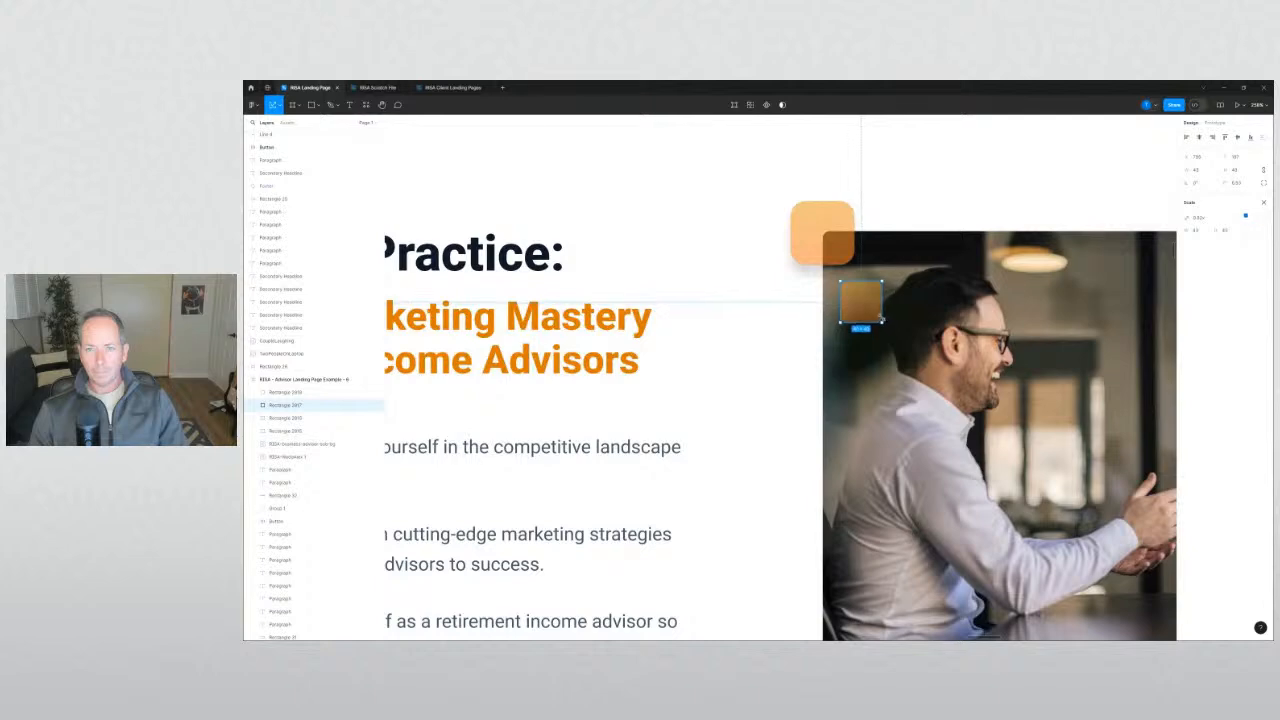
scroll(882, 319, "down", 5)
left_click(883, 163)
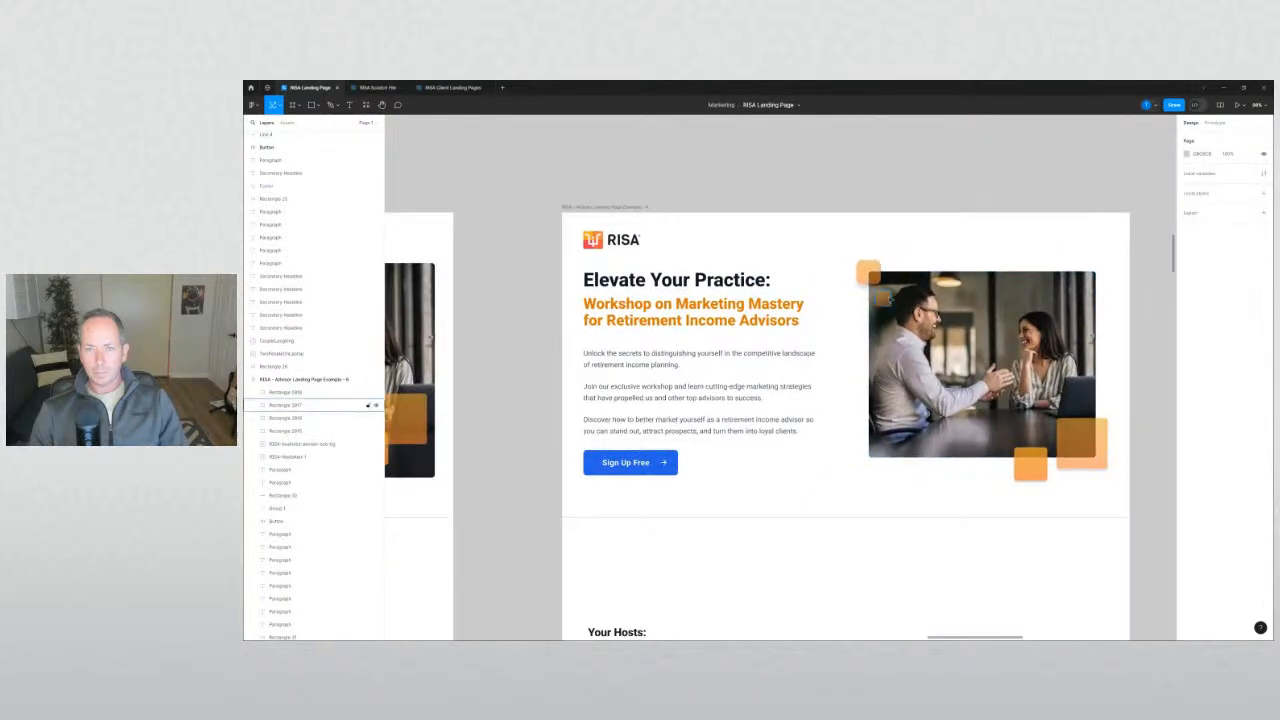
left_click(300, 405)
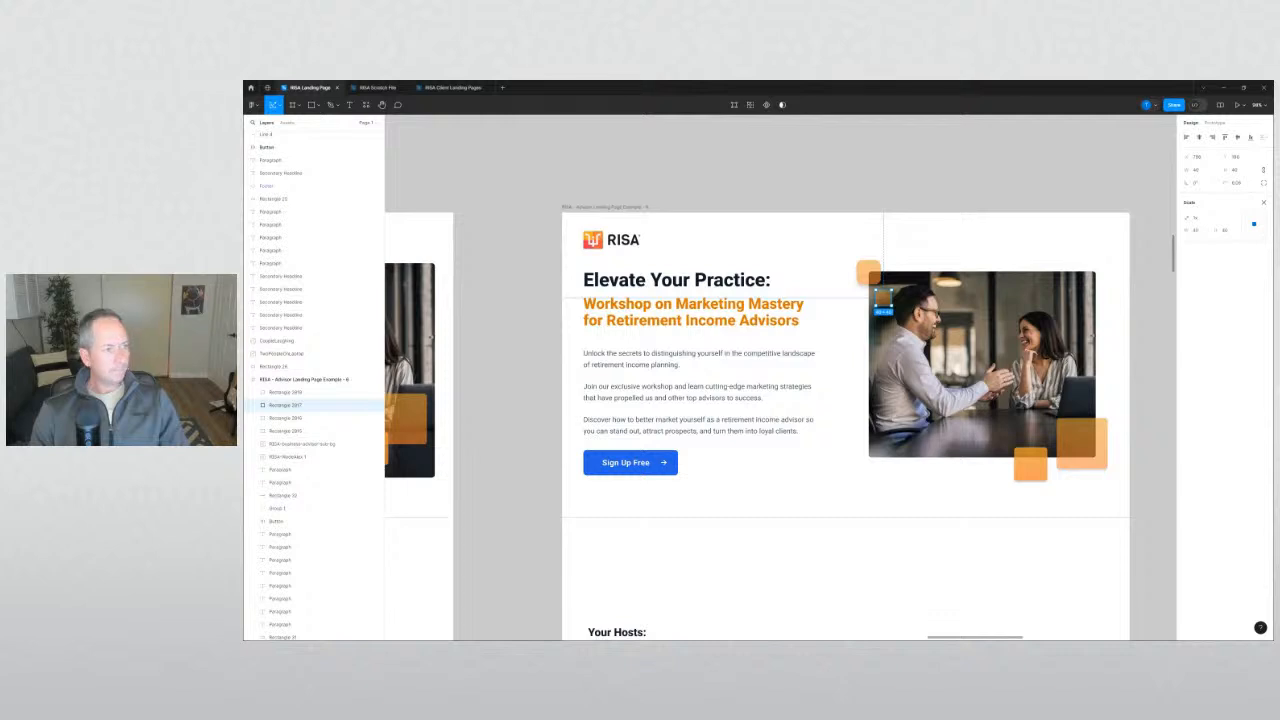
left_click(606, 188)
Return to the right frame and raise the hero image group slightly more.
left_click_drag(762, 184, 720, 179)
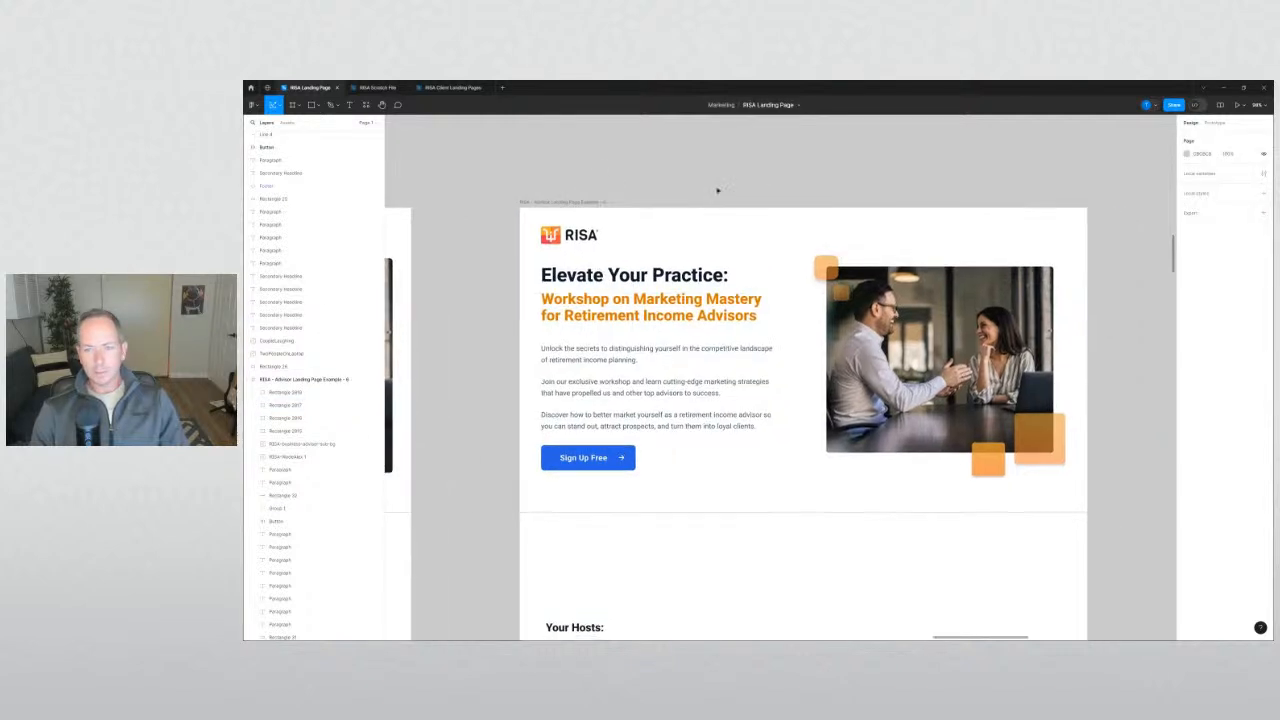
left_click_drag(537, 257, 1152, 262)
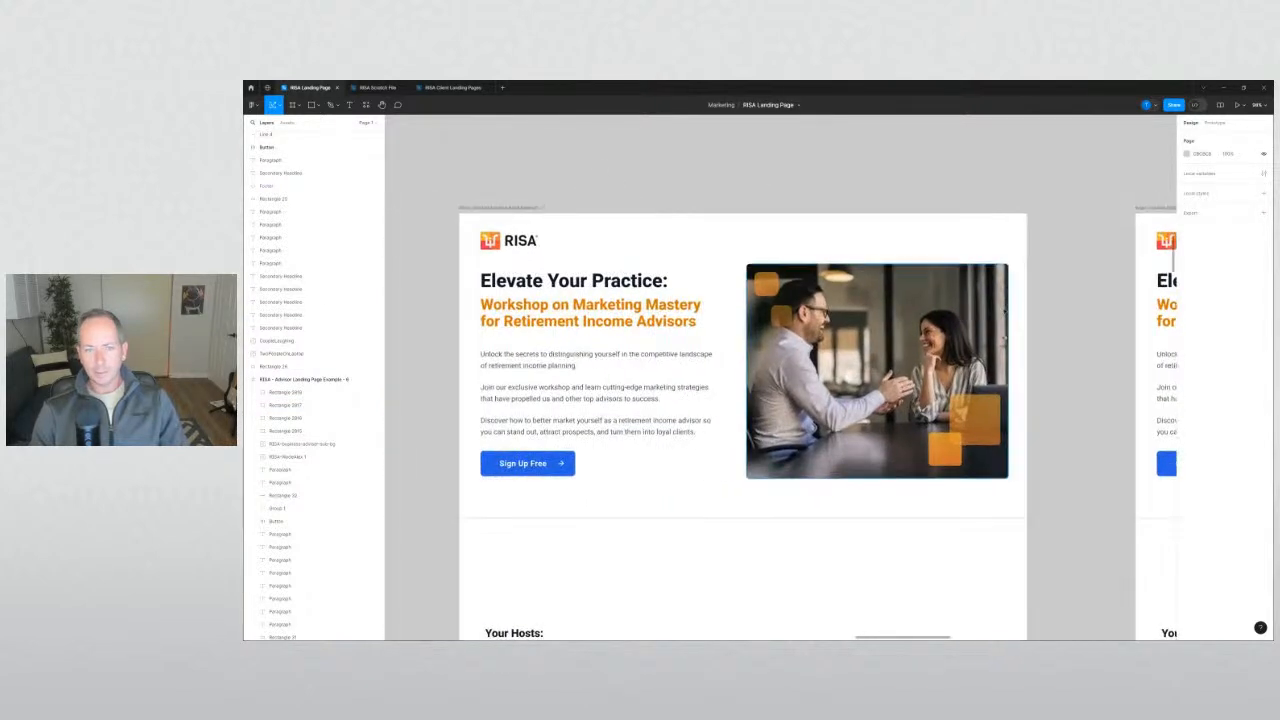
left_click_drag(1070, 430, 691, 363)
left_click_drag(940, 393, 722, 420)
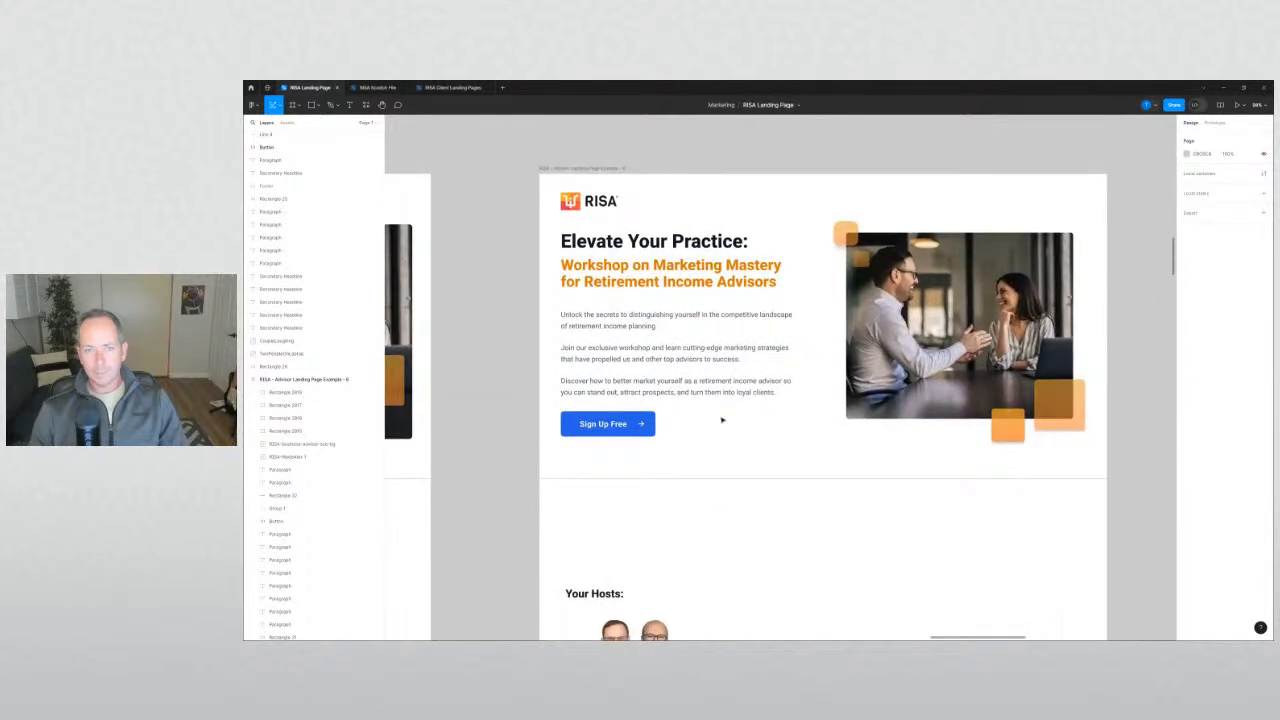
left_click_drag(1073, 457, 832, 218)
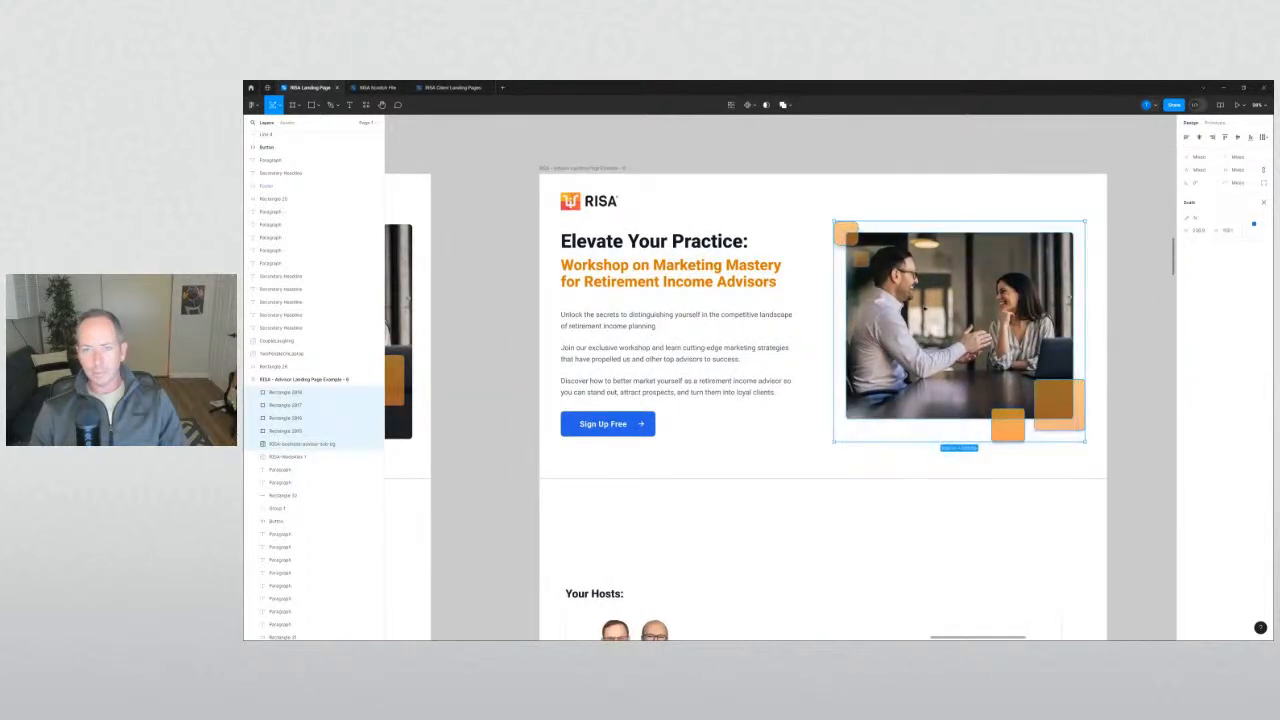
left_click_drag(927, 311, 925, 308)
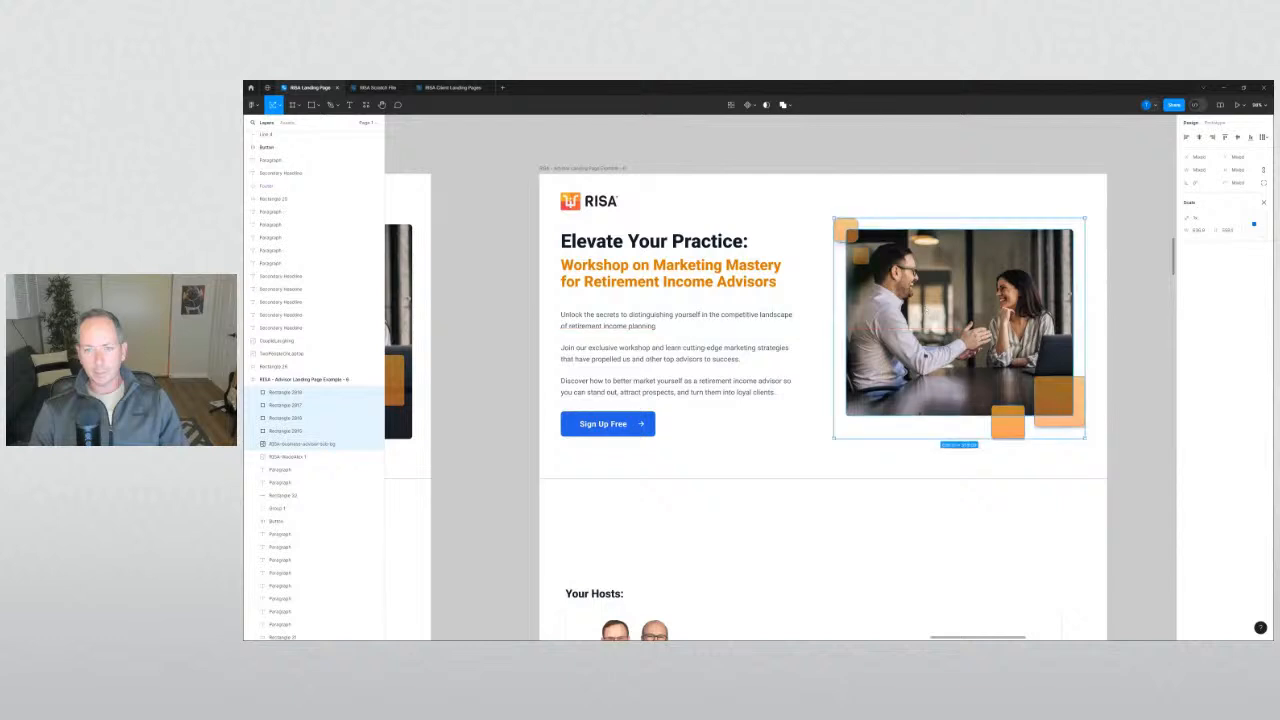
left_click(923, 462)
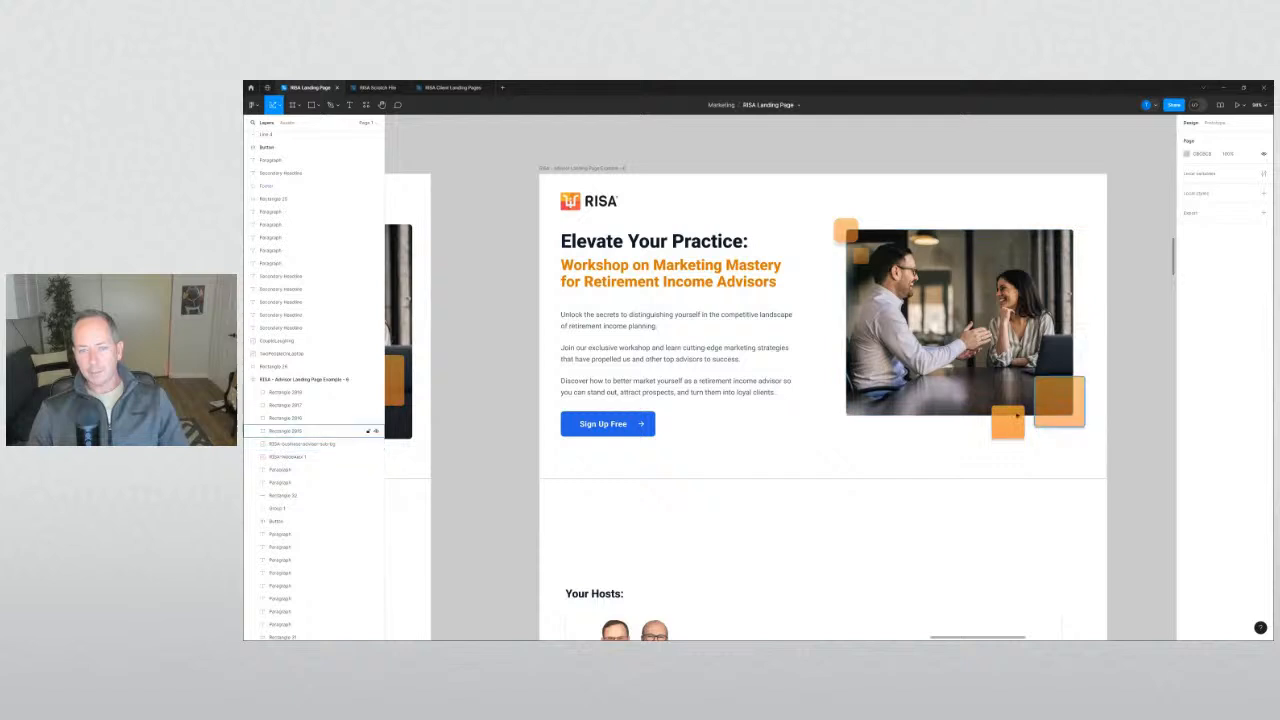
left_click(1060, 400)
left_click(1133, 420)
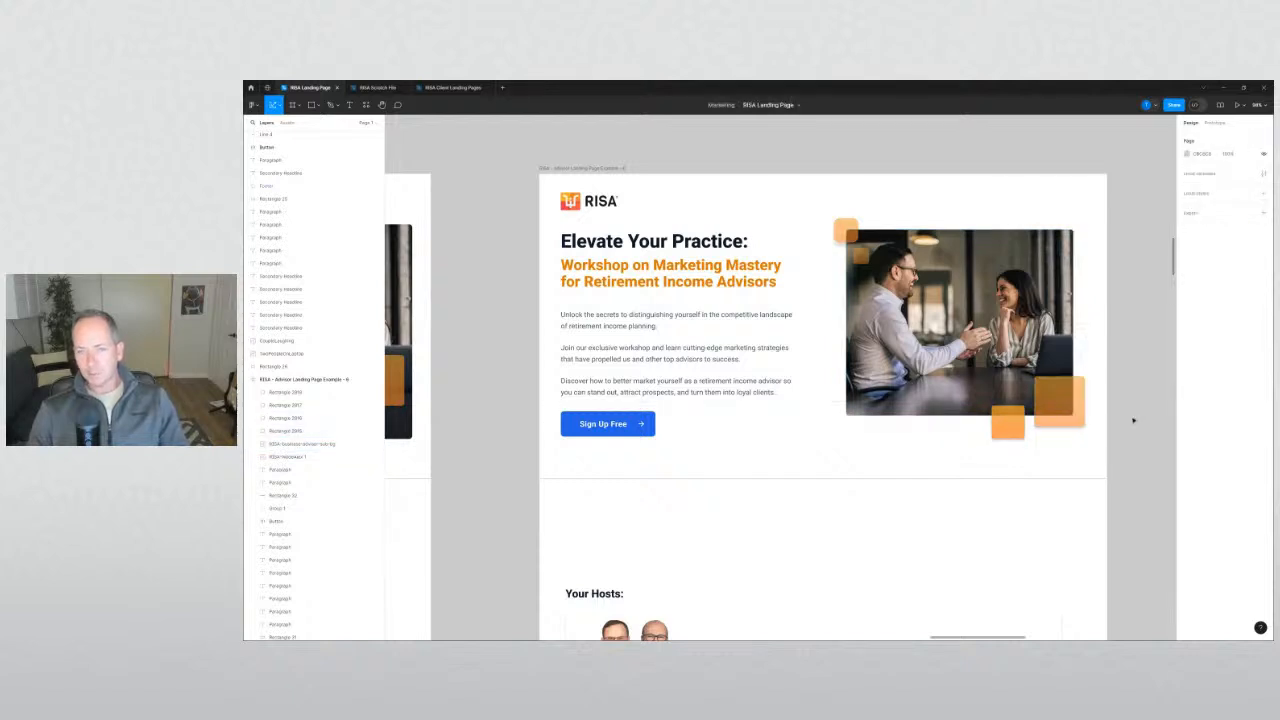
left_click(1082, 400)
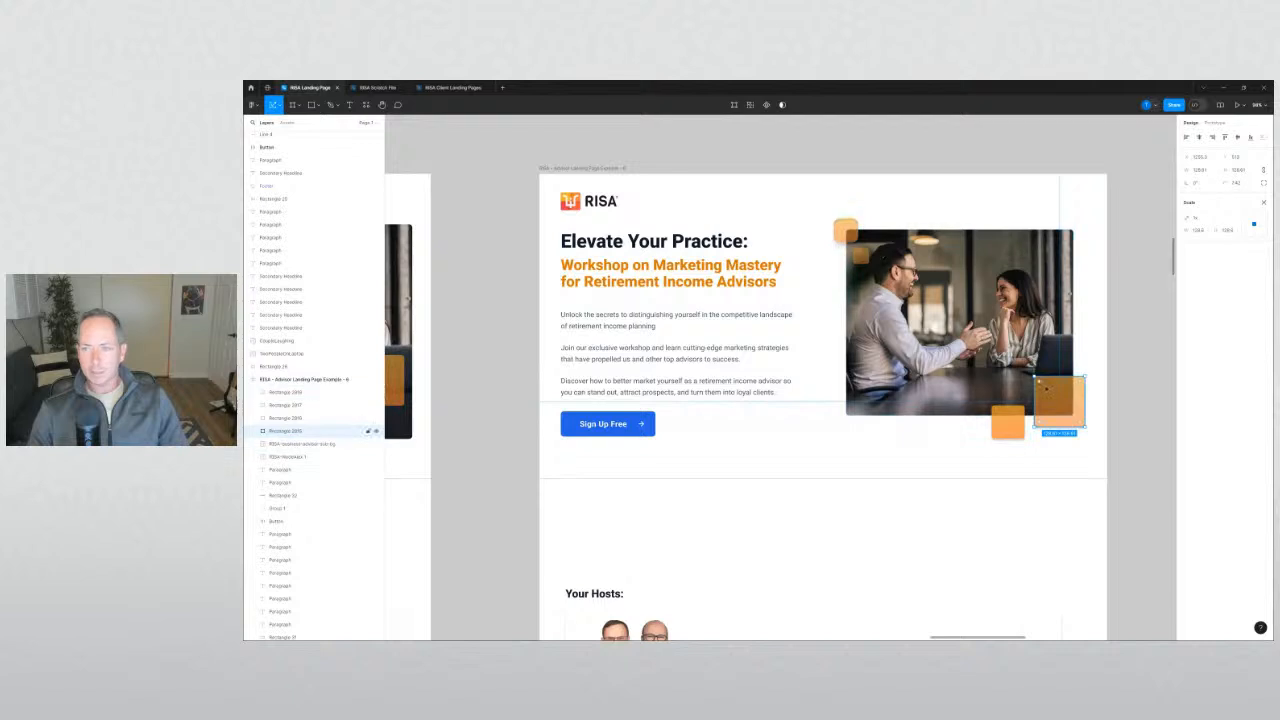
left_click(1008, 418, "shift")
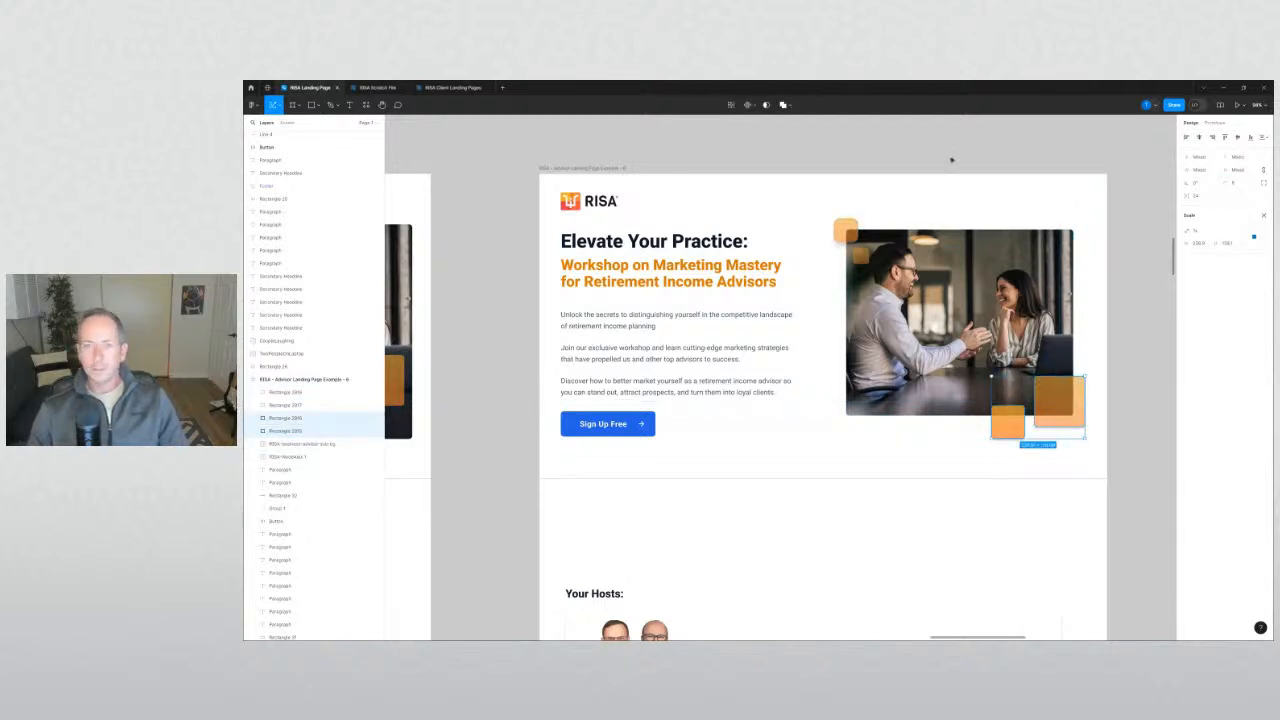
left_click(846, 231)
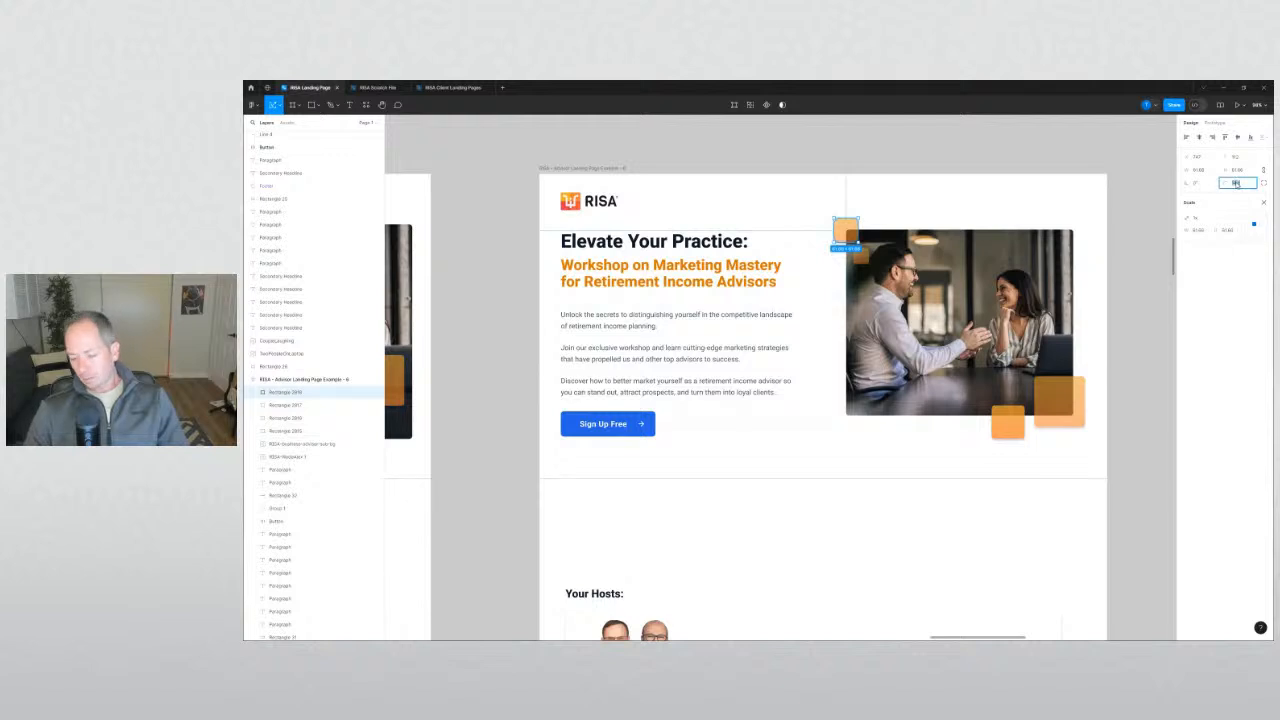
left_click(1136, 249)
Lower the Sign Up Free button a few pixels along the alignment guide in the right frame.
scroll(1136, 249, "down", 2)
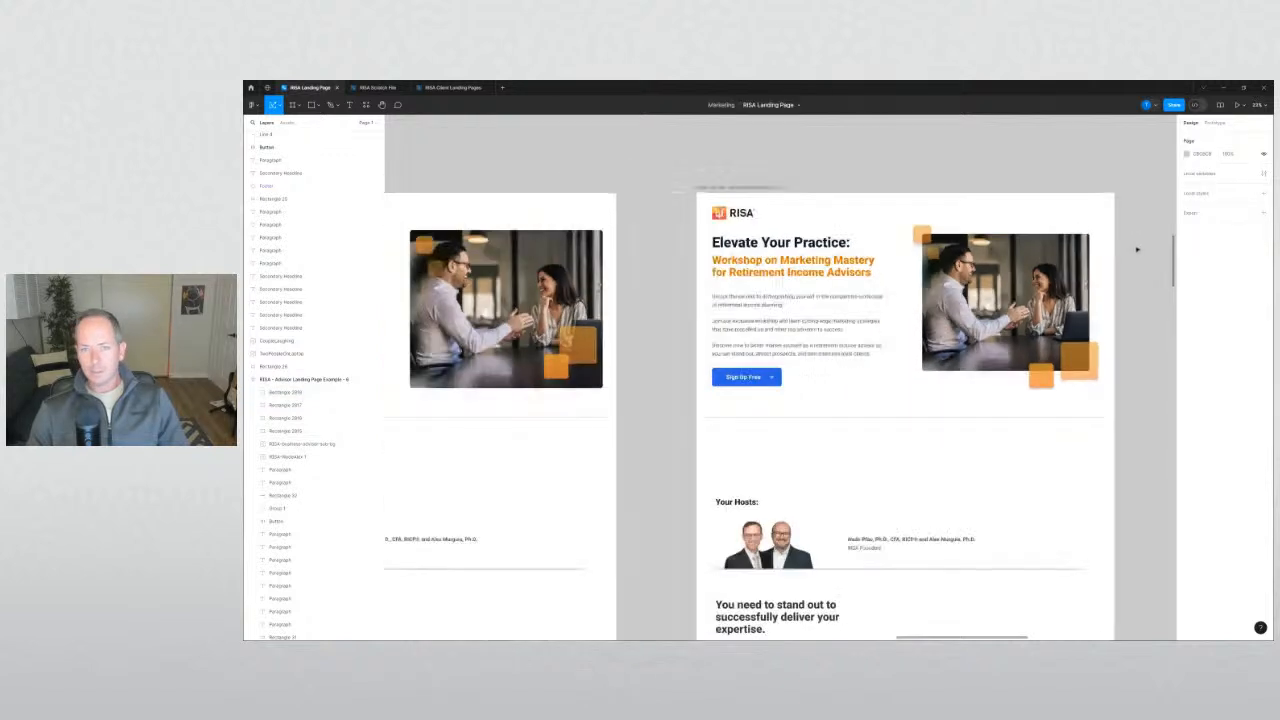
scroll(1136, 249, "down", 1)
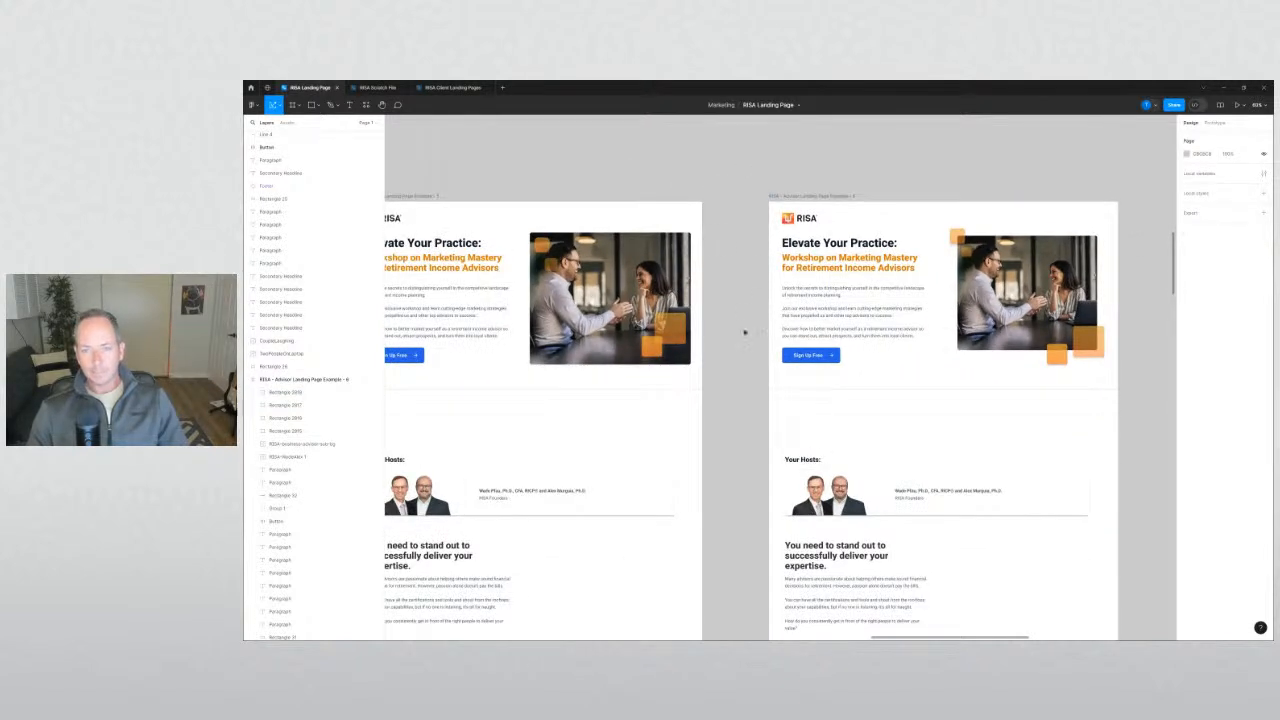
scroll(840, 324, "up", 2)
left_click(815, 381)
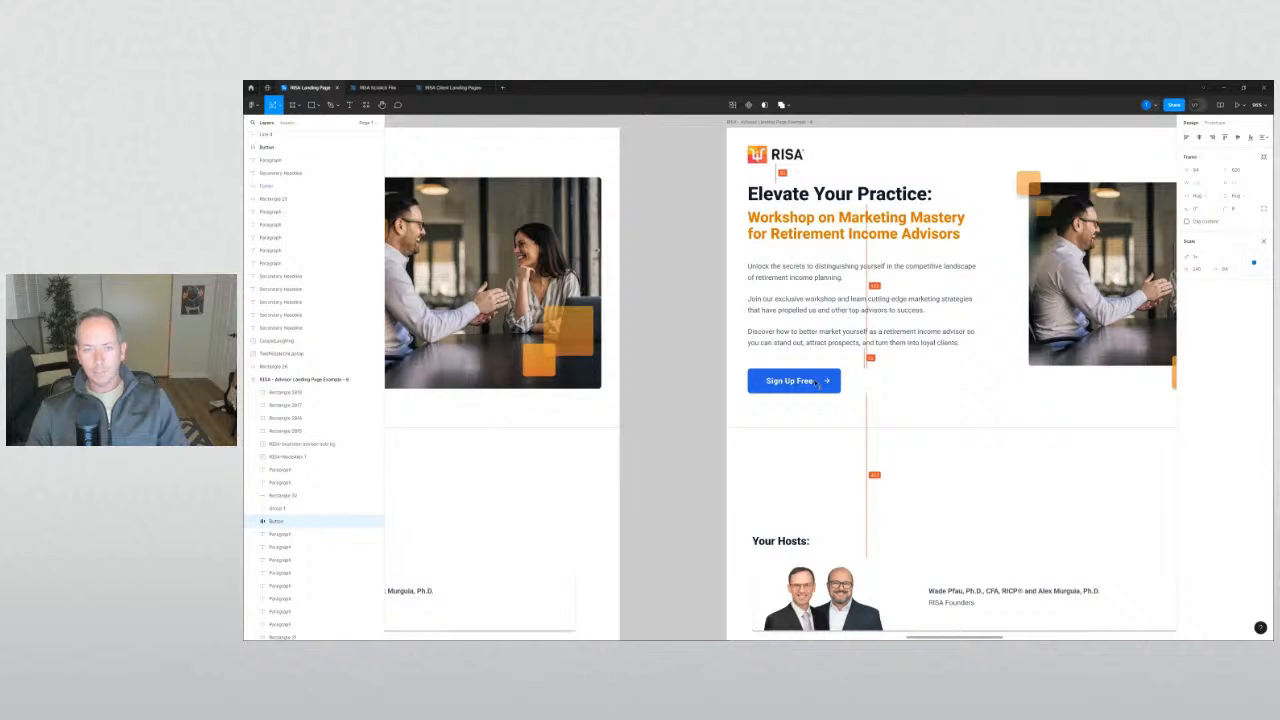
left_click(742, 317)
left_click_drag(695, 289, 547, 312)
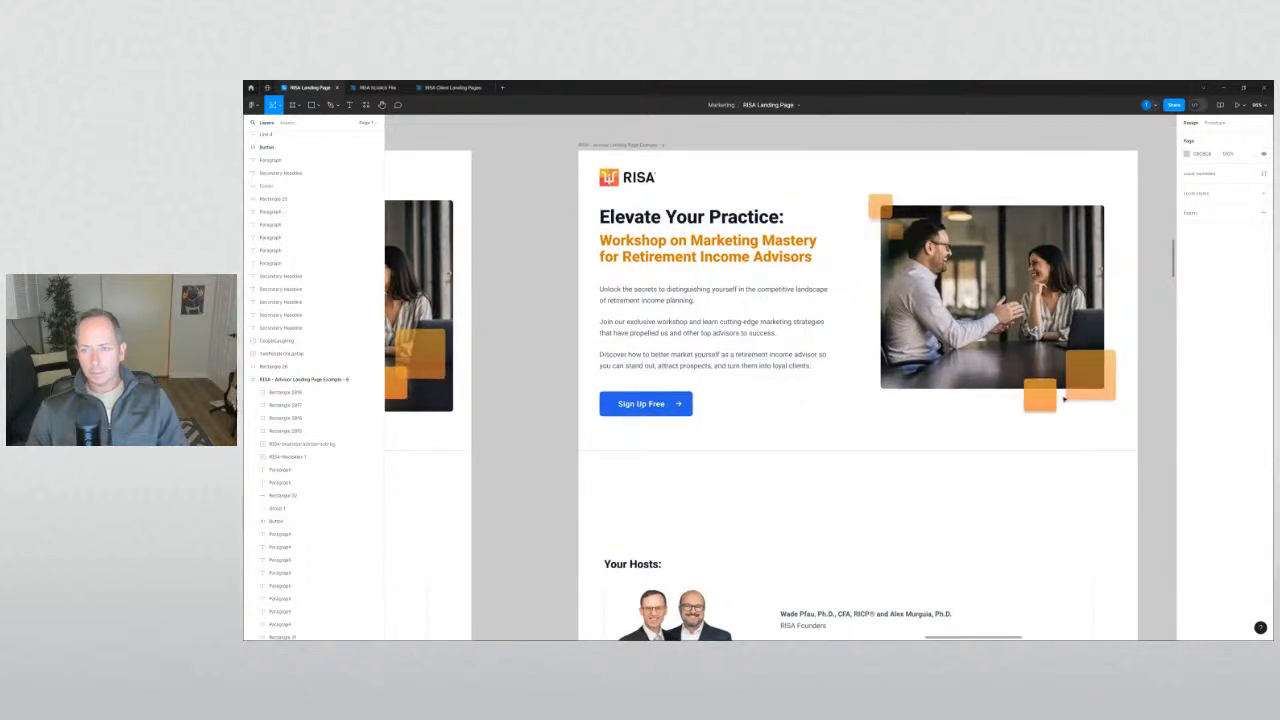
left_click_drag(1118, 426, 864, 200)
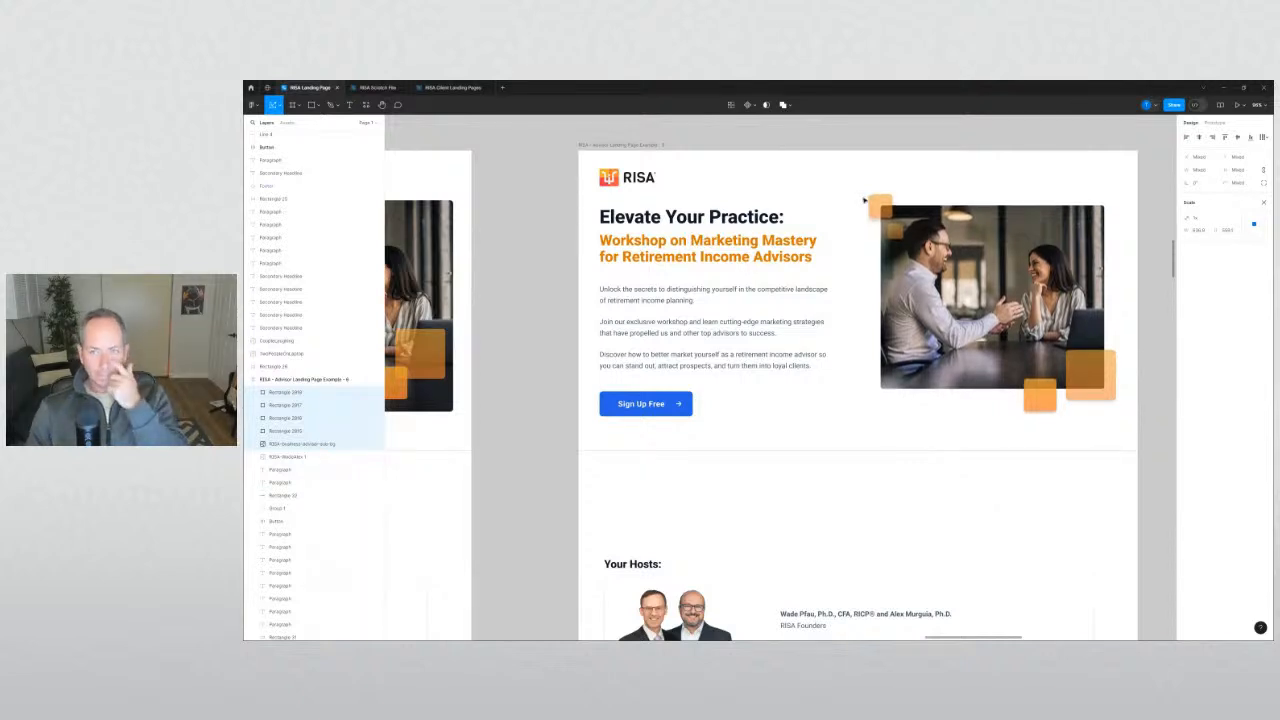
left_click(801, 172)
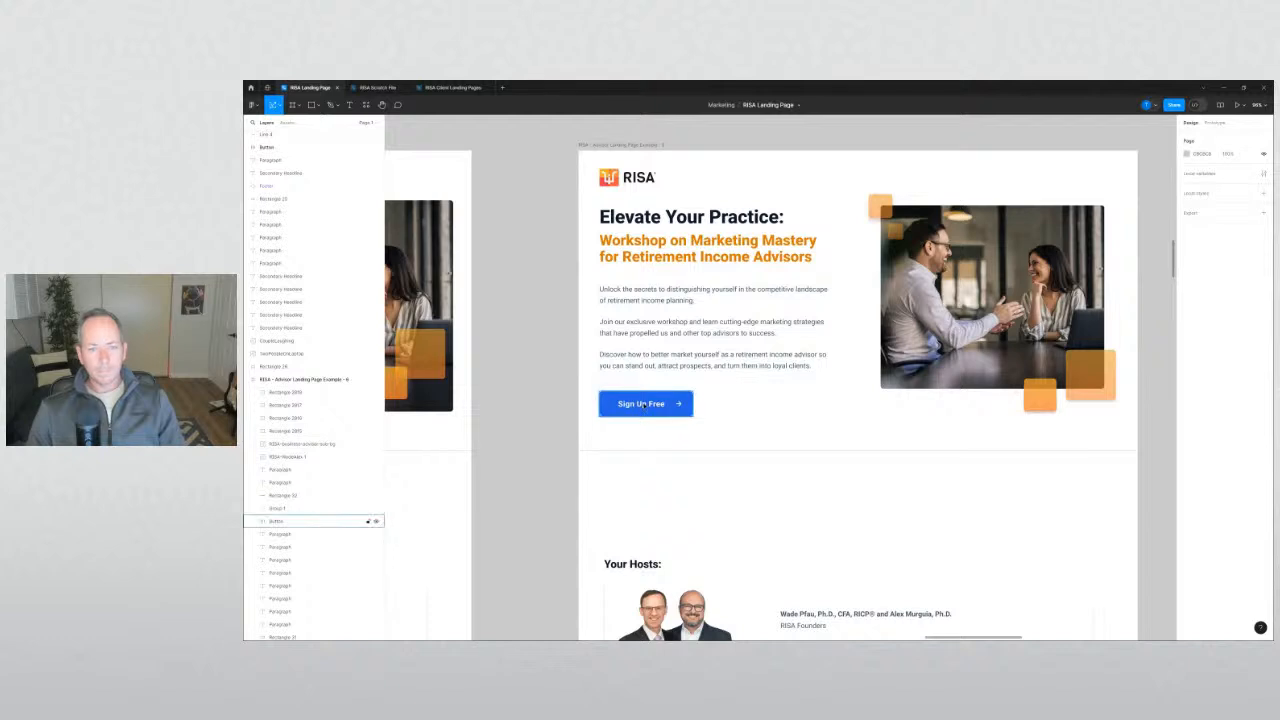
left_click_drag(645, 403, 645, 407)
left_click(566, 436)
scroll(572, 425, "down", 3)
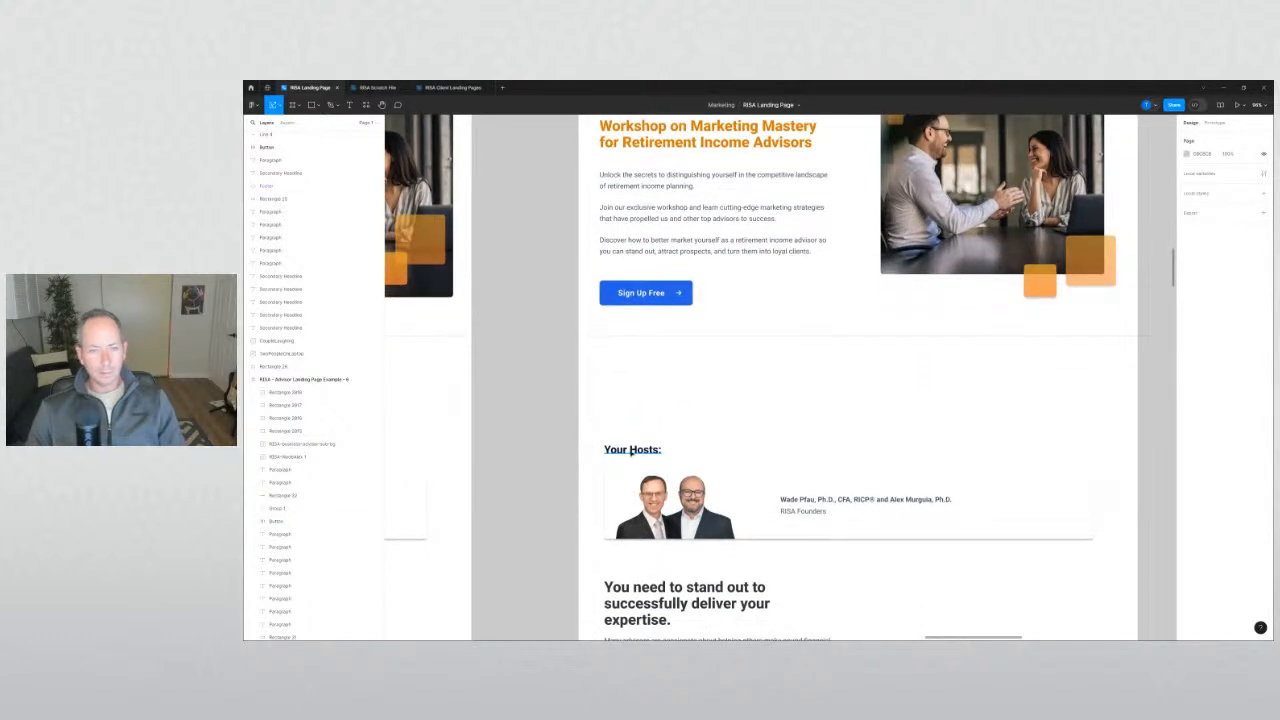
Move the Your Hosts heading up and compare it with the other section headings.
left_click_drag(631, 452, 631, 387)
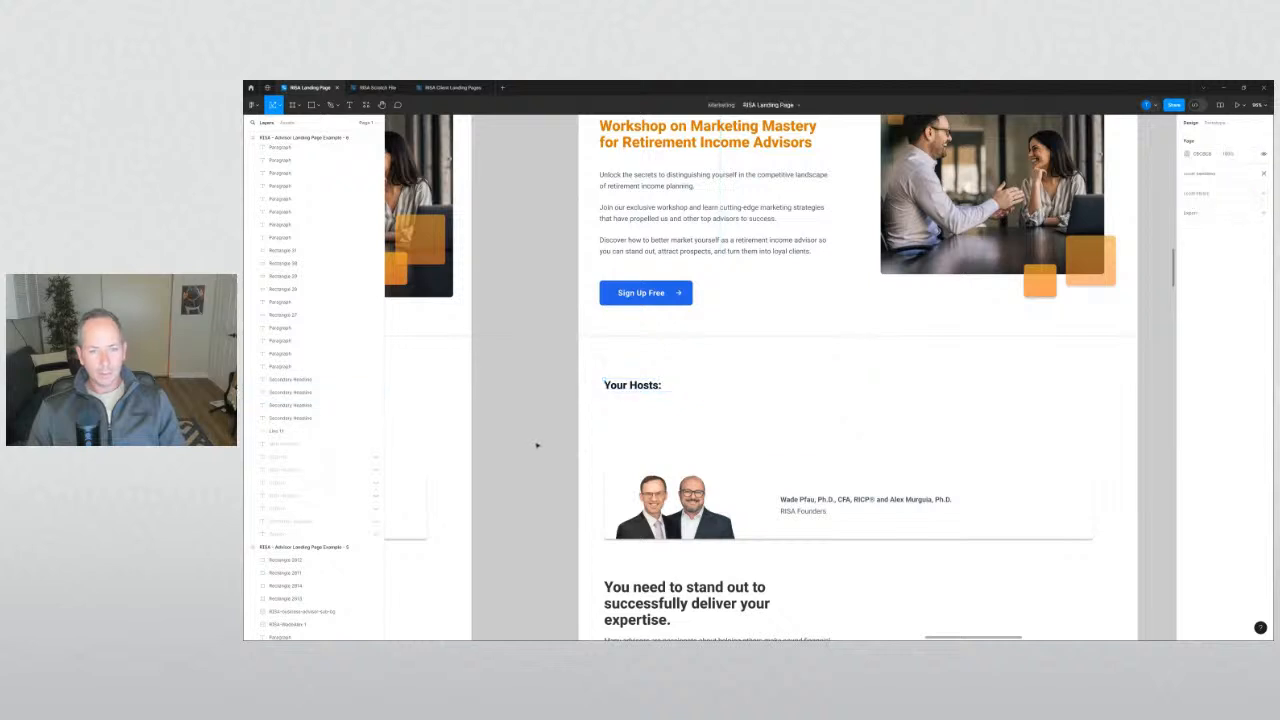
scroll(537, 445, "down", 4)
scroll(537, 443, "up", 2)
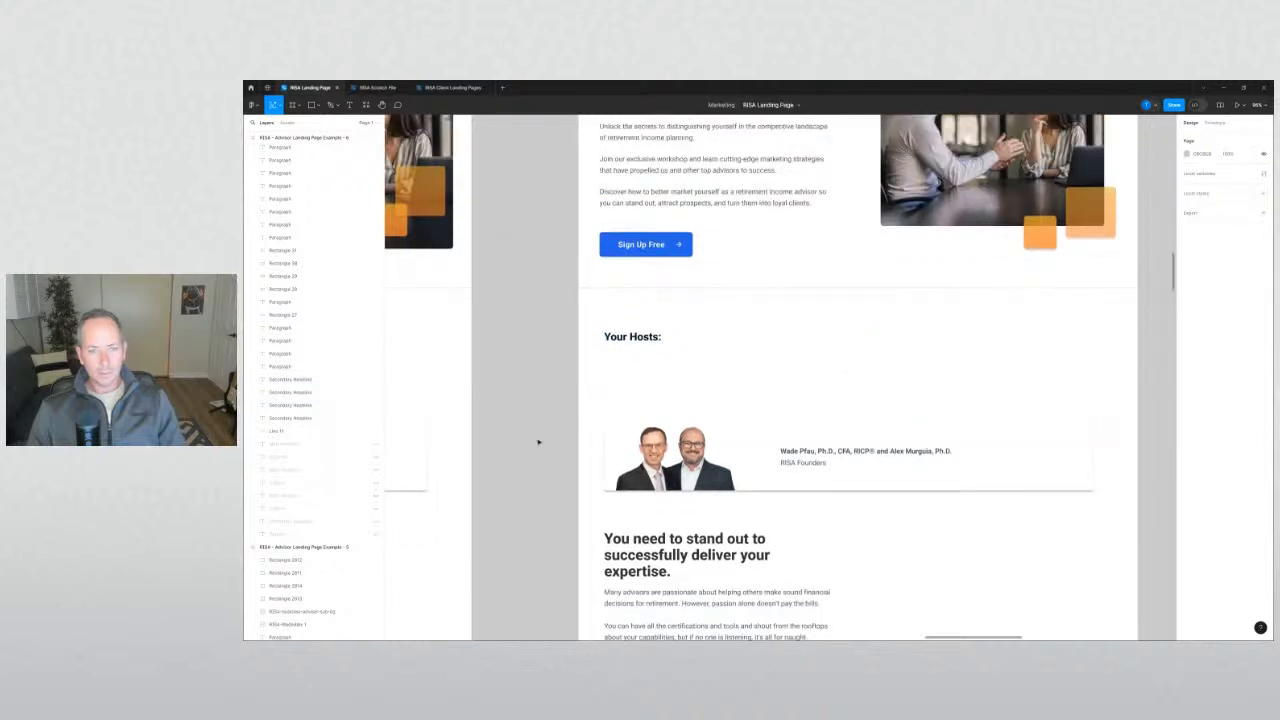
left_click(671, 546)
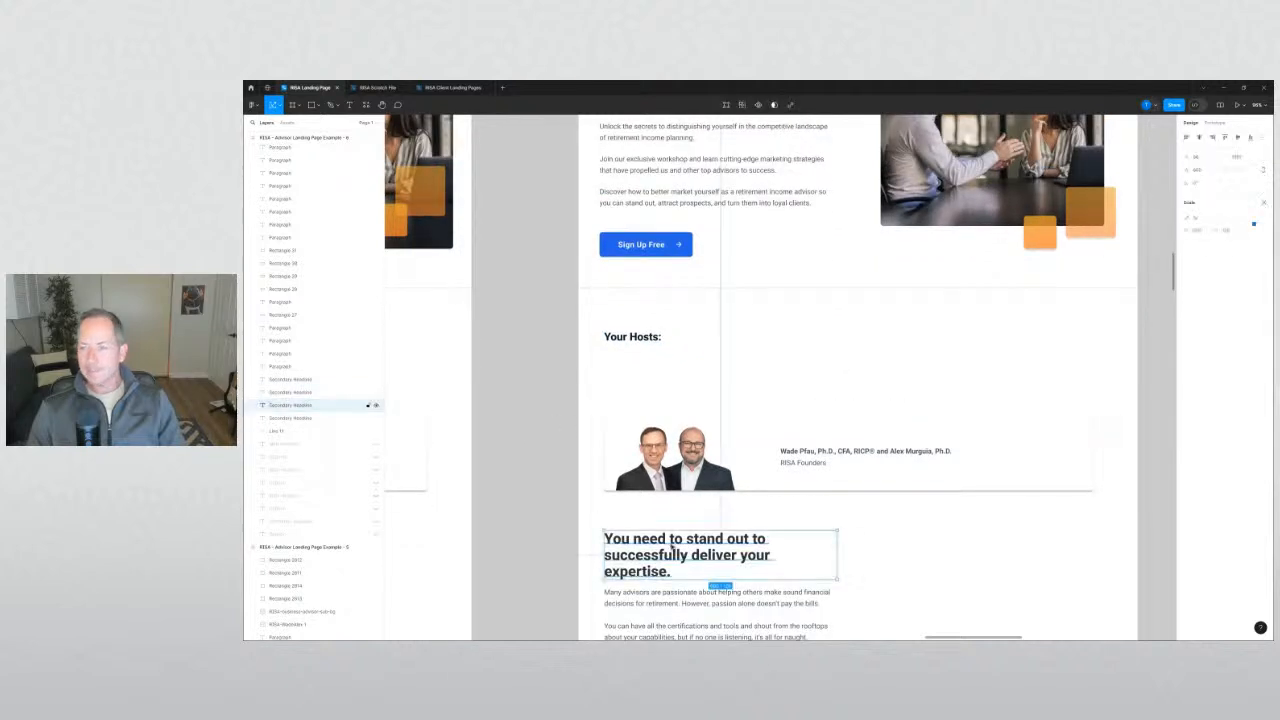
left_click(535, 498)
scroll(543, 478, "up", 4)
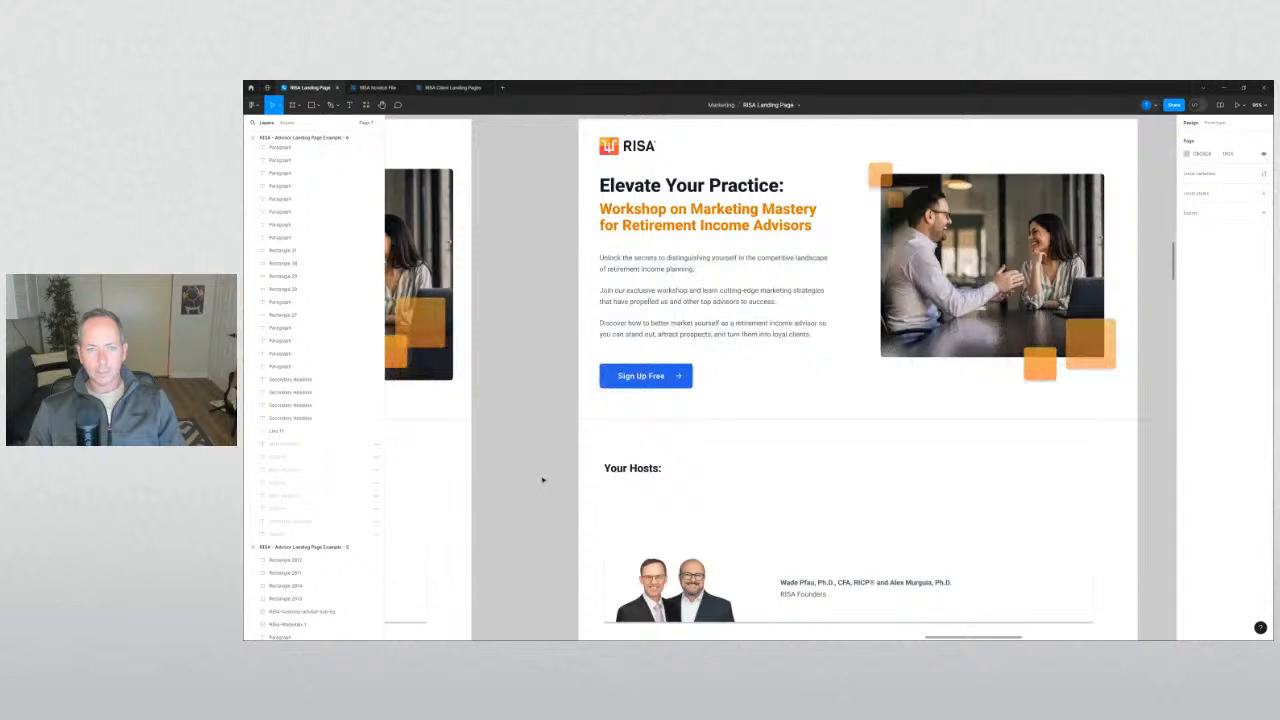
scroll(543, 480, "down", 3)
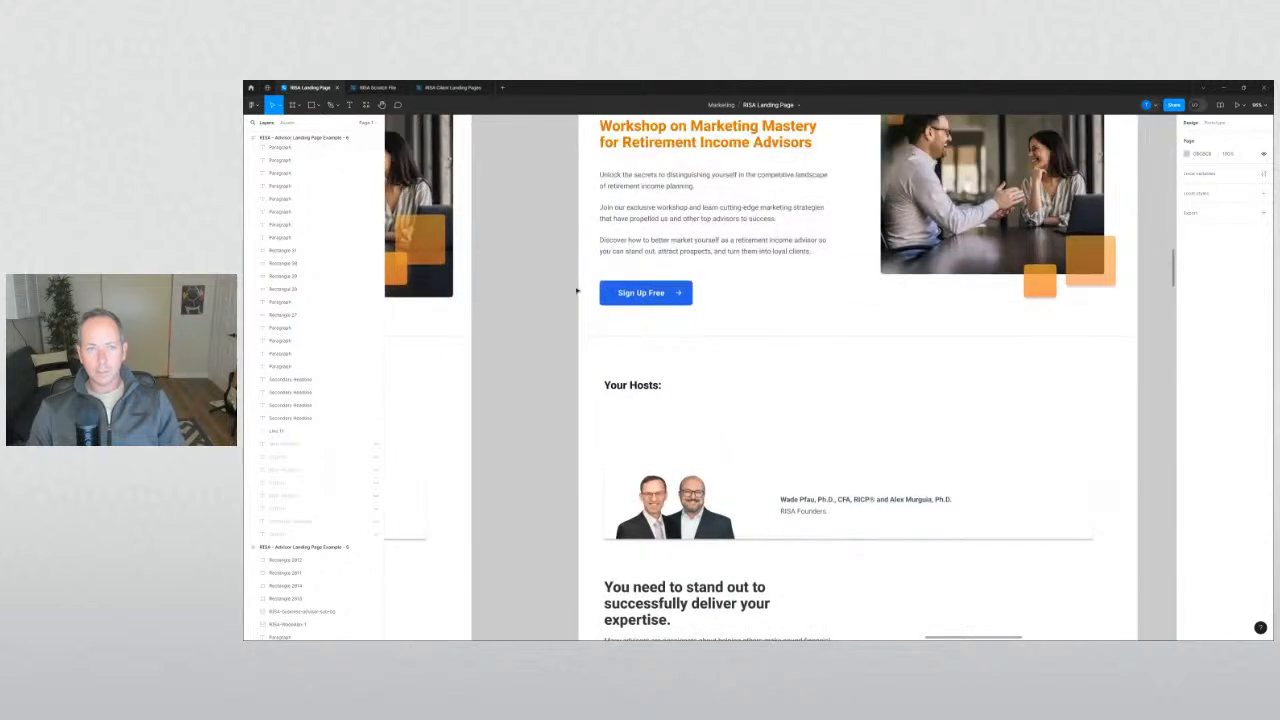
scroll(577, 291, "up", 1)
left_click(654, 135)
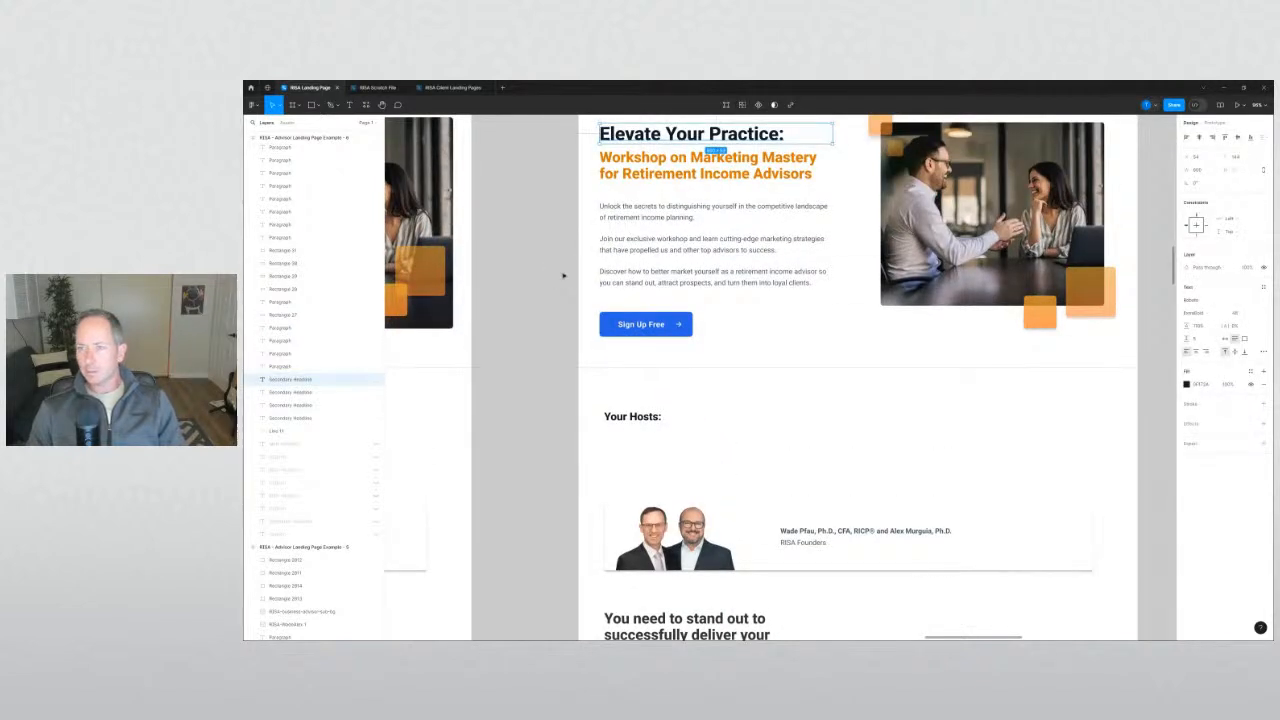
scroll(535, 380, "up", 1)
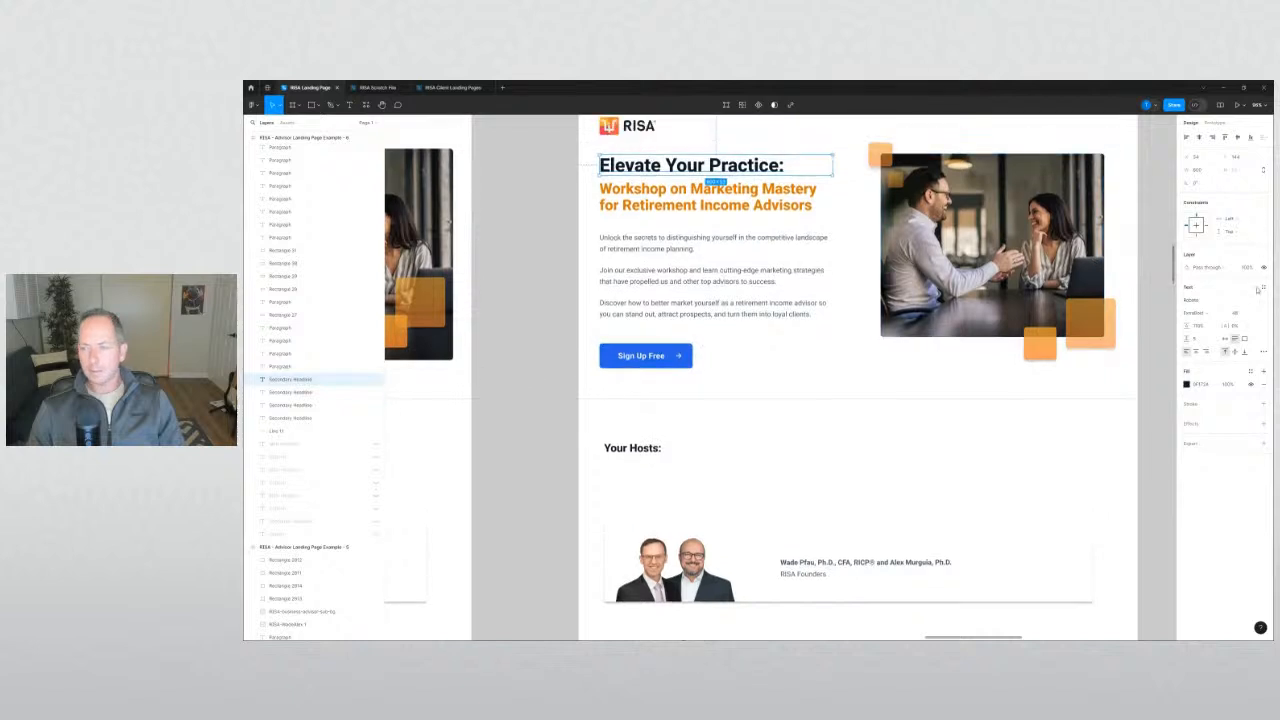
scroll(570, 420, "down", 4)
Set the Your Hosts heading to font size 28 and raise it slightly.
left_click(640, 520)
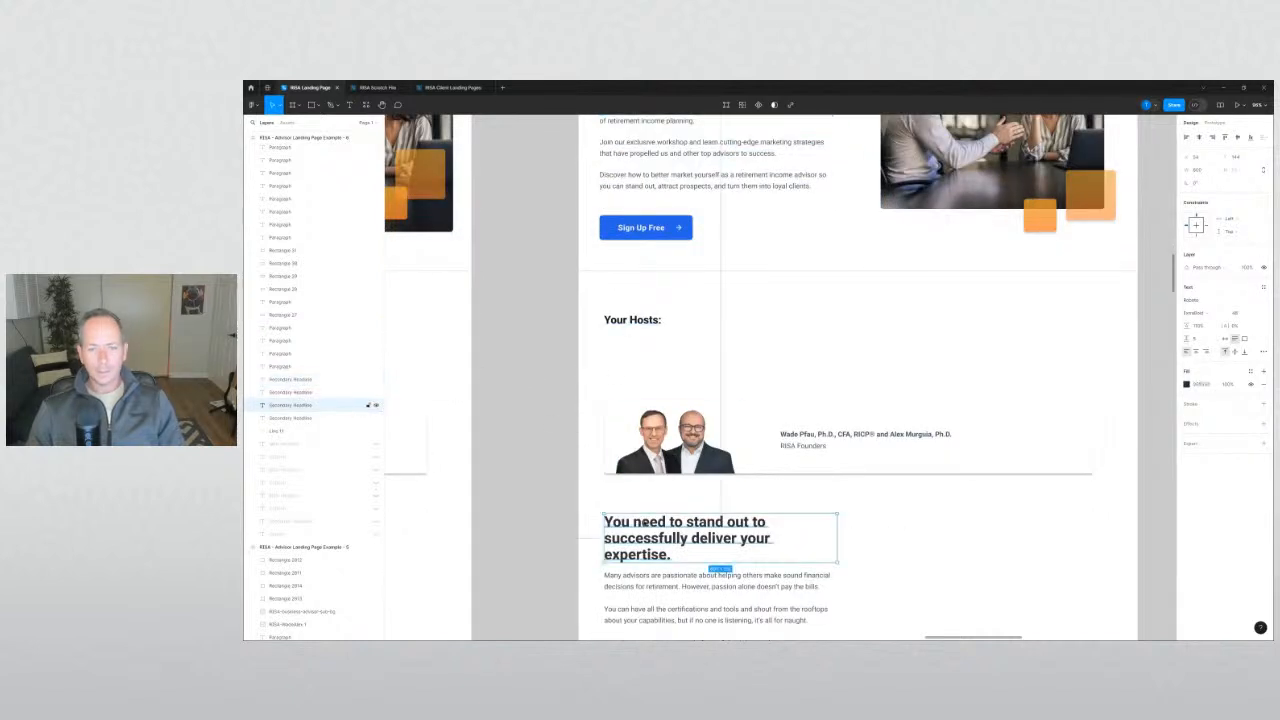
left_click(610, 320)
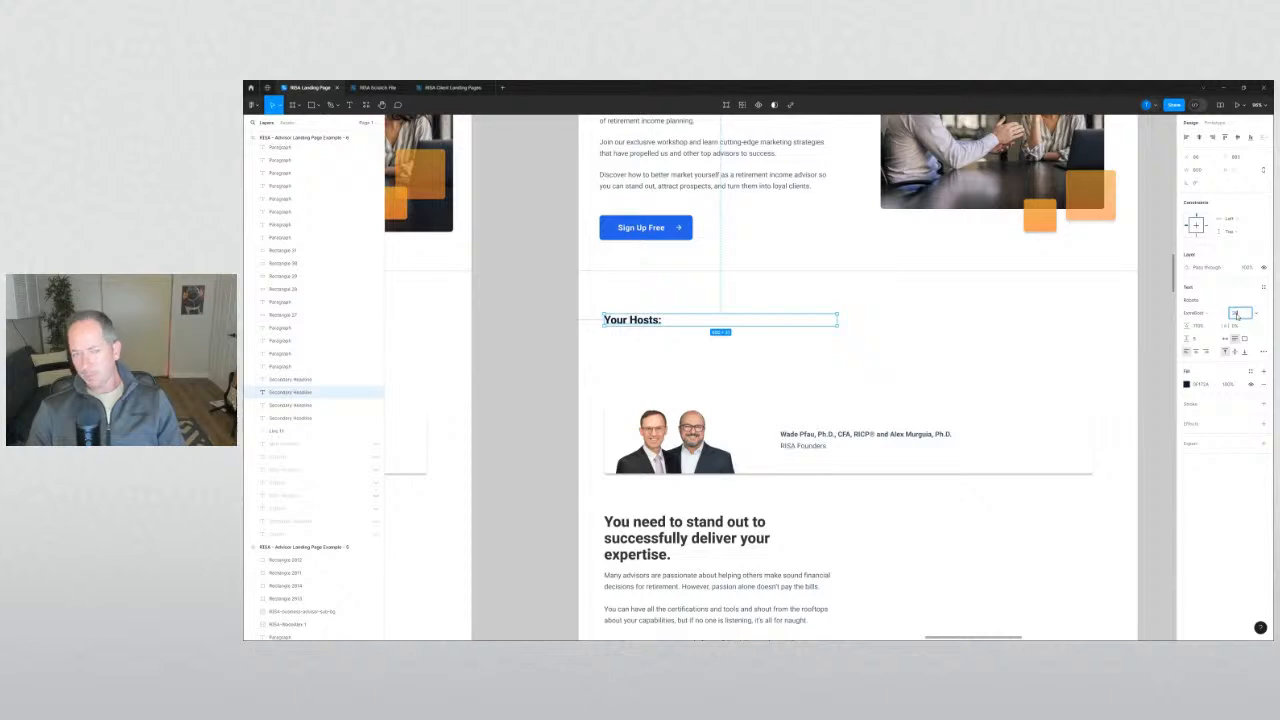
type("28")
key("Return")
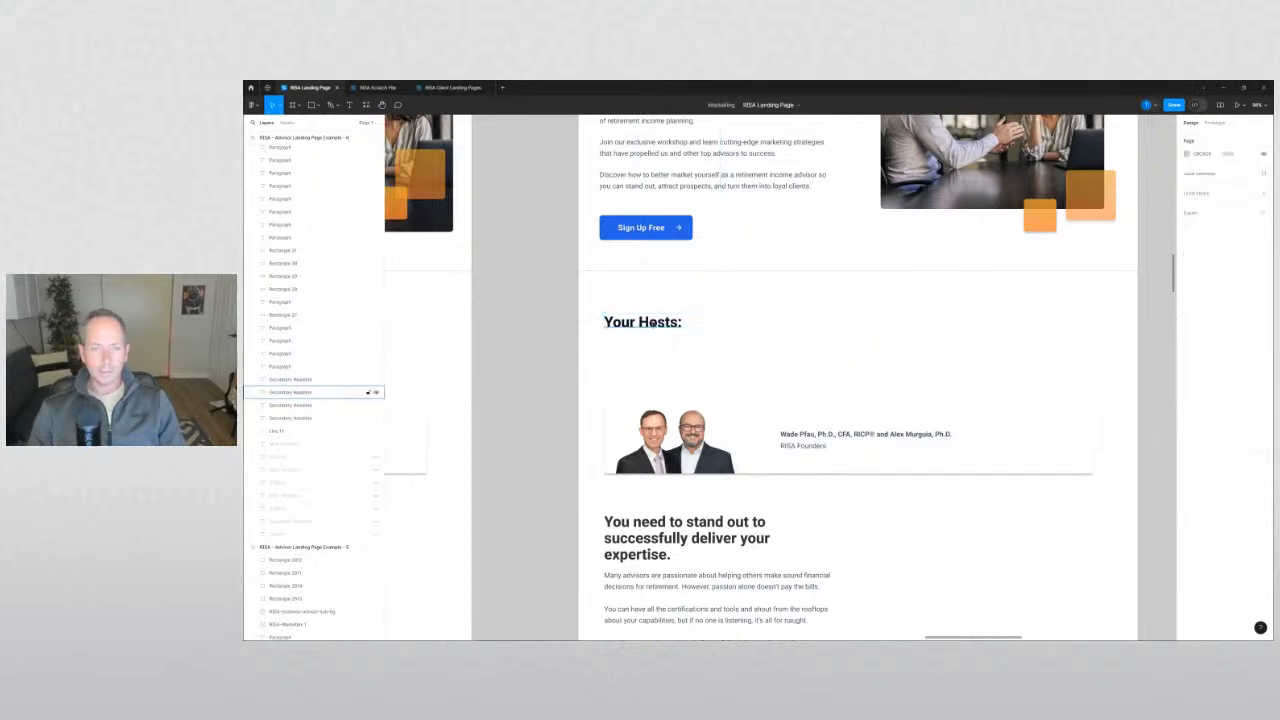
left_click_drag(636, 328, 636, 314)
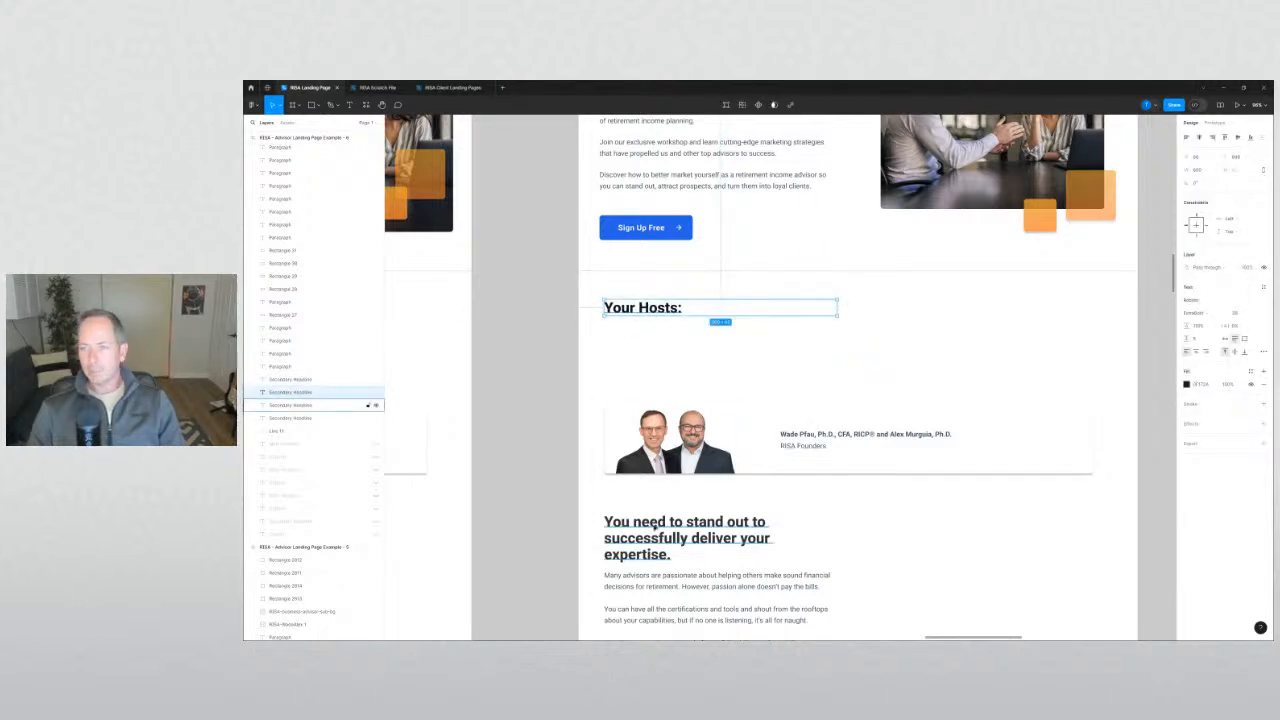
left_click(655, 527)
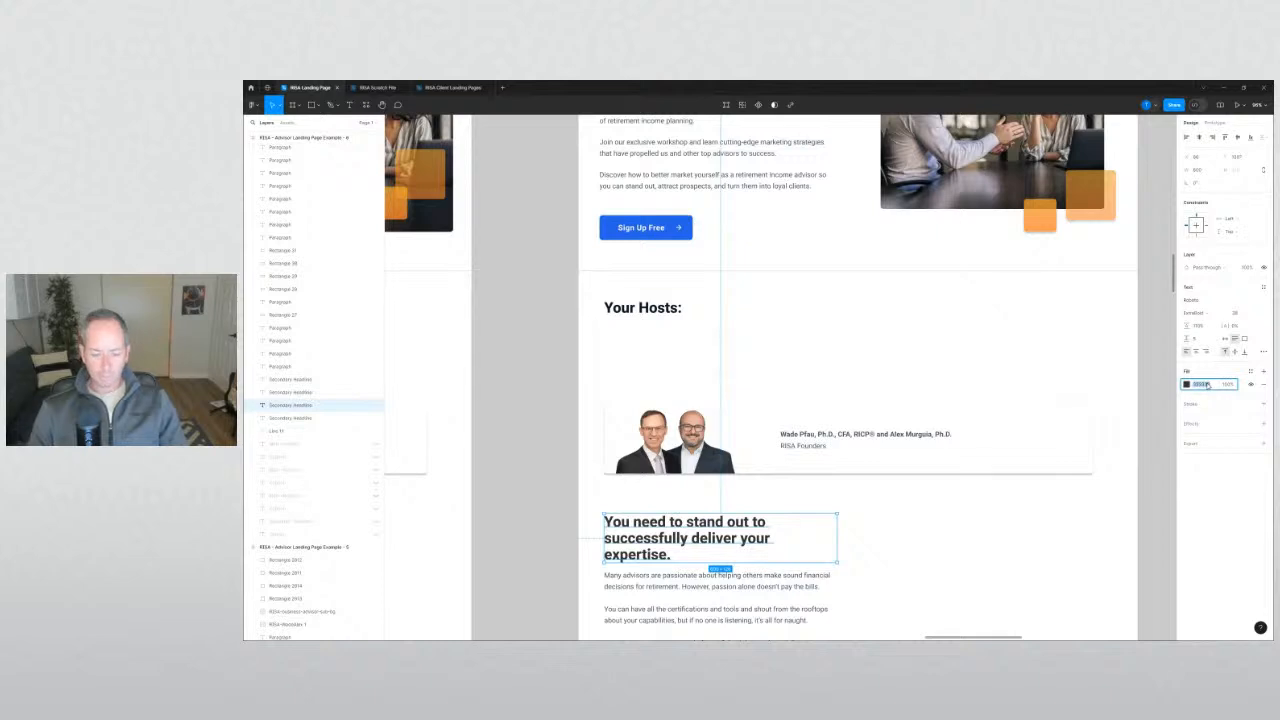
left_click(648, 307)
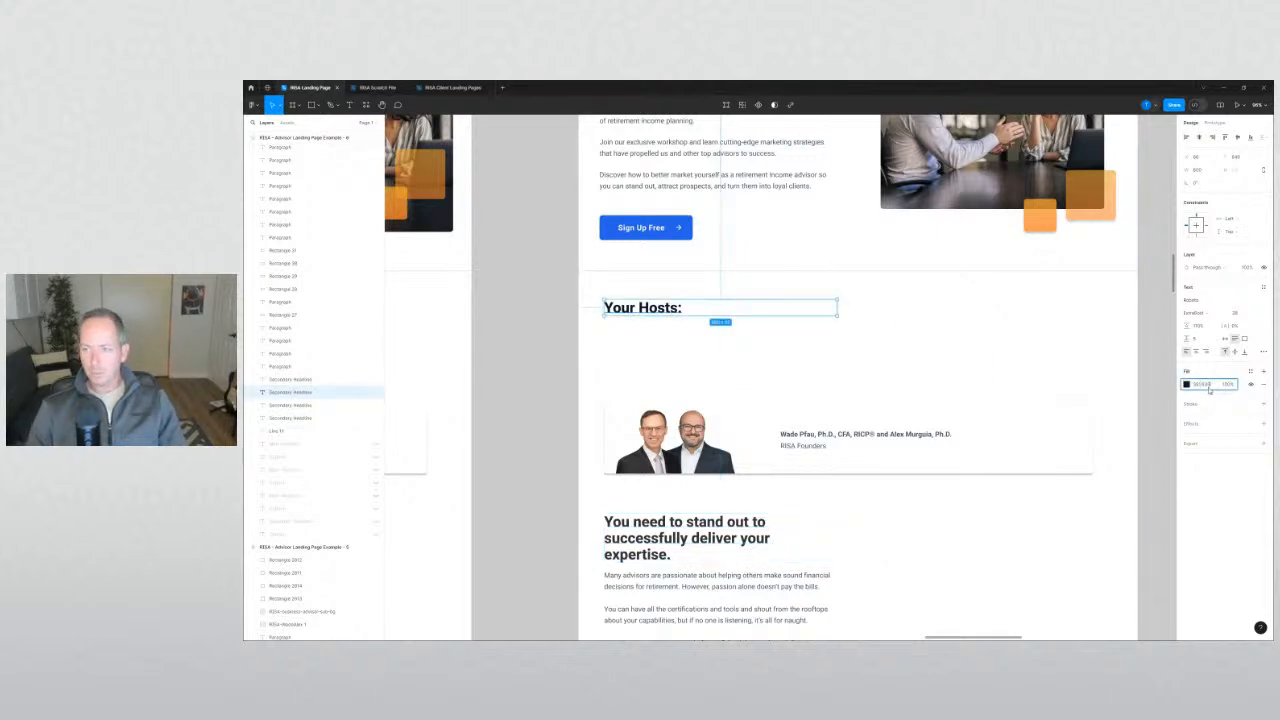
left_click(541, 408)
scroll(560, 415, "up", 3)
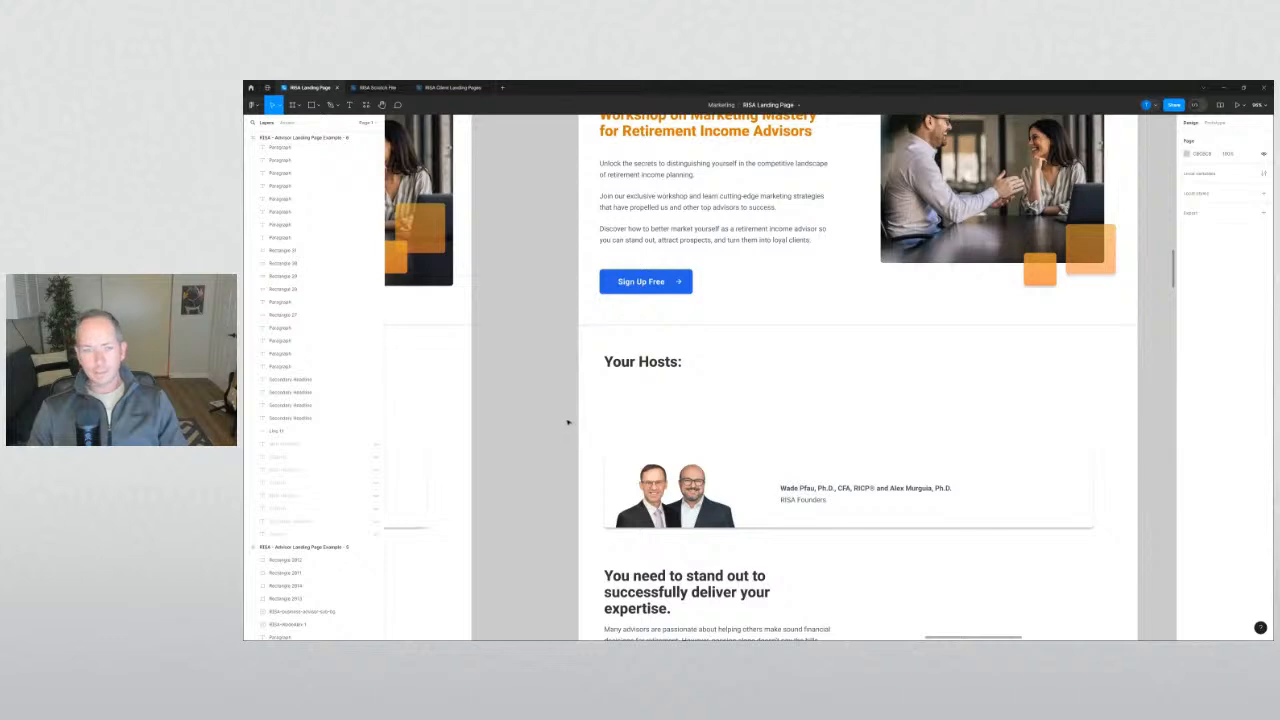
Make the hosts card taller at the top and shift the founders' names right.
left_click(753, 456)
left_click_drag(753, 456, 757, 417)
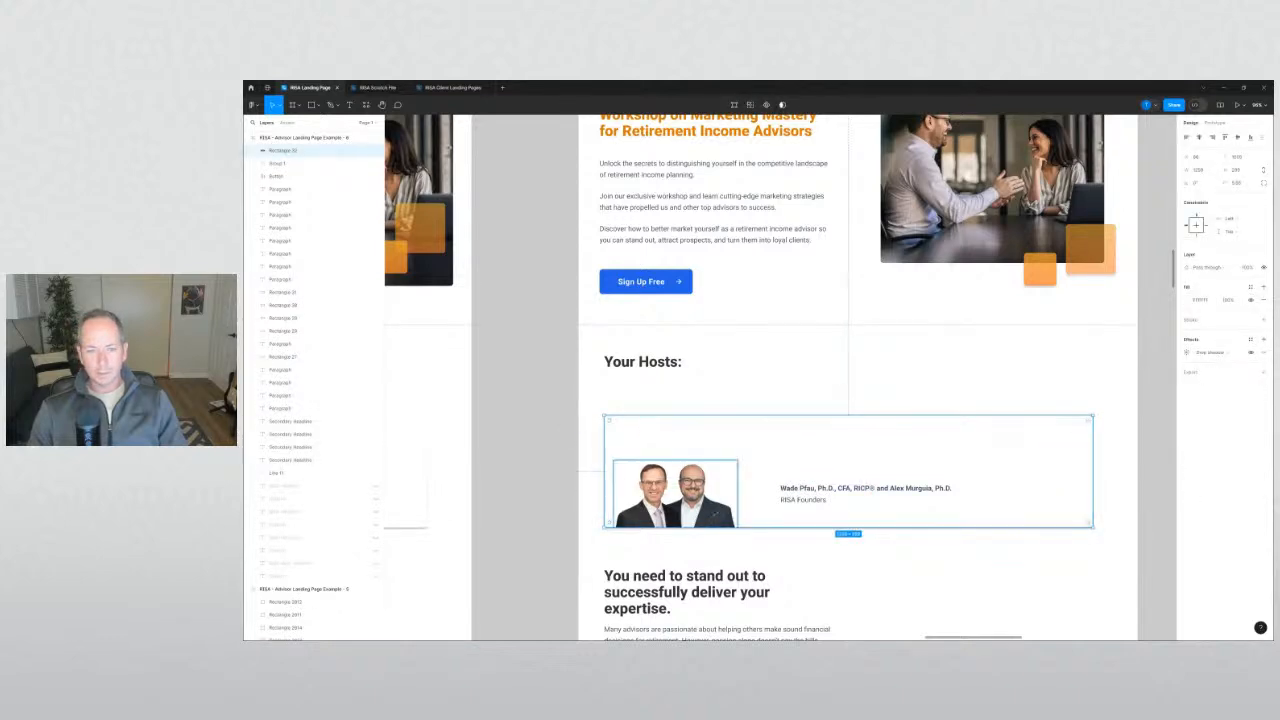
left_click(816, 492)
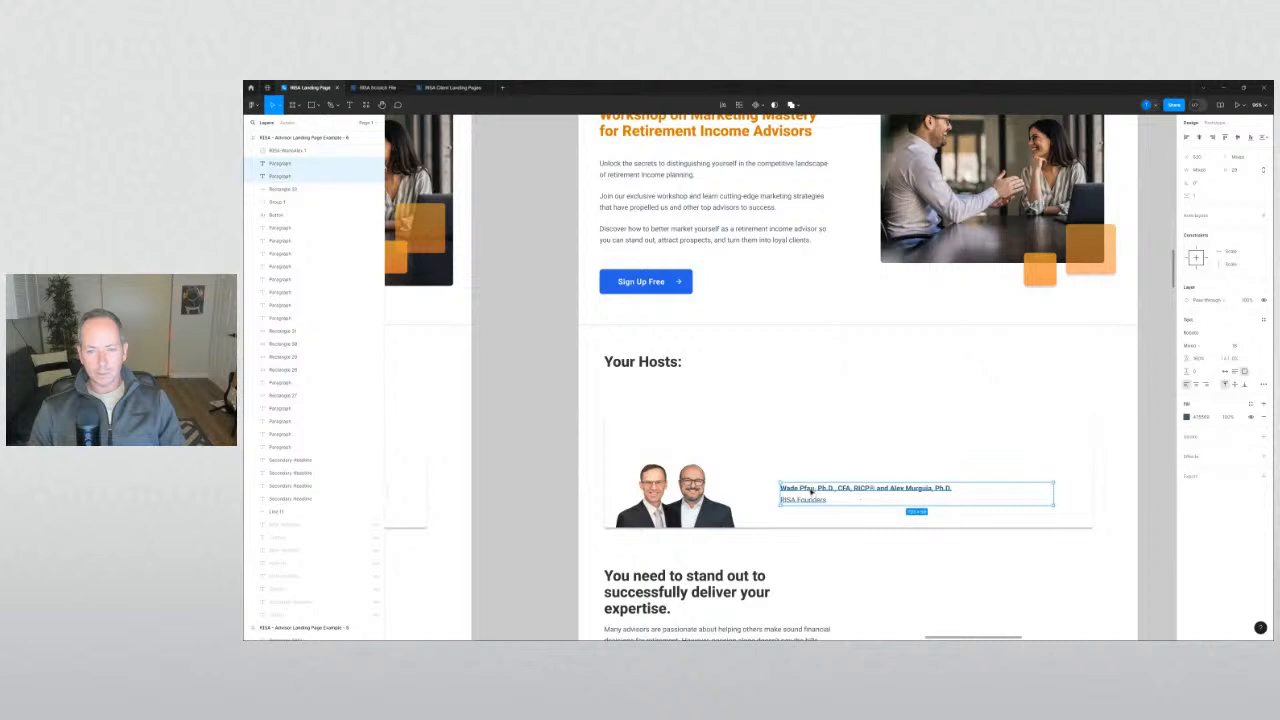
left_click_drag(811, 489, 895, 481)
Enlarge the founders photo and move the whole hosts card up.
left_click(724, 477)
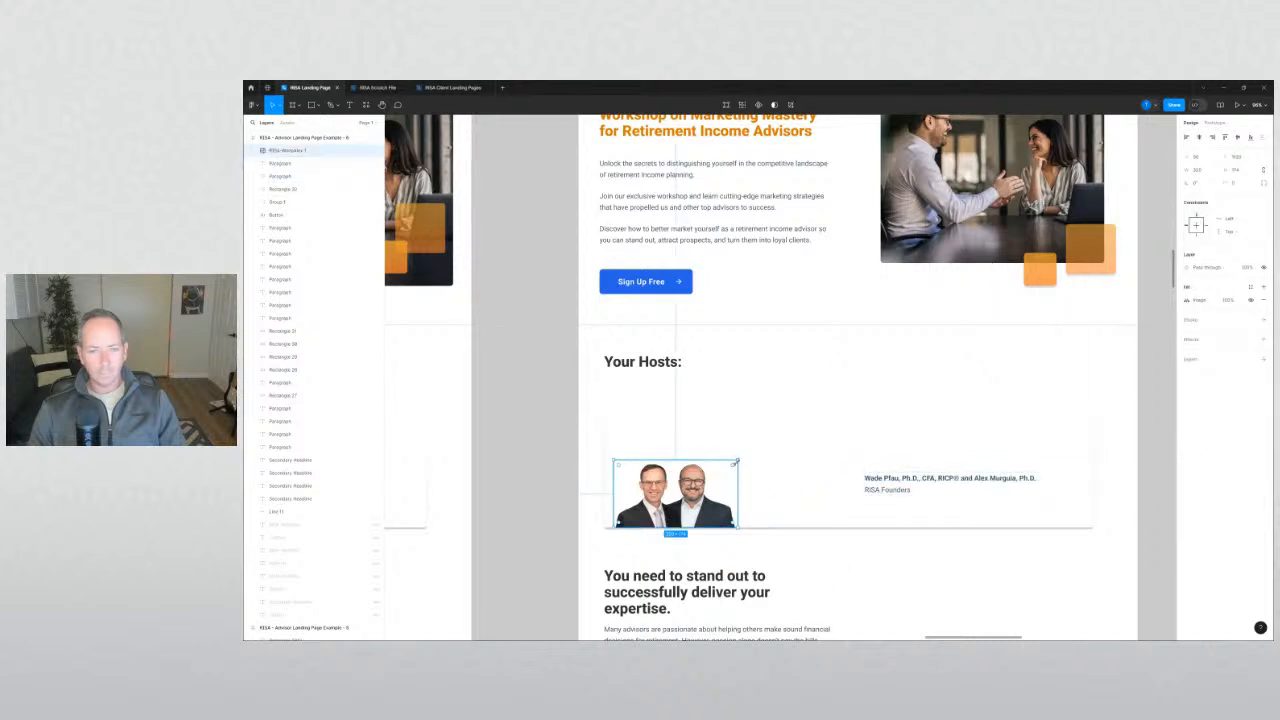
left_click_drag(736, 463, 778, 431)
left_click(530, 514)
left_click_drag(662, 503, 662, 502)
left_click_drag(546, 445, 920, 522)
left_click_drag(774, 505, 774, 474)
left_click(557, 471)
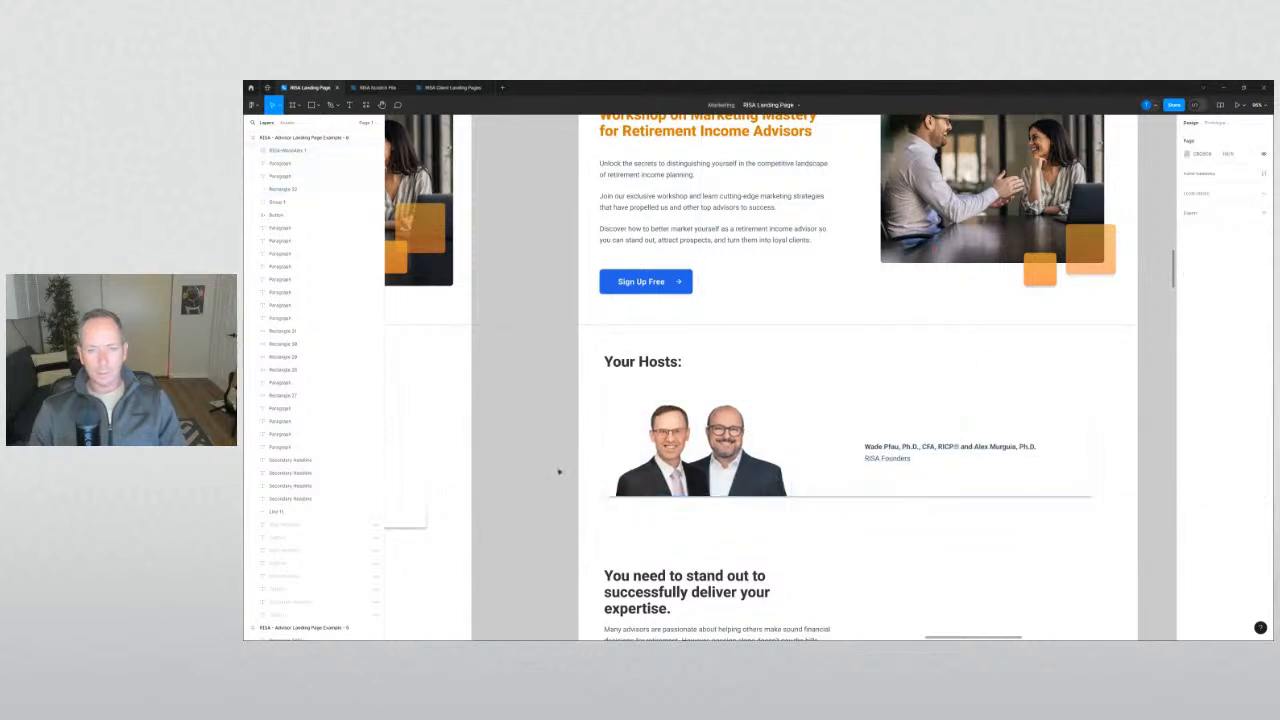
left_click(612, 430)
Eyedrop the reference card's pale blue onto the hosts card background.
scroll(564, 432, "down", 5)
scroll(630, 420, "down", 10)
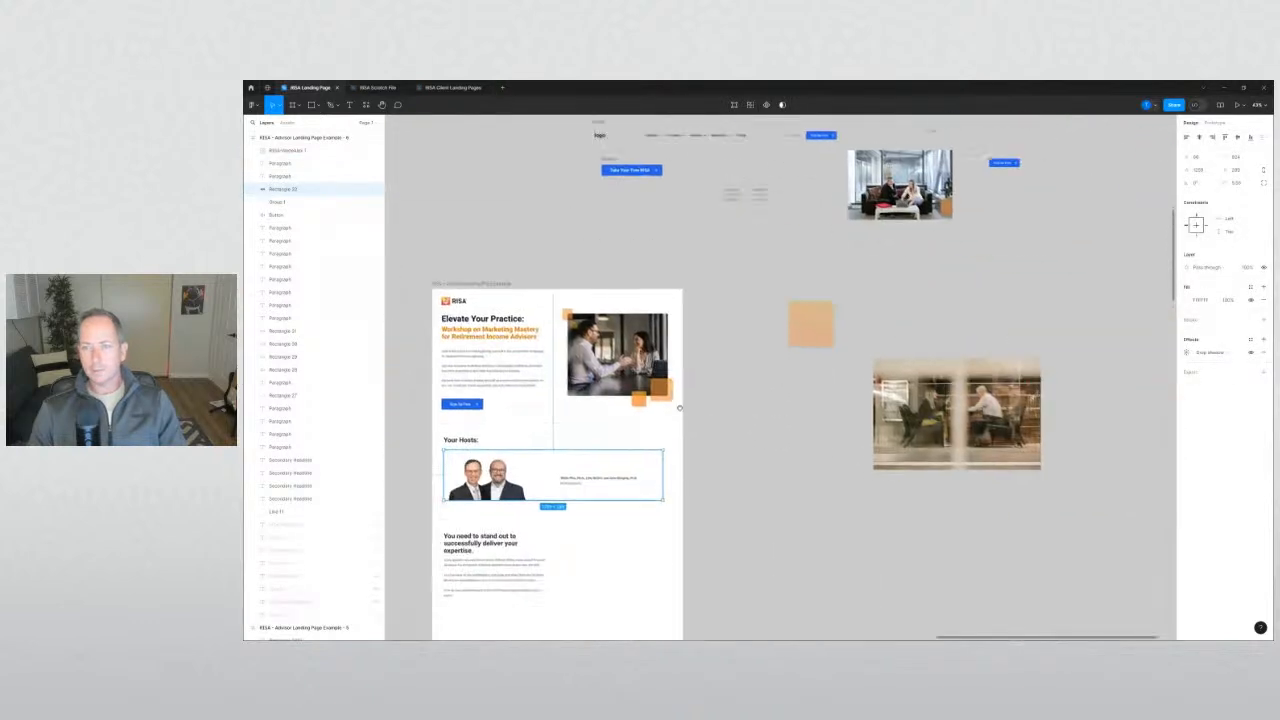
scroll(641, 446, "up", 5)
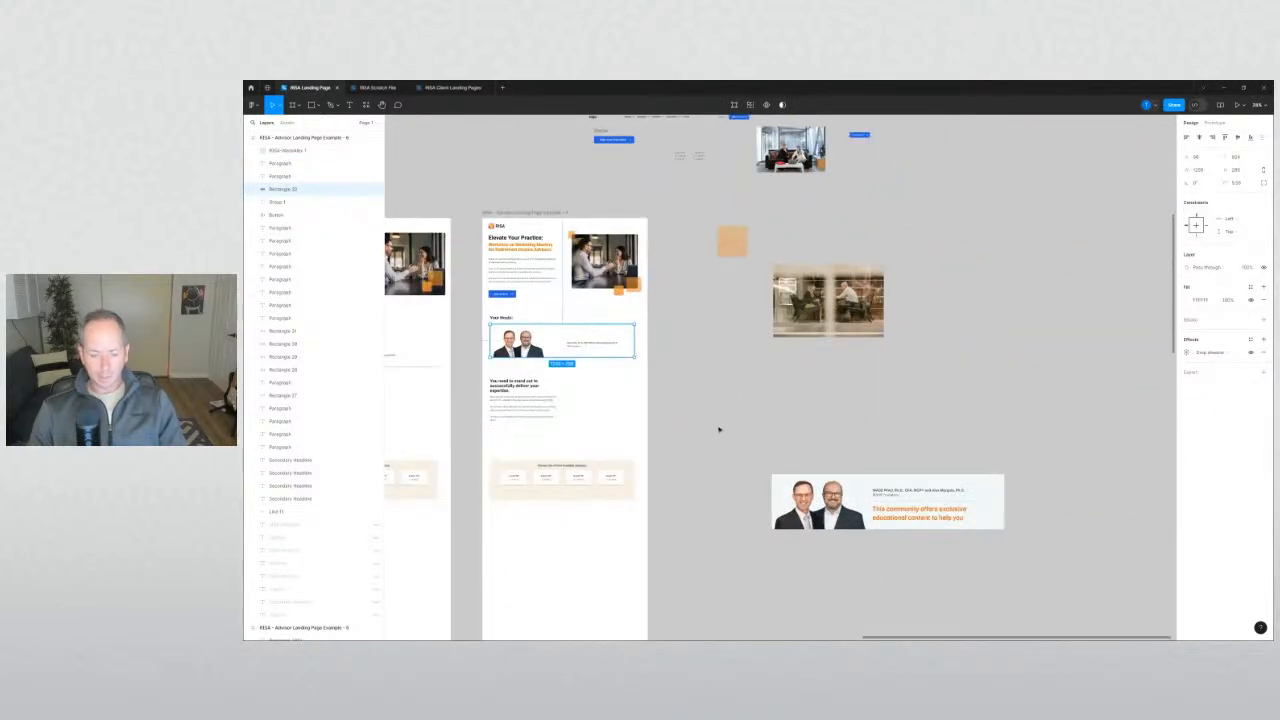
key("i")
left_click(785, 480)
left_click(717, 426)
left_click_drag(697, 393, 866, 455)
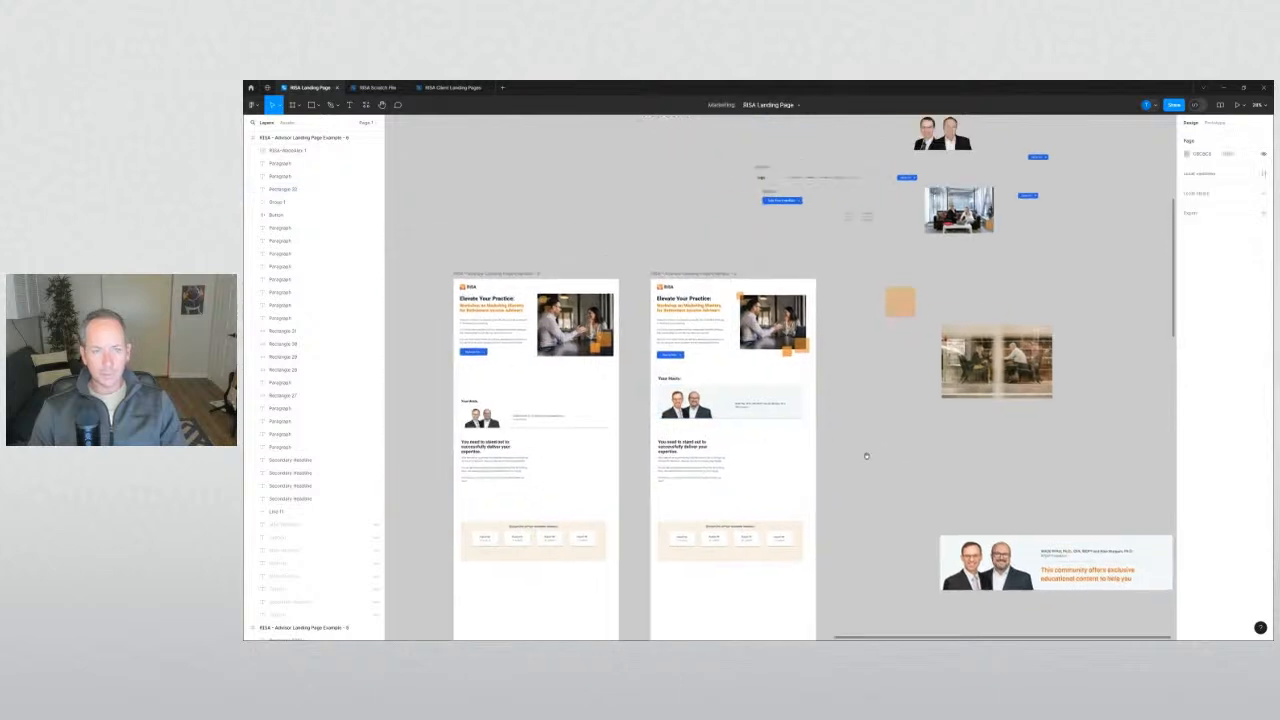
scroll(731, 382, "up", 6)
left_click_drag(727, 369, 748, 437)
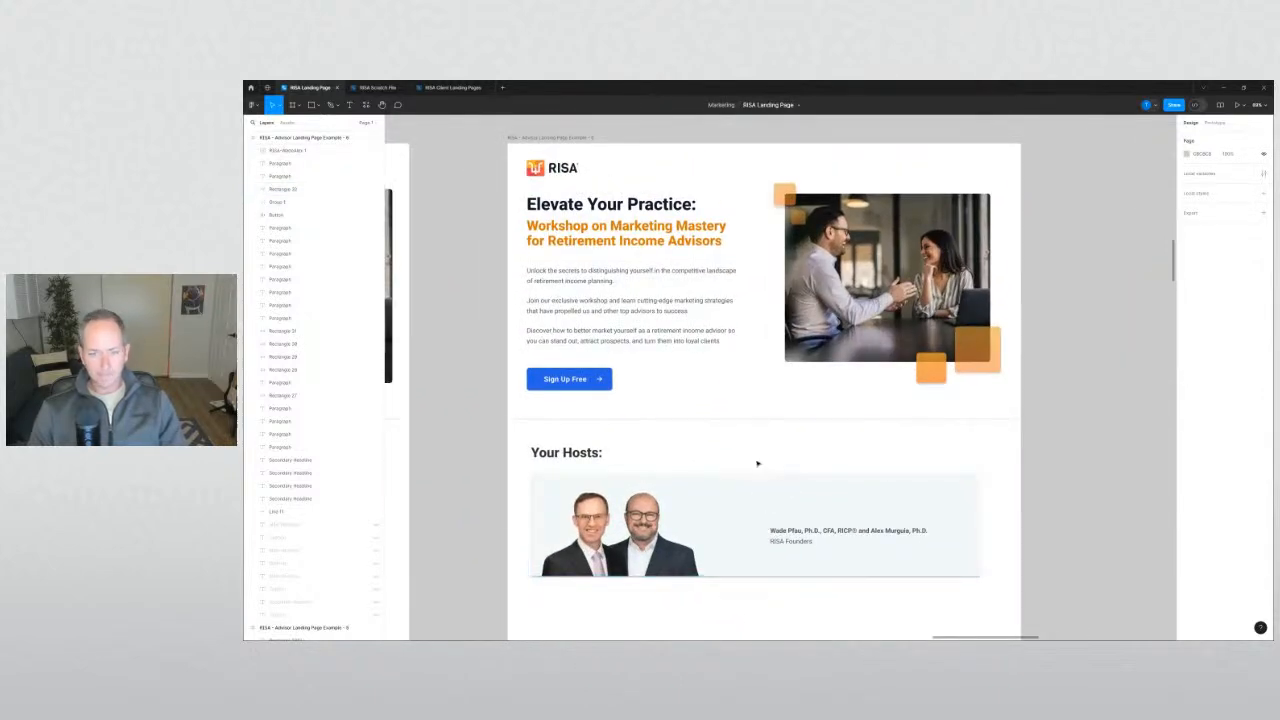
Try moving the Your Hosts heading left, then undo to keep its original position.
left_click(607, 457)
left_click_drag(607, 457, 594, 460)
left_click(620, 518)
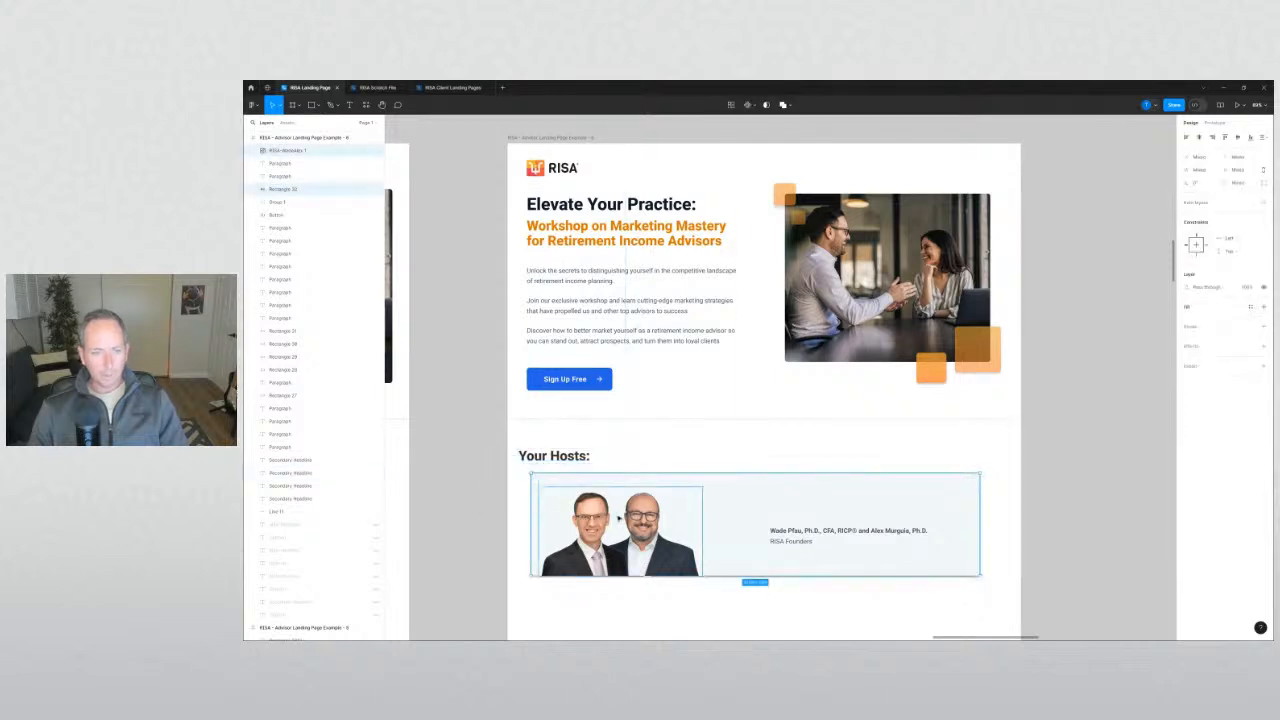
key("ctrl+z")
key("ctrl+z")
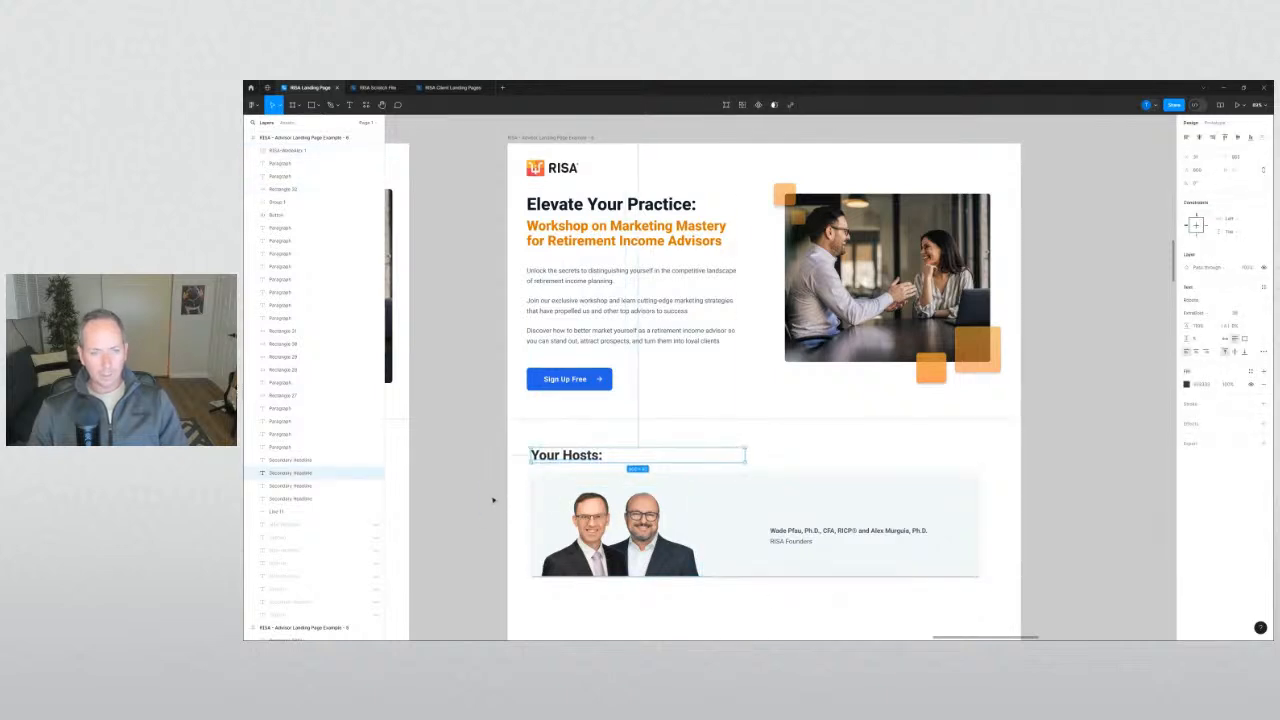
left_click(476, 500)
Pan the canvas to centre the beige reference landing-page frame.
left_click_drag(476, 500, 1046, 427)
scroll(912, 500, "down", 5)
left_click_drag(683, 474, 997, 443)
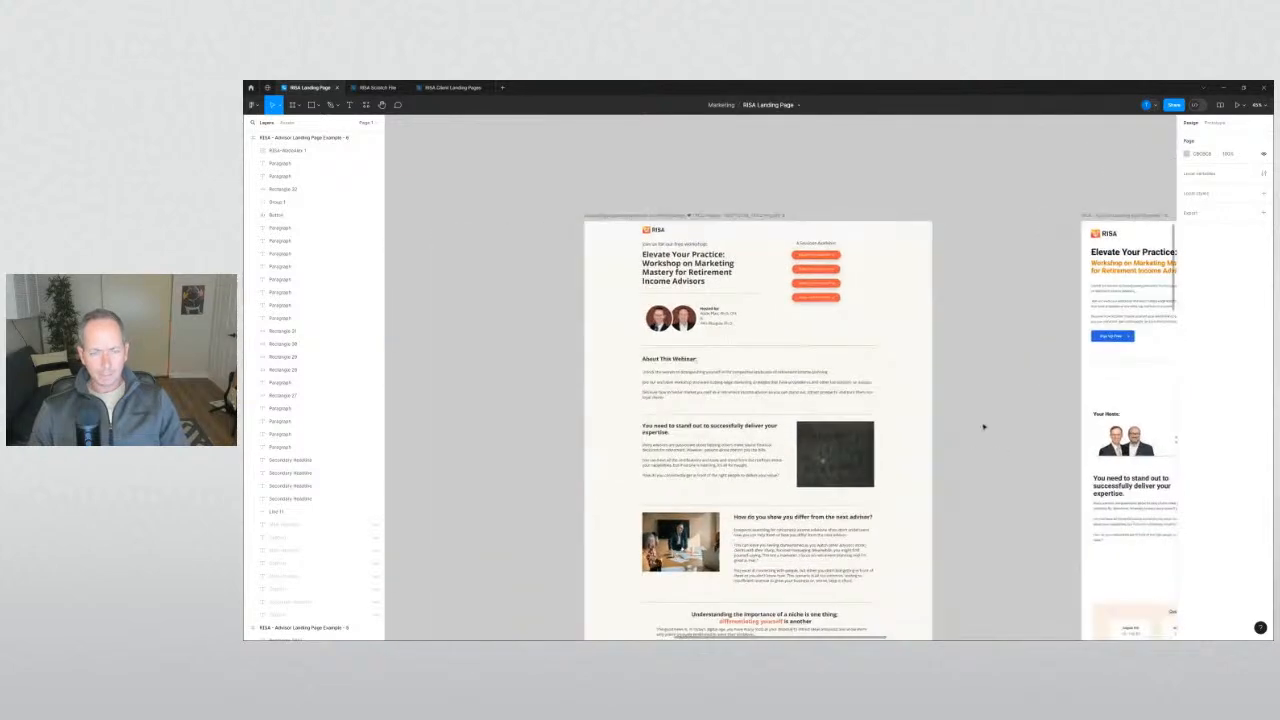
scroll(790, 363, "up", 5)
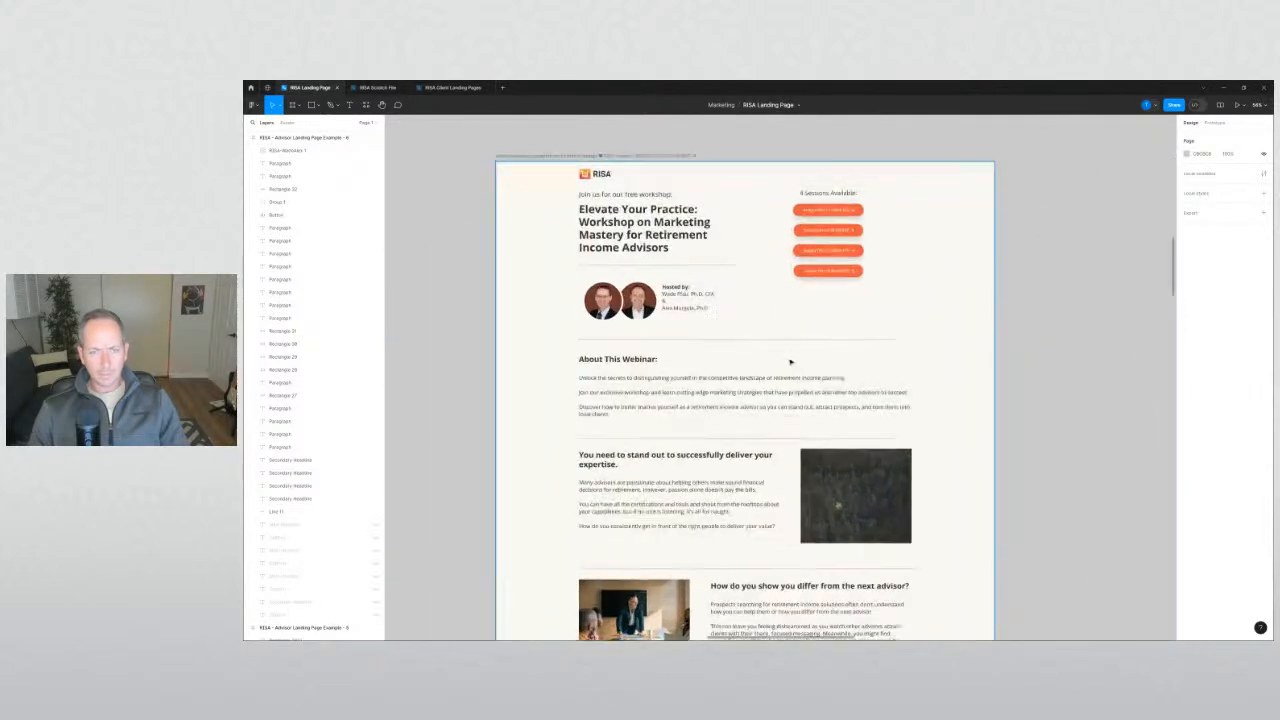
scroll(787, 362, "down", 2)
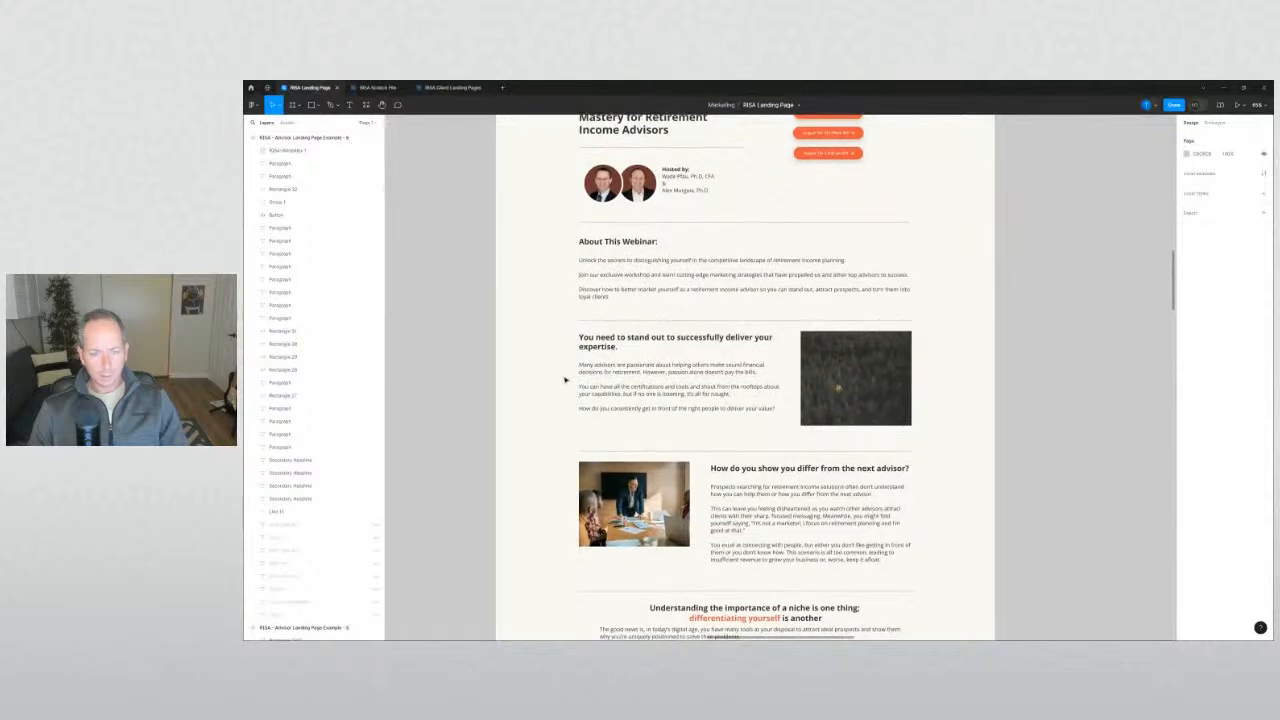
scroll(567, 380, "down", 2)
scroll(567, 380, "down", 9)
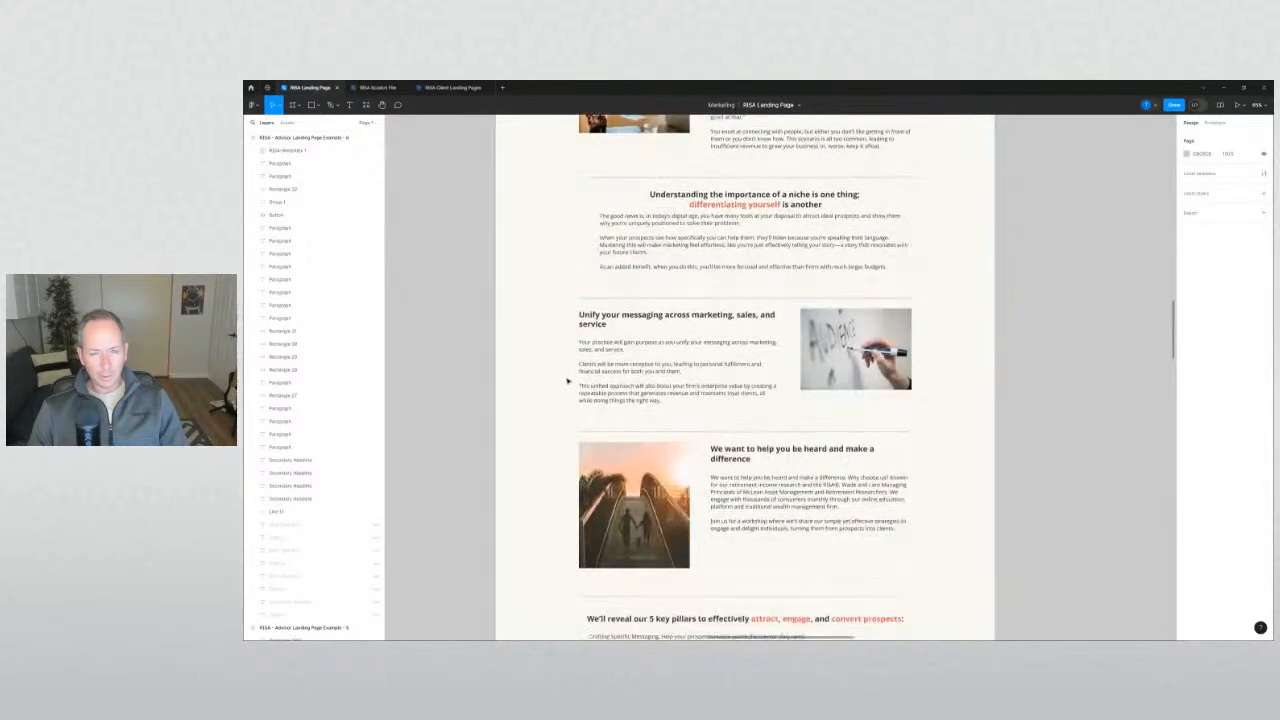
scroll(567, 380, "down", 8)
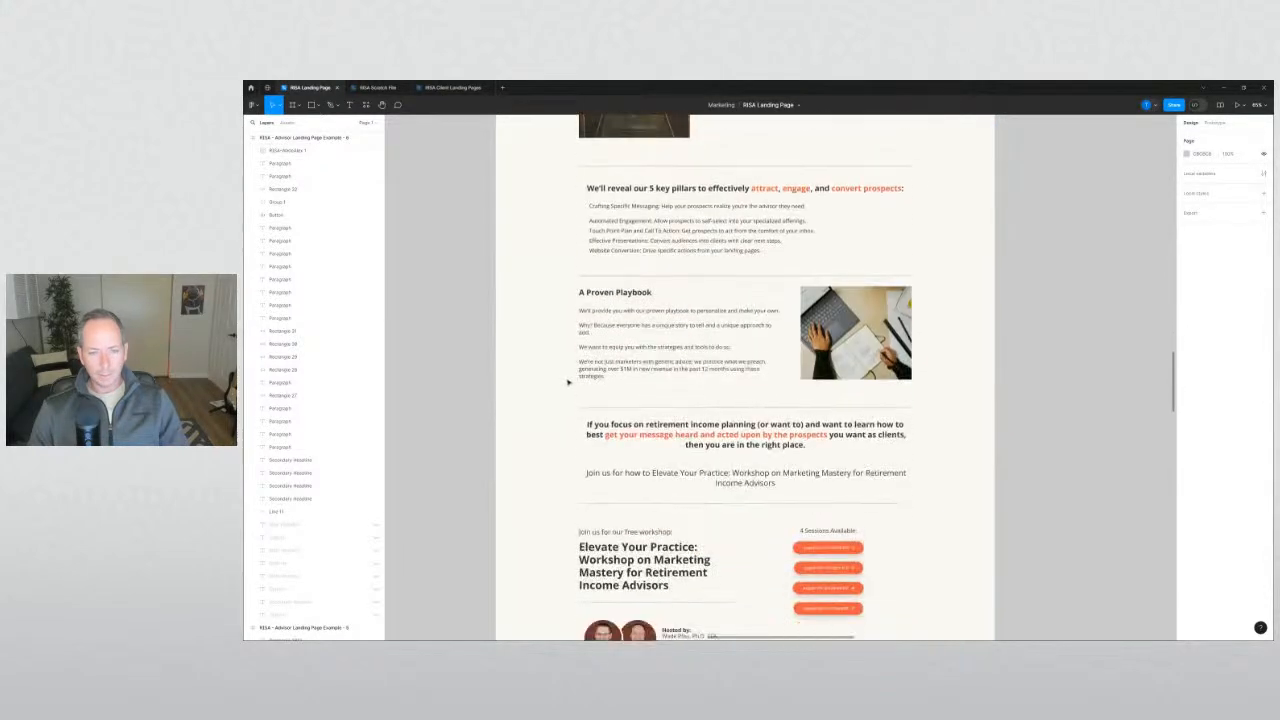
scroll(567, 382, "up", 10)
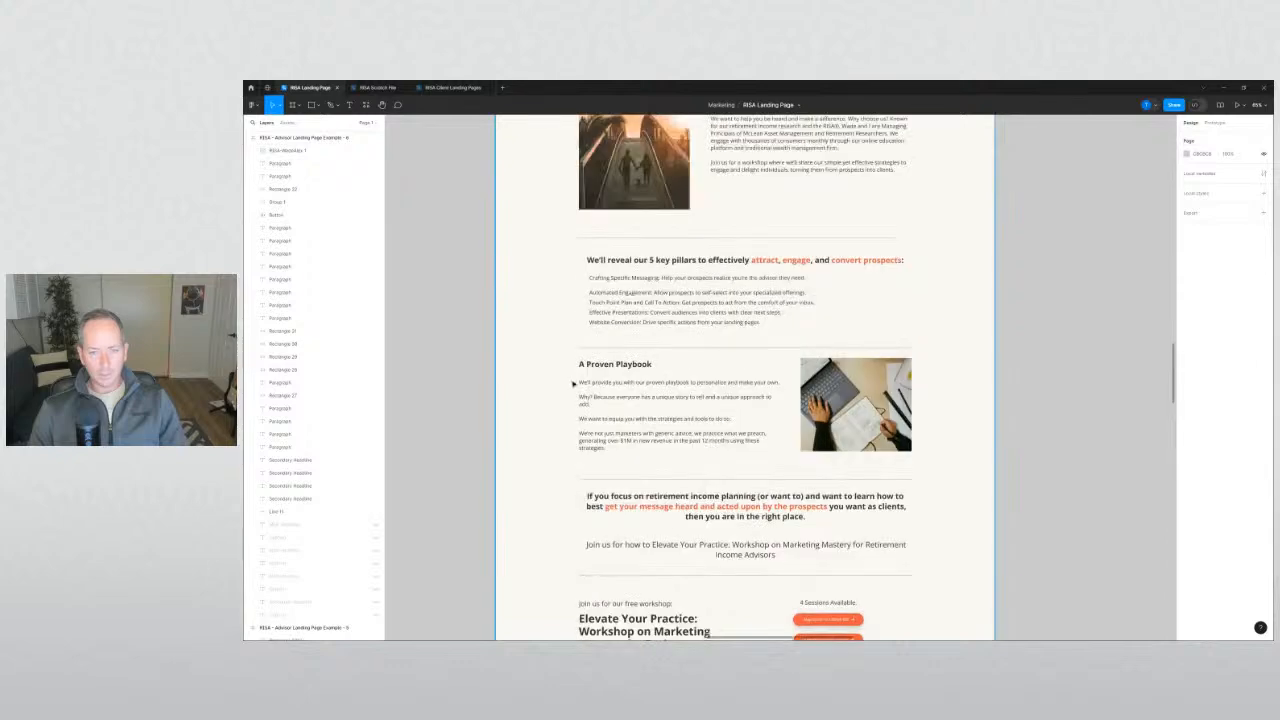
scroll(576, 385, "up", 13)
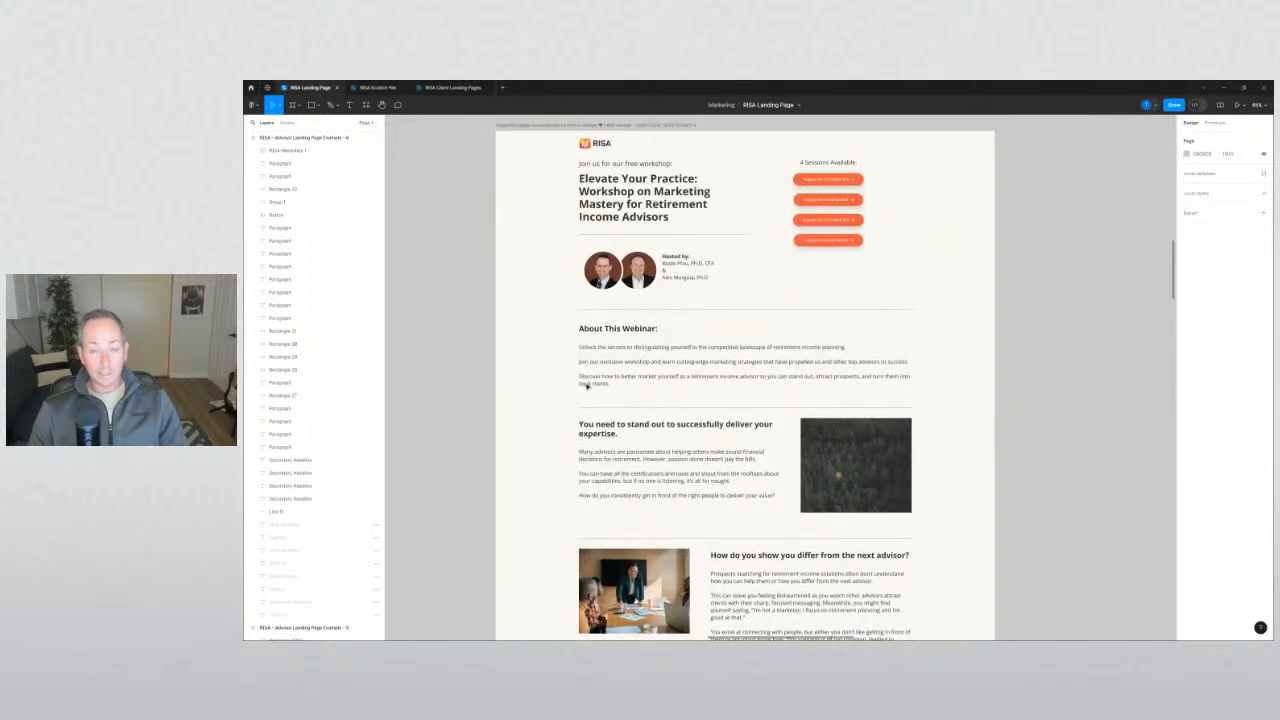
scroll(1005, 432, "right", 2)
scroll(1005, 432, "down", 1)
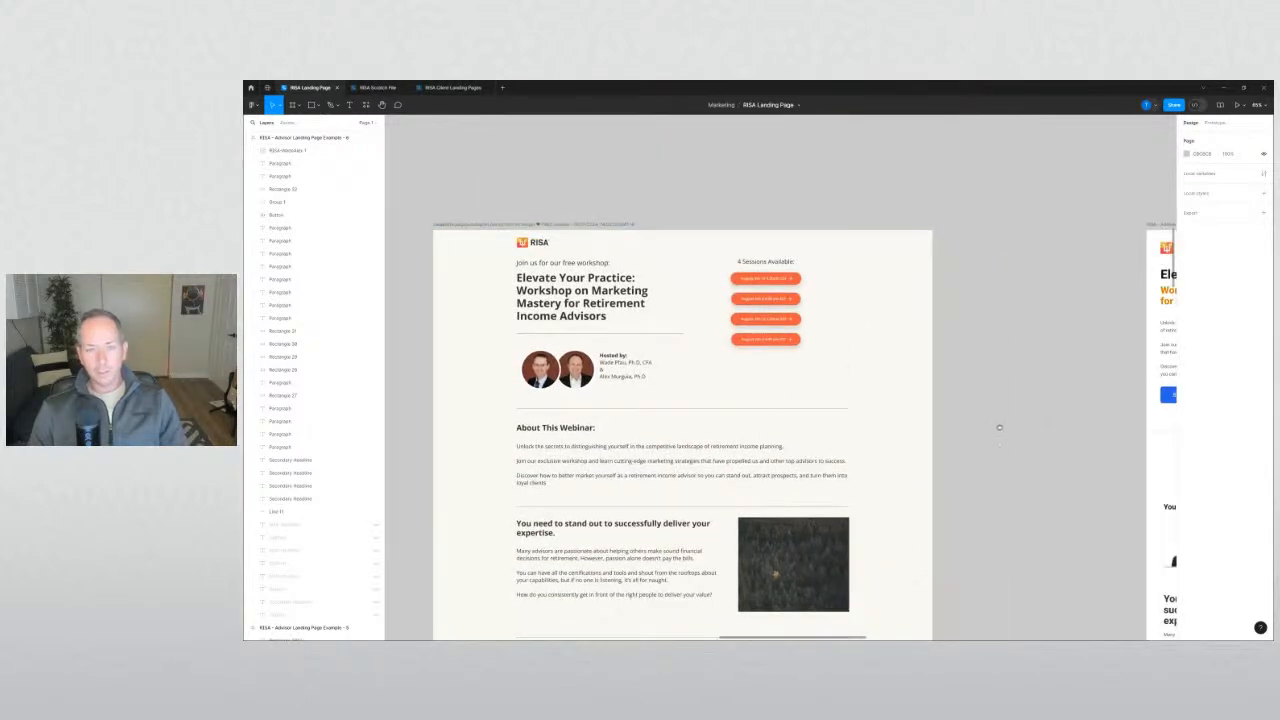
scroll(999, 428, "right", 15)
scroll(999, 428, "down", 1)
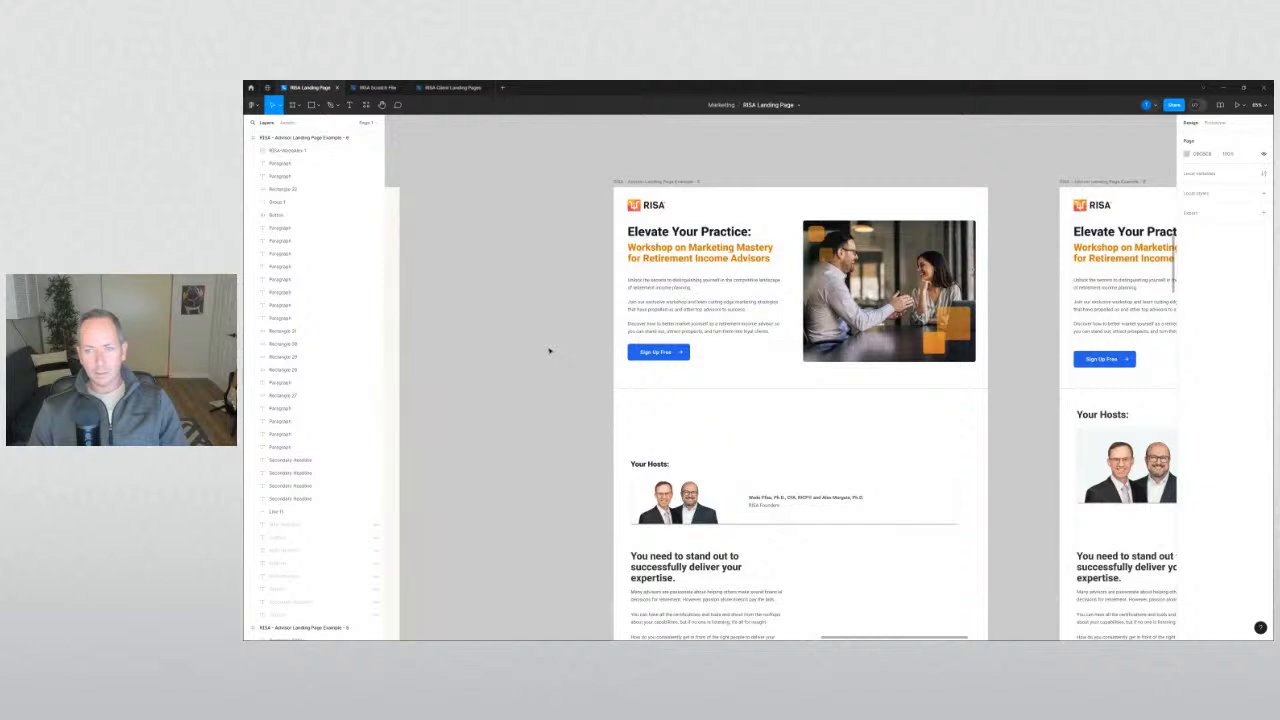
scroll(812, 384, "right", 11)
scroll(812, 384, "down", 1)
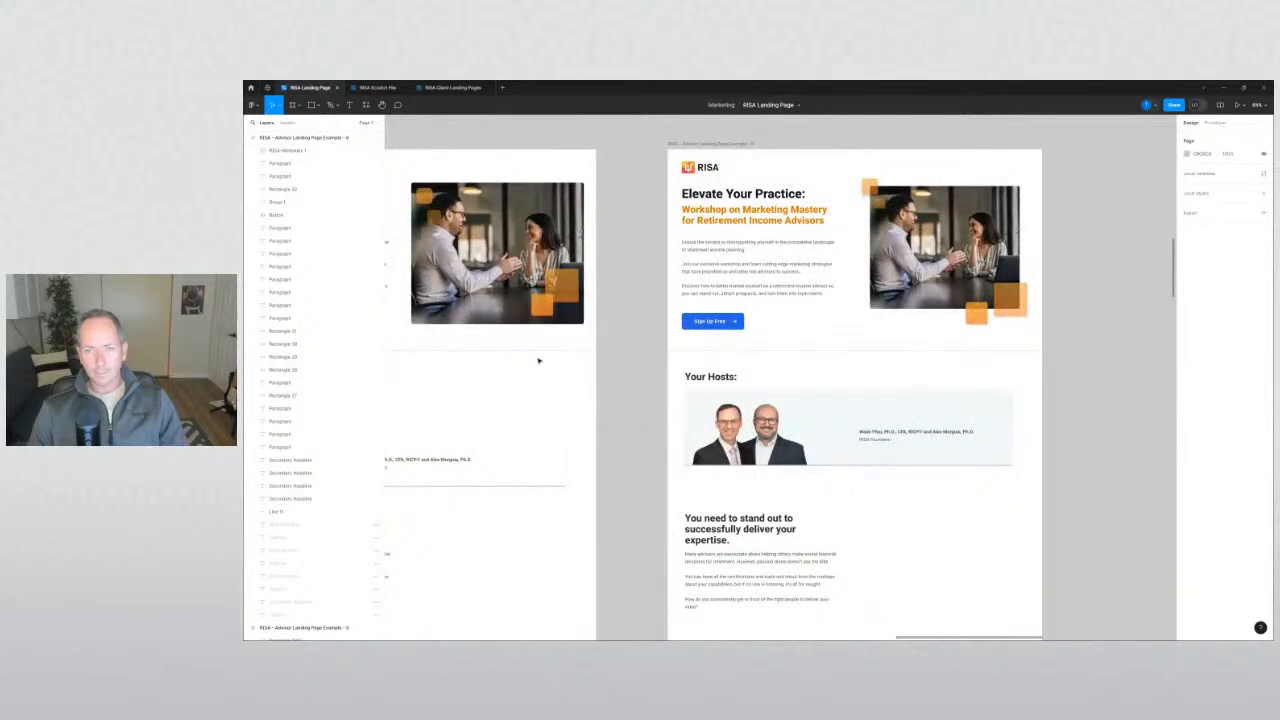
scroll(634, 363, "right", 2)
scroll(634, 363, "up", 1)
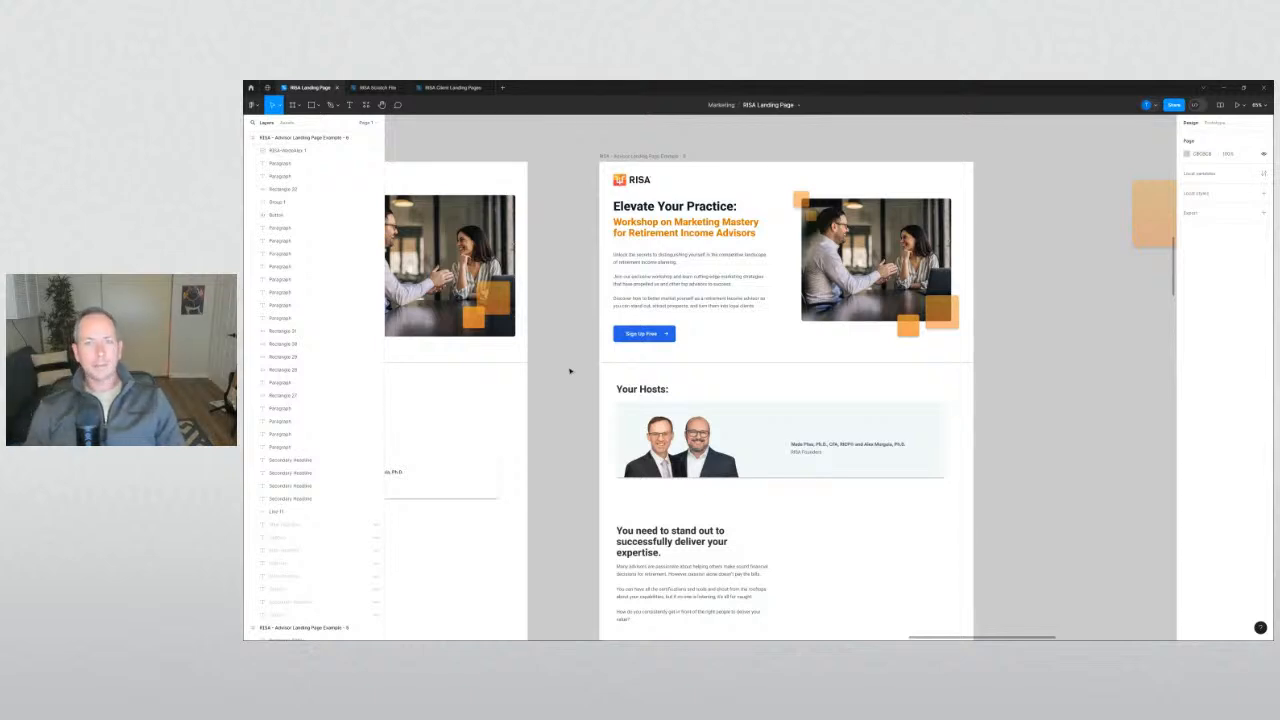
scroll(730, 299, "up", 1)
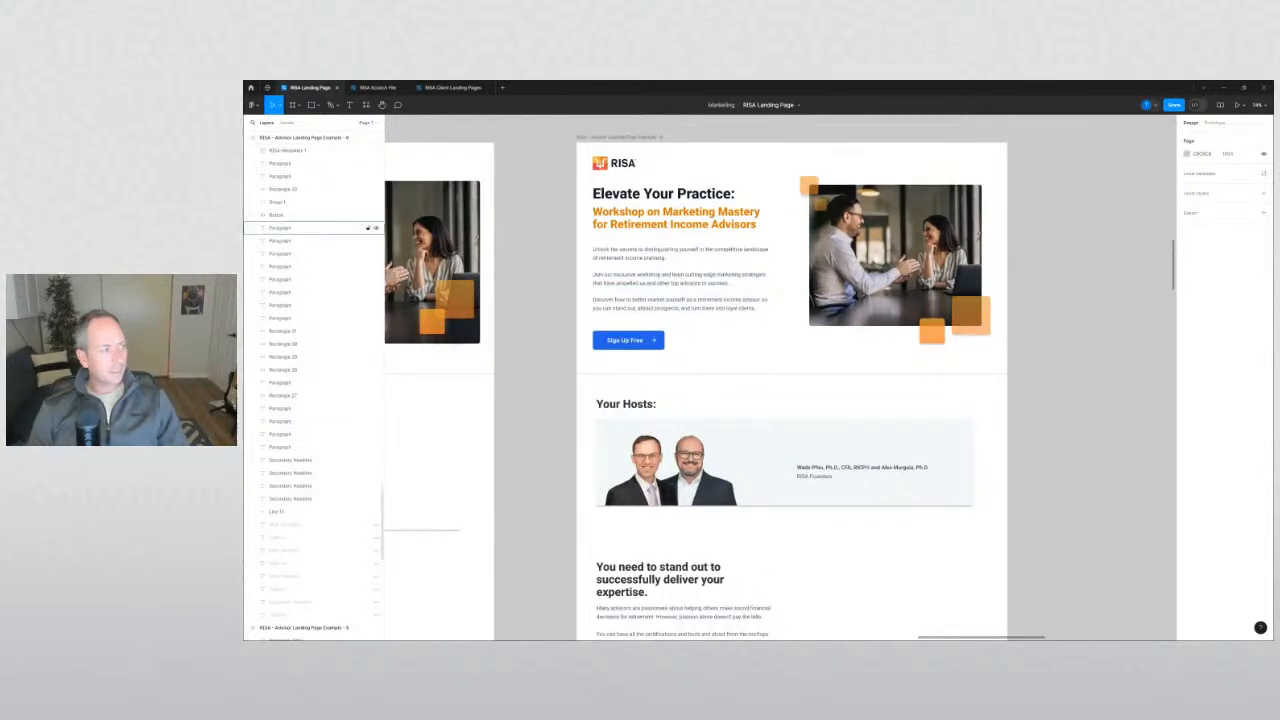
scroll(730, 299, "up", 1)
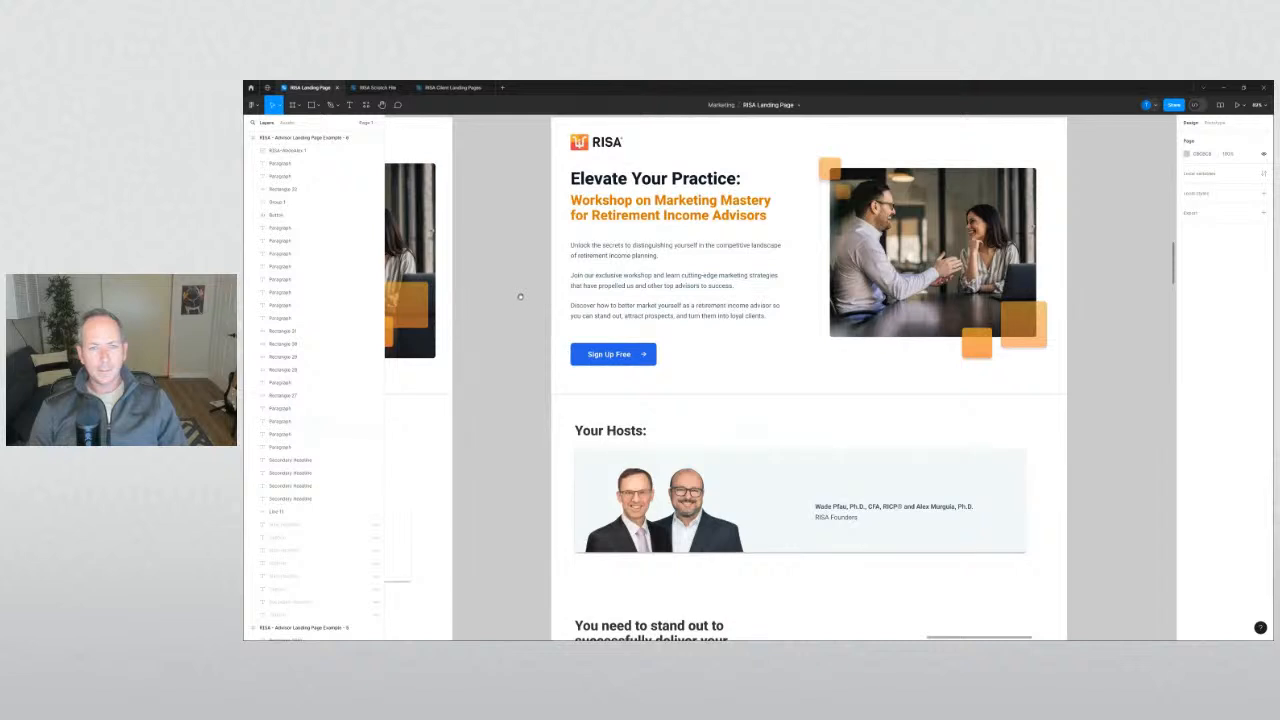
Take the first two hero paragraphs out of the copy, leaving only 'Discover how…'.
left_click_drag(520, 297, 498, 396)
left_click_drag(597, 409, 604, 167)
left_click(512, 327)
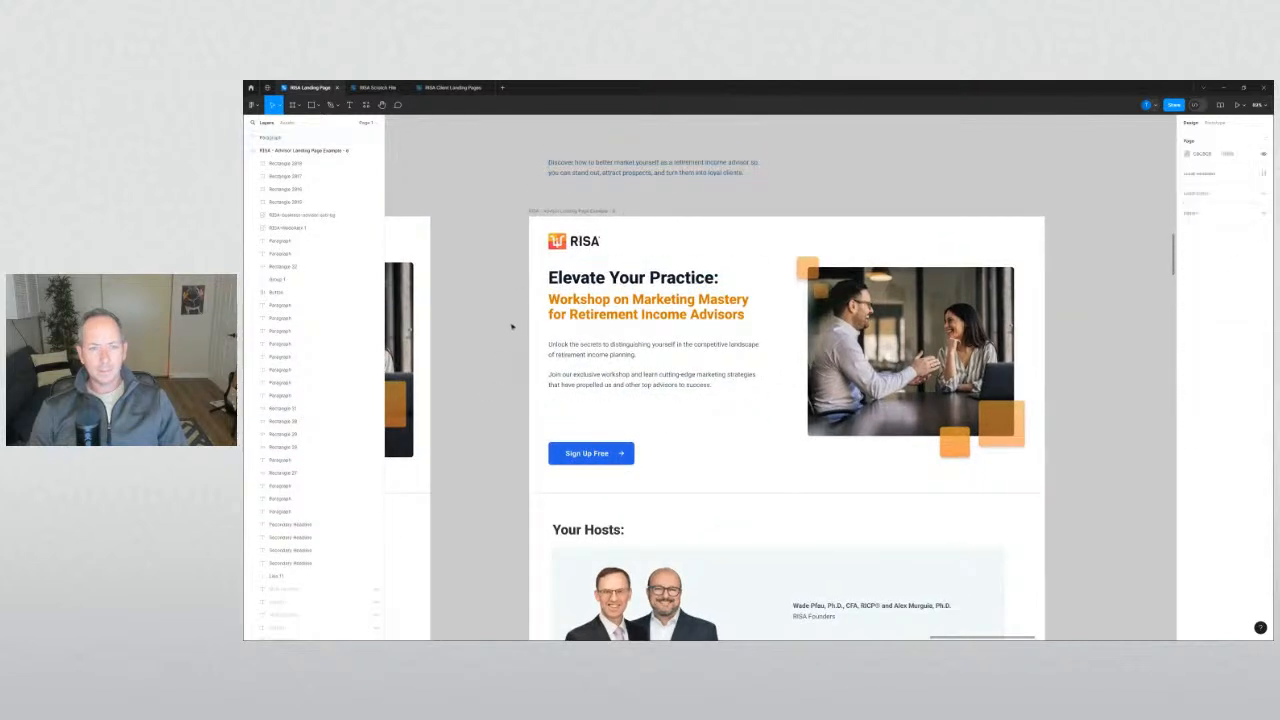
key("ctrl+z")
key("ctrl+z")
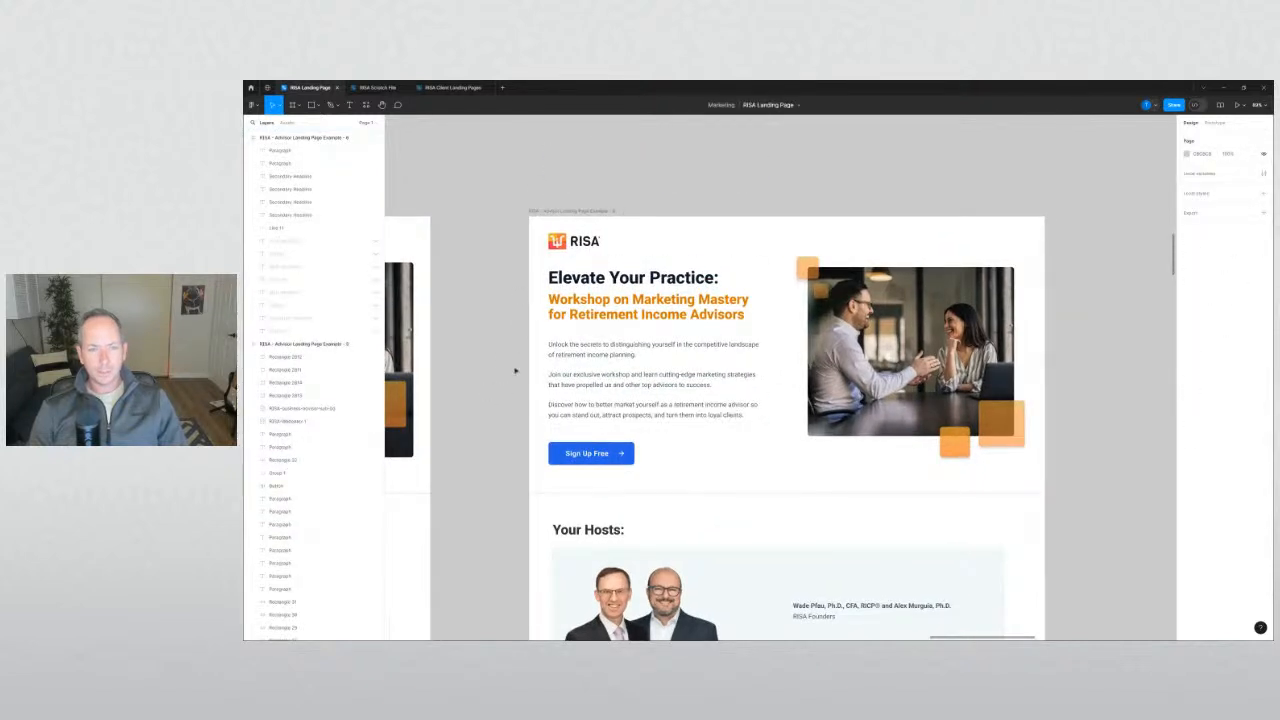
left_click(594, 350)
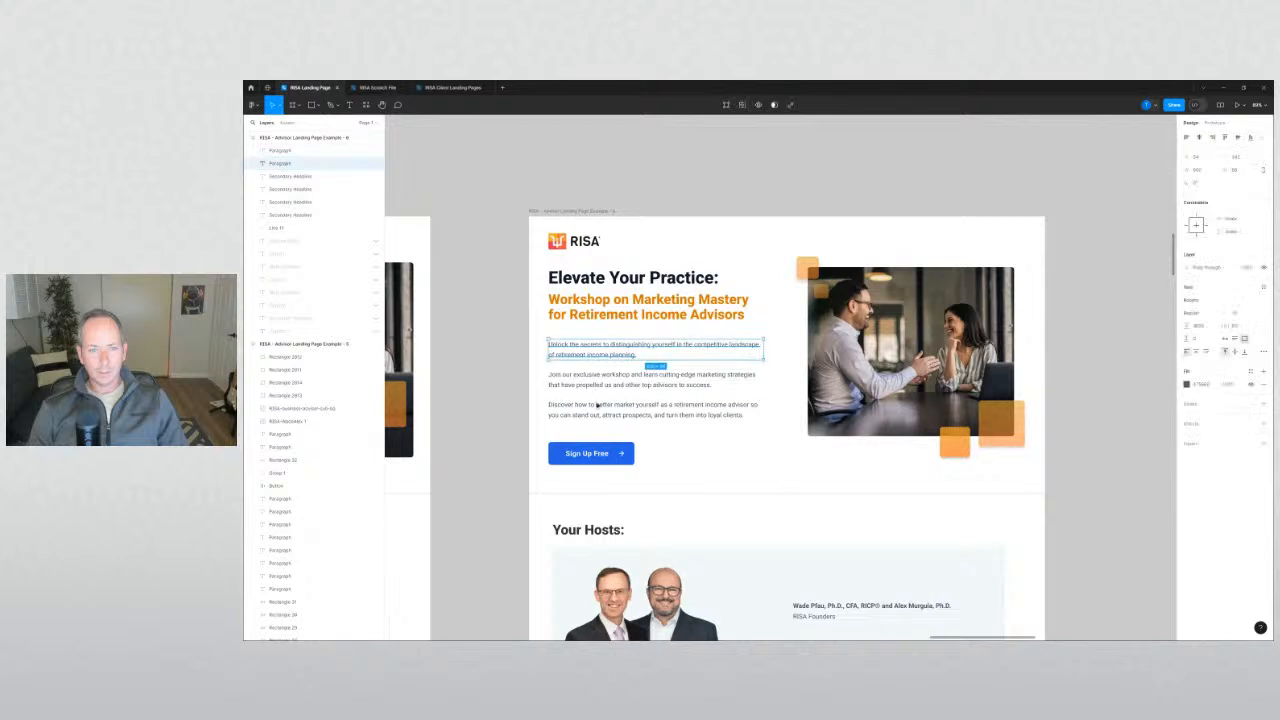
left_click(596, 412, "shift")
left_click(491, 418)
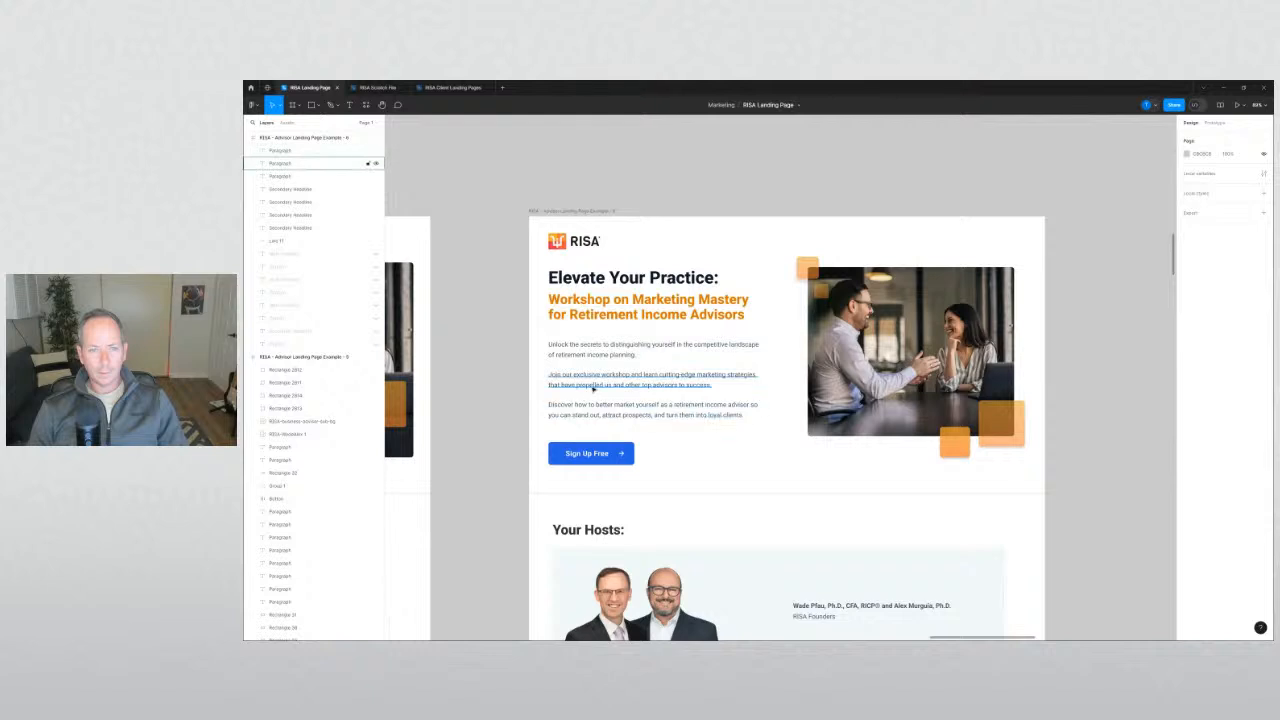
left_click(594, 386)
left_click(601, 354, "shift")
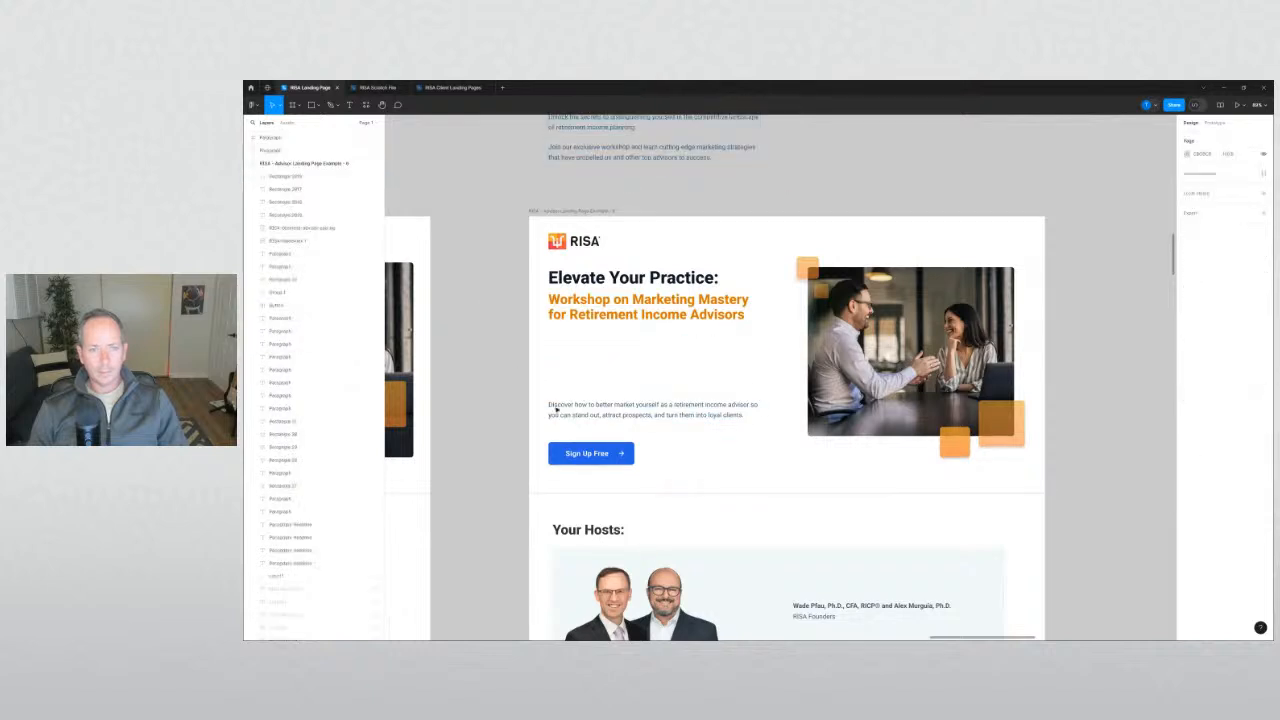
Move the 'Discover how…' paragraph up under the headline and reposition the headline block.
left_click(600, 409)
left_click_drag(600, 409, 590, 343)
left_click_drag(503, 379, 603, 349)
left_click(493, 337)
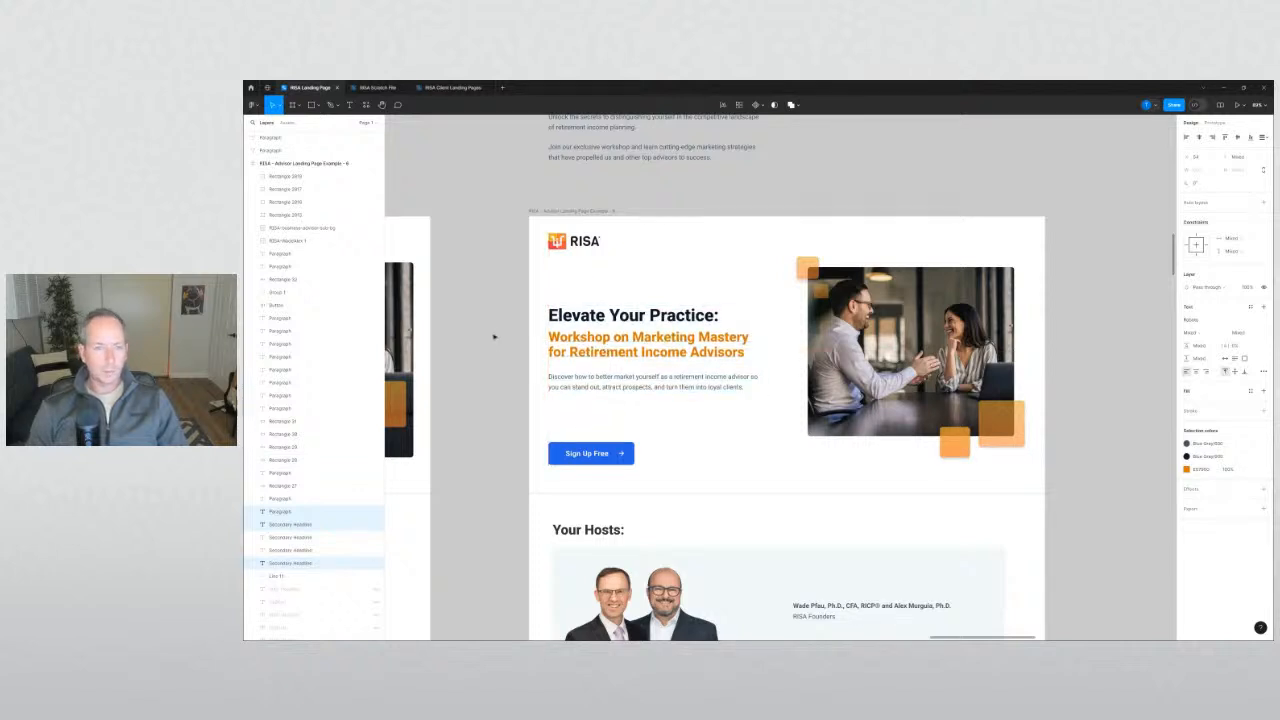
Bring the Sign Up Free button up under the paragraph and nudge it up 2 px.
left_click(506, 355)
left_click_drag(573, 390, 573, 392)
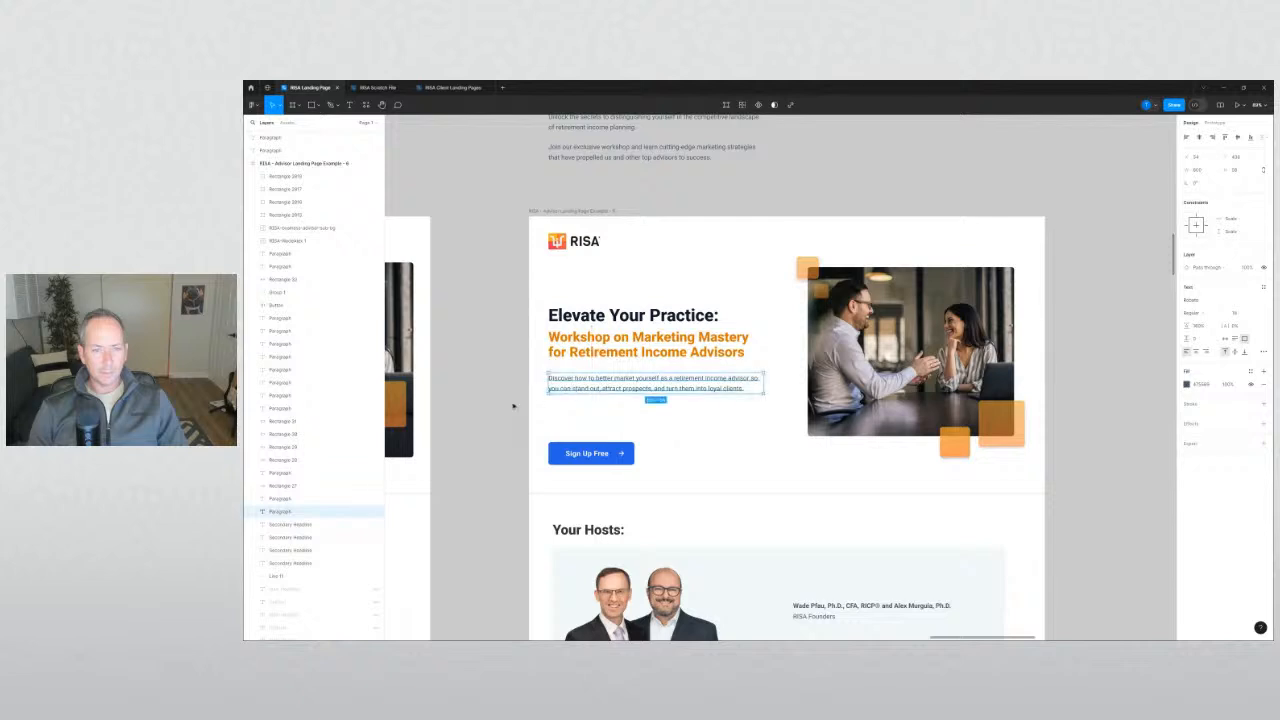
left_click_drag(573, 448, 634, 327)
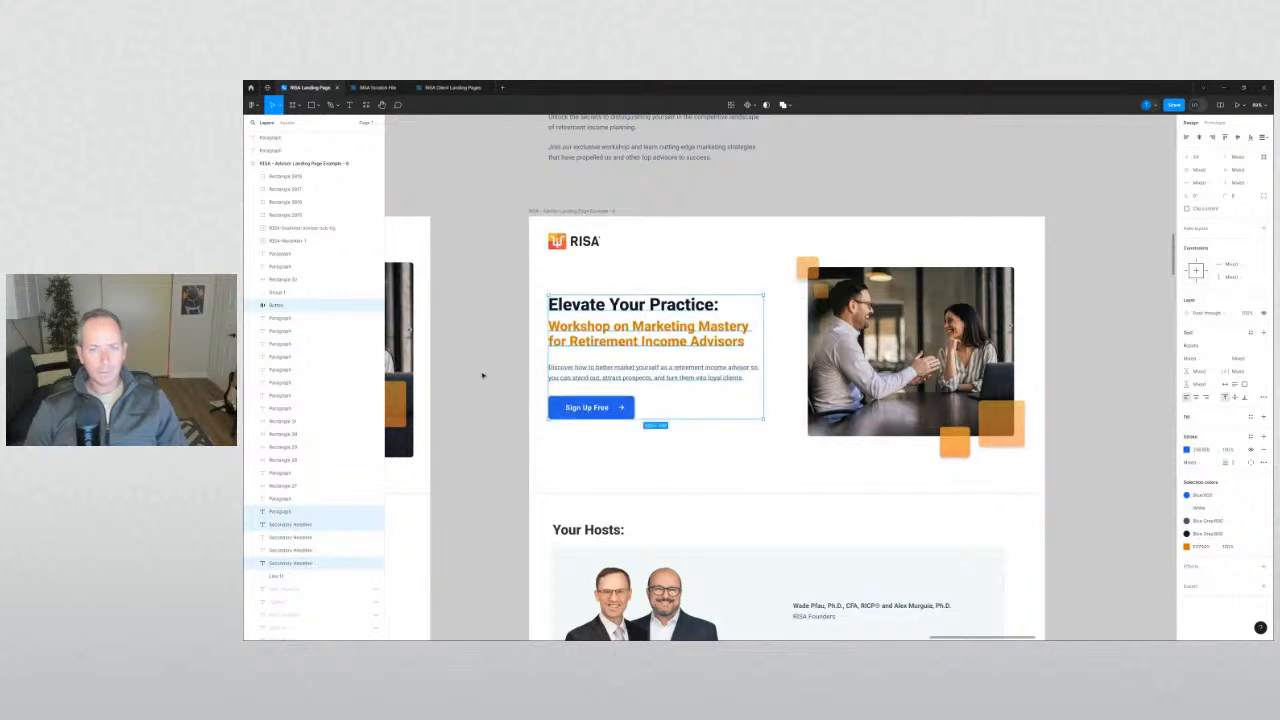
key("Up")
key("Up")
key("Up")
key("Up")
key("Up")
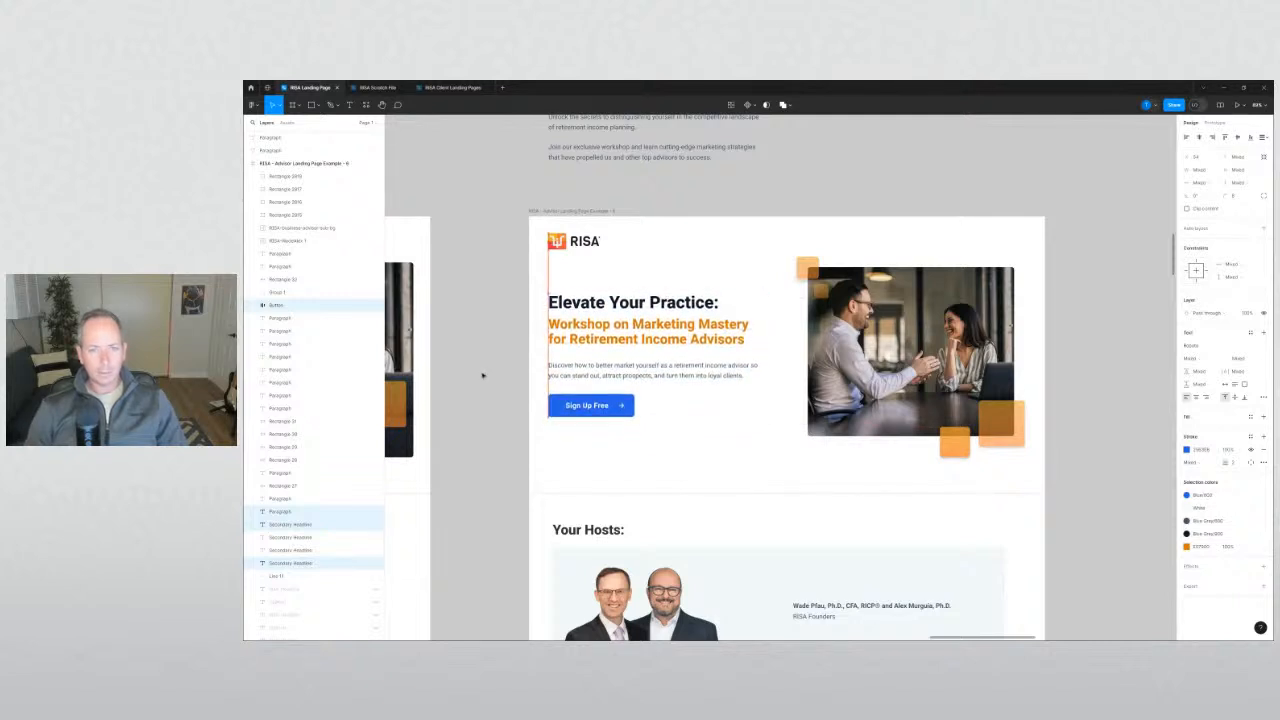
key("Up")
key("Up")
key("Up")
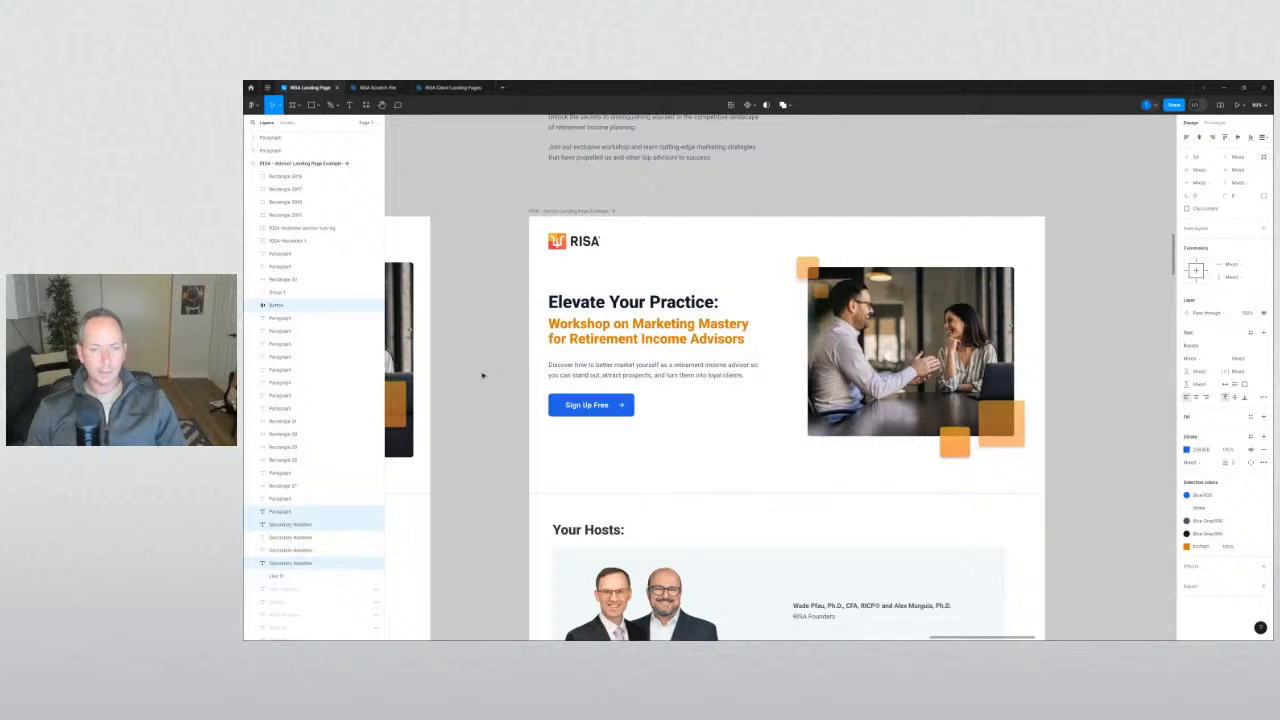
left_click(488, 373)
Nudge the headline, paragraph and button block up one pixel beside the photo.
scroll(494, 370, "down", 1)
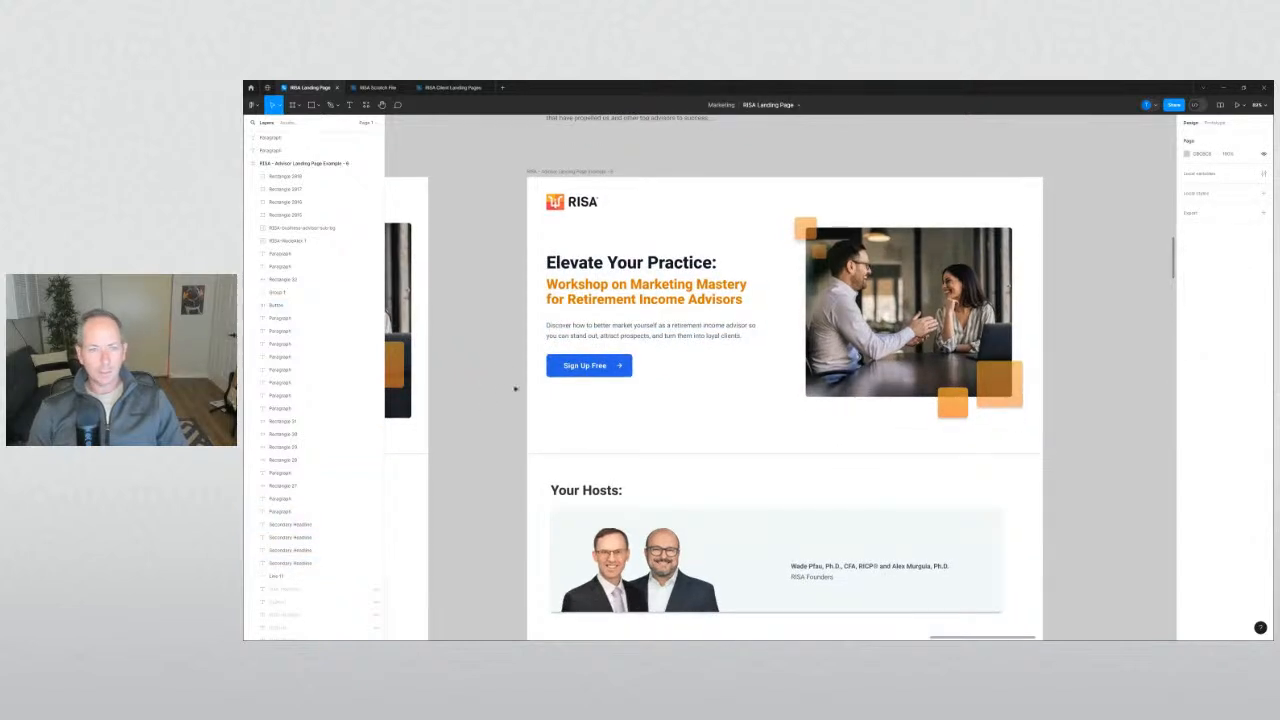
left_click_drag(515, 388, 757, 257)
key("Up")
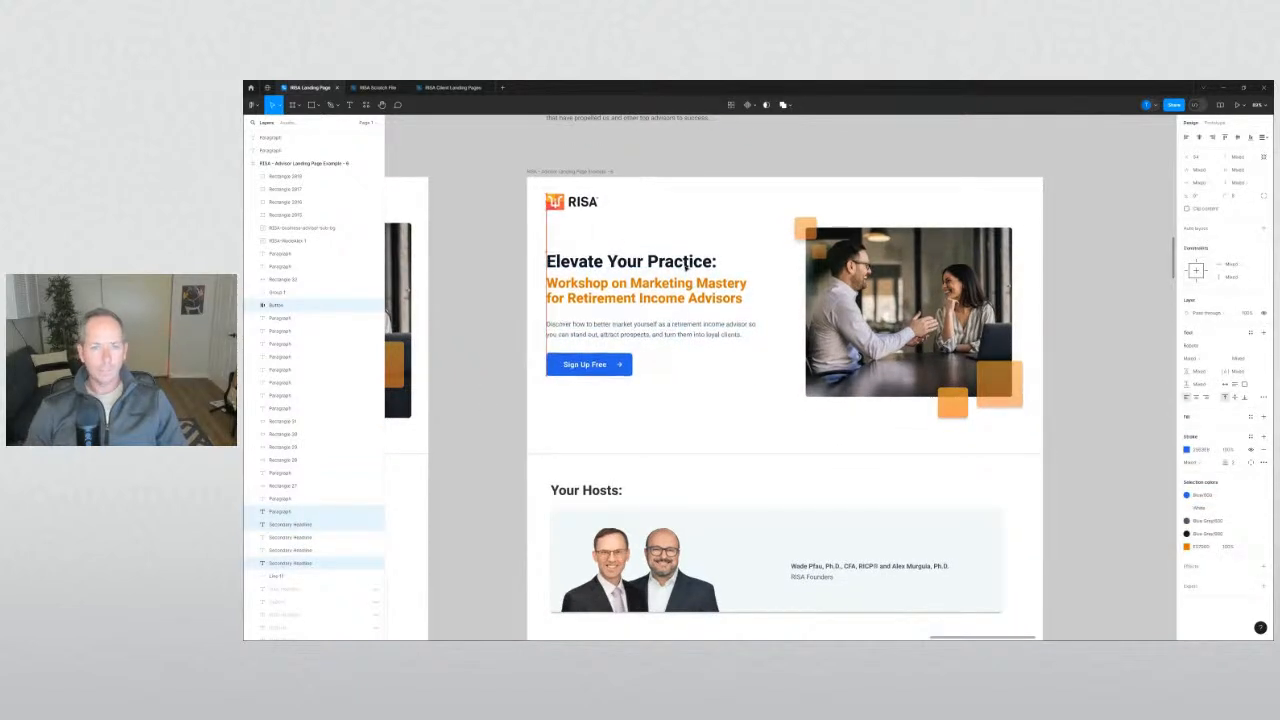
left_click(511, 365)
scroll(509, 352, "down", 2)
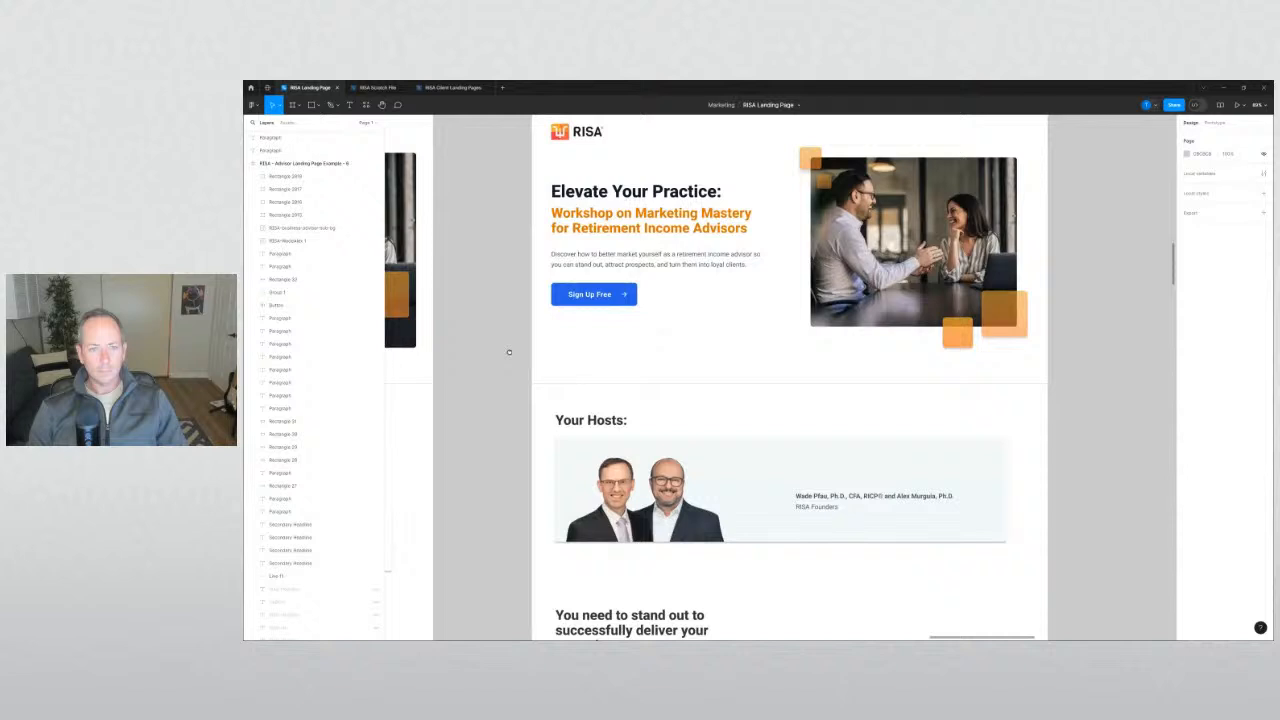
Raise the separator line about 12 px and the Your Hosts heading and card about 26 px.
left_click(619, 384)
left_click_drag(619, 384, 628, 372)
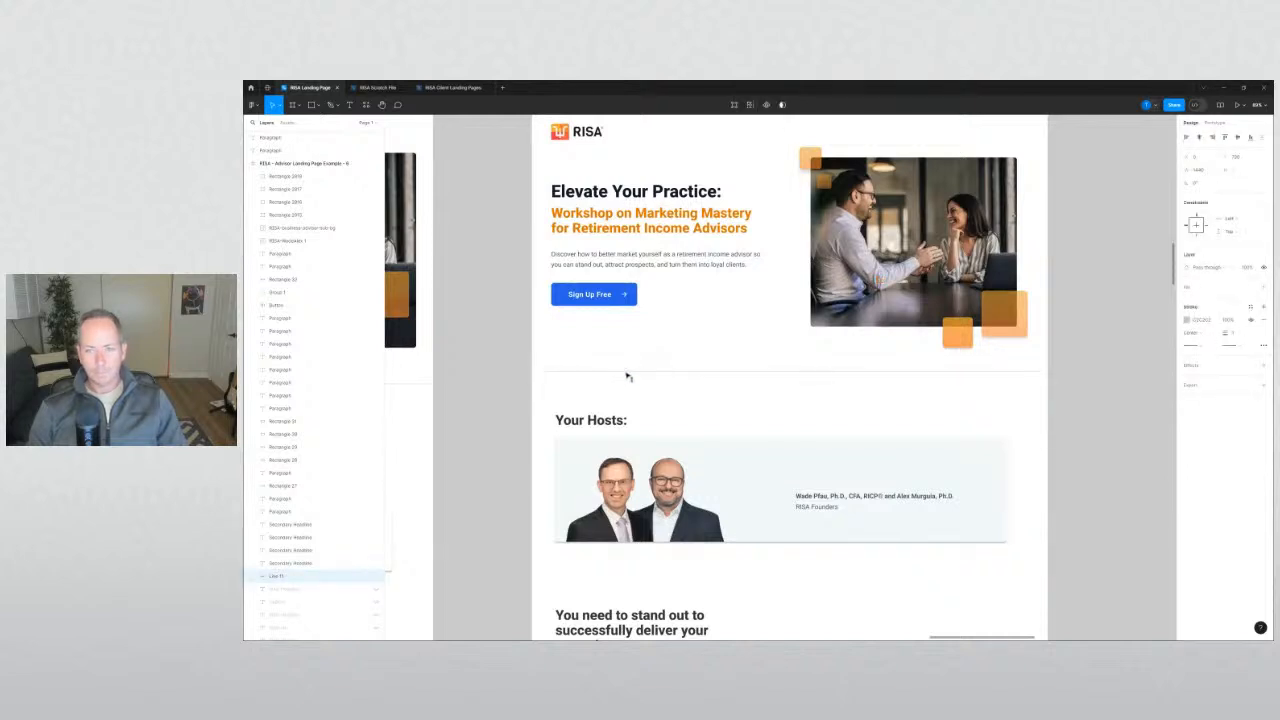
left_click_drag(498, 405, 868, 543)
left_click_drag(752, 496, 754, 486)
left_click(520, 462)
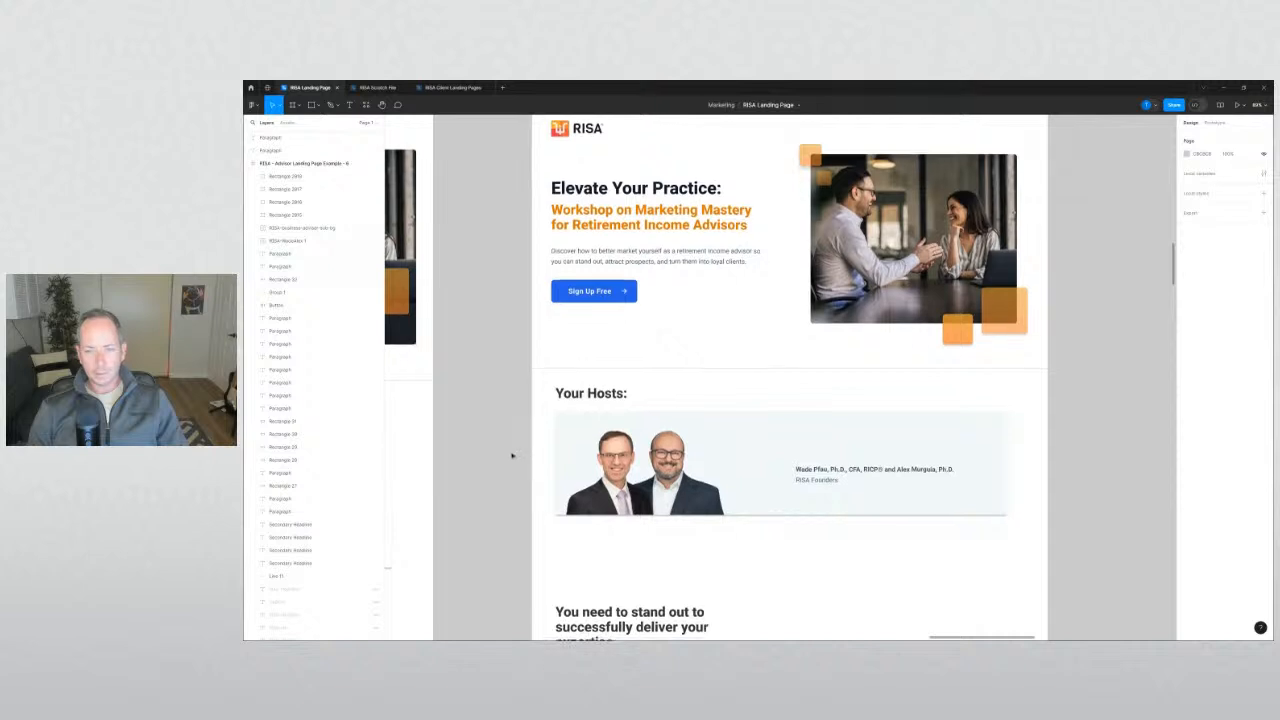
scroll(512, 456, "down", 3)
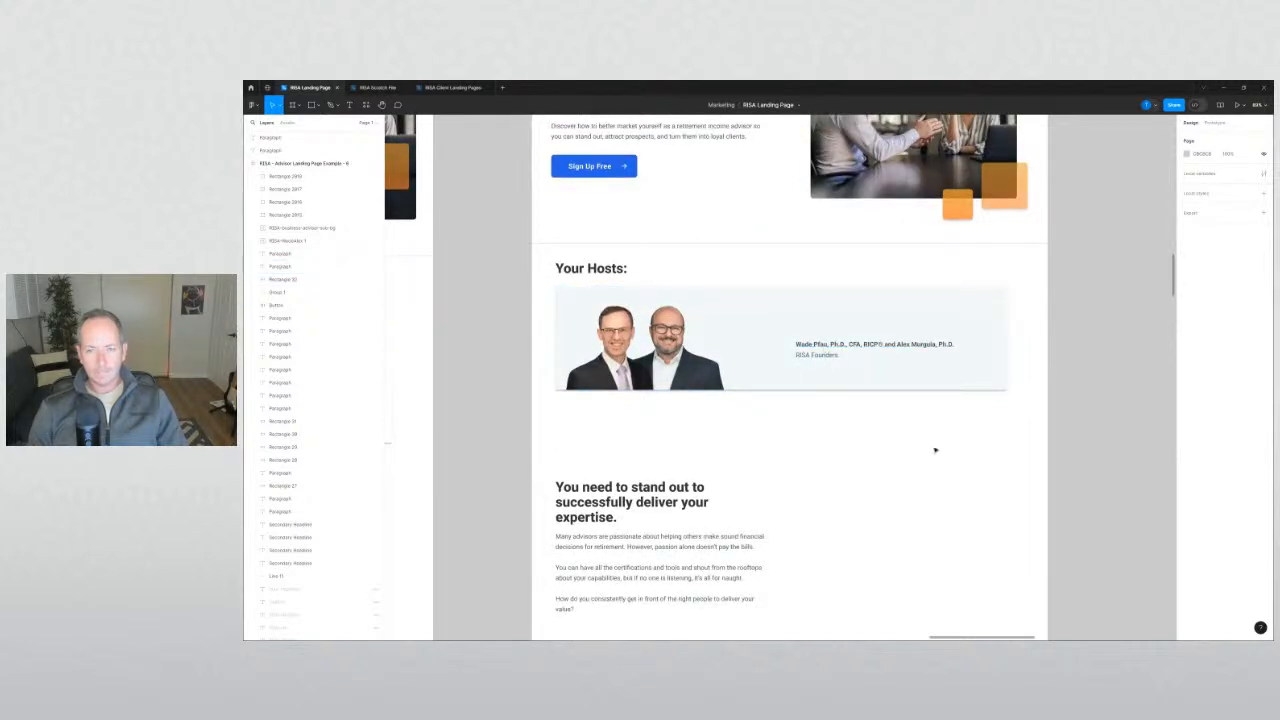
scroll(935, 450, "down", 3)
scroll(663, 450, "down", 3)
Raise the founders' names about 32 px, well above the RISA Founders caption.
scroll(827, 452, "up", 2)
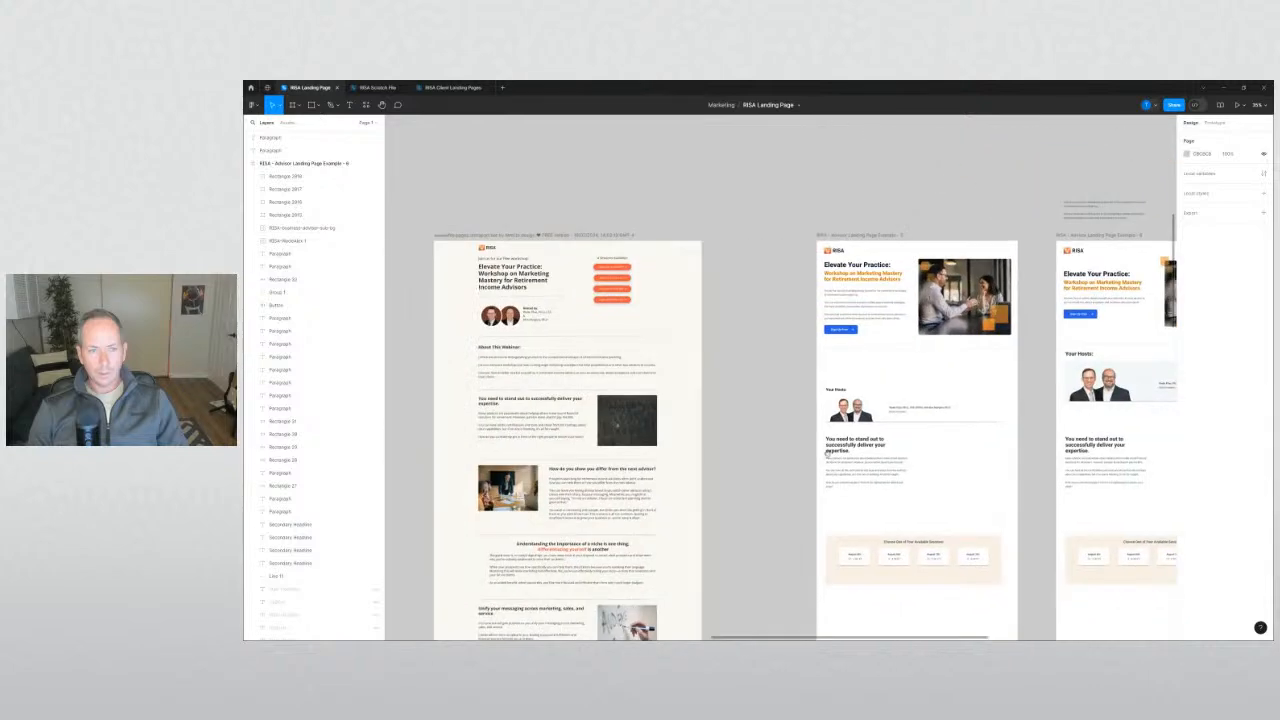
scroll(714, 439, "left", 2)
scroll(626, 355, "up", 10)
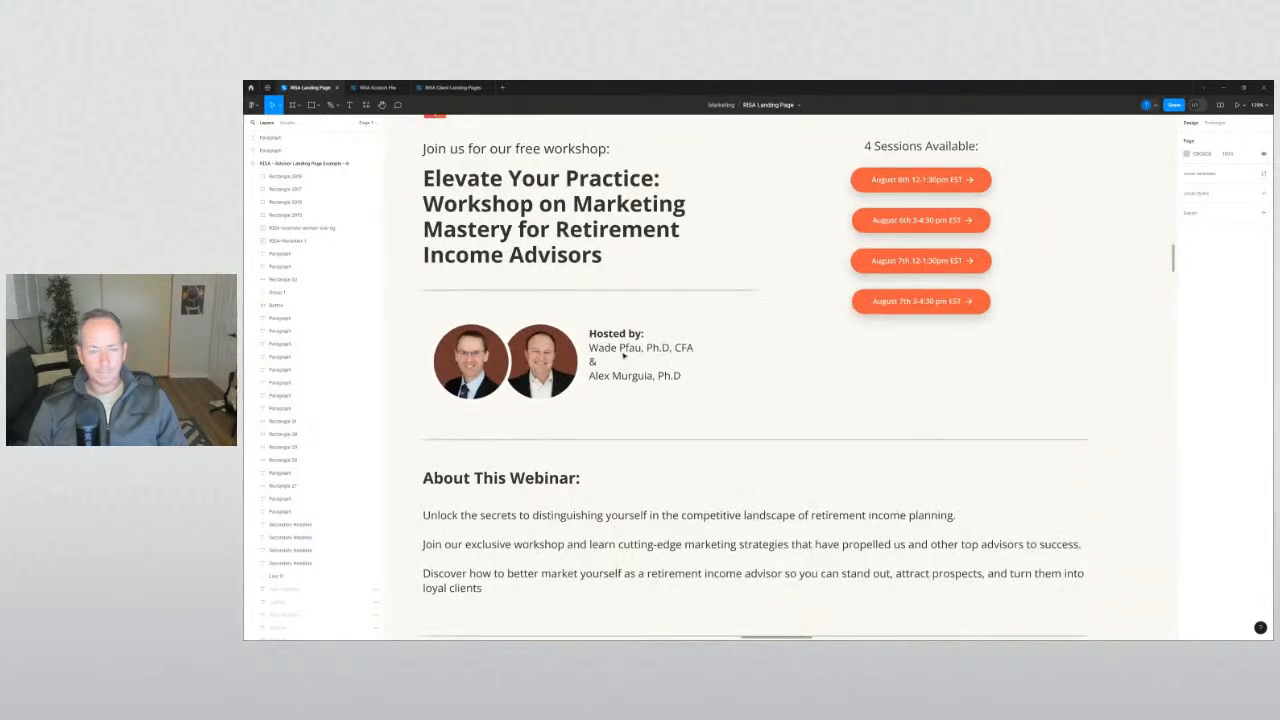
scroll(623, 355, "down", 5)
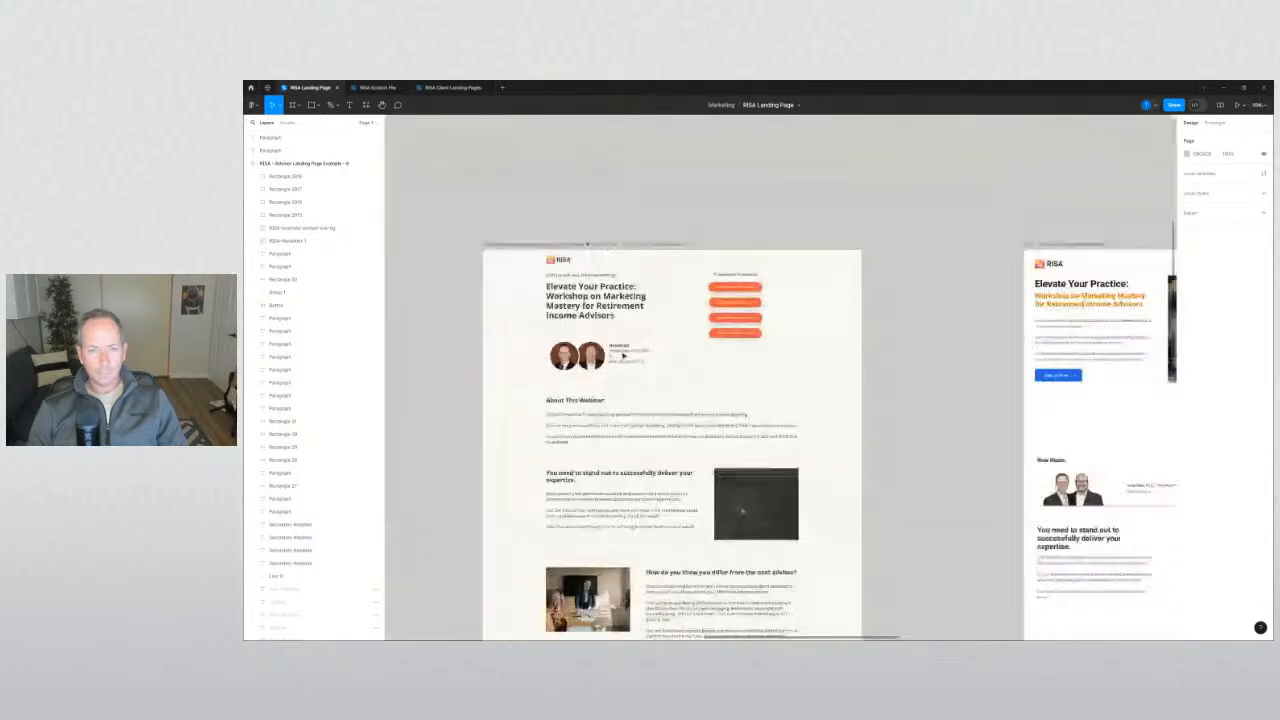
scroll(895, 449, "right", 5)
scroll(731, 433, "up", 5)
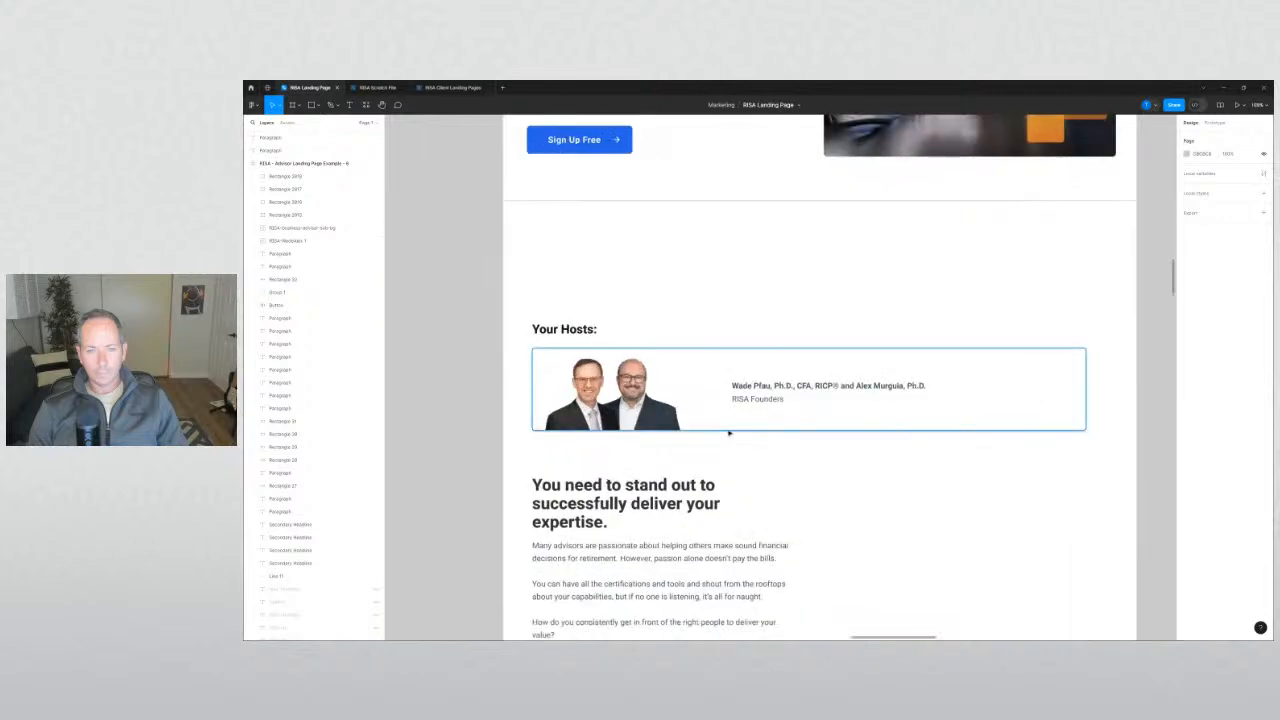
scroll(466, 375, "down", 4)
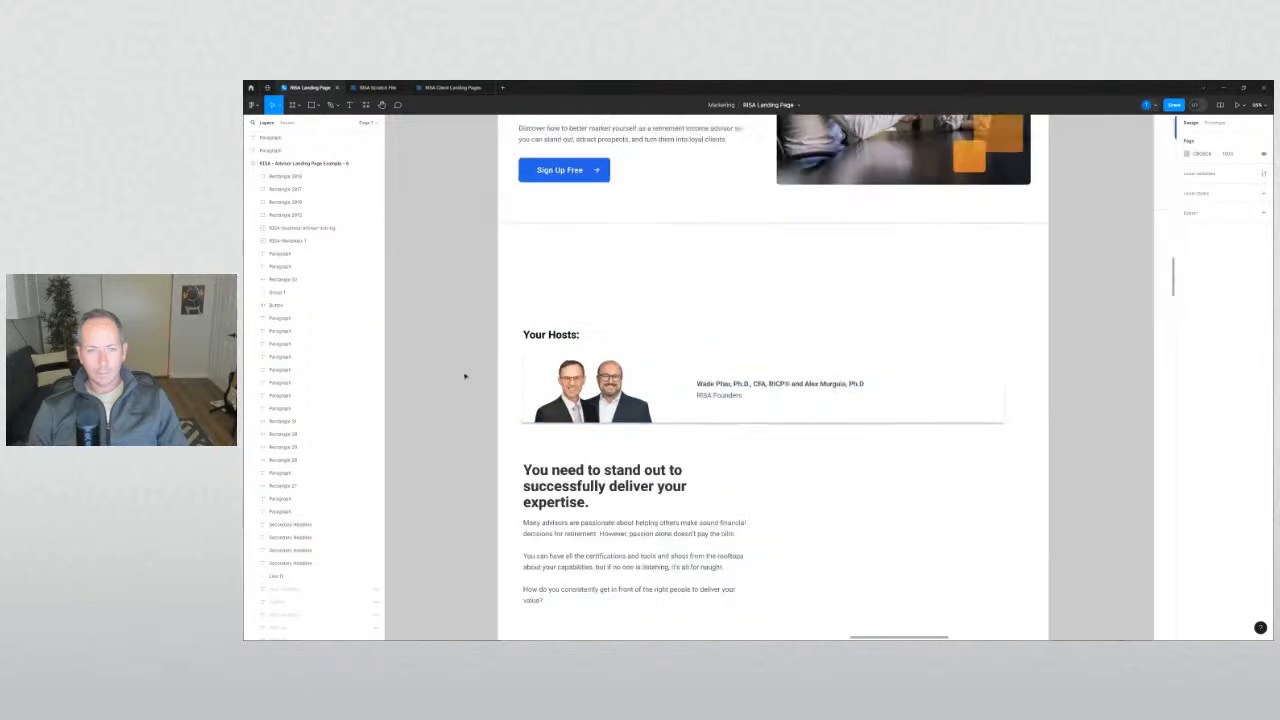
left_click_drag(449, 375, 1033, 451)
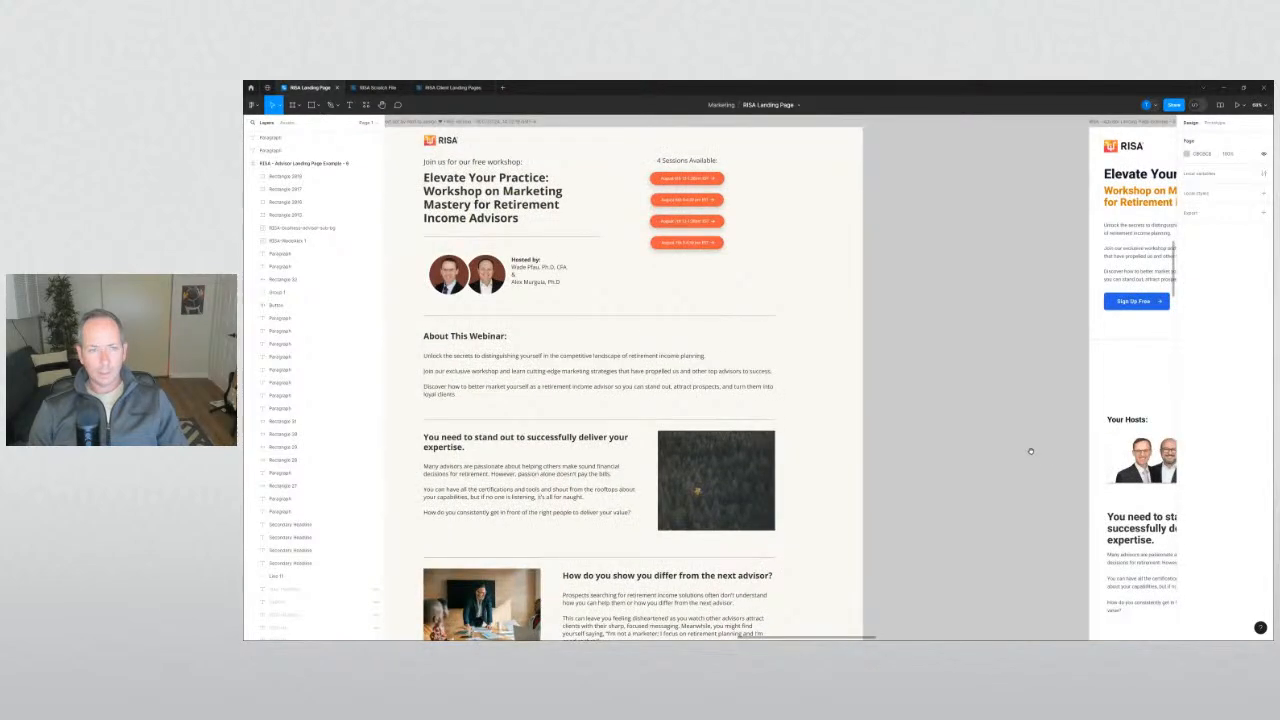
scroll(1106, 449, "right", 6)
scroll(840, 382, "up", 4)
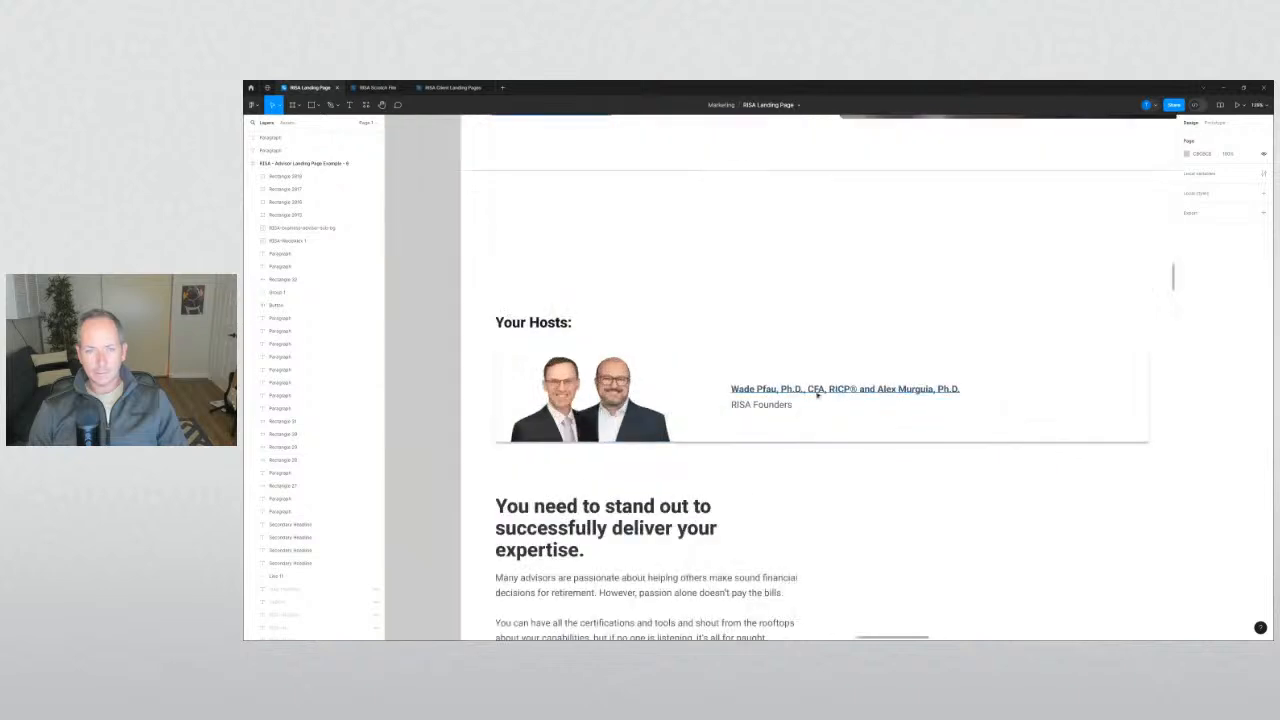
left_click_drag(790, 394, 792, 362)
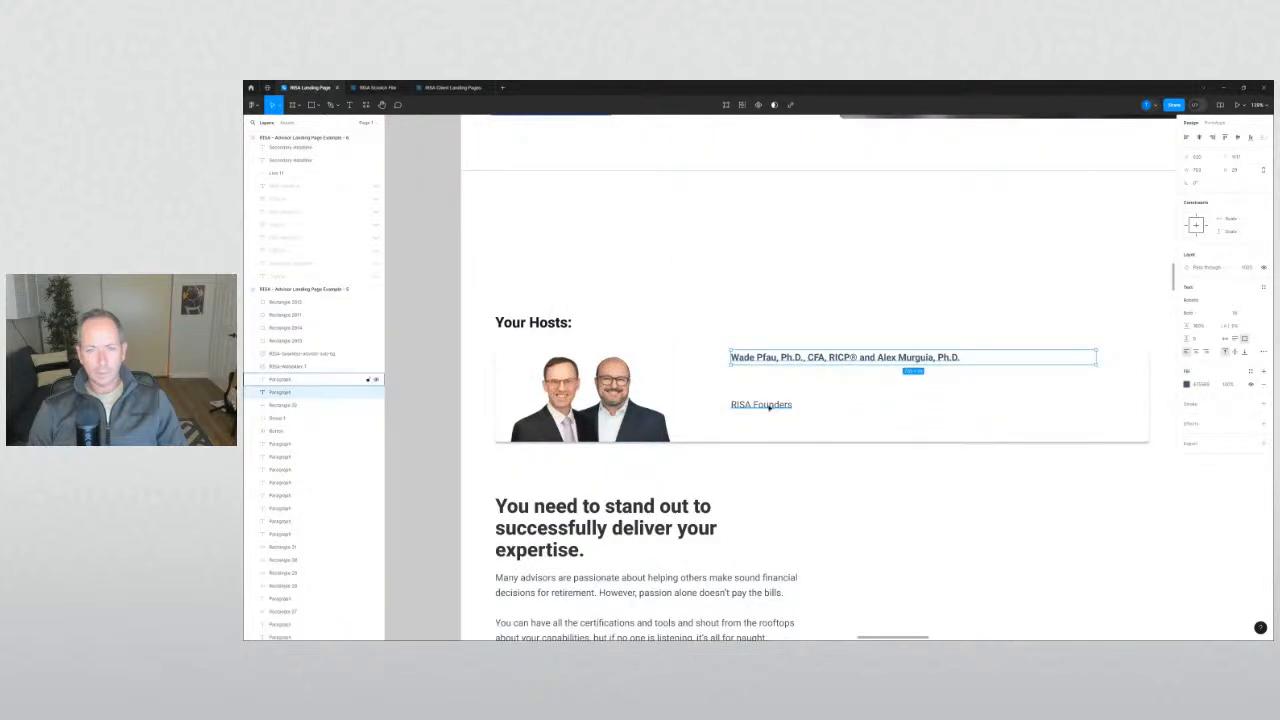
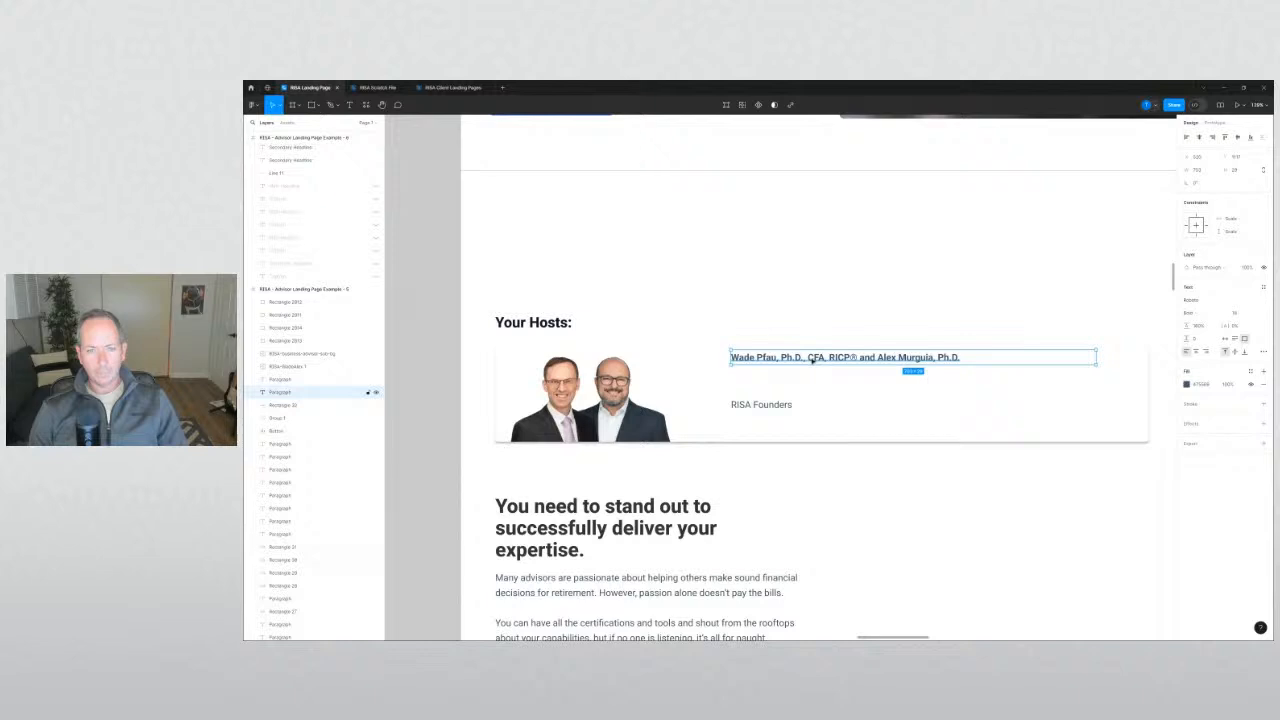
Set the hosts' names to size 26 regular weight above RISA Founders, moved further down the card.
left_click_drag(811, 359, 811, 385)
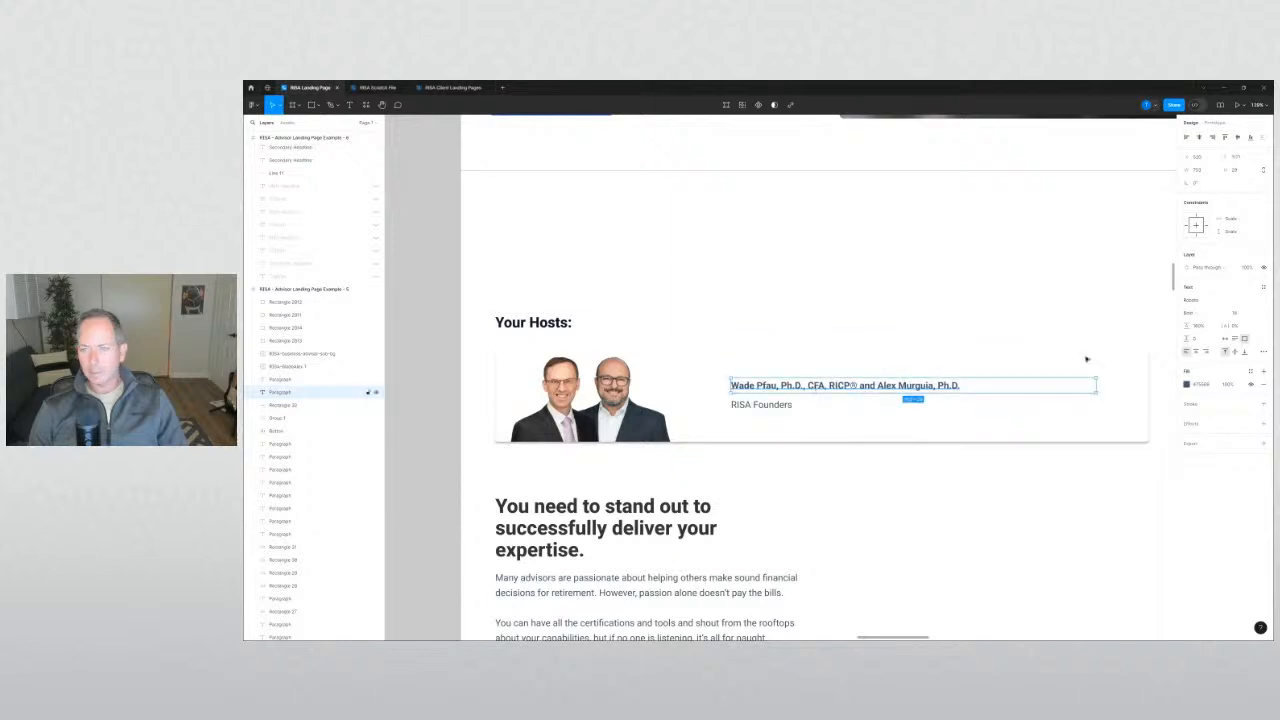
left_click(1236, 314)
type("26")
key("Return")
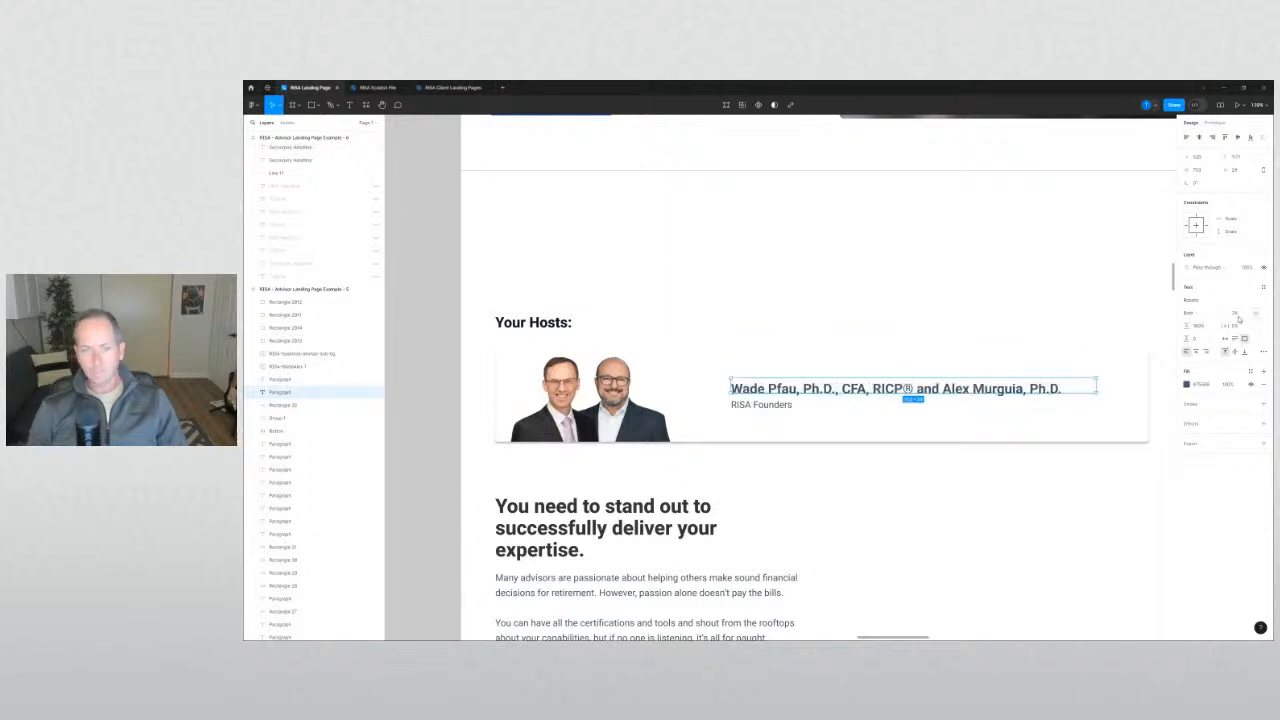
left_click_drag(797, 390, 797, 382)
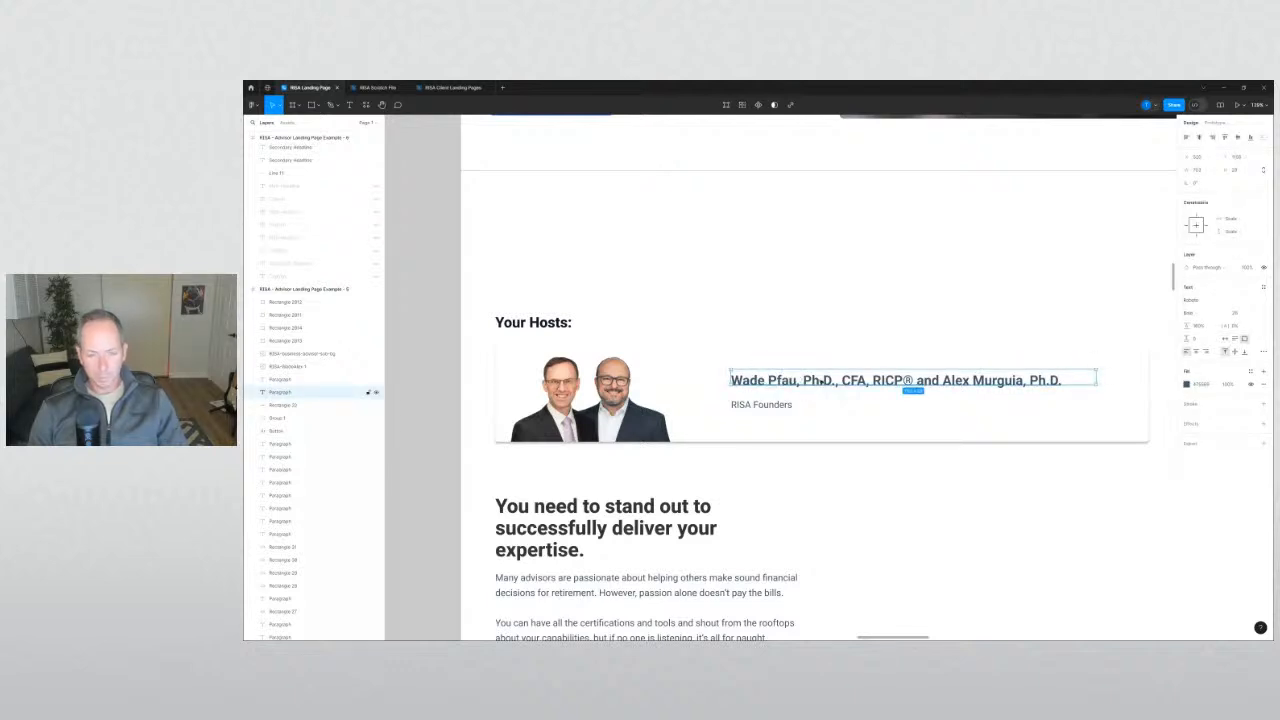
key("ctrl+b")
left_click(442, 476)
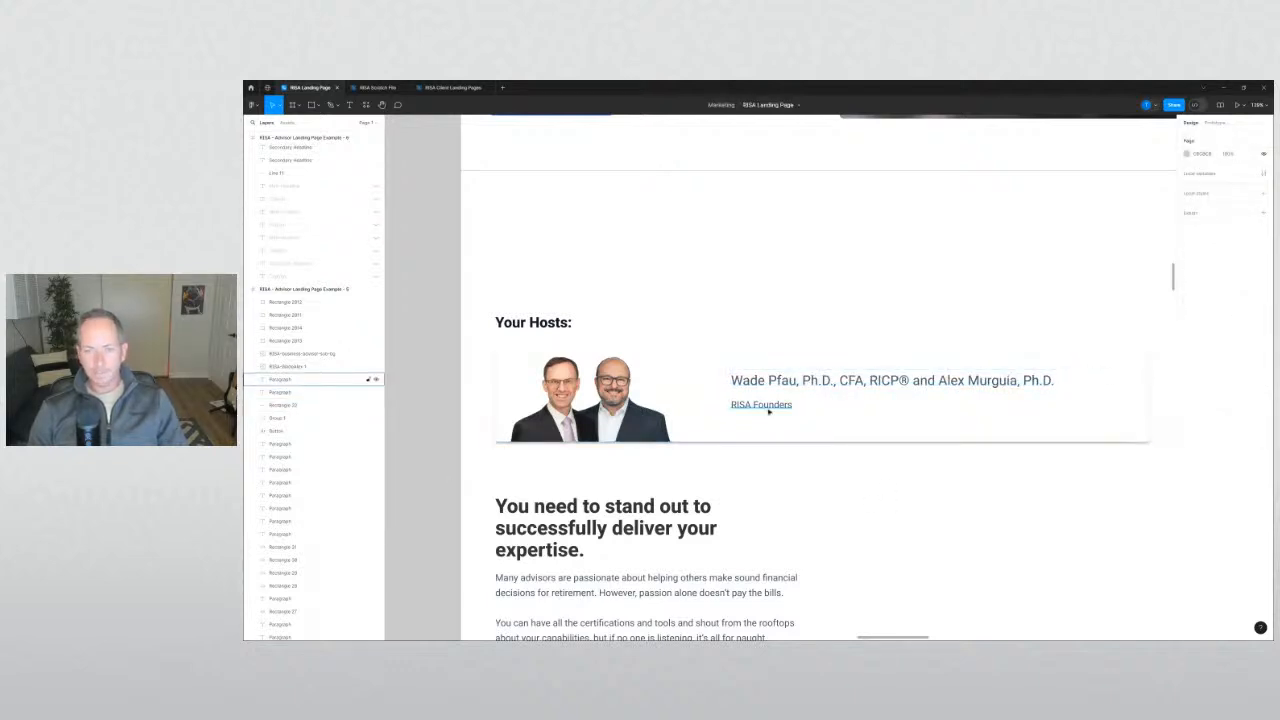
left_click(762, 401)
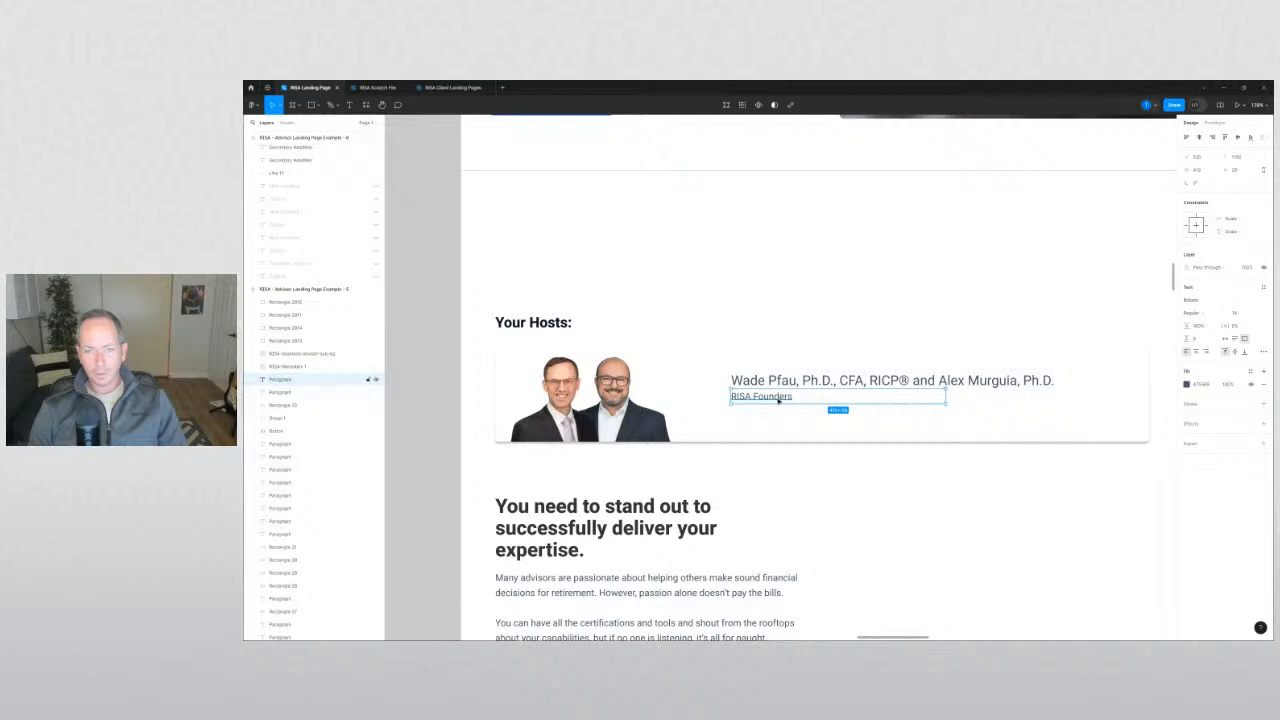
left_click_drag(778, 400, 776, 425)
Break the names before the second host onto two lines and start duplicating the text box.
double_click(928, 380)
left_click(938, 381)
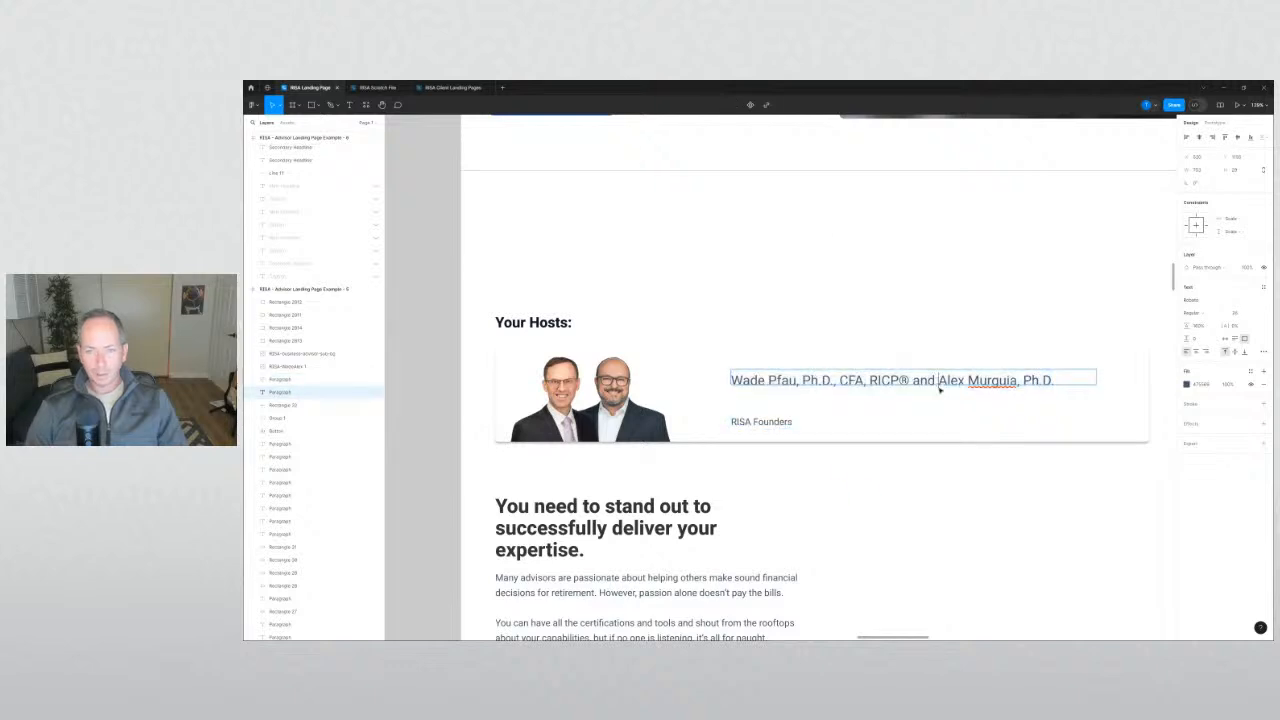
key("Return")
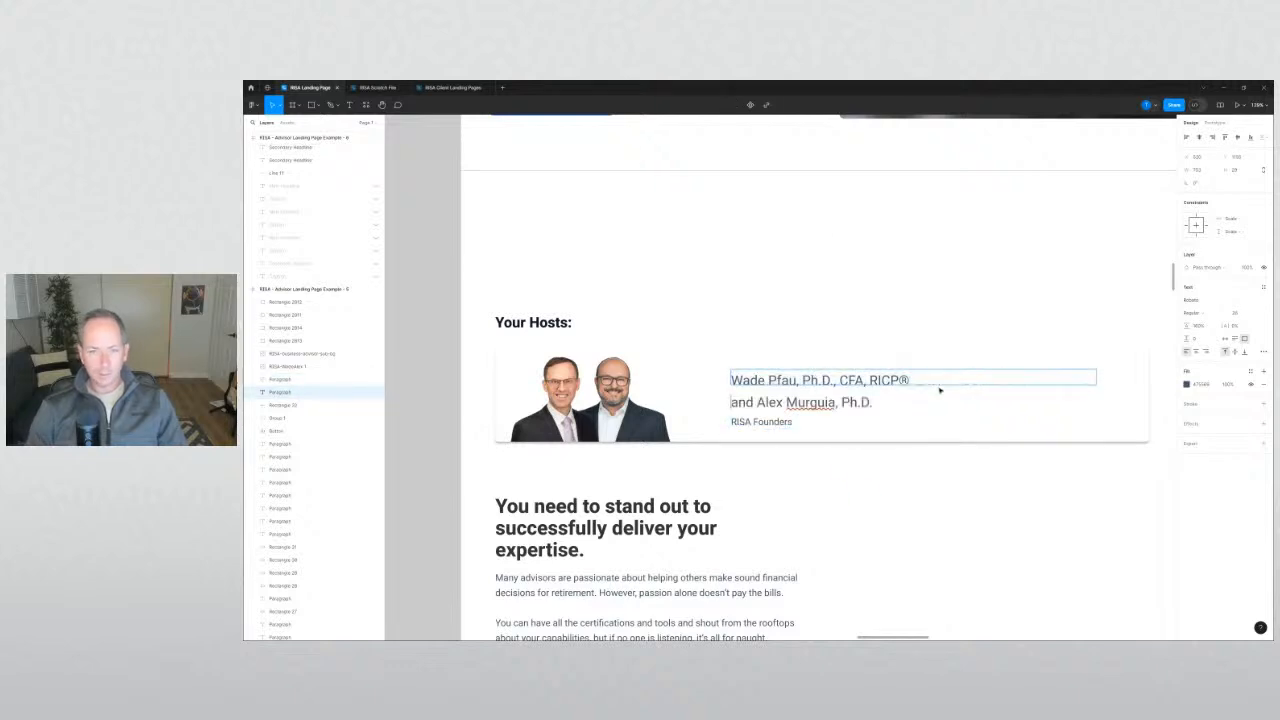
key("Escape")
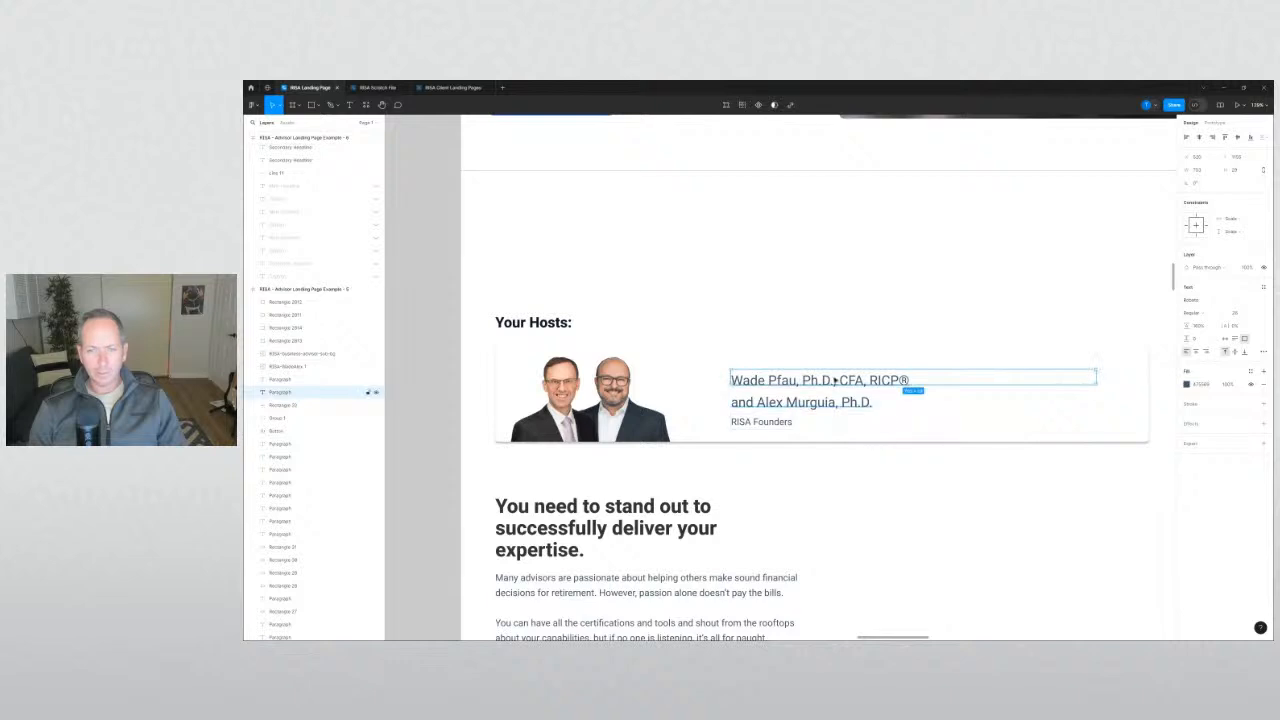
left_click_drag(834, 381, 845, 418)
Drop the extra copy and trim the top copy to only the first host's name.
left_click(863, 446)
left_click(822, 324)
double_click(822, 326)
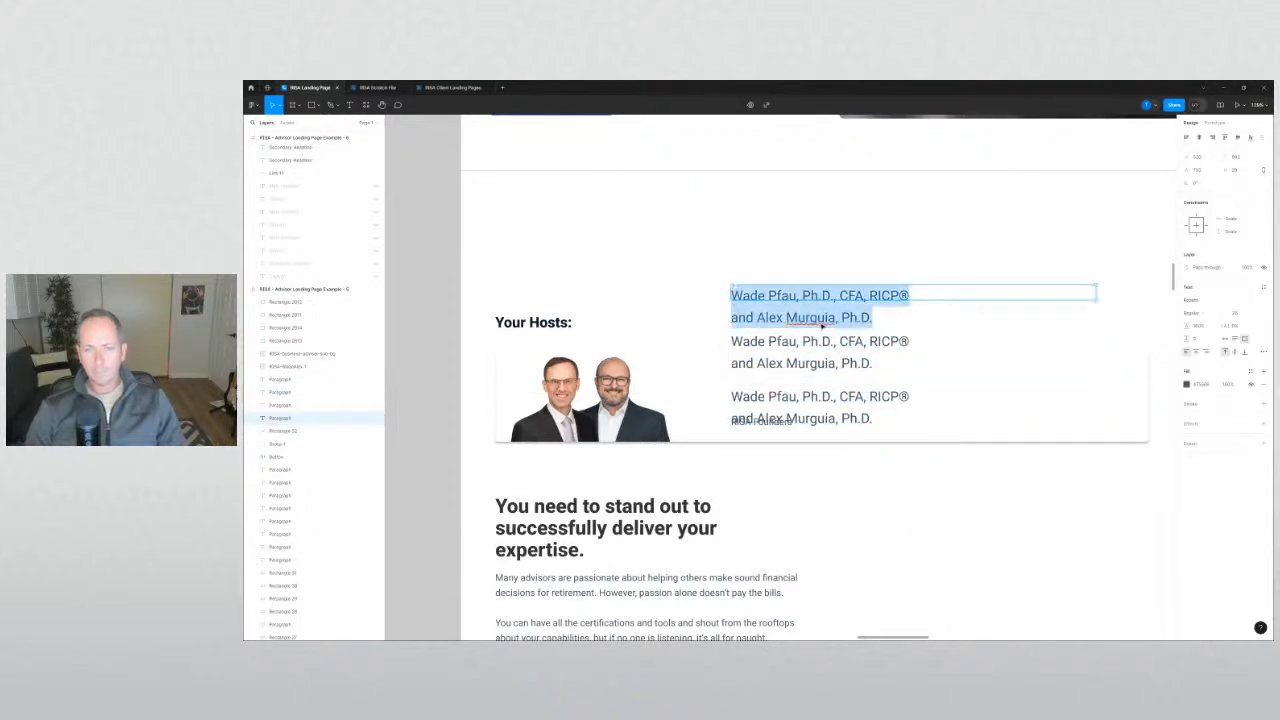
key("Right")
key("ctrl+shift+Left")
key("ctrl+shift+Left")
key("ctrl+shift+Left")
key("ctrl+shift+Left")
key("ctrl+shift+Left")
key("BackSpace")
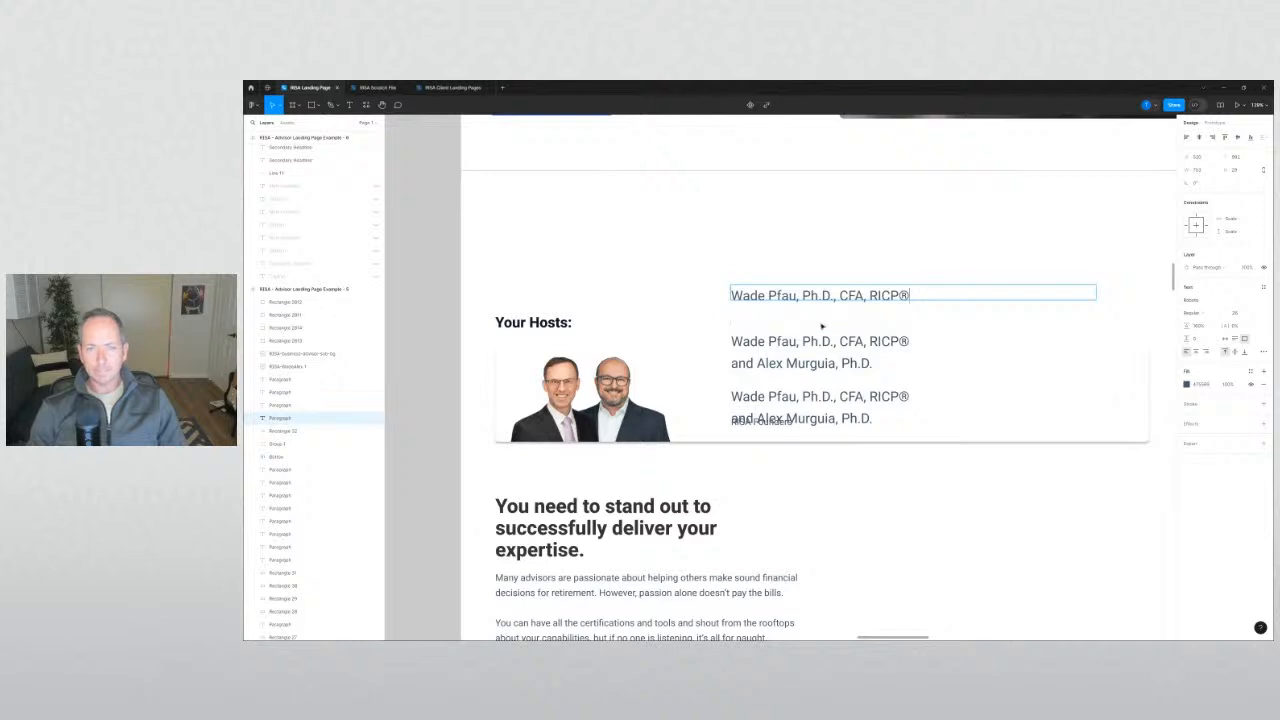
Reduce the middle copy to just the word 'and'.
double_click(755, 375)
key("Escape")
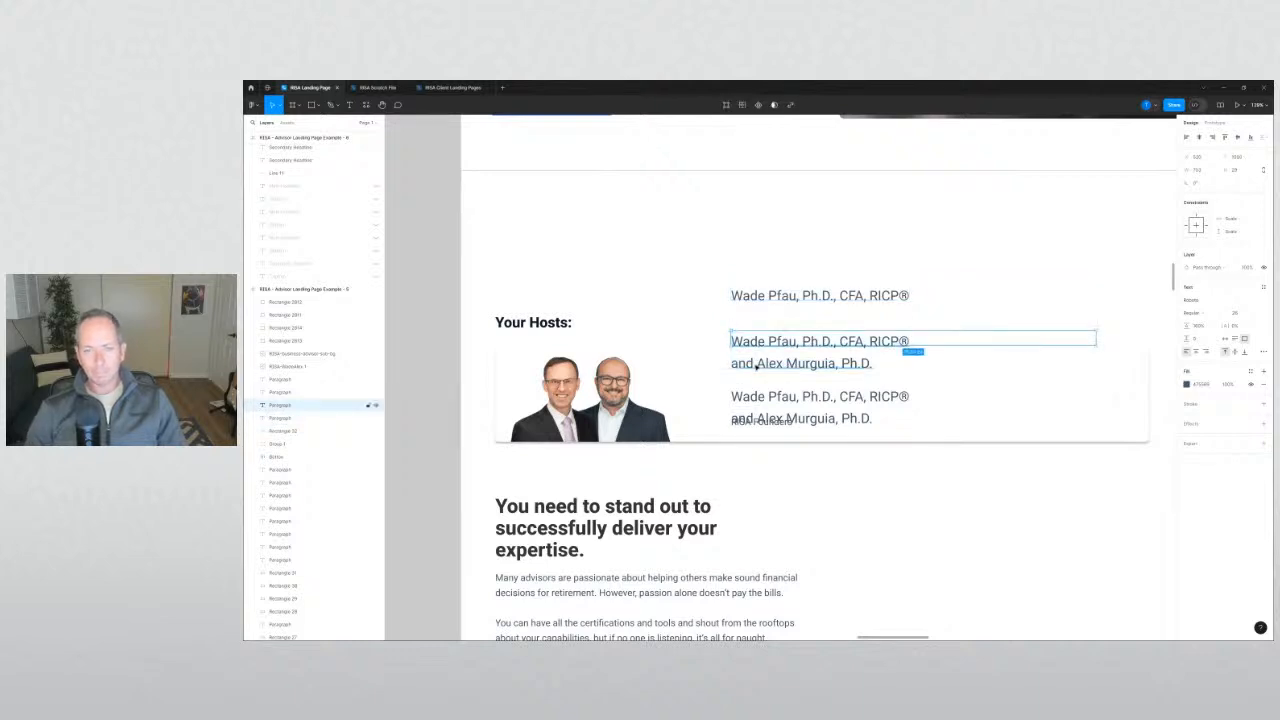
left_click_drag(756, 368, 751, 370)
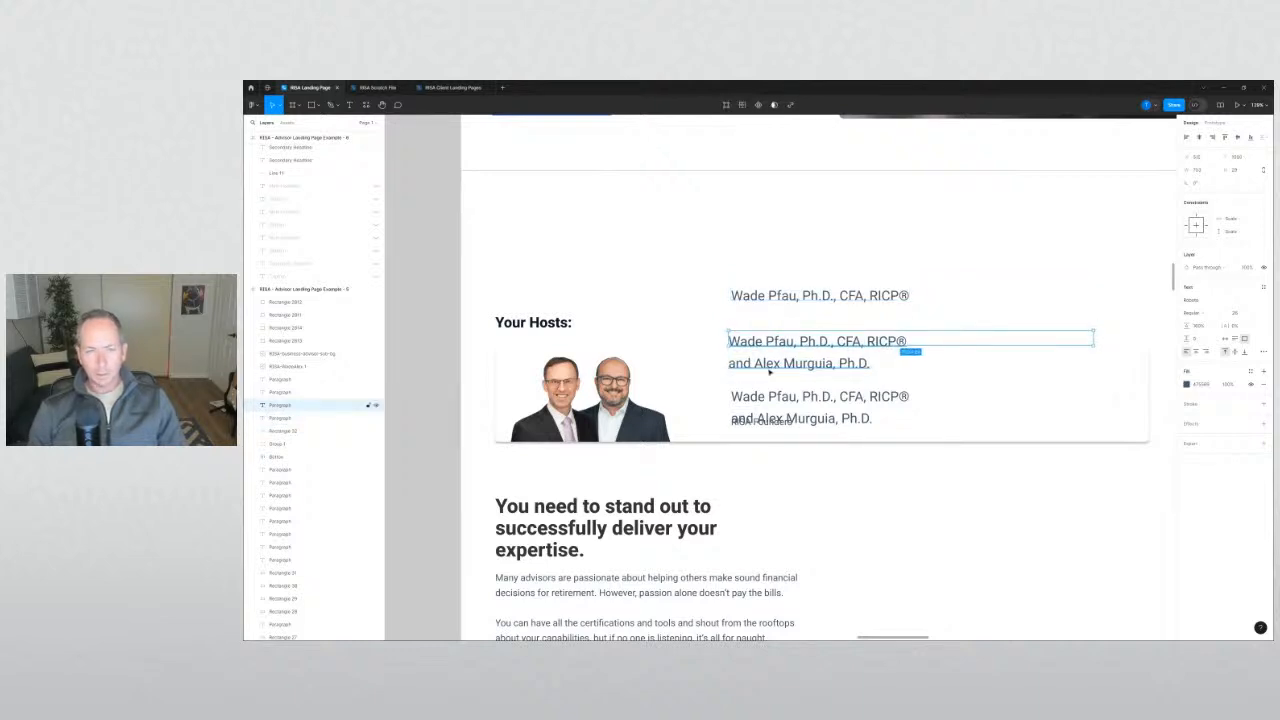
key("ctrl+z")
double_click(769, 371)
key("Escape")
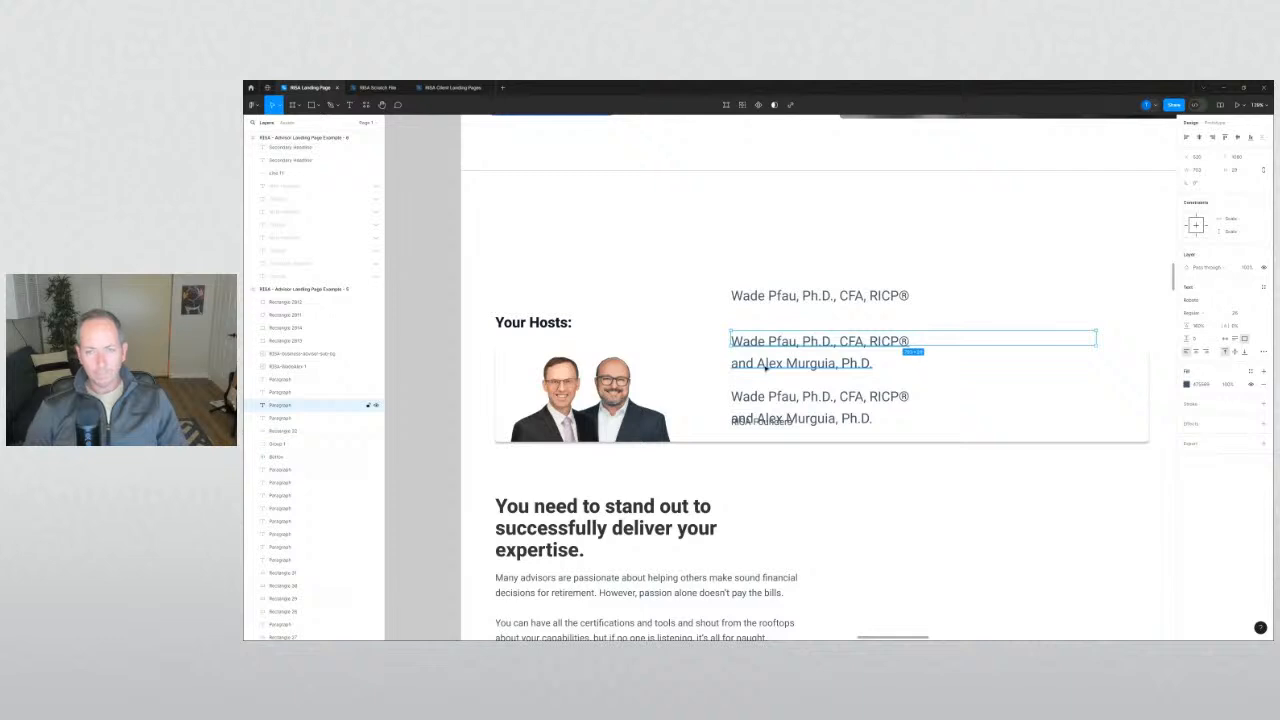
double_click(816, 340)
key("Right")
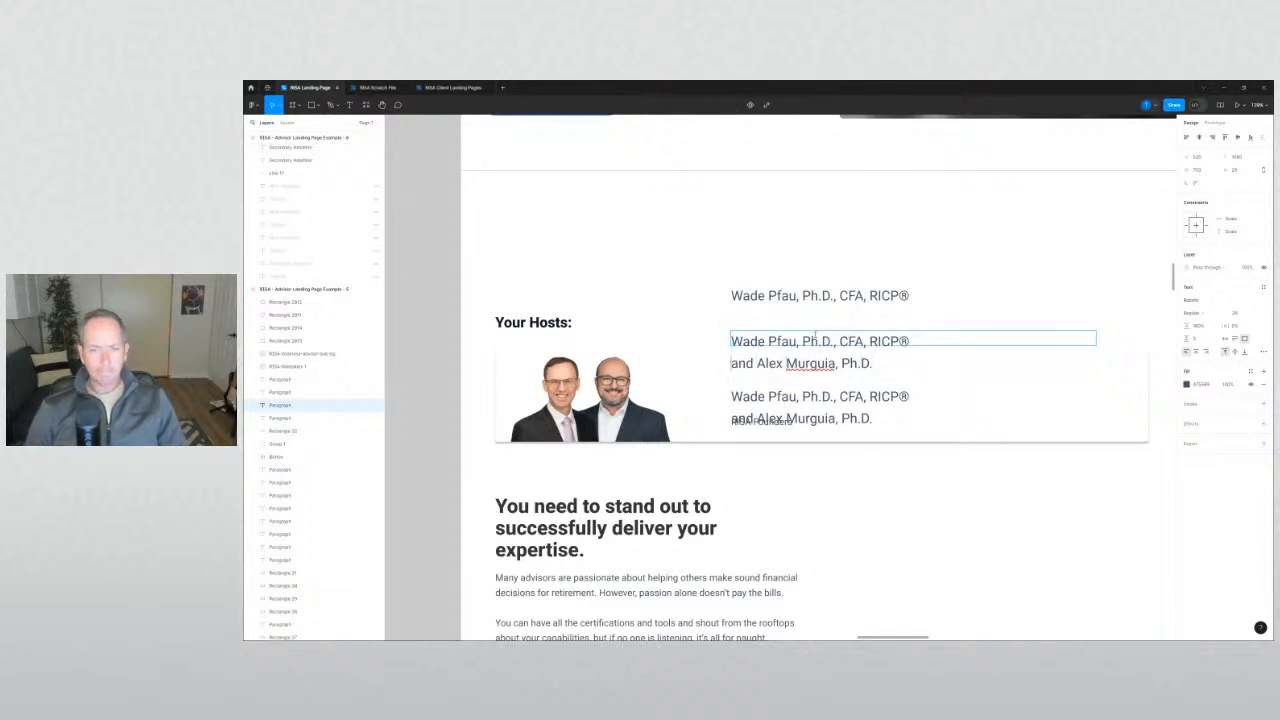
key("shift+End")
key("Delete")
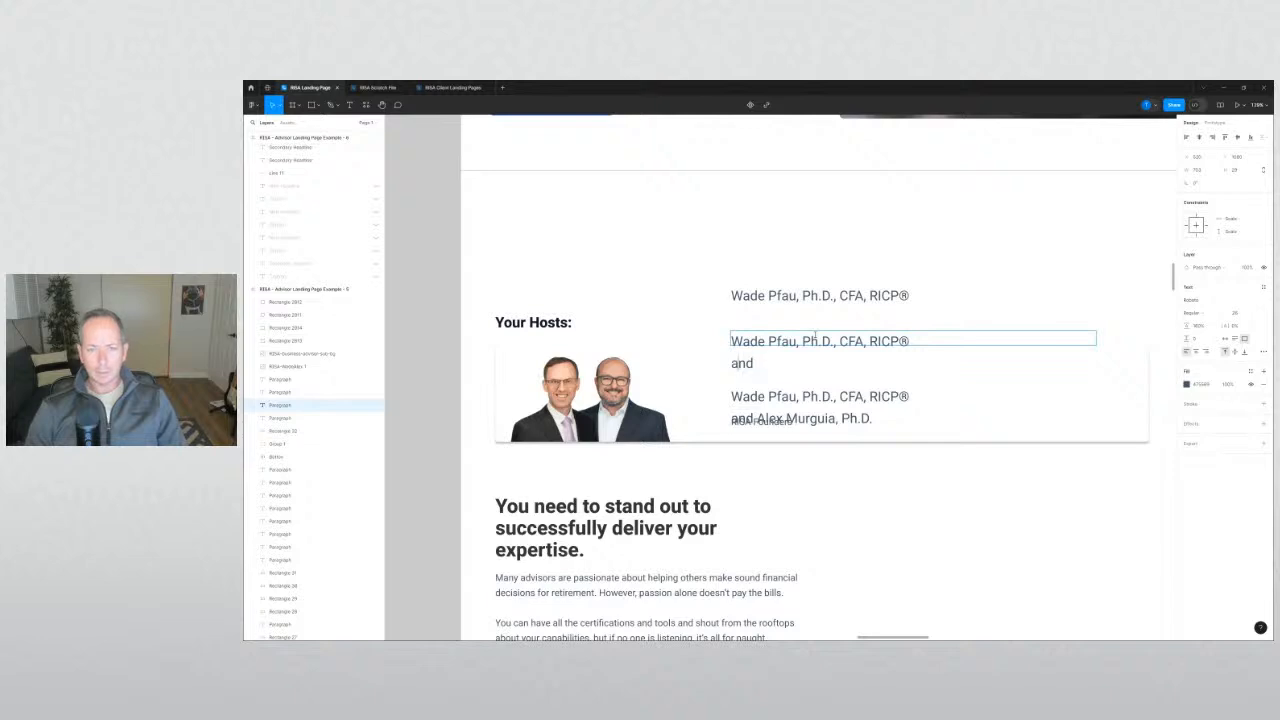
key("Home")
key("shift+Up")
key("Delete")
key("Escape")
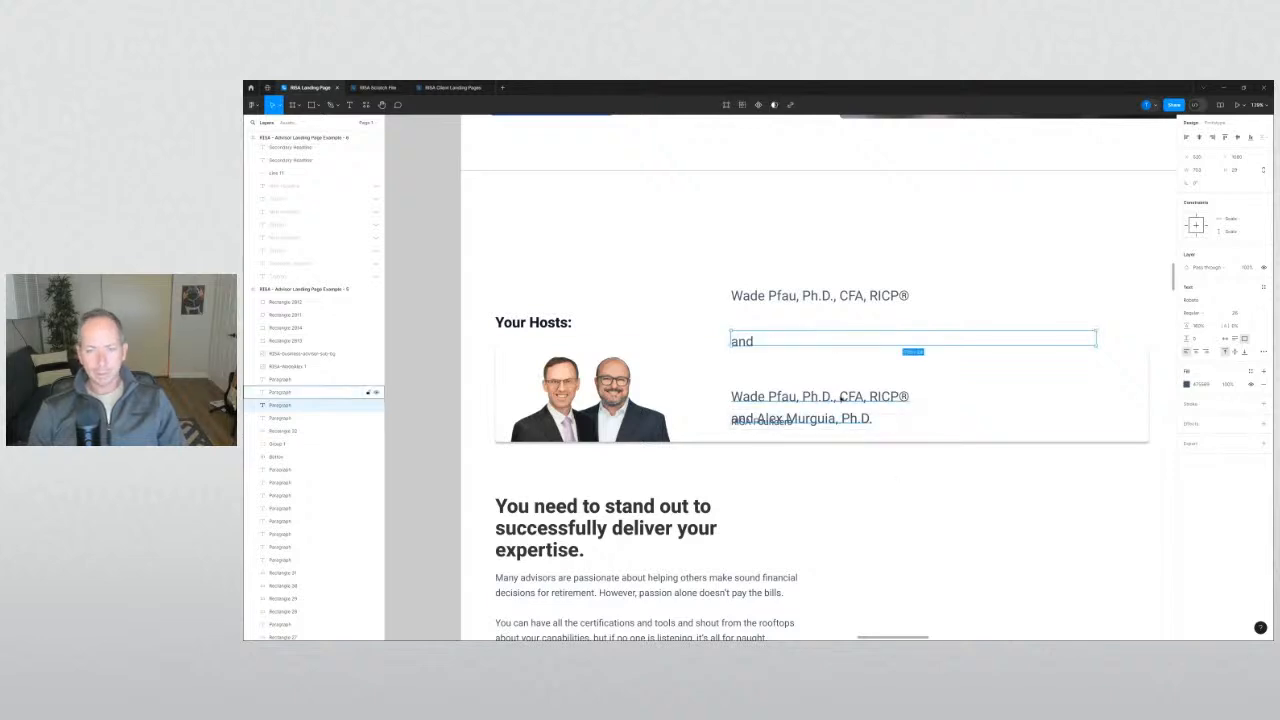
Reduce the lower copy to only the second host's name.
double_click(841, 398)
left_click(841, 397)
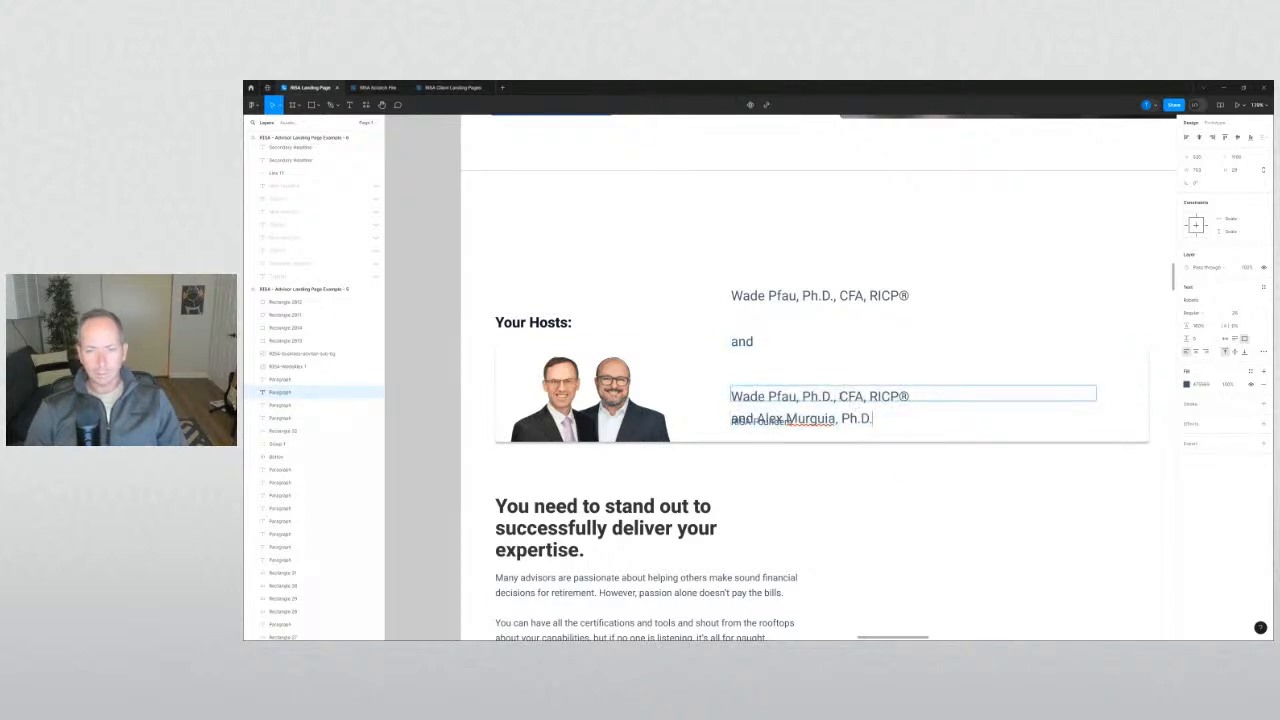
key("shift+Up")
key("shift+Home")
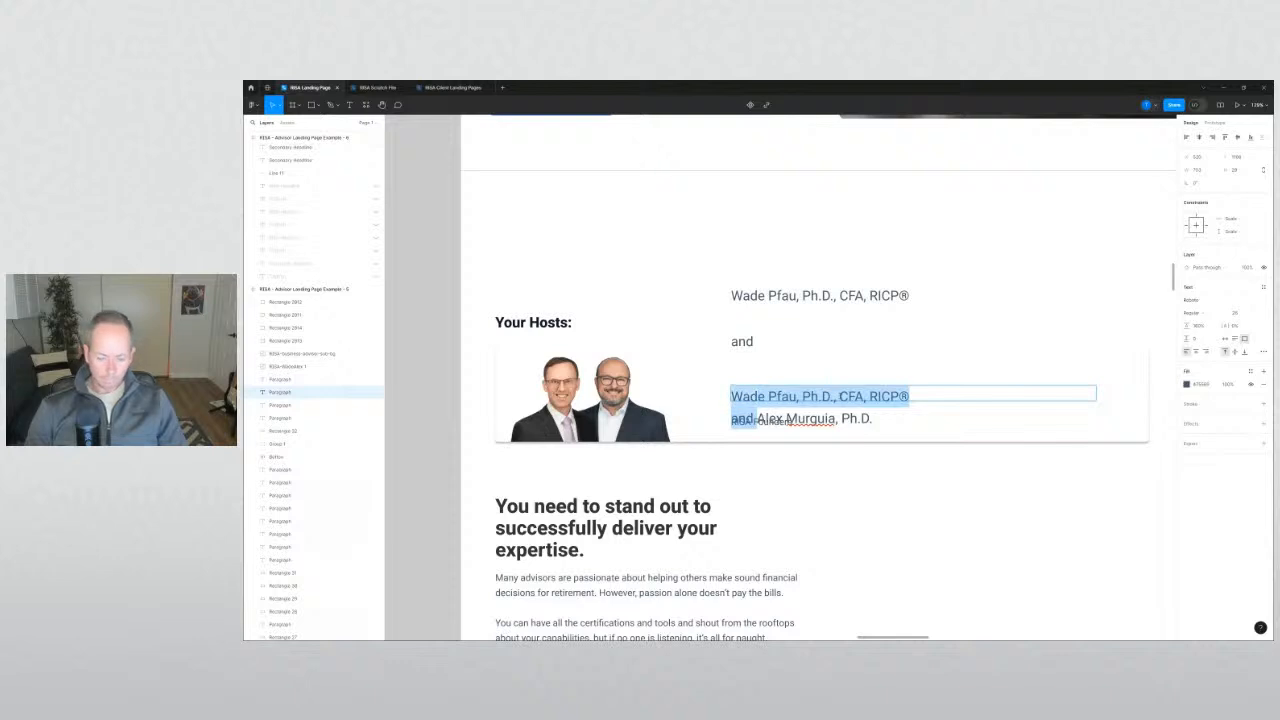
key("Delete")
left_click(995, 516)
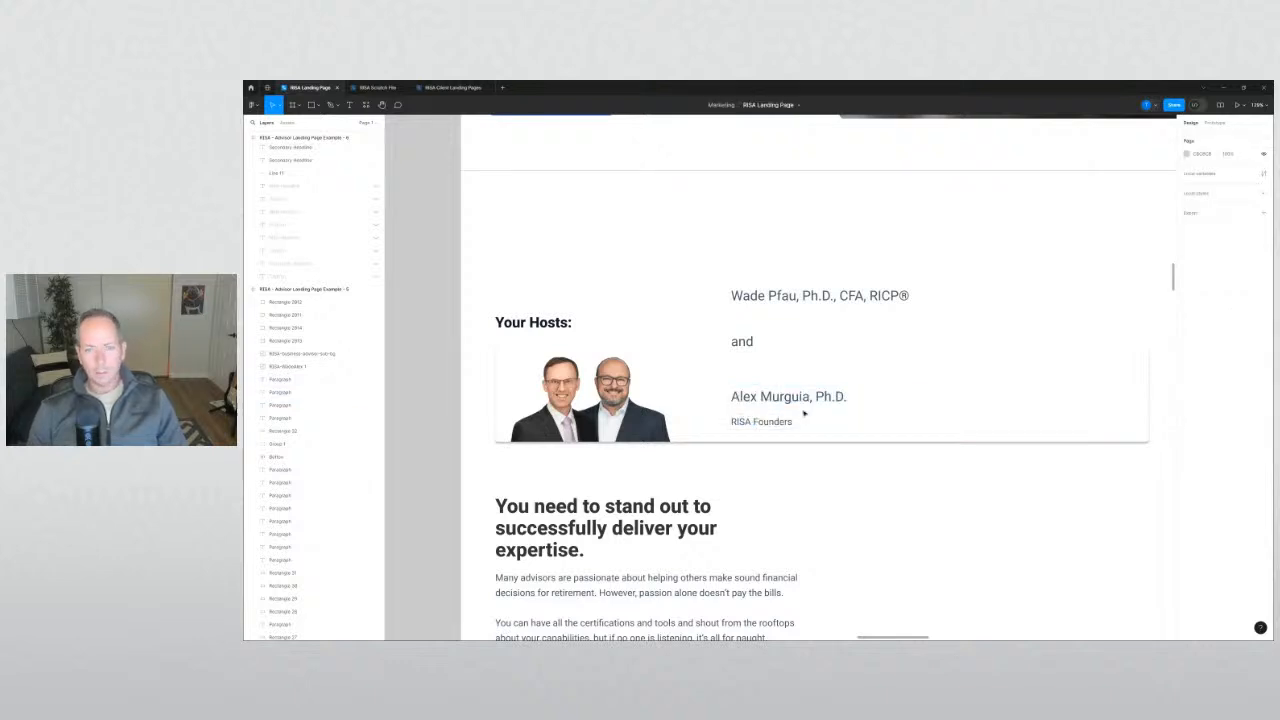
Replace 'and' with '&' and stack first host, ampersand and second host vertically.
double_click(747, 342)
type("&")
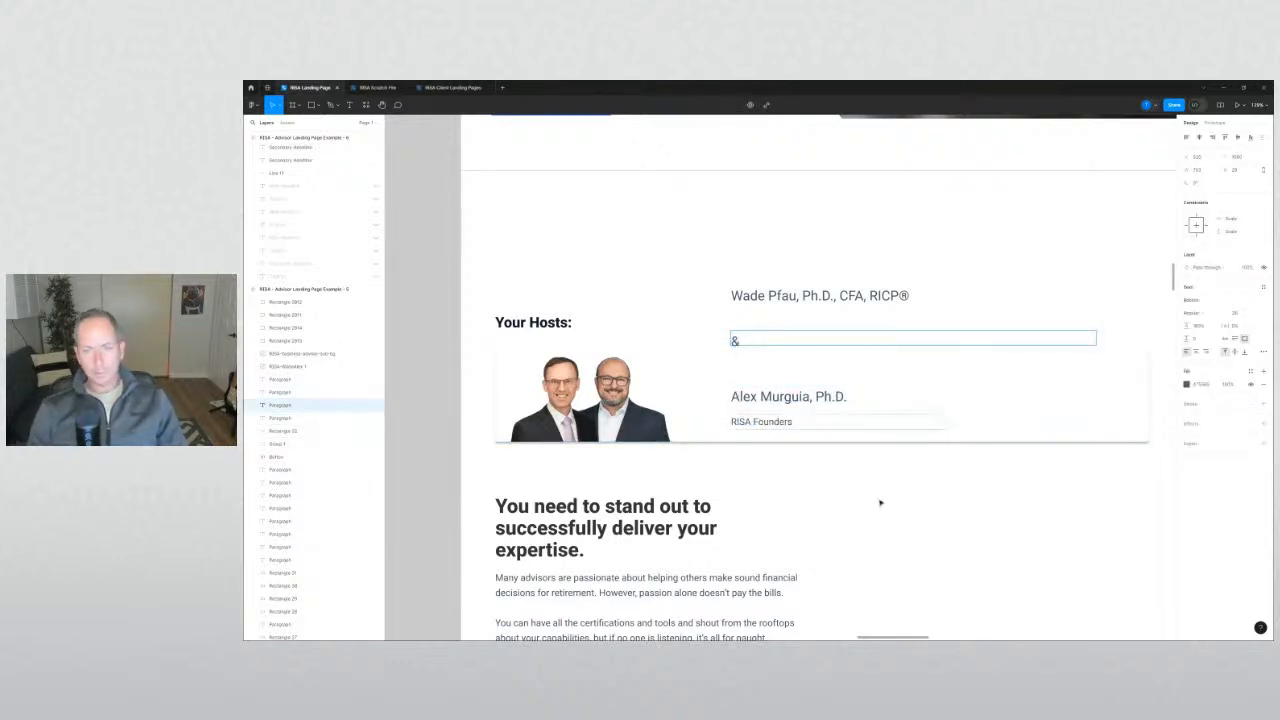
key("Escape")
left_click_drag(786, 302, 787, 329)
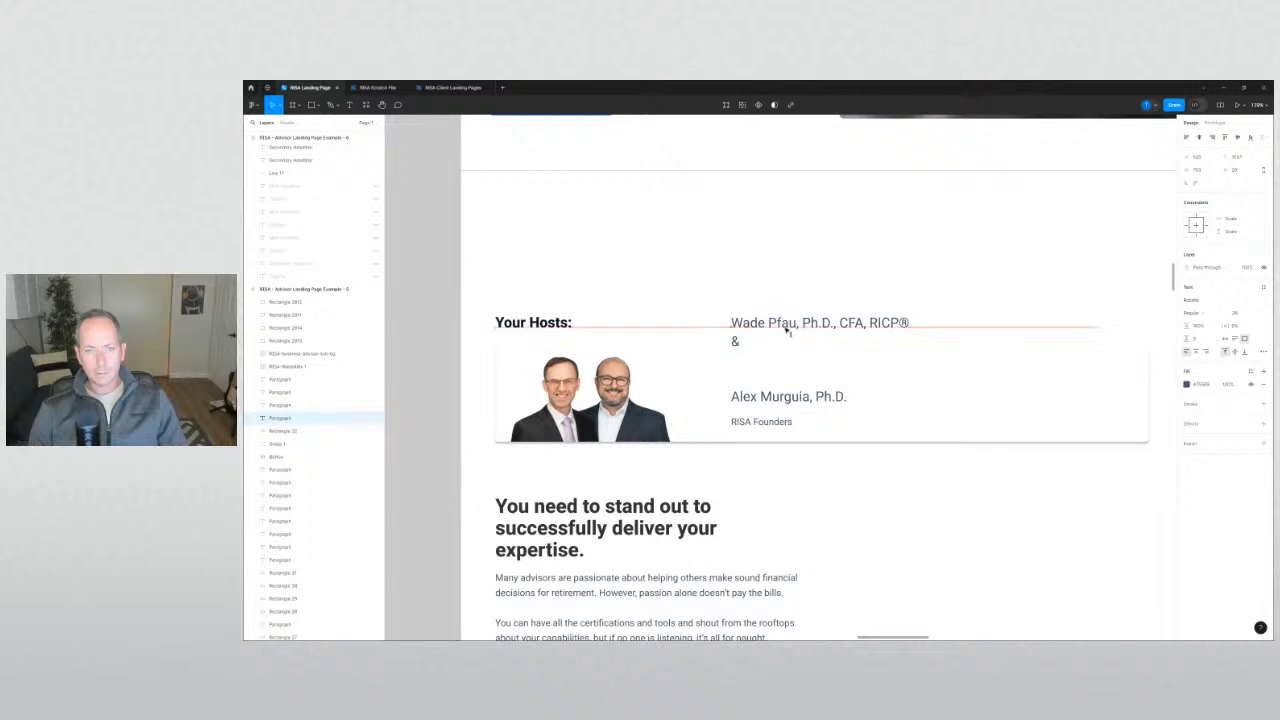
left_click_drag(782, 400, 782, 361)
Remove the commas after both host names and shrink their credentials, such as Ph.D.
left_click(811, 322)
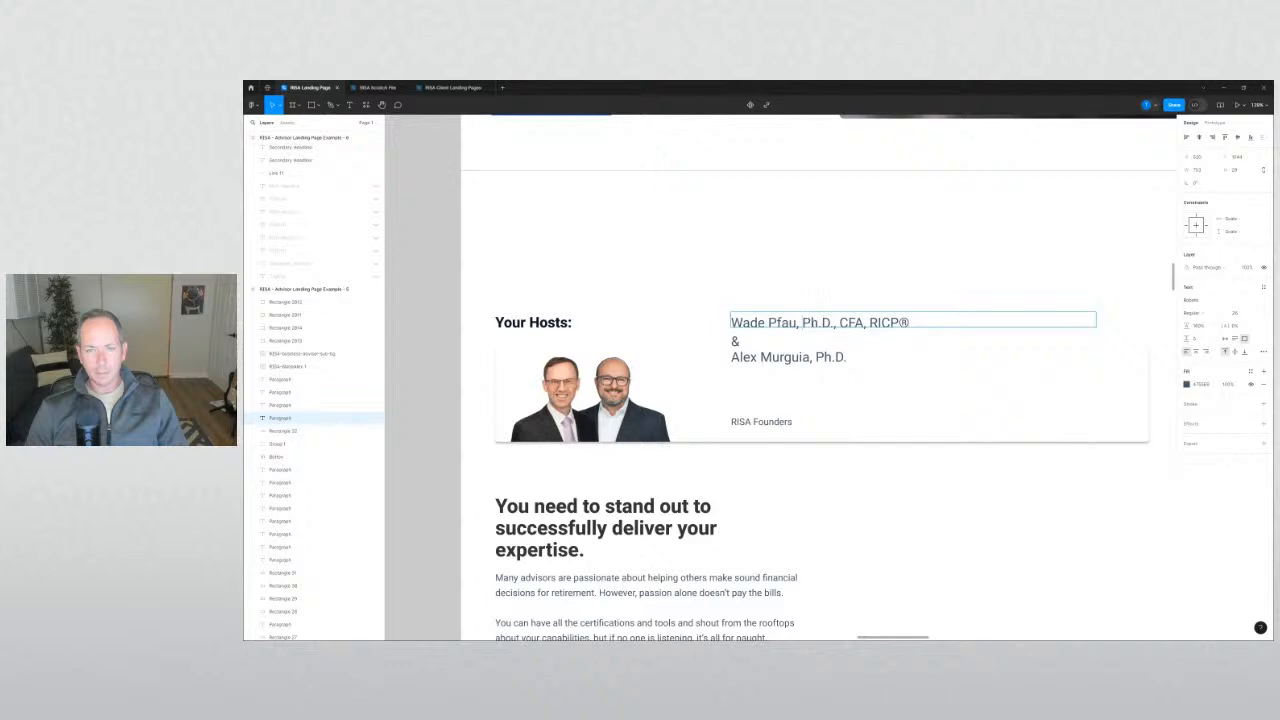
key("BackSpace")
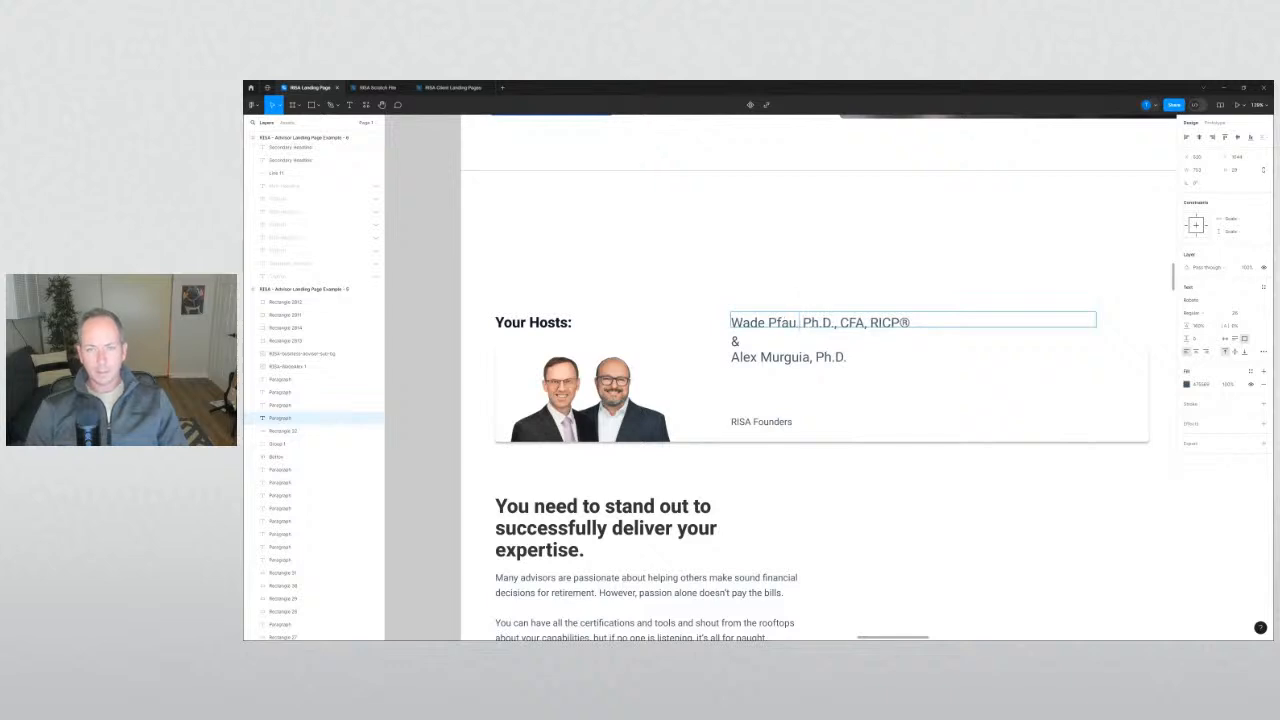
left_click_drag(818, 322, 910, 322)
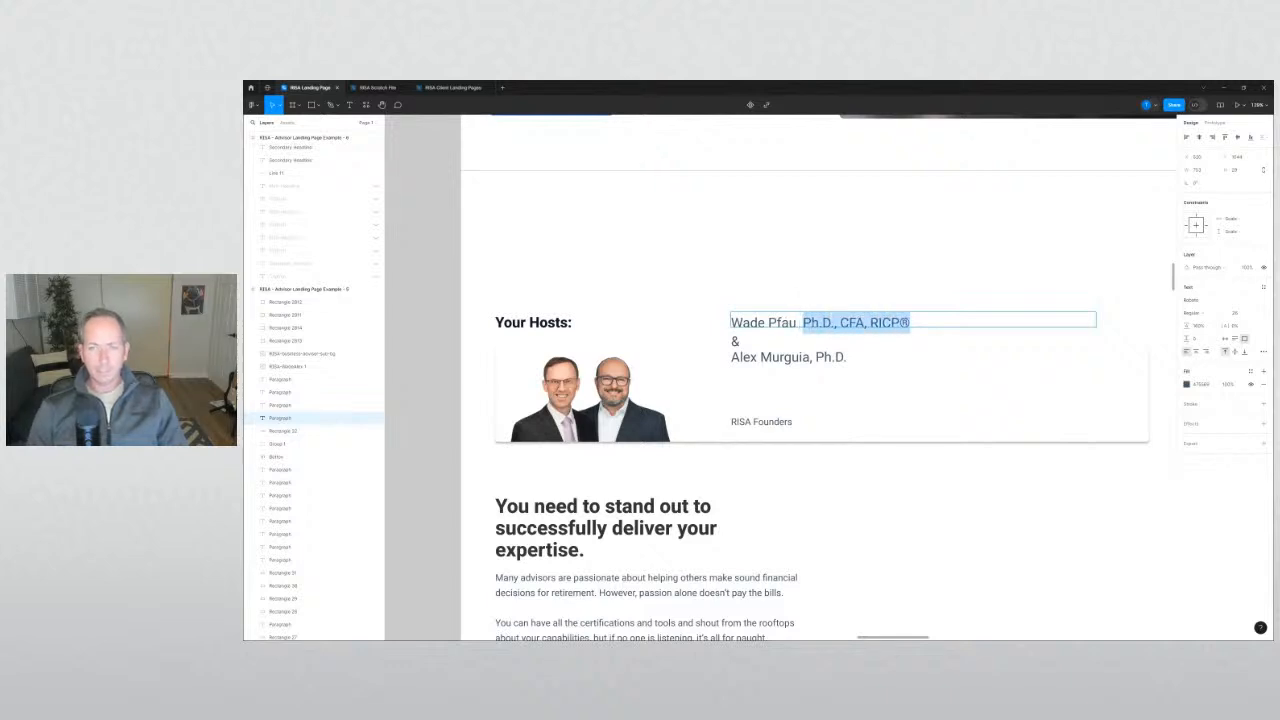
left_click(1235, 314)
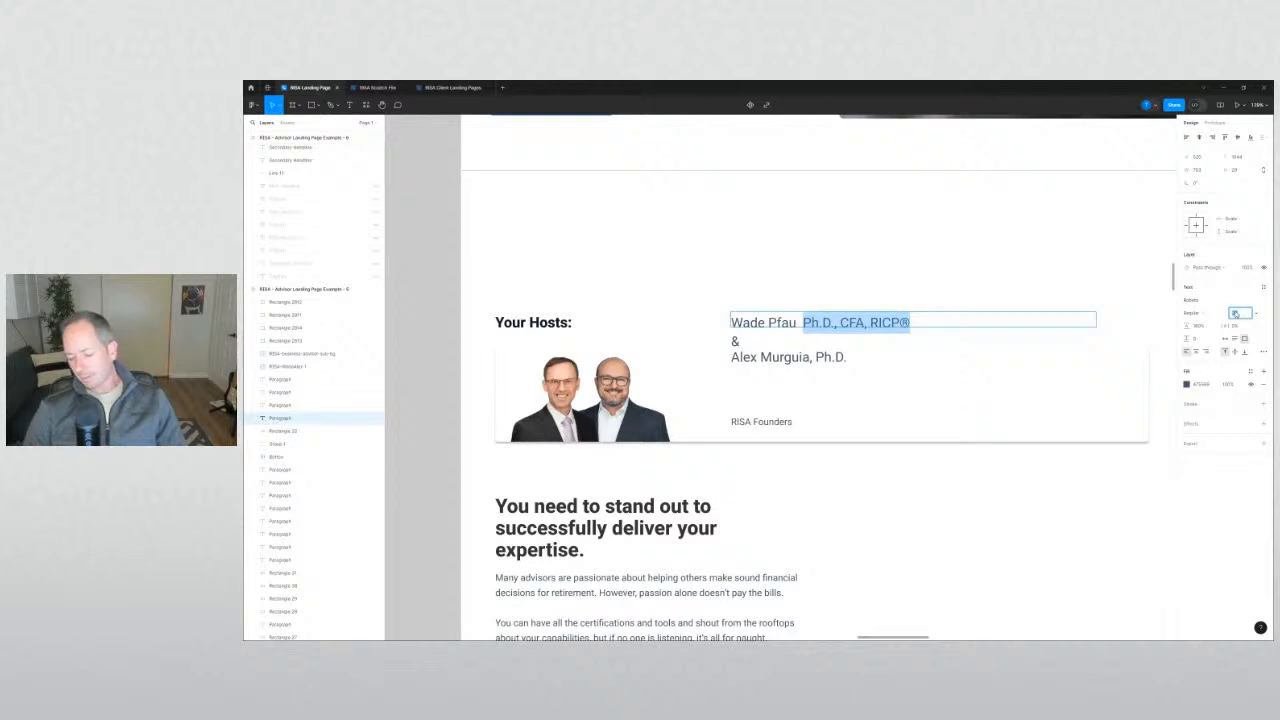
key("Return")
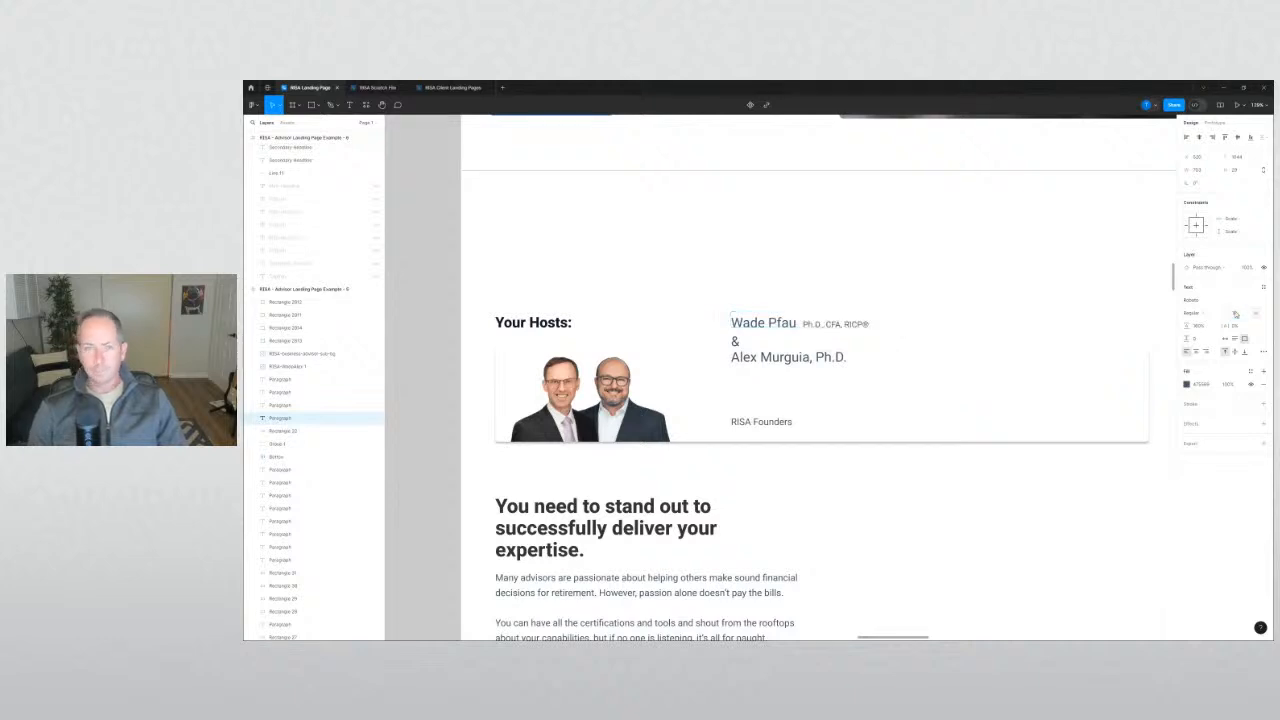
double_click(829, 357)
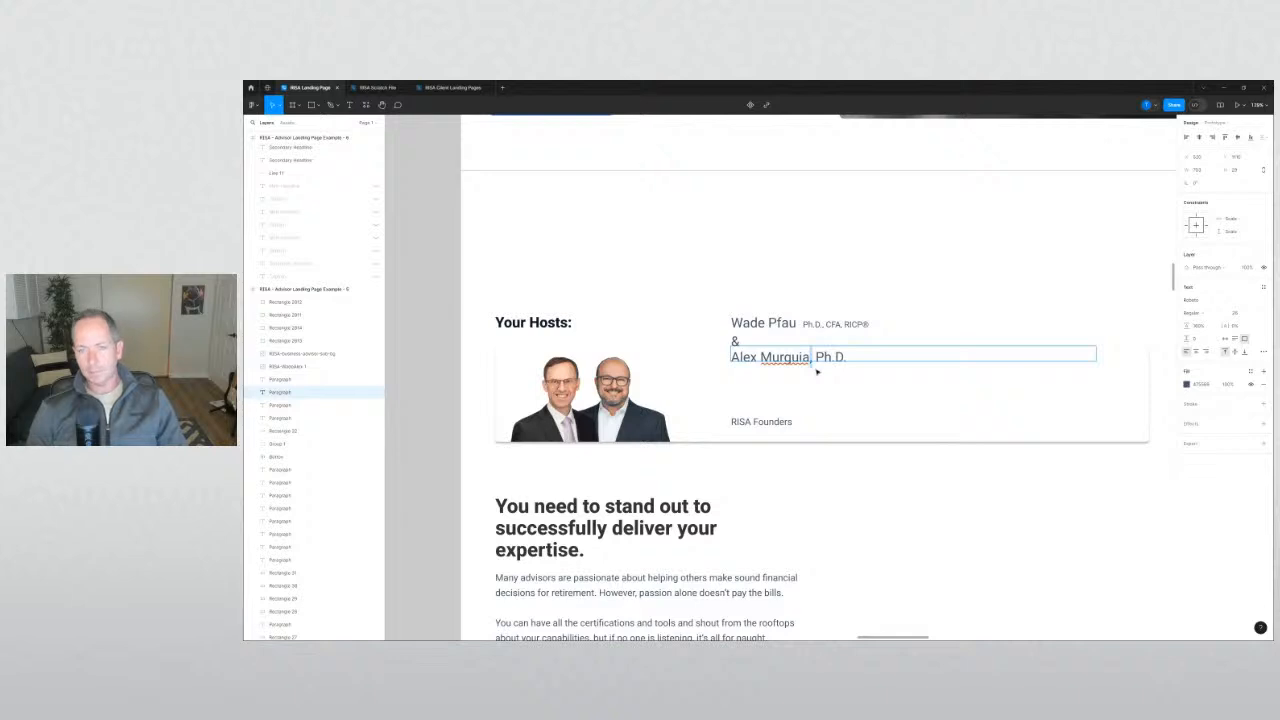
key("BackSpace")
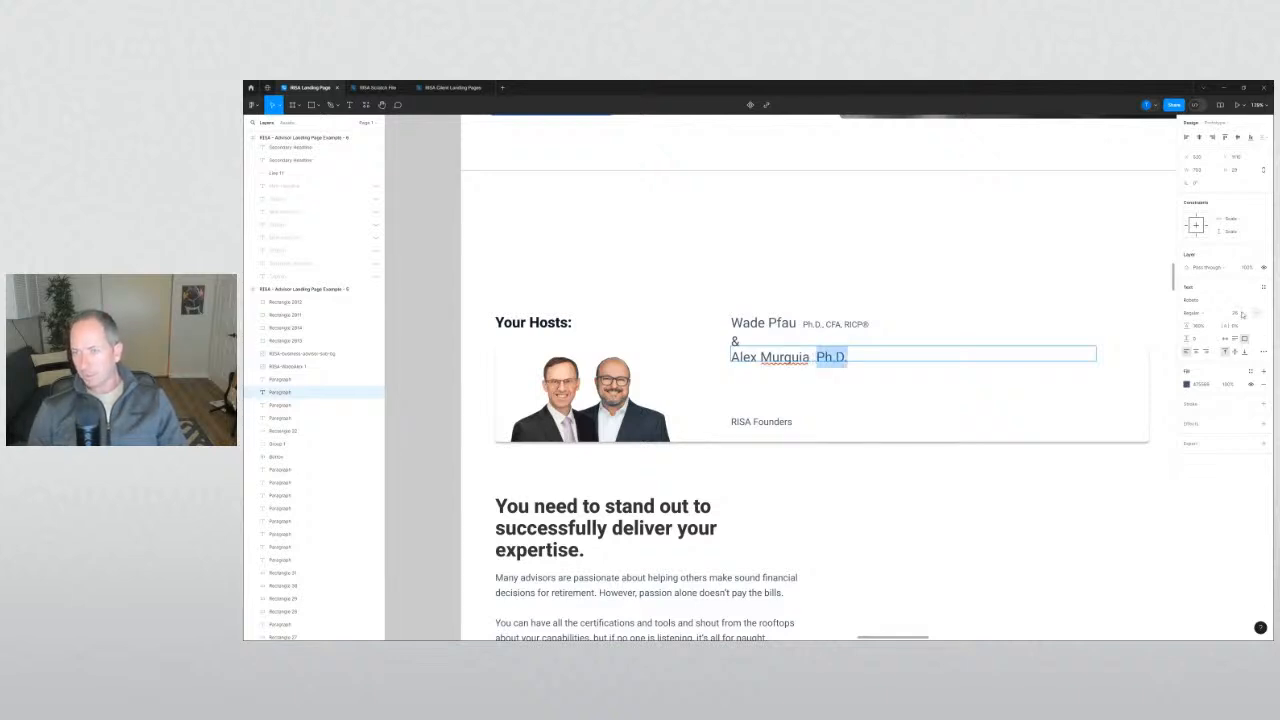
key("Return")
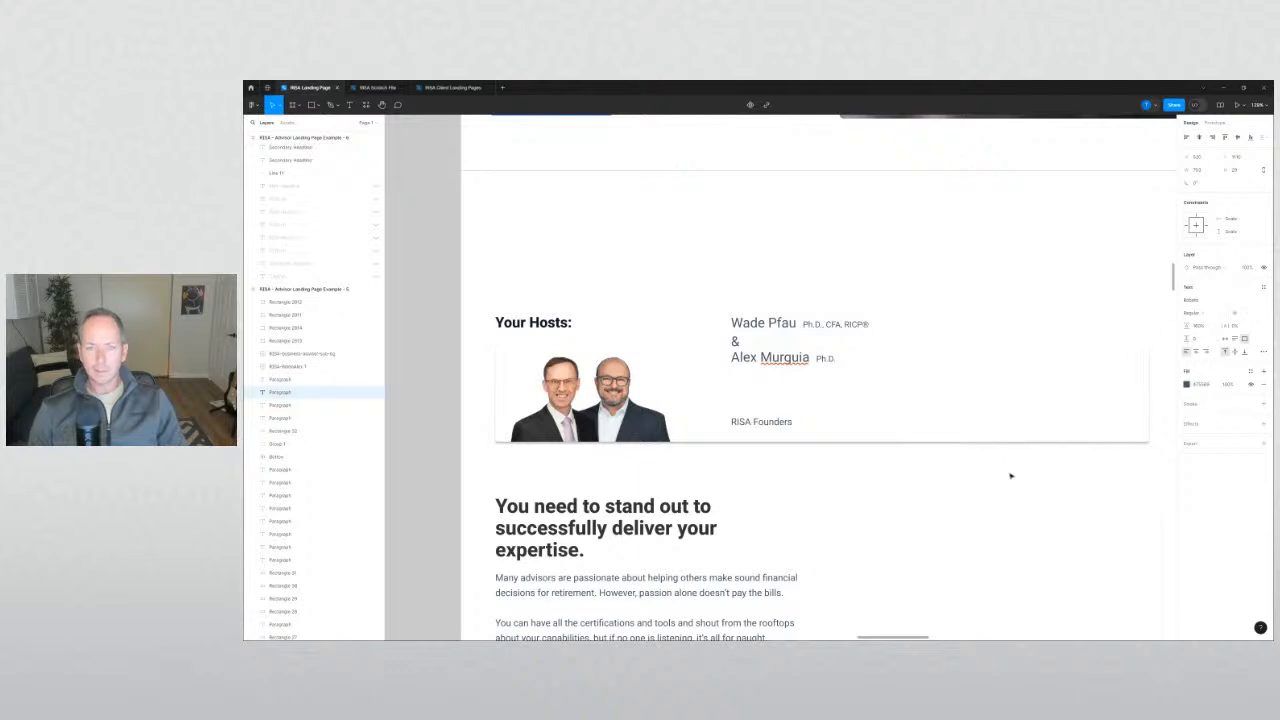
left_click(1011, 476)
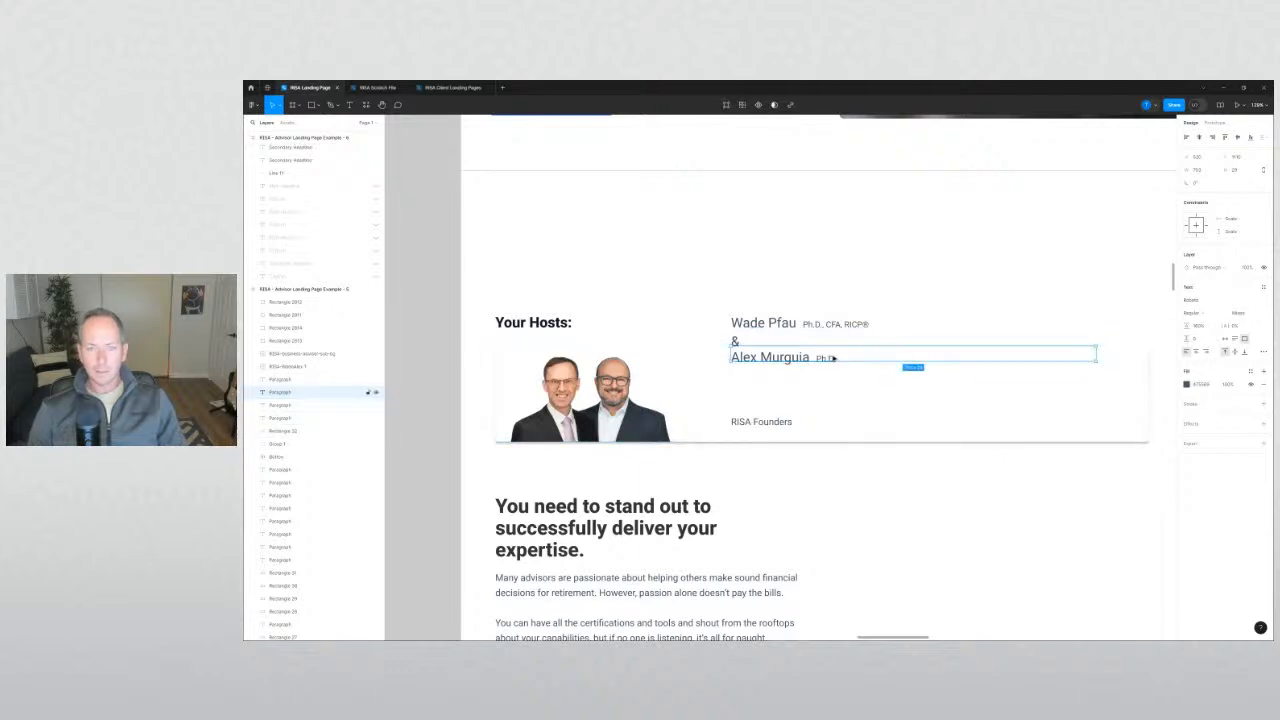
Move both names and the ampersand down together and raise RISA Founders closer beneath them.
left_click(735, 341)
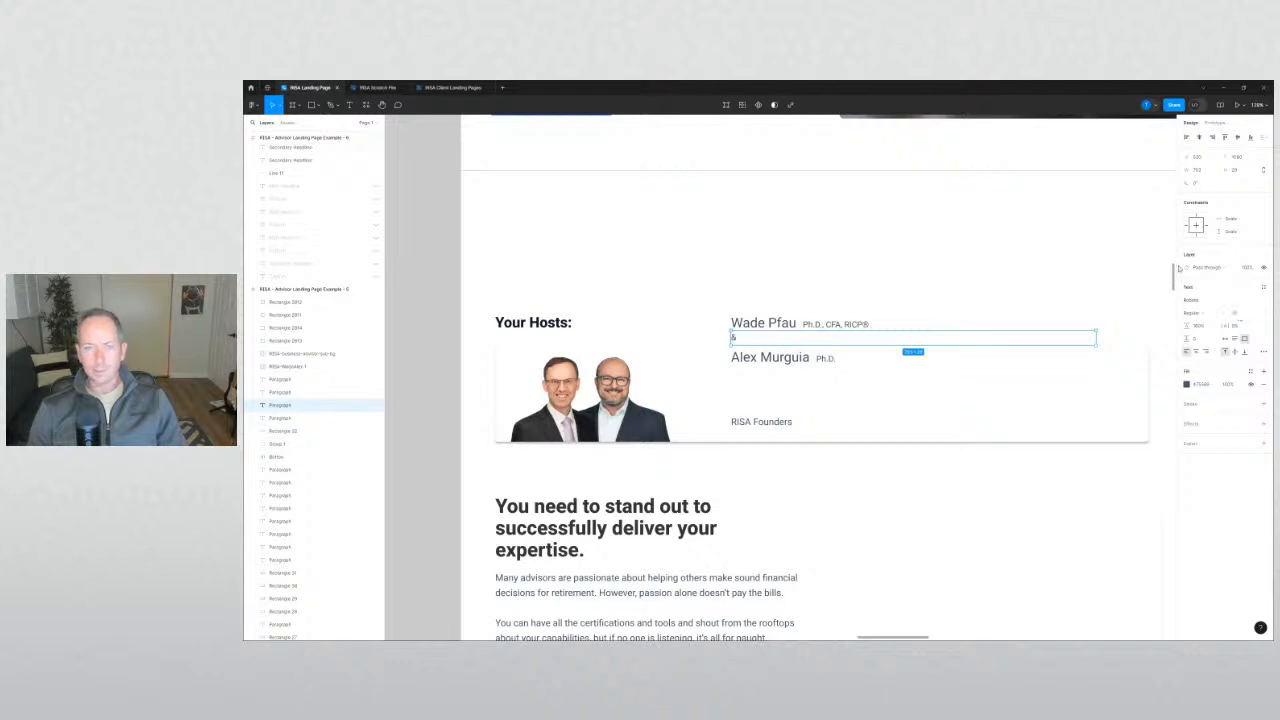
left_click(914, 523)
scroll(724, 338, "up", 3)
left_click_drag(724, 338, 721, 337)
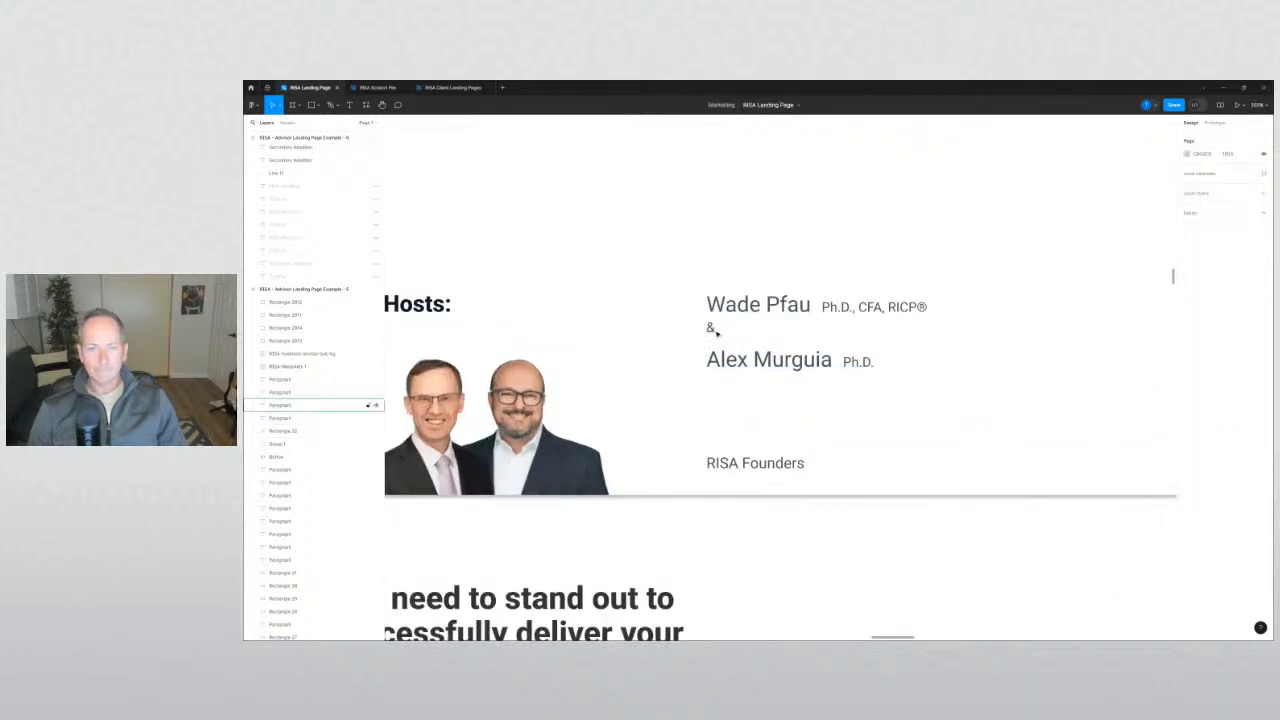
left_click(744, 357, "shift")
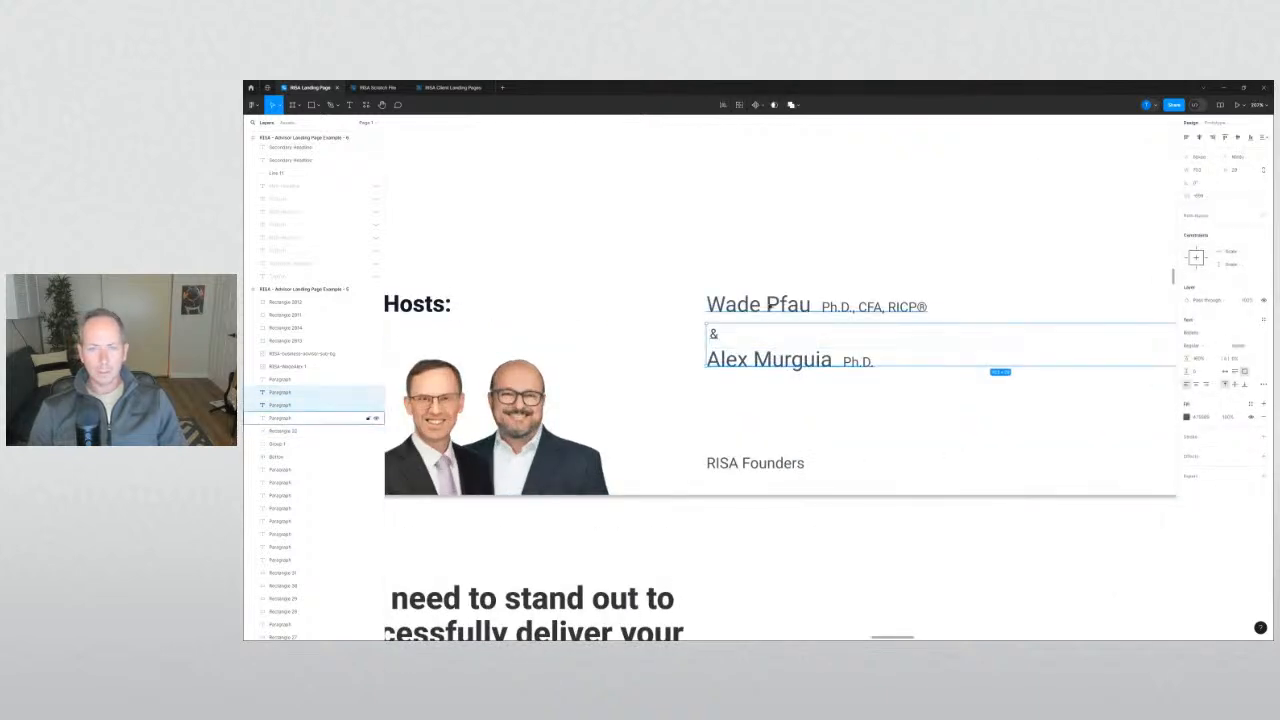
left_click(771, 306, "shift")
left_click_drag(755, 306, 756, 357)
left_click(732, 466)
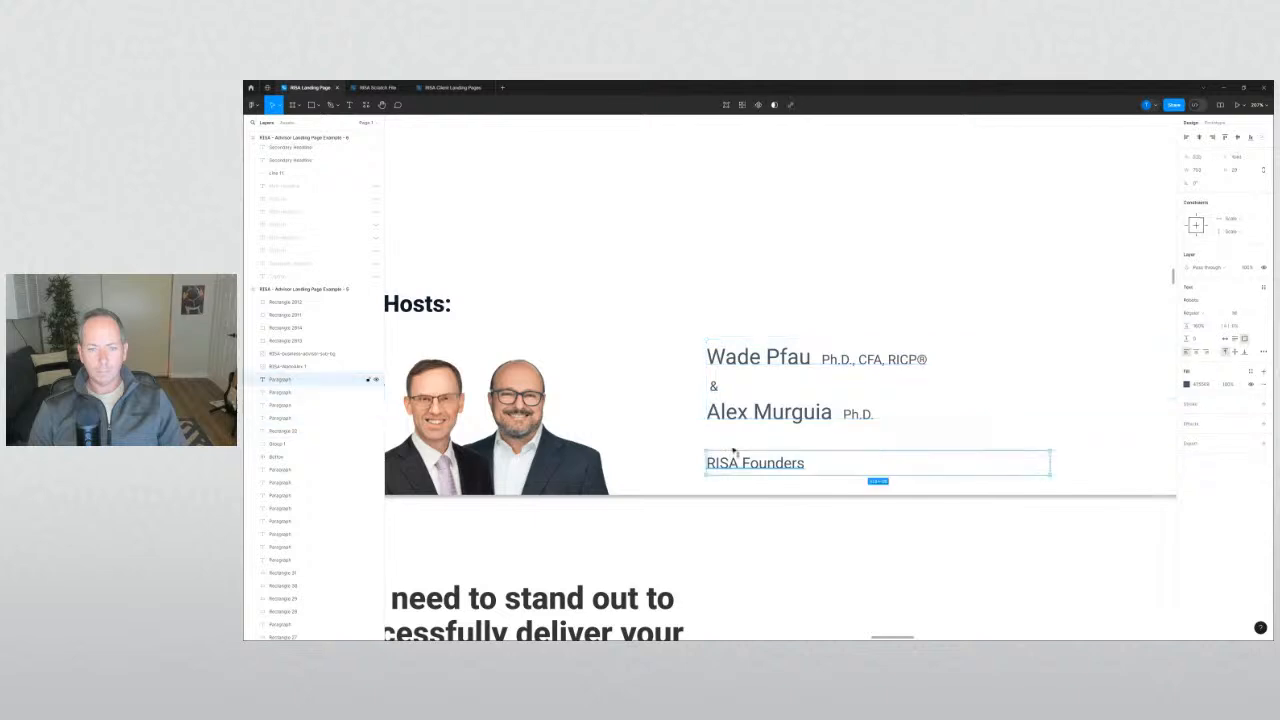
left_click_drag(732, 466, 735, 451)
key("Escape")
scroll(763, 519, "down", 10)
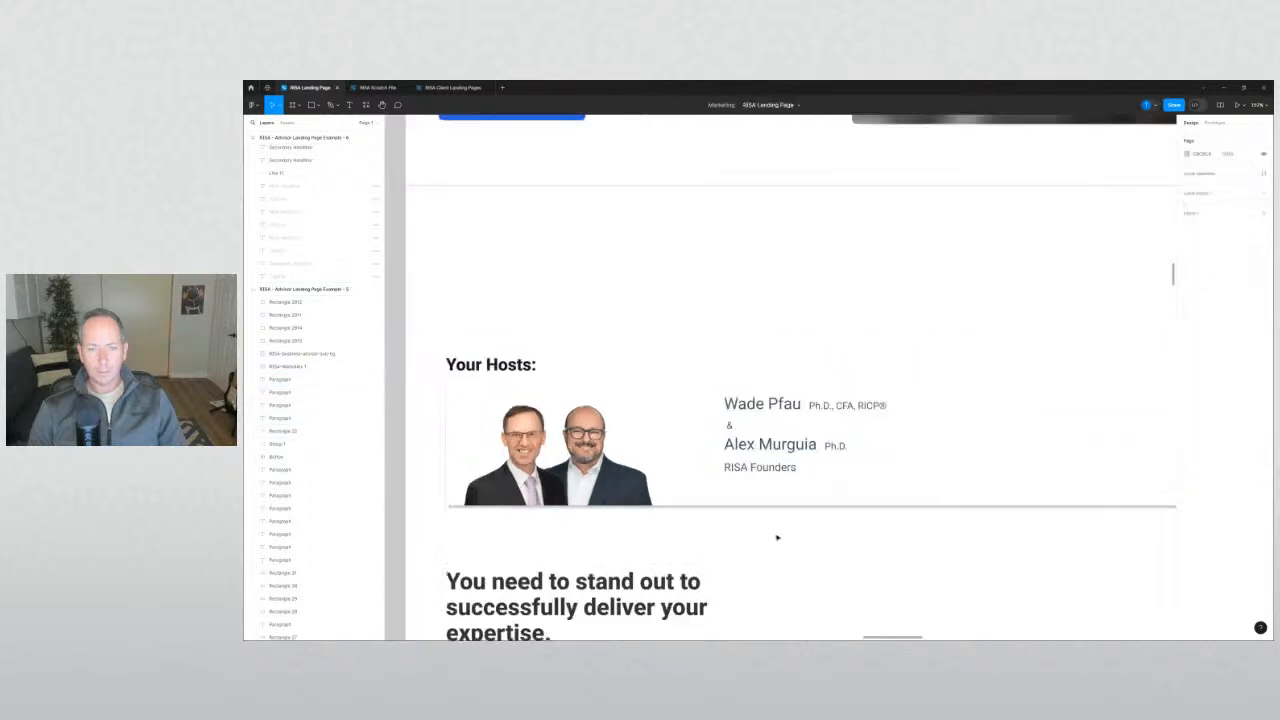
Delete the four host text lines from the middle page, then the entire middle page frame.
scroll(900, 490, "down", 8)
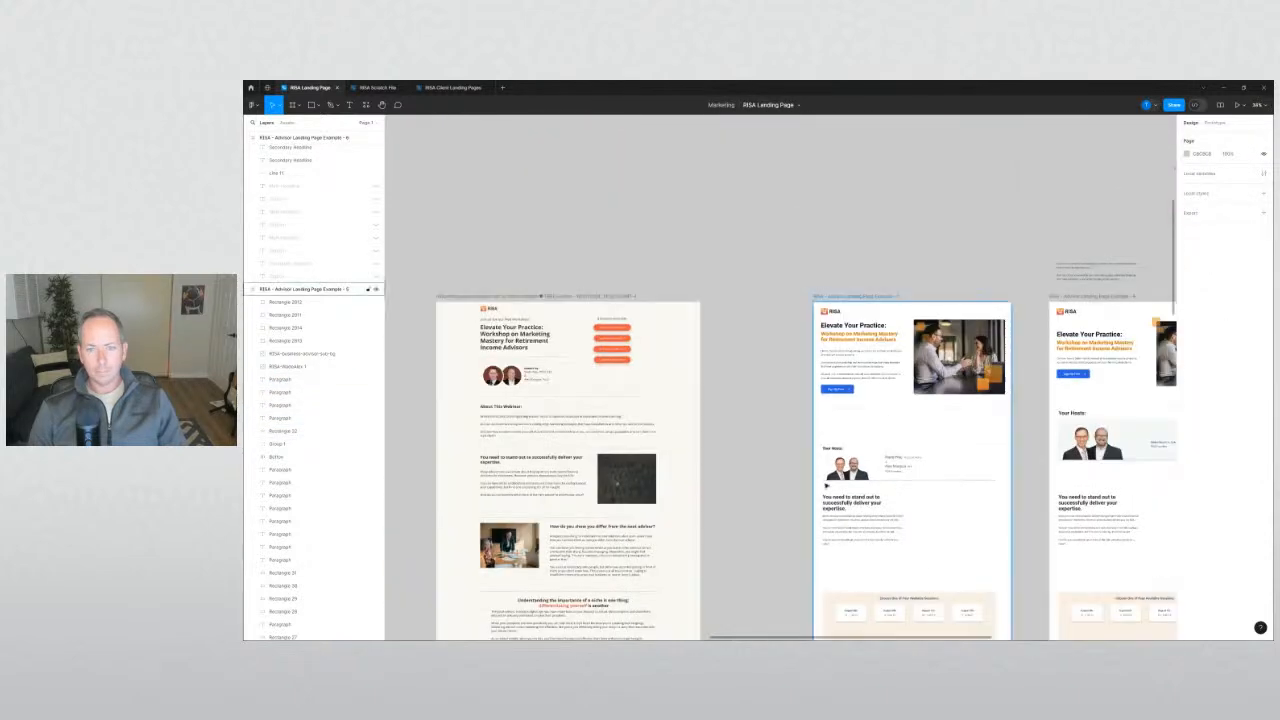
left_click(838, 360)
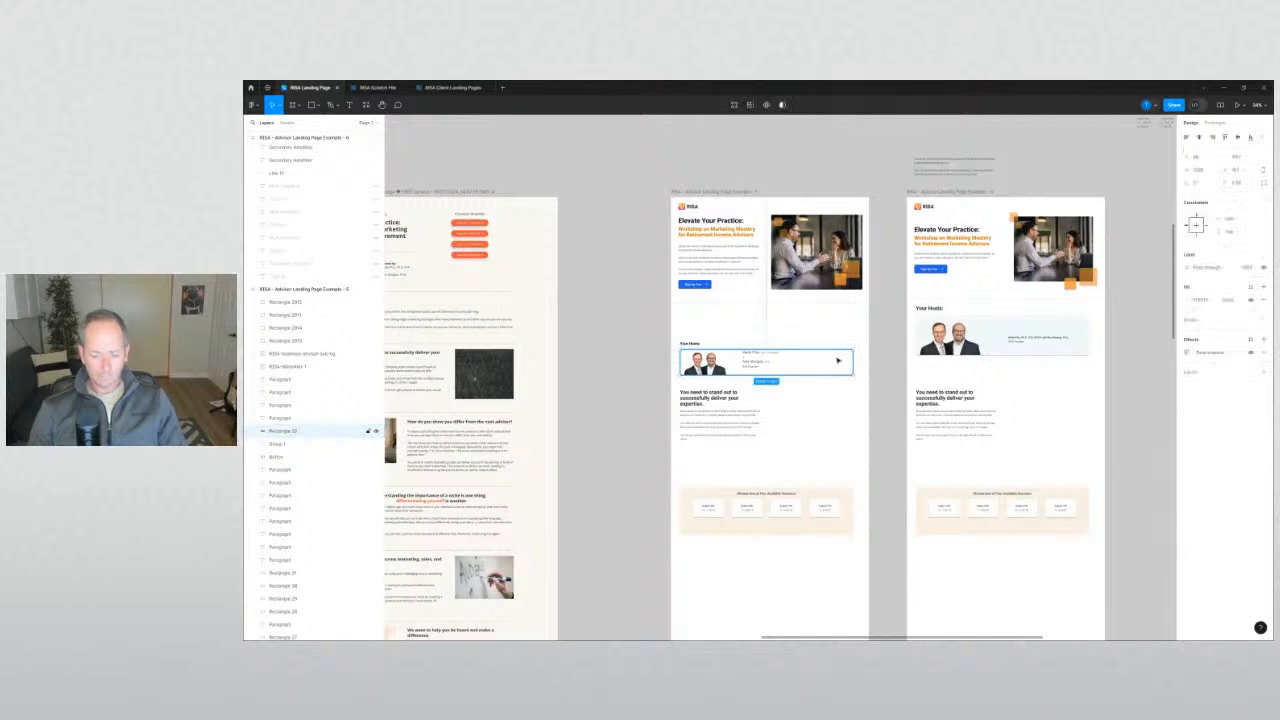
left_click(1137, 379)
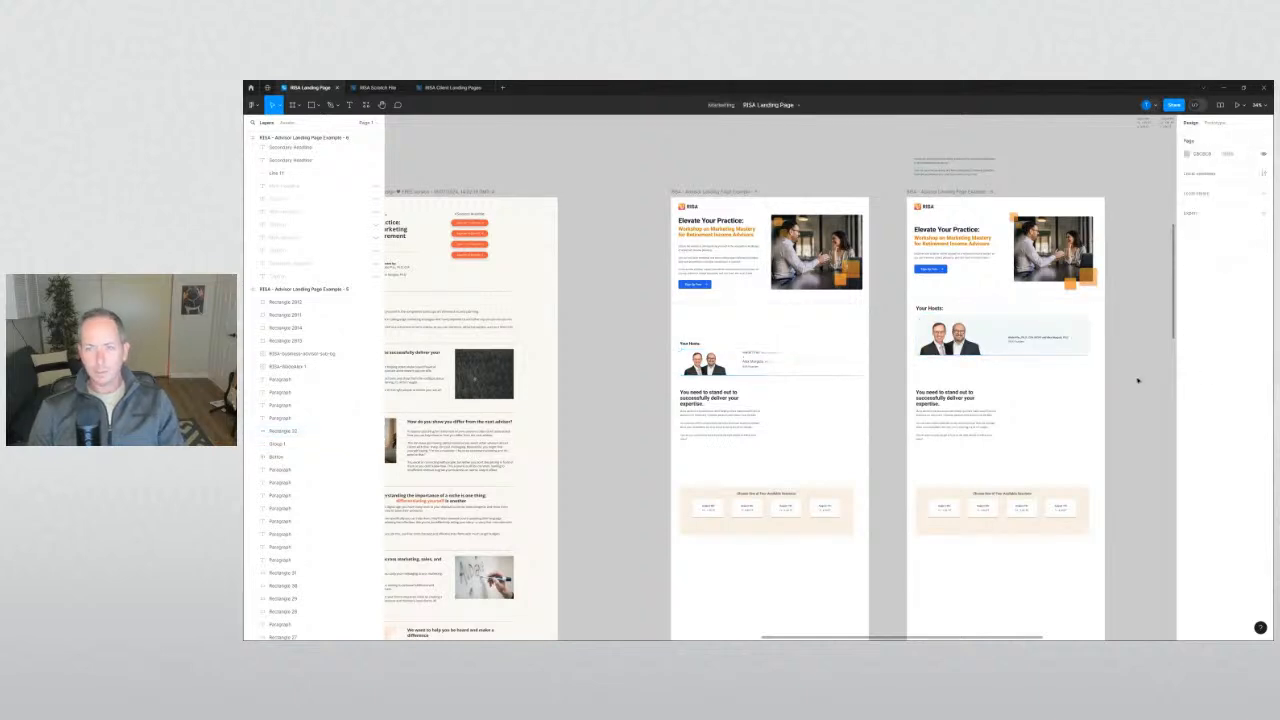
left_click_drag(1137, 379, 1072, 394)
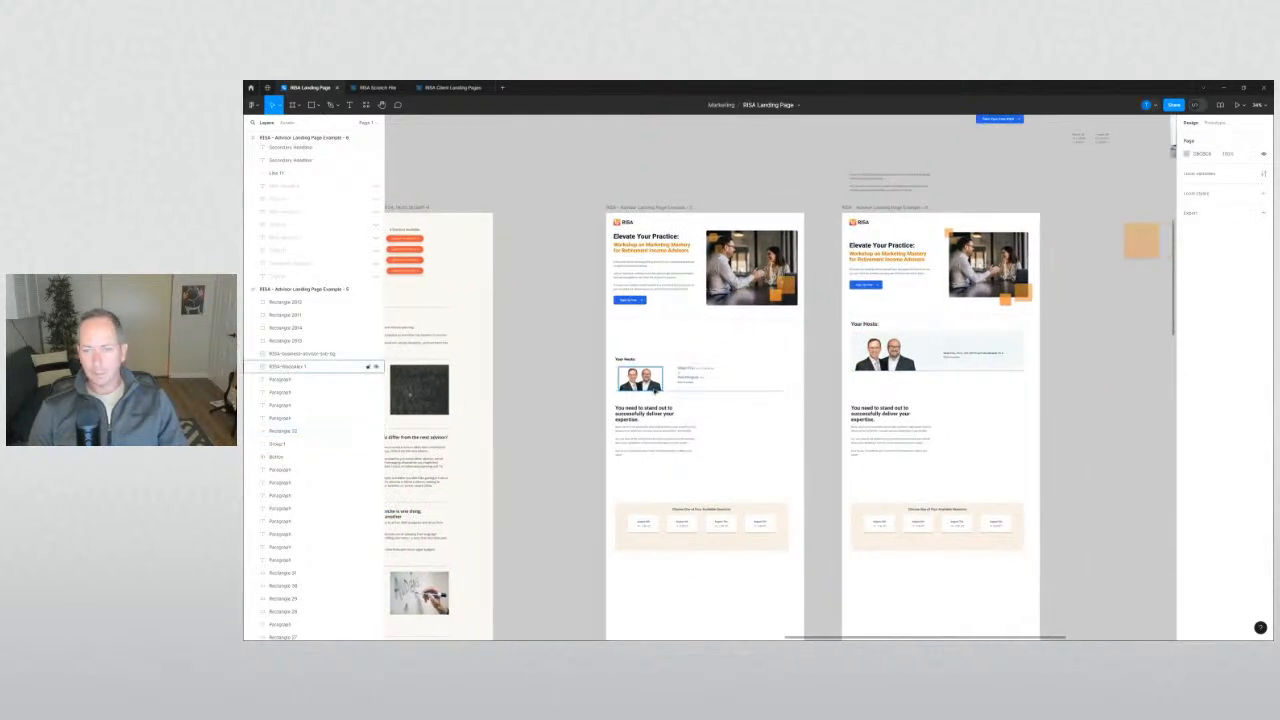
left_click(685, 377)
left_click(711, 397)
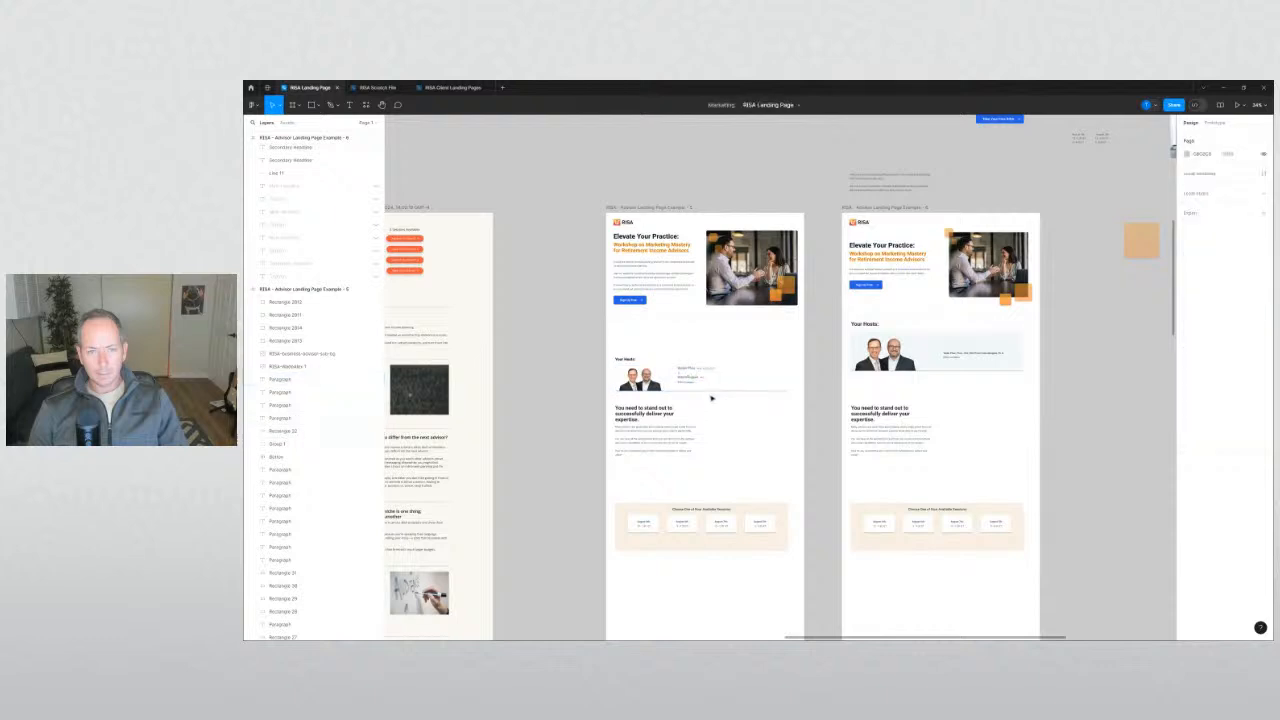
left_click_drag(704, 352, 677, 393)
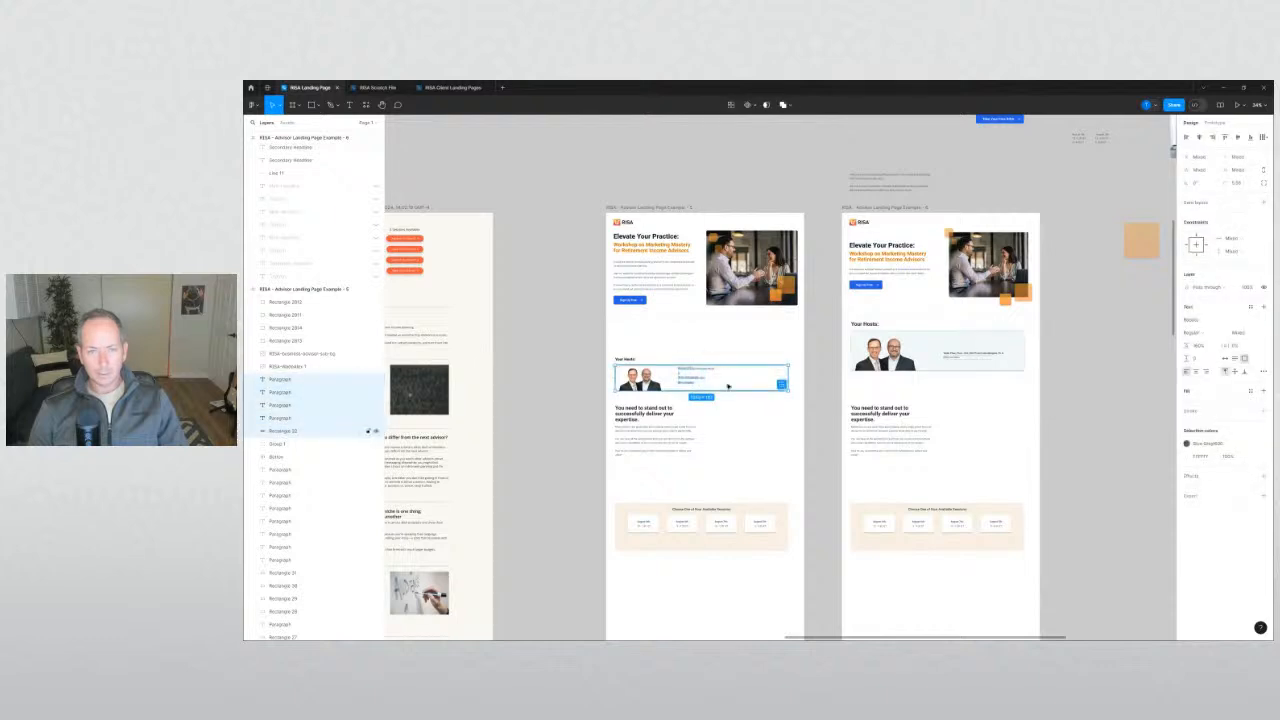
left_click(728, 386, "shift")
key("Delete")
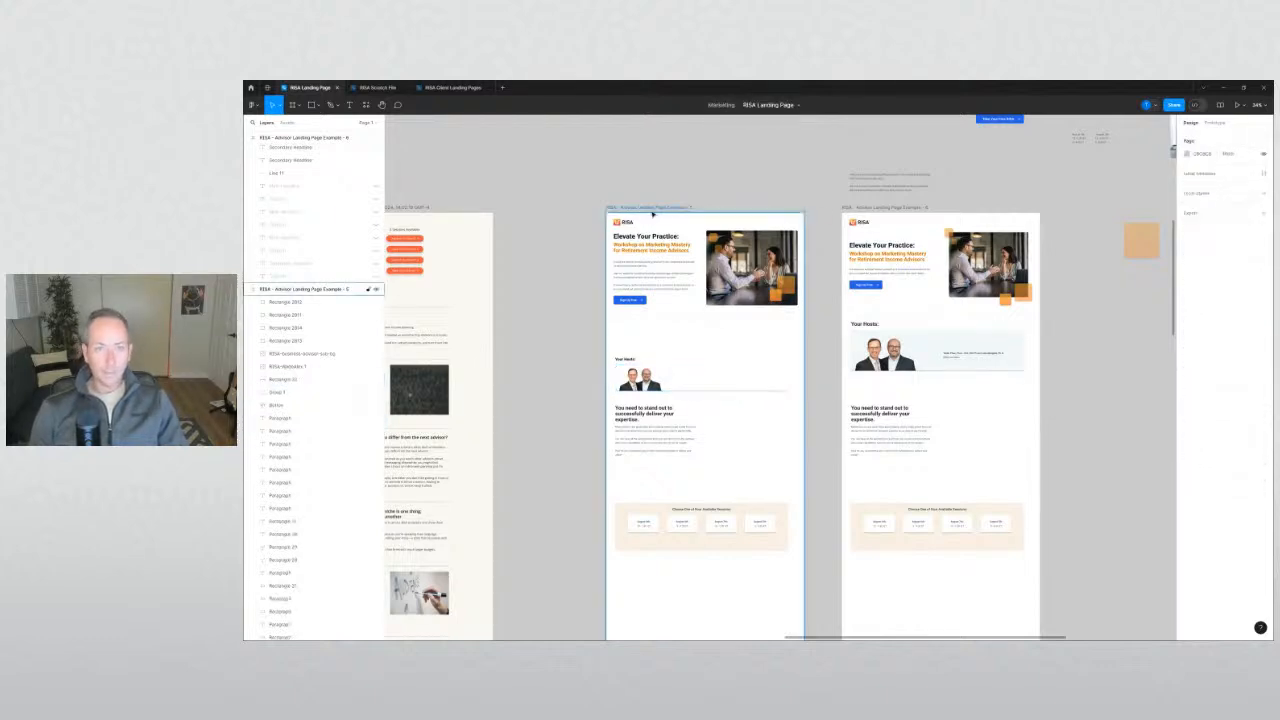
left_click(655, 208)
key("Delete")
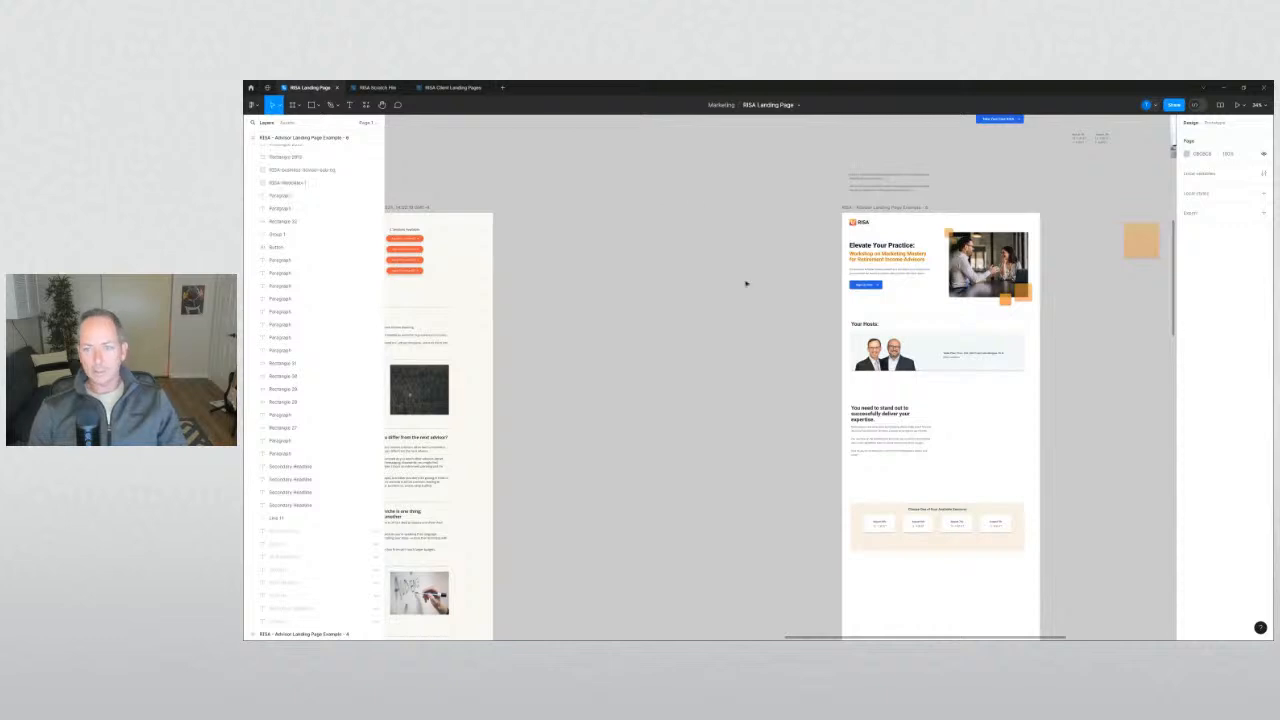
Replace the old one-line host credit with the stacked host lines inside the Your Hosts banner.
scroll(767, 337, "up", 3)
left_click_drag(906, 376, 585, 375)
left_click(820, 371)
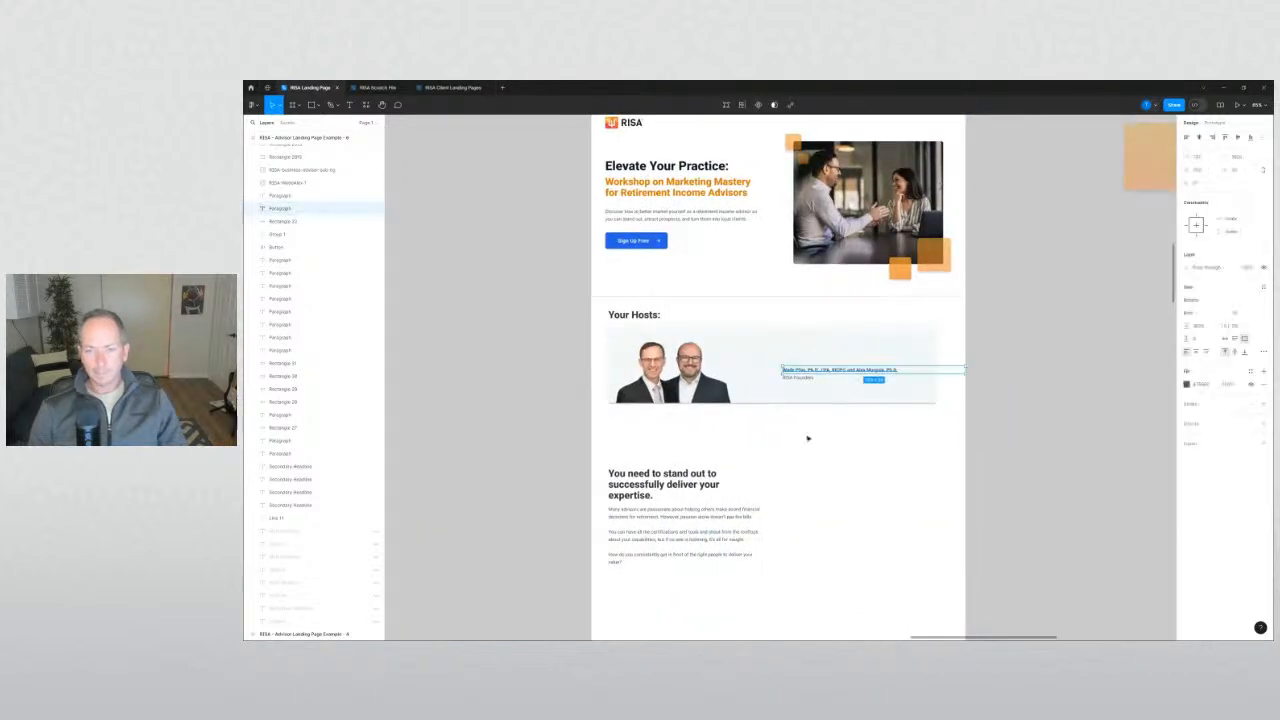
left_click_drag(831, 437, 786, 363)
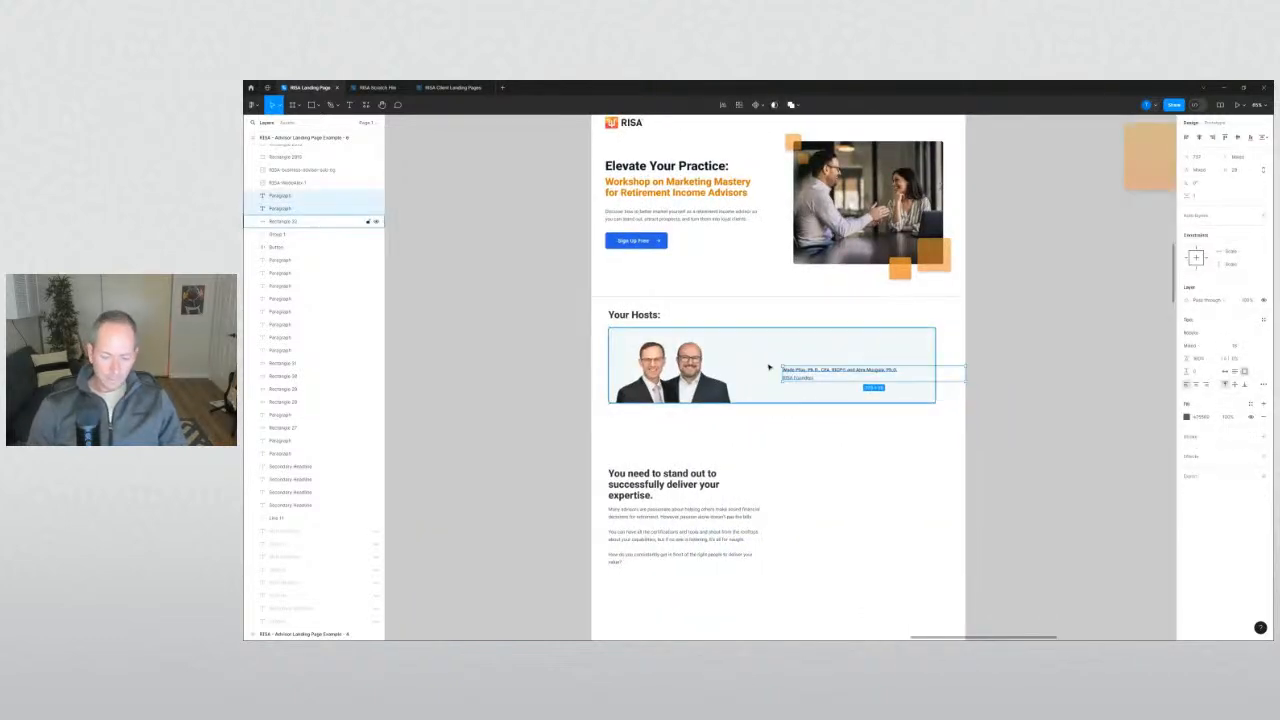
key("Delete")
key("ctrl+z")
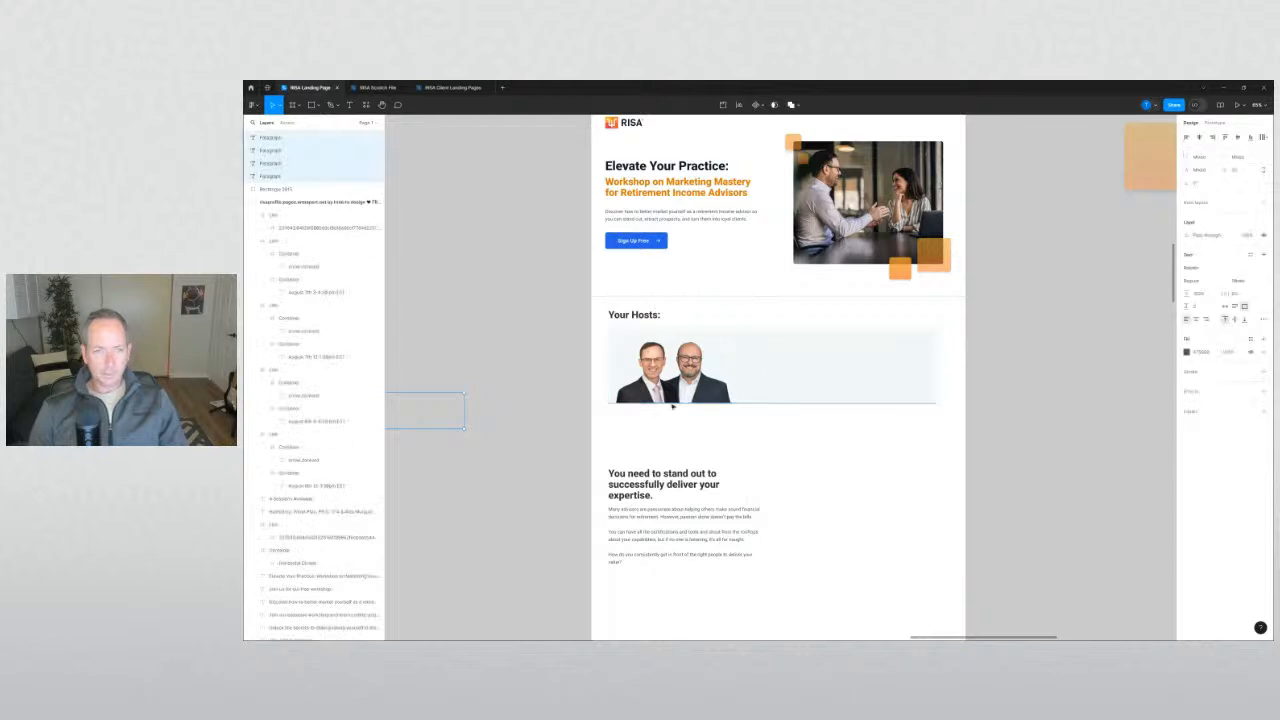
scroll(475, 431, "left", 3)
left_click_drag(450, 393, 920, 349)
Narrow the text boxes of both host name lines.
left_click_drag(962, 413, 885, 449)
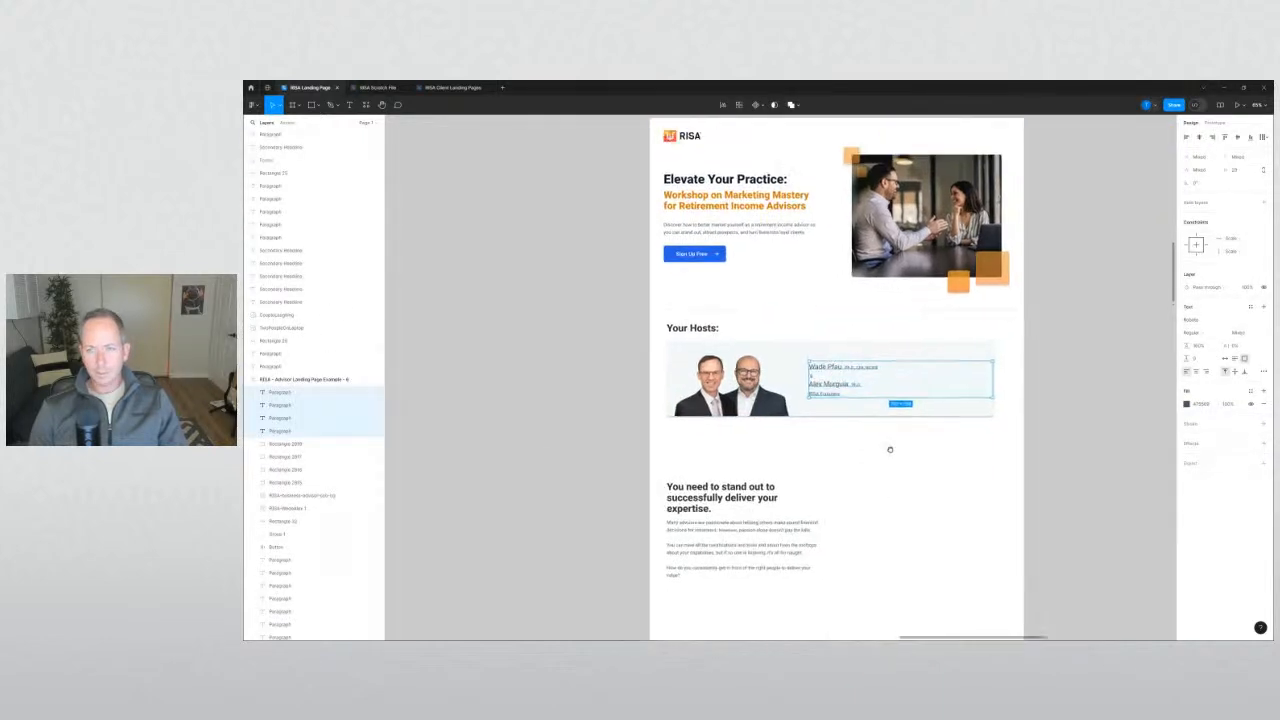
scroll(865, 442, "up", 3)
left_click(865, 442)
left_click(856, 345)
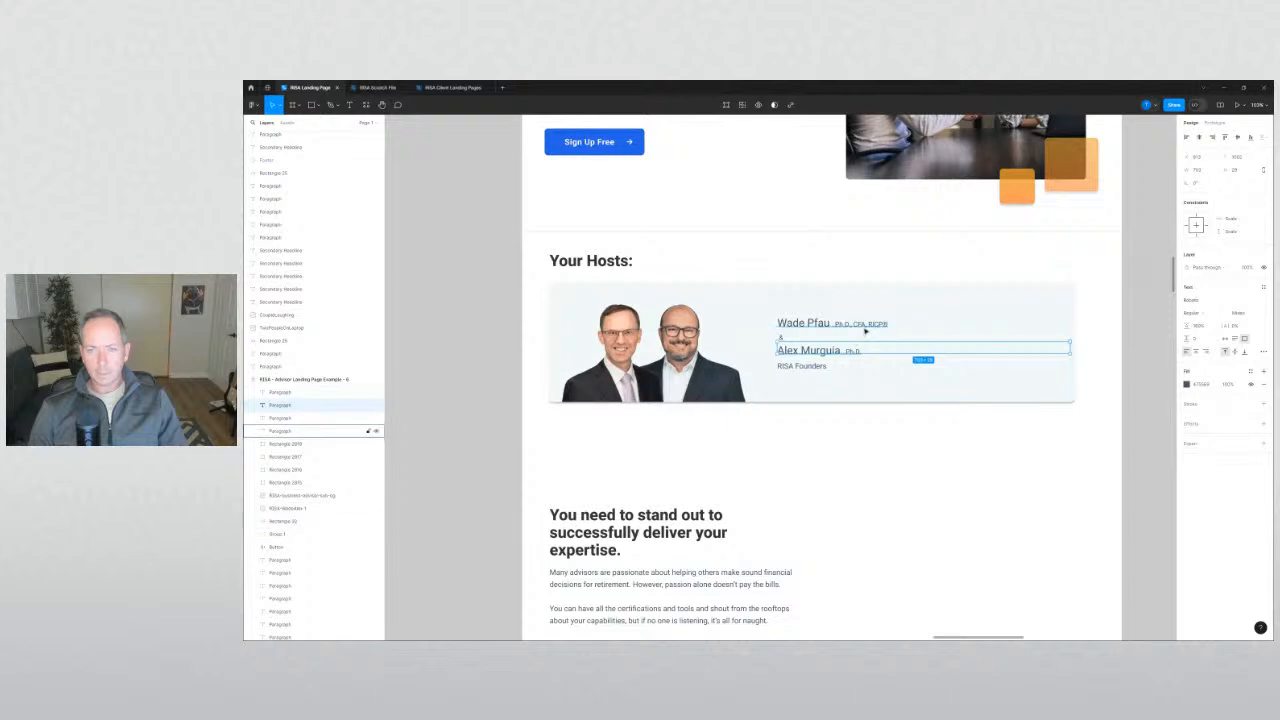
left_click(830, 326, "shift")
left_click_drag(1071, 338, 921, 340)
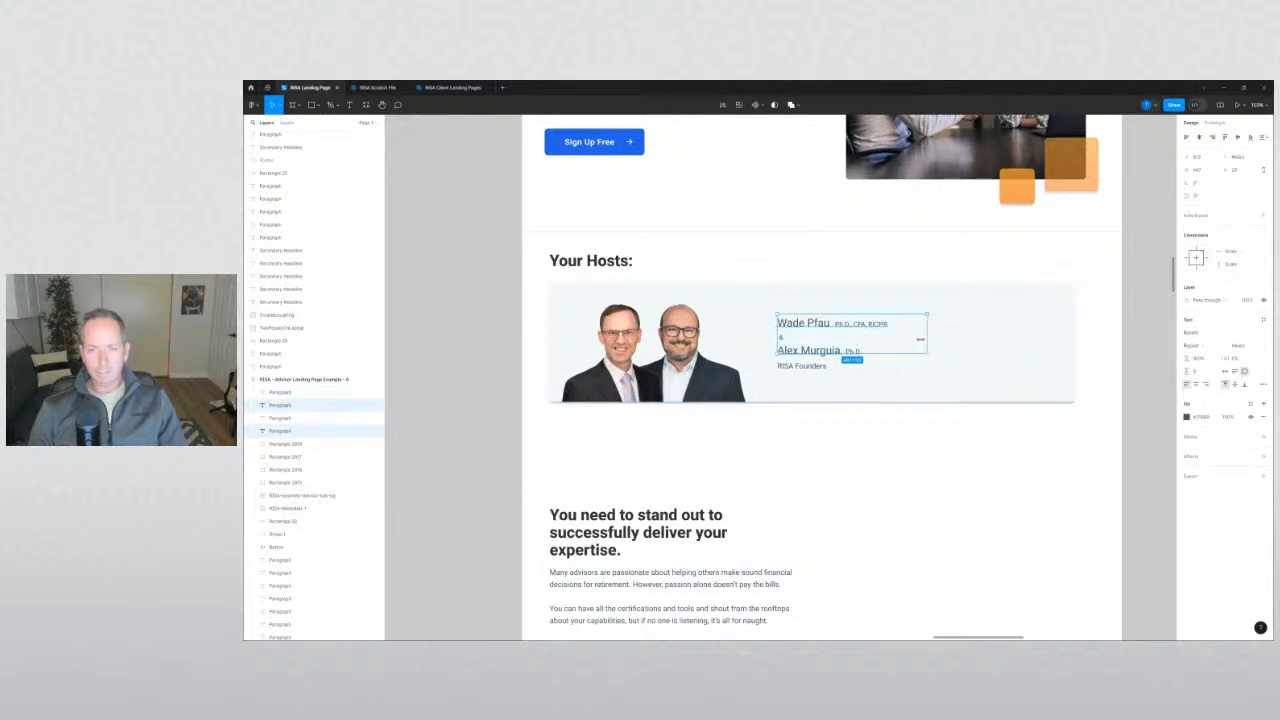
left_click(931, 442)
Raise the second host's name about 12 px toward the ampersand.
scroll(831, 340, "up", 3, "ctrl")
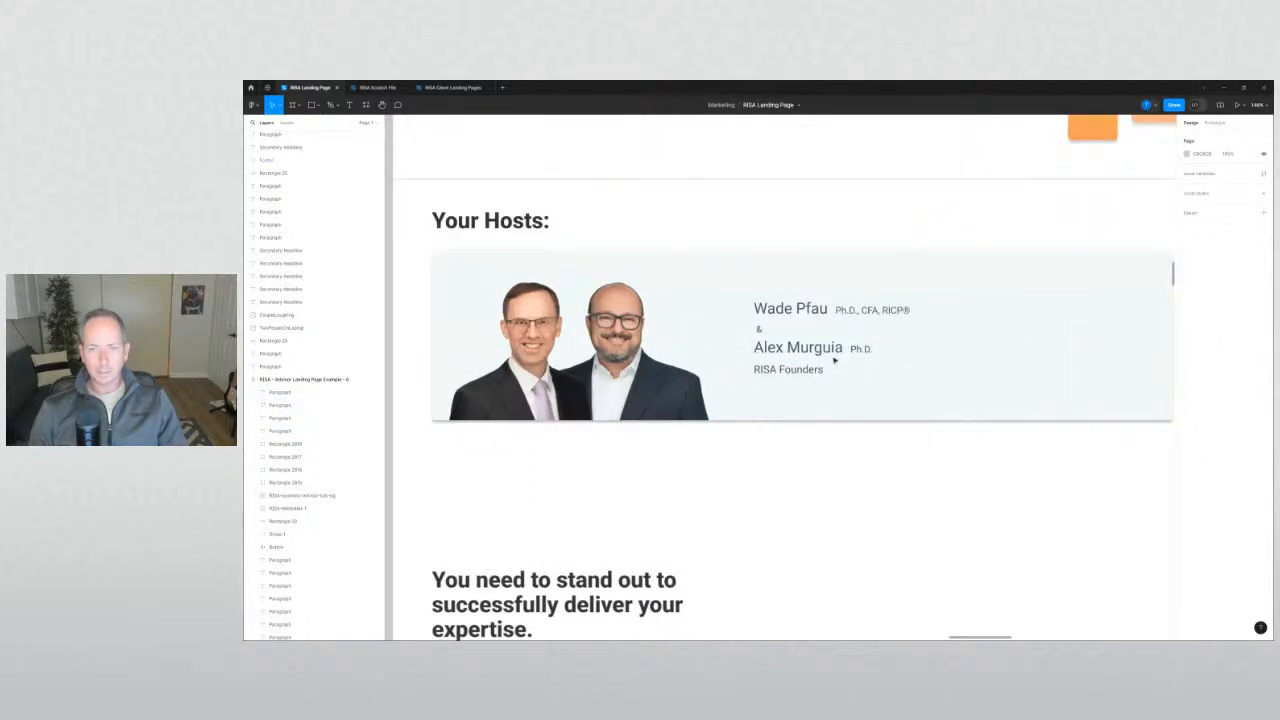
left_click(762, 333)
scroll(762, 334, "up", 3, "ctrl")
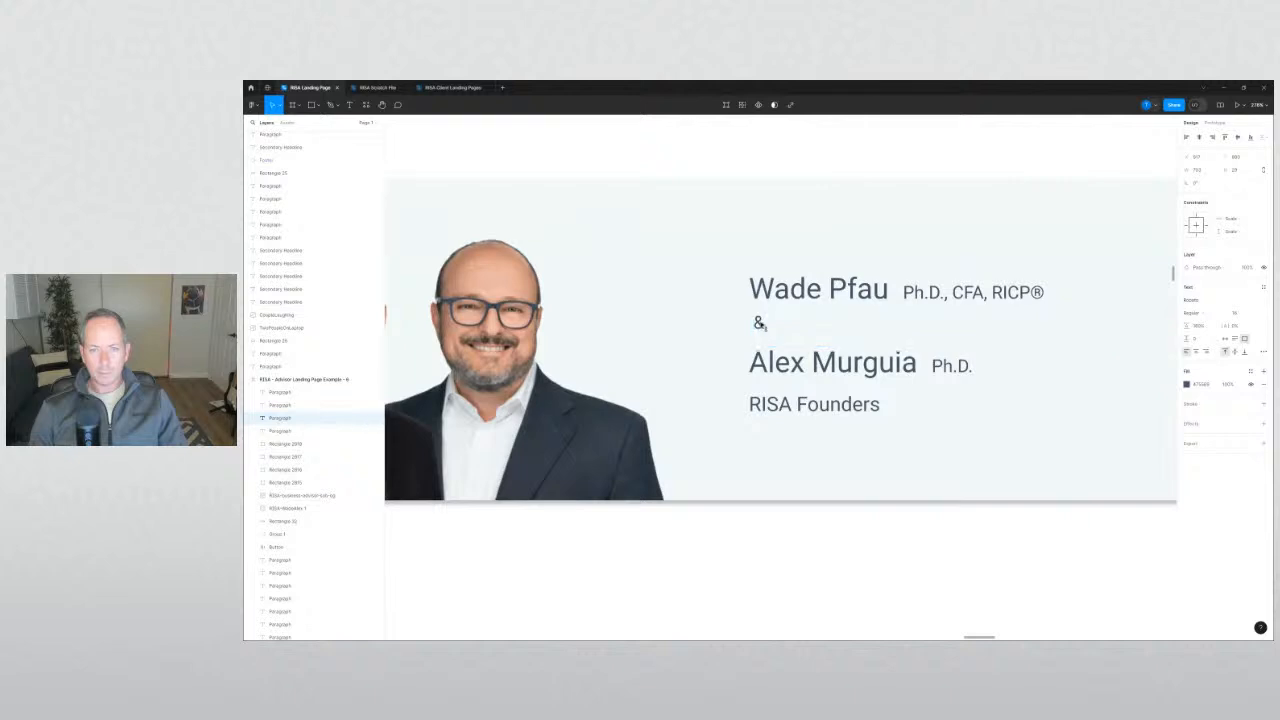
left_click_drag(779, 363, 779, 350)
left_click(799, 296, "shift")
left_click(762, 319, "shift")
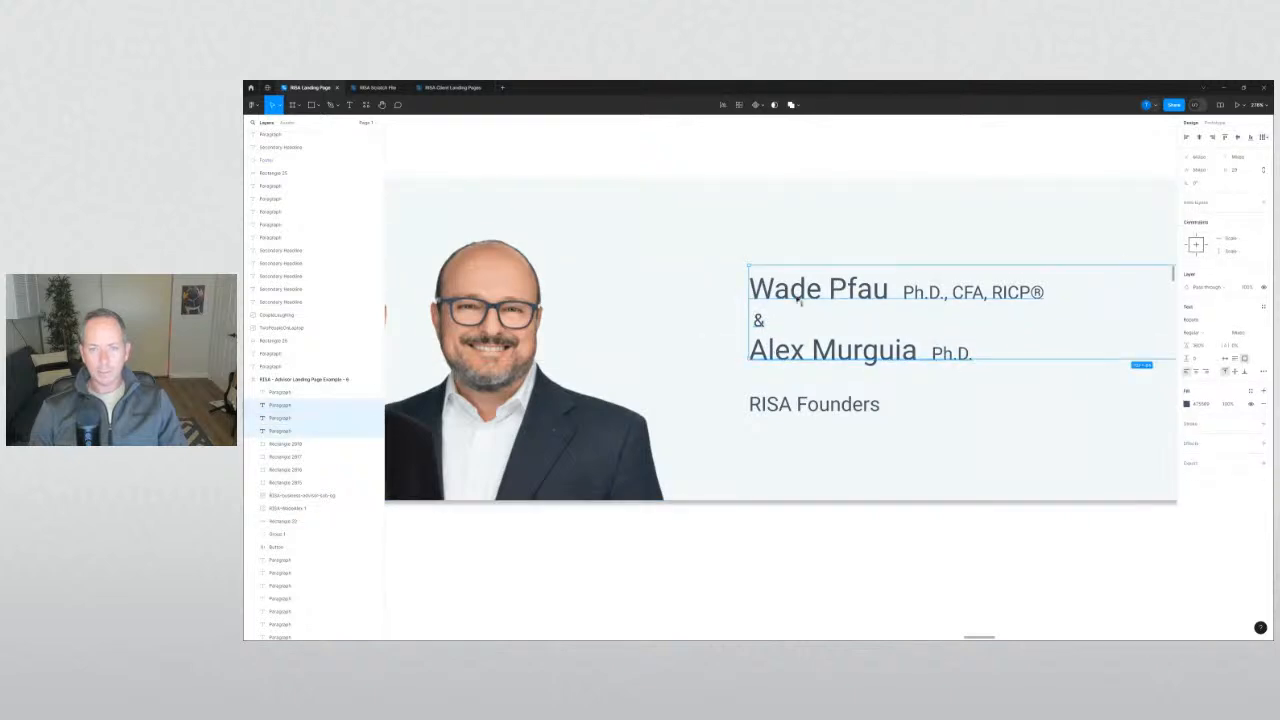
left_click_drag(798, 294, 797, 301)
key("ctrl+z")
Raise RISA Founders about 7 px and select it with both names and the ampersand.
left_click(762, 404)
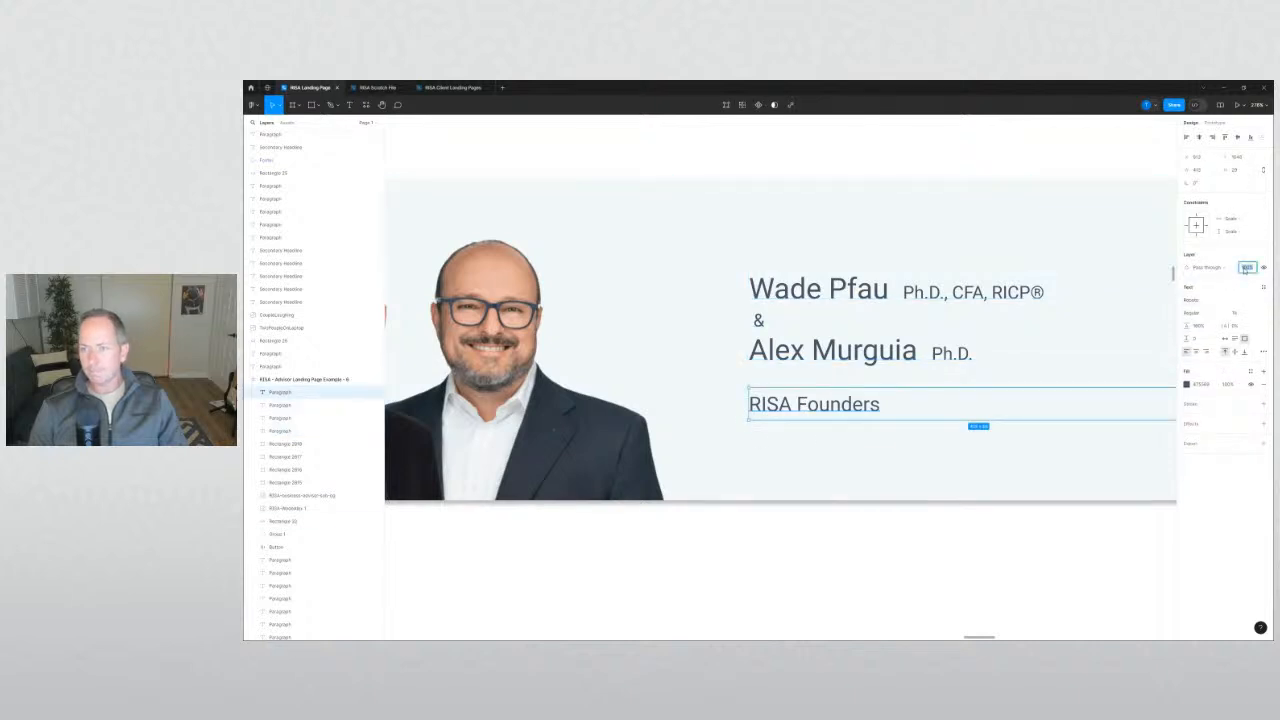
left_click(985, 546)
left_click_drag(830, 405, 829, 400)
left_click(830, 350, "shift")
left_click(760, 321, "shift")
left_click(789, 292, "shift")
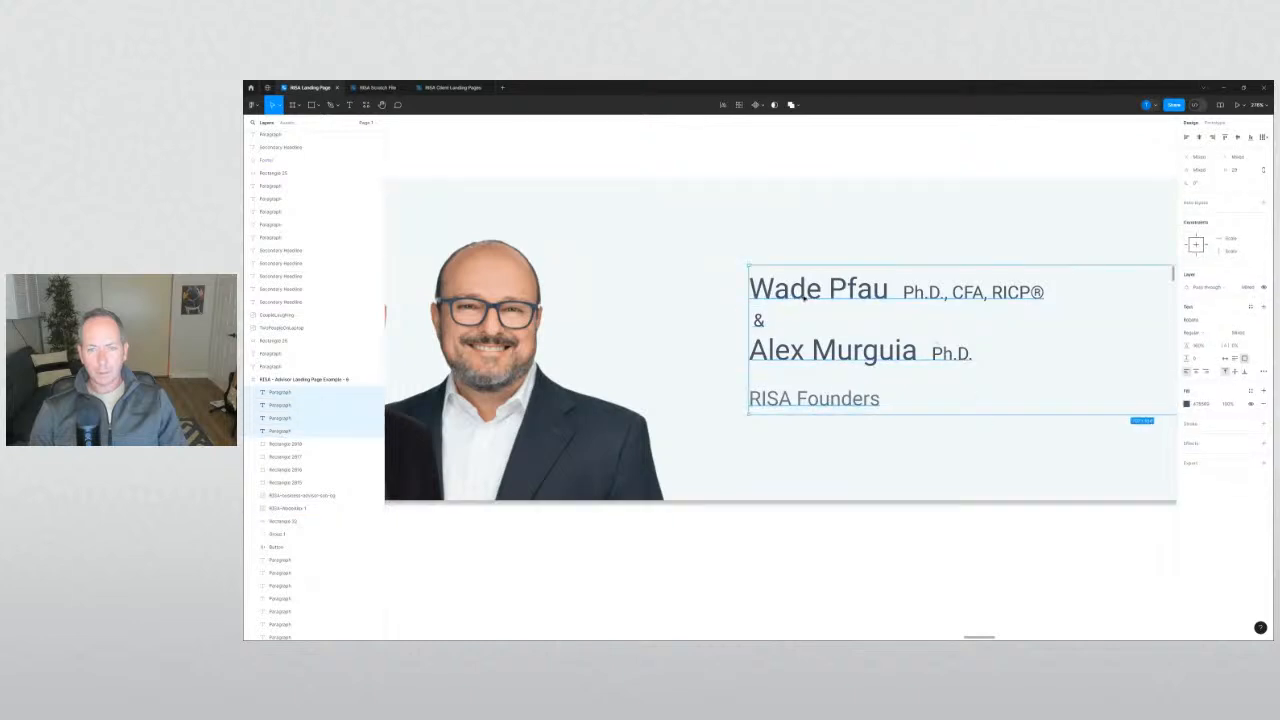
scroll(862, 485, "down", 5)
left_click(862, 485)
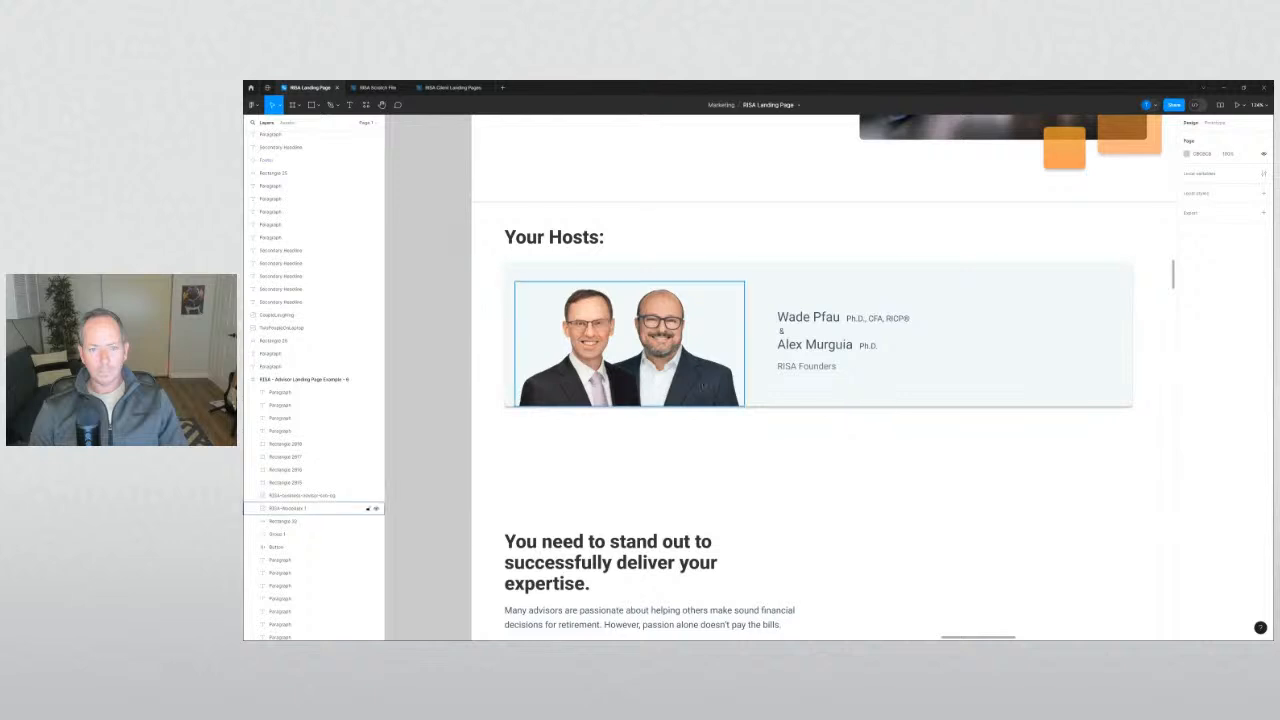
Lower the hosts card's top edge a few pixels.
left_click(800, 291)
left_click_drag(801, 267, 801, 272)
left_click(788, 438)
left_click_drag(756, 300, 756, 300)
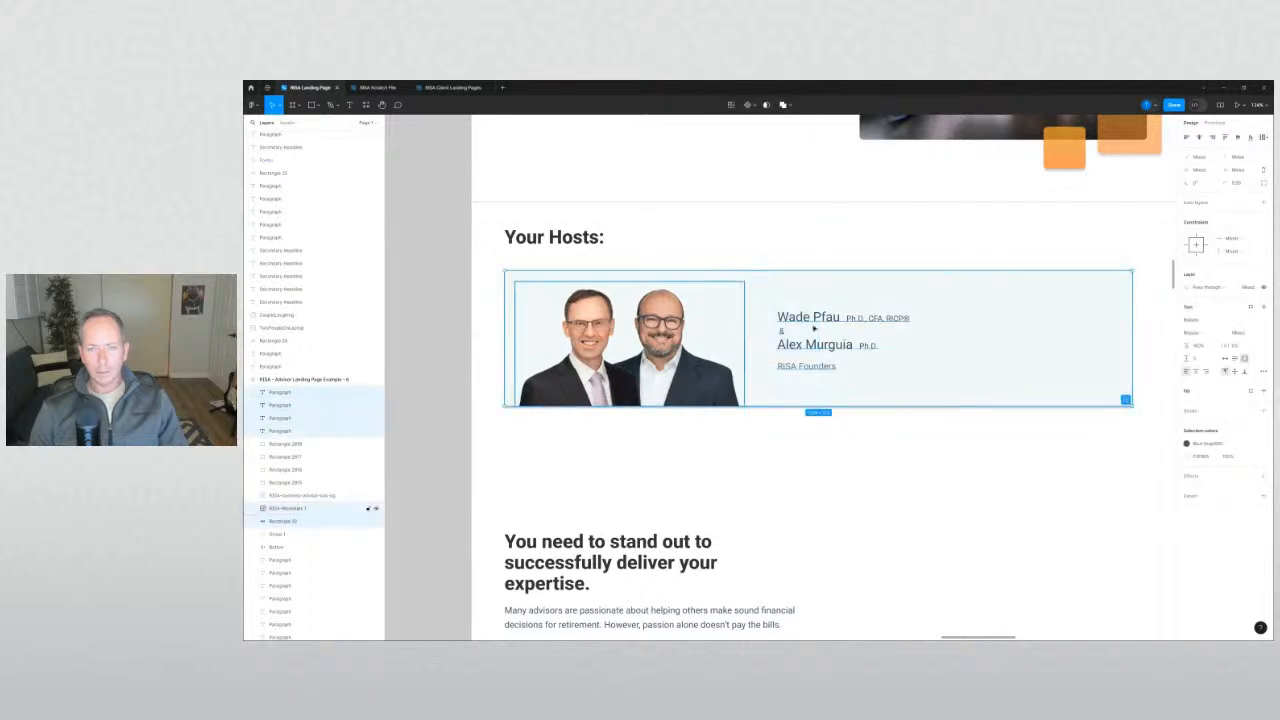
left_click_drag(855, 452, 775, 307)
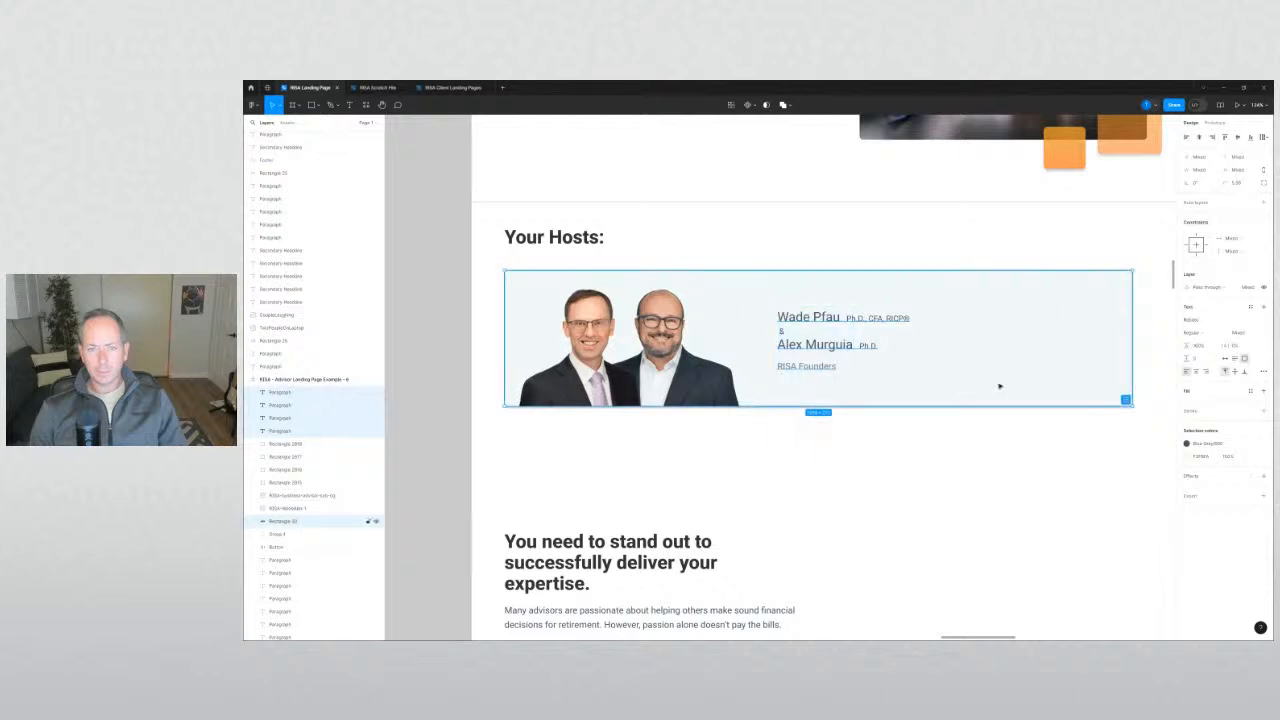
left_click(909, 477)
Select the four host text lines and nudge them about 3 px lower.
left_click(836, 372)
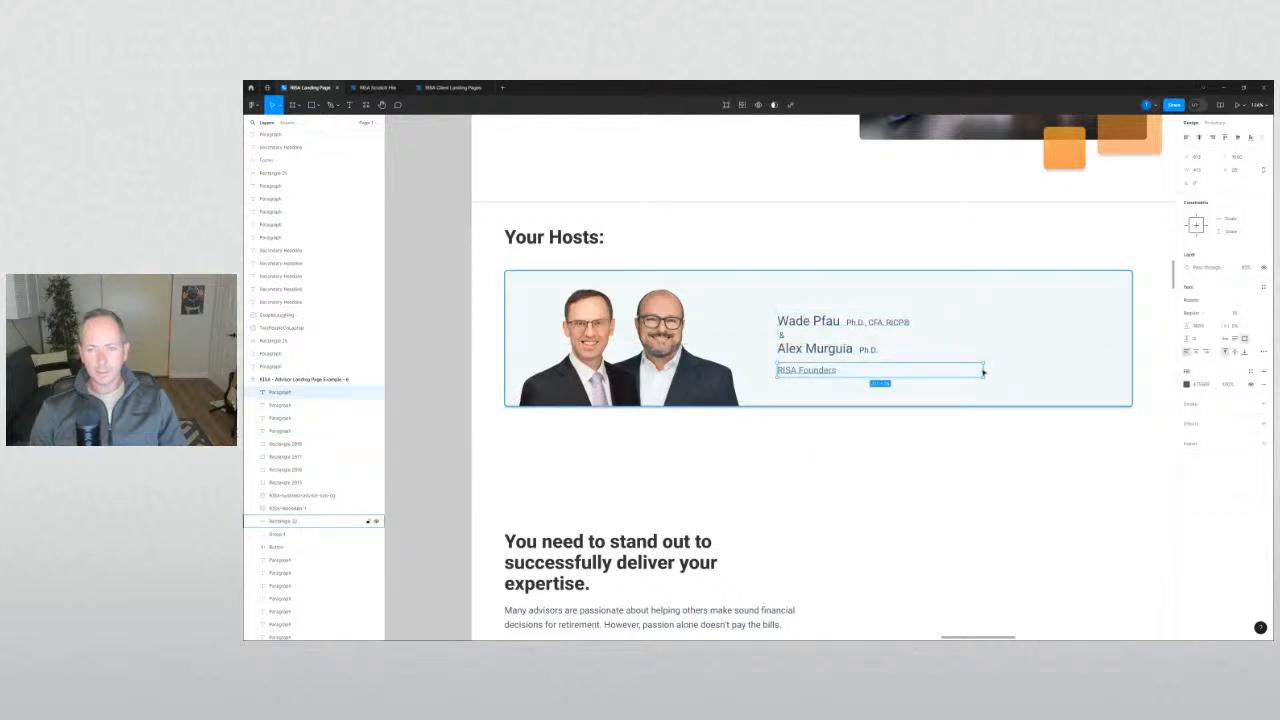
left_click(867, 350)
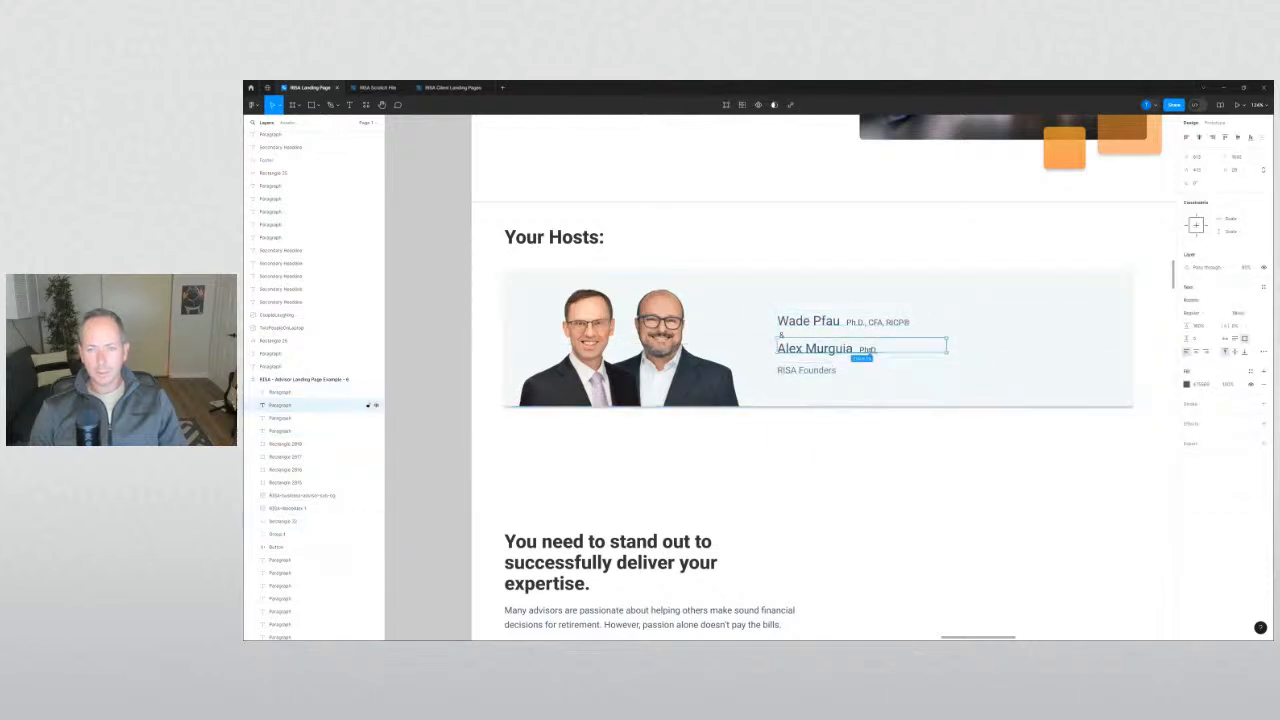
left_click(782, 335)
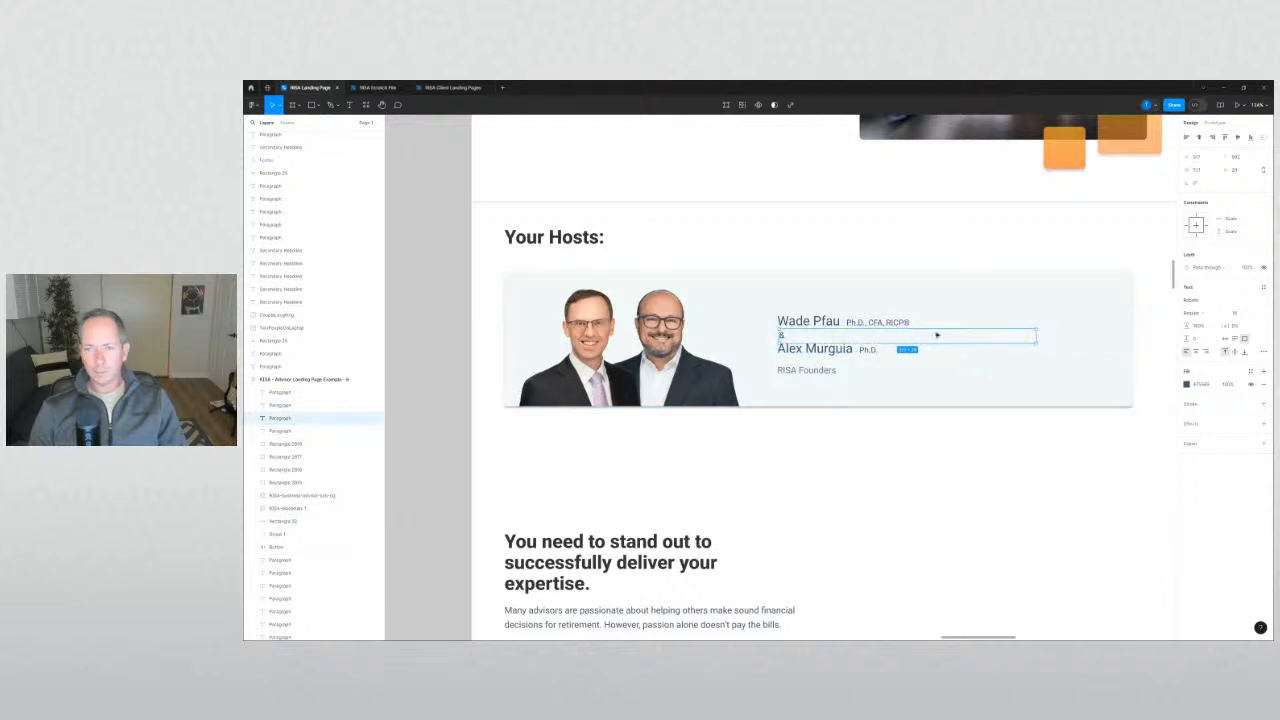
left_click_drag(971, 459, 767, 307)
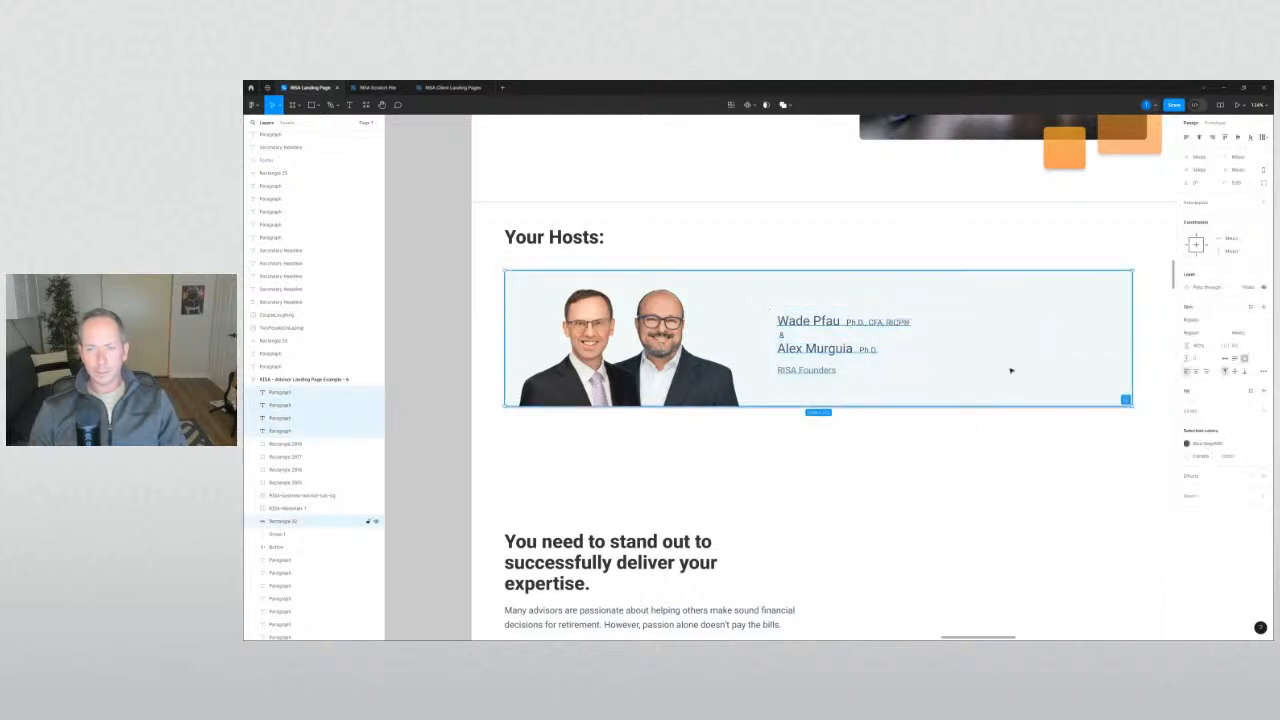
left_click(1011, 369, "shift")
left_click_drag(850, 323, 850, 326)
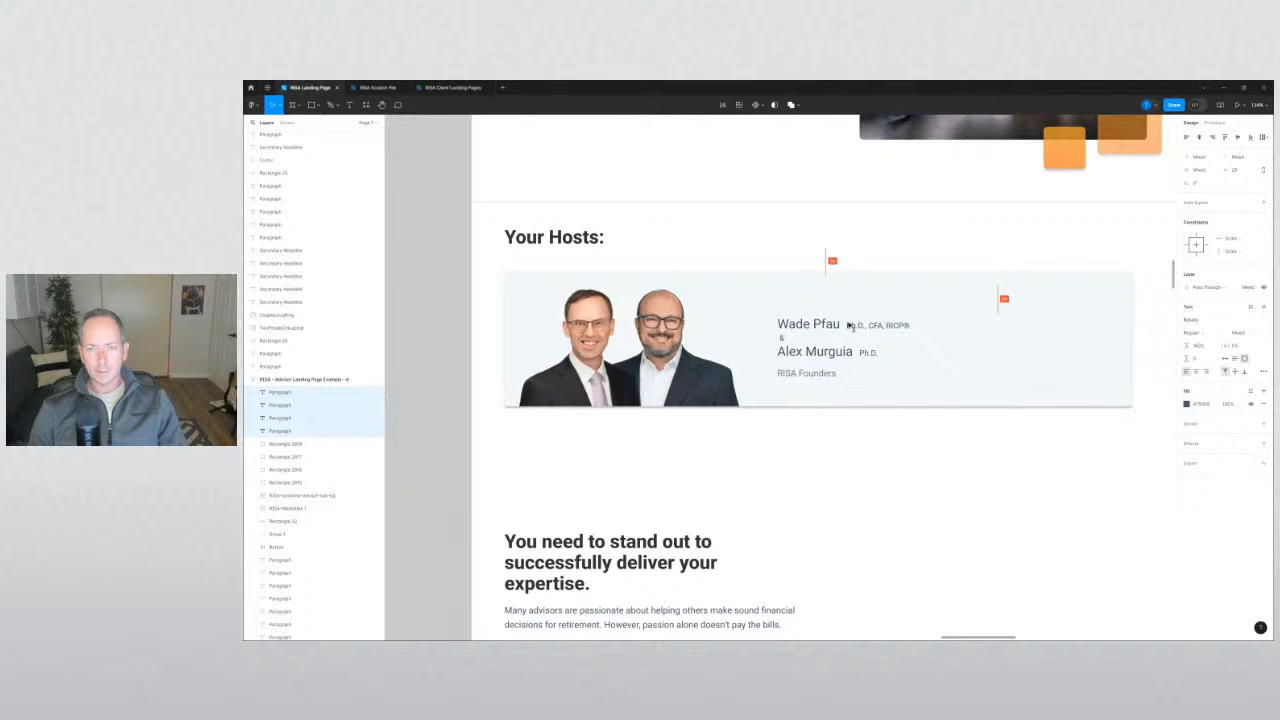
left_click(880, 444)
scroll(883, 447, "down", 4)
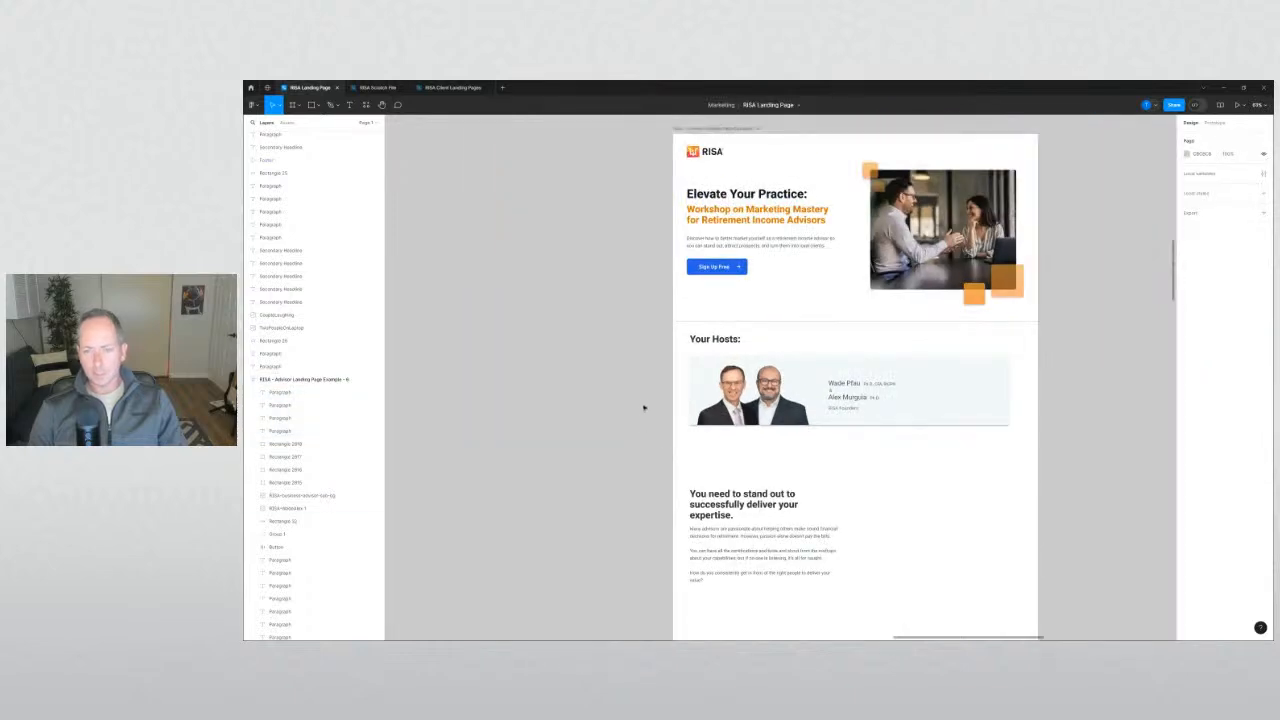
Shift the host texts slightly right and nudge the whole hosts card contents up.
left_click_drag(895, 465, 872, 401)
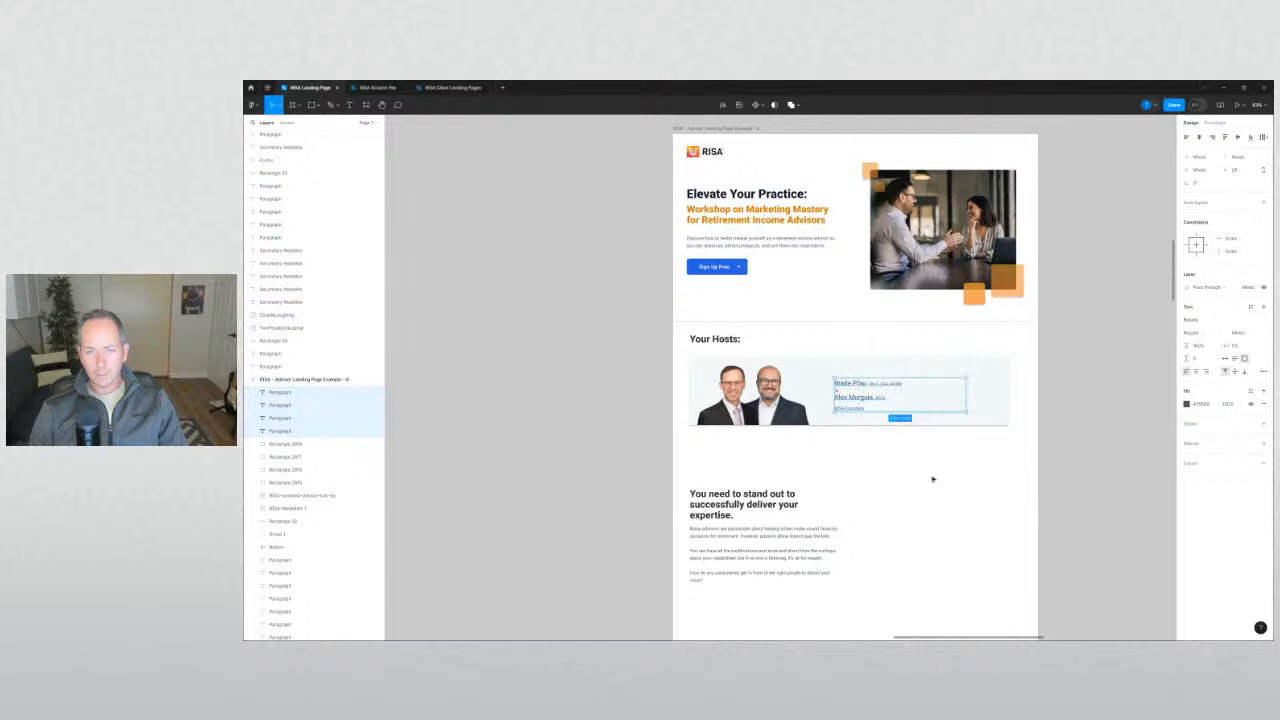
left_click(939, 485)
left_click_drag(895, 456, 687, 345)
left_click_drag(727, 394, 727, 391)
left_click(615, 400)
left_click_drag(615, 400, 558, 392)
scroll(558, 392, "up", 1)
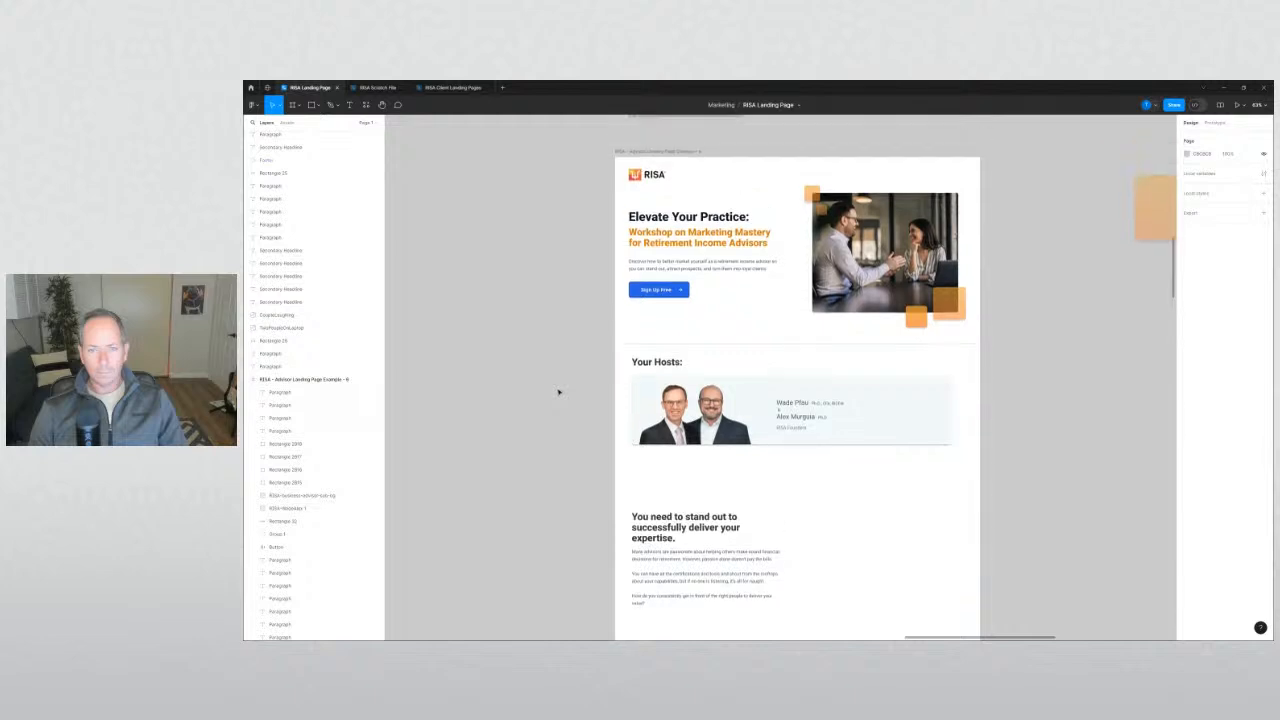
scroll(558, 392, "down", 1)
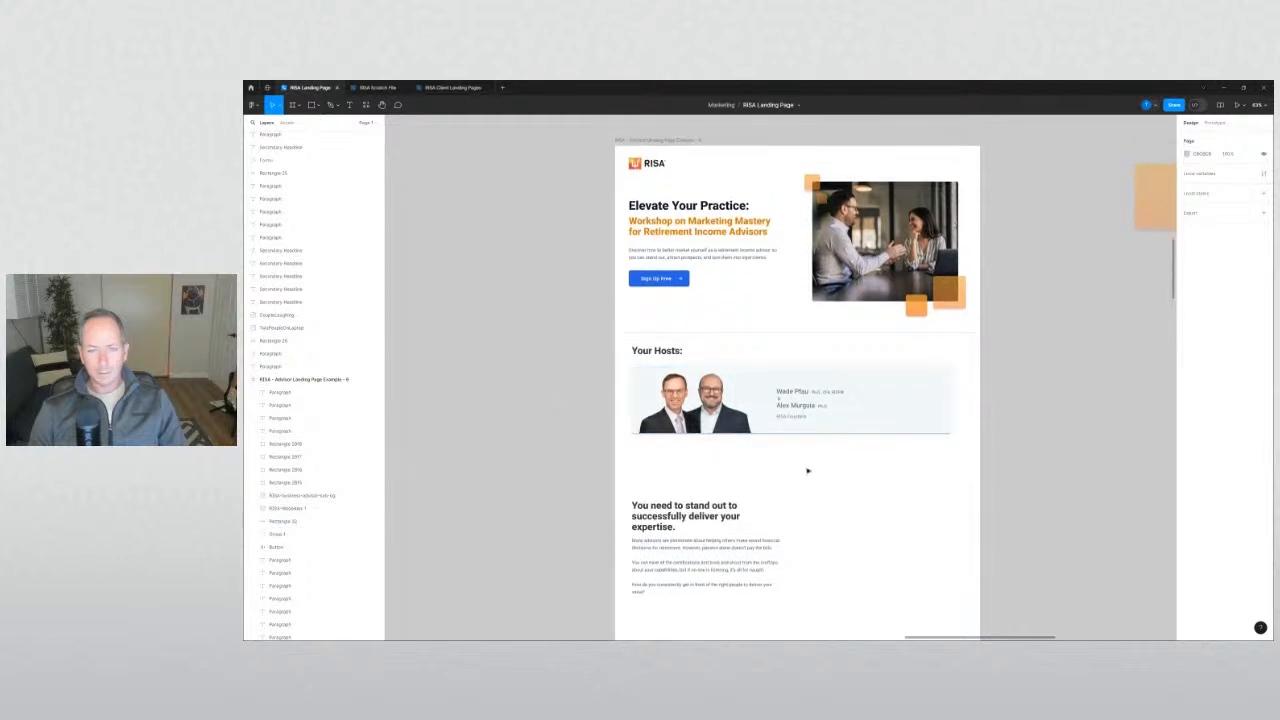
scroll(808, 466, "up", 5)
Move the headshot photo and the four host name texts slightly right.
left_click_drag(642, 390, 650, 390)
left_click(824, 482)
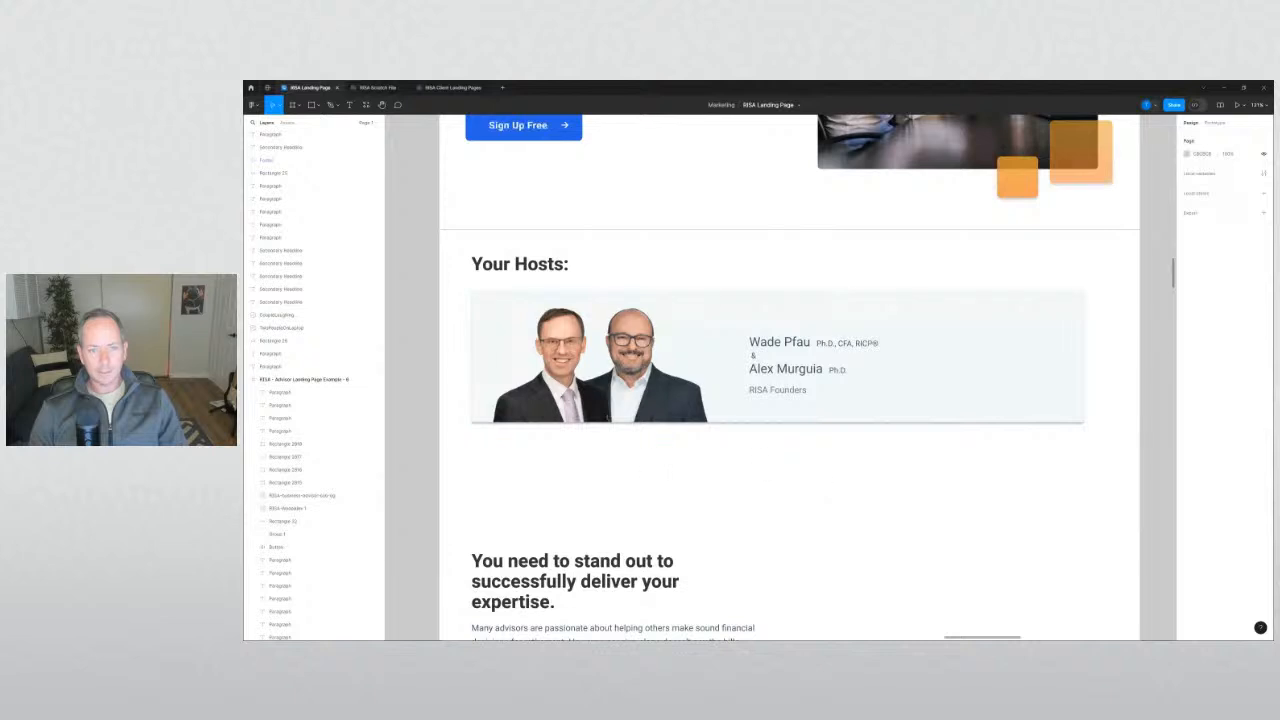
left_click_drag(834, 454, 748, 321)
left_click_drag(802, 371, 769, 375)
left_click(841, 483)
Nudge Wade Pfau up and move Alex Murguia slightly down to even the name spacing.
left_click(831, 342)
key("Up")
key("Up")
key("Up")
left_click(771, 357)
left_click(849, 465)
scroll(849, 463, "down", 3)
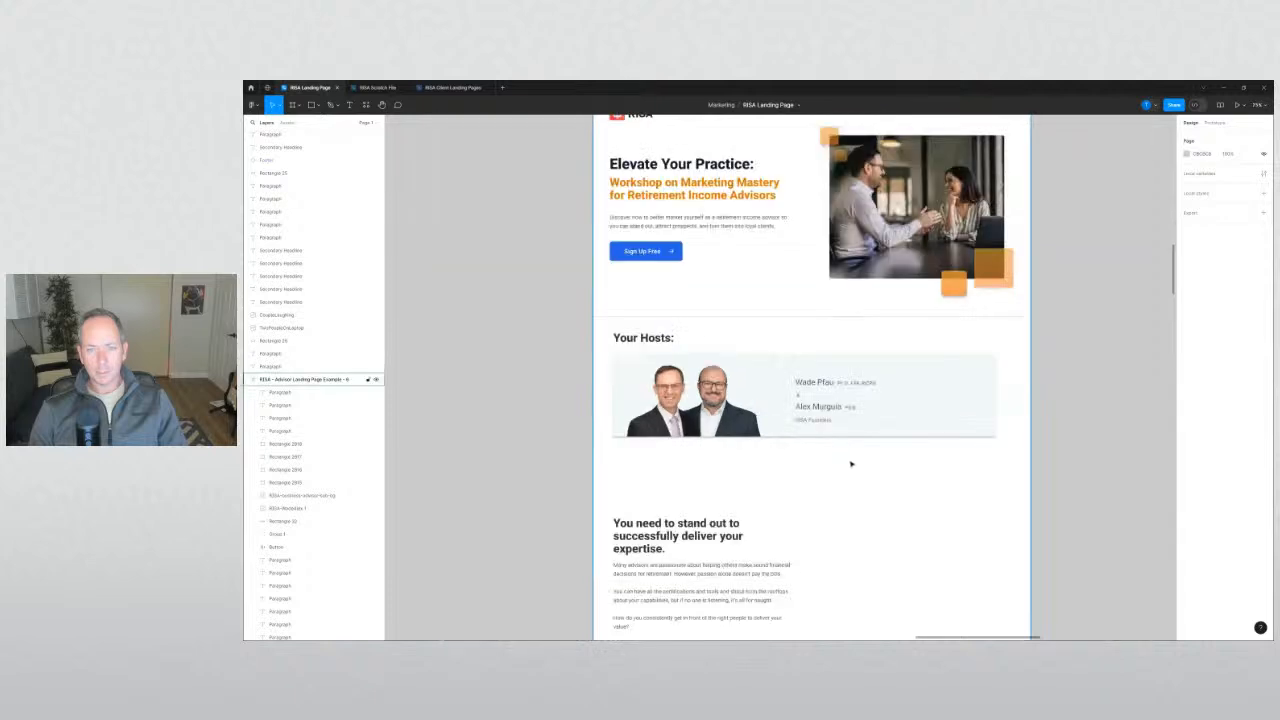
scroll(834, 449, "up", 4)
left_click(795, 372)
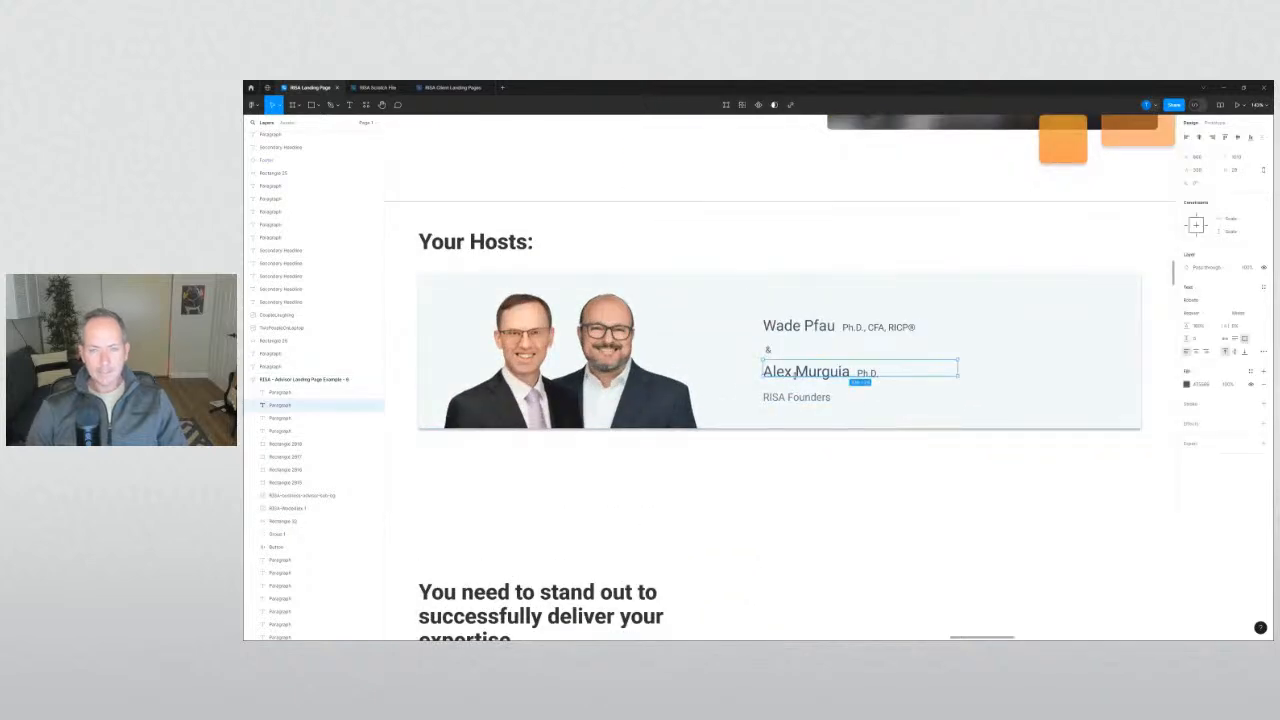
Move the ampersand, Alex Murguia and RISA Founders texts up slightly under Wade Pfau.
left_click(768, 350, "shift")
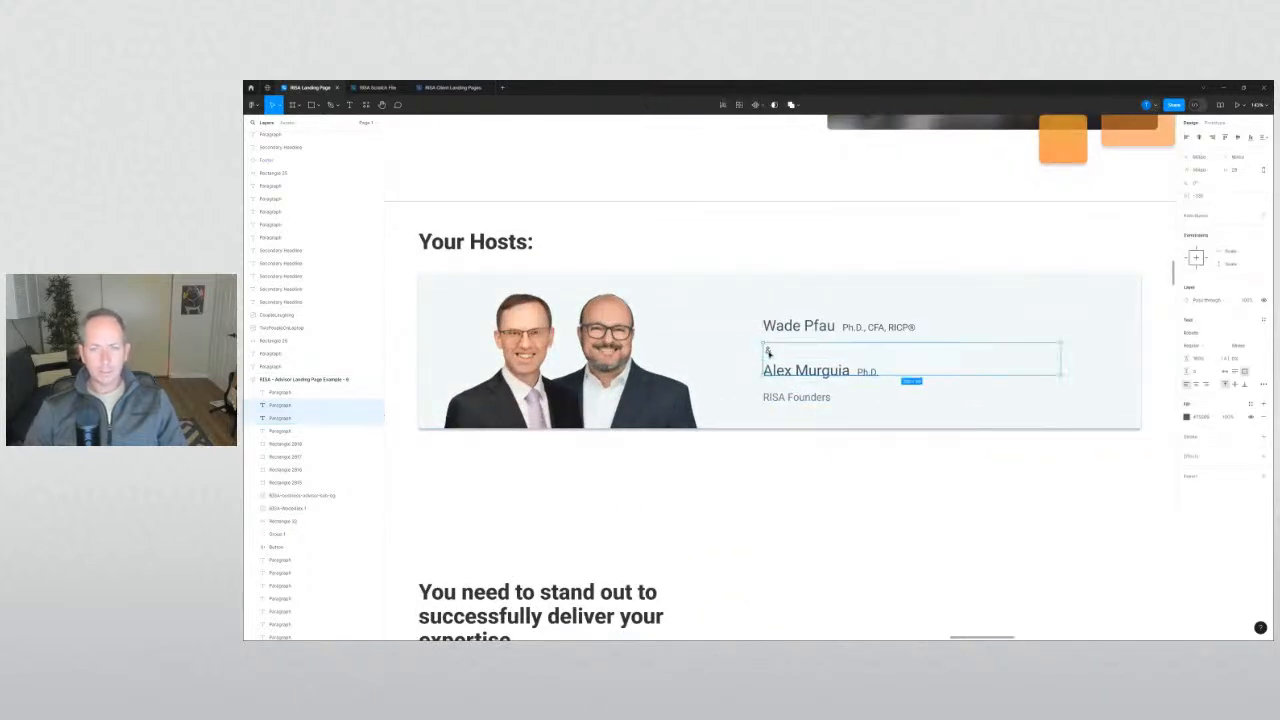
left_click_drag(768, 350, 769, 353)
key("Escape")
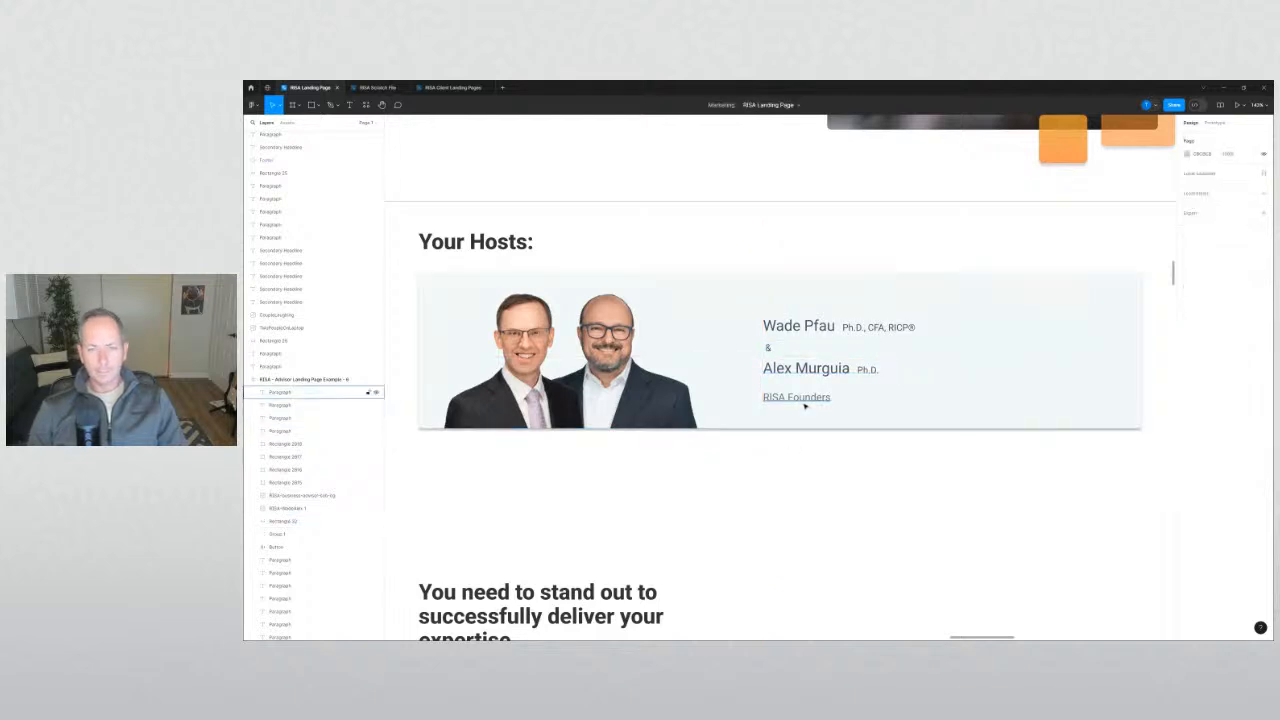
left_click_drag(804, 403, 804, 399)
left_click(854, 473)
scroll(854, 473, "down", 4)
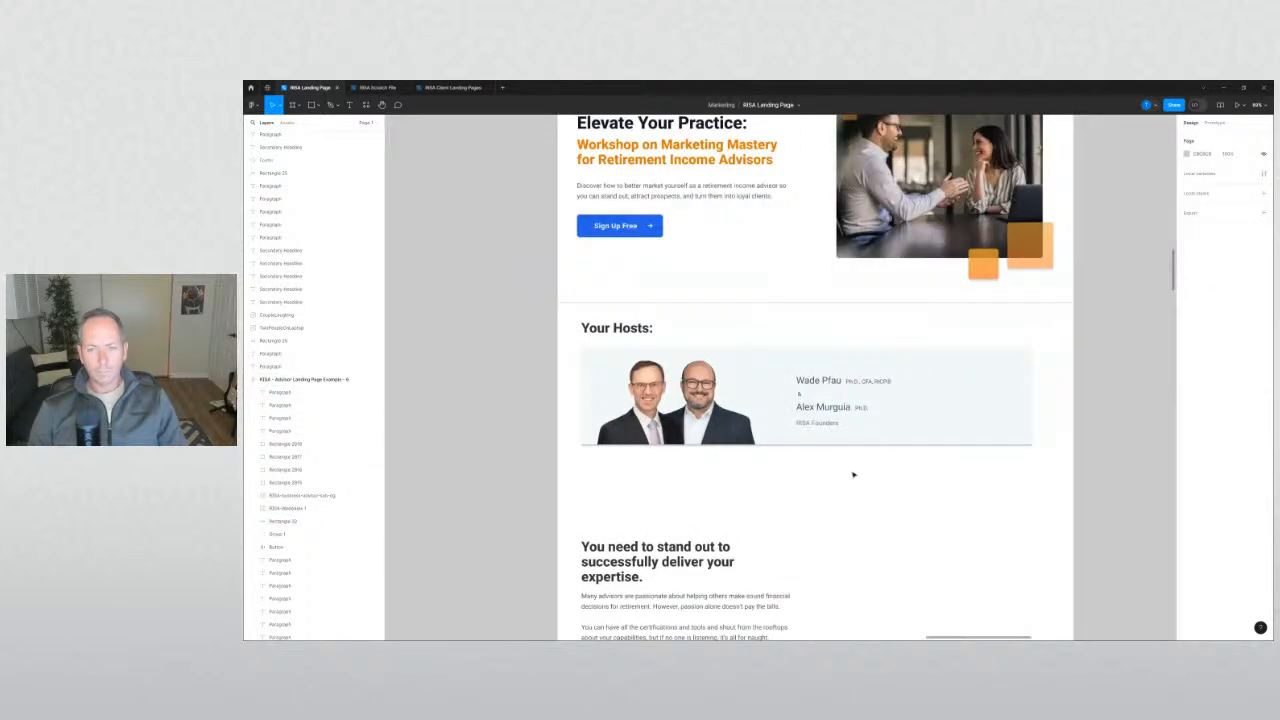
left_click(596, 443)
left_click(543, 479)
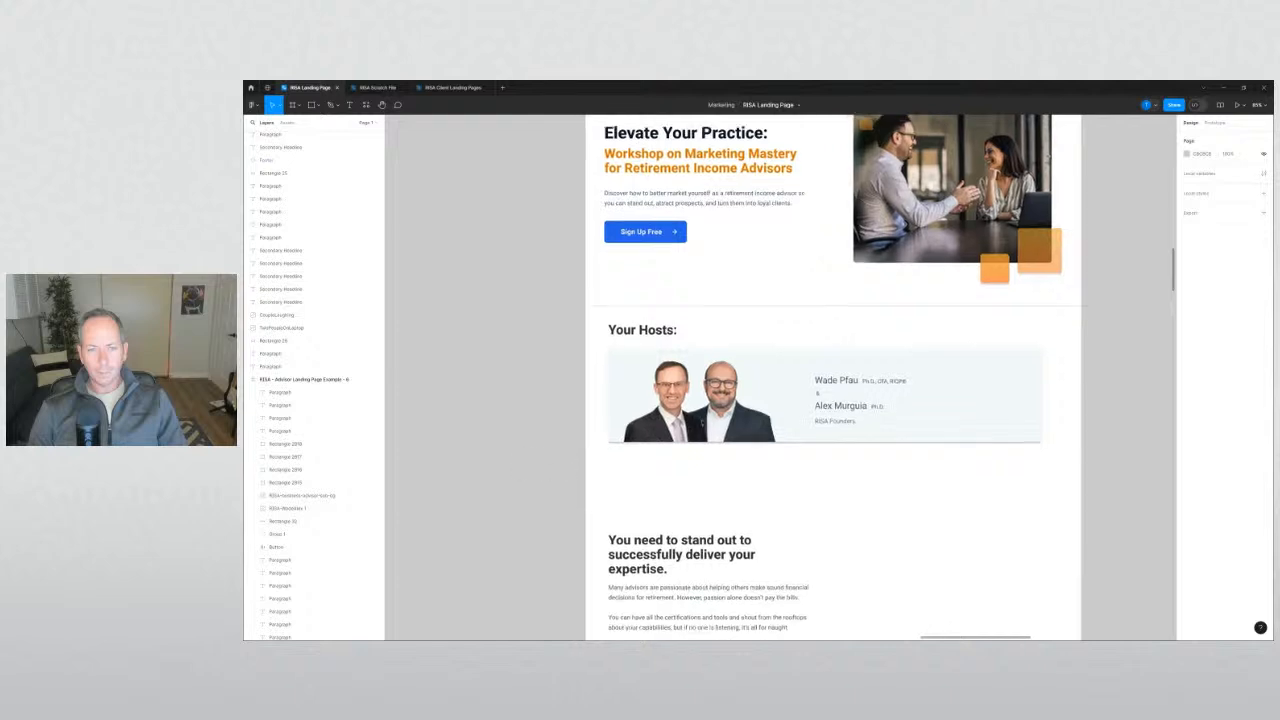
left_click(843, 425)
key("Escape")
scroll(843, 423, "up", 3)
scroll(843, 423, "up", 3)
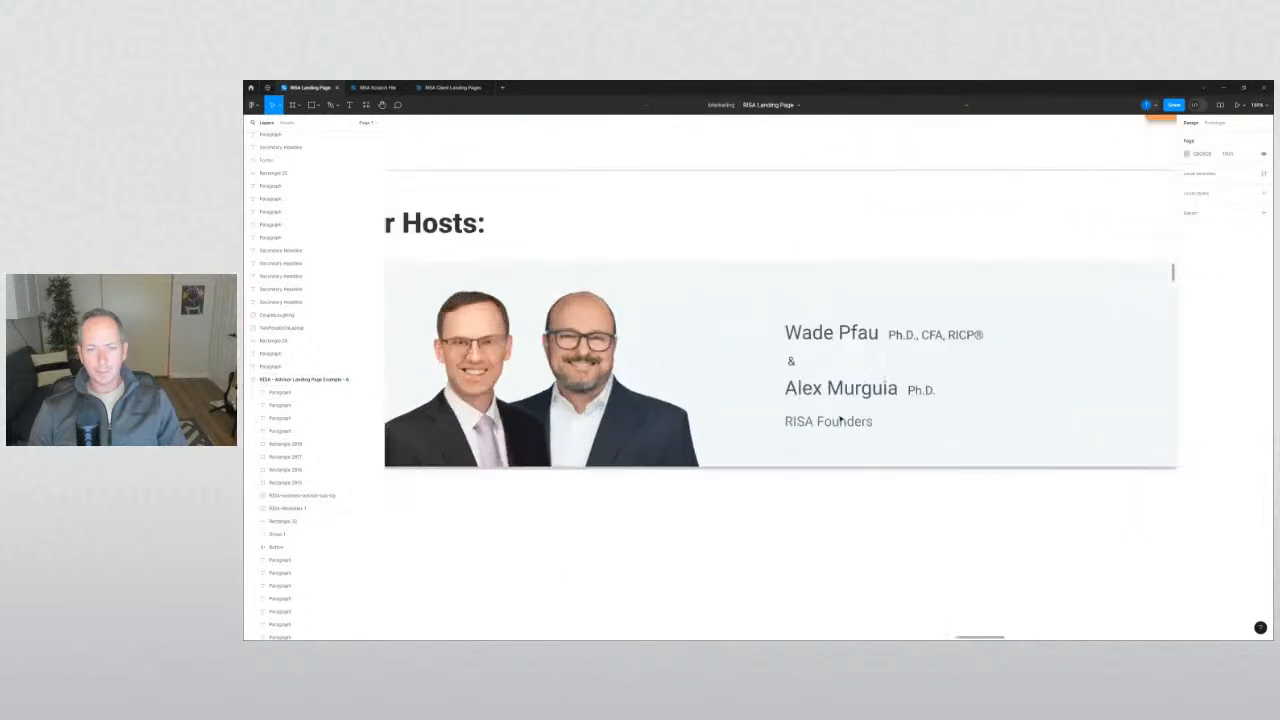
Select the Alex Murguia, Wade Pfau, ampersand and RISA Founders texts together.
left_click(846, 390)
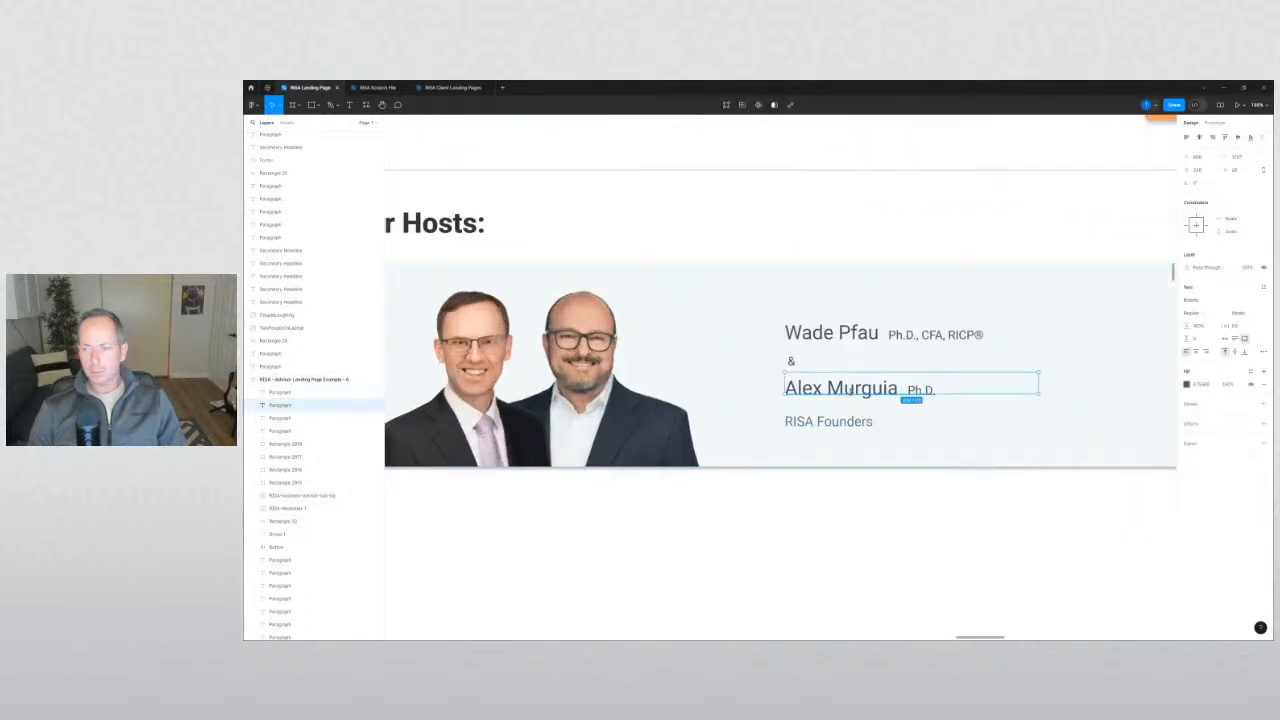
scroll(850, 390, "down", 3)
left_click(838, 360, "shift")
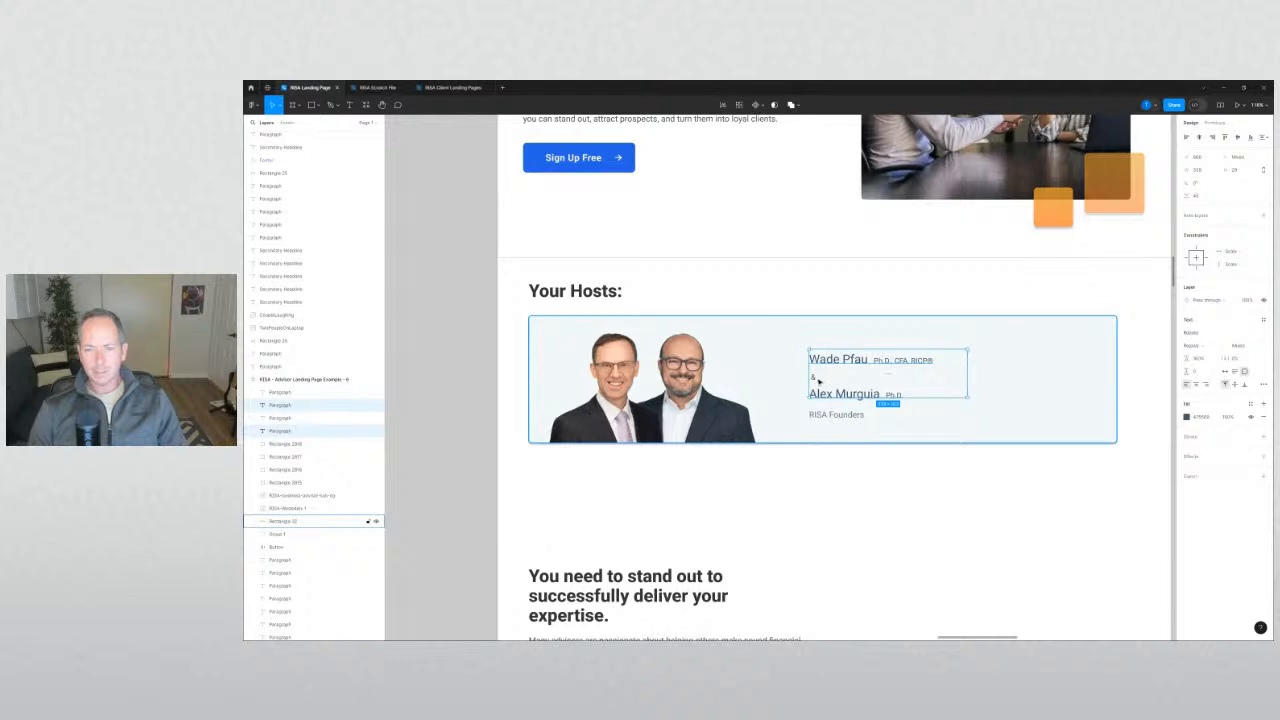
left_click(814, 379, "shift")
left_click(832, 416, "shift")
Apply a new fill colour to the four selected host texts.
left_click(1200, 406)
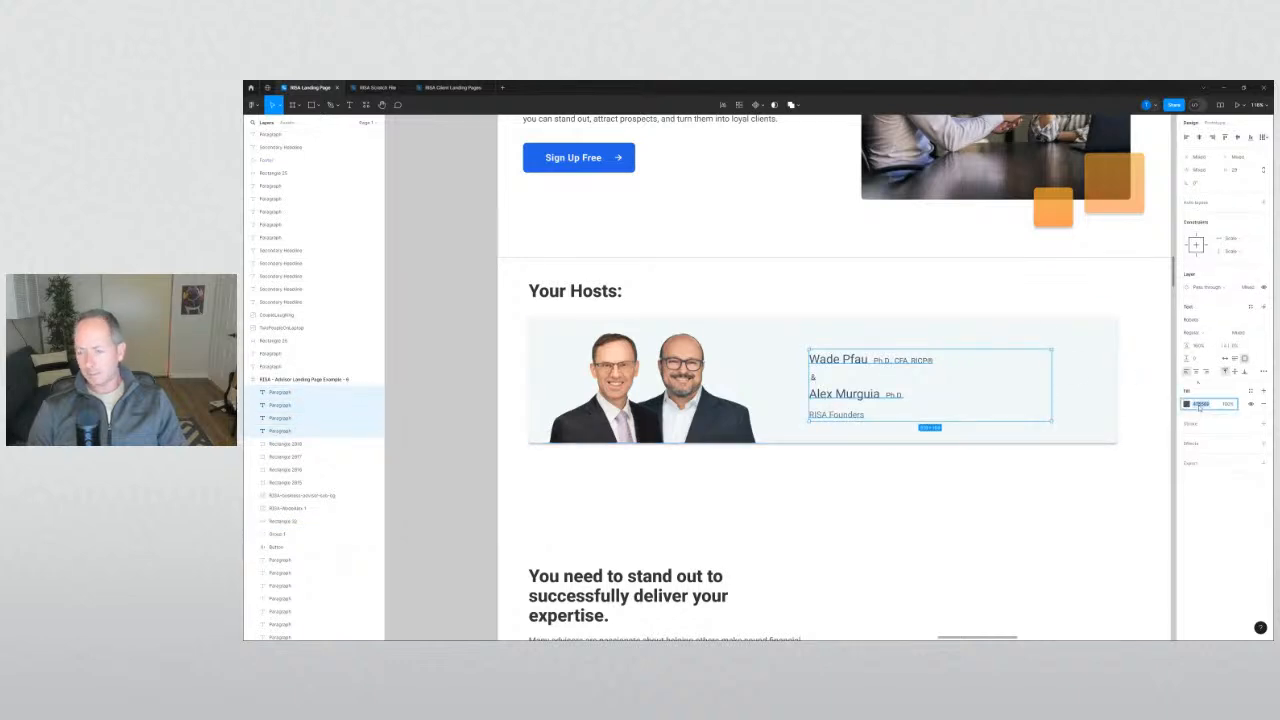
key("Return")
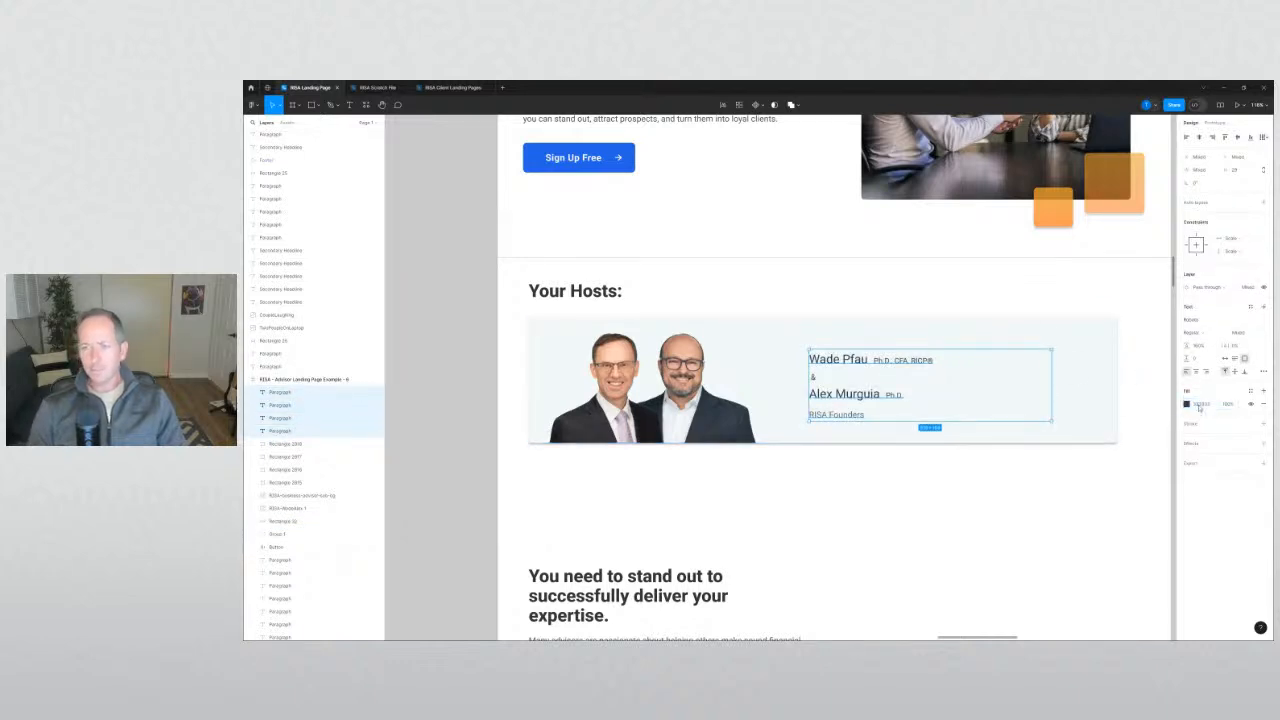
left_click(1003, 487)
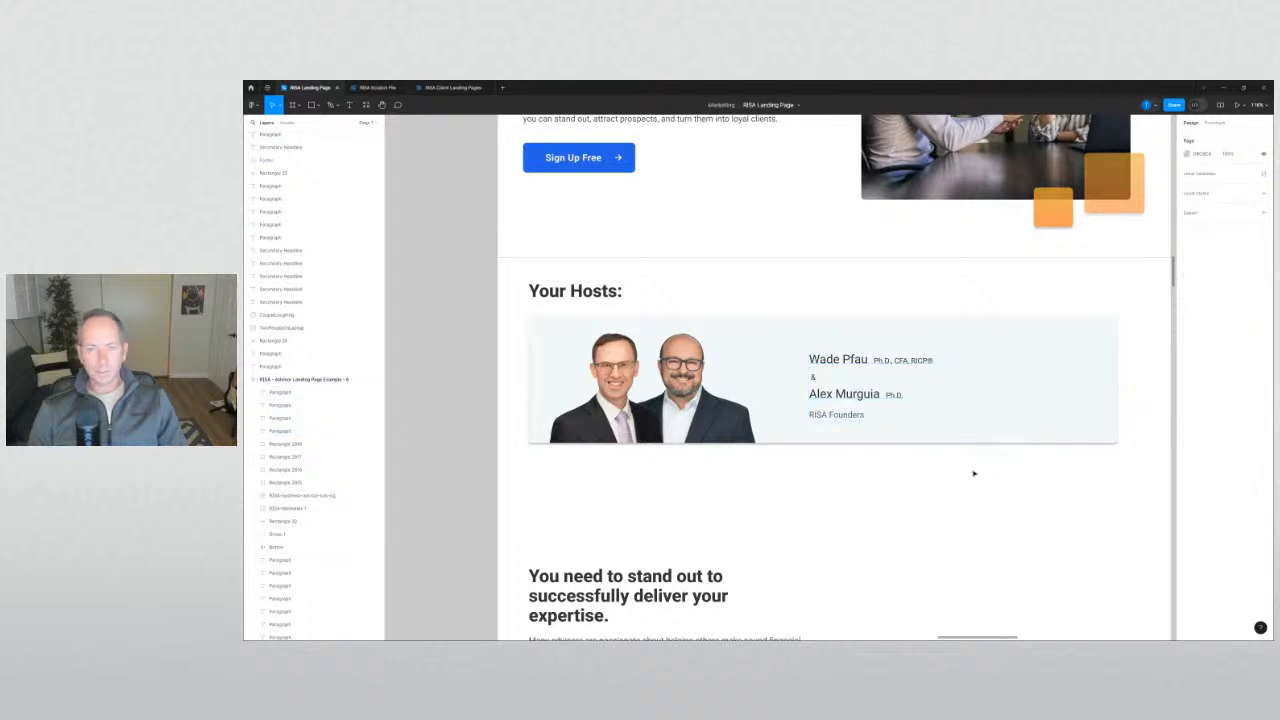
Nudge Alex Murguia up and Wade Pfau down to tighten the name stack.
left_click(839, 402)
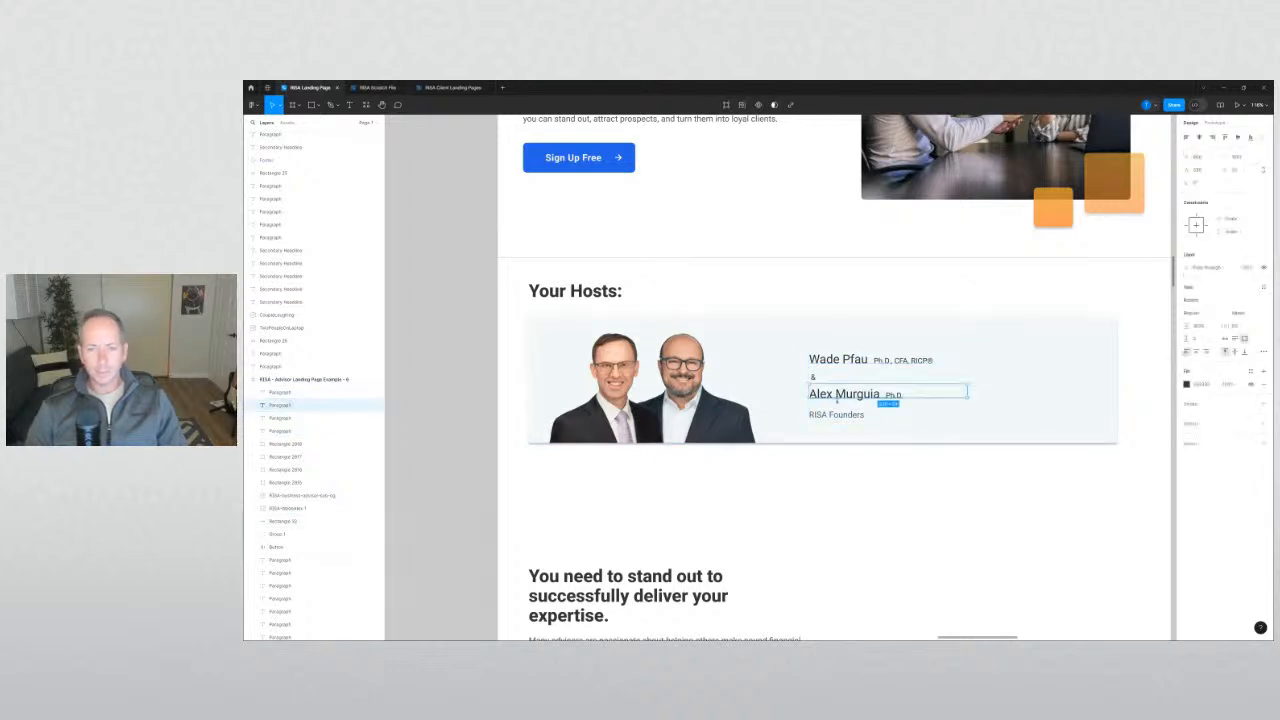
key("Up")
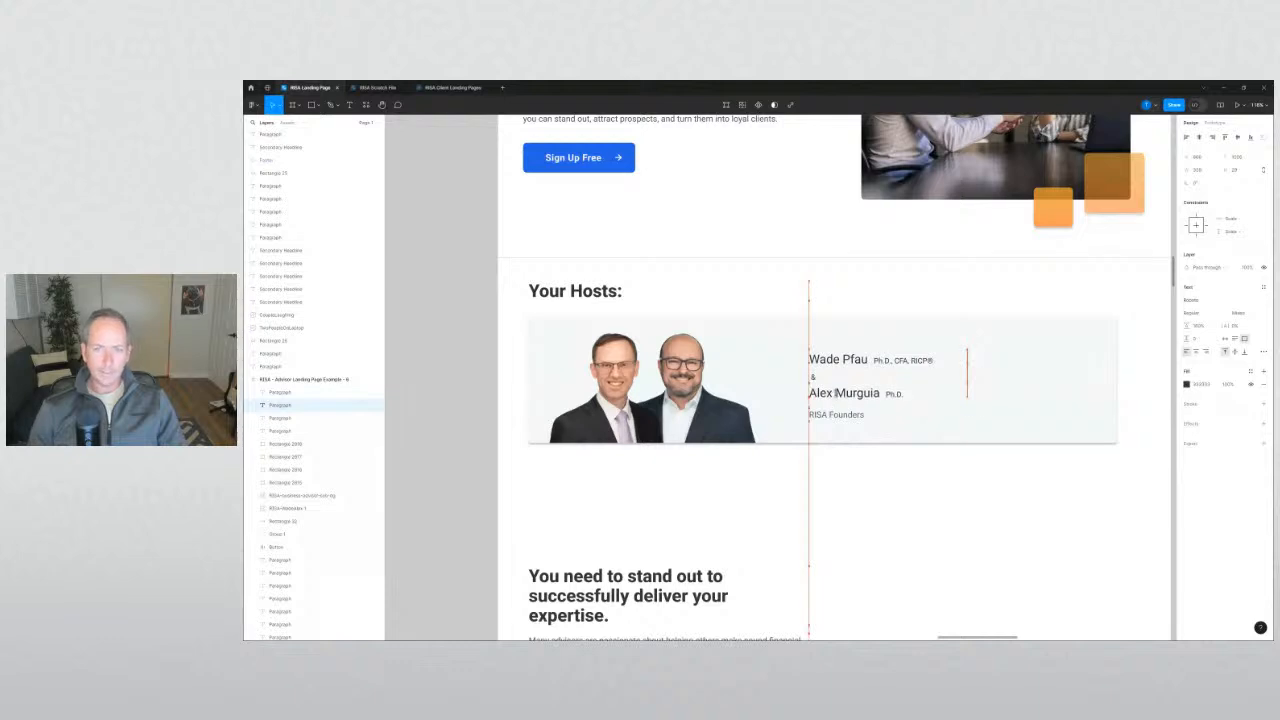
left_click(848, 361)
key("Down")
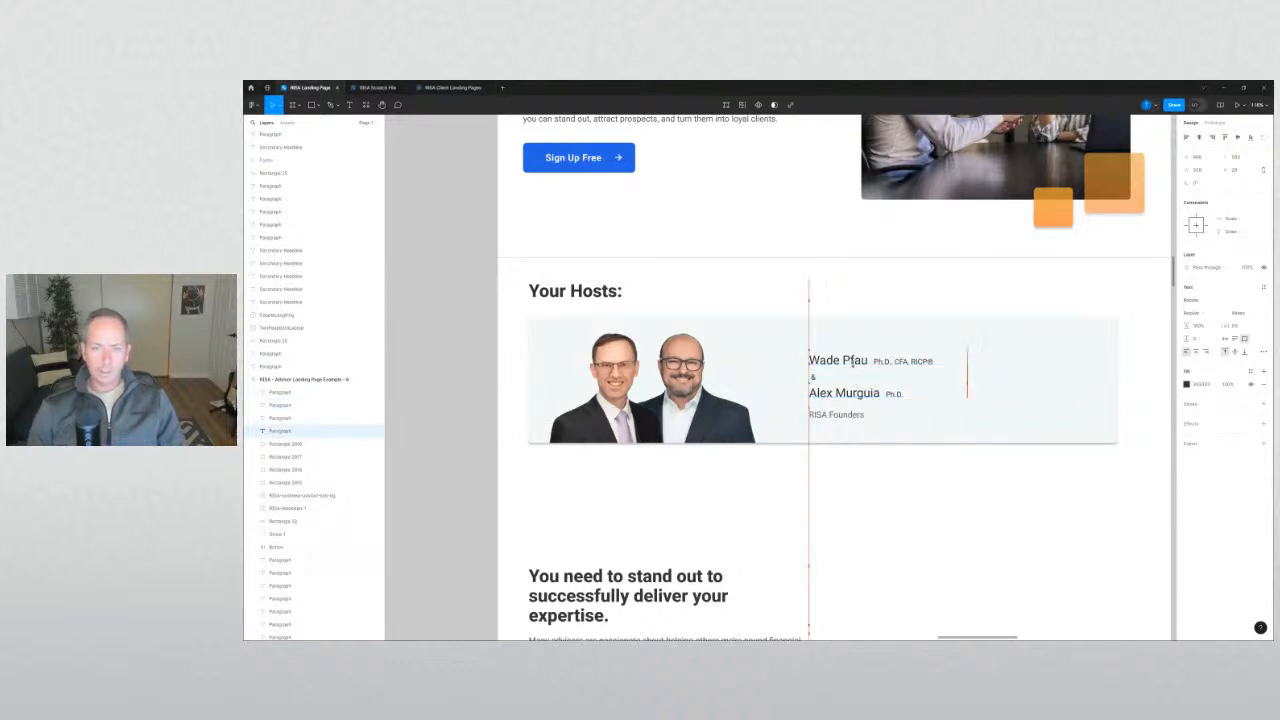
left_click(829, 534)
left_click(832, 418)
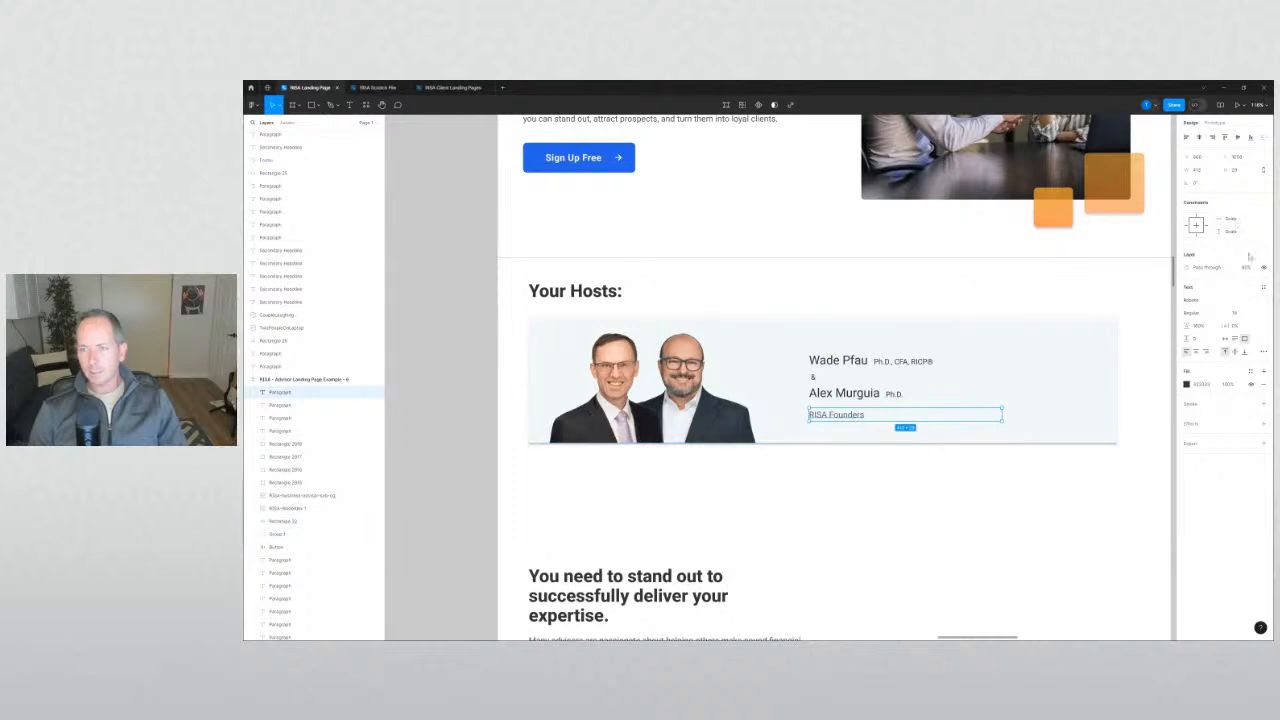
left_click(982, 294)
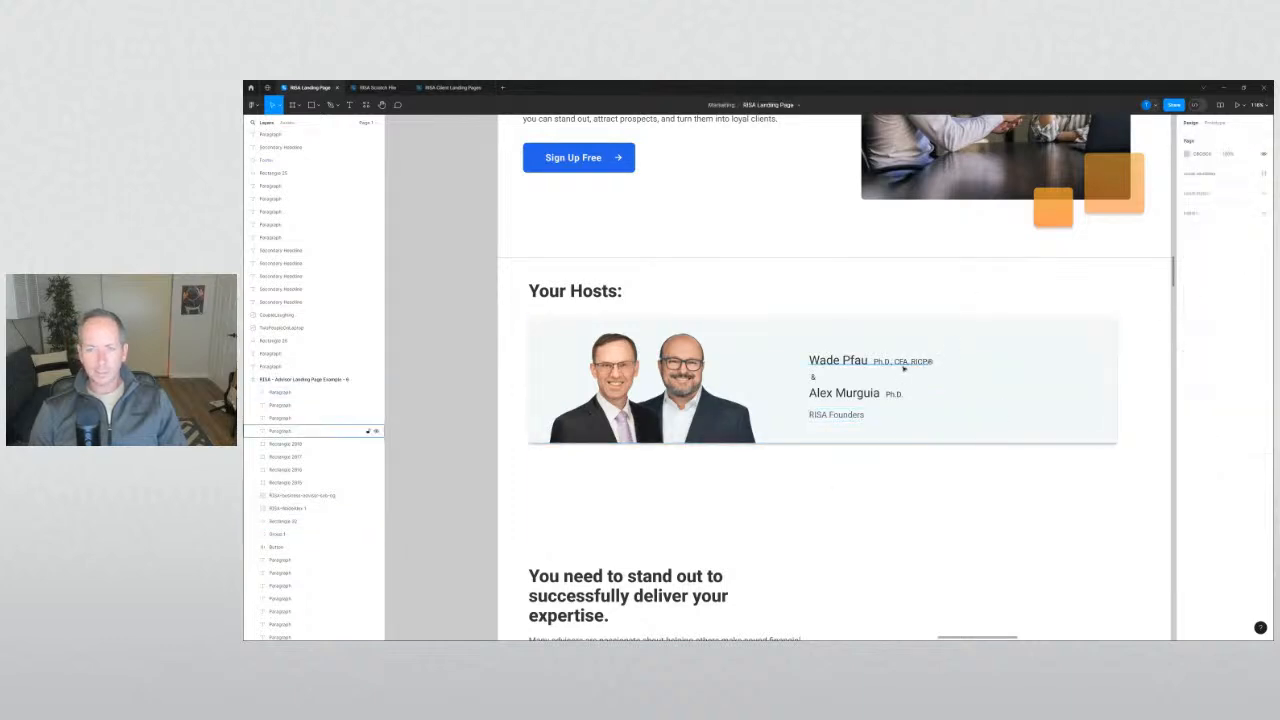
Try a lower opacity on Wade Pfau's Ph.D., CFA, RICP® credentials, then undo it.
left_click(898, 362)
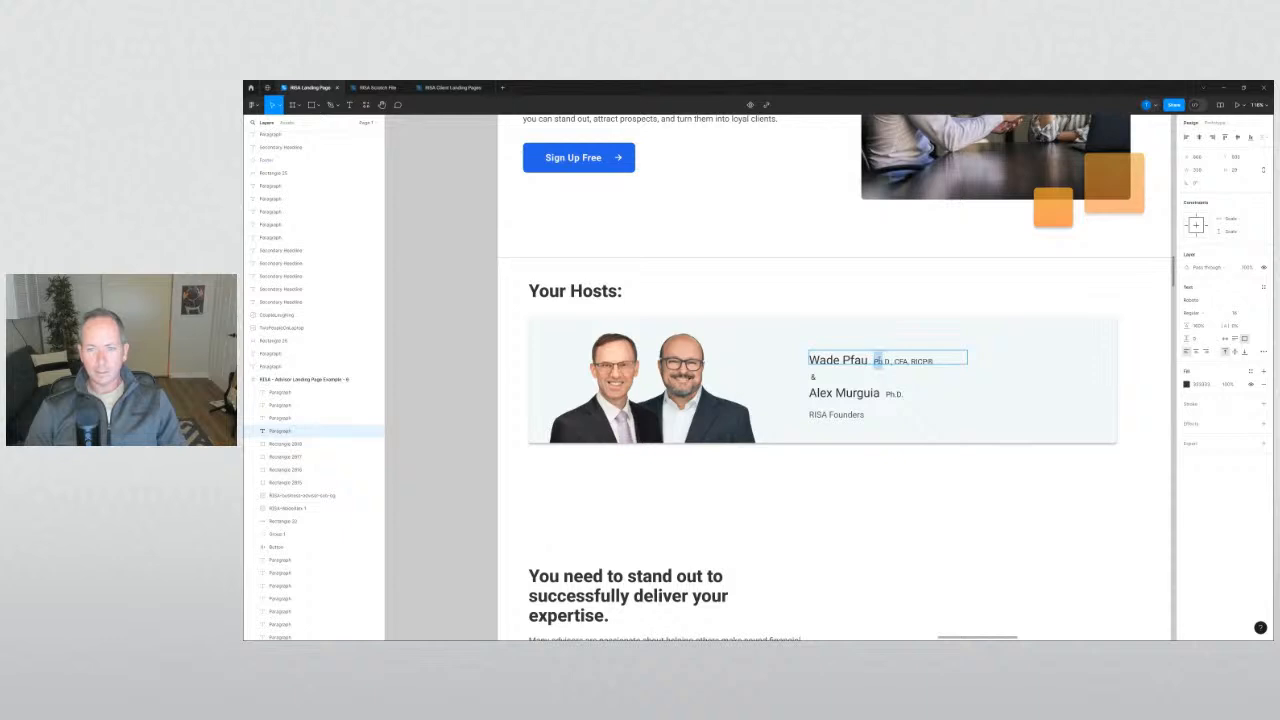
left_click_drag(882, 361, 928, 361)
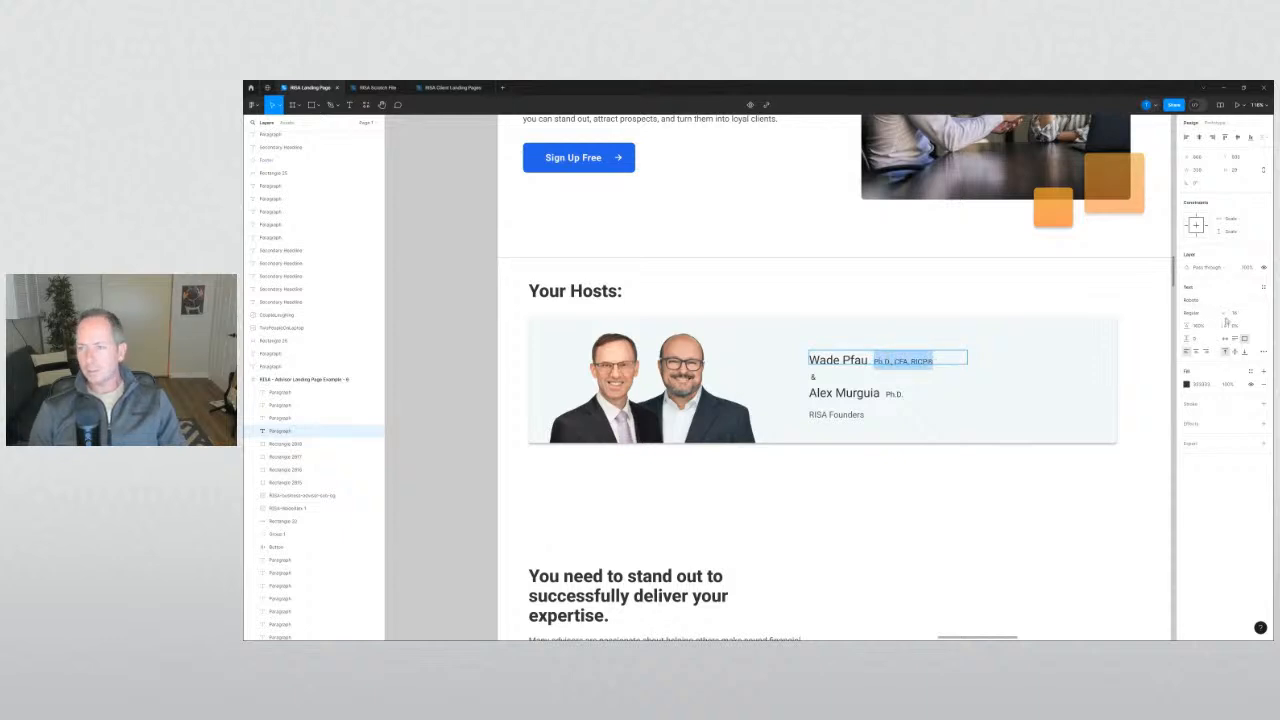
left_click(1246, 267)
key("Return")
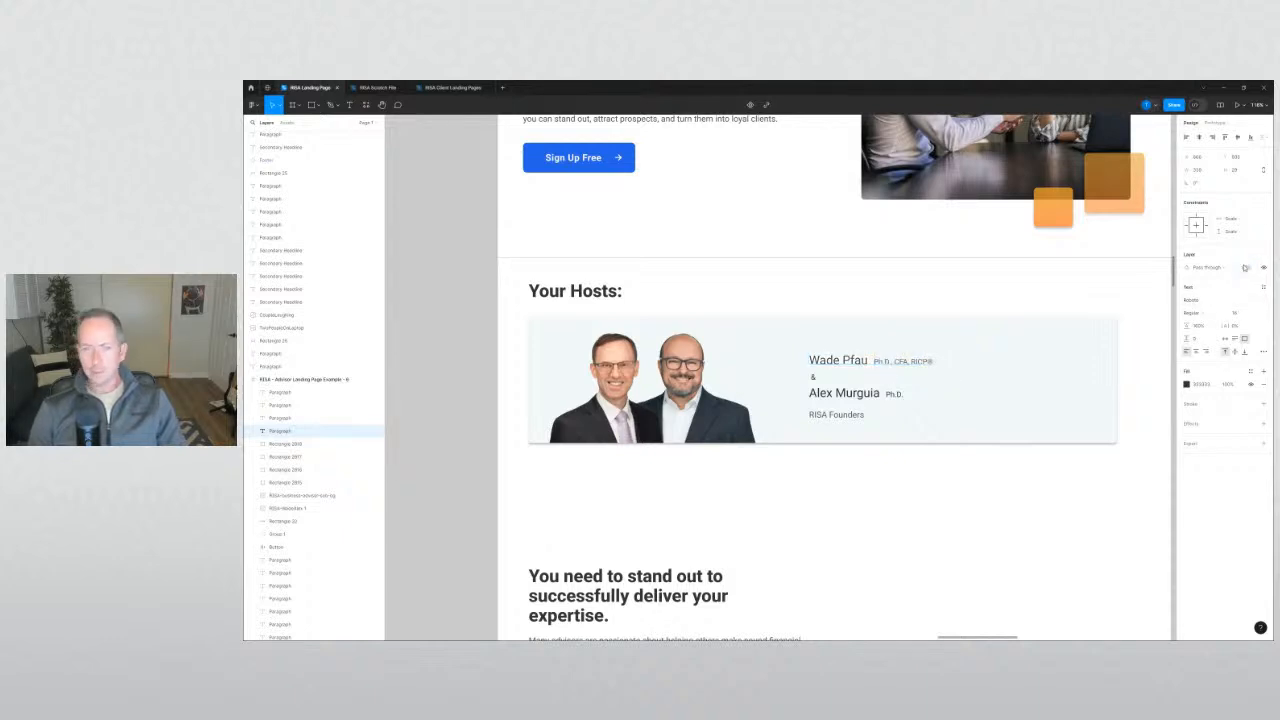
key("ctrl+z")
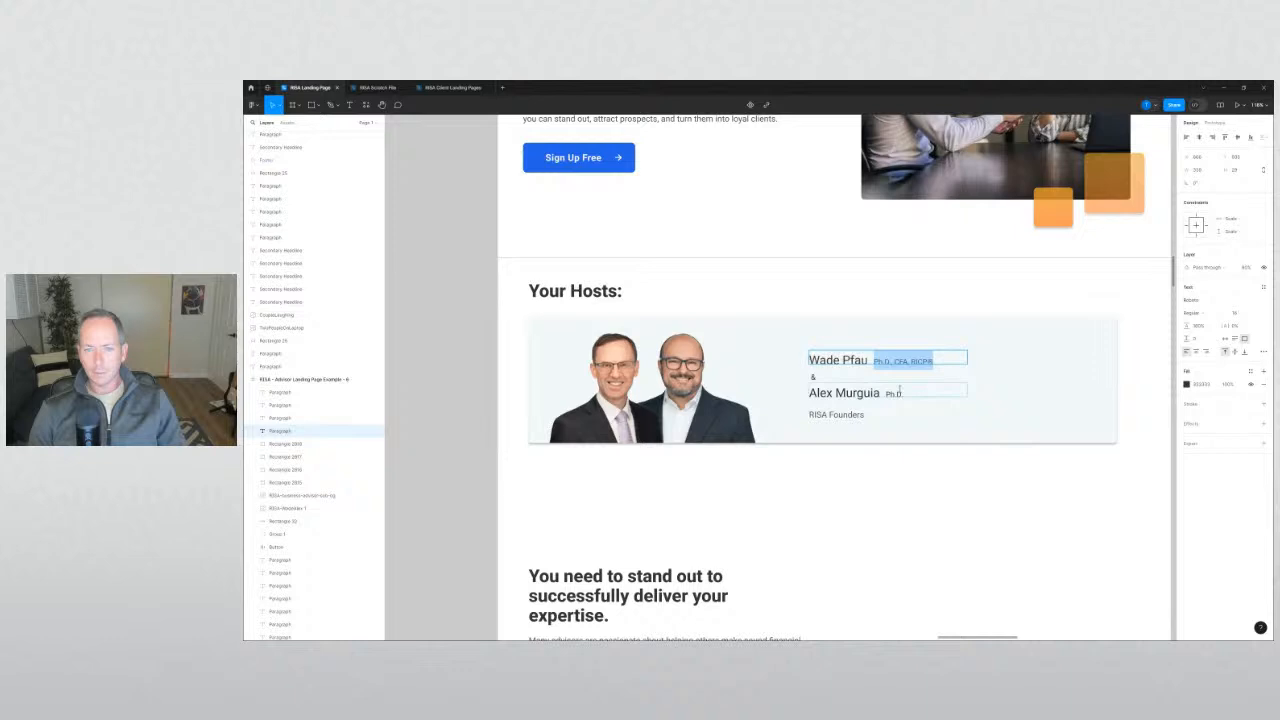
left_click(915, 474)
left_click(916, 476)
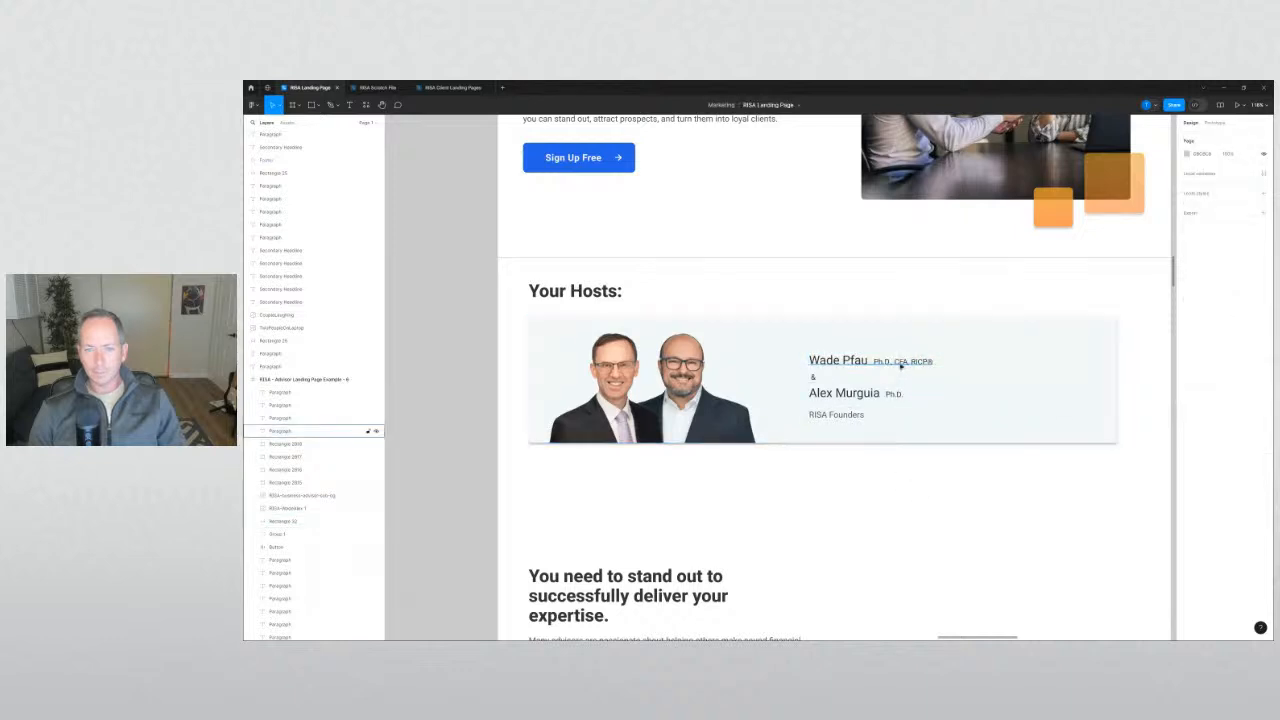
Review the card background and RISA Founders caption, then scroll out toward the full page.
left_click(965, 360)
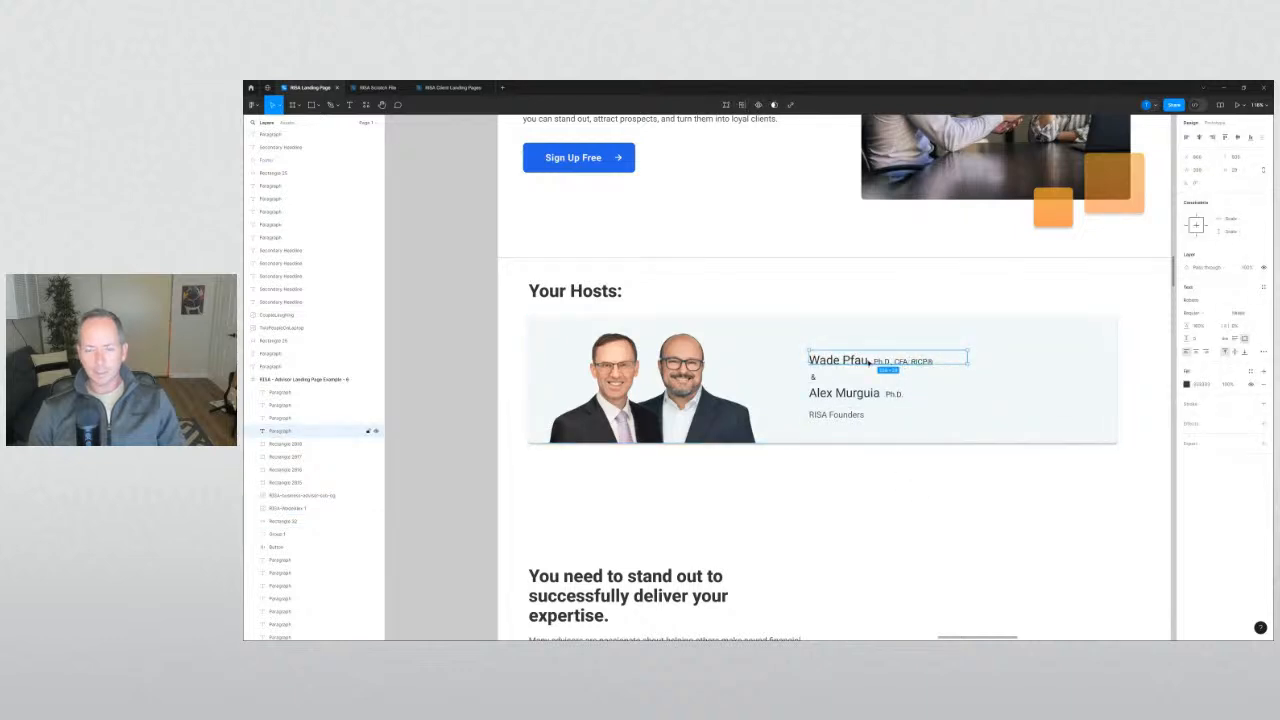
left_click(883, 475)
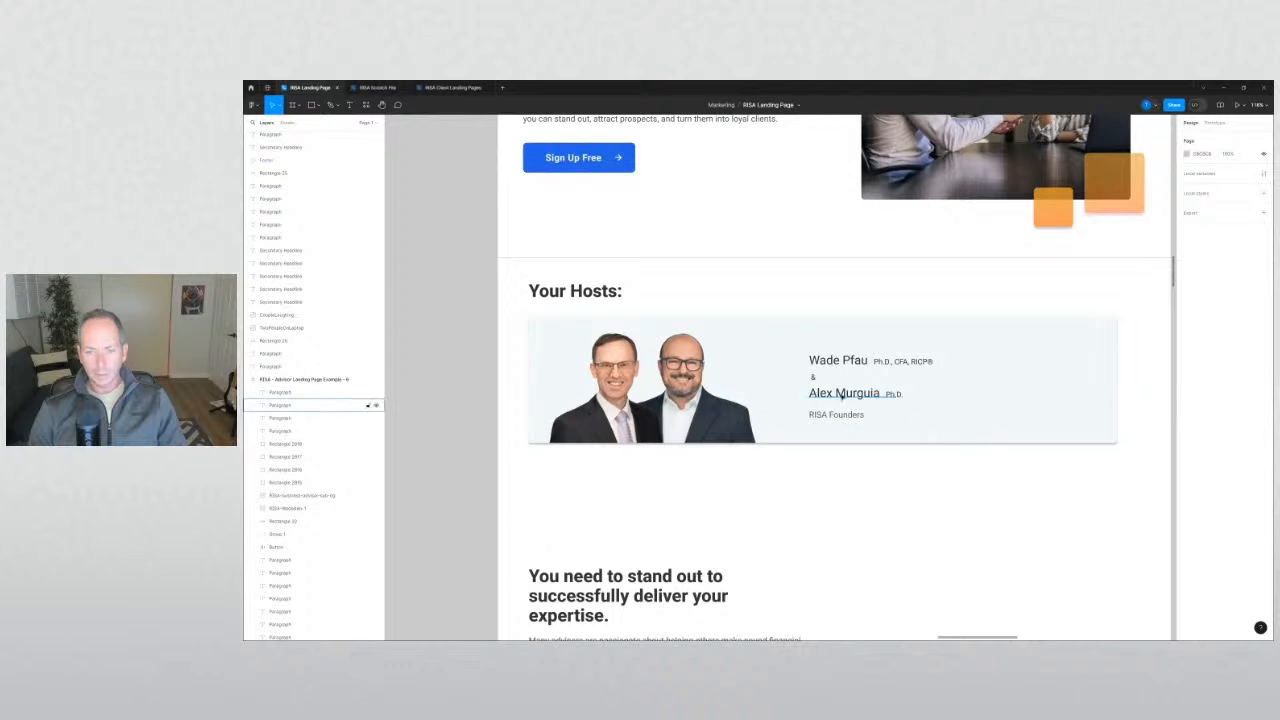
left_click(876, 423)
left_click(903, 471)
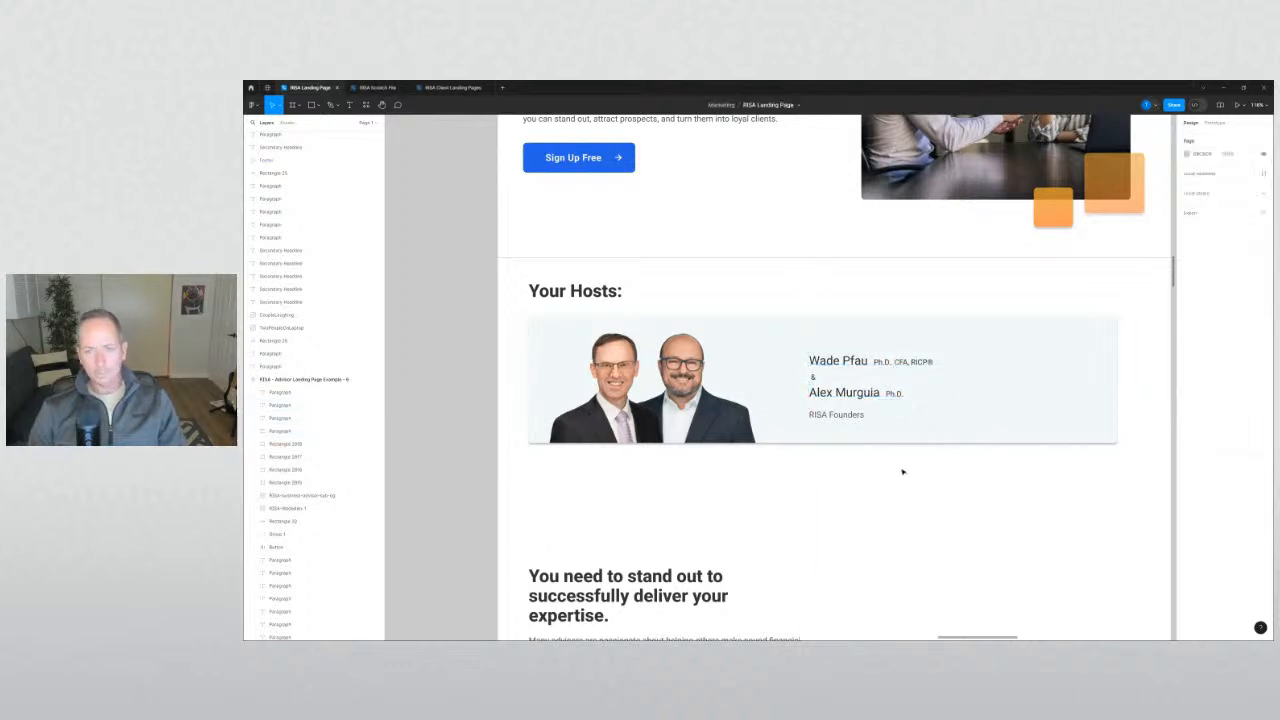
scroll(903, 474, "down", 5)
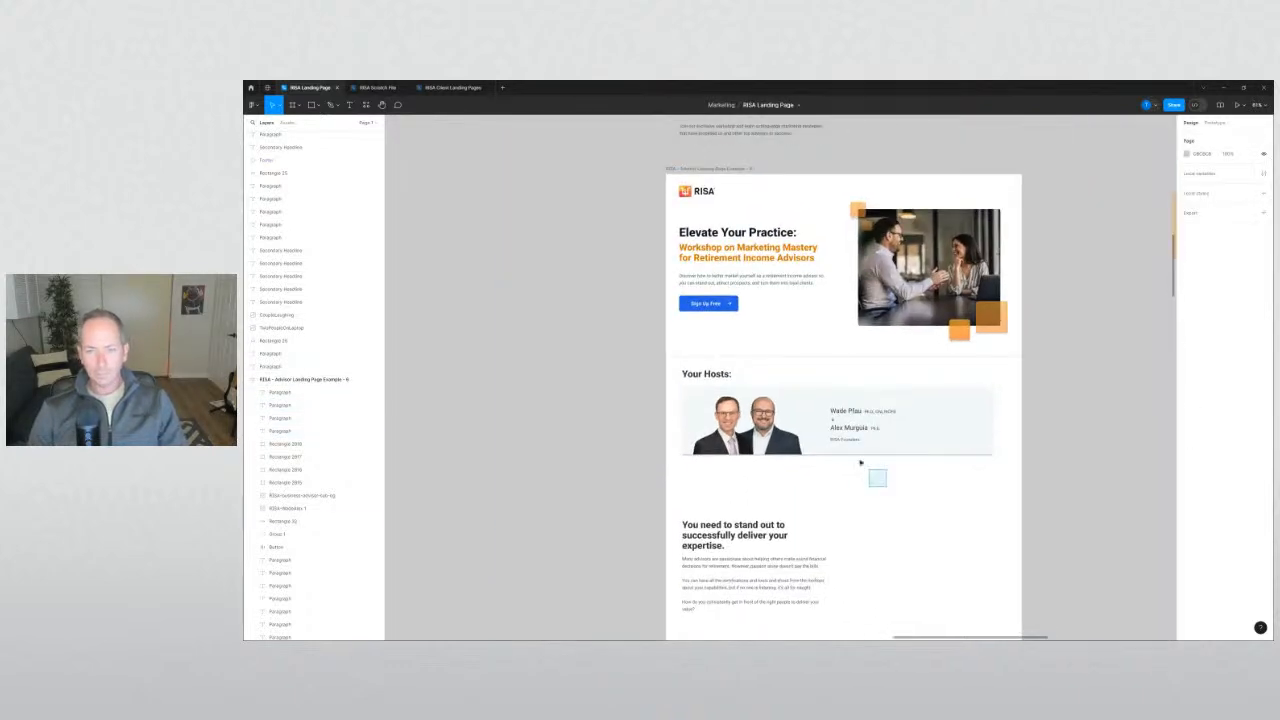
Shift the right host headshot slightly right so both headshots line up.
left_click_drag(860, 462, 829, 395)
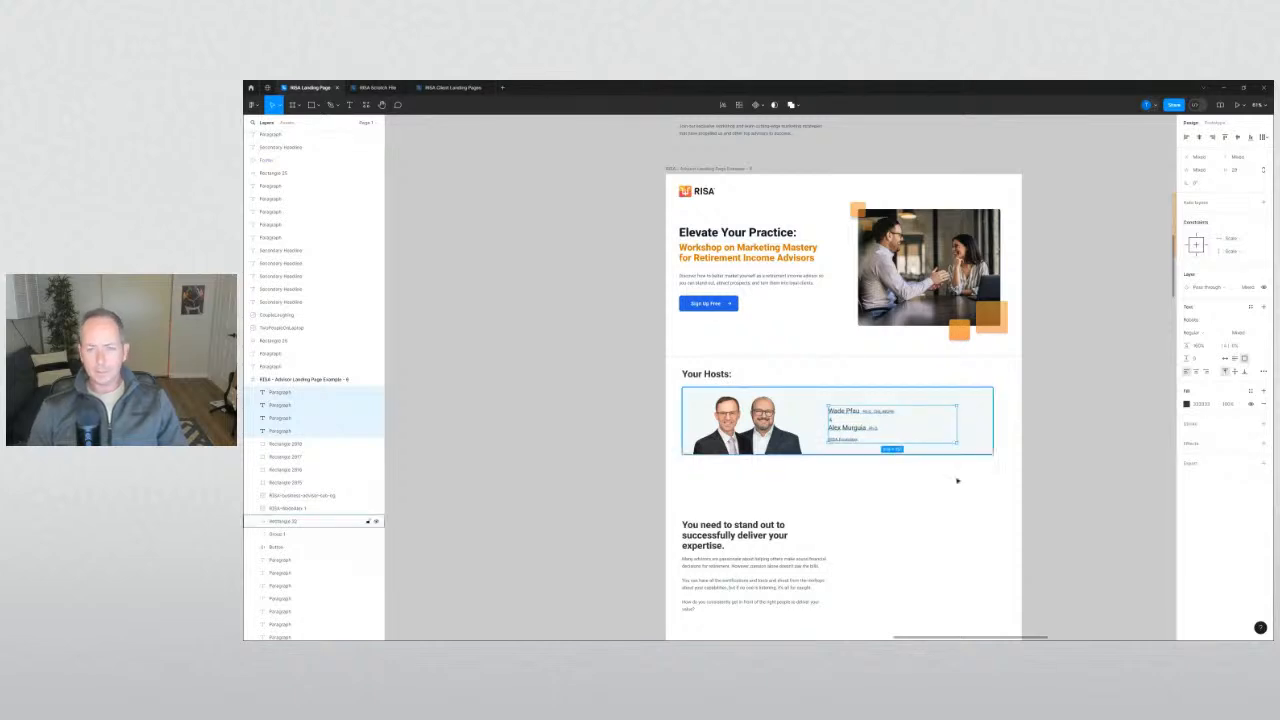
left_click(957, 480)
scroll(950, 478, "down", 4)
left_click_drag(745, 477, 691, 401)
scroll(574, 377, "down", 5)
left_click_drag(866, 254, 881, 254)
left_click(825, 217)
left_click_drag(828, 219, 855, 436)
left_click(855, 436)
Move the lower page section down about 73 px and place a hosts card copy below.
left_click_drag(790, 495, 703, 399)
left_click_drag(722, 468, 722, 541)
left_click_drag(784, 412, 729, 414)
left_click(730, 443)
Draw a grey rectangle below the copied hosts card, aligned to its left edge.
scroll(727, 442, "up", 10)
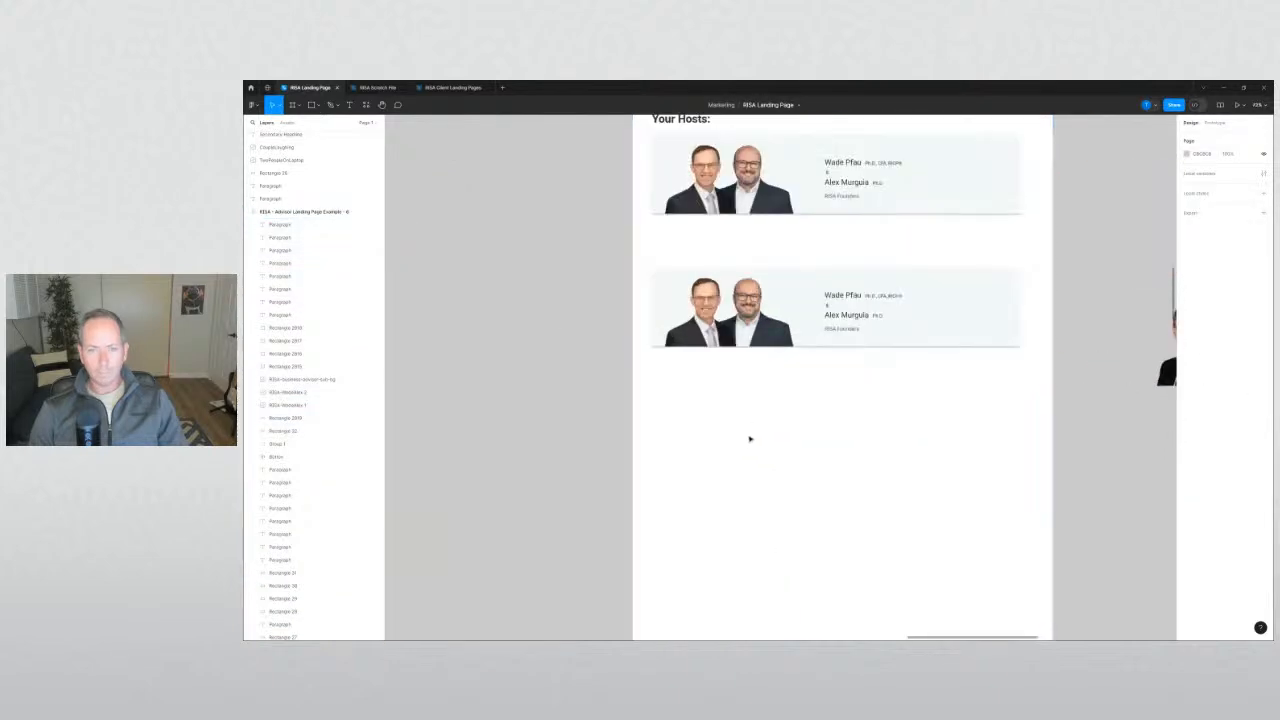
key("r")
left_click_drag(683, 440, 775, 507)
mouse_move(722, 477)
left_mouse_down()
mouse_move(682, 469)
mouse_move(1008, 474)
left_mouse_up()
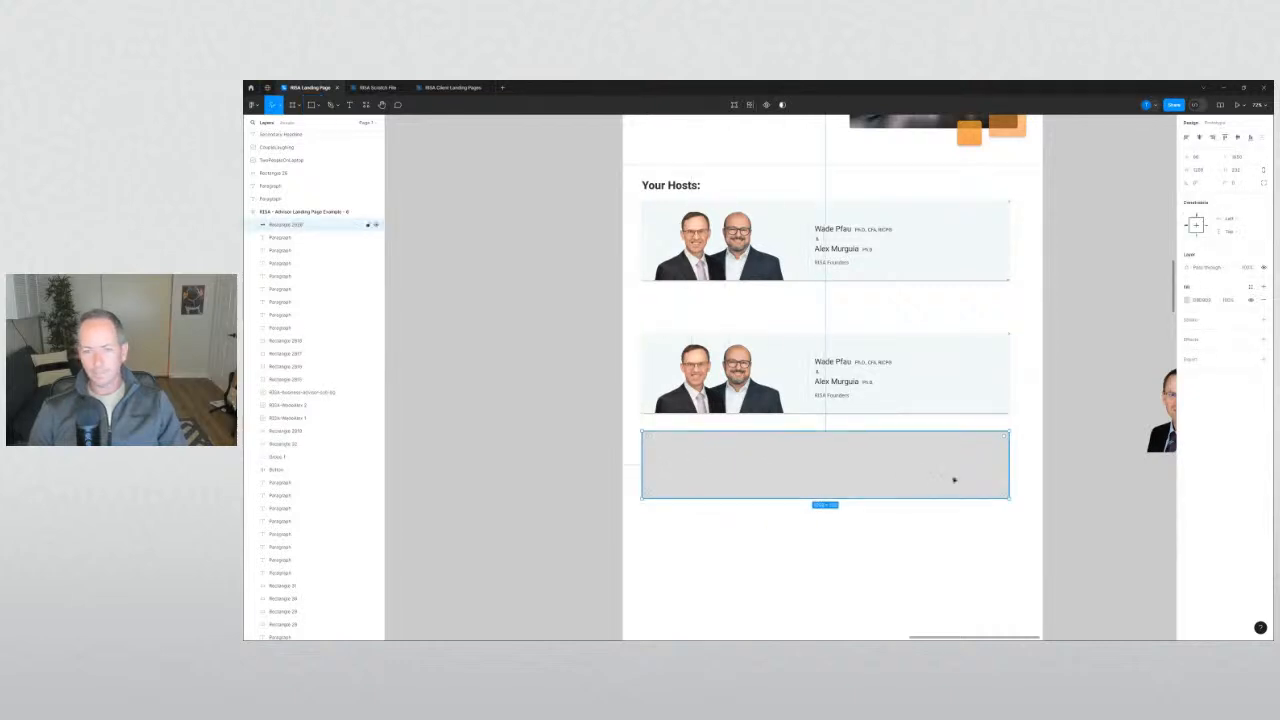
Halve the grey bar's height and place a narrower copy beneath it.
left_click_drag(853, 498, 819, 509)
left_click_drag(1009, 505, 717, 502)
key("ctrl+z")
left_click(774, 508)
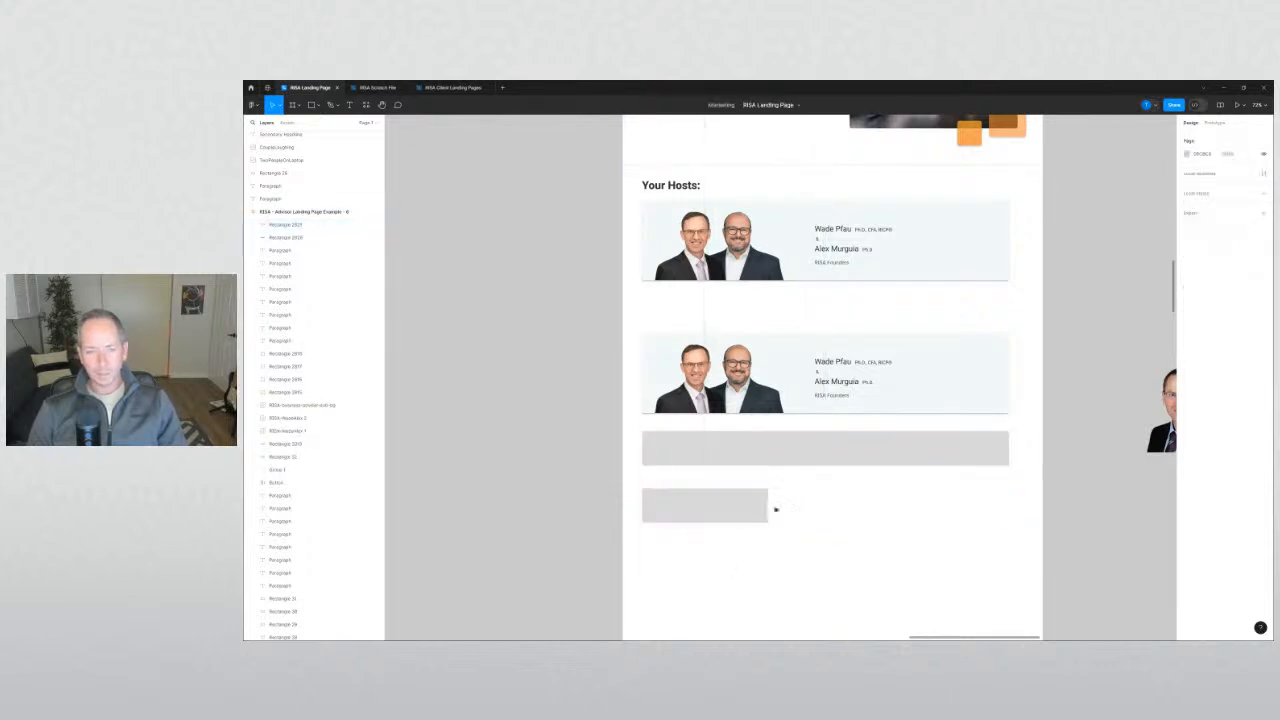
left_click(783, 451)
left_click(951, 491)
left_click(843, 437)
left_click(698, 507)
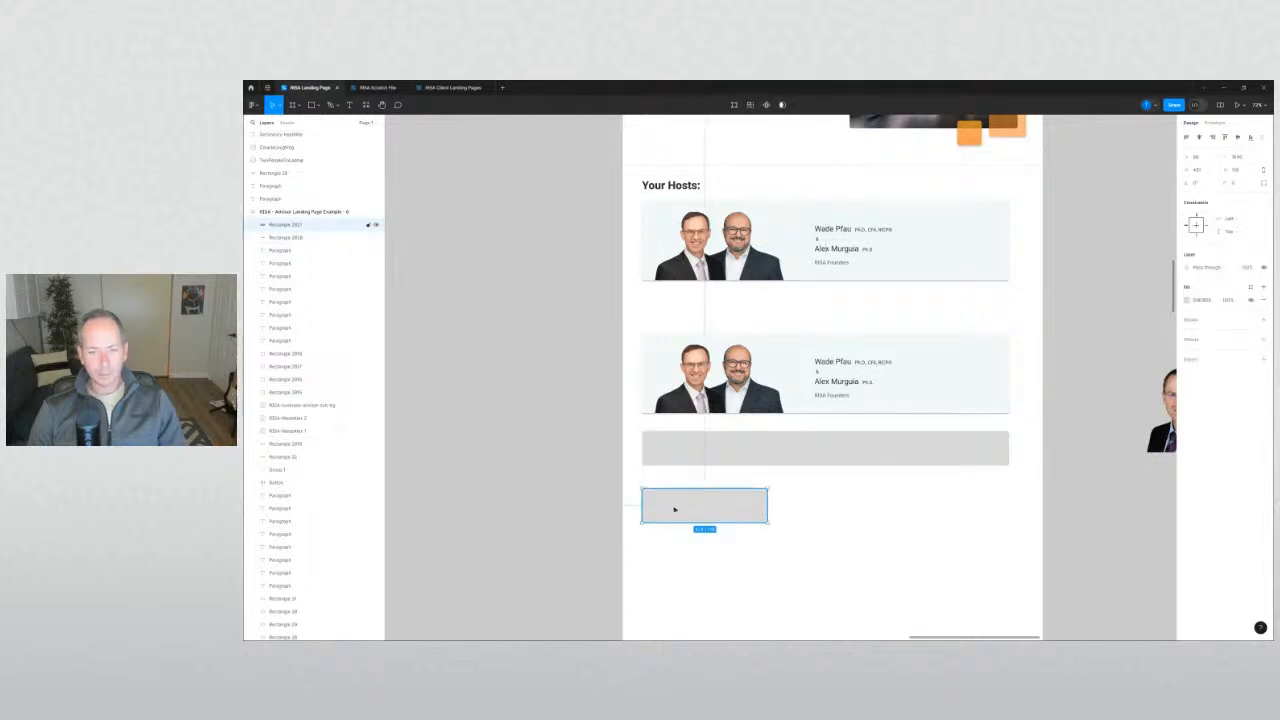
Duplicate the small grey box 8 px to its right and enlarge both together.
left_click_drag(674, 510, 810, 517)
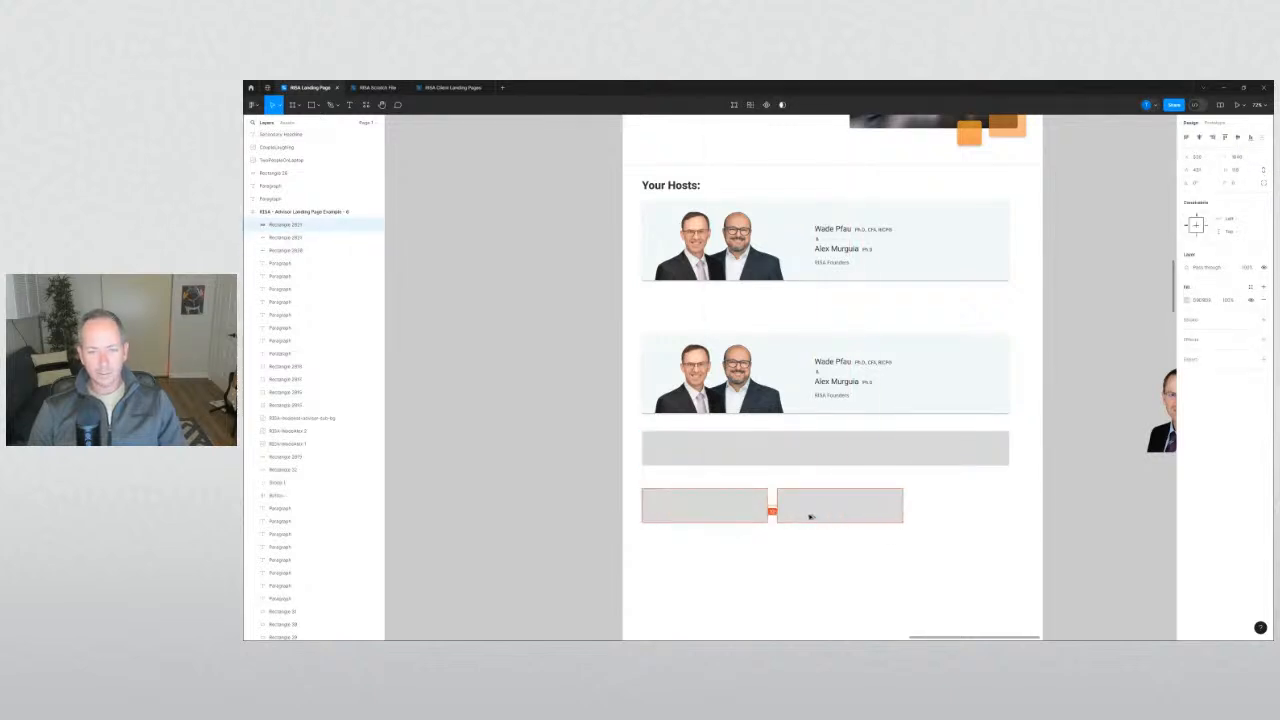
left_click_drag(808, 517, 810, 517)
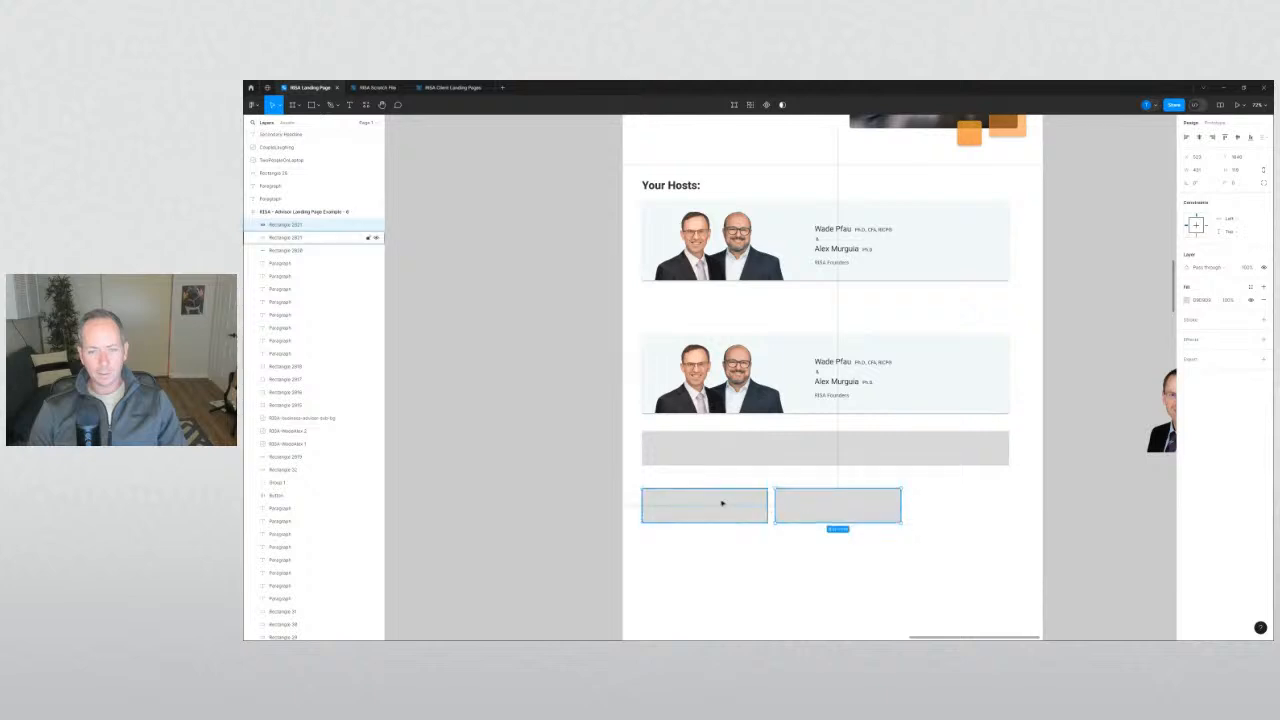
left_click(720, 503, "shift")
left_click_drag(897, 524, 1015, 426)
scroll(1007, 481, "up", 5)
scroll(1005, 500, "up", 5)
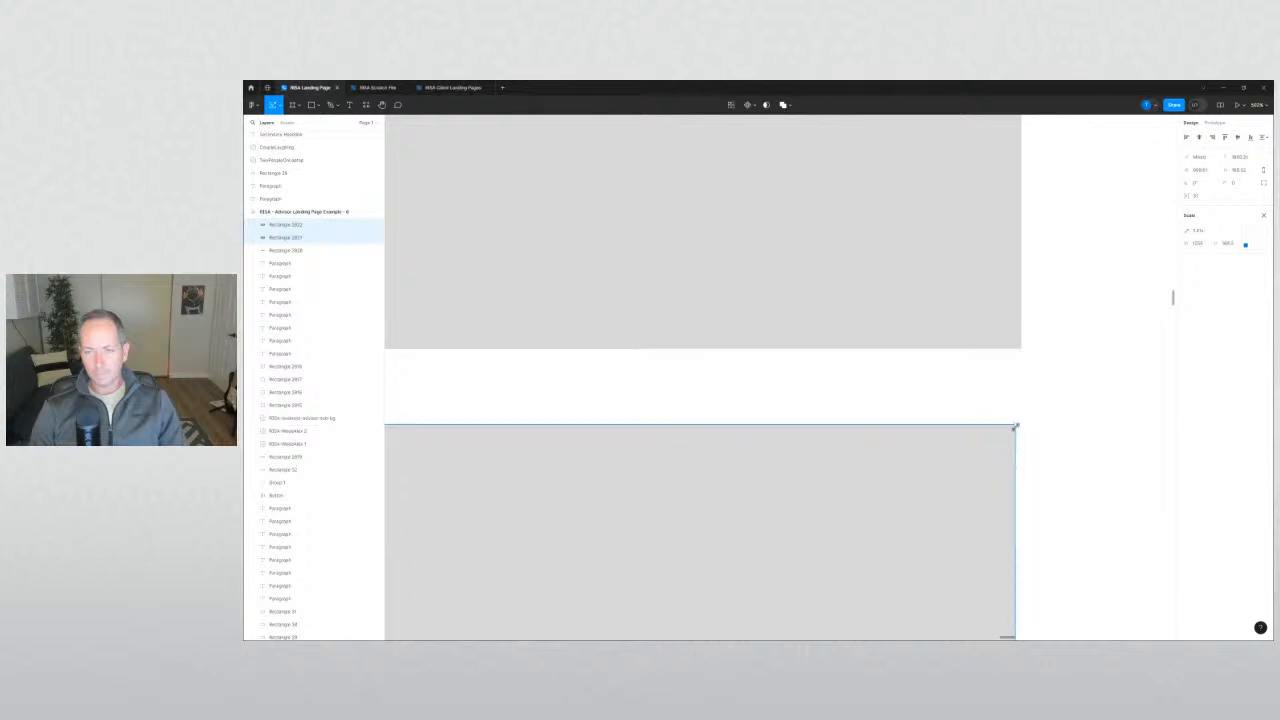
Enter a larger W for the grey bar so it extends past the two boxes.
key("Escape")
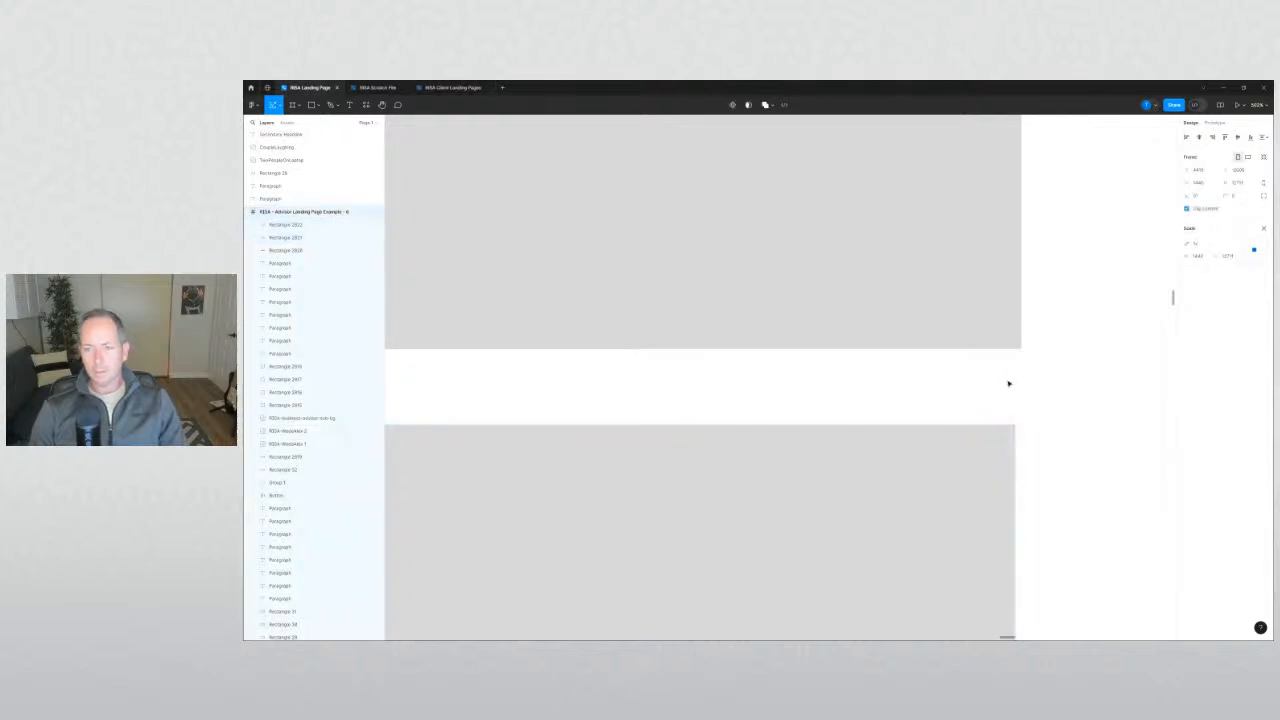
scroll(1008, 383, "down", 3)
left_click(909, 334)
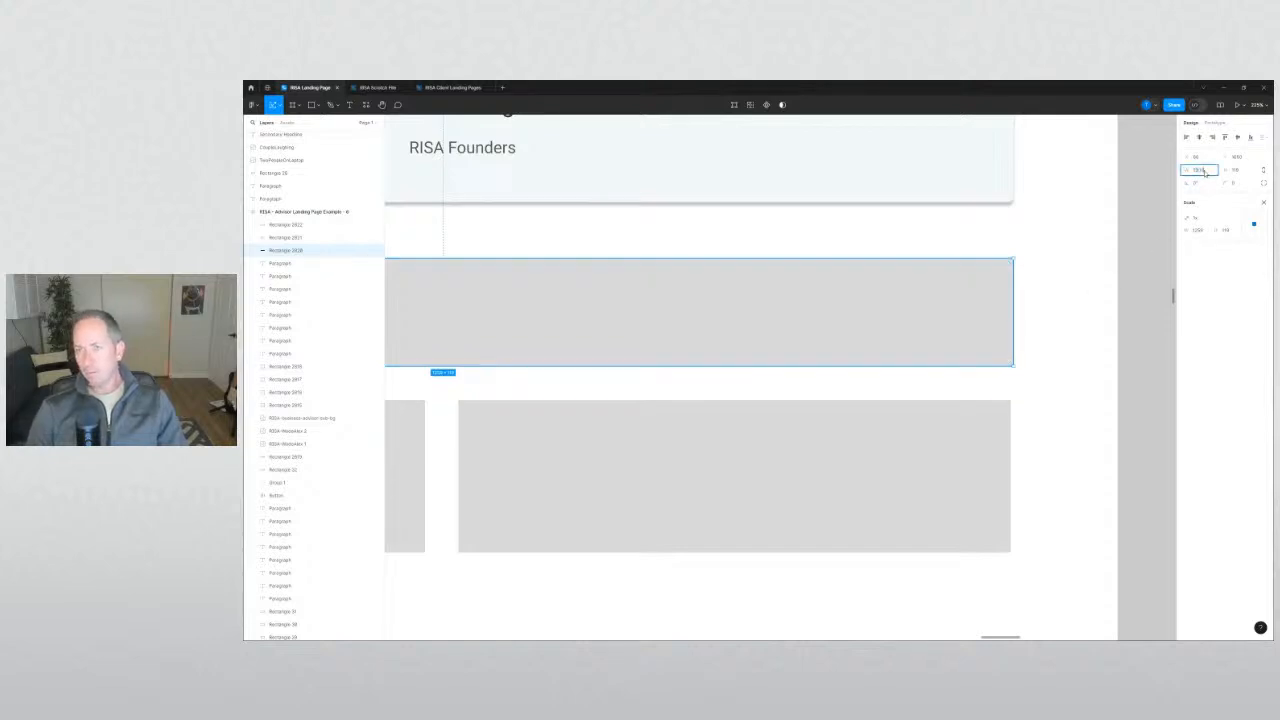
key("Return")
left_click(1069, 378)
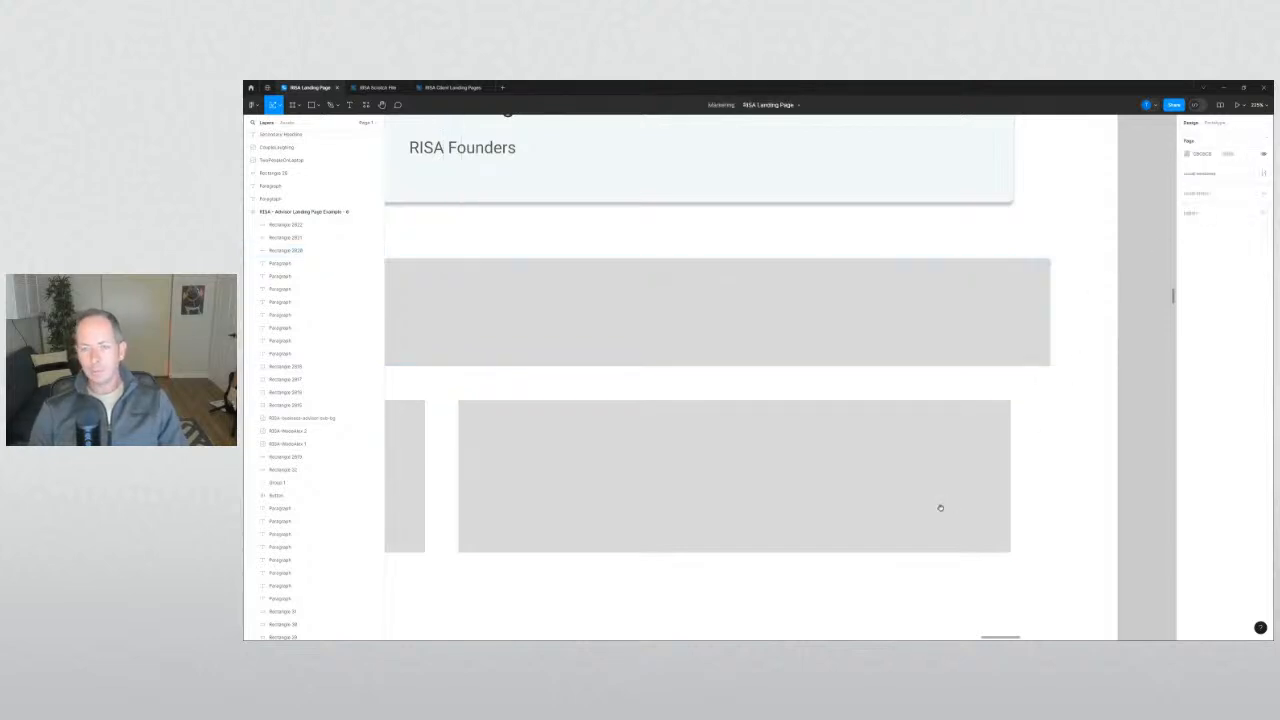
scroll(940, 509, "down", 5)
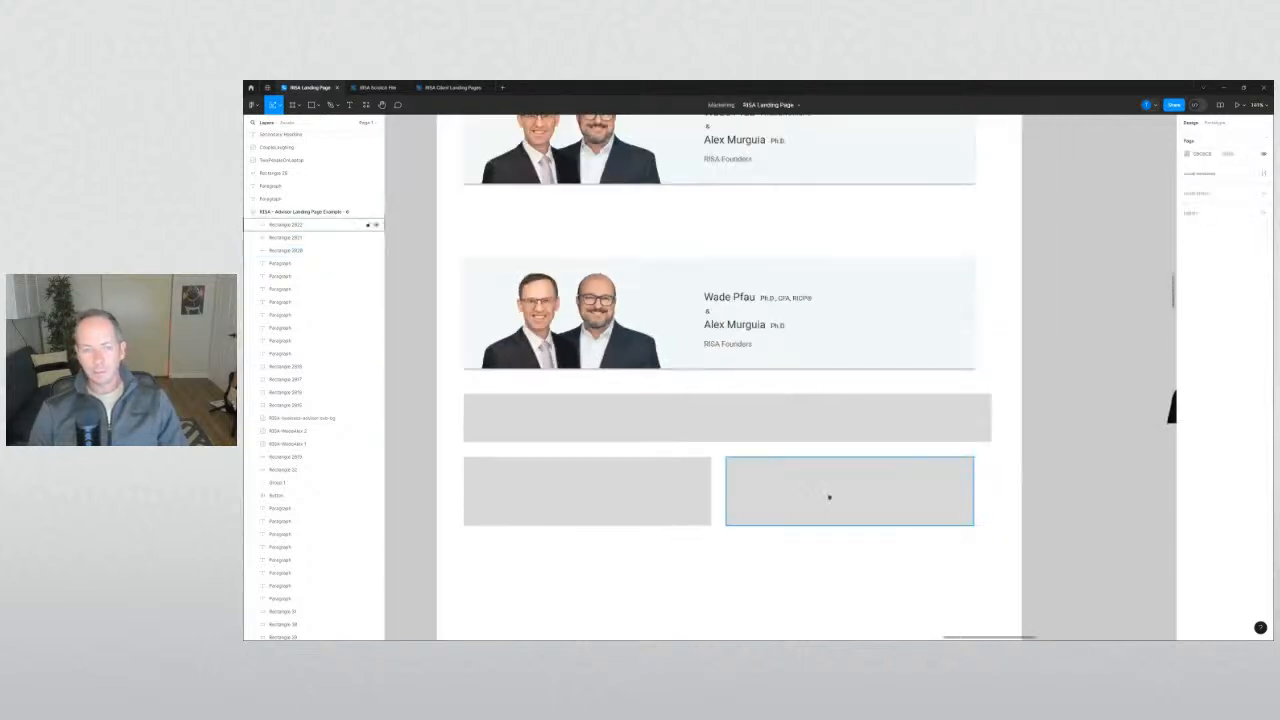
left_click(923, 343)
scroll(920, 368, "up", 3)
scroll(920, 373, "up", 2)
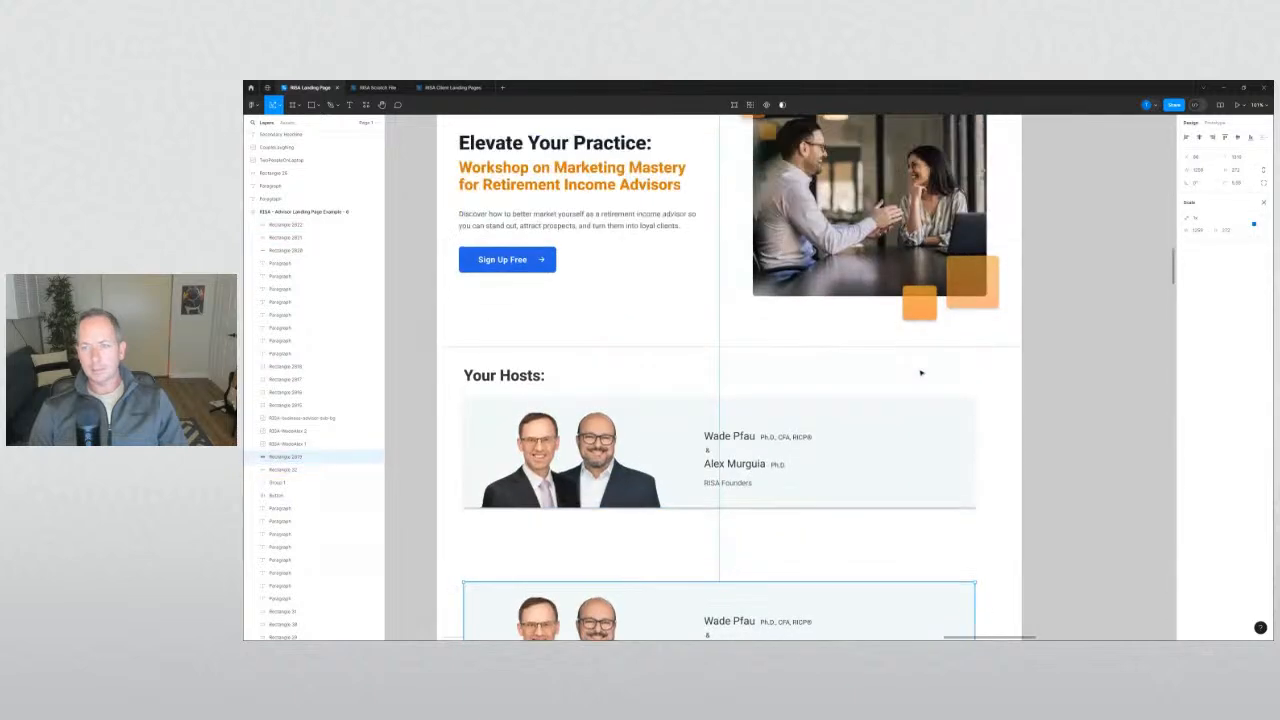
Remove a stray rectangle accidentally drawn across the hero text.
key("r")
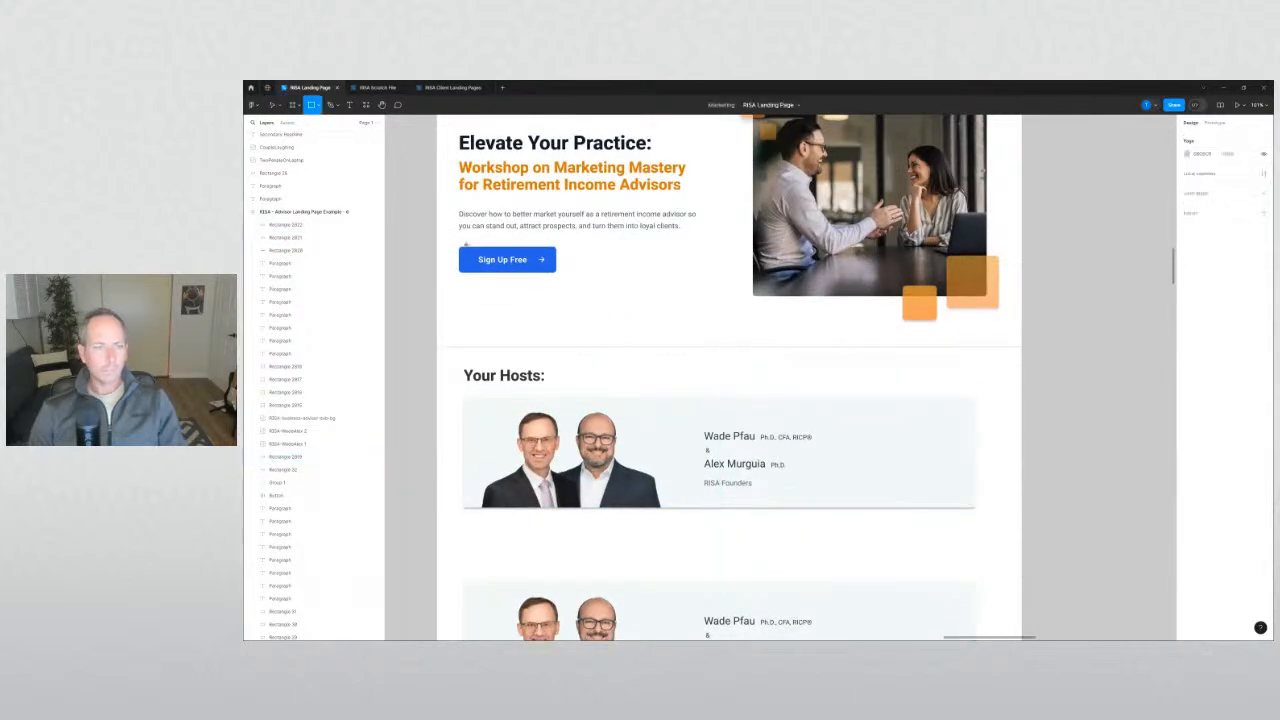
mouse_move(458, 232)
left_mouse_down()
mouse_move(737, 291)
mouse_move(986, 286)
mouse_move(998, 271)
left_mouse_up()
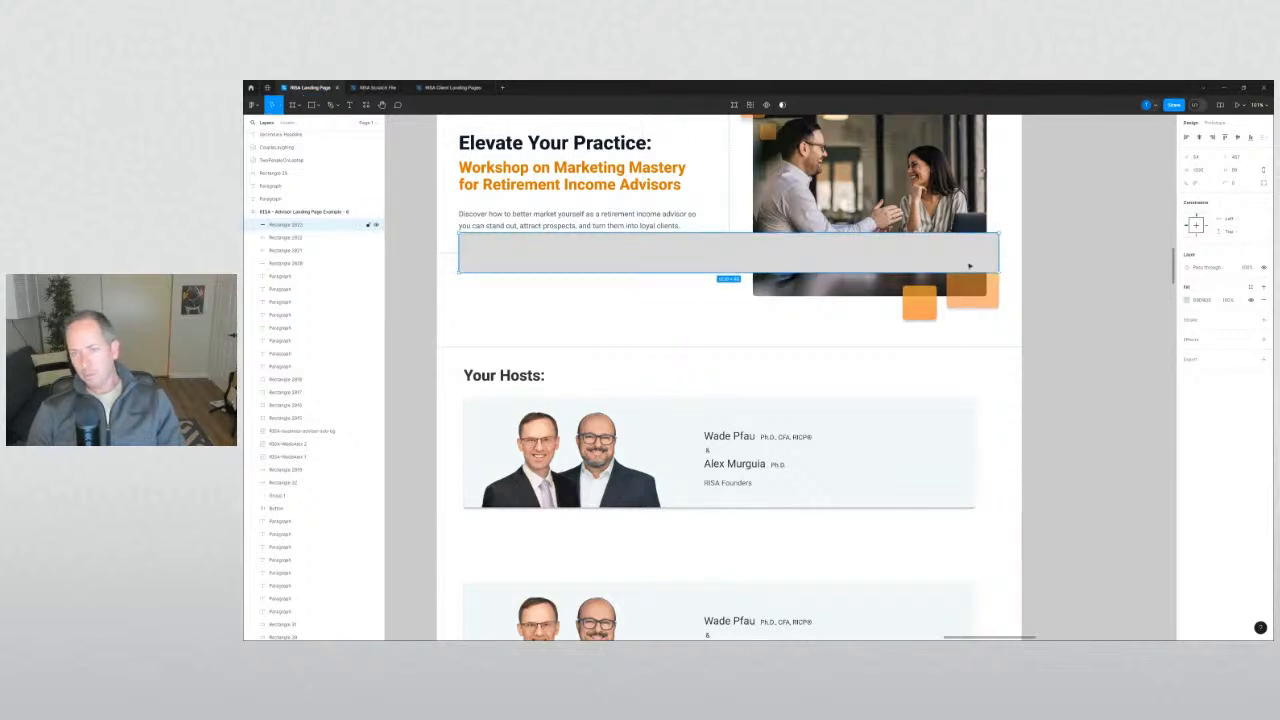
key("Delete")
scroll(770, 287, "down", 3)
scroll(770, 287, "down", 5)
Give both grey boxes a wider width together in the Design panel.
left_click(775, 296)
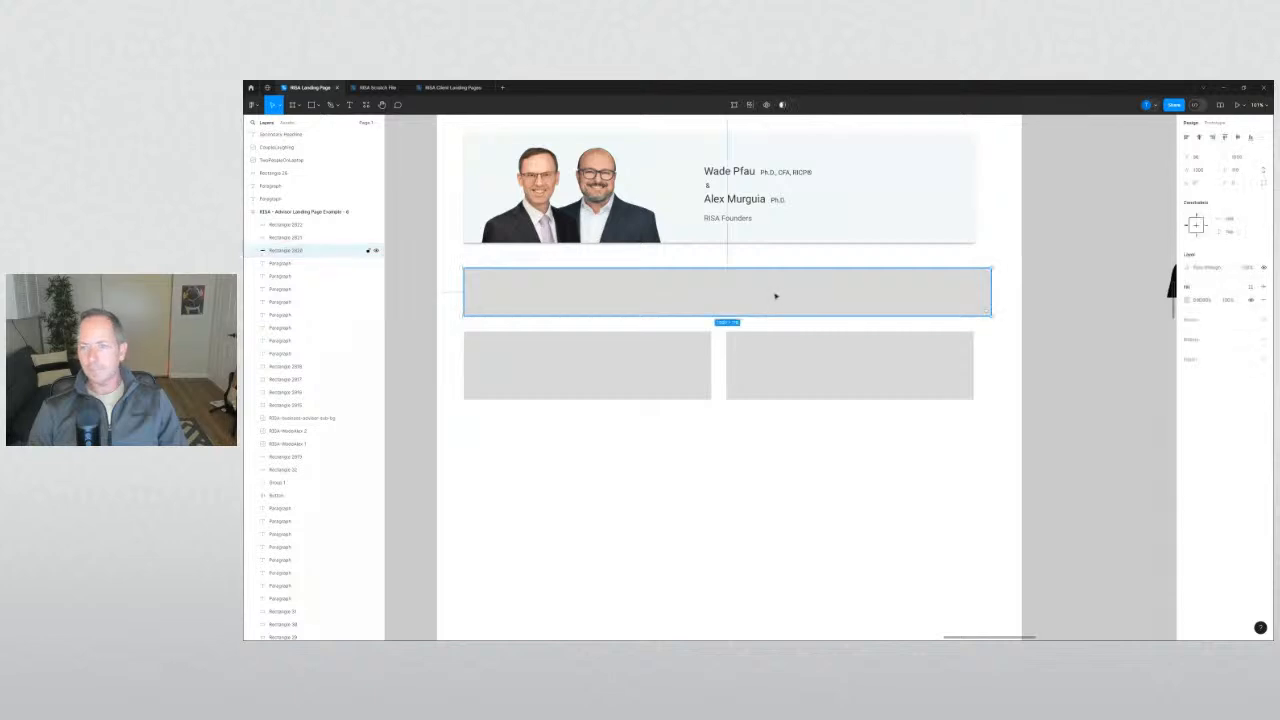
left_click(688, 386)
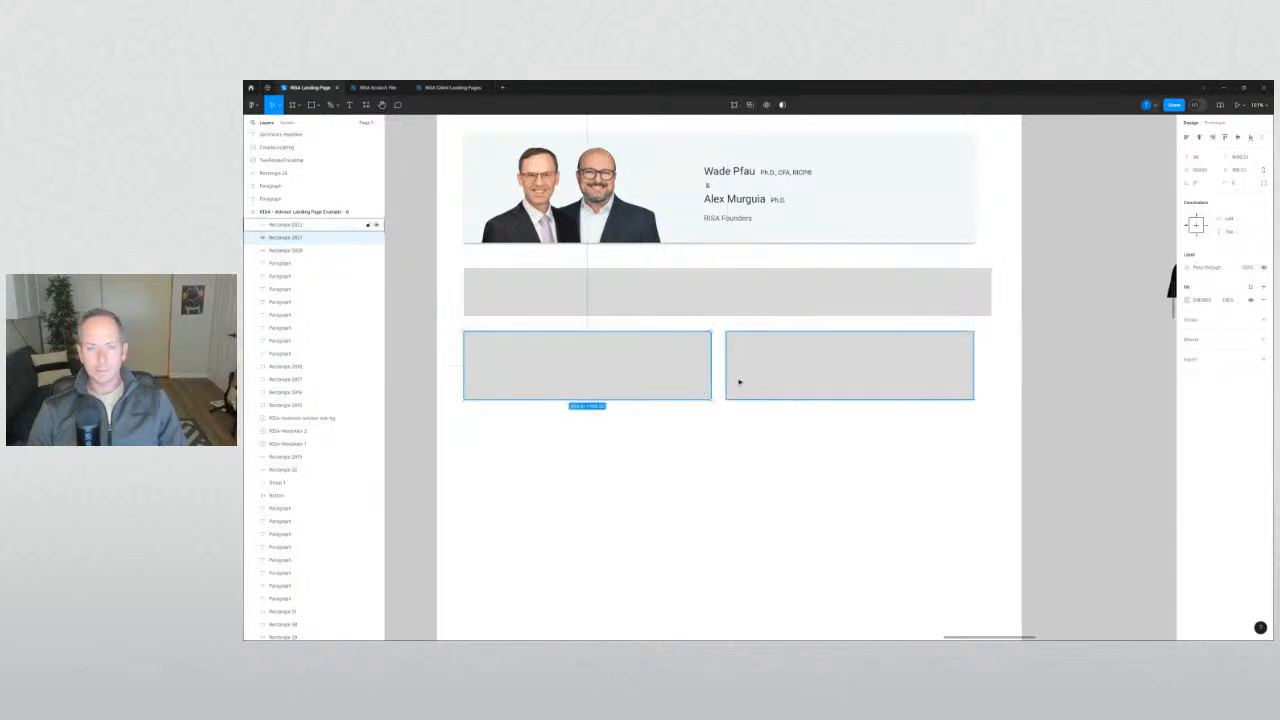
left_click(741, 381, "shift")
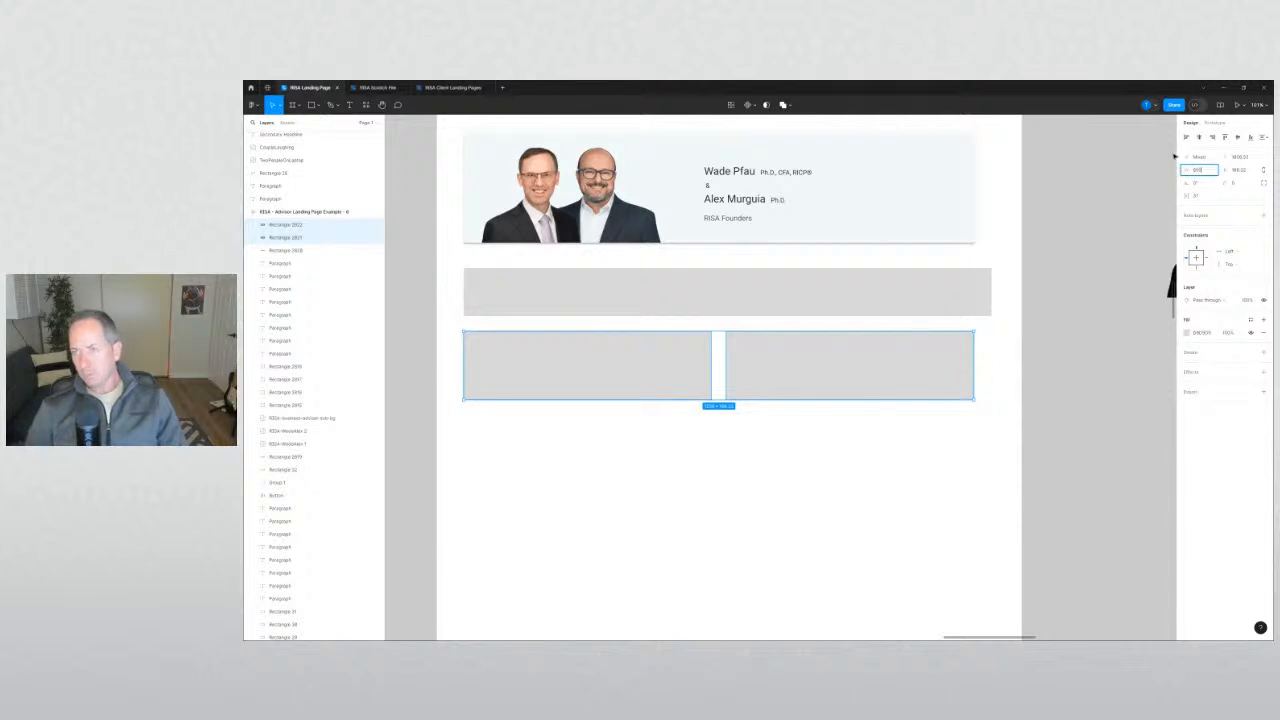
key("Return")
left_click(956, 452)
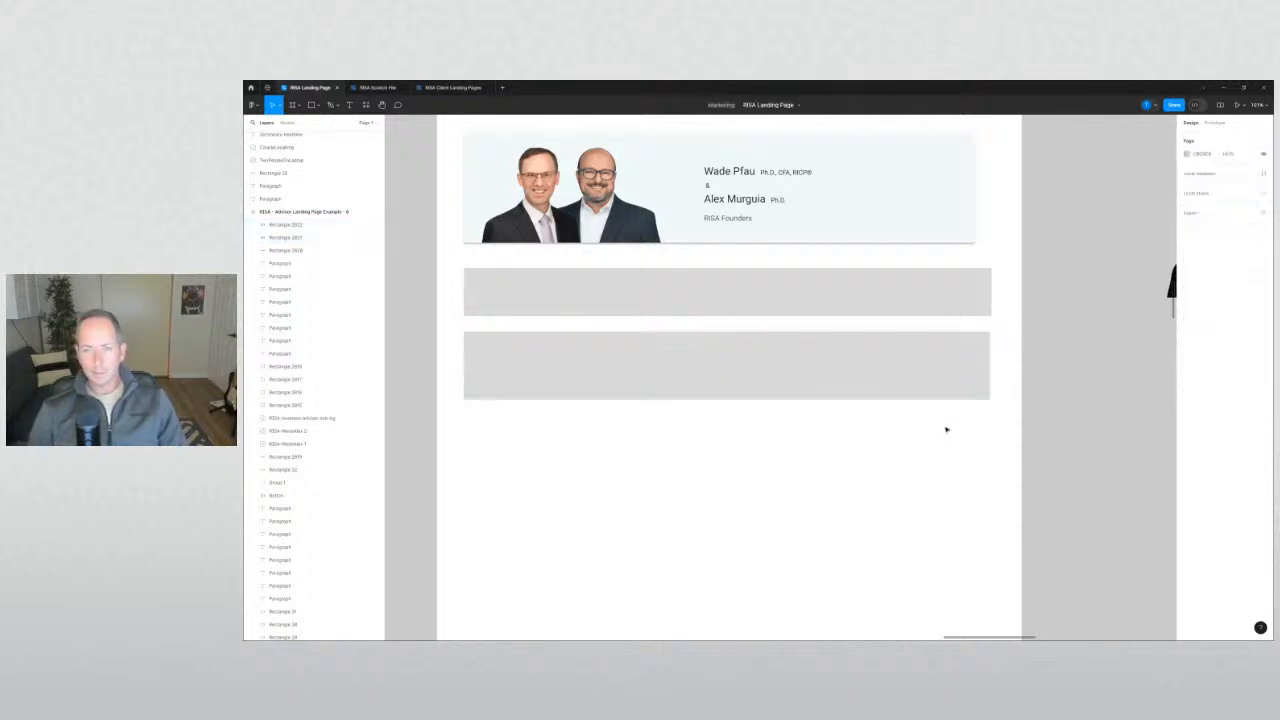
Narrow both boxes, move the right one about 8 px right, and delete the wide grey bar.
left_click_drag(913, 389, 914, 389)
left_click(722, 383, "shift")
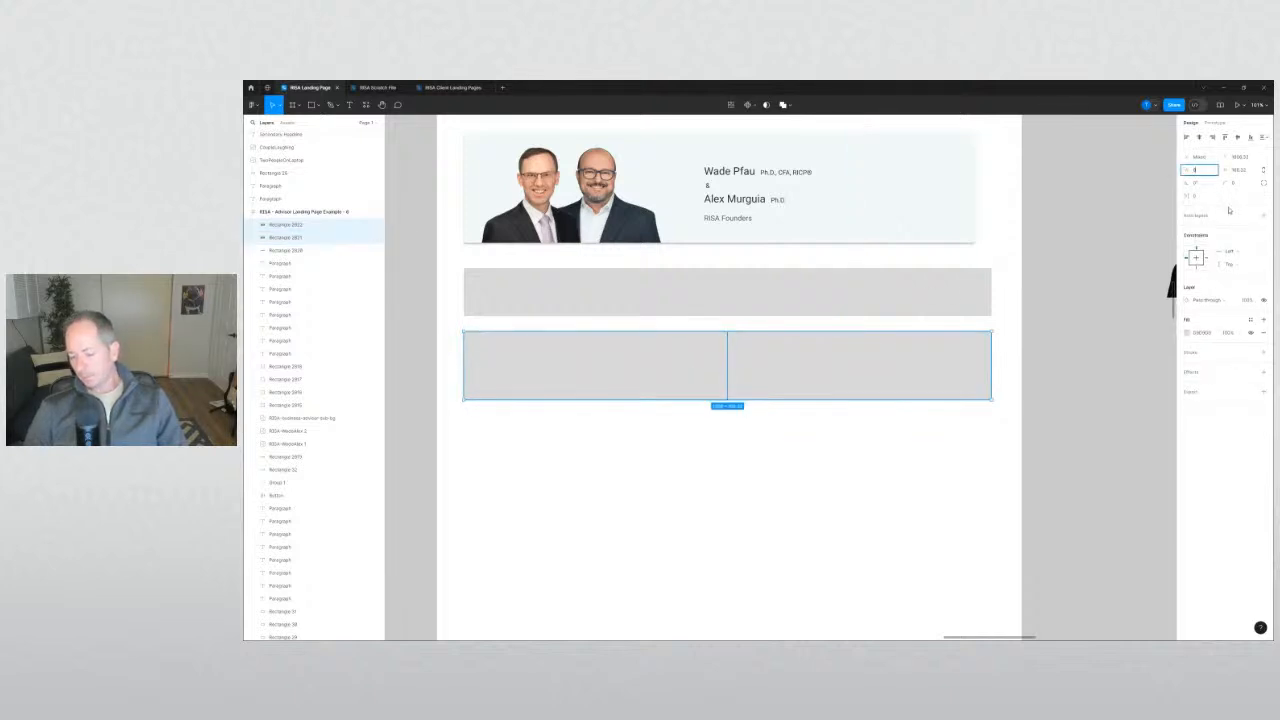
key("Return")
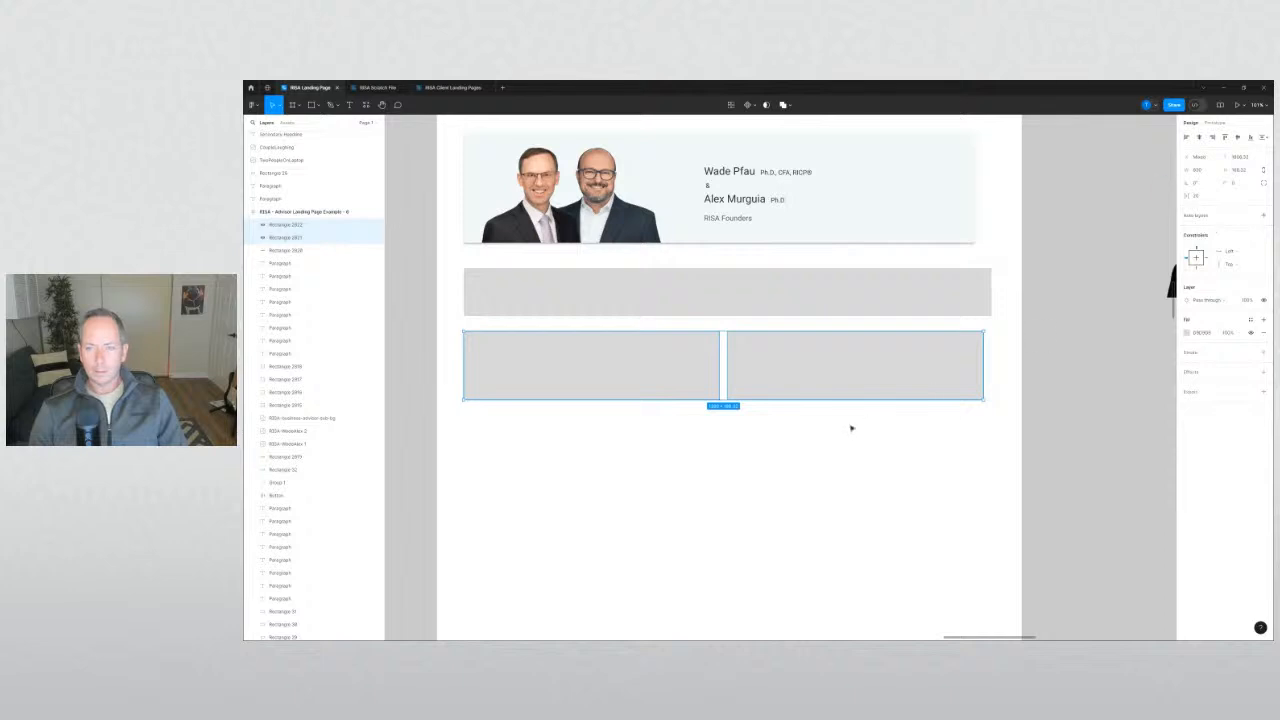
left_click_drag(900, 374, 910, 374)
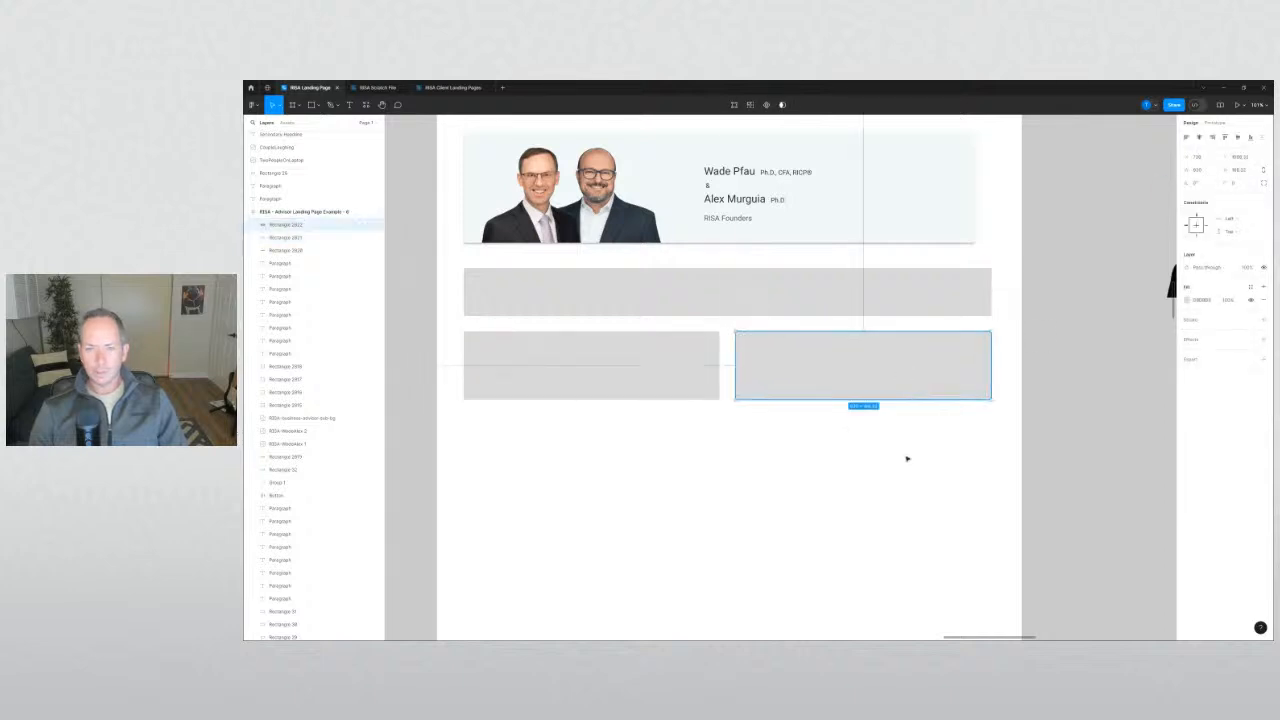
left_click(907, 458)
left_click(746, 307)
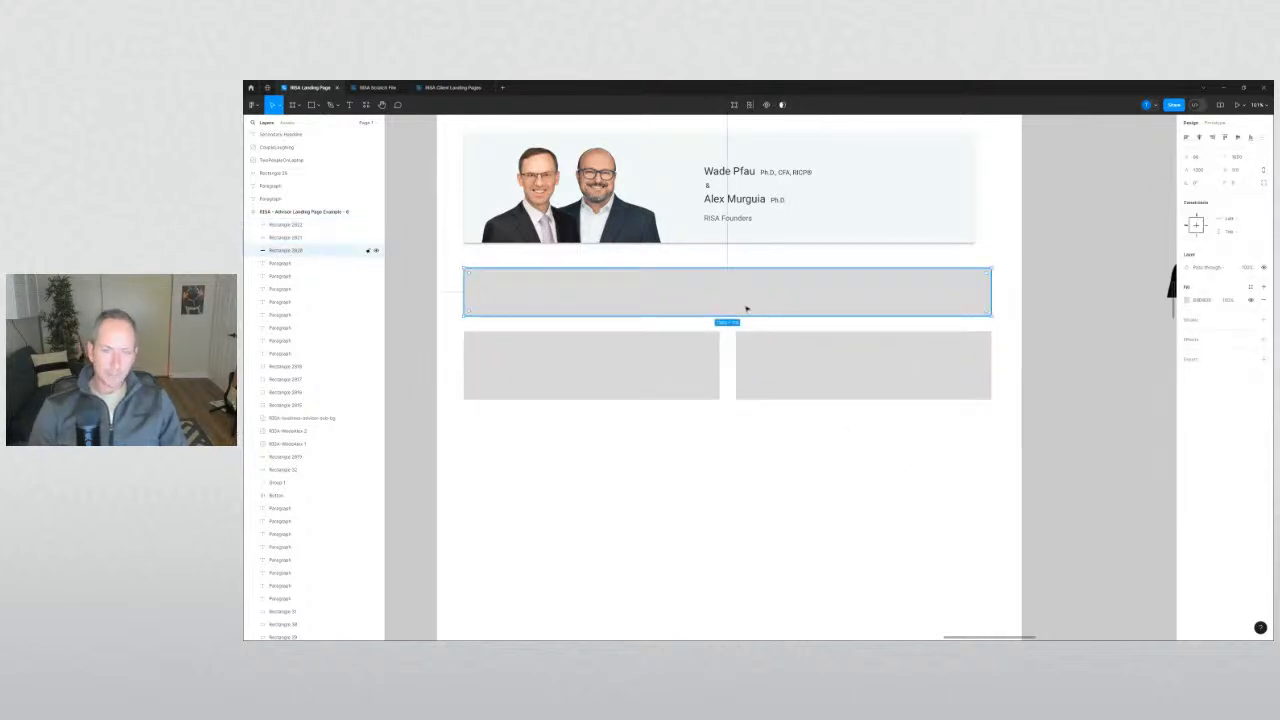
key("Delete")
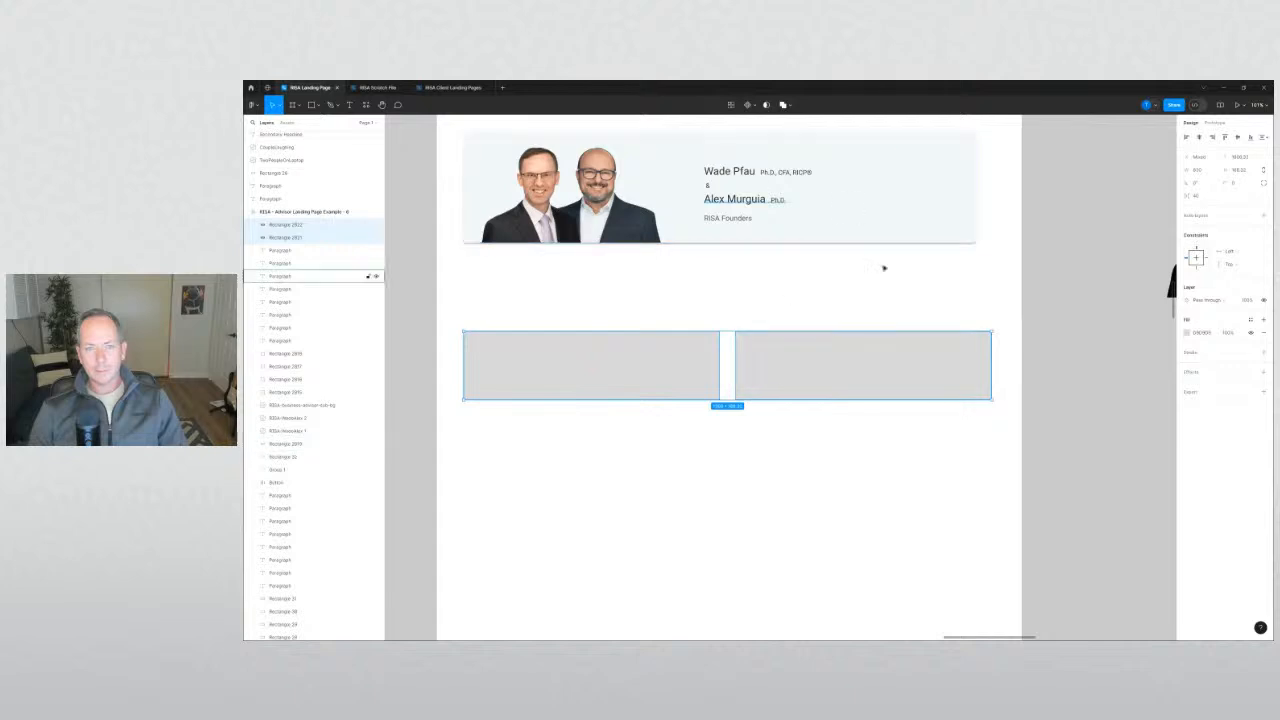
Give both placeholder boxes the hosts card's pale fill, sampled with I, plus a drop shadow.
key("i")
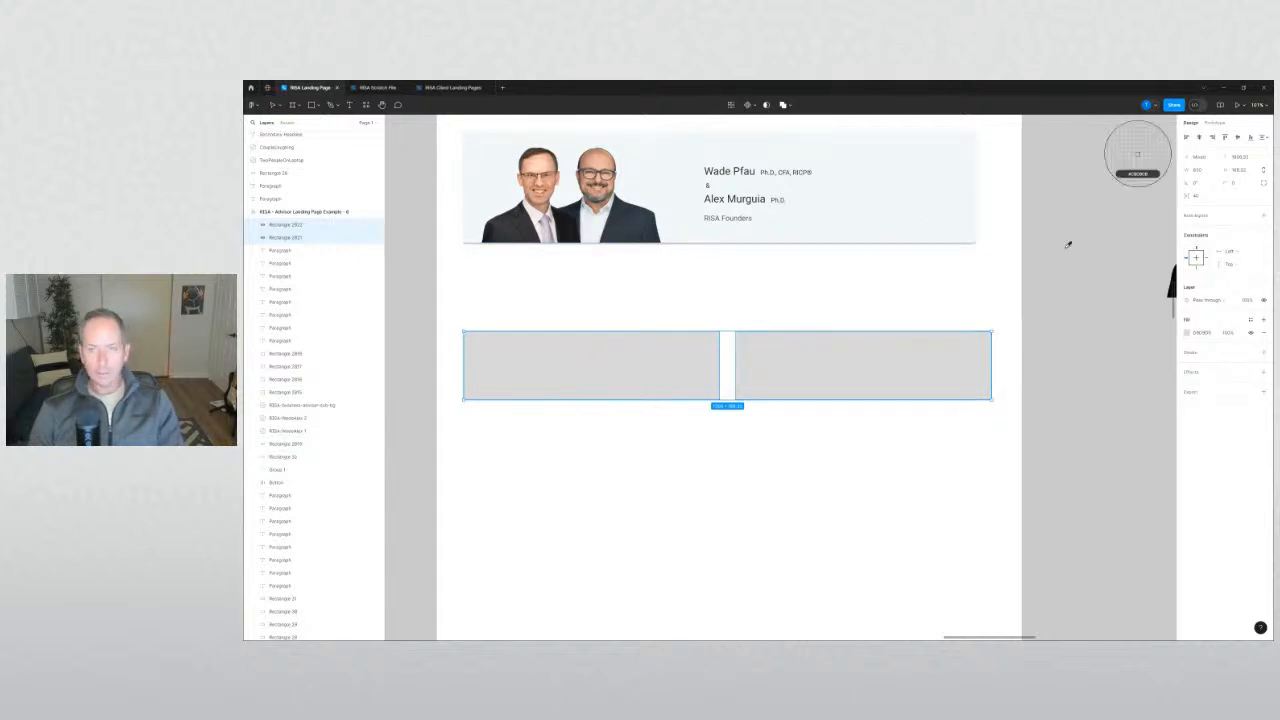
left_click(920, 209)
left_click(1262, 373)
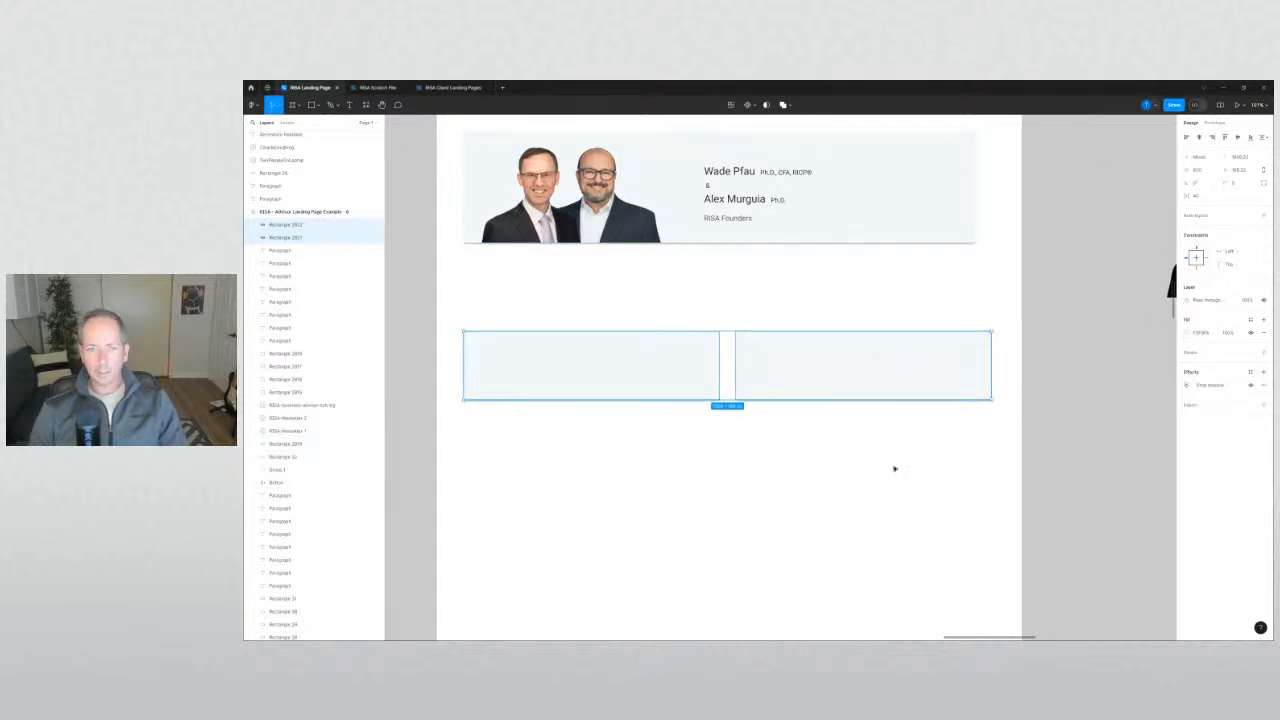
left_click(855, 467)
left_click(623, 395)
left_click(788, 375, "shift")
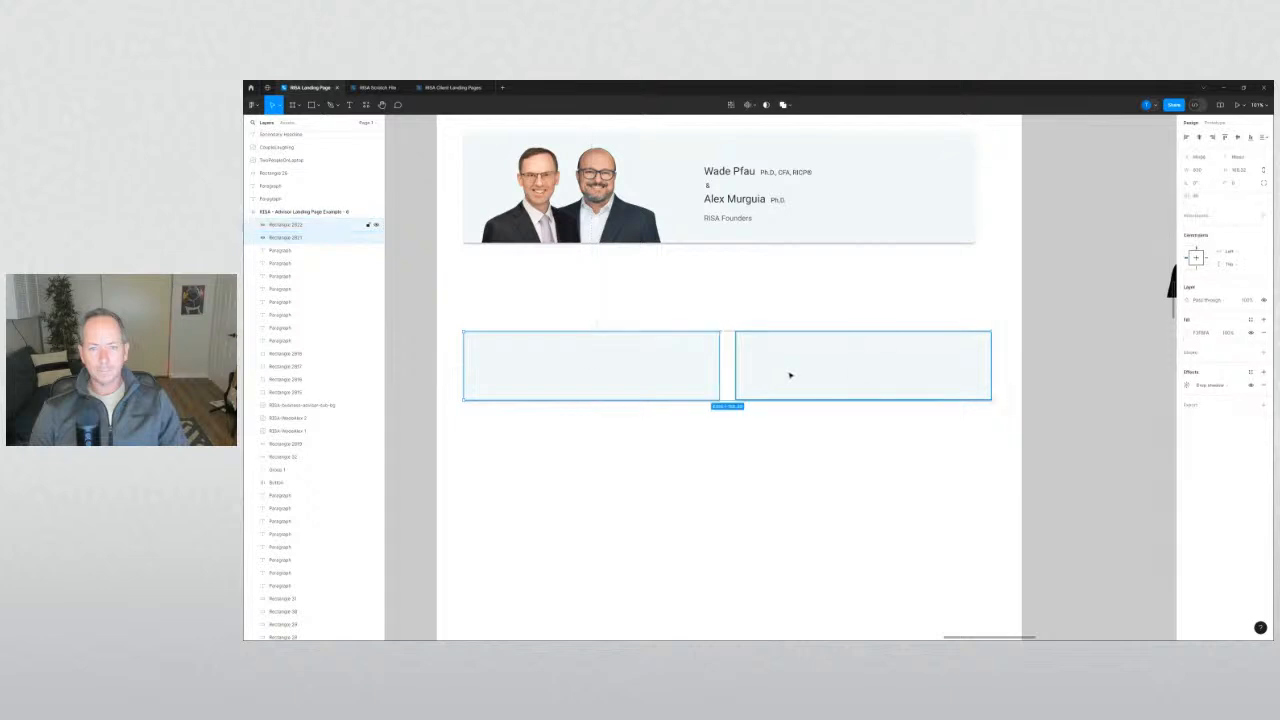
scroll(955, 340, "up", 5)
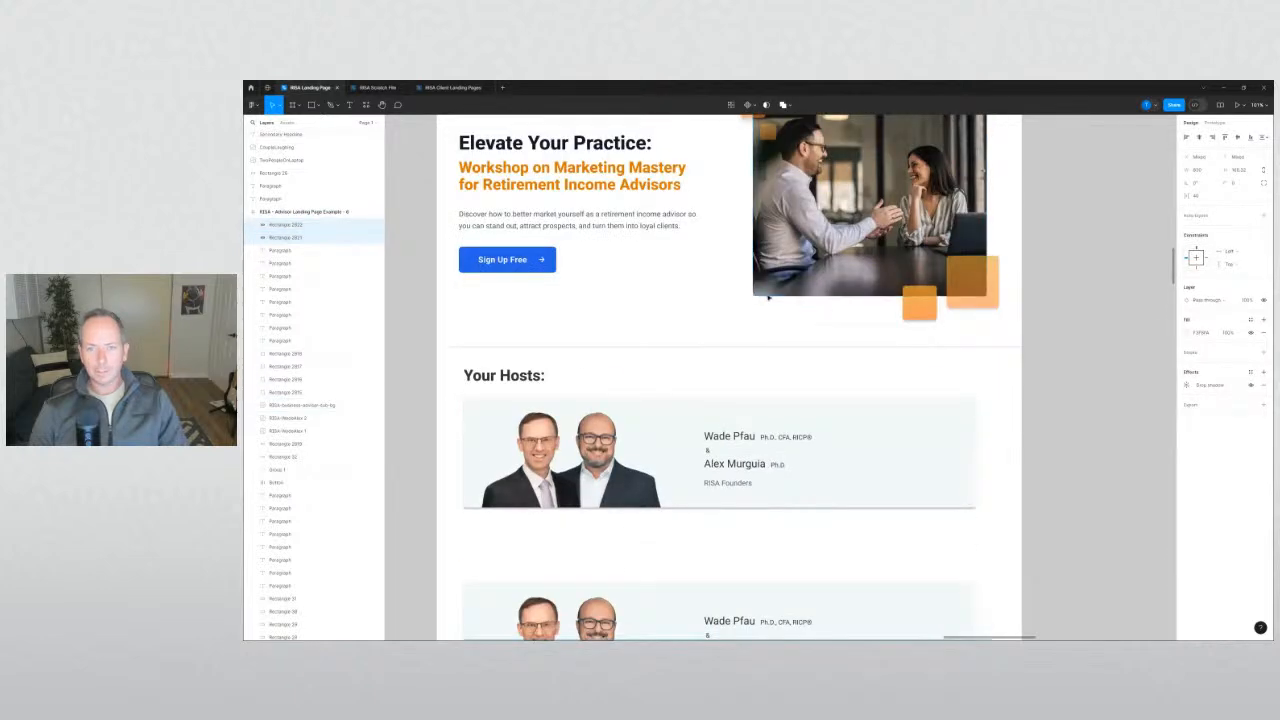
scroll(820, 334, "down", 4)
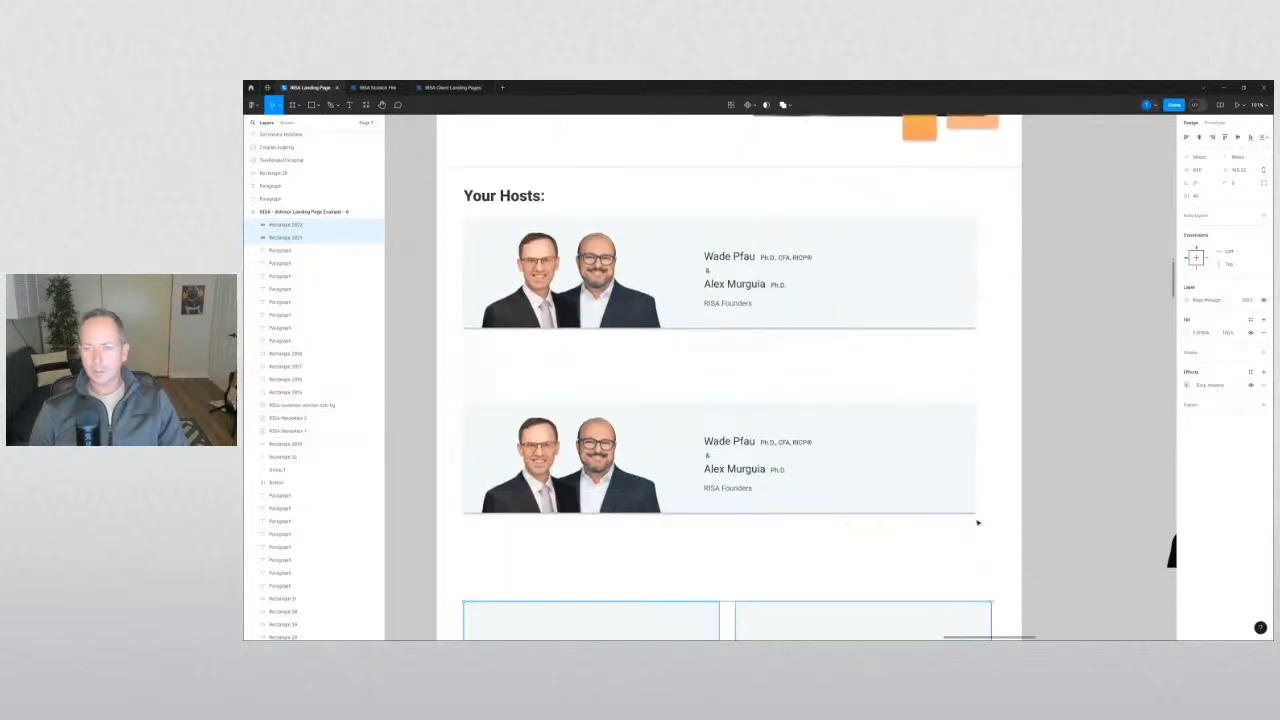
scroll(980, 520, "down", 1)
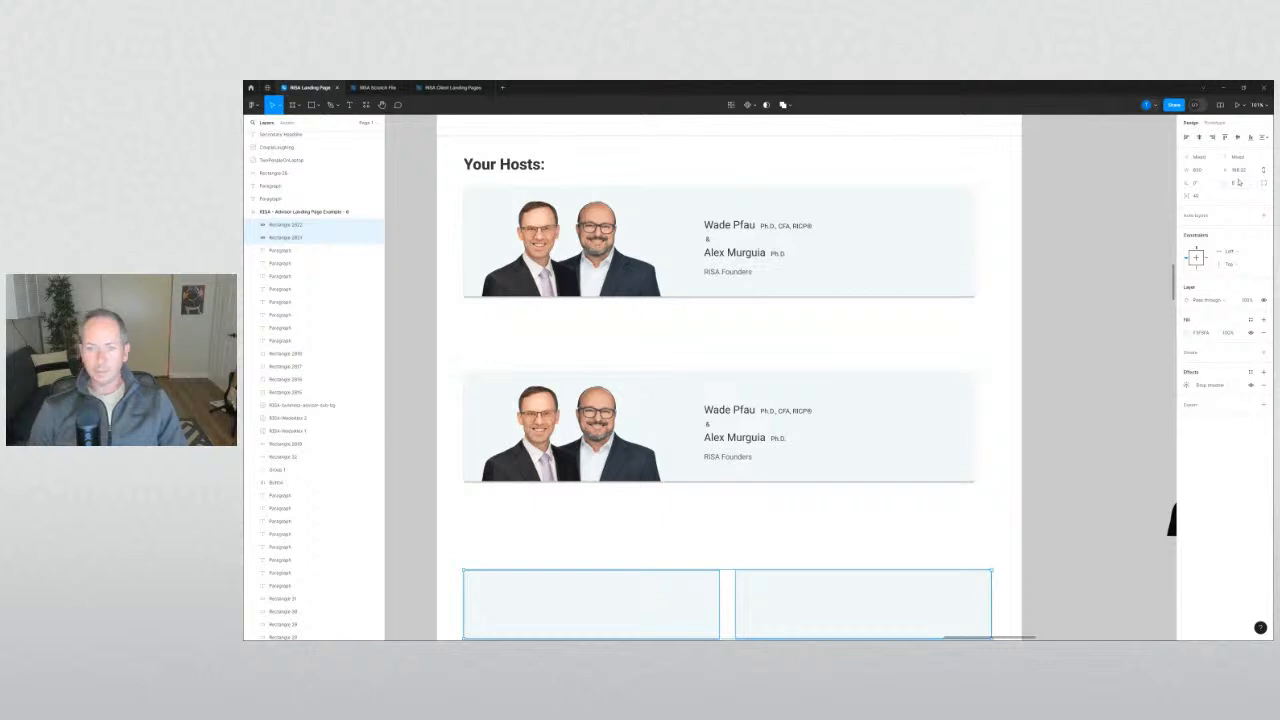
left_click(1081, 429)
scroll(1084, 426, "down", 6)
scroll(850, 480, "up", 1)
scroll(850, 480, "left", 1)
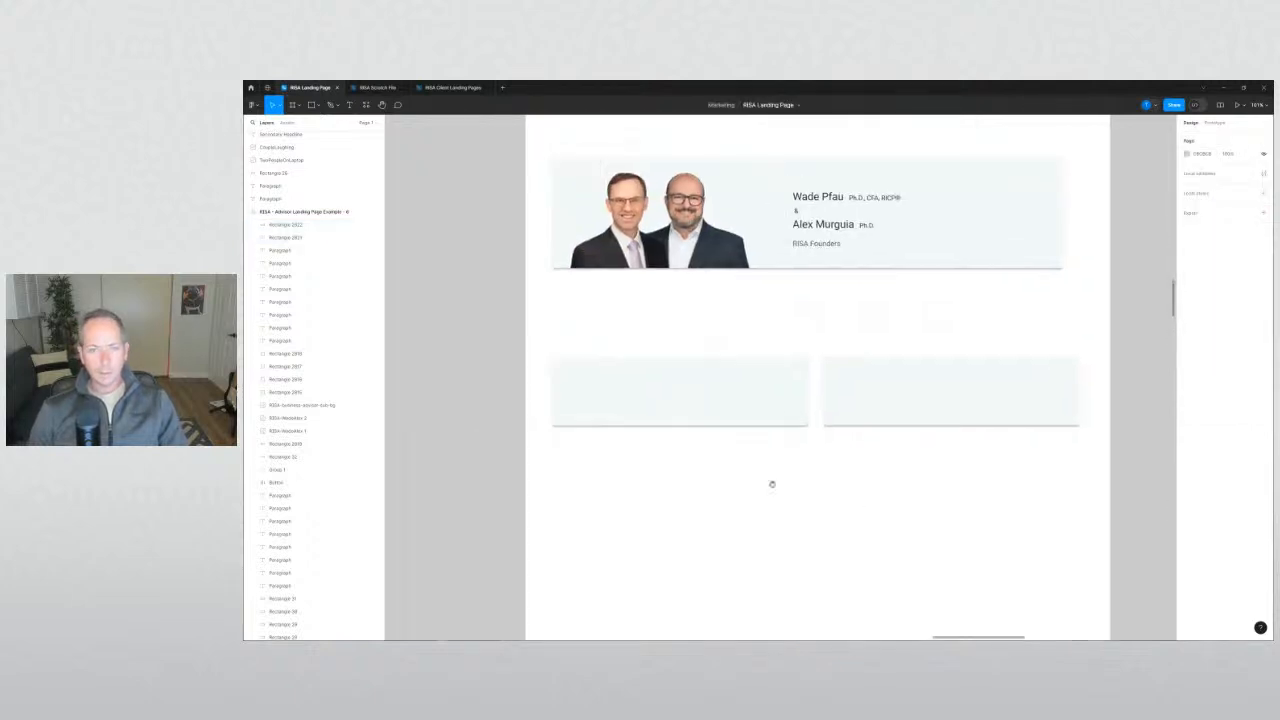
scroll(703, 334, "down", 3)
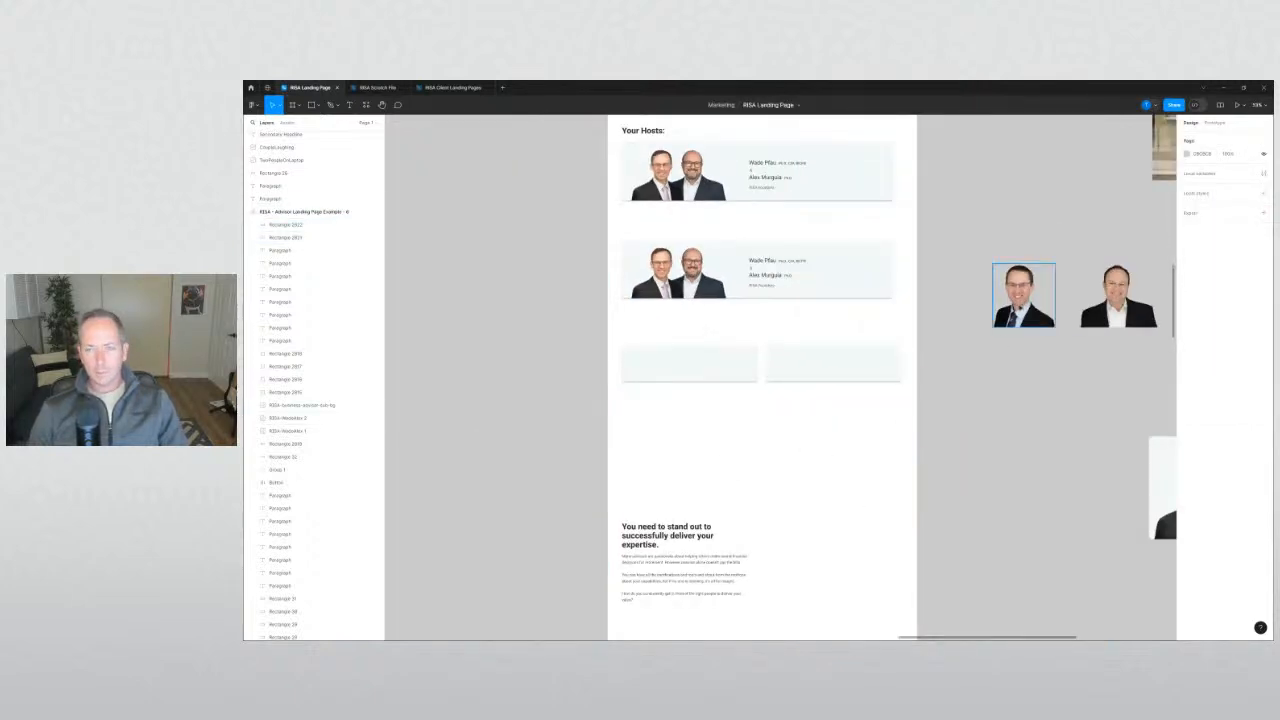
Drag the two host headshots into the left and right cards, shrinking the right one slightly.
left_click_drag(1024, 295, 665, 386)
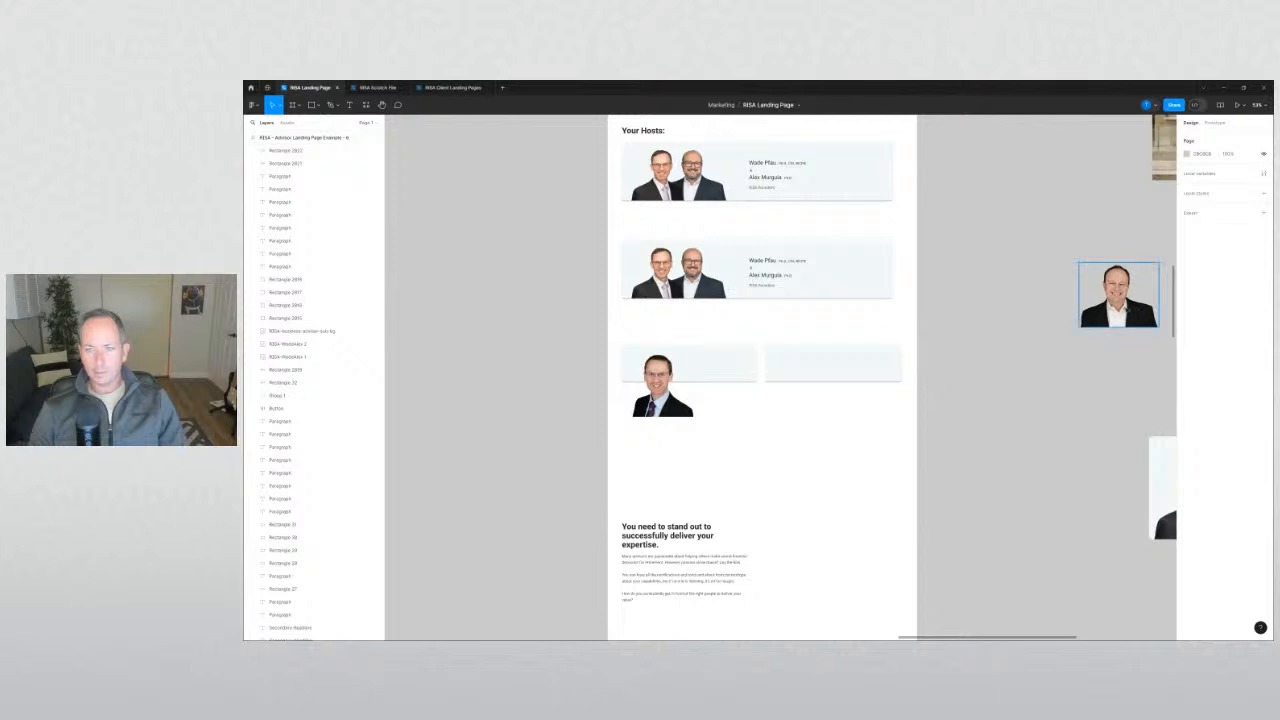
left_click_drag(1135, 308, 752, 398)
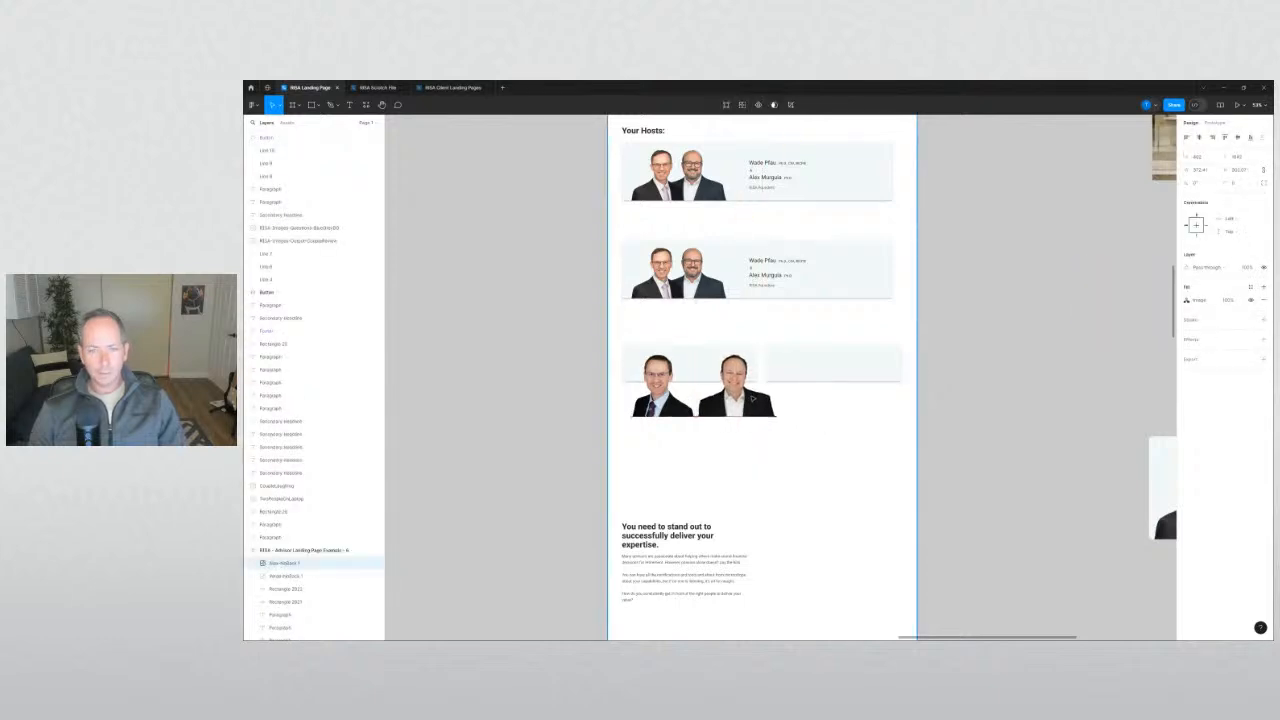
left_click(1003, 440)
mouse_move(1003, 440)
left_mouse_down()
mouse_move(751, 423)
mouse_move(1024, 443)
left_mouse_up()
scroll(797, 408, "up", 3)
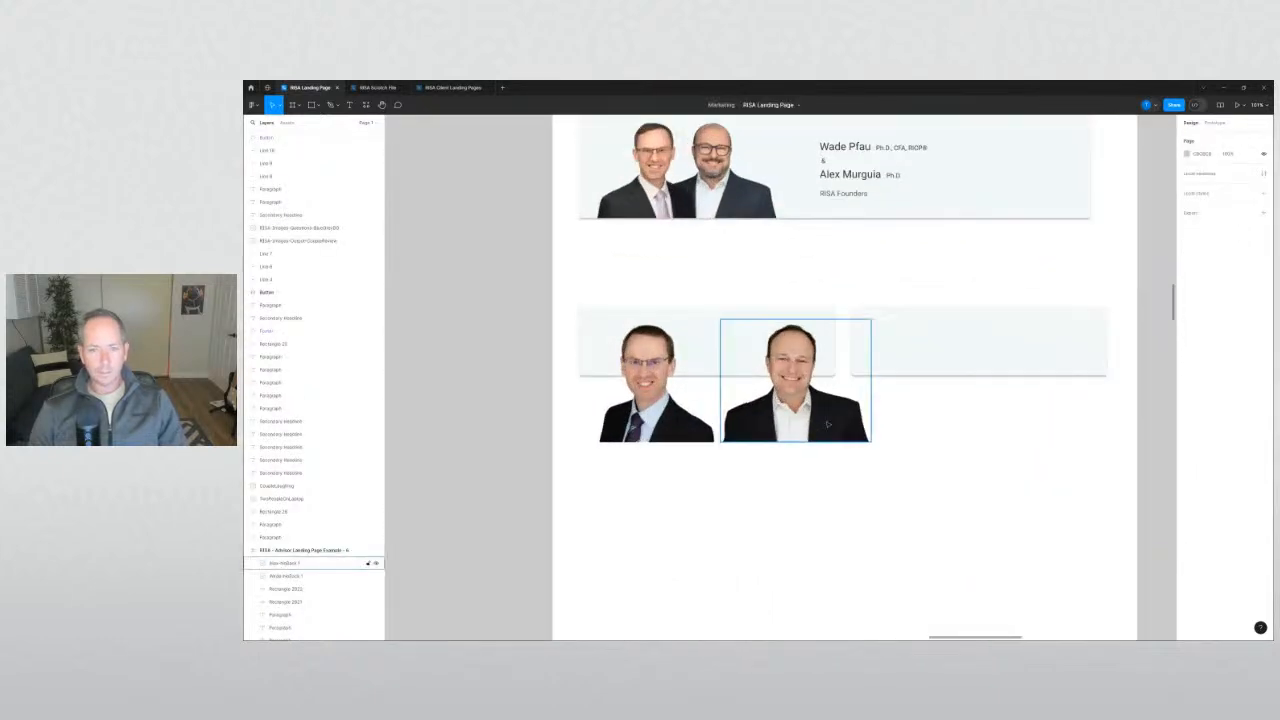
left_click(808, 421)
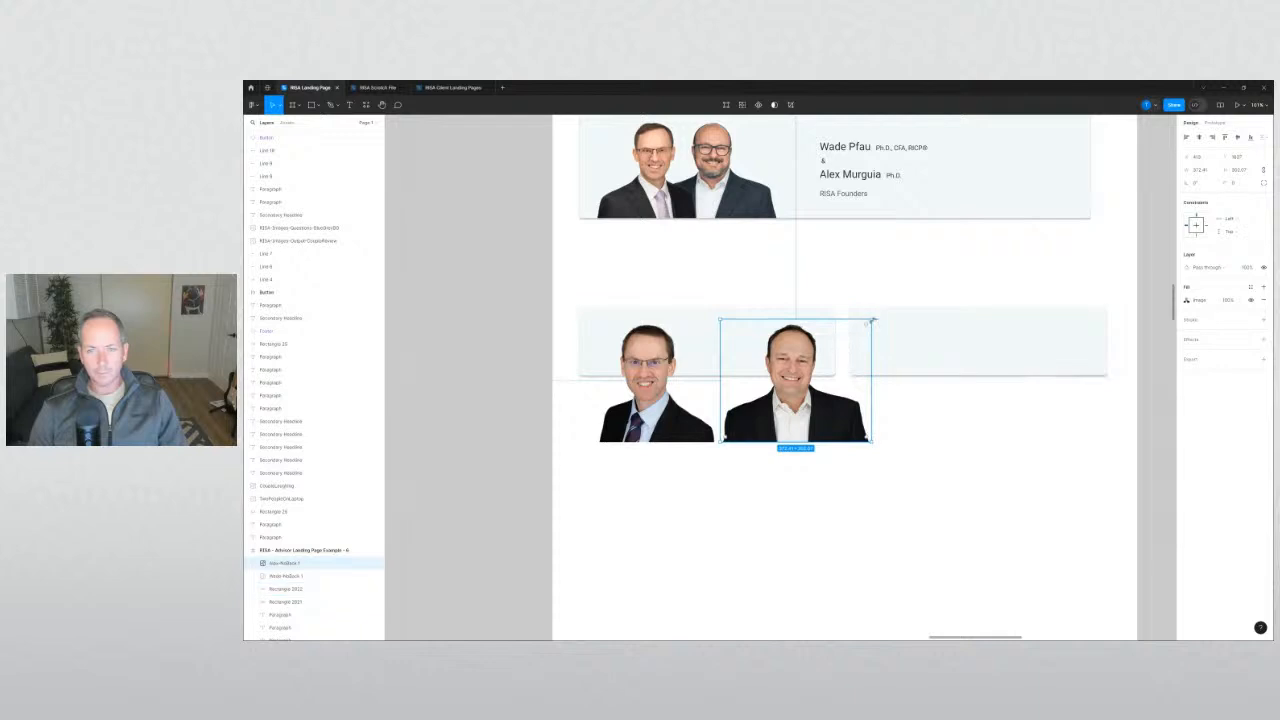
left_click_drag(871, 320, 866, 323)
Adjust both cards' height and seat each headshot on its card's bottom edge.
left_click(800, 312)
left_click(908, 357, "shift")
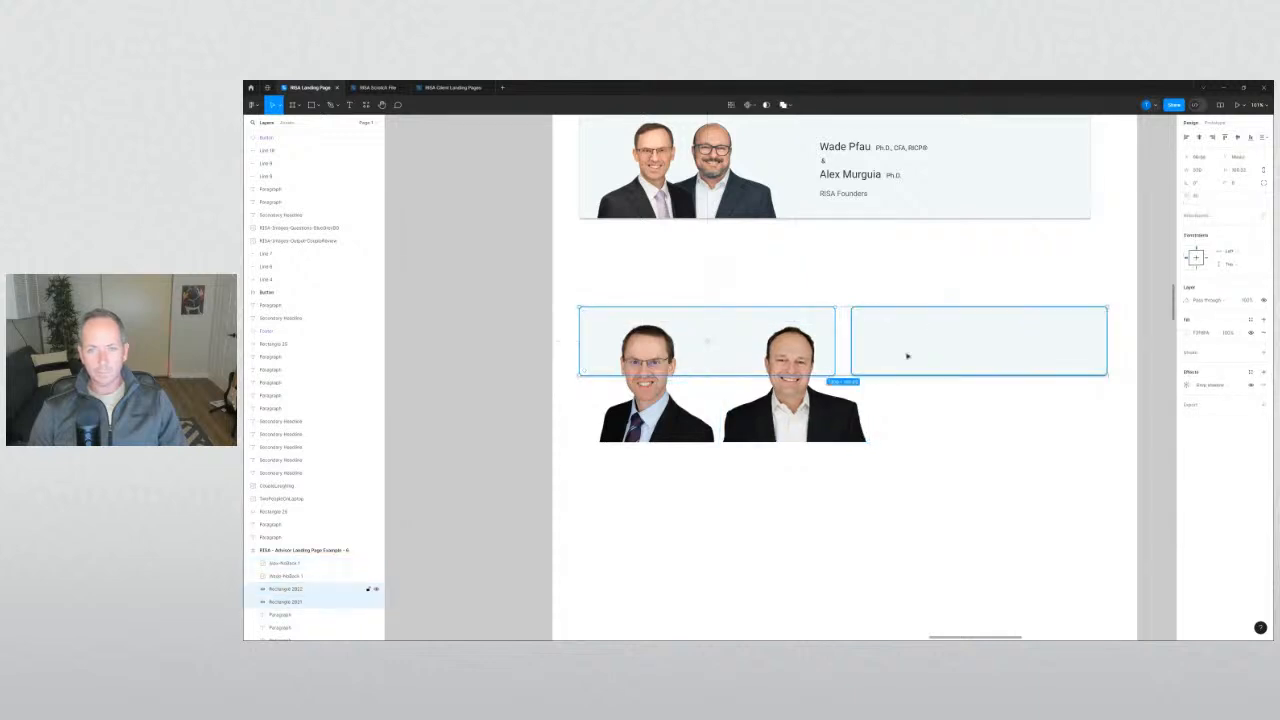
left_click_drag(905, 376, 905, 421)
left_click(662, 430)
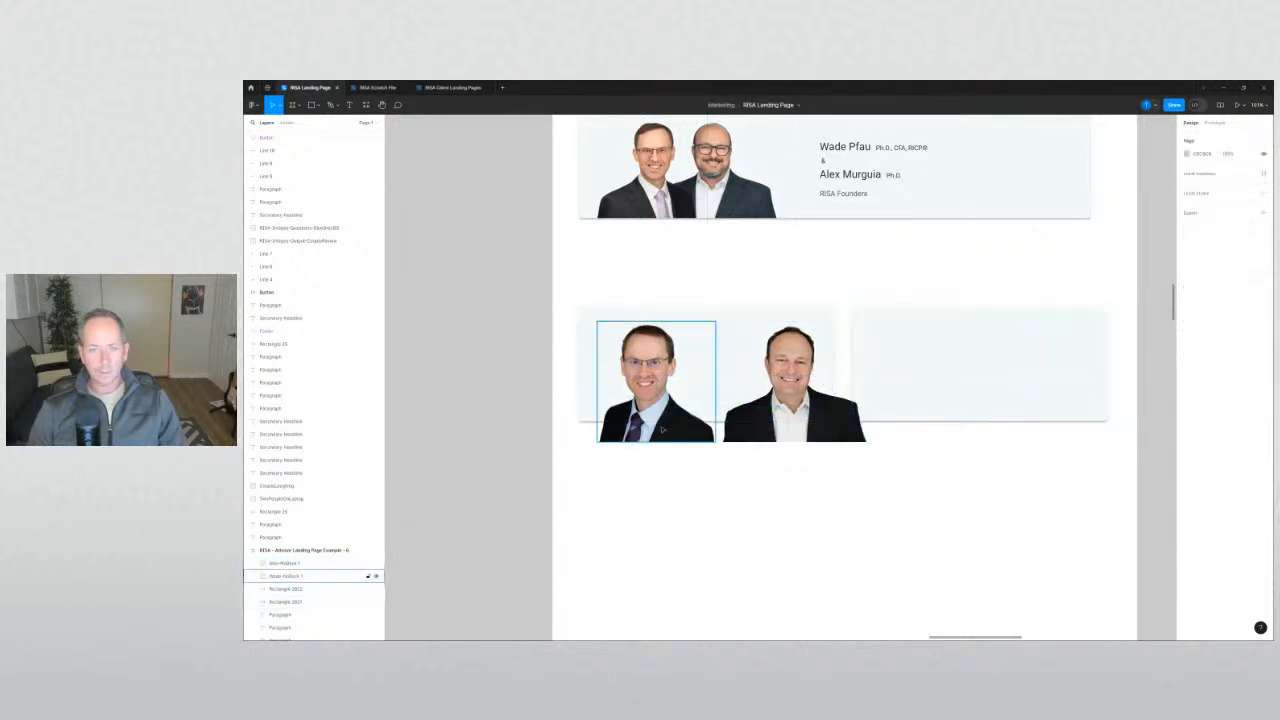
left_click_drag(662, 428, 667, 408)
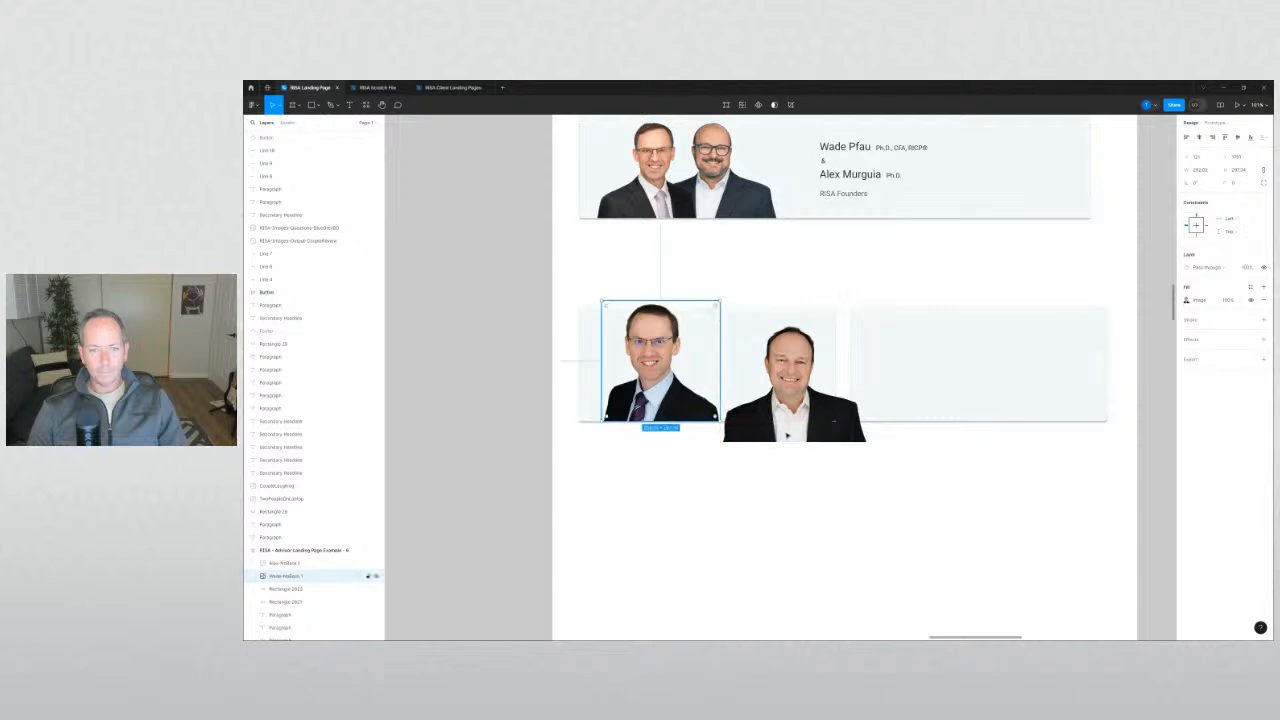
left_click_drag(794, 433, 940, 412)
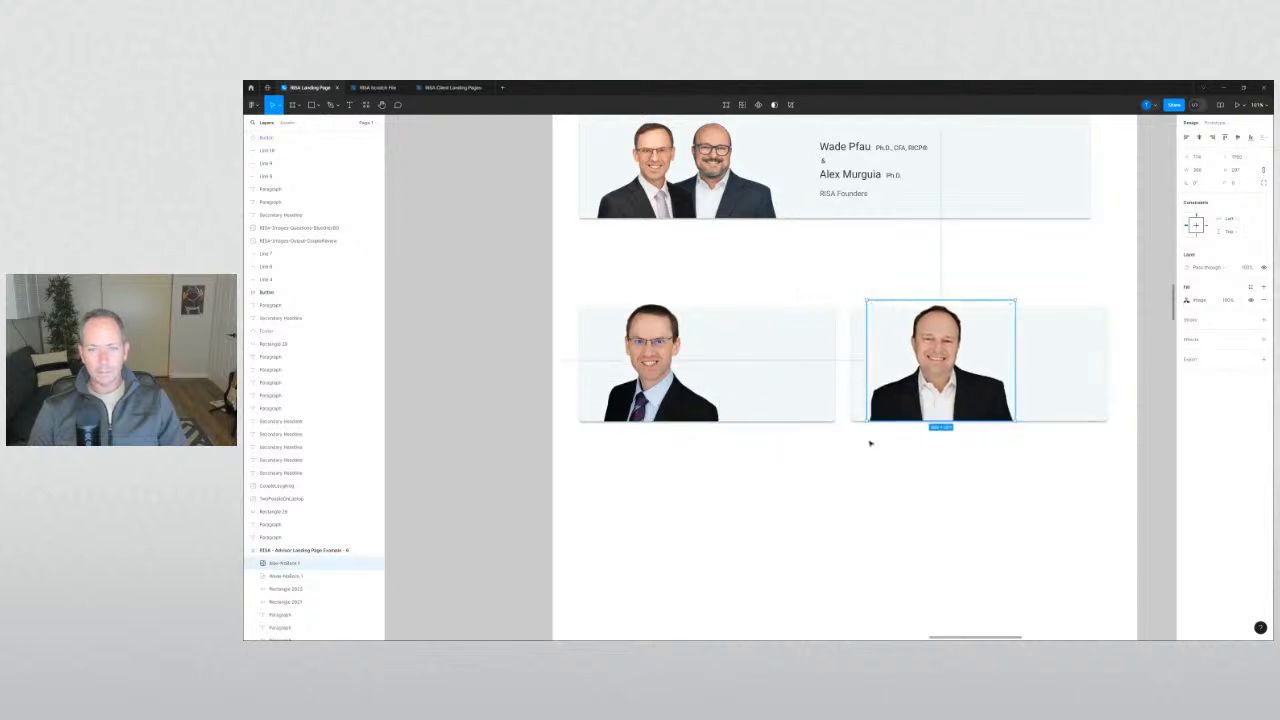
left_click(800, 385)
left_click(1040, 367, "shift")
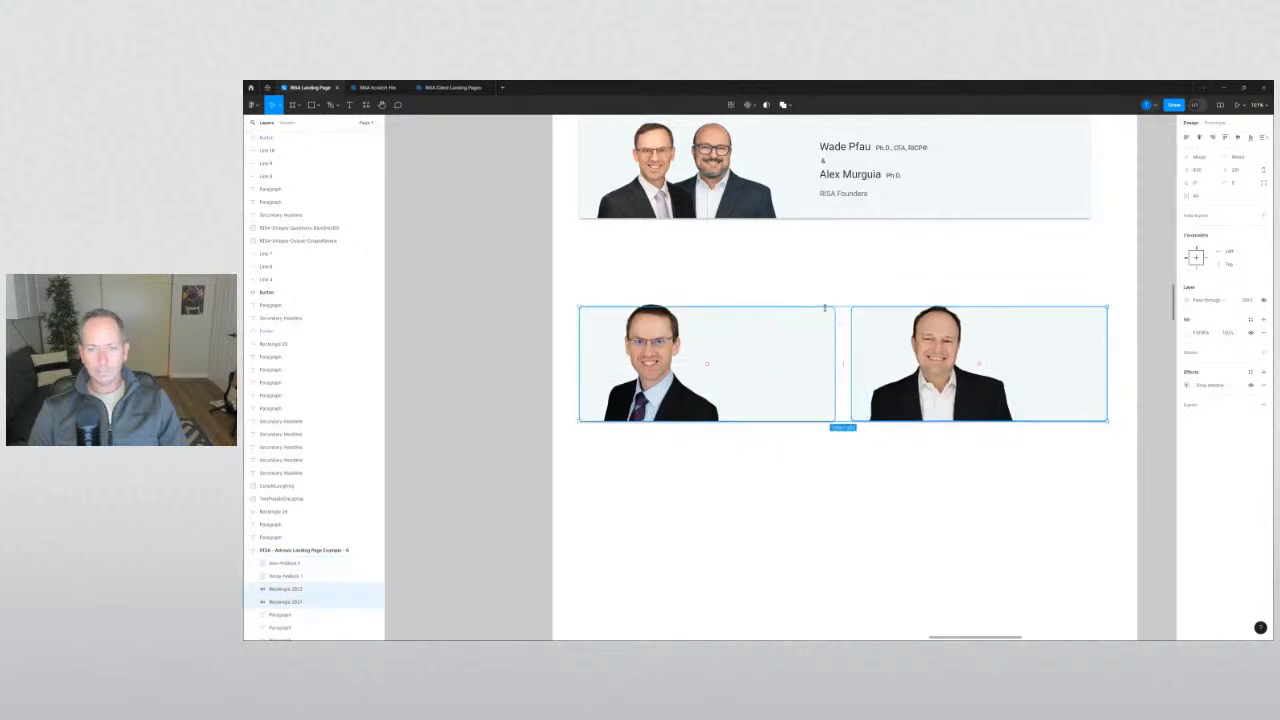
left_click_drag(825, 308, 824, 326)
left_click(850, 485)
Nudge both headshots slightly left within their cards.
scroll(850, 485, "down", 3)
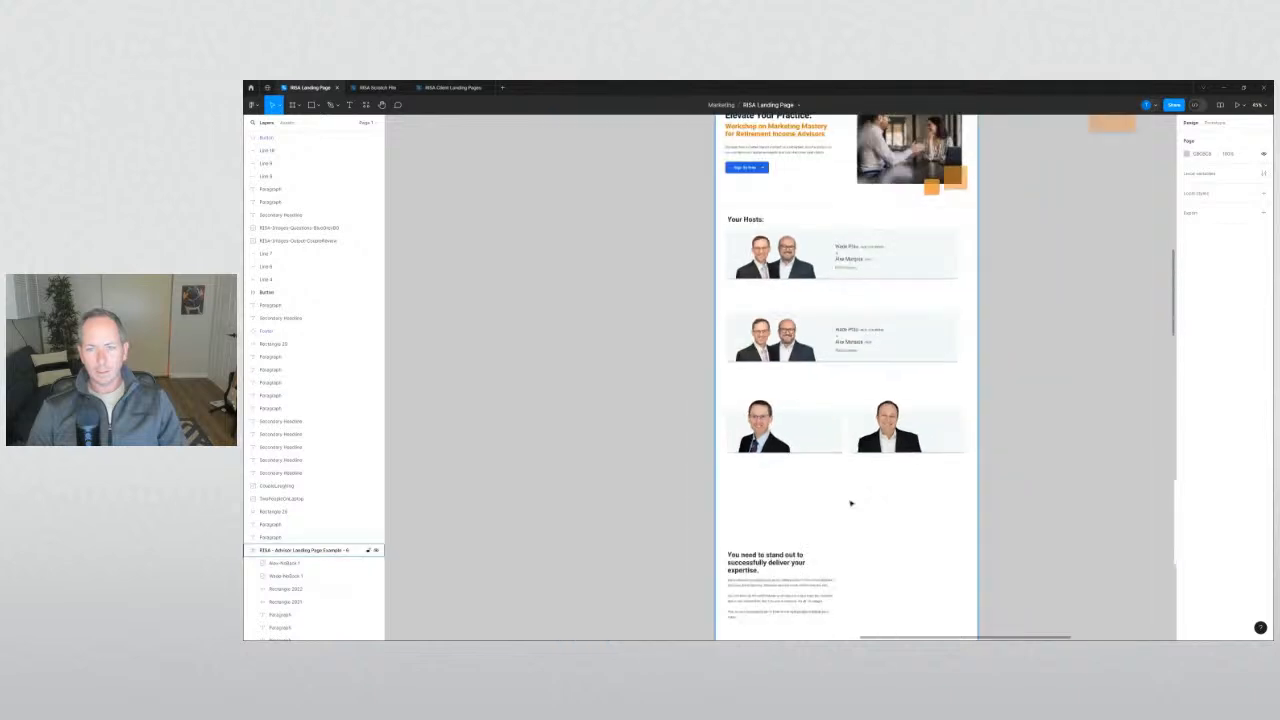
scroll(850, 483, "up", 3)
scroll(857, 474, "up", 3)
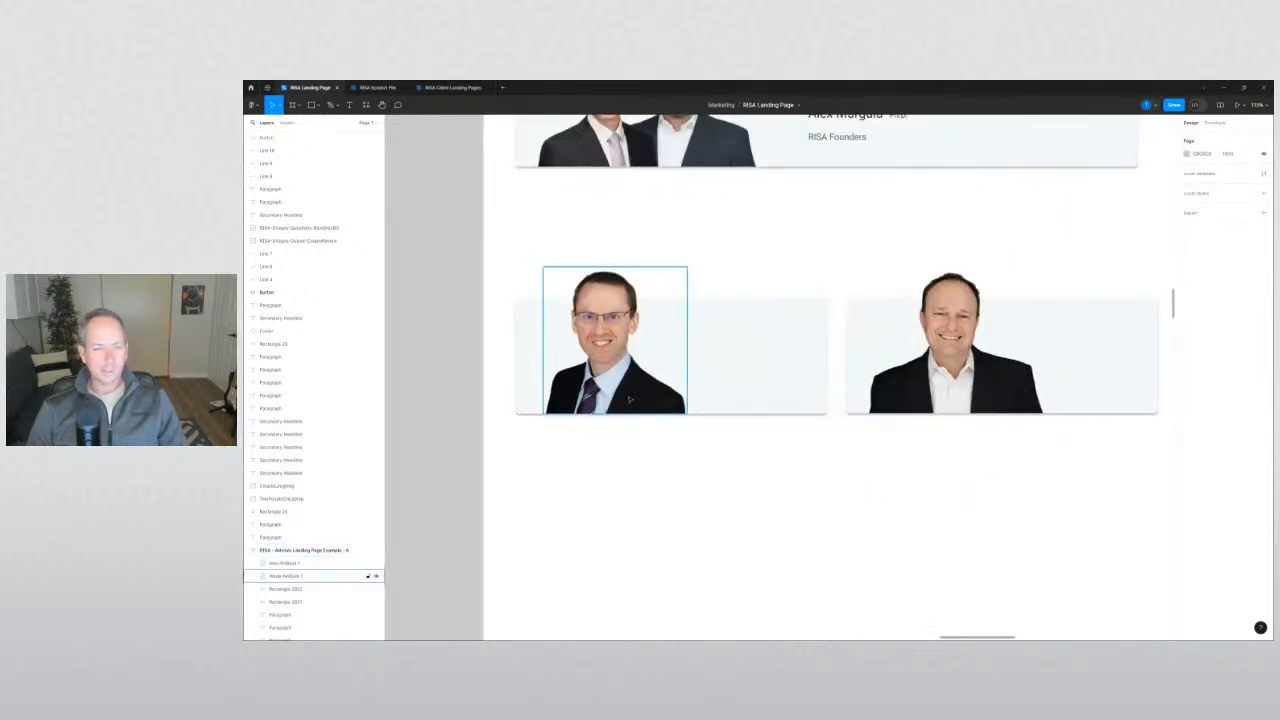
left_click_drag(633, 400, 615, 400)
left_click(634, 429)
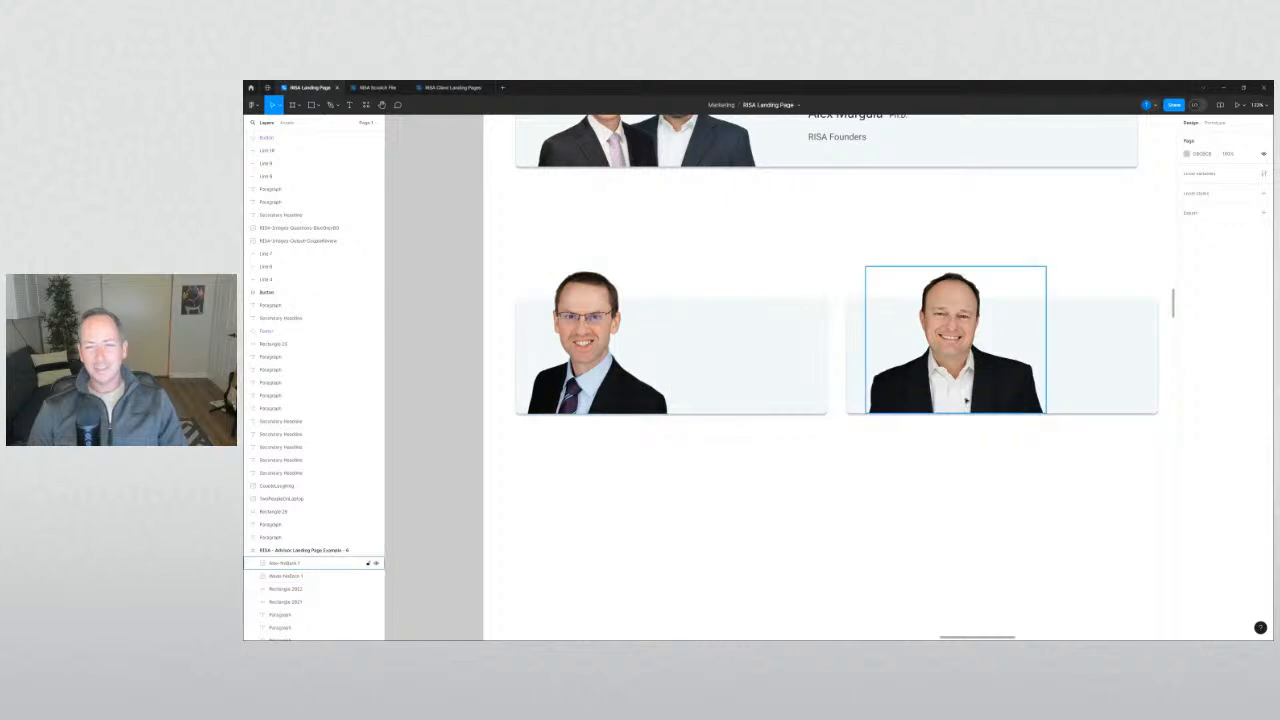
left_click_drag(968, 398, 958, 398)
left_click(986, 492)
scroll(986, 492, "down", 3)
scroll(986, 492, "down", 2)
left_click_drag(1037, 395, 933, 607)
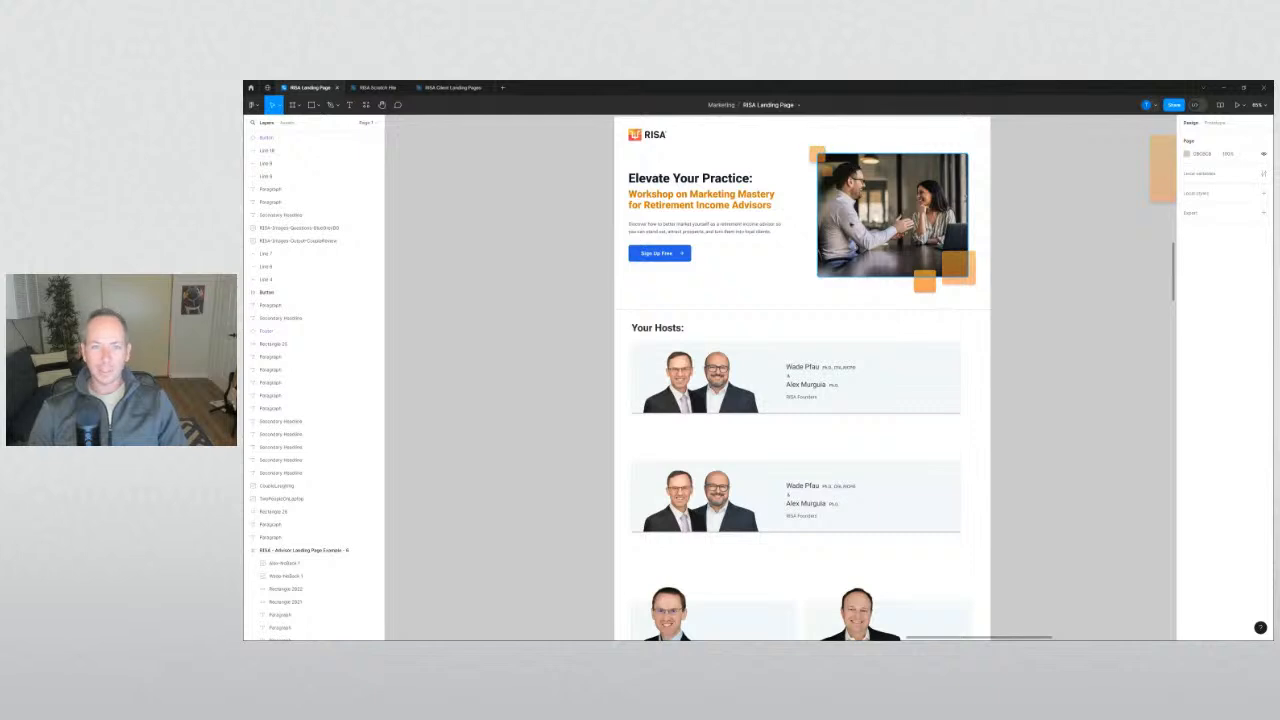
scroll(822, 427, "down", 2)
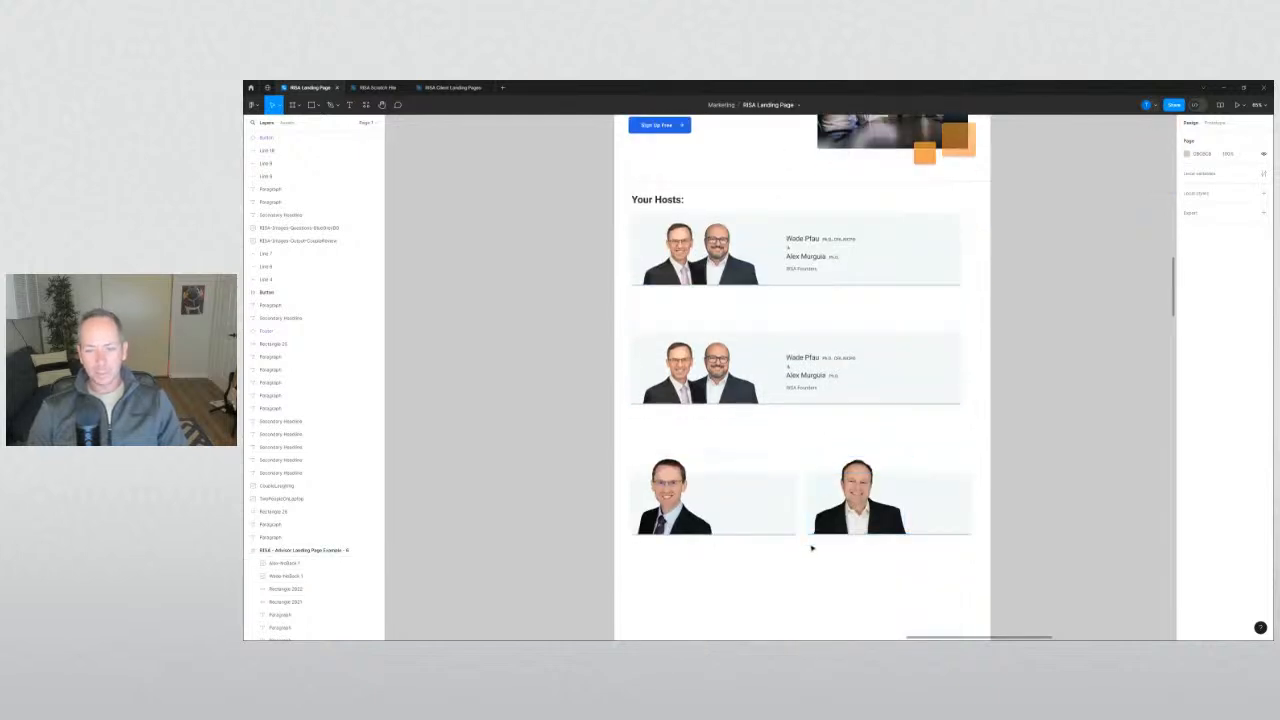
scroll(811, 543, "up", 3)
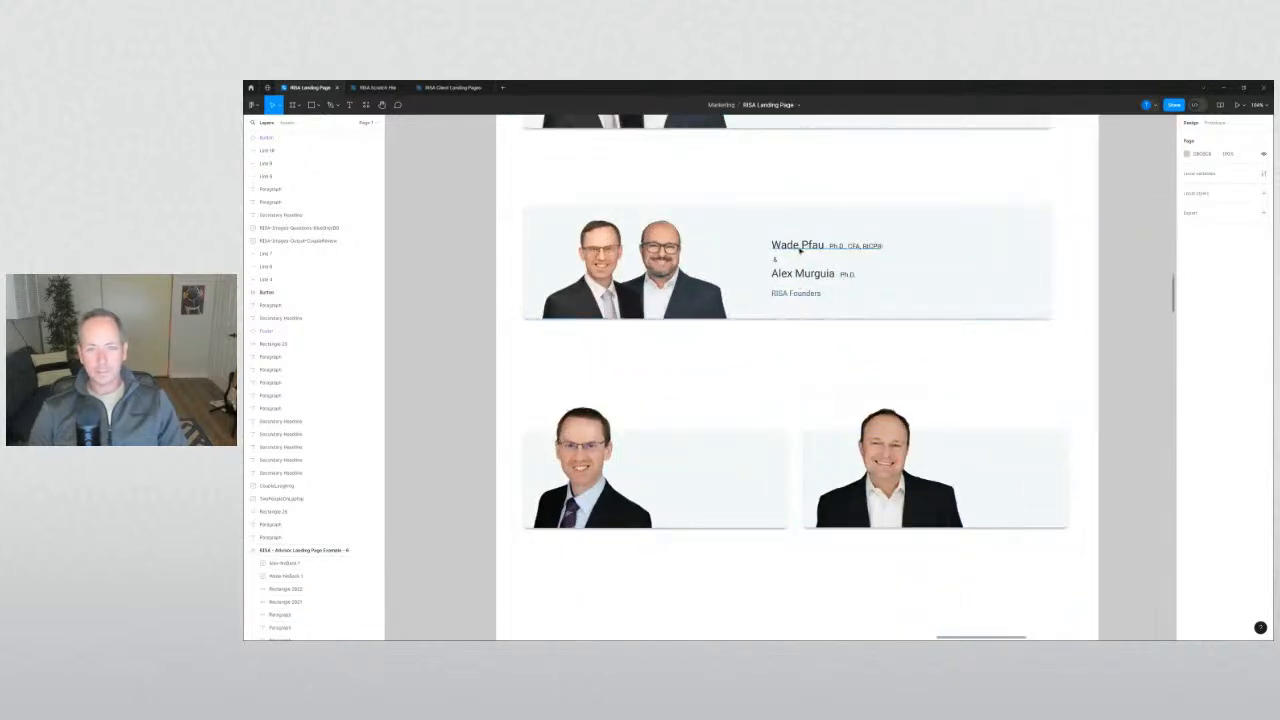
Move the first host's name text into the lower-left card.
left_click_drag(801, 247, 712, 475)
left_click(744, 391)
left_click(751, 383)
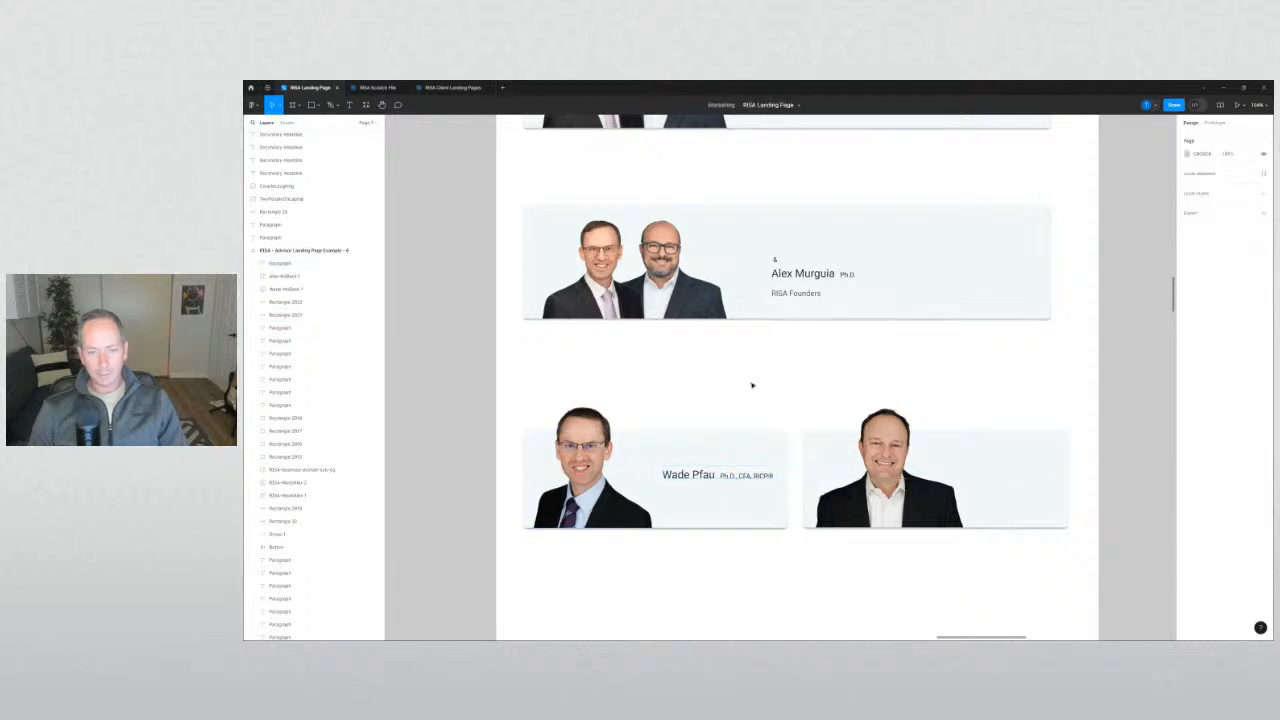
left_click(800, 293)
key("alt")
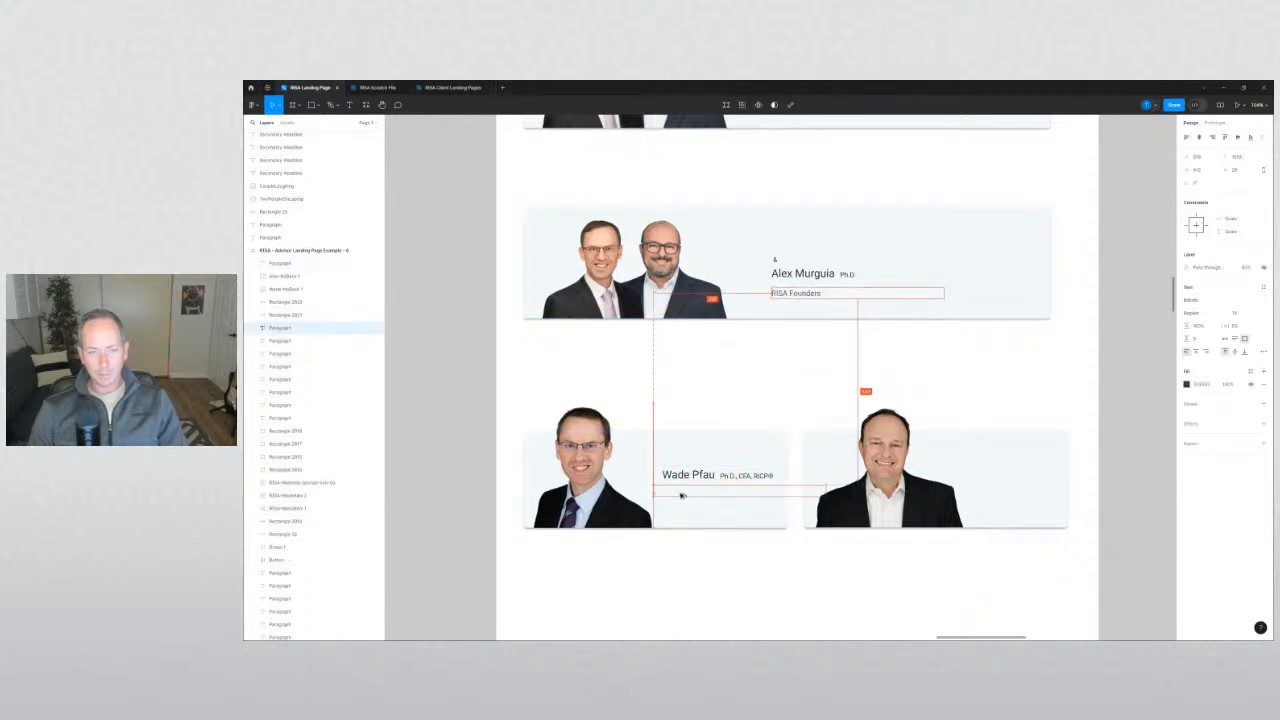
left_click_drag(694, 496, 692, 494)
key("]")
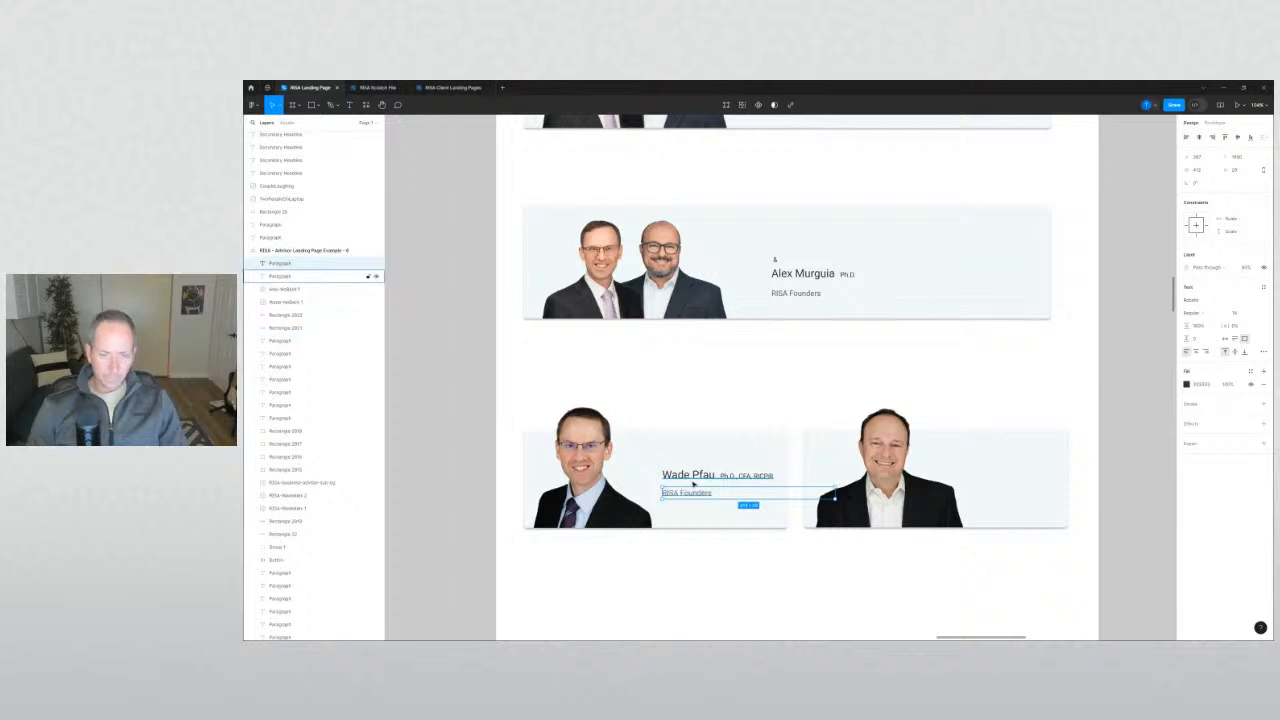
left_click(735, 575)
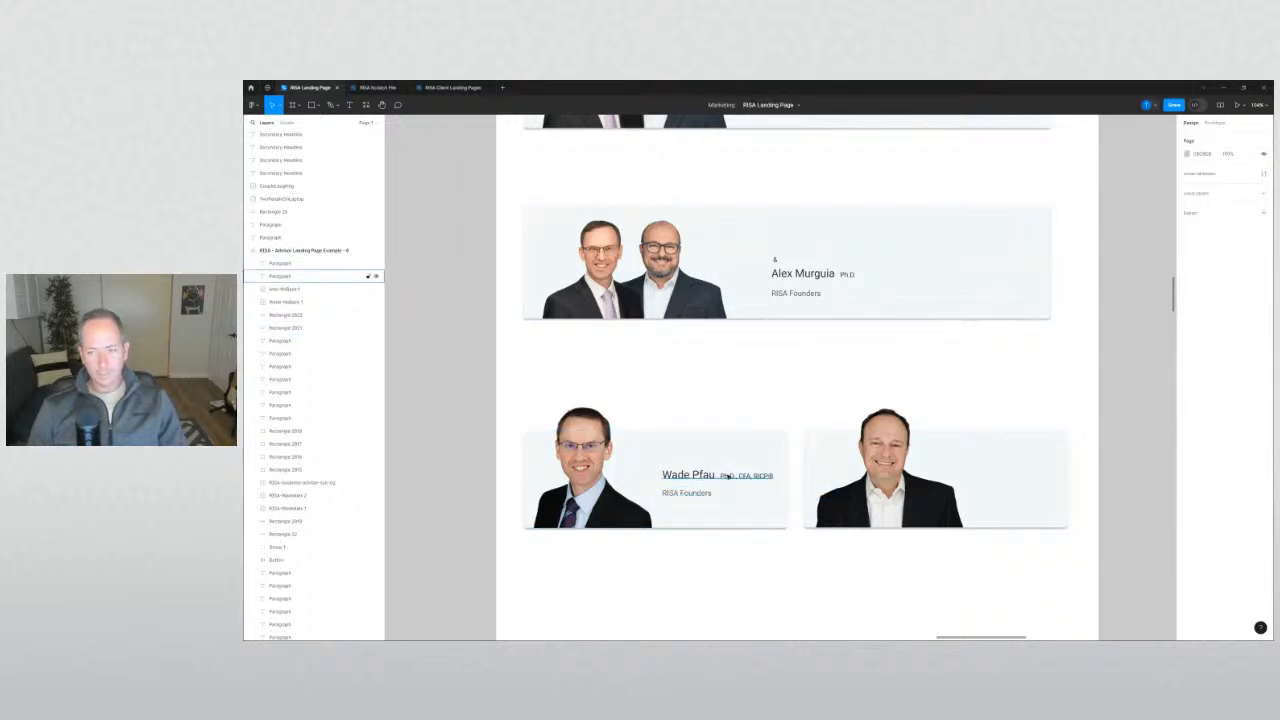
left_click(686, 493)
key("Delete")
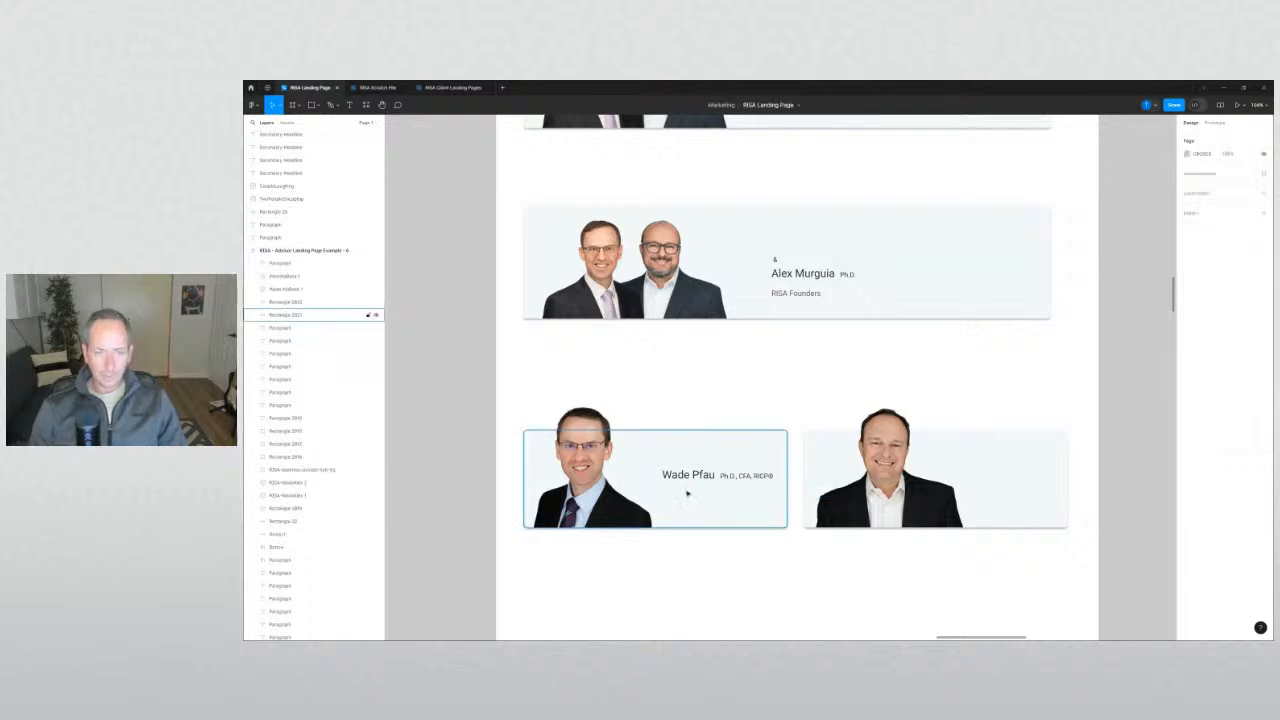
Duplicate the name line below itself and trim the copy to just the credentials.
left_click(688, 477)
left_click_drag(688, 477, 690, 500)
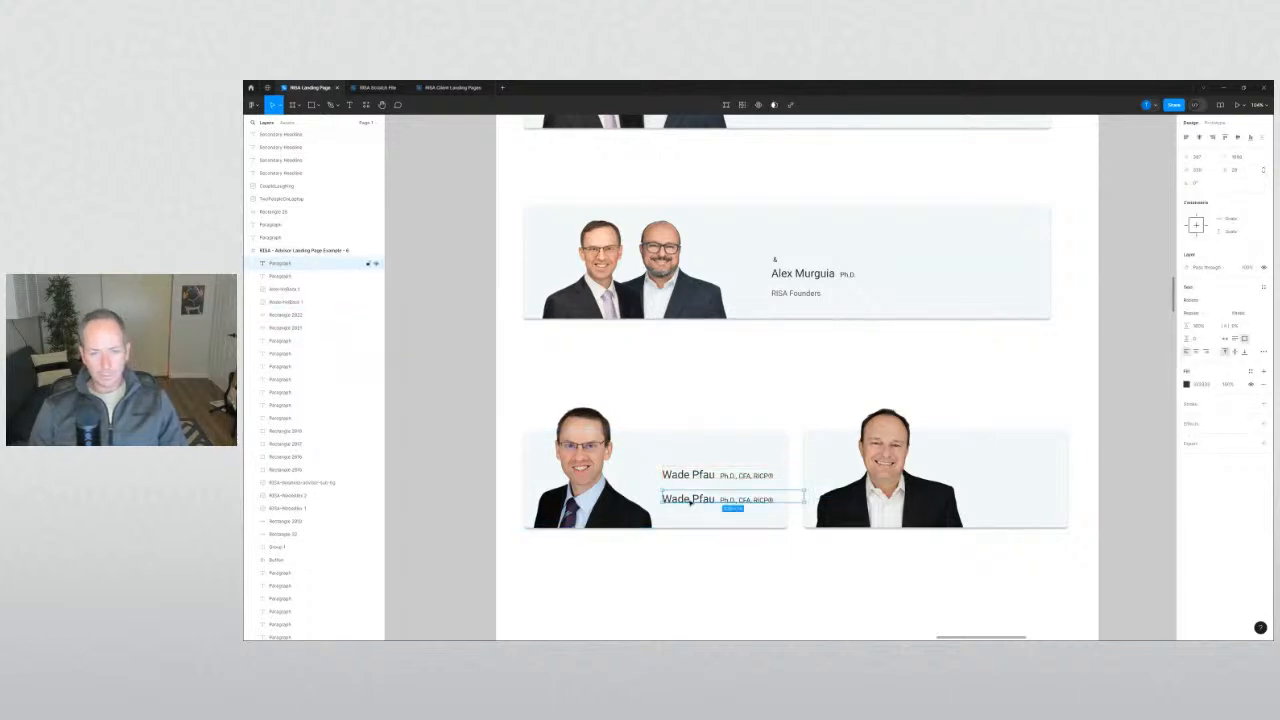
double_click(690, 500)
double_click(688, 498)
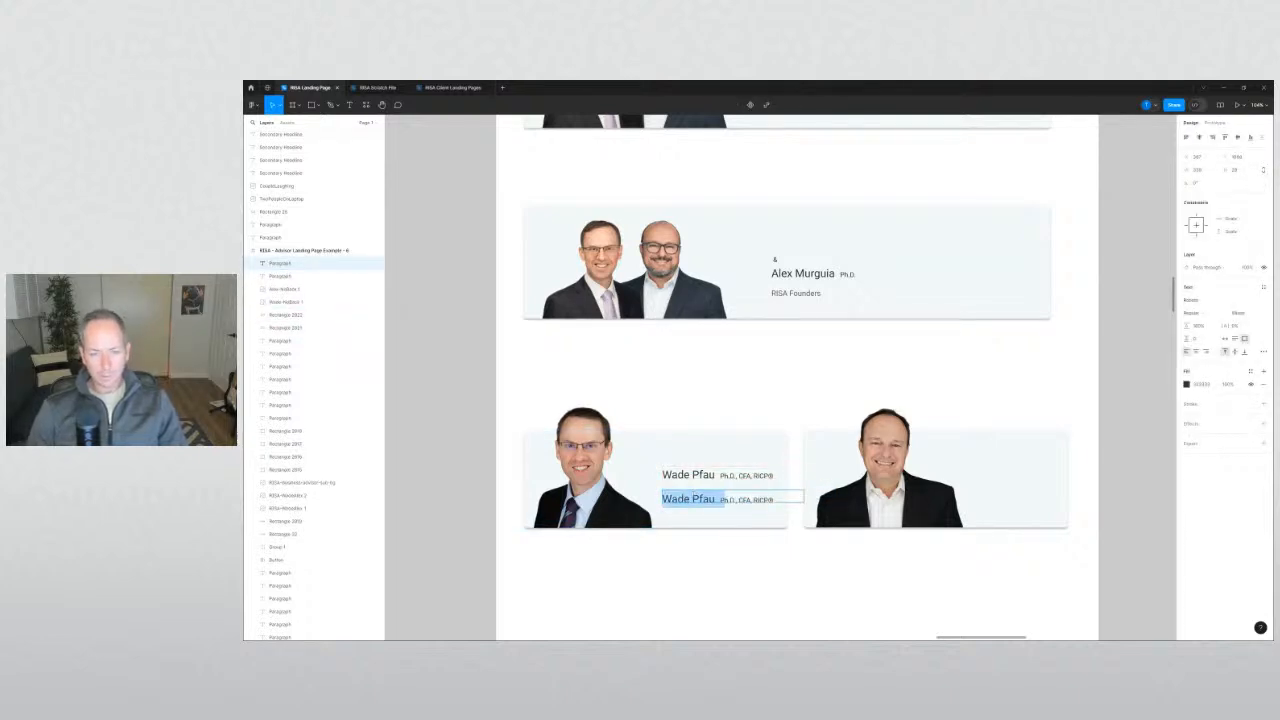
key("BackSpace")
left_click(760, 581)
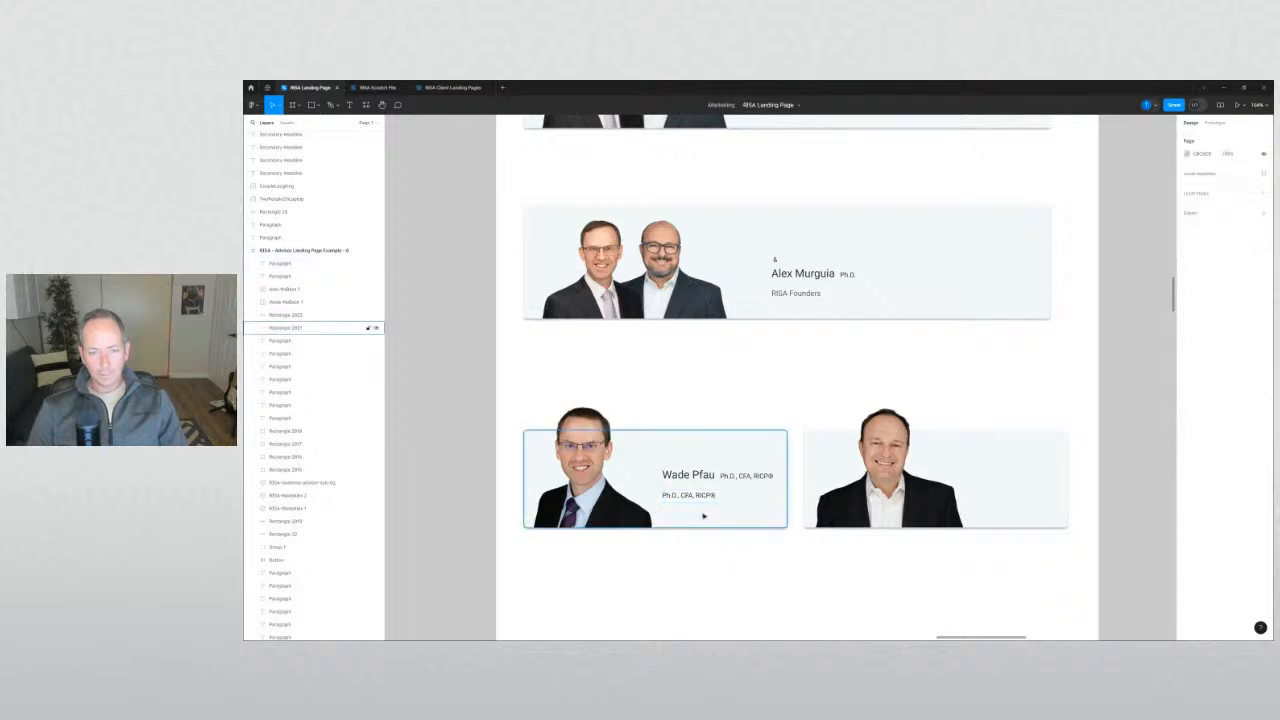
Delete the 'Ph.D., CFA, RICP®' credentials from the original line, leaving only the name.
double_click(727, 480)
key("Right")
key("ctrl+shift+Left")
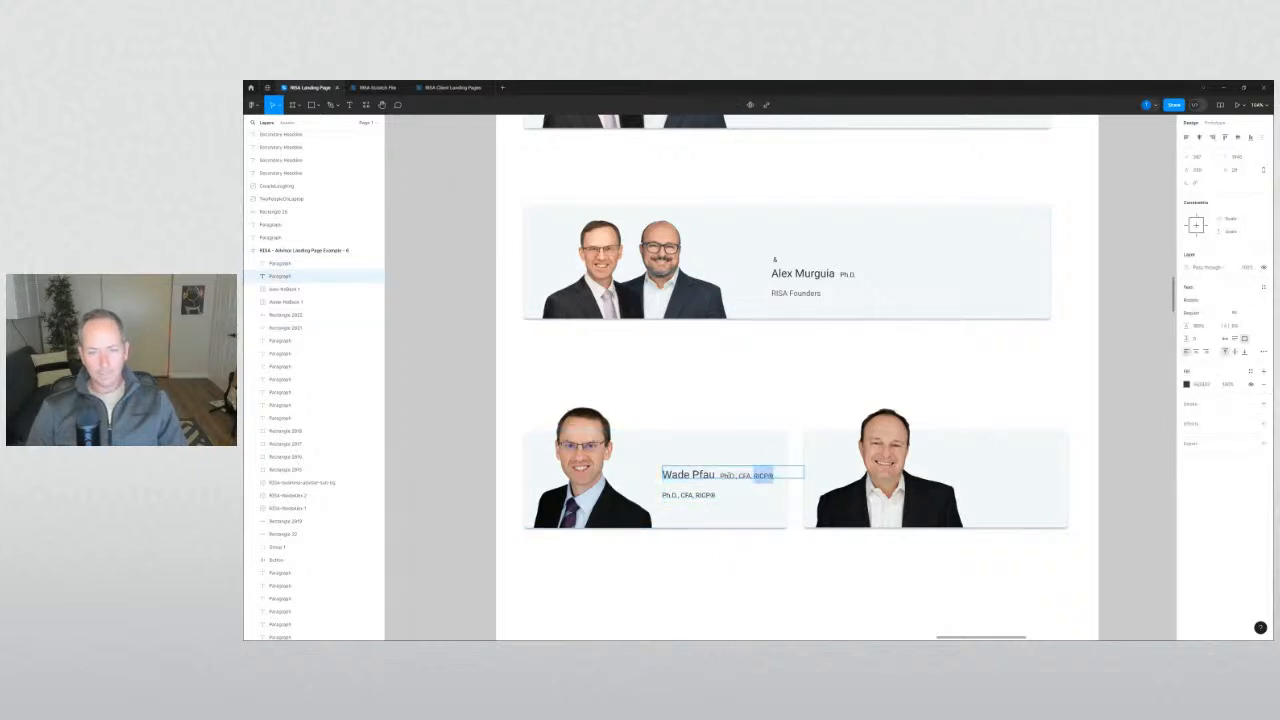
key("BackSpace")
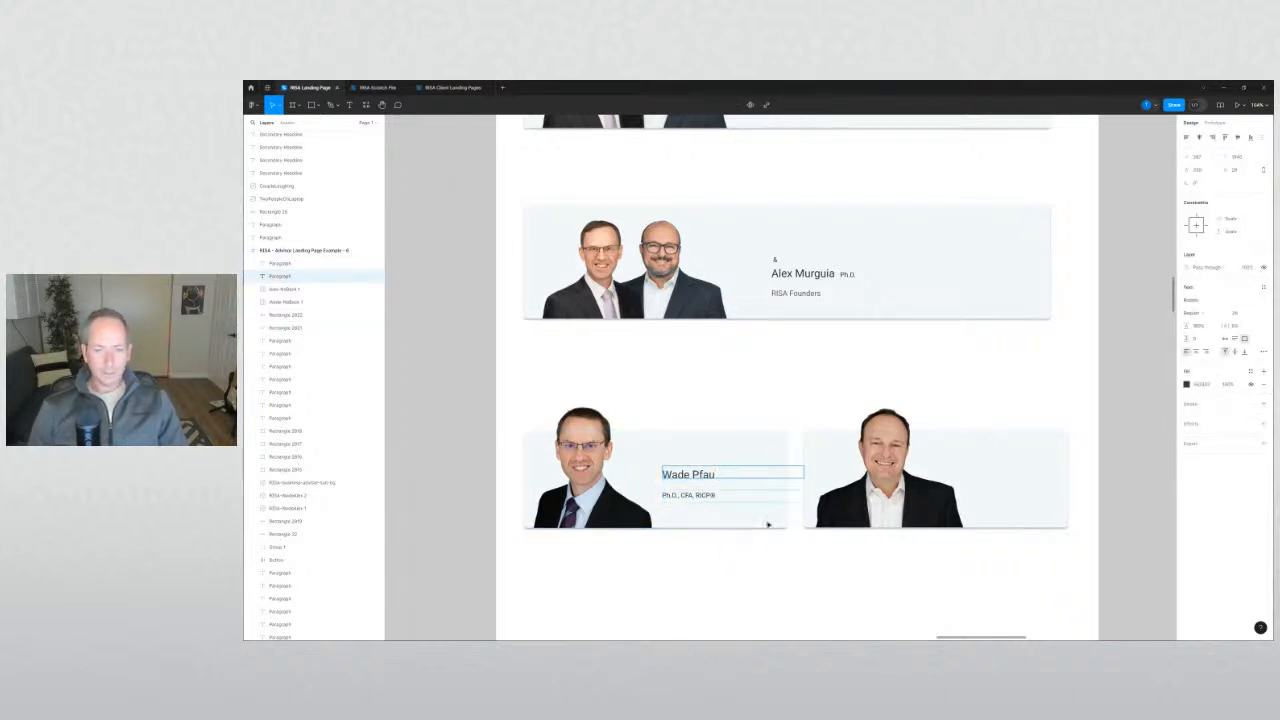
key("Escape")
left_click(757, 492, "shift")
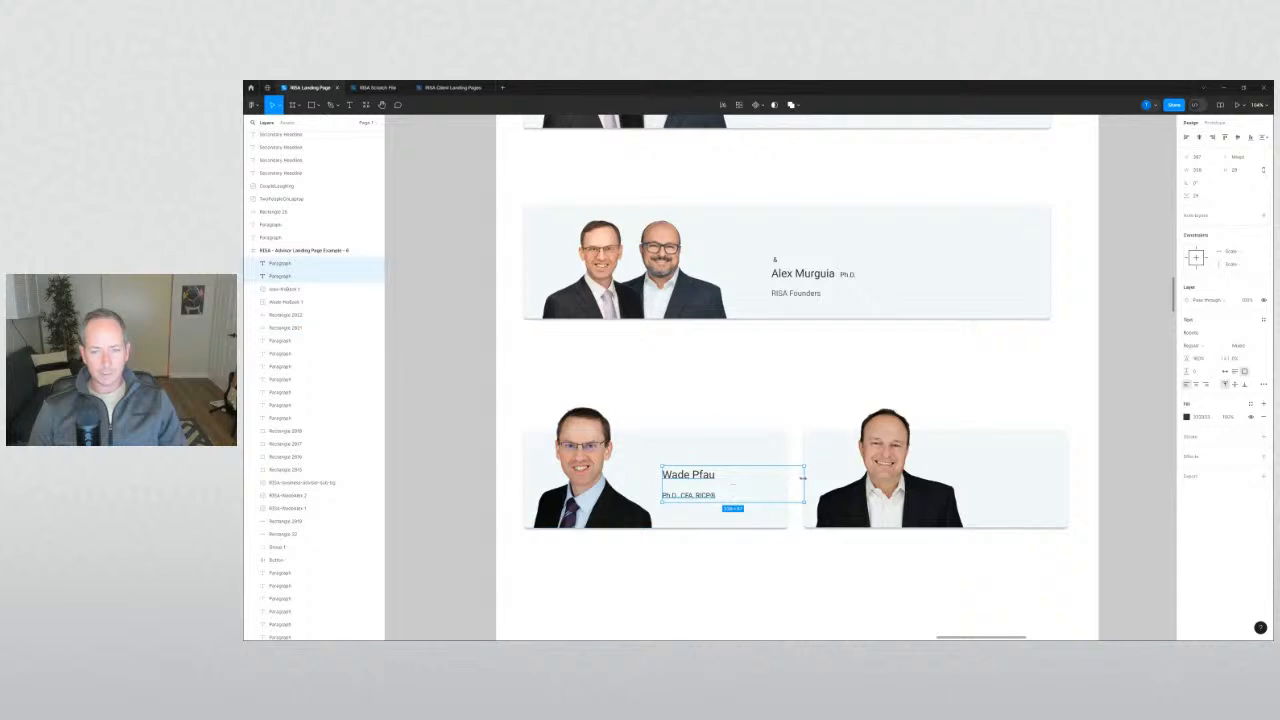
left_click(797, 554)
scroll(715, 513, "up", 1)
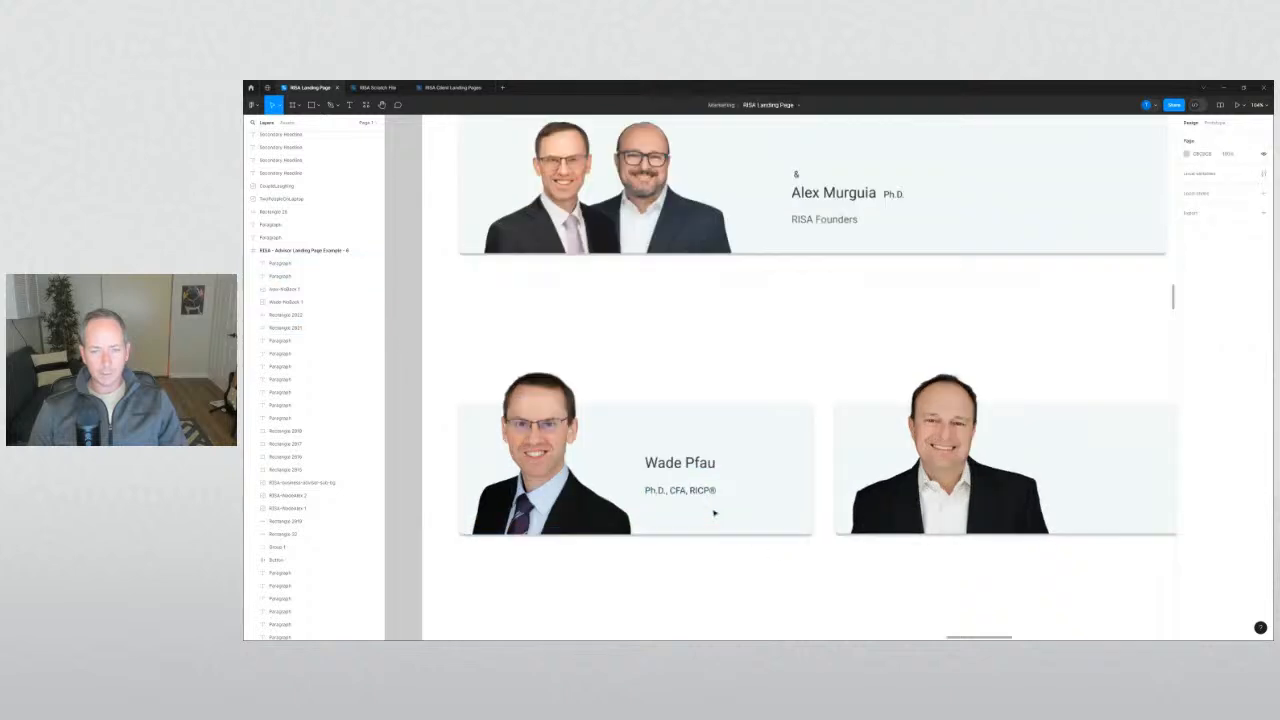
Position the credentials line snugly beneath the first host's name.
left_click_drag(663, 493, 665, 485)
left_click(672, 464, "shift")
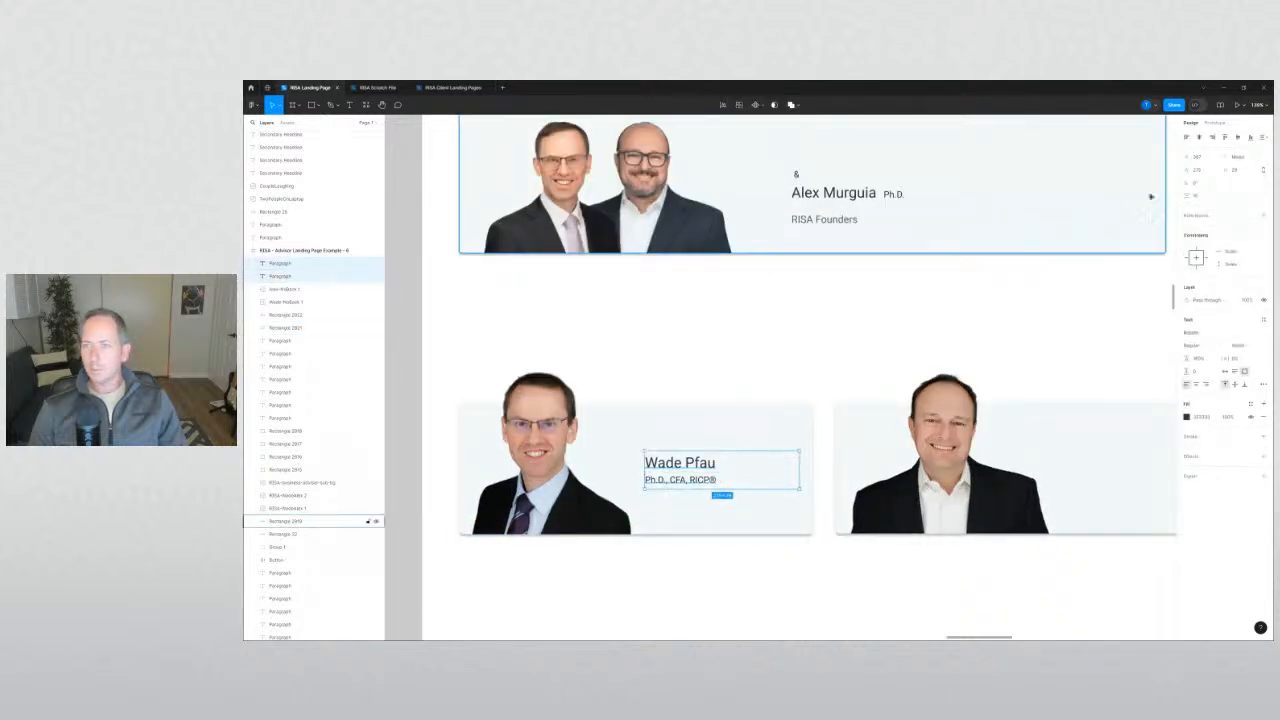
left_click(791, 563)
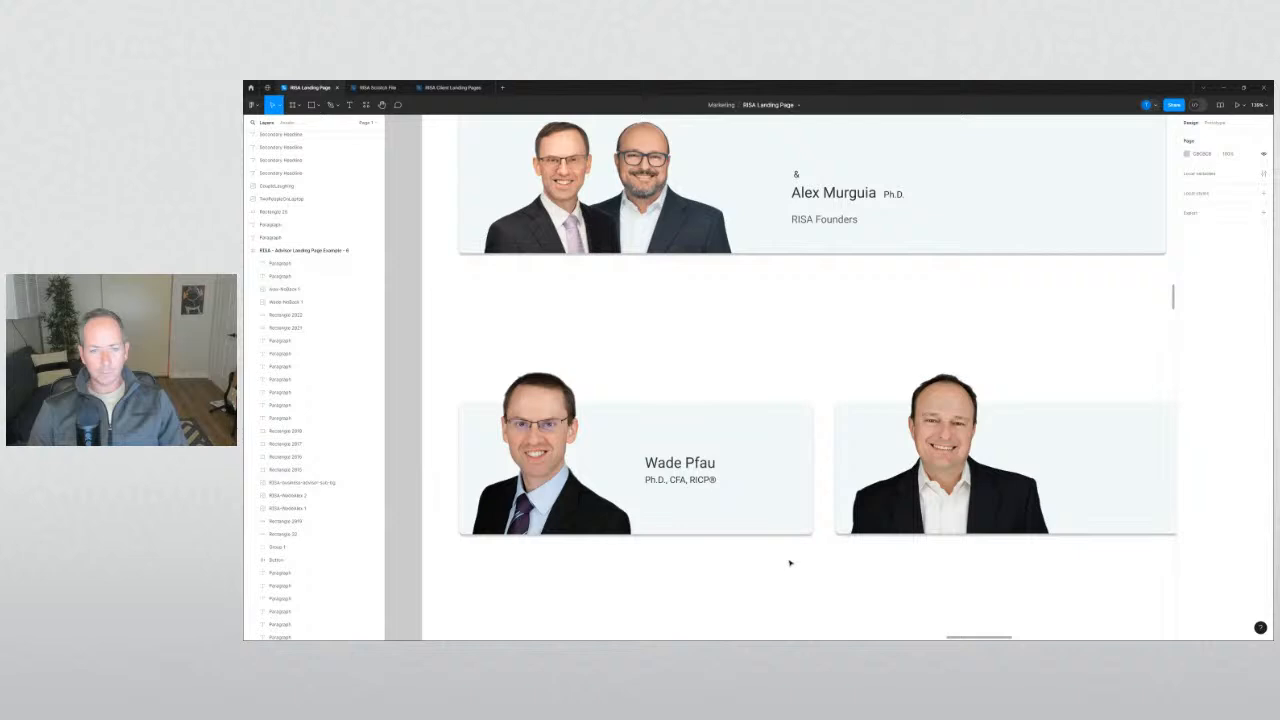
left_click(680, 480)
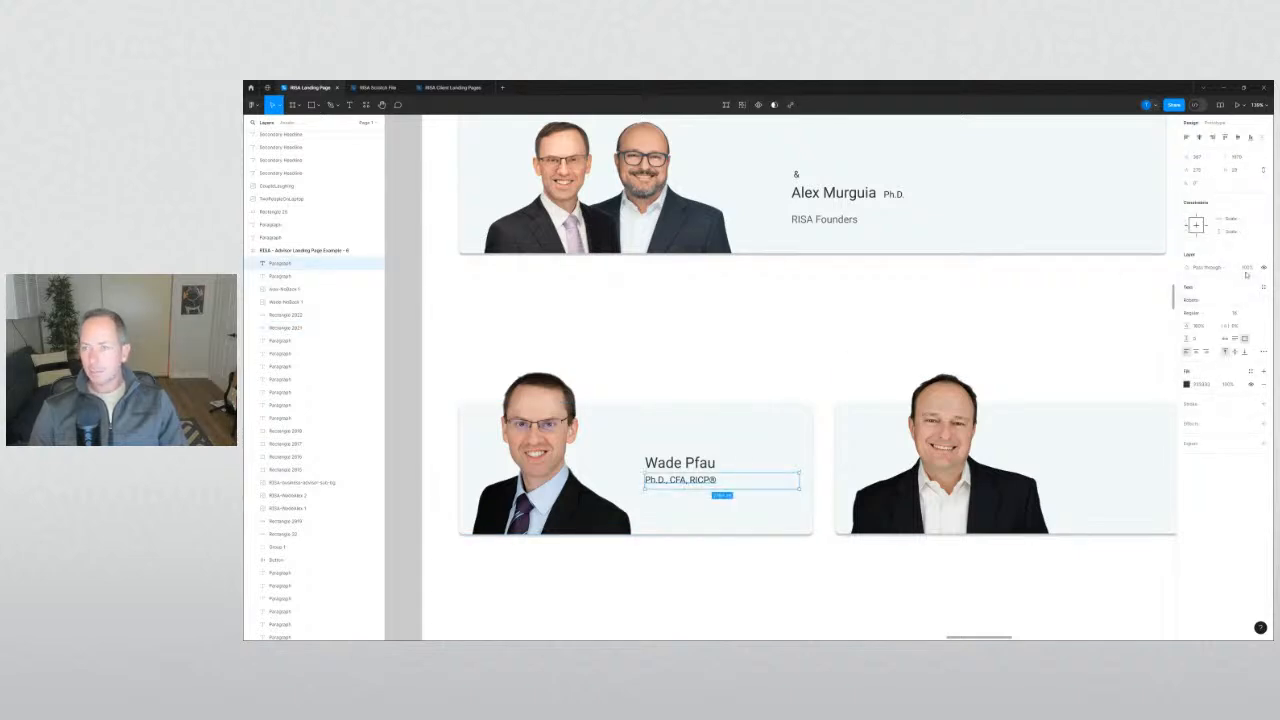
left_click(921, 332)
left_click_drag(703, 478, 704, 481)
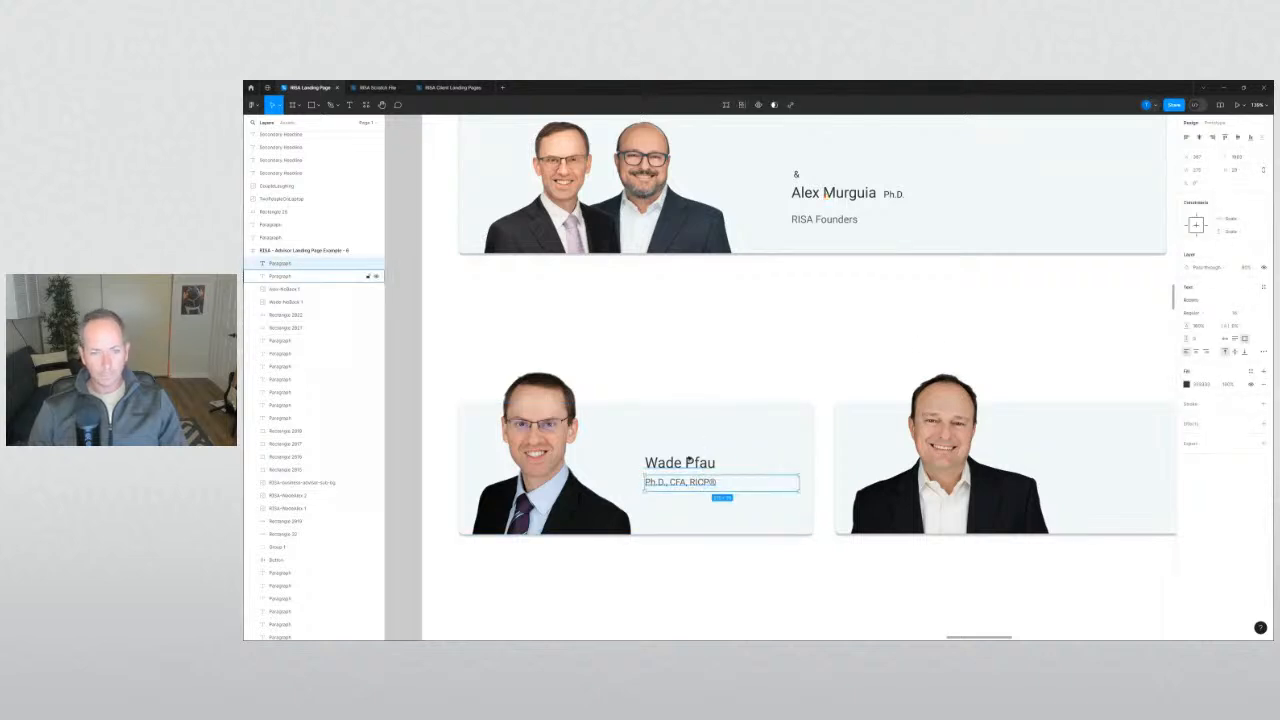
scroll(739, 345, "down", 3)
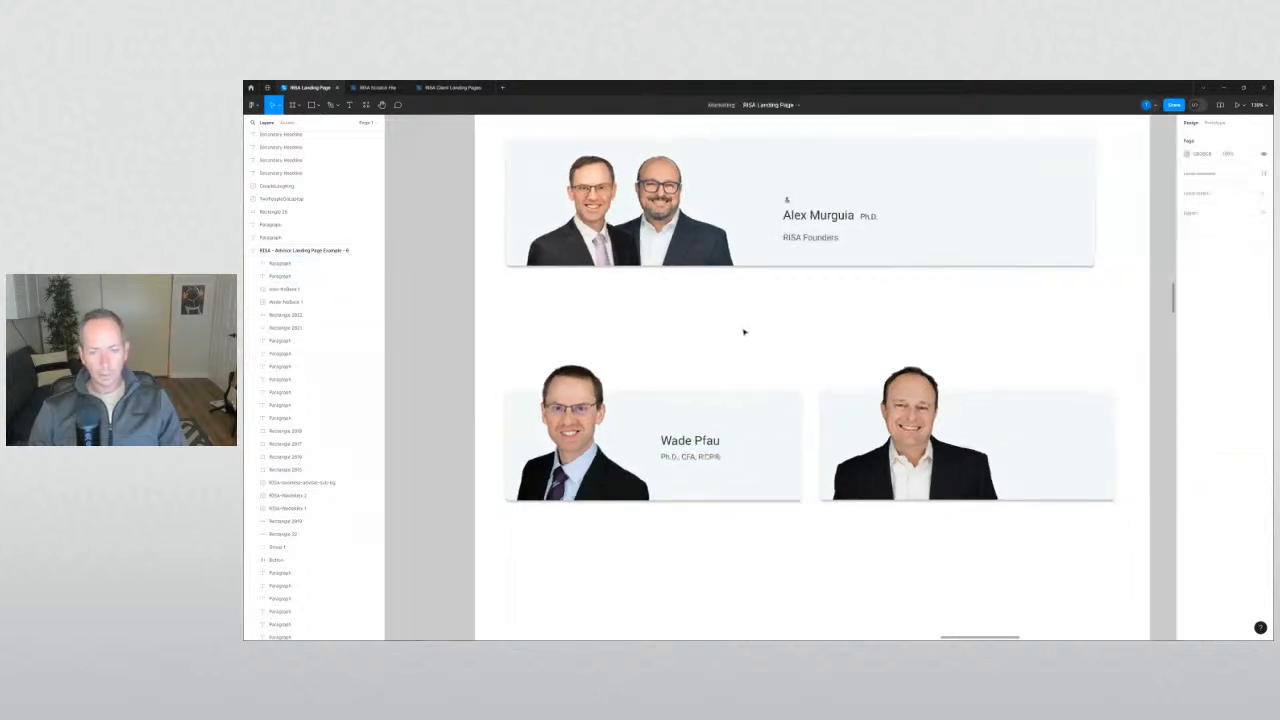
Shift the name and credentials block slightly right along the guide.
left_click(704, 445, "shift")
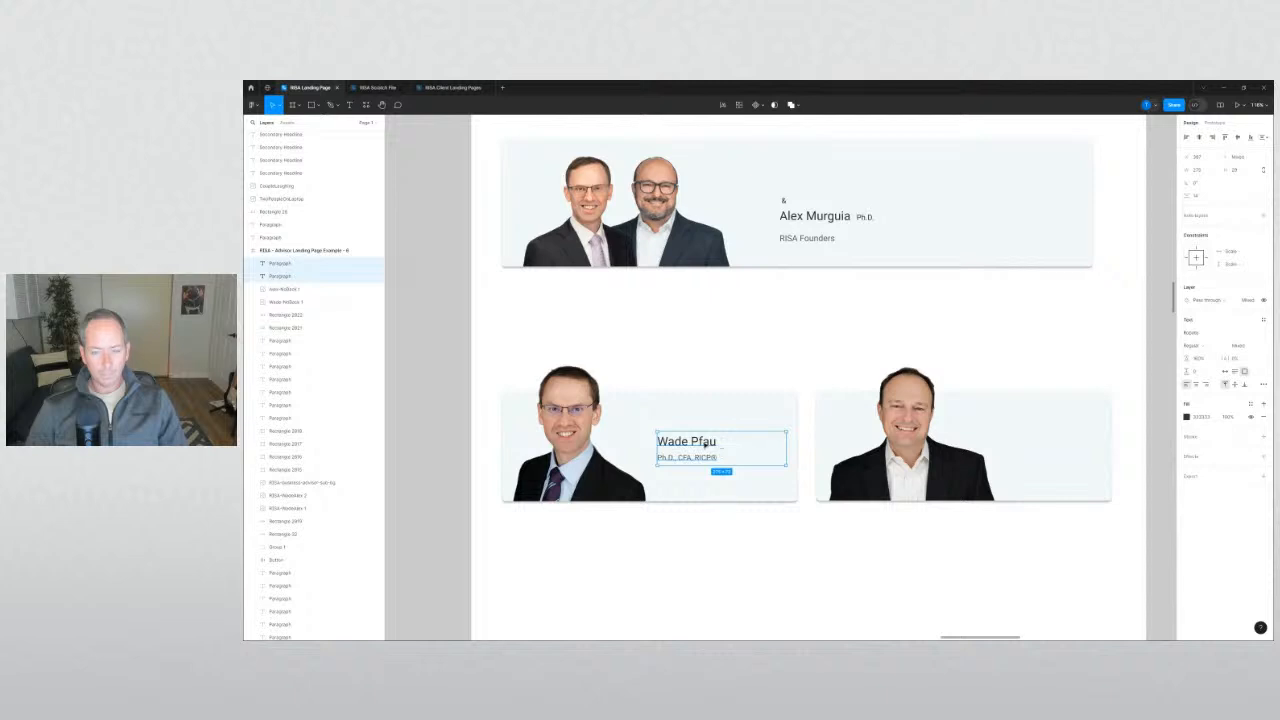
left_click_drag(704, 445, 705, 443)
left_click(834, 580)
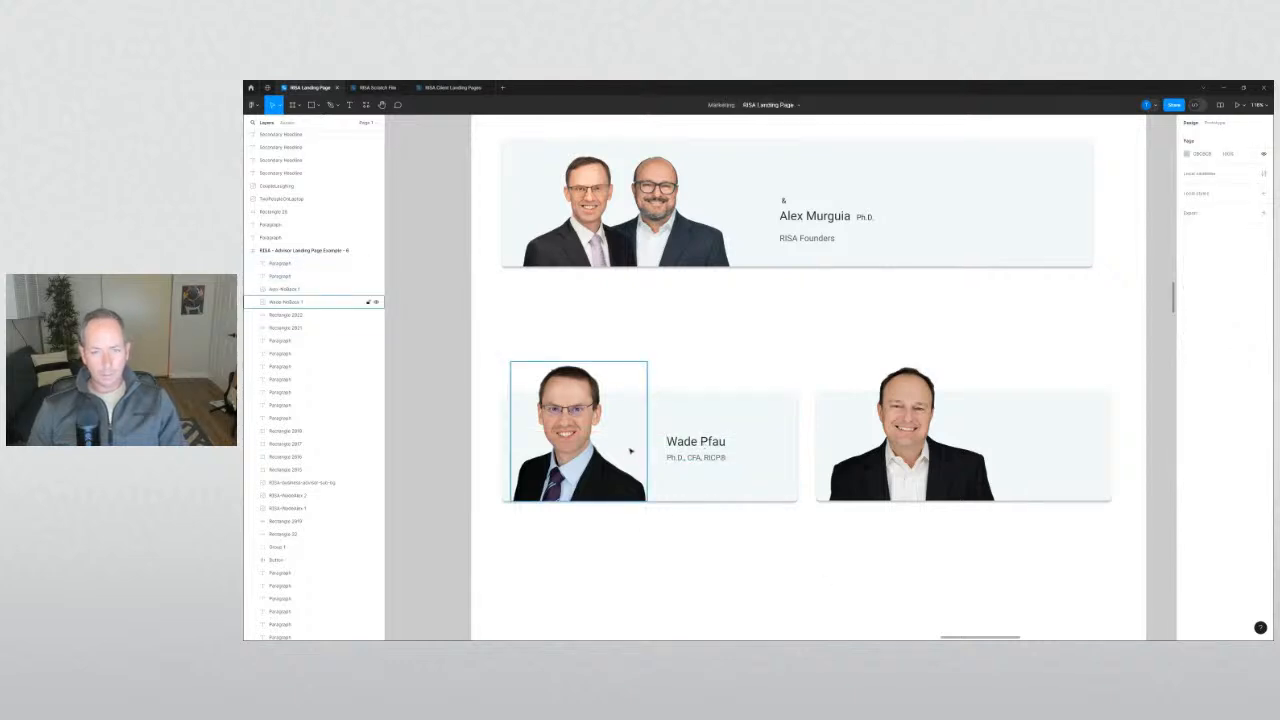
left_click(697, 442)
left_click(723, 560)
Draw a grey bar across the first host card, extended to its left edge.
key("r")
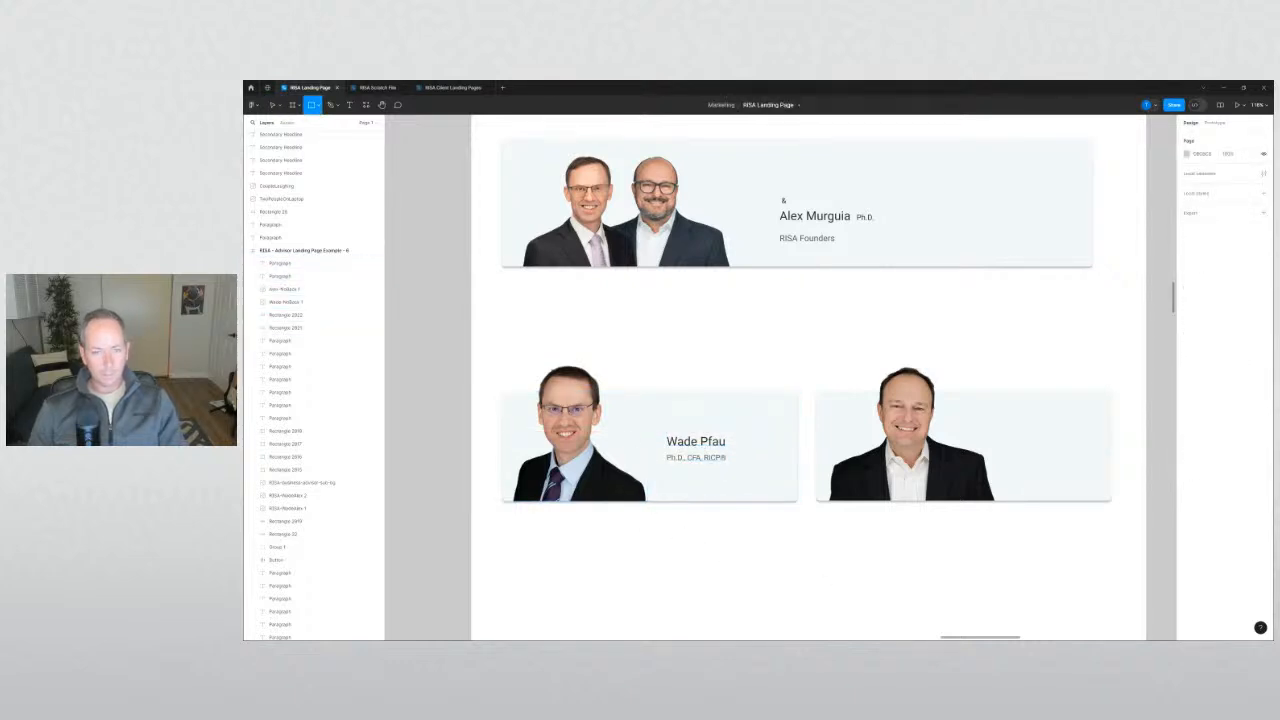
mouse_move(522, 438)
left_mouse_down()
mouse_move(600, 470)
mouse_move(666, 465)
left_mouse_up()
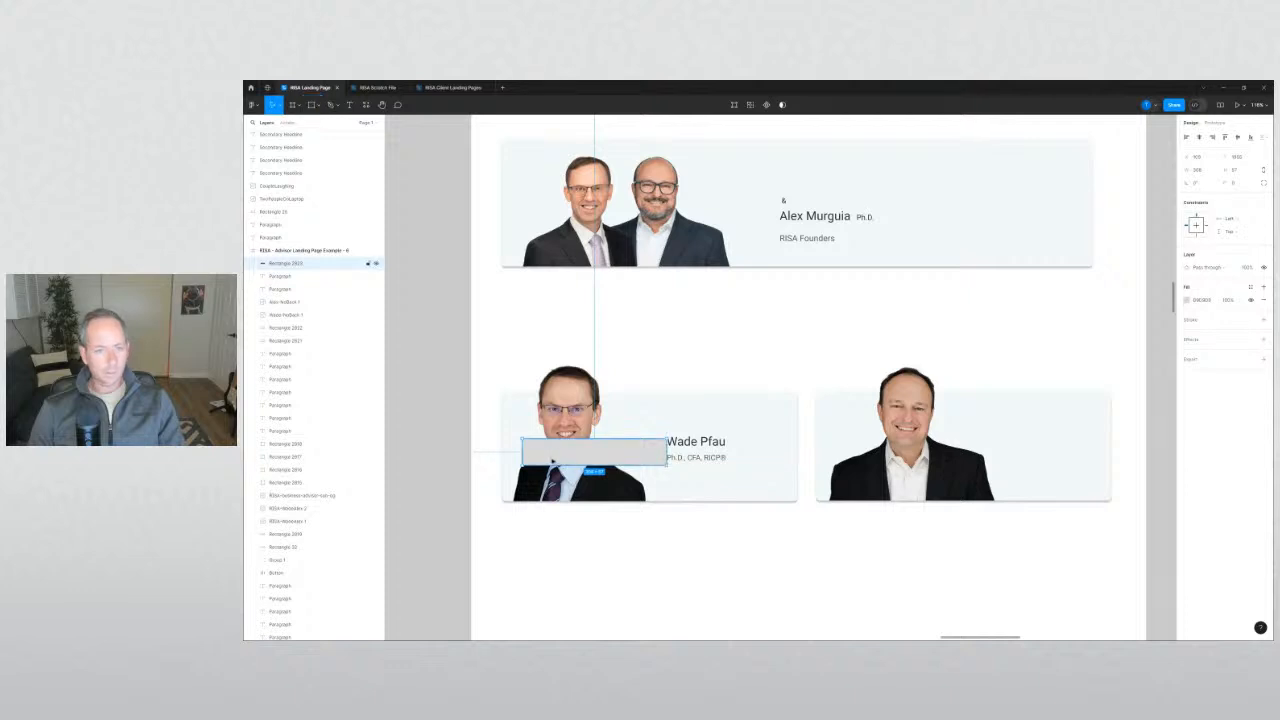
left_click_drag(522, 454, 502, 454)
left_click(574, 563)
scroll(665, 454, "up", 3)
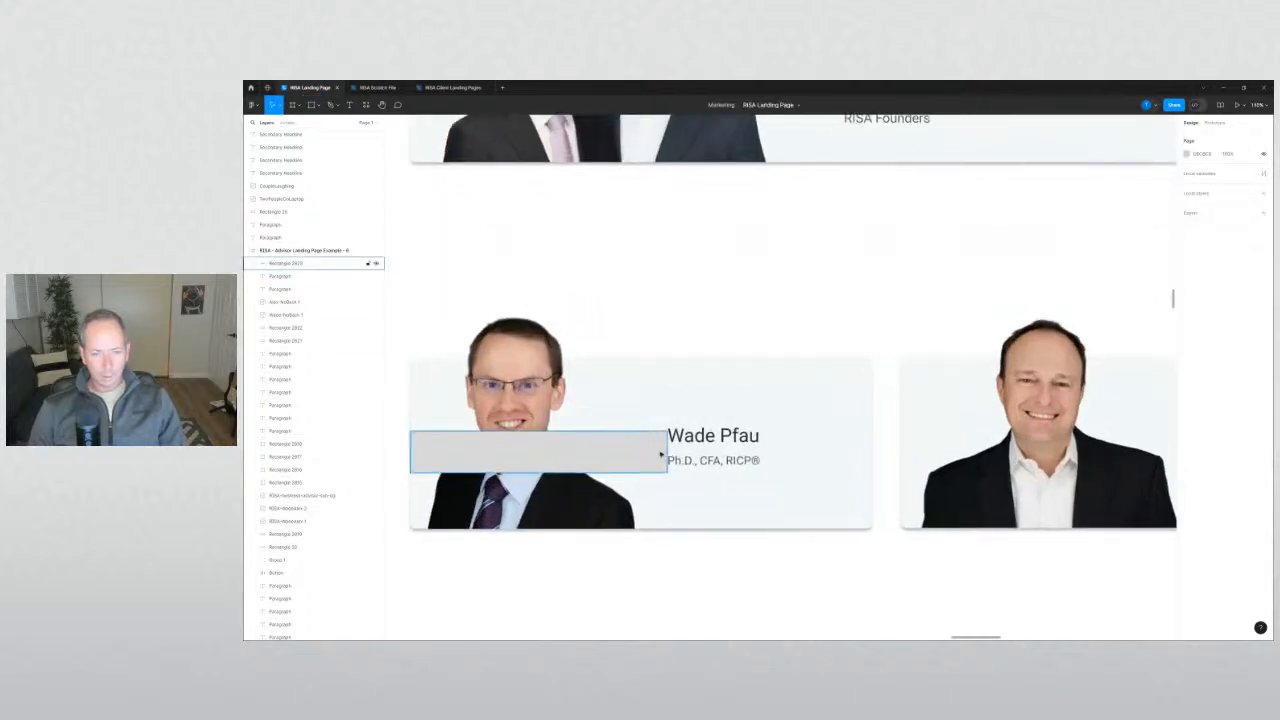
scroll(662, 452, "up", 1)
scroll(662, 452, "down", 5)
Duplicate the grey bar and name text onto the right host card.
left_click(694, 455)
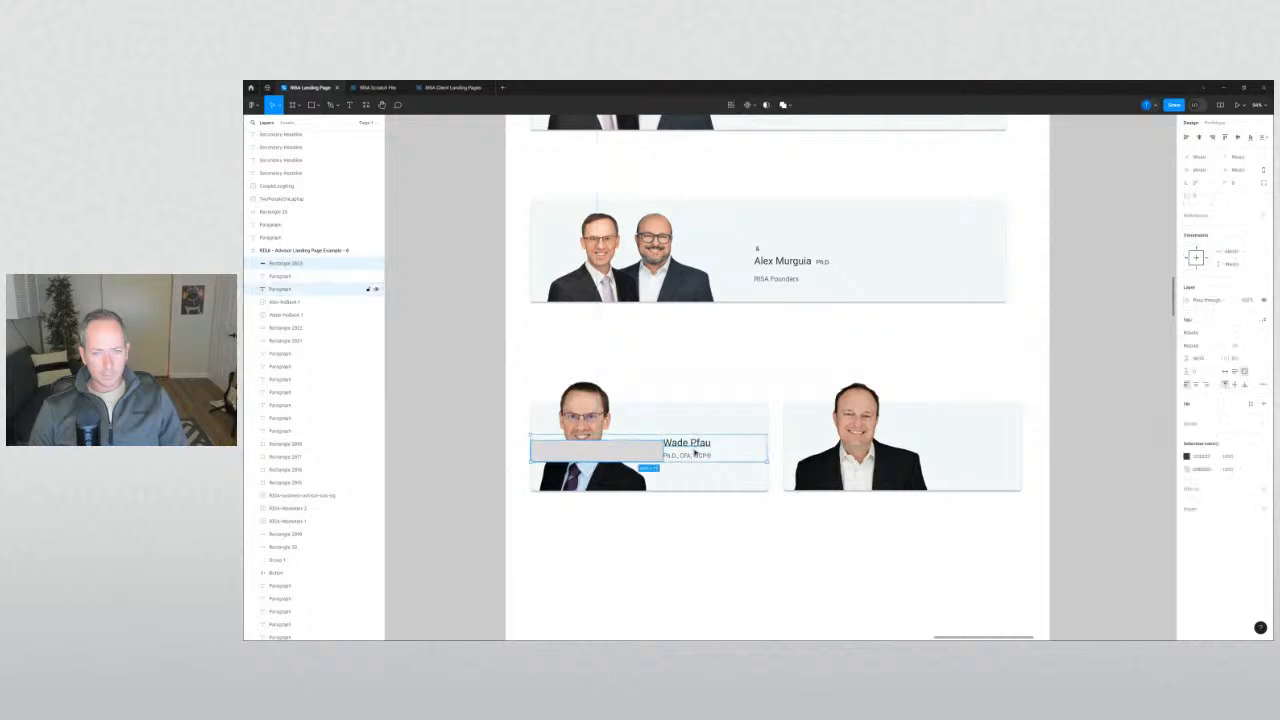
left_click_drag(694, 455, 888, 464)
scroll(783, 449, "up", 5)
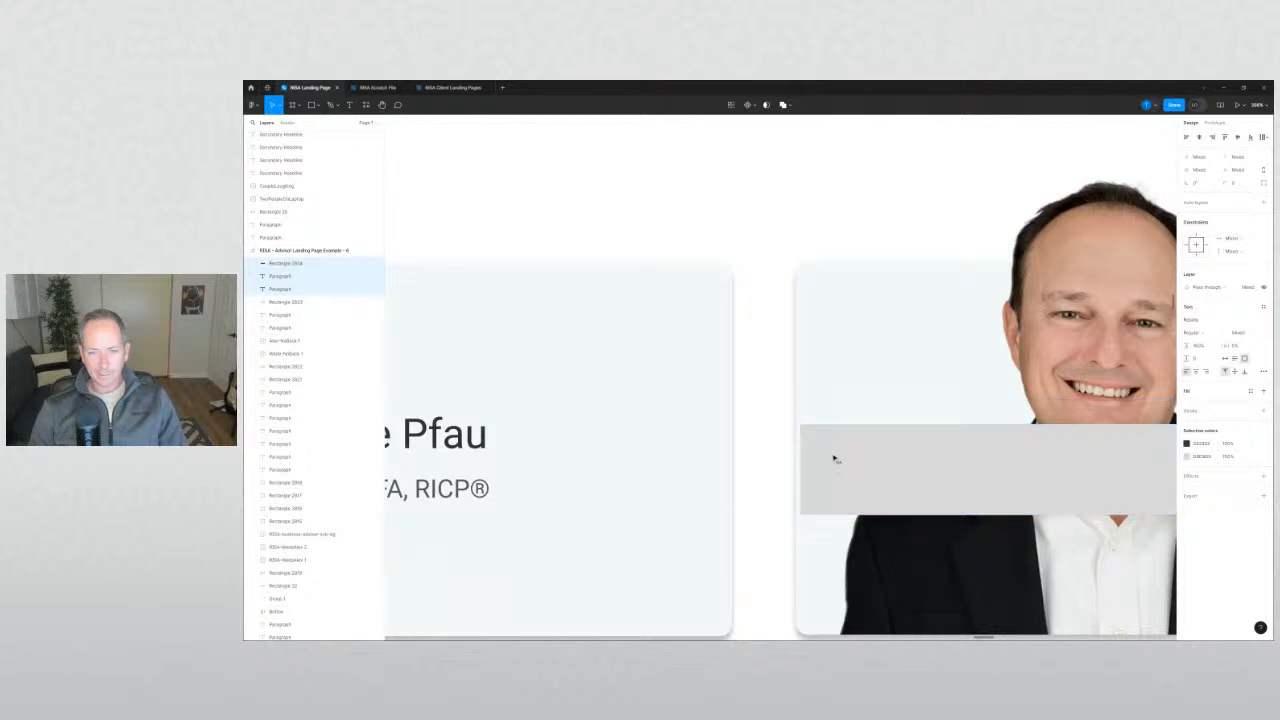
scroll(822, 458, "down", 5)
scroll(822, 458, "down", 5)
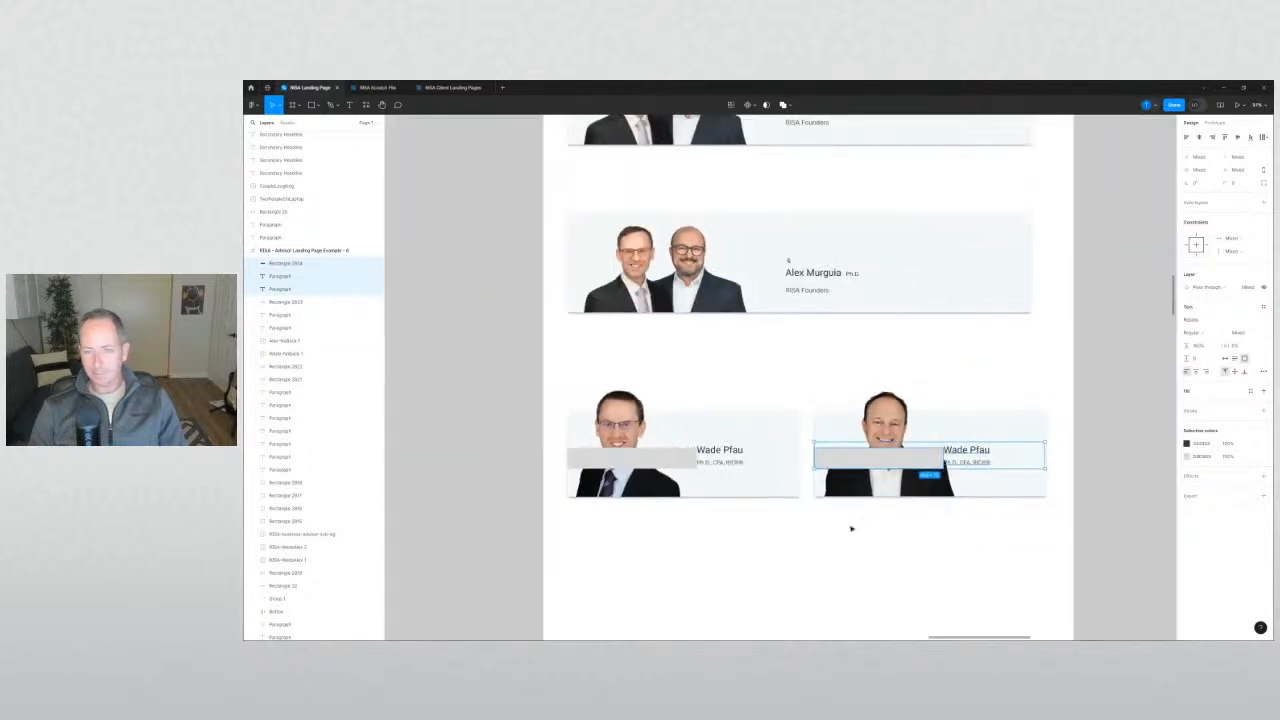
left_click(851, 526)
Delete both grey bars from the host cards.
left_click(852, 460)
left_click(630, 459, "shift")
key("Delete")
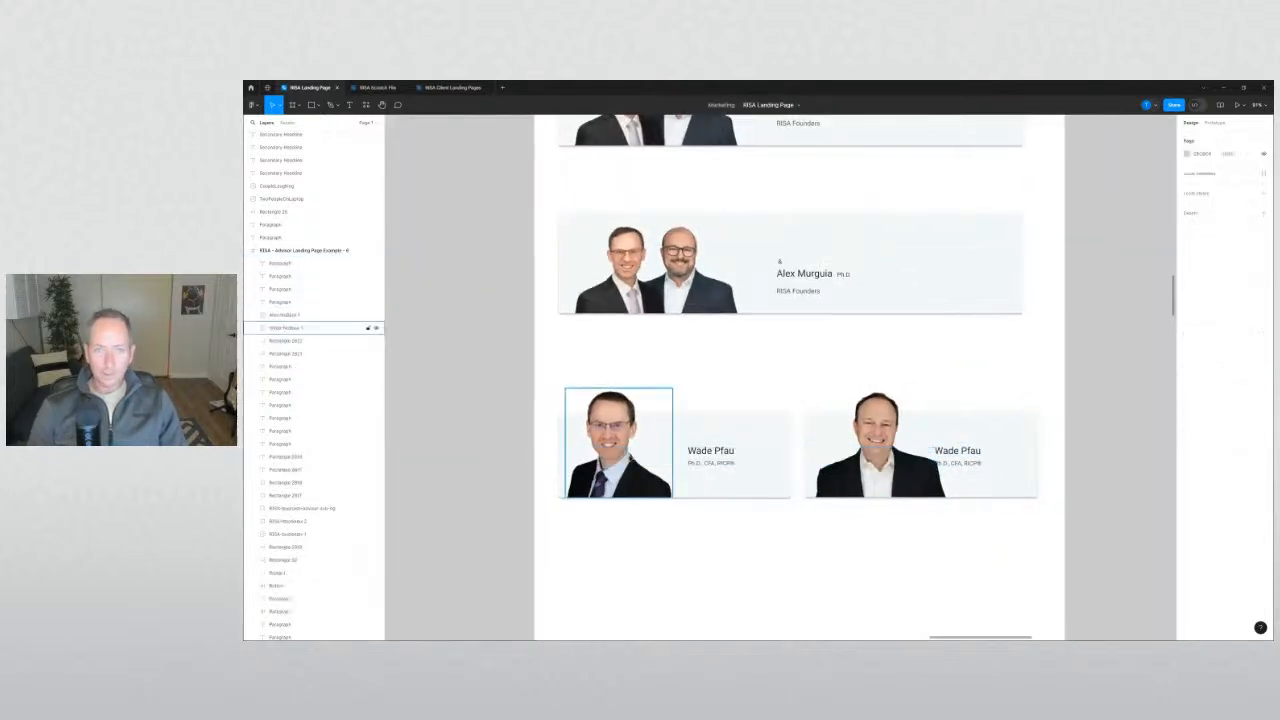
Rename the right card's host to Alex Murguia and shorten his credentials to 'Ph.D.'.
double_click(808, 279)
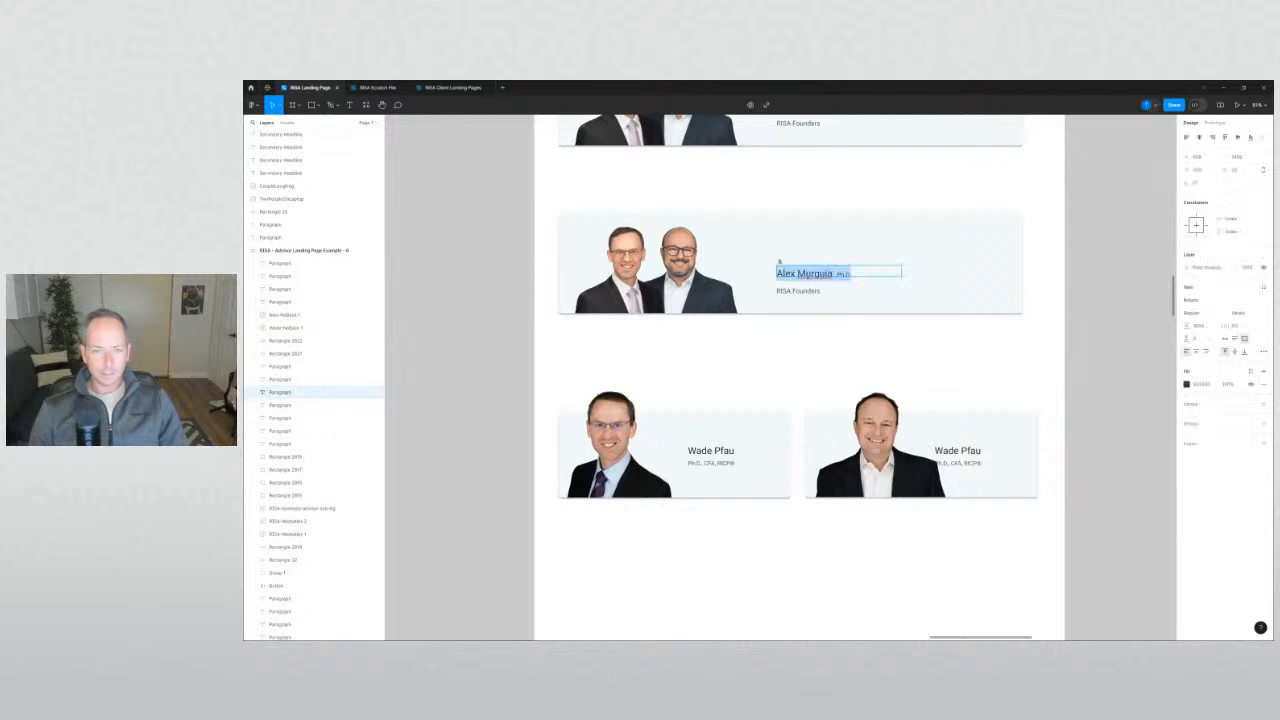
left_click(831, 273)
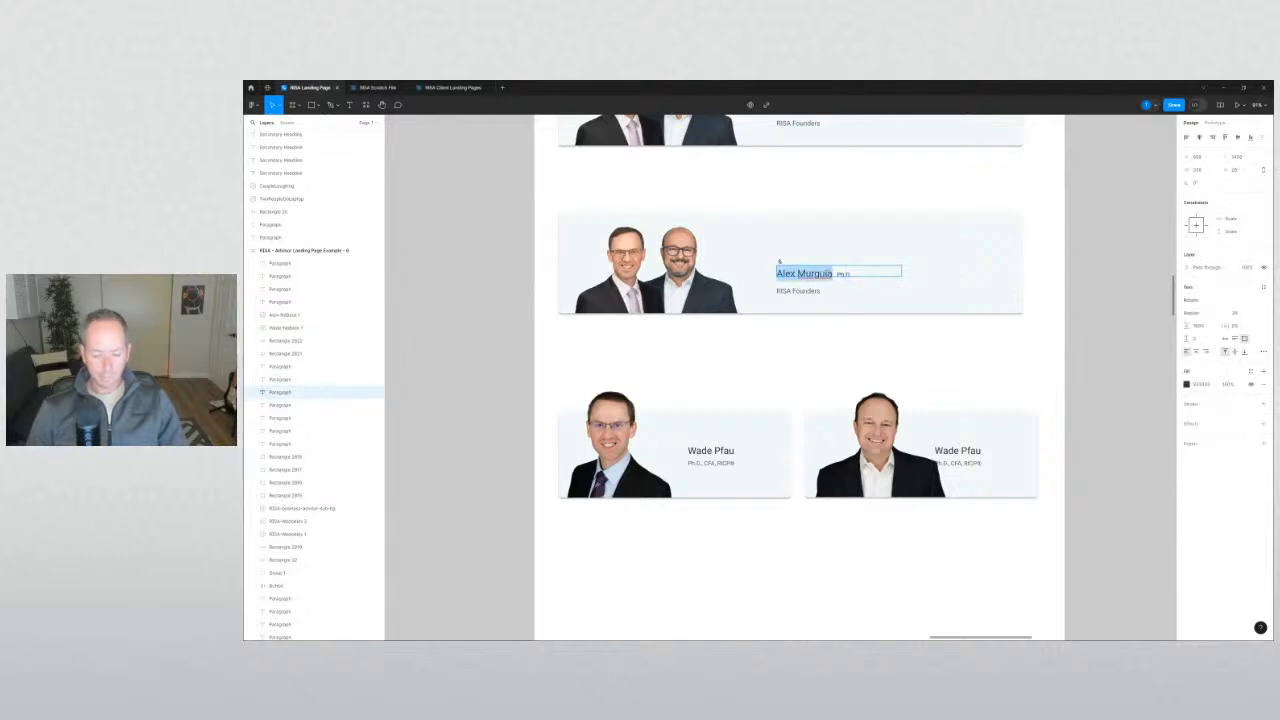
double_click(972, 451)
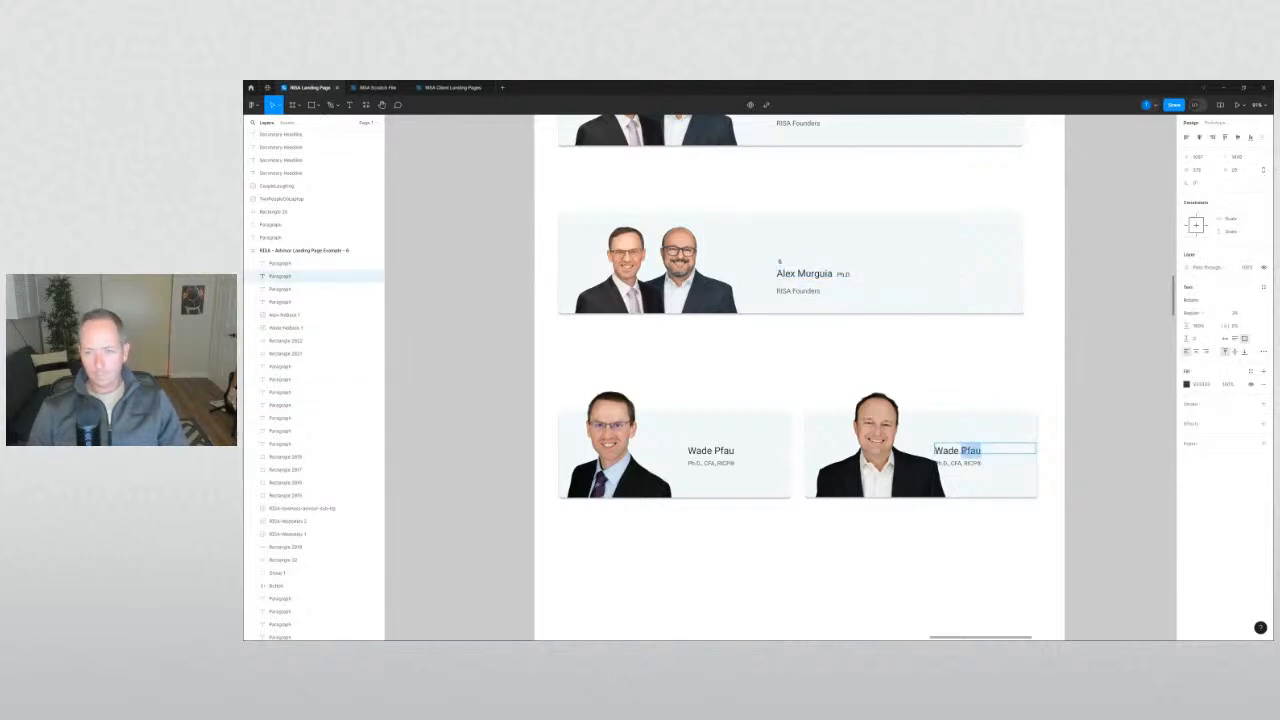
left_click(970, 530)
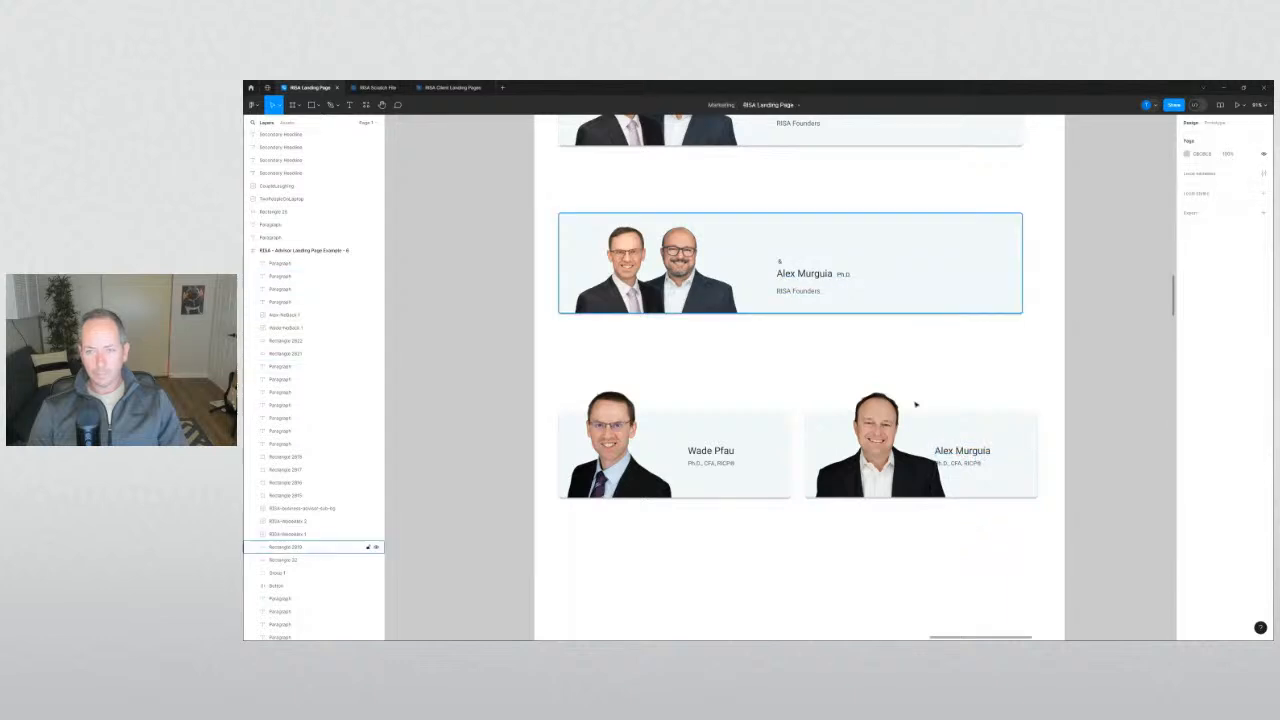
double_click(958, 463)
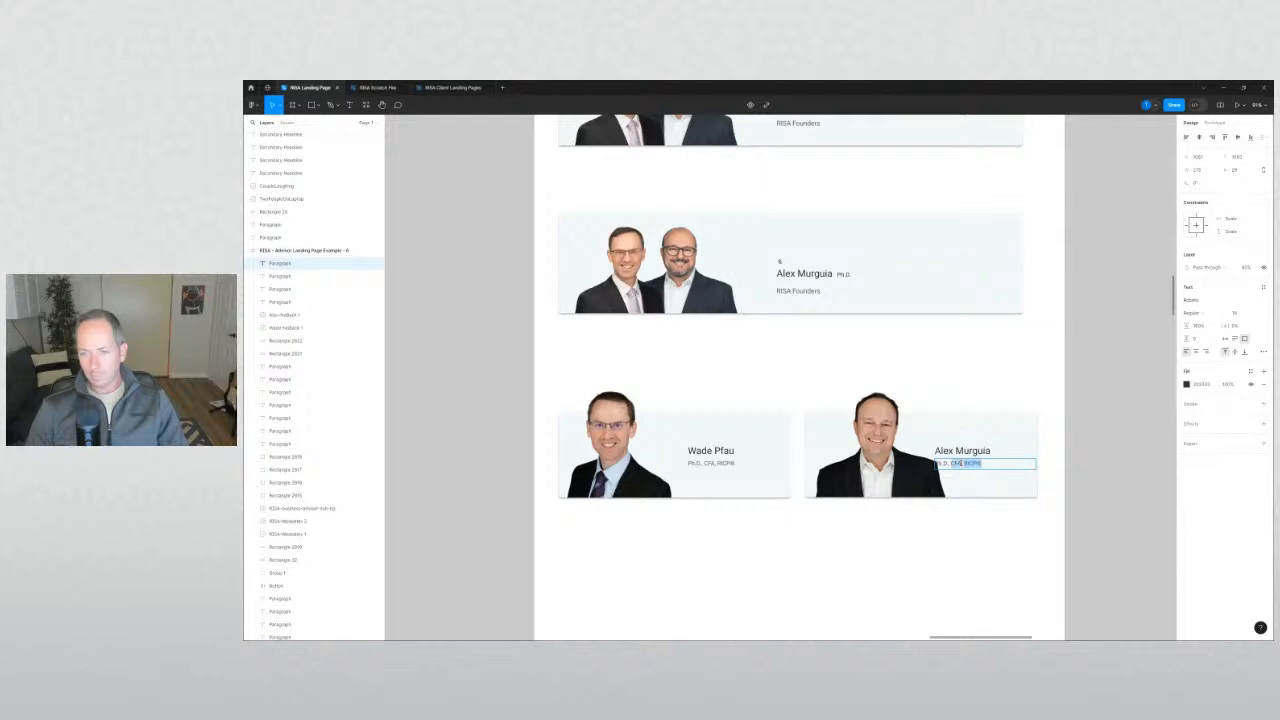
left_click(991, 563)
scroll(926, 551, "left", 2)
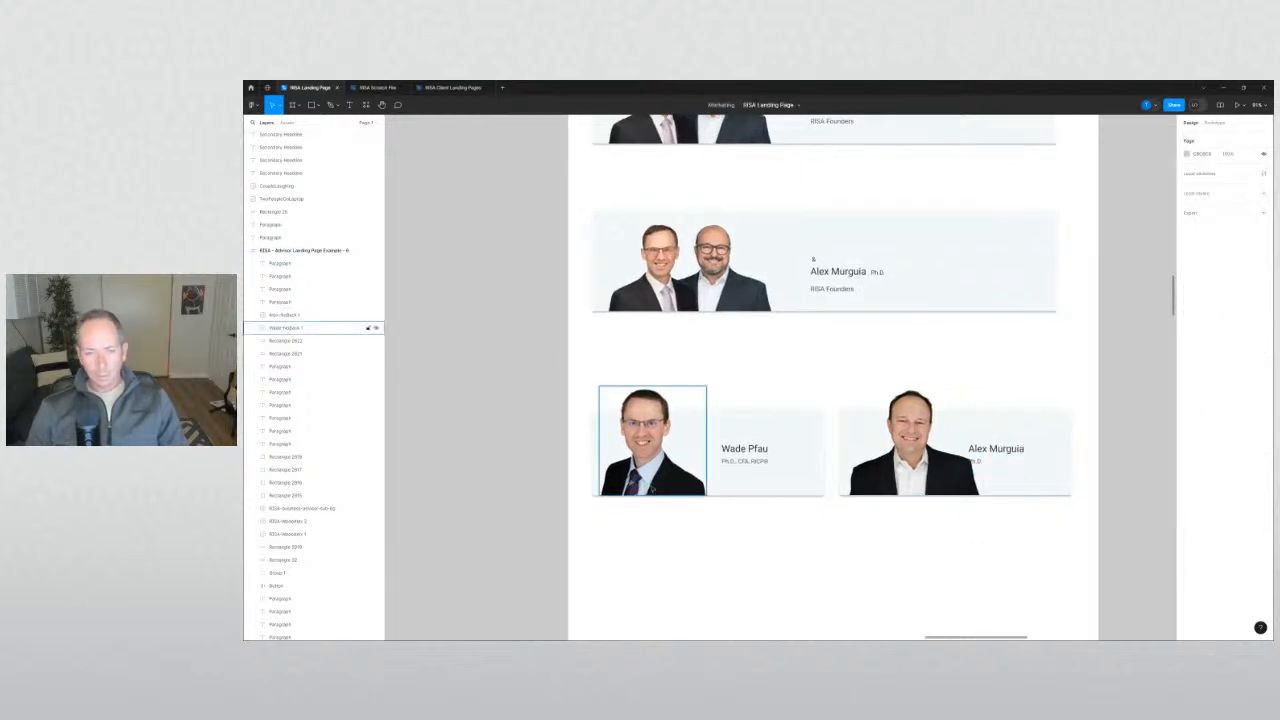
Fine-tune the first host's photo and nudge his name and credentials right.
left_click_drag(653, 489, 660, 489)
left_click(780, 551)
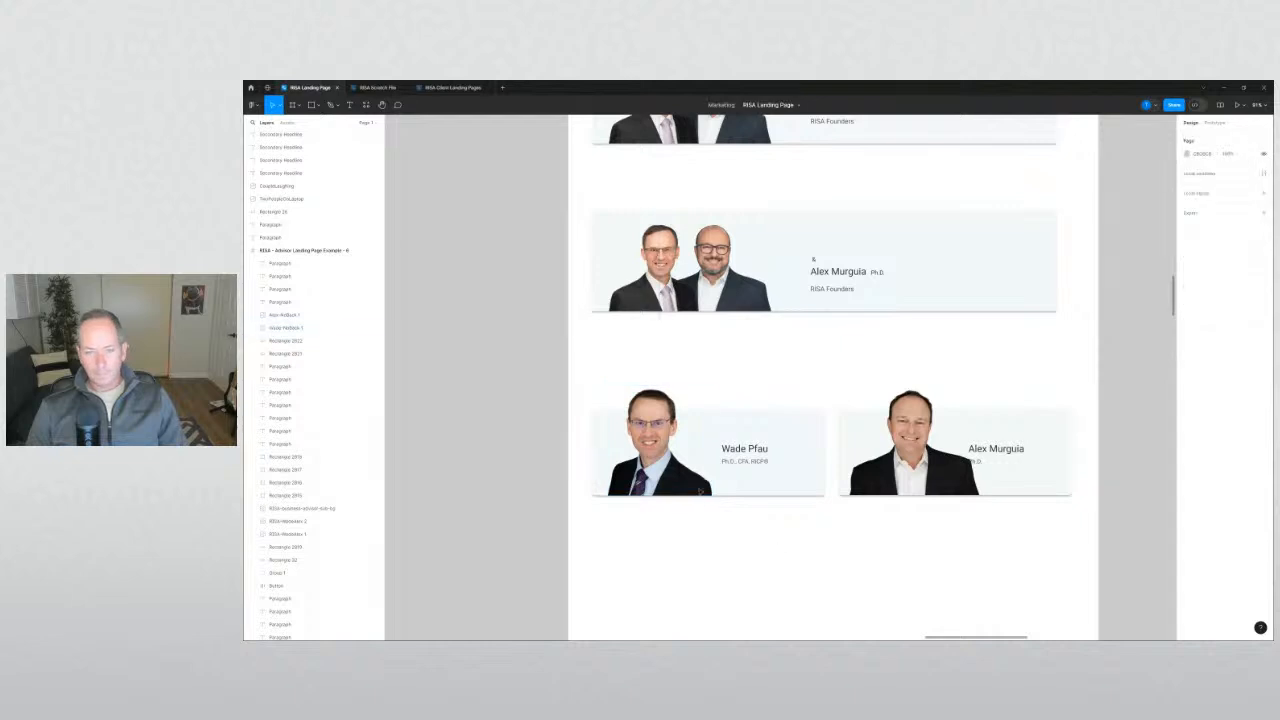
left_click(678, 484)
key("Left")
key("Left")
key("Left")
key("Left")
key("Left")
key("Left")
key("Left")
key("Left")
key("Left")
key("Left")
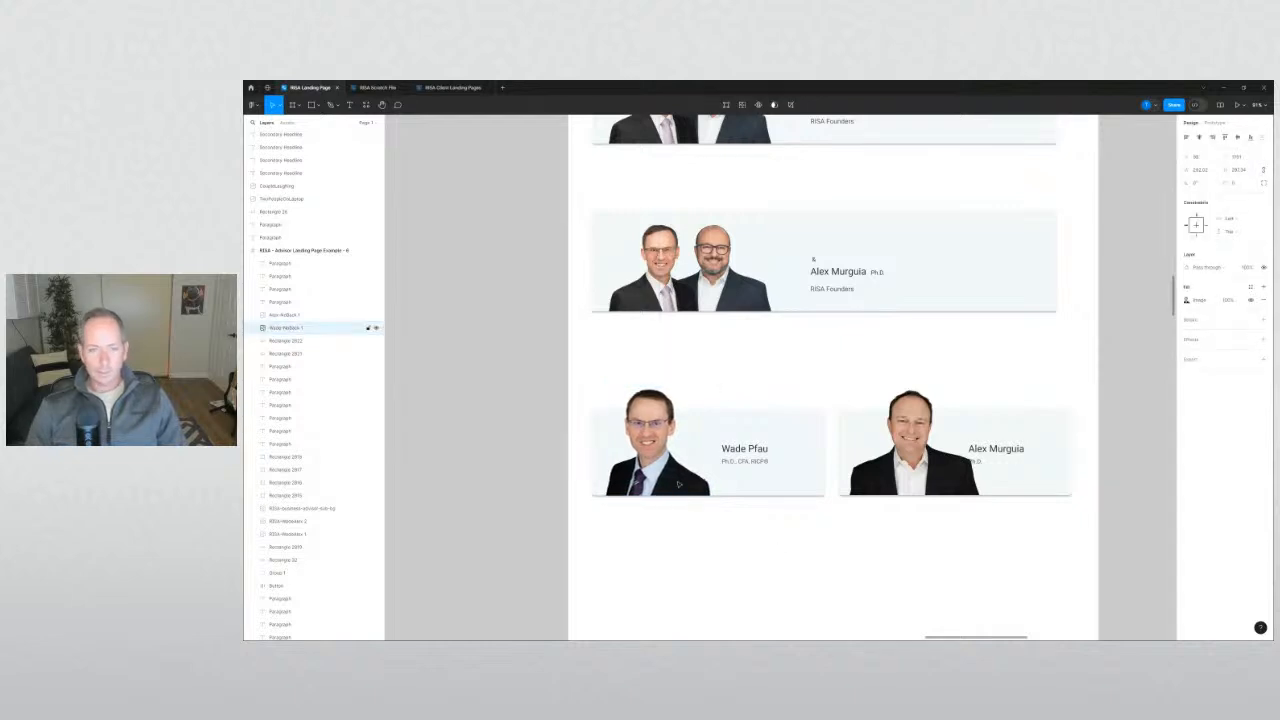
key("shift+Right")
key("shift+Right")
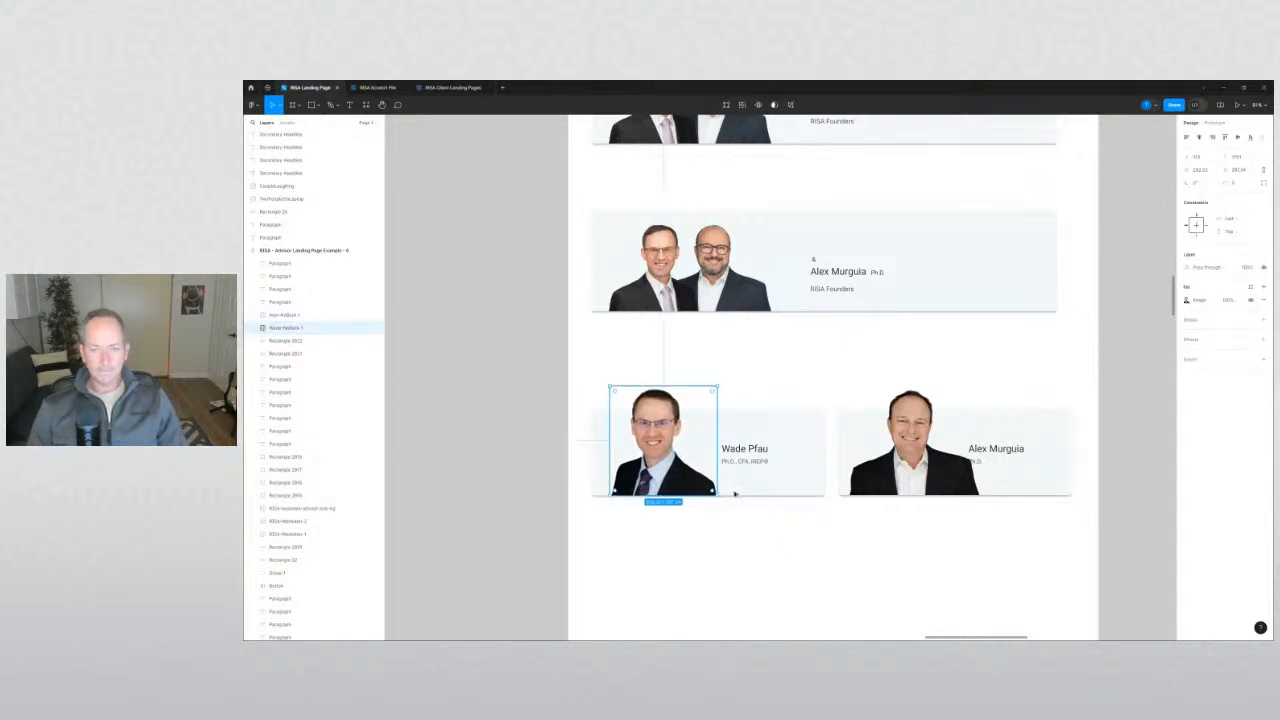
left_click_drag(749, 515, 738, 442)
left_click(796, 456, "shift")
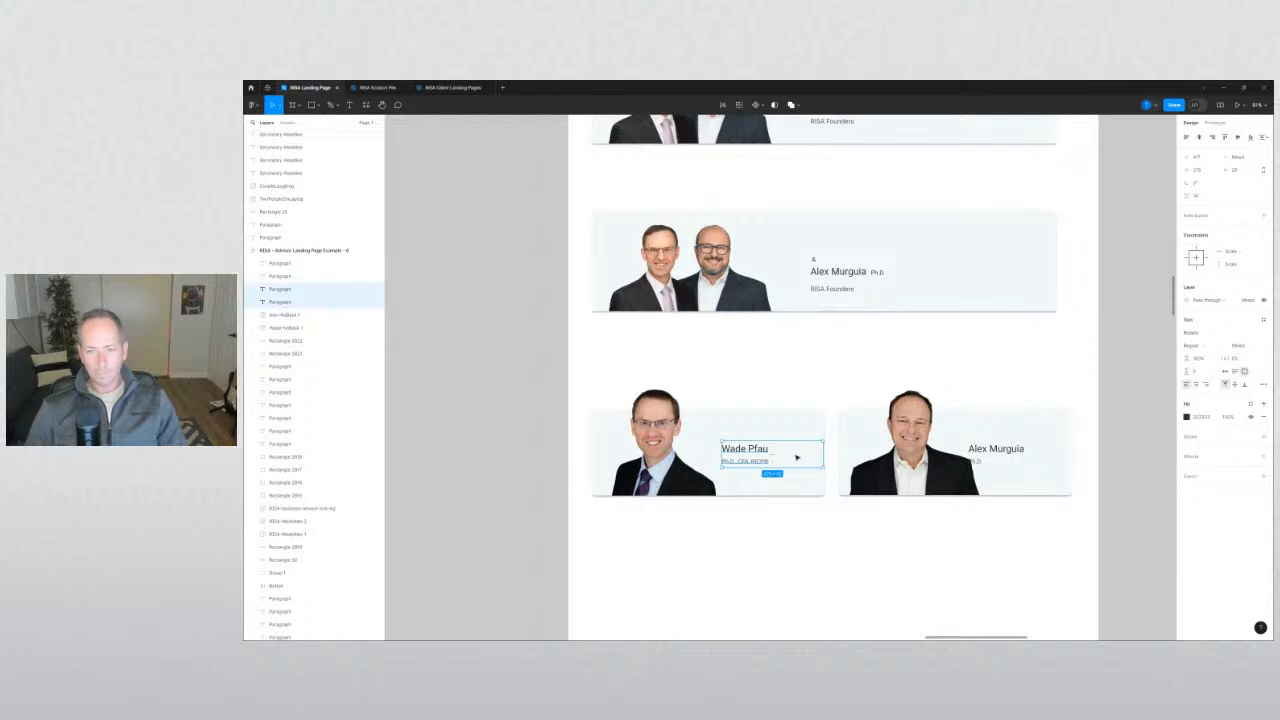
key("shift+Right")
Nudge the second card's name and credentials lines right.
left_click_drag(1006, 535, 948, 411)
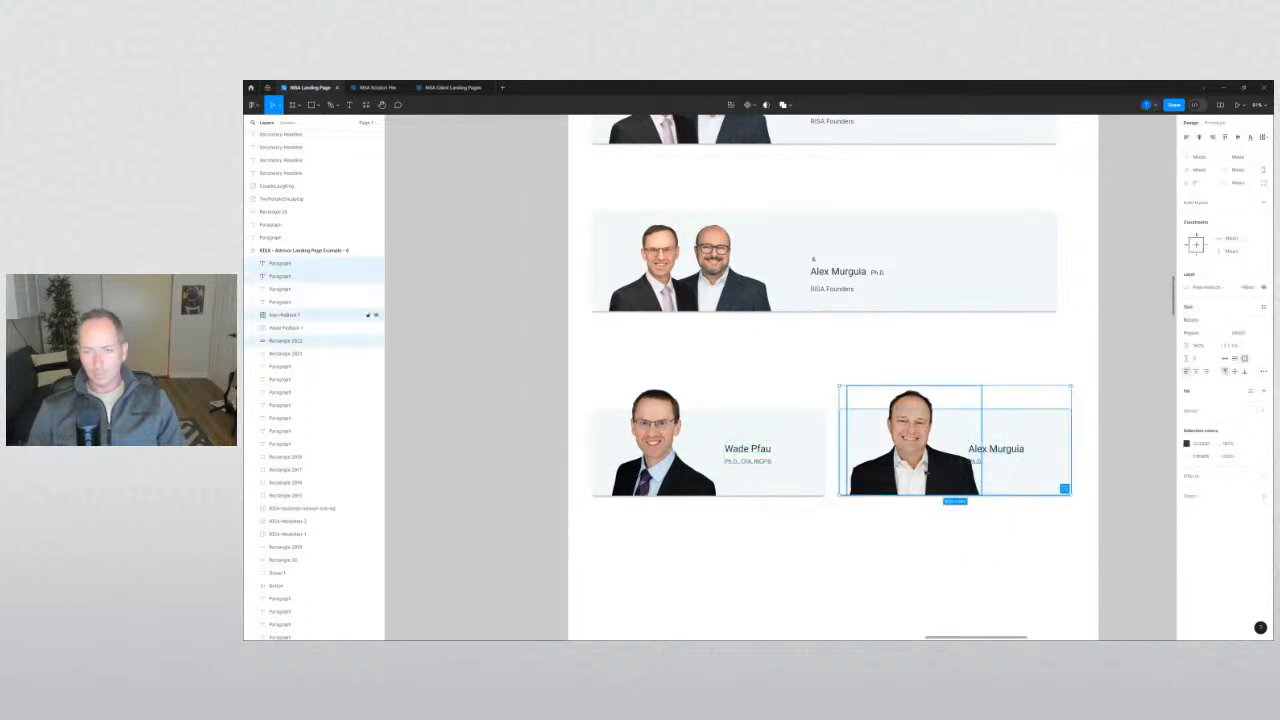
left_click(948, 411, "shift")
left_click(1037, 485, "shift")
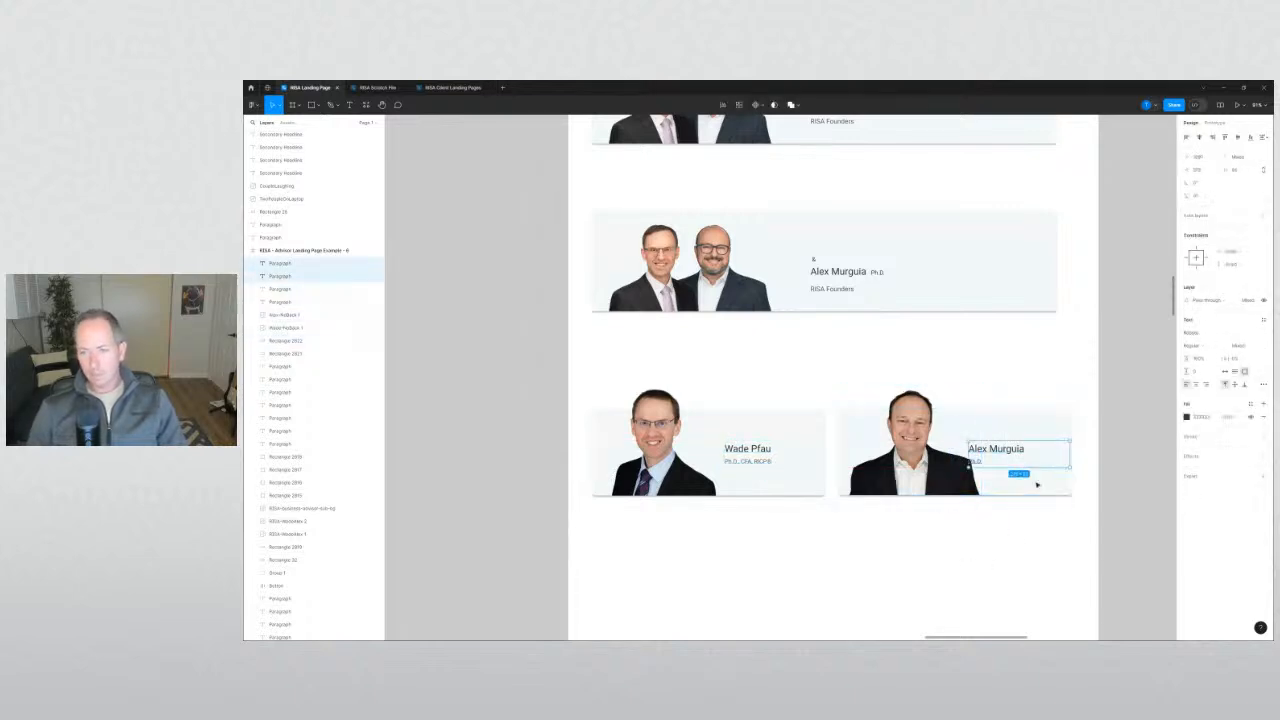
key("shift+Right")
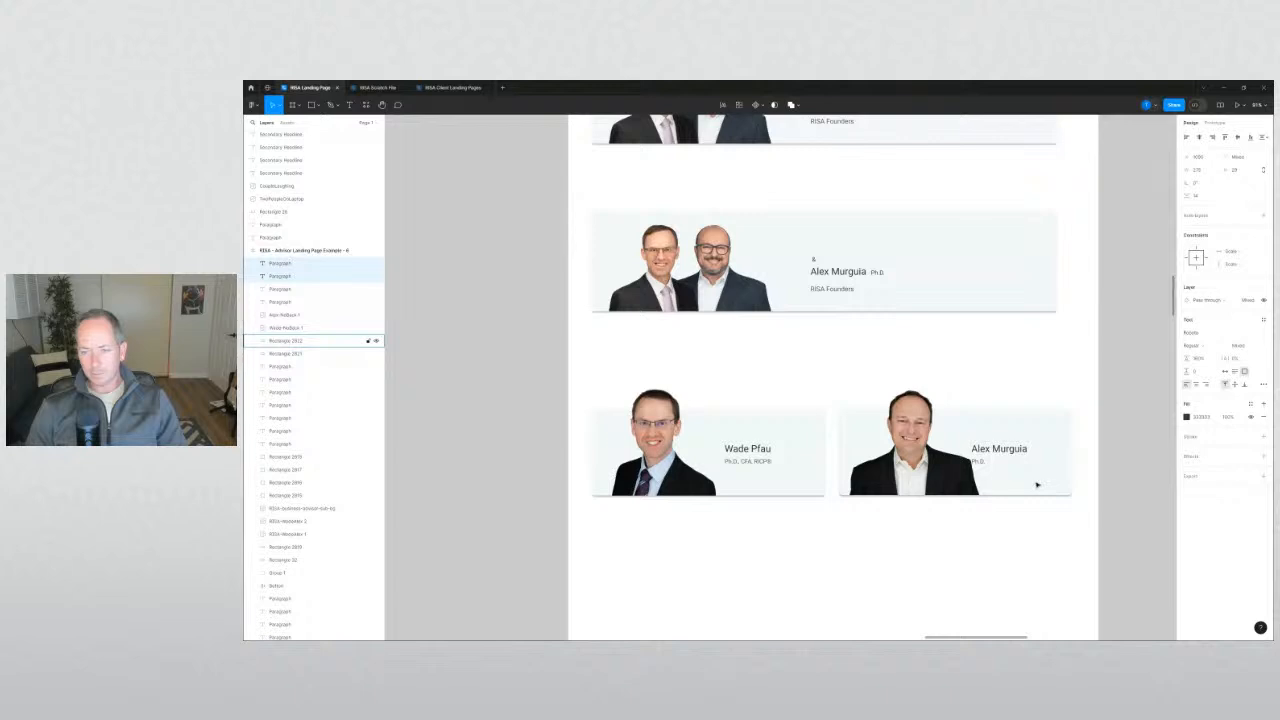
key("shift+Right")
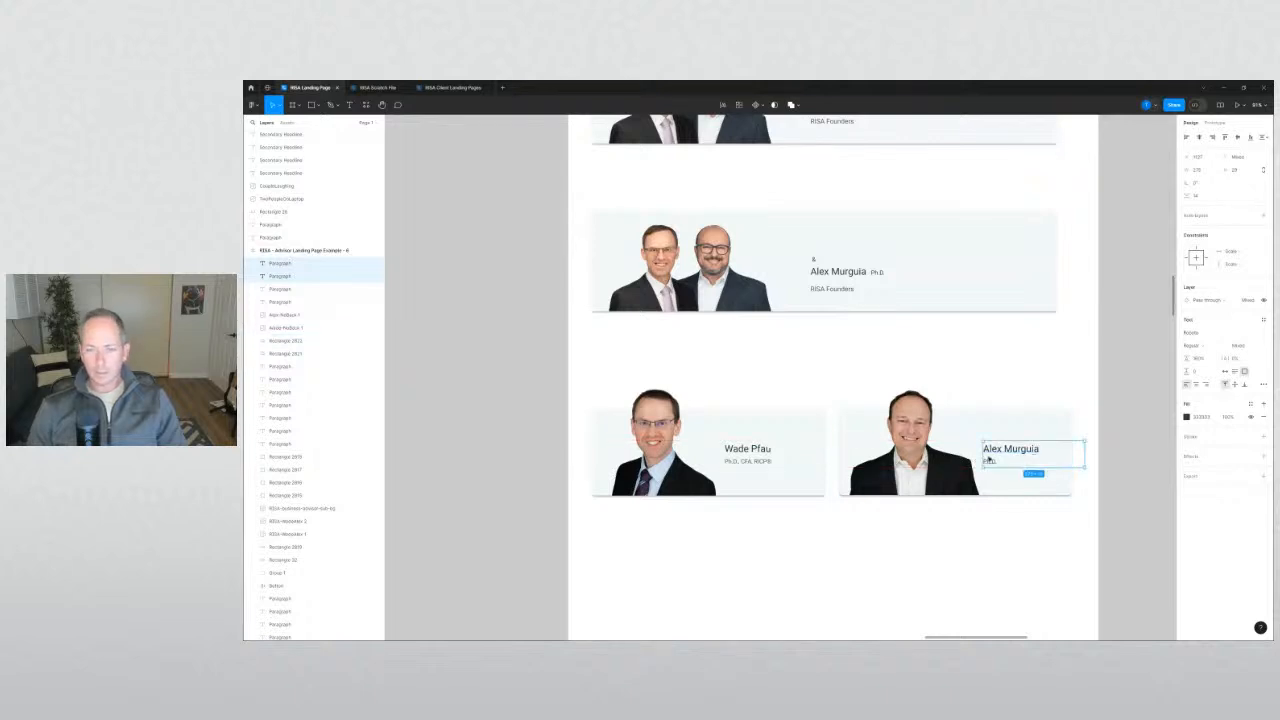
left_click(920, 445)
left_click_drag(898, 474, 876, 474)
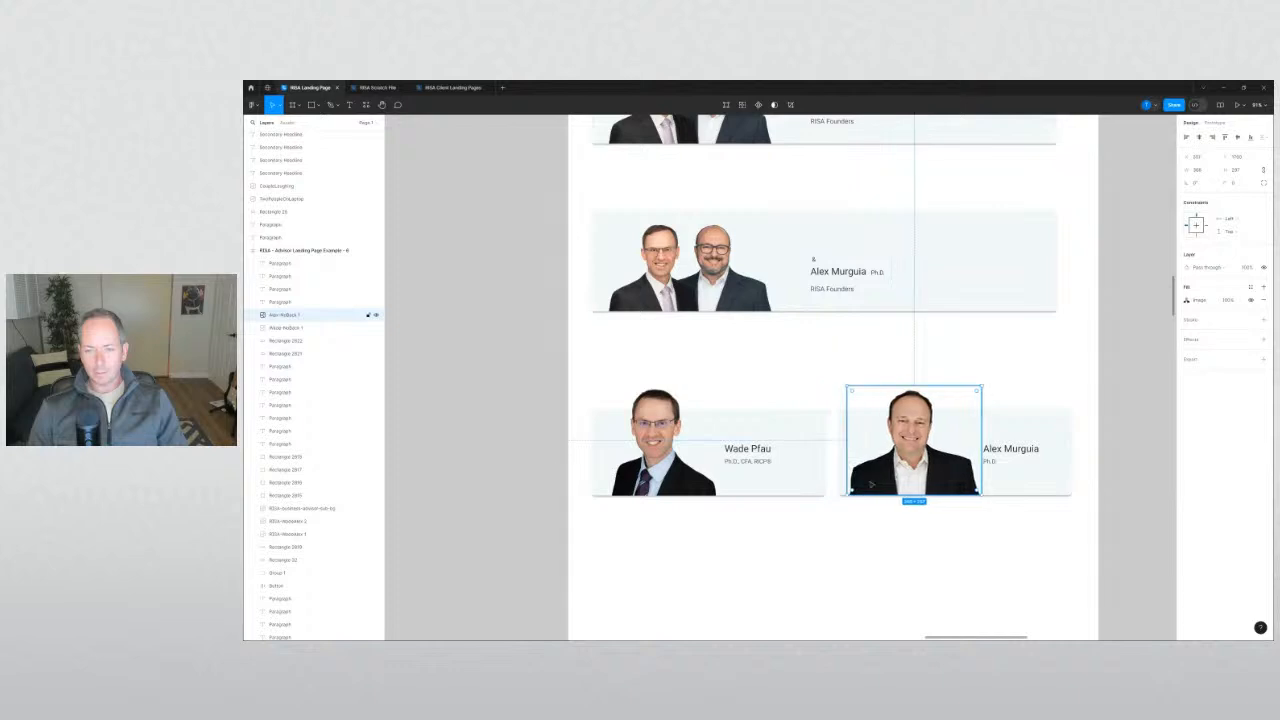
scroll(872, 478, "up", 5)
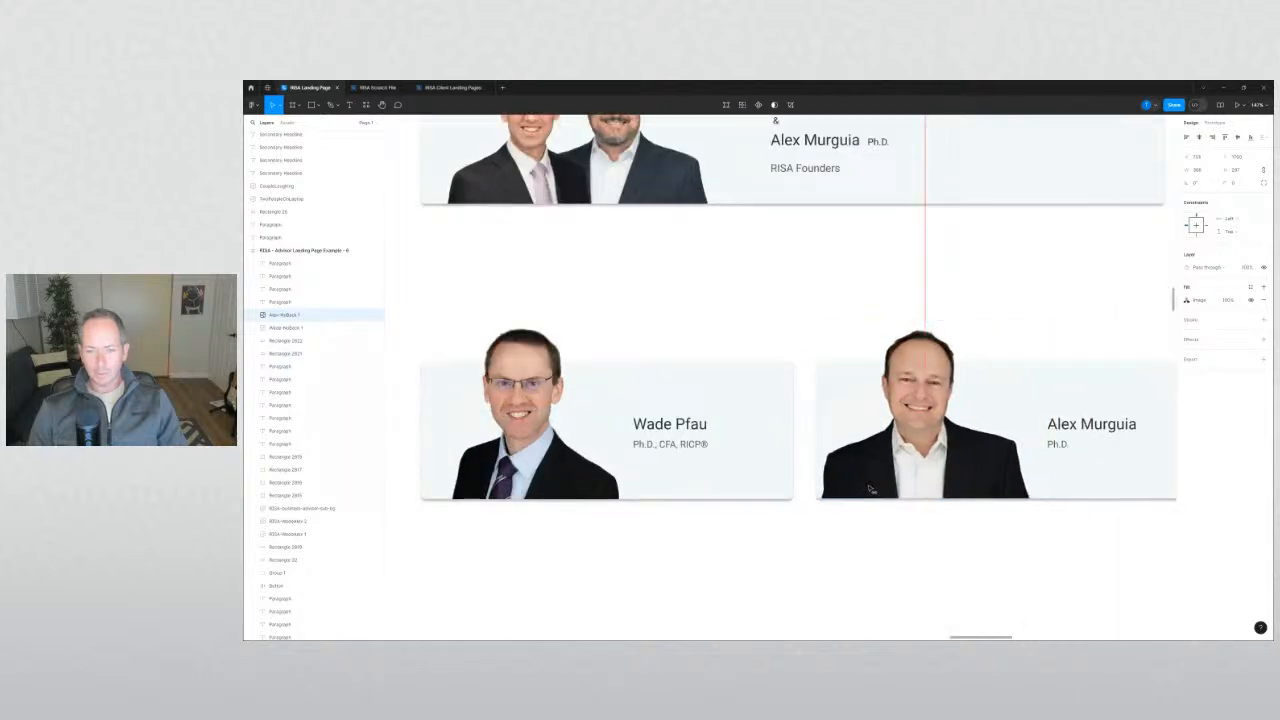
left_click(906, 563)
scroll(912, 557, "down", 3)
Nudge Alex Murguia's name and 'Ph.D.' lines slightly left.
left_click_drag(1031, 552, 1007, 463)
left_click(1037, 447, "shift")
key("shift+Left")
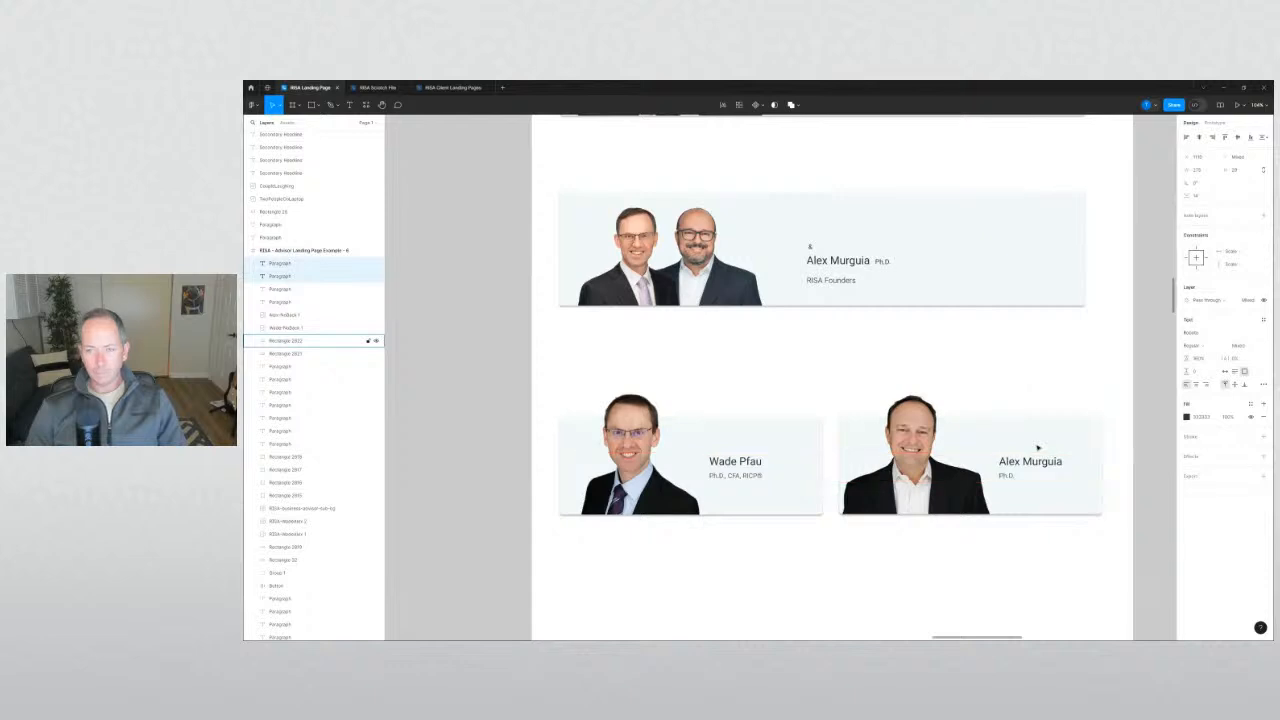
key("Escape")
left_click(1042, 466)
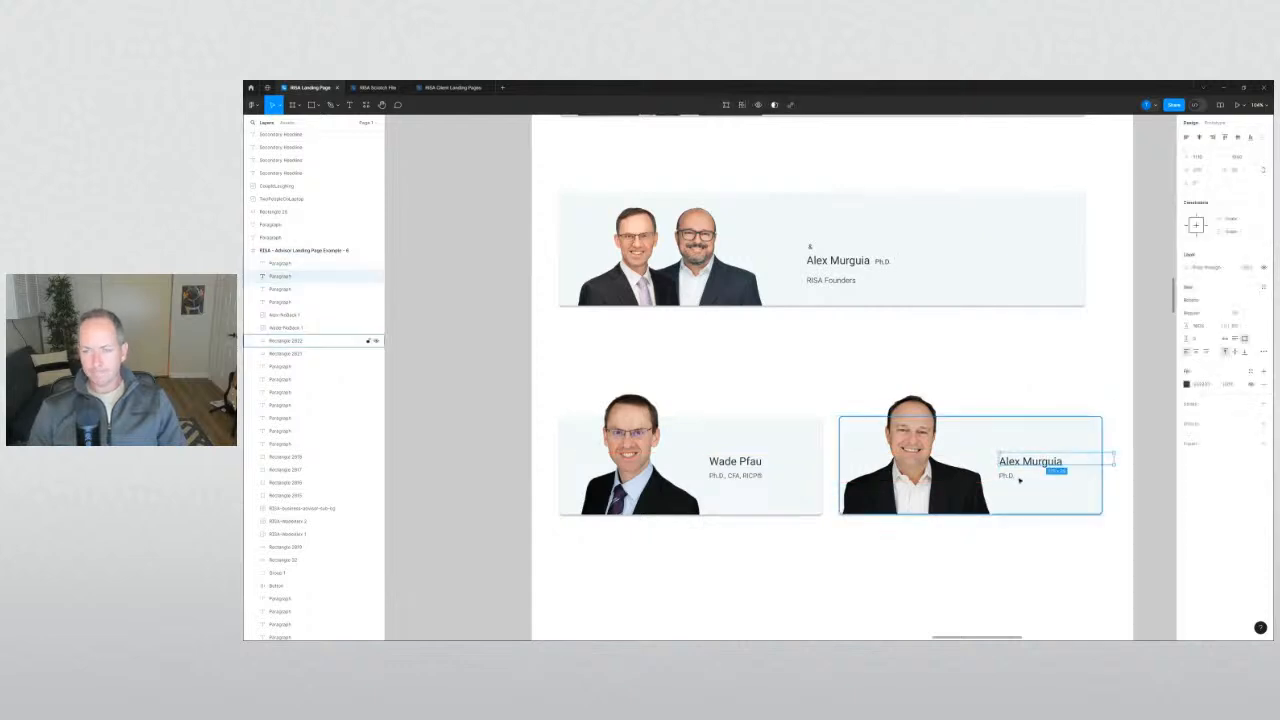
left_click(1014, 477, "shift")
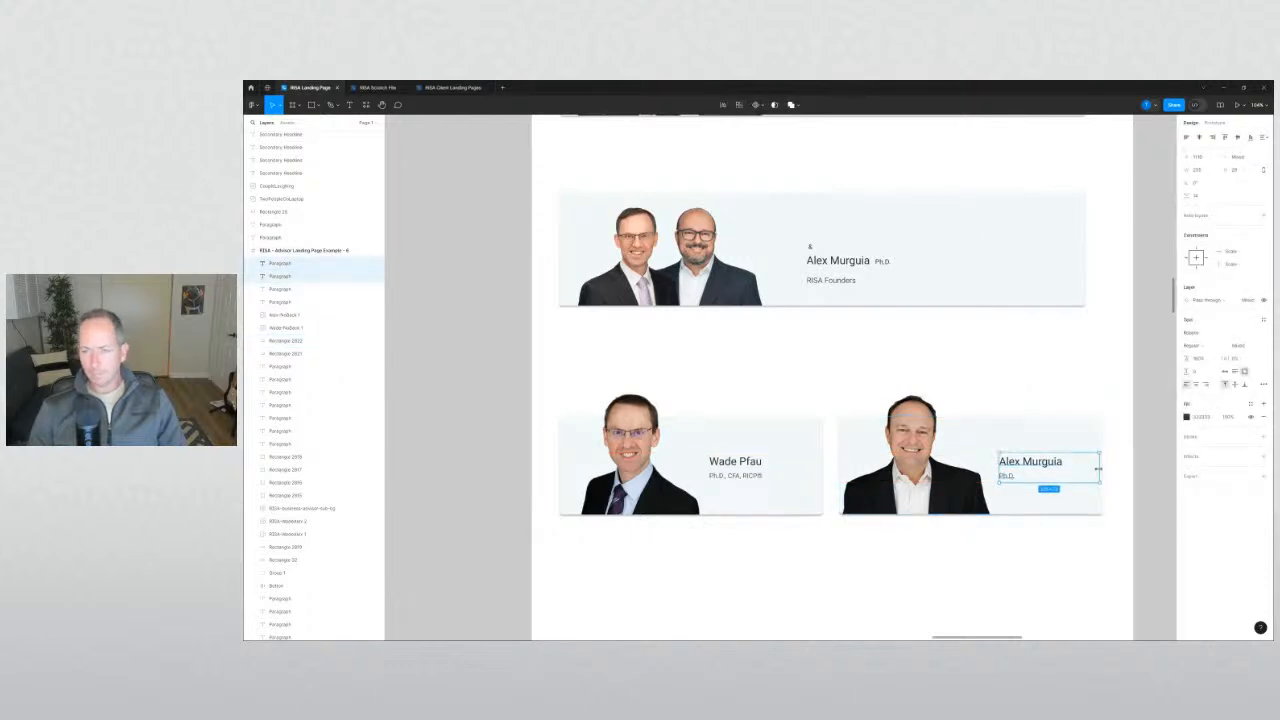
key("Escape")
scroll(987, 565, "down", 3)
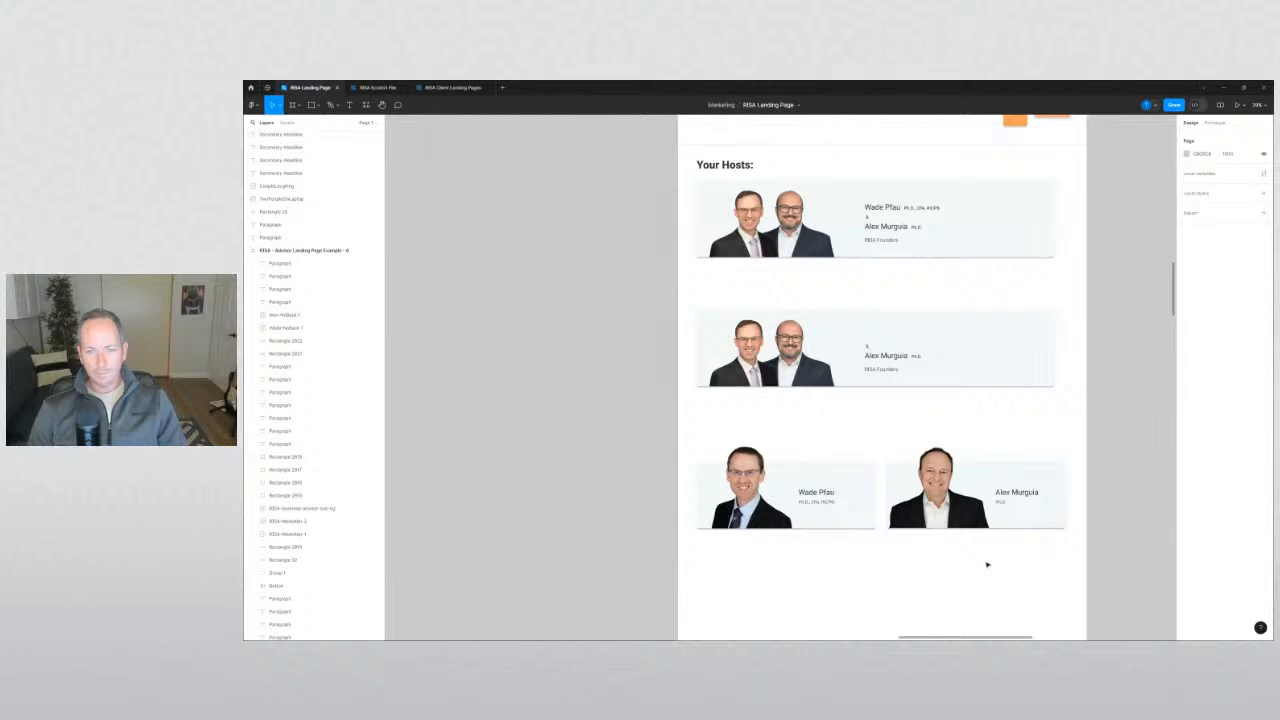
Move the first two-host row off the page, above the frame.
scroll(998, 552, "down", 5)
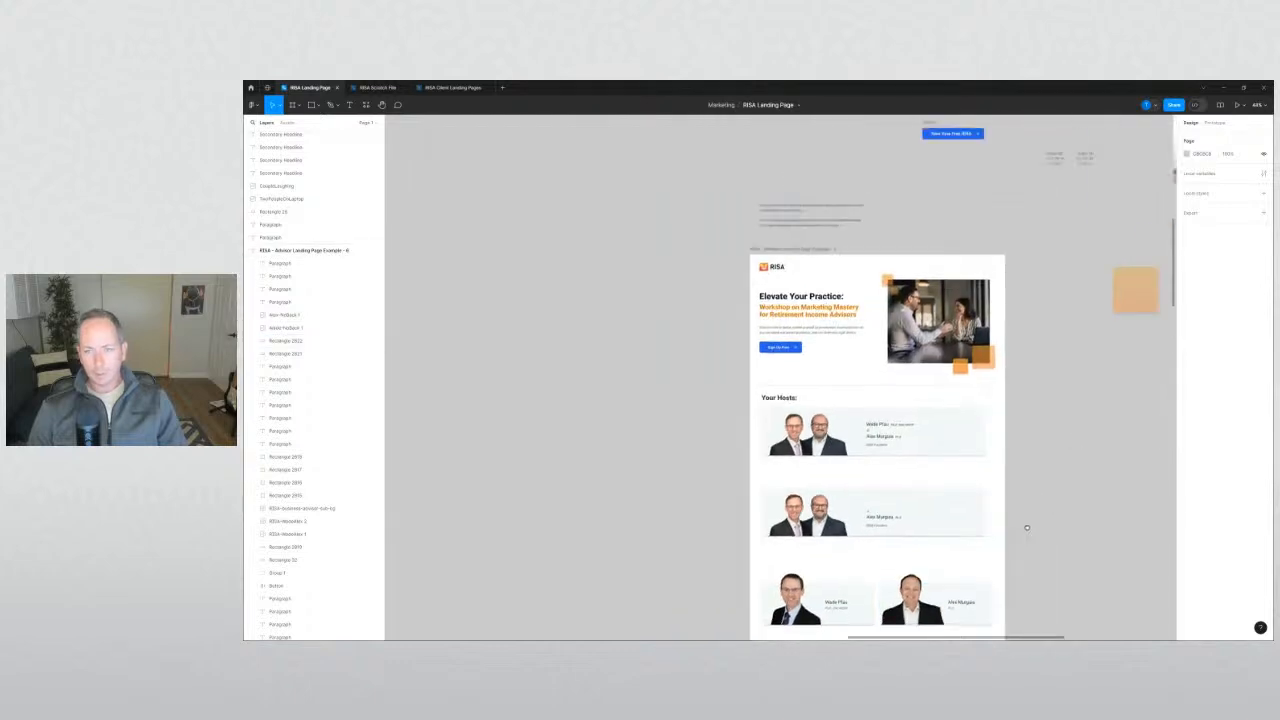
left_click(980, 450)
scroll(726, 271, "up", 2)
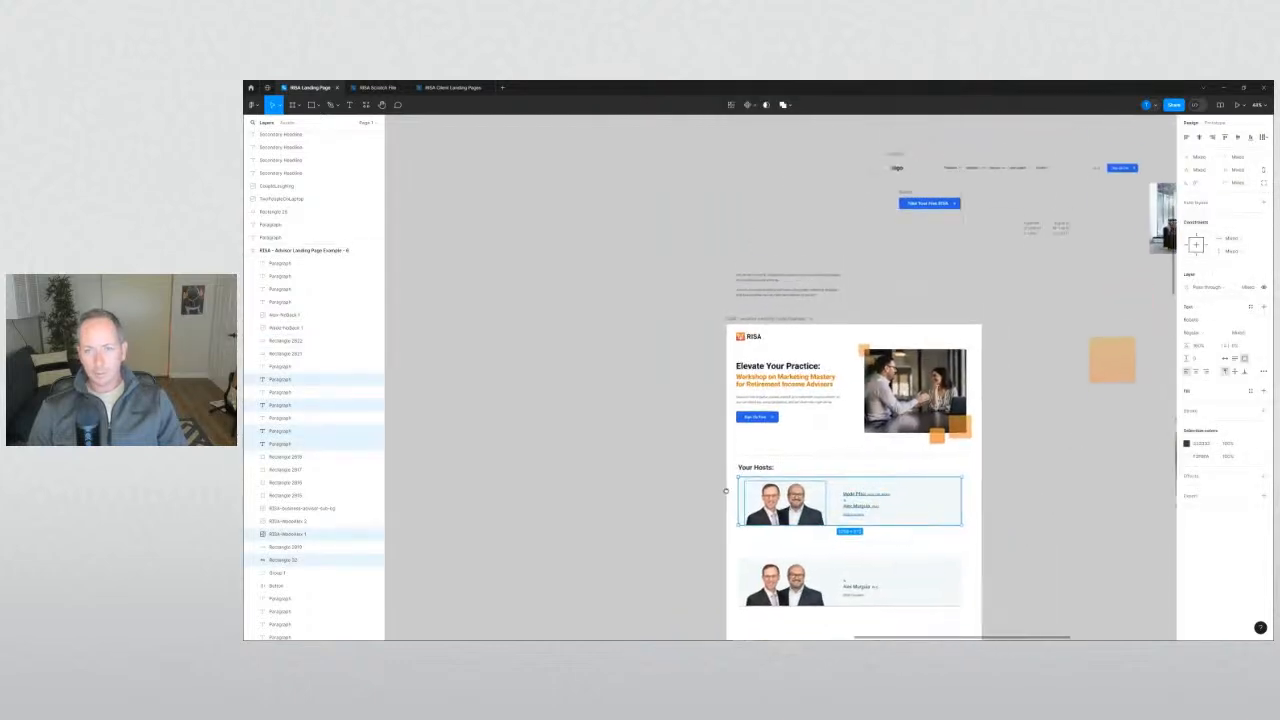
left_click_drag(726, 271, 591, 328)
left_click(616, 391)
left_click_drag(710, 484, 939, 551)
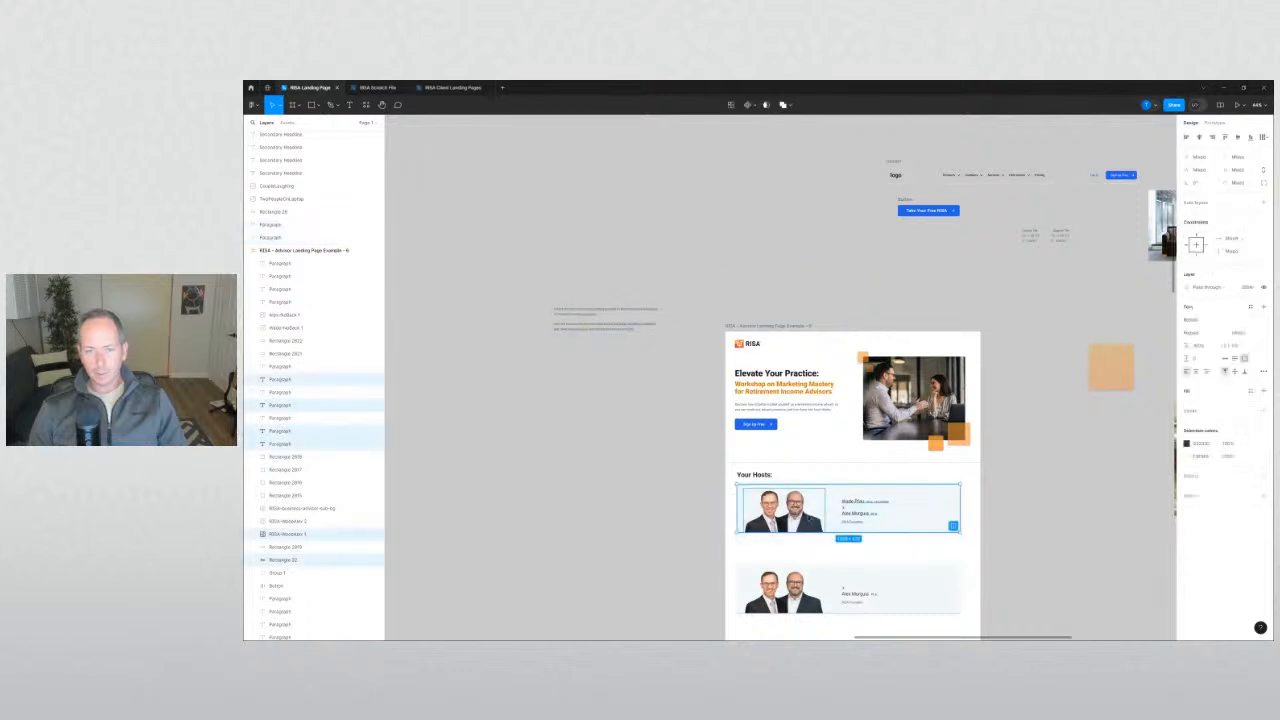
left_click_drag(811, 518, 842, 275)
left_click(677, 457)
left_click_drag(660, 497, 649, 346)
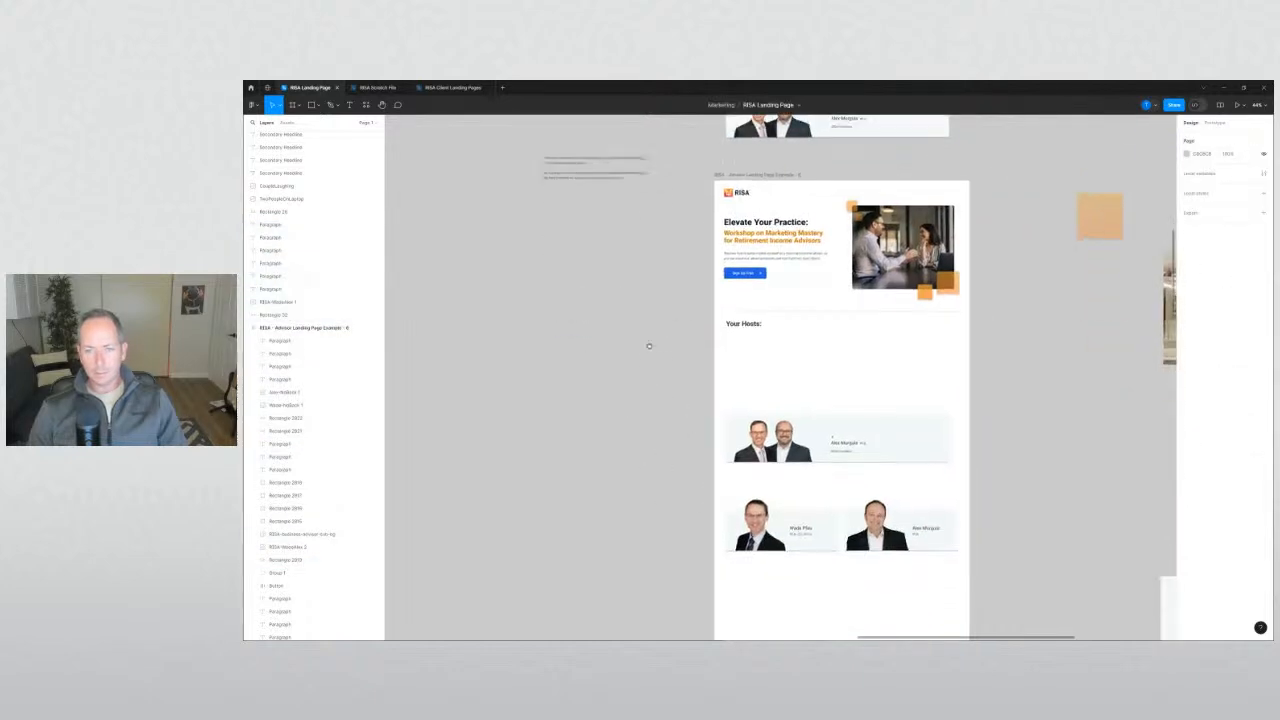
Delete the combined two-host banner below the individual cards.
mouse_move(694, 491)
left_mouse_down()
mouse_move(945, 568)
mouse_move(722, 496)
mouse_move(771, 362)
left_mouse_up()
left_click(928, 568)
left_click_drag(678, 404, 938, 508)
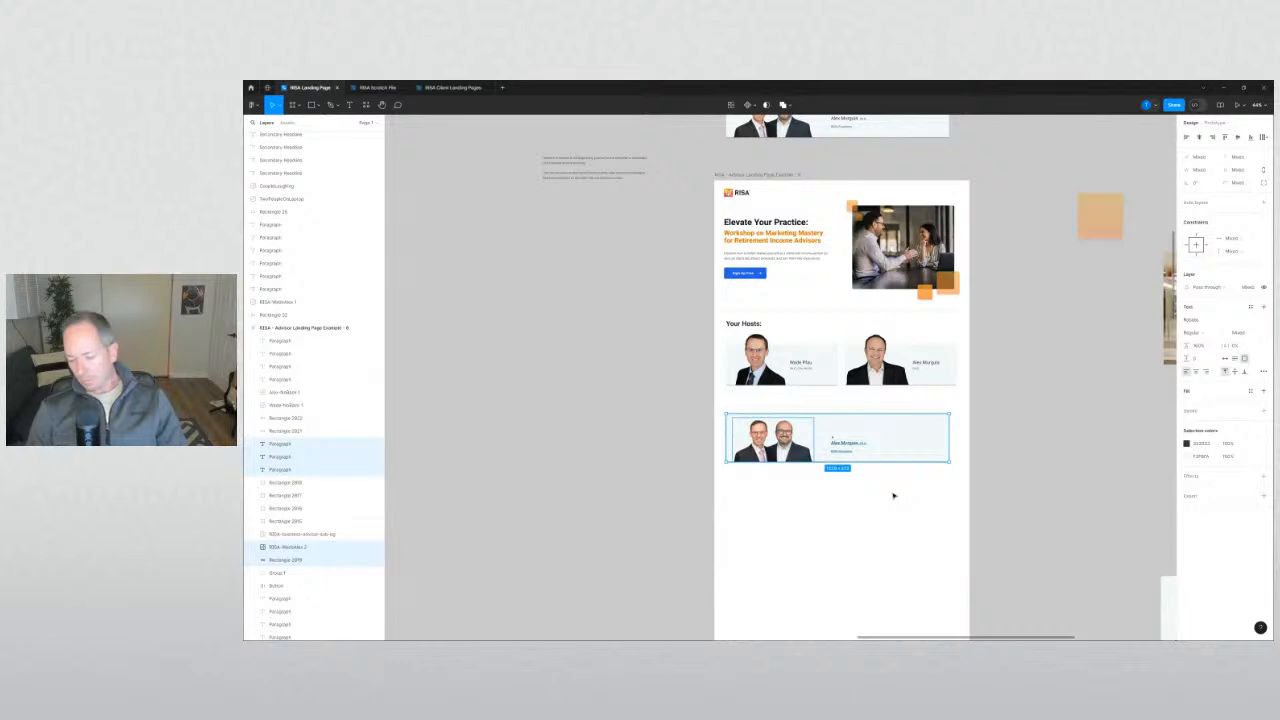
key("Delete")
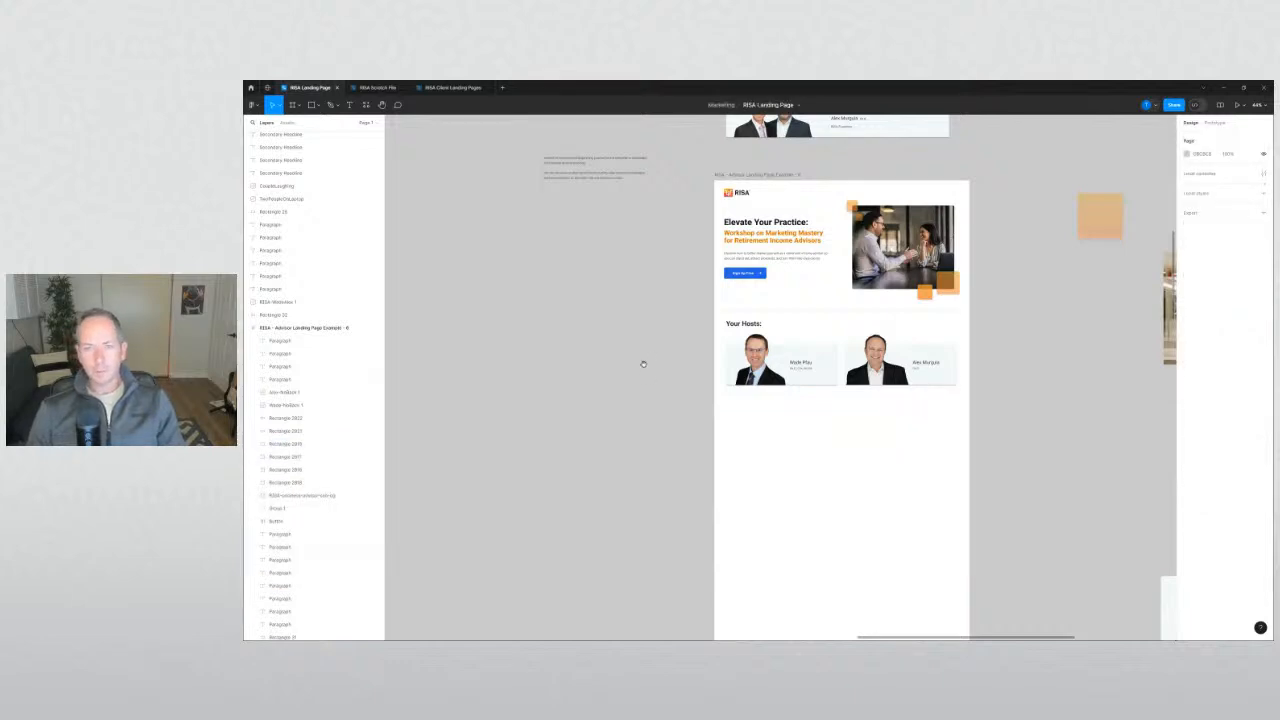
scroll(643, 364, "up", 1)
scroll(669, 417, "down", 3)
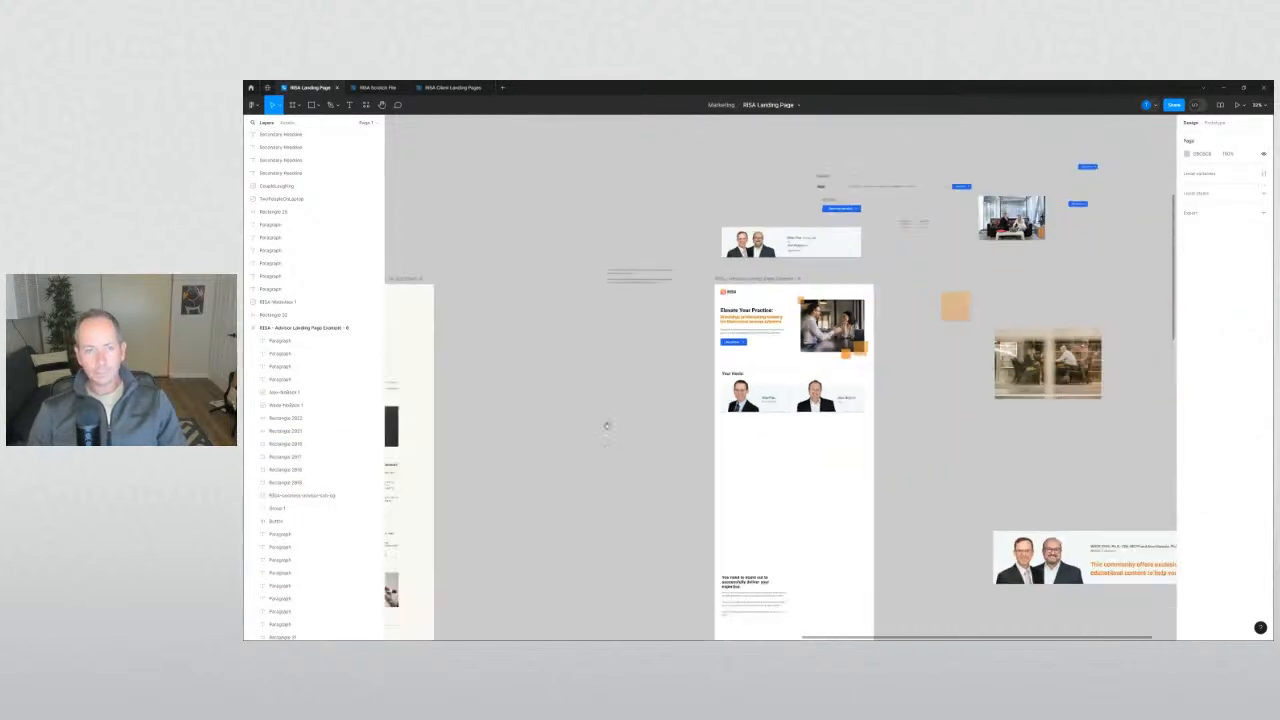
left_click_drag(606, 426, 998, 410)
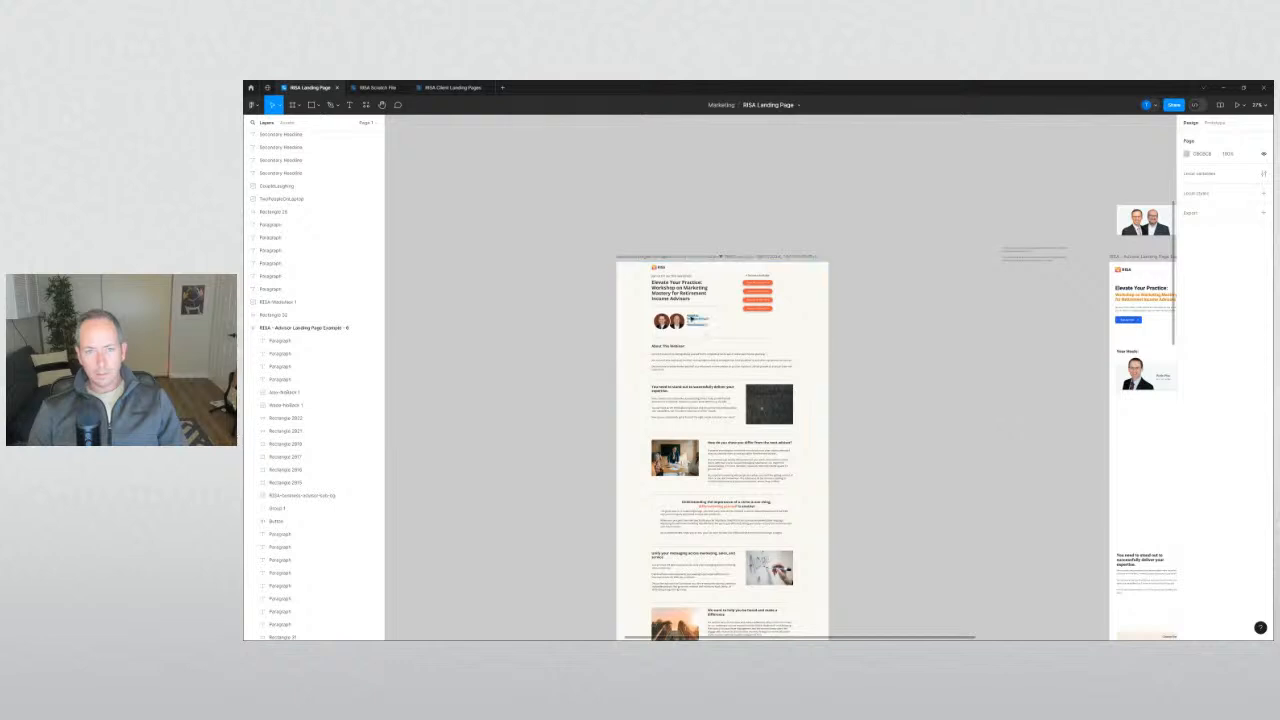
scroll(697, 318, "up", 3)
scroll(698, 317, "up", 3)
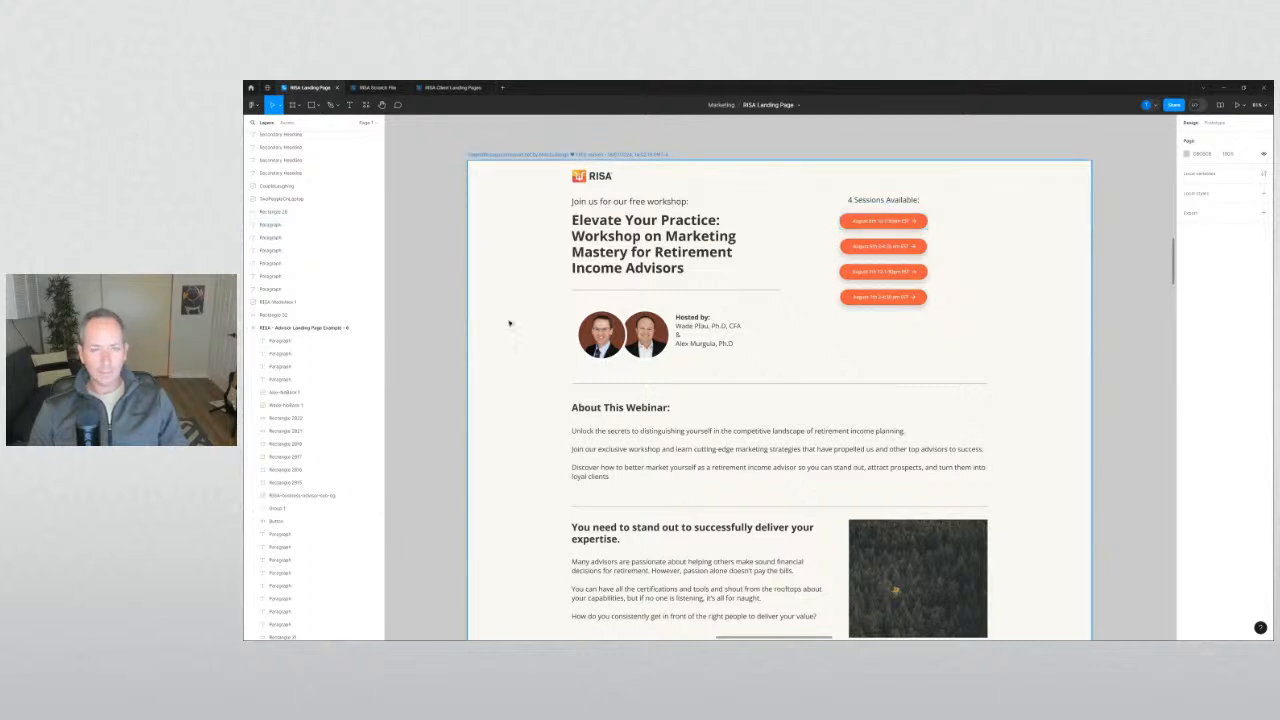
scroll(454, 328, "down", 1)
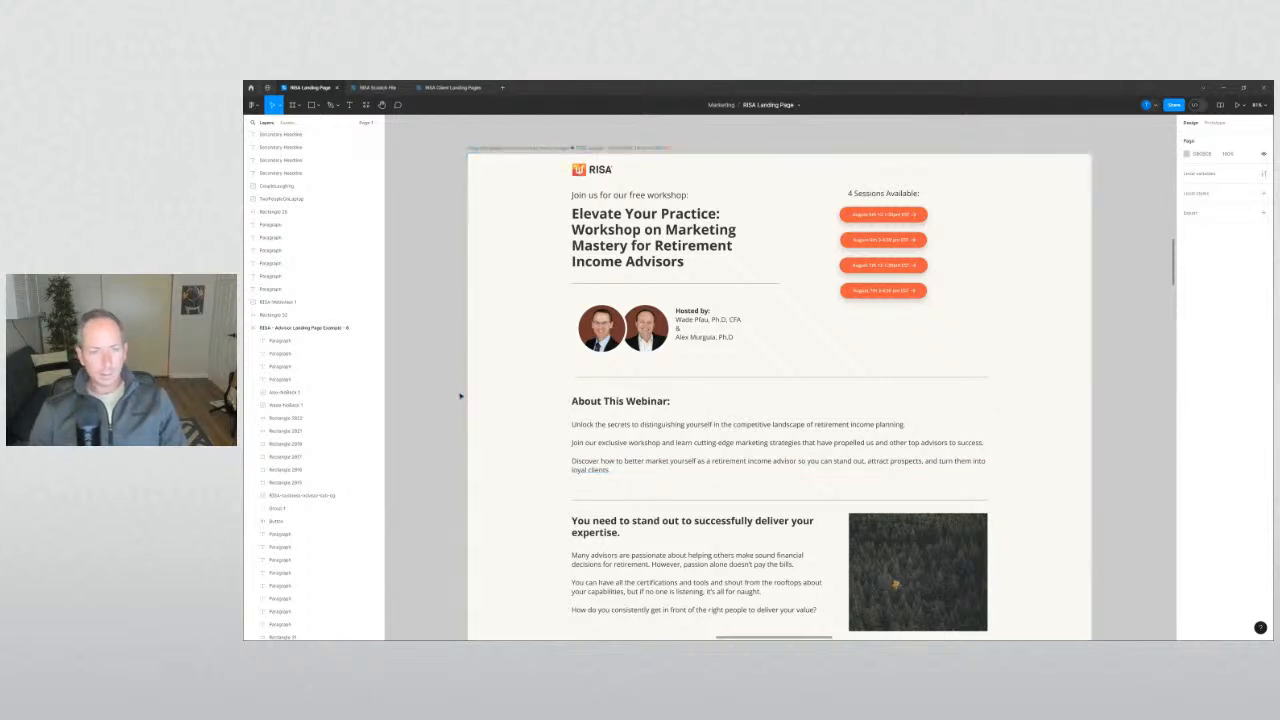
scroll(446, 403, "down", 2)
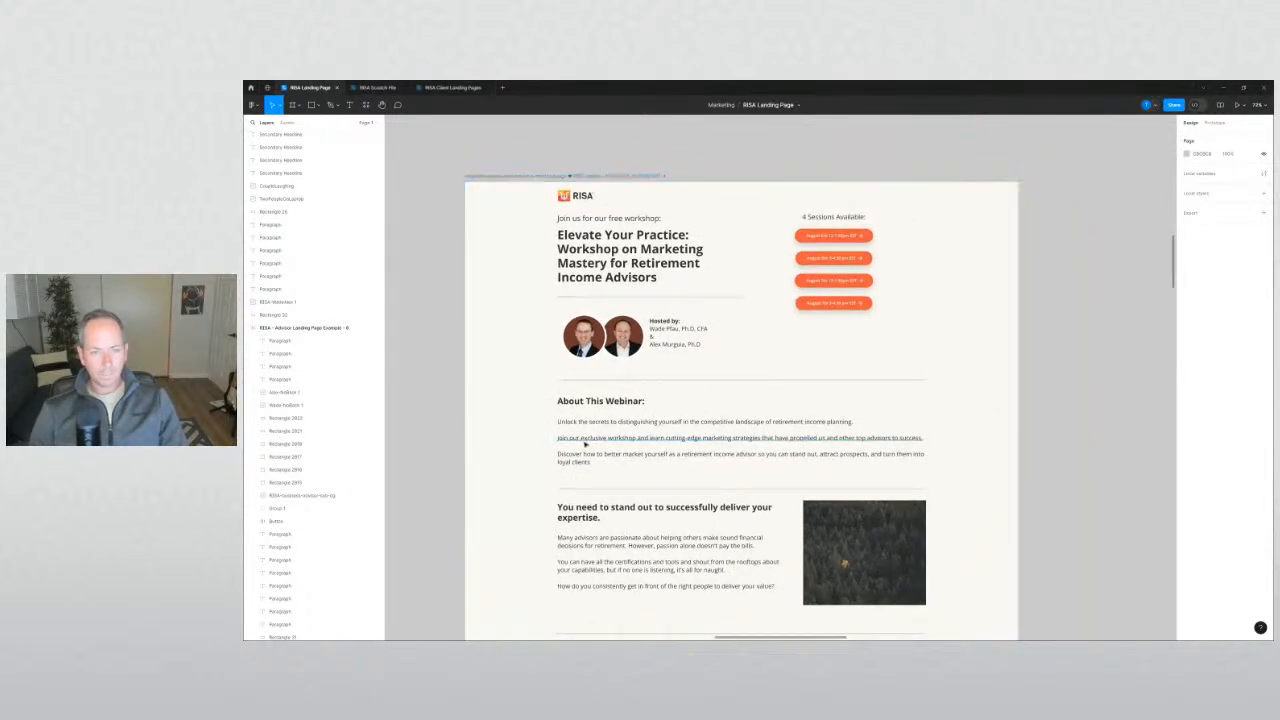
left_click_drag(584, 460, 592, 404)
left_click(434, 437)
scroll(434, 437, "down", 5)
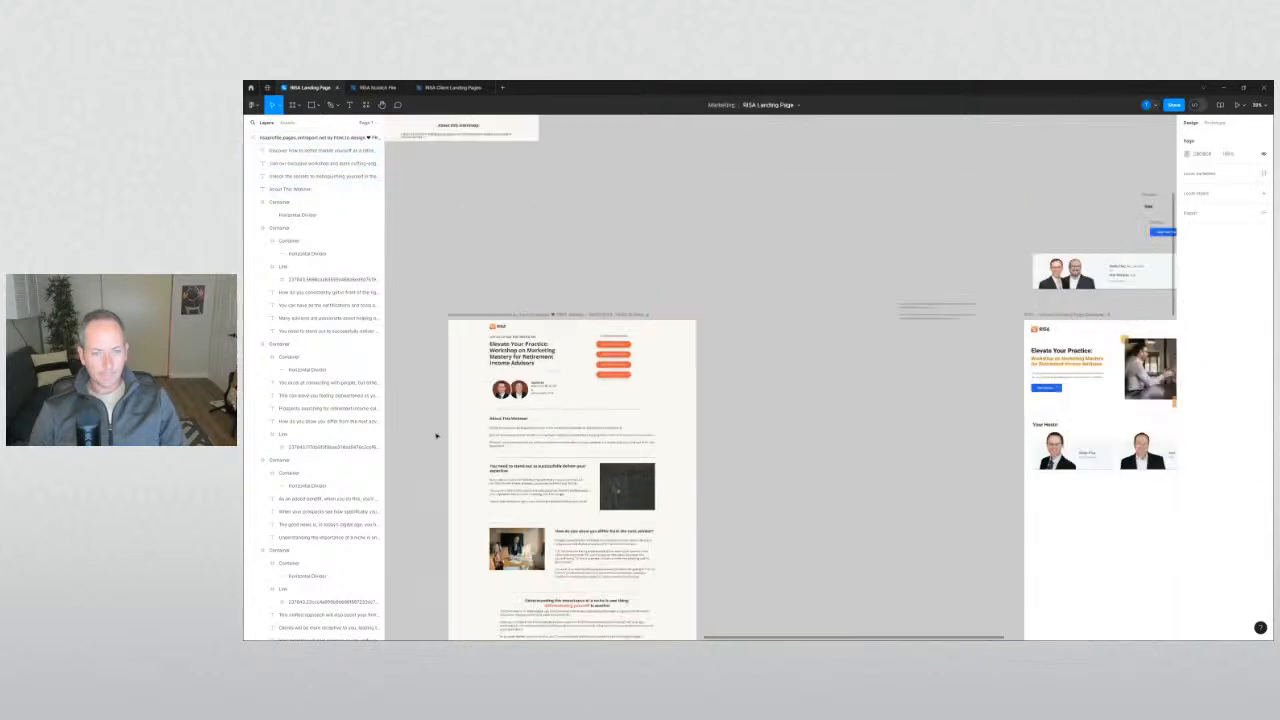
scroll(509, 403, "up", 6)
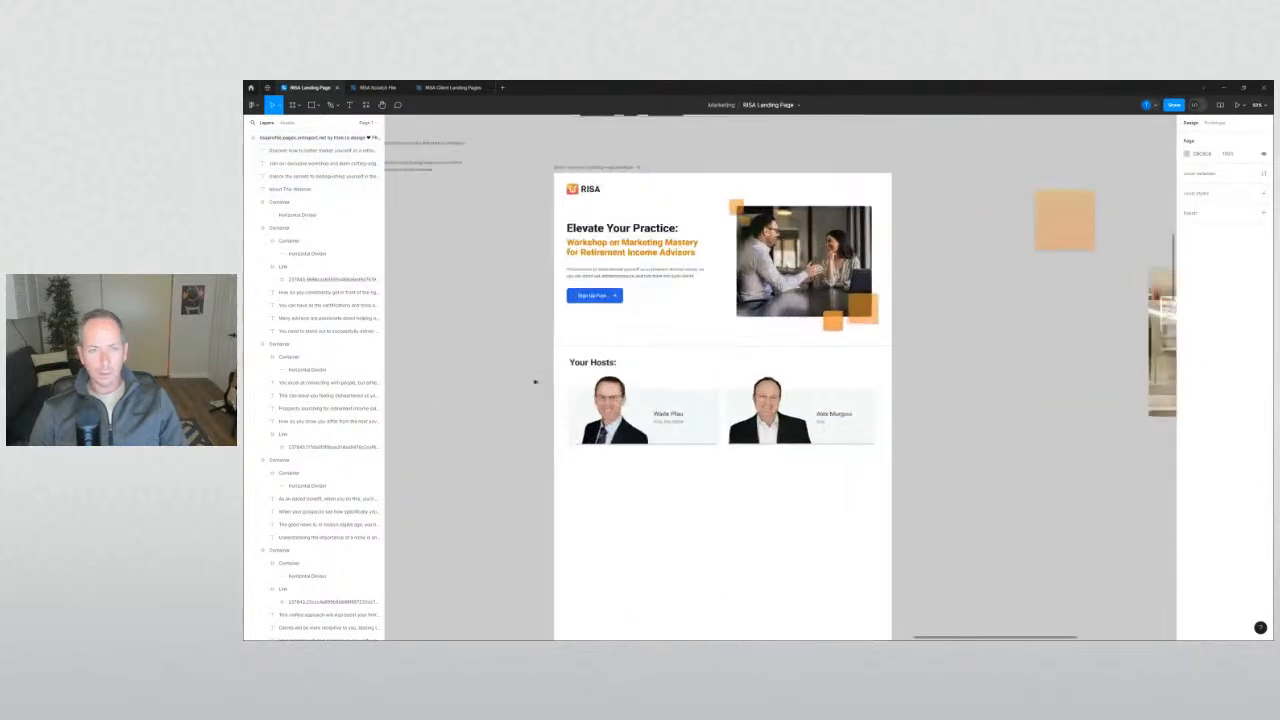
Paste the 'About This Webinar:' heading and three paragraphs below the two host cards.
left_click_drag(929, 477, 566, 364)
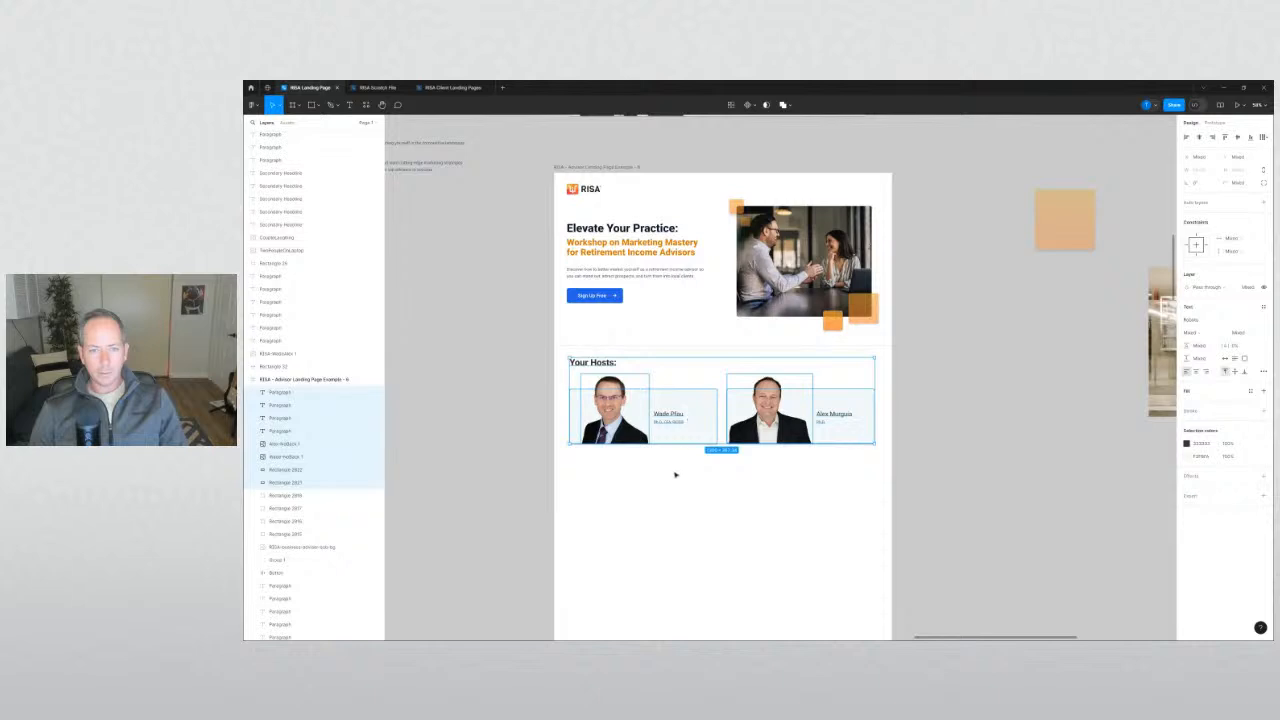
left_click(684, 467)
left_click_drag(684, 467, 604, 469)
key("ctrl+v")
left_click(494, 469)
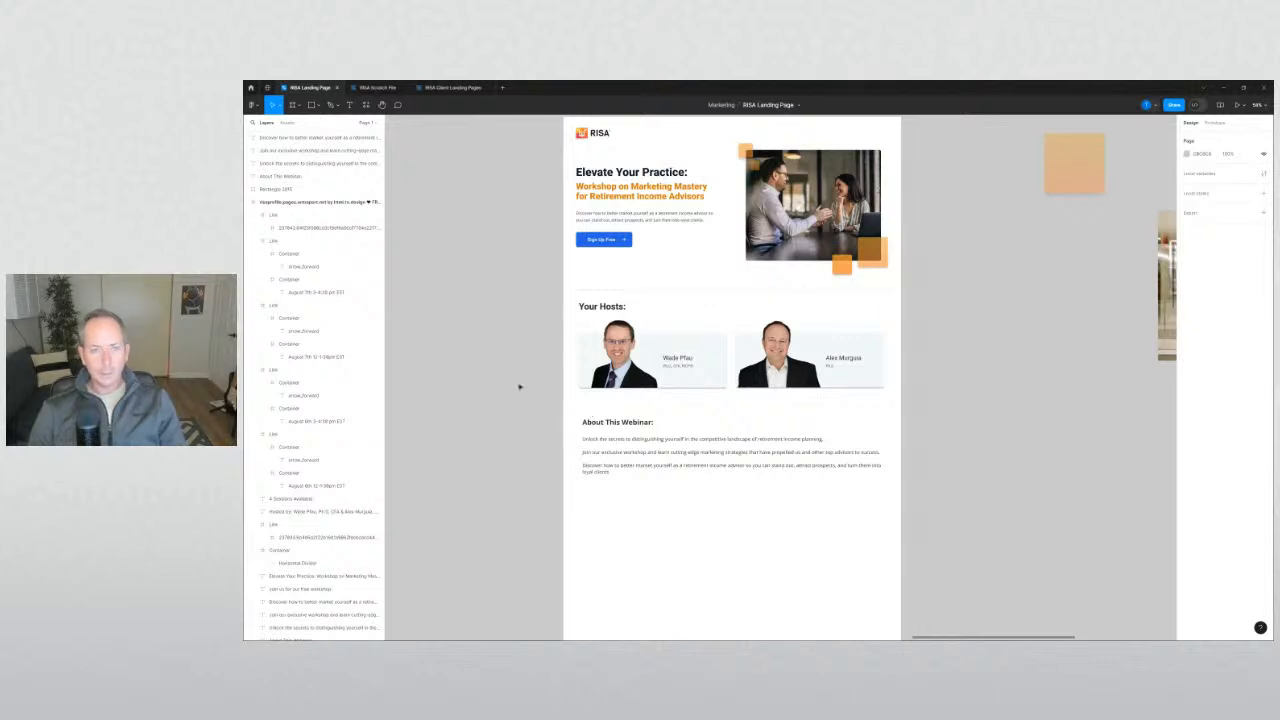
scroll(517, 430, "up", 3)
scroll(507, 418, "down", 1)
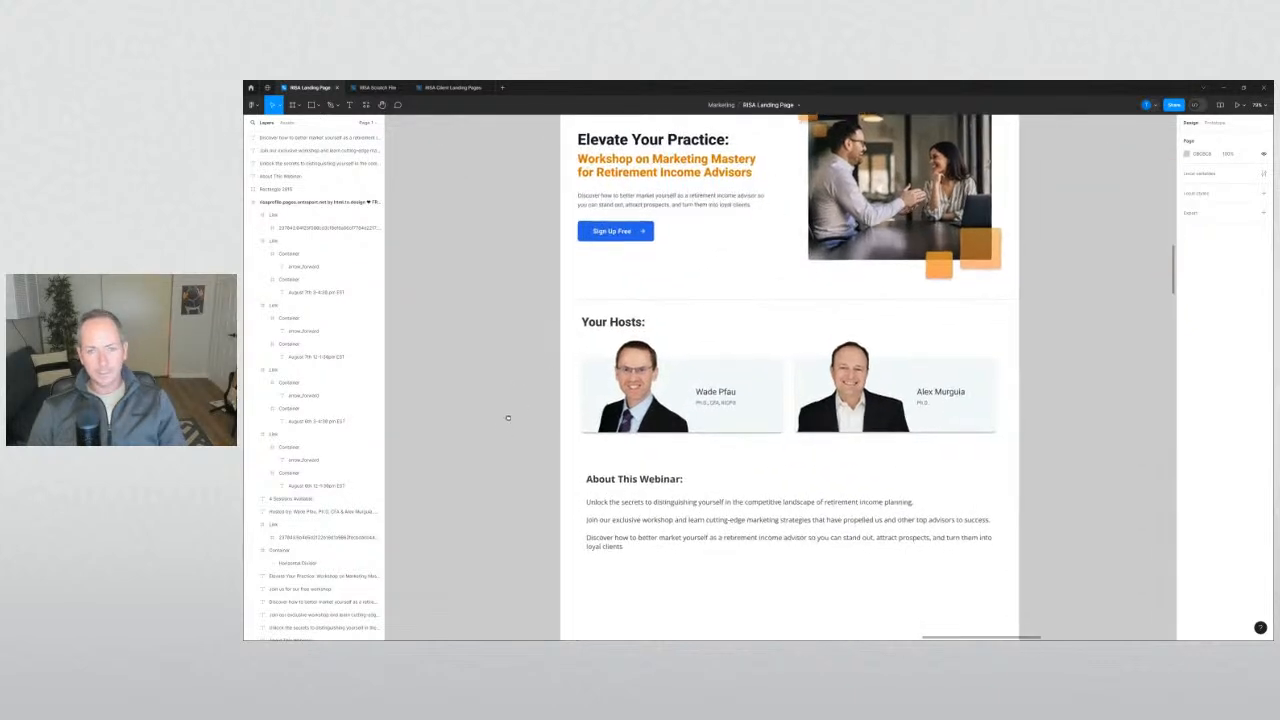
scroll(508, 440, "down", 3)
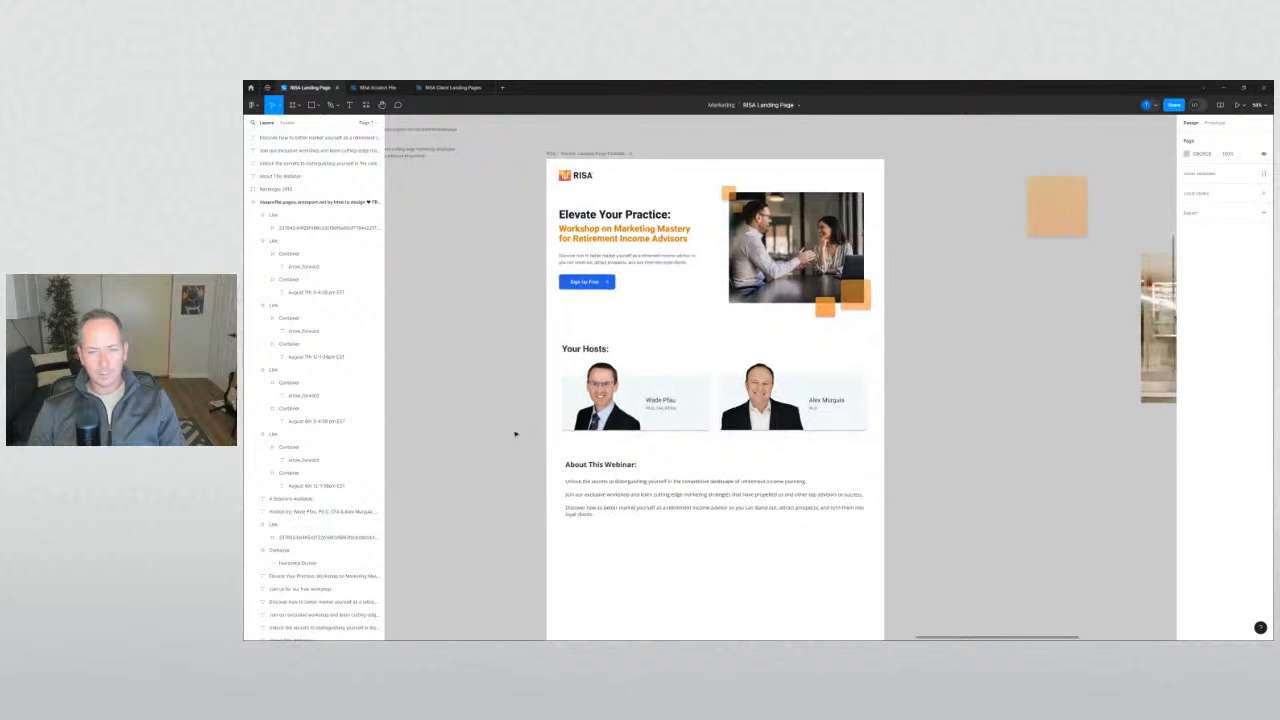
left_click(584, 349)
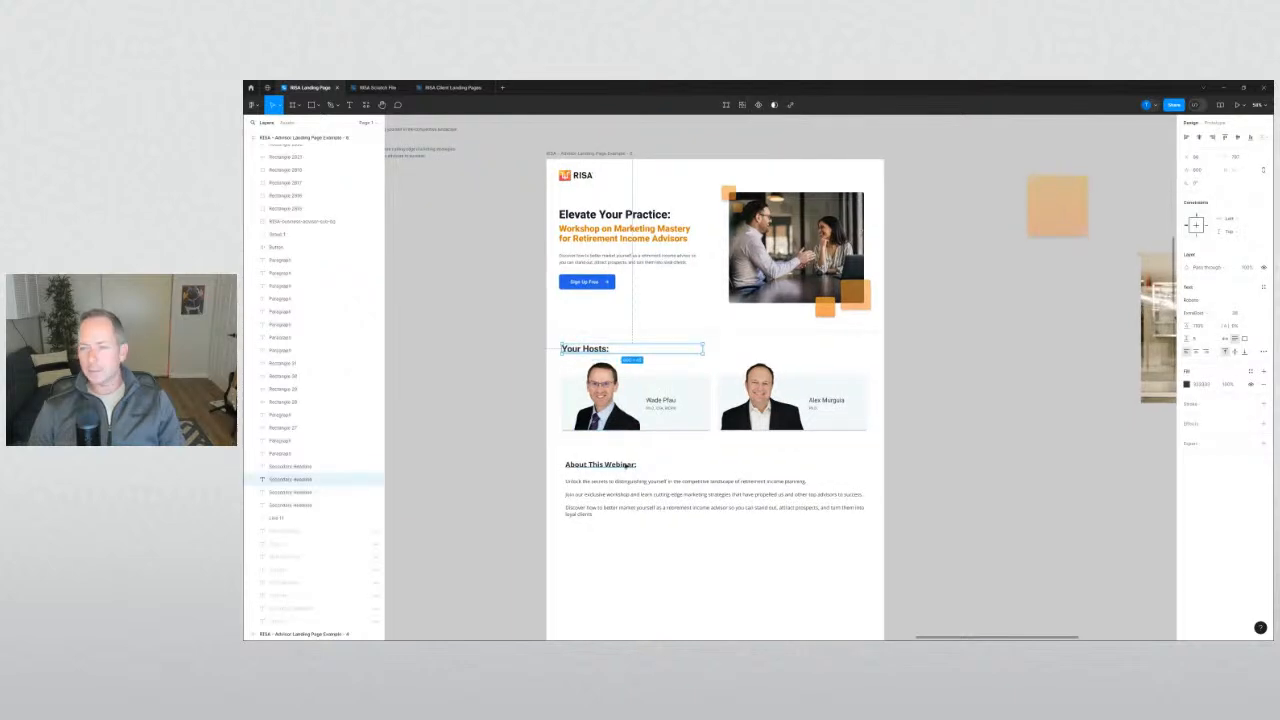
left_click(626, 466)
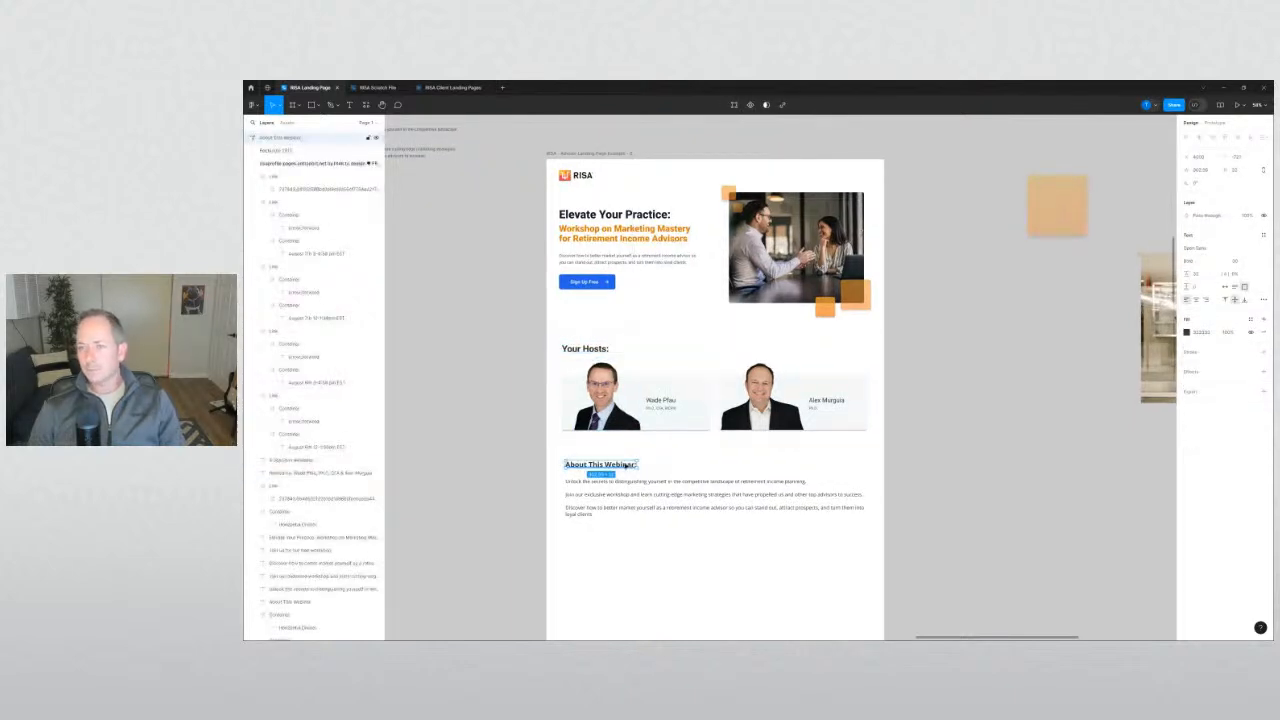
left_click(604, 346)
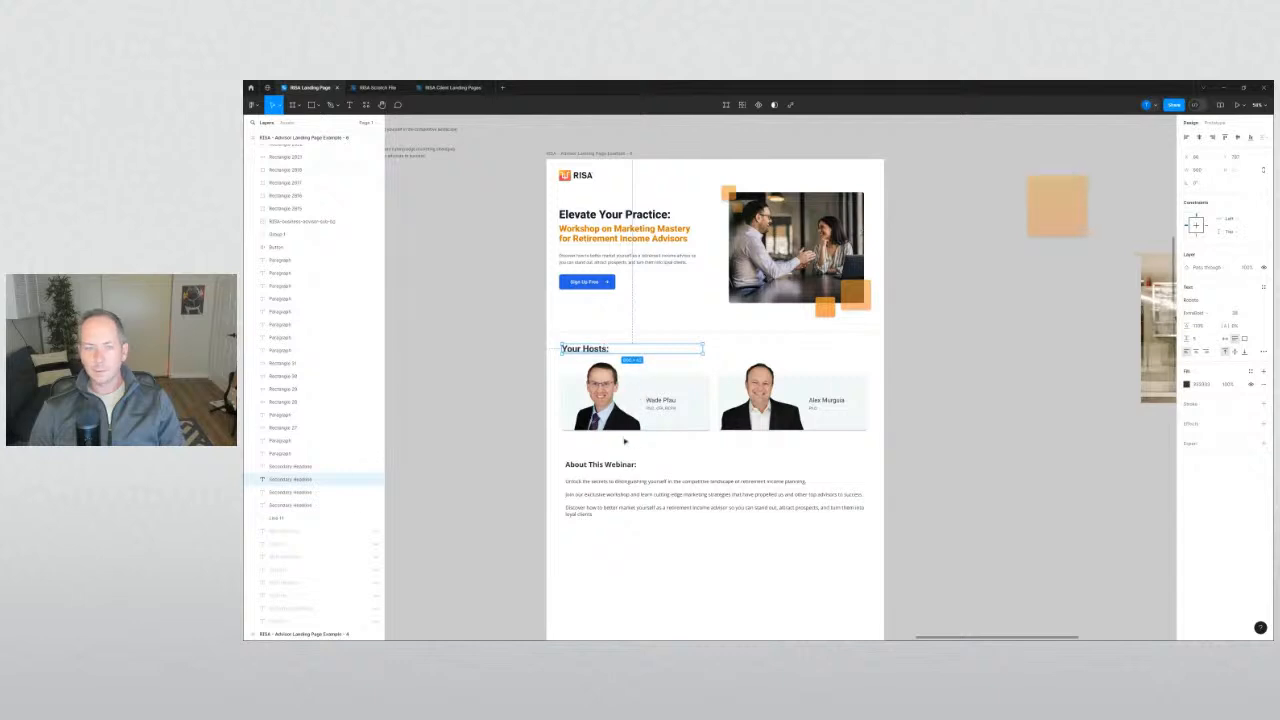
left_click(600, 466)
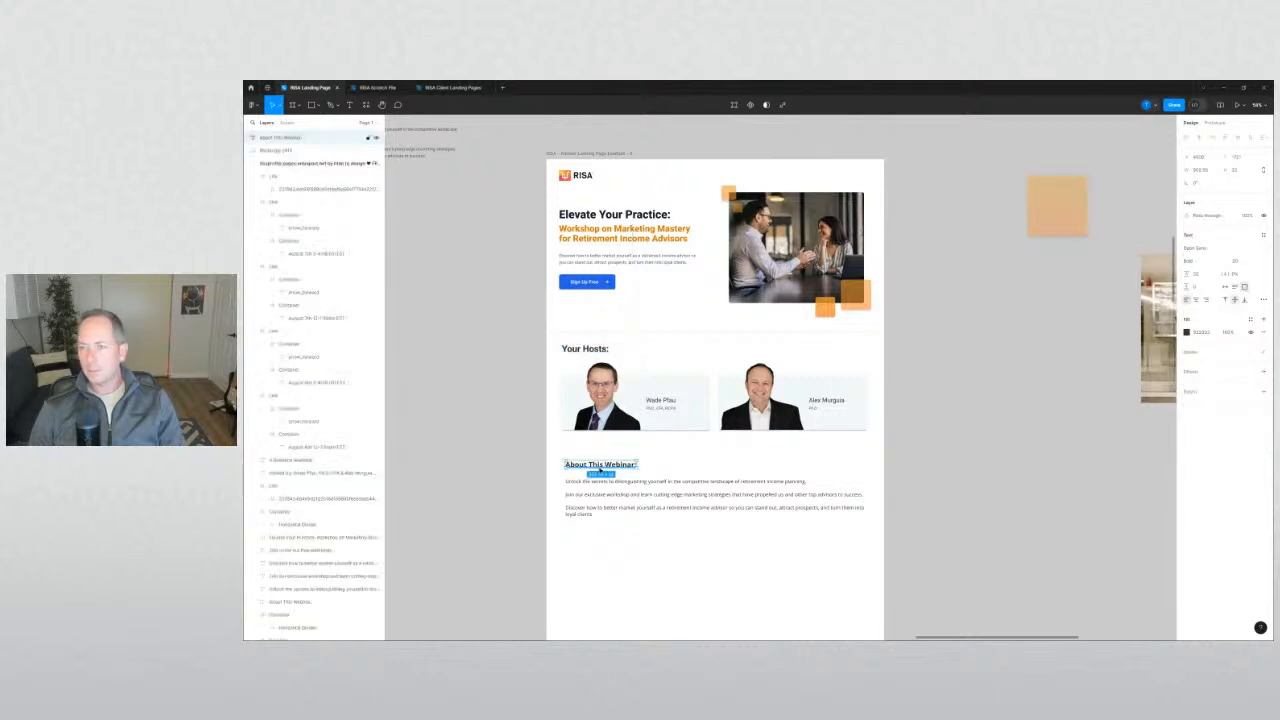
left_click(615, 216)
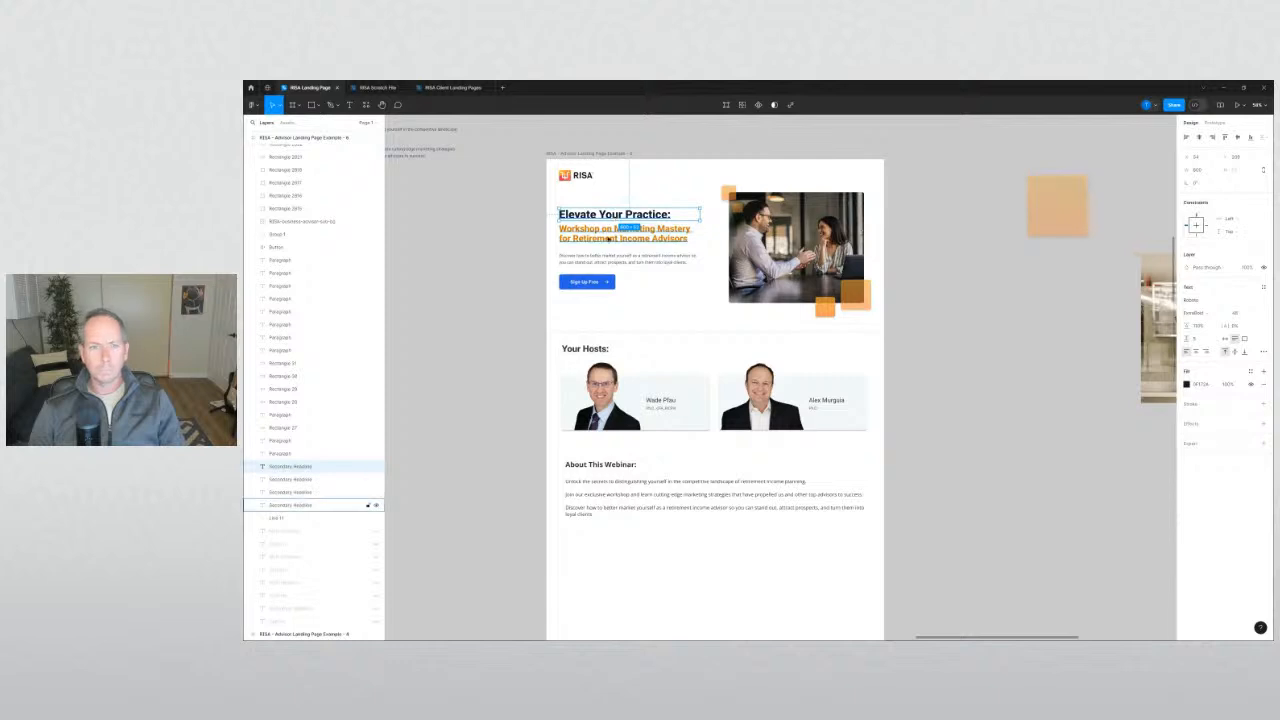
left_click(607, 238, "shift")
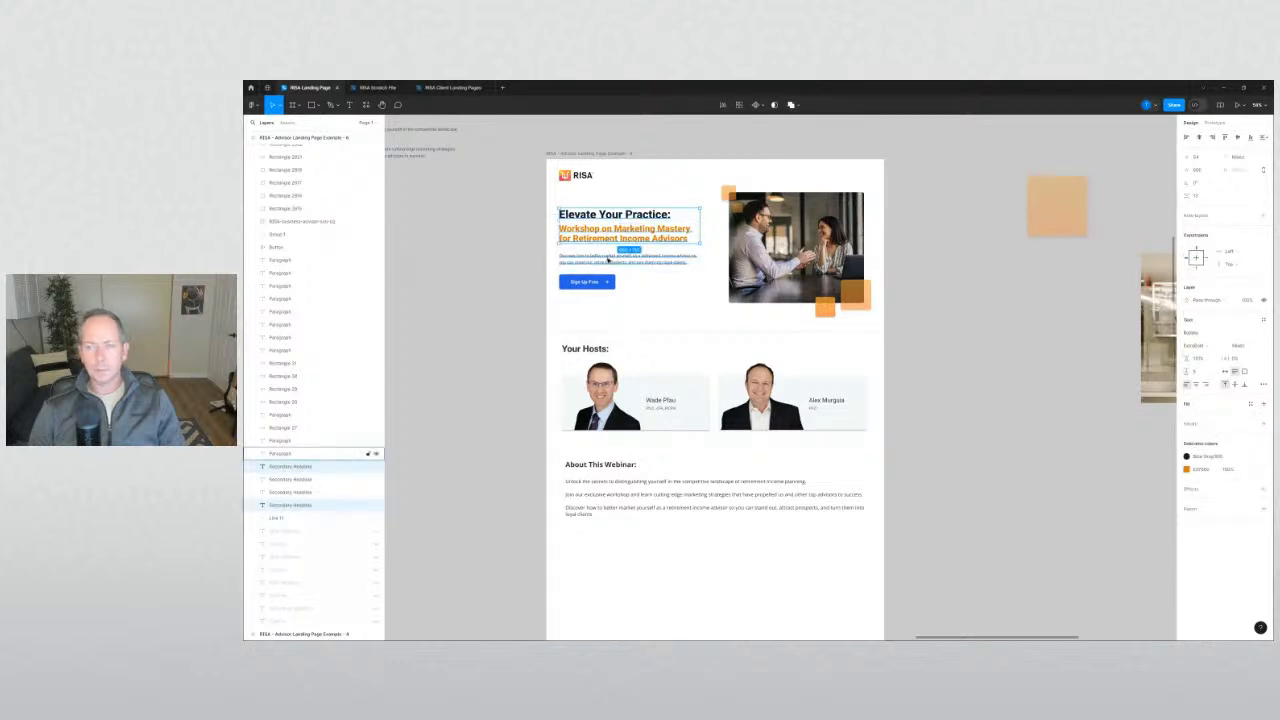
left_click(607, 259, "shift")
left_click(1195, 320)
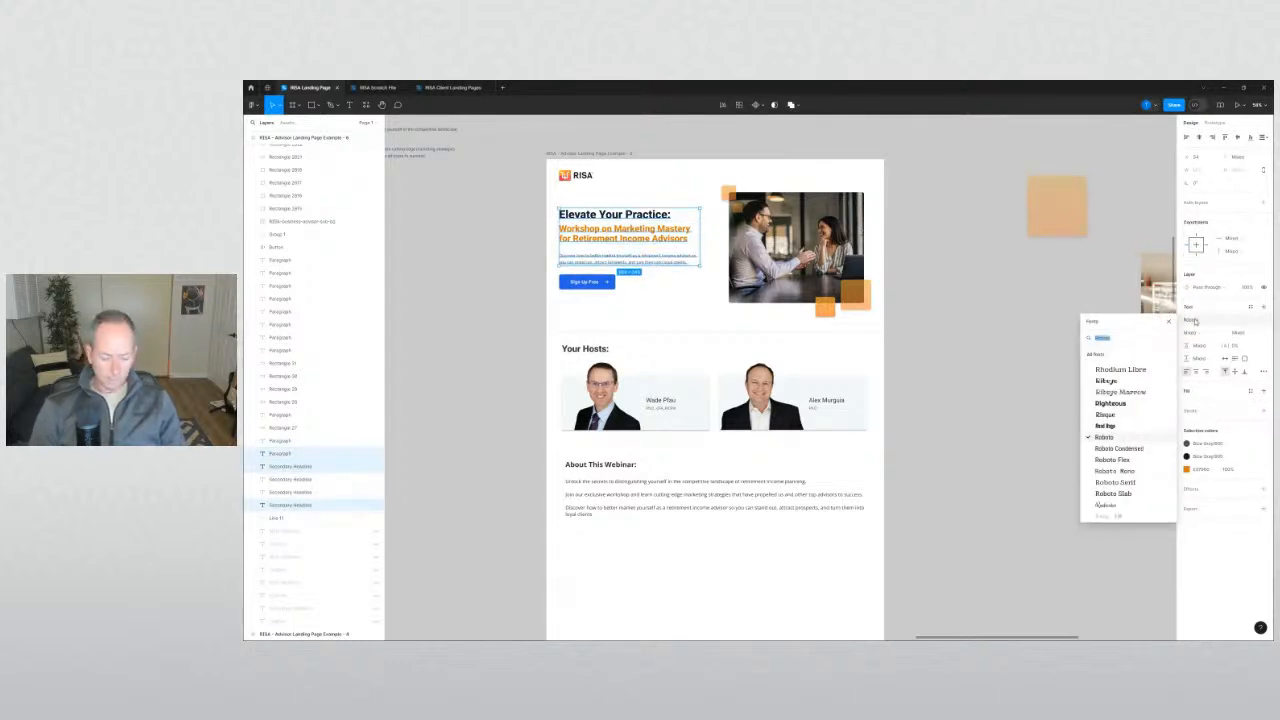
type("open")
key("Return")
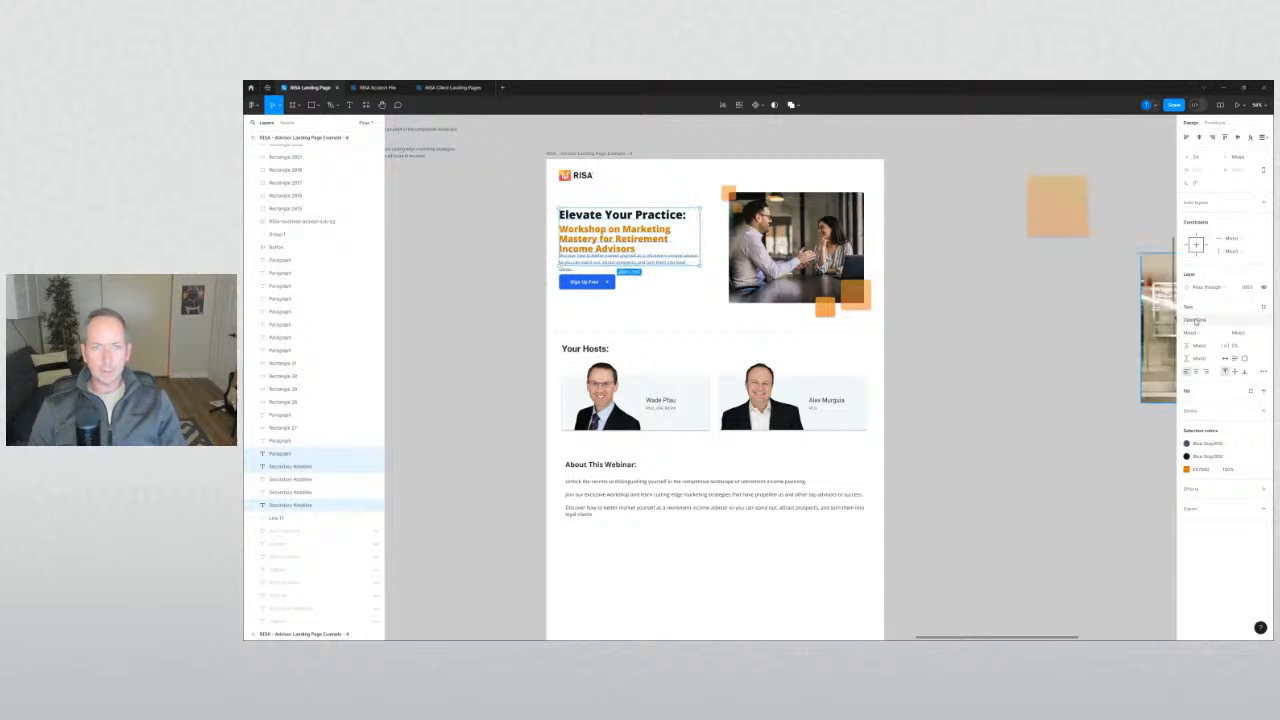
left_click(1045, 346)
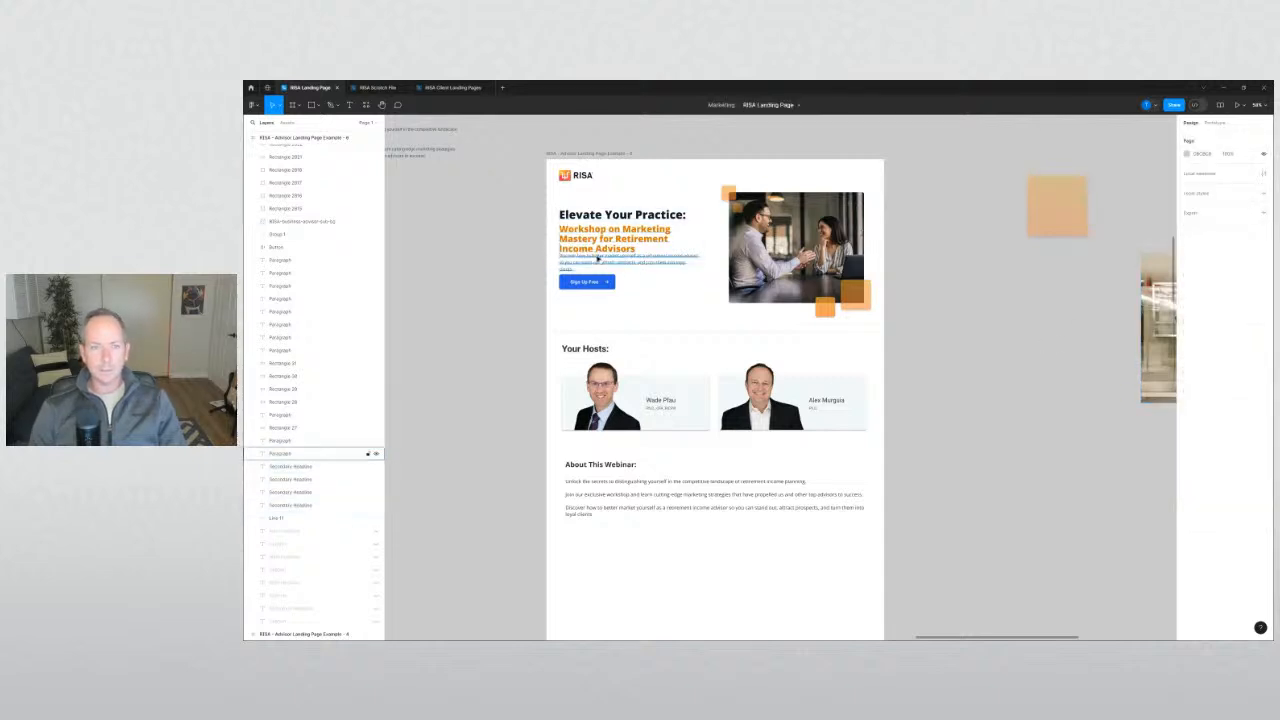
left_click(600, 258)
key("ctrl+z")
key("ctrl+z")
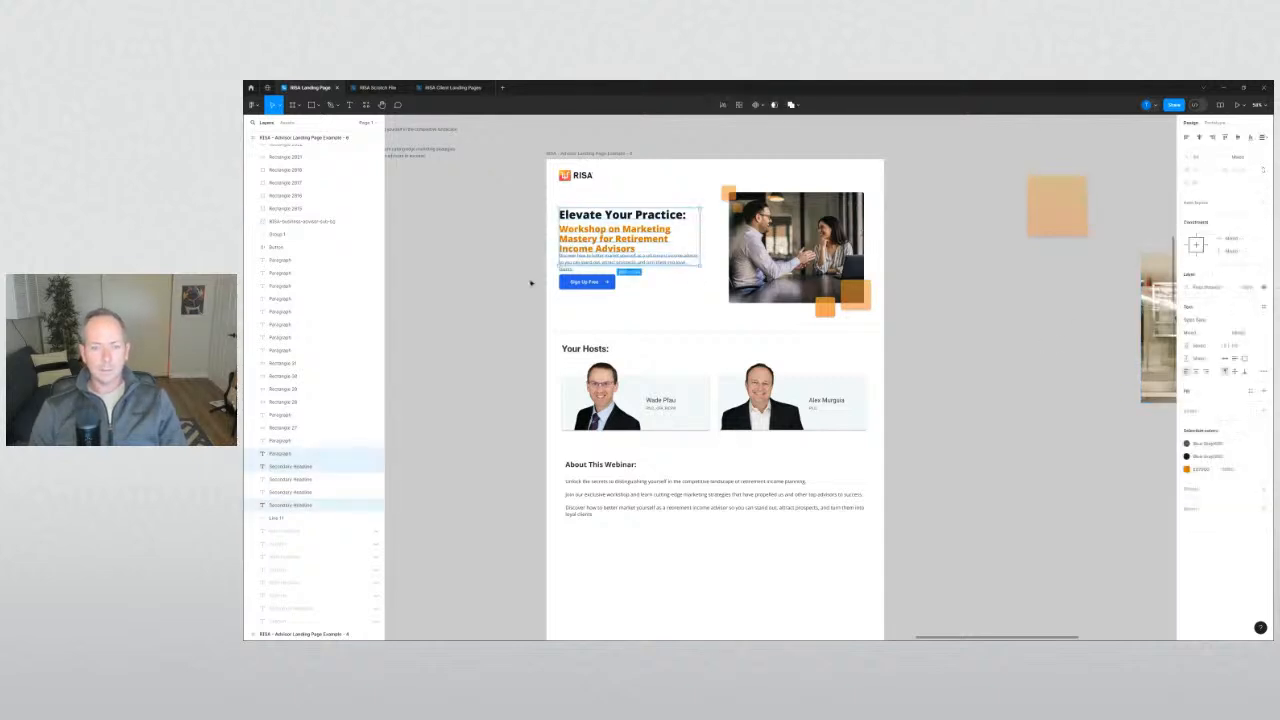
key("ctrl+z")
left_click(531, 283)
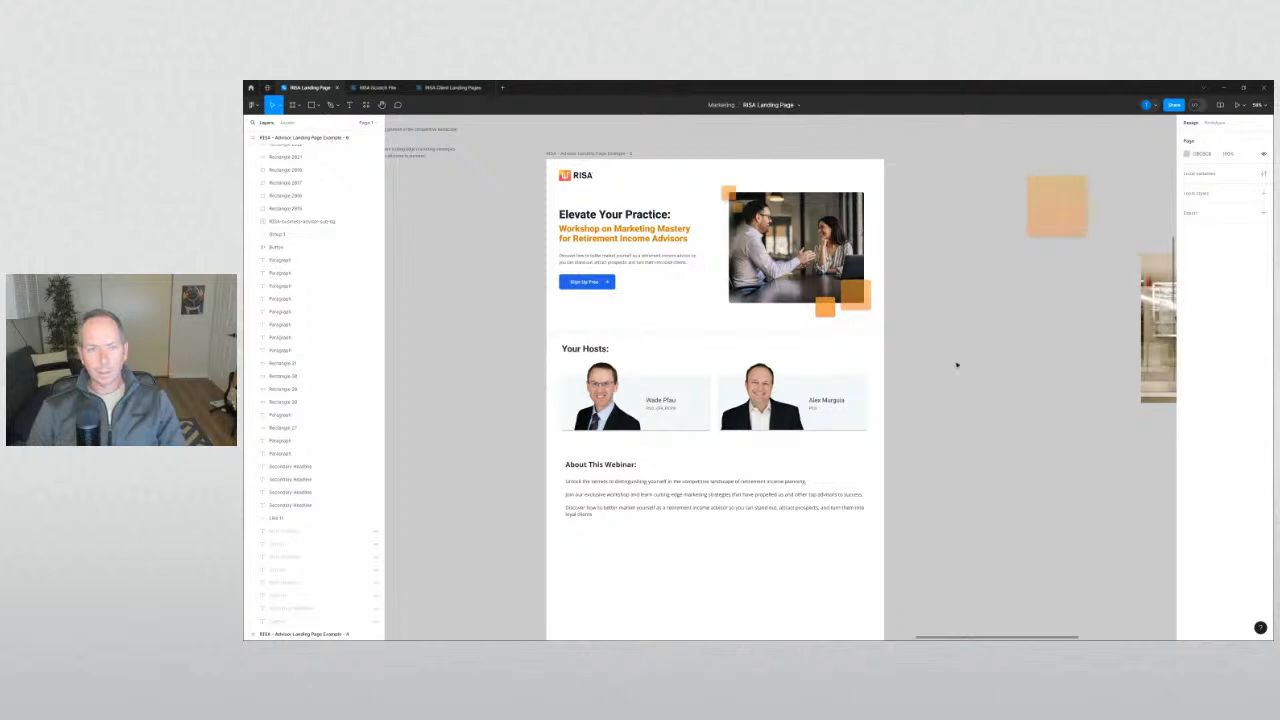
left_click_drag(563, 270, 614, 300)
scroll(587, 281, "up", 5)
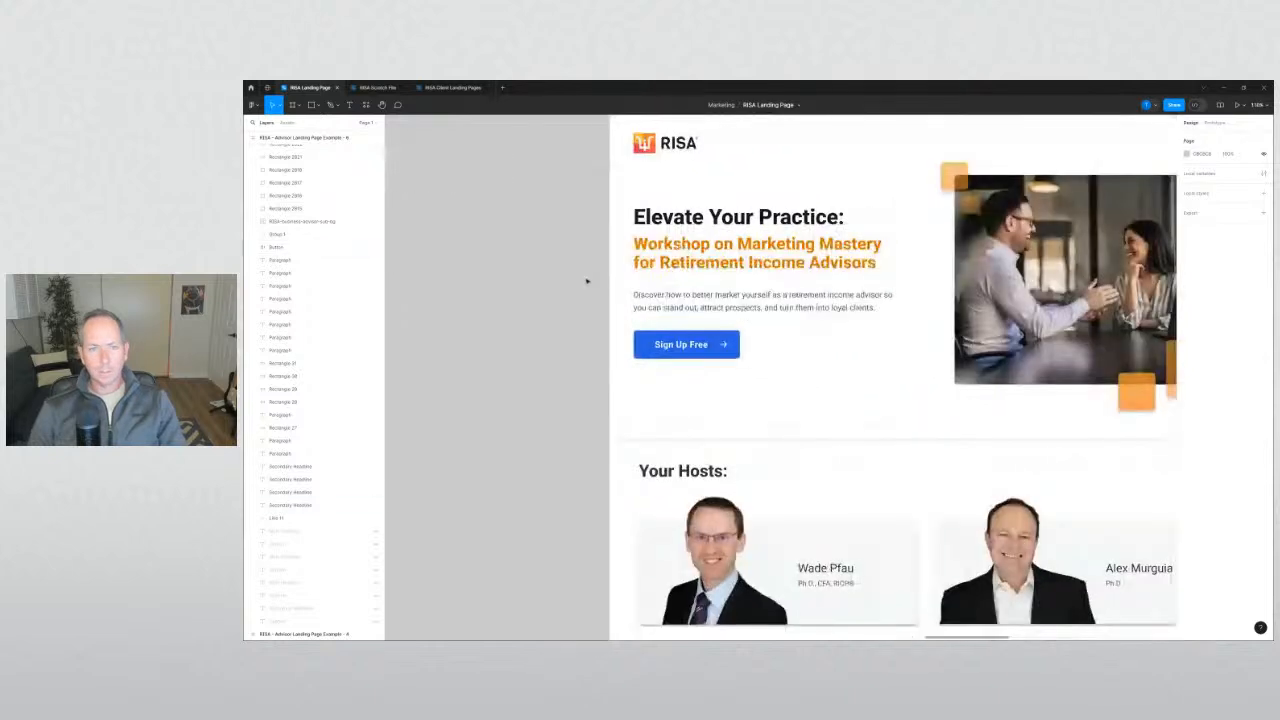
Set the hero intro paragraph's font to Open Sans.
scroll(551, 352, "down", 5)
left_click(690, 322)
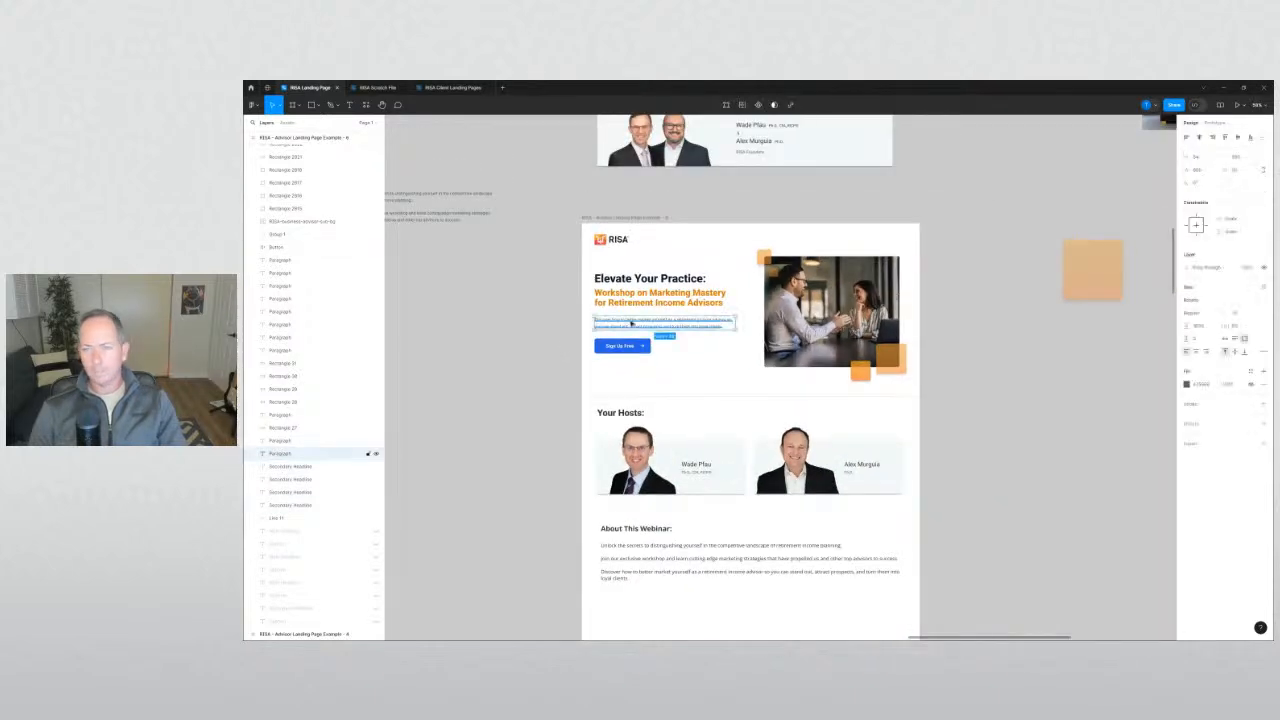
left_click(1189, 300)
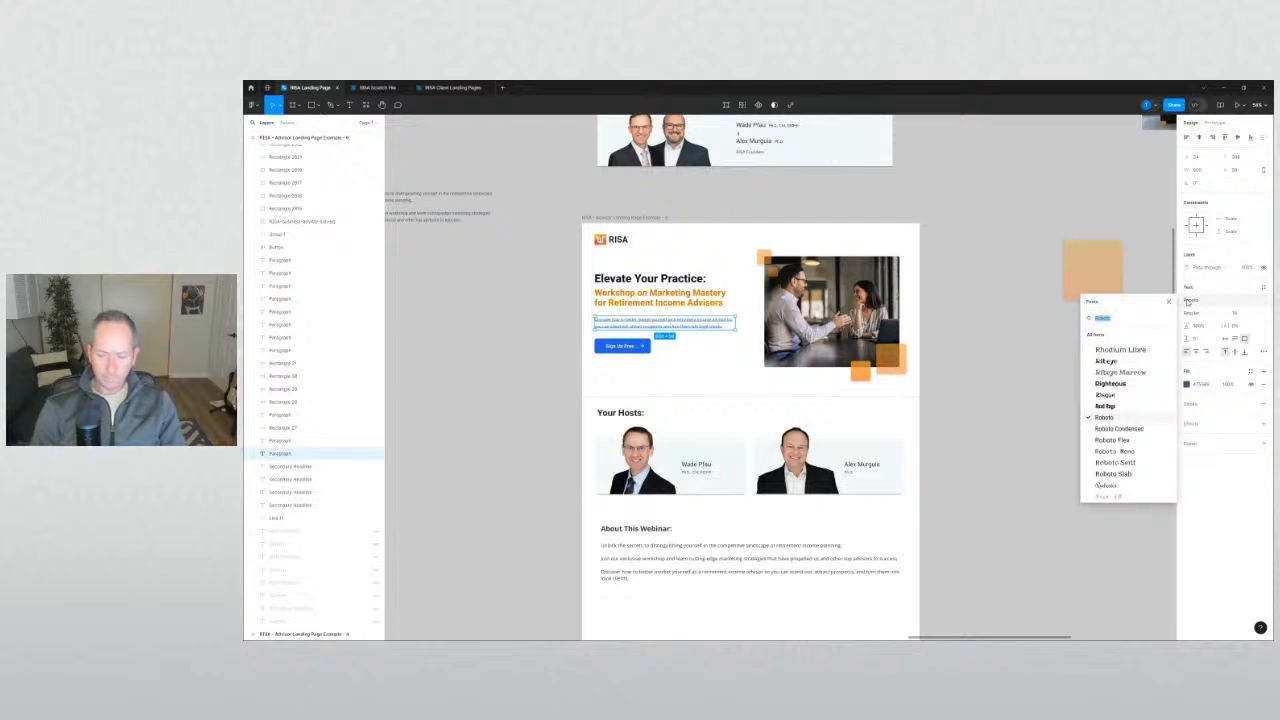
type("op")
key("Return")
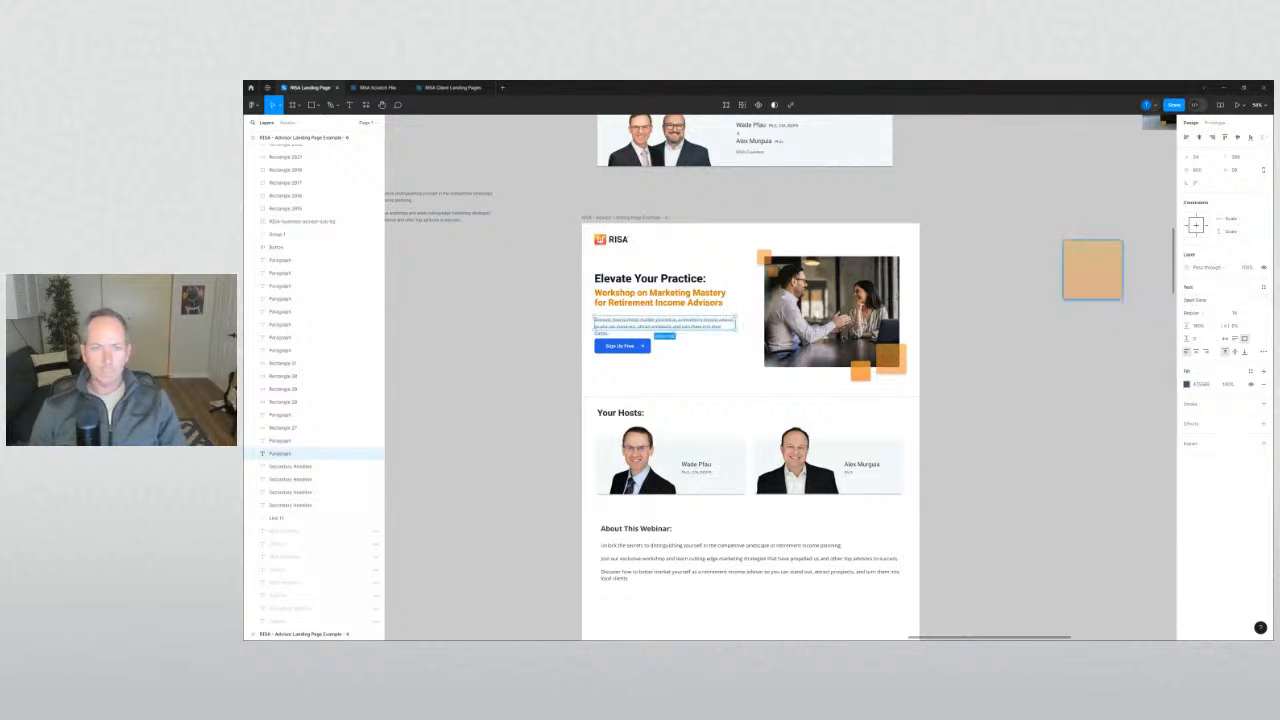
Compare the intro paragraph's font with a webinar paragraph's font.
left_click(488, 354)
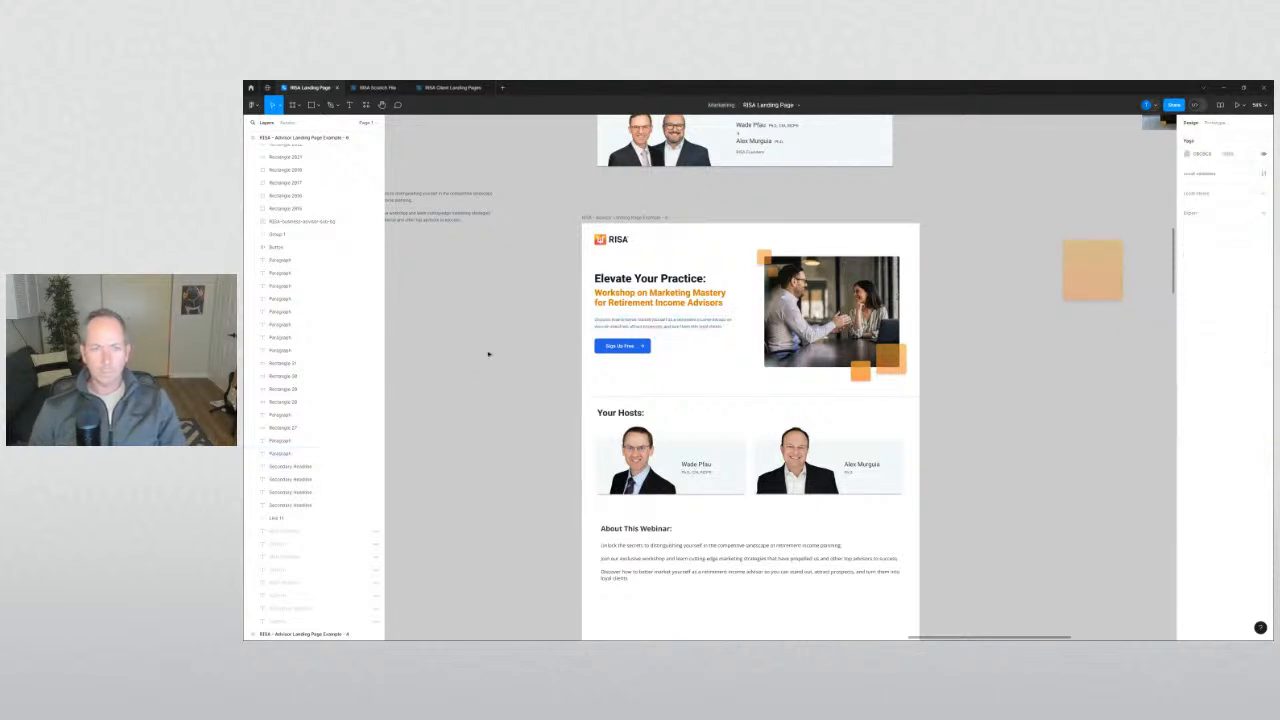
left_click(601, 328)
left_click(545, 414)
scroll(545, 414, "down", 3)
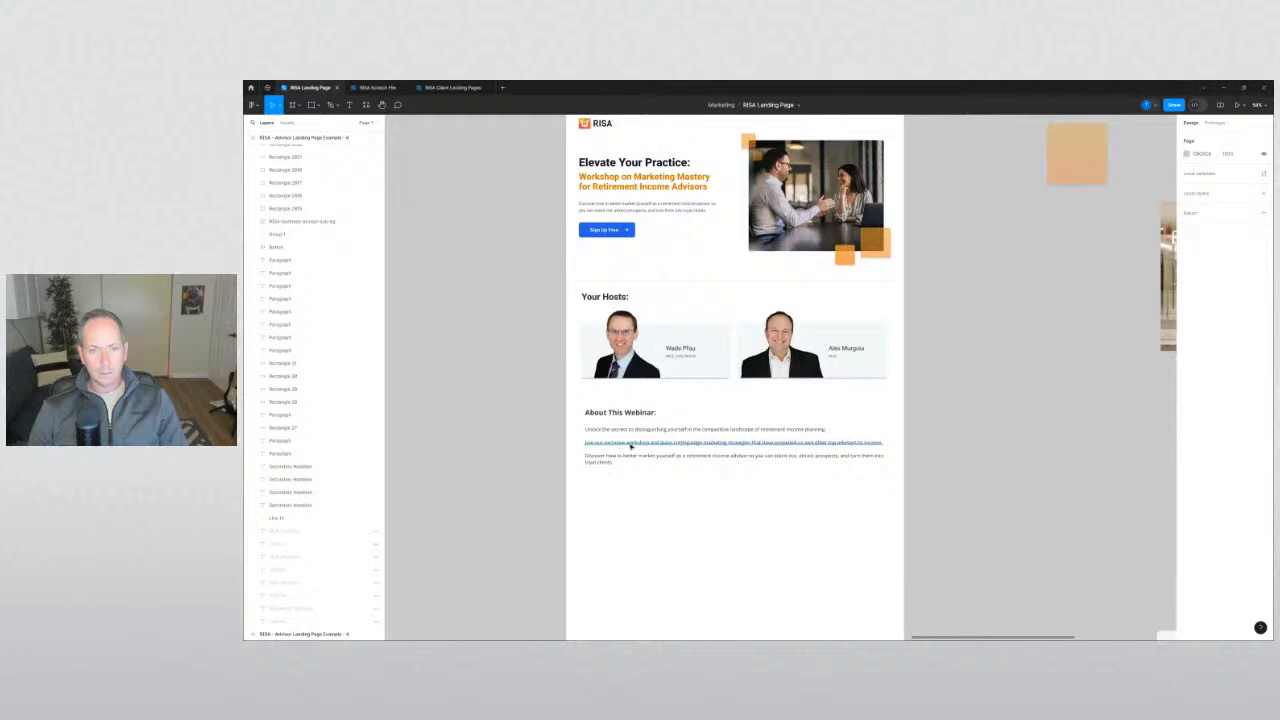
left_click(630, 446)
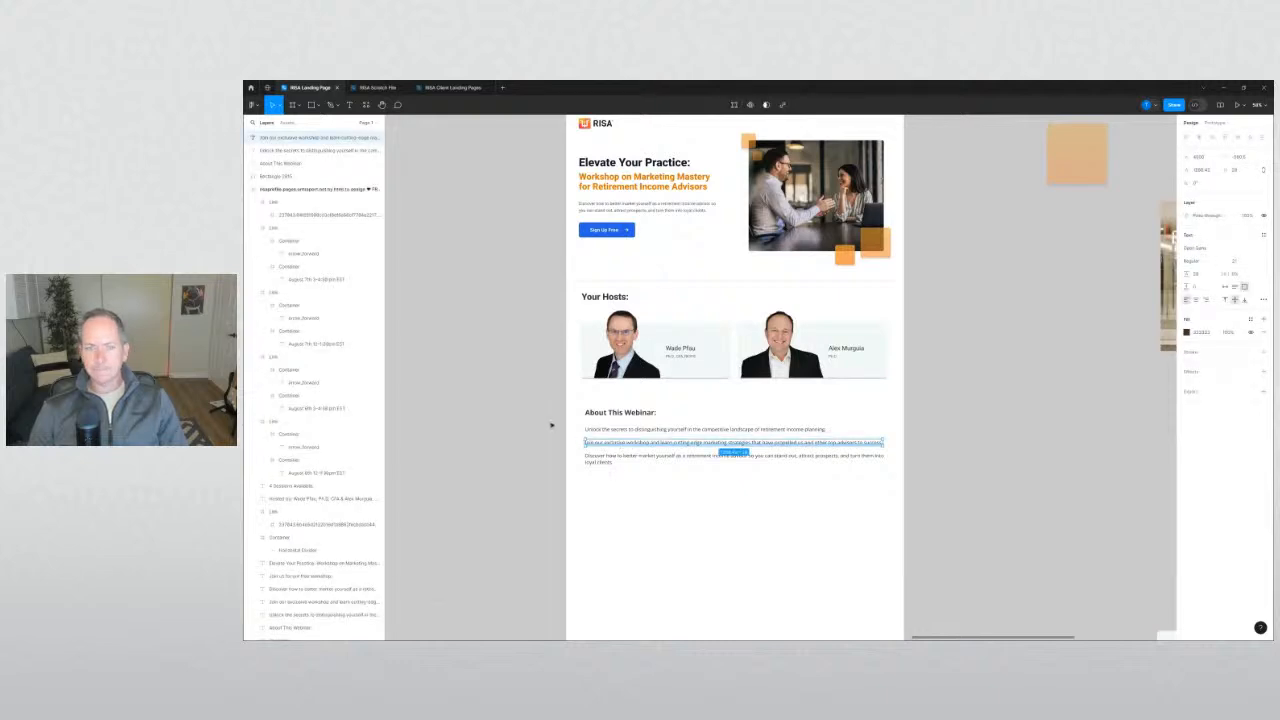
scroll(595, 400, "up", 2)
Move the Sign Up Free button down slightly.
left_click(606, 313)
left_click_drag(606, 313, 601, 332)
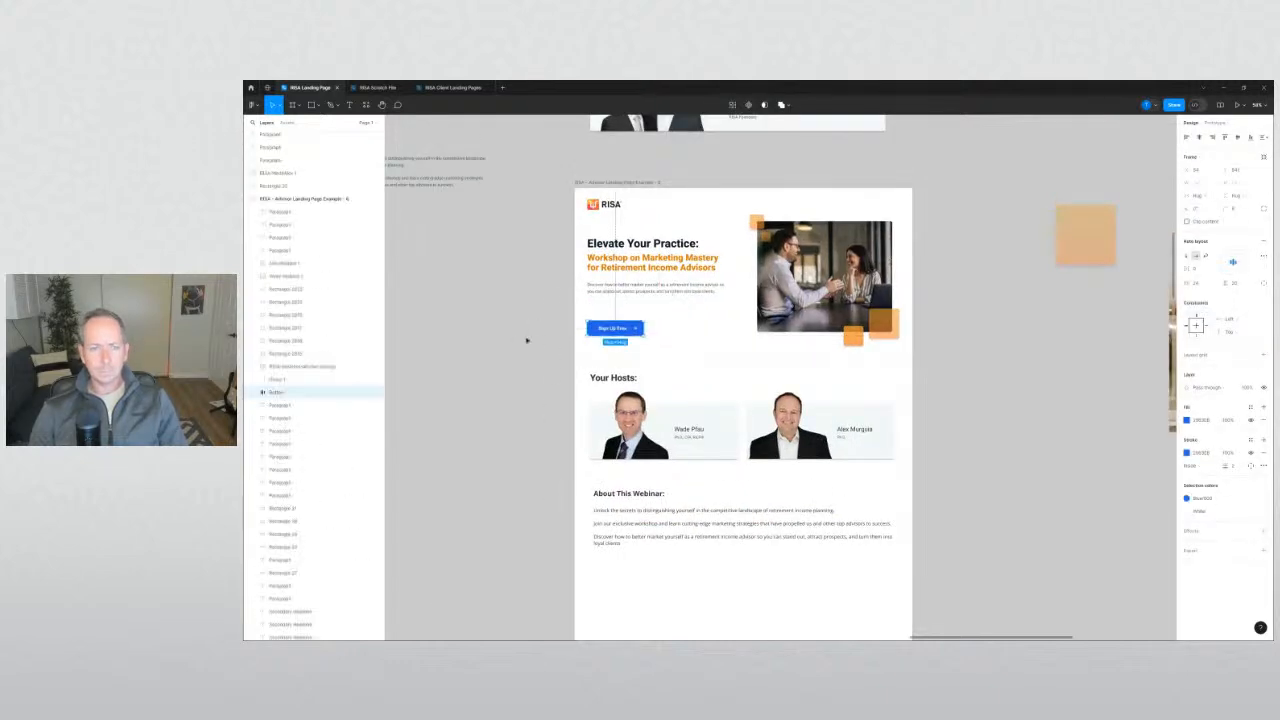
left_click(526, 340)
scroll(569, 290, "up", 4)
Reapply Open Sans to the hero intro paragraph.
left_click(674, 278)
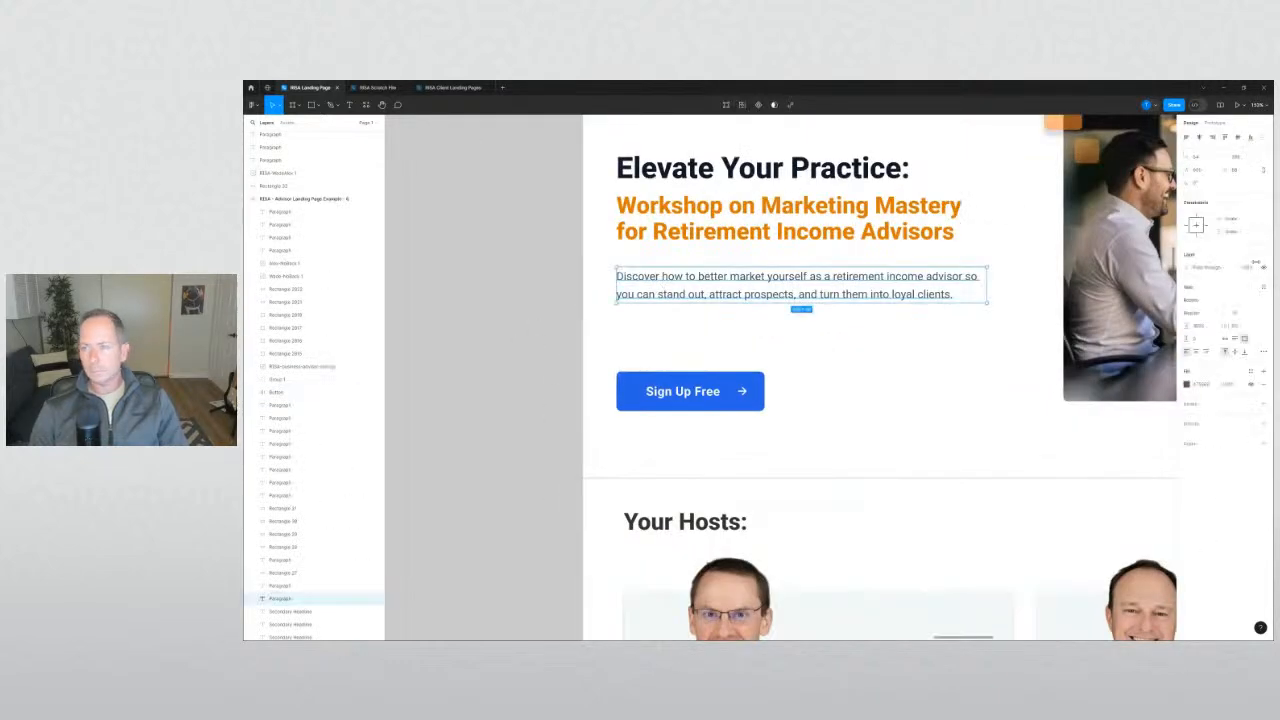
left_click(1208, 301)
type("op")
key("Return")
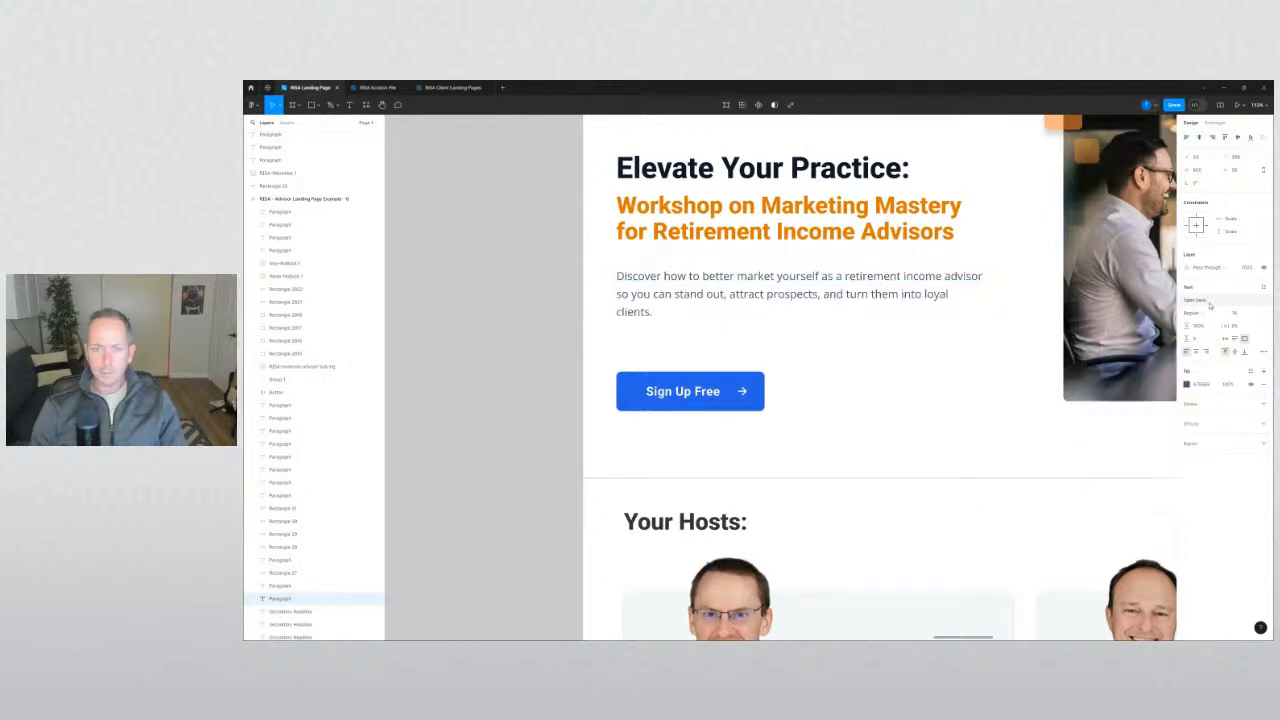
left_click(514, 346)
Narrow the intro paragraph's text box so it wraps onto three lines.
left_click(862, 283)
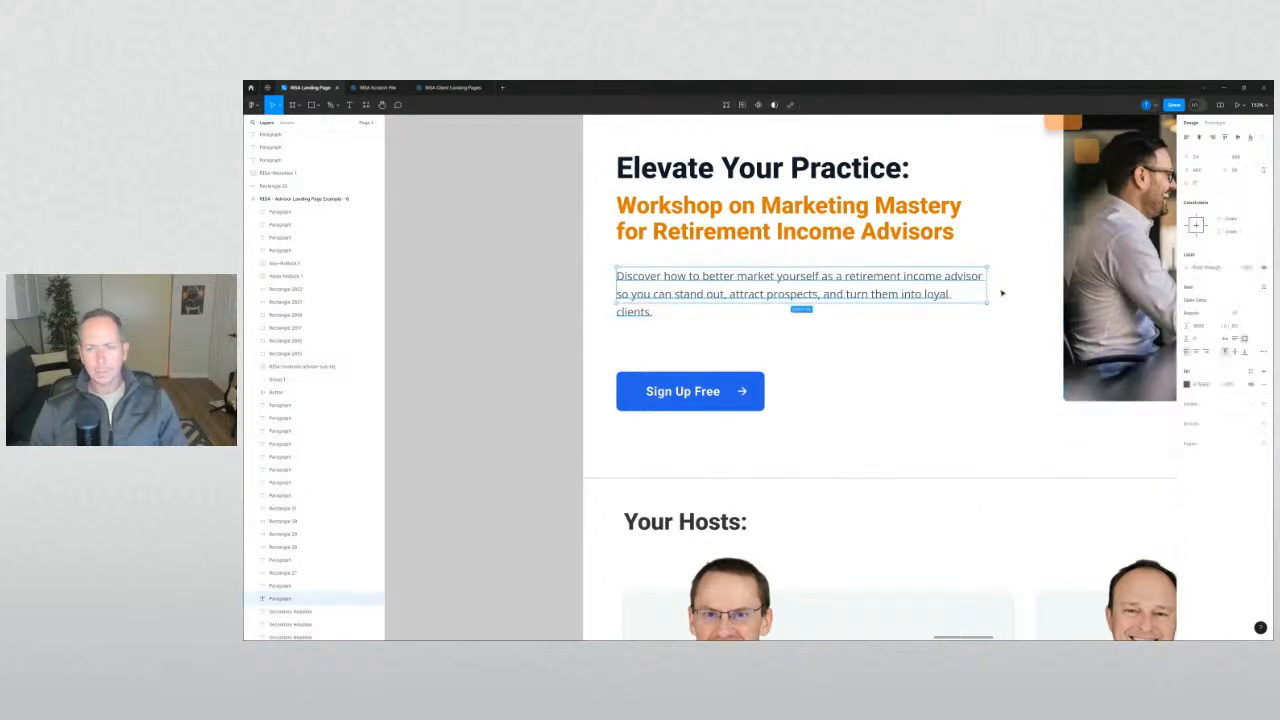
left_click_drag(986, 289, 981, 289)
left_click(536, 312)
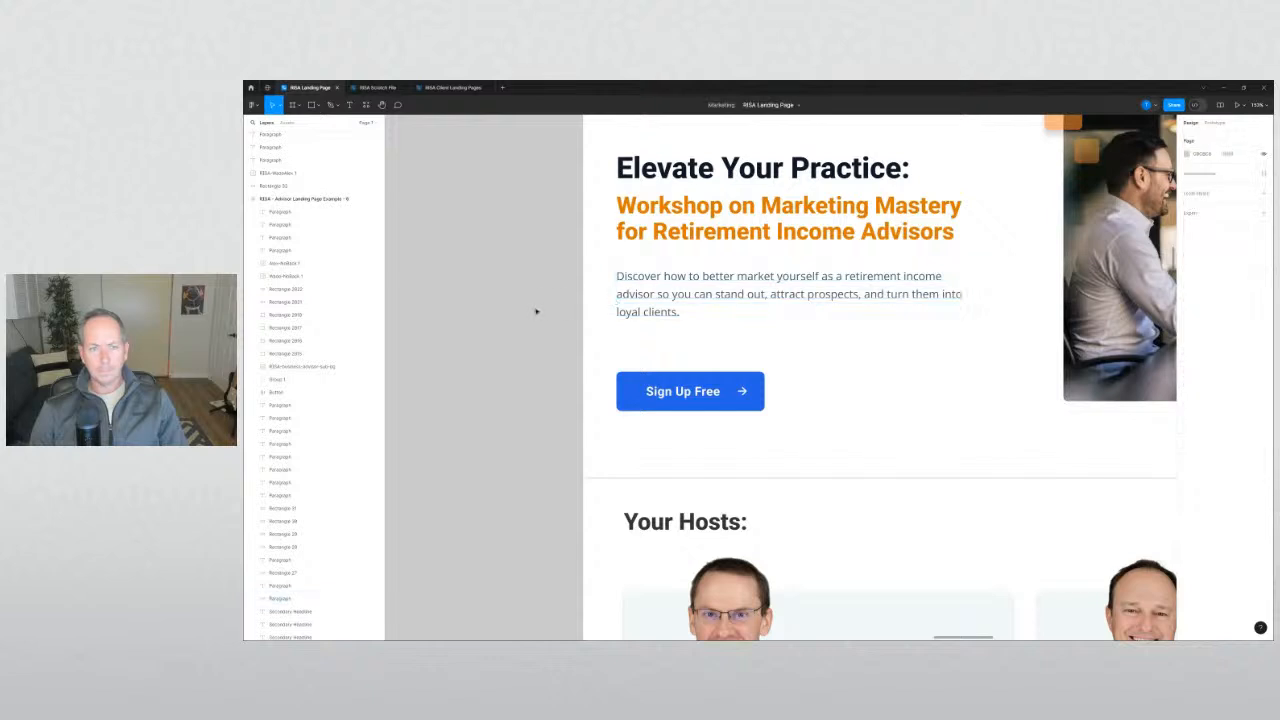
scroll(544, 283, "up", 1)
Set both hero headings in Open Sans.
left_click(598, 287)
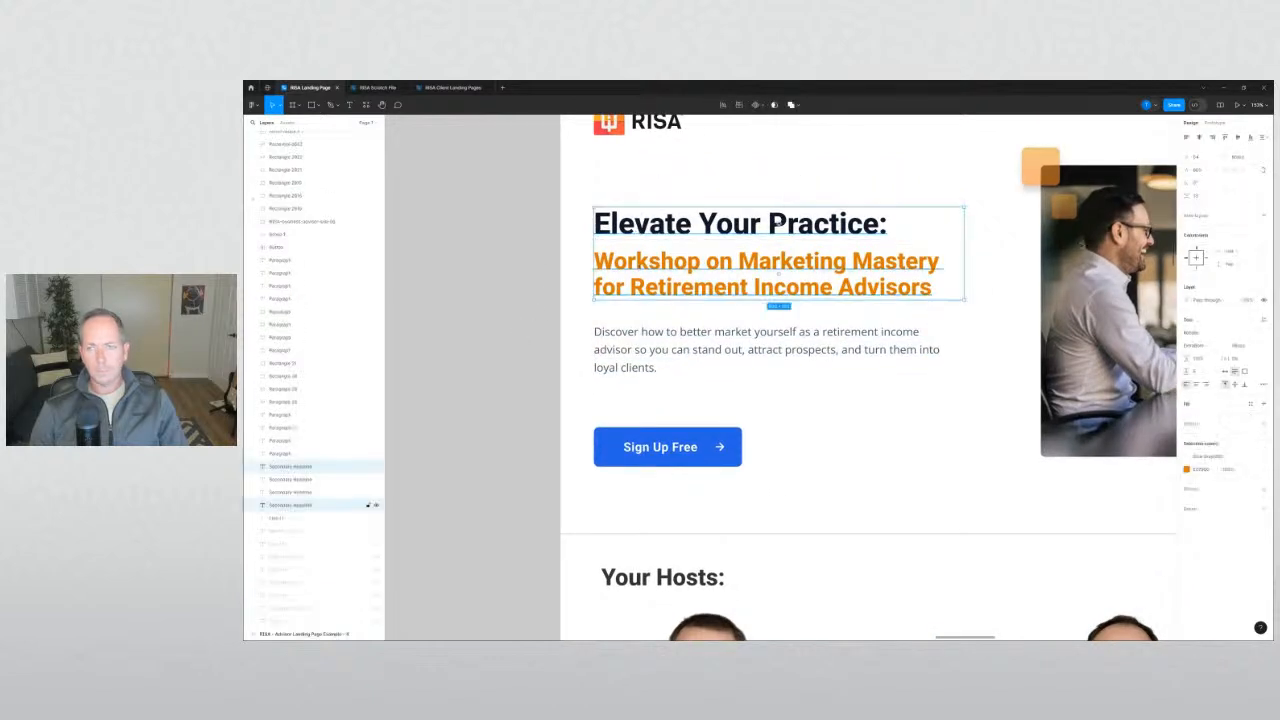
left_click(1192, 333)
type("open")
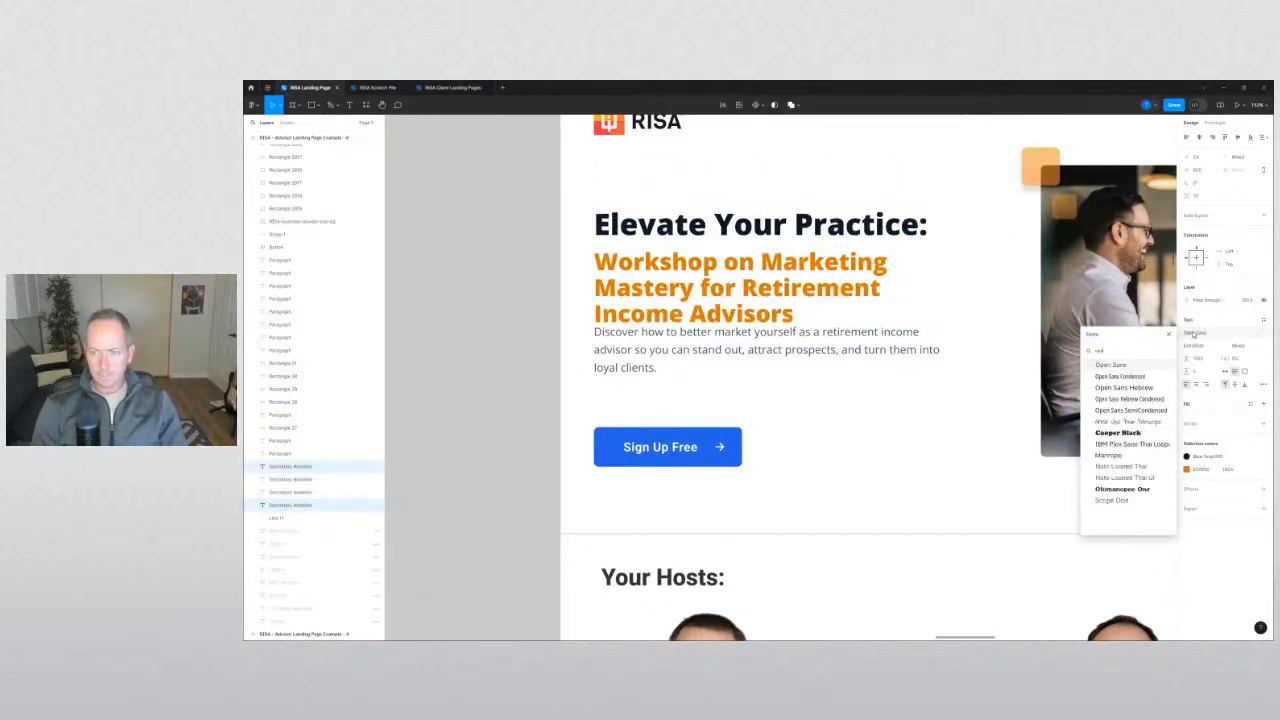
key("Return")
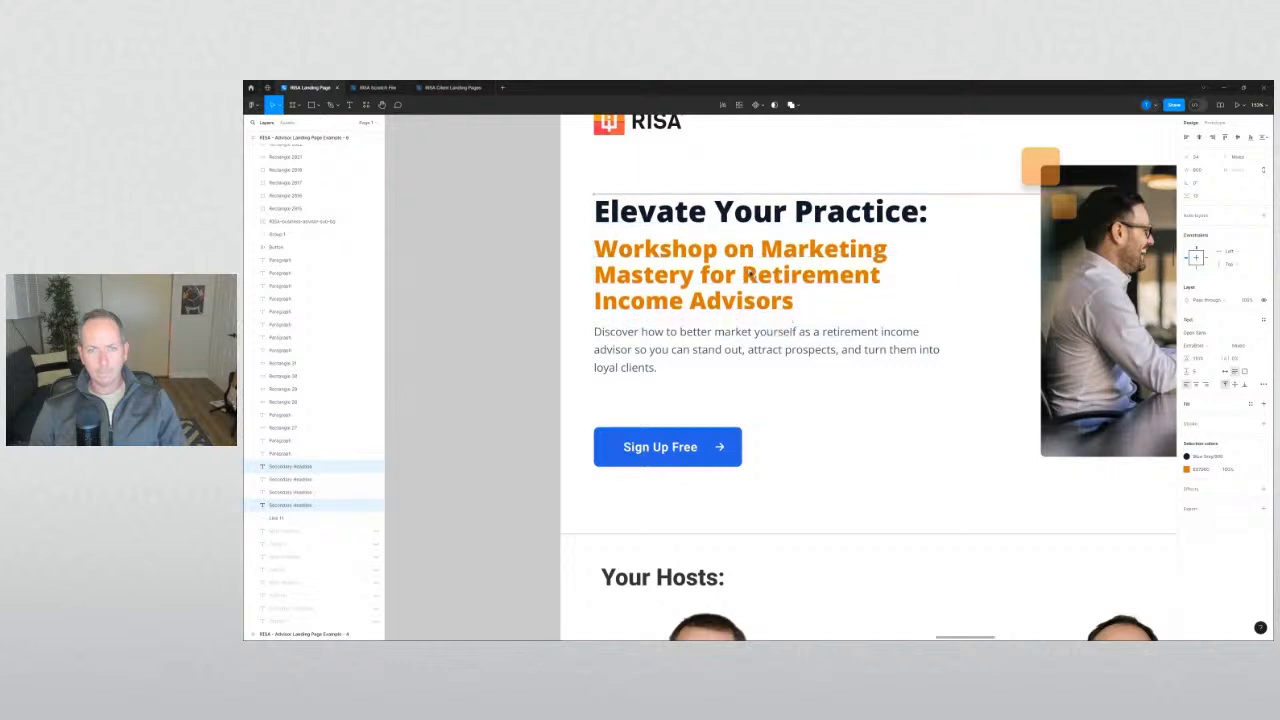
Adjust the orange subheading's font size and shift it down to fit two lines.
left_click(850, 284)
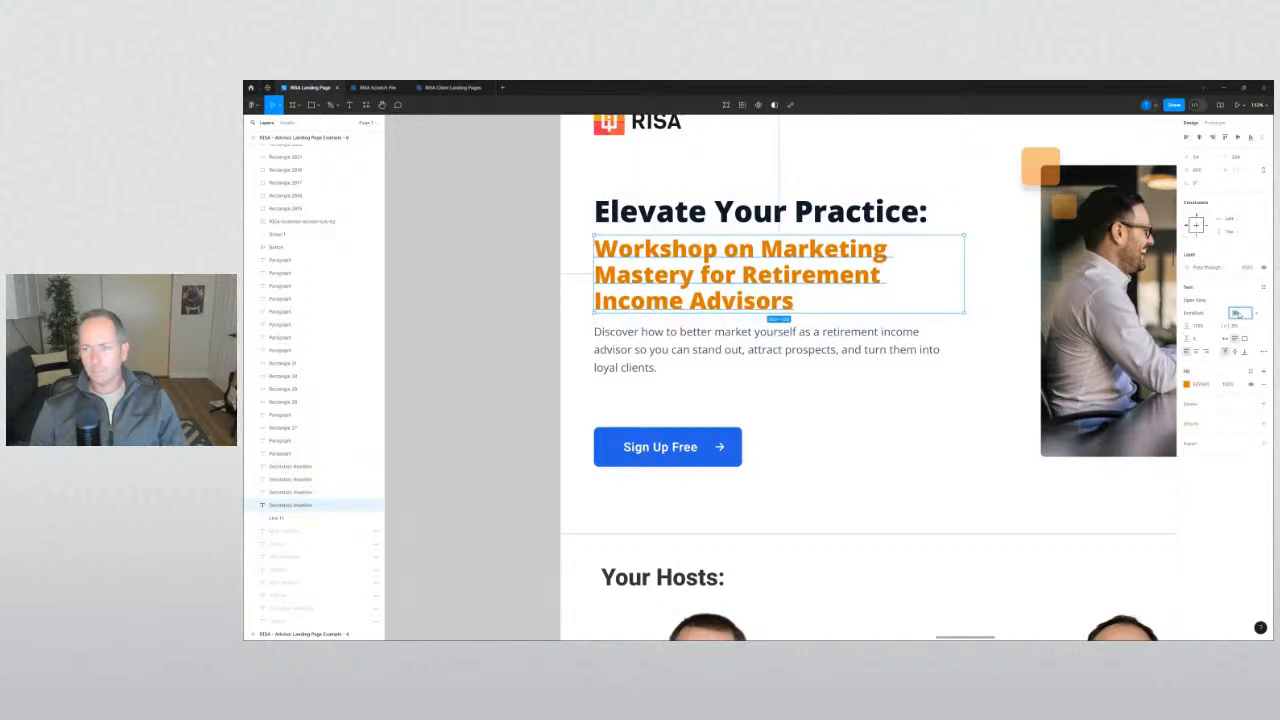
key("Down")
key("Down")
key("Down")
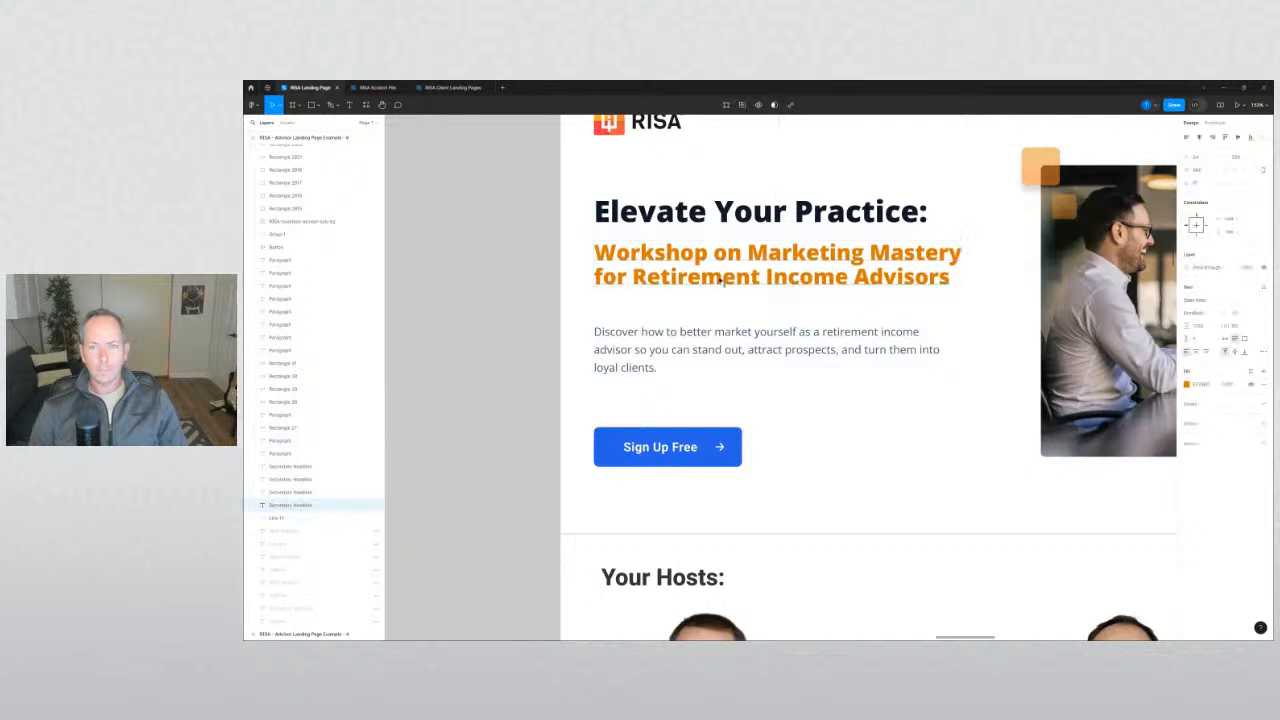
left_click_drag(958, 250, 1007, 265)
left_click(1241, 314)
key("Up")
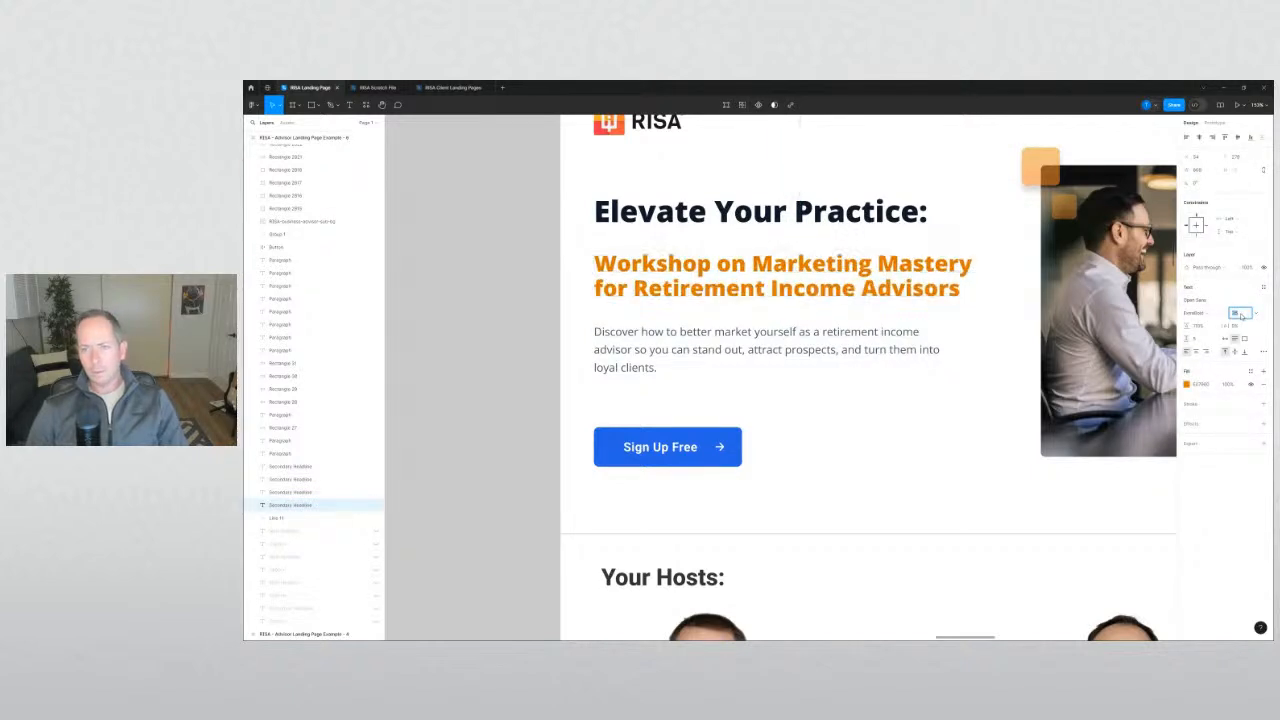
key("Up")
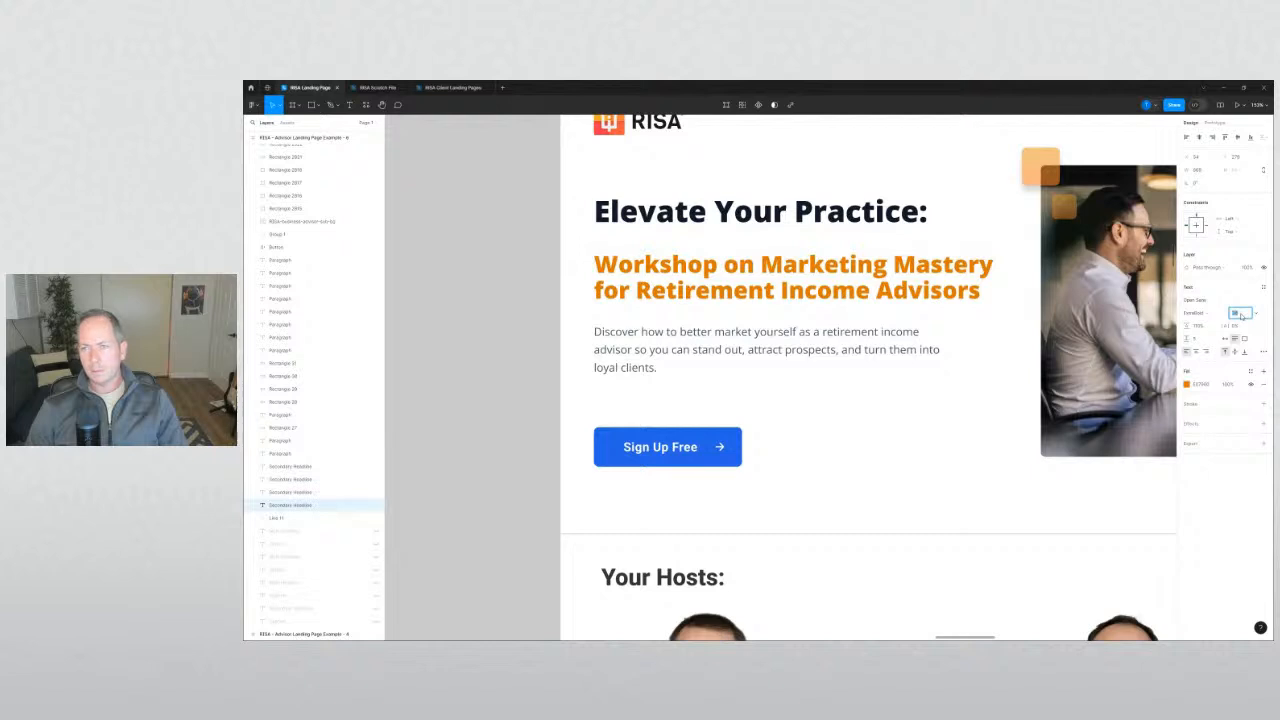
Nudge the heading, subheading and intro paragraph together to tidy the hero spacing.
left_click(822, 224)
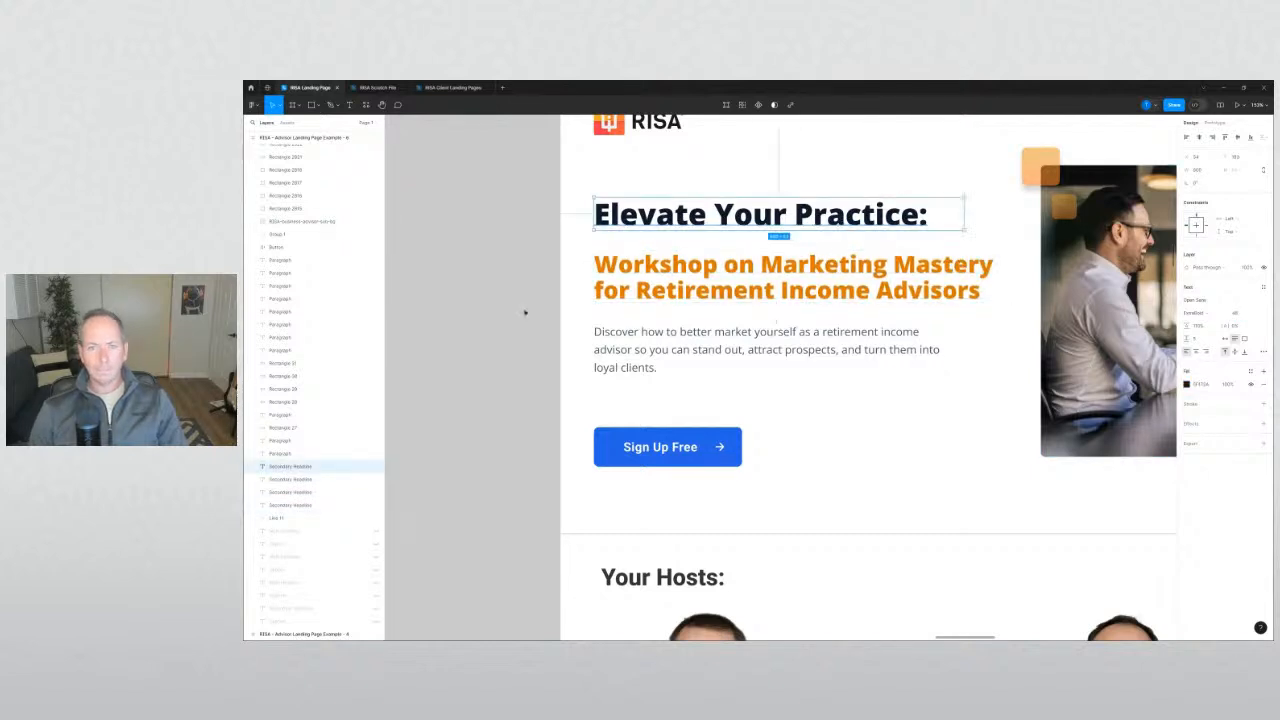
scroll(524, 313, "down", 4)
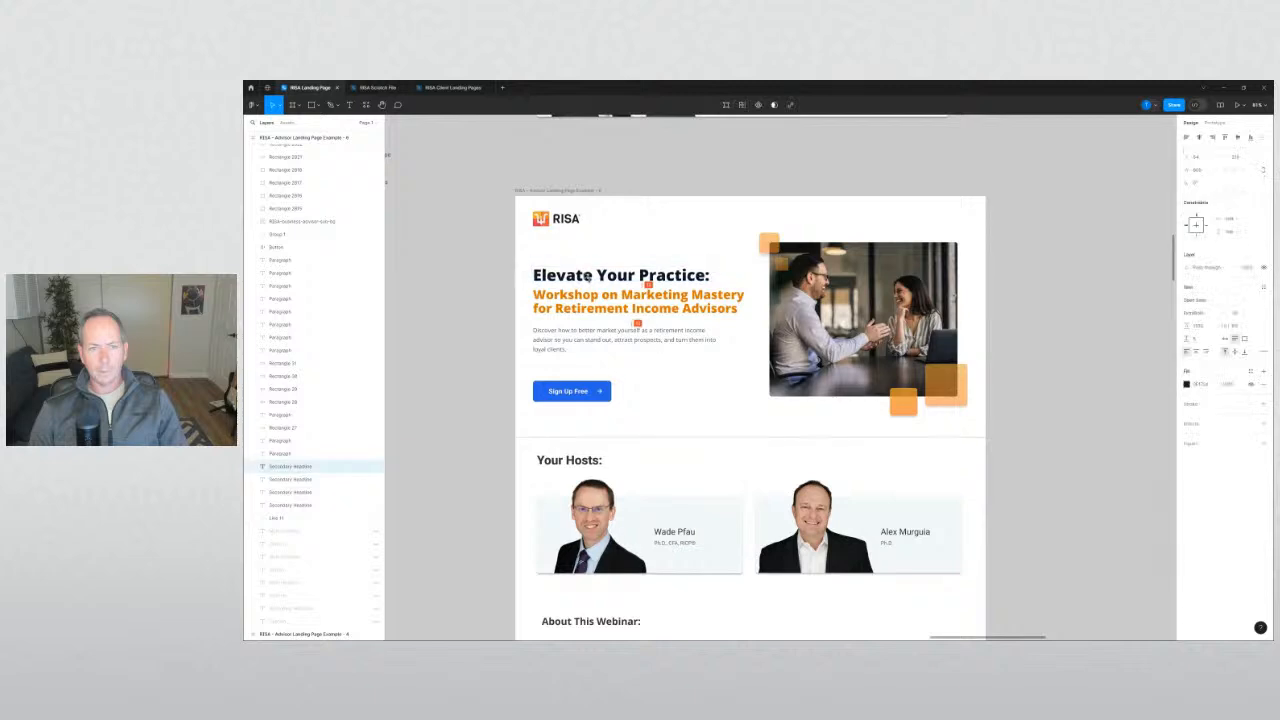
left_click_drag(478, 268, 567, 312)
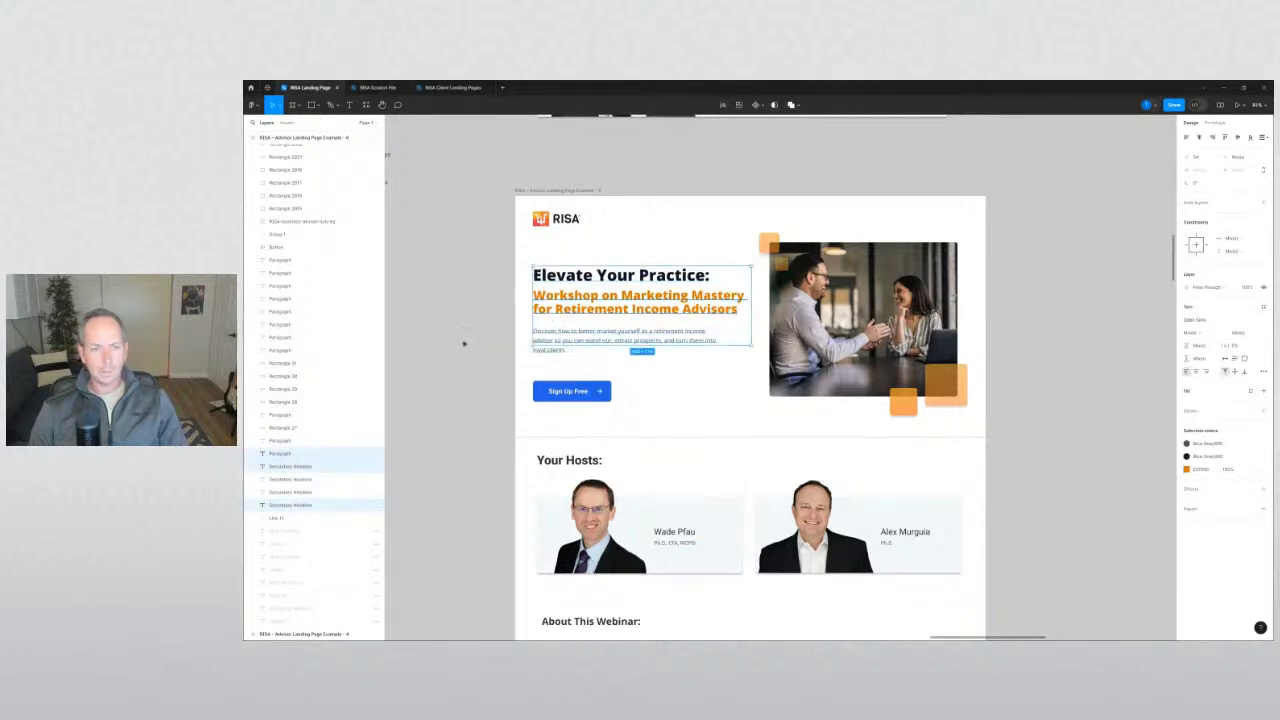
left_click(464, 343)
left_click_drag(540, 388, 597, 275)
left_click(485, 371)
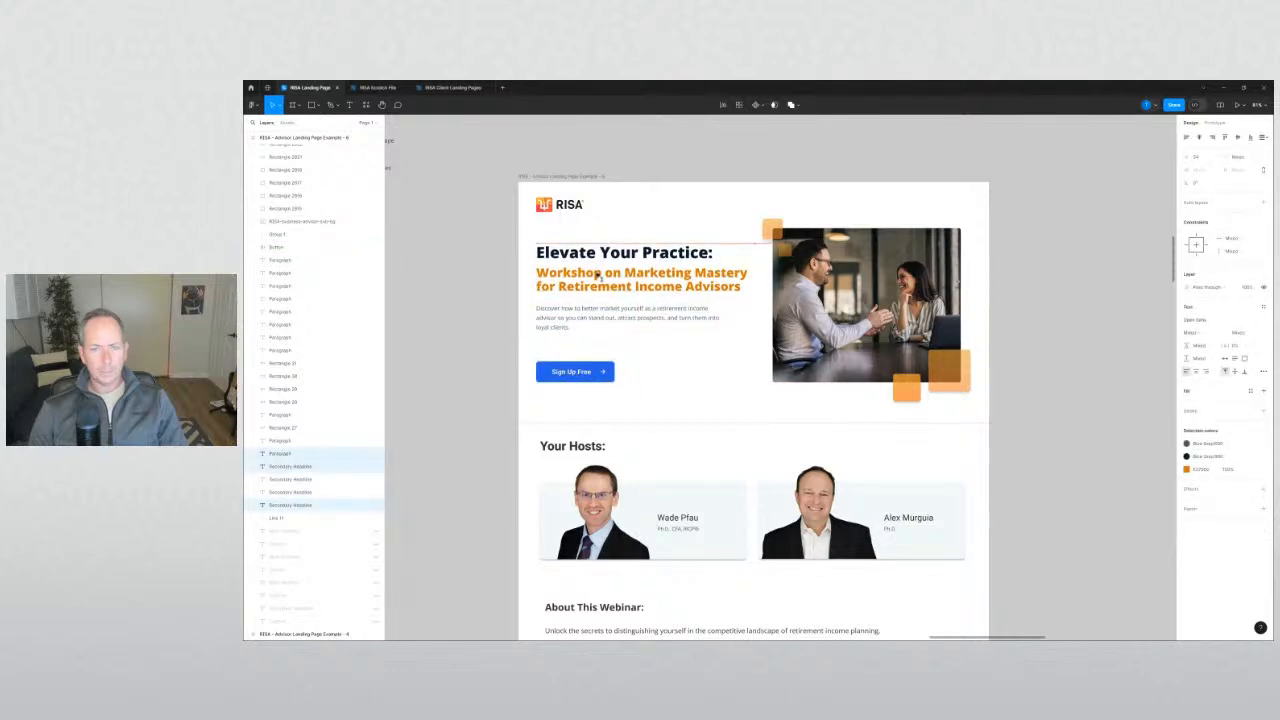
left_click(487, 300)
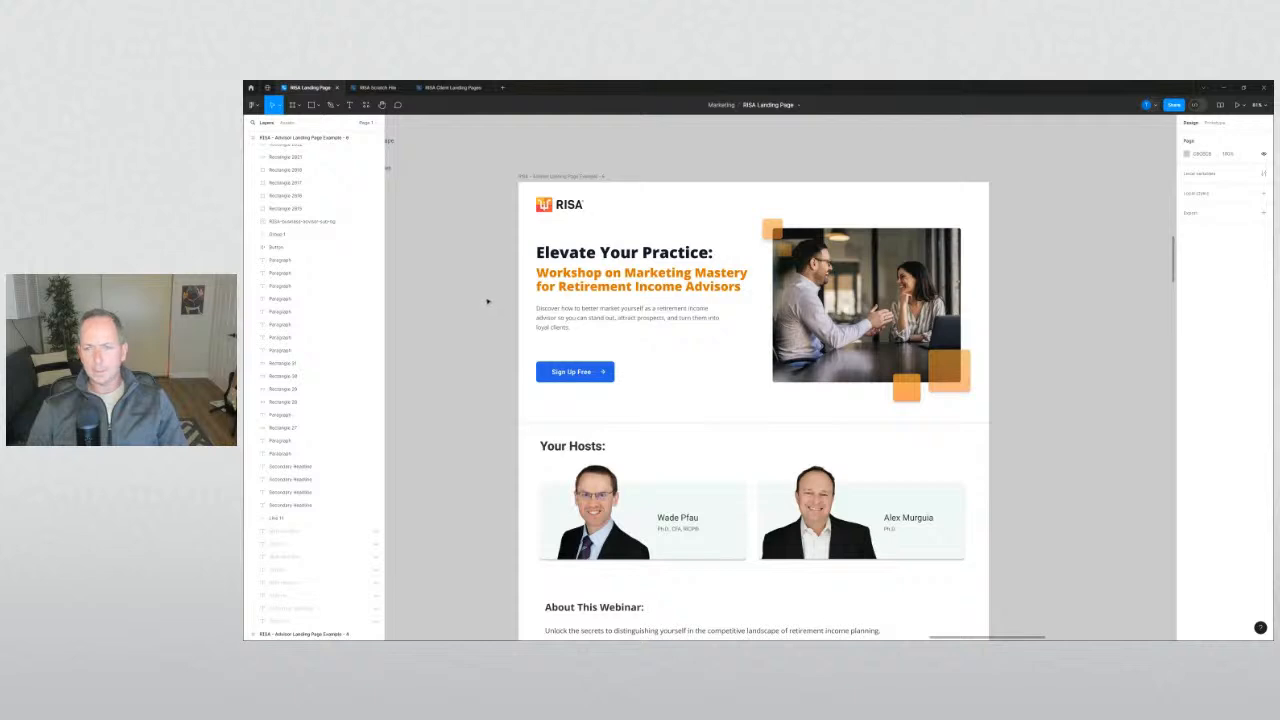
Switch the Sign Up Free button label to Open Sans.
scroll(487, 300, "down", 2)
scroll(490, 298, "up", 1)
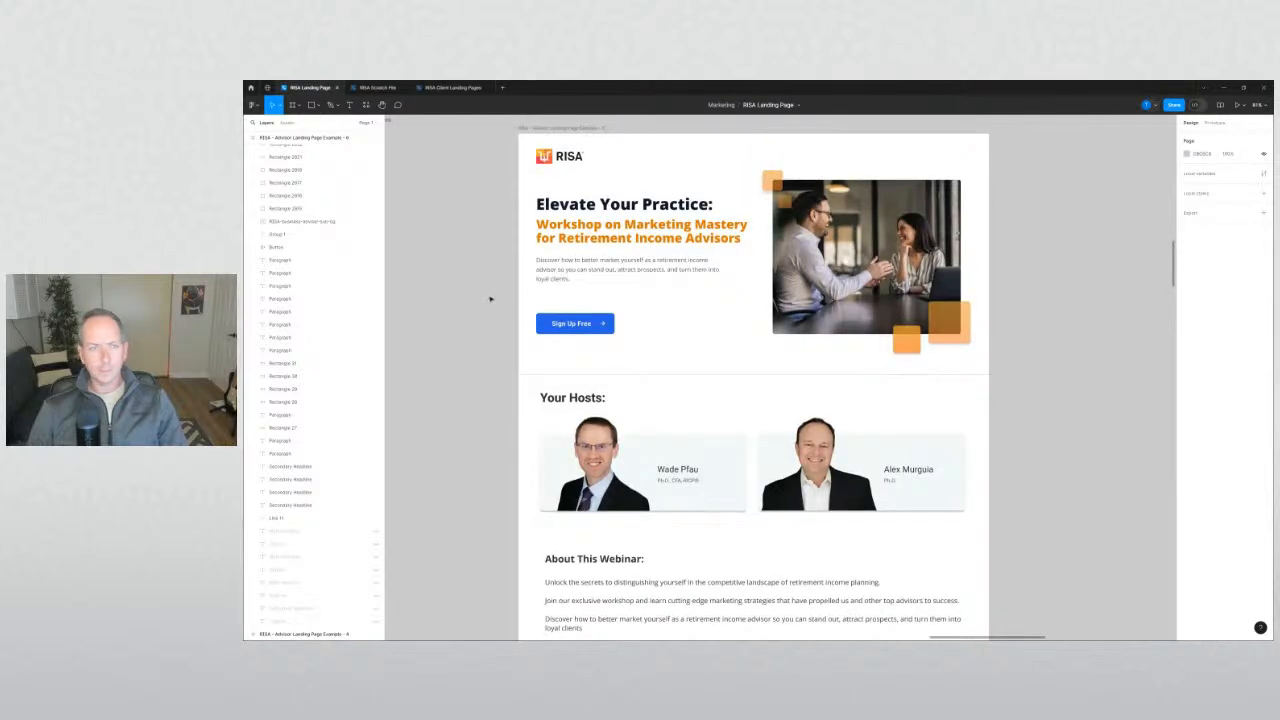
scroll(490, 298, "down", 3)
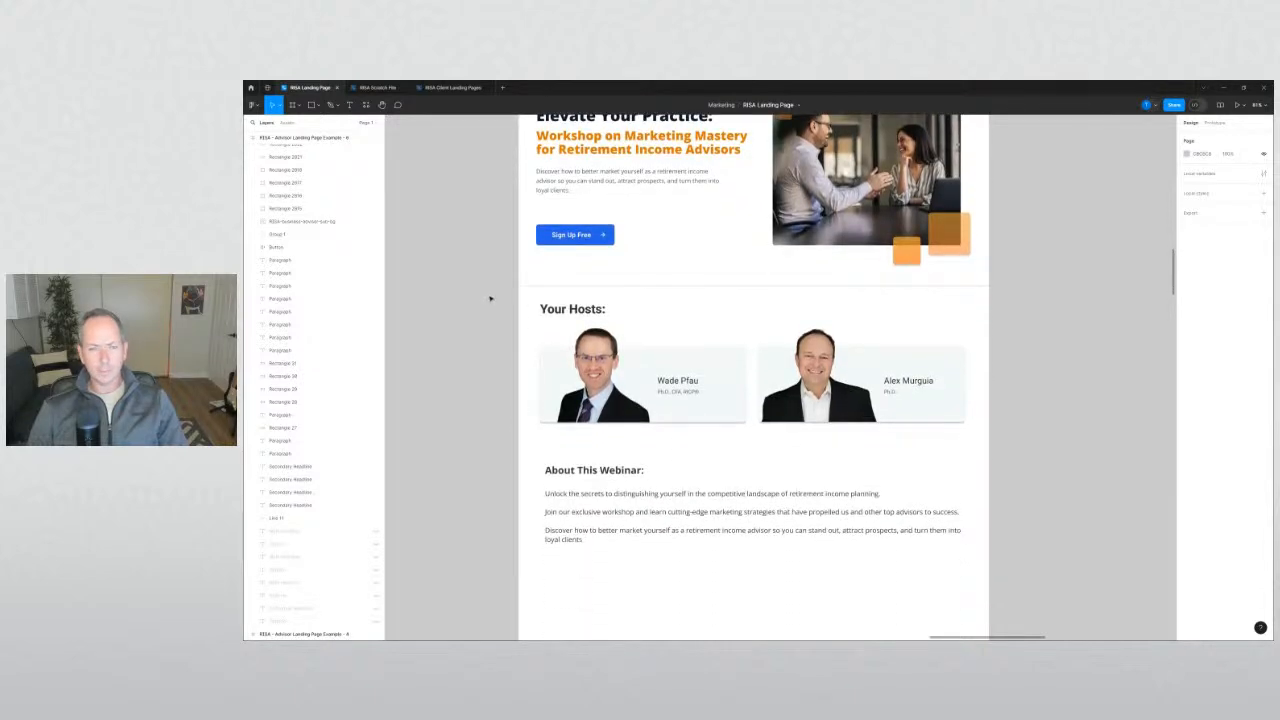
scroll(490, 298, "down", 2)
scroll(490, 298, "down", 3)
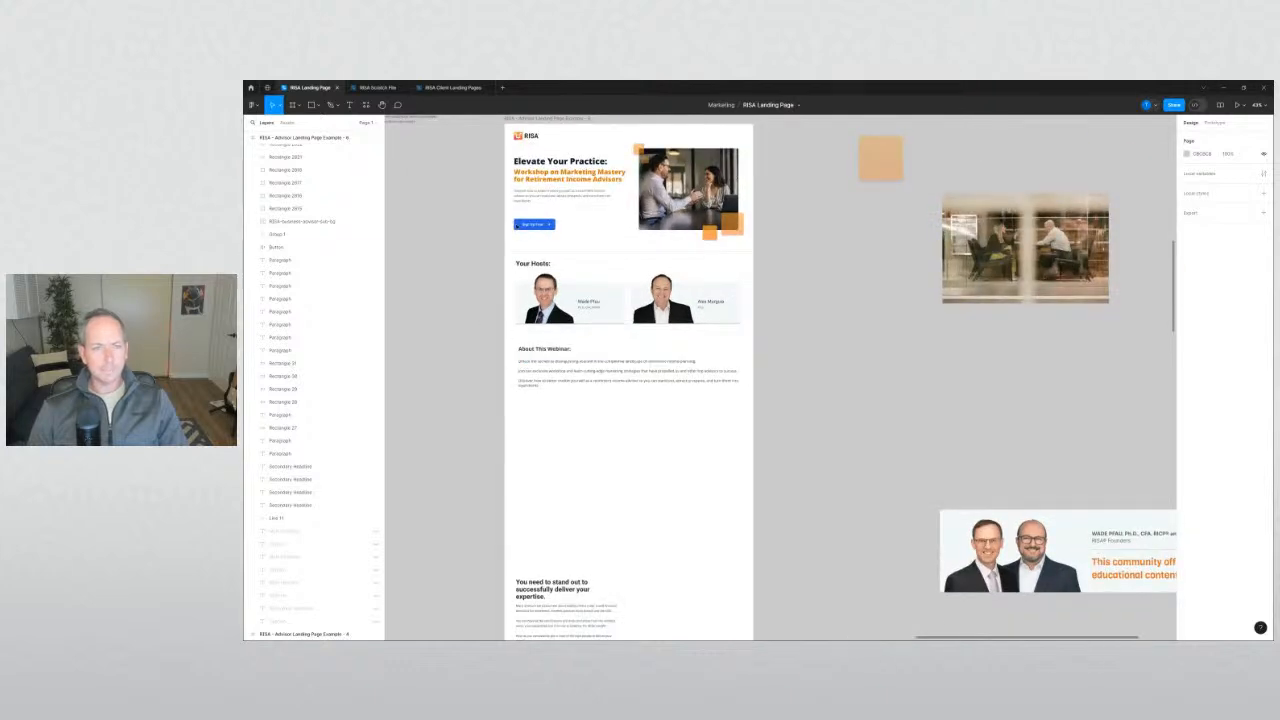
left_click(534, 224)
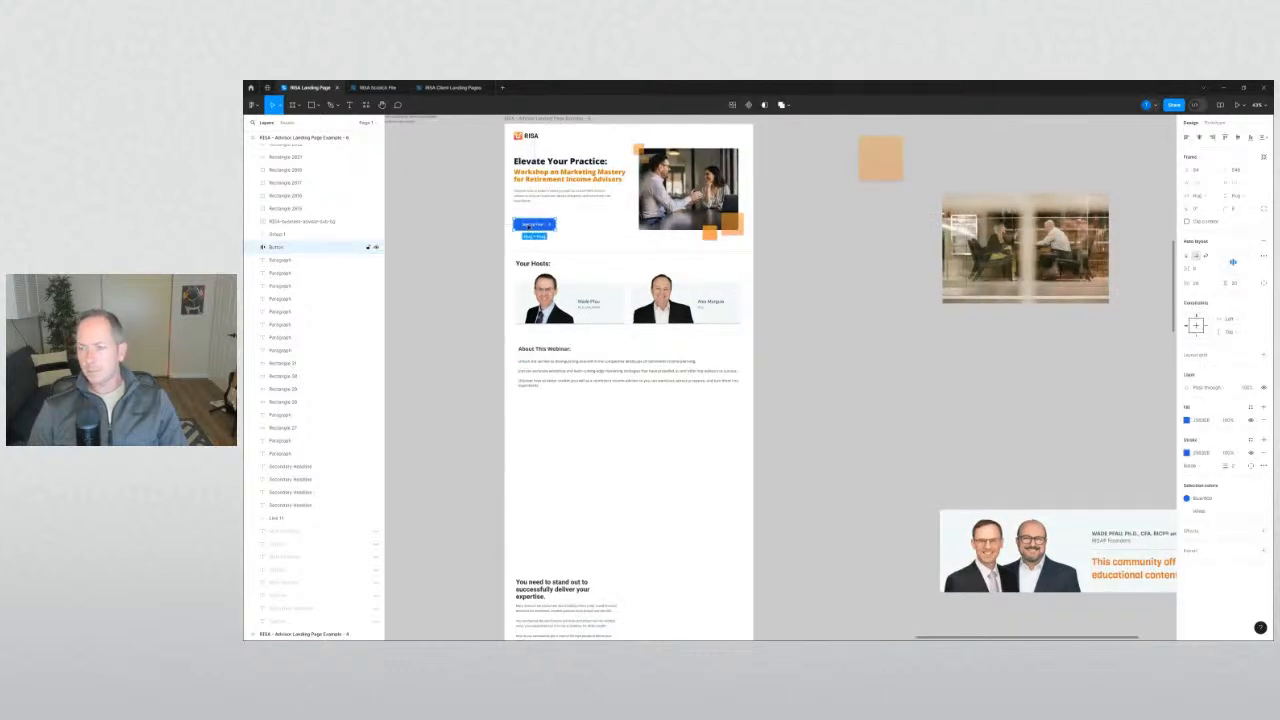
double_click(534, 224)
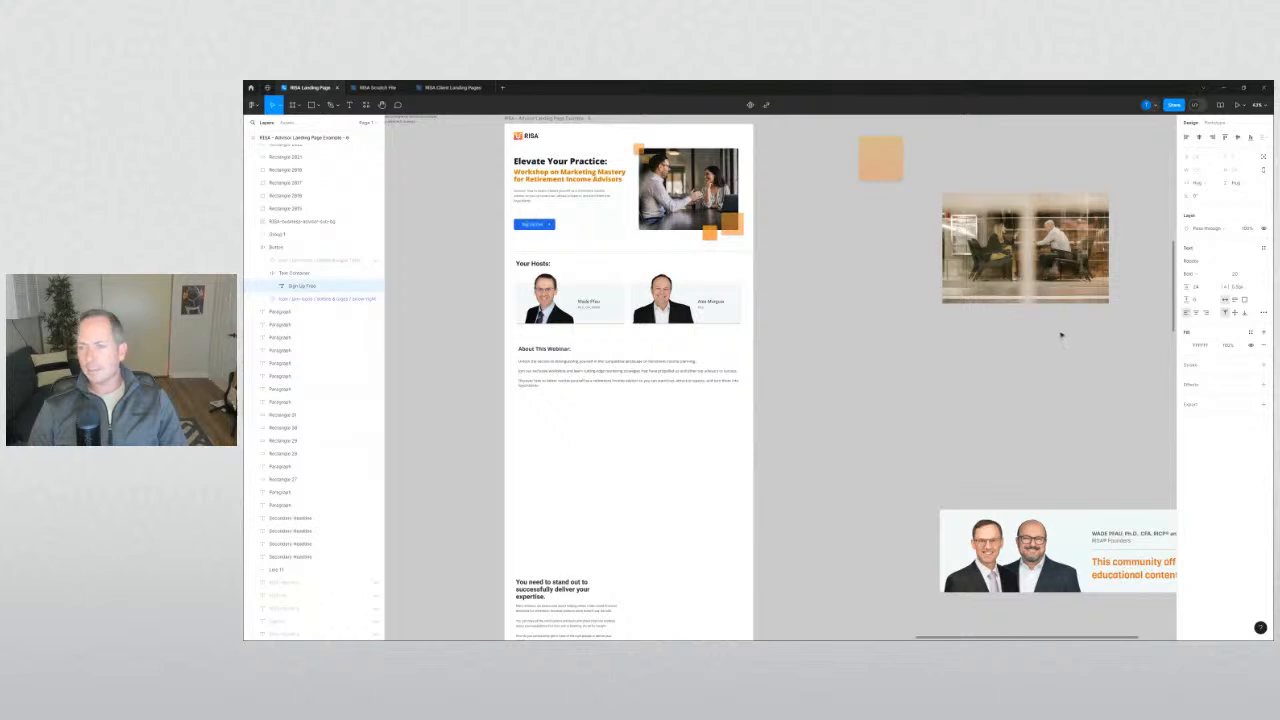
left_click(1212, 265)
type("open")
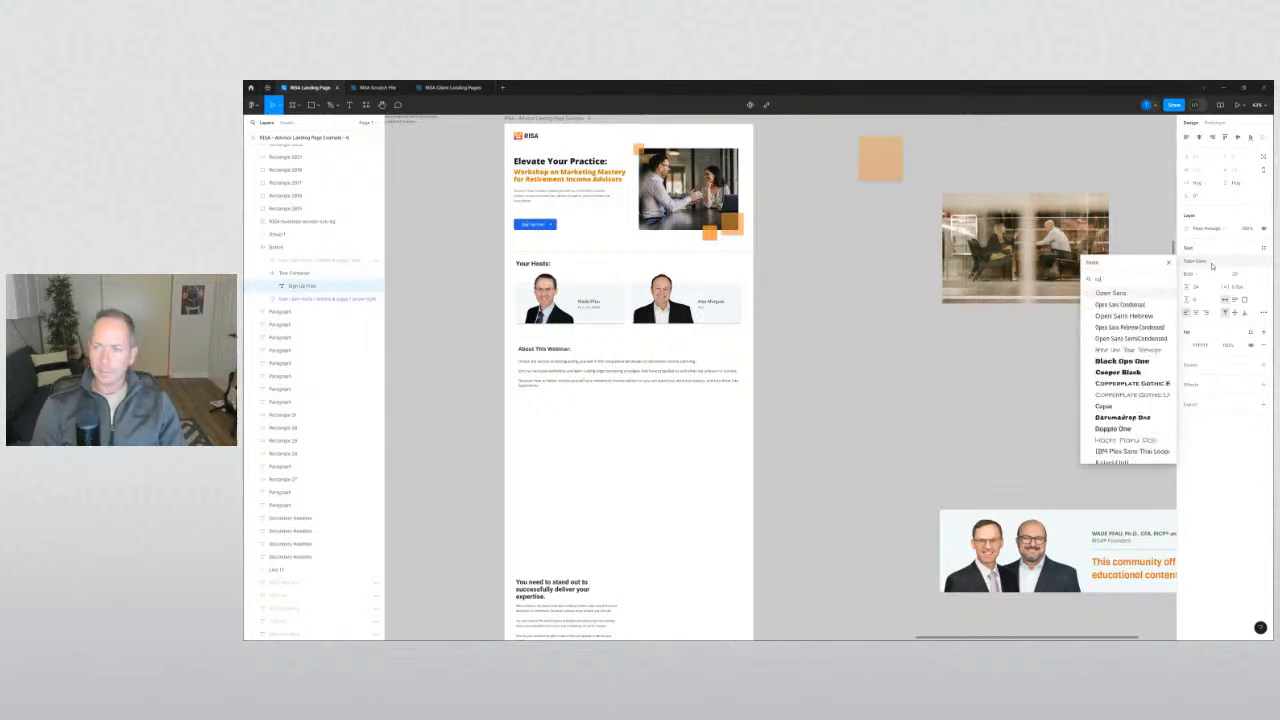
key("Return")
key("Return")
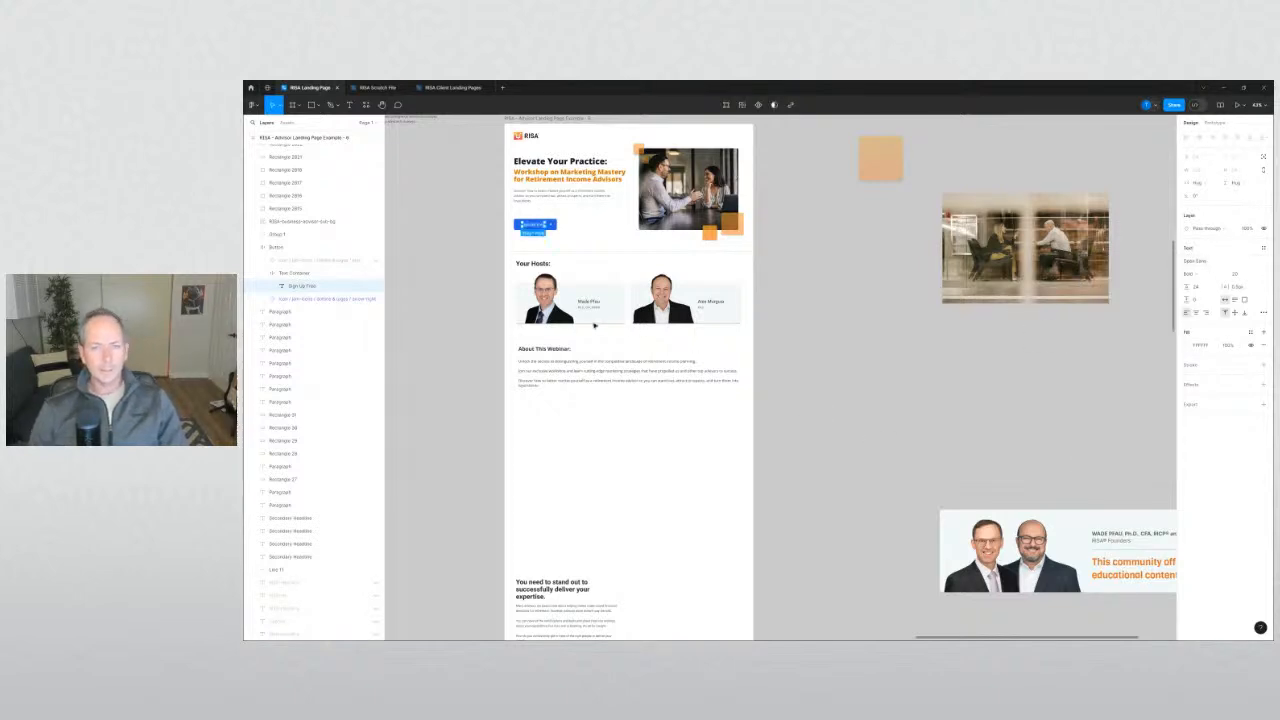
Set both host names in Open Sans.
scroll(591, 305, "up", 5)
left_click(588, 301)
left_click(825, 301, "shift")
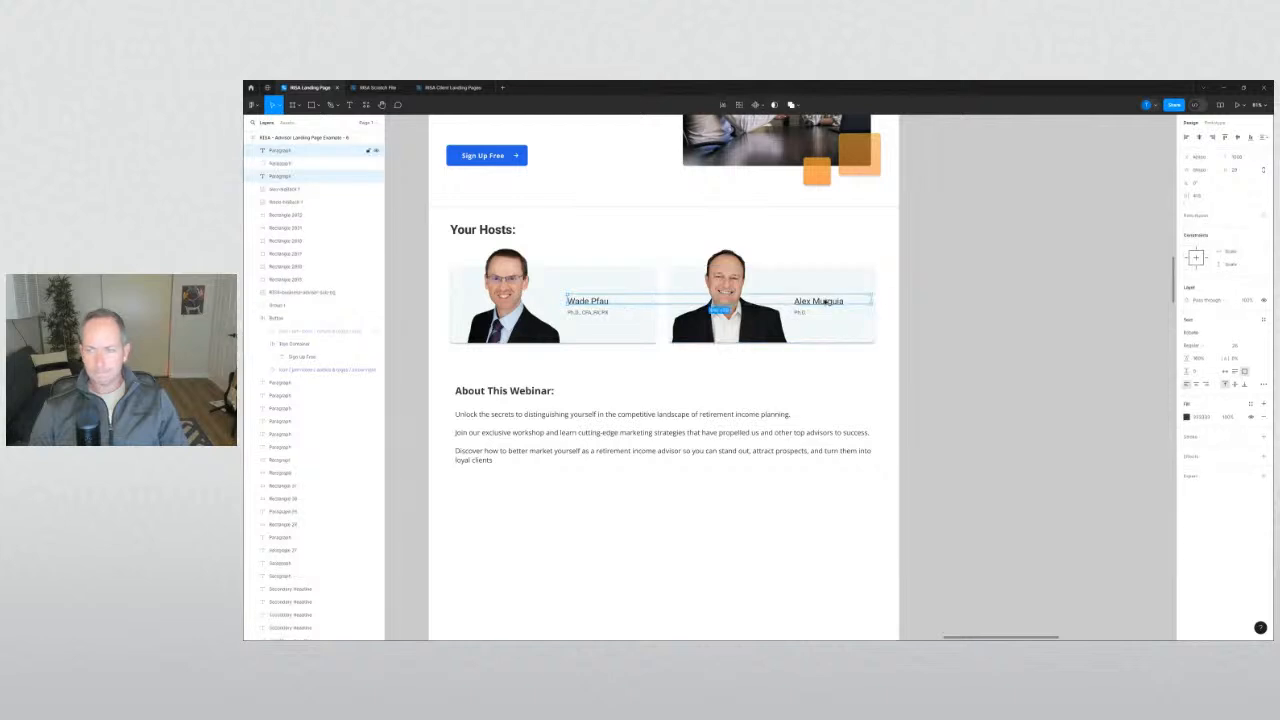
left_click(1195, 333)
type("open")
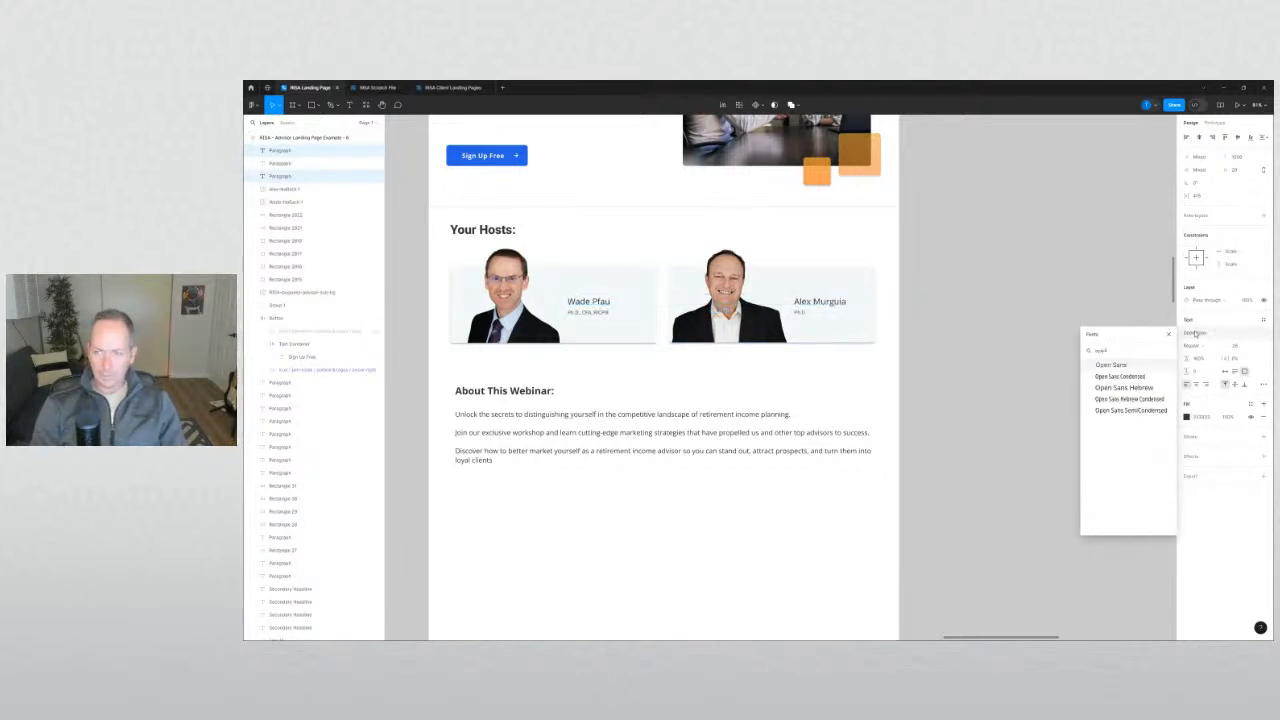
key("Return")
Set both hosts' Ph.D. credentials lines in Open Sans.
left_click(799, 312)
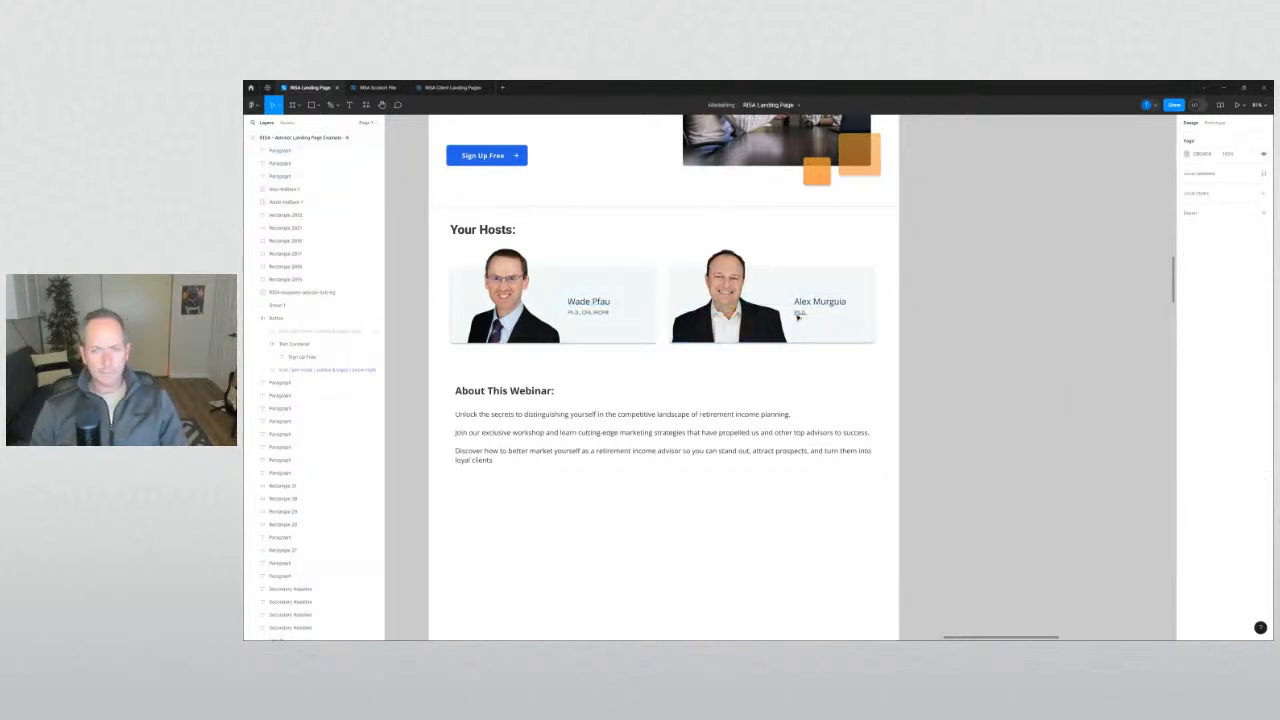
left_click(578, 314, "shift")
left_click(1194, 335)
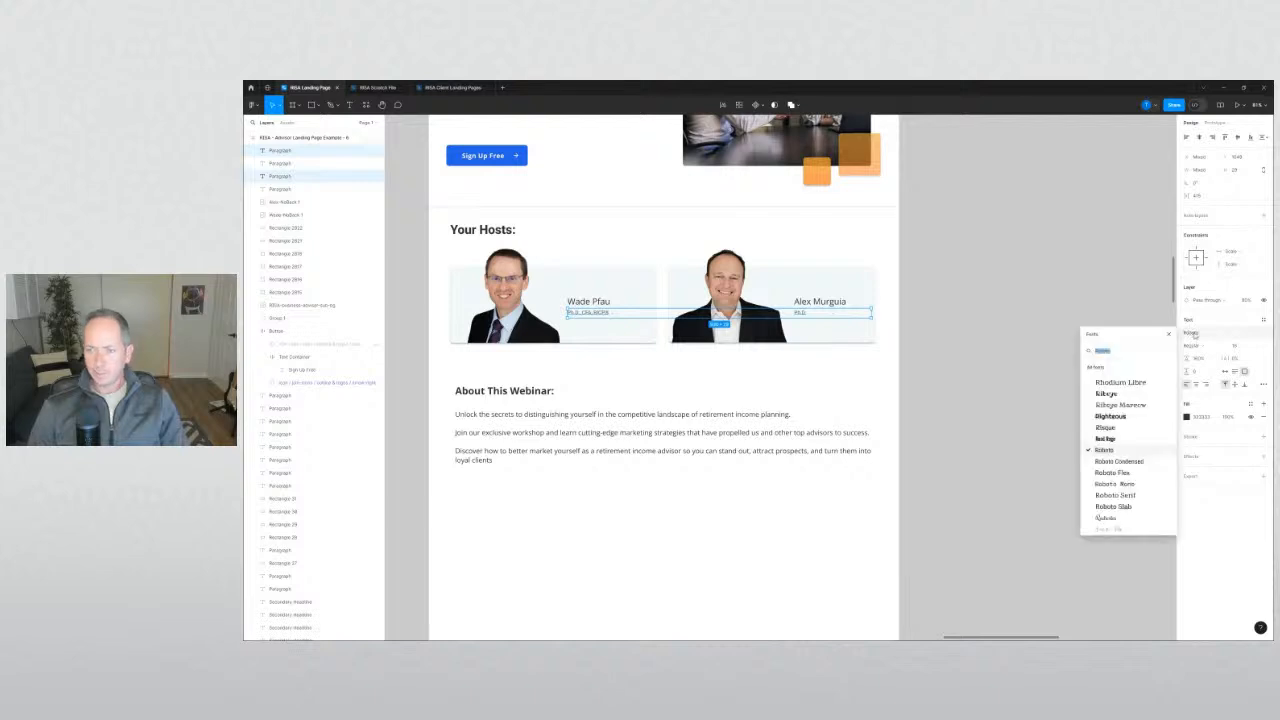
type("open")
key("Return")
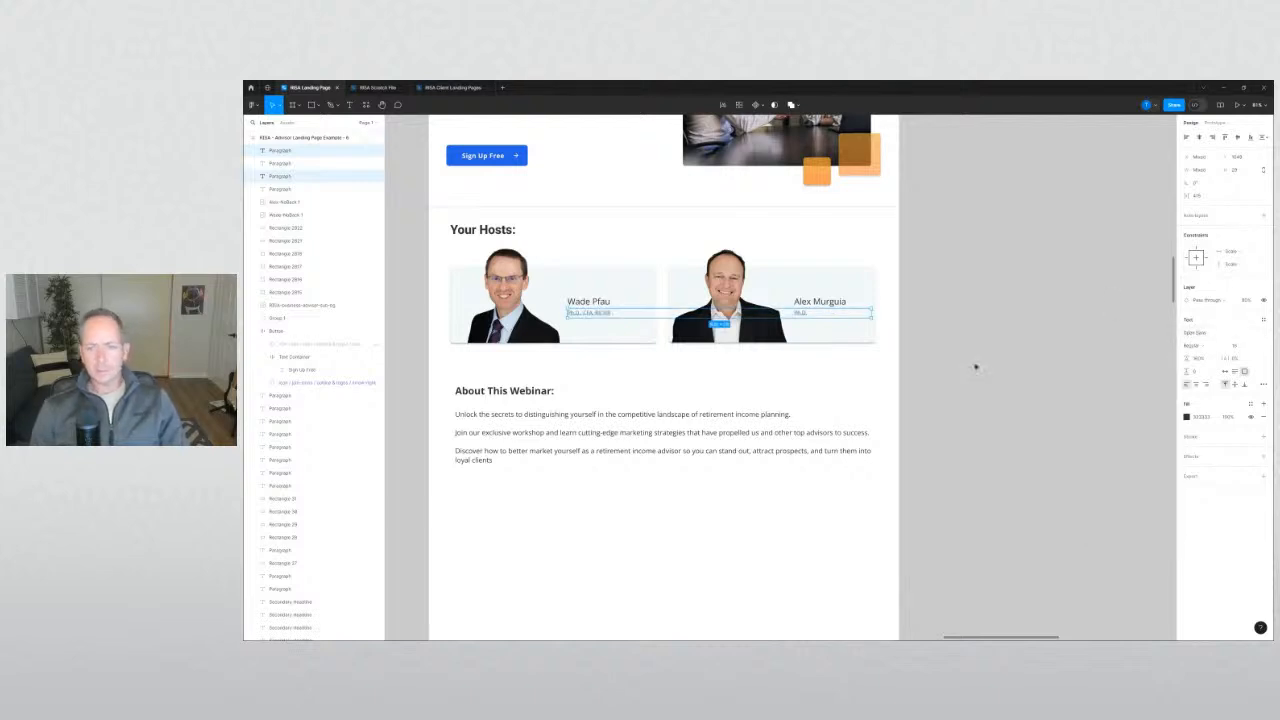
left_click(974, 363)
scroll(1060, 393, "left", 3)
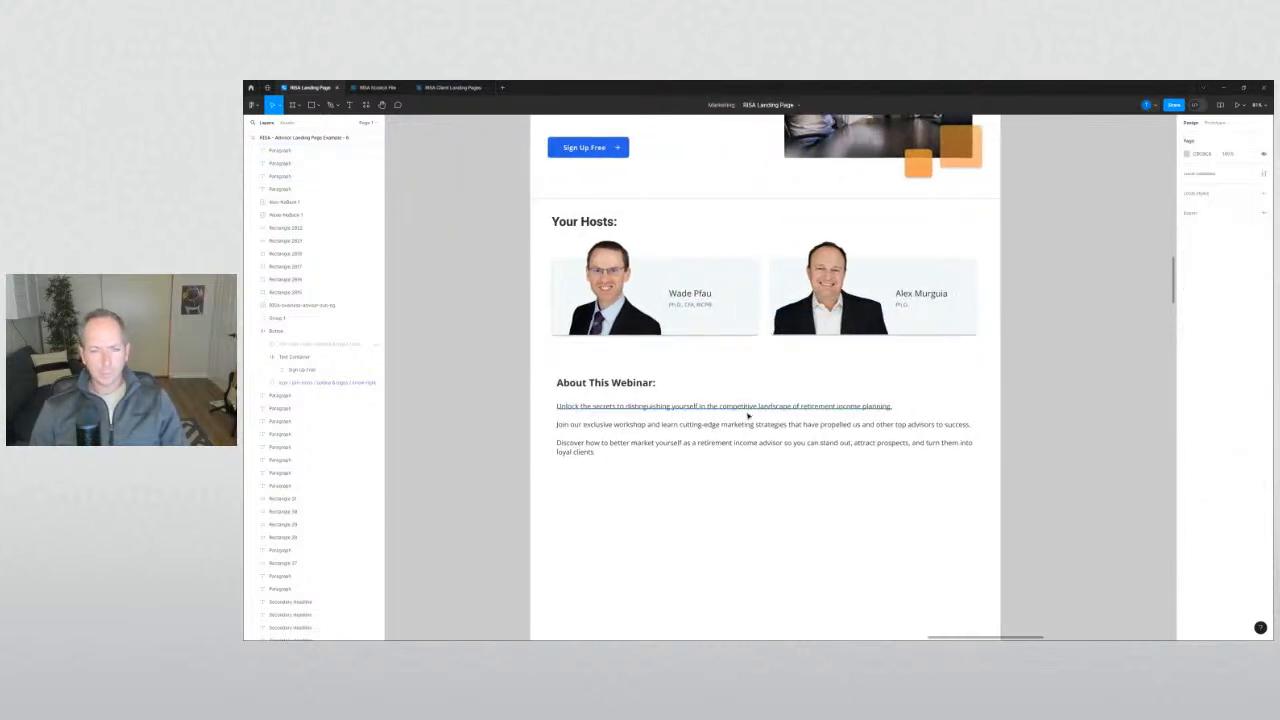
Set the three About This Webinar paragraphs to font size 16.
left_click(763, 408)
left_click(737, 424, "shift")
left_click(877, 441, "shift")
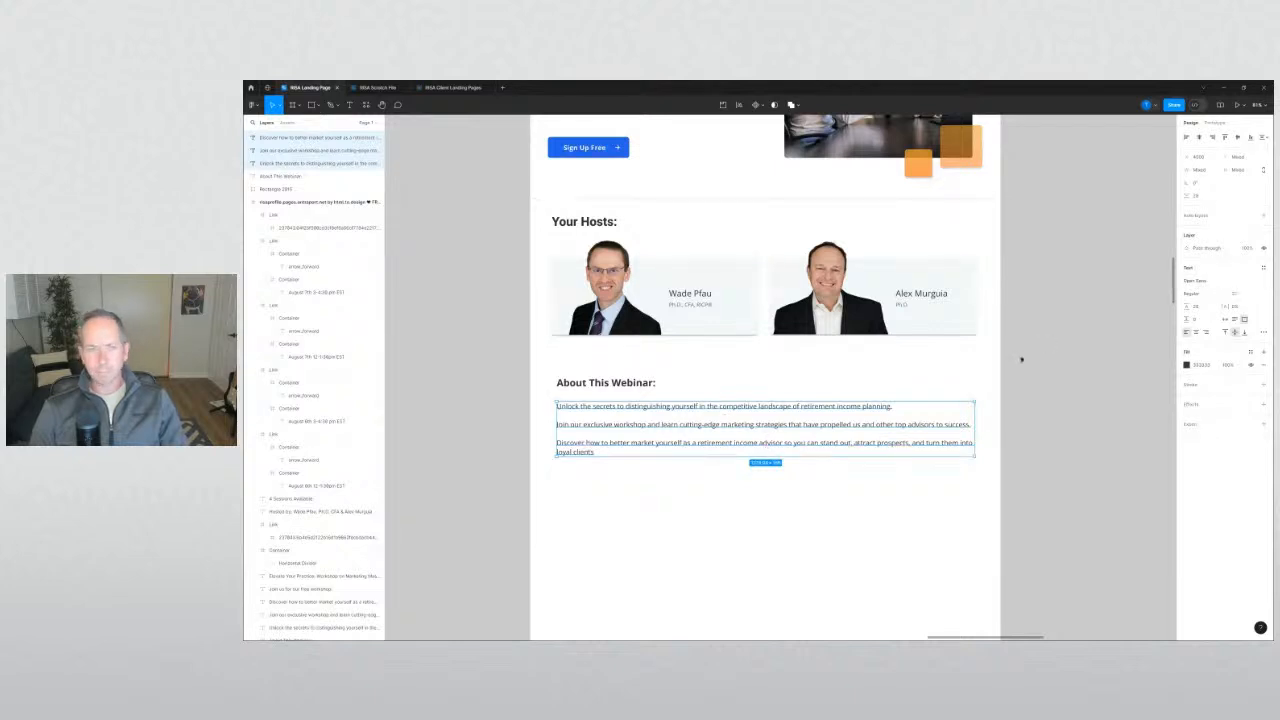
scroll(1021, 359, "up", 2)
left_click(640, 176)
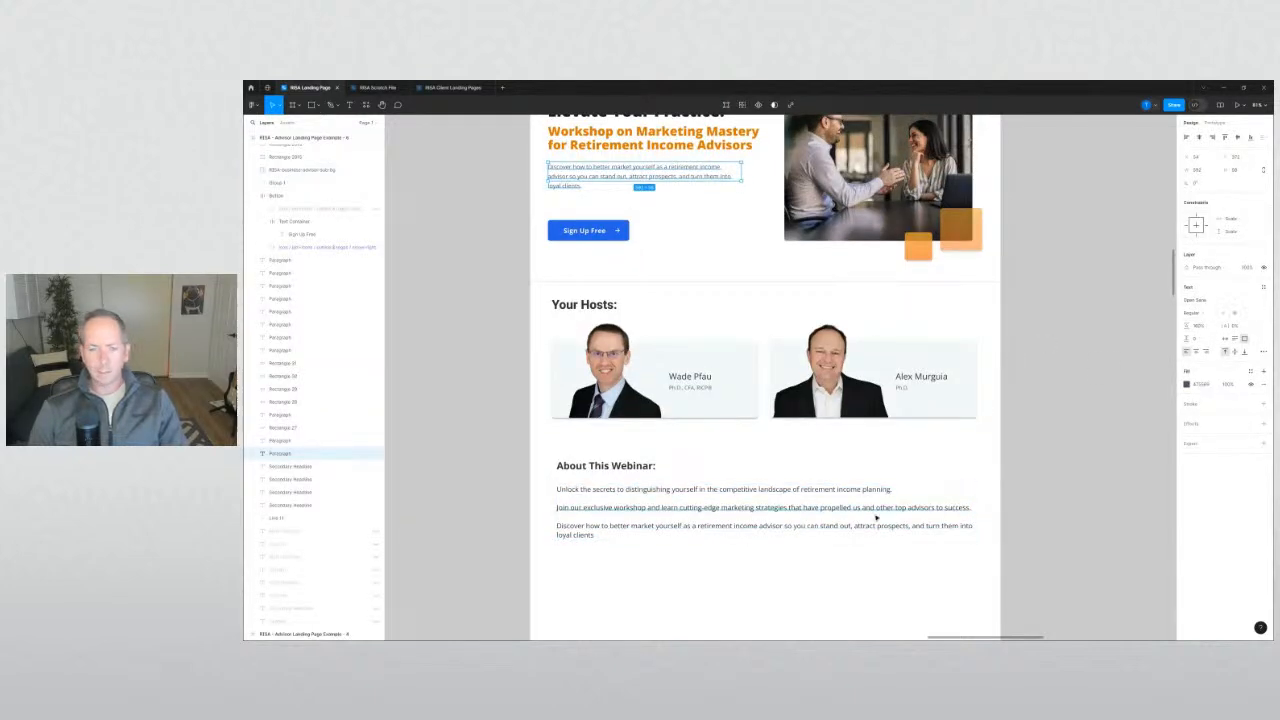
mouse_move(777, 548)
left_mouse_down()
mouse_move(740, 514)
mouse_move(739, 489)
left_mouse_up()
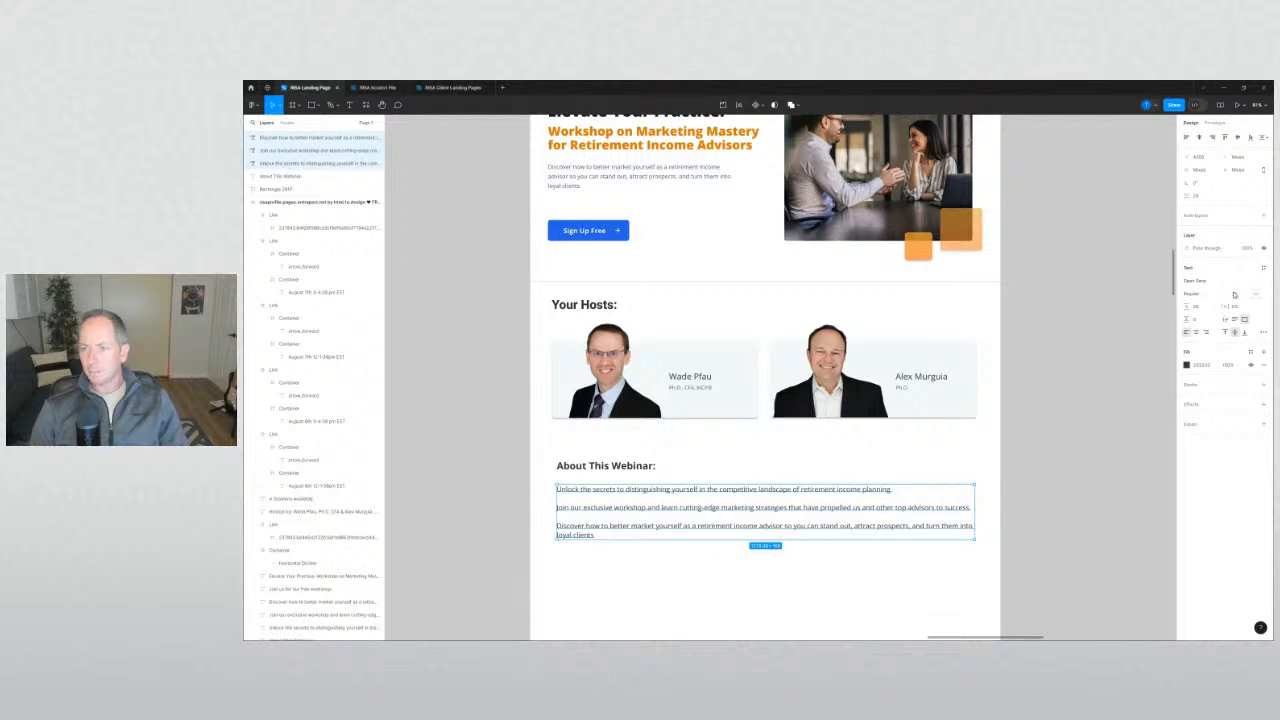
left_click(1235, 295)
type("16")
key("Return")
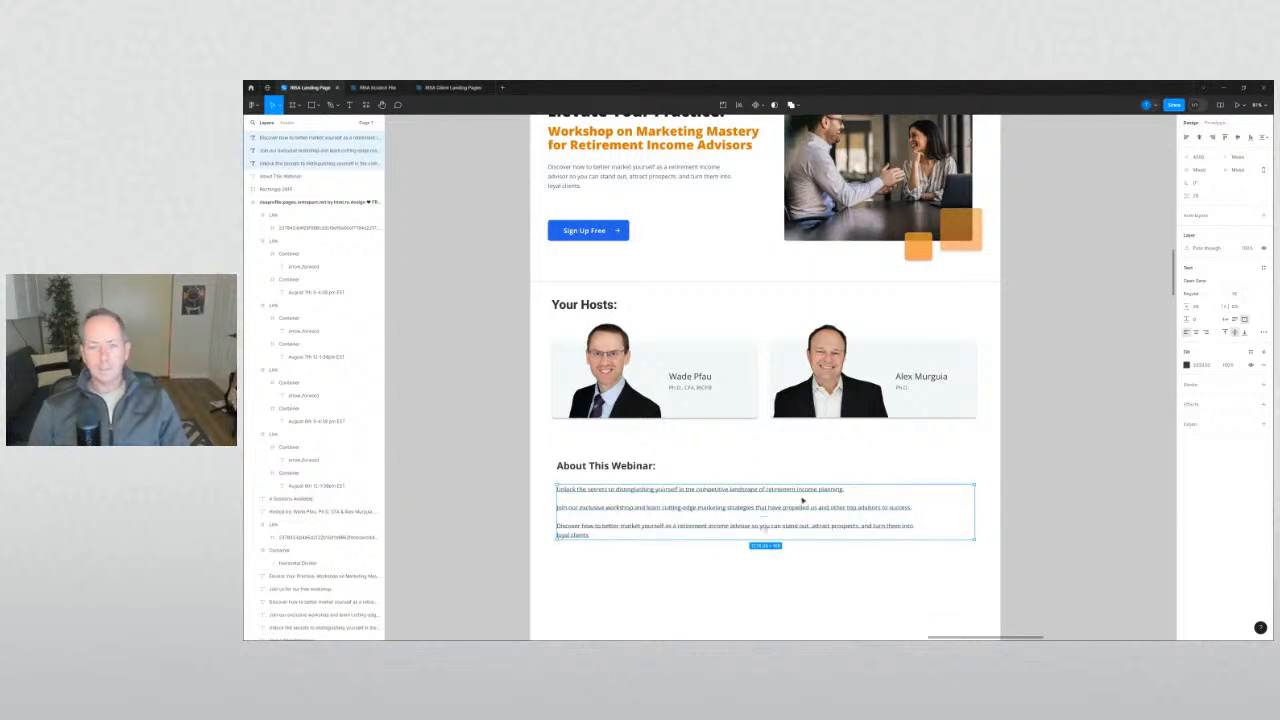
left_click(480, 466)
Set the Your Hosts: heading in Open Sans.
scroll(486, 449, "down", 2)
left_click(563, 238)
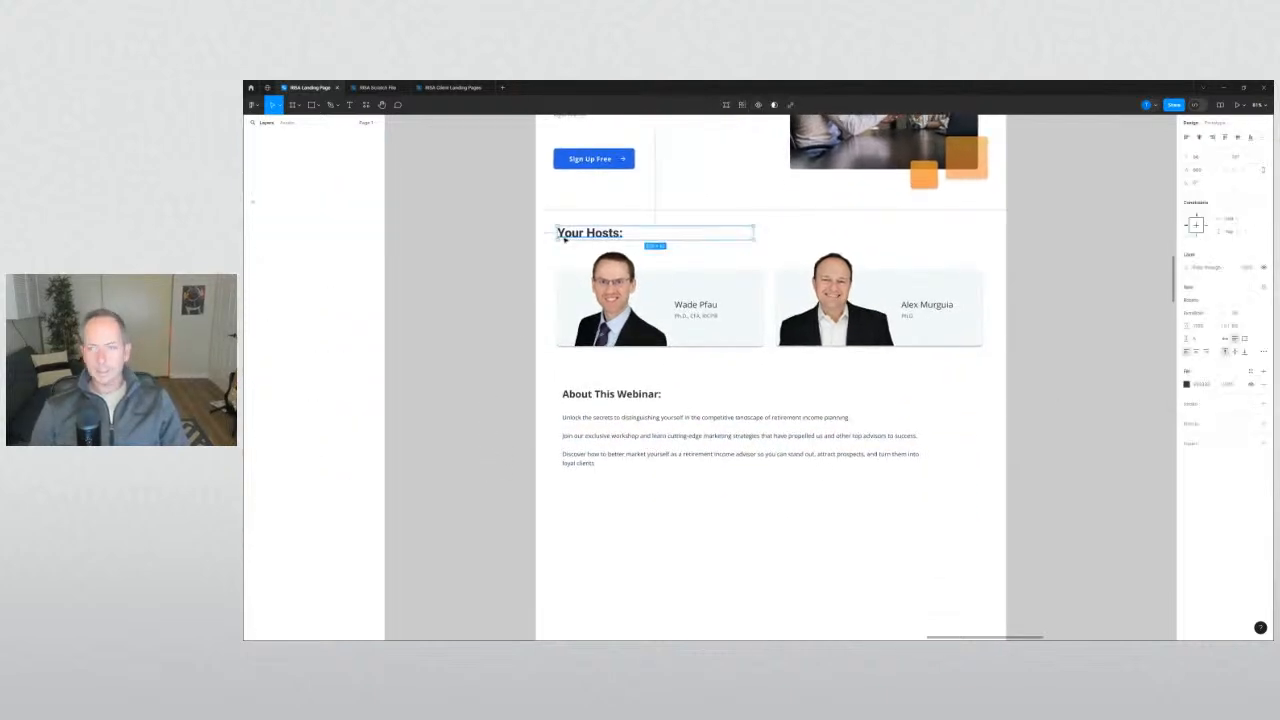
left_click(596, 397)
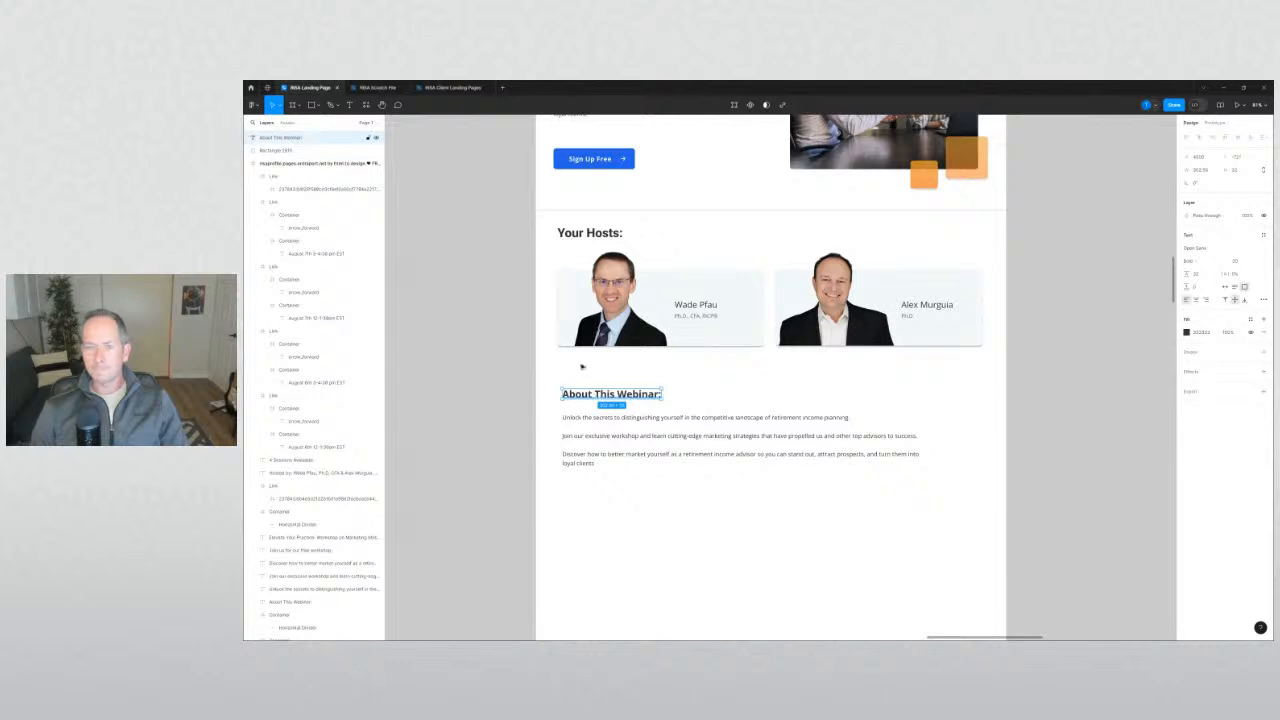
left_click(594, 236)
left_click(1213, 302)
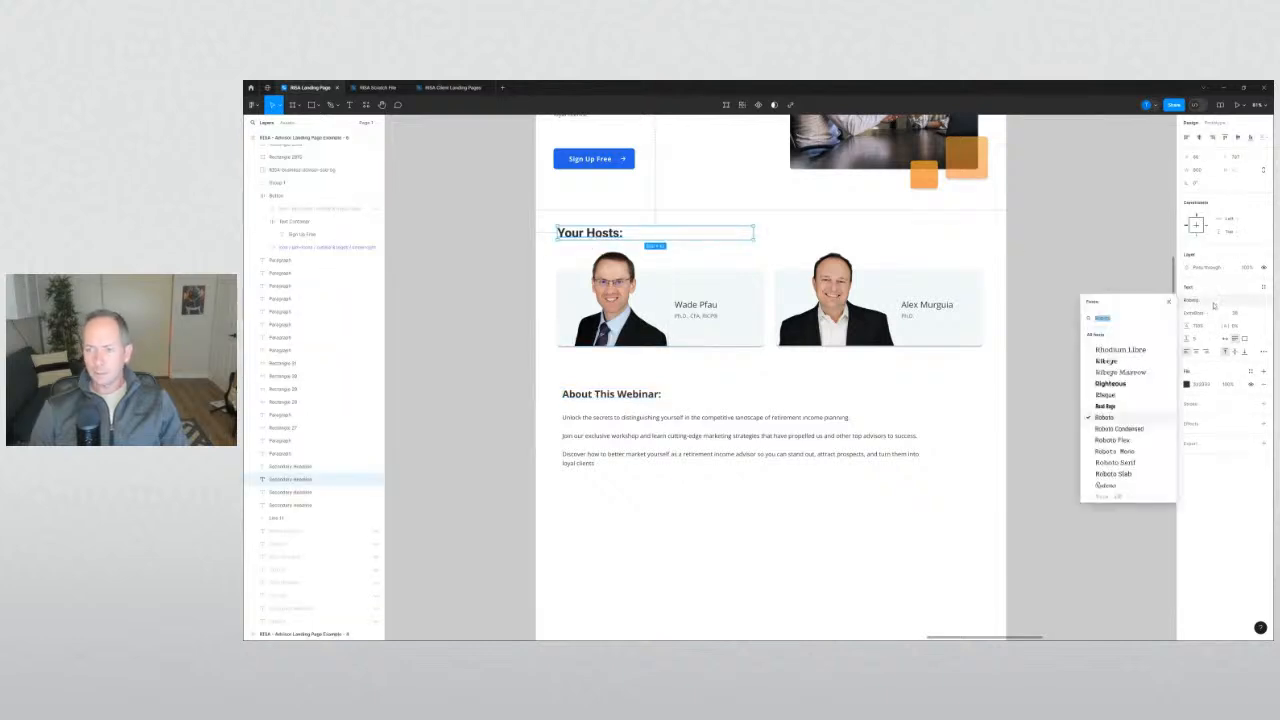
type("open sans")
key("Return")
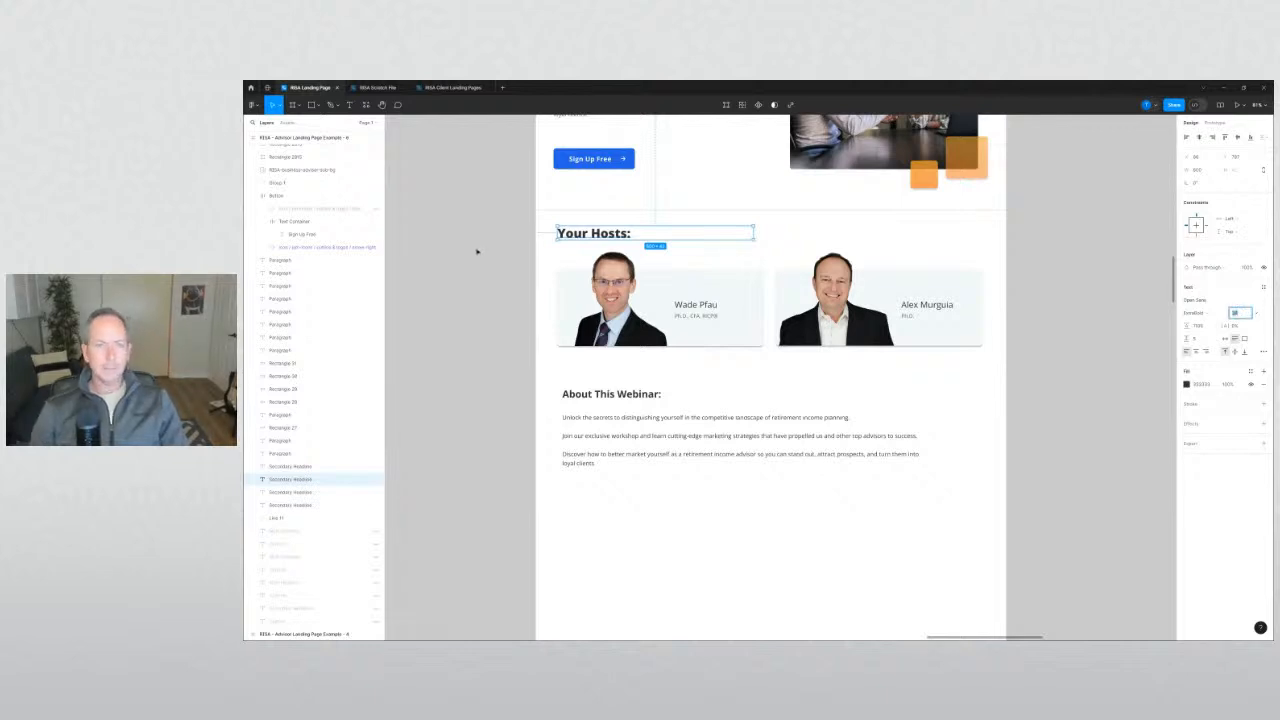
Delete the old About This Webinar: heading.
scroll(477, 251, "up", 5)
left_click(588, 293)
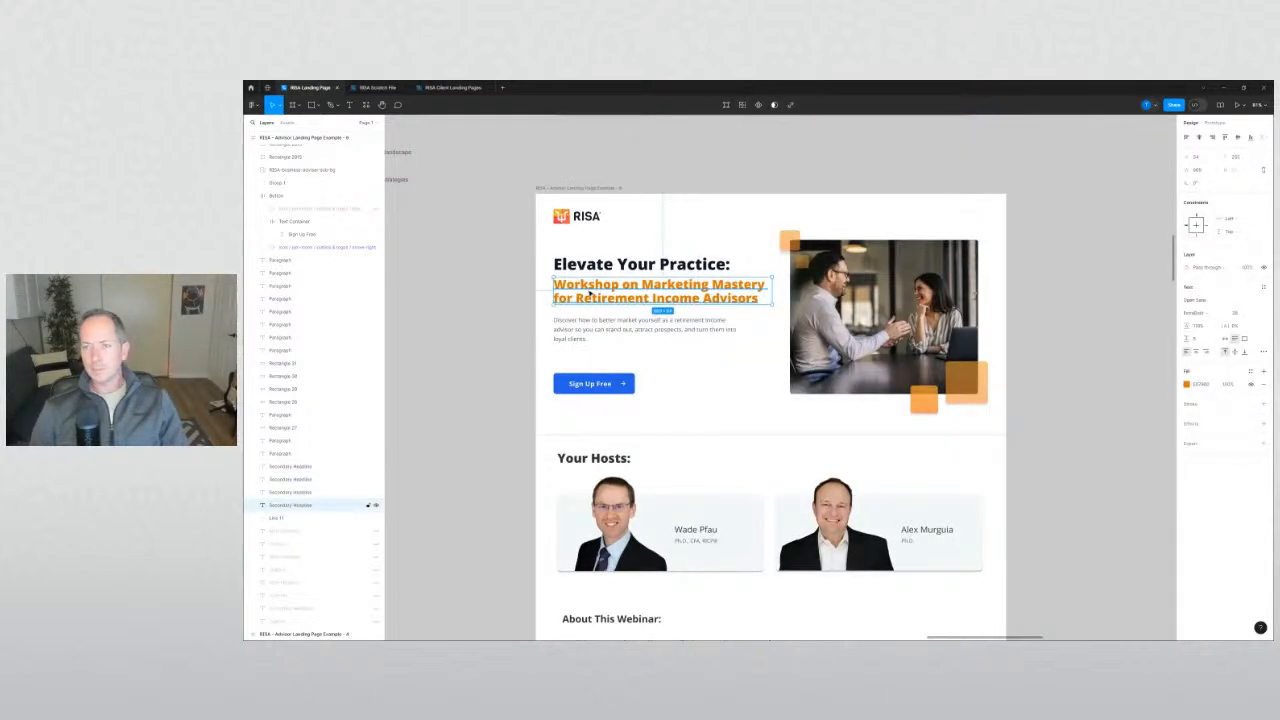
scroll(590, 293, "down", 2)
left_click(585, 333)
left_click(598, 491)
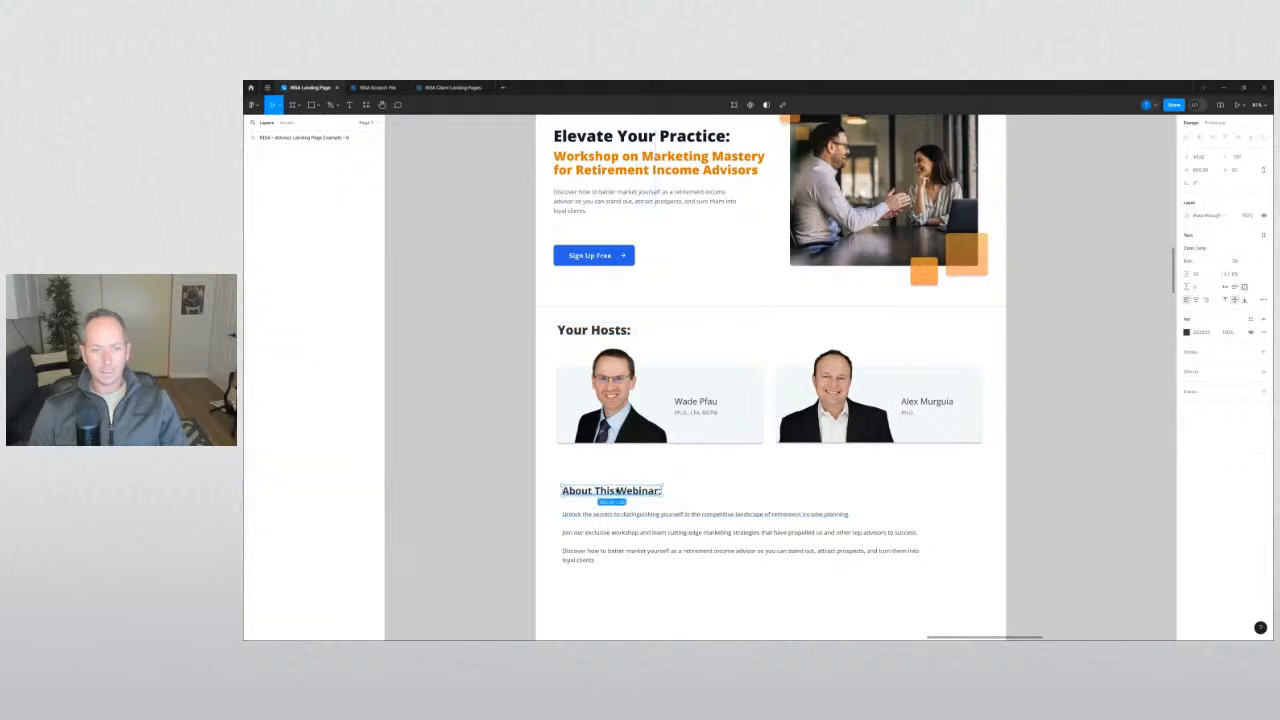
left_click(537, 445)
left_click_drag(546, 463, 577, 352)
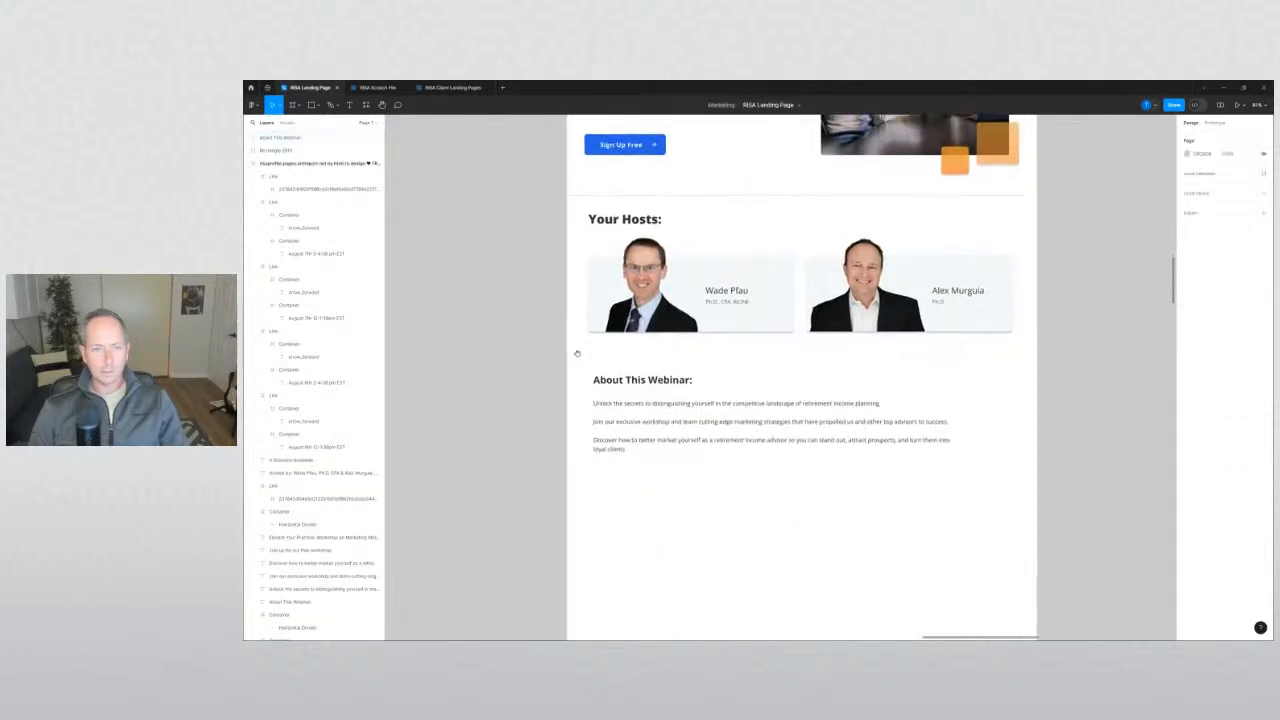
left_click(645, 384)
key("Delete")
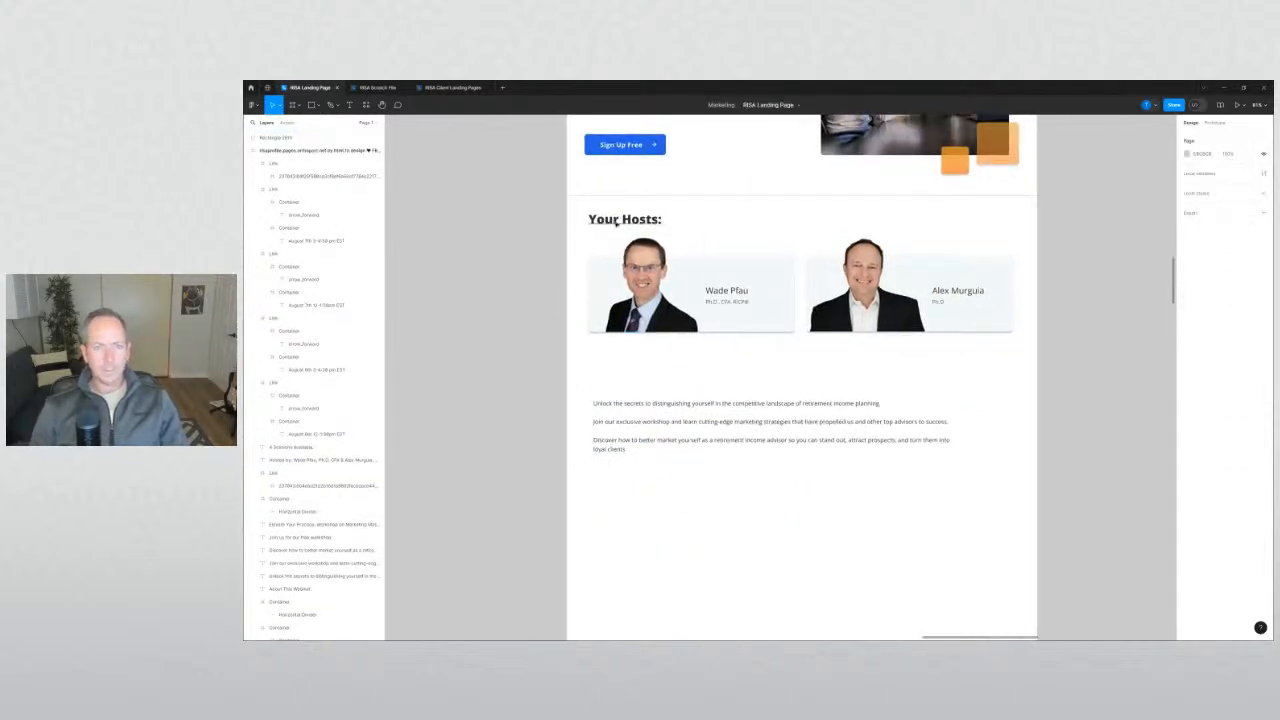
Place a copy of the Your Hosts: heading below the host cards.
left_click_drag(615, 222, 609, 381)
left_click(518, 372)
scroll(518, 372, "down", 5)
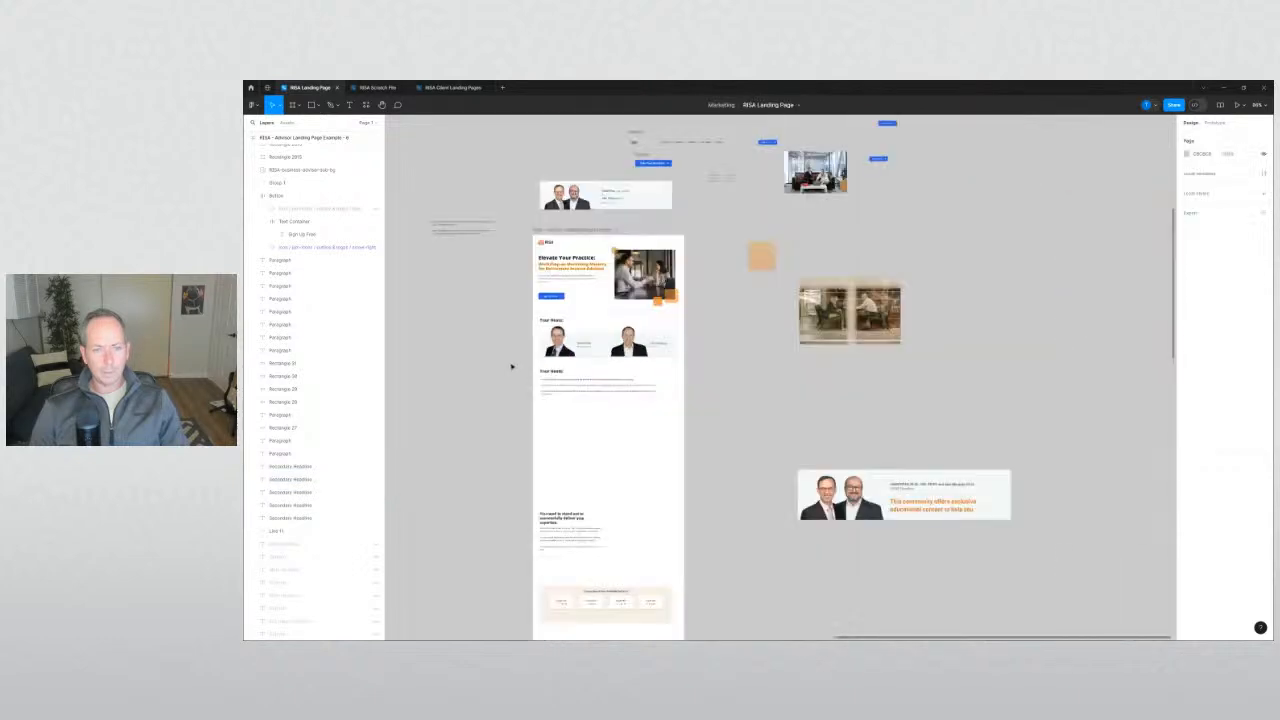
left_click_drag(484, 363, 689, 369)
scroll(583, 370, "up", 3)
scroll(583, 370, "down", 3)
scroll(689, 369, "up", 4)
double_click(758, 371)
type("A")
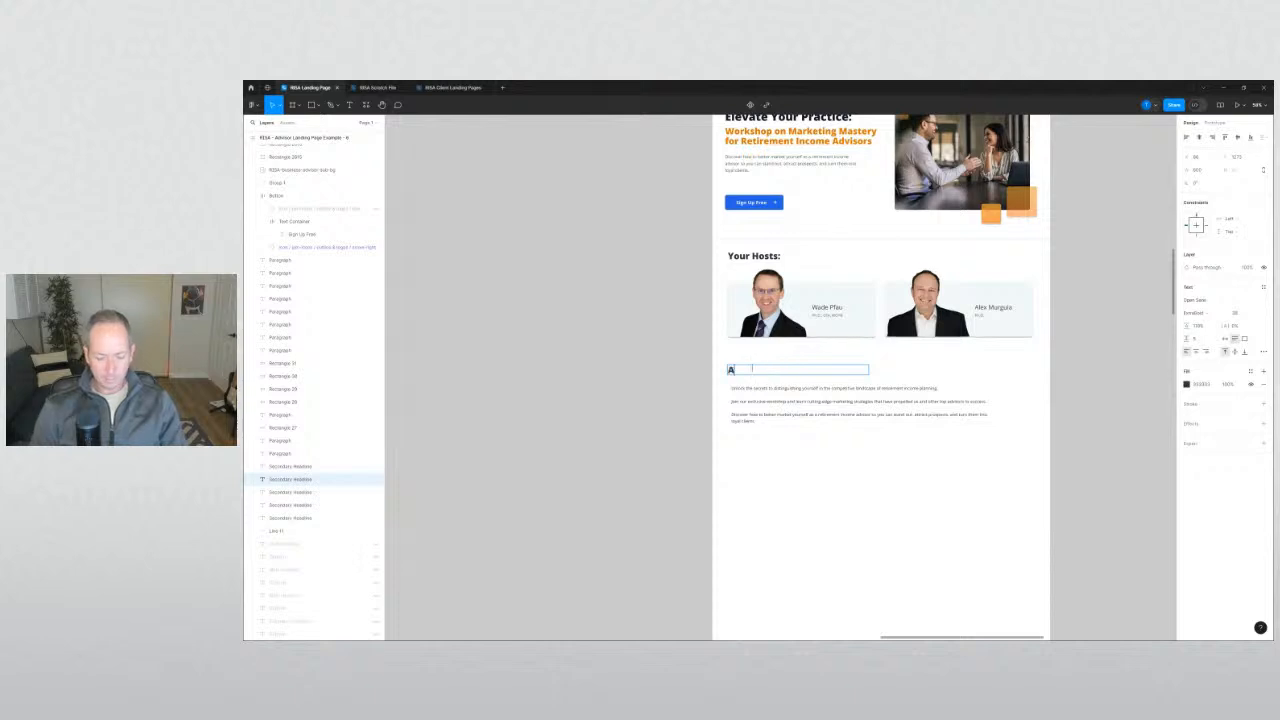
type("bout this Webinar")
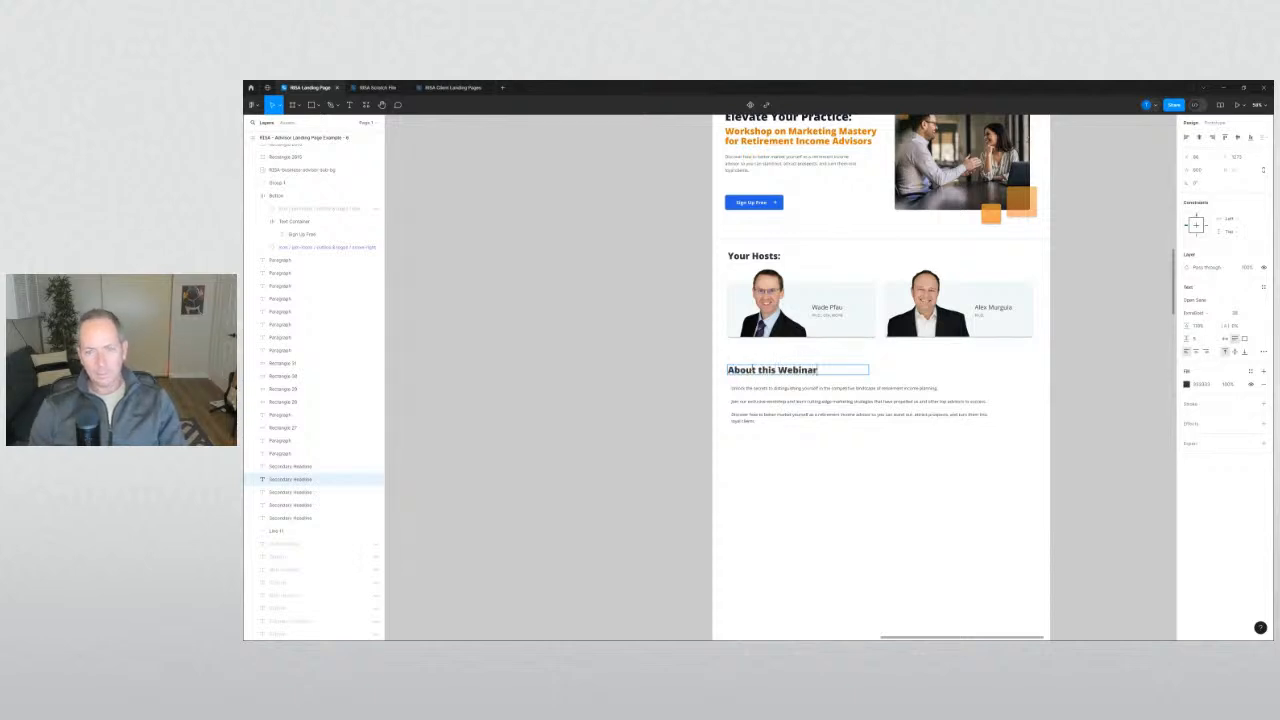
key("Escape")
scroll(526, 358, "down", 2)
left_click(526, 358)
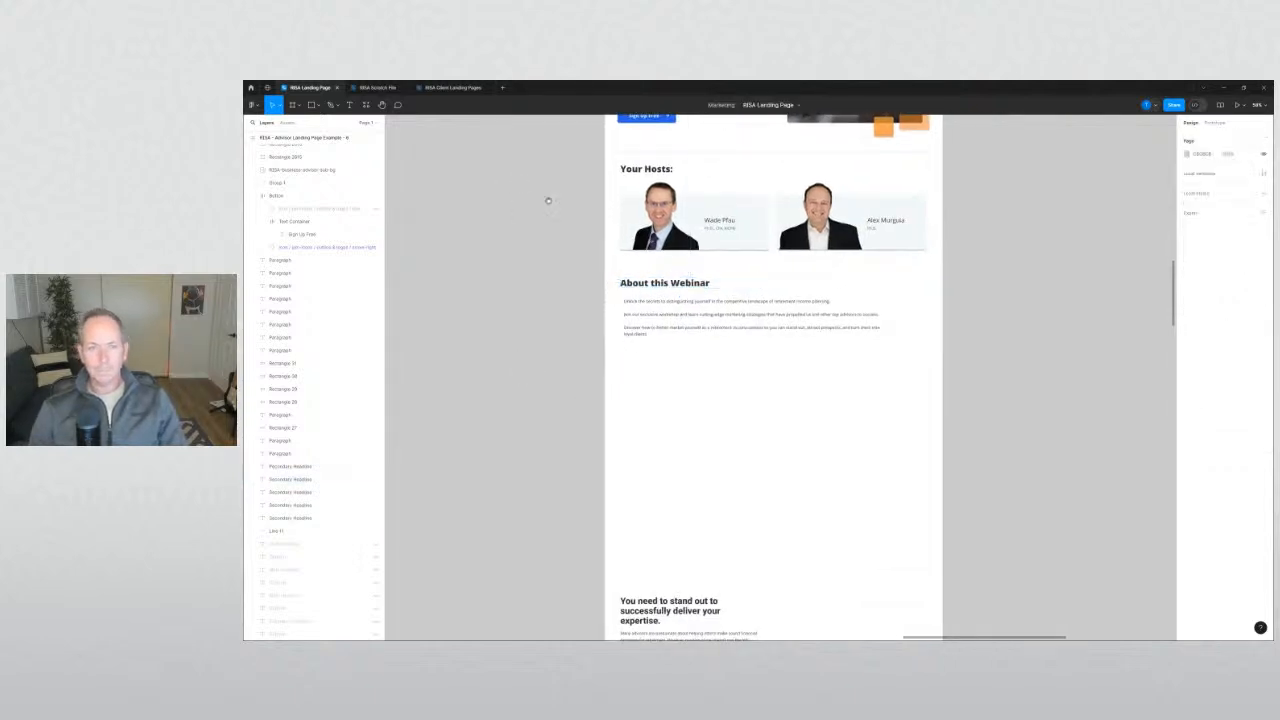
left_click(634, 302)
left_click_drag(564, 335, 640, 298)
scroll(634, 306, "up", 5)
left_click(702, 247, "shift")
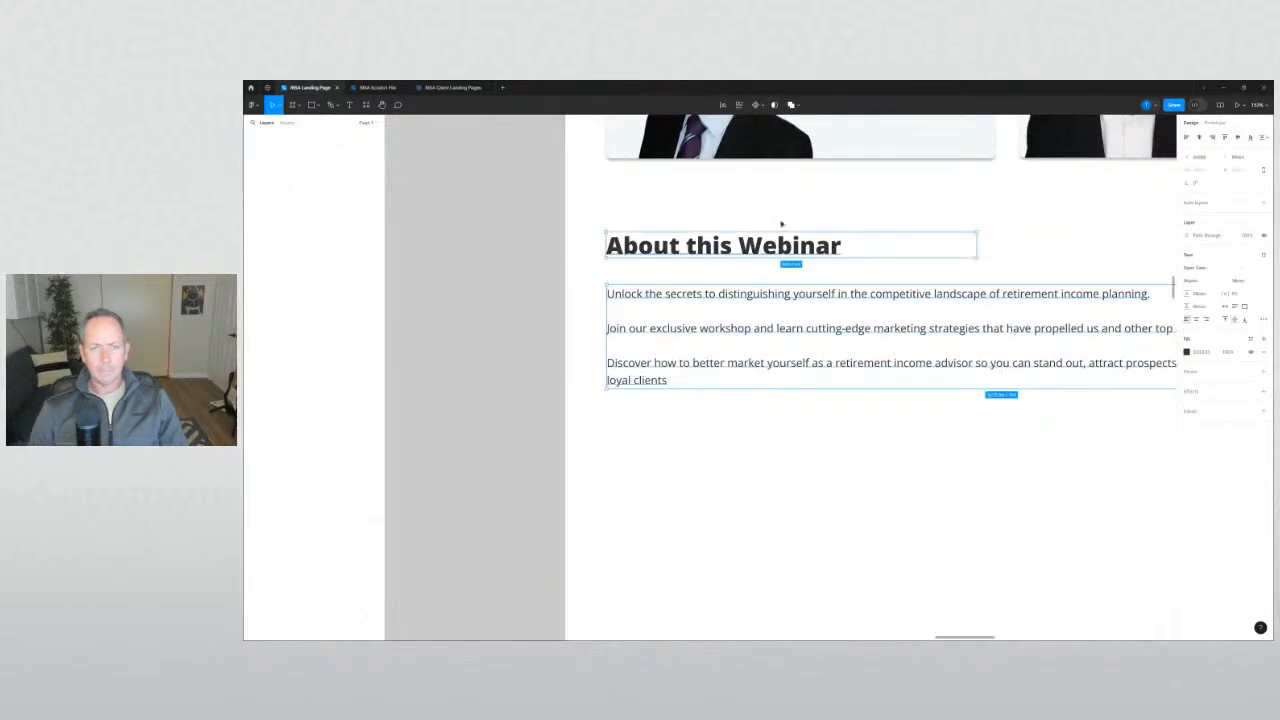
left_click(1188, 137)
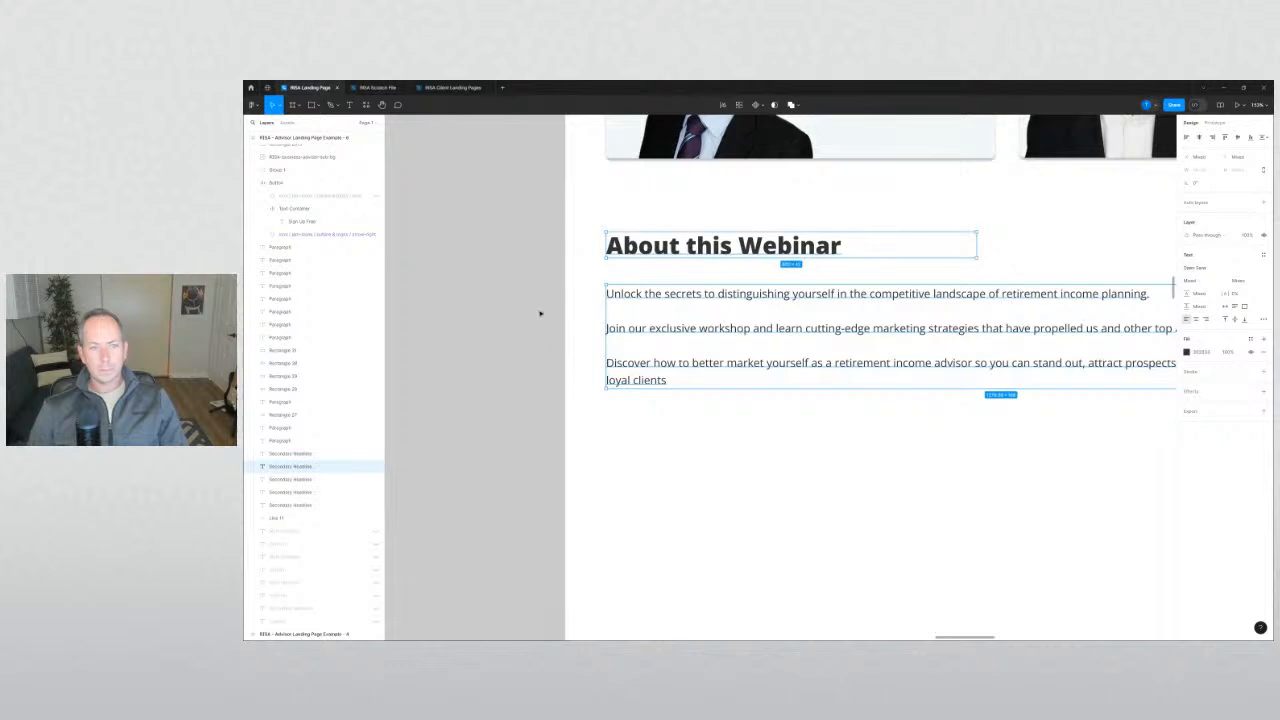
left_click(540, 313)
scroll(543, 306, "down", 5)
scroll(543, 306, "up", 2)
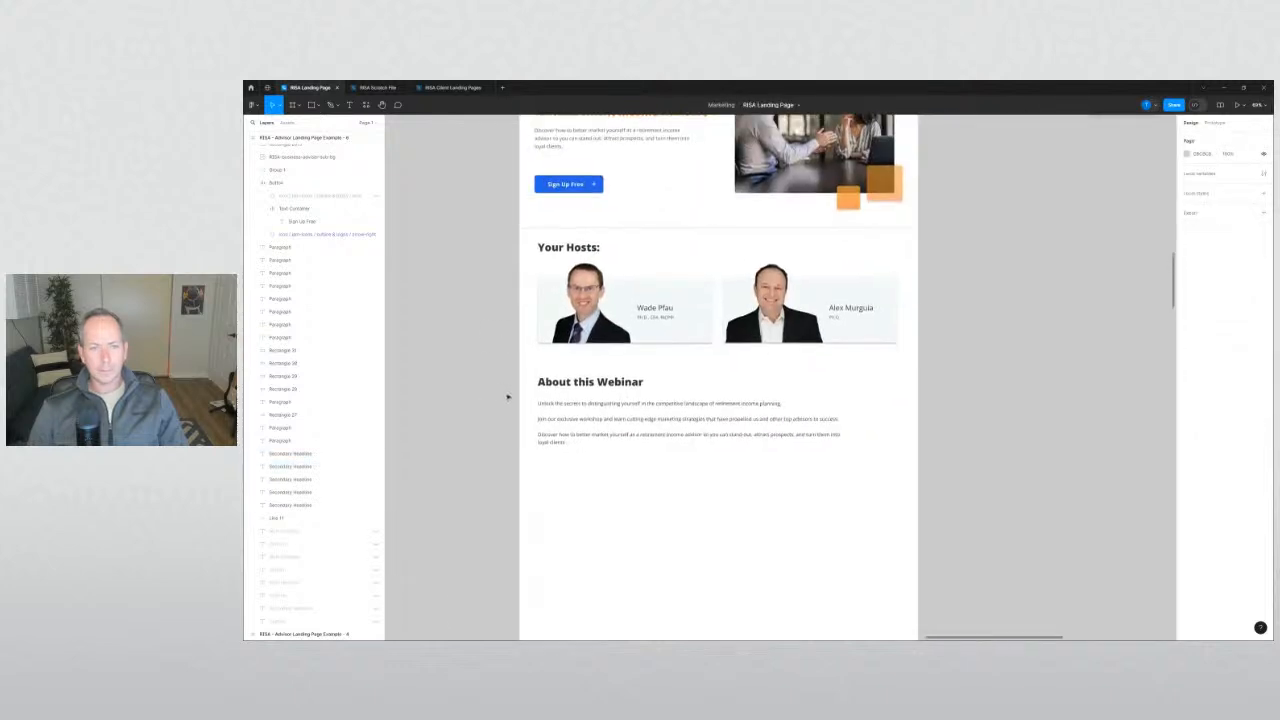
scroll(509, 376, "down", 4)
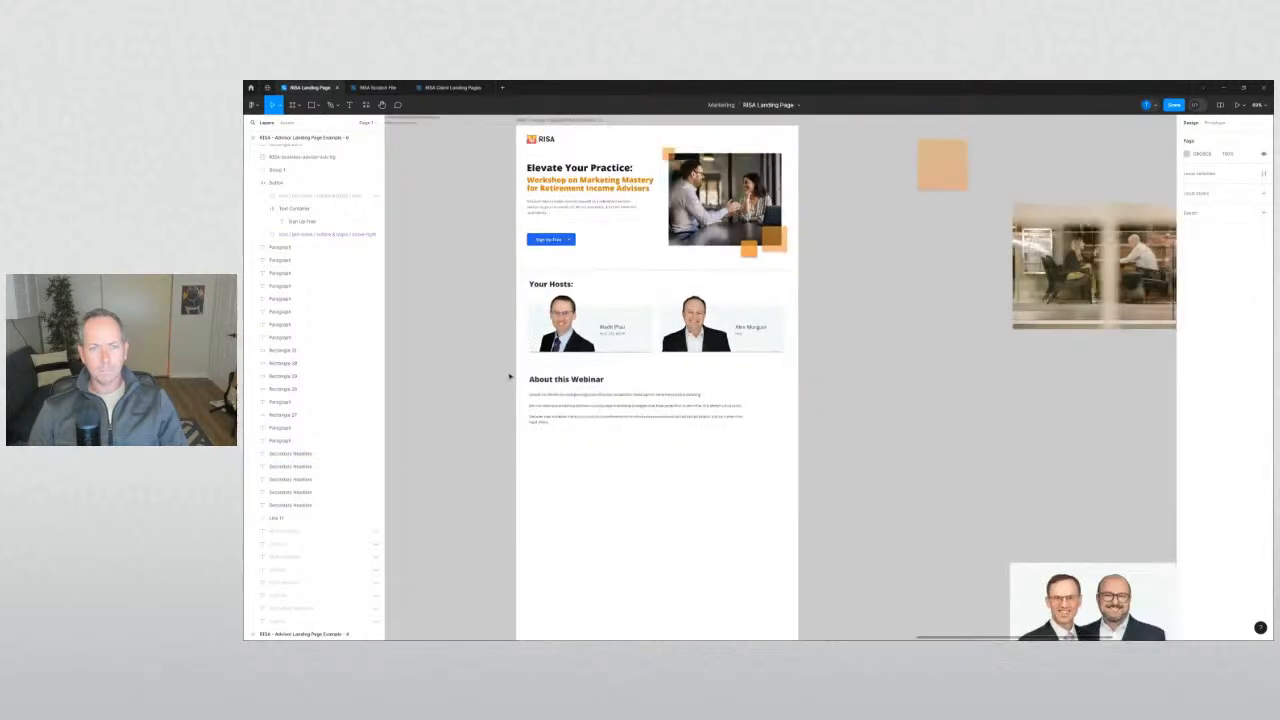
scroll(514, 354, "up", 1)
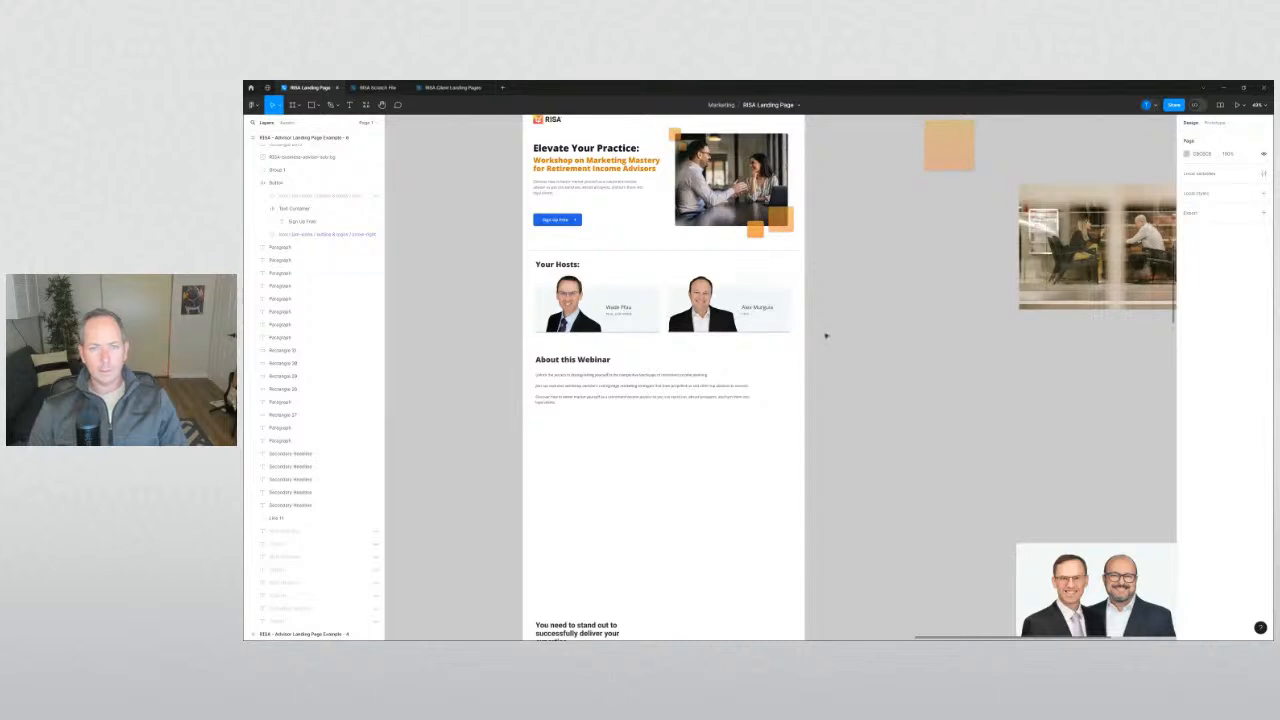
left_click_drag(826, 334, 540, 269)
left_click(486, 277)
scroll(495, 330, "up", 5)
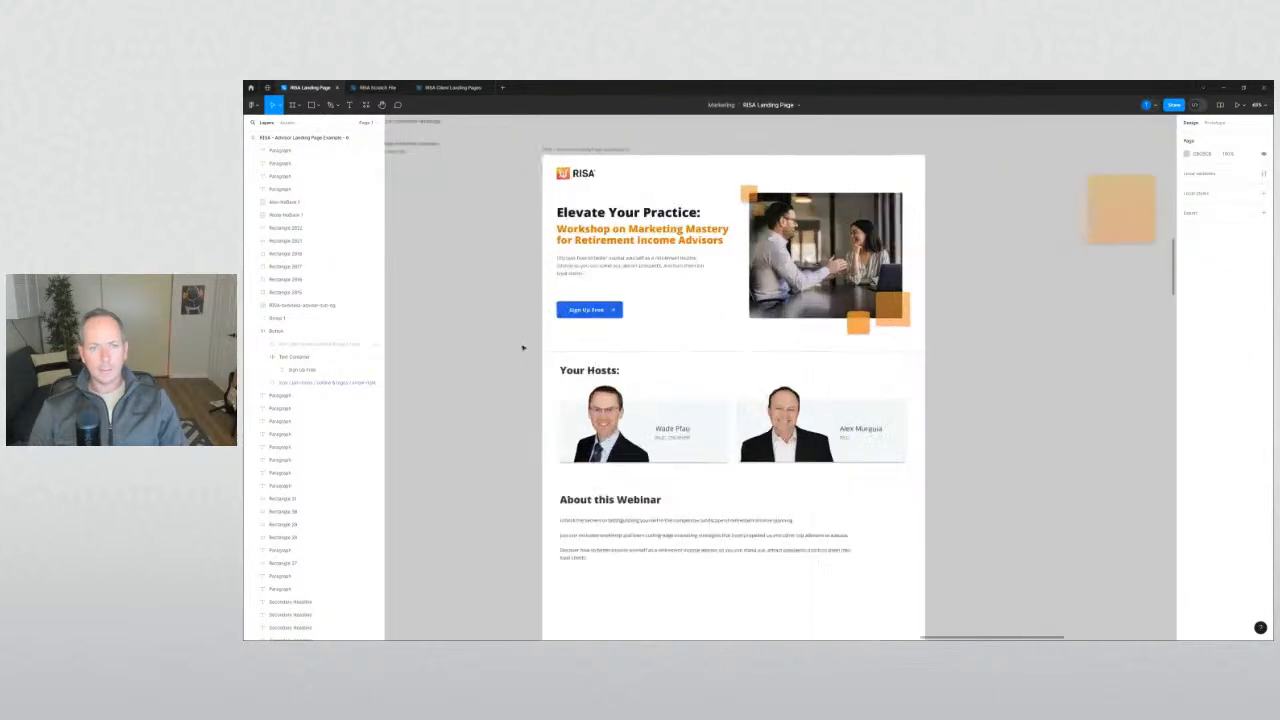
scroll(503, 366, "up", 1)
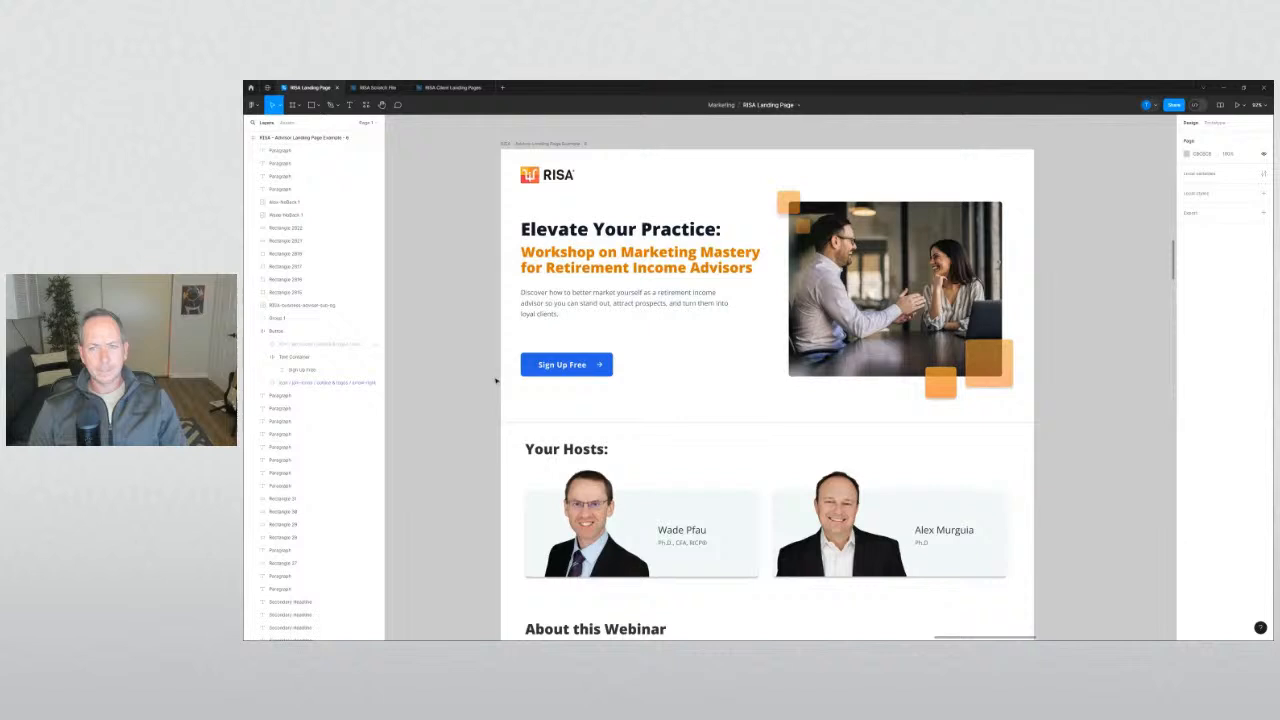
scroll(495, 380, "down", 5)
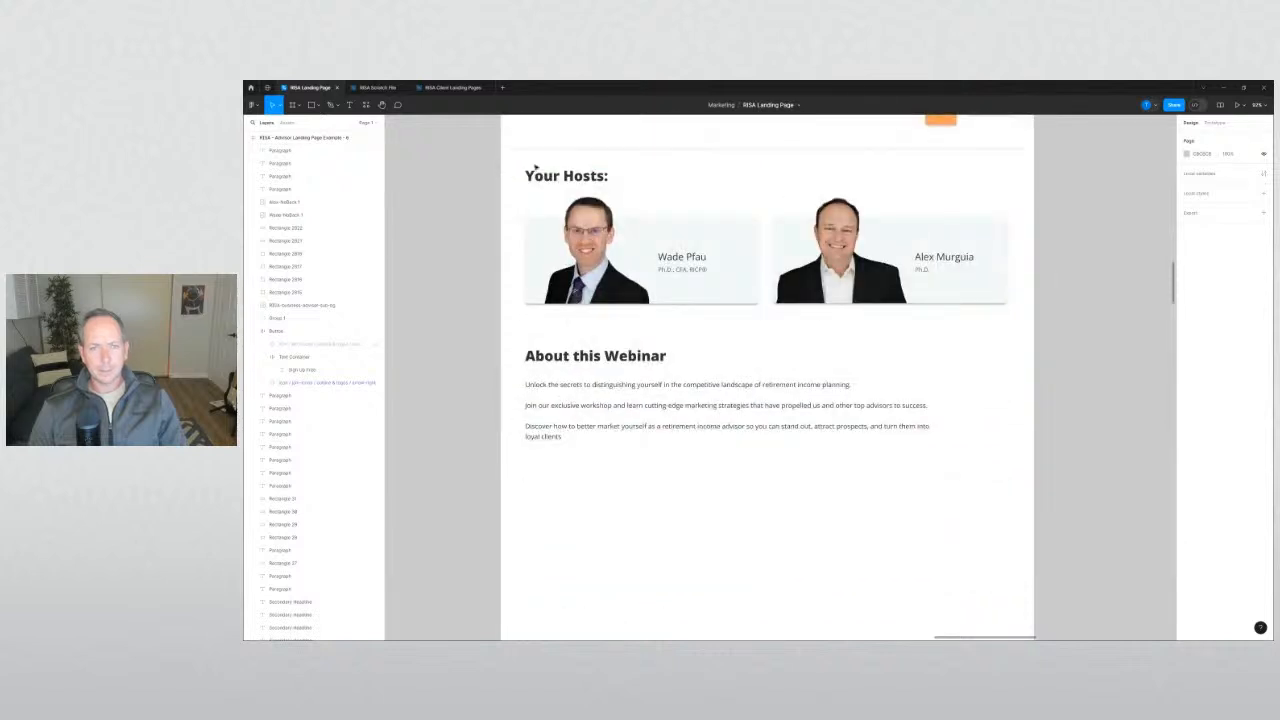
Drag the hosts heading and cards down and lift the About this Webinar text under the hero.
left_click_drag(485, 171, 943, 299)
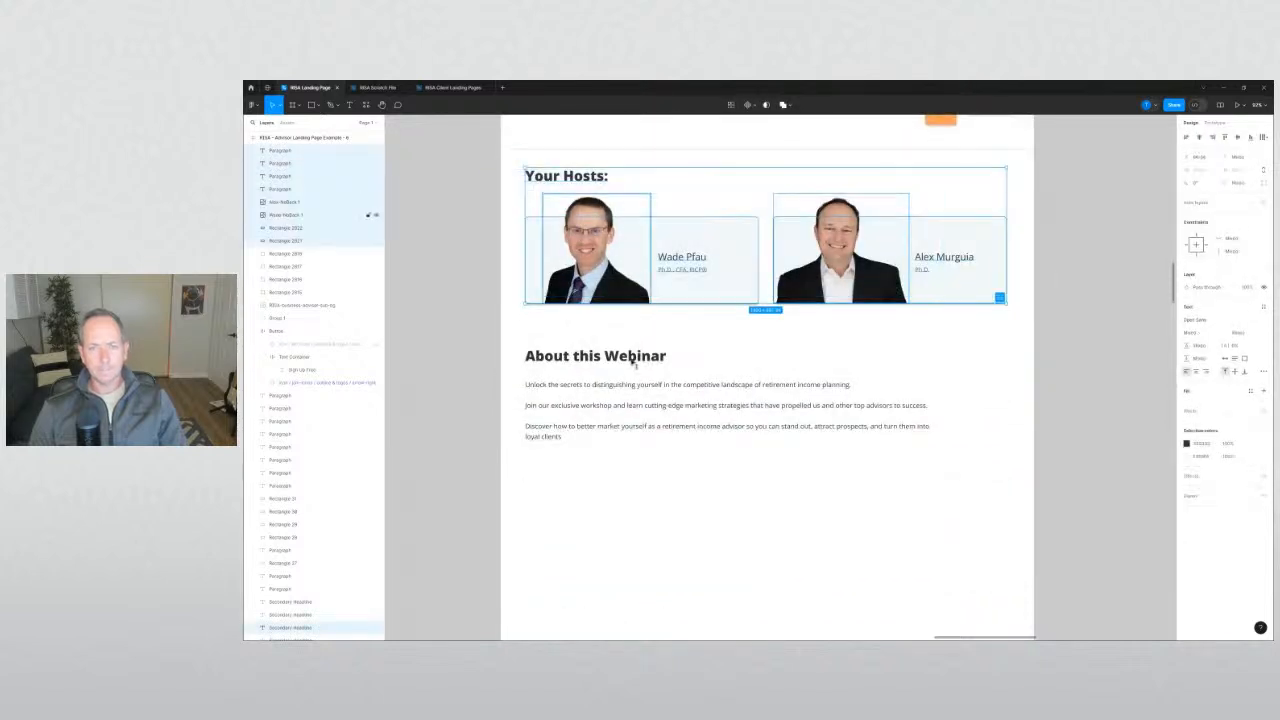
left_click_drag(618, 270, 618, 566)
left_click_drag(487, 343, 649, 238)
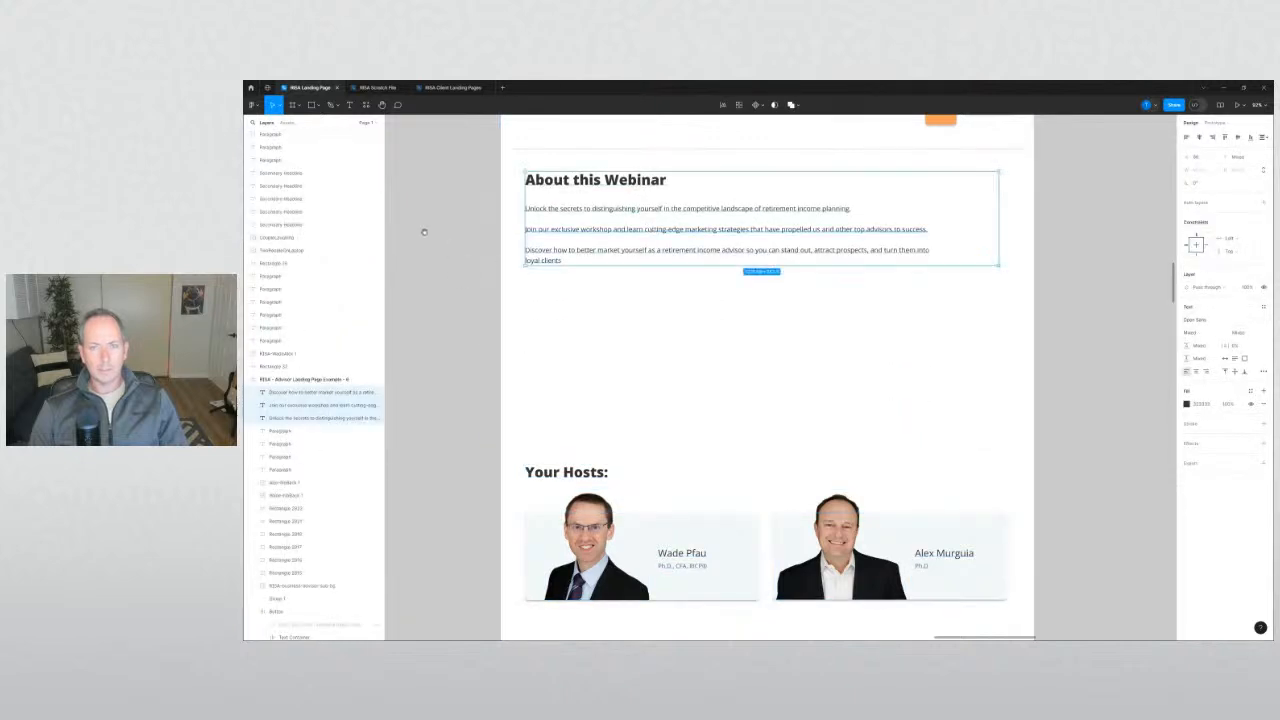
scroll(567, 463, "up", 5)
left_click_drag(568, 463, 648, 484)
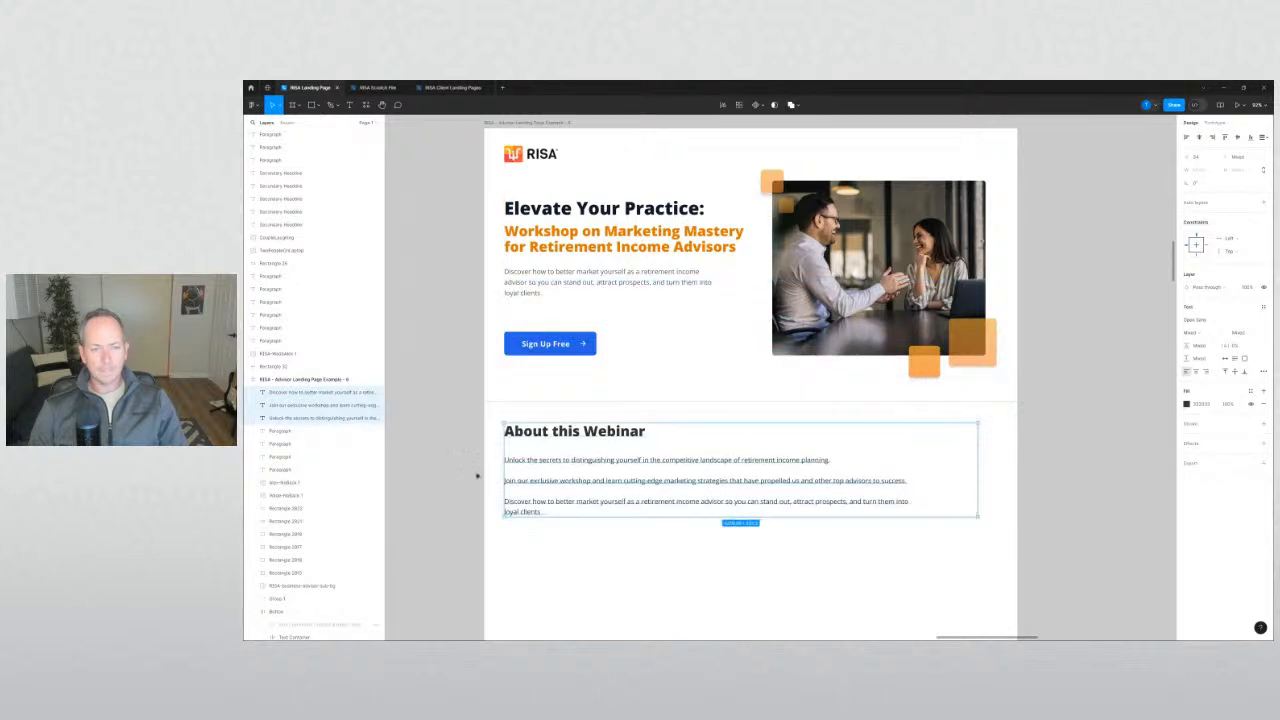
left_click(477, 474)
left_click_drag(477, 471, 535, 343)
Pull the divider's left end in from the page edge.
left_click(557, 276)
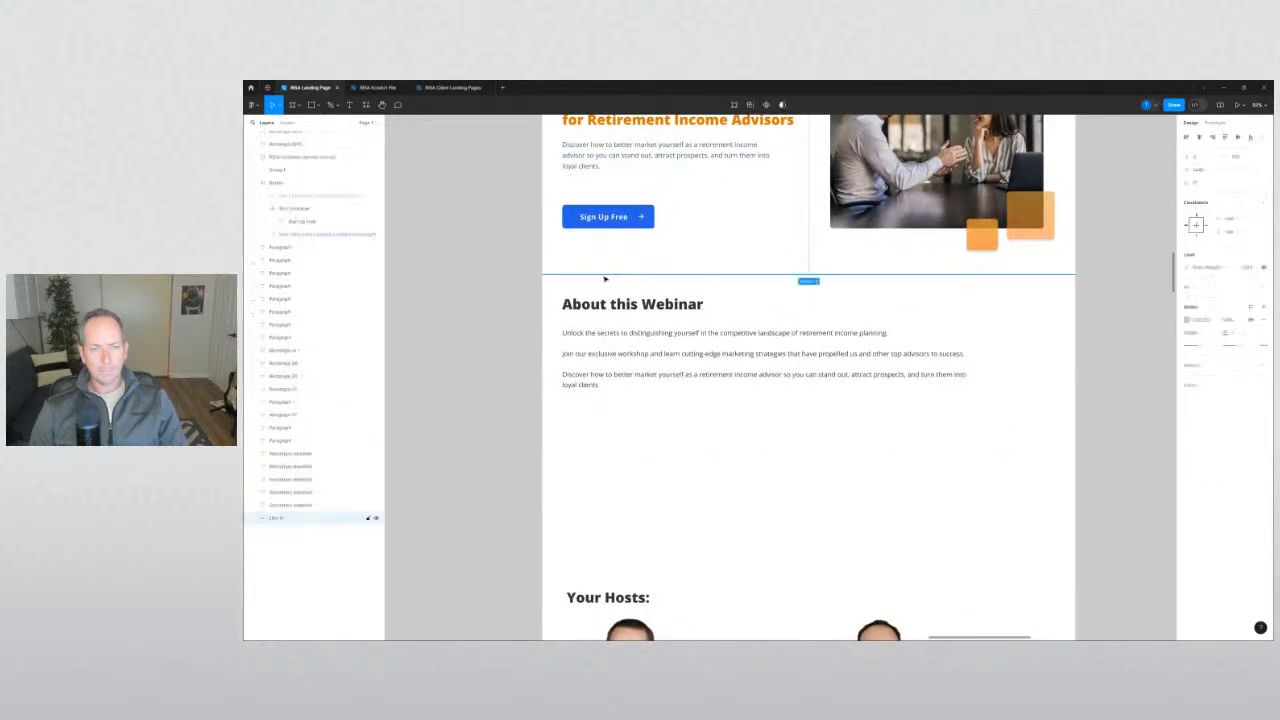
scroll(557, 275, "up", 5)
left_click_drag(526, 278, 570, 276)
left_click(507, 312)
scroll(507, 313, "down", 3)
left_click_drag(877, 317, 656, 312)
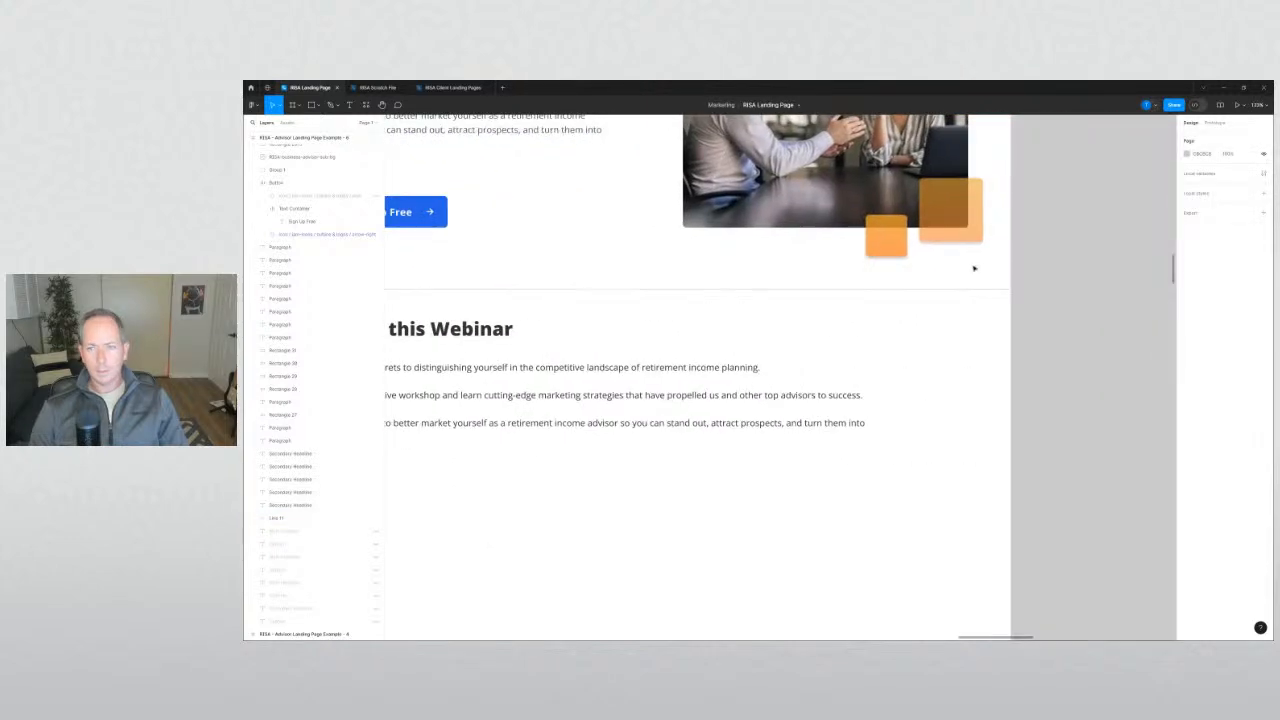
left_click(971, 291)
scroll(783, 314, "left", 5)
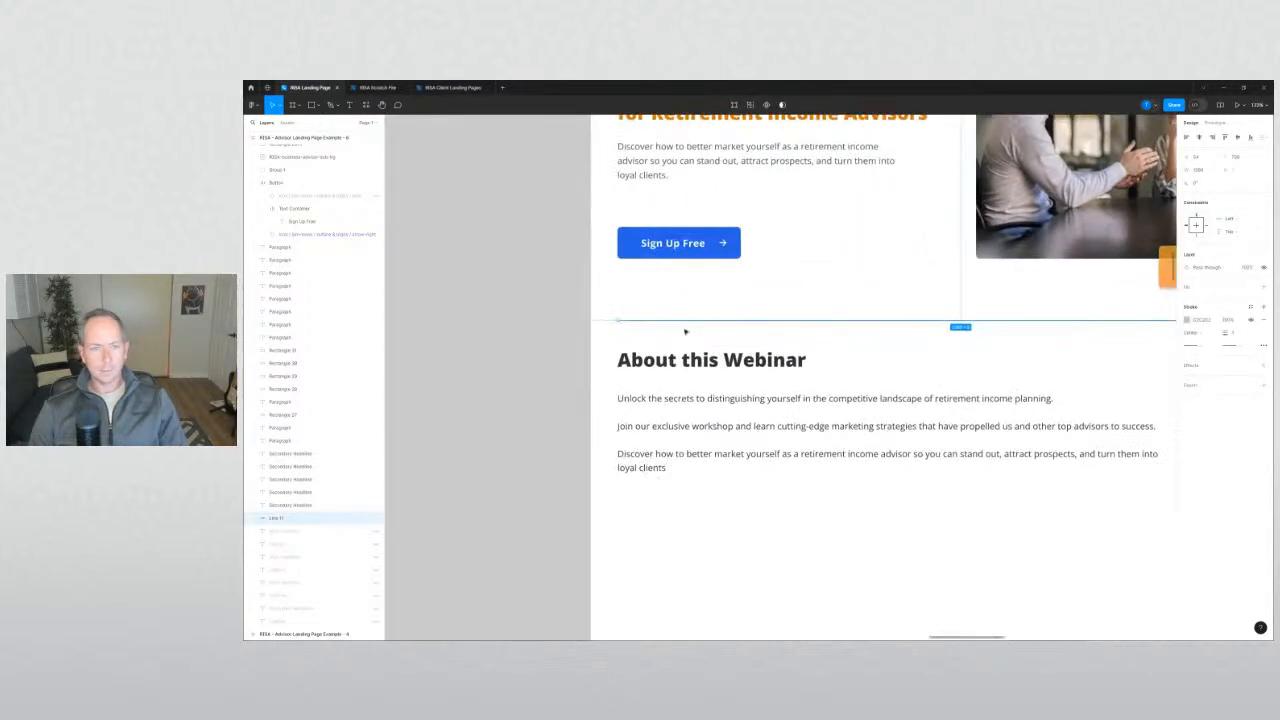
left_click(569, 316)
scroll(569, 316, "up", 5)
Draw a small temporary rectangle beside the divider as a spacing guide.
key("r")
left_click_drag(658, 321, 630, 333)
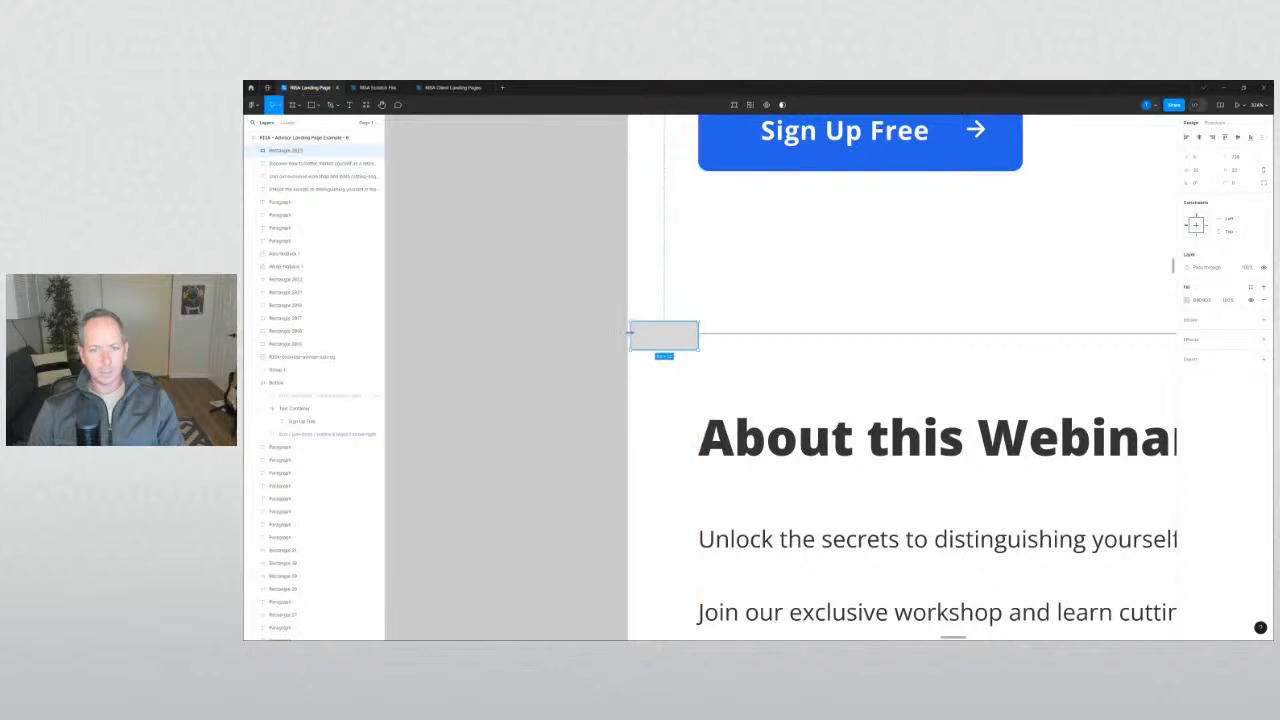
left_click(609, 339)
scroll(603, 341, "down", 5)
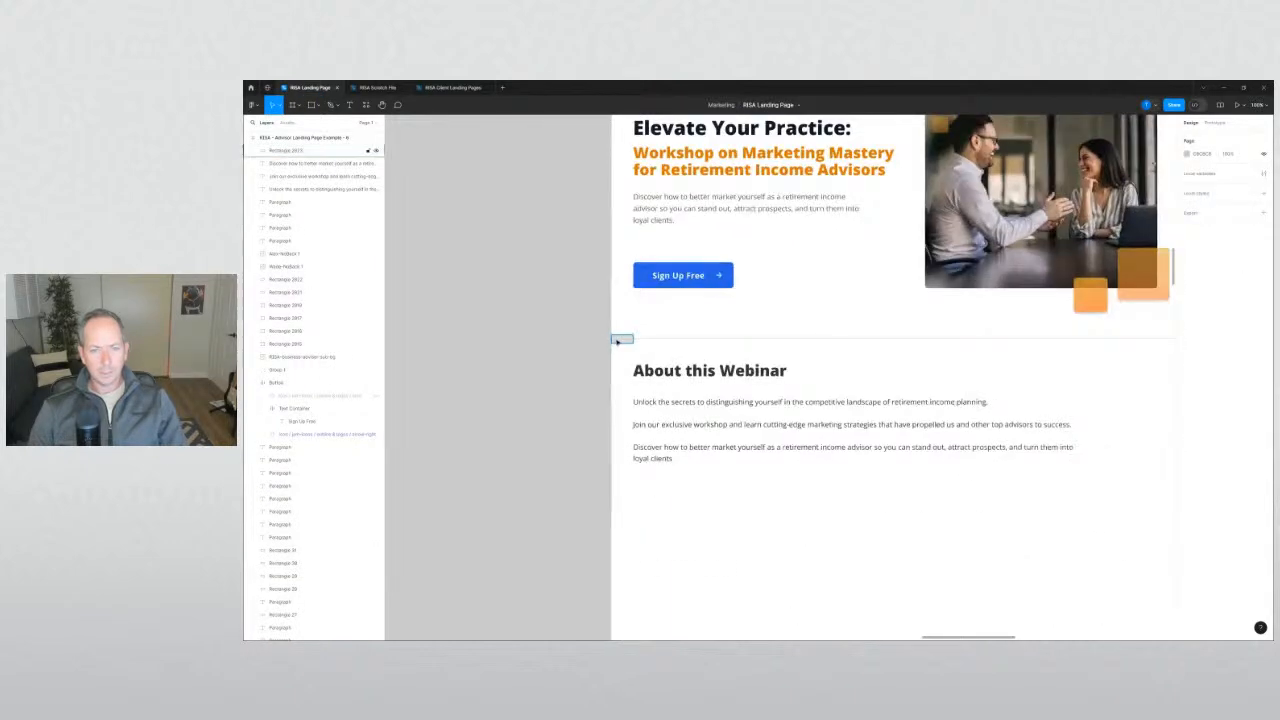
scroll(599, 341, "down", 1)
left_click_drag(598, 341, 978, 332)
Pull the divider's right end in to match, then delete the spacer rectangle.
scroll(978, 332, "up", 15)
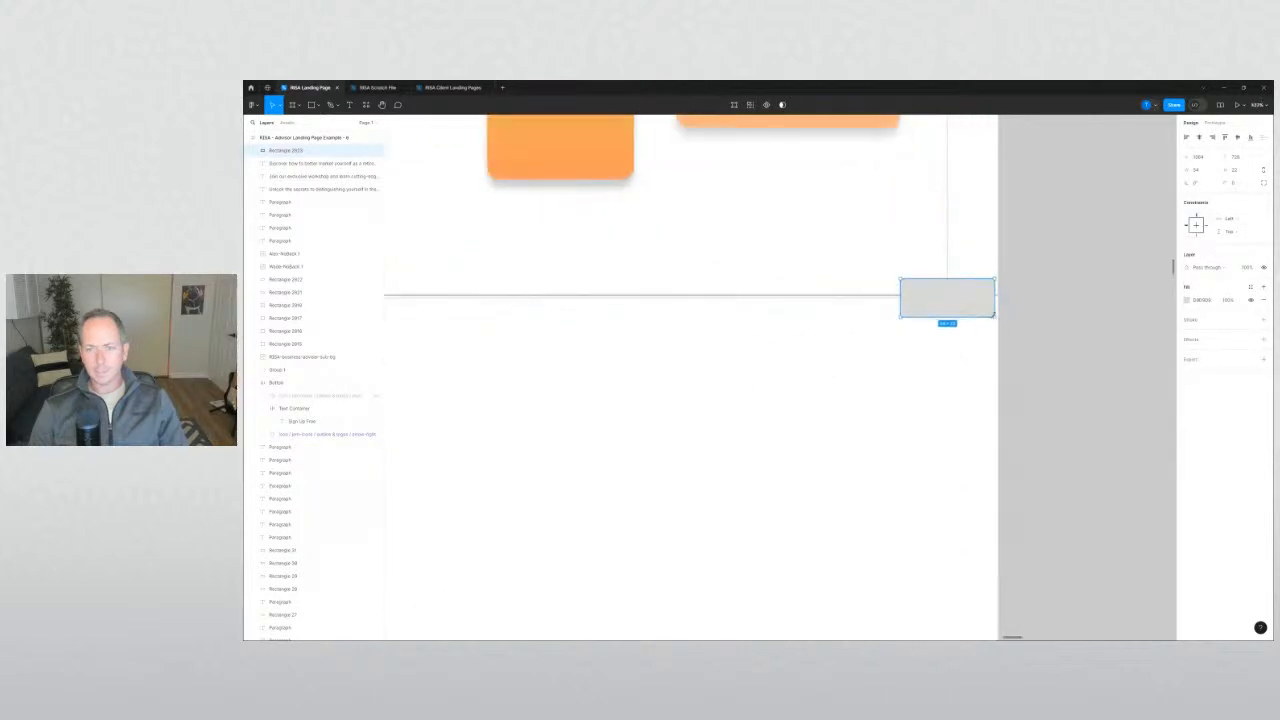
left_click(837, 284)
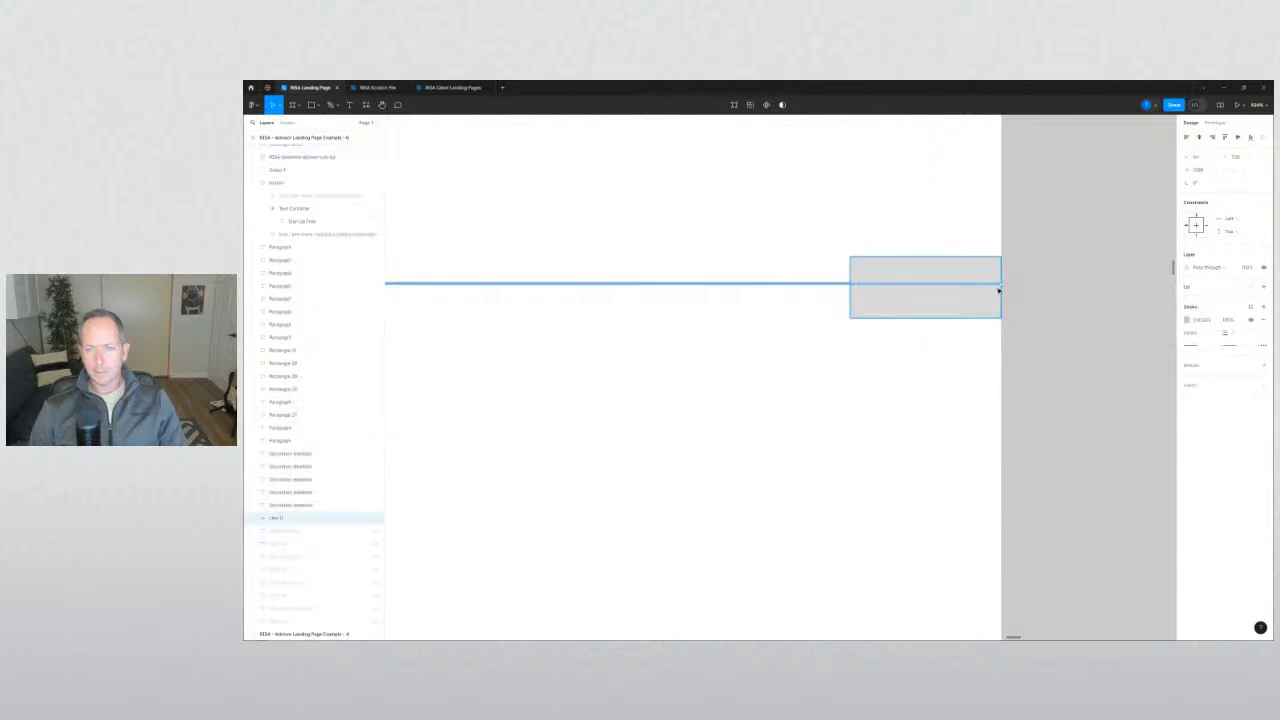
left_click_drag(1000, 285, 858, 270)
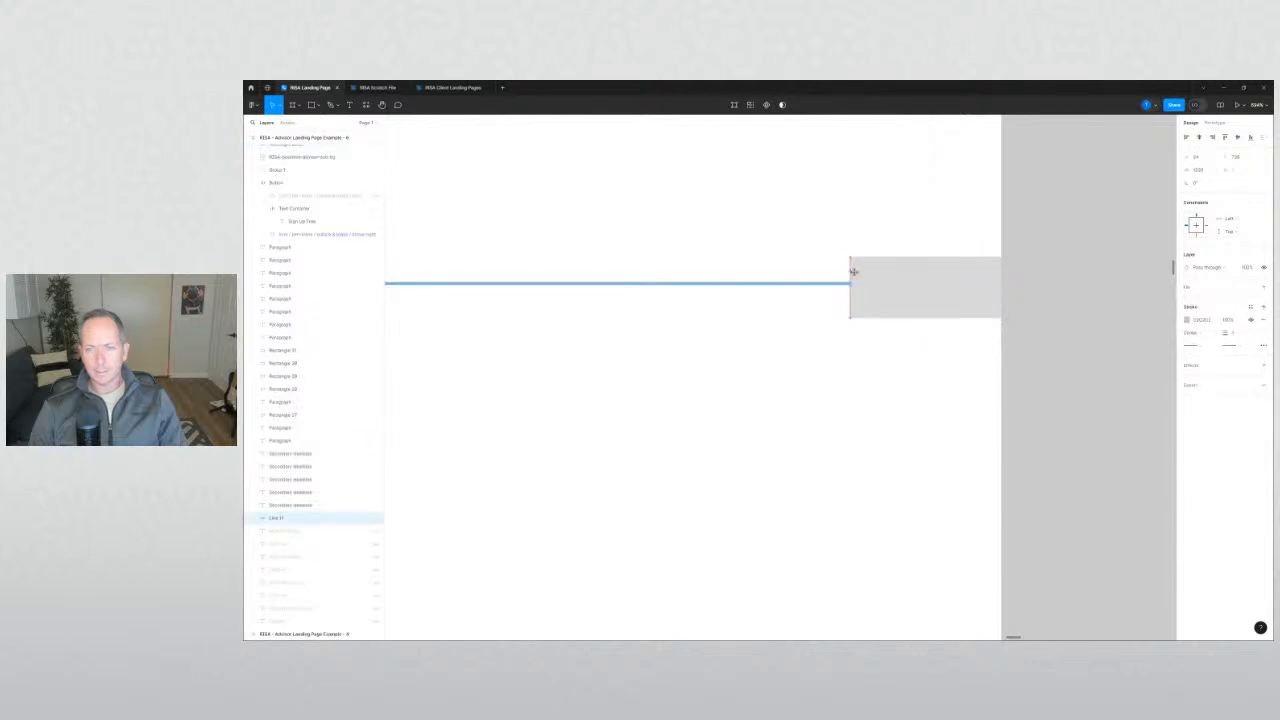
left_click(874, 280)
key("Delete")
Add a copy of the divider below the About this Webinar paragraphs.
scroll(620, 345, "down", 1)
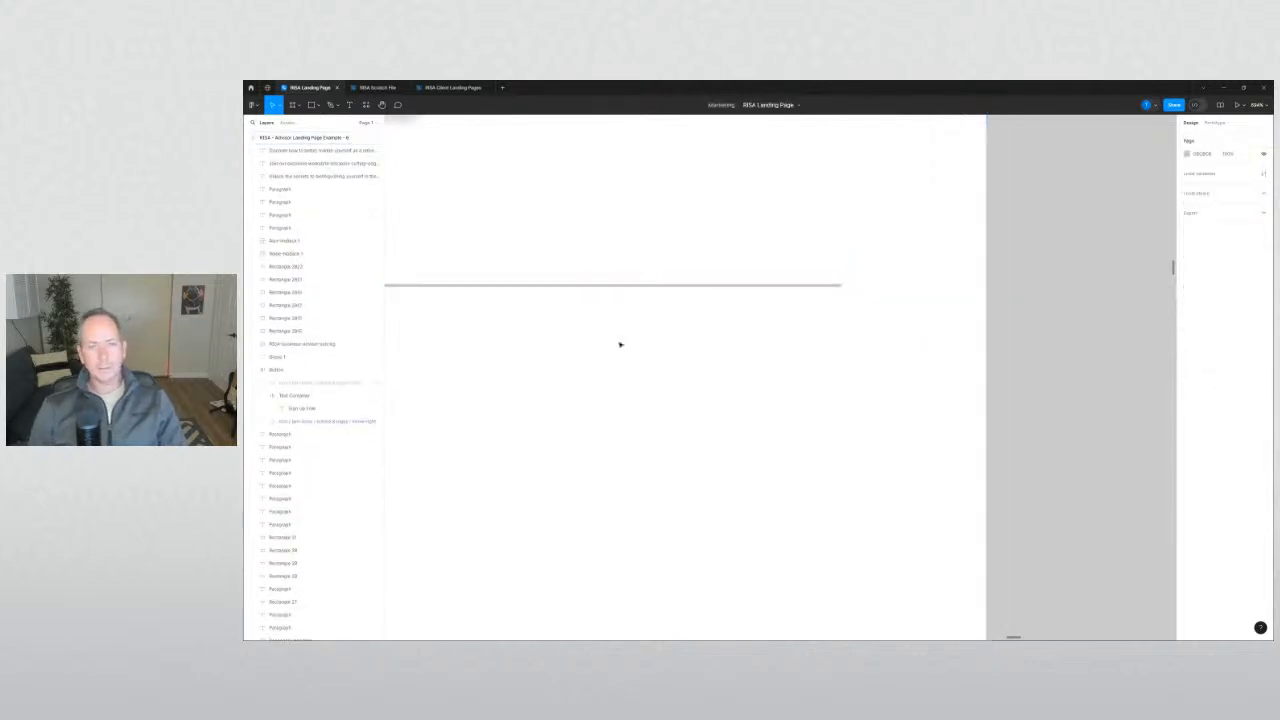
scroll(620, 345, "down", 6)
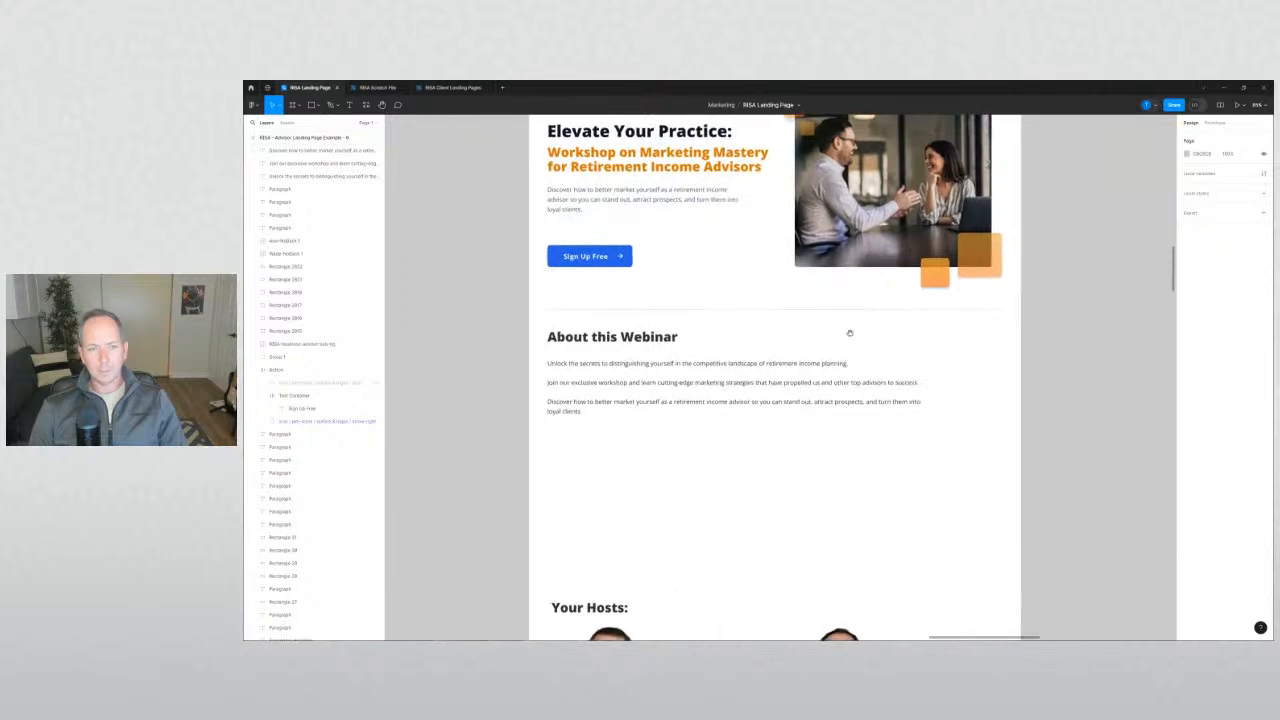
left_click_drag(783, 309, 782, 443)
left_click(472, 366)
scroll(474, 309, "down", 3)
scroll(480, 310, "down", 3)
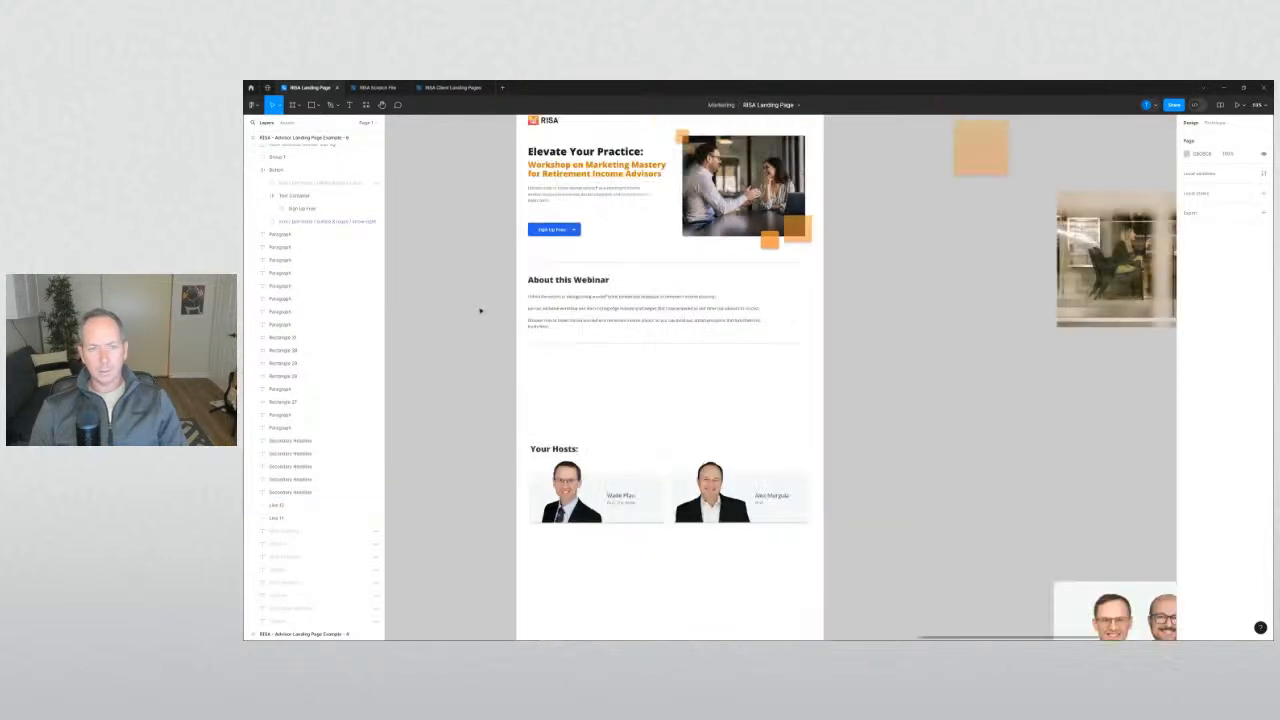
scroll(506, 279, "up", 4)
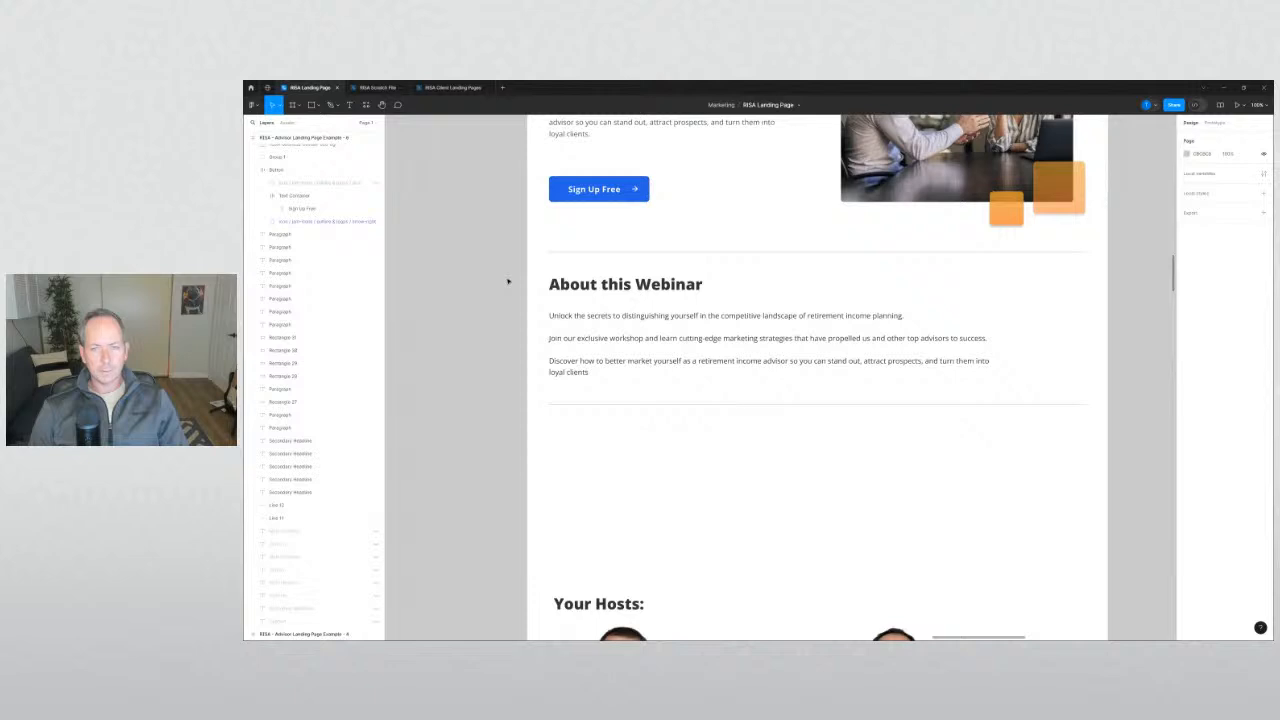
scroll(505, 278, "down", 4)
left_click_drag(501, 267, 540, 304)
Widen the landing-page frame slightly by dragging out its side edges.
left_click(570, 165)
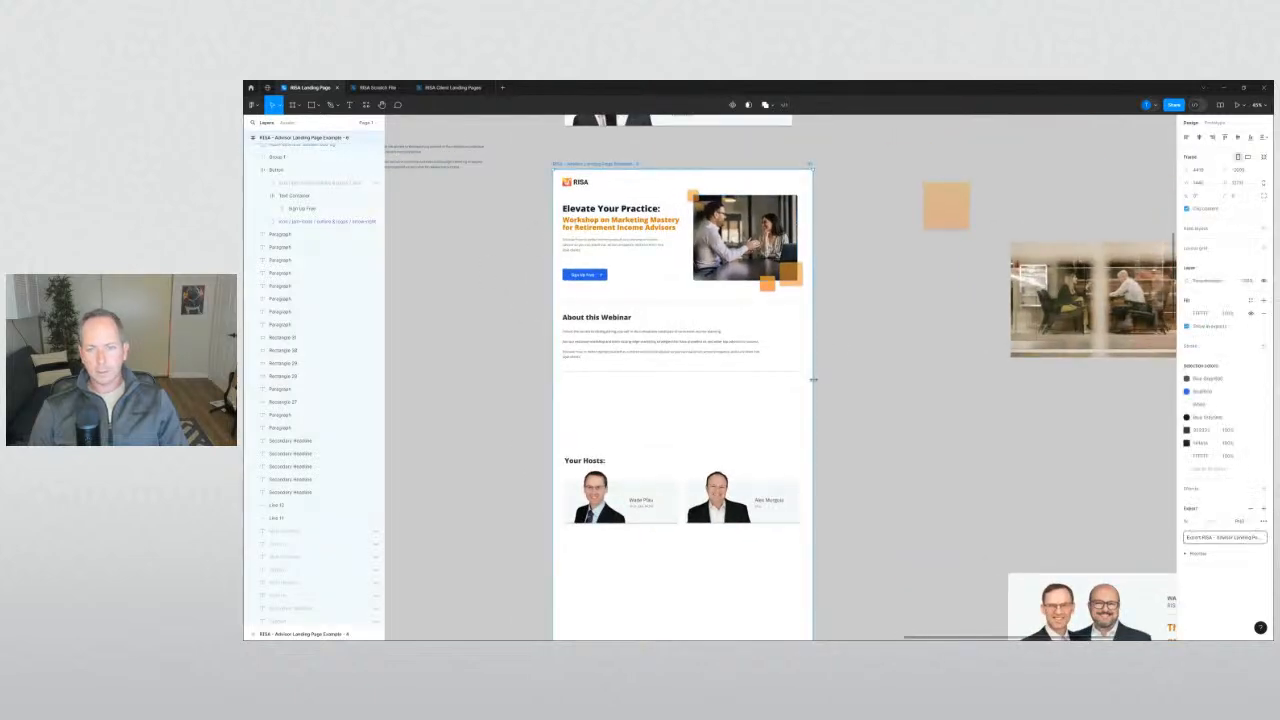
left_click_drag(813, 379, 817, 381)
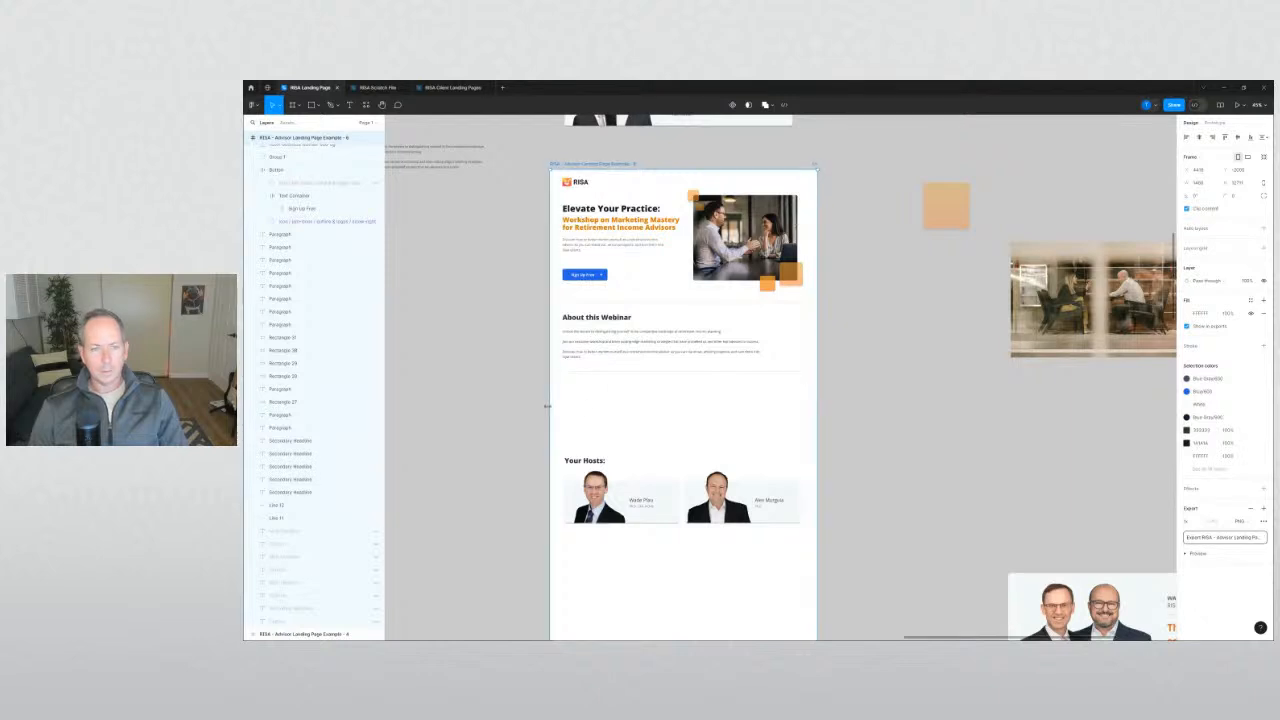
left_click_drag(547, 406, 547, 406)
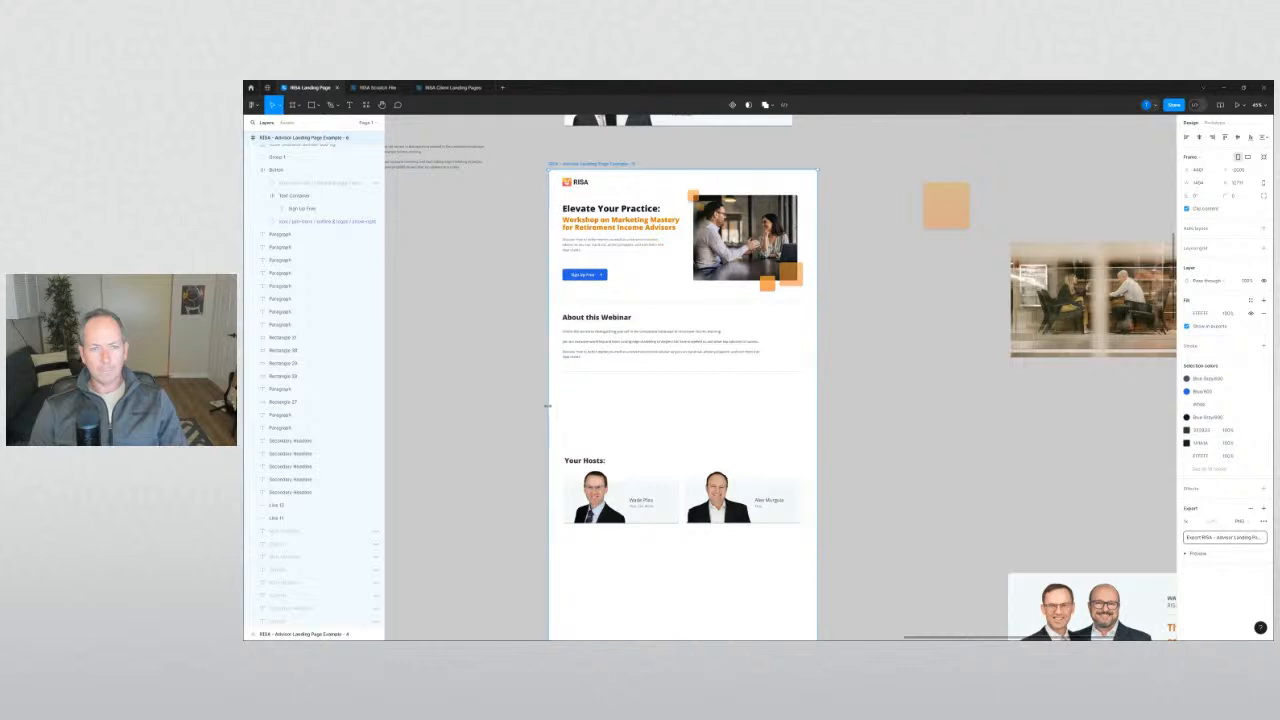
left_click(518, 403)
Move the 'Your Hosts:' heading and both host cards up beneath the second divider.
left_click_drag(803, 419, 871, 399)
left_click_drag(900, 538, 573, 394)
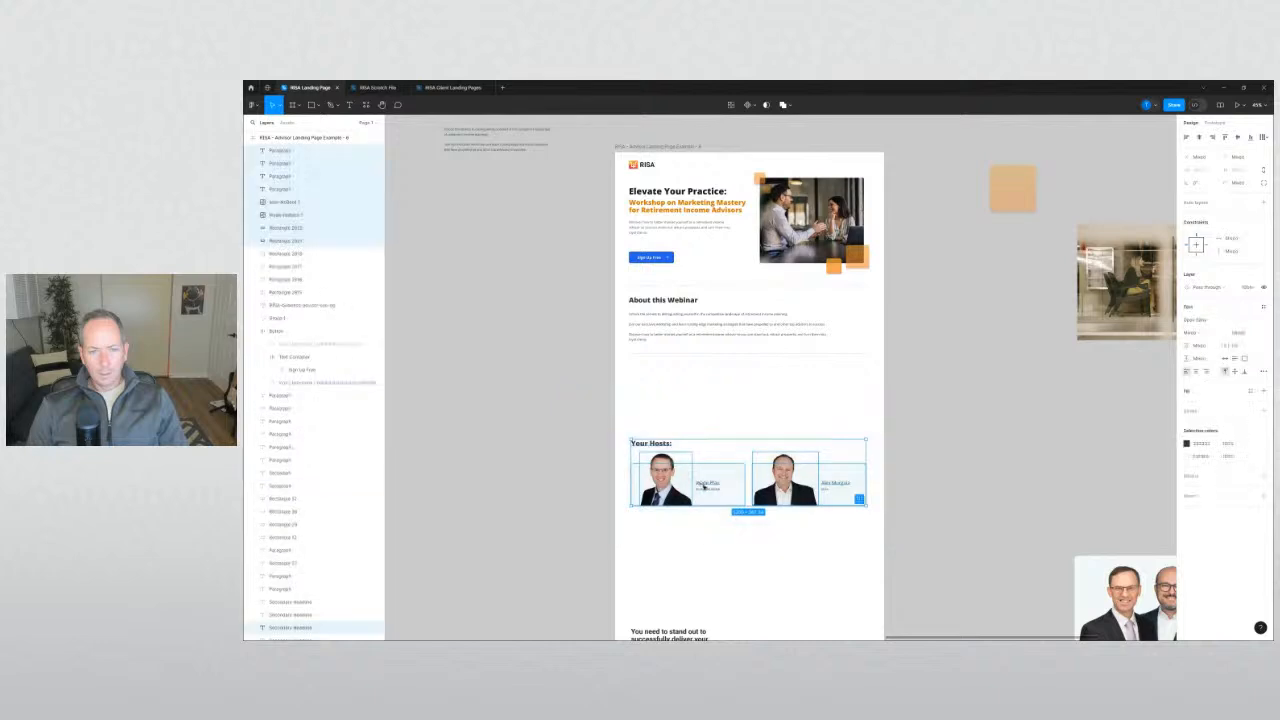
left_click_drag(708, 487, 713, 417)
left_click(544, 424)
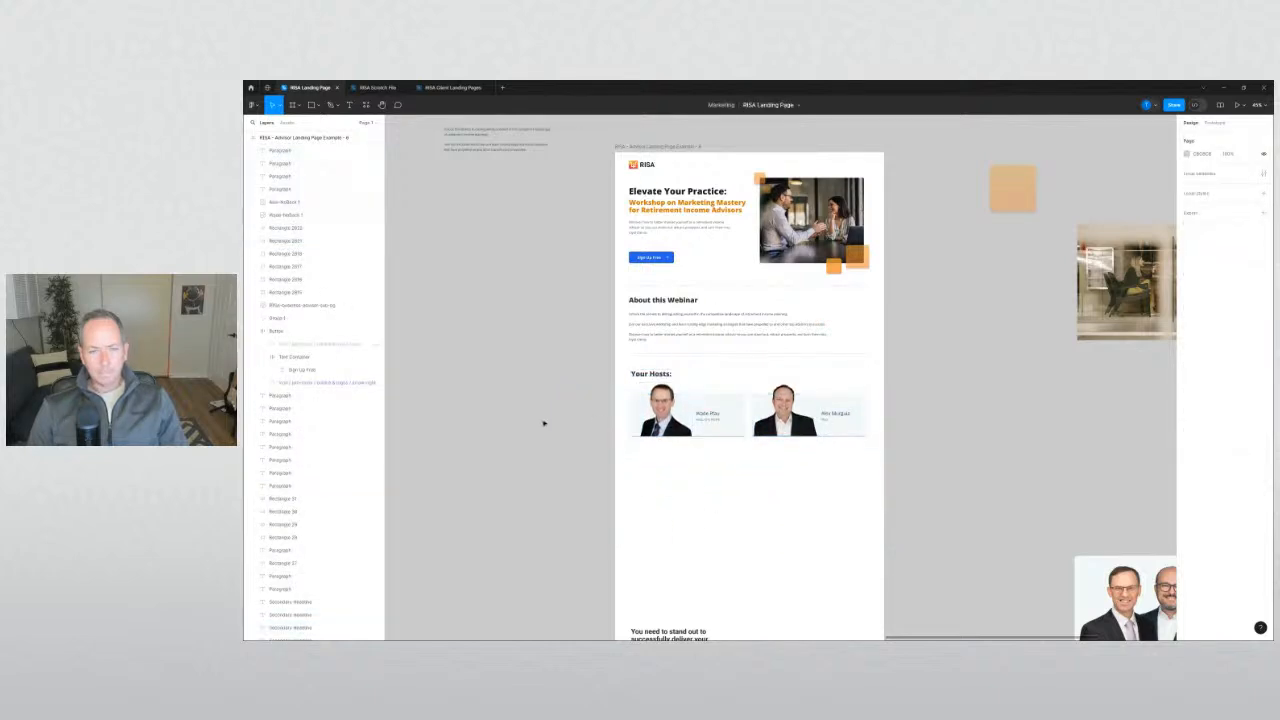
scroll(544, 424, "up", 3)
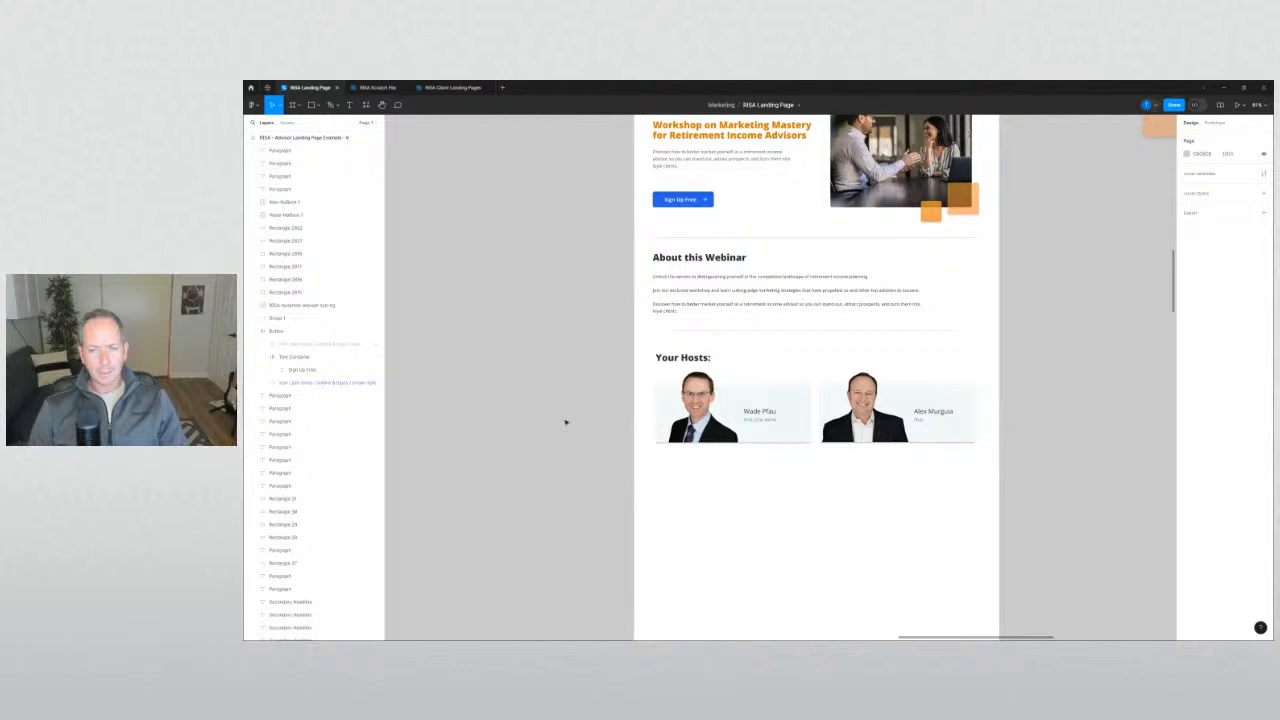
scroll(565, 423, "down", 4)
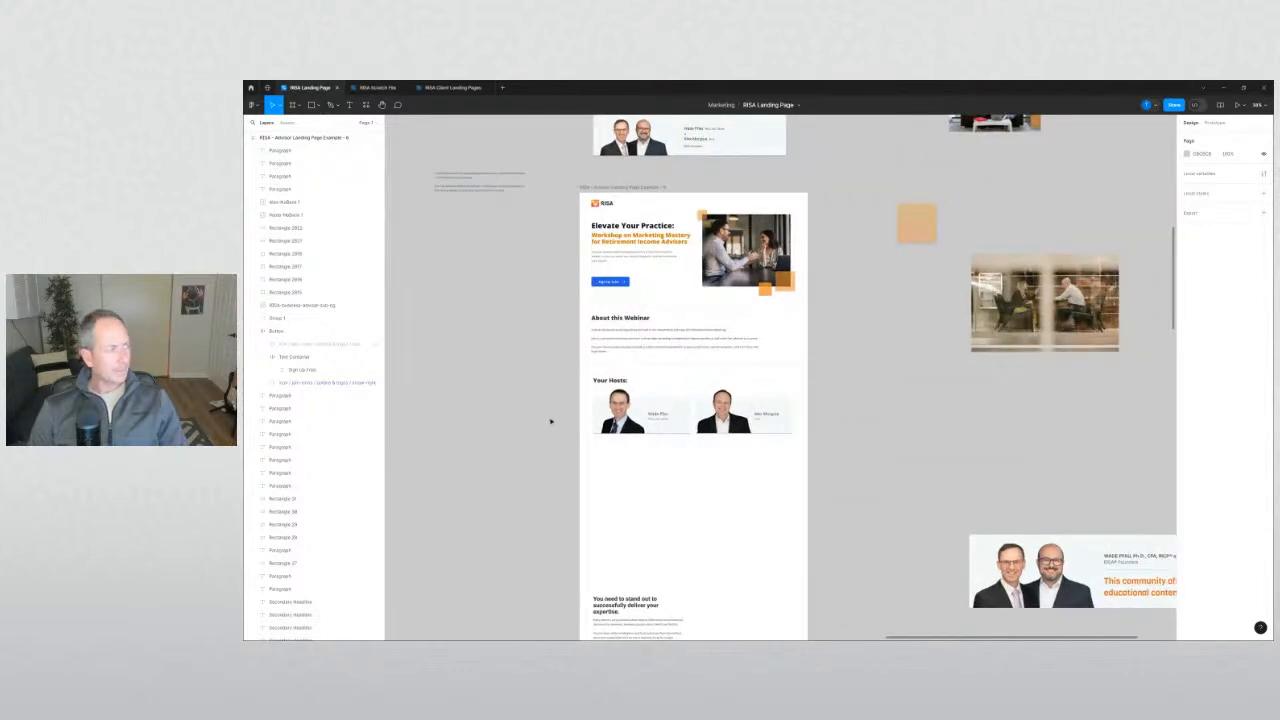
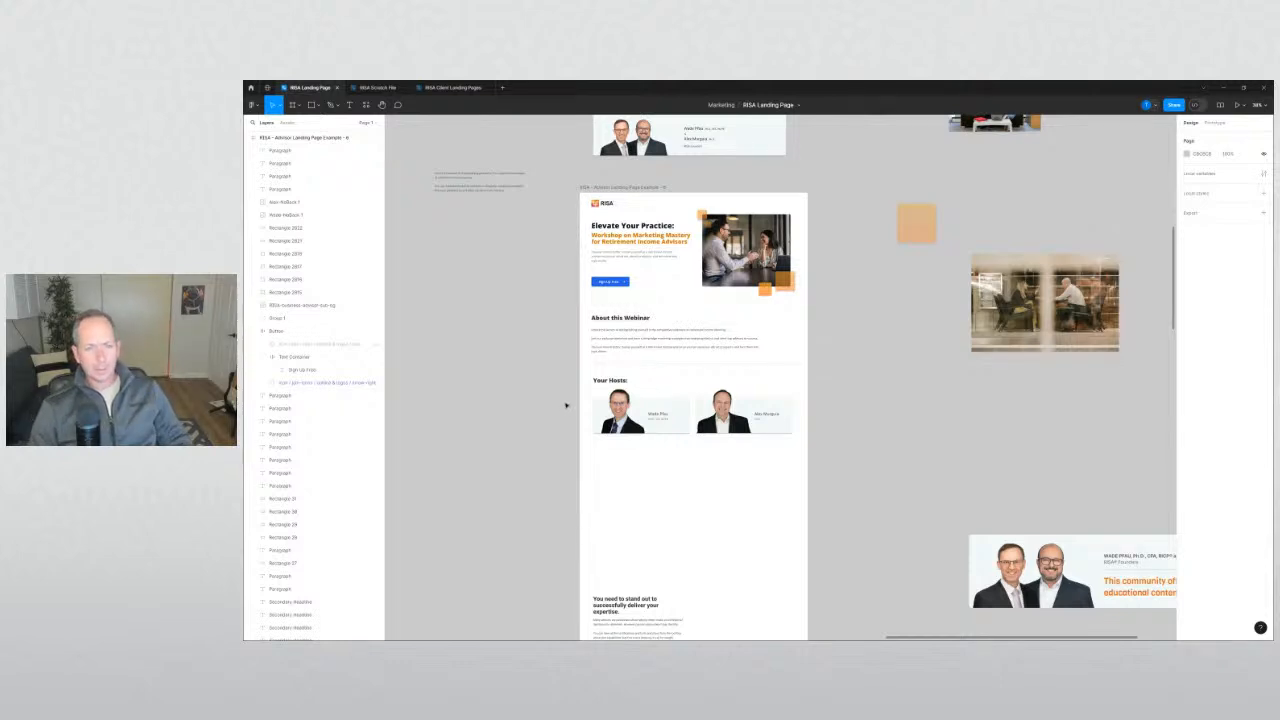
Zoom in on the Your Hosts section of the landing page.
scroll(600, 470, "up", 5)
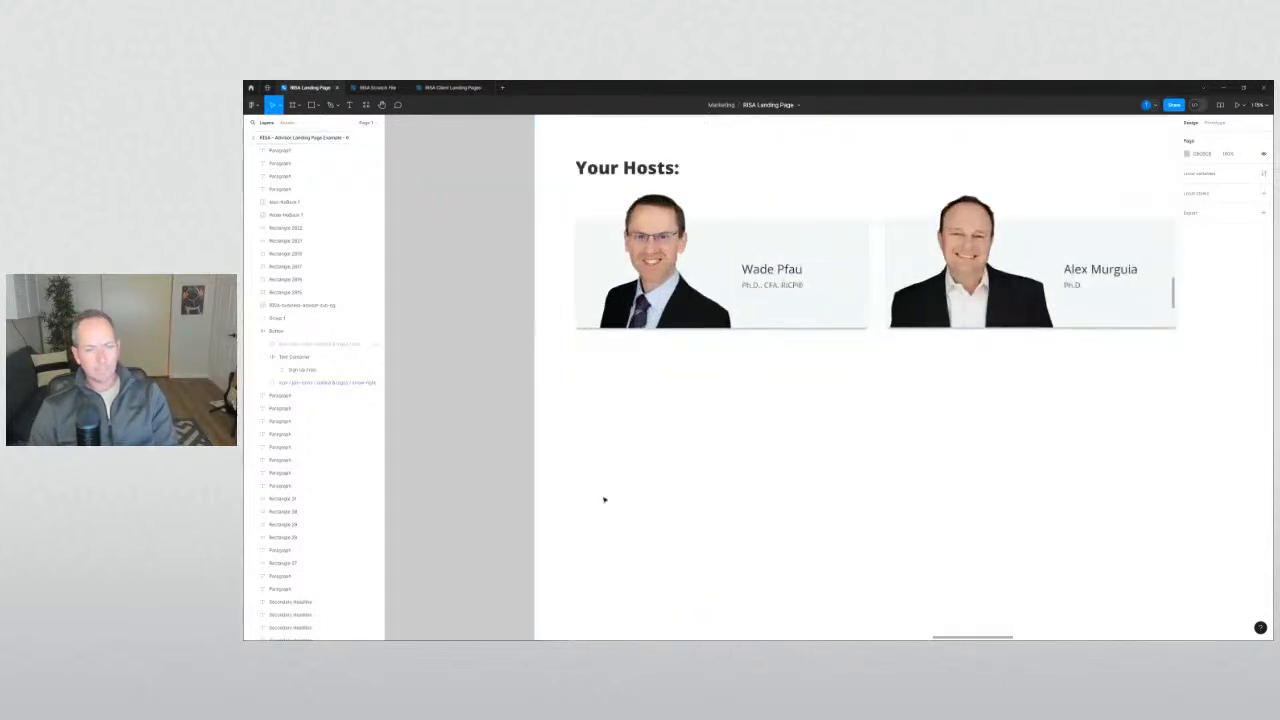
scroll(688, 494, "down", 3)
Add a text note reading 'BACK IN 30 SECONDS - GETTING WATER' below the host cards.
key("t")
left_click(688, 370)
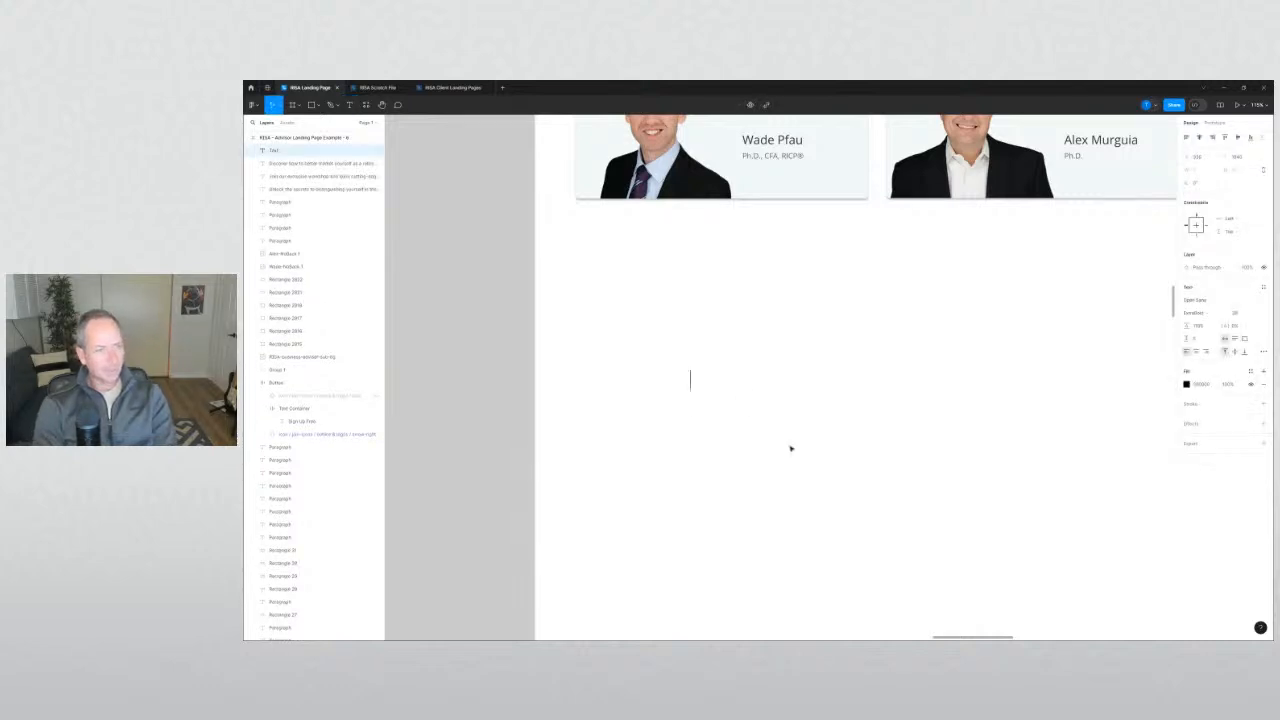
type("B")
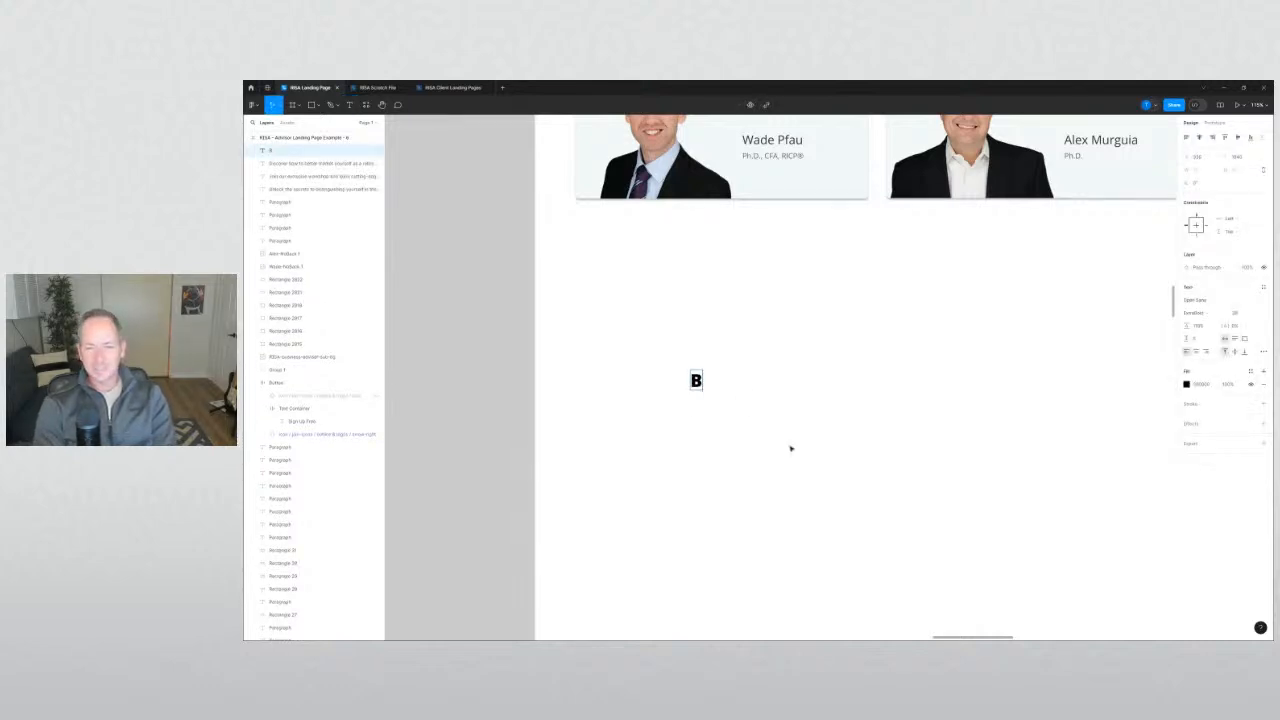
type("ACK IN")
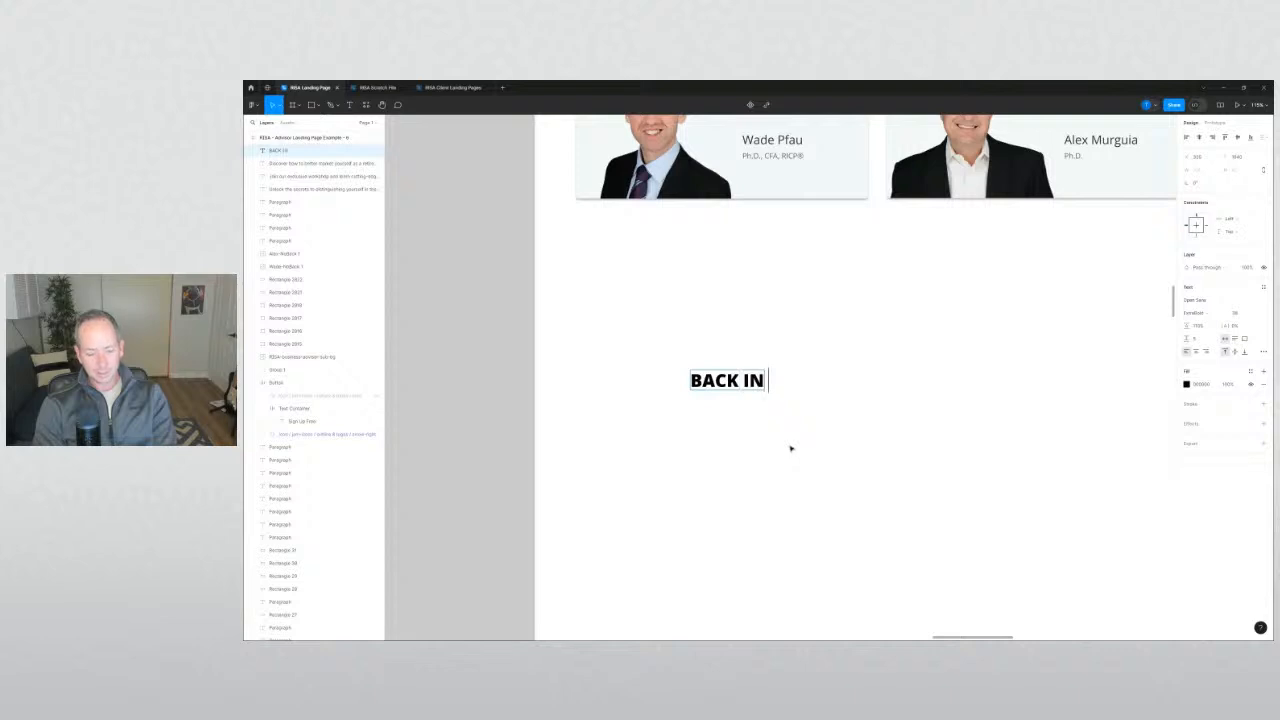
type(" 30 SECONDS -")
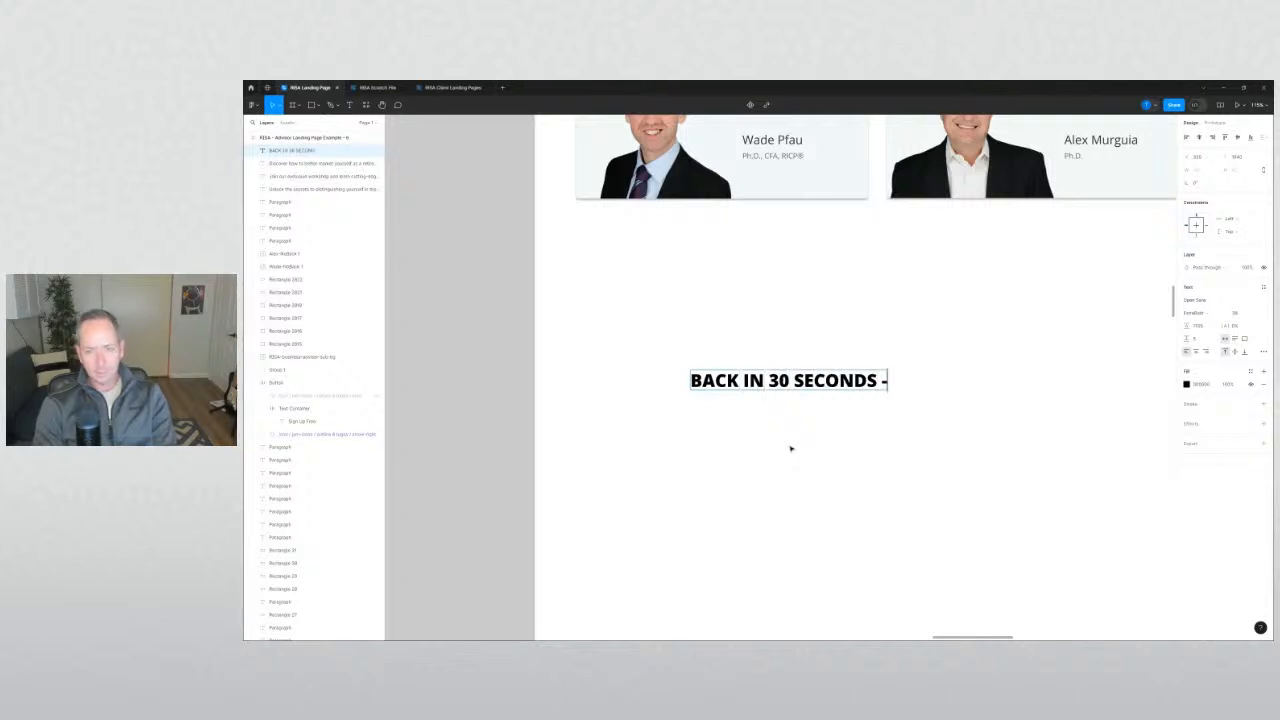
type(" GETTING WATER")
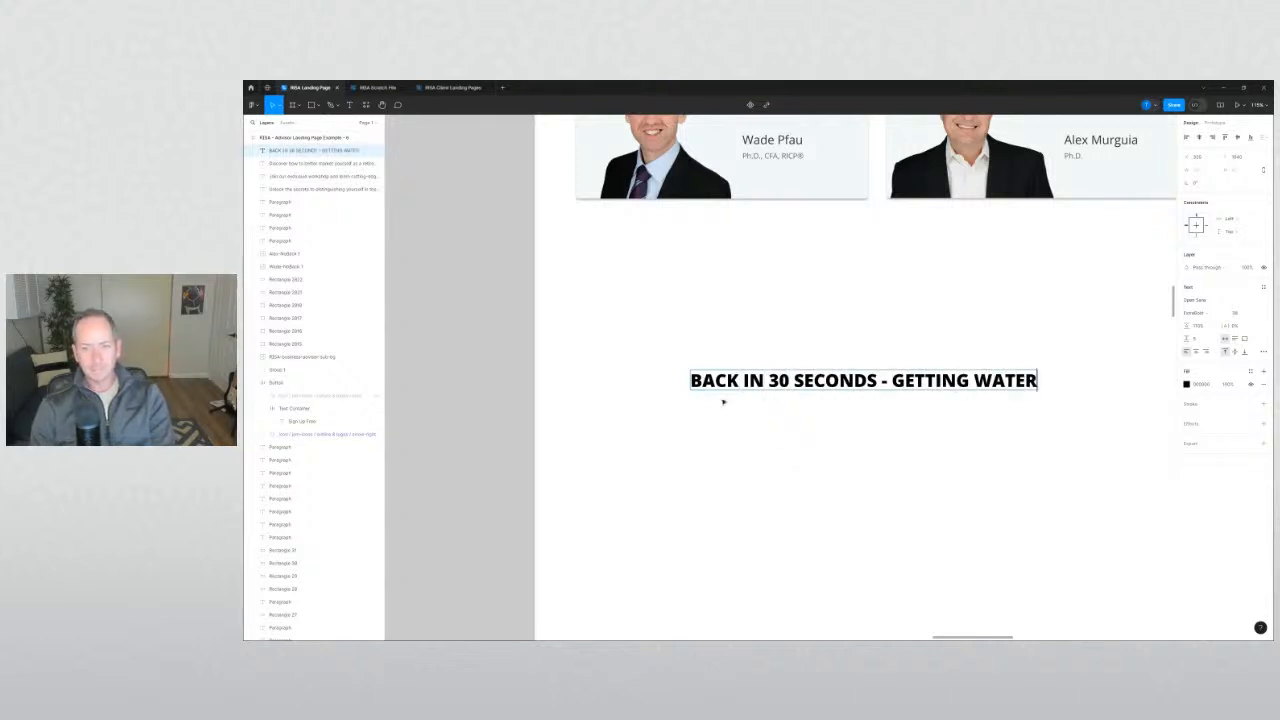
key("Escape")
scroll(826, 483, "up", 4)
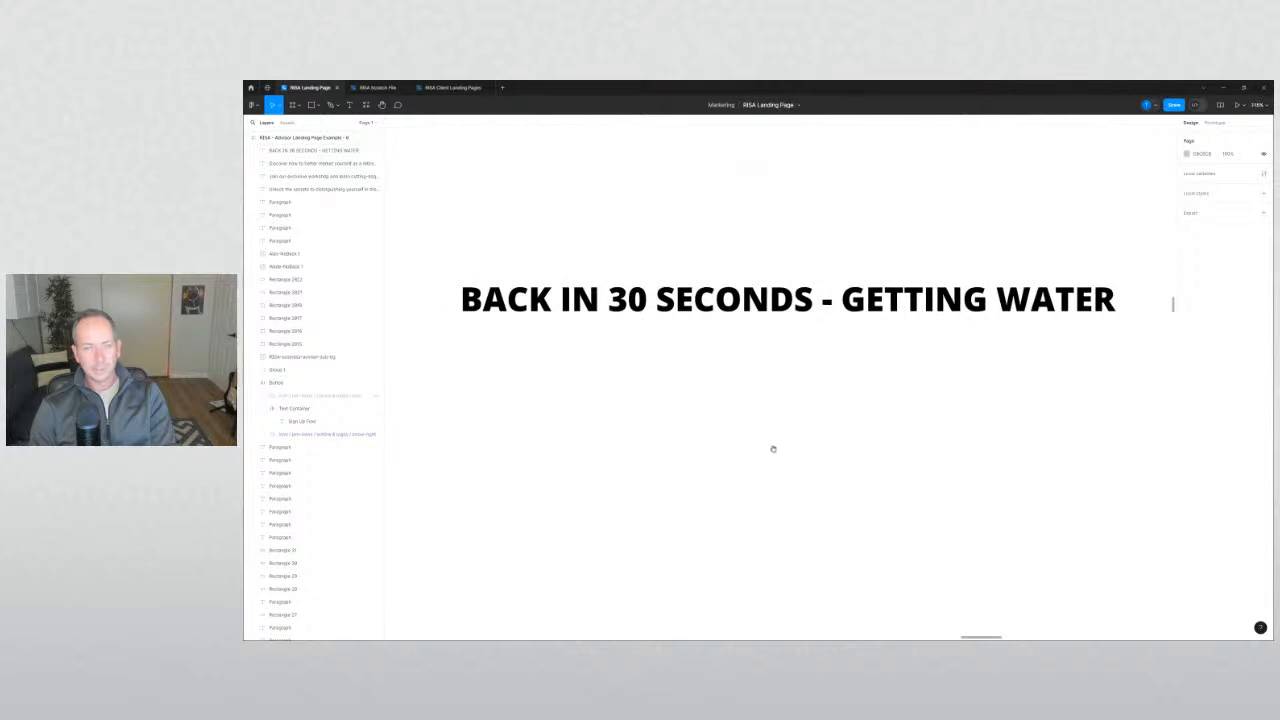
scroll(771, 449, "up", 1)
scroll(769, 478, "up", 1)
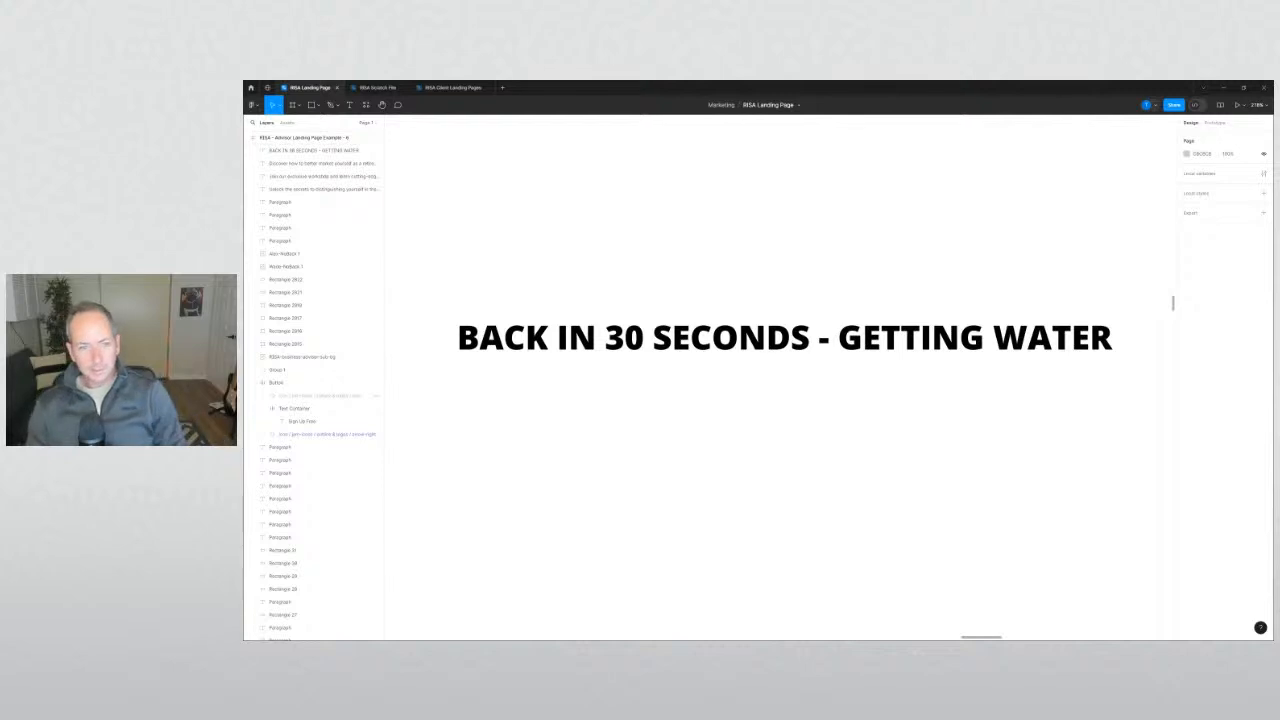
scroll(707, 430, "down", 5)
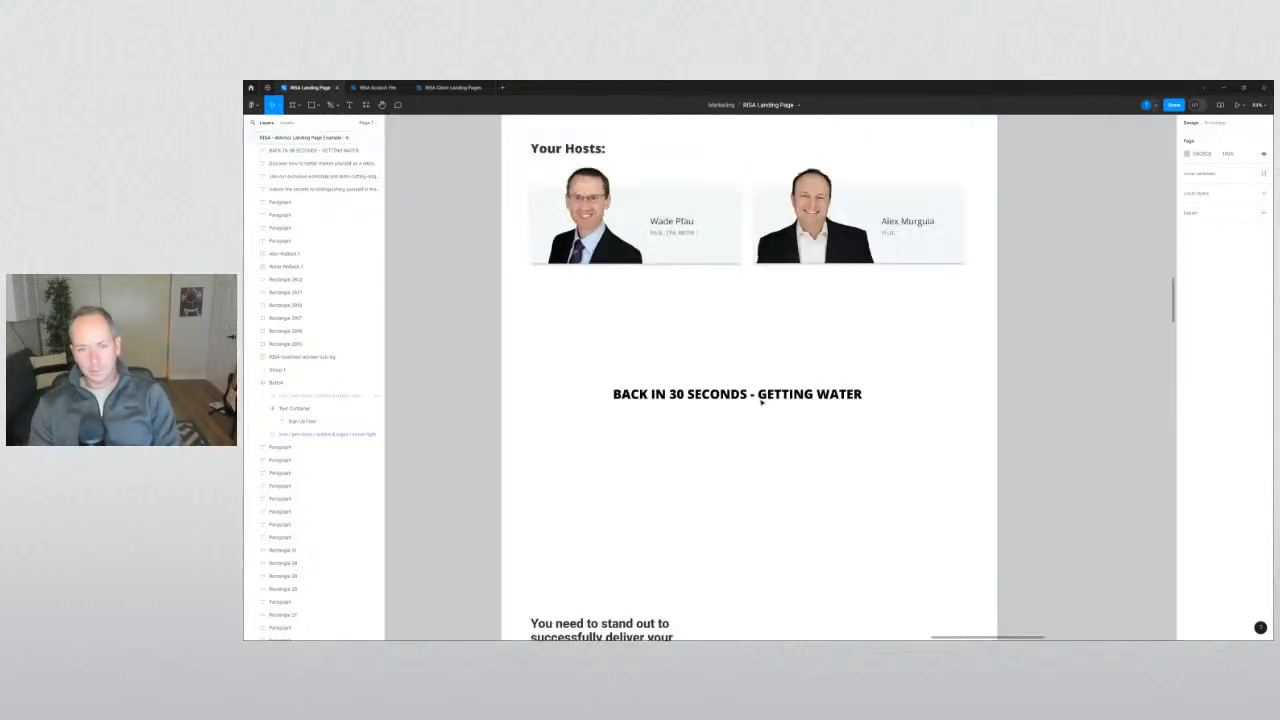
Delete the 'BACK IN 30 SECONDS' note below the hosts.
left_click(764, 396)
key("Delete")
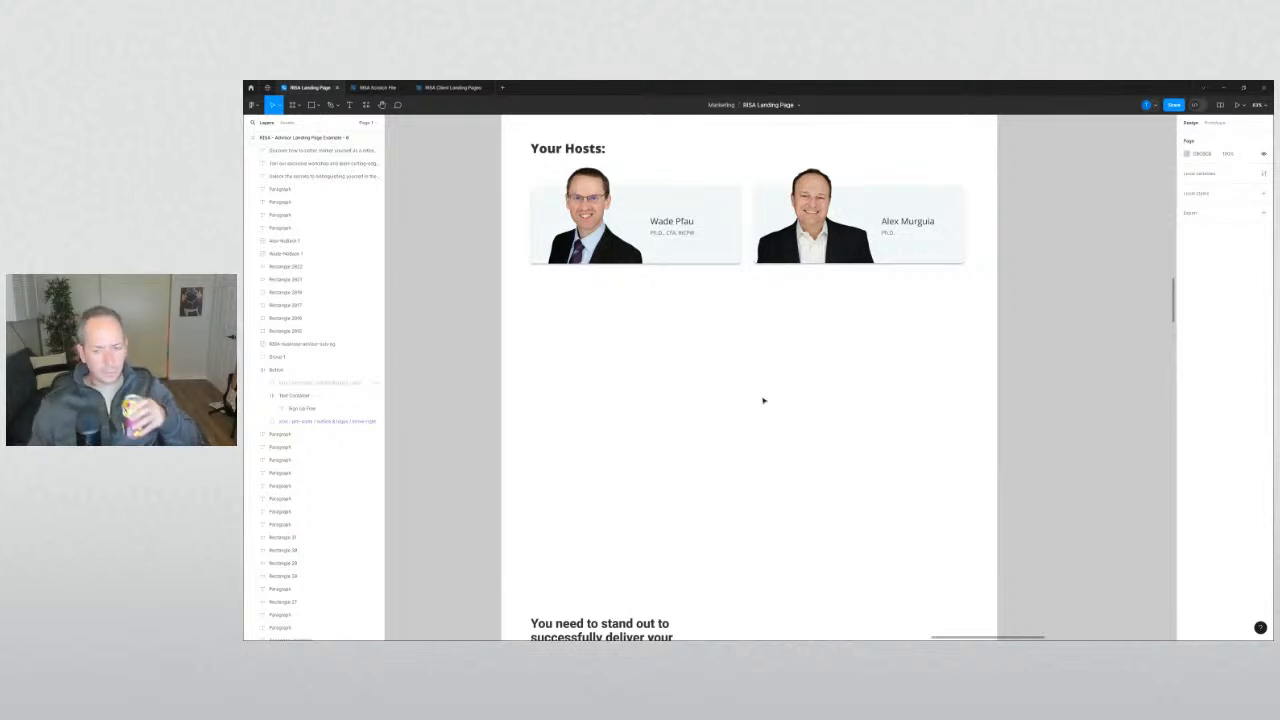
scroll(475, 432, "up", 5)
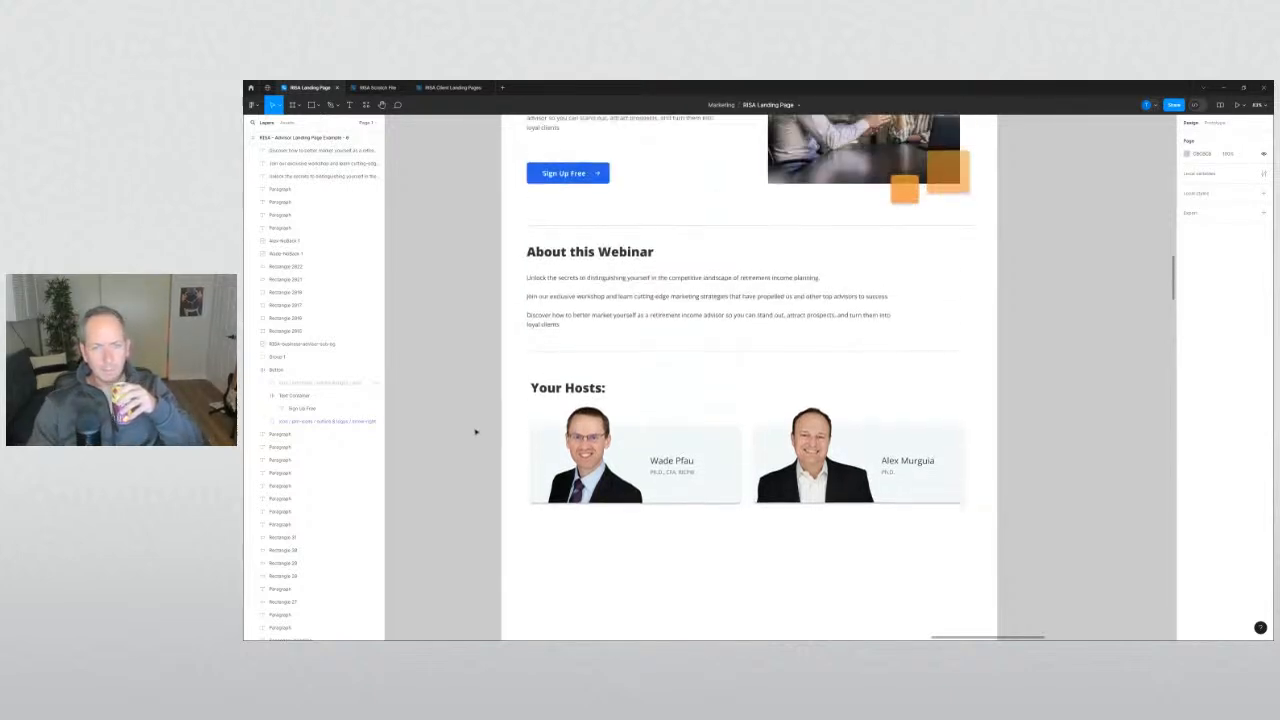
scroll(475, 432, "up", 1)
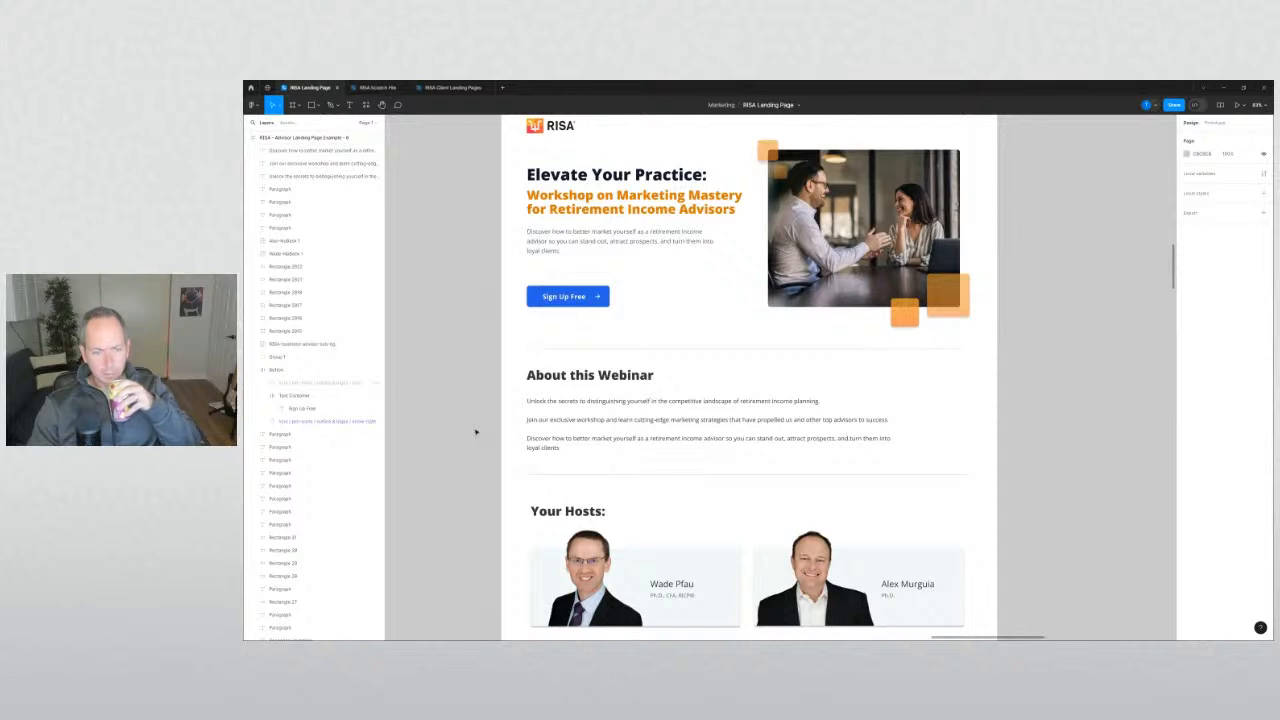
scroll(475, 432, "up", 2)
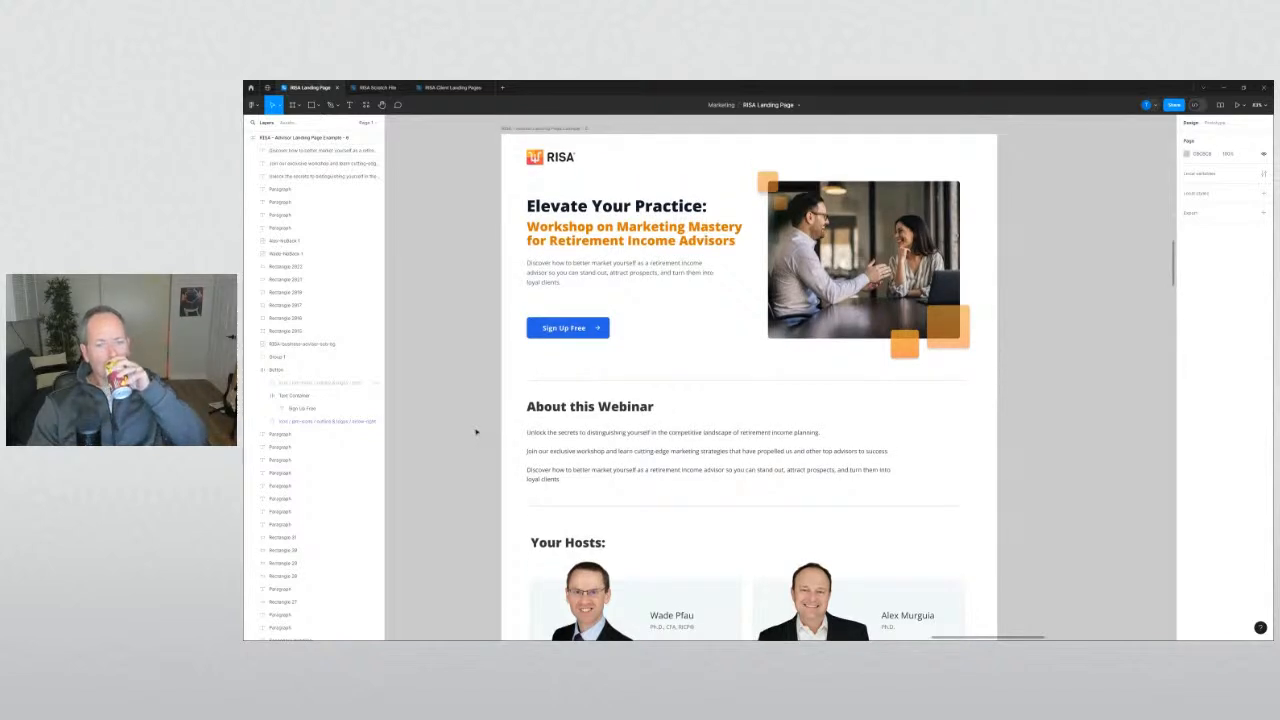
scroll(476, 431, "down", 4)
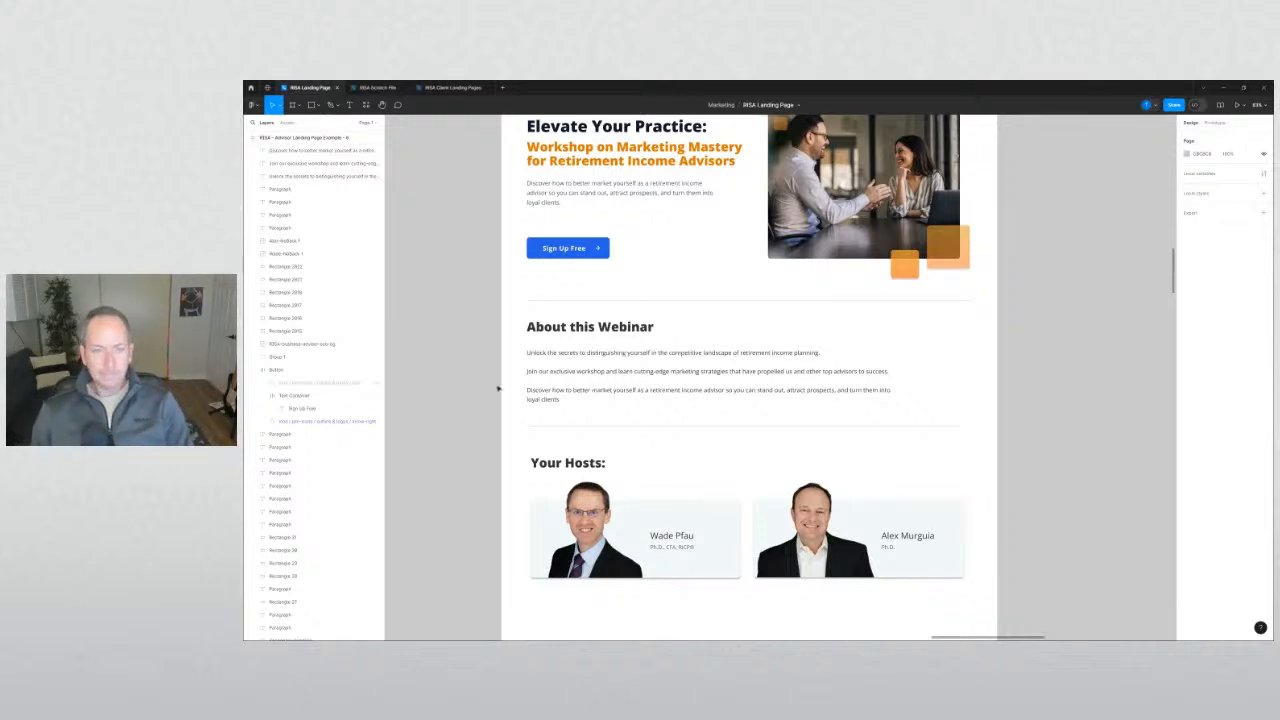
Marquee-select the Your Hosts heading and cards and nudge them up slightly.
left_click_drag(477, 409, 1003, 491)
left_click_drag(884, 444, 884, 436)
left_click(536, 304)
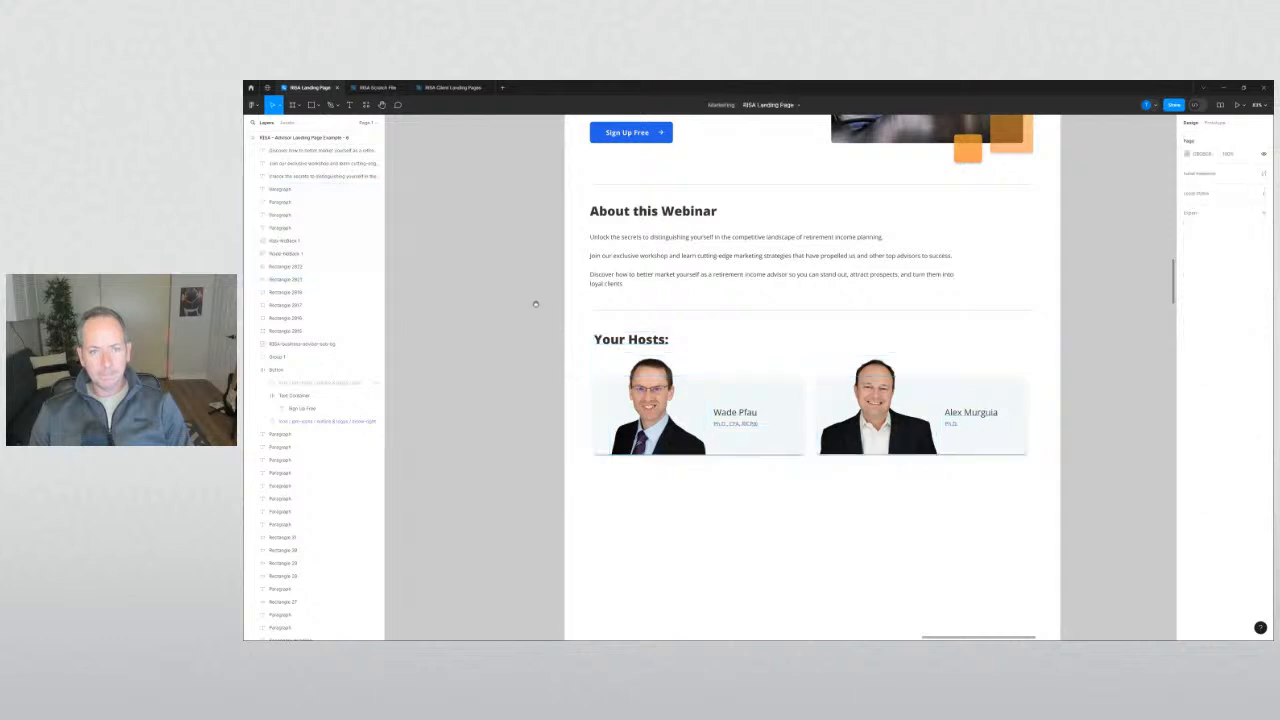
Try moving the About this Webinar heading right, then undo the move.
left_click_drag(536, 304, 463, 476)
left_click_drag(562, 392, 733, 392)
key("ctrl+z")
scroll(470, 412, "down", 5)
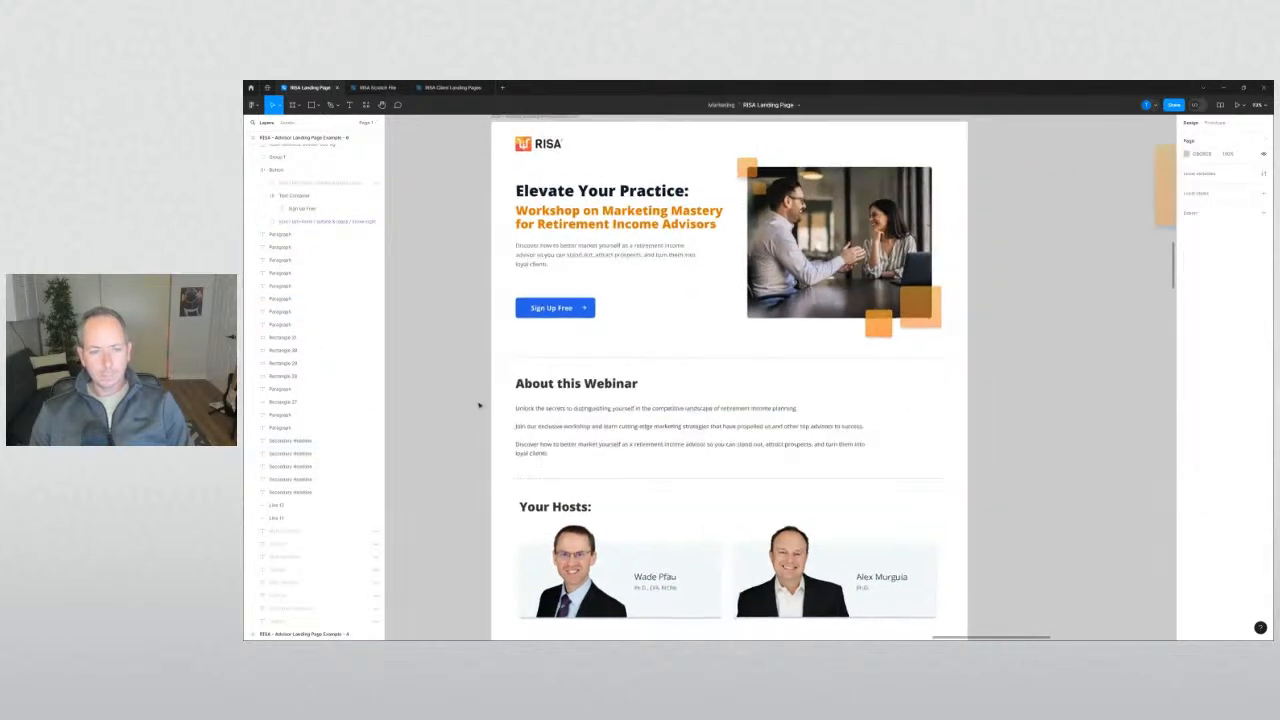
left_click_drag(470, 423, 558, 246)
scroll(558, 246, "down", 3)
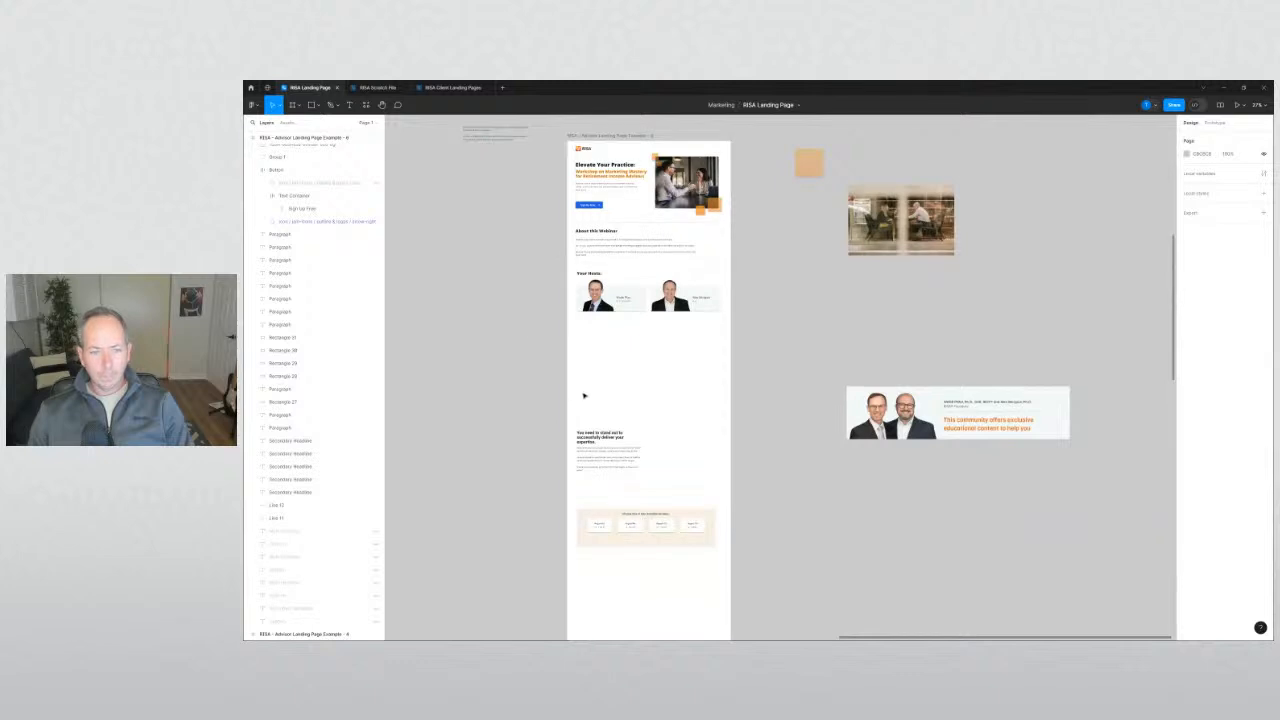
Delete the stray stand-out paragraph below the Your Hosts cards.
left_click_drag(537, 377, 530, 267)
left_click(650, 366)
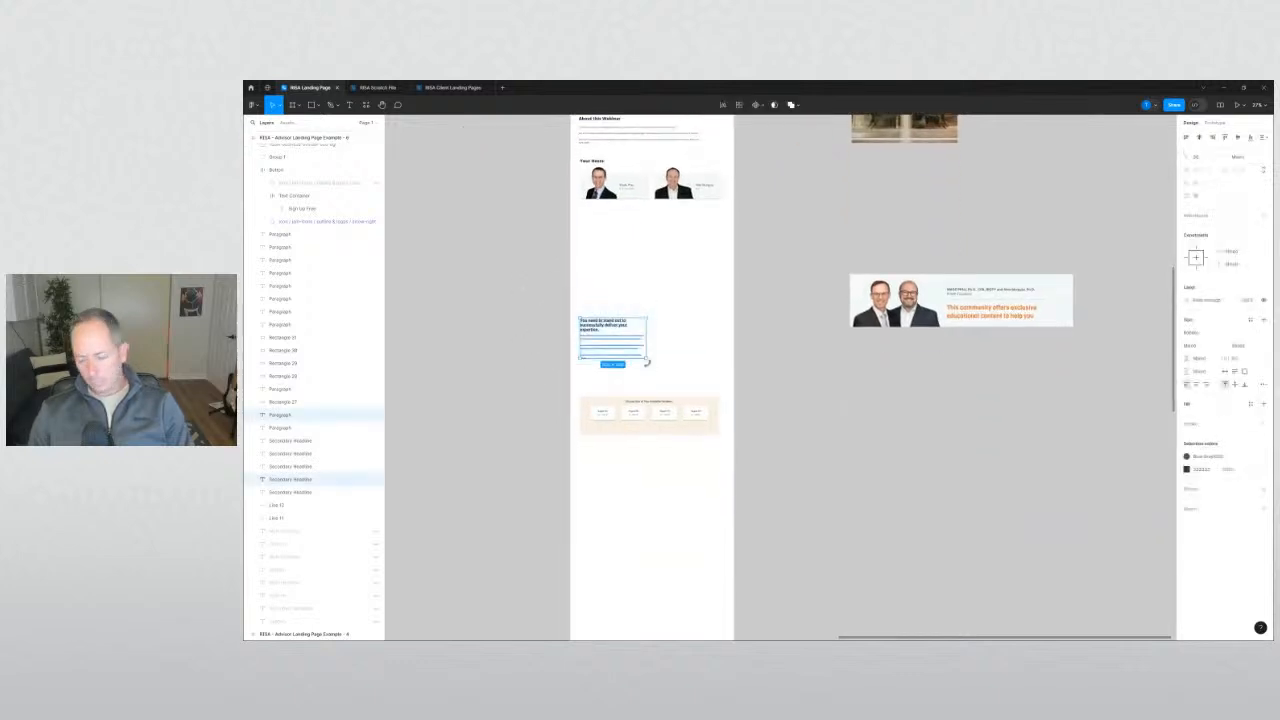
key("Delete")
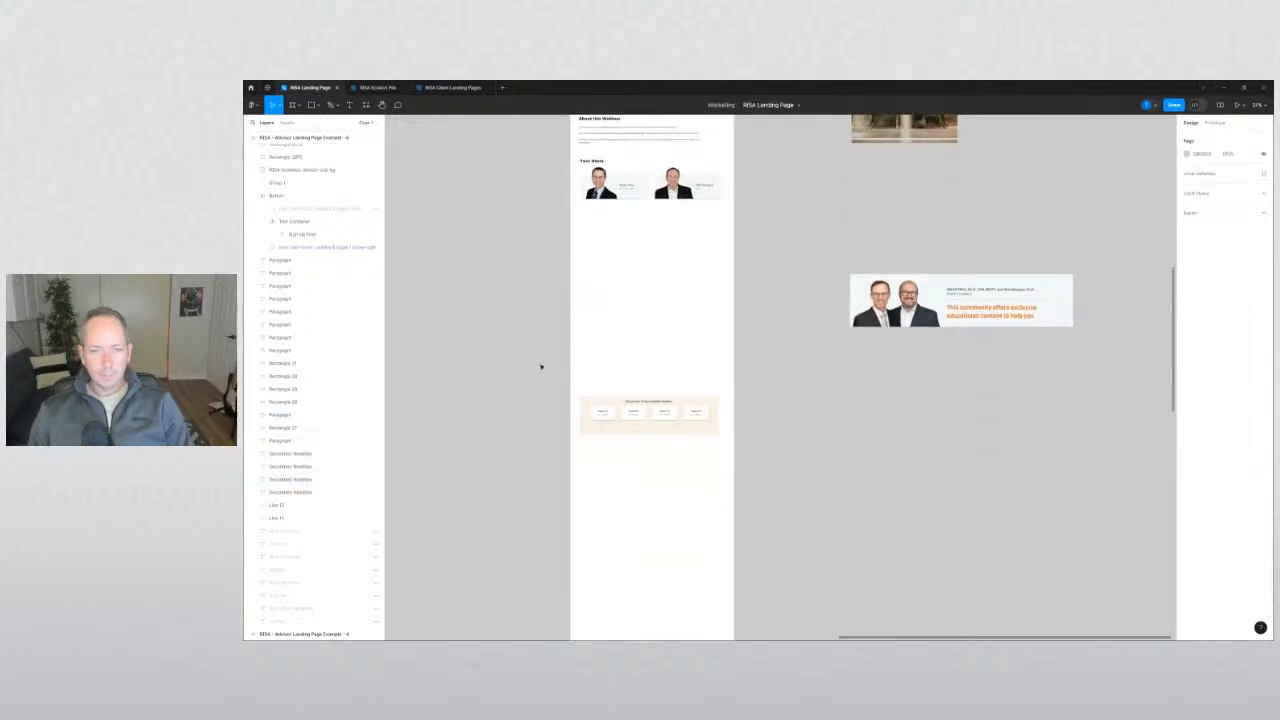
scroll(540, 366, "up", 5)
Nudge the 'Choose One of Four Available Sessions' heading up slightly.
left_click(710, 430)
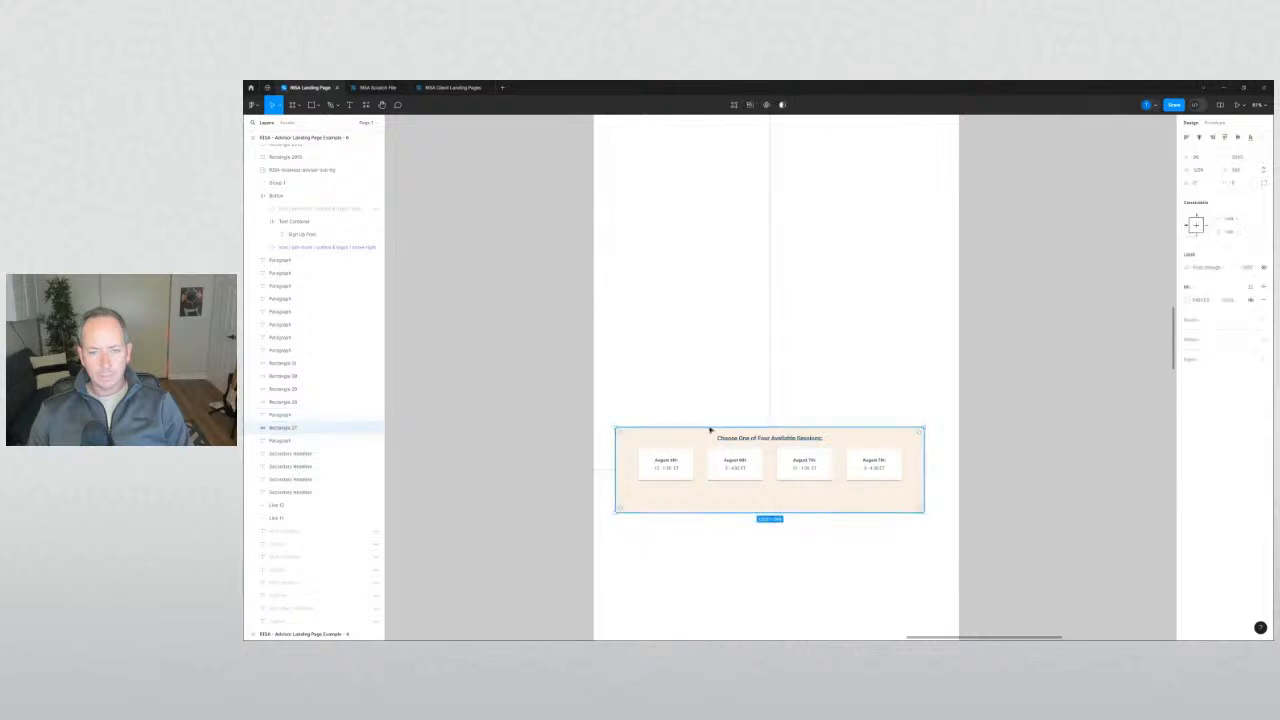
left_click(743, 437)
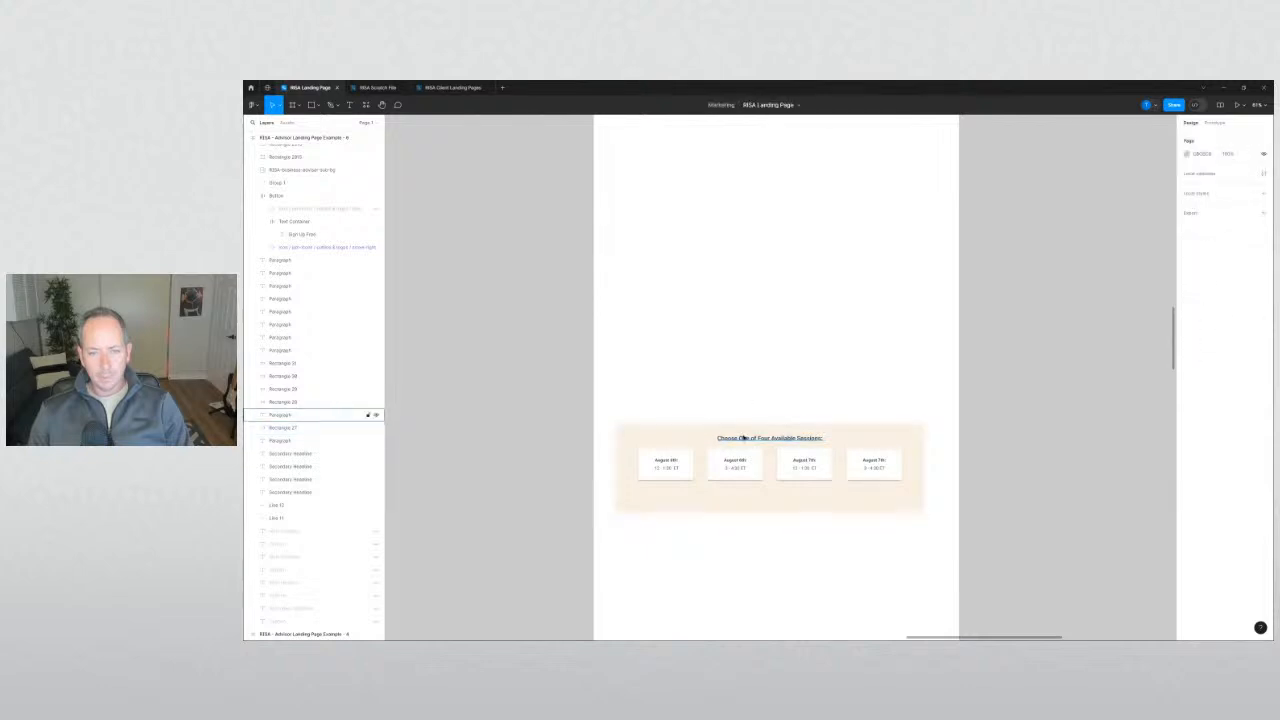
key("shift+Up")
left_click(755, 391)
scroll(750, 386, "down", 4)
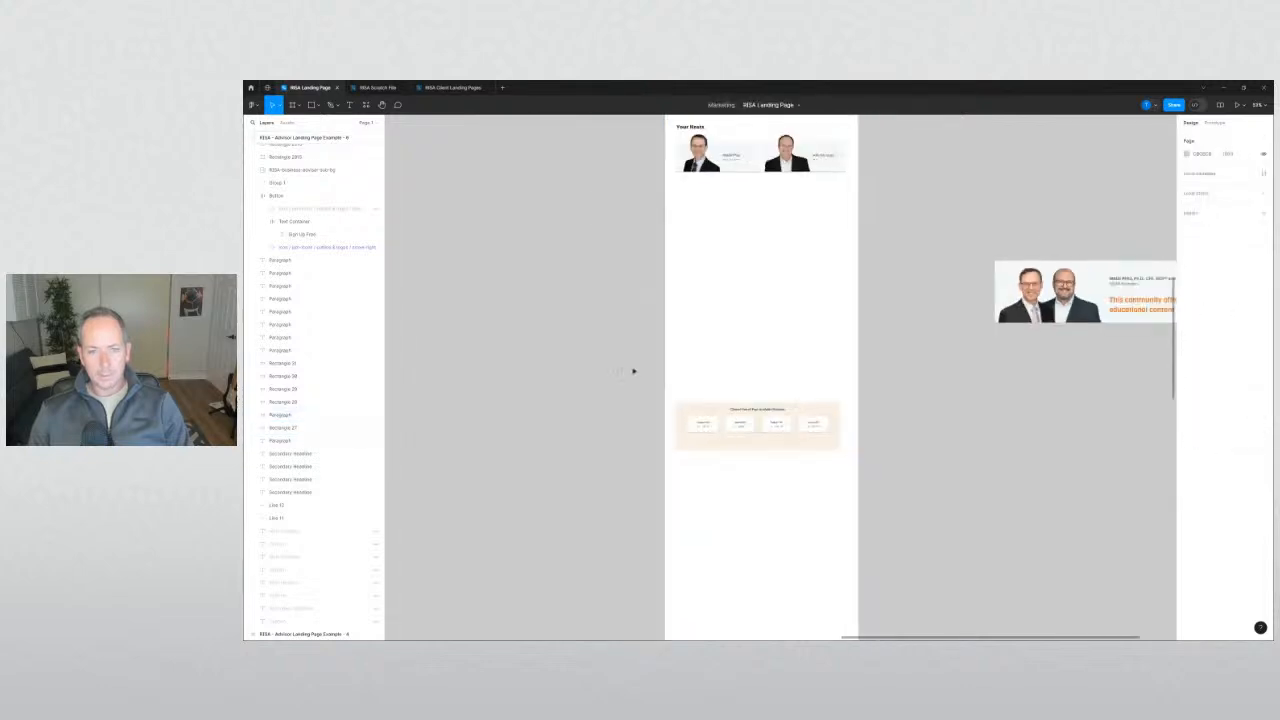
Drag the Advisor Landing Page frame left toward the reference design.
left_click_drag(618, 331, 877, 437)
scroll(877, 437, "down", 4)
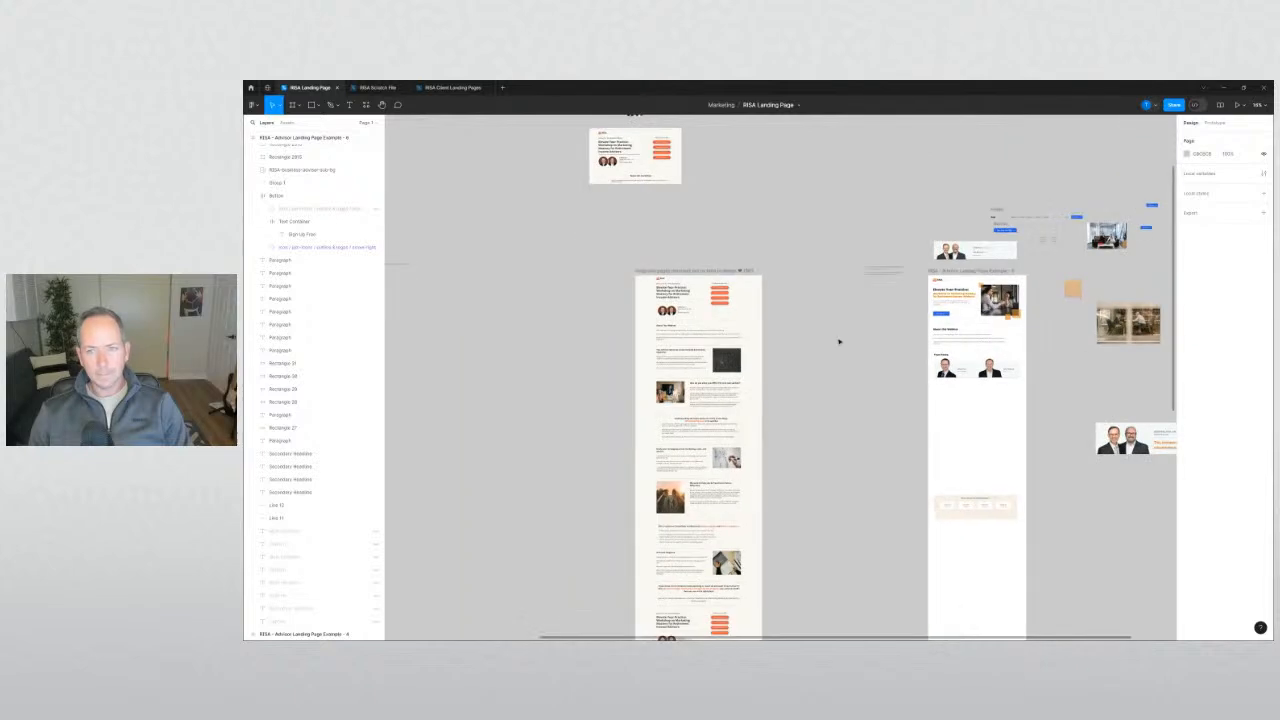
left_click(884, 270)
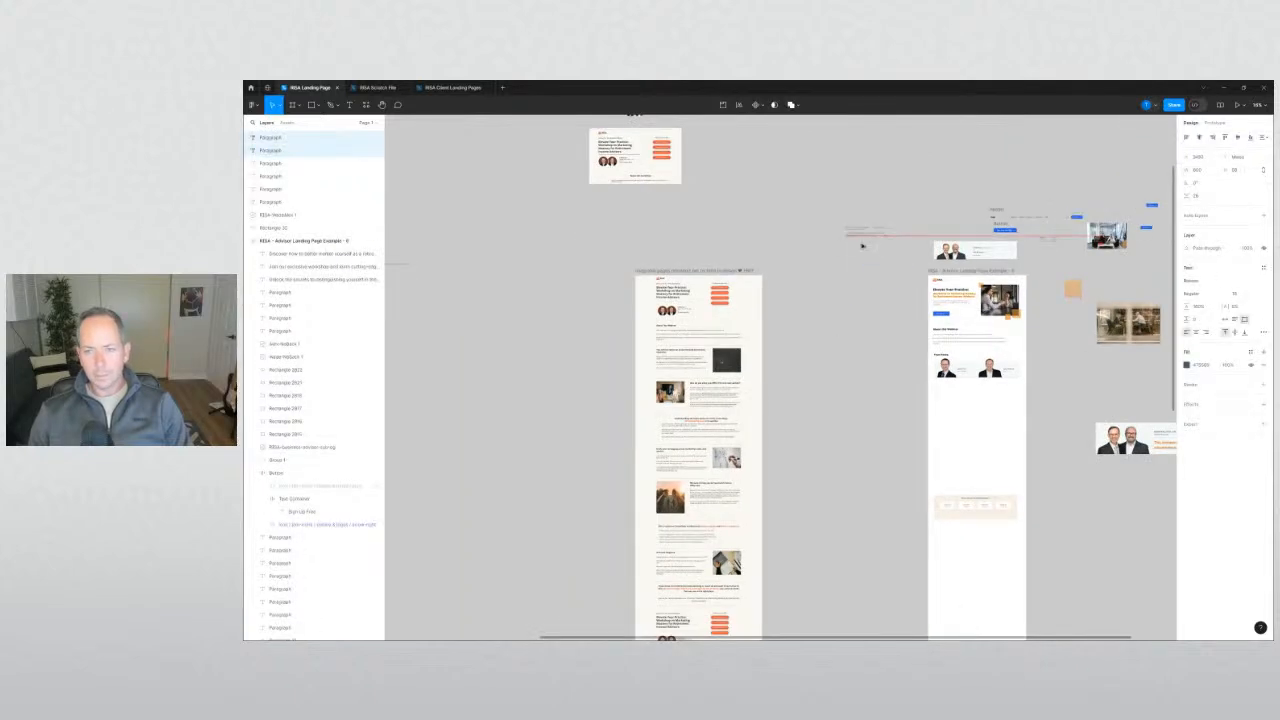
left_click_drag(944, 271, 806, 243)
left_click(785, 253)
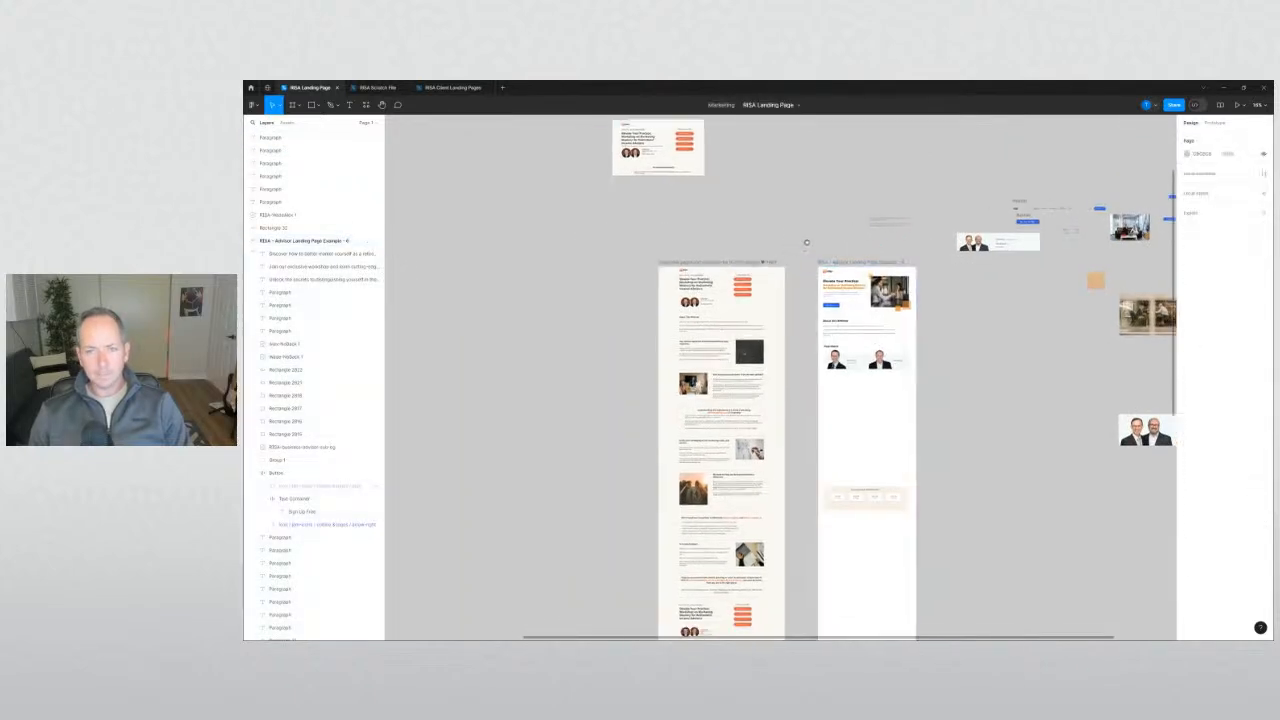
scroll(730, 322, "up", 4)
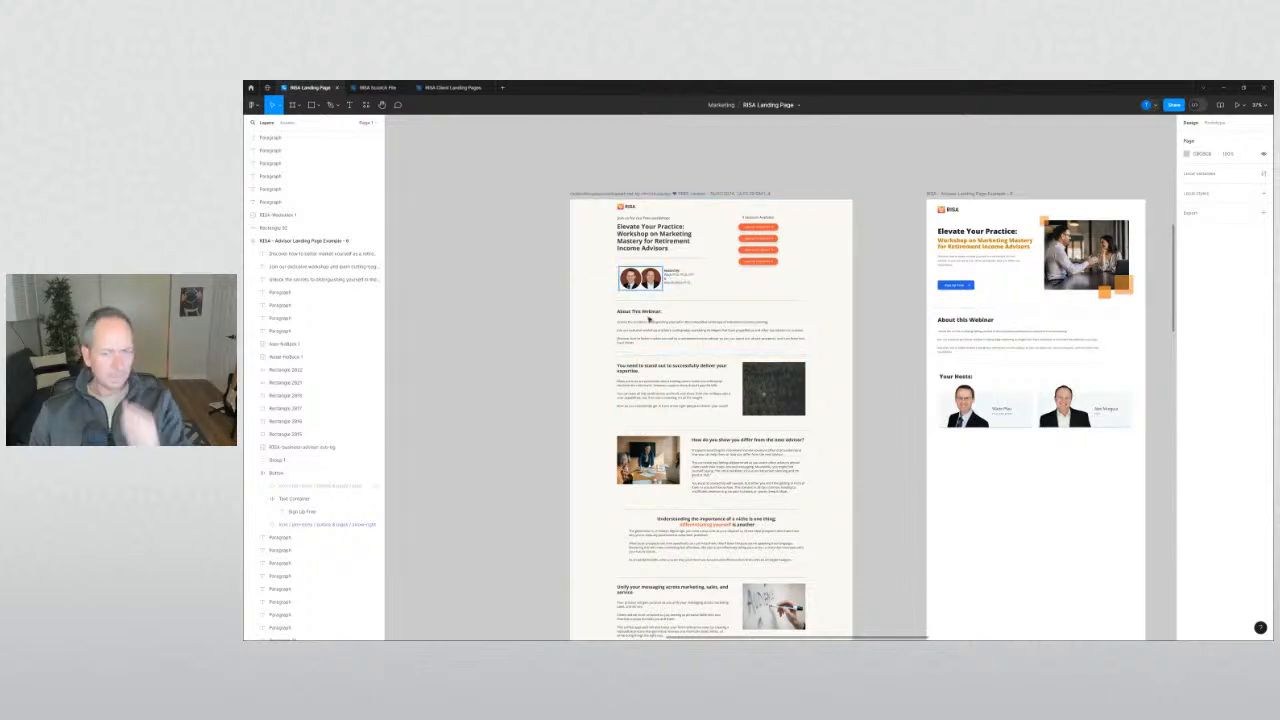
Duplicate the reference design's stand-out section above the frames.
left_click(640, 372)
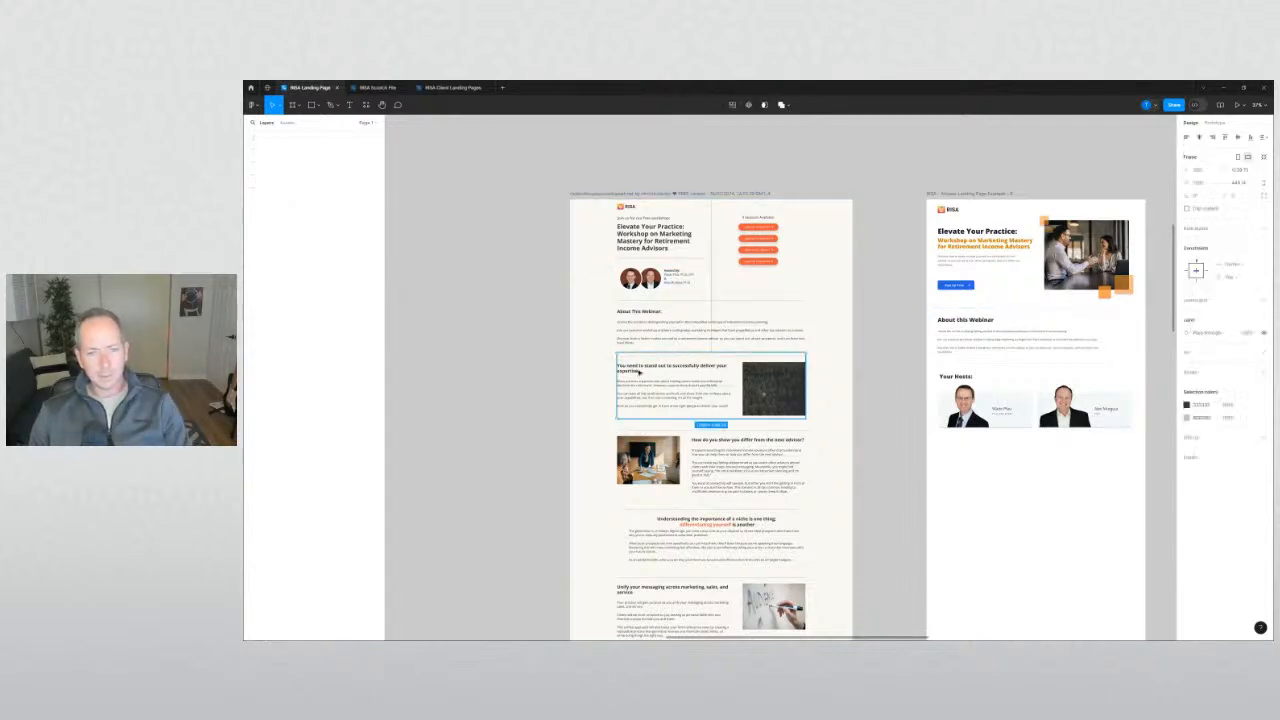
scroll(620, 440, "up", 3)
left_click_drag(577, 508, 660, 244)
left_click(626, 246)
scroll(636, 246, "up", 1)
left_click(673, 243)
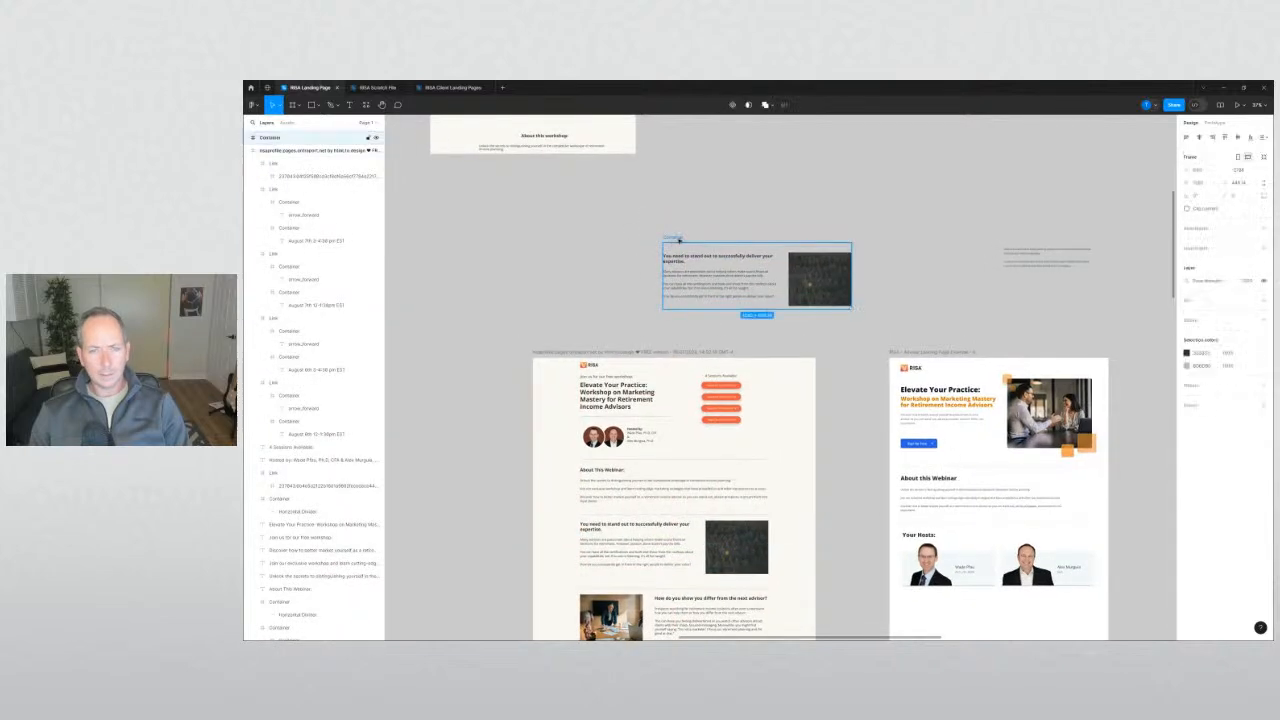
scroll(673, 243, "up", 4)
scroll(649, 250, "right", 1)
Ungroup the duplicated section and select its three body paragraphs.
right_click(649, 250)
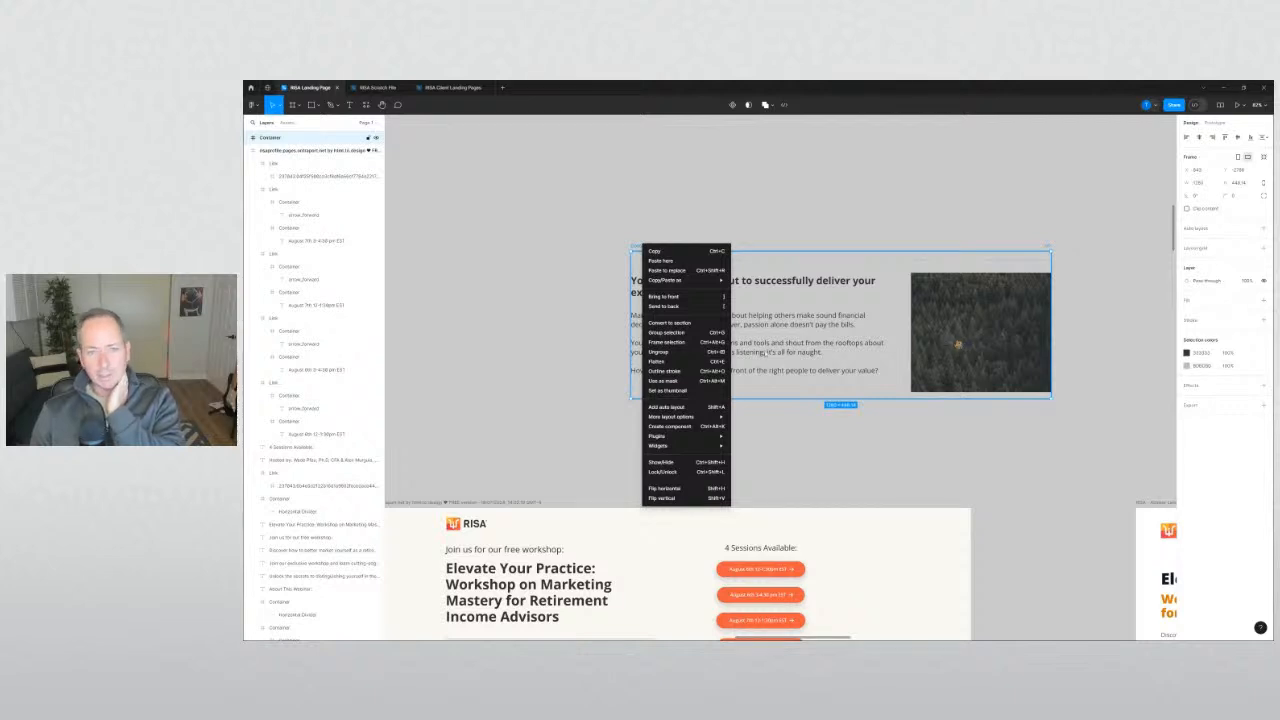
left_click(660, 352)
left_click(645, 318)
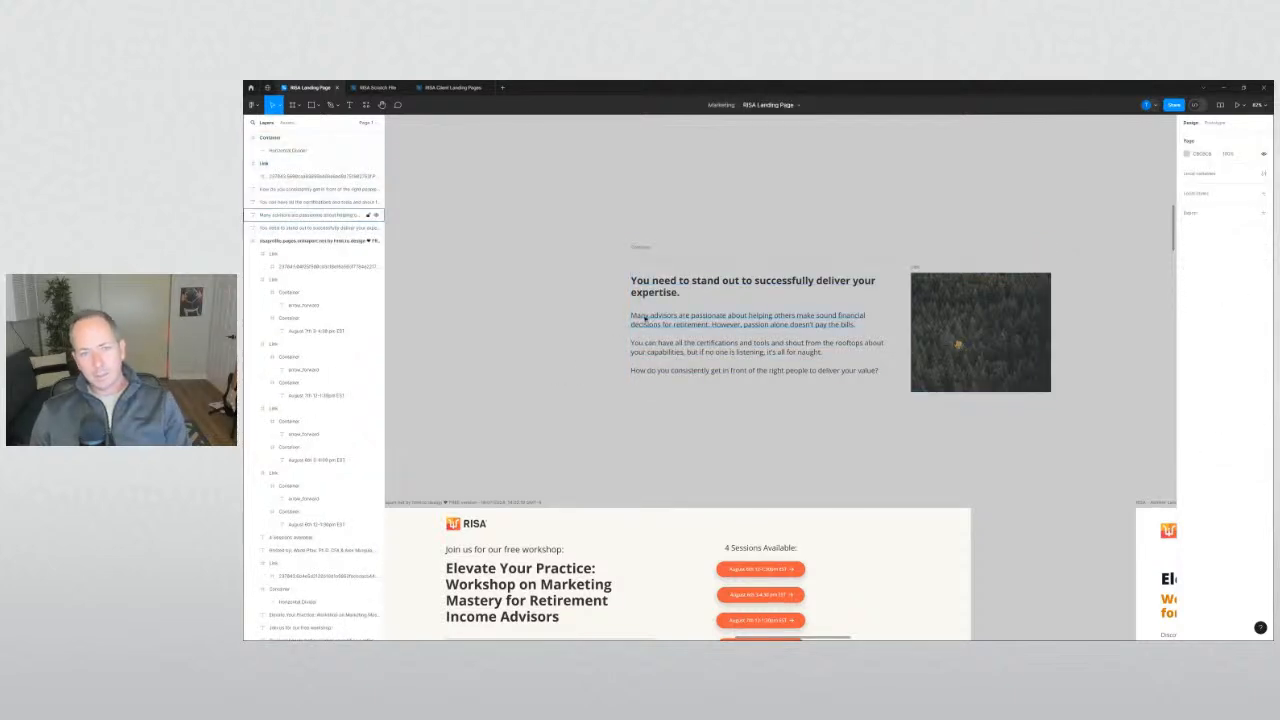
left_click_drag(614, 318, 664, 374)
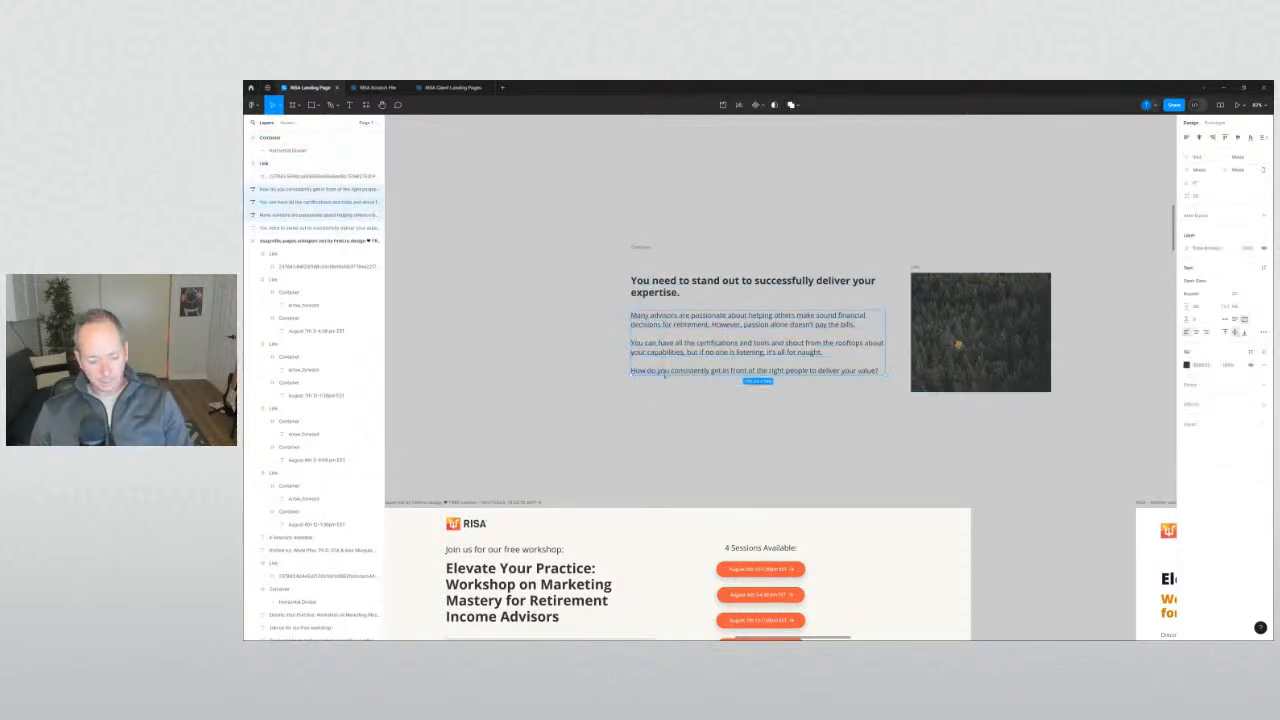
left_click(610, 399)
Pan over to the second landing page's About this Webinar and Your Hosts area.
scroll(617, 394, "down", 3)
left_click_drag(811, 428, 511, 257)
left_click_drag(619, 411, 604, 222)
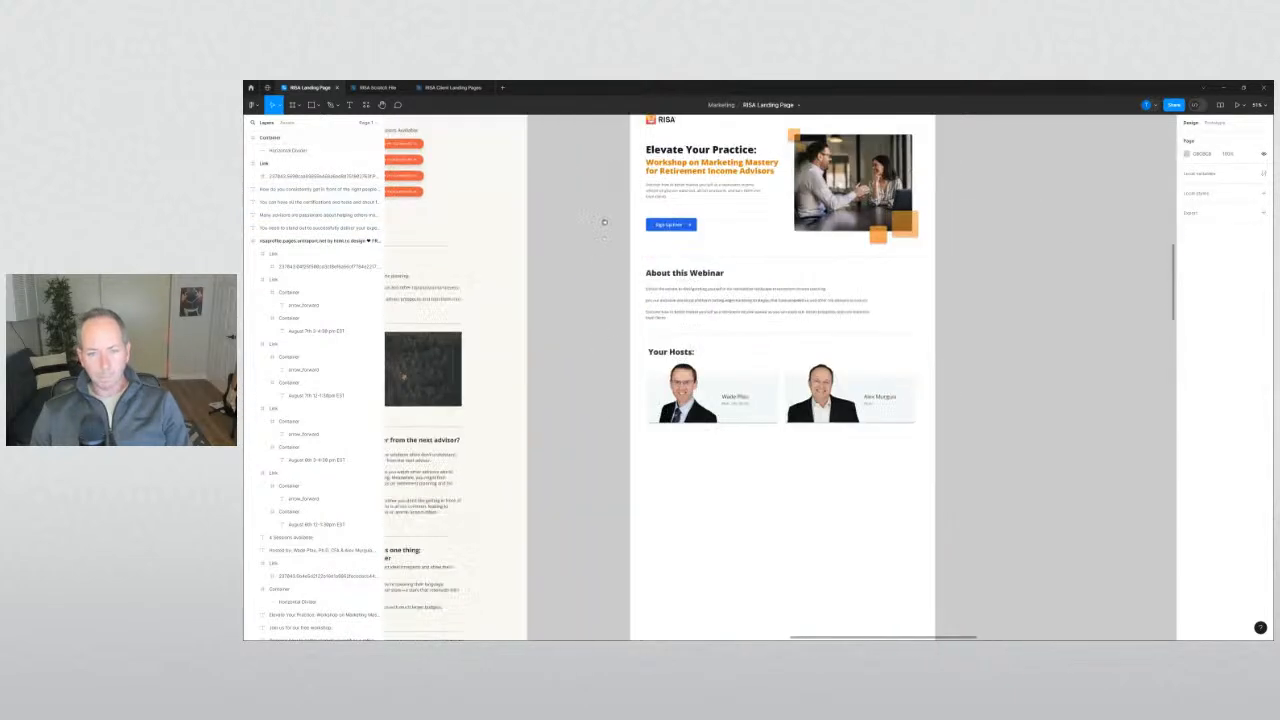
scroll(607, 250, "down", 2)
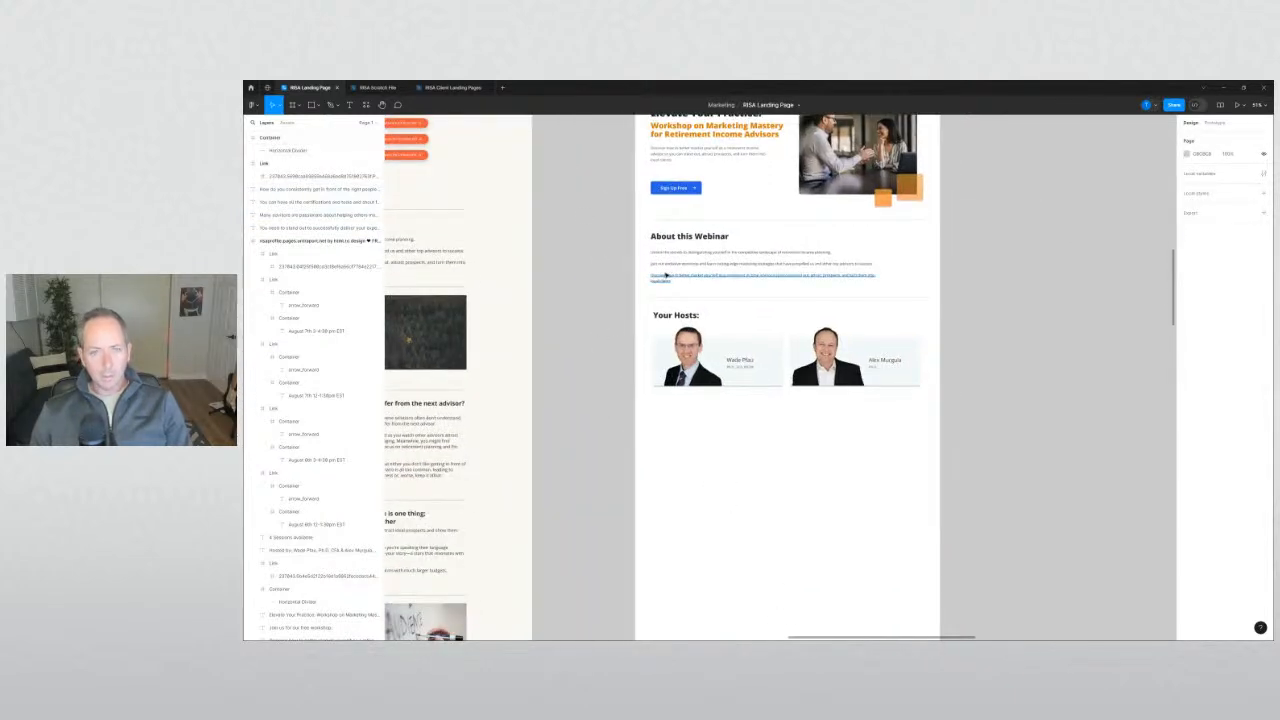
Duplicate the Discover paragraph below Your Hosts and paste in the 'Many advisors' copy.
left_click_drag(668, 277, 679, 418)
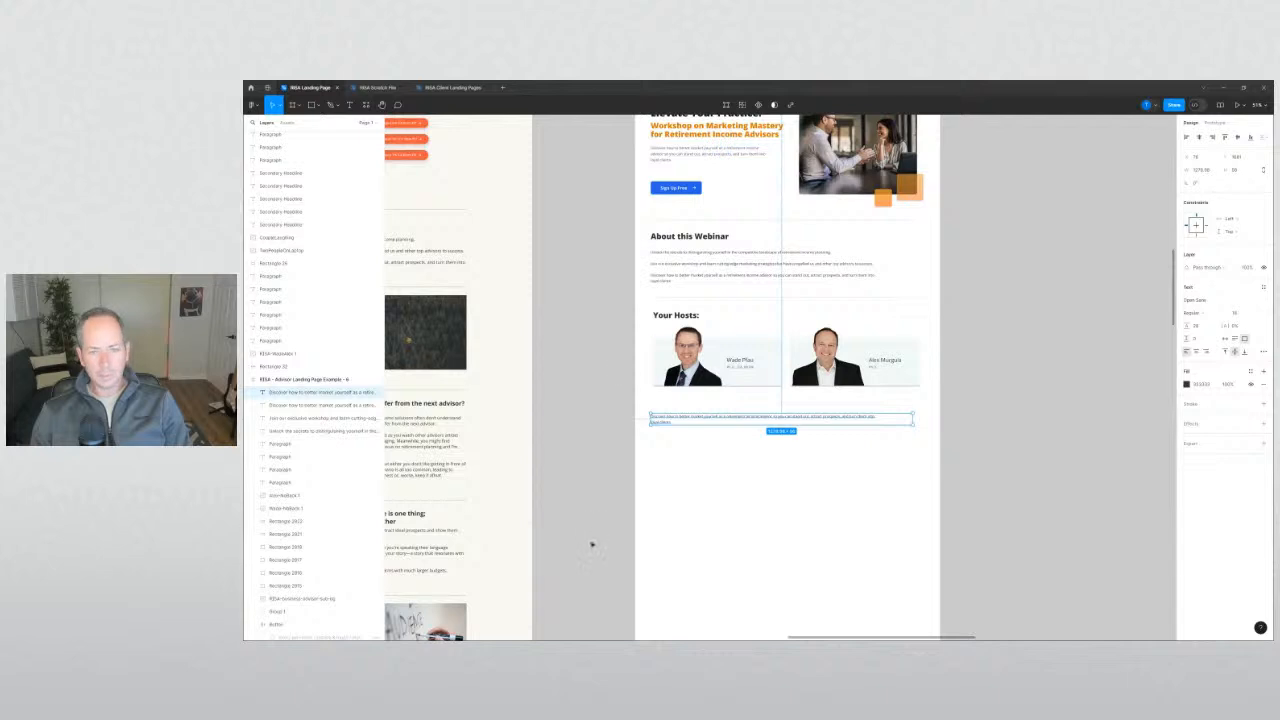
key("Return")
key("ctrl+a")
key("ctrl+v")
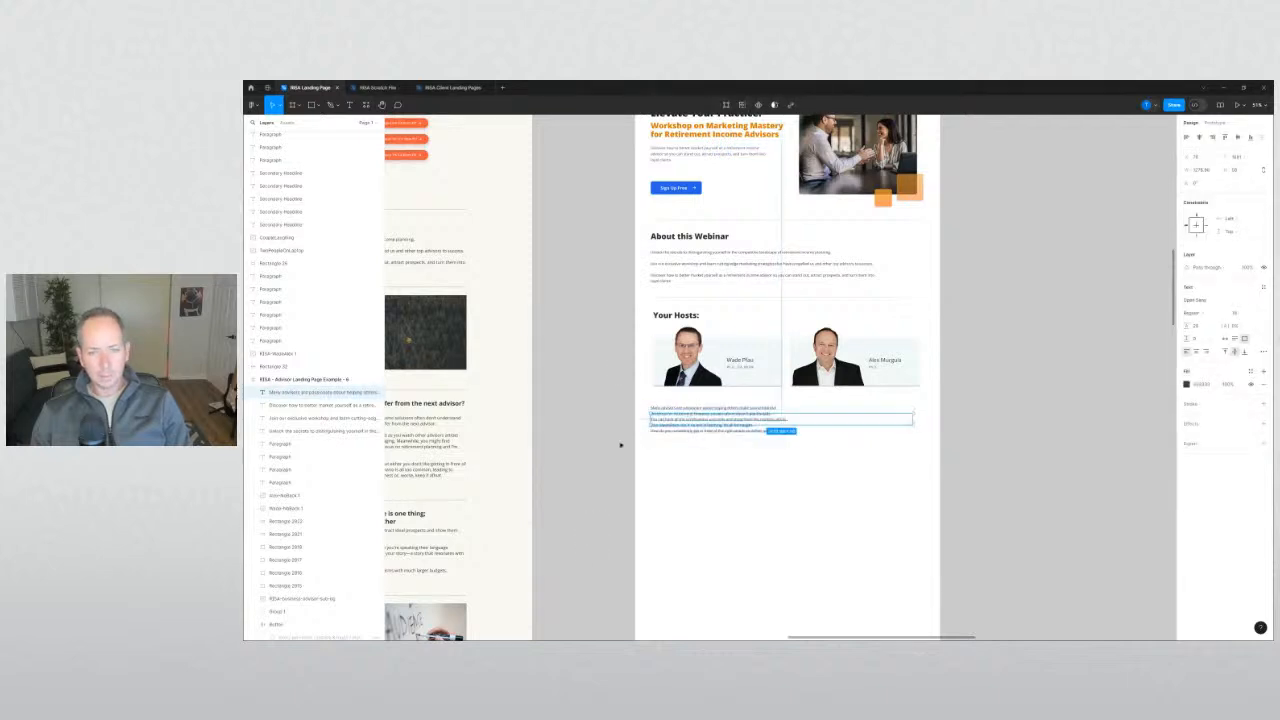
key("shift+0")
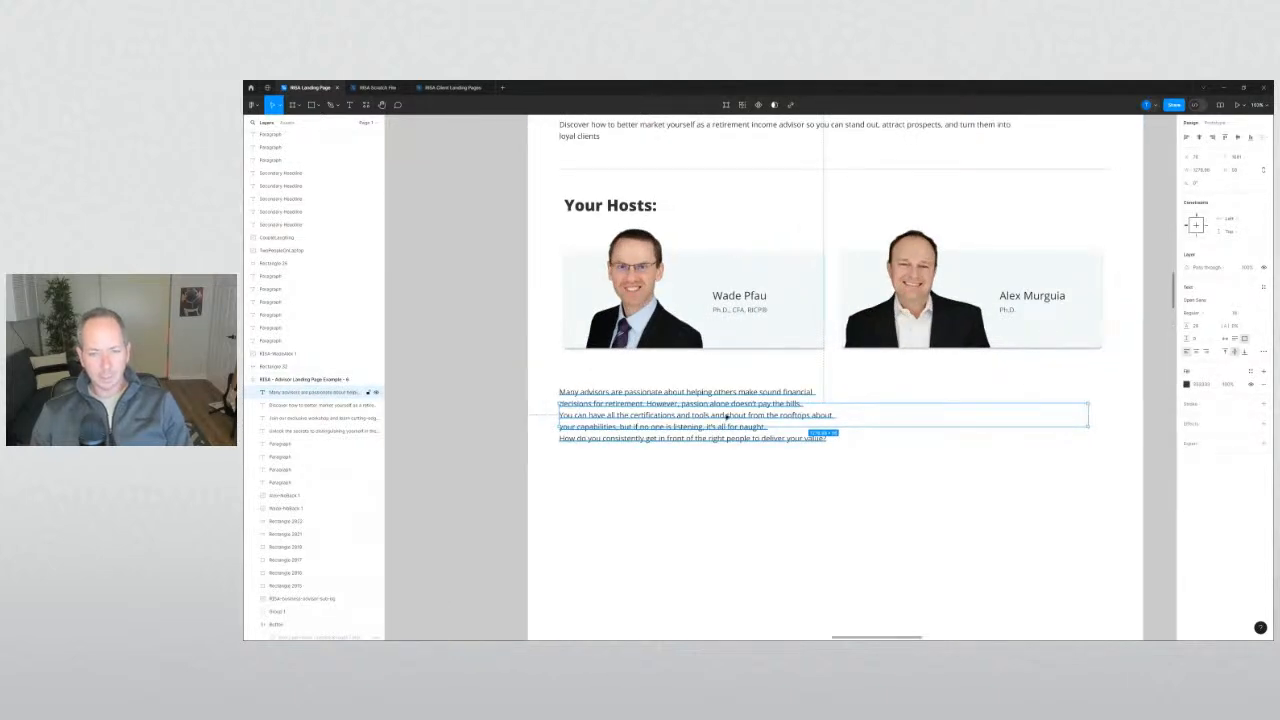
Widen the pasted paragraph's text box.
left_click(1242, 172)
left_click(750, 493)
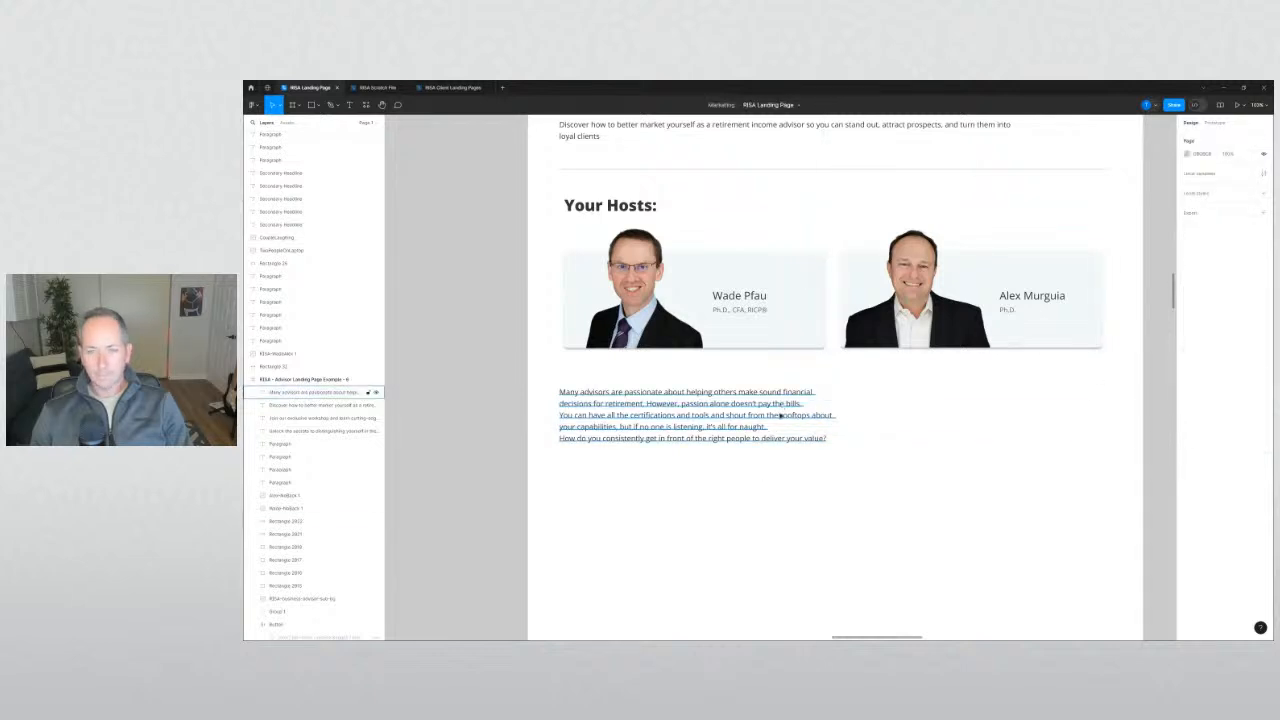
left_click(781, 415)
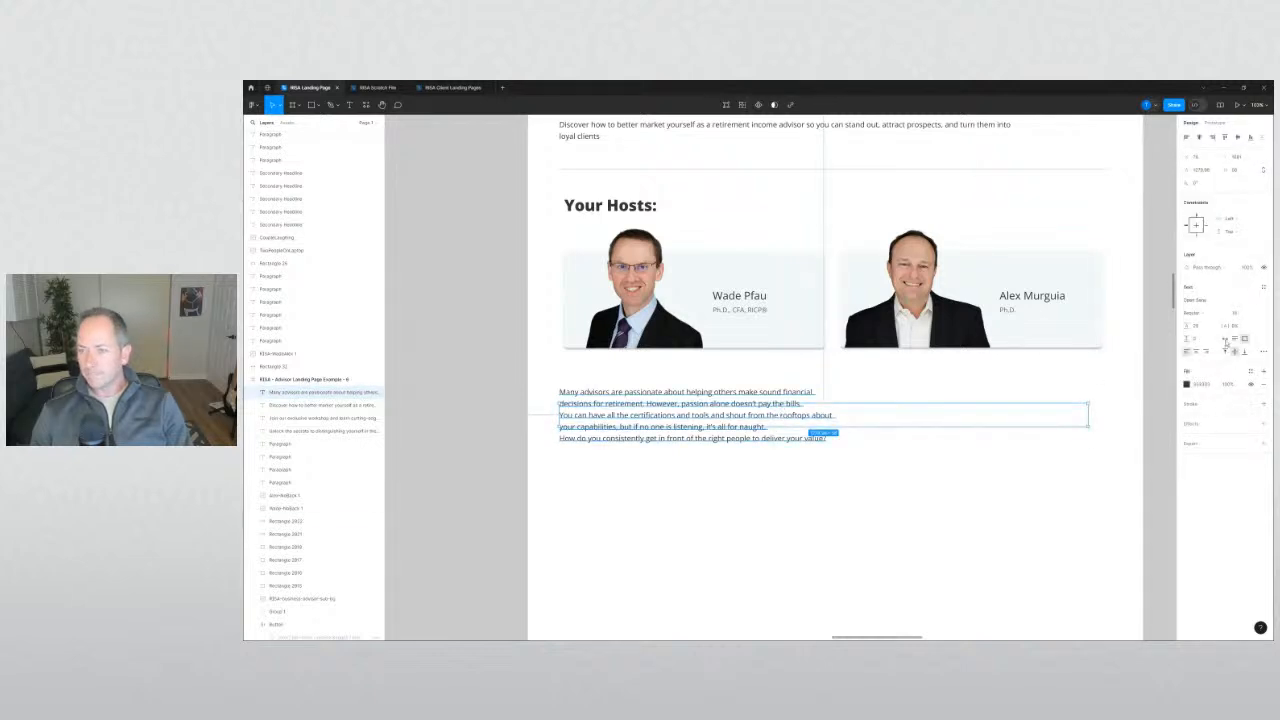
left_click(773, 449)
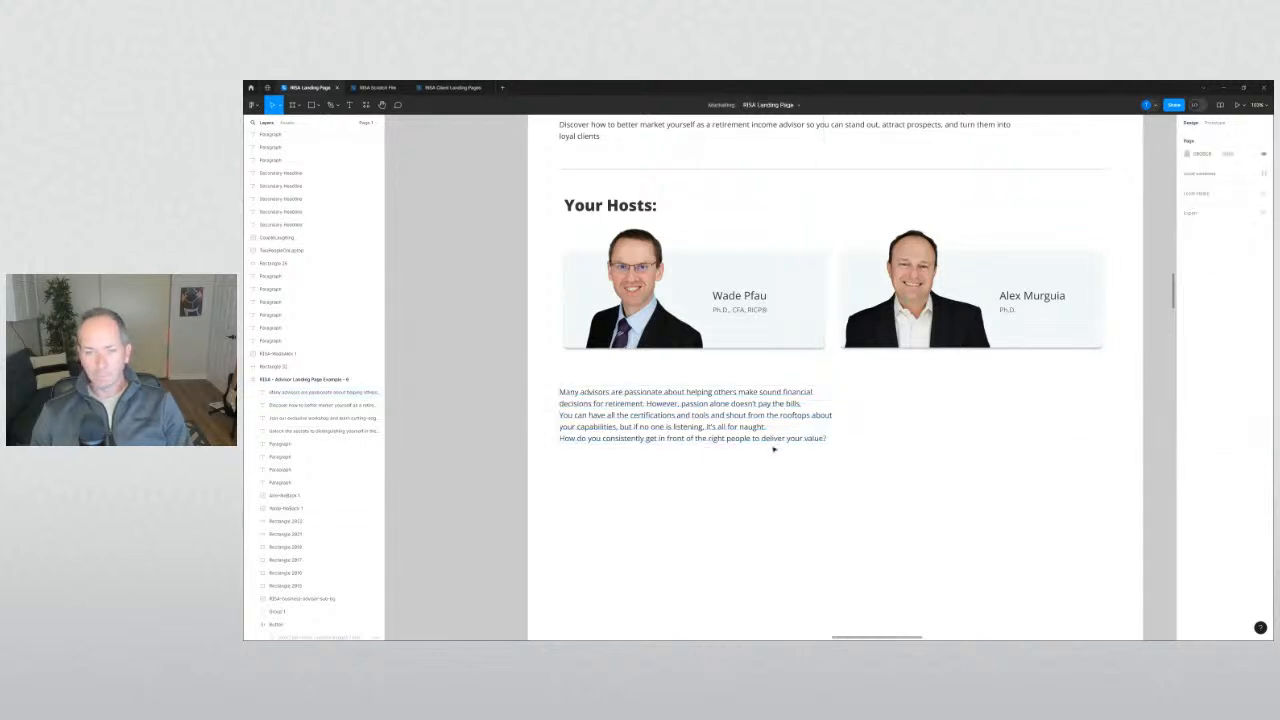
left_click(818, 421)
left_click_drag(965, 415, 1101, 414)
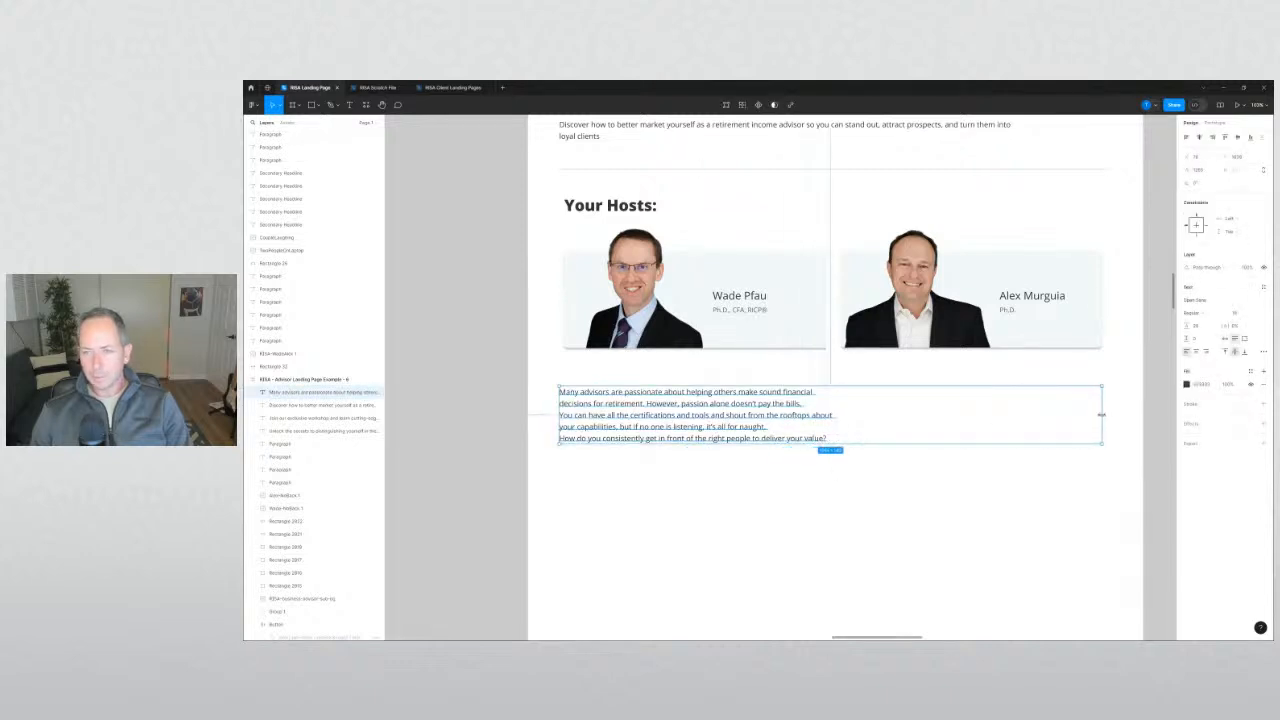
Fix the line breaks so the copy forms three separated paragraphs.
double_click(597, 403)
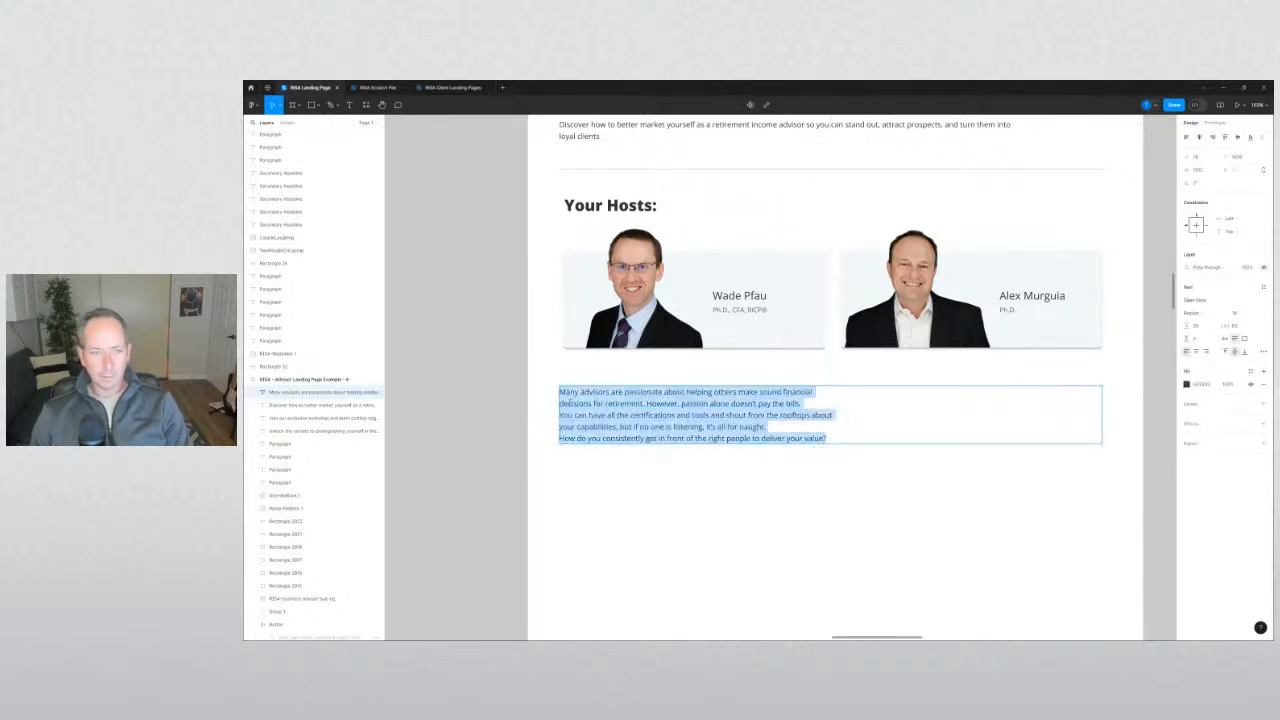
left_click(562, 403)
key("BackSpace")
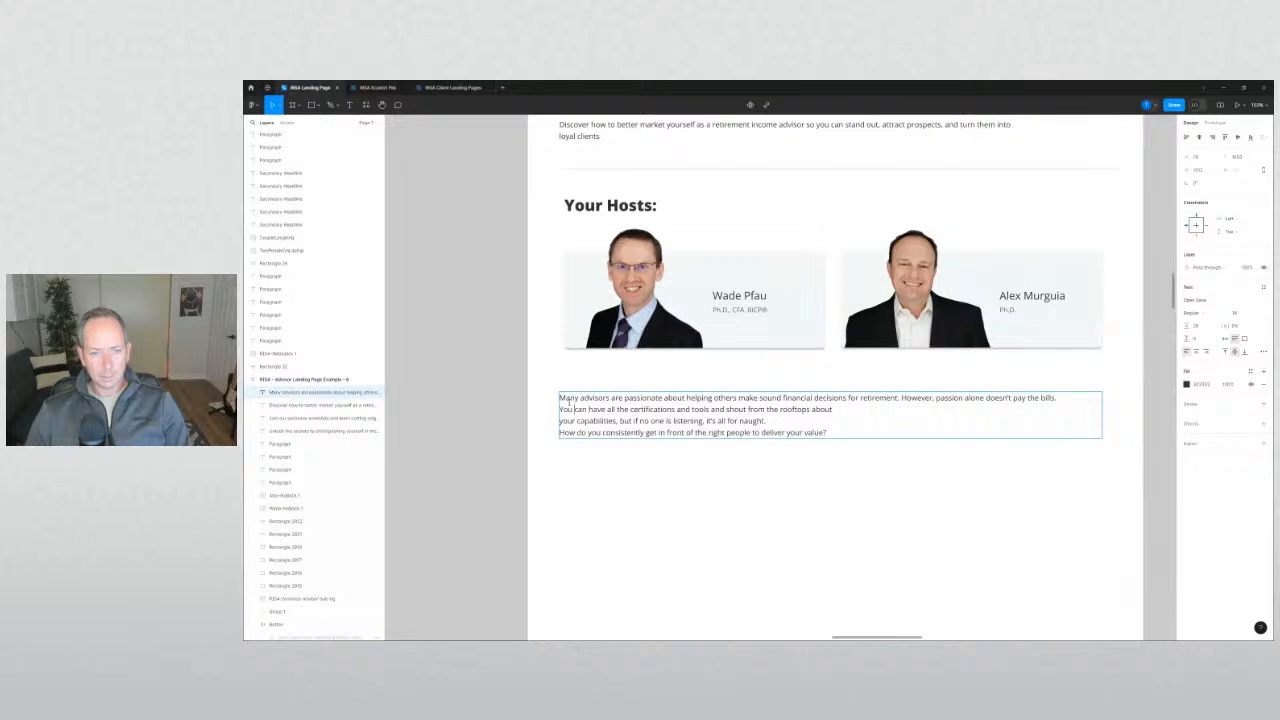
key("ctrl+Left")
key("Return")
key("Down")
key("BackSpace")
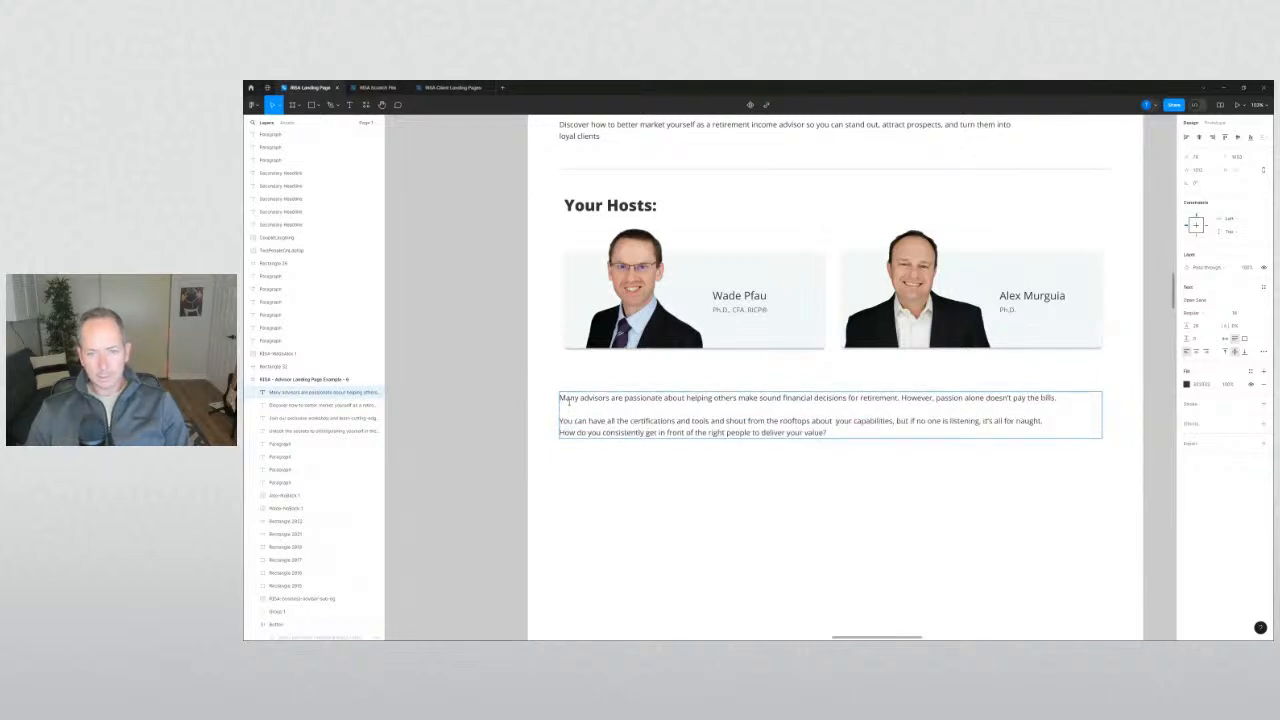
key("BackSpace")
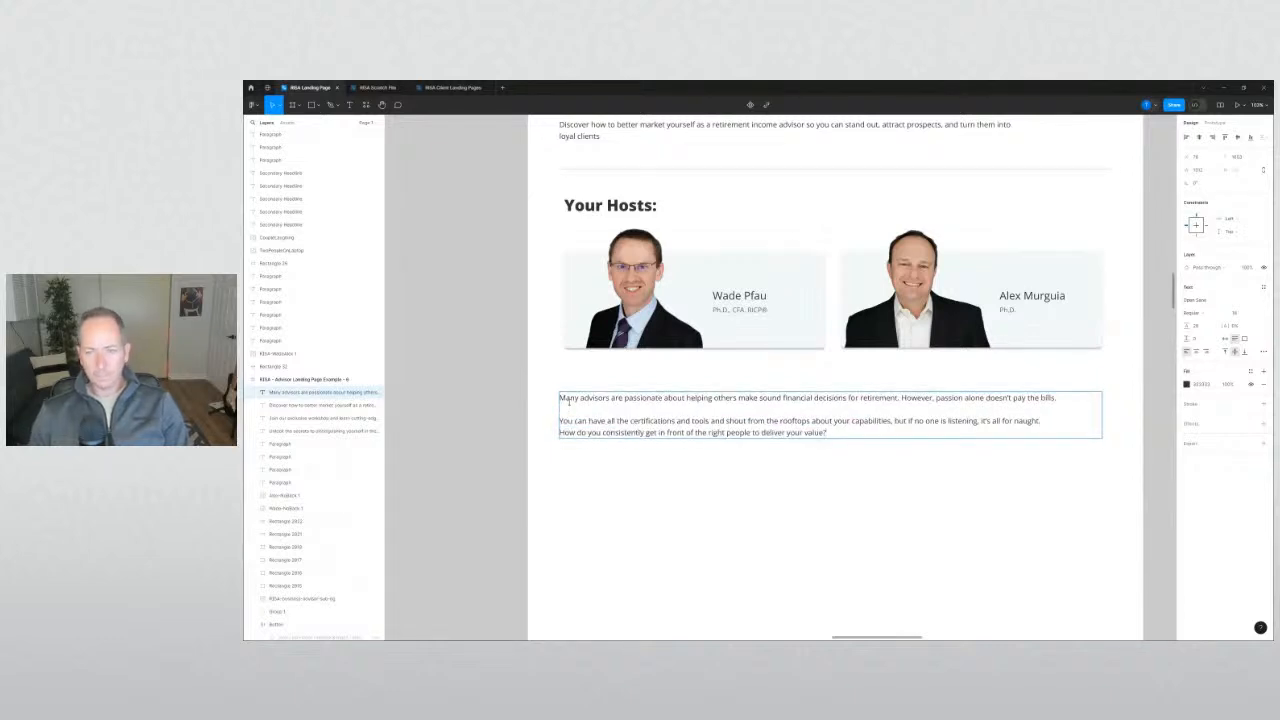
key("Down")
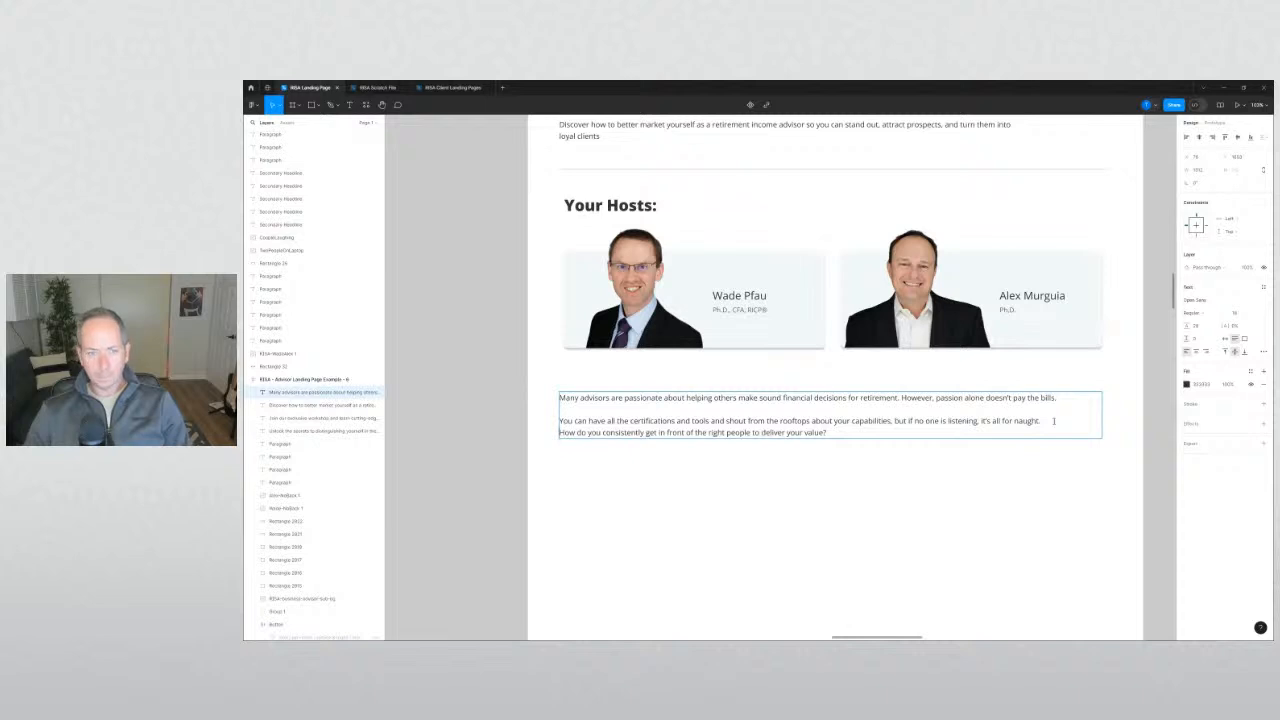
key("Return")
key("Escape")
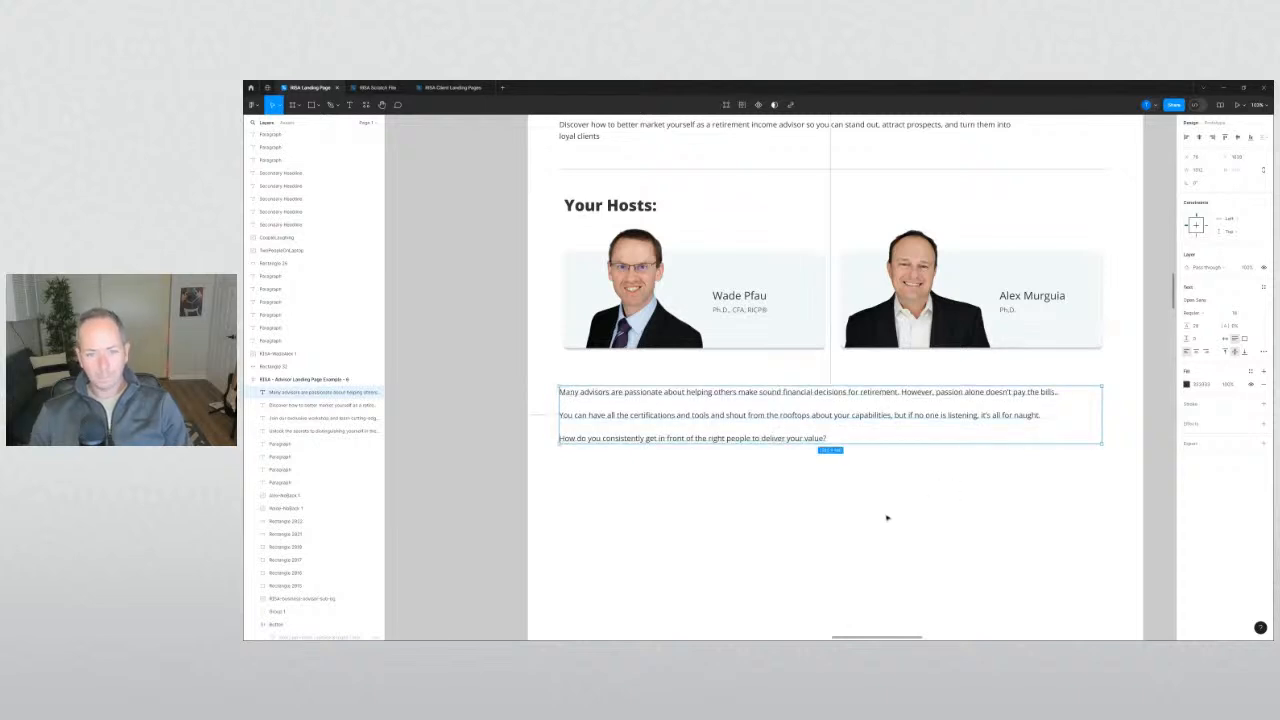
key("Escape")
Move the paragraph block down slightly.
left_click_drag(753, 417, 749, 441)
left_click(511, 437)
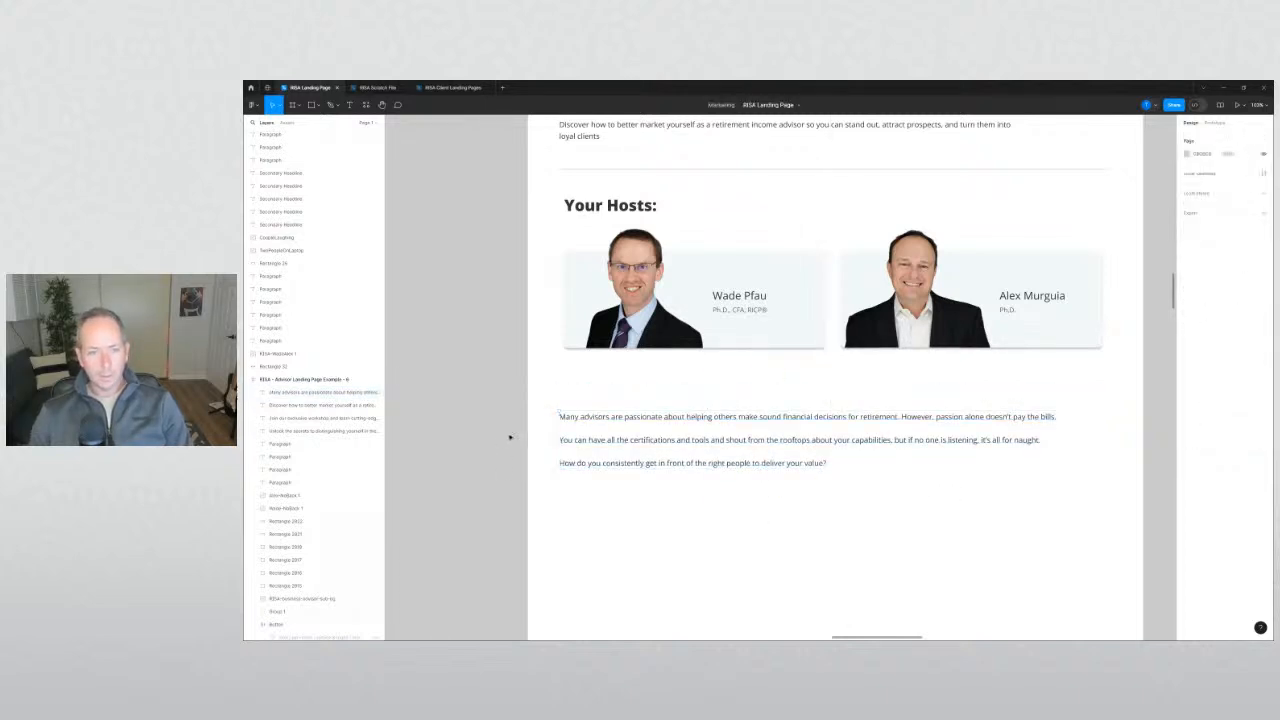
scroll(511, 436, "down", 4)
left_click_drag(501, 440, 792, 452)
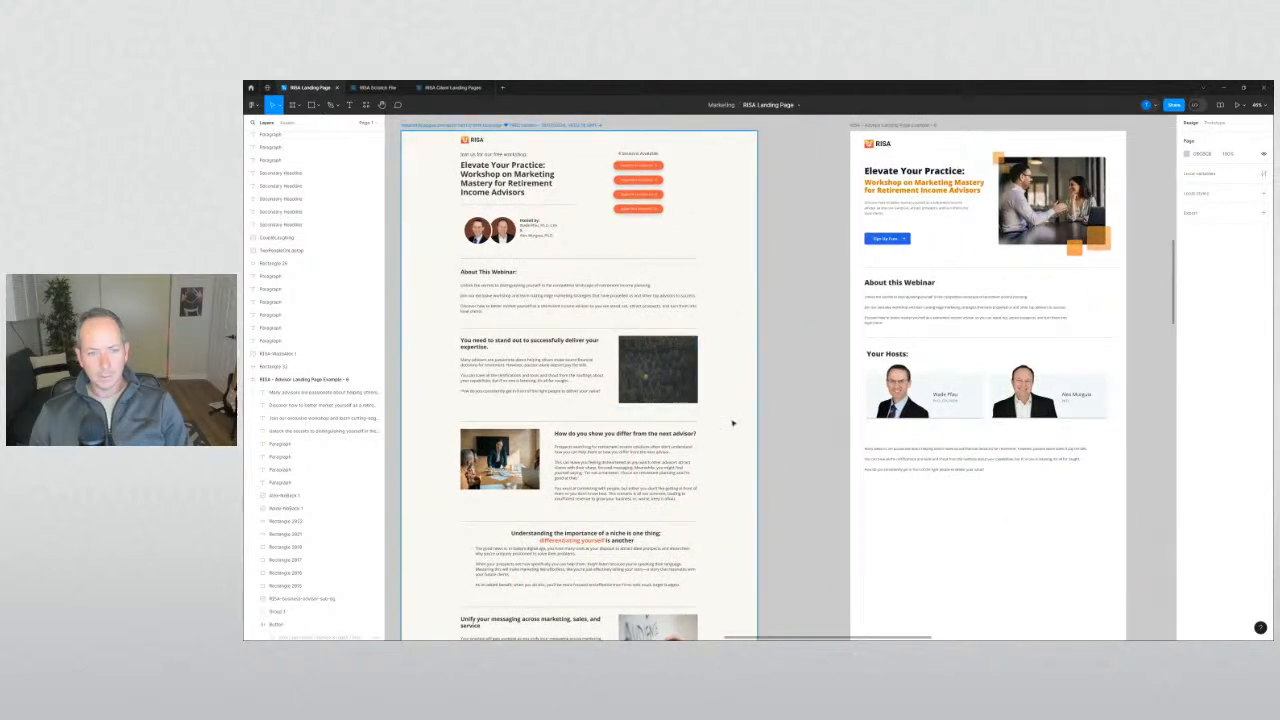
Lower the new paragraph a little and copy the About this Webinar heading above it.
left_click(886, 449)
left_click_drag(886, 451, 889, 473)
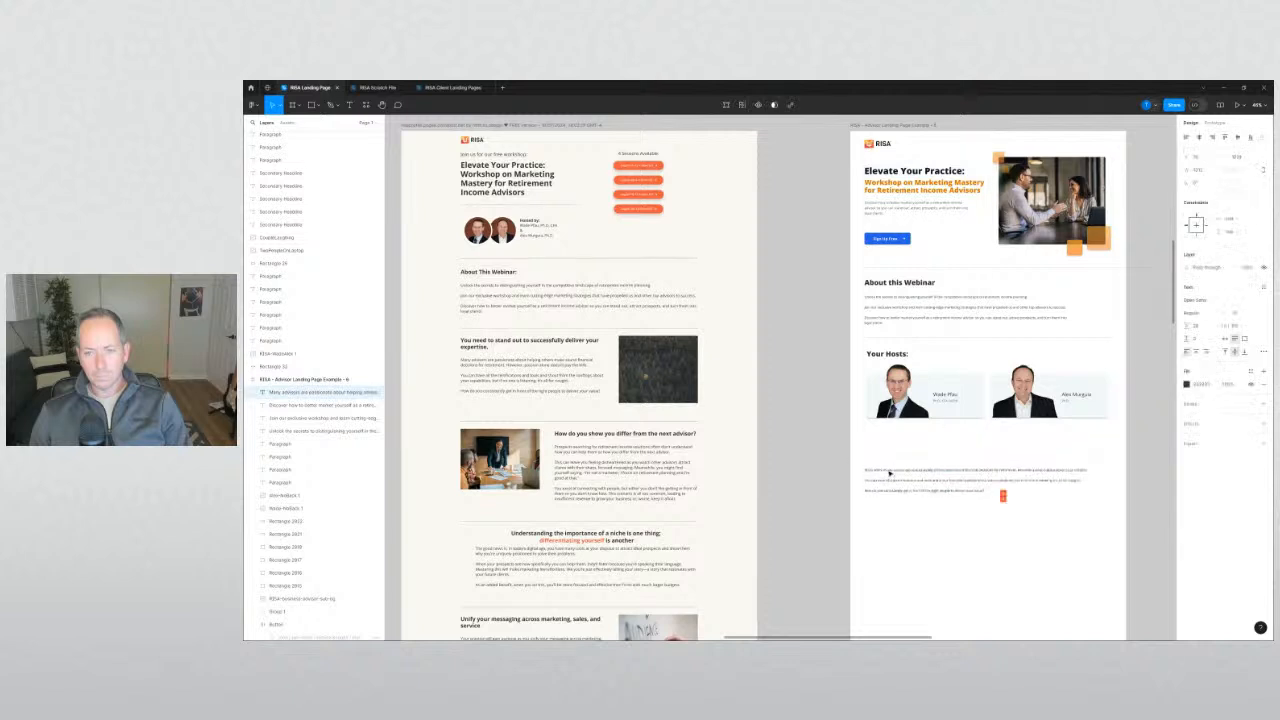
left_click(899, 283)
left_click_drag(899, 283, 882, 442)
left_click(849, 443)
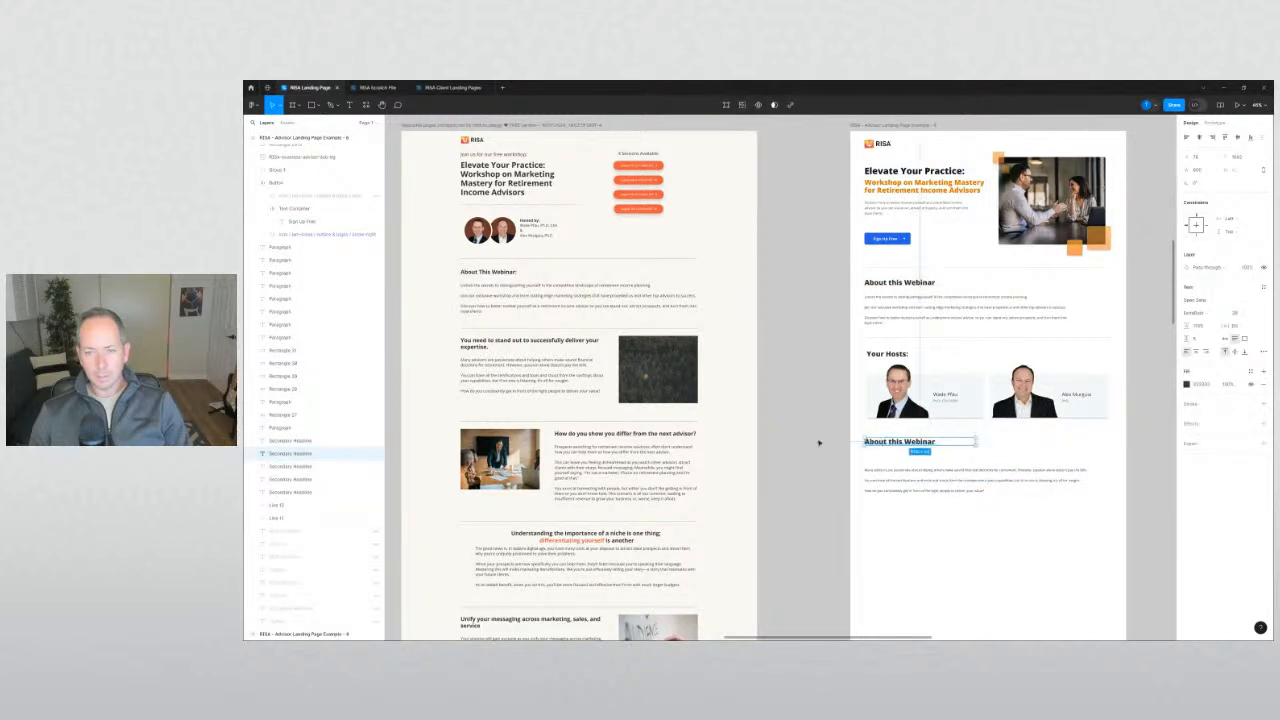
left_click(818, 442)
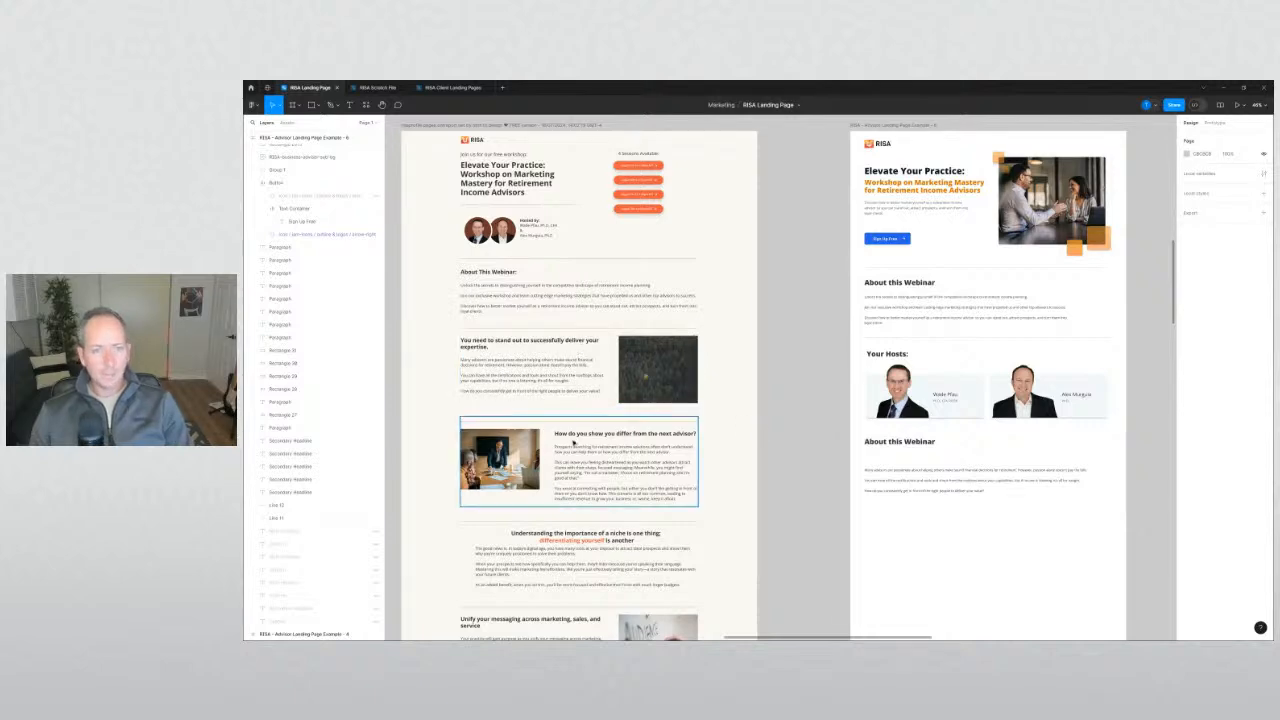
Copy the 'How do you…' question line from the paragraph.
scroll(480, 400, "up", 3)
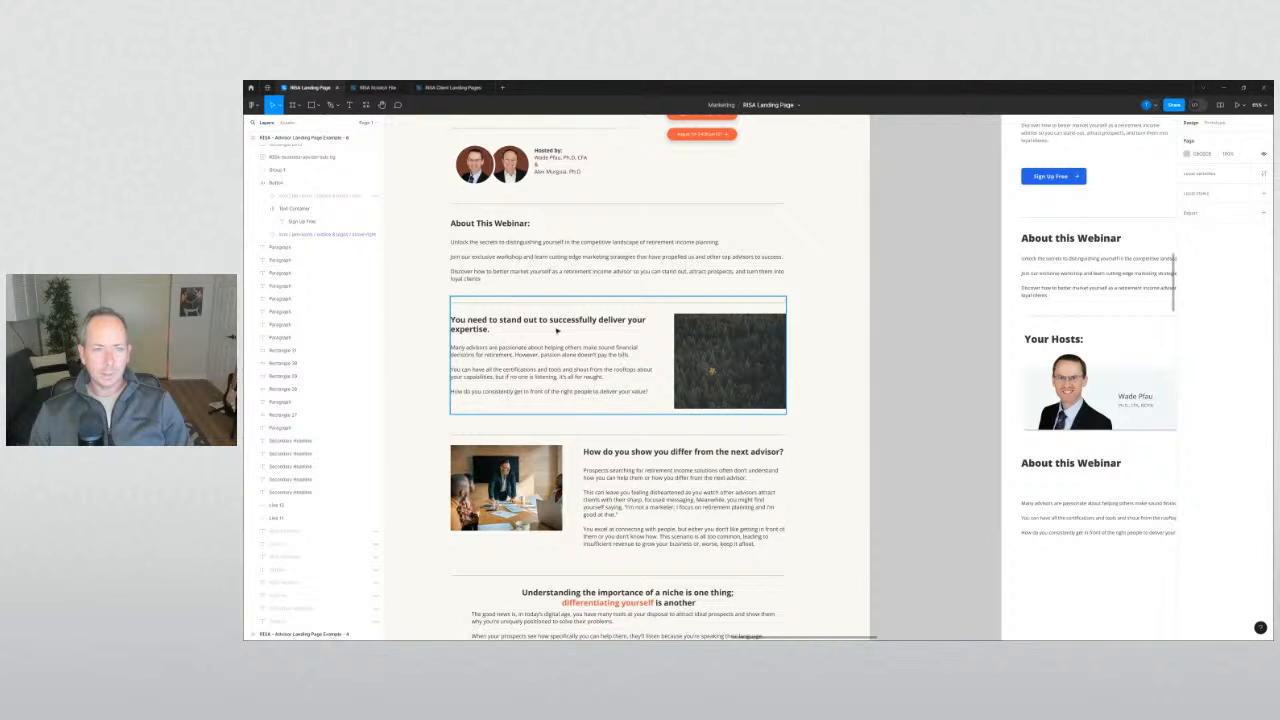
scroll(557, 331, "down", 3)
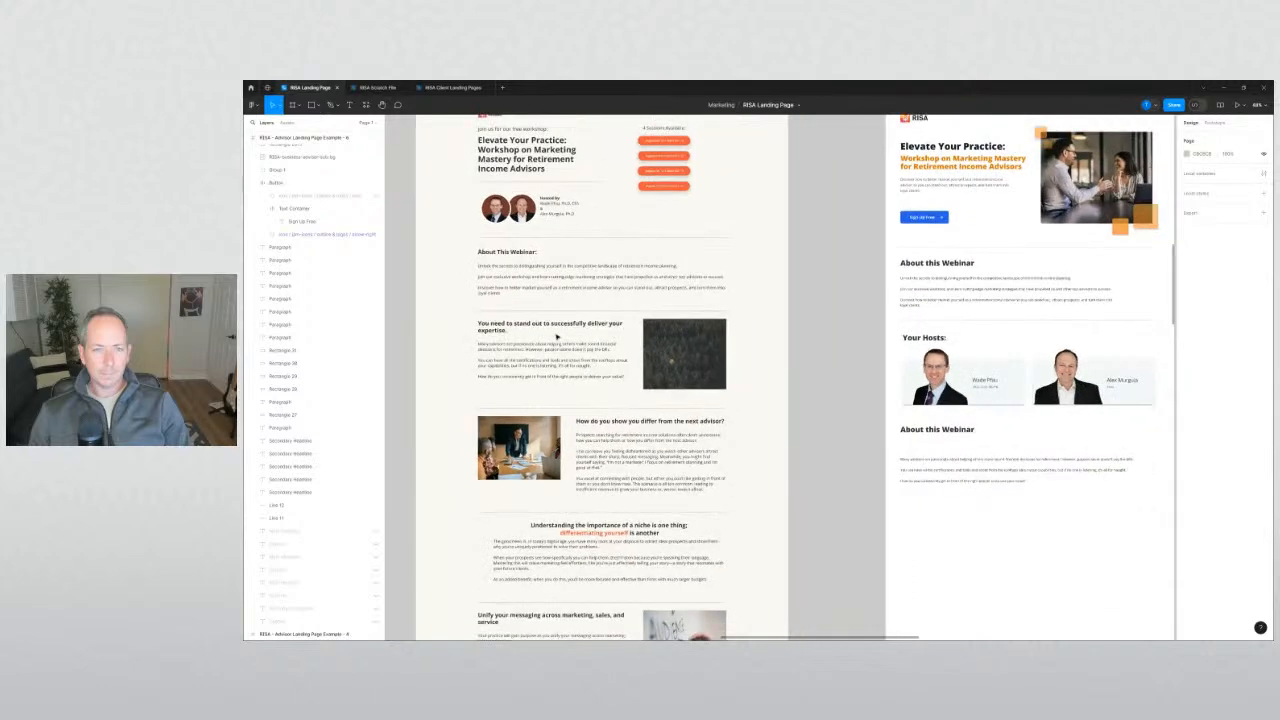
scroll(557, 337, "down", 2)
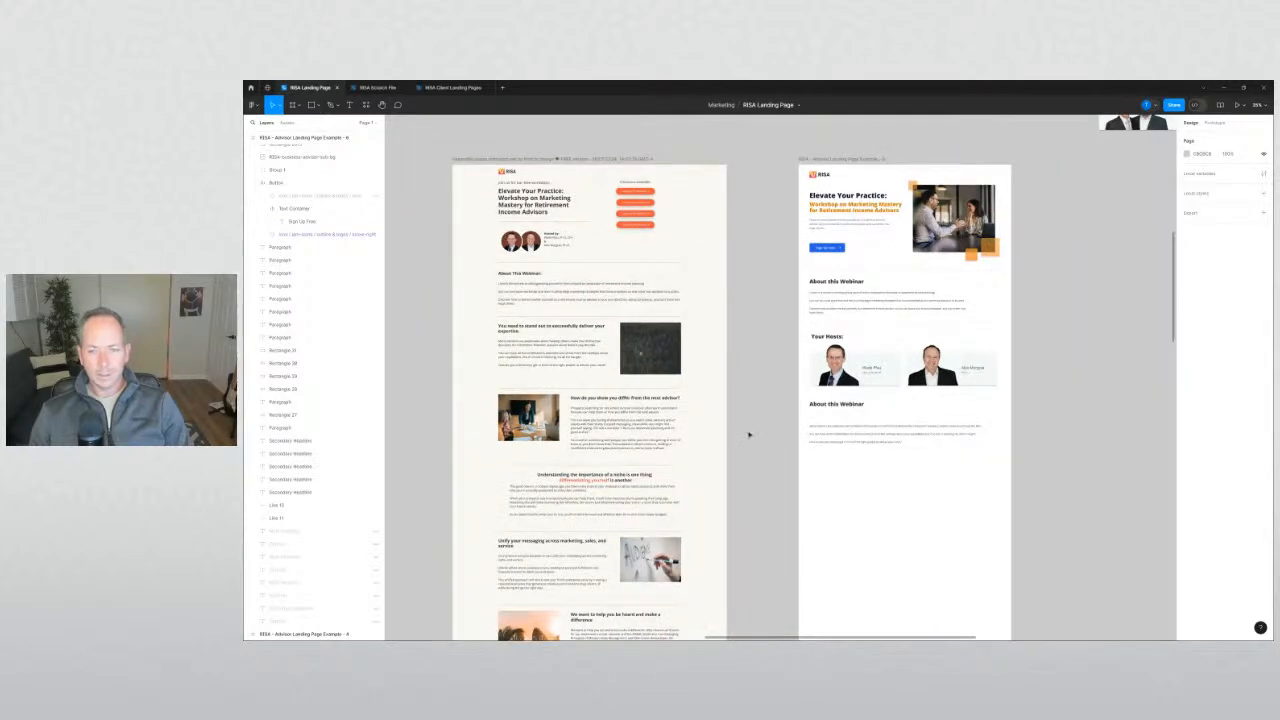
scroll(780, 423, "up", 4)
left_click_drag(783, 426, 669, 397)
left_click(781, 459)
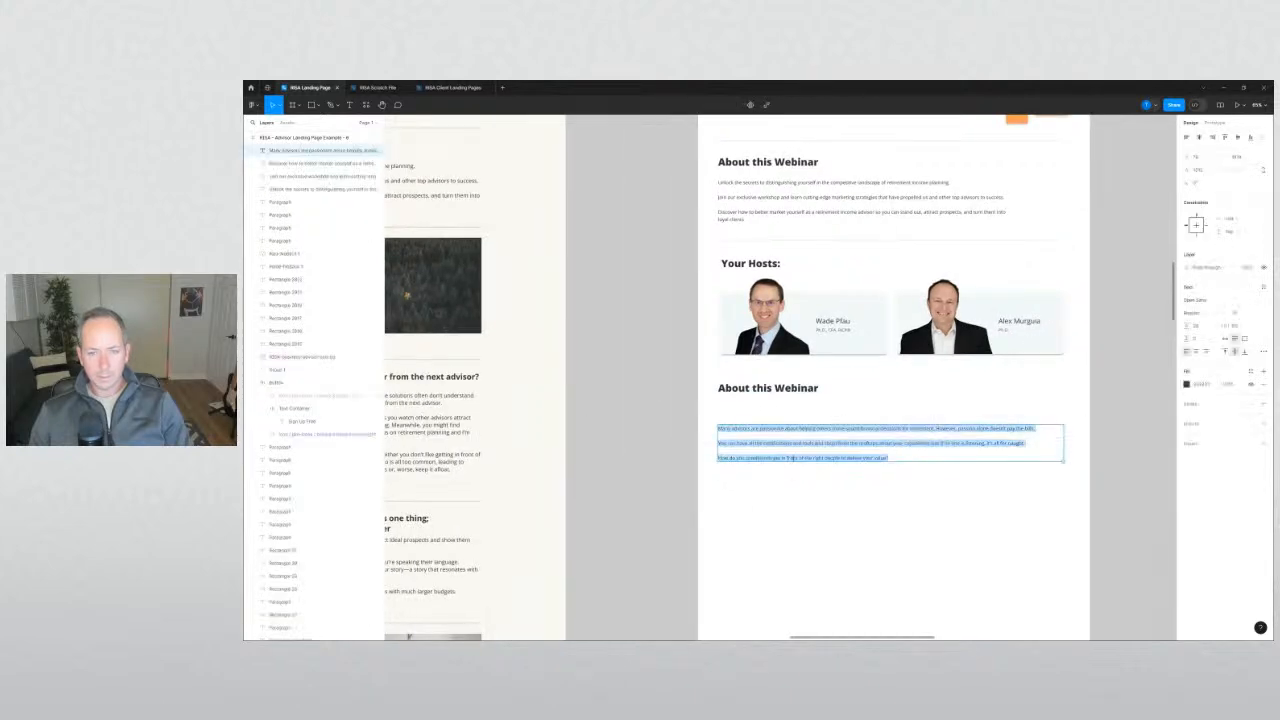
left_click_drag(905, 457, 718, 458)
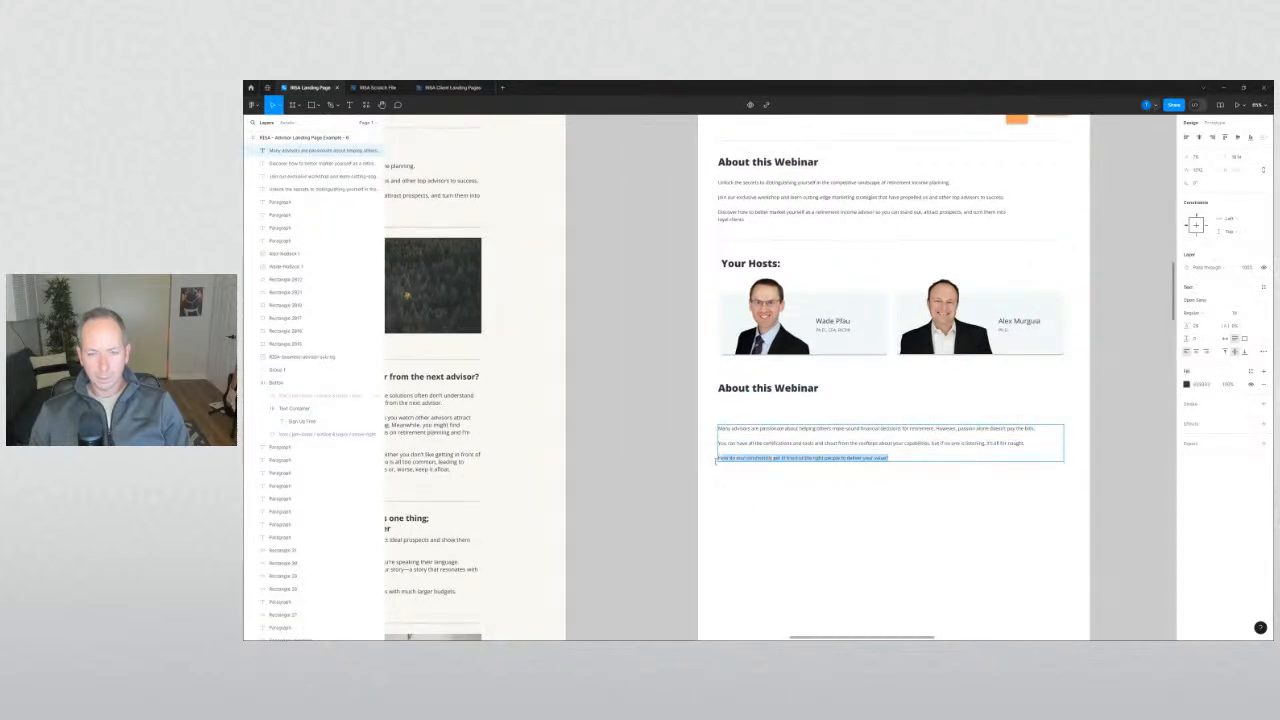
key("ctrl+c")
Replace the copied heading's text with the question, keeping the heading style.
triple_click(765, 388)
key("ctrl+v")
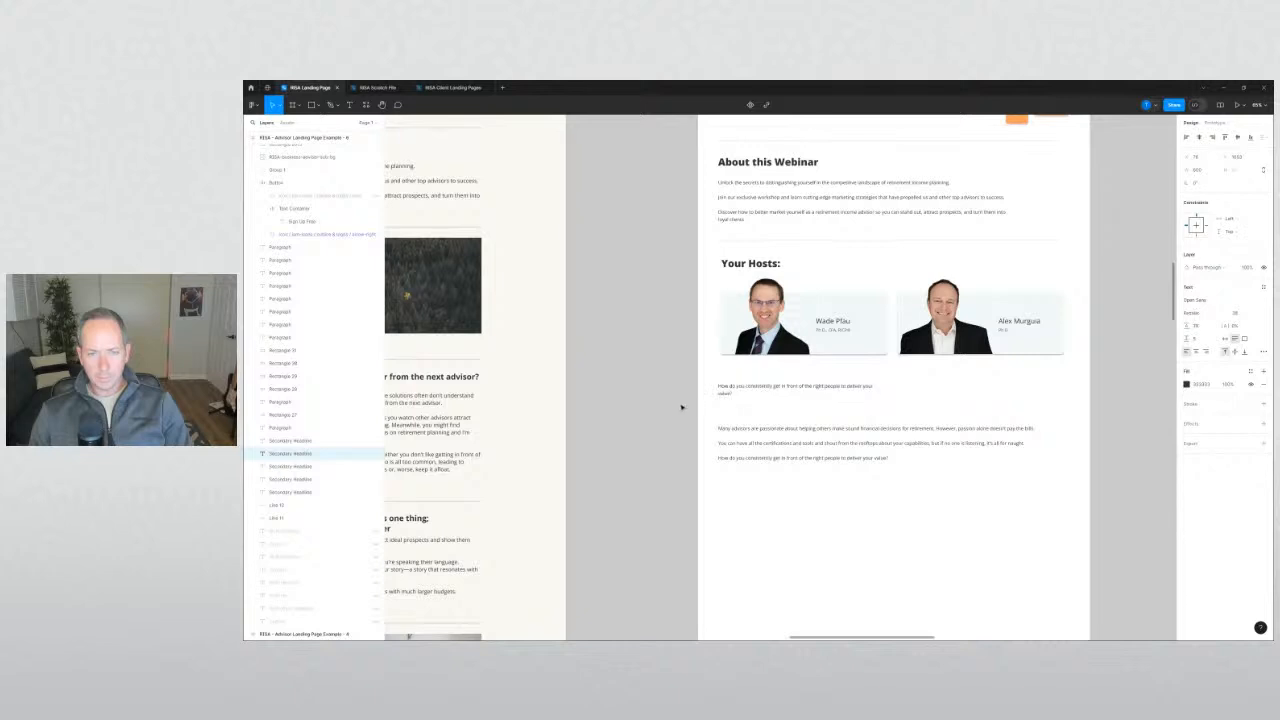
key("ctrl+z")
key("ctrl+alt+shift+v")
key("Escape")
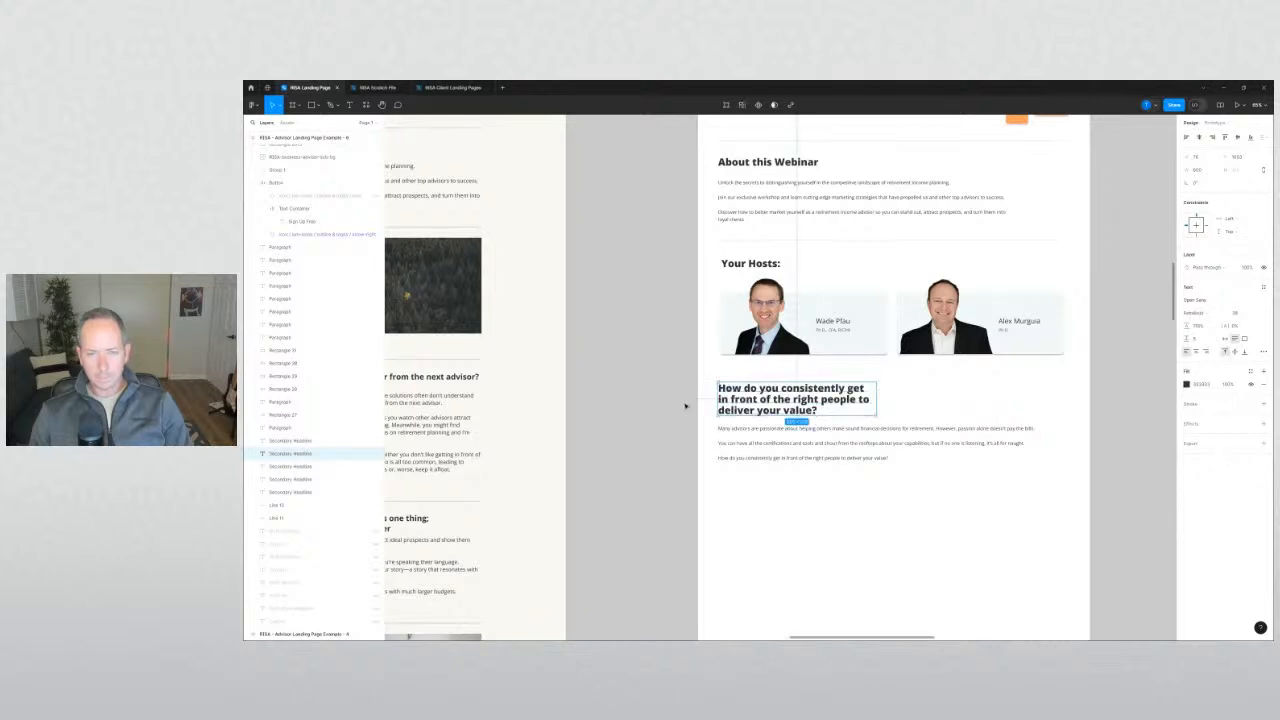
Widen the new heading so it wraps onto two lines.
left_click_drag(966, 387, 1062, 387)
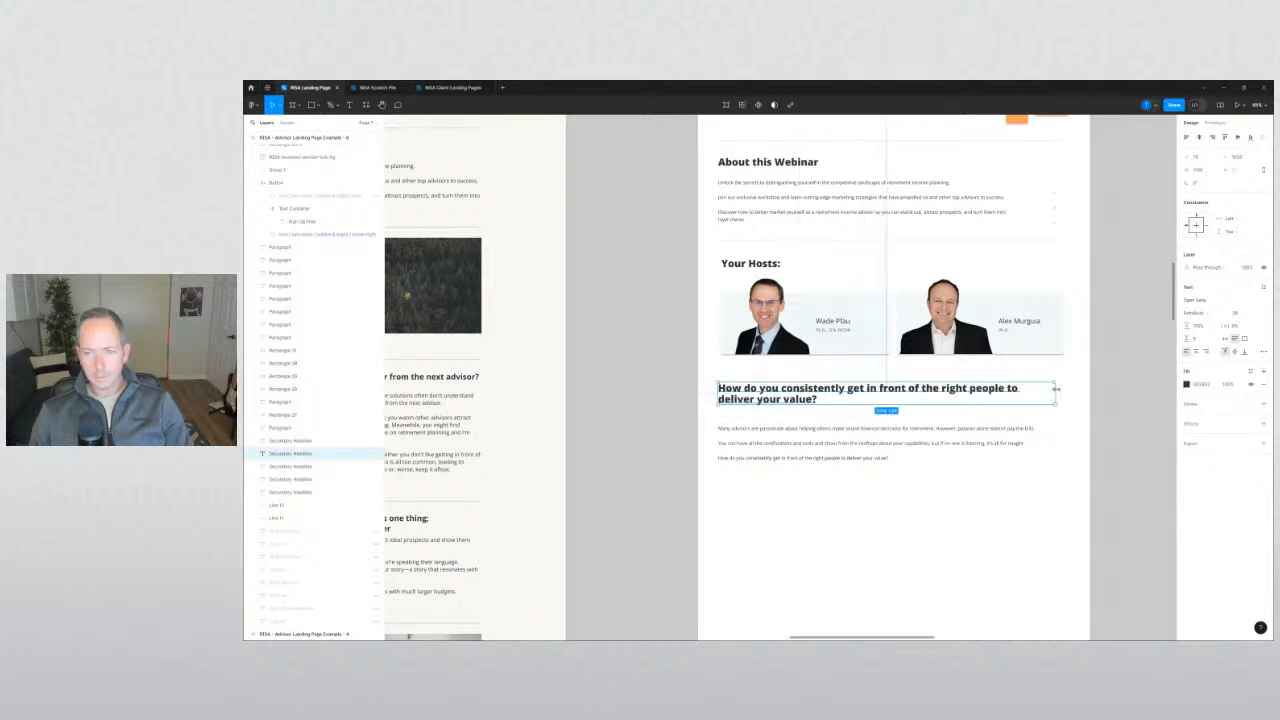
left_click(637, 423)
scroll(594, 420, "right", 3)
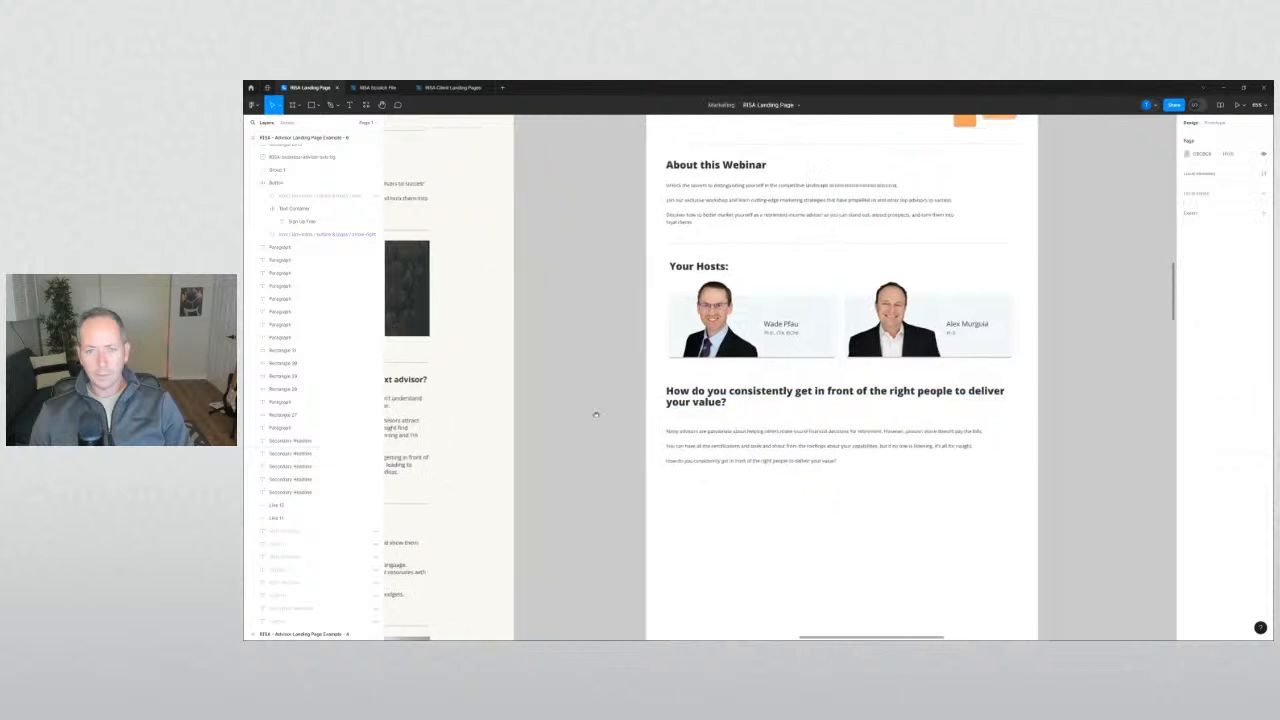
scroll(781, 418, "up", 2)
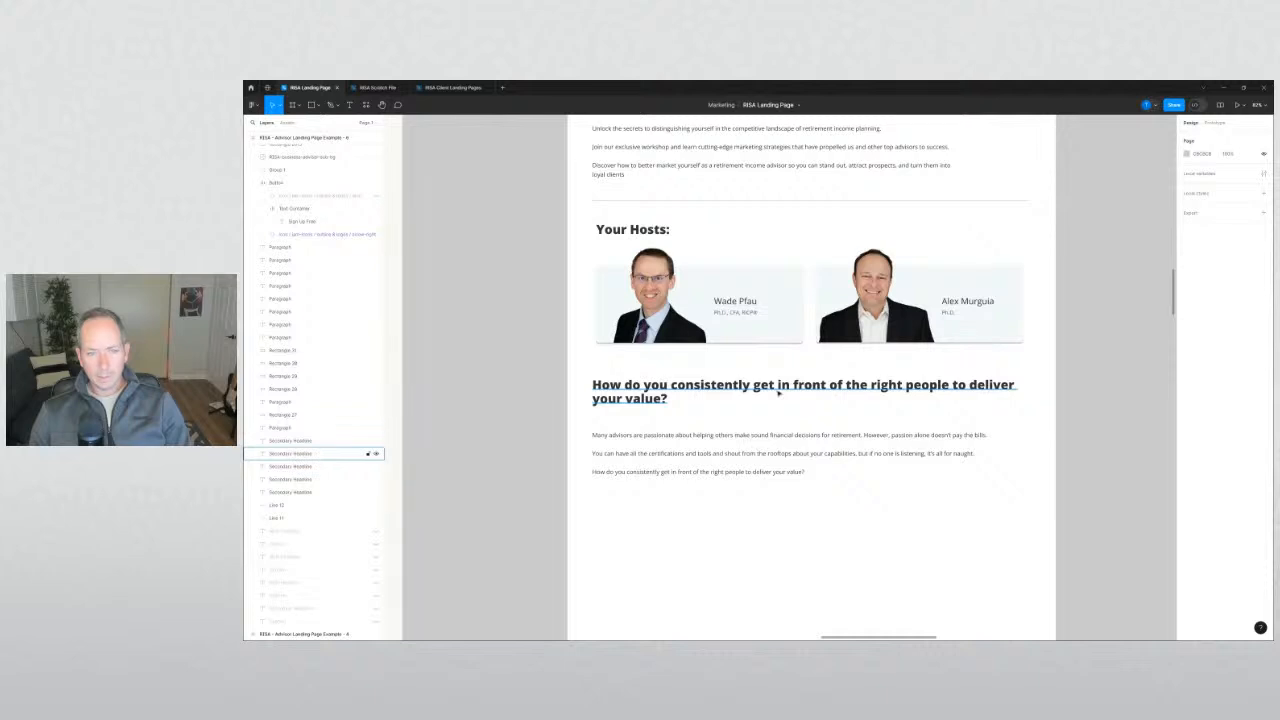
Delete the word 'consistently' from the heading.
double_click(778, 393)
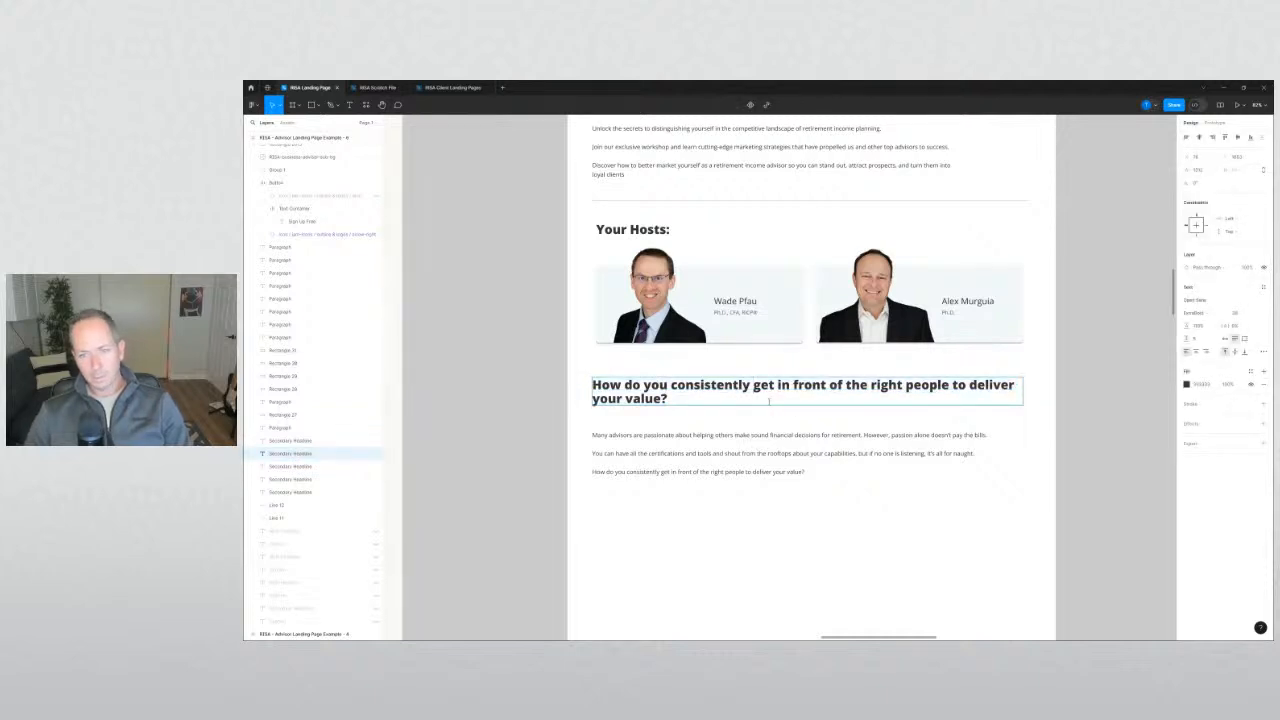
key("ctrl+shift+Left")
key("BackSpace")
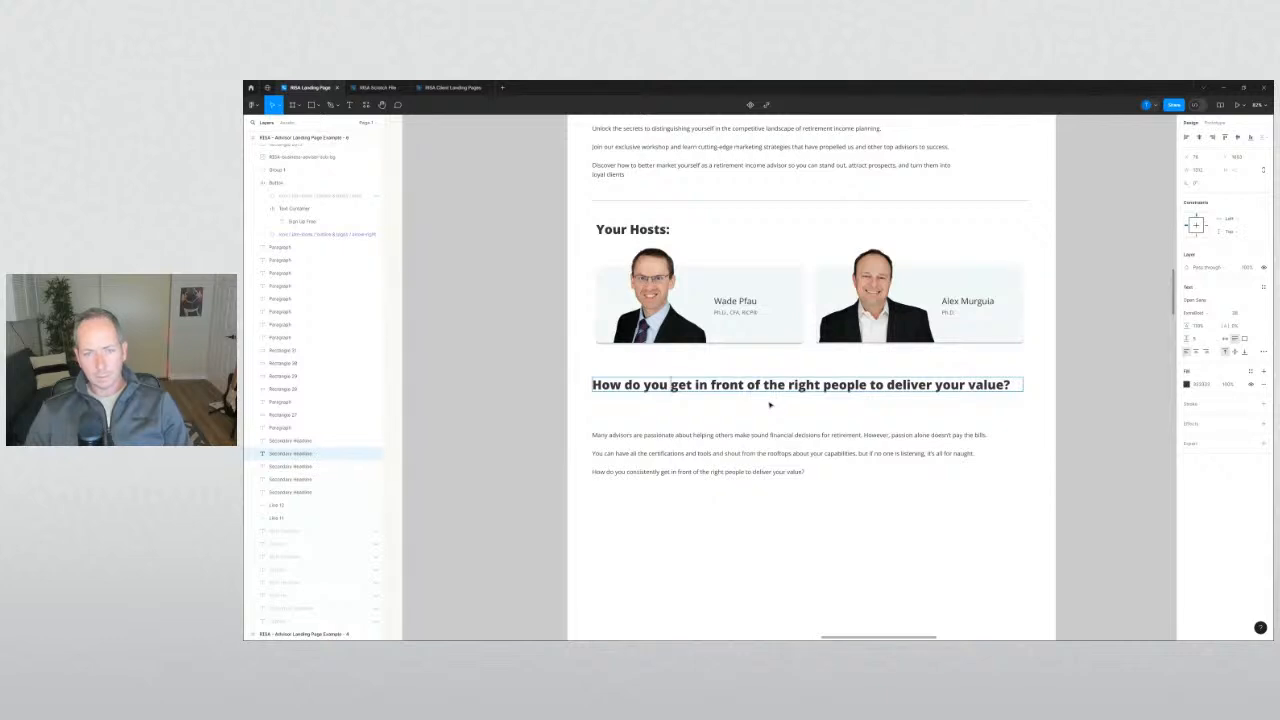
left_click(546, 457)
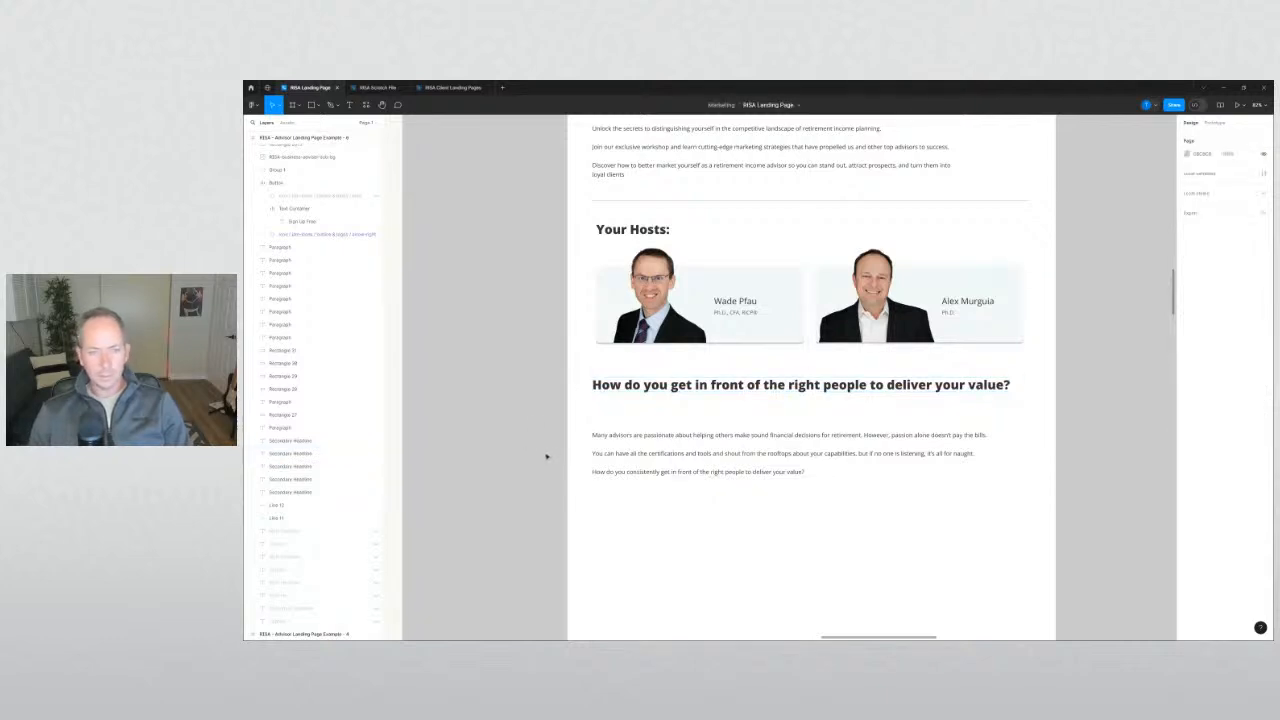
Copy the stand-out sentence from the left page's section.
left_click_drag(546, 447, 842, 435)
scroll(609, 425, "down", 2, "ctrl")
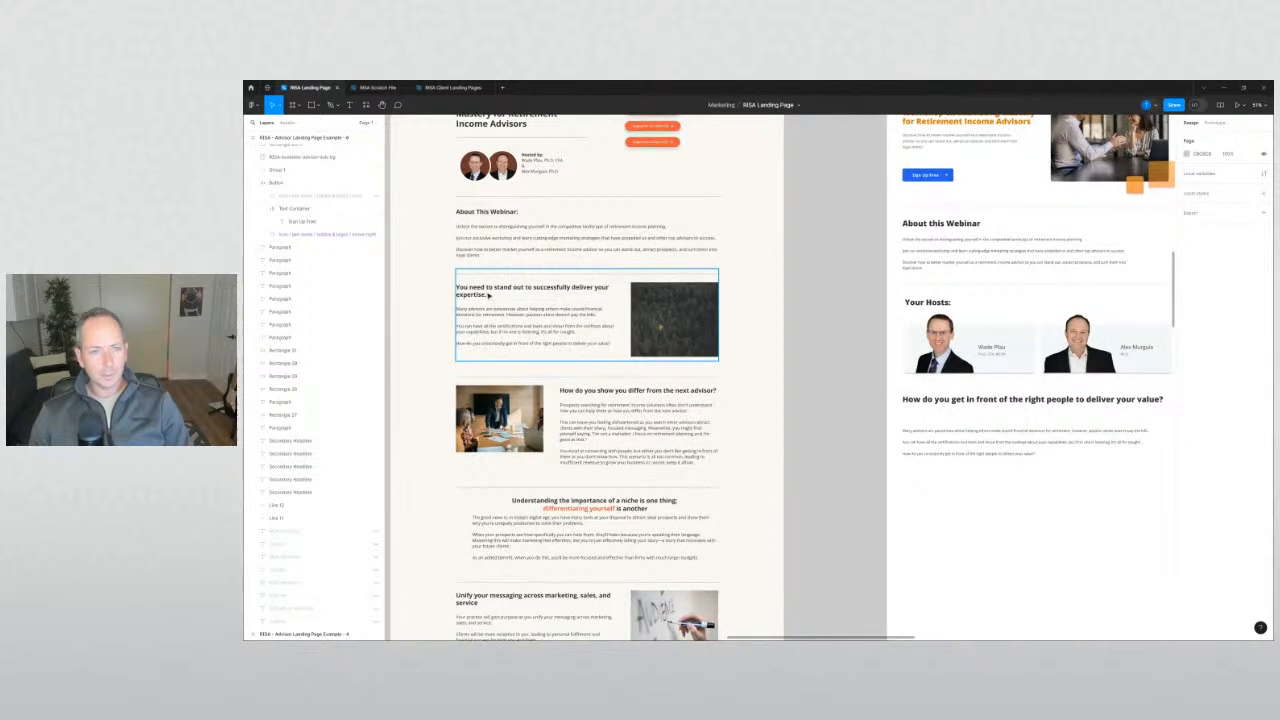
double_click(482, 294)
double_click(481, 294)
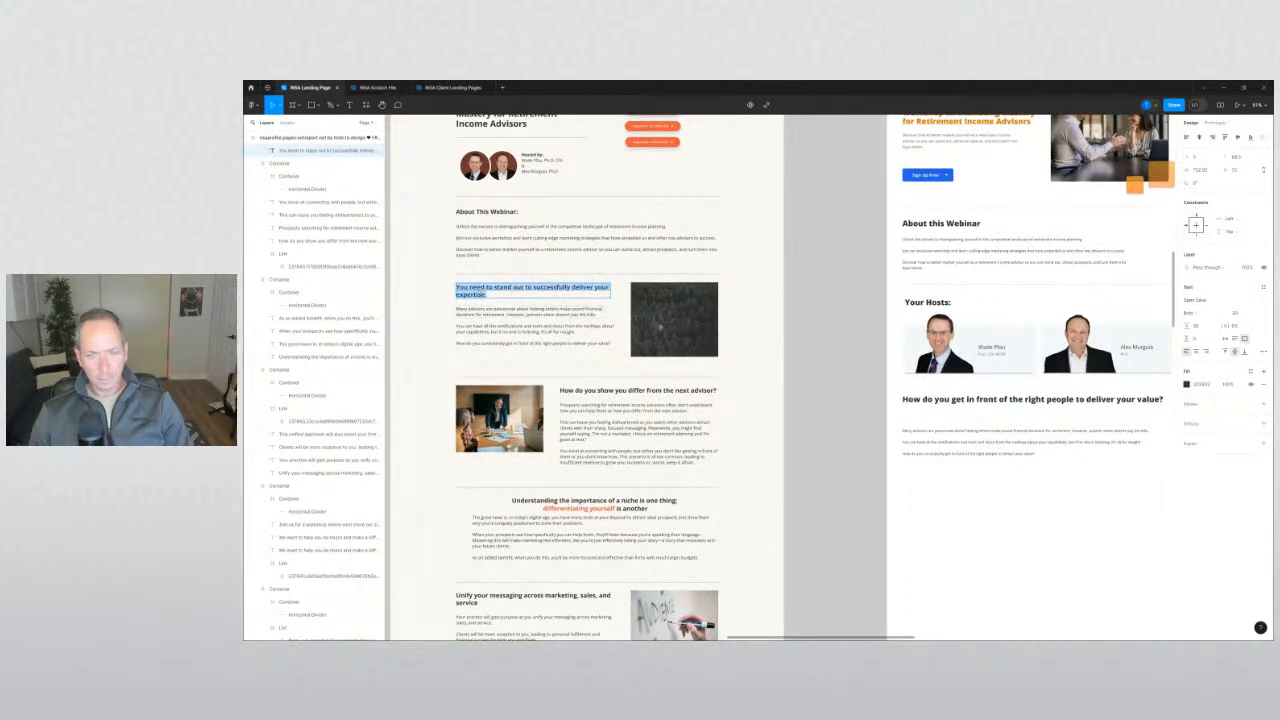
key("Escape")
Replace the last body line with 'You need to stand out to successfully deliver your expertise.'.
left_click_drag(995, 458, 822, 436)
triple_click(919, 437)
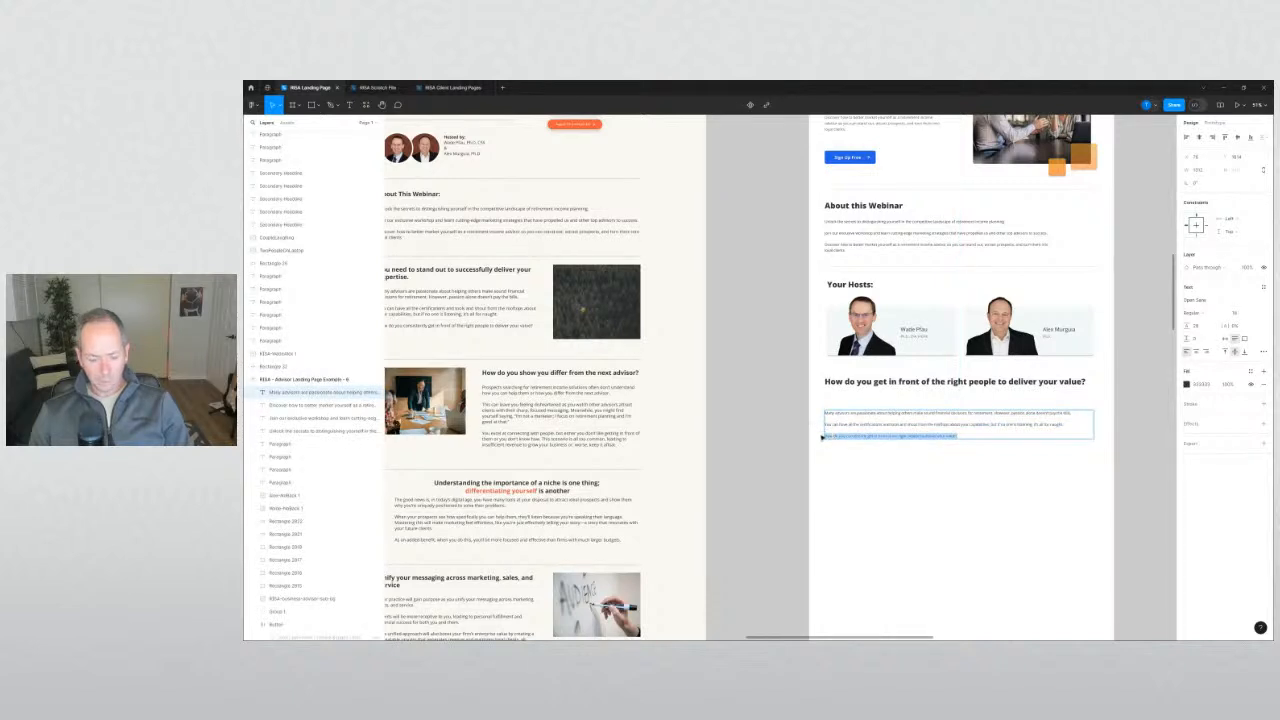
key("ctrl+v")
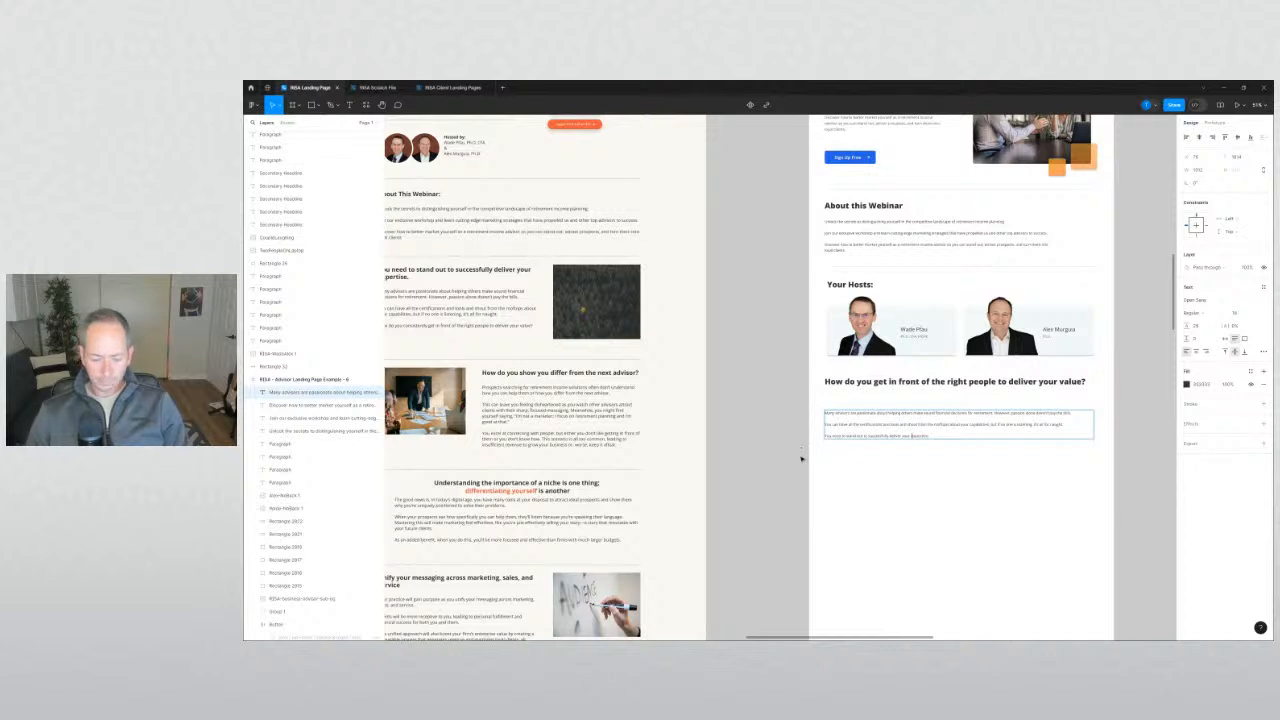
left_click(801, 459)
scroll(808, 437, "right", 5)
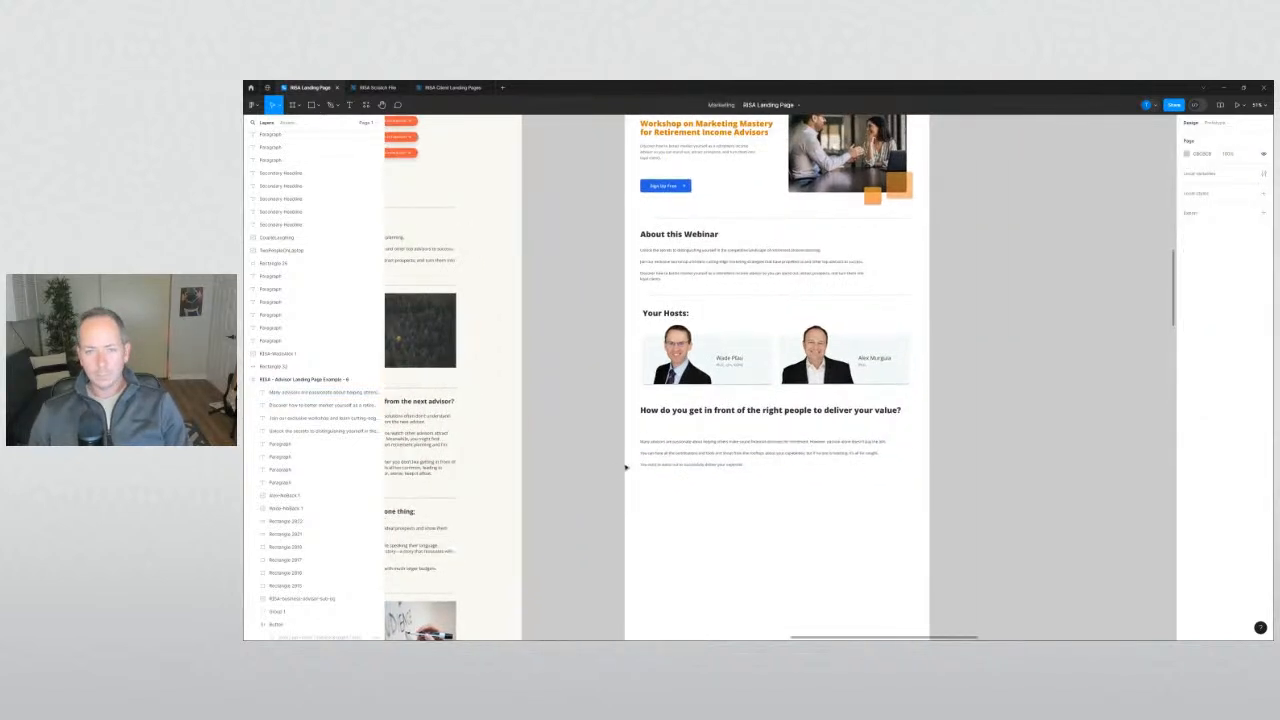
scroll(645, 440, "up", 5)
Move the heading and three paragraphs down about 38 px.
left_click(674, 449)
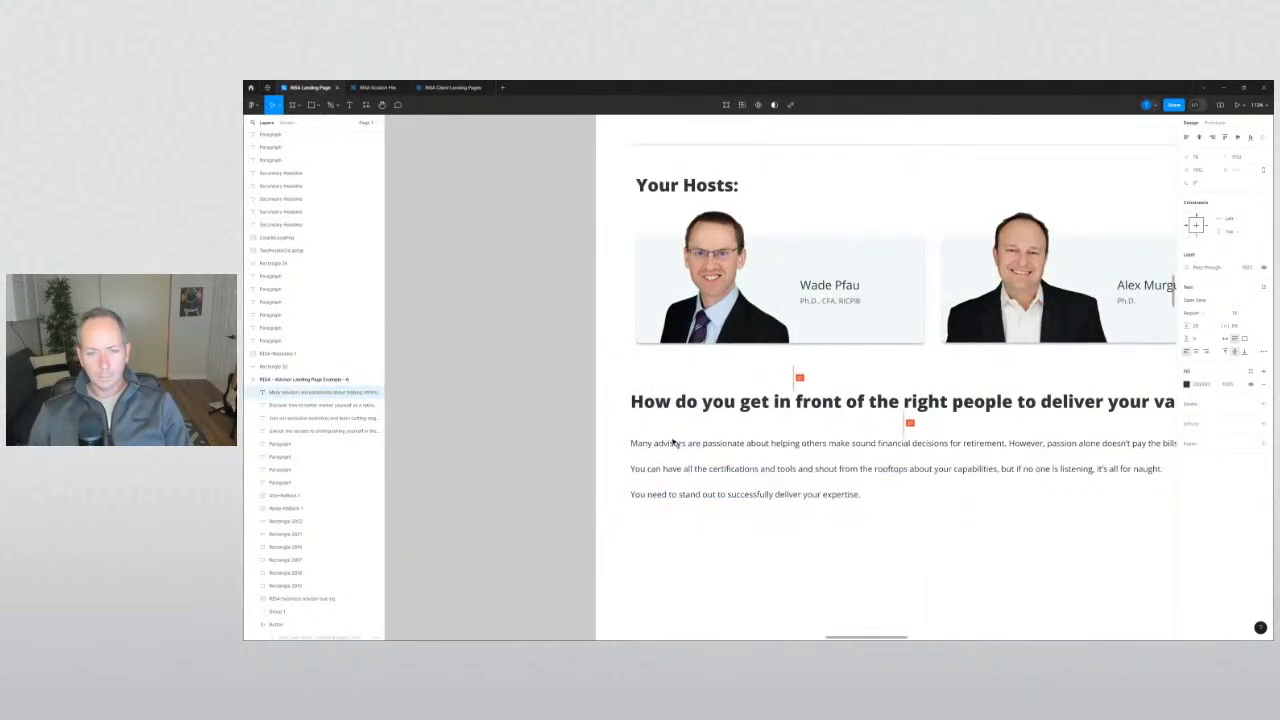
left_click_drag(611, 401, 689, 507)
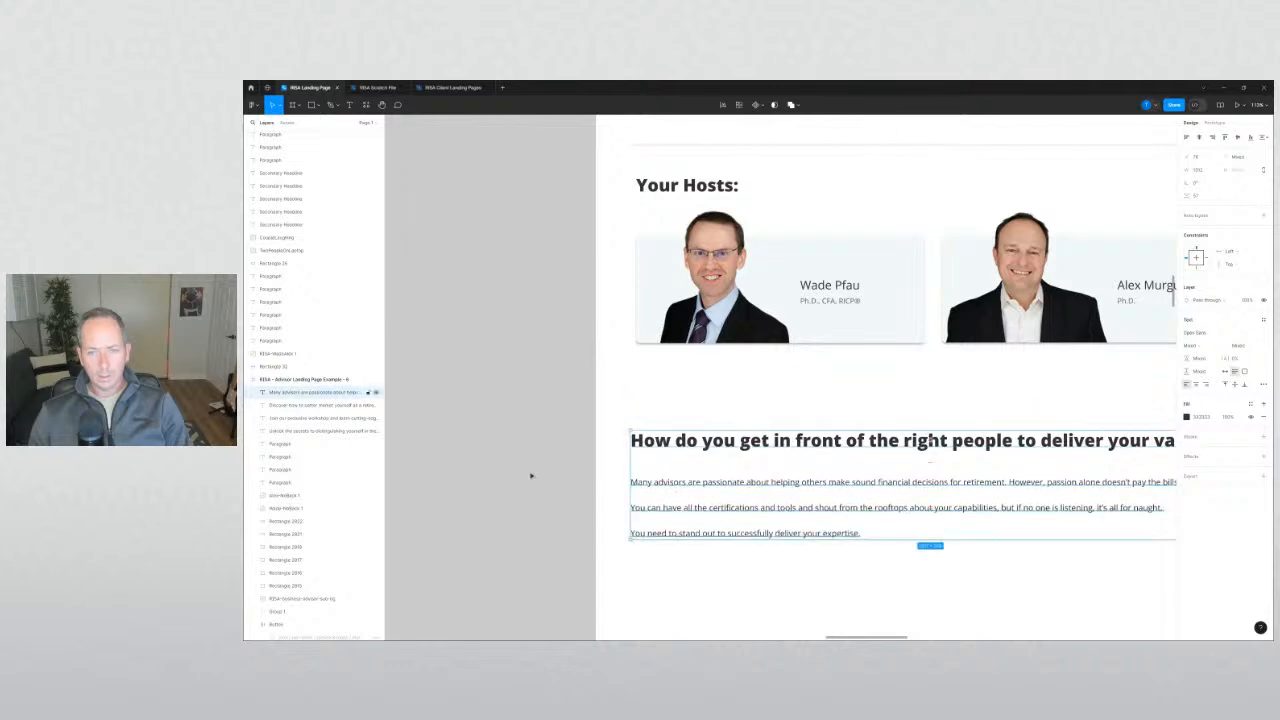
left_click(532, 474)
scroll(548, 451, "down", 5)
scroll(694, 246, "up", 3)
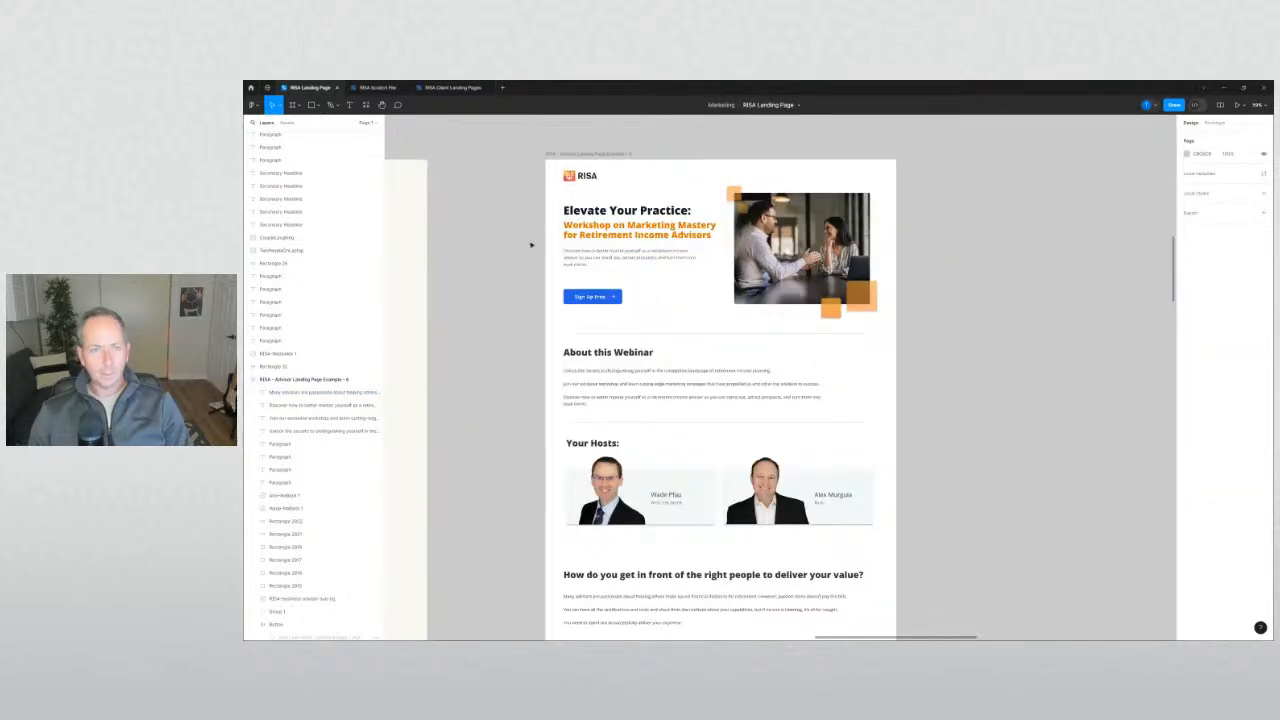
scroll(537, 241, "up", 2)
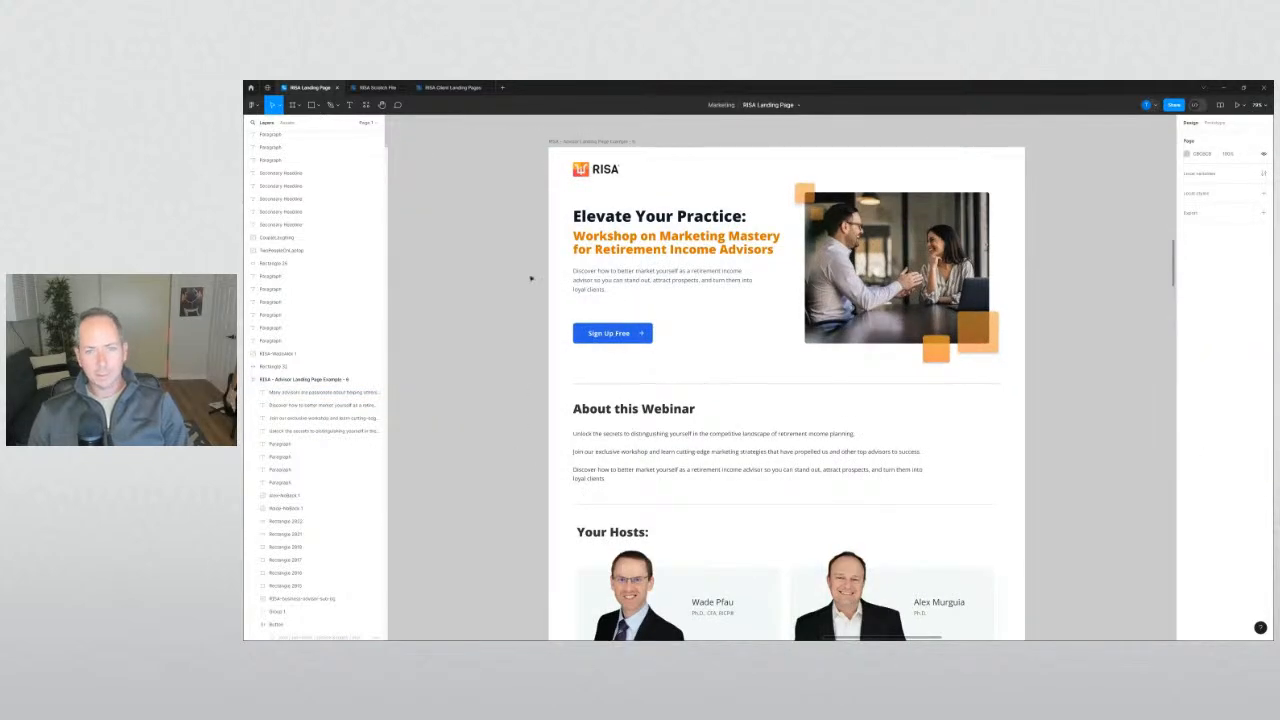
scroll(529, 277, "down", 5)
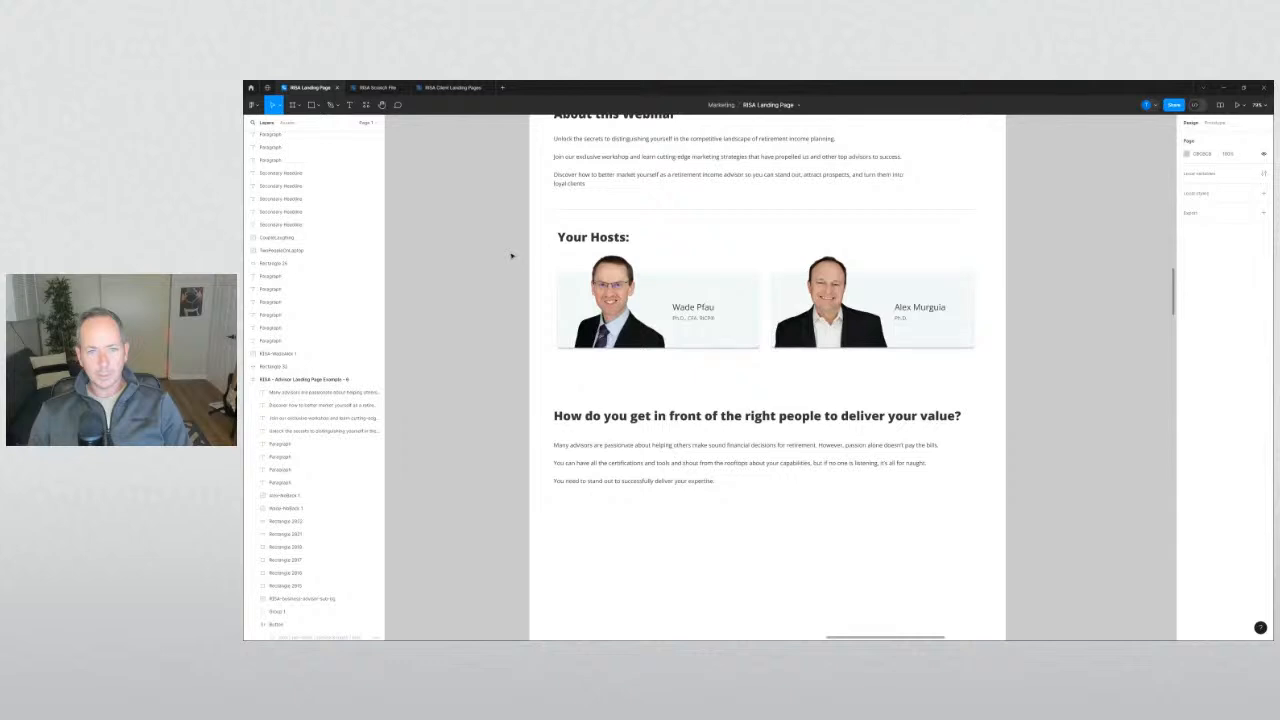
scroll(511, 256, "down", 3)
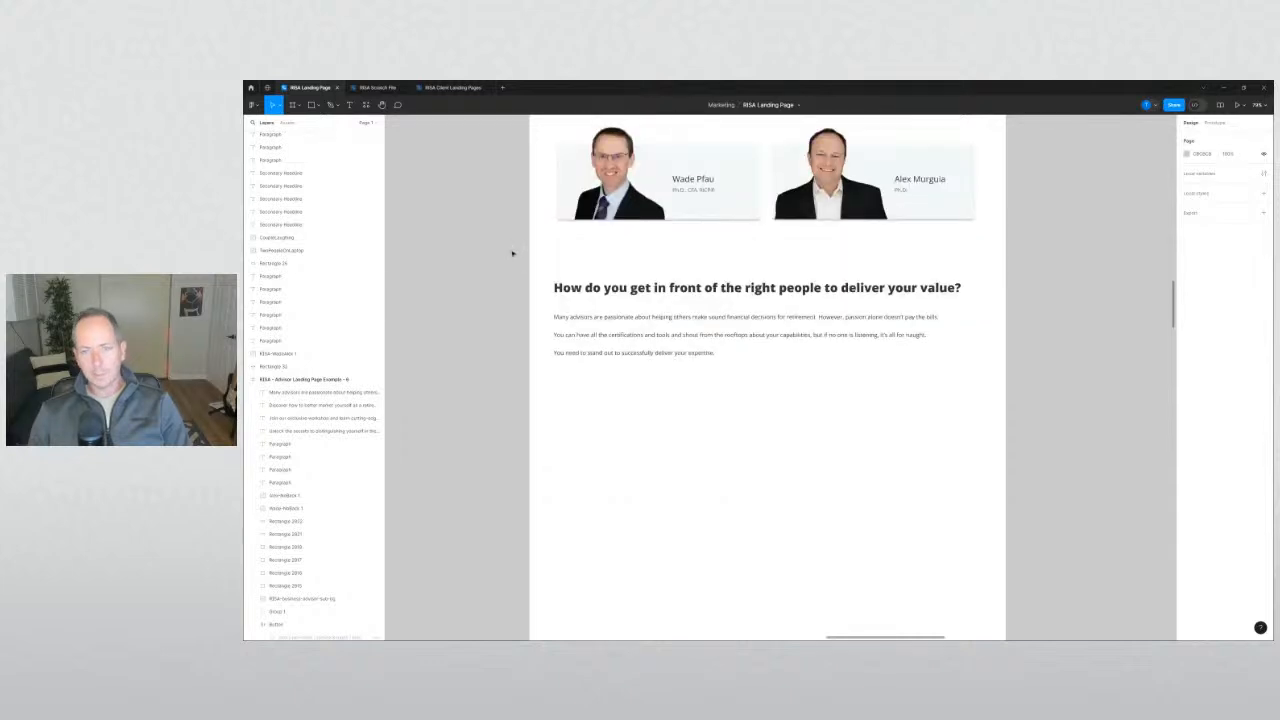
scroll(512, 253, "down", 5)
Alt-drag a copy of the niche section beside the landing page and ungroup it.
scroll(549, 280, "left", 2)
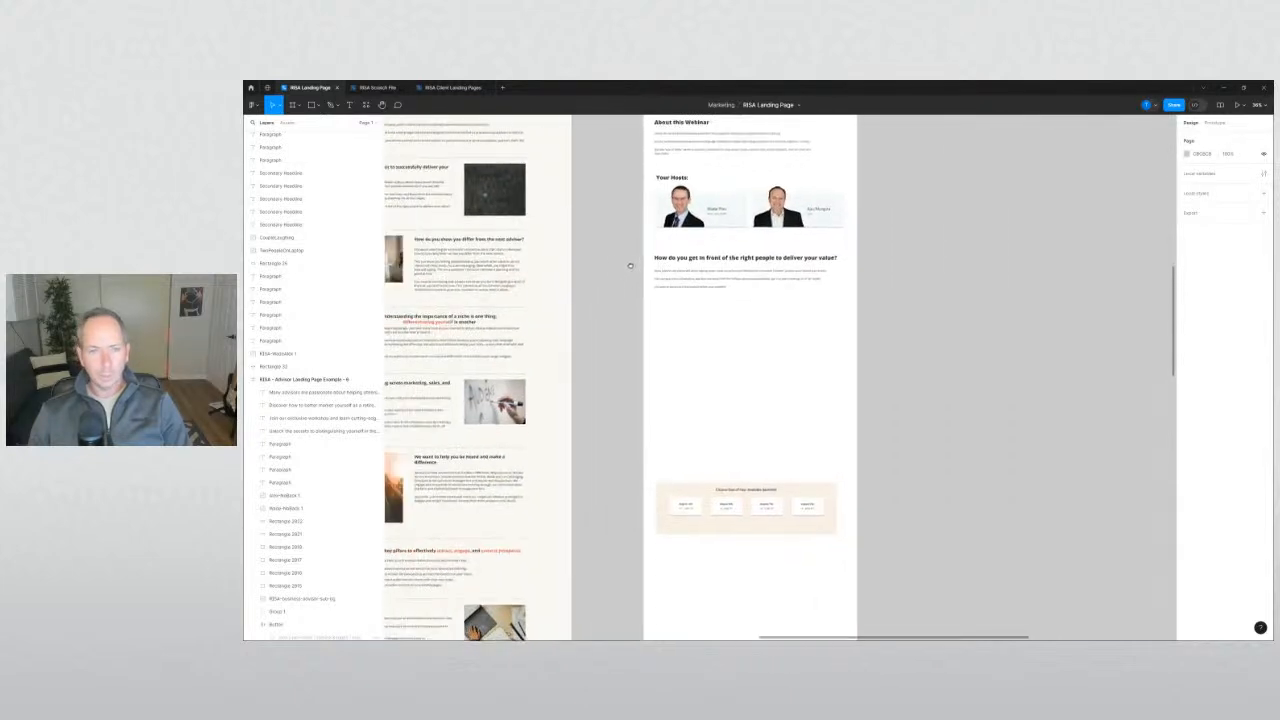
left_click(631, 262)
scroll(700, 296, "left", 2)
left_click(680, 291)
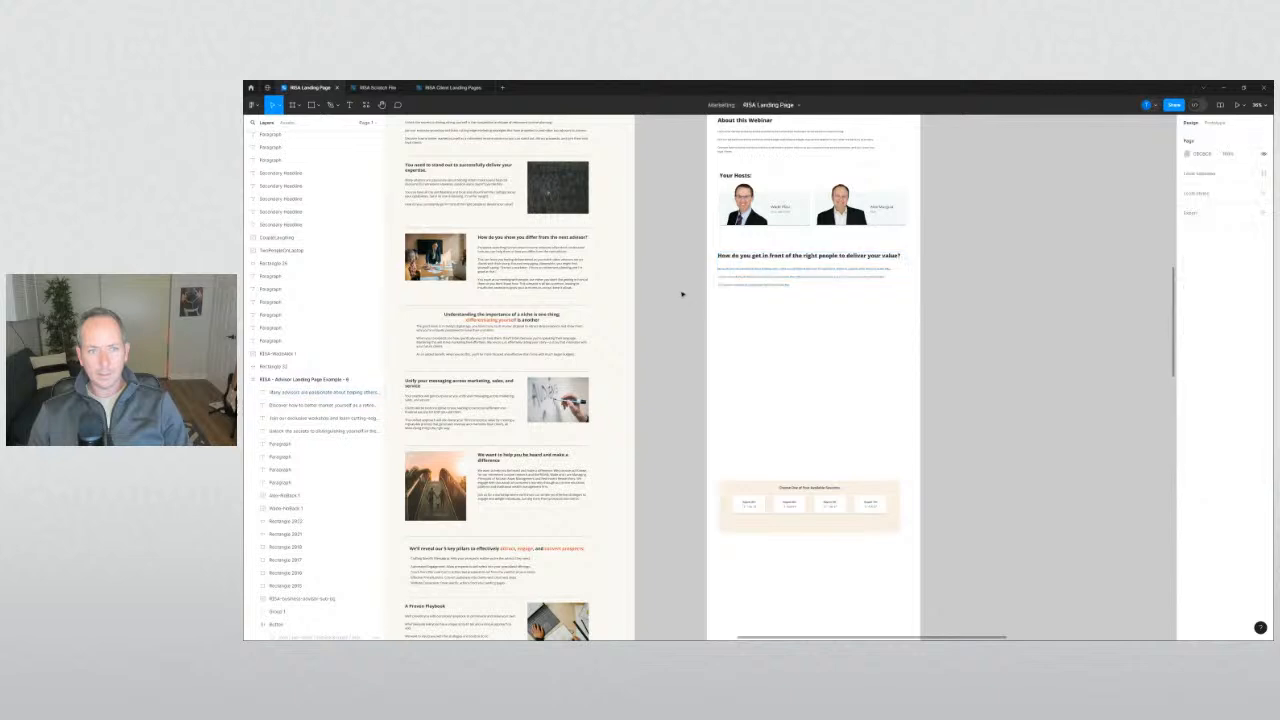
scroll(700, 285, "left", 2)
scroll(698, 262, "down", 2)
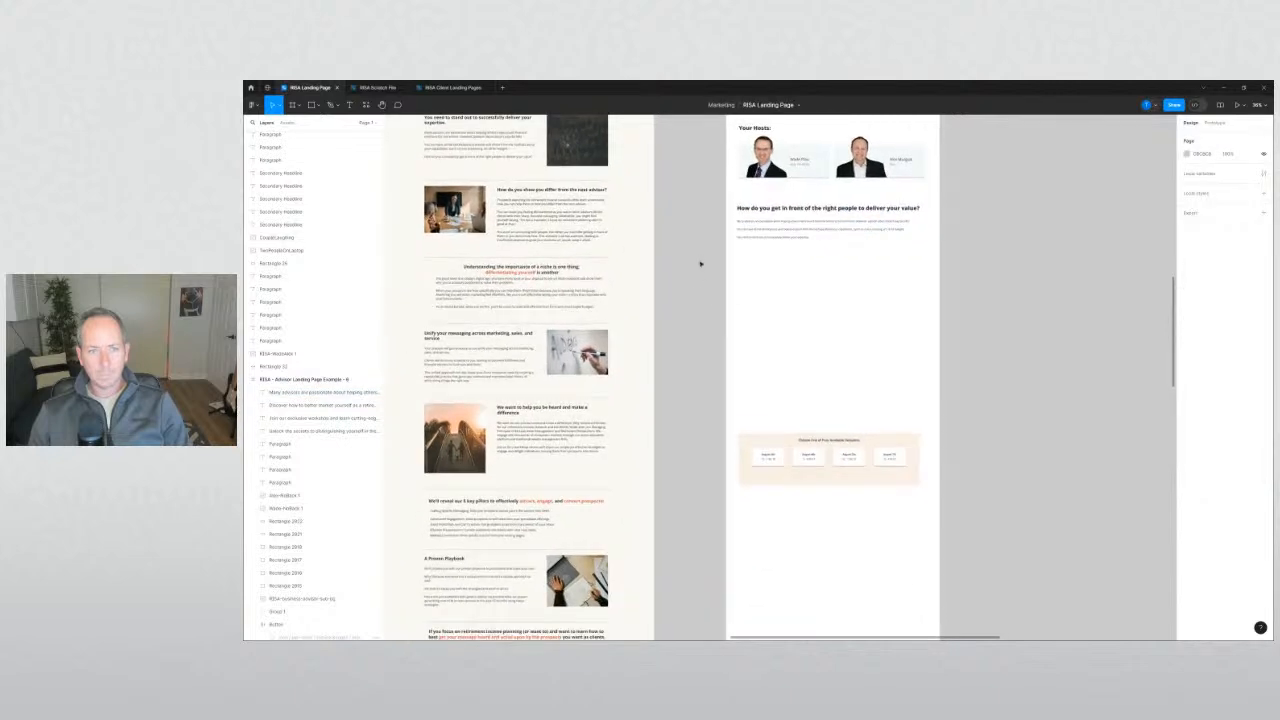
left_click(518, 274)
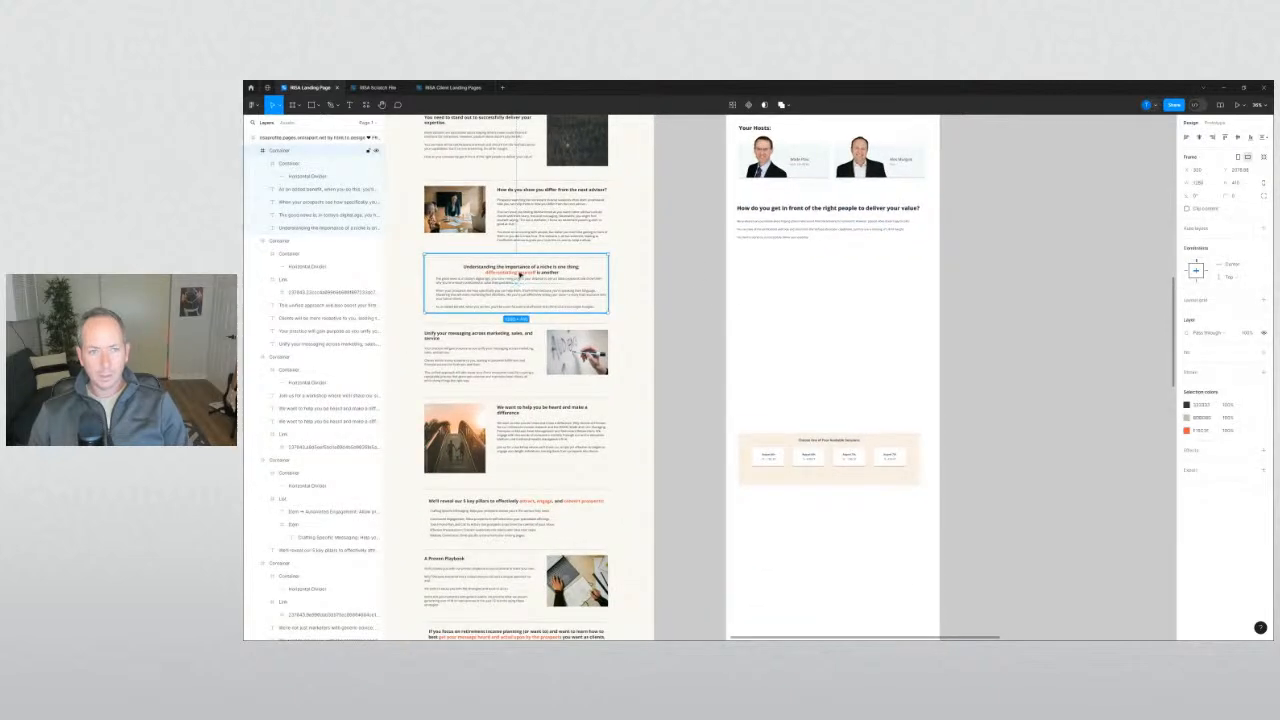
left_click_drag(518, 274, 1059, 265)
right_click(975, 243)
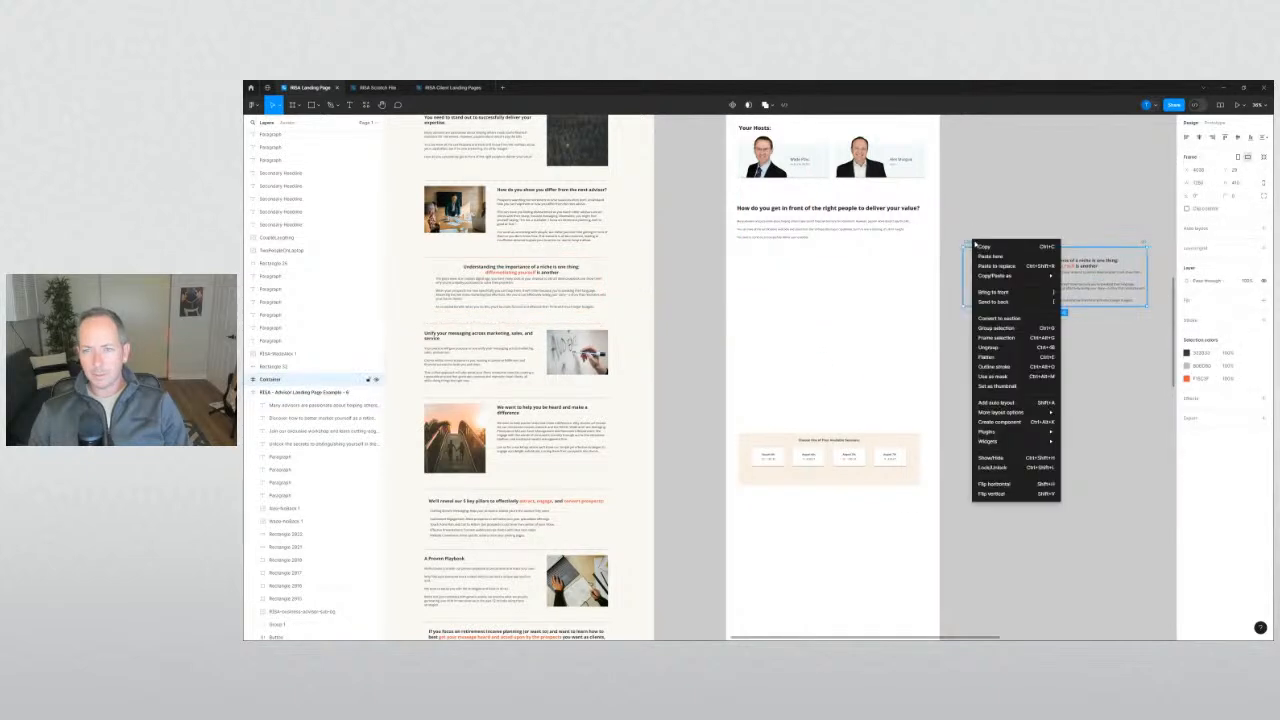
left_click(1015, 347)
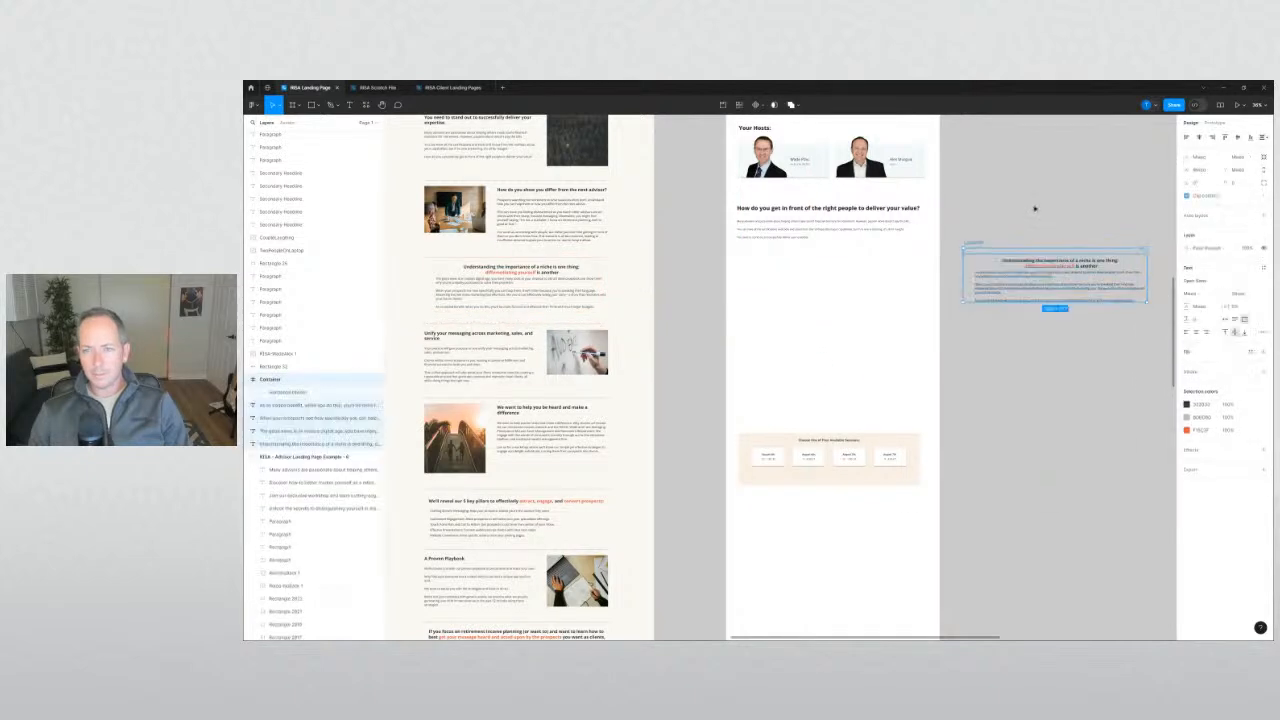
Select the three body paragraphs of the ungrouped niche copy.
left_click(1032, 283)
scroll(1028, 220, "up", 4)
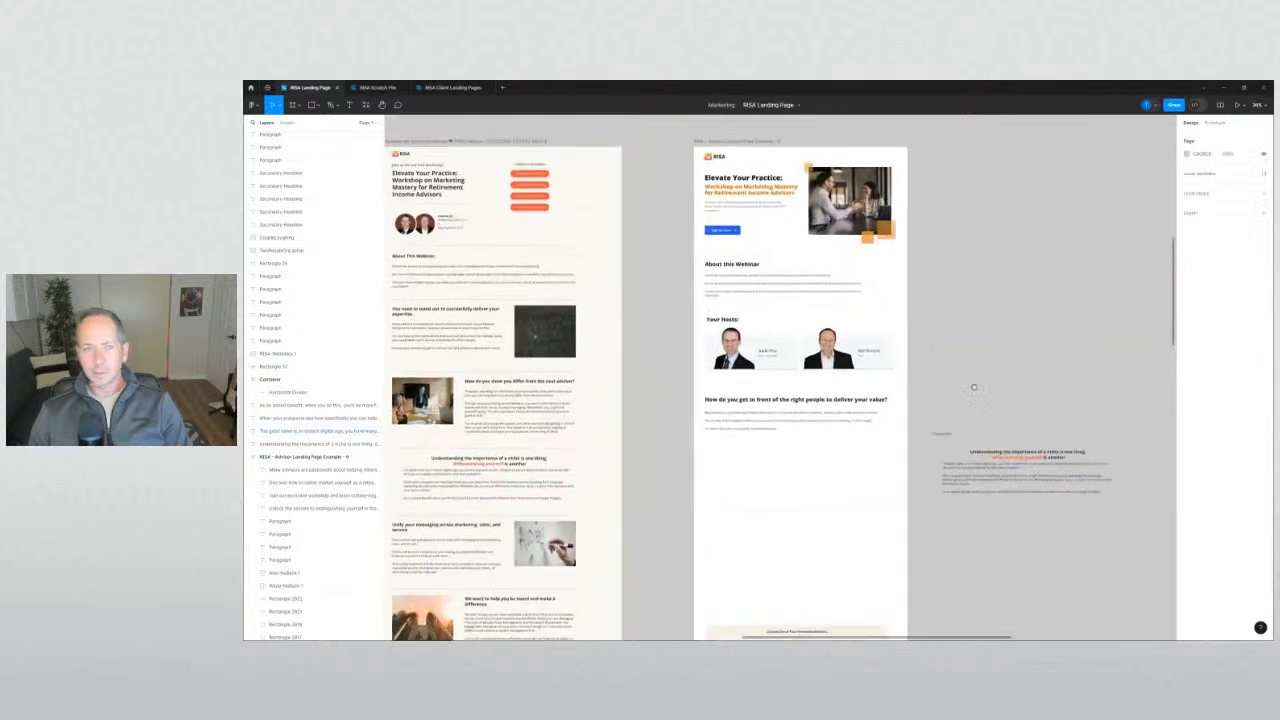
left_click(748, 206)
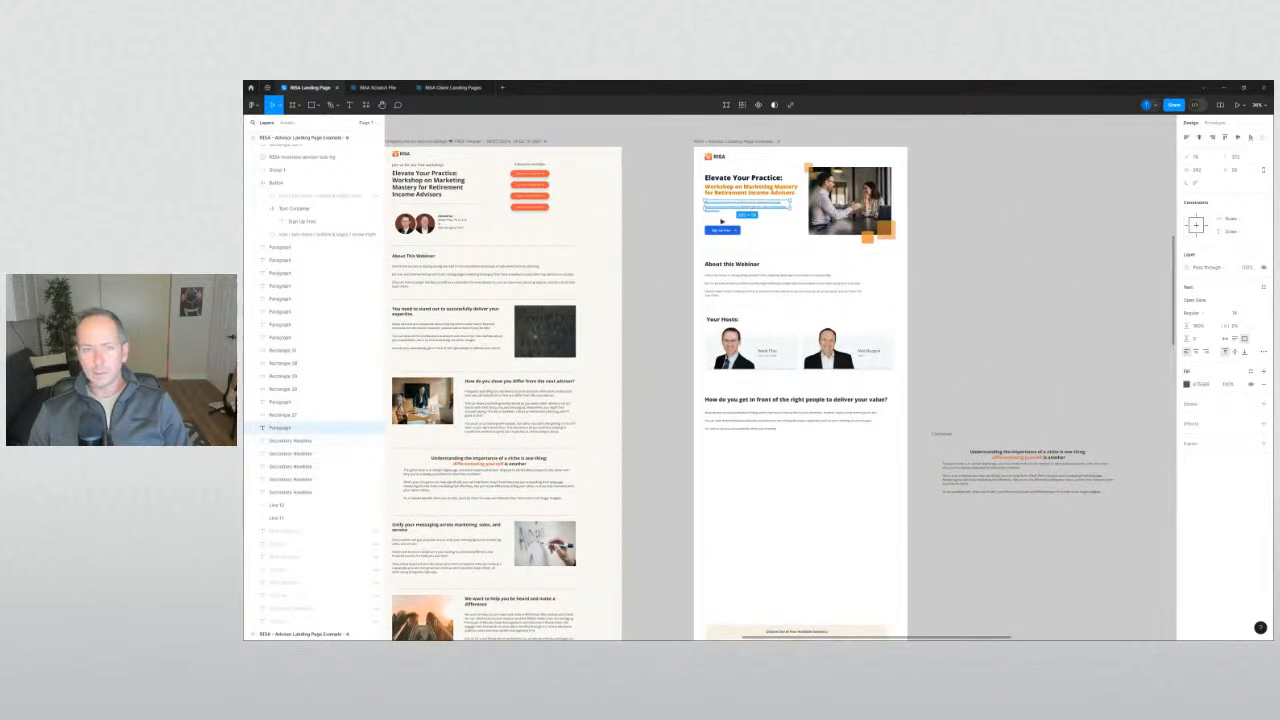
scroll(752, 209, "up", 5)
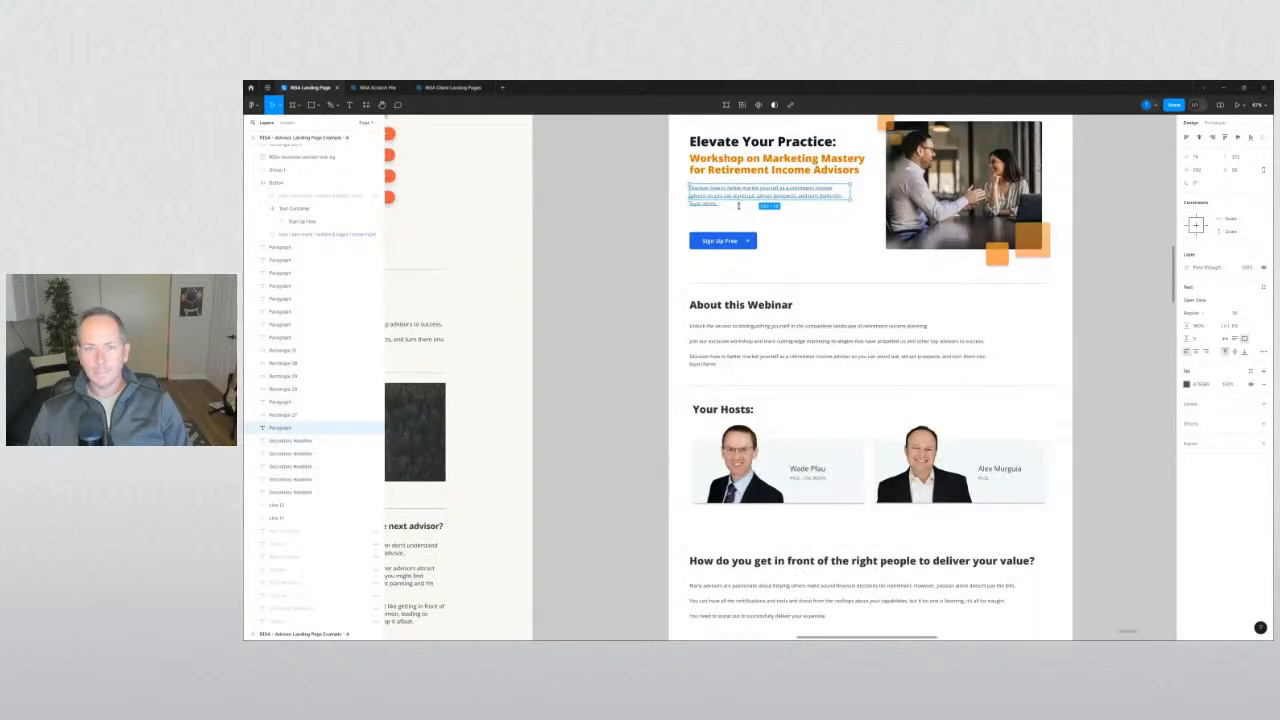
left_click(773, 327)
scroll(775, 331, "down", 3)
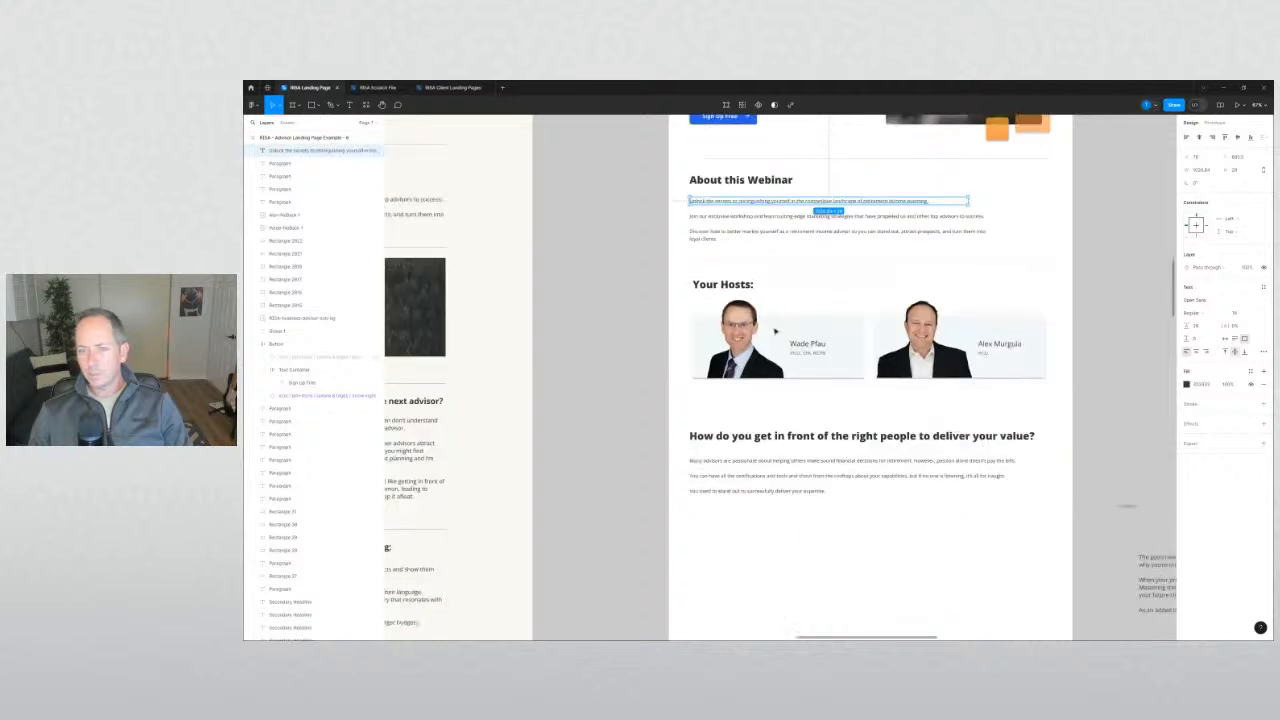
left_click(821, 464)
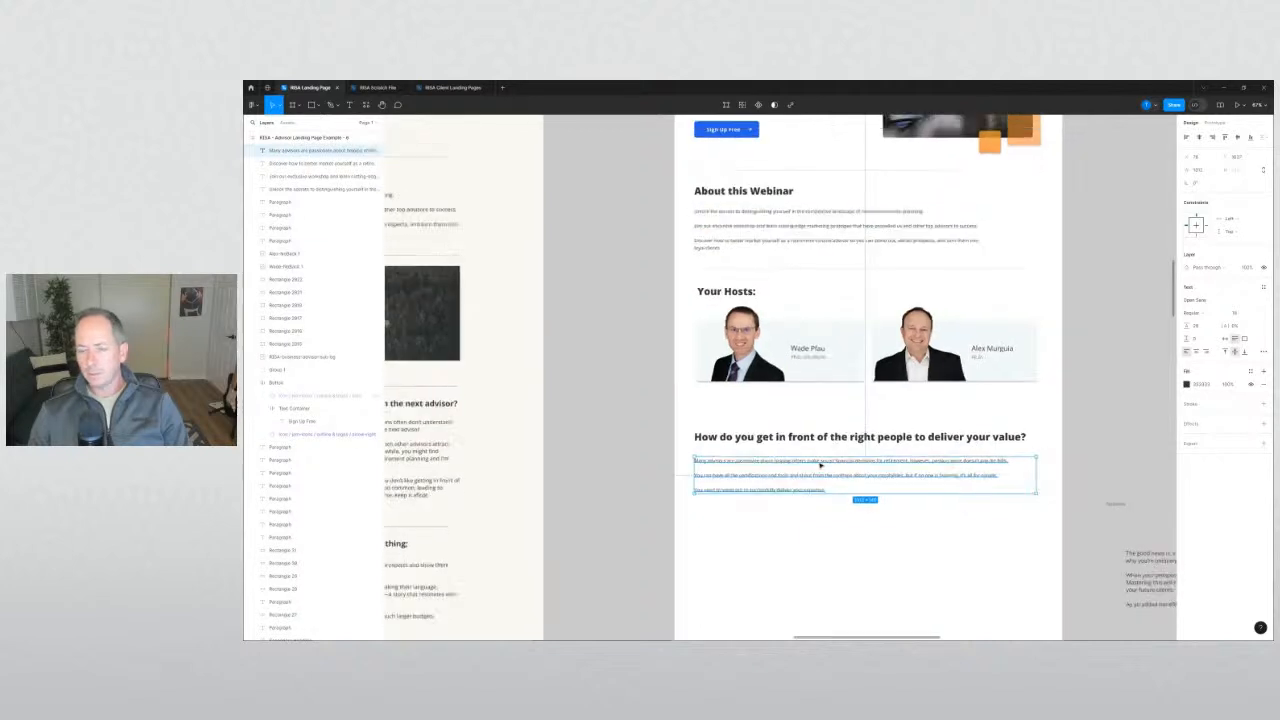
scroll(821, 464, "down", 4)
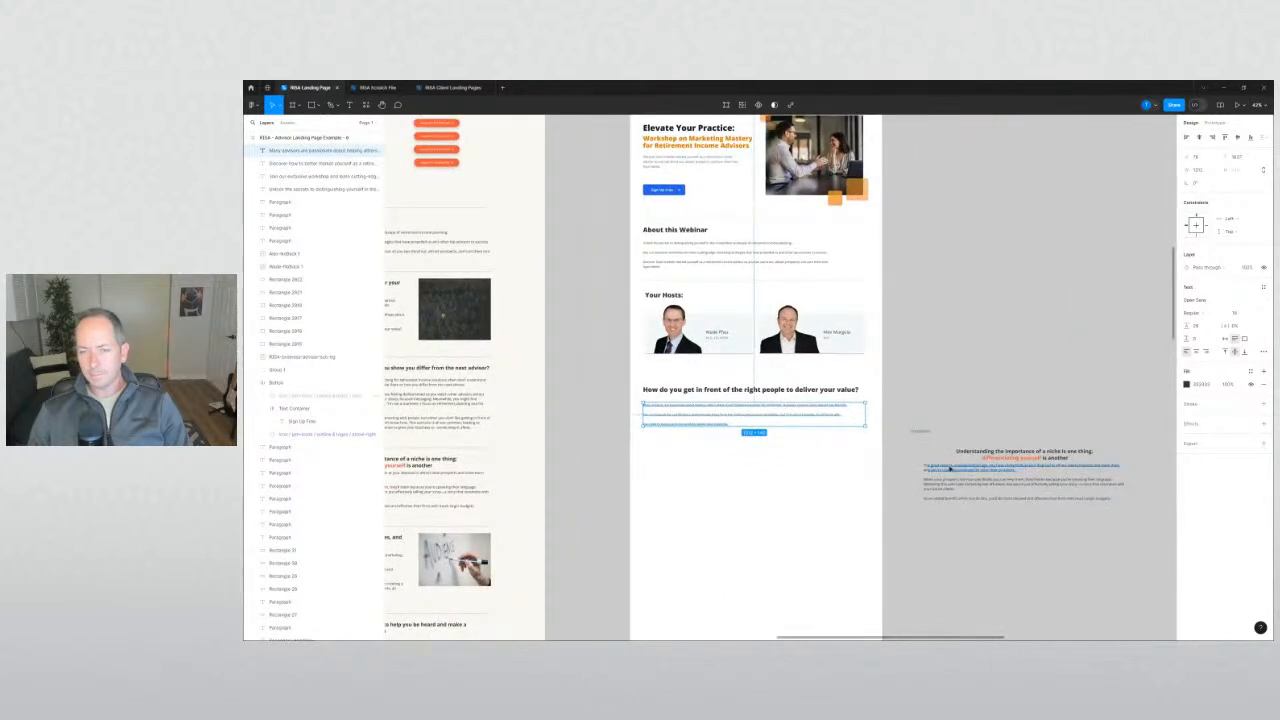
left_click(949, 468)
left_click(949, 483, "shift")
left_click(949, 499, "shift")
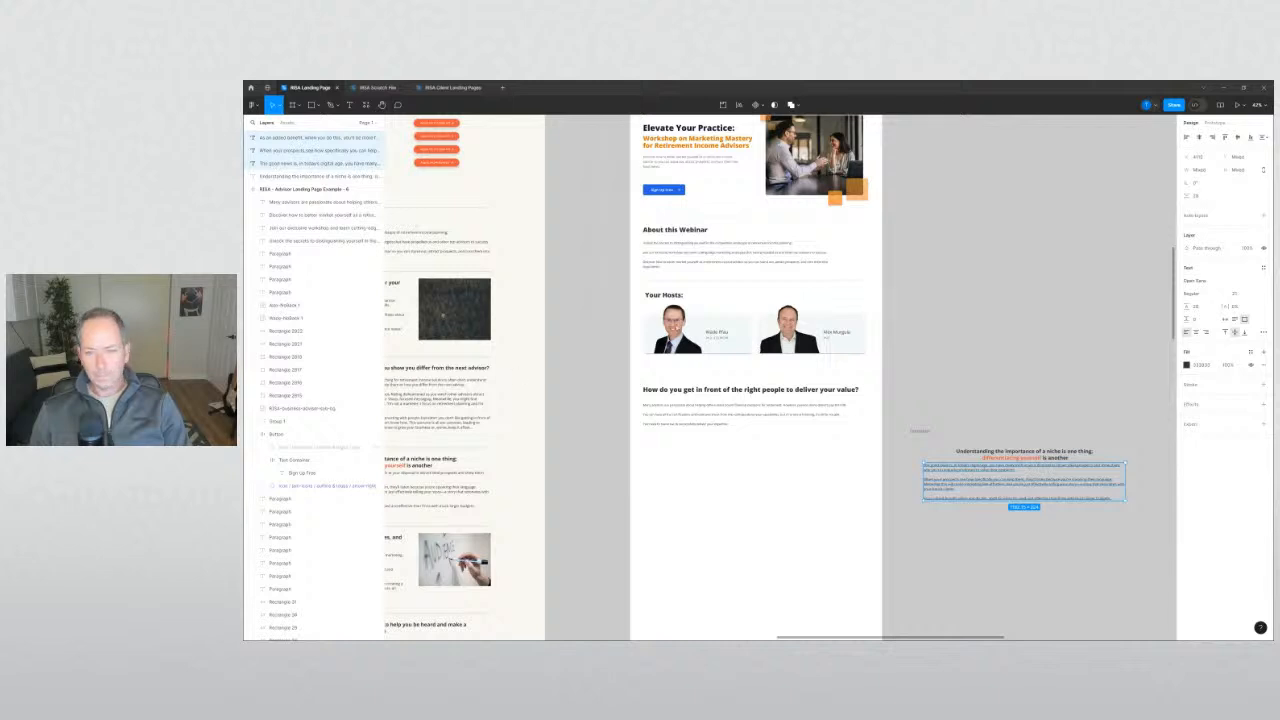
left_click(963, 363)
scroll(966, 416, "down", 1)
left_click(957, 467)
left_click_drag(924, 498, 889, 437)
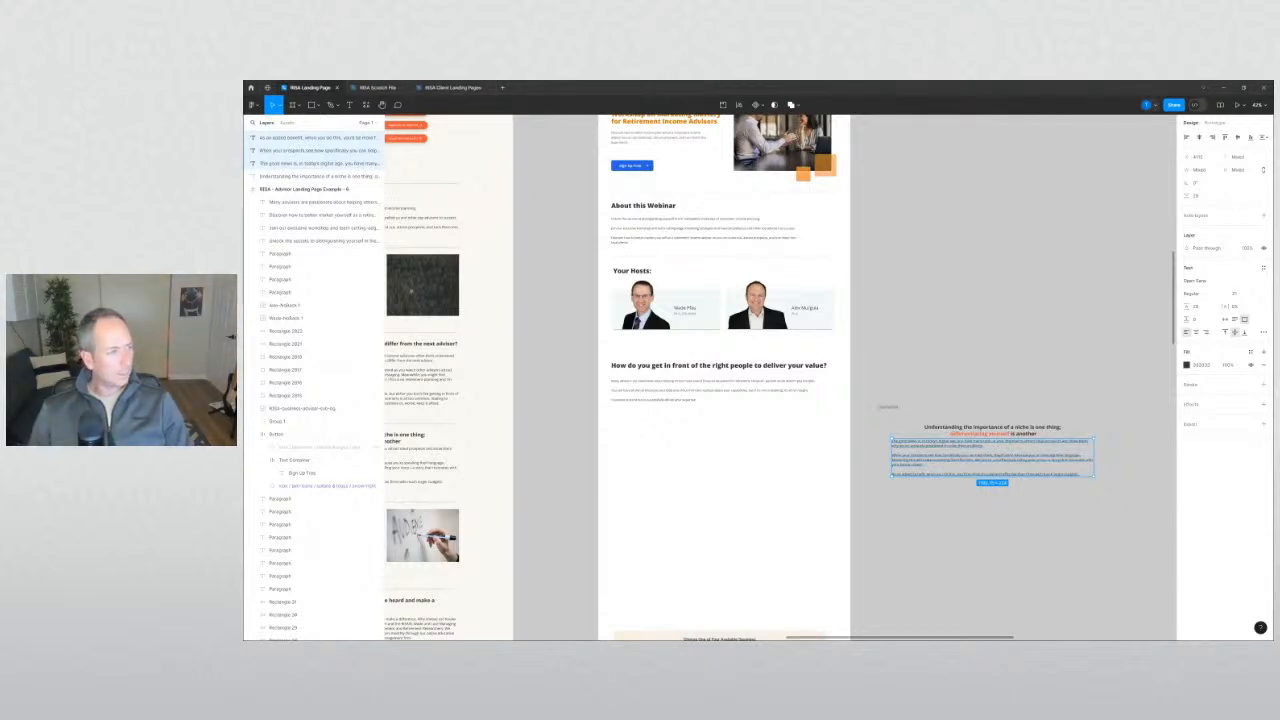
Duplicate the value heading and its paragraph below the original section.
left_click(881, 553)
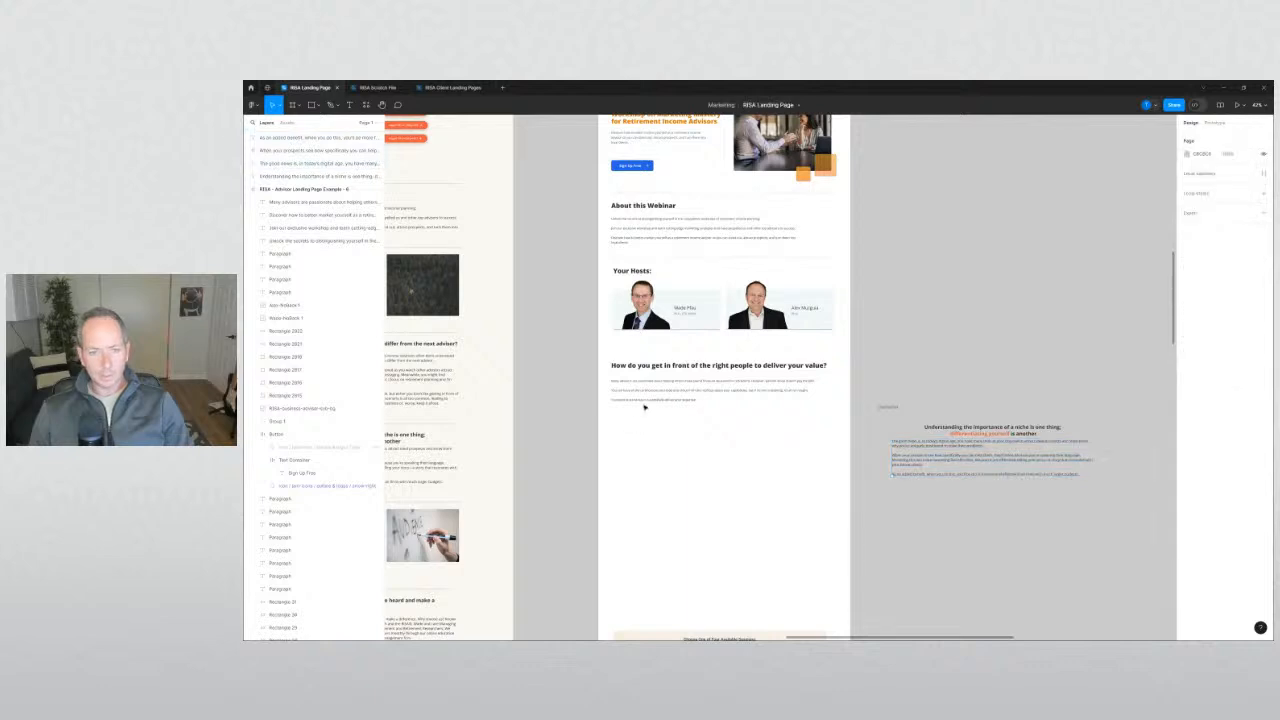
left_click(654, 402)
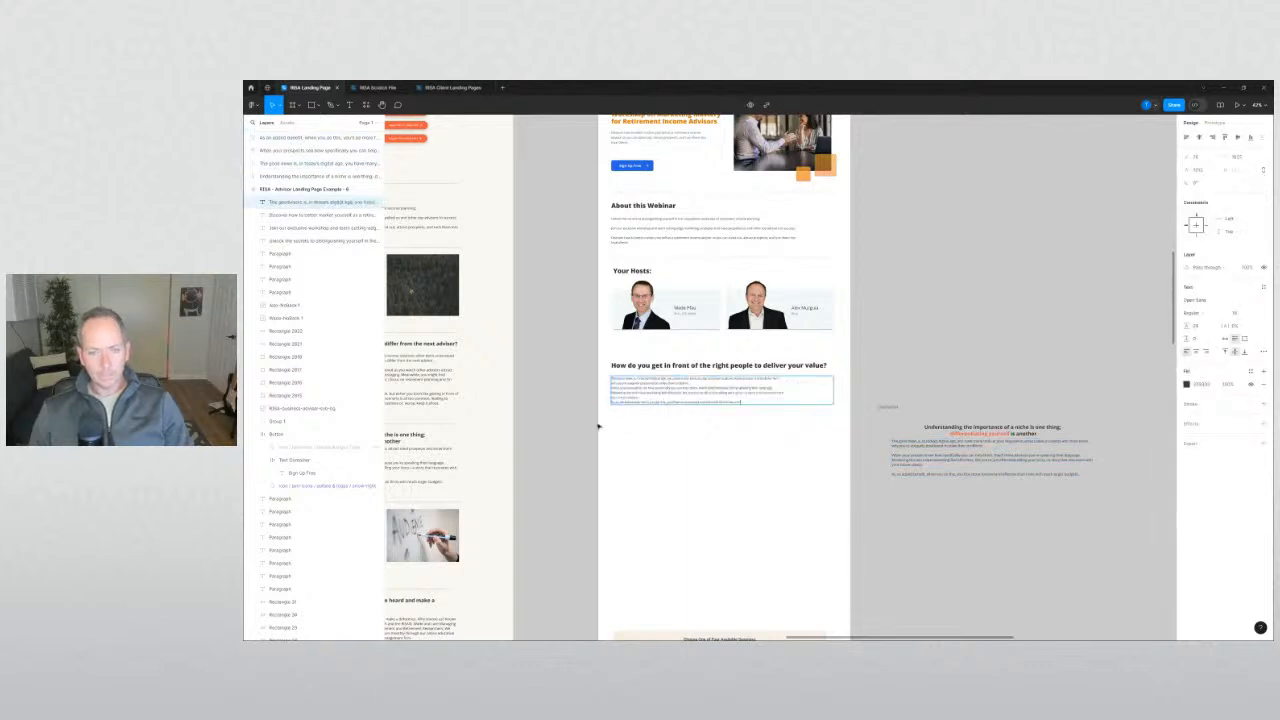
left_click_drag(730, 444, 656, 431)
key("ctrl+z")
left_click(586, 433)
Paste the 'The good news is…' text into the copied paragraph.
double_click(631, 451)
key("ctrl+v")
left_click(583, 449)
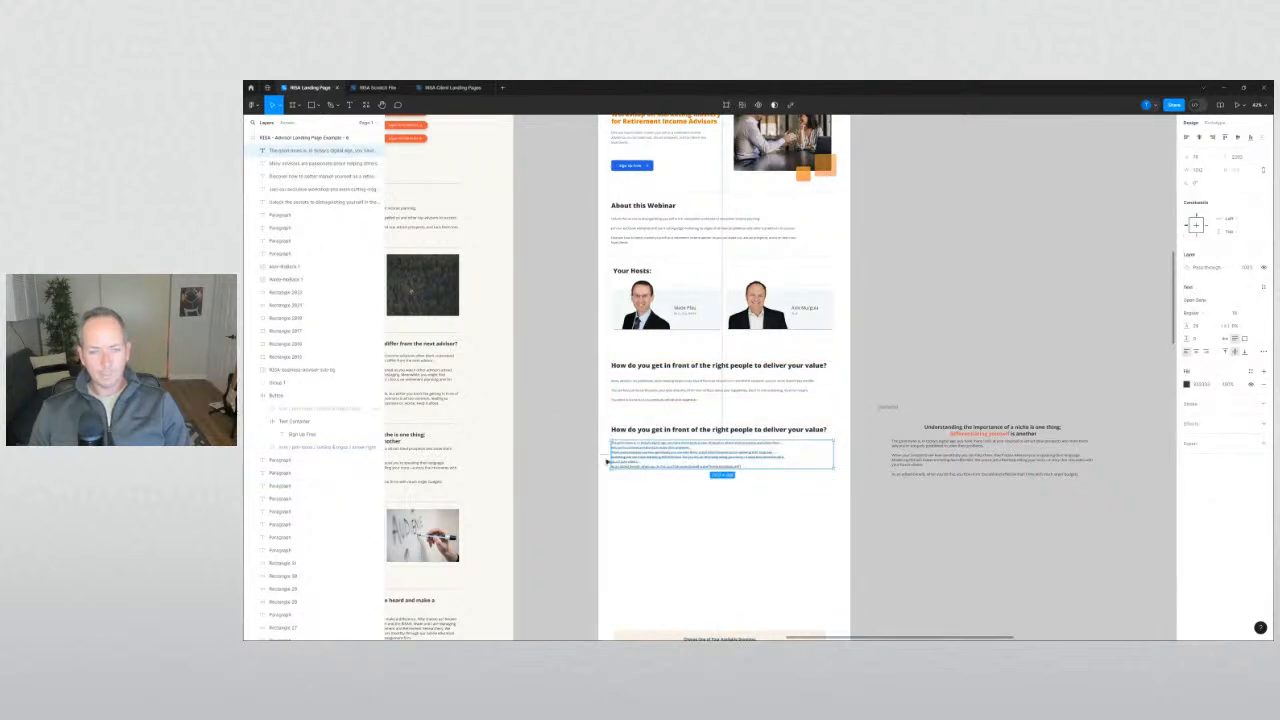
left_click(605, 460)
scroll(640, 459, "up", 3)
left_click(602, 441)
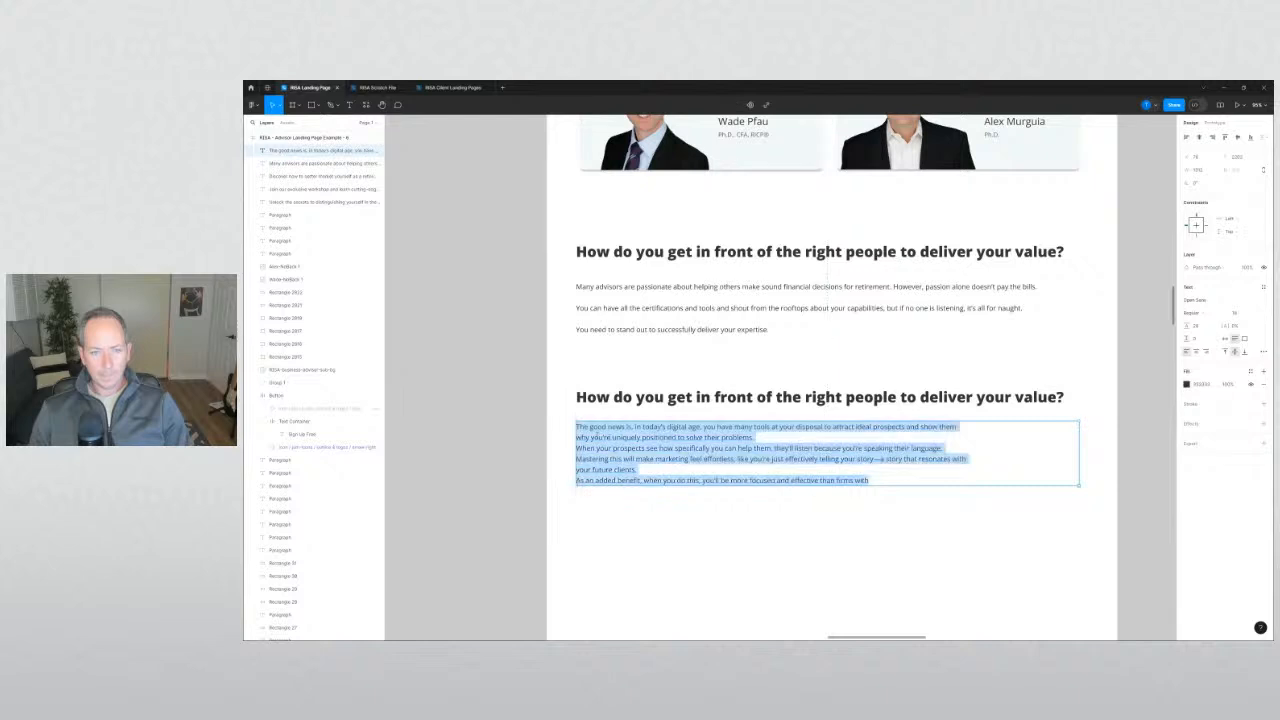
left_click(480, 383)
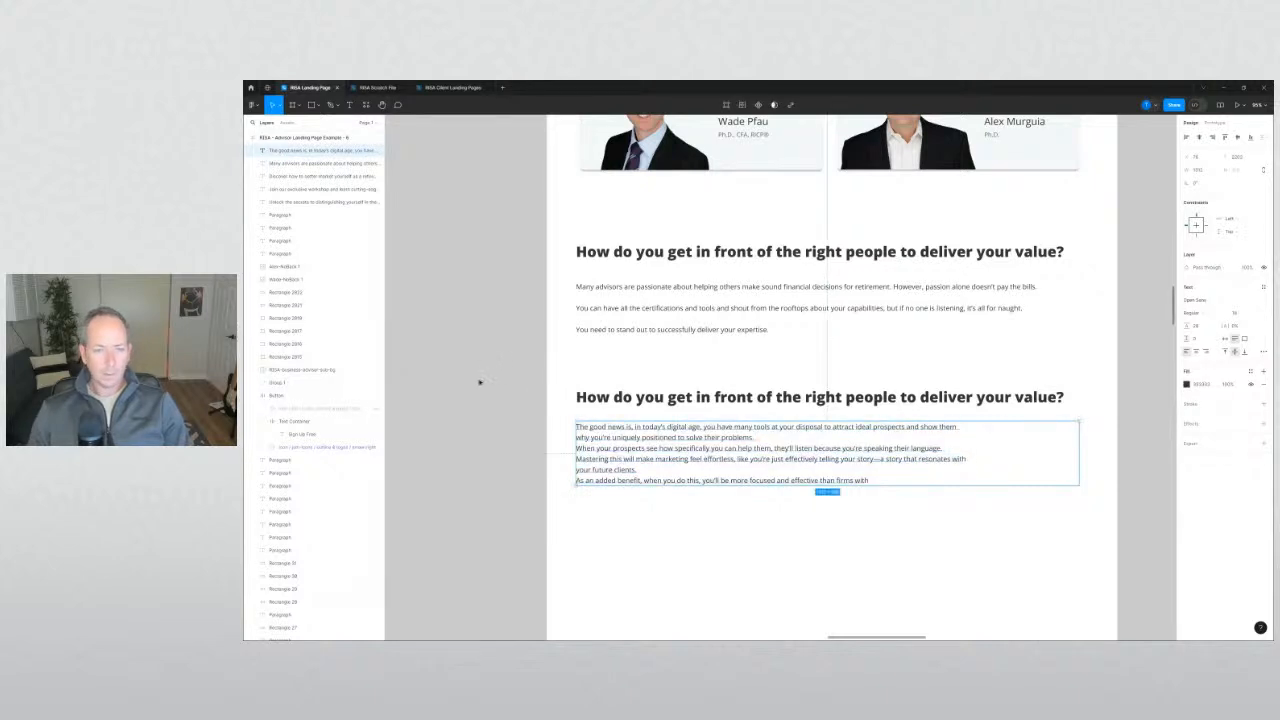
left_click(480, 383)
scroll(480, 383, "down", 3)
left_click_drag(480, 383, 653, 383)
scroll(653, 383, "right", 3)
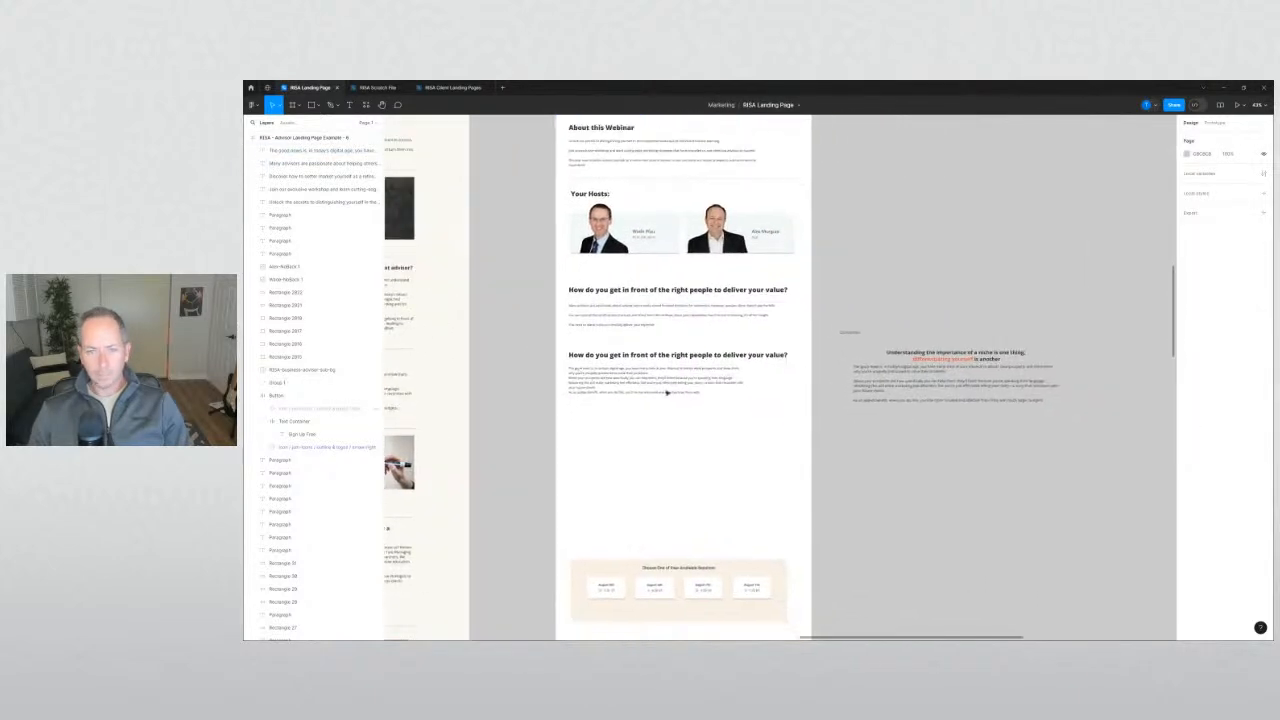
left_click(690, 385)
Replace the copied heading with the niche-versus-differentiation heading text.
double_click(951, 361)
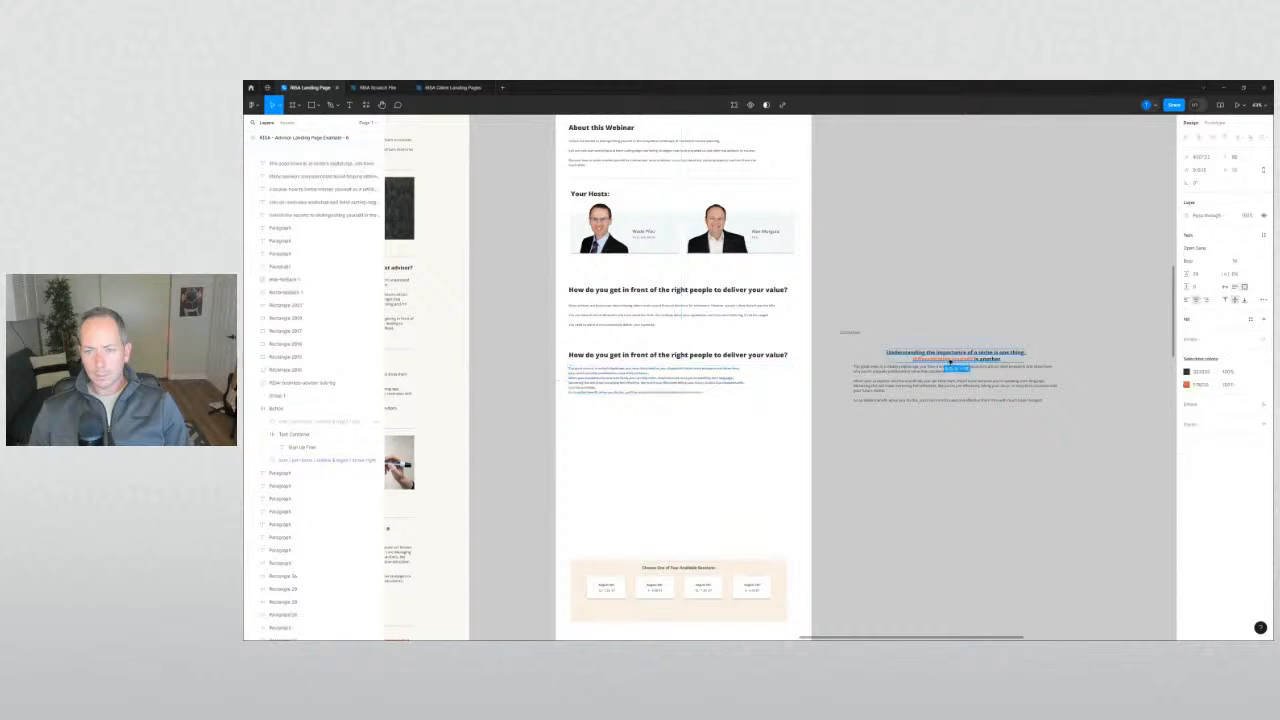
double_click(650, 356)
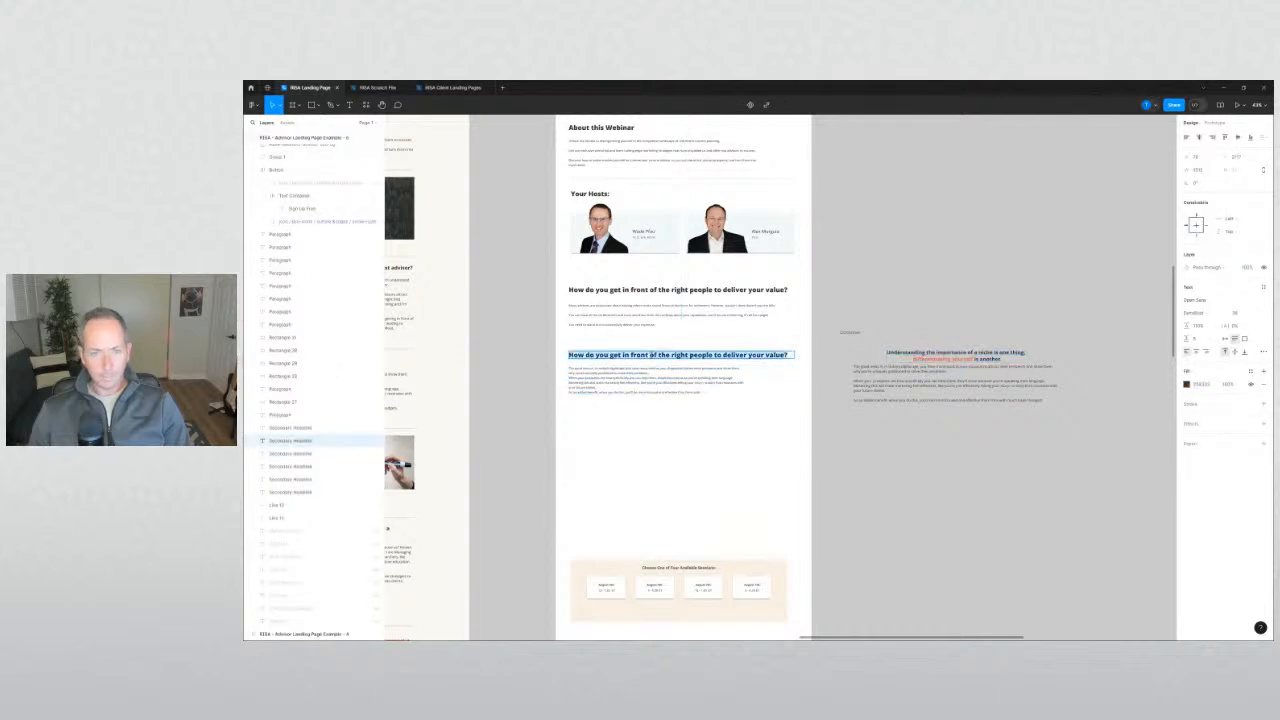
type("Understanding the importance of a niche is one thing; differentiating yourself is another")
key("Escape")
left_click(529, 386)
Nudge the paragraph lower and centre-align the niche heading.
left_click_drag(643, 422, 586, 397)
left_click(637, 460)
scroll(640, 384, "up", 3)
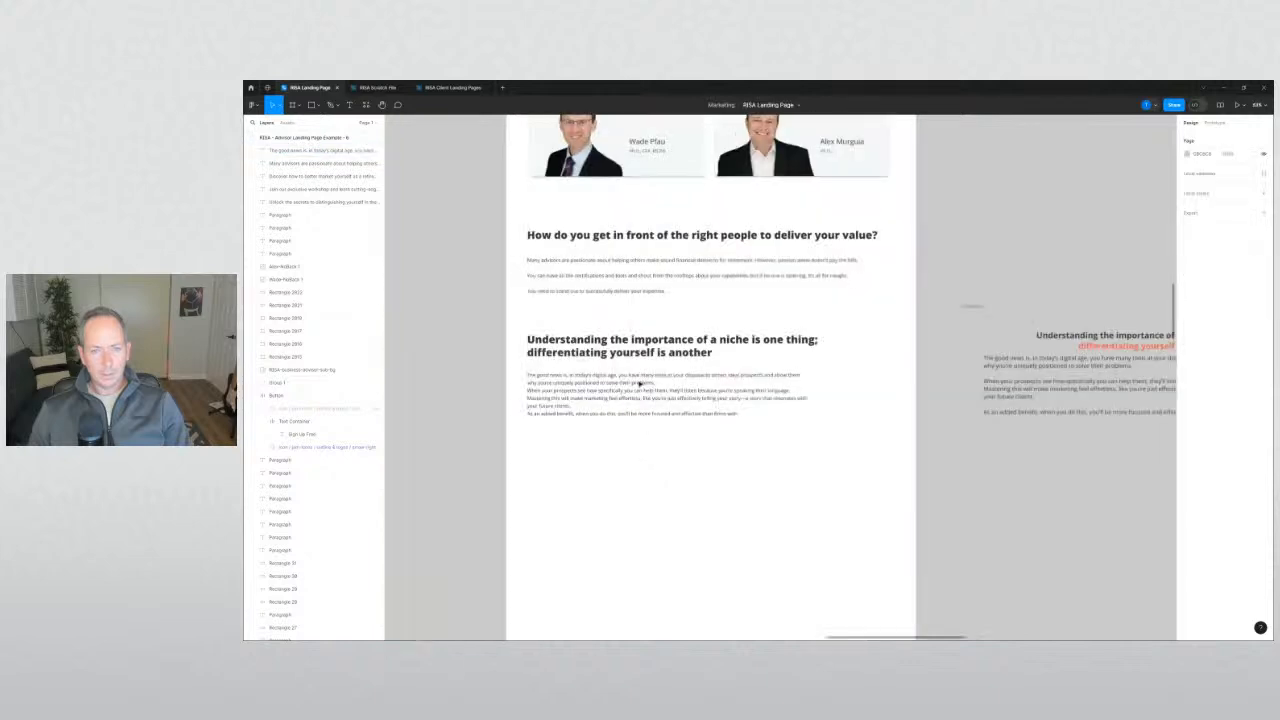
left_click_drag(649, 366, 706, 408)
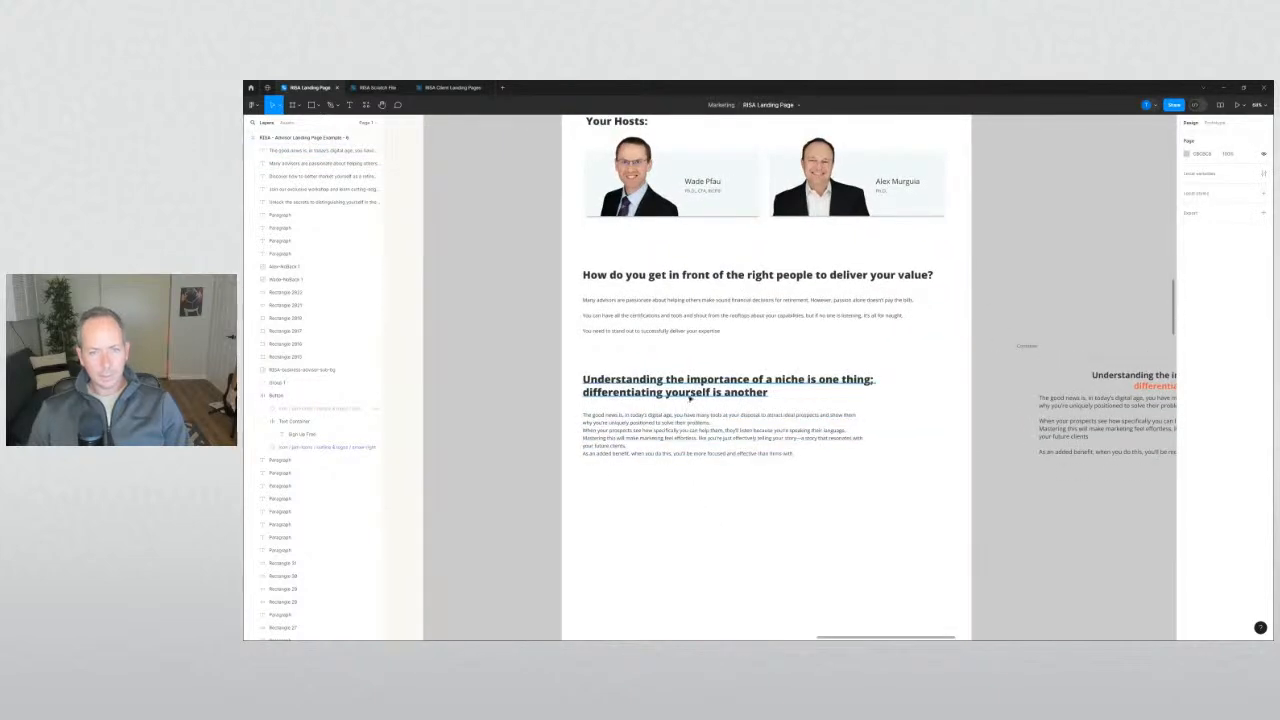
left_click(689, 398)
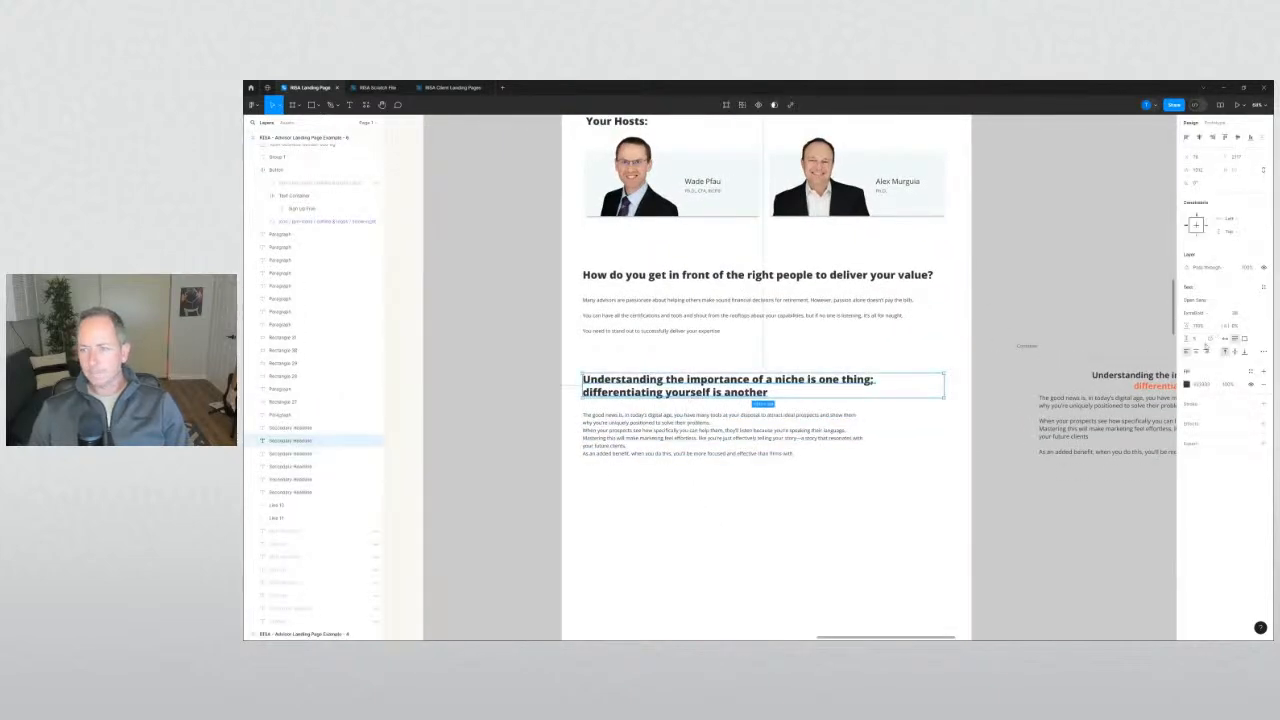
left_click(1197, 351)
left_click(742, 471)
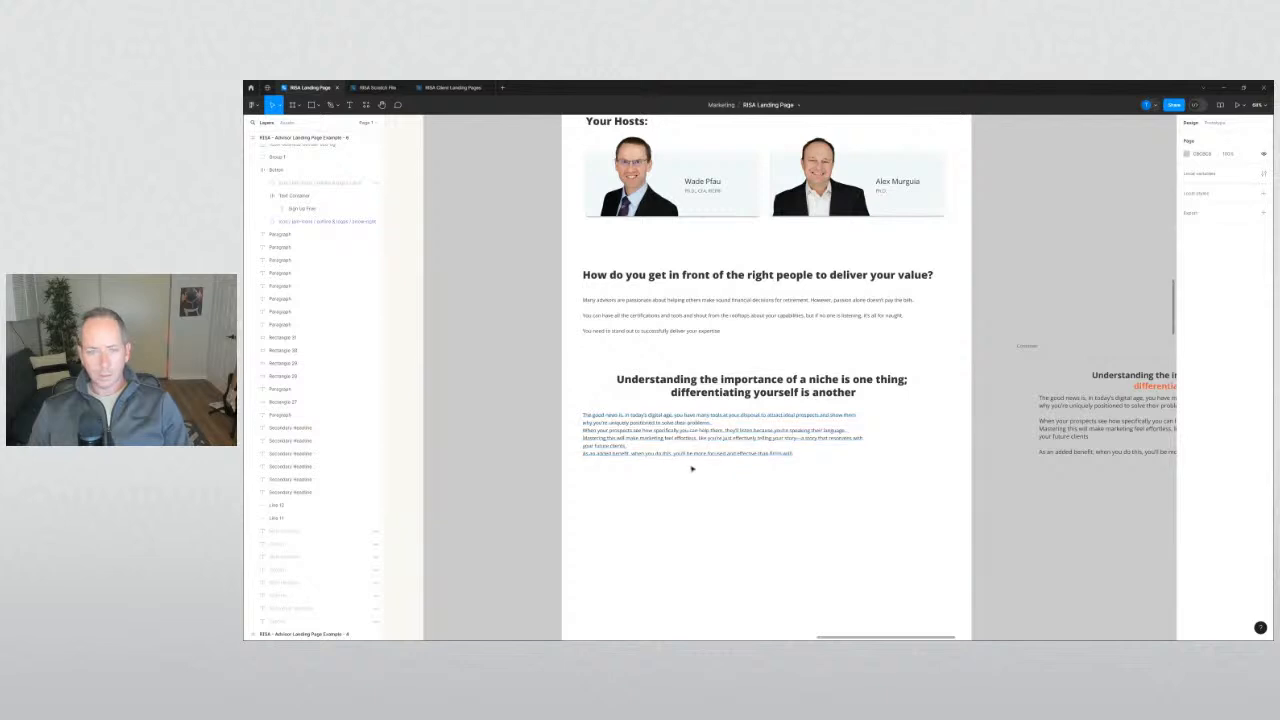
left_click(666, 430)
Break the niche paragraph text into three separate paragraphs with blank lines between them.
double_click(667, 430)
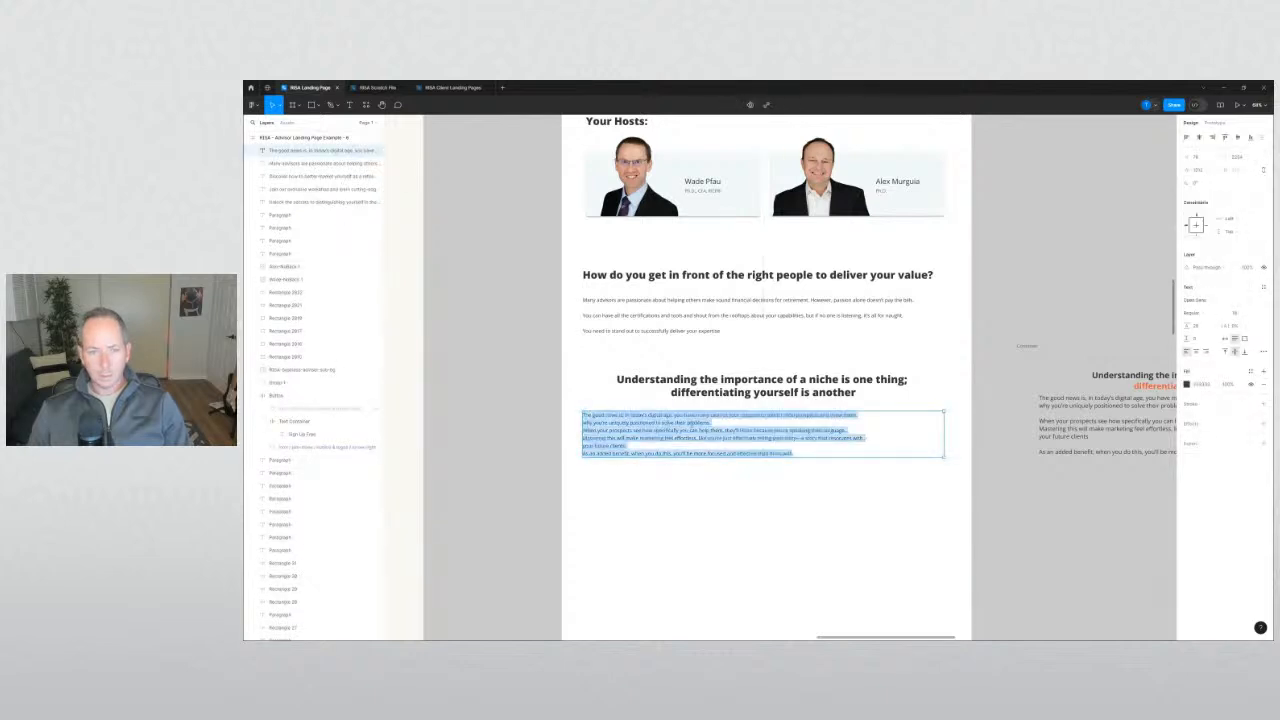
key("Escape")
mouse_move(984, 523)
left_mouse_down()
mouse_move(748, 515)
mouse_move(1001, 514)
left_mouse_up()
double_click(741, 430)
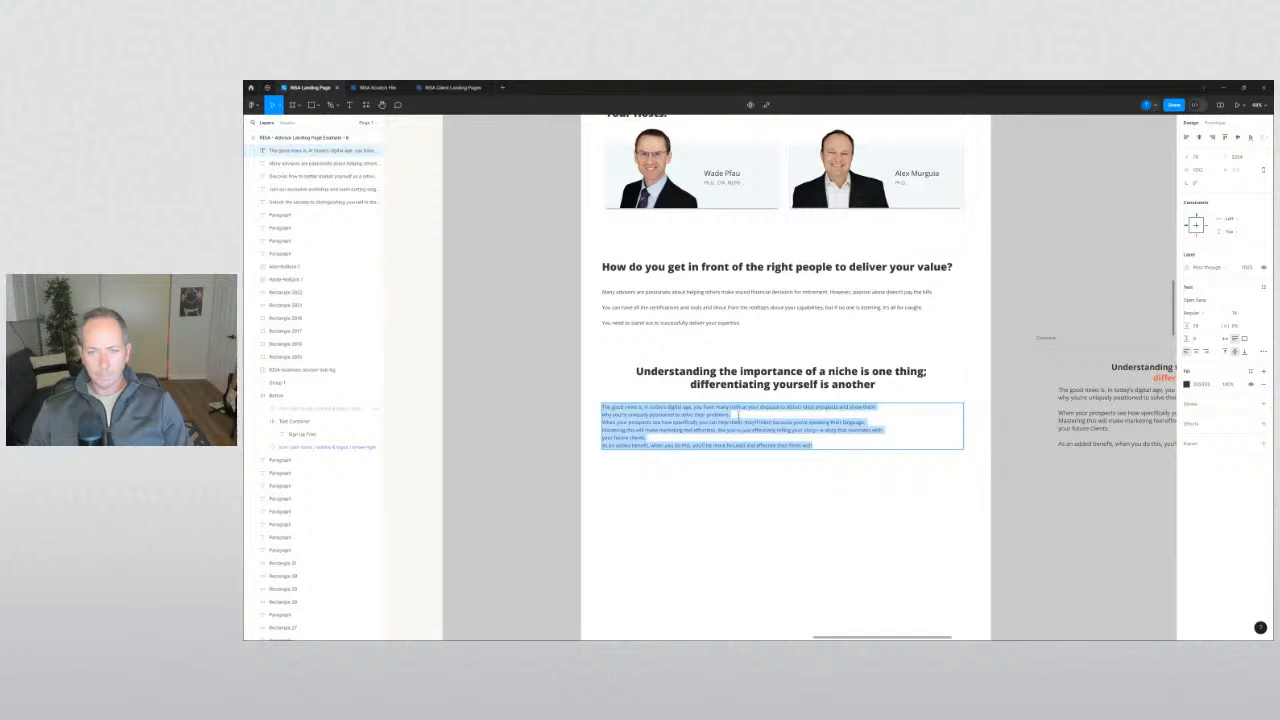
left_click(737, 414)
key("Return")
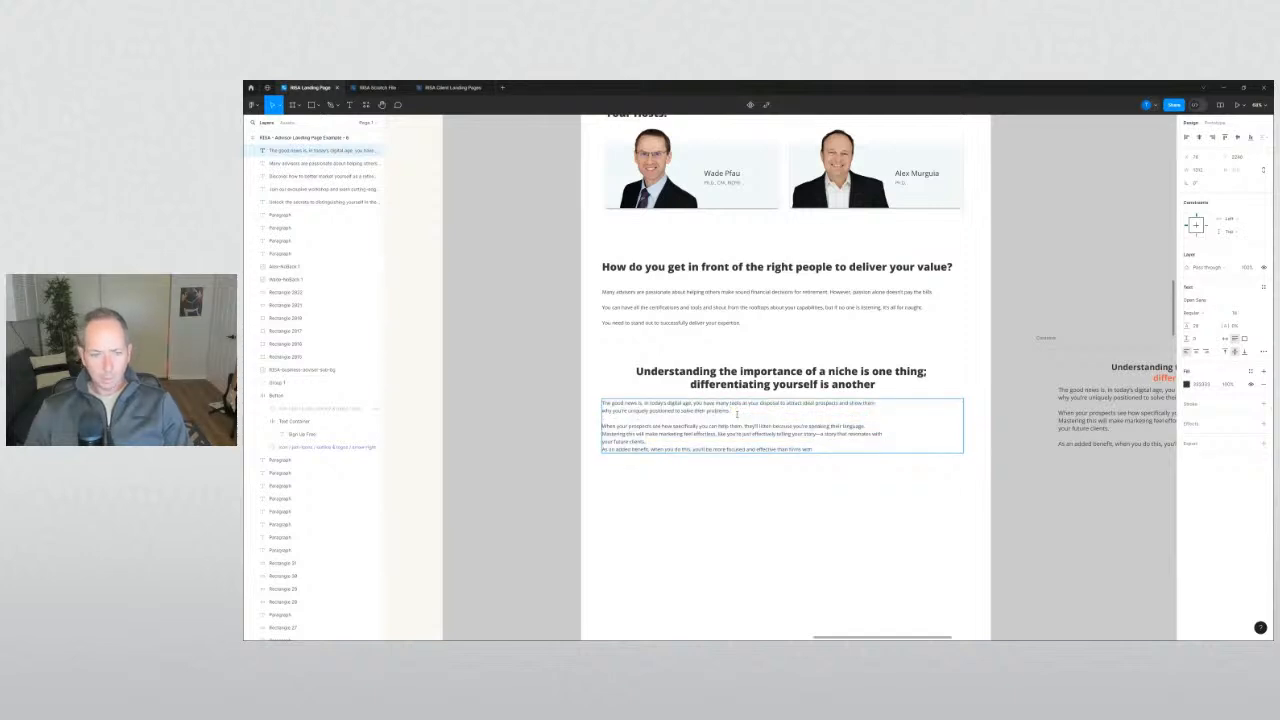
key("Return")
key("BackSpace")
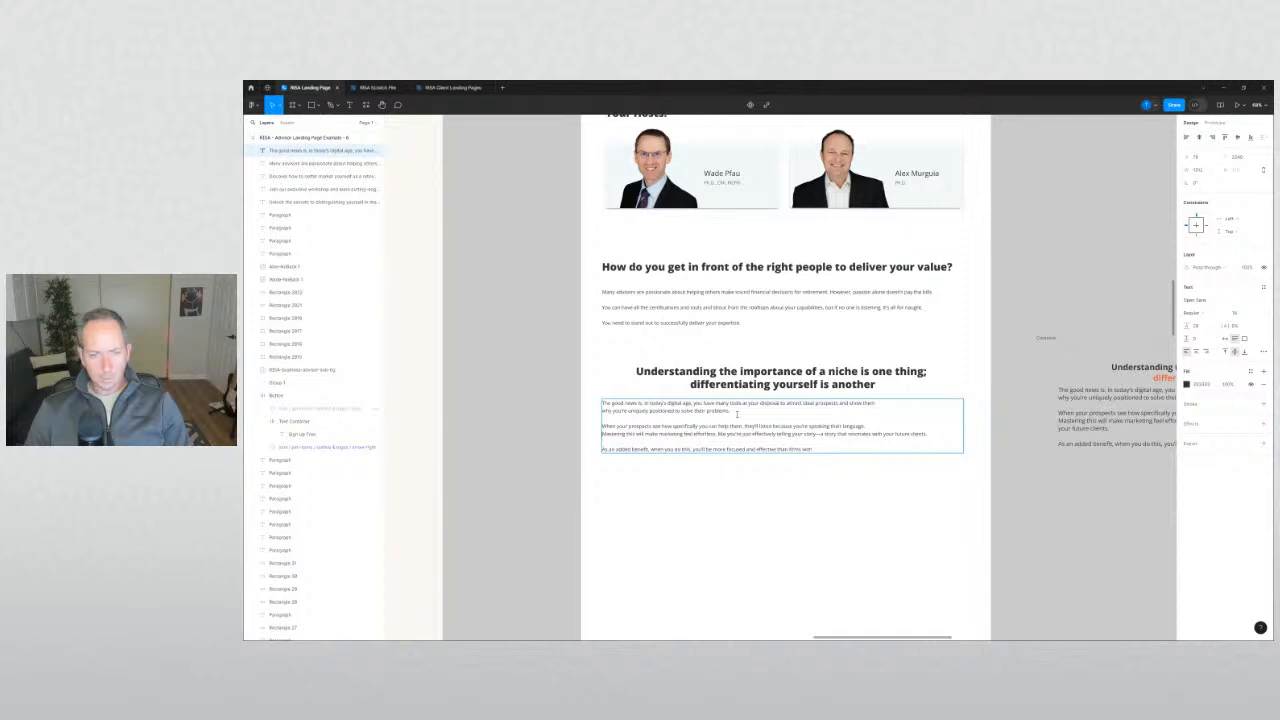
key("BackSpace")
key("BackSpace")
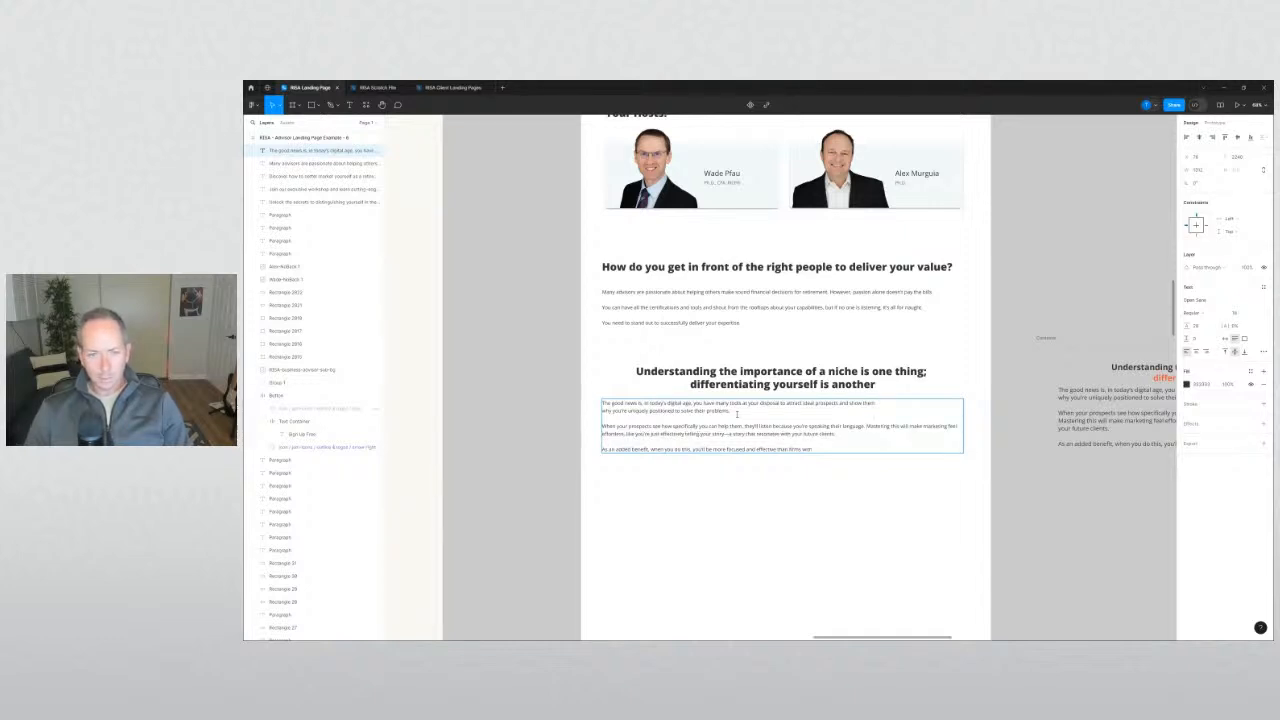
key("BackSpace")
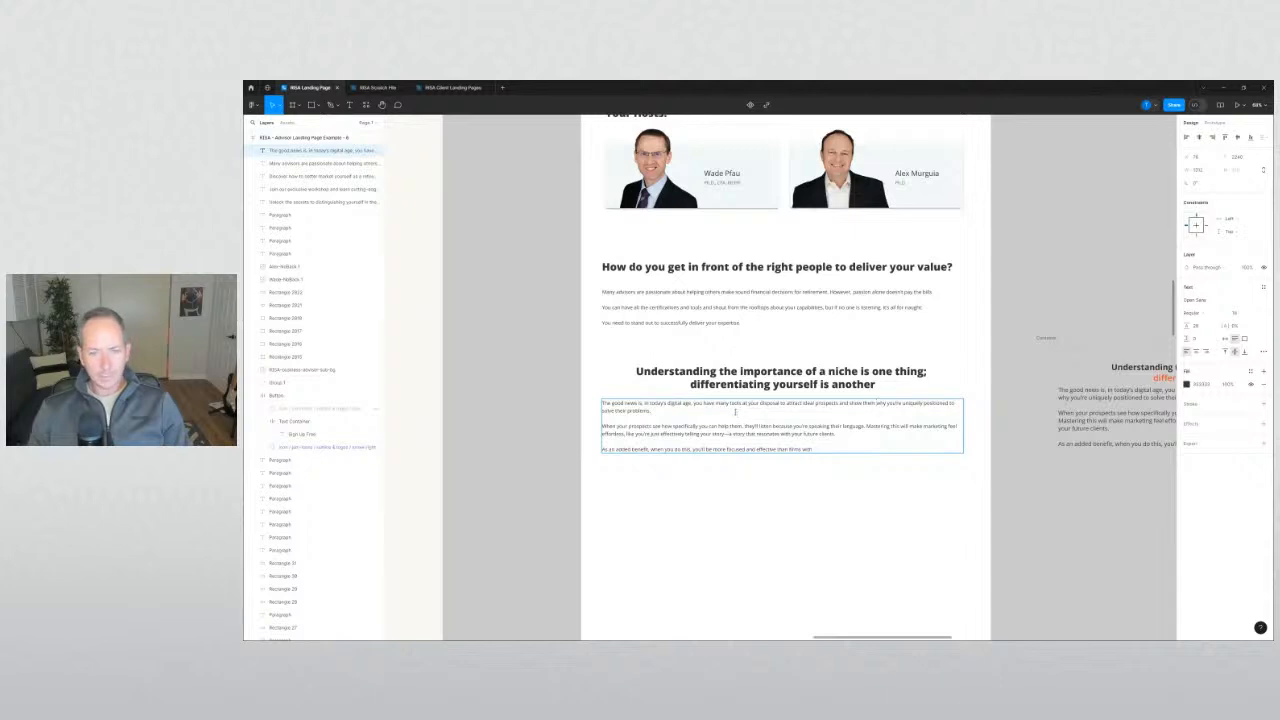
key("Escape")
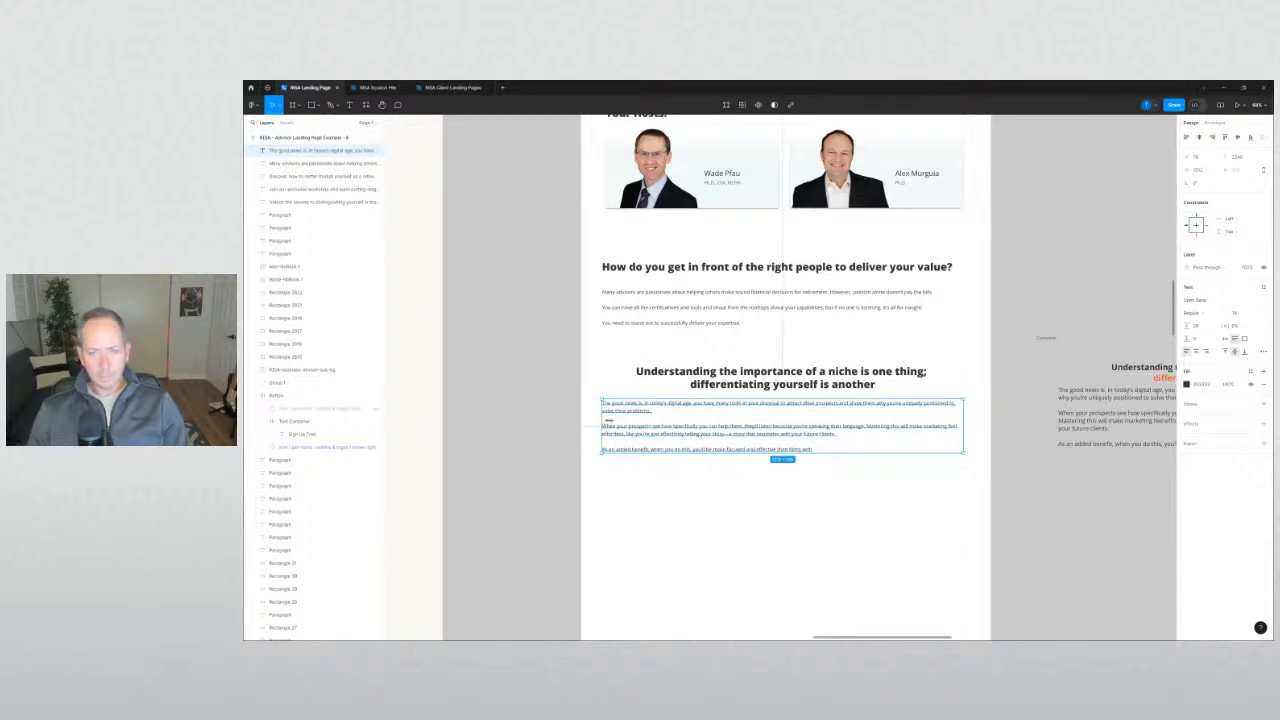
Narrow the paragraph box and move the heading and paragraph slightly lower.
left_click_drag(601, 425, 718, 397)
left_click(610, 434)
left_click(715, 390, "shift")
left_click(565, 447)
scroll(565, 447, "up", 6)
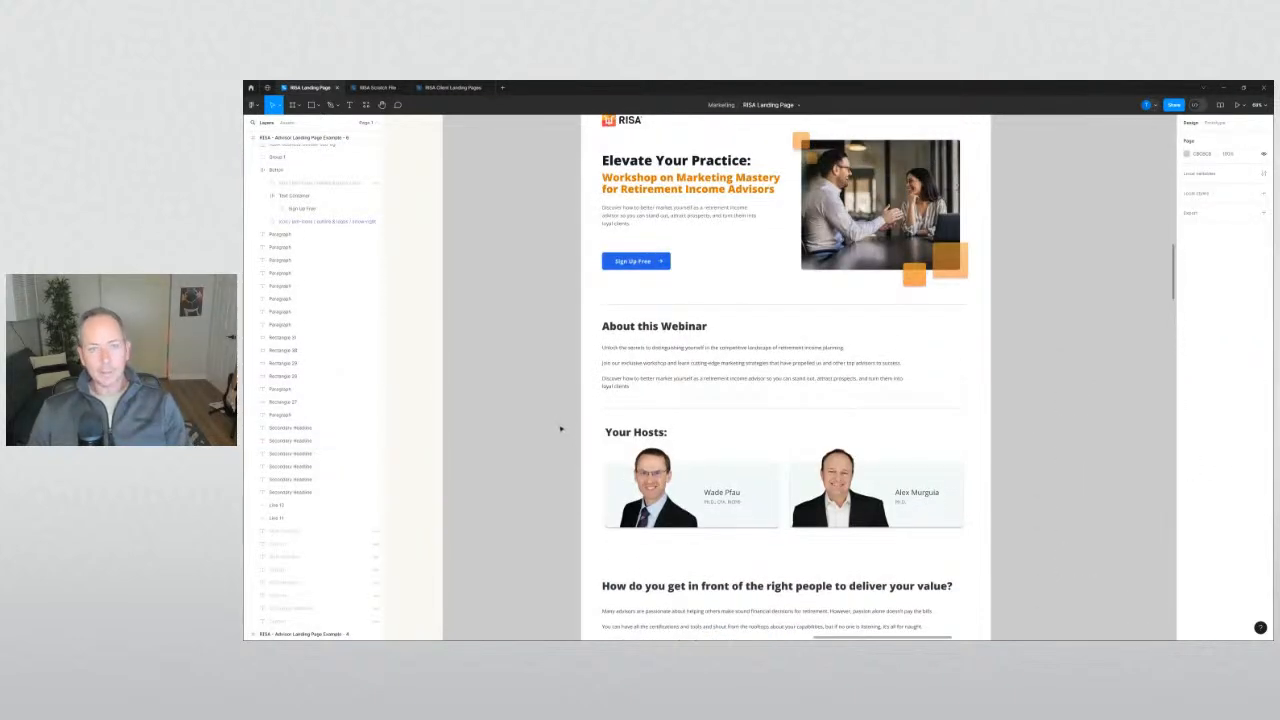
key("r")
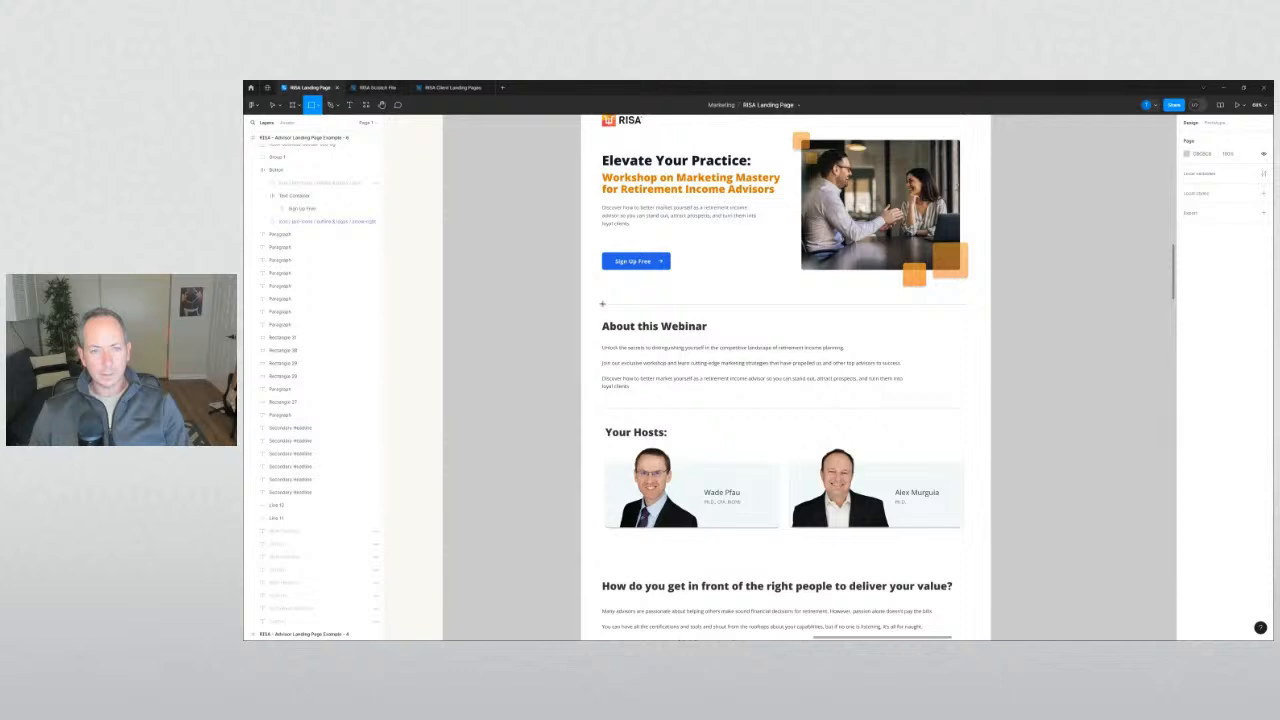
left_click_drag(602, 303, 969, 406)
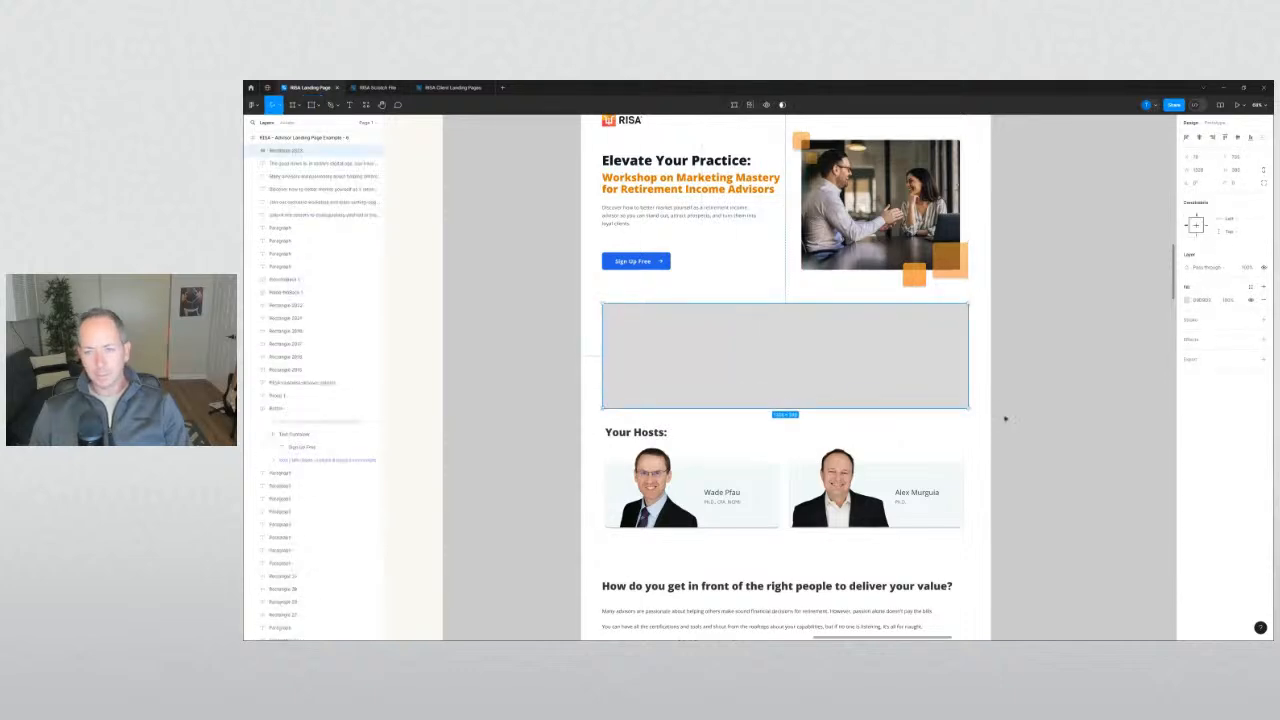
left_click(1024, 435)
scroll(1027, 437, "down", 3)
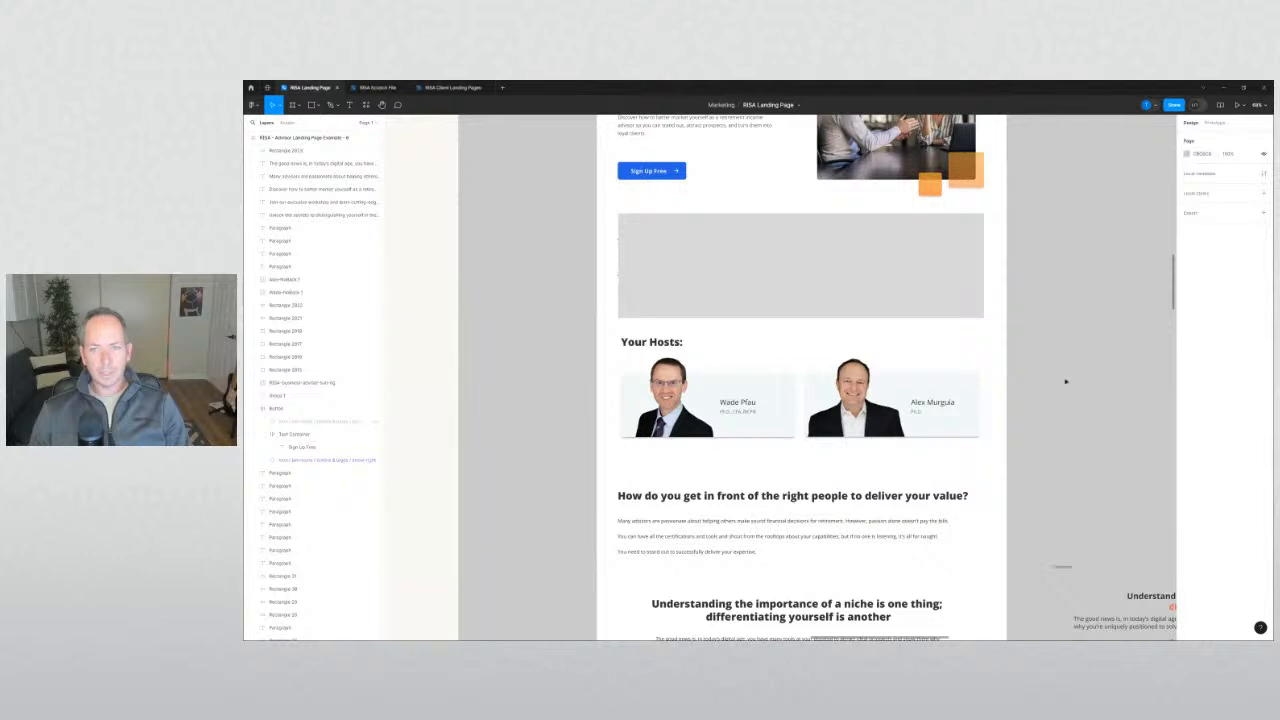
scroll(1065, 381, "down", 2)
scroll(1065, 381, "right", 1)
left_click(829, 224)
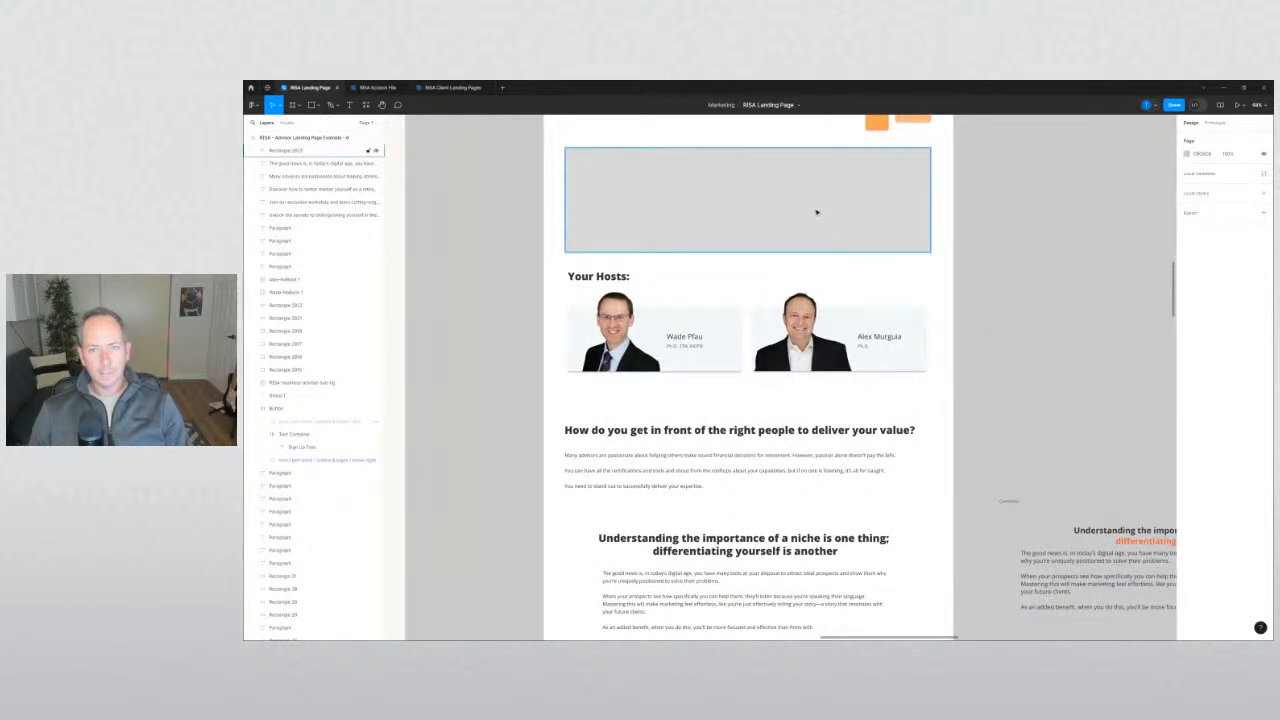
left_click_drag(817, 212, 820, 394)
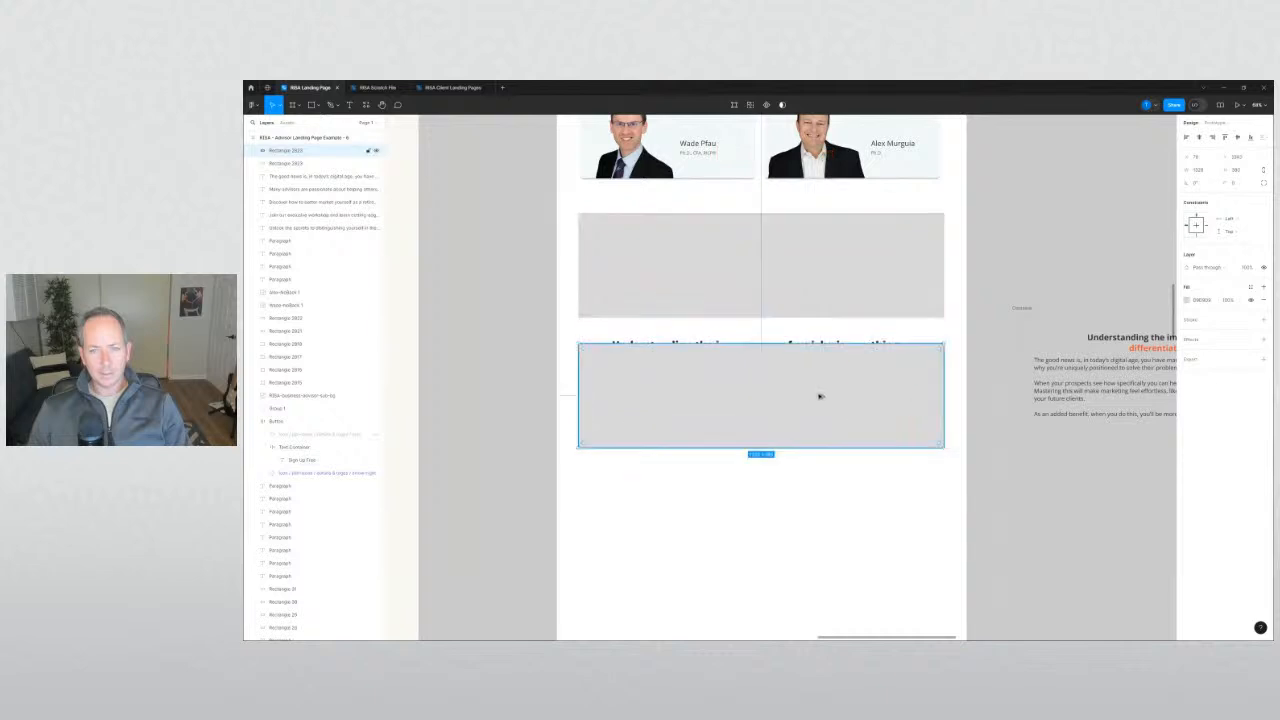
left_click_drag(944, 395, 892, 395)
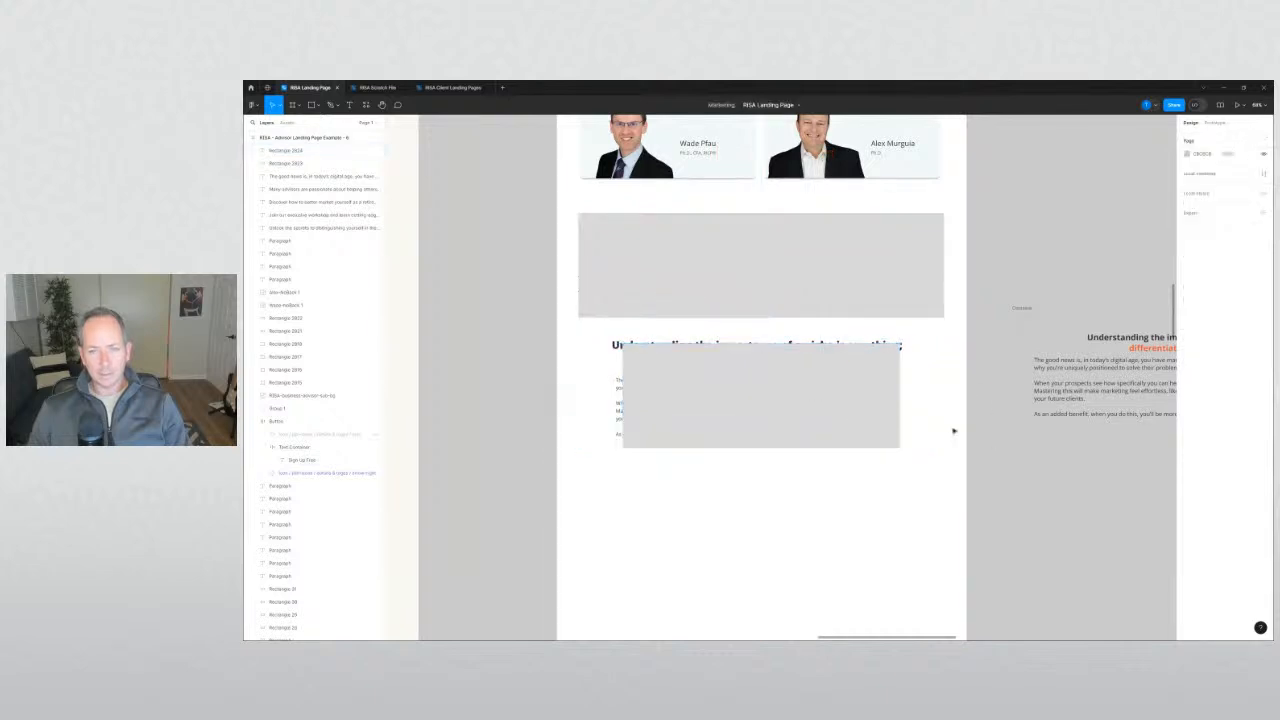
left_click(861, 258, "shift")
key("Delete")
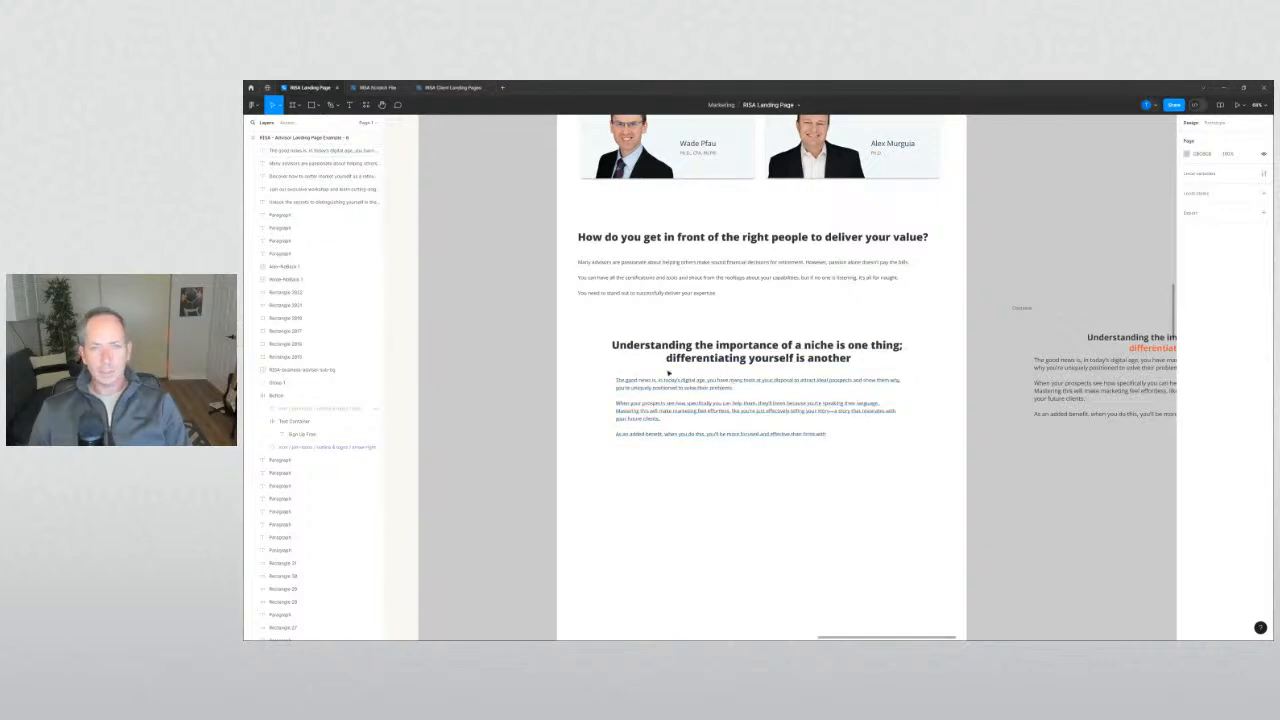
scroll(541, 365, "up", 5)
Nudge the niche paragraph down and raise the heading's line spacing two steps.
scroll(547, 372, "up", 3)
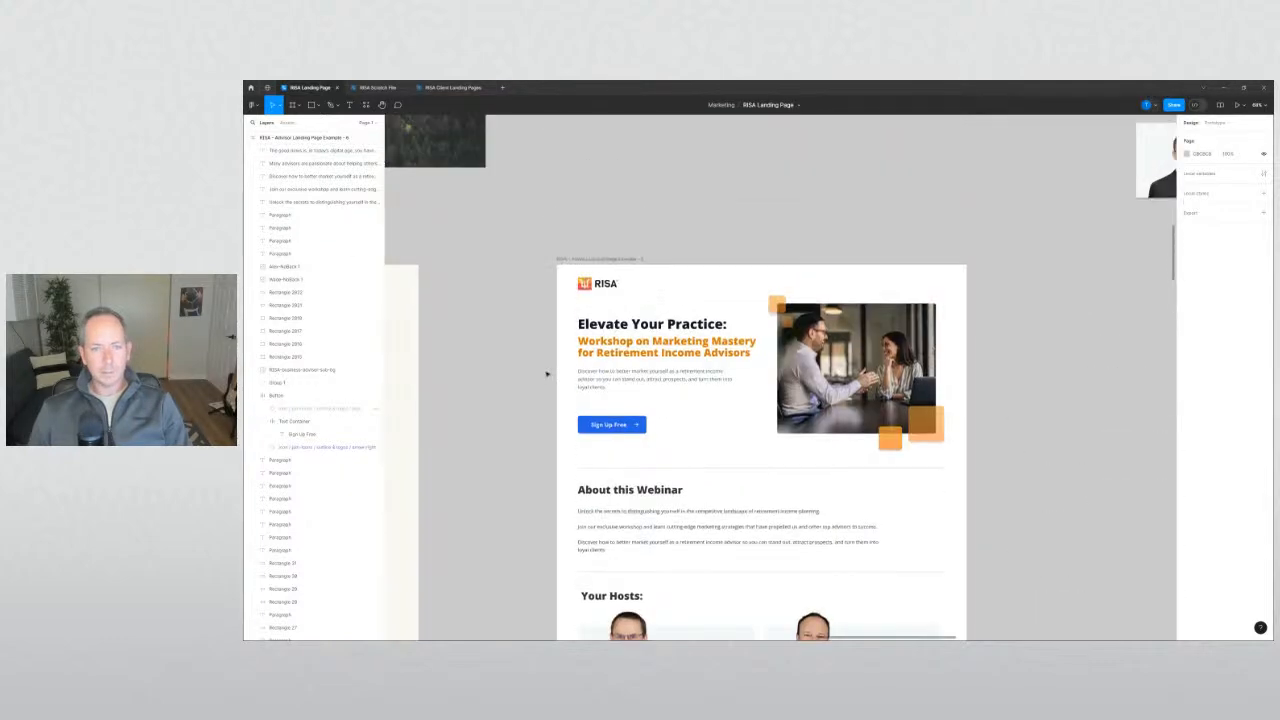
scroll(550, 371, "down", 8)
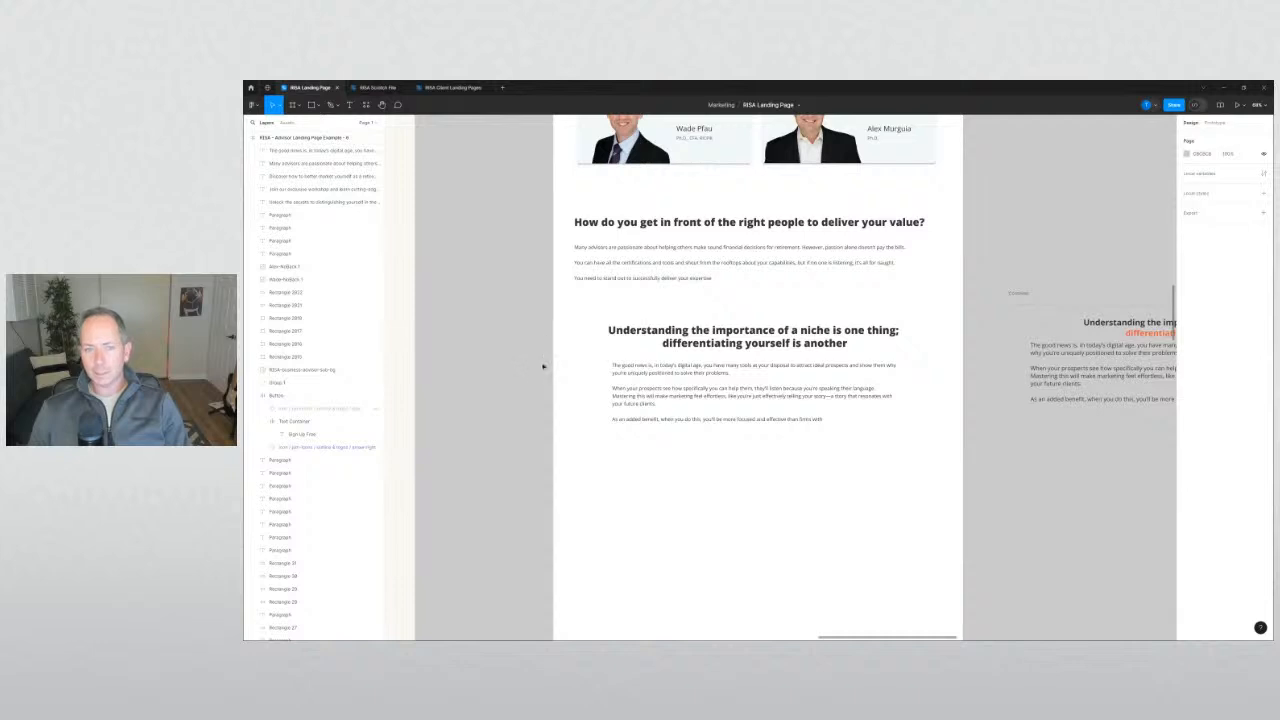
scroll(543, 366, "down", 1)
left_click_drag(668, 338, 668, 342)
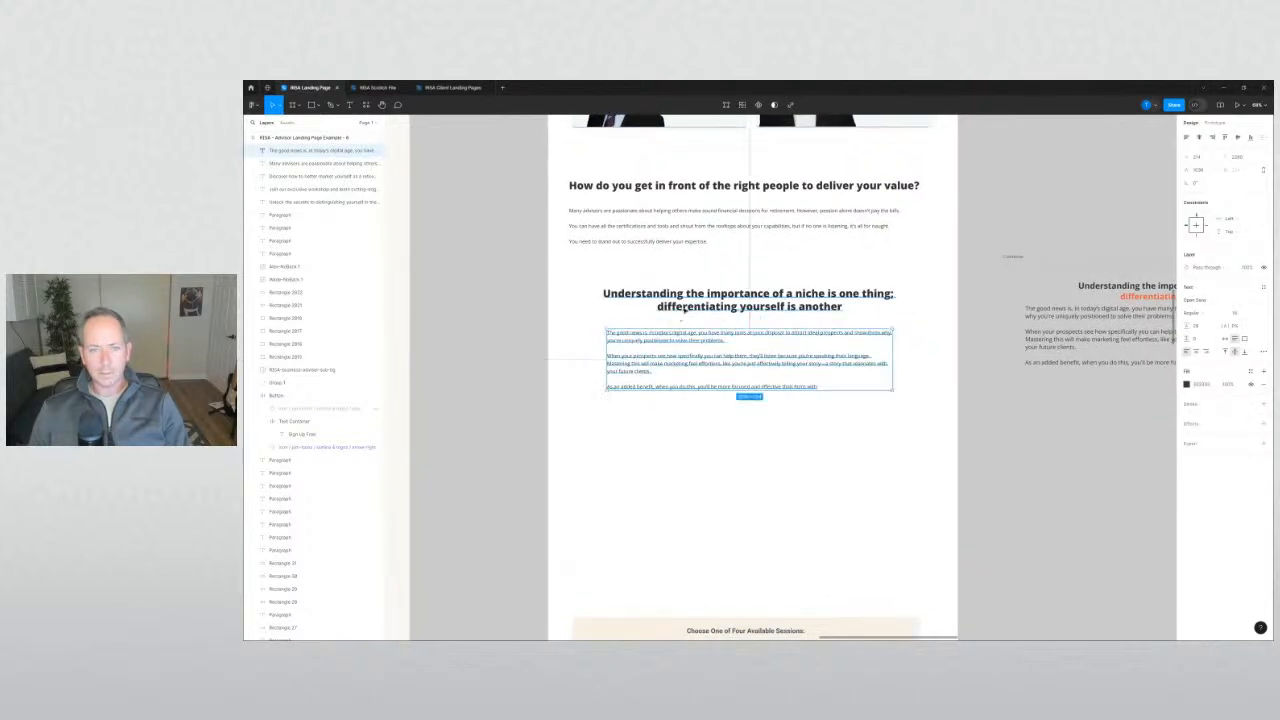
left_click(692, 307)
left_click(1205, 342)
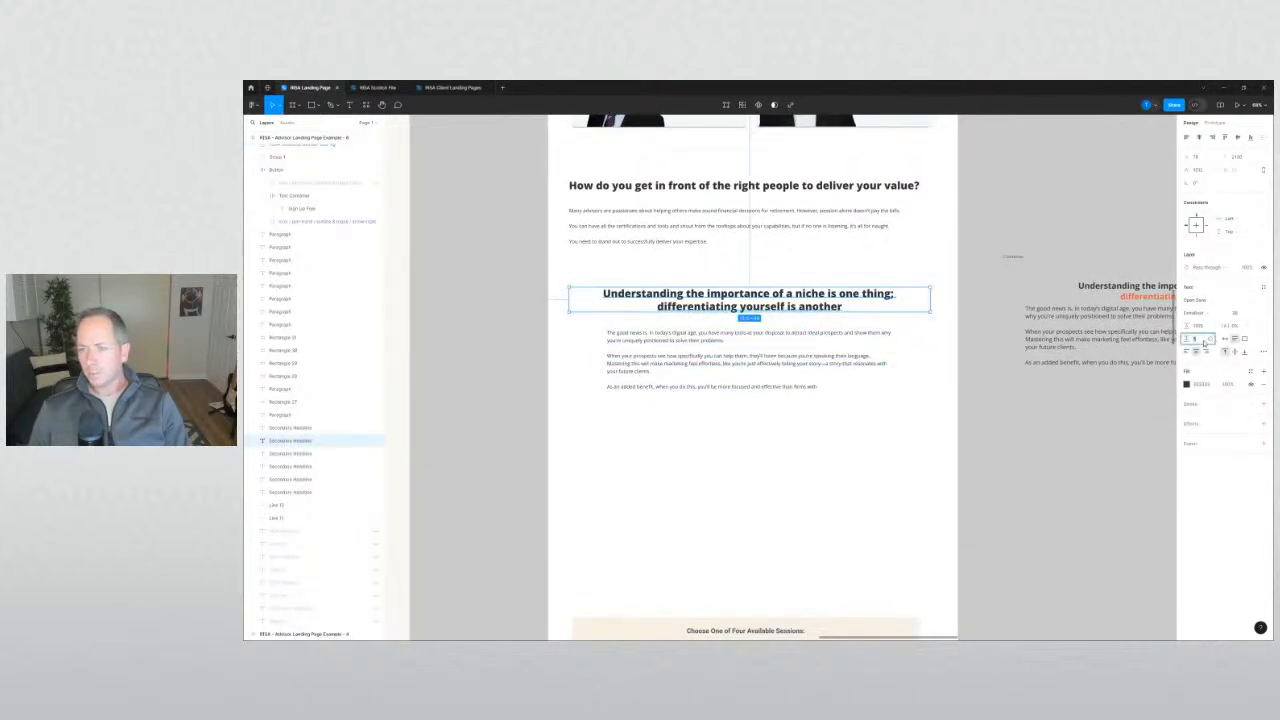
key("Up")
key("Up")
key("Up")
key("Up")
key("Up")
key("Up")
key("Up")
key("Up")
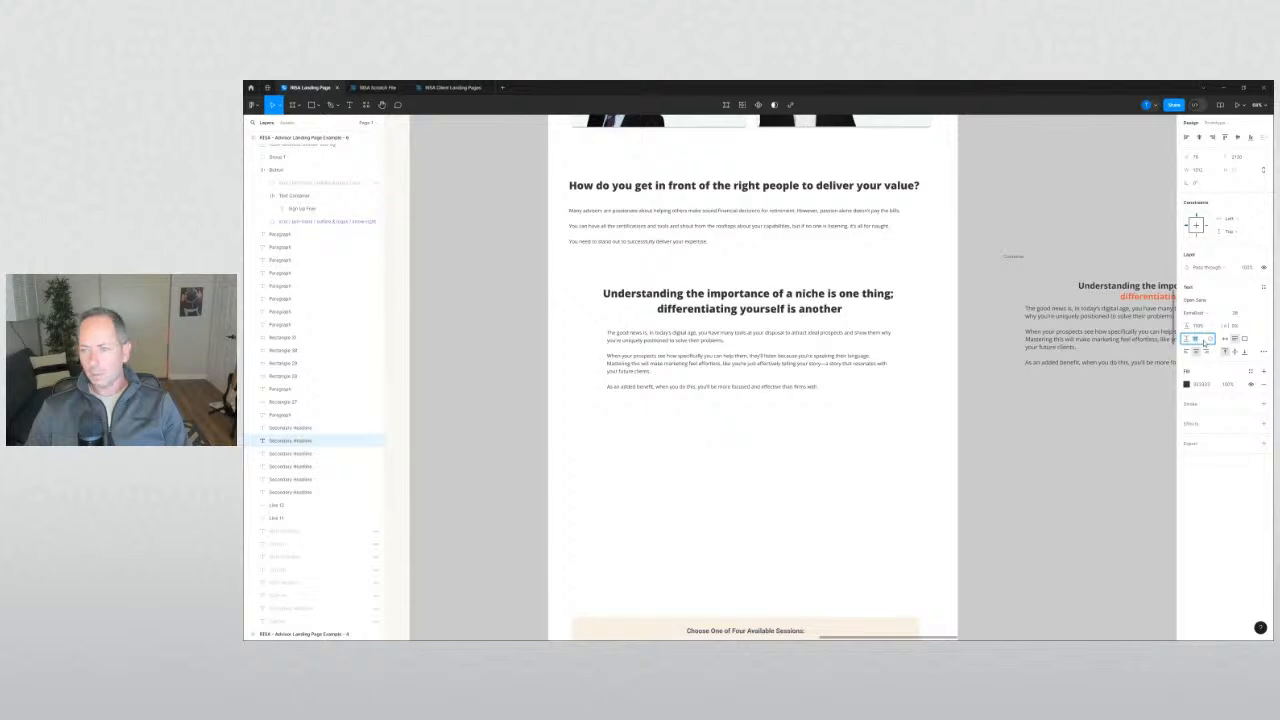
key("Up")
key("Up")
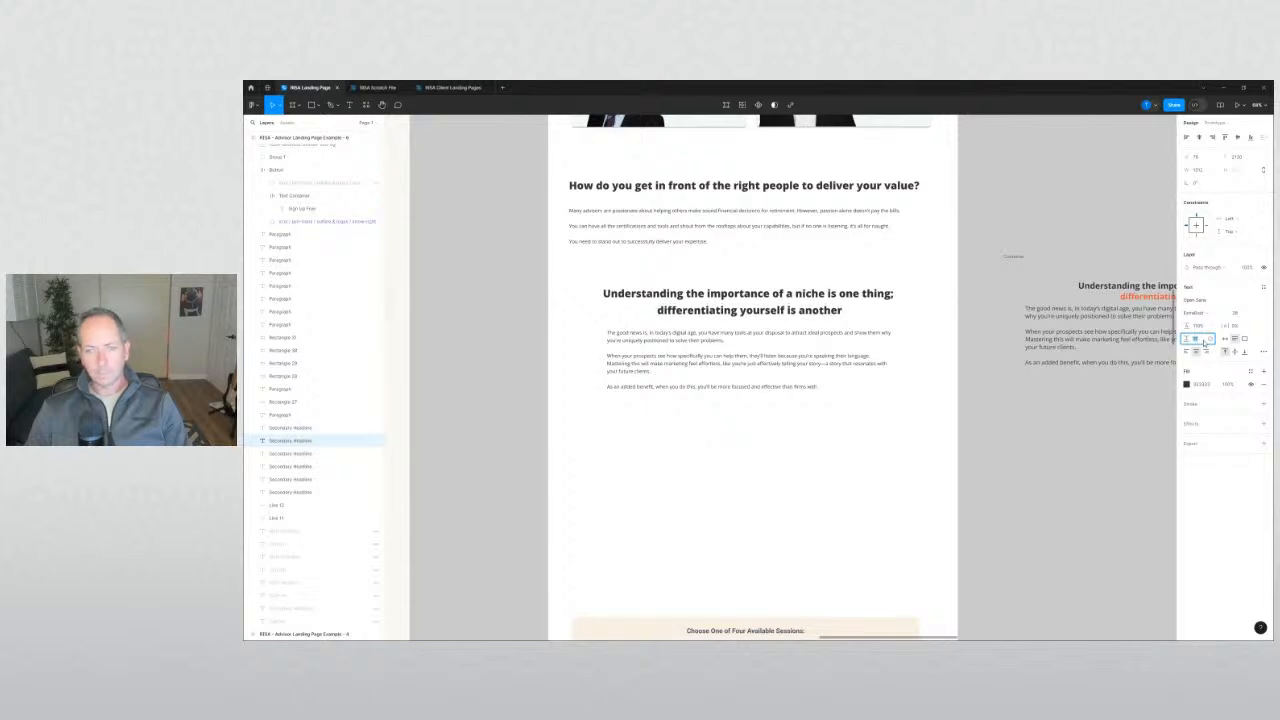
left_click(1066, 434)
Colour the words 'differentiating yourself' in the niche heading orange.
scroll(852, 306, "up", 4)
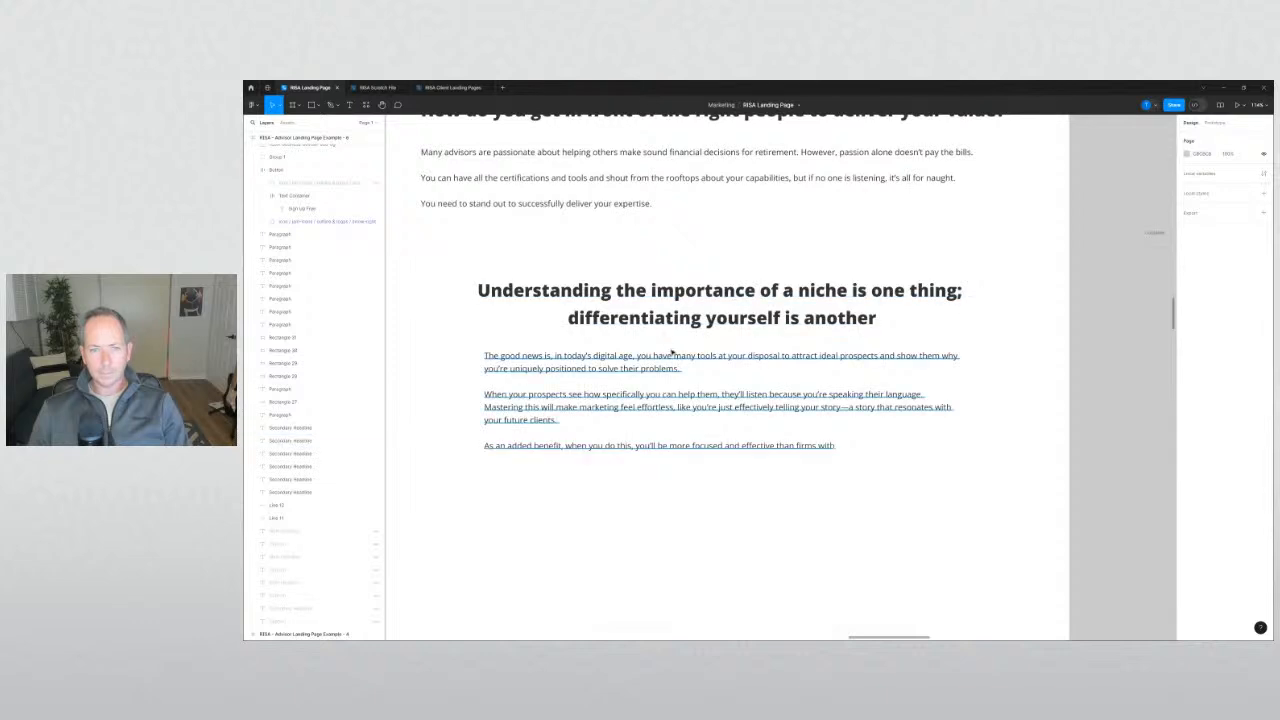
left_click(788, 322)
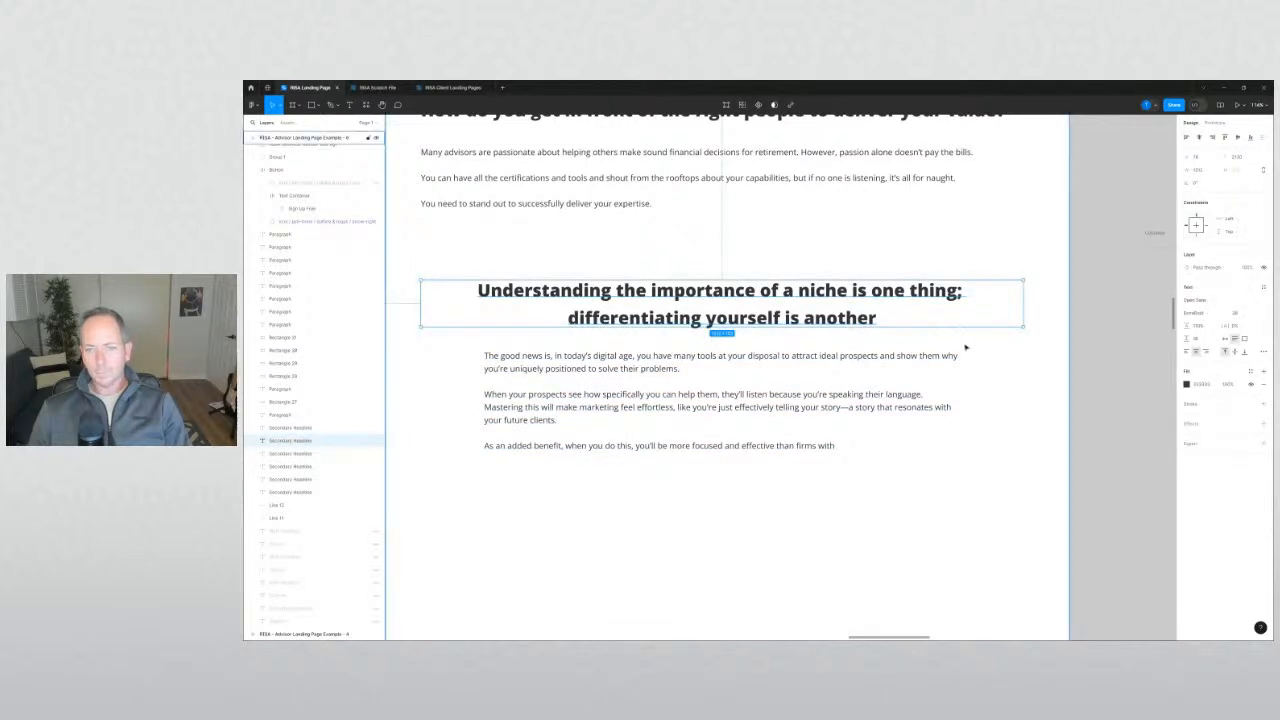
scroll(972, 345, "down", 4)
left_click(1057, 357)
mouse_move(1057, 357)
left_mouse_down()
mouse_move(820, 357)
mouse_move(1044, 370)
left_mouse_up()
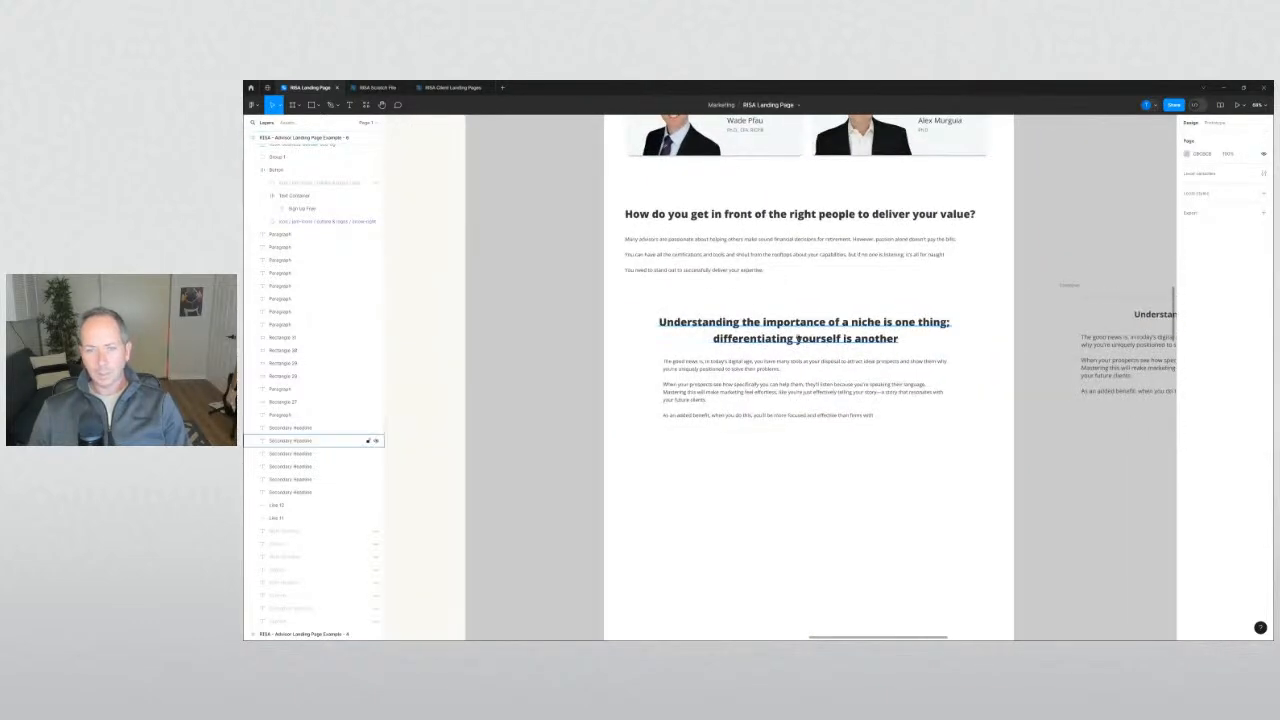
left_click(820, 338)
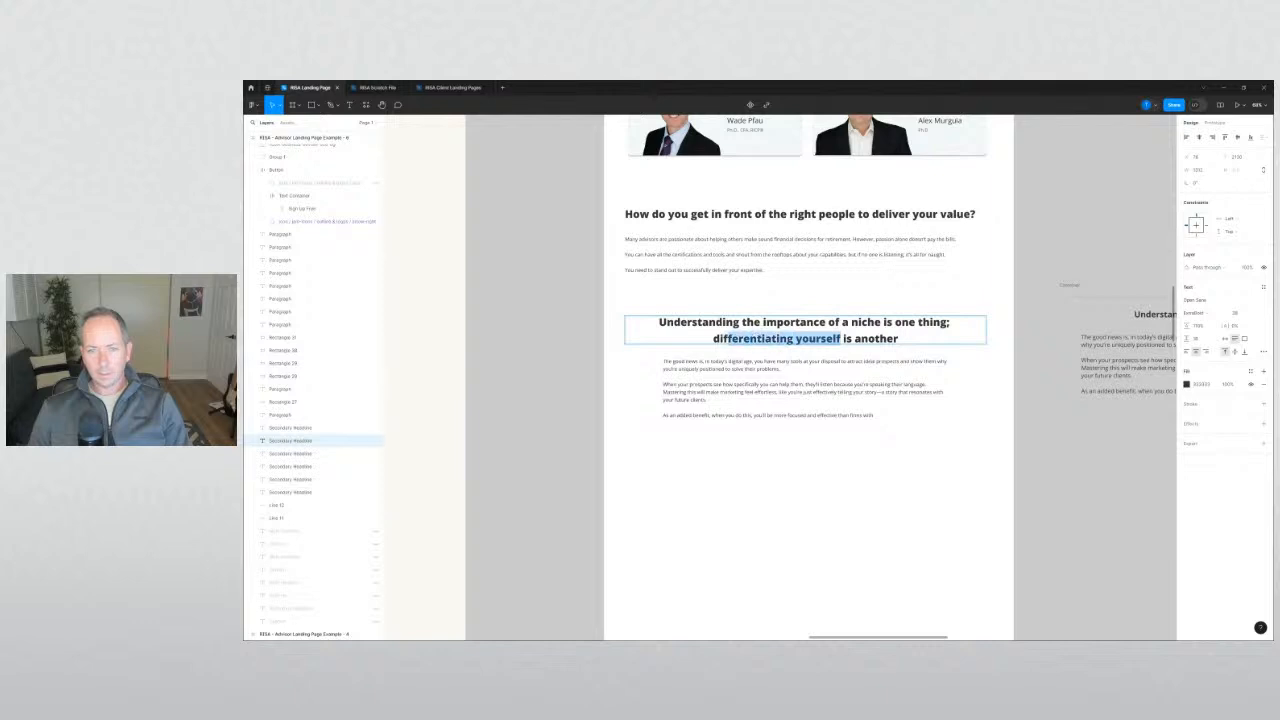
left_click(1187, 384)
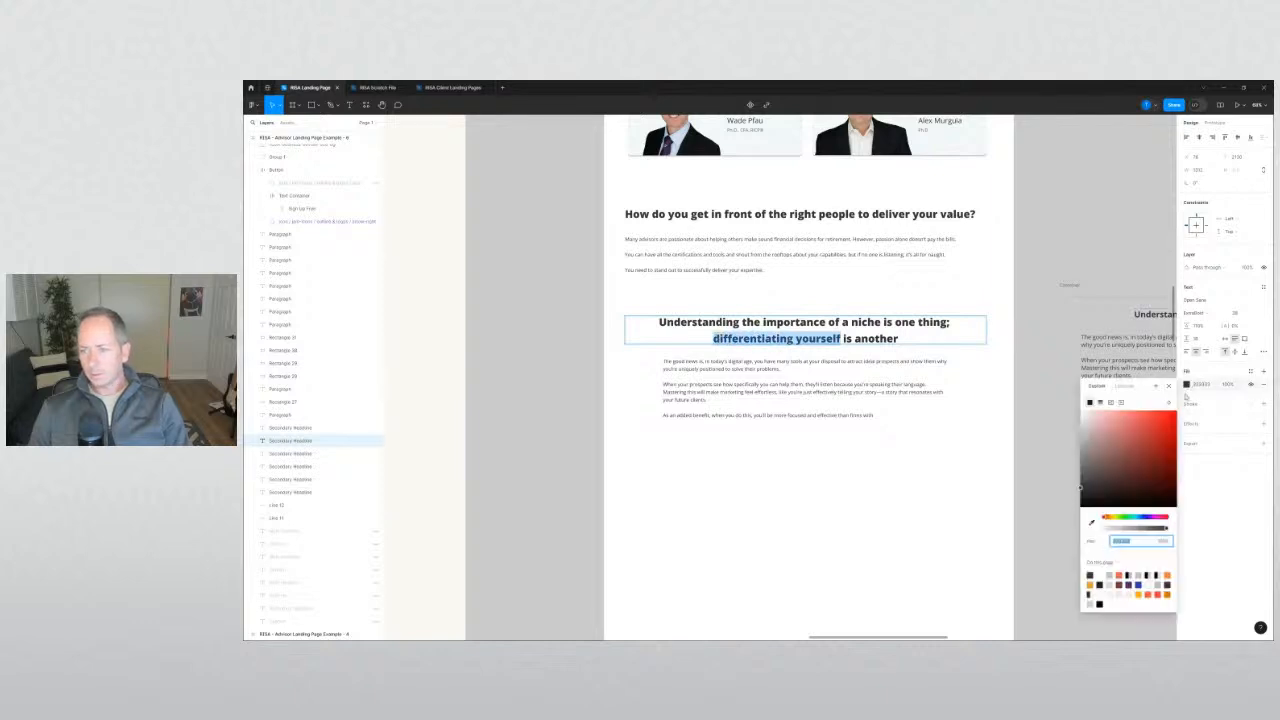
left_click(1125, 574)
left_click(1069, 498)
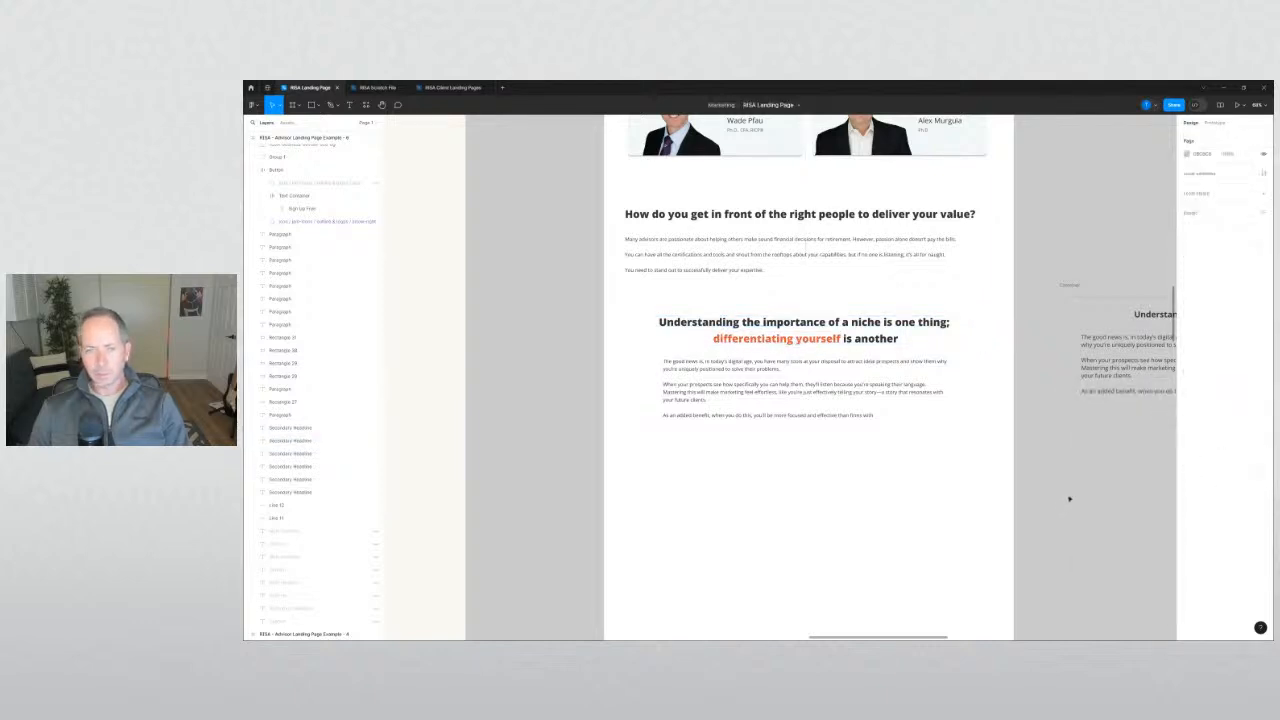
Move the niche body text about 8 px lower and the sessions panel about 44 px lower.
left_click(815, 414)
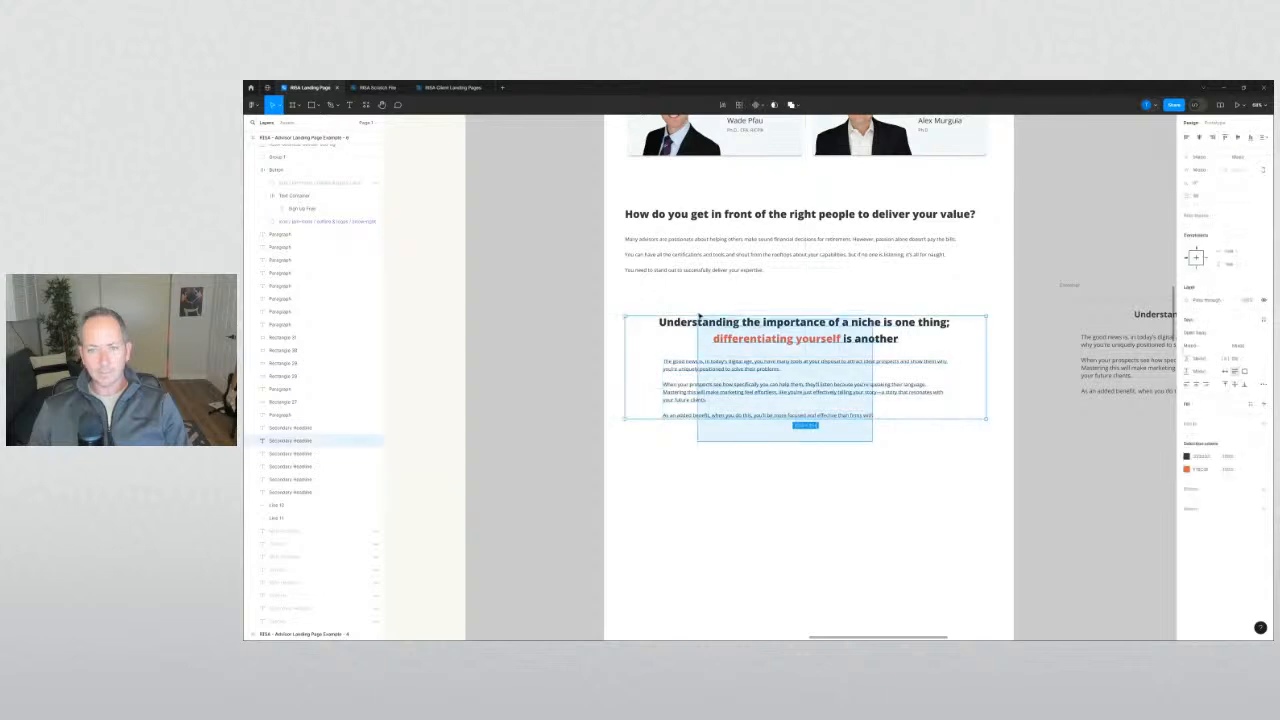
left_click_drag(728, 326, 728, 334)
left_click(574, 362)
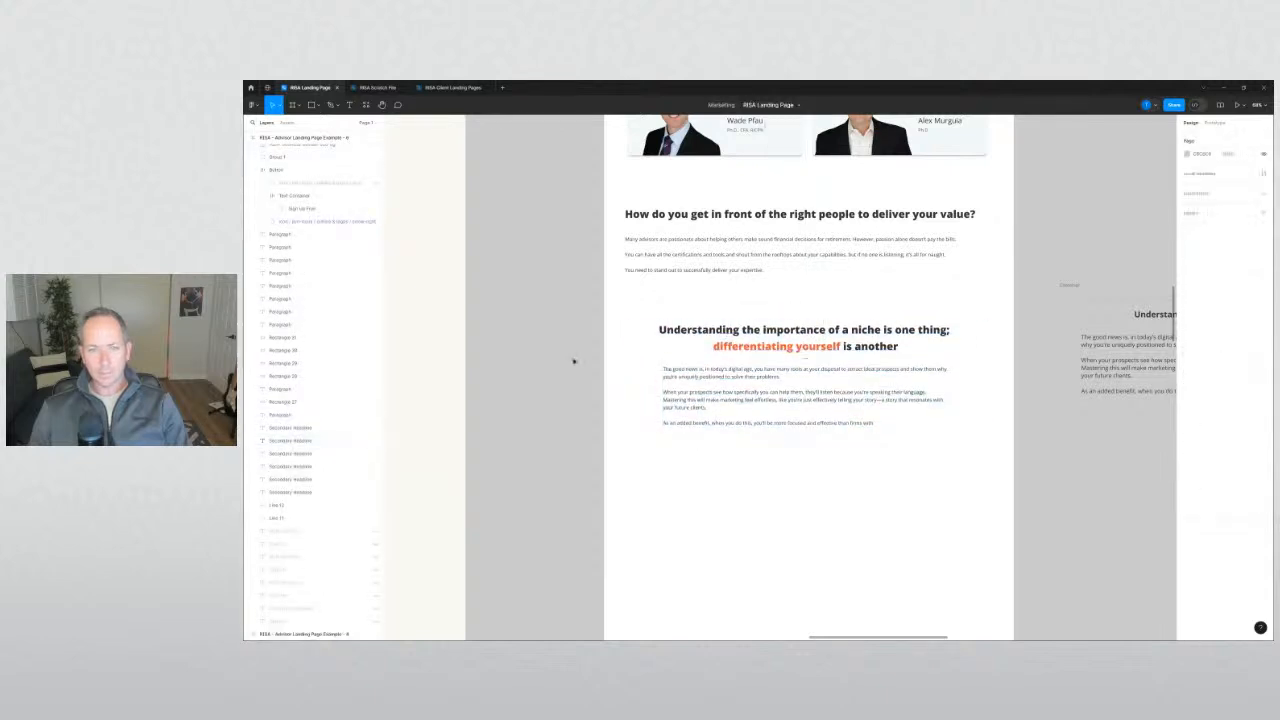
scroll(574, 362, "down", 3)
left_click_drag(569, 376, 640, 237)
left_click_drag(652, 366, 924, 470)
left_click_drag(819, 443, 817, 495)
left_click(946, 423)
Duplicate the 'How do you get in front' heading and paragraph below the niche section.
scroll(831, 406, "up", 2)
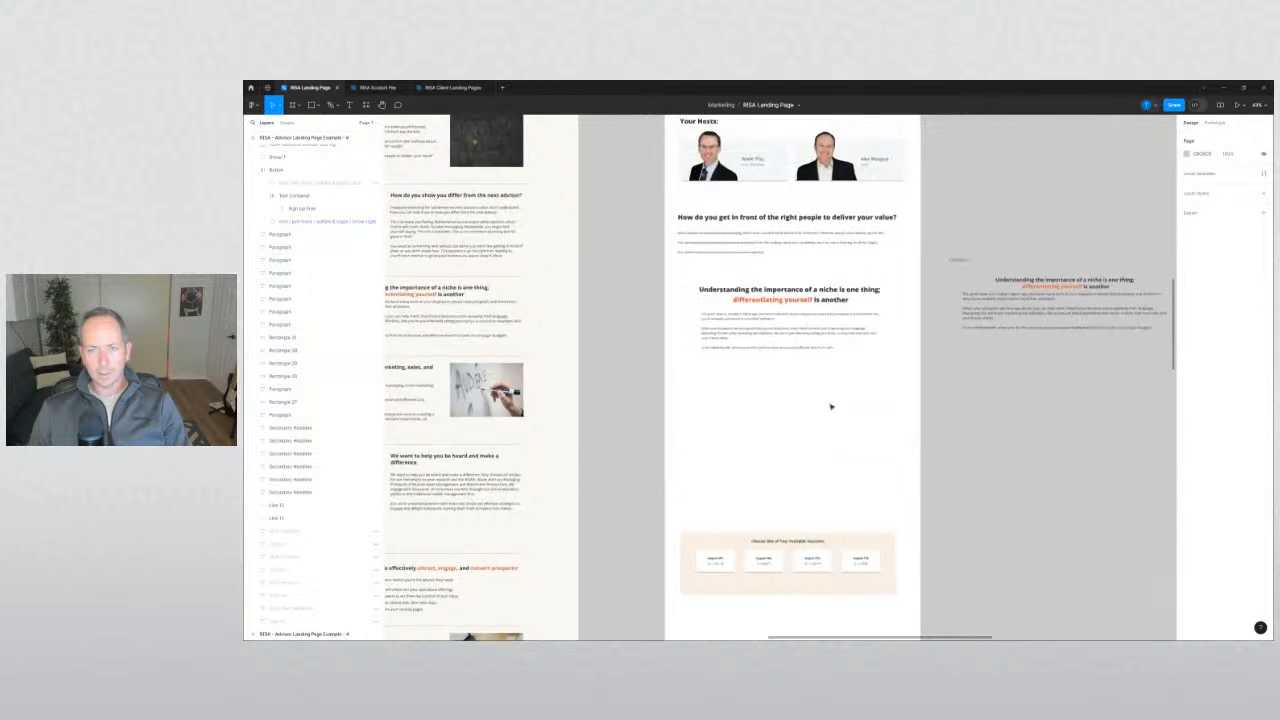
left_click_drag(831, 406, 878, 456)
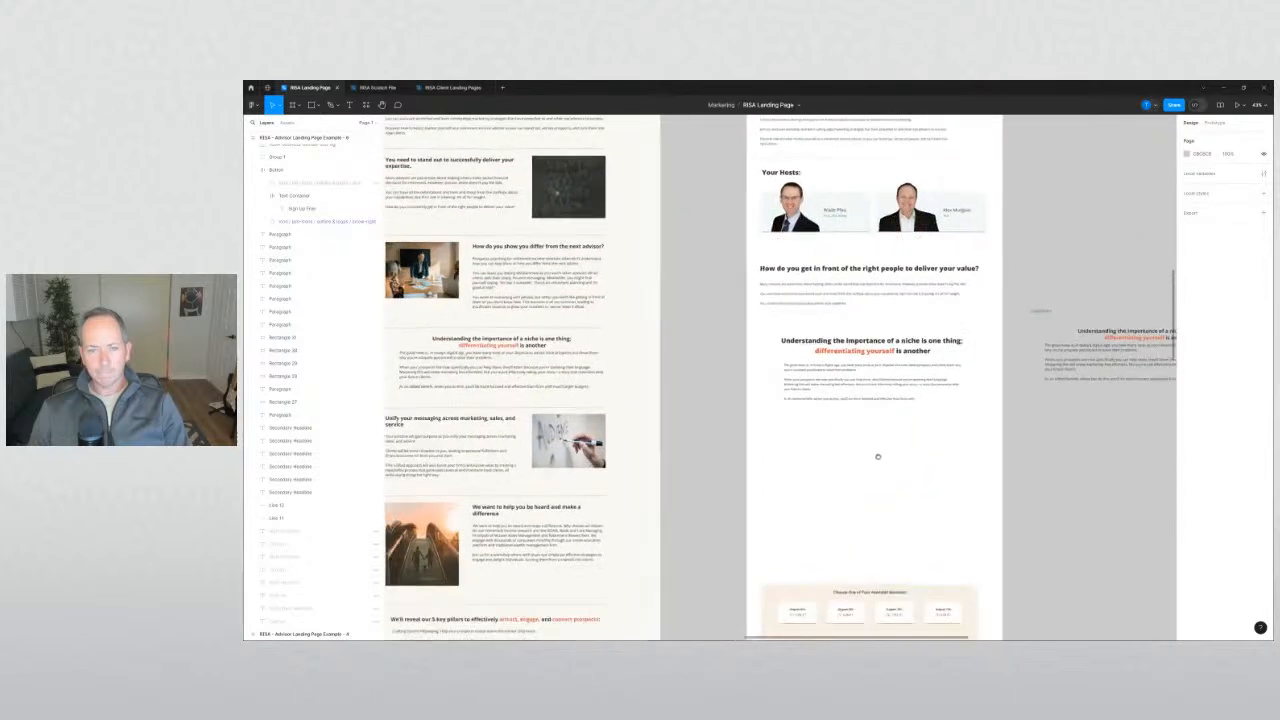
left_click_drag(752, 460, 824, 347)
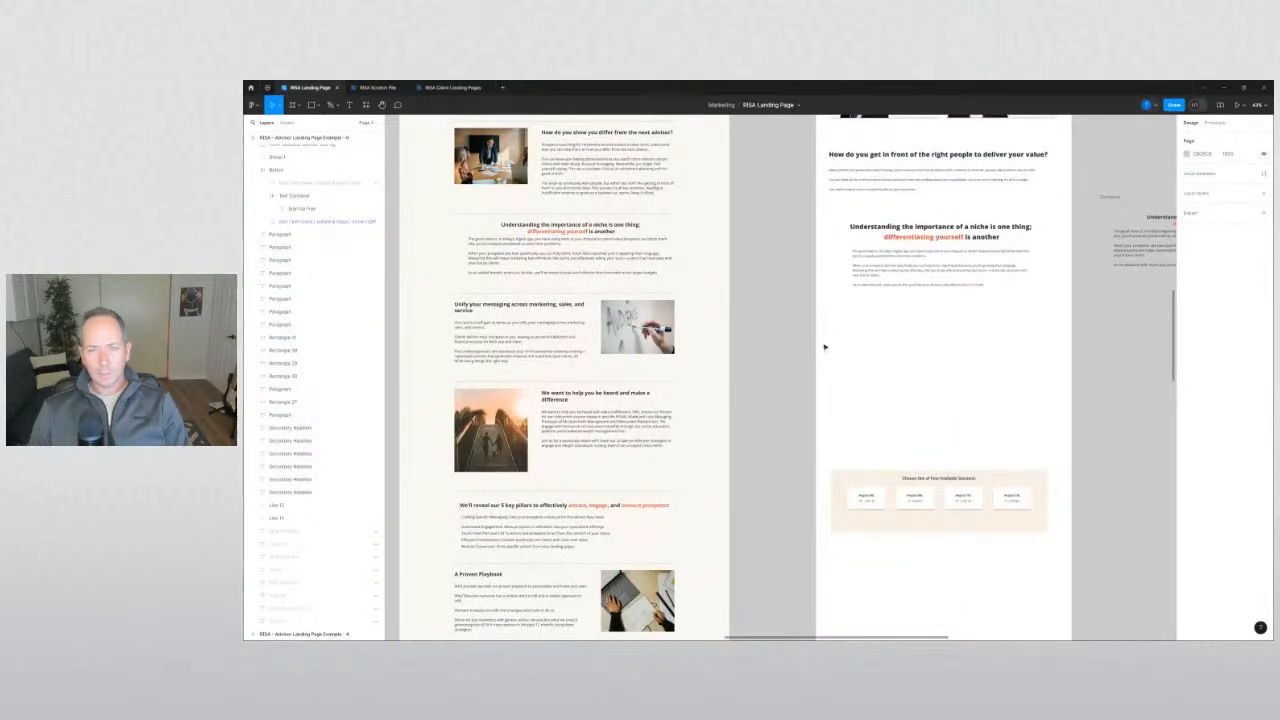
left_click_drag(822, 151, 854, 196)
left_click(855, 165)
left_click(854, 173)
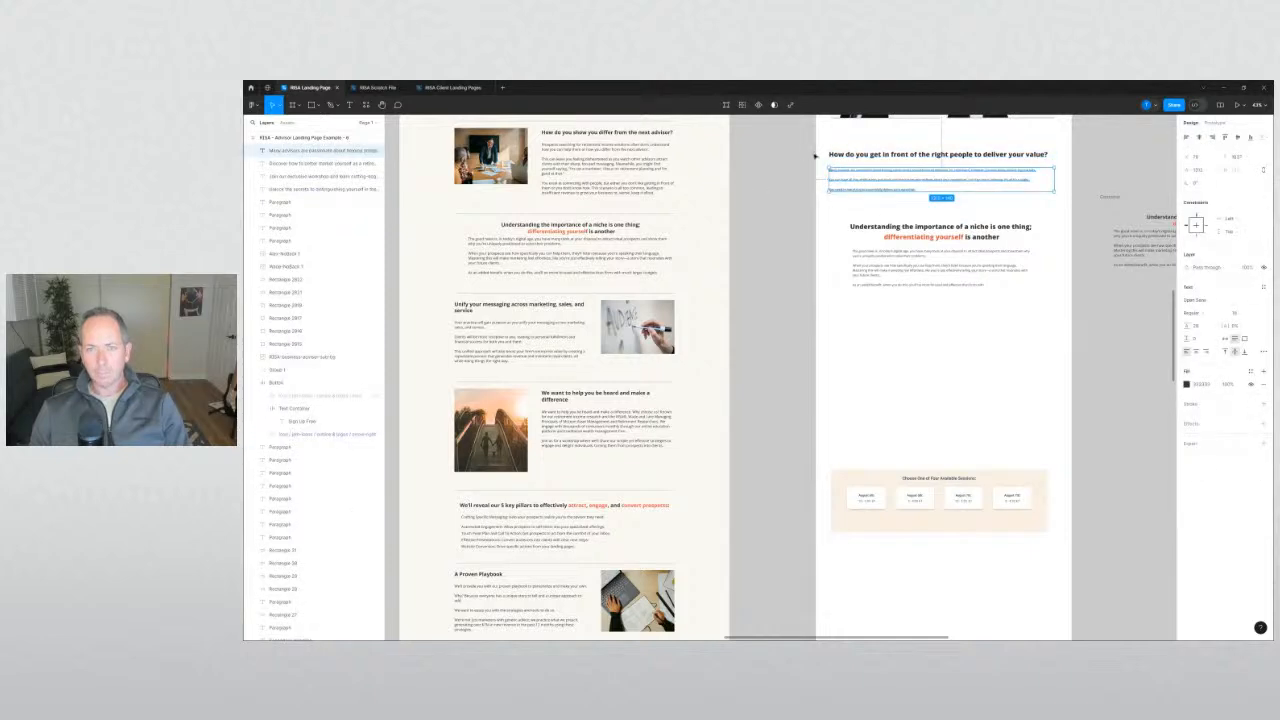
left_click_drag(815, 156, 851, 328)
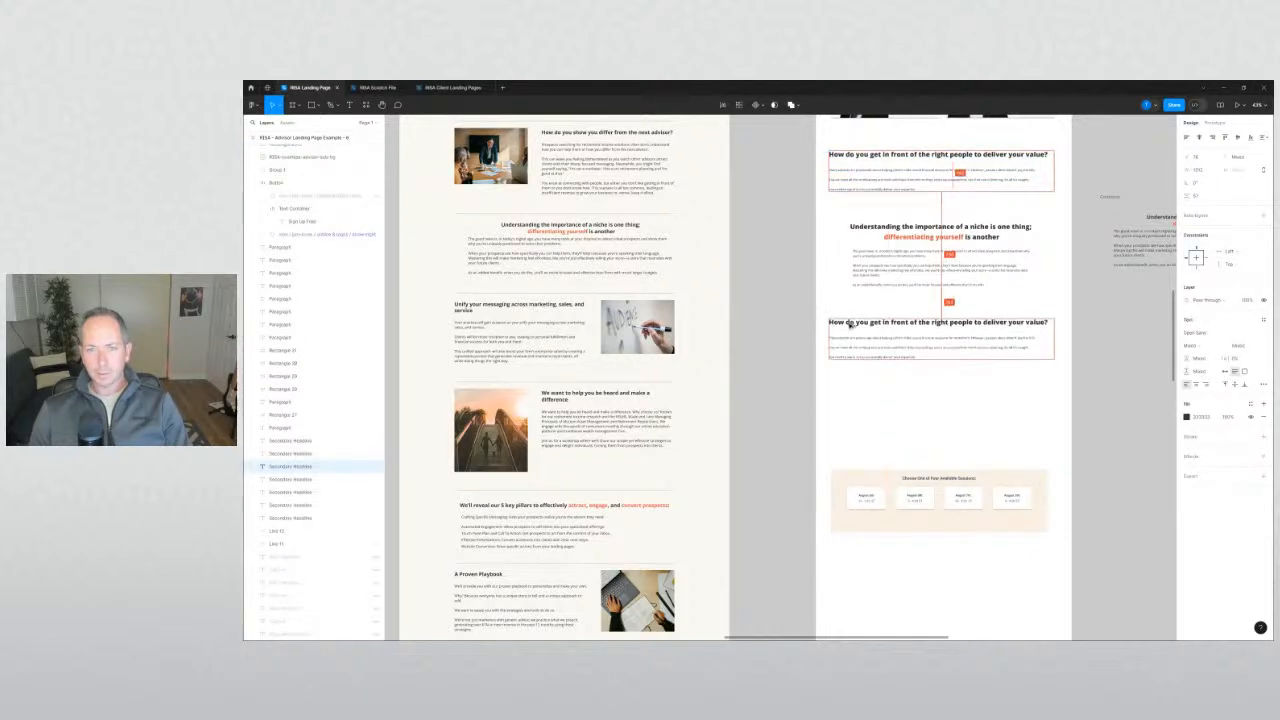
left_click(773, 348)
left_click_drag(802, 282, 700, 517)
left_click_drag(714, 342, 680, 451)
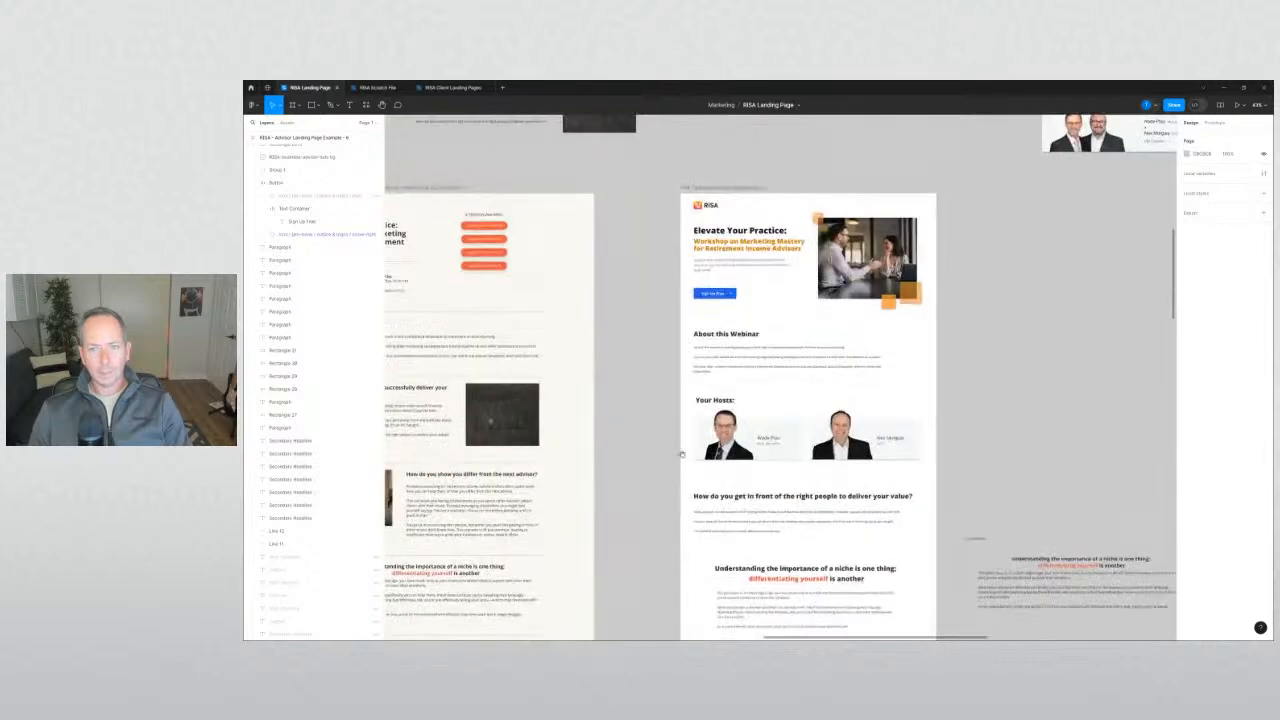
scroll(705, 217, "up", 2)
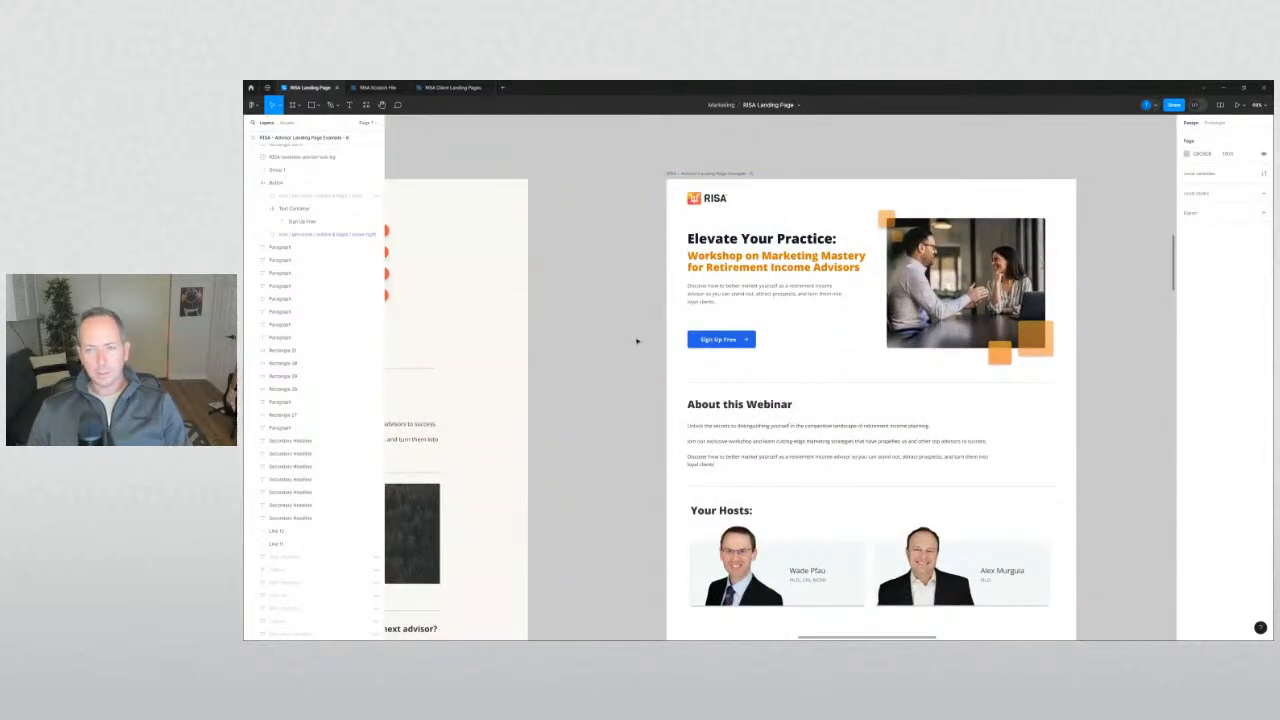
scroll(636, 345, "down", 4)
scroll(700, 360, "left", 5)
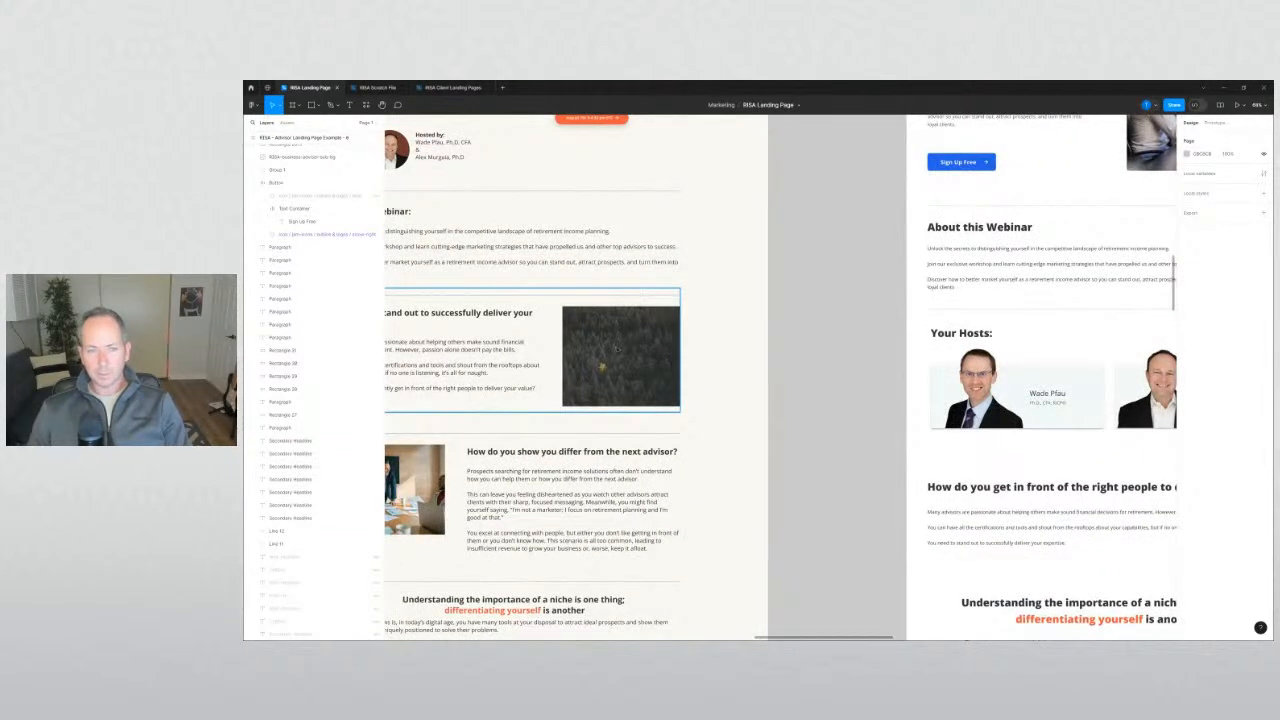
scroll(960, 350, "left", 4)
scroll(1000, 360, "down", 5)
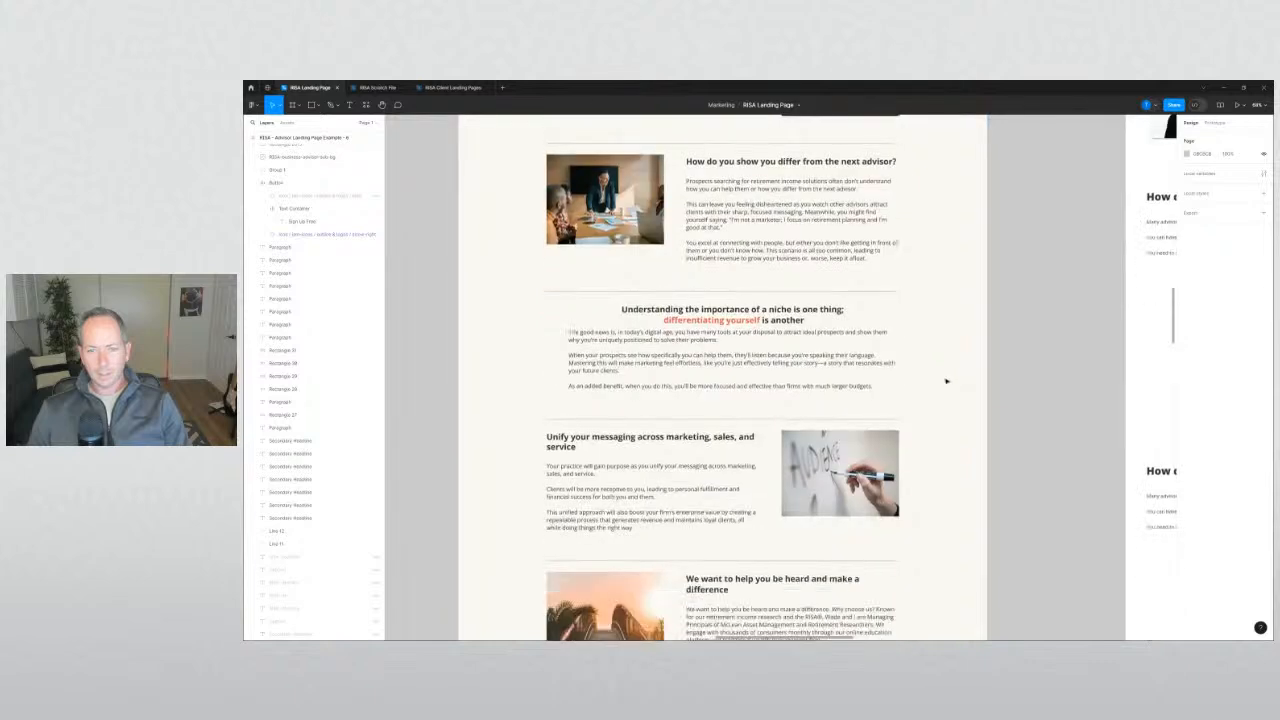
scroll(946, 380, "down", 3)
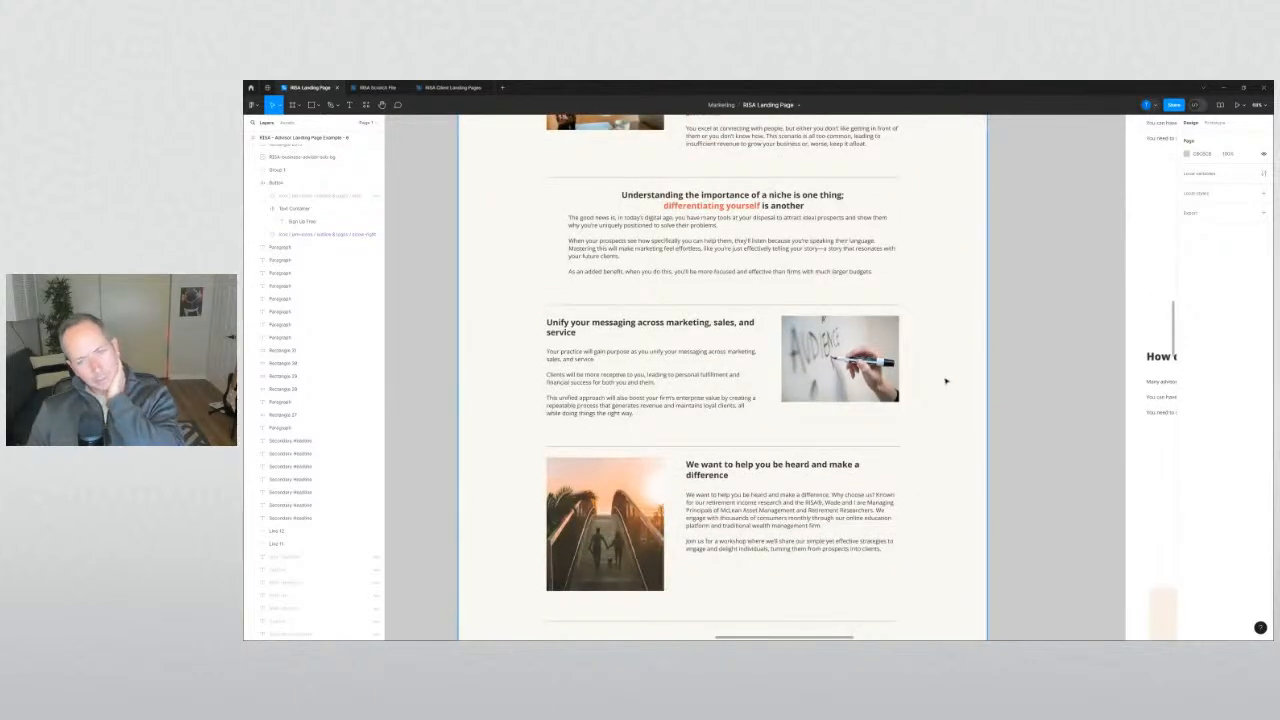
scroll(926, 373, "down", 3)
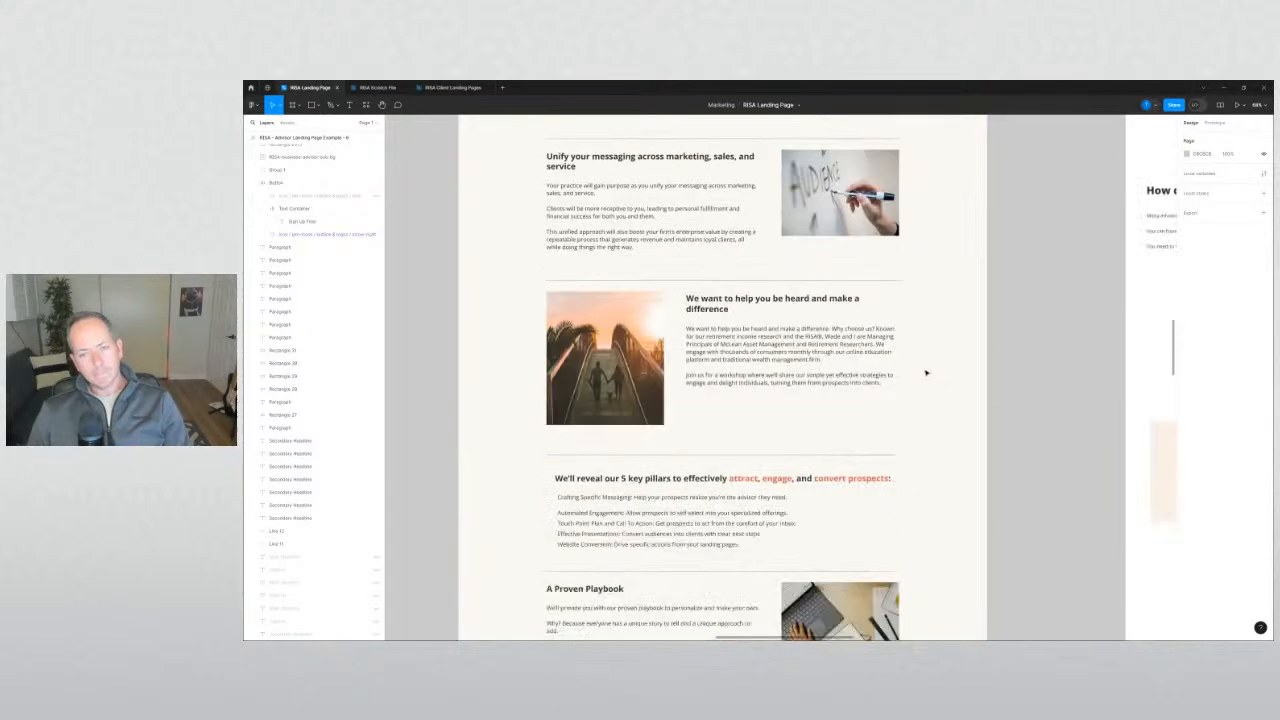
scroll(926, 373, "down", 2)
scroll(926, 368, "down", 2)
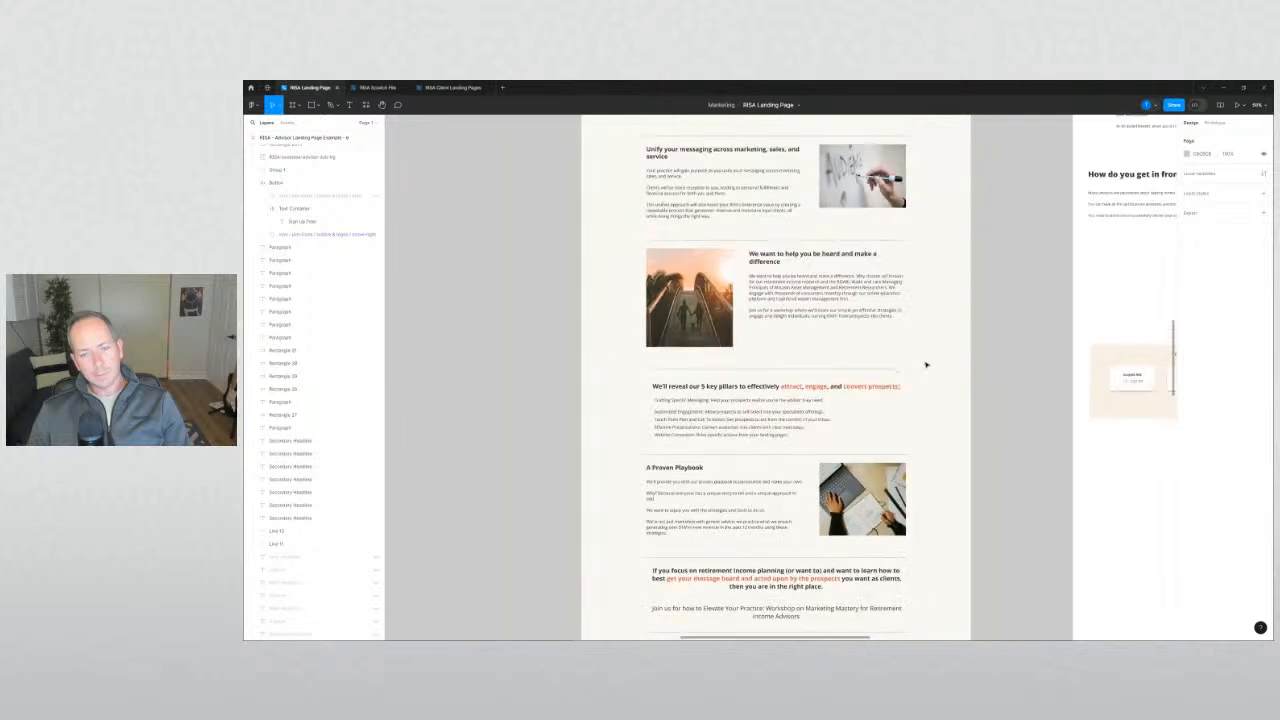
scroll(926, 365, "down", 3)
scroll(703, 371, "down", 2)
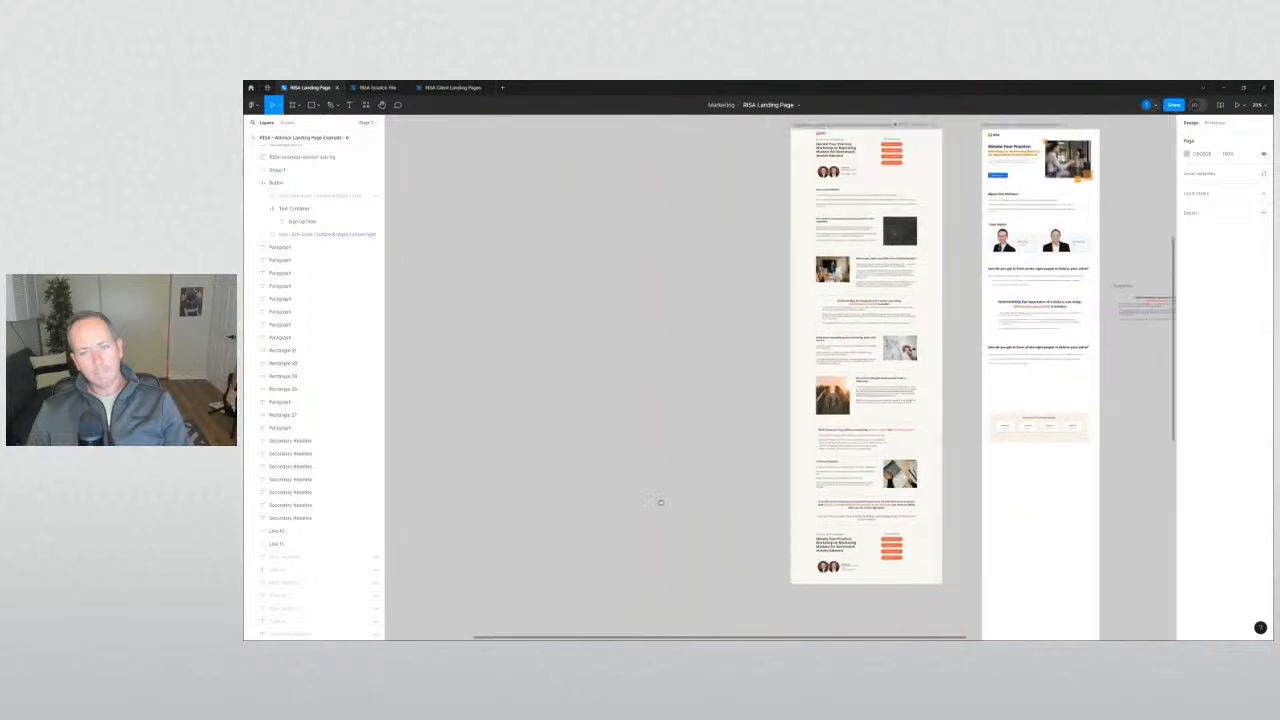
scroll(716, 372, "up", 2)
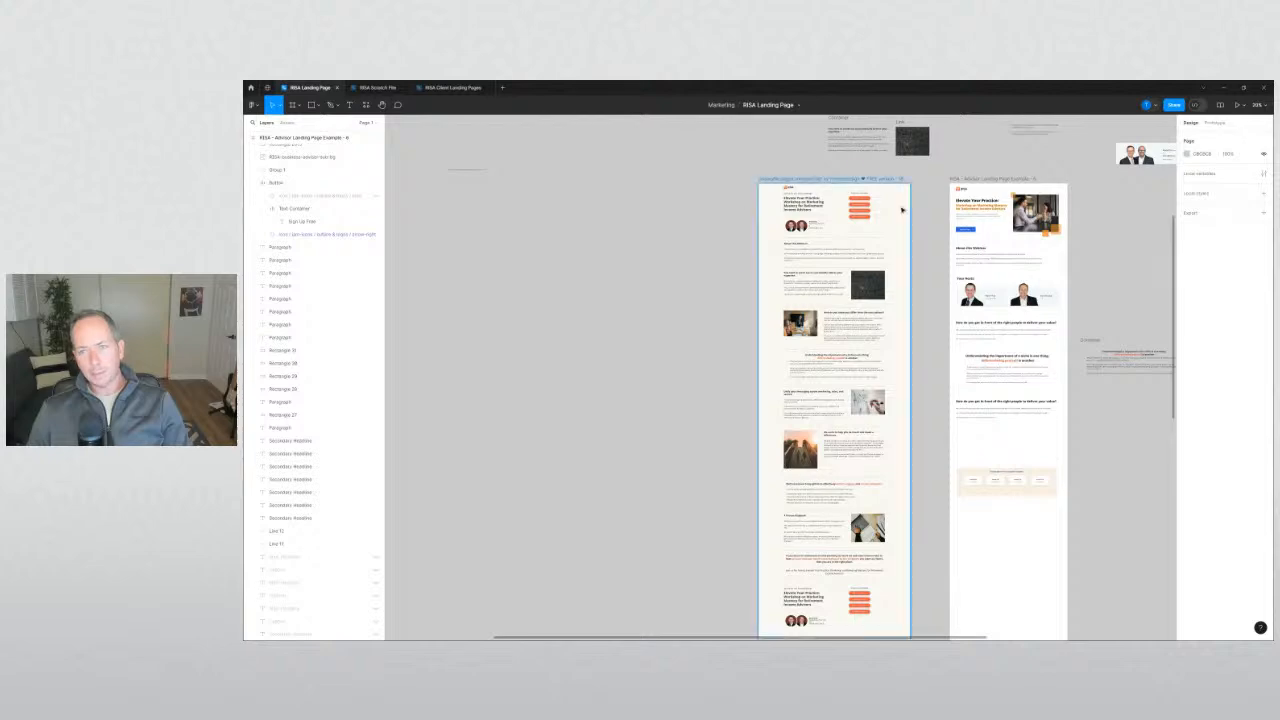
scroll(1032, 208, "up", 4)
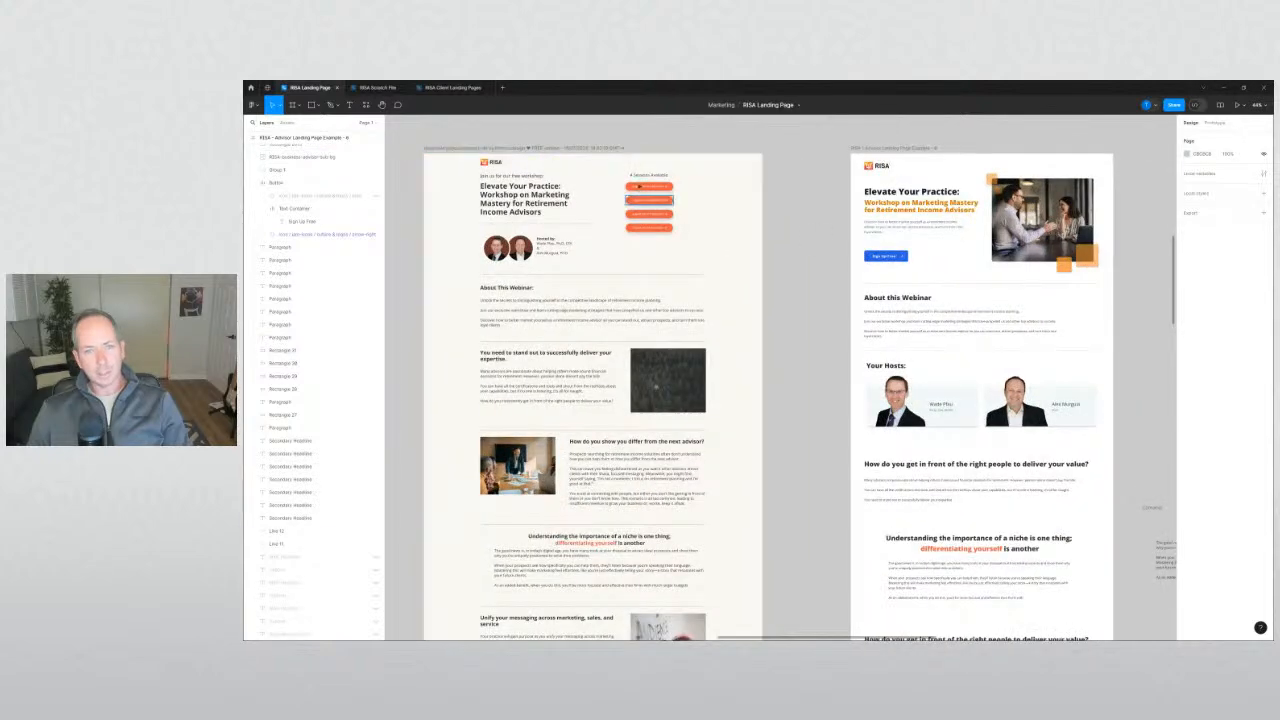
Zoom and pan from the landing page over to the orange-button workshop reference frames.
scroll(417, 297, "down", 3)
left_click_drag(406, 304, 851, 300)
scroll(851, 300, "down", 3)
left_click_drag(697, 294, 865, 320)
scroll(722, 341, "up", 3)
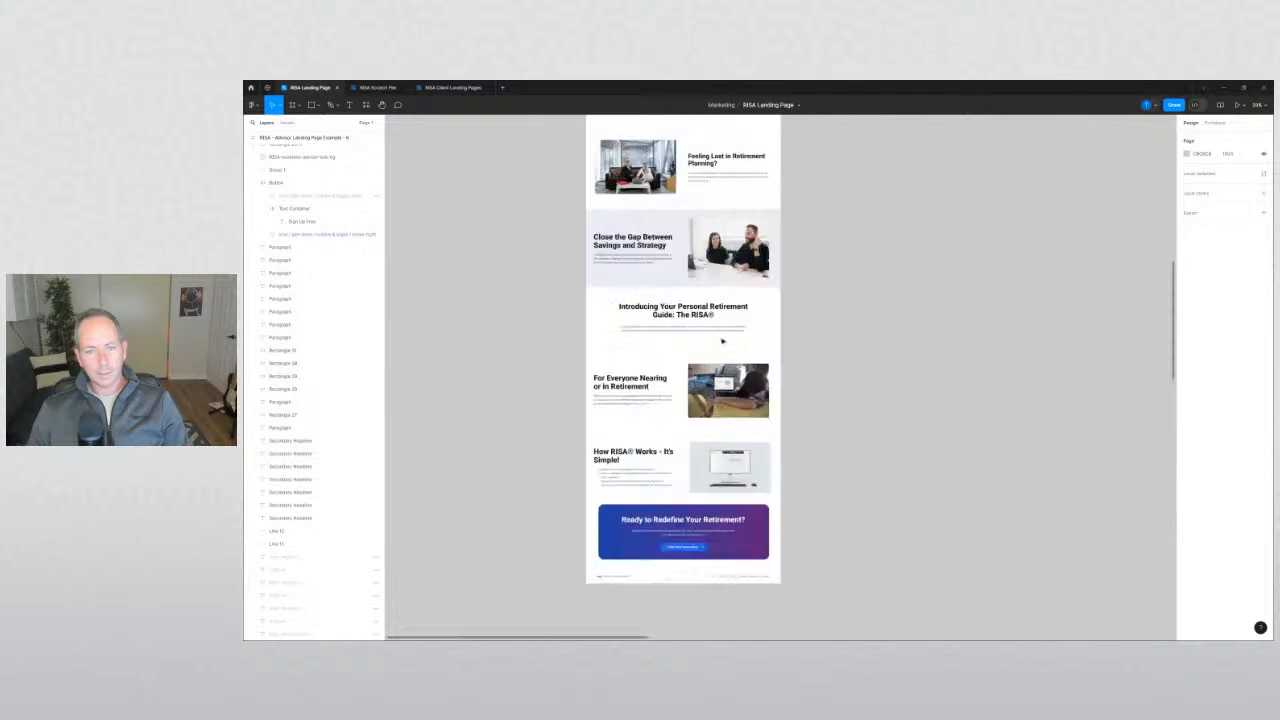
scroll(722, 341, "up", 2)
scroll(494, 346, "up", 5)
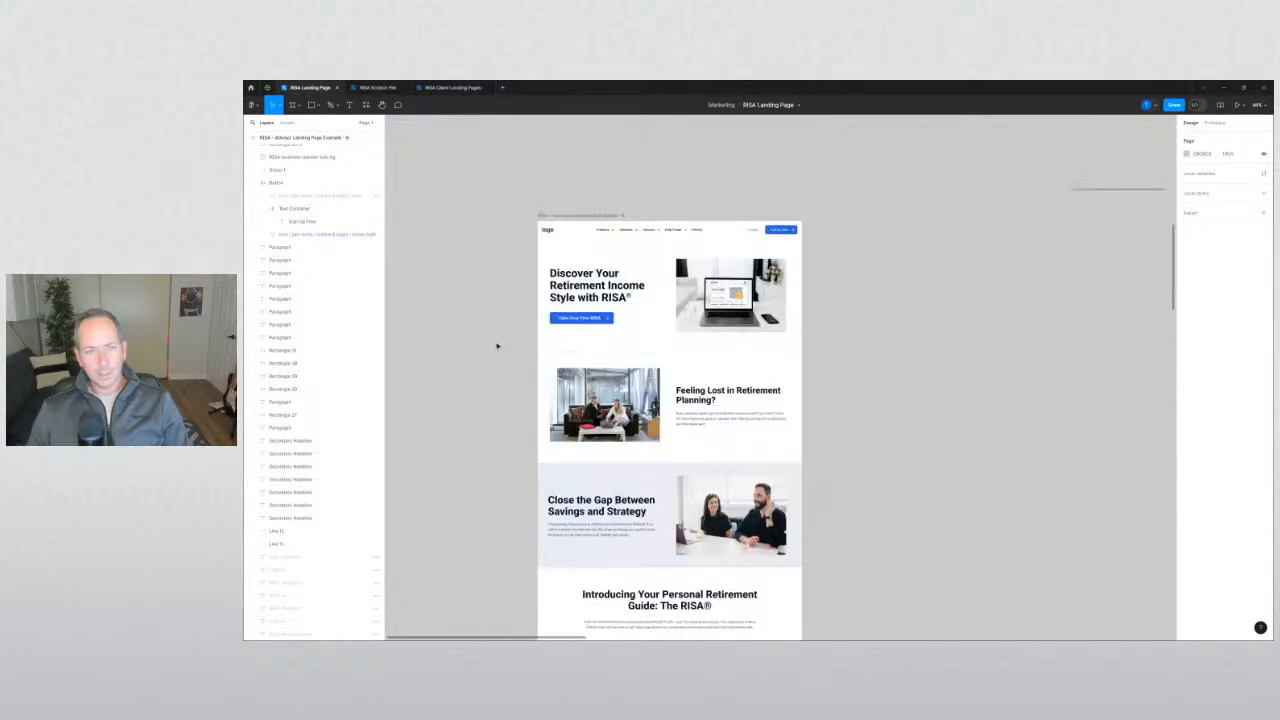
scroll(497, 346, "up", 1)
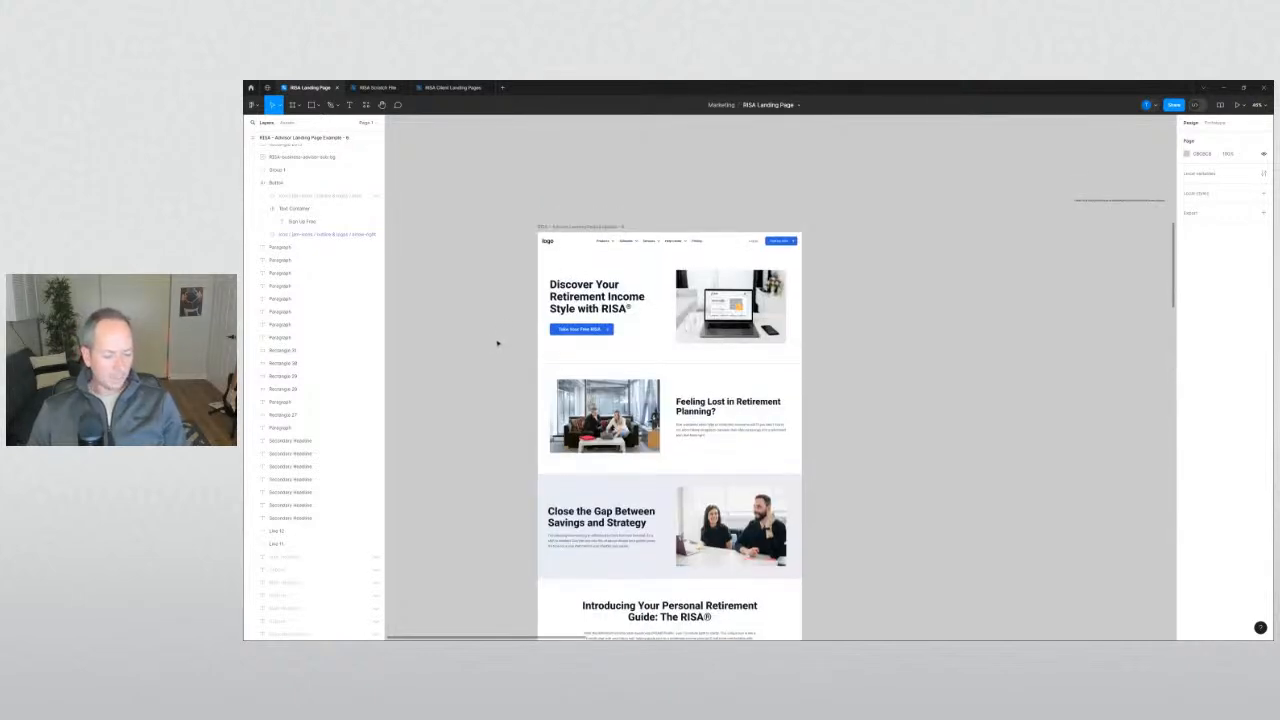
scroll(497, 343, "down", 4)
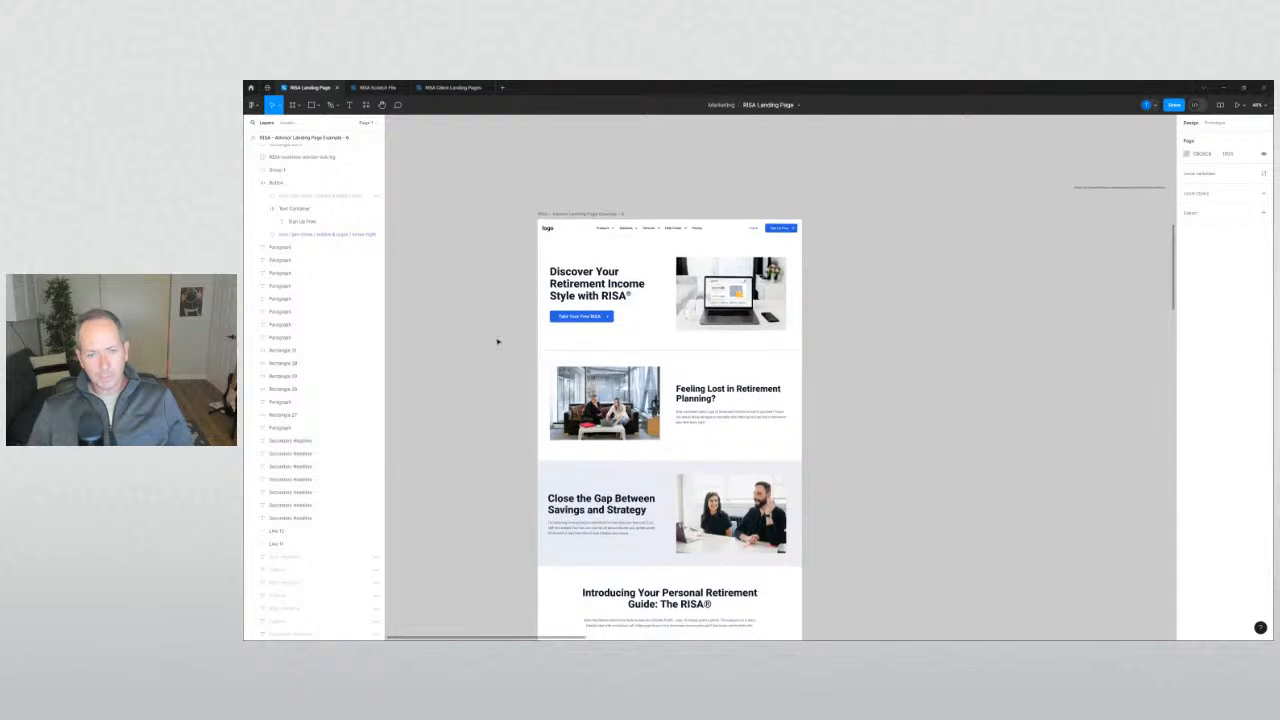
scroll(497, 342, "down", 3)
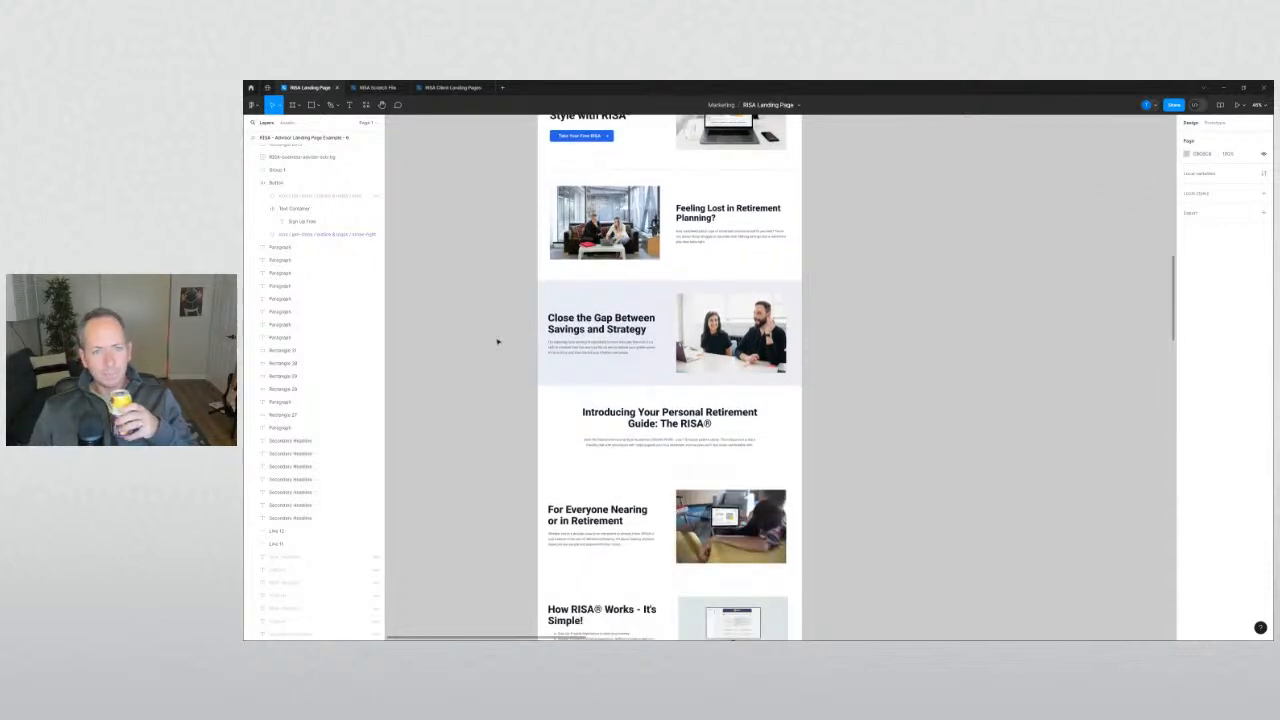
scroll(497, 342, "down", 6)
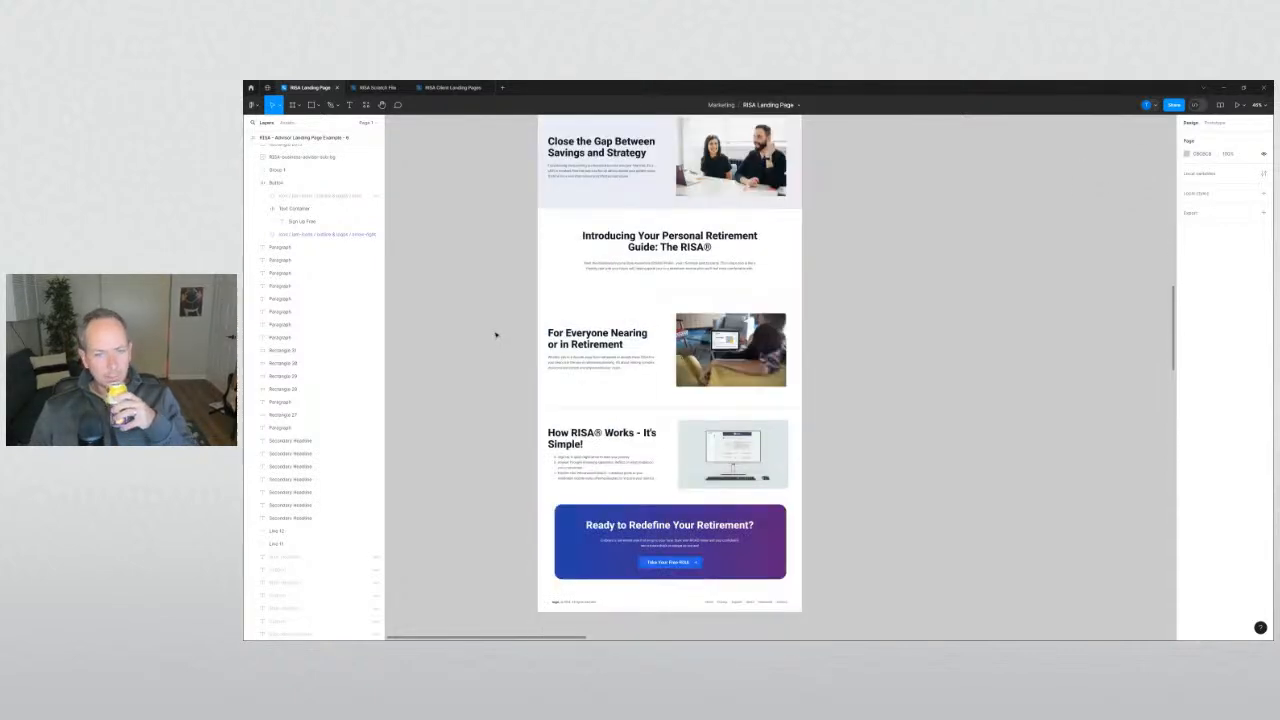
scroll(445, 432, "down", 4)
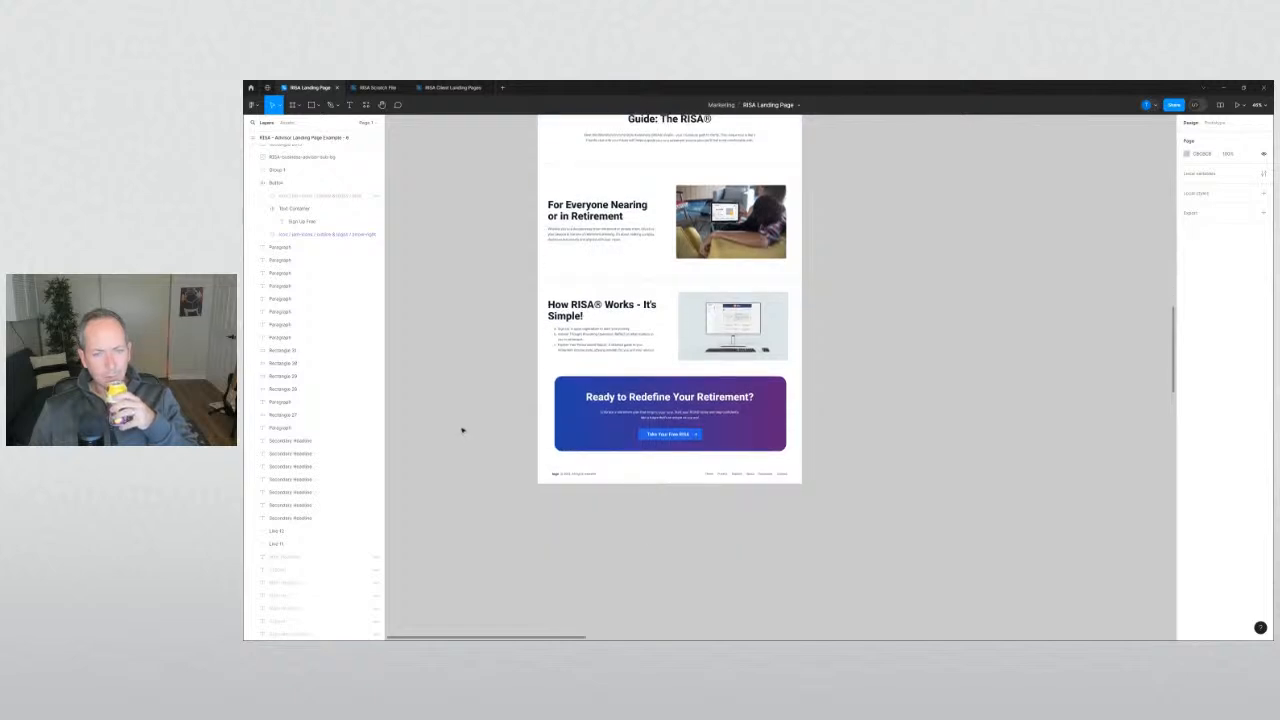
scroll(470, 430, "up", 14)
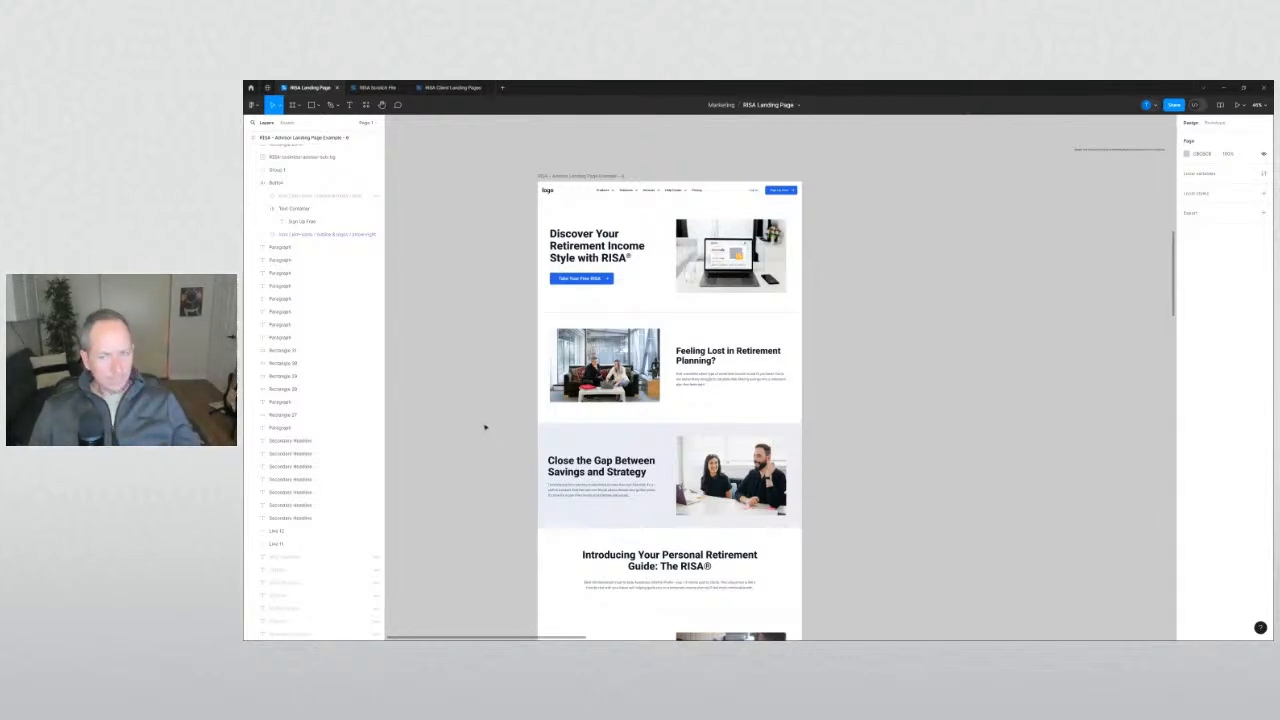
scroll(910, 421, "down", 5)
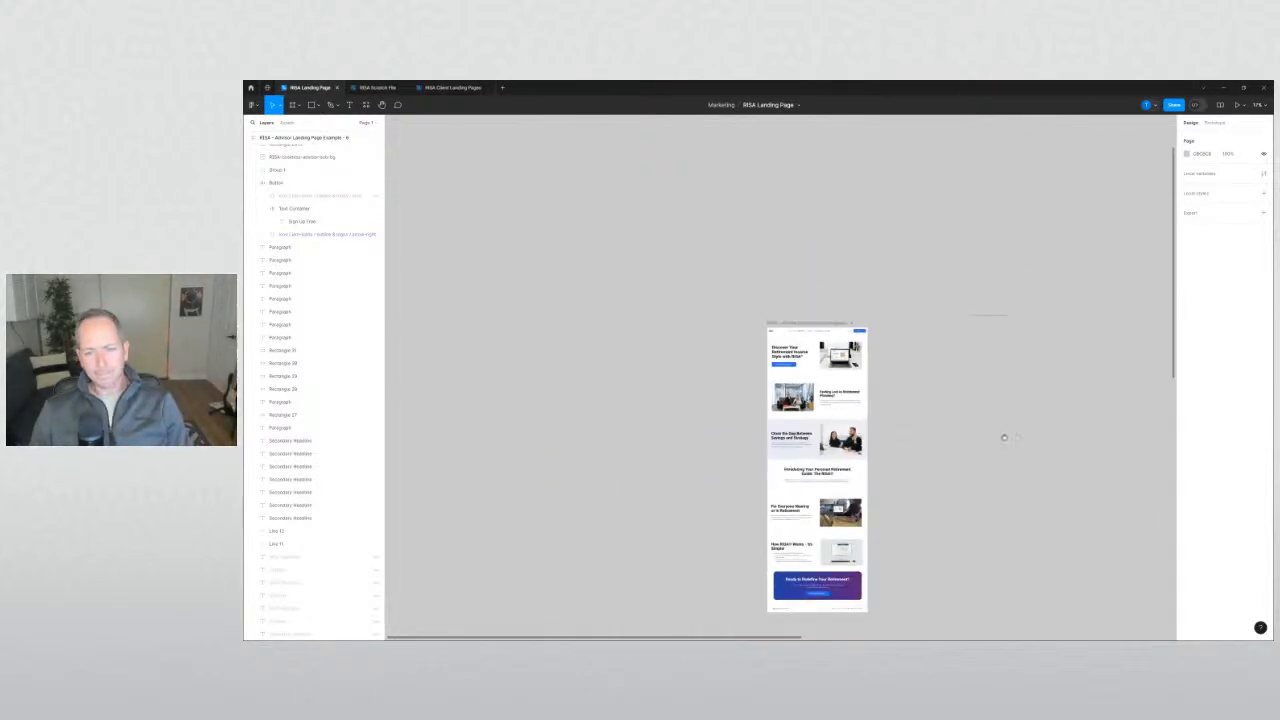
left_click_drag(1004, 437, 875, 313)
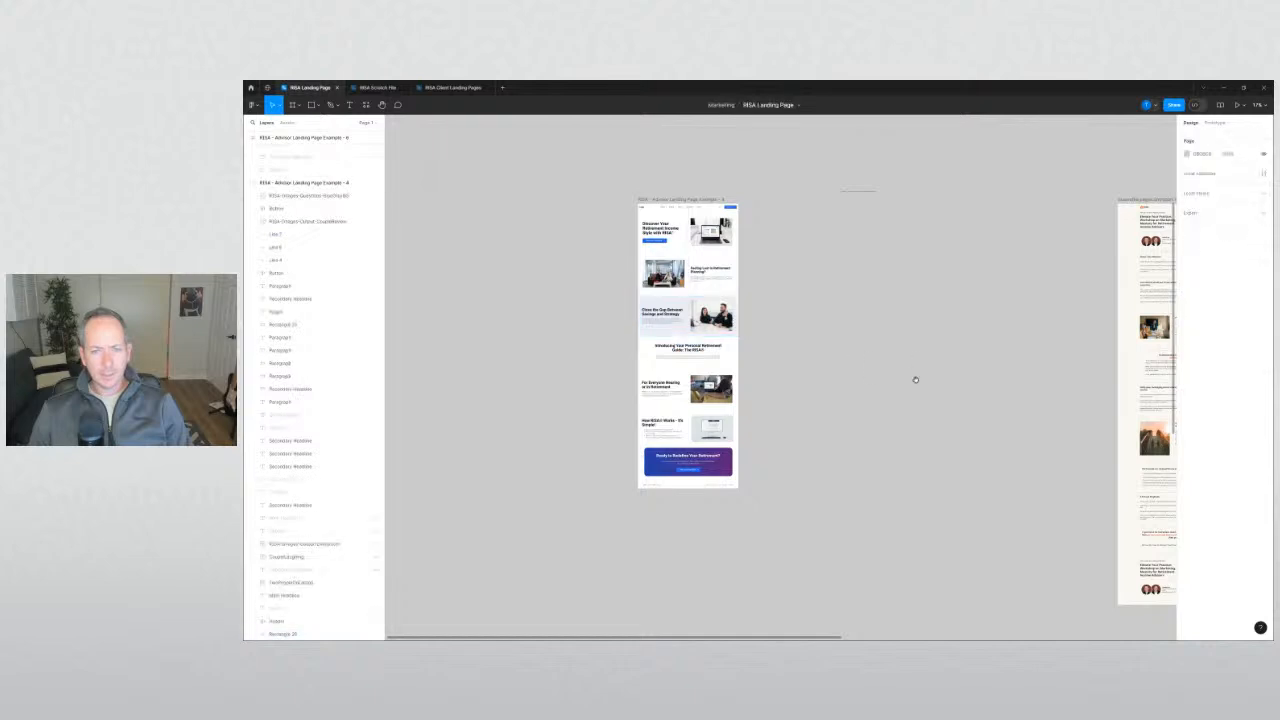
left_click_drag(914, 377, 491, 316)
Drag Rectangle 28 into the white landing-page frame, snapped to its edges.
left_click_drag(598, 313, 929, 377)
left_click_drag(551, 329, 423, 388)
left_click_drag(444, 345, 786, 417)
left_click(846, 337)
Move the rectangle up behind the niche section and widen it to the page's right edge.
scroll(786, 417, "up", 5)
left_click_drag(705, 446, 705, 374)
left_click_drag(646, 411, 646, 310)
scroll(554, 318, "up", 2)
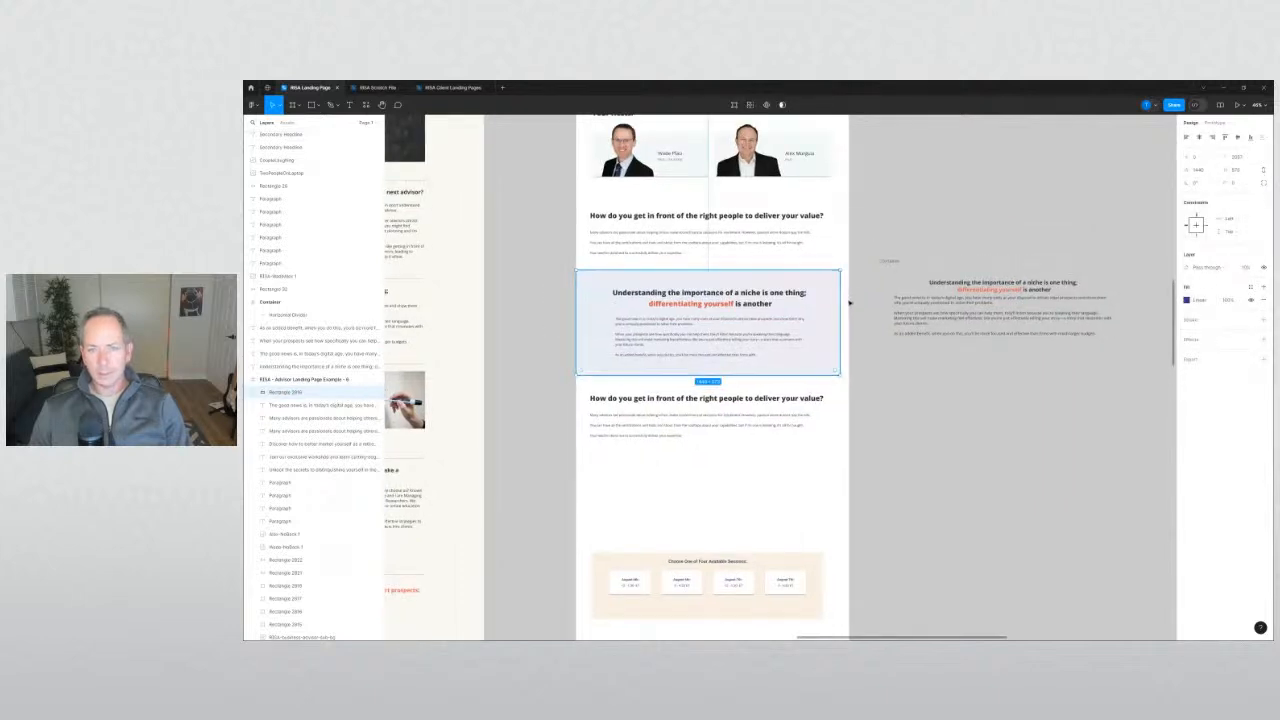
left_click_drag(840, 302, 848, 302)
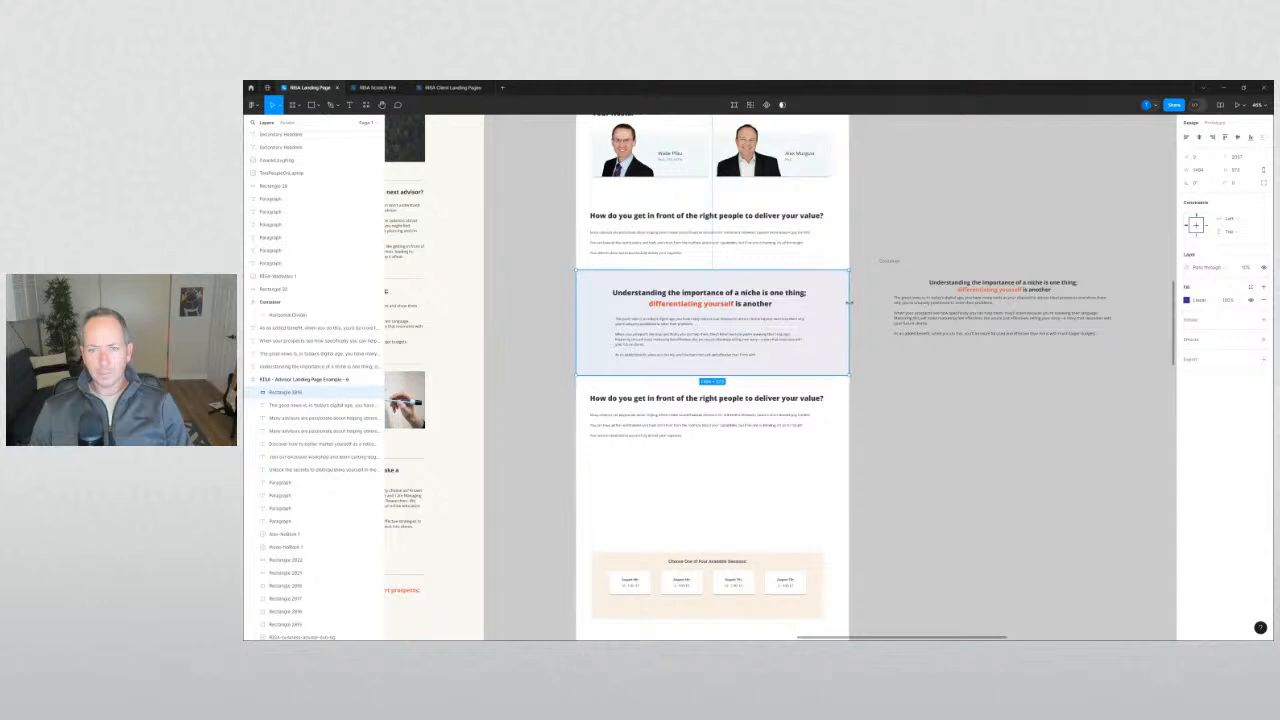
left_click(876, 352)
left_click(845, 354)
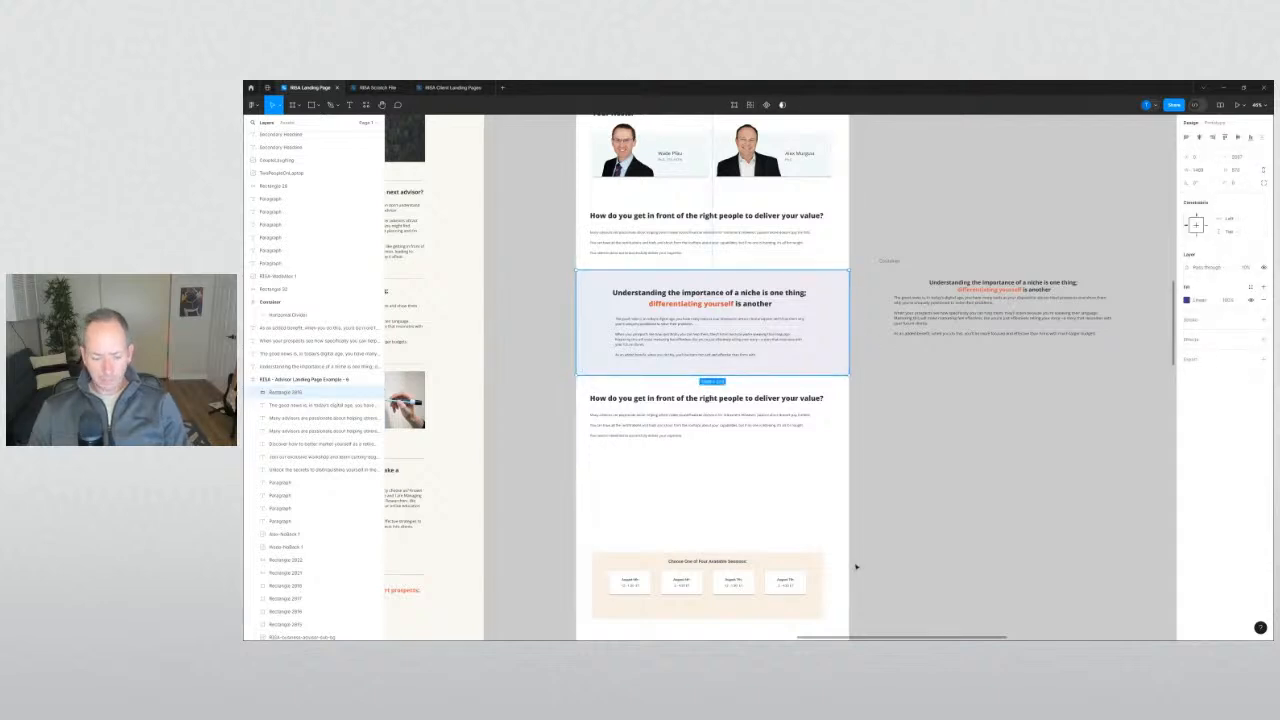
left_click(931, 485)
Set the niche background rectangle to 100% opacity and send it behind the section's text.
left_click_drag(941, 428, 985, 518)
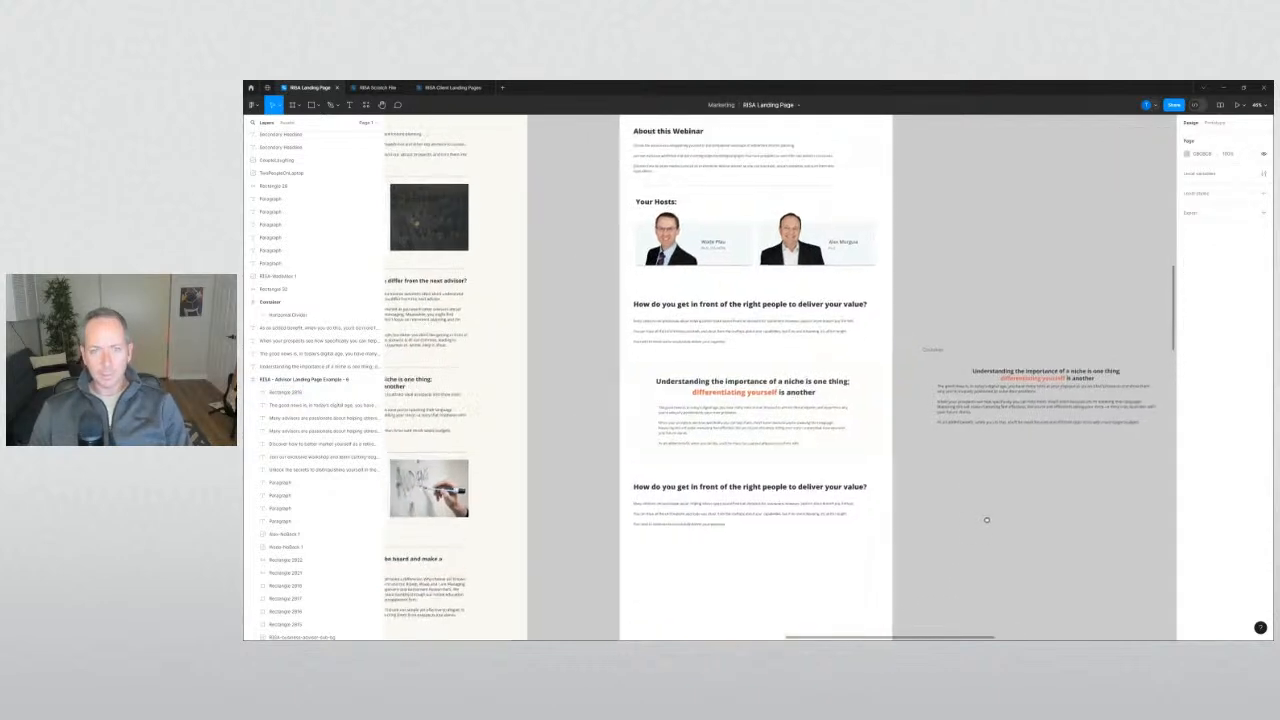
scroll(898, 413, "up", 3)
left_click(868, 368)
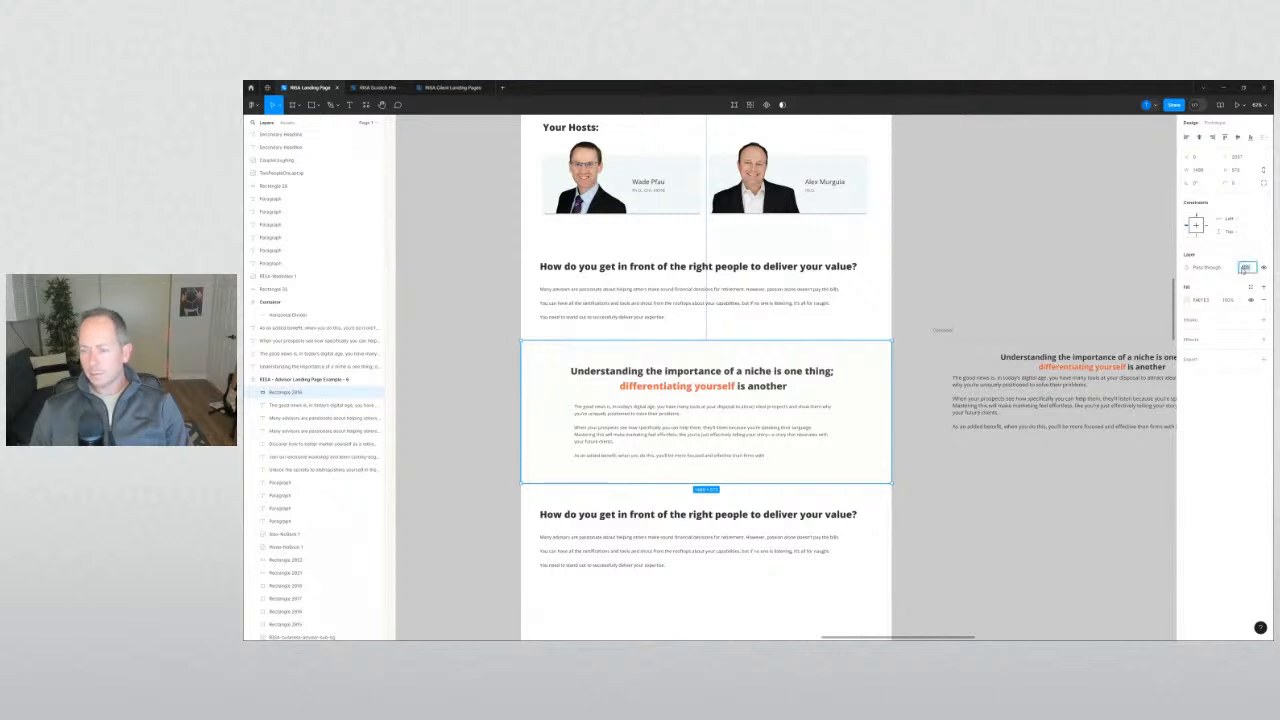
key("Return")
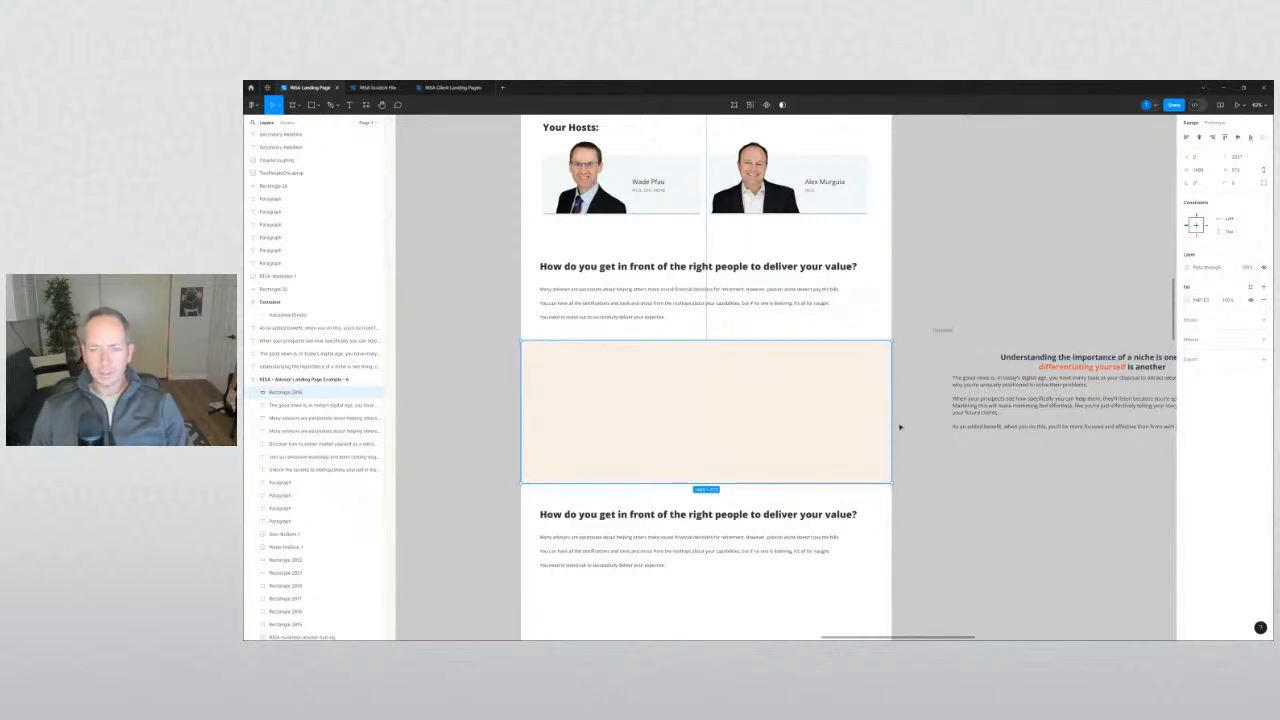
key("[")
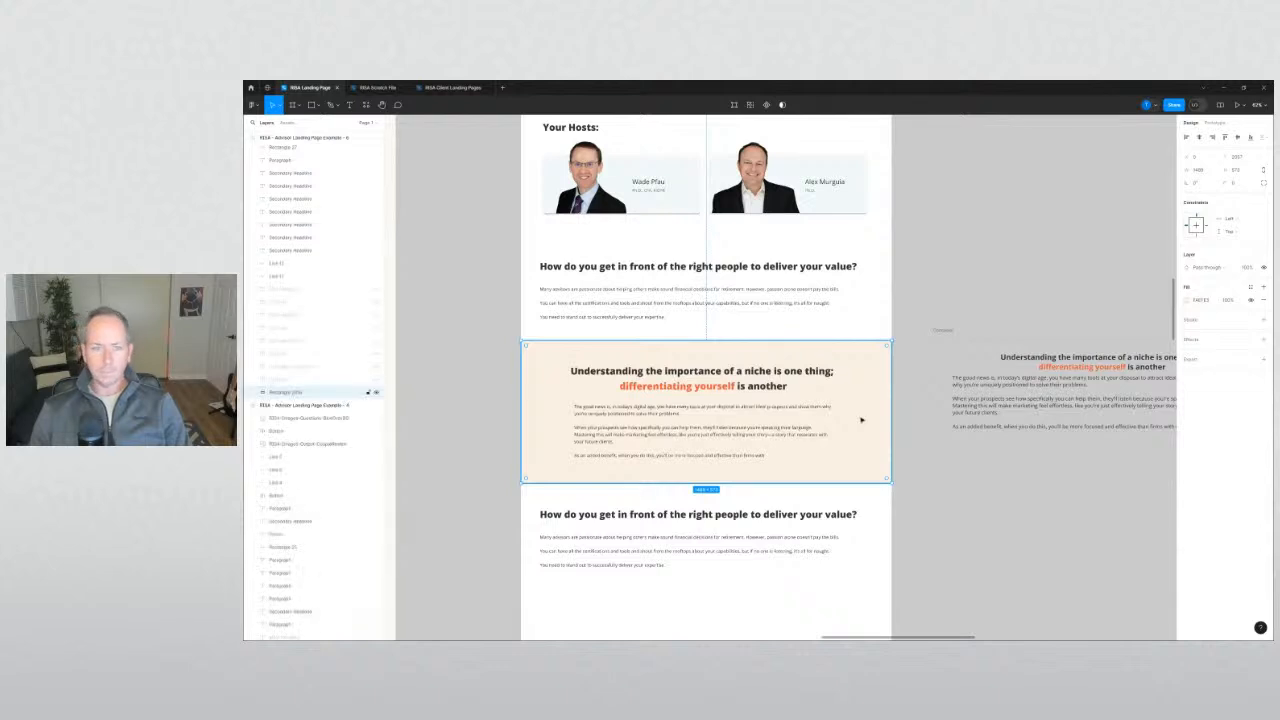
left_click(994, 528)
left_click(871, 451)
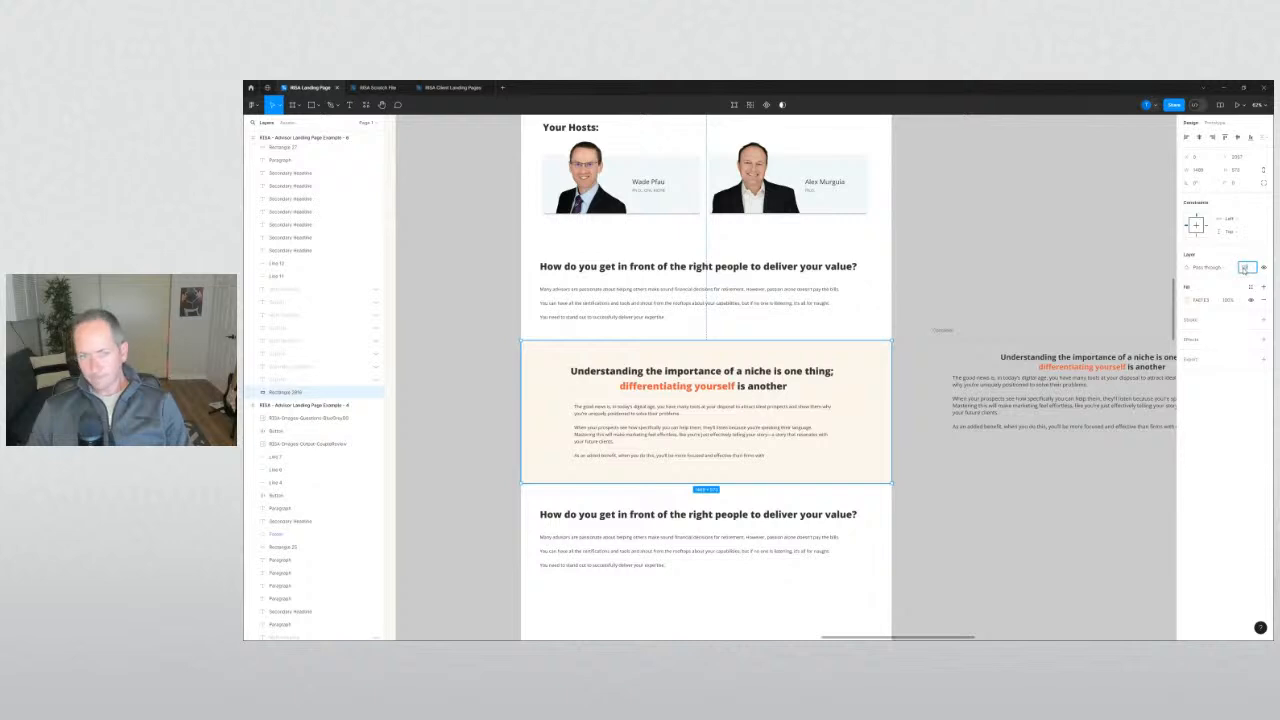
left_click(1026, 519)
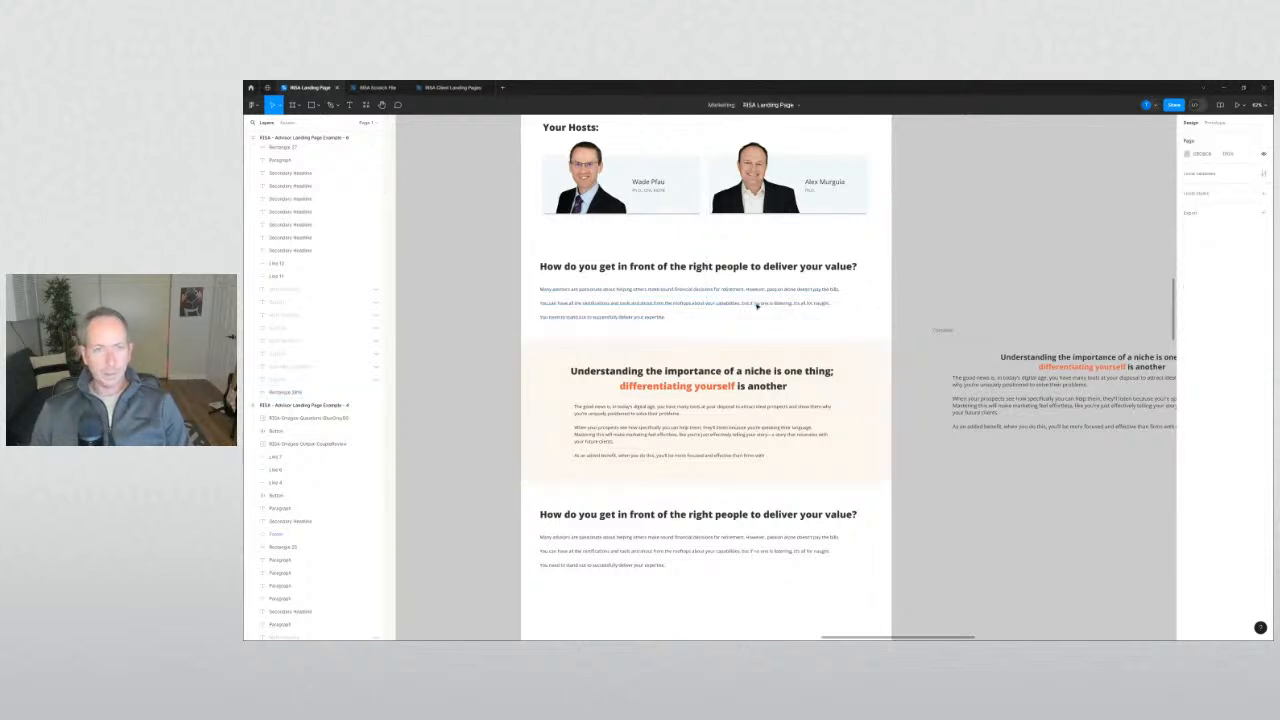
scroll(757, 306, "up", 3)
Duplicate the divider line onto the niche section and stretch both ends to the section edges.
left_click_drag(769, 241, 707, 462)
left_click(491, 469)
left_click_drag(526, 484, 574, 335)
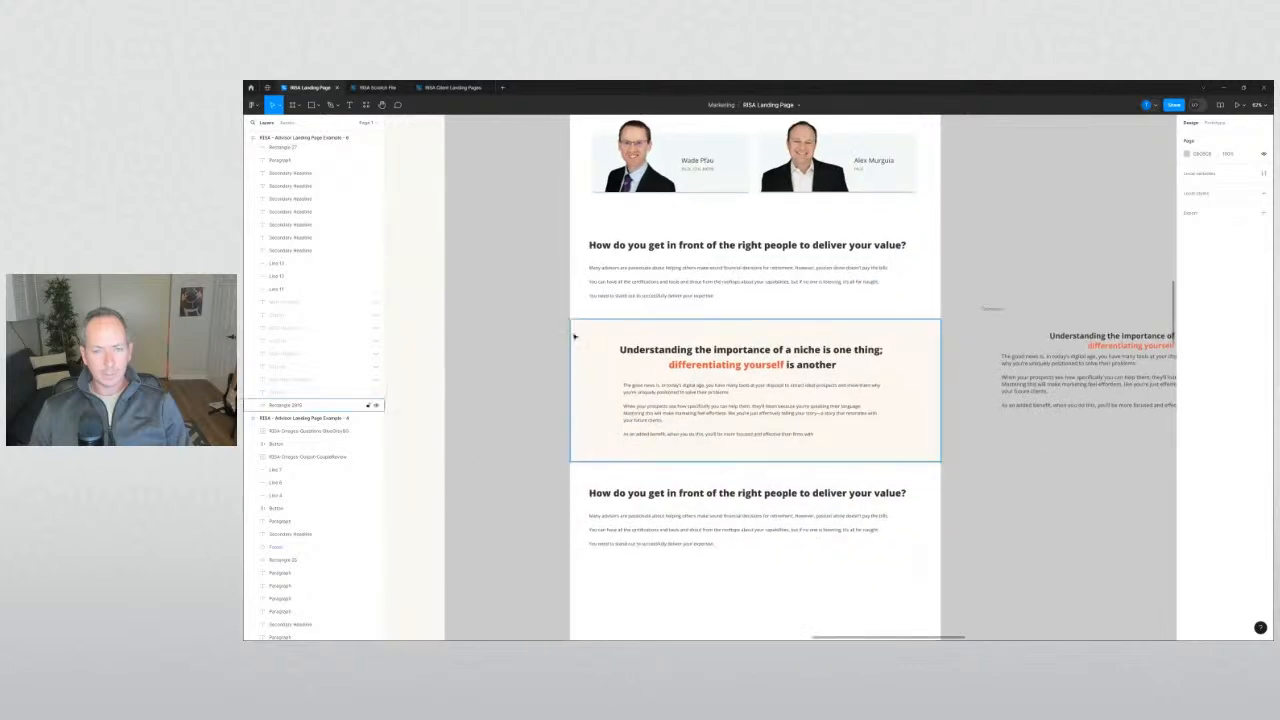
scroll(573, 334, "up", 3)
left_click_drag(641, 303, 553, 314)
scroll(553, 314, "right", 5)
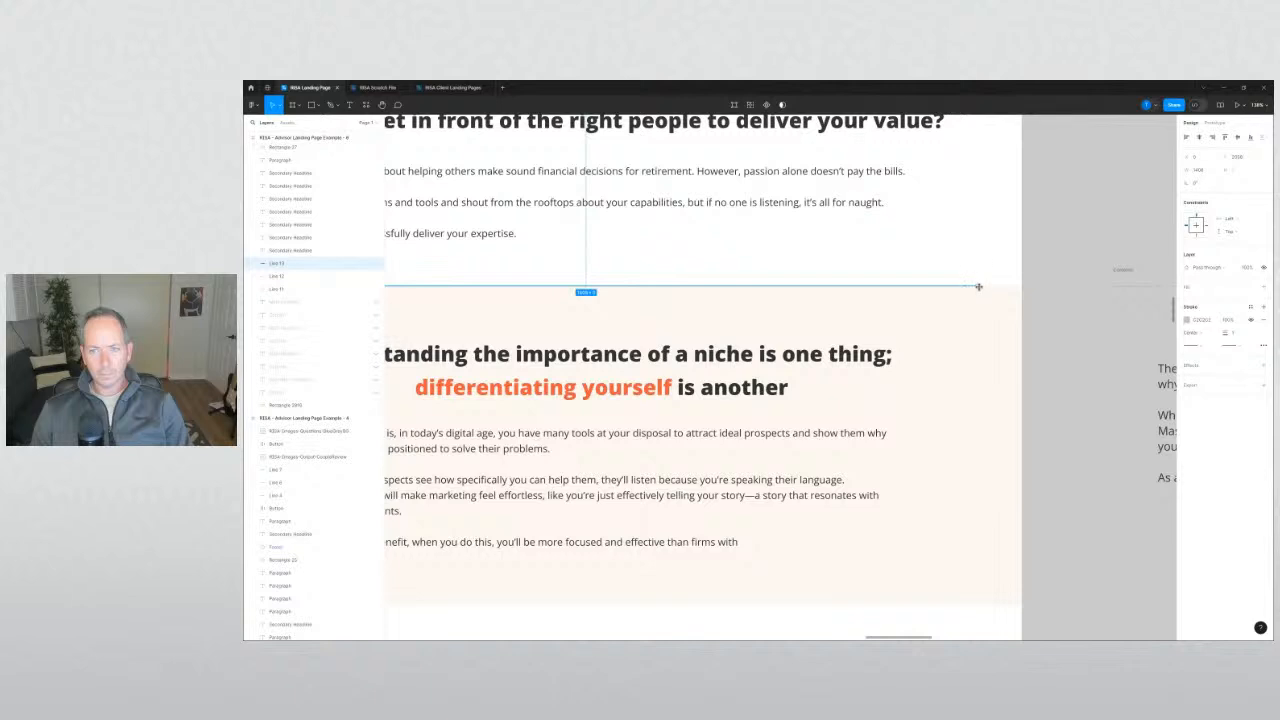
left_click_drag(979, 287, 1021, 287)
left_click(1046, 313)
Move the copied divider line down to the peach band's bottom edge.
scroll(1047, 315, "down", 3)
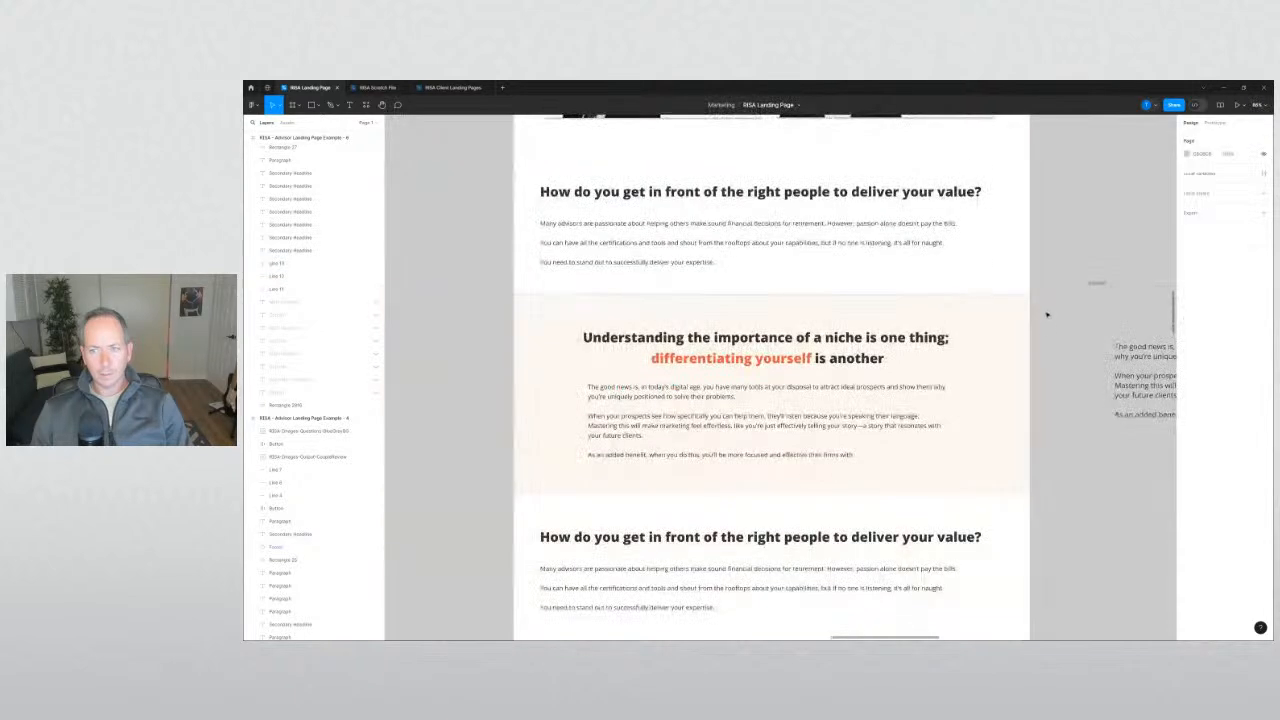
scroll(1047, 315, "down", 2)
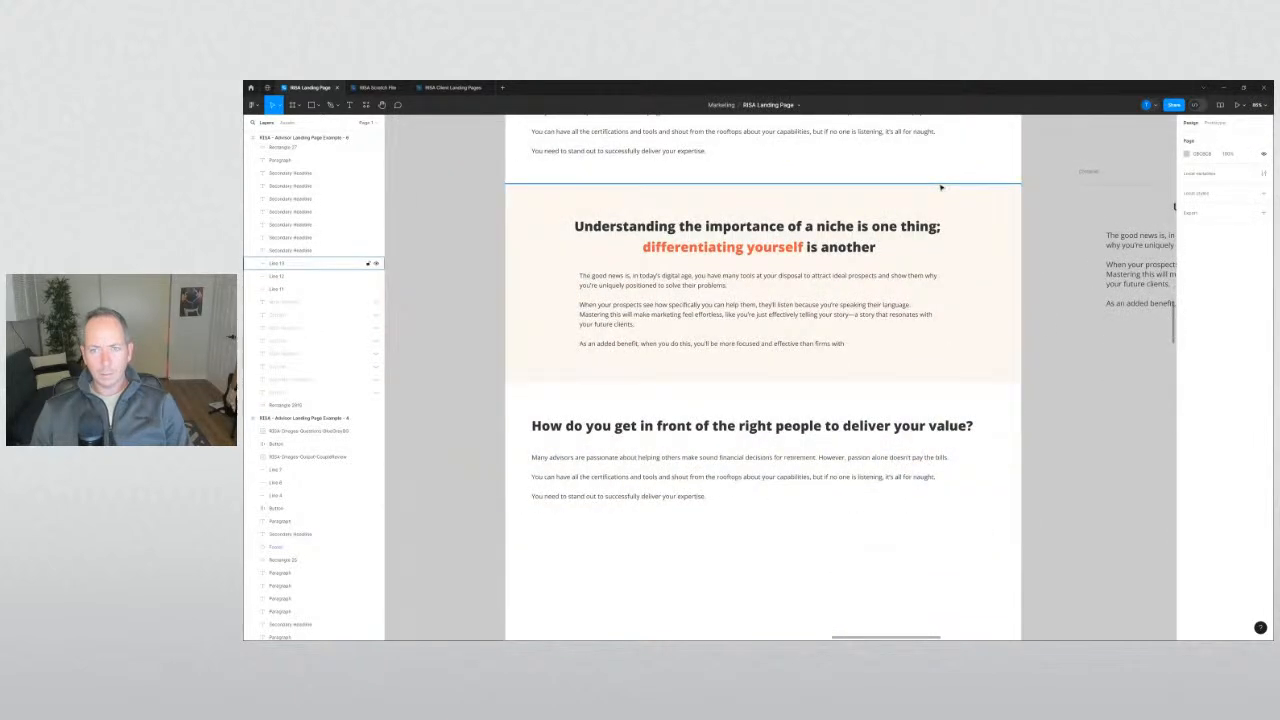
left_click_drag(940, 187, 920, 385)
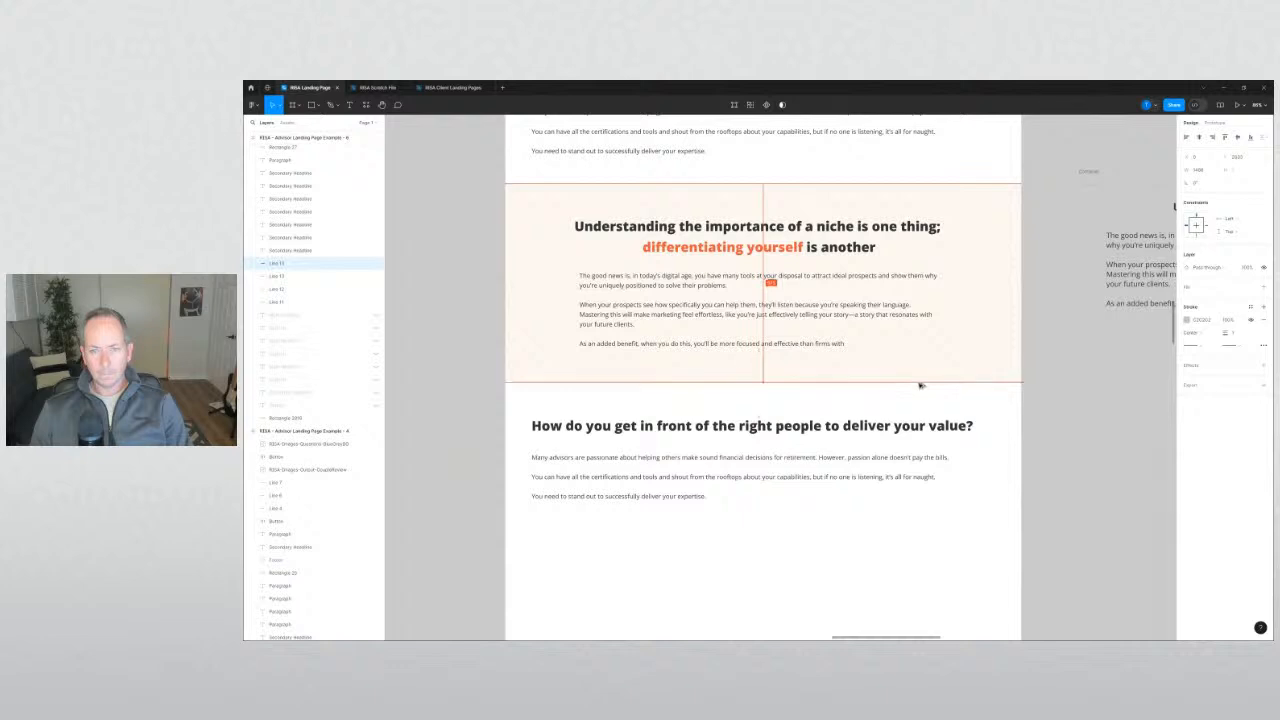
left_click(1081, 431)
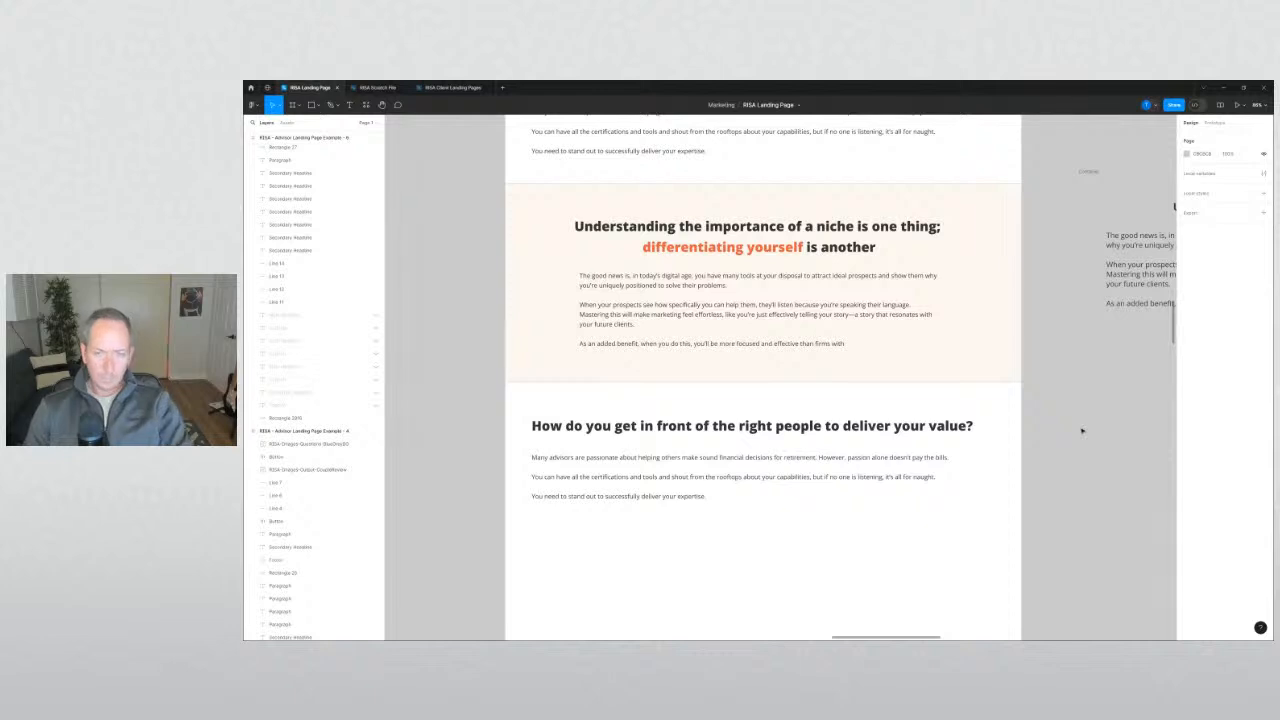
Nudge the niche section's paragraph text slightly down.
scroll(1094, 399, "down", 4)
left_click_drag(1094, 399, 998, 406)
left_click(767, 337)
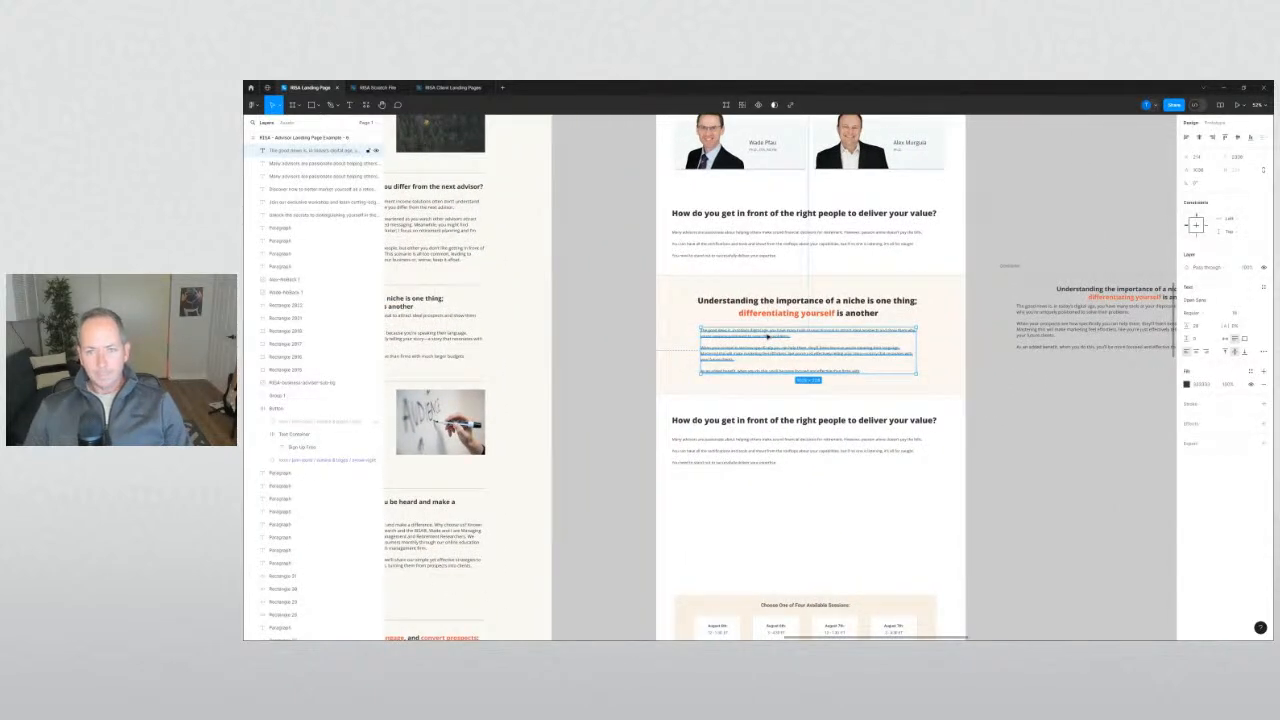
key("Down")
key("Down")
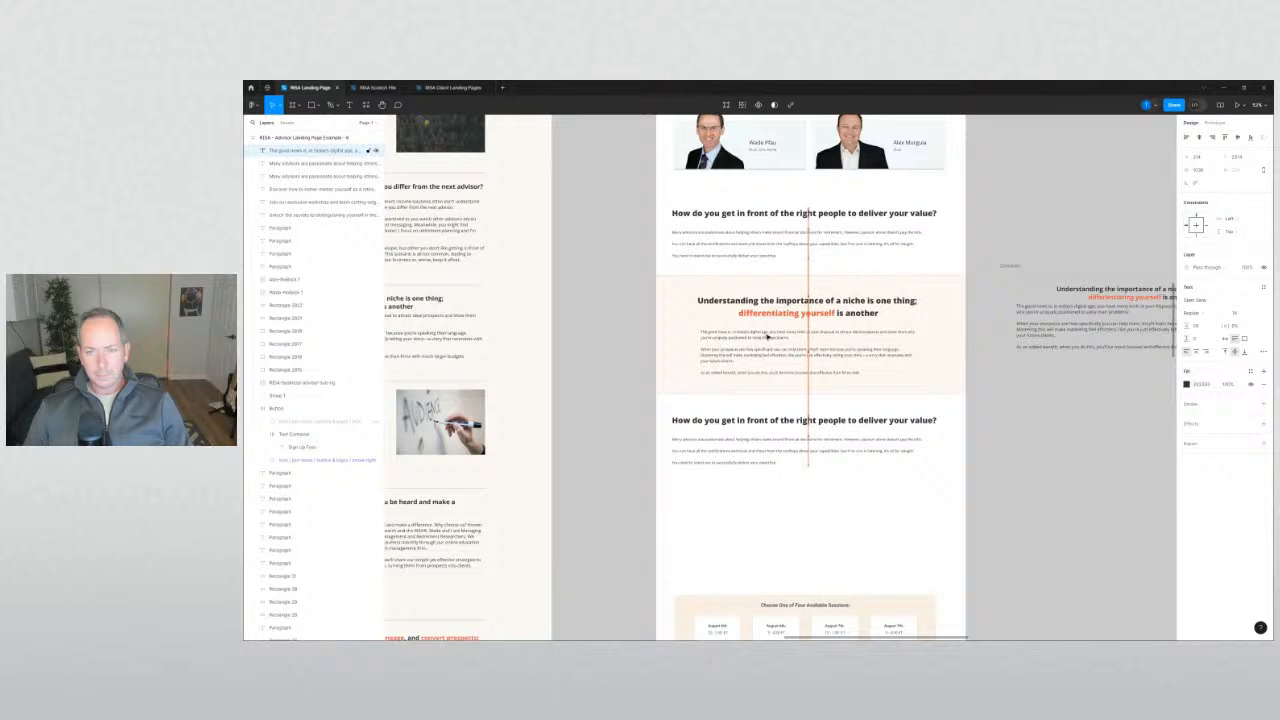
scroll(767, 337, "up", 5)
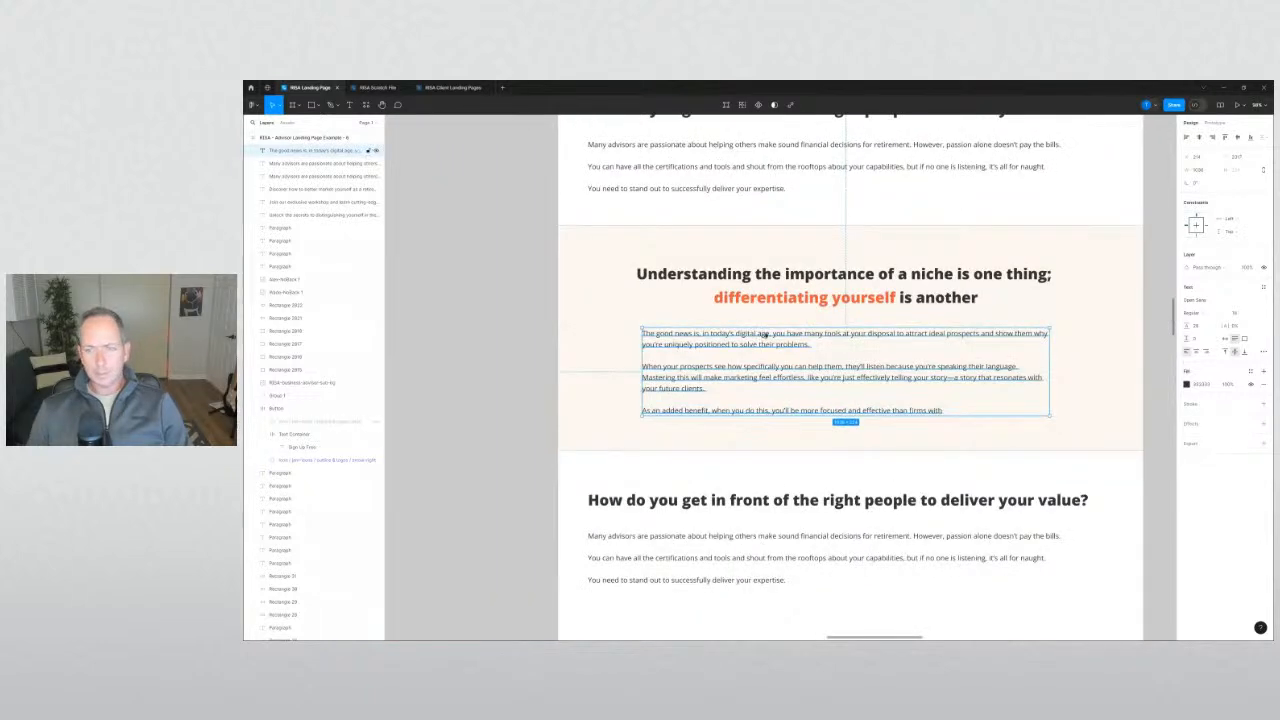
left_click(791, 298, "shift")
left_click(1005, 246, "shift")
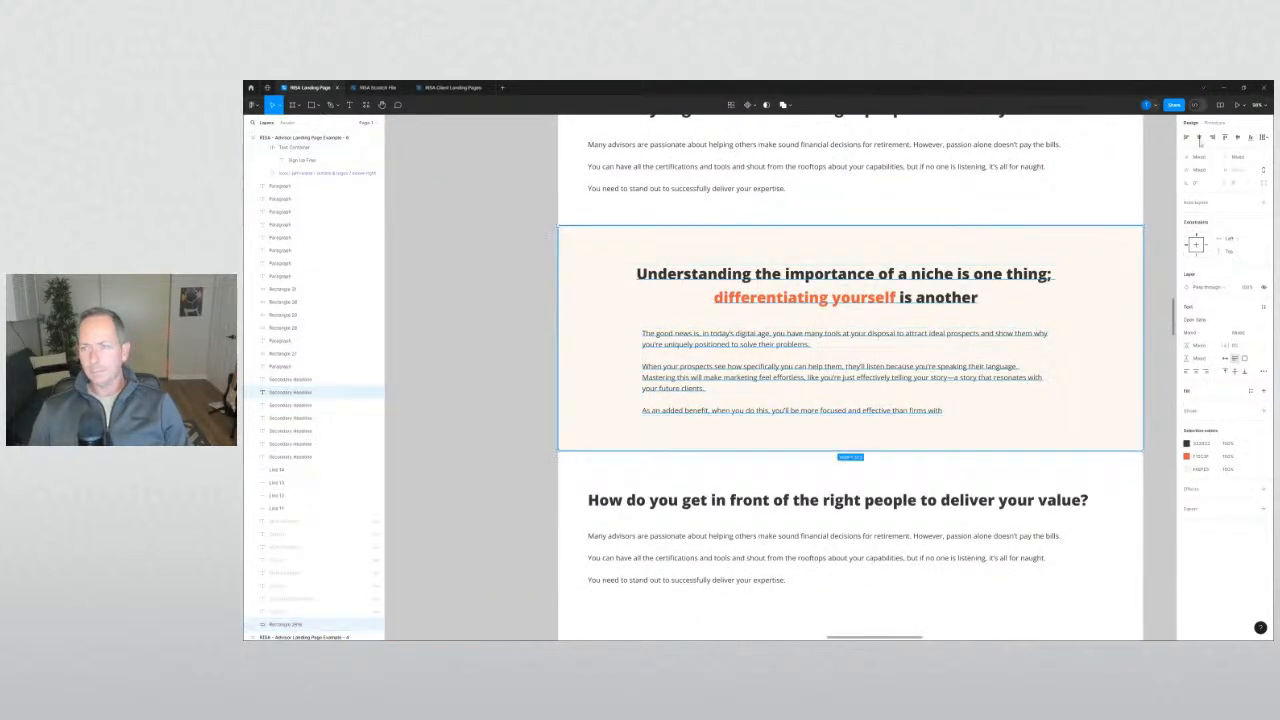
left_click(1200, 138)
left_click(470, 360)
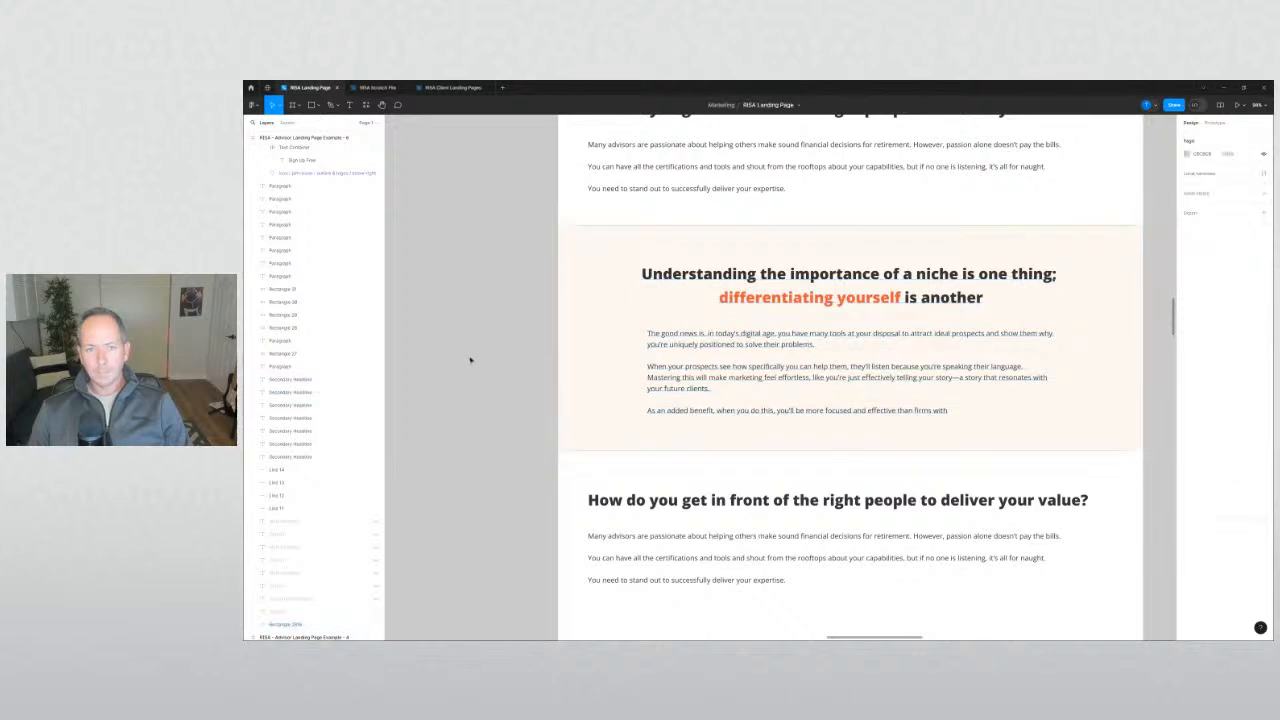
left_click(648, 345)
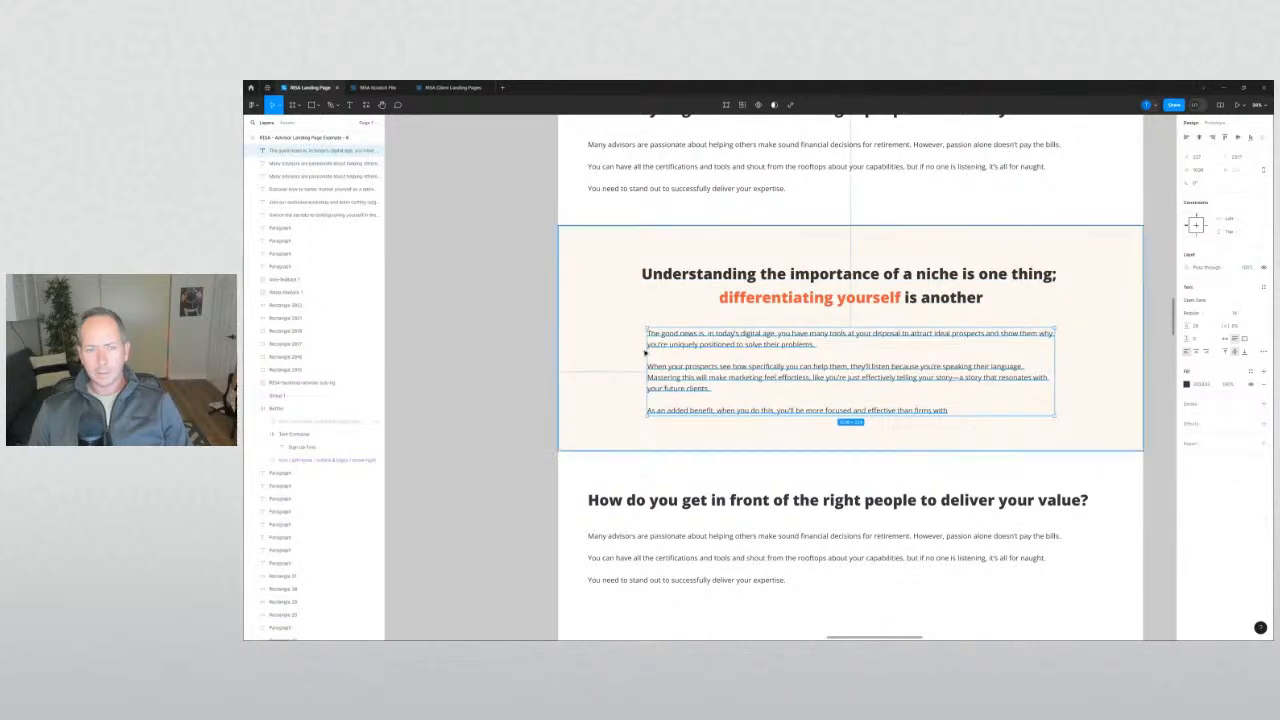
left_click_drag(645, 345, 640, 345)
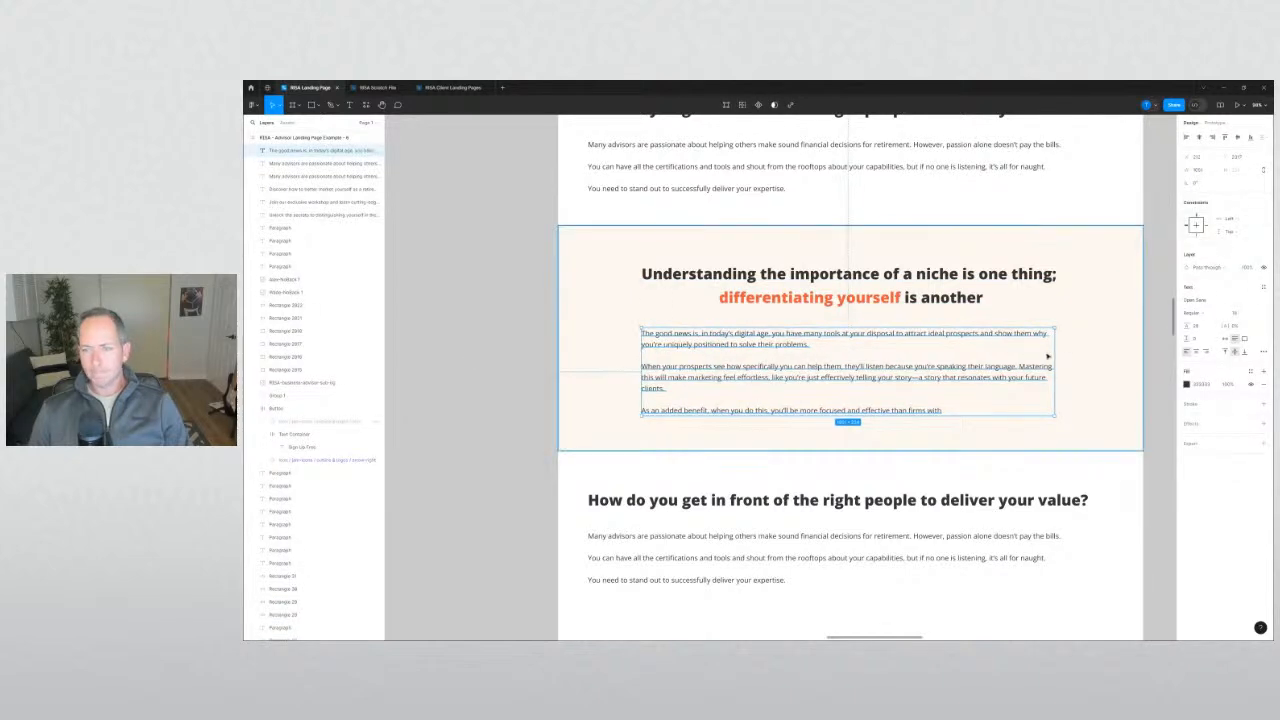
left_click_drag(1055, 352, 1053, 352)
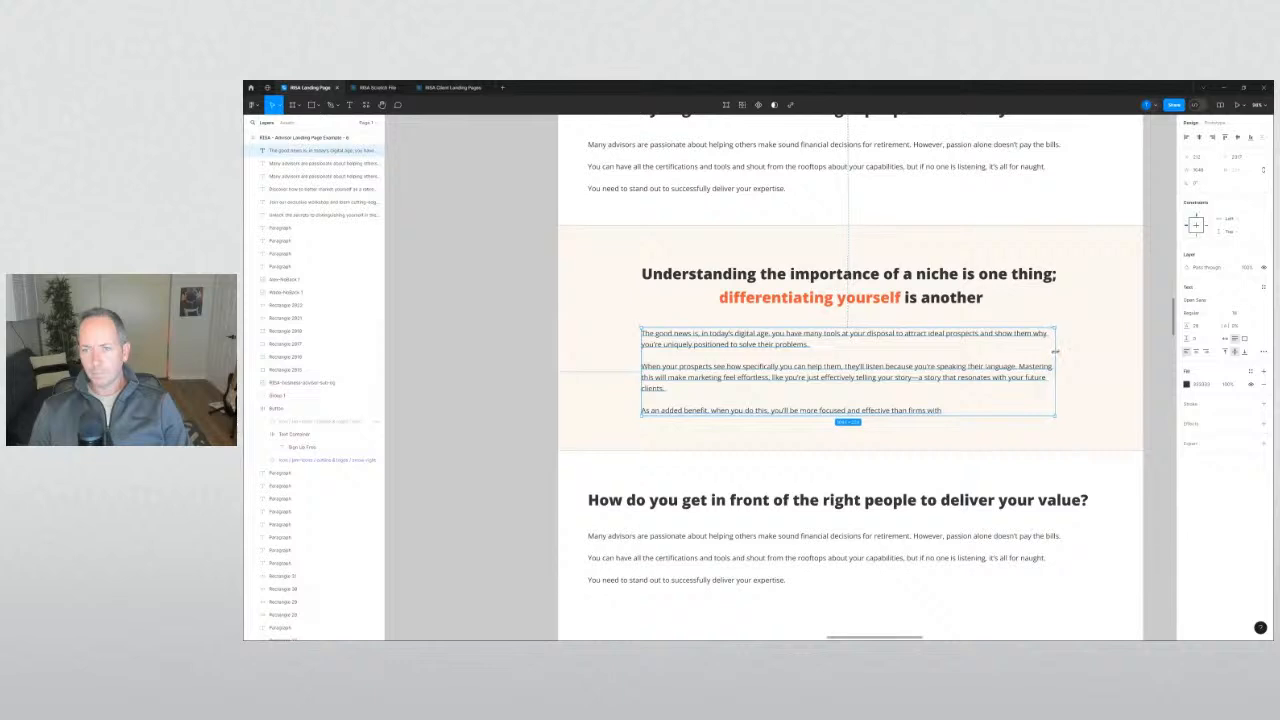
left_click(988, 298)
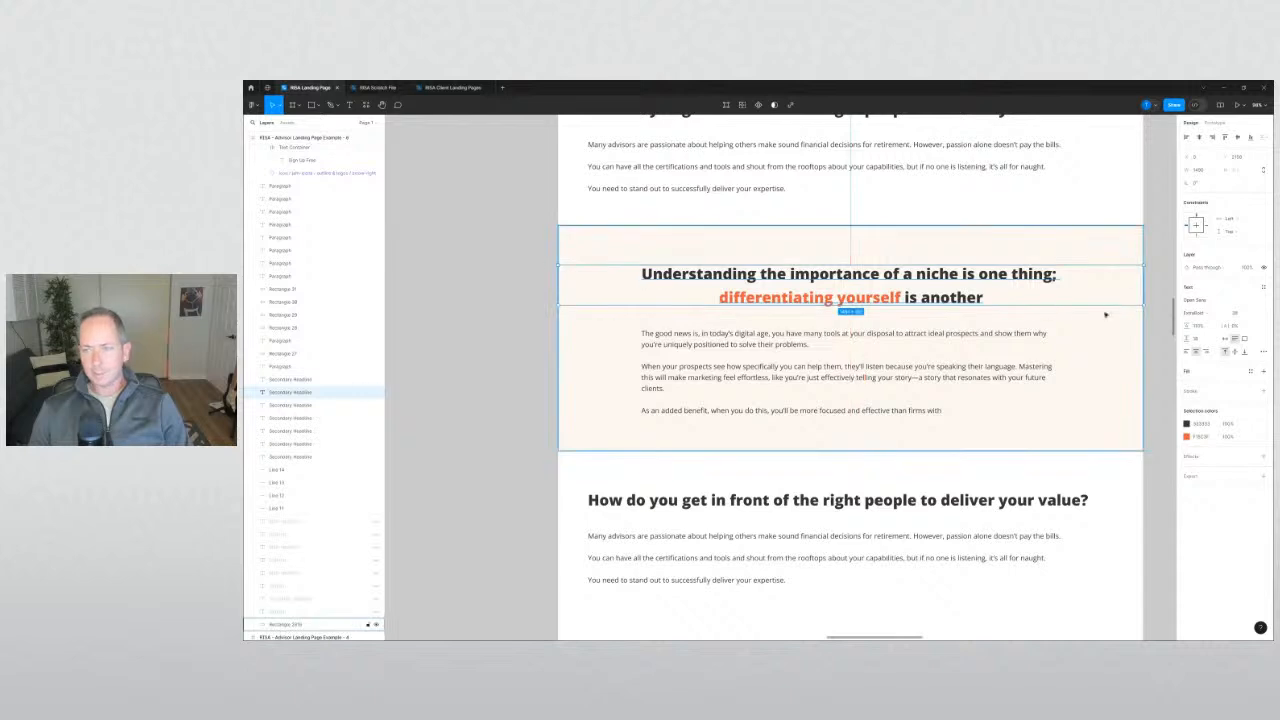
left_click_drag(1143, 285, 1142, 287)
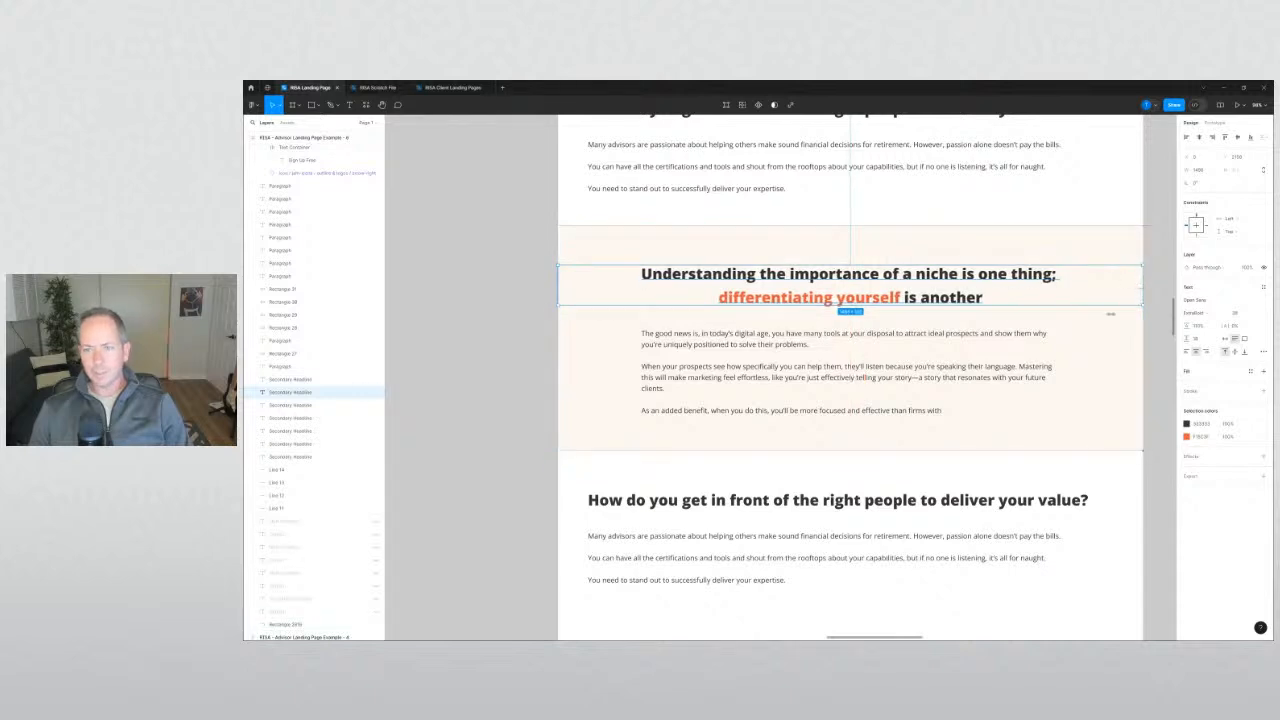
left_click(958, 338)
left_click(460, 353)
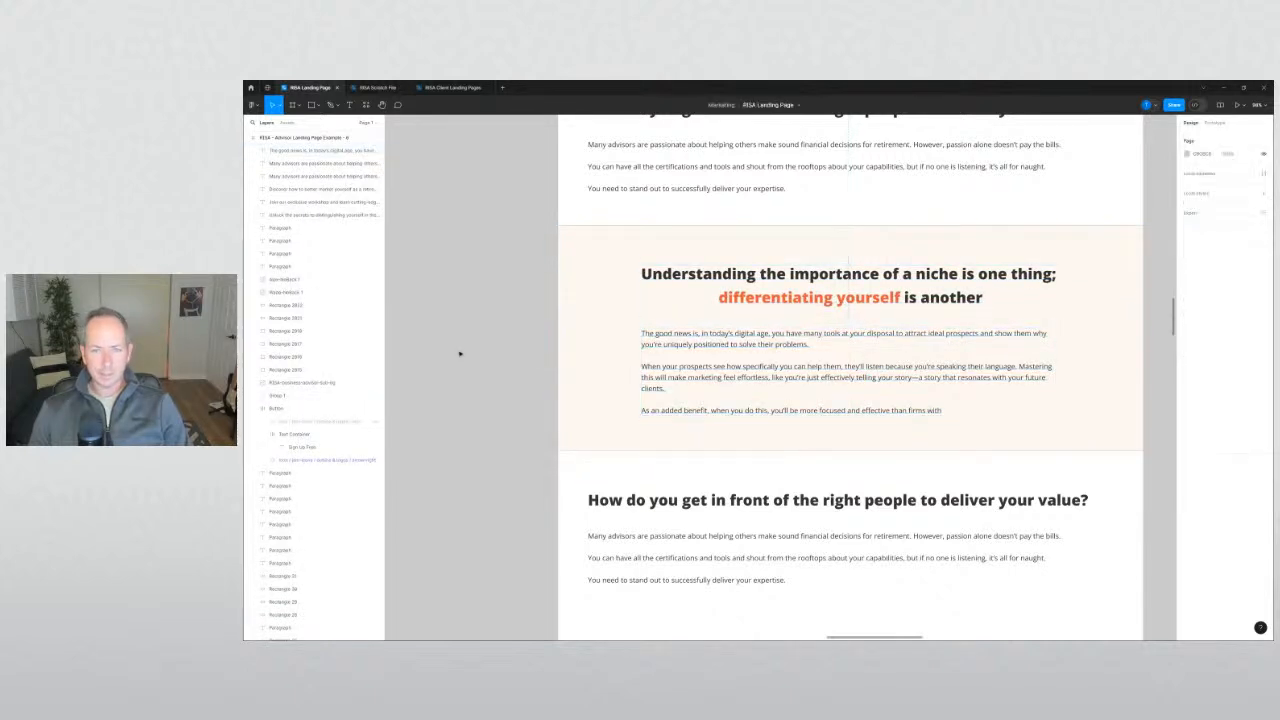
left_click(663, 380)
scroll(471, 346, "down", 2)
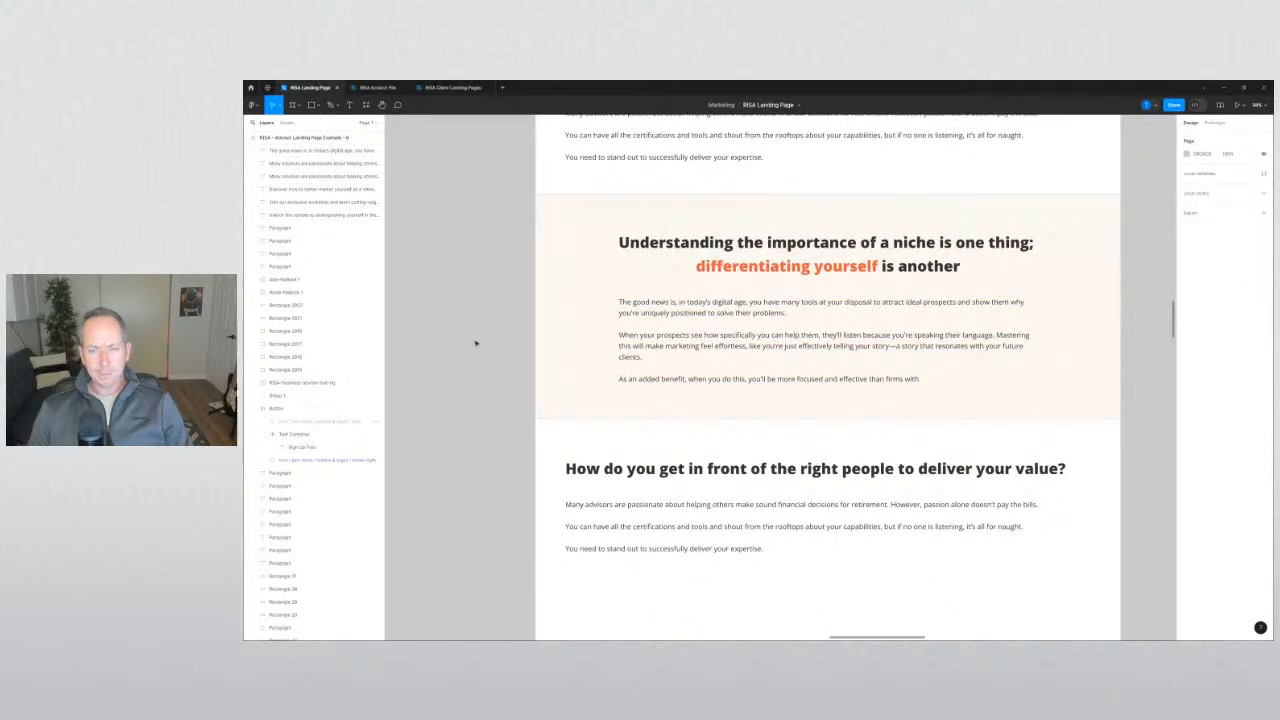
left_click(648, 342)
left_click(668, 242)
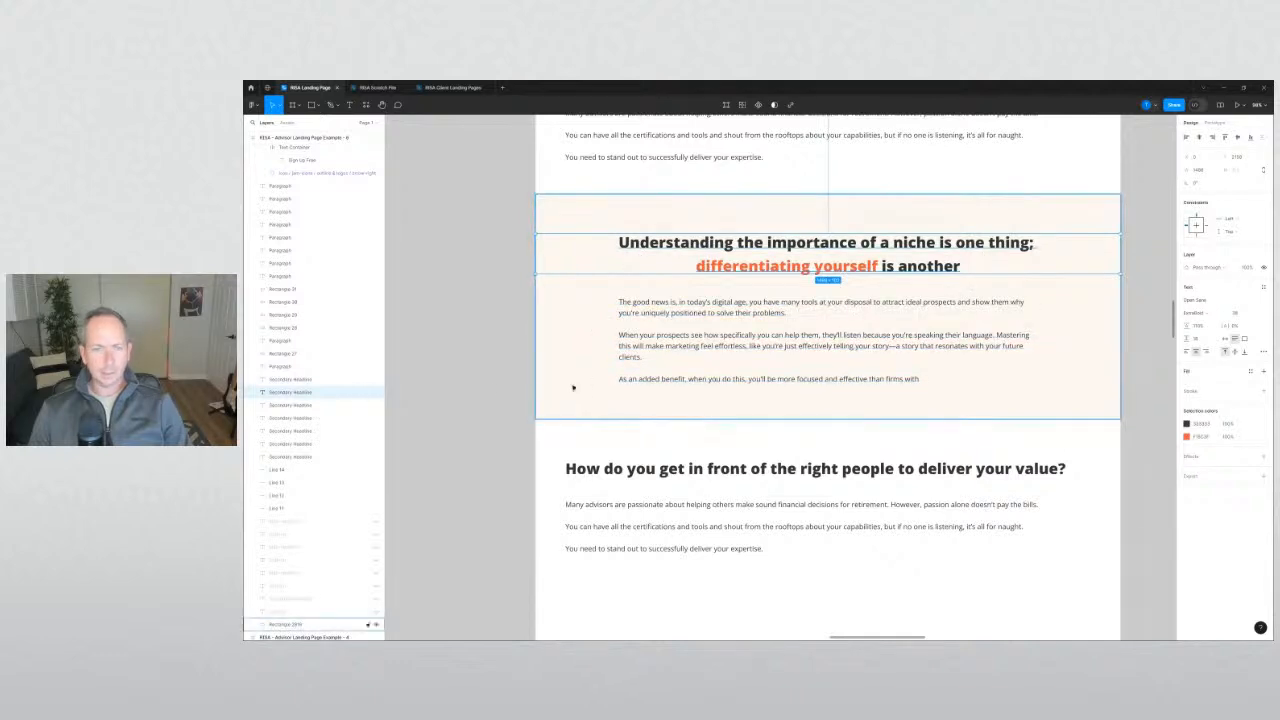
left_click(486, 385)
scroll(486, 383, "down", 2)
scroll(486, 383, "up", 2)
scroll(488, 383, "down", 1)
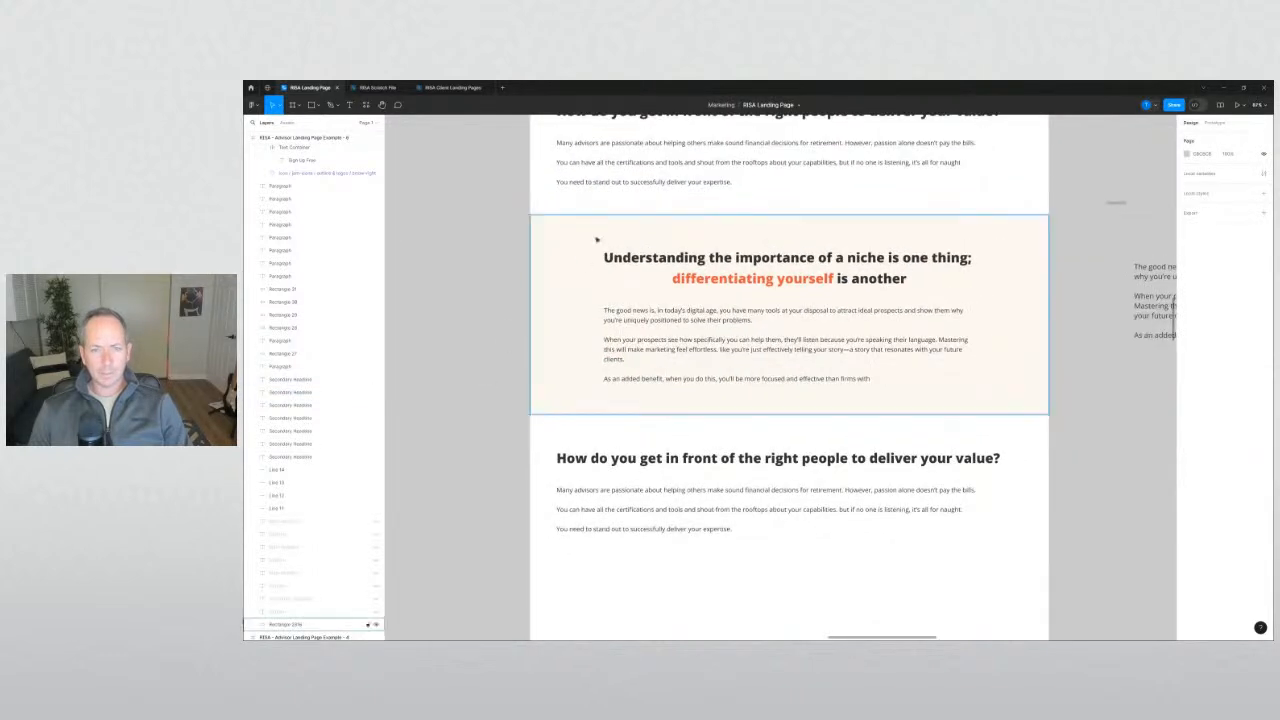
scroll(491, 381, "down", 2)
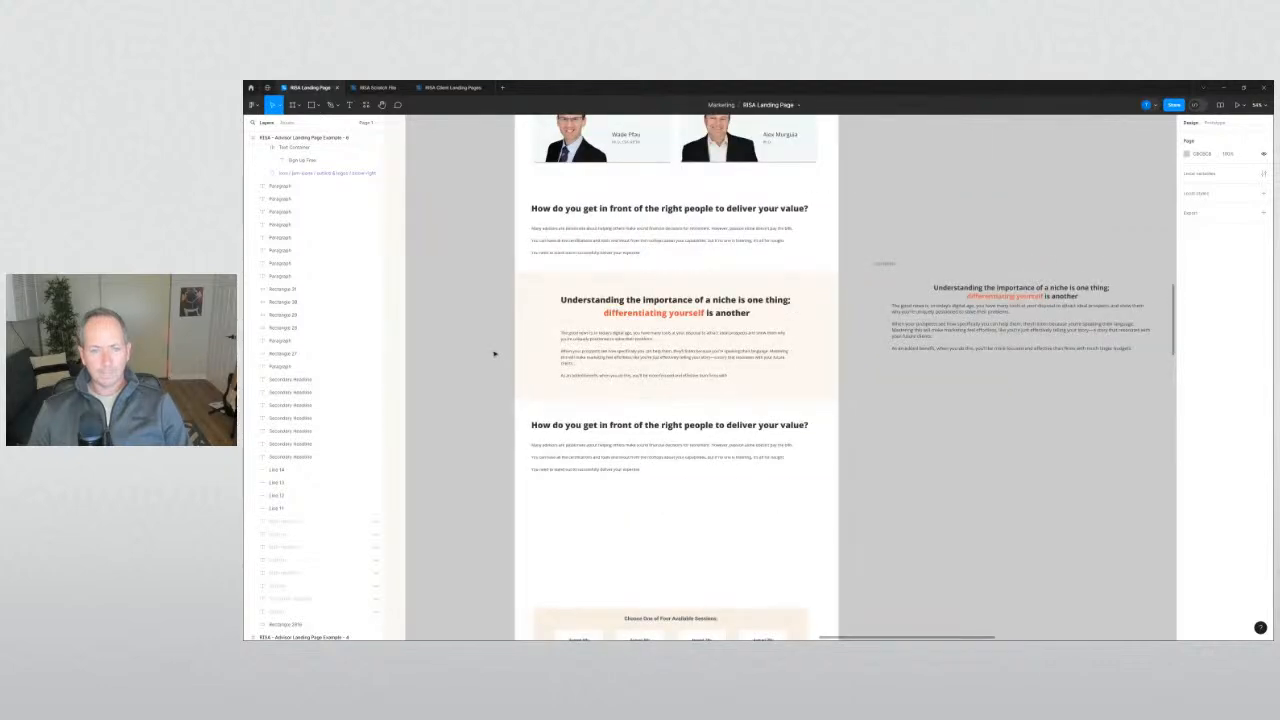
Replace the duplicated heading with the reference 'Unify your messaging across marketing, sales, and service' text.
left_click_drag(495, 354, 786, 282)
scroll(685, 361, "down", 1)
double_click(490, 310)
key("ctrl+c")
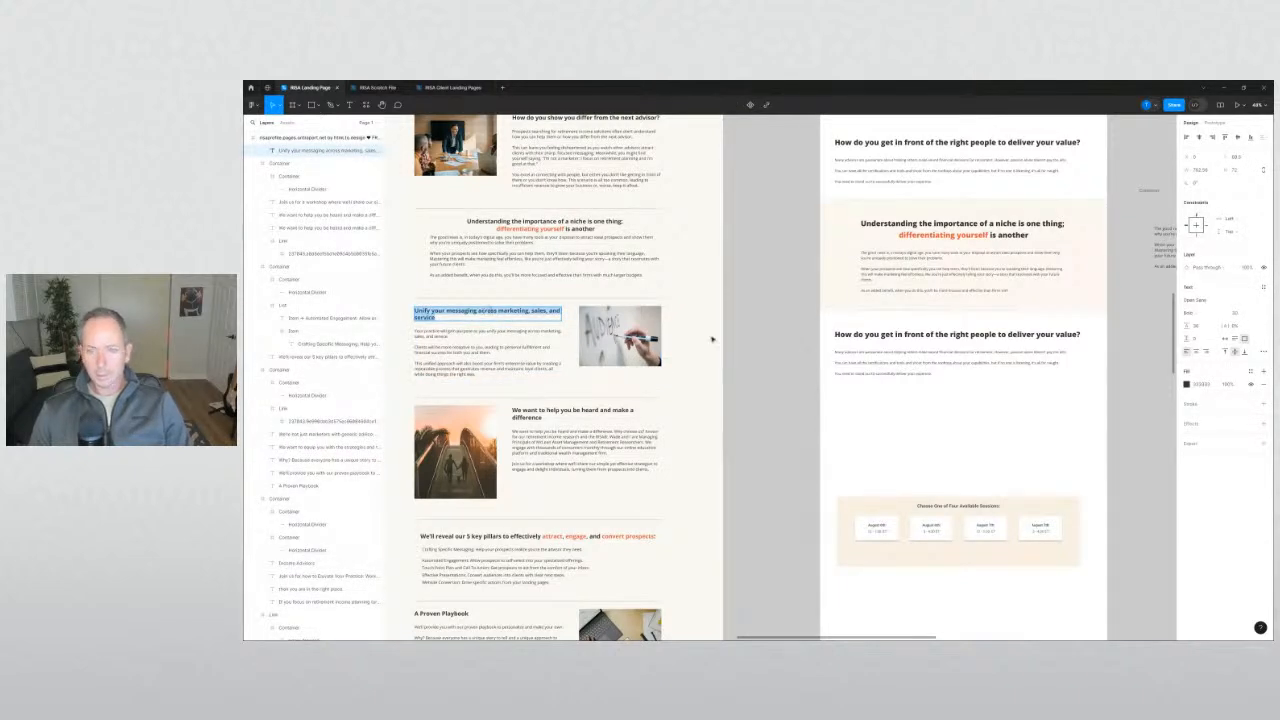
double_click(870, 338)
key("ctrl+v")
left_click(788, 372)
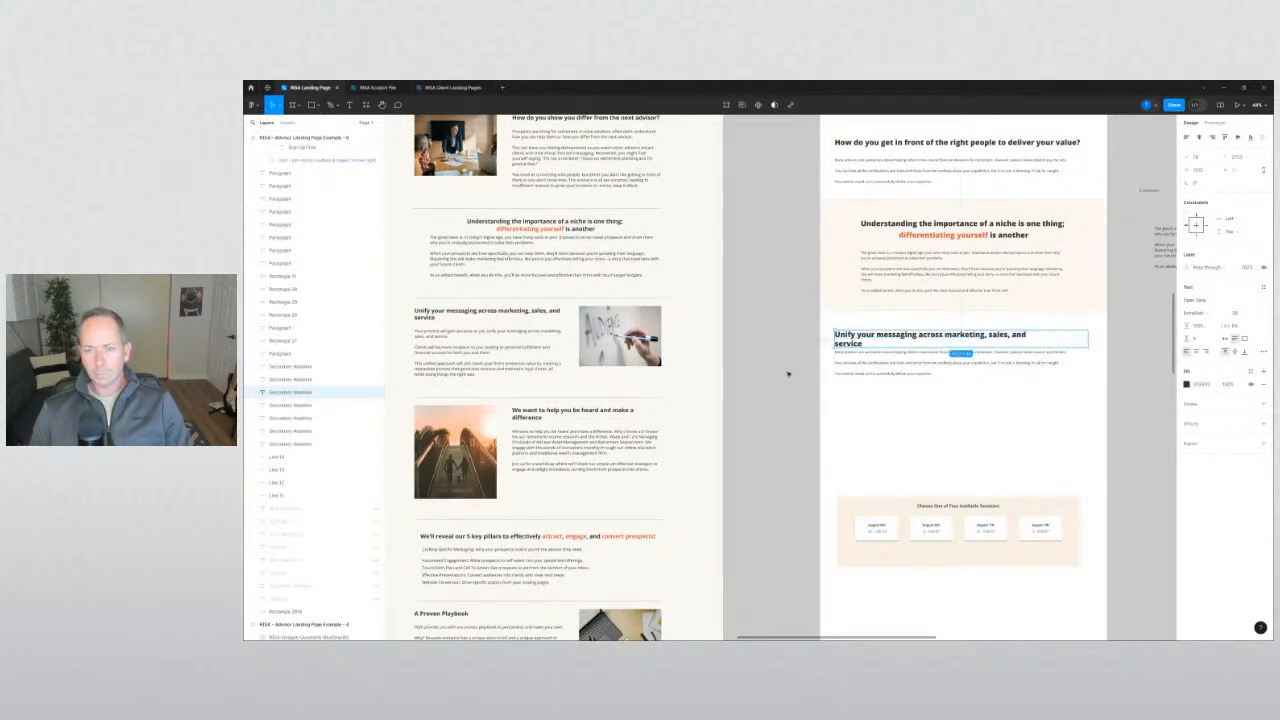
Remove the heading's line break so 'service' joins the previous line.
double_click(861, 343)
left_click(861, 343)
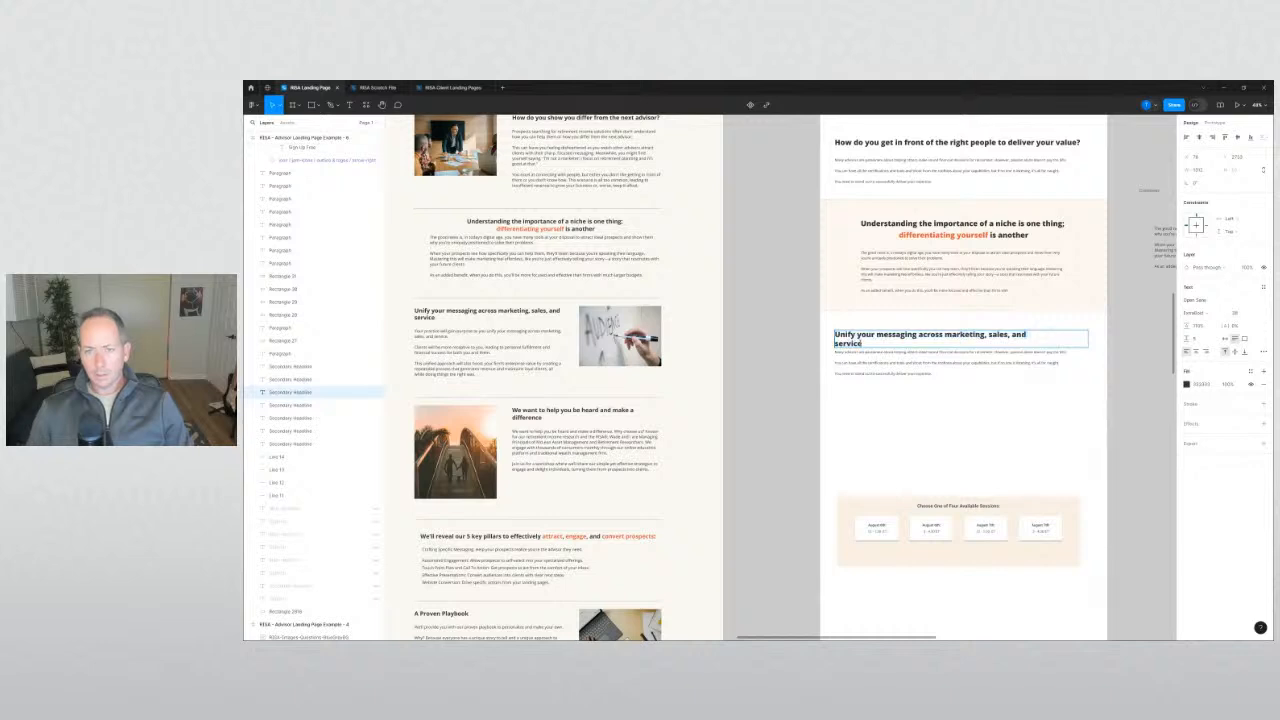
key("Home")
key("BackSpace")
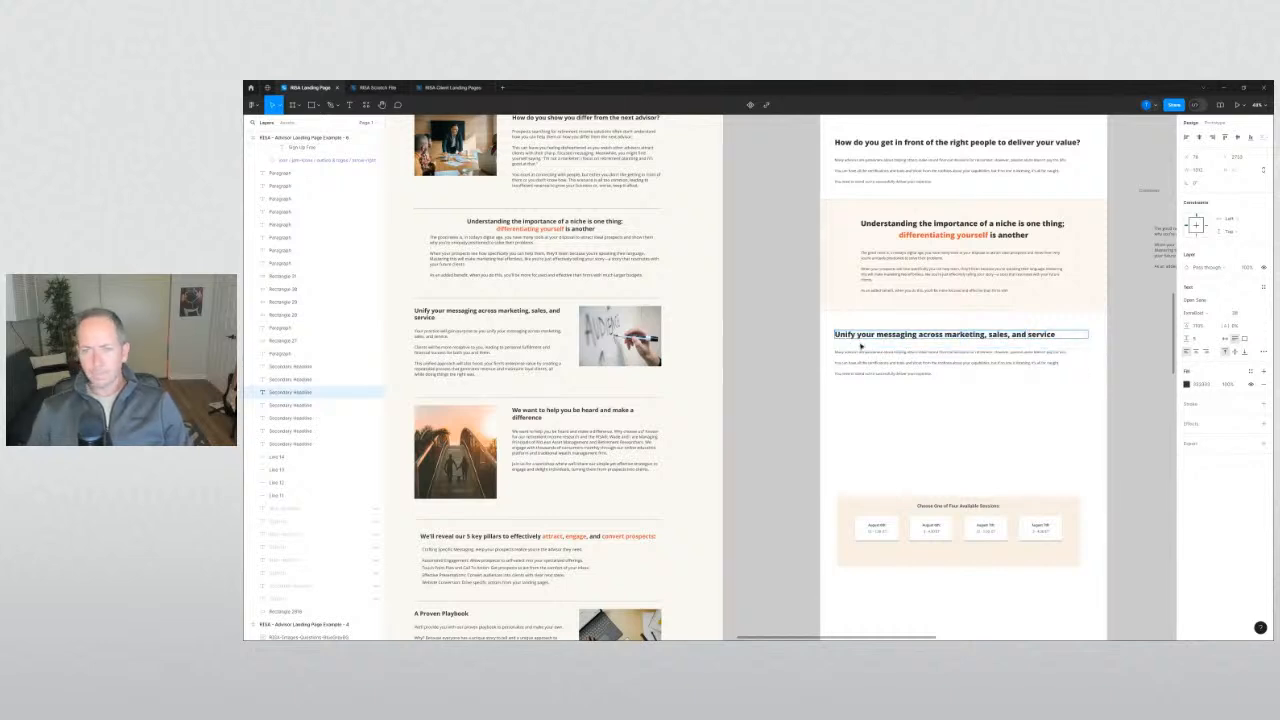
left_click(787, 380)
Copy the reference Unify paragraphs and select the body text under the new heading.
left_click(786, 380)
double_click(468, 334)
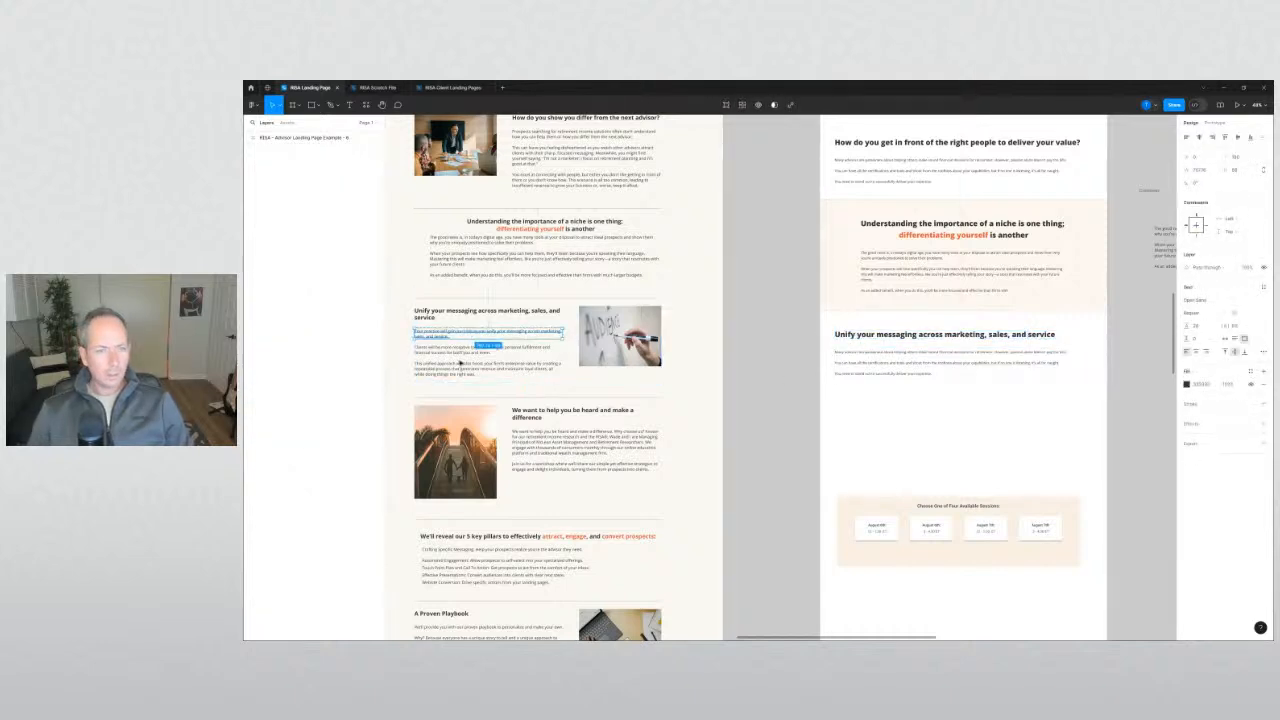
left_click(452, 369, "shift")
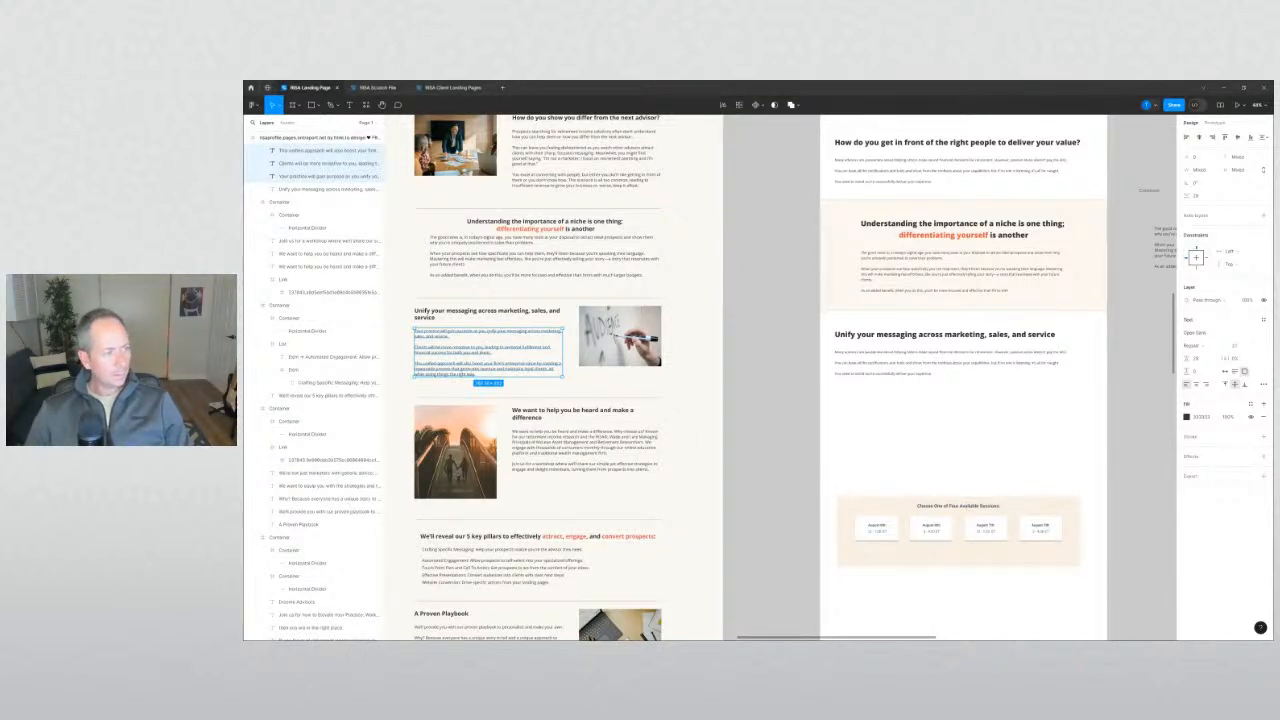
left_click(929, 374)
key("Escape")
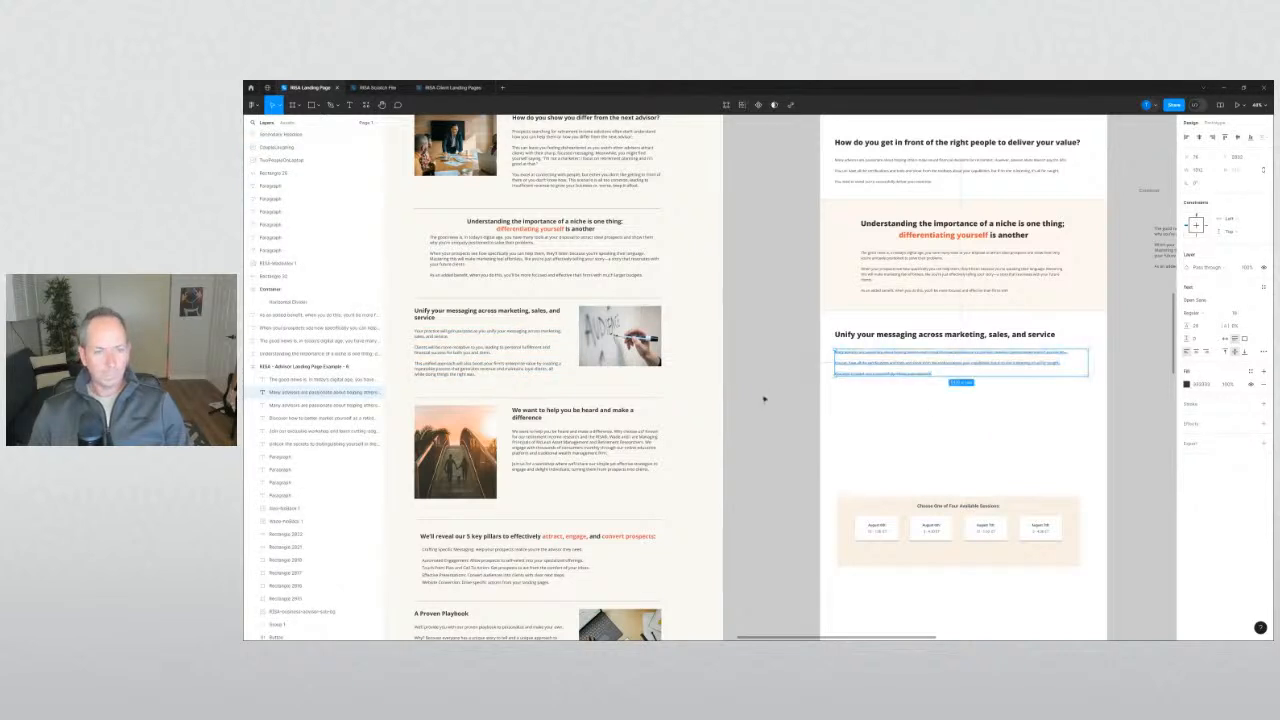
left_click(1000, 282)
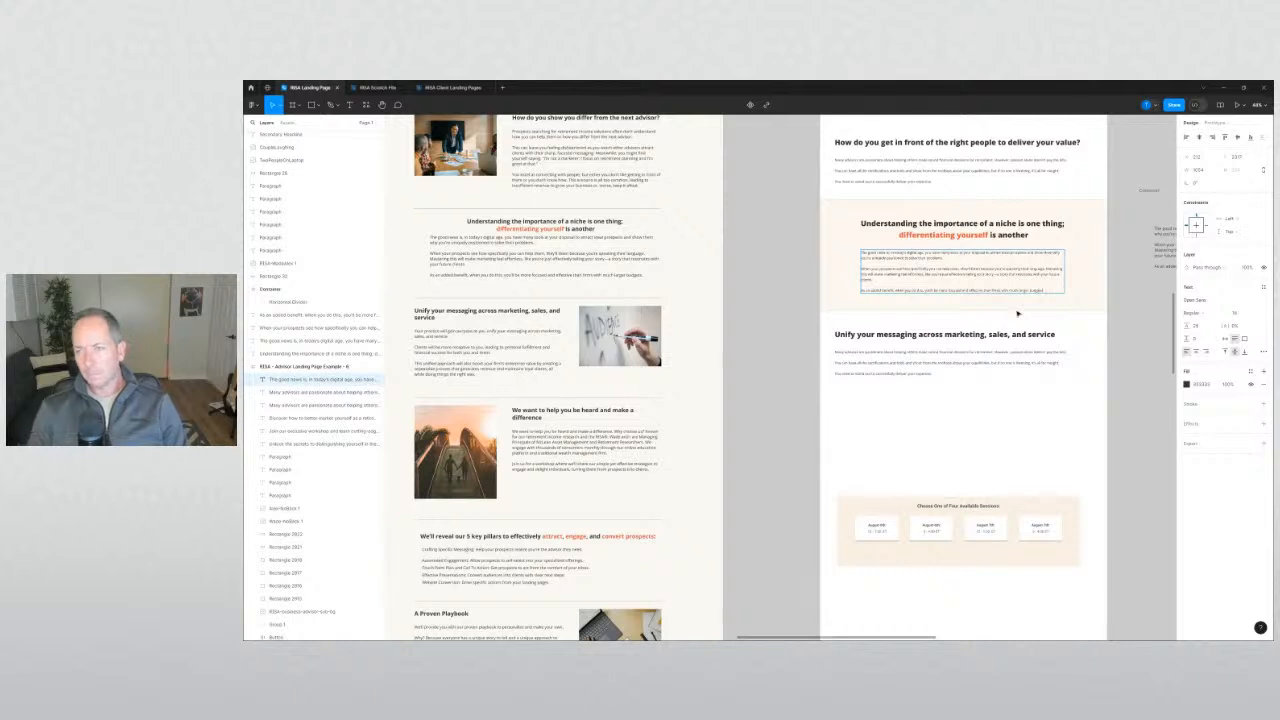
left_click(802, 364)
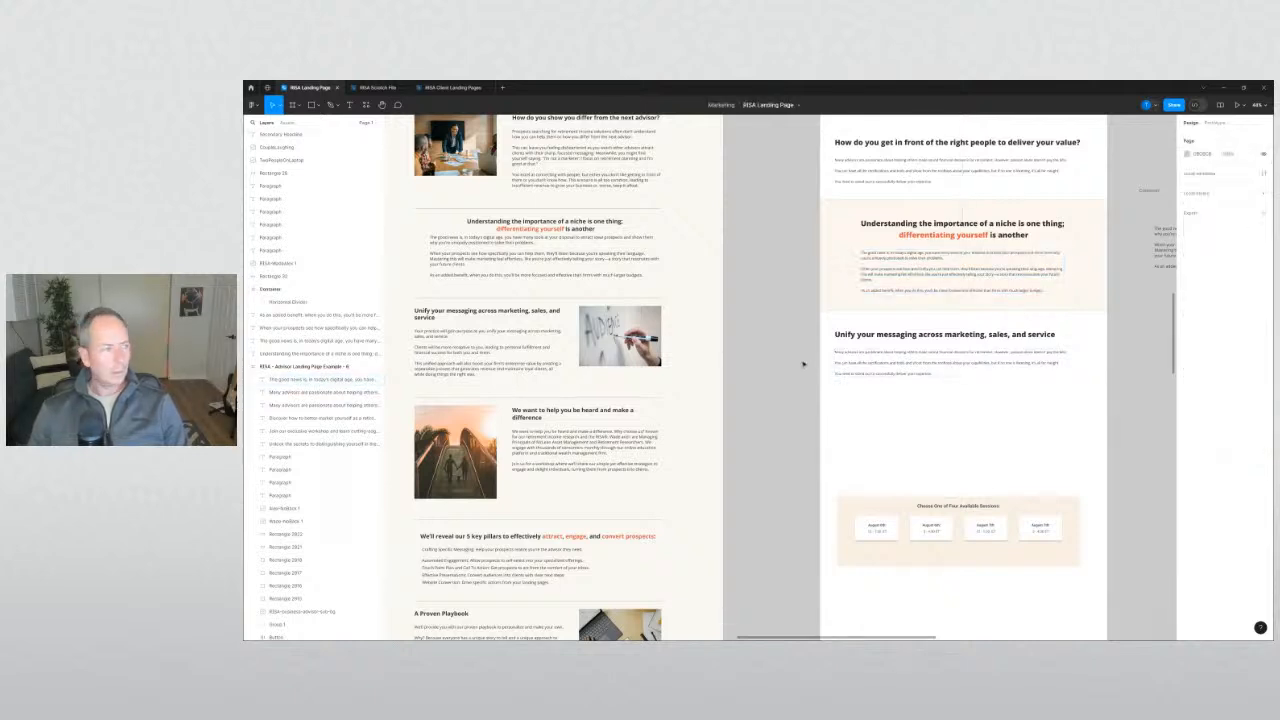
Copy all three reference Unify paragraphs into the new section's body text.
left_click(440, 335)
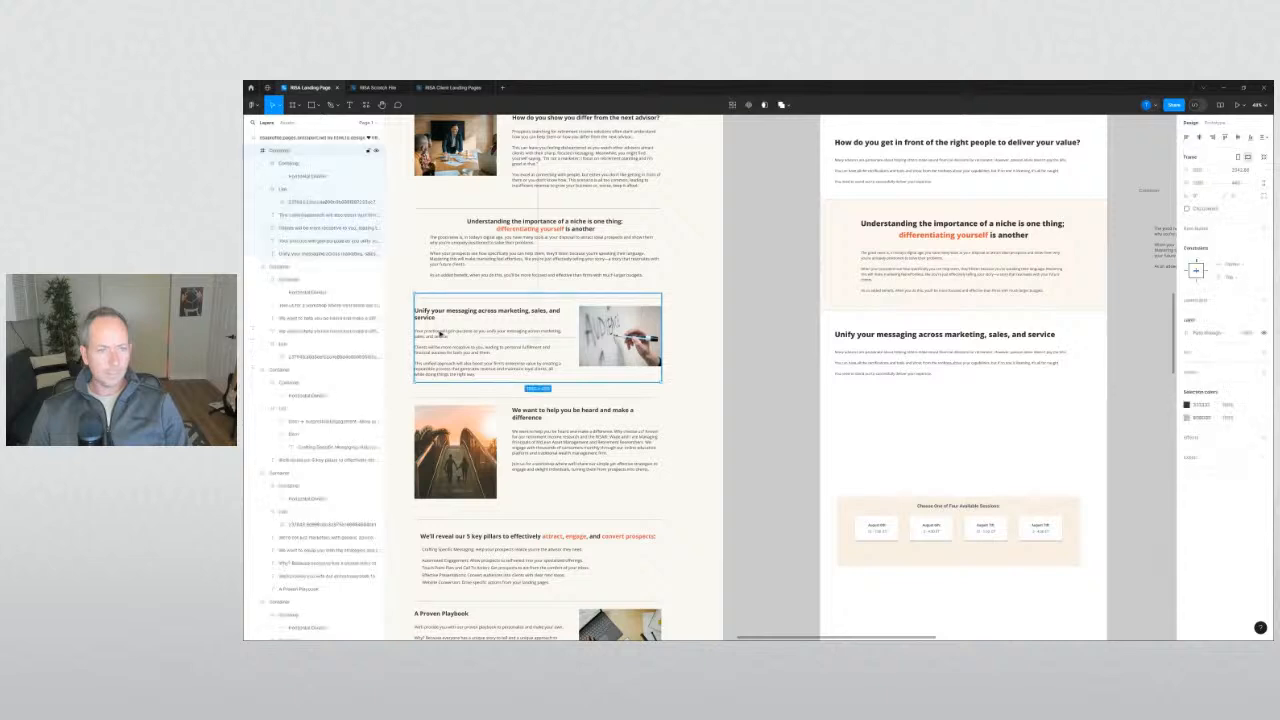
double_click(440, 334)
left_click(441, 350, "shift")
left_click(447, 370, "shift")
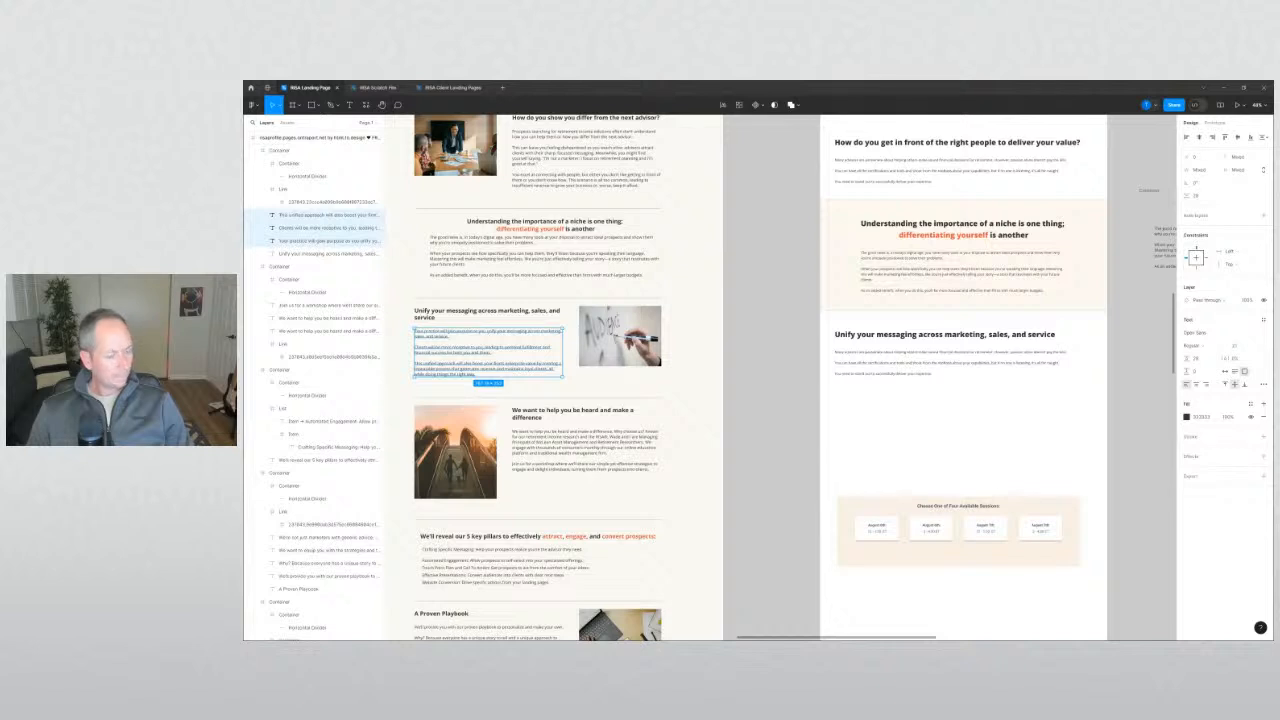
left_click(901, 374)
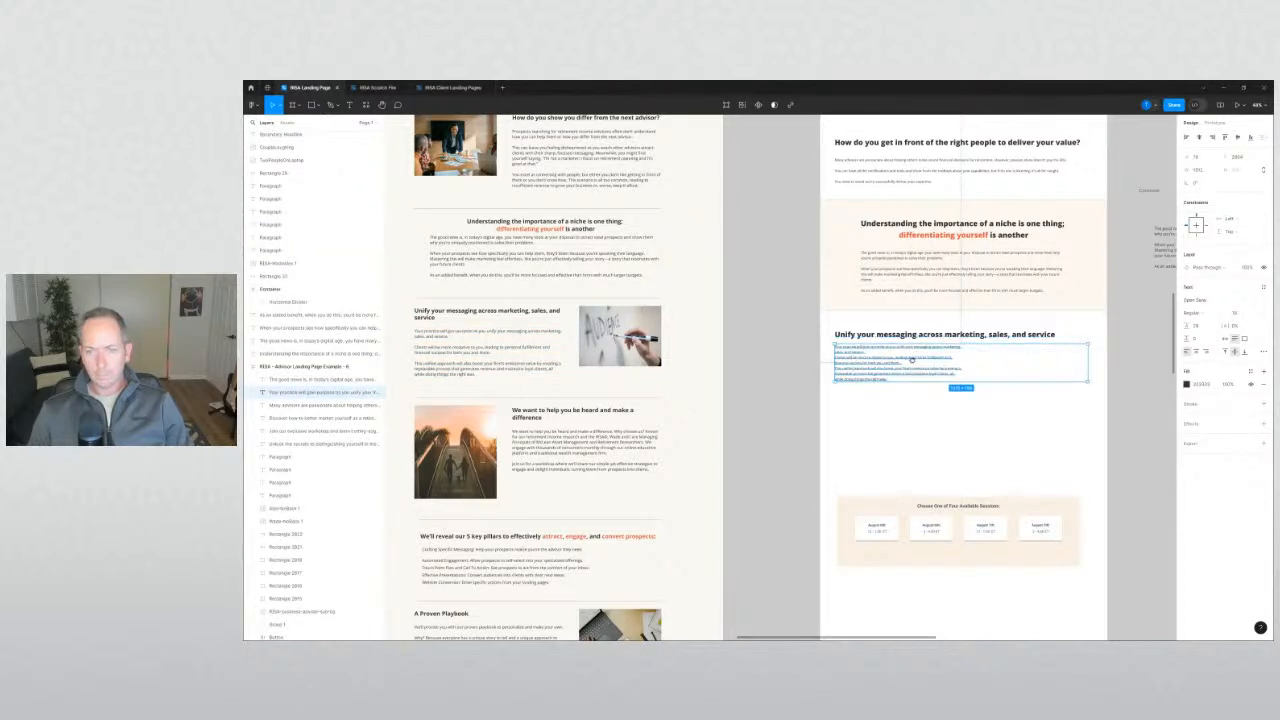
scroll(800, 420, "up", 8)
scroll(800, 420, "right", 4)
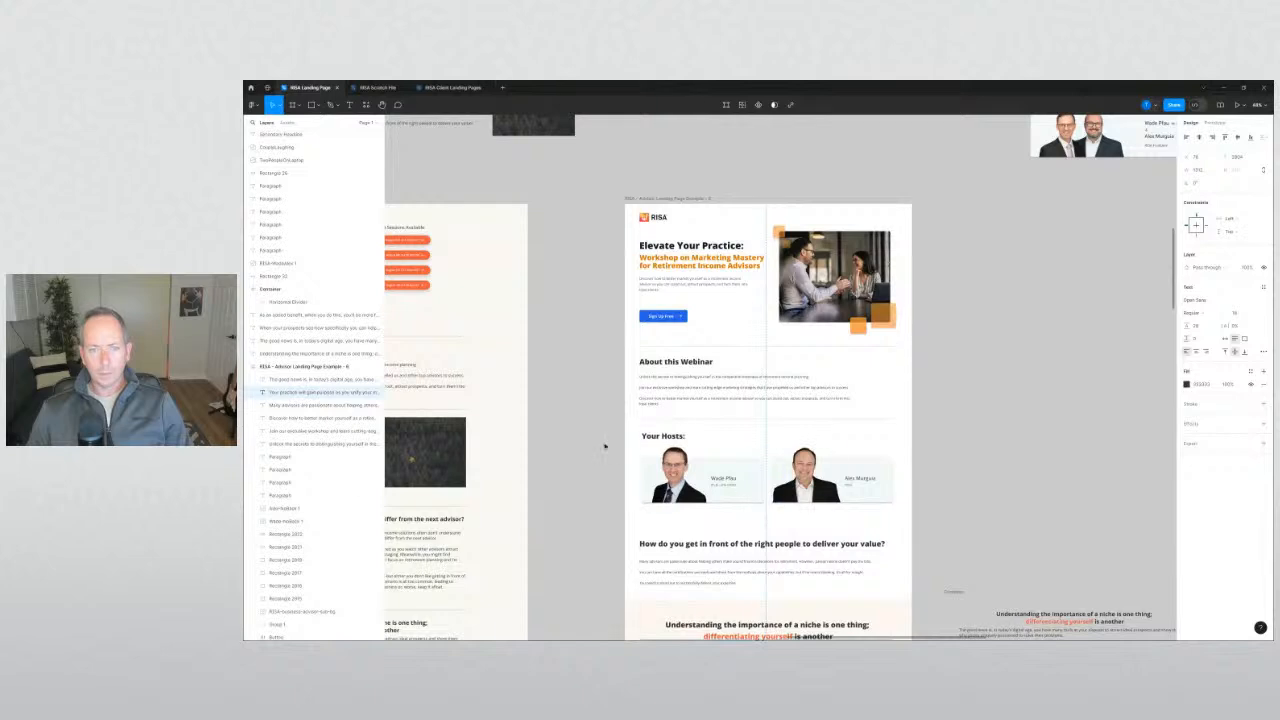
Place a copy of the divider line lower down the page.
left_click(604, 450)
scroll(606, 452, "up", 1)
scroll(611, 458, "down", 5)
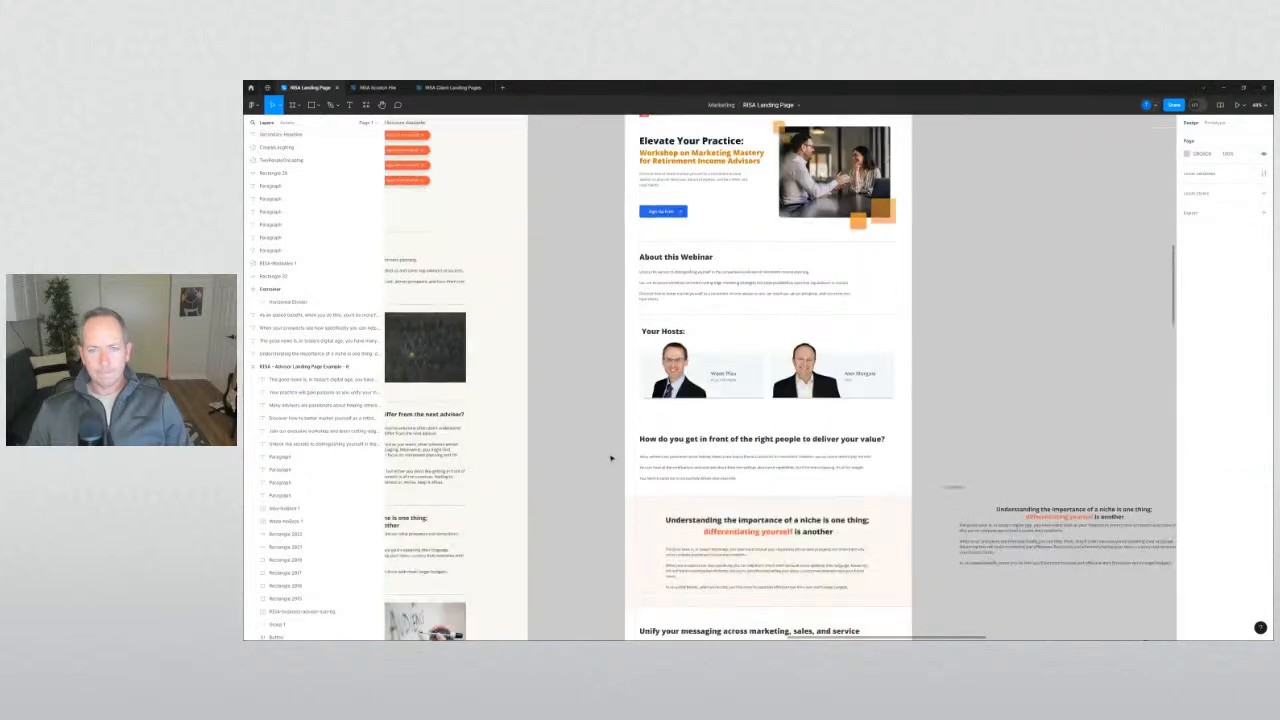
left_click_drag(616, 368, 818, 558)
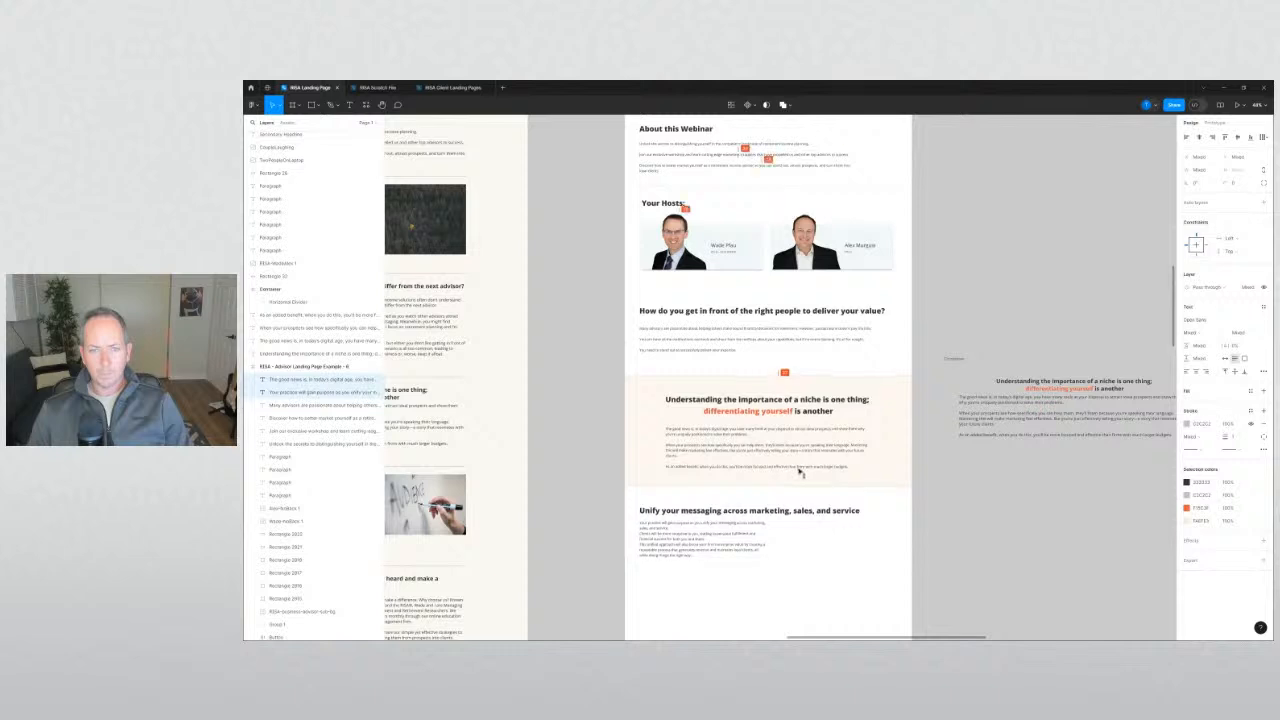
left_click(548, 413)
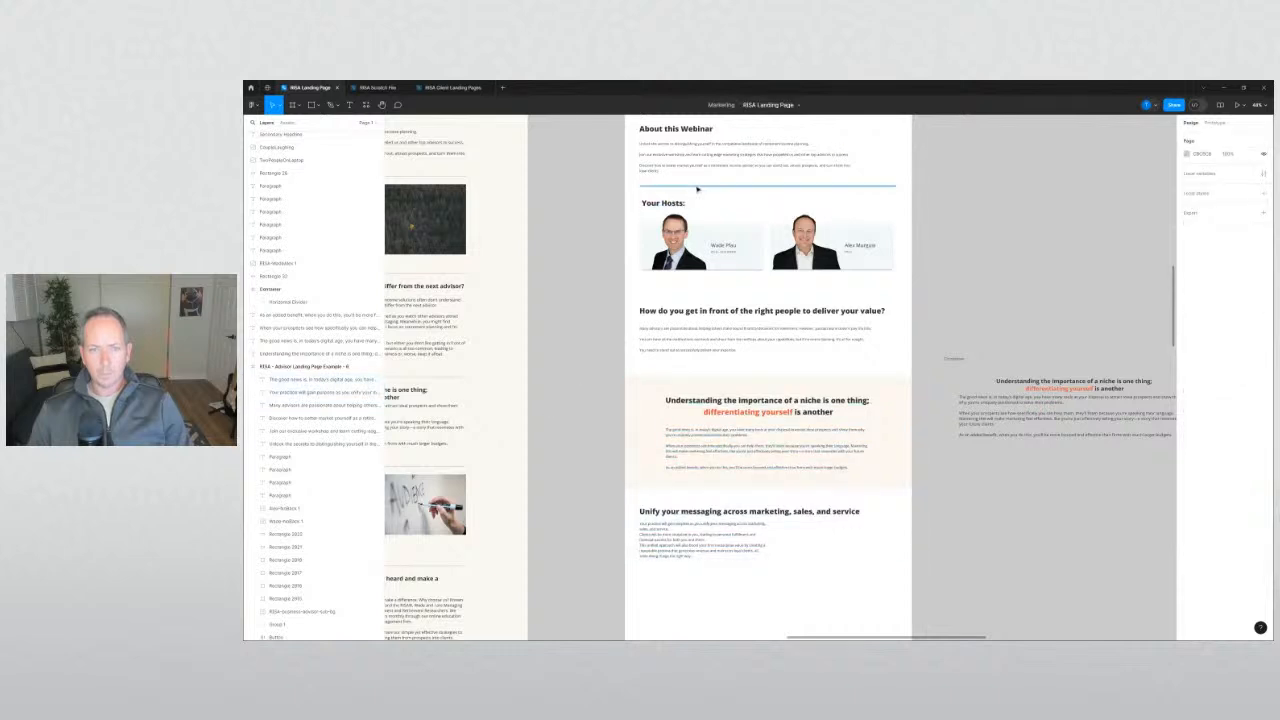
left_click_drag(697, 187, 691, 297)
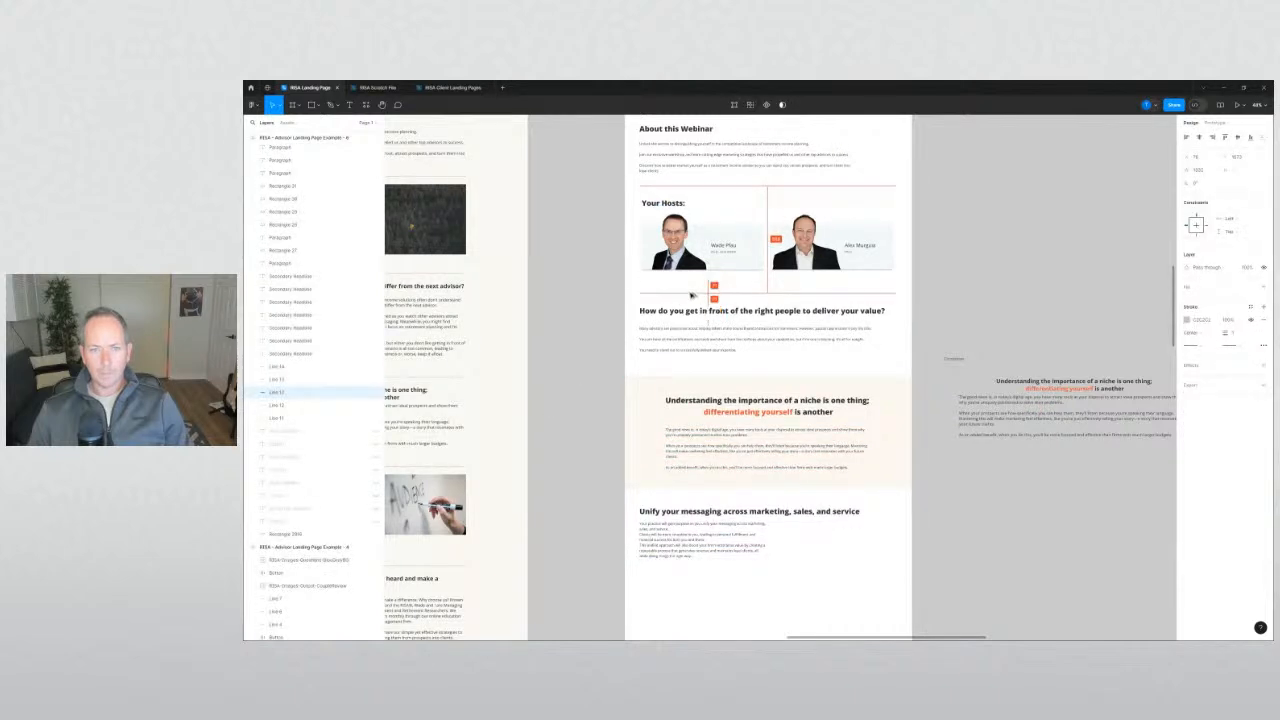
left_click(582, 302)
Move the niche section down about 5 px.
scroll(582, 302, "up", 1)
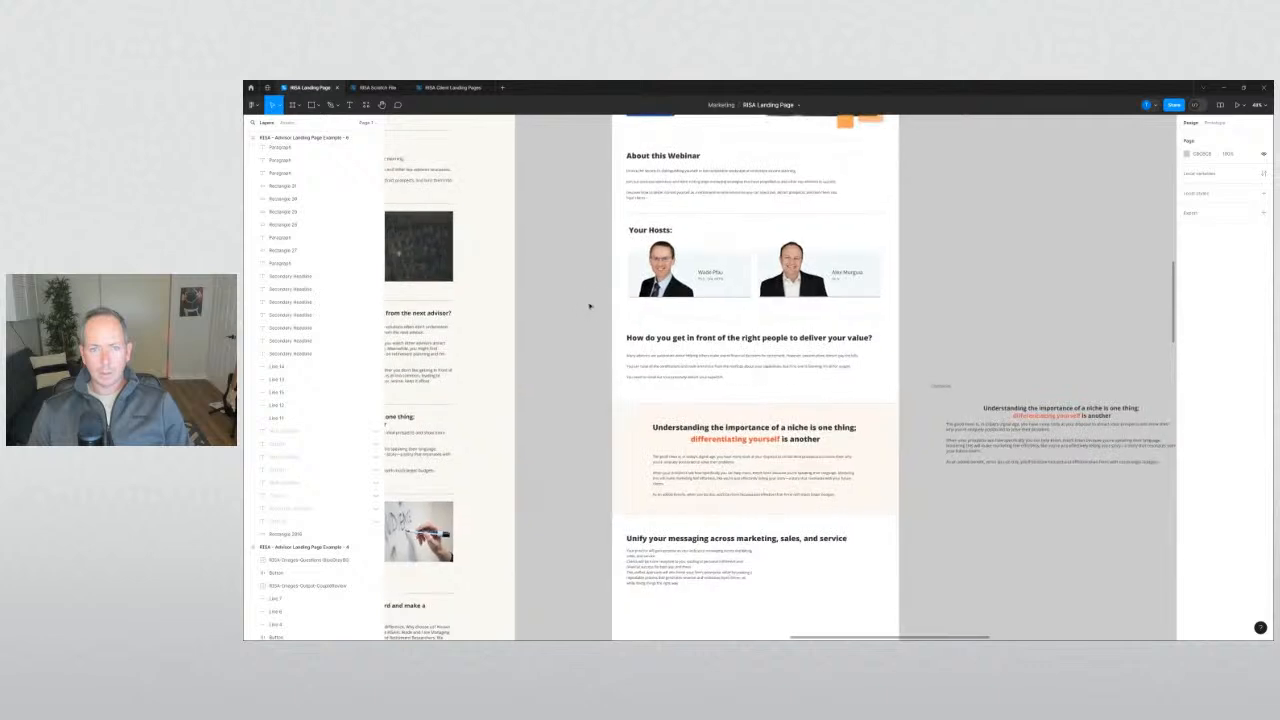
left_click(676, 341)
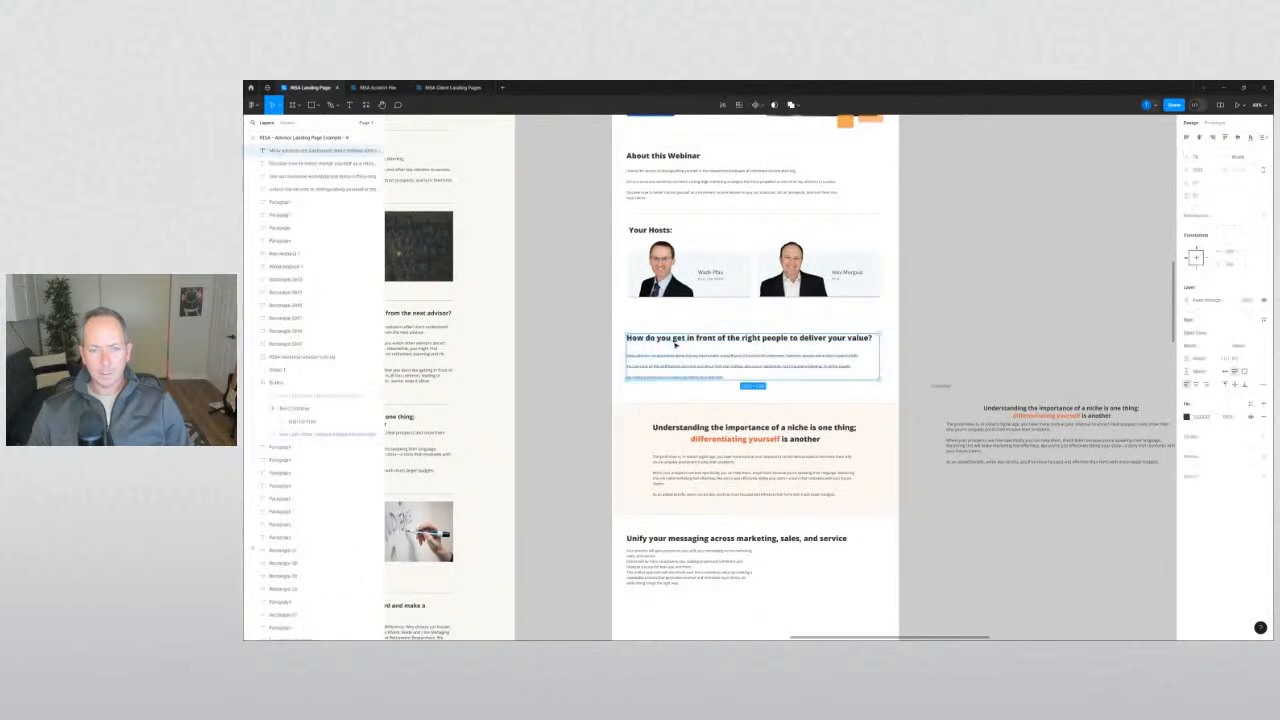
left_click(594, 355)
scroll(594, 355, "down", 1)
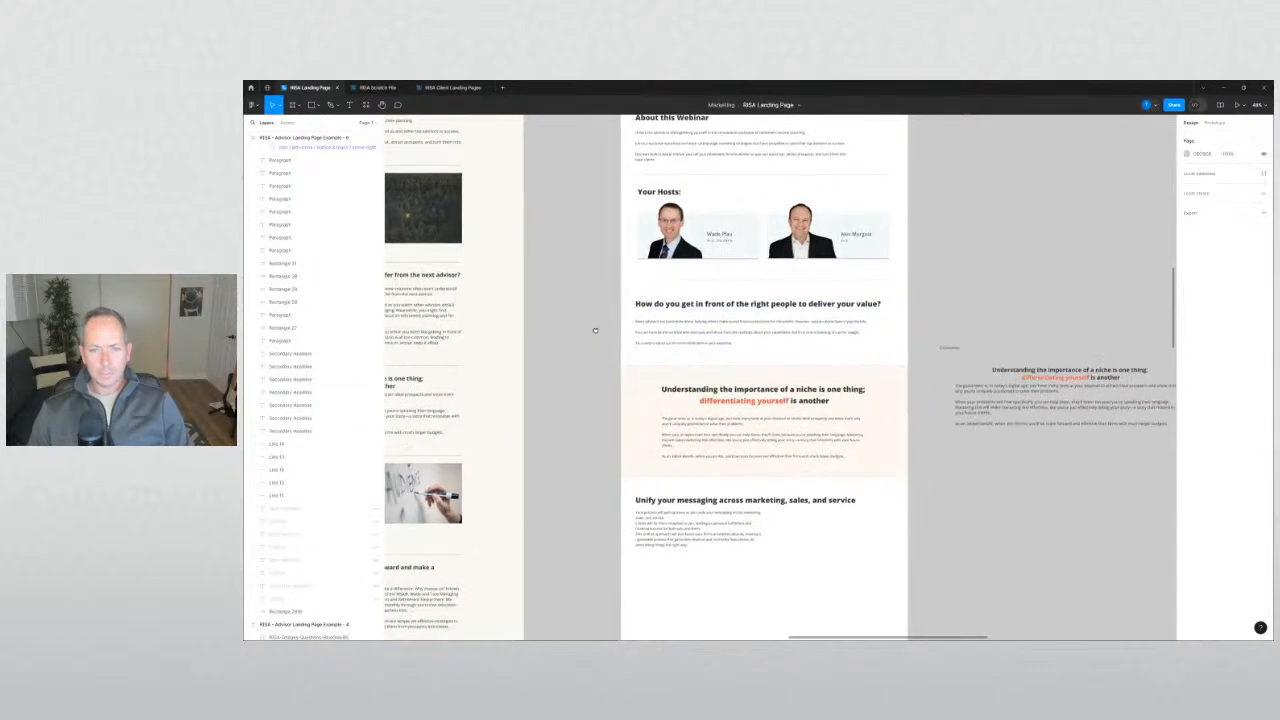
left_click_drag(601, 383, 855, 488)
Move the Unify section's body text down about 7 px.
scroll(600, 470, "down", 2)
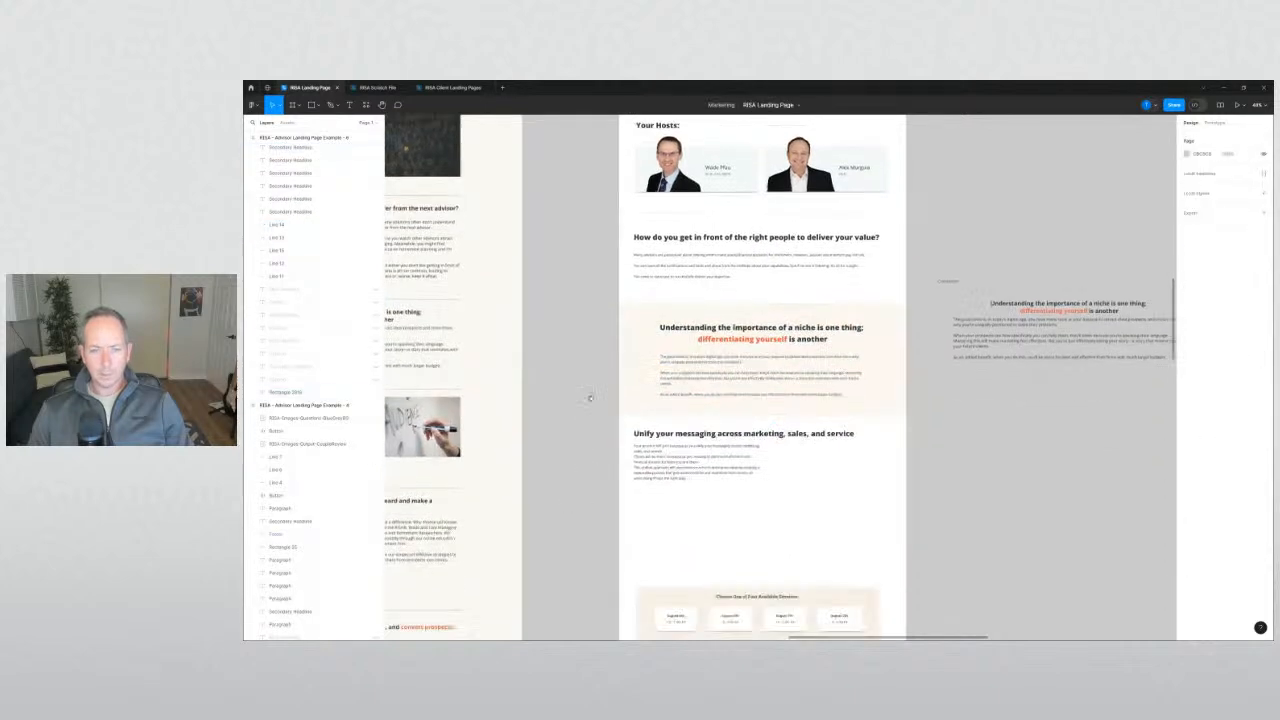
left_click(678, 452)
left_click_drag(678, 452, 678, 459)
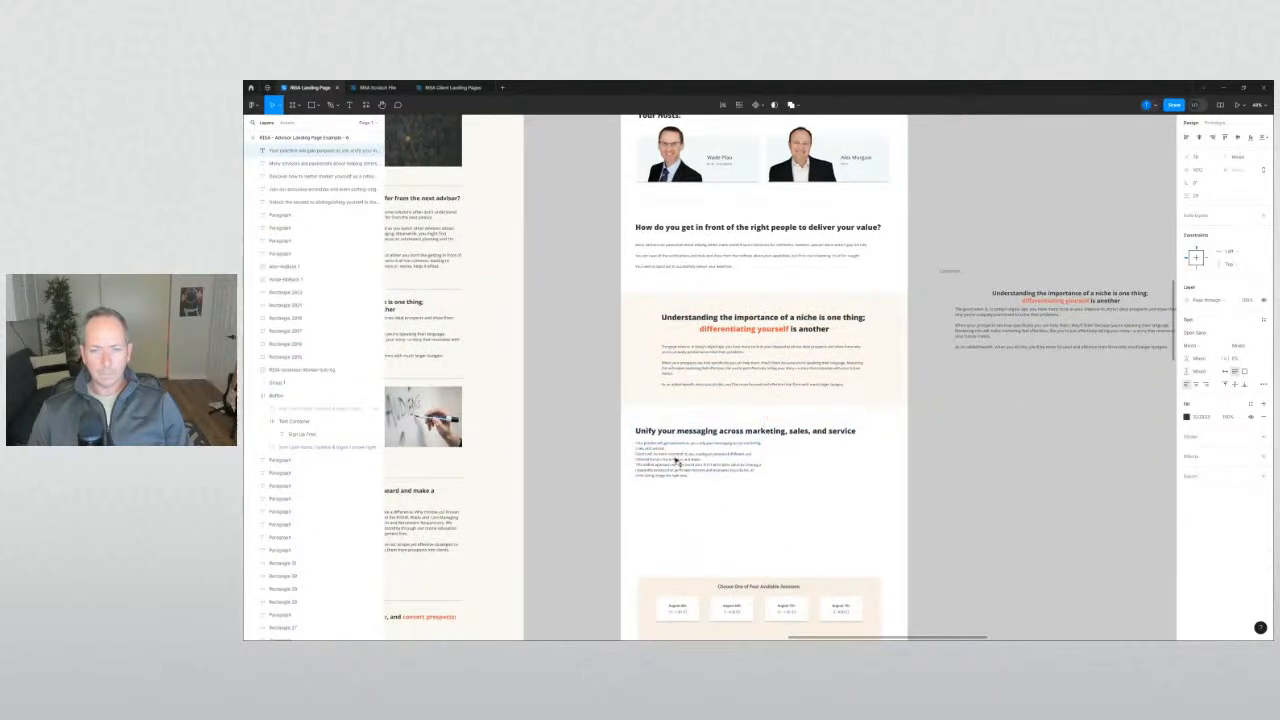
left_click(591, 456)
scroll(600, 457, "up", 3)
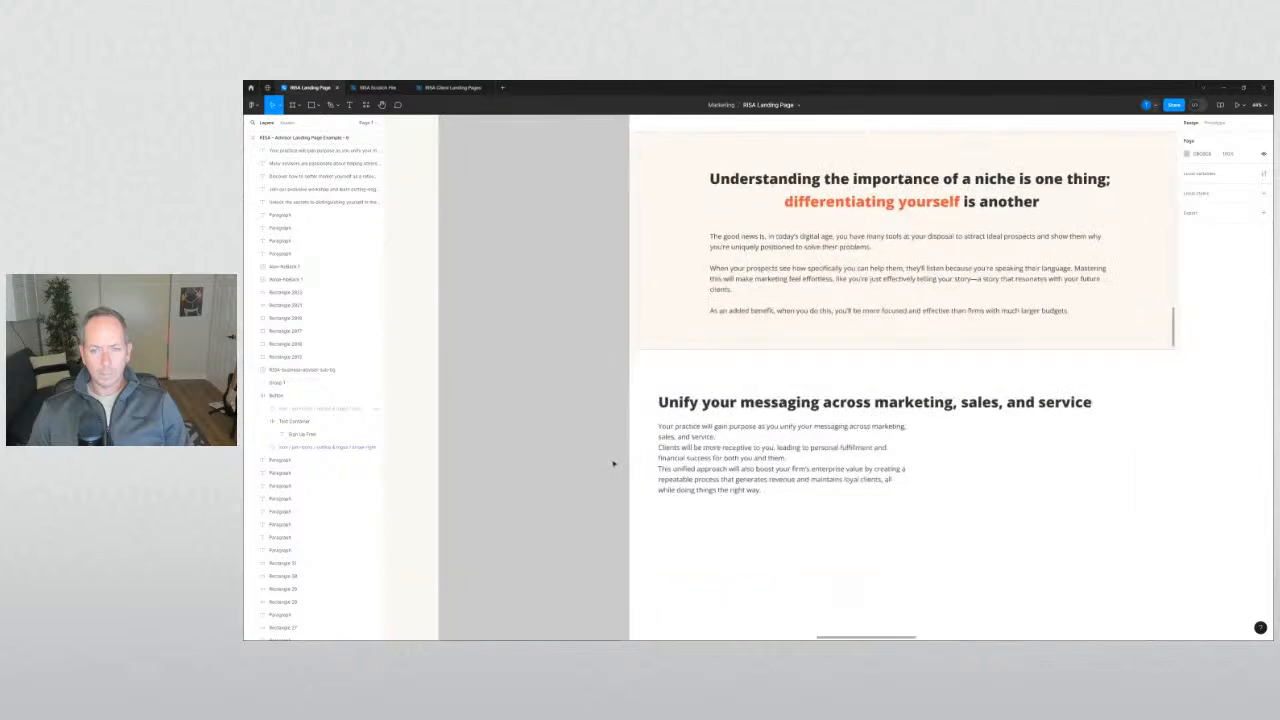
scroll(611, 460, "down", 3)
Rejoin the split first sentence, remove the extra space before 'sales', and add a blank line after it.
double_click(634, 455)
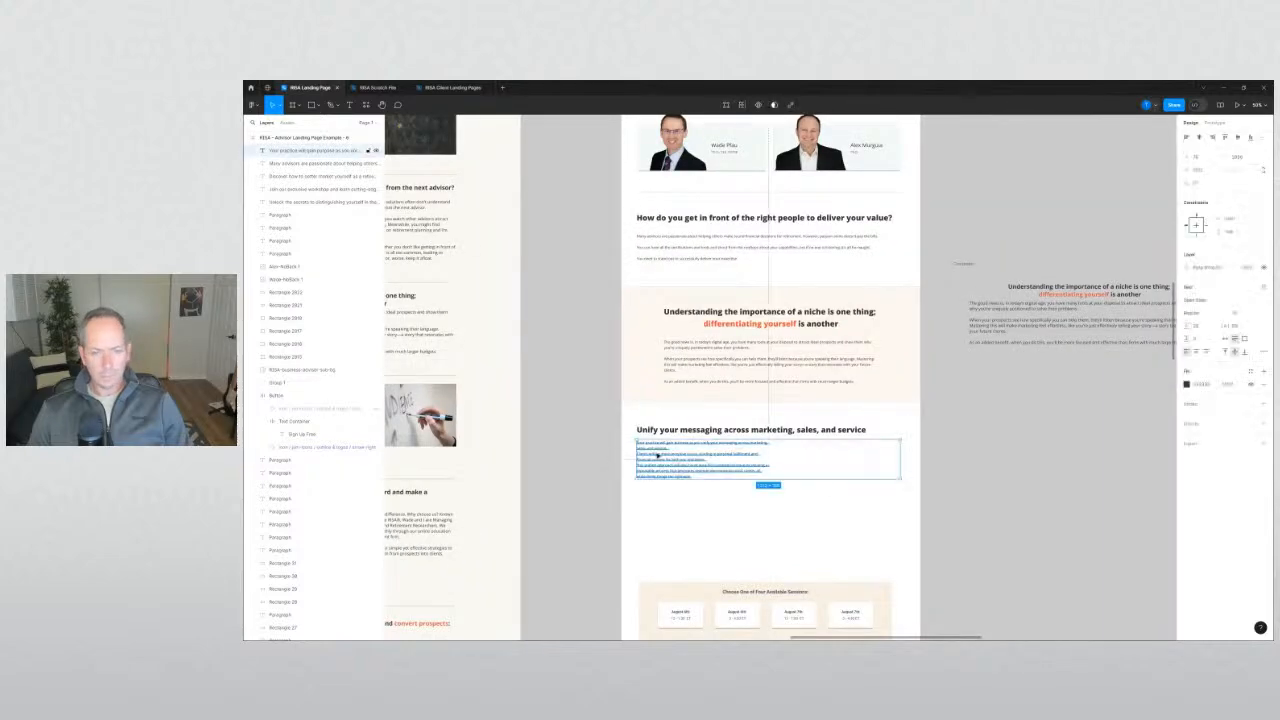
scroll(640, 452, "up", 3)
key("Up")
key("Down")
key("BackSpace")
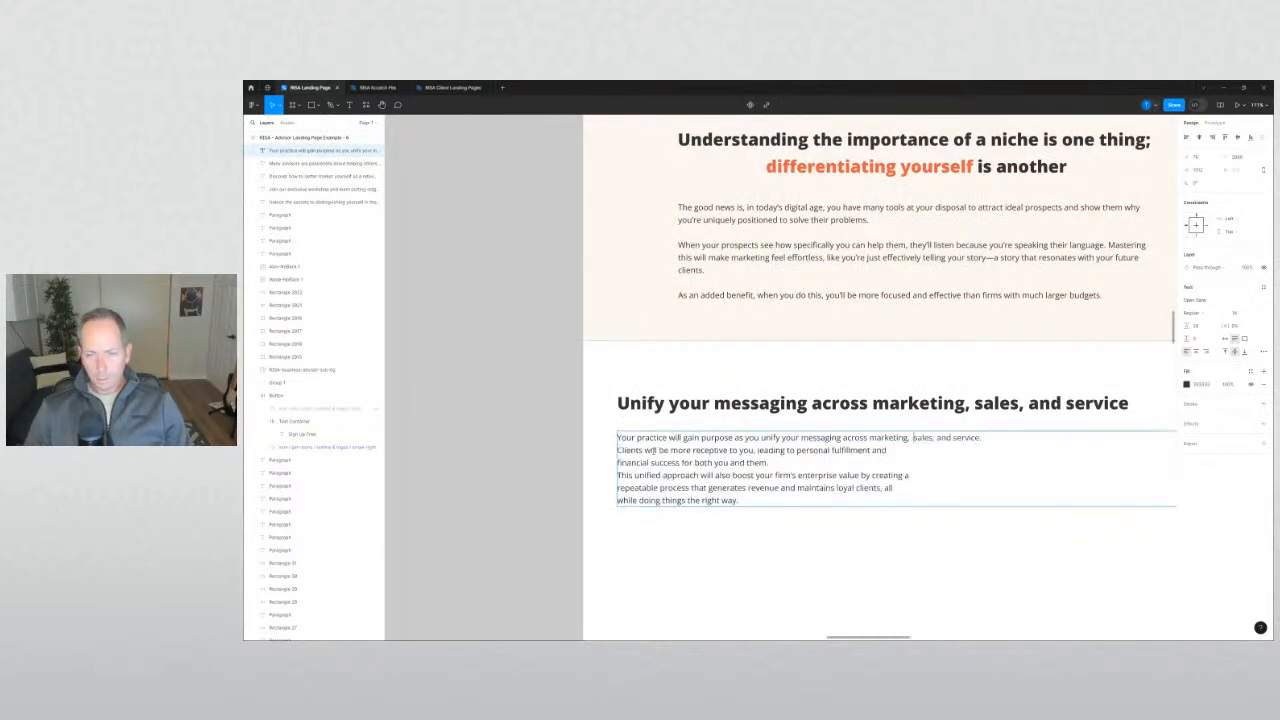
key("BackSpace")
key("Down")
key("Return")
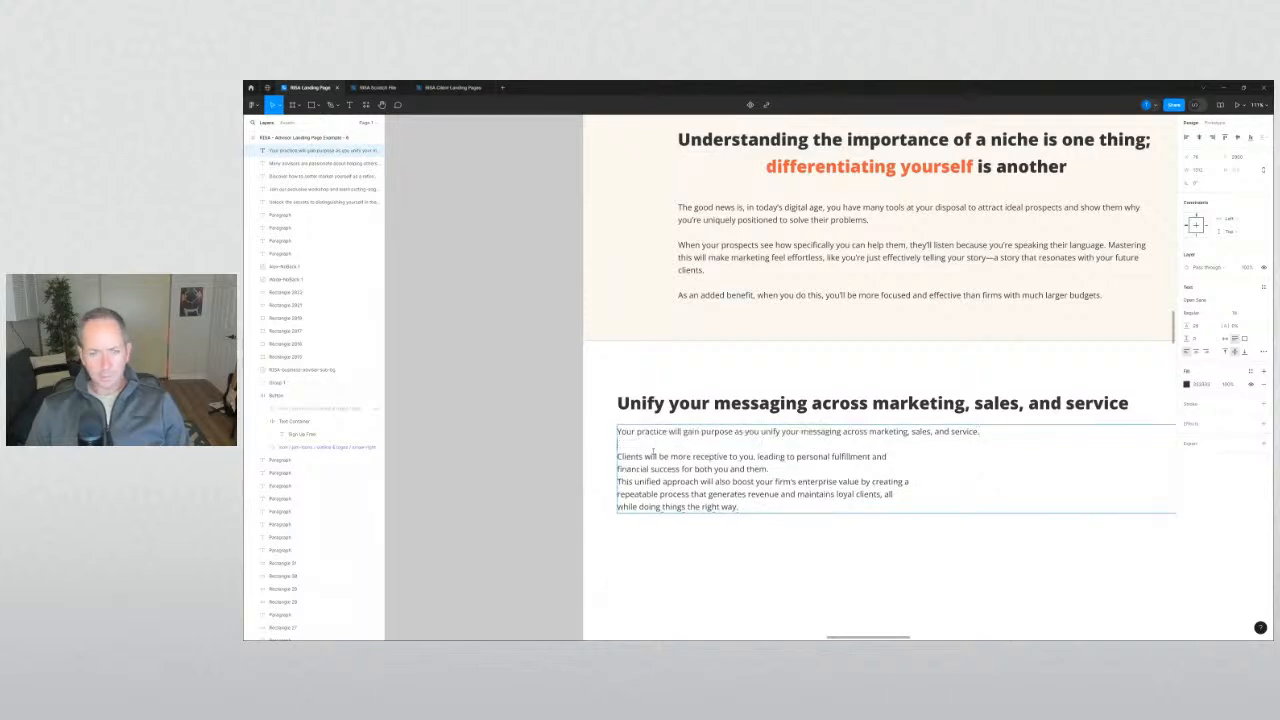
Join the 'financial success' and 'repeatable' lines and add a paragraph gap before 'This unified approach'.
key("Down")
key("Down")
key("BackSpace")
key("BackSpace")
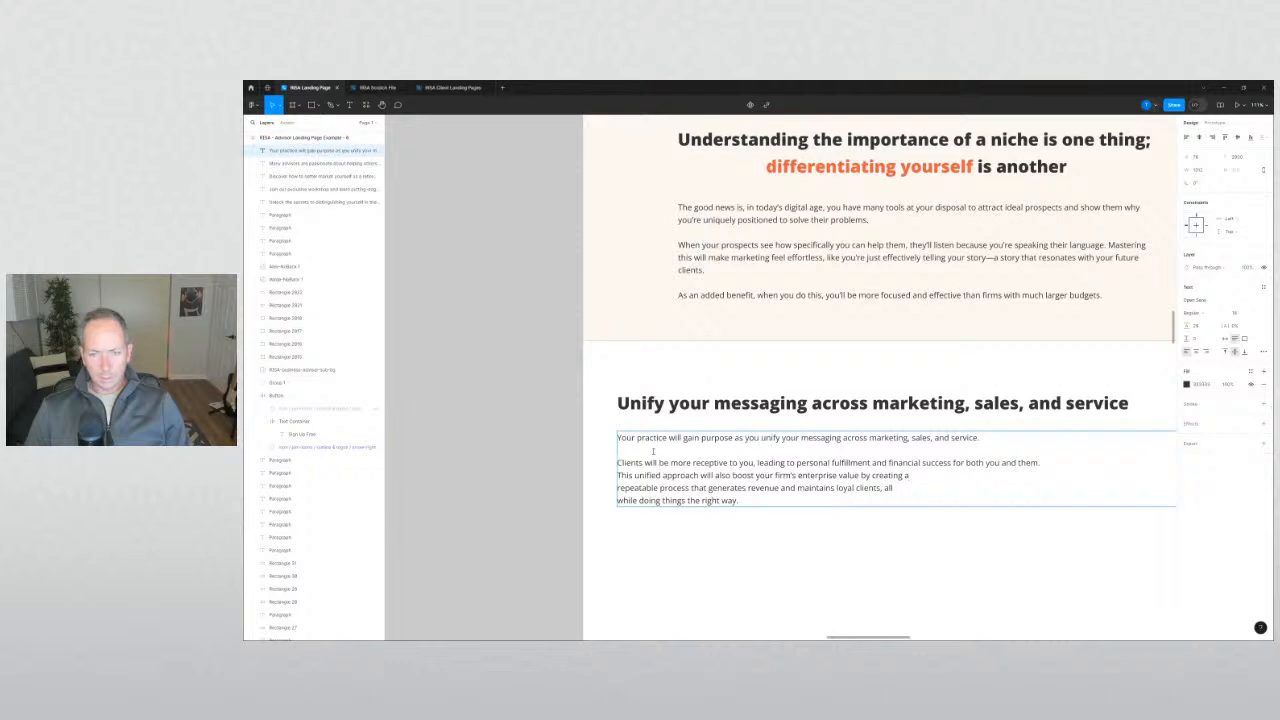
key("BackSpace")
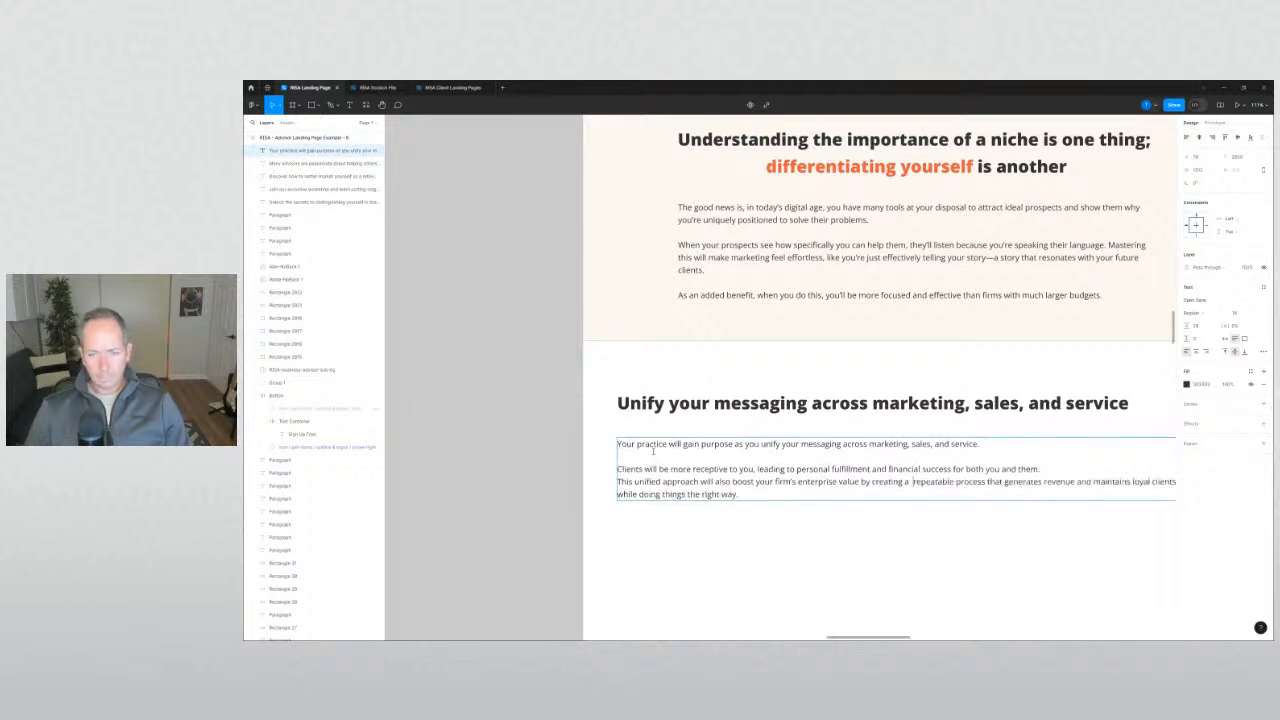
key("BackSpace")
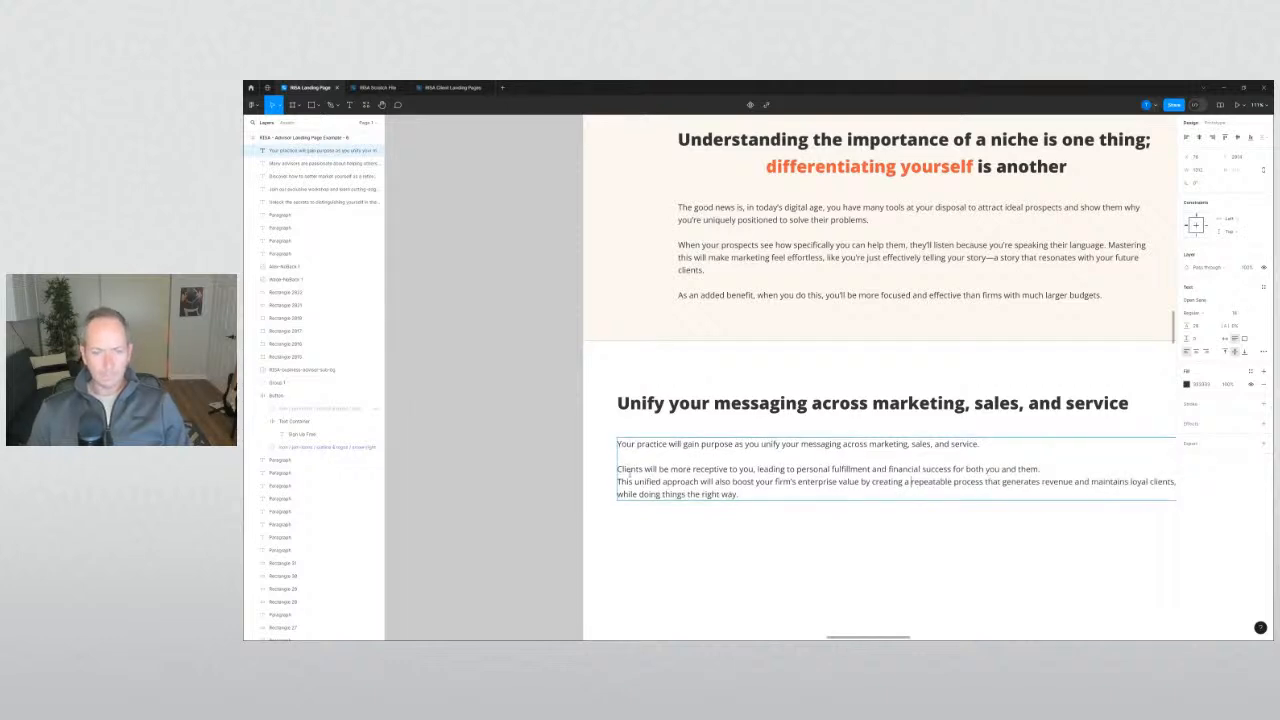
key("Return")
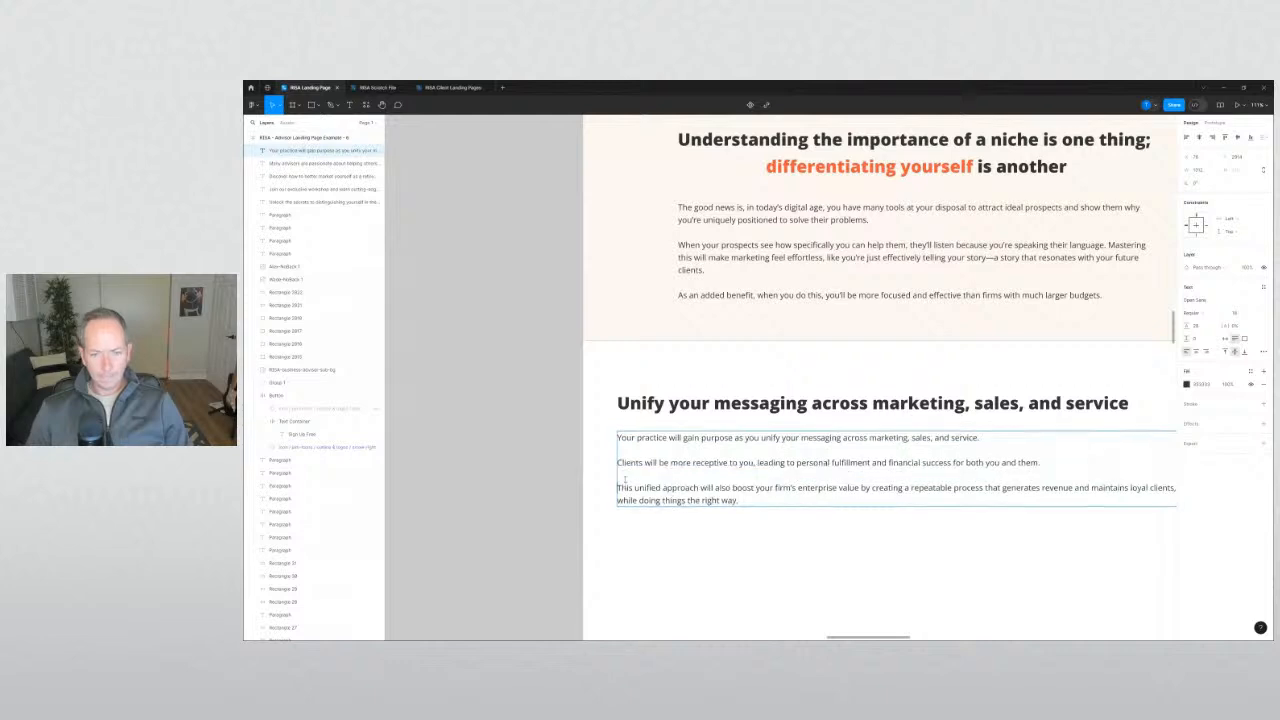
Nudge the Unify paragraph box slightly down.
left_click(508, 471)
left_click_drag(508, 471, 411, 422)
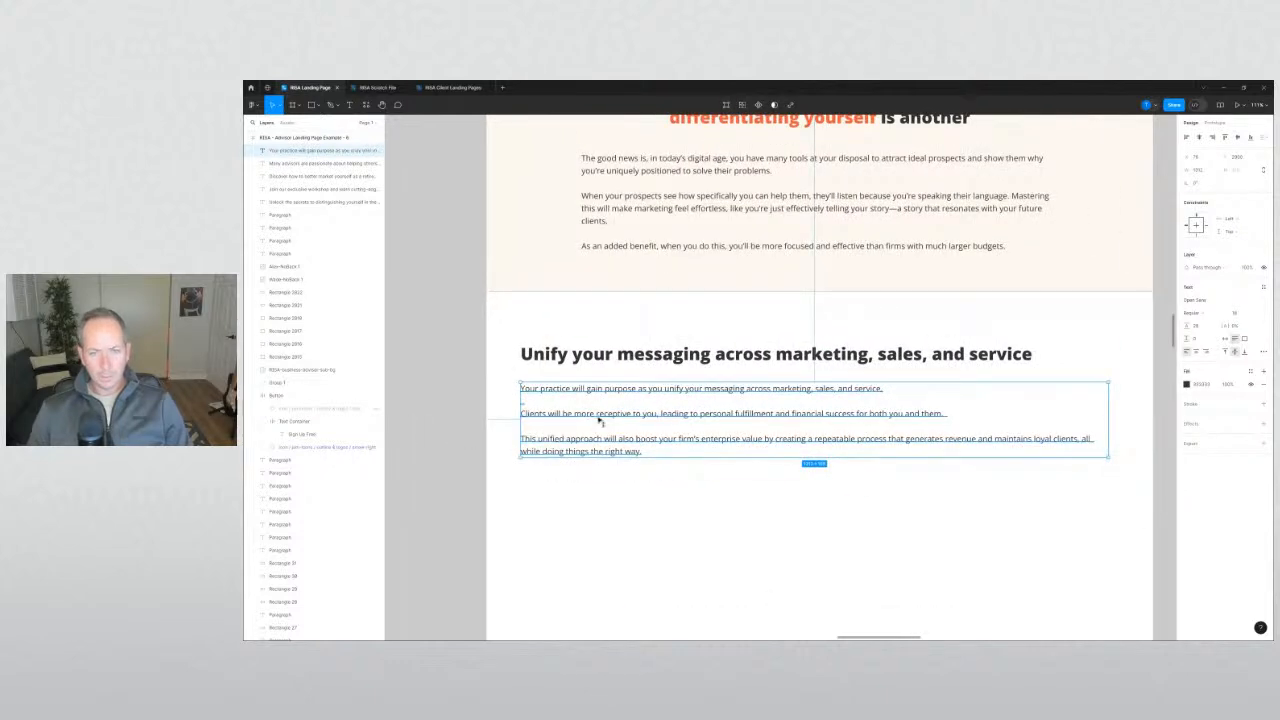
left_click_drag(600, 419, 600, 418)
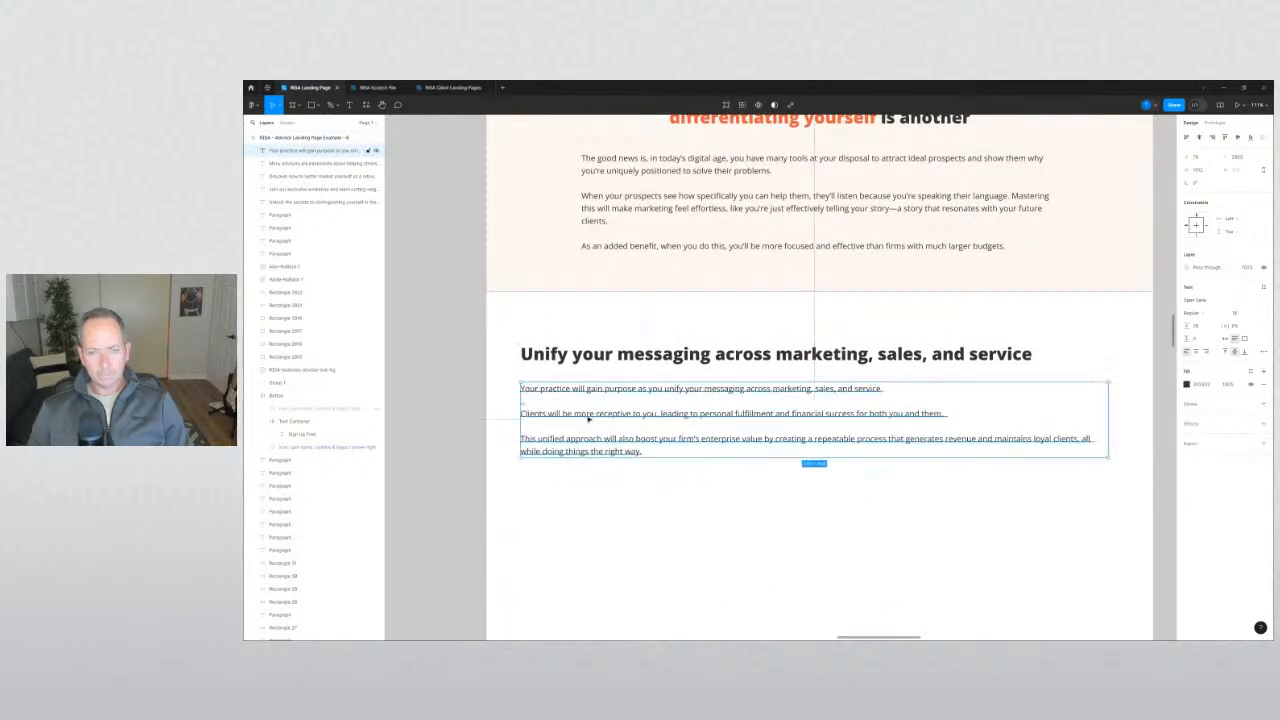
left_click(473, 418)
scroll(473, 418, "down", 2)
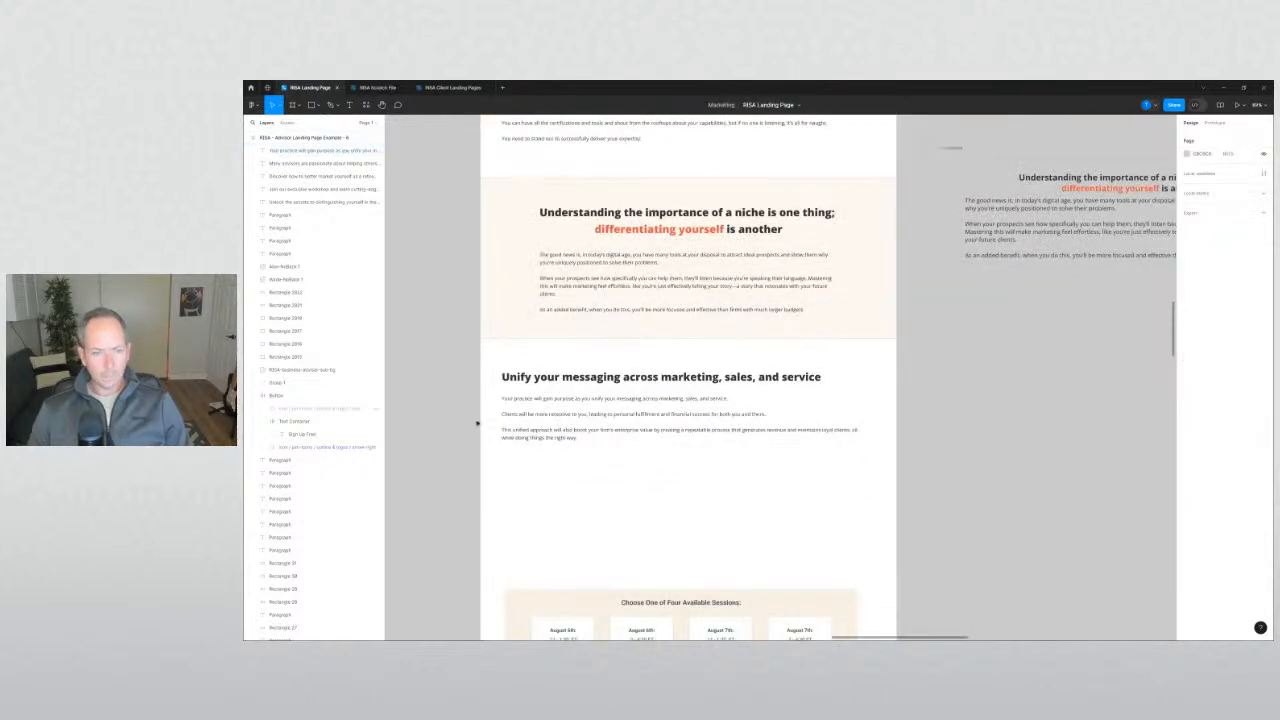
double_click(563, 434)
left_click(463, 428)
left_click(465, 427)
left_click_drag(470, 426, 501, 429)
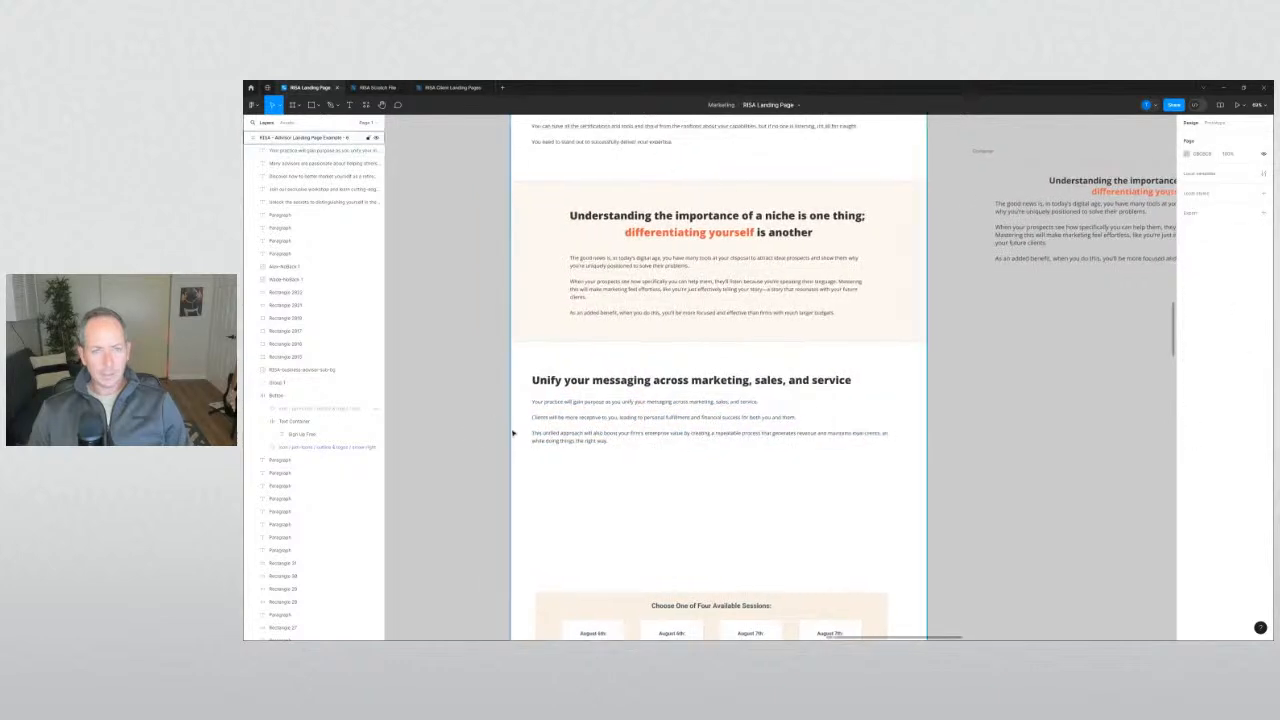
scroll(512, 430, "up", 1)
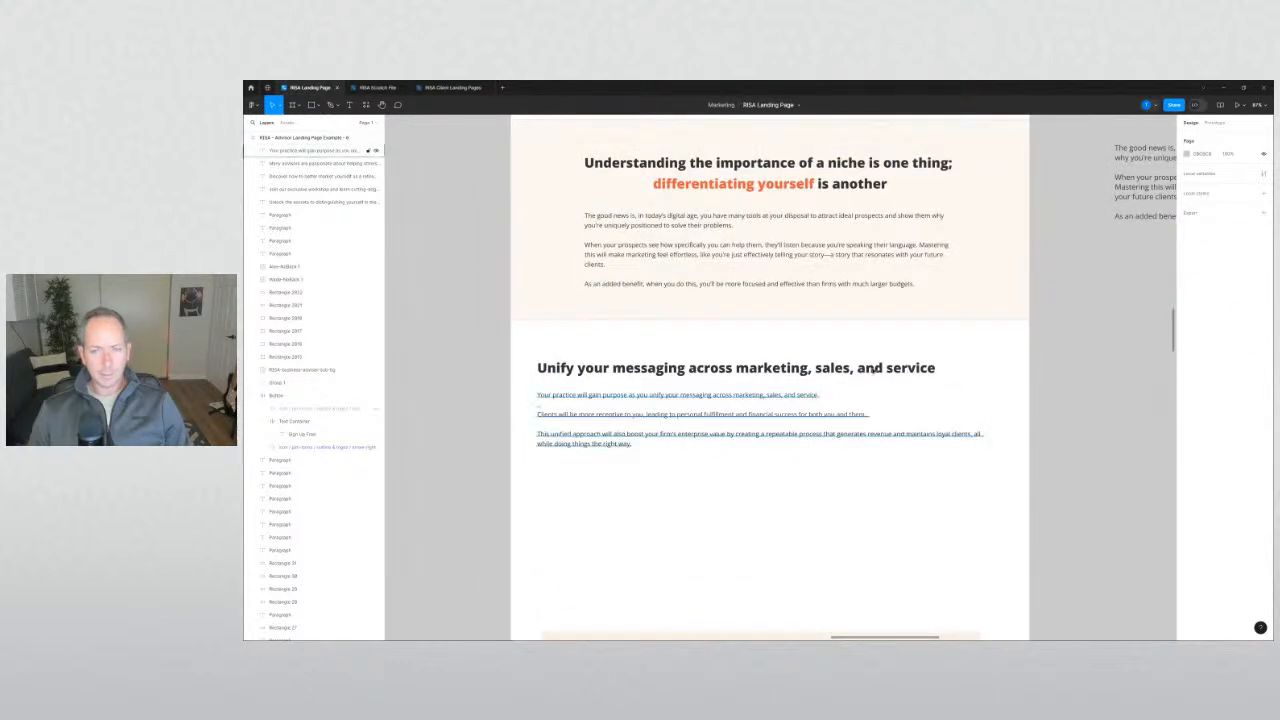
Bold the phrase 'boost your firm's enterprise value' in the Unify paragraph.
left_click(666, 437)
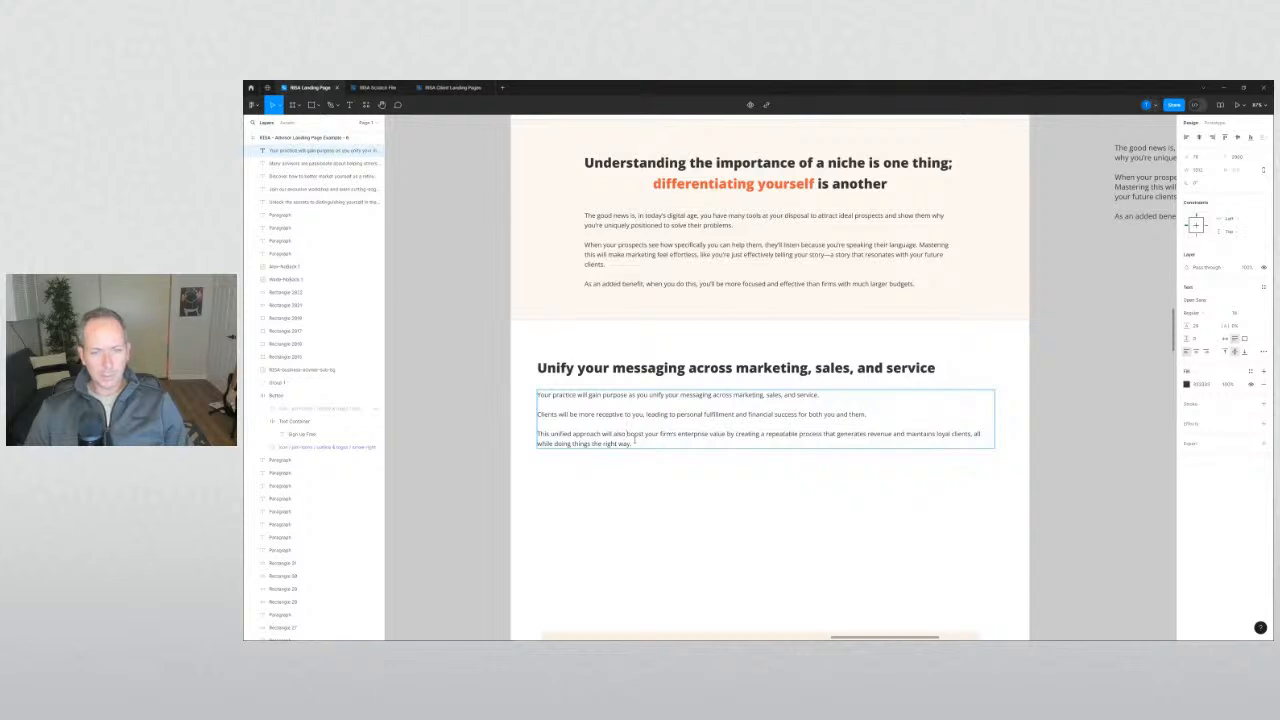
left_click_drag(643, 434, 708, 434)
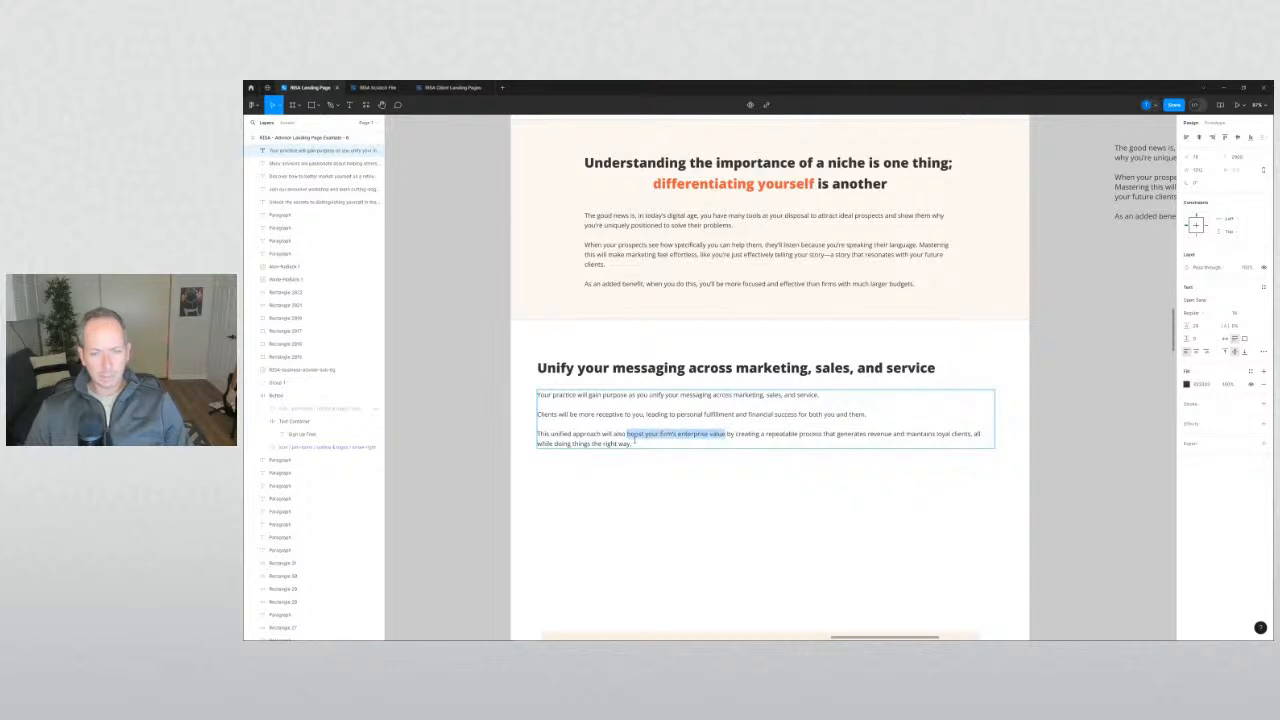
key("ctrl+b")
left_click(472, 469)
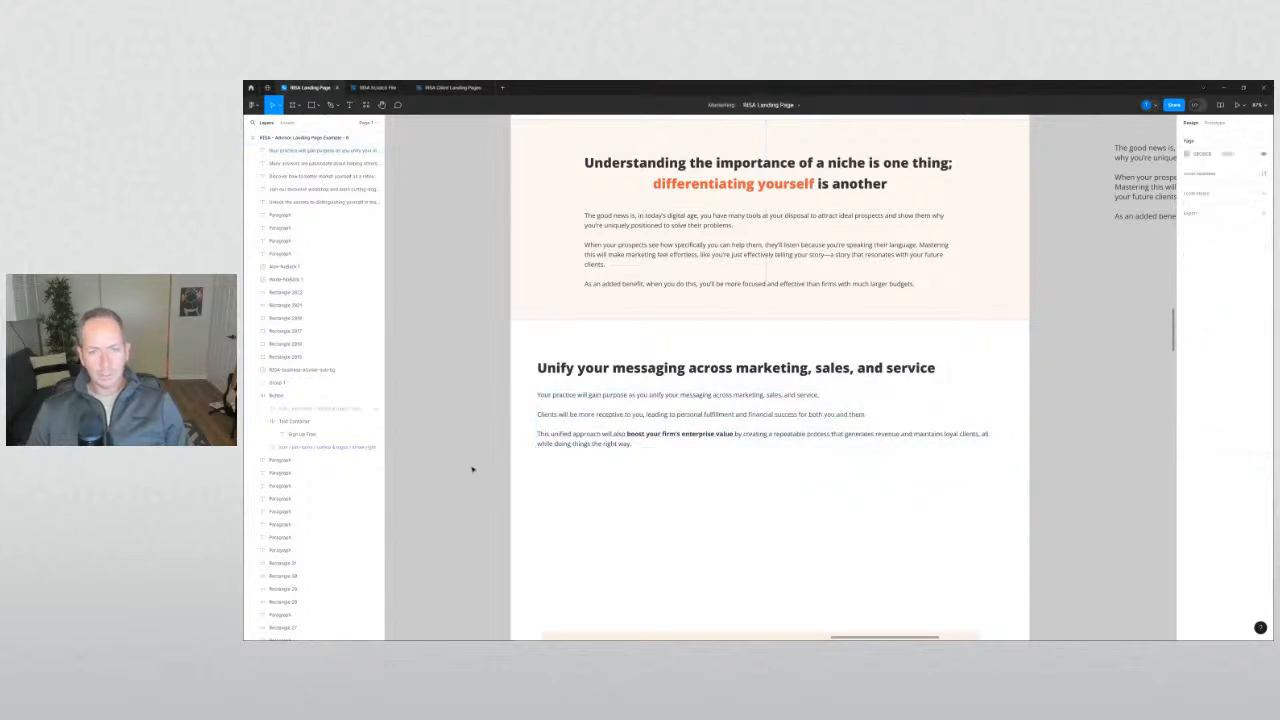
Nudge the Unify paragraph box about 5 px down.
left_click(551, 426)
left_click_drag(556, 421, 561, 419)
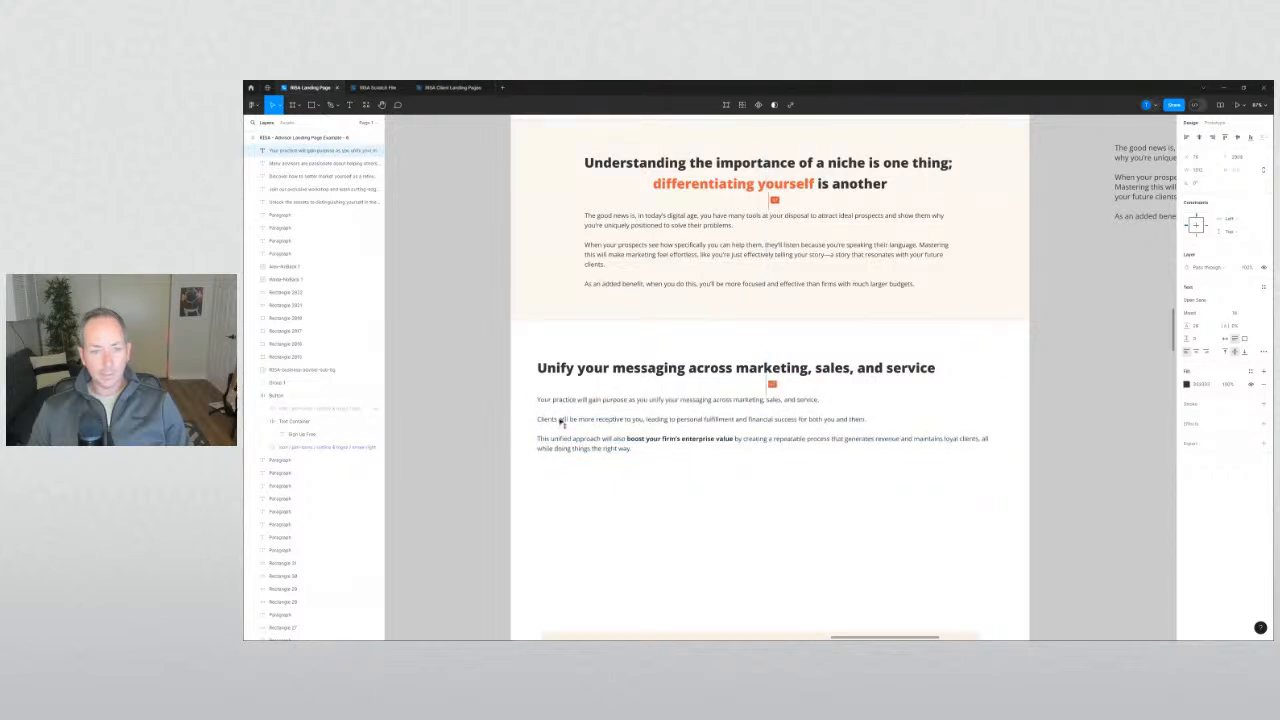
left_click(483, 429)
Select the Choose One of Four Available Sessions block and move it about 206 px down.
scroll(471, 429, "down", 5, "ctrl")
scroll(503, 355, "down", 1)
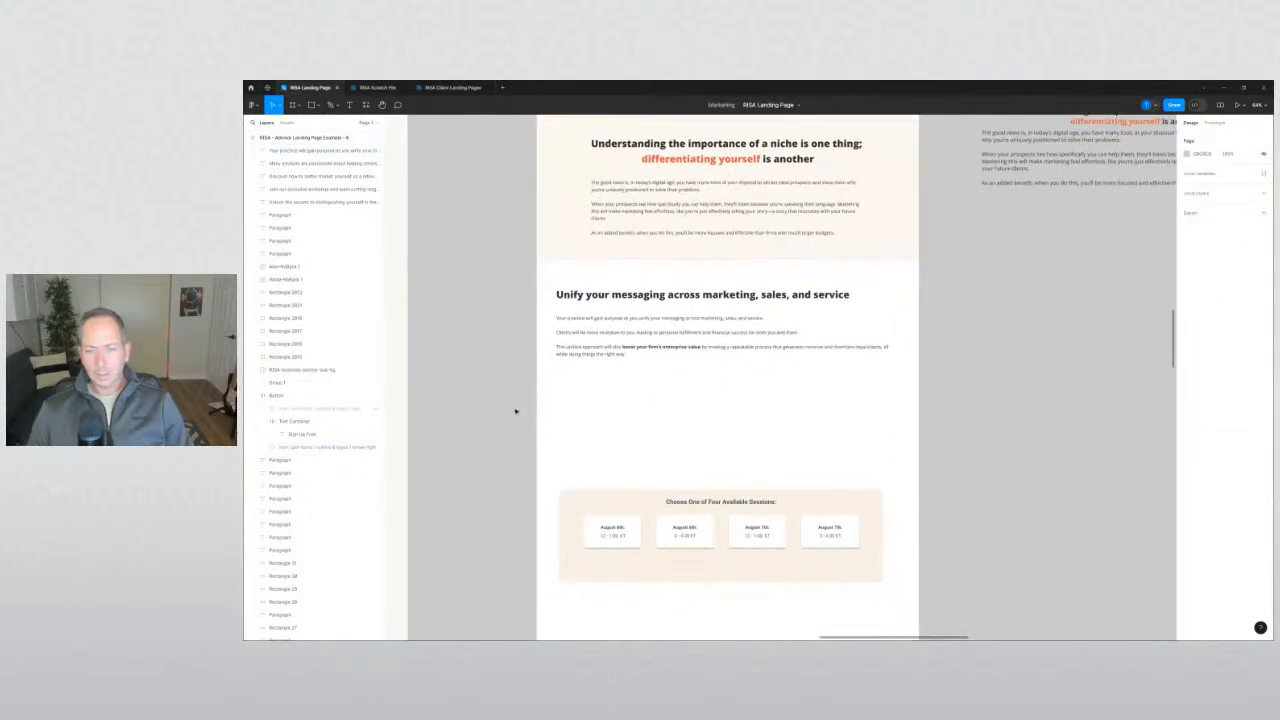
scroll(519, 398, "down", 1)
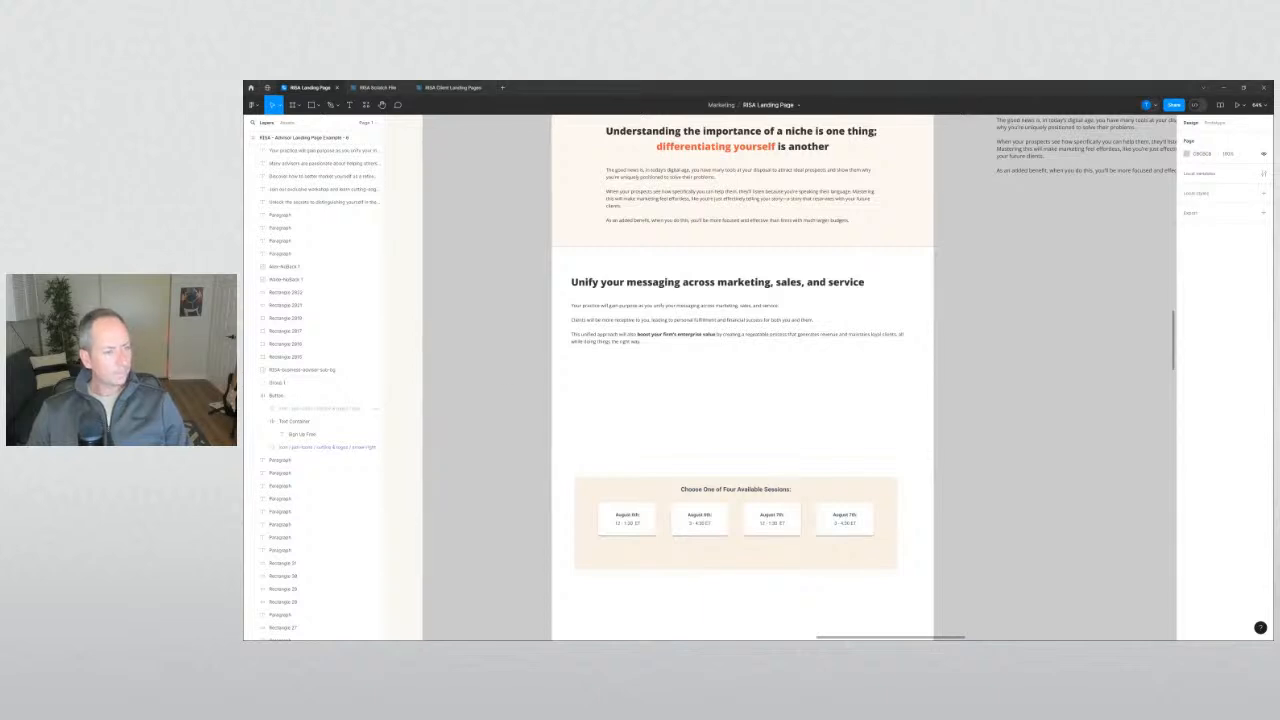
scroll(547, 479, "up", 5)
scroll(547, 479, "up", 10)
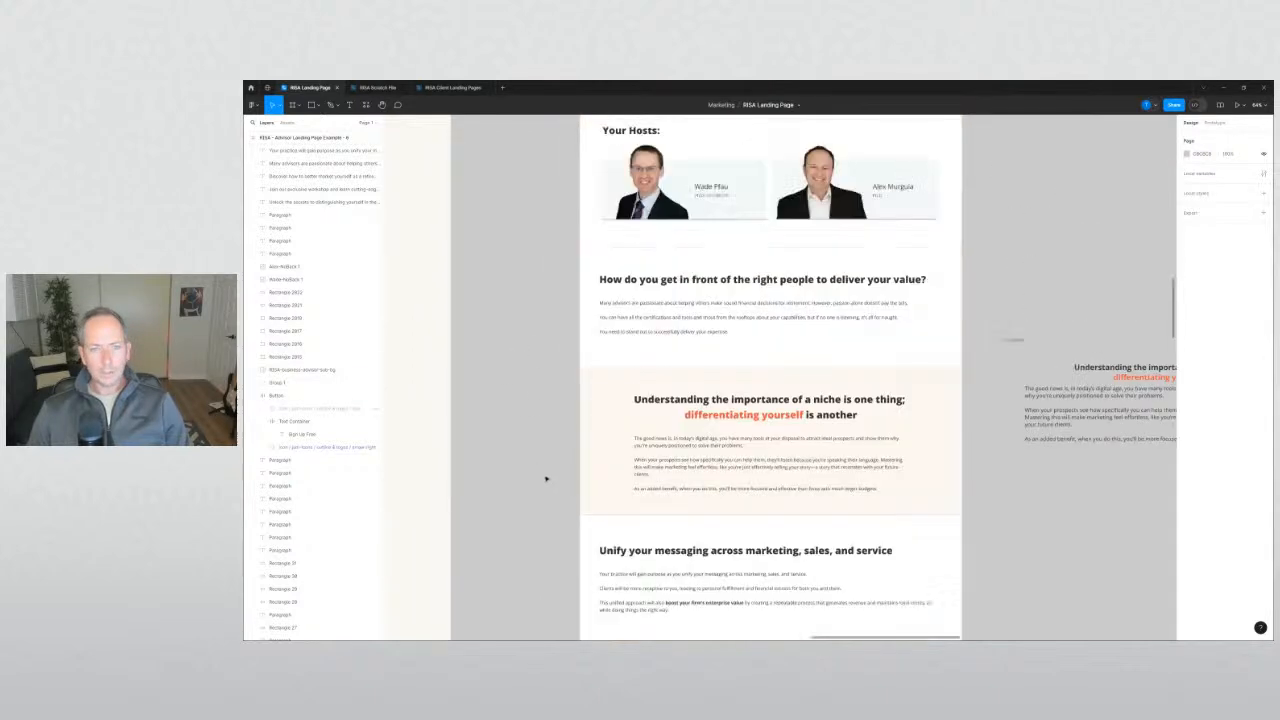
scroll(550, 481, "down", 12)
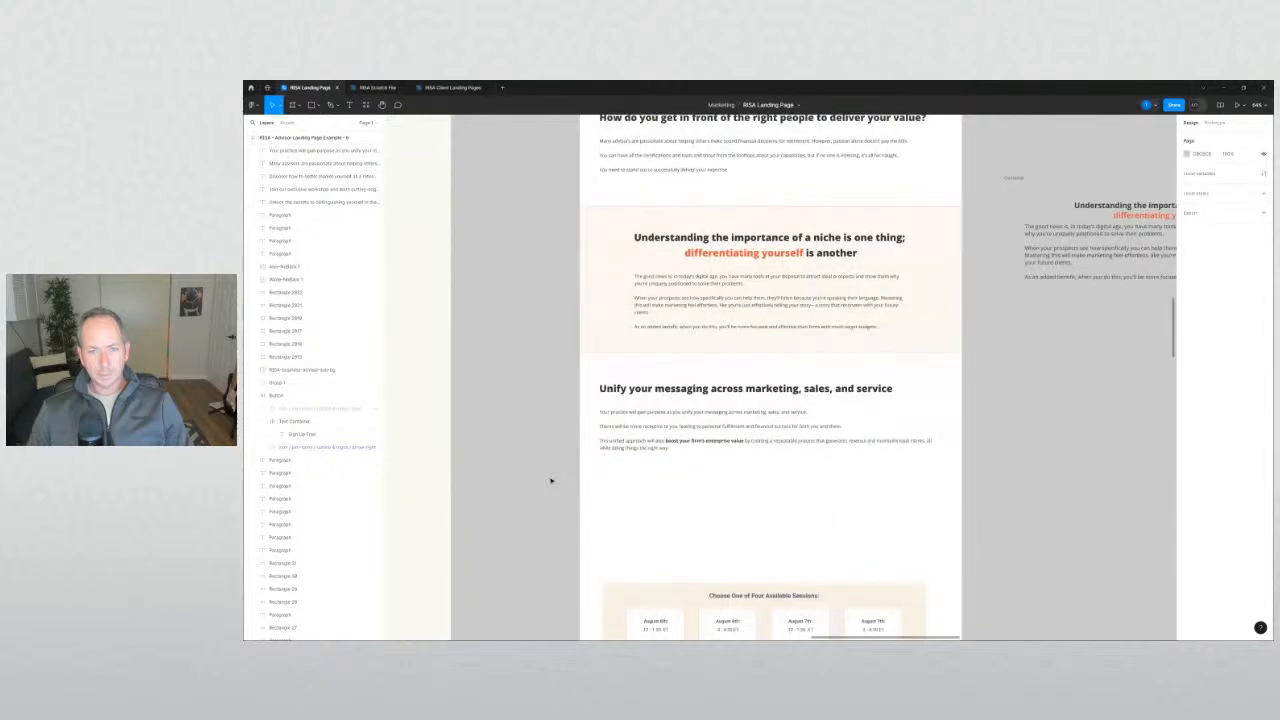
scroll(550, 478, "down", 2)
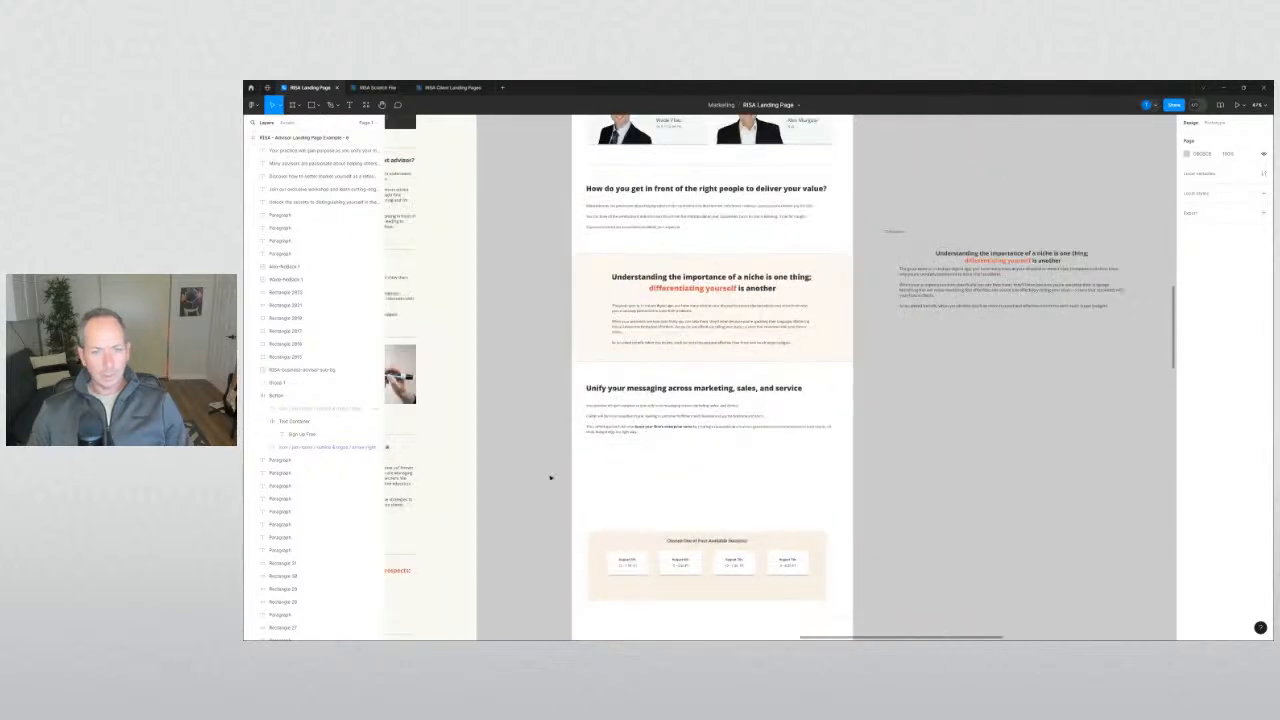
left_click_drag(551, 477, 881, 407)
scroll(766, 386, "right", 6)
scroll(766, 386, "down", 5)
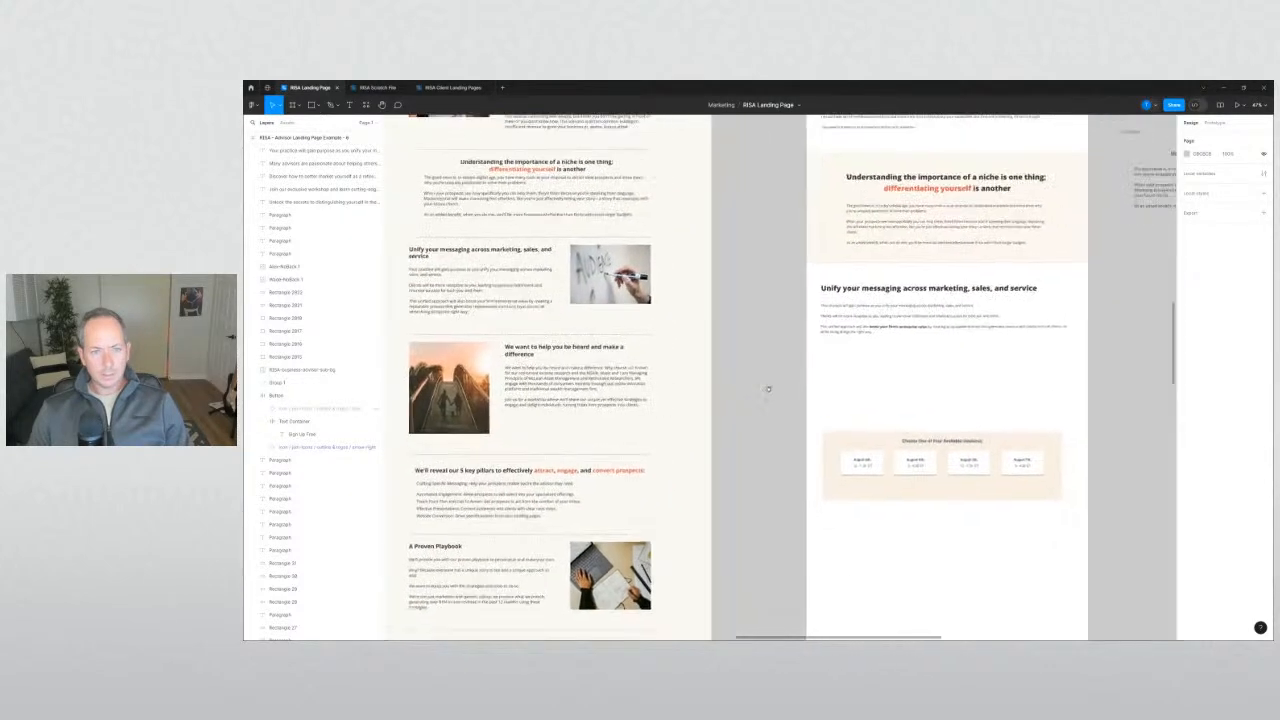
left_click_drag(700, 306, 987, 407)
left_click_drag(962, 422, 937, 337)
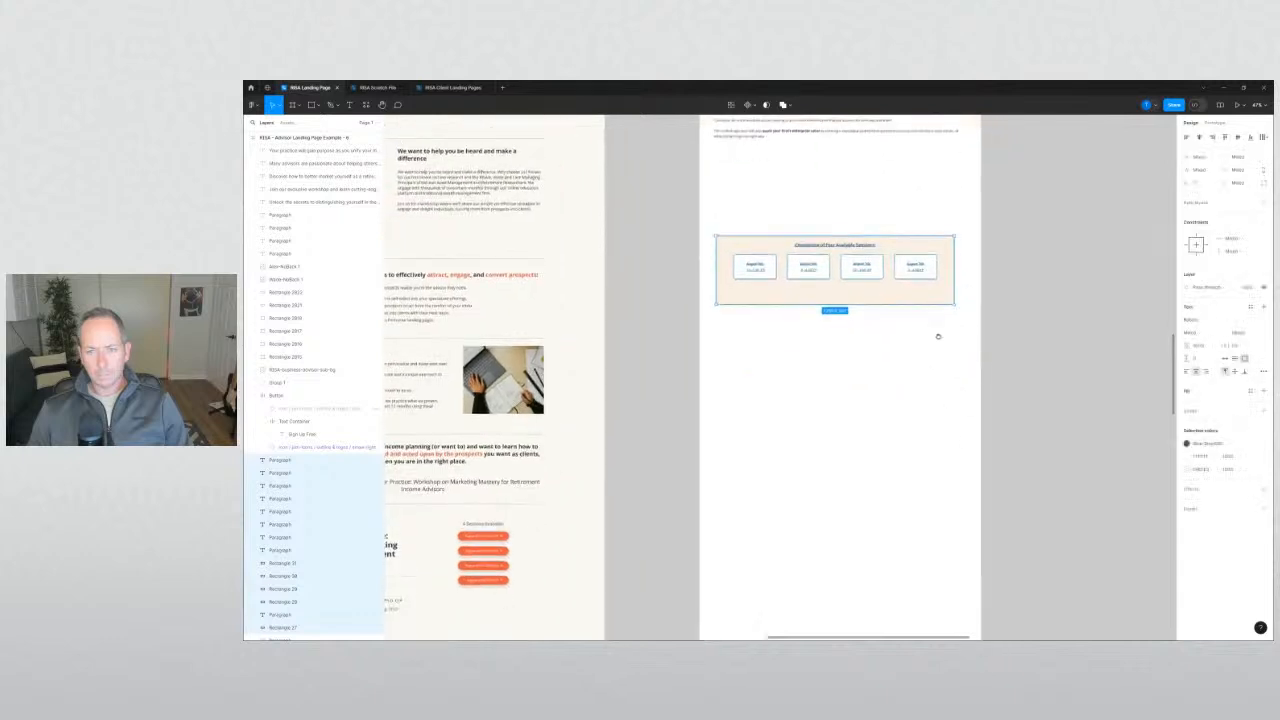
left_click_drag(860, 294, 858, 500)
left_click(638, 502)
Scroll through both landing pages to compare the updated layout.
scroll(640, 480, "down", 4)
scroll(640, 480, "right", 1)
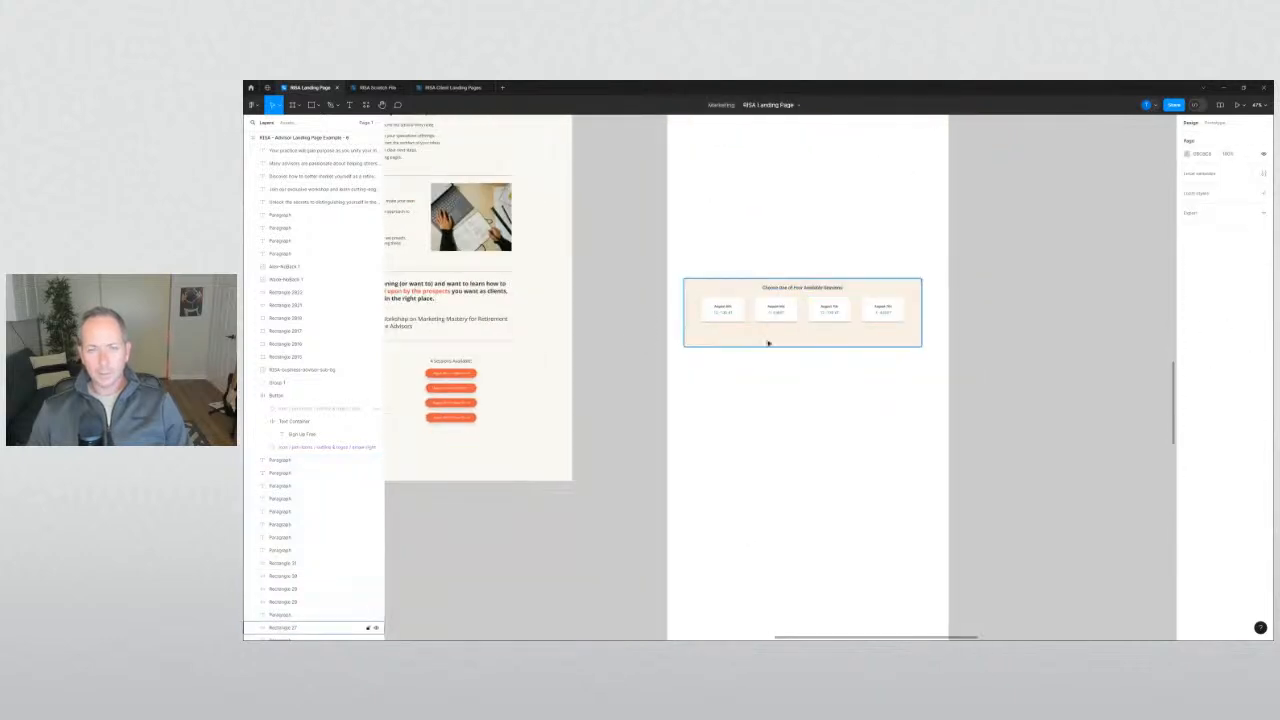
scroll(630, 368, "up", 10)
scroll(628, 376, "up", 10)
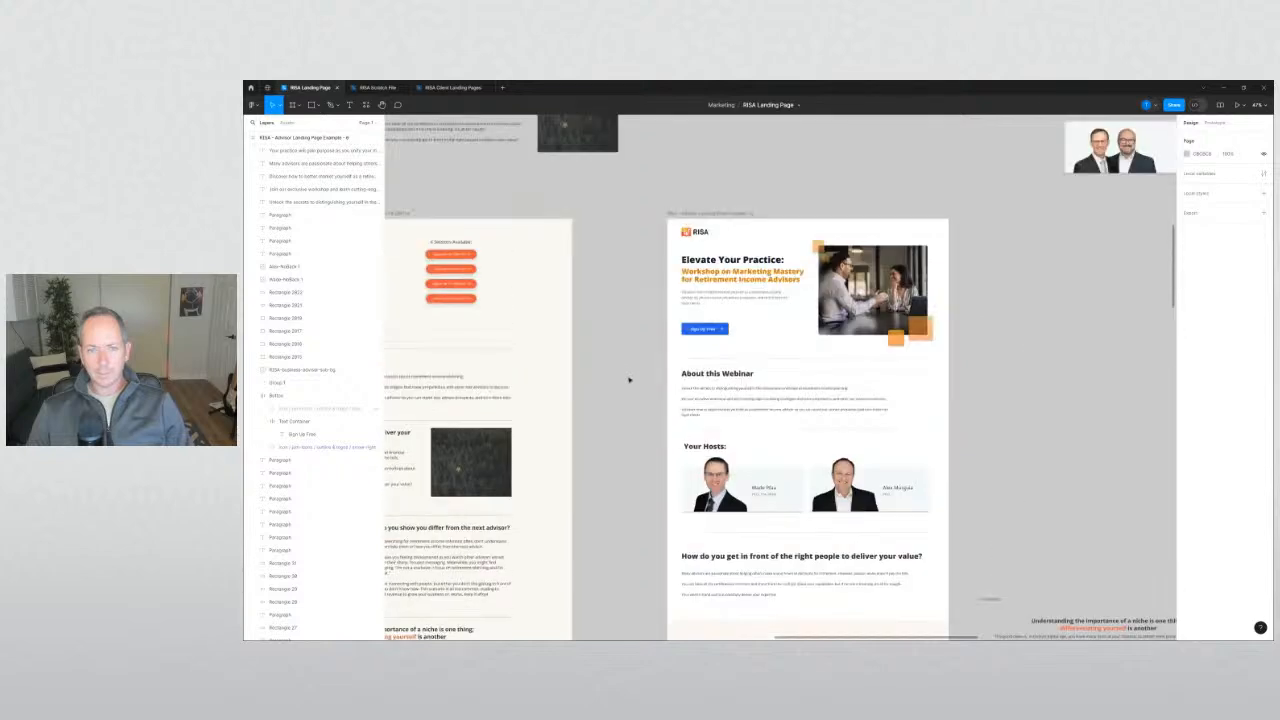
scroll(660, 345, "up", 1)
scroll(703, 337, "up", 3, "ctrl")
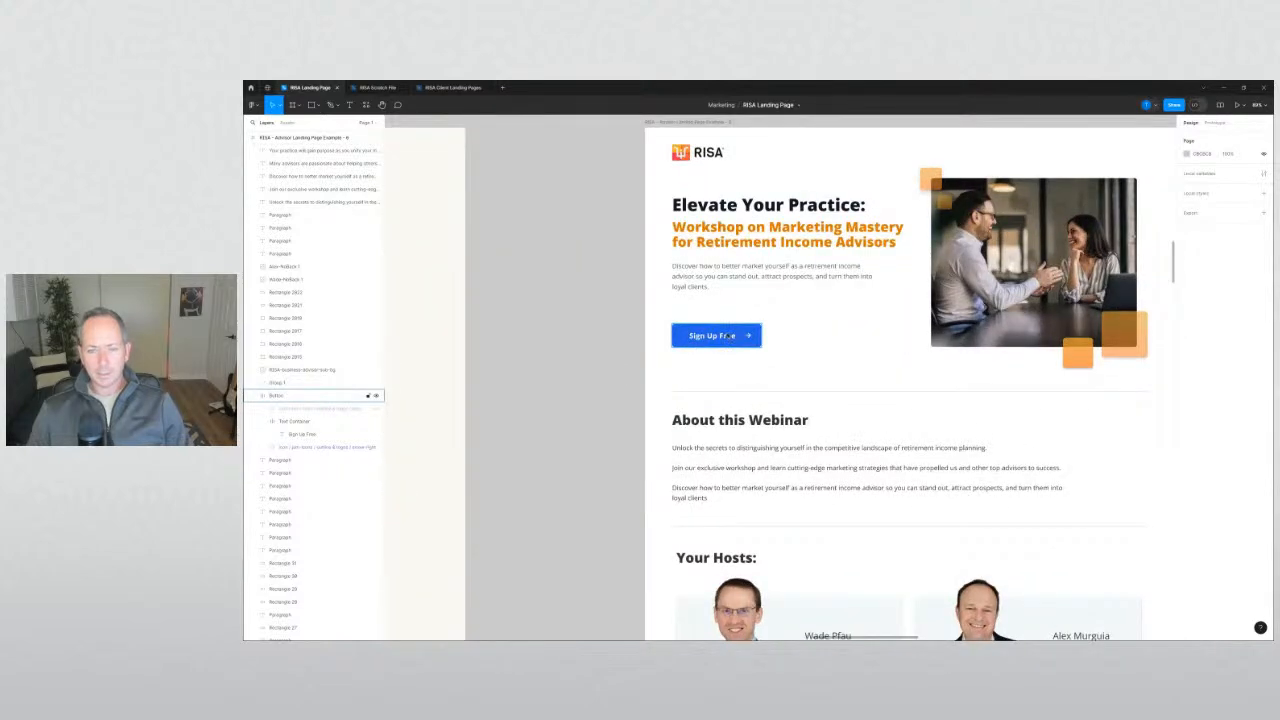
scroll(730, 336, "down", 3, "ctrl")
scroll(735, 360, "down", 8)
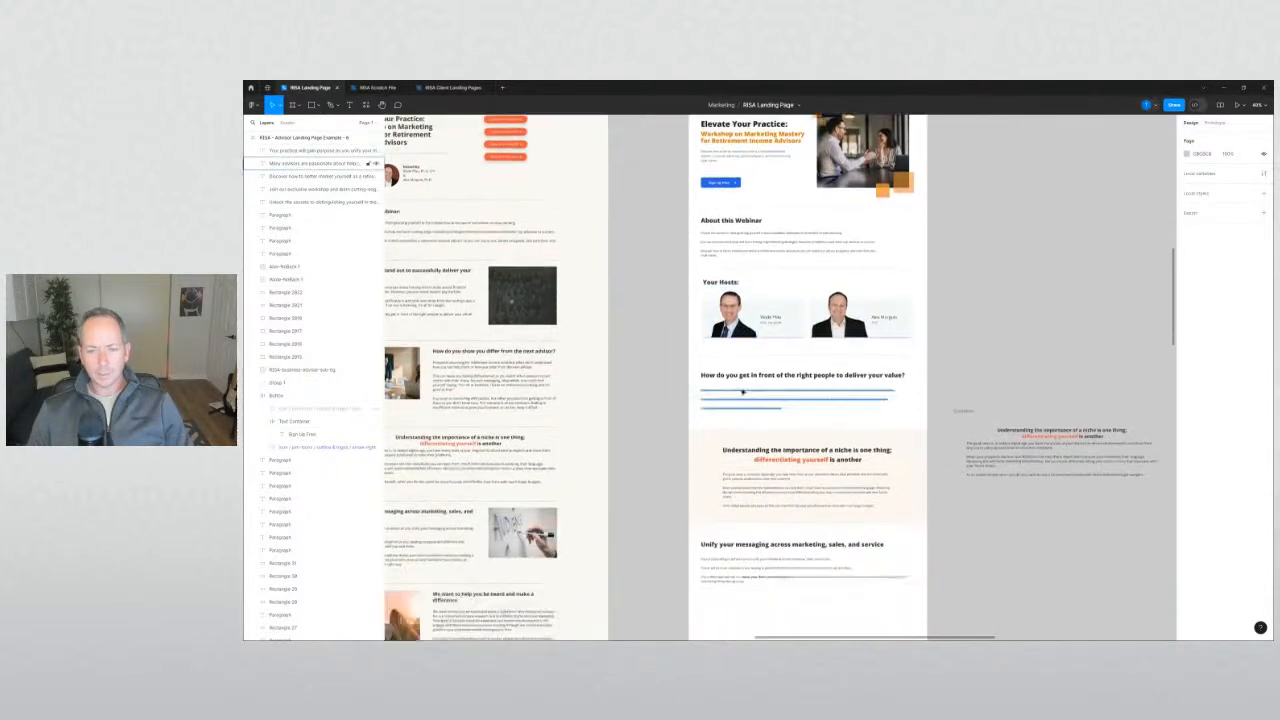
scroll(697, 383, "up", 8)
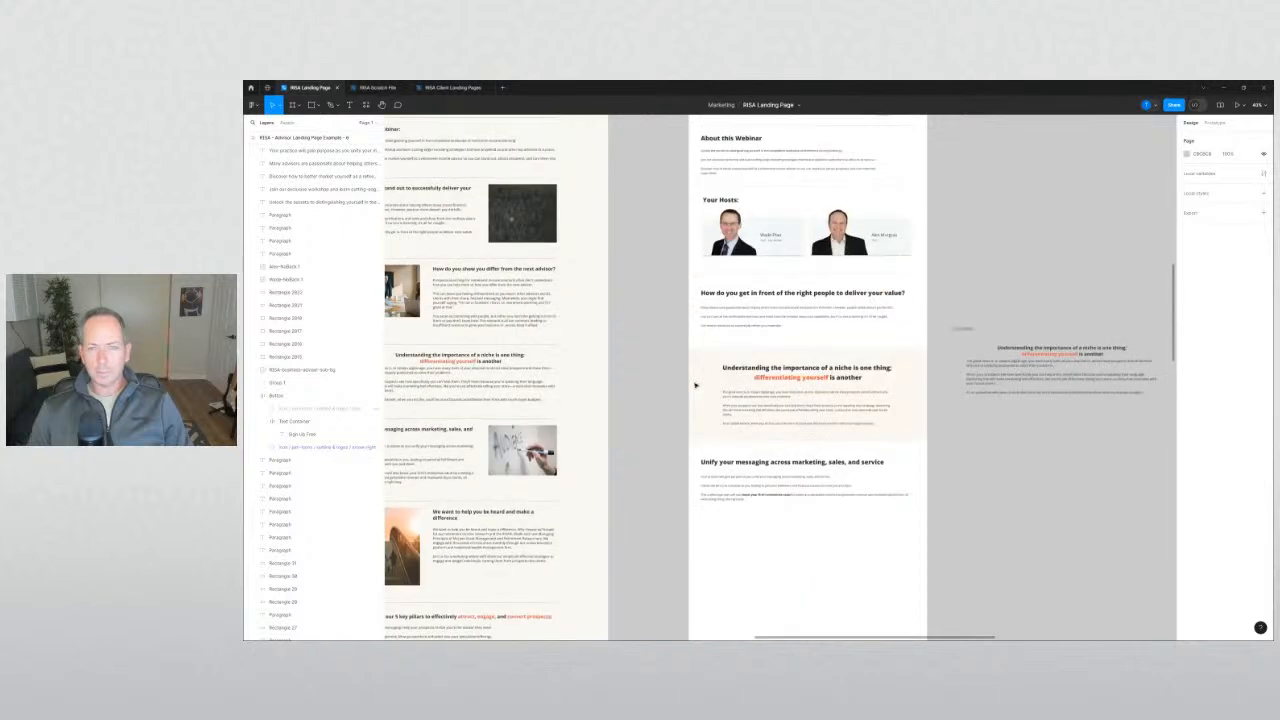
scroll(676, 363, "up", 4)
scroll(676, 363, "down", 7)
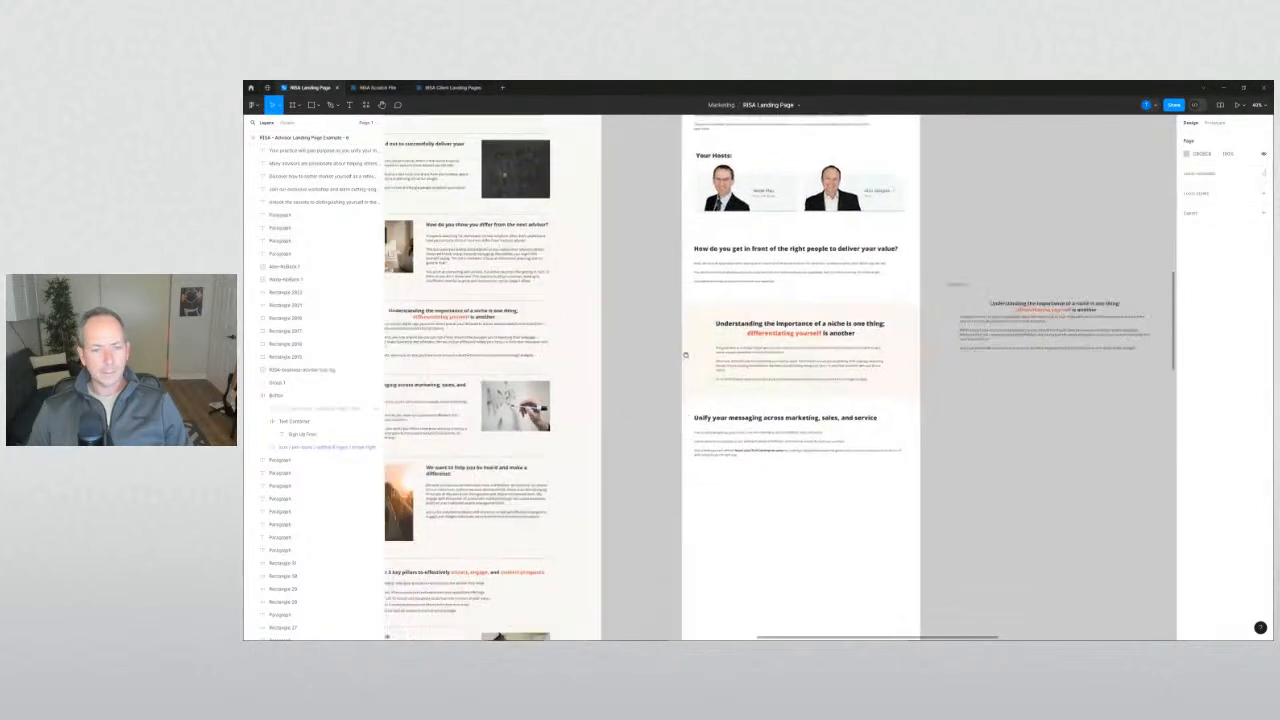
scroll(815, 312, "left", 3)
scroll(780, 300, "down", 2)
scroll(780, 300, "right", 2)
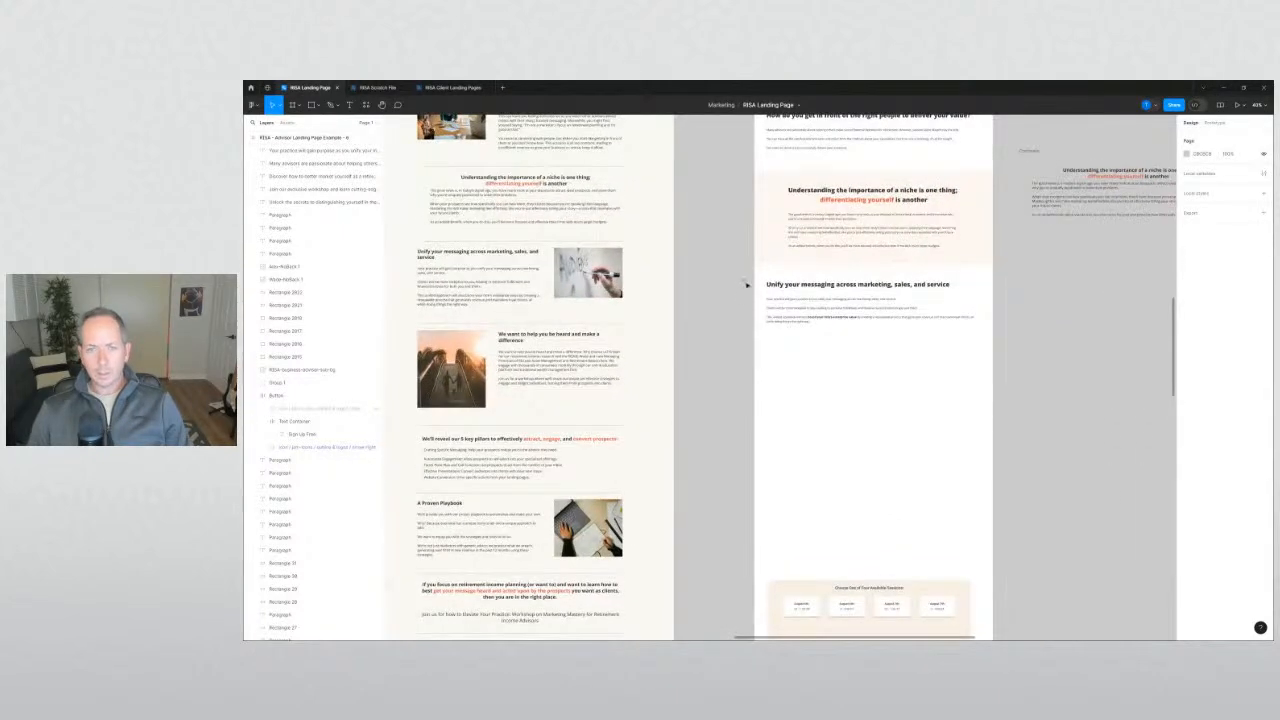
scroll(786, 162, "up", 2)
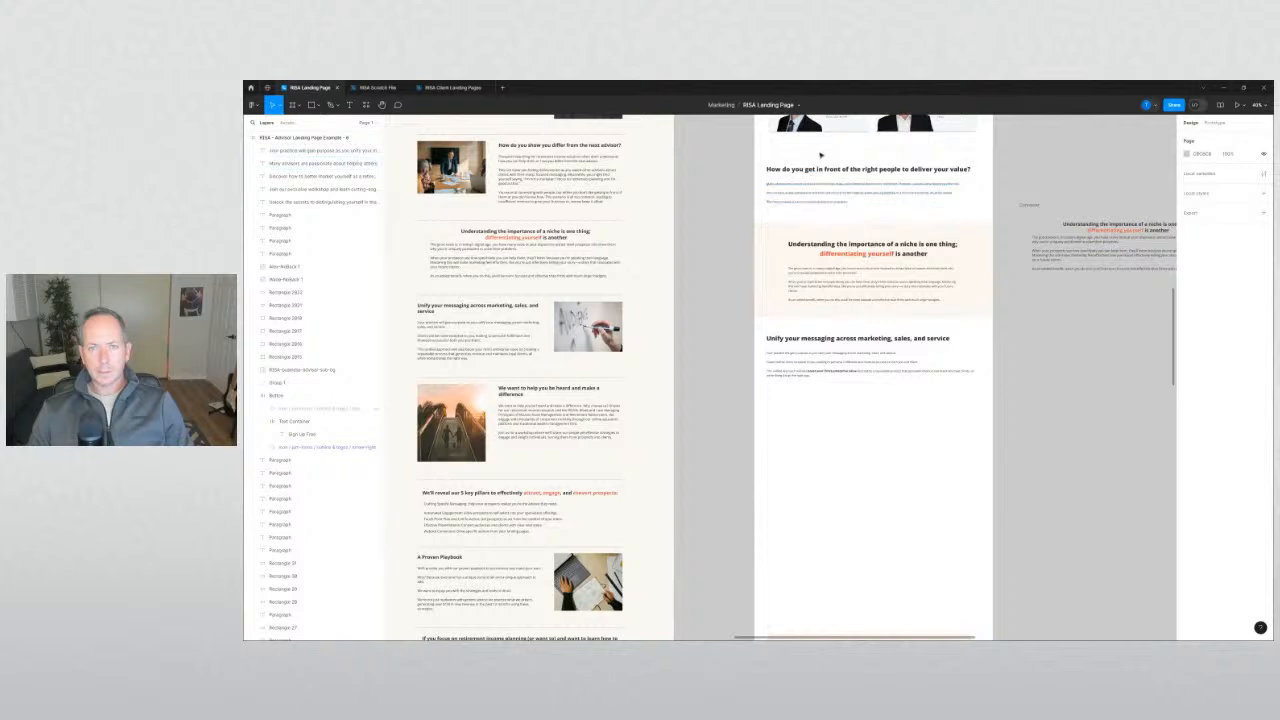
Move the divider line below the Unify section and check the Unify heading and paragraph.
left_click_drag(822, 151, 813, 402)
left_click(713, 396)
left_click_drag(733, 332, 658, 421)
left_click(714, 420)
scroll(718, 430, "up", 5)
Copy one of the small orange squares from beside the hero photo.
left_click_drag(823, 321, 860, 352)
scroll(826, 450, "up", 2)
left_click_drag(822, 194, 545, 425)
left_click(577, 410)
scroll(608, 436, "up", 4)
scroll(578, 438, "down", 3)
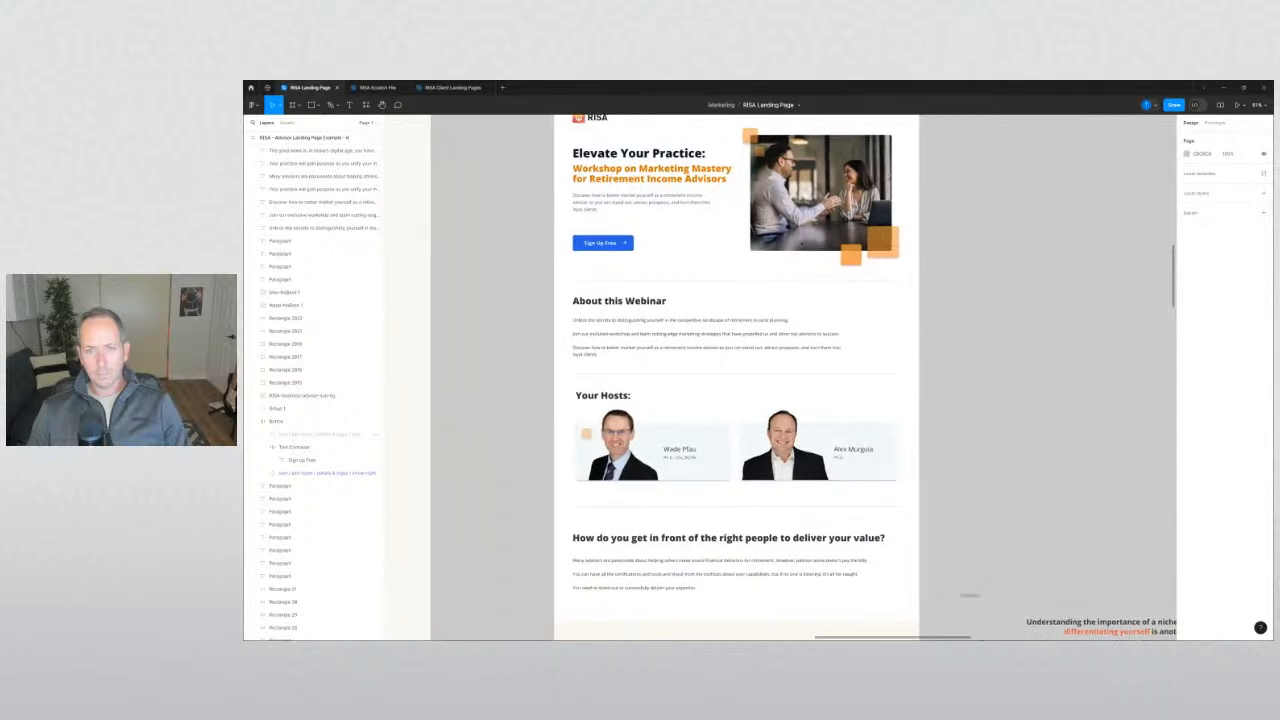
Alt-drag the photo's orange square onto the second host card's corner, then zoom out to review.
left_click_drag(752, 137, 903, 478)
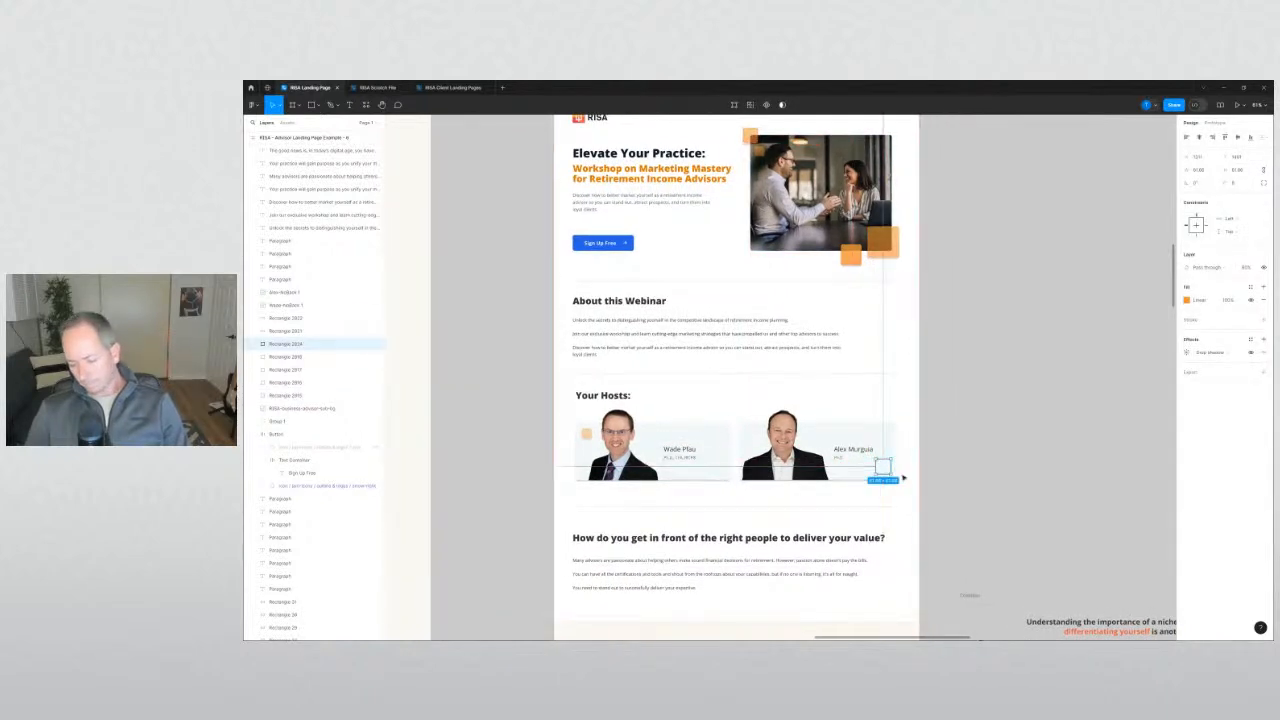
left_click(947, 492)
scroll(930, 496, "up", 3)
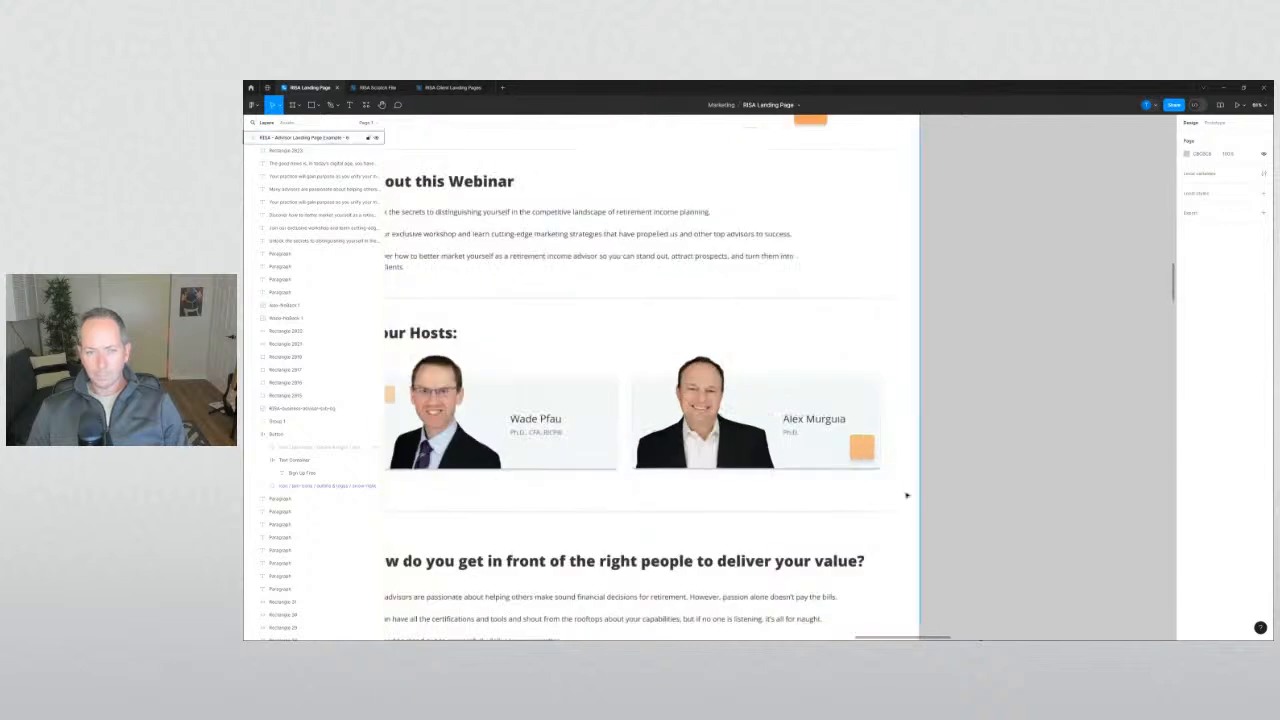
left_click(876, 465)
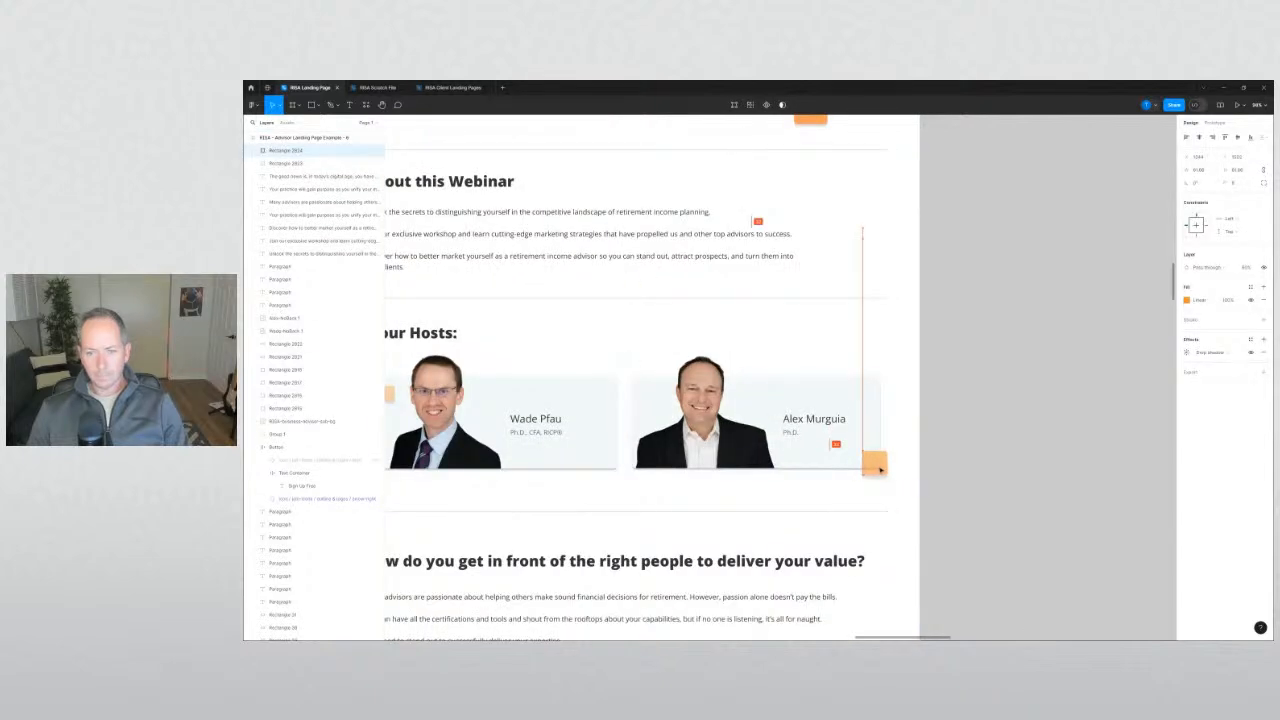
left_click(1011, 486)
scroll(1011, 486, "down", 3)
scroll(674, 429, "up", 3)
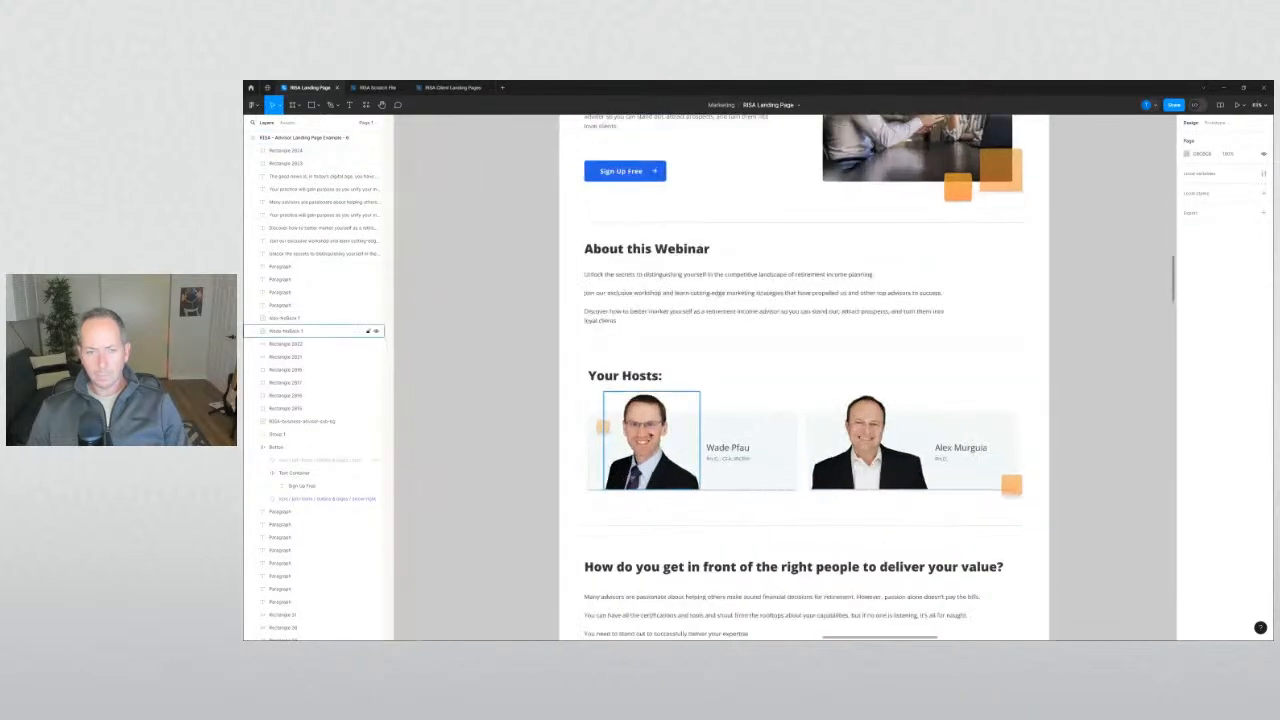
scroll(538, 437, "down", 2)
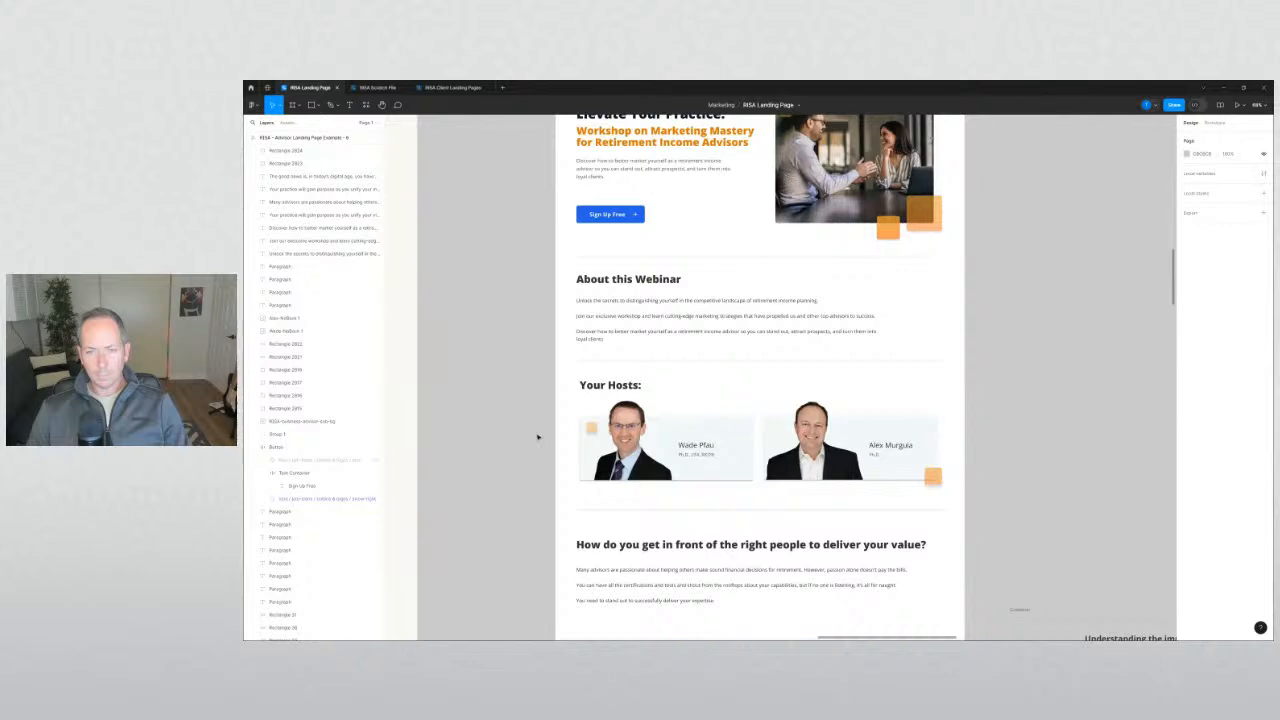
scroll(531, 436, "down", 5)
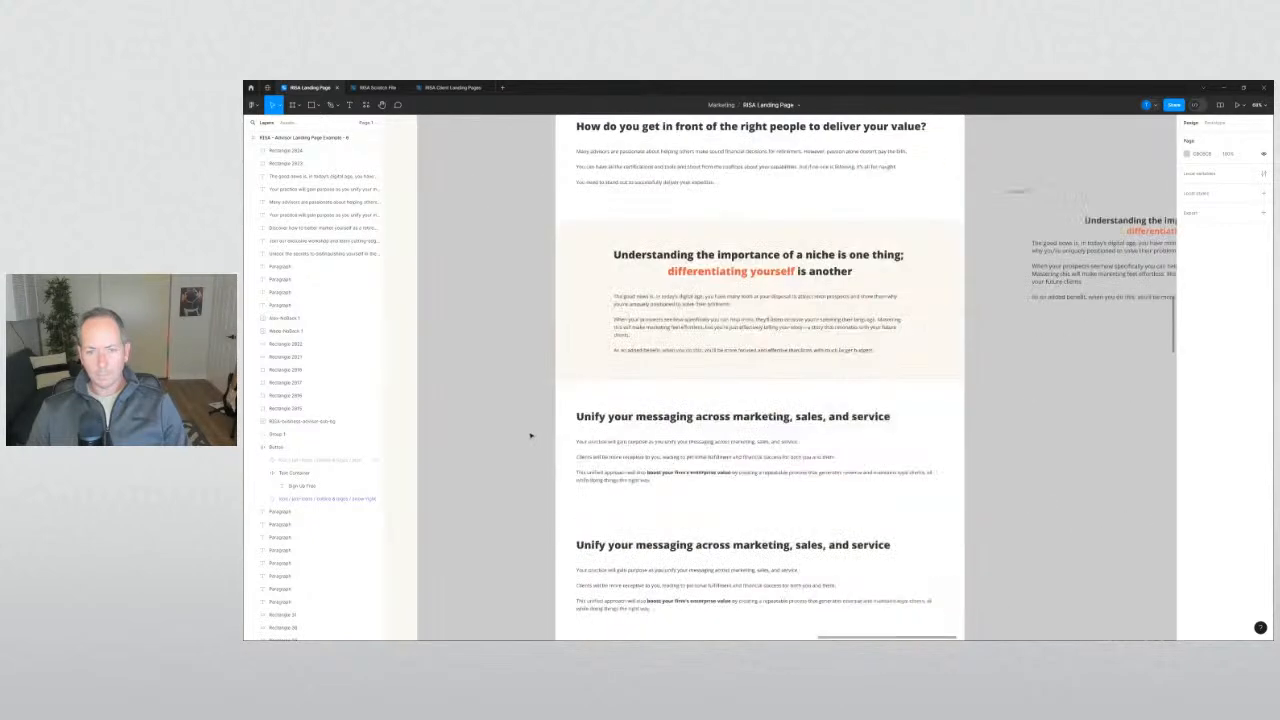
scroll(531, 426, "up", 2)
scroll(531, 424, "up", 3)
scroll(531, 423, "down", 2)
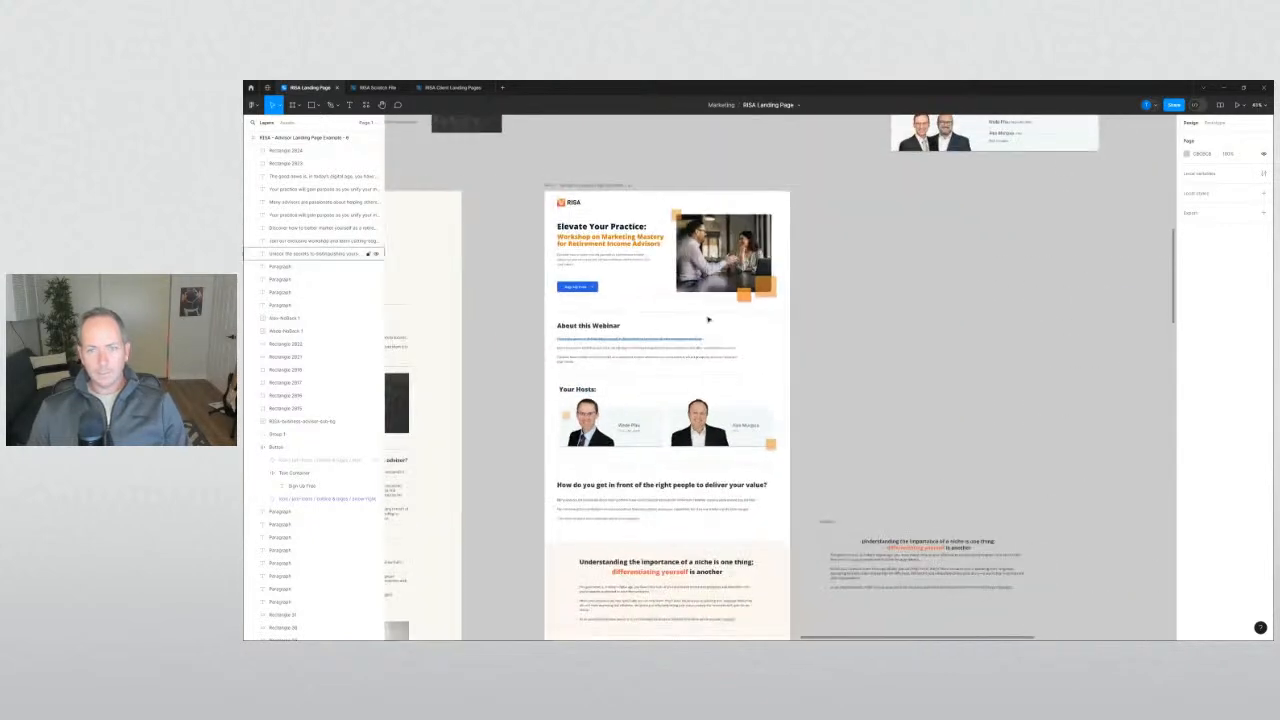
Select both hero orange squares and Alt-drag copies into the peach niche section.
left_click(744, 295)
left_click(766, 293, "shift")
left_click_drag(857, 323, 880, 246)
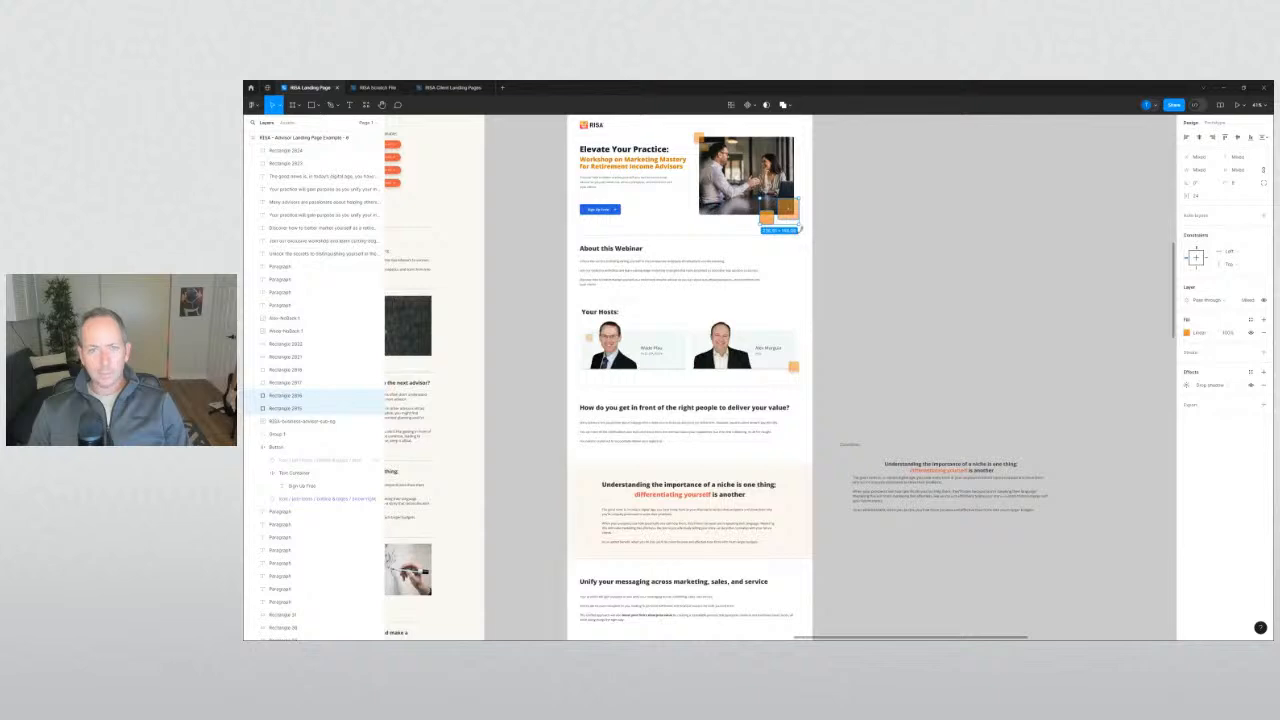
left_click(880, 246)
left_click(796, 215)
left_click(768, 218, "shift")
left_click_drag(794, 218, 873, 449)
left_click(842, 565)
scroll(873, 449, "up", 5)
Place the large square at the section's bottom-right and draw a rectangle just below it.
left_click_drag(769, 380, 786, 428)
left_click(858, 444)
scroll(857, 443, "up", 5)
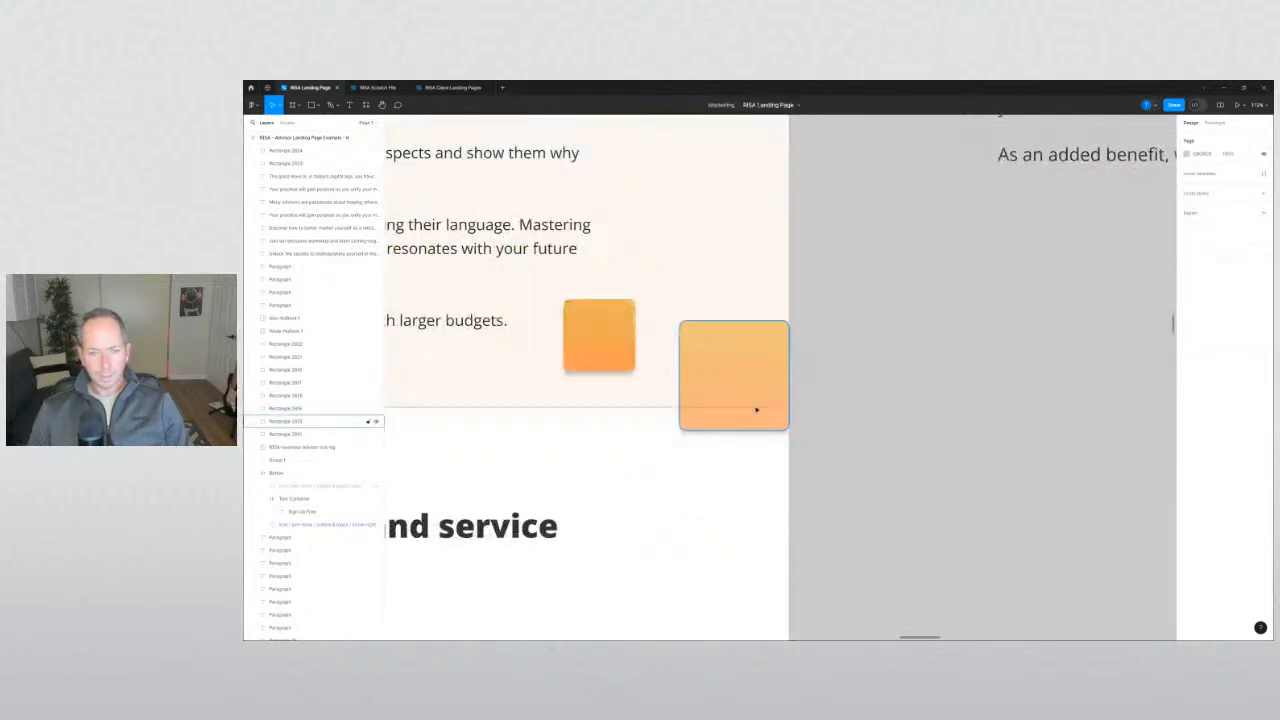
key("r")
left_click_drag(821, 444, 670, 408)
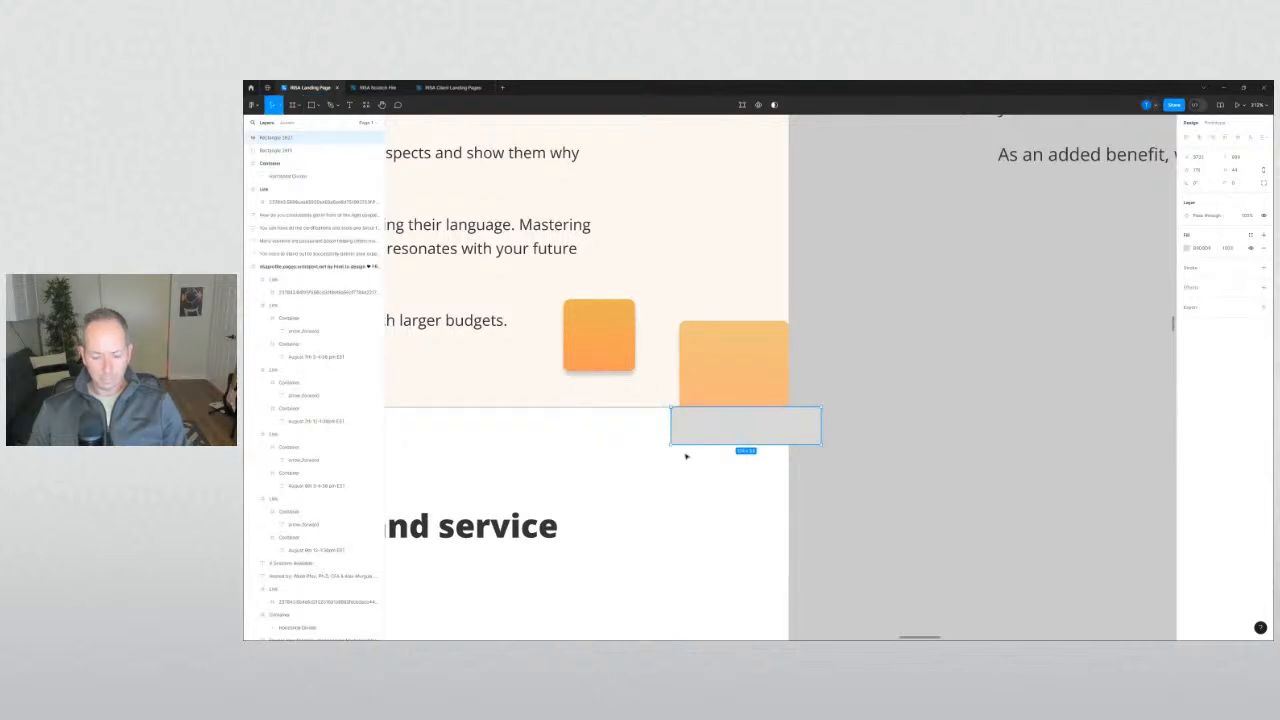
left_click(766, 394)
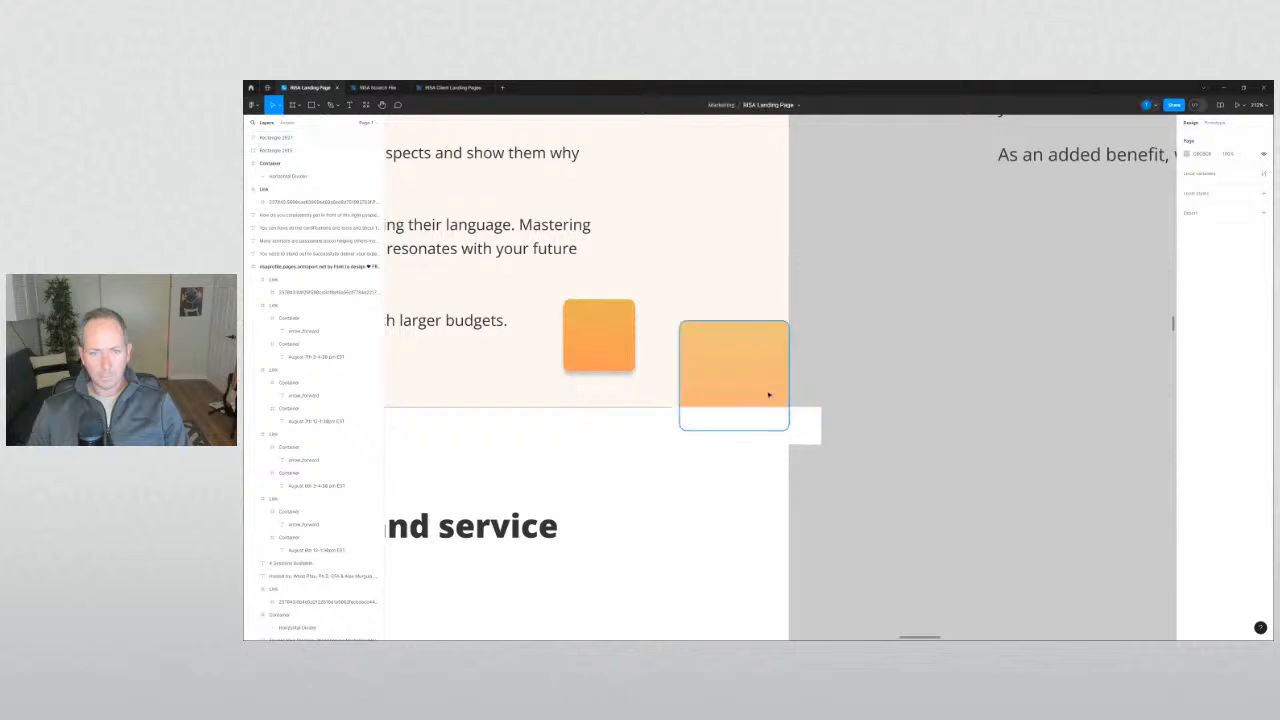
scroll(732, 388, "up", 3)
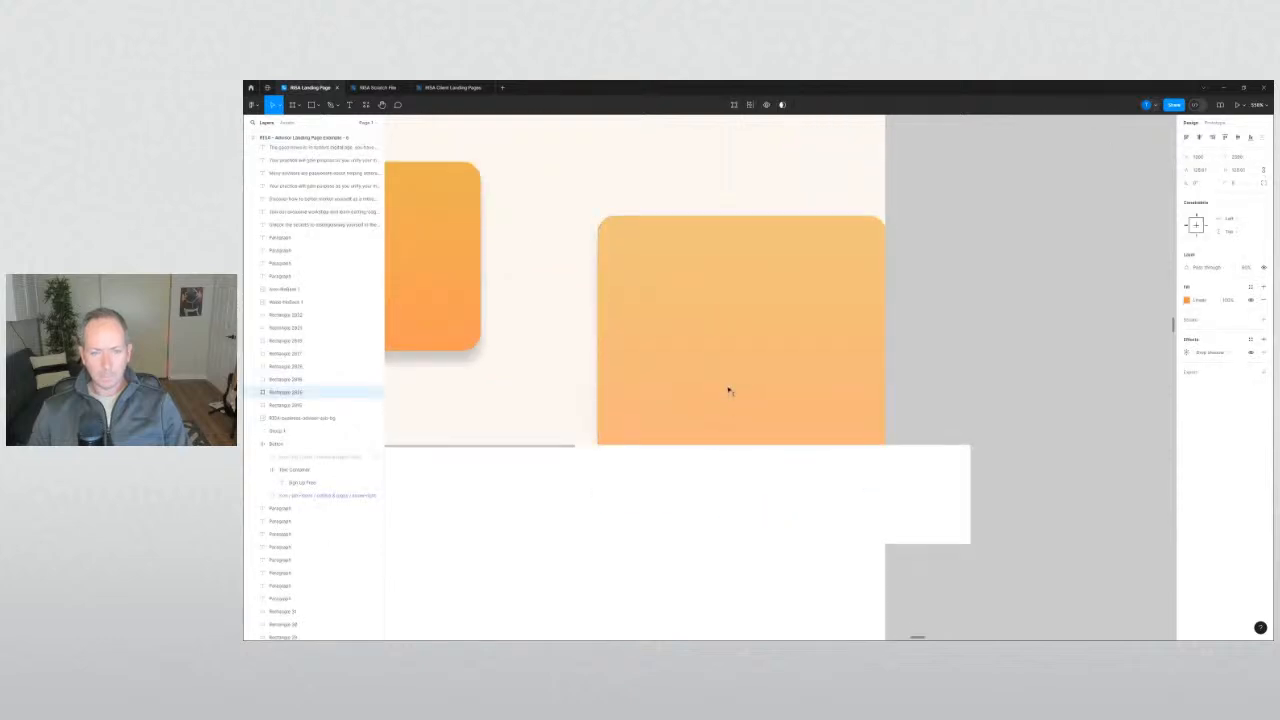
left_click_drag(729, 390, 732, 374)
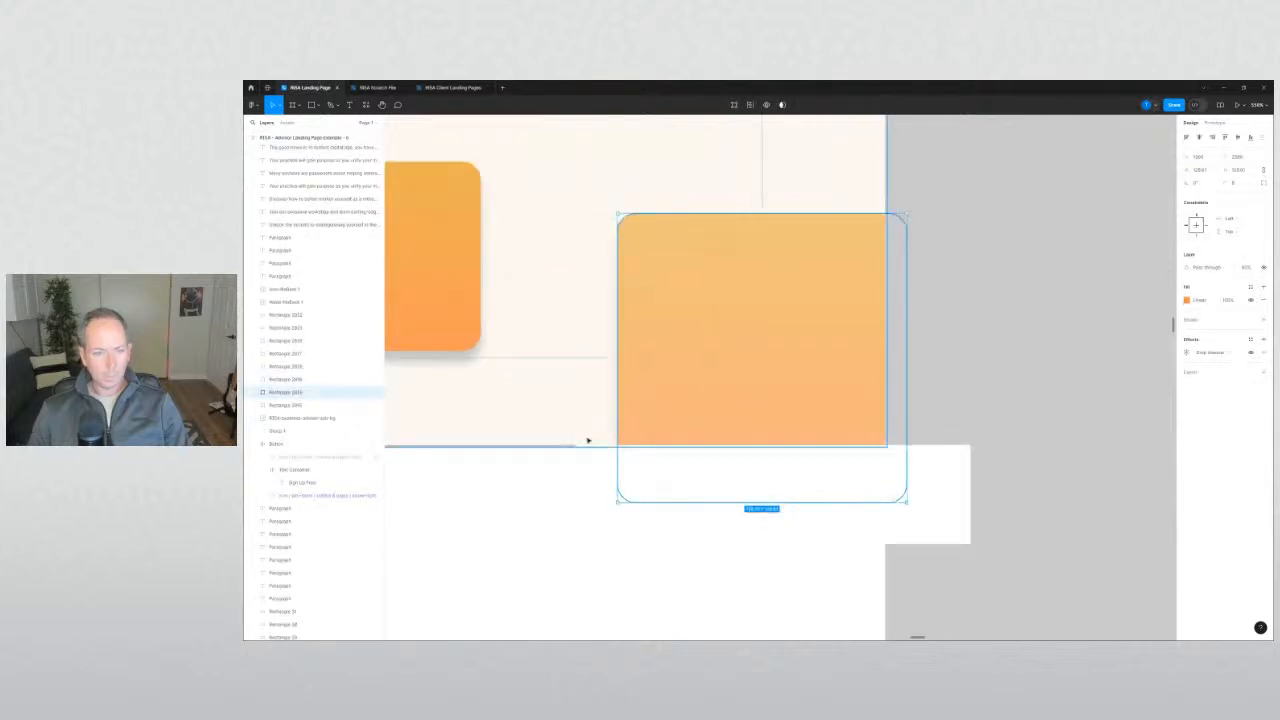
Slide the white rectangle left to mask the large square's overflow.
left_click(566, 446)
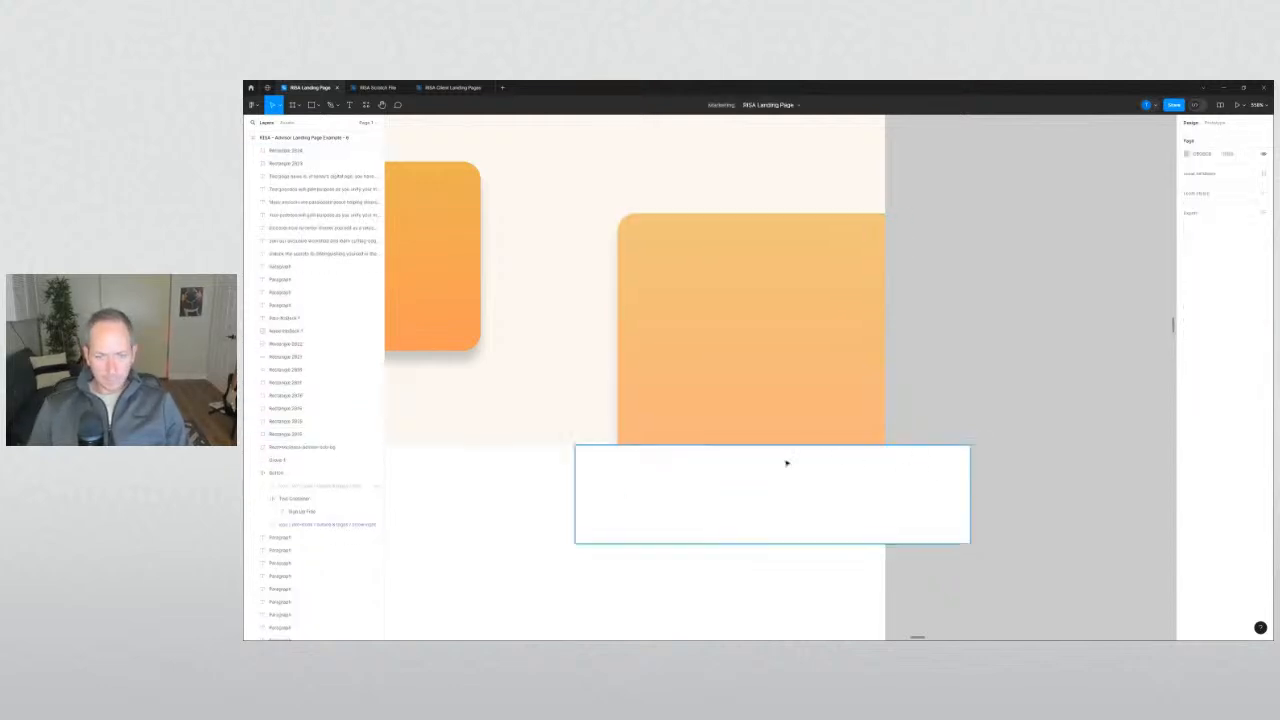
left_click(983, 417)
left_click(851, 477)
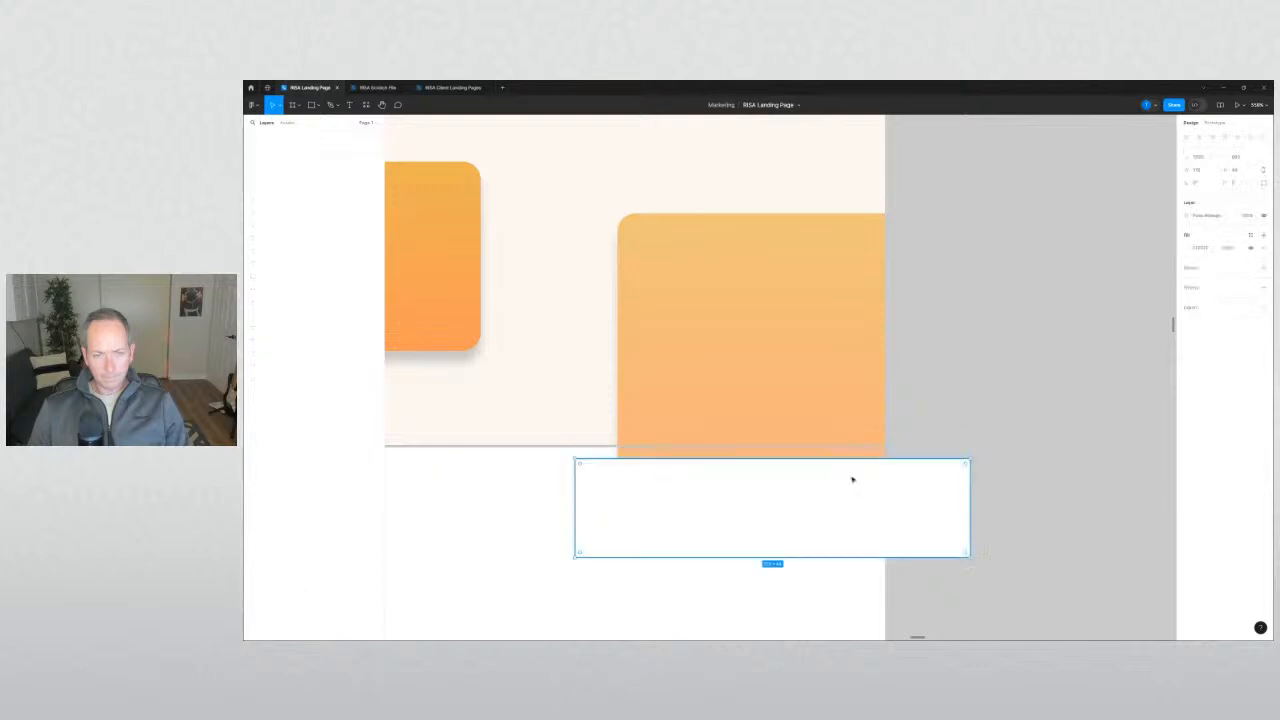
left_click_drag(851, 477, 771, 480)
left_click(988, 471)
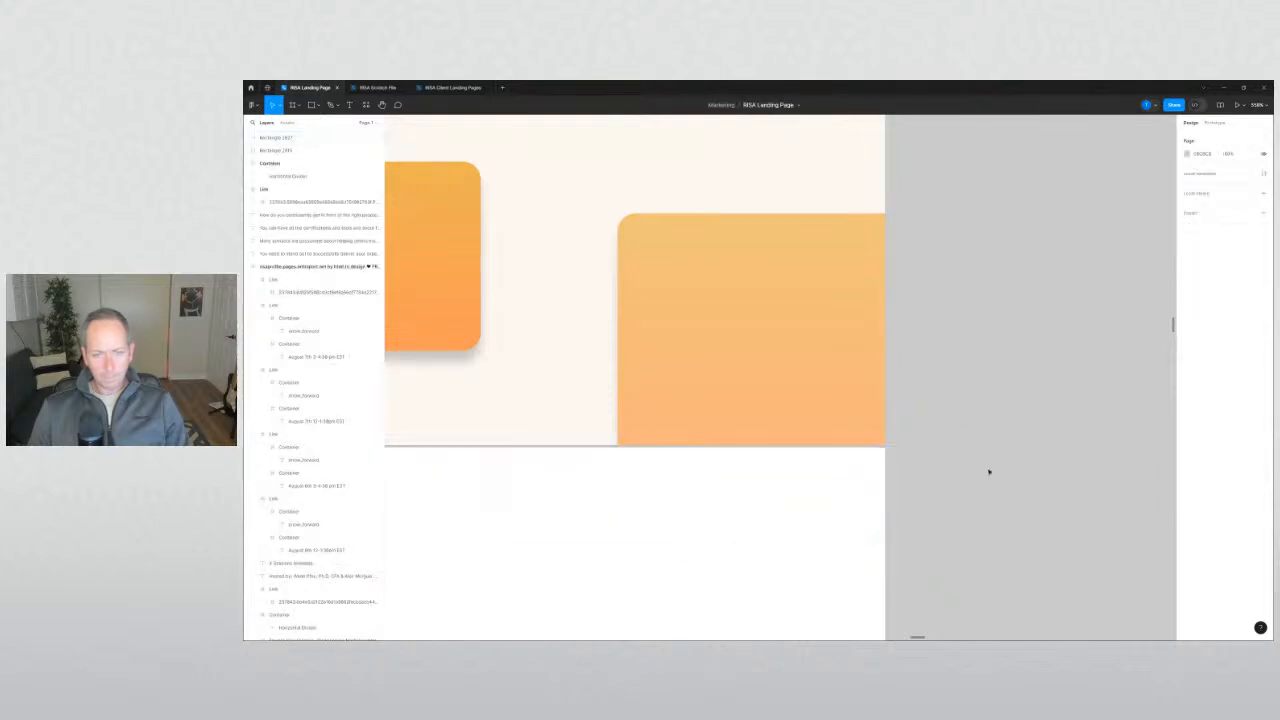
scroll(988, 463, "down", 2)
scroll(988, 463, "left", 2)
Shrink the small orange square to about 40 px and align it beside the large one.
left_click_drag(757, 371, 807, 333)
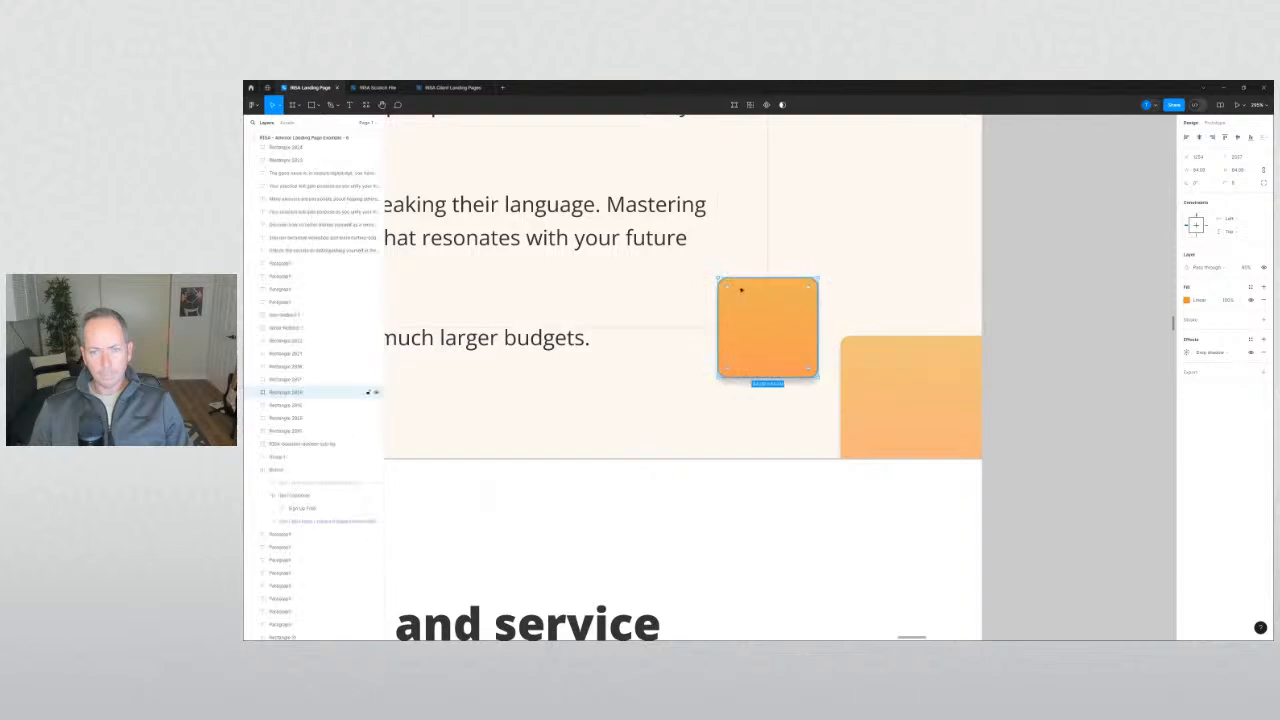
left_click_drag(719, 275, 803, 339)
left_click(829, 357)
left_click(1043, 417)
scroll(1043, 417, "down", 5)
scroll(1068, 424, "down", 1)
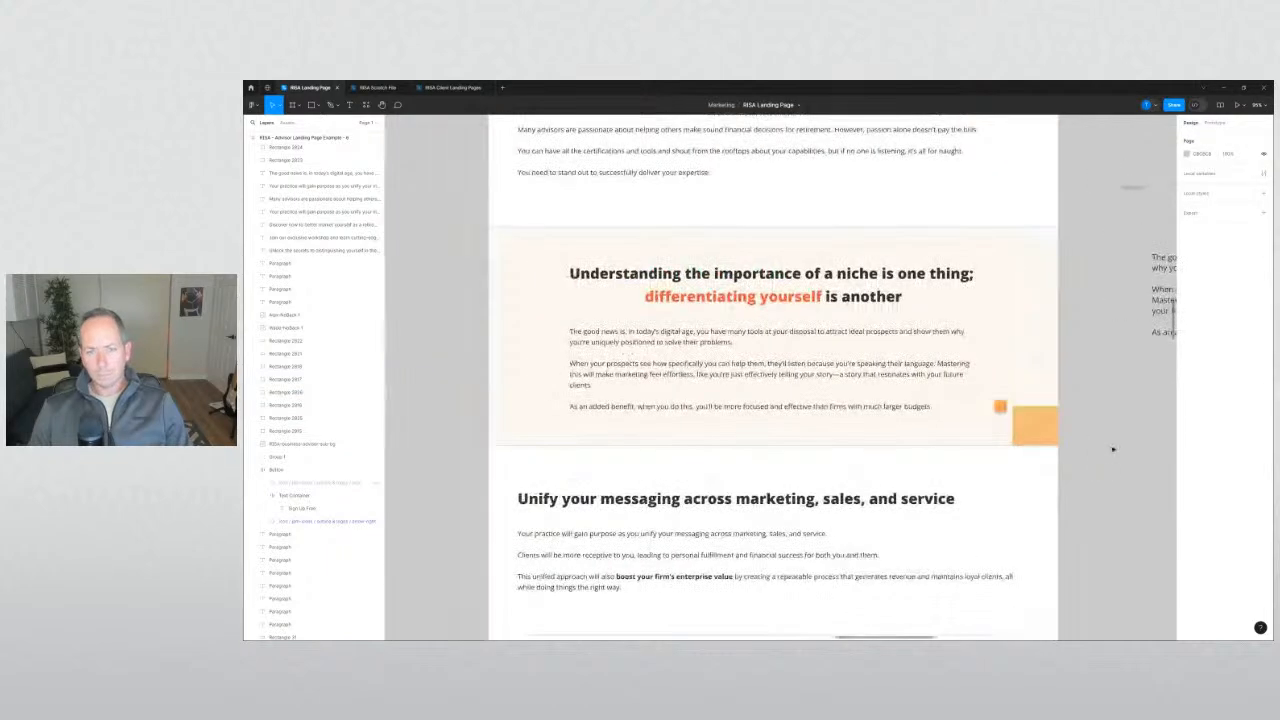
scroll(807, 374, "down", 3)
scroll(807, 380, "up", 3)
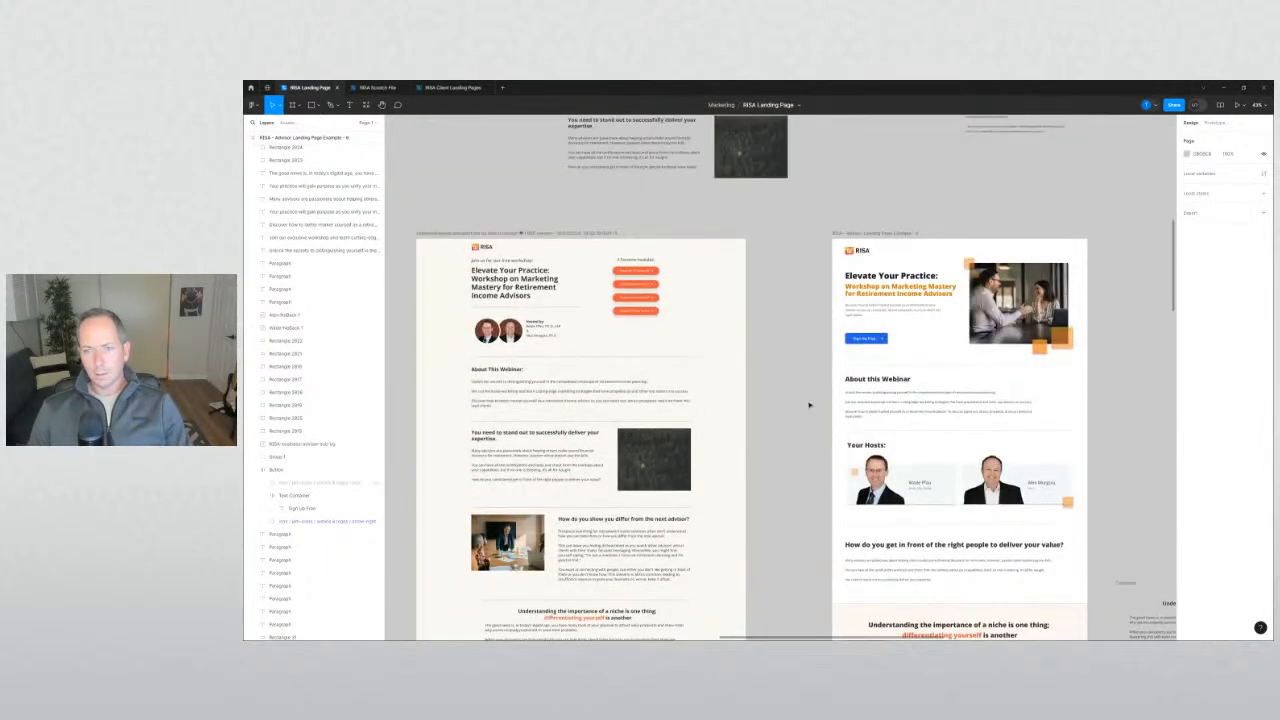
scroll(808, 405, "down", 5)
Alt-drag another small square copy to the niche section's top-left.
left_click_drag(810, 405, 768, 358)
scroll(769, 361, "up", 8)
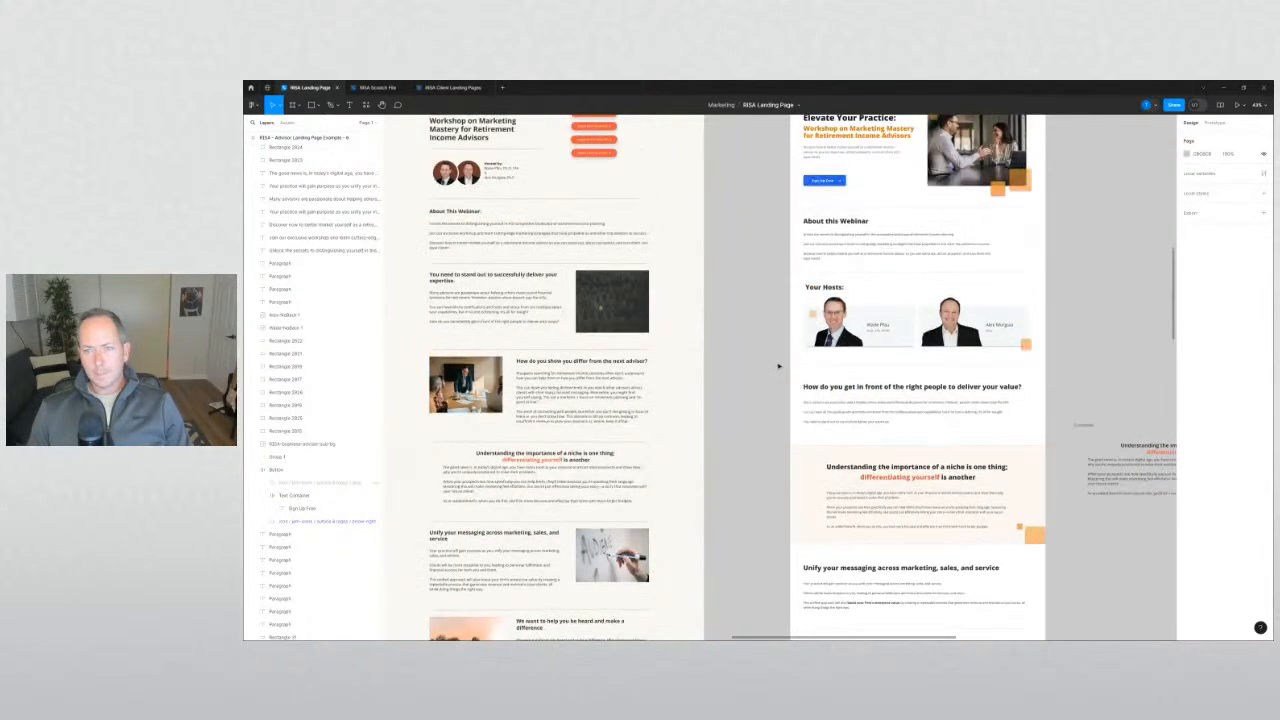
scroll(766, 428, "right", 5)
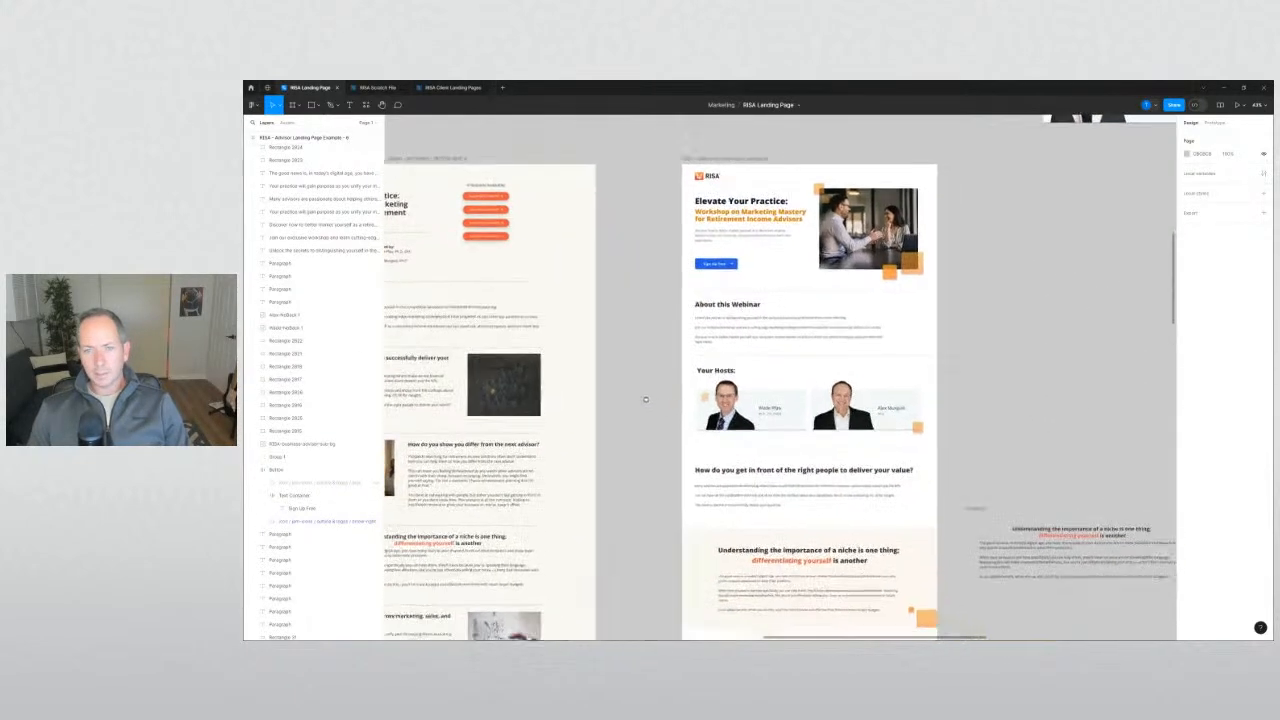
scroll(650, 324, "down", 4)
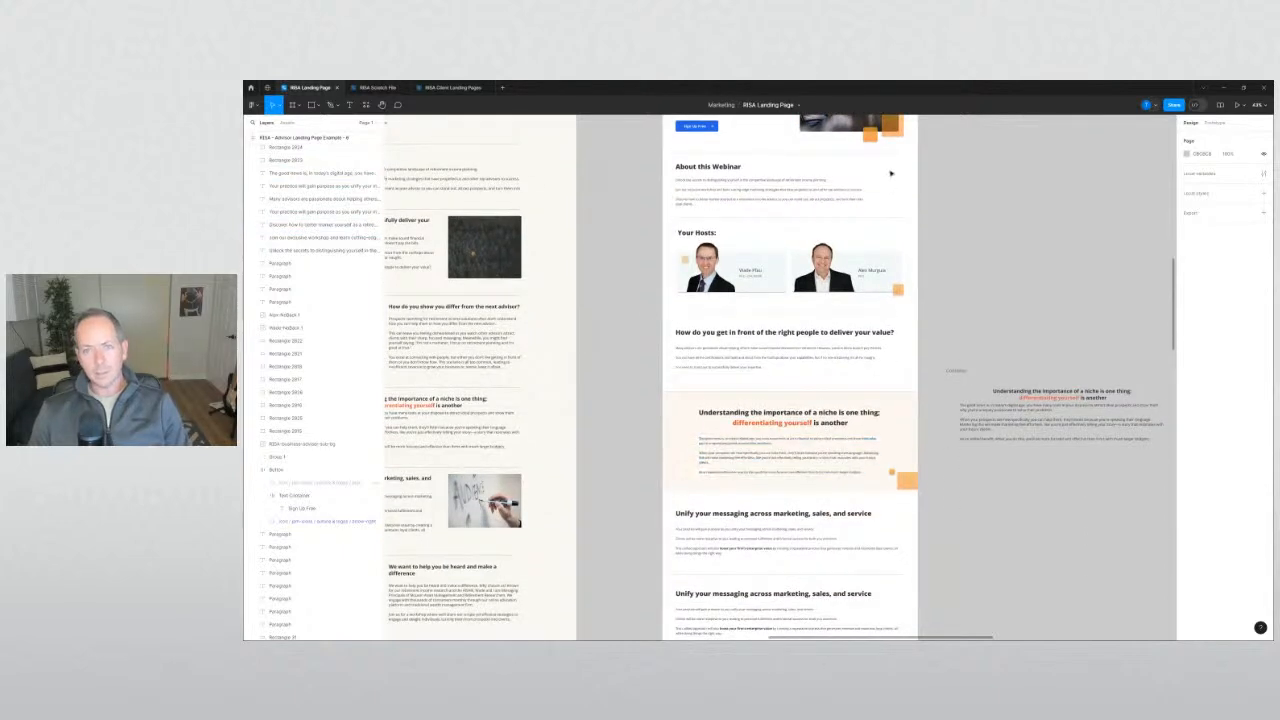
scroll(912, 222, "up", 2)
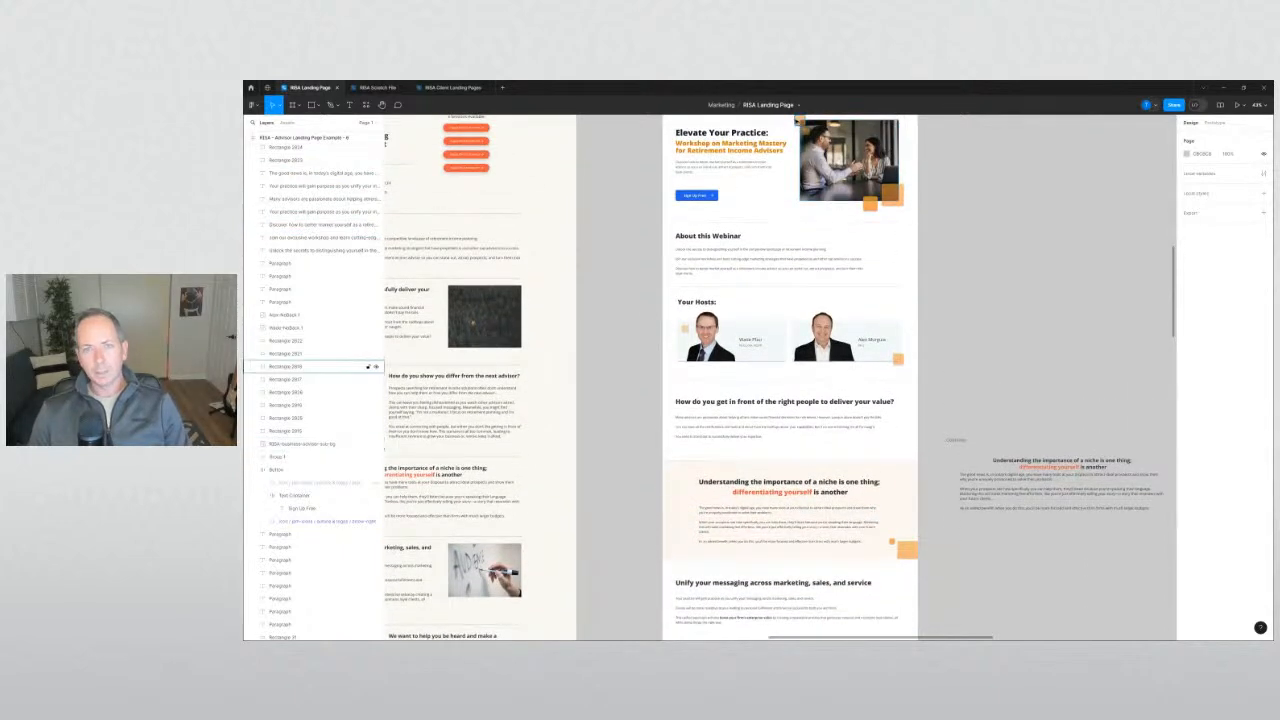
left_click_drag(799, 121, 668, 472)
Set the new orange square's layer opacity to 40%.
scroll(625, 367, "up", 8)
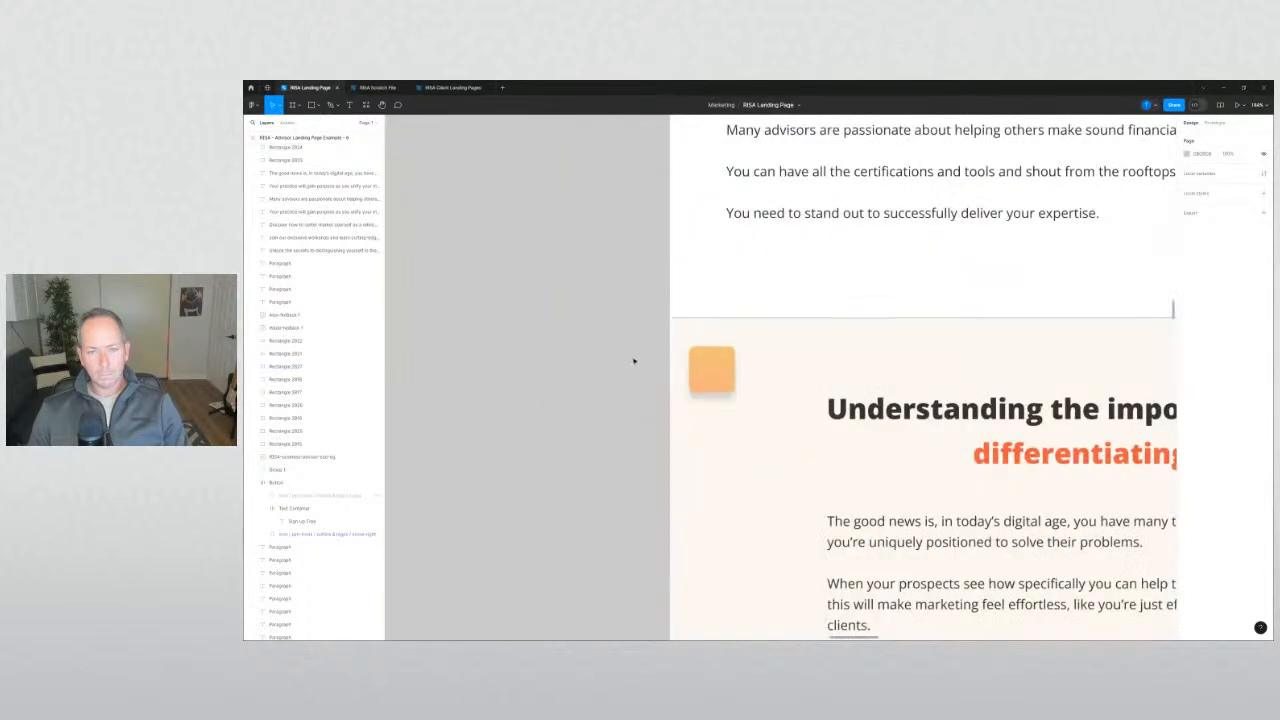
left_click(712, 366)
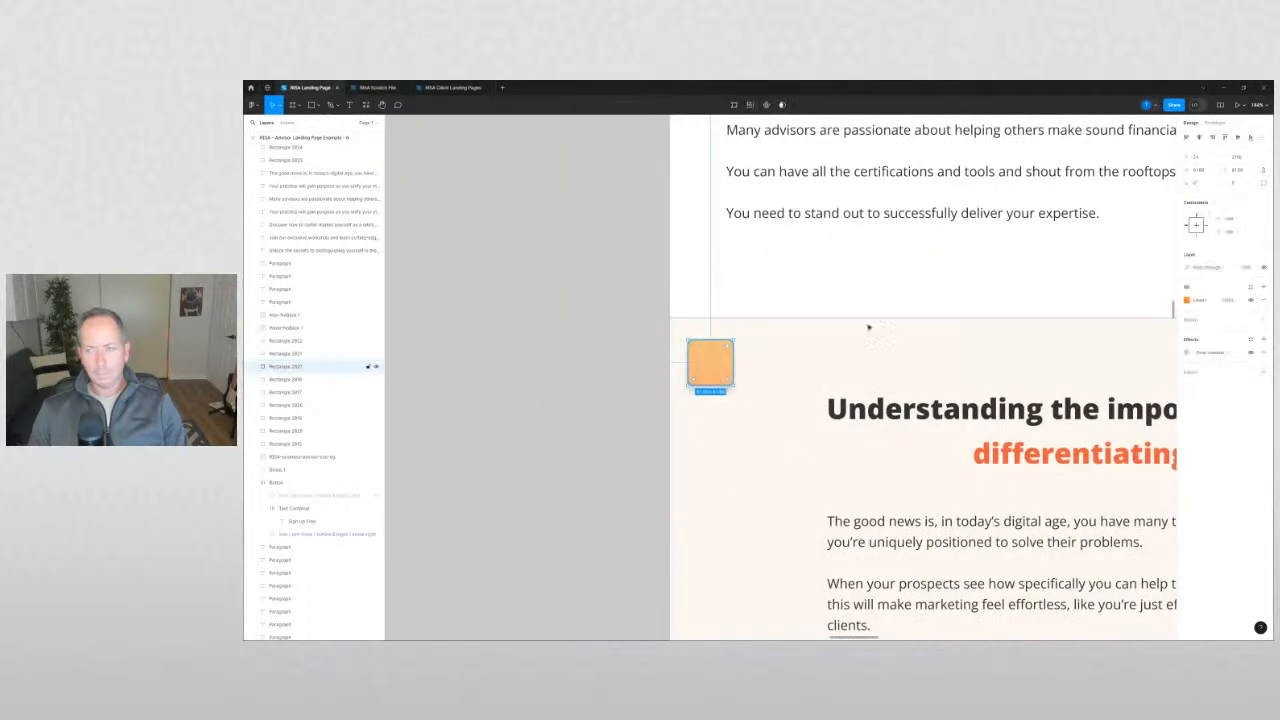
left_click(1239, 170)
type("40")
key("Return")
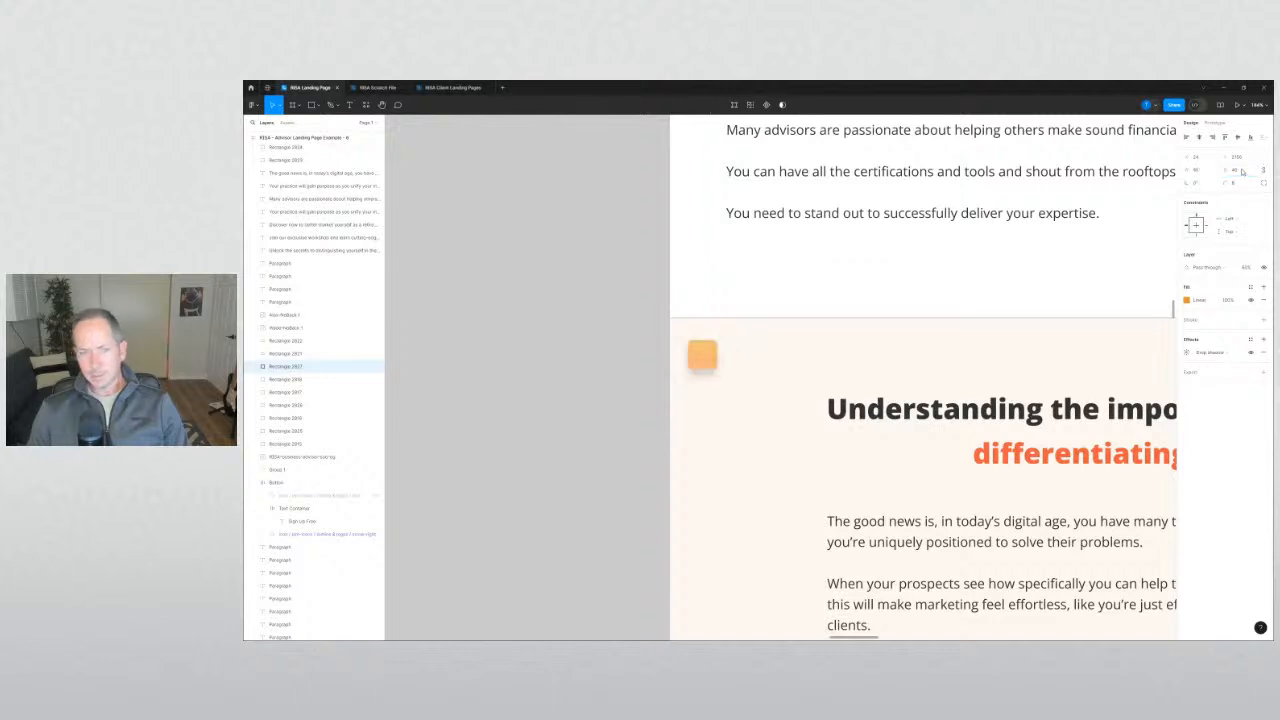
key("ctrl+z")
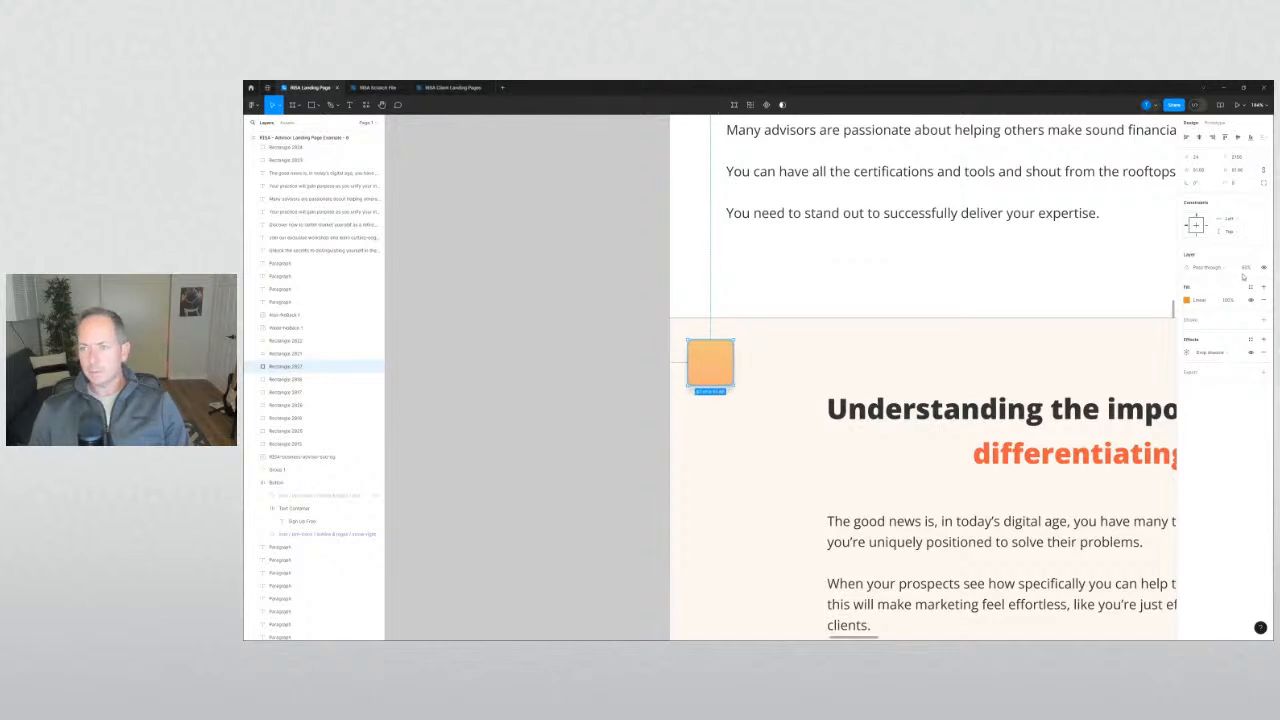
left_click(1246, 267)
type("40")
key("Return")
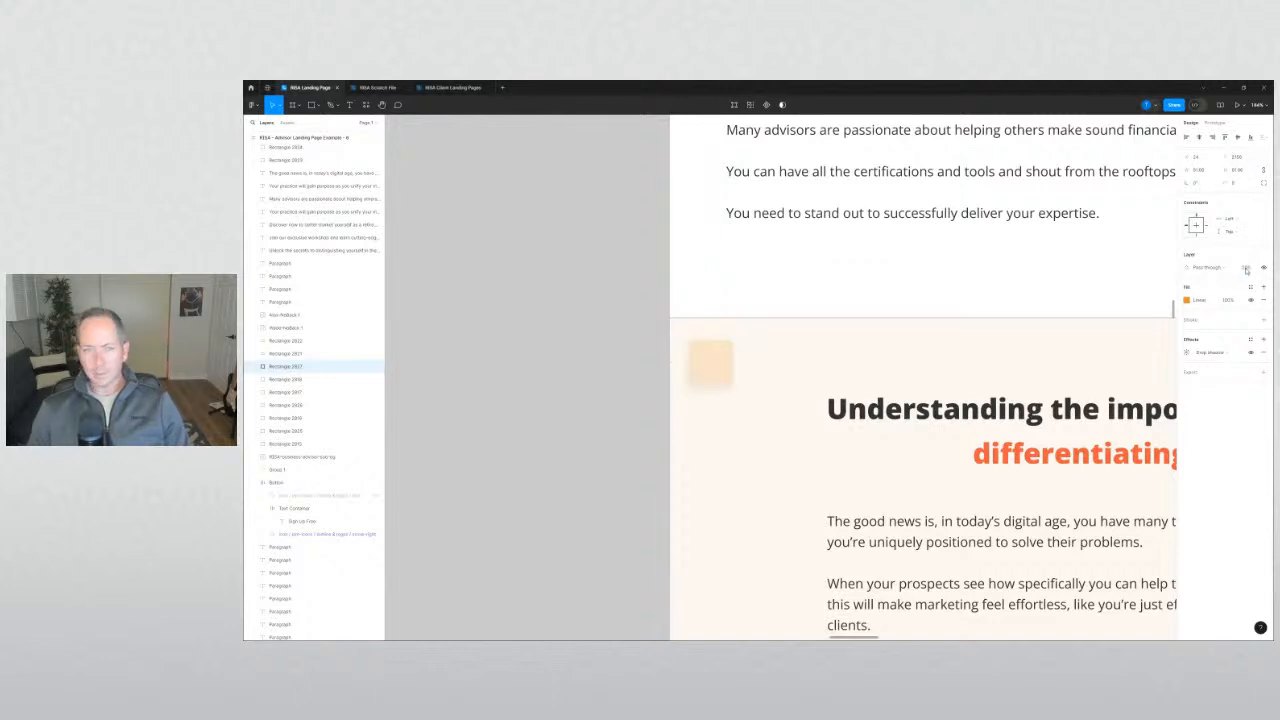
left_click(600, 314)
Give the large orange square at the niche band's corner 40% opacity as well.
scroll(600, 314, "down", 5)
scroll(596, 393, "down", 1)
left_click(612, 300)
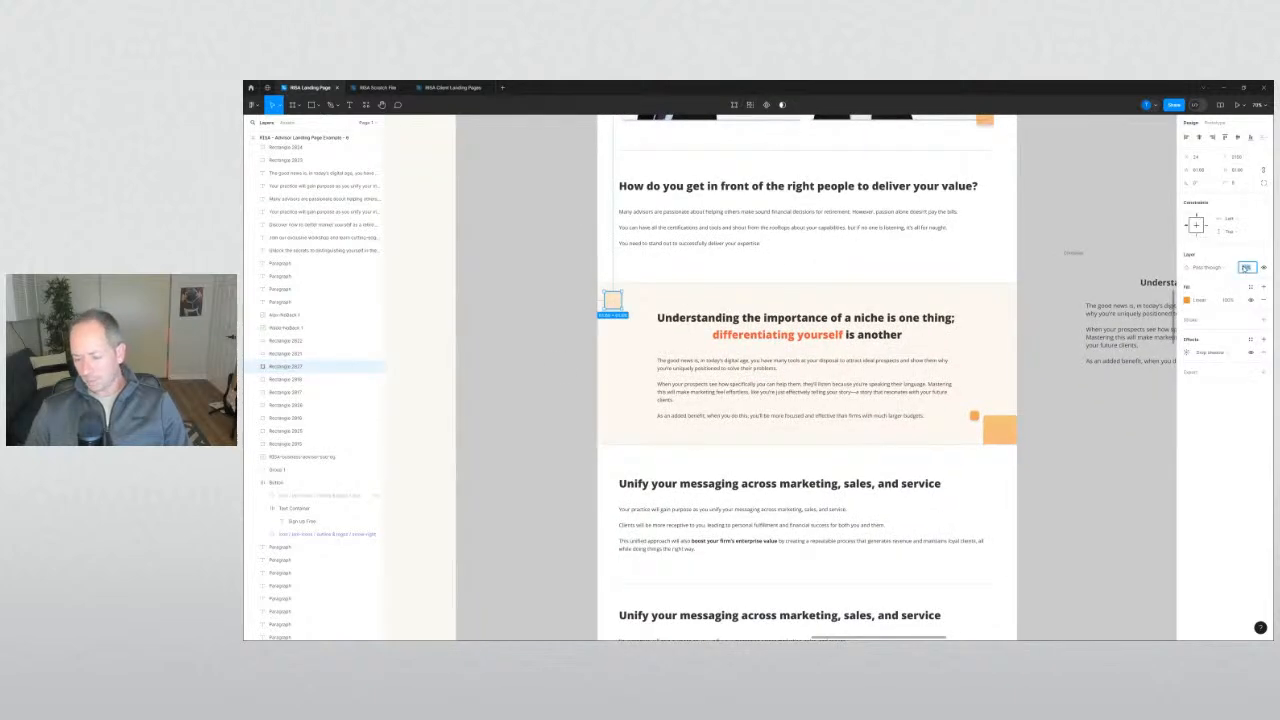
left_click(1000, 430)
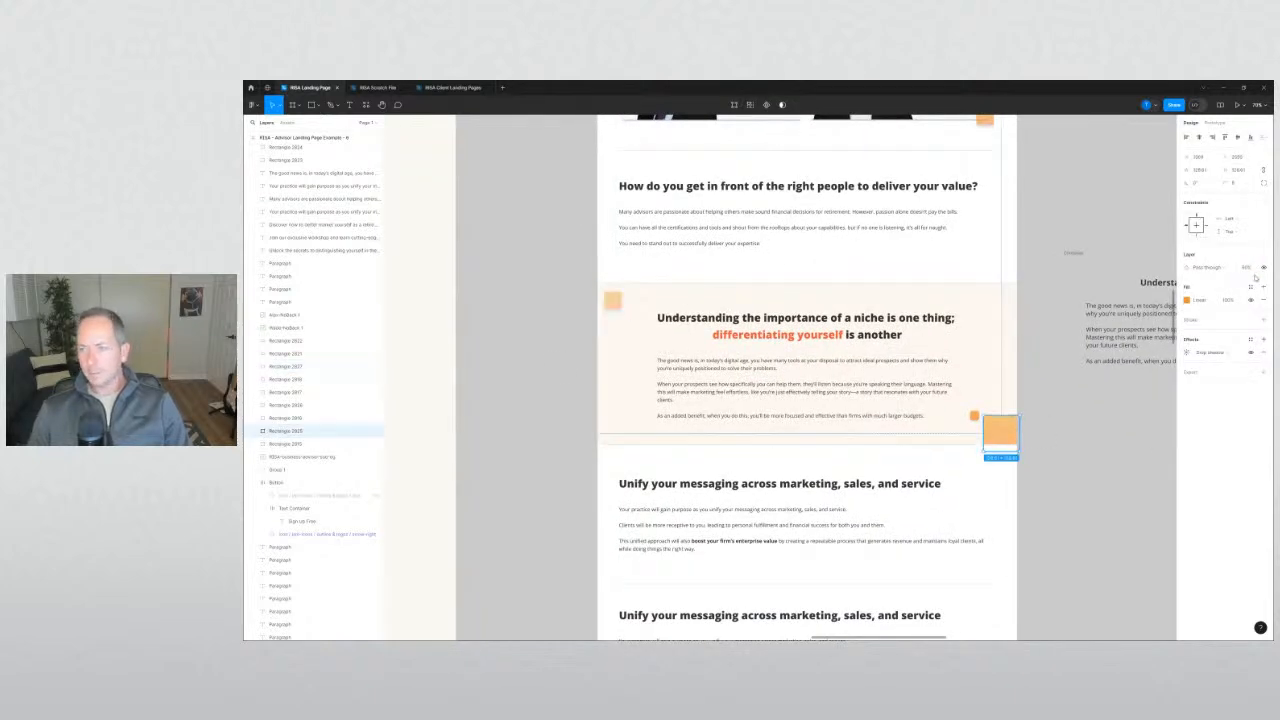
type("40")
key("Return")
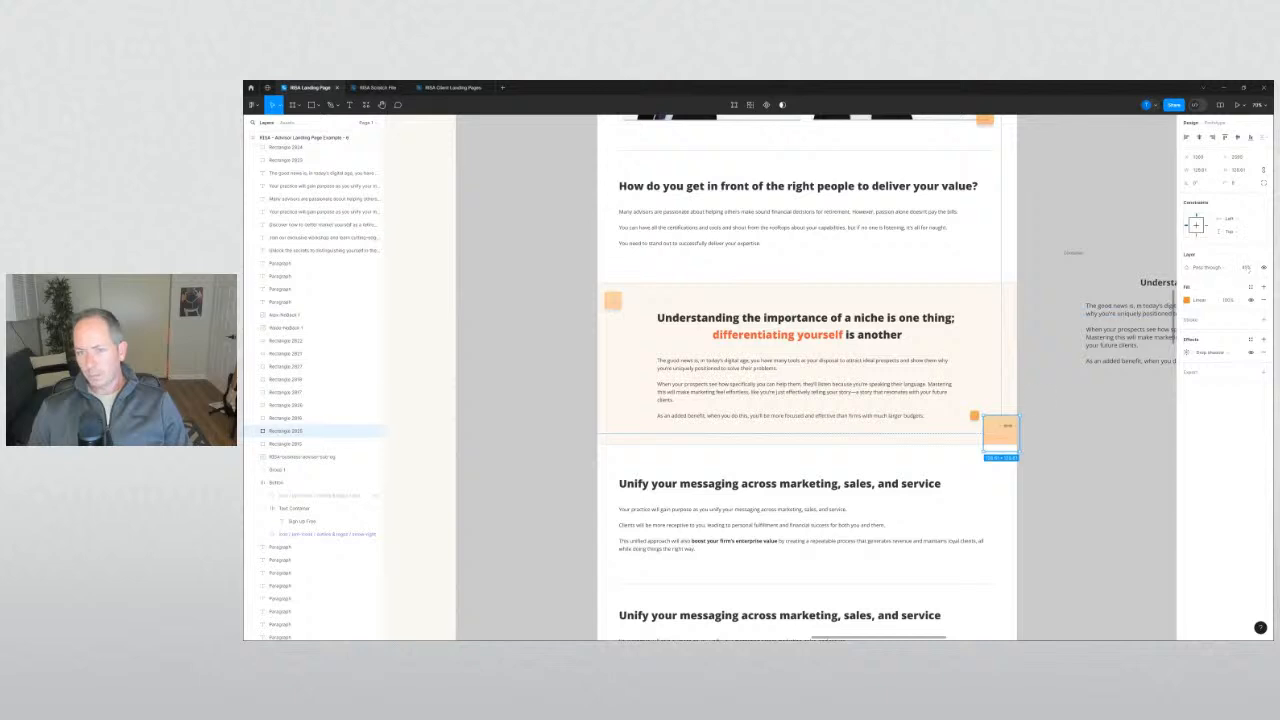
left_click(975, 415)
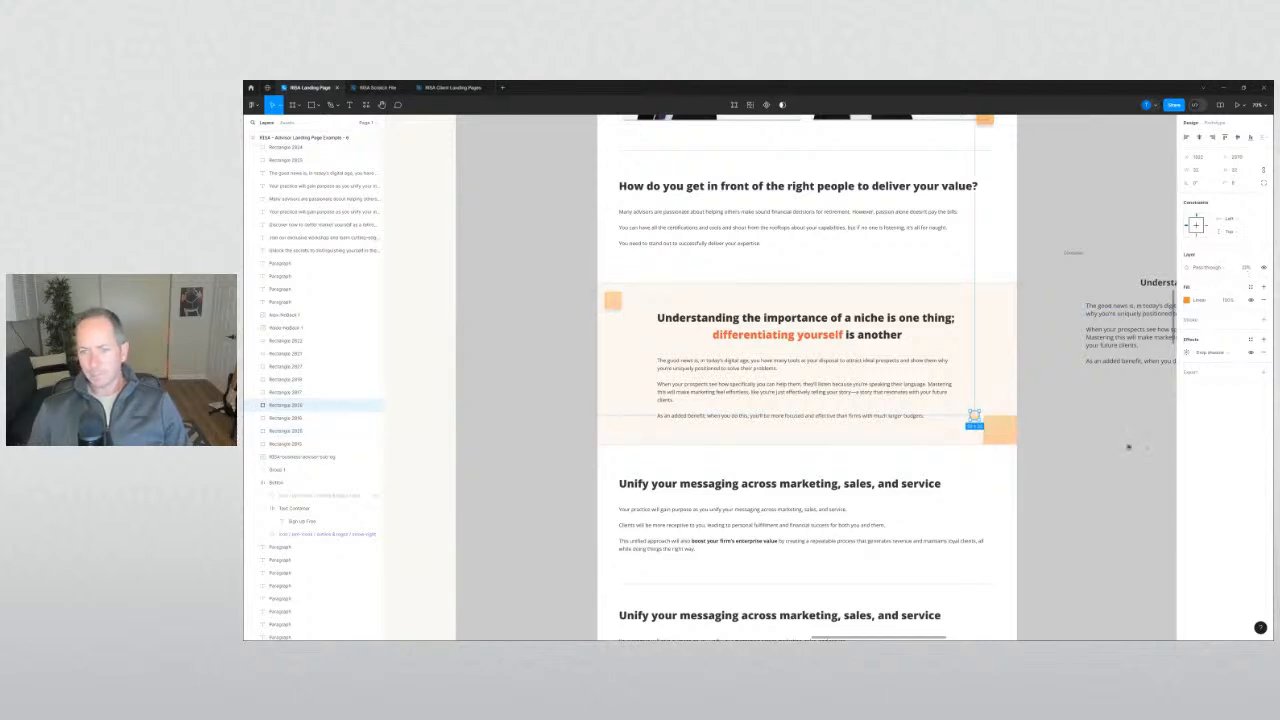
left_click(1128, 447)
scroll(975, 415, "up", 5)
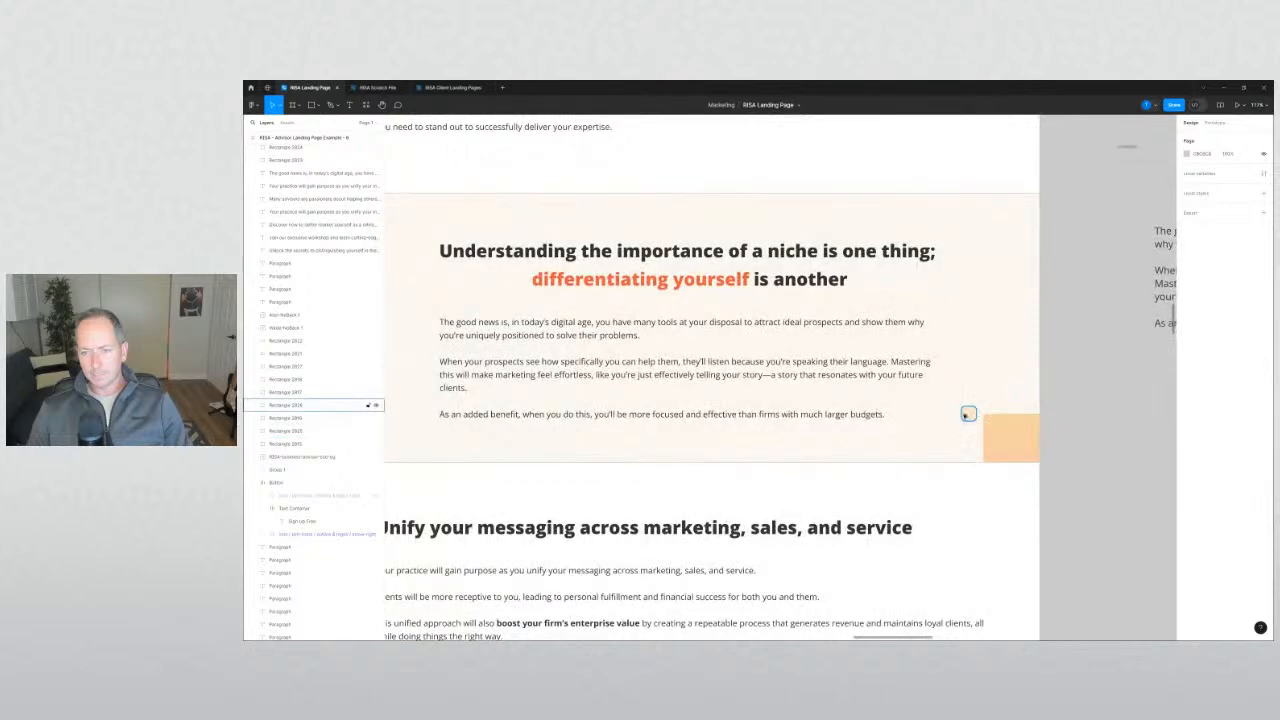
Nudge the small orange square in the niche band into alignment.
left_click_drag(965, 416, 967, 414)
left_click(1120, 438)
scroll(1108, 454, "down", 5)
left_click_drag(1100, 450, 1051, 417)
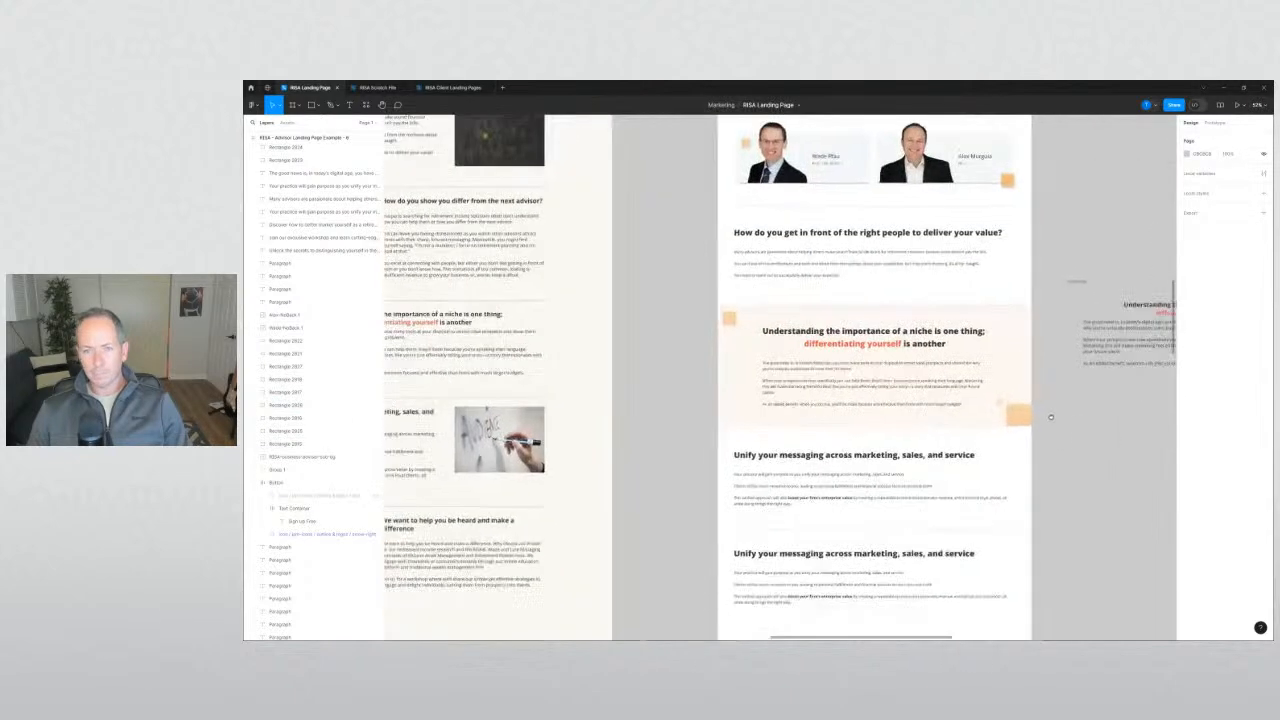
scroll(1011, 410, "down", 10)
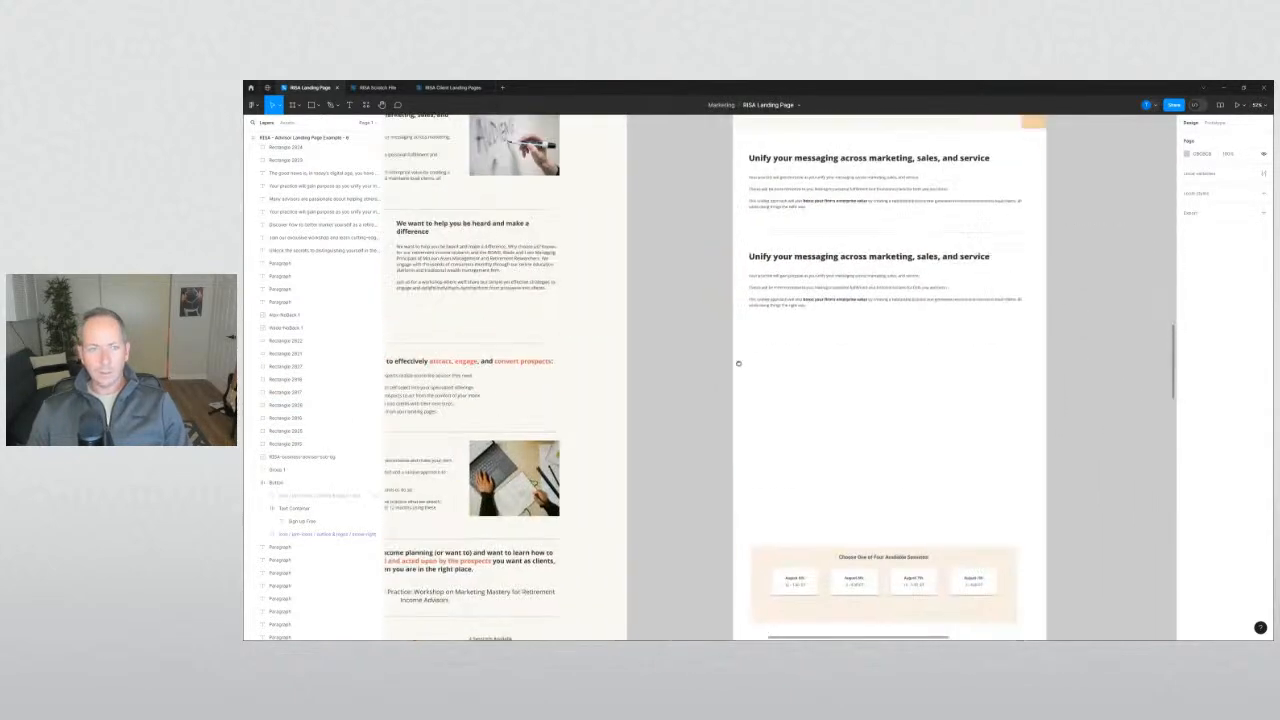
scroll(738, 363, "left", 5)
scroll(700, 350, "up", 3)
Paste the 'We want to help…' heading text over the second 'Unify your messaging' heading.
double_click(547, 300)
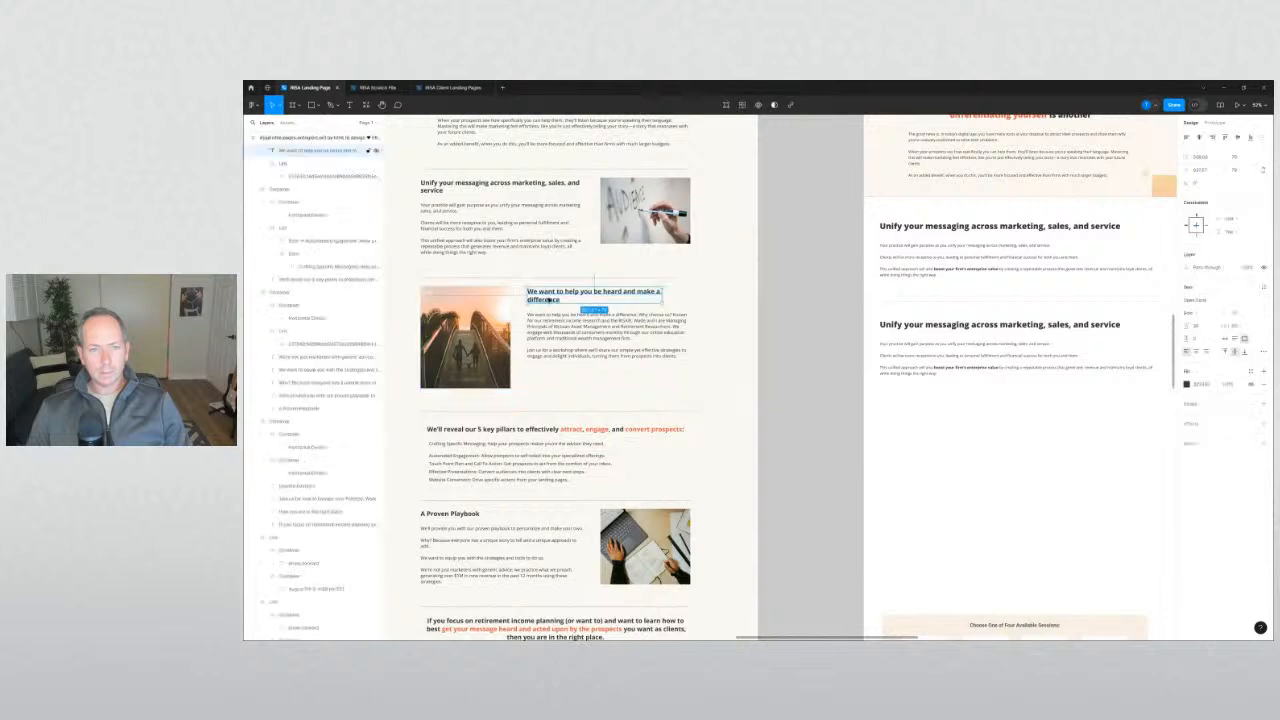
key("Return")
key("ctrl+c")
double_click(946, 326)
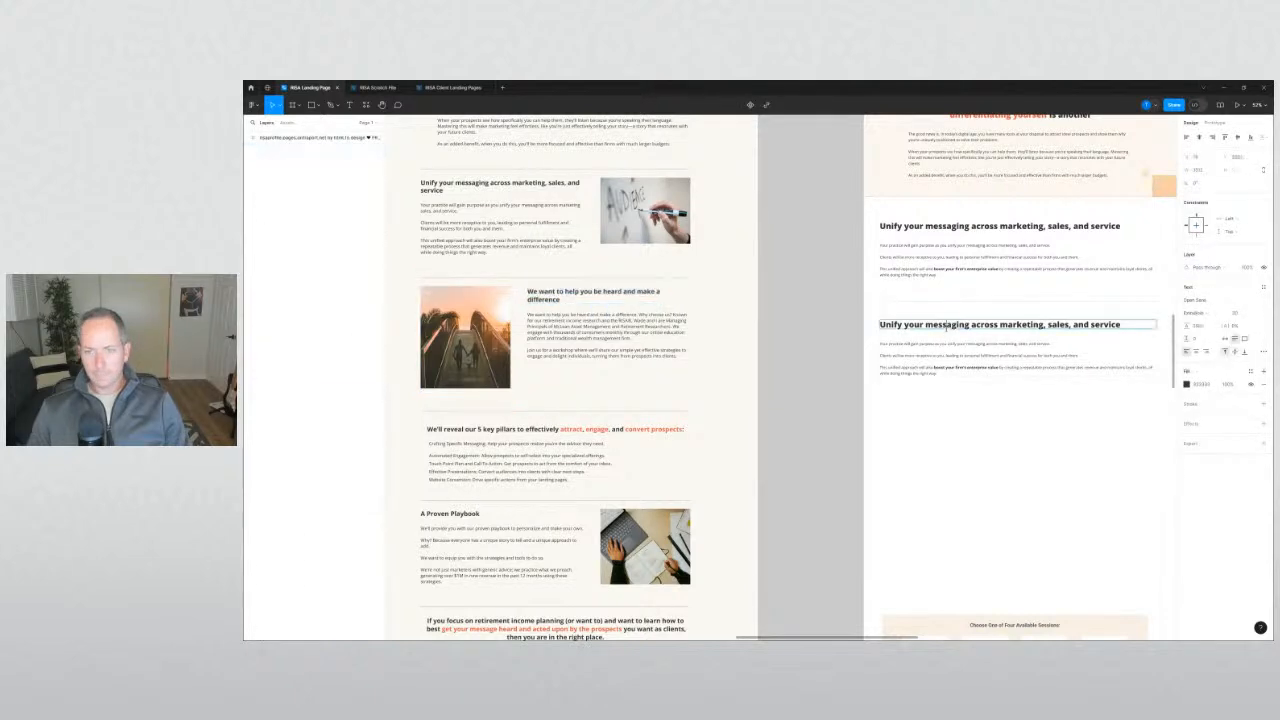
key("ctrl+v")
key("ctrl+z")
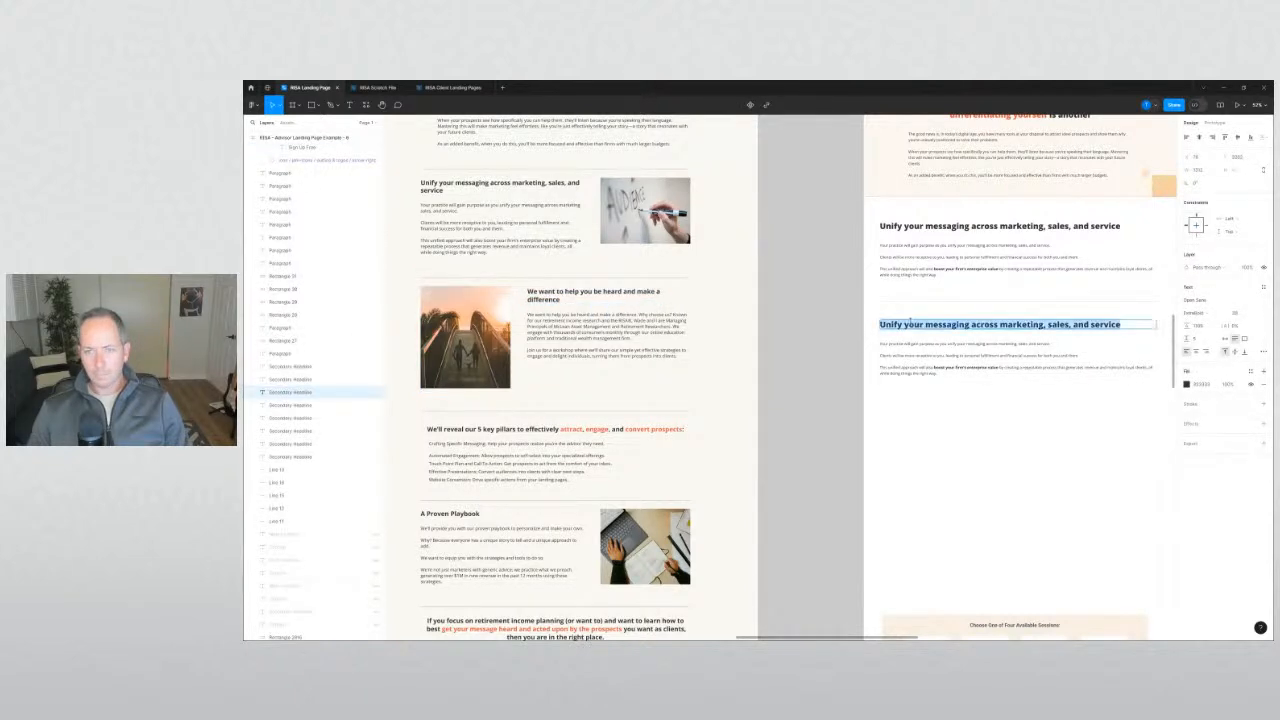
key("ctrl+v")
left_click(831, 343)
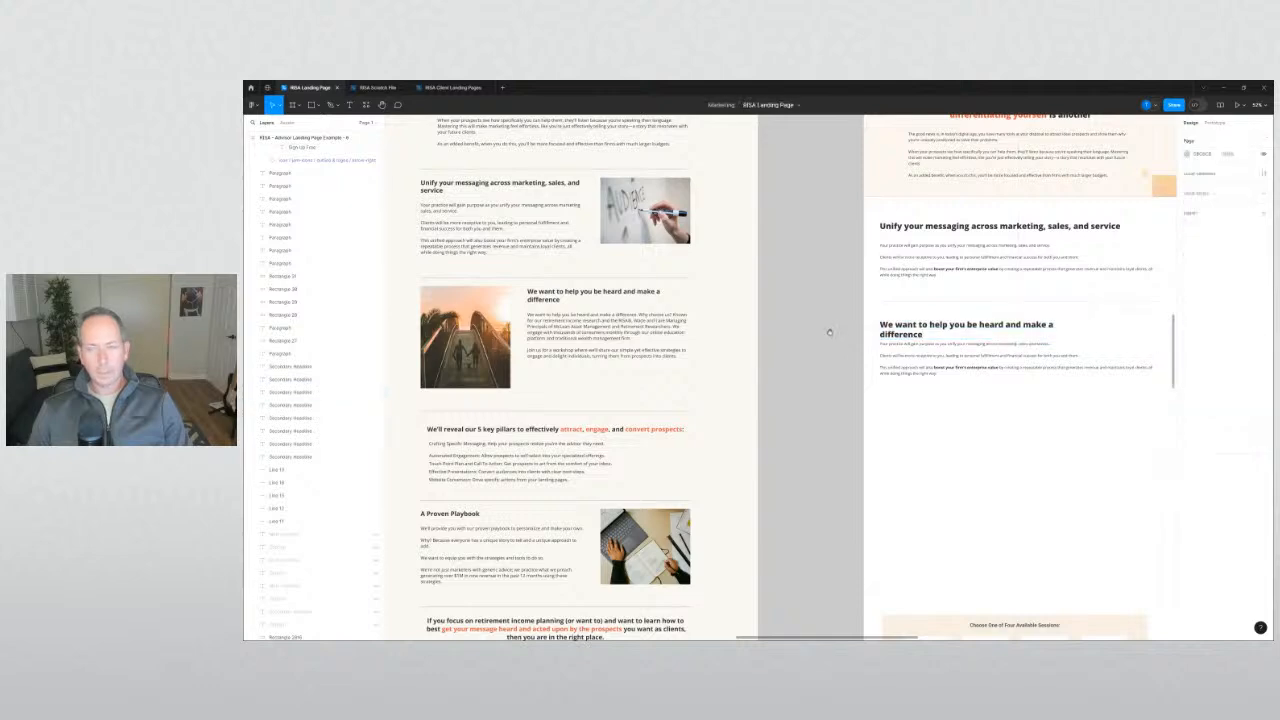
scroll(790, 380, "up", 3)
Marquee-select the loose niche text block beside the page and move it further right.
scroll(667, 488, "right", 2)
scroll(667, 488, "up", 4)
scroll(667, 488, "right", 1)
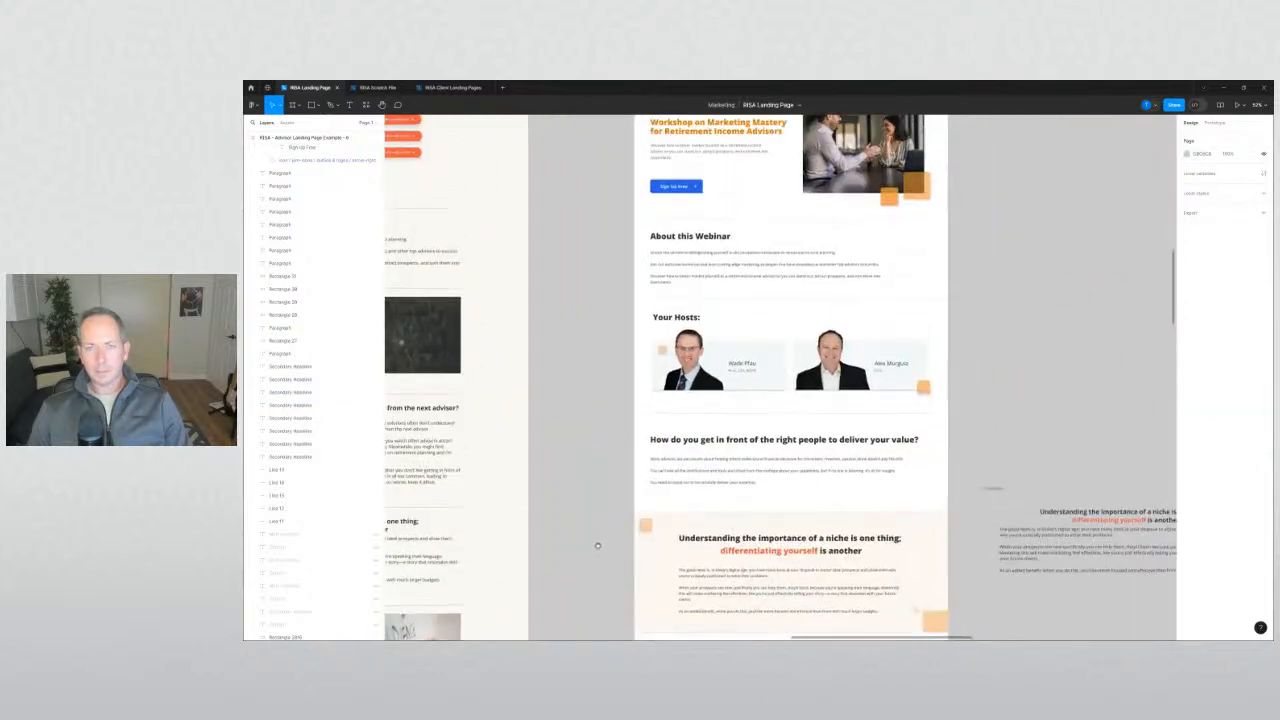
scroll(593, 483, "up", 1)
scroll(593, 483, "down", 2)
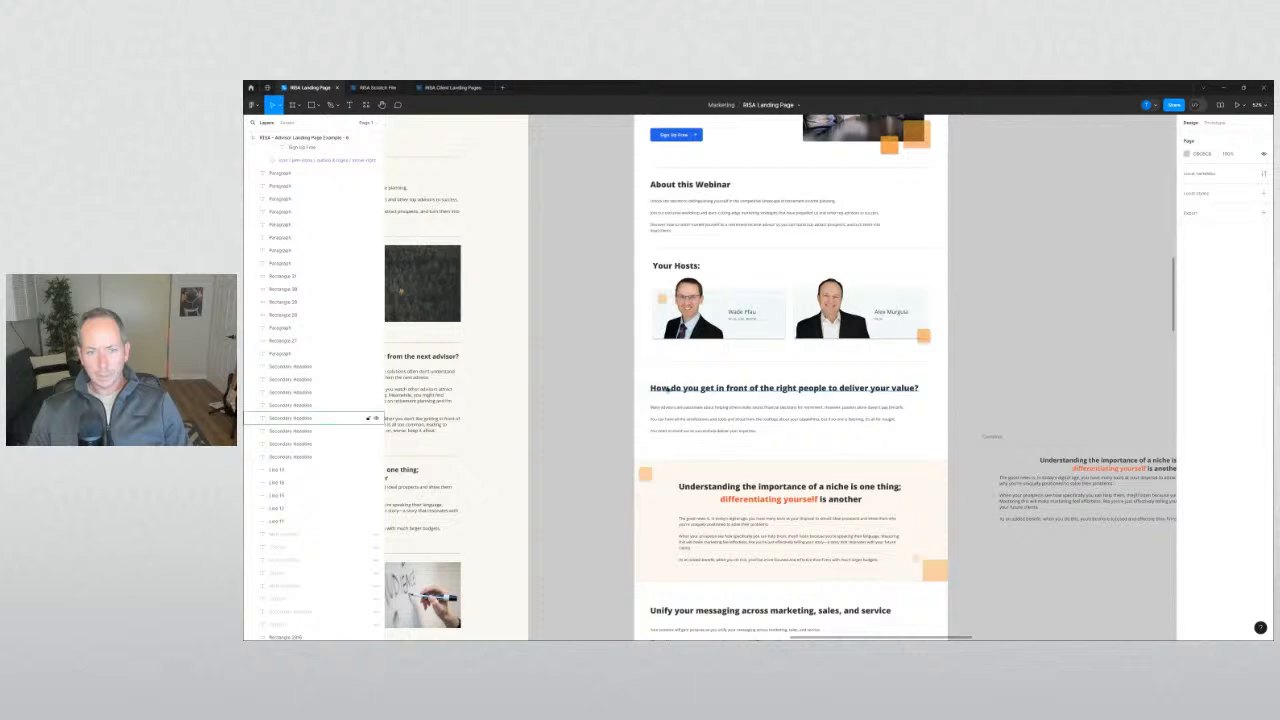
scroll(617, 441, "up", 1)
scroll(604, 442, "up", 1)
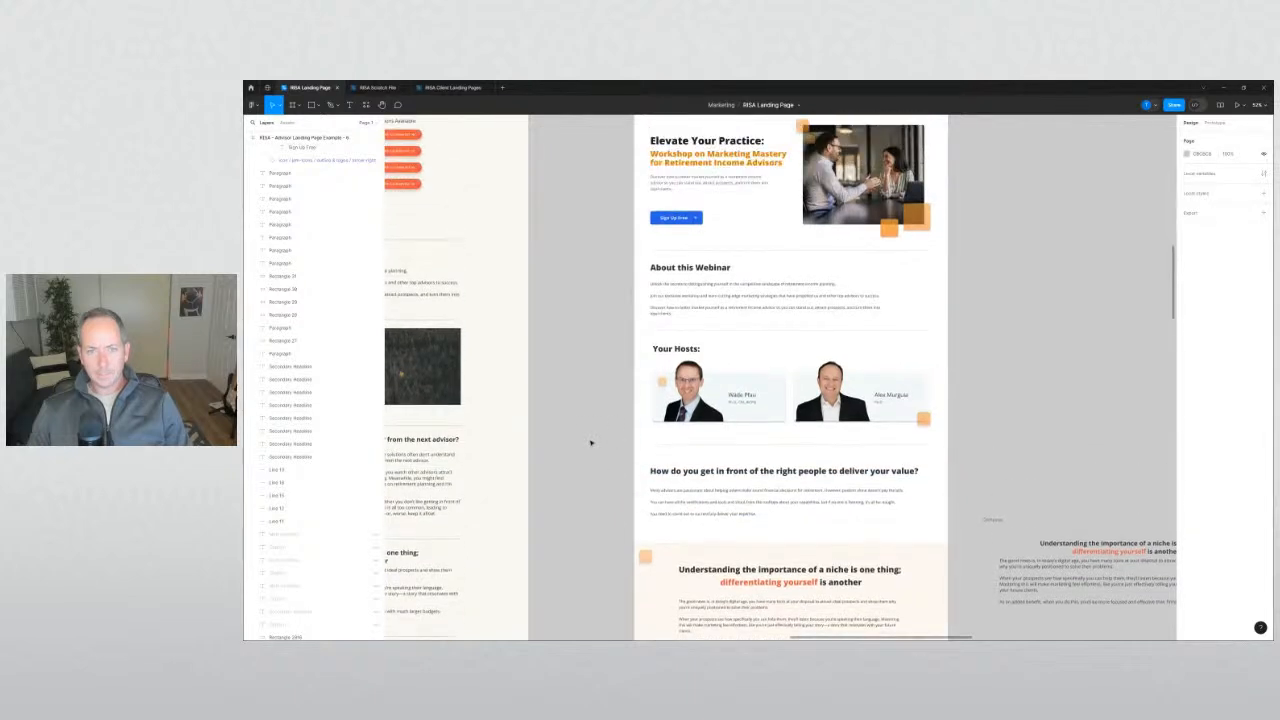
scroll(591, 443, "down", 2)
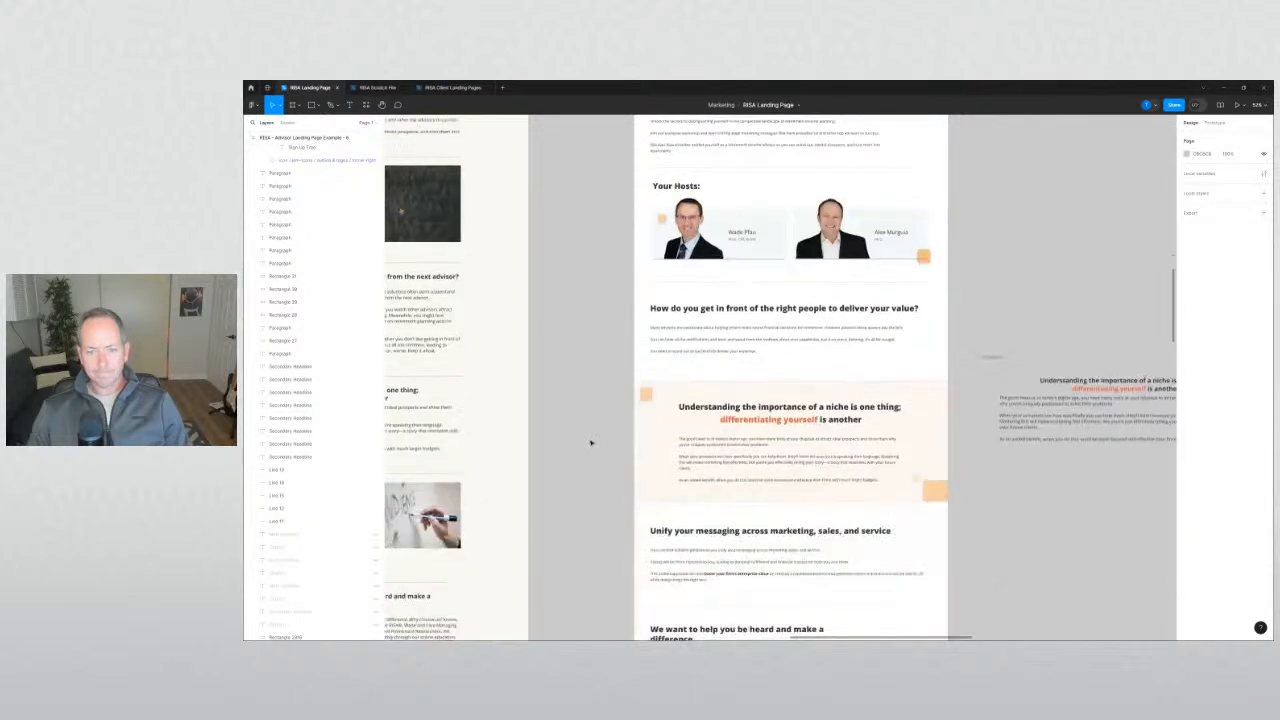
scroll(591, 443, "up", 1)
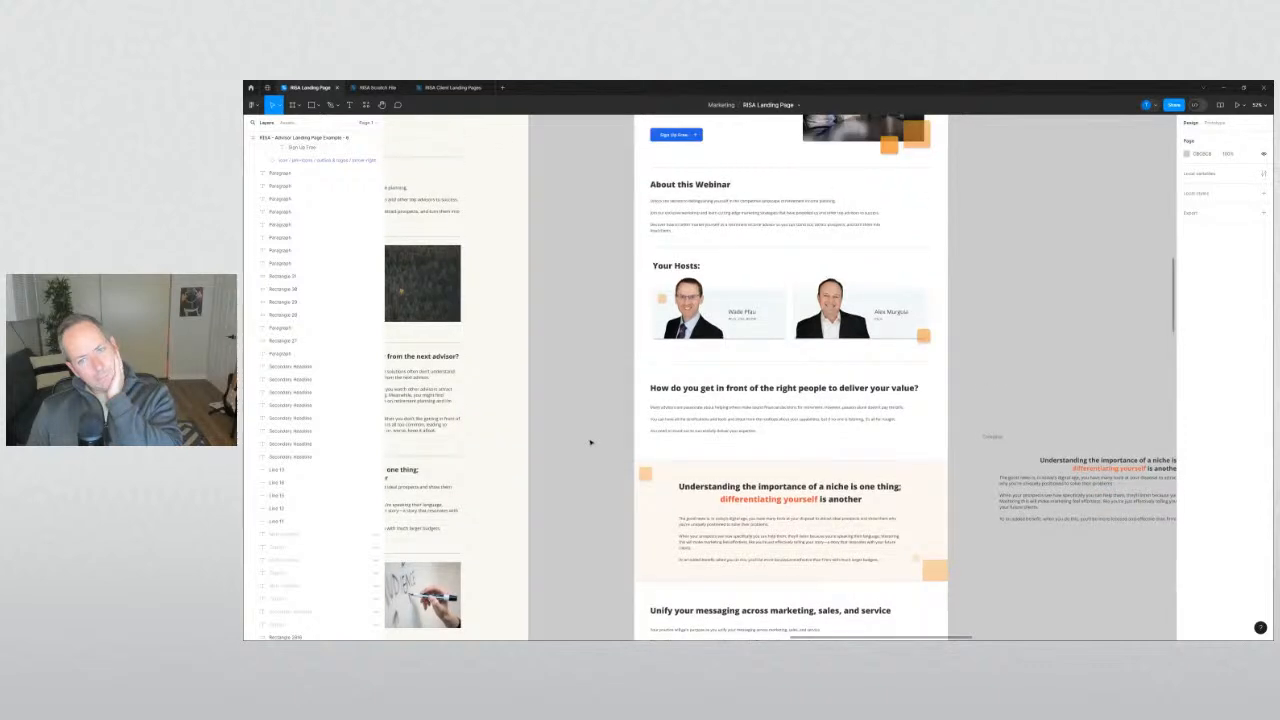
scroll(591, 443, "up", 2)
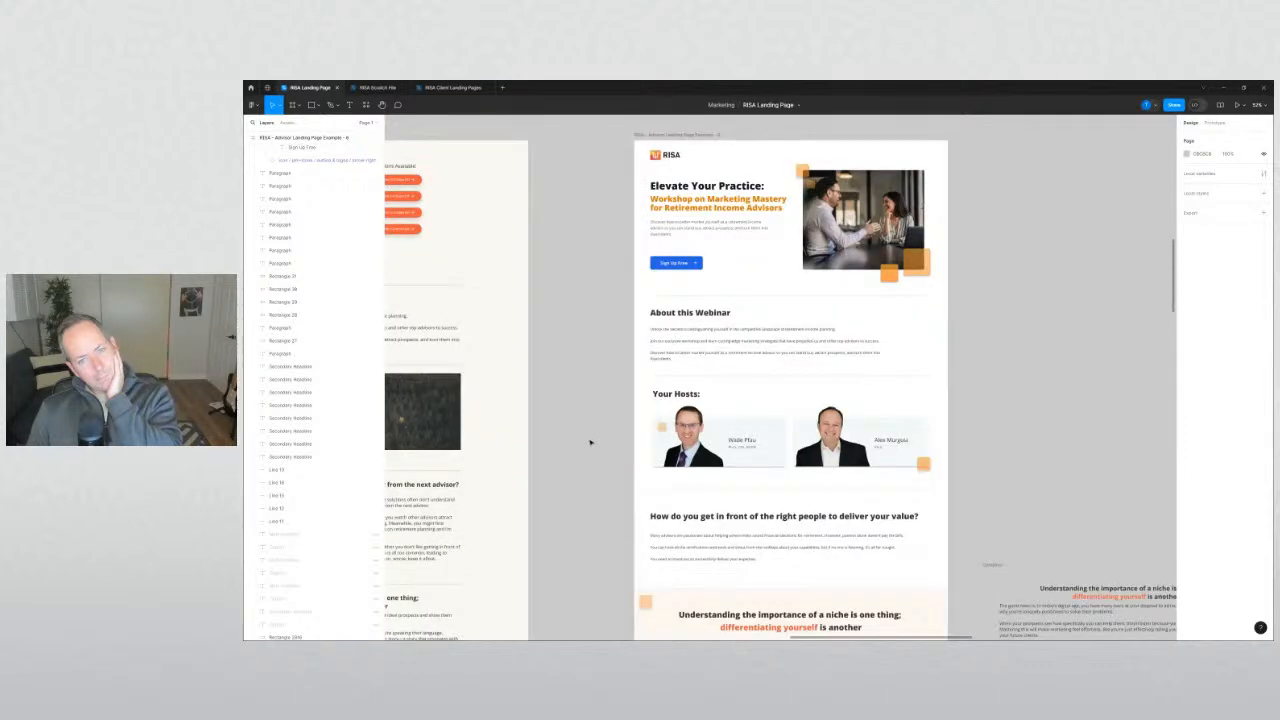
scroll(591, 443, "down", 2)
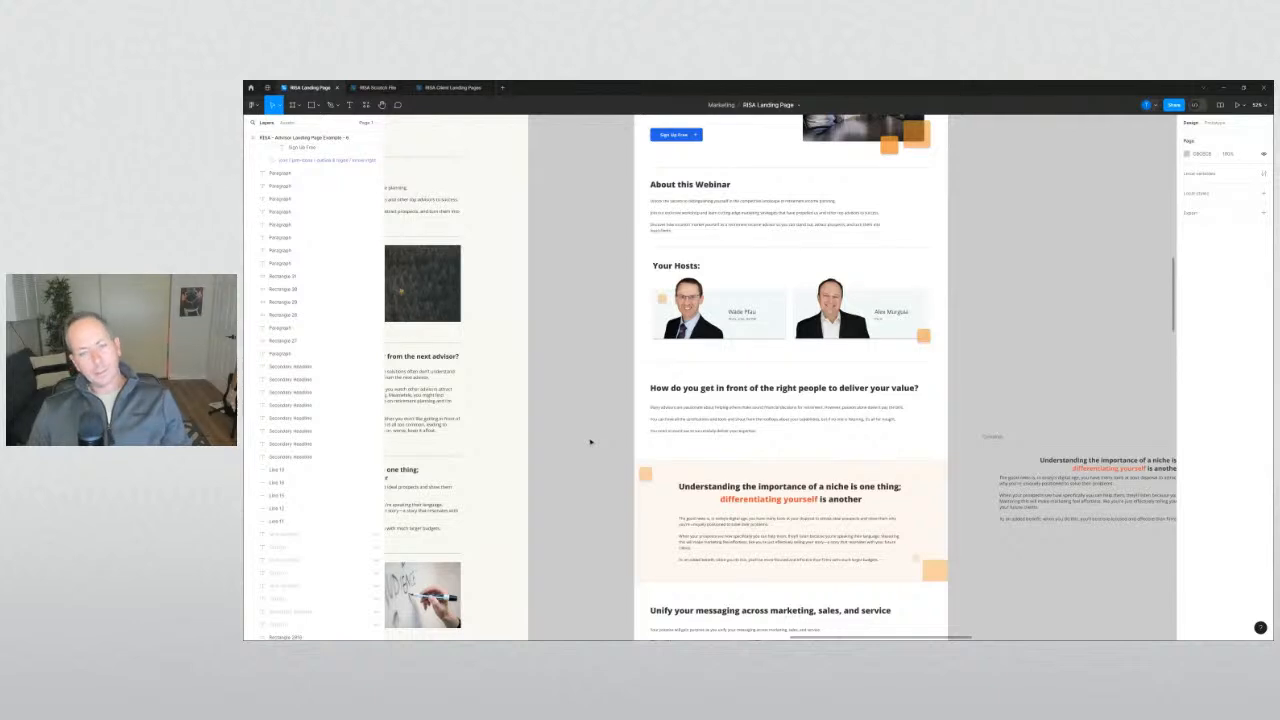
scroll(591, 443, "down", 4)
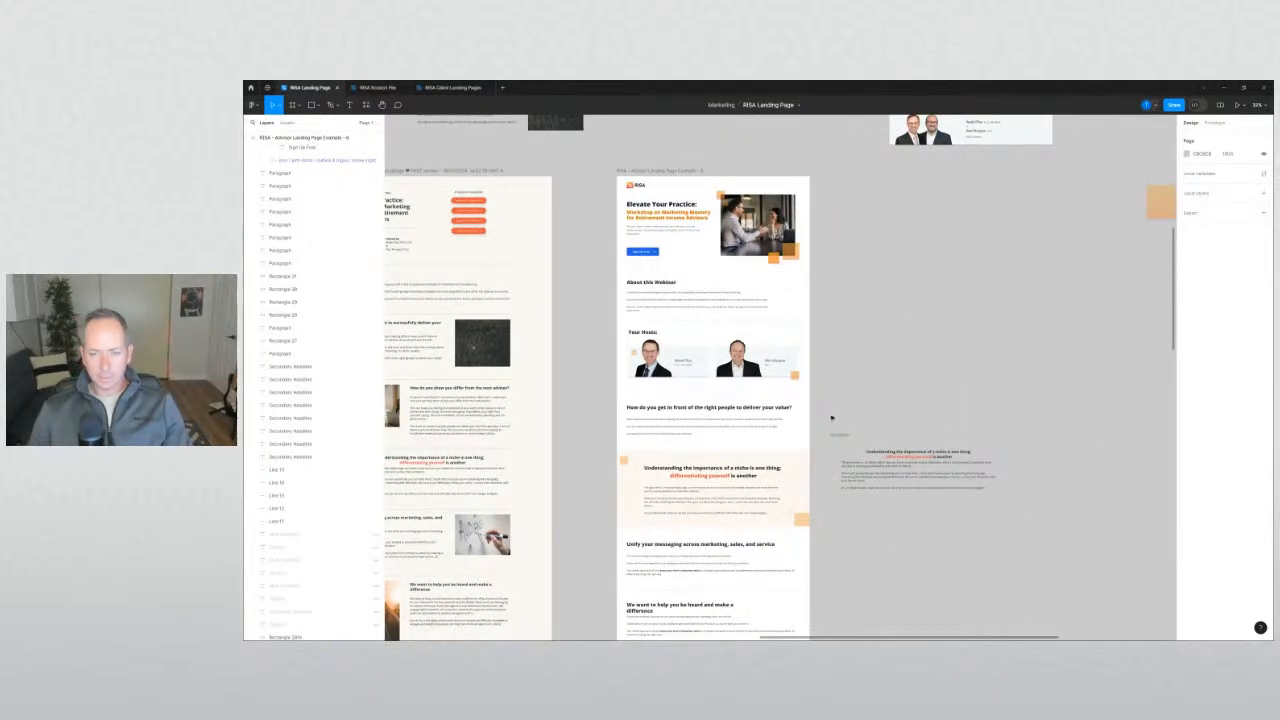
left_click_drag(831, 418, 1190, 590)
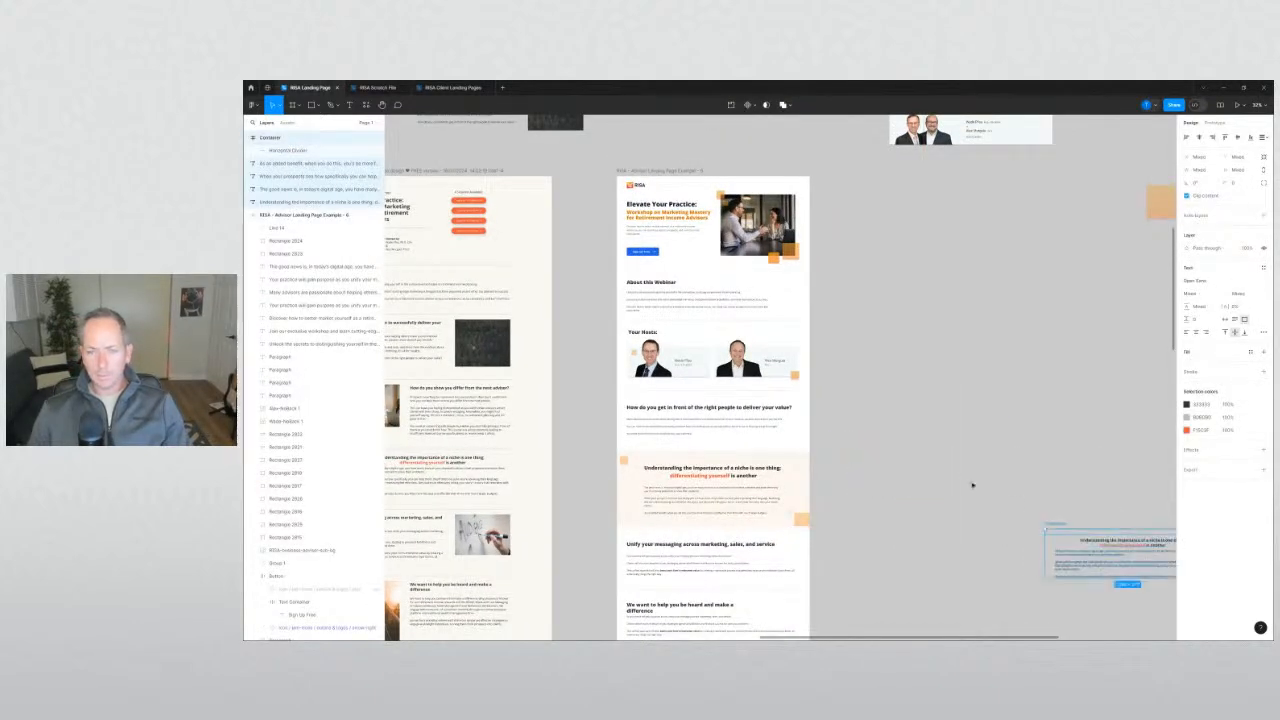
left_click(906, 480)
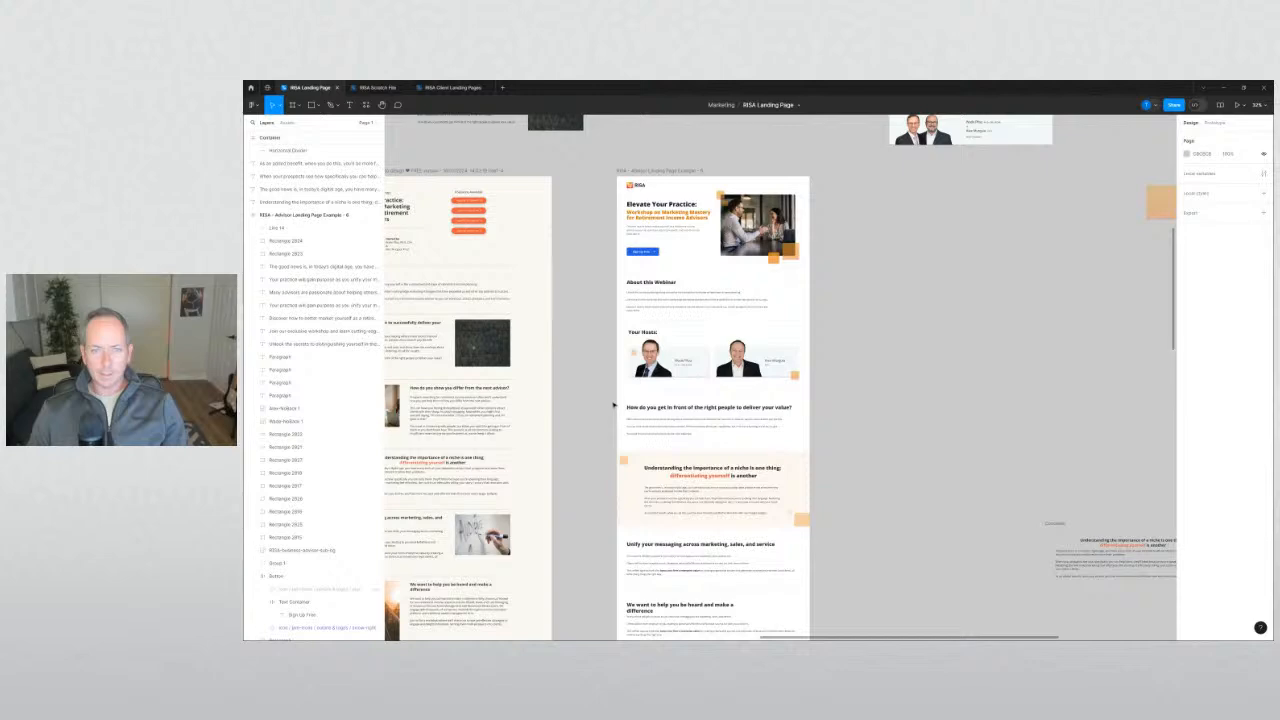
Scroll down the page to review the niche band, Unify and 'We want to help' sections.
scroll(666, 237, "up", 5)
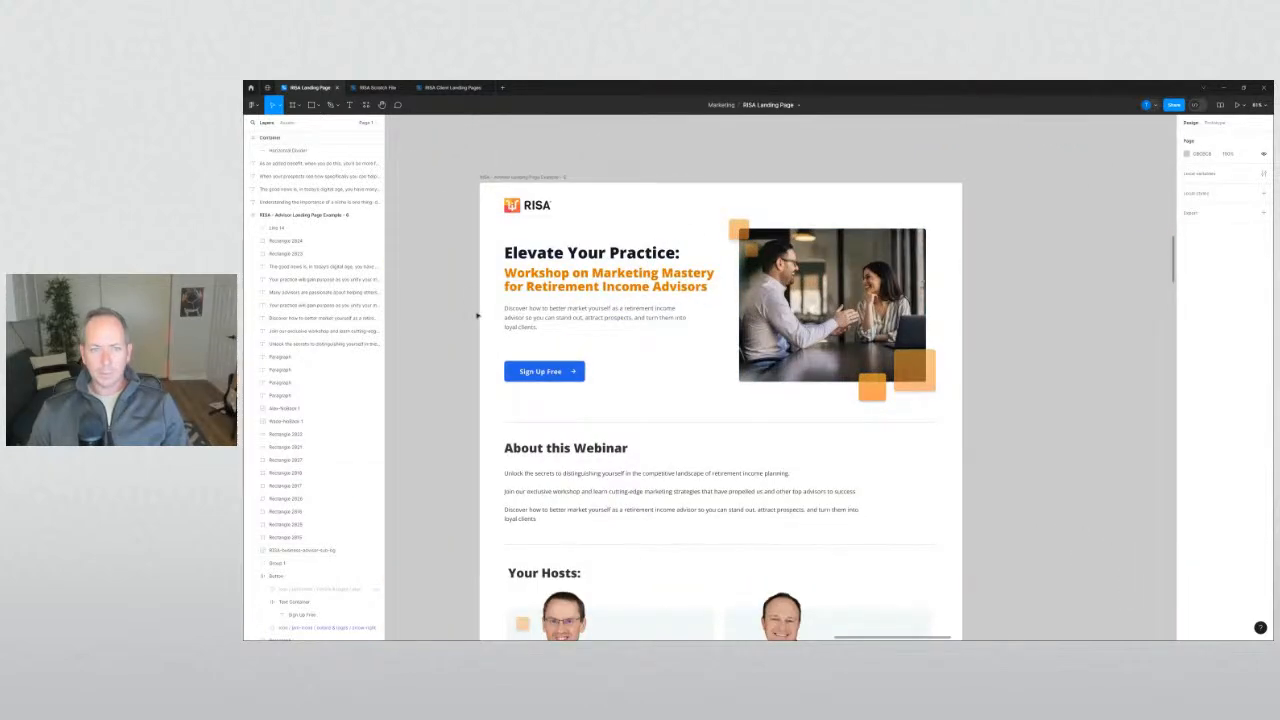
scroll(477, 315, "down", 2)
scroll(477, 315, "down", 3)
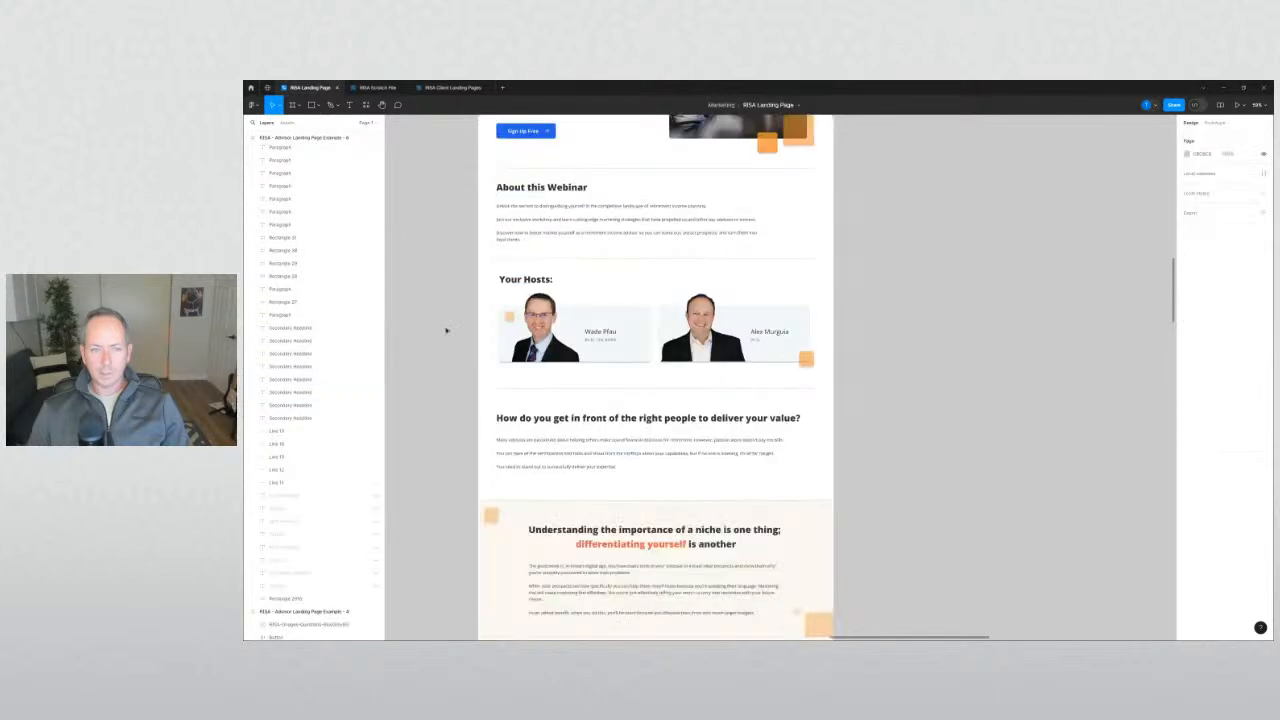
scroll(586, 436, "down", 3)
left_click(606, 376)
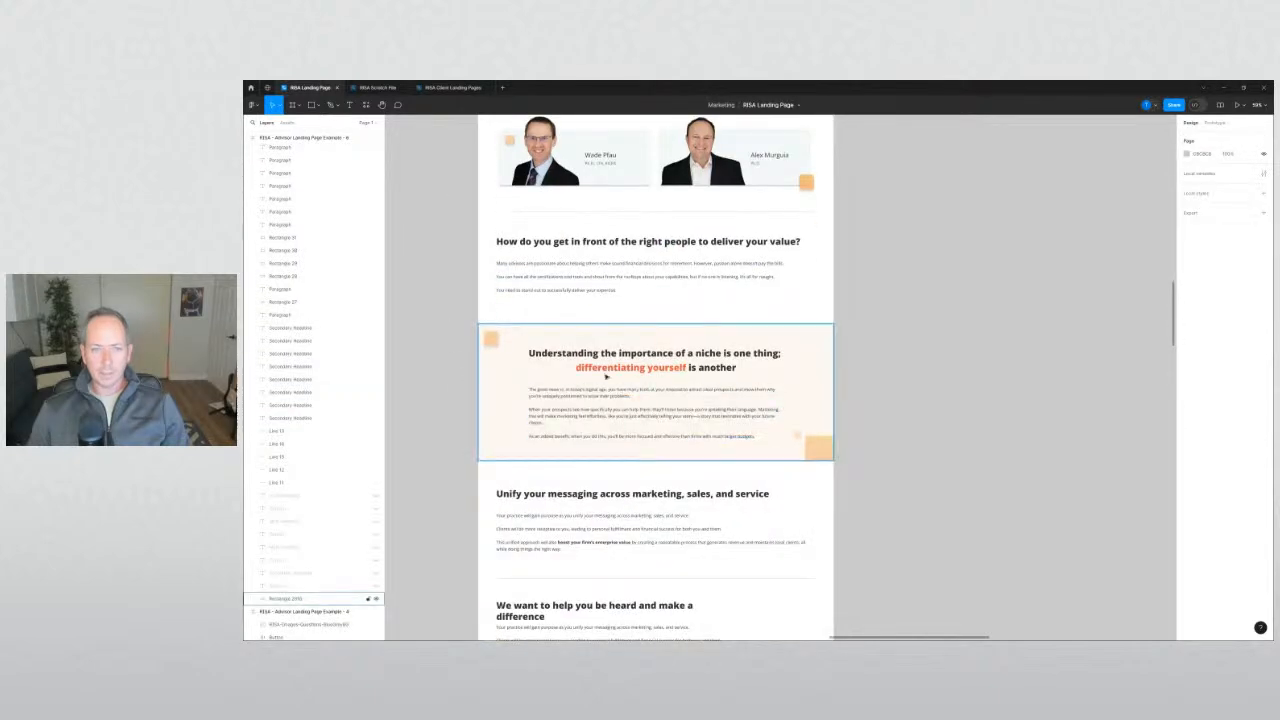
scroll(606, 376, "down", 1)
left_click_drag(460, 418, 524, 392)
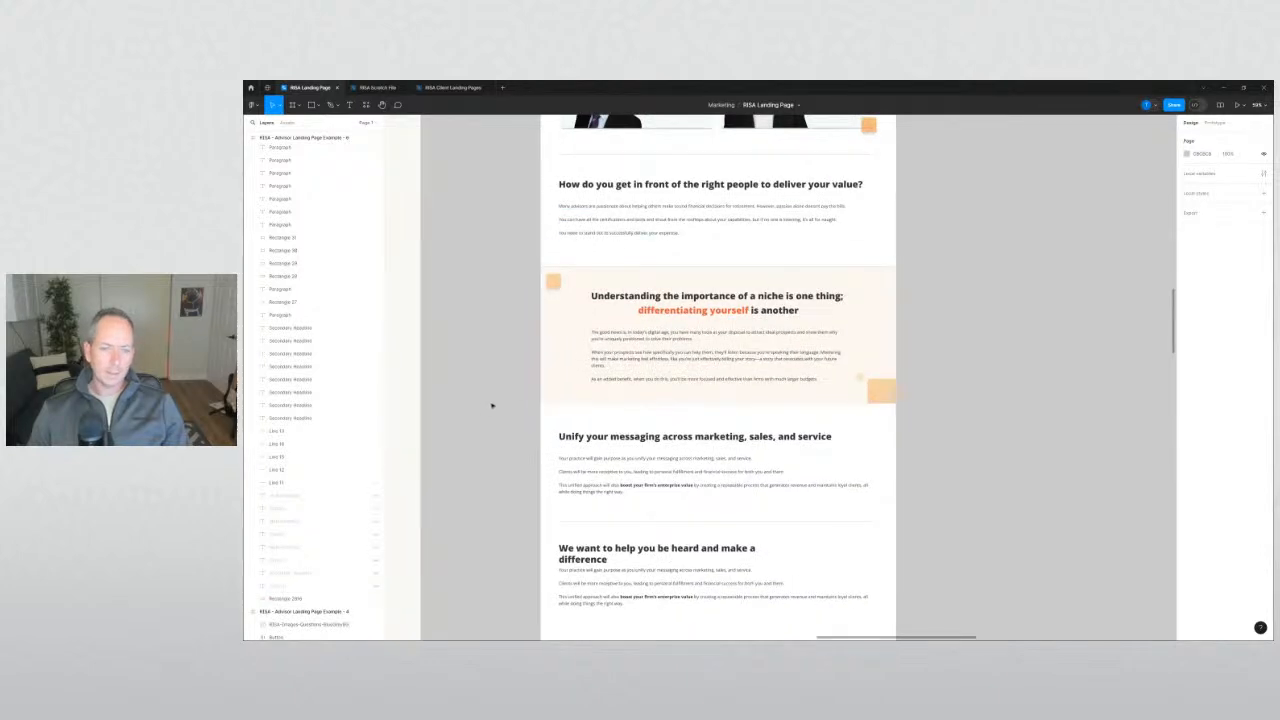
scroll(491, 405, "down", 2)
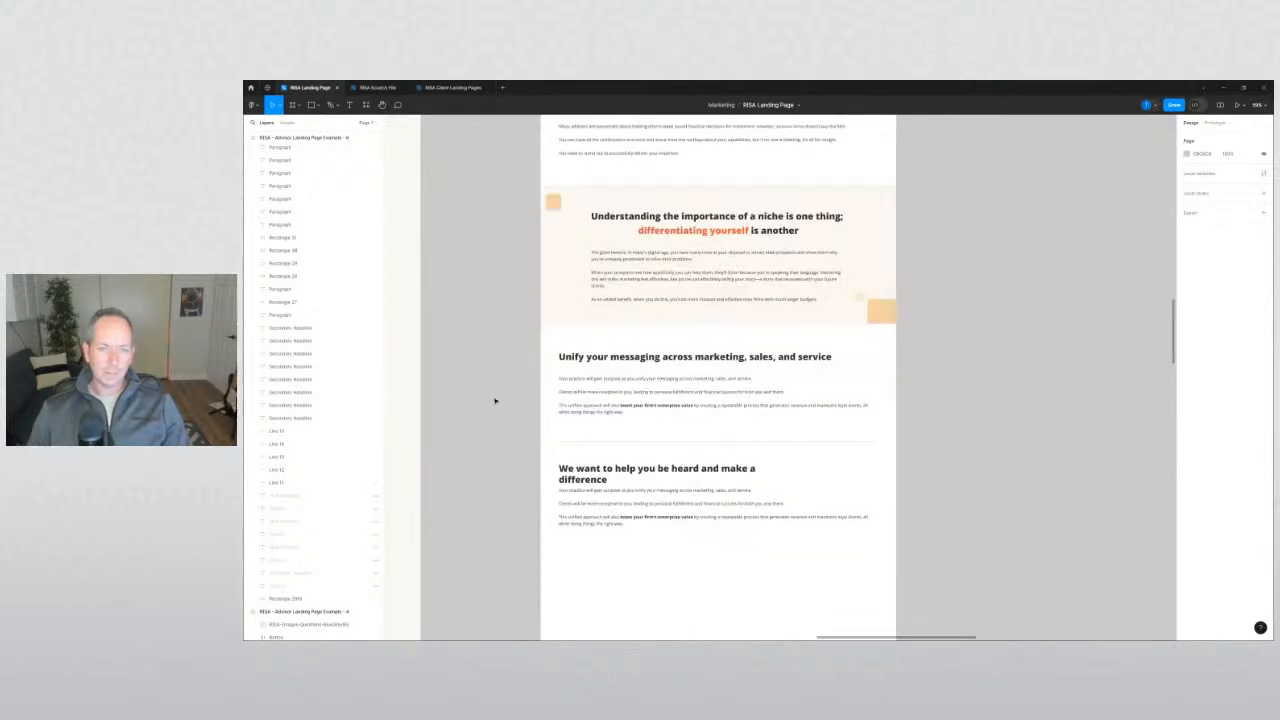
scroll(495, 397, "up", 12)
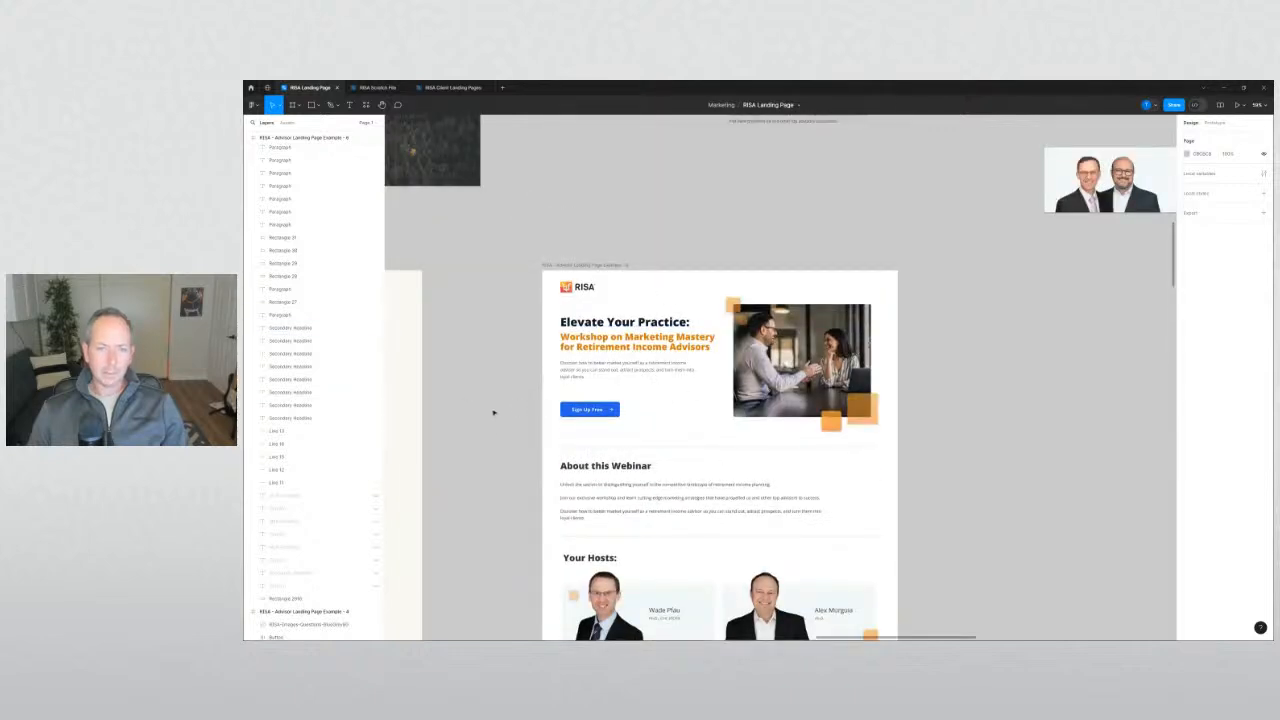
scroll(495, 415, "down", 5)
scroll(505, 427, "down", 15)
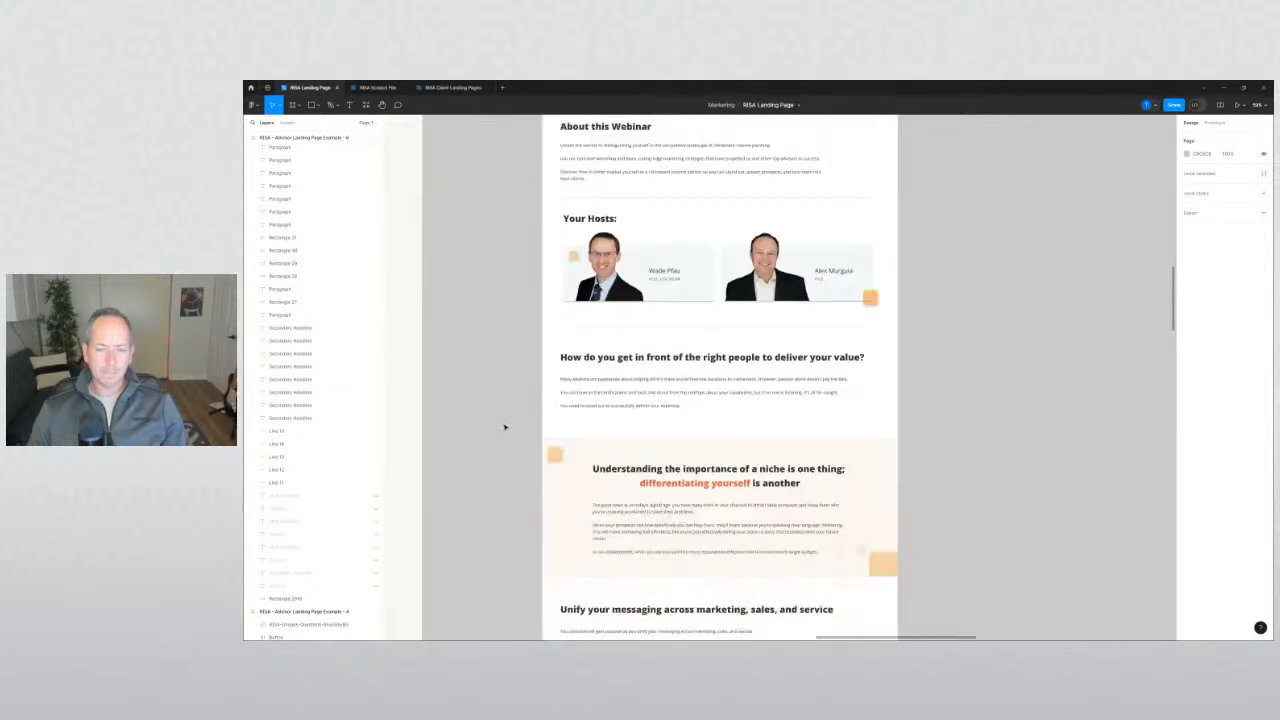
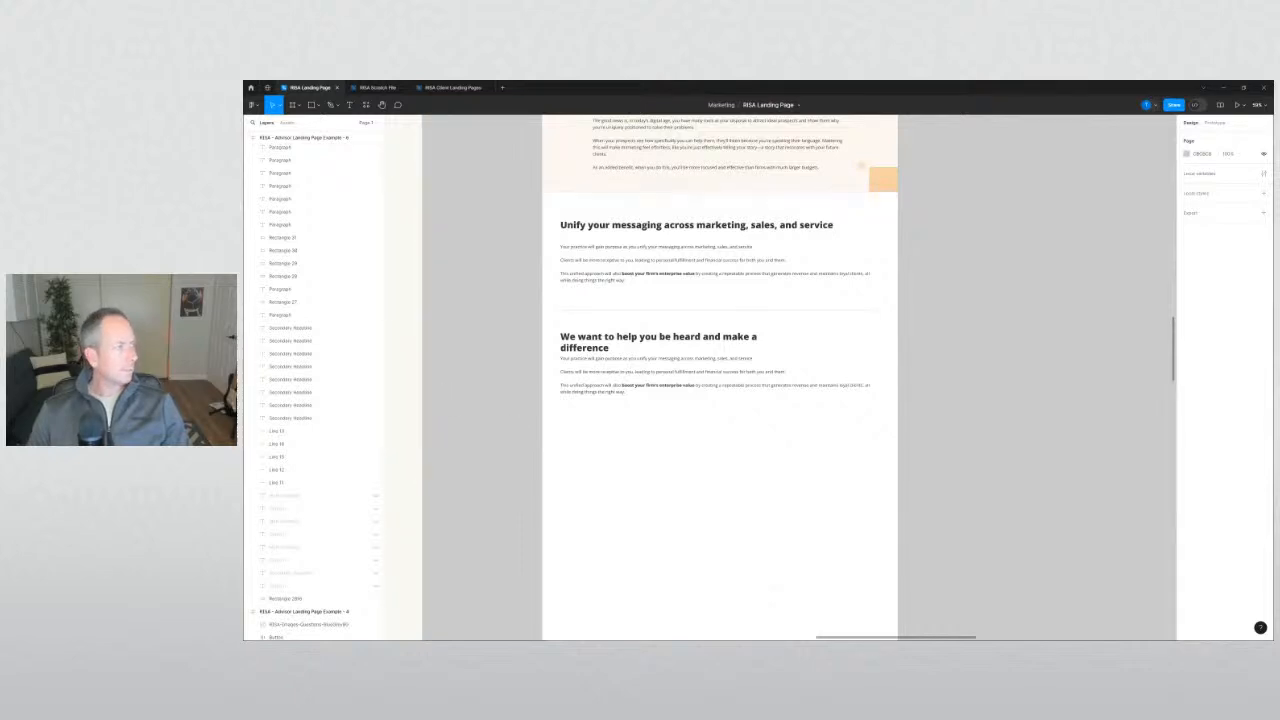
Copy the left page's 'We want to help you…' and 'Join us for a workshop…' paragraphs.
left_click_drag(503, 400, 580, 449)
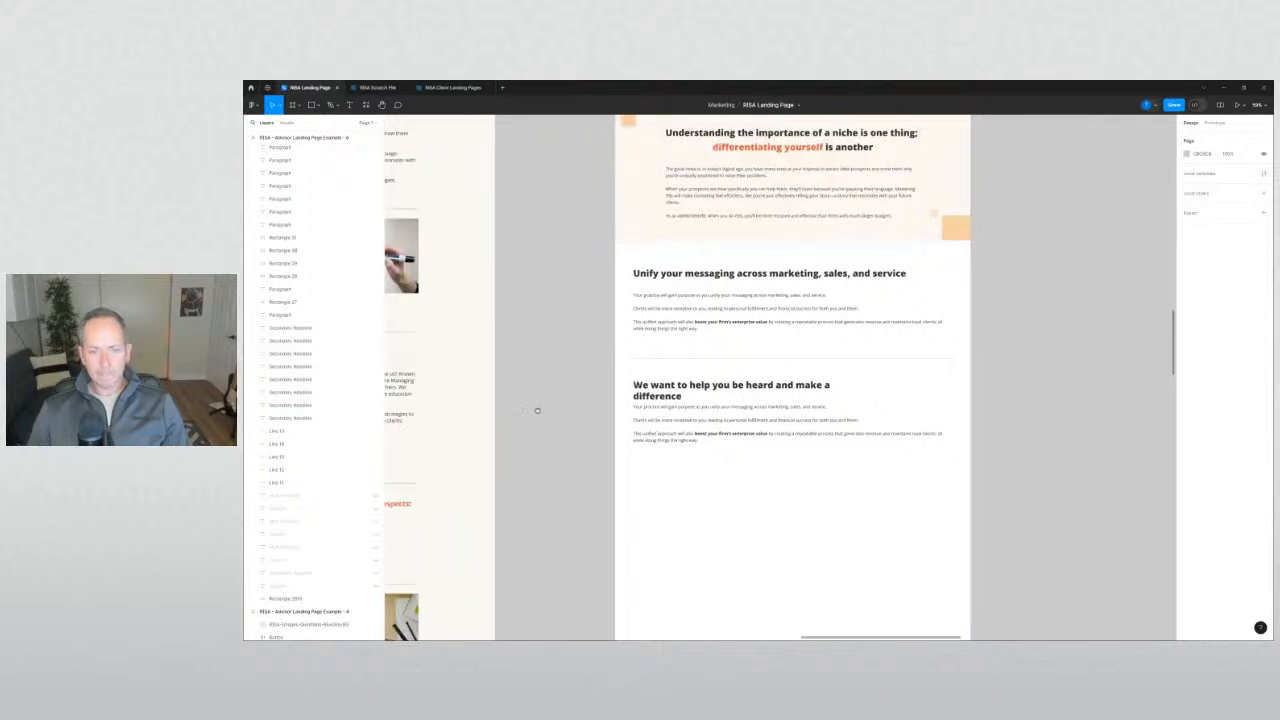
scroll(537, 410, "left", 5)
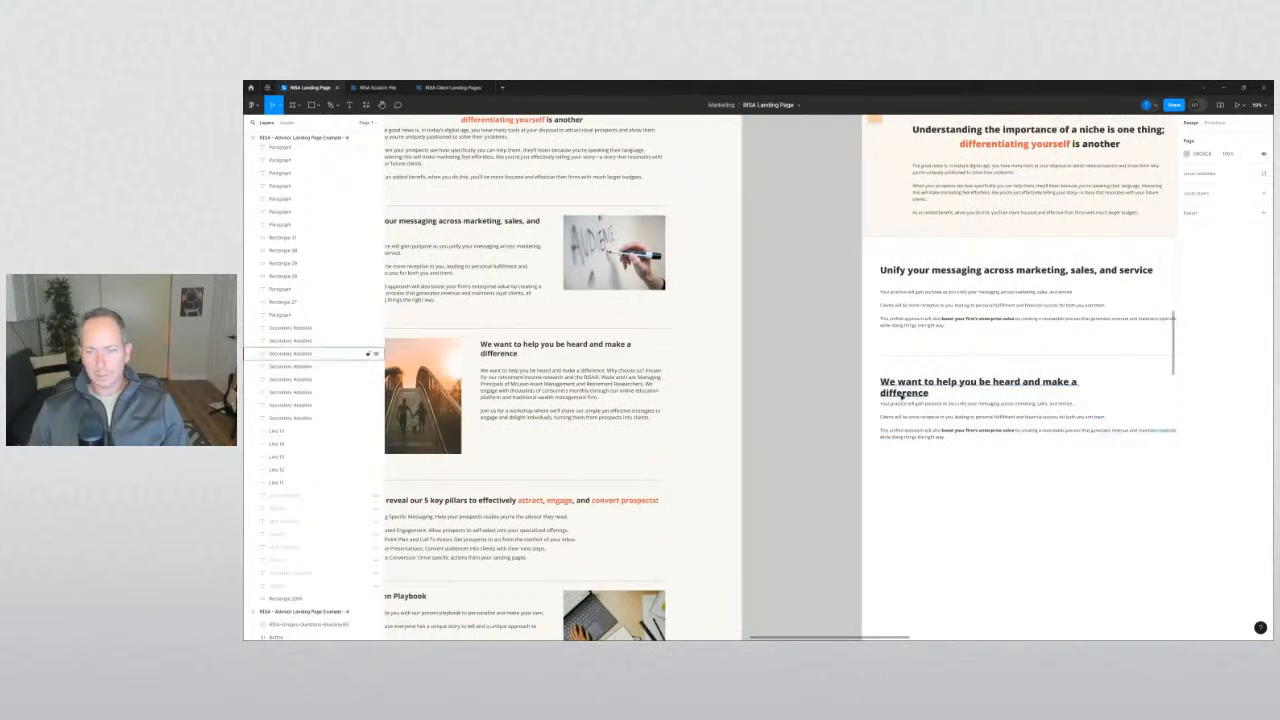
left_click(371, 352)
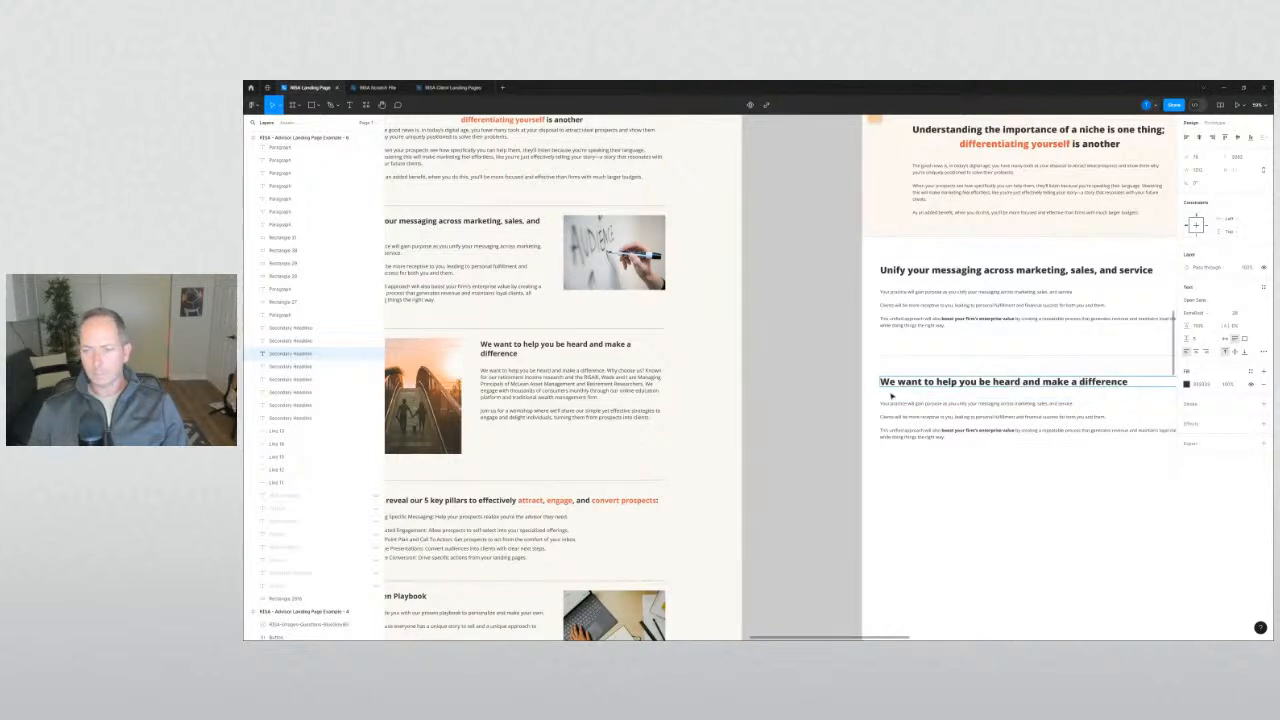
left_click(585, 383)
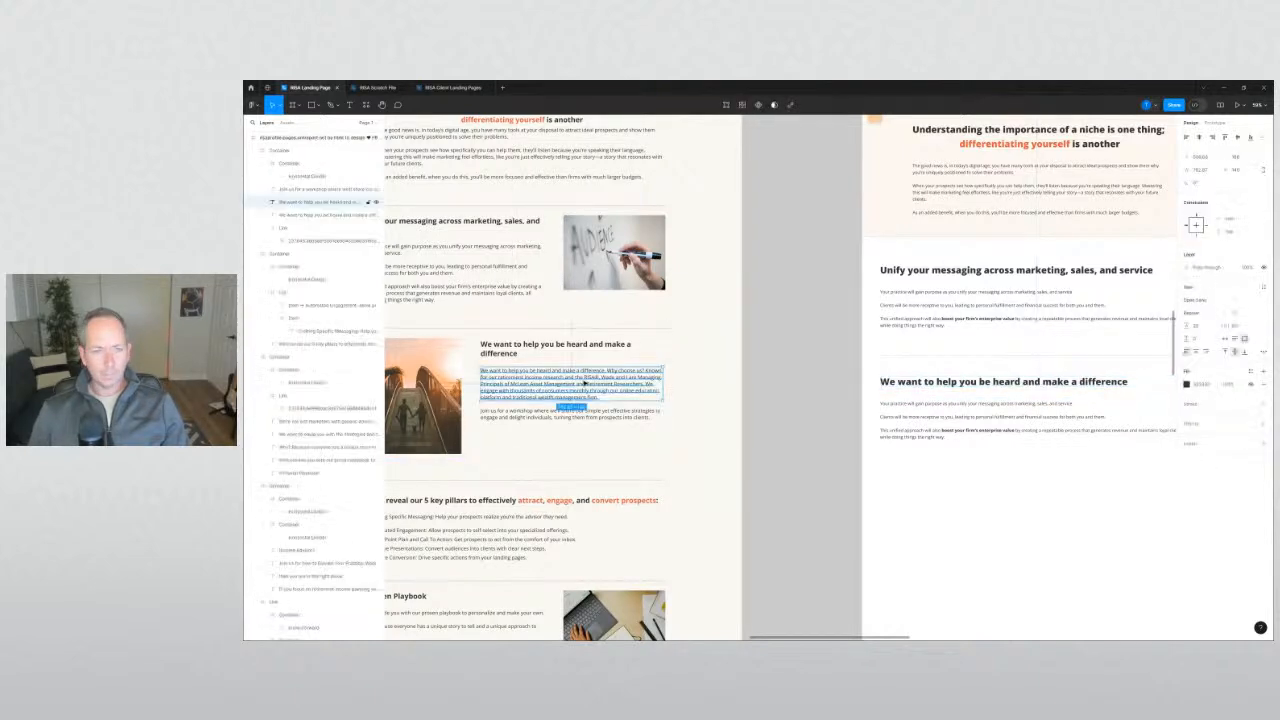
left_click(560, 413, "shift")
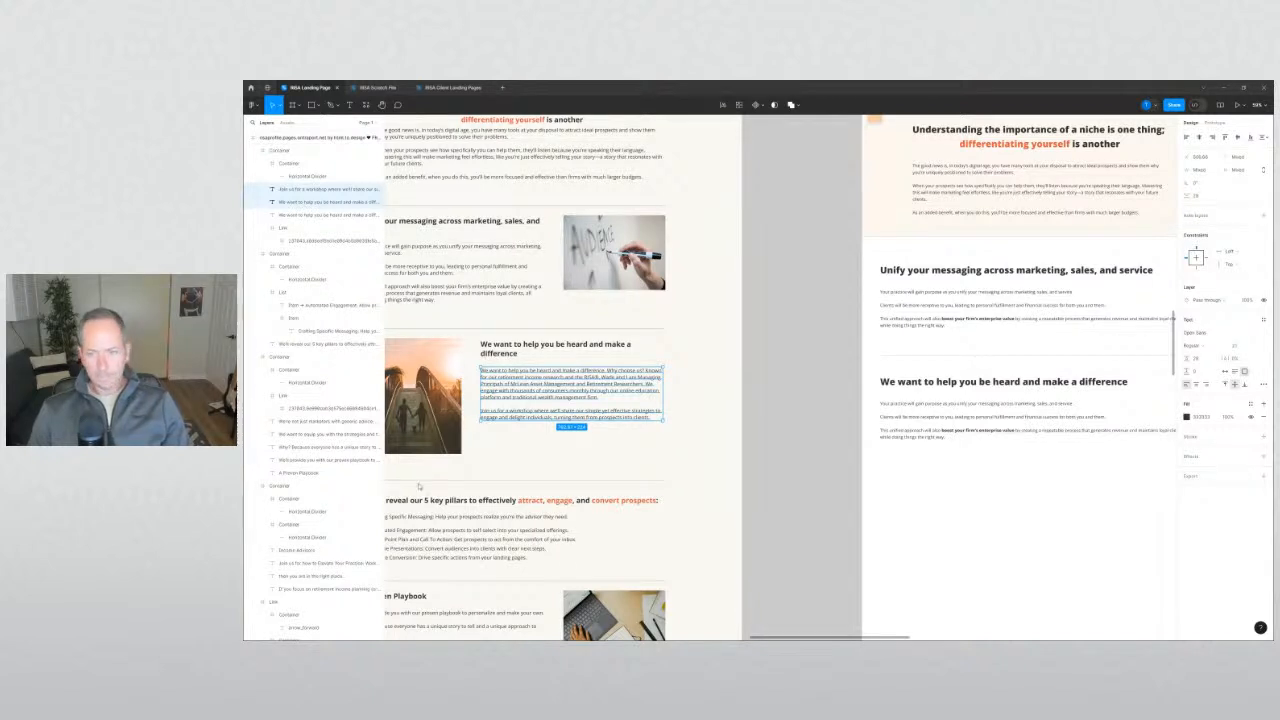
left_click(771, 523)
Paste the copied paragraphs over the right page's placeholder text under the 'We want to help' heading.
double_click(921, 408)
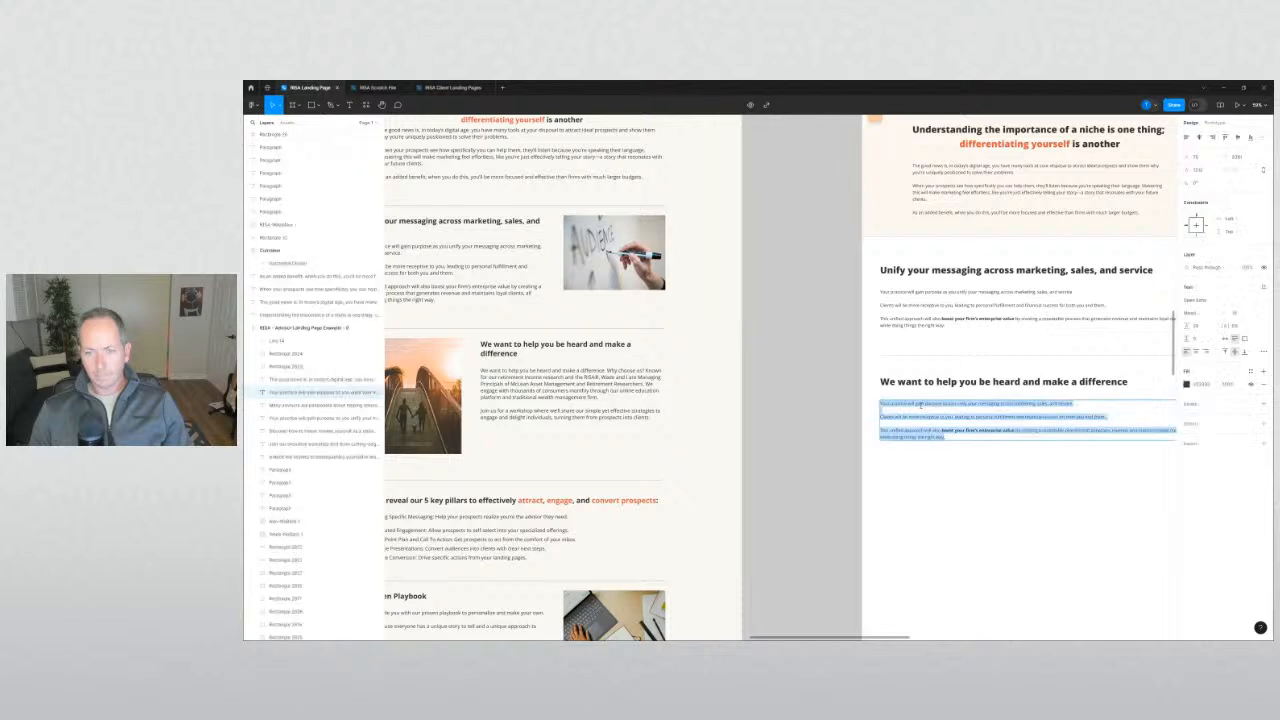
type("We want to help you be heard and make a difference. Why choose us? Known for our retirement income research and the RISA®, Wade and I are Managing Principals of McLean Asset Management and Retirement Researchers. We engage with thousands of consumers monthly through our online education platform and traditional wealth management firm. Join us for a workshop where we'll share our simple yet effective strategies to engage and delight individuals, turning them from prospects into clients.")
left_click(814, 428)
left_click_drag(818, 426, 530, 405)
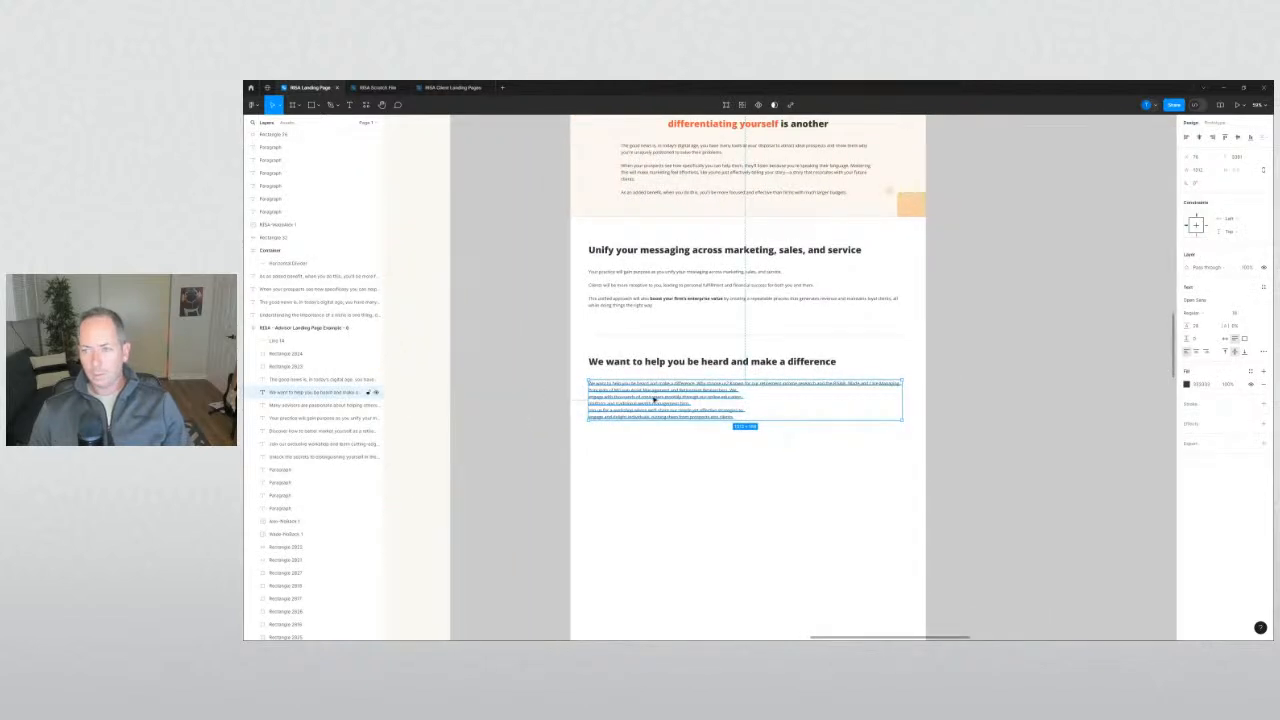
left_click(680, 281)
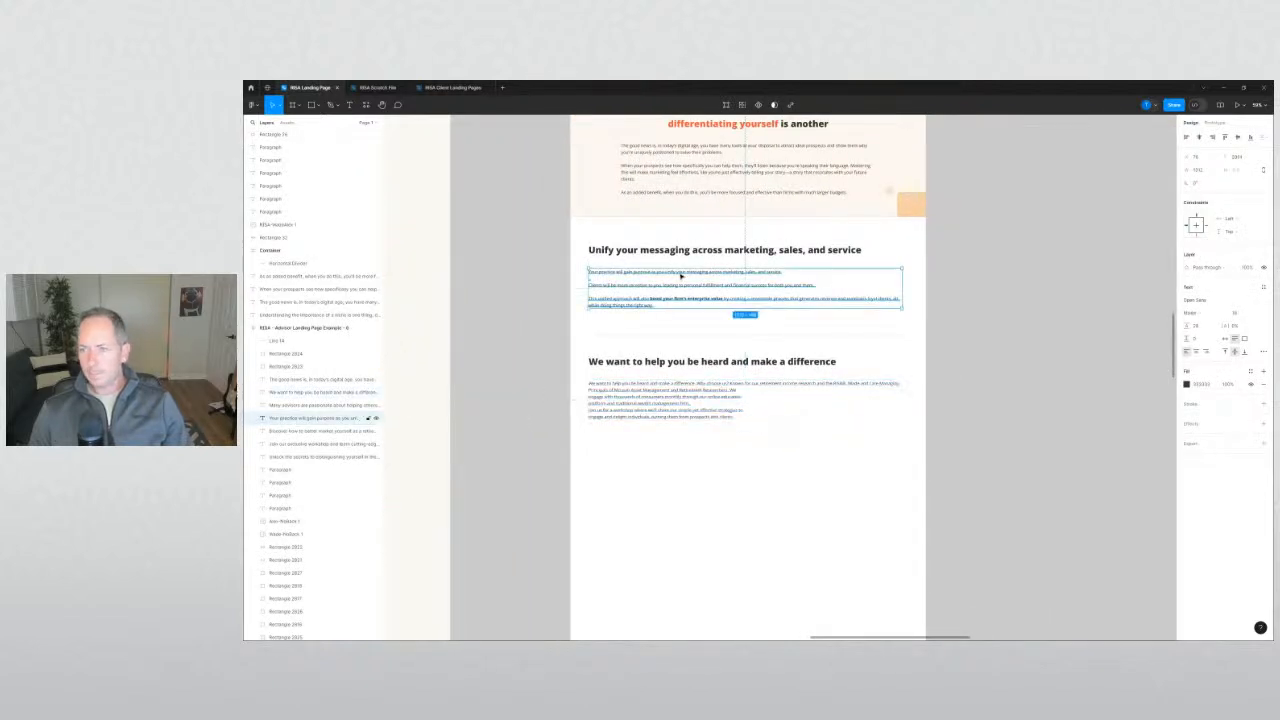
left_click(480, 380)
scroll(600, 399, "up", 3)
double_click(609, 393)
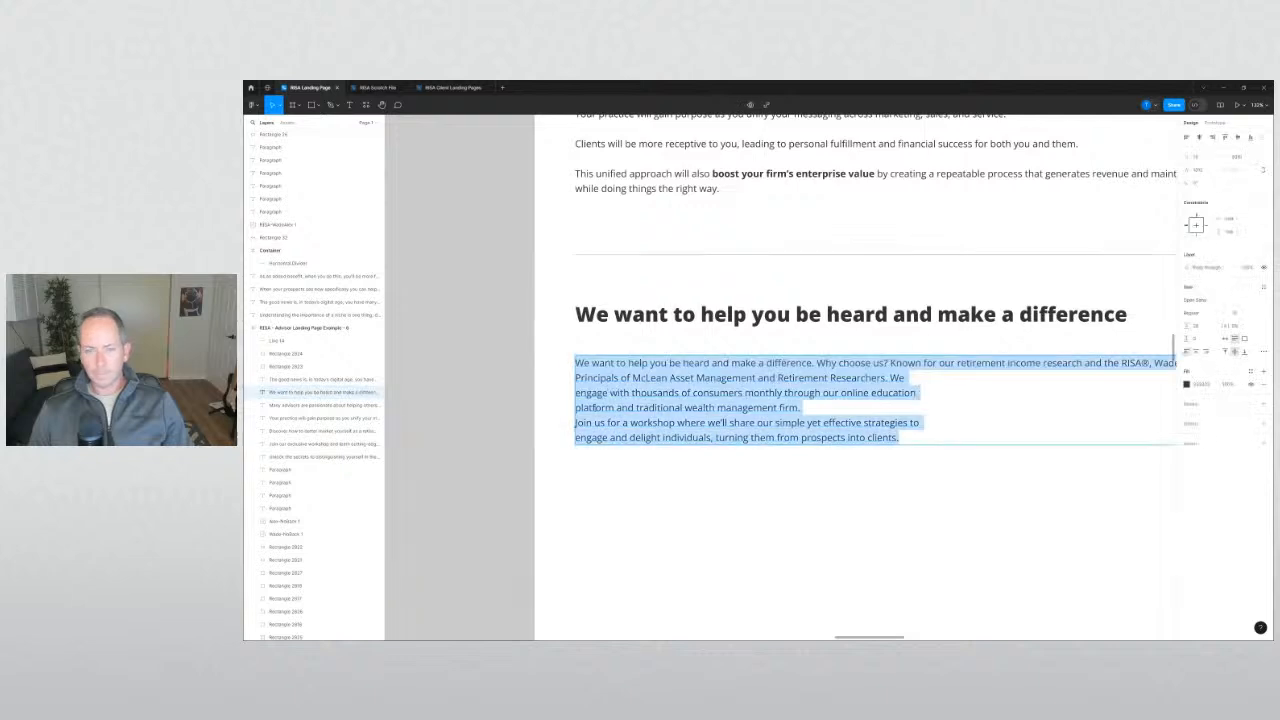
scroll(580, 432, "down", 1)
left_click(583, 392)
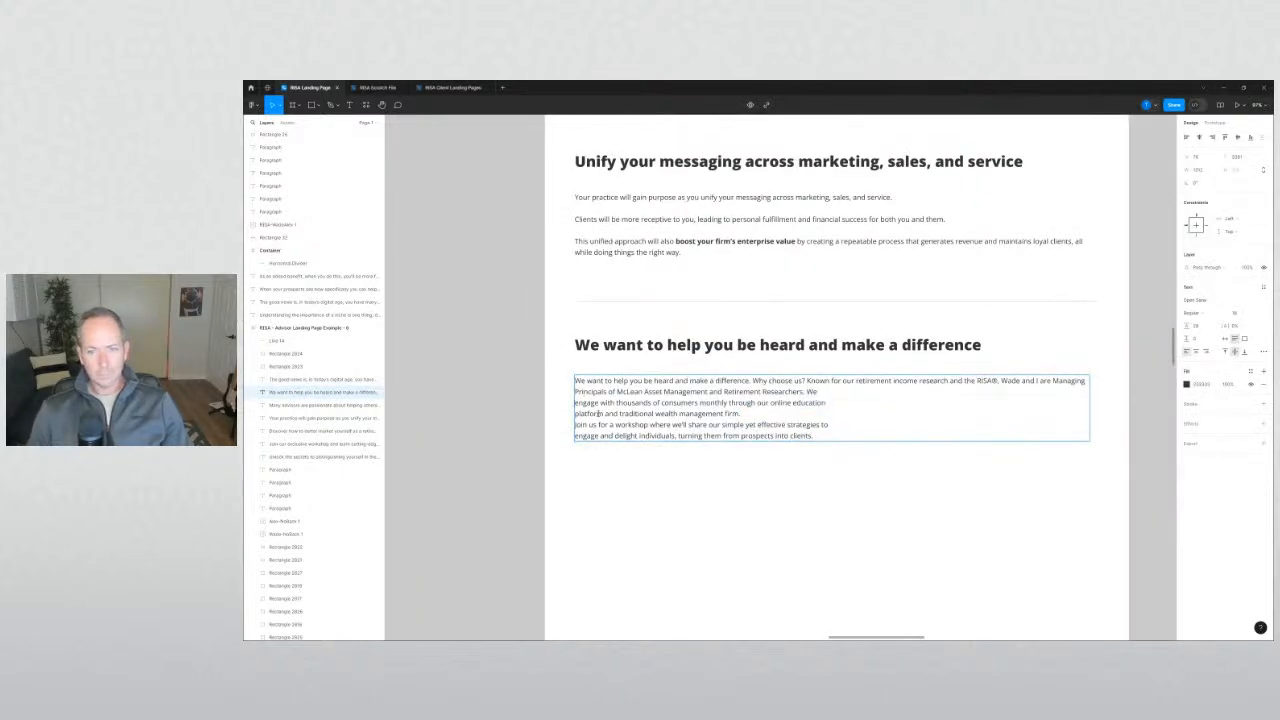
Fix the line breaks so the pasted copy forms three clean paragraphs.
key("BackSpace")
key("BackSpace")
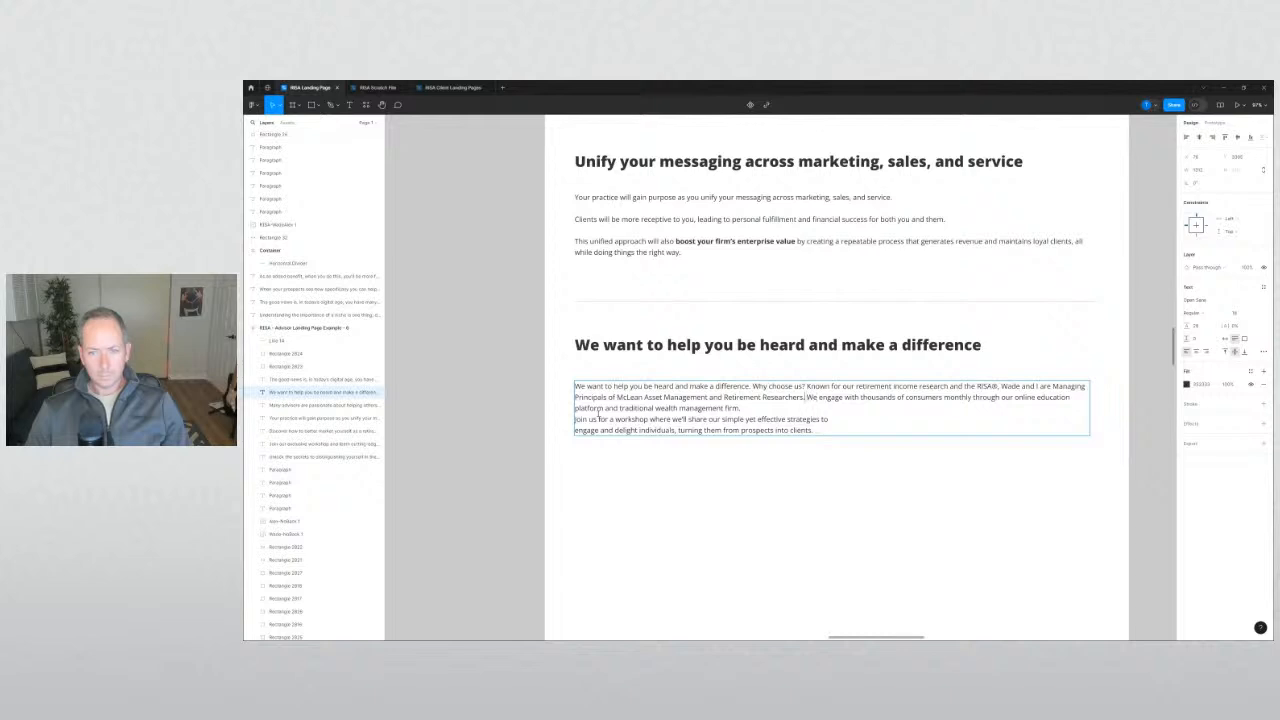
key("Return")
key("Return")
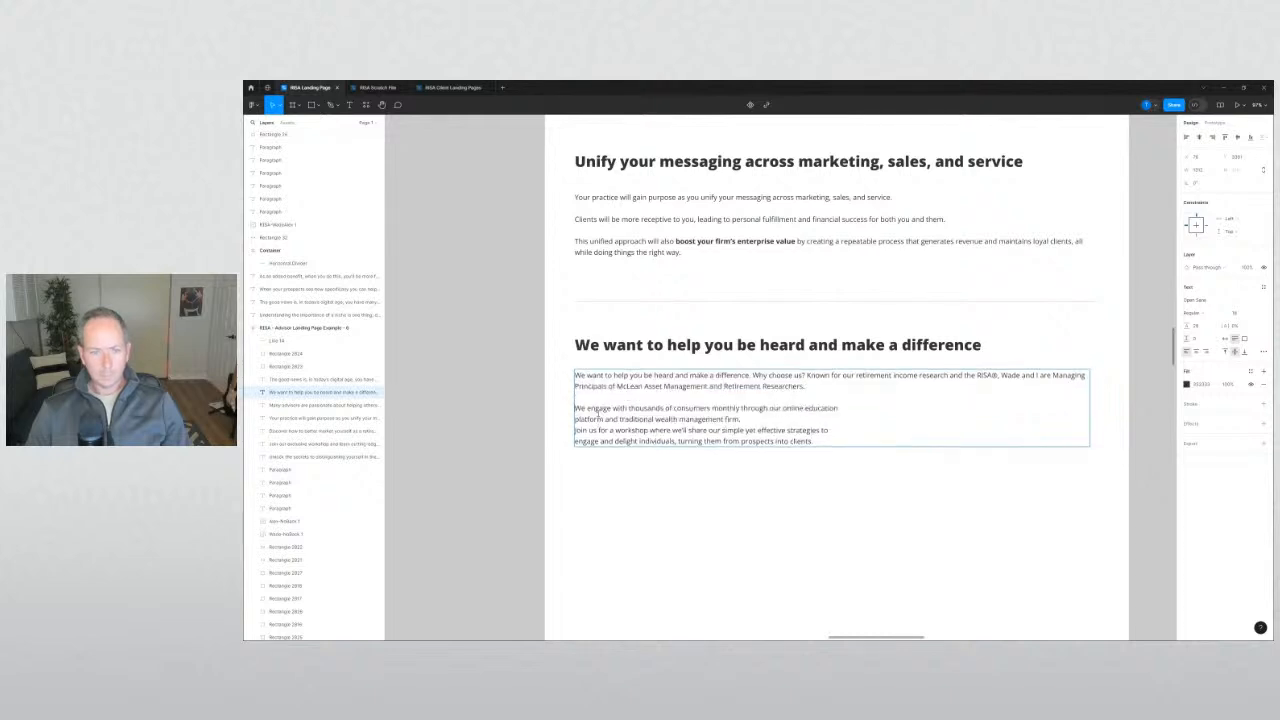
key("BackSpace")
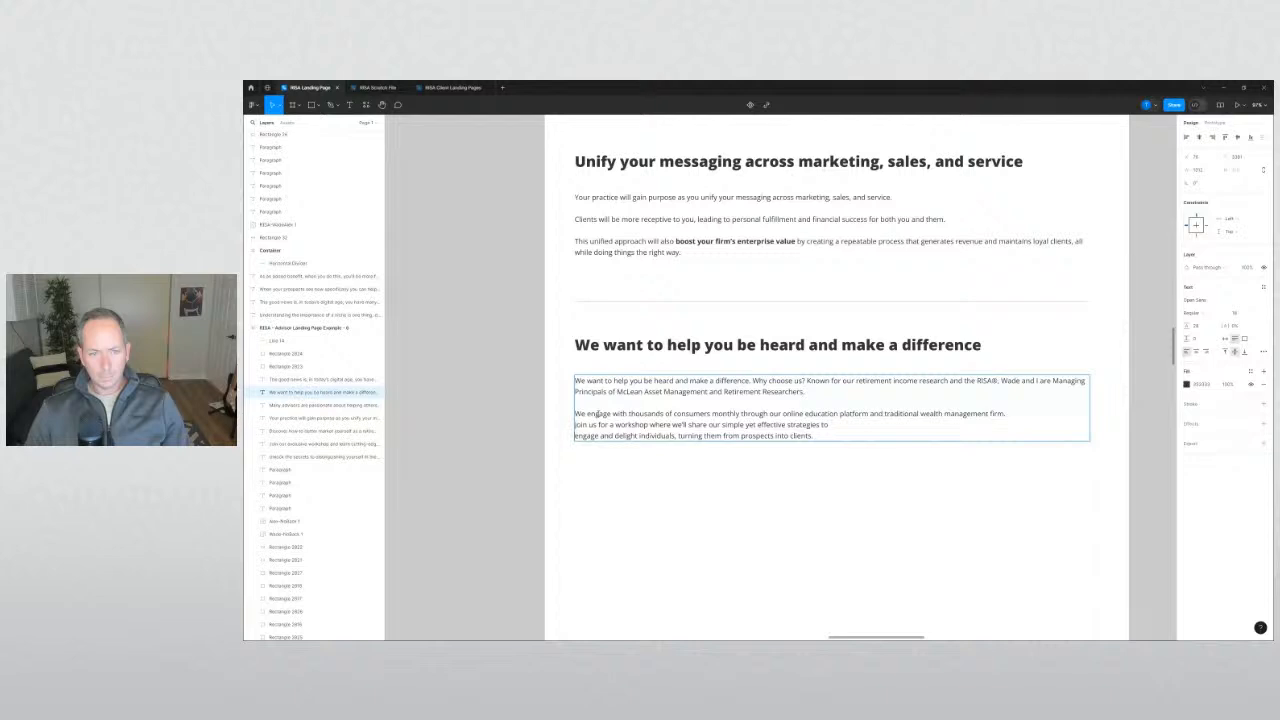
key("Return")
key("BackSpace")
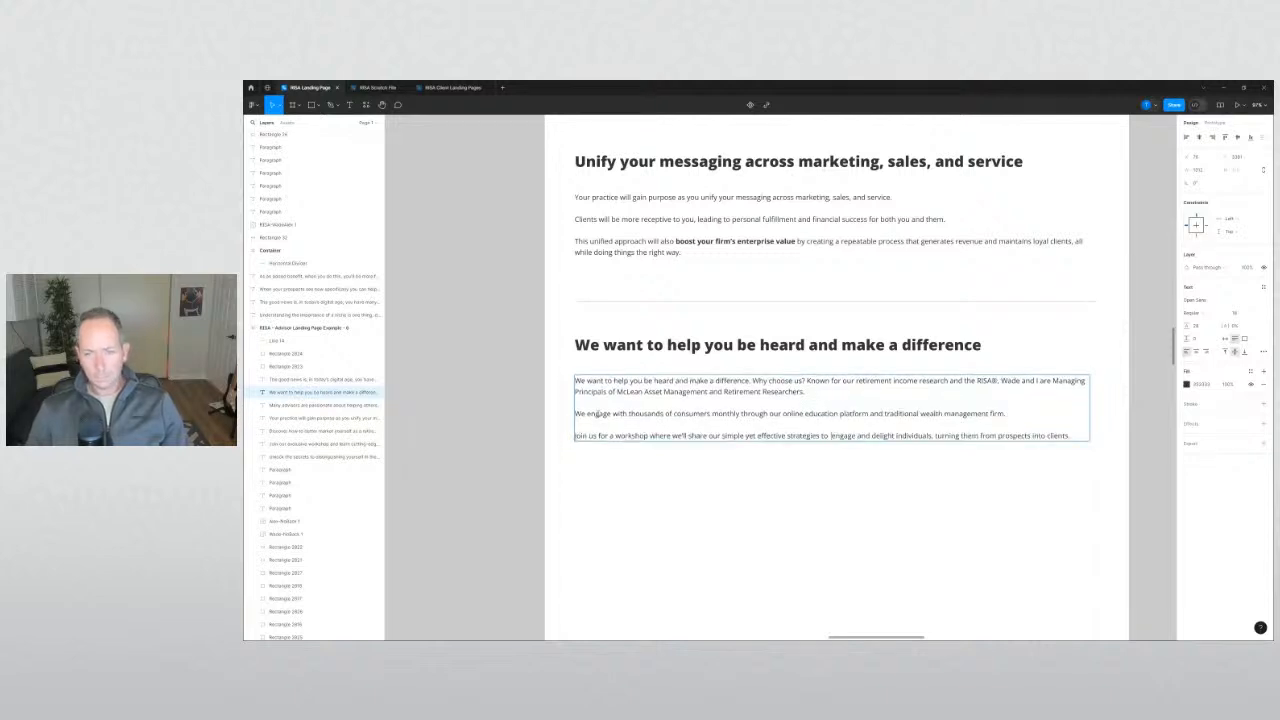
key("BackSpace")
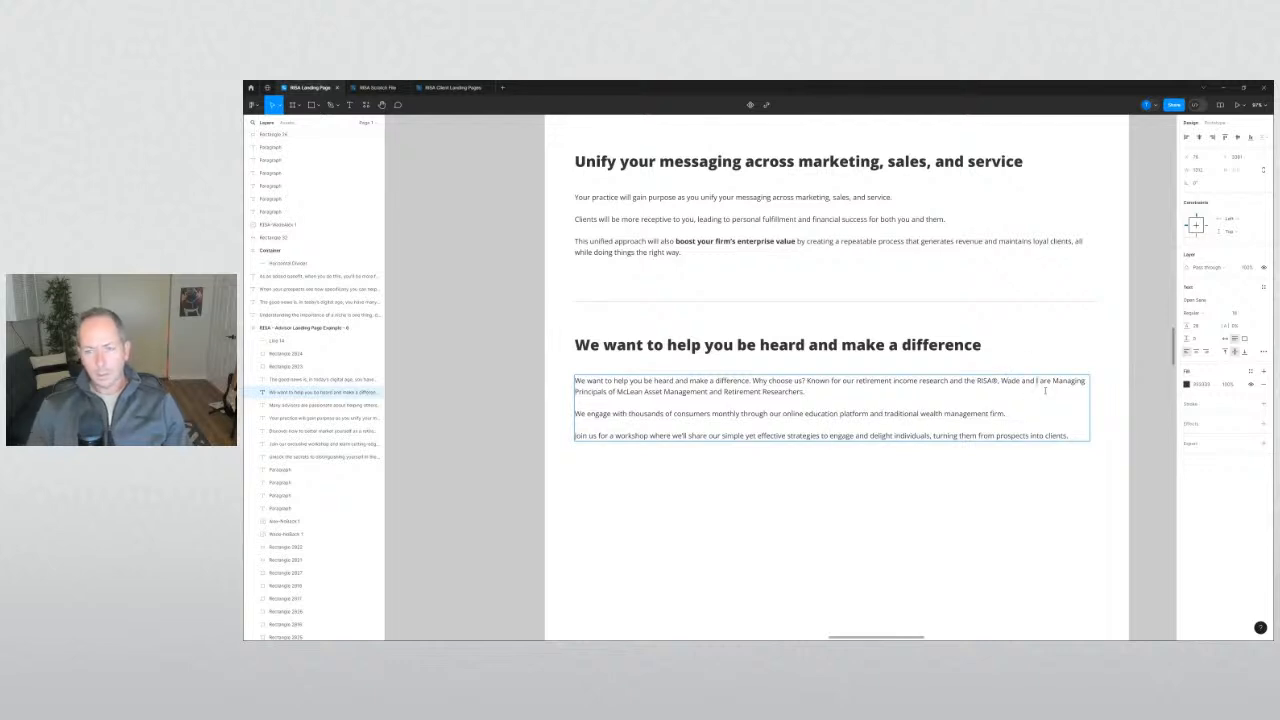
Replace 'I' with the second host's name before 'are Managing Principals' and nudge the box up.
key("BackSpace")
type("Alex")
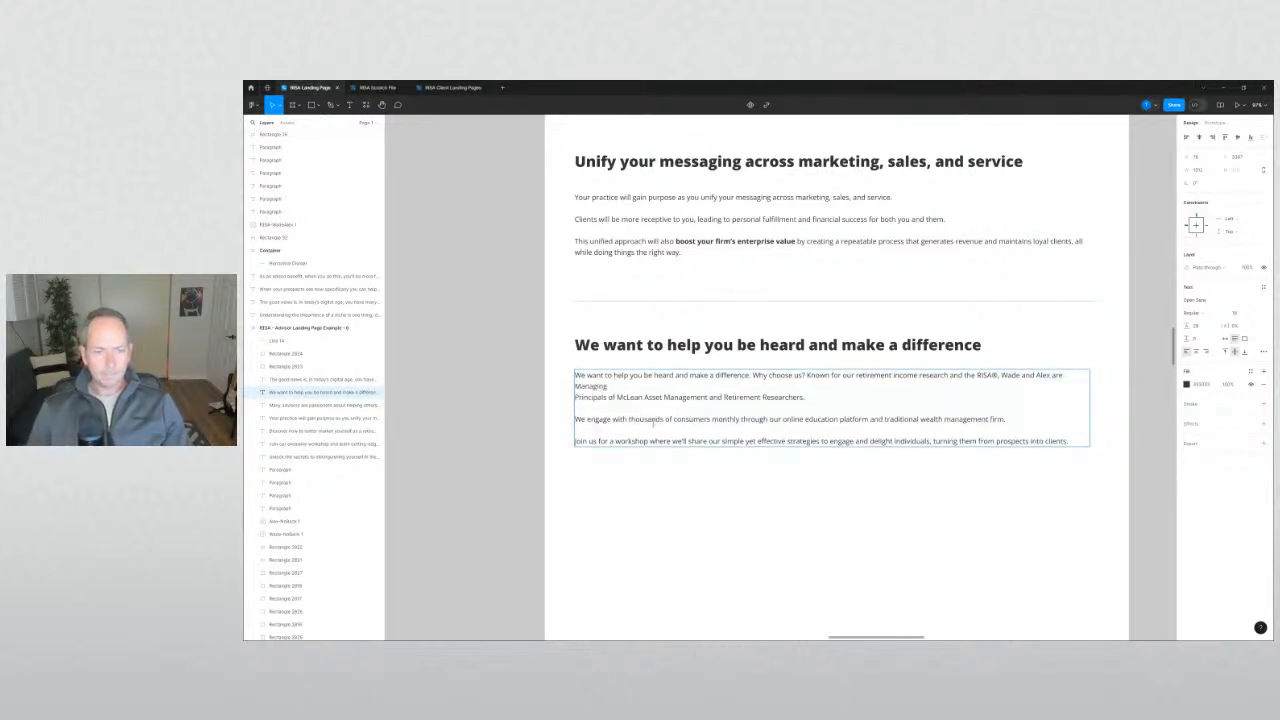
left_click(637, 386)
key("Delete")
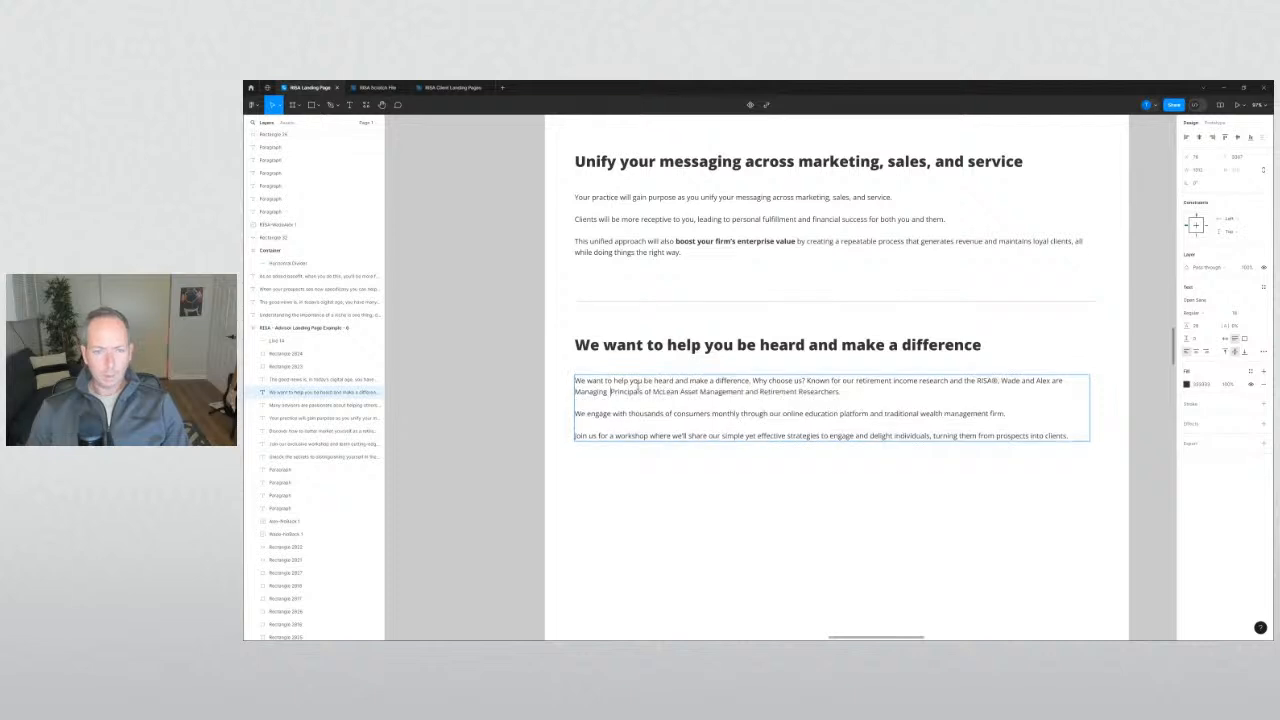
key("Escape")
left_click(522, 437)
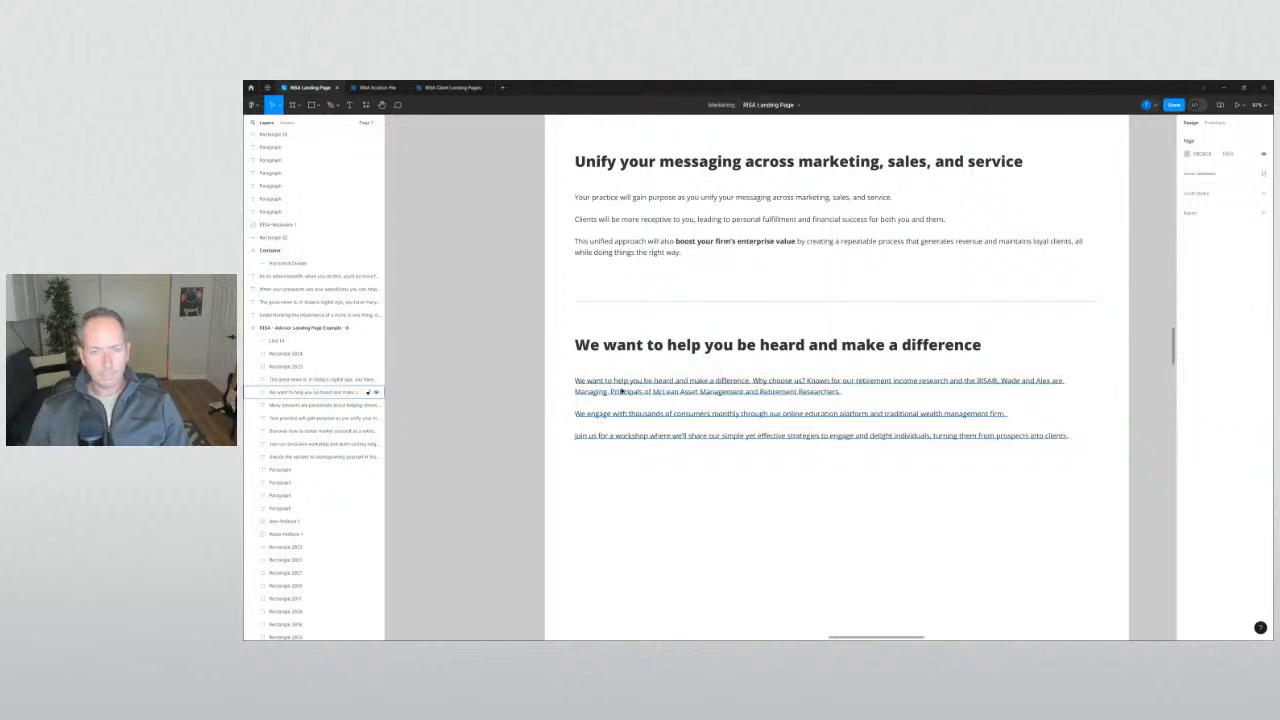
left_click_drag(621, 385, 591, 391)
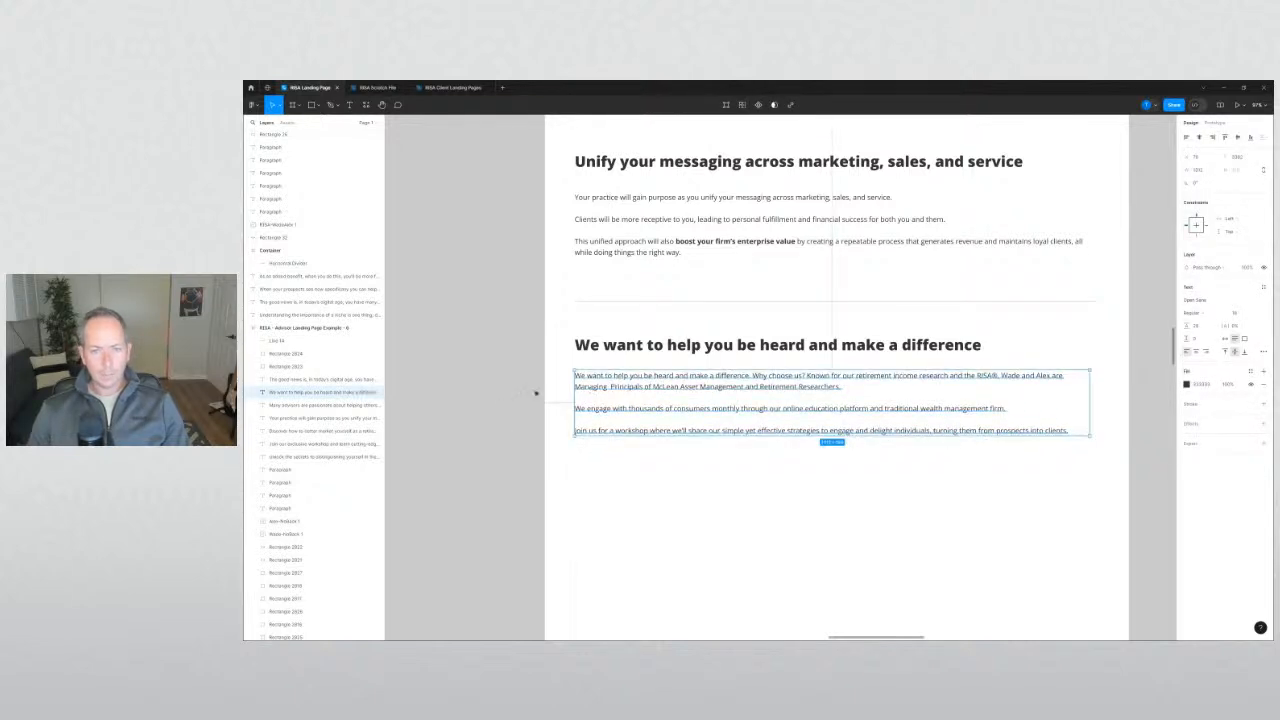
left_click(535, 393)
scroll(535, 392, "down", 4)
Scroll to the right-hand page and shift its card section lower.
scroll(559, 450, "up", 10)
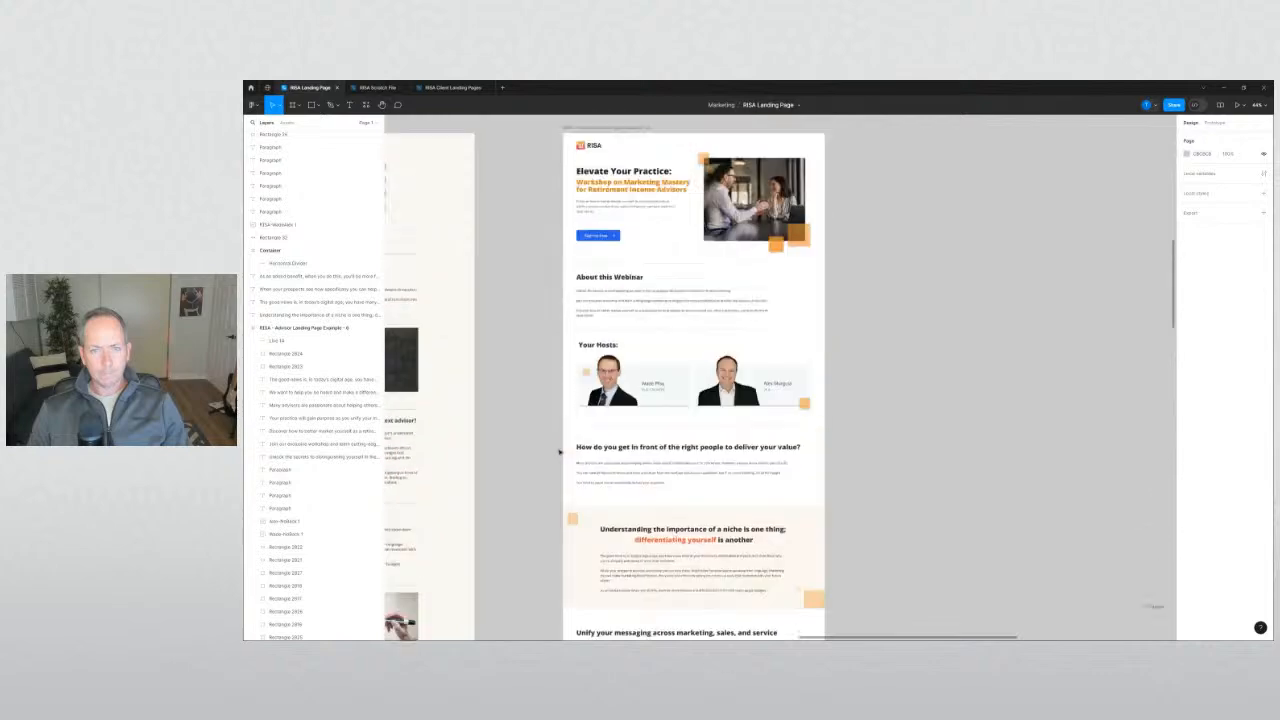
scroll(563, 448, "left", 6)
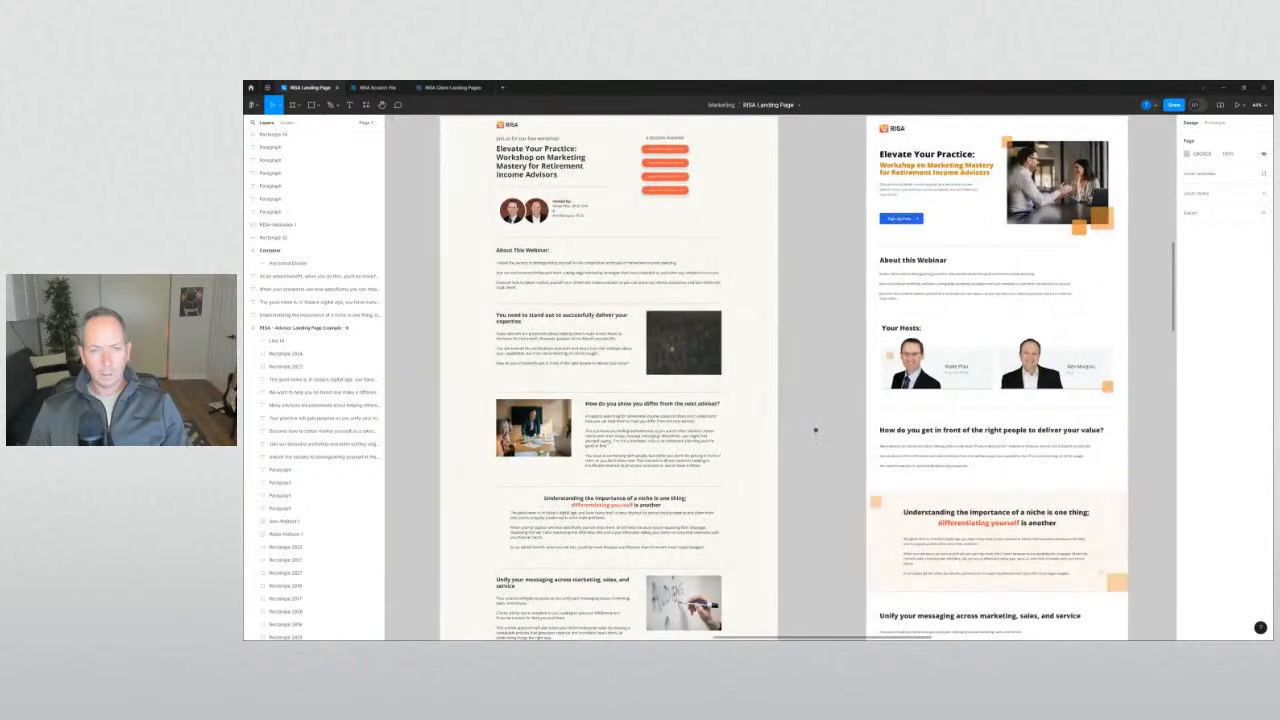
scroll(811, 430, "down", 6)
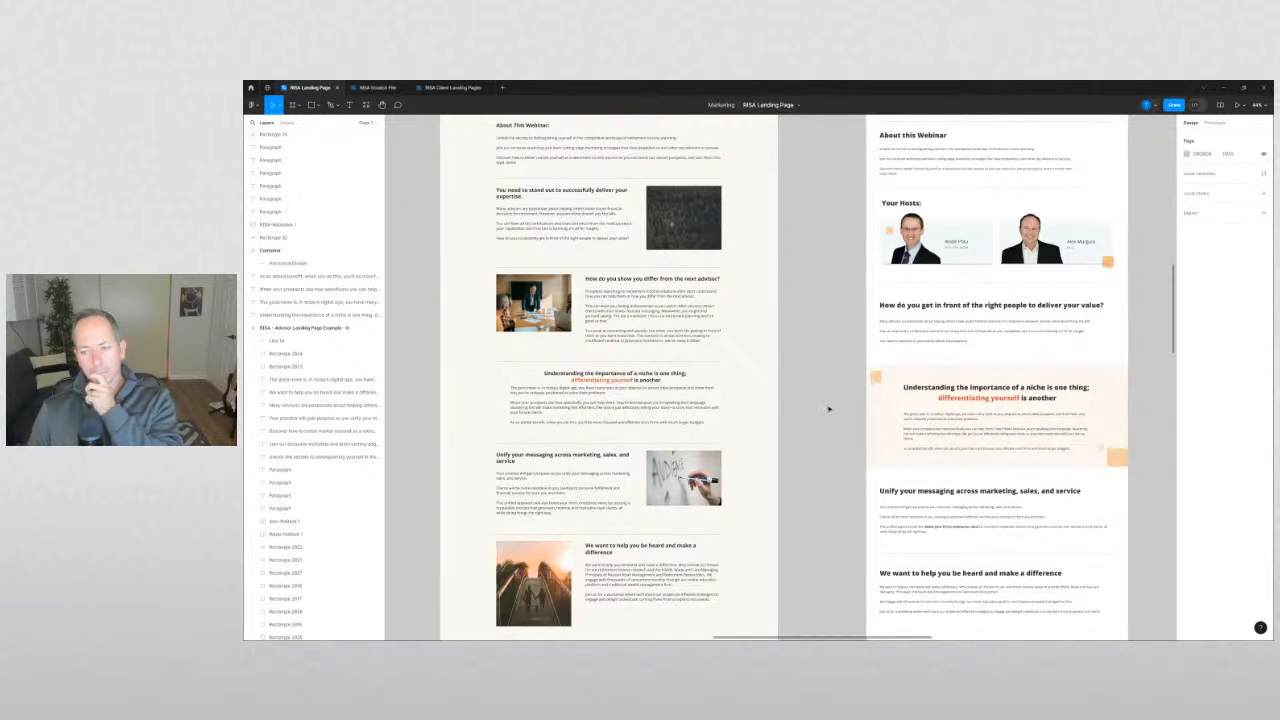
scroll(827, 407, "down", 5)
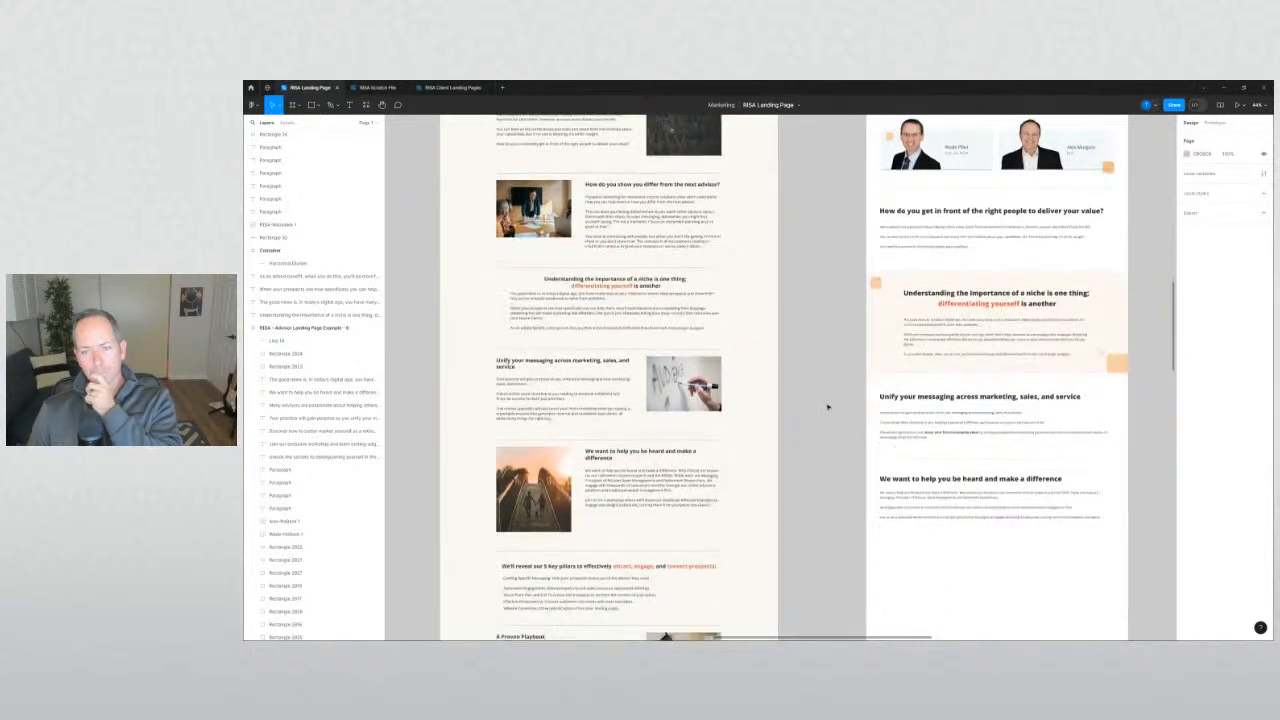
scroll(815, 400, "right", 2)
scroll(815, 400, "down", 1)
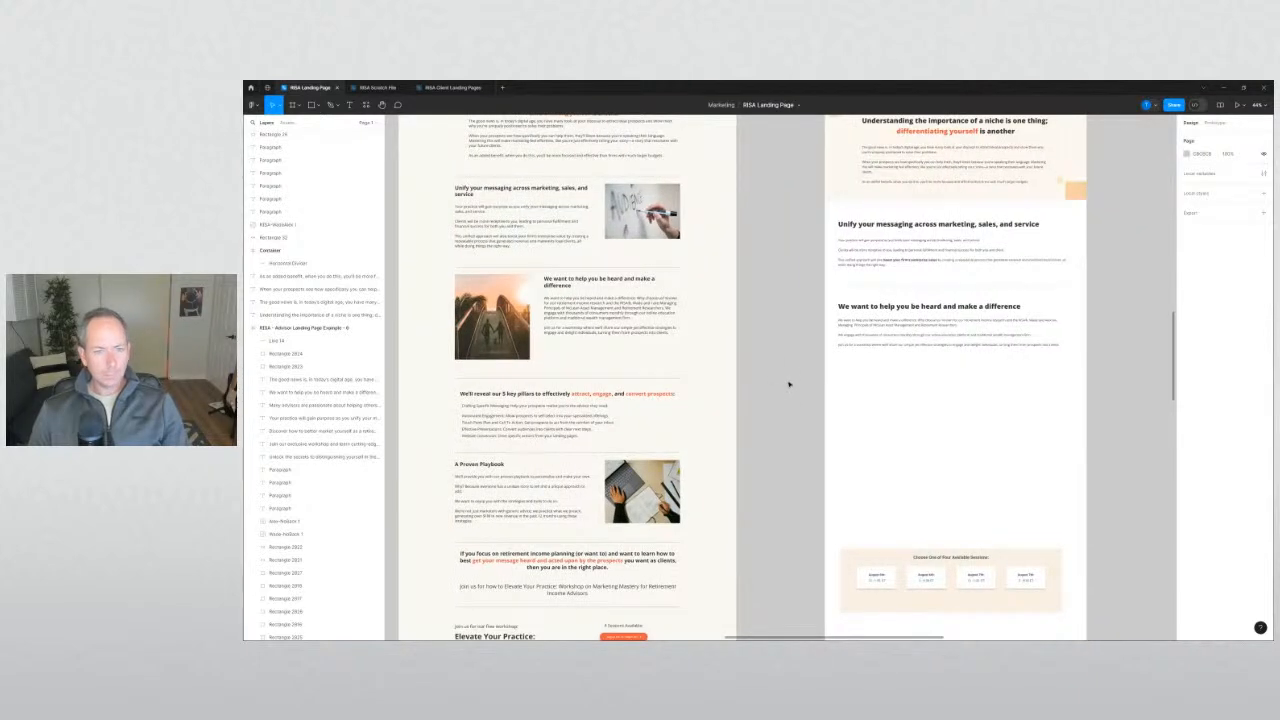
scroll(785, 317, "down", 2)
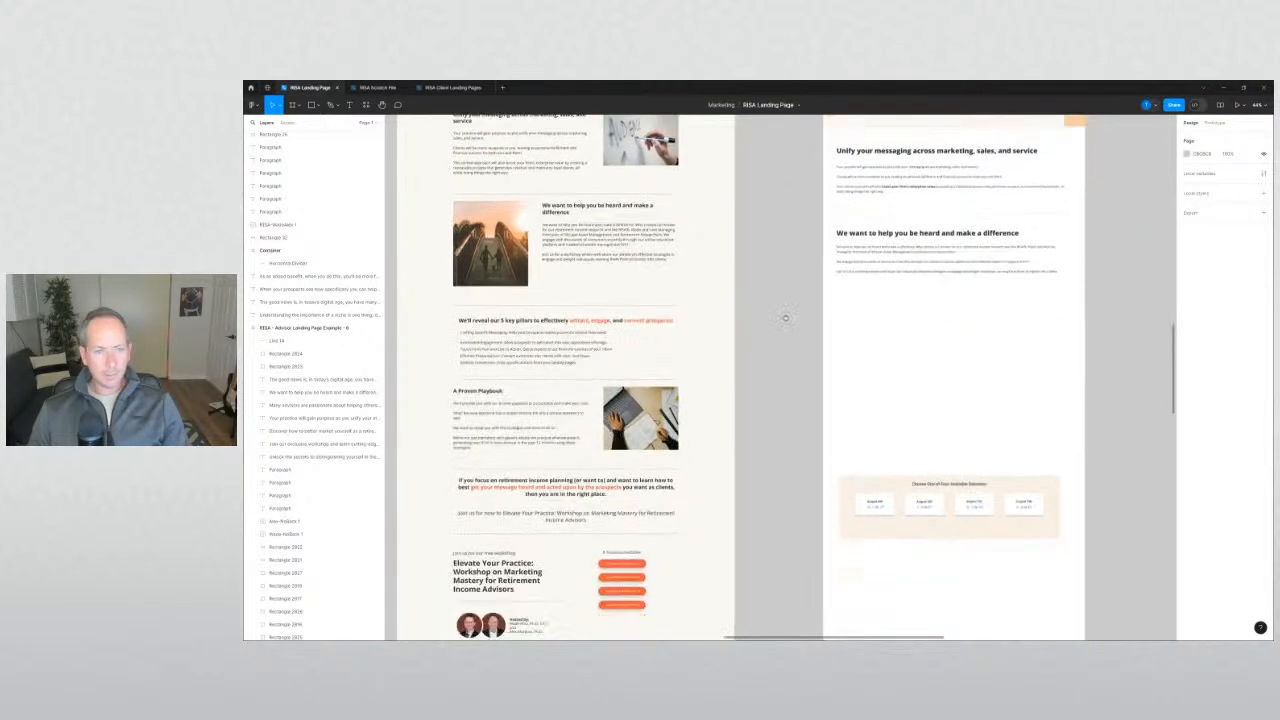
scroll(785, 317, "down", 1)
scroll(785, 317, "up", 3)
scroll(757, 386, "down", 1)
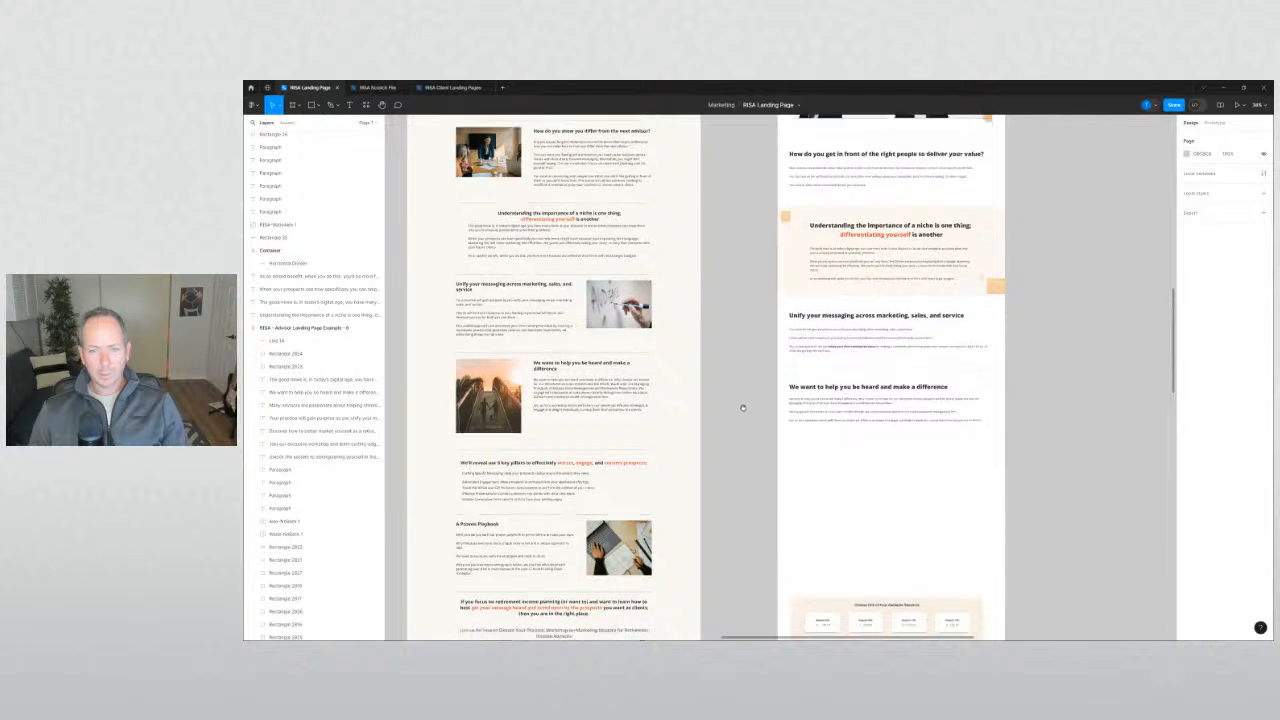
scroll(742, 396, "down", 3)
left_click_drag(745, 369, 978, 482)
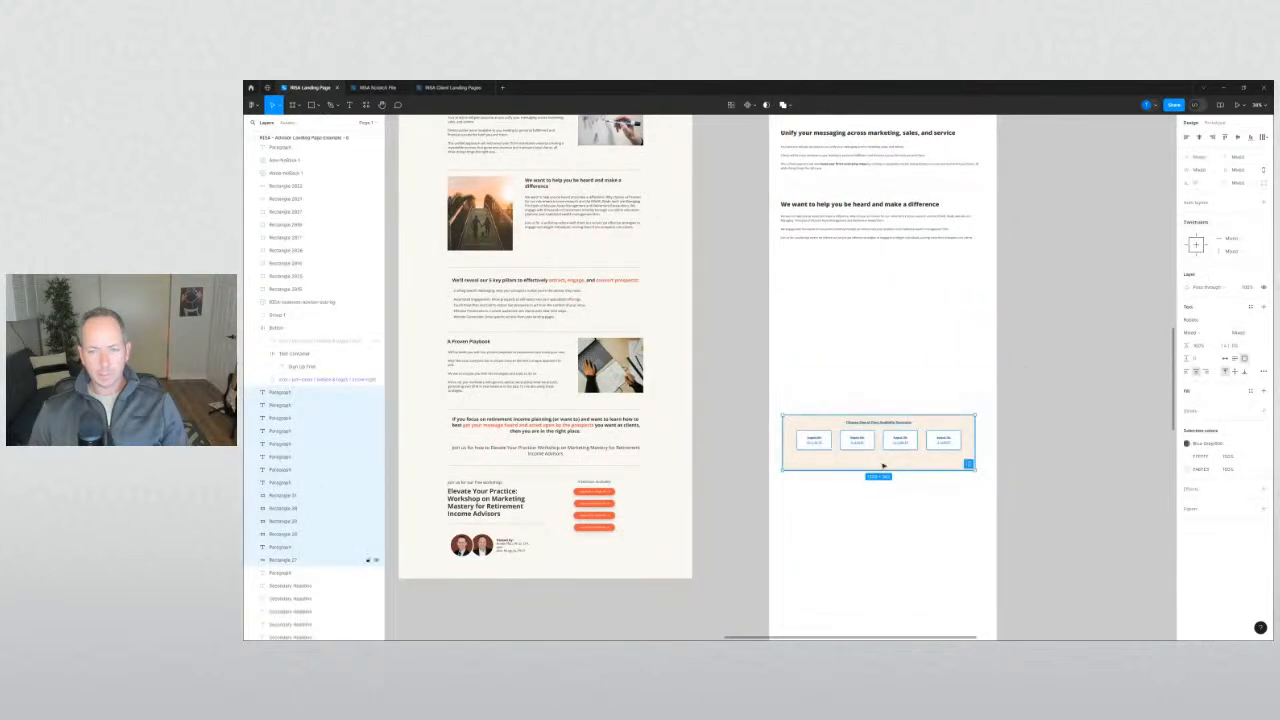
left_click_drag(880, 455, 878, 508)
left_click(728, 494)
Select the 'Understanding the importance of a niche' card.
scroll(728, 400, "up", 4)
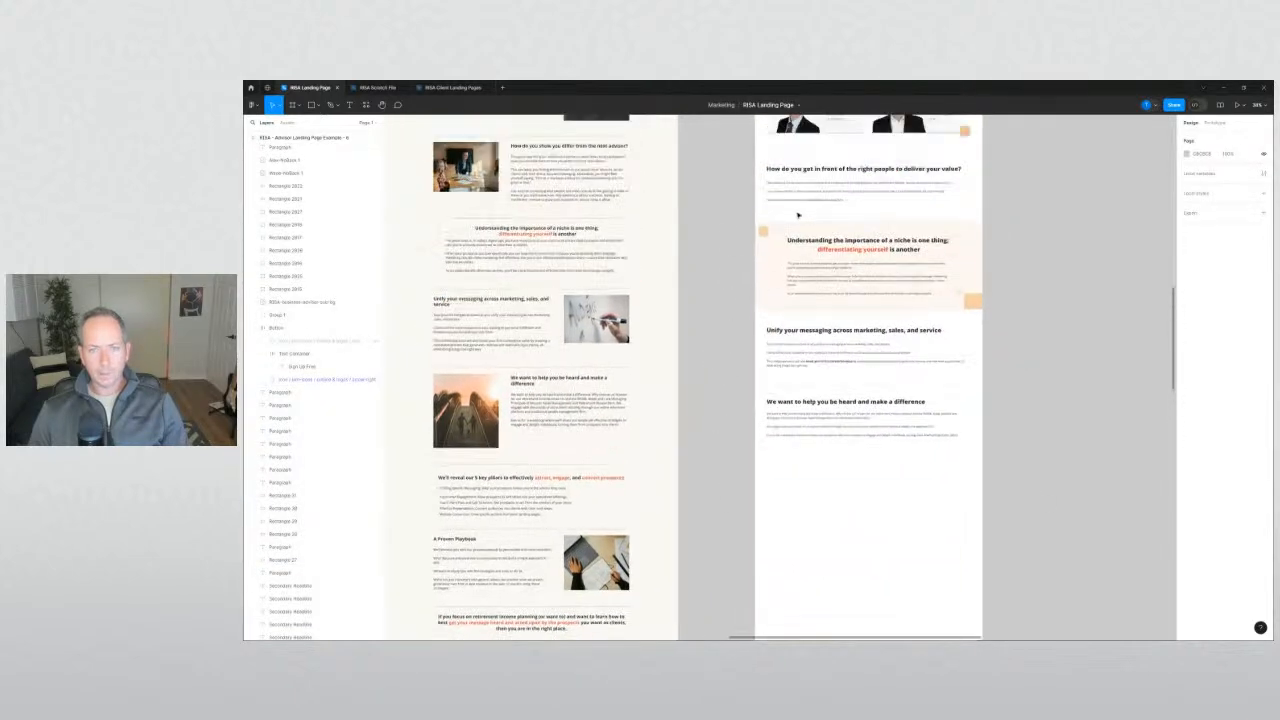
scroll(735, 233, "down", 1)
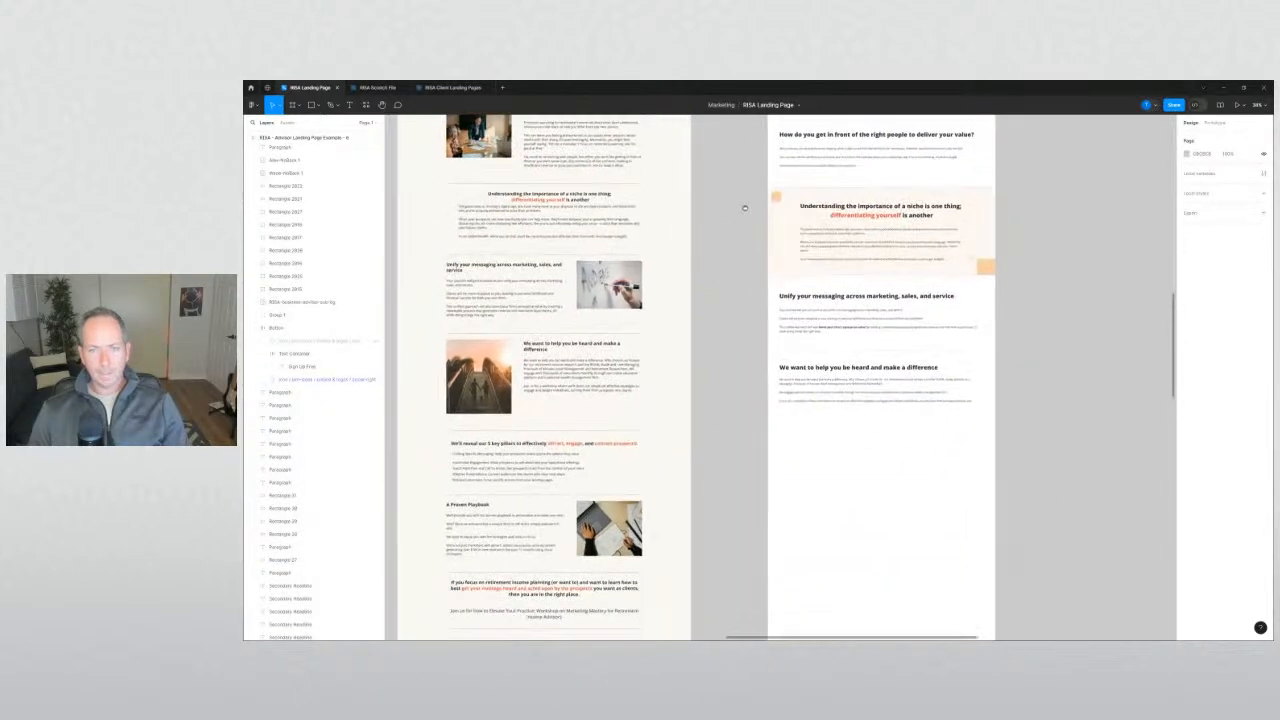
left_click(826, 217)
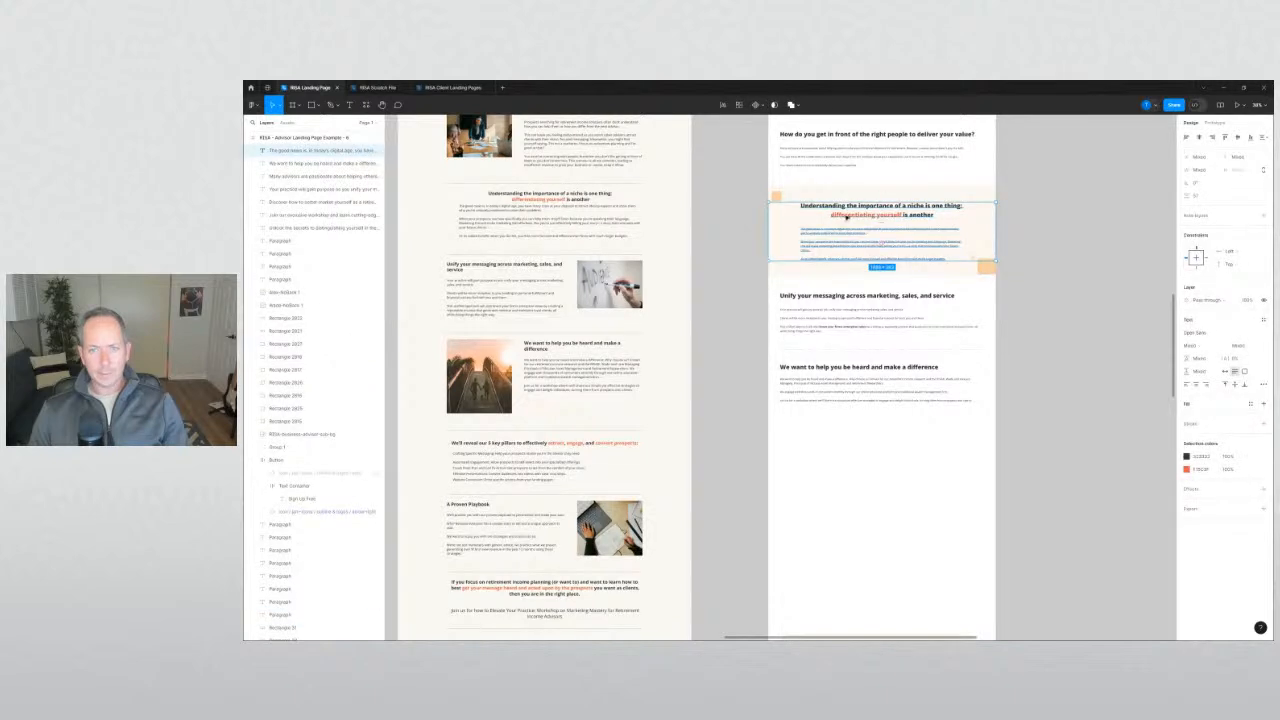
Duplicate the niche card below the sections and paste the '5 key pillars' heading as its title.
left_click_drag(846, 217, 833, 447)
left_click(746, 455)
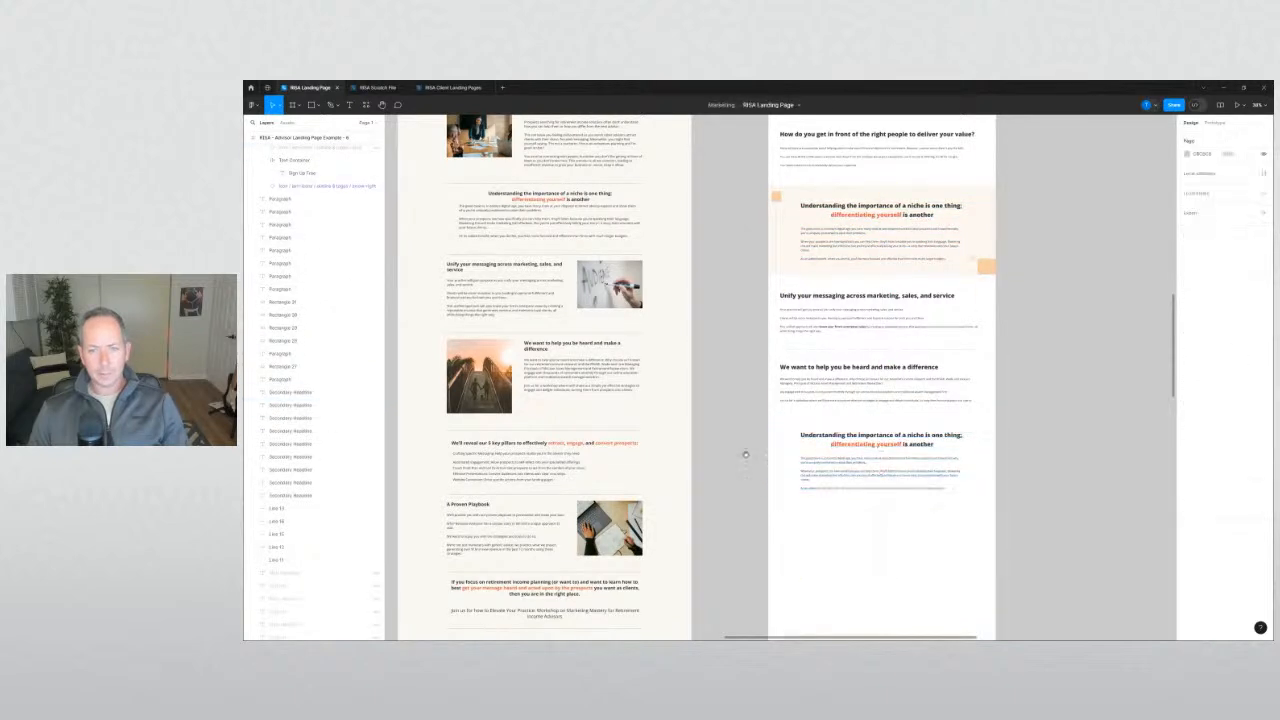
scroll(745, 455, "down", 2)
left_click(530, 357)
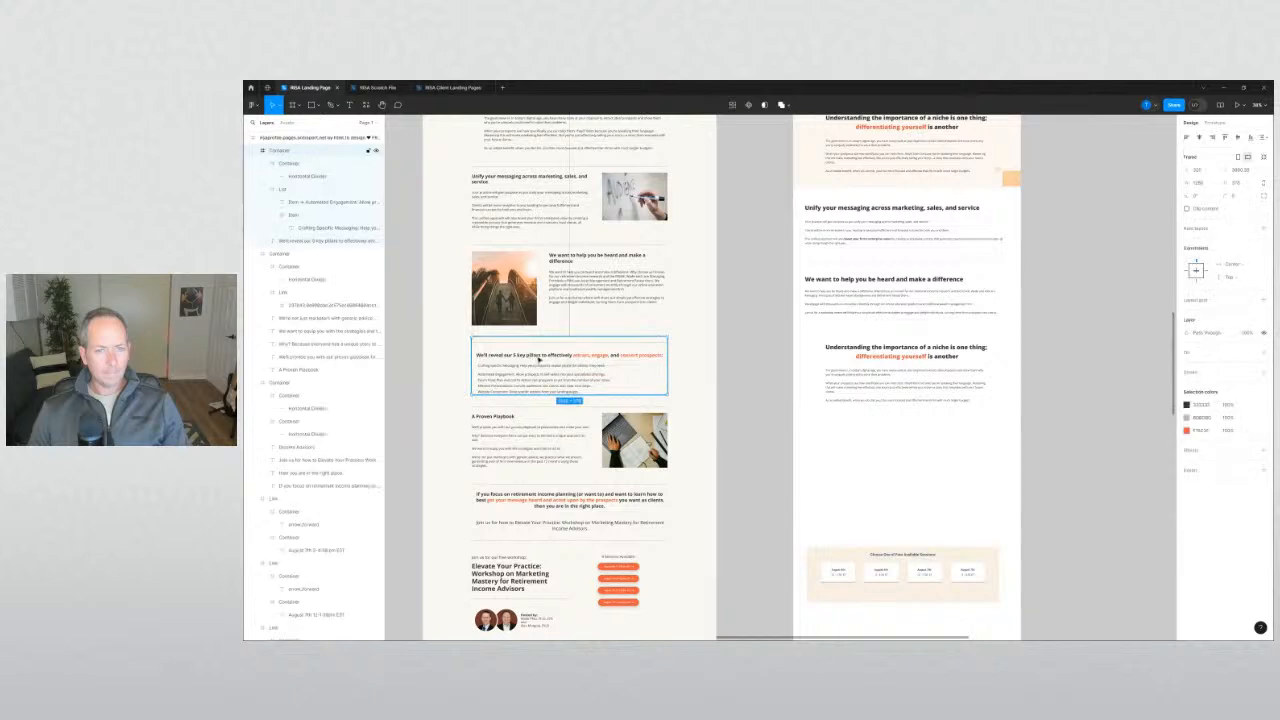
double_click(540, 358)
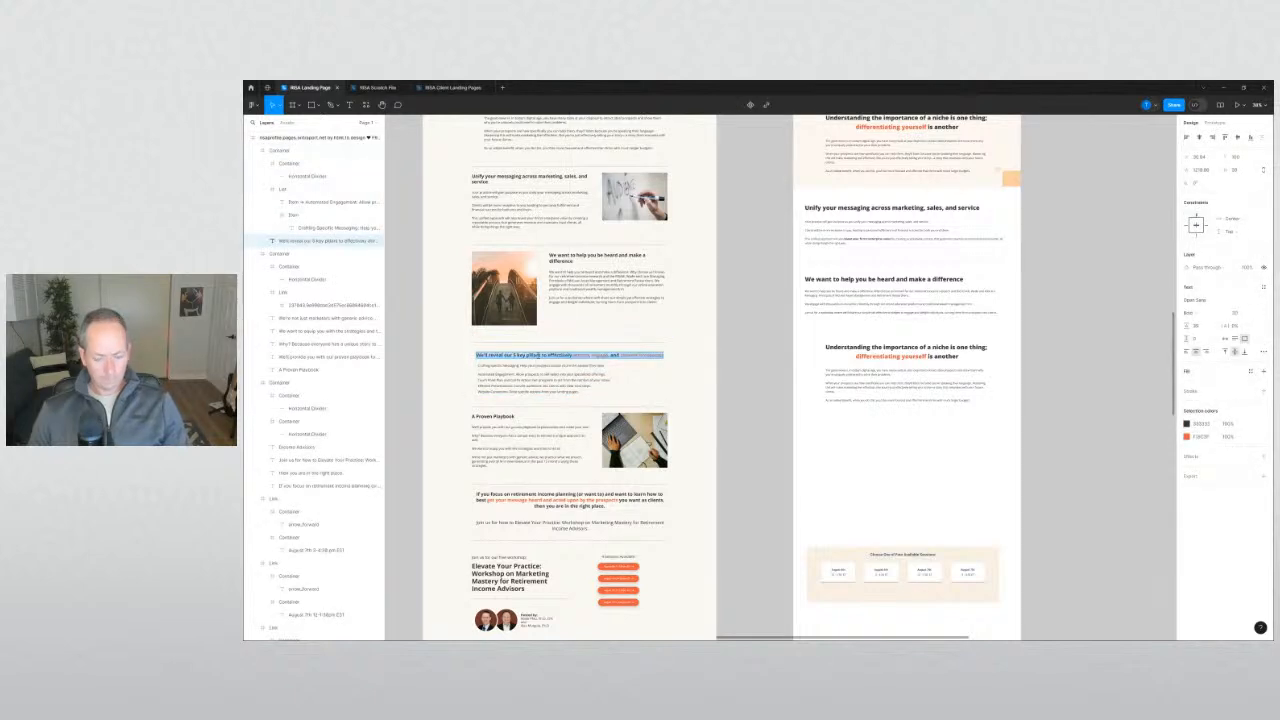
left_click(906, 352)
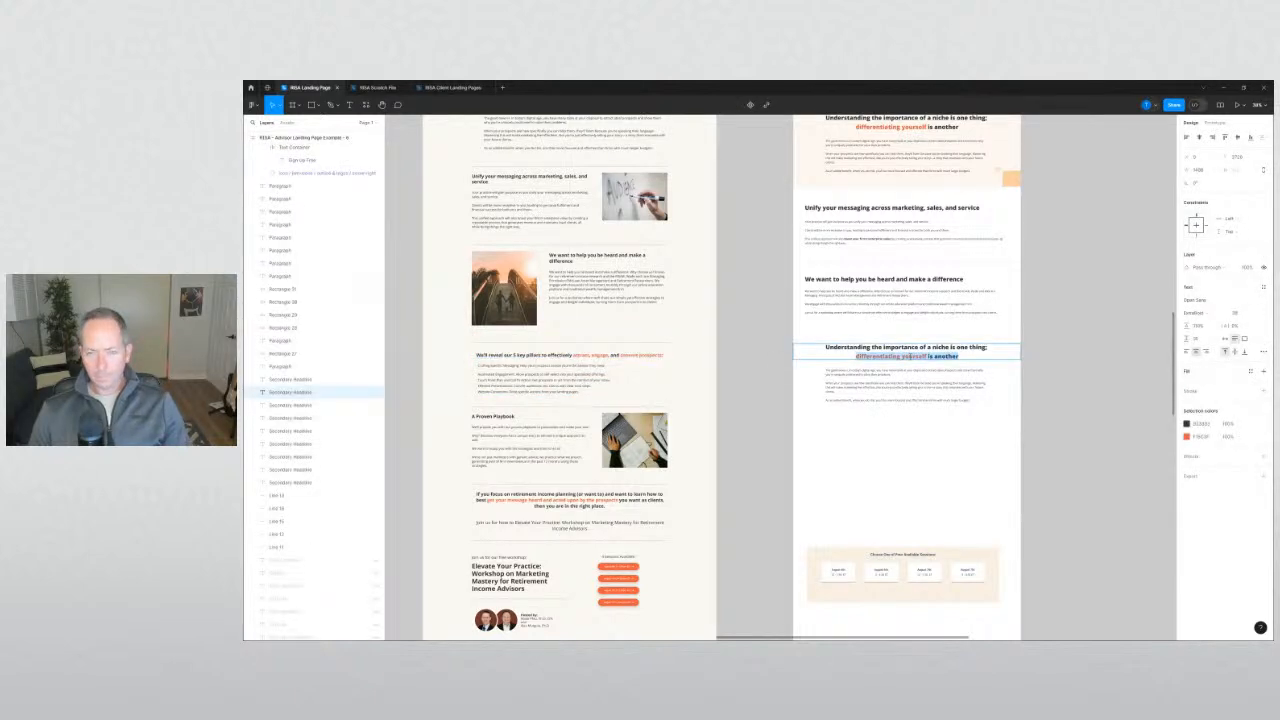
key("ctrl+a")
type("We'll reveal our 5 key pillars to effectively attract, engage, and convert prospects:")
Break the heading after 'effectively' and colour 'attract' and 'engage' orange.
scroll(817, 357, "up", 5)
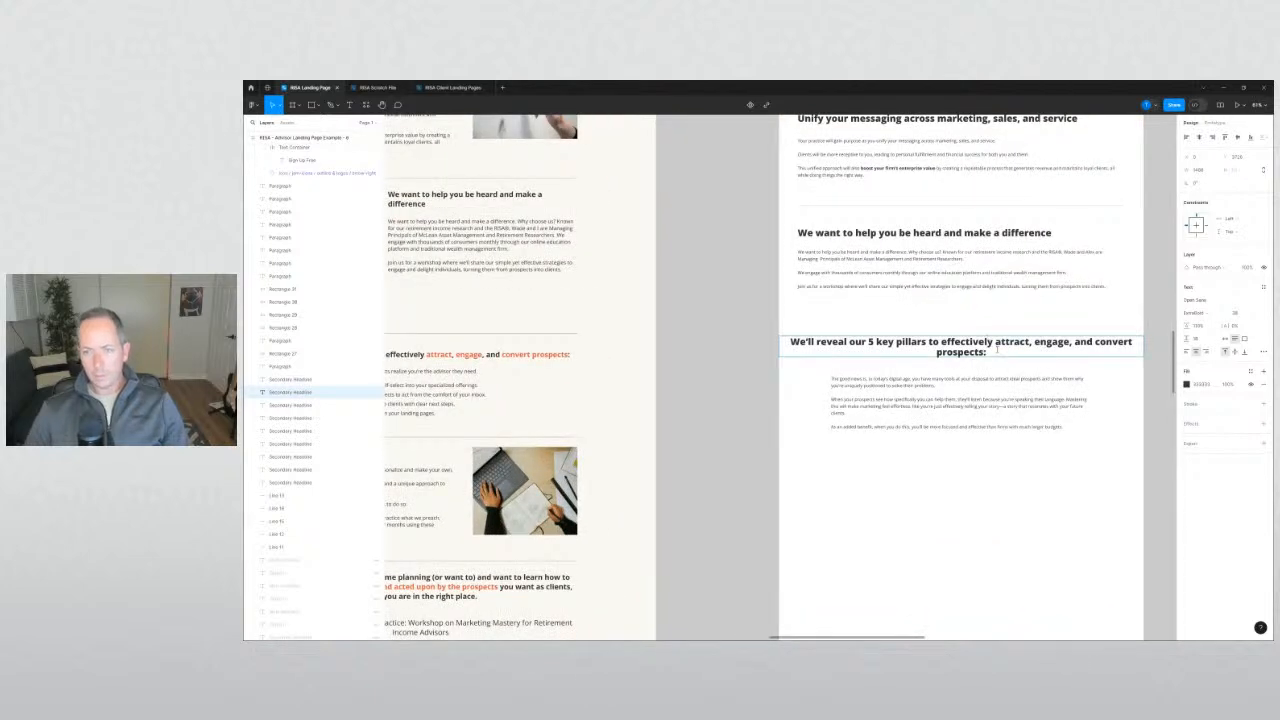
key("Return")
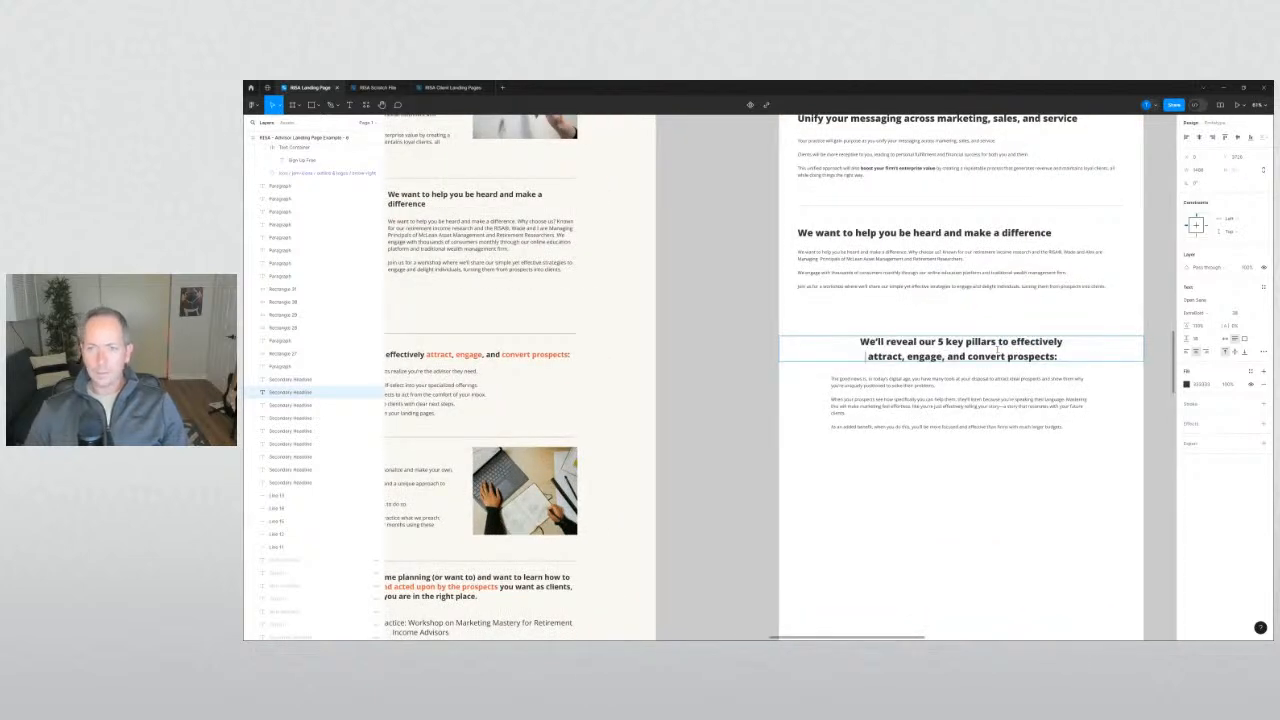
key("ctrl+shift+Right")
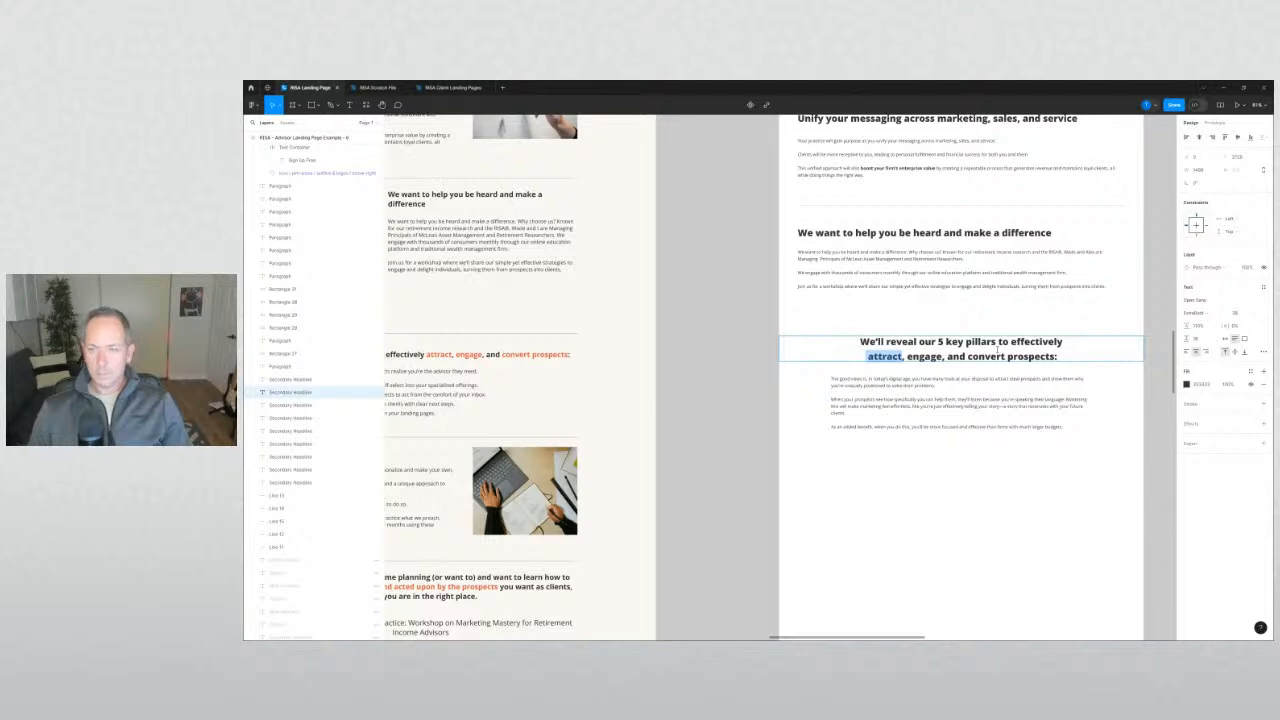
left_click(1188, 384)
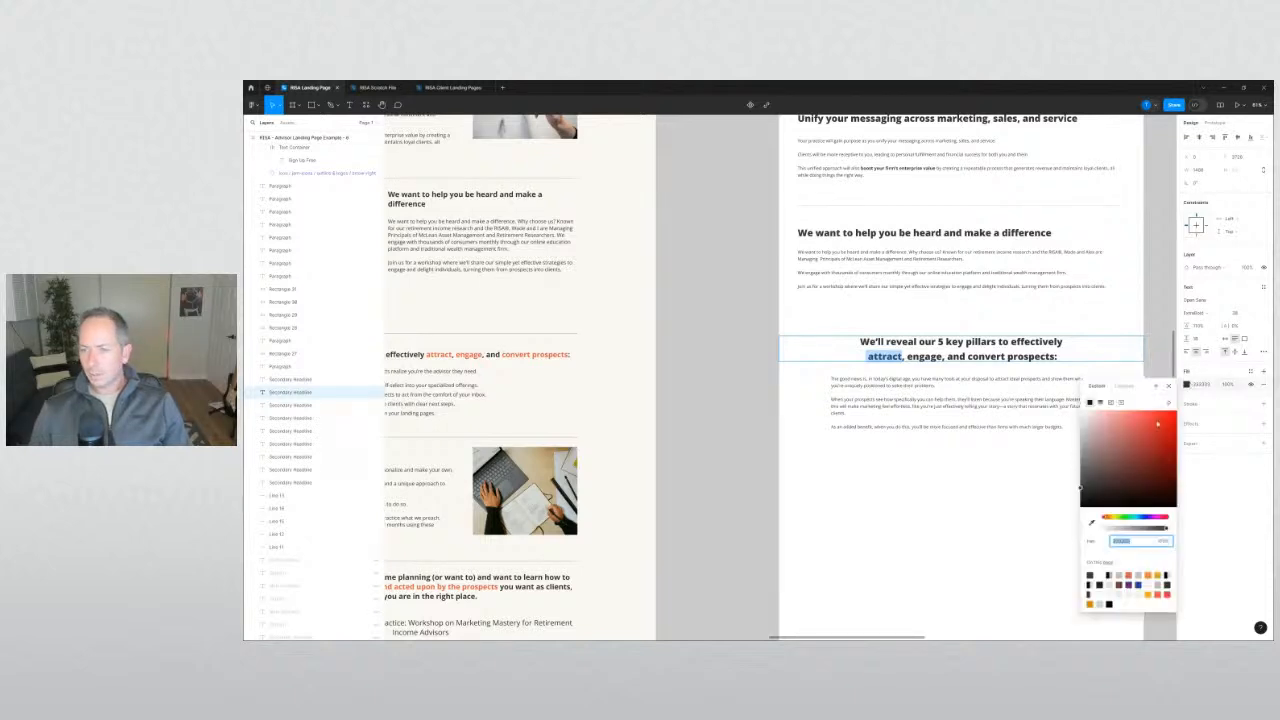
left_click(1133, 571)
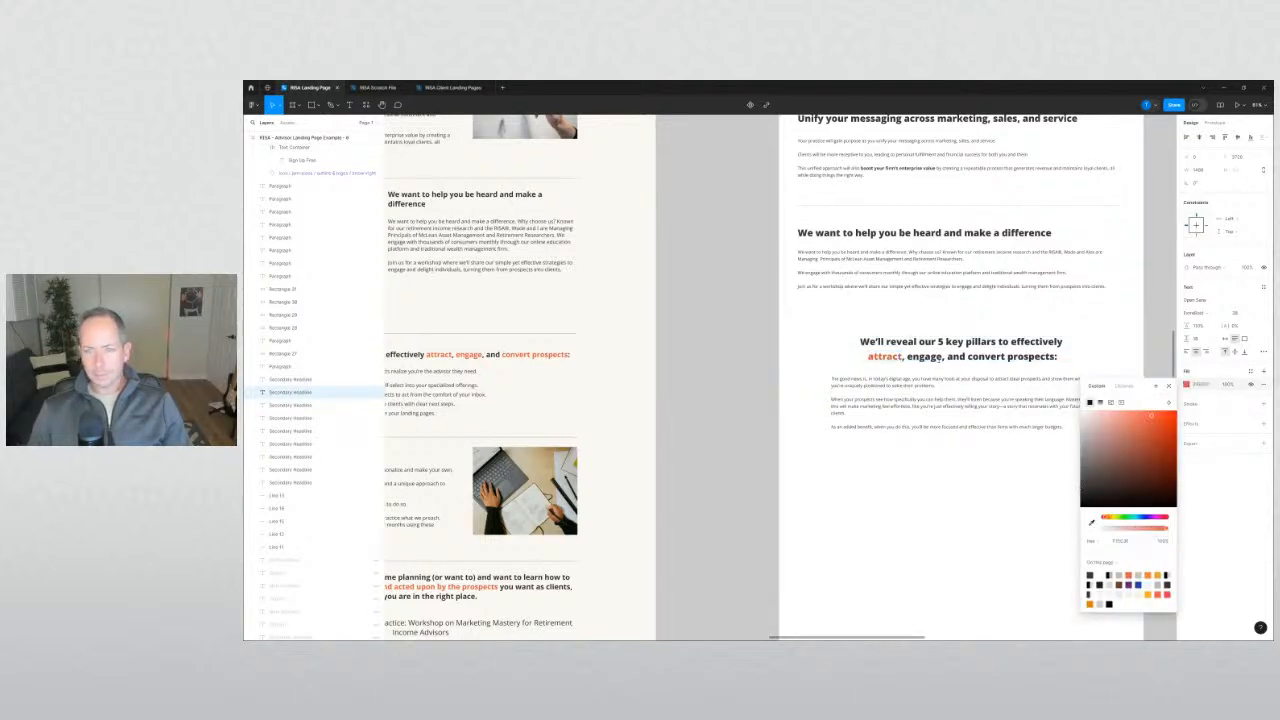
key("ctrl+Right")
key("ctrl+shift+Right")
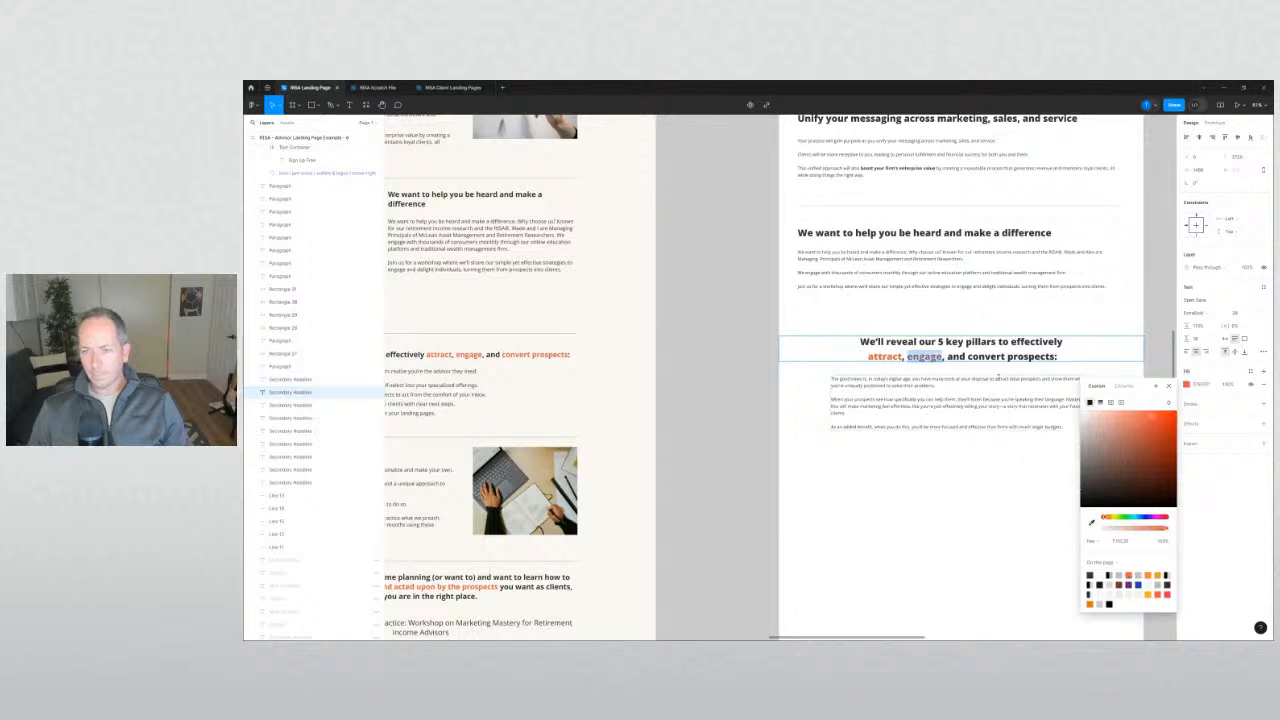
double_click(990, 357)
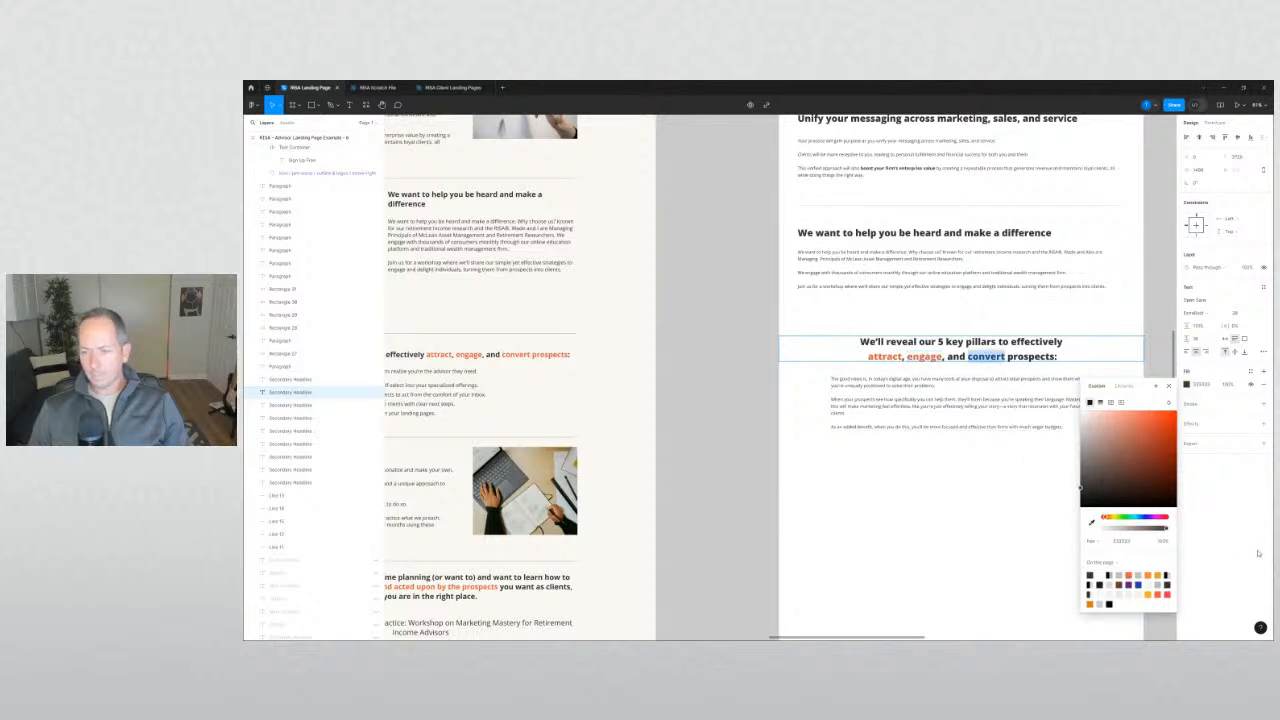
Colour the word 'convert' orange in the 5 key pillars heading.
left_click(1133, 575)
left_click(737, 394)
scroll(677, 363, "right", 2)
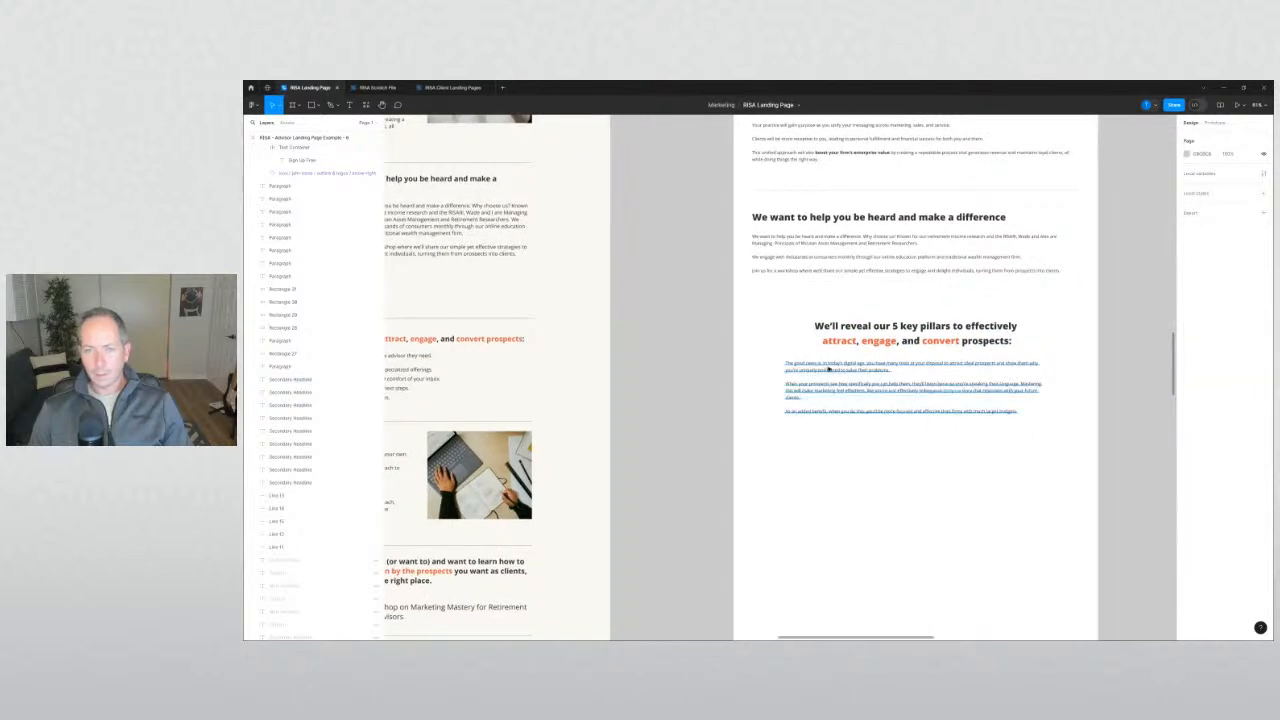
scroll(700, 360, "left", 4)
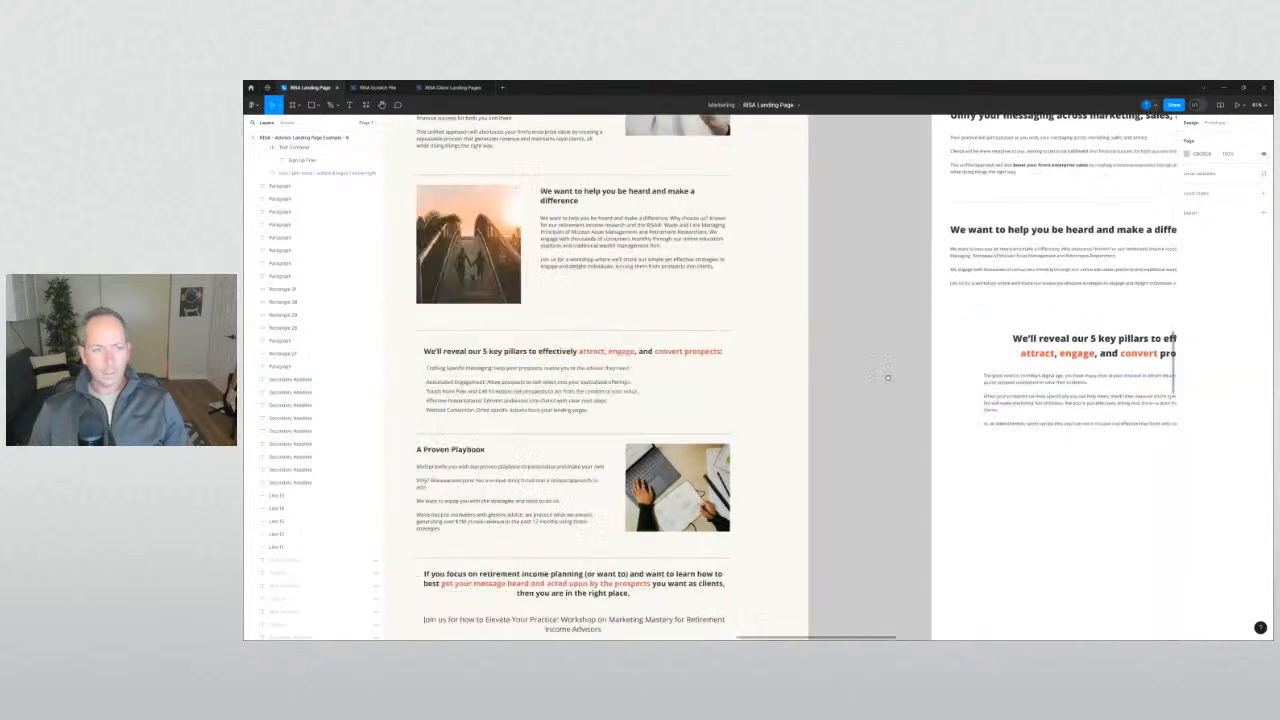
Replace the paragraphs under the heading with the five pillar lines from the left page.
left_click(487, 370, "ctrl")
left_click(487, 382, "ctrl+shift")
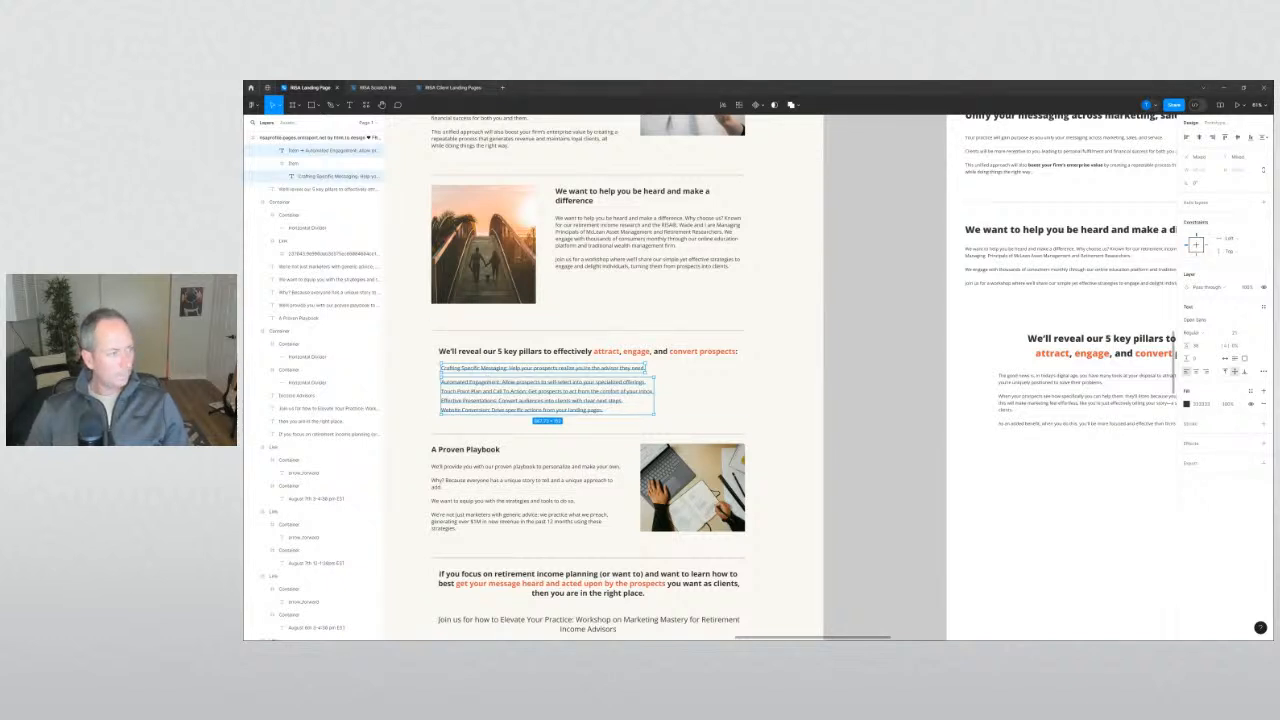
left_click(900, 508)
left_click_drag(1015, 436, 860, 413)
double_click(886, 386)
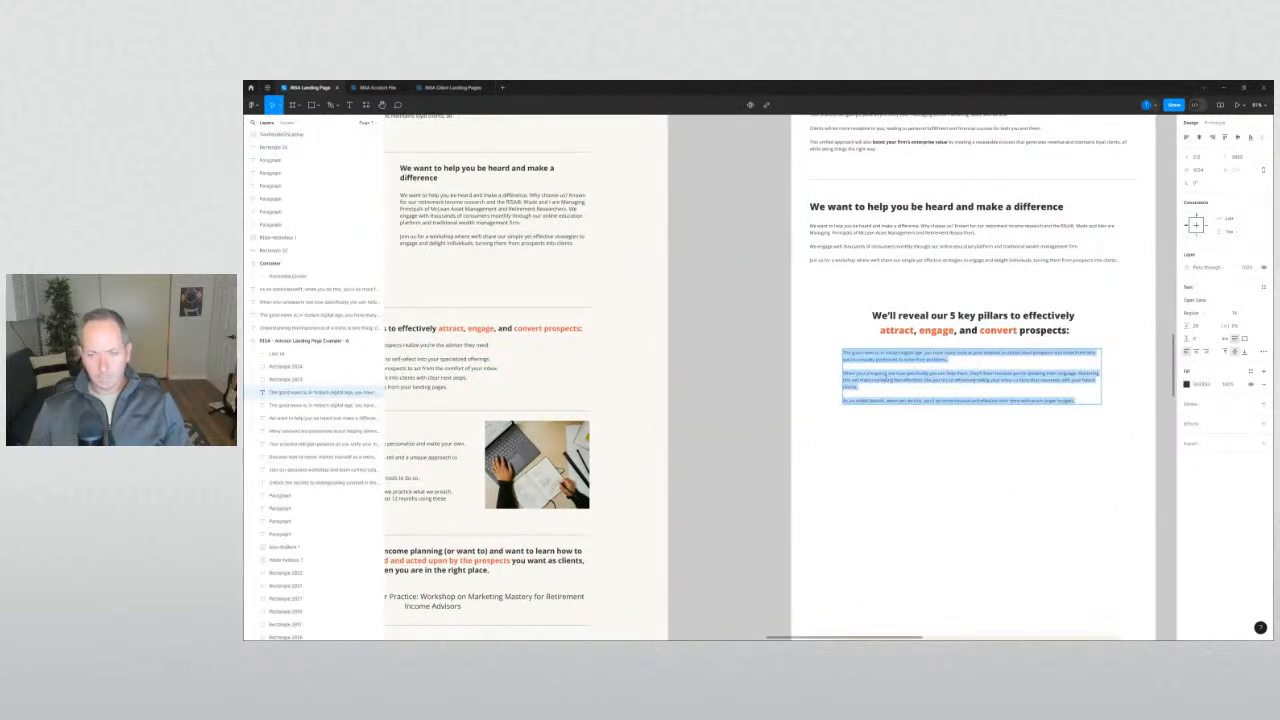
type("Crafting Specific Messaging: Help your prospects realize you're the advisor they need. Automated Engagement: Allow prospects to self-select into your specialized offerings. Touch Point Plan and Call To Action: Get prospects to act from the comfort of your inbox. Effective Presentations: Convert audiences into clients with clear next steps. Website Conversion: Drive specific actions from your landing pages.")
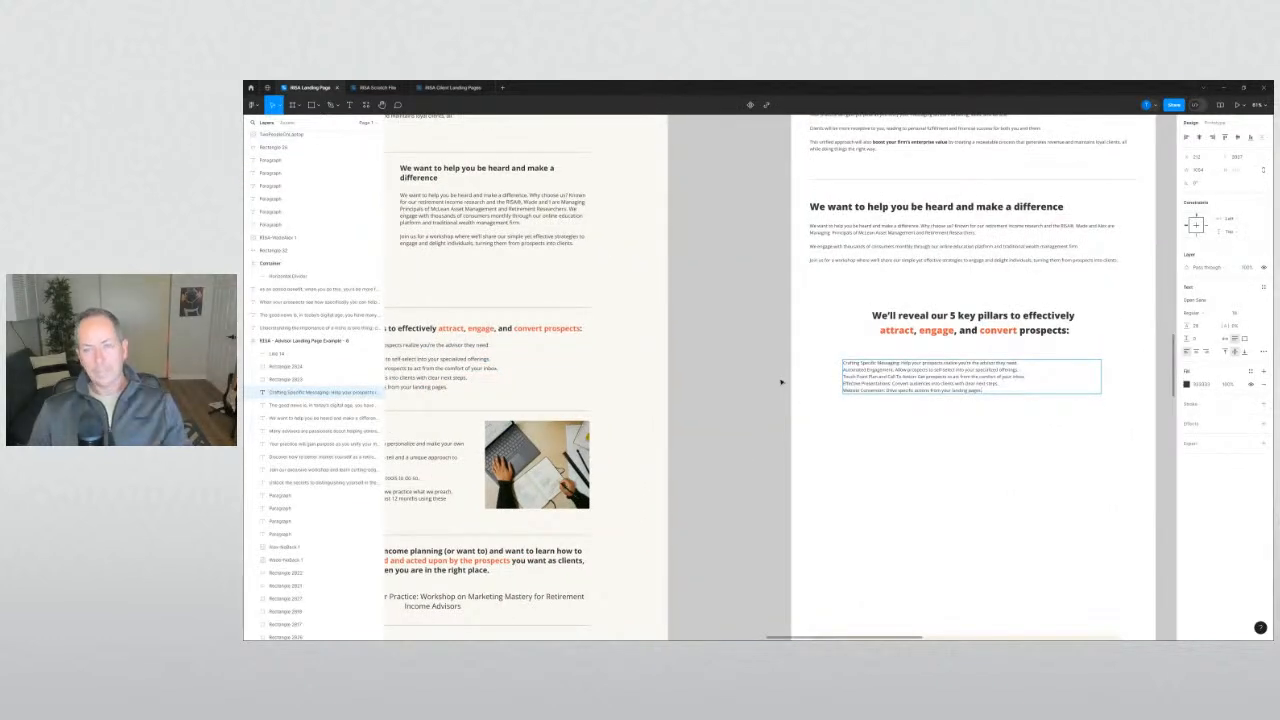
Insert a blank line after the first pillar in the pasted list.
left_click(781, 382)
left_click_drag(925, 374, 811, 357)
double_click(774, 350)
scroll(770, 348, "up", 5)
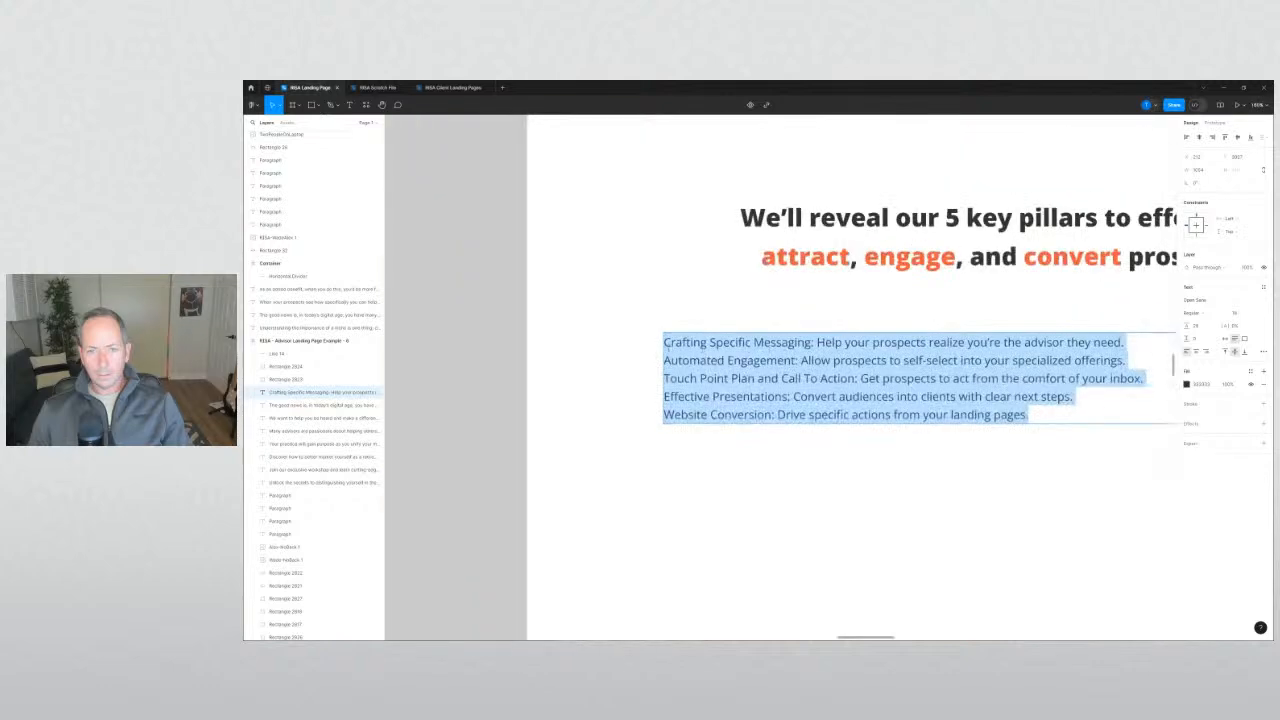
left_click(665, 360)
key("Return")
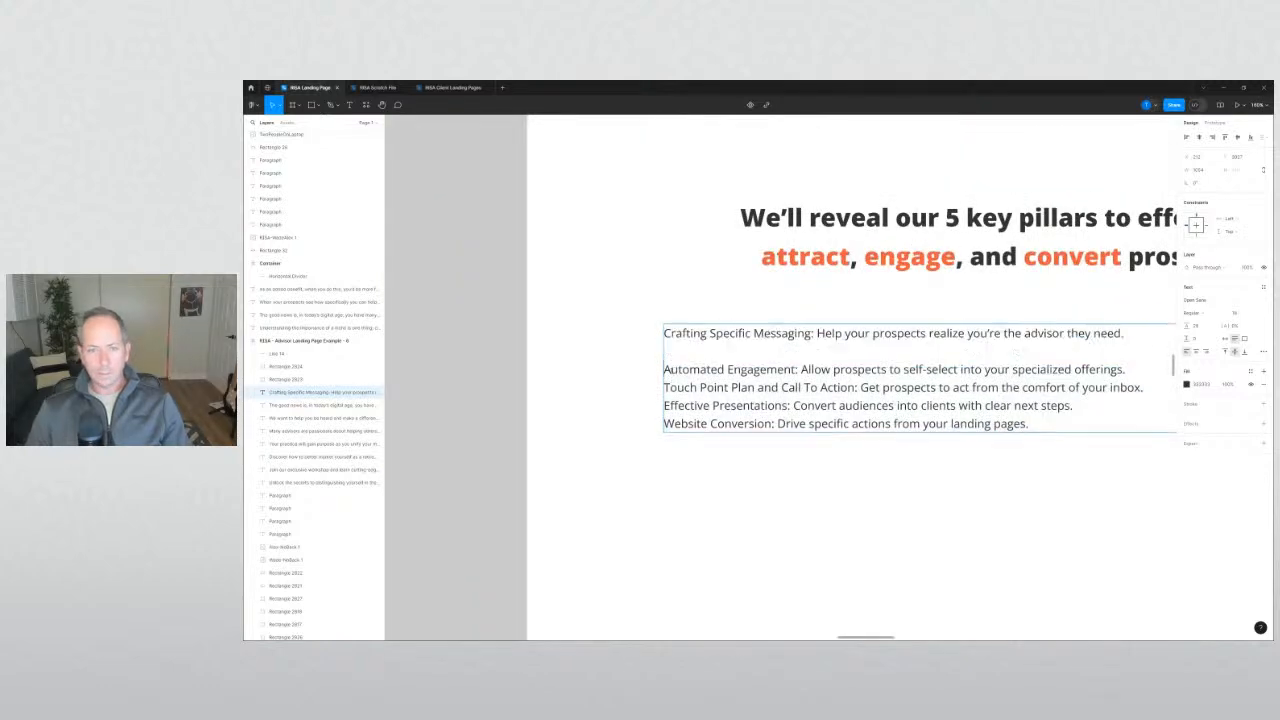
scroll(447, 324, "down", 4)
left_click(445, 325)
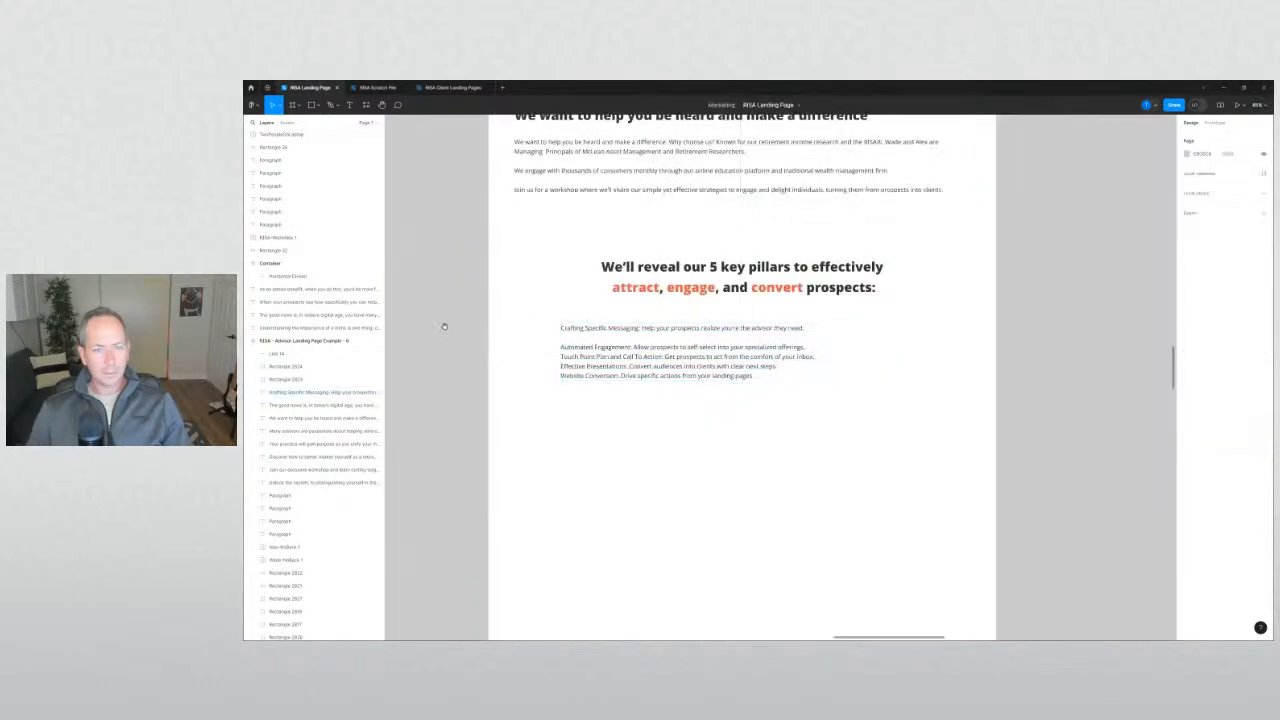
Remove that blank line so the five pillar lines sit consecutively.
left_click_drag(445, 325, 701, 333)
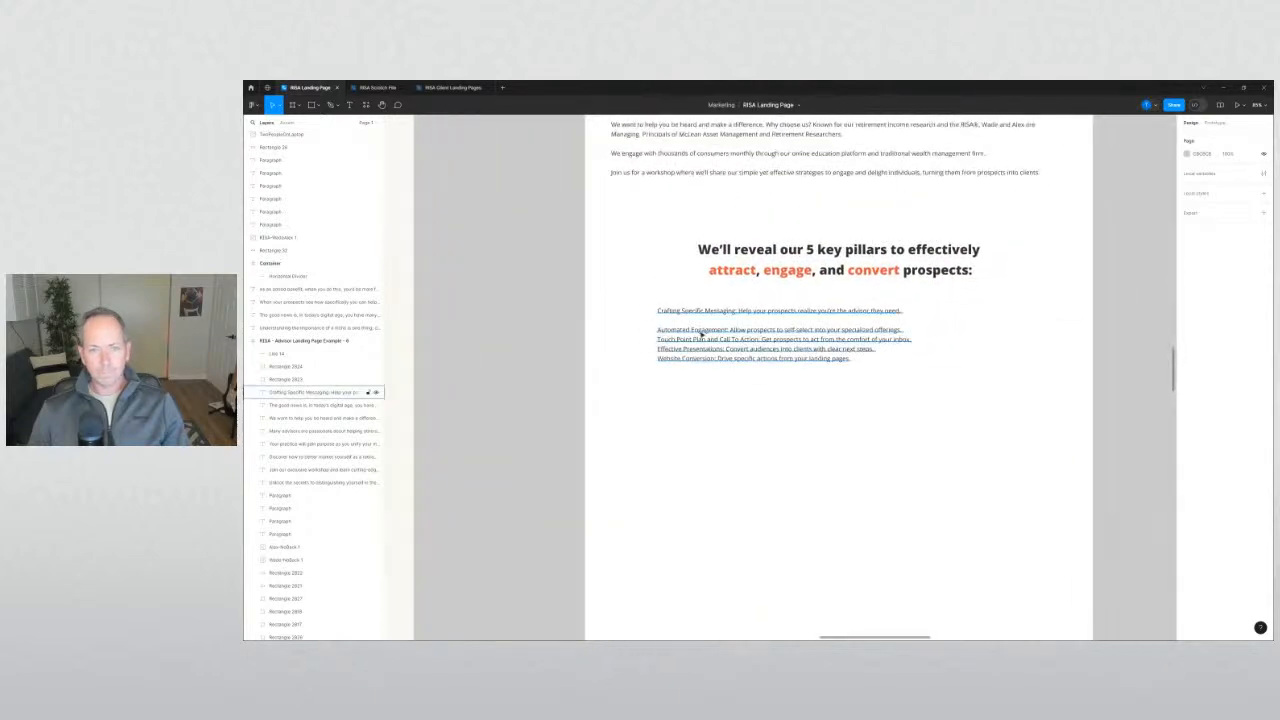
double_click(699, 337)
left_click(669, 321)
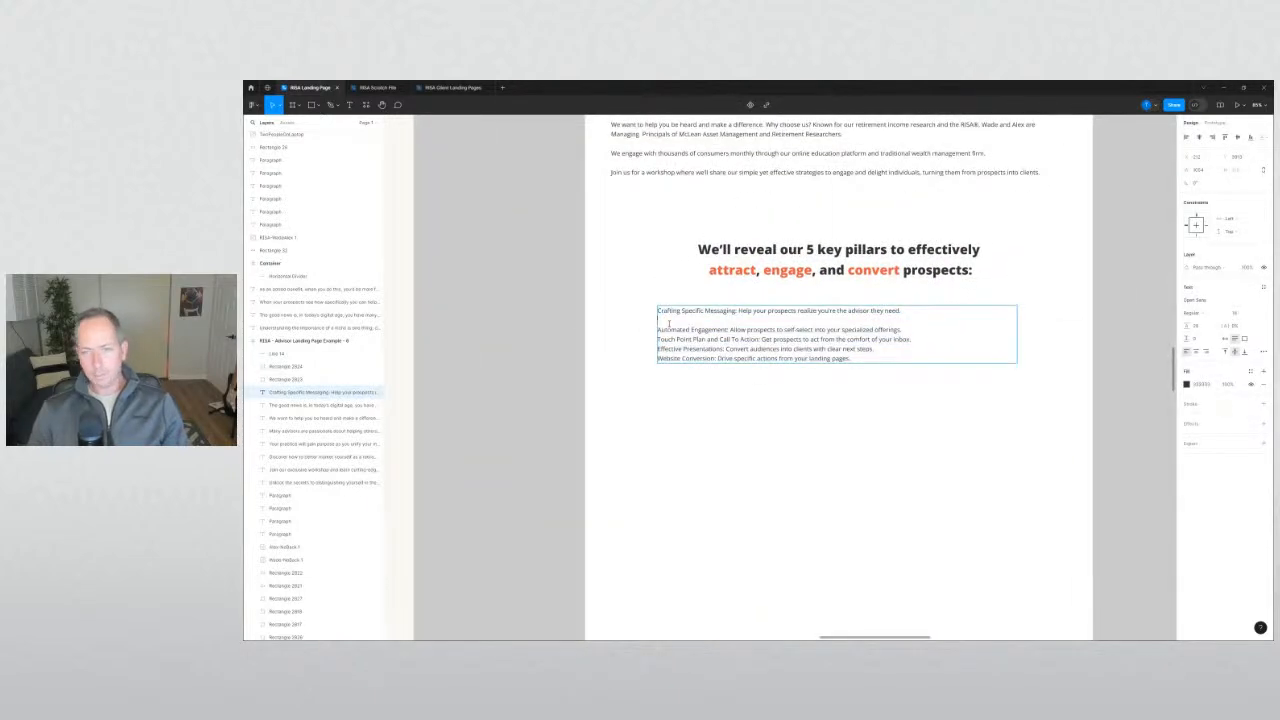
key("BackSpace")
left_click_drag(870, 353, 646, 294)
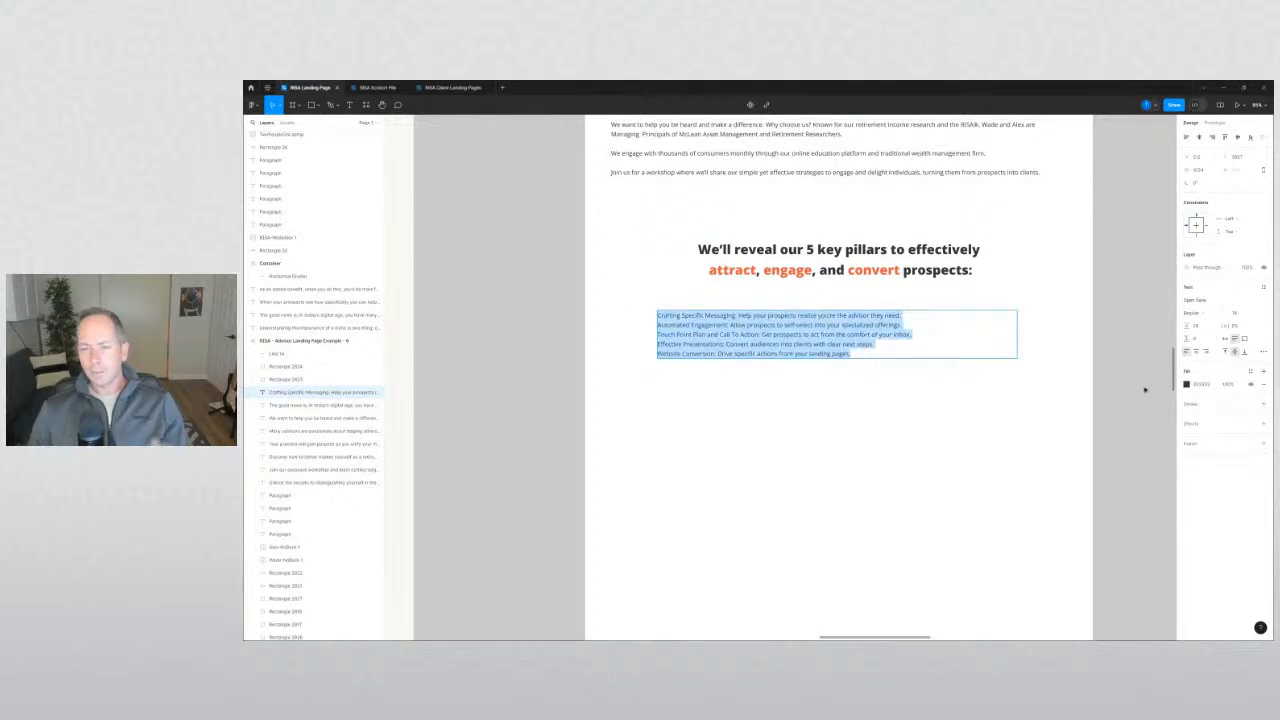
key("Escape")
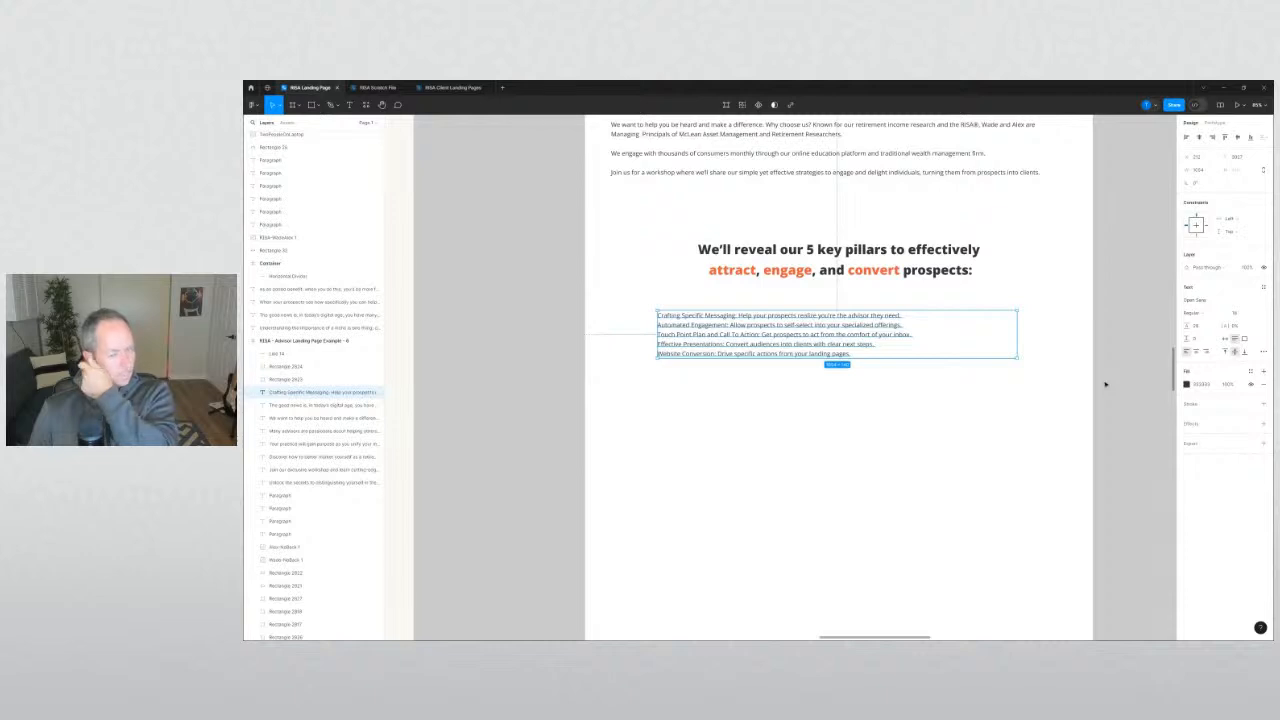
left_click(1020, 407)
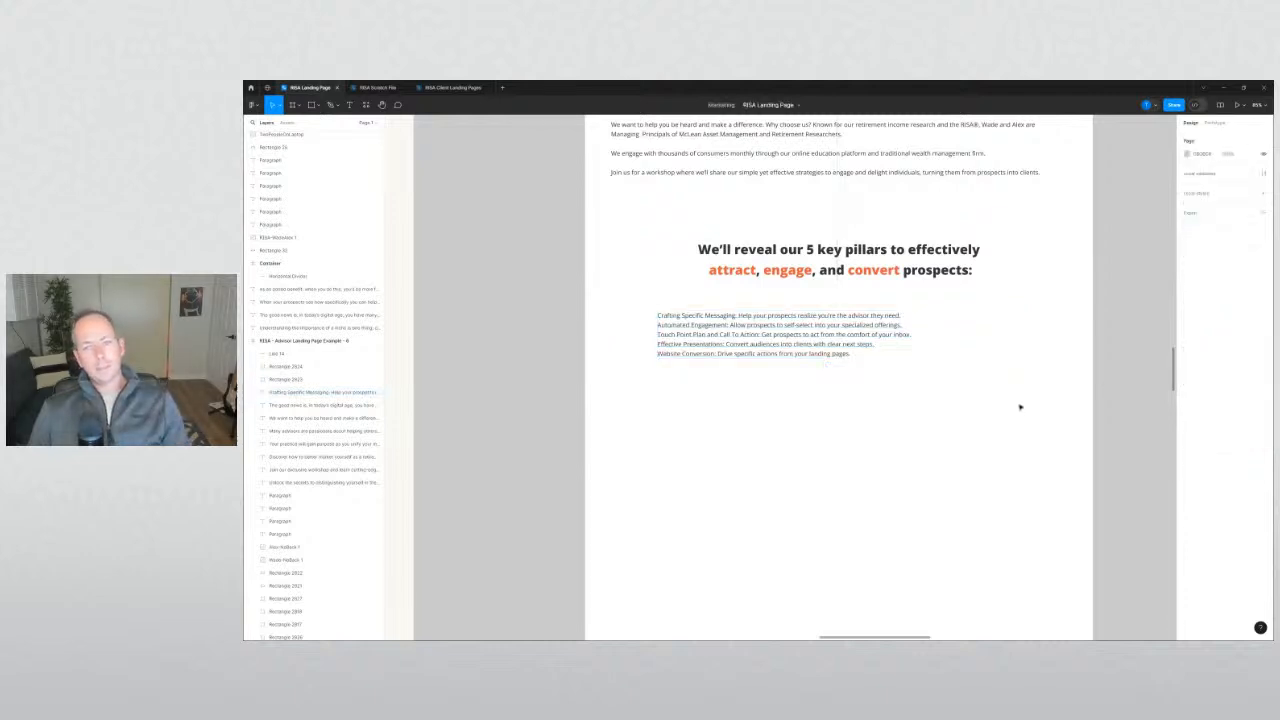
Move the pillar text below the heading and duplicate a session card up into the section.
left_click_drag(806, 346, 806, 474)
left_click(752, 346)
scroll(743, 345, "down", 3)
scroll(743, 345, "down", 2)
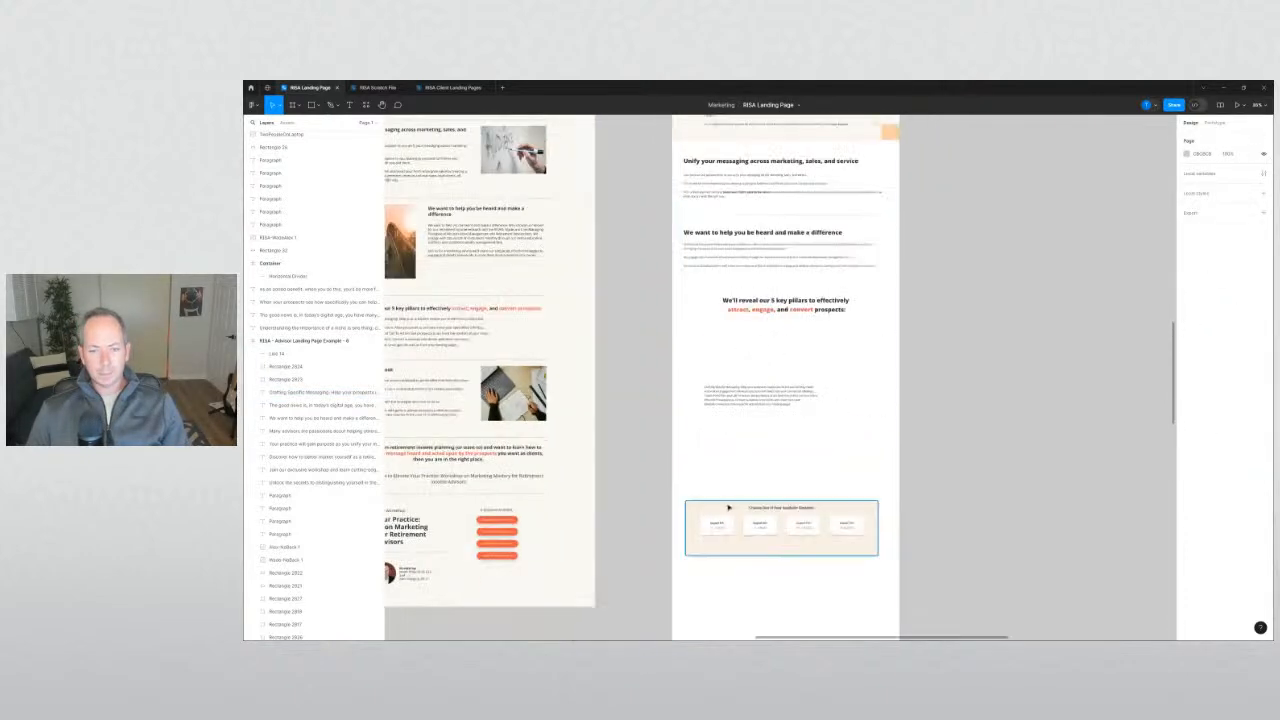
left_click_drag(727, 520, 711, 329)
Format the five pillar lines as a bulleted list through the detailed type settings.
left_click(746, 405)
left_click_drag(746, 405, 746, 440)
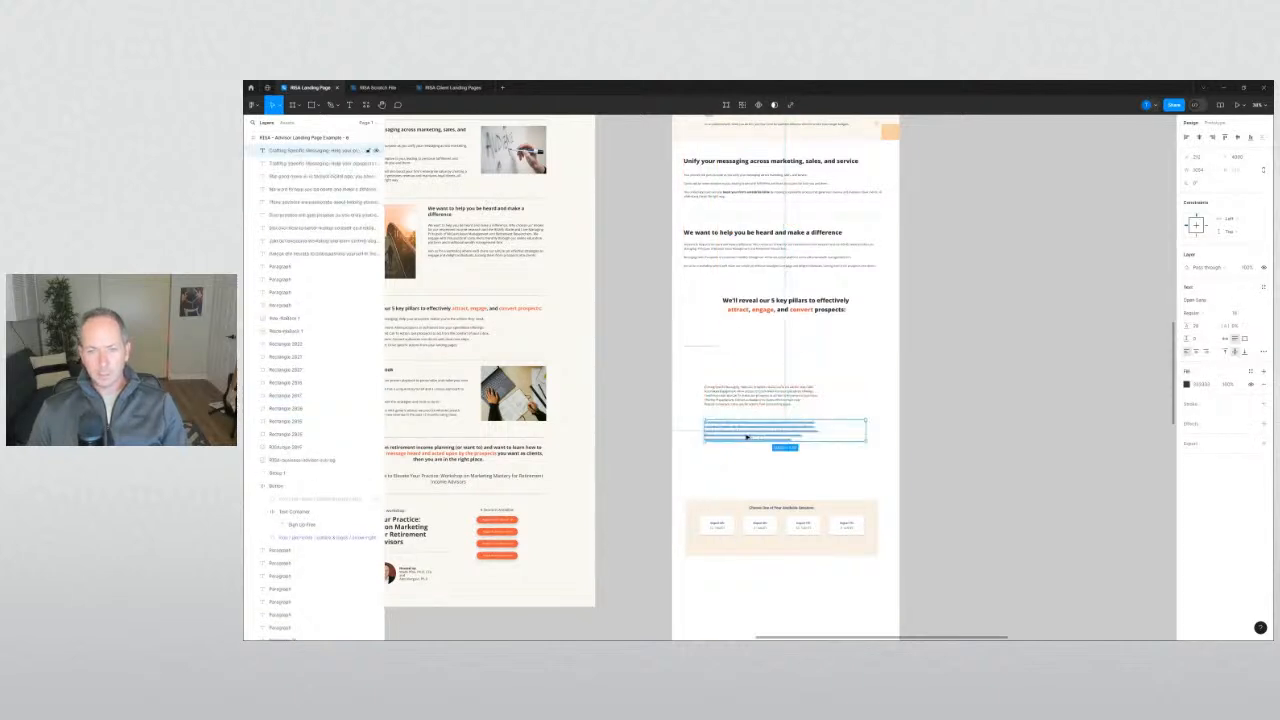
left_click(1265, 354)
left_click(1265, 354)
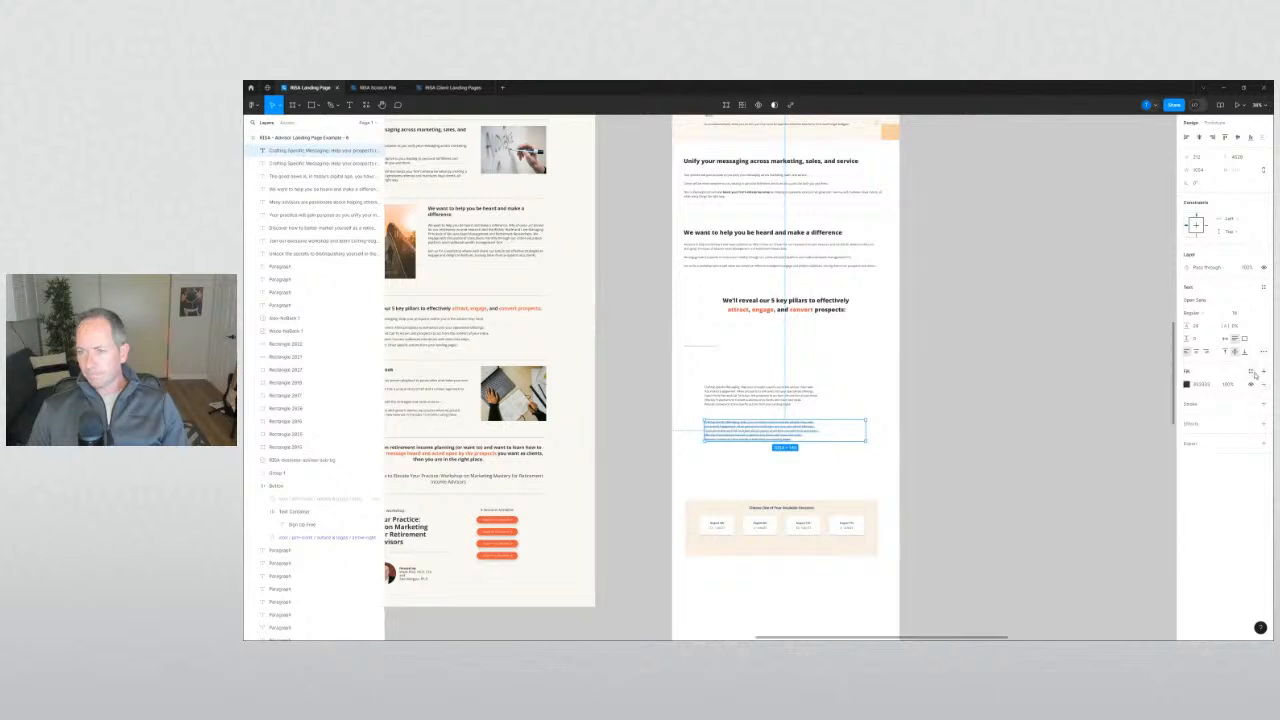
left_click(1262, 289)
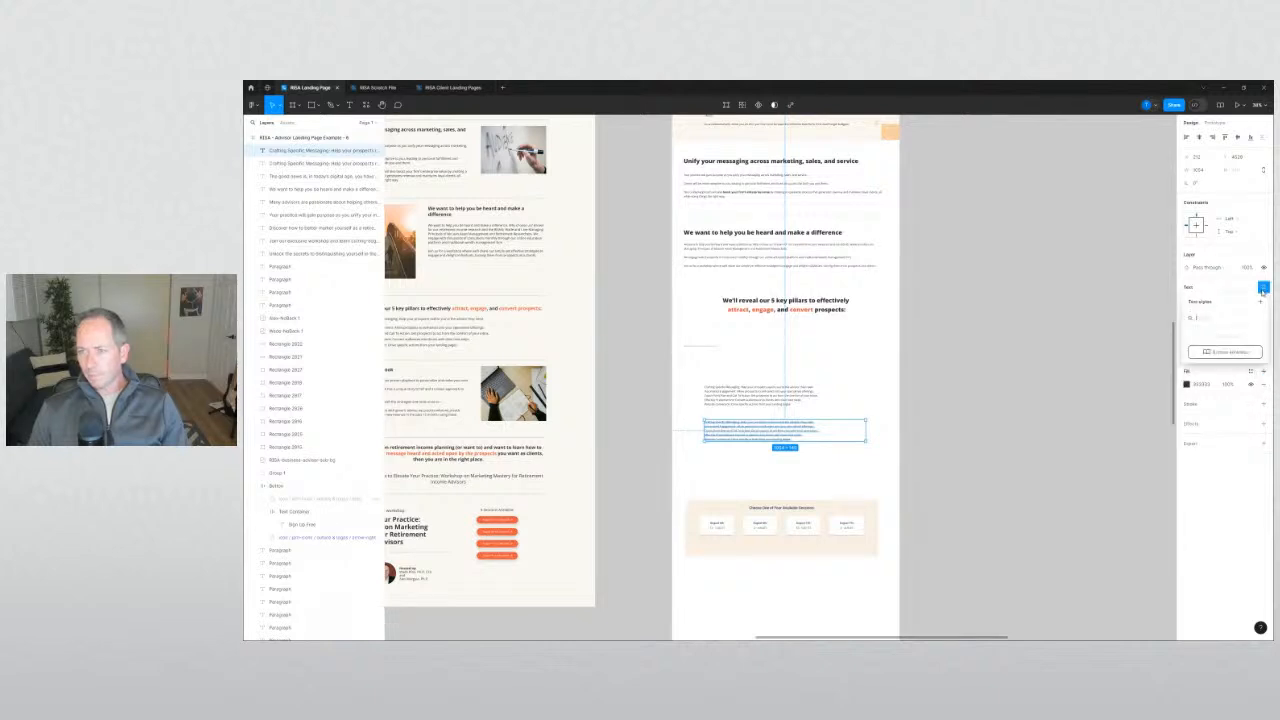
left_click(1262, 290)
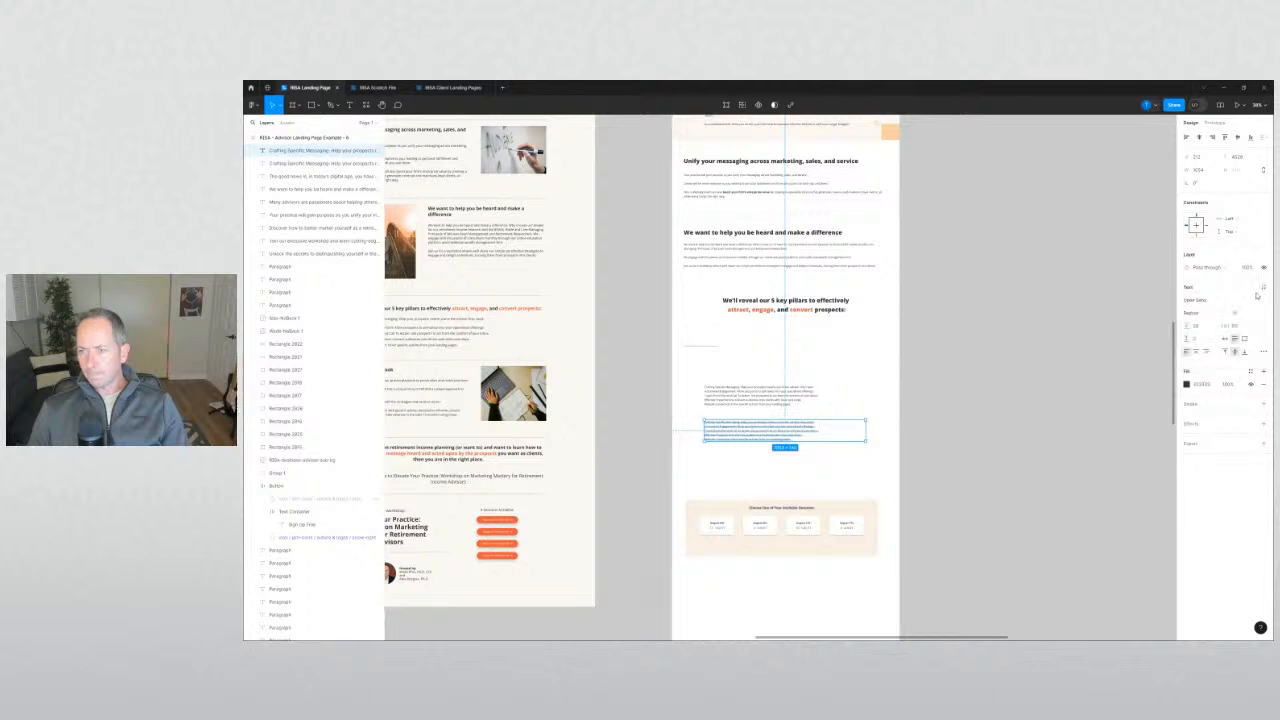
left_click(1264, 353)
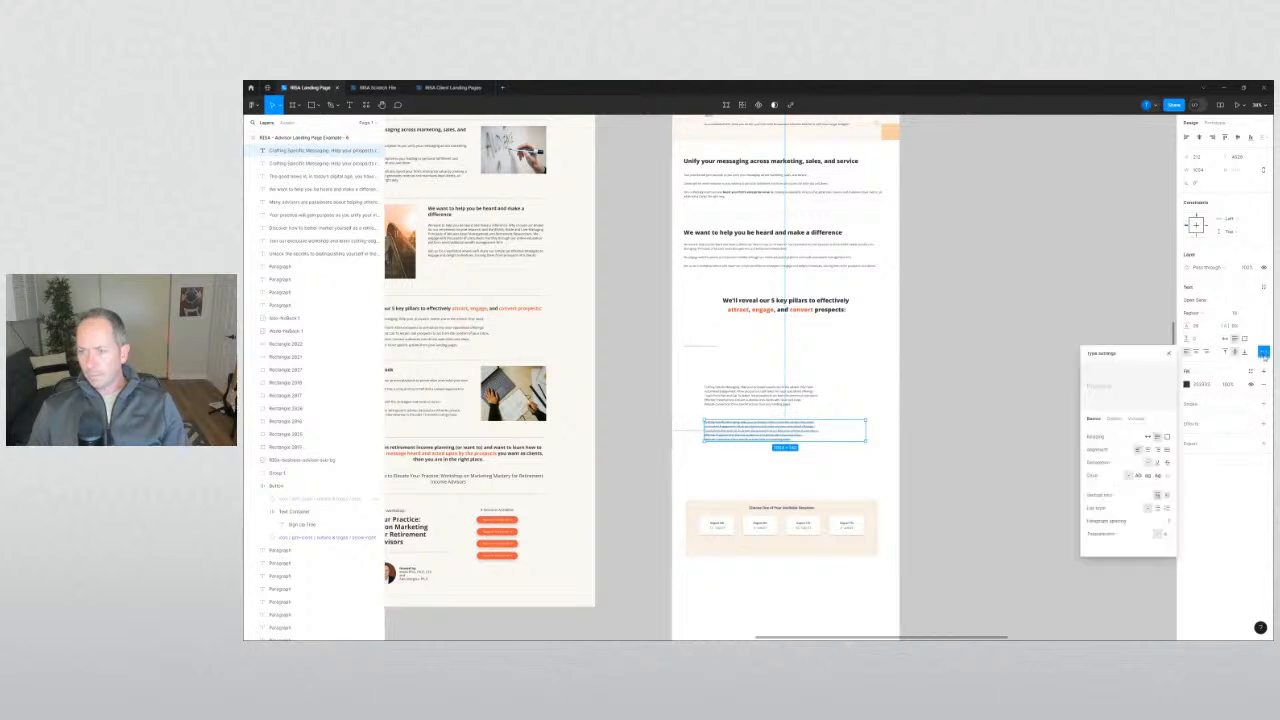
left_click(1158, 508)
left_click(972, 452)
scroll(727, 376, "up", 3)
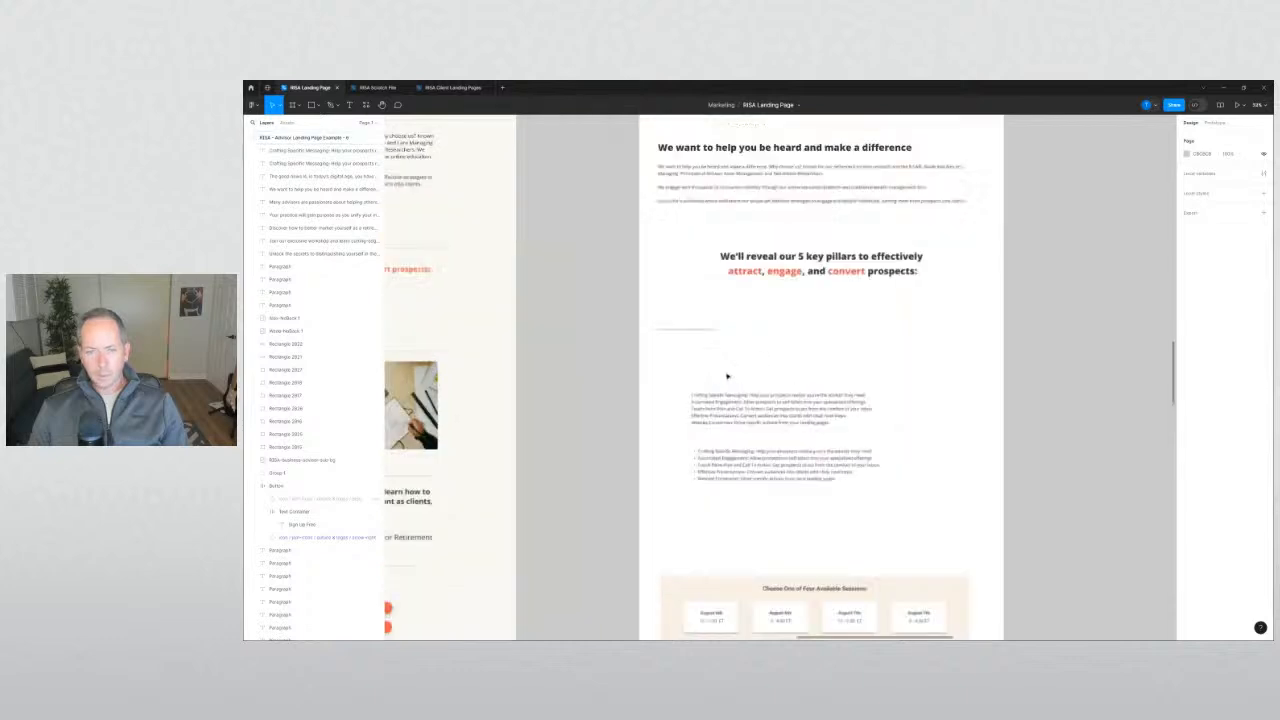
Size the card rectangle to W 230 and H 220.
mouse_move(684, 334)
left_mouse_down()
mouse_move(686, 323)
mouse_move(685, 347)
left_mouse_up()
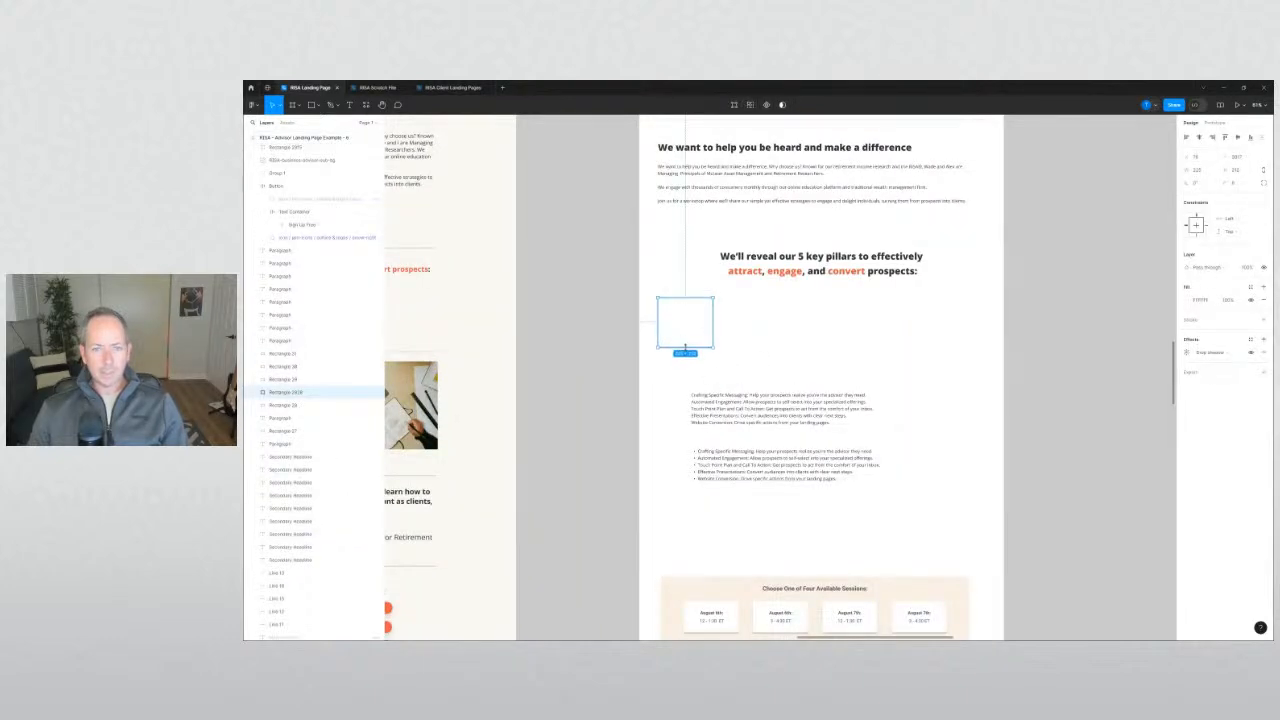
left_click(1236, 171)
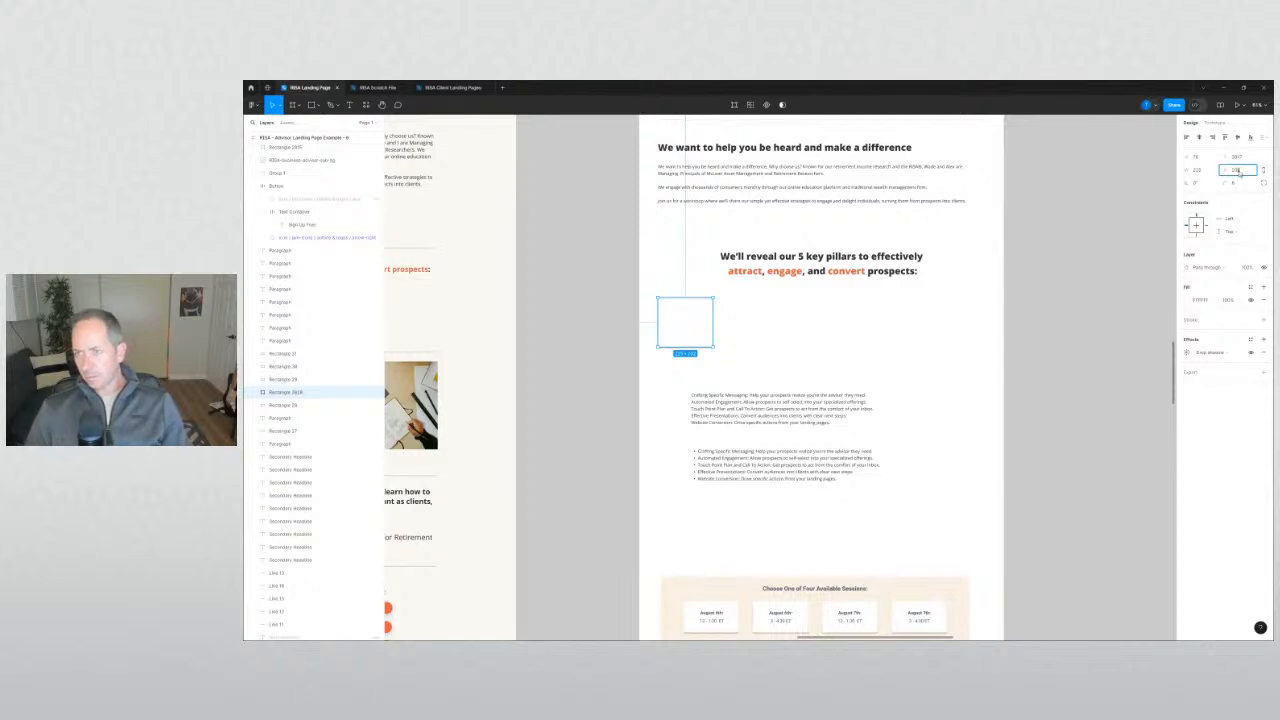
key("shift+Tab")
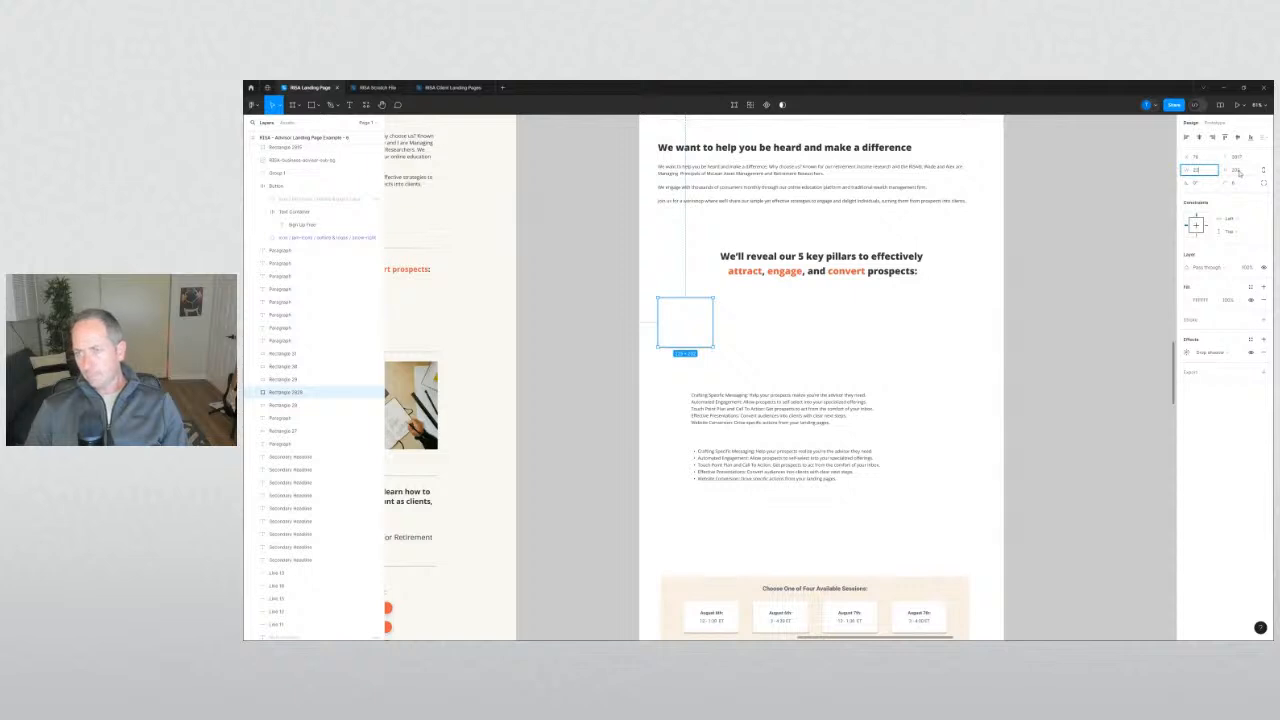
key("Tab")
type("220")
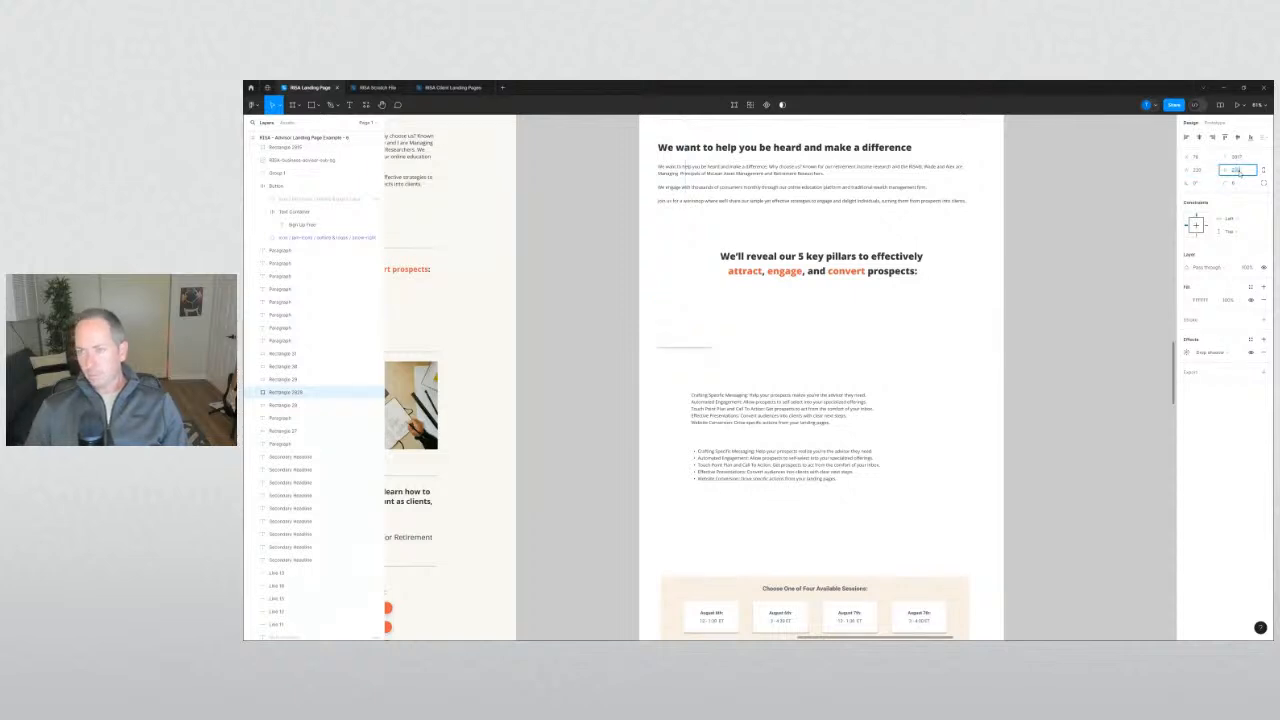
key("Return")
Duplicate the card into a 3+2 grid and move the text blocks further down.
left_click(924, 328)
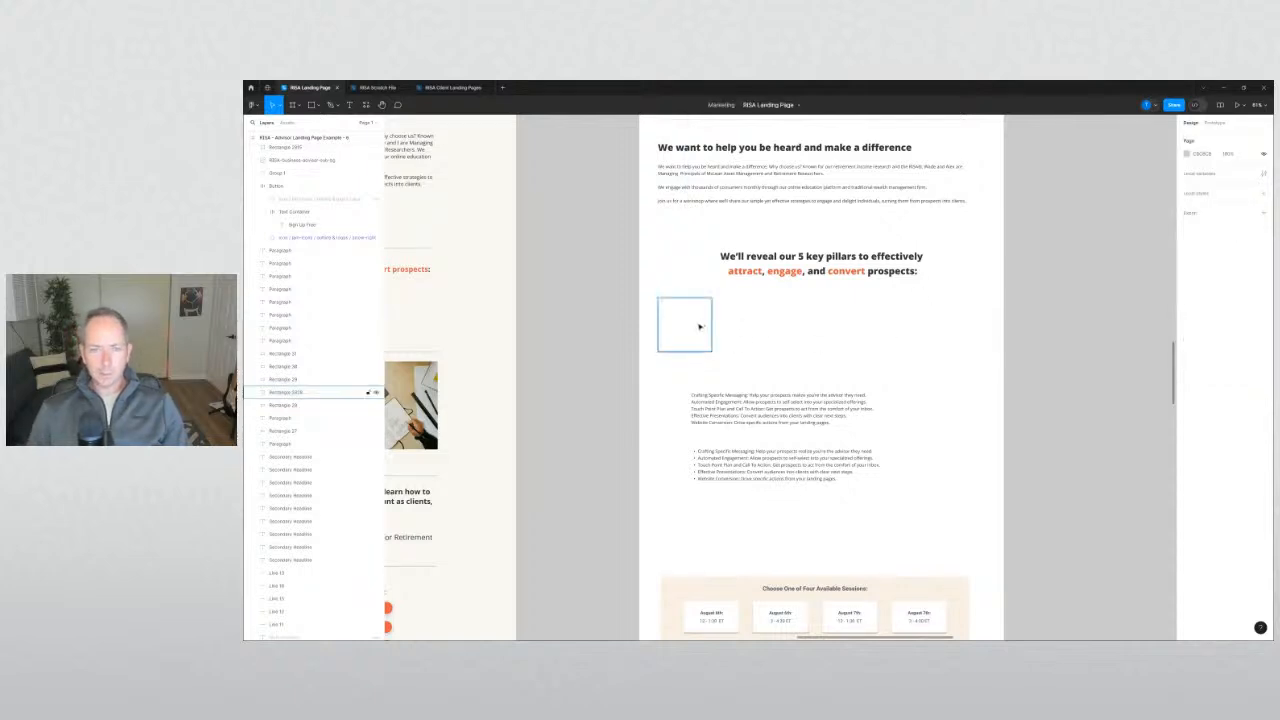
left_click_drag(701, 327, 835, 333)
left_click(870, 348)
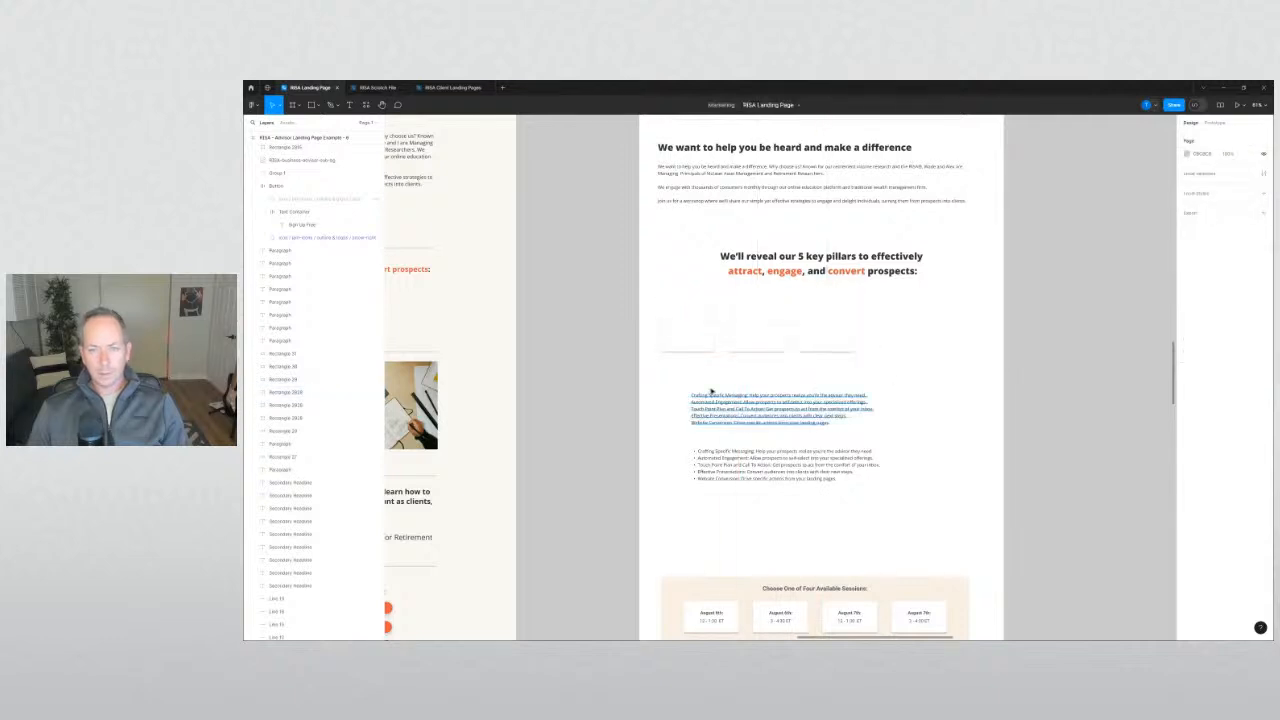
left_click_drag(686, 381, 745, 488)
left_click_drag(743, 424, 744, 476)
left_click(770, 357)
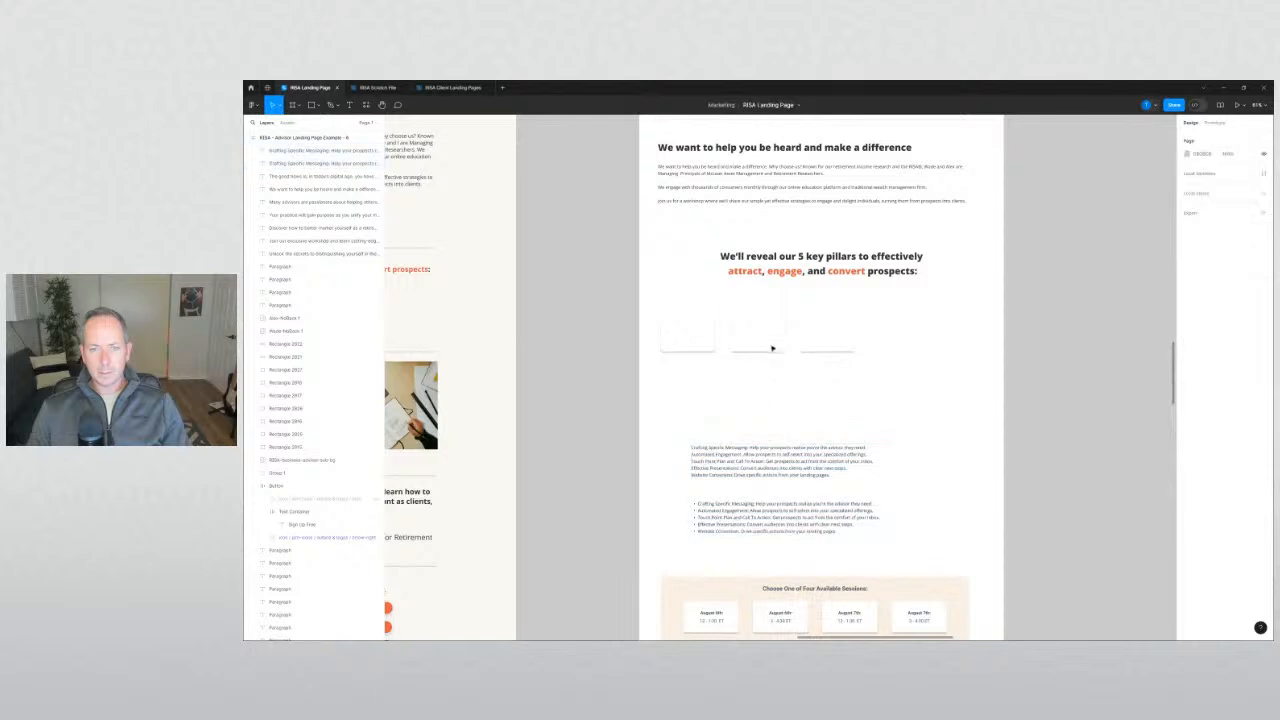
left_click_drag(773, 341, 811, 408)
left_click_drag(884, 428, 658, 296)
Enlarge the five cards and their gaps, then nudge cards left to even out the rows.
left_click_drag(757, 336, 754, 336)
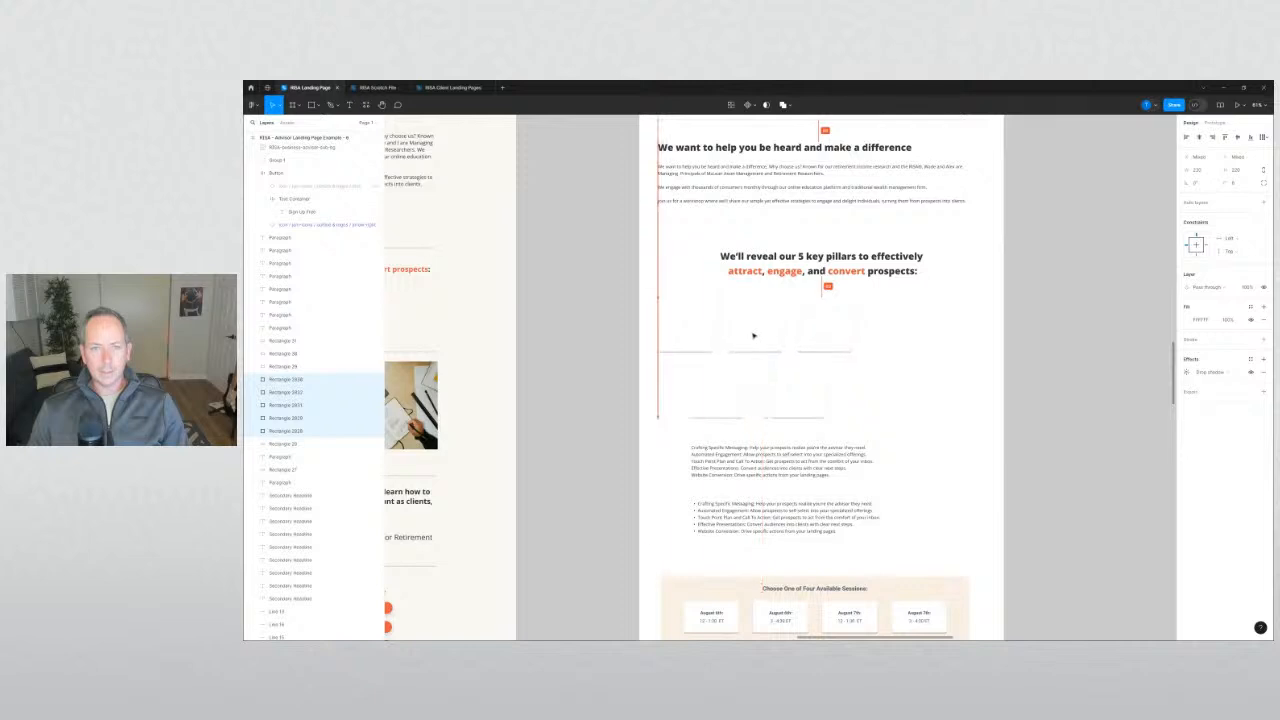
left_click_drag(856, 411, 980, 425)
left_click(980, 437)
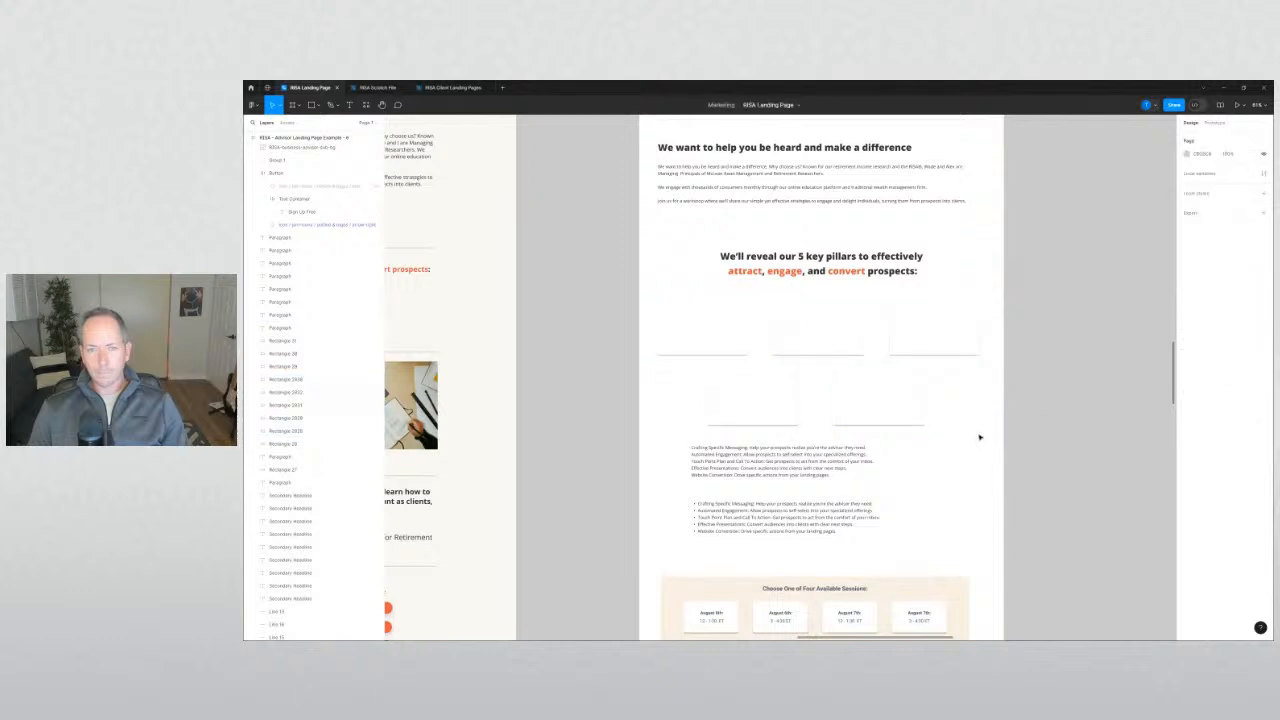
mouse_move(900, 405)
left_mouse_down()
mouse_move(877, 394)
mouse_move(906, 360)
mouse_move(886, 408)
left_mouse_up()
left_click(950, 396)
left_click_drag(841, 342, 829, 324)
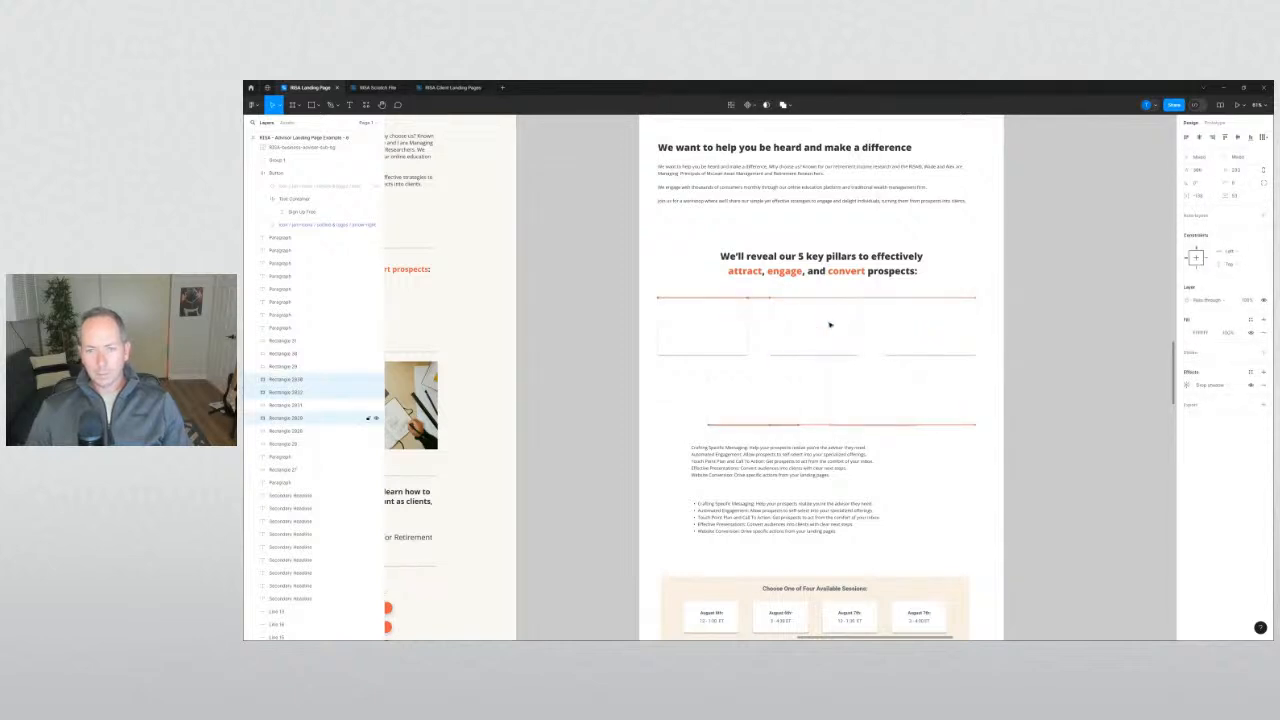
key("Left")
key("Left")
key("Left")
left_click(829, 324, "shift")
key("Left")
key("Left")
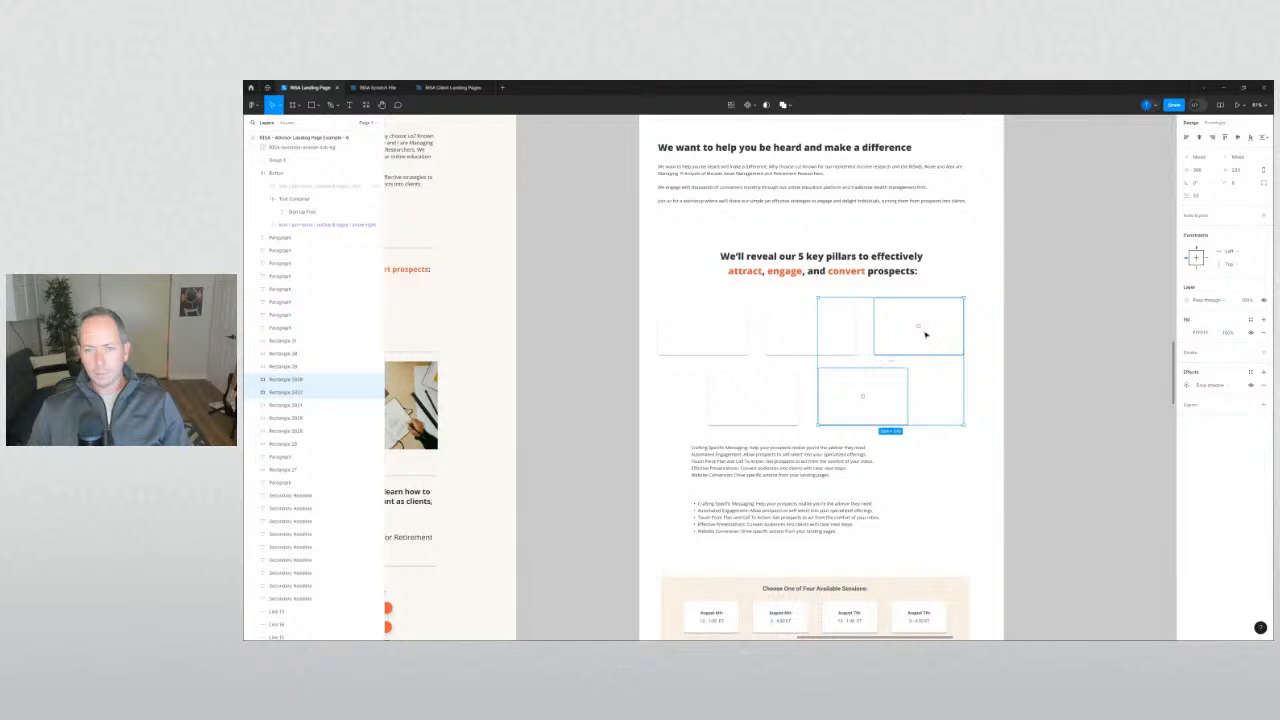
left_click(889, 361)
Centre all five cards under the heading, undoing a trial top-row spacing change.
left_click(889, 337)
left_click(786, 326, "shift")
left_click(730, 326, "shift")
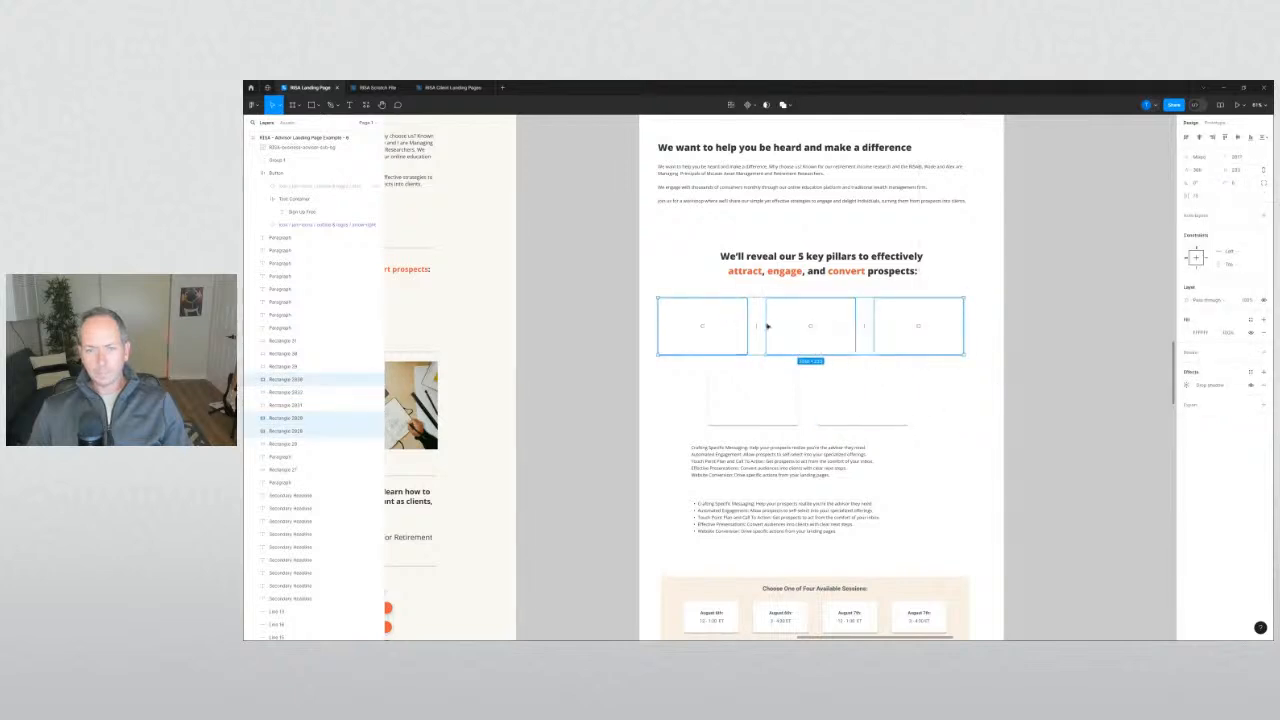
mouse_move(757, 325)
left_mouse_down()
mouse_move(743, 323)
mouse_move(767, 325)
left_mouse_up()
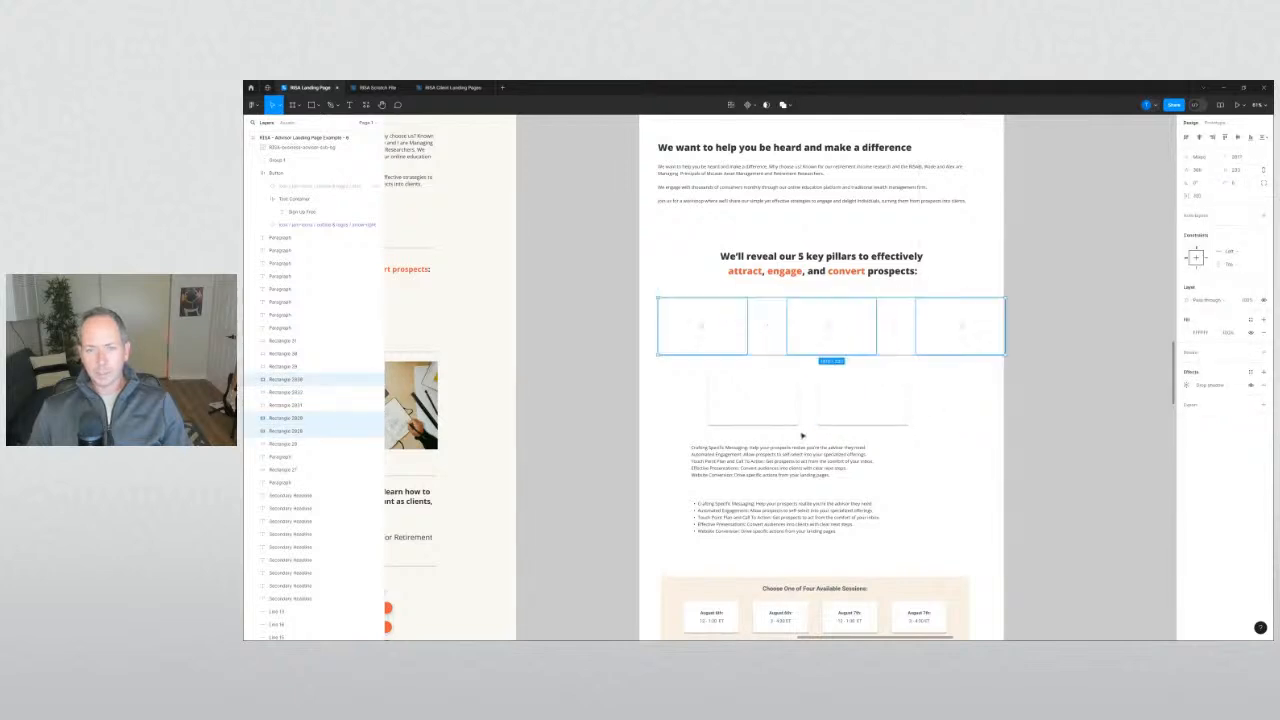
key("ctrl+z")
left_click(962, 425)
left_click_drag(964, 412, 719, 334)
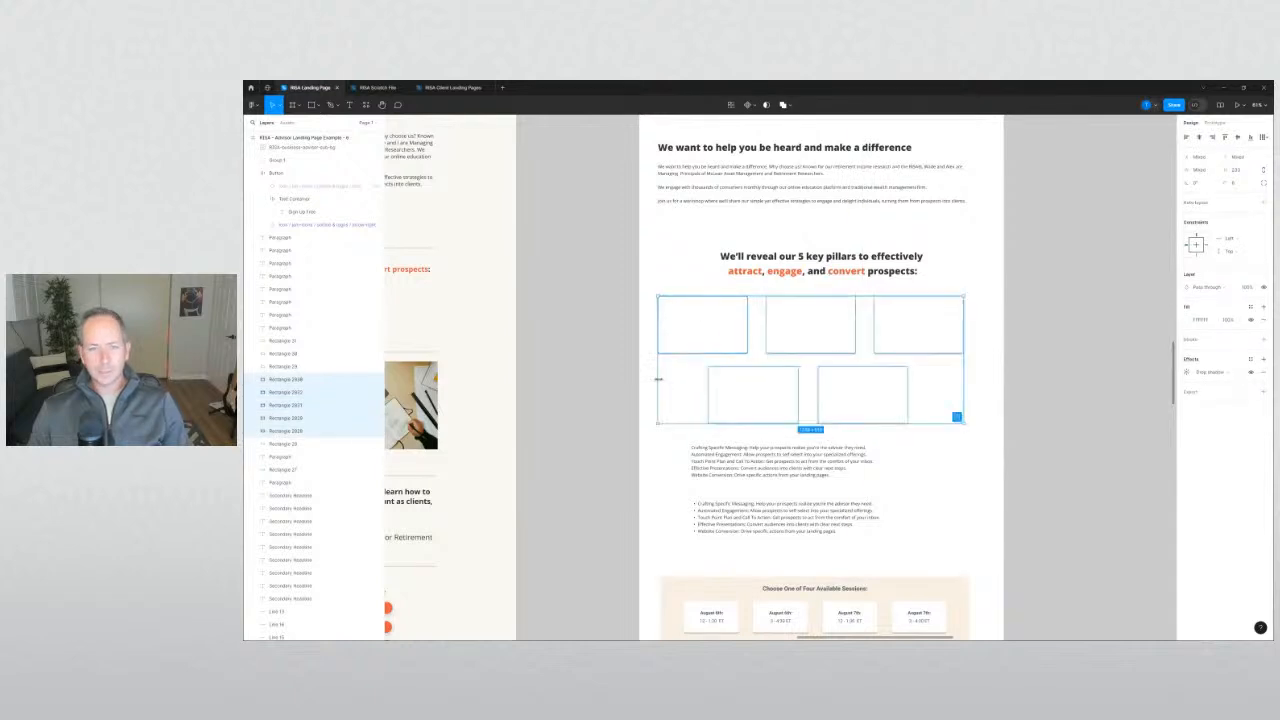
left_click(674, 283)
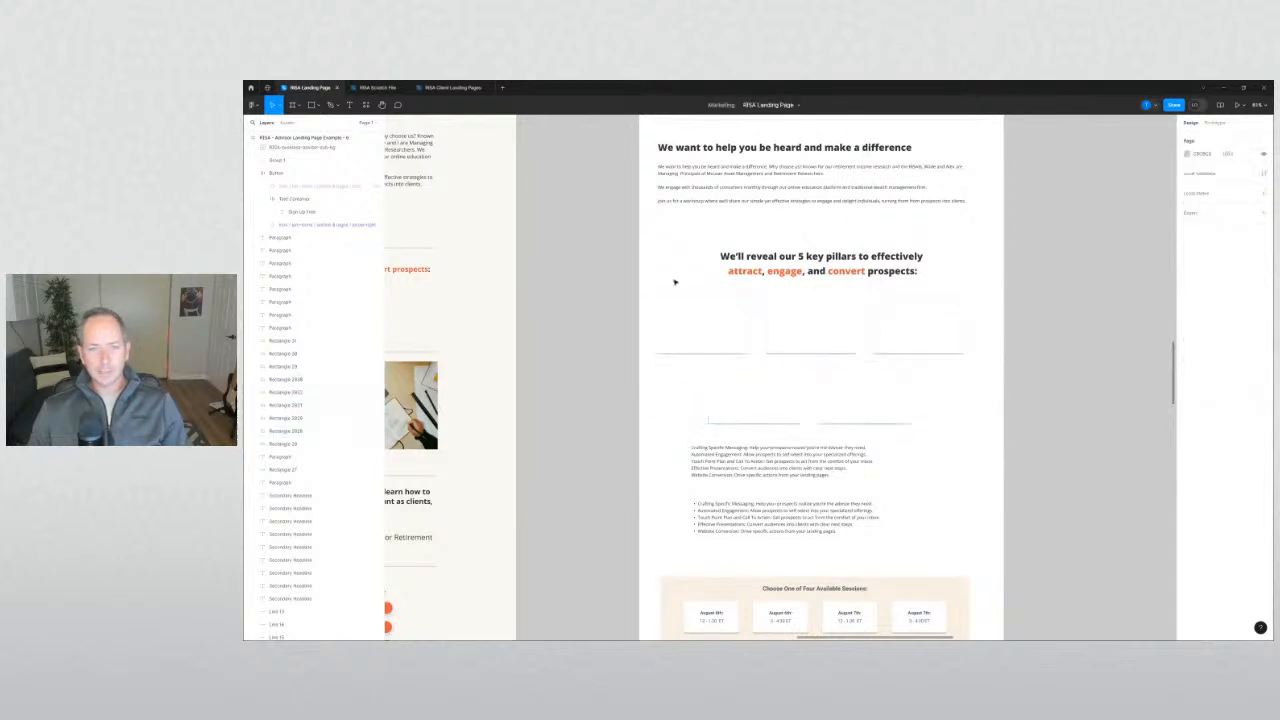
Widen the cards to span between temporary margin spacer boxes, then delete both spacers.
key("f")
mouse_move(657, 307)
left_mouse_down()
mouse_move(644, 329)
mouse_move(997, 331)
mouse_move(994, 320)
left_mouse_up()
left_click(629, 340)
left_click(945, 393)
left_click_drag(947, 391, 723, 315)
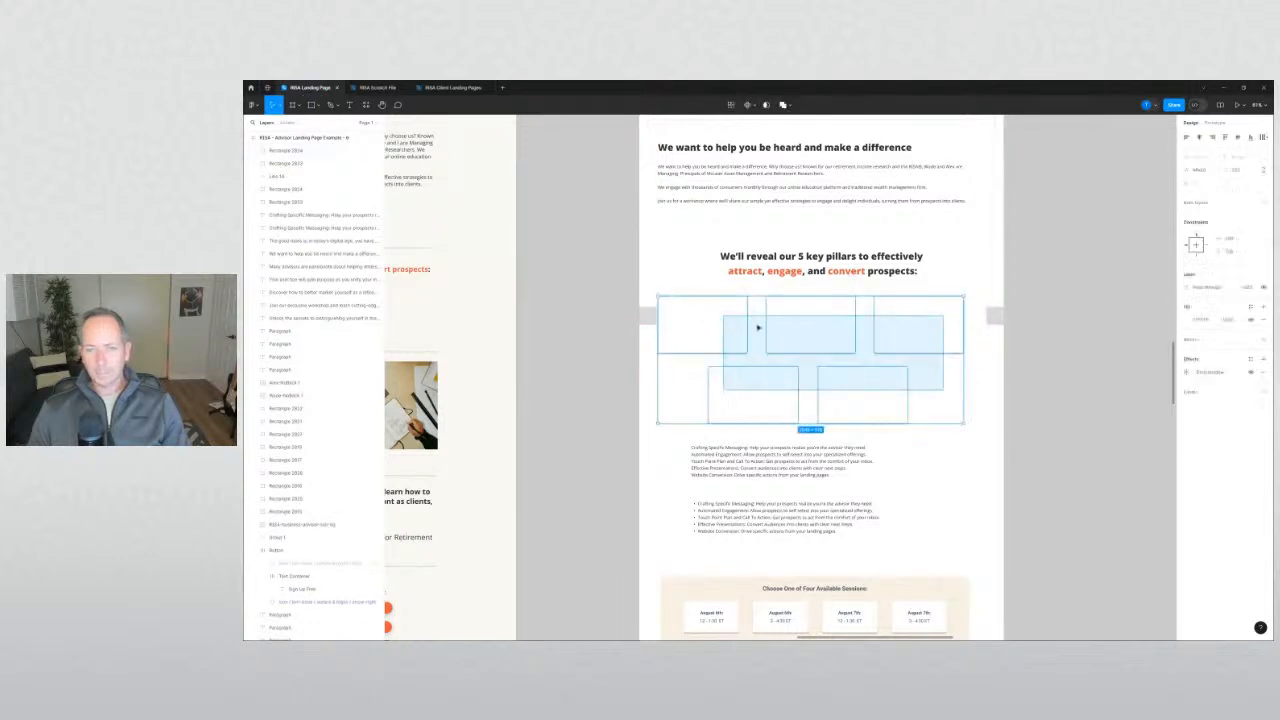
left_click_drag(964, 337, 987, 334)
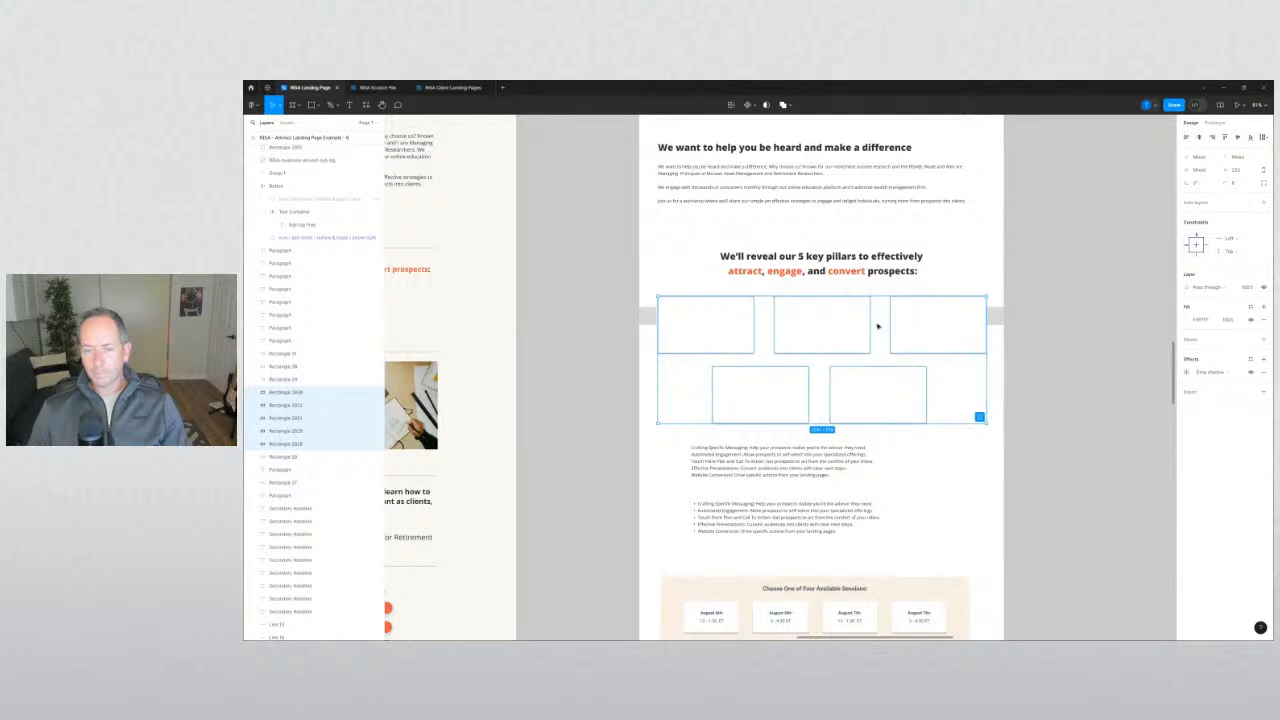
left_click(1040, 373)
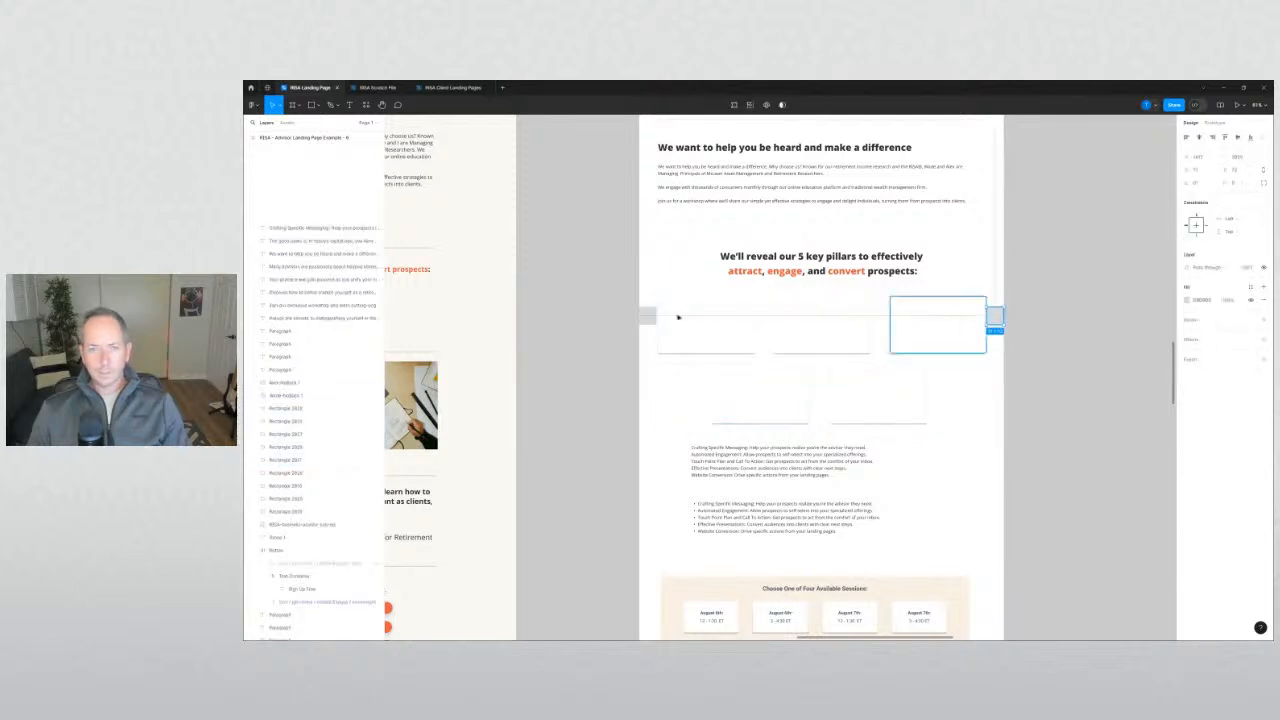
left_click(995, 317)
left_click(646, 316, "shift")
key("Delete")
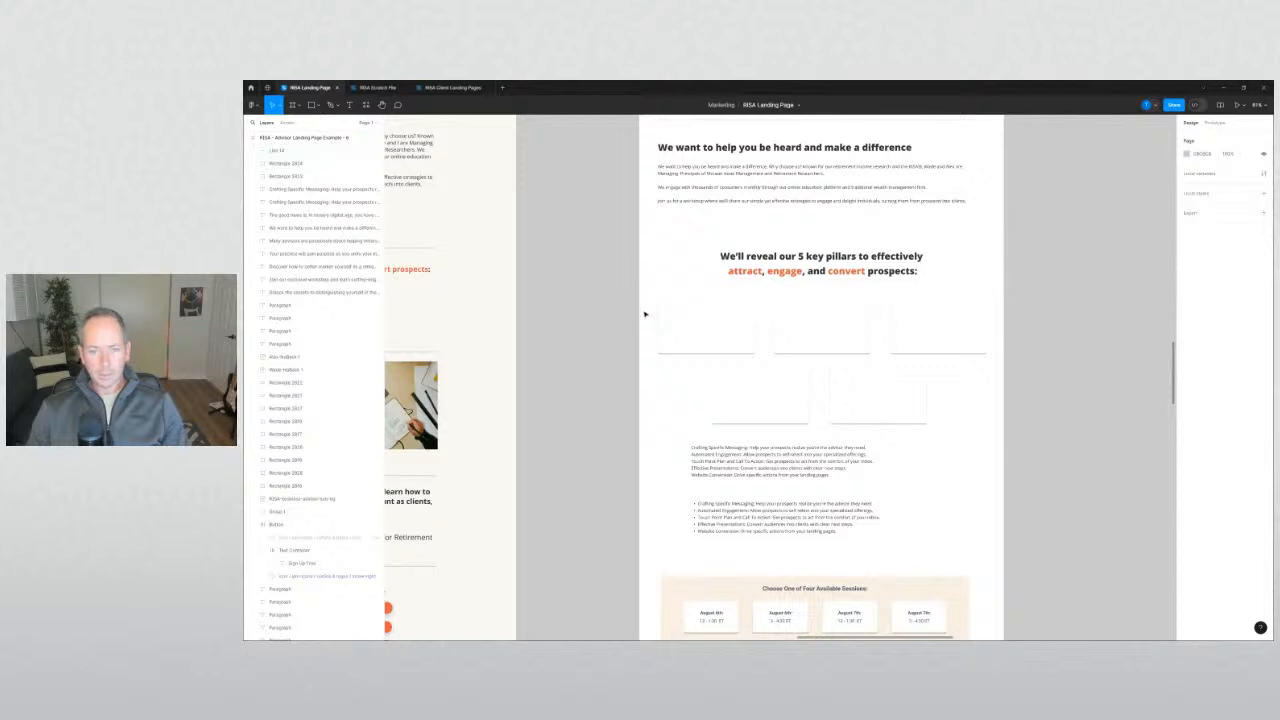
Highlight the first pillar's title in the bulleted list.
scroll(685, 352, "up", 3)
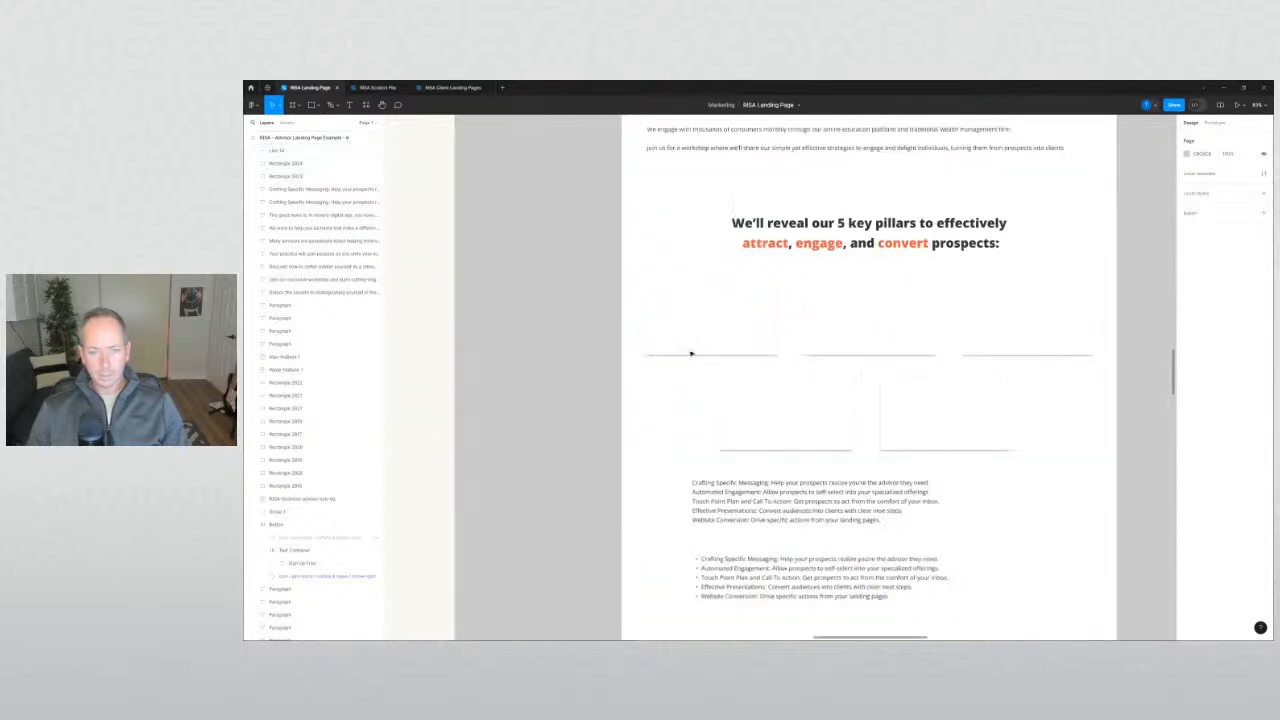
left_click(731, 562)
left_click_drag(778, 559, 727, 559)
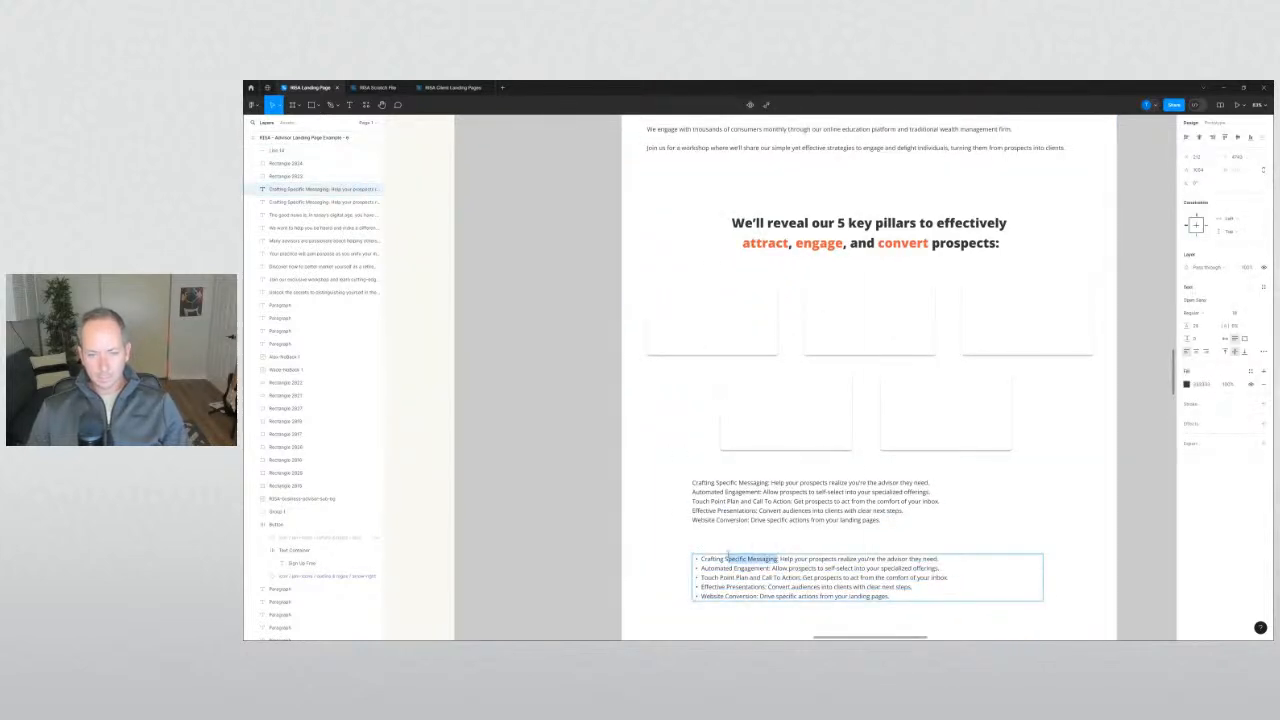
Paste a first title text beside the cards, then delete the misplaced copy.
left_click(656, 469)
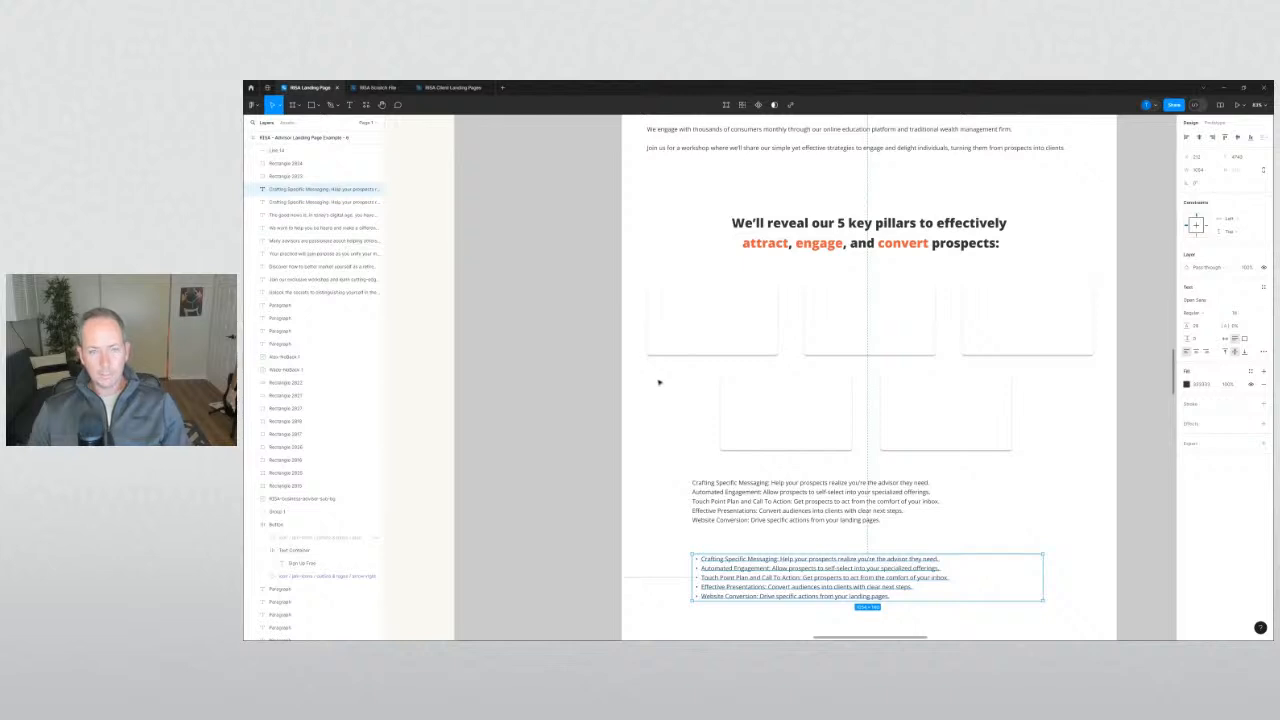
key("t")
left_click(660, 384)
type("Crafting Specific Messaging")
key("Escape")
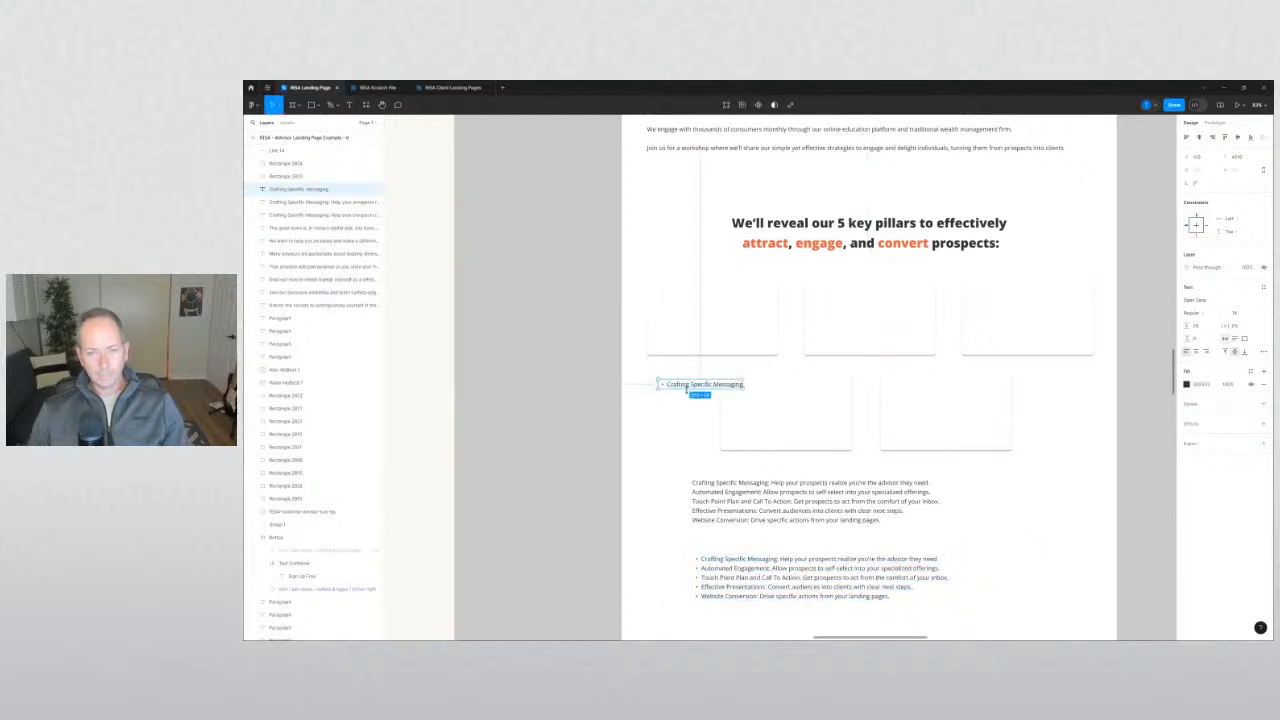
left_click_drag(703, 389, 702, 308)
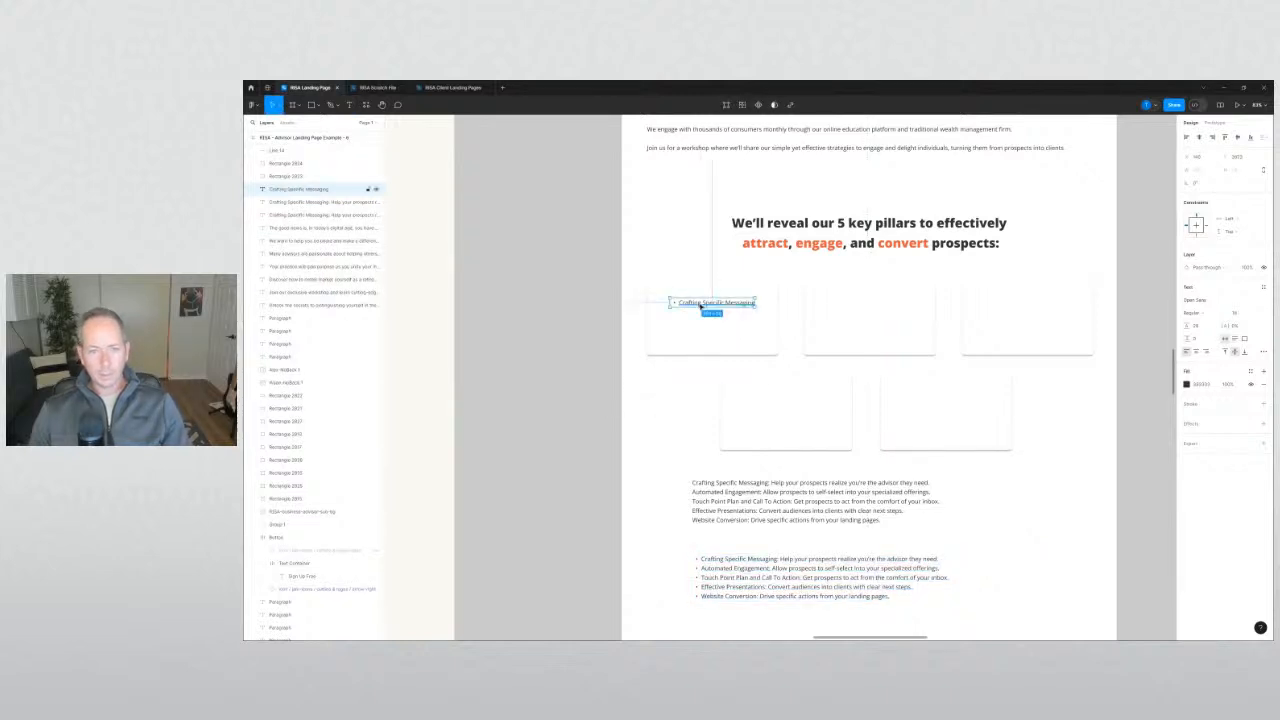
key("Delete")
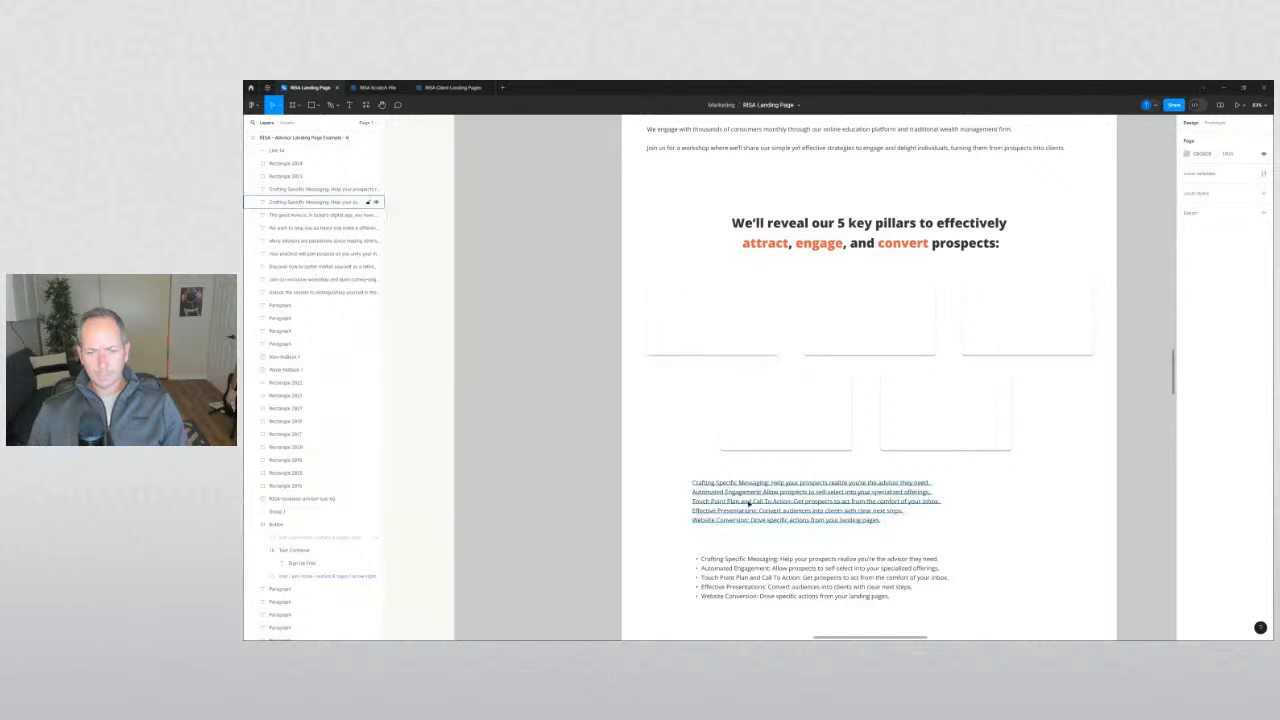
Add 'Crafting Specific Messaging' as an auto-width title centred in the first card.
left_click(755, 488)
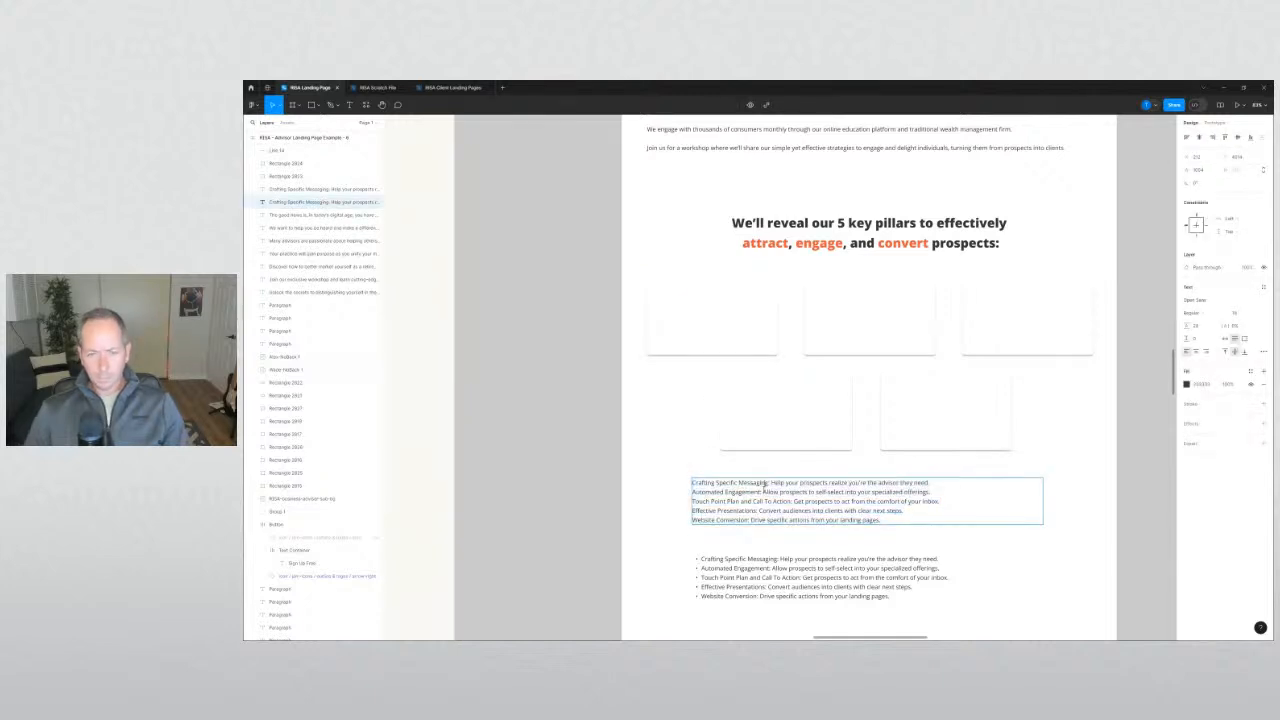
left_click_drag(766, 484, 693, 484)
key("ctrl+c")
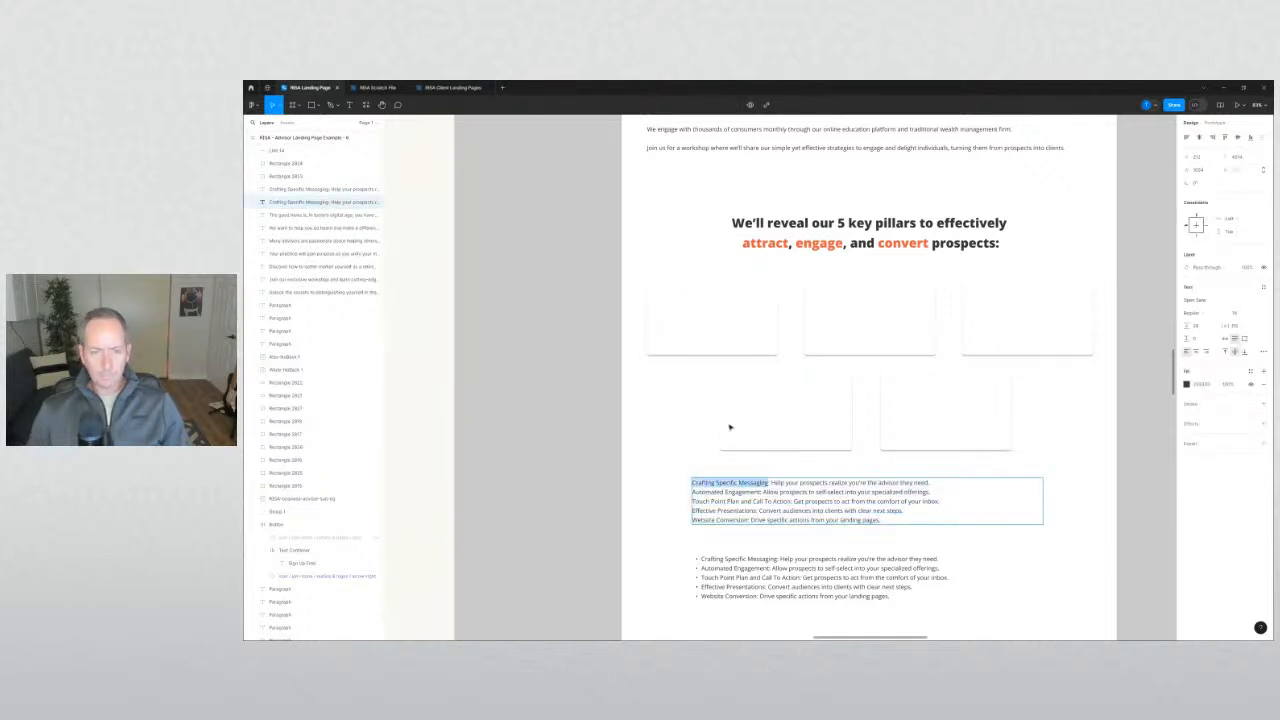
key("Escape")
key("ctrl+v")
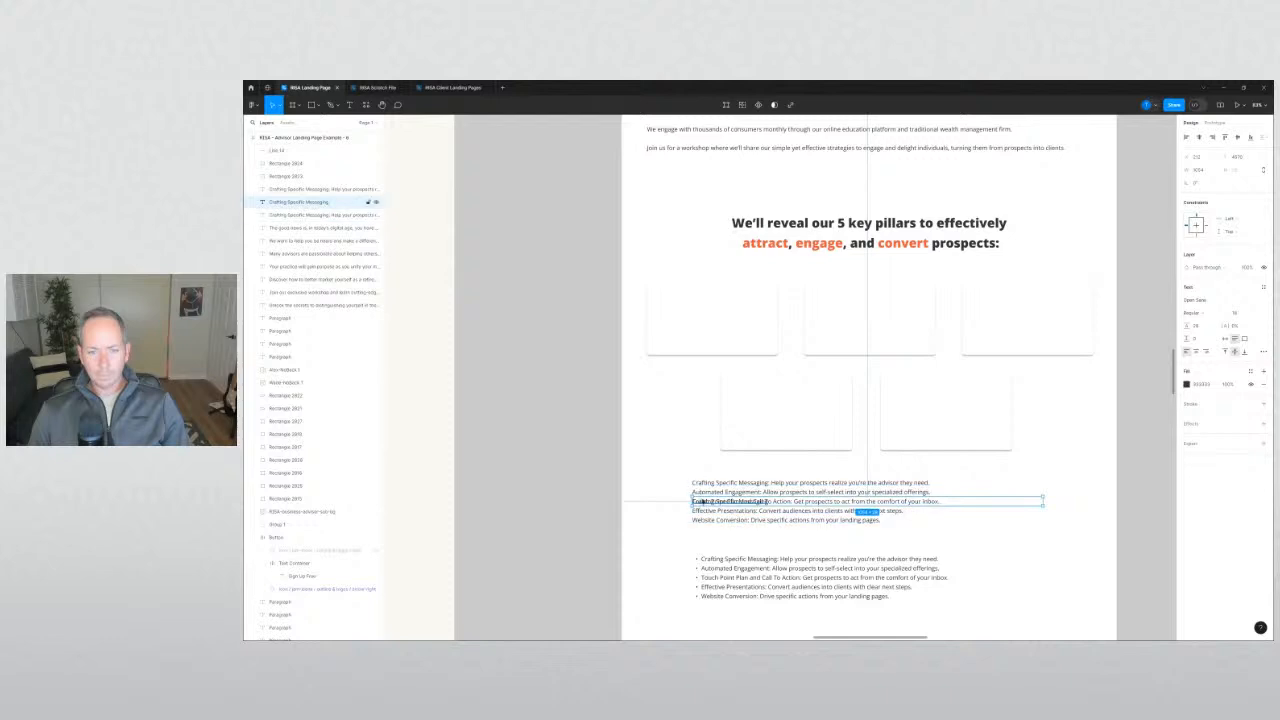
left_click_drag(700, 500, 676, 299)
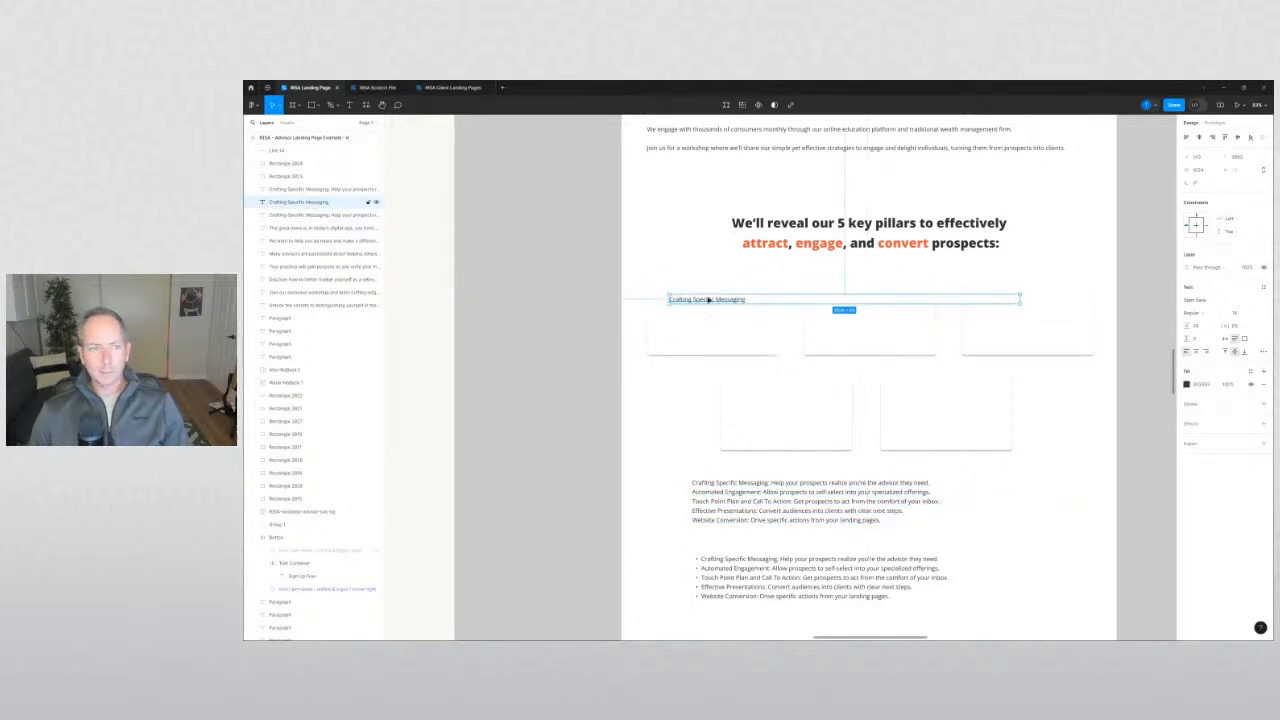
left_click_drag(709, 300, 707, 304)
left_click(566, 320)
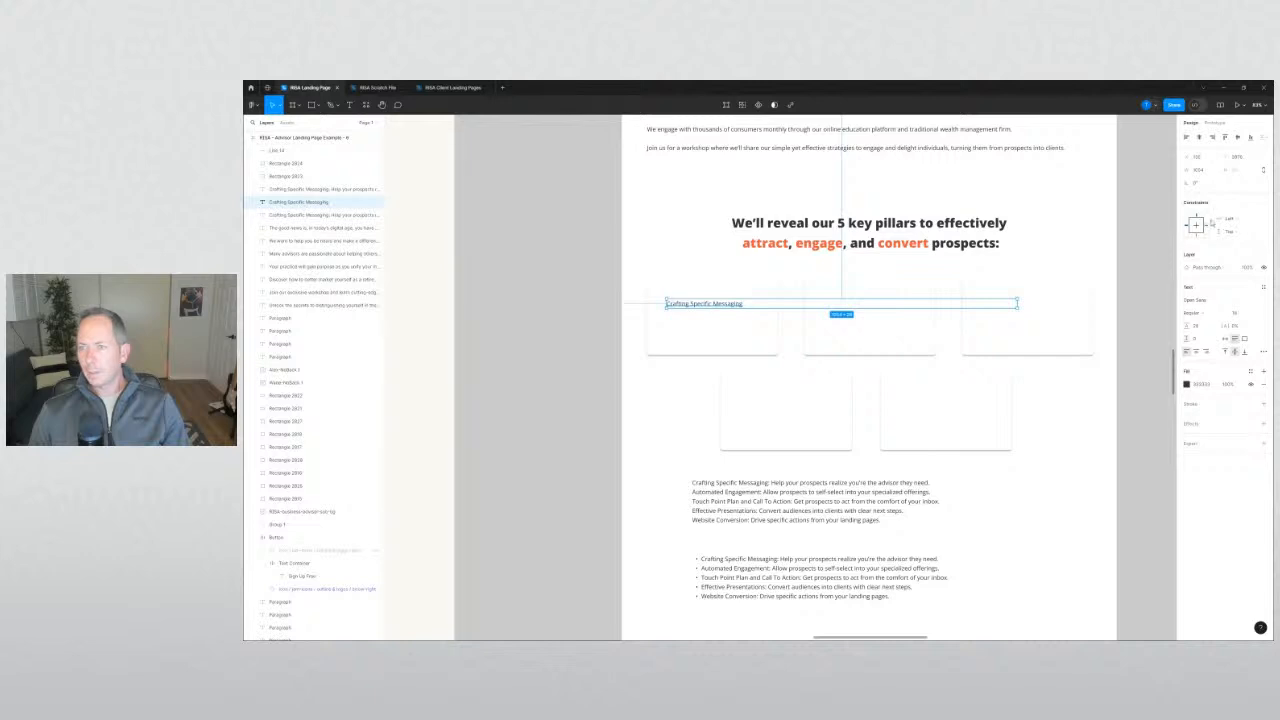
left_click(1226, 339)
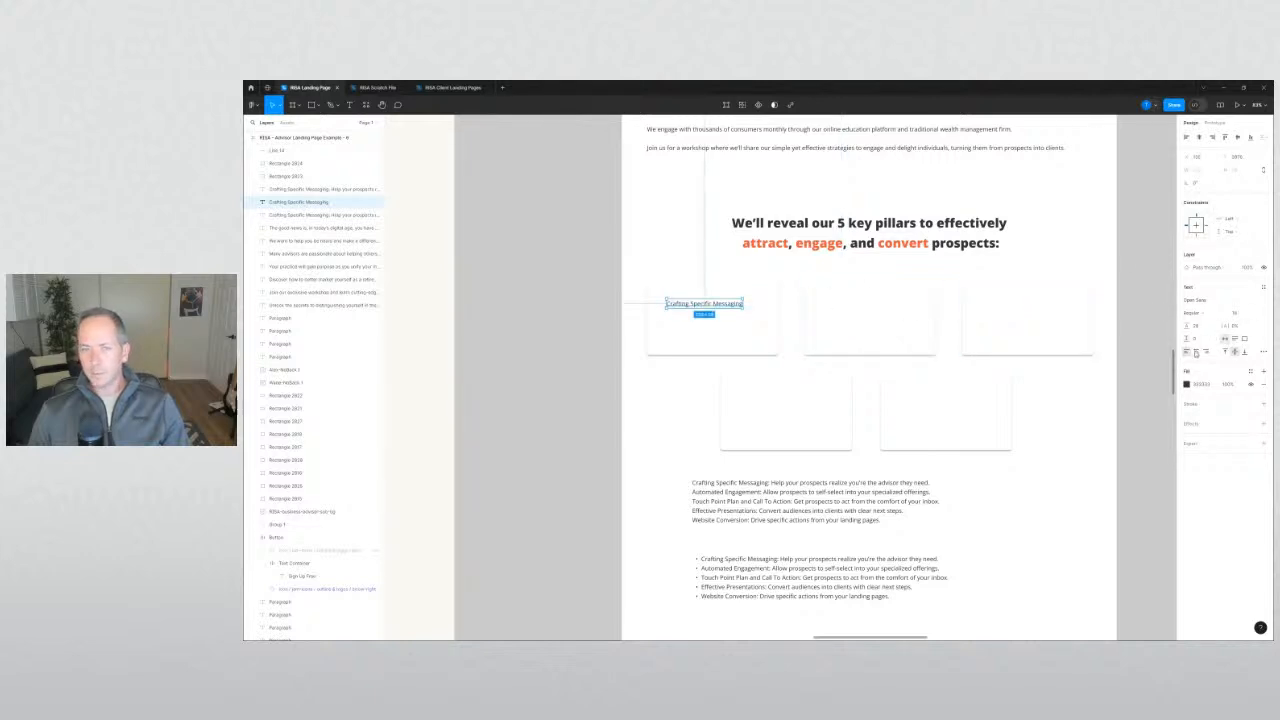
left_click_drag(693, 309, 860, 309)
Retitle the duplicated title in the second card to 'Automated Engagement'.
left_click(760, 492)
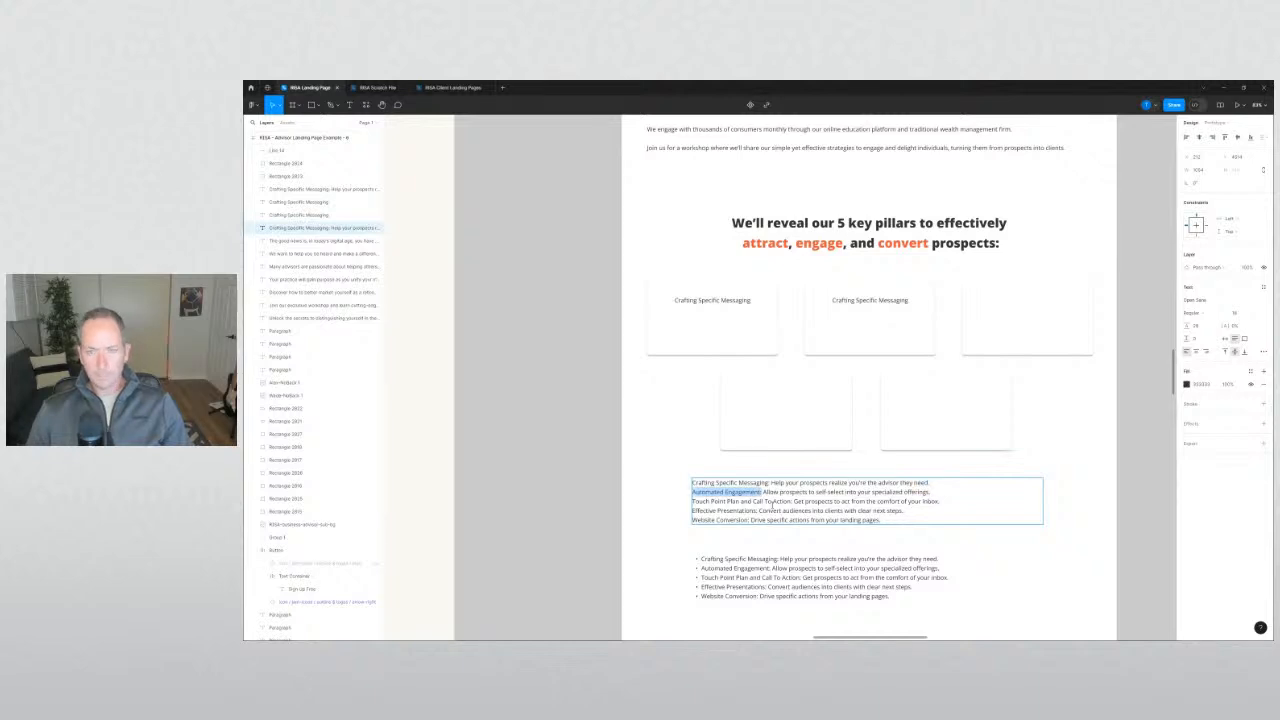
left_click(842, 314)
key("Return")
type("Automated Engagement")
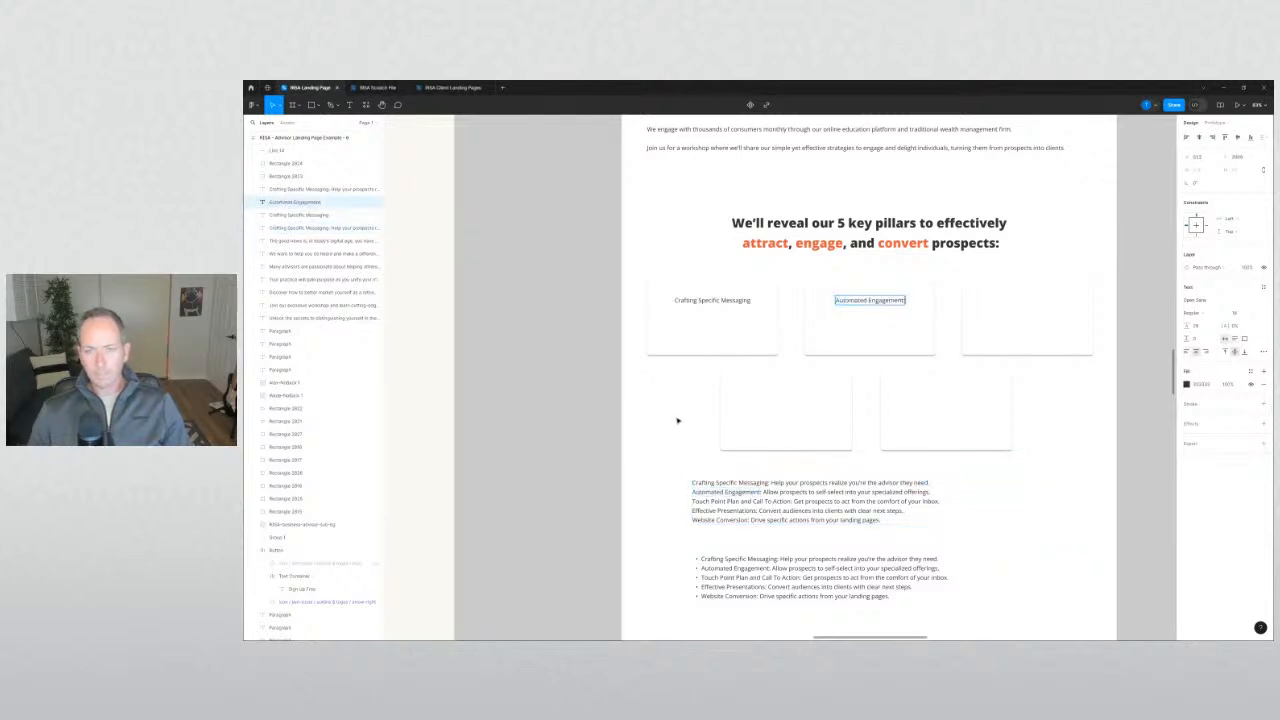
left_click(679, 435)
left_click(868, 300)
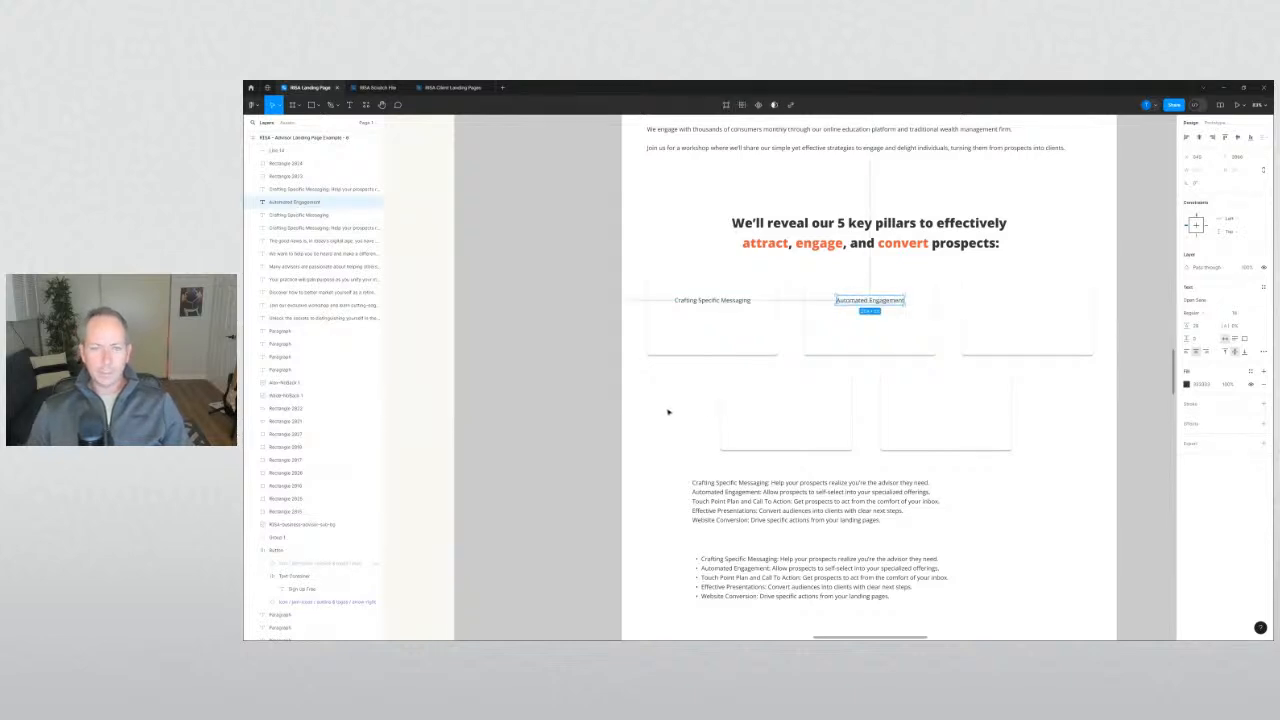
left_click(567, 430)
Duplicate an existing divider line down below the intro paragraph.
scroll(567, 430, "down", 2, "ctrl")
scroll(575, 425, "up", 10)
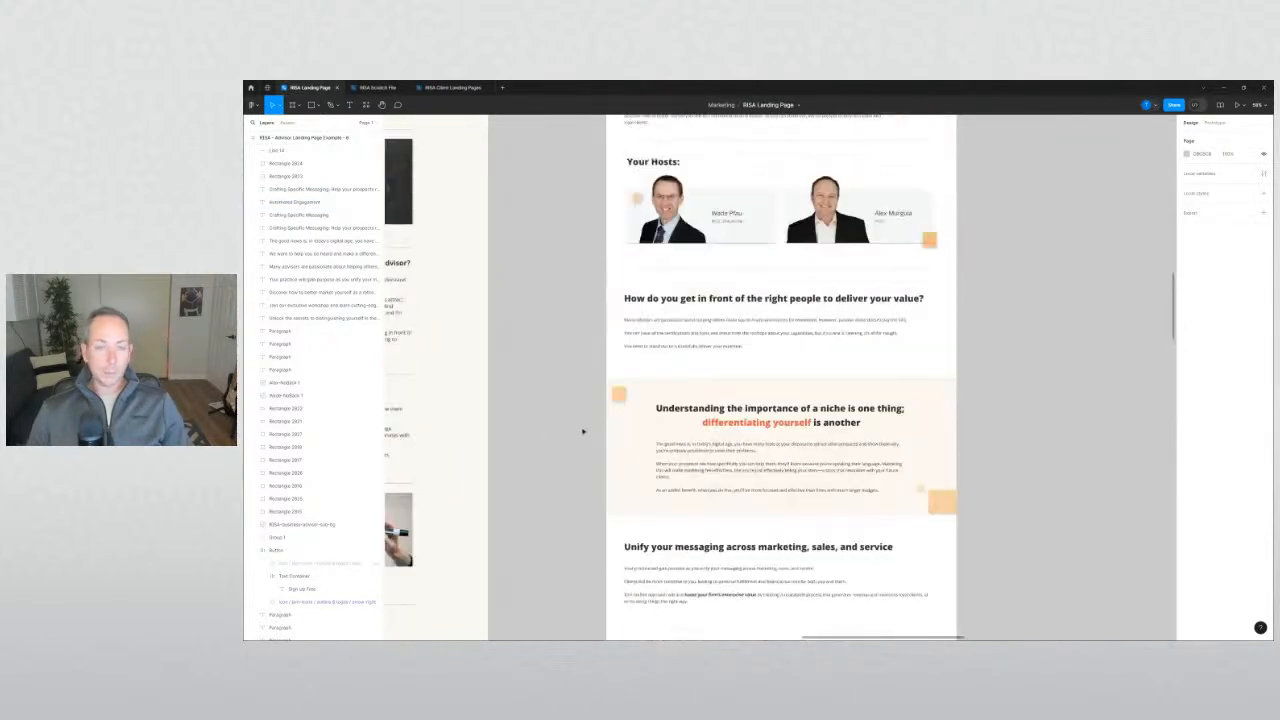
scroll(580, 432, "up", 3)
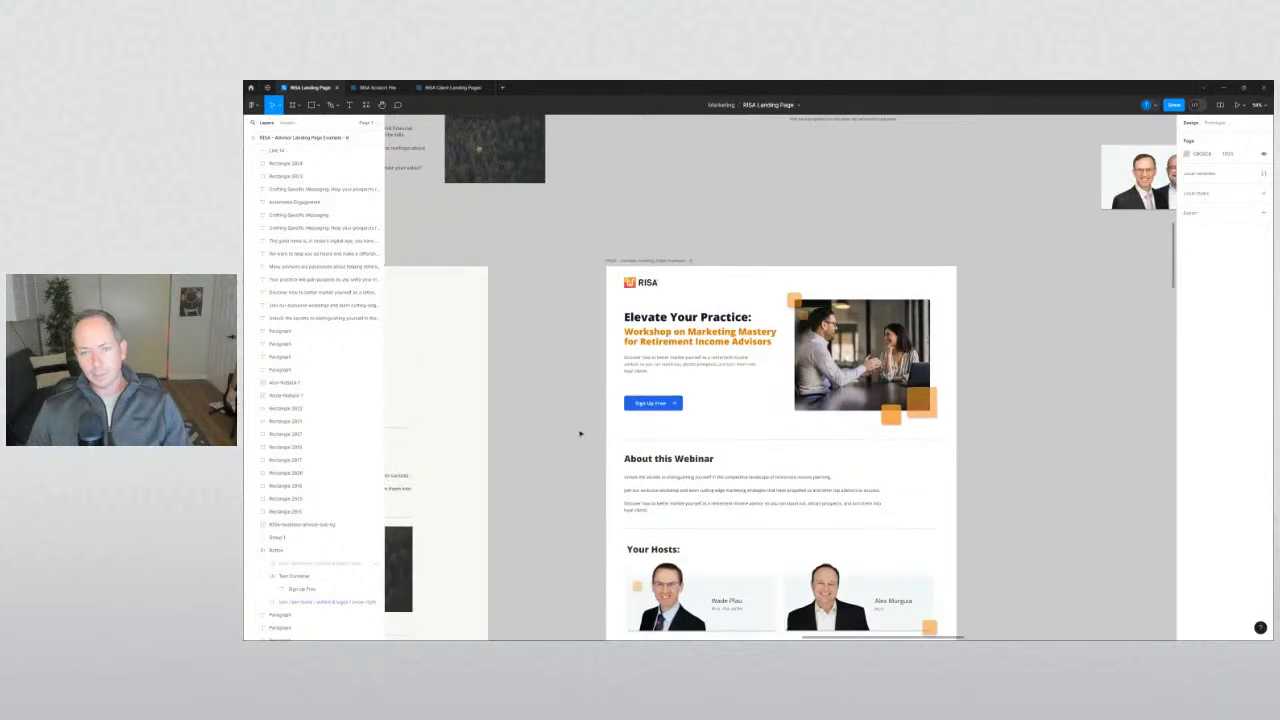
scroll(585, 400, "down", 5)
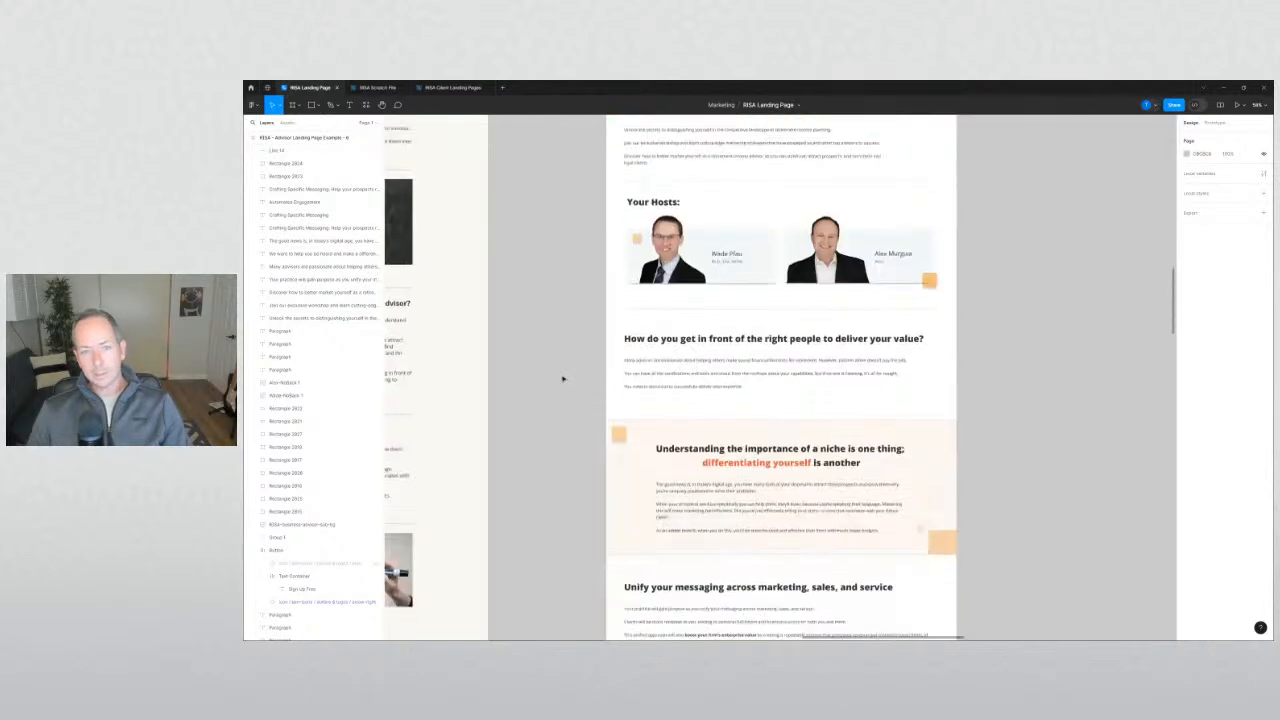
scroll(585, 330, "down", 8)
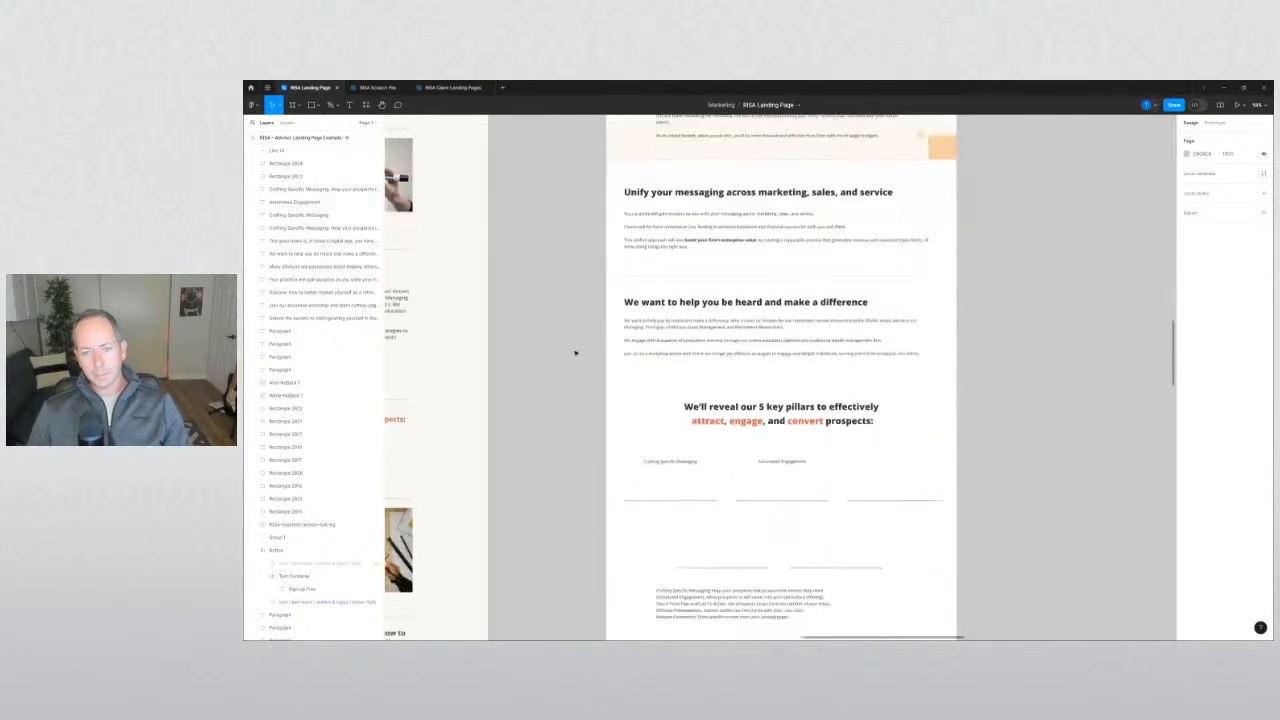
scroll(578, 365, "down", 2)
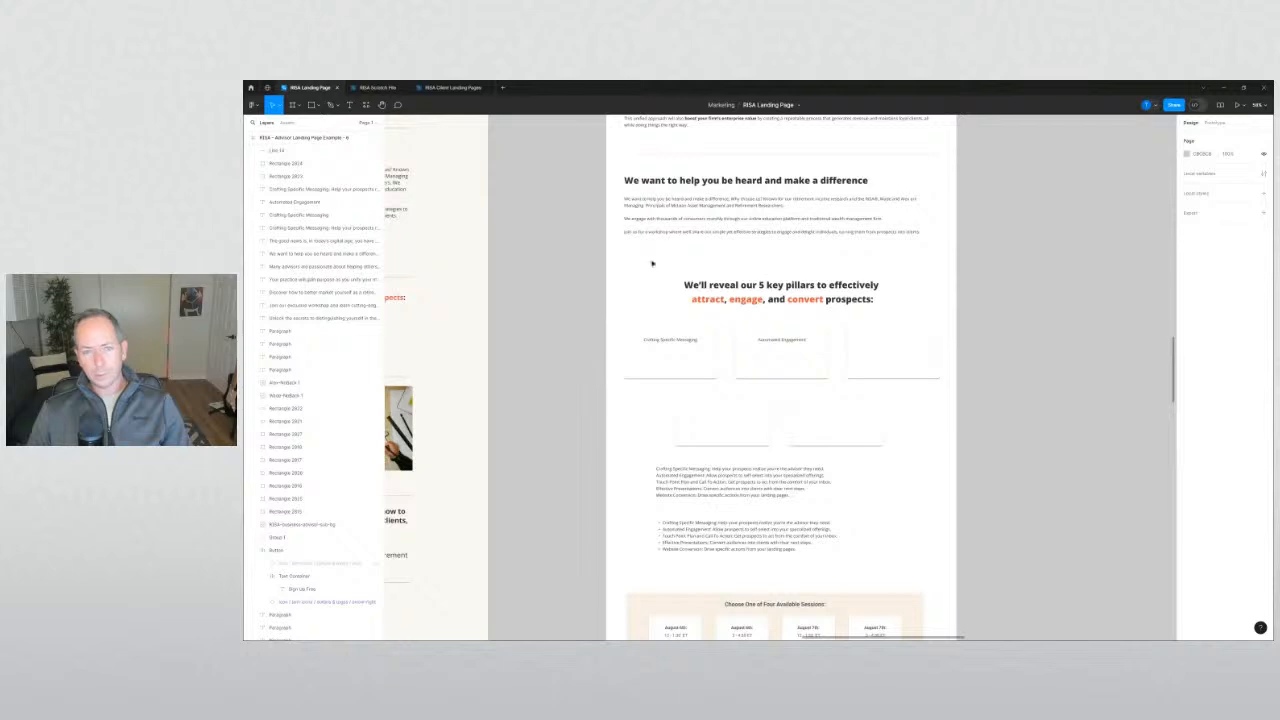
left_click_drag(713, 154, 719, 257)
left_click(583, 312)
scroll(577, 305, "up", 1)
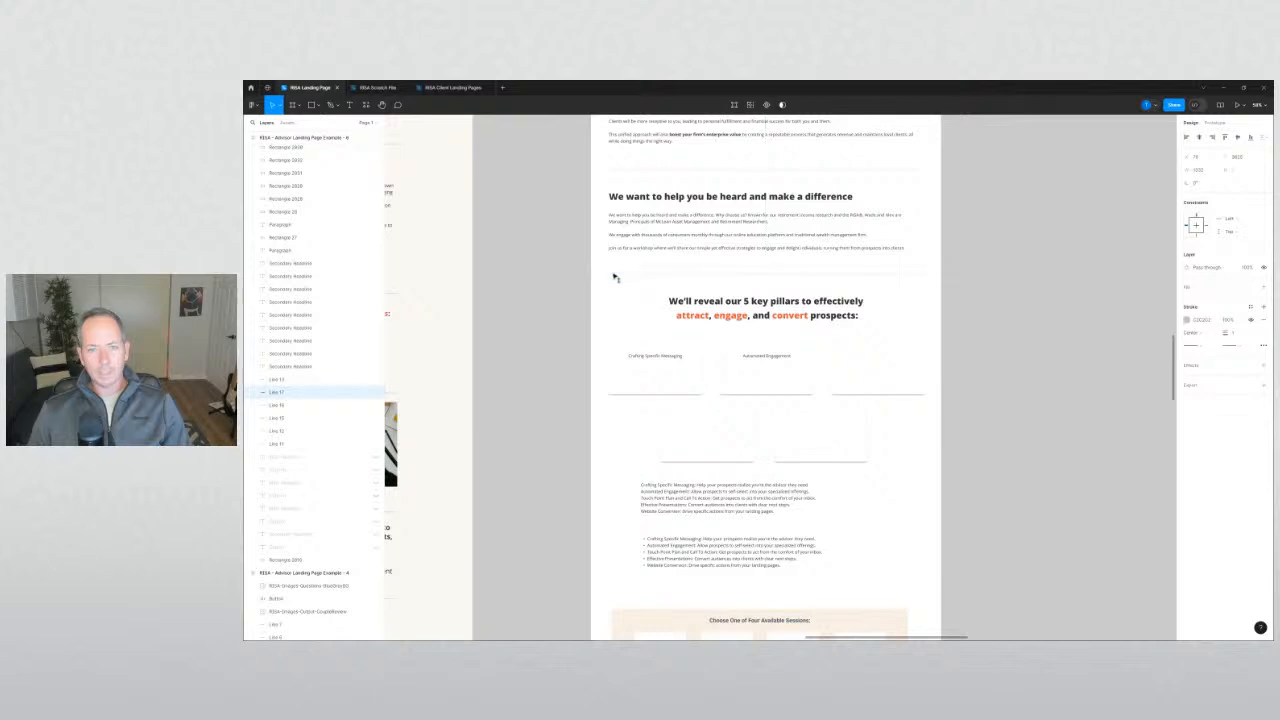
scroll(560, 296, "down", 1)
scroll(540, 296, "up", 3)
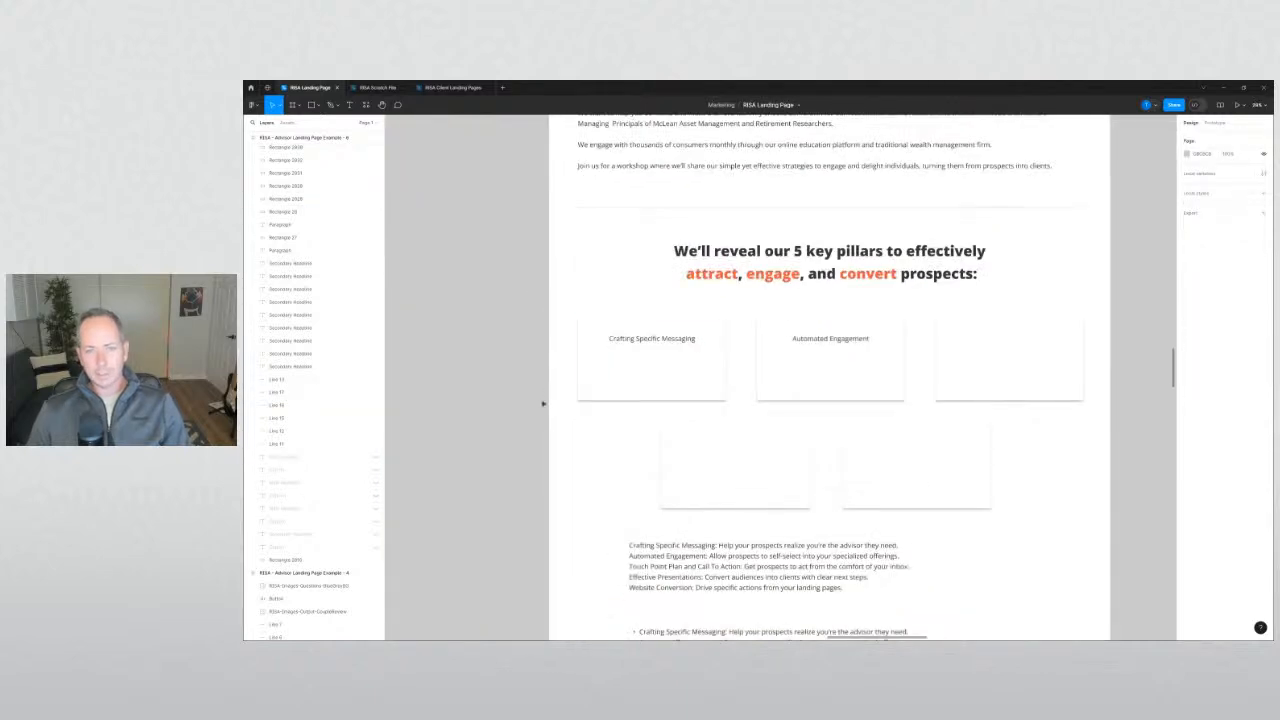
scroll(470, 387, "down", 1)
scroll(527, 473, "down", 1)
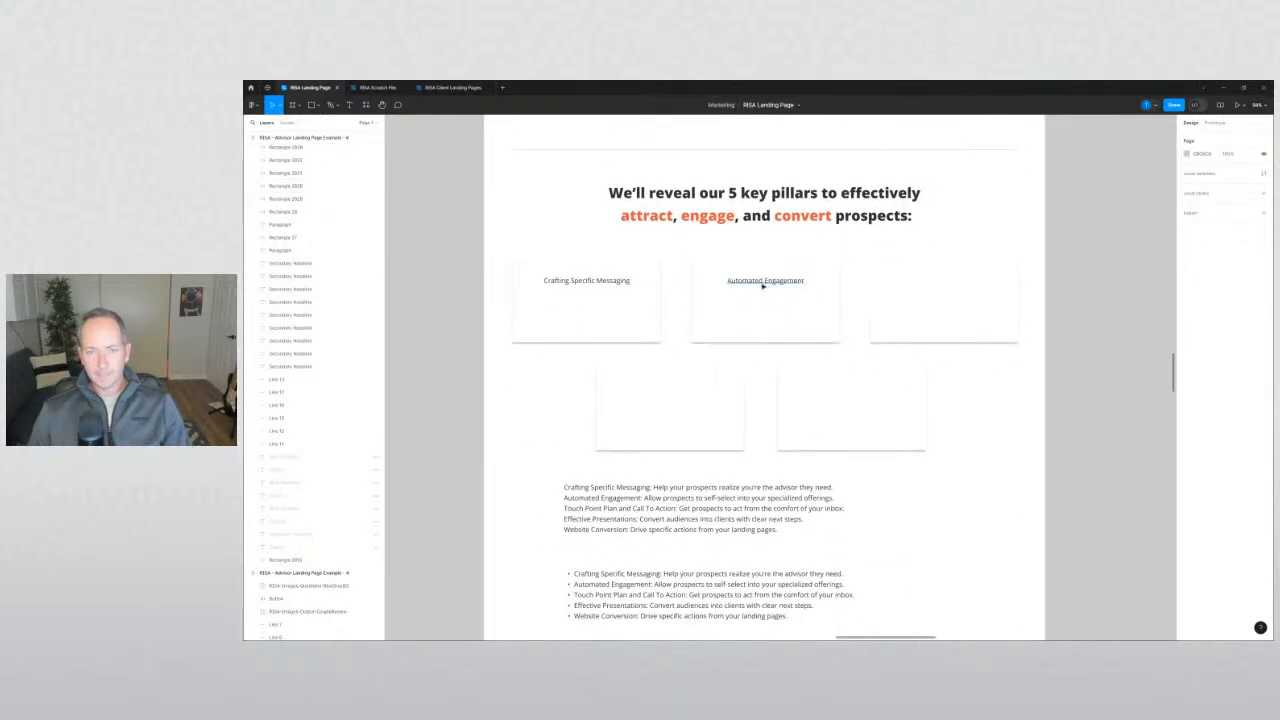
Title the third card 'Touch Point Plan and Call To Action'.
left_click_drag(762, 282, 940, 287, "alt")
left_click(605, 513)
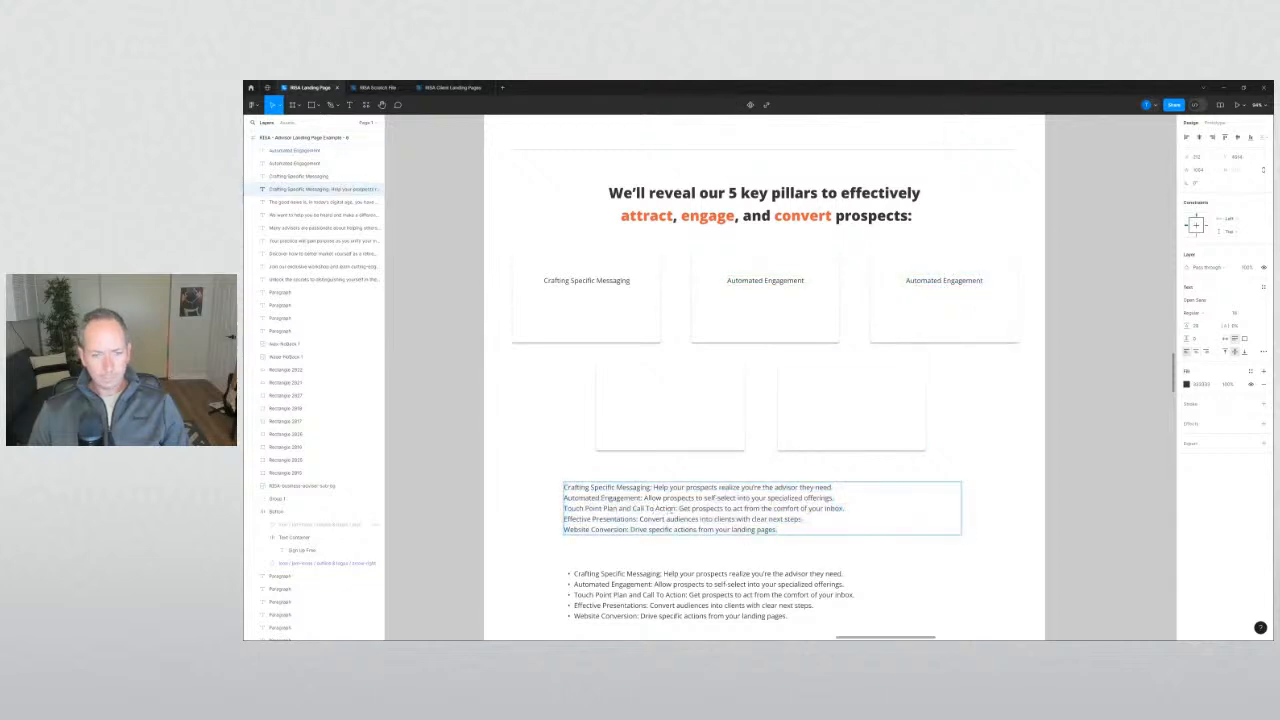
left_click_drag(675, 508, 601, 509)
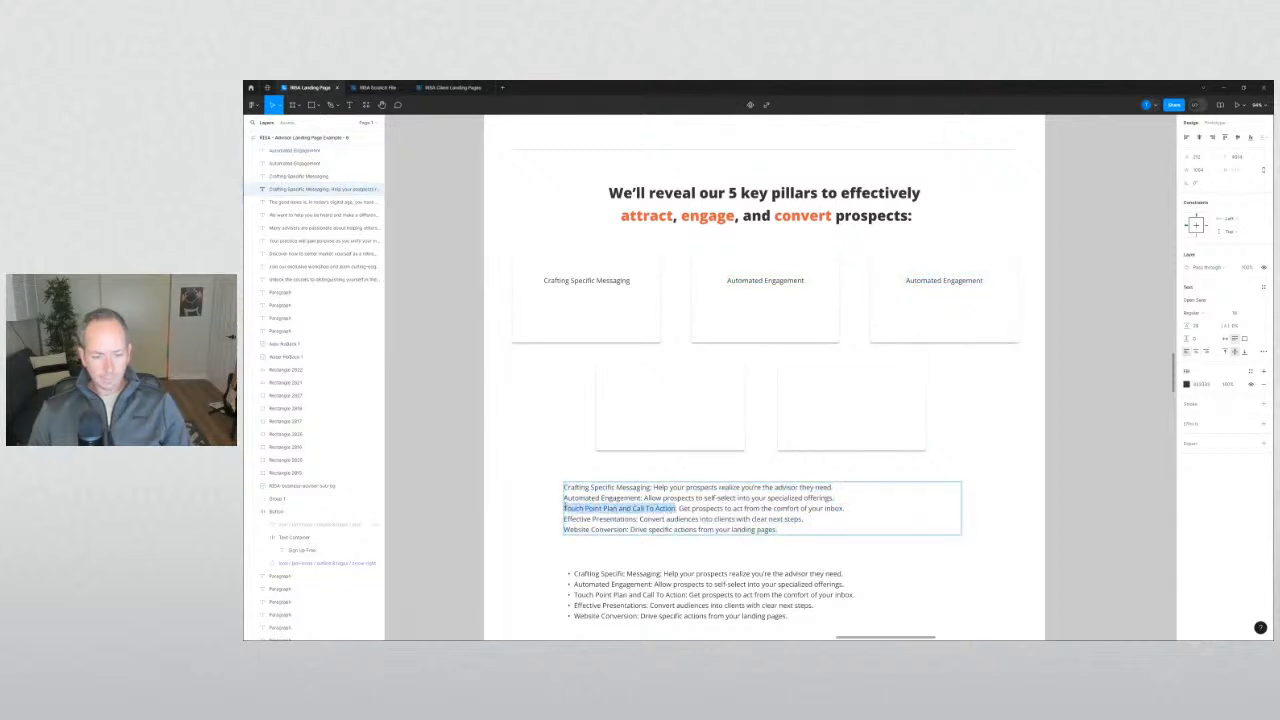
double_click(918, 288)
key("ctrl+a")
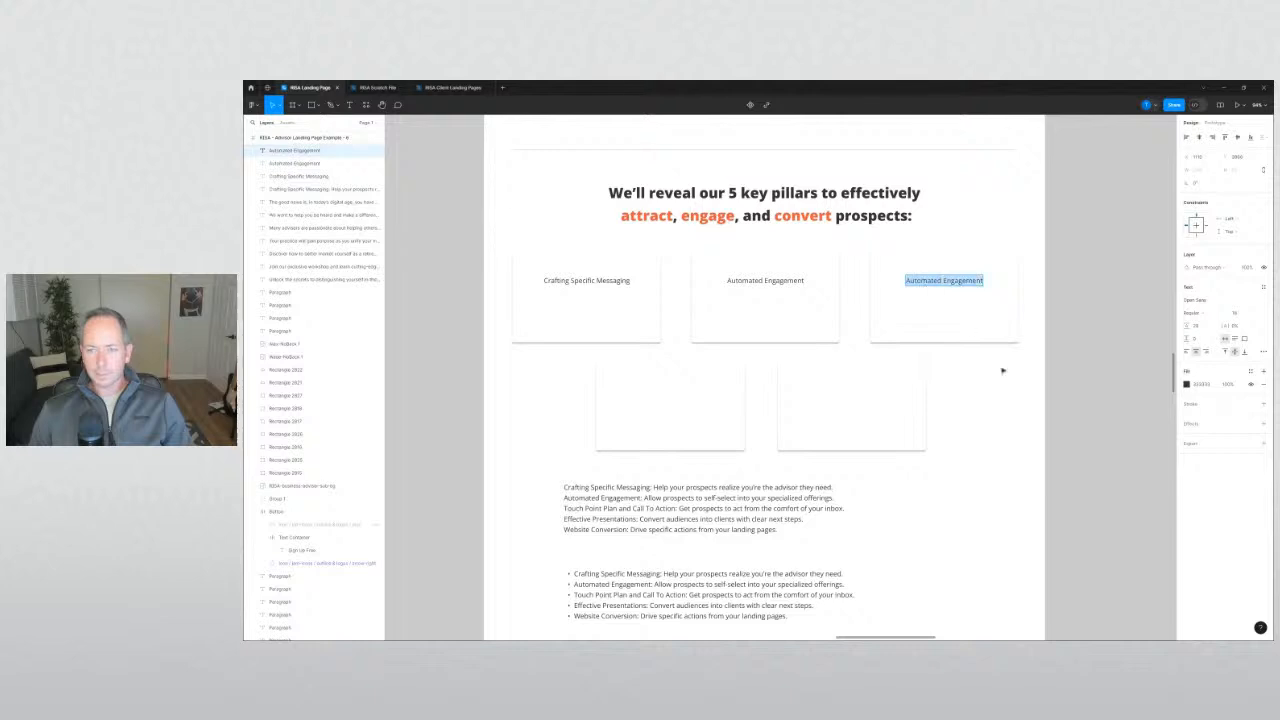
type("Touch Point Plan and Call To Action")
key("Escape")
Duplicate a title into the fourth card and change it to 'Effective Presentations'.
left_click(620, 523)
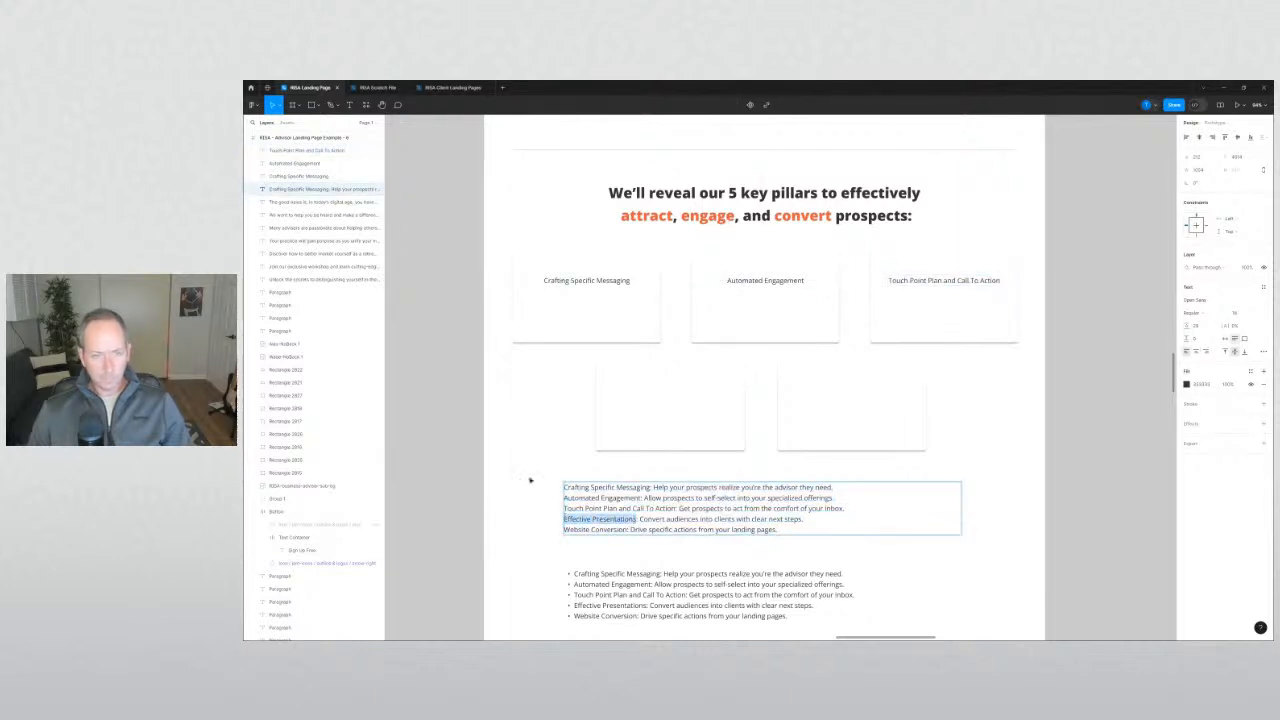
left_click_drag(600, 284, 678, 389)
left_click(691, 431)
left_click(980, 457)
double_click(677, 389)
type("Effective Presentations")
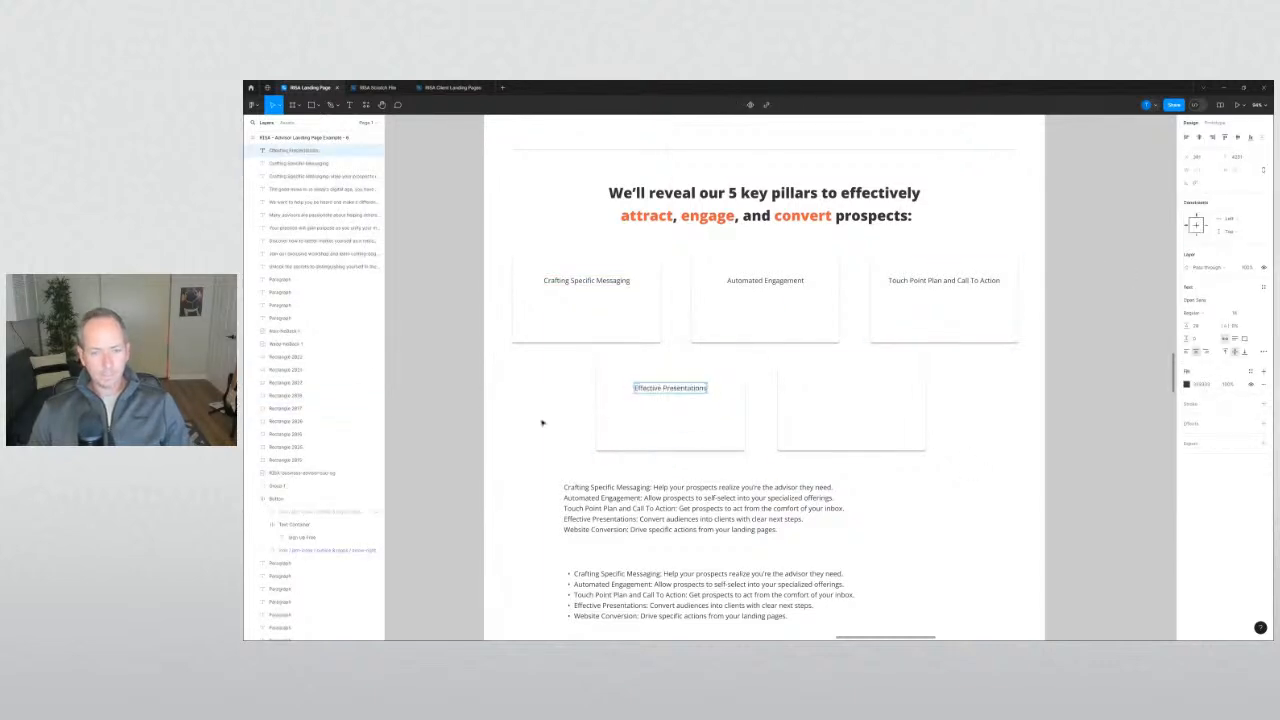
Duplicate the title into the fifth card and change it to 'Website Conversion'.
left_click(600, 531)
double_click(622, 531)
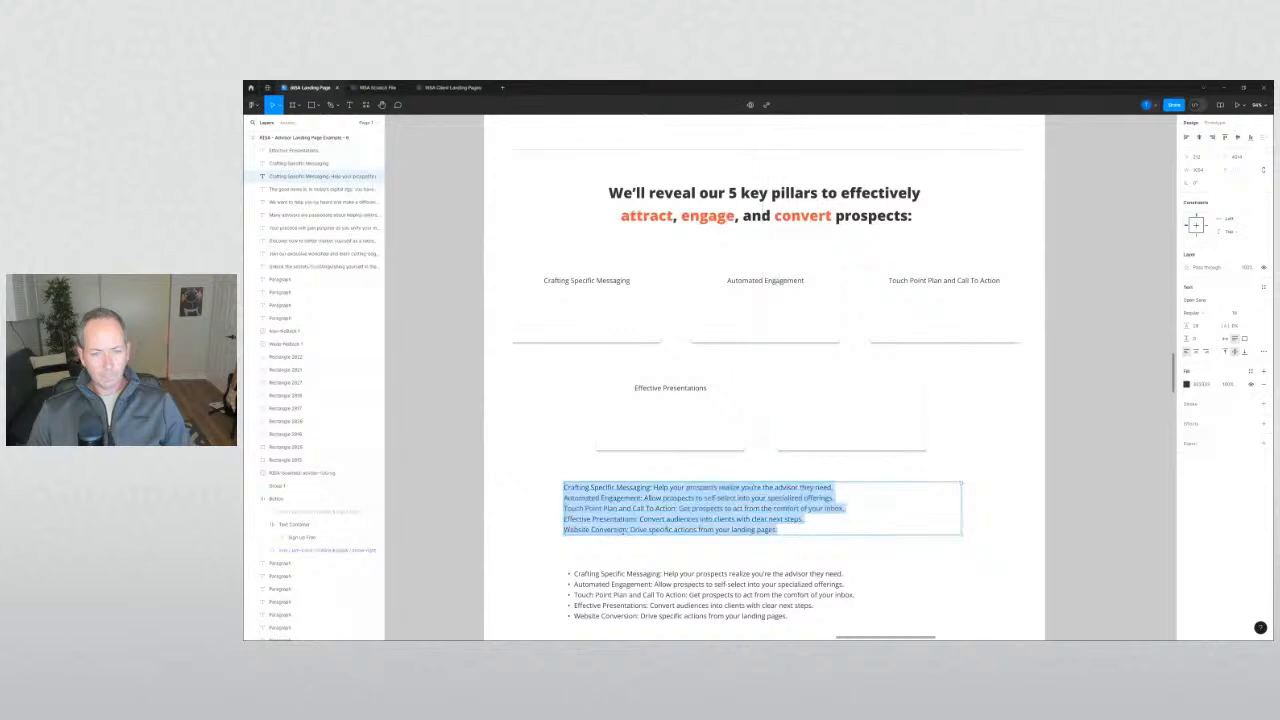
left_click(628, 530)
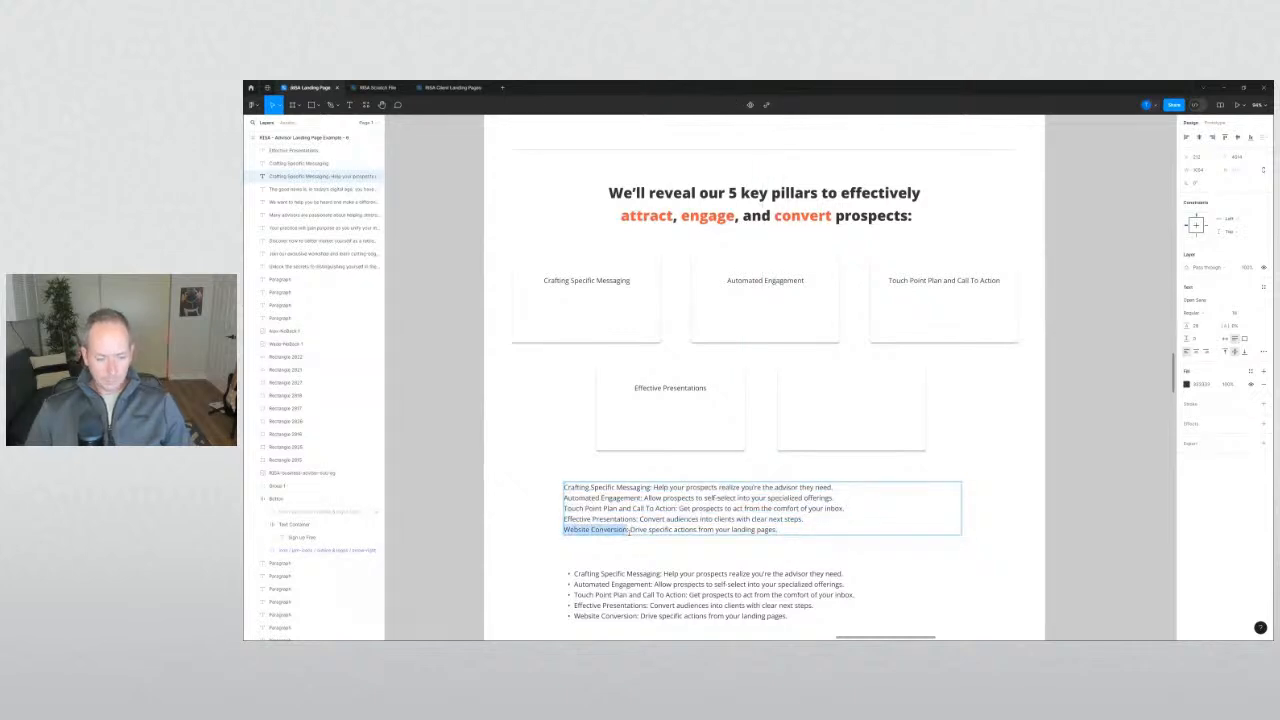
left_click(580, 400)
left_click(580, 400)
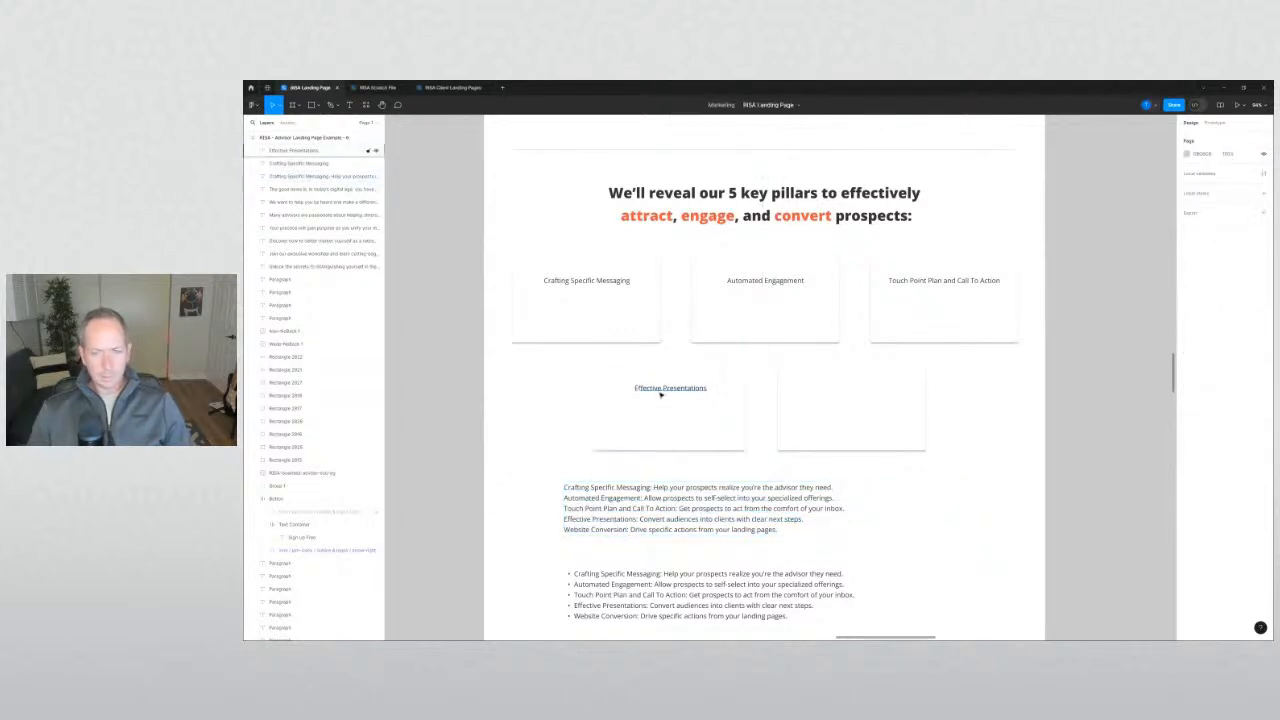
left_click_drag(670, 391, 837, 396)
double_click(841, 388)
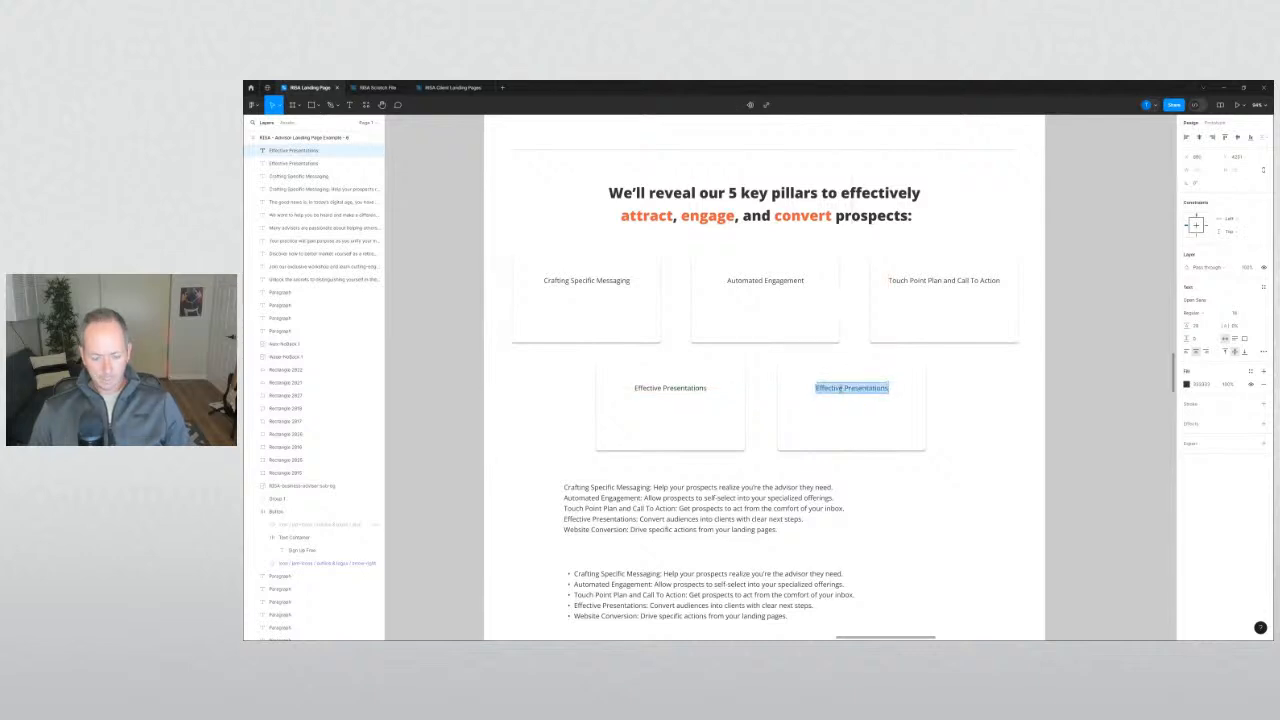
type("Website Conversion")
left_click(977, 457)
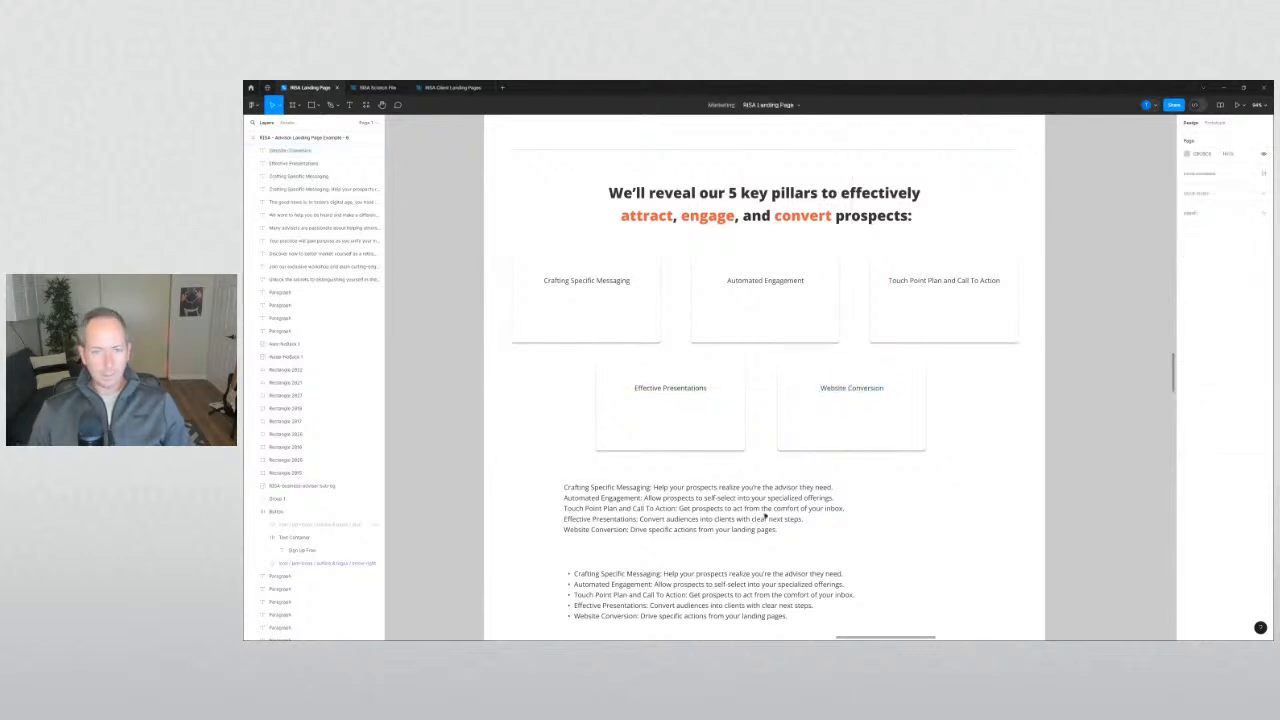
Select the Crafting Specific Messaging description sentence in the paragraph below.
double_click(660, 490)
left_click(657, 488)
left_click_drag(654, 487, 826, 489)
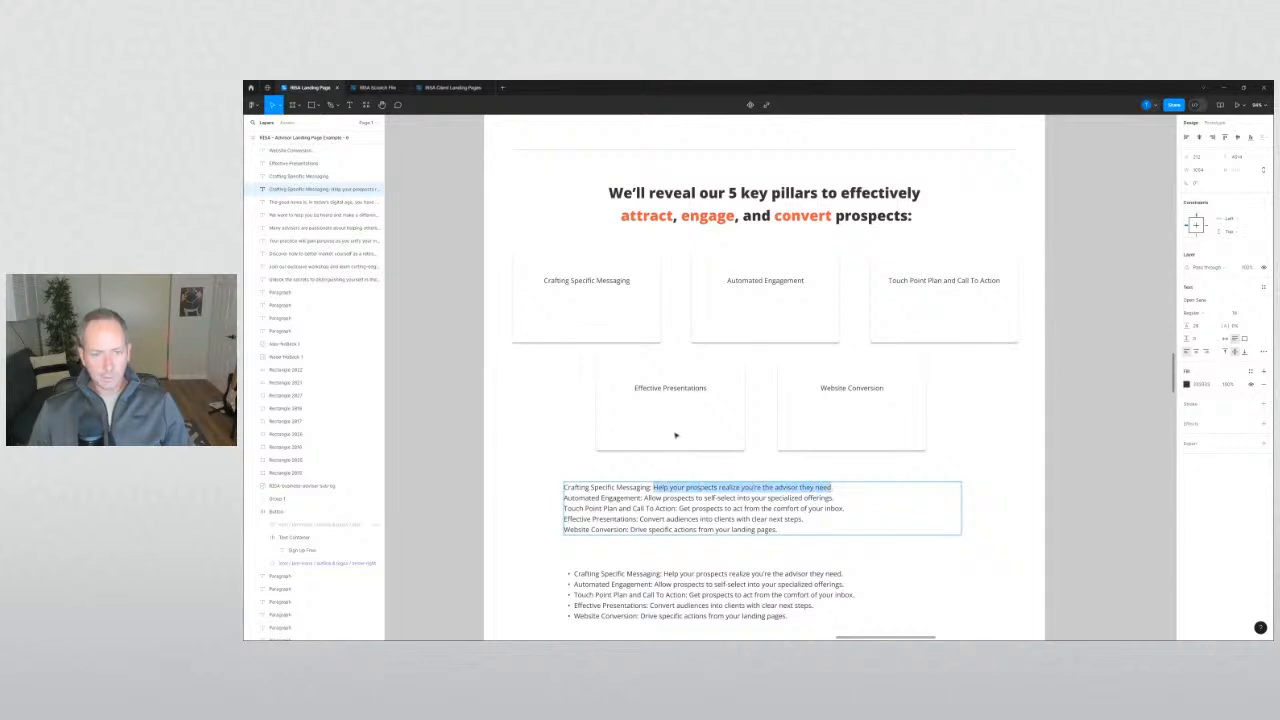
left_click(572, 406)
Duplicate the first card's title below itself, paste in its description, and narrow it to two lines.
left_click(572, 406)
left_click(604, 283)
left_click_drag(604, 287, 602, 322, "alt")
double_click(590, 314)
type("Help your prospects realize you're the advisor they need")
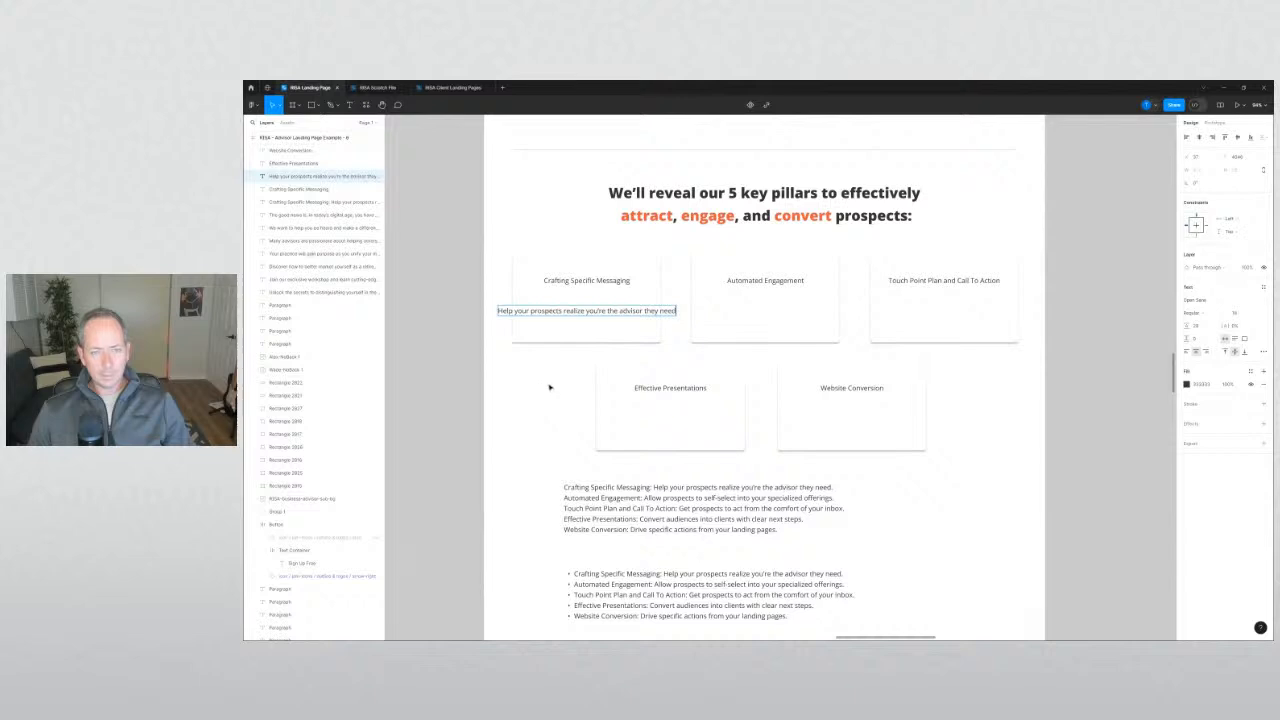
key("Escape")
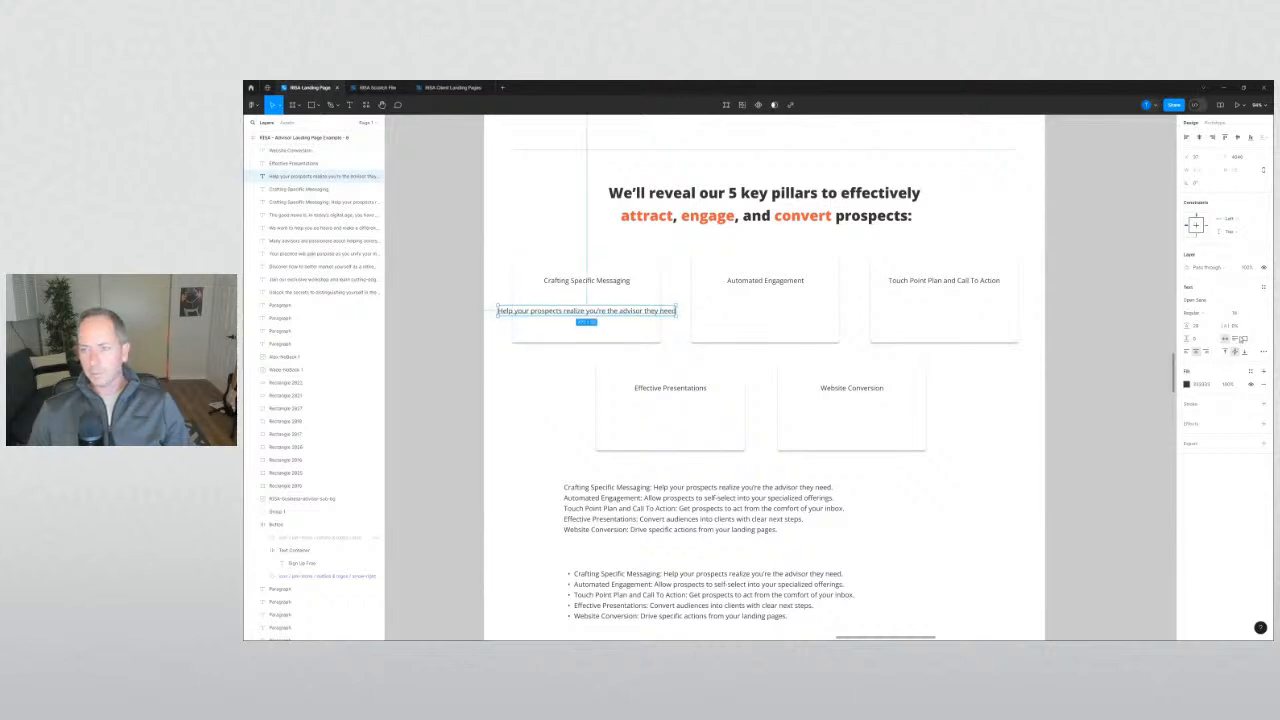
left_click_drag(676, 314, 651, 325)
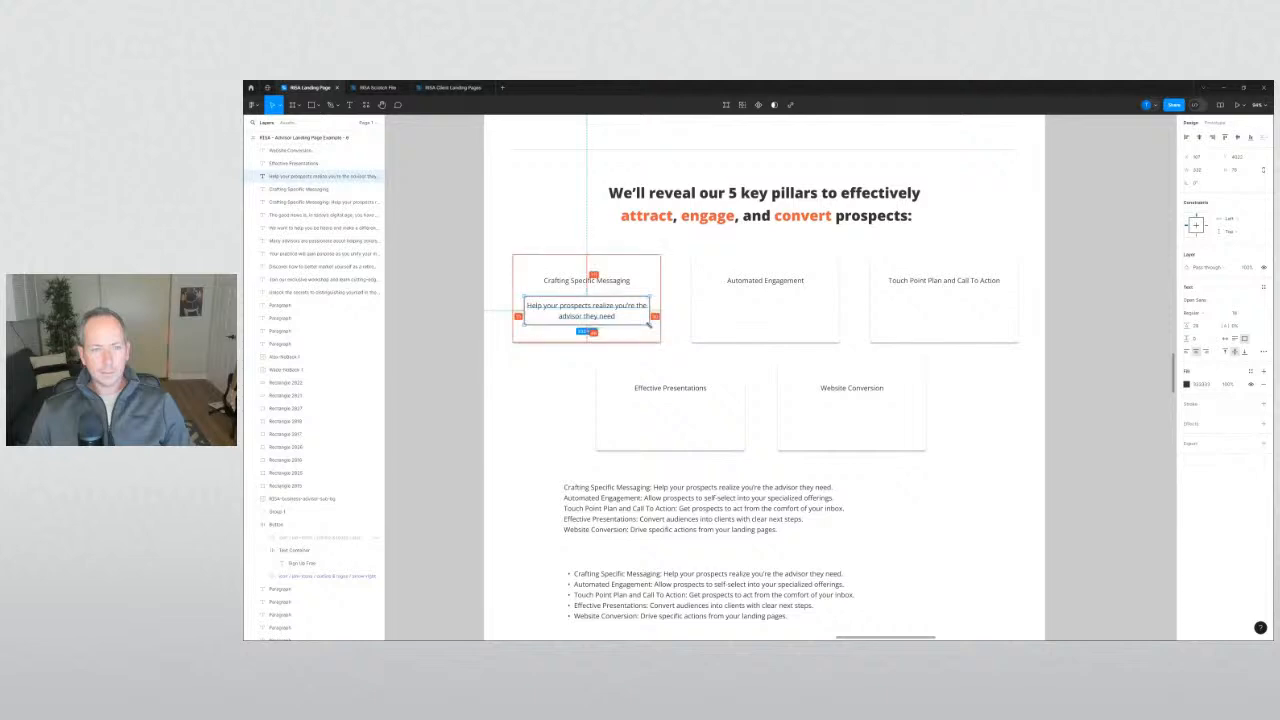
left_click(553, 363)
Copy that description box into the Automated Engagement card and replace it with that pillar's sentence.
left_click(596, 318)
left_click_drag(685, 321, 775, 325)
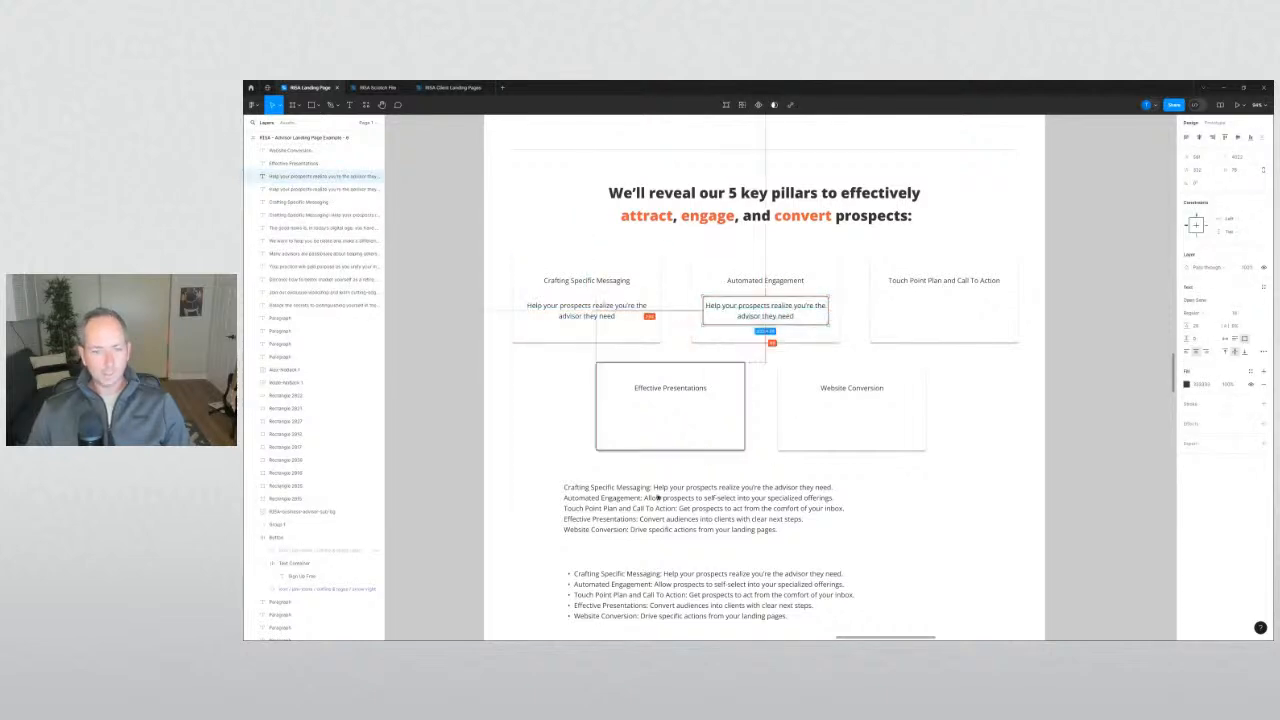
left_click(656, 497)
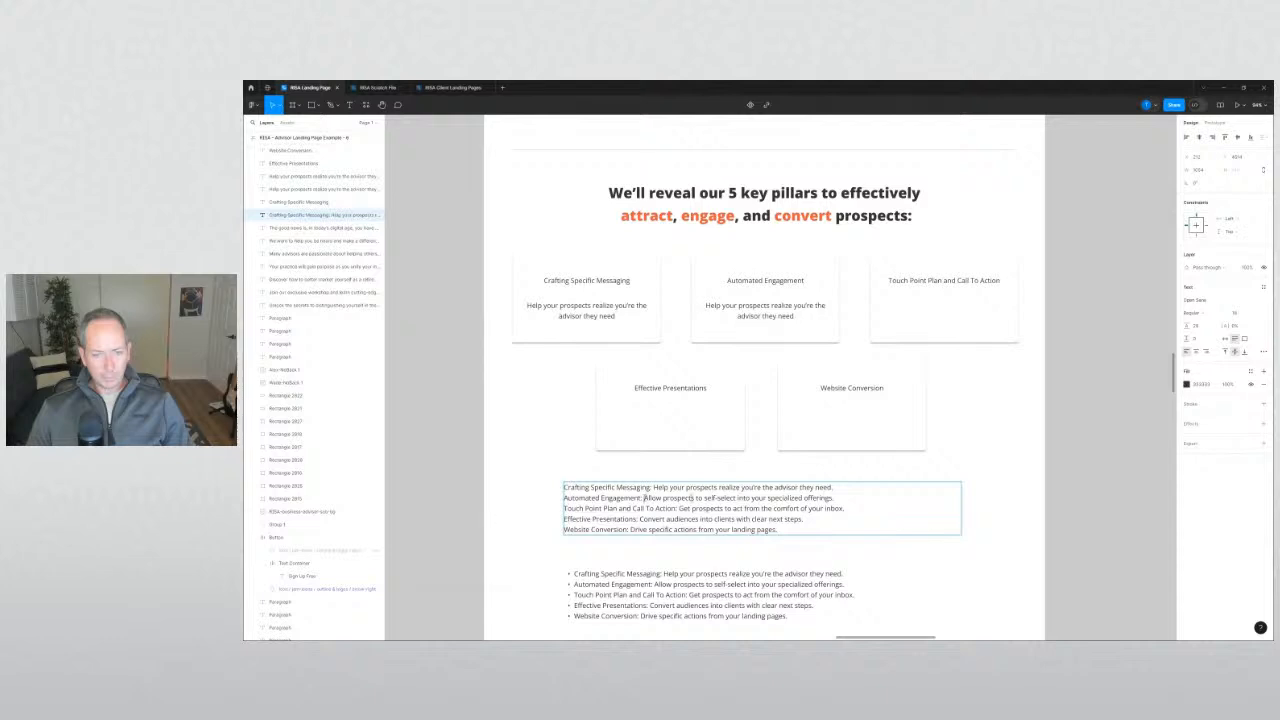
left_click_drag(644, 497, 820, 499)
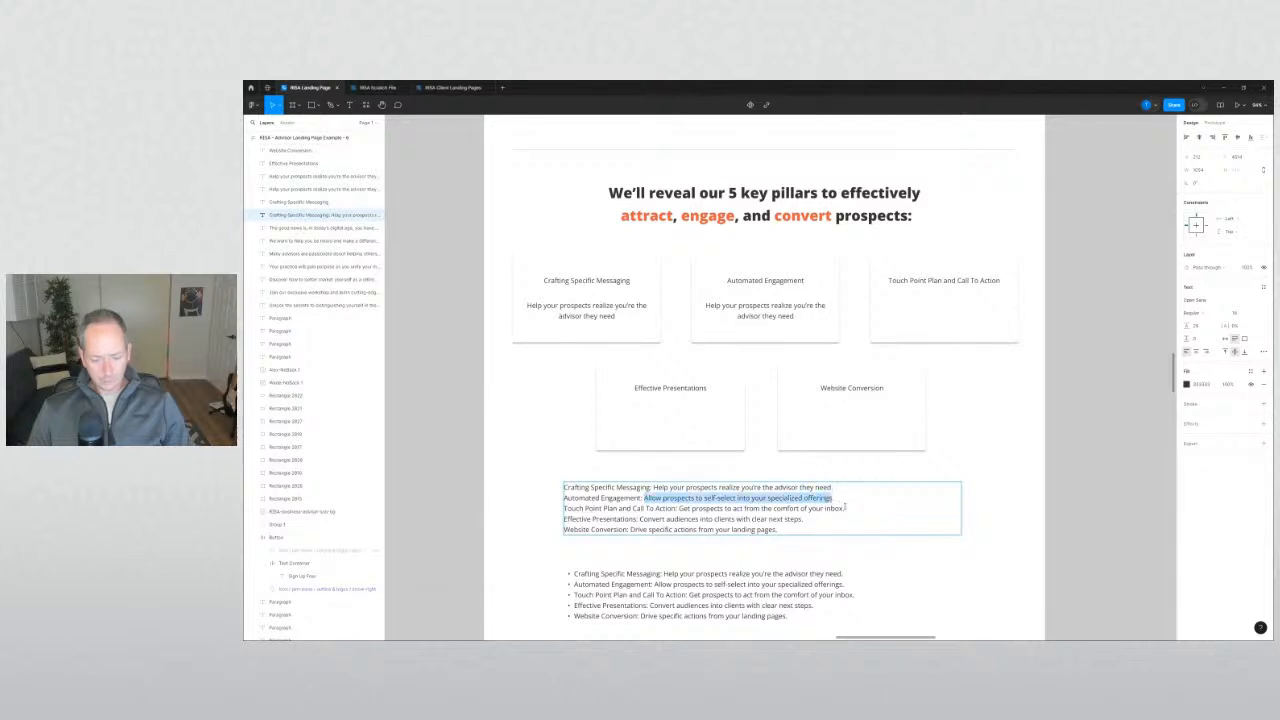
double_click(754, 305)
key("ctrl+a")
type("Allow prospects to self-select into your specialized offerings")
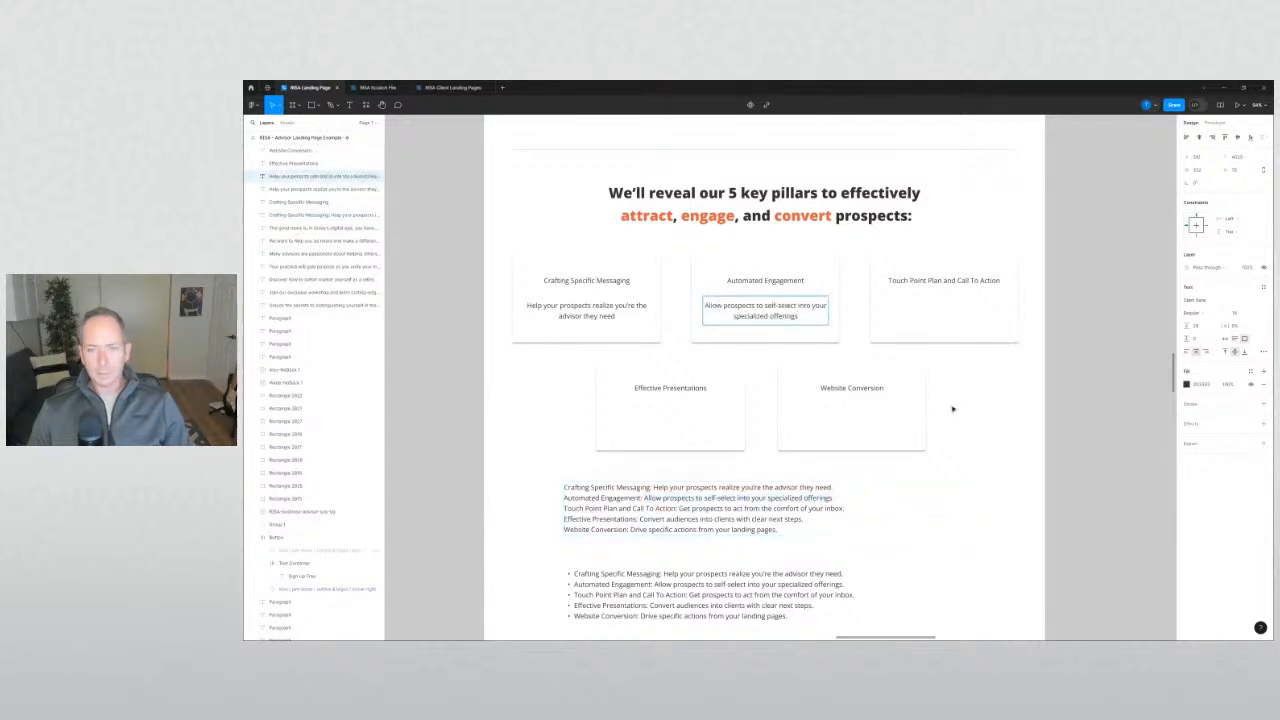
key("Escape")
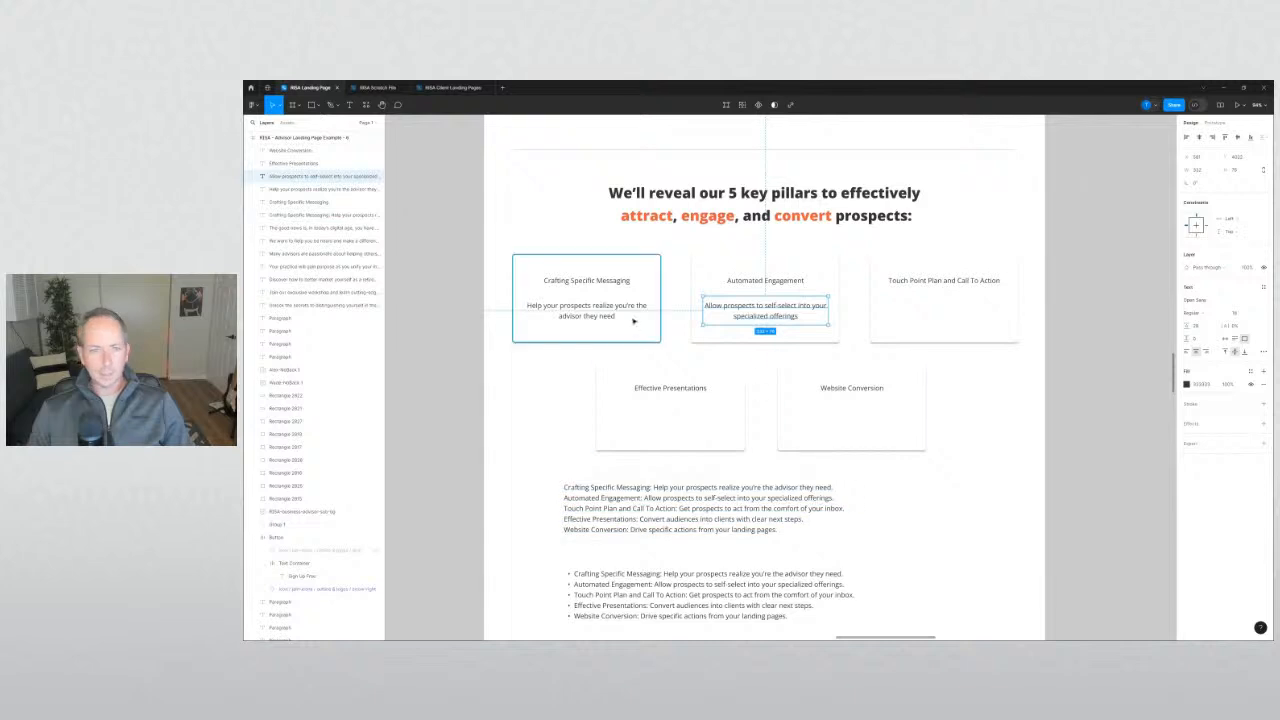
Top-align both card descriptions and move them down to even spacing.
left_click(634, 318, "shift")
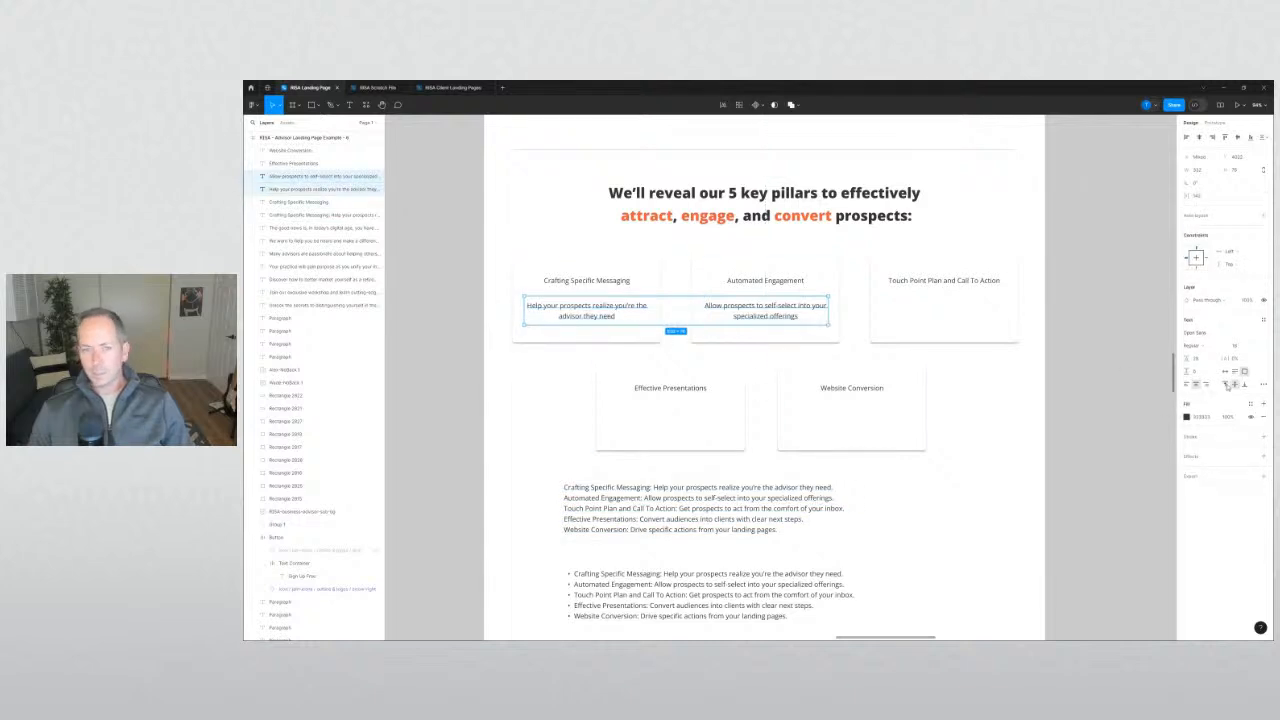
left_click(1226, 385)
left_click_drag(787, 307, 945, 318)
left_click(964, 393)
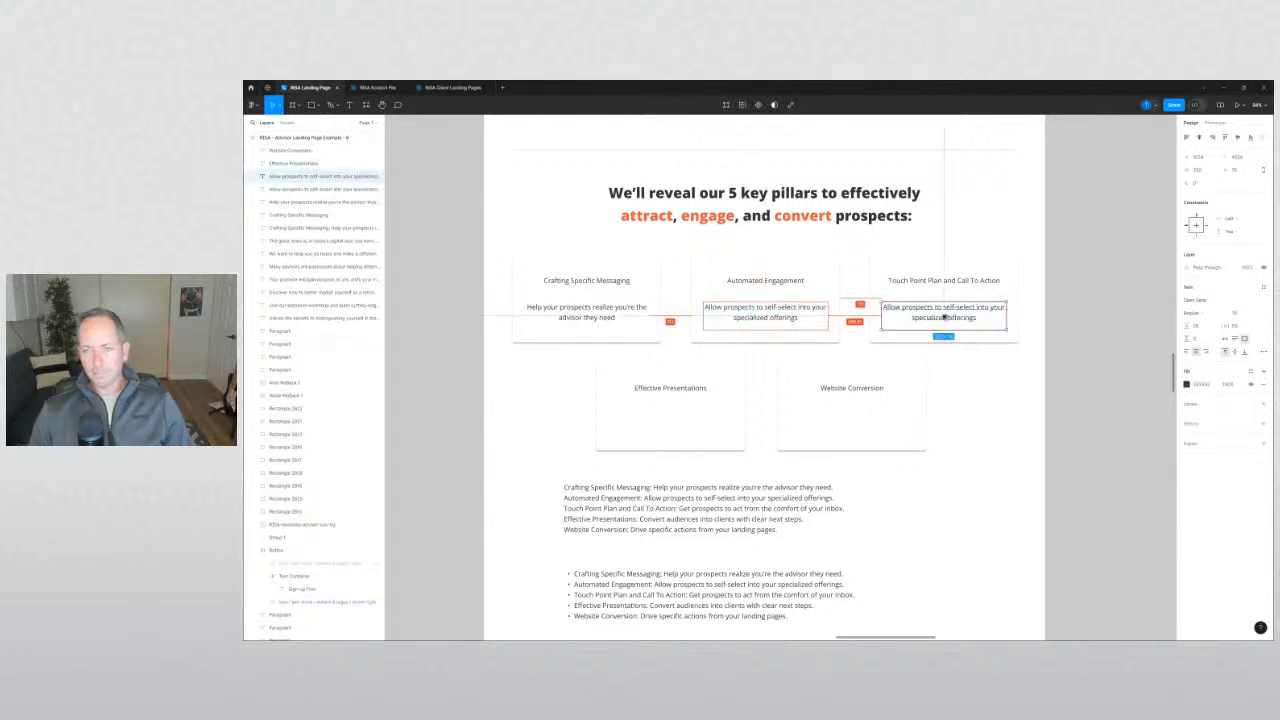
left_click(943, 482)
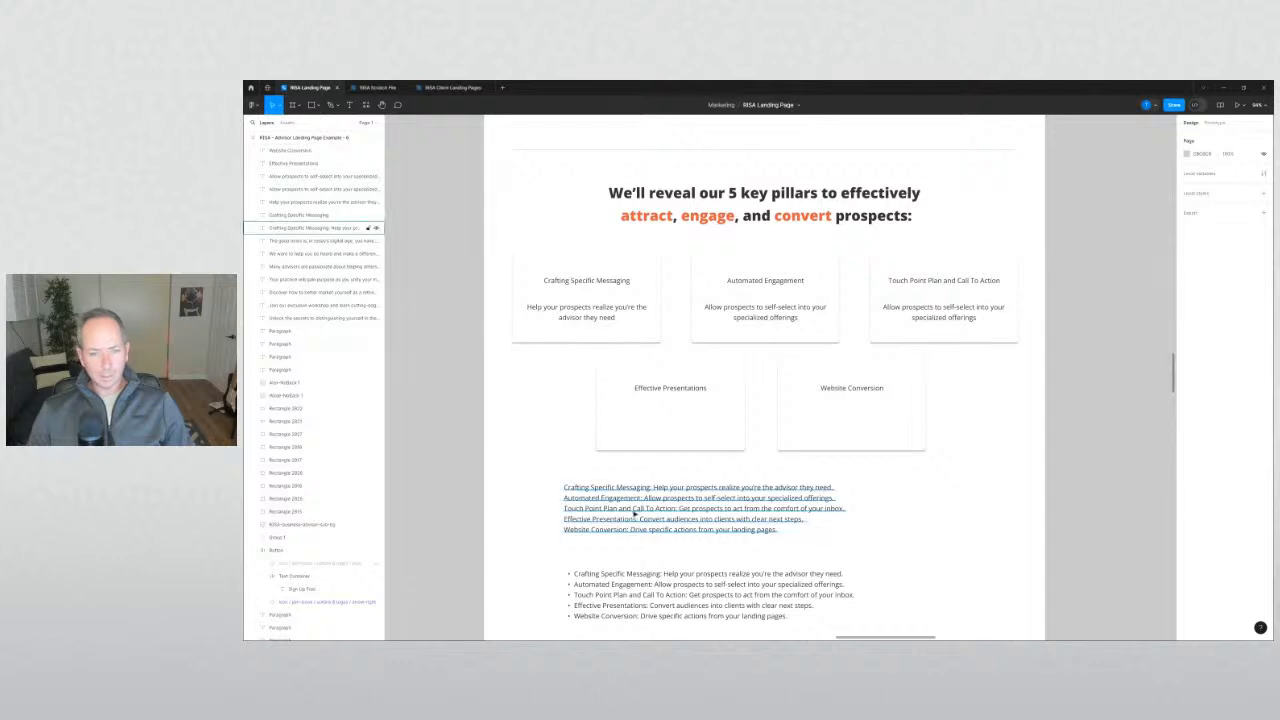
Copy a sentence from the draft paragraph into the third top-row card's description.
double_click(643, 518)
left_click(650, 519)
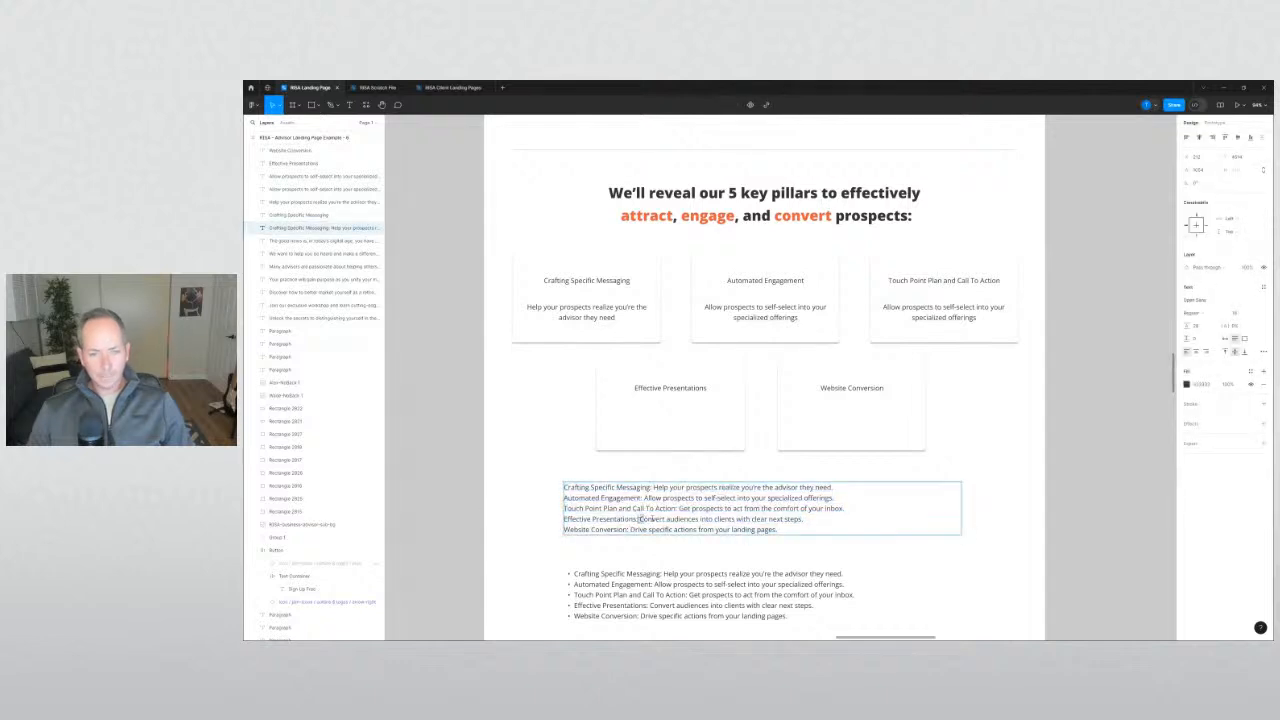
left_click_drag(688, 519, 776, 519)
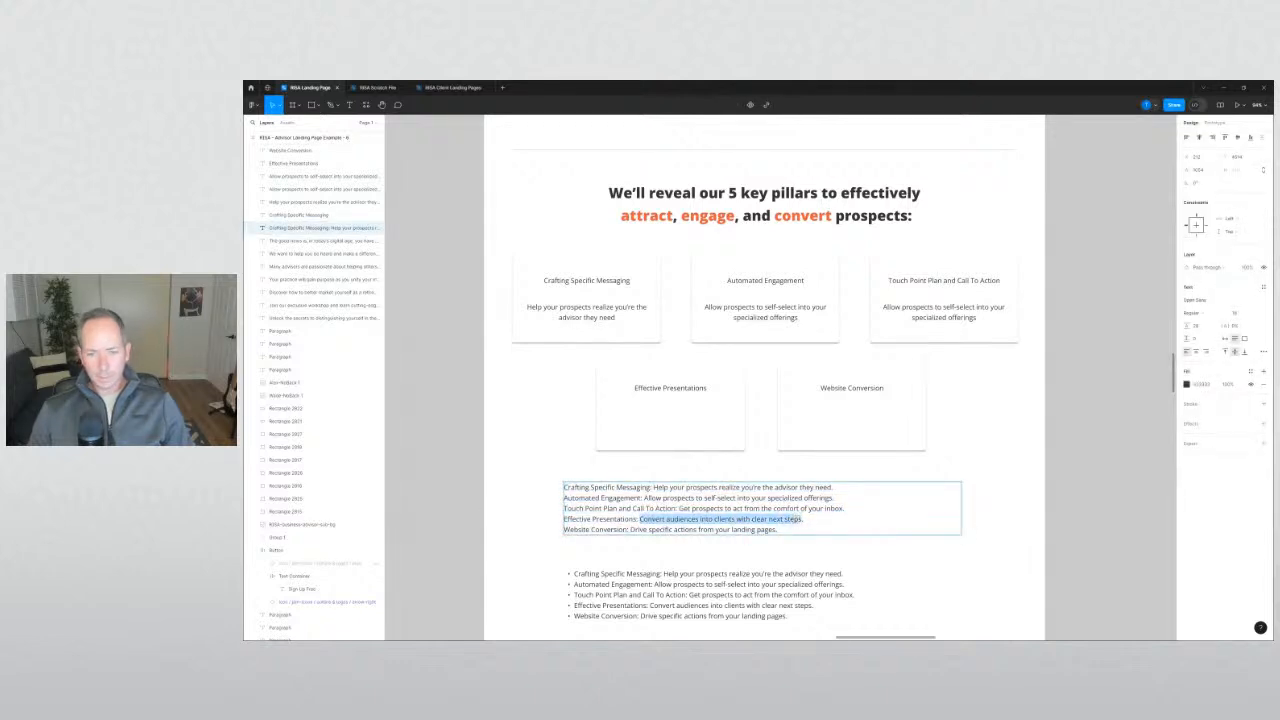
double_click(961, 317)
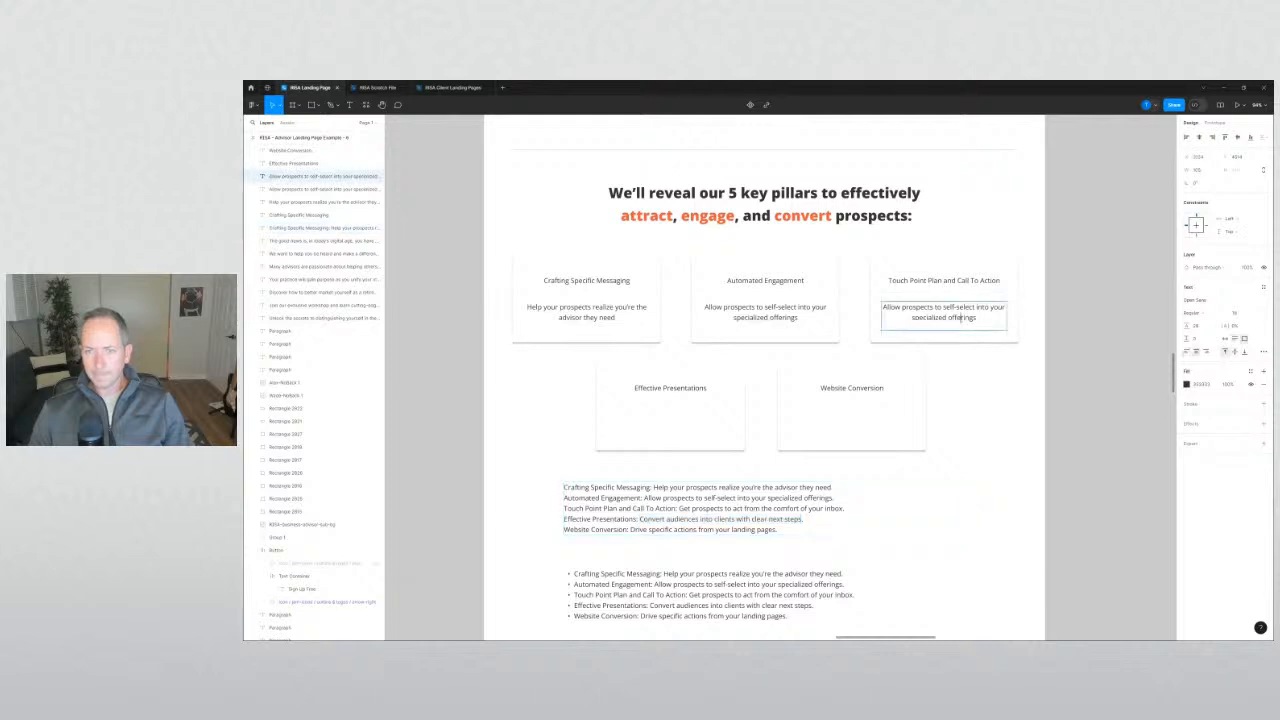
type("Convert audiences into clients with clear next steps")
left_click(974, 410)
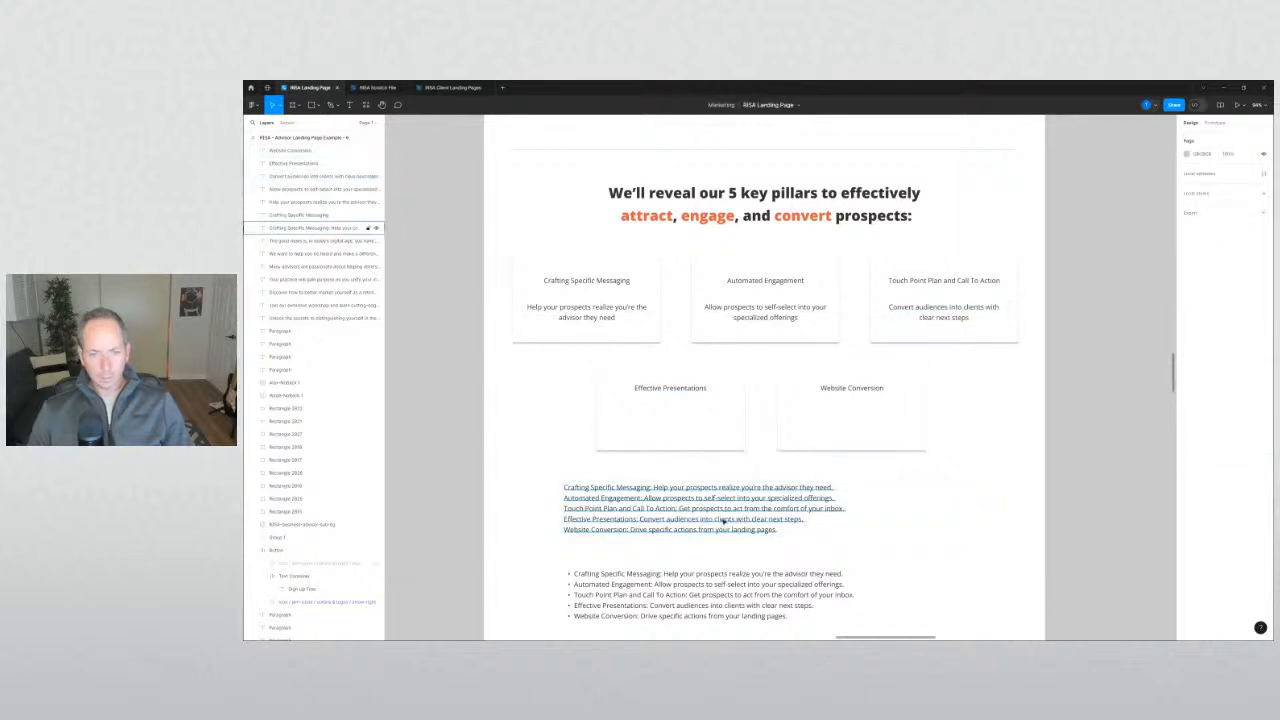
Copy a description box into the Effective Presentations card and paste in its sentence.
left_click(665, 520)
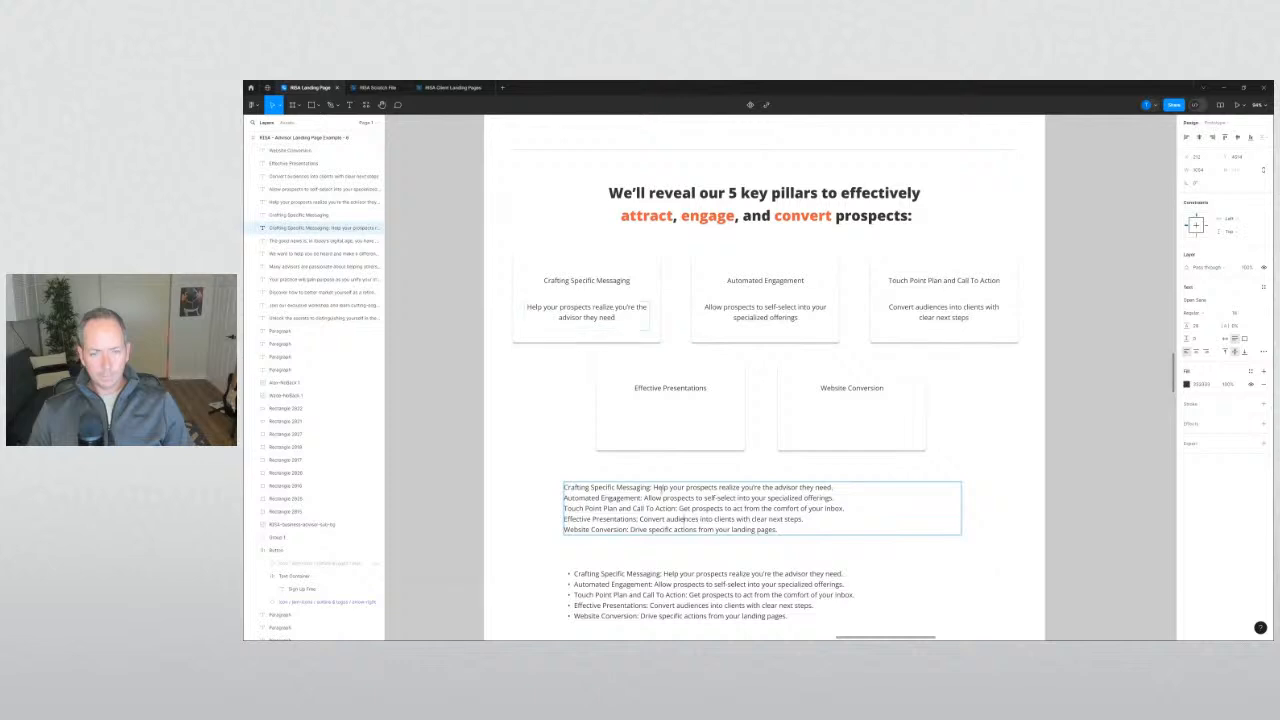
left_click_drag(640, 519, 774, 519)
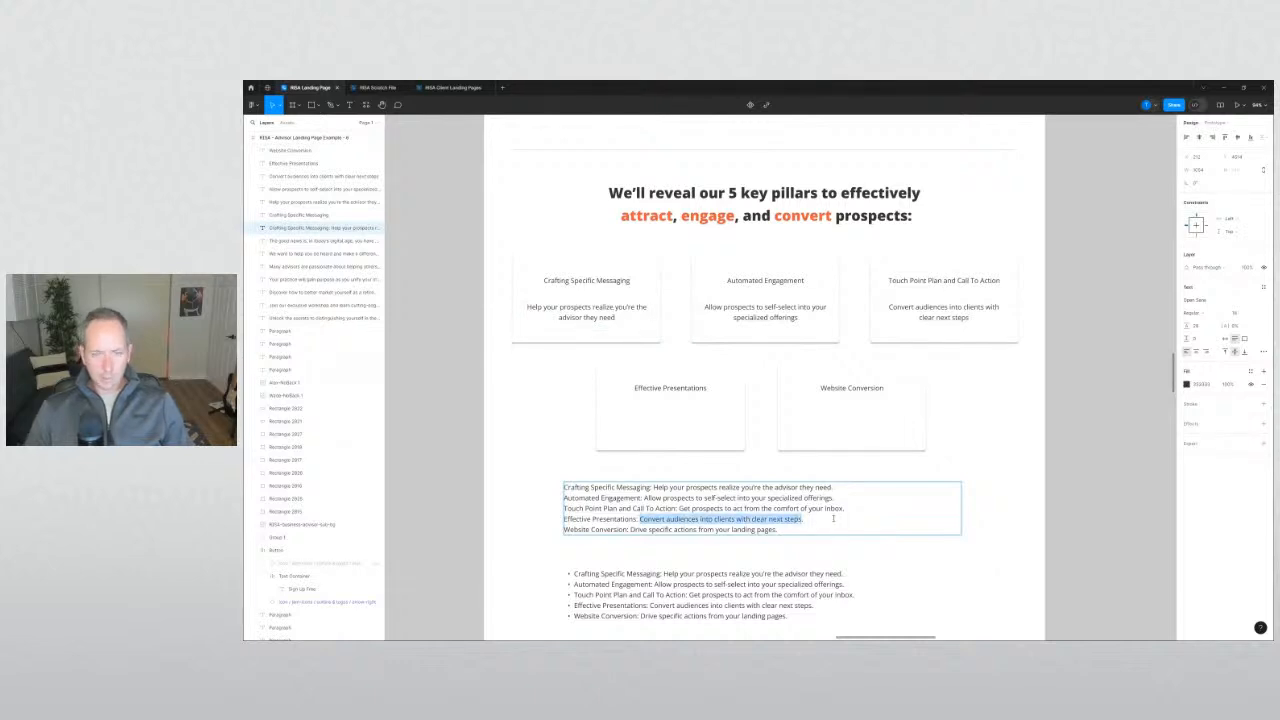
left_click(497, 403)
left_click_drag(563, 314, 646, 417)
double_click(645, 416)
type("Convert audiences into clients with clear next steps")
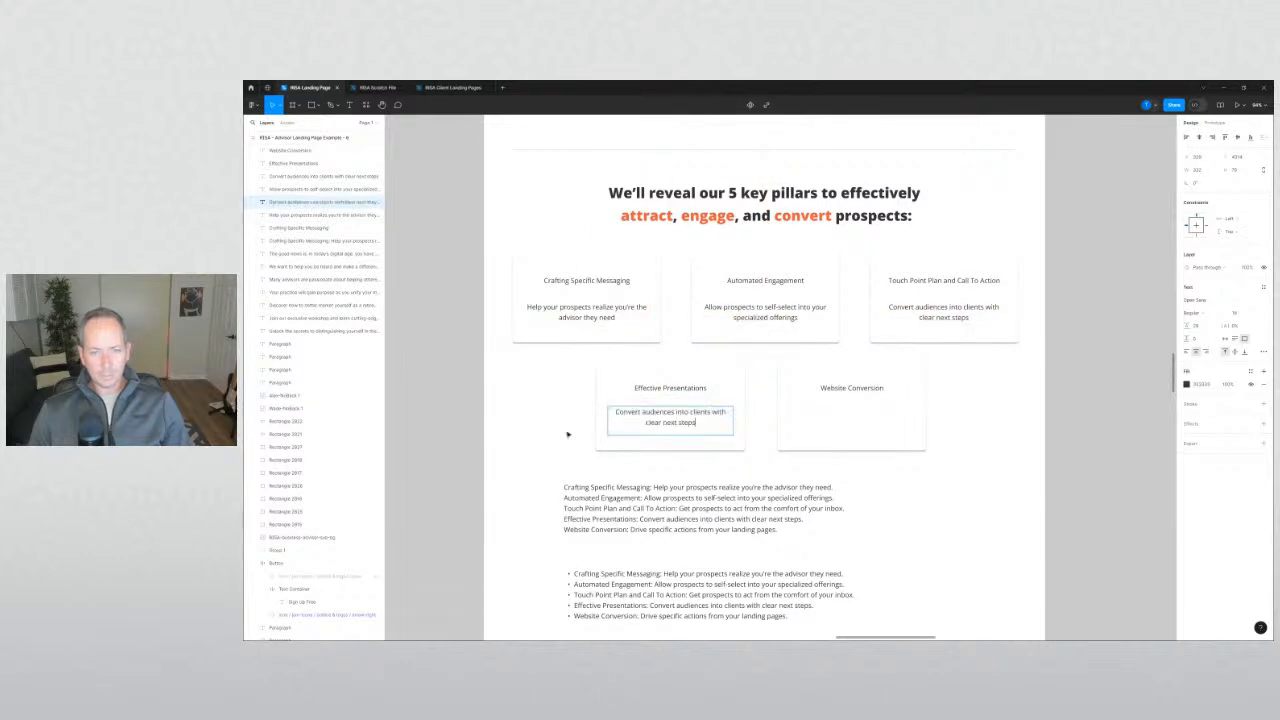
left_click(646, 525)
Copy a description box into the Website Conversion card and paste in its sentence.
double_click(633, 530)
left_click(629, 529)
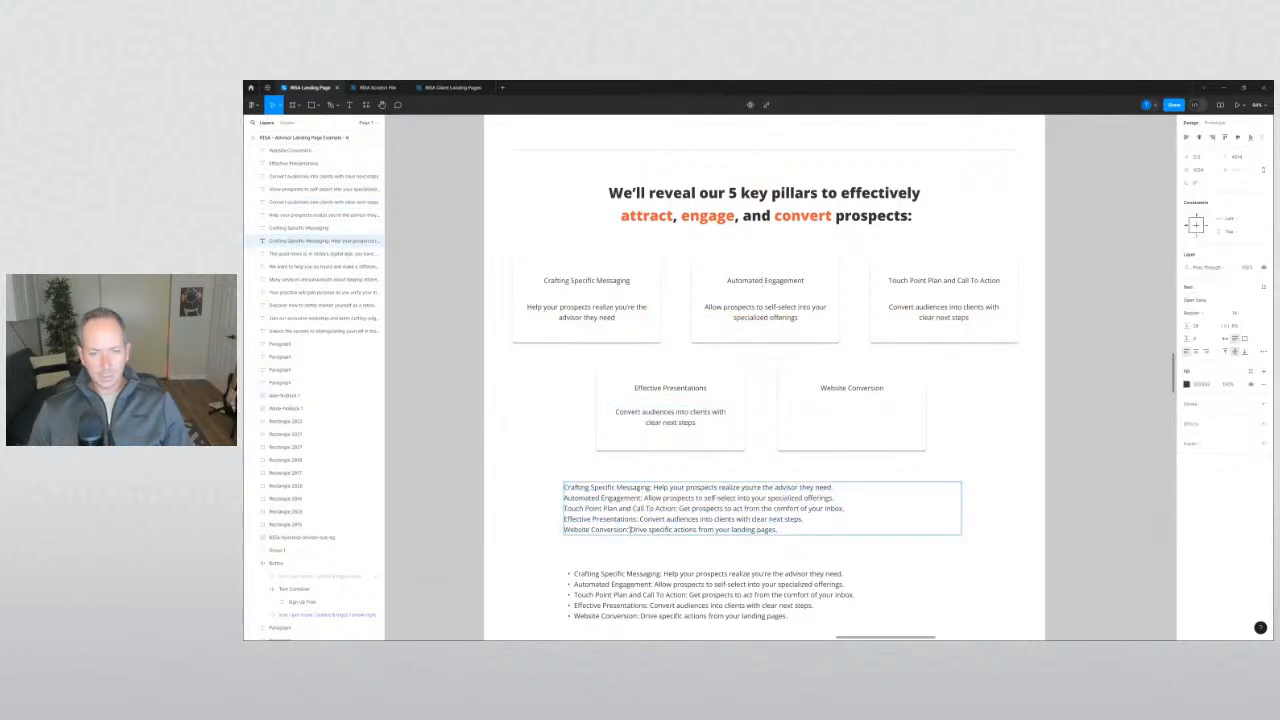
left_click_drag(630, 529, 758, 533)
left_click(665, 530)
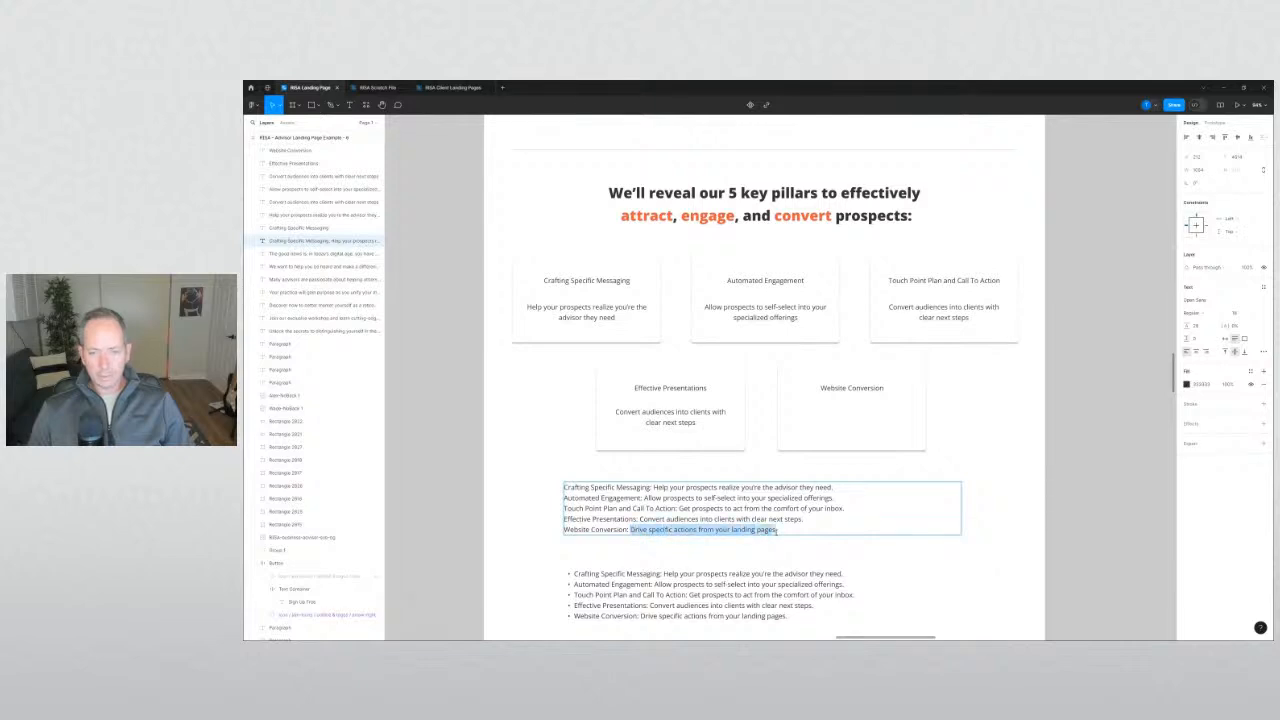
left_click(1006, 474)
left_click_drag(689, 427, 867, 427)
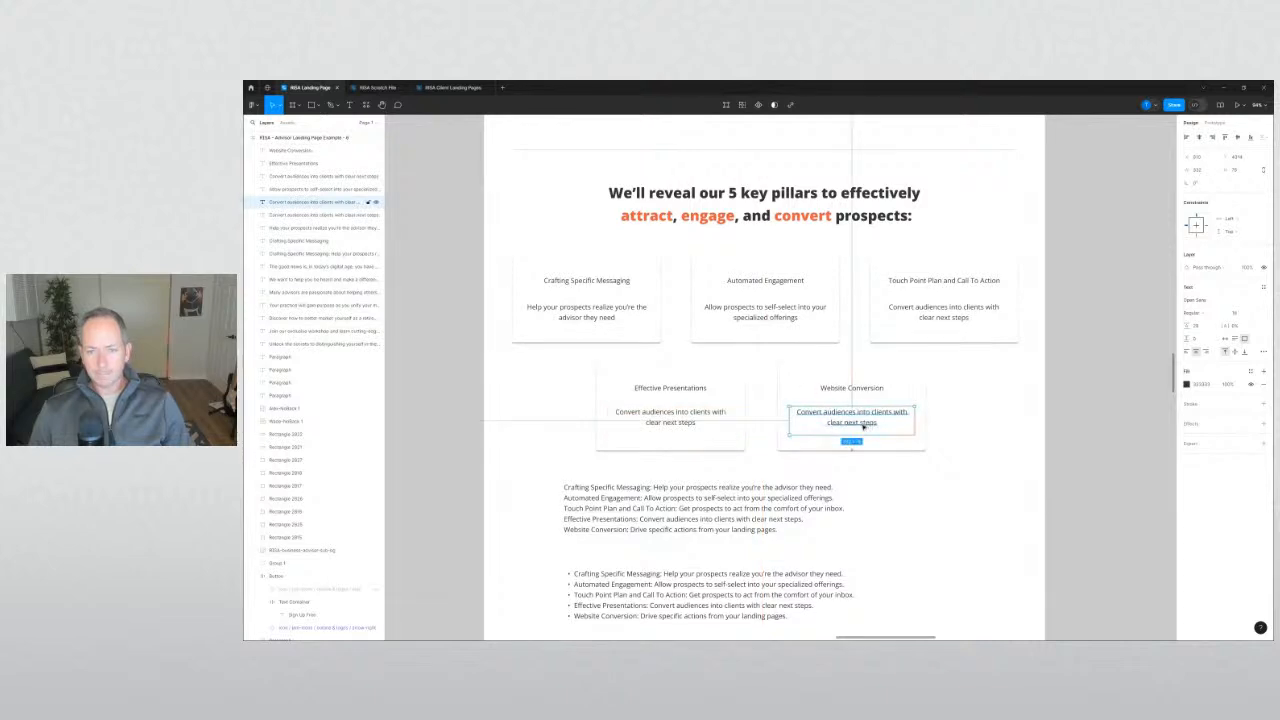
key("Return")
type("Drive specific actions from your landing pages")
left_click(968, 472)
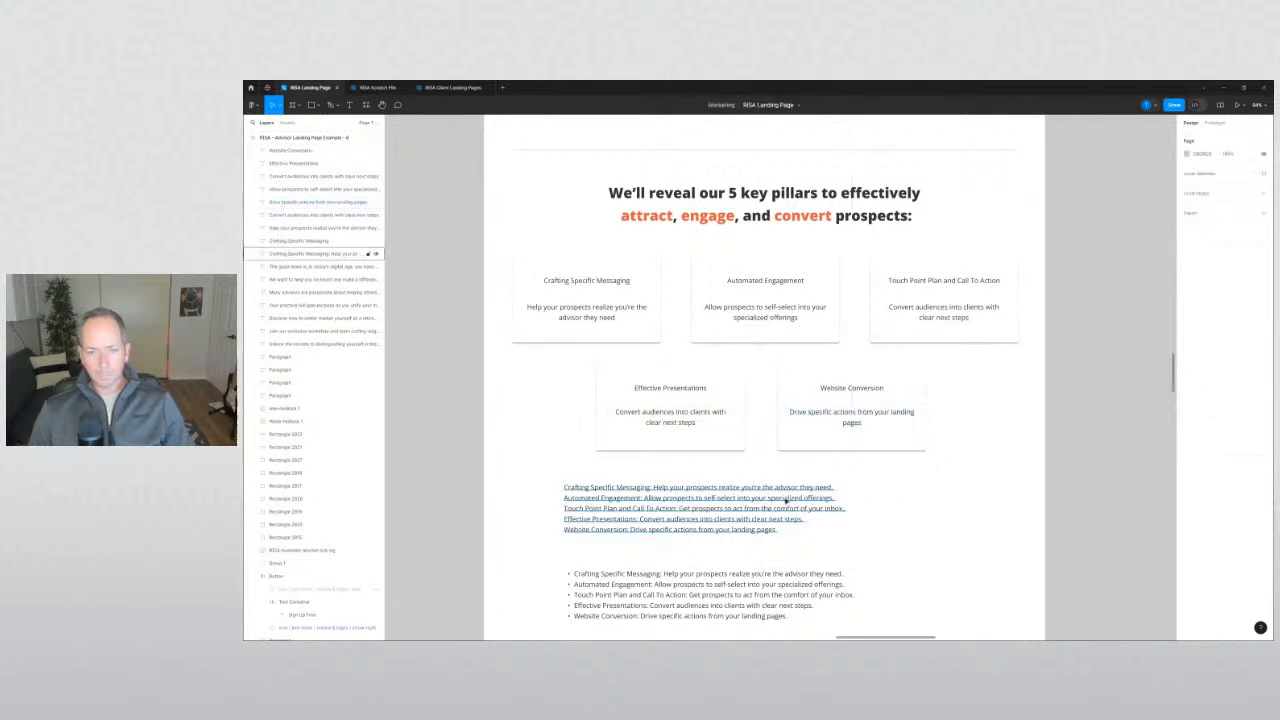
Delete the plain and bulleted draft pillar lists beneath the cards.
left_click(862, 422)
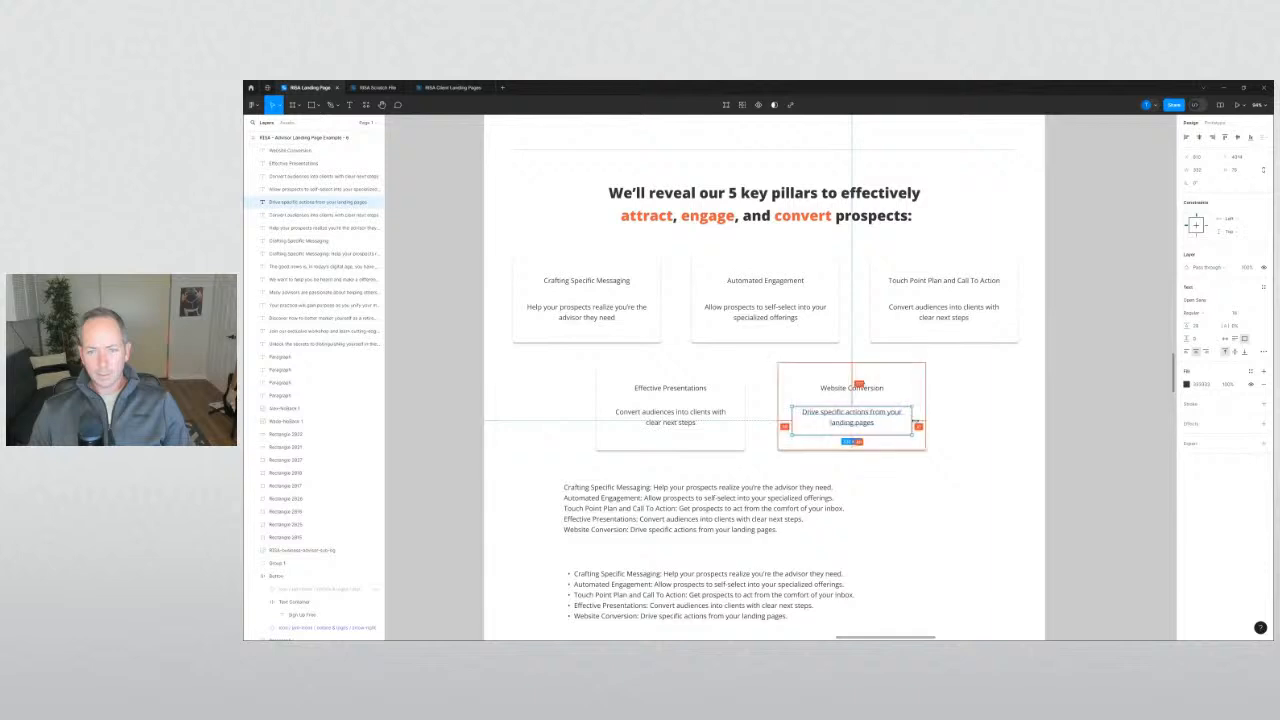
left_click(908, 491)
left_click_drag(532, 512, 600, 595)
key("Delete")
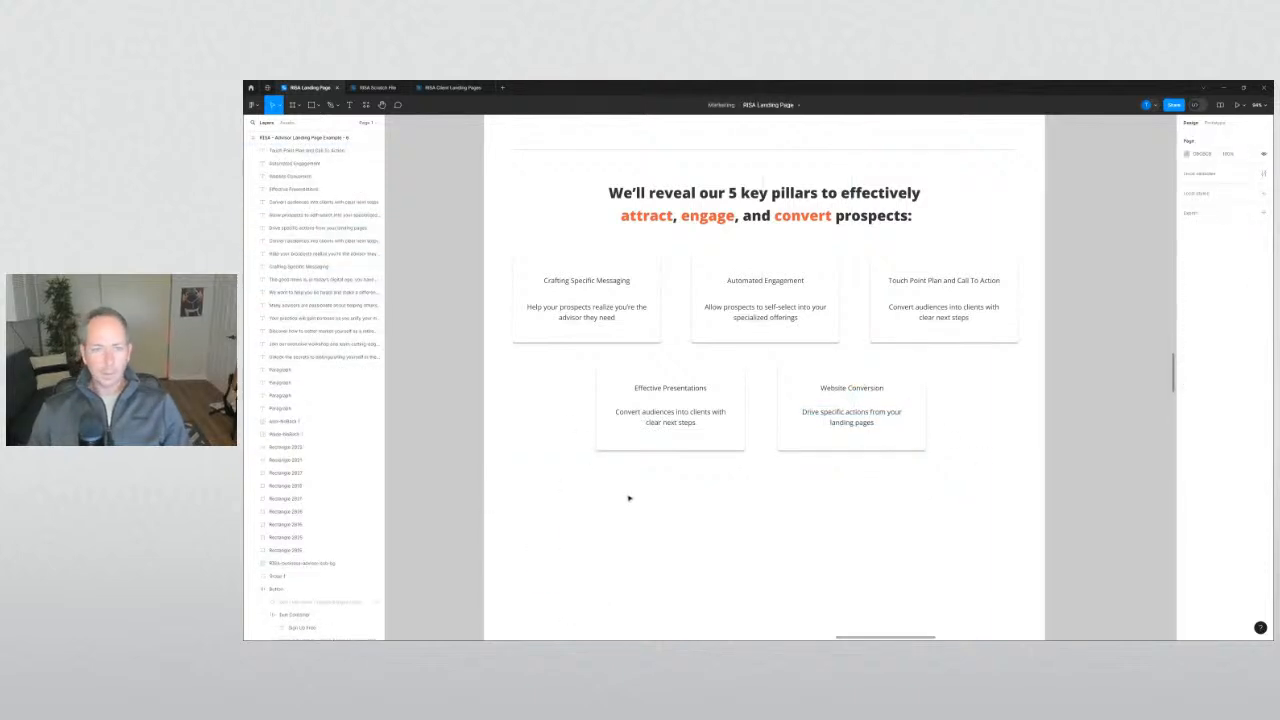
Nudge the Crafting Specific Messaging card right to line it up.
left_click_drag(568, 361, 603, 279)
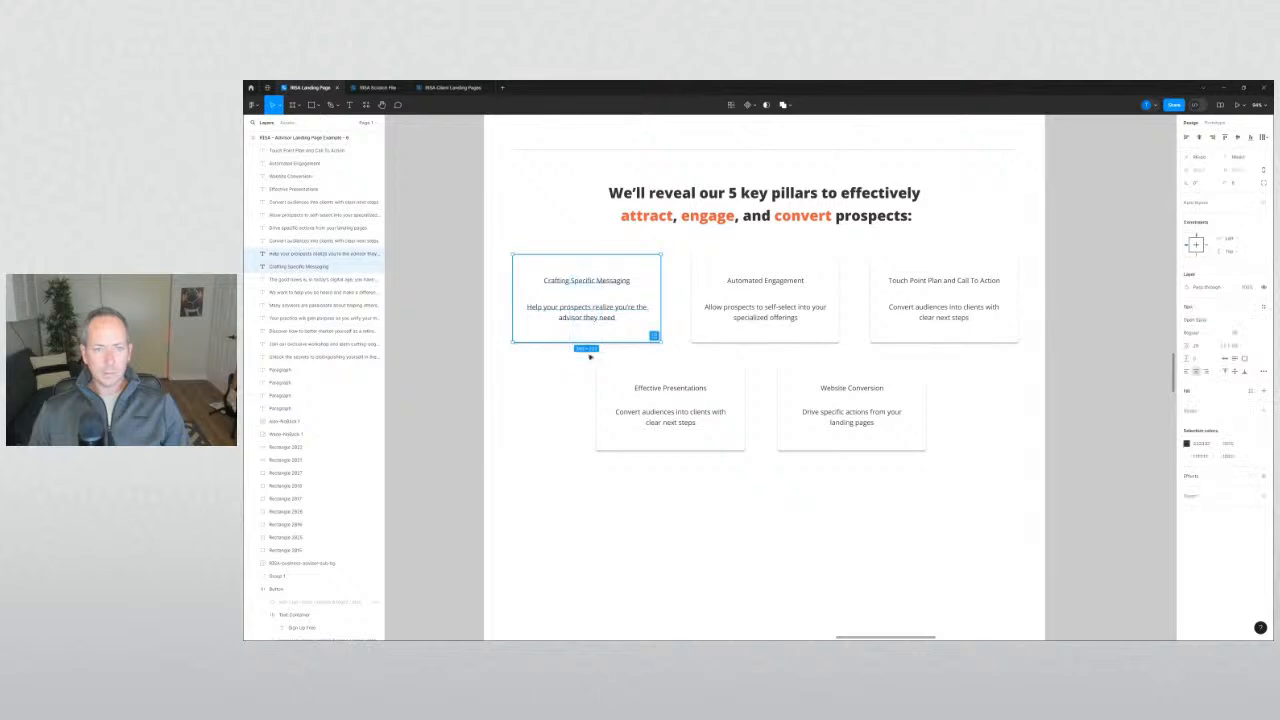
left_click_drag(677, 496, 640, 373)
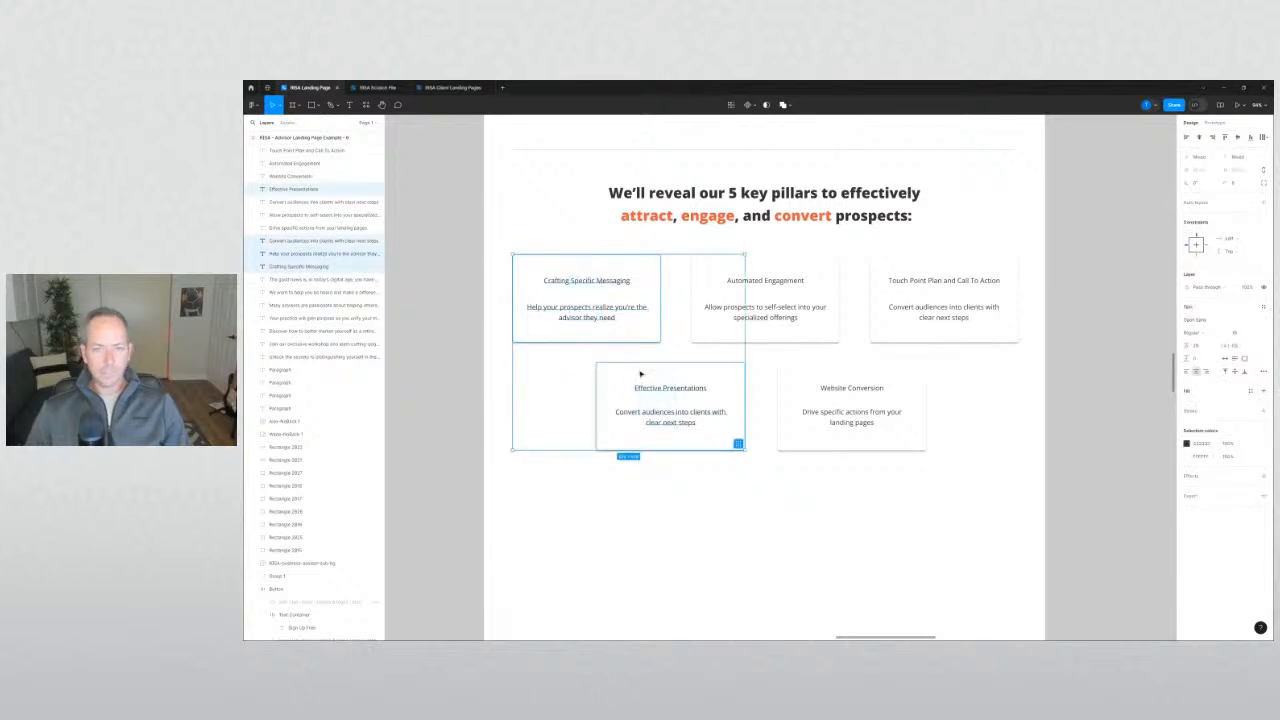
left_click(551, 396)
left_click_drag(553, 368, 553, 366)
left_click_drag(663, 505, 637, 312)
left_click(555, 396)
left_click_drag(564, 416, 569, 277)
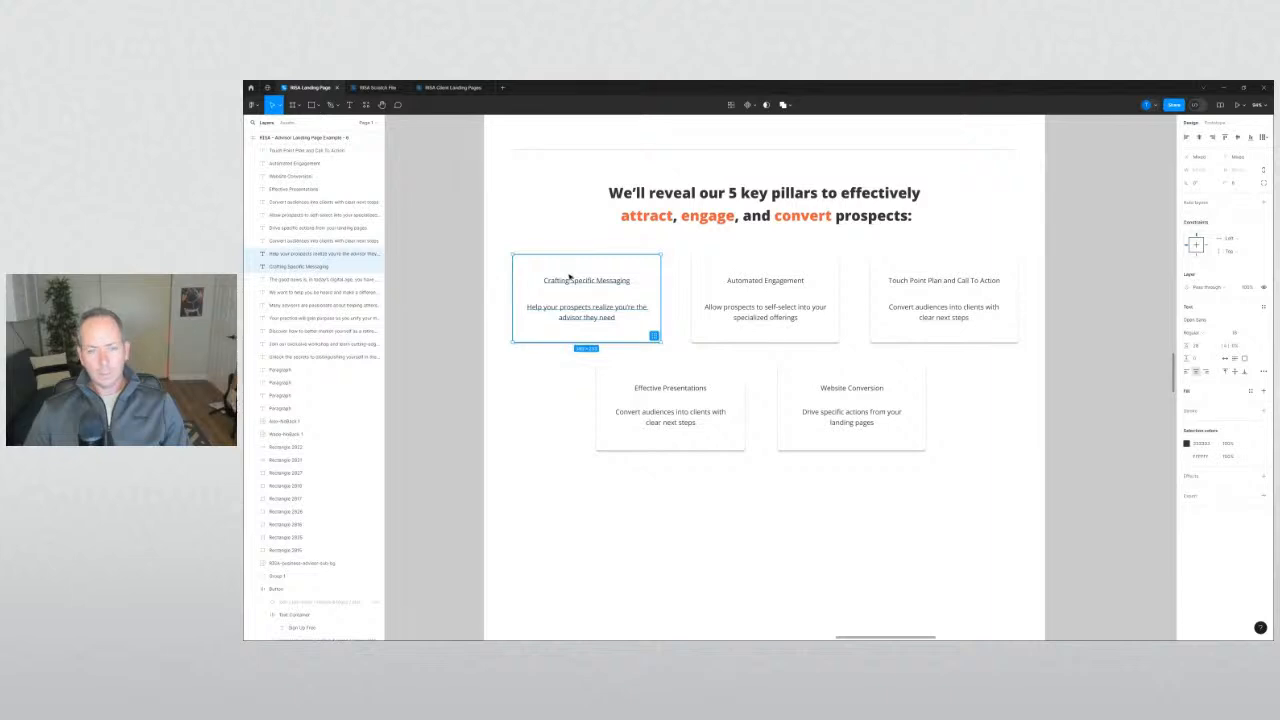
key("shift+Right")
key("shift+Right")
key("shift+Right")
key("shift+Right")
left_click(945, 375)
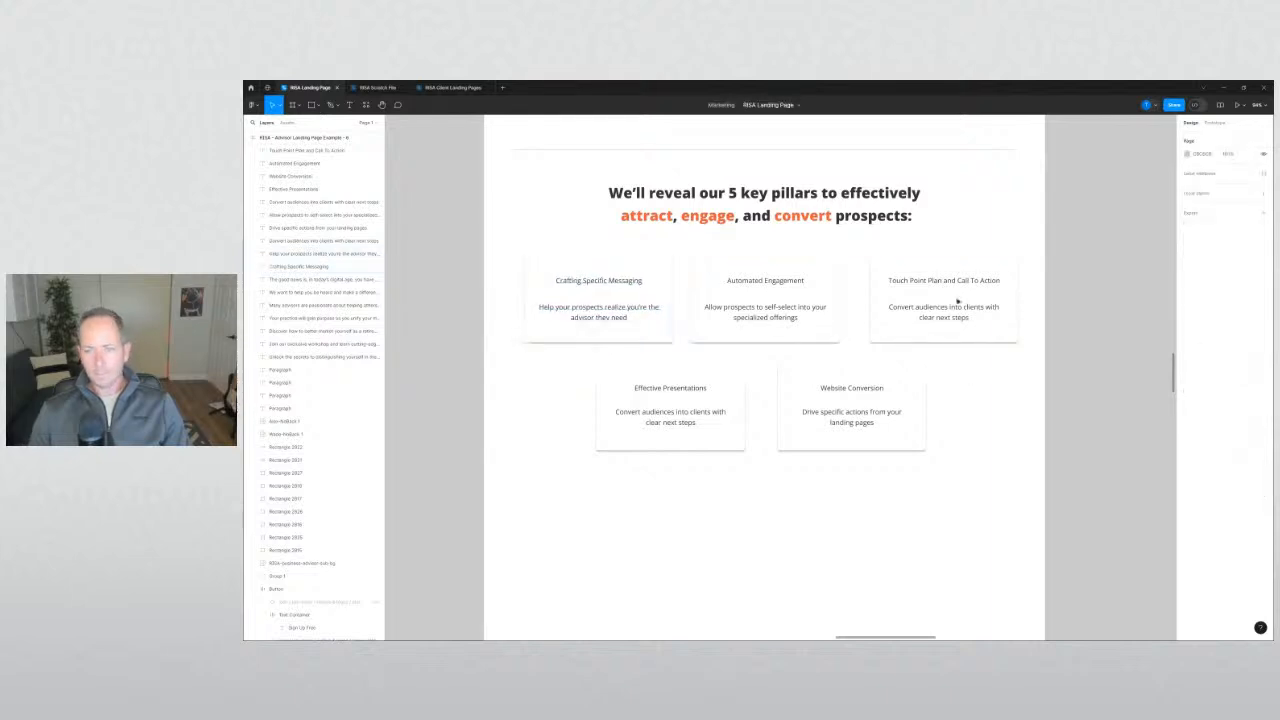
Nudge the Touch Point and Website Conversion cards left and Effective Presentations right.
left_click_drag(995, 376, 951, 280)
key("shift+Left")
key("shift+Left")
key("shift+Left")
key("shift+Left")
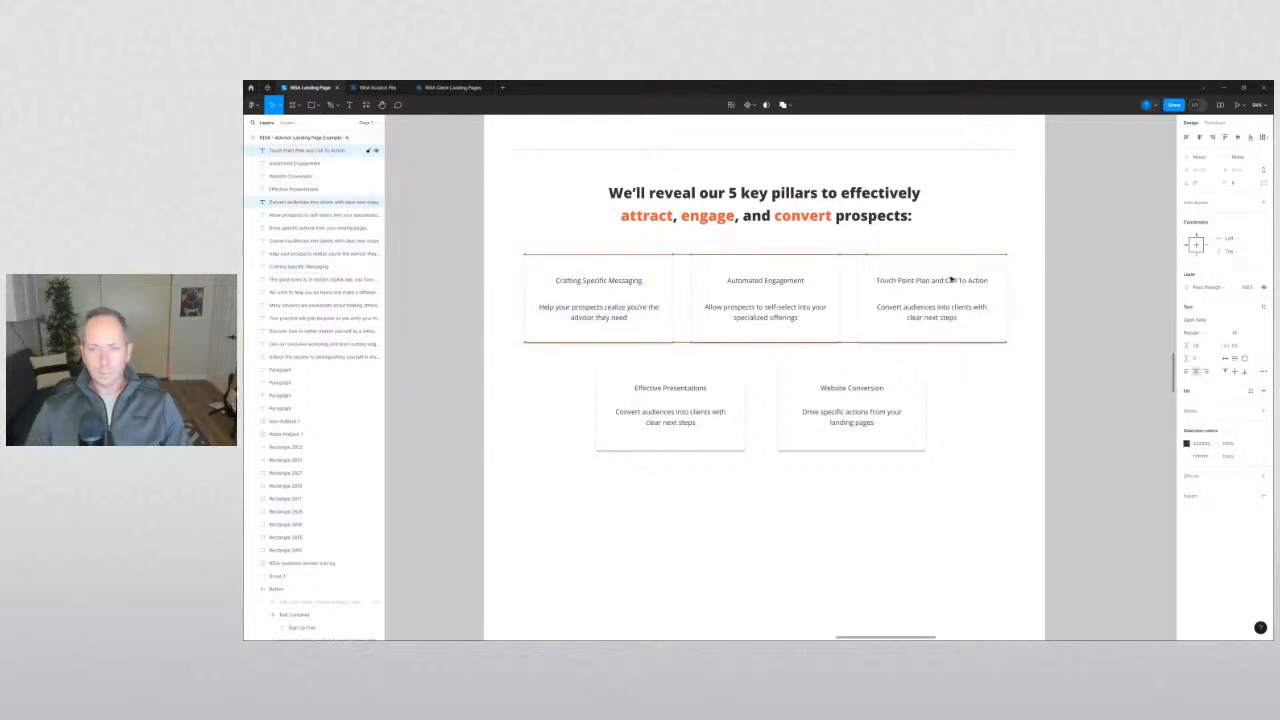
left_click_drag(884, 524, 838, 372)
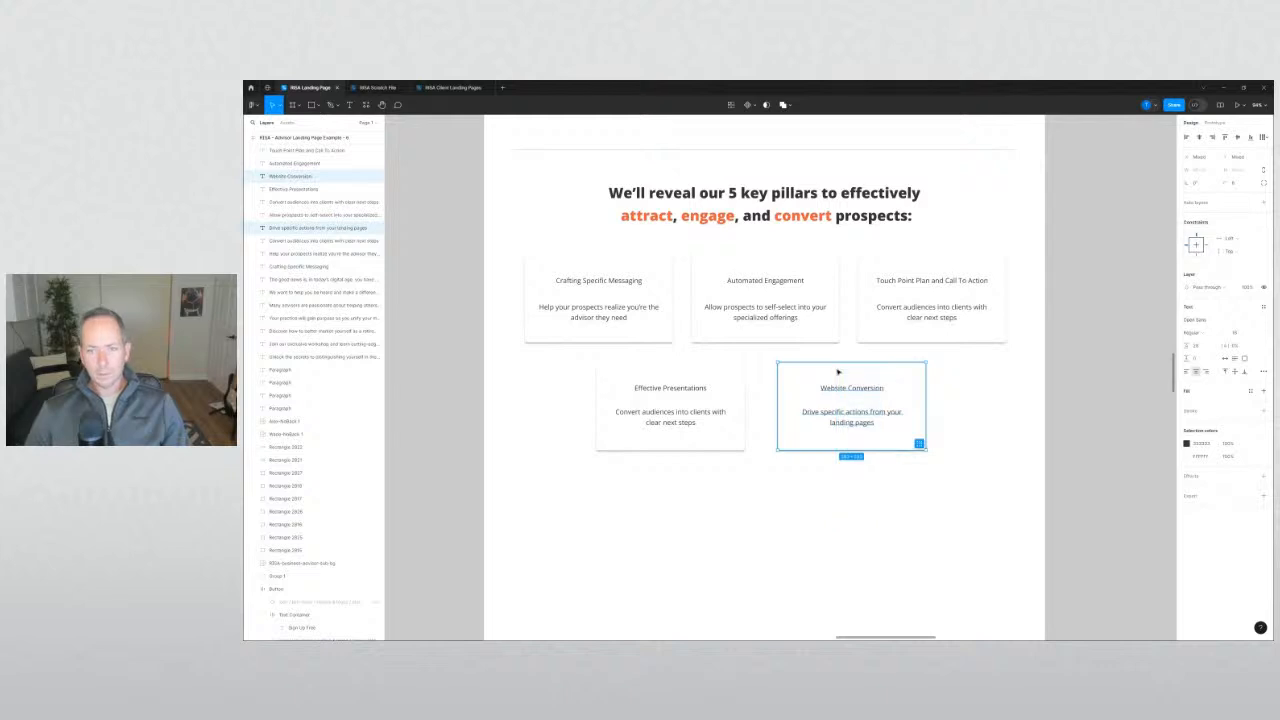
key("shift+Left")
key("shift+Left")
left_click_drag(696, 498, 652, 376)
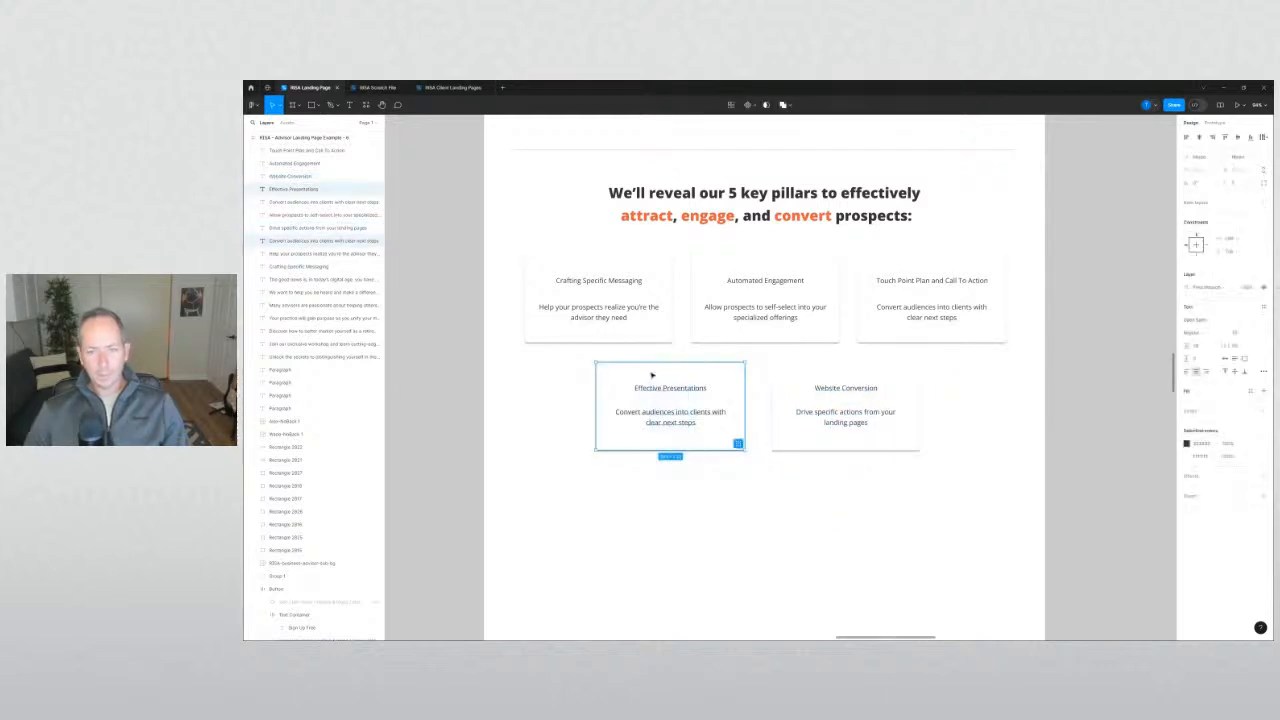
key("shift+Right")
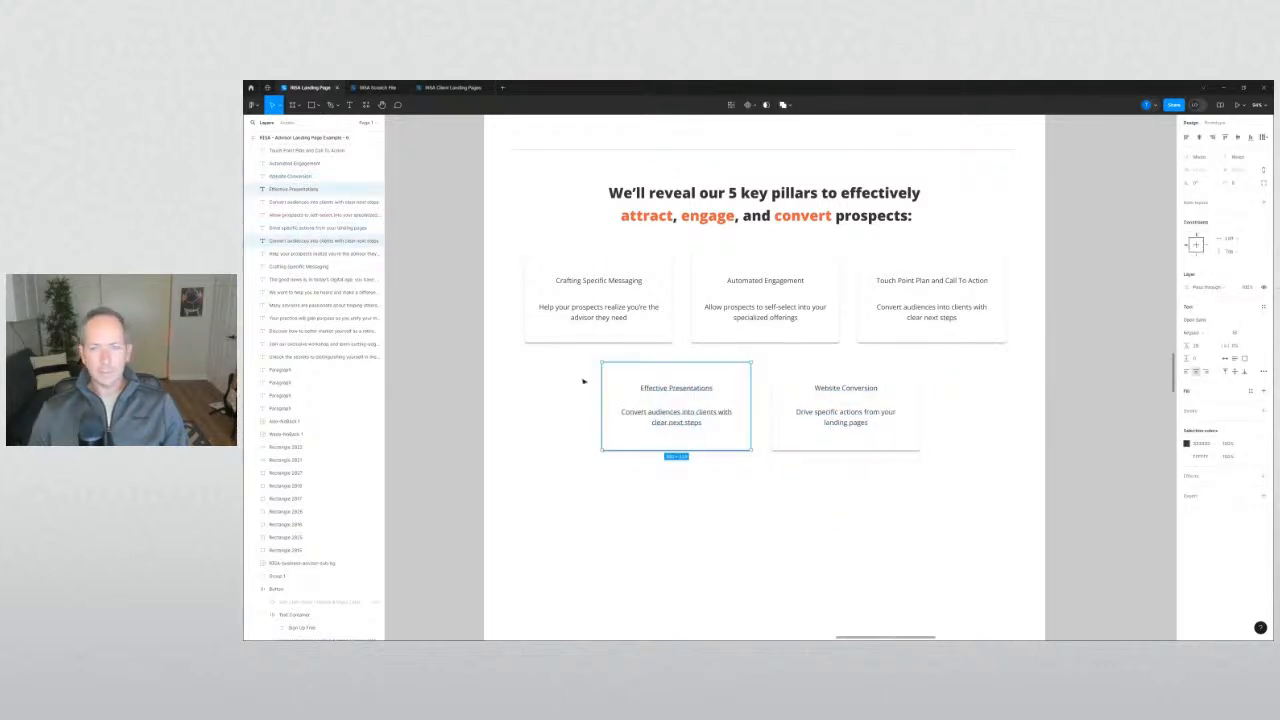
left_click(584, 381)
Give all five card backgrounds the host card's light fill colour with the eyedropper.
scroll(538, 398, "up", 1)
scroll(706, 506, "down", 2)
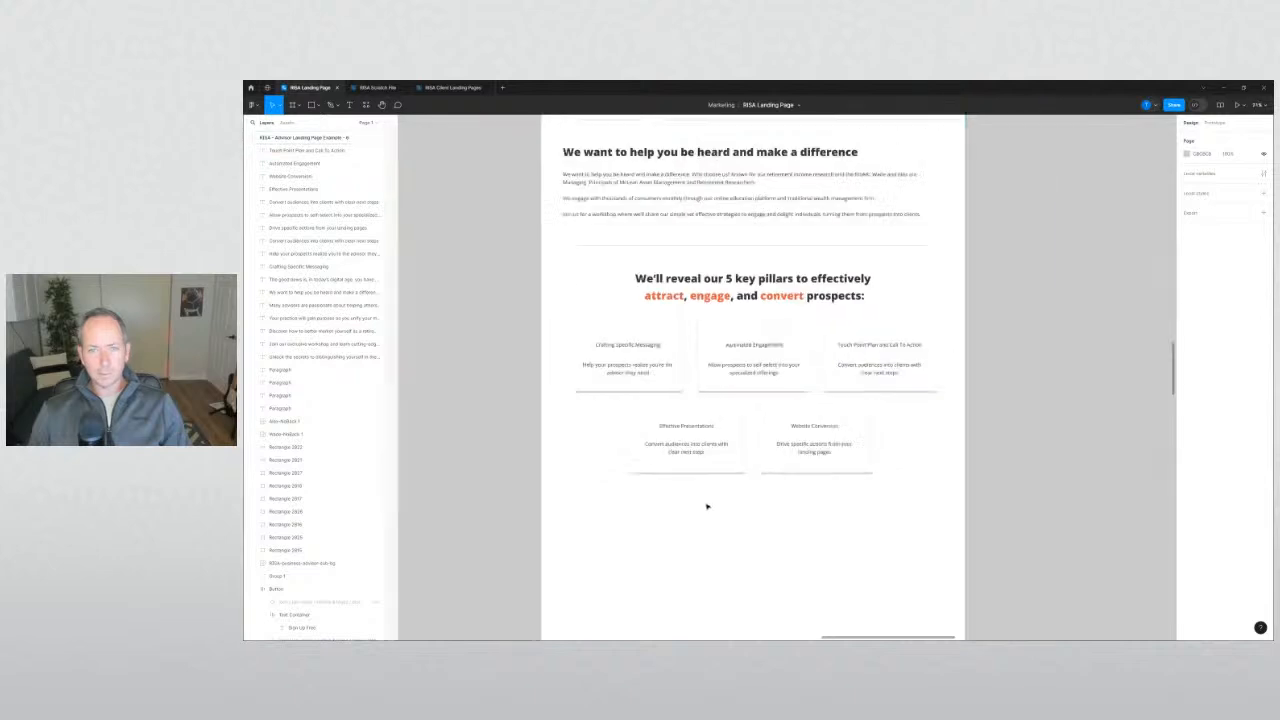
left_click(679, 345)
left_click(796, 337, "shift")
left_click(832, 335, "shift")
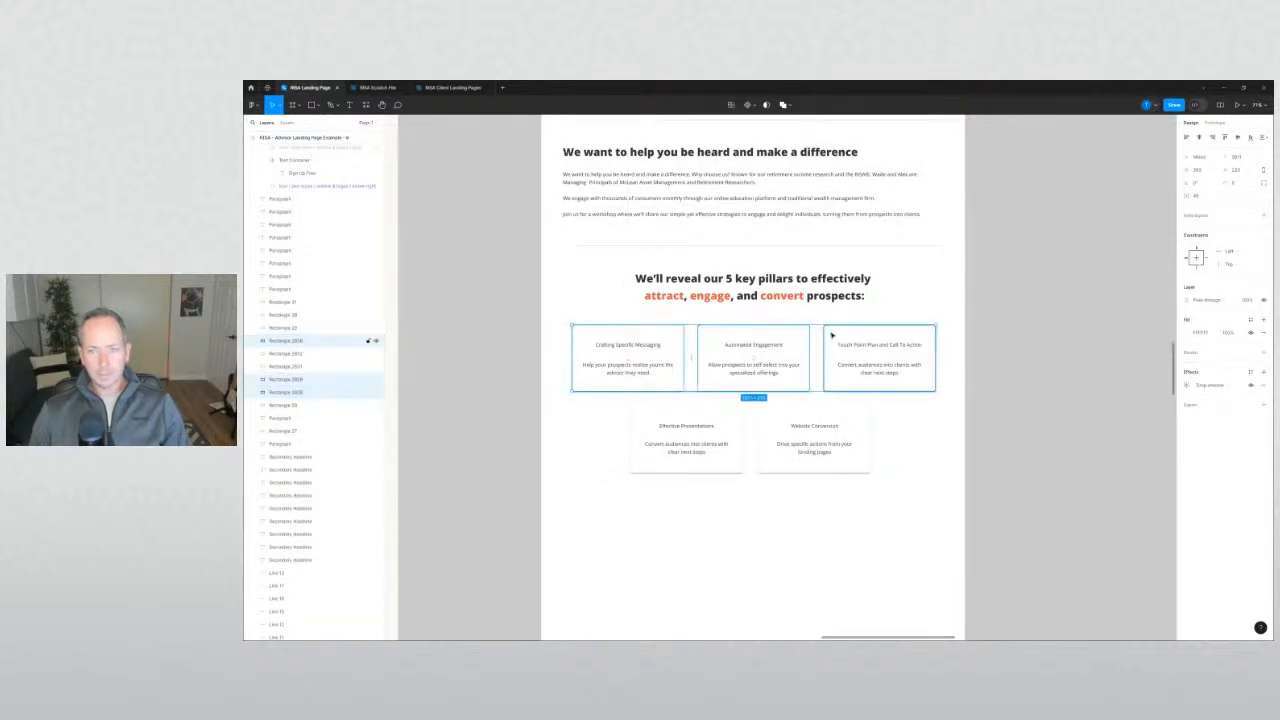
left_click(769, 423, "shift")
left_click(739, 422, "shift")
scroll(737, 423, "up", 8)
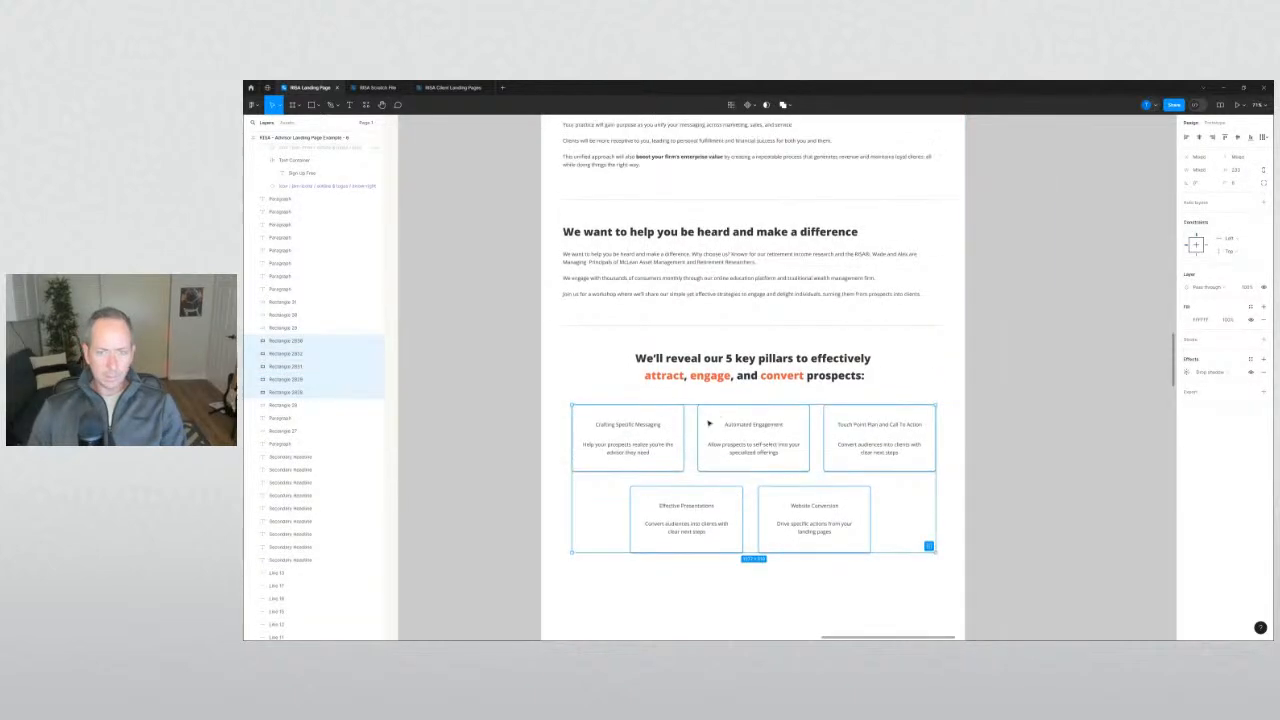
scroll(600, 470, "up", 4)
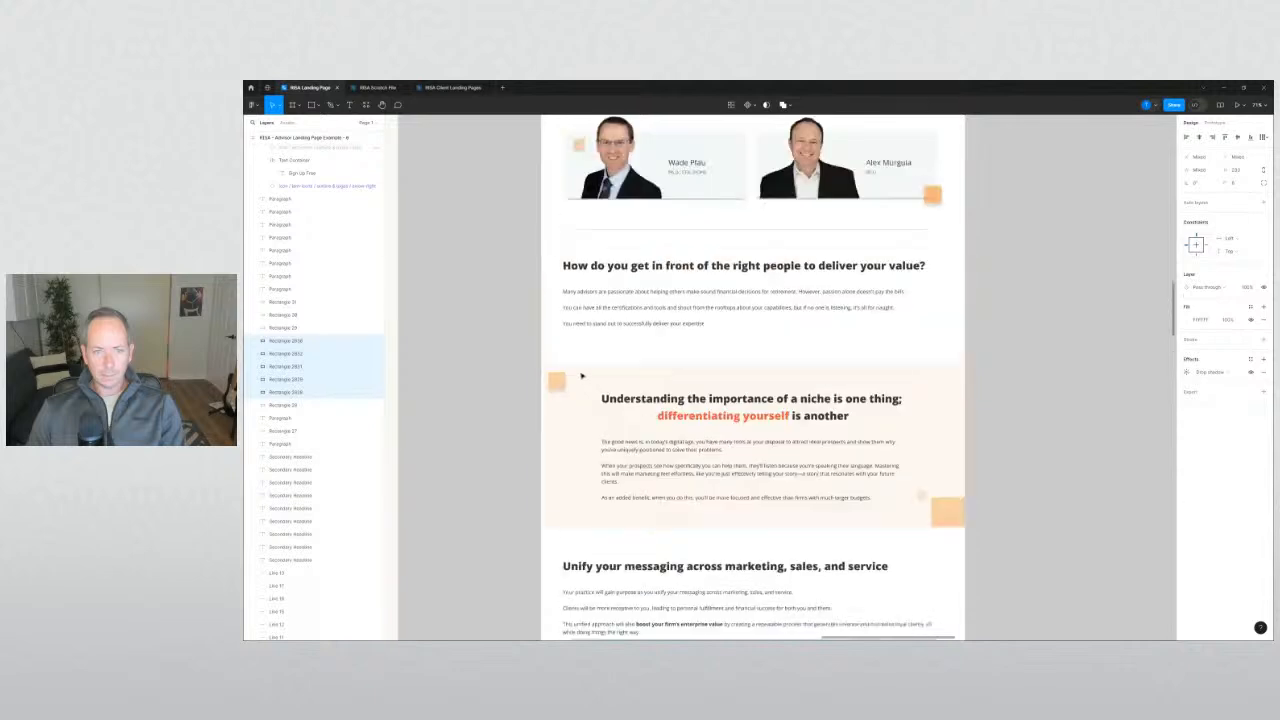
scroll(690, 290, "up", 1)
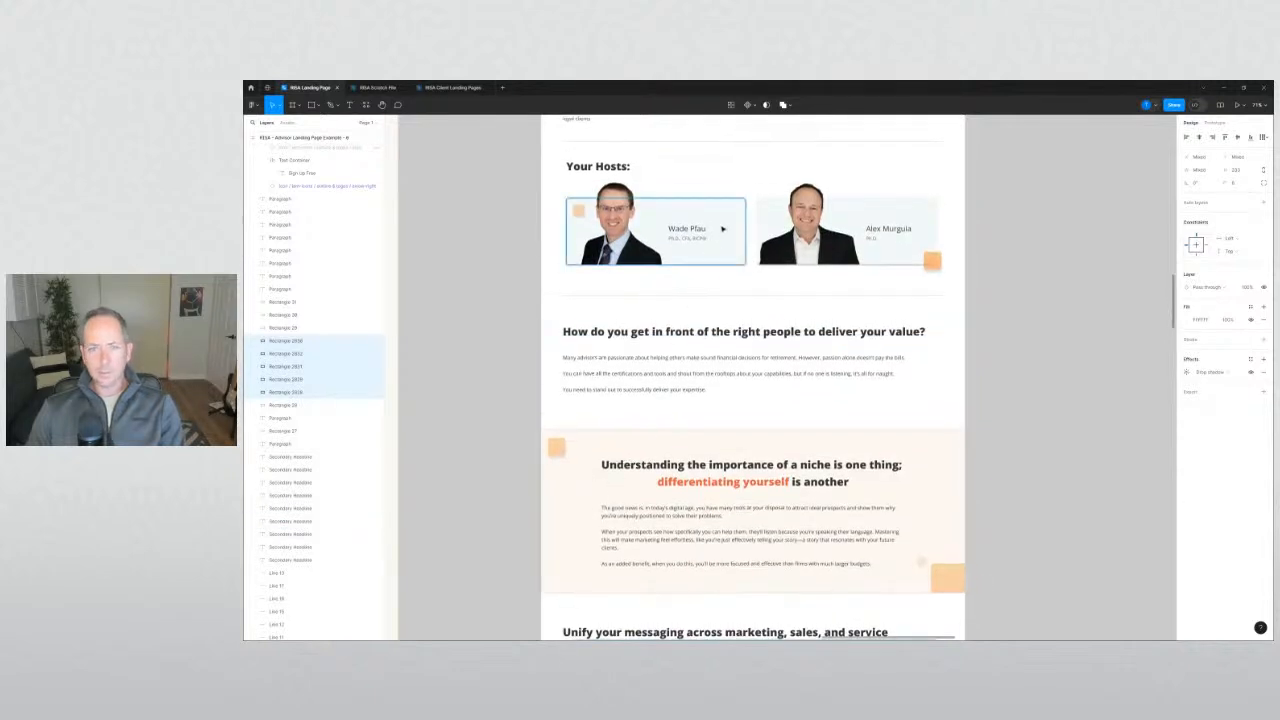
key("i")
left_click(724, 220)
left_click(502, 420)
scroll(503, 425, "down", 12)
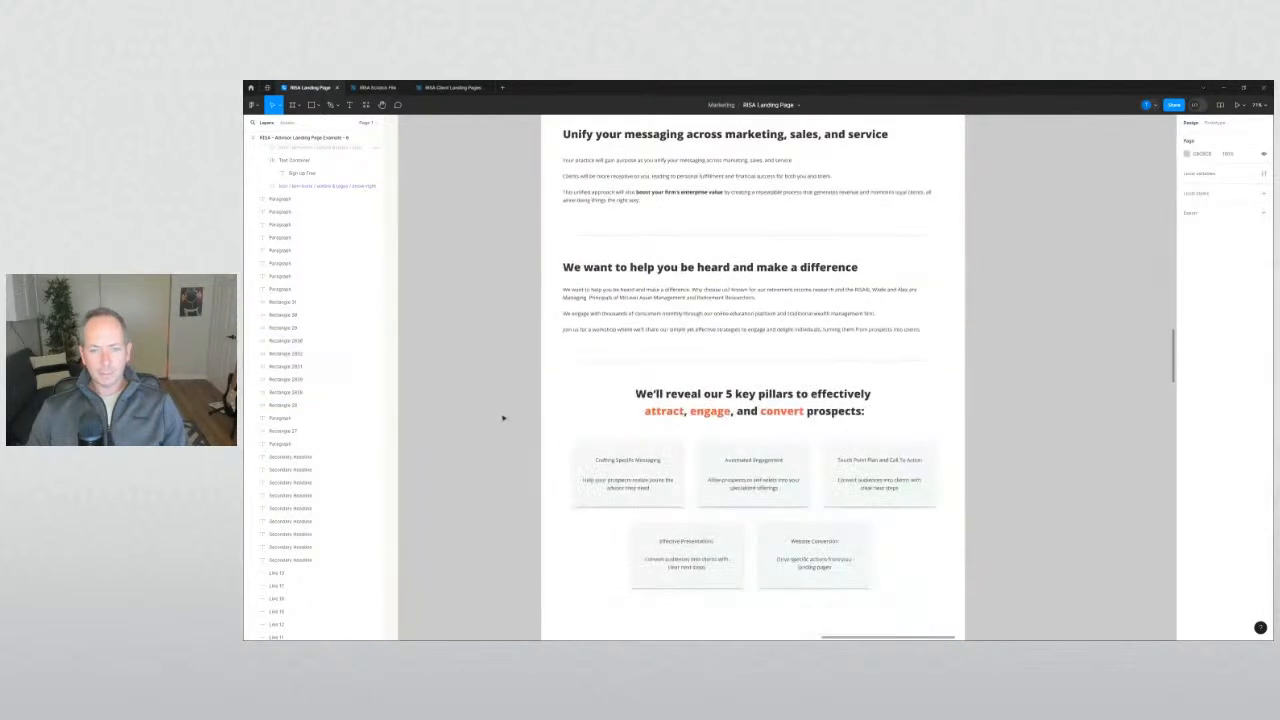
scroll(600, 408, "up", 3)
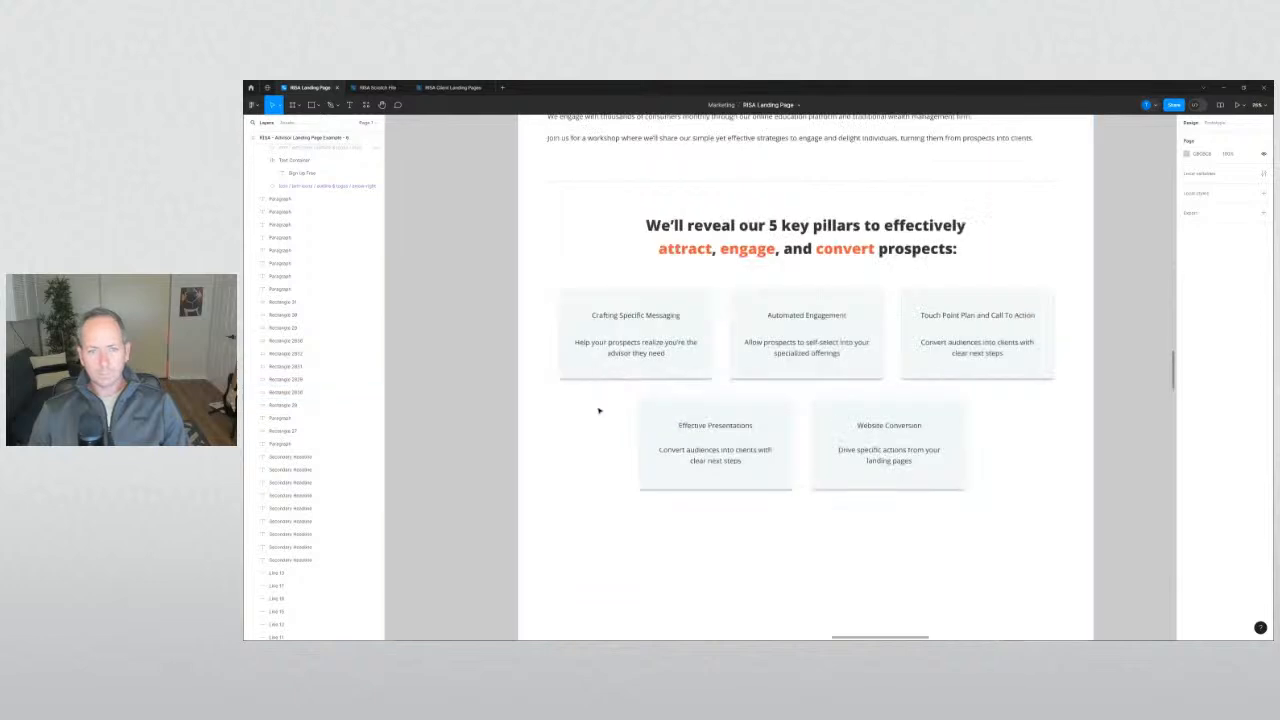
Increase the font size of all five pillar card titles by two steps.
left_click(585, 298)
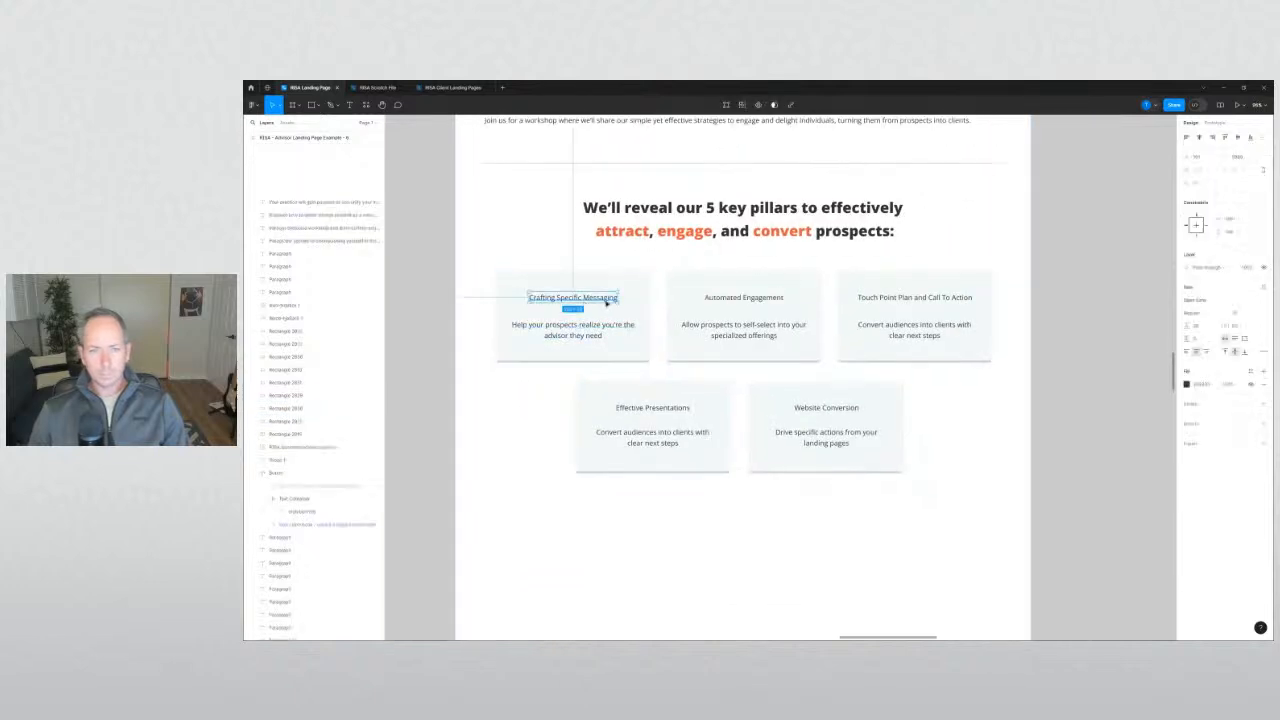
left_click(745, 297, "shift")
left_click(914, 297, "shift")
left_click(840, 409, "shift")
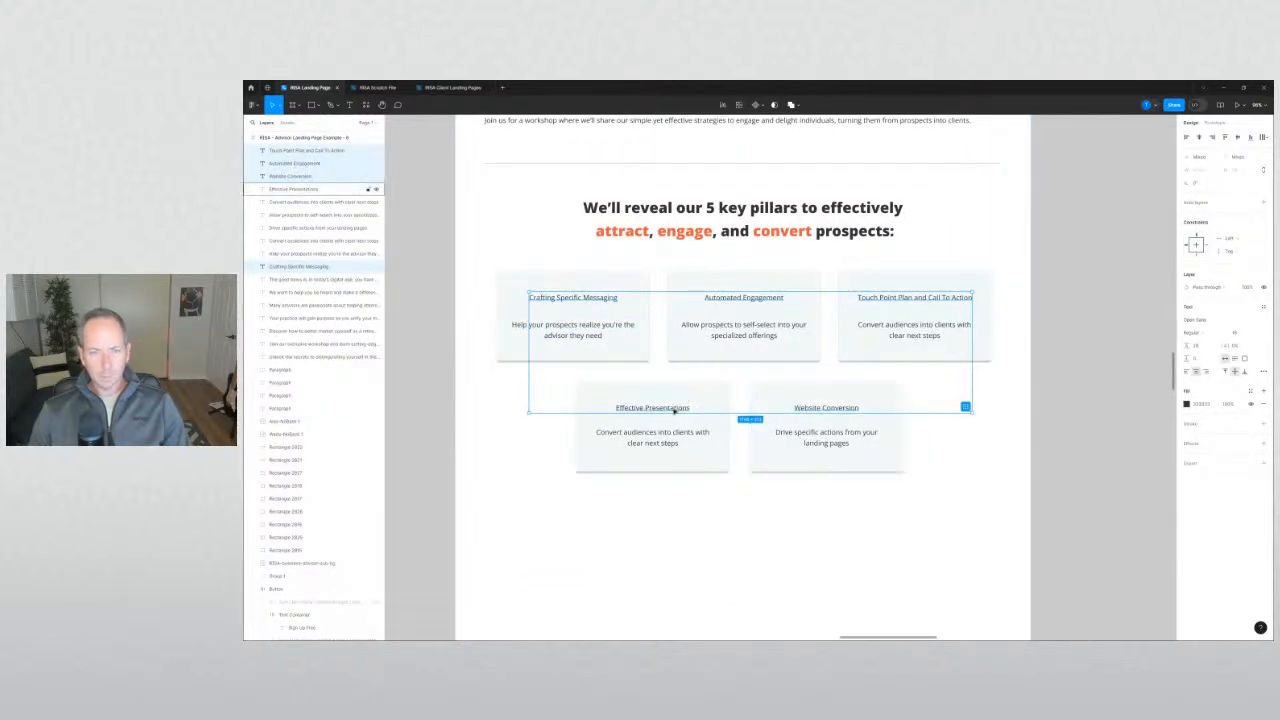
left_click(675, 409, "shift")
left_click(1236, 333)
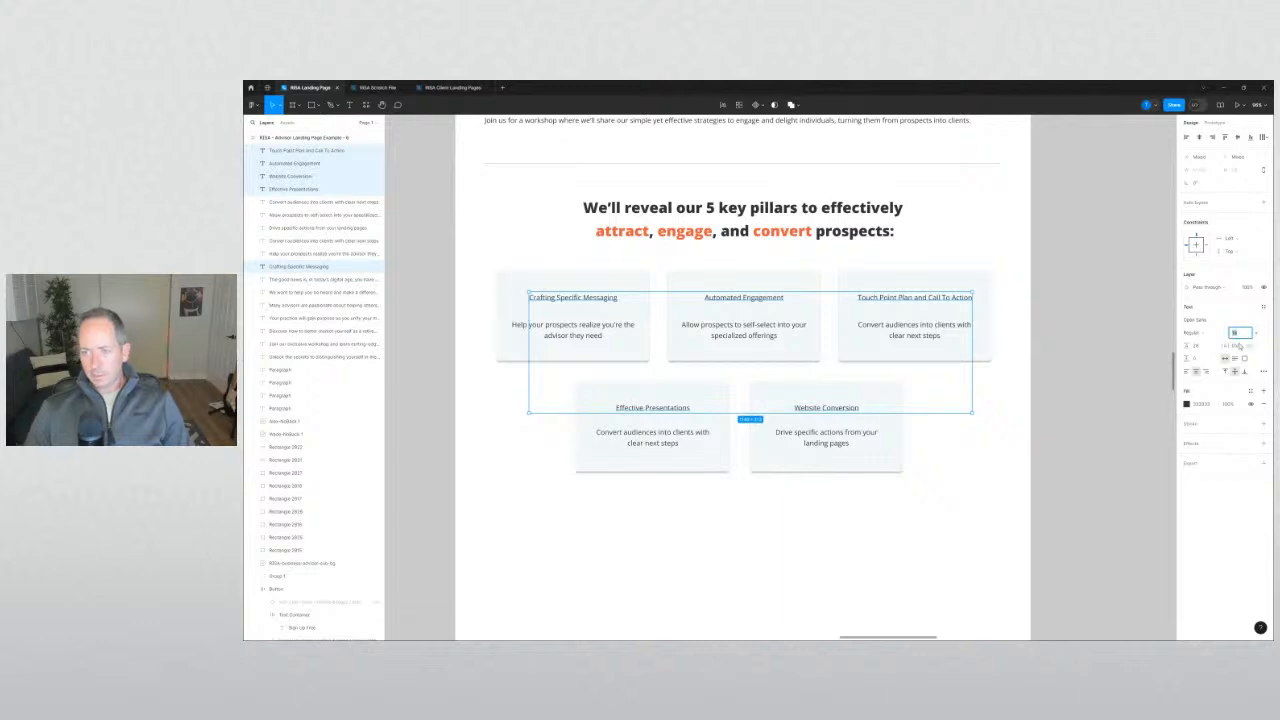
key("Up")
key("Up")
key("Up")
key("Up")
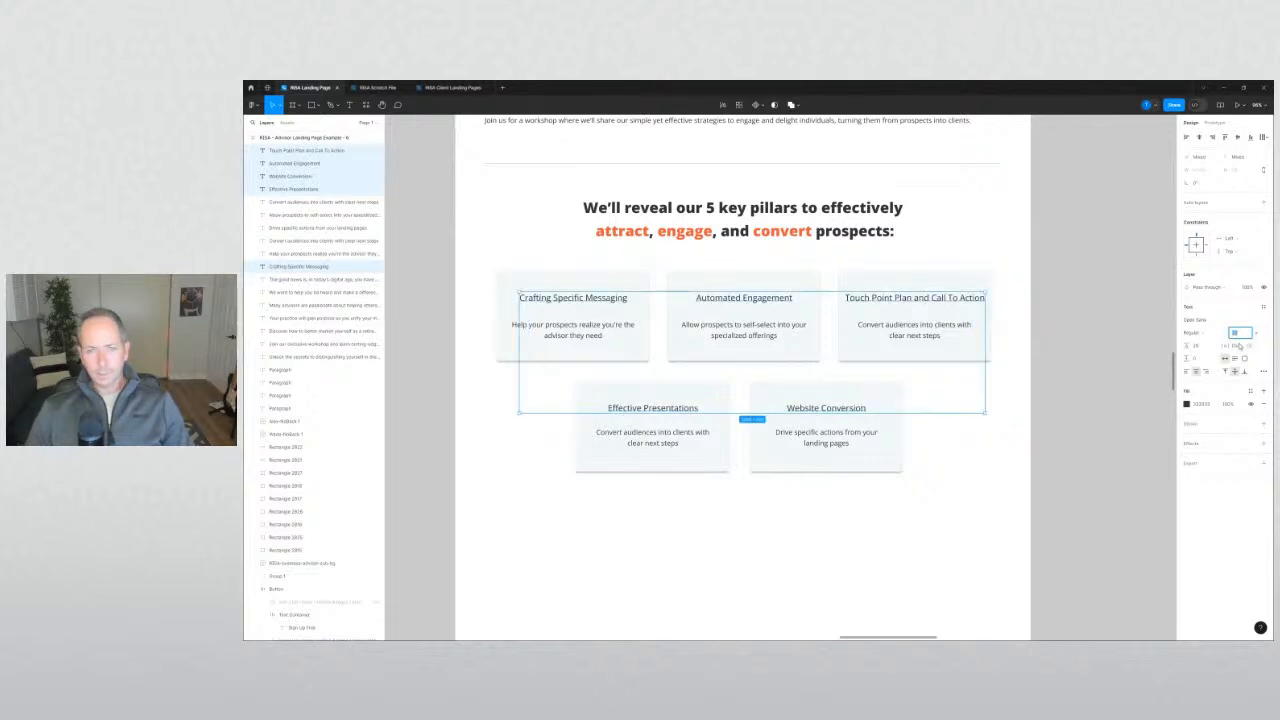
key("Up")
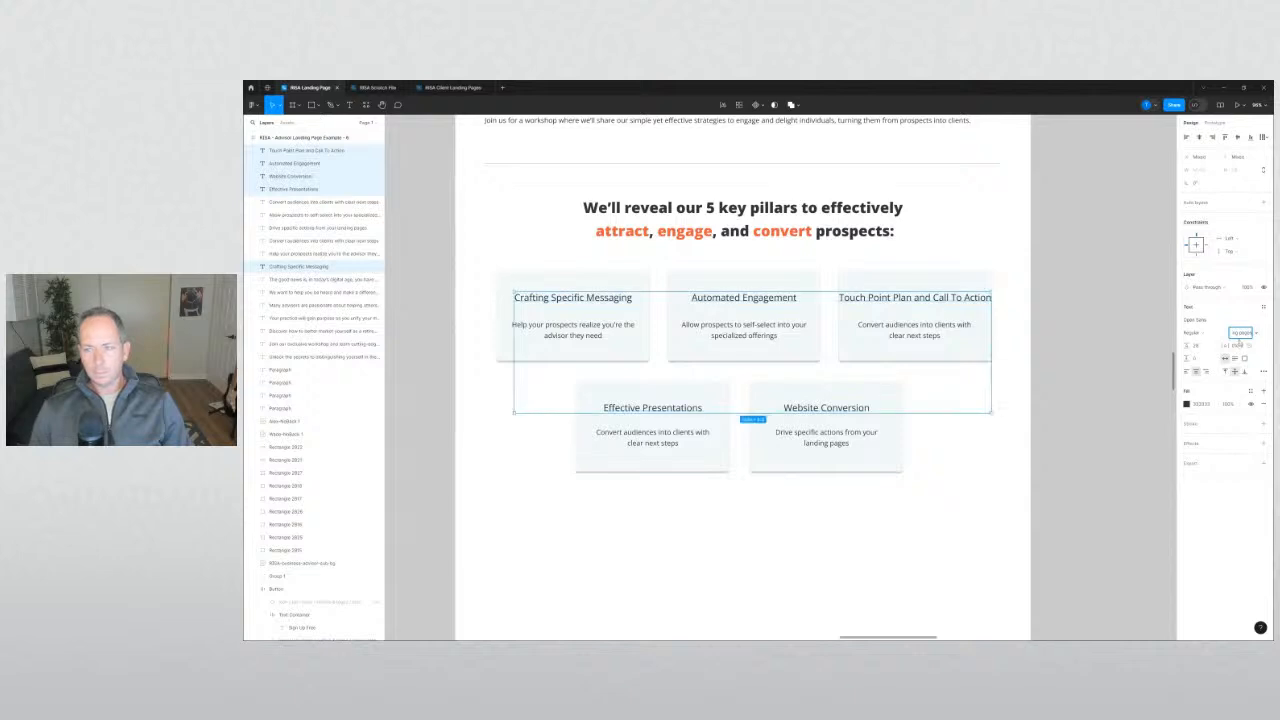
Make all five card titles bold.
left_click(930, 300)
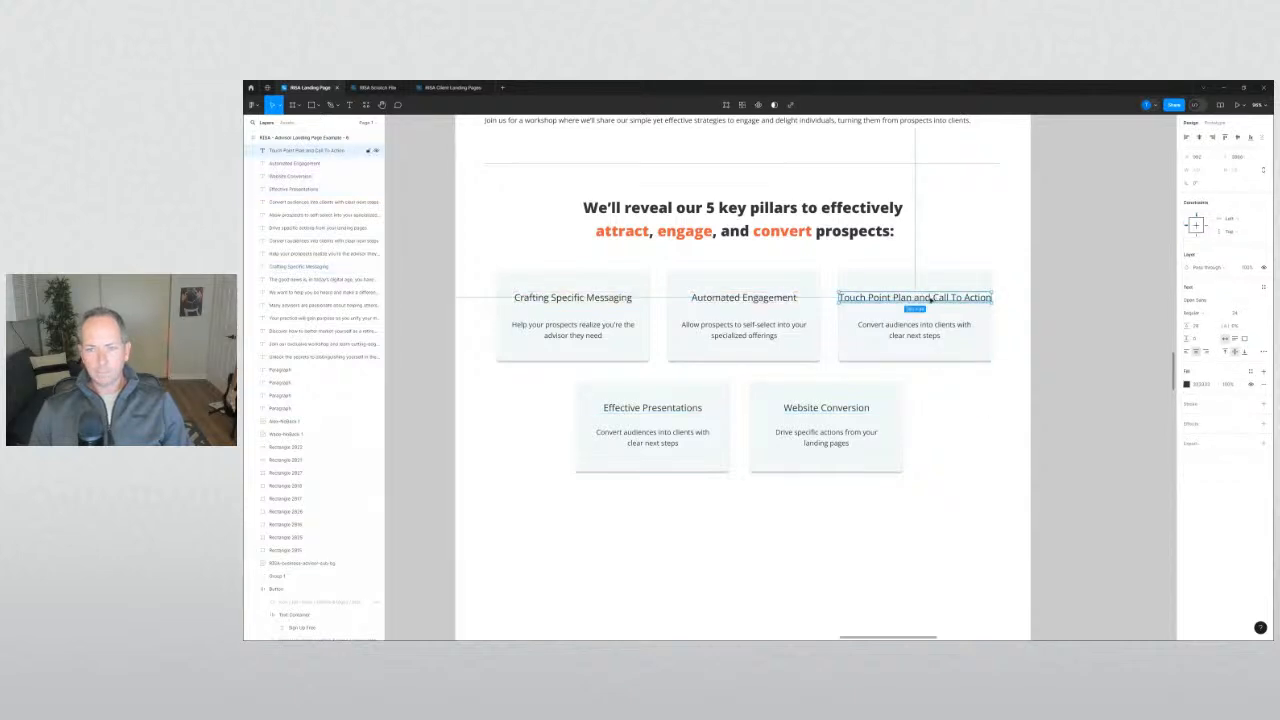
left_click(720, 300, "shift")
left_click(610, 300, "shift")
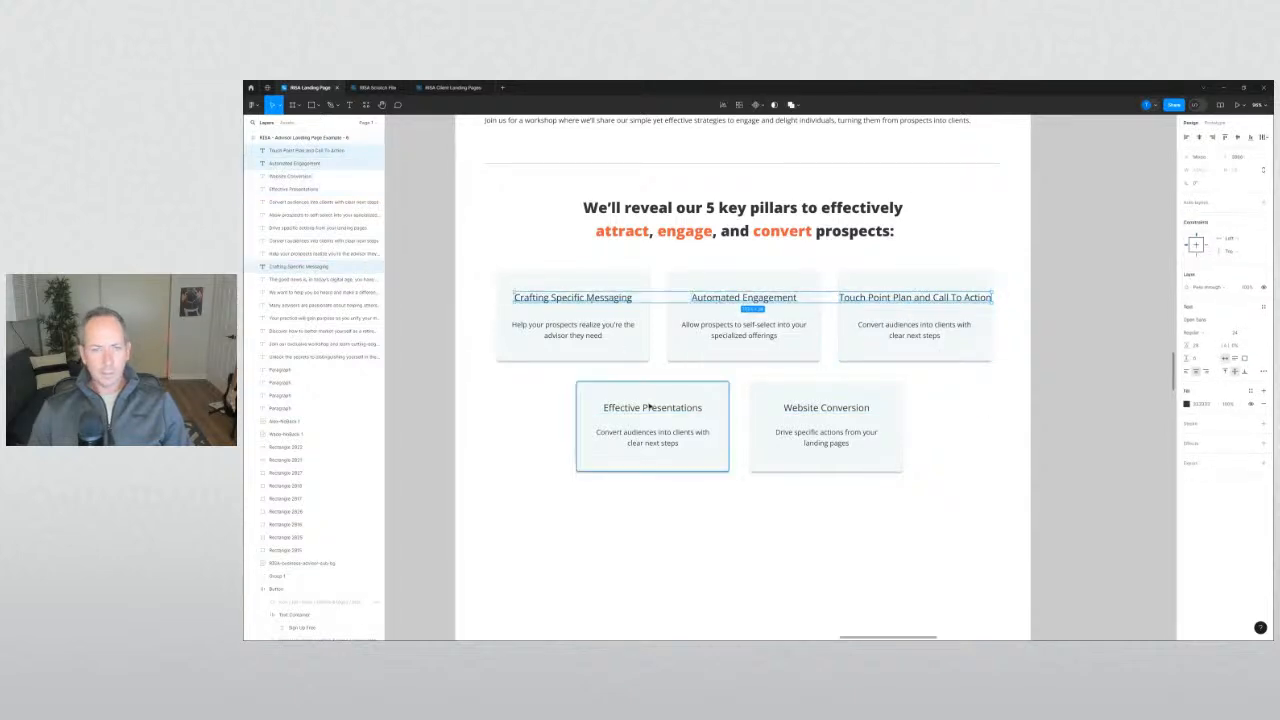
left_click(650, 408, "shift")
left_click(803, 411, "shift")
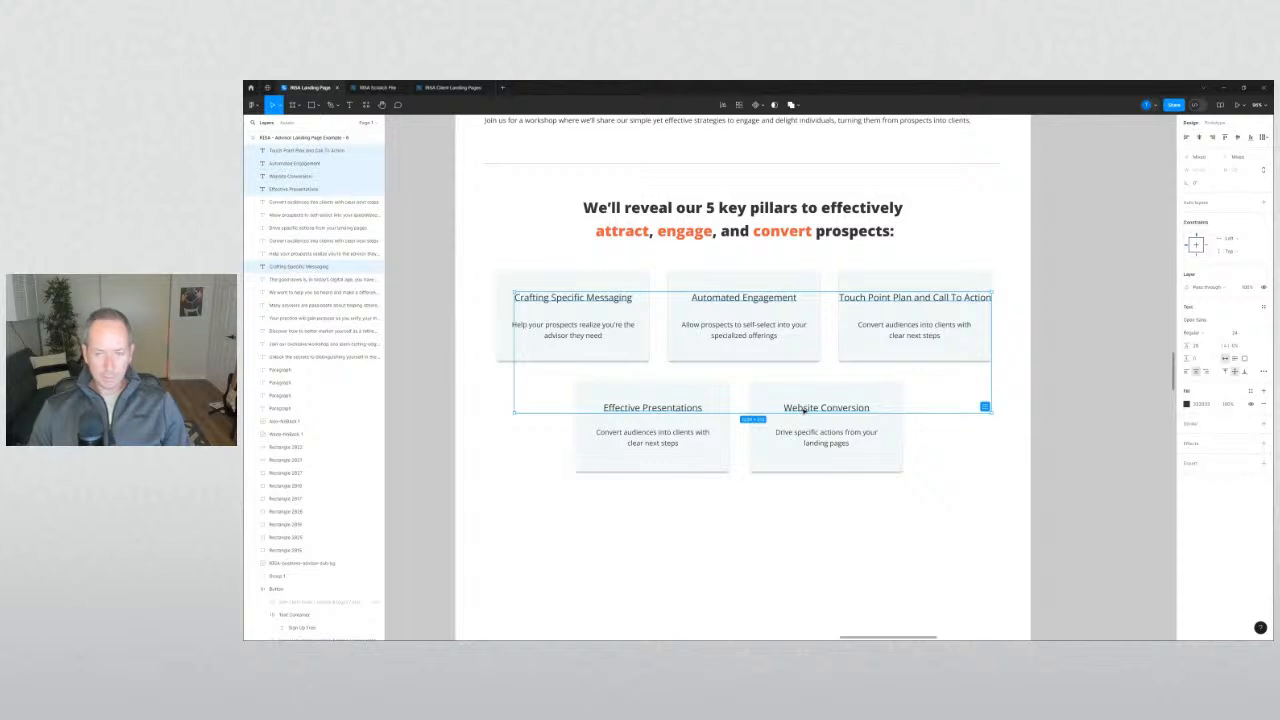
key("ctrl+b")
Narrow the Touch Point Plan and Call To Action title so it wraps onto two lines.
left_click(958, 297)
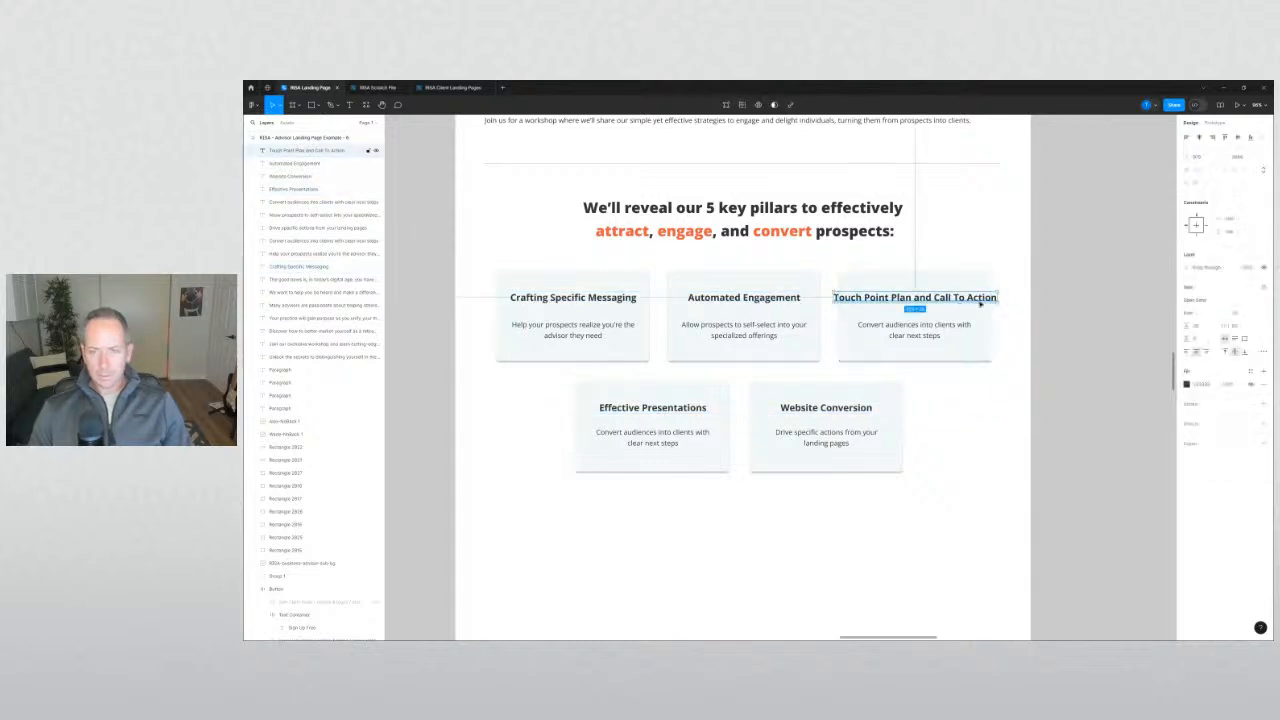
left_click_drag(997, 298, 969, 311)
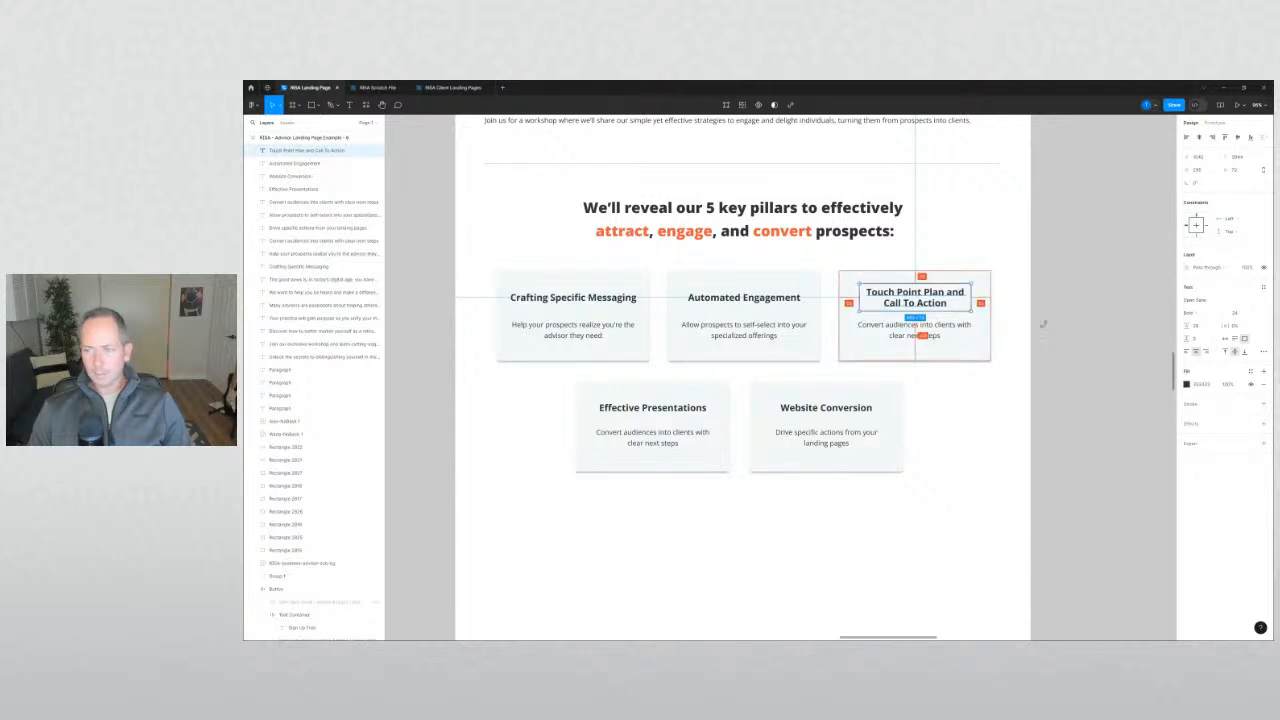
left_click(1236, 313)
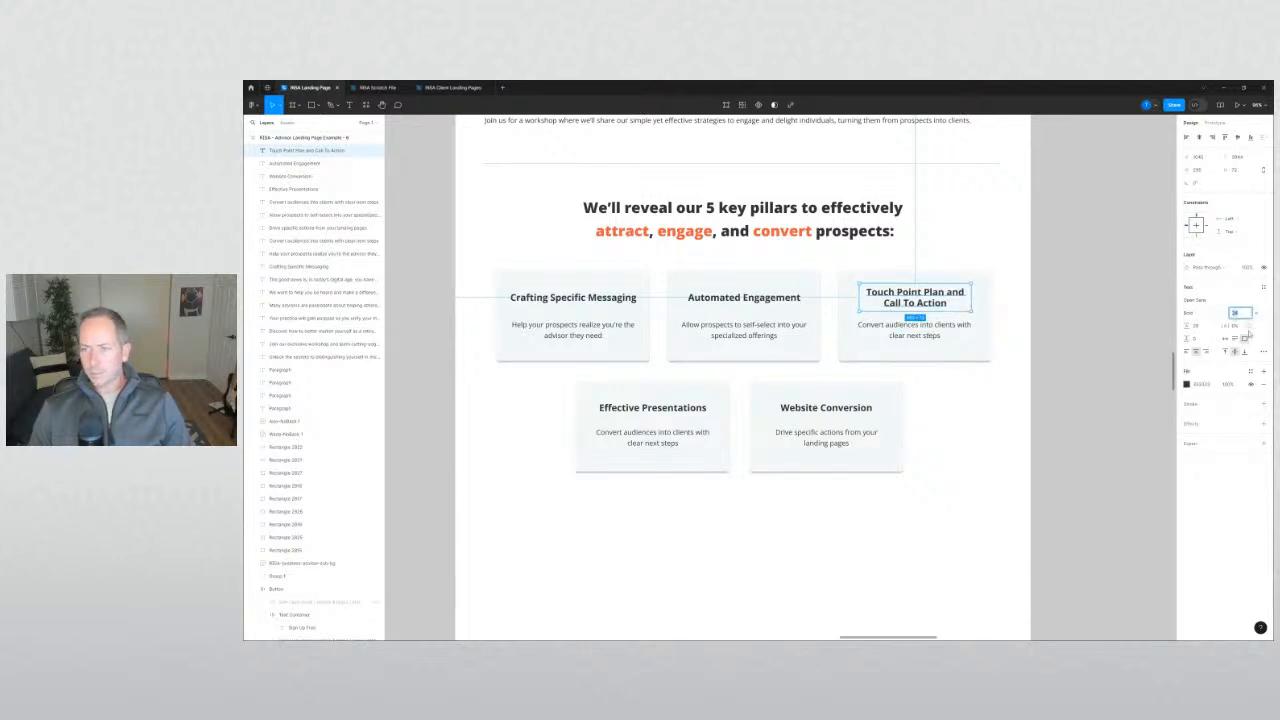
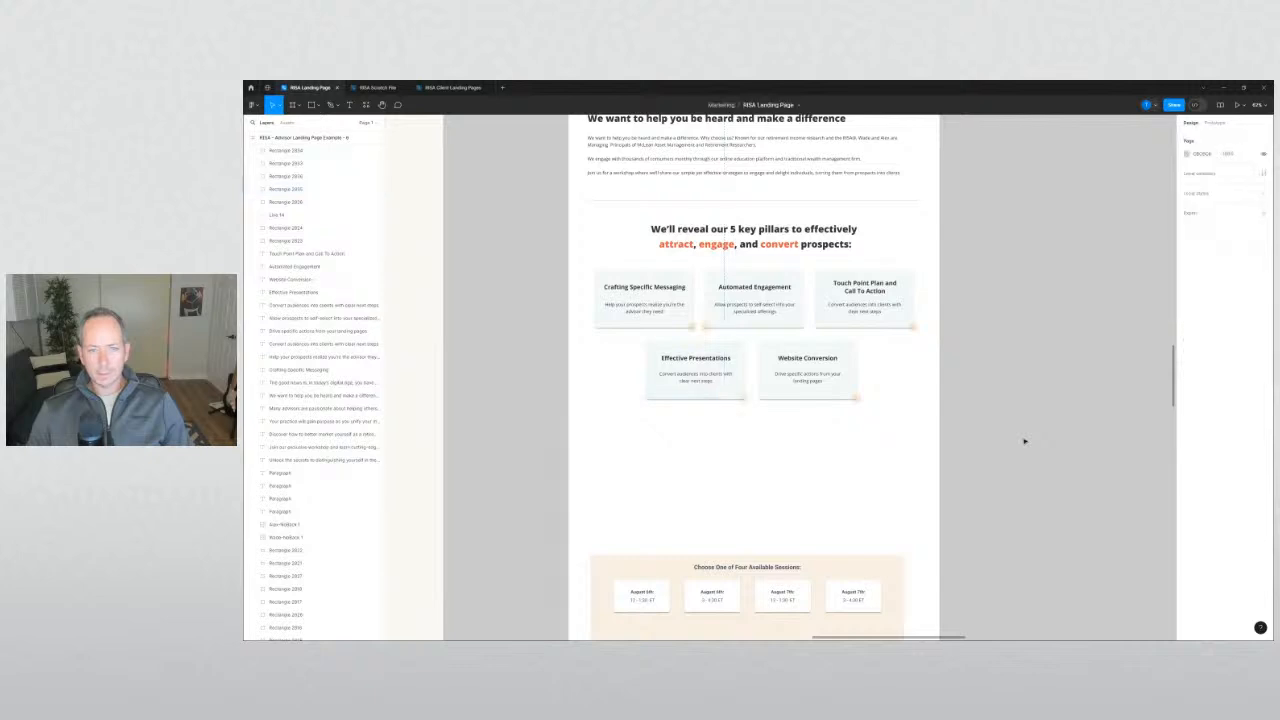
Alt-drag a copy of the divider line to sit just below the five pillar cards.
scroll(895, 443, "up", 1)
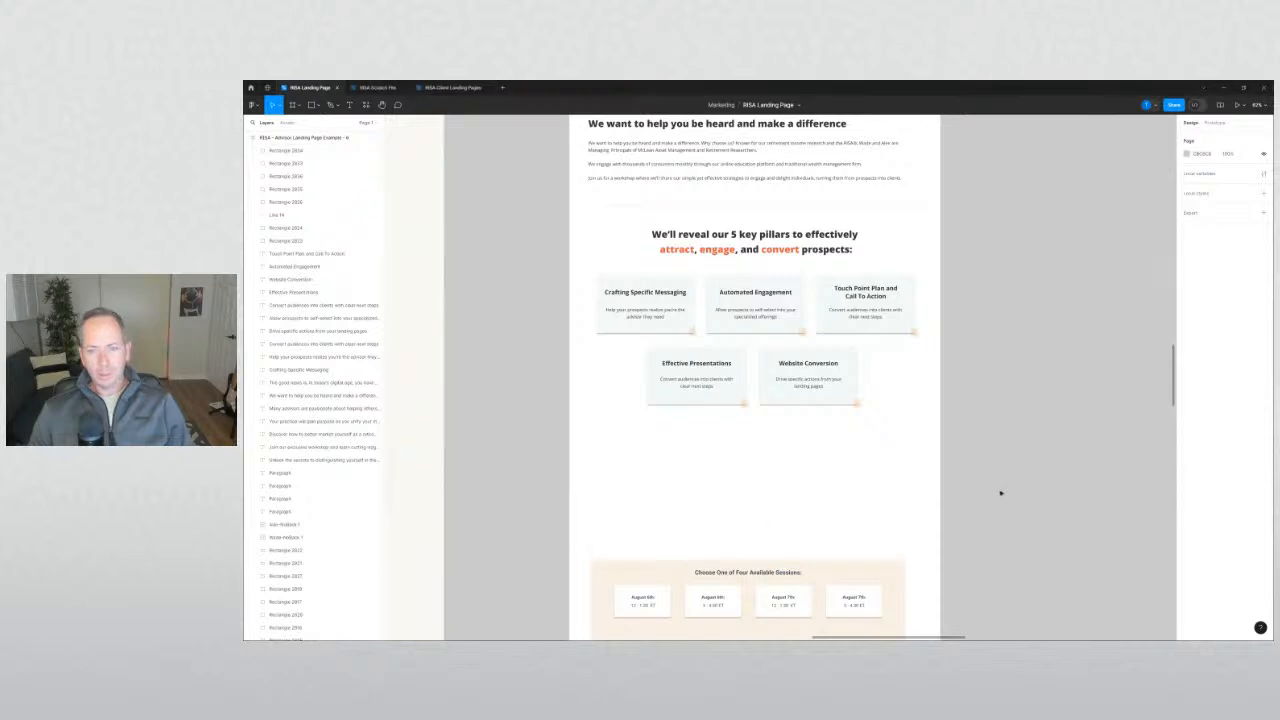
left_click_drag(843, 206, 811, 437)
left_click(875, 482)
left_click_drag(878, 490, 909, 411)
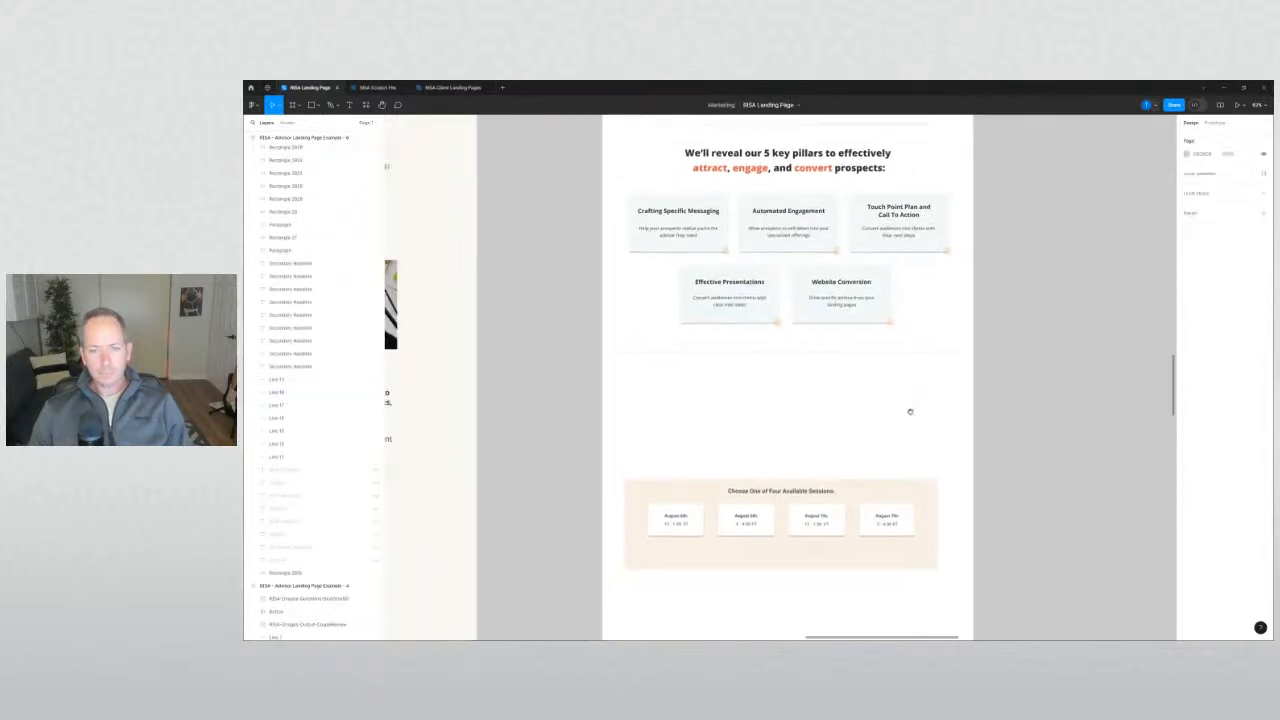
scroll(909, 411, "down", 5)
scroll(751, 323, "up", 5)
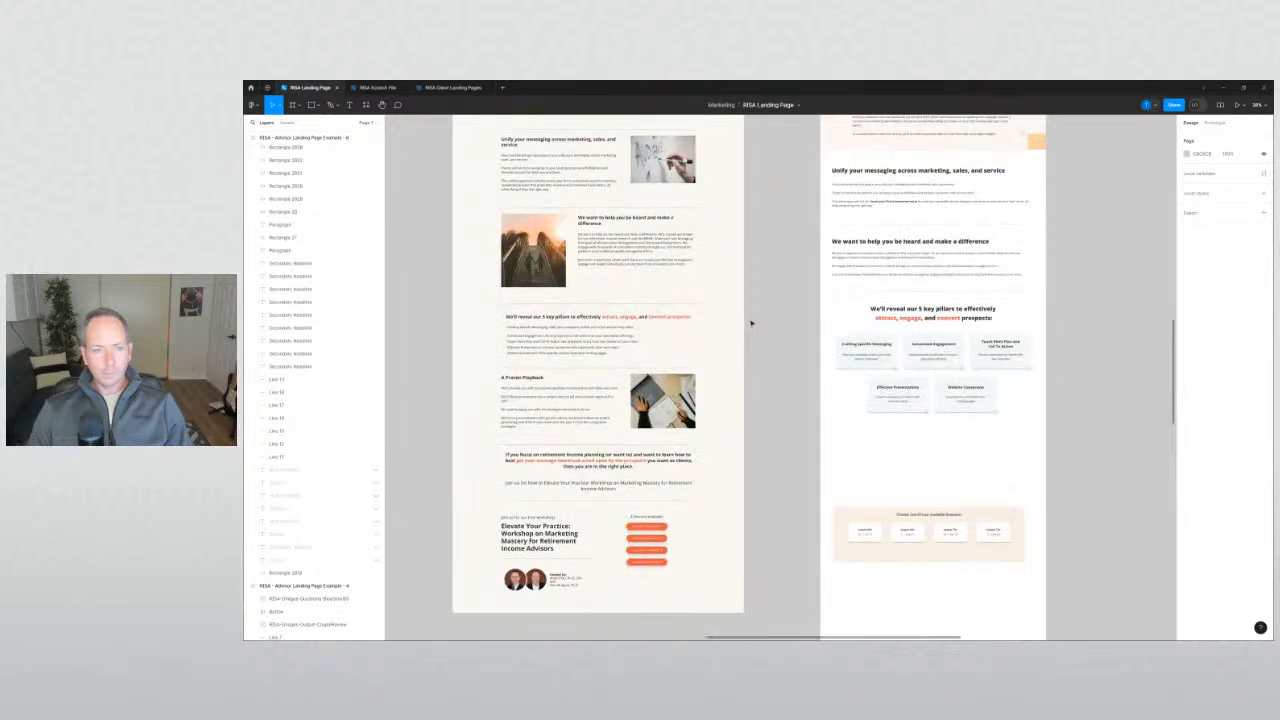
scroll(772, 400, "right", 2)
scroll(772, 400, "down", 1)
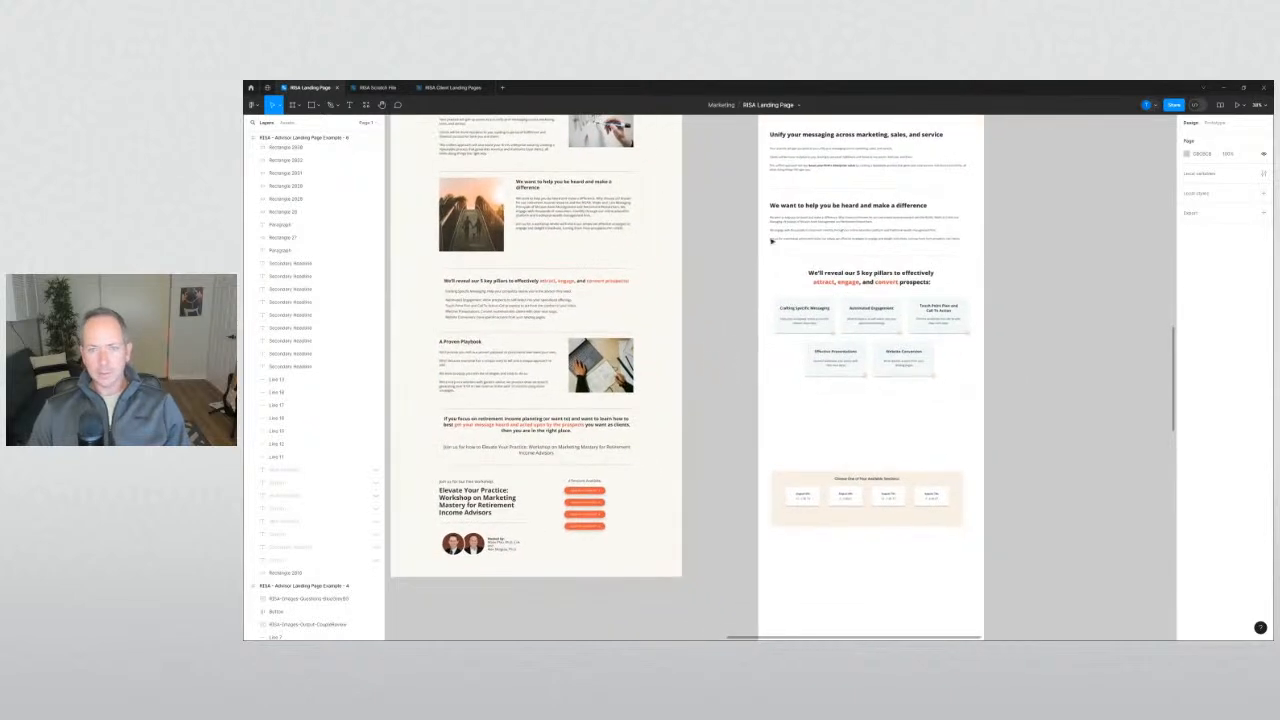
left_click(770, 218)
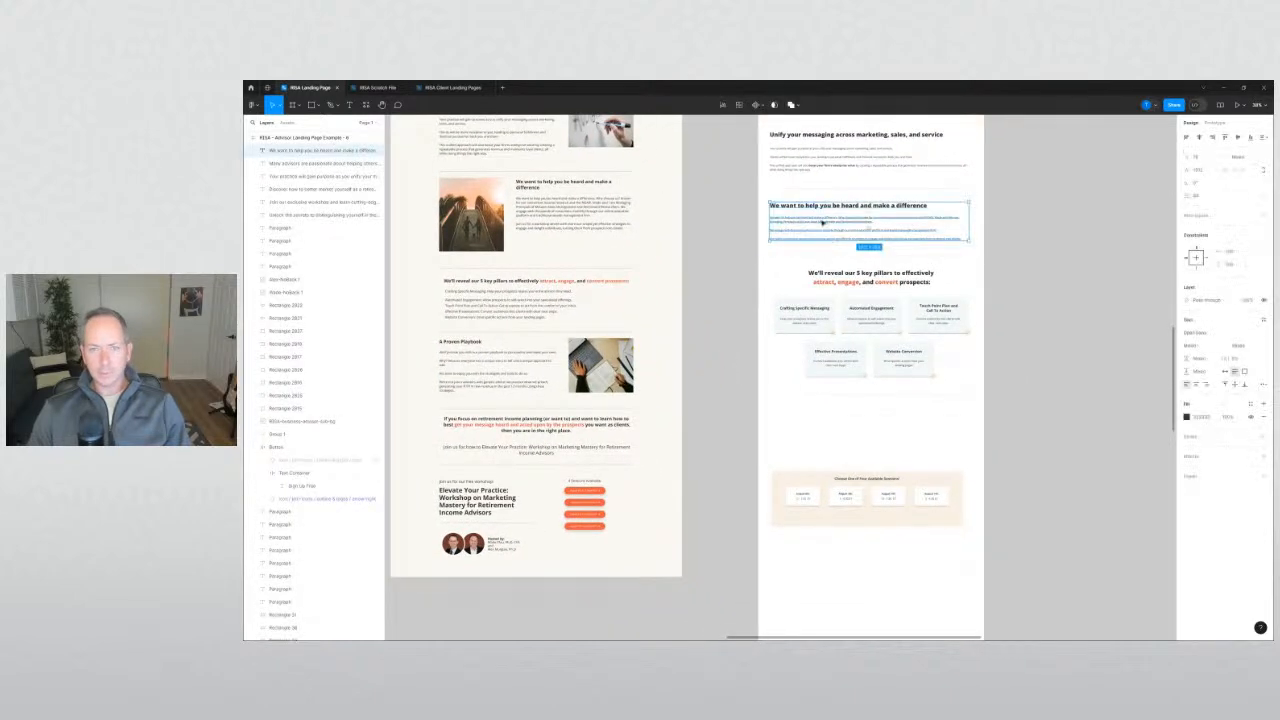
Duplicate the intro text block below the pillars and push the sessions block further down.
left_click_drag(822, 207, 822, 422, "alt")
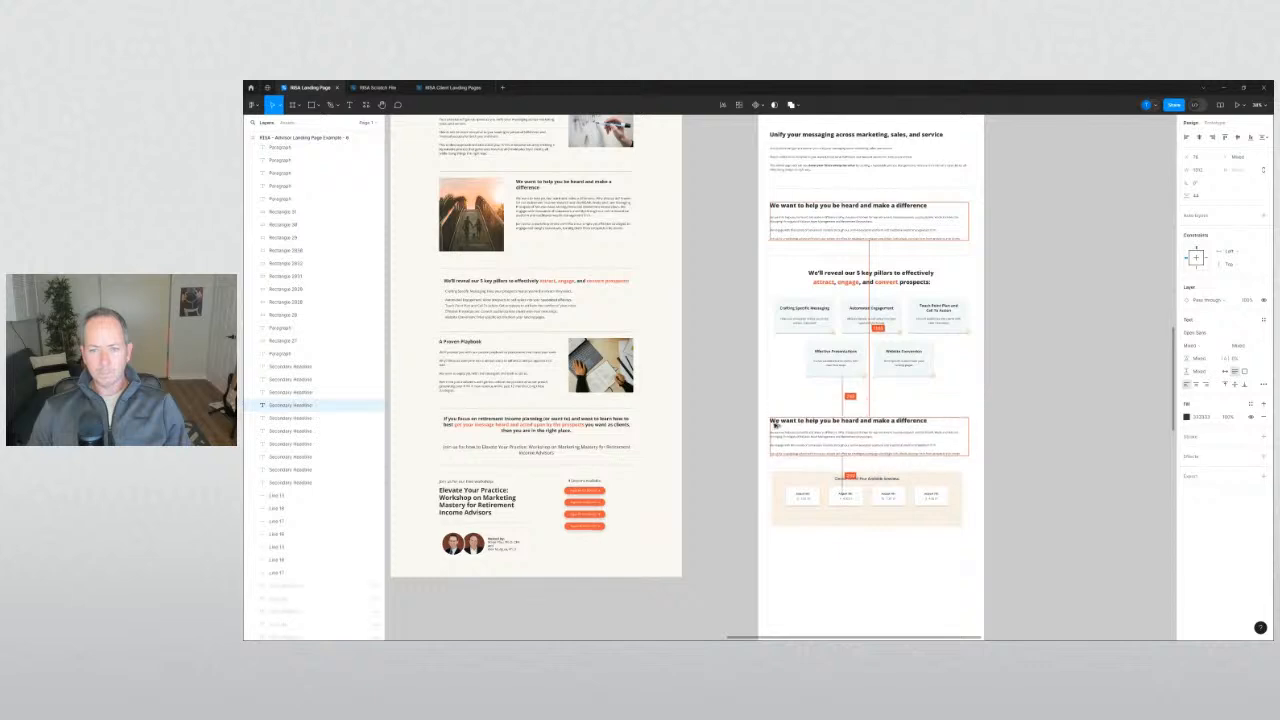
left_click(838, 548)
left_click_drag(838, 548, 844, 491)
mouse_move(940, 542)
left_mouse_down()
mouse_move(783, 448)
mouse_move(938, 538)
left_mouse_up()
mouse_move(989, 525)
left_mouse_down()
mouse_move(765, 417)
mouse_move(794, 481)
left_mouse_up()
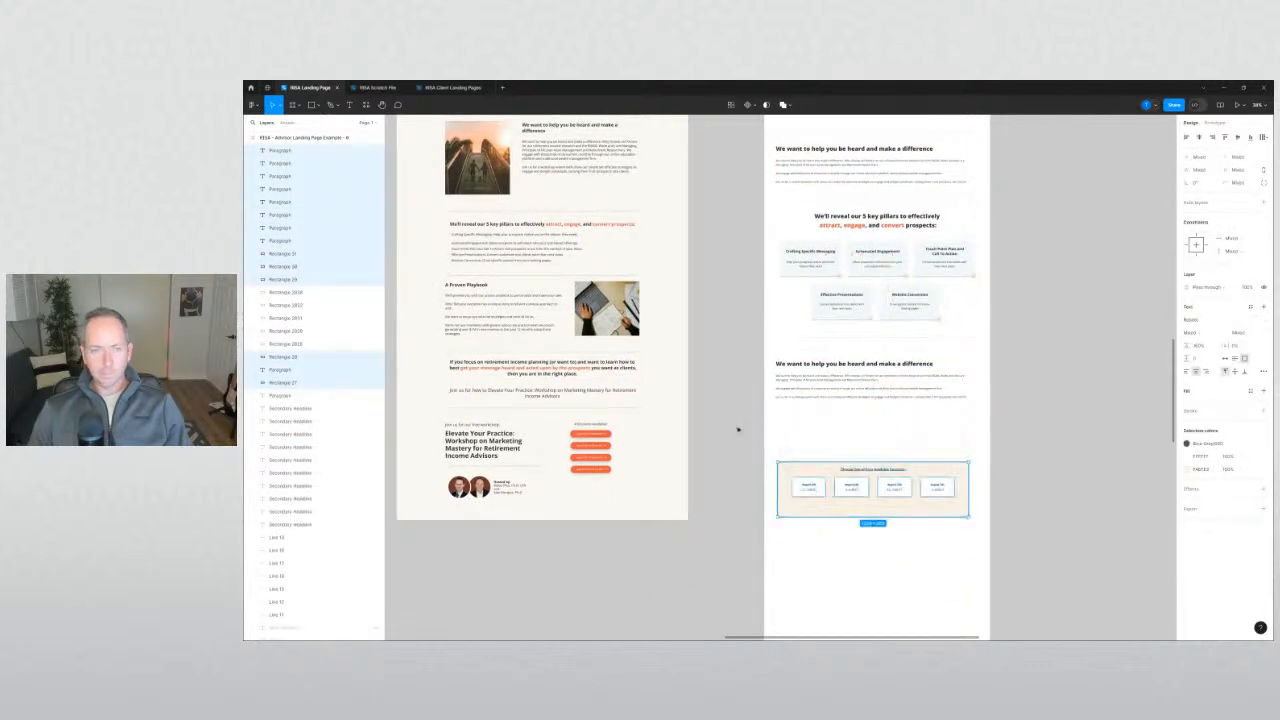
left_click(738, 428)
left_click_drag(720, 376, 756, 375)
scroll(764, 378, "up", 1)
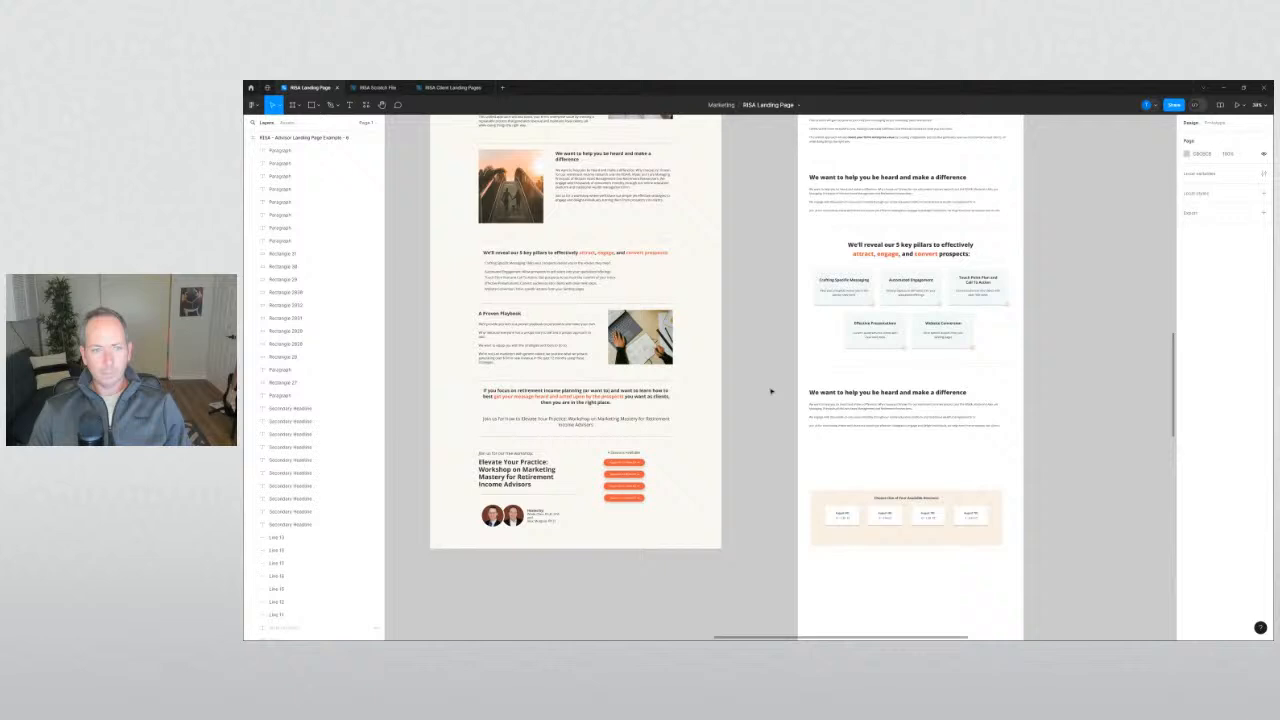
Replace the copied heading with the original page's 'A Proven Playbook' heading text.
left_click(517, 315)
double_click(517, 315)
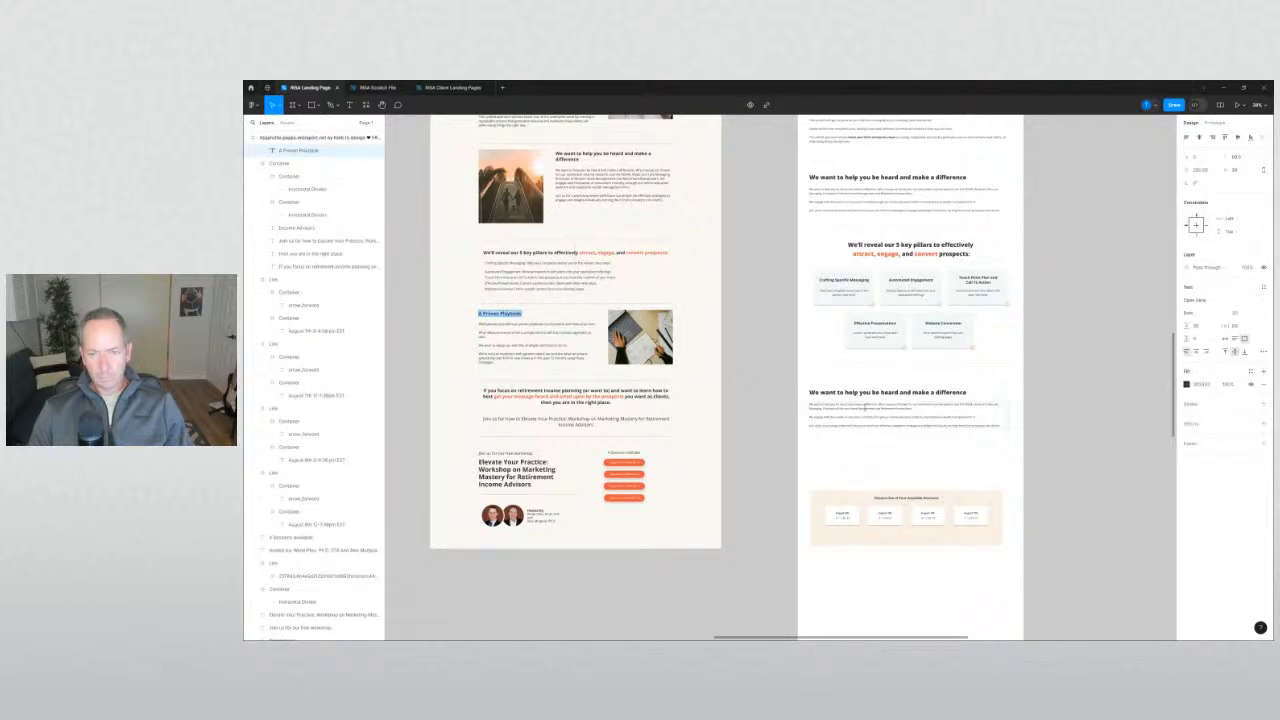
left_click(872, 392)
key("ctrl+a")
type("A Proven Playbook")
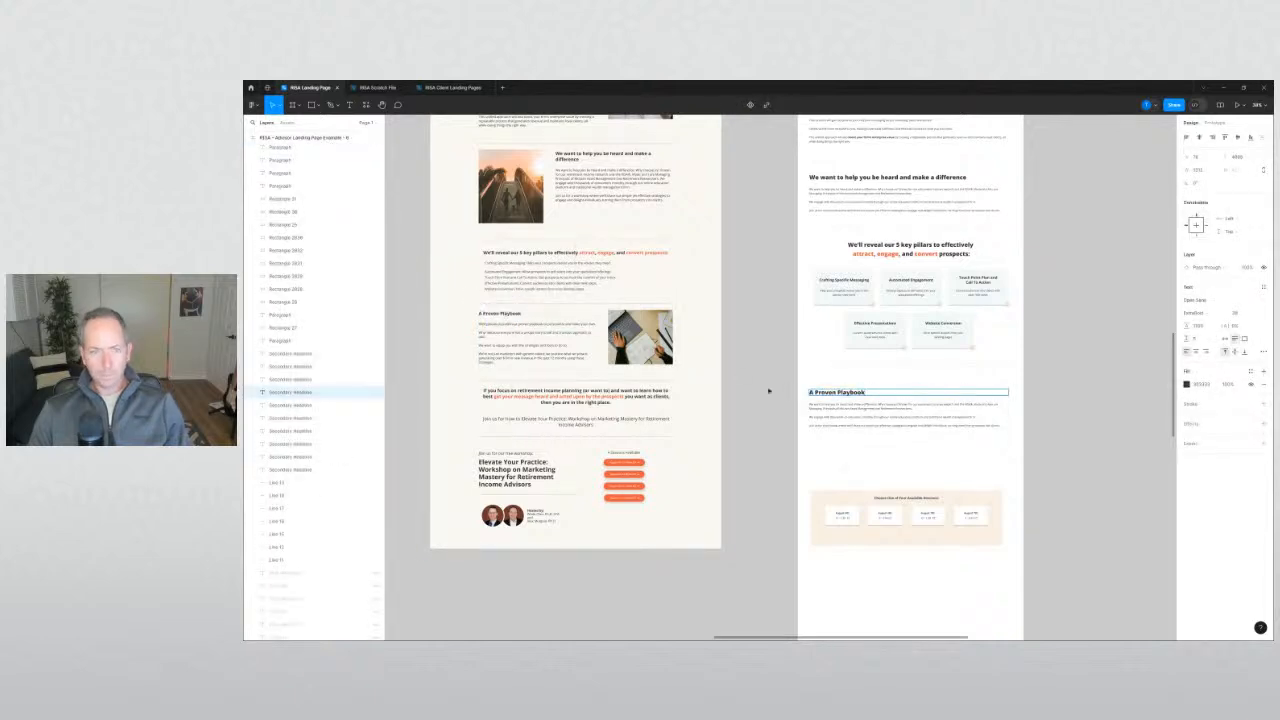
left_click(769, 391)
Copy the three Playbook paragraphs from the original page.
double_click(515, 325)
left_click(499, 336, "shift")
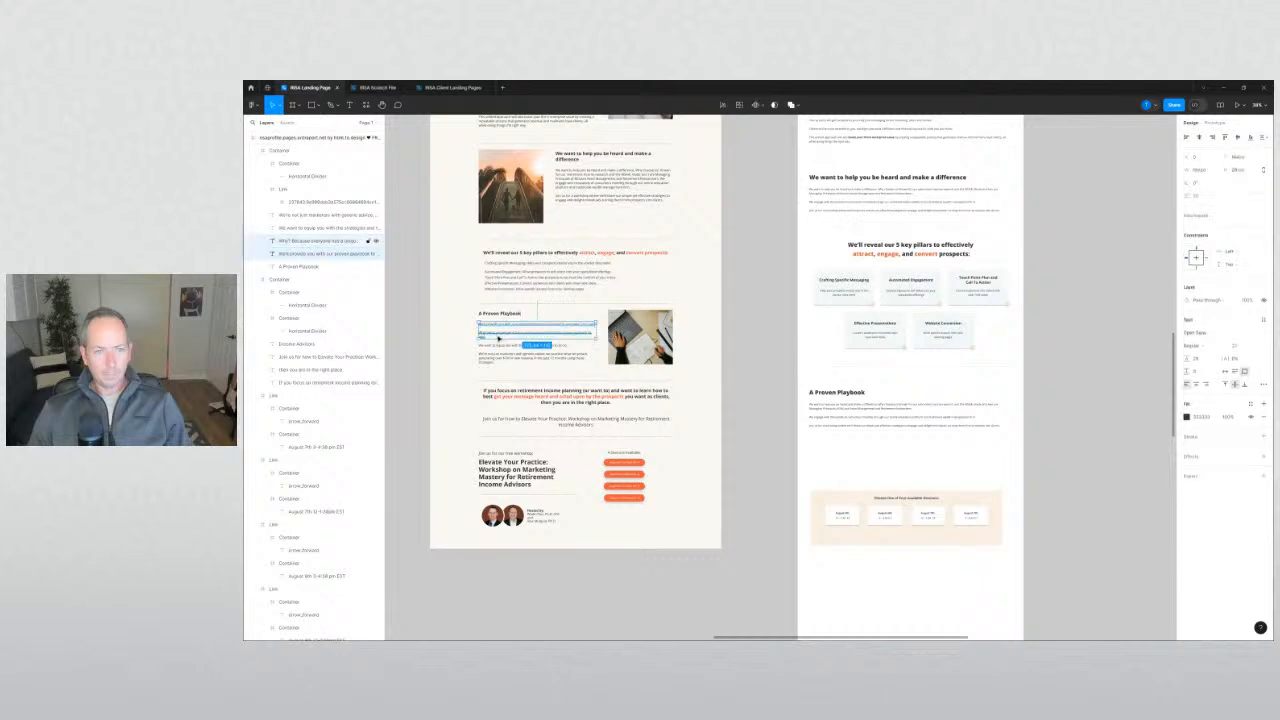
left_click(497, 346, "shift")
left_click(497, 356, "shift")
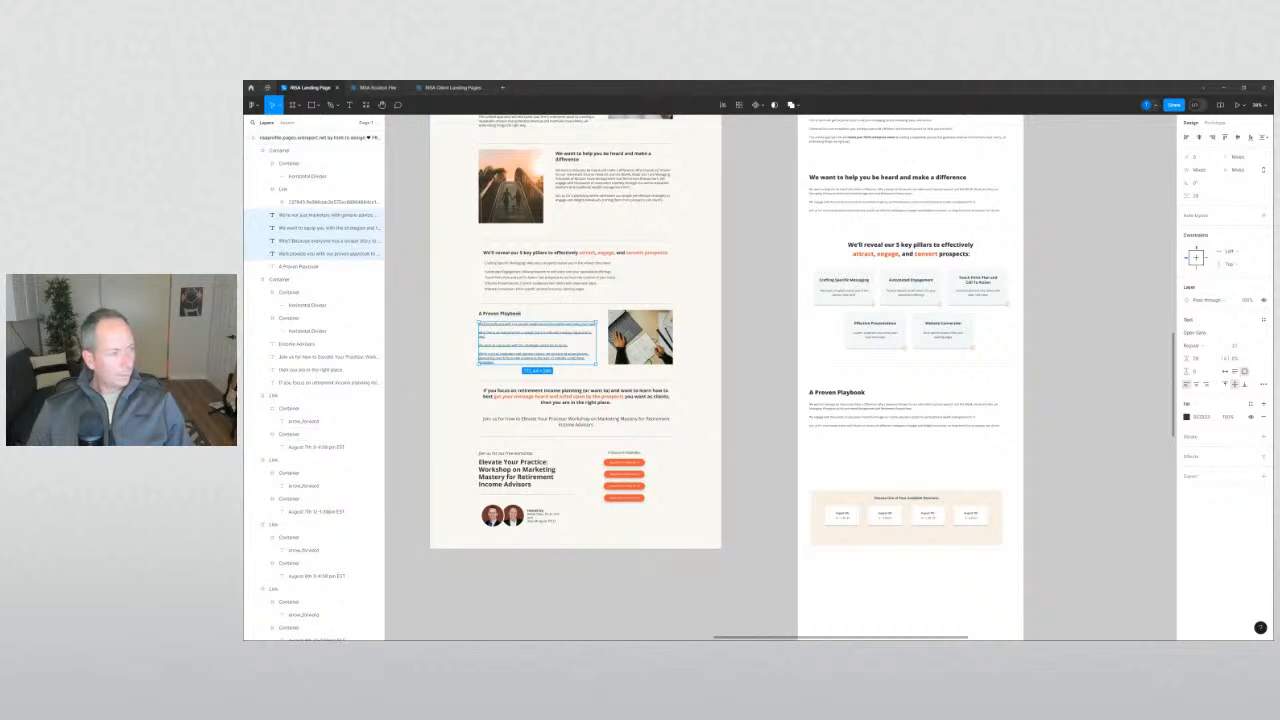
left_click(774, 457)
scroll(869, 453, "up", 3)
left_click(816, 380)
Paste the copied Playbook paragraphs into the new section's body text.
double_click(814, 380)
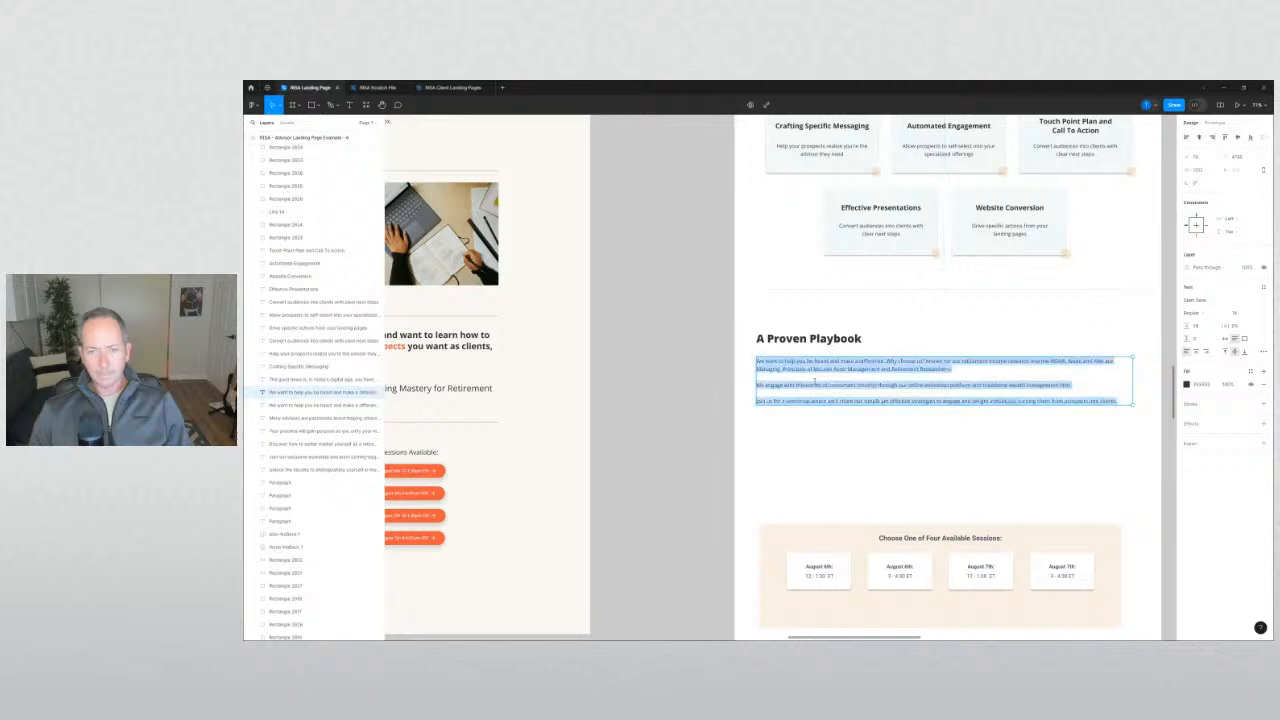
type("We'll provide you with our proven playbook to personalize and make your own. Why? Because everyone has a unique story to tell and a unique approach to sell. We want to equip you with the strategies and tools to do so. We're not just marketers with generic advice; we practice what we preach, generating over $1M in new revenue in the past 12 months using these strategies.")
key("Escape")
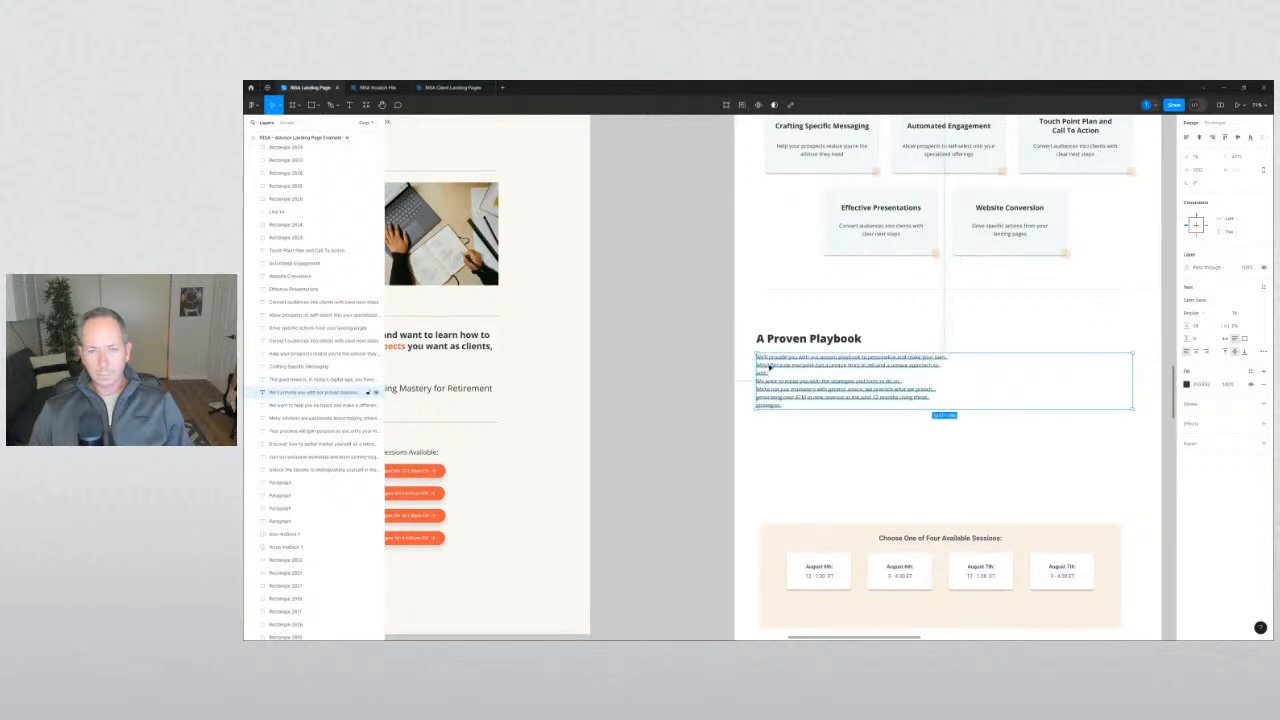
double_click(770, 367)
left_click(641, 400)
left_click_drag(632, 409, 983, 389)
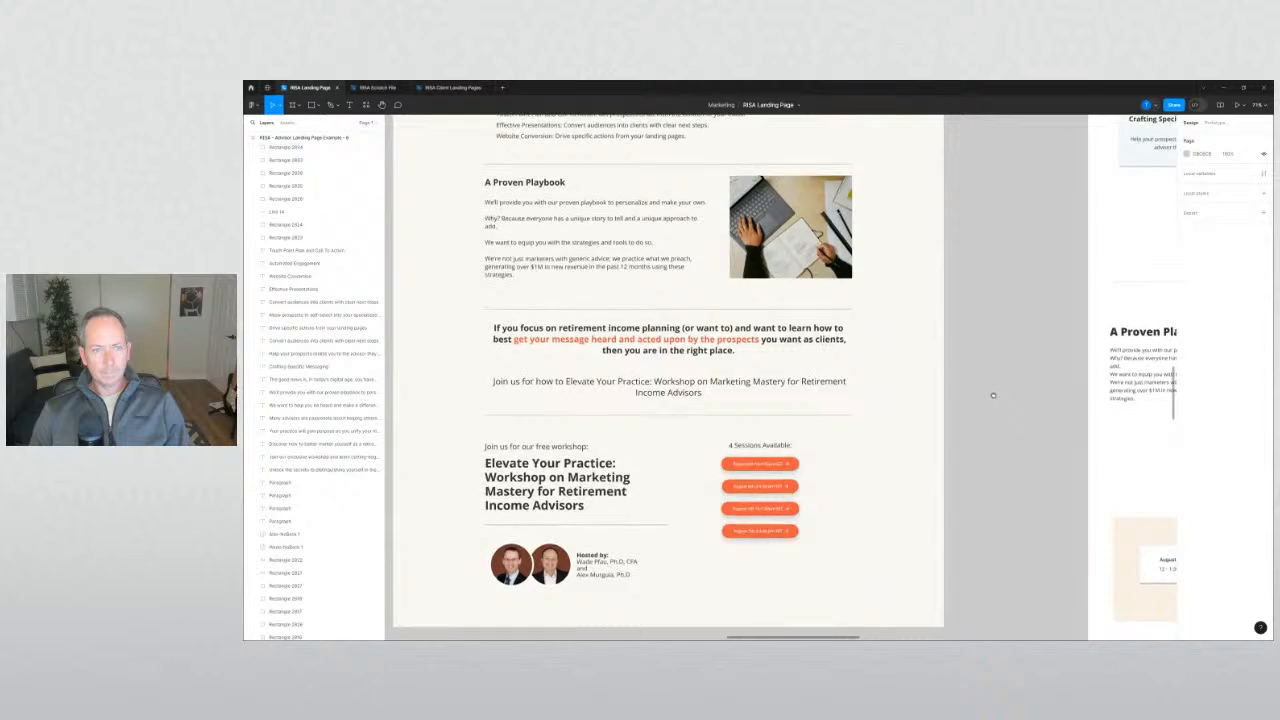
scroll(991, 391, "right", 4)
Add blank lines around the 'Why?' sentence and make 'Why?' bold.
double_click(744, 353)
left_click(745, 351)
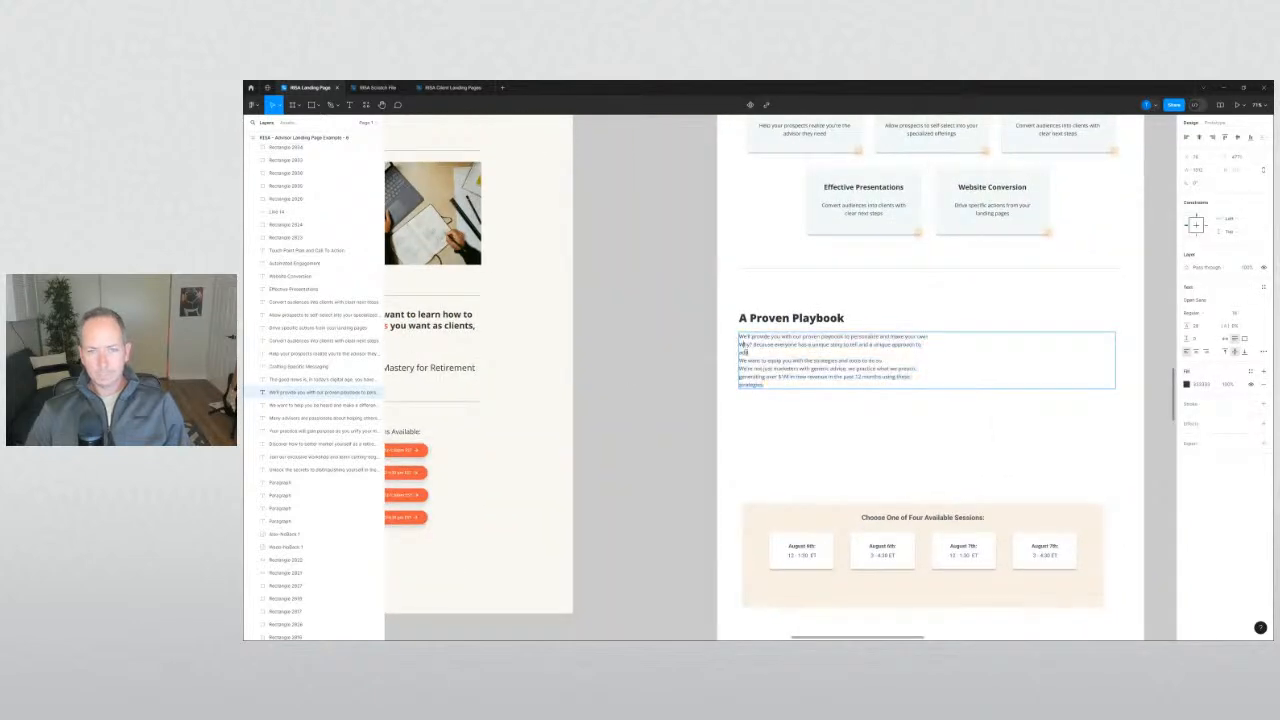
key("Return")
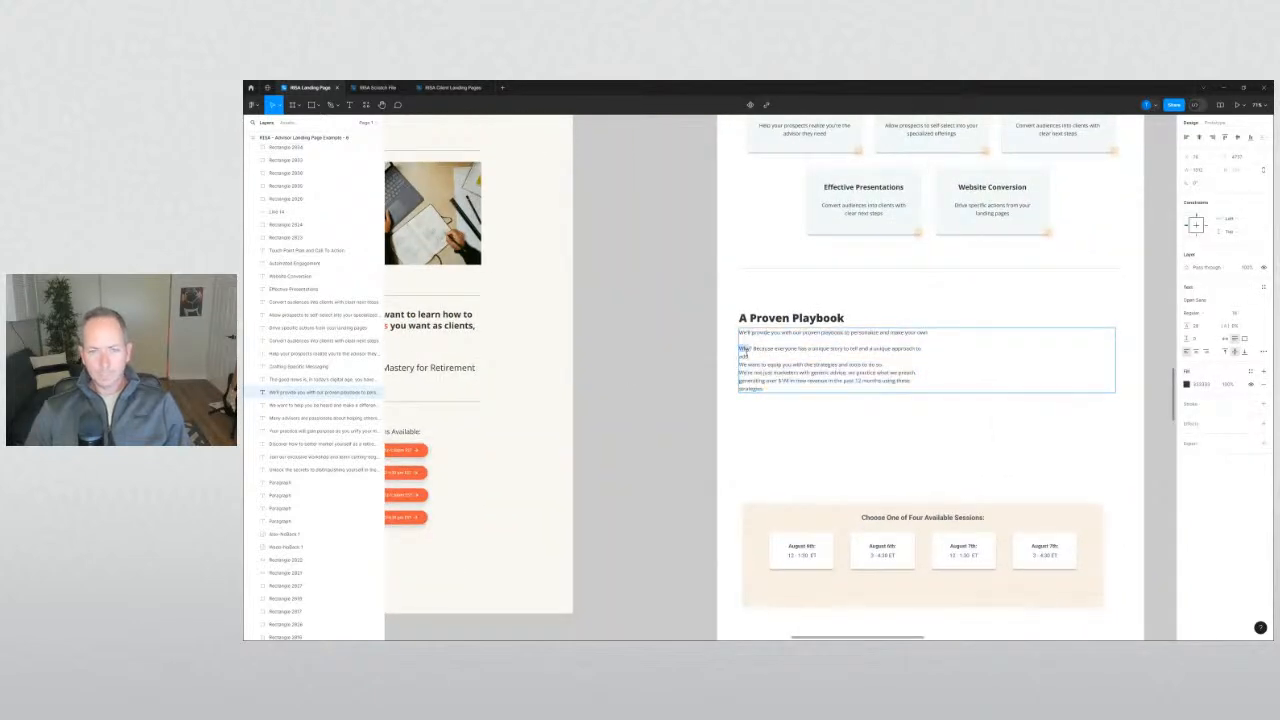
key("ctrl+b")
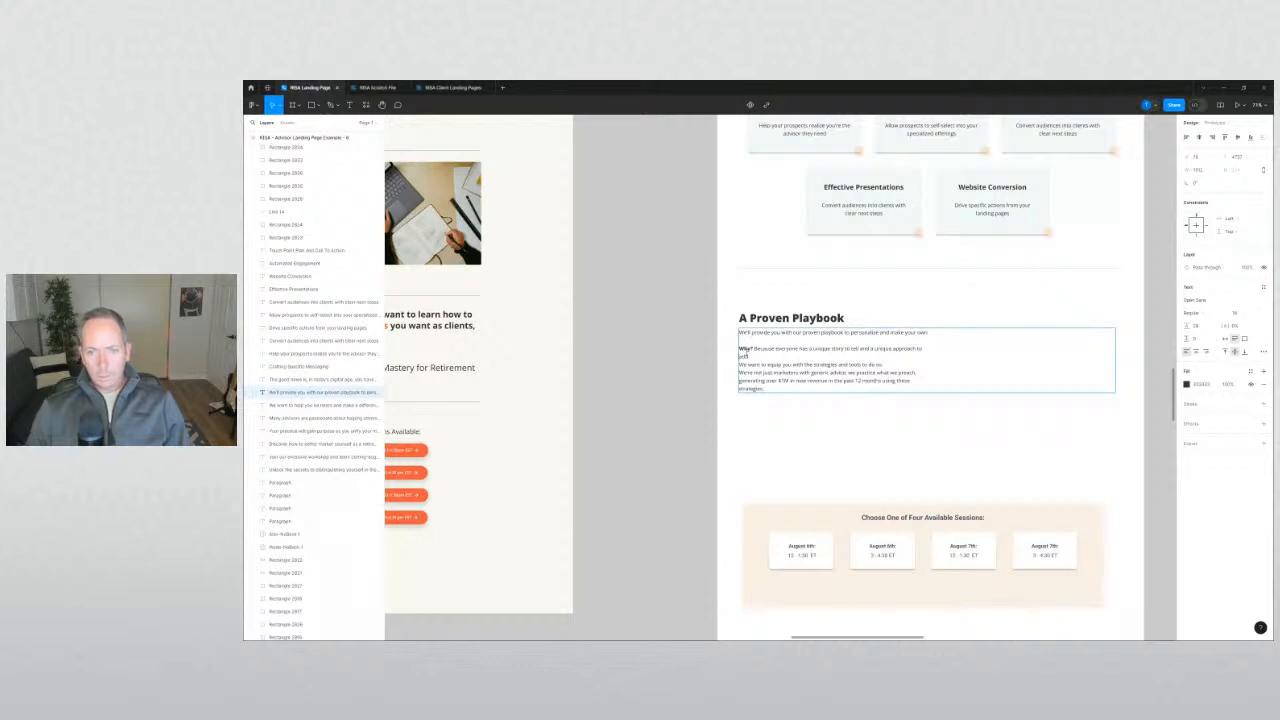
key("End")
key("Delete")
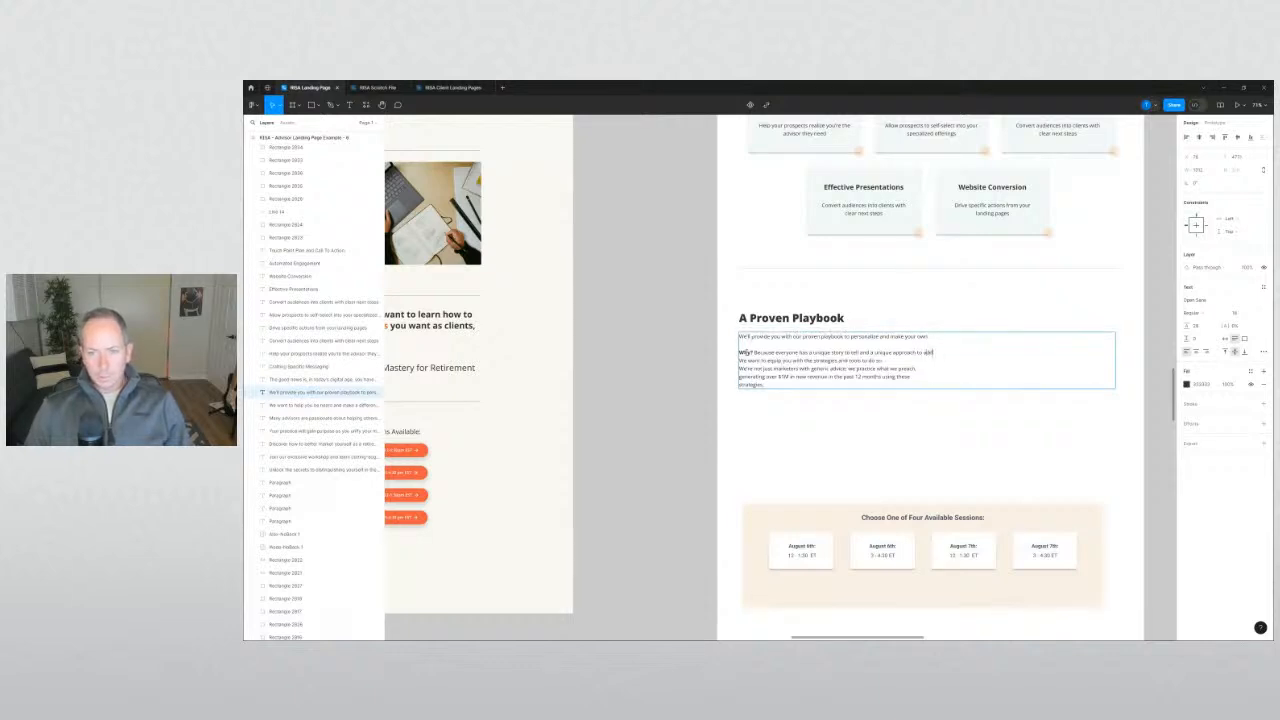
key("Return")
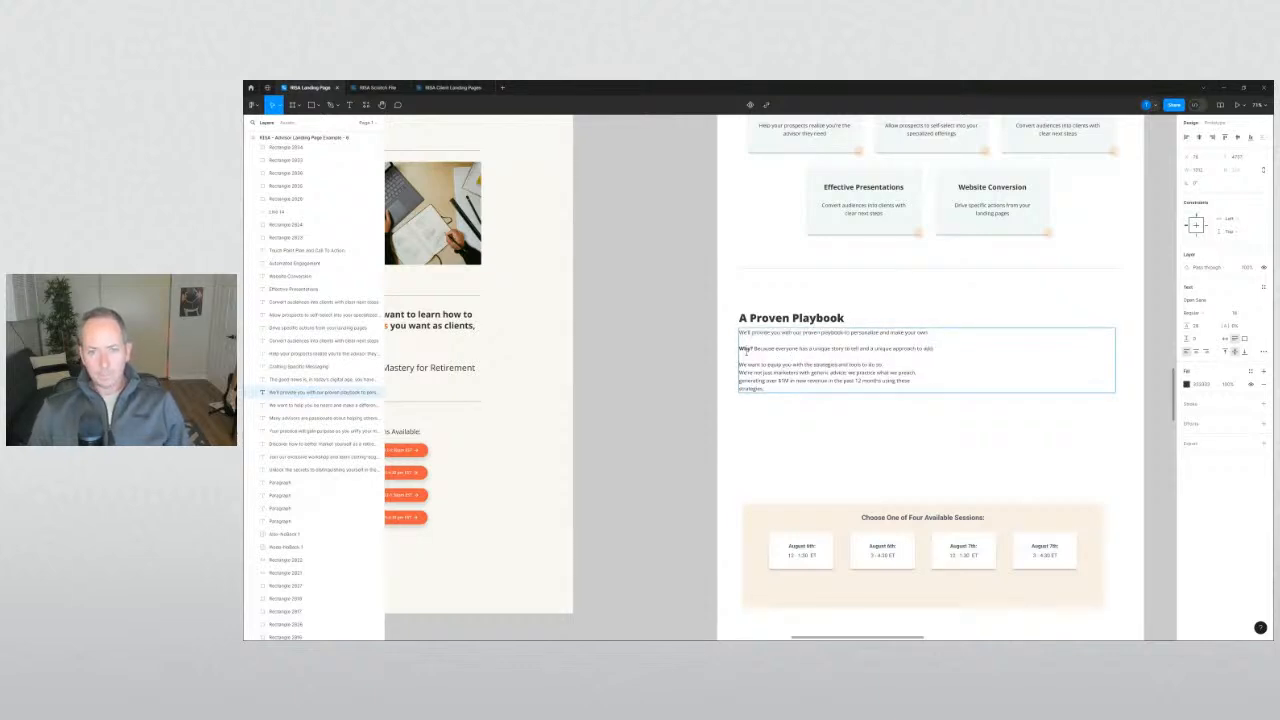
Fix the remaining line breaks and bold 'generating over $1M in new revenue in the past 12 months'.
left_click(883, 365)
key("Delete")
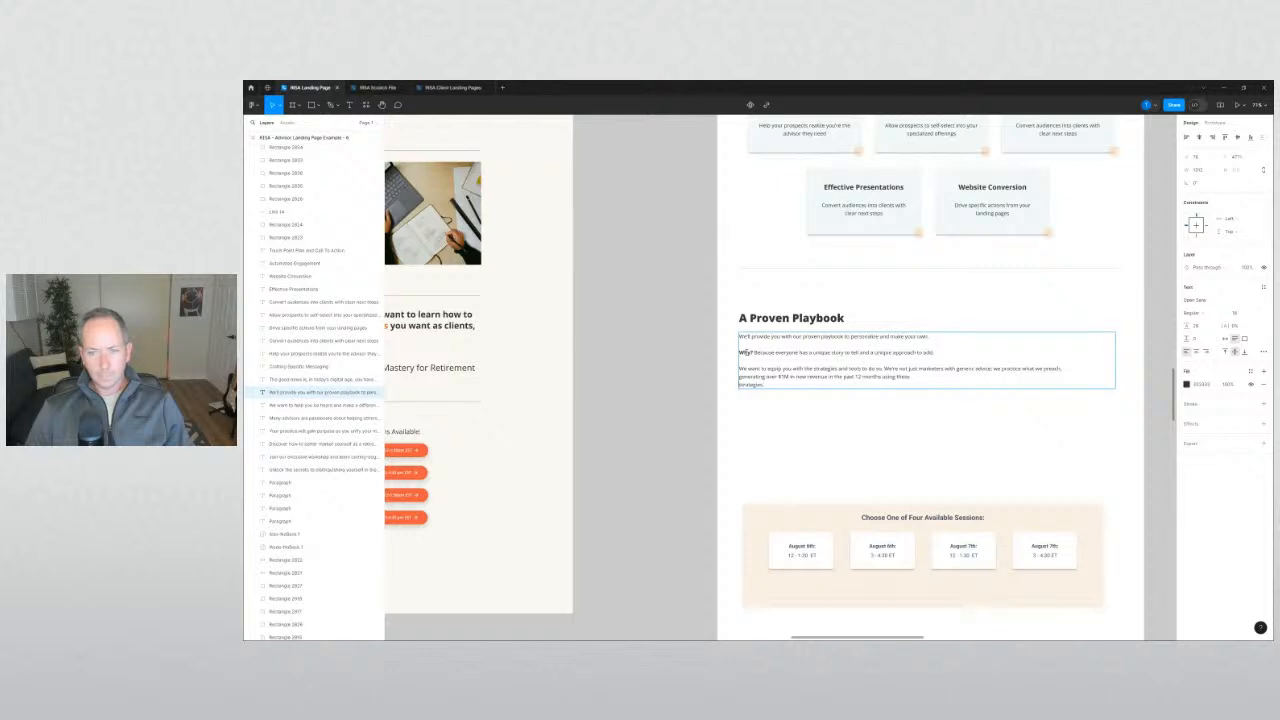
key("BackSpace")
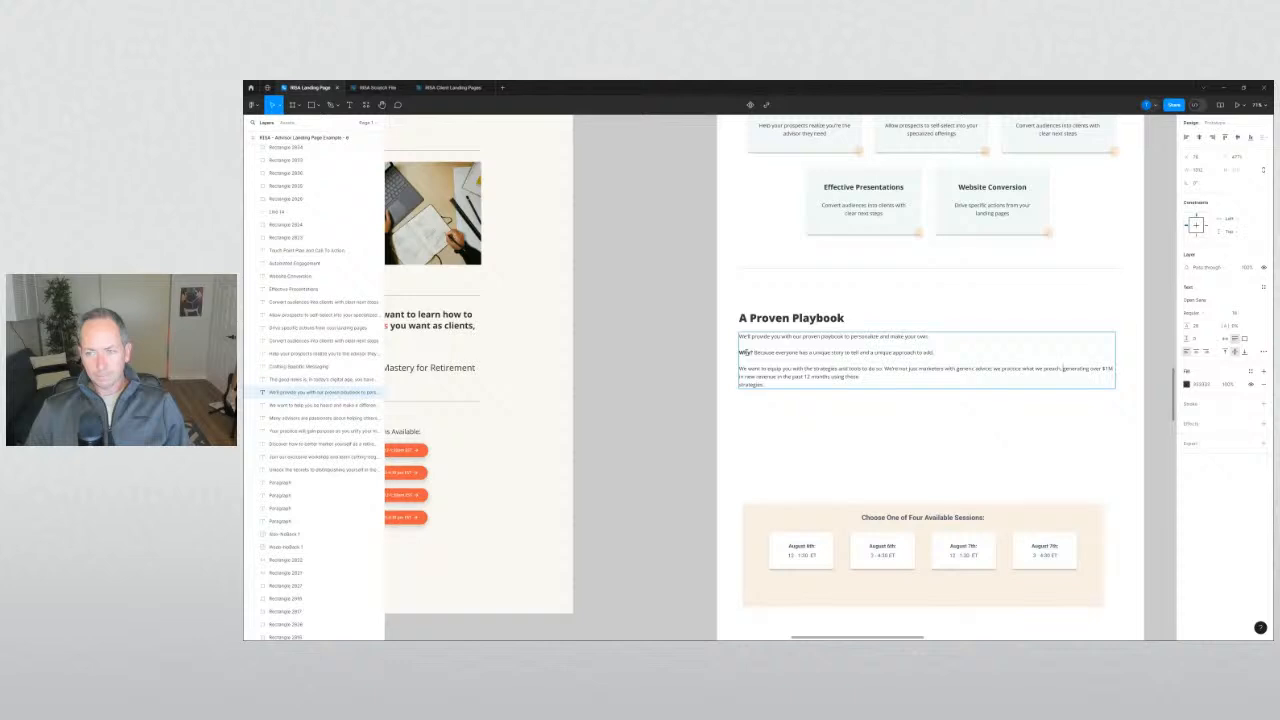
key("Return")
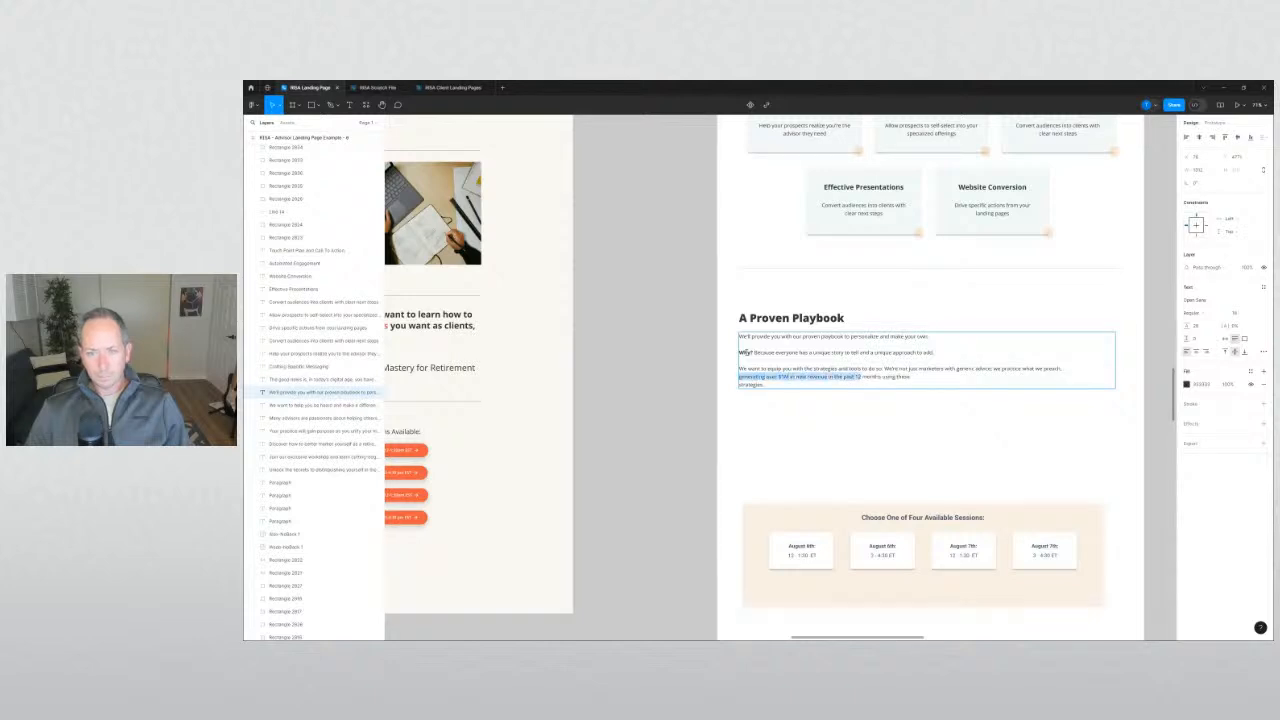
key("ctrl+b")
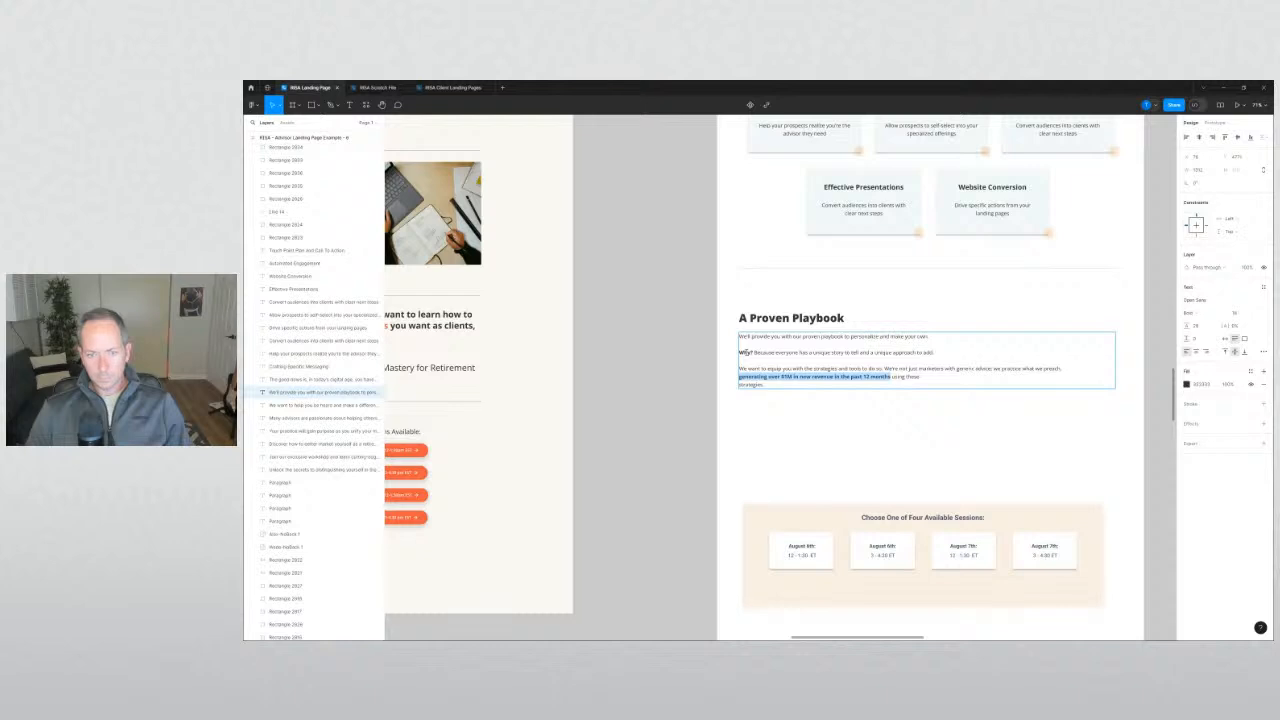
key("Down")
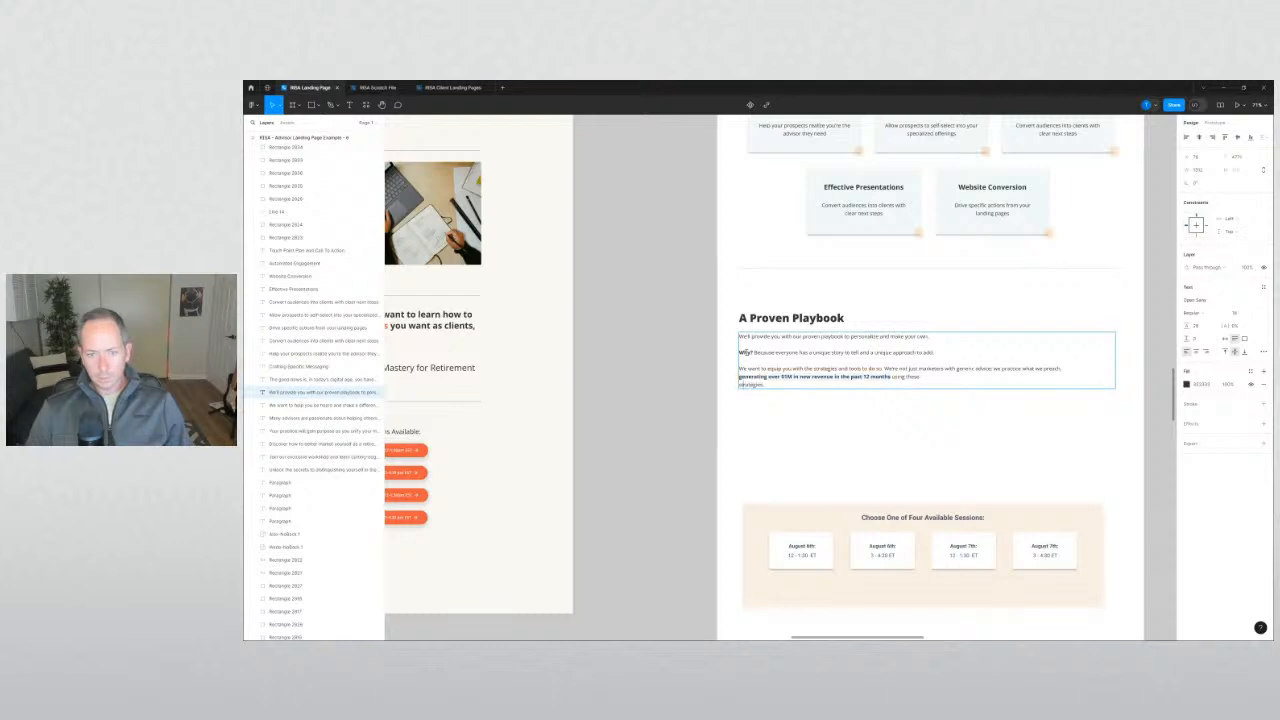
key("BackSpace")
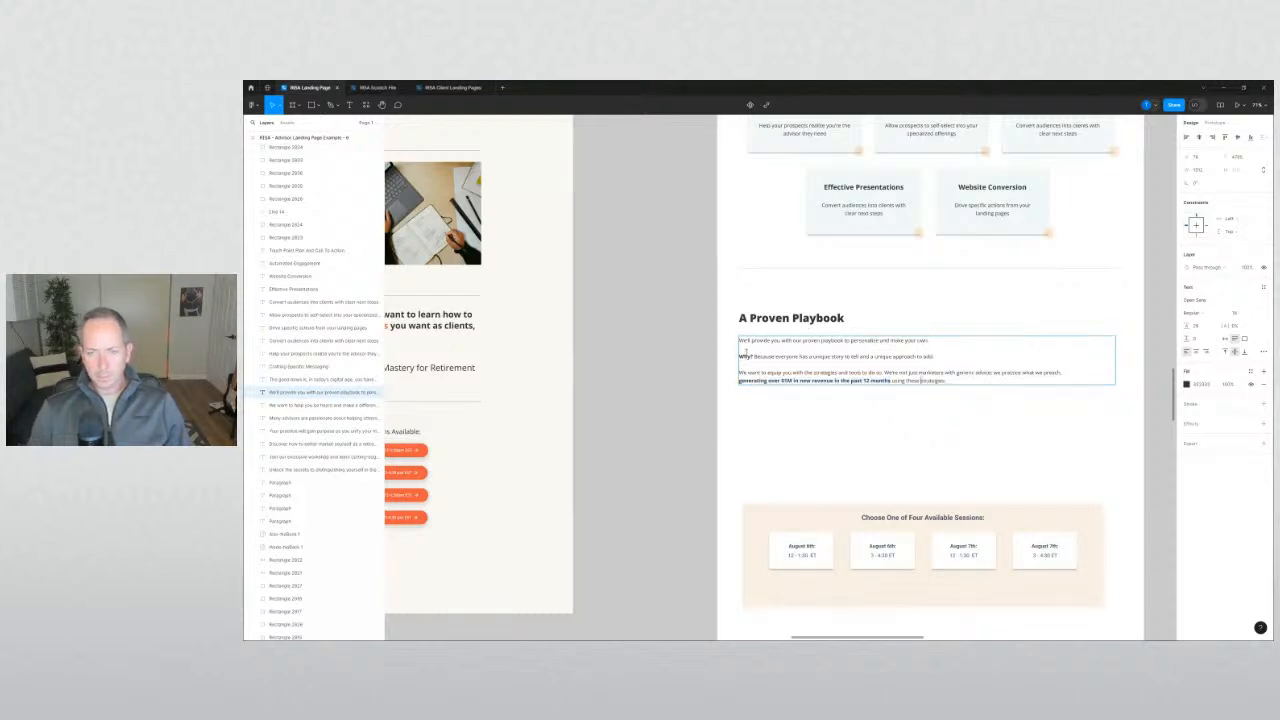
left_click(677, 406)
left_click(677, 406)
left_click_drag(692, 398, 637, 396)
scroll(745, 380, "up", 3)
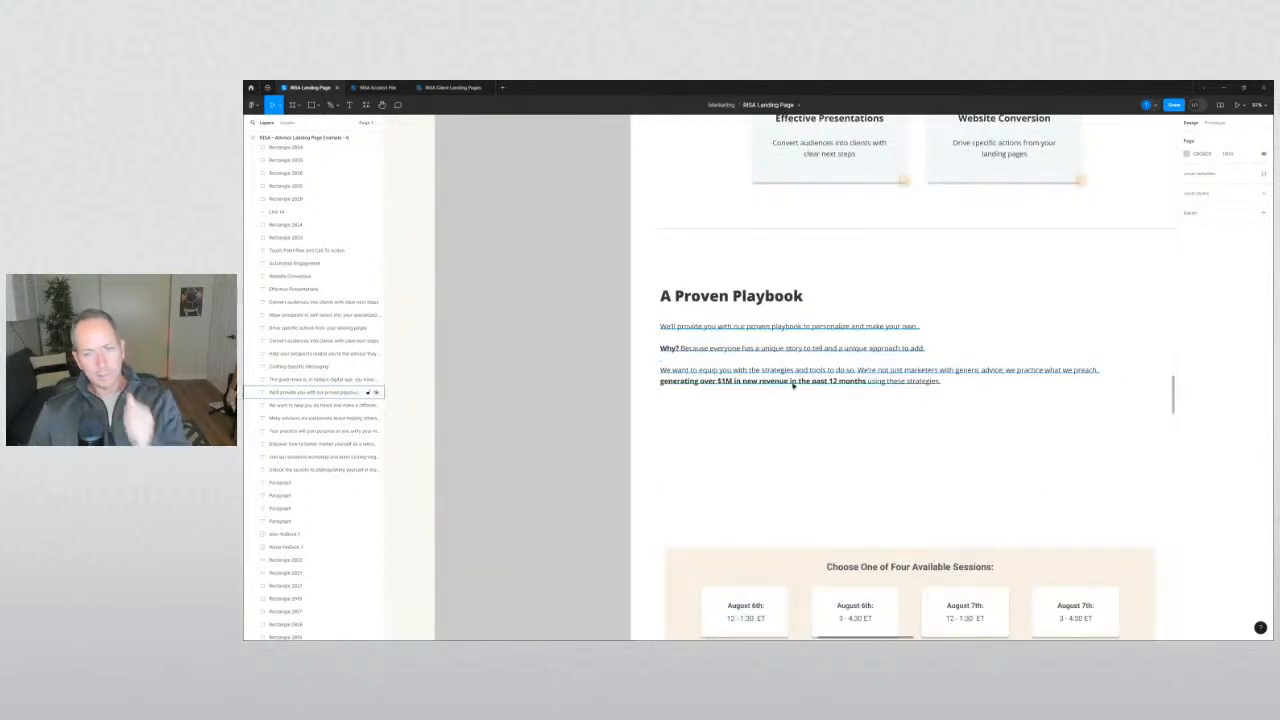
Colour the bold $1M revenue phrase with the orange-red accent swatch.
left_click(865, 381)
left_click_drag(865, 381, 651, 381)
left_click(1186, 385)
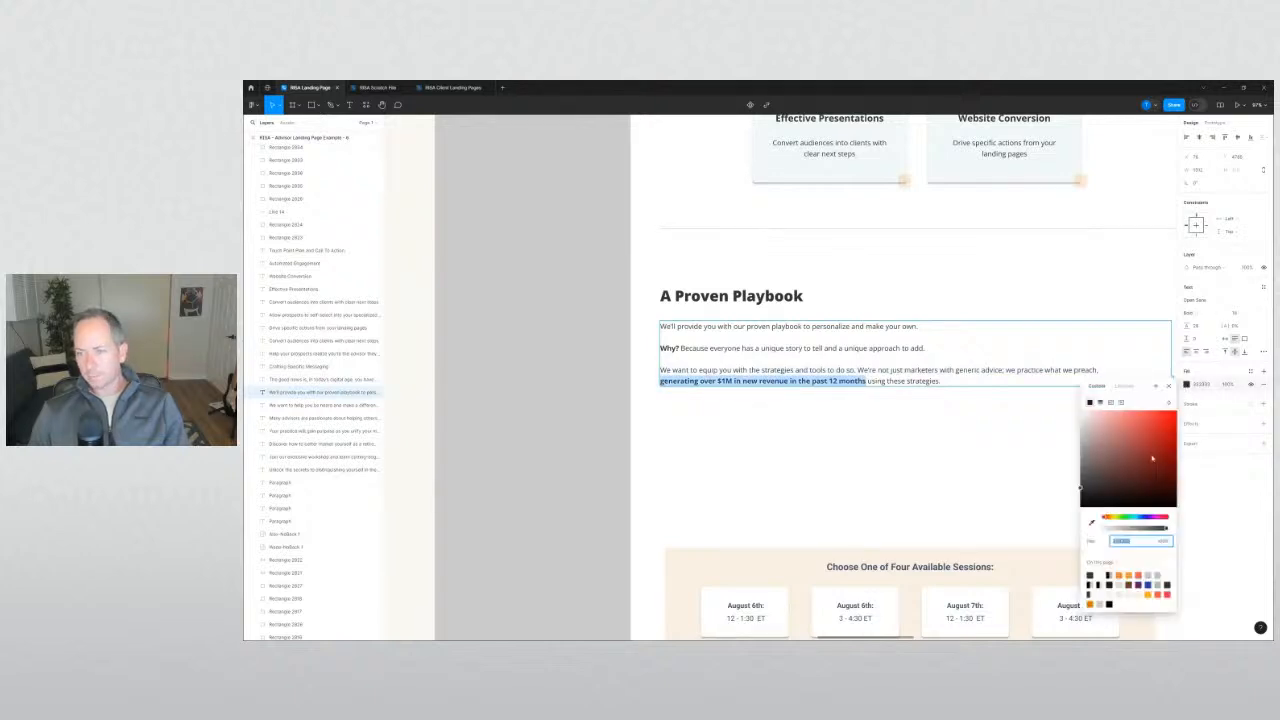
left_click(1139, 575)
left_click(571, 457)
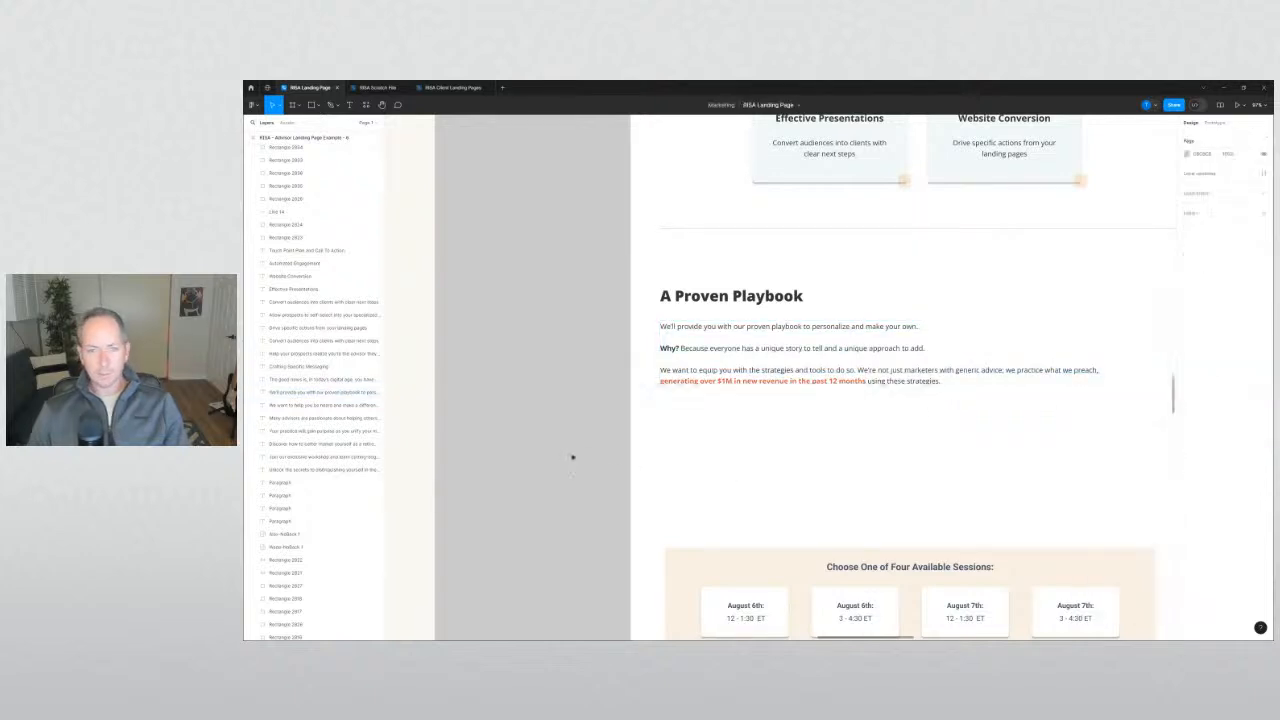
Nudge the Playbook block up, move the divider below it, and shift the session box down.
scroll(571, 457, "down", 2)
left_click(697, 371)
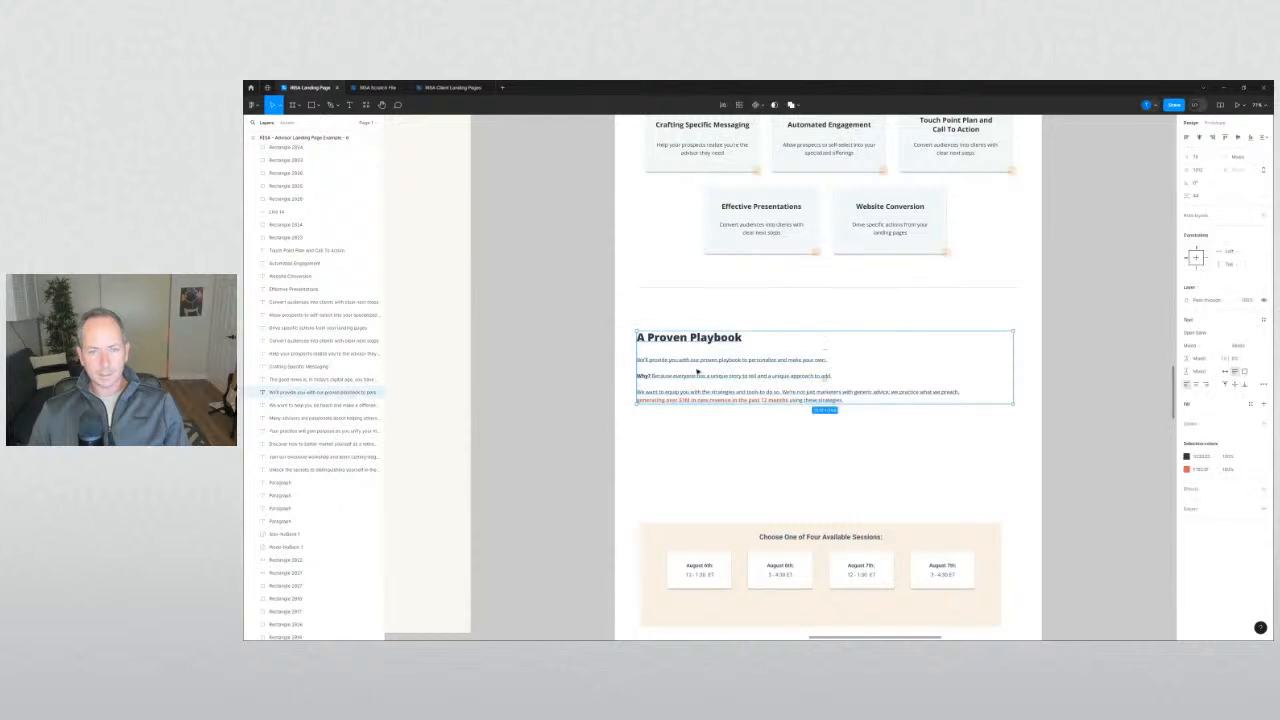
left_click_drag(698, 366, 701, 347)
left_click(664, 301)
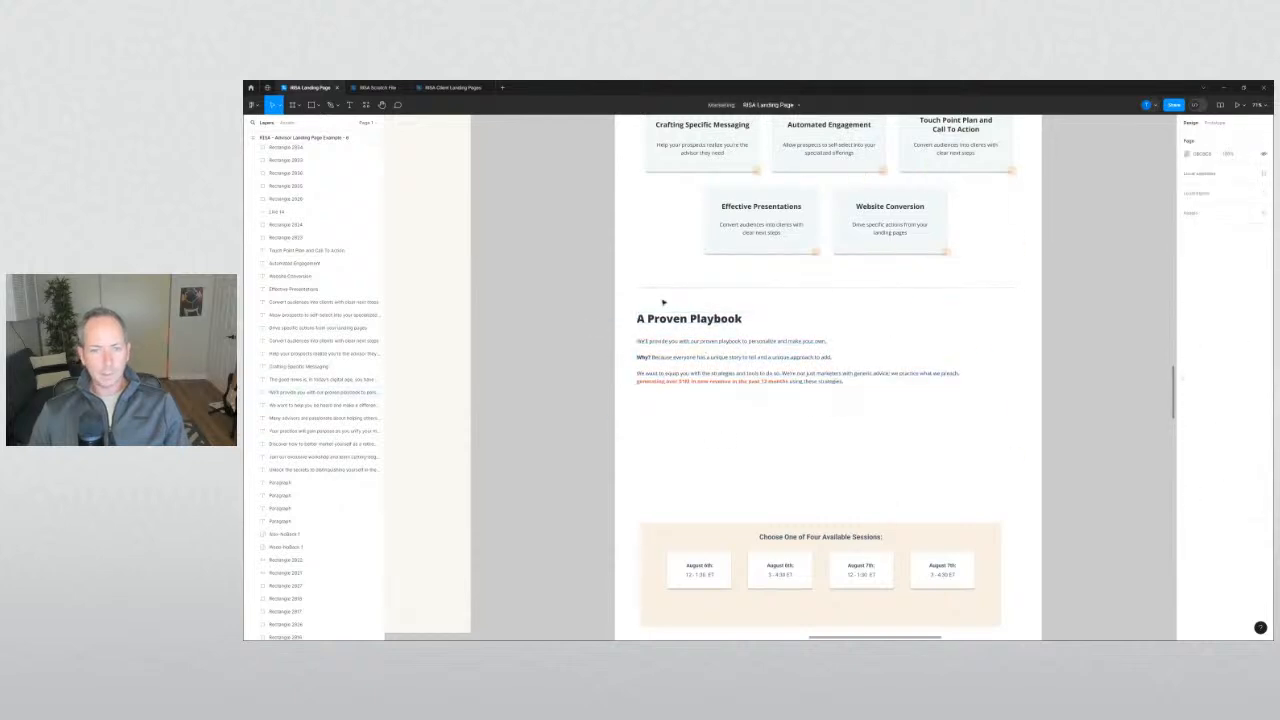
left_click_drag(674, 291, 674, 408)
left_click(599, 425)
scroll(629, 375, "down", 3)
left_click_drag(599, 425, 923, 406)
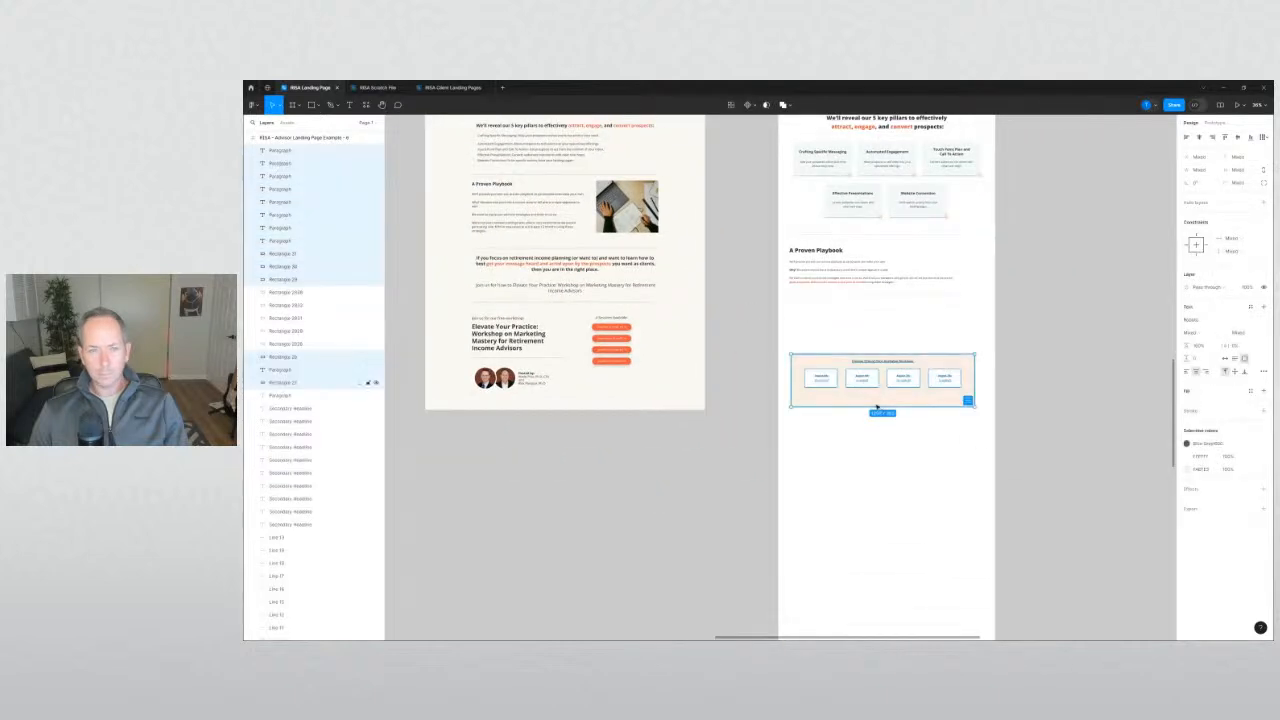
left_click_drag(828, 364, 828, 392)
Copy the centred retirement-planning CTA block from the reference frame and ungroup it.
left_click(724, 345)
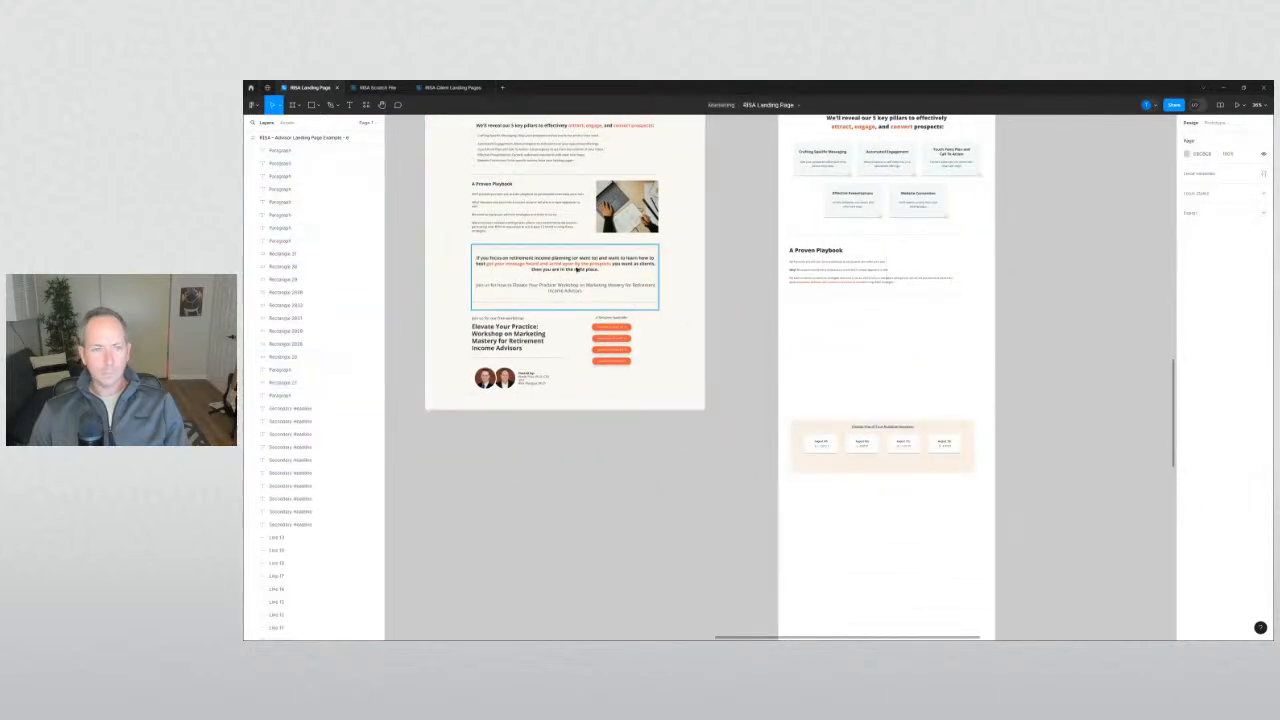
left_click_drag(576, 269, 1105, 373)
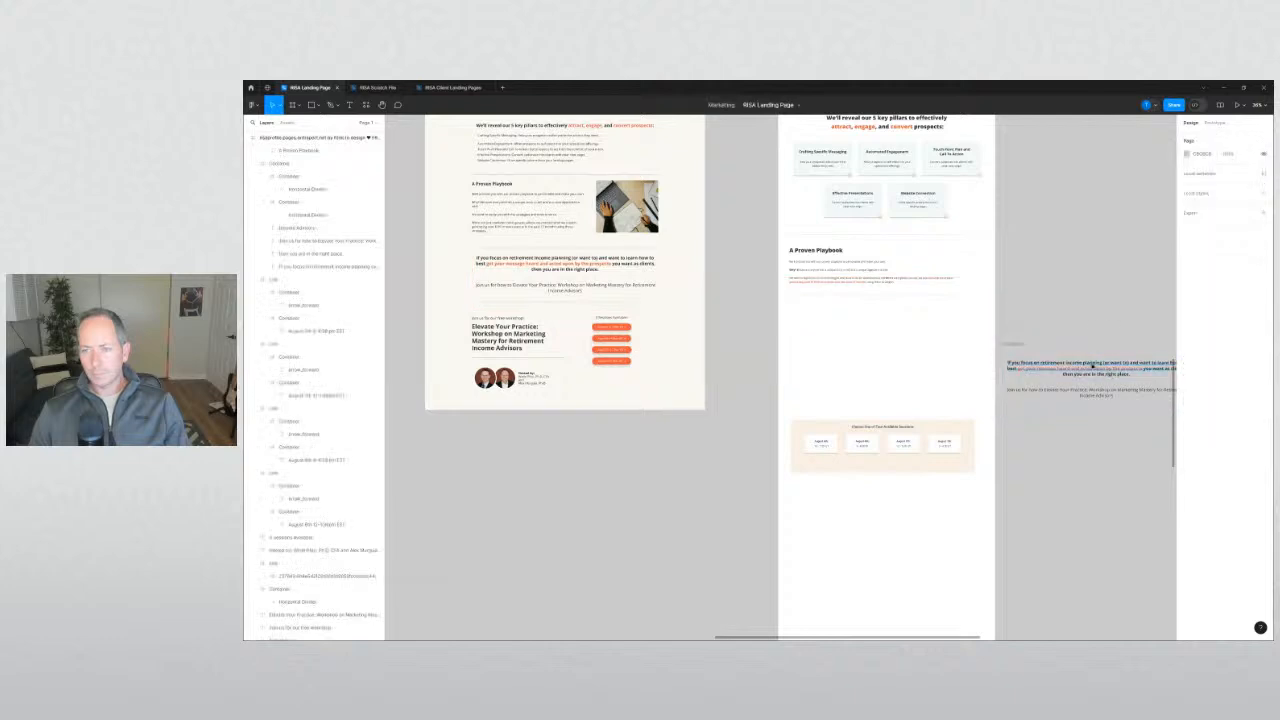
right_click(1018, 346)
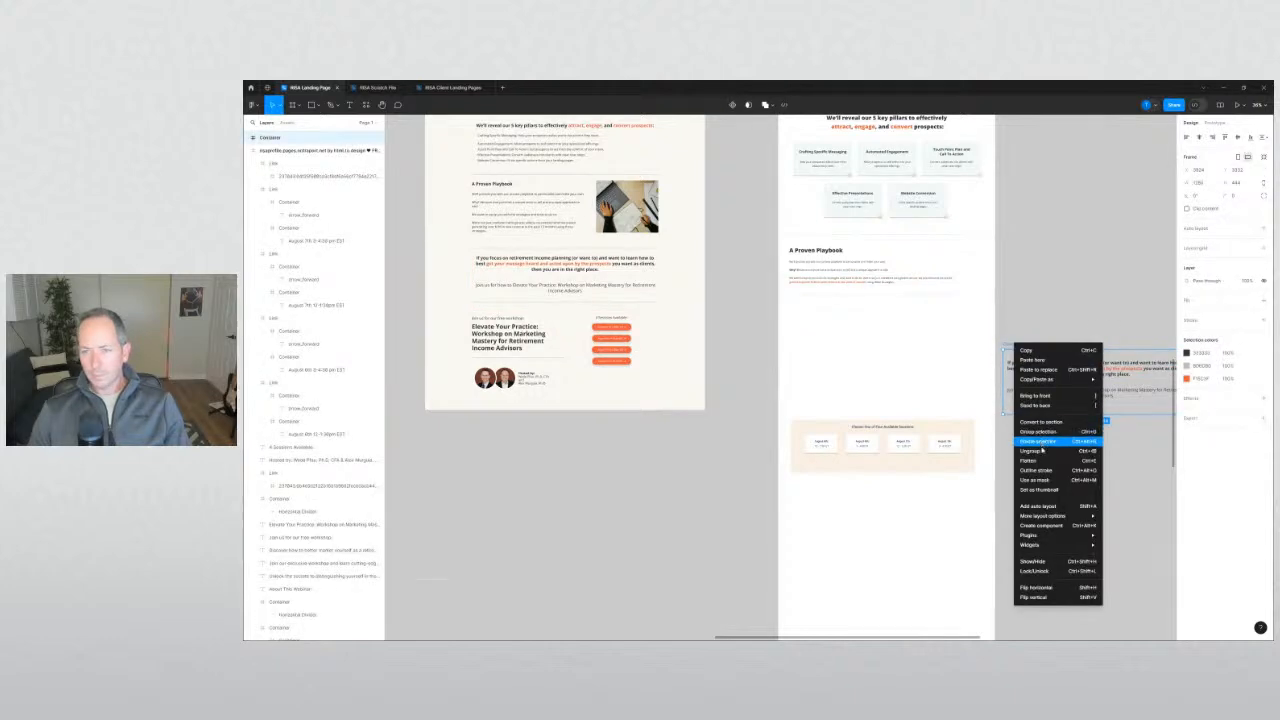
left_click(1030, 451)
scroll(1000, 280, "right", 2)
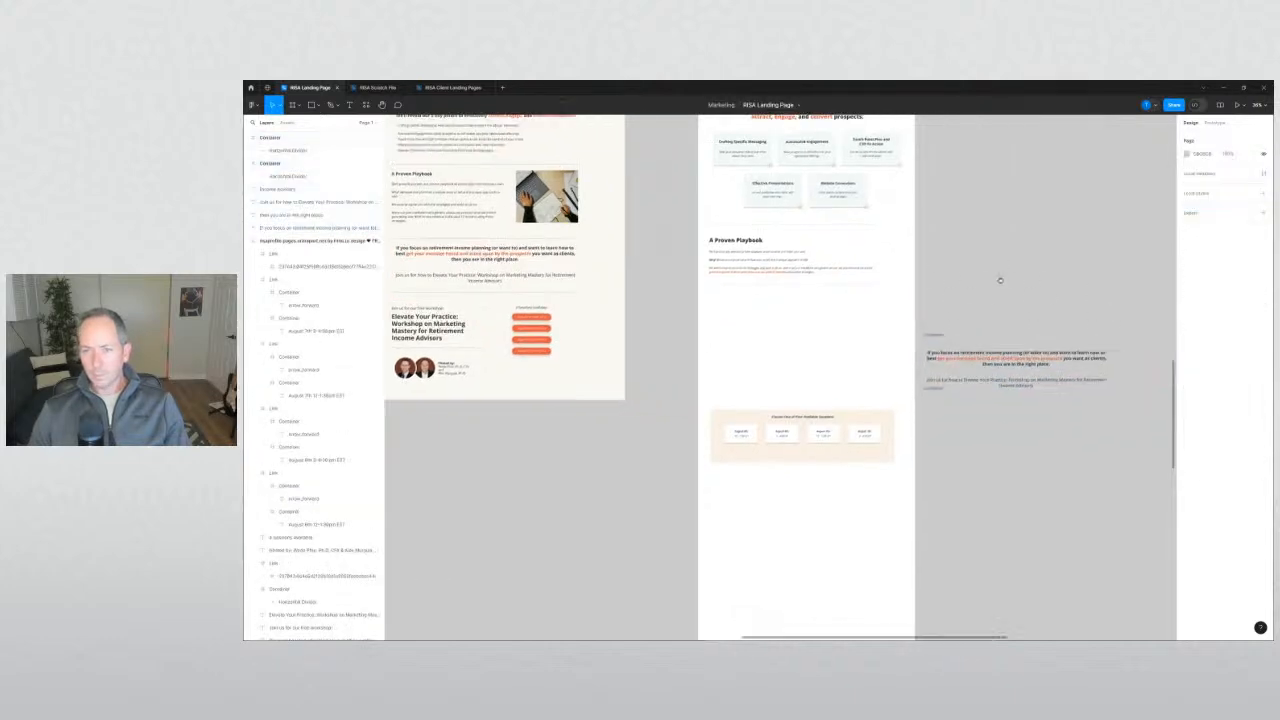
left_click(939, 336)
left_click(994, 347)
Place the four CTA text lines, including Income Advisors, beneath A Proven Playbook.
left_click(994, 357)
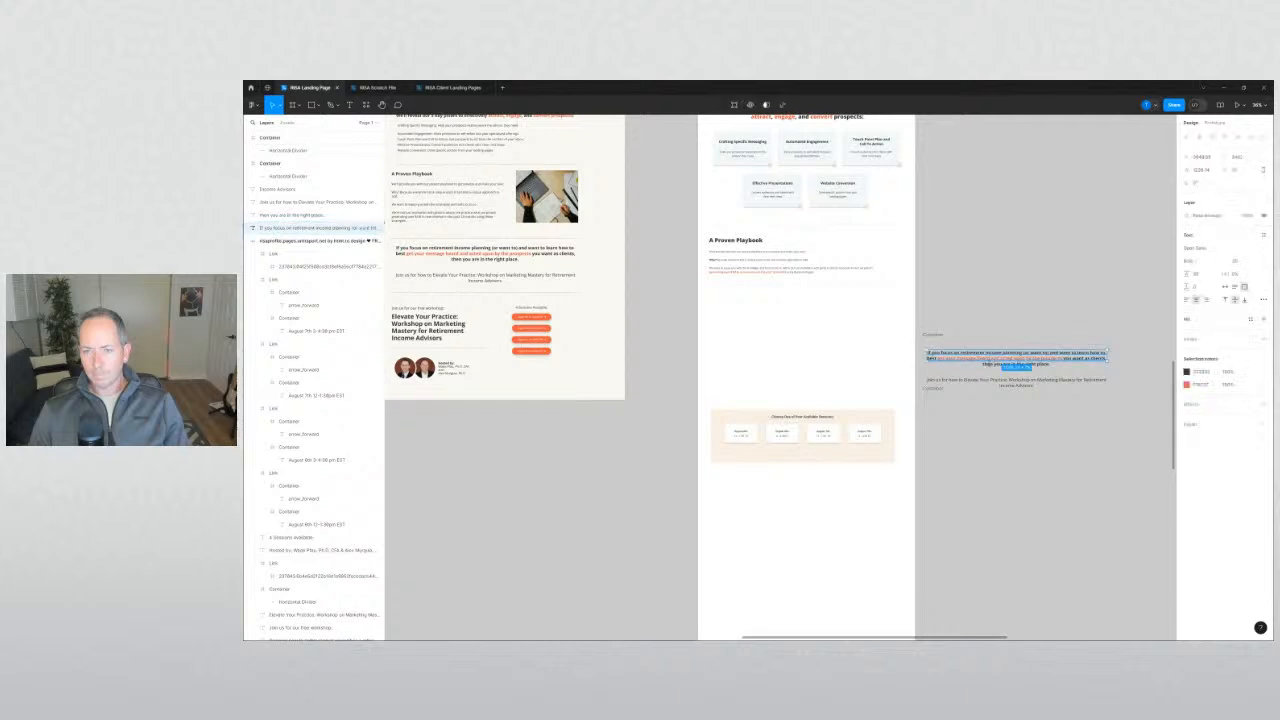
left_click(1015, 364, "shift")
left_click(966, 380, "shift")
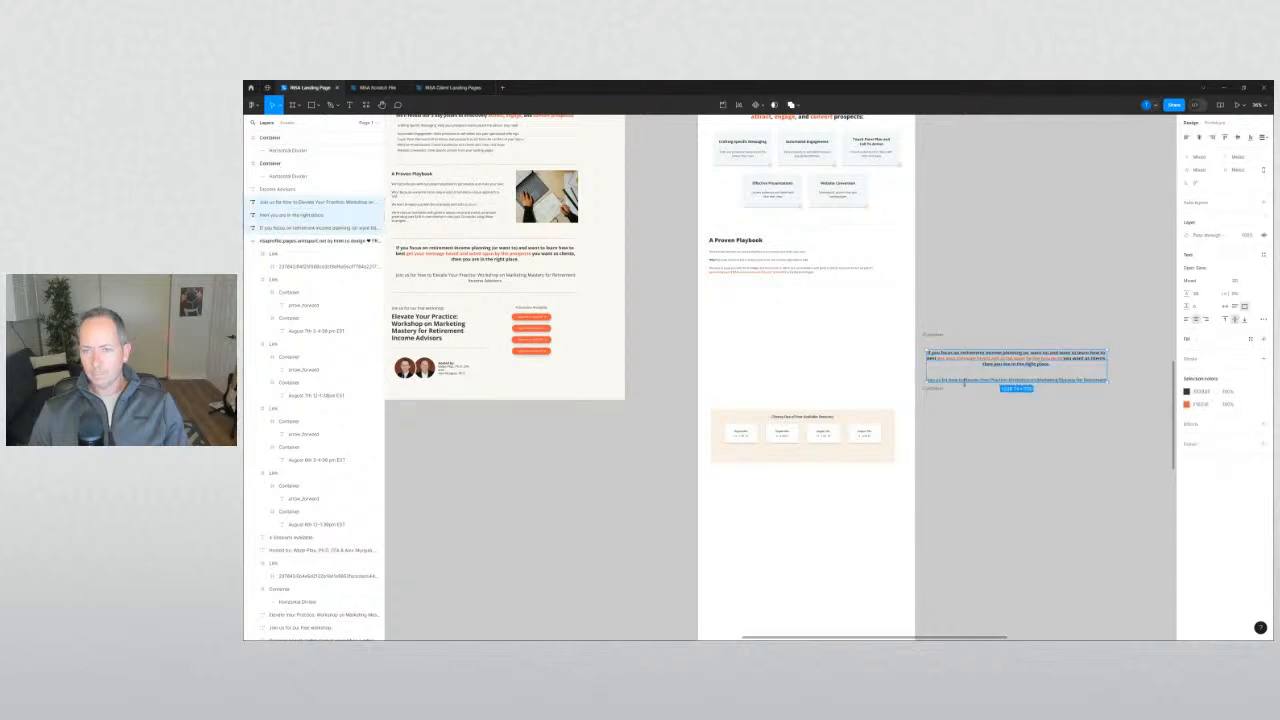
scroll(1017, 438, "up", 3)
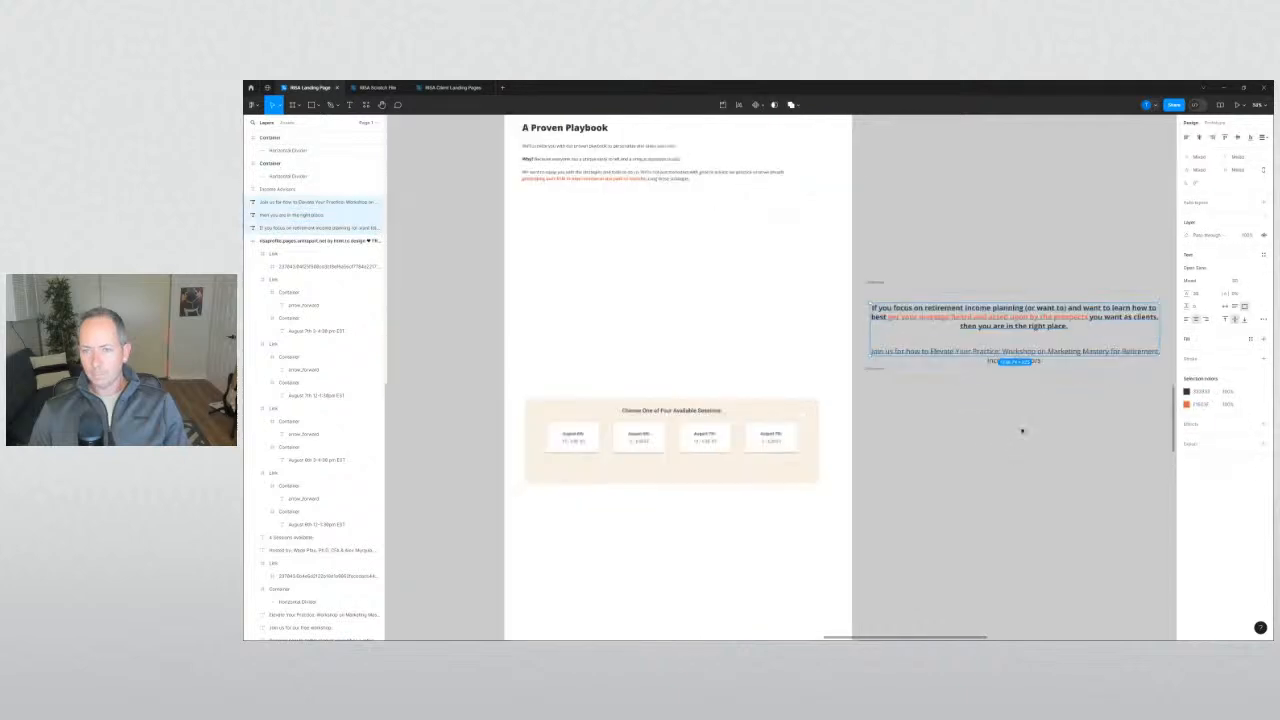
left_click(1037, 363, "shift")
left_click_drag(1014, 327, 711, 361)
Move the divider line below the new CTA text.
left_click(520, 370)
left_click_drag(518, 377, 560, 289)
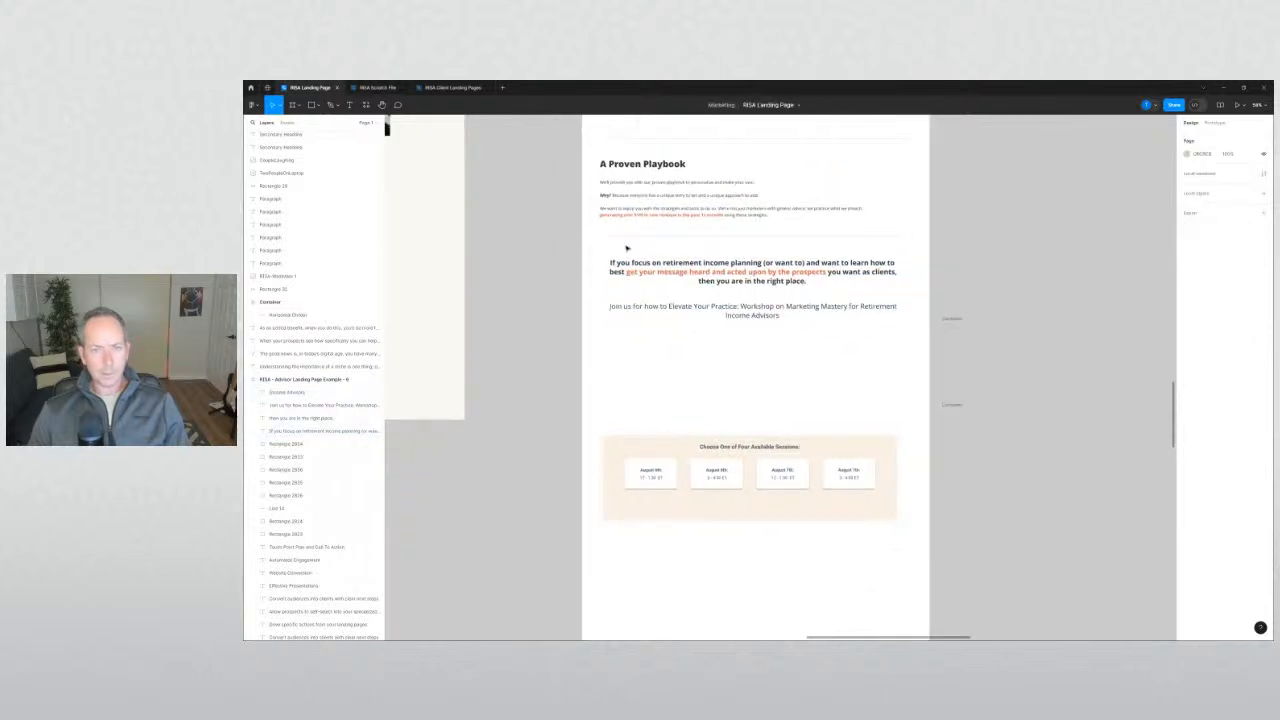
left_click_drag(631, 241, 631, 350)
left_click(543, 363)
Make all four session date cards taller by dragging their bottom edge down.
left_click_drag(550, 414, 902, 551)
left_click(654, 488)
left_click(714, 485, "shift")
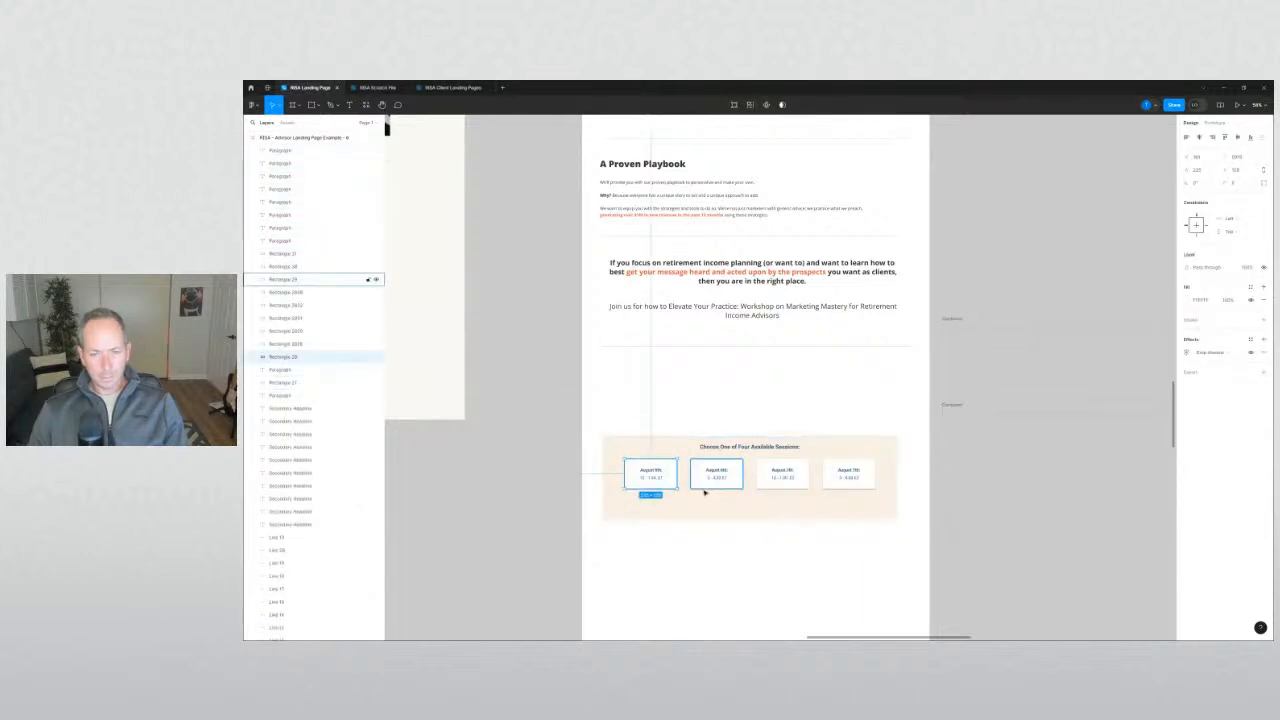
left_click(778, 488, "shift")
left_click(850, 487, "shift")
scroll(750, 492, "up", 3)
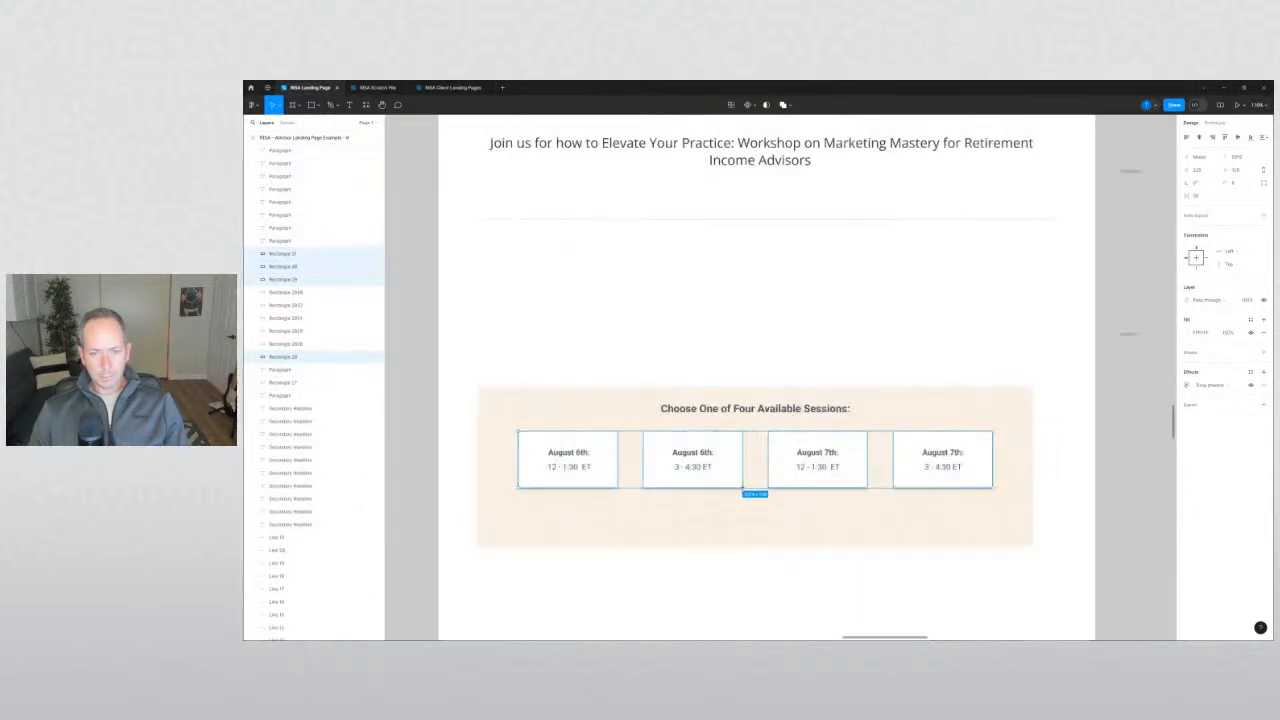
left_click_drag(742, 492, 741, 512)
left_click(737, 326)
scroll(580, 309, "down", 5)
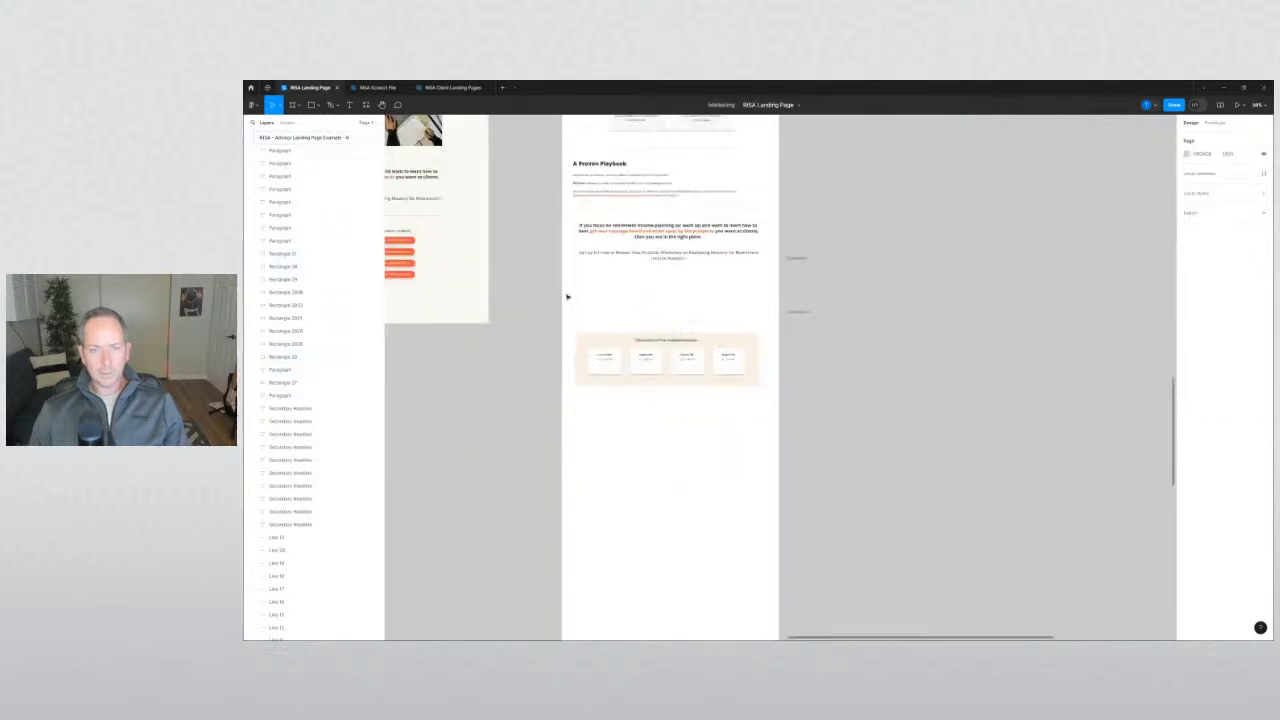
scroll(555, 277, "up", 10)
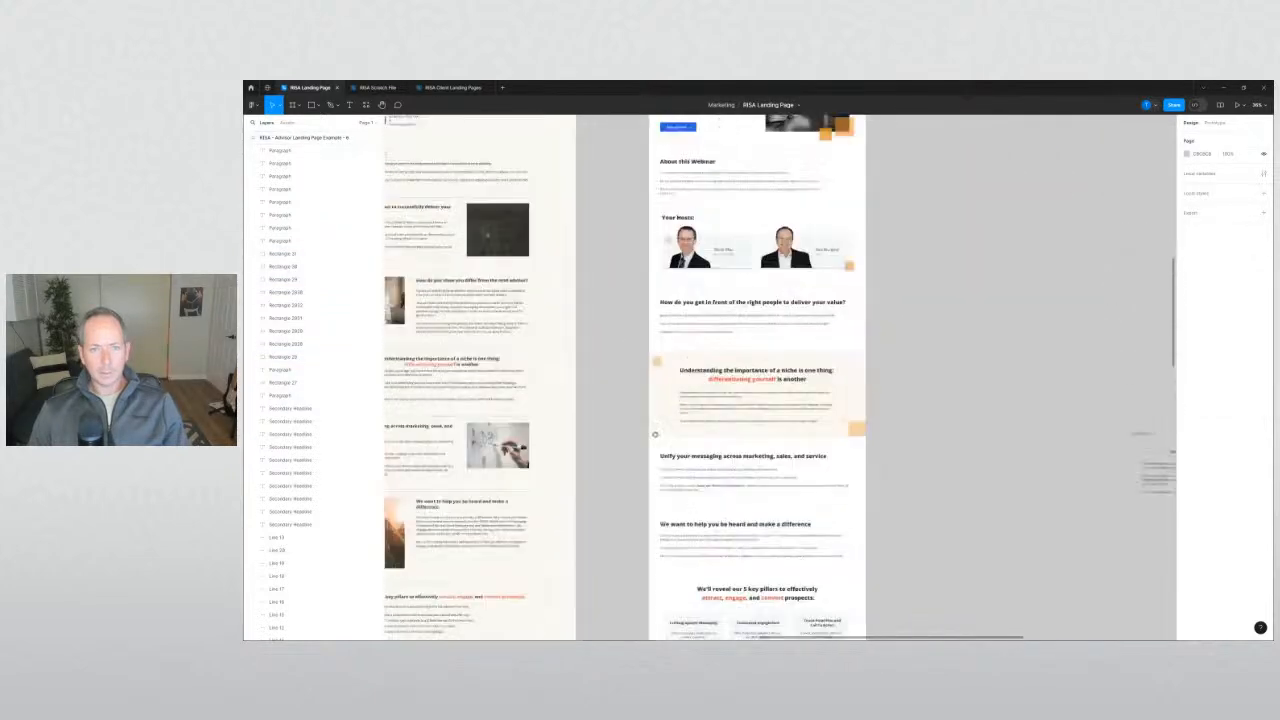
Select the hero's Sign Up Free button.
left_click(686, 256)
scroll(642, 254, "up", 2)
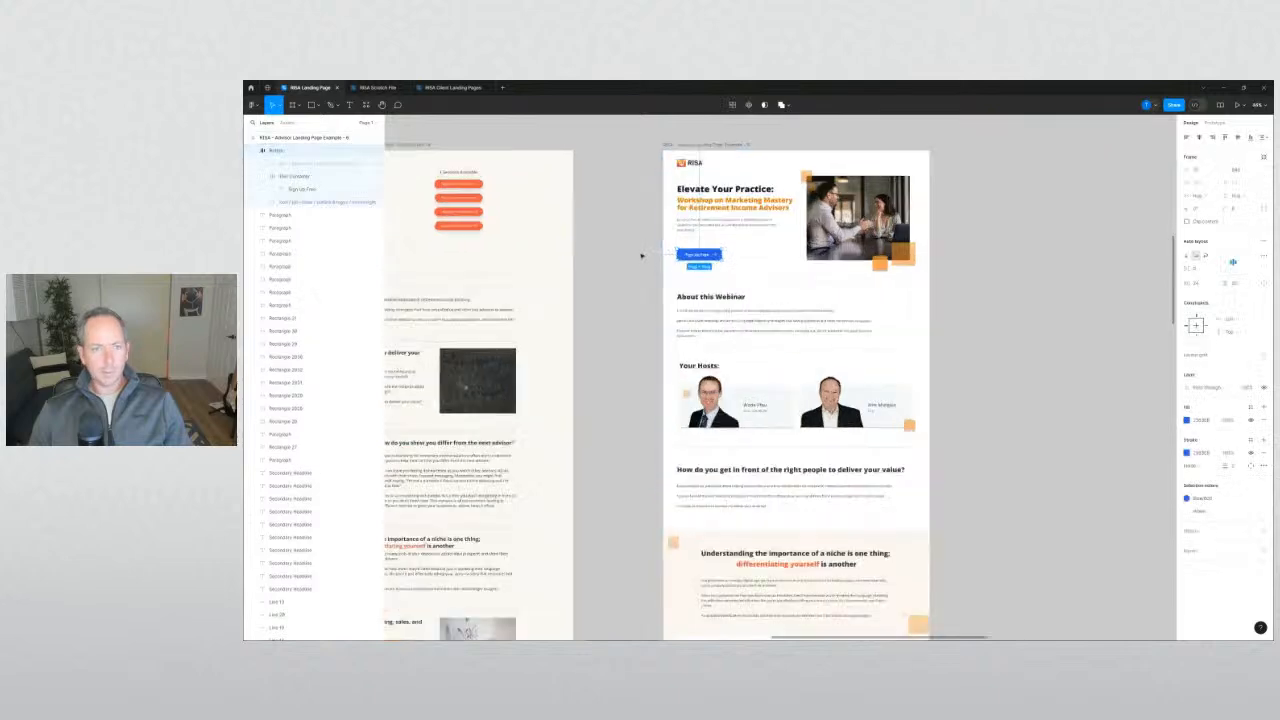
left_click_drag(644, 256, 866, 391)
scroll(691, 307, "up", 5)
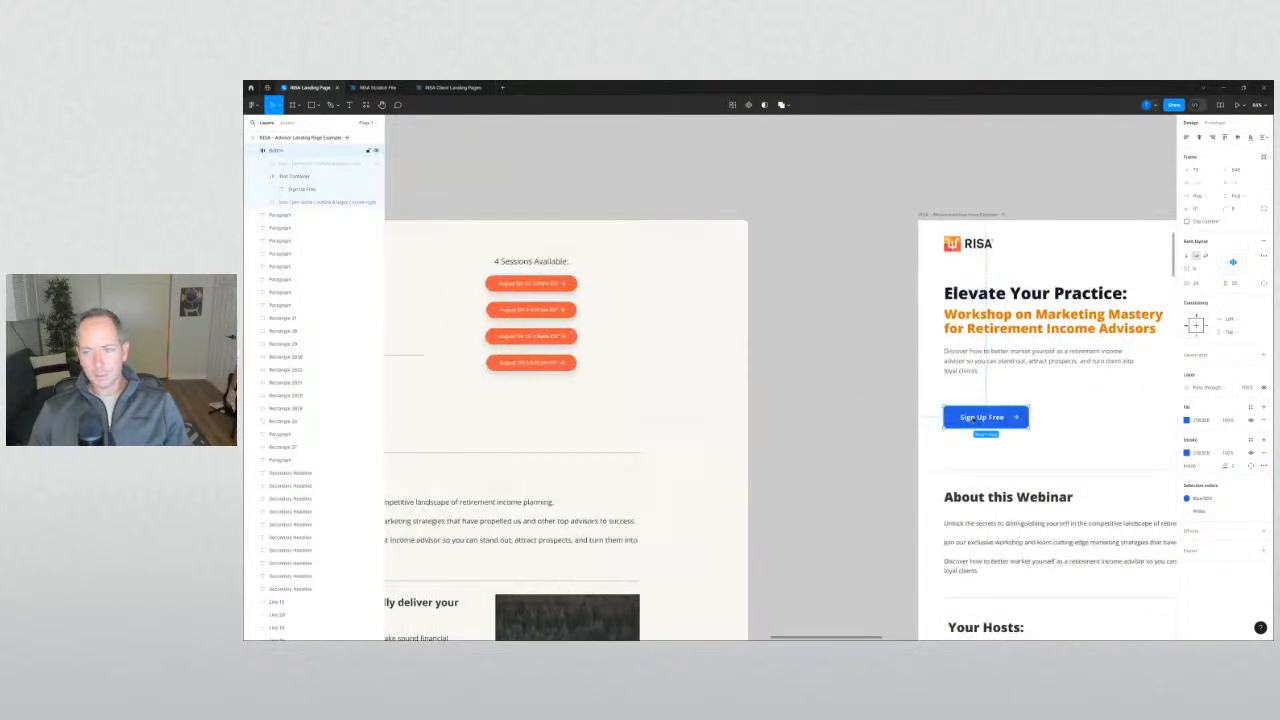
Change the Sign Up Free button's fill to the orange swatch.
left_click(1187, 420)
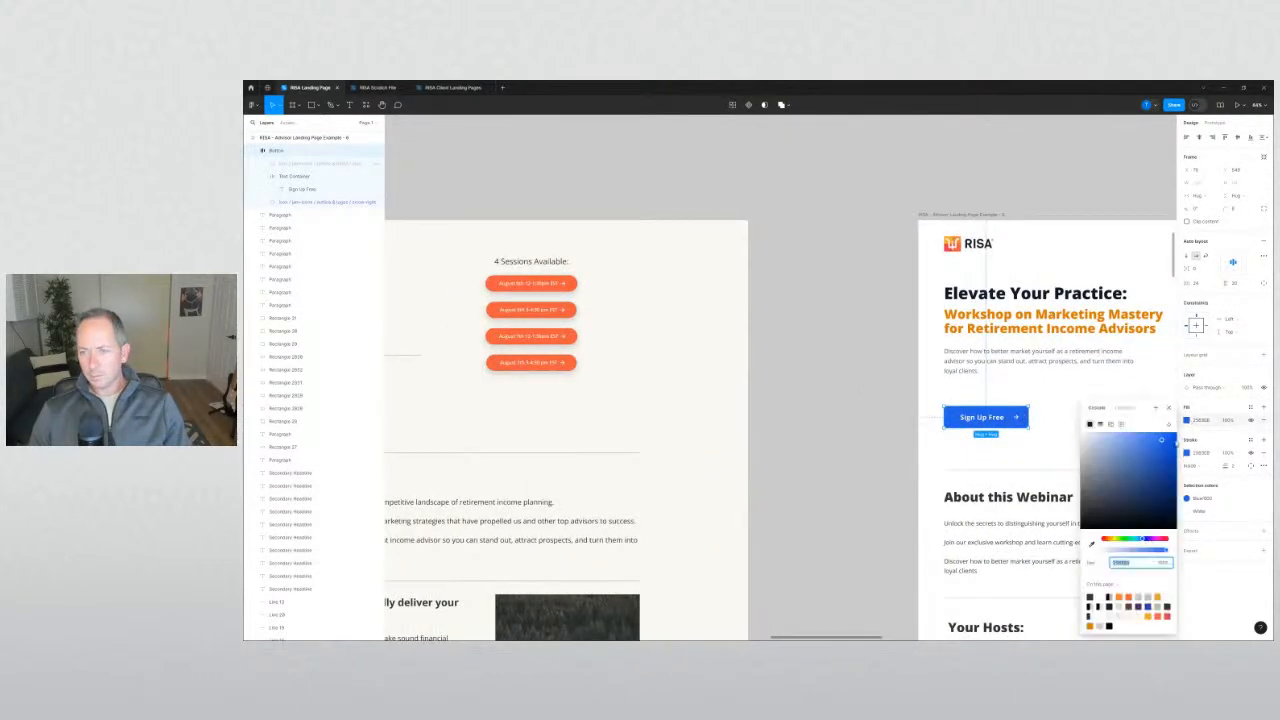
left_click(1122, 596)
left_click(811, 477)
left_click_drag(811, 477, 583, 426)
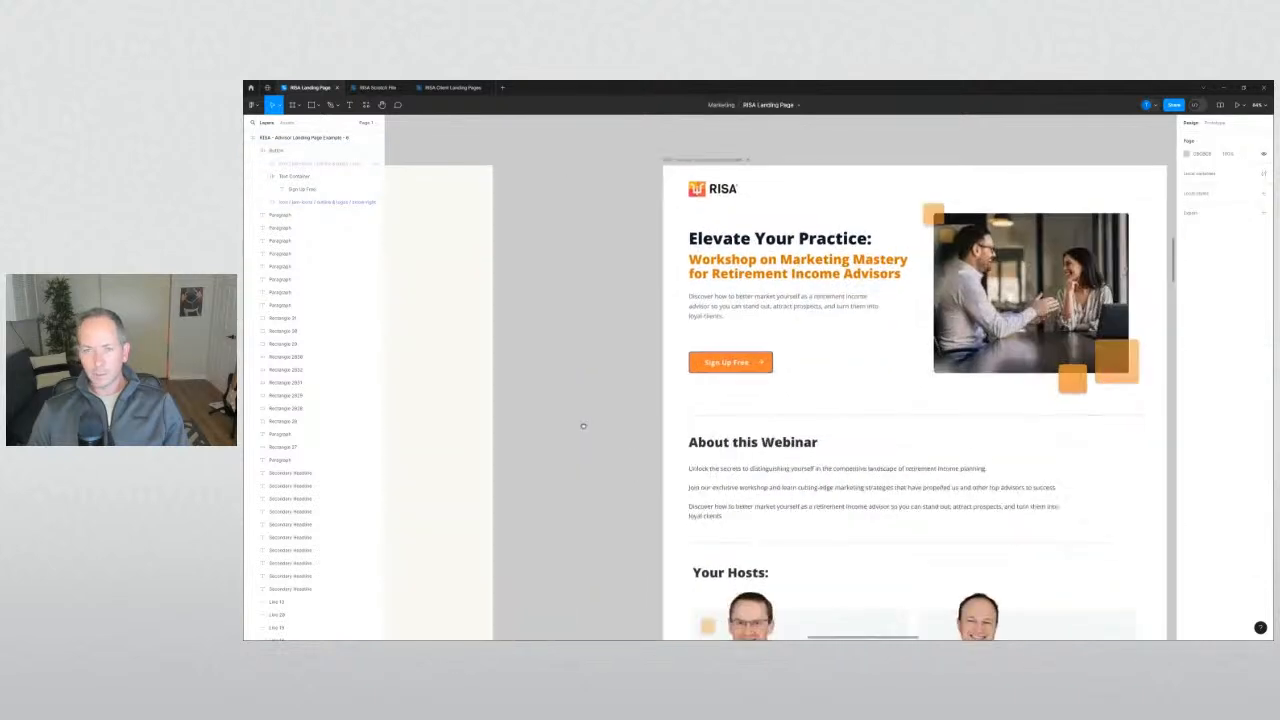
Remove the button's existing outline and give it a drop shadow.
left_click(699, 360)
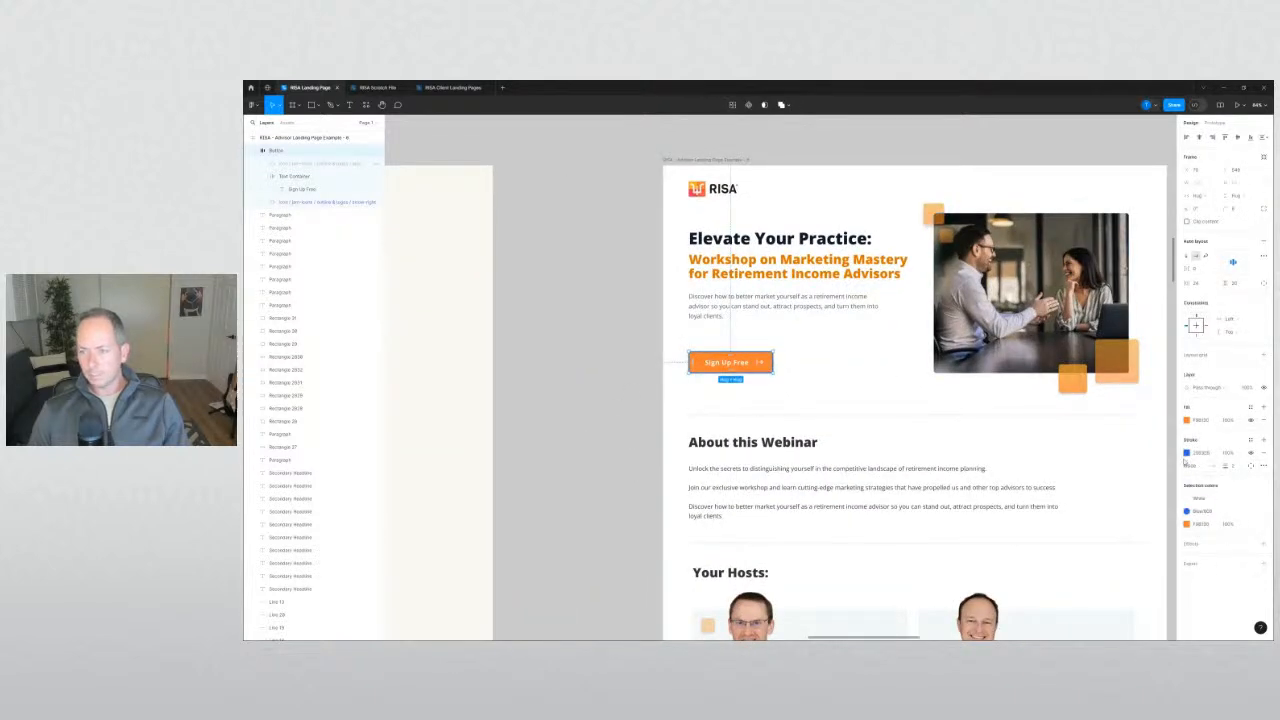
left_click(1187, 453)
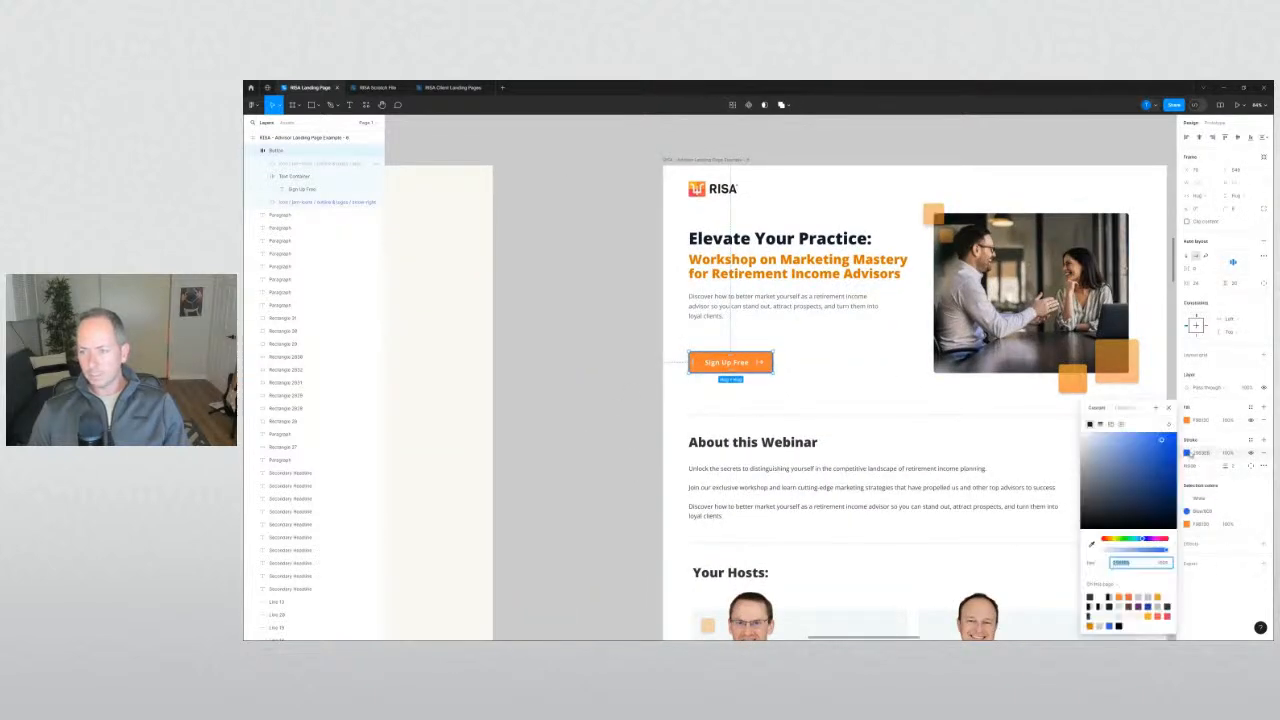
left_click(651, 421)
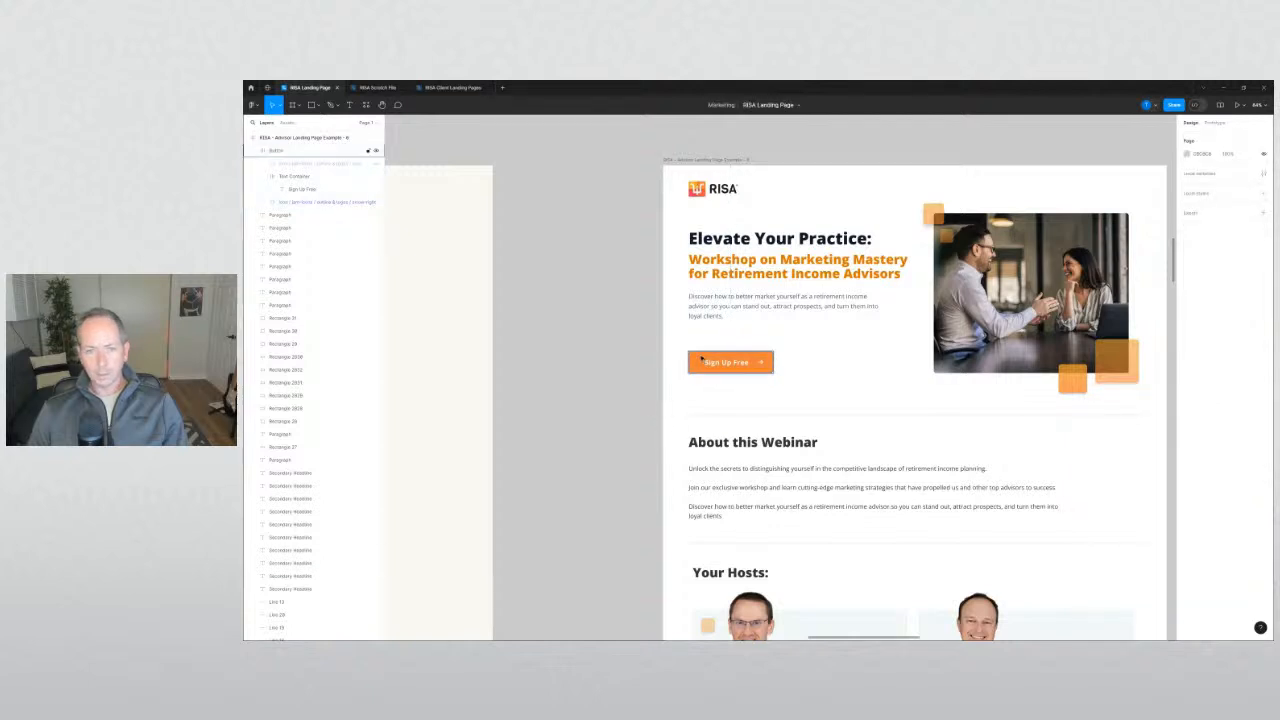
left_click(701, 358)
left_click(1186, 455)
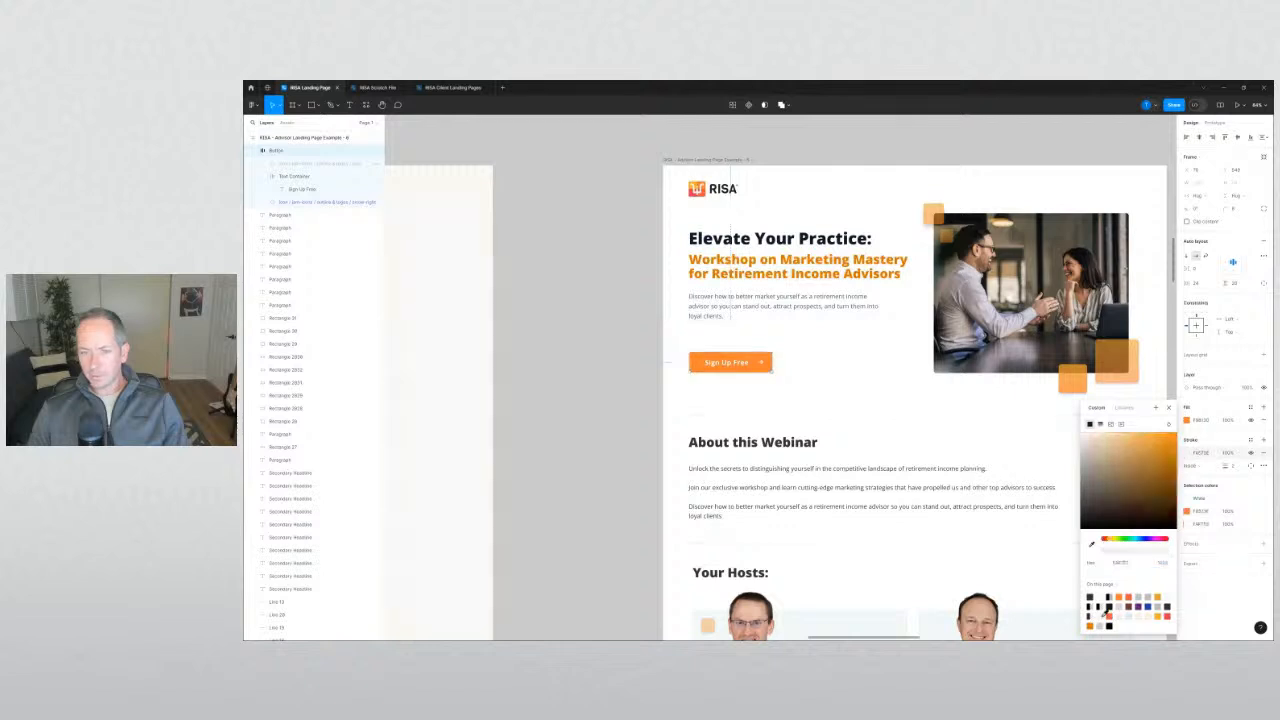
left_click(629, 403)
scroll(665, 354, "up", 5)
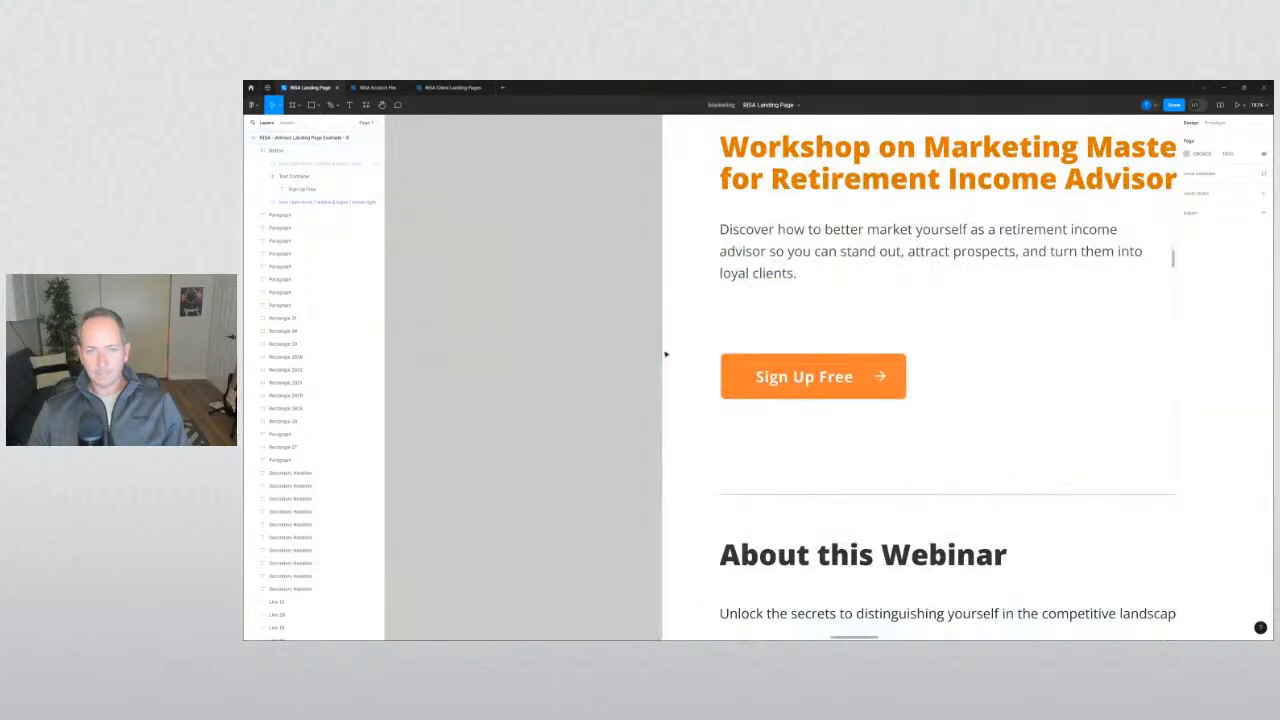
left_click(737, 368)
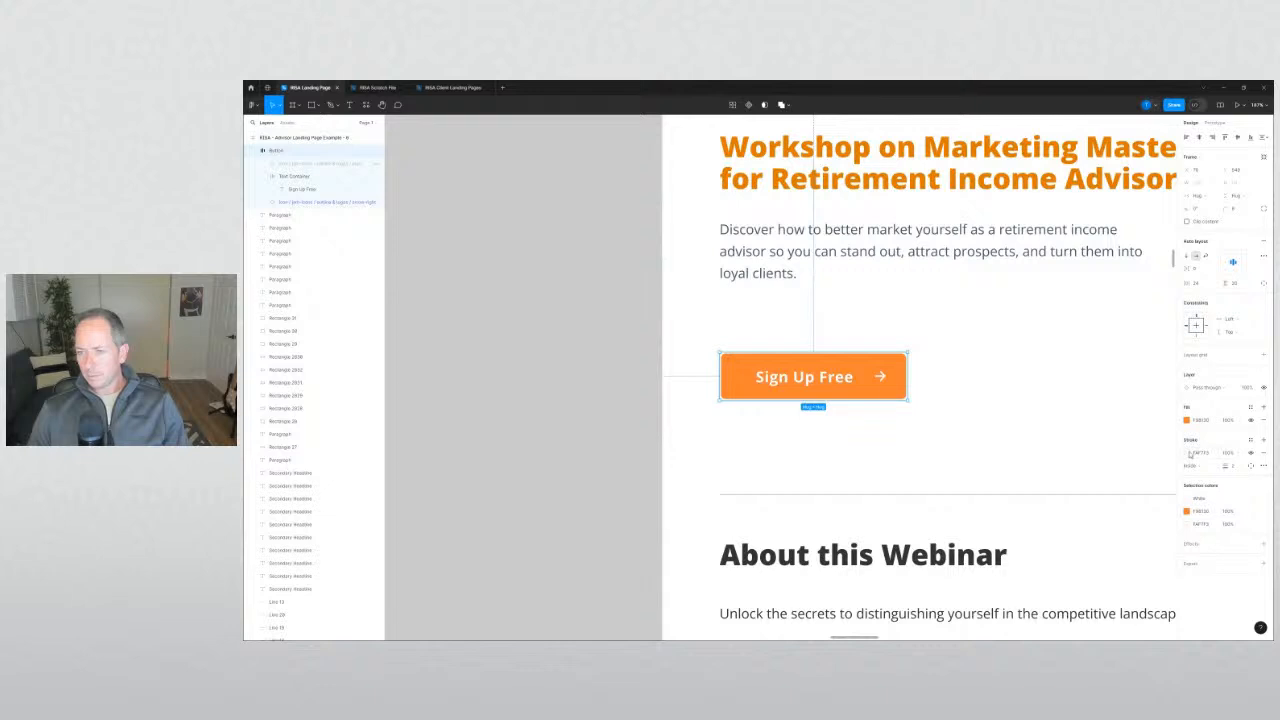
left_click(1262, 453)
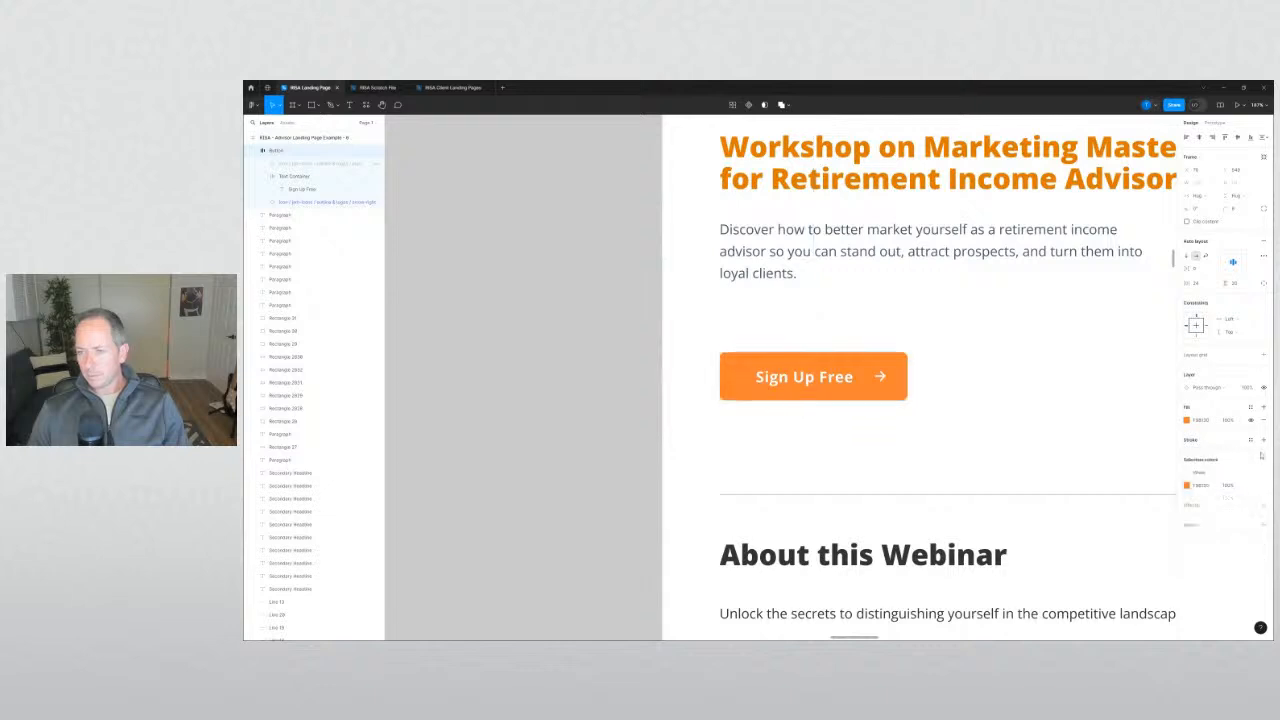
left_click(1263, 506)
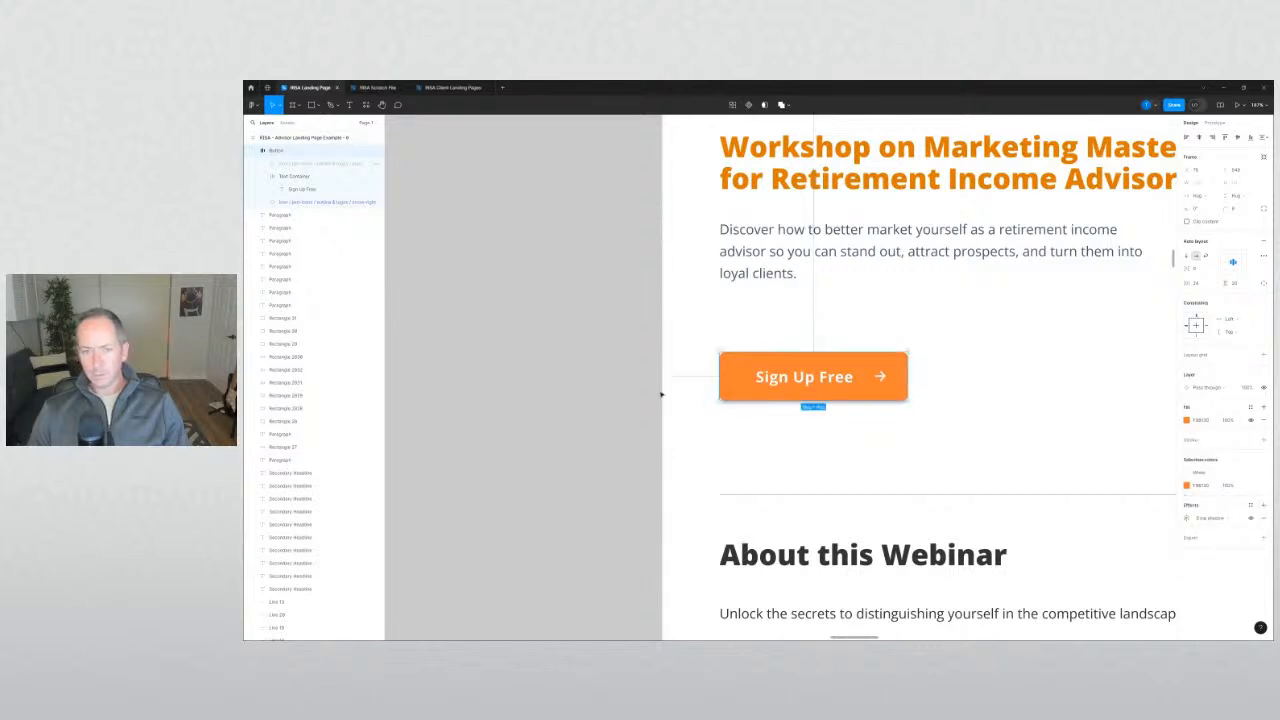
Add a new white (FFFFFF) outline to the button.
left_click(1262, 441)
left_click(1186, 452)
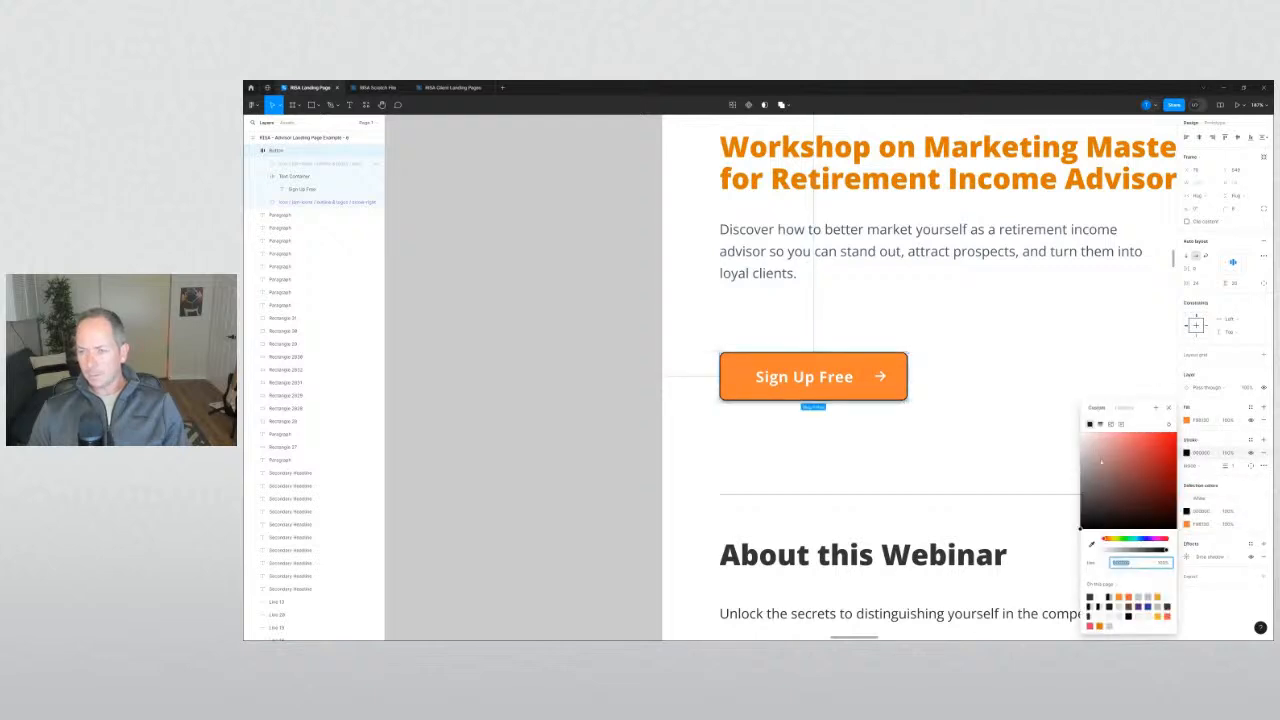
left_click(1082, 433)
left_click(642, 383)
scroll(580, 366, "down", 5)
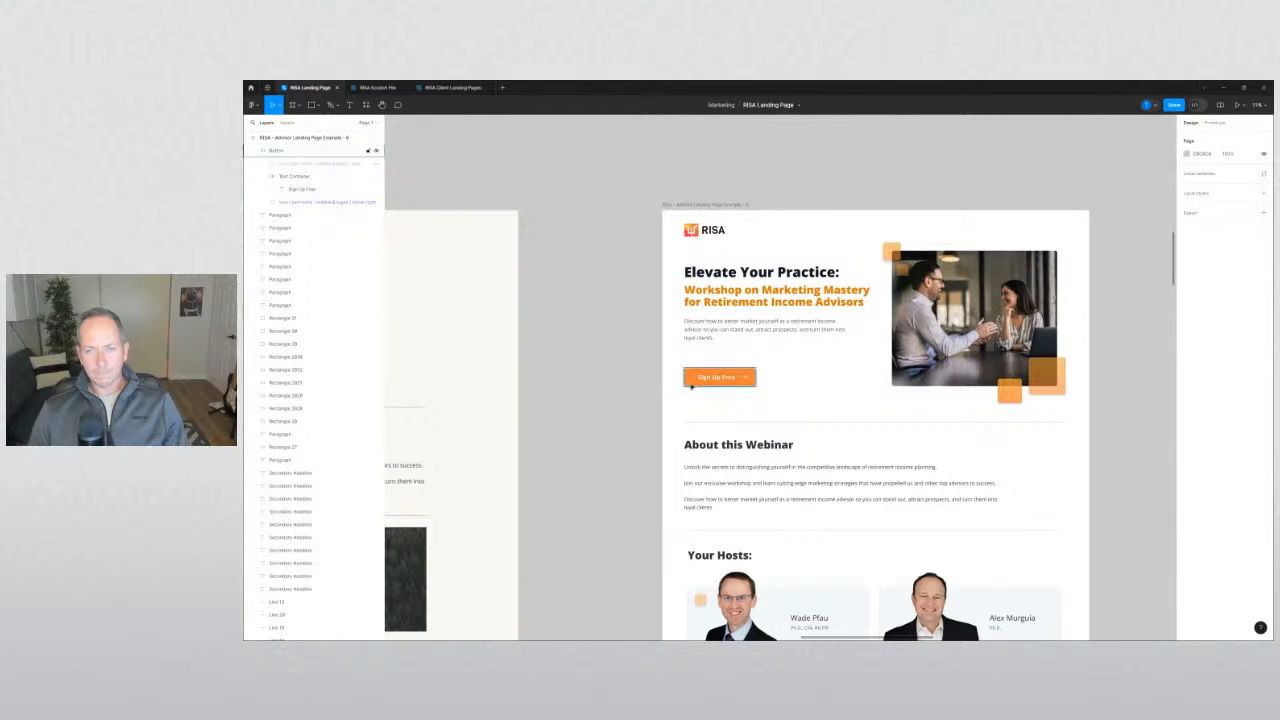
Nudge the Sign Up Free button up, then paste a copy and place it down and left.
left_click_drag(689, 383, 689, 377)
left_click(624, 374)
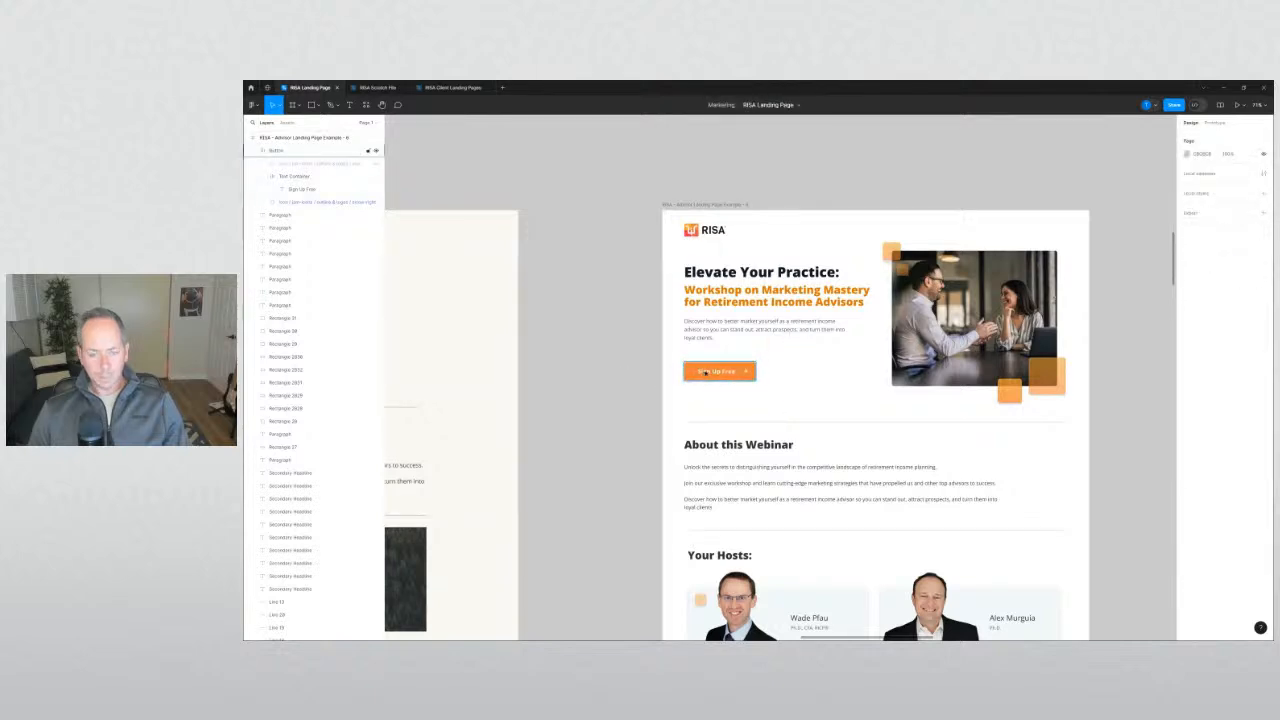
scroll(620, 380, "down", 10)
scroll(621, 386, "down", 10)
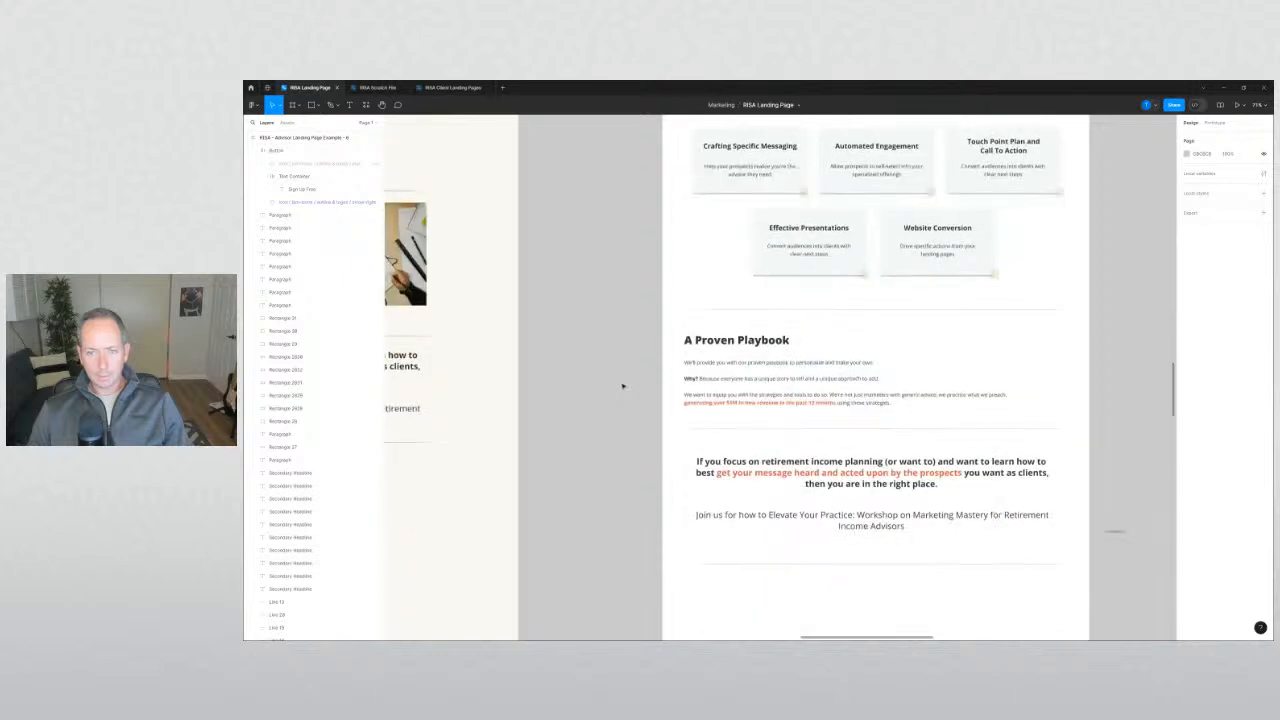
scroll(640, 412, "down", 2)
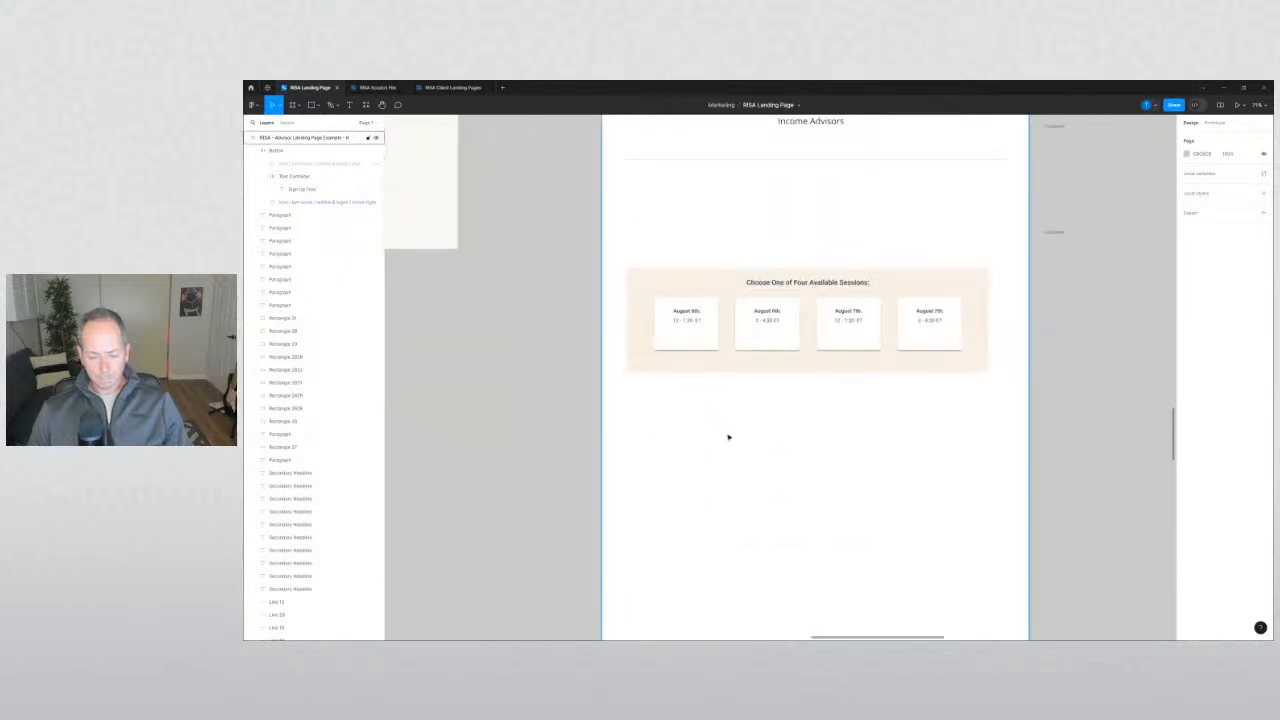
scroll(728, 437, "up", 3)
key("ctrl+v")
left_click_drag(786, 380, 752, 397)
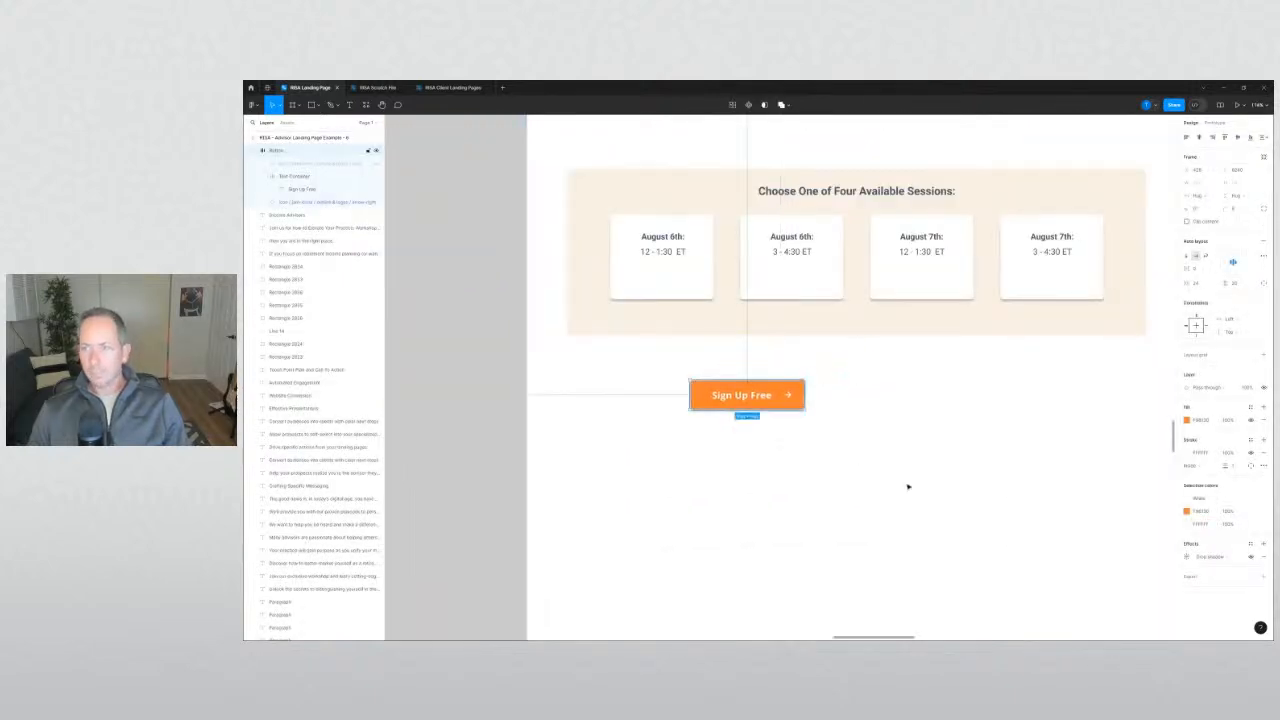
left_click(894, 480)
scroll(691, 377, "up", 3)
Delete 'Free' so the copied button's label reads 'Sign Up'.
left_click(700, 392)
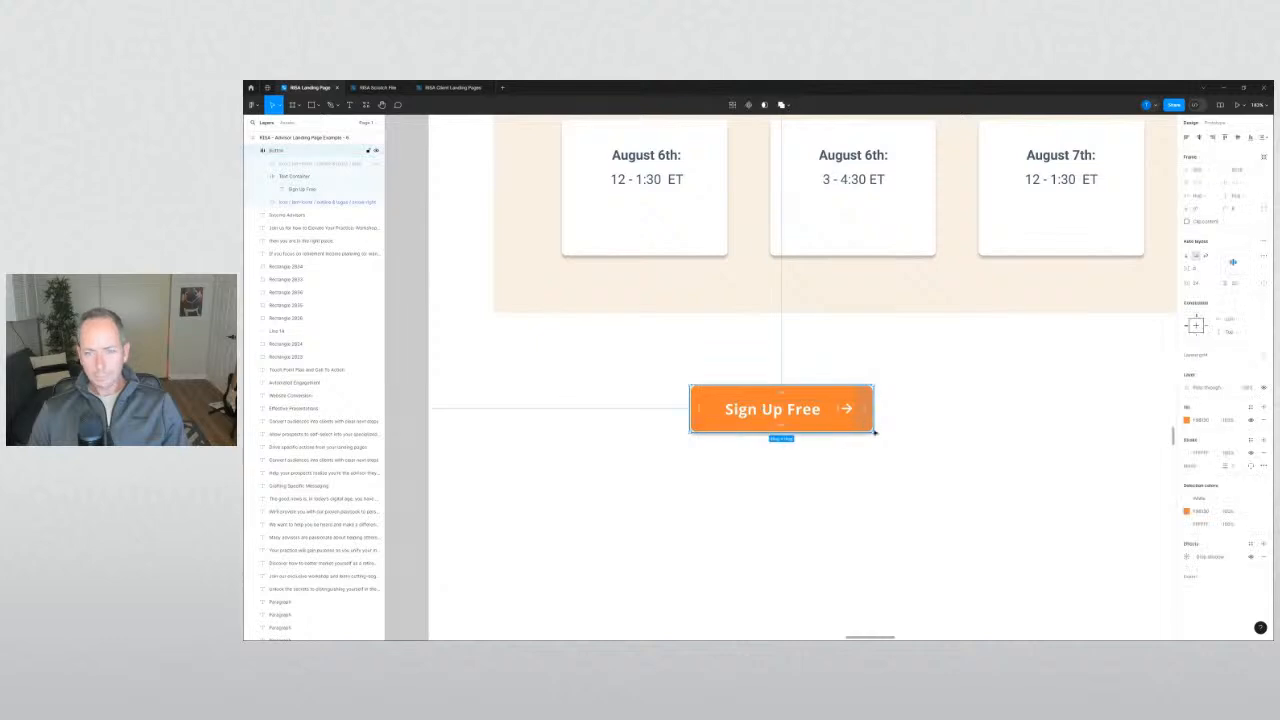
double_click(799, 409)
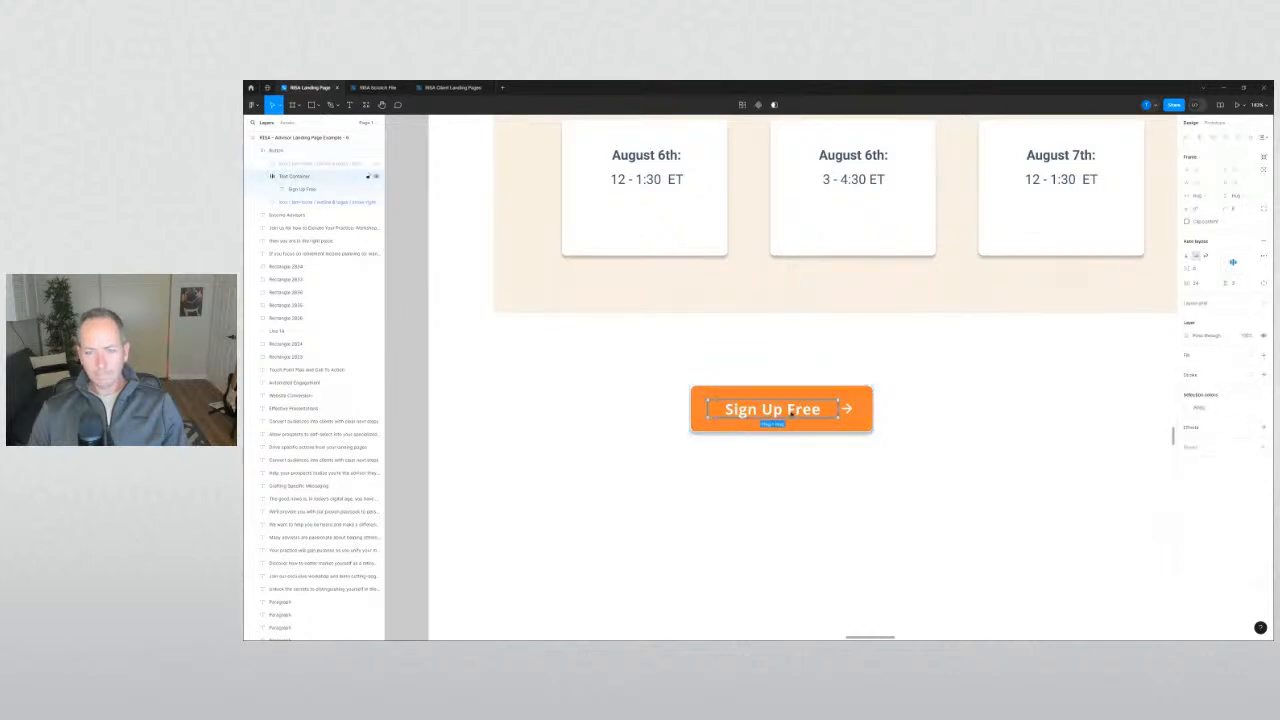
double_click(799, 409)
double_click(799, 409)
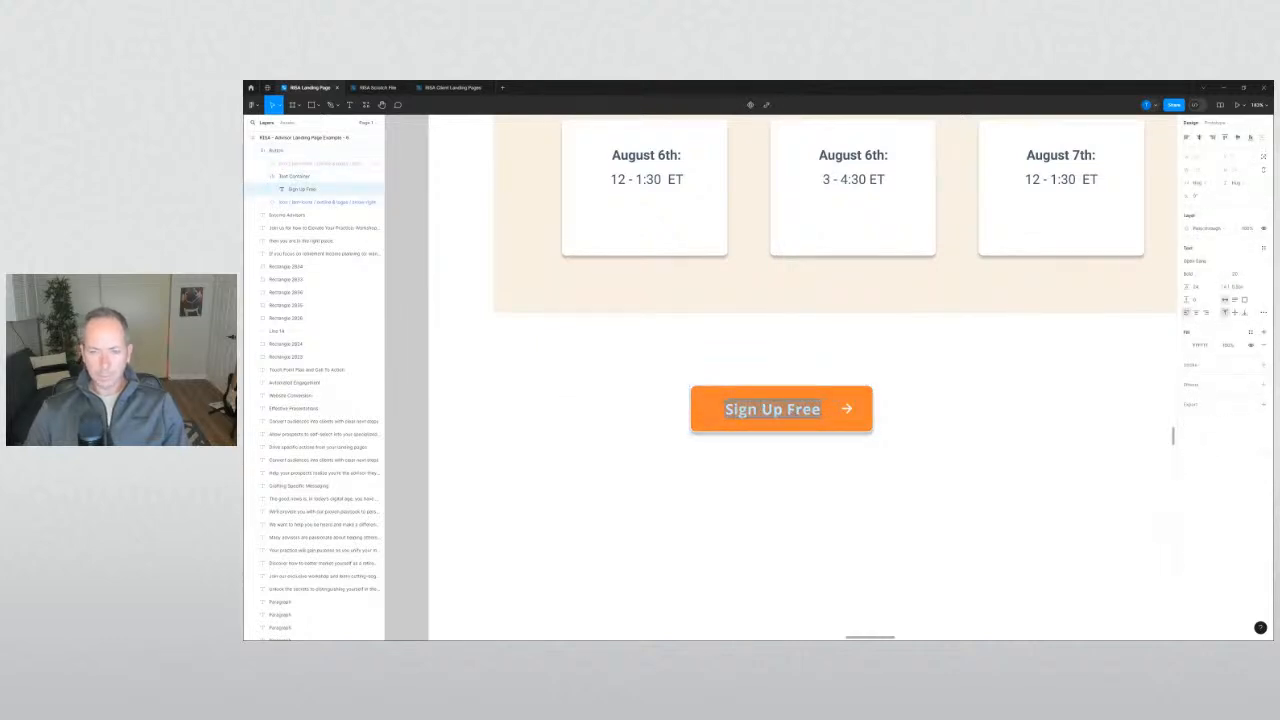
left_click_drag(821, 410, 802, 410)
key("BackSpace")
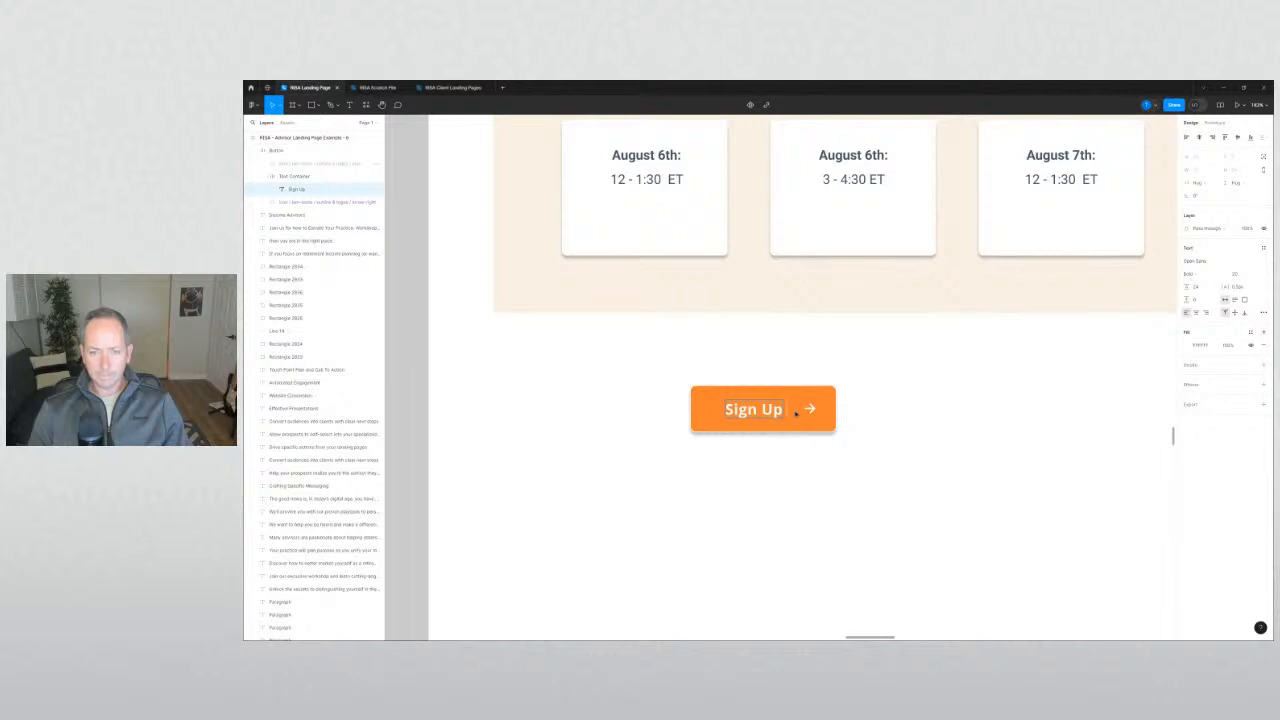
left_click(907, 428)
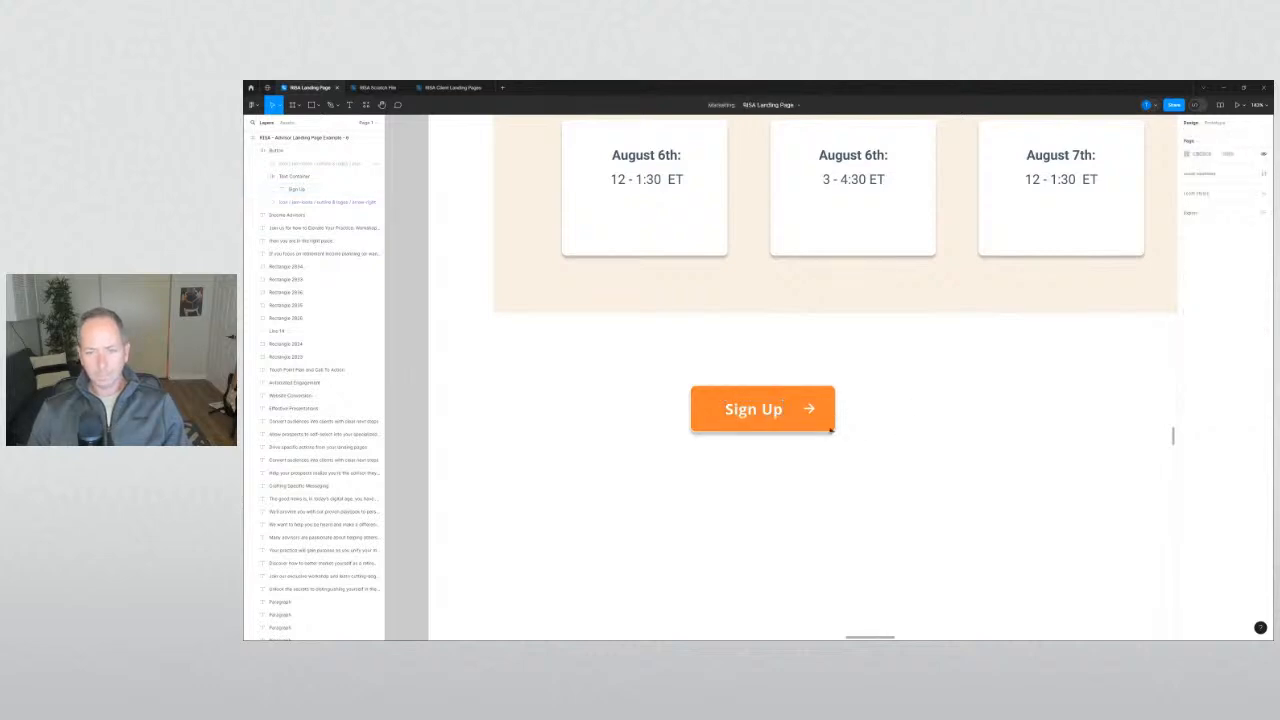
Narrow the button's width and left padding, then scale it down proportionally with K.
left_click(832, 429)
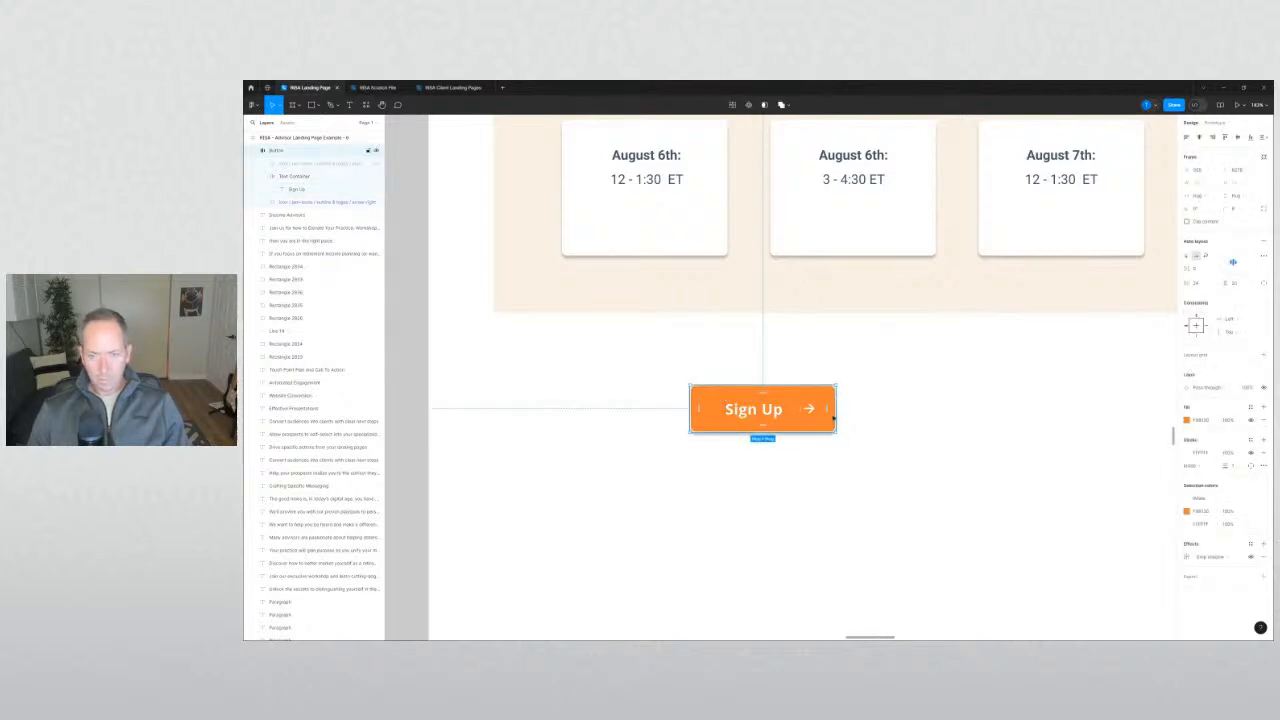
left_click_drag(825, 408, 821, 408)
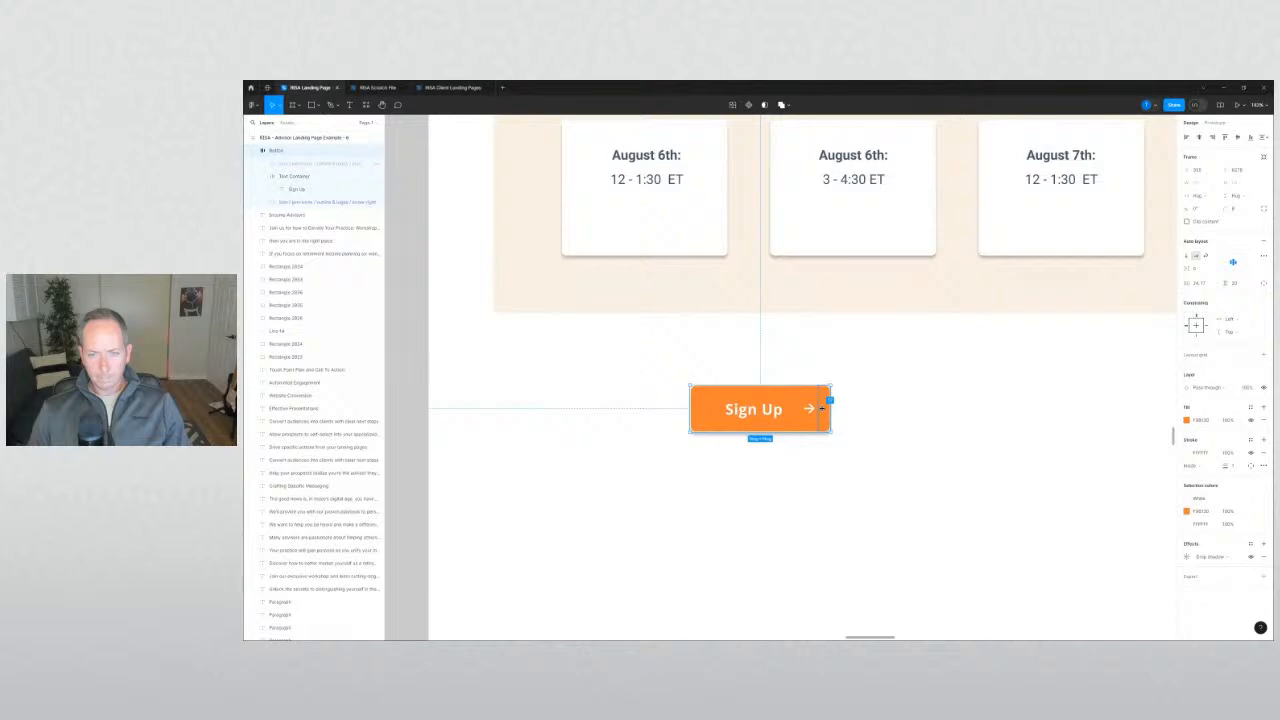
left_click(706, 449)
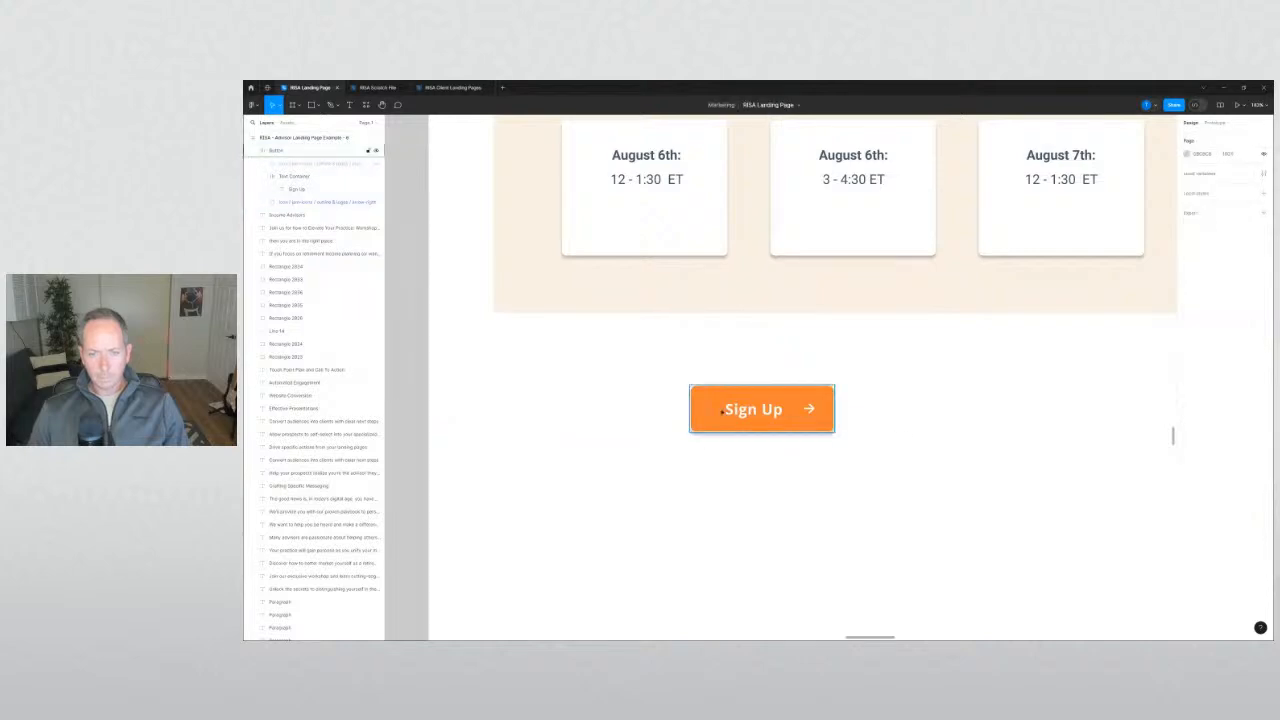
left_click(710, 420)
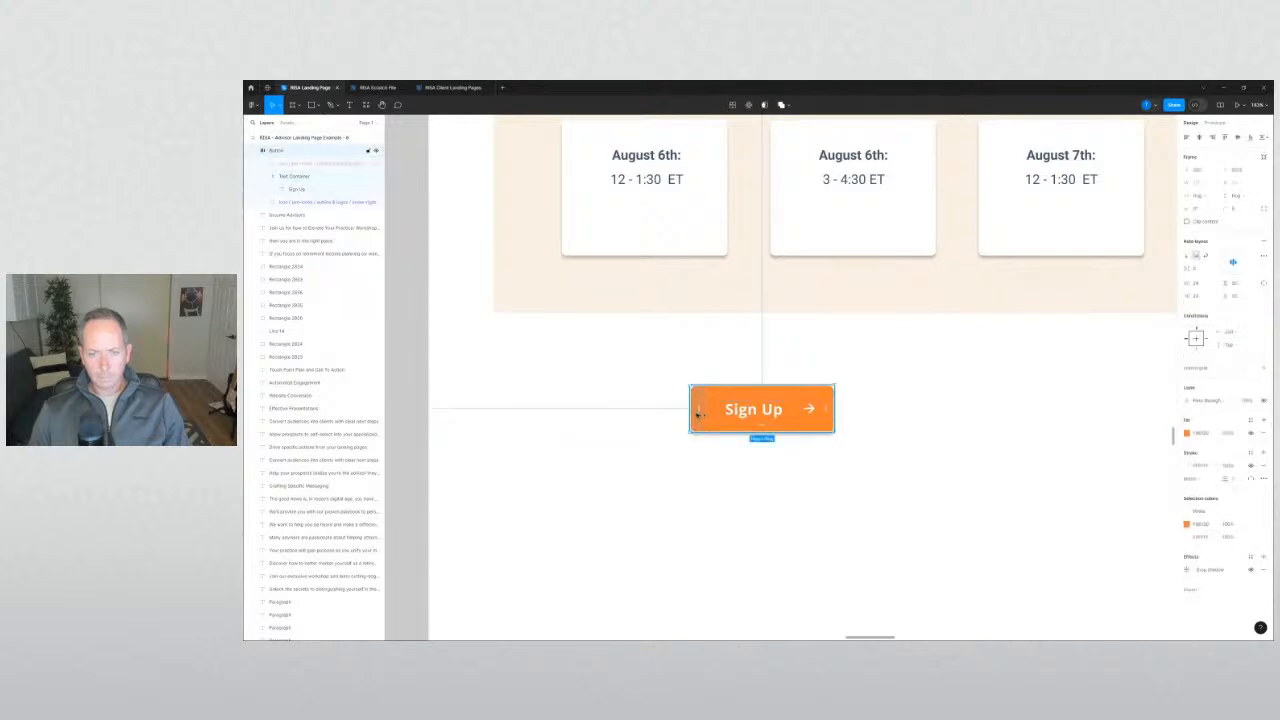
left_click_drag(697, 409, 688, 409)
left_click(726, 438)
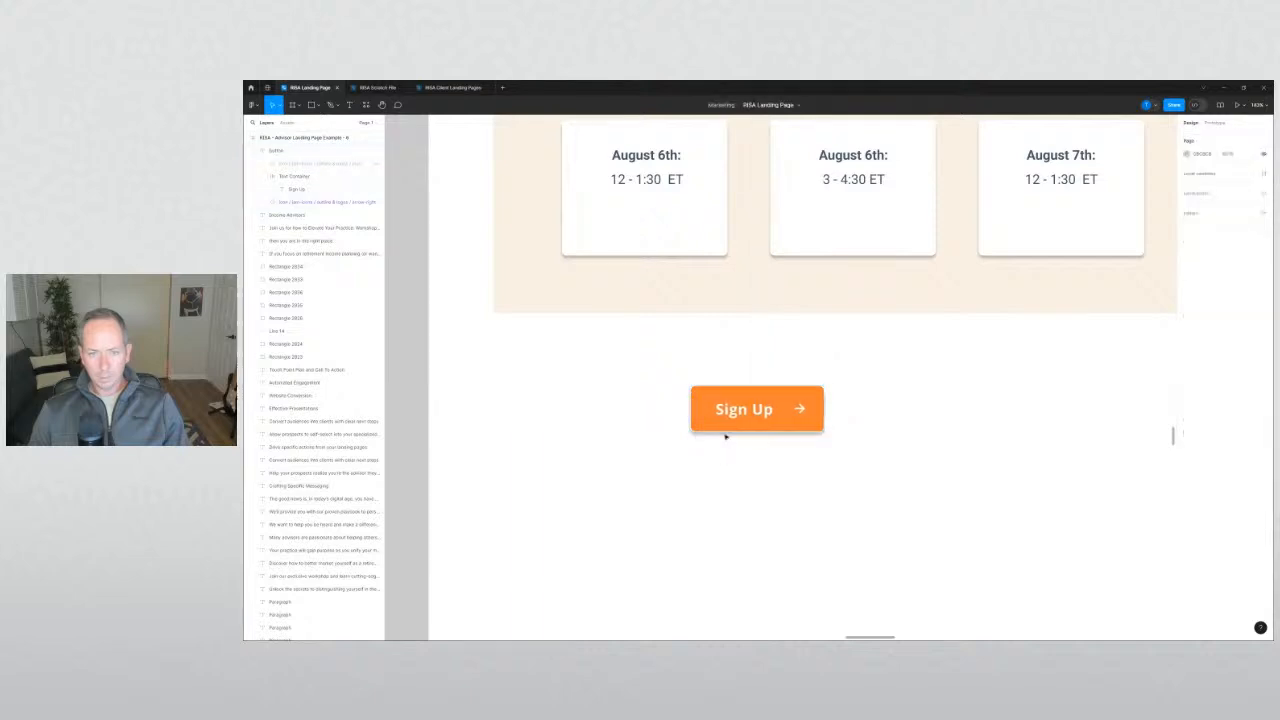
left_click(731, 428)
key("k")
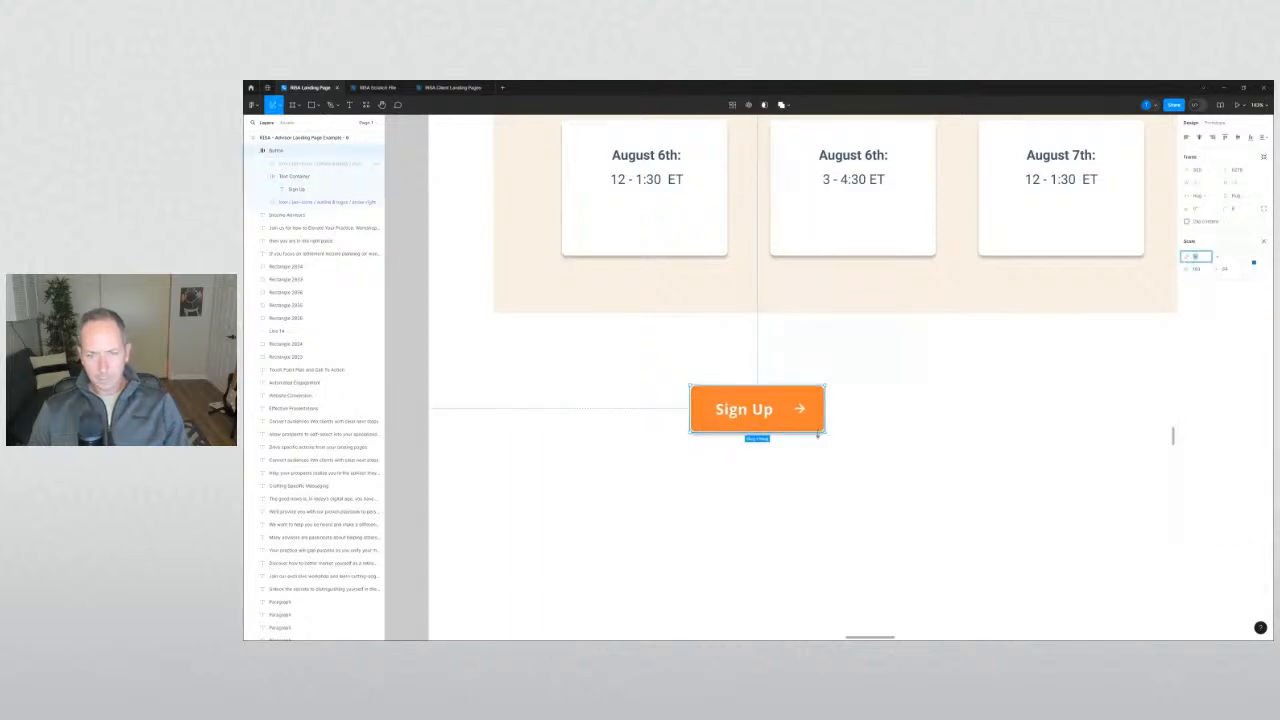
left_click_drag(825, 432, 793, 414)
scroll(804, 413, "up", 3)
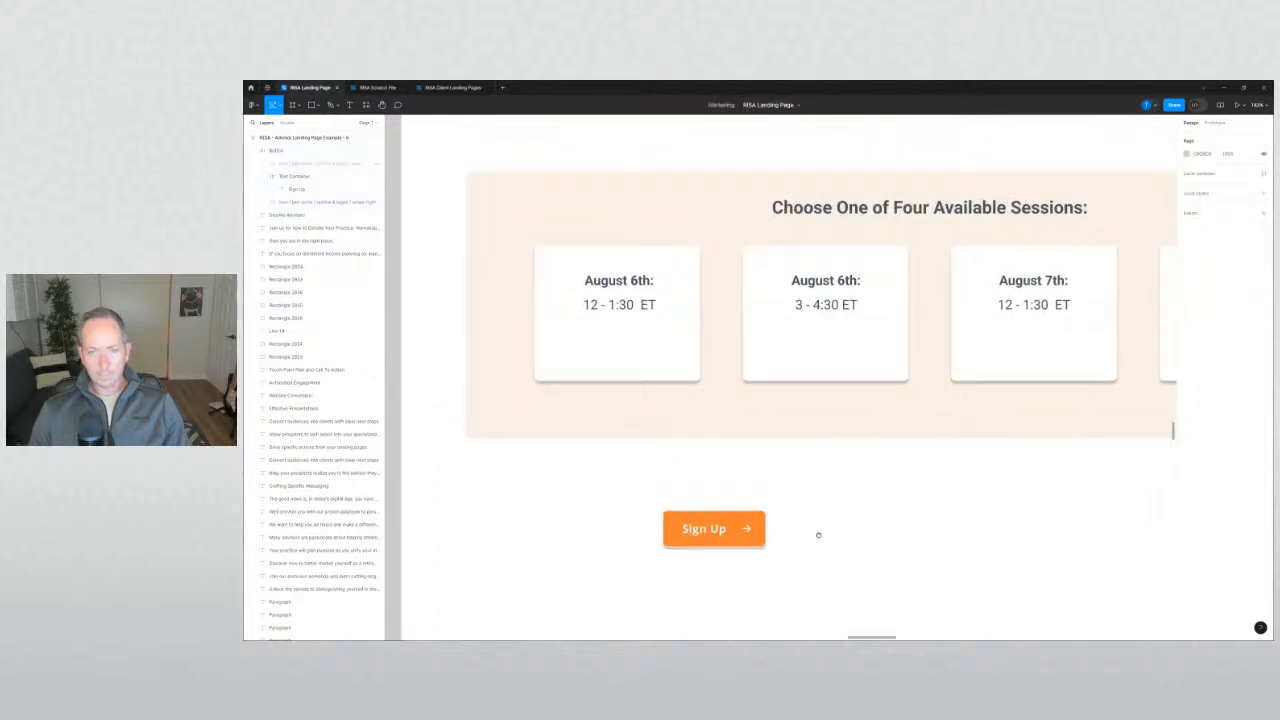
Move the Sign Up button into the August 6th card and set its vertical padding to 16.
left_click_drag(748, 528, 659, 361)
left_click(755, 517)
scroll(758, 517, "down", 5)
scroll(767, 525, "right", 1)
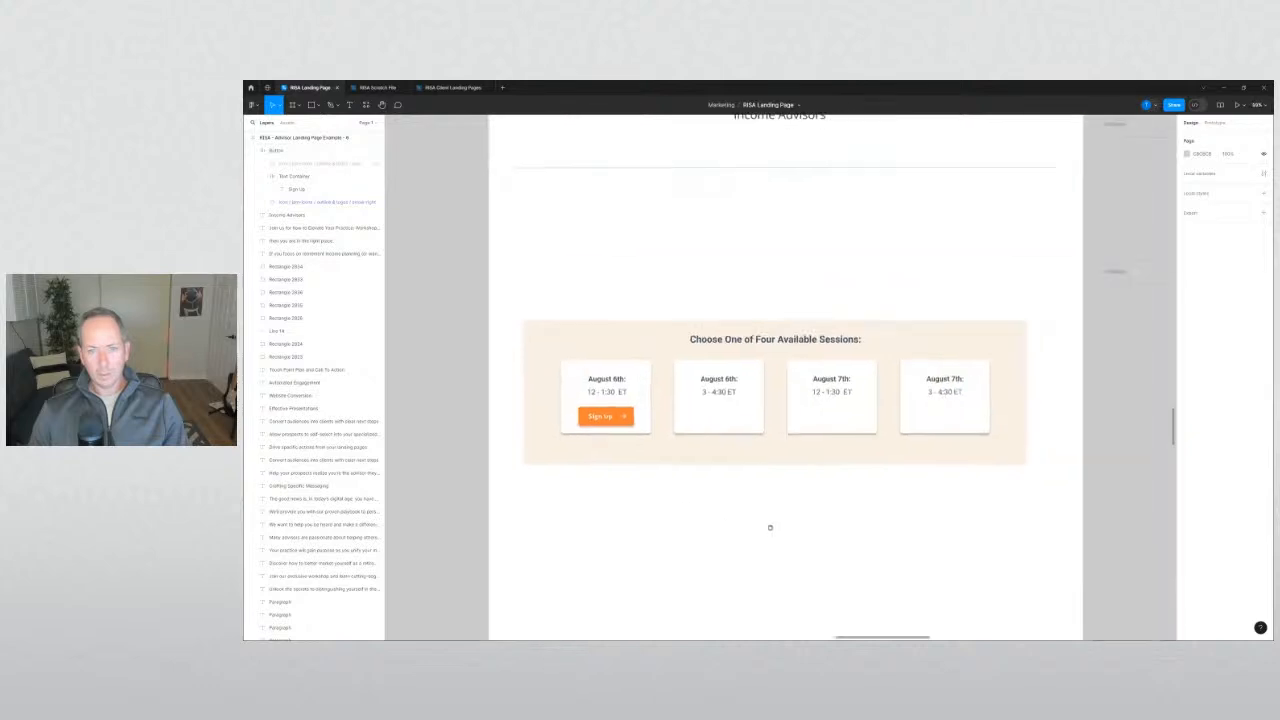
left_click(572, 412)
scroll(555, 411, "up", 5)
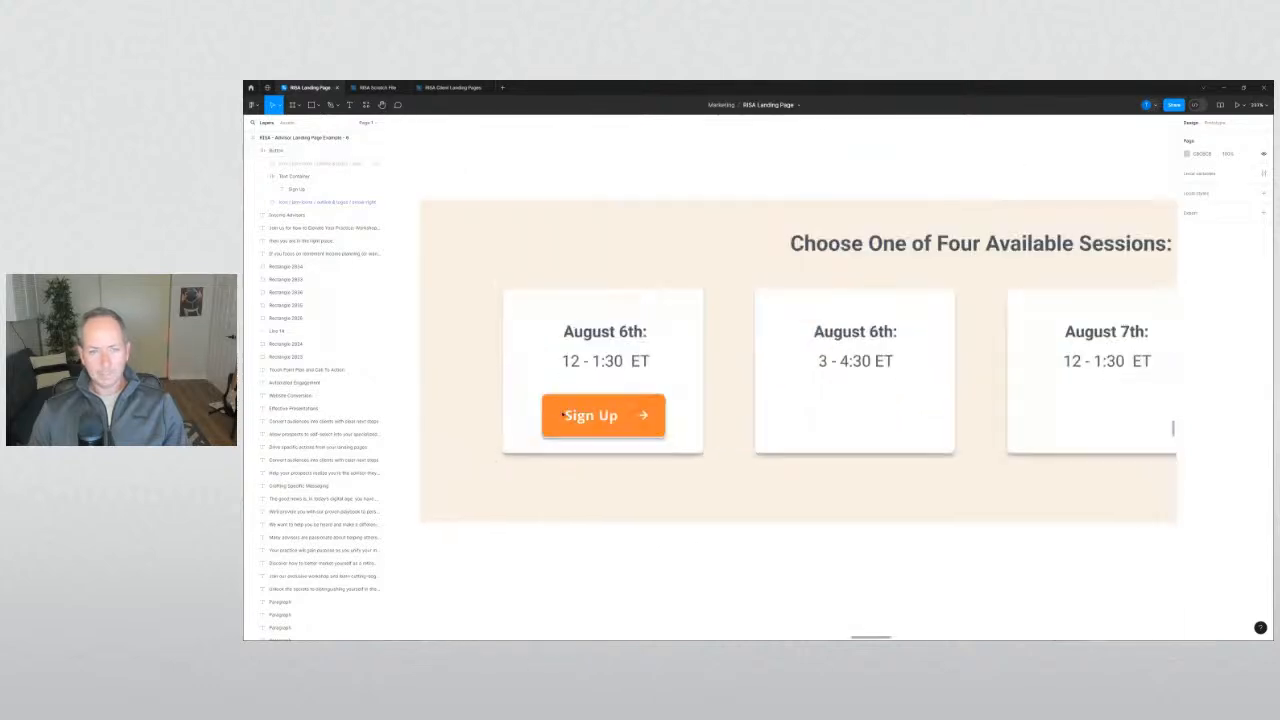
left_click_drag(604, 400, 604, 396)
left_click(651, 530)
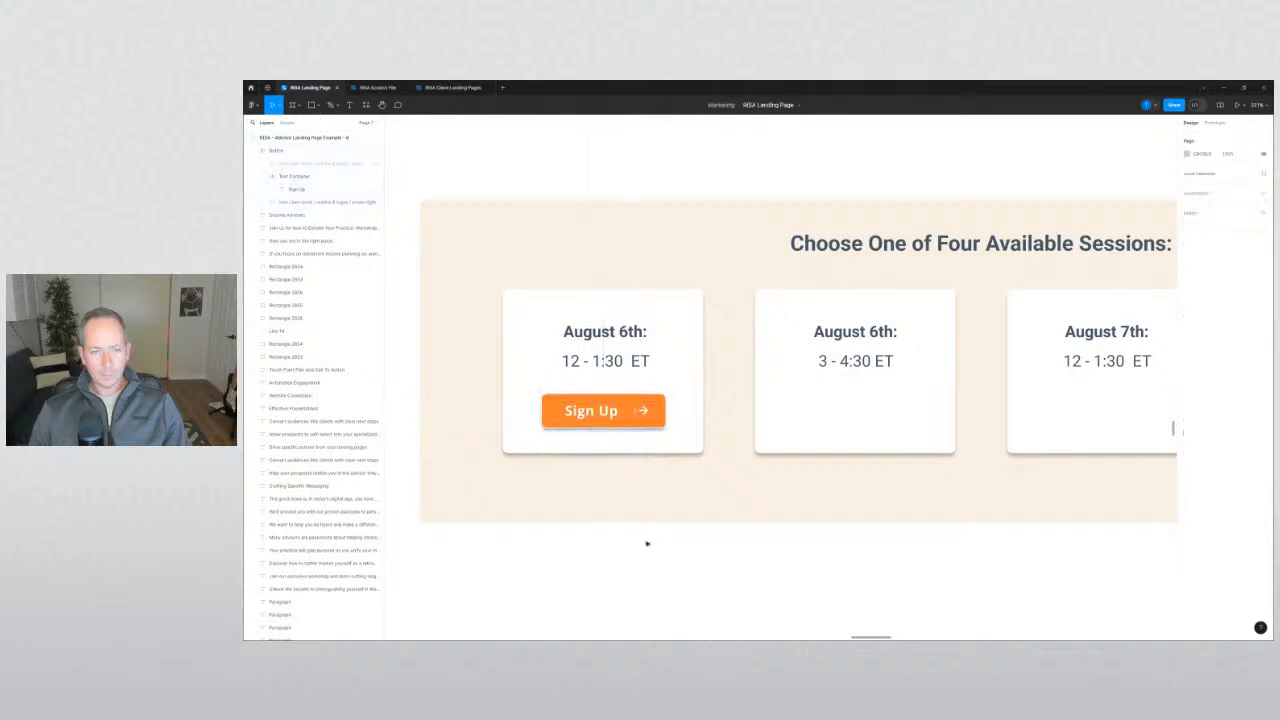
Copy the button into the second card and duplicate it into the third and fourth cards.
scroll(649, 543, "down", 5)
scroll(588, 508, "down", 1)
scroll(588, 508, "right", 2)
left_click(478, 390)
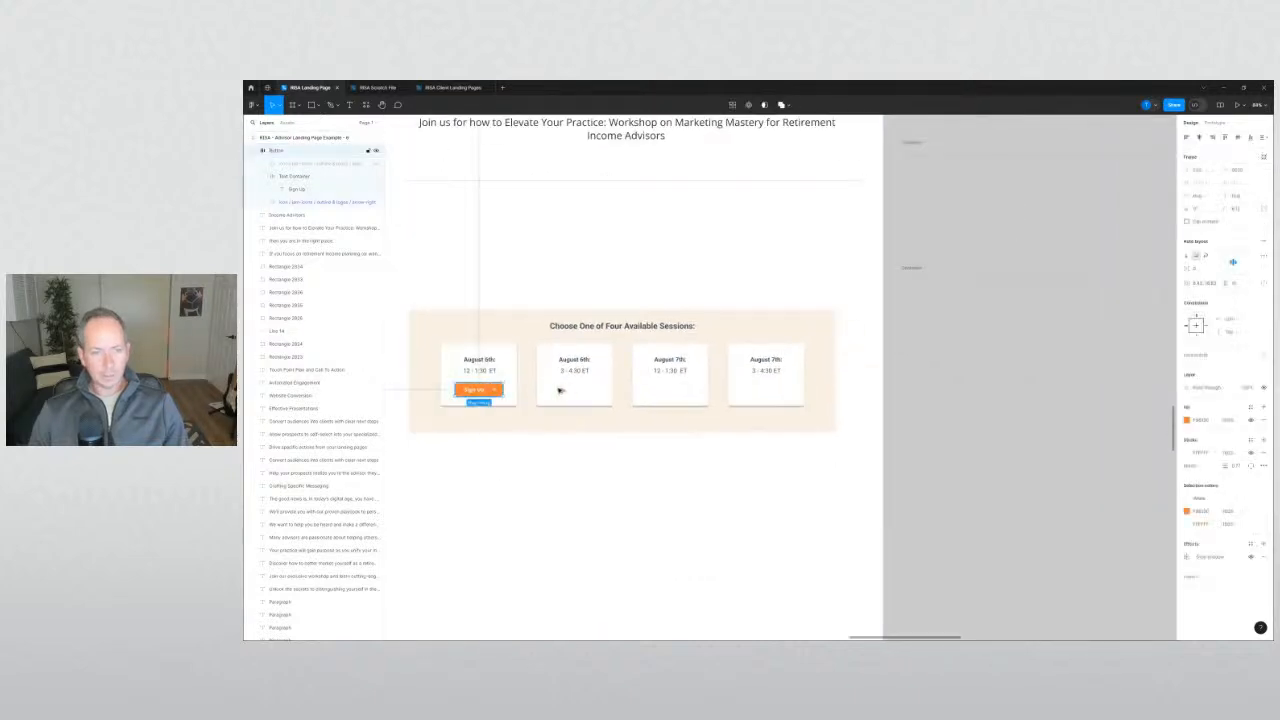
left_click_drag(478, 390, 586, 391)
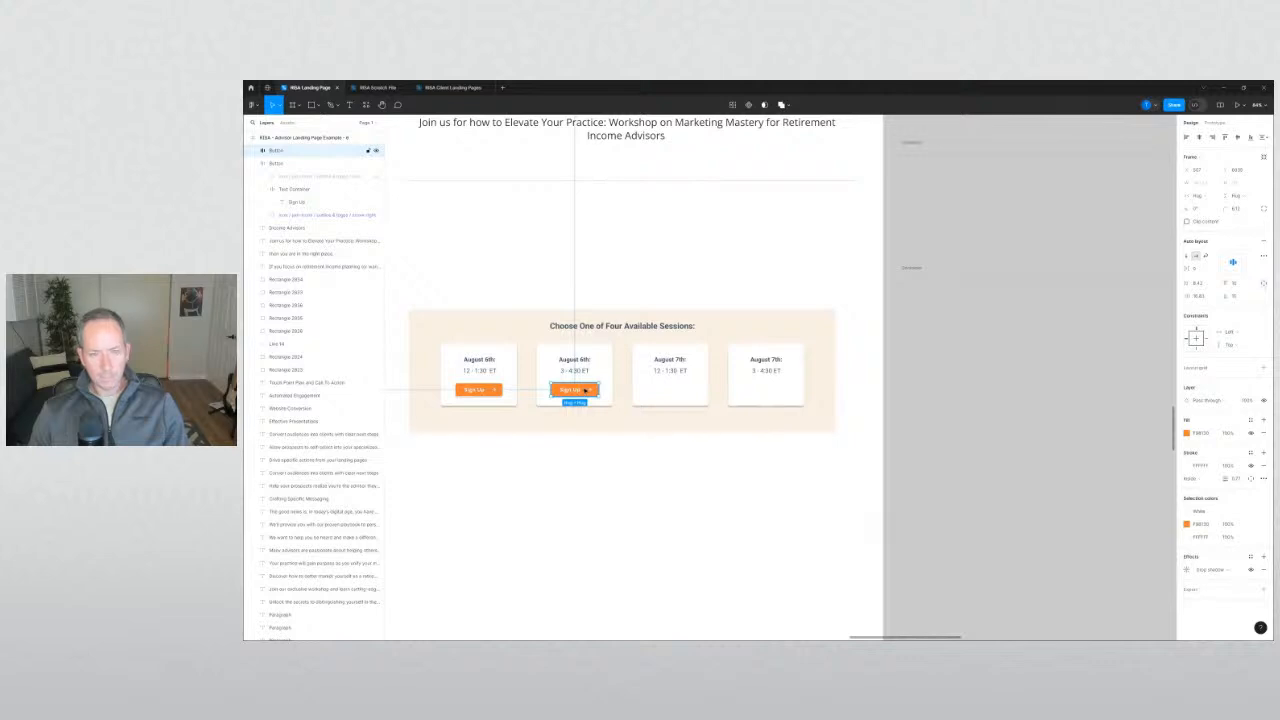
key("ctrl+d")
key("ctrl+d")
left_click(660, 506)
left_click_drag(670, 485, 766, 508)
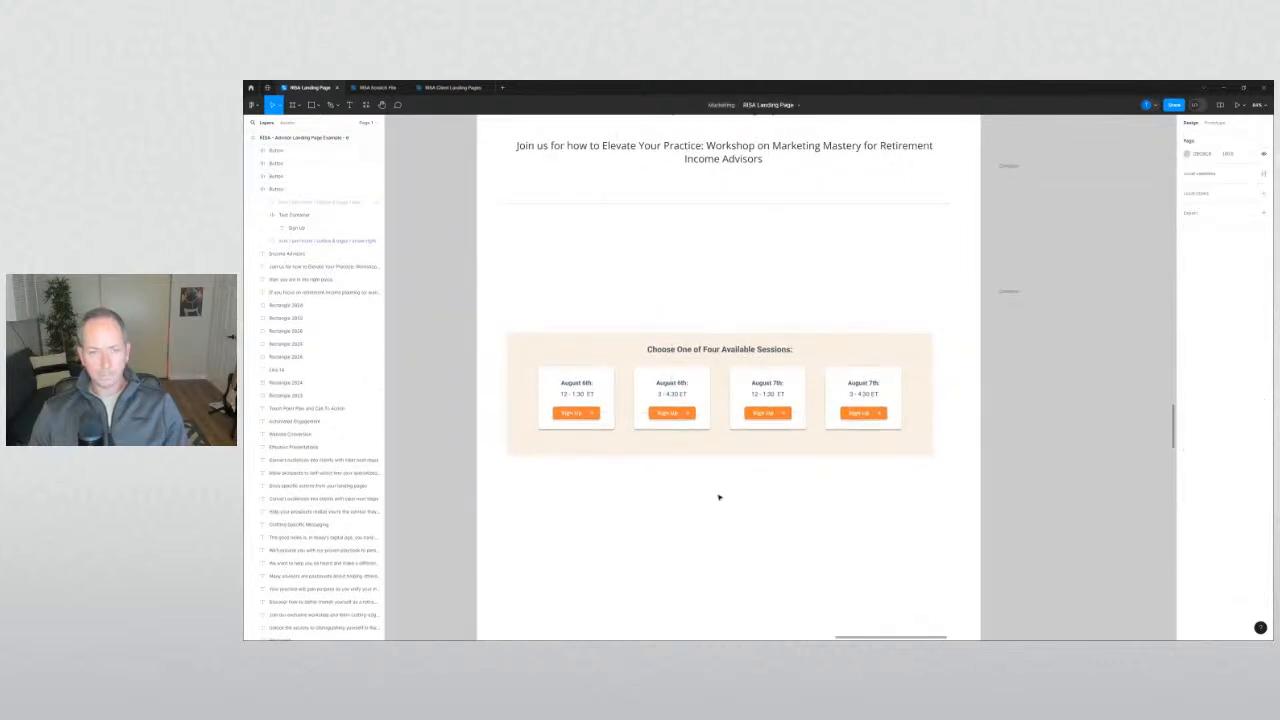
Enlarge the font and widen the text boxes of all four card date labels.
left_click(576, 383)
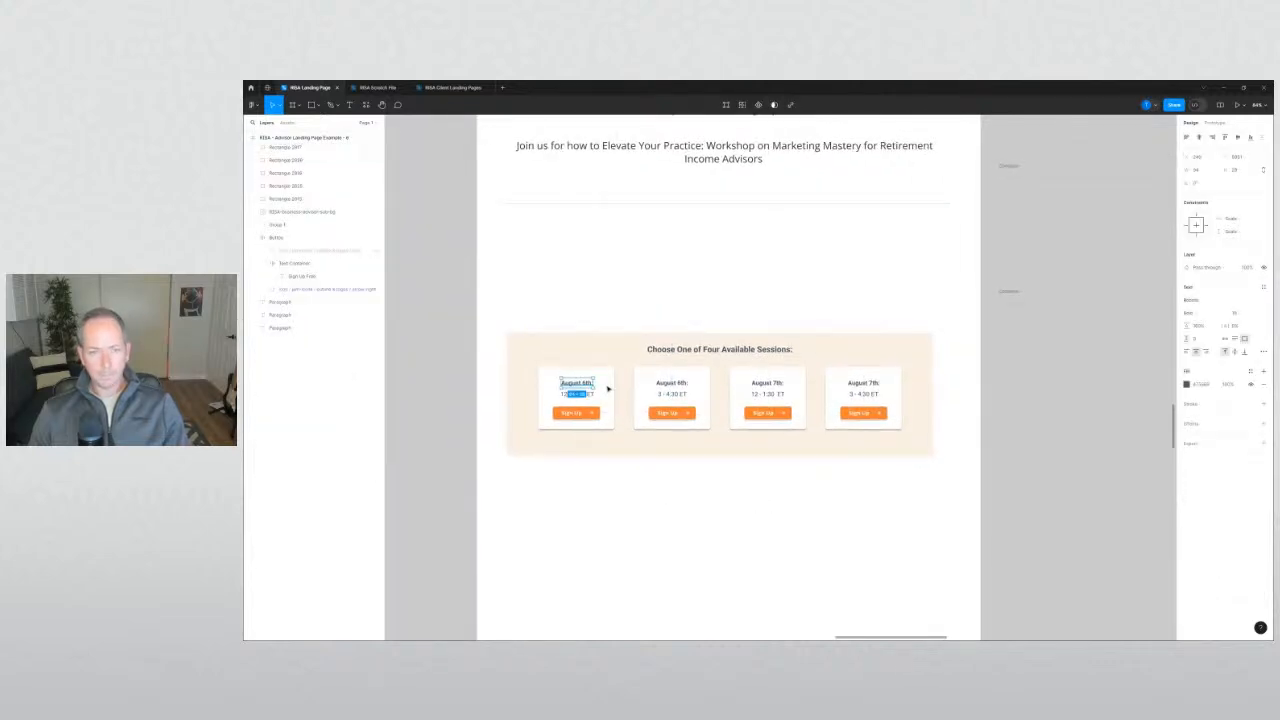
left_click(671, 383, "shift")
left_click(767, 383, "shift")
left_click(862, 383, "shift")
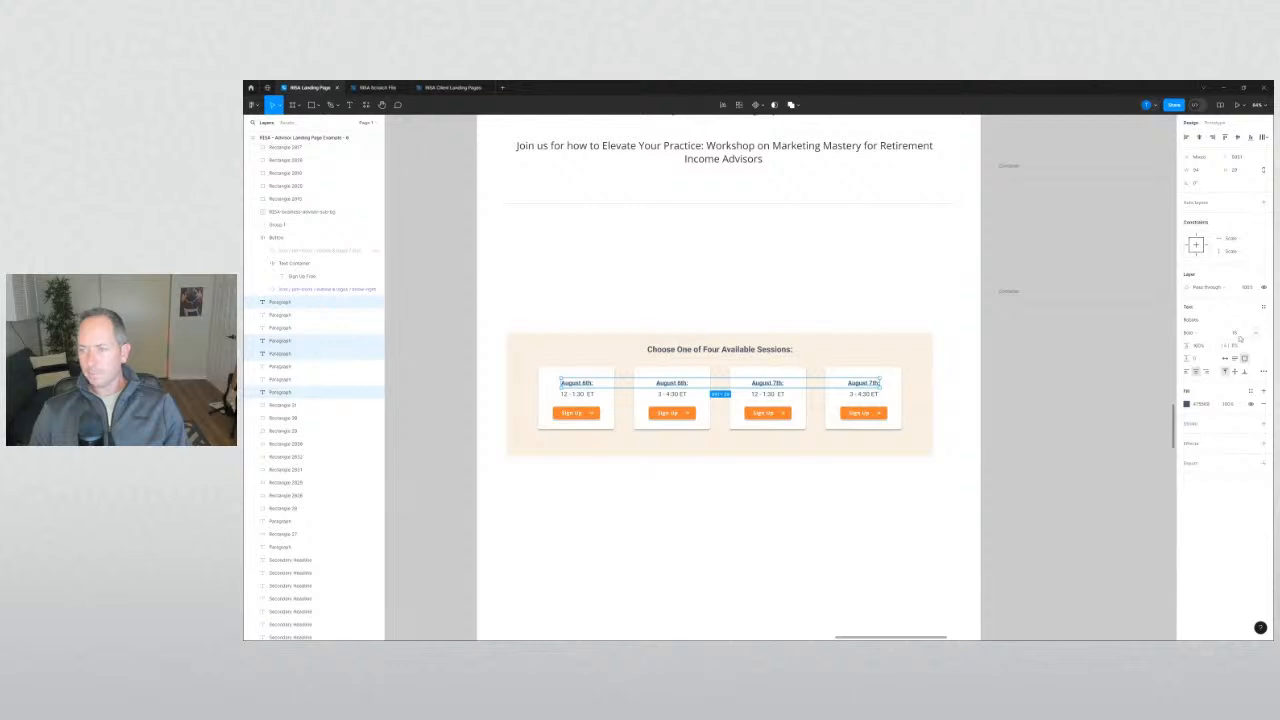
left_click(1235, 334)
key("Up")
key("Up")
key("Up")
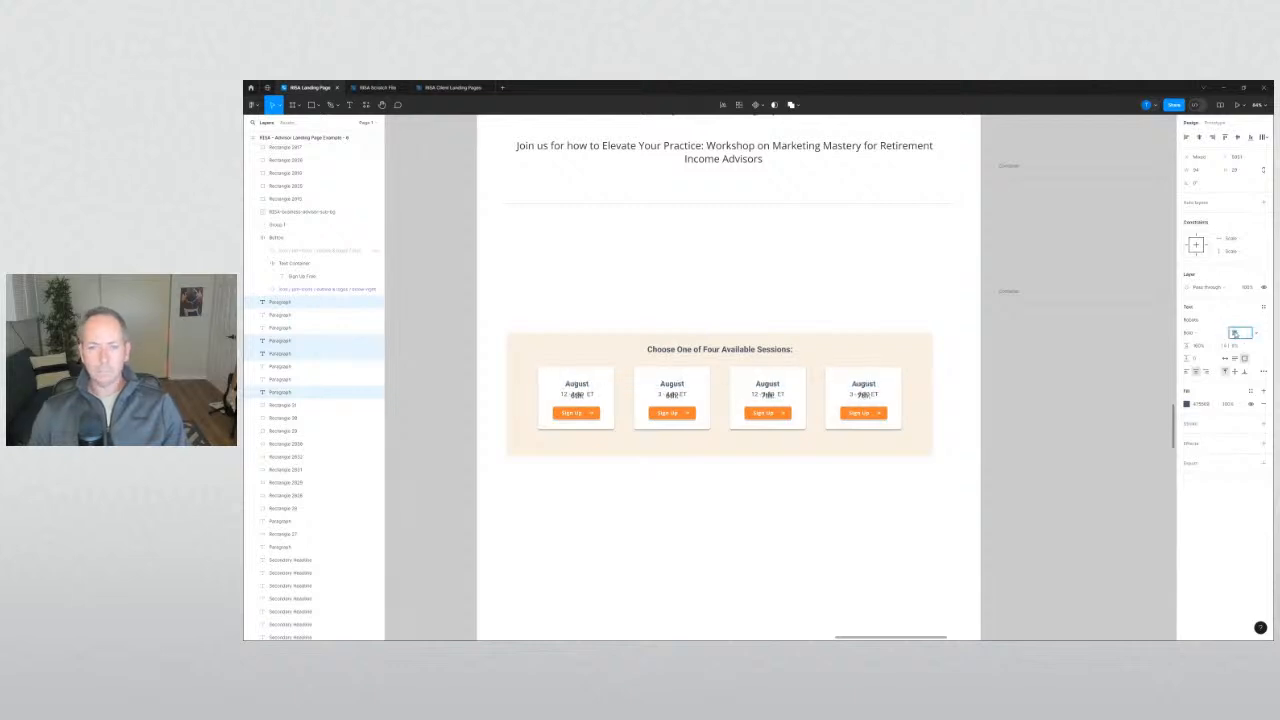
left_click(1197, 170)
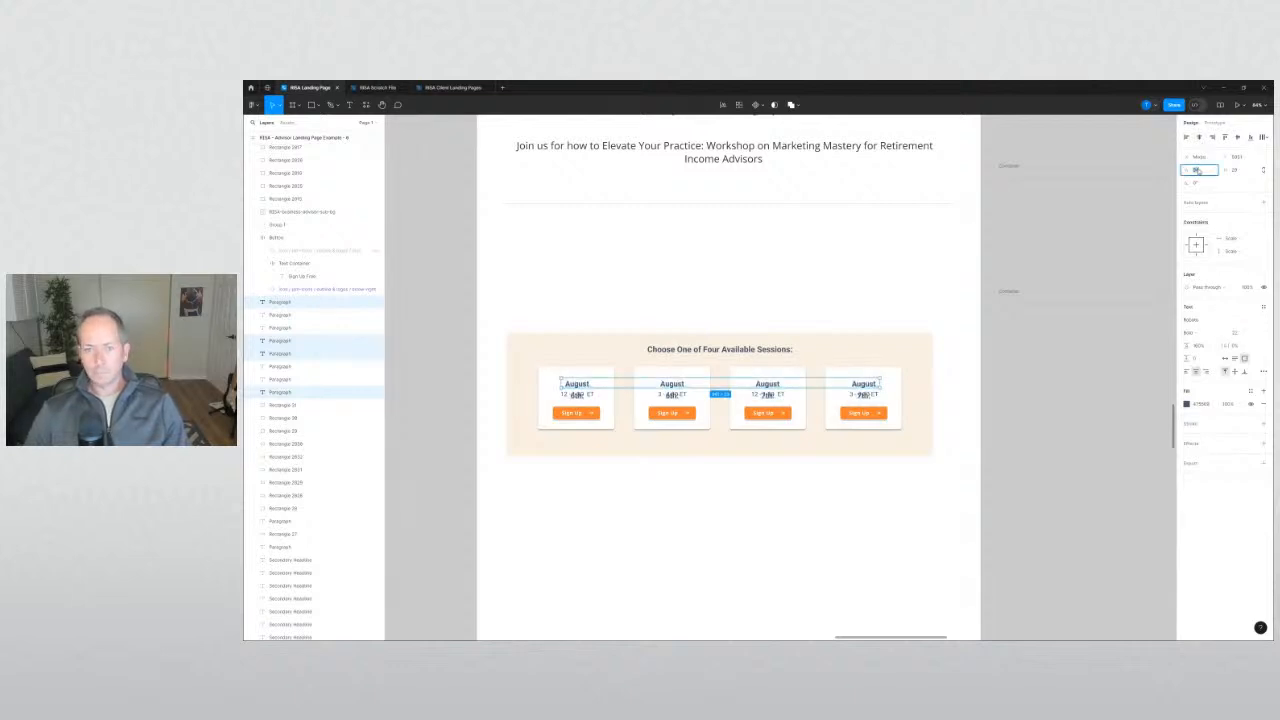
key("Up")
key("Up")
key("Up")
key("Up")
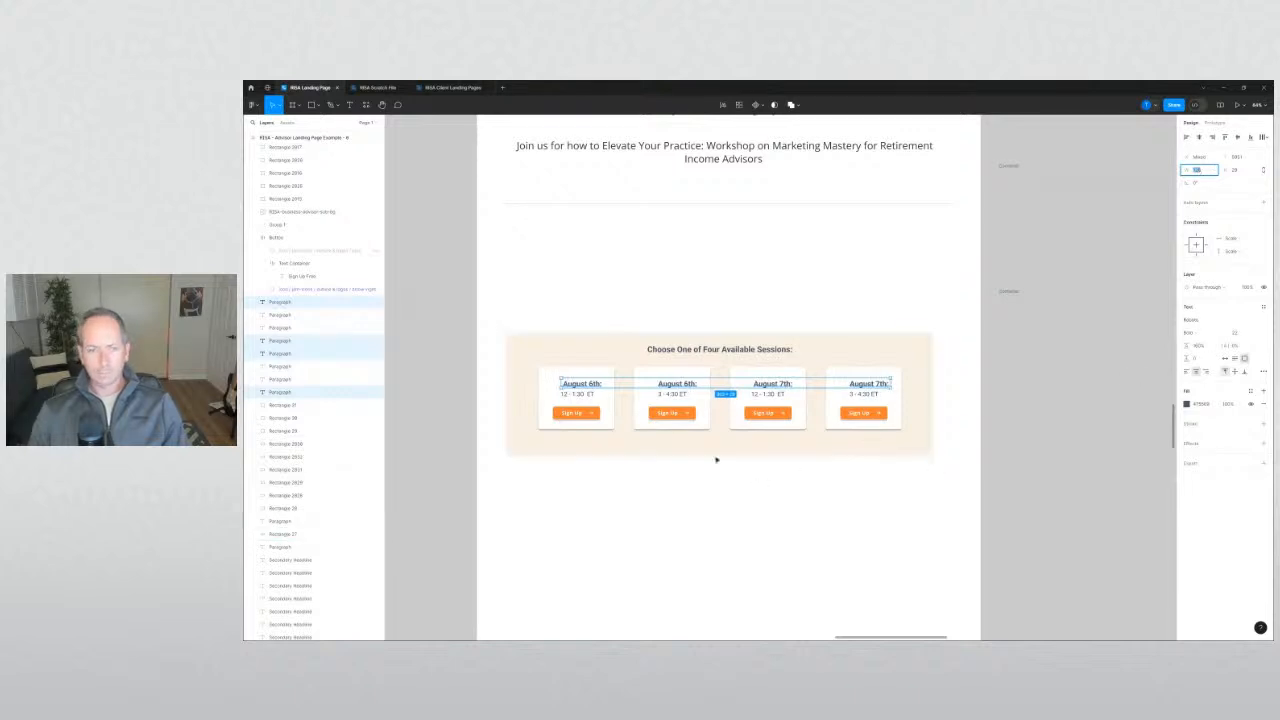
left_click_drag(679, 388, 676, 388)
left_click(643, 477)
left_click_drag(643, 477, 674, 494)
scroll(674, 494, "up", 3)
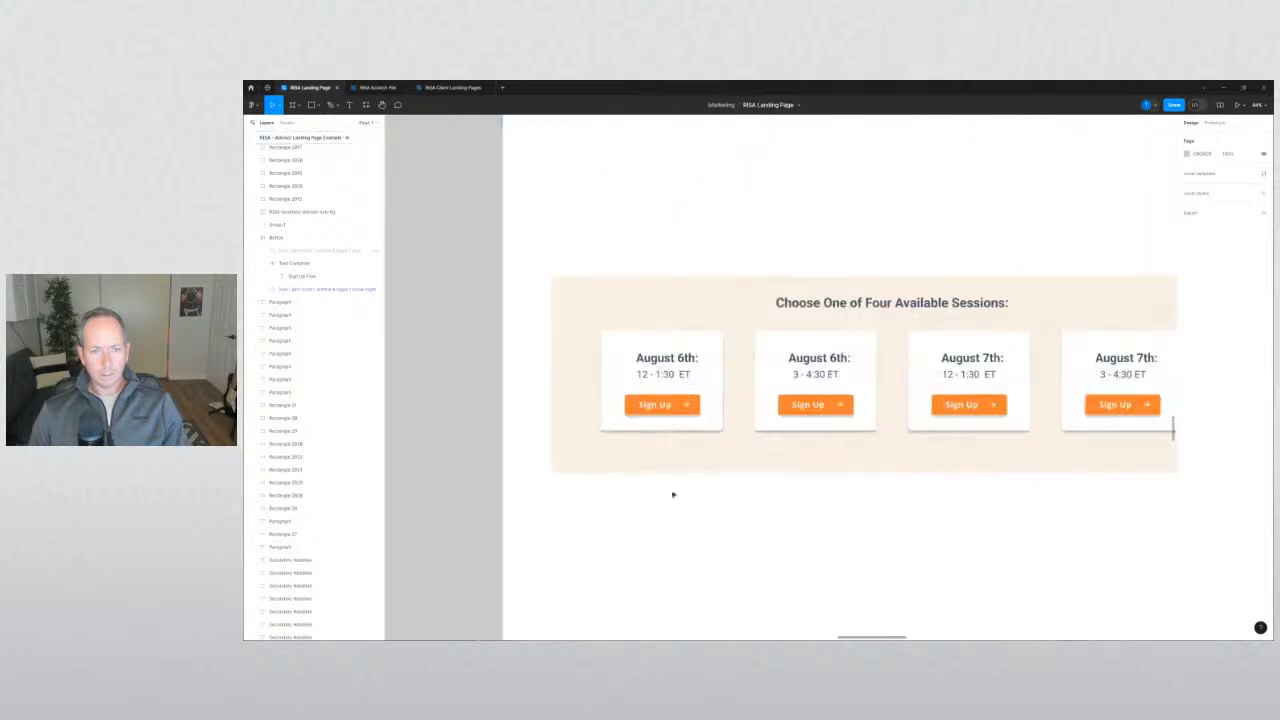
Reposition and widen the first card's August 6th: label box to centre it.
left_click(665, 363)
left_click_drag(660, 362, 656, 360)
left_click(790, 356)
key("Tab")
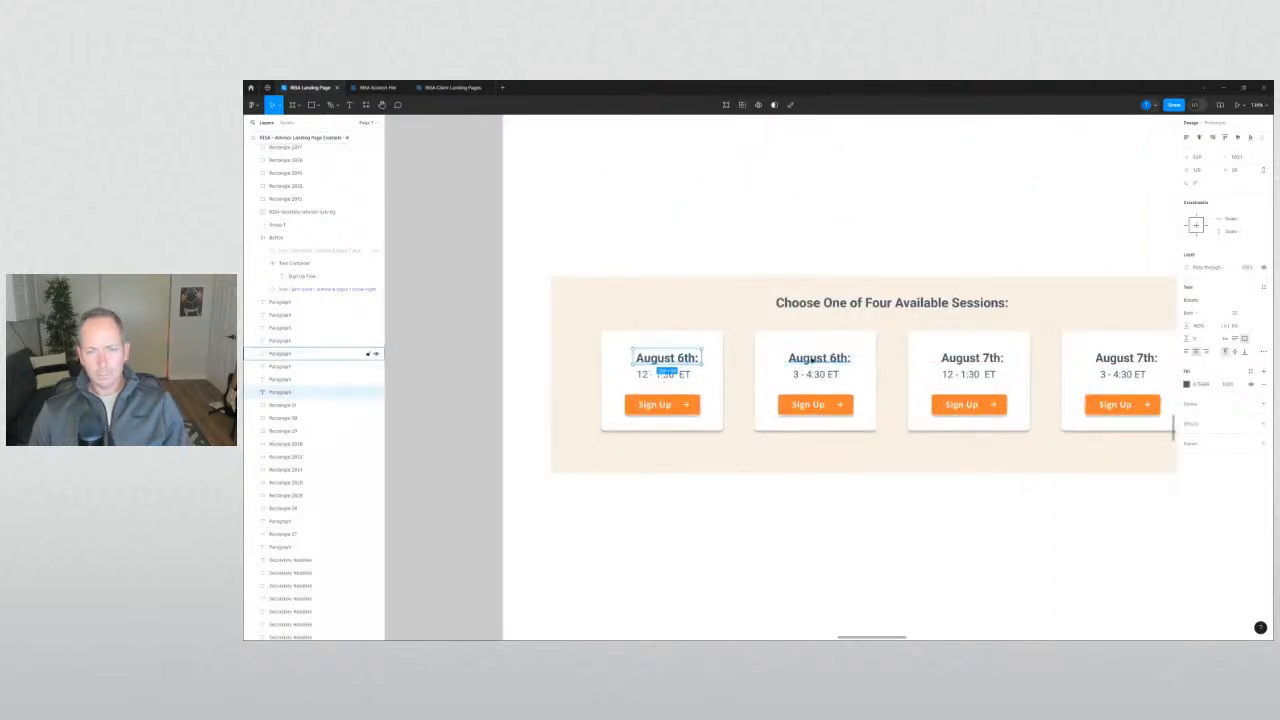
left_click(812, 360, "shift")
left_click(771, 486)
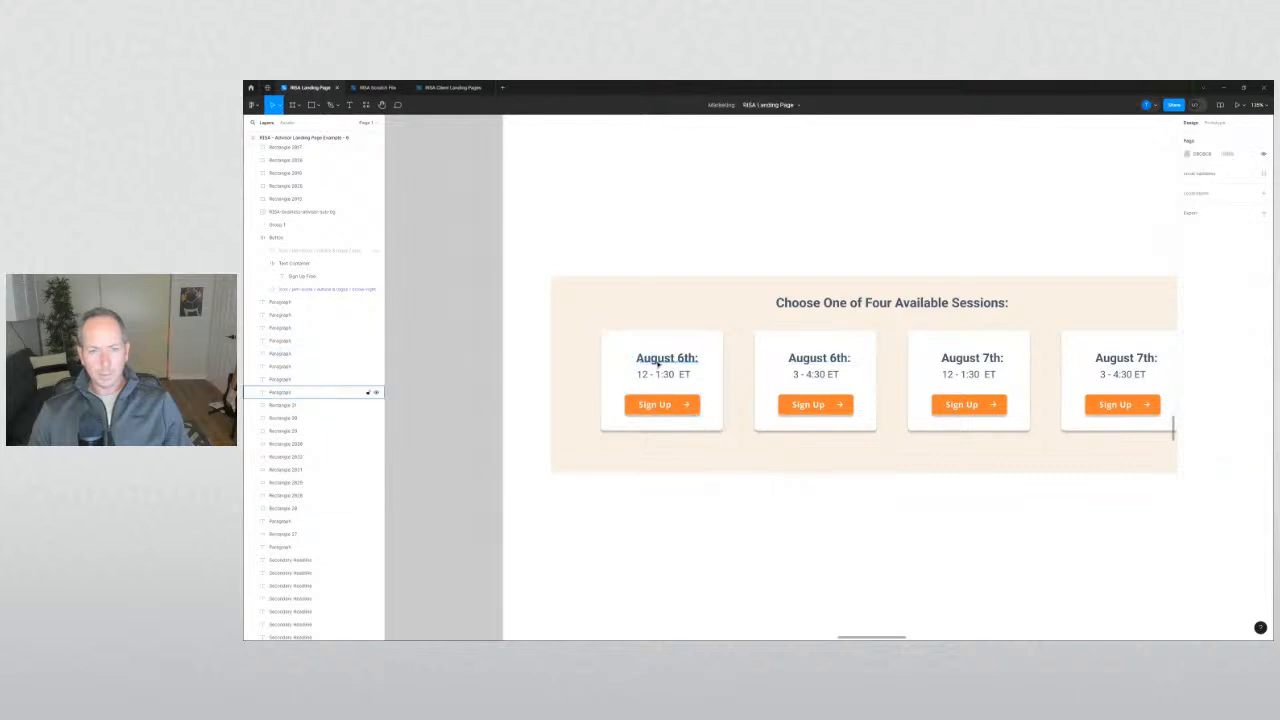
left_click(656, 362)
left_click_drag(636, 361, 601, 357)
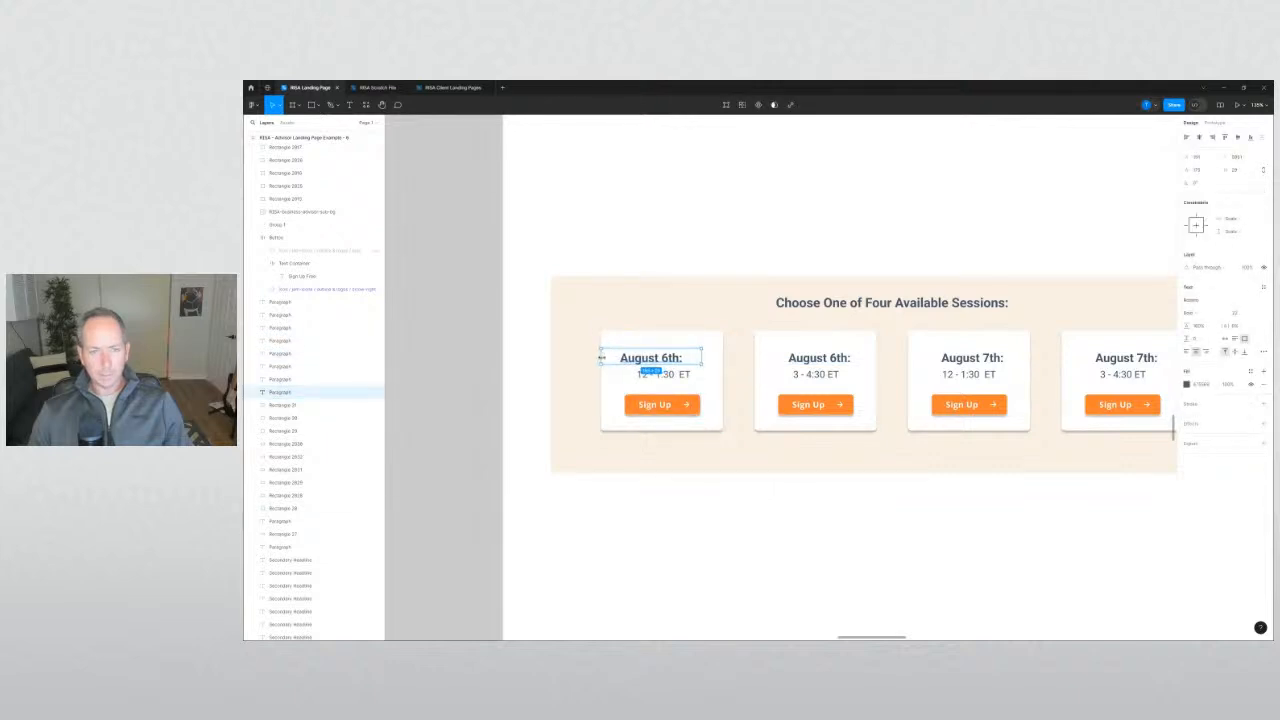
left_click_drag(709, 355, 724, 356)
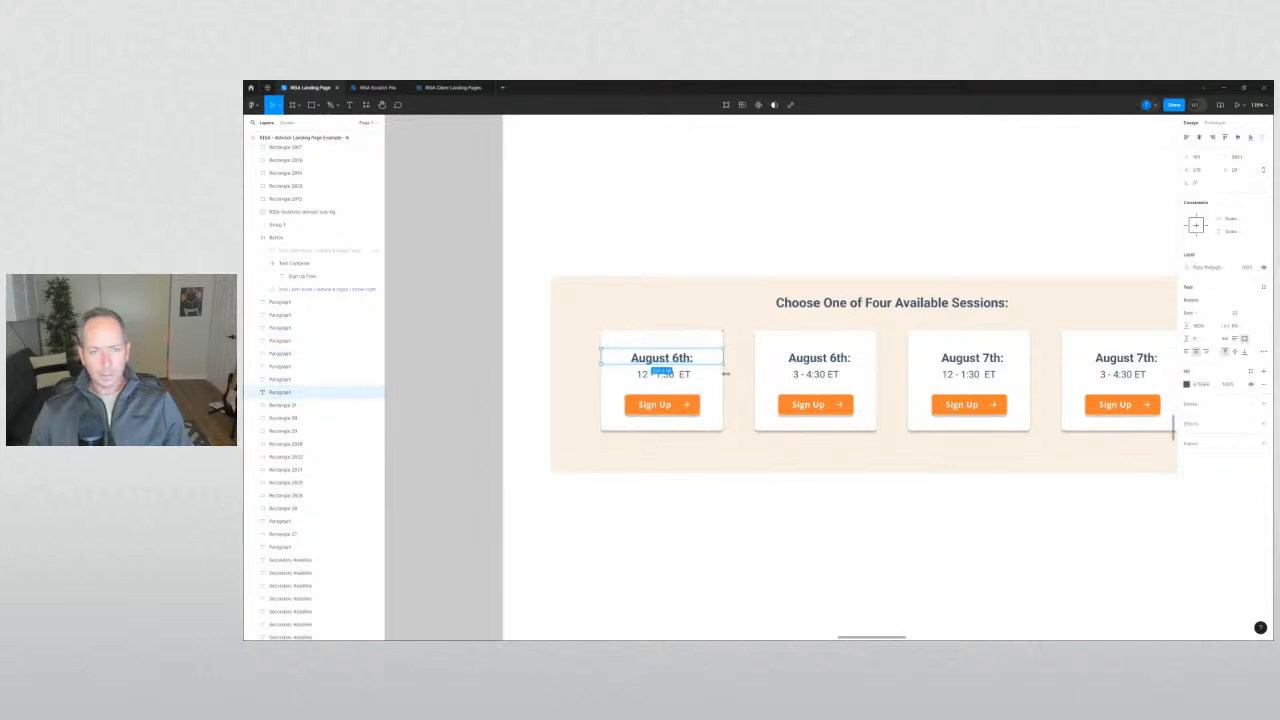
left_click(843, 547)
Widen the date label boxes in cards two, three and four to centre their text.
left_click_drag(854, 529, 706, 533)
left_click(685, 362)
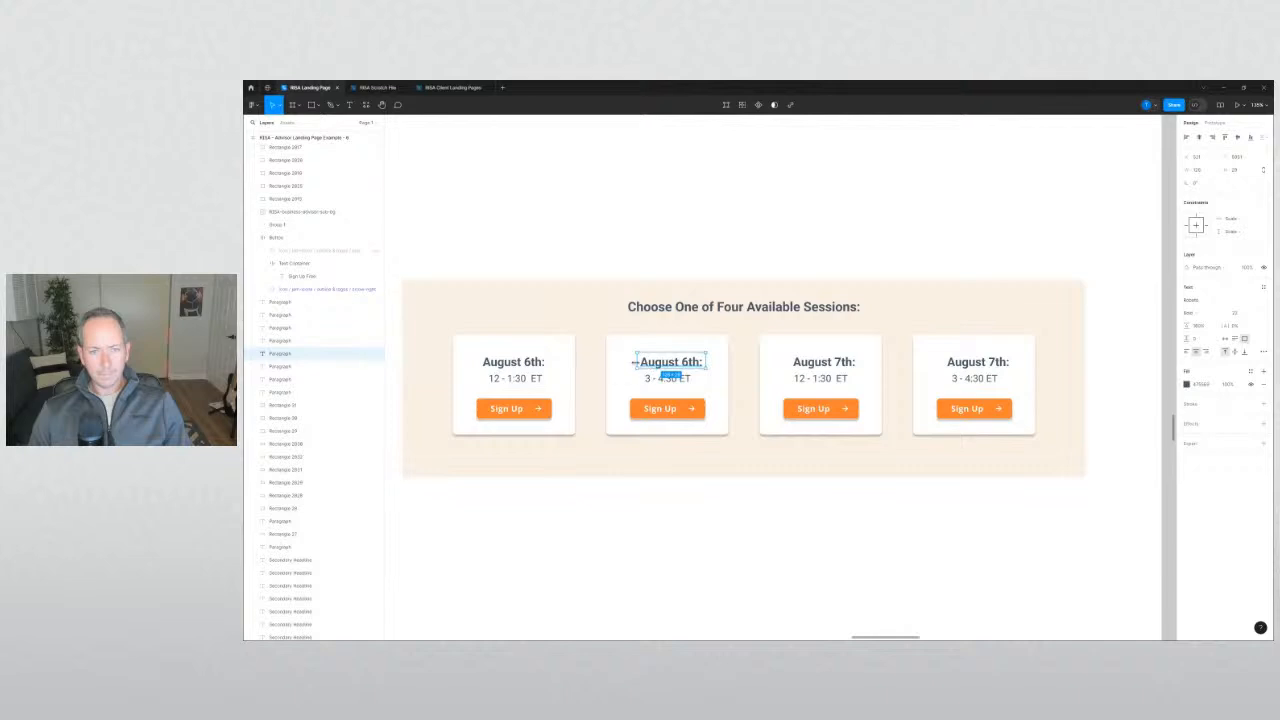
left_click_drag(632, 362, 605, 360)
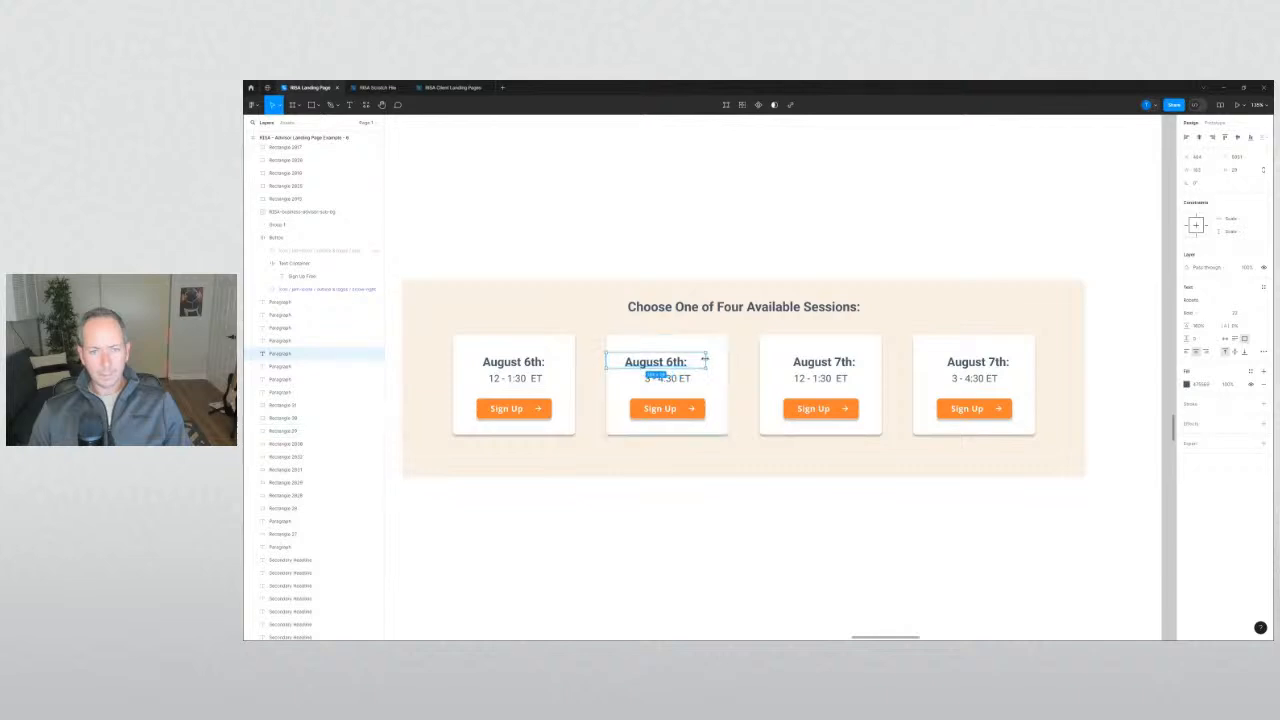
left_click_drag(705, 358, 759, 362)
left_click(793, 368)
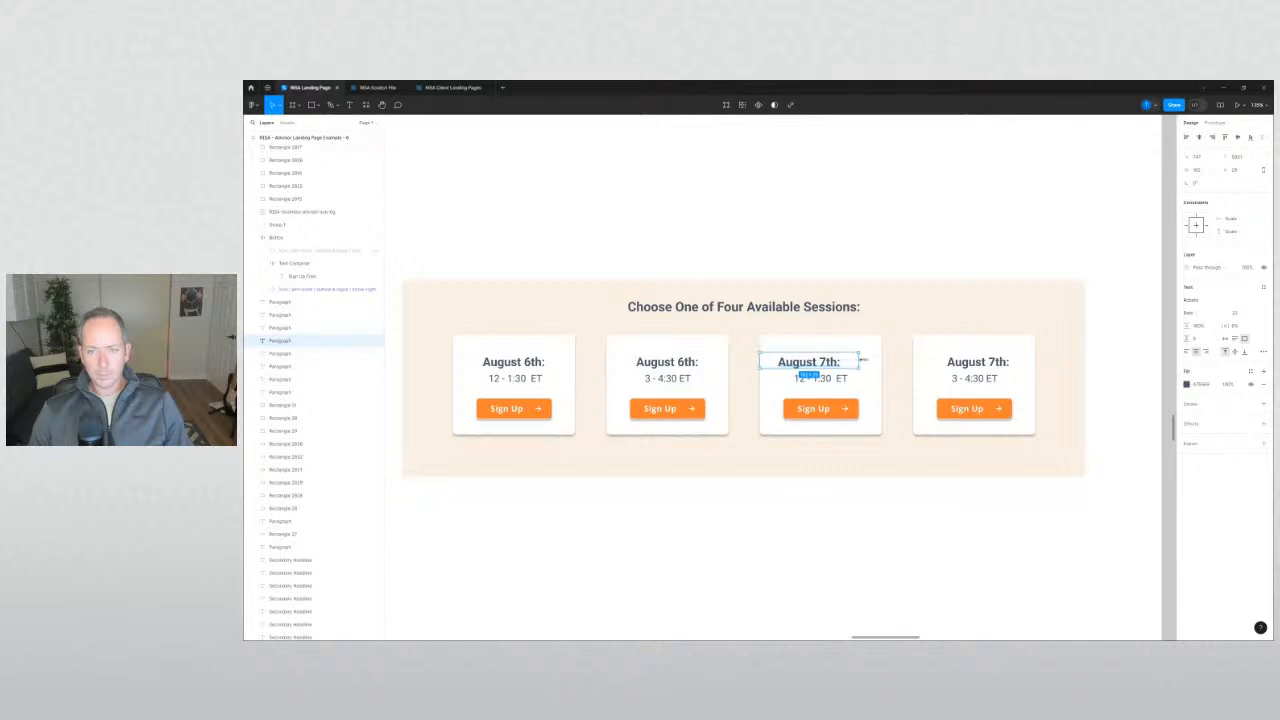
left_click_drag(862, 359, 910, 361)
left_click(948, 366)
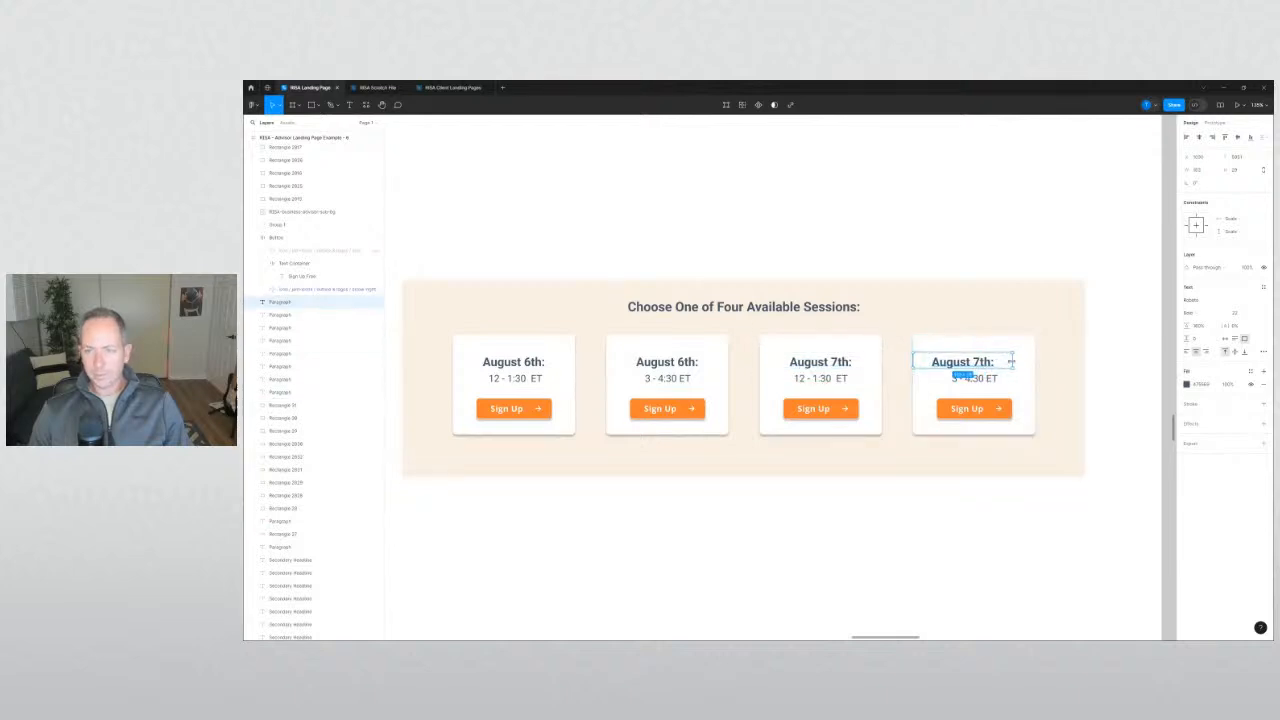
left_click_drag(1012, 360, 1030, 362)
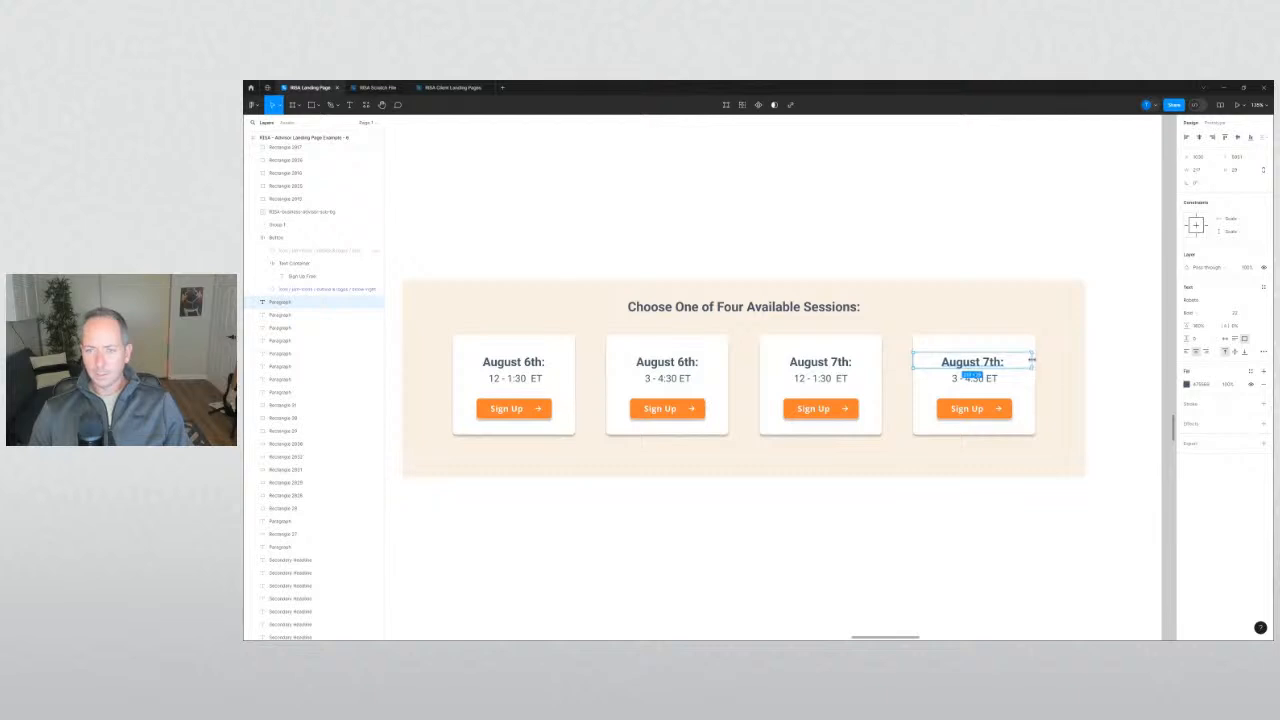
left_click(1070, 510)
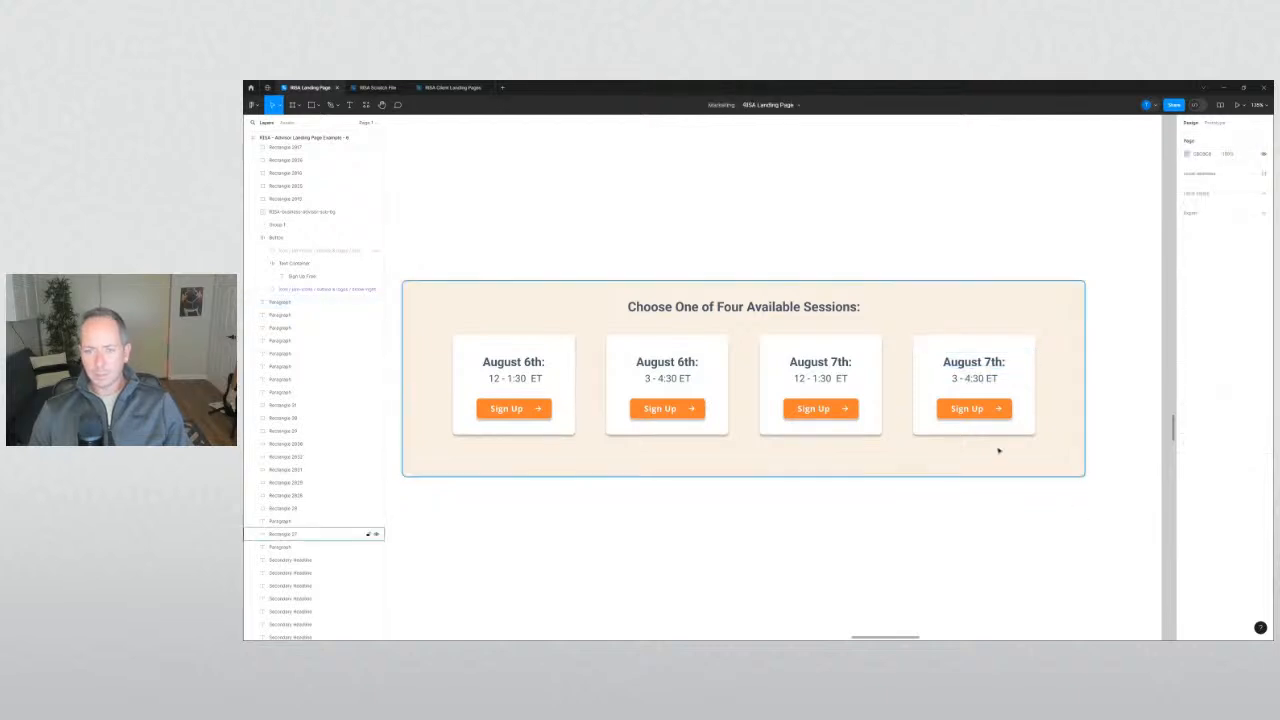
Nudge the four session times down slightly.
left_click(972, 380)
left_click(825, 380, "shift")
left_click(670, 380, "shift")
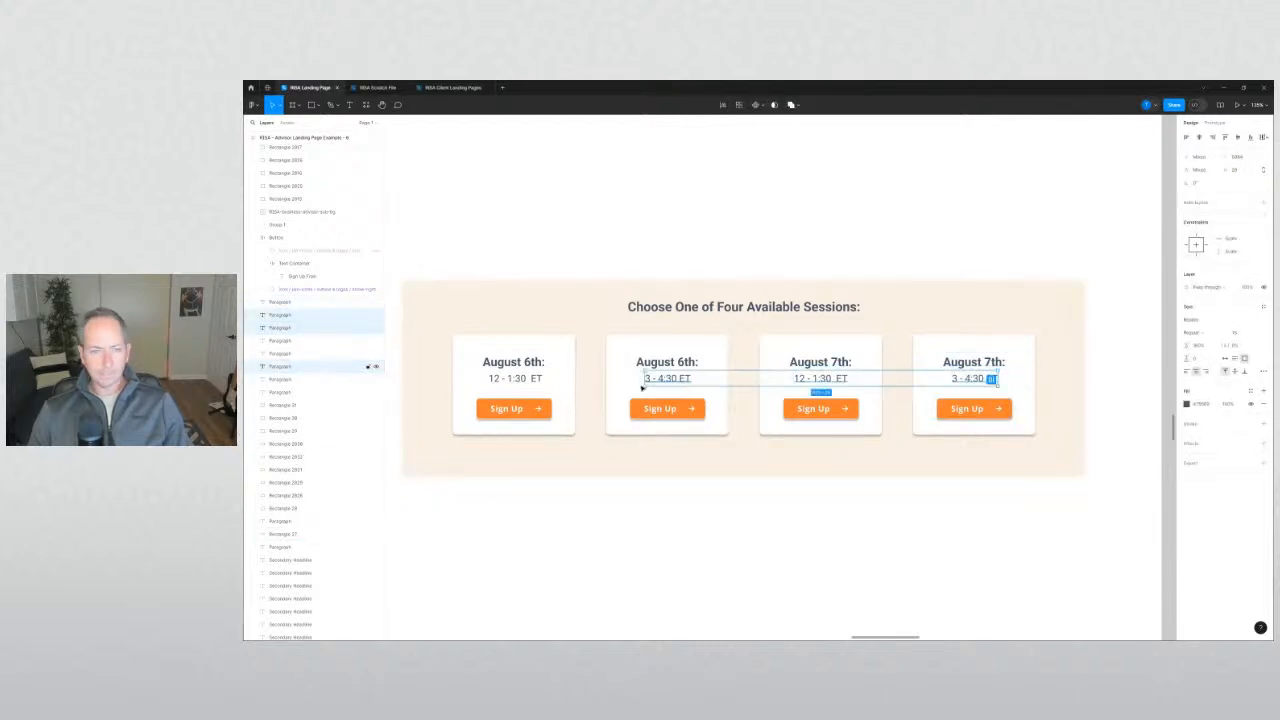
left_click(522, 379, "shift")
key("Down")
key("Down")
key("Down")
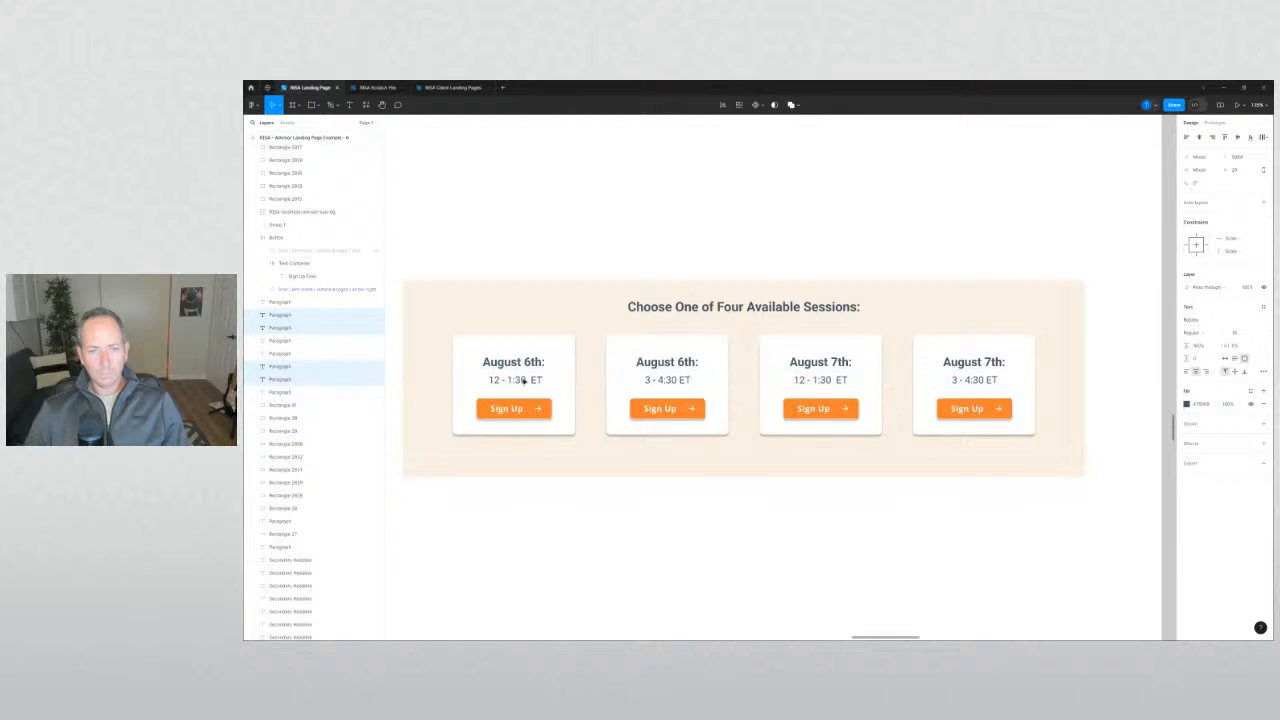
Make all four session cards taller.
left_click(568, 428)
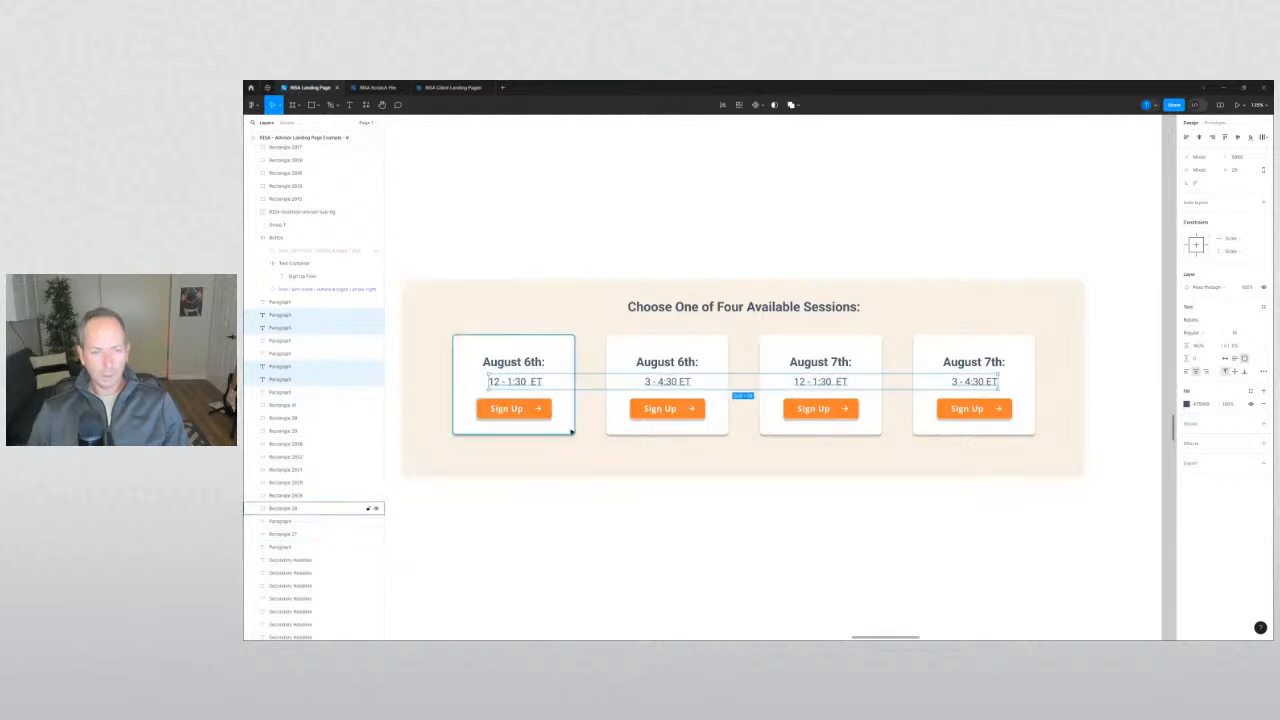
left_click(617, 424, "shift")
left_click(765, 430, "shift")
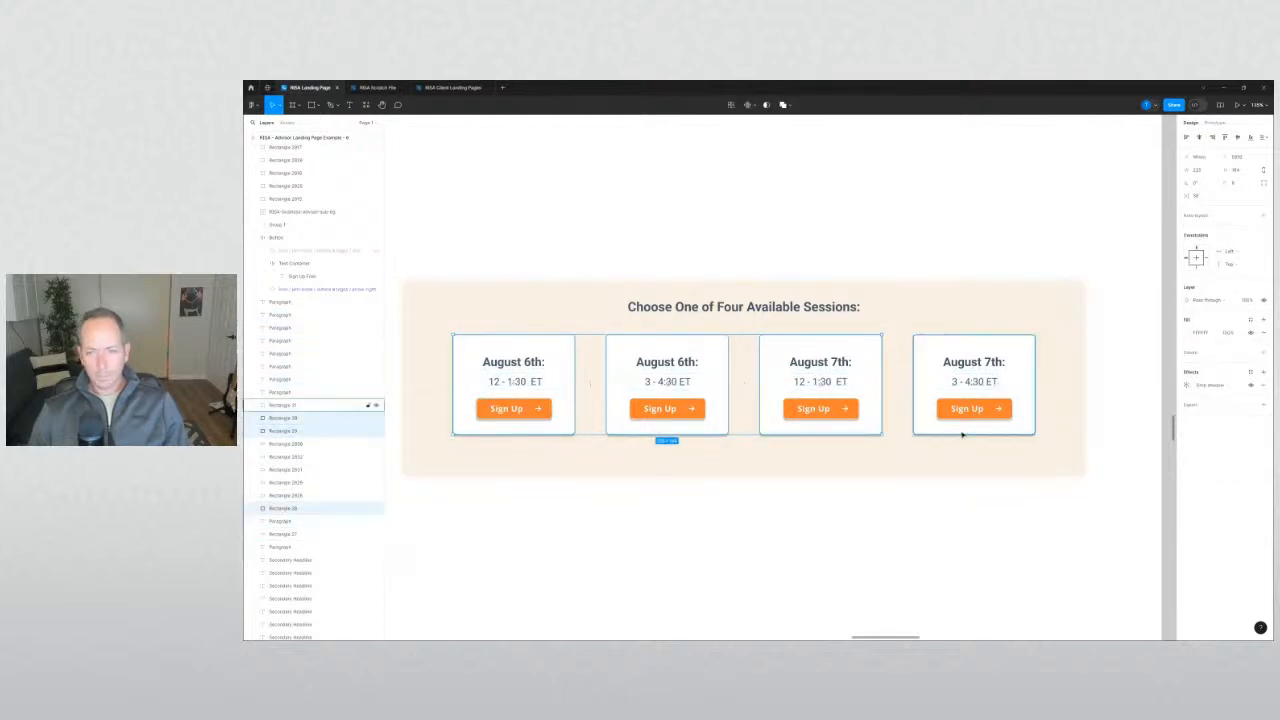
left_click(962, 432, "shift")
left_click_drag(957, 435, 955, 447)
left_click(975, 504)
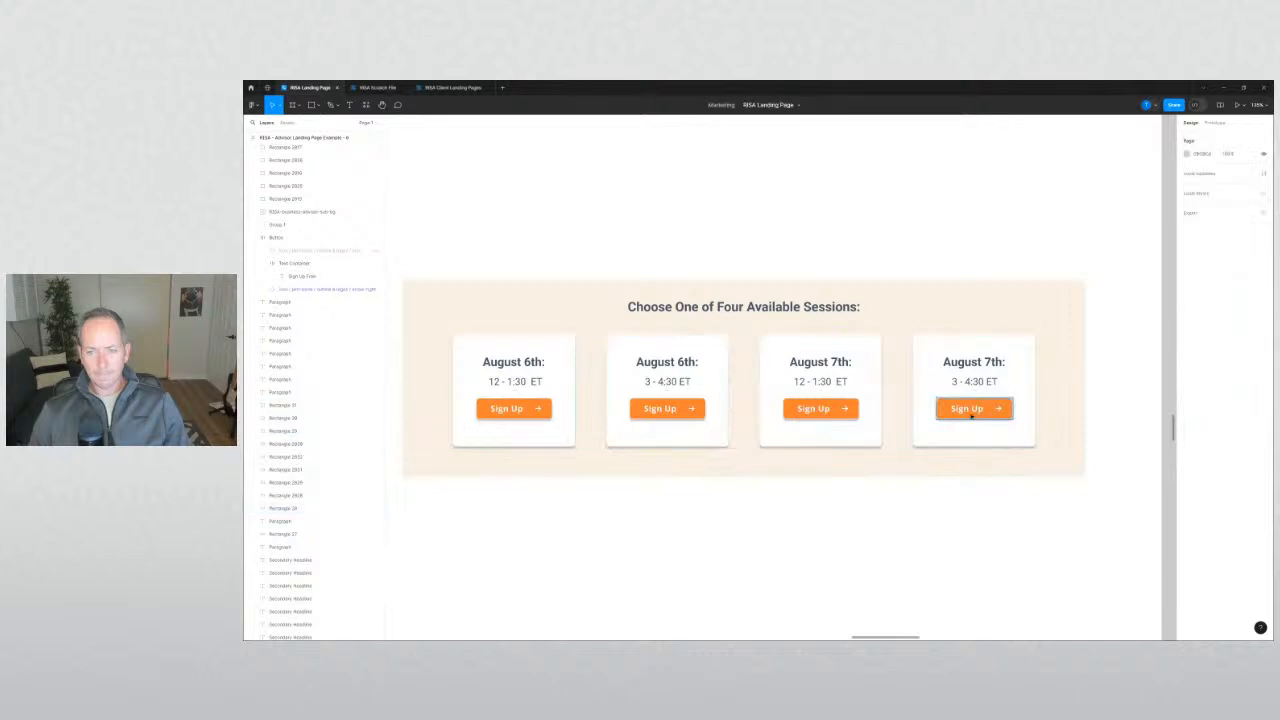
Move all four Sign Up buttons down.
left_click(967, 408)
left_click(814, 408, "shift")
left_click(660, 408, "shift")
left_click(537, 408, "shift")
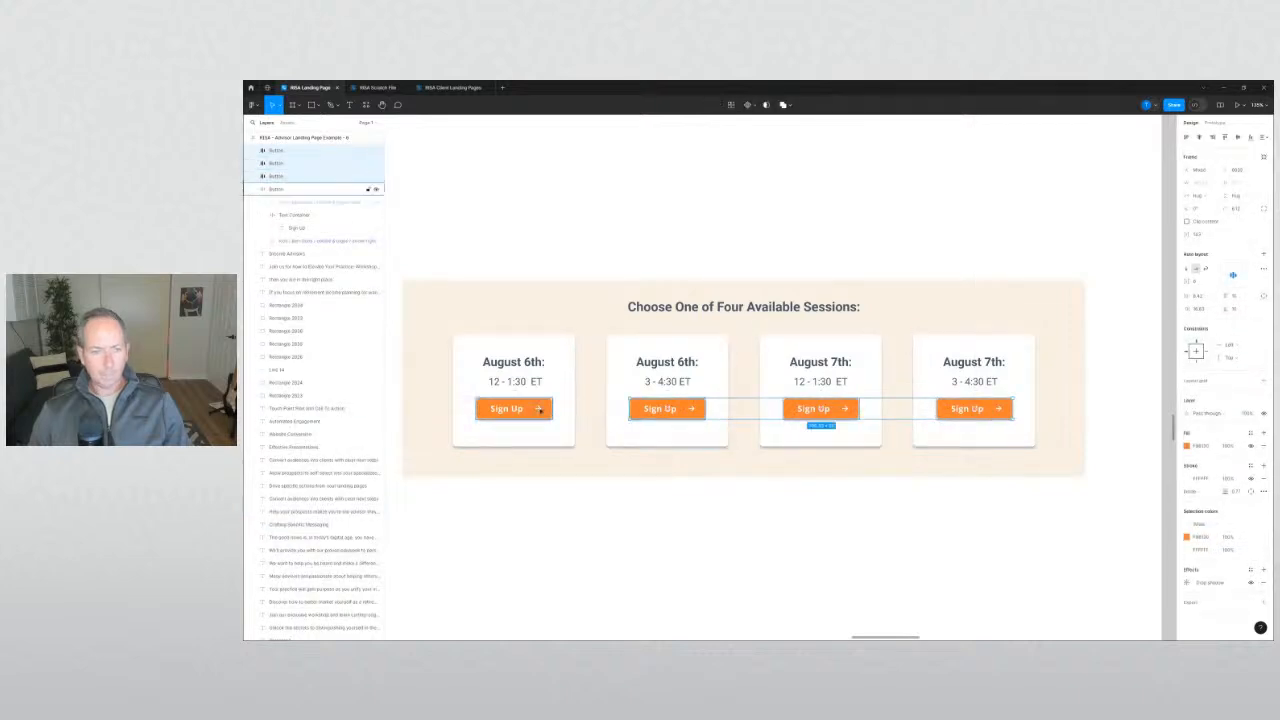
key("Down")
key("Down")
key("Down")
key("Down")
key("Down")
key("Down")
key("Down")
key("Down")
key("Down")
key("Down")
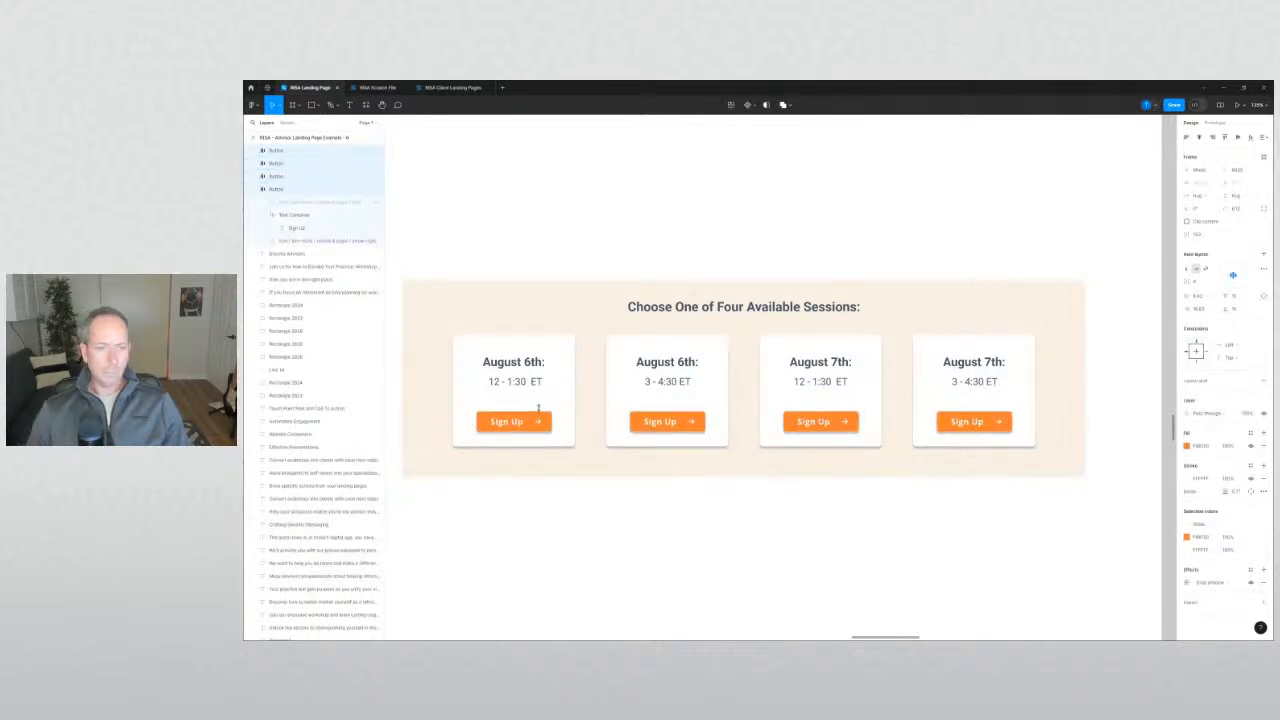
Nudge the four times up, then shift all dates and times down together.
left_click(520, 382)
left_click(670, 382, "shift")
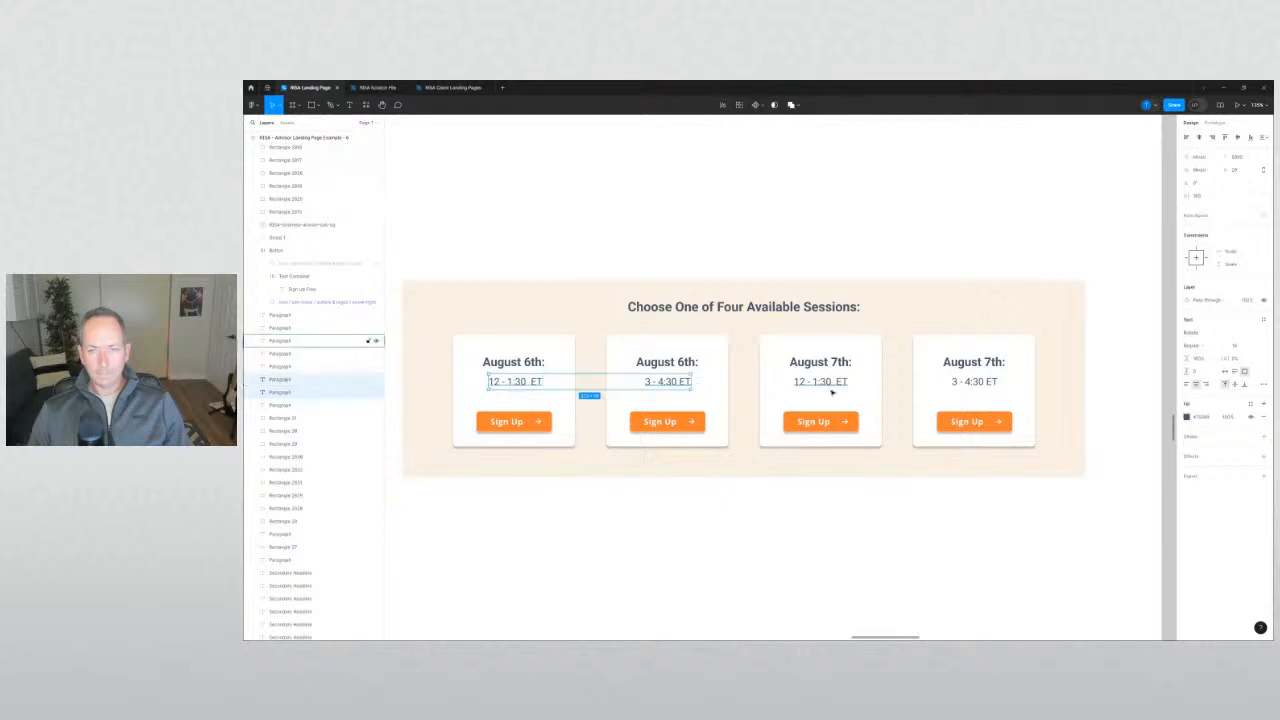
left_click(830, 386, "shift")
left_click(966, 385, "shift")
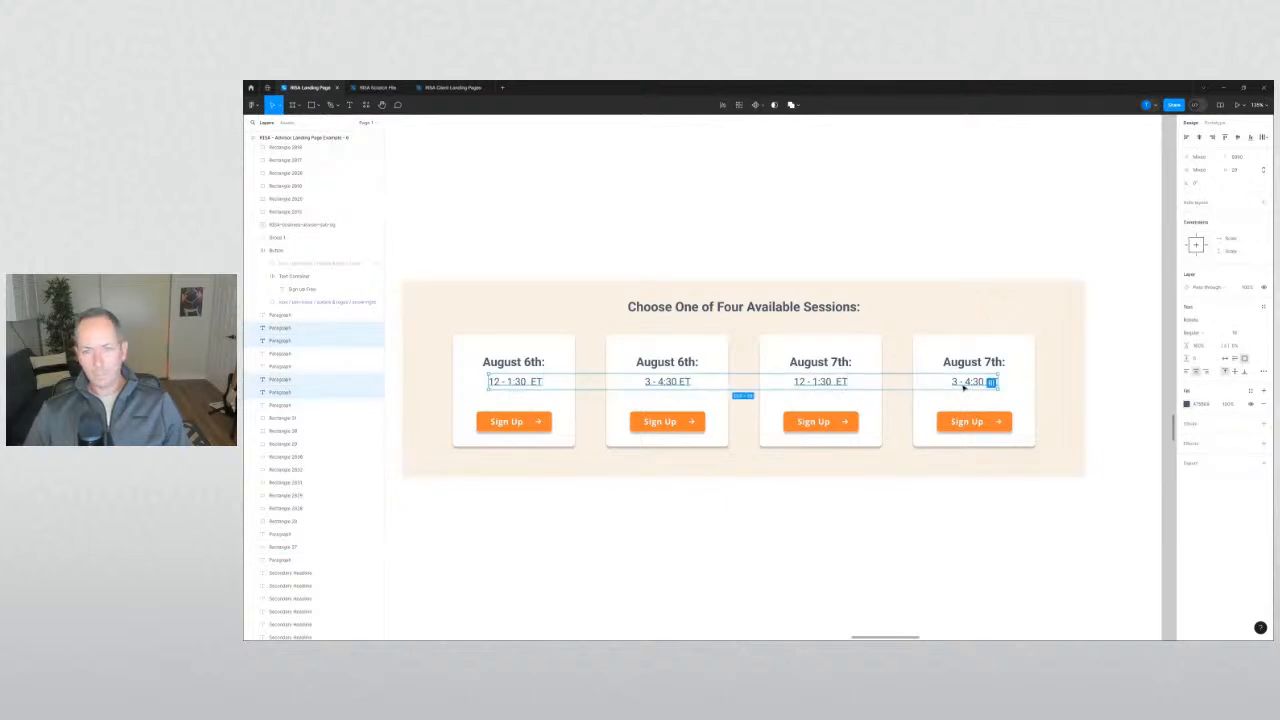
key("Up")
key("Up")
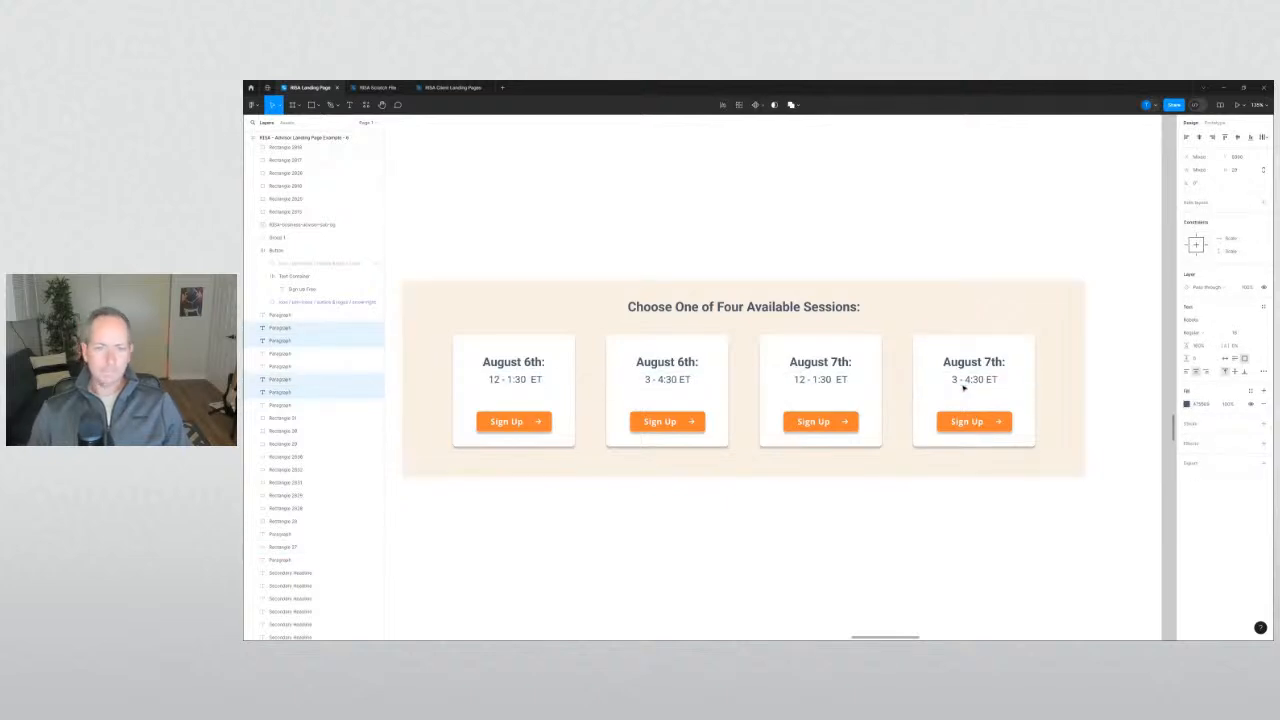
left_click(980, 363, "shift")
left_click(835, 362, "shift")
left_click(647, 362, "shift")
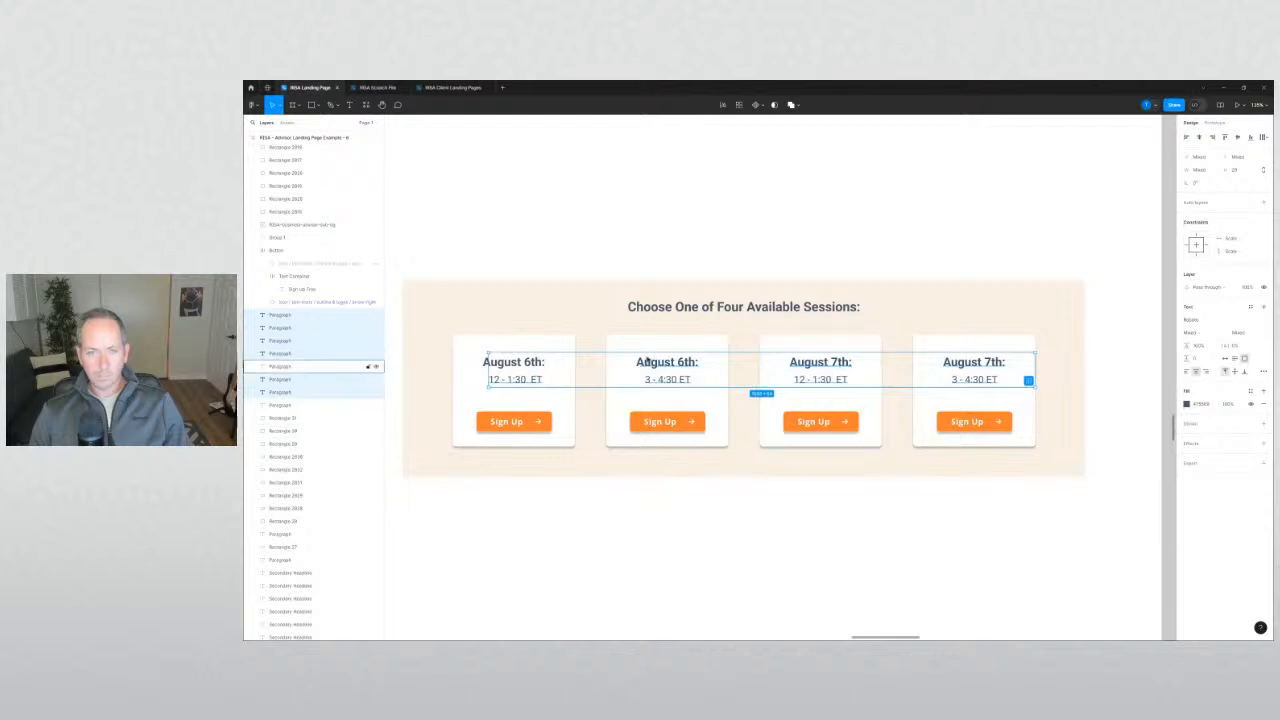
left_click(514, 368, "shift")
key("Down")
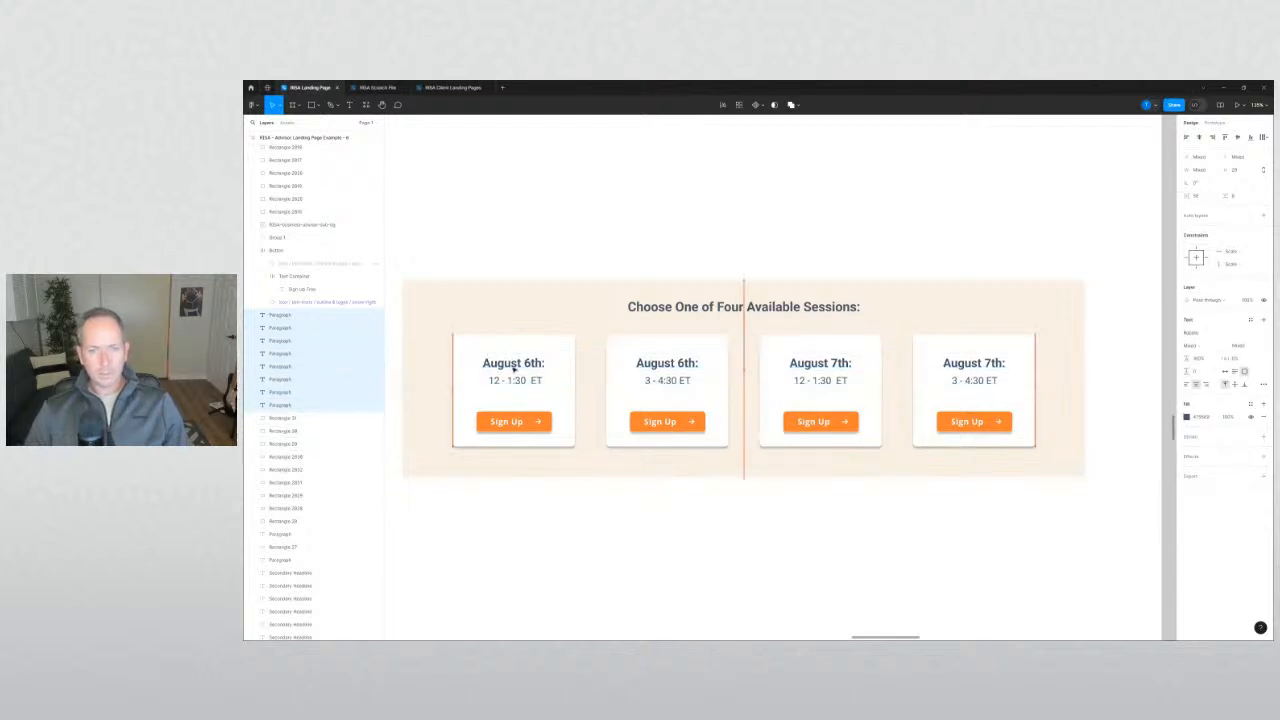
key("Down")
key("Down")
key("Down")
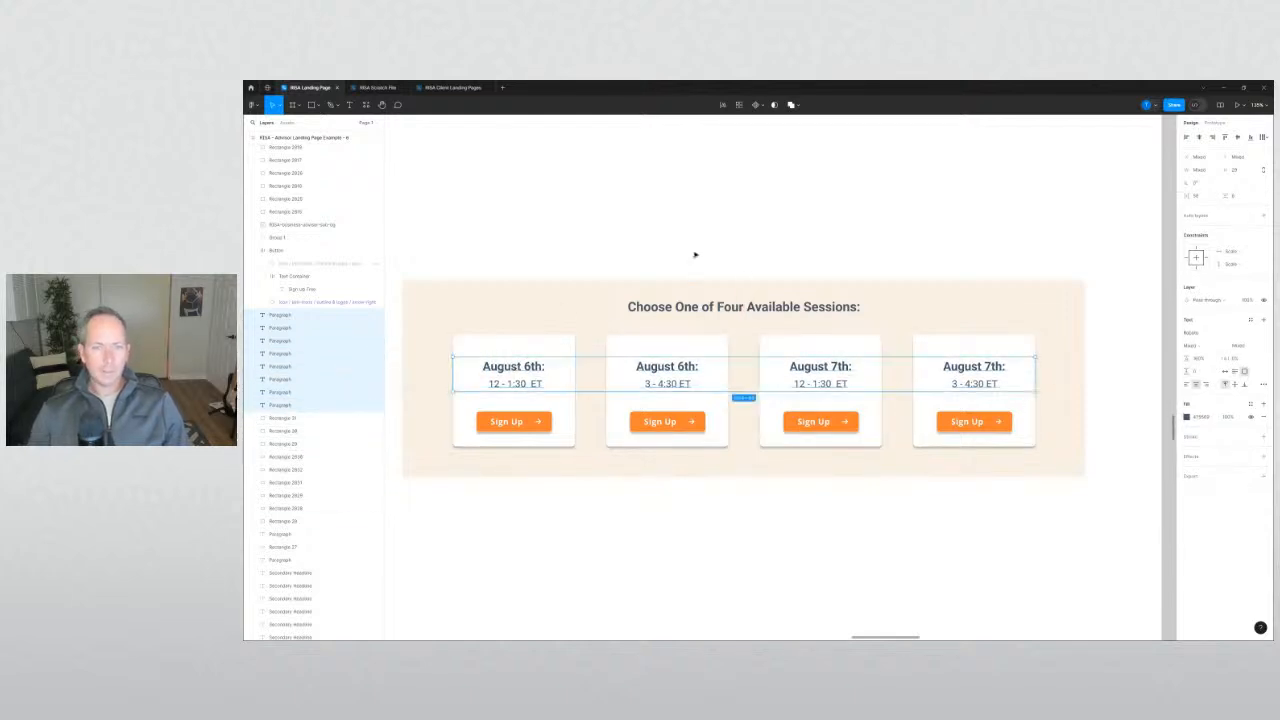
Select the Choose One of Four heading above the session cards.
left_click(695, 254)
left_click(701, 306)
left_click(754, 233)
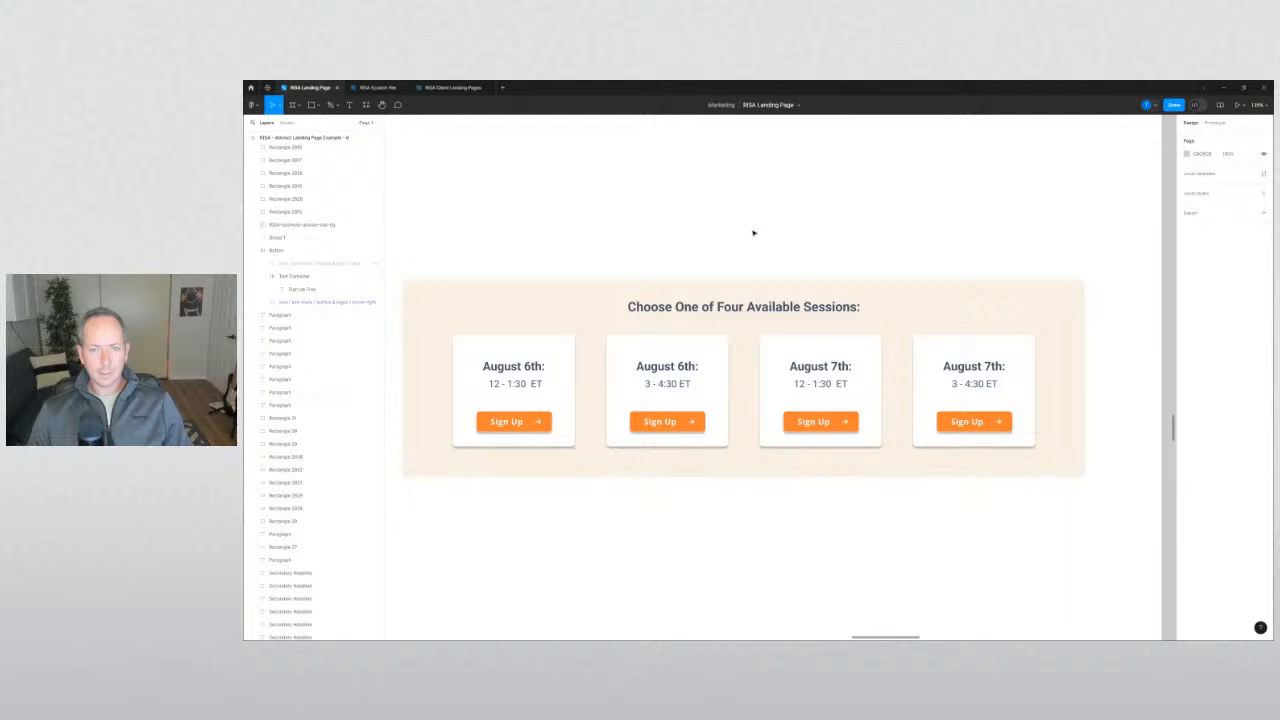
left_click(700, 306)
Replace 'One of Four' in the heading with '1 of 4'.
double_click(700, 306)
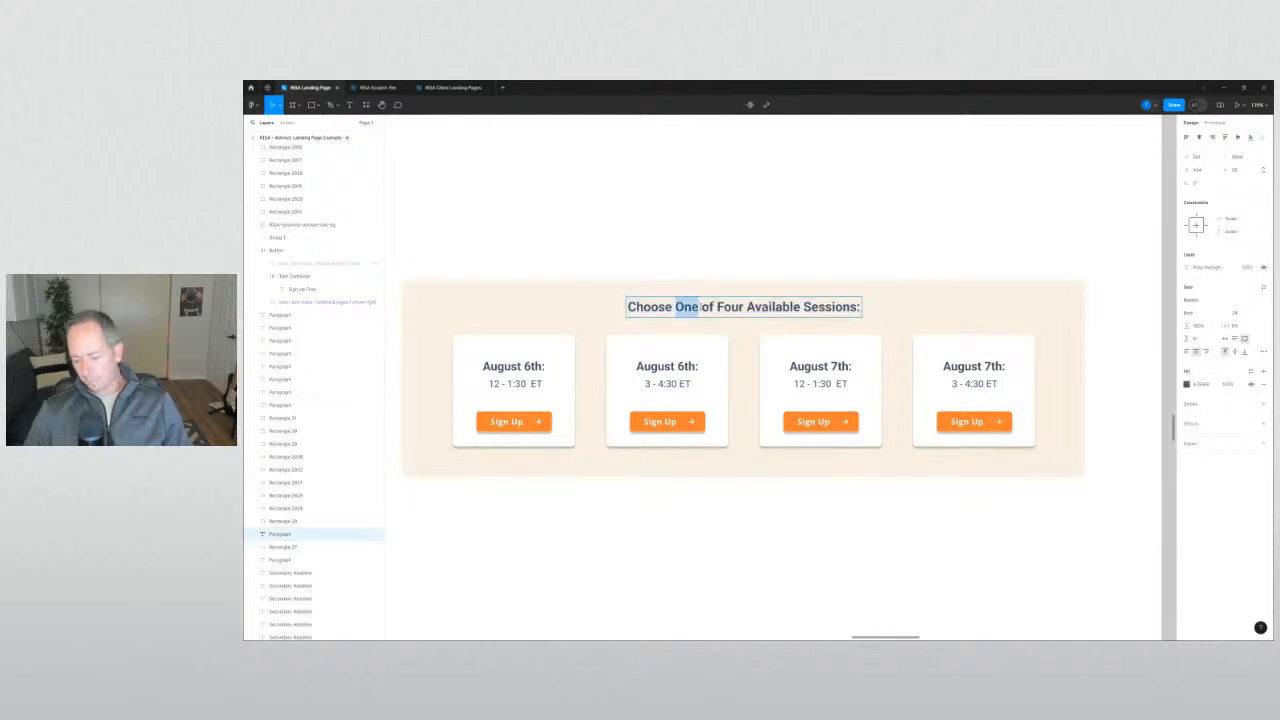
type("1 of ")
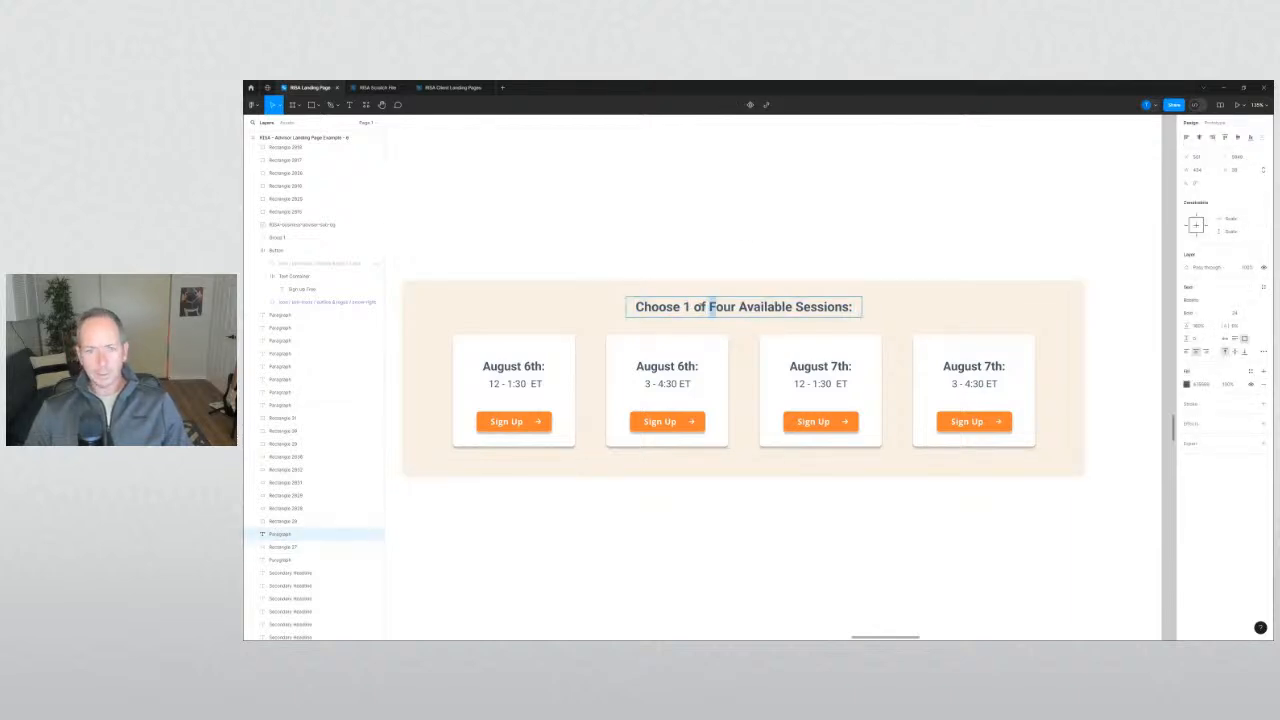
type("4")
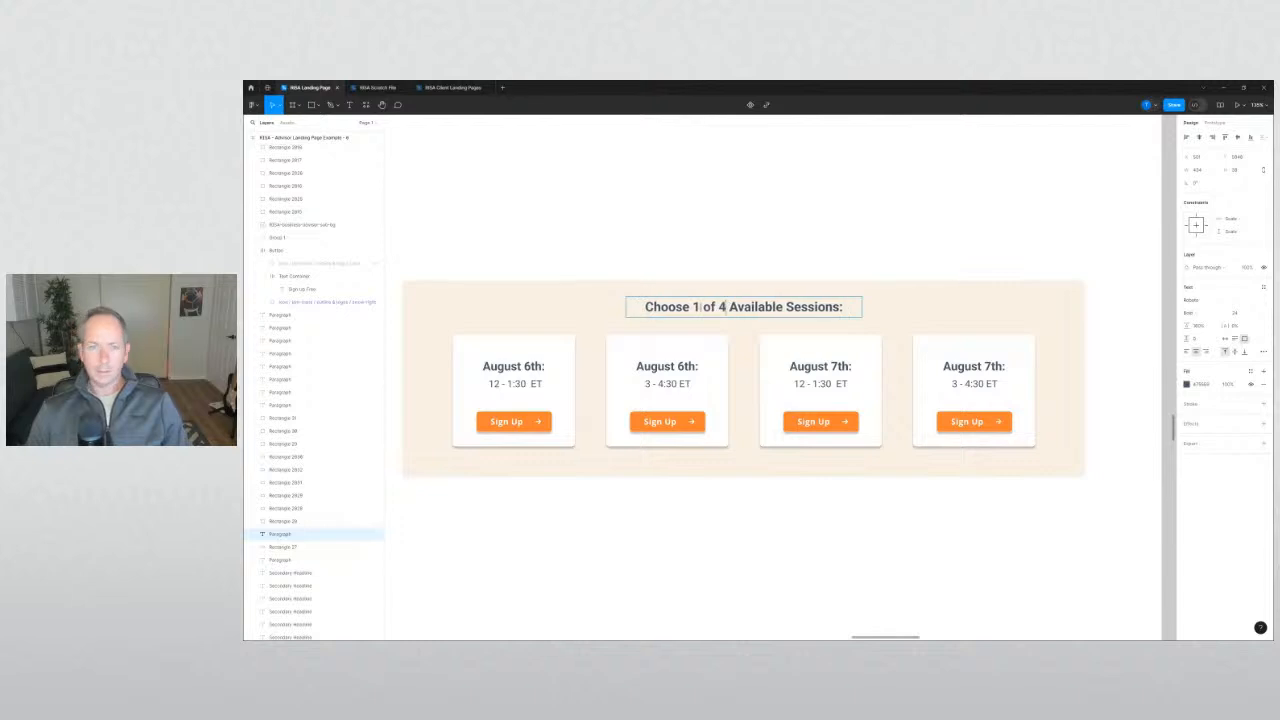
left_click(780, 253)
scroll(885, 546, "down", 3)
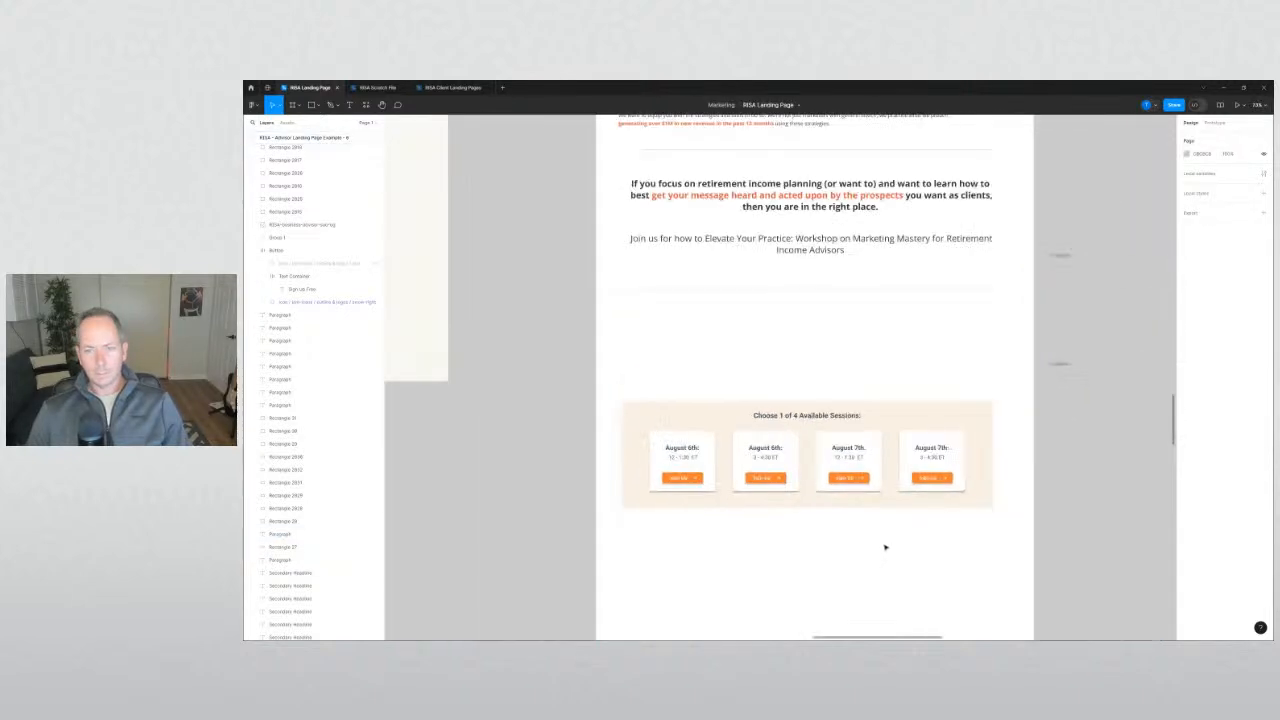
left_click_drag(885, 547, 822, 449)
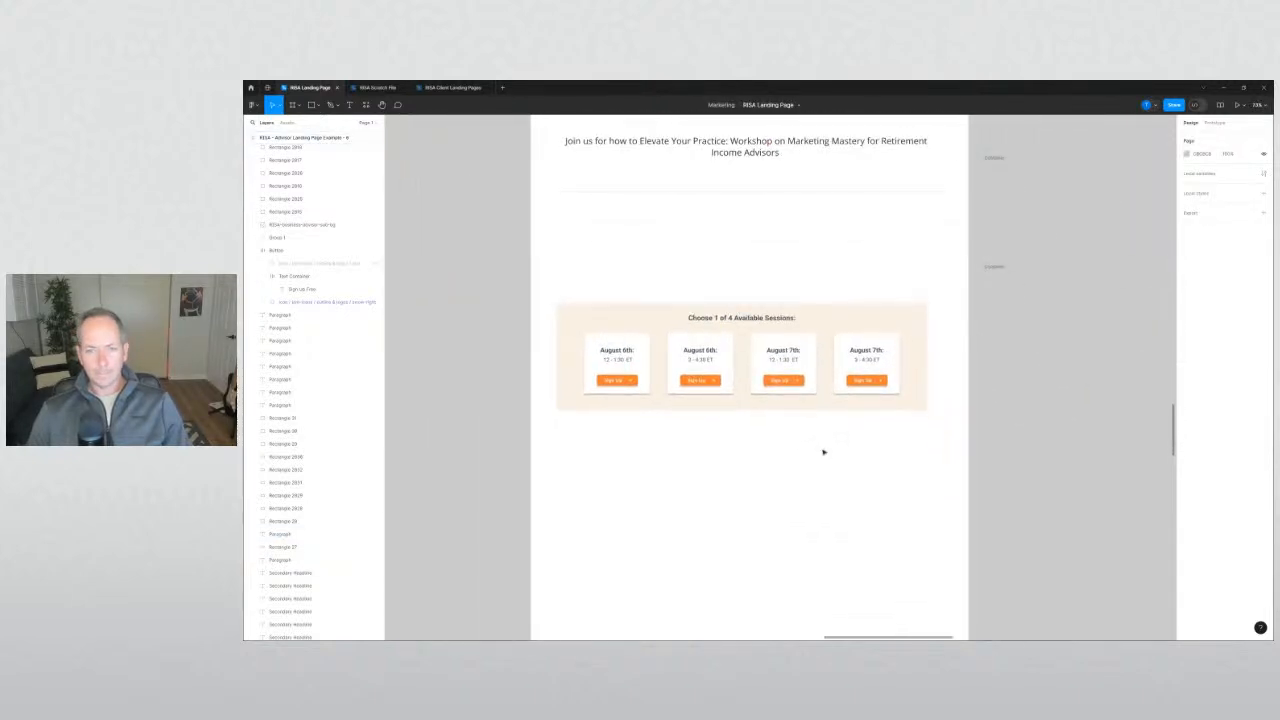
Confirm the heading is centred, then delete 'of 4 Available' from it.
left_click(778, 321)
left_click_drag(778, 323, 778, 323)
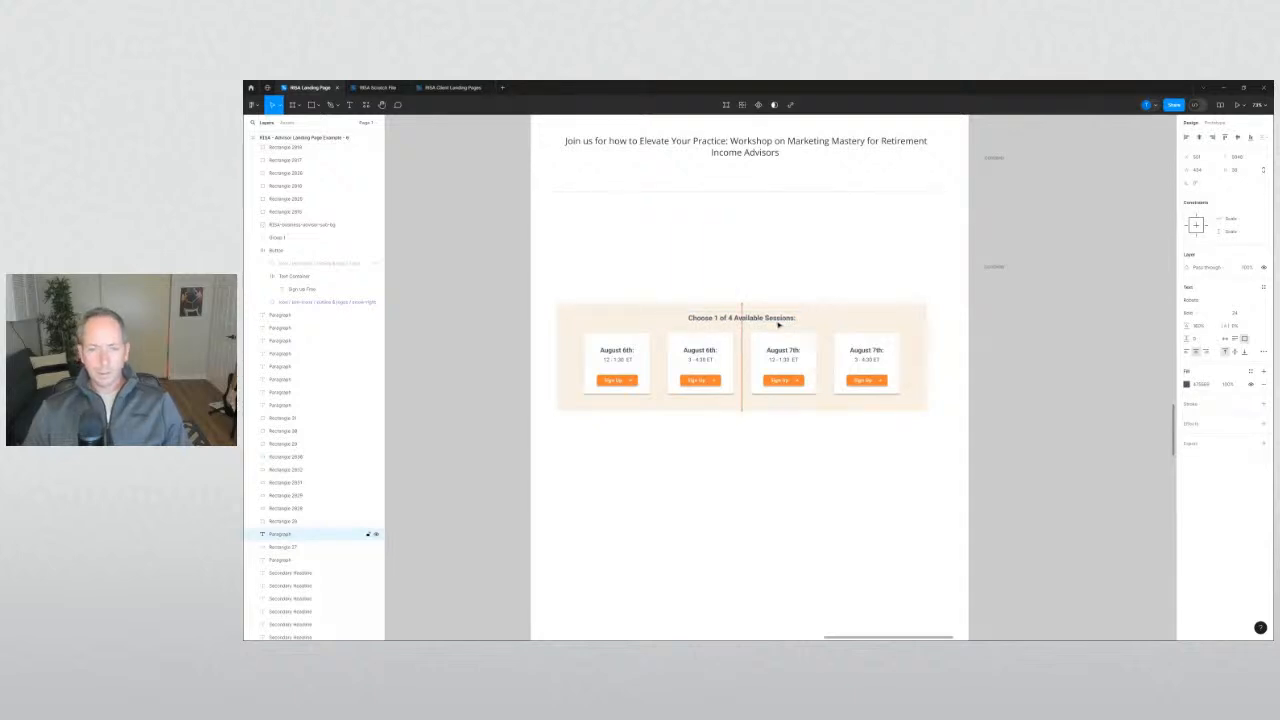
left_click_drag(778, 323, 778, 324)
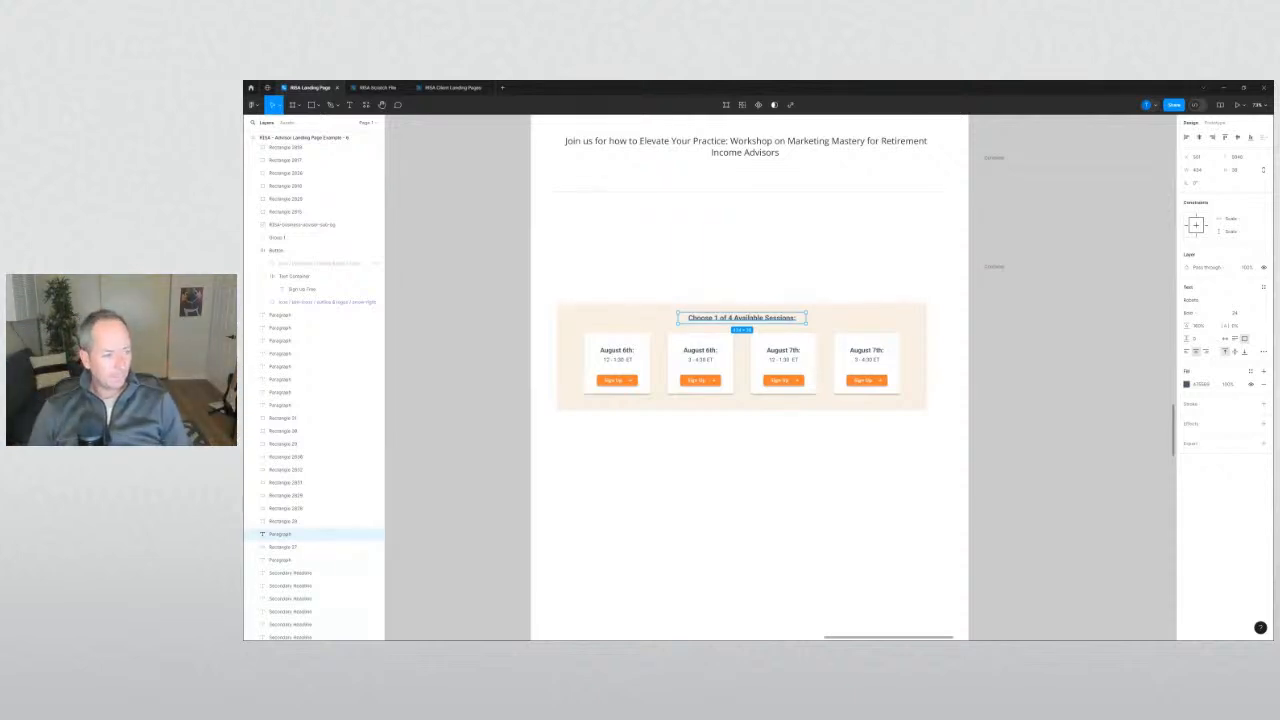
key("Return")
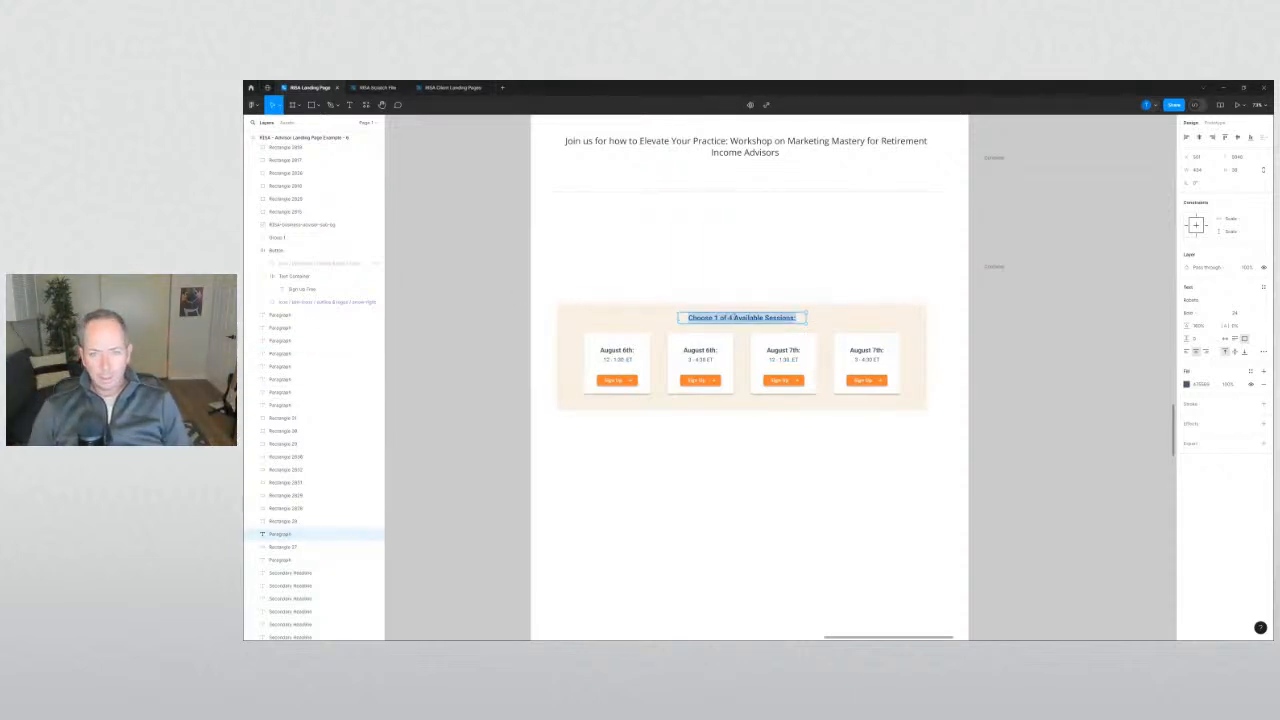
left_click(733, 318)
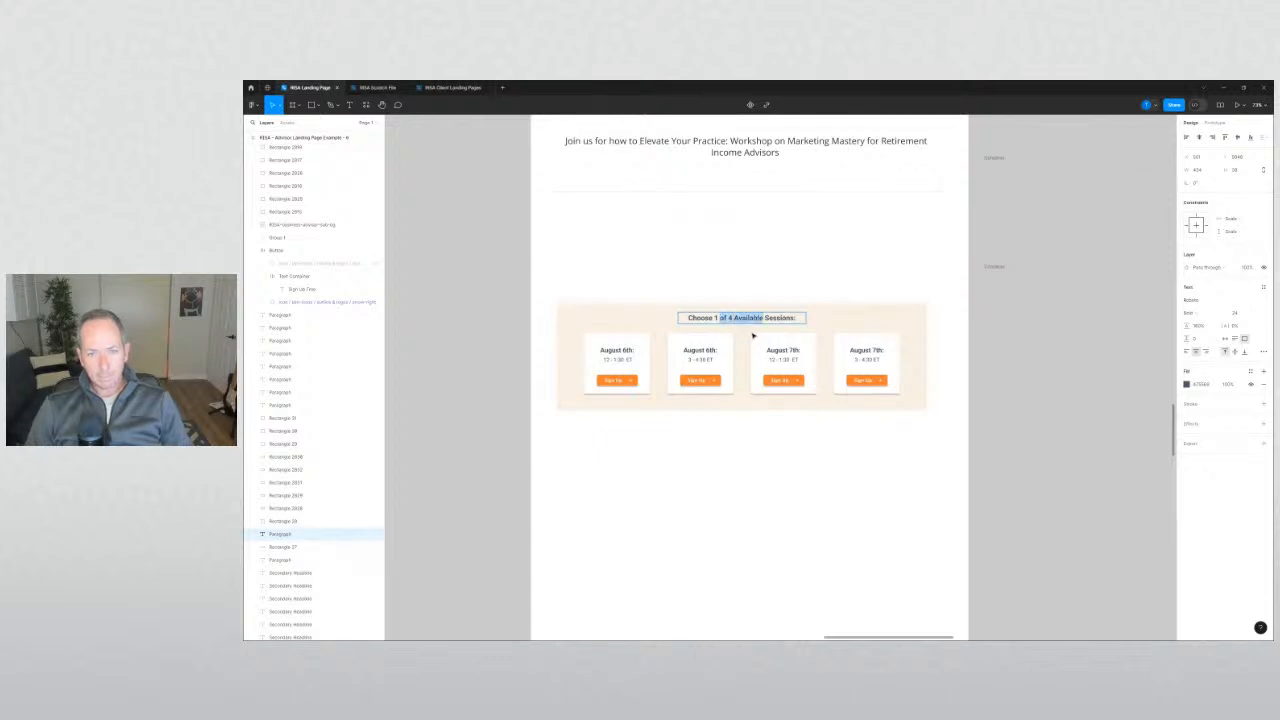
key("BackSpace")
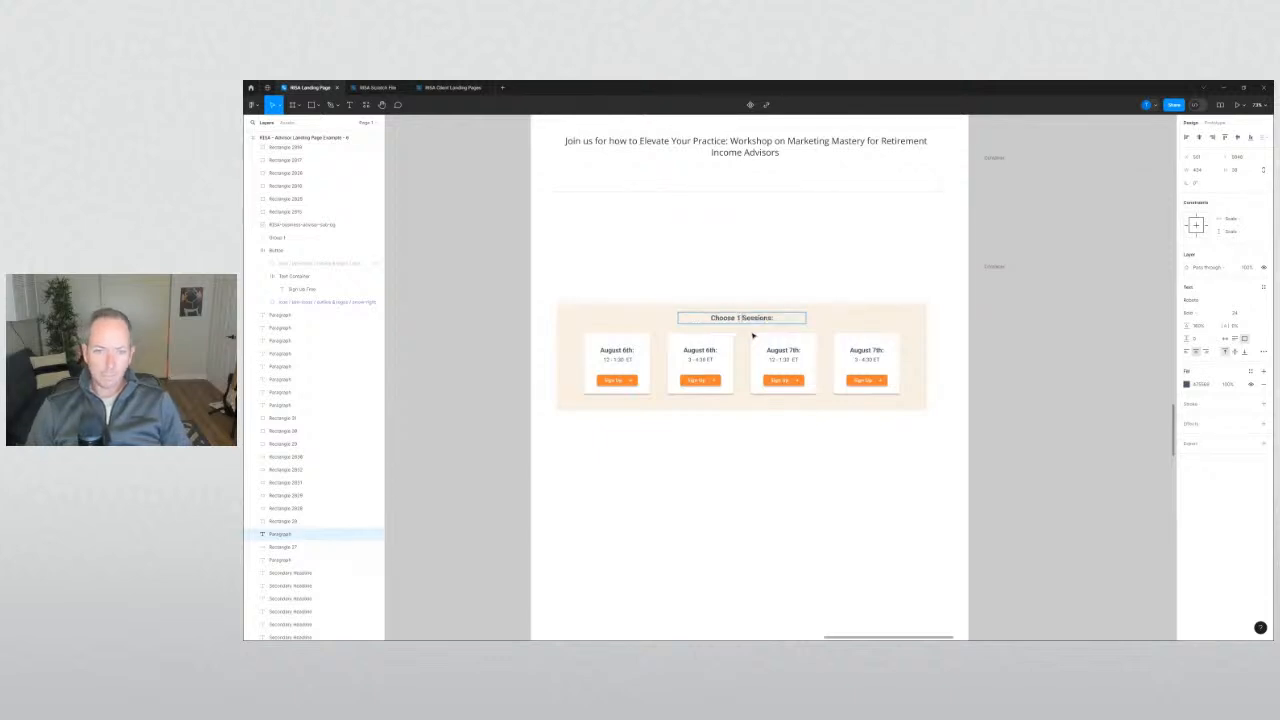
key("Escape")
key("Escape")
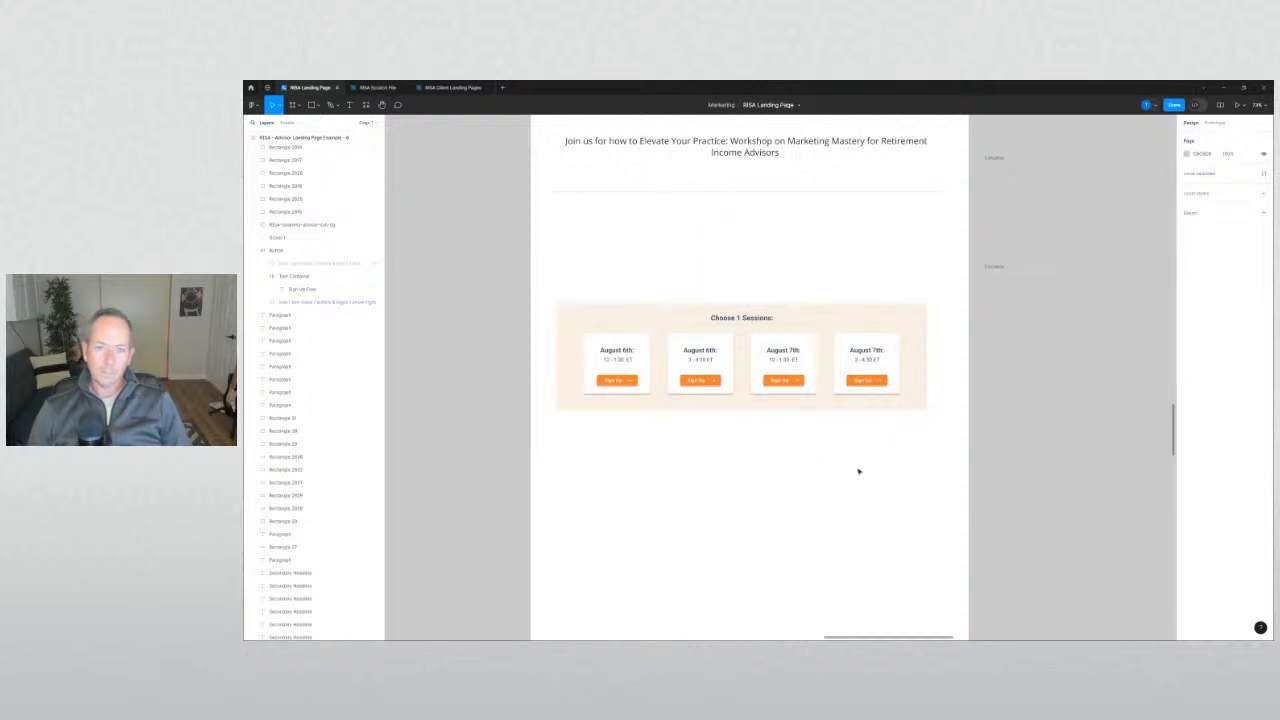
Fix the heading wording so it reads 'Choose a Session:'.
left_click(765, 318)
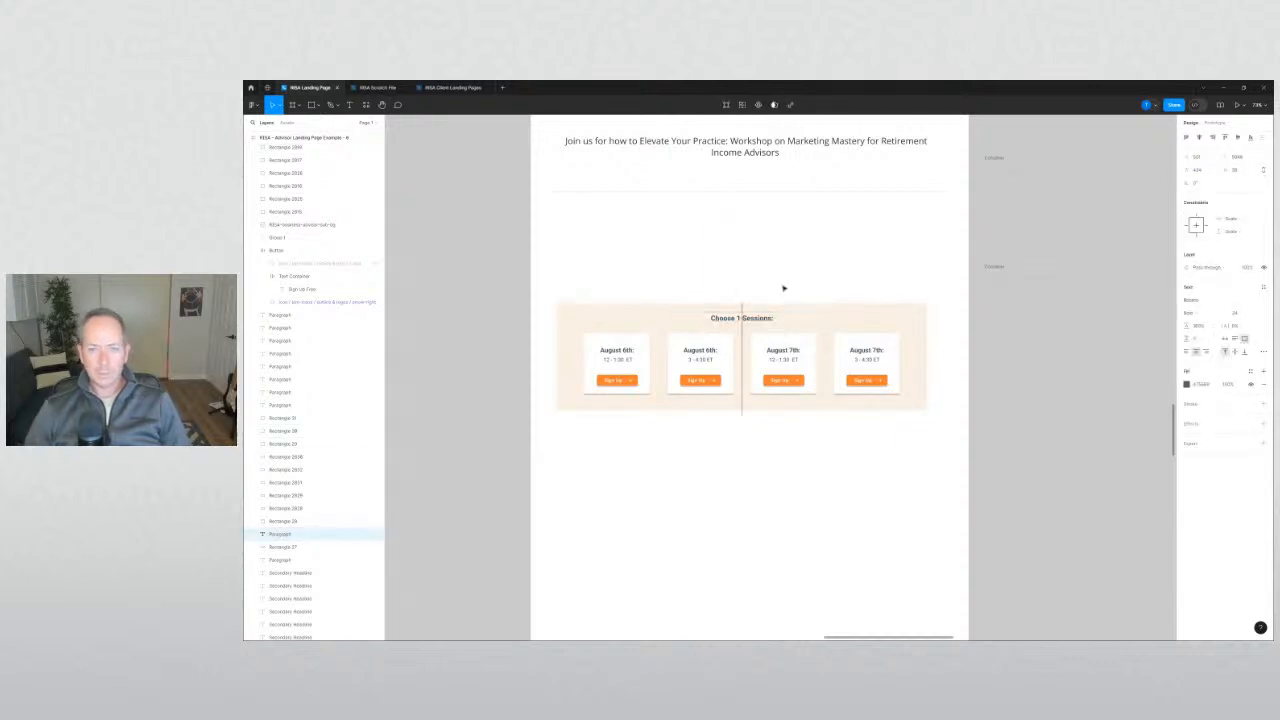
left_click(773, 271)
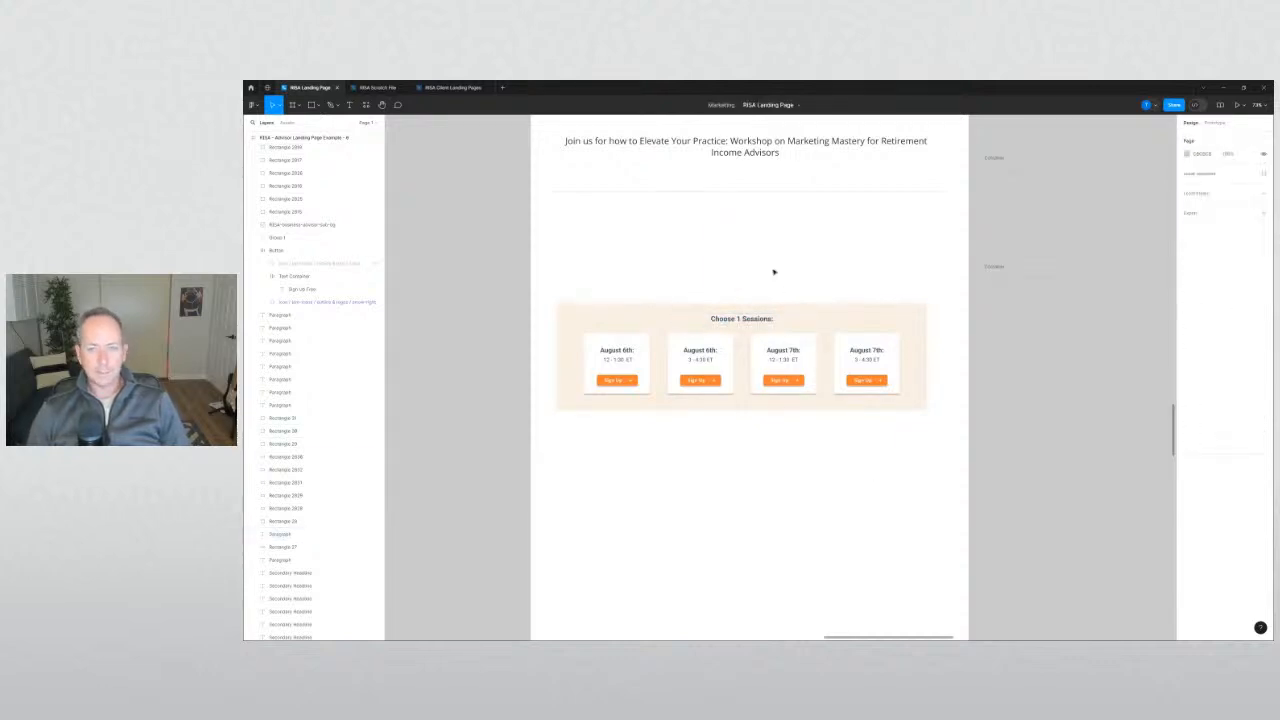
double_click(765, 318)
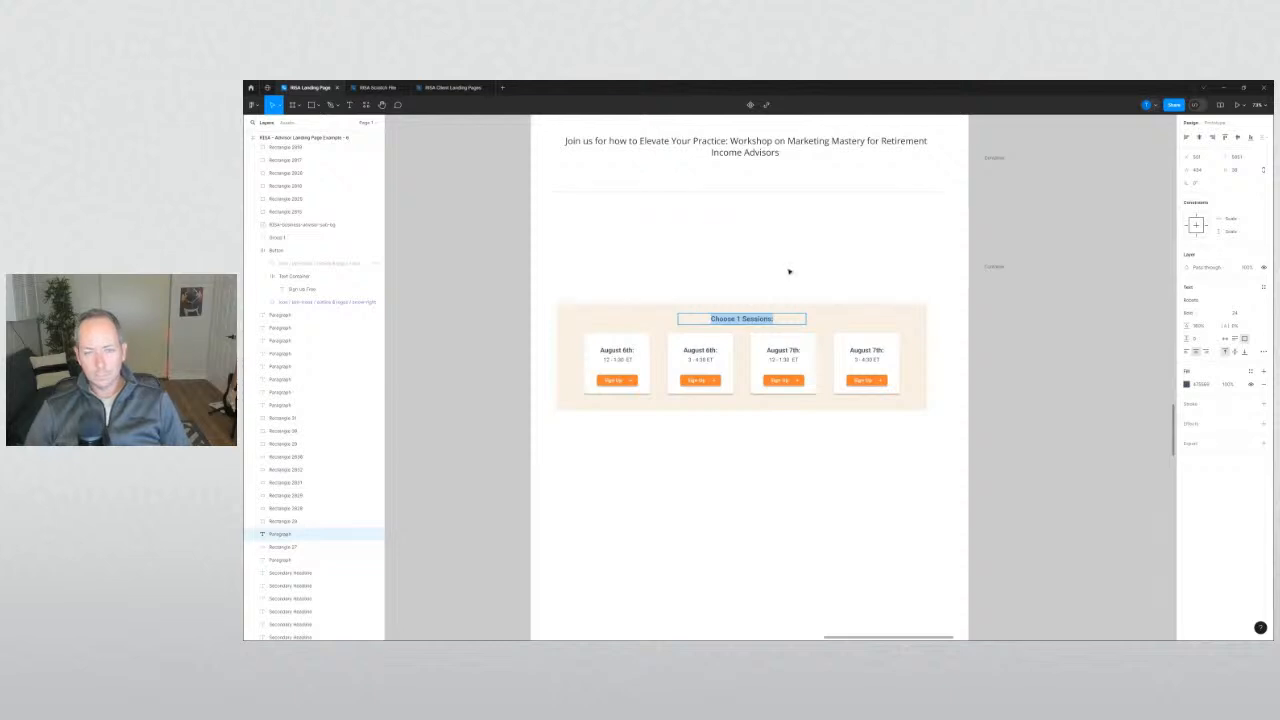
key("Right")
key("Escape")
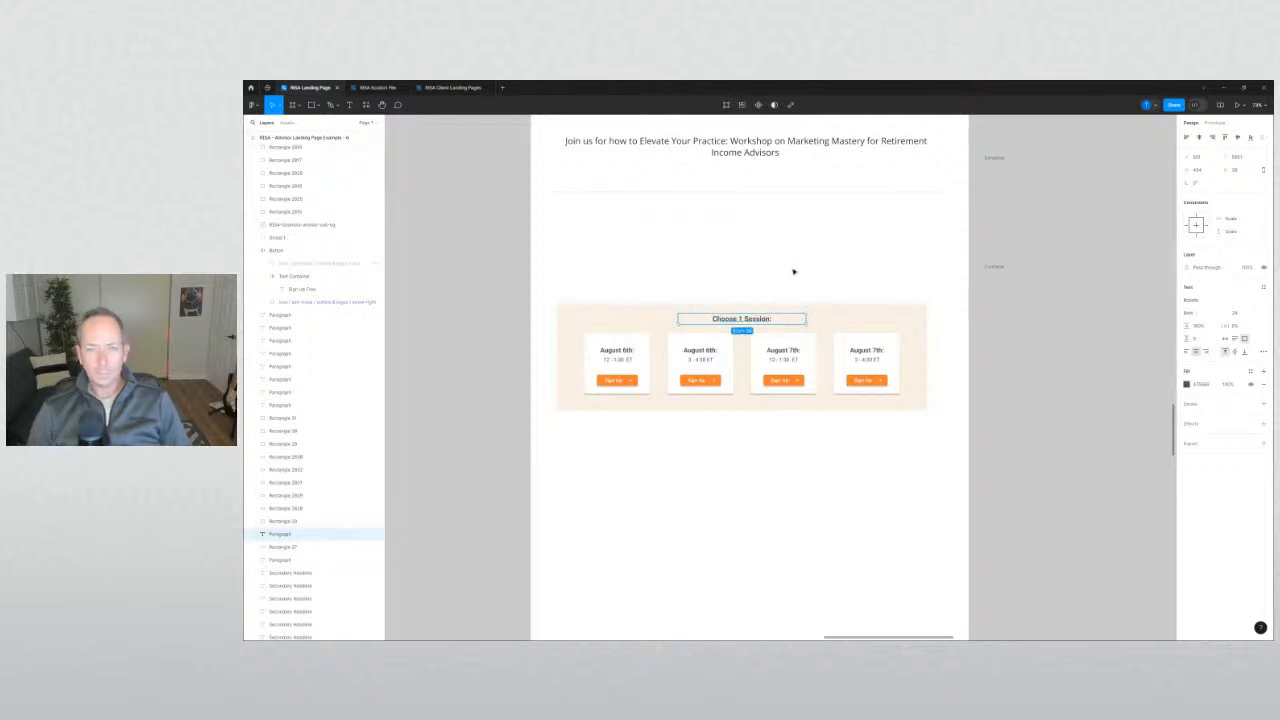
left_click(796, 270)
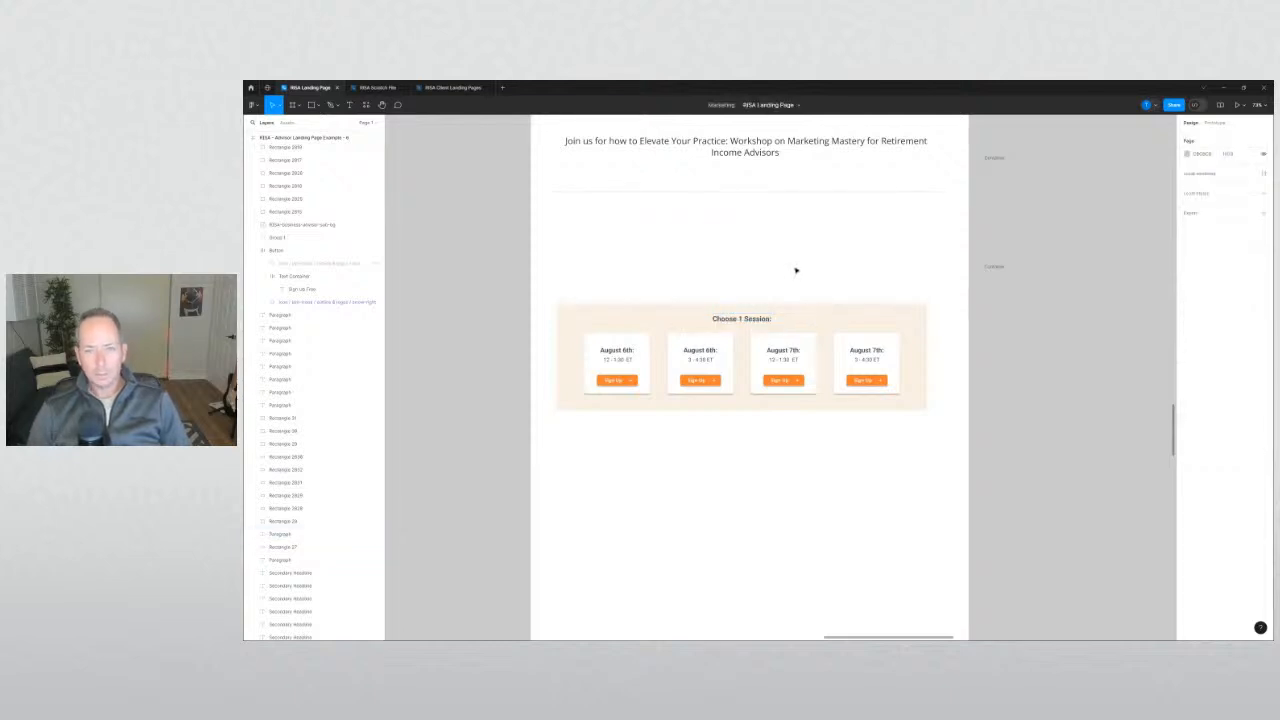
double_click(741, 318)
left_click(740, 318)
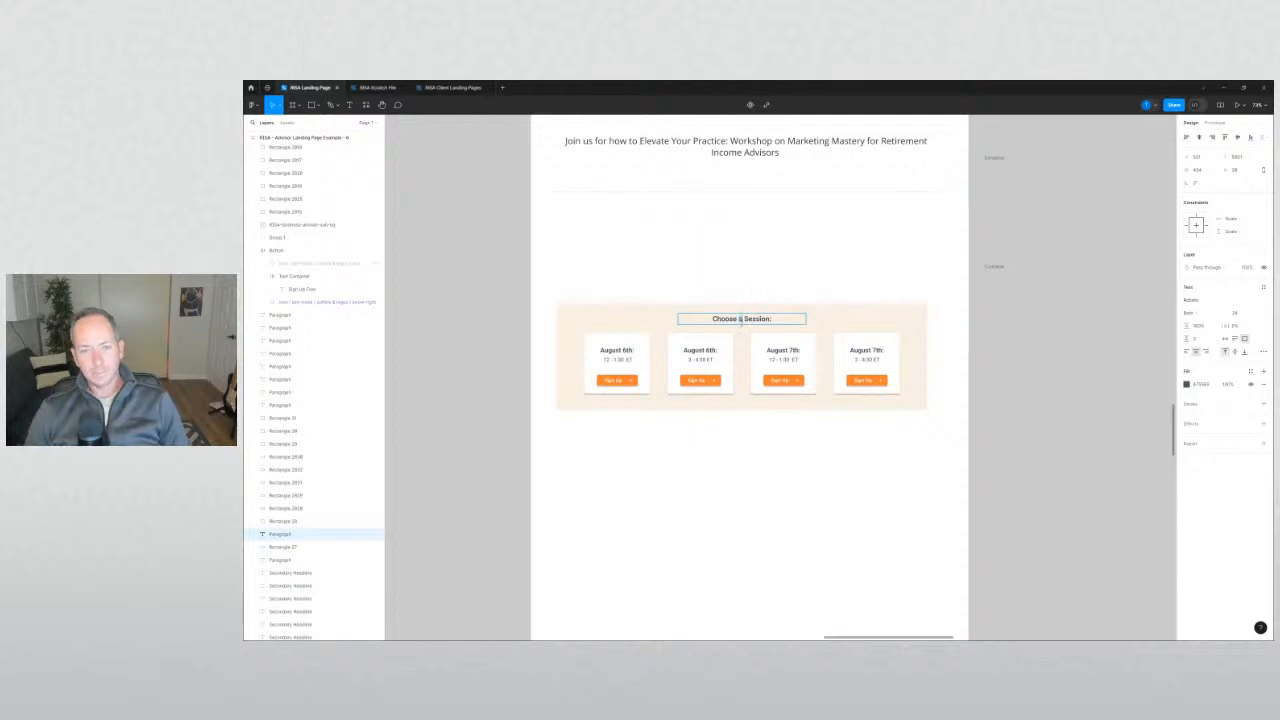
left_click(749, 463)
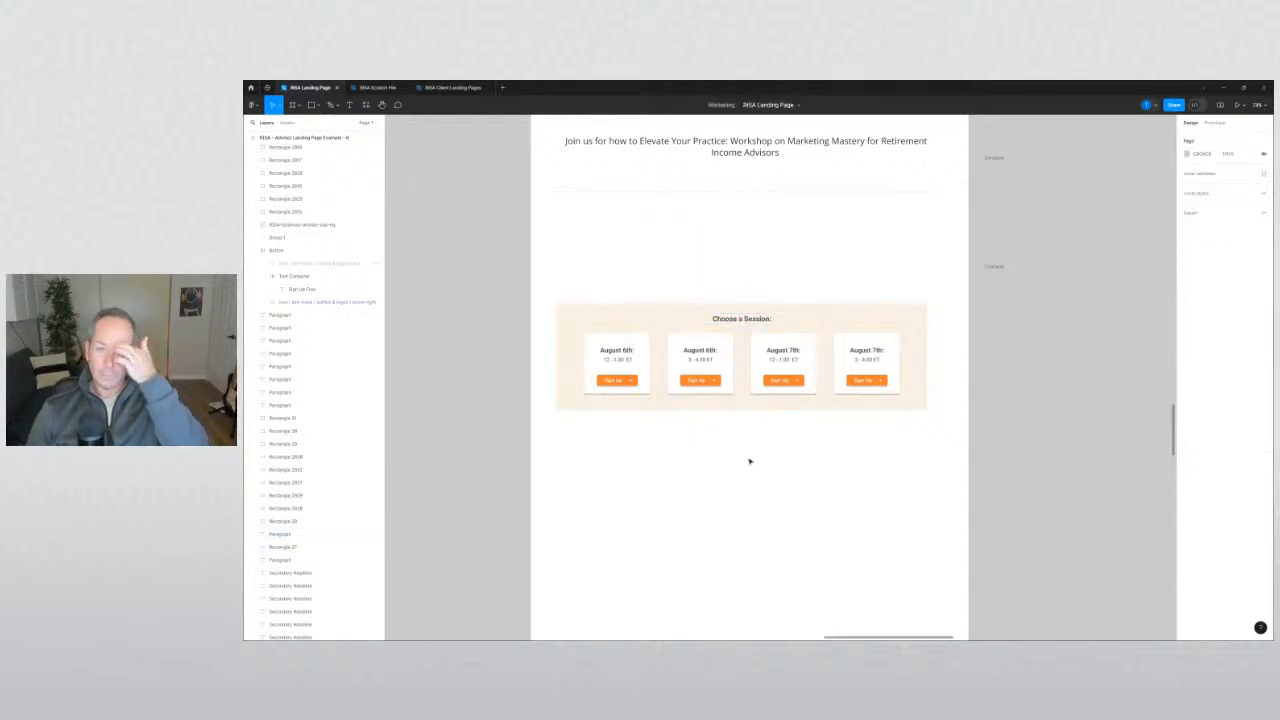
Select the session card contents and move them up.
left_click(740, 409)
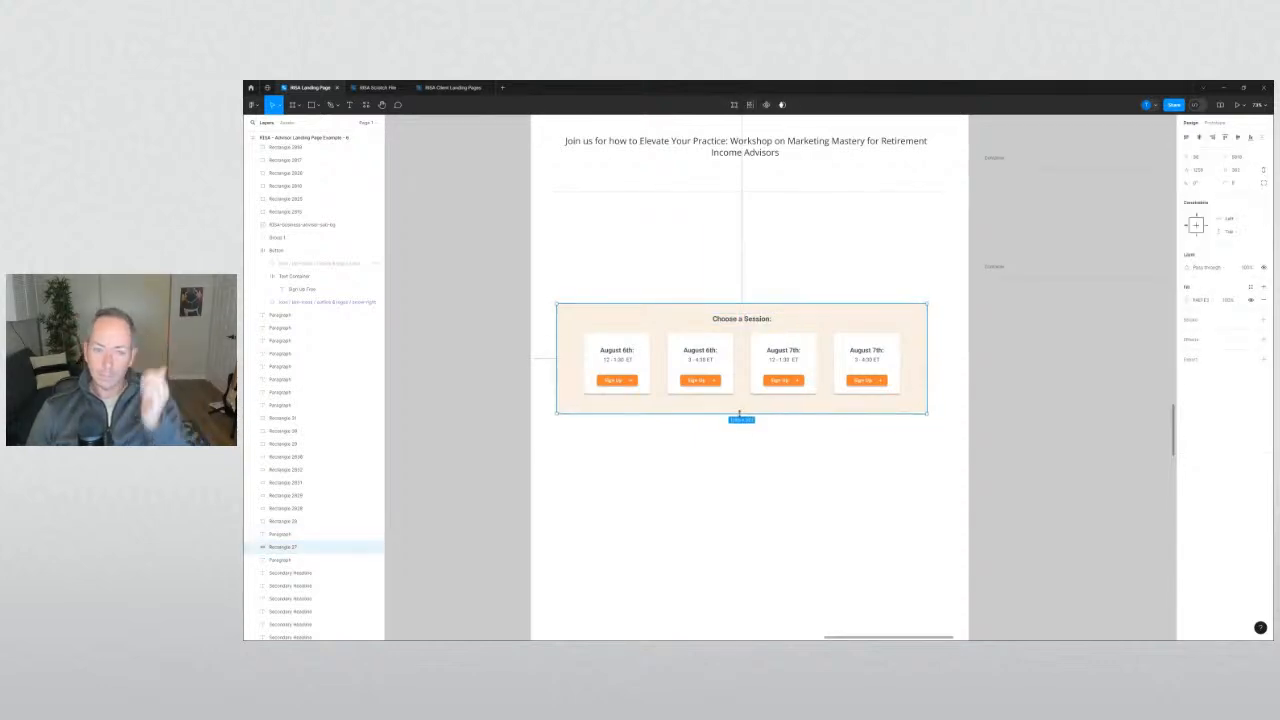
left_click(760, 451)
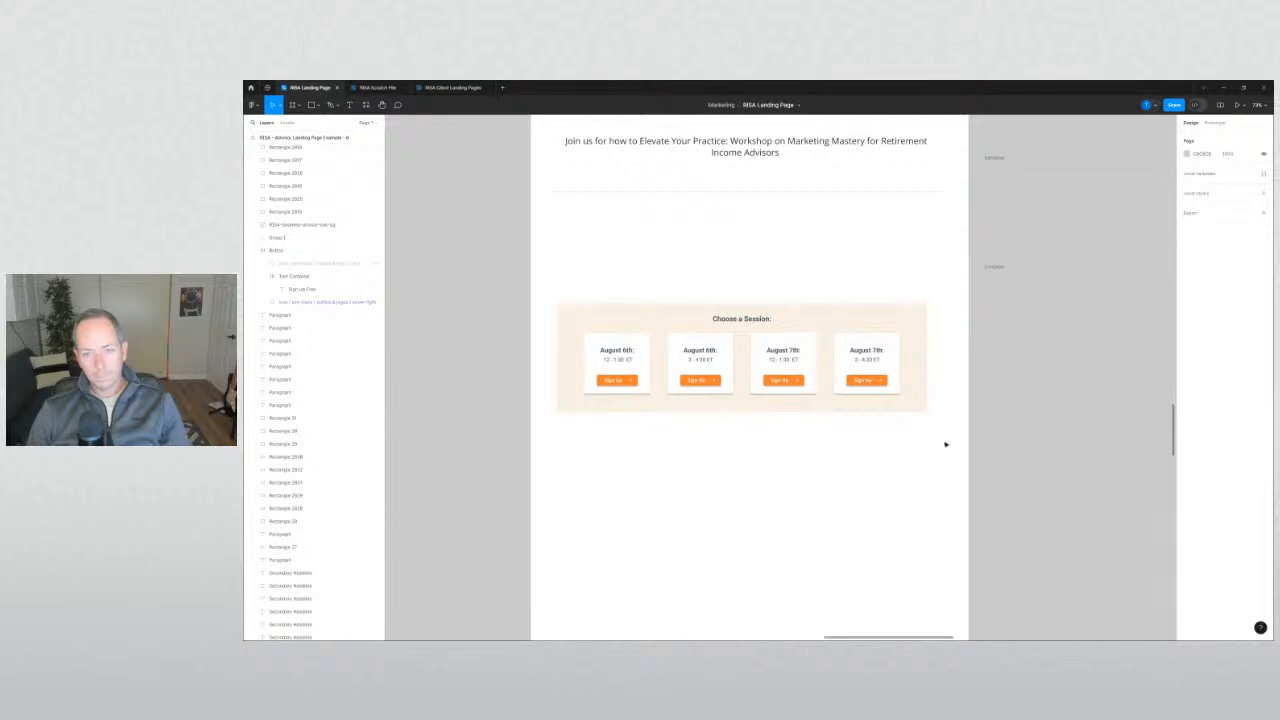
left_click_drag(945, 444, 629, 240)
Drop the session card block higher, then pan across to compare both landing pages.
left_click(679, 429)
scroll(677, 429, "down", 5)
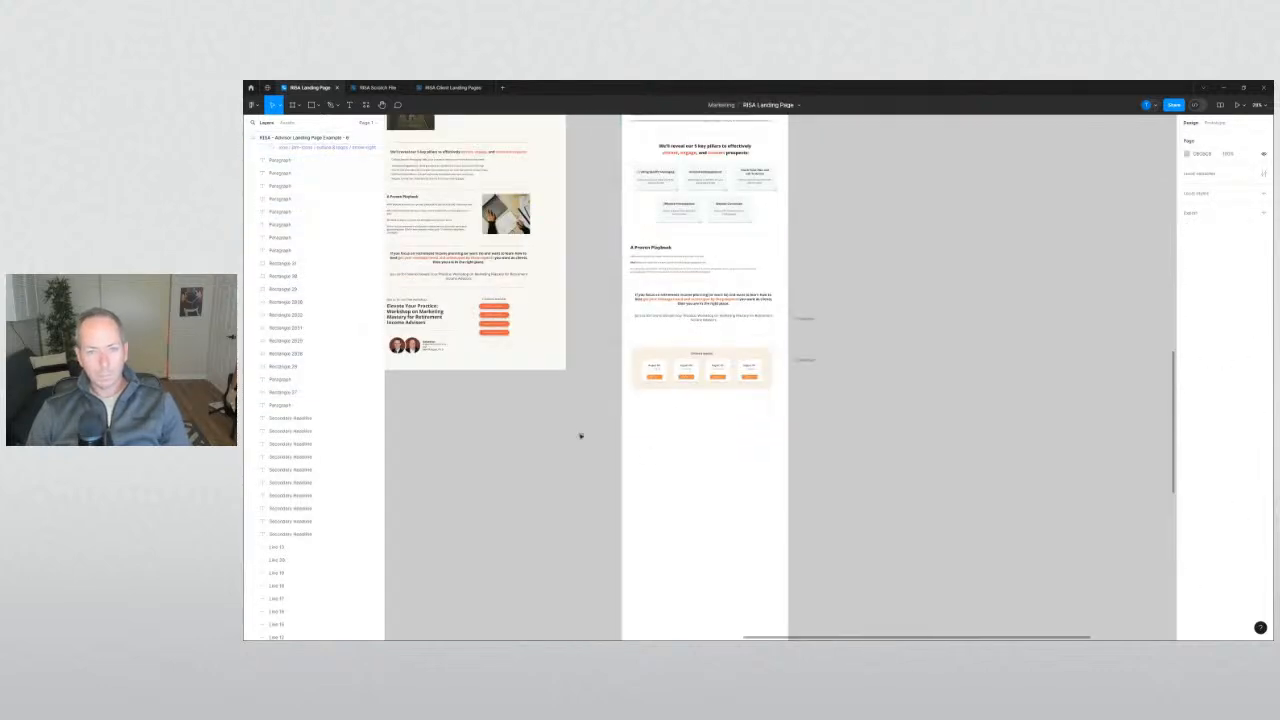
left_click_drag(580, 436, 838, 528)
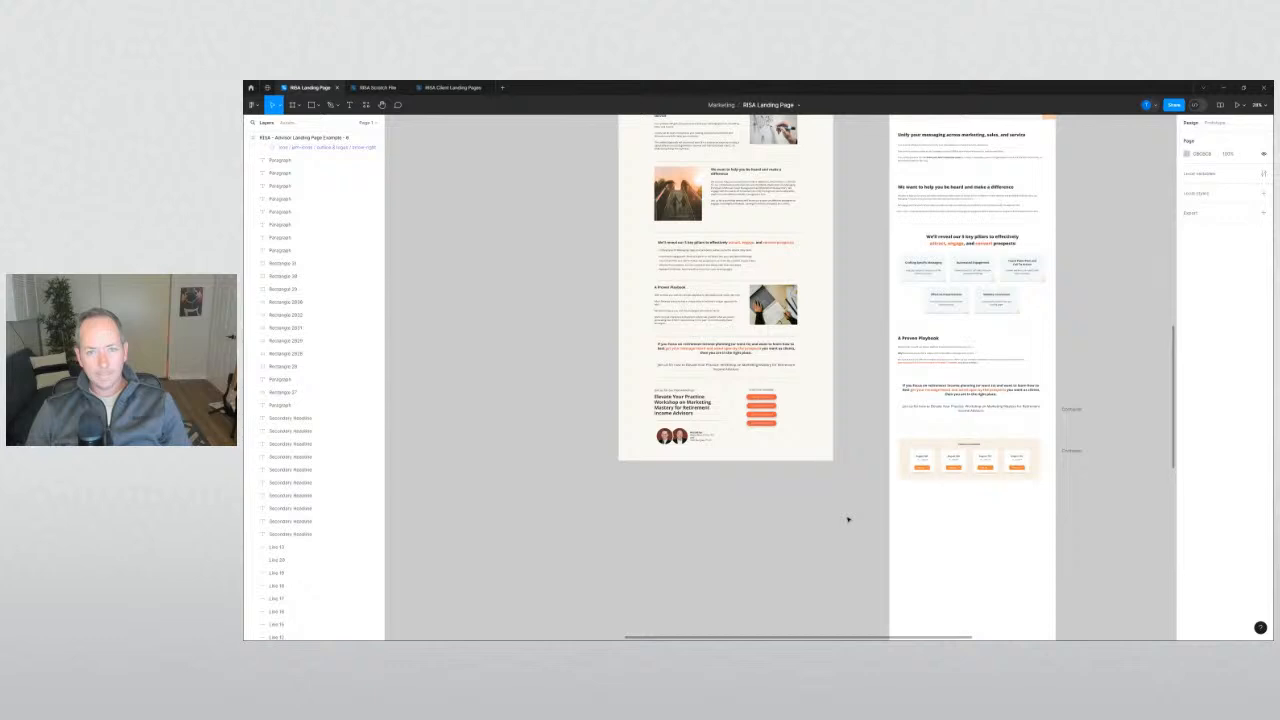
scroll(850, 516, "down", 2)
left_click_drag(868, 498, 639, 555)
scroll(641, 545, "down", 3)
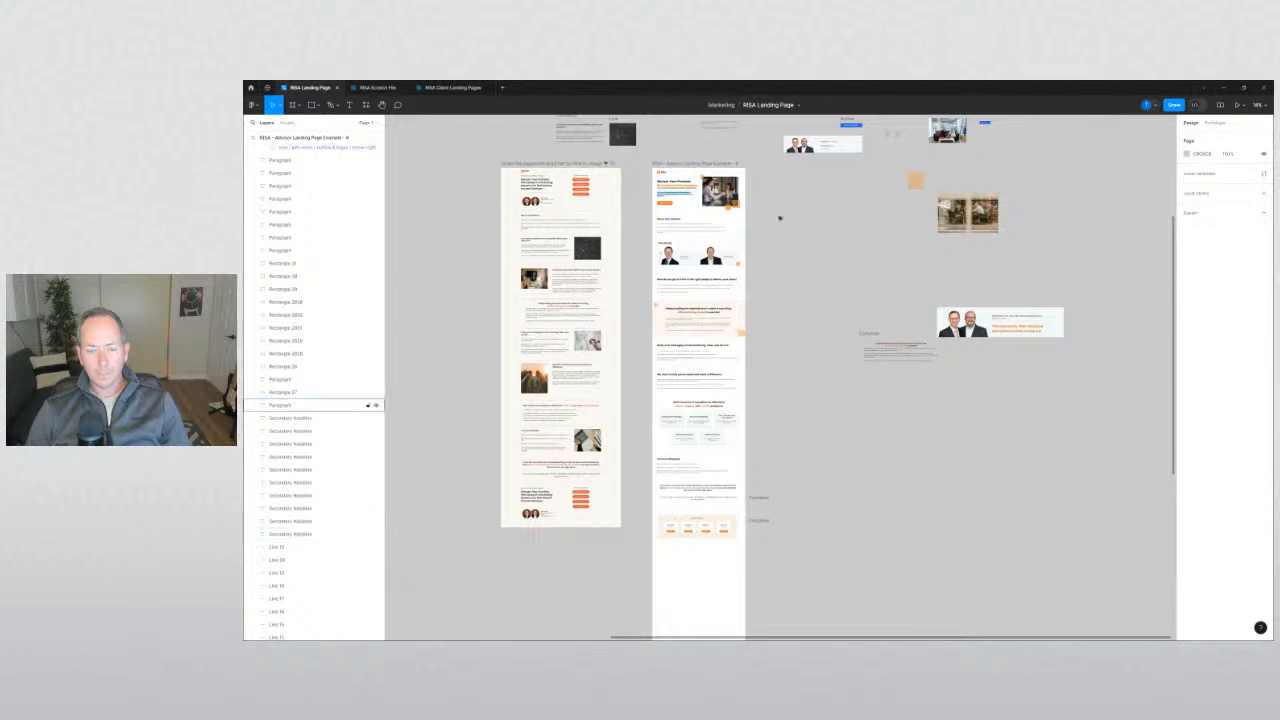
scroll(793, 457, "down", 3)
scroll(793, 457, "up", 2)
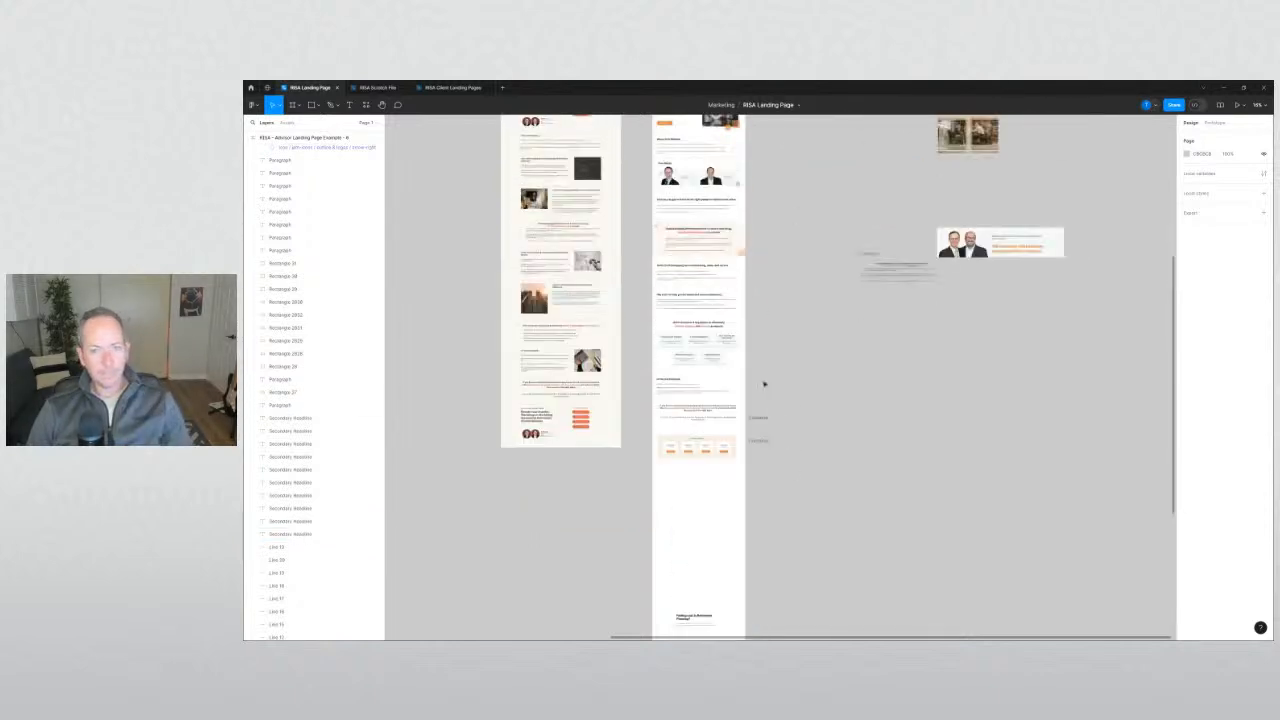
scroll(639, 452, "up", 4)
Select the session cards with their divider line and nudge them slightly upward.
left_click_drag(634, 425, 783, 490)
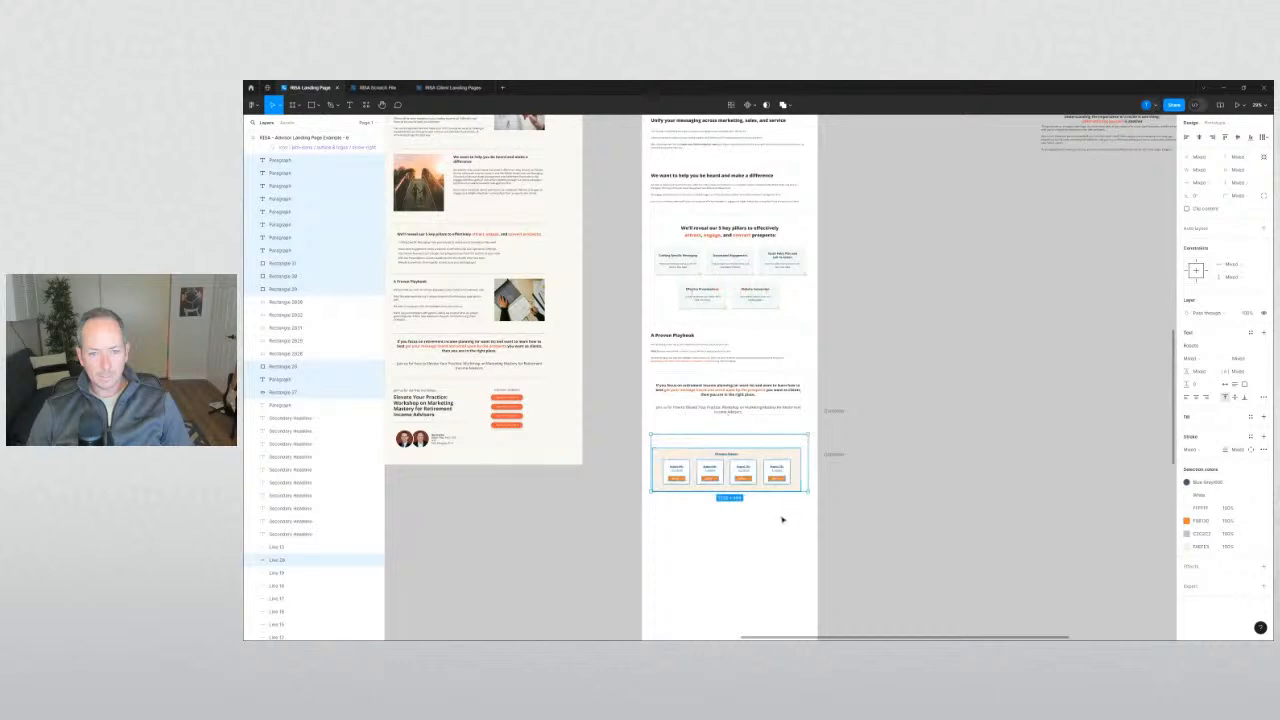
left_click(783, 520)
scroll(690, 462, "up", 4)
left_click_drag(904, 548, 617, 397)
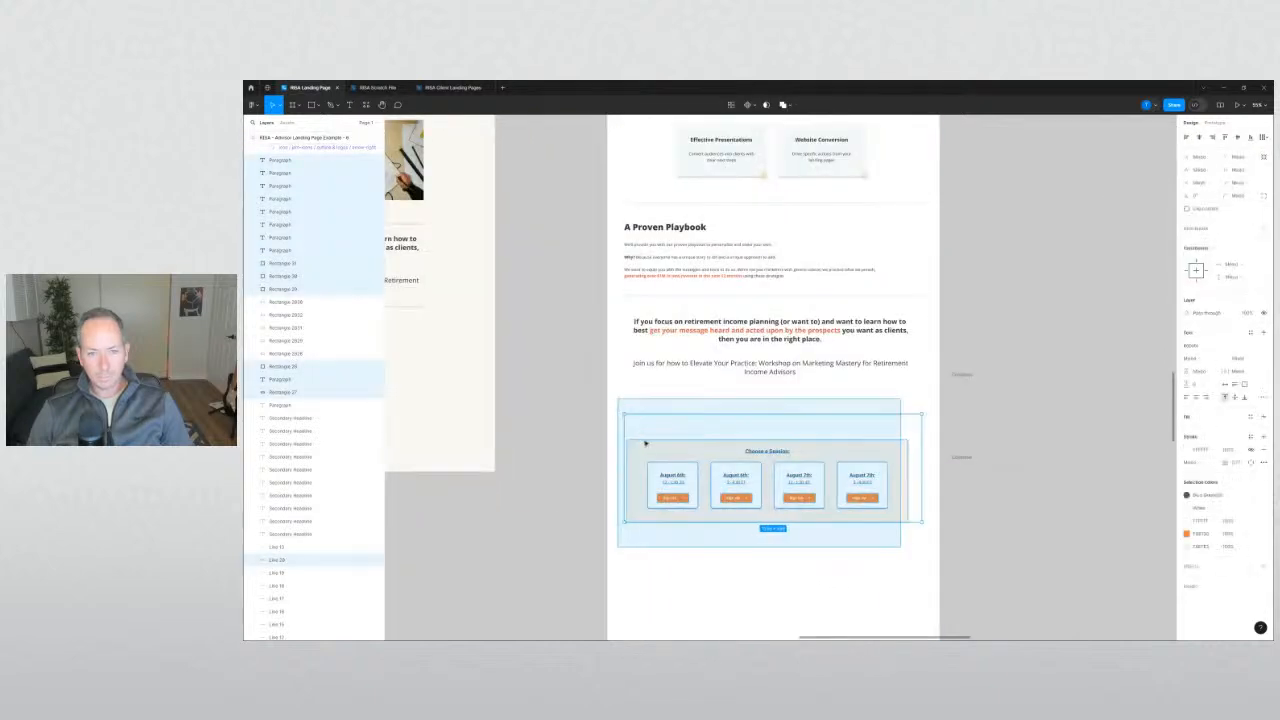
left_click_drag(645, 443, 647, 434)
left_click(593, 453)
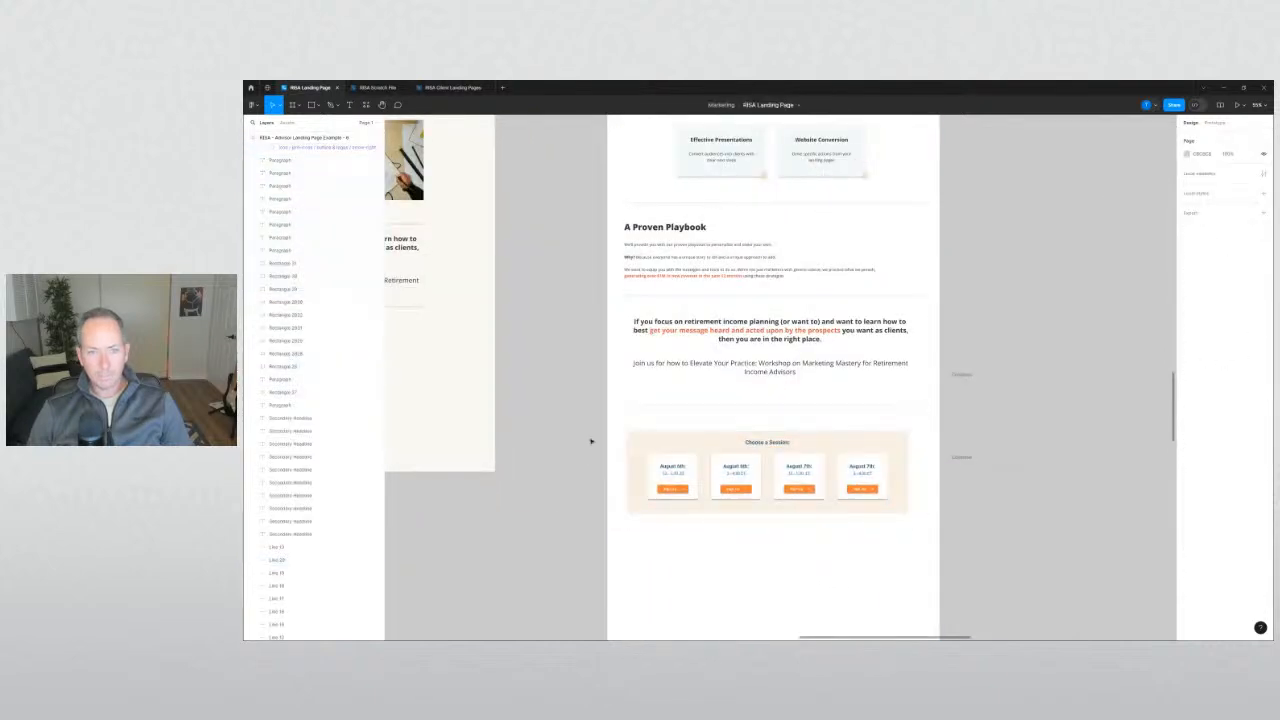
left_click(673, 228)
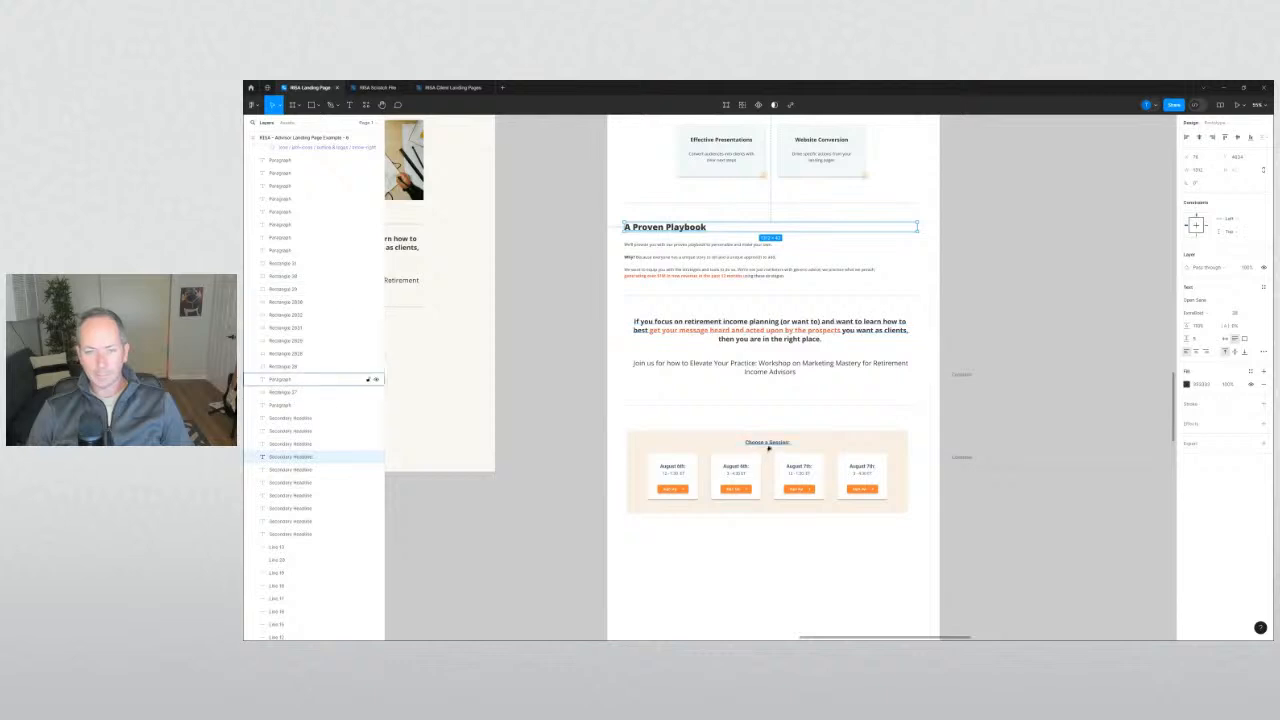
Set the 'Choose a Session:' heading to Open Sans at size 38.
left_click(766, 442)
left_click(1190, 303)
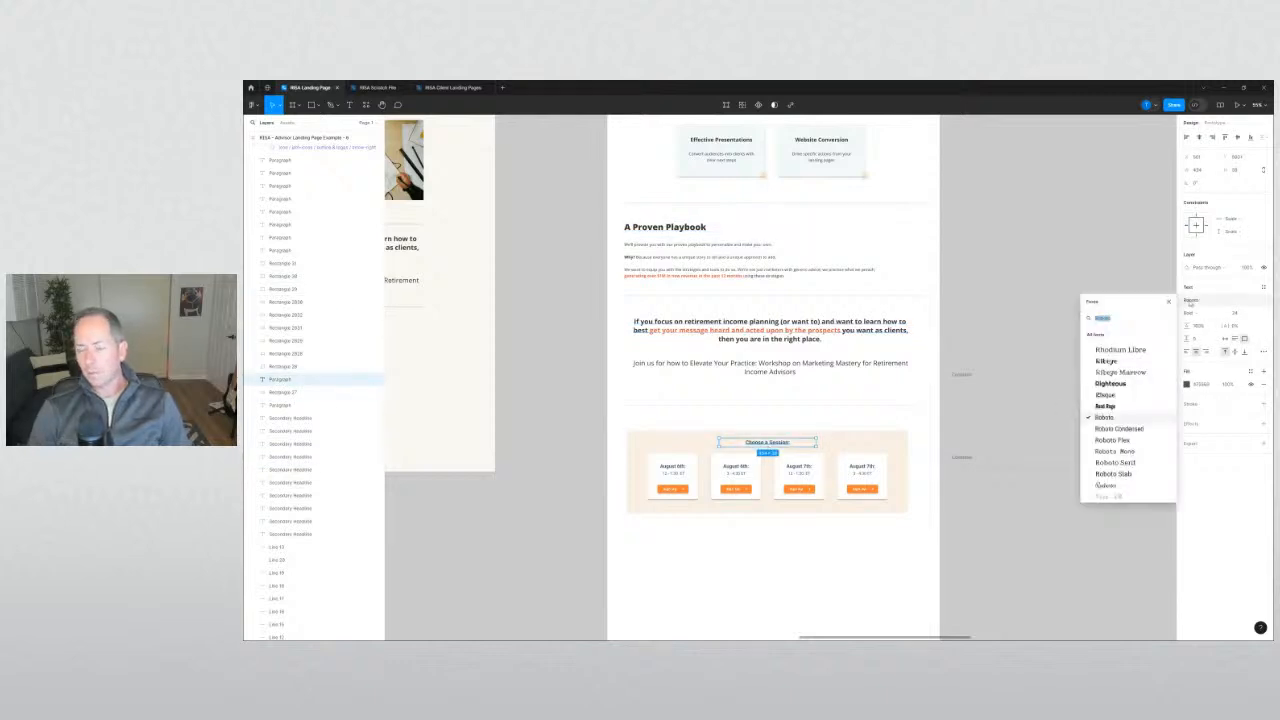
type("open")
key("Return")
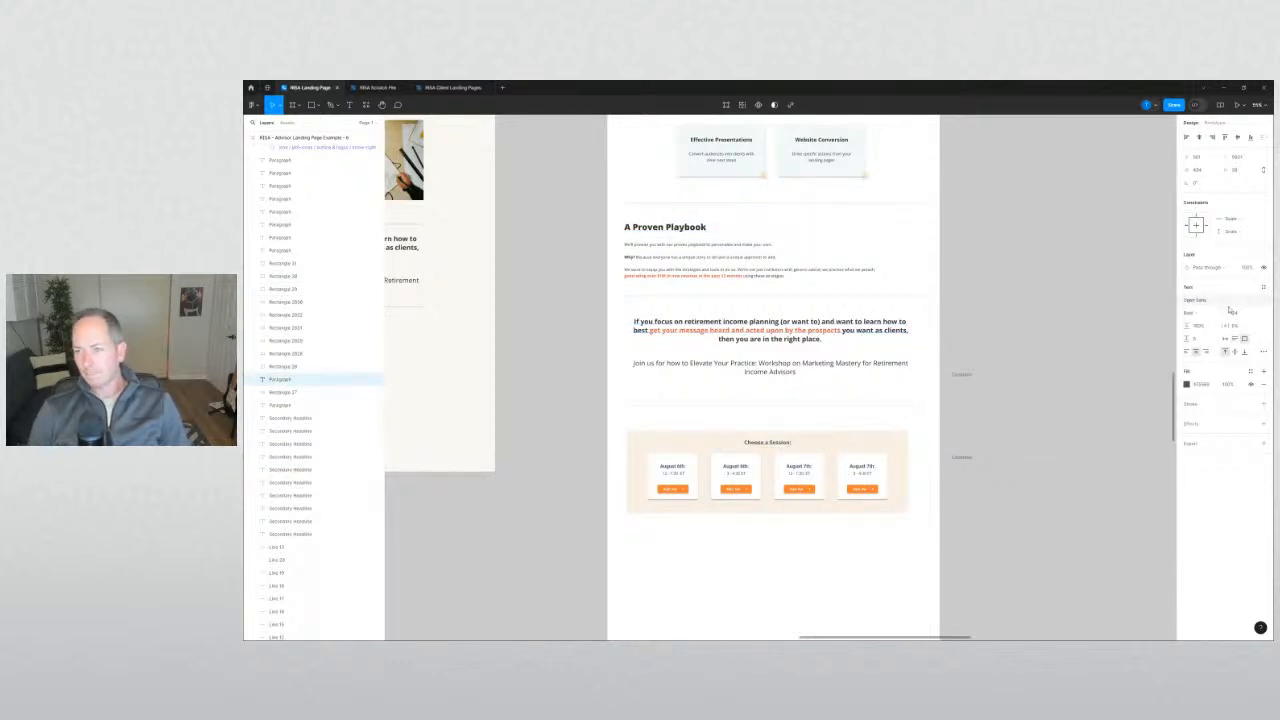
left_click(1232, 312)
type("38")
key("Return")
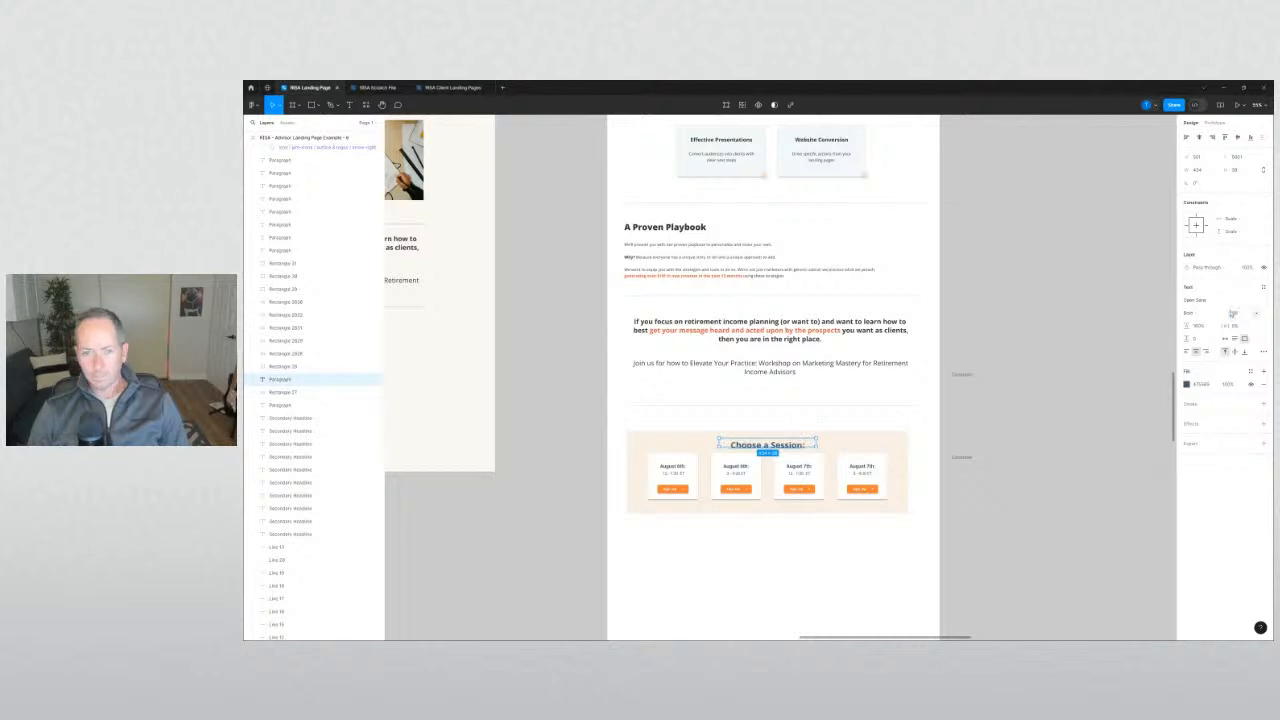
Extend the orange box's bottom edge and nudge the four session cards down inside it.
left_click(772, 531)
left_click(777, 512)
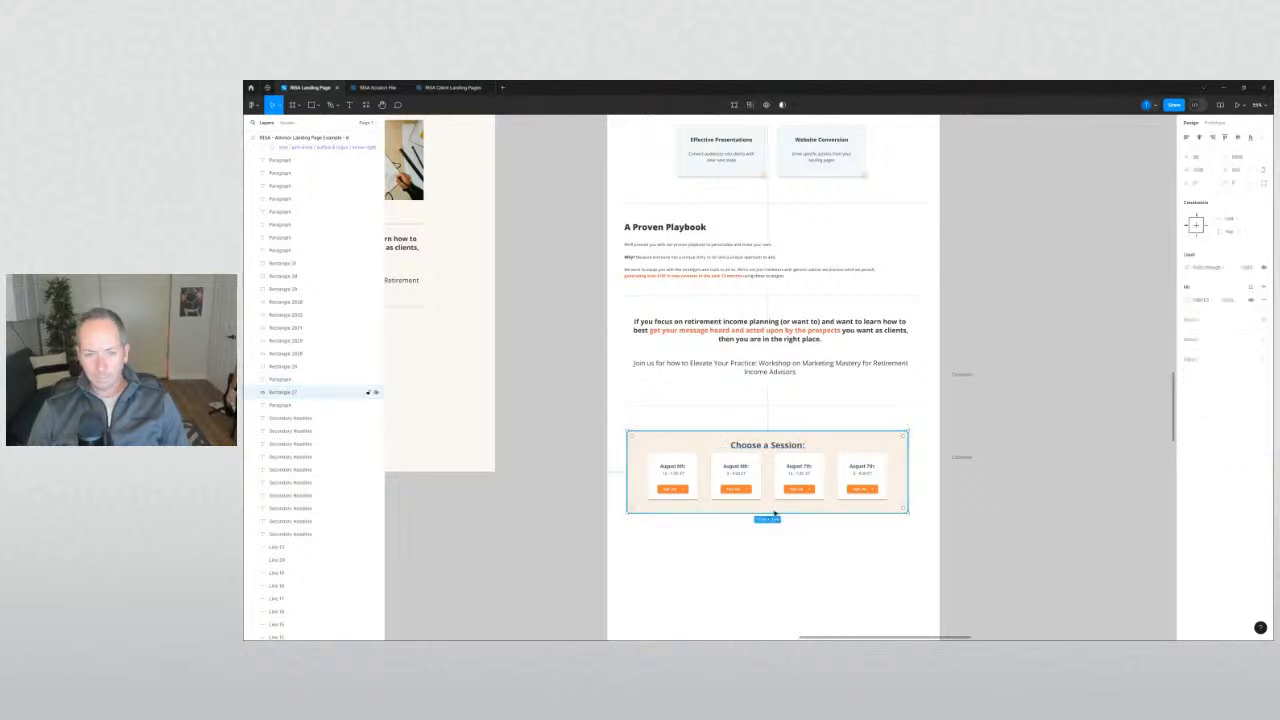
left_click_drag(772, 513, 772, 520)
left_click_drag(893, 535, 641, 462)
key("shift+Down")
key("shift+Down")
key("shift+Down")
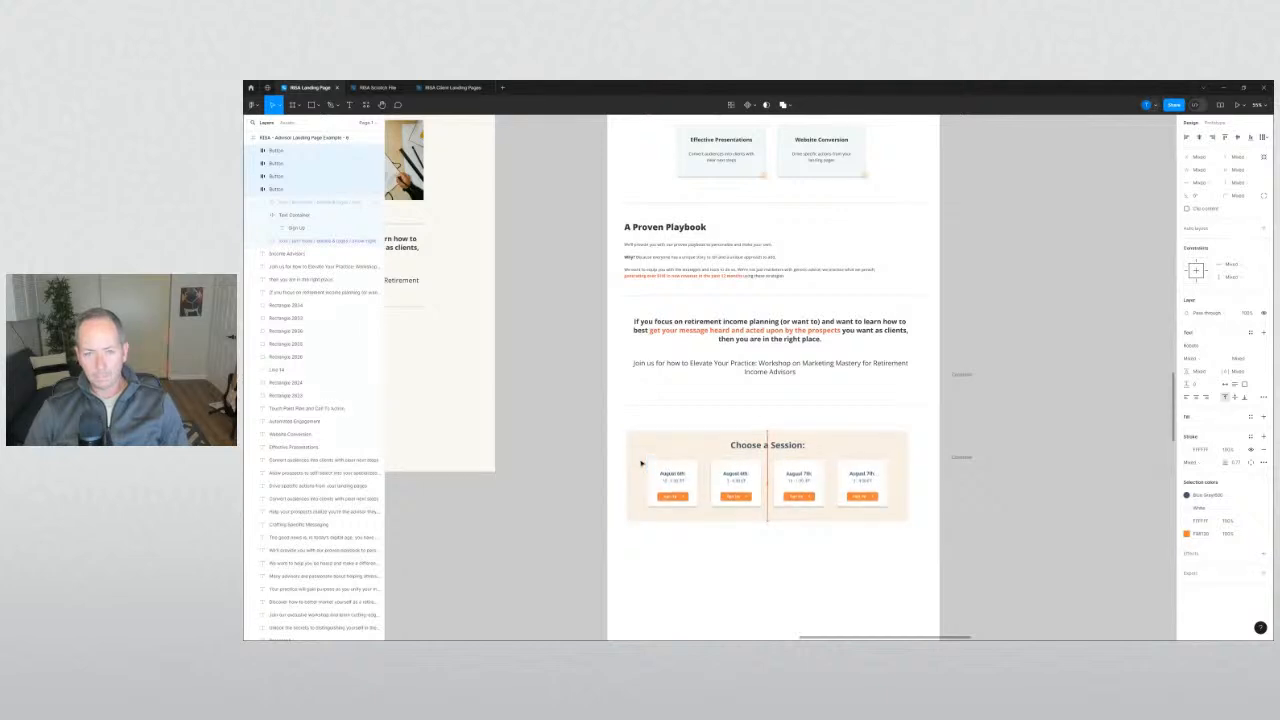
left_click(748, 446)
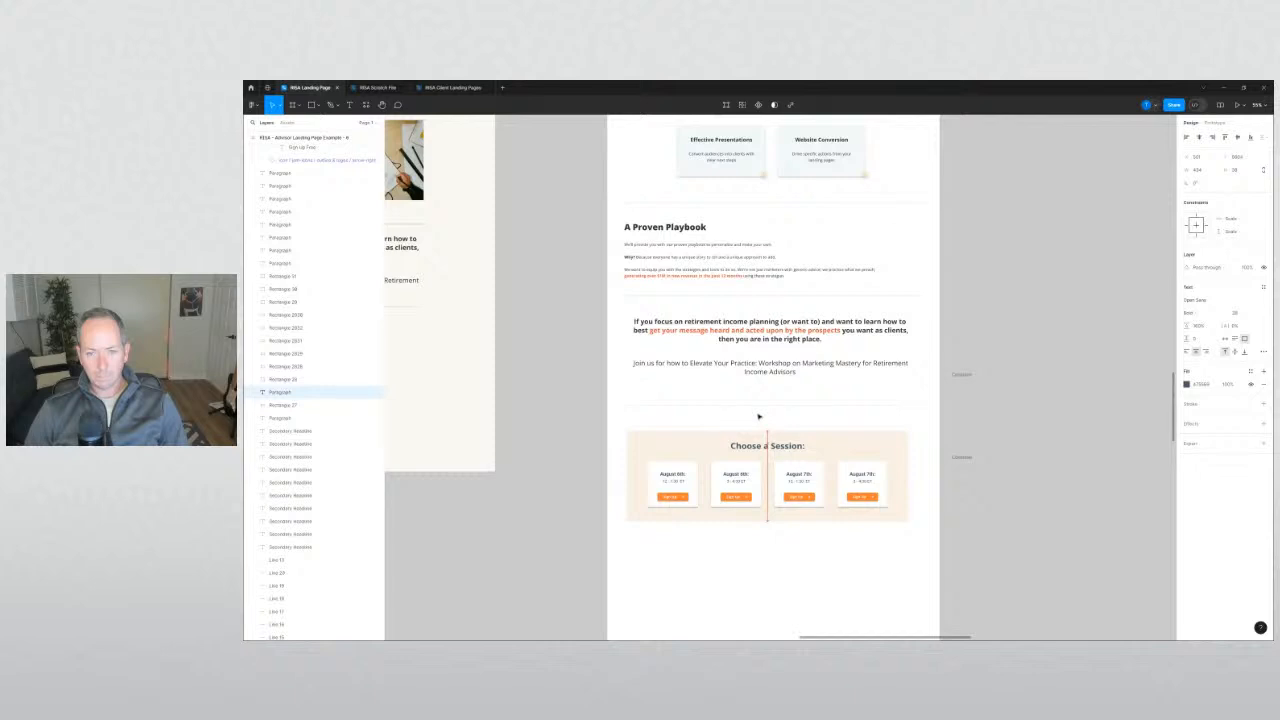
key("Escape")
left_click(560, 523)
Scroll through the webinar, hosts and niche sections of the new landing page.
scroll(561, 521, "down", 2)
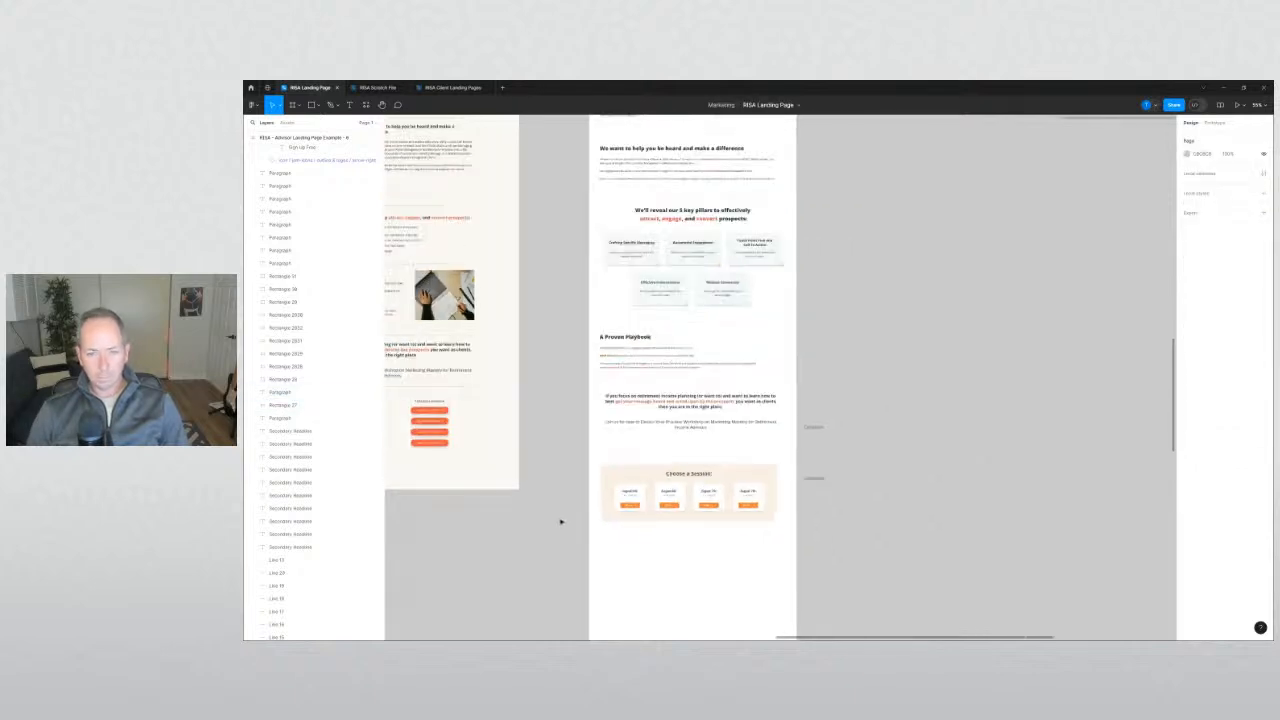
scroll(680, 468, "up", 4)
left_click(686, 479)
scroll(686, 482, "up", 3)
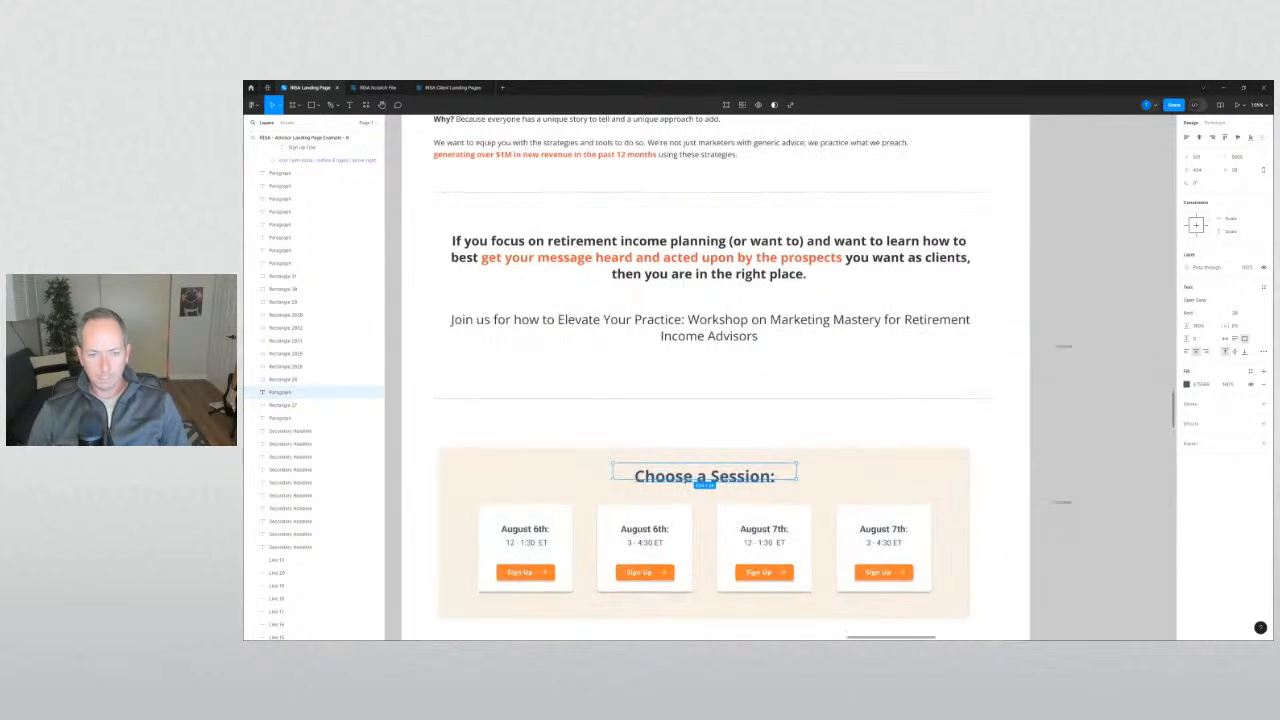
left_click(694, 437)
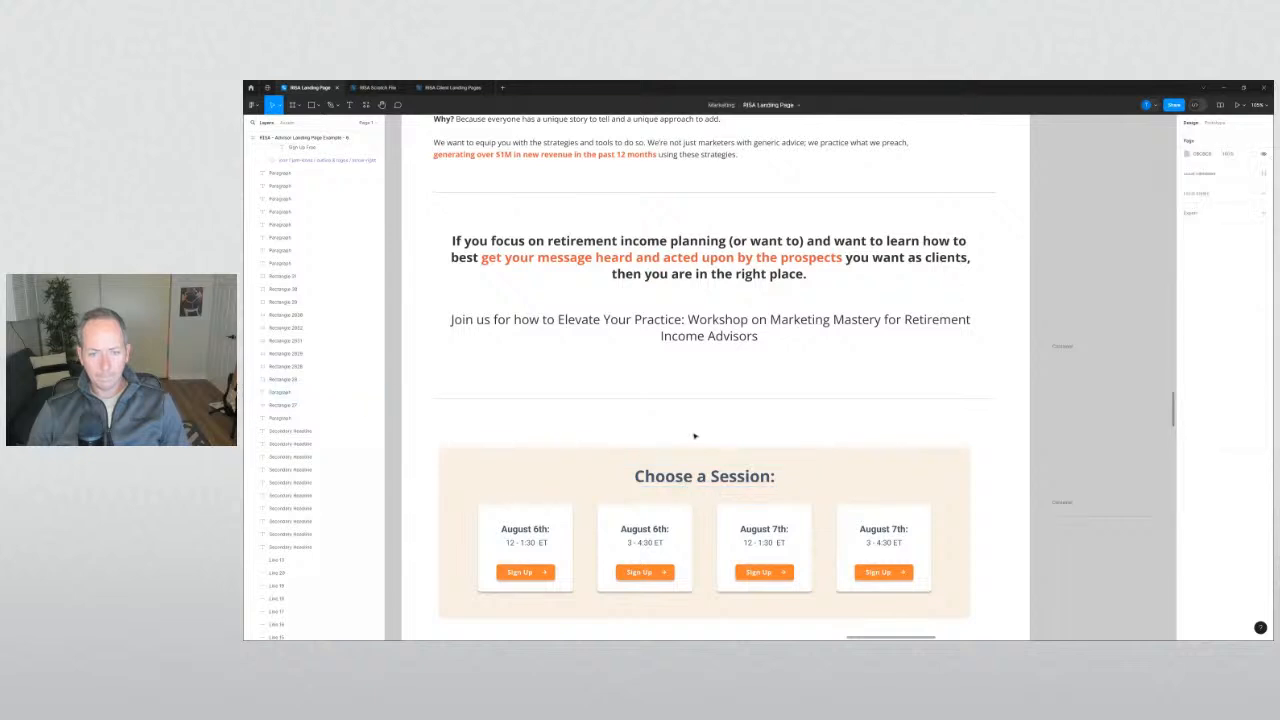
scroll(690, 434, "down", 3)
left_click_drag(505, 486, 558, 422)
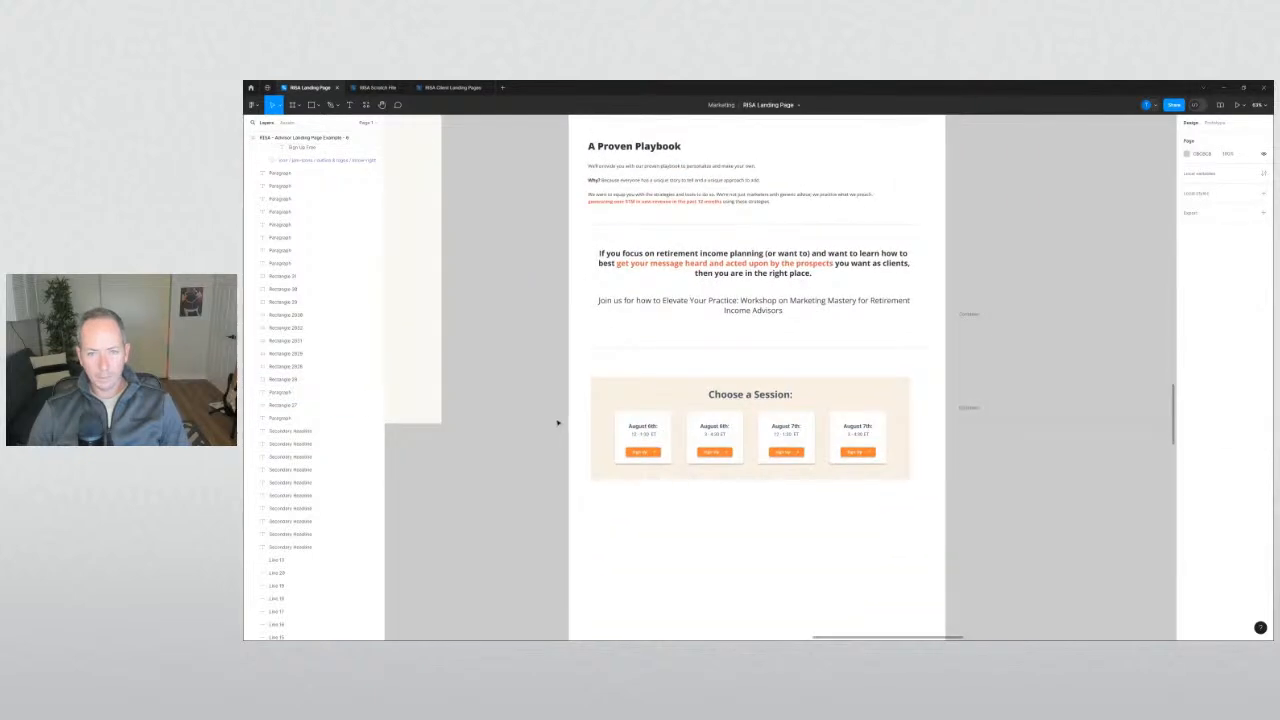
scroll(561, 438, "down", 3)
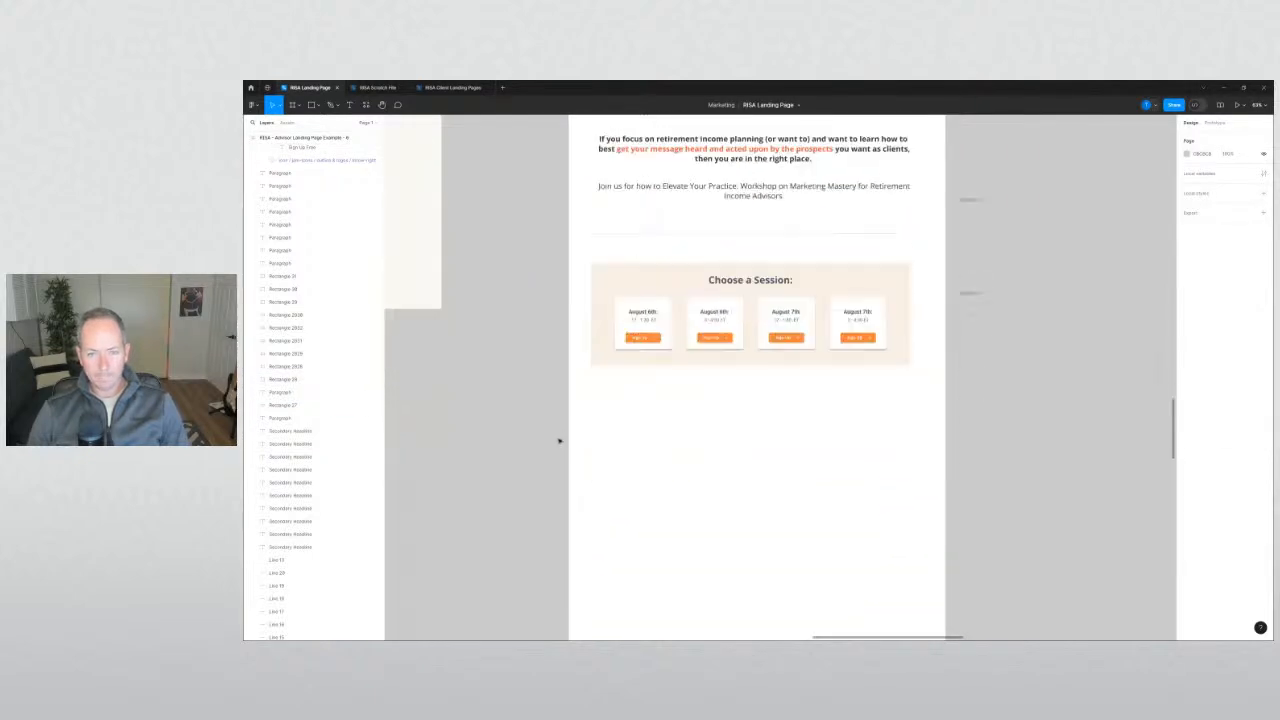
scroll(559, 440, "up", 2)
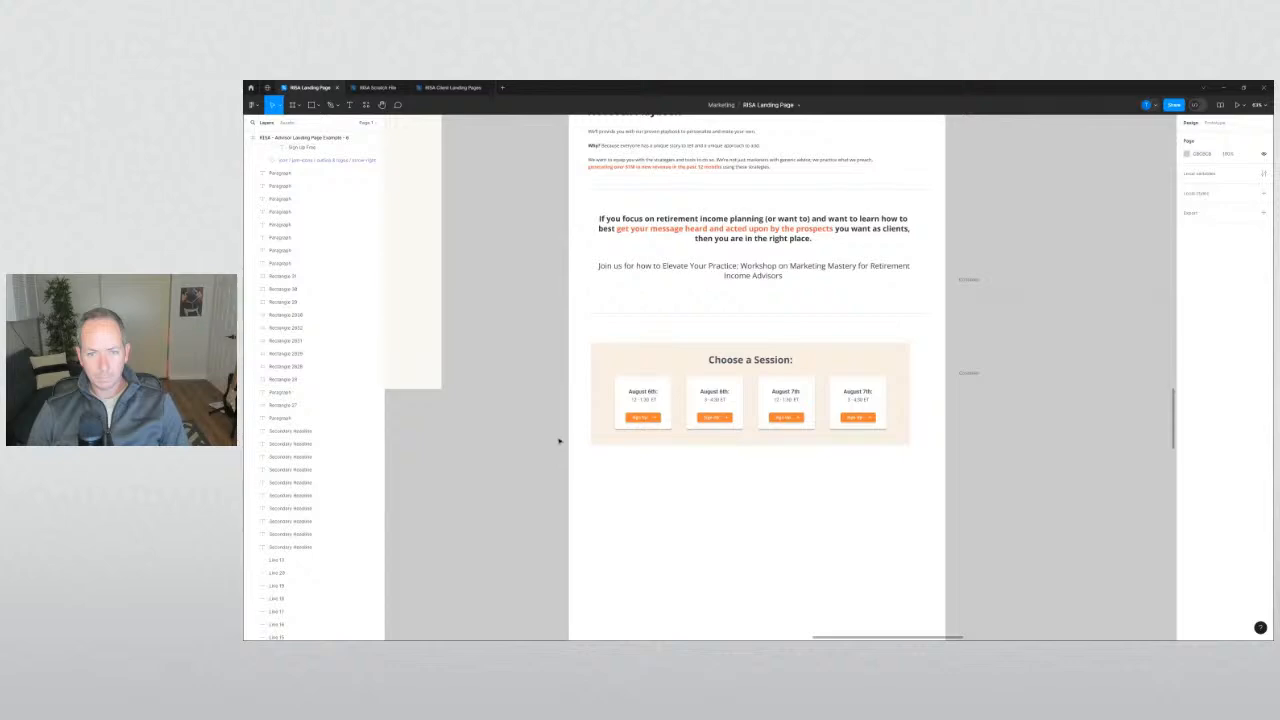
scroll(551, 457, "up", 10)
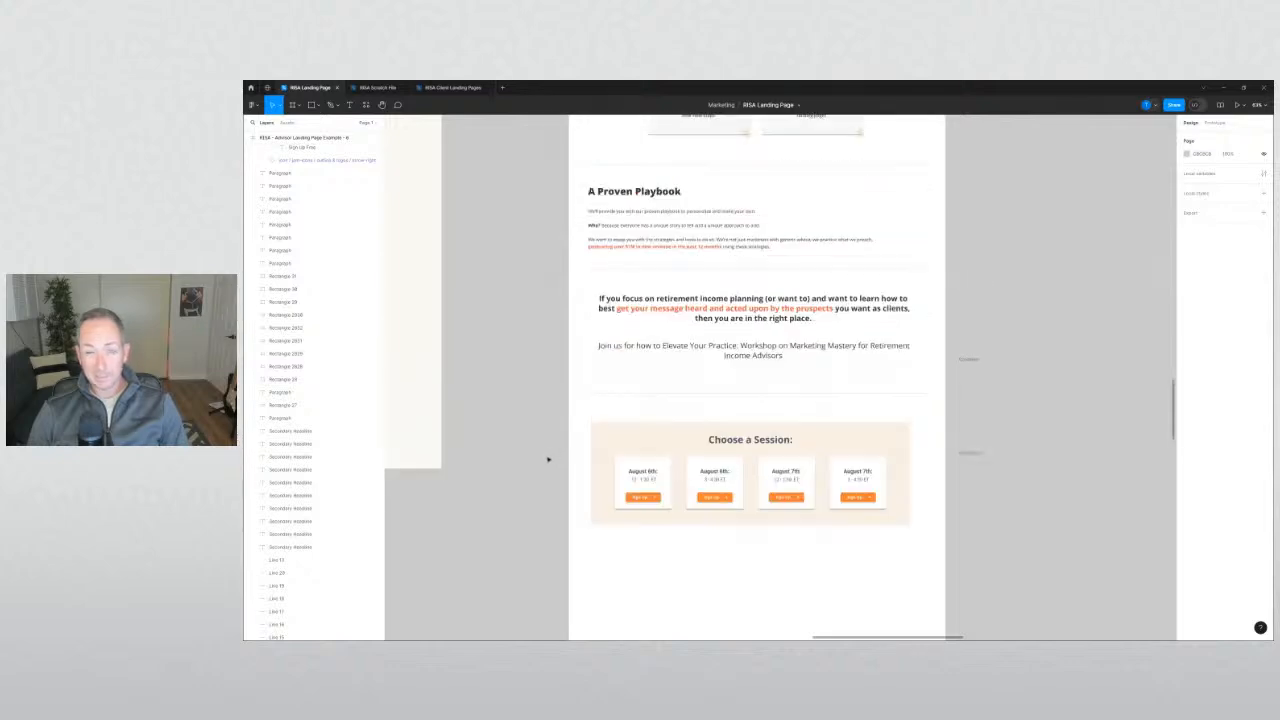
scroll(553, 460, "up", 12)
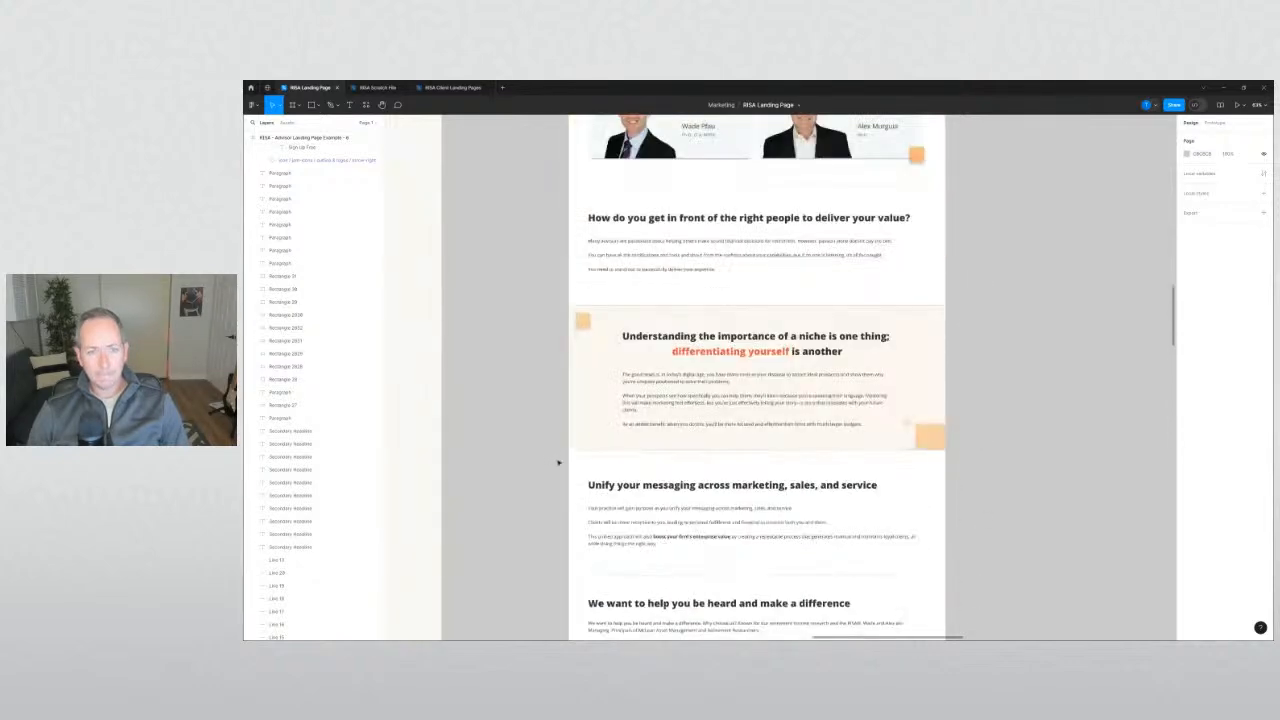
scroll(1043, 363, "down", 5)
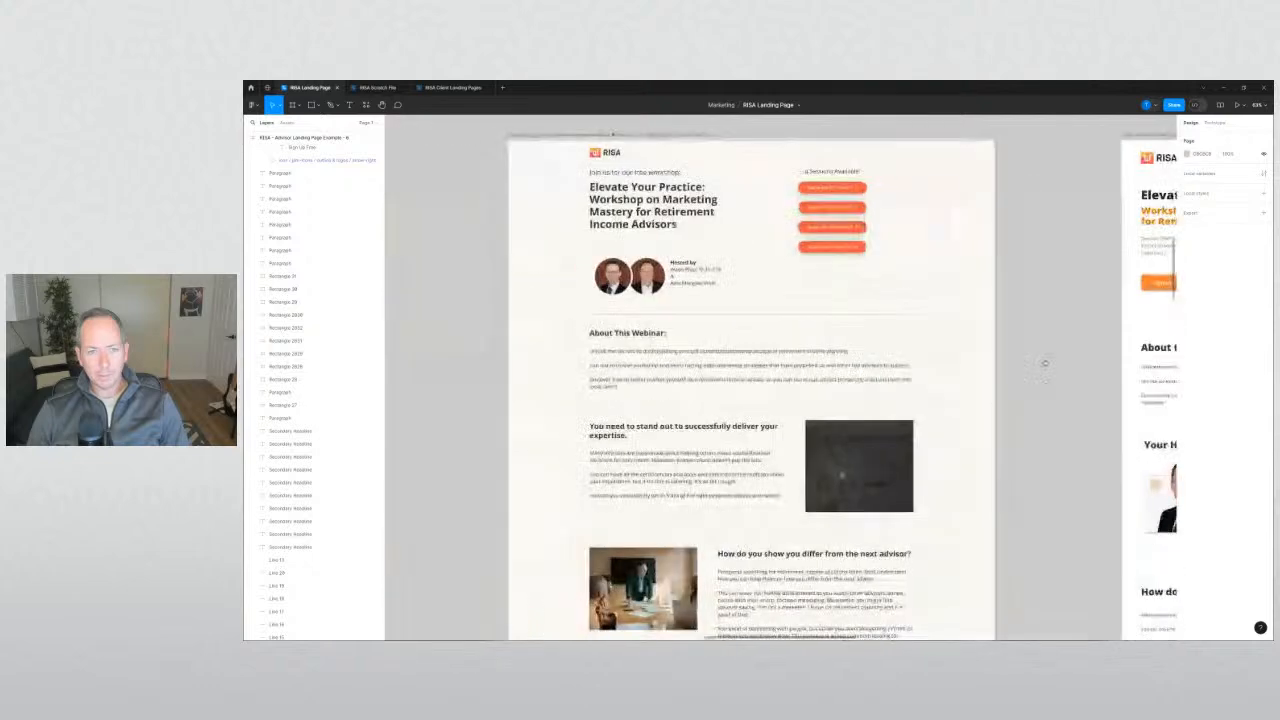
Centre the second landing page, then zoom out to show every frame on the canvas.
left_click_drag(1043, 389, 611, 408)
scroll(708, 349, "up", 5)
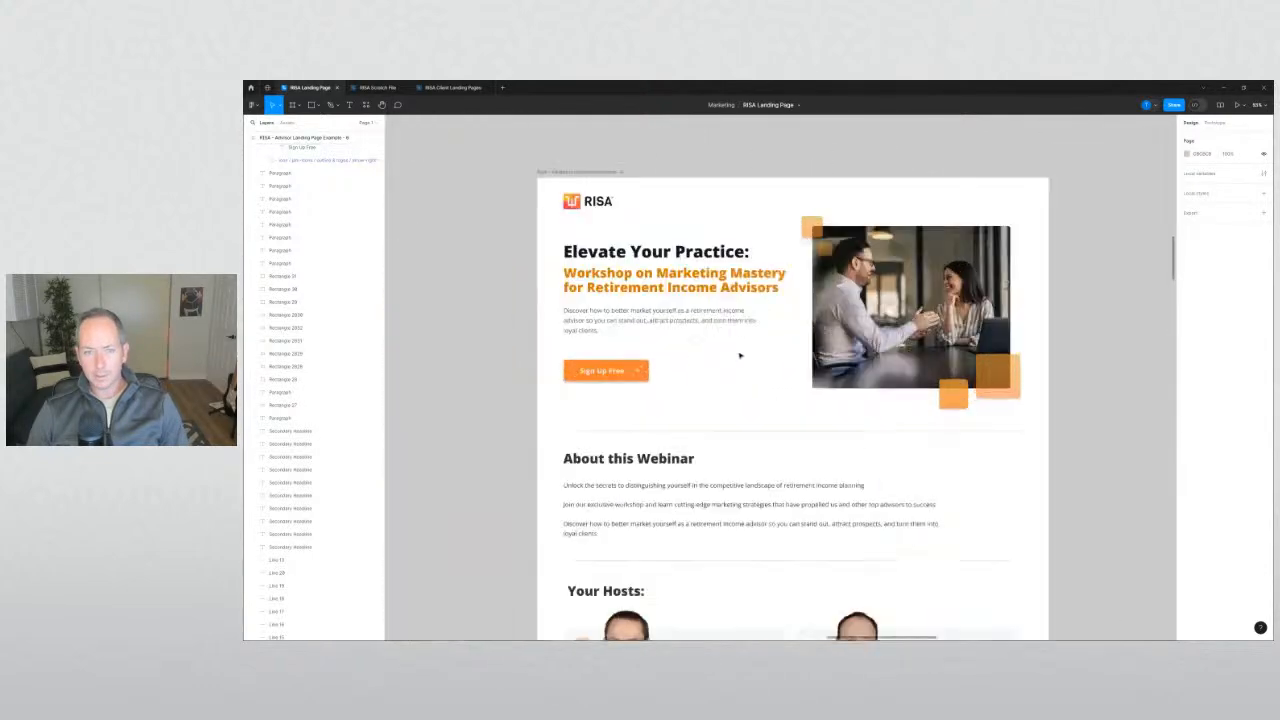
scroll(503, 374, "down", 6)
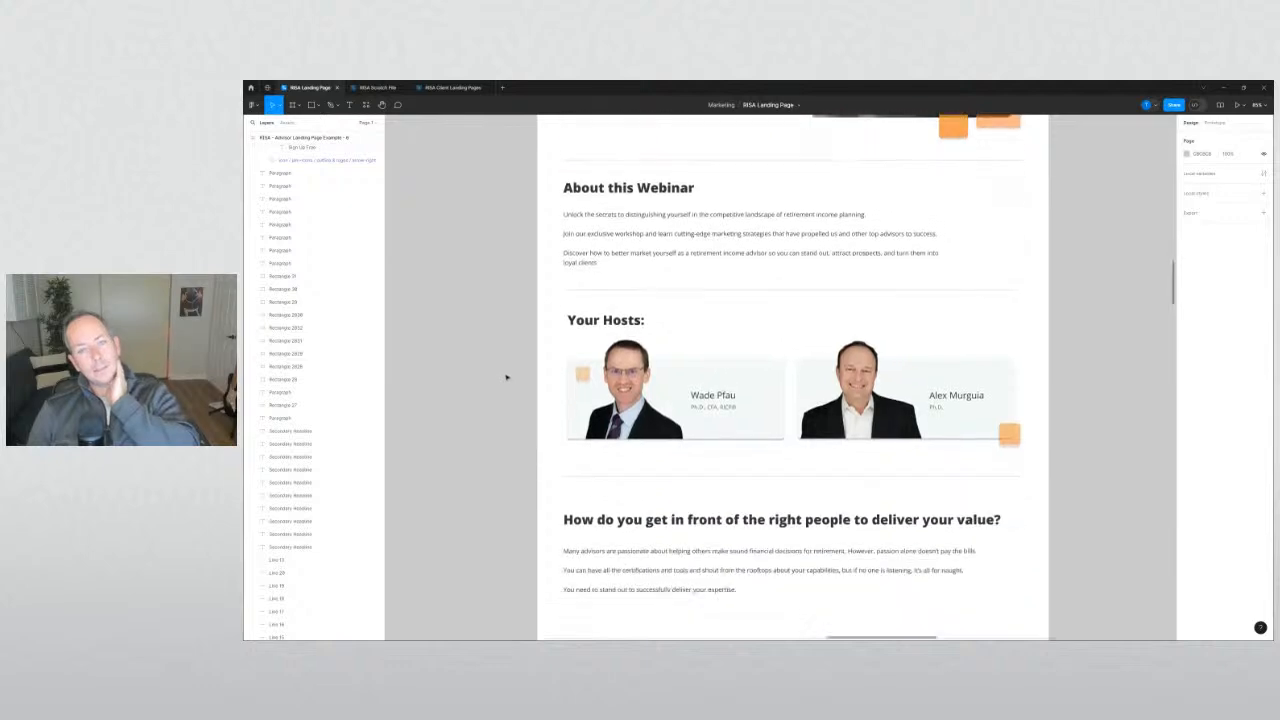
scroll(506, 377, "down", 4)
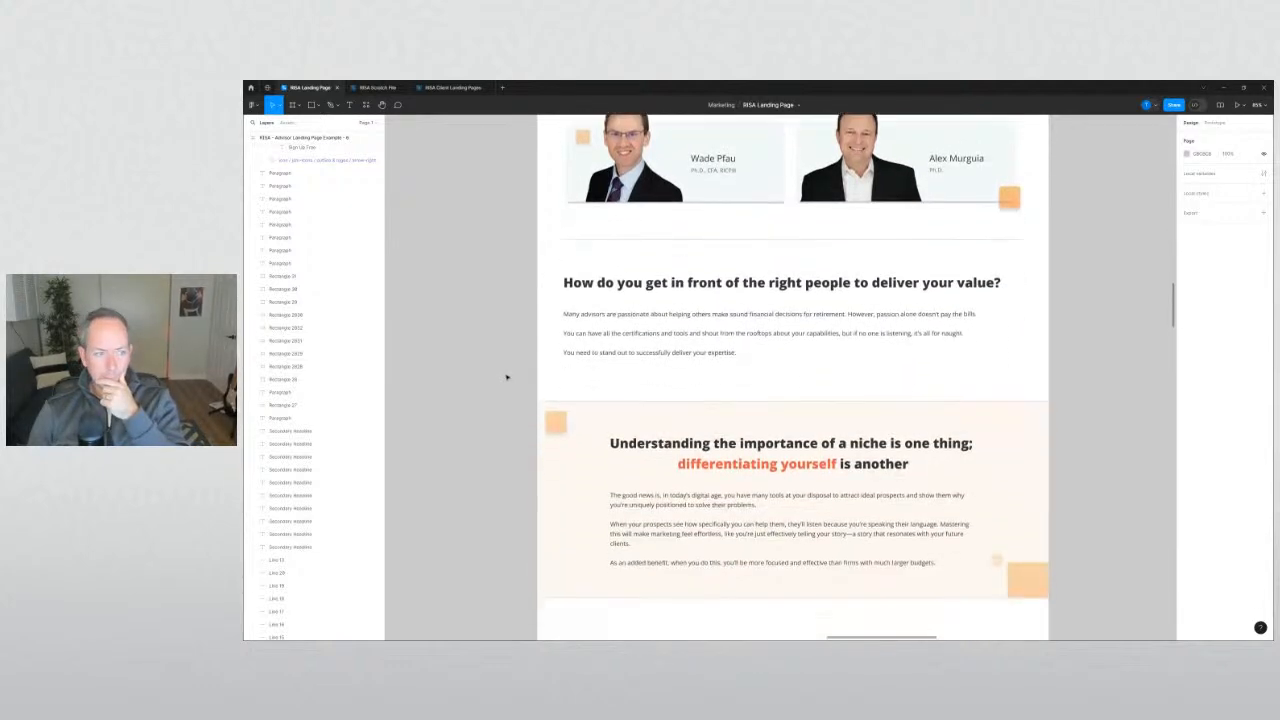
scroll(507, 377, "up", 5)
scroll(509, 376, "down", 3)
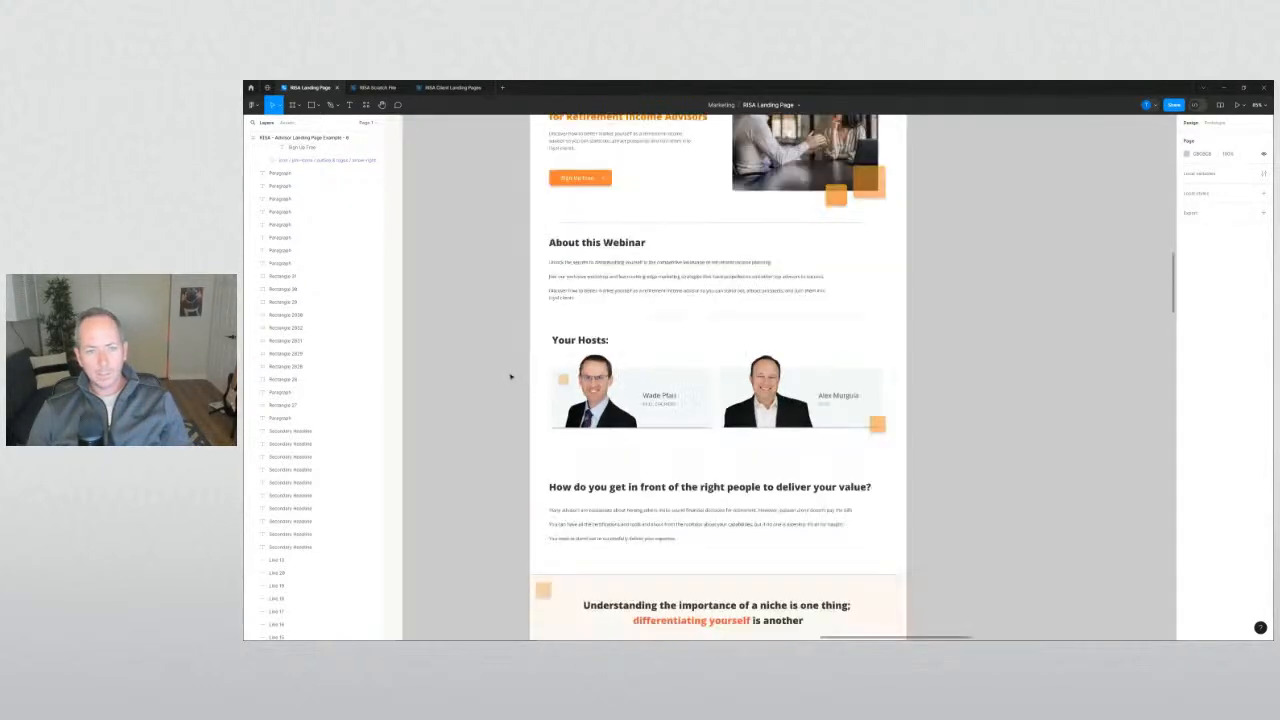
left_click_drag(511, 375, 774, 380)
scroll(820, 398, "down", 6)
scroll(774, 380, "up", 10)
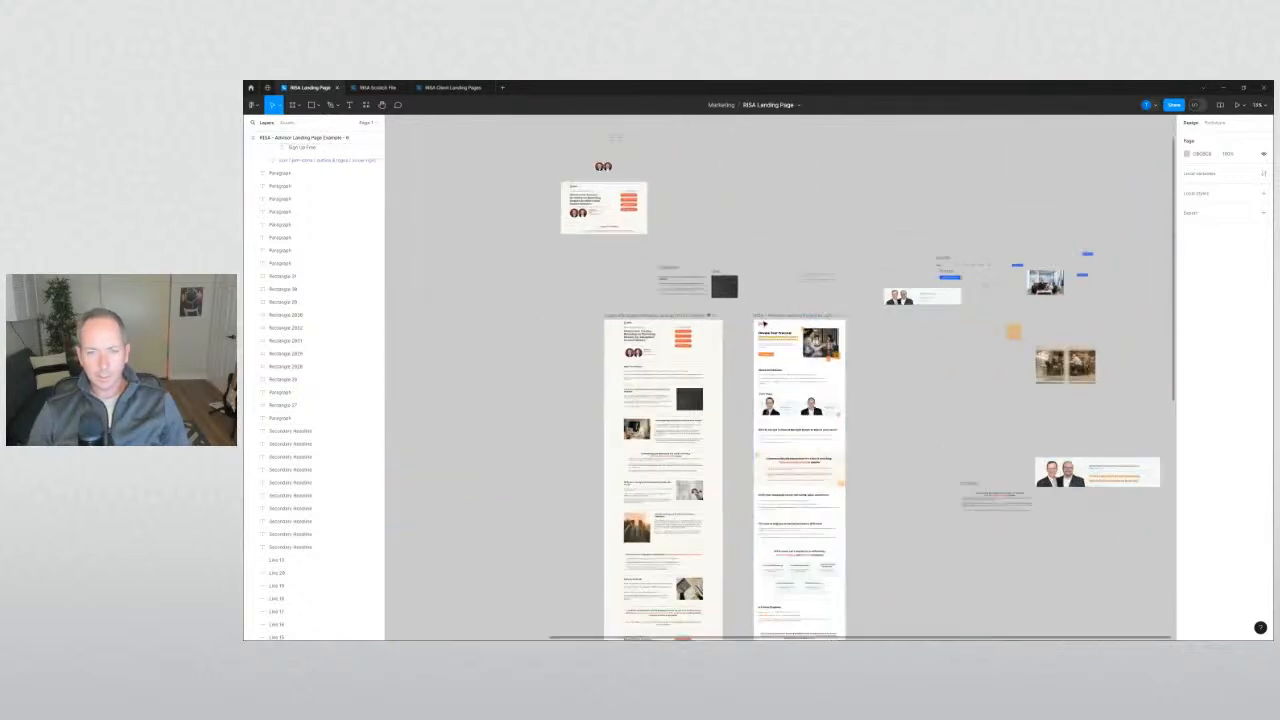
Shift the new landing page frame slightly left beside the reference page.
left_click_drag(767, 318, 734, 321)
left_click(757, 303)
scroll(753, 350, "down", 5)
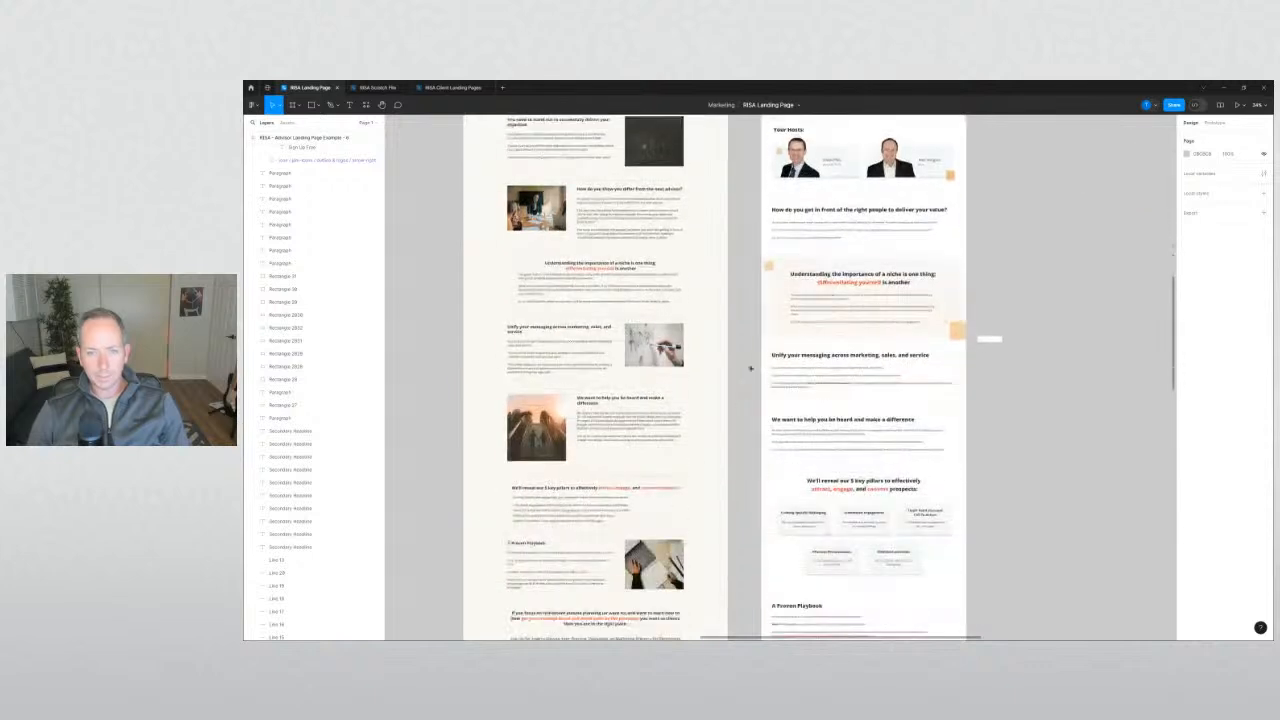
scroll(817, 304, "down", 2)
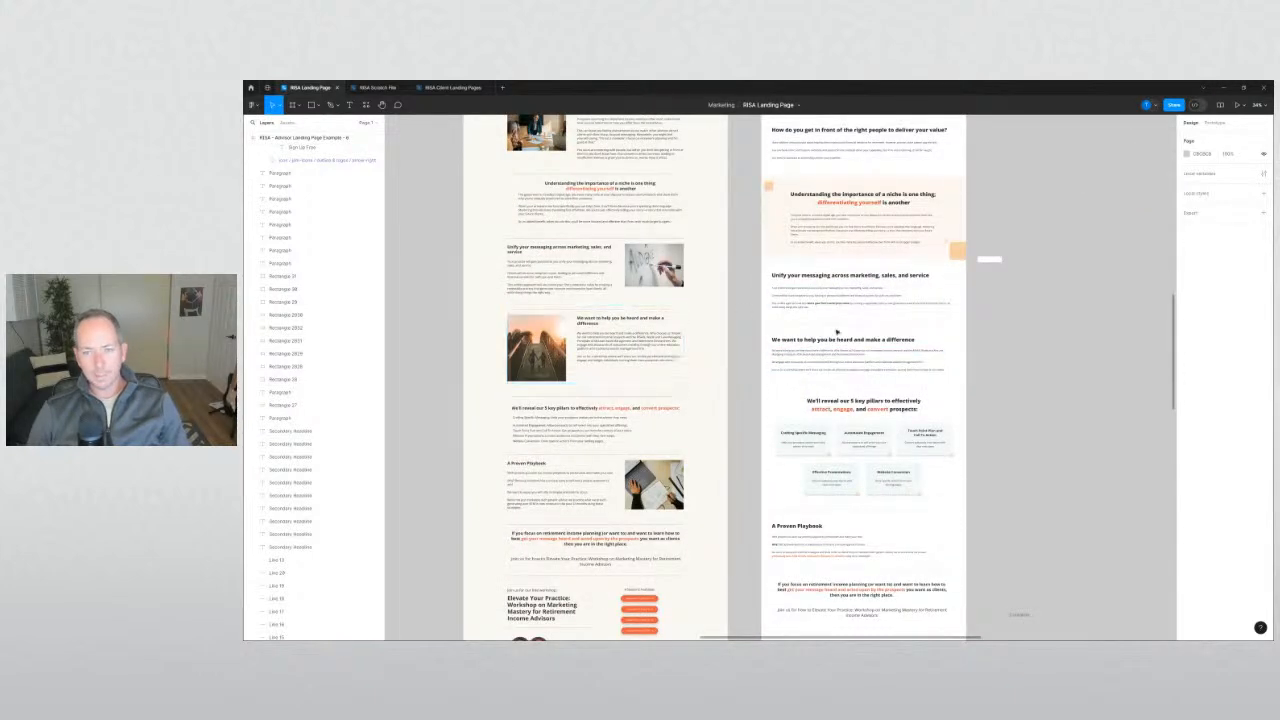
left_click(847, 298)
scroll(847, 303, "up", 1)
scroll(847, 305, "up", 3)
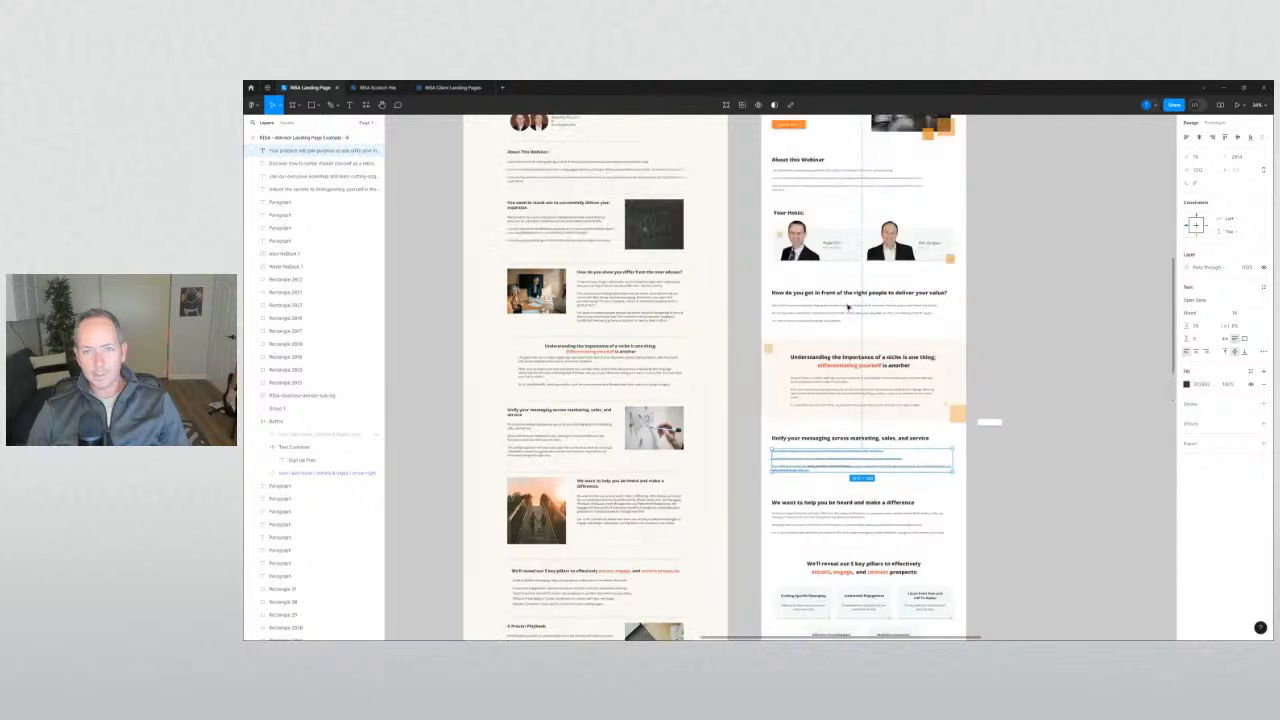
scroll(843, 318, "up", 1)
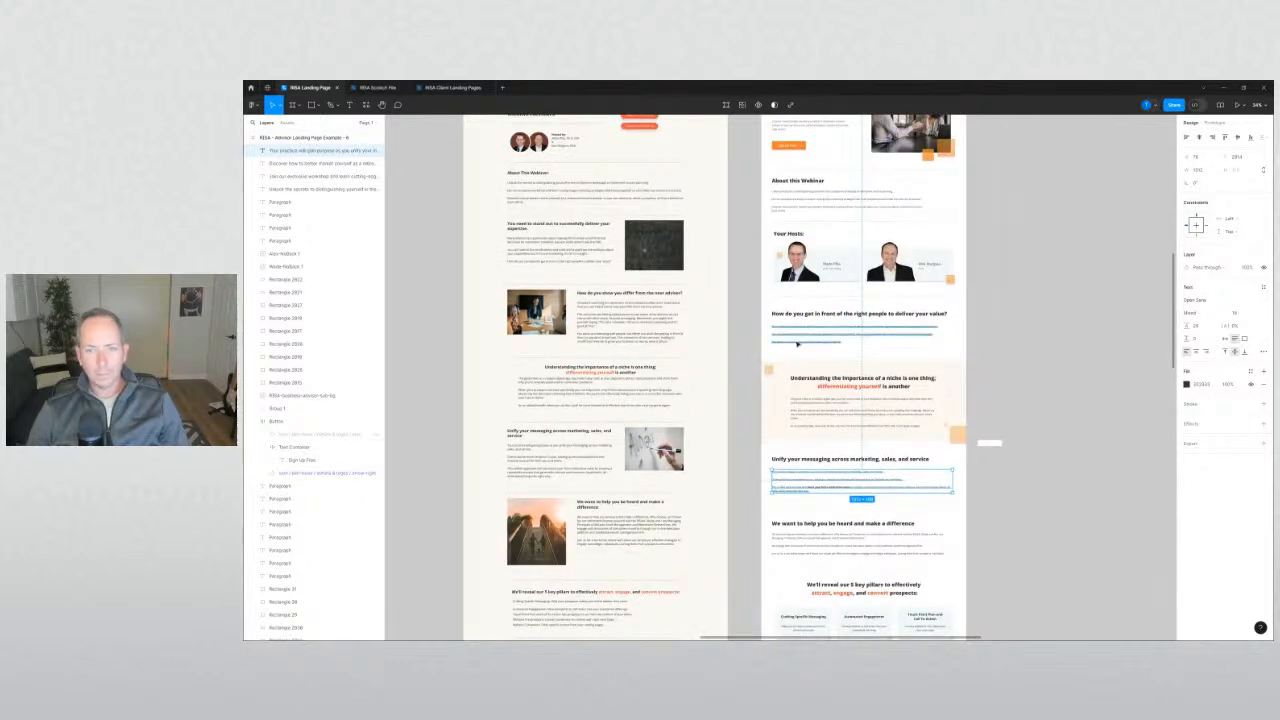
left_click(751, 370)
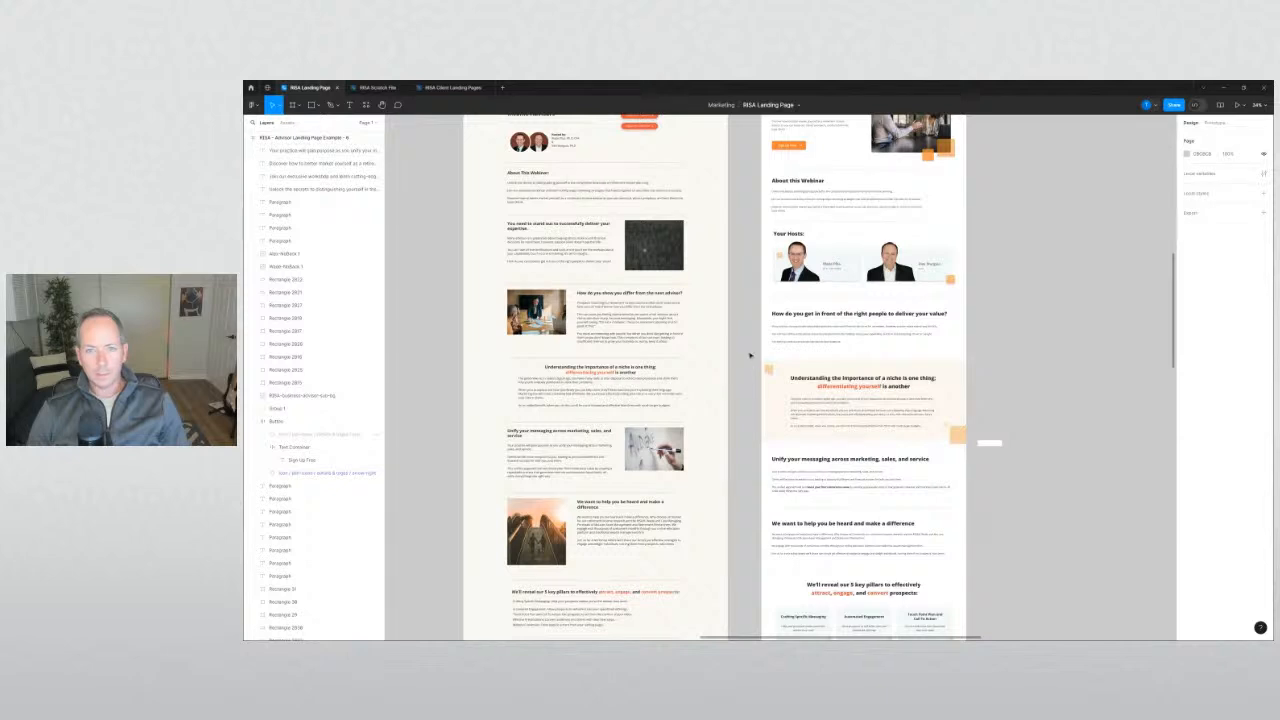
Scroll up and down the new page to inspect its hero and messaging sections.
scroll(749, 344, "up", 2)
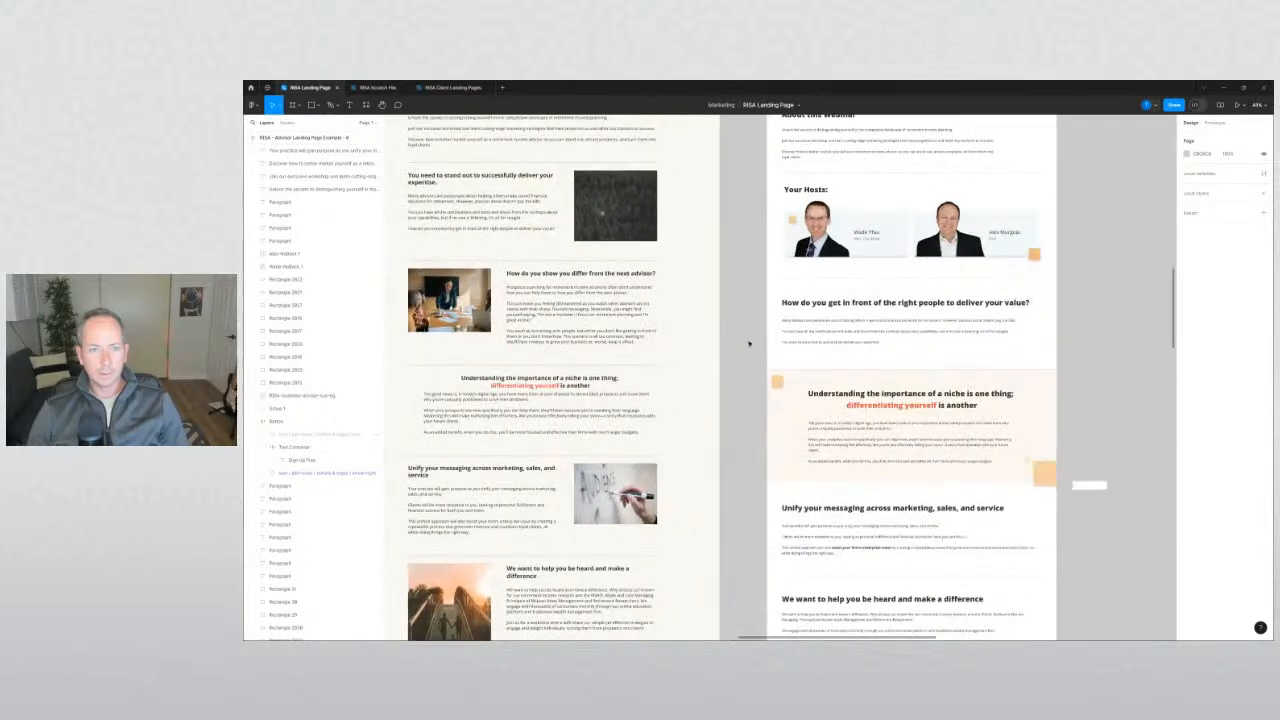
scroll(749, 344, "down", 2)
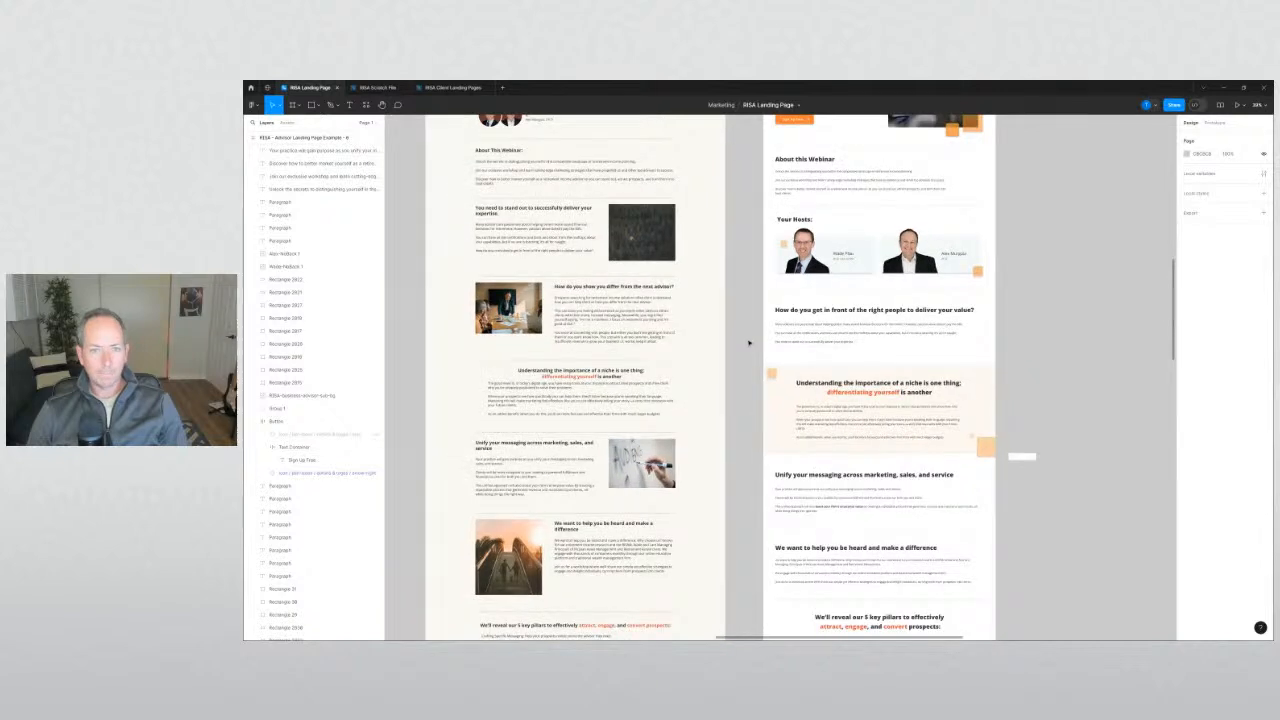
scroll(749, 344, "down", 3)
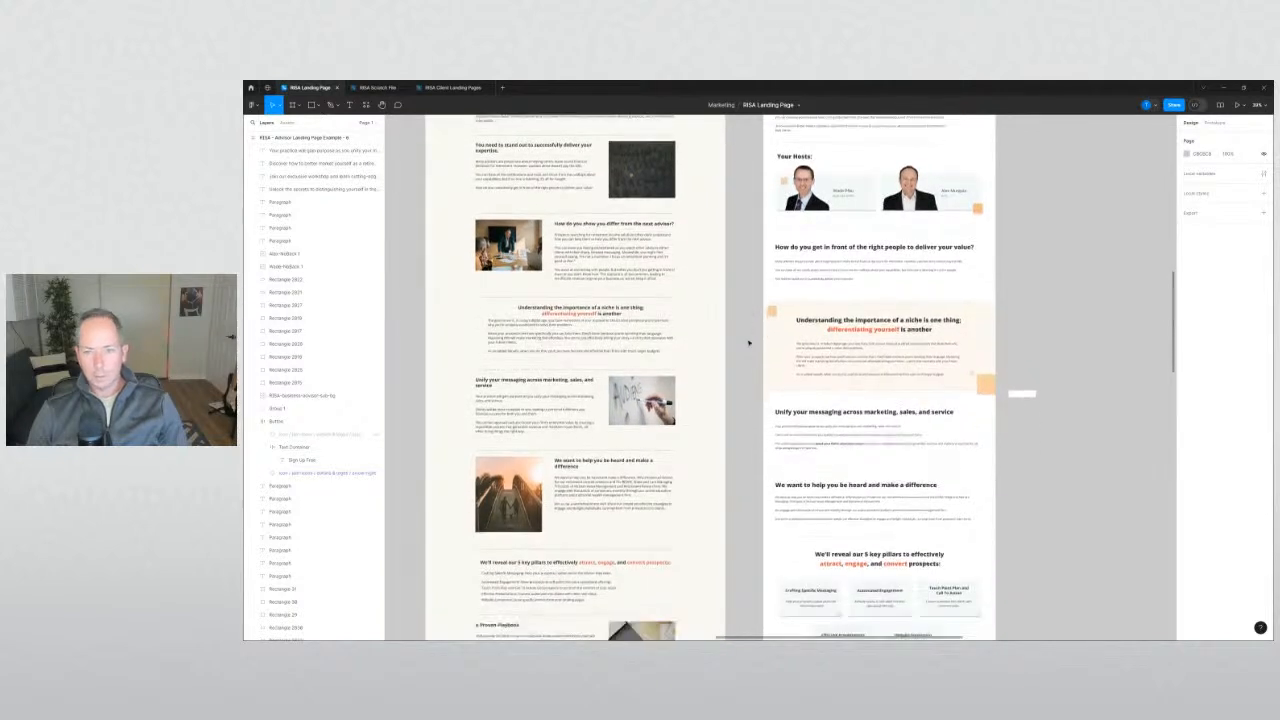
scroll(733, 336, "up", 10)
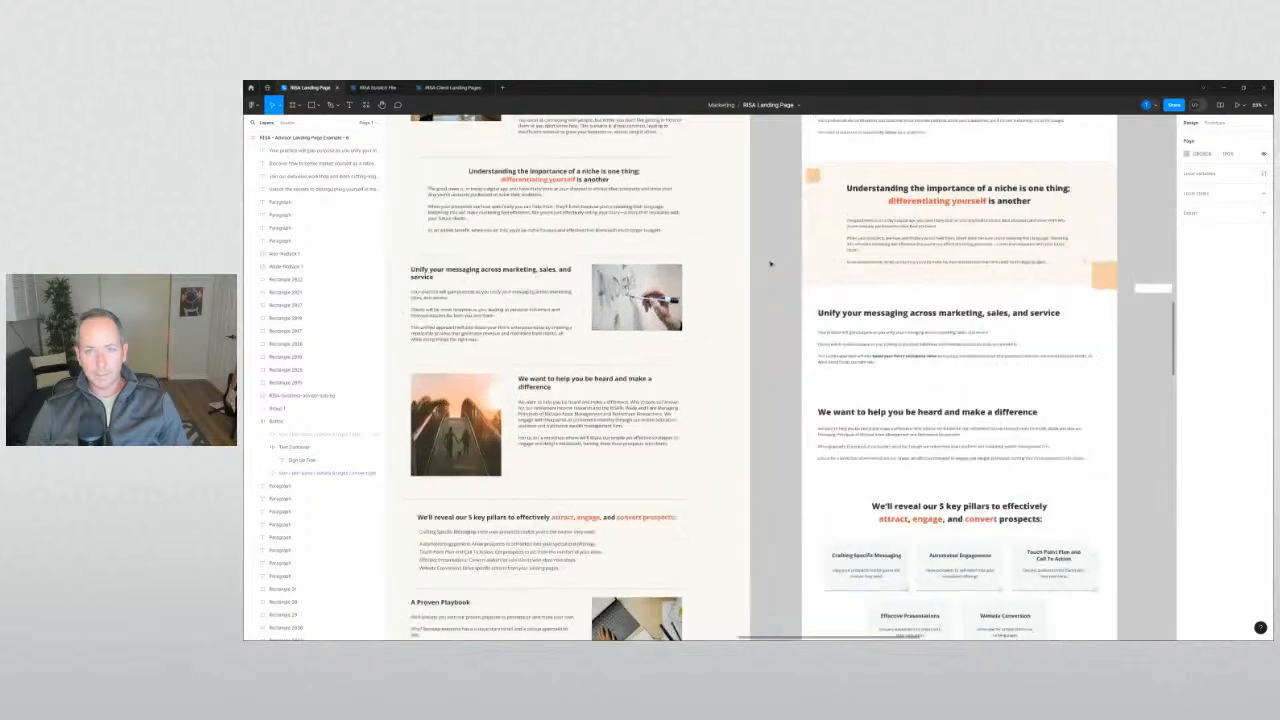
scroll(801, 604, "down", 1)
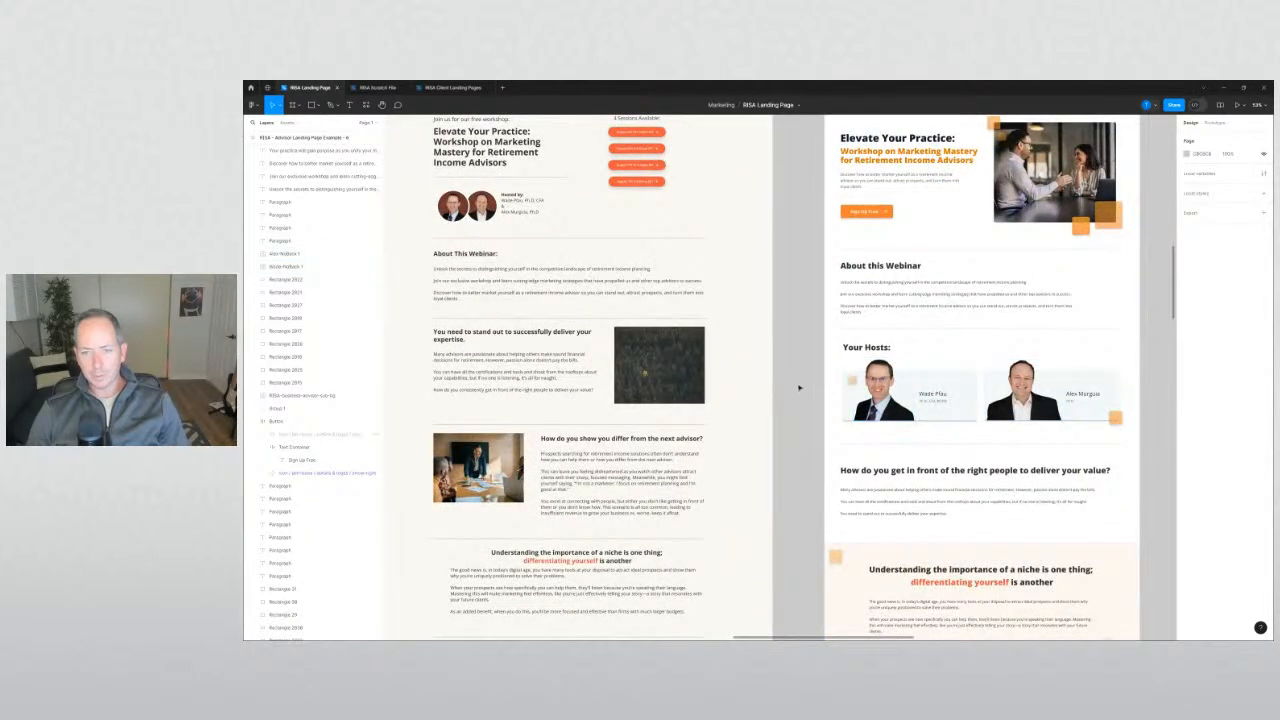
scroll(799, 390, "up", 1)
scroll(799, 400, "down", 4)
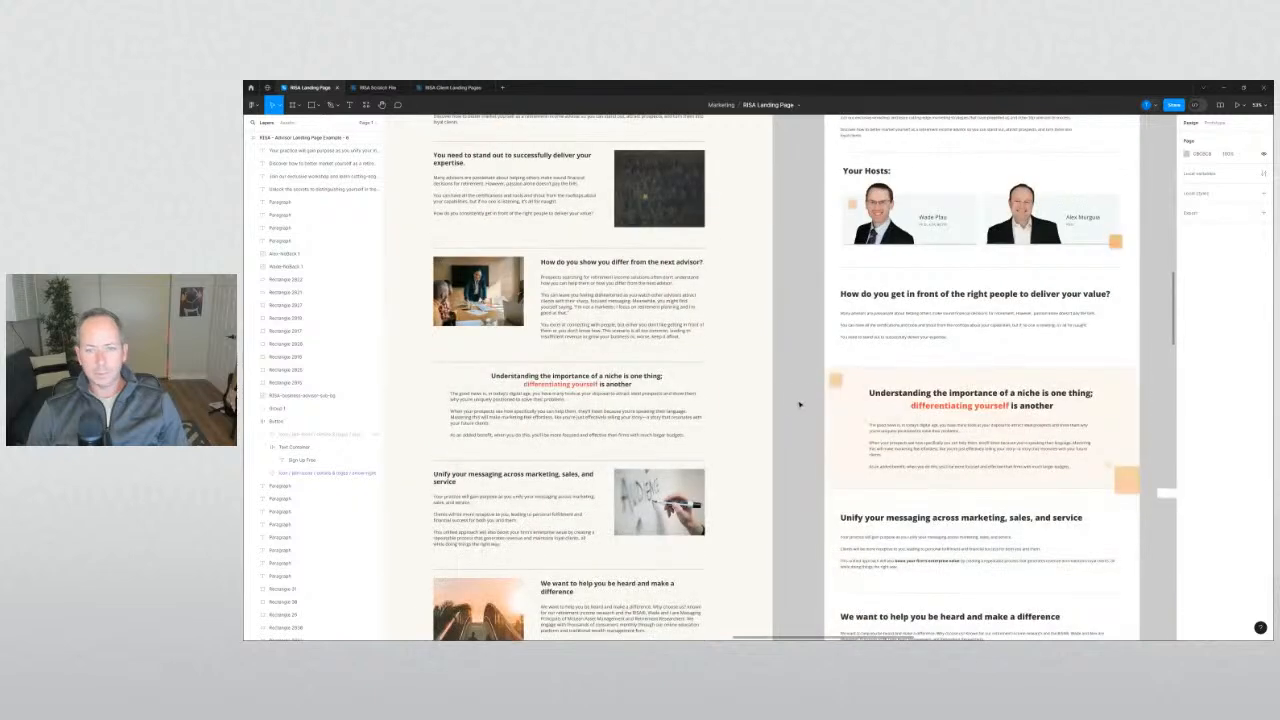
scroll(799, 404, "up", 1)
scroll(799, 404, "down", 5)
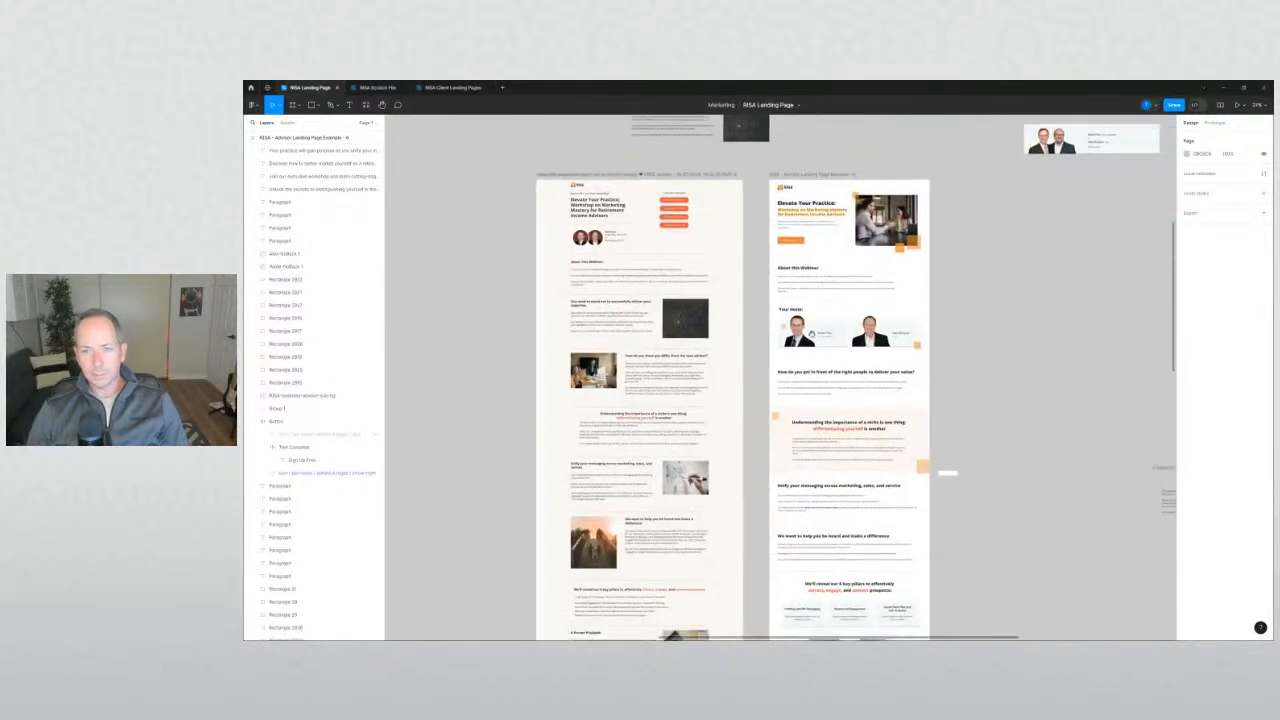
Slide the white rectangle over the bottom of the hero's orange square.
left_click(853, 196)
key("Escape")
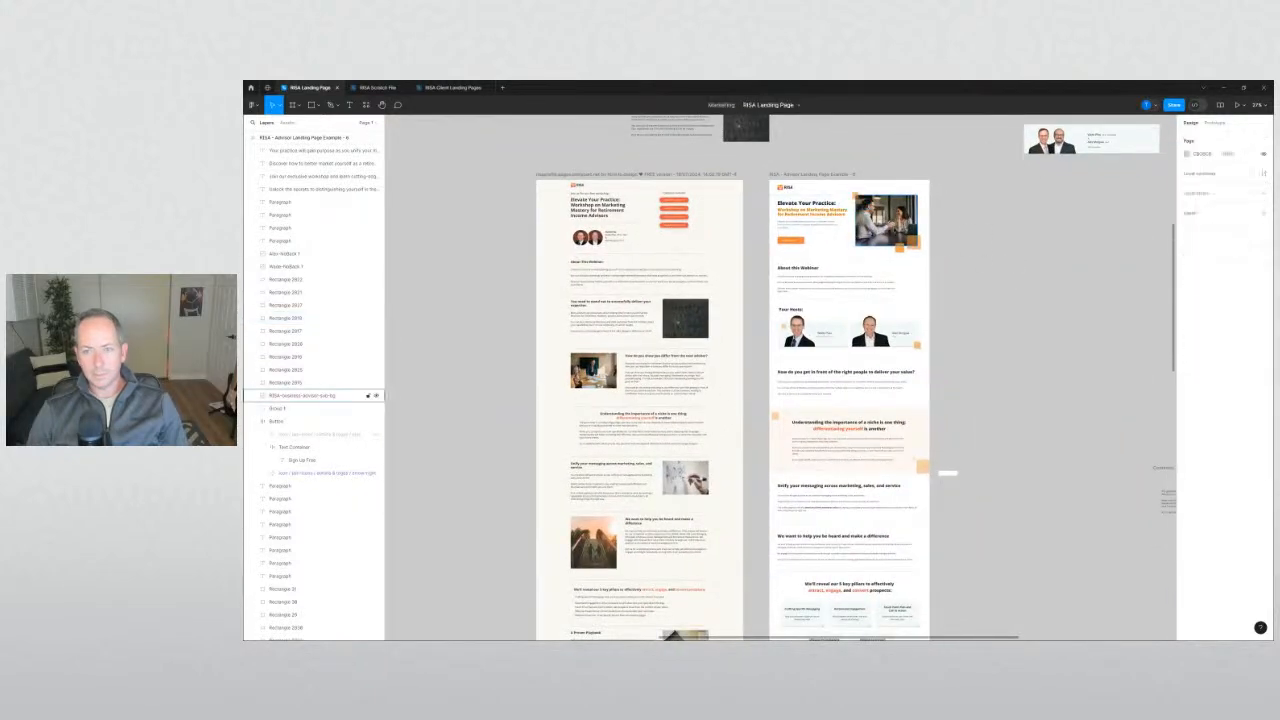
scroll(943, 482, "up", 5)
left_click_drag(954, 456, 868, 457)
left_click(982, 323)
scroll(994, 271, "down", 5)
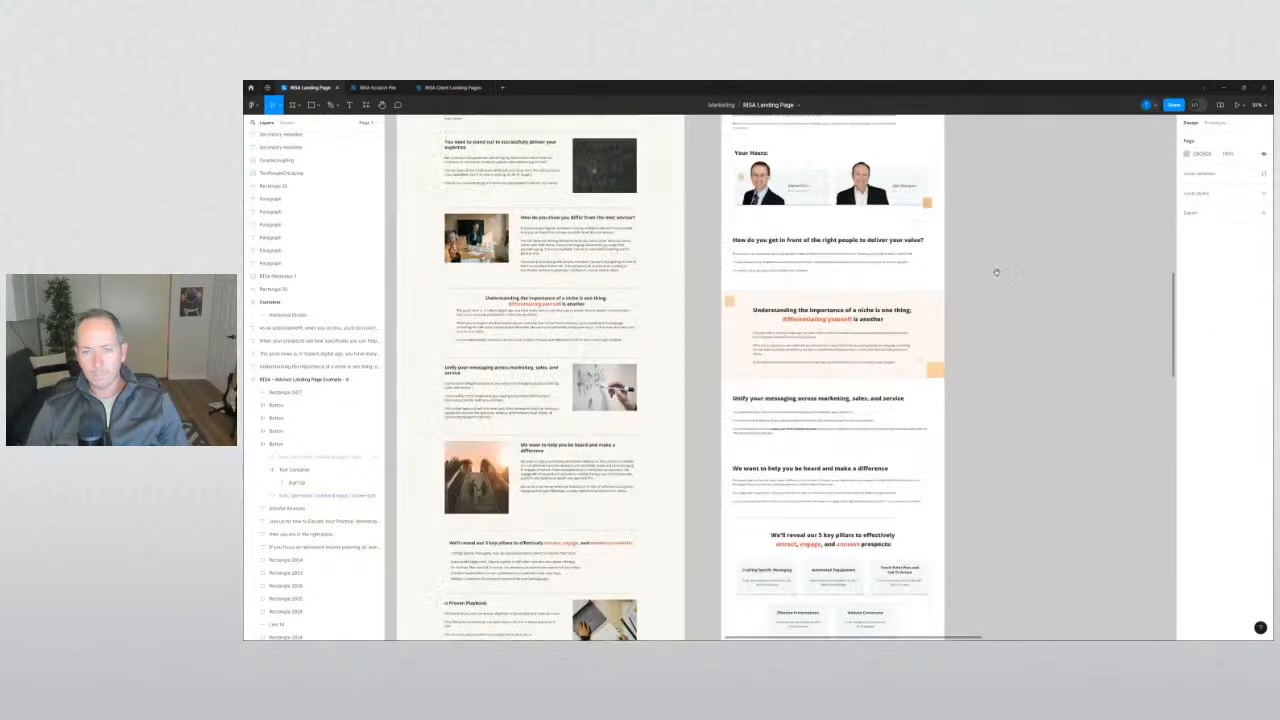
left_click(921, 228)
Copy the hero's four orange squares and paste them near the Choose a Session card.
left_click(941, 220, "shift")
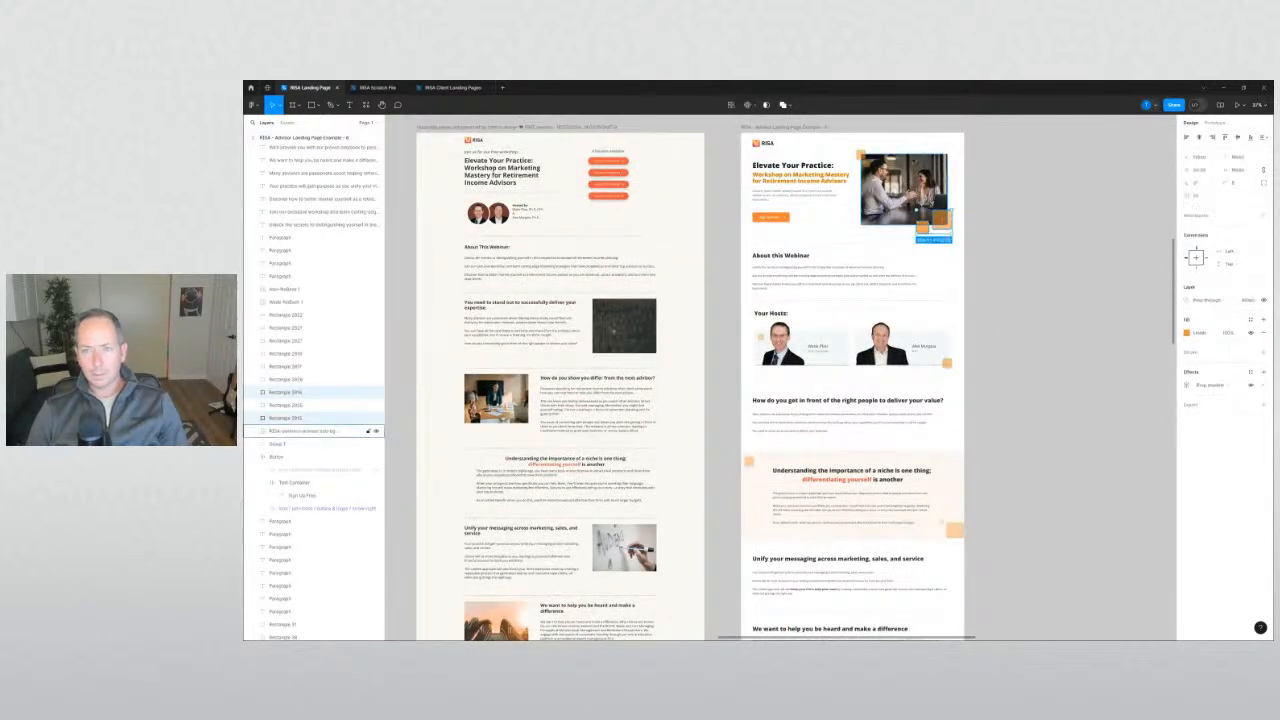
left_click(863, 156, "shift")
left_click(859, 153, "shift")
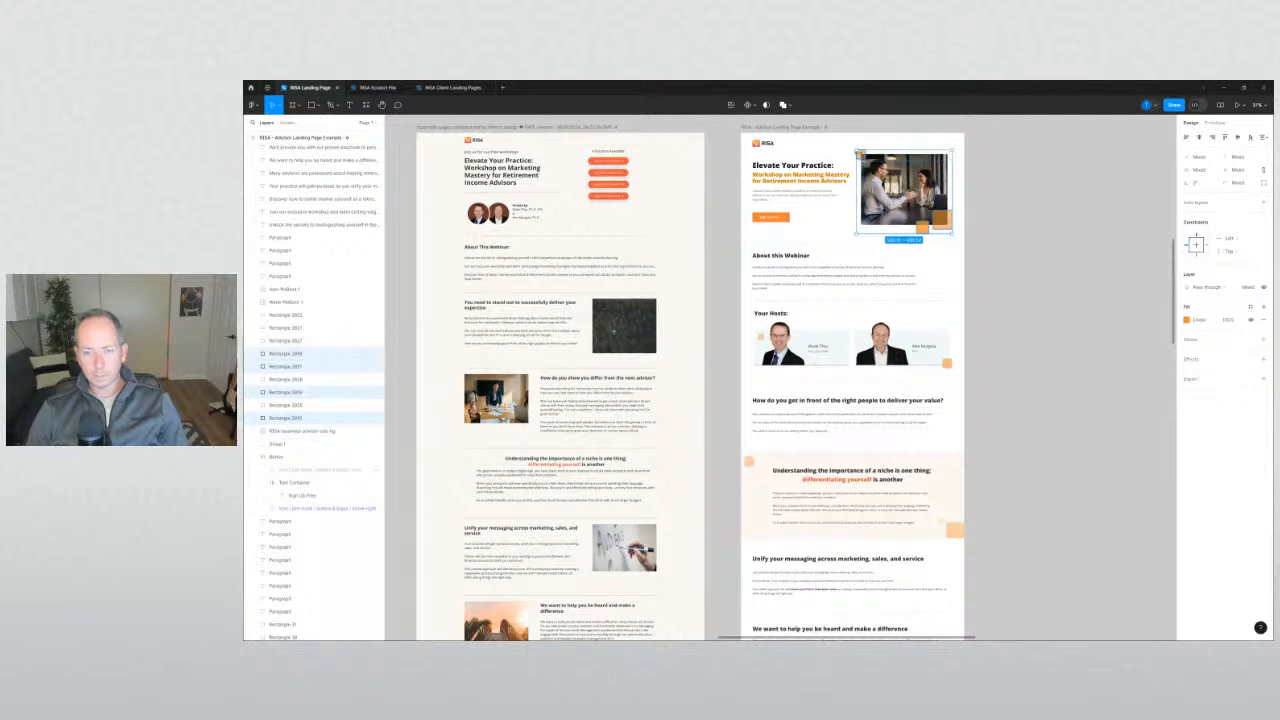
left_click(1026, 371)
scroll(1040, 400, "down", 10)
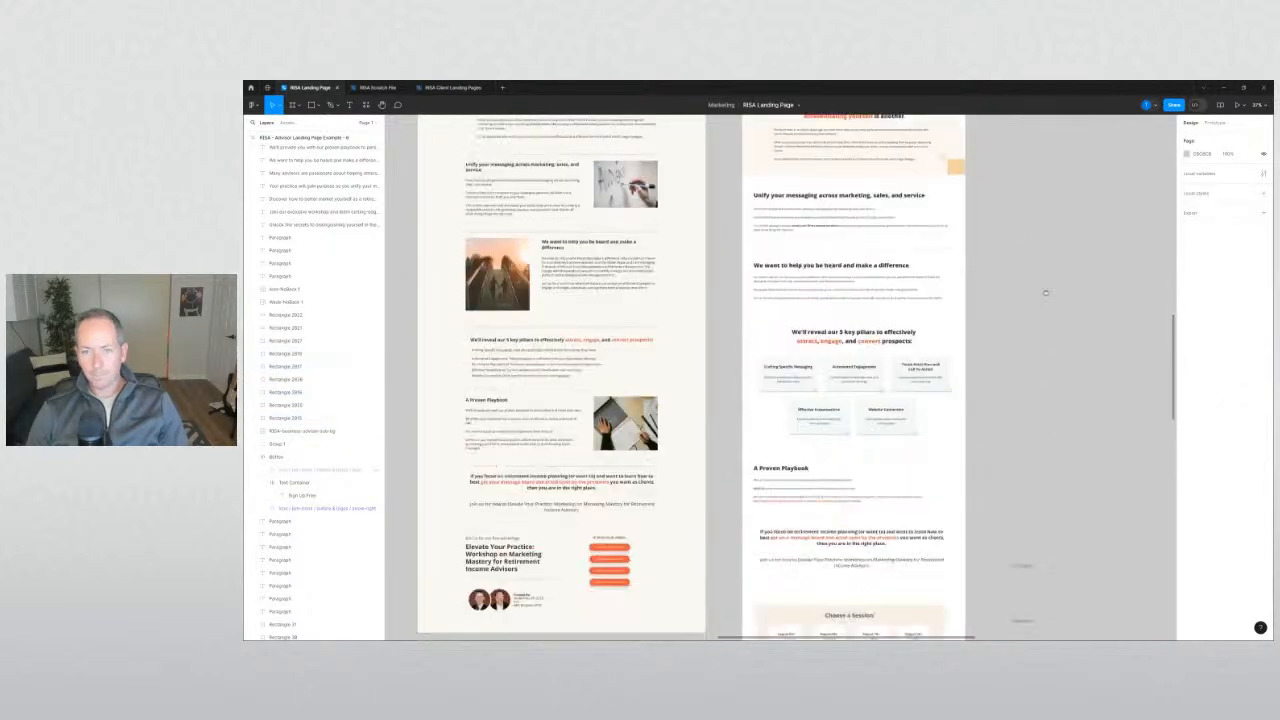
left_click_drag(1065, 388, 1086, 206)
scroll(918, 432, "up", 4)
key("ctrl+v")
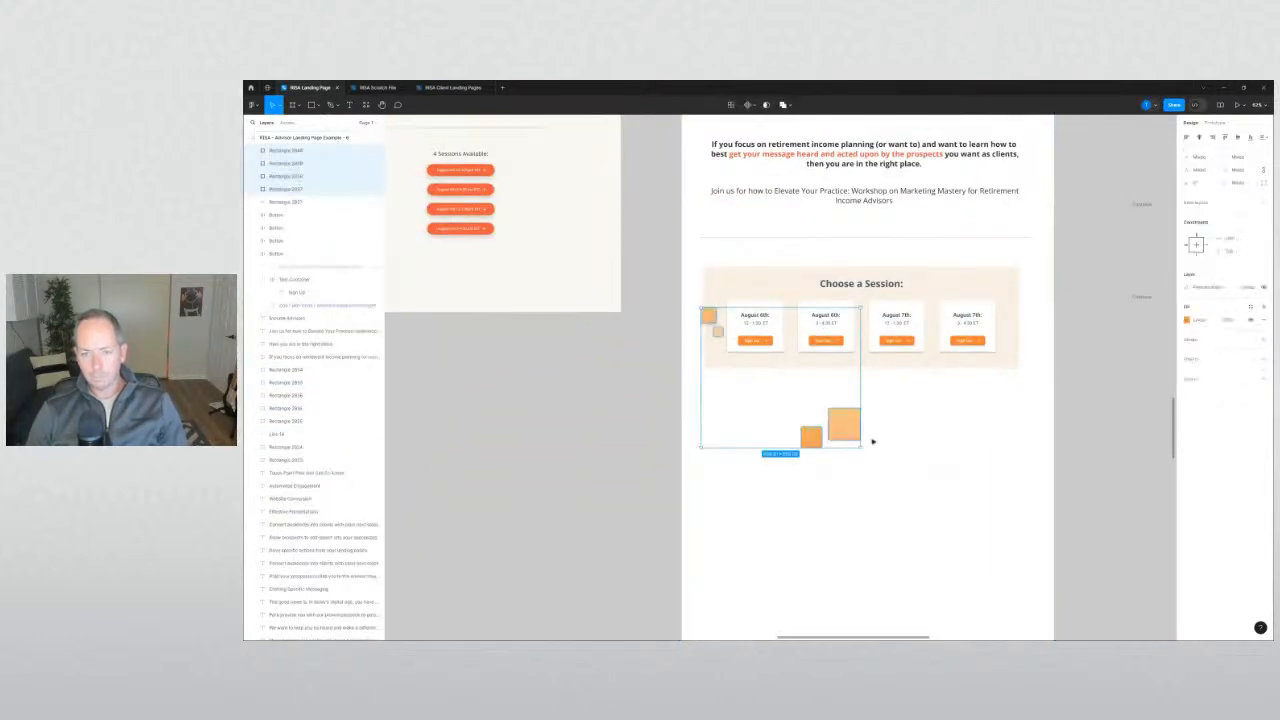
left_click_drag(855, 443, 917, 521)
left_click(800, 428)
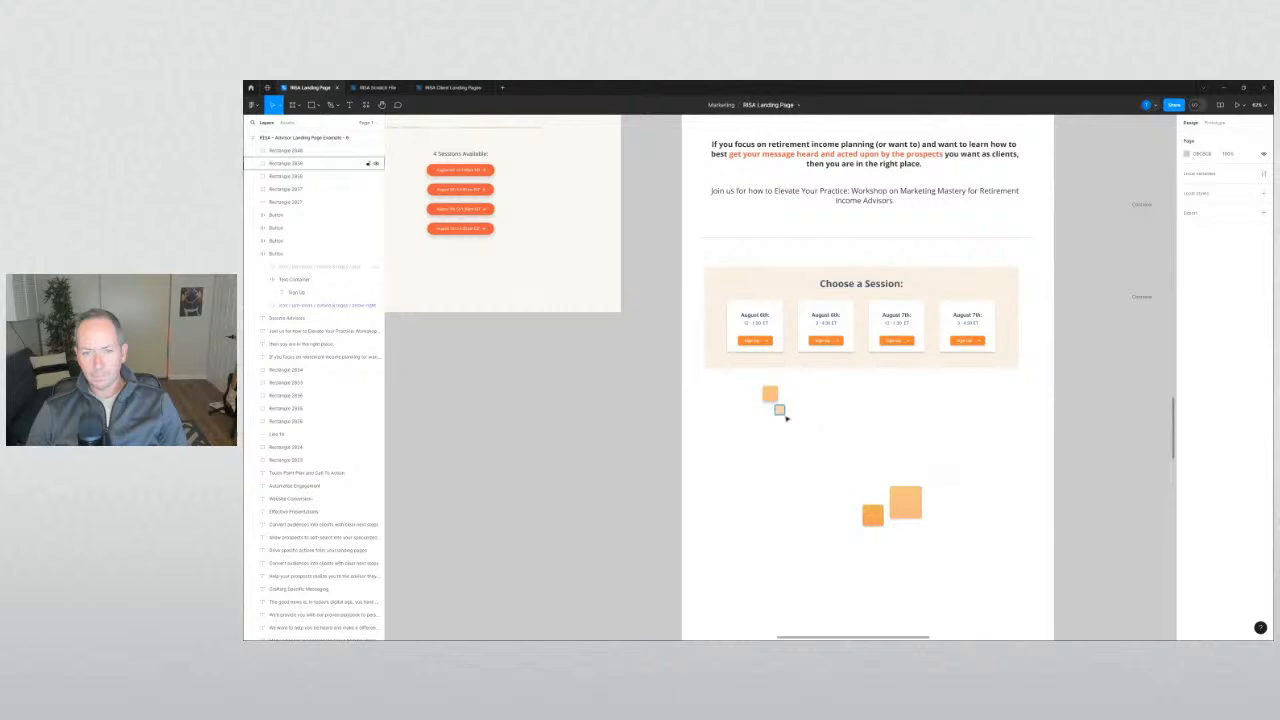
Put one square pair on the card's top-left corner; scale the other pair to bottom-right.
left_click_drag(777, 404, 708, 268)
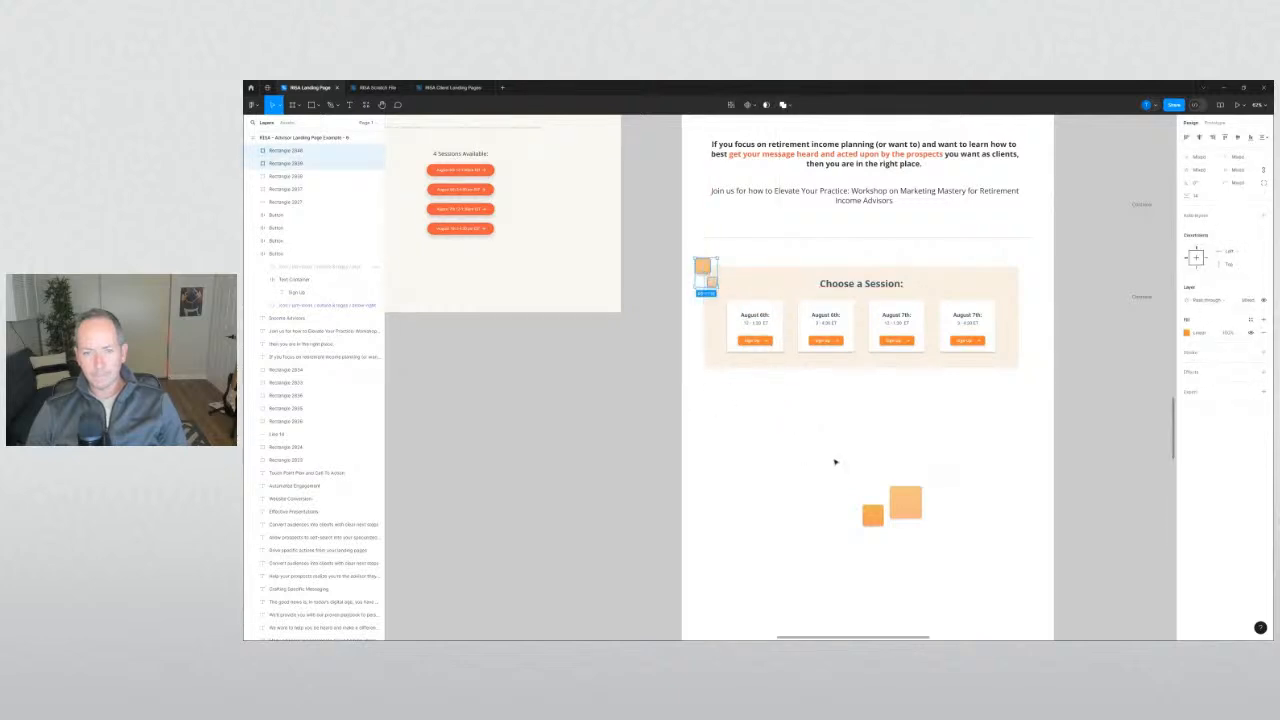
left_click_drag(835, 462, 1000, 578)
key("shift+h")
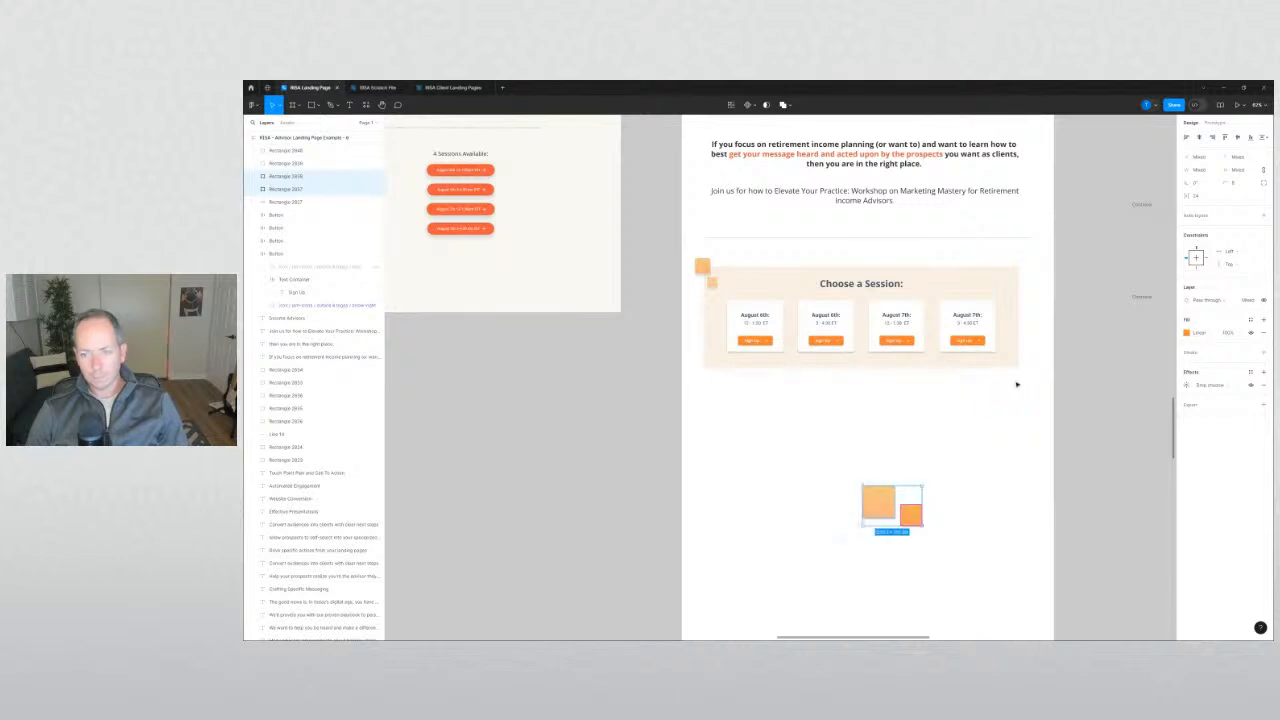
key("shift+h")
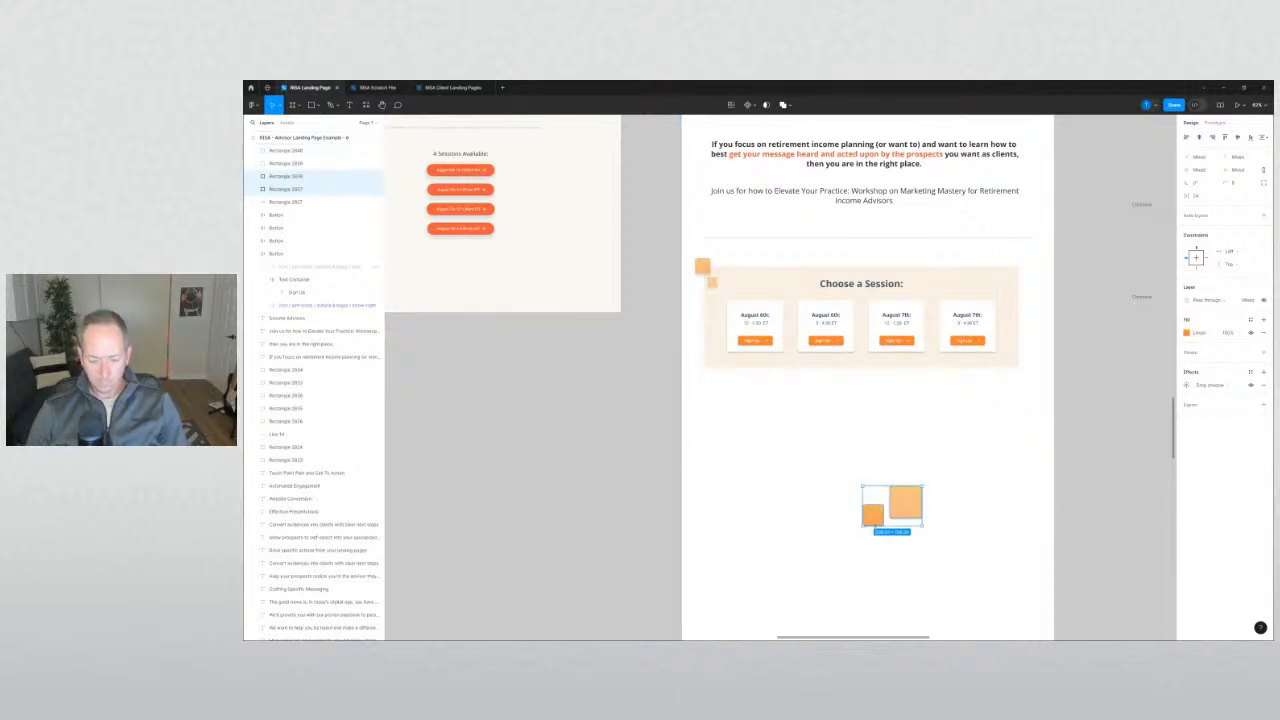
key("k")
left_click_drag(860, 527, 1018, 372)
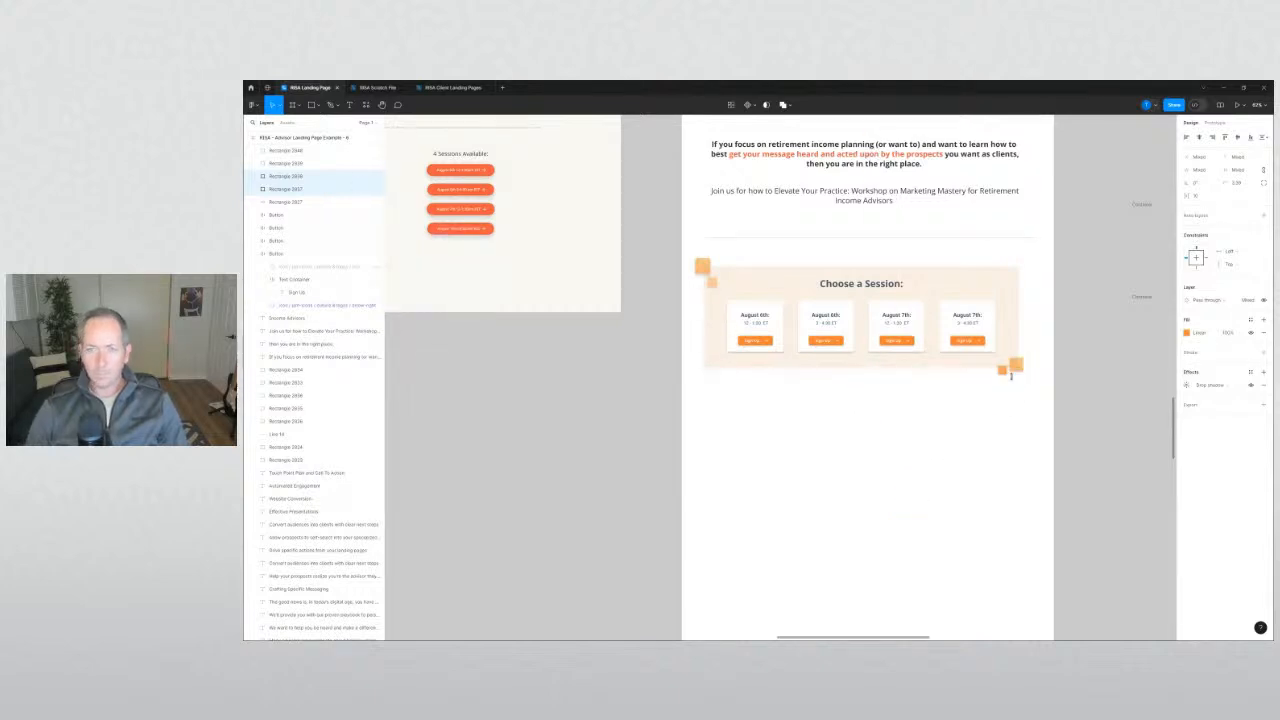
left_click(987, 440)
Nudge the Choose a Session section down slightly.
scroll(923, 506, "down", 5)
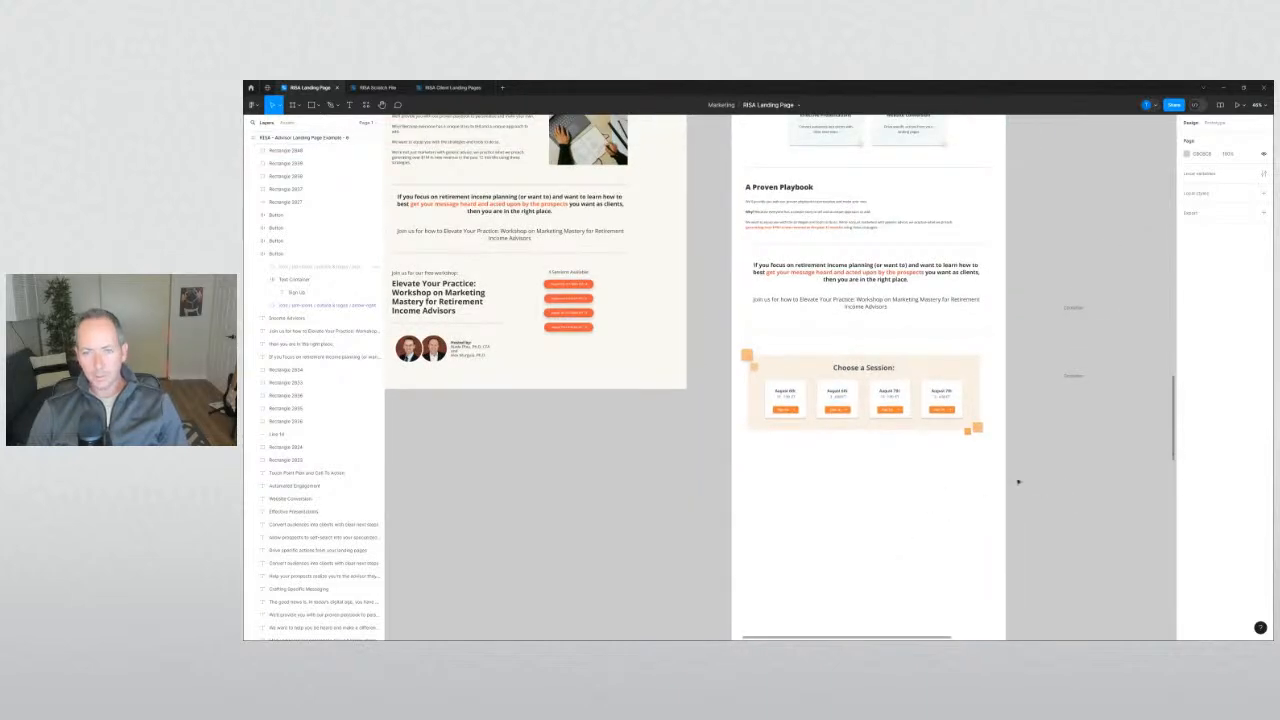
left_click_drag(868, 382, 788, 372)
left_click(663, 477)
scroll(666, 532, "up", 5)
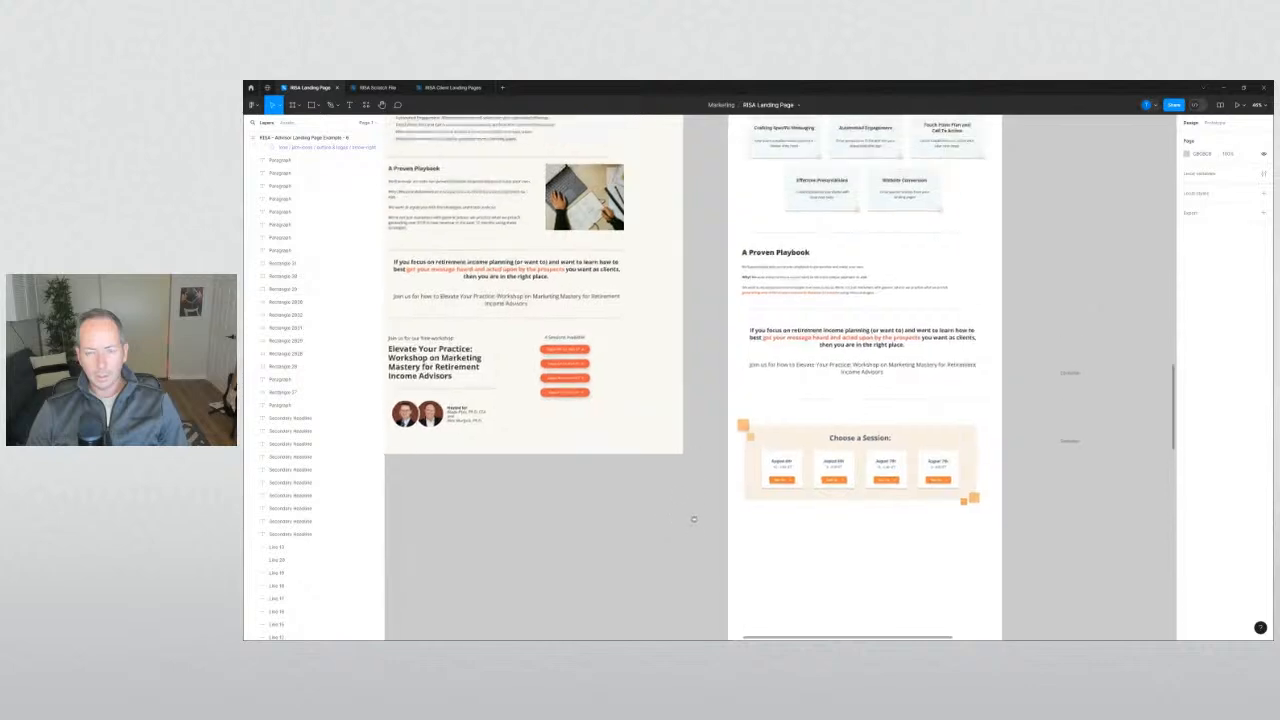
scroll(692, 497, "up", 5)
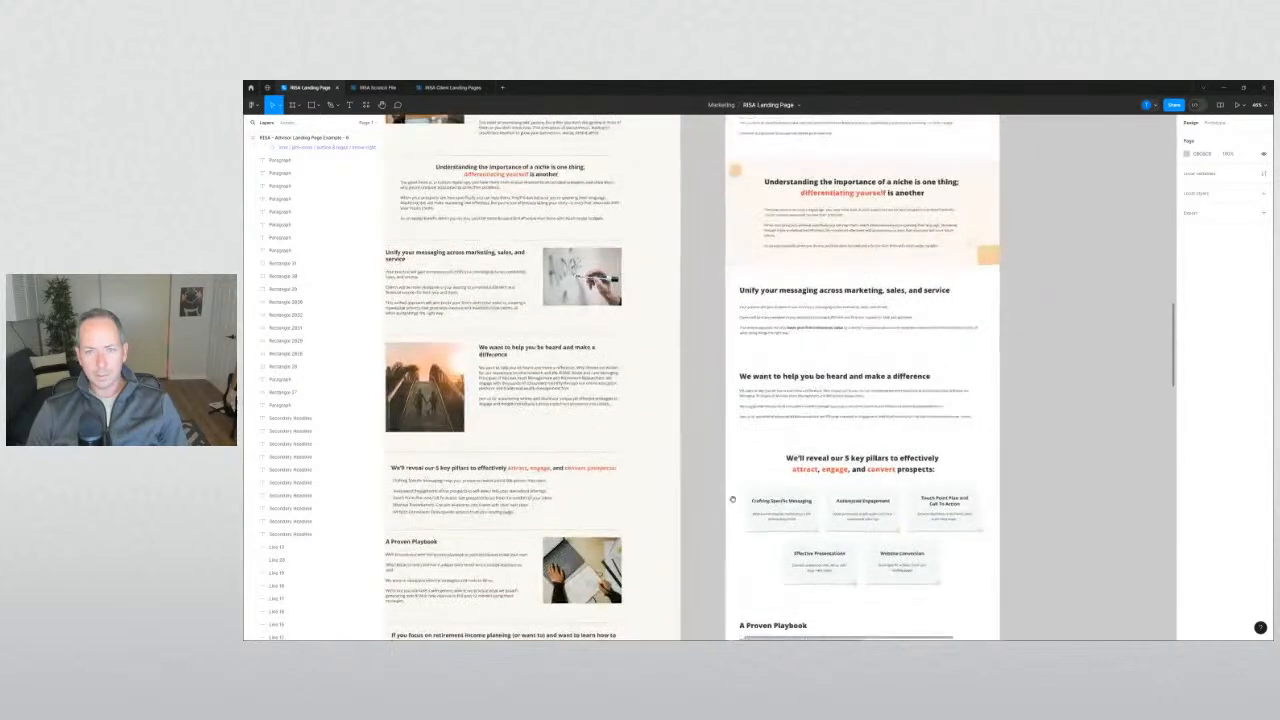
Drag the office couch photo out of its frame onto empty canvas.
scroll(732, 472, "down", 3)
scroll(980, 400, "down", 6)
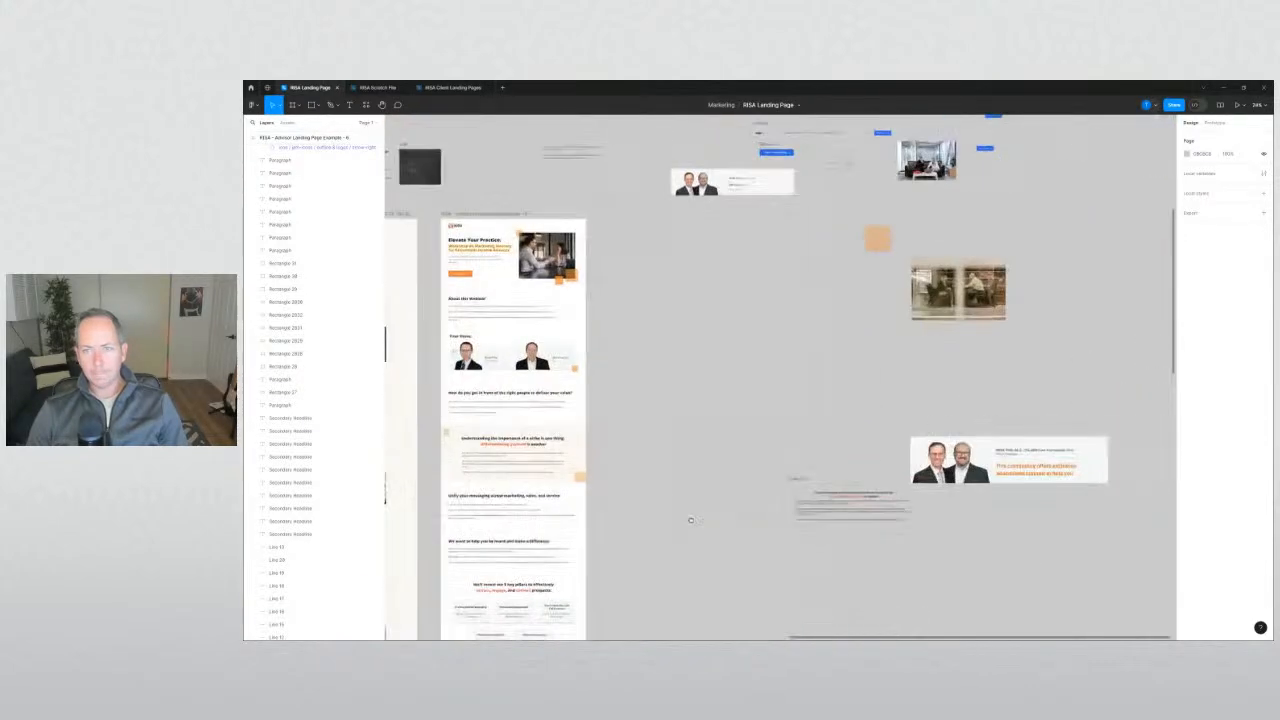
scroll(945, 397, "up", 5)
left_click_drag(945, 397, 950, 485)
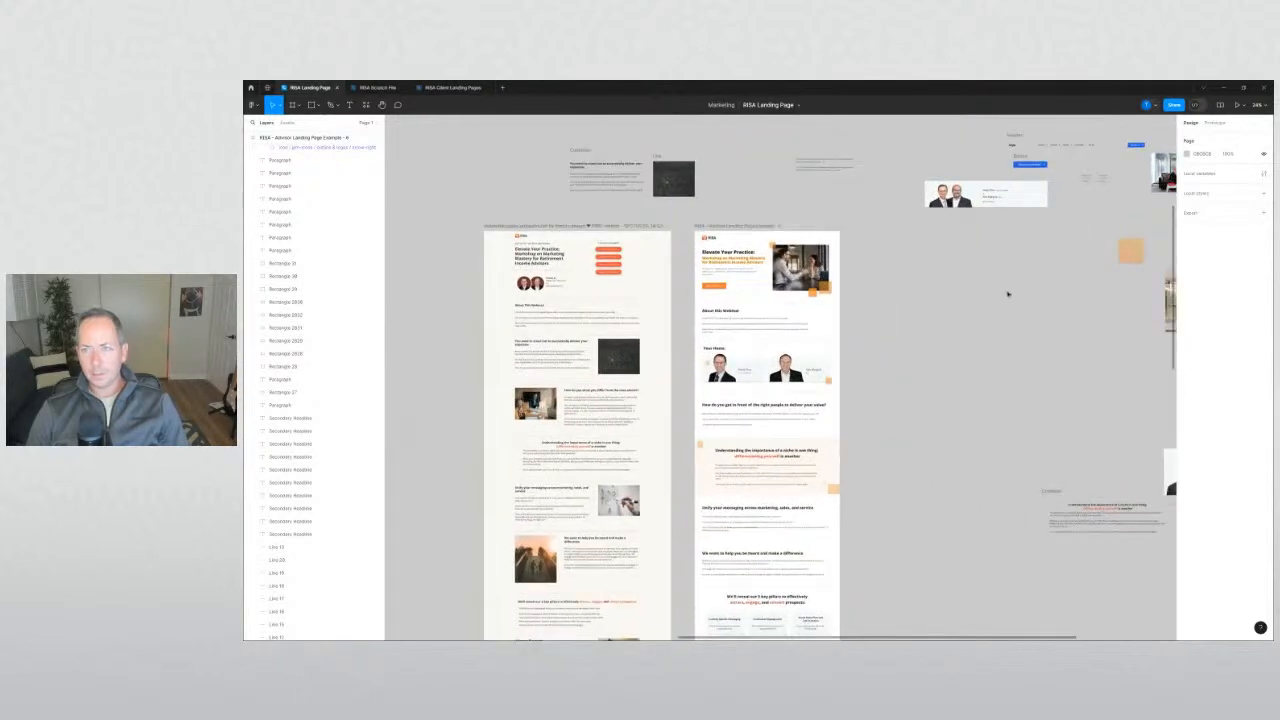
scroll(1008, 294, "right", 3)
left_click_drag(1066, 147, 792, 403)
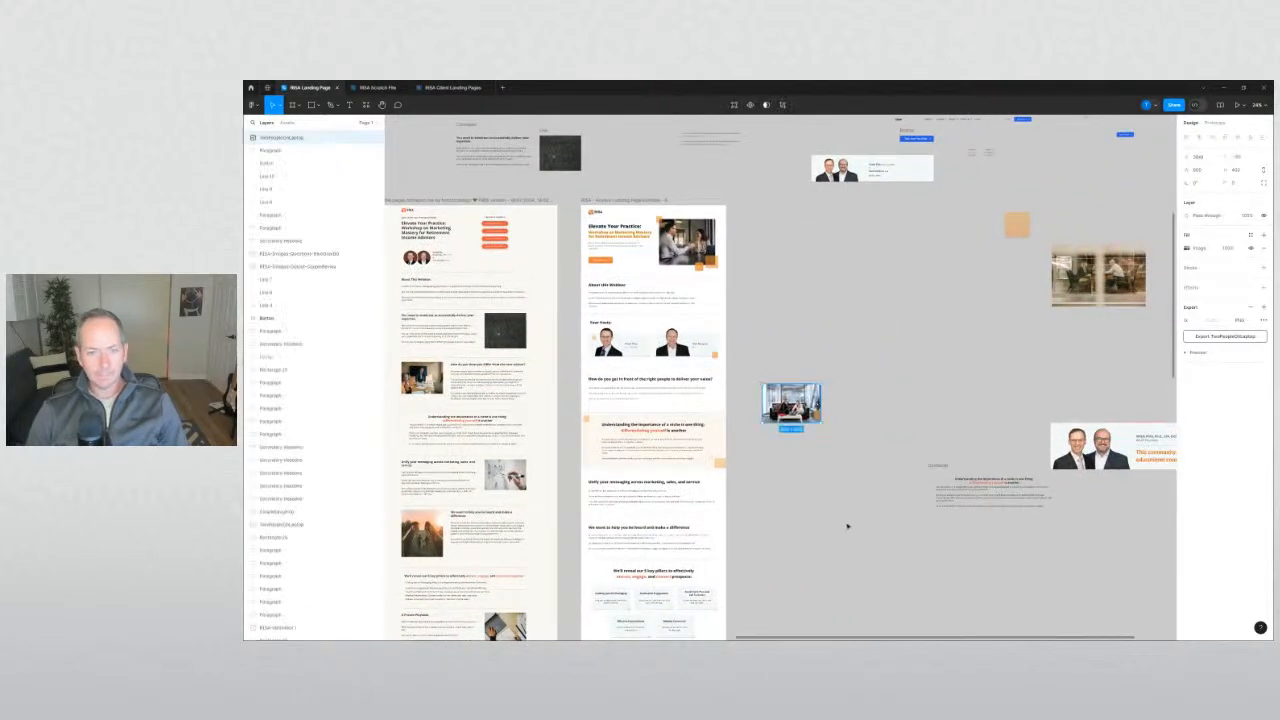
left_click(846, 526)
Place the office photo left of the 'How do you get in front' text, scaled down and trimmed.
left_click_drag(810, 511, 934, 494)
scroll(800, 379, "up", 5)
left_click_drag(722, 410, 681, 375)
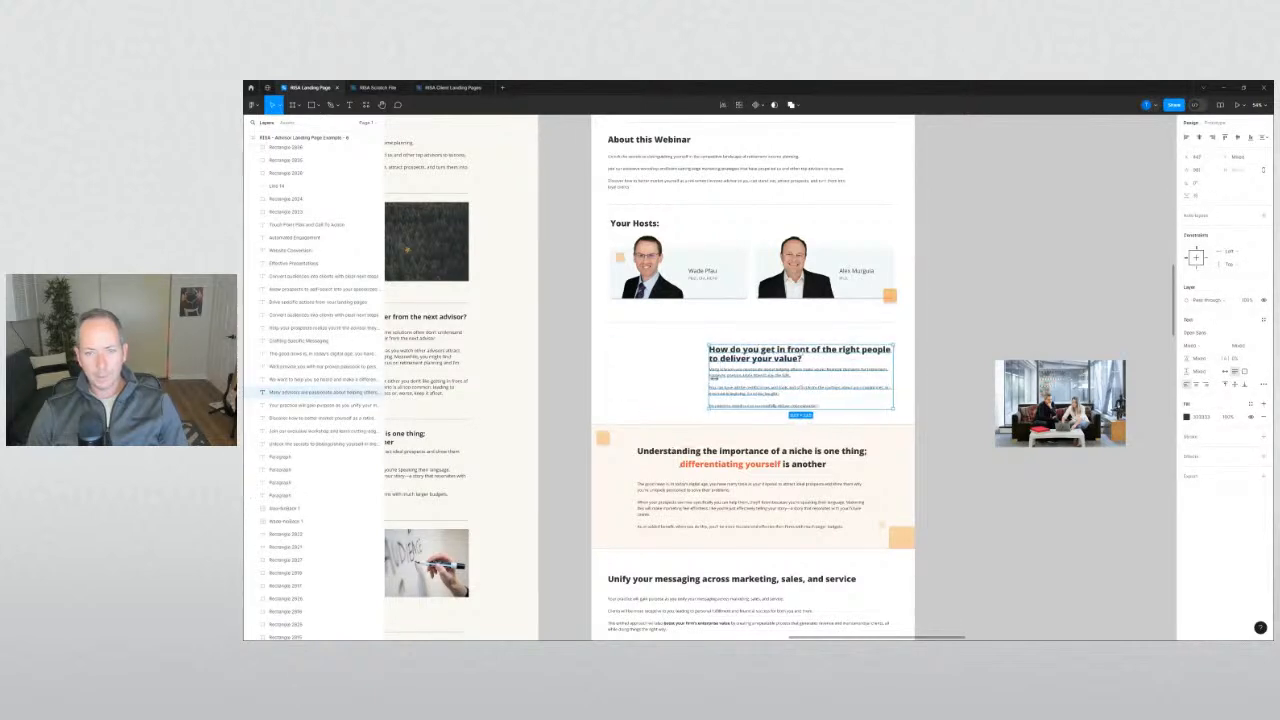
left_click_drag(1060, 400, 668, 378)
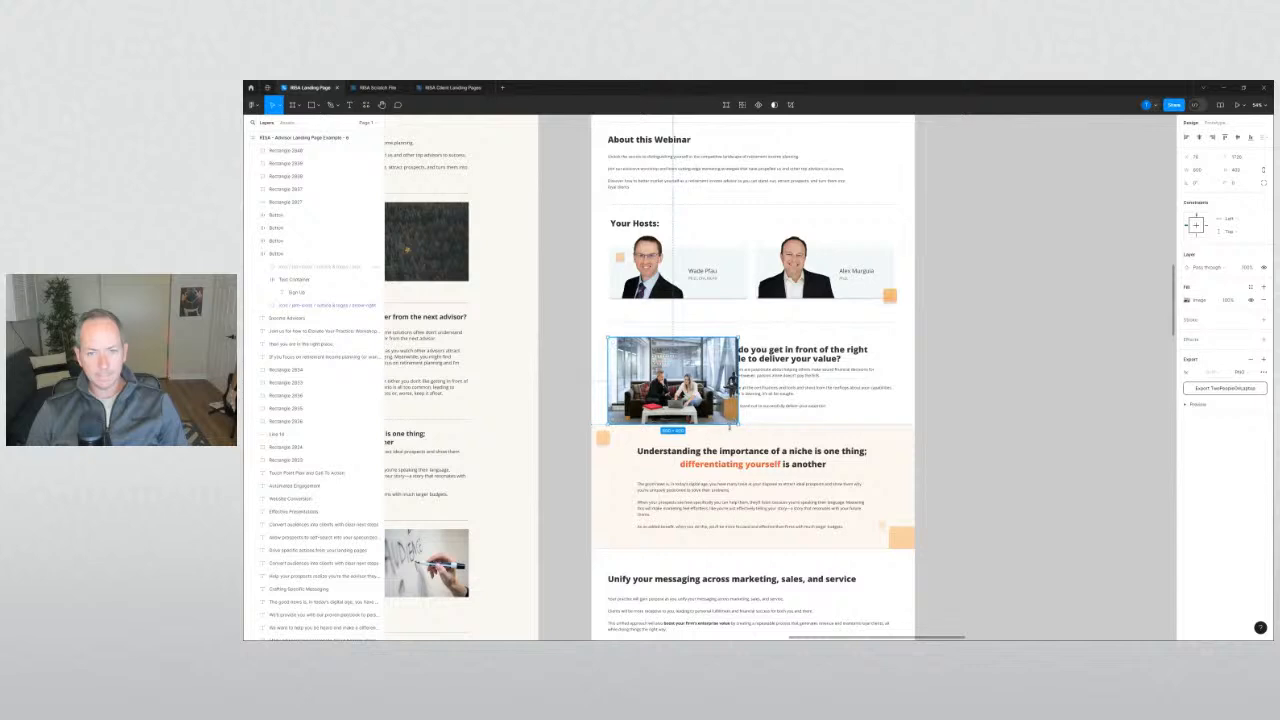
key("k")
left_click_drag(740, 424, 711, 408)
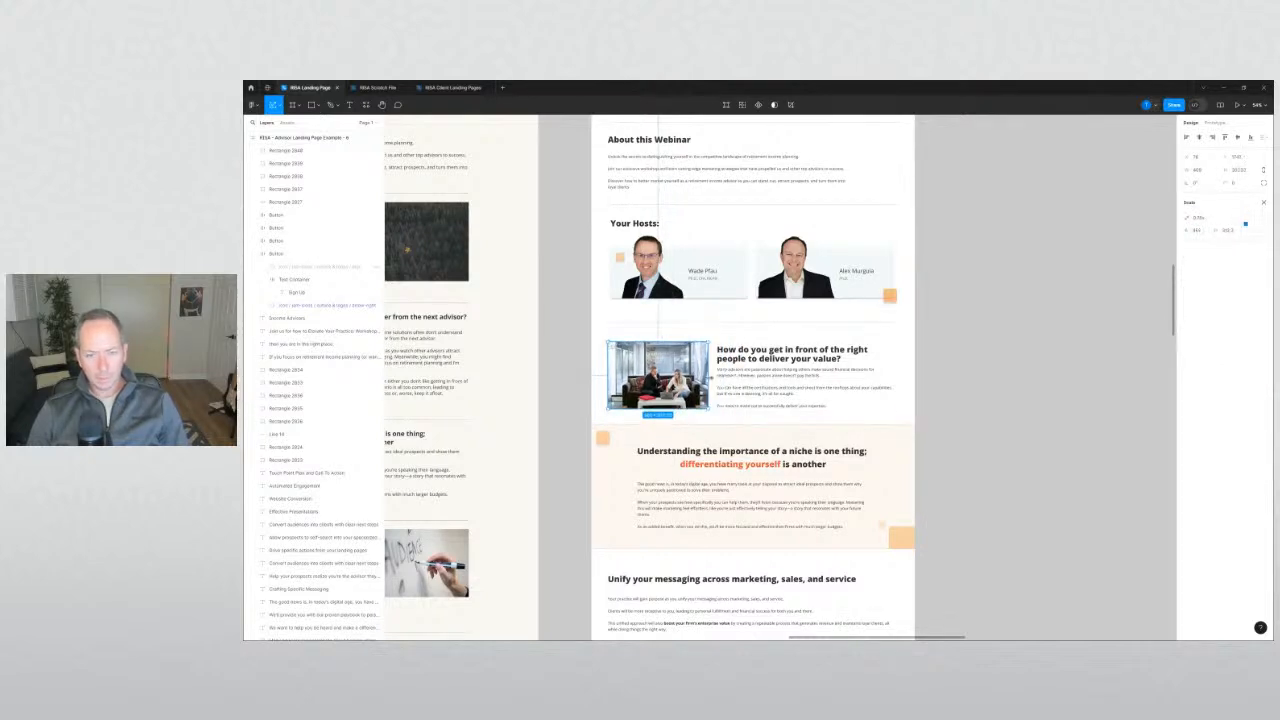
scroll(591, 374, "up", 5)
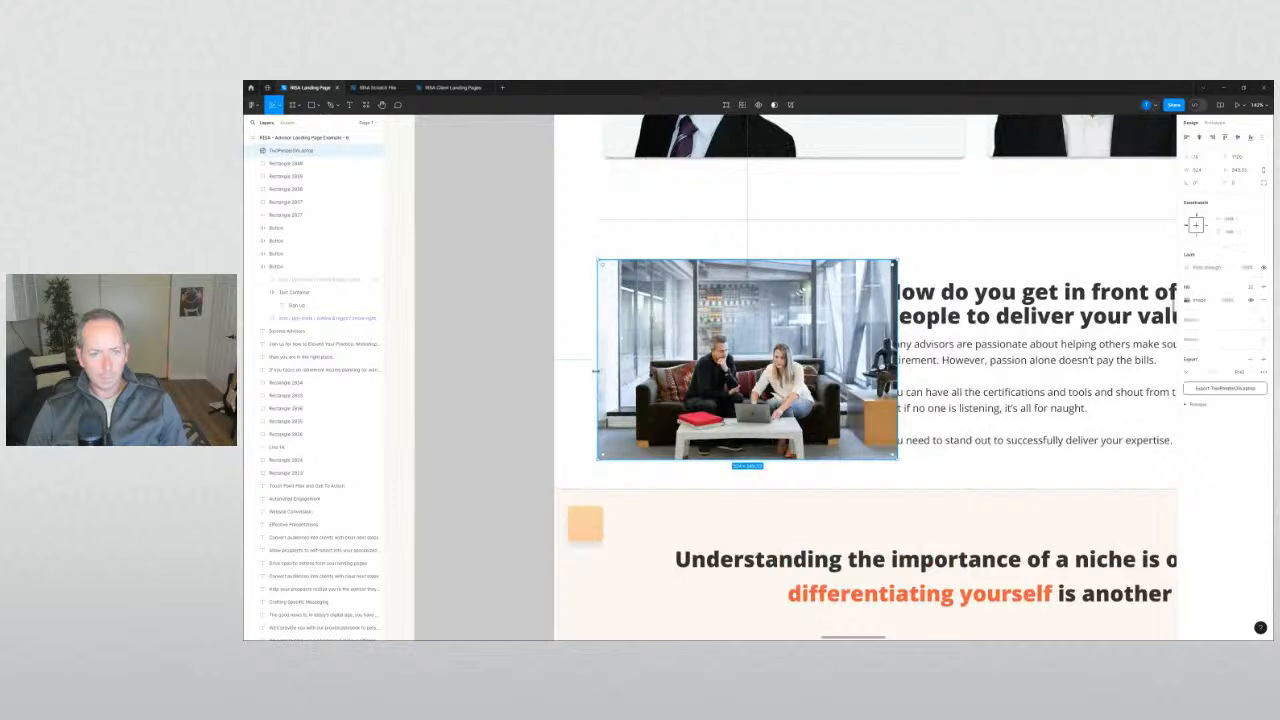
left_click_drag(595, 370, 645, 381)
left_click(505, 370)
Nudge the selected element down with Shift+Down and pan to review the frames.
scroll(510, 370, "down", 4)
left_click(511, 371)
scroll(511, 371, "down", 4)
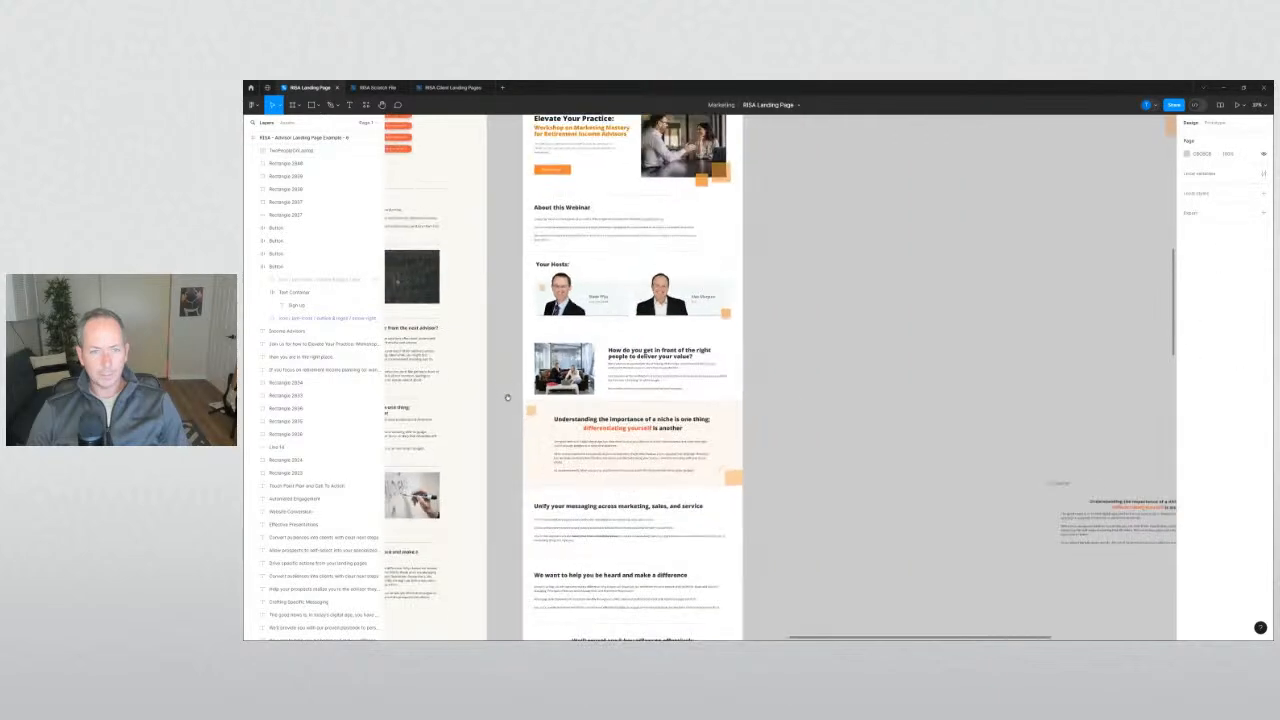
left_click_drag(511, 371, 858, 598)
scroll(687, 167, "down", 2)
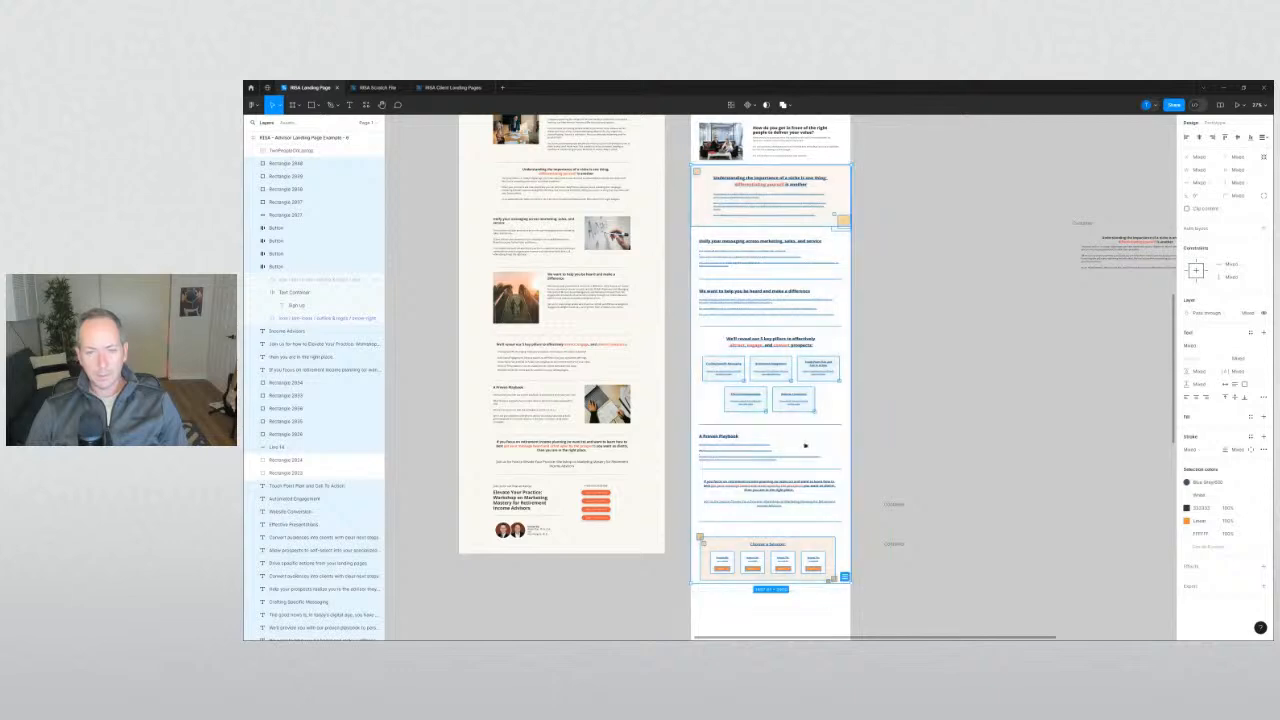
scroll(784, 379, "up", 2)
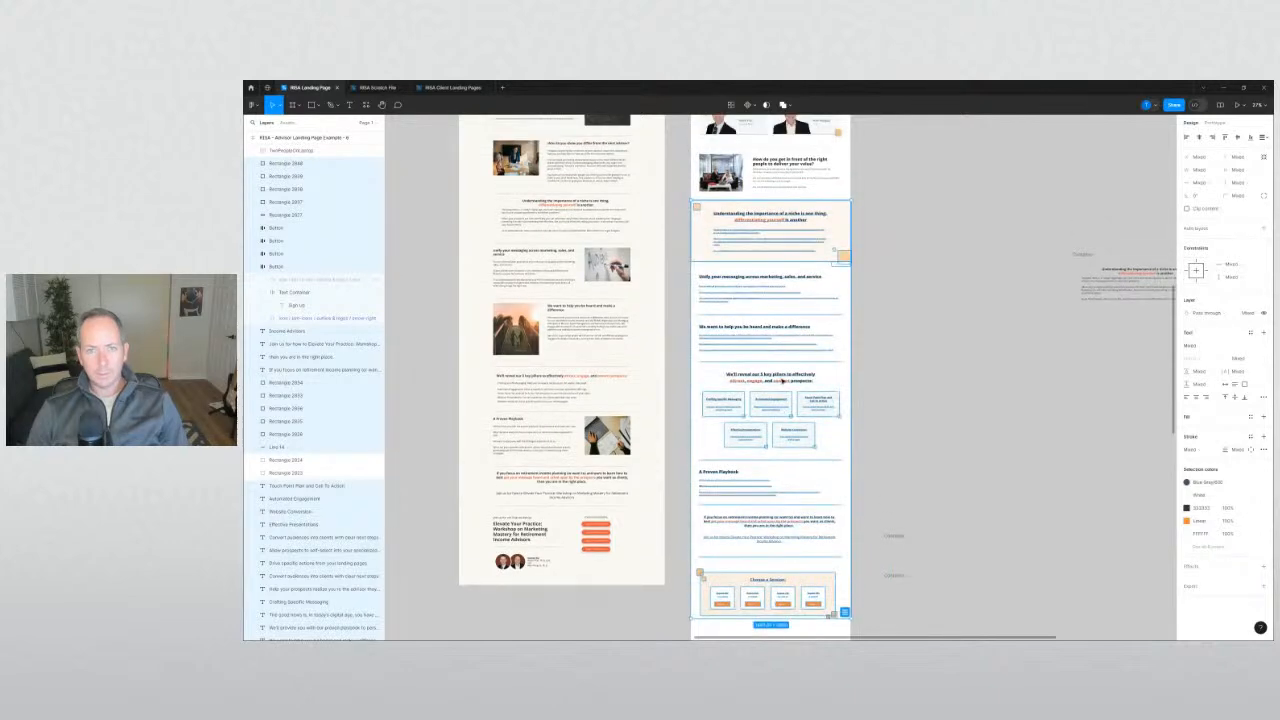
key("shift+Down")
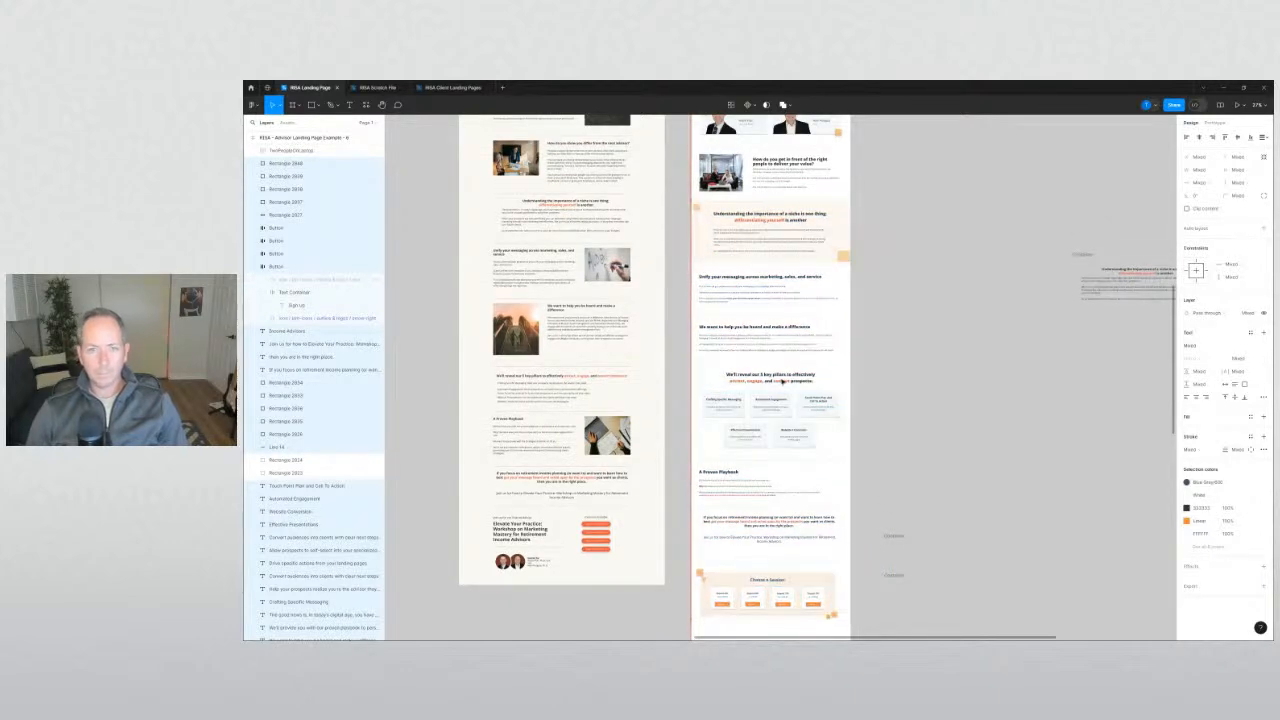
left_click(963, 291)
scroll(1000, 270, "up", 4)
scroll(1000, 270, "right", 2)
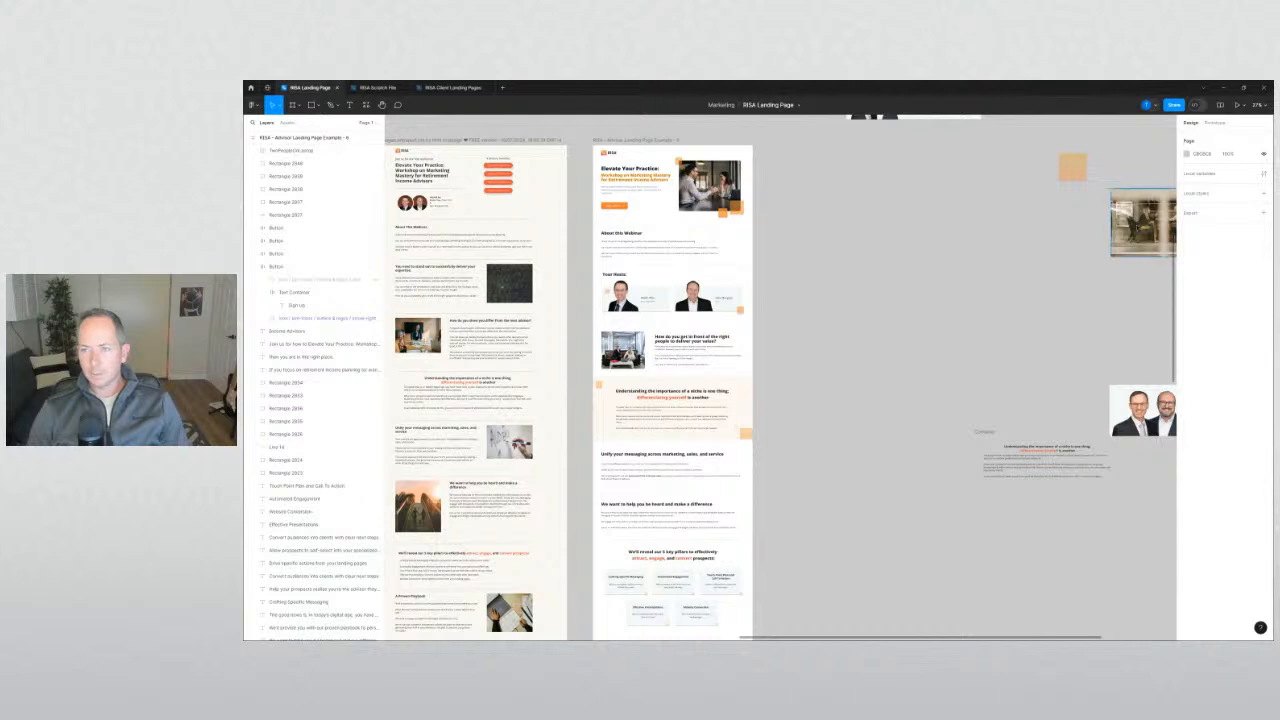
Try the meeting photo on the landing page, then move it back off the page.
left_click_drag(1124, 249, 785, 466)
scroll(788, 466, "up", 4)
key("Escape")
left_click_drag(849, 424, 832, 505)
left_click(597, 497)
Narrow the 'Unify your messaging' text block and place the shrunken meeting photo beside it.
left_click(526, 451)
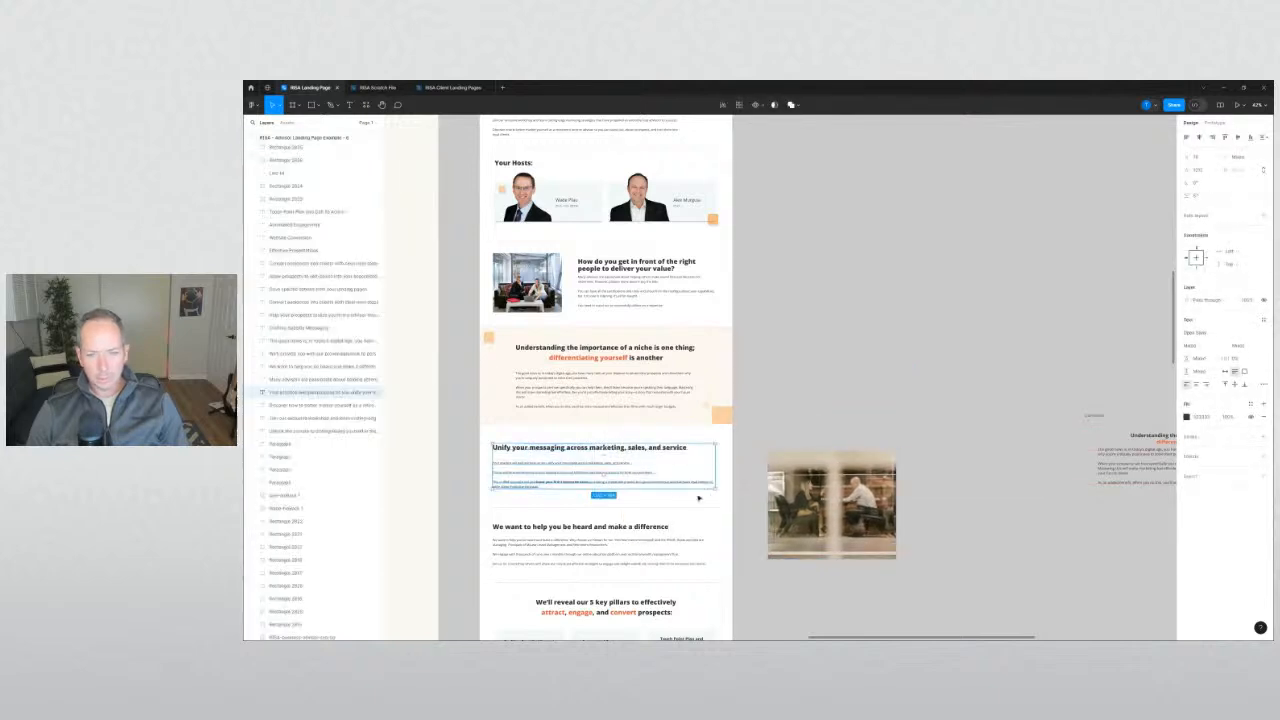
left_click_drag(717, 477, 604, 477)
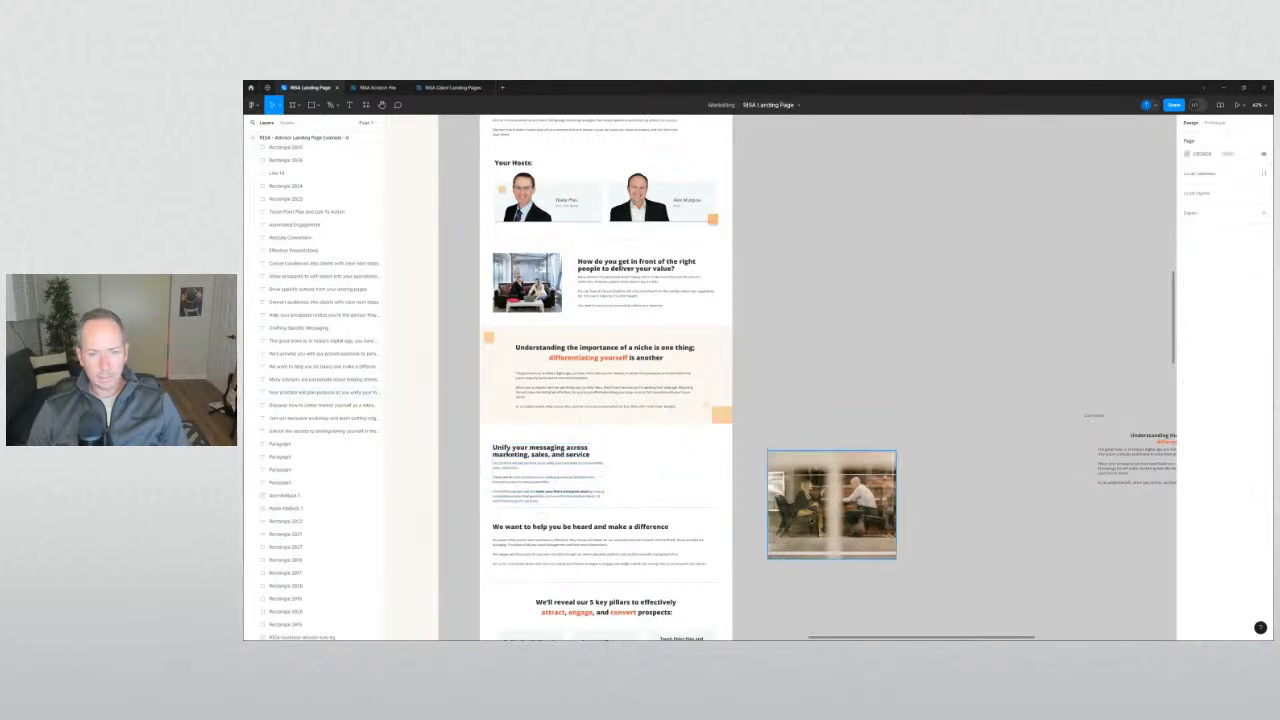
left_click_drag(806, 517, 810, 417)
key("Escape")
left_click_drag(872, 470, 946, 523)
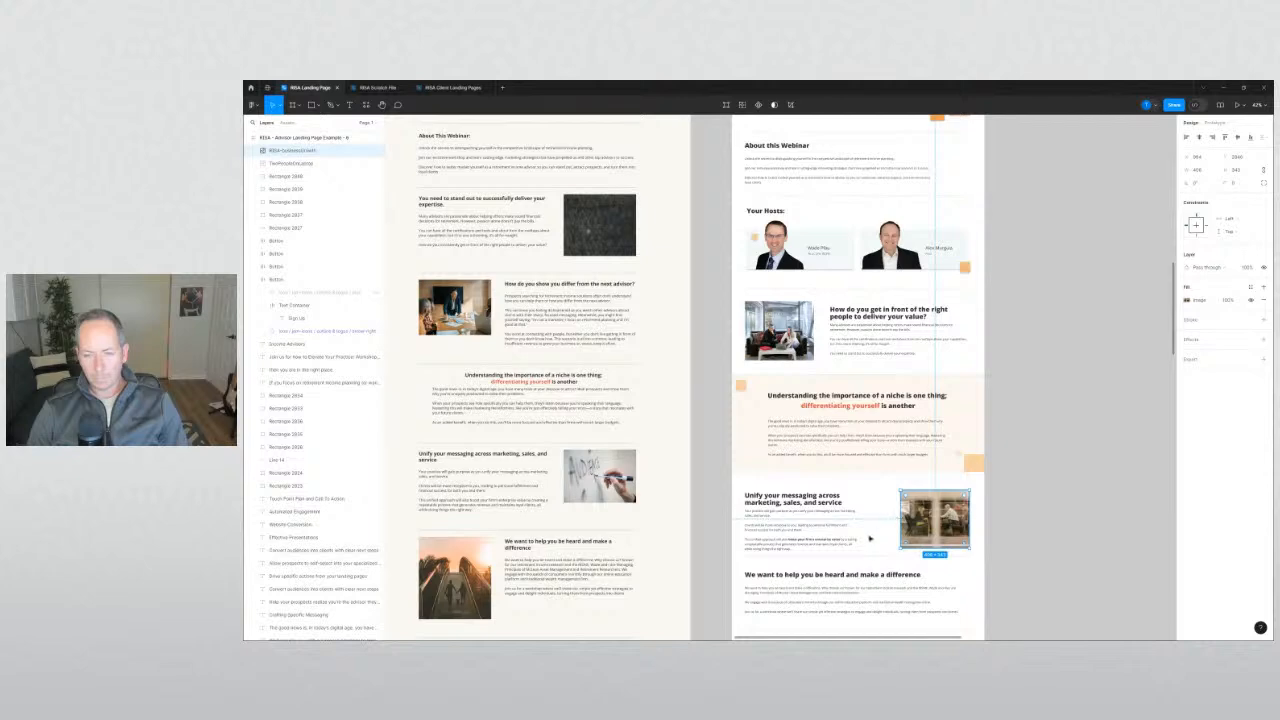
left_click(870, 539)
Widen the 'Unify your messaging' text block slightly.
left_click(819, 514)
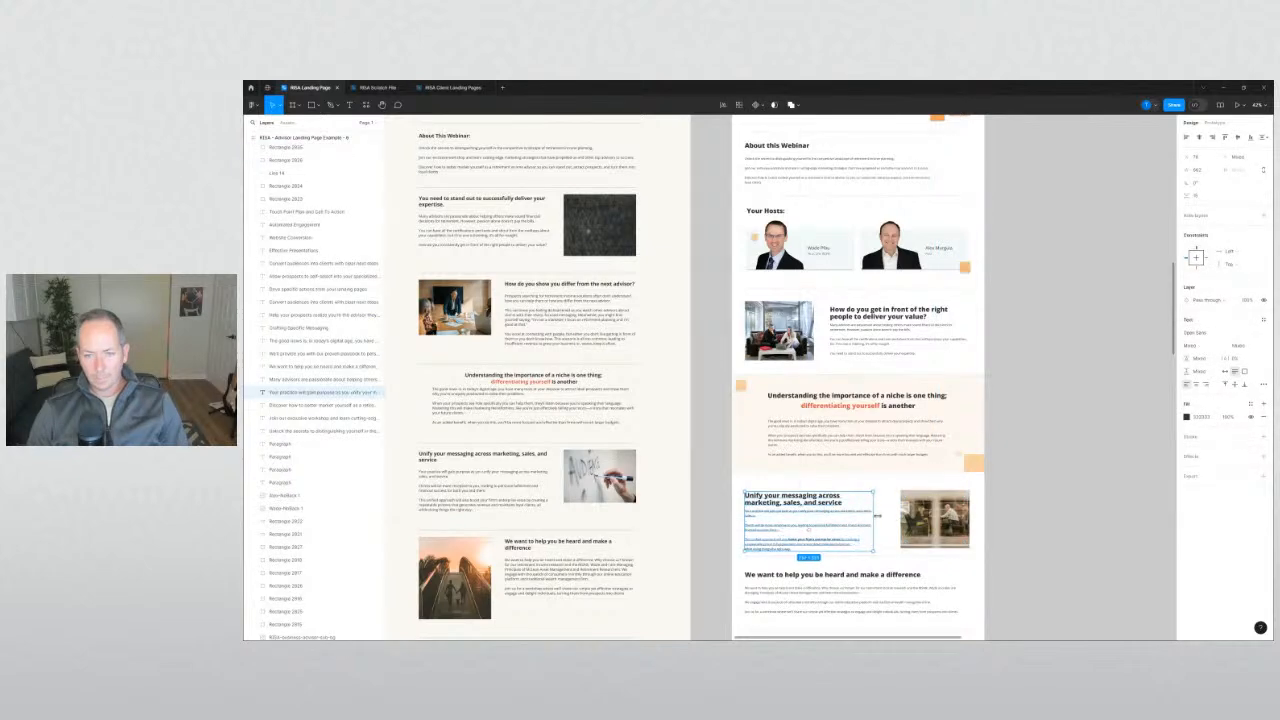
left_click_drag(875, 516, 886, 516)
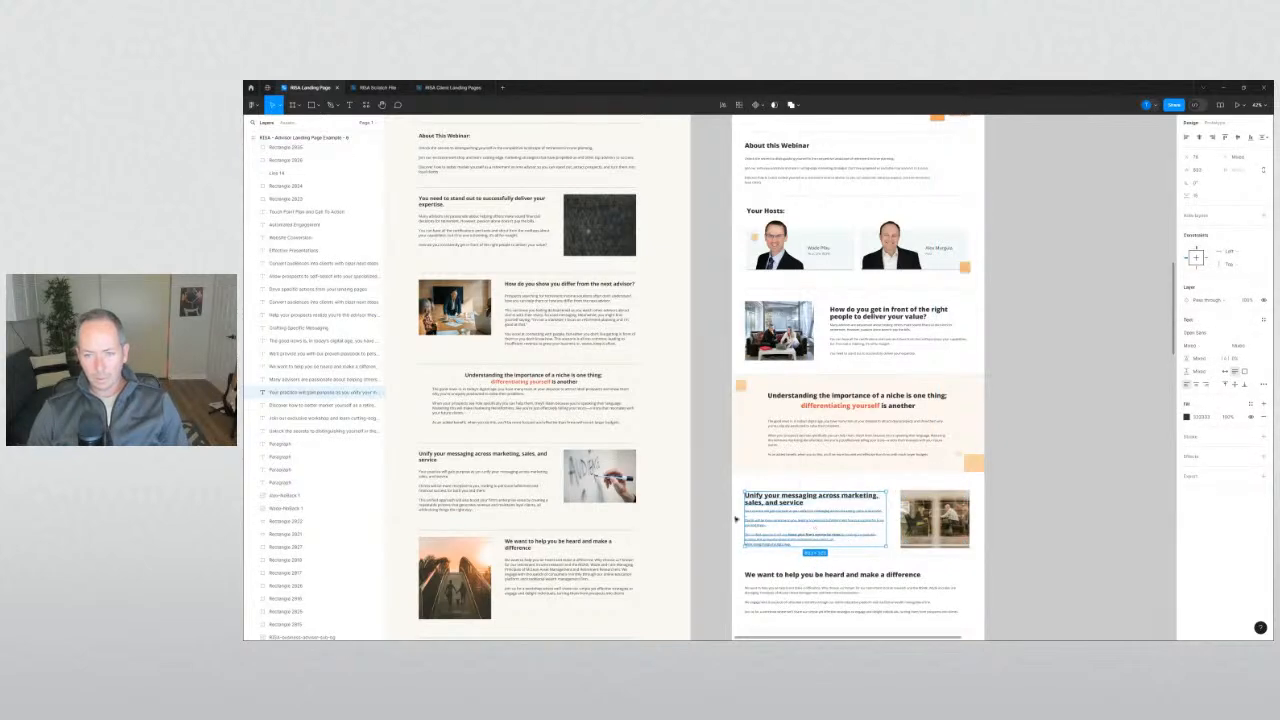
left_click(735, 518)
scroll(695, 445, "down", 2)
scroll(701, 443, "up", 3)
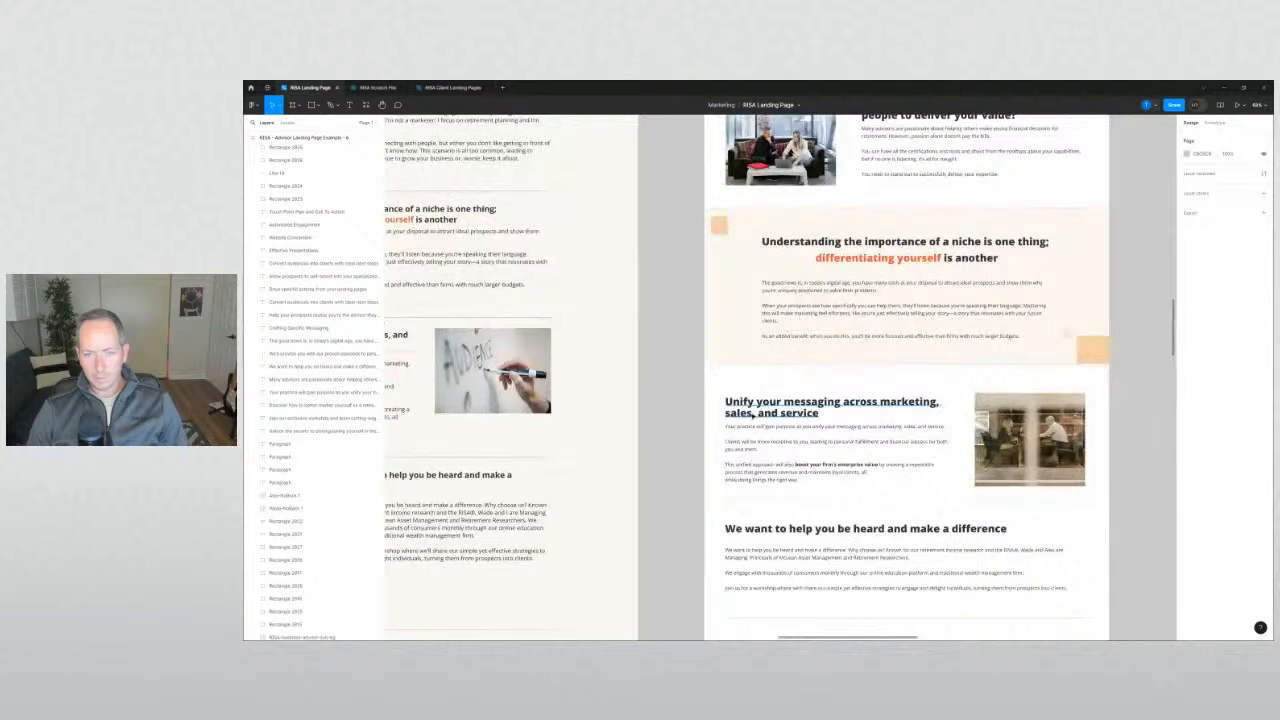
Inspect the Unify heading, office photo and value section's photo and text by selecting them.
left_click(752, 413)
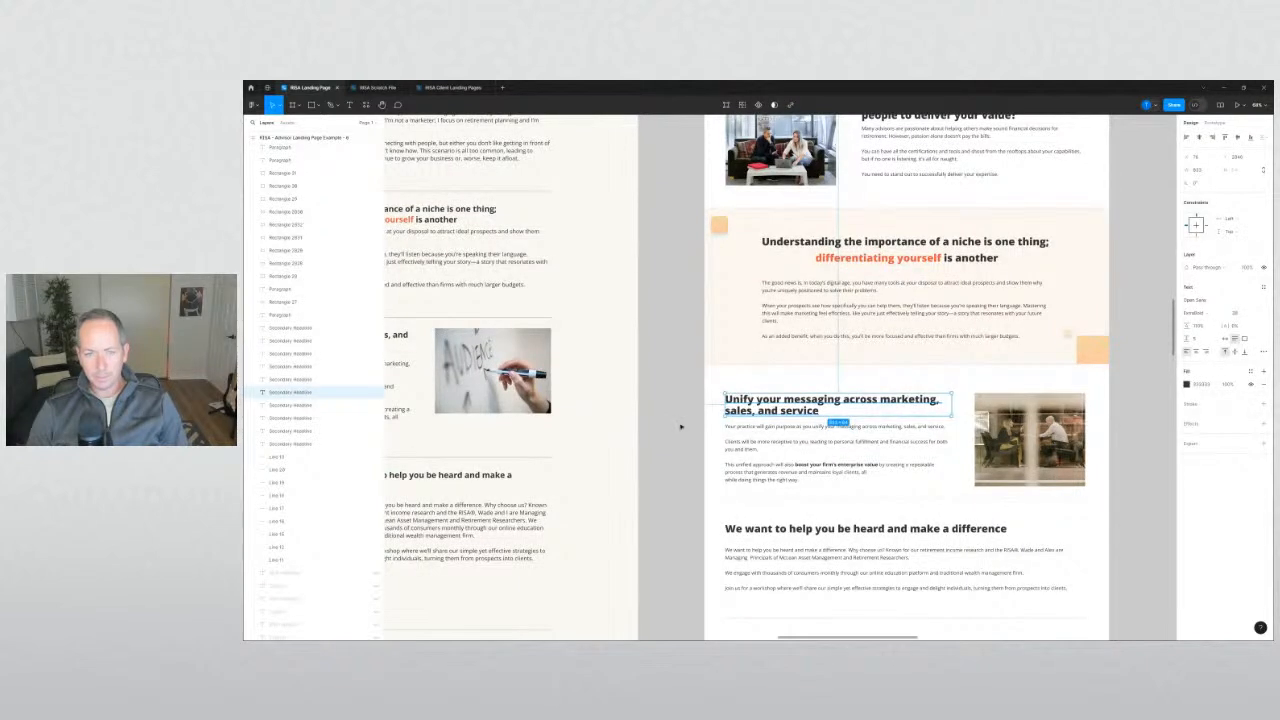
left_click(680, 426)
scroll(660, 438, "up", 3)
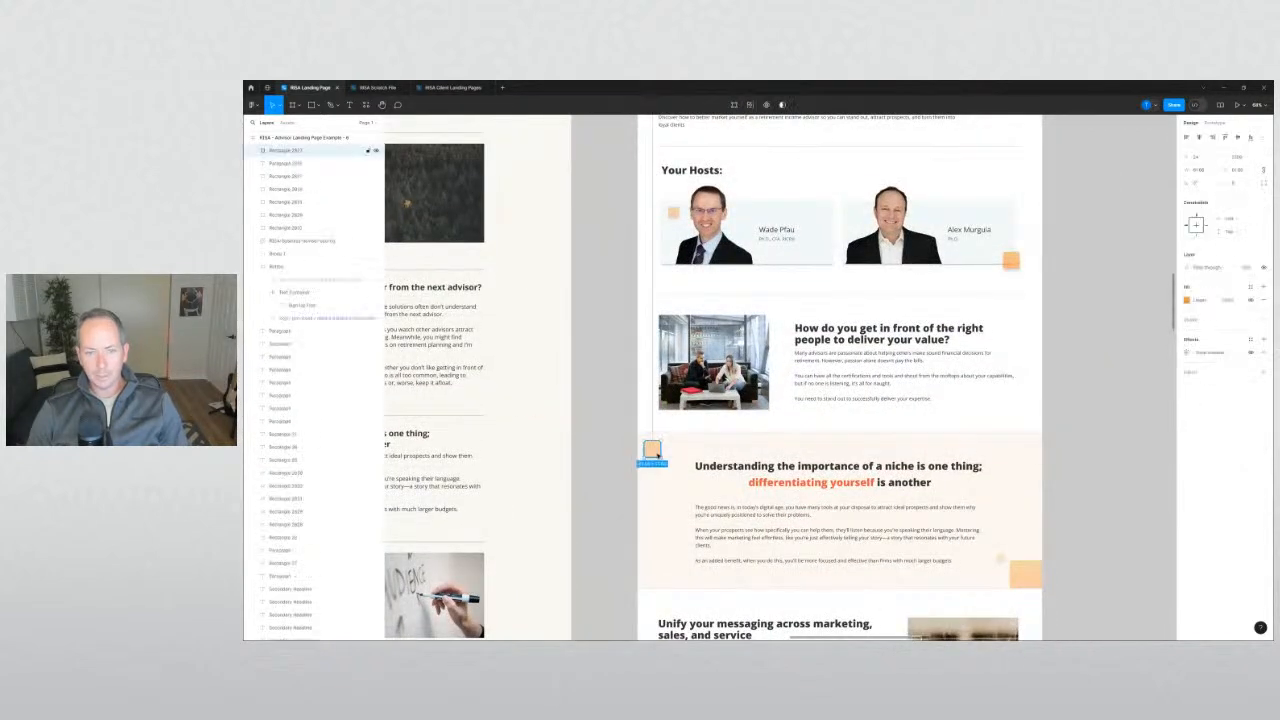
scroll(652, 449, "up", 1)
left_click(694, 368)
scroll(598, 385, "up", 5)
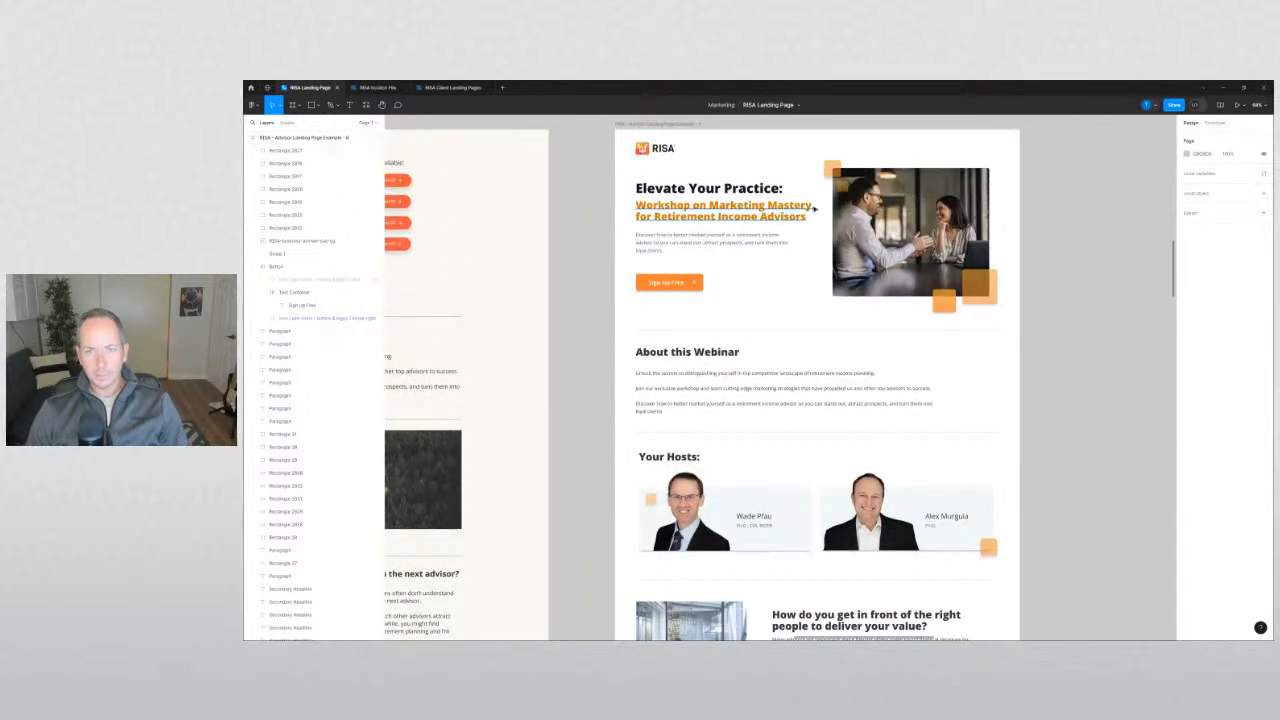
scroll(612, 449, "down", 7)
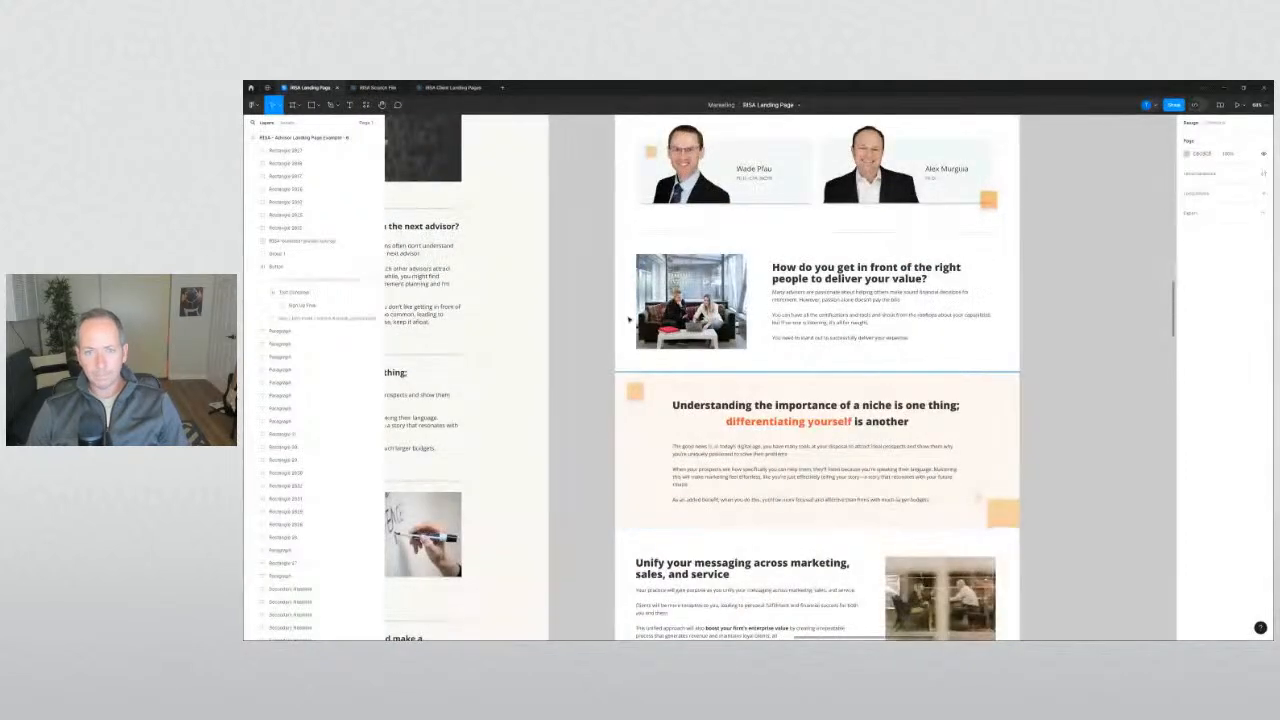
left_click_drag(608, 256, 845, 343)
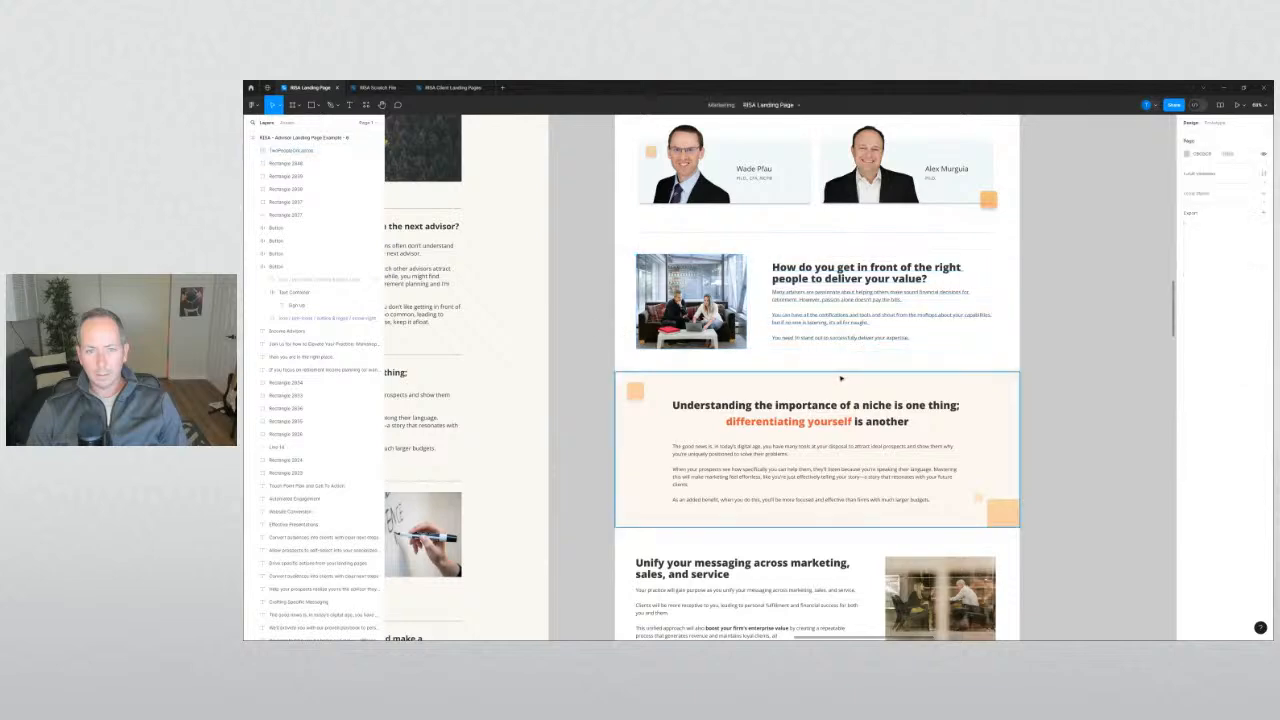
left_click(770, 292)
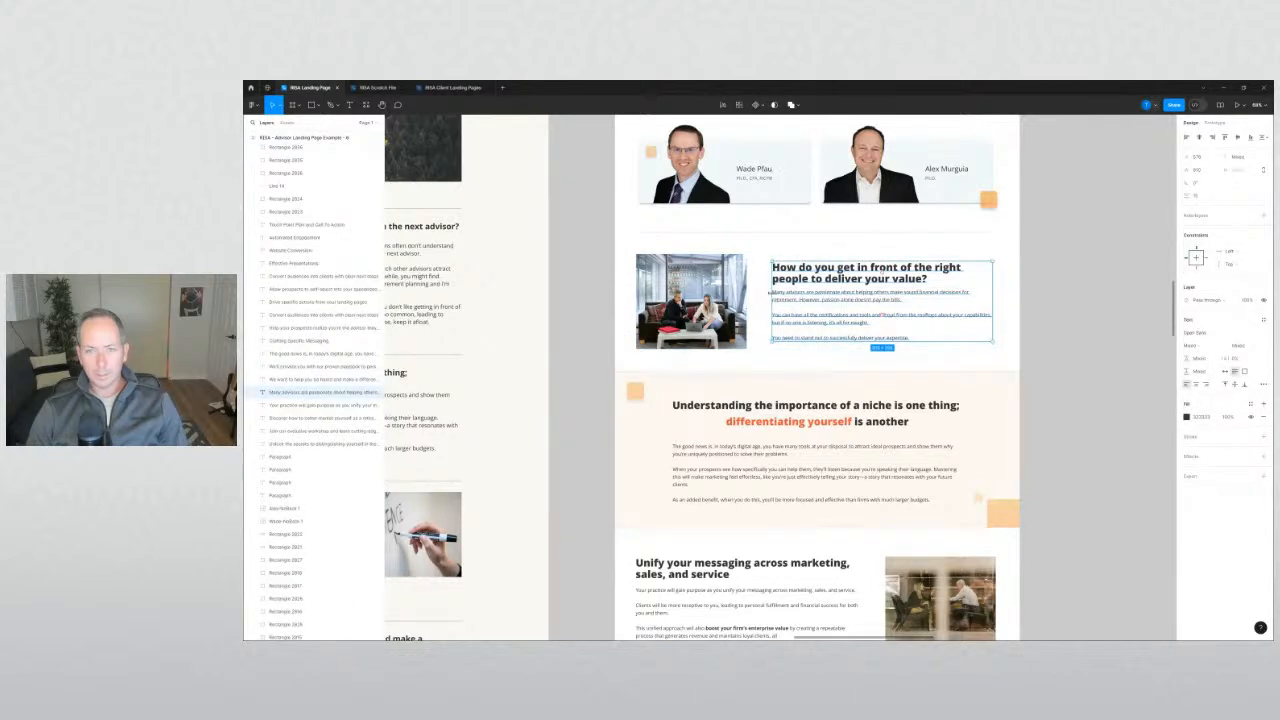
left_click(555, 349)
Marquee-select the lower sections of the right page and nudge them down with Shift+Down.
scroll(565, 350, "down", 5)
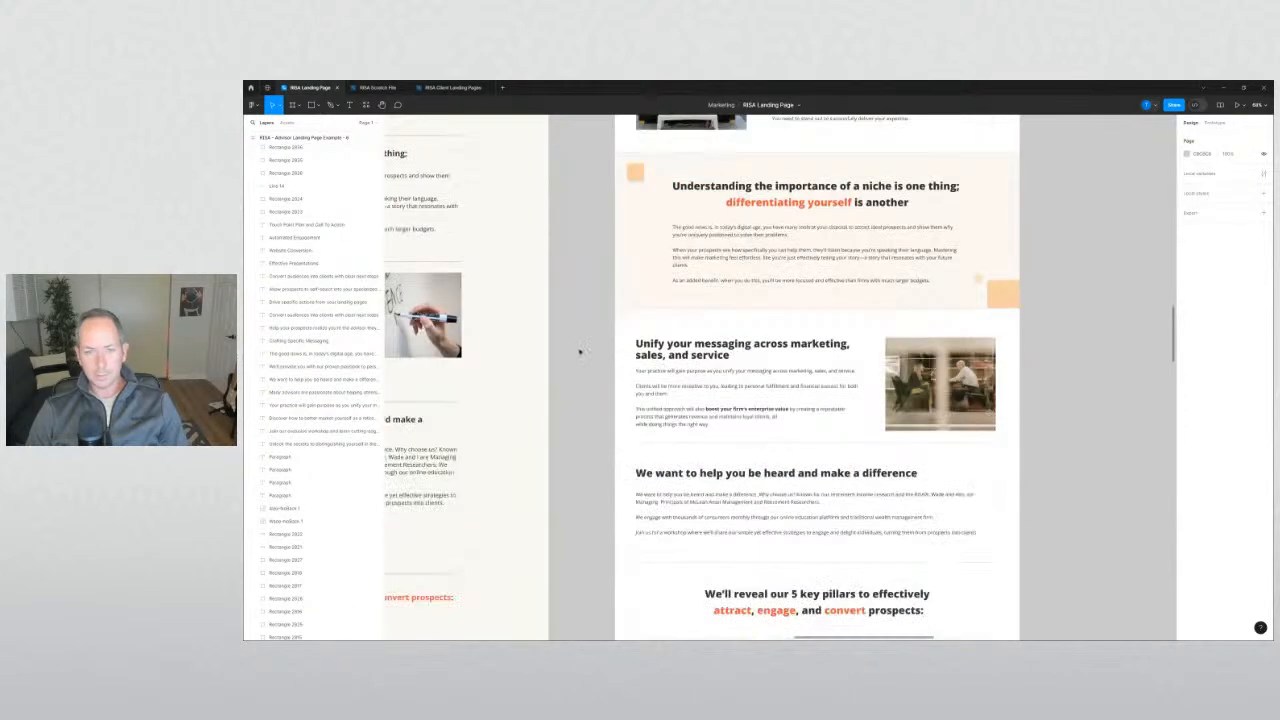
scroll(585, 348, "down", 3)
scroll(595, 346, "down", 5)
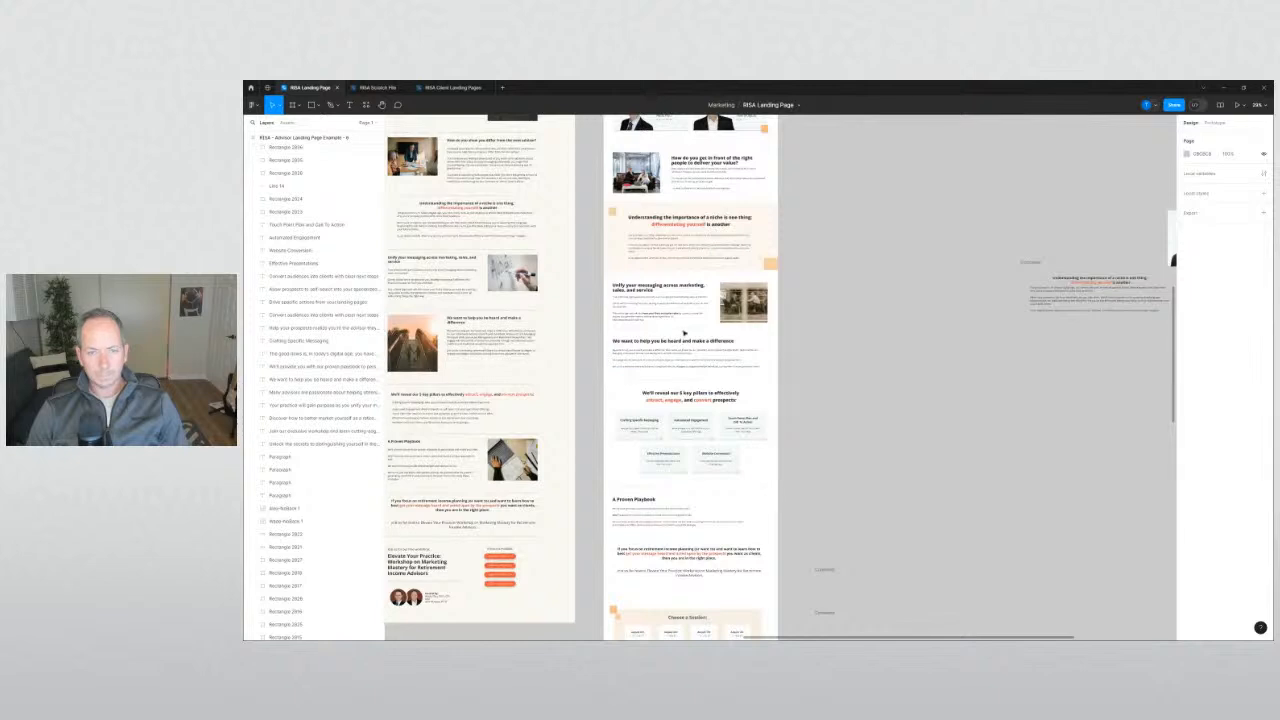
scroll(863, 396, "down", 10)
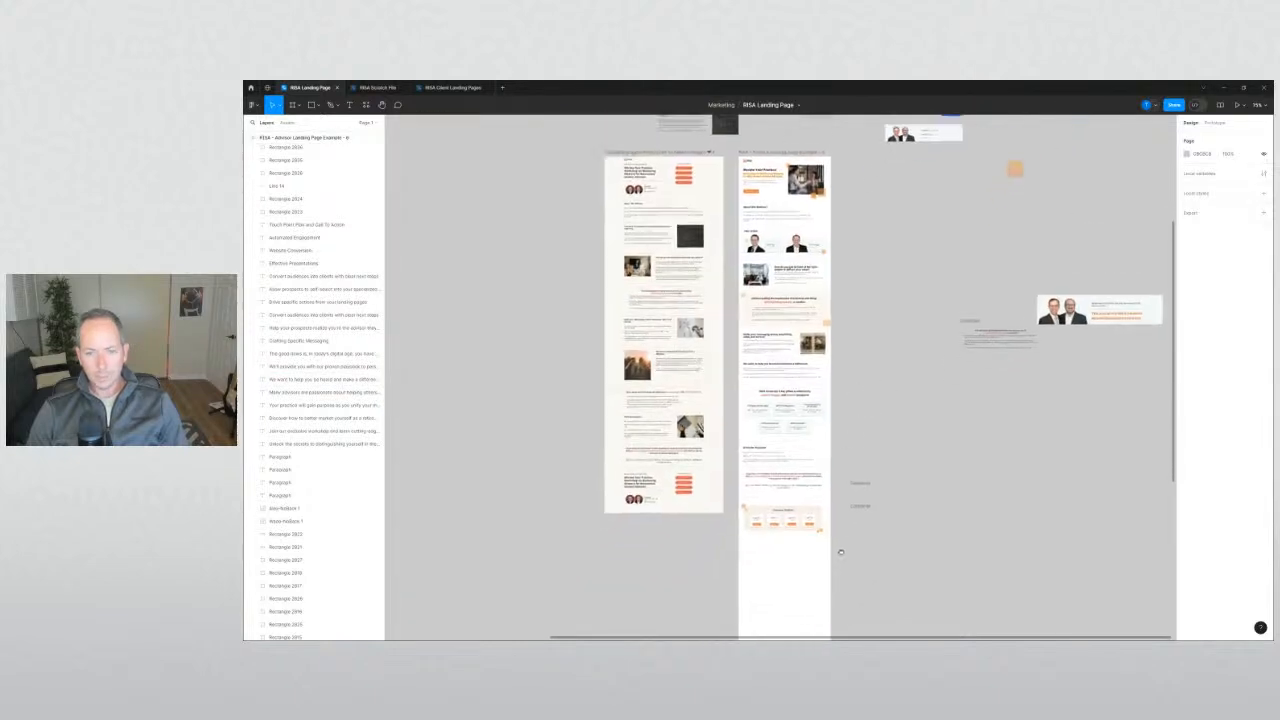
left_click_drag(837, 550, 736, 352)
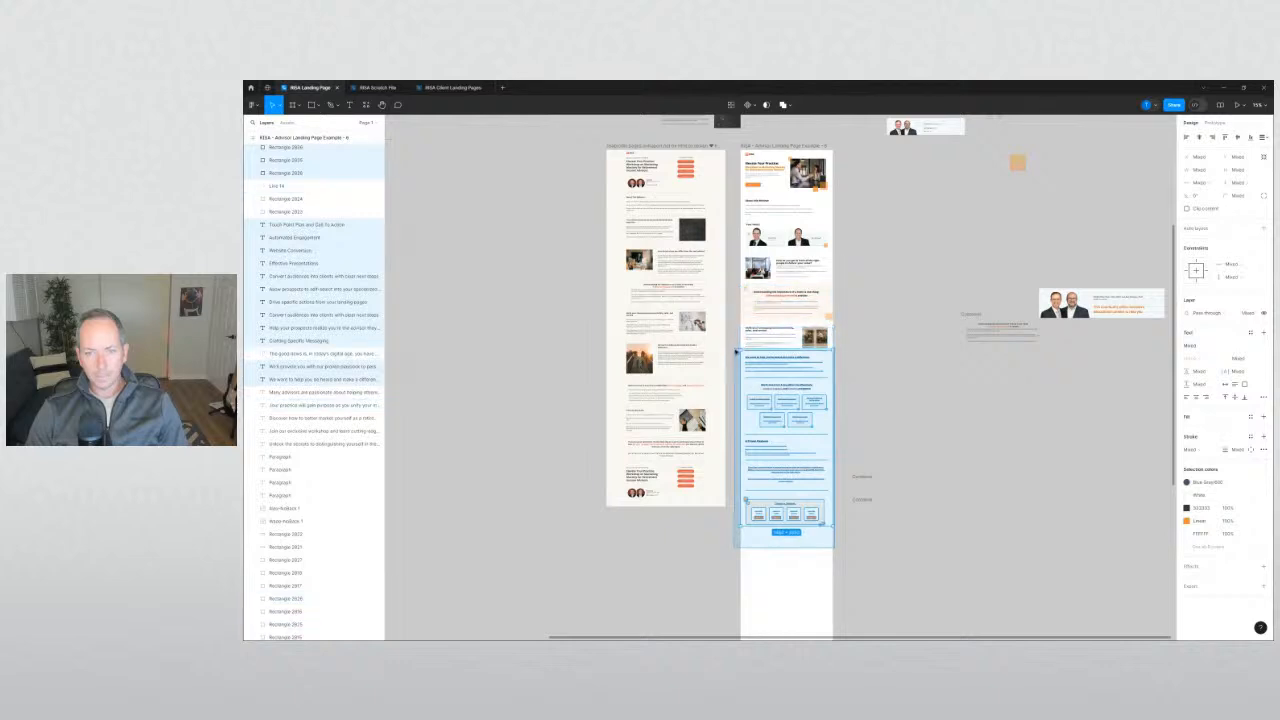
scroll(790, 350, "up", 5)
key("shift+Down")
key("shift+Down")
key("shift+Down")
key("shift+Down")
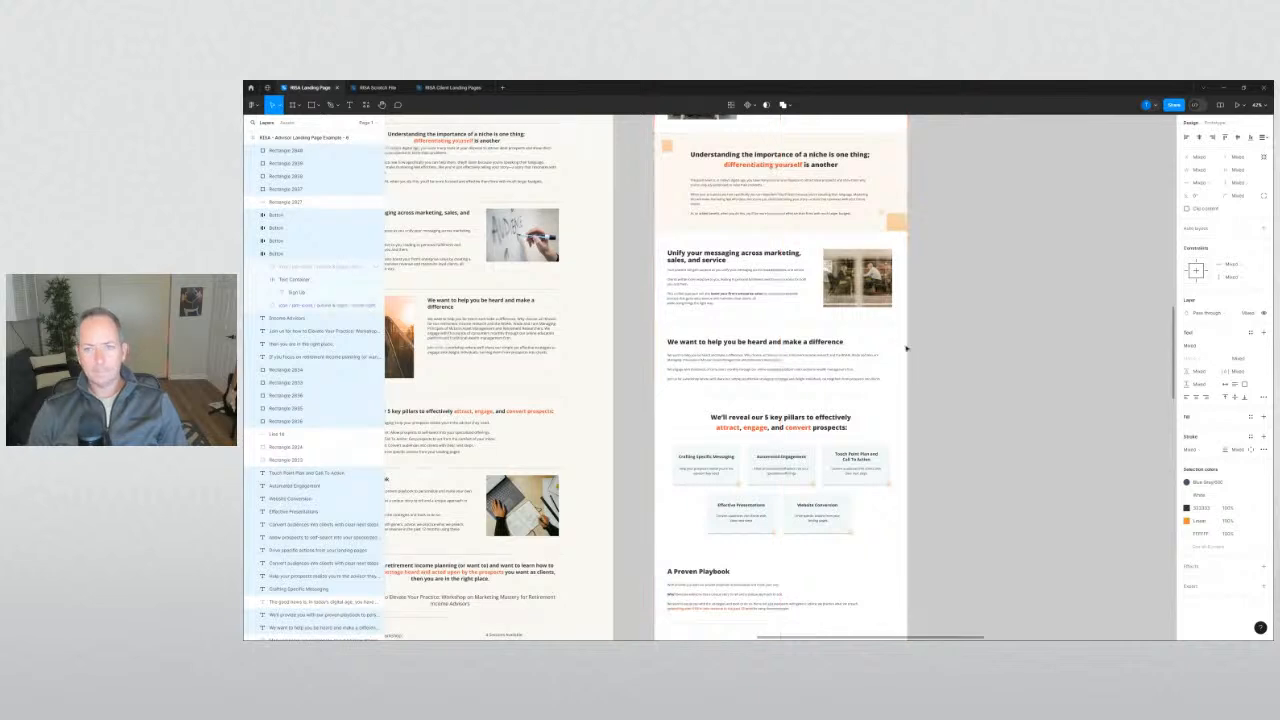
Inspect the Unify section and the 'We want to help' heading by selecting them.
left_click_drag(950, 307, 703, 247)
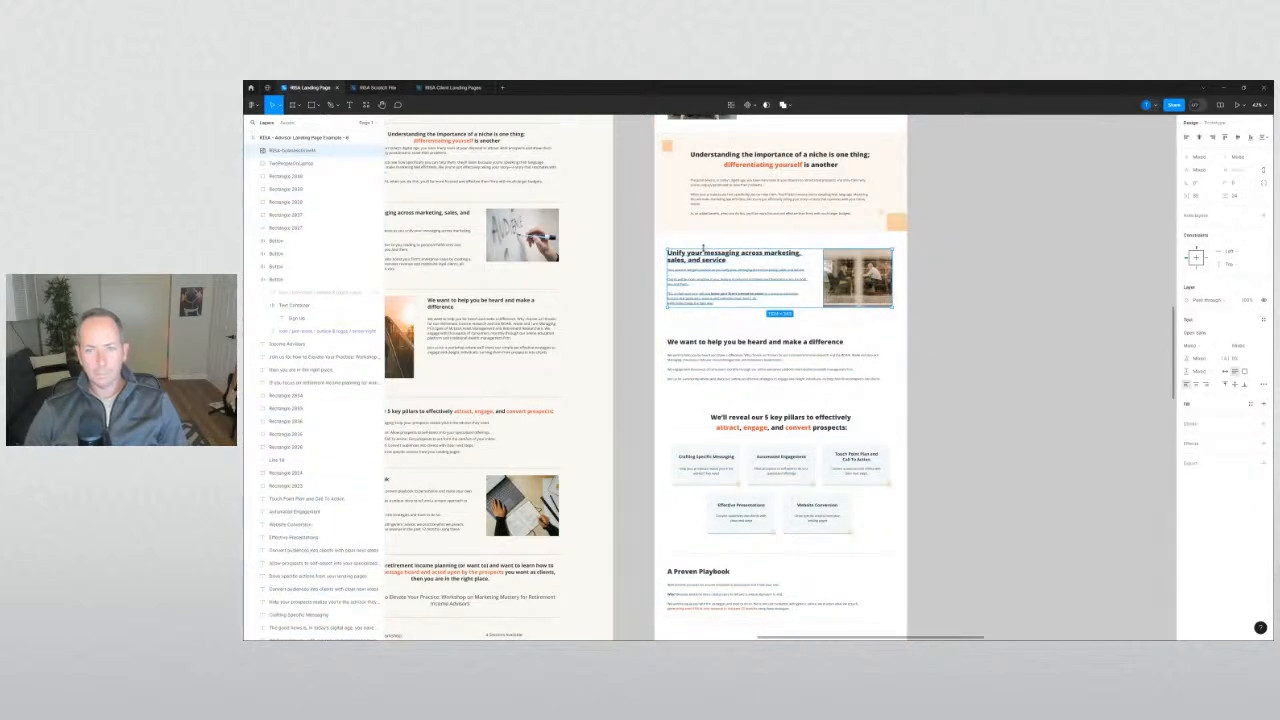
left_click(966, 409)
scroll(971, 424, "down", 1)
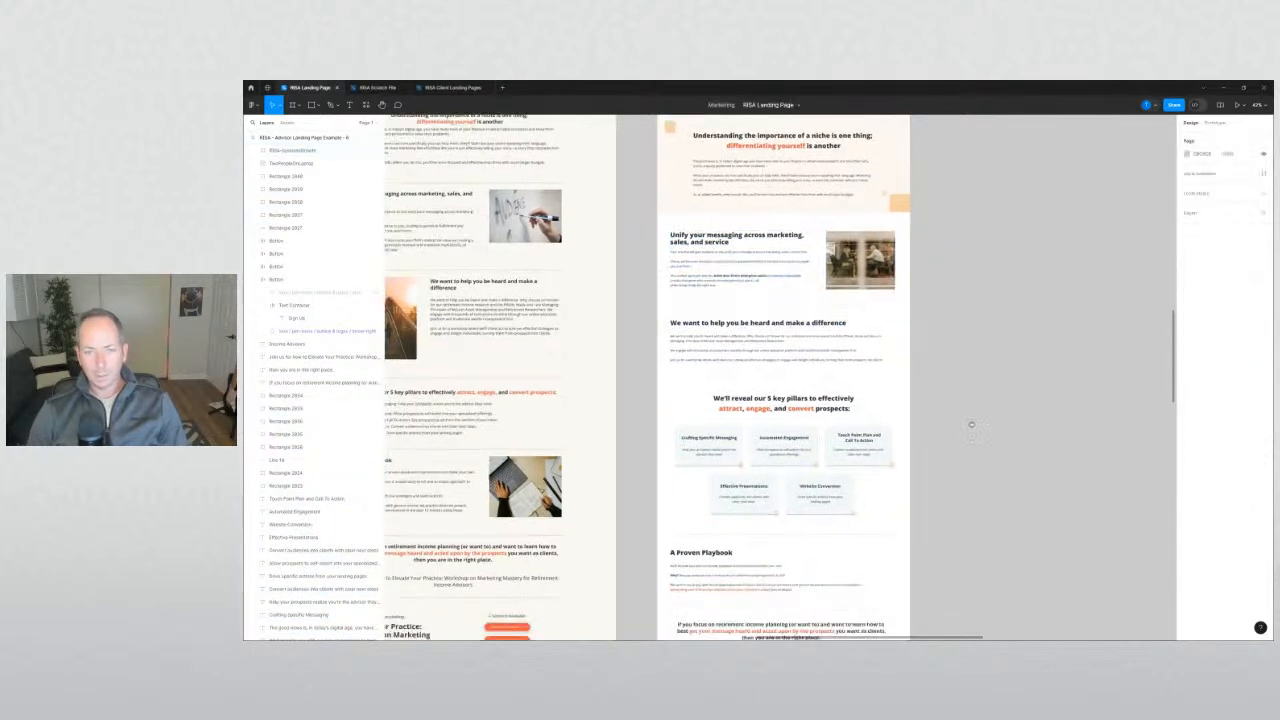
scroll(971, 424, "down", 5)
scroll(971, 351, "up", 6)
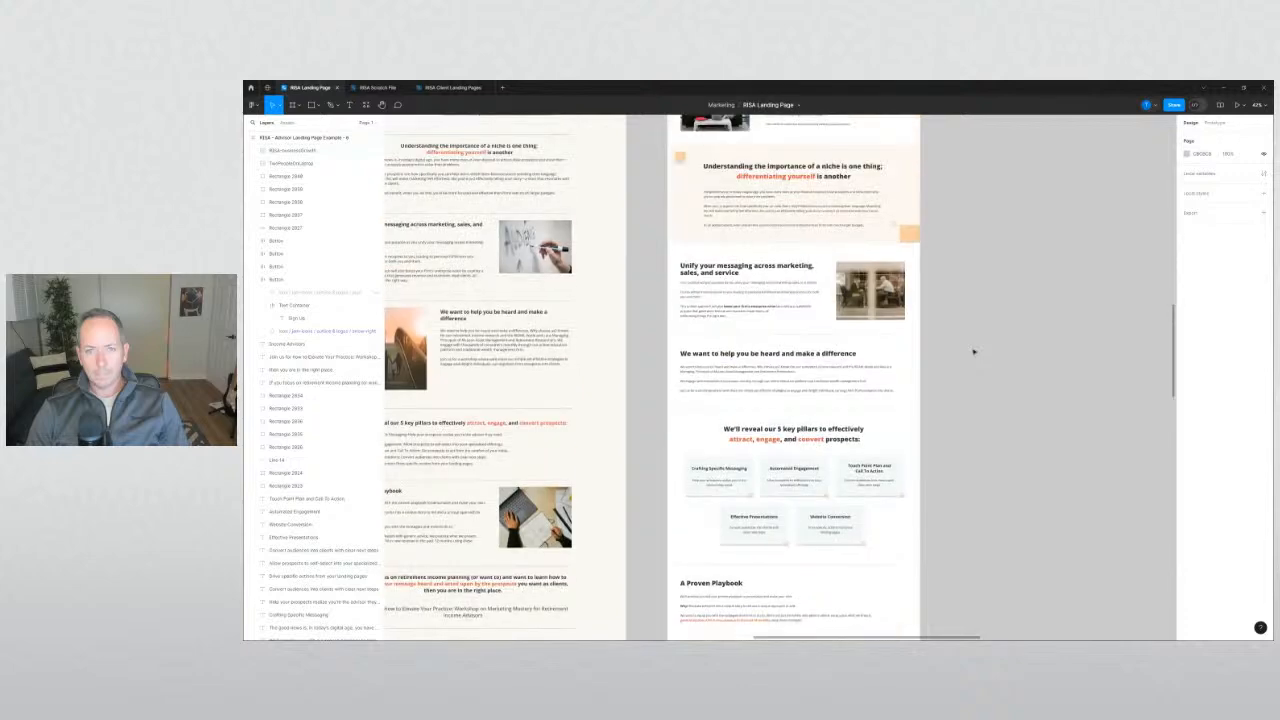
left_click(848, 354)
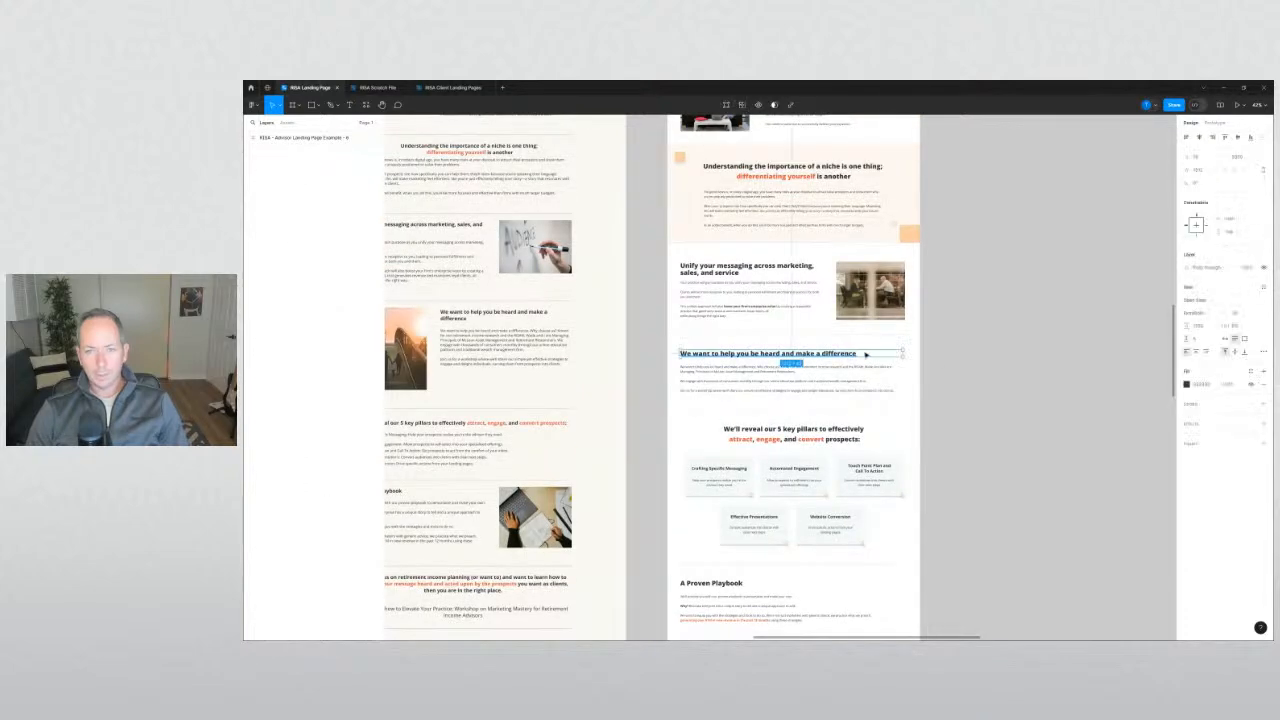
left_click(954, 389)
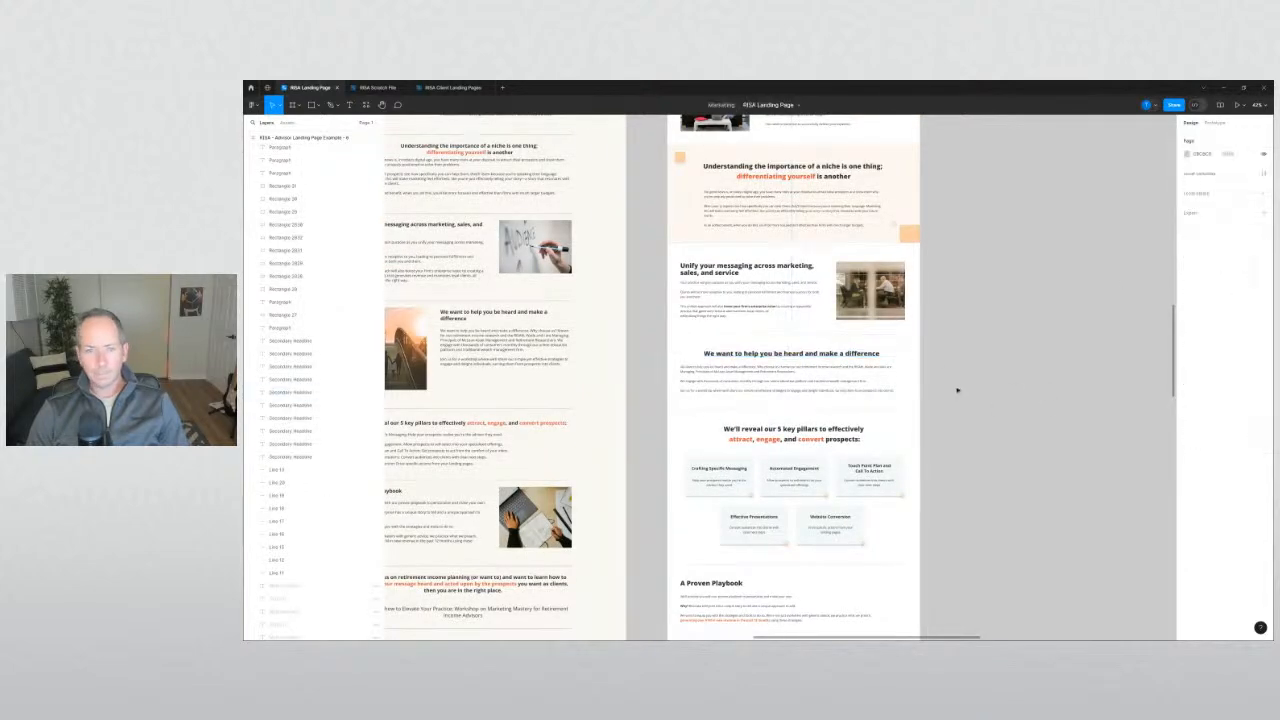
scroll(943, 377, "up", 5)
left_click_drag(1187, 407, 1204, 410)
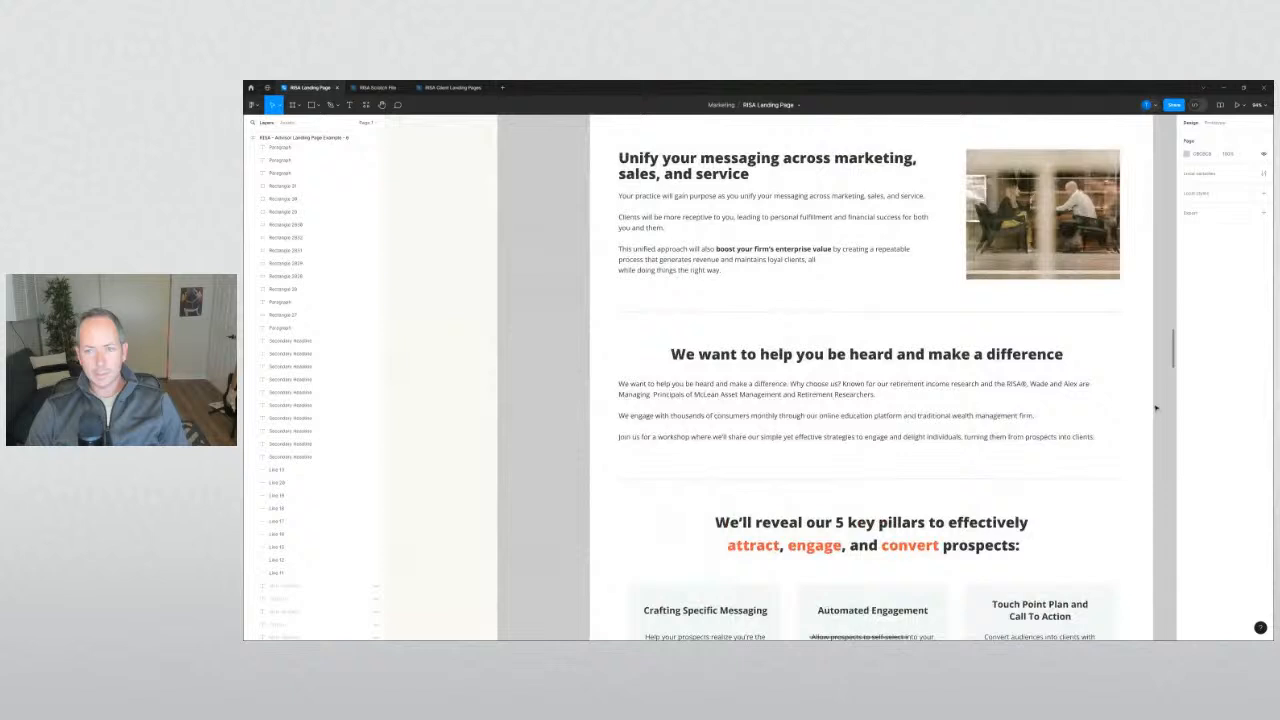
Narrow the paragraph under 'We want to help you be heard' so its text rewraps.
left_click(779, 391)
left_click_drag(617, 407, 671, 408)
left_click(562, 421)
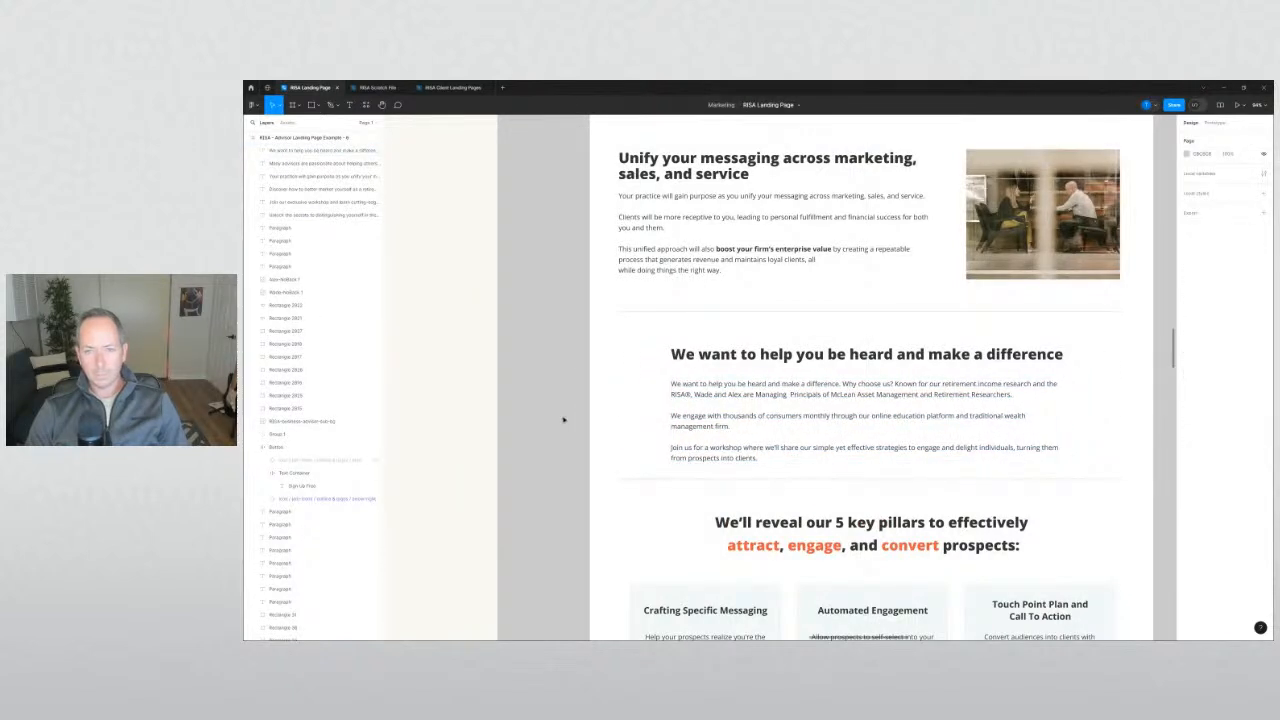
left_click(674, 407)
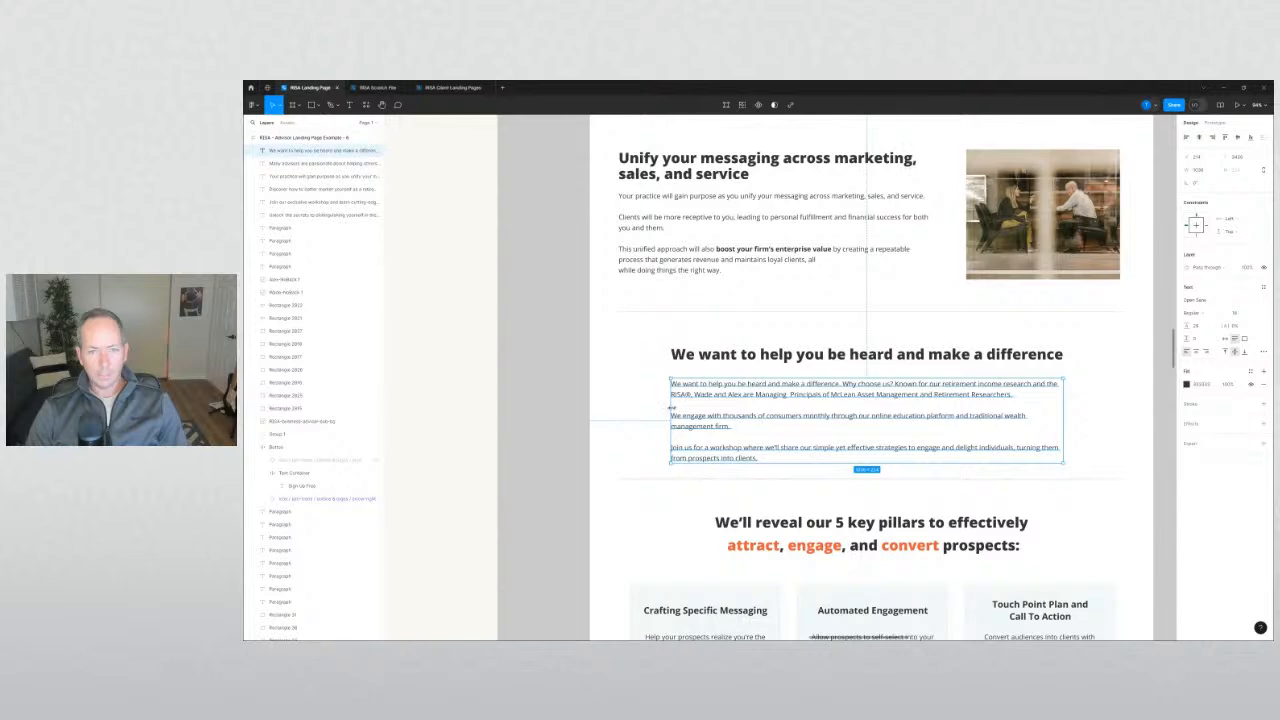
left_click_drag(672, 407, 671, 408)
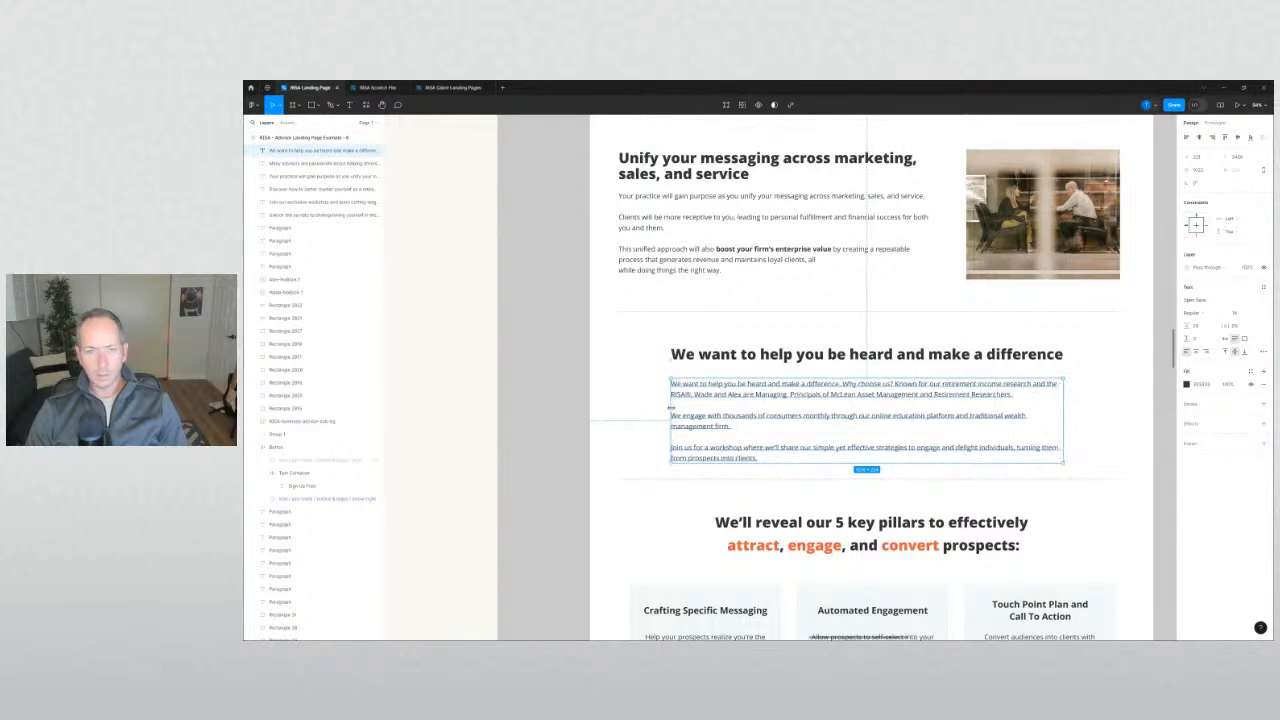
left_click(530, 424)
Marquee-select the landing page's lower layers and nudge them down with Shift+Down.
scroll(530, 424, "down", 3)
scroll(550, 380, "down", 1)
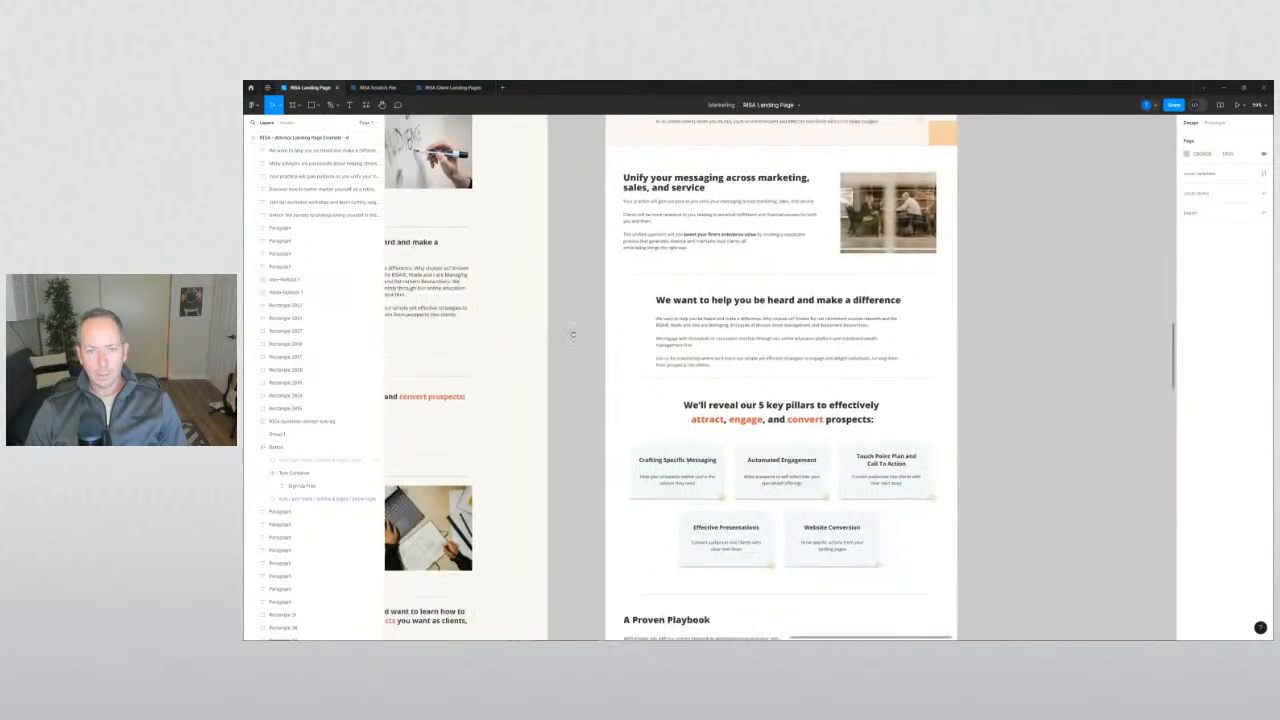
scroll(573, 334, "down", 5)
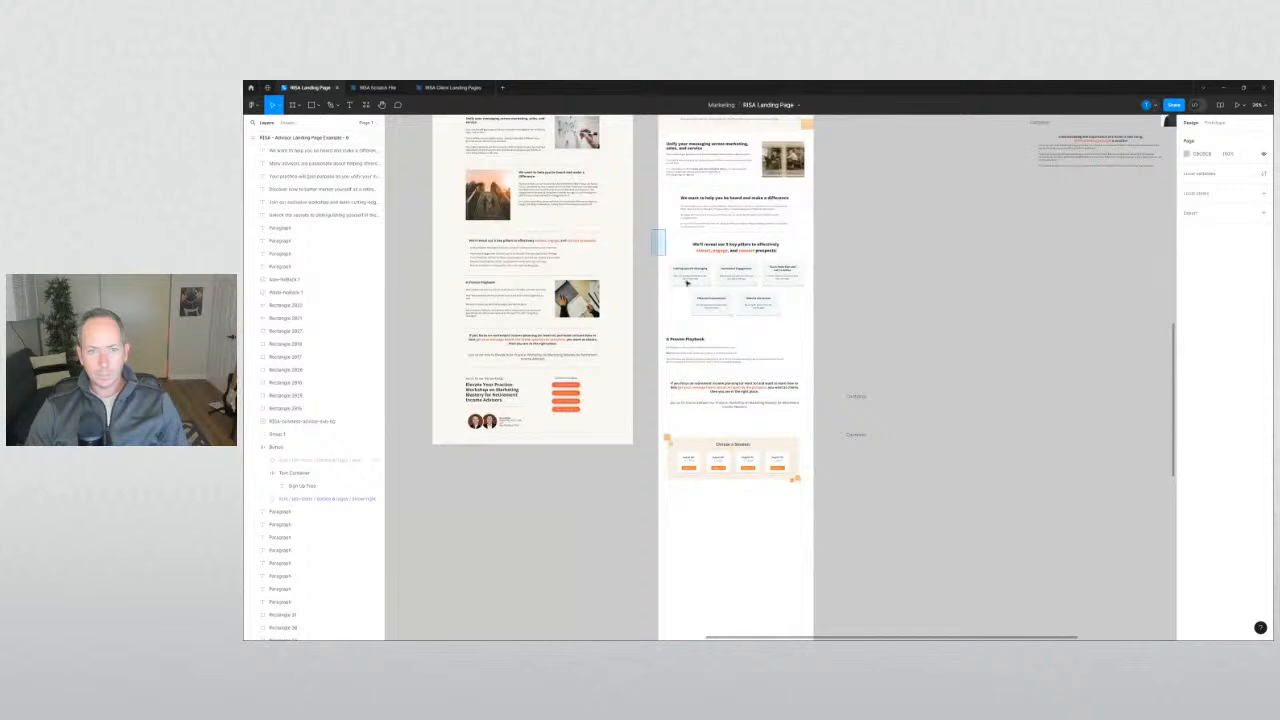
left_click_drag(686, 282, 824, 521)
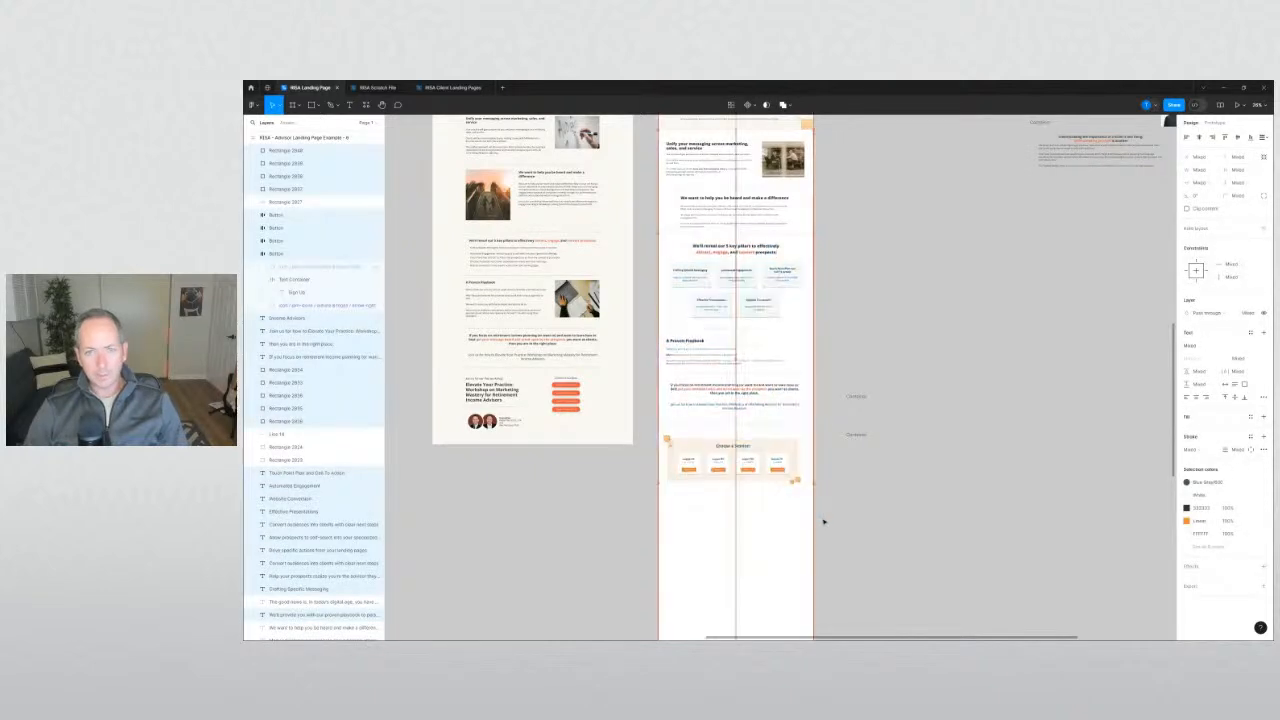
key("shift+Down")
key("shift+Down")
key("shift+Down")
key("shift+Down")
key("shift+Down")
key("shift+Down")
key("shift+Down")
key("shift+Down")
key("shift+Down")
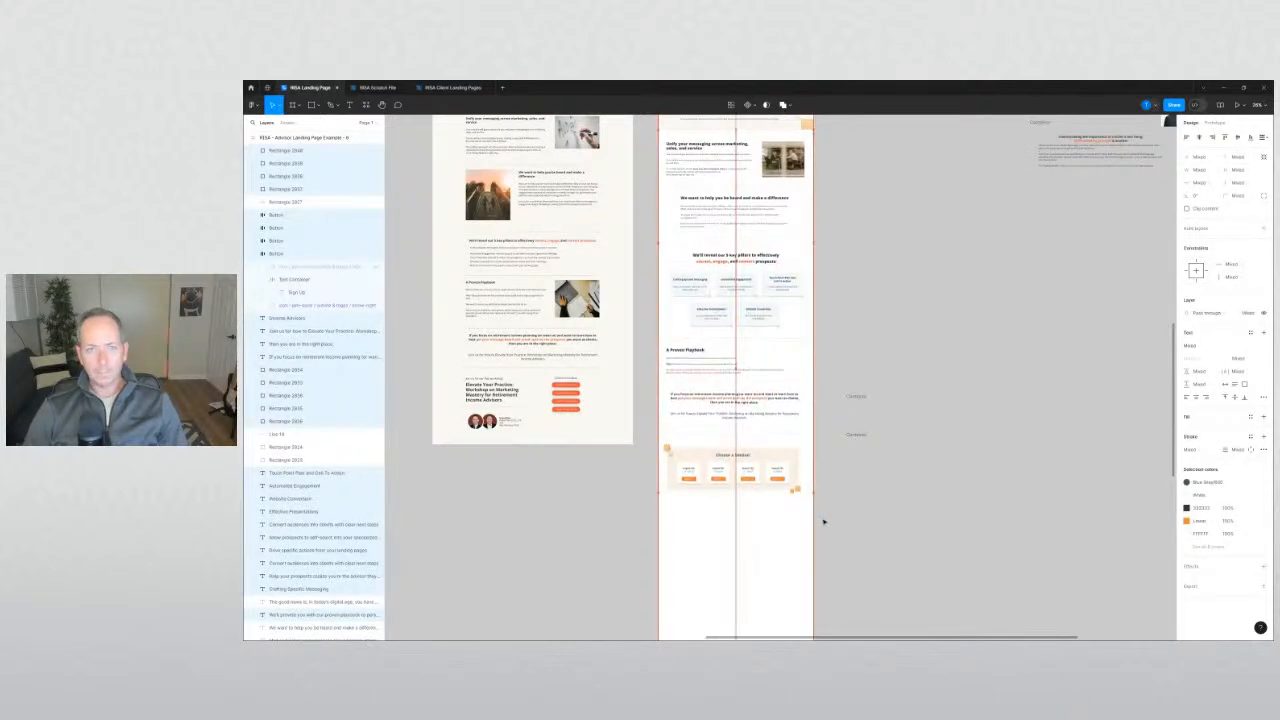
left_click(955, 348)
Select the 'Join us' line of text to inspect it.
scroll(963, 346, "left", 1)
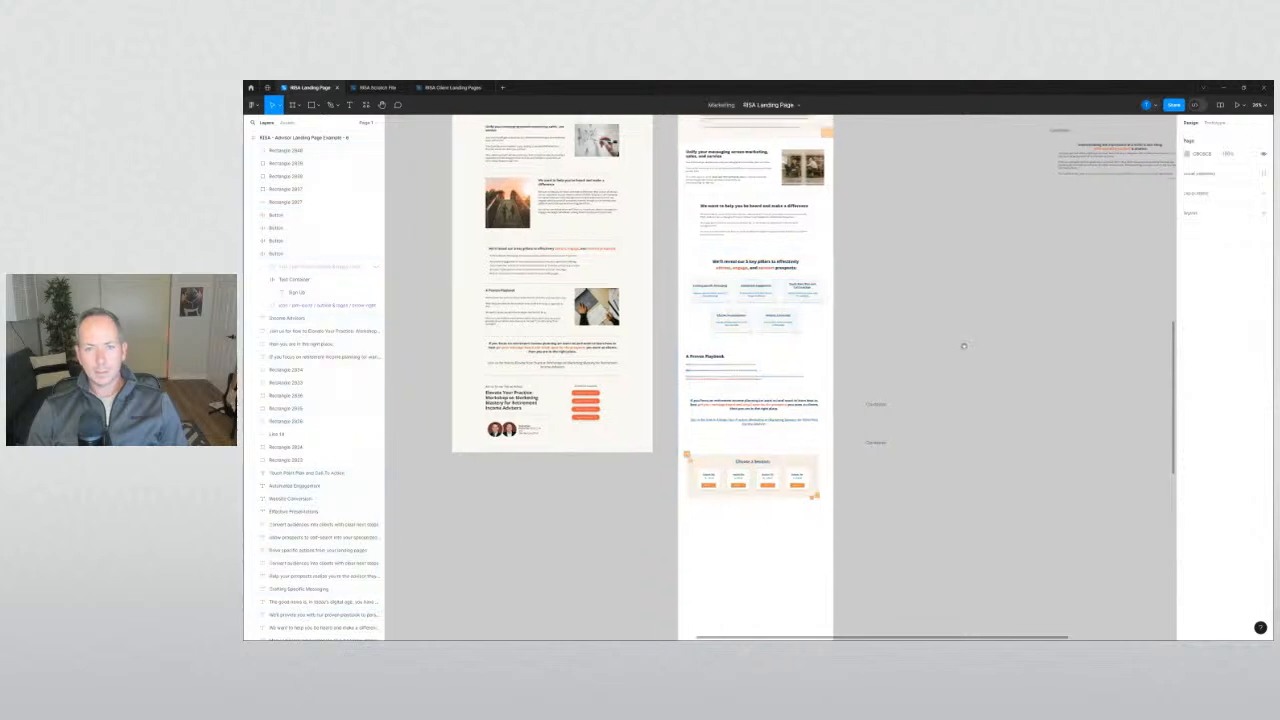
scroll(763, 294, "up", 2)
scroll(657, 431, "down", 2)
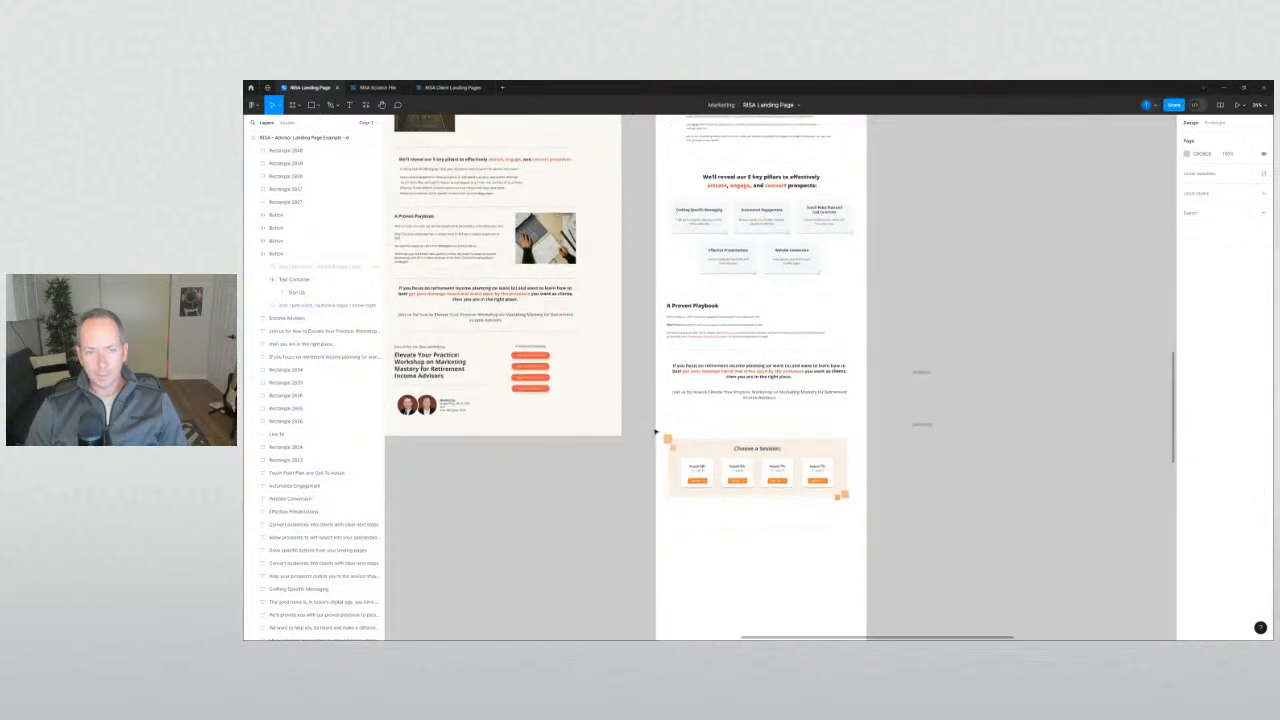
left_click(688, 394)
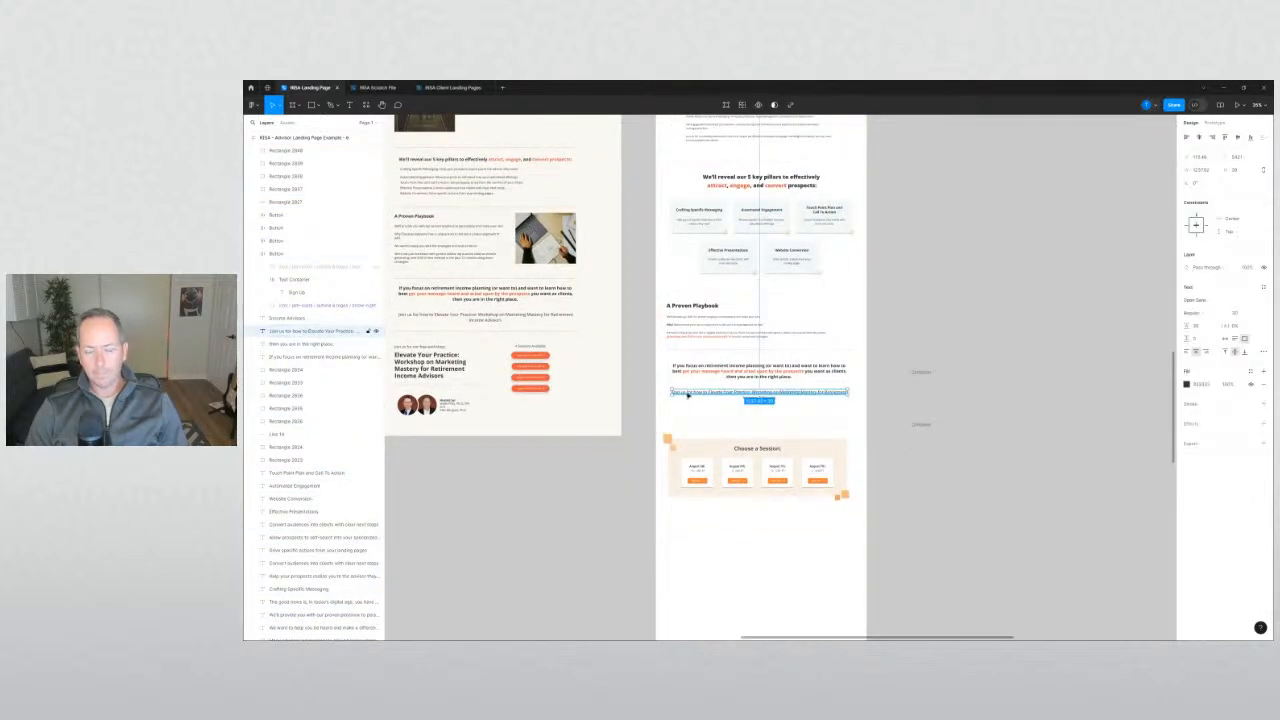
left_click(638, 418)
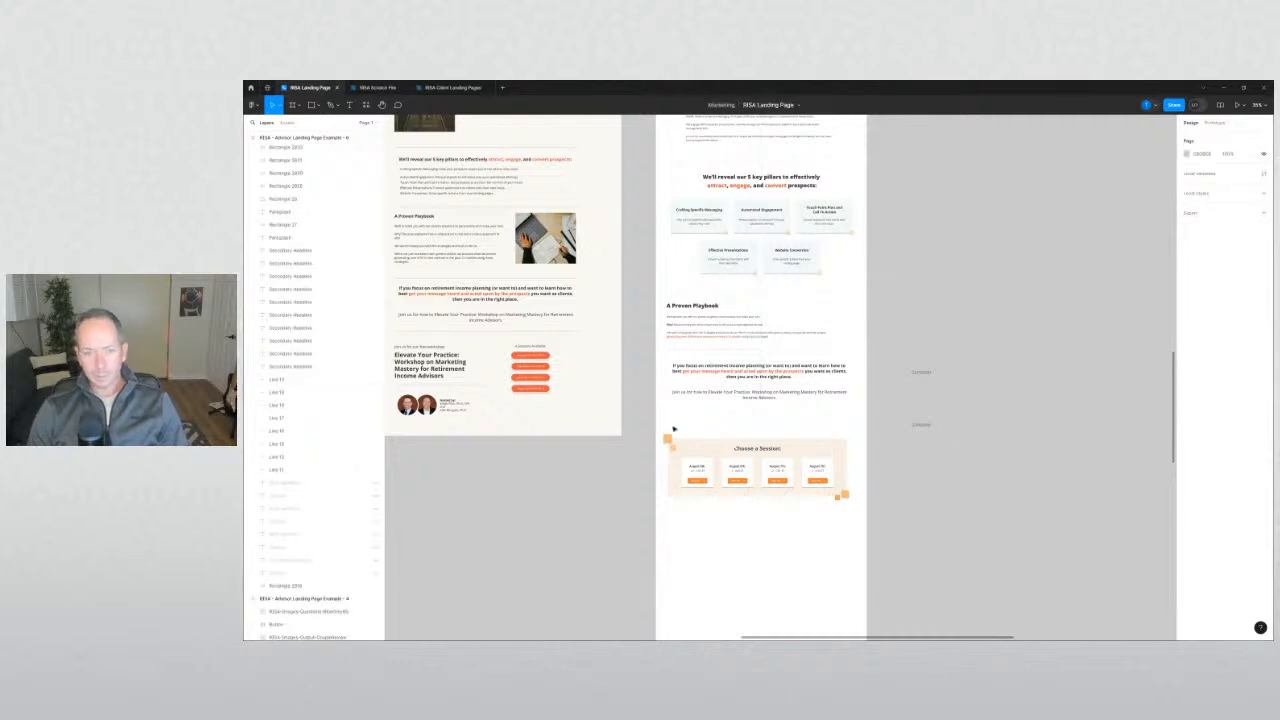
Move the Choose a Session section up.
left_click_drag(658, 426, 819, 472)
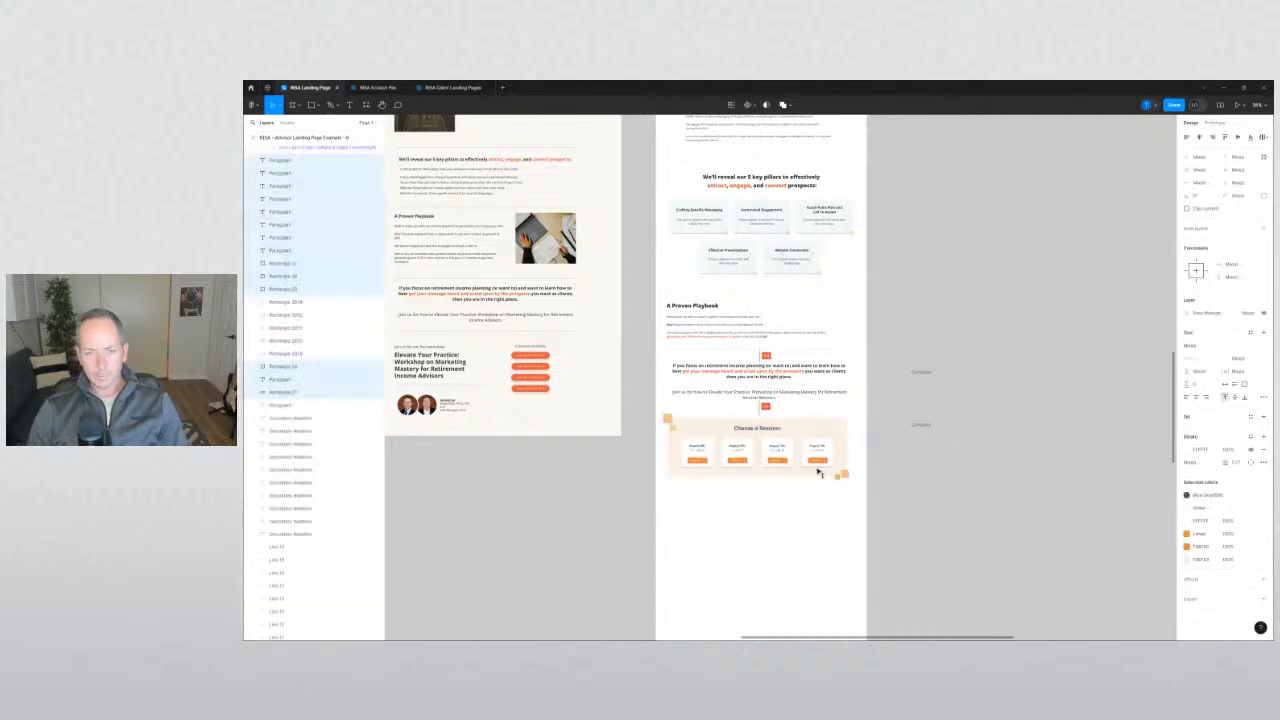
key("Escape")
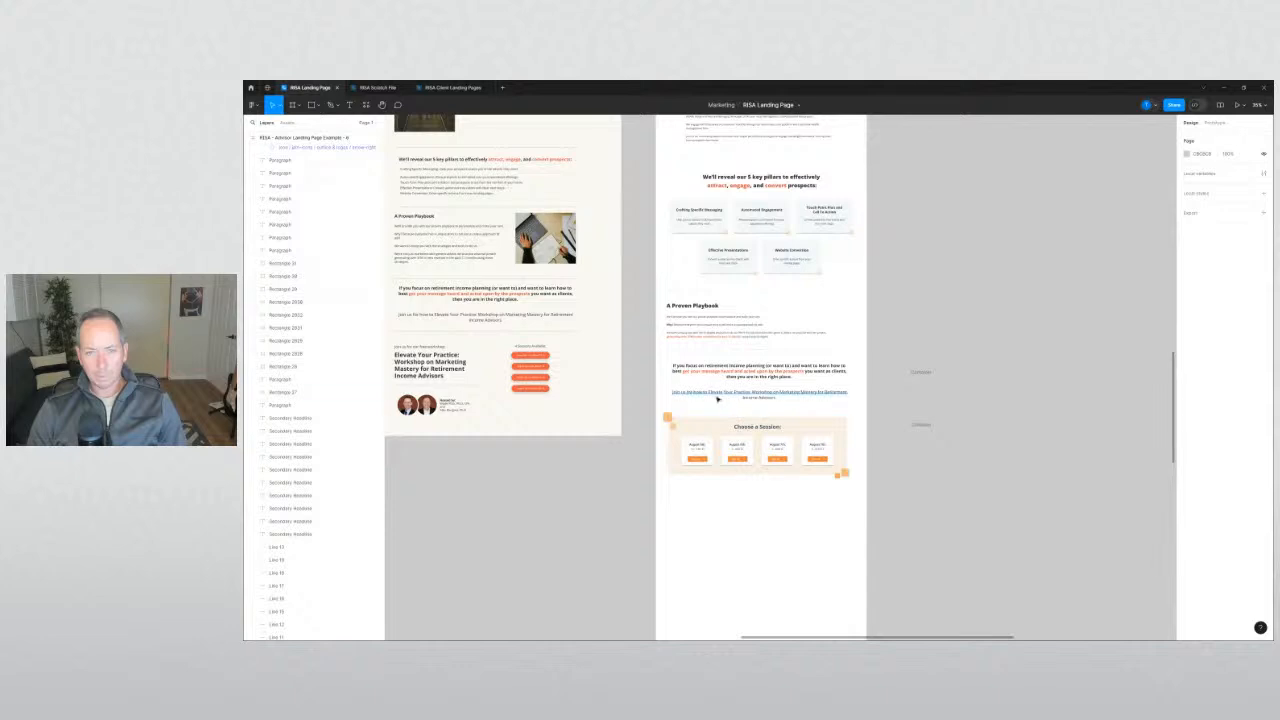
scroll(717, 398, "up", 5)
Bold the workshop title words in the 'Join us' sentence with Ctrl+B.
double_click(717, 398)
left_click(704, 385)
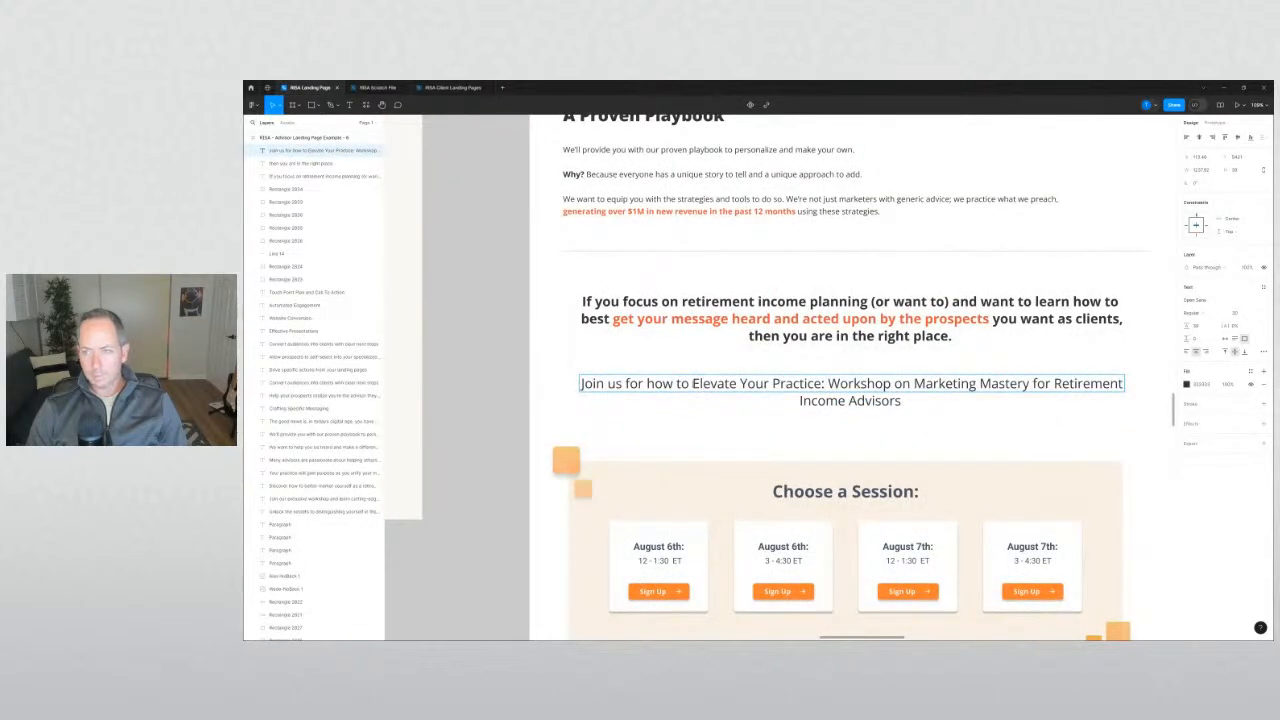
key("Escape")
double_click(703, 388)
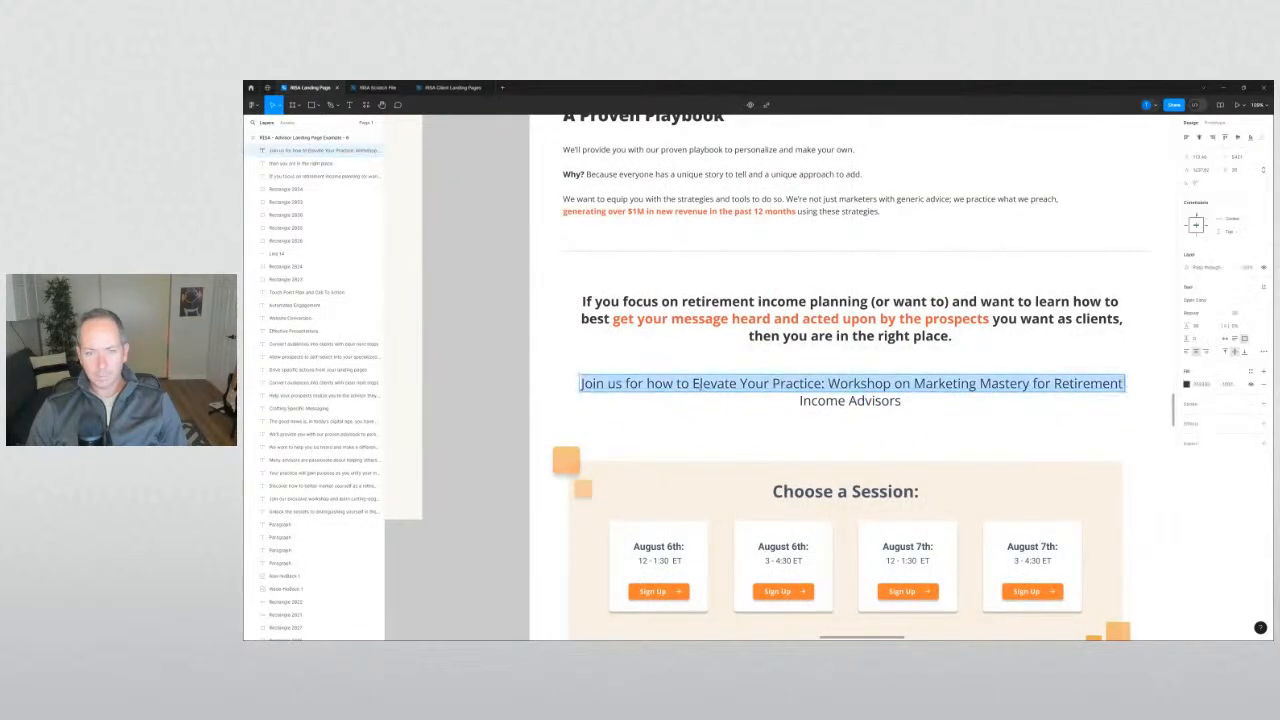
left_click_drag(692, 385, 1124, 386)
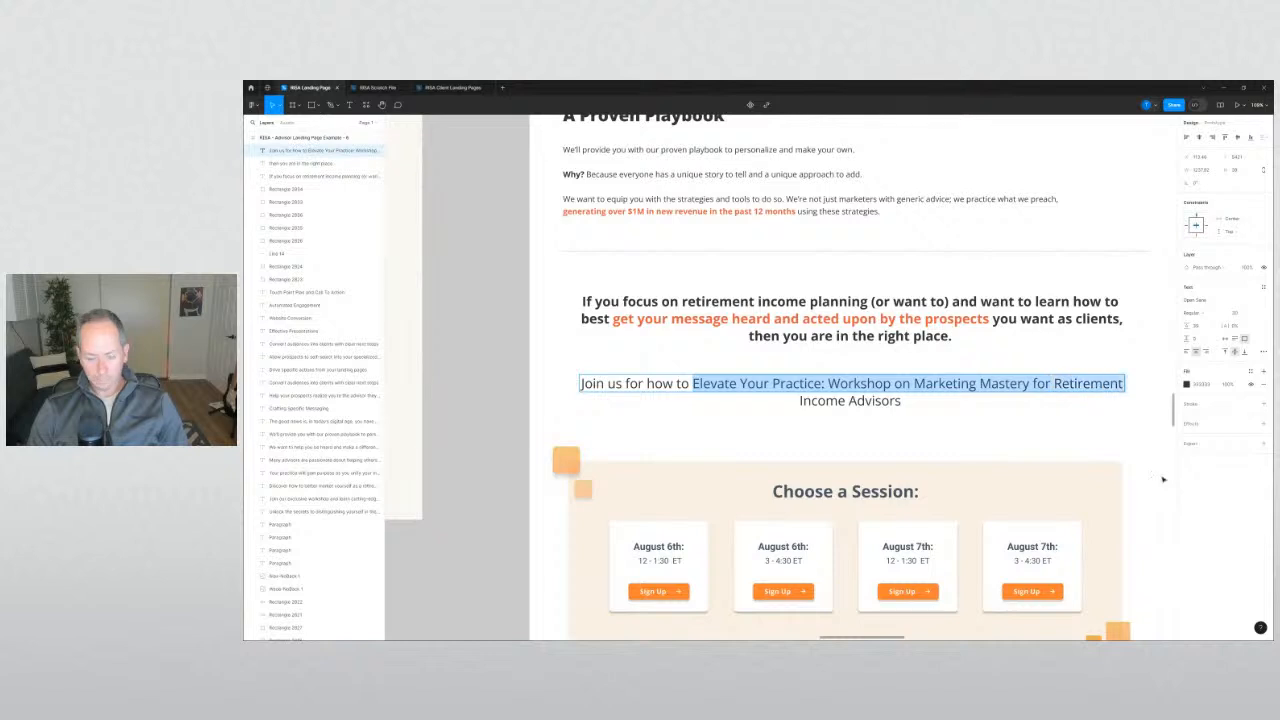
key("ctrl+b")
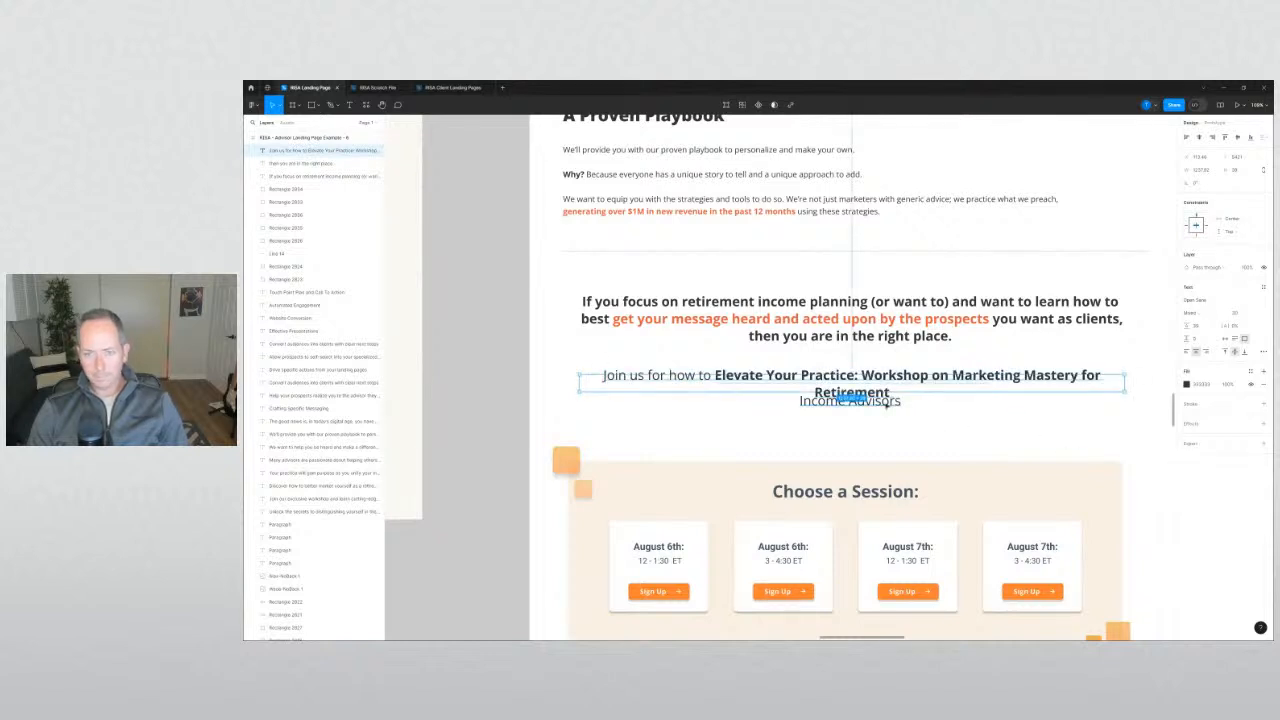
Widen the 'Join us' text box on both sides so the line fits.
double_click(886, 404)
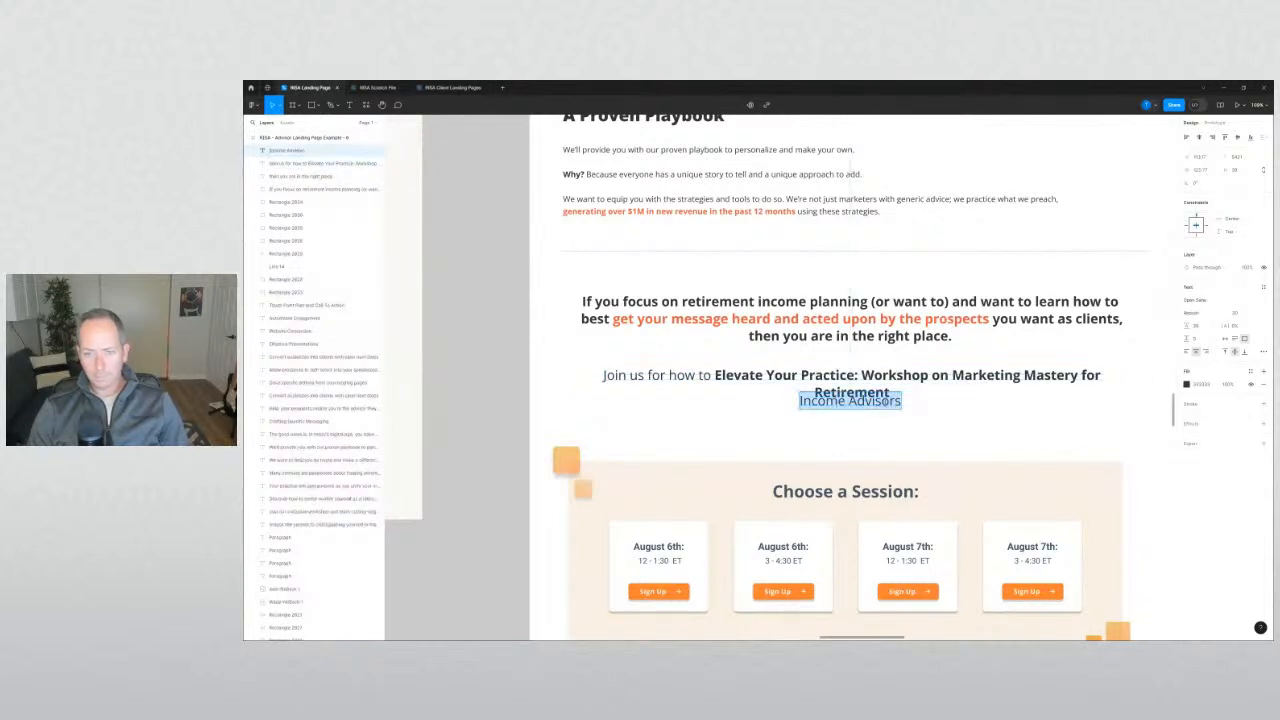
left_click(954, 420)
key("ctrl+v")
left_click(994, 391)
left_click(994, 389)
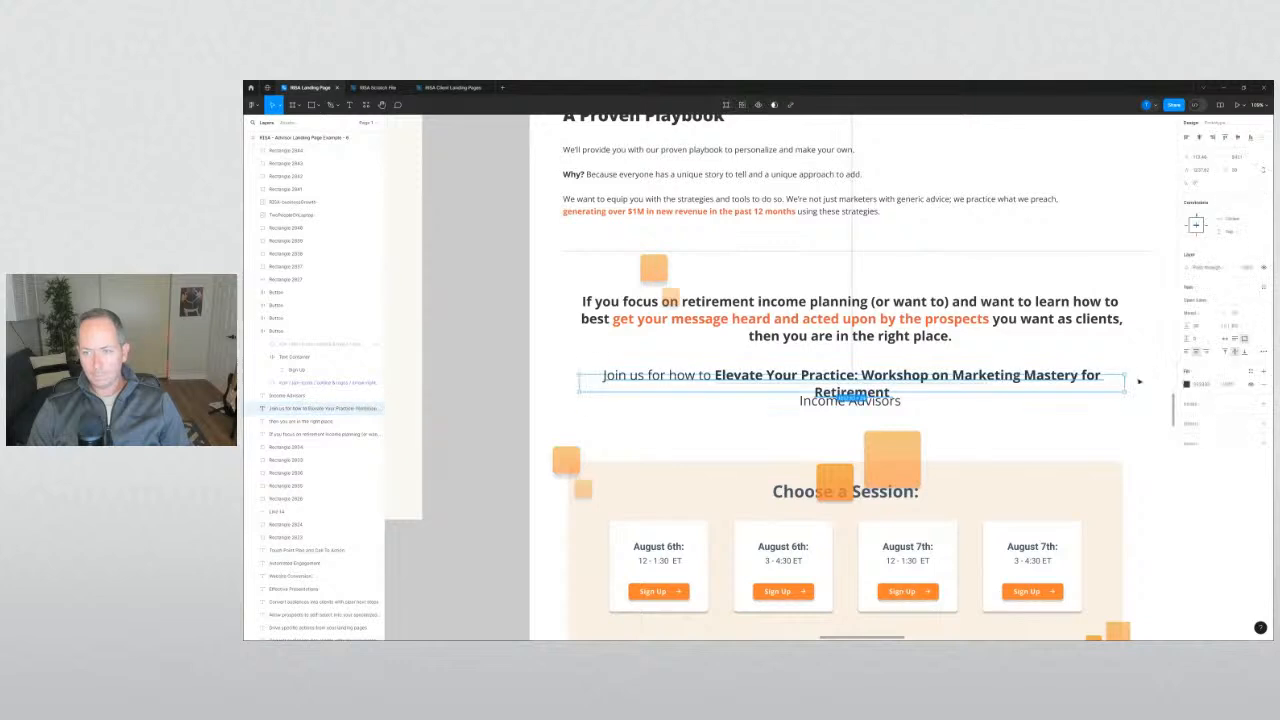
left_click_drag(1125, 382, 1148, 385)
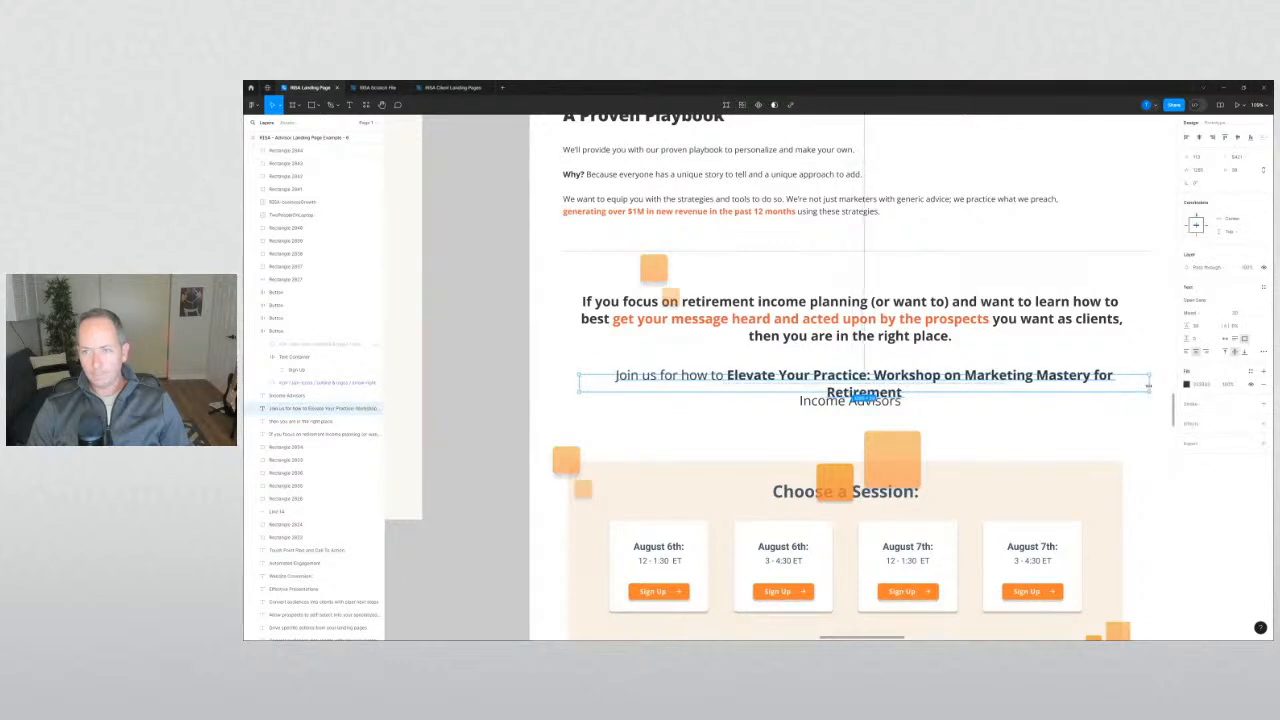
left_click_drag(578, 383, 565, 383)
left_click(652, 401)
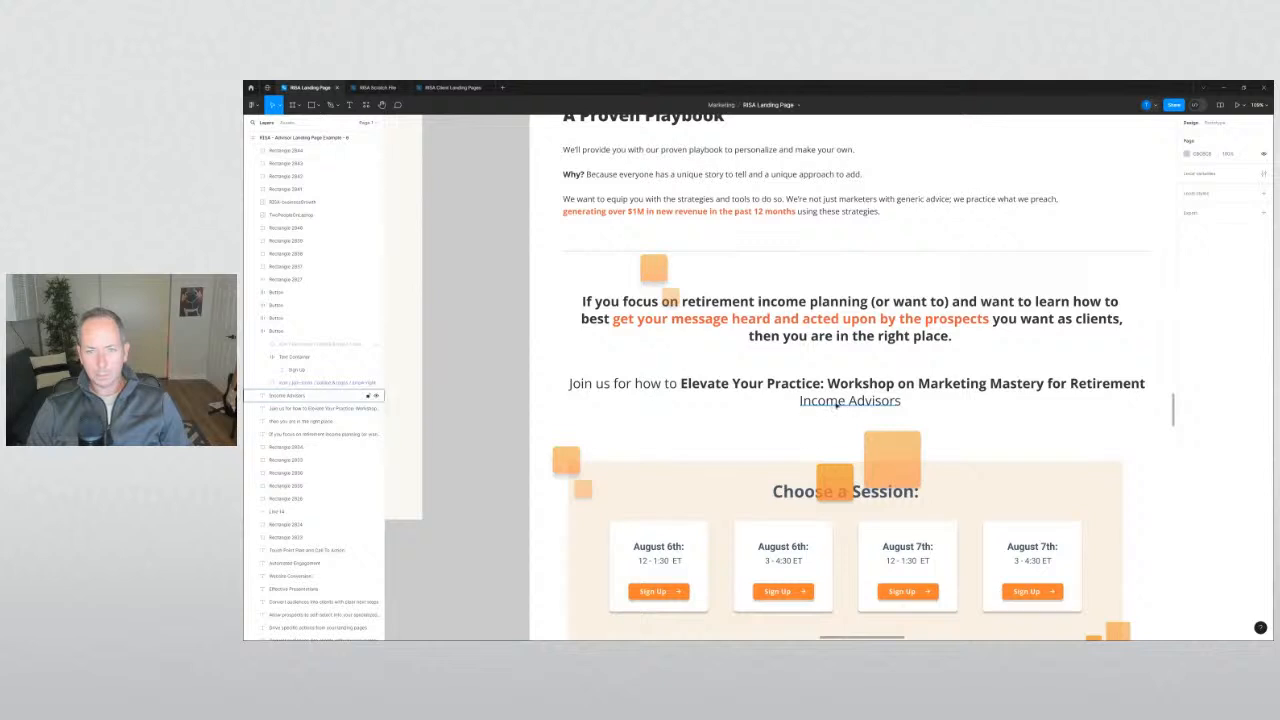
Undo an accidental paste and delete the four stray orange squares.
left_click(838, 404)
key("ctrl+v")
key("ctrl+z")
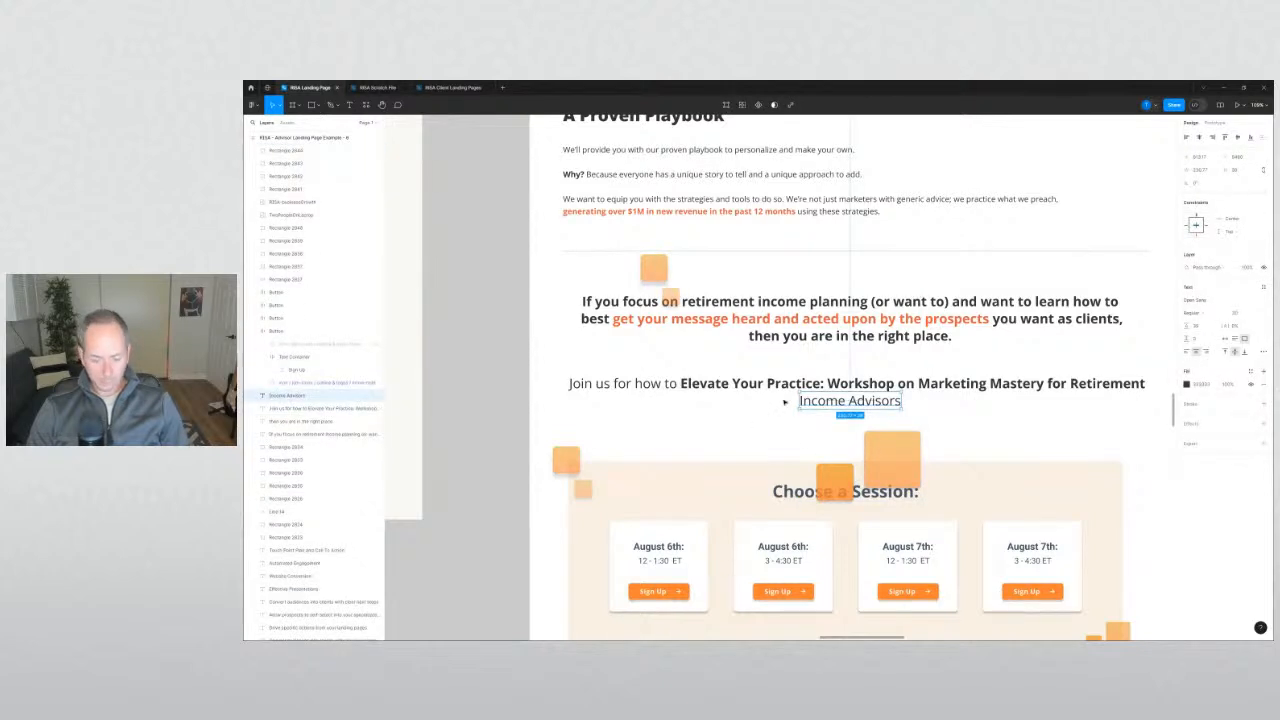
left_click(788, 402)
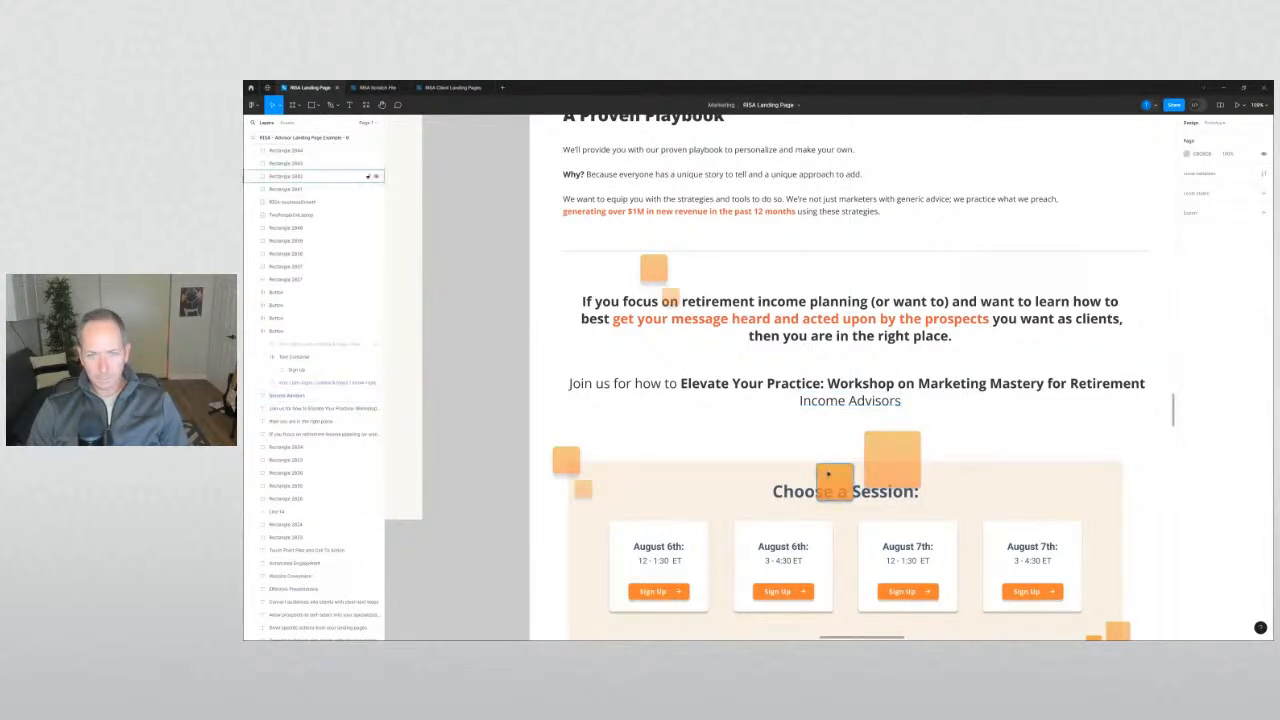
left_click(831, 476)
left_click(873, 448, "shift")
left_click(653, 267, "shift")
left_click(670, 296, "shift")
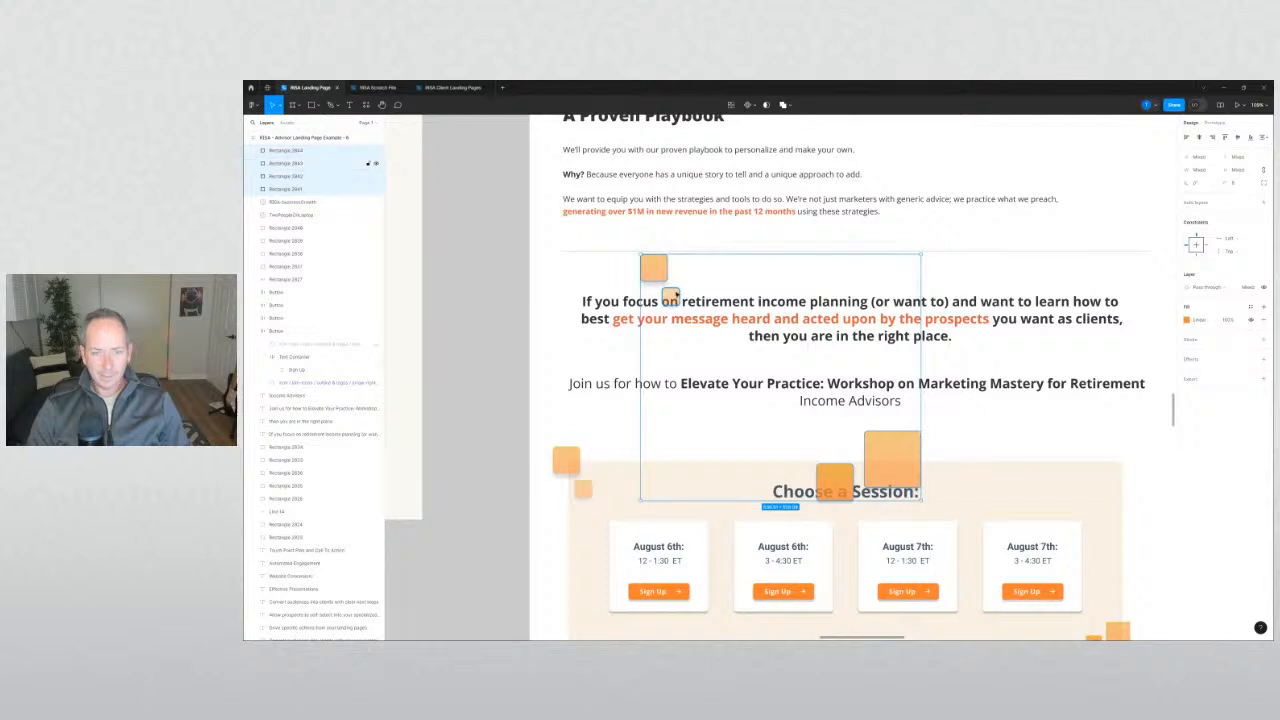
key("Delete")
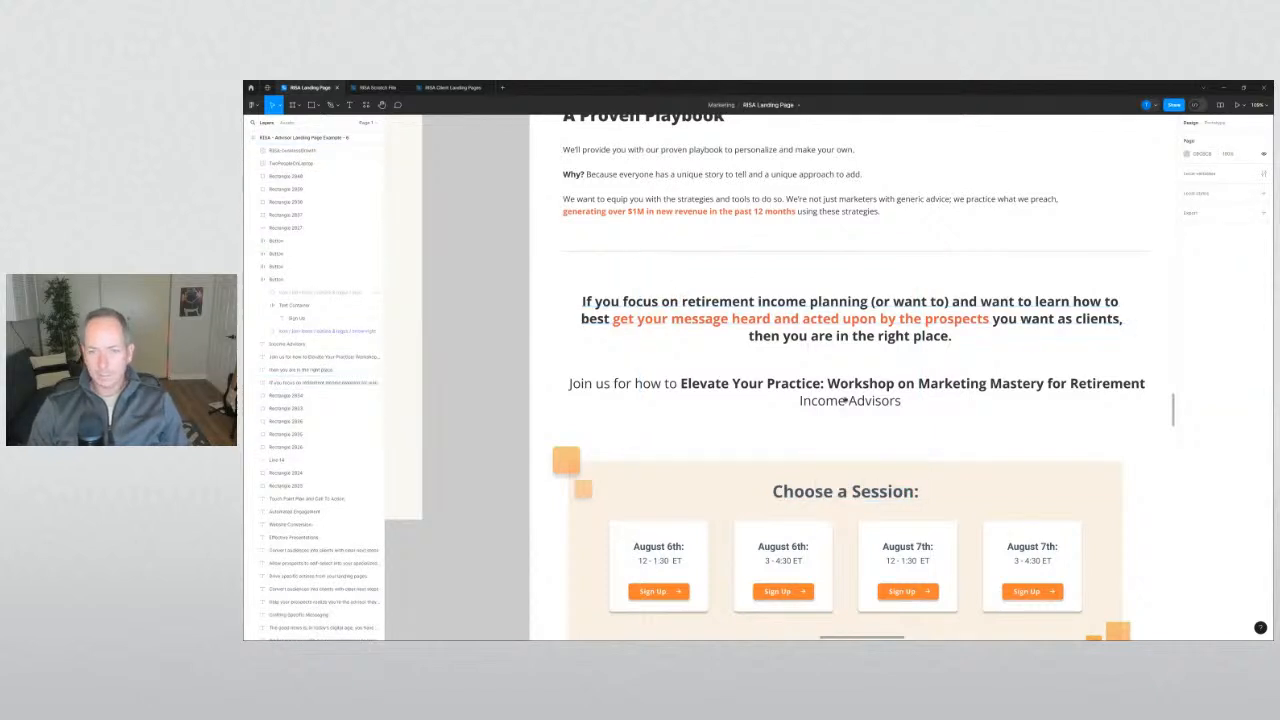
Bold 'Income Advisors' and widen its box so it fits on one line.
left_click(846, 401)
key("ctrl+b")
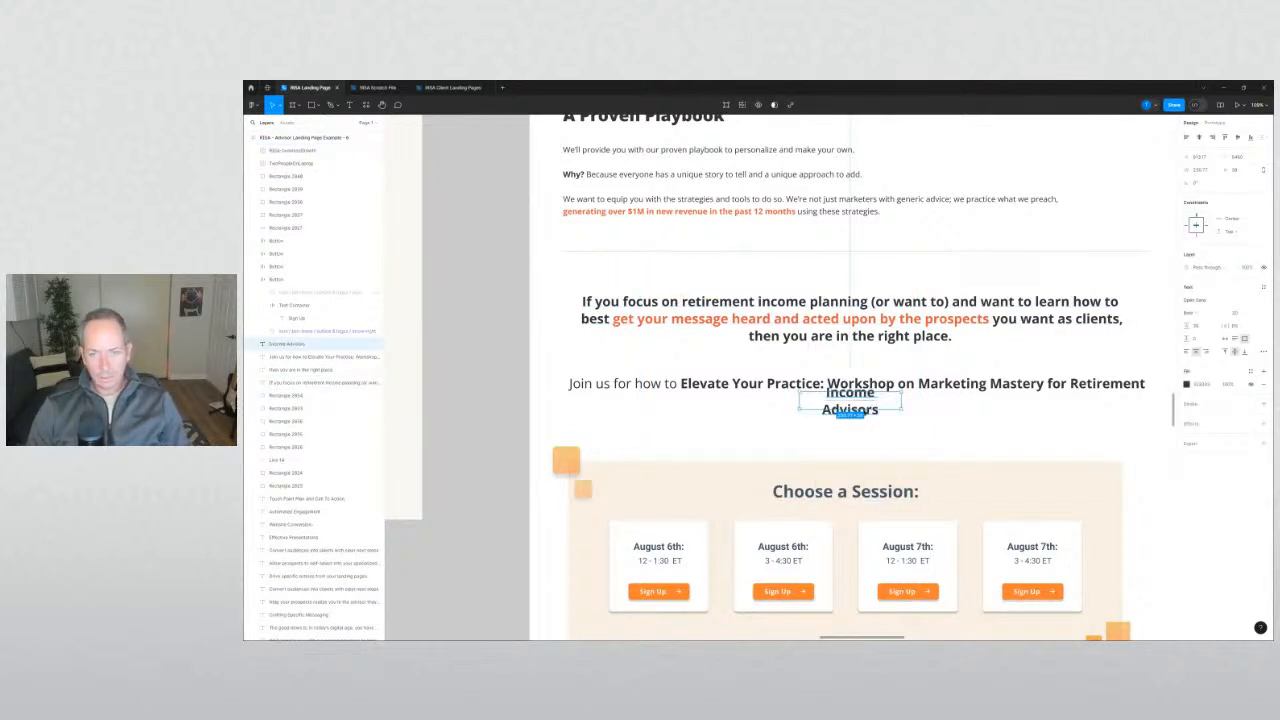
left_click_drag(901, 399, 917, 400)
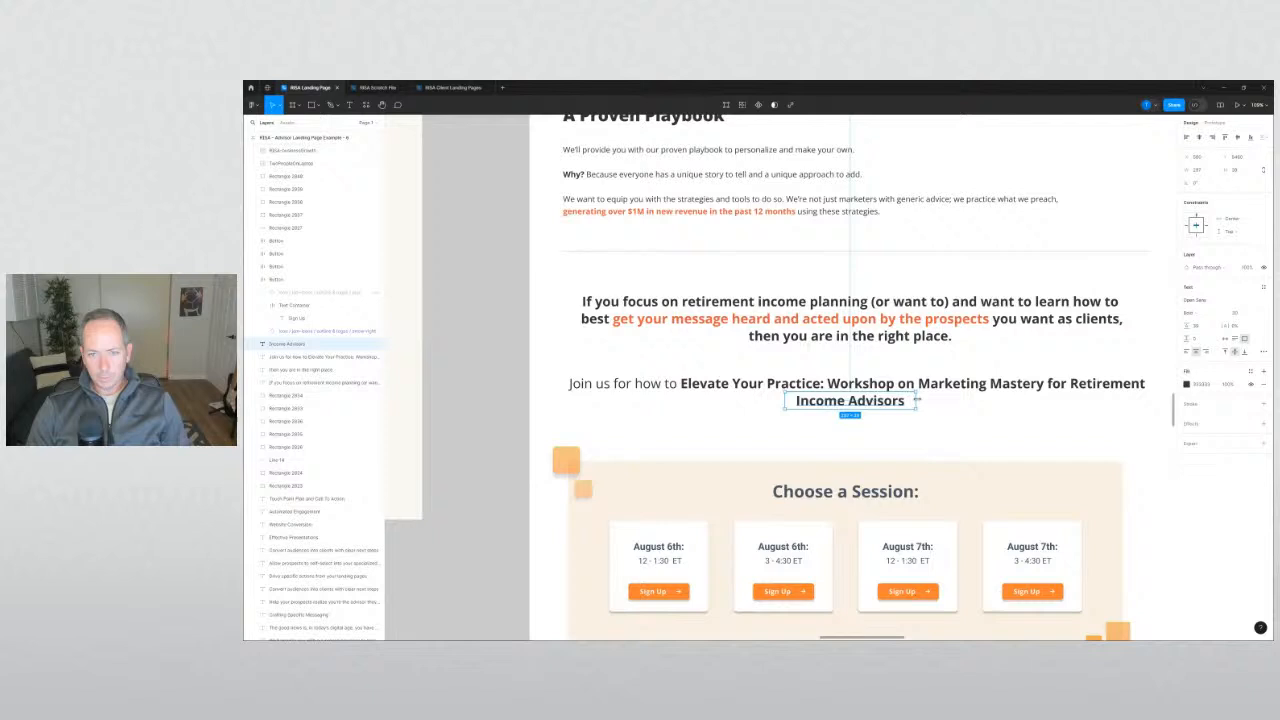
left_click(494, 428)
scroll(495, 428, "down", 4)
left_click_drag(503, 401, 684, 427)
Nudge the 'Join us' and 'Income Advisors' lines down slightly.
key("shift+Down")
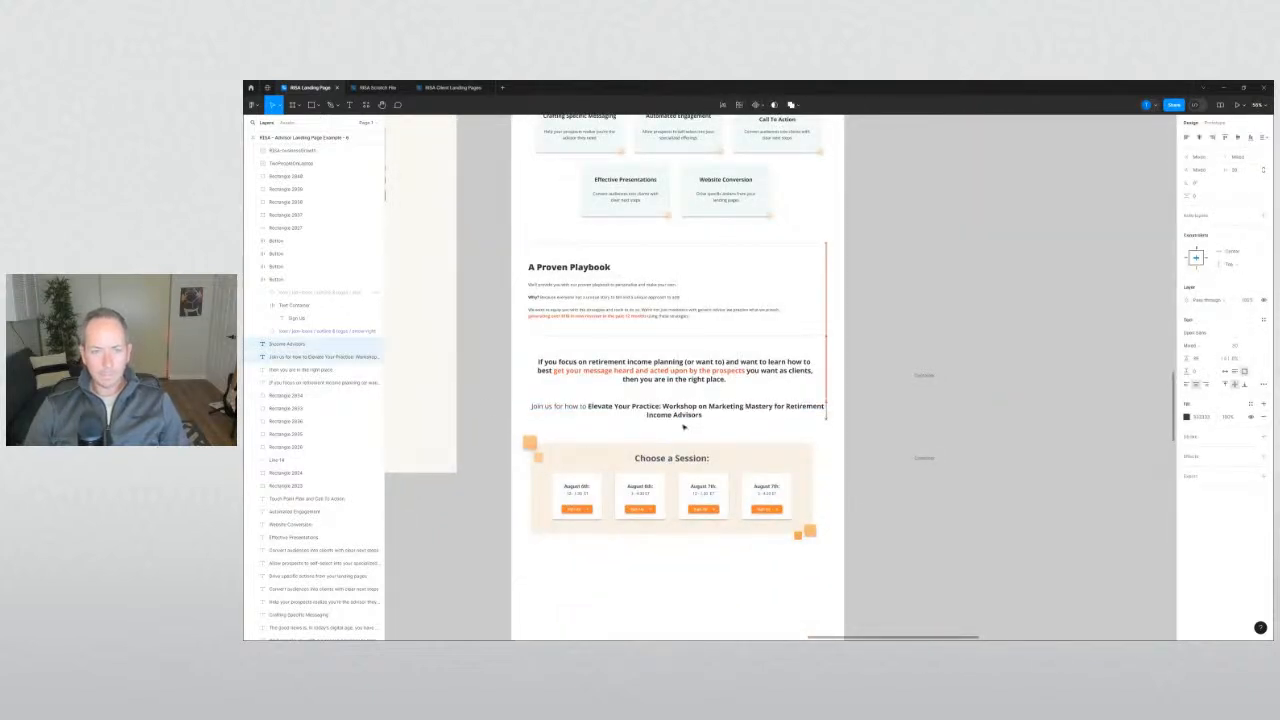
left_click(514, 374)
scroll(517, 370, "down", 2)
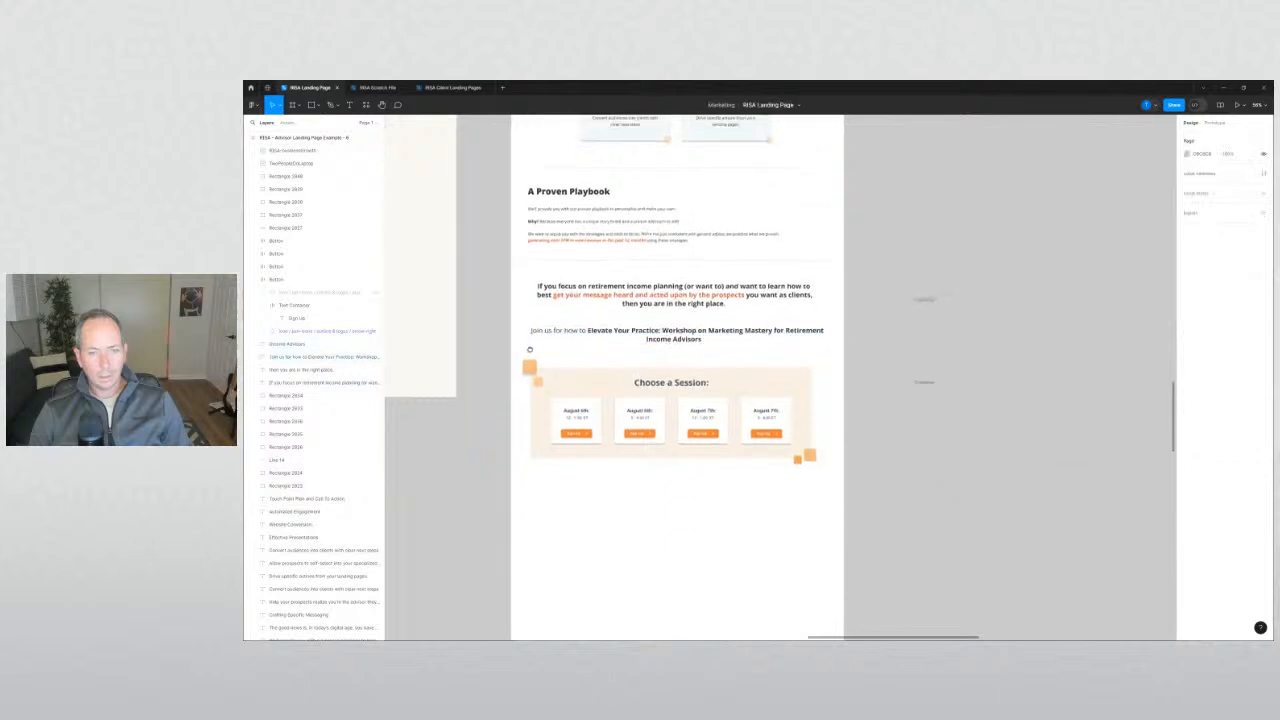
left_click_drag(500, 351, 589, 346)
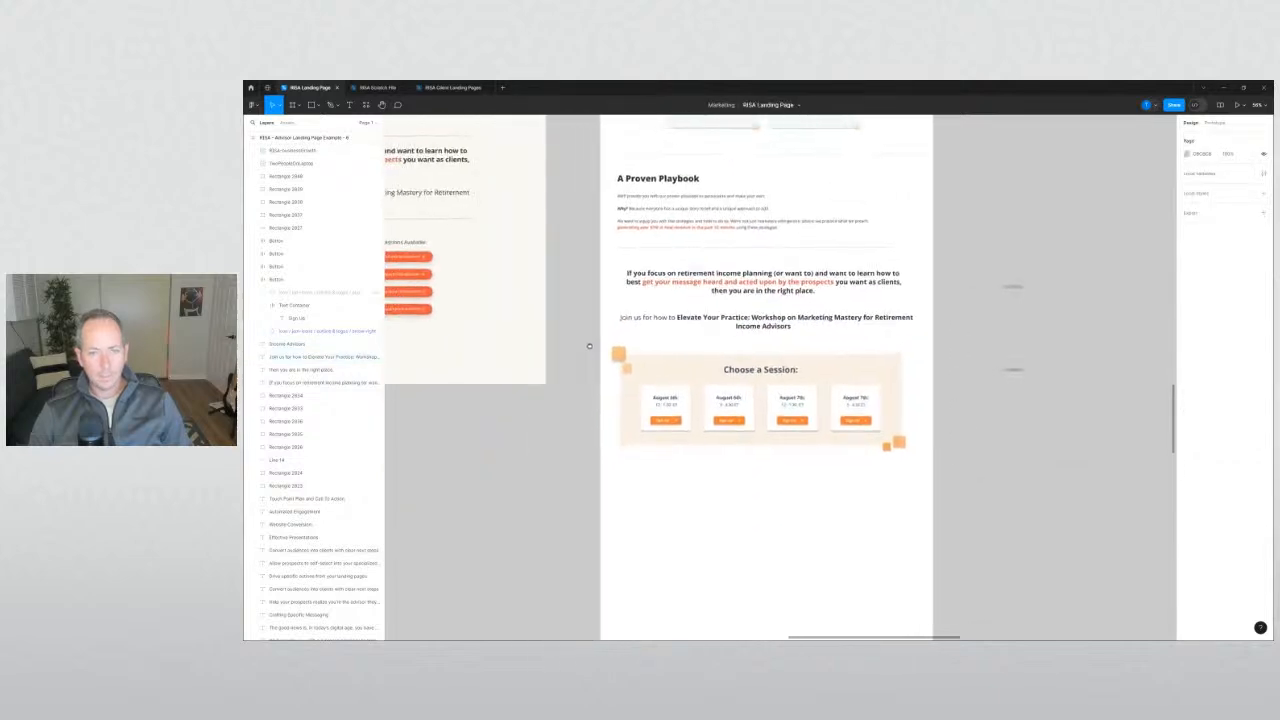
scroll(586, 409, "up", 5)
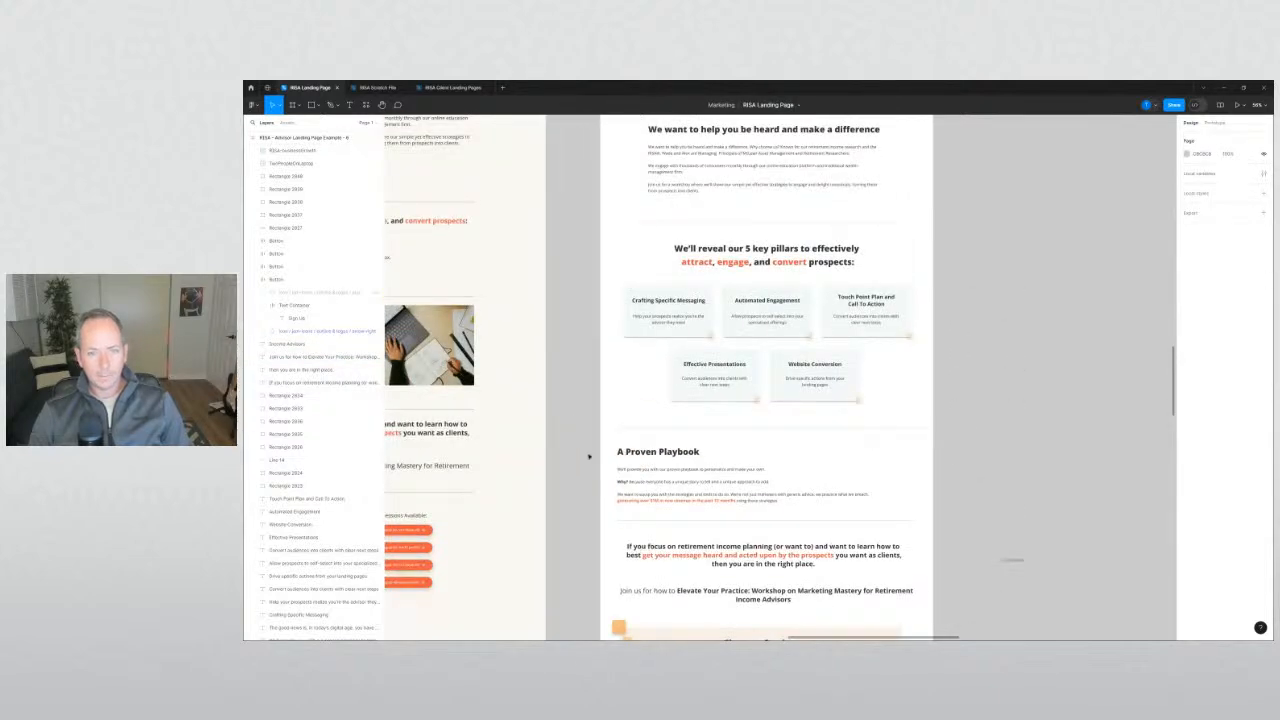
Select the A Proven Playbook text and the reference page's laptop photo to inspect them.
left_click(713, 492)
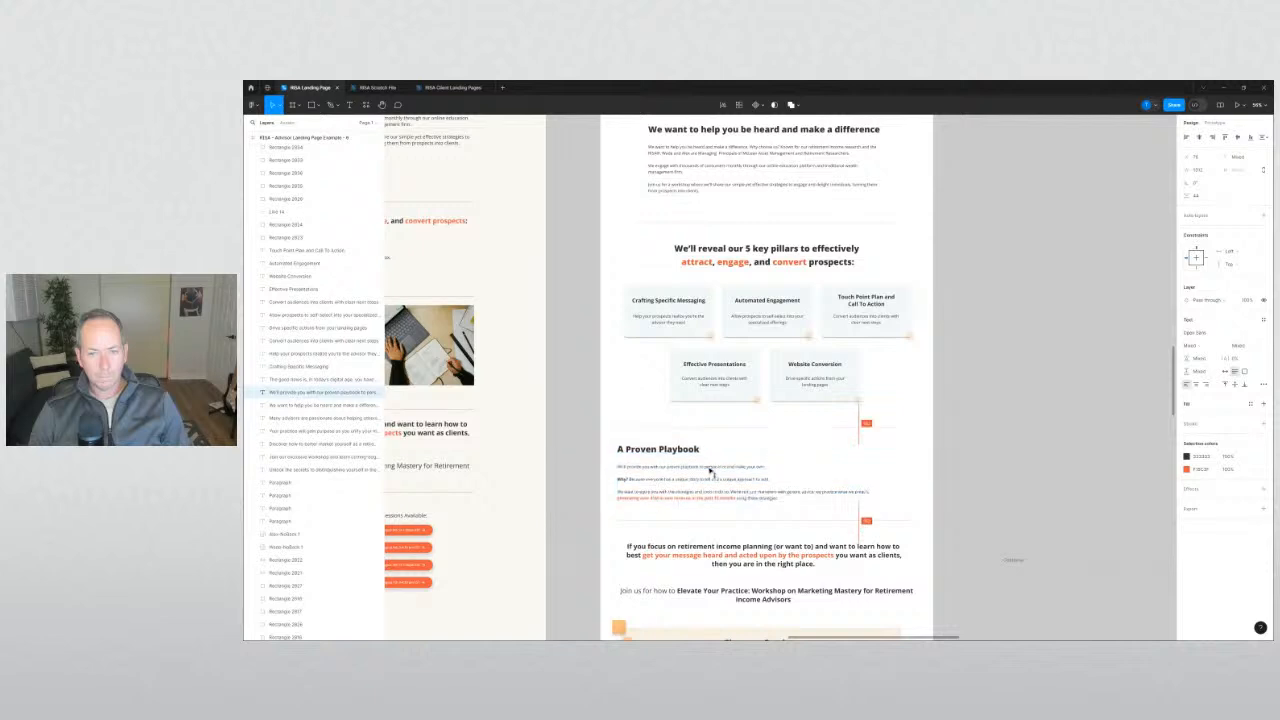
left_click(569, 500)
scroll(571, 497, "down", 3)
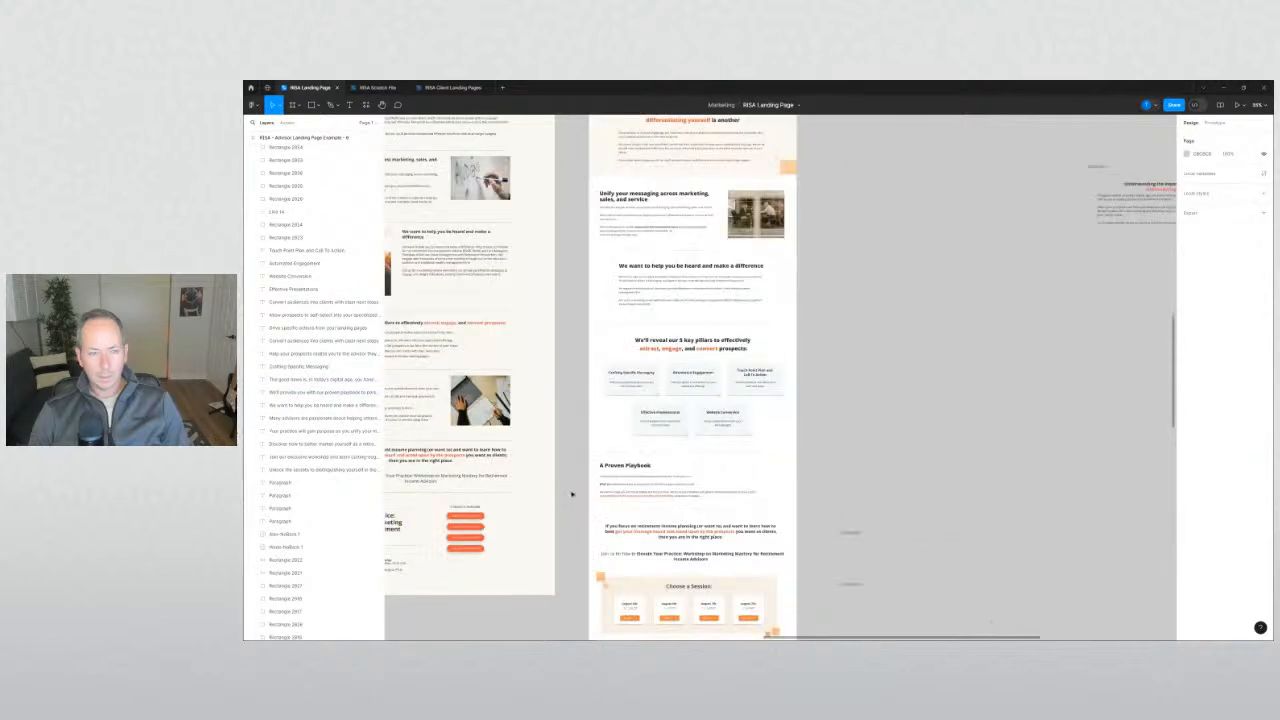
double_click(479, 401)
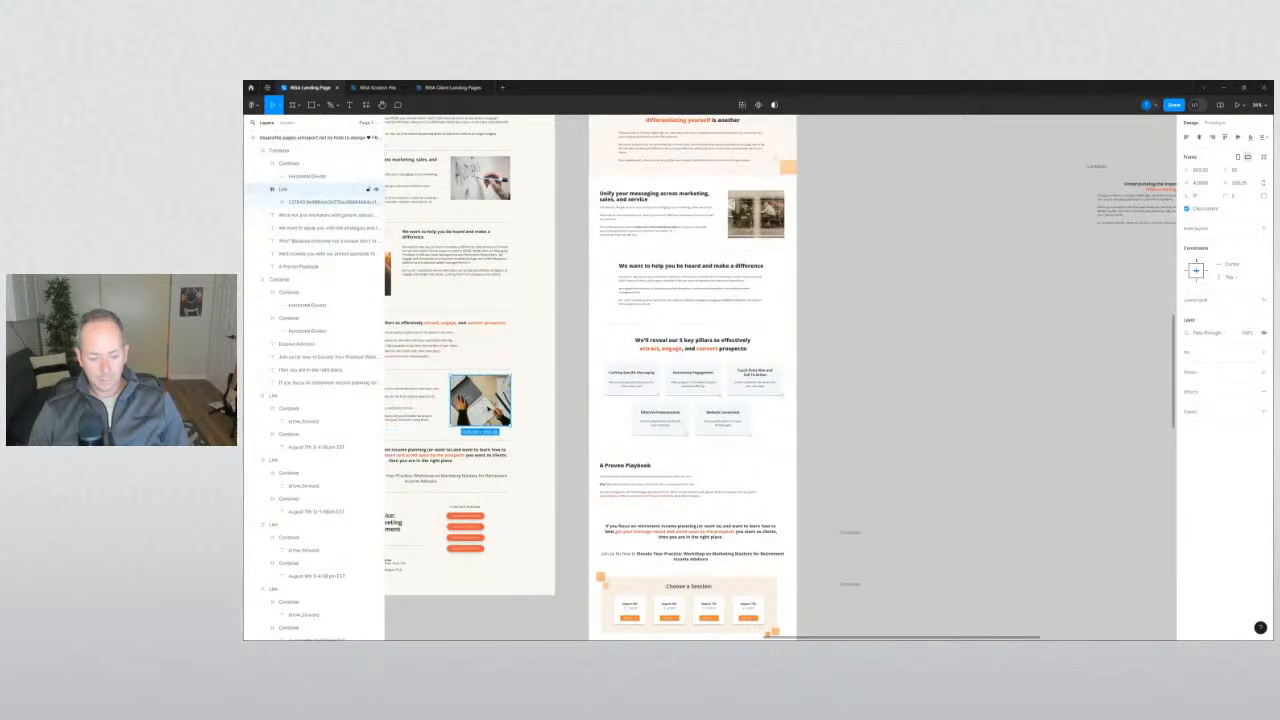
left_click(580, 505)
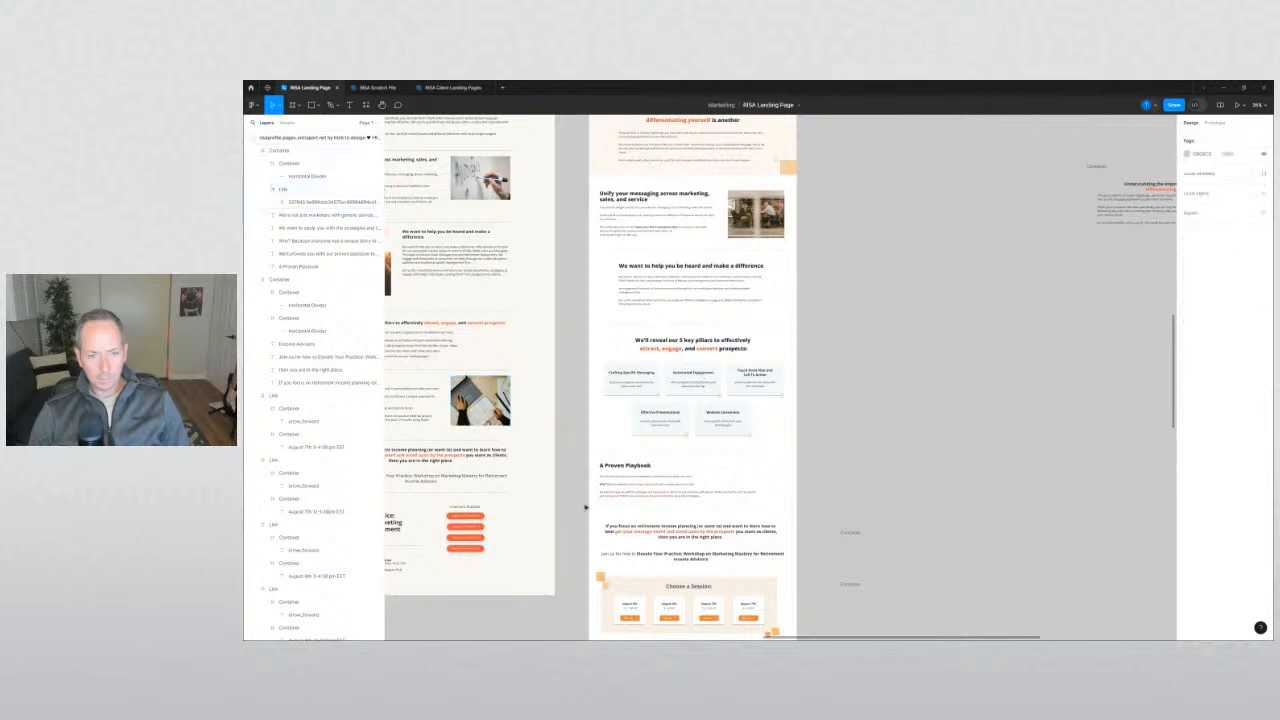
scroll(589, 440, "up", 5)
Narrow the A Proven Playbook text block from its left side to leave room.
left_click(616, 460)
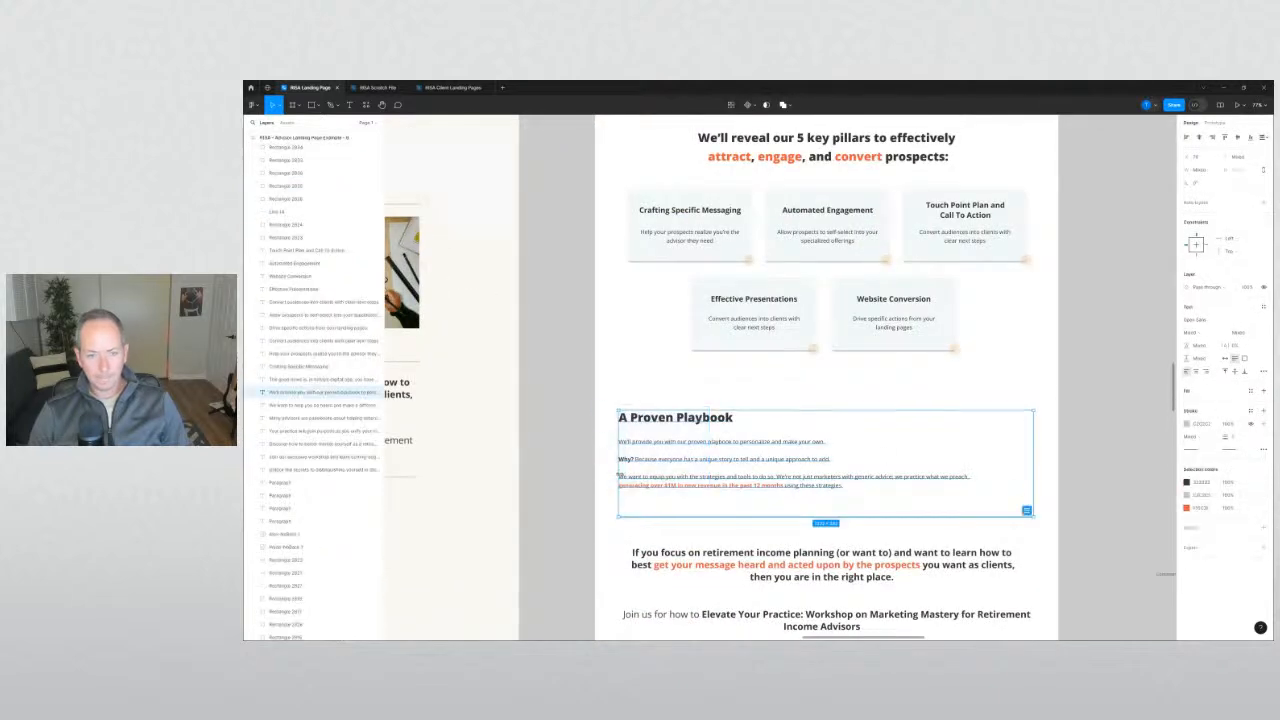
left_click_drag(616, 465, 804, 485)
key("ctrl+z")
left_click(573, 496)
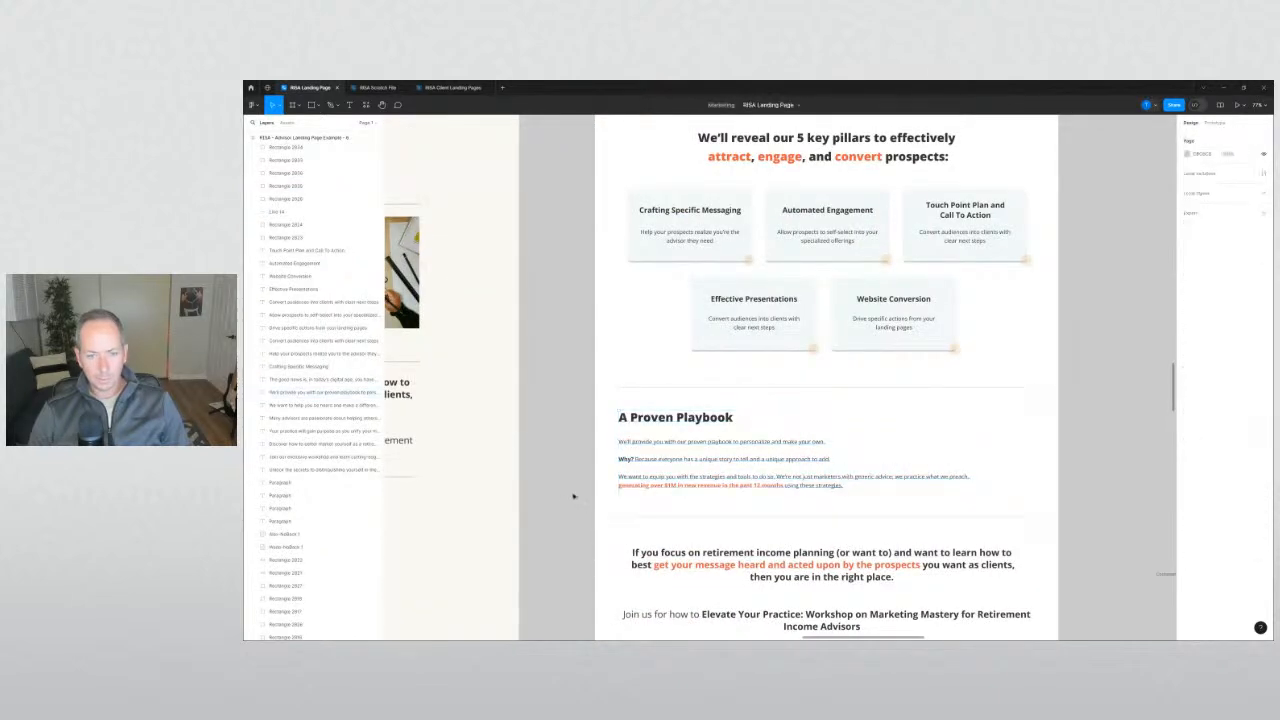
left_click(668, 485)
left_click_drag(618, 463, 757, 466)
Copy the laptop photo from the reference page beside the Playbook text.
left_click(757, 466)
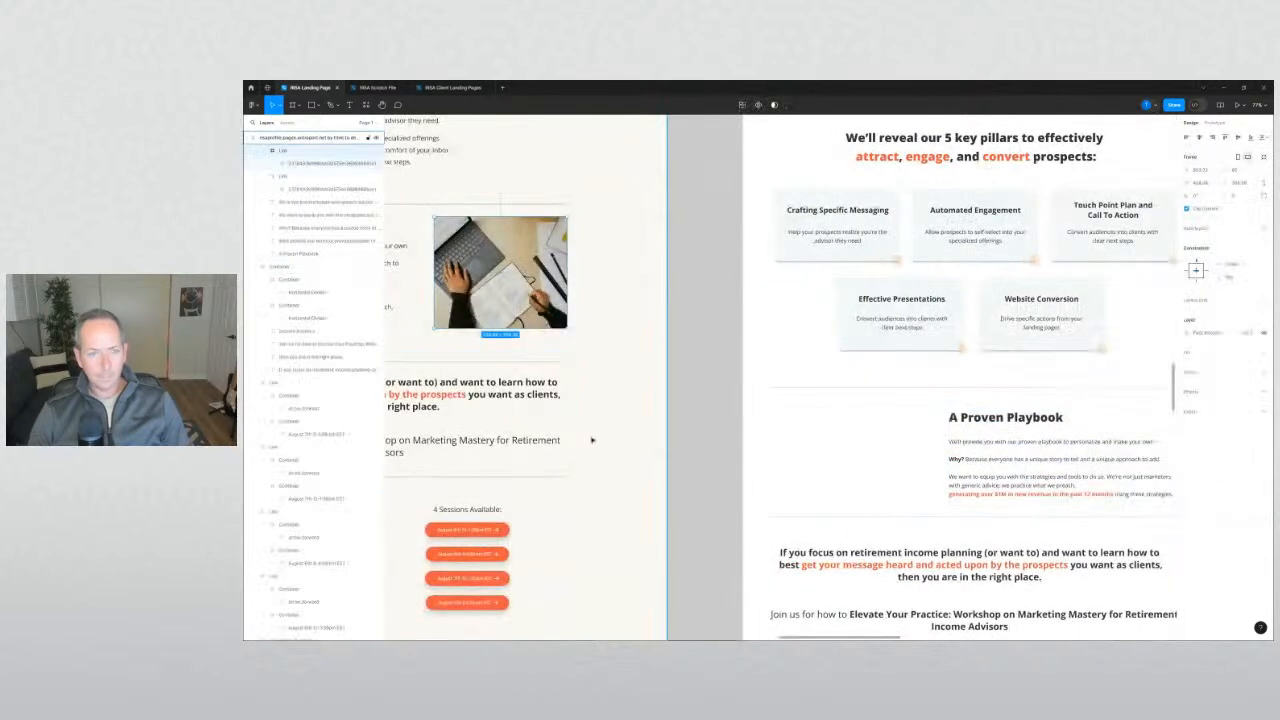
left_click_drag(519, 304, 925, 224)
scroll(842, 460, "down", 3)
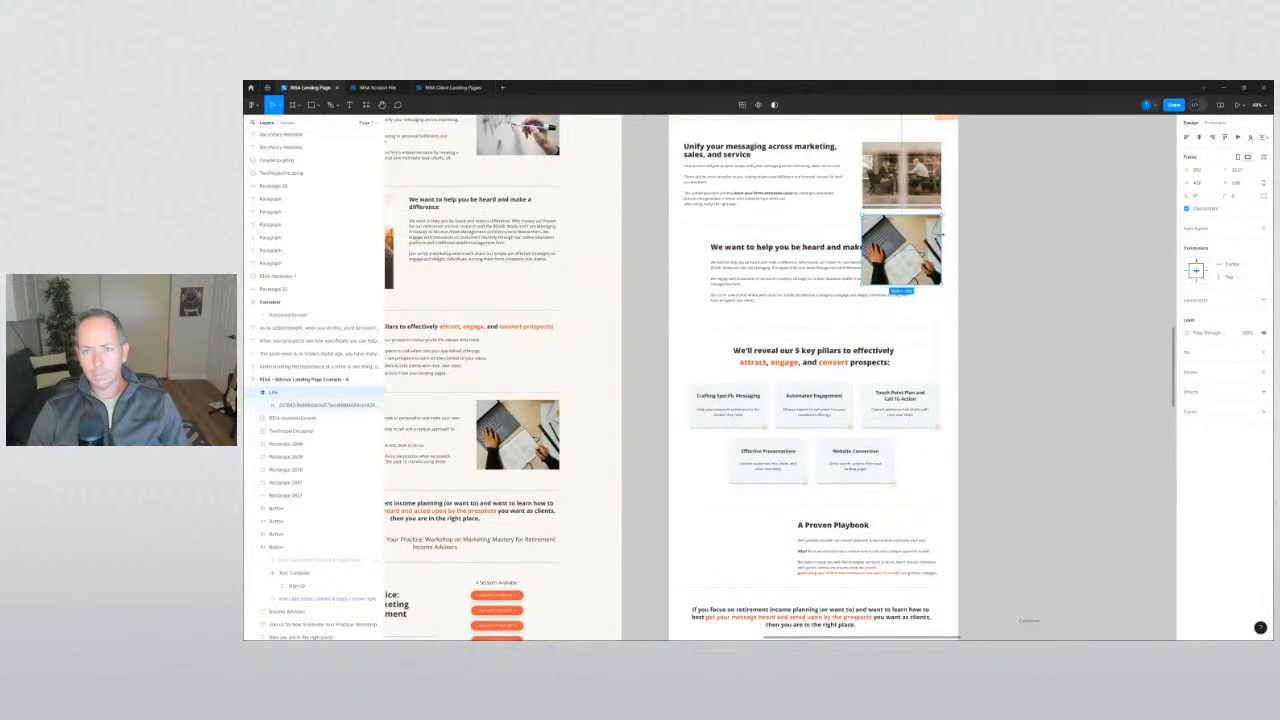
Align the laptop photo left of A Proven Playbook, its top level with the heading.
left_click(998, 250)
left_click(903, 190)
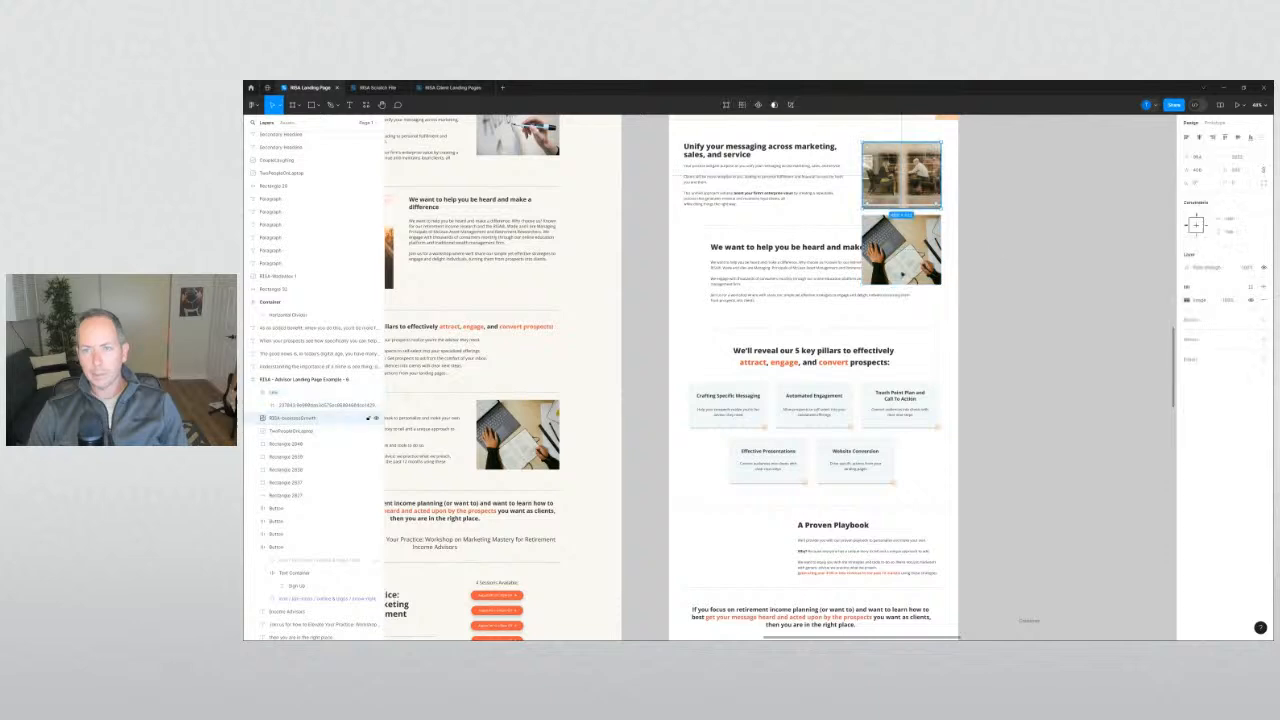
left_click(853, 214)
left_click_drag(909, 261, 742, 489)
scroll(738, 551, "up", 3)
scroll(742, 489, "down", 2)
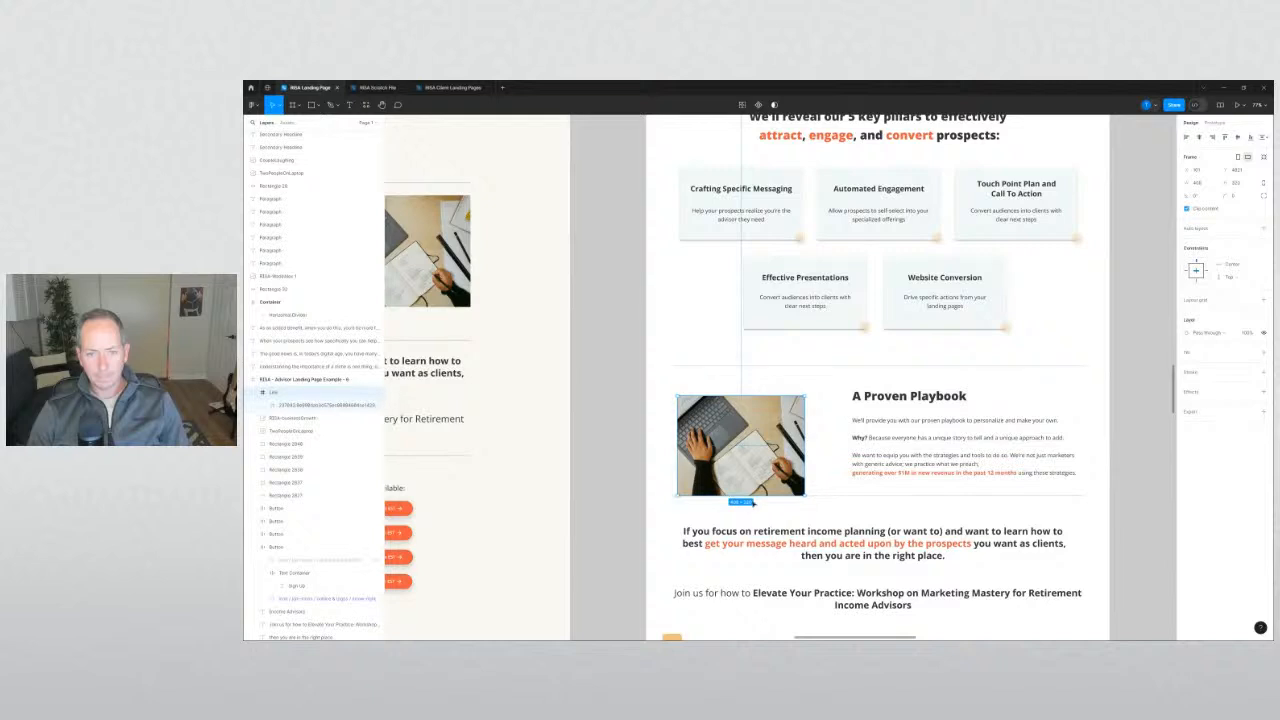
left_click_drag(770, 469, 764, 452)
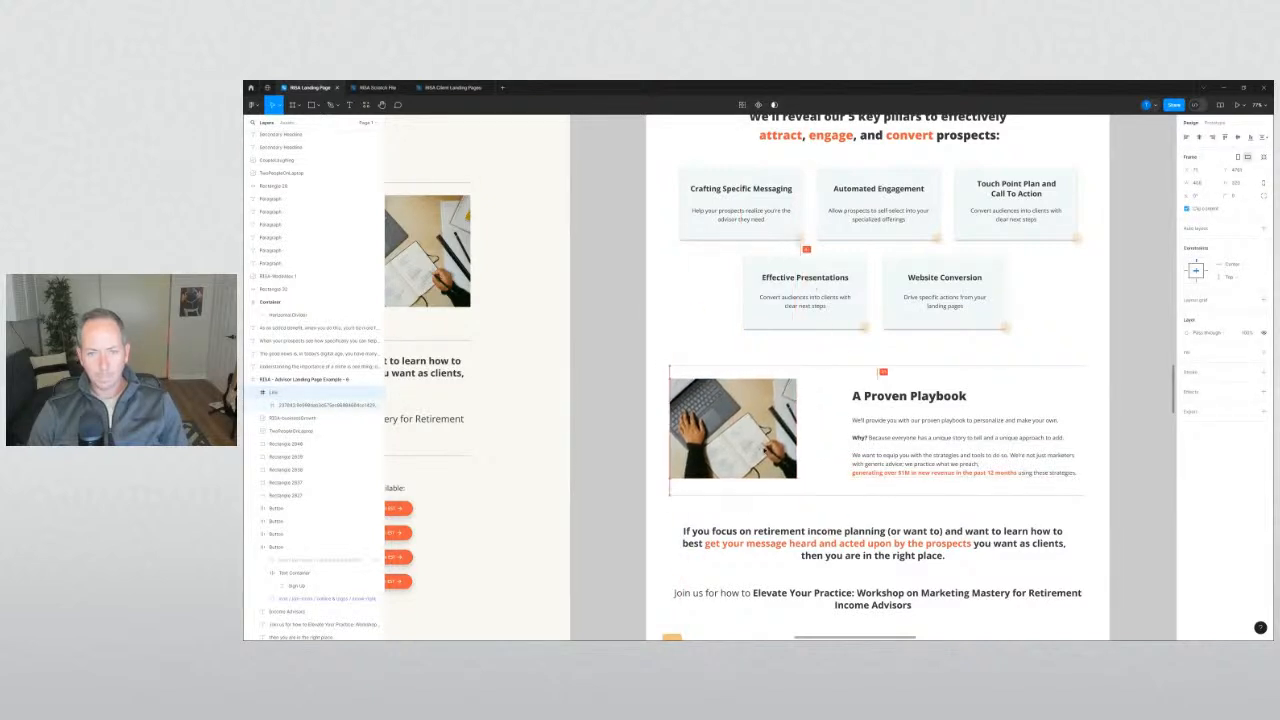
scroll(693, 434, "up", 3)
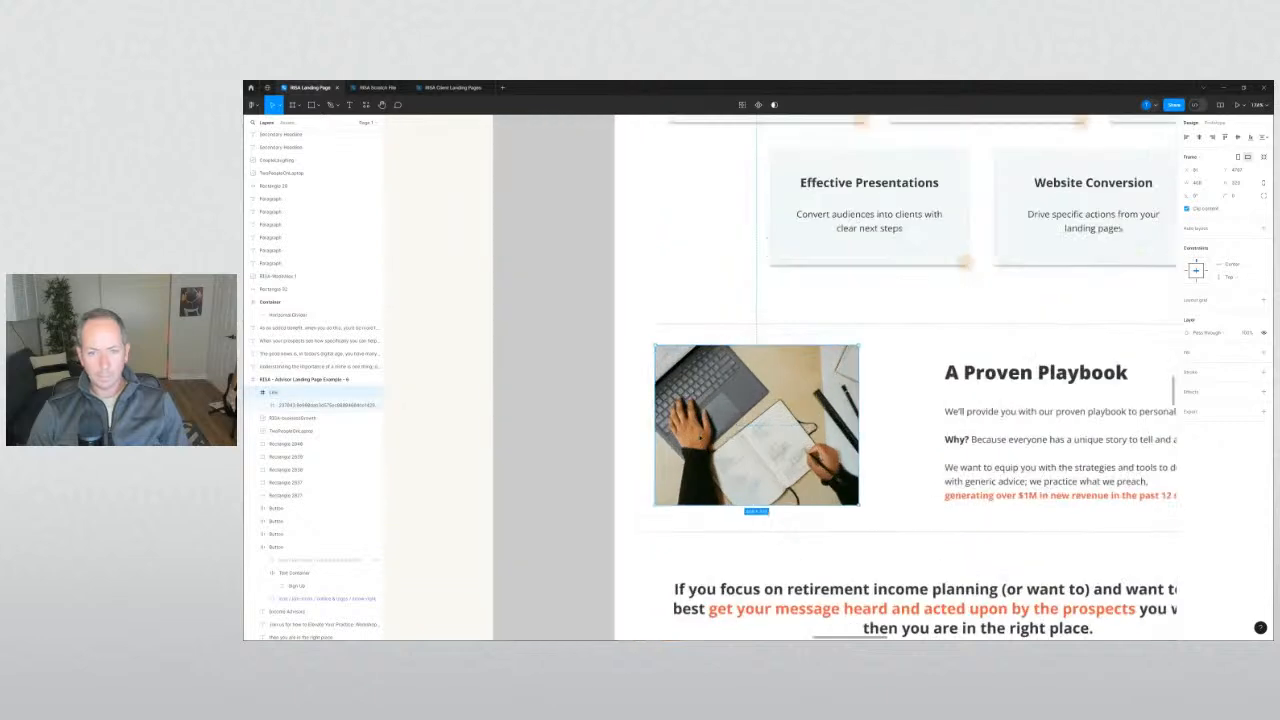
left_click_drag(700, 435, 697, 438)
Shift the Playbook heading and paragraph slightly left toward the photo.
left_click(985, 426)
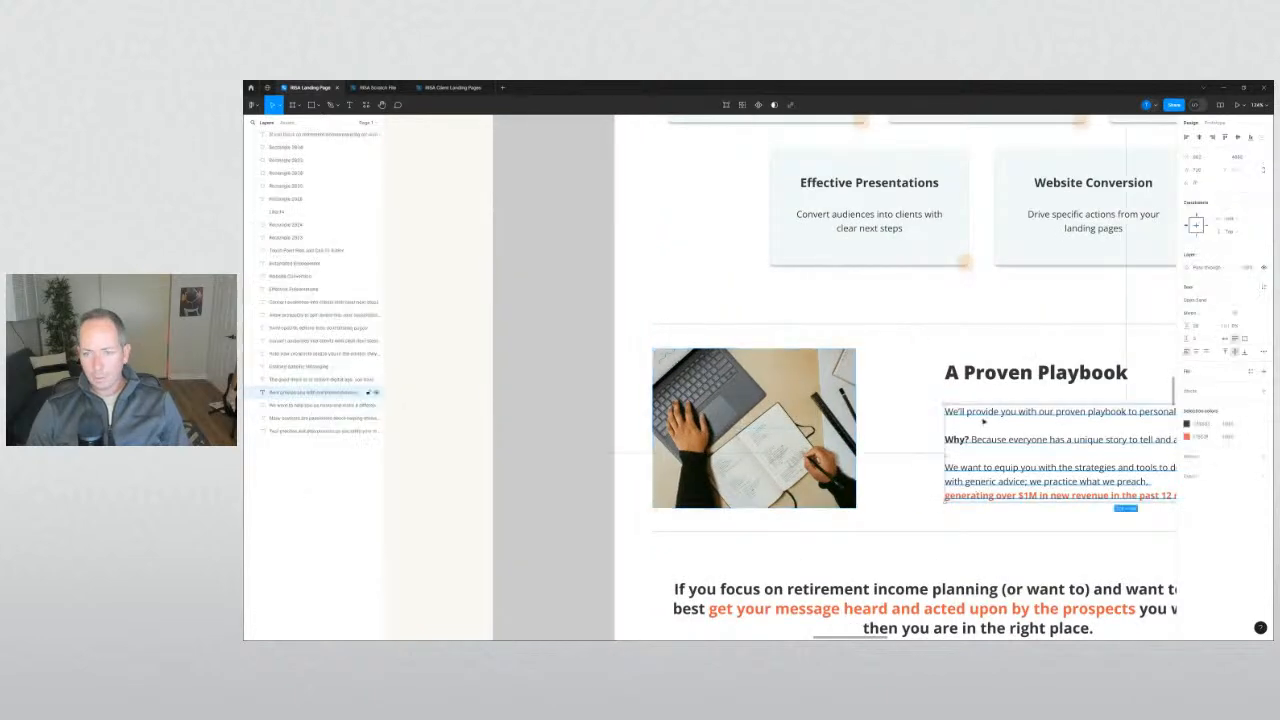
left_click(991, 379, "shift")
mouse_move(991, 379)
left_mouse_down()
mouse_move(937, 378)
mouse_move(971, 392)
left_mouse_up()
scroll(937, 376, "down", 4)
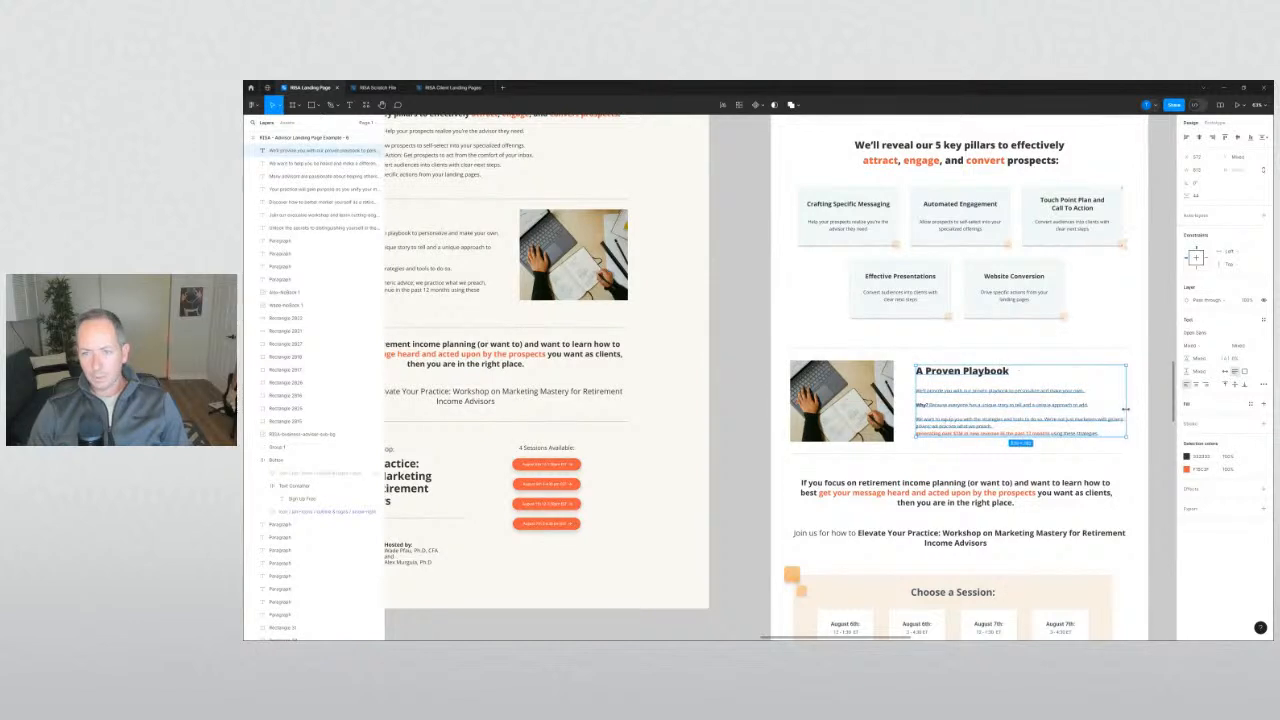
Nudge the Proven Playbook, CTA text and session cards down together with Shift+Down.
left_click(692, 403)
scroll(692, 403, "down", 4)
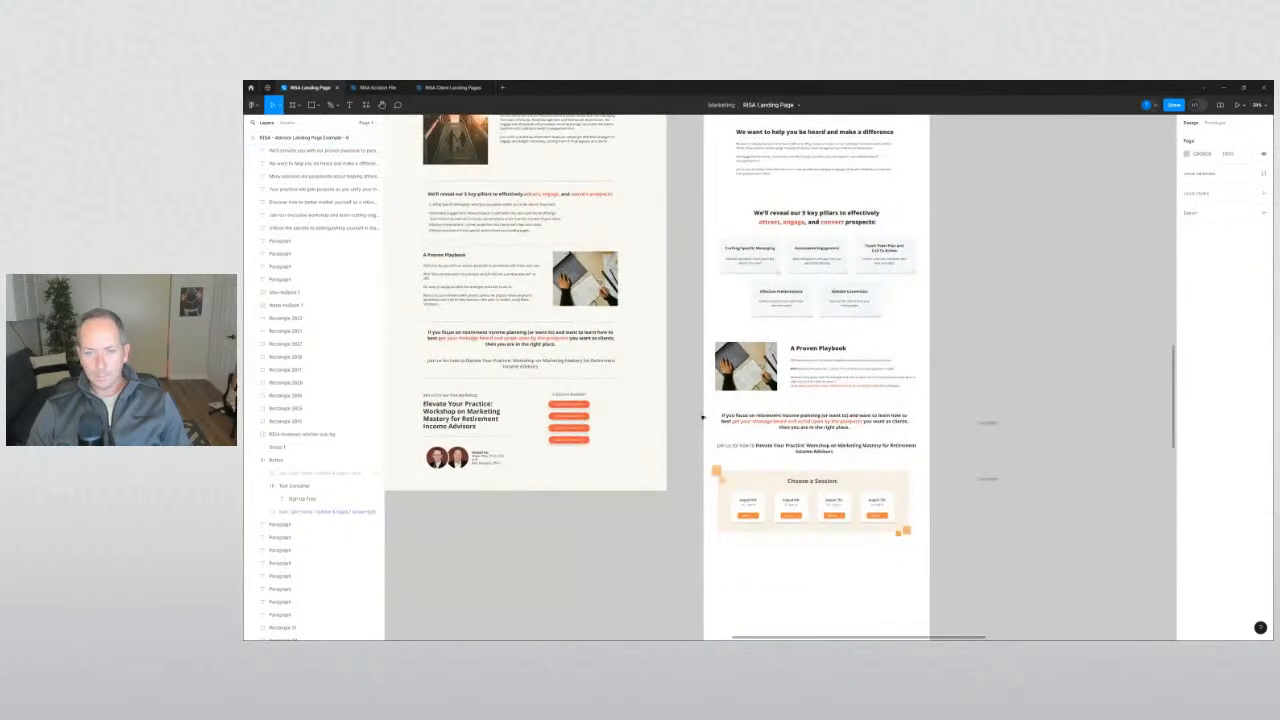
left_click_drag(926, 557, 700, 399)
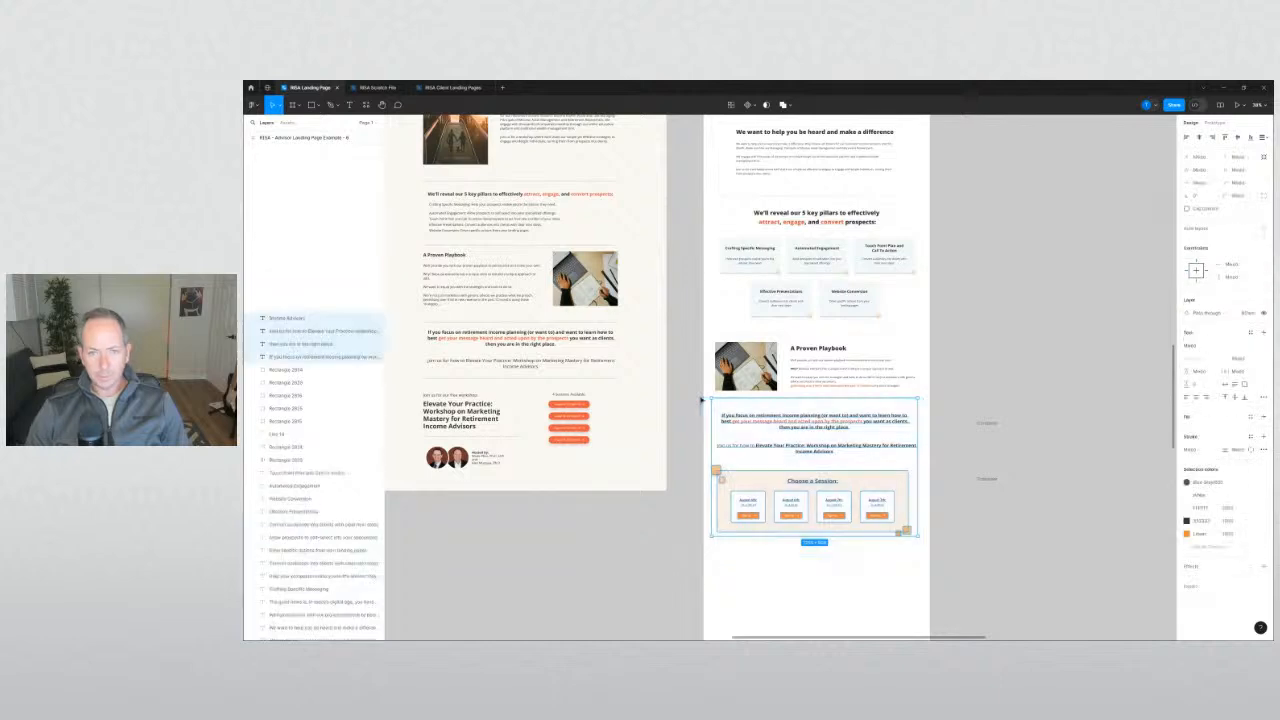
key("shift+Down")
key("shift+Down")
key("shift+Down")
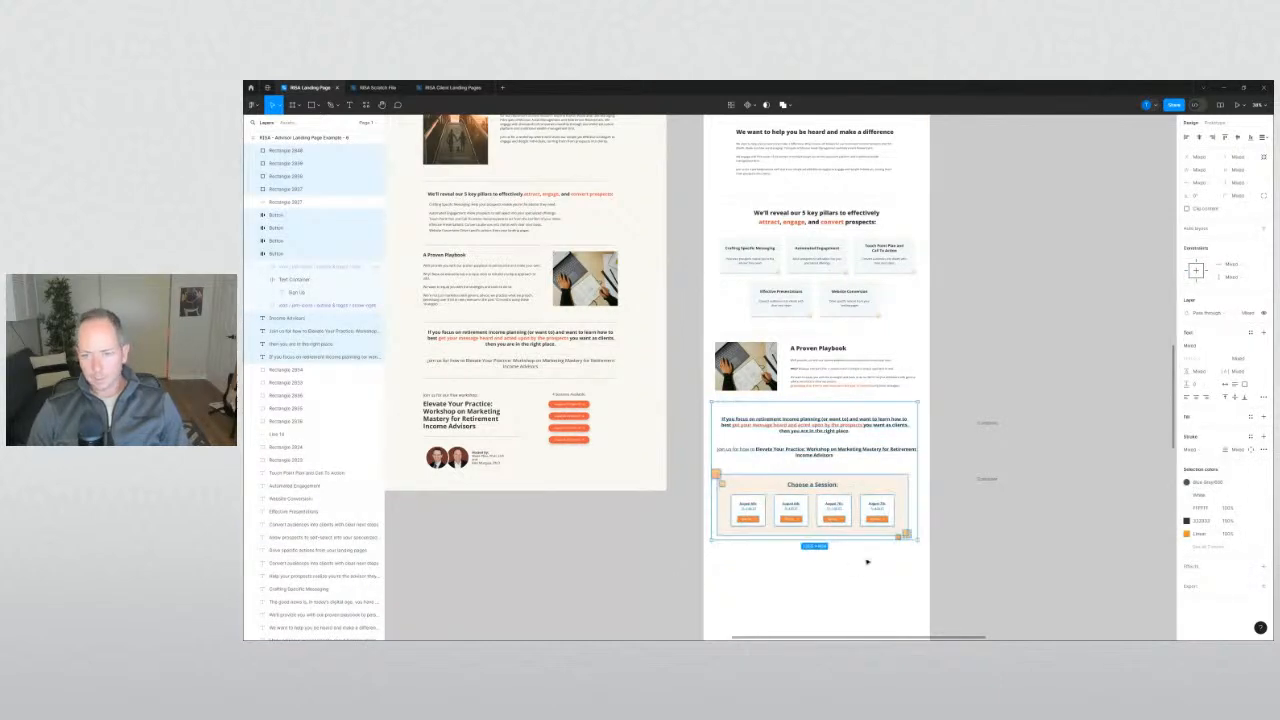
left_click_drag(926, 562, 707, 340)
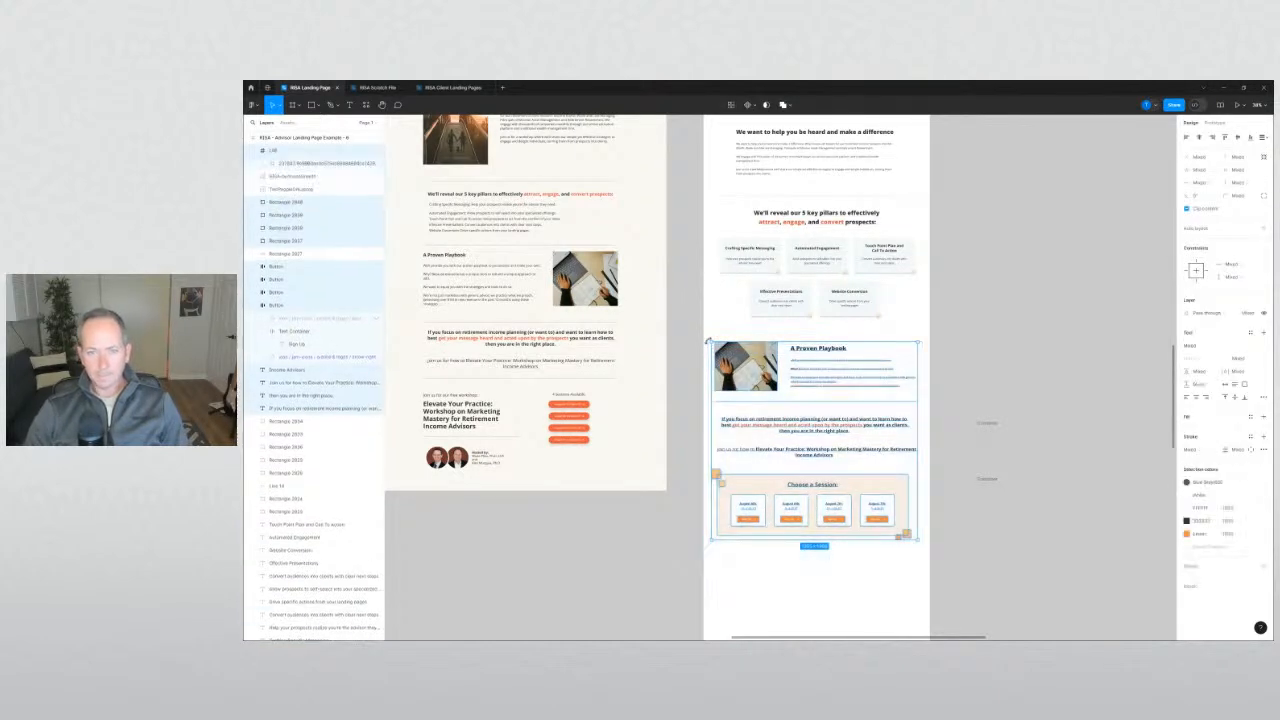
key("shift+Down")
key("shift+Down")
key("shift+Down")
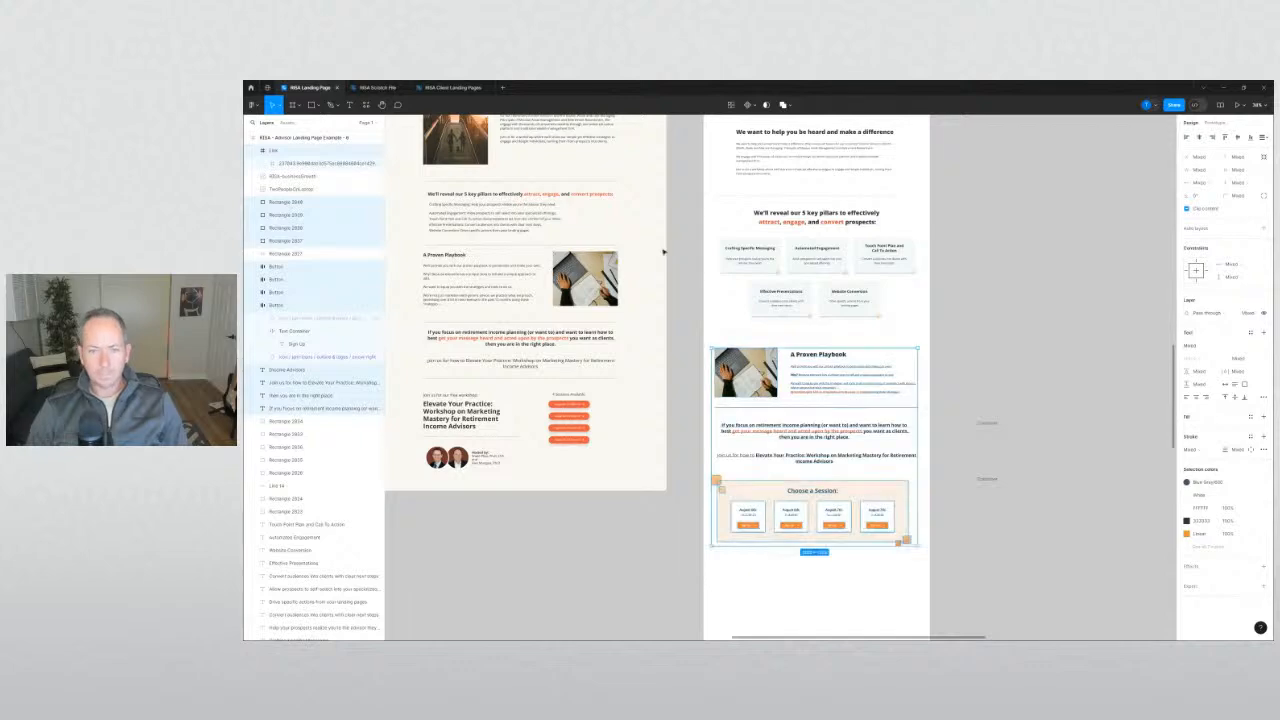
Pan up to bring the tops of both page designs into view.
left_click(663, 251)
left_click(681, 246)
mouse_move(694, 238)
left_mouse_down()
mouse_move(757, 483)
mouse_move(789, 545)
left_mouse_up()
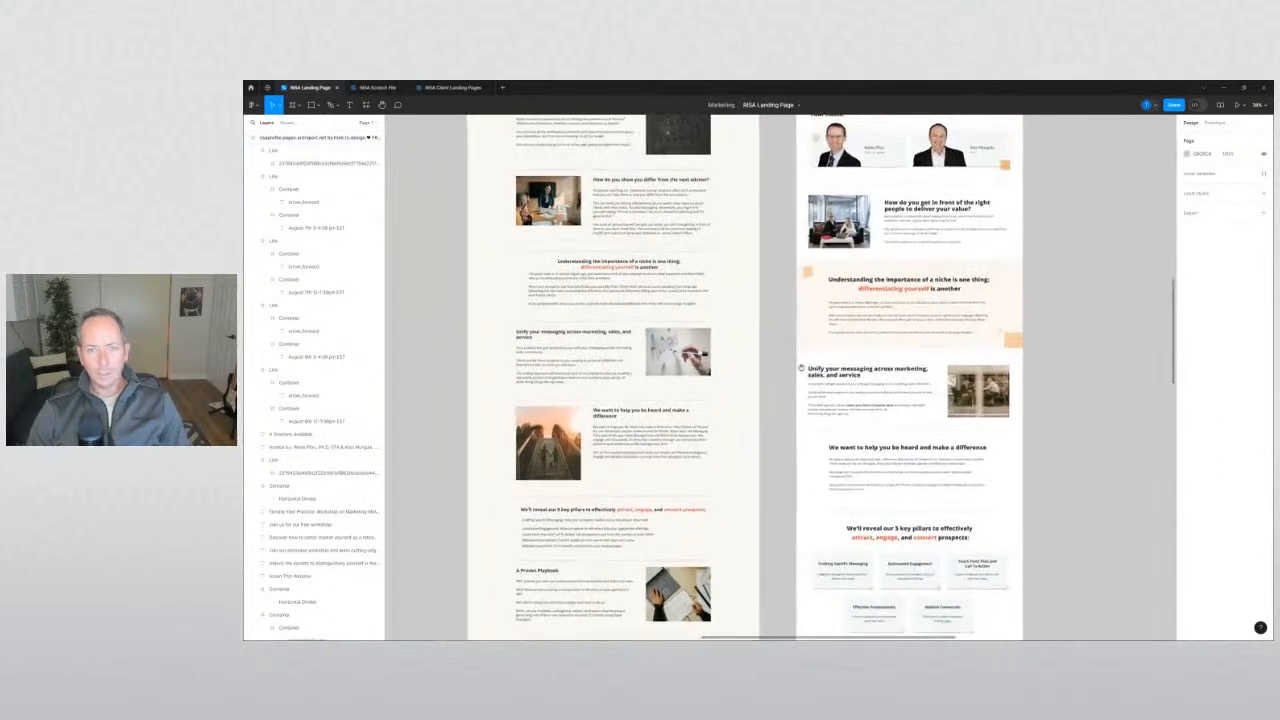
mouse_move(792, 256)
left_mouse_down()
mouse_move(748, 389)
mouse_move(808, 364)
mouse_move(815, 335)
left_mouse_up()
scroll(748, 389, "up", 3)
scroll(791, 391, "up", 3, "ctrl")
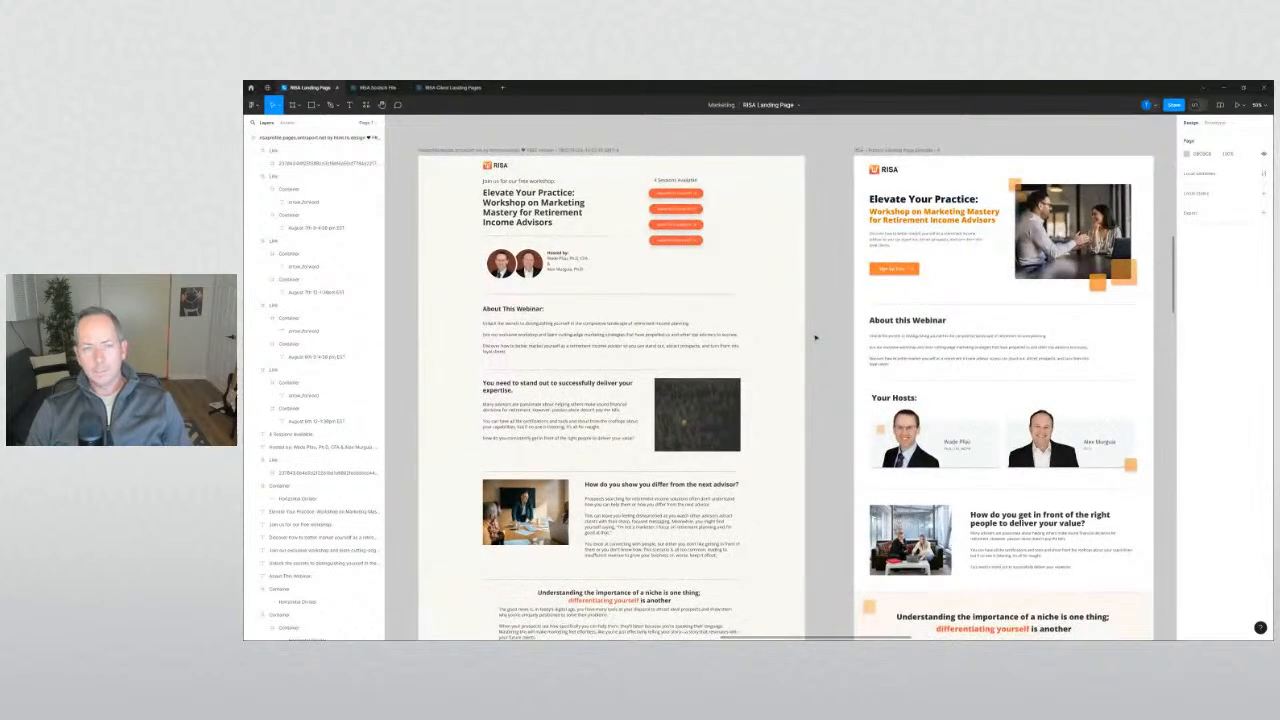
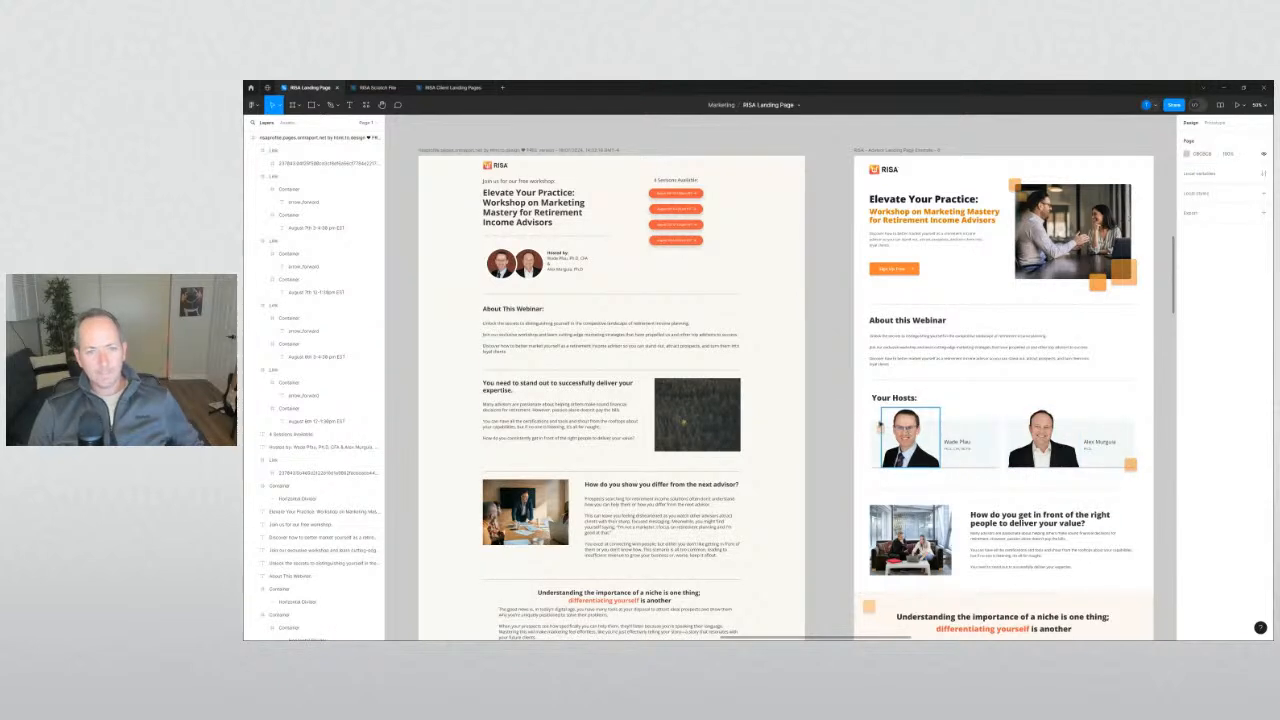
Inspect the 'reaching the right people' and 'About this Webinar' headings.
scroll(845, 407, "down", 5)
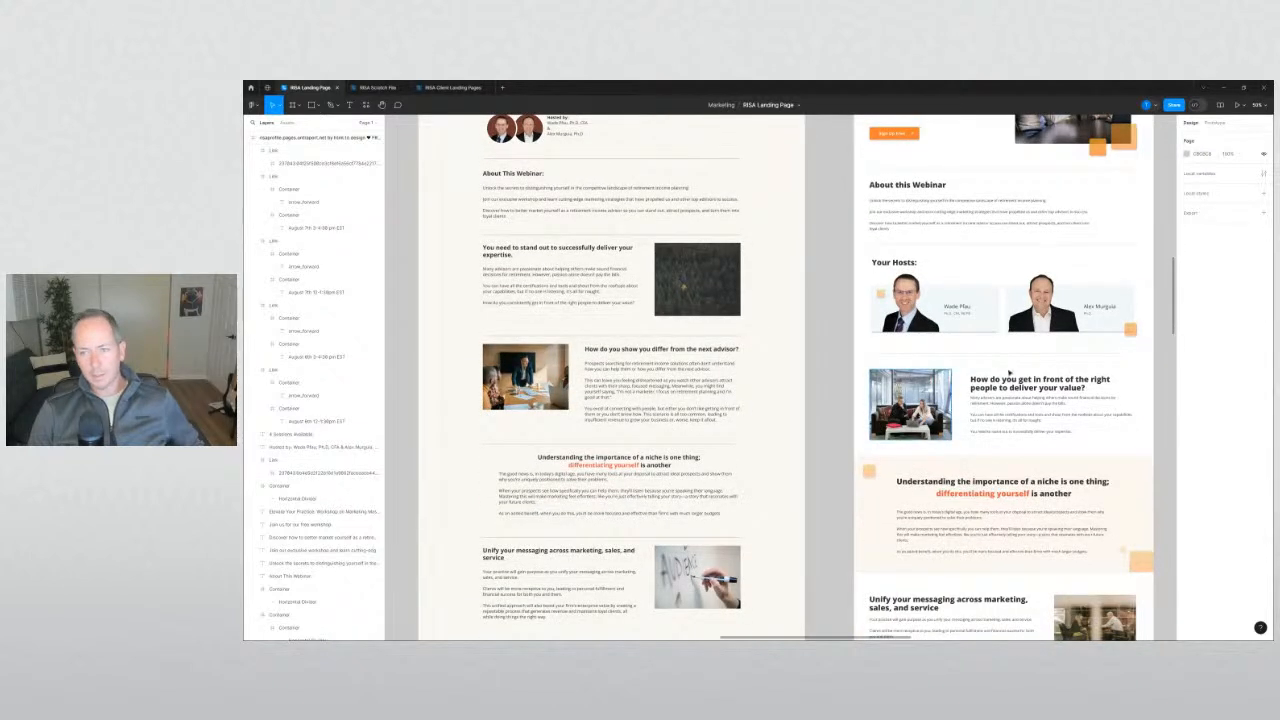
left_click(1028, 394)
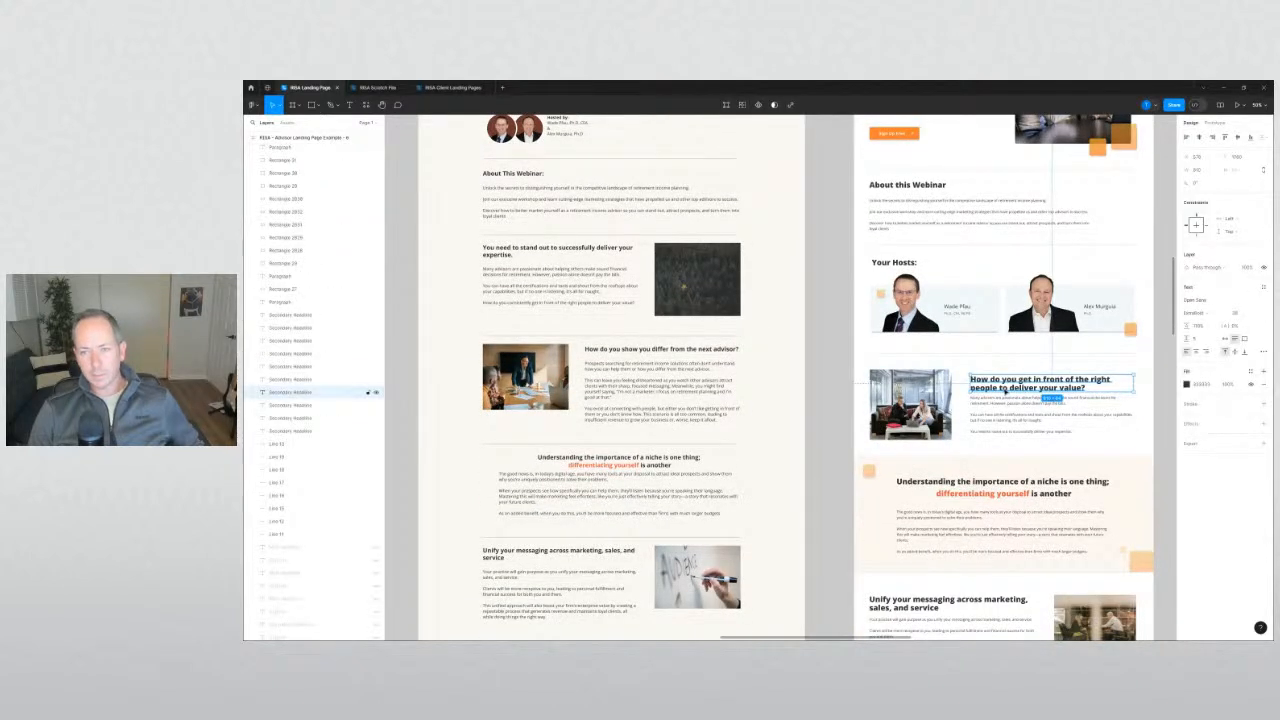
scroll(1018, 390, "down", 1)
left_click(906, 171)
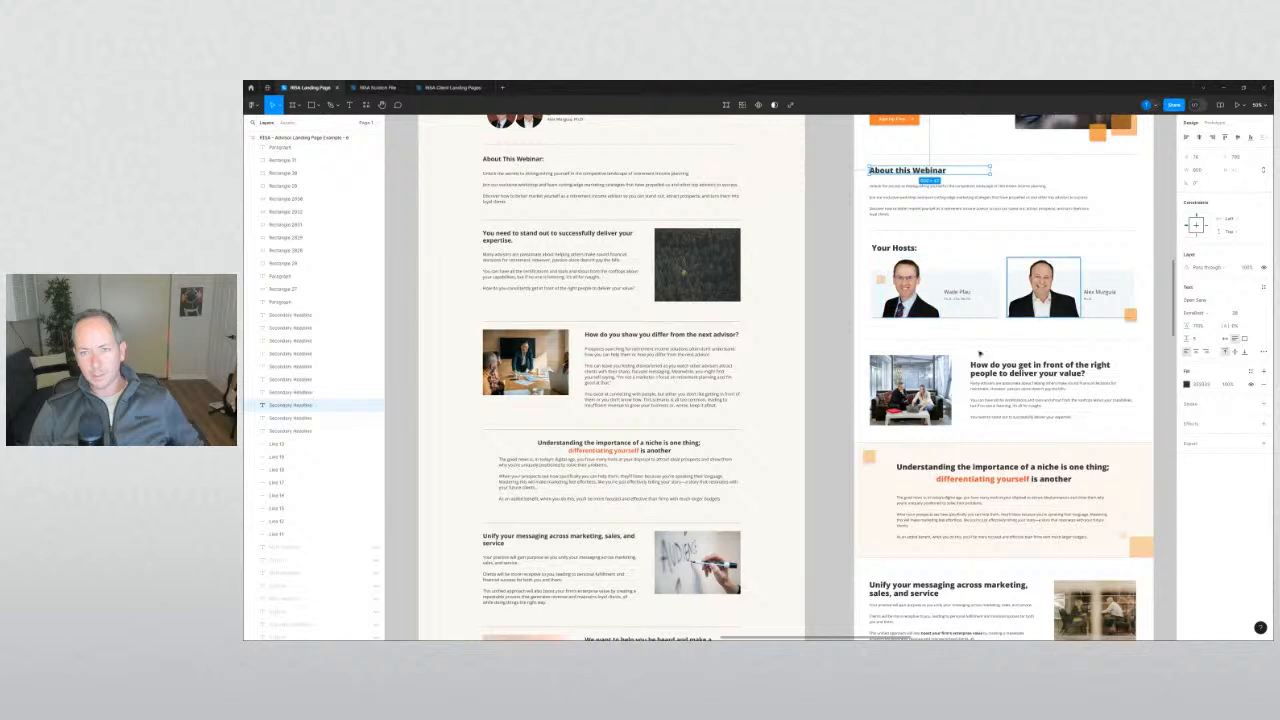
left_click(833, 384)
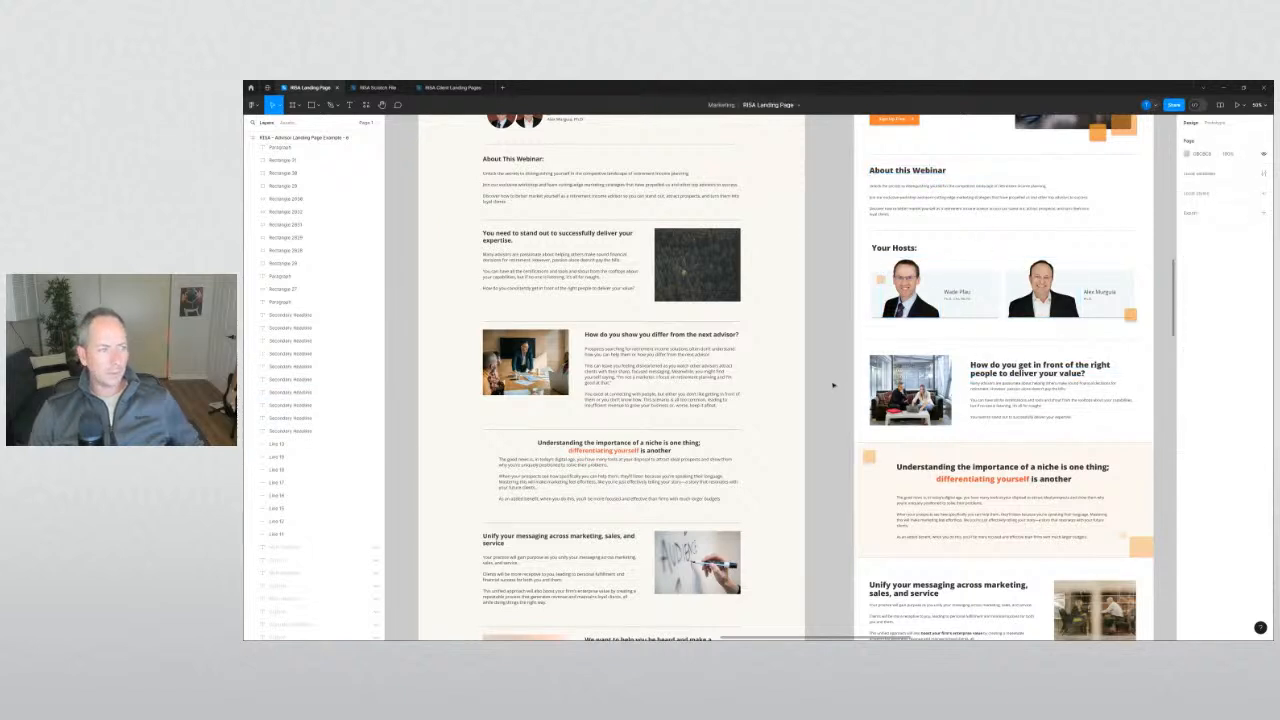
left_click(1038, 372)
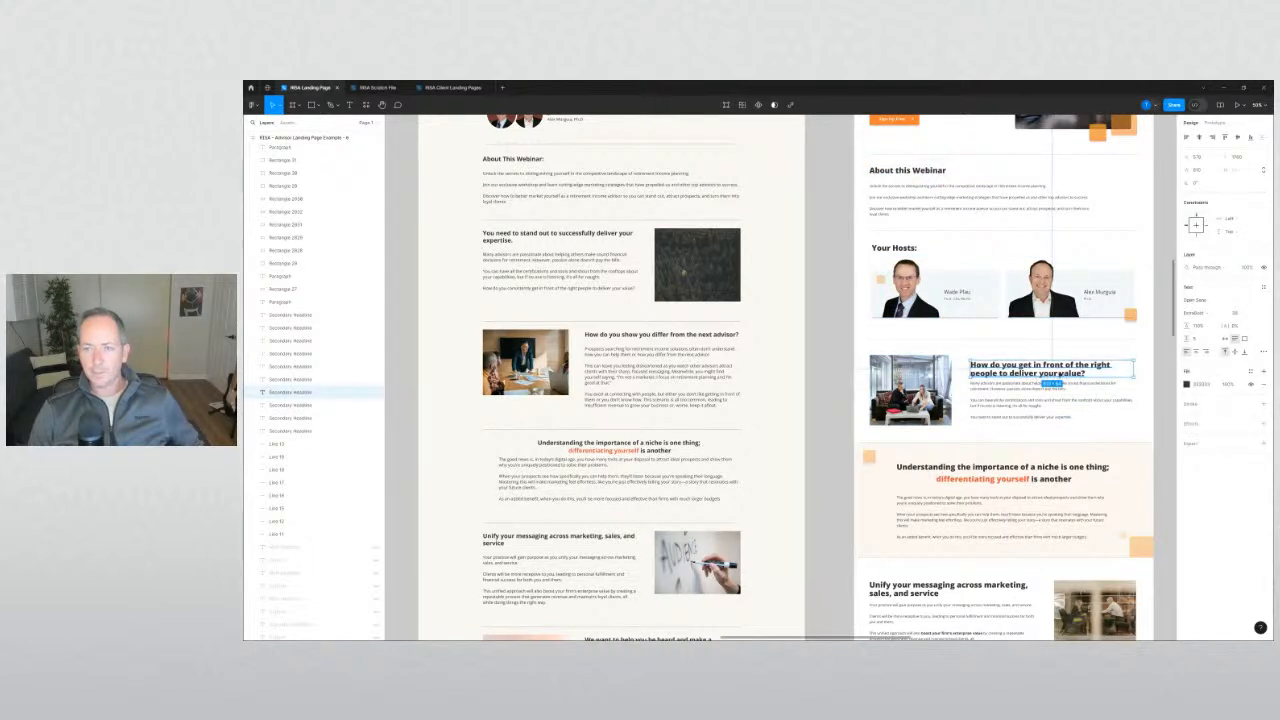
scroll(848, 405, "up", 1)
left_click(846, 406)
scroll(852, 408, "up", 4)
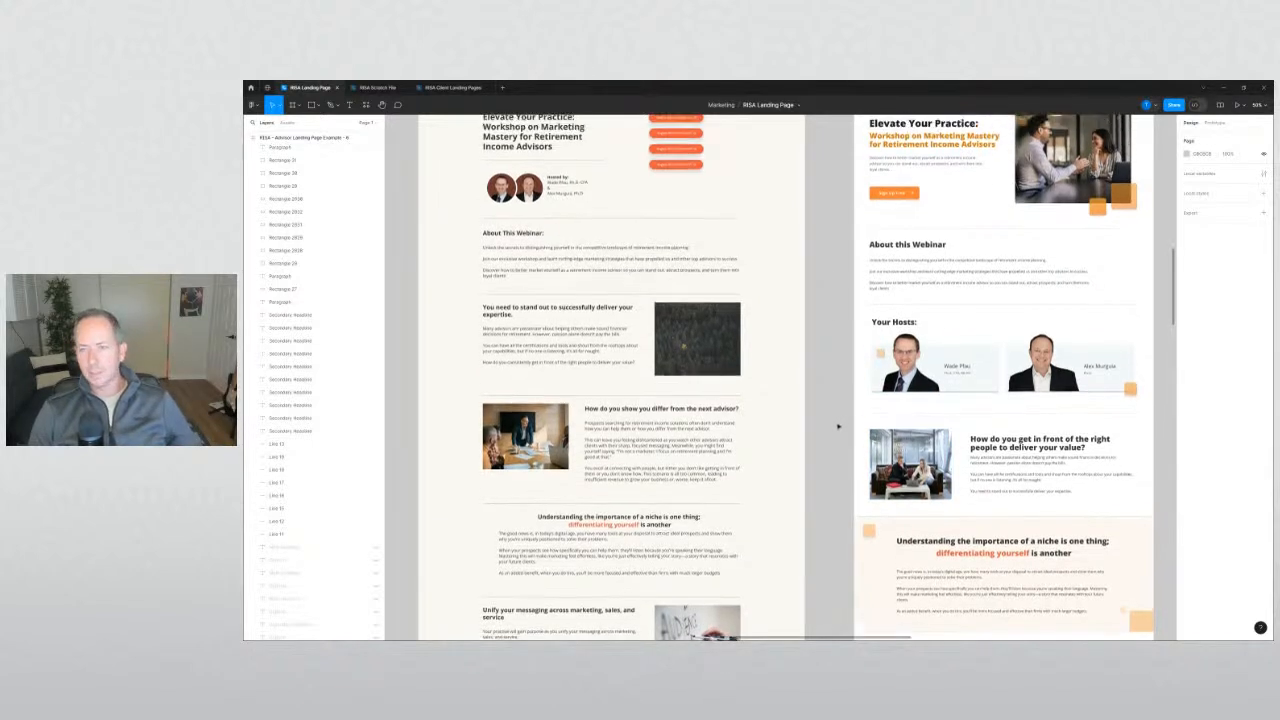
Make both lines of the 'If you focus on retirement income planning' paragraph regular weight.
scroll(838, 428, "up", 3)
scroll(834, 427, "down", 2)
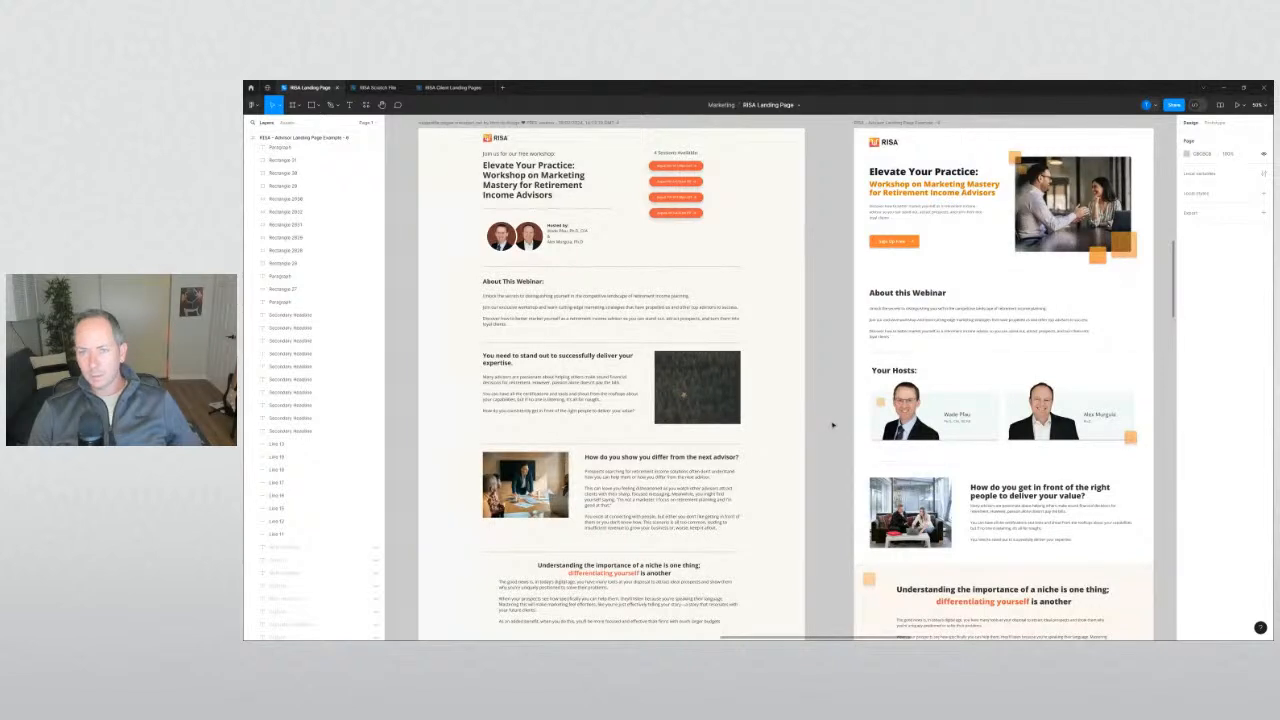
scroll(832, 425, "down", 2)
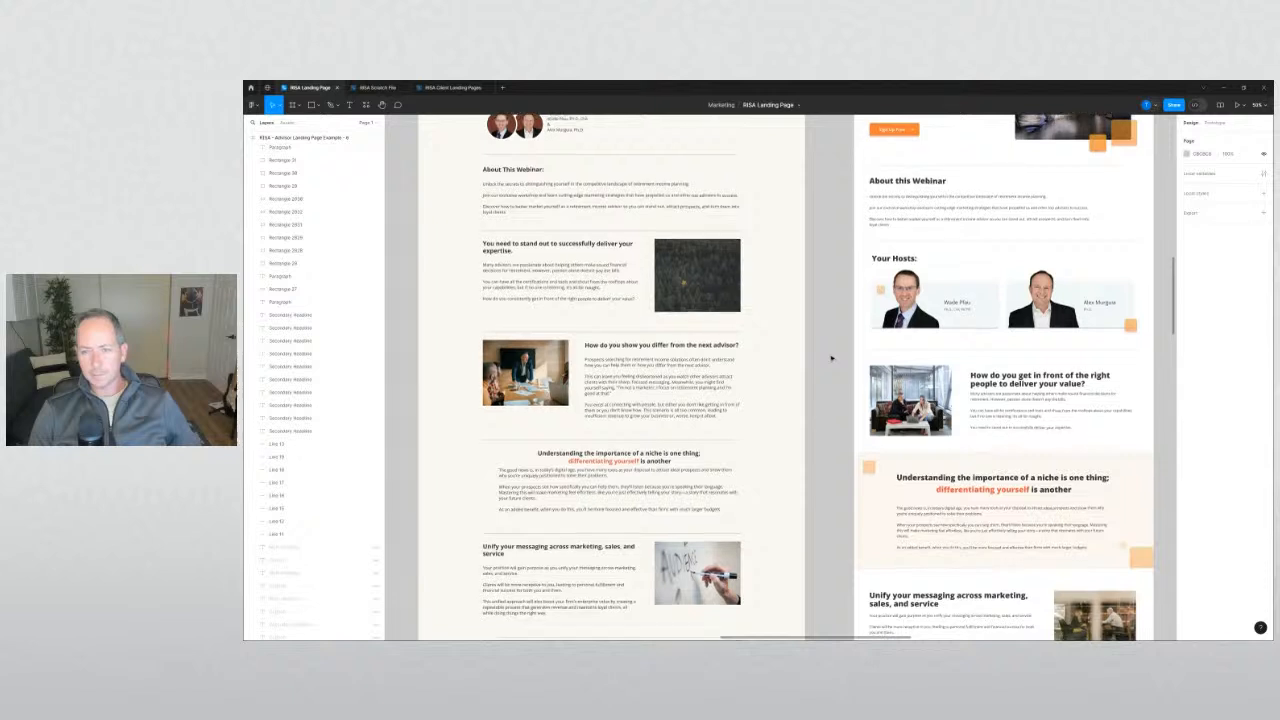
scroll(831, 358, "down", 3)
scroll(872, 373, "down", 2)
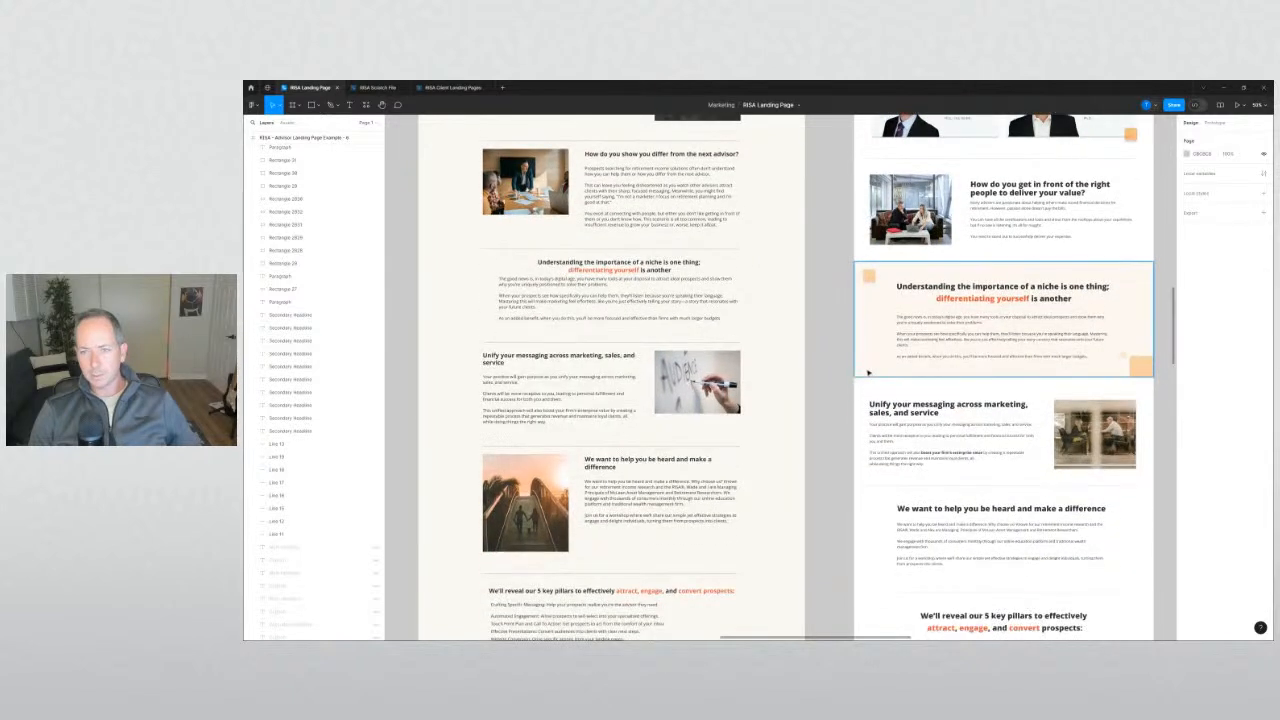
scroll(839, 380, "down", 4)
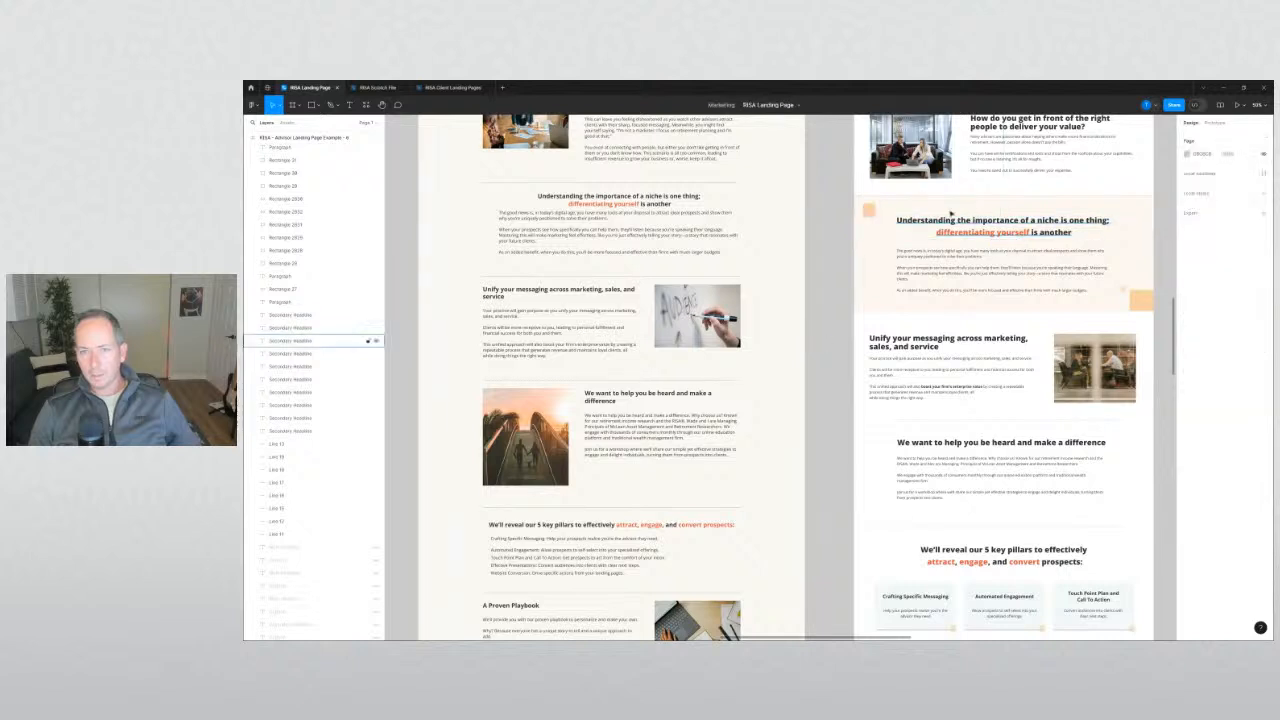
scroll(848, 353, "down", 2)
scroll(848, 353, "down", 7)
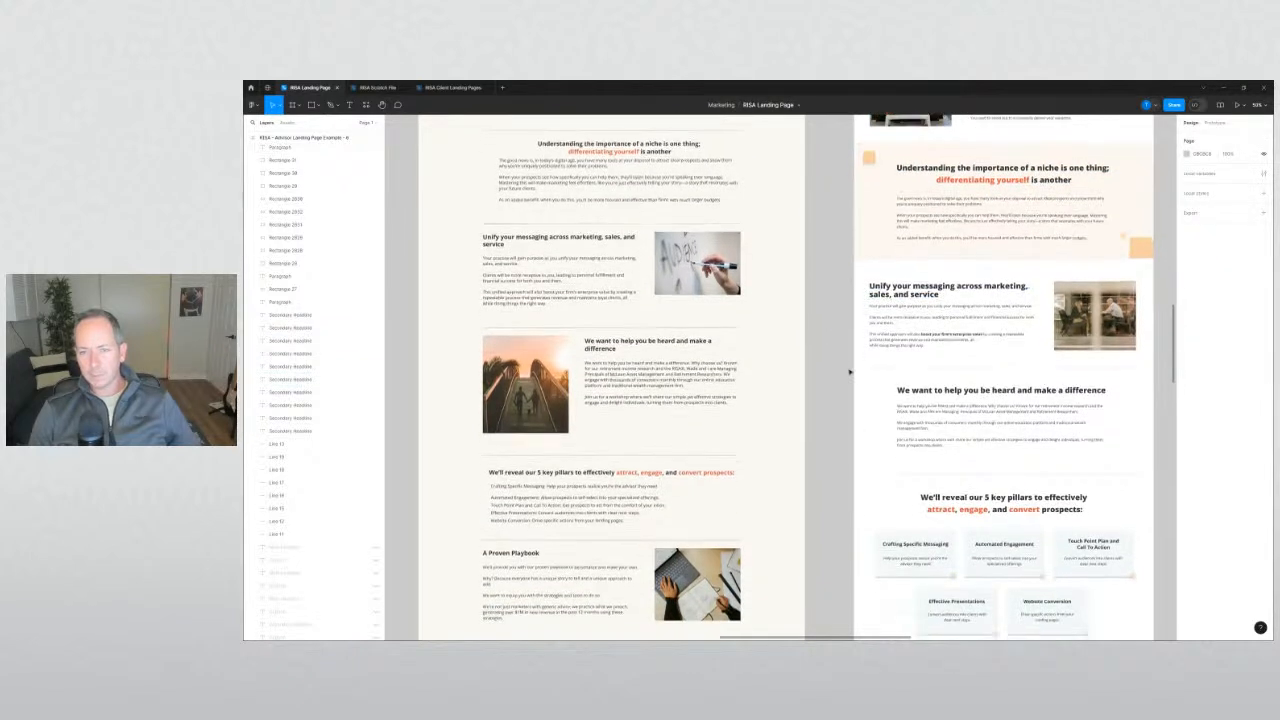
scroll(864, 358, "down", 8)
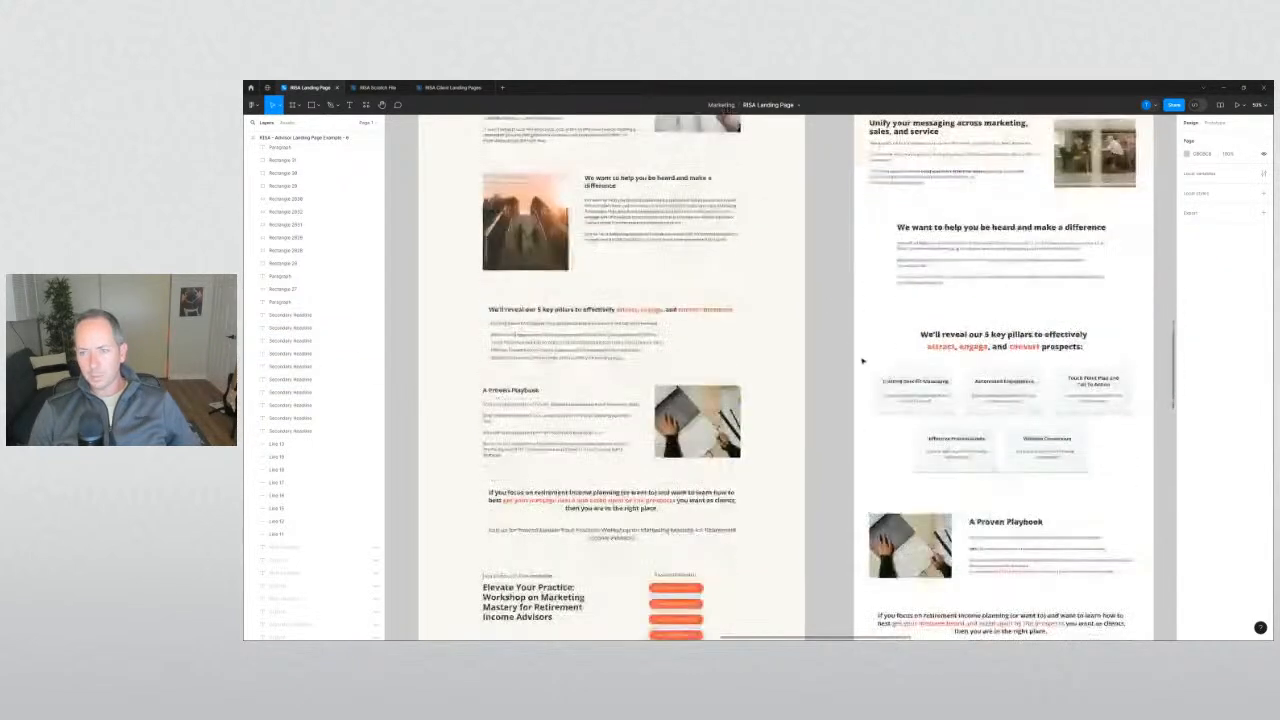
scroll(866, 369, "down", 1)
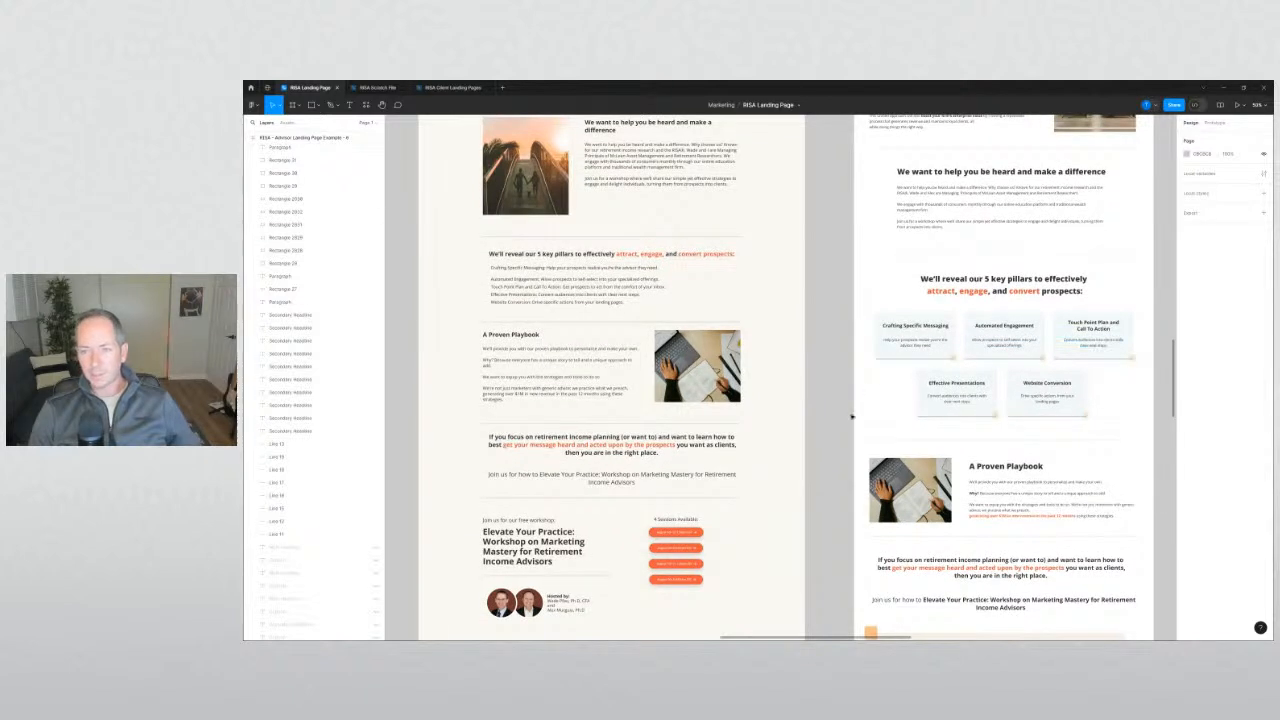
scroll(854, 416, "down", 4)
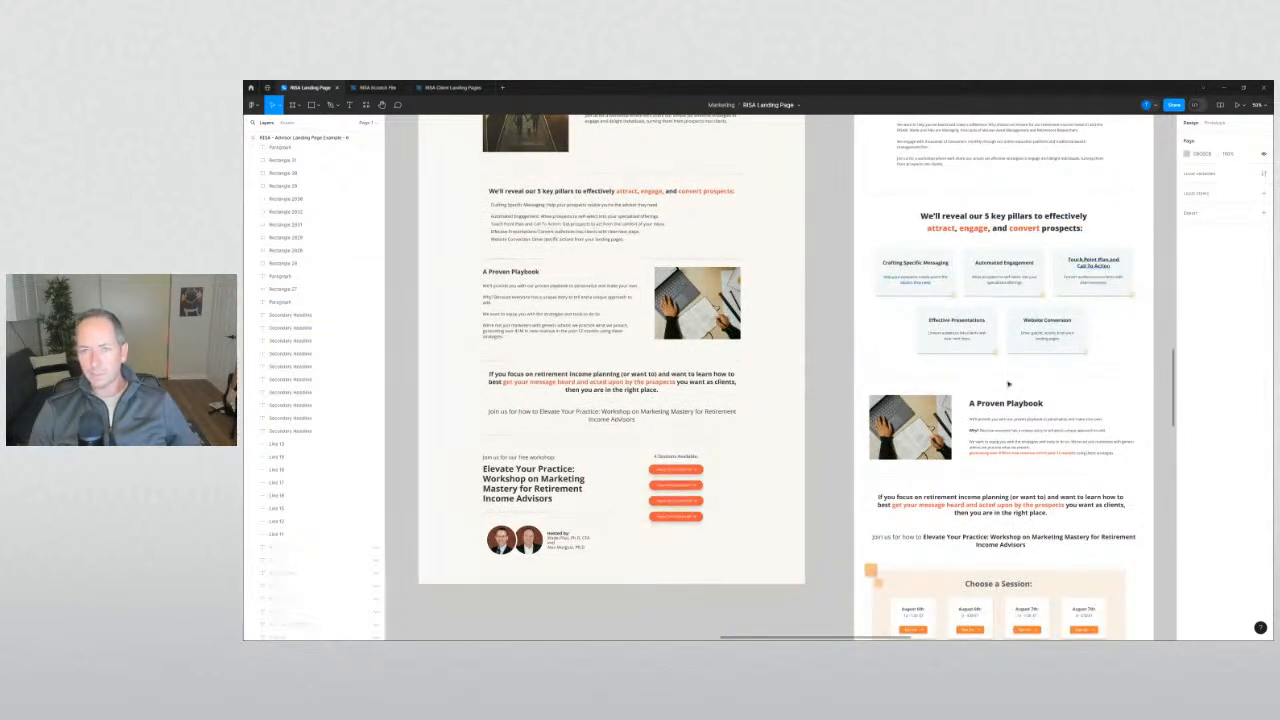
scroll(836, 418, "down", 5)
scroll(836, 418, "up", 5)
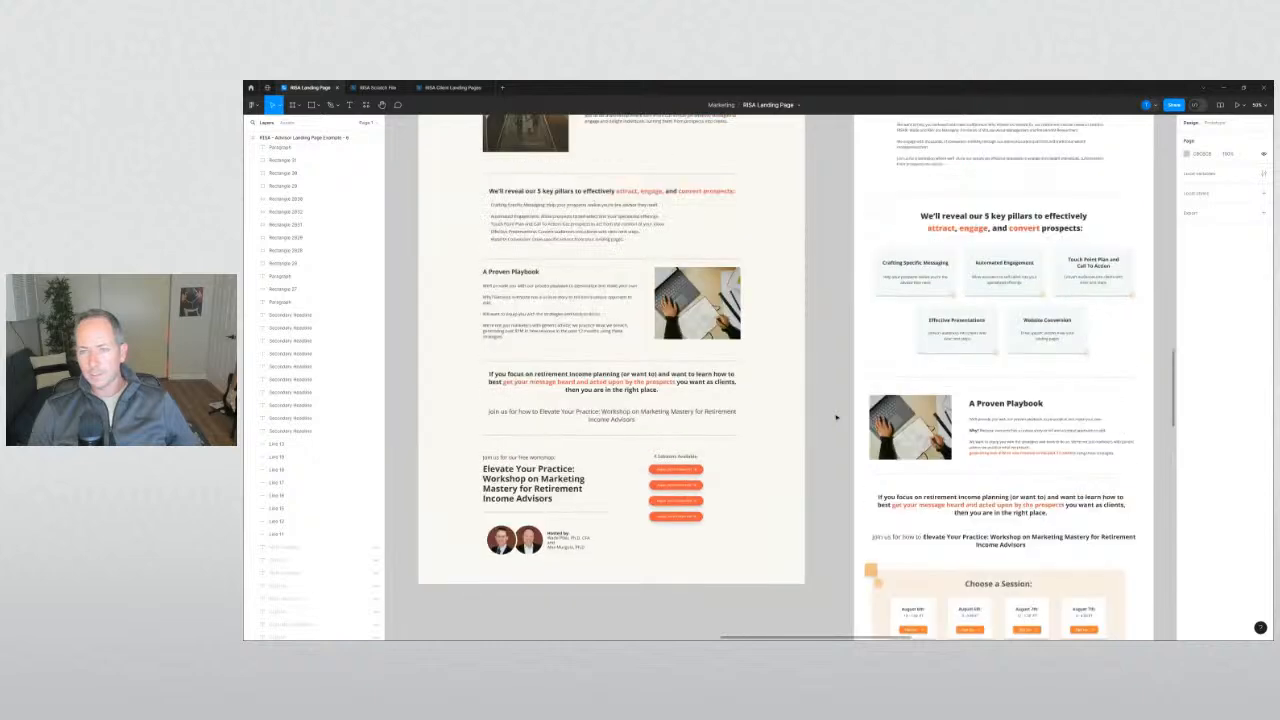
scroll(836, 418, "down", 5)
scroll(833, 418, "down", 4)
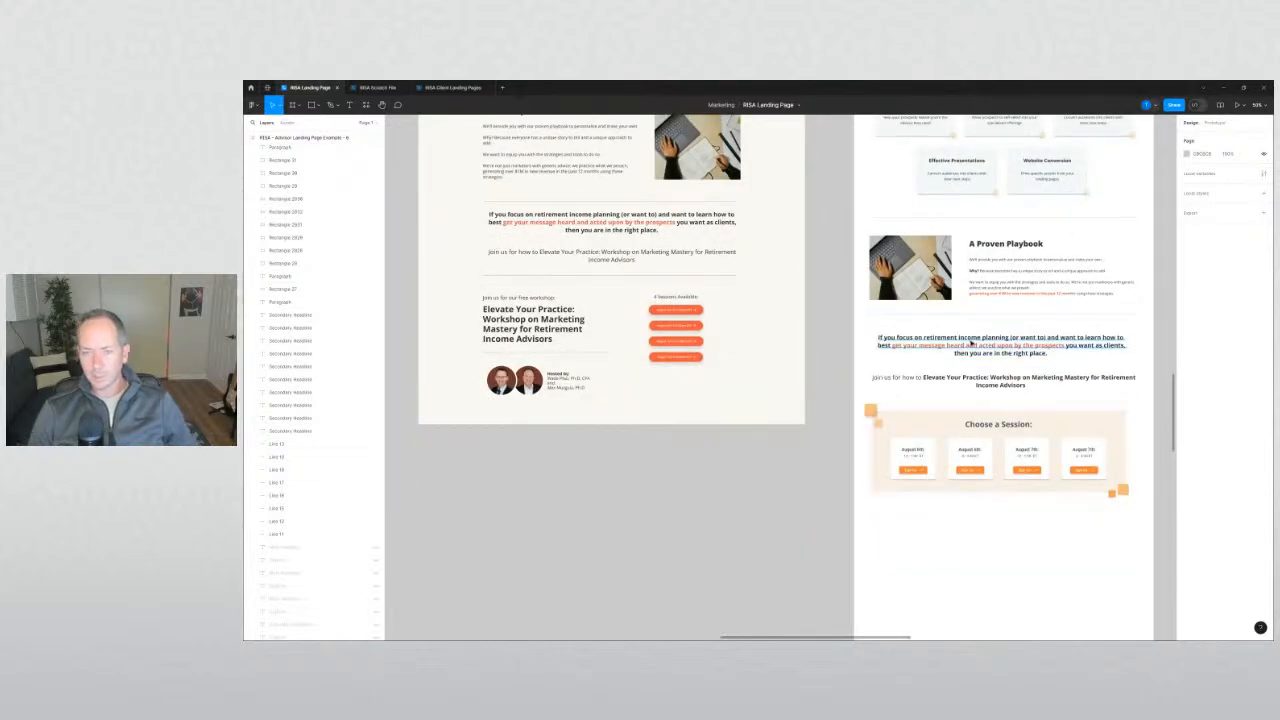
left_click(968, 350)
left_click(970, 356, "shift")
key("ctrl+b")
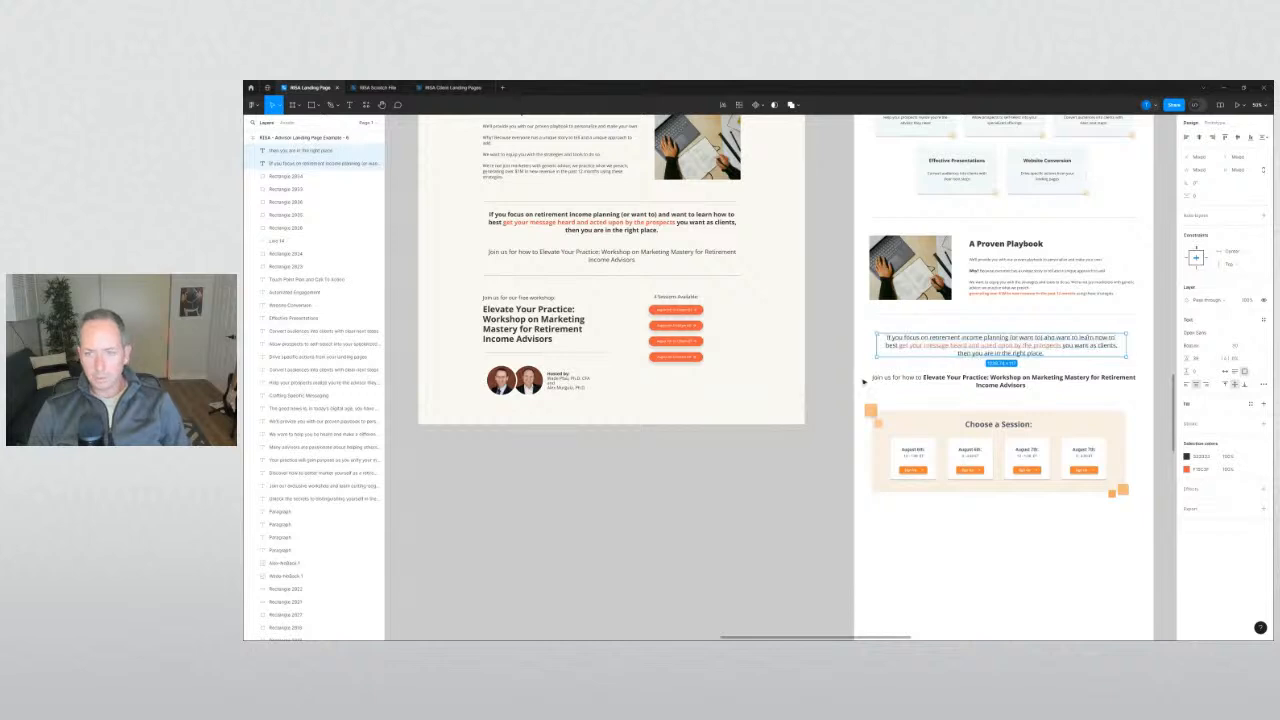
left_click(884, 362)
left_click(1000, 361)
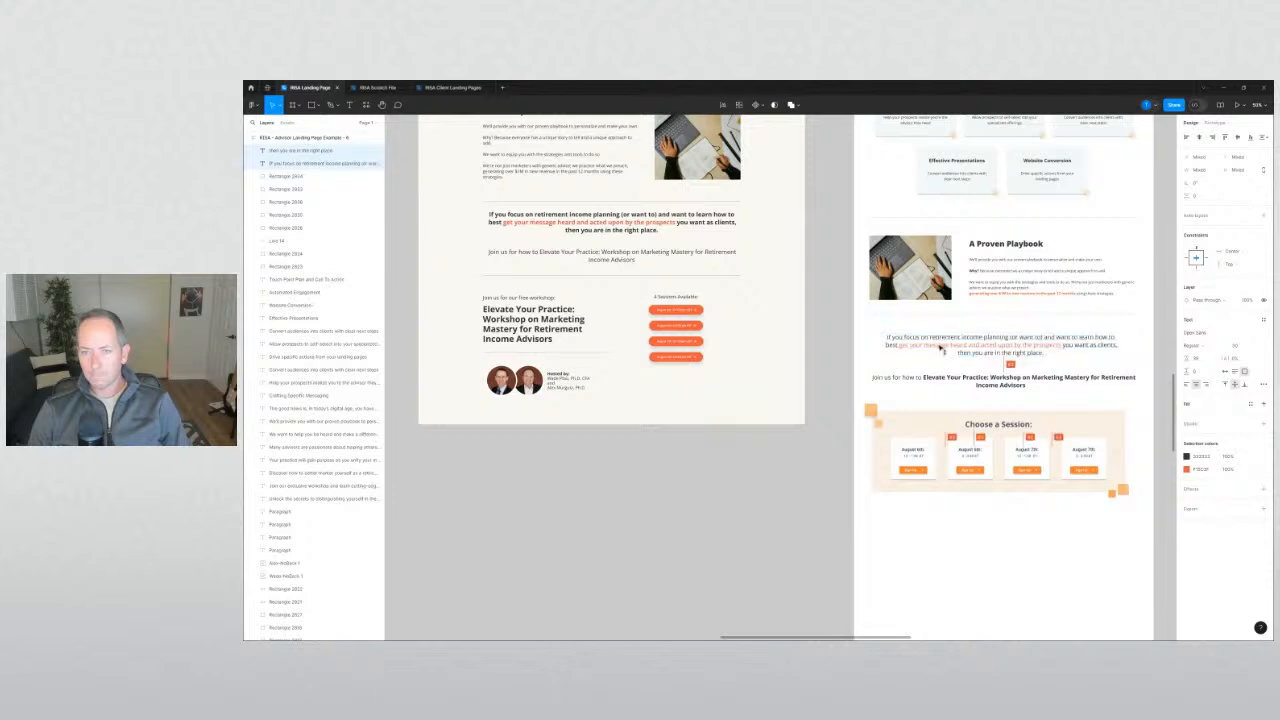
left_click(841, 392)
Pan to the original page's workshop section with its four session date buttons.
left_click_drag(843, 393, 676, 364)
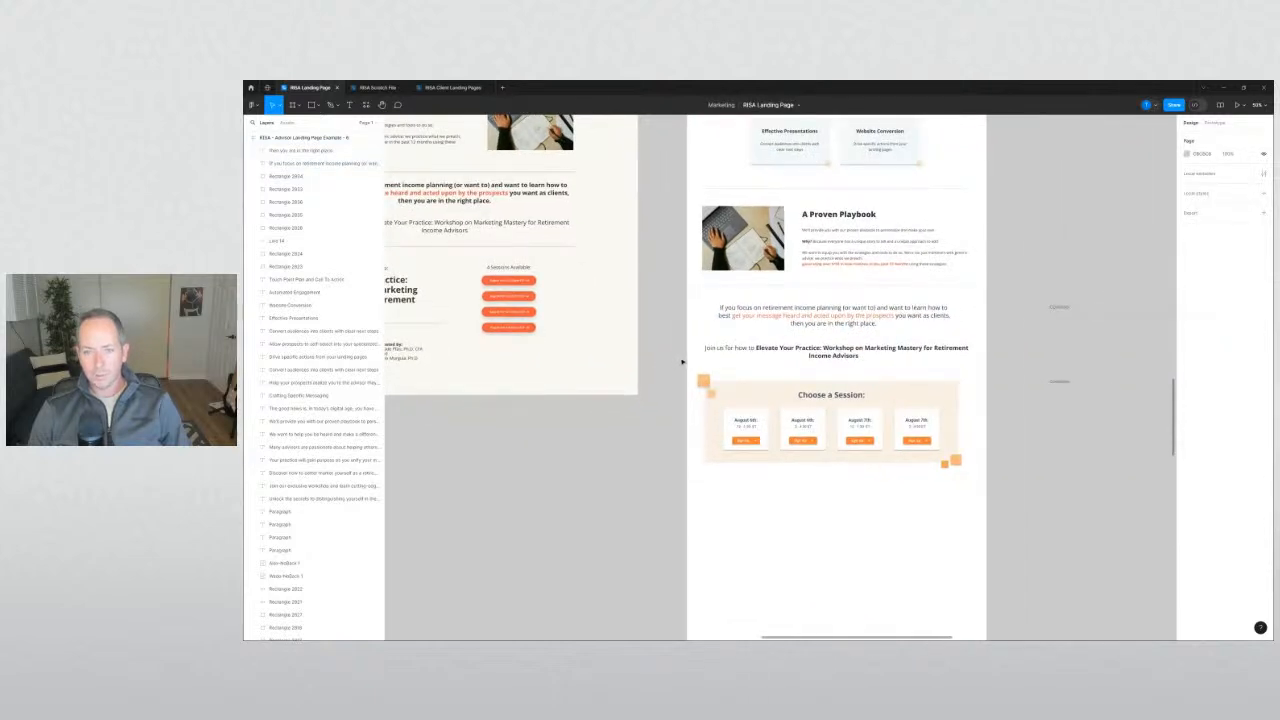
scroll(683, 362, "down", 1)
scroll(586, 342, "up", 5)
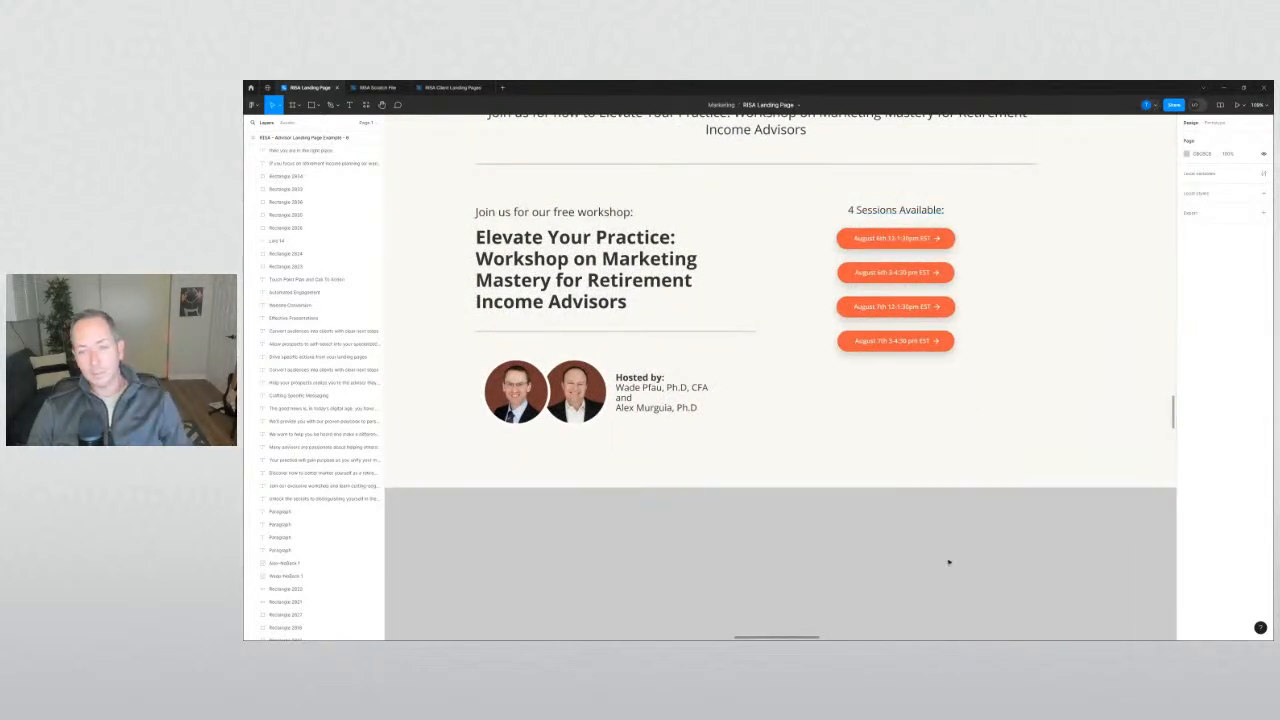
Prefix the first two card dates with 'Tue' and the third with 'Wed', dropping the stray period.
scroll(951, 563, "down", 3)
left_click_drag(1011, 570, 623, 478)
scroll(683, 455, "up", 2)
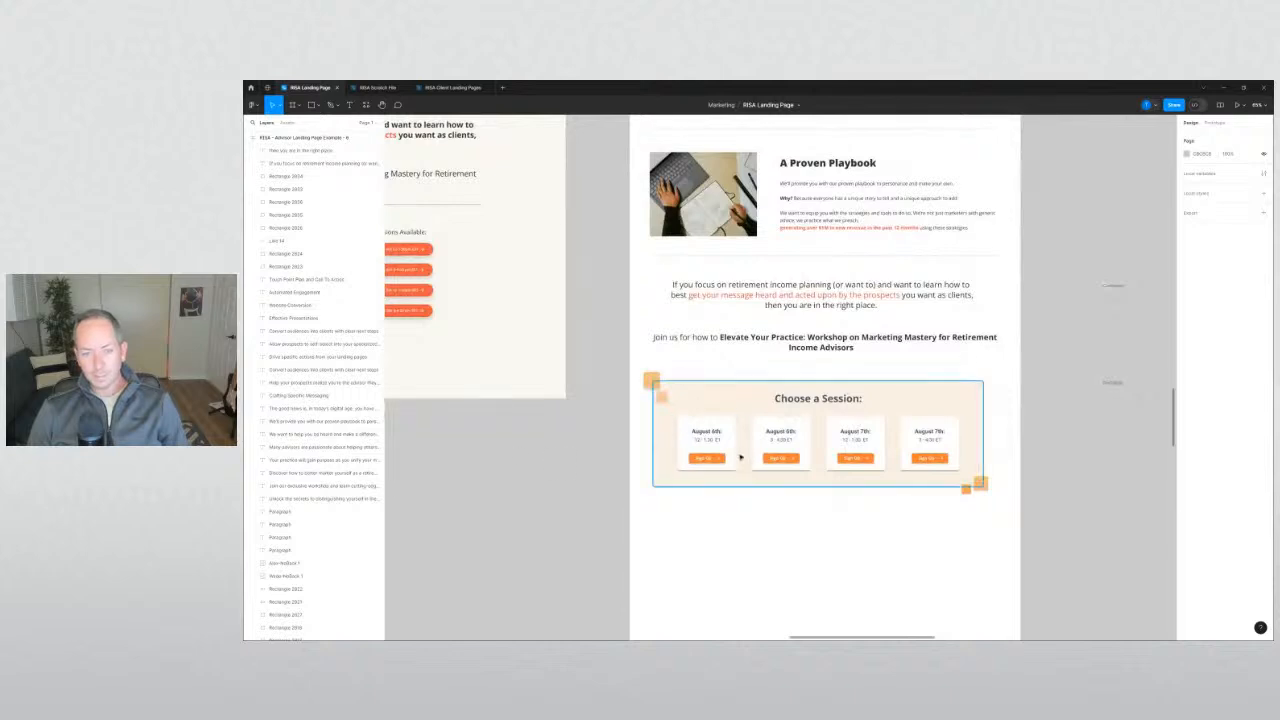
scroll(692, 445, "up", 3)
double_click(658, 413)
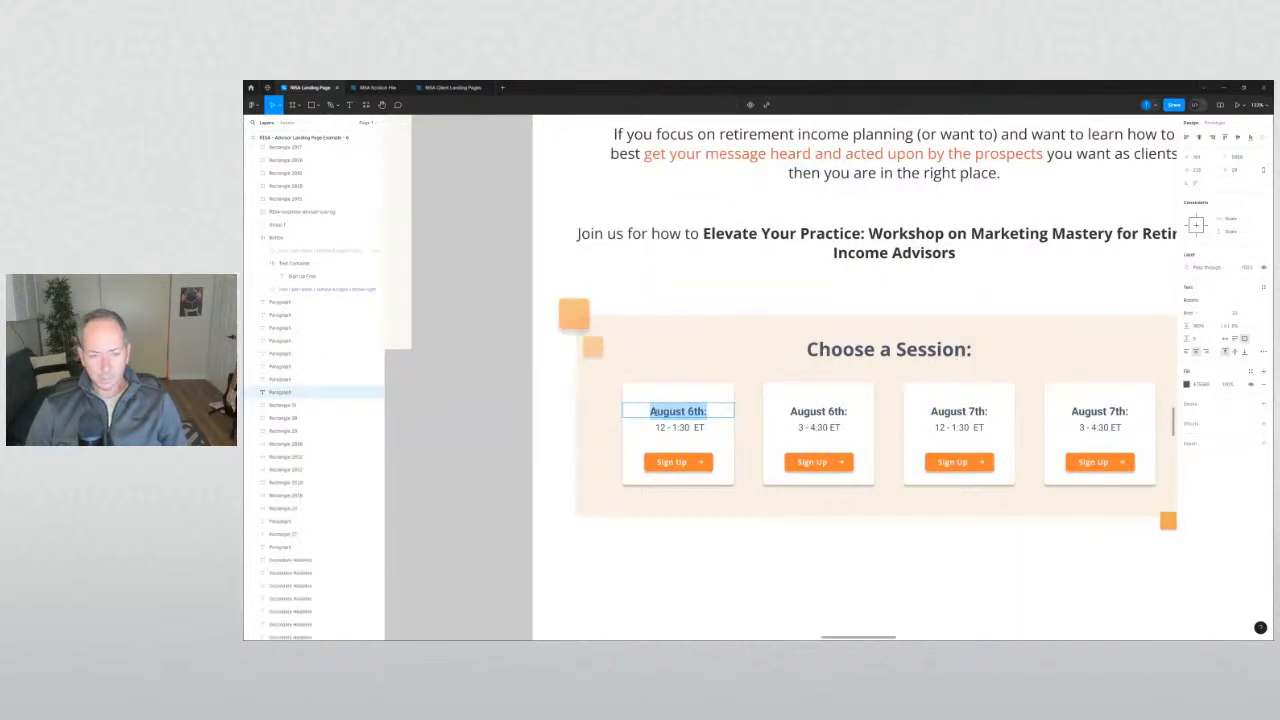
key("Left")
type("Tues.")
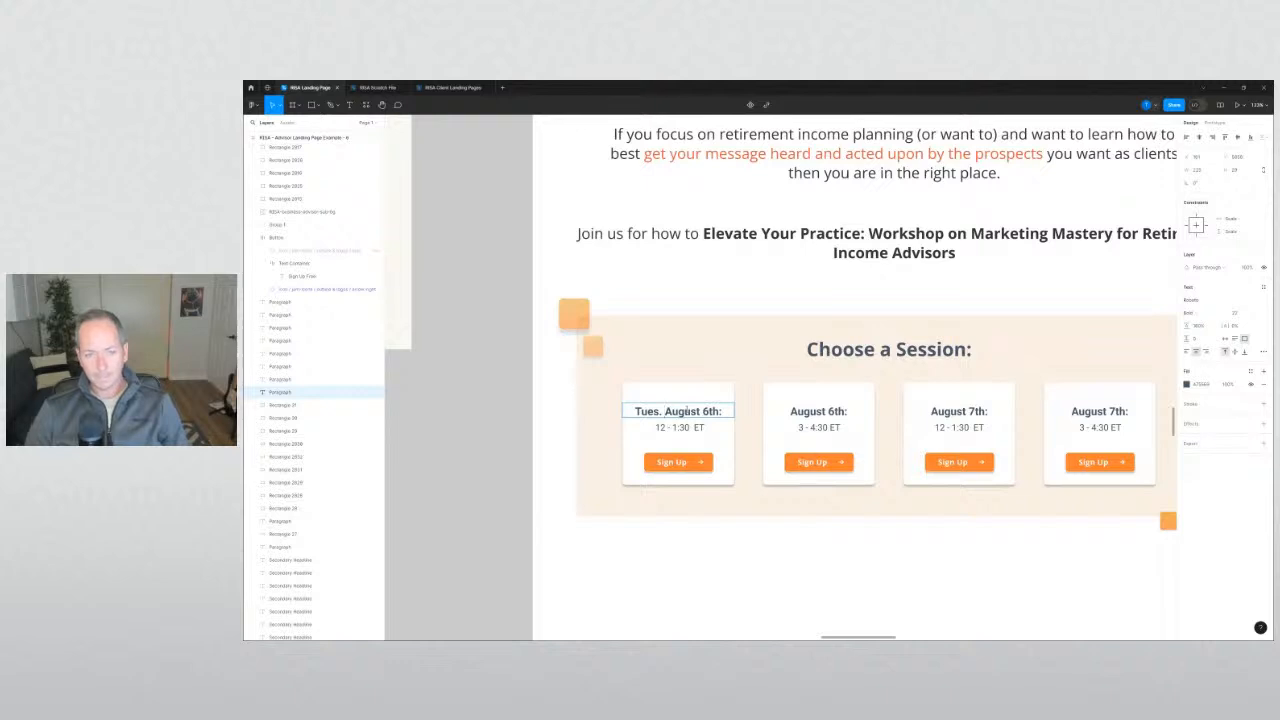
key("Left")
key("BackSpace")
left_click(792, 412)
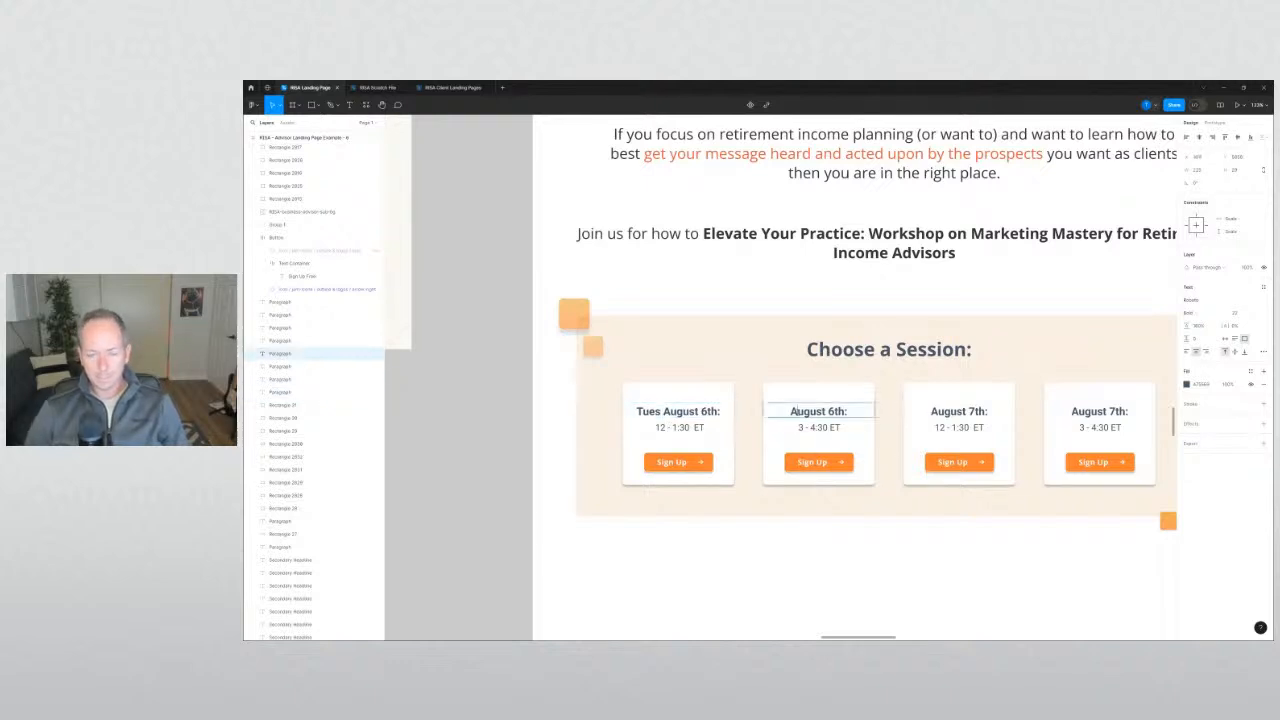
type("Tues")
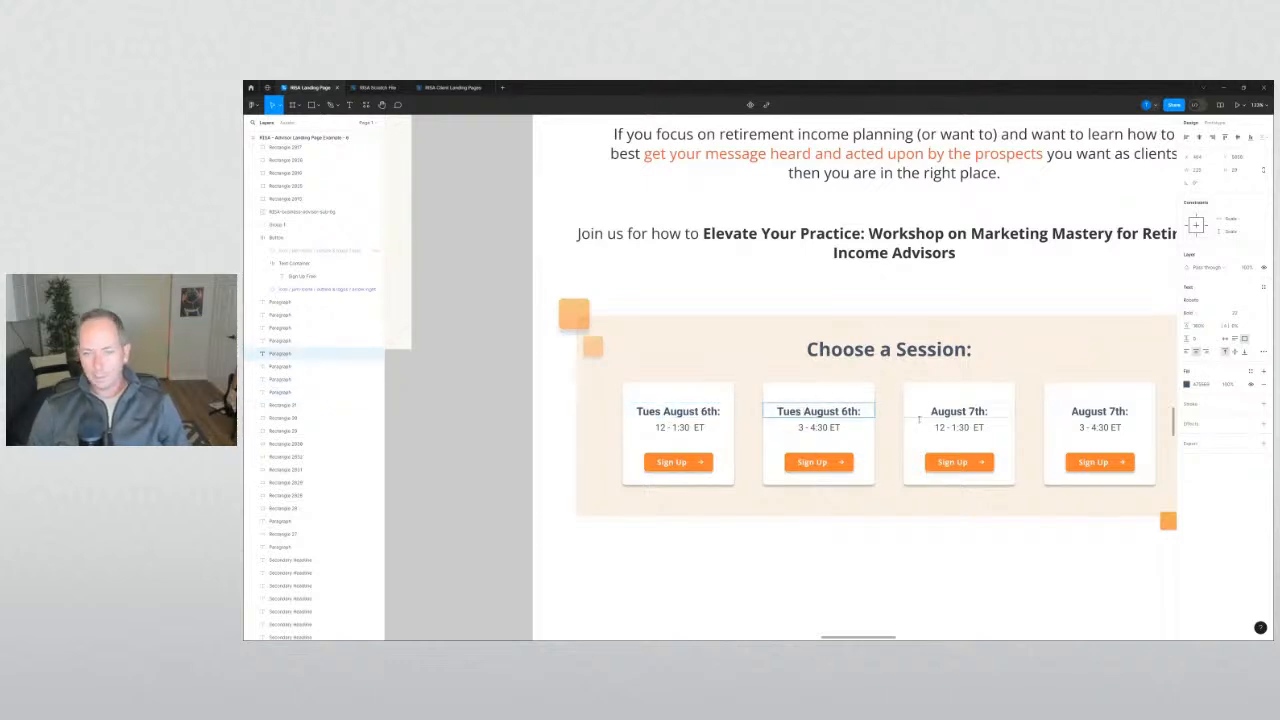
left_click(931, 412)
type("Wed")
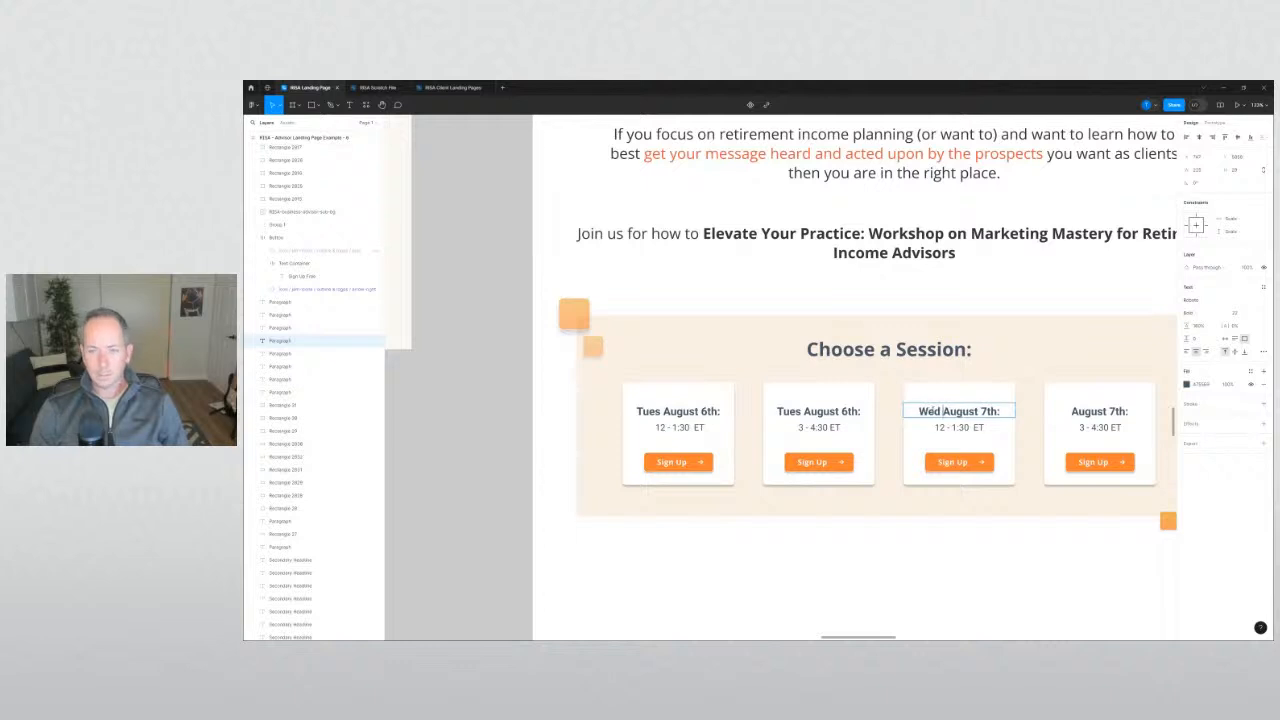
left_click(795, 408)
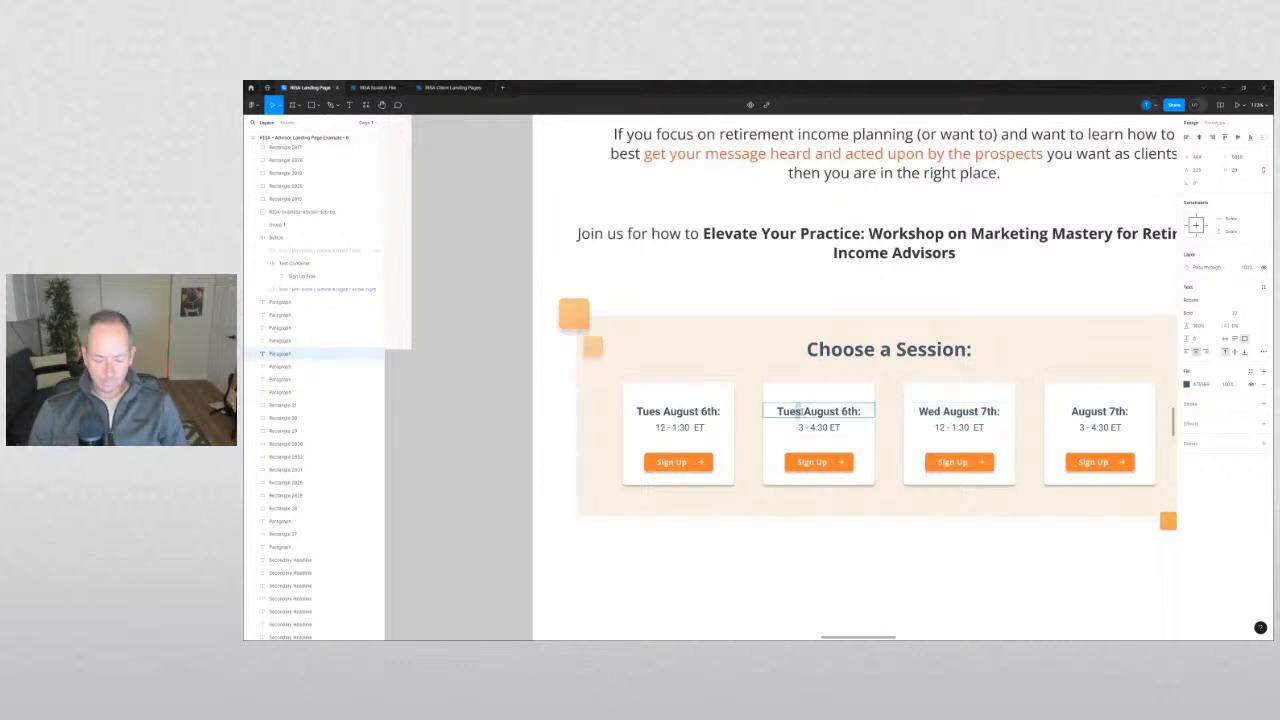
key("BackSpace")
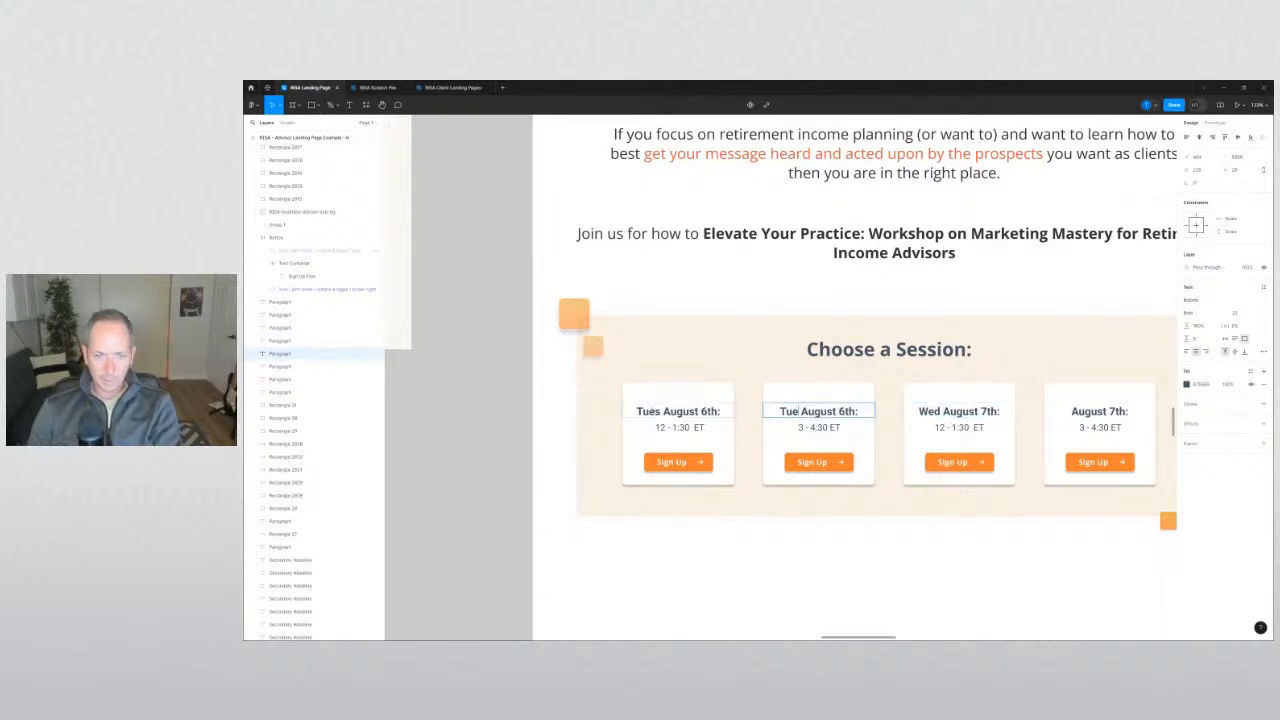
left_click(661, 411)
key("BackSpace")
left_click(846, 549)
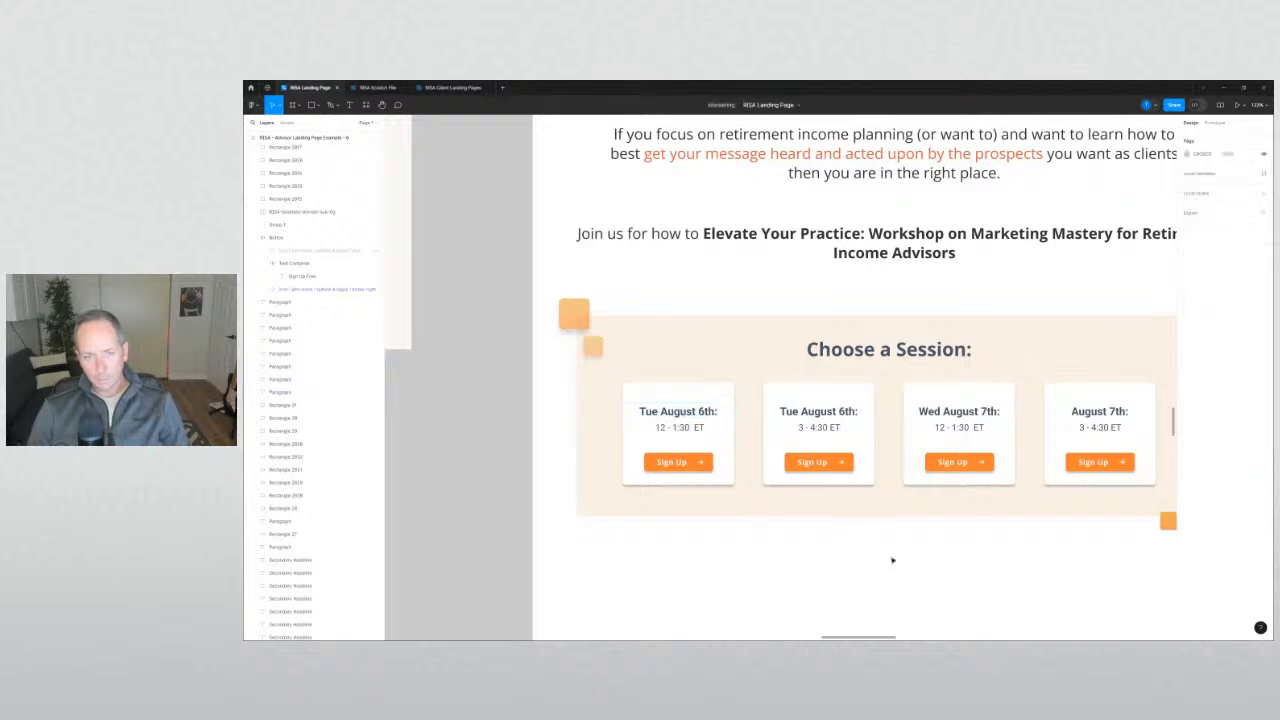
Add 'Wed' before the fourth card's August 7th heading.
scroll(892, 560, "right", 3)
double_click(957, 380)
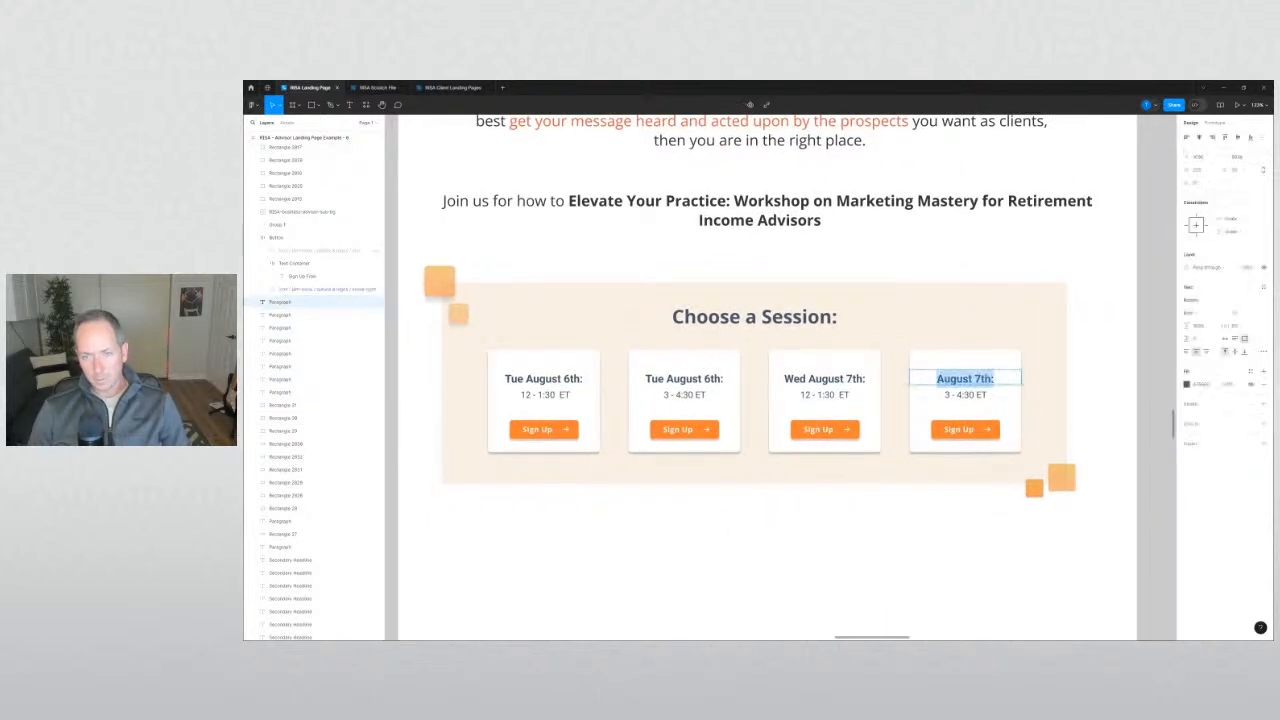
key("Left")
type("Wed")
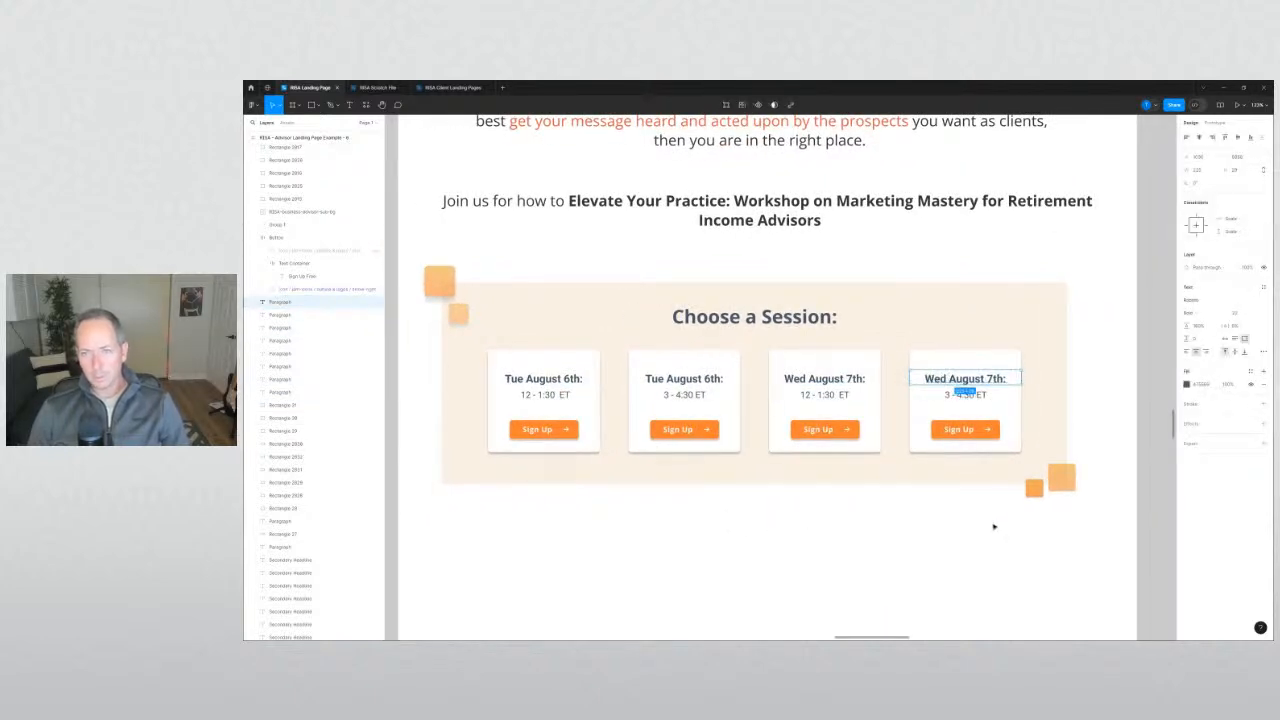
left_click(994, 526)
scroll(951, 543, "down", 2)
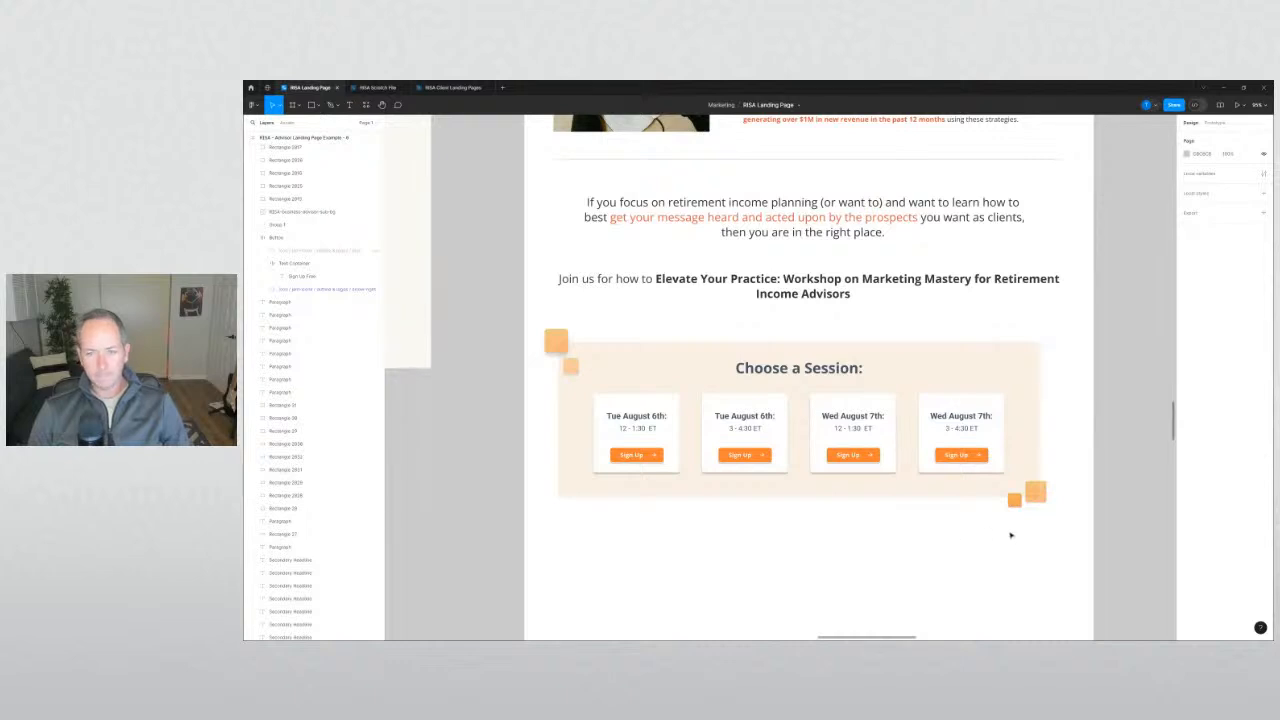
Zoom out and pan until the redesigned and original landing pages sit side by side.
scroll(1010, 535, "down", 3)
scroll(723, 486, "left", 5)
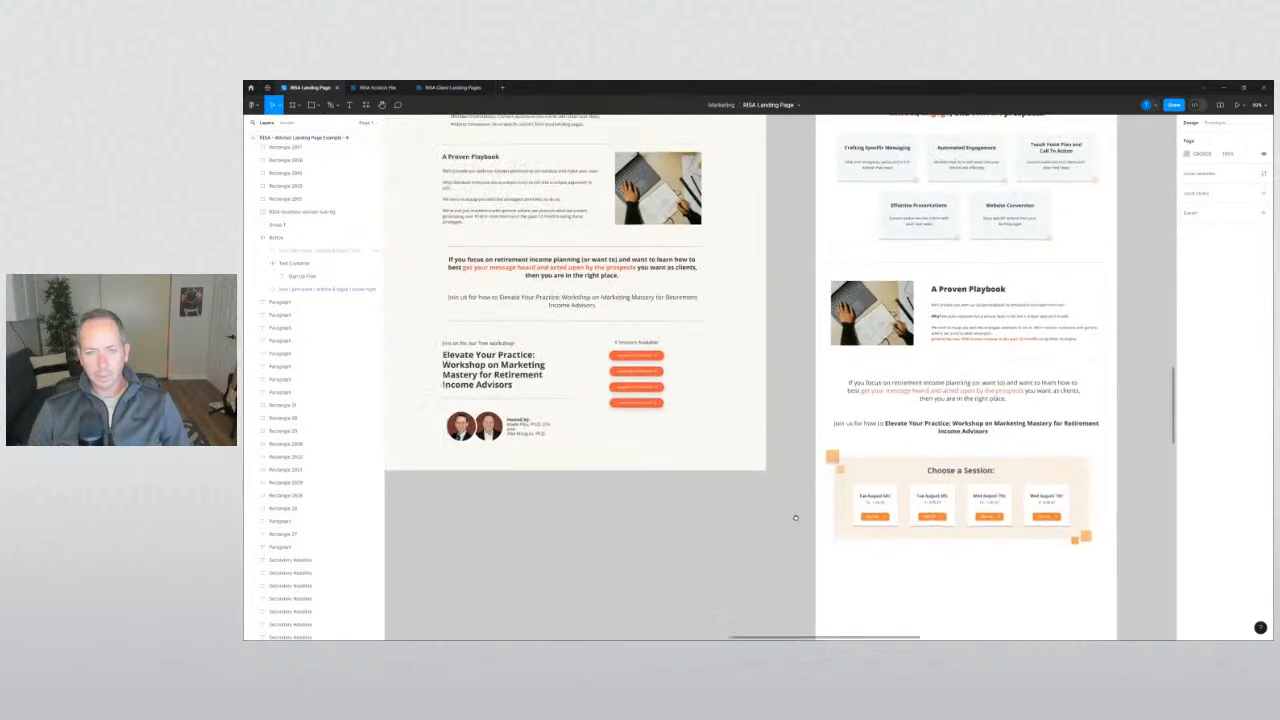
scroll(801, 513, "up", 5)
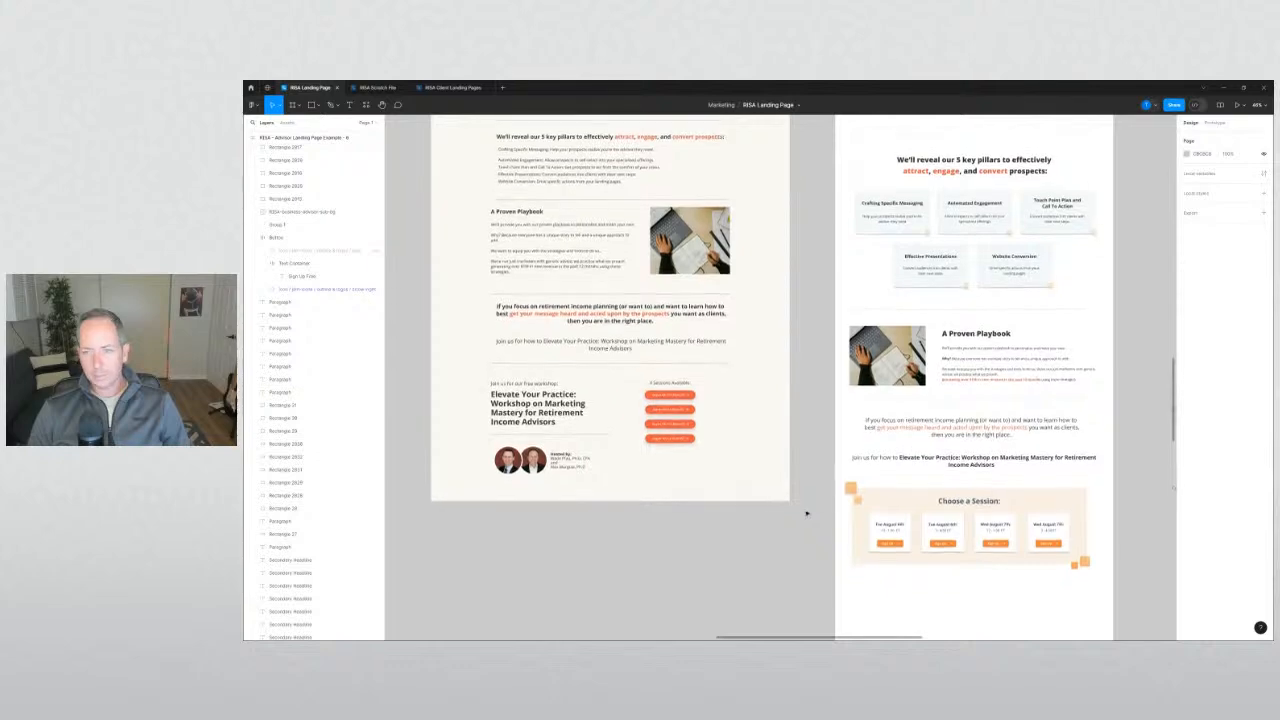
scroll(810, 514, "up", 7)
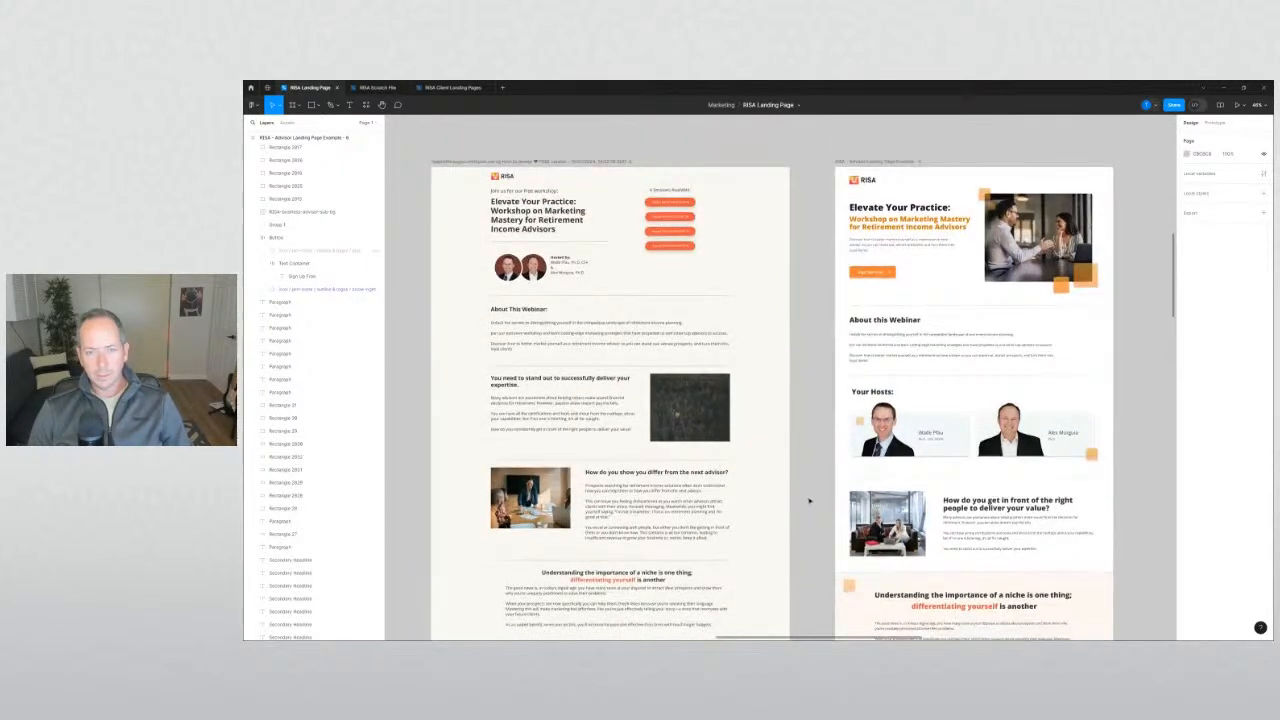
scroll(808, 503, "down", 1)
scroll(808, 503, "right", 1)
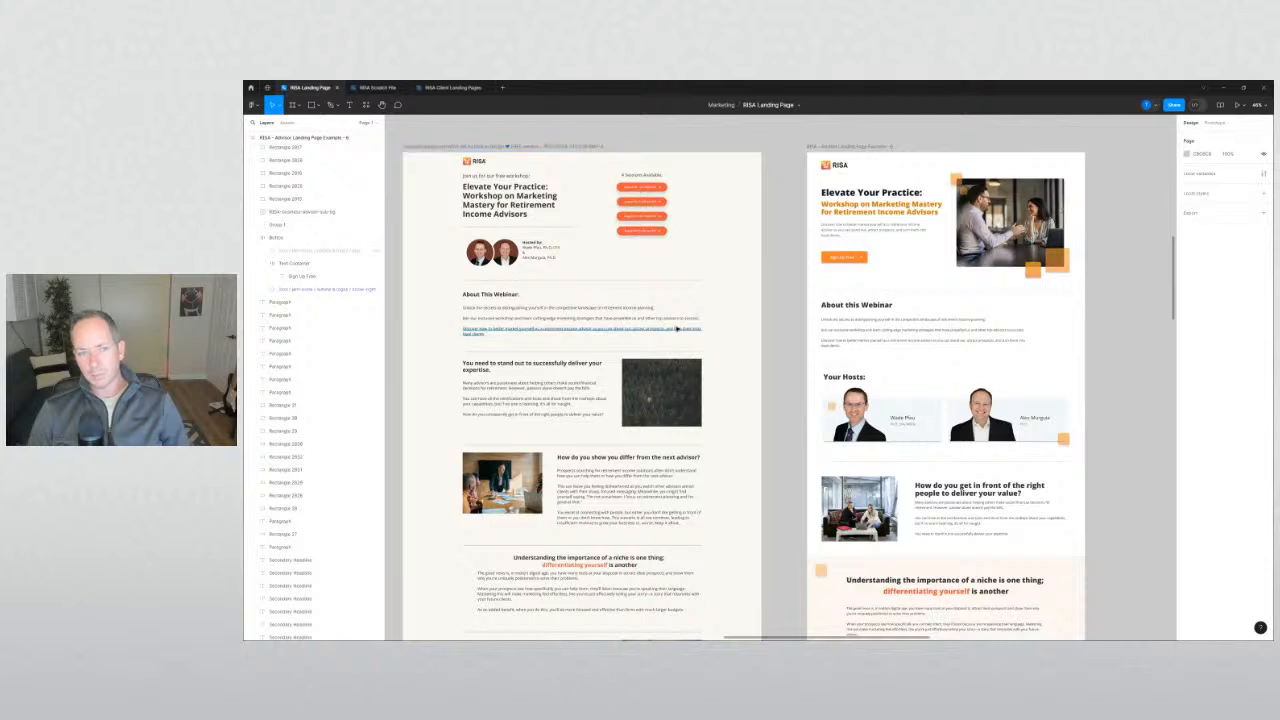
scroll(785, 326, "down", 1)
scroll(785, 326, "left", 1)
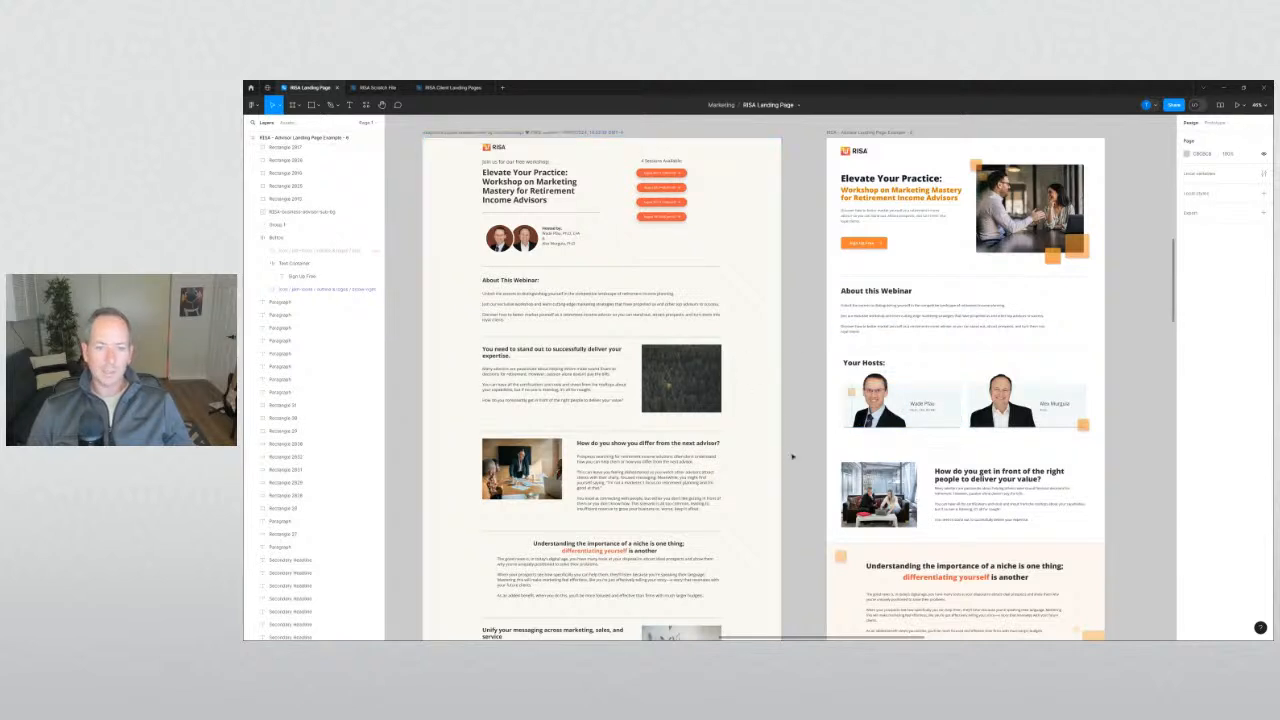
scroll(797, 450, "down", 6)
left_click_drag(663, 505, 823, 500)
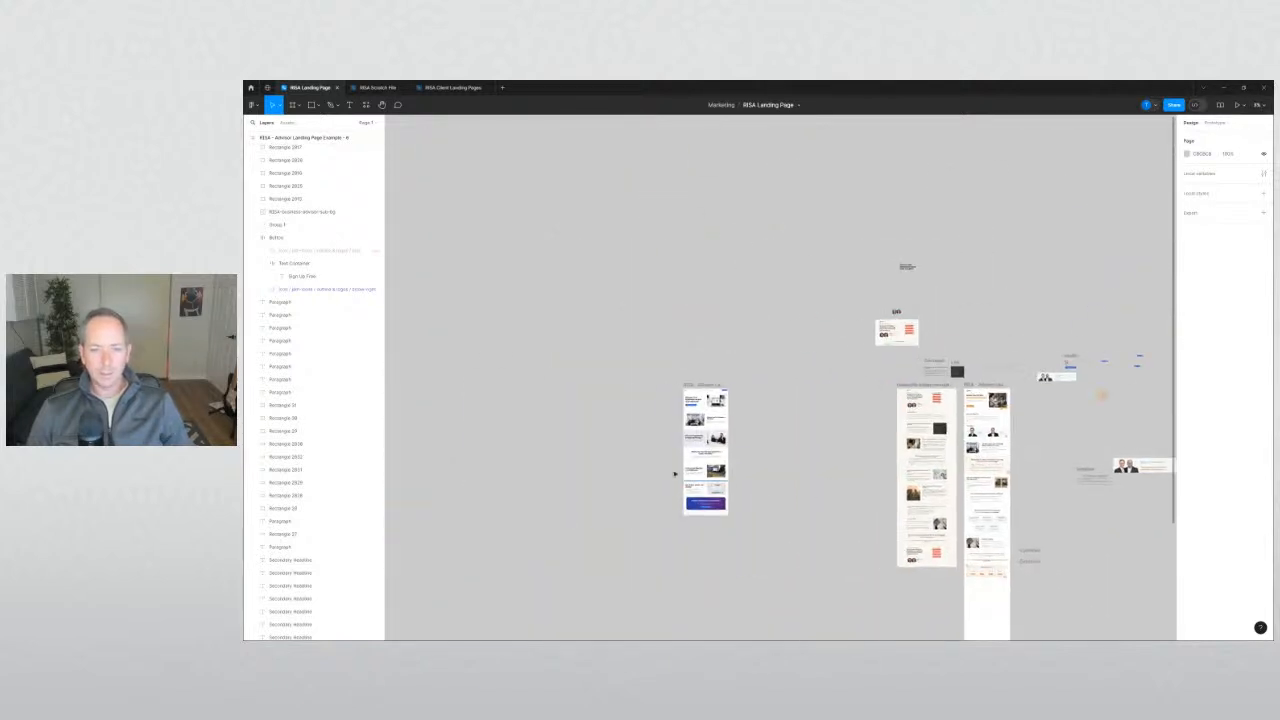
scroll(675, 473, "up", 5)
left_click_drag(641, 409, 636, 371)
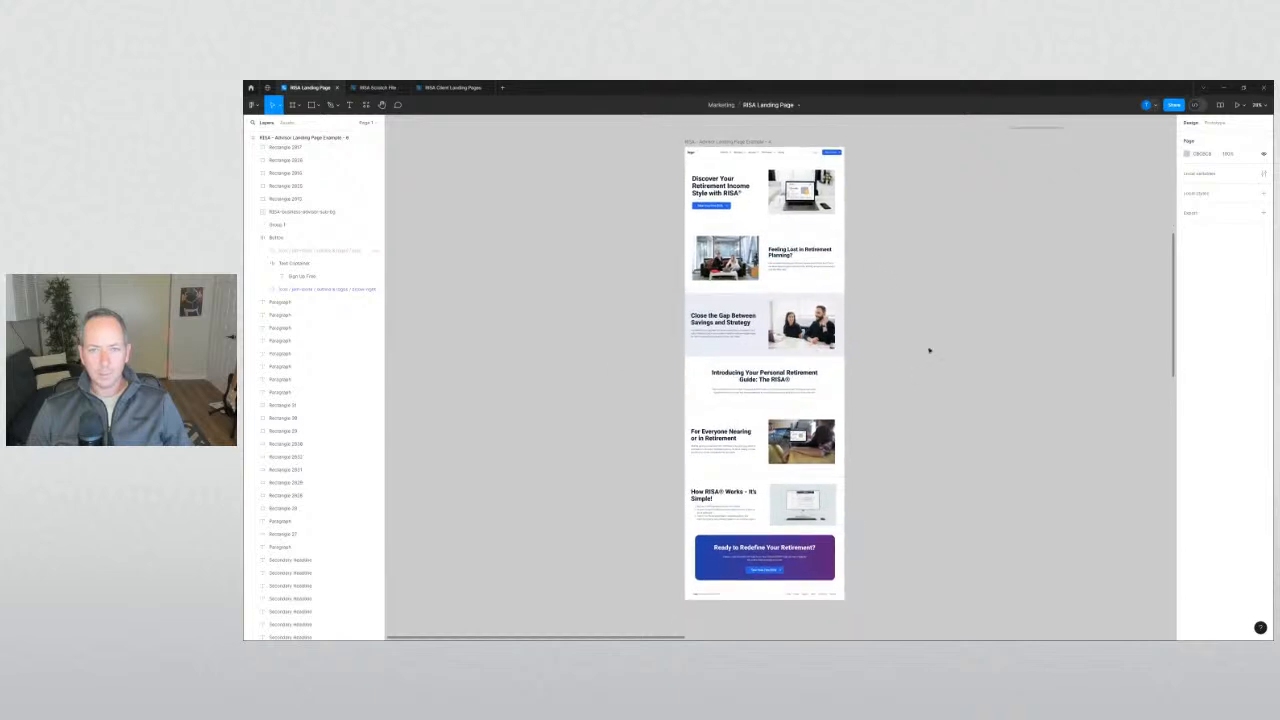
left_click_drag(961, 340, 388, 384)
left_click_drag(680, 364, 470, 341)
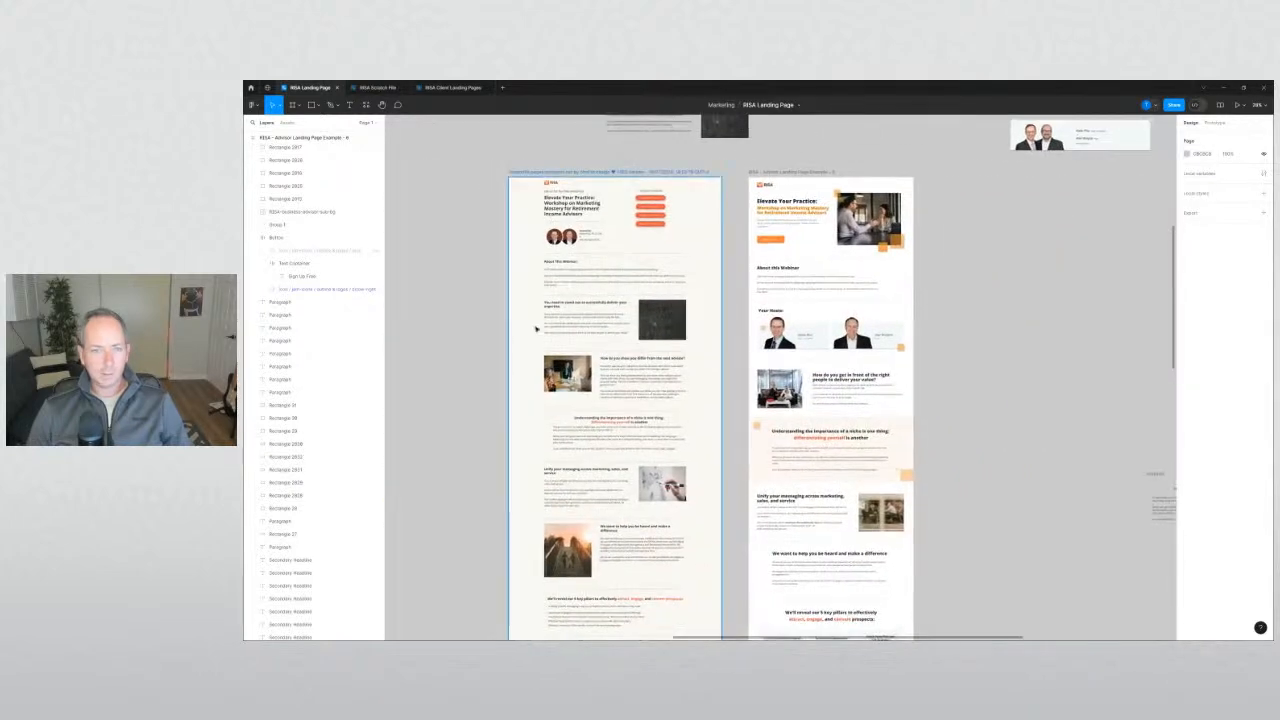
scroll(535, 328, "up", 3)
Scroll to the tops of both pages, showing hero through Choose a Session.
left_click_drag(873, 271, 827, 336)
scroll(827, 338, "down", 6)
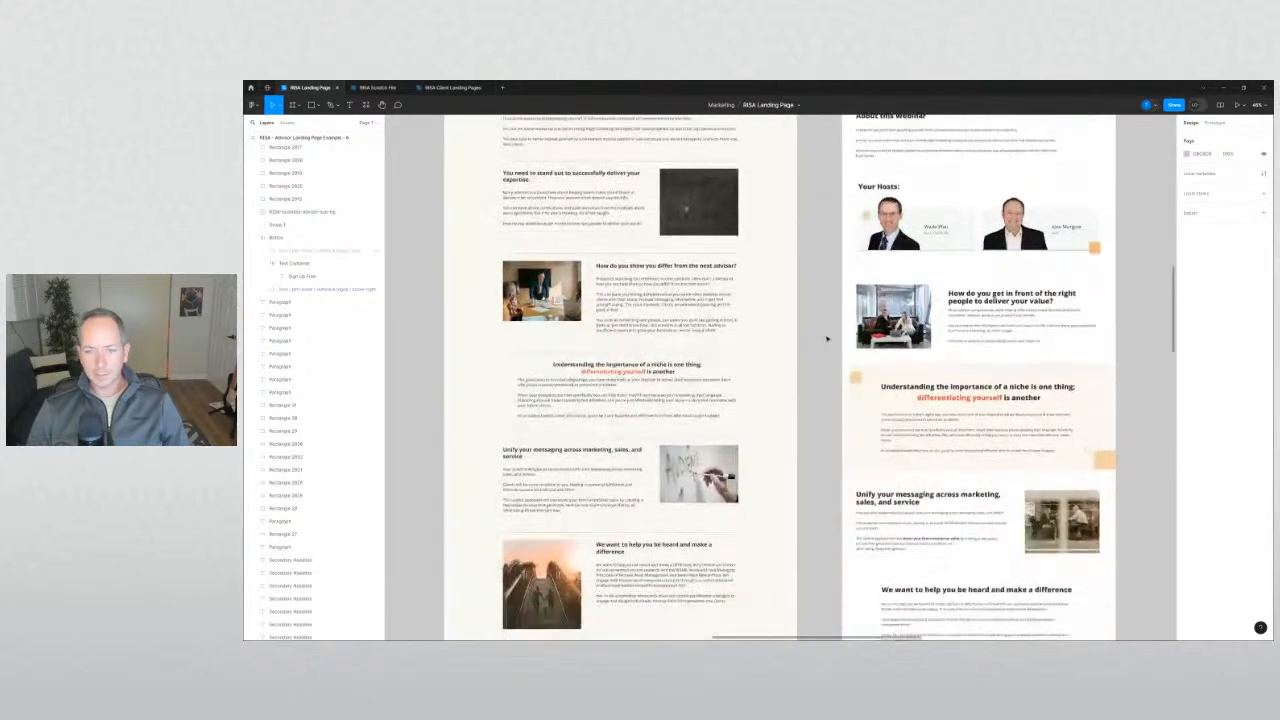
scroll(827, 338, "down", 5)
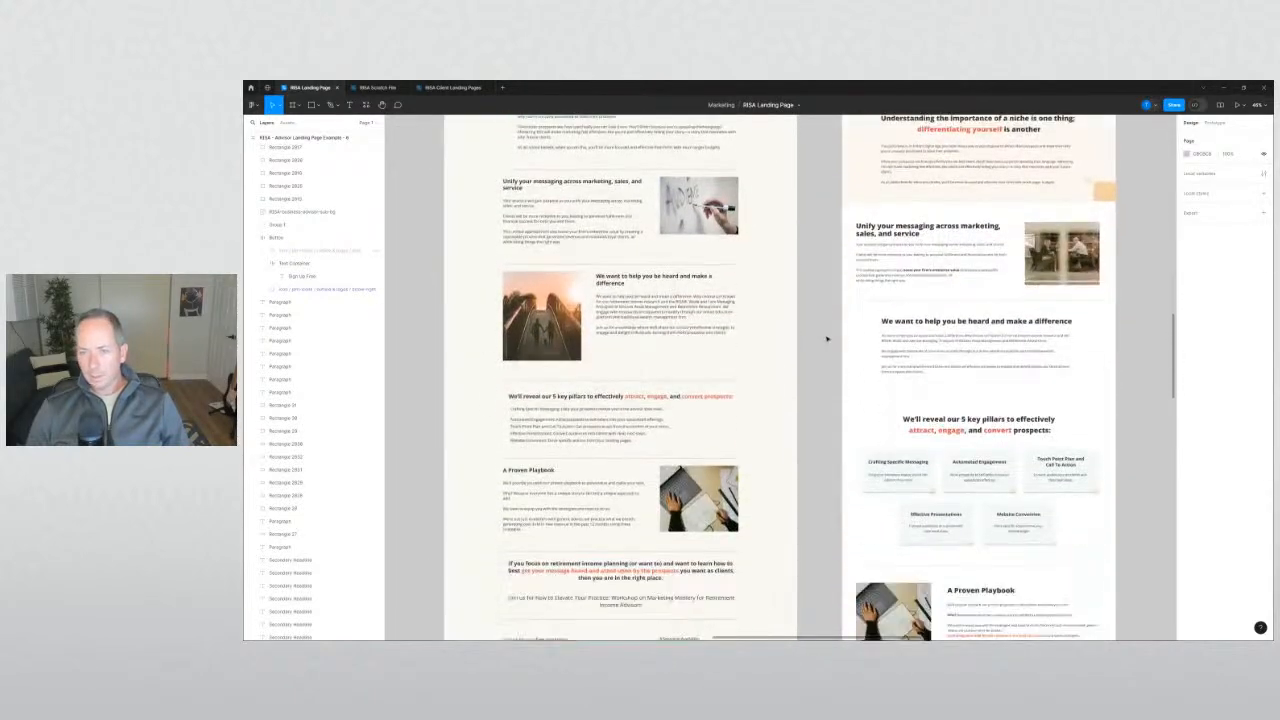
scroll(827, 338, "down", 3)
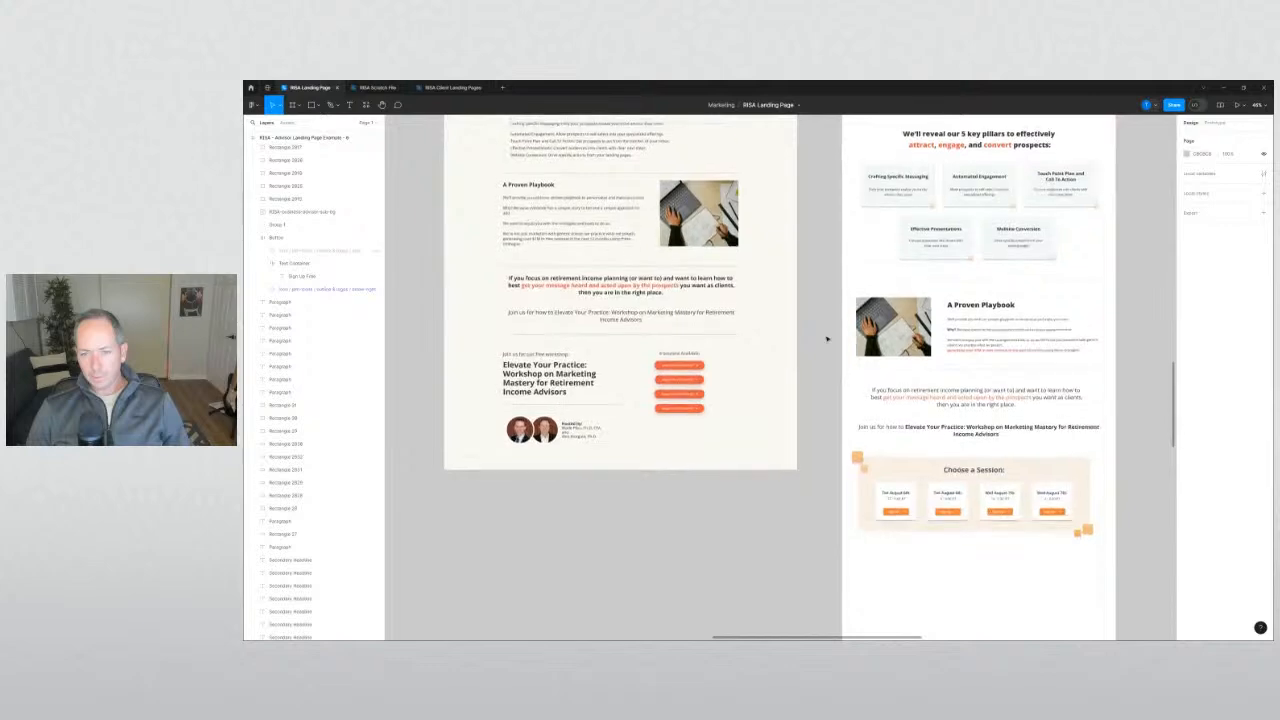
scroll(827, 338, "up", 8)
scroll(829, 338, "up", 6)
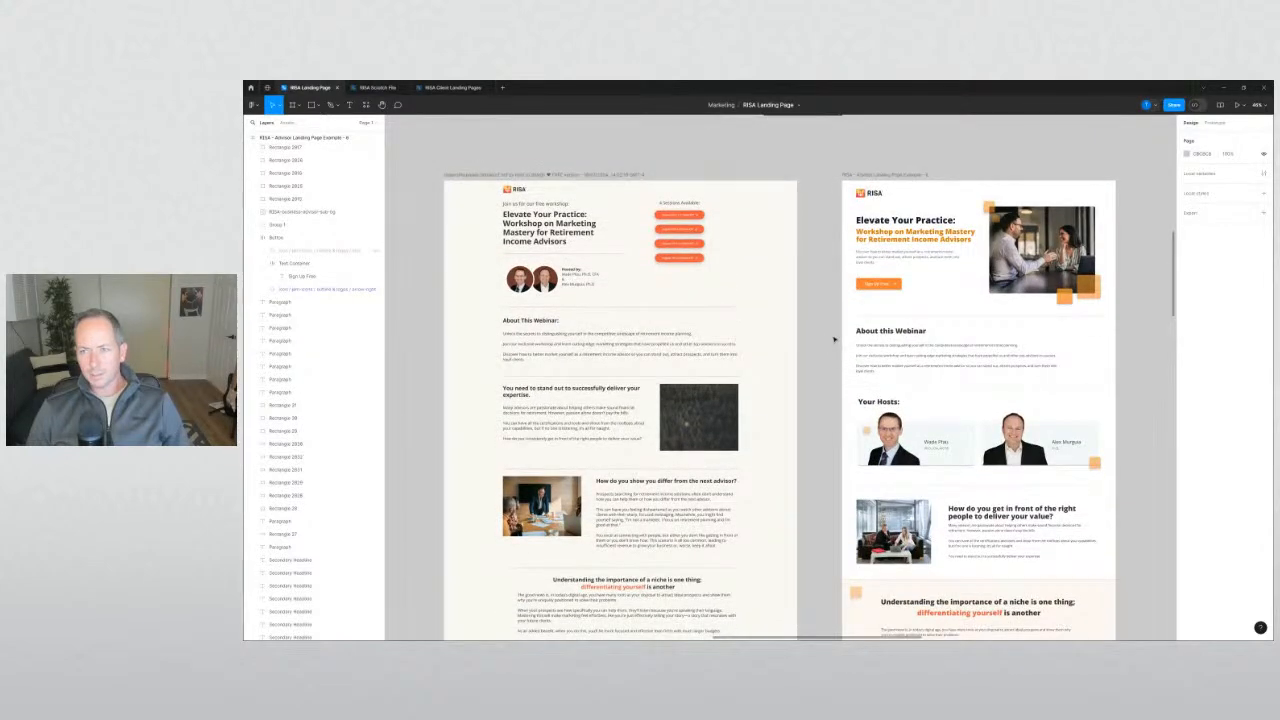
scroll(834, 339, "down", 1)
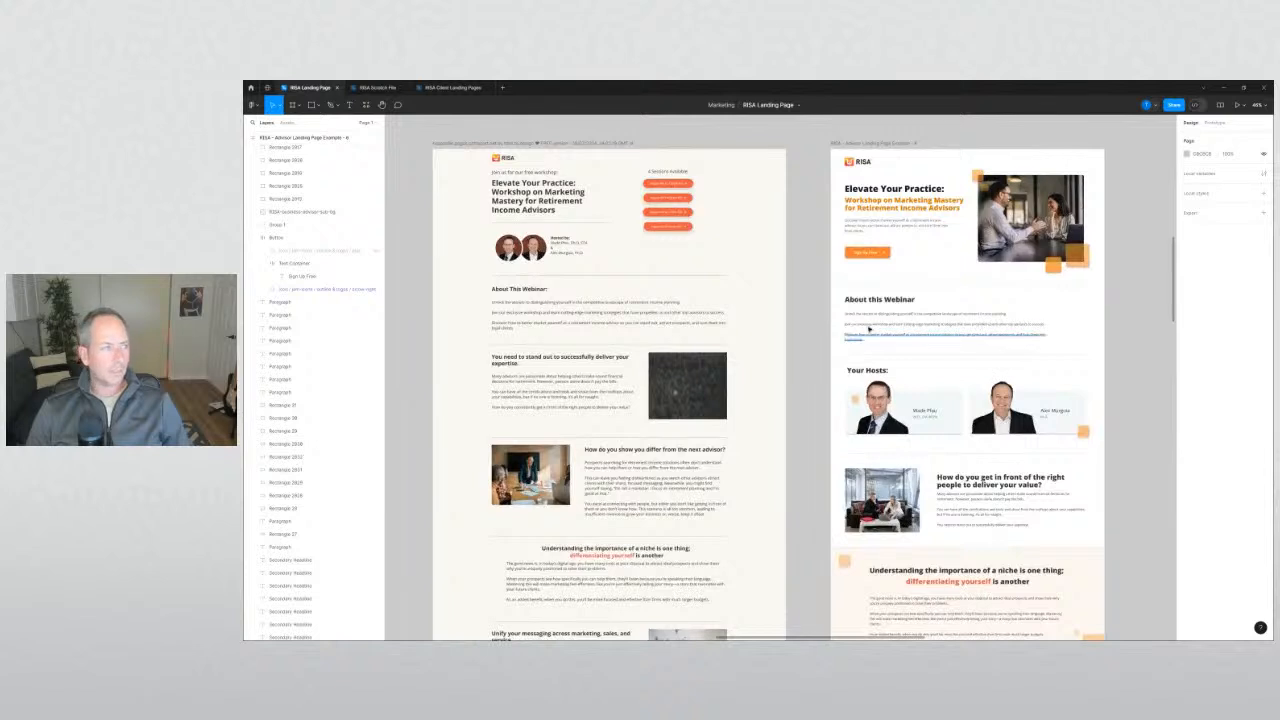